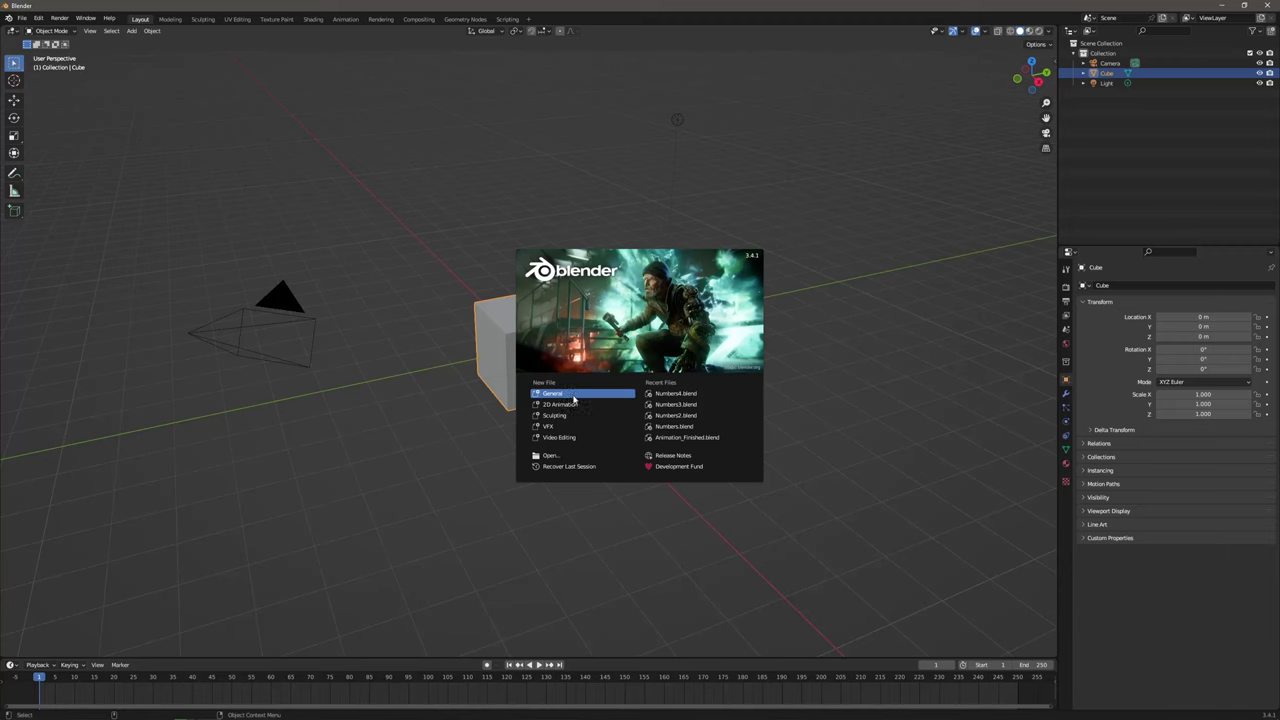
Start a new General file and load NixieNumbers.png from the YoutubeVideos Nixie folder as a reference image.
click(573, 398)
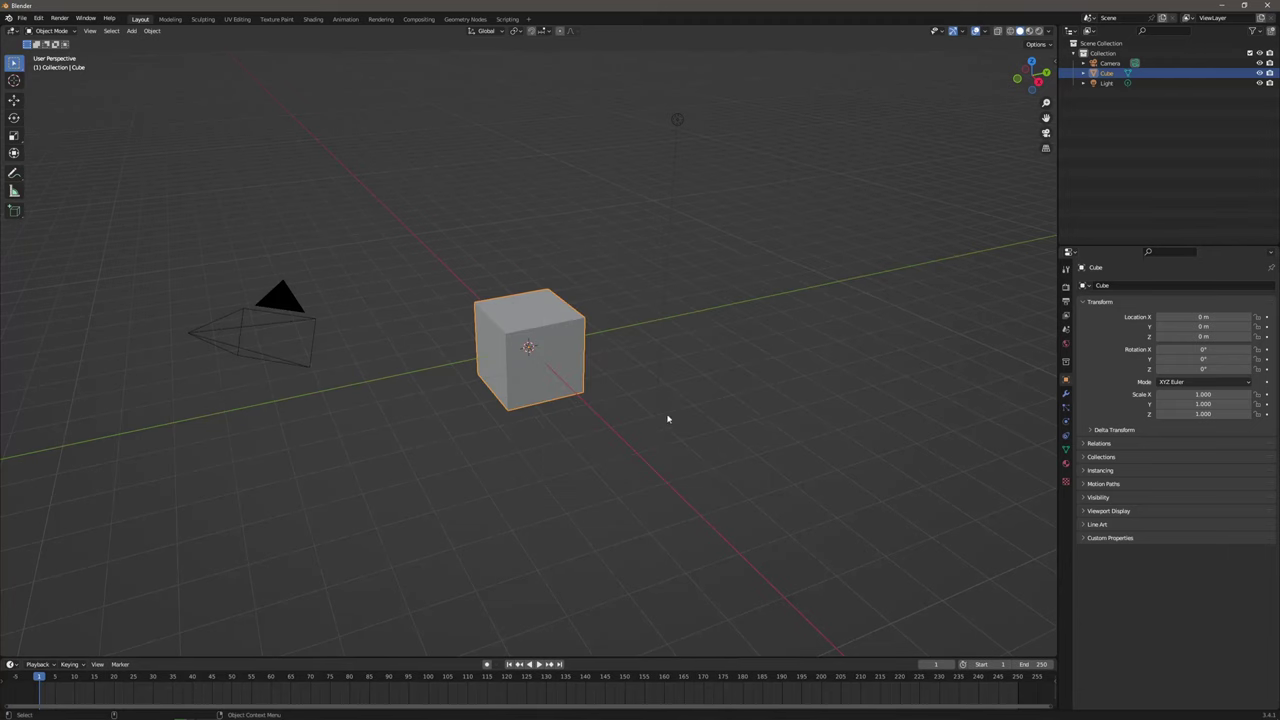
click(131, 31)
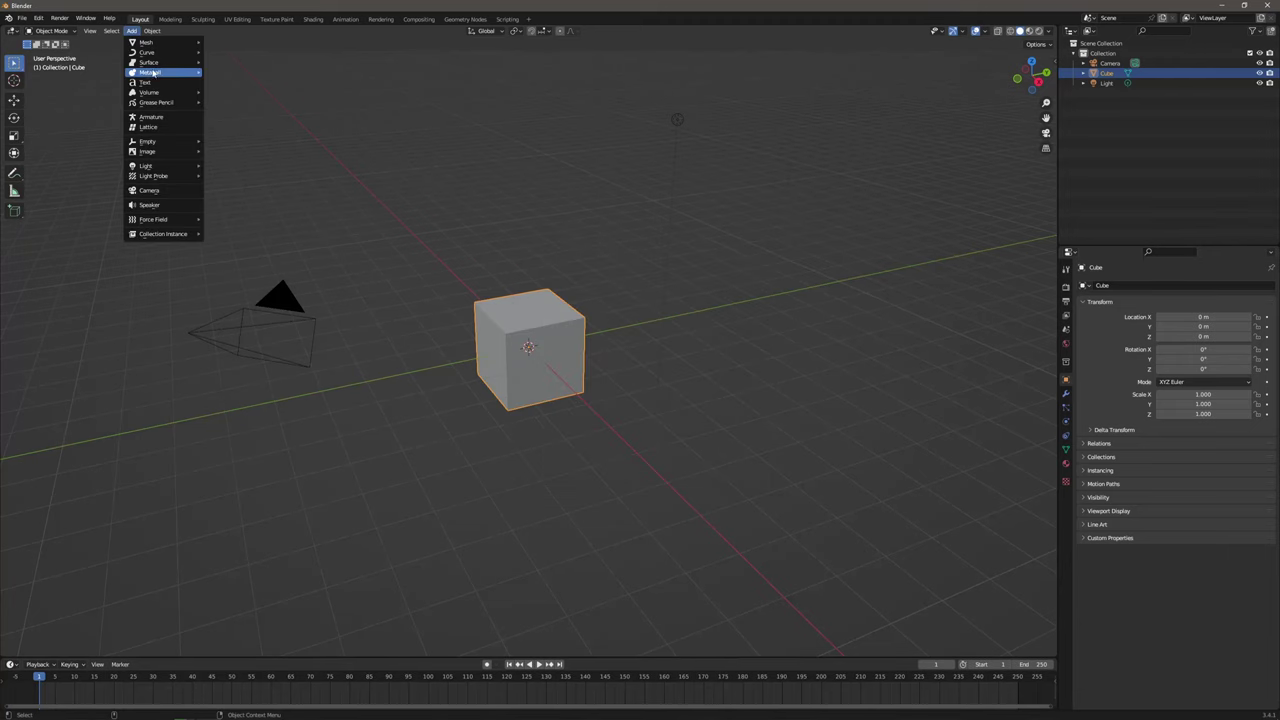
mouse_move(165, 151)
click(226, 151)
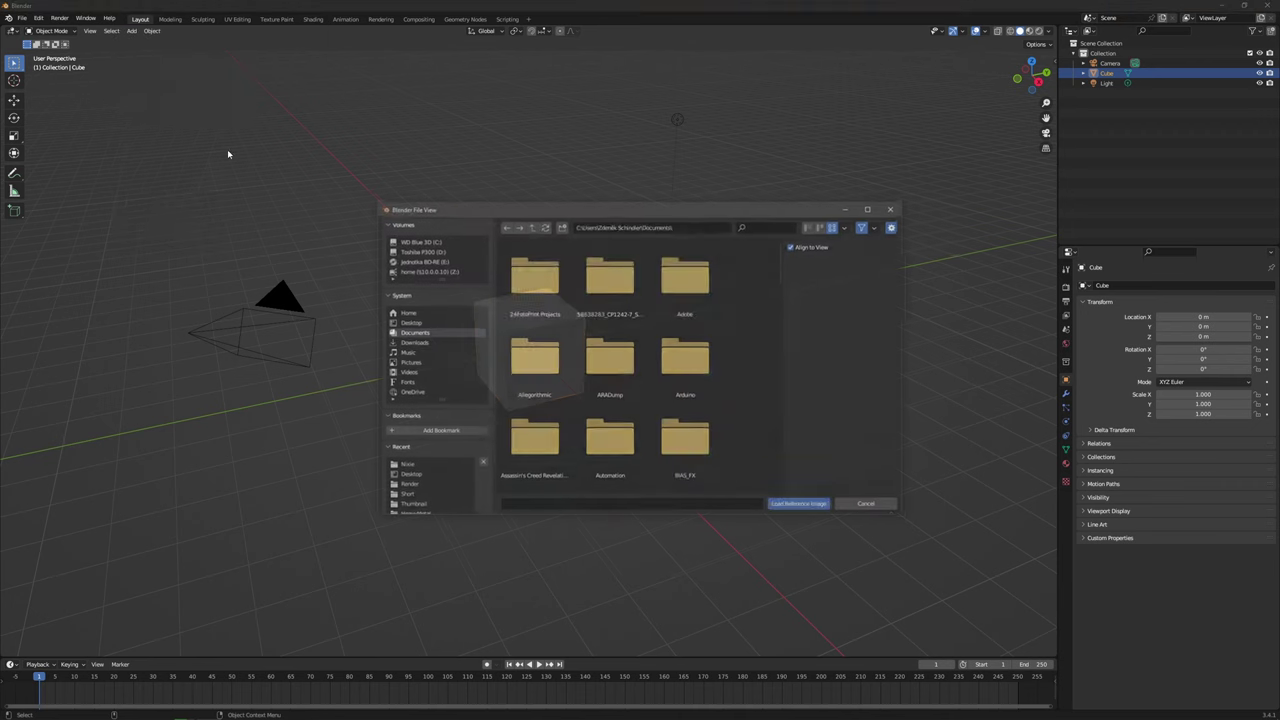
click(425, 272)
double_click(530, 282)
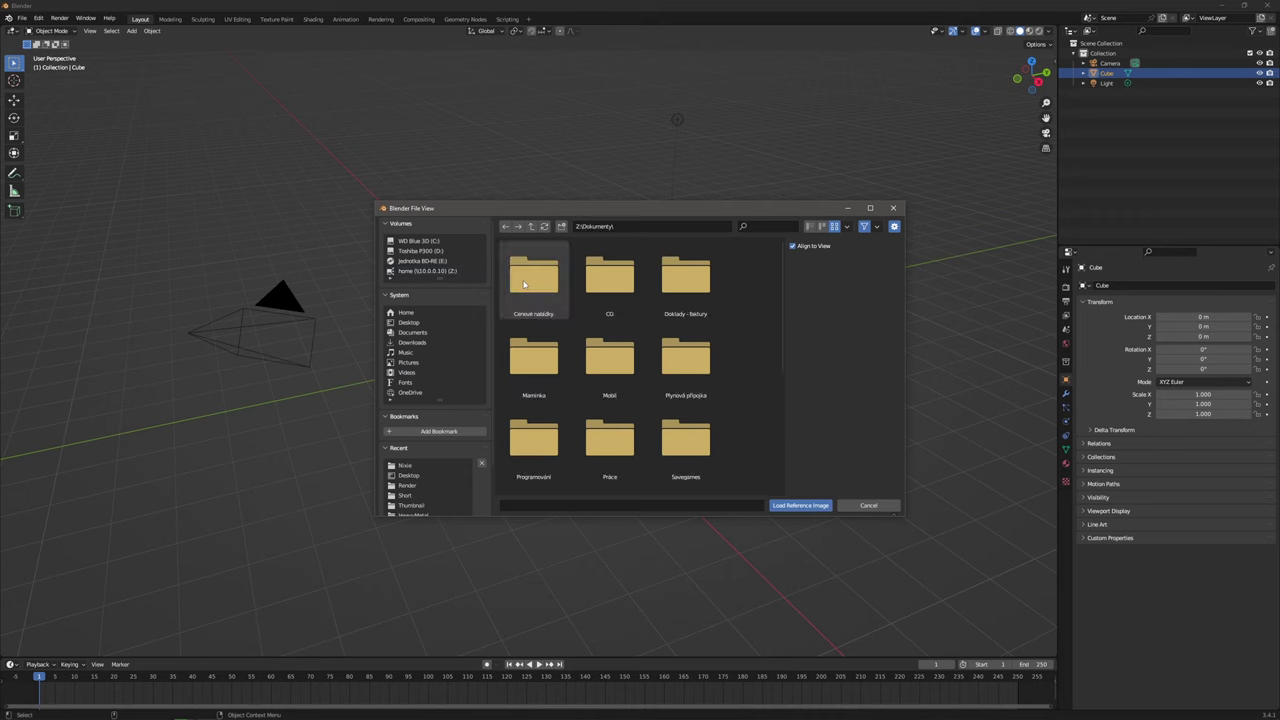
double_click(605, 285)
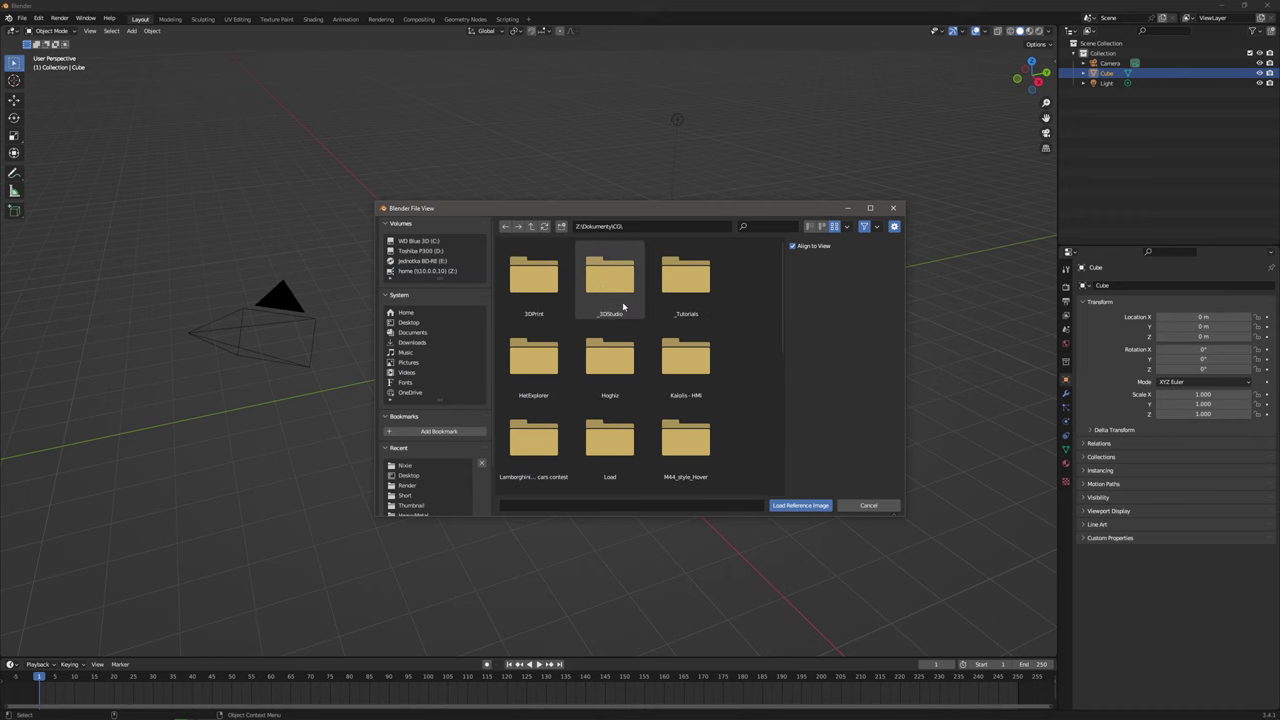
scroll(622, 307, down, 6)
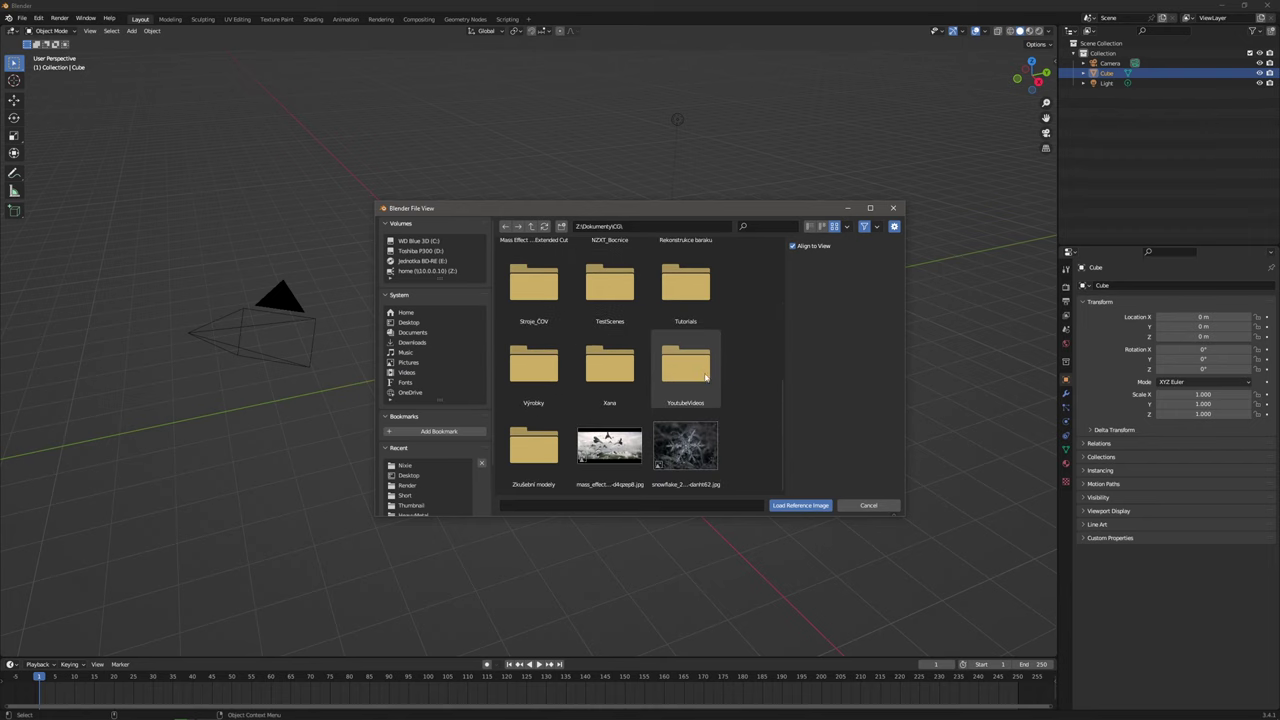
double_click(705, 377)
double_click(609, 278)
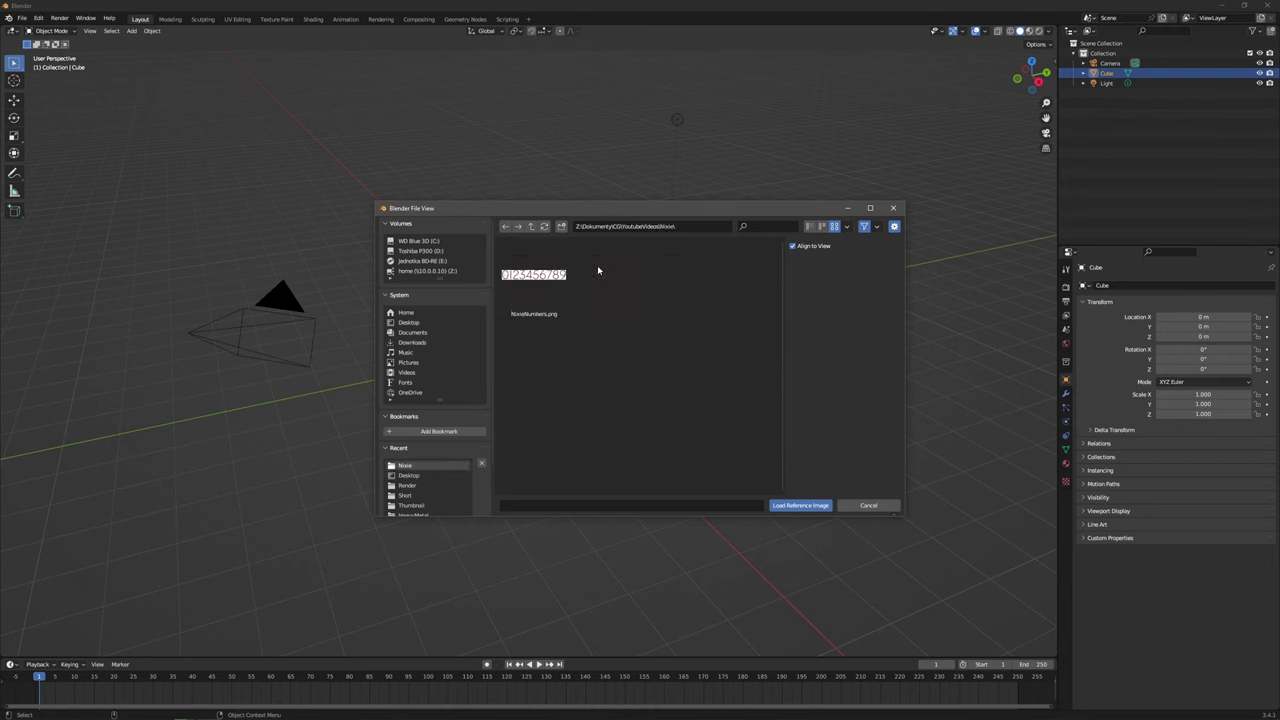
click(545, 281)
double_click(545, 281)
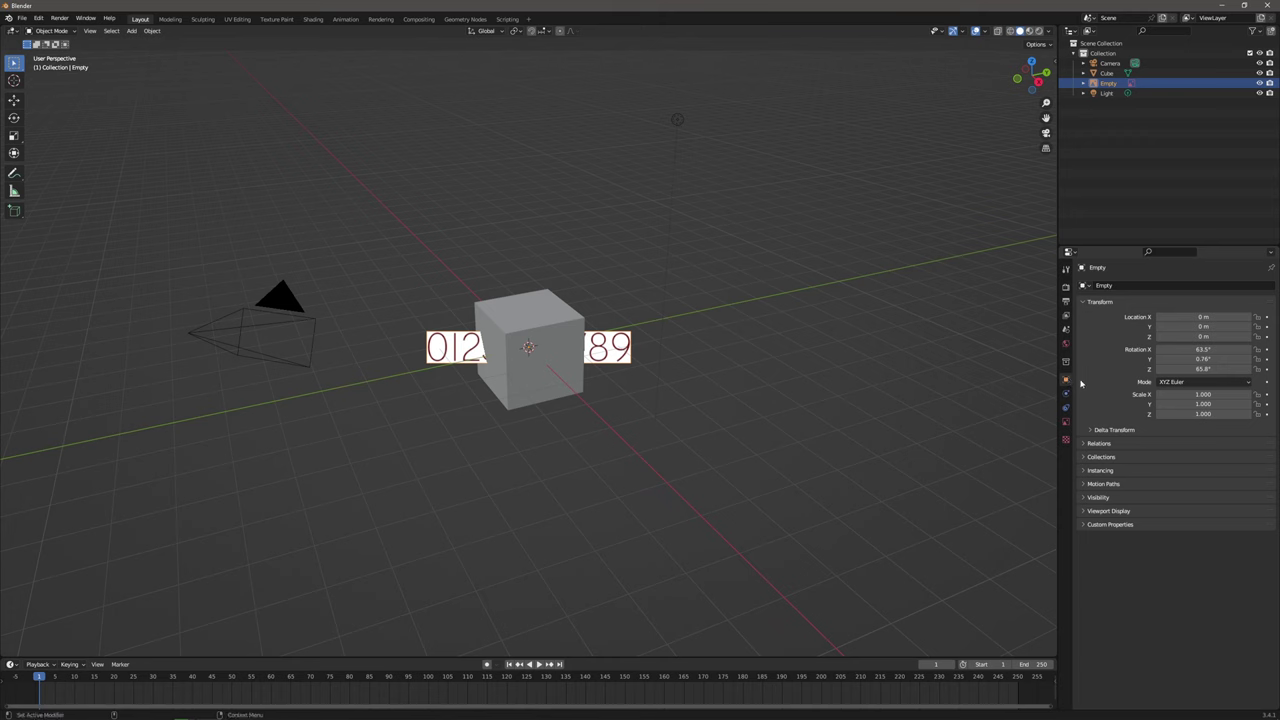
Set the reference image's rotation to 0° on the X, Y and Z axes.
click(1229, 348)
text(0)
key(Return)
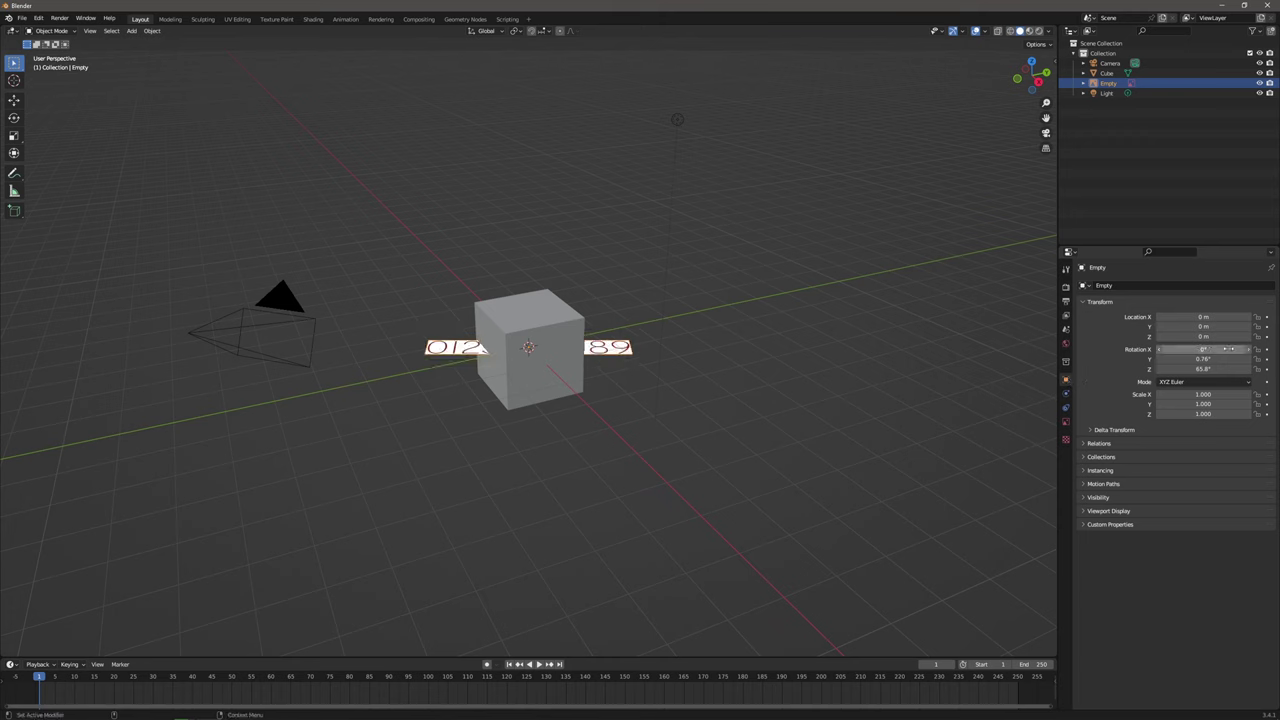
click(1225, 358)
text(0)
key(Return)
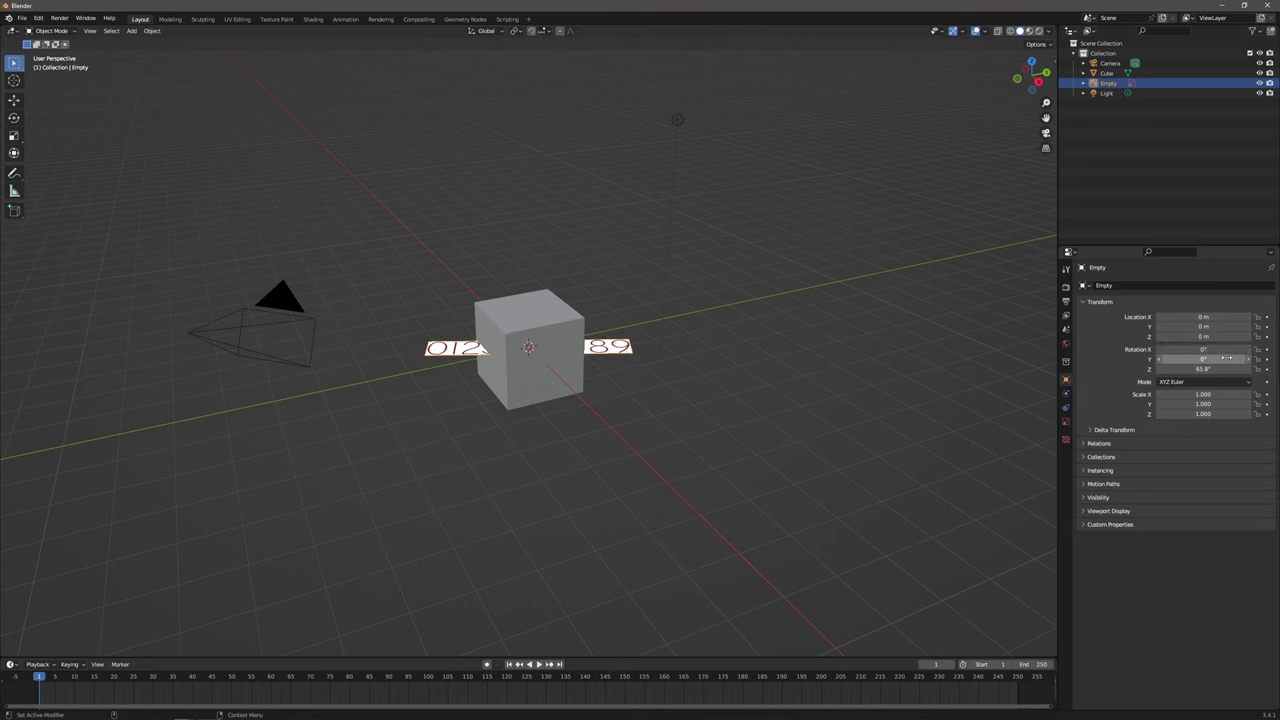
click(1219, 369)
text(0)
key(Return)
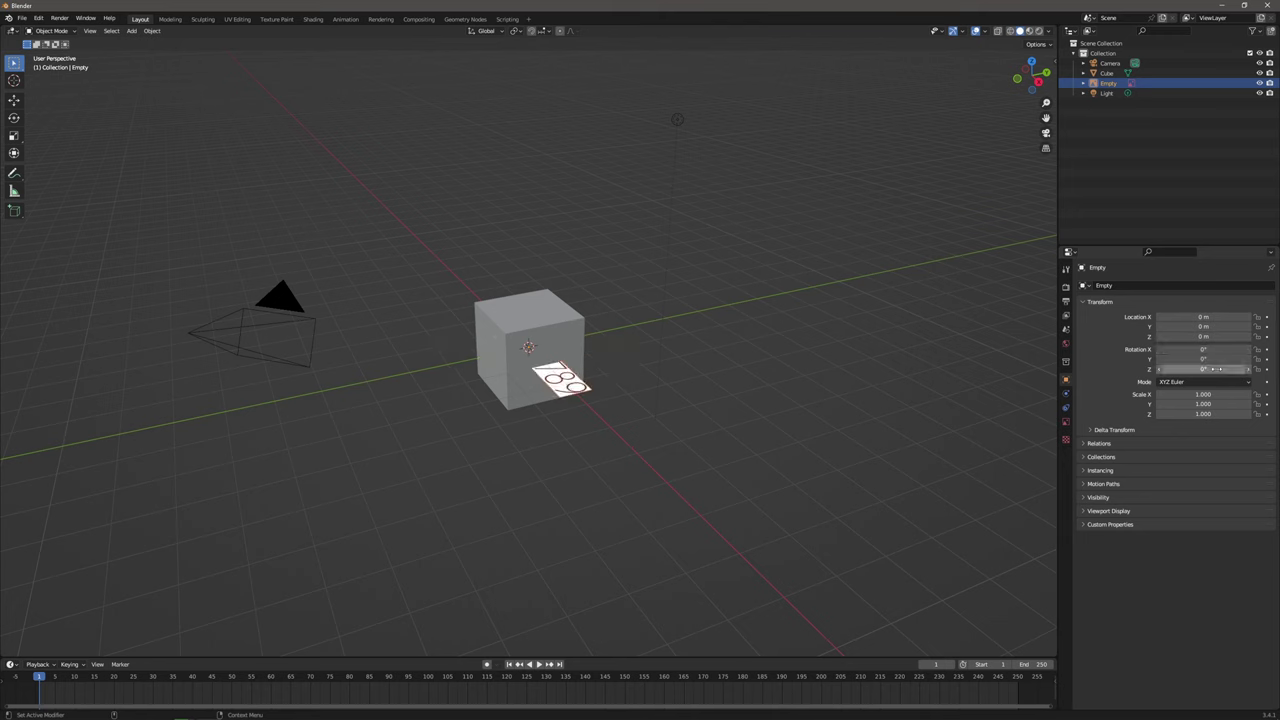
Set the reference image's Z rotation to 90°.
click(1215, 369)
text(90)
key(Return)
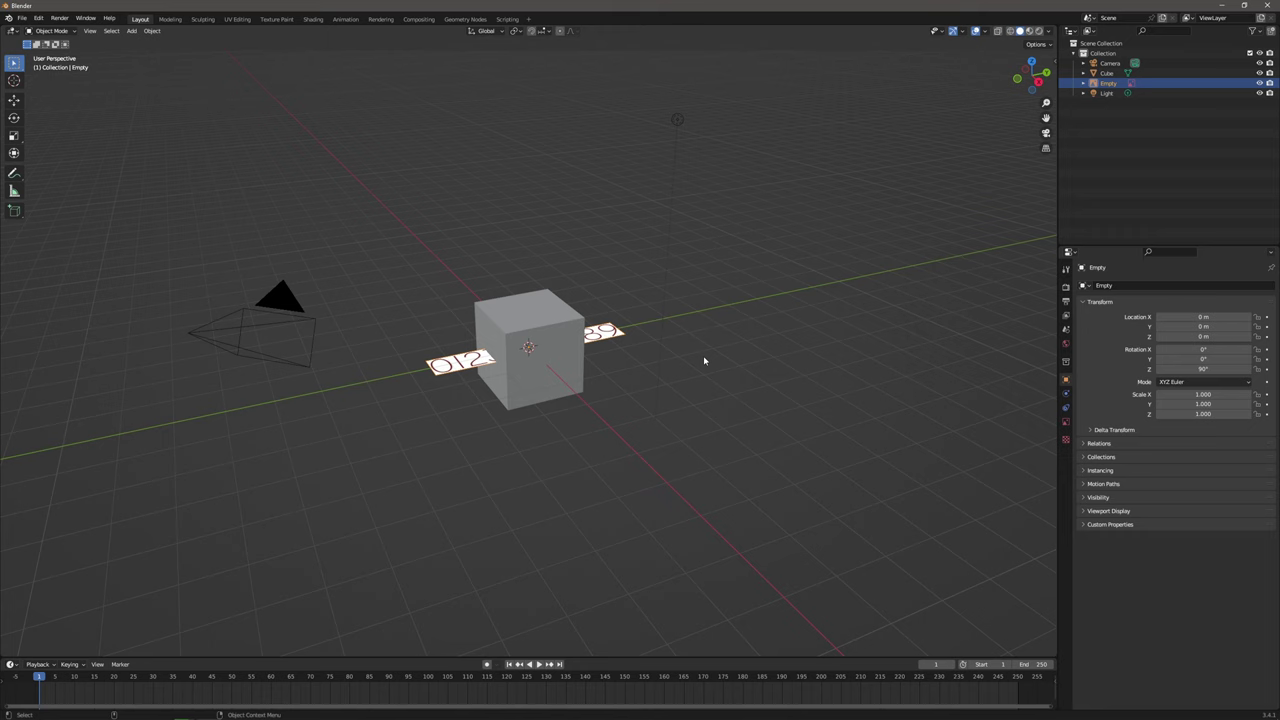
Set the default cube's X, Y and Z dimensions to 0.1 m each.
click(555, 347)
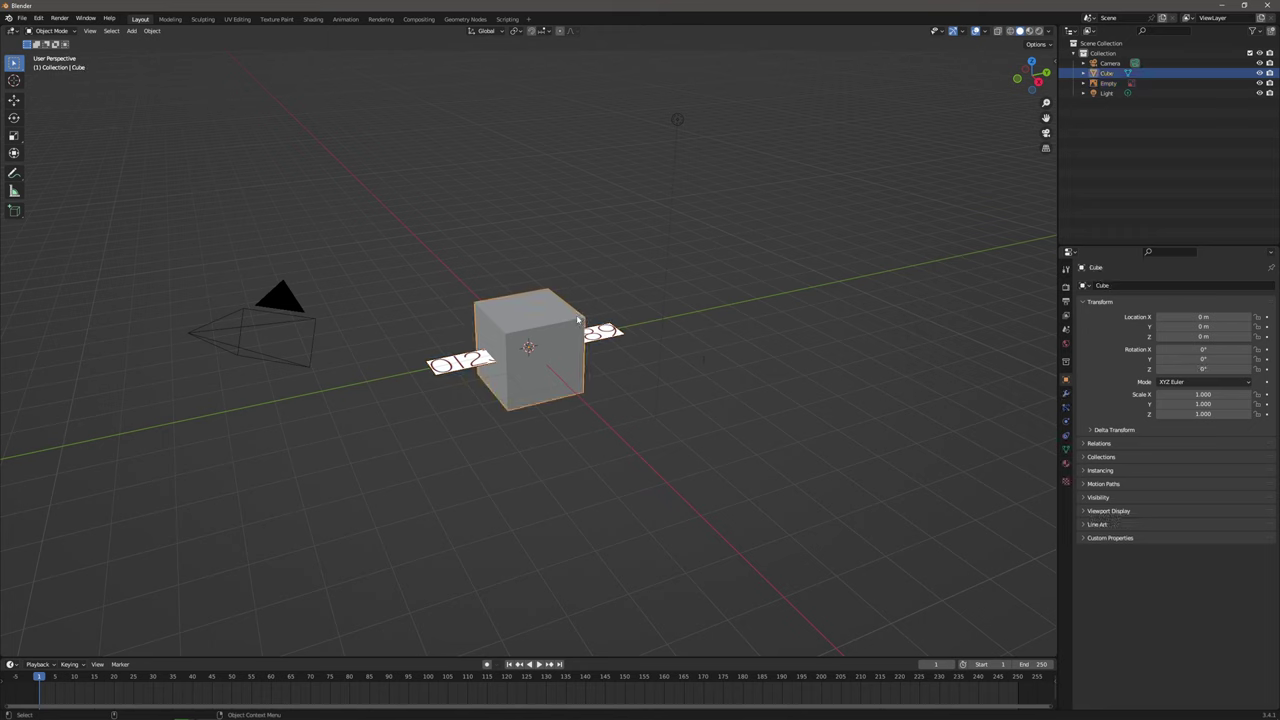
key(s)
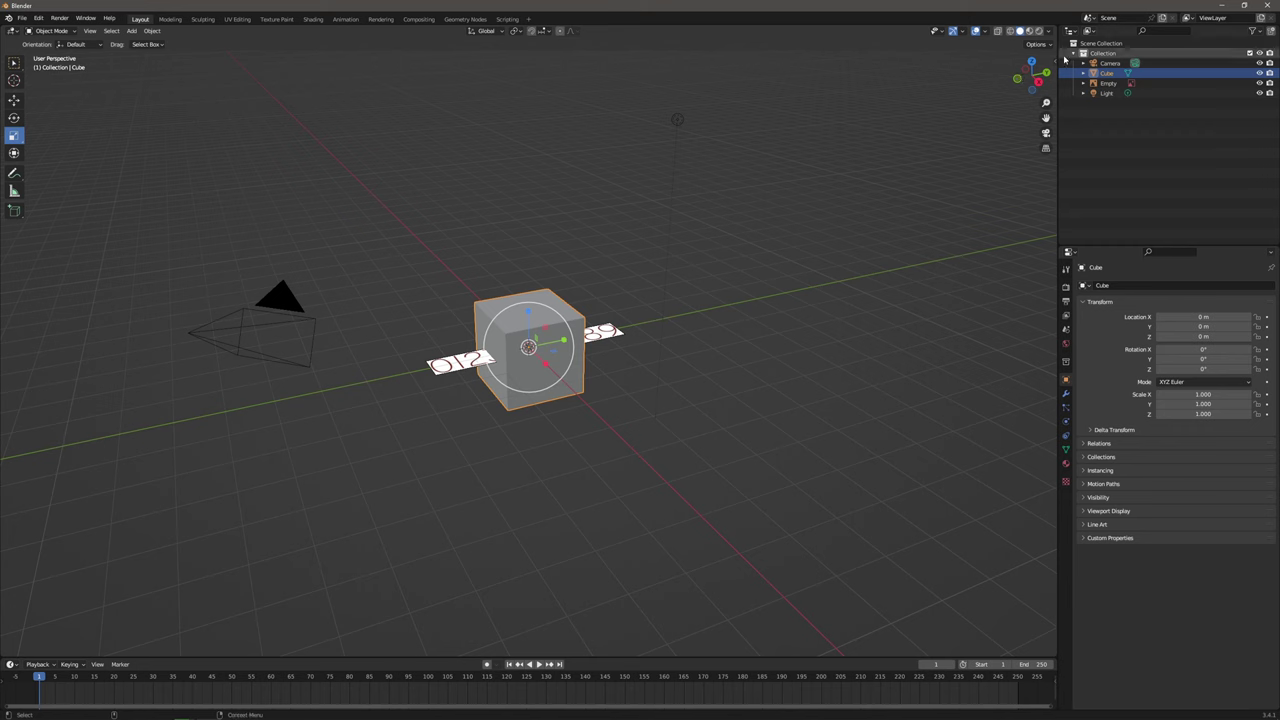
drag(1051, 61, 938, 67)
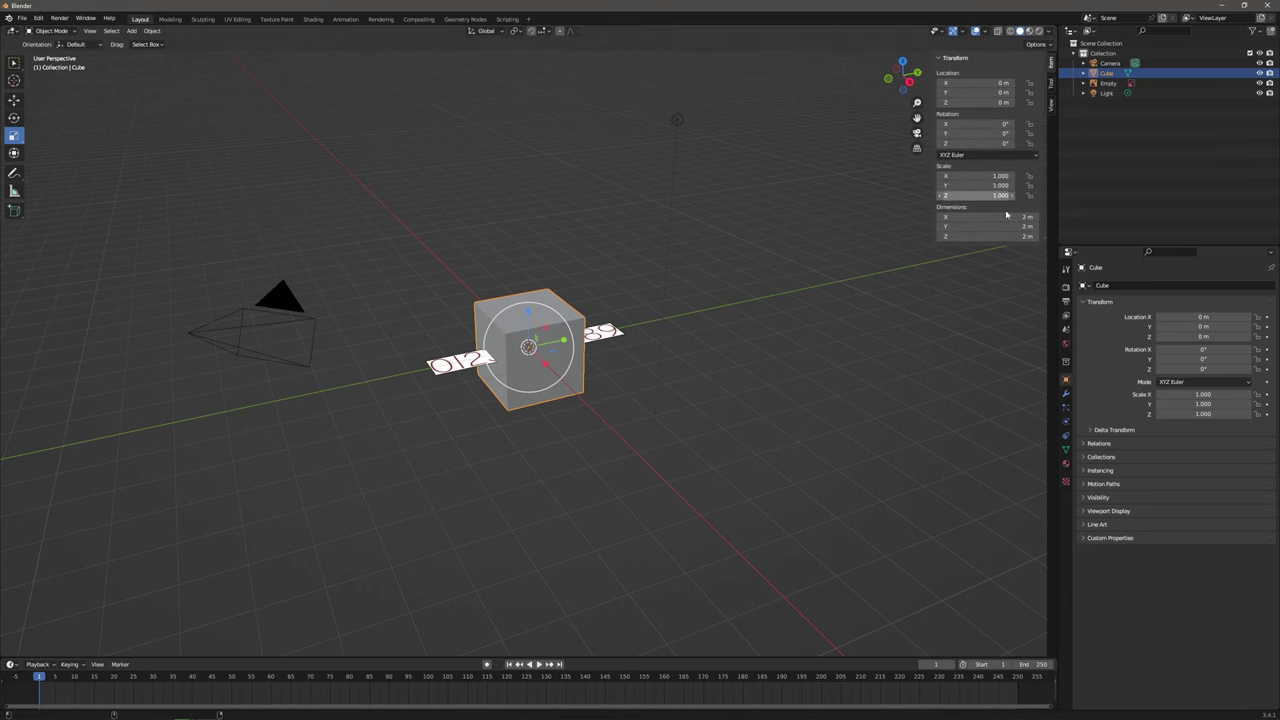
click(704, 279)
click(1007, 216)
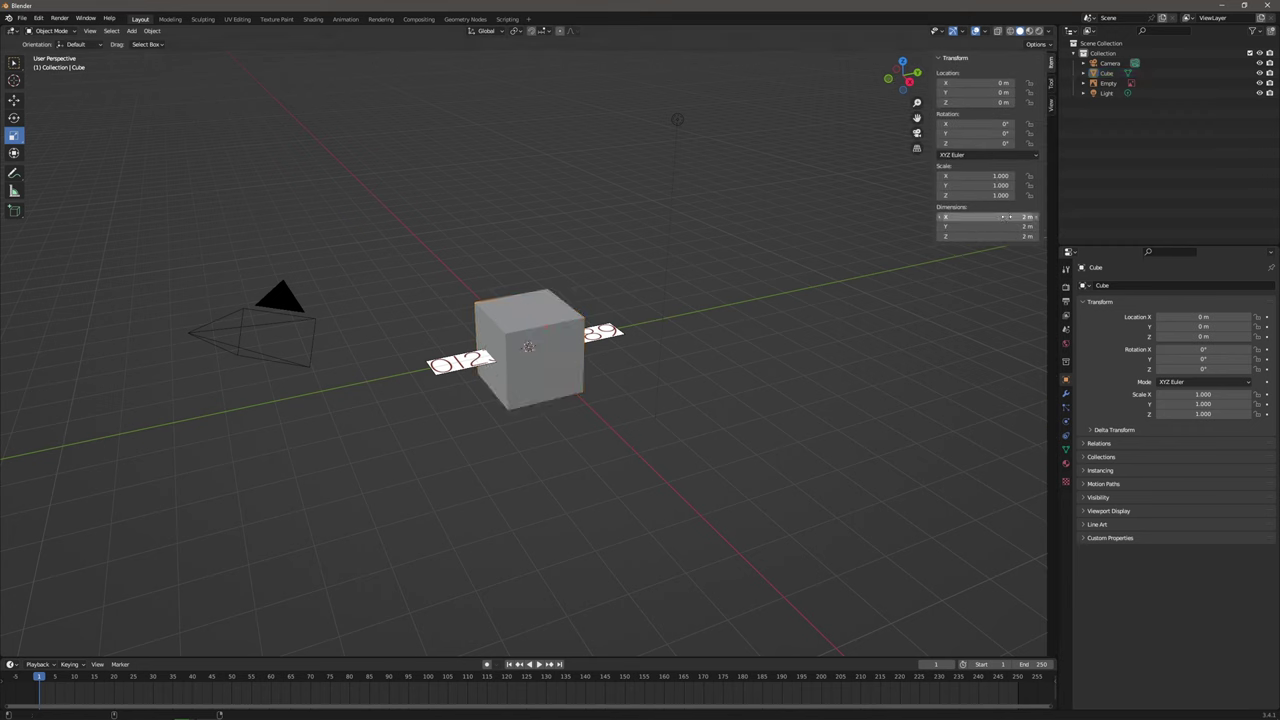
text(0.1)
key(Tab)
text(0.1)
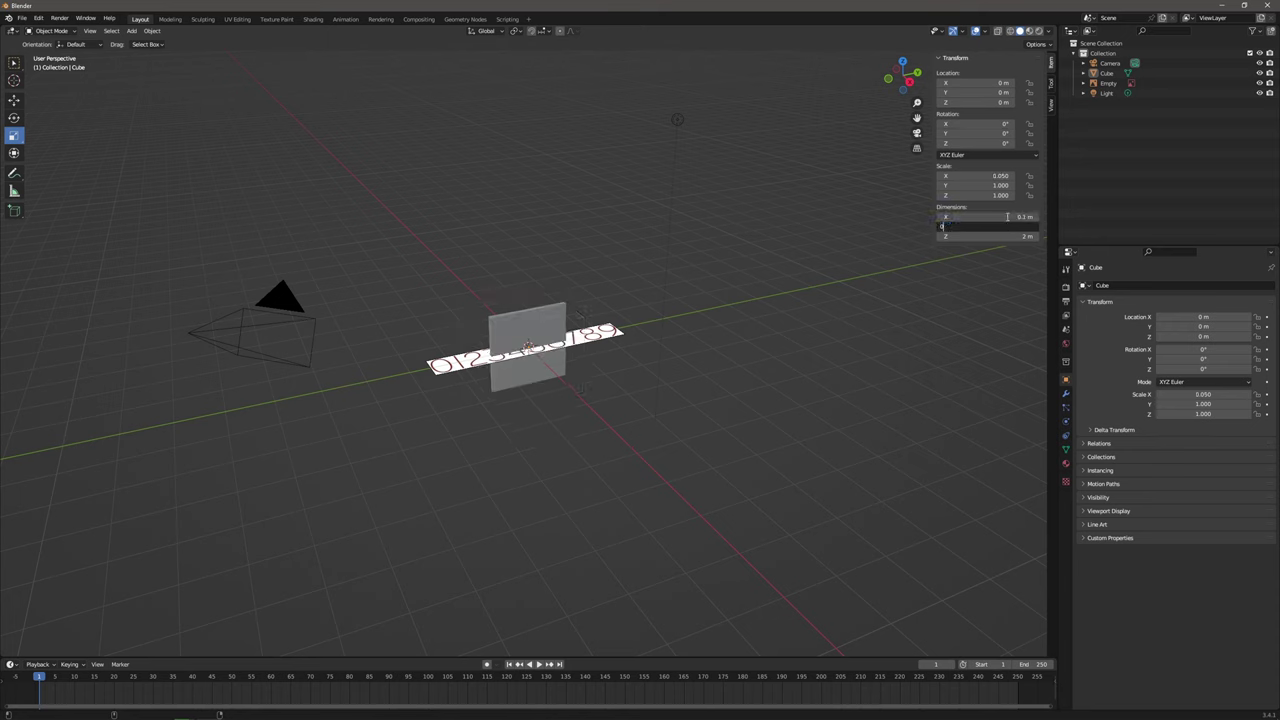
key(Tab)
text(0.1)
key(Return)
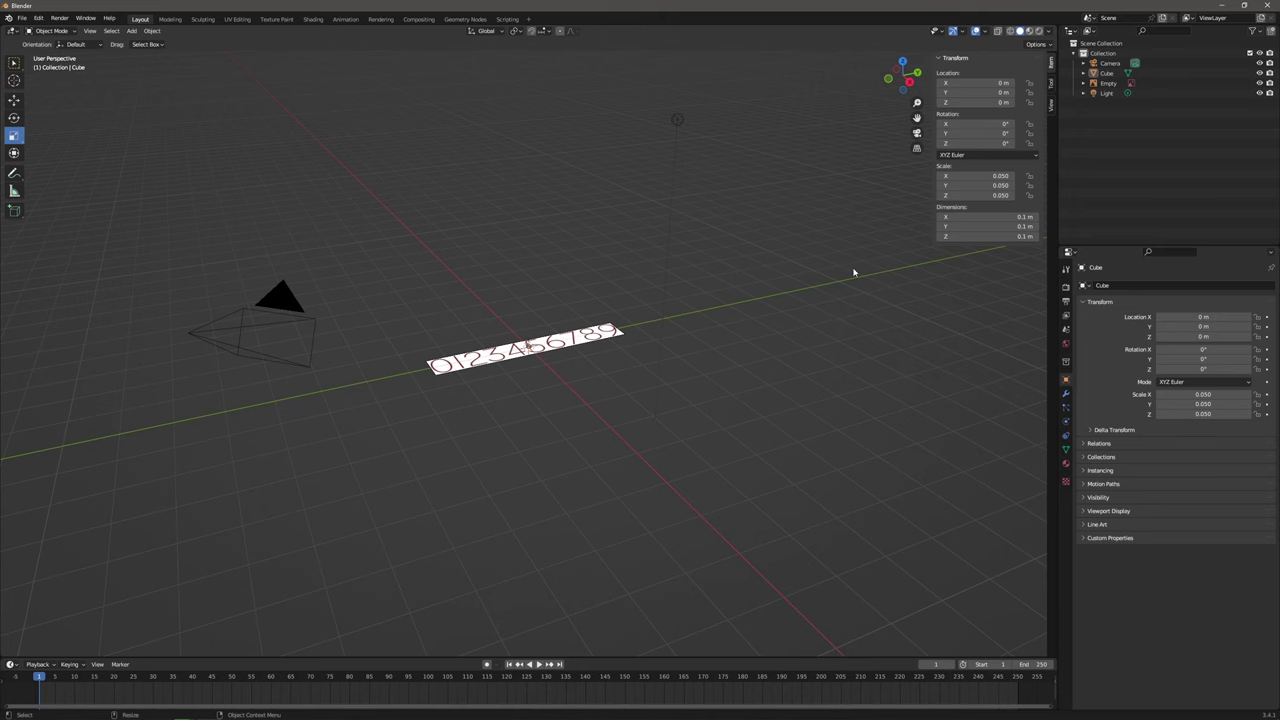
Switch the viewport to the top orthographic view of the reference image.
middle_drag(605, 326, 530, 354)
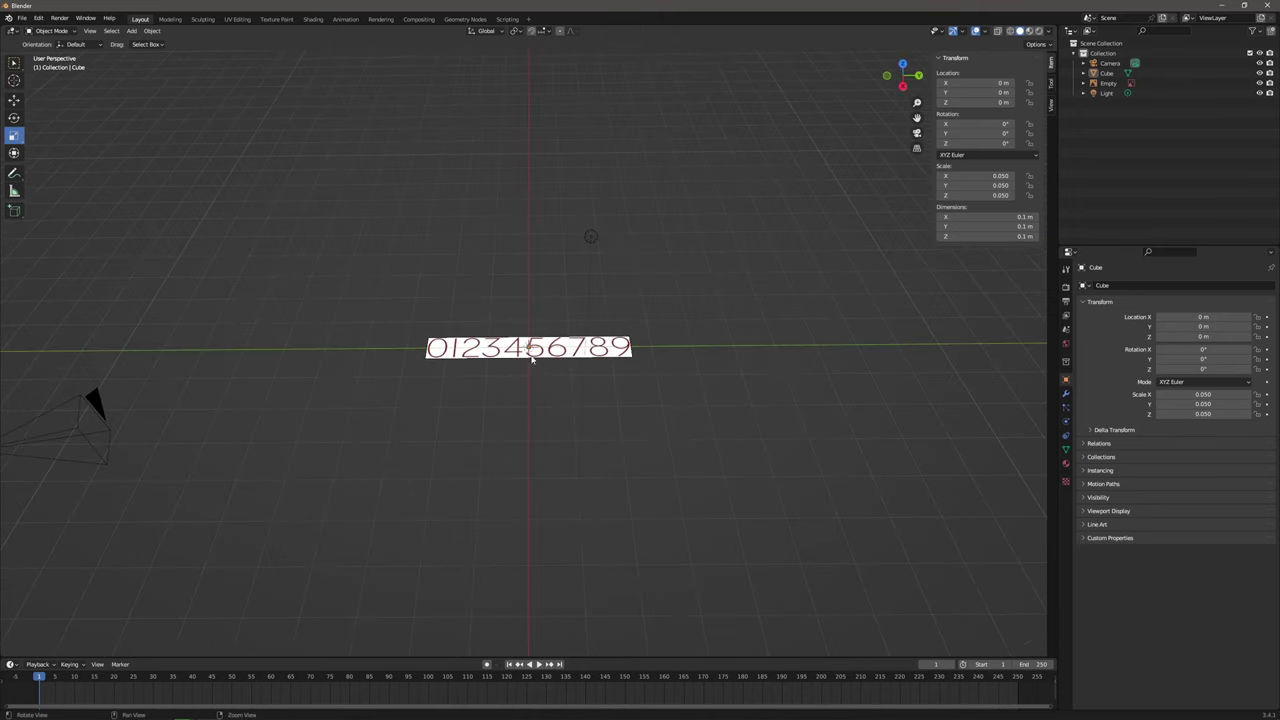
scroll(530, 353, up, 4)
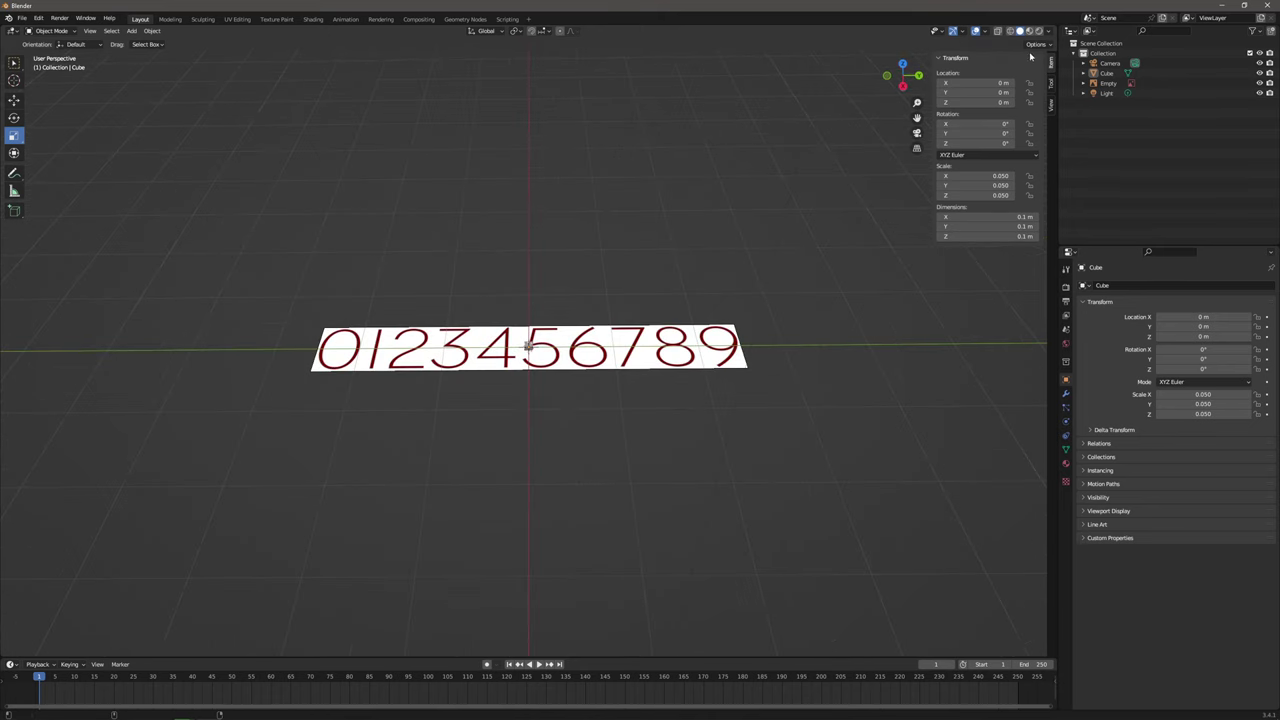
click(901, 66)
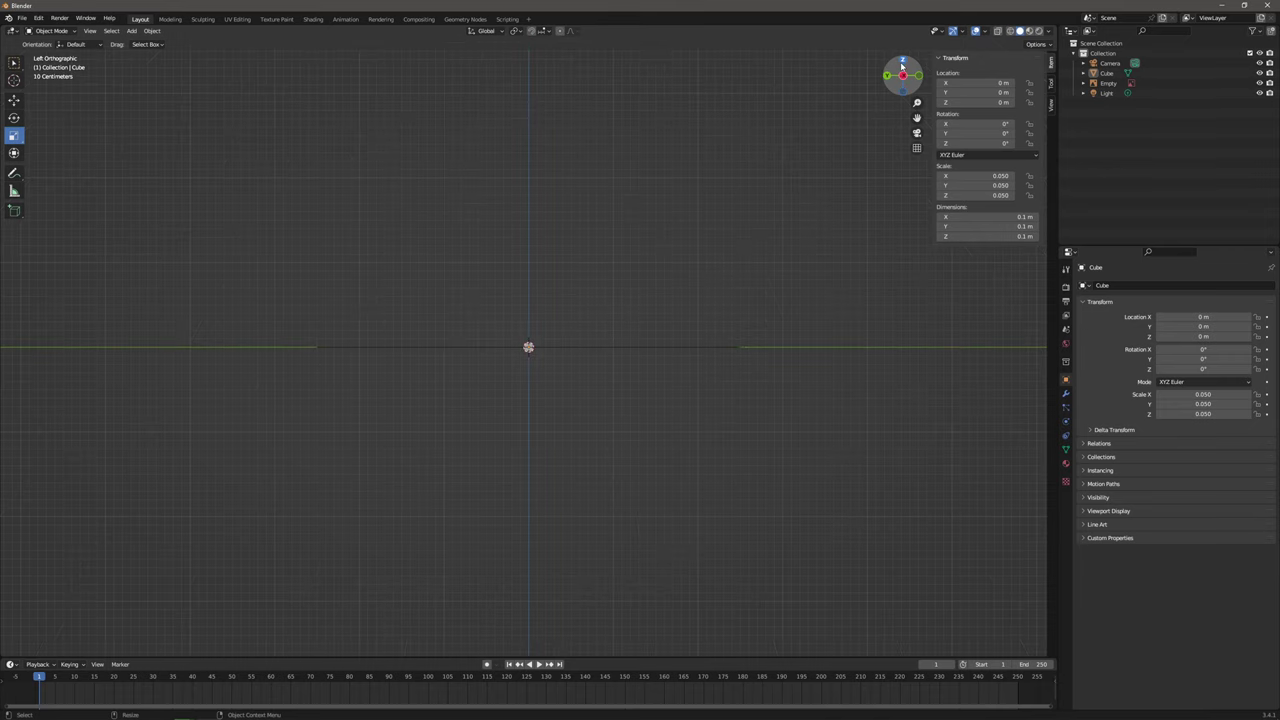
drag(903, 62, 691, 237)
click(903, 75)
click(904, 77)
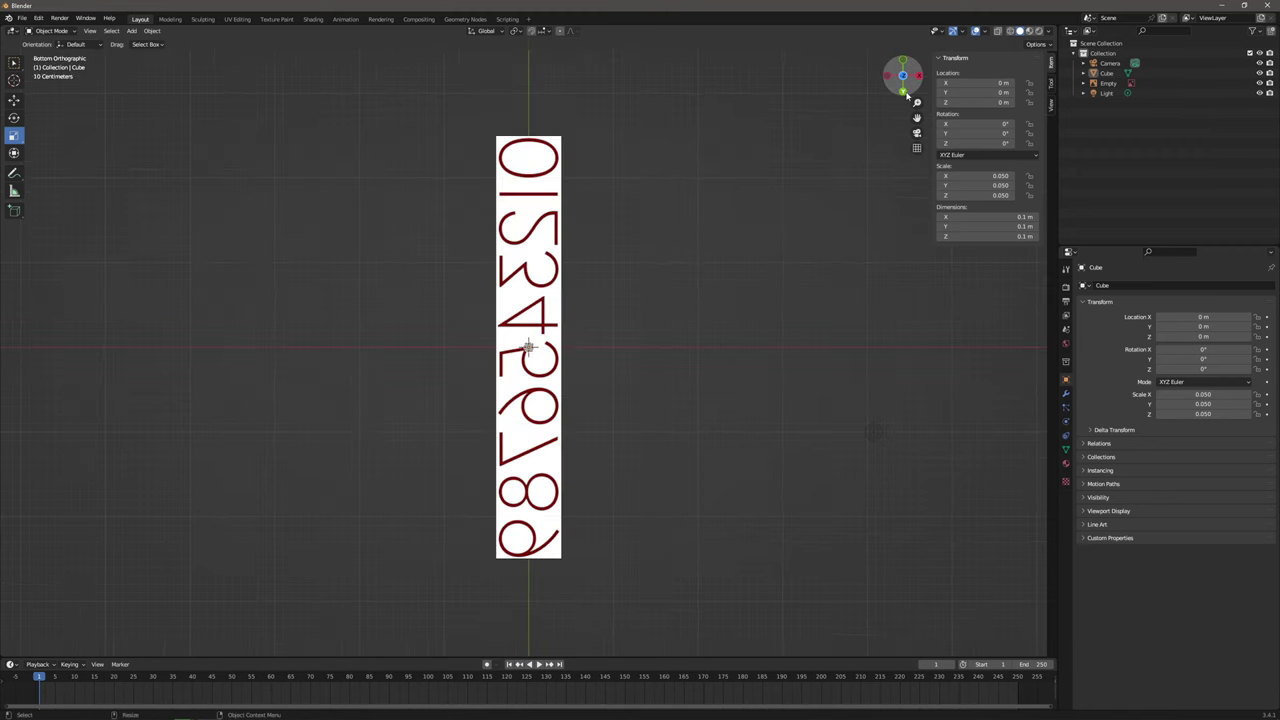
click(905, 80)
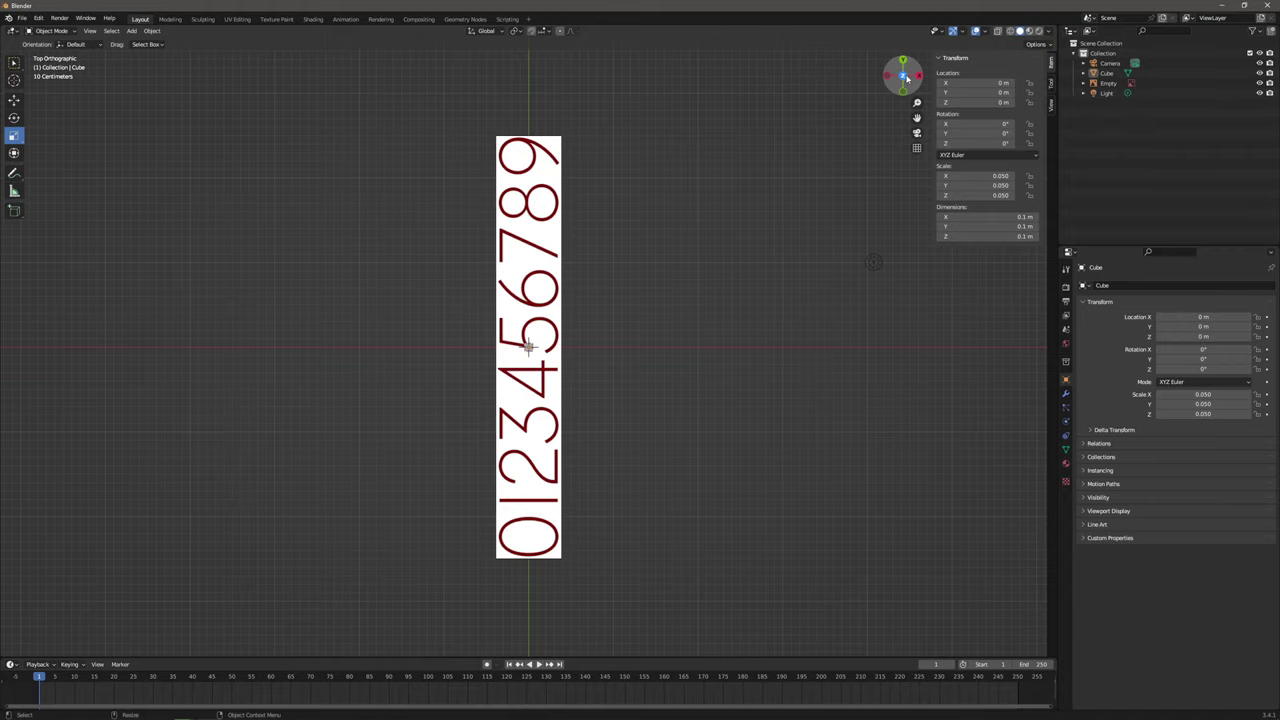
Try a Z rotation of 180° on the reference image and set it to 0°.
click(560, 240)
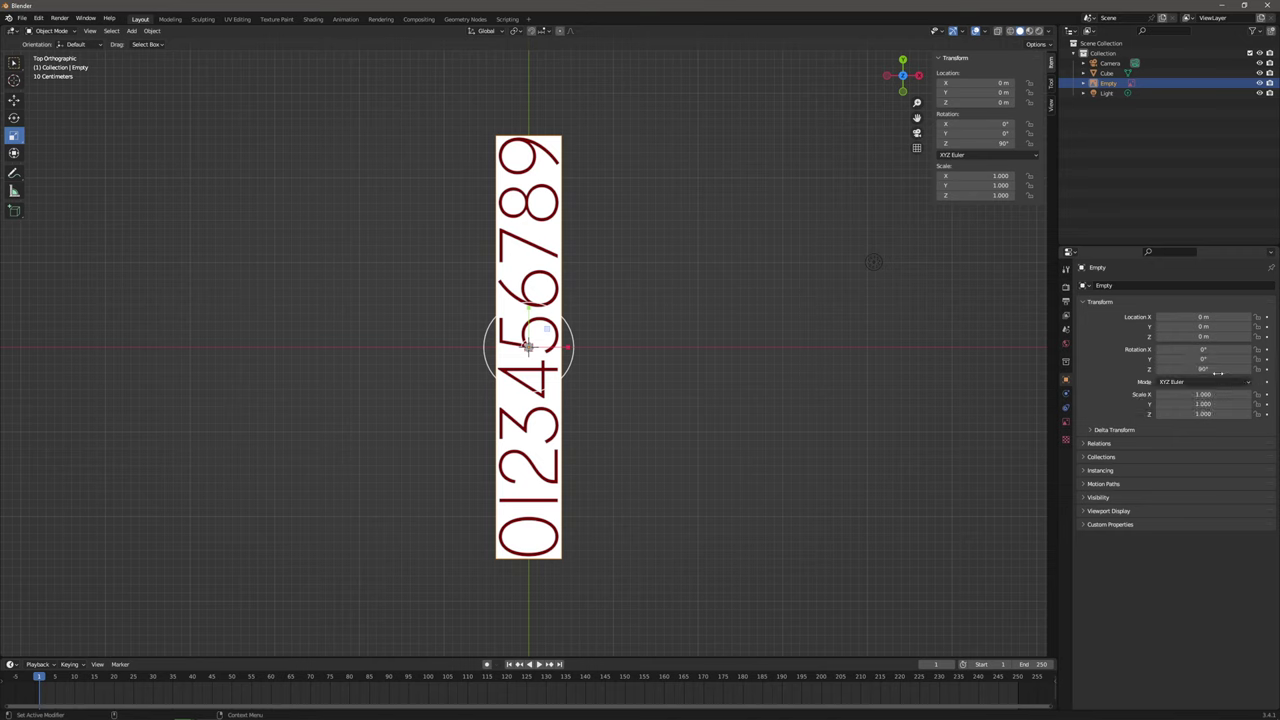
double_click(1218, 370)
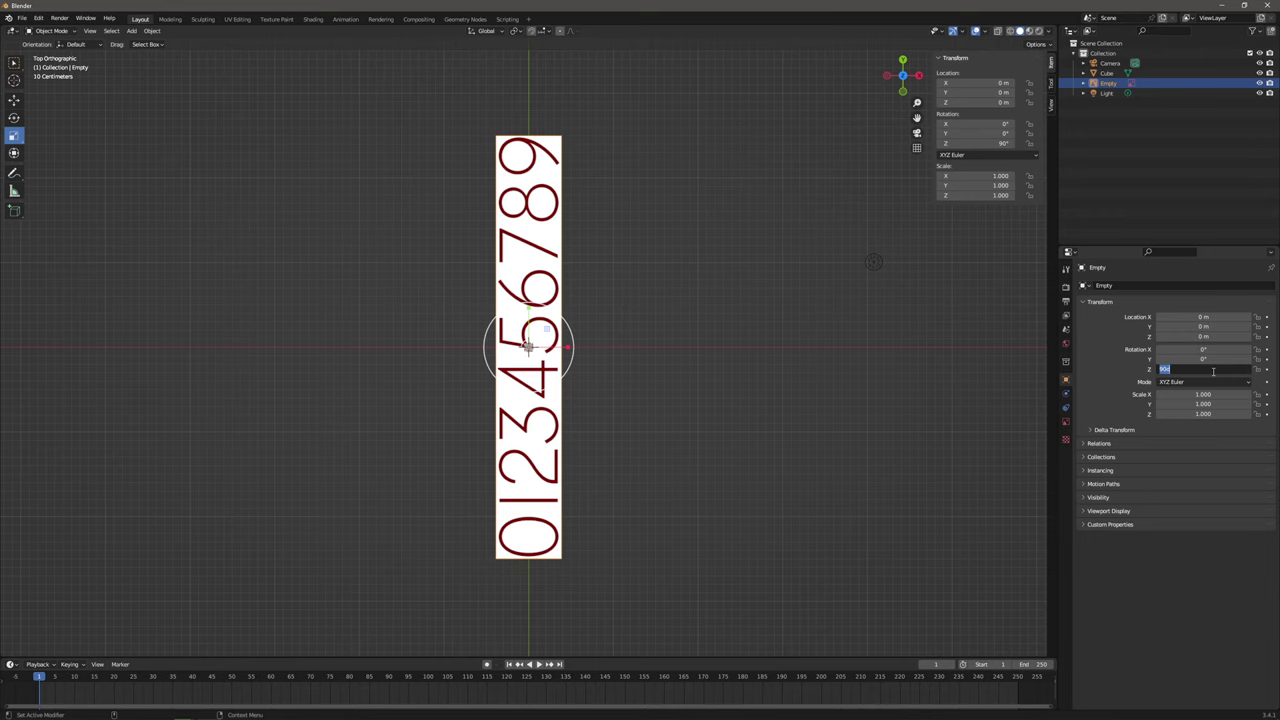
text(180)
key(Return)
double_click(1212, 370)
text(0)
key(Return)
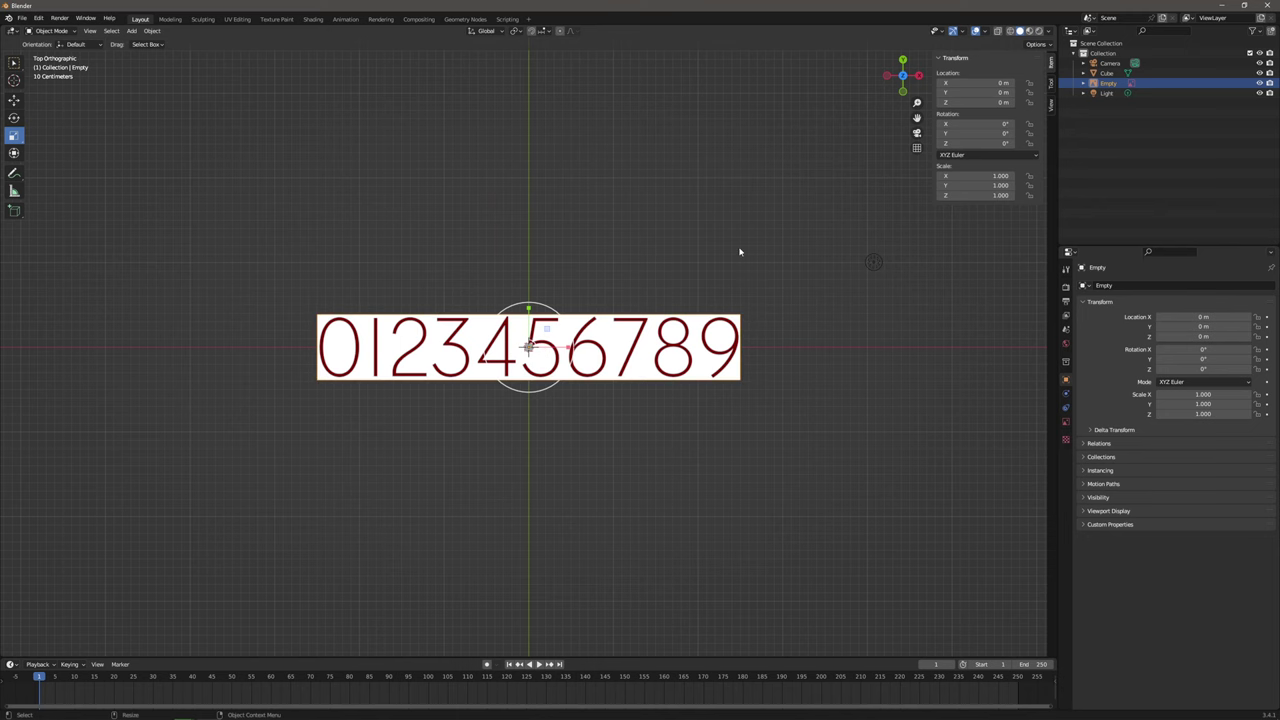
Scale the reference image down uniformly to about 0.129 so its height matches the 0.1 m cube.
scroll(566, 354, up, 6)
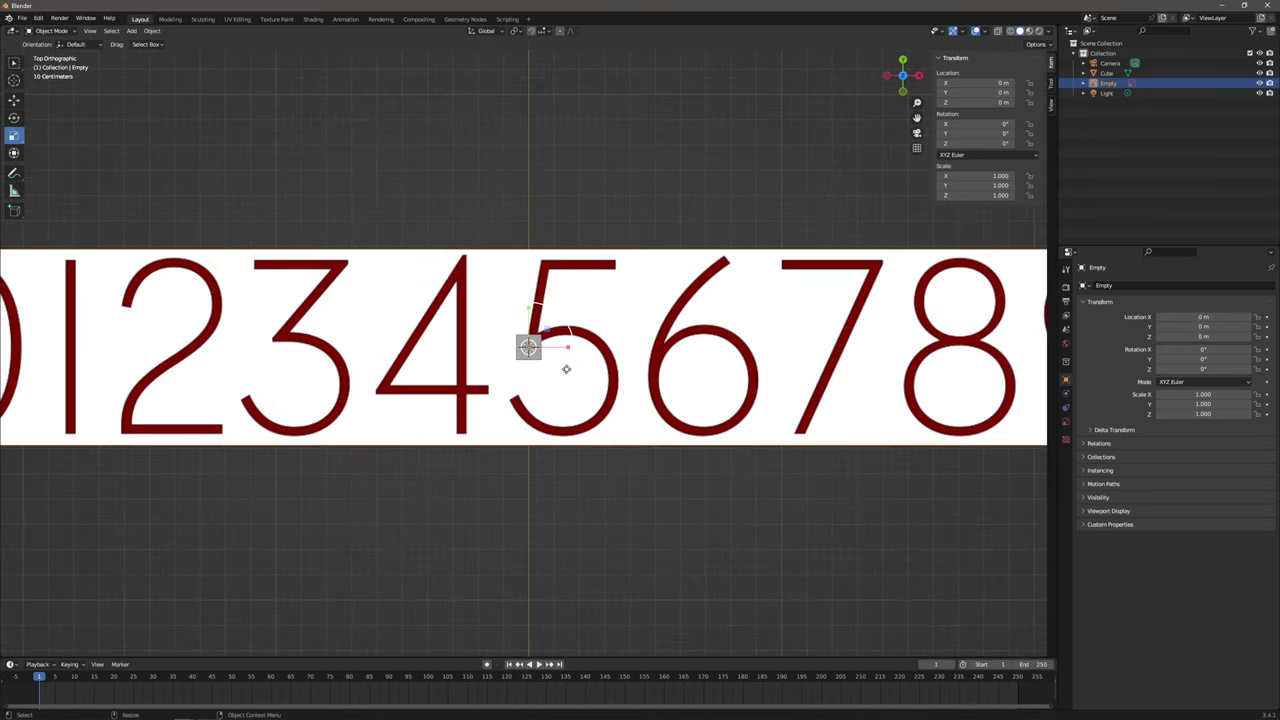
scroll(566, 354, down, 1)
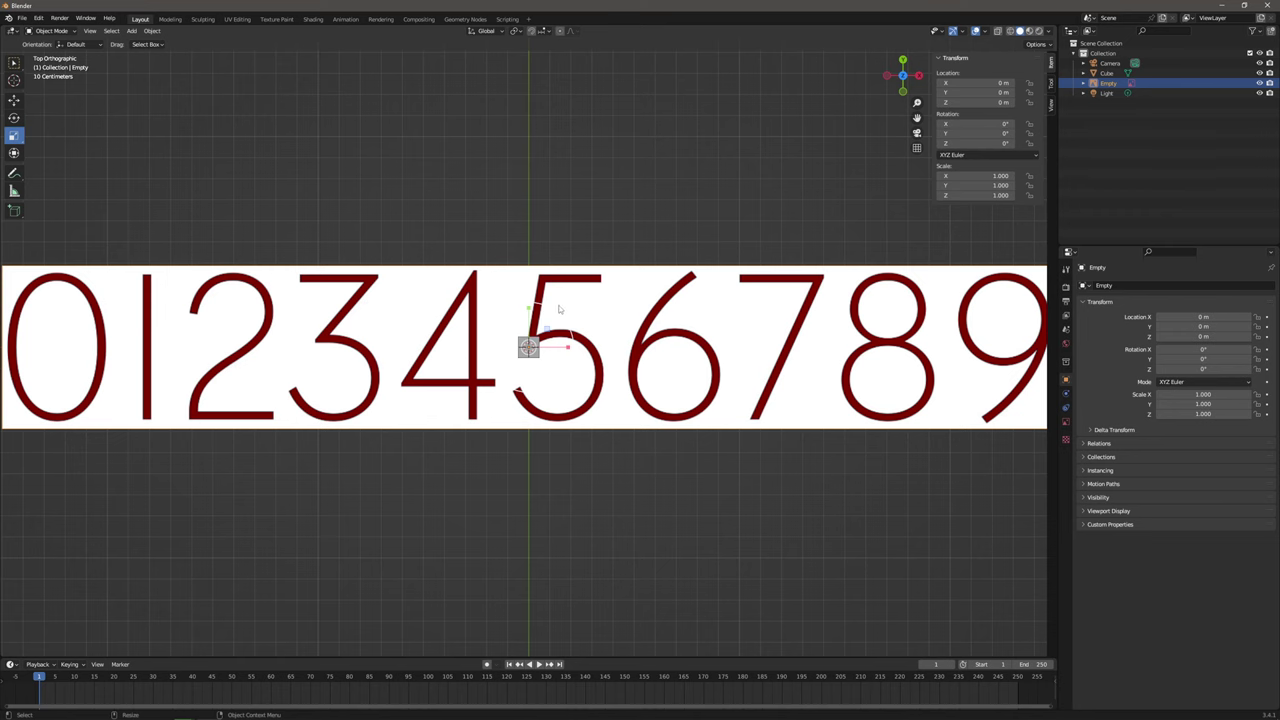
key(s)
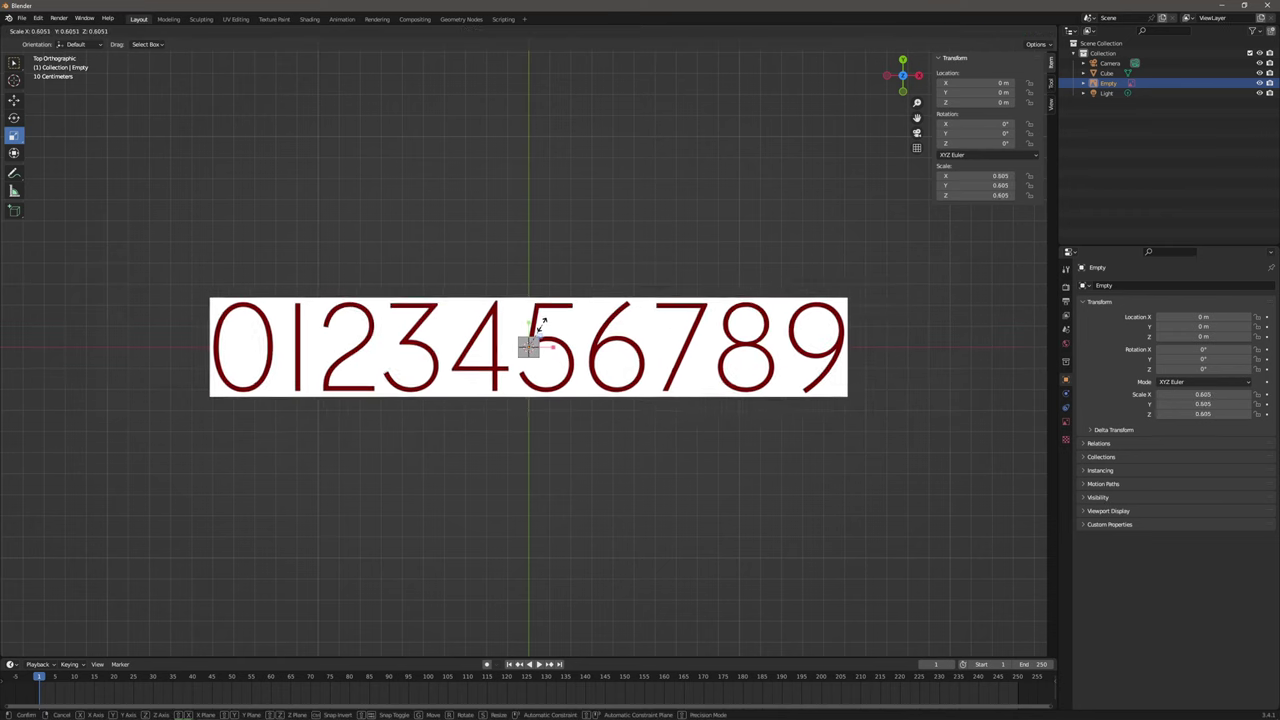
click(529, 336)
scroll(529, 336, up, 5)
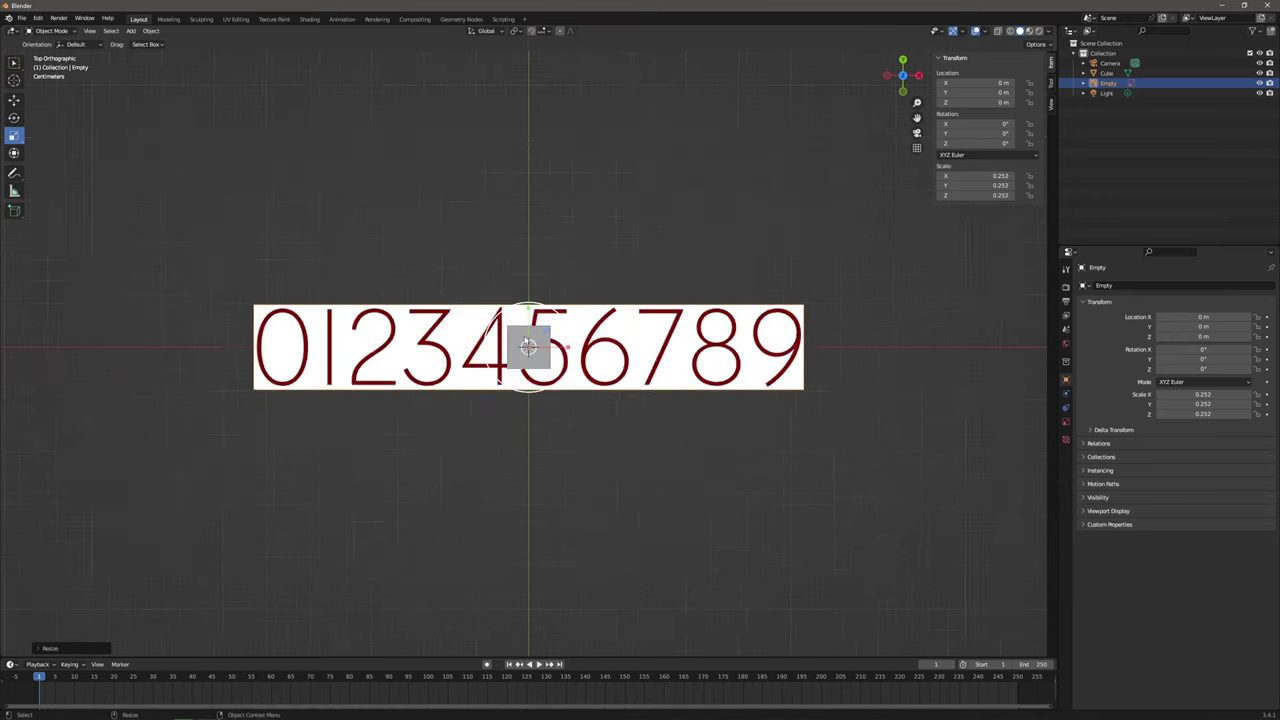
key(s)
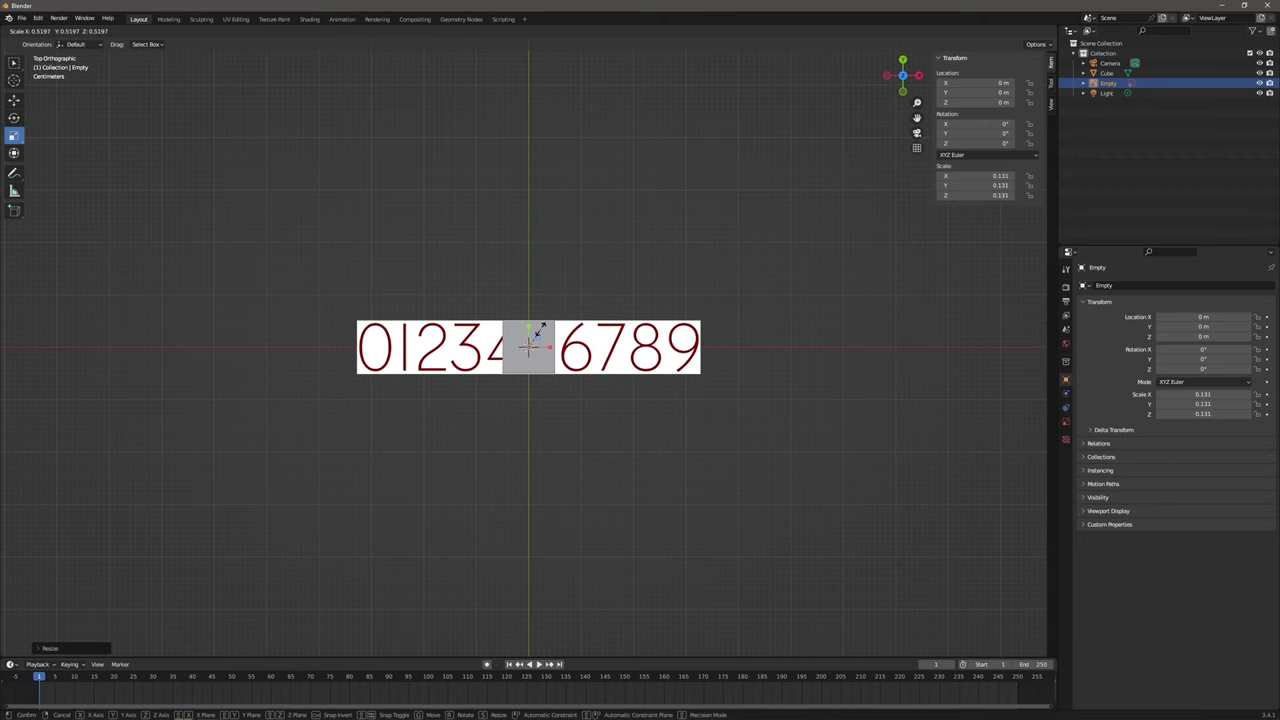
click(540, 329)
click(563, 277)
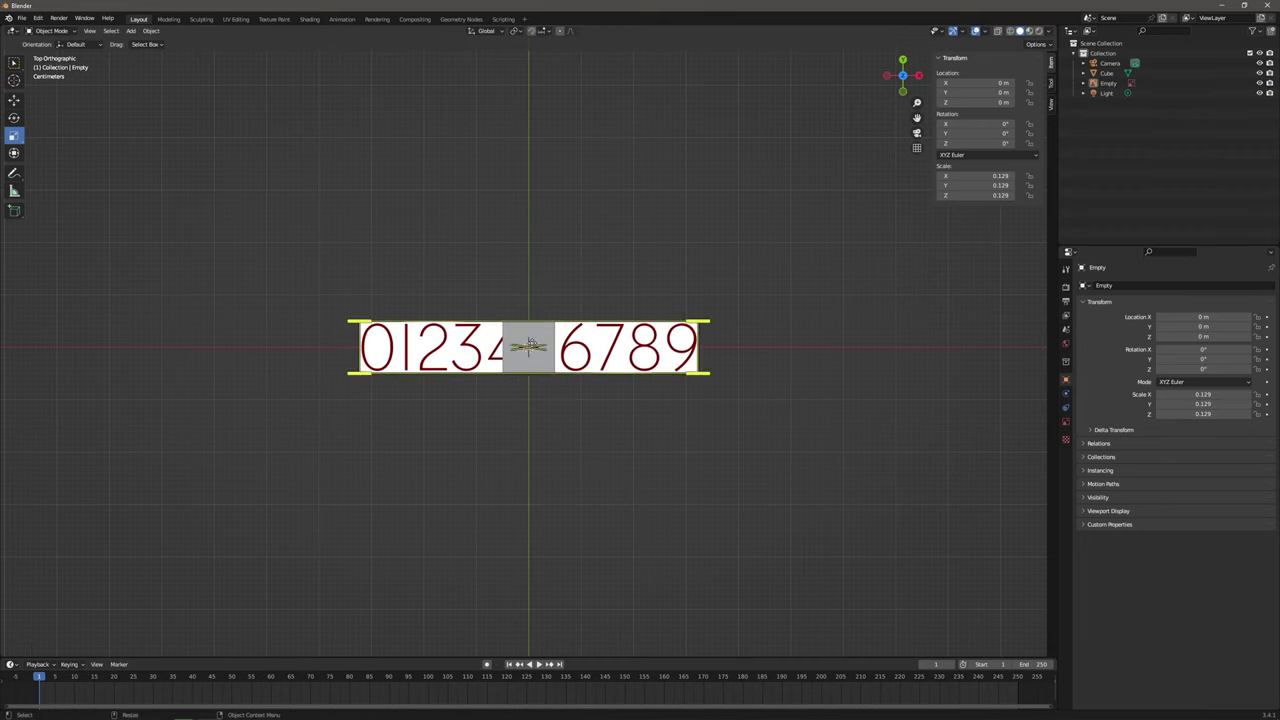
Delete the cube used for sizing and select the reference image.
click(538, 333)
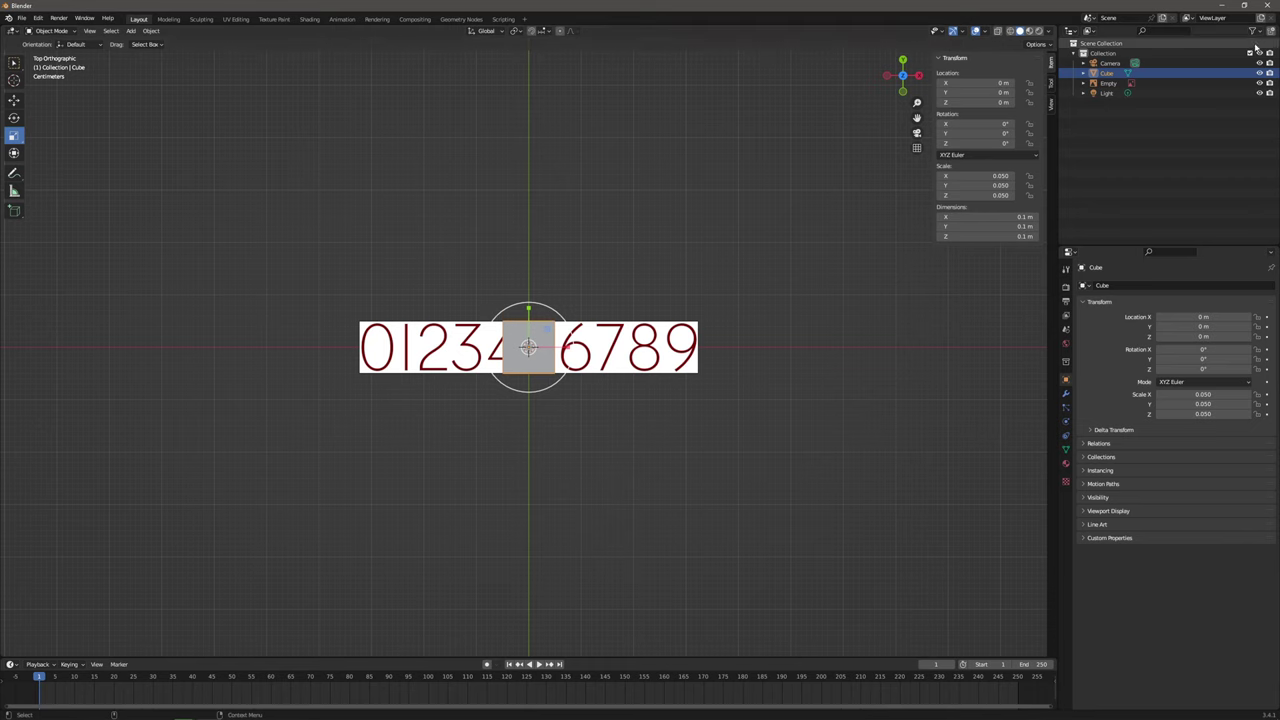
key(Delete)
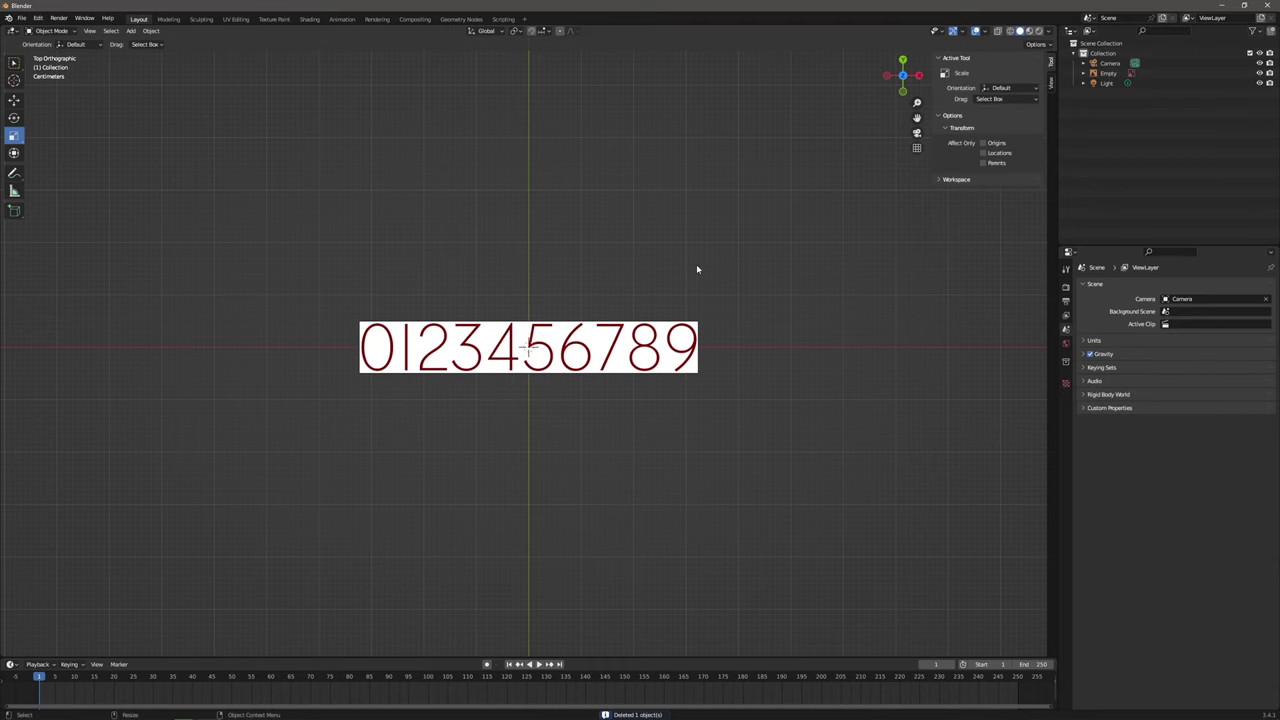
click(585, 328)
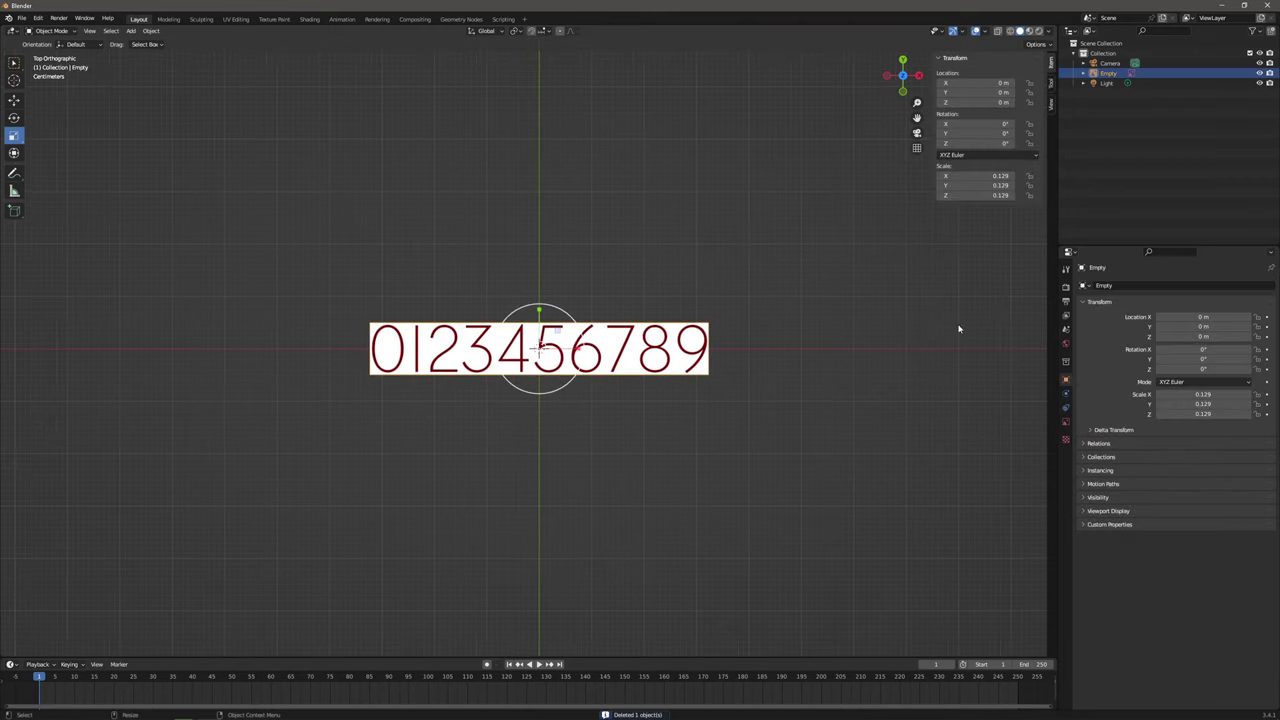
Make the reference image unselectable in its visibility settings.
click(1094, 497)
click(1159, 512)
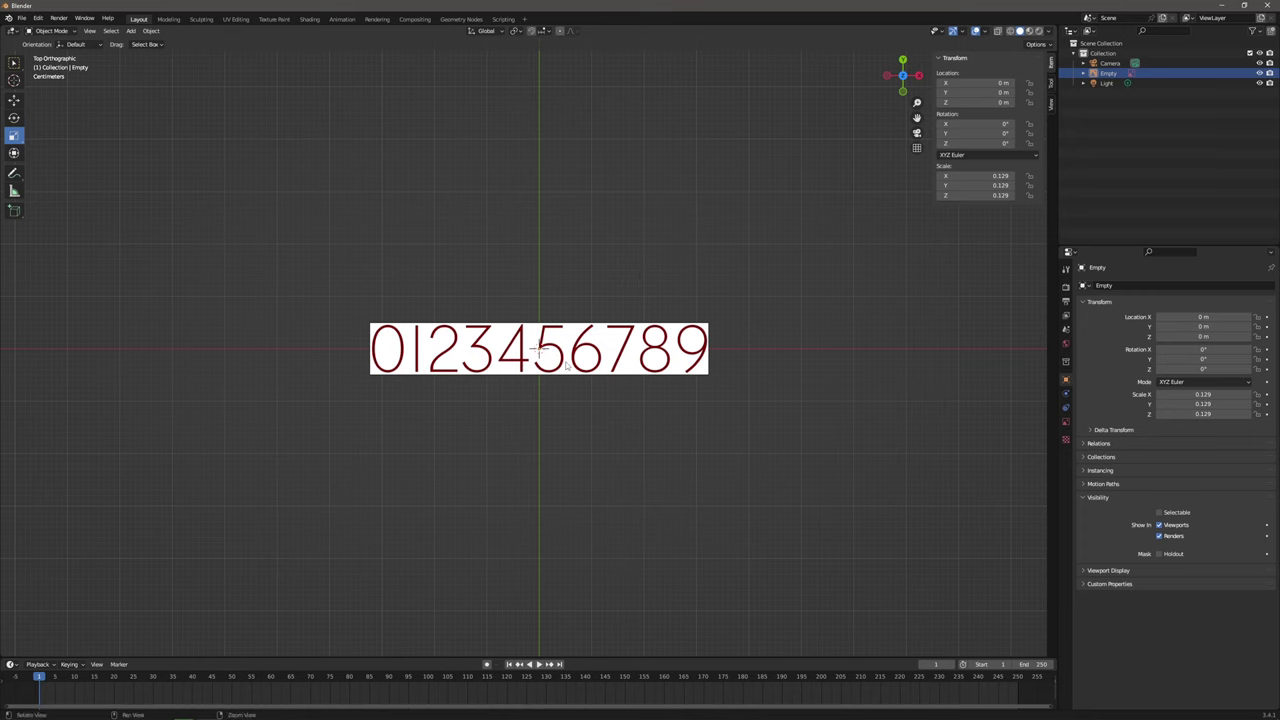
Add a Bézier curve at the origin and enter Edit Mode on it with nothing selected.
scroll(567, 362, up, 5)
shift+middle_drag(480, 390, 471, 341)
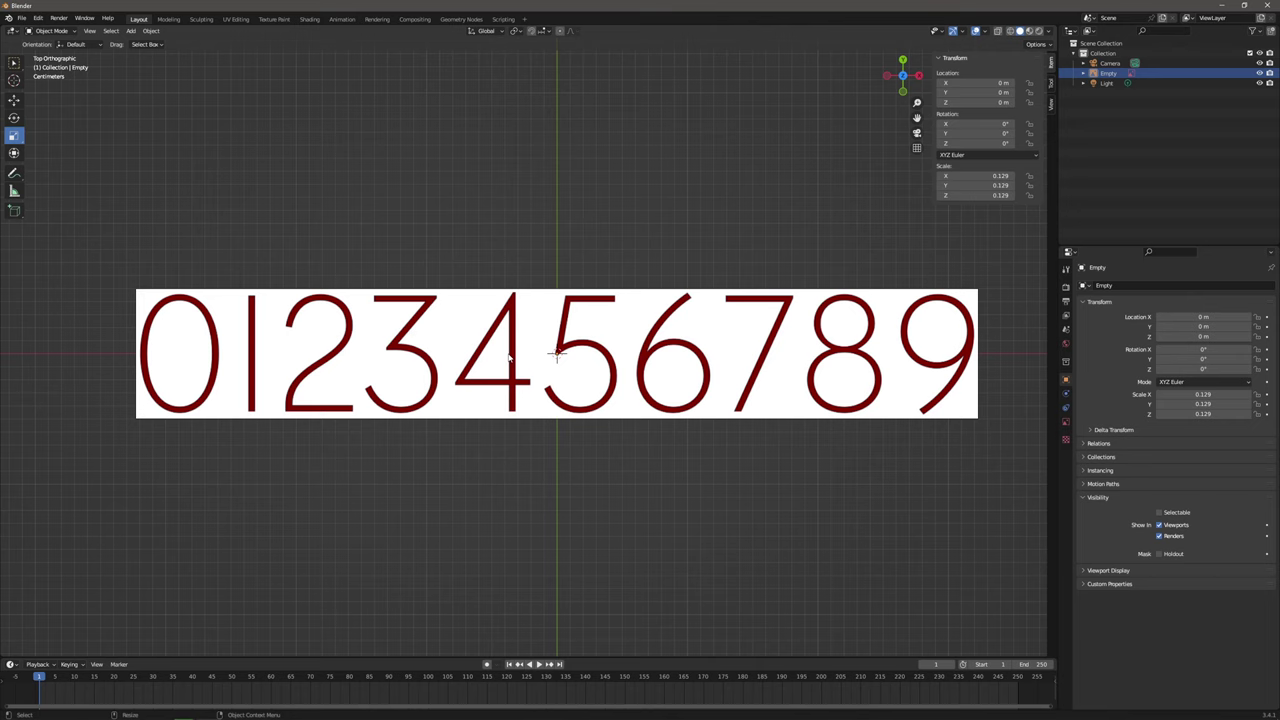
click(131, 31)
mouse_move(150, 52)
click(242, 60)
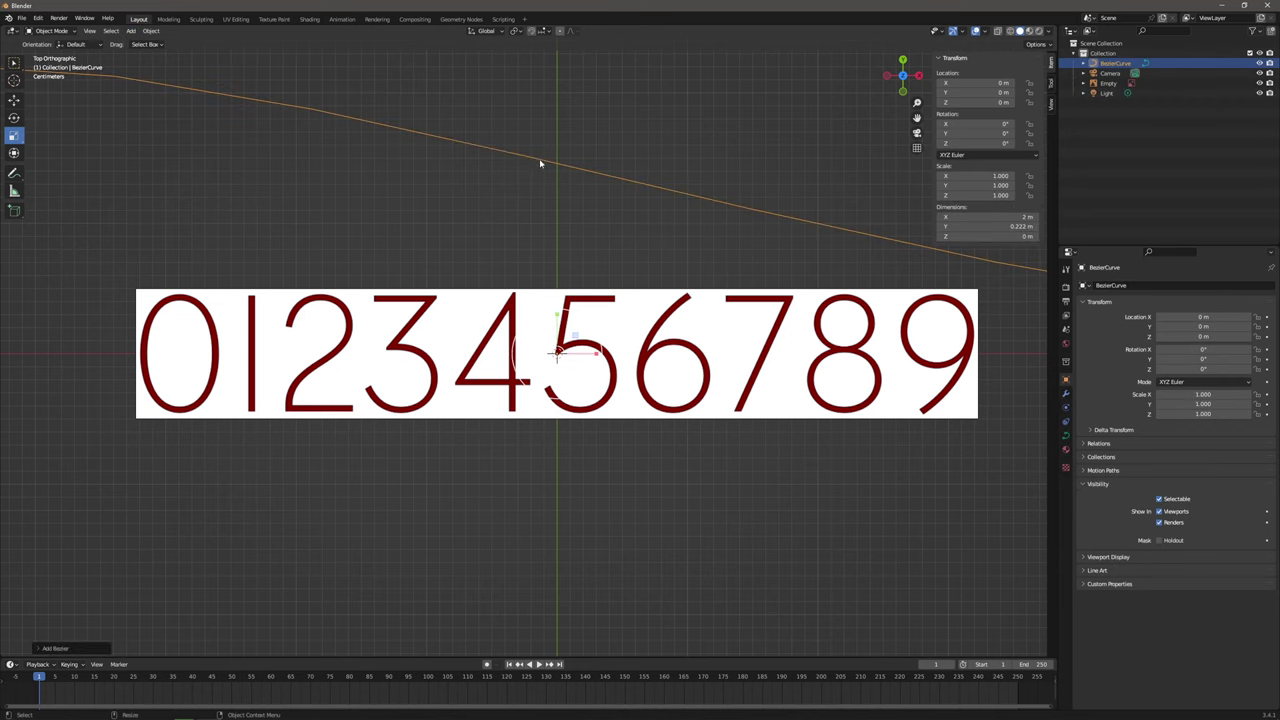
click(50, 31)
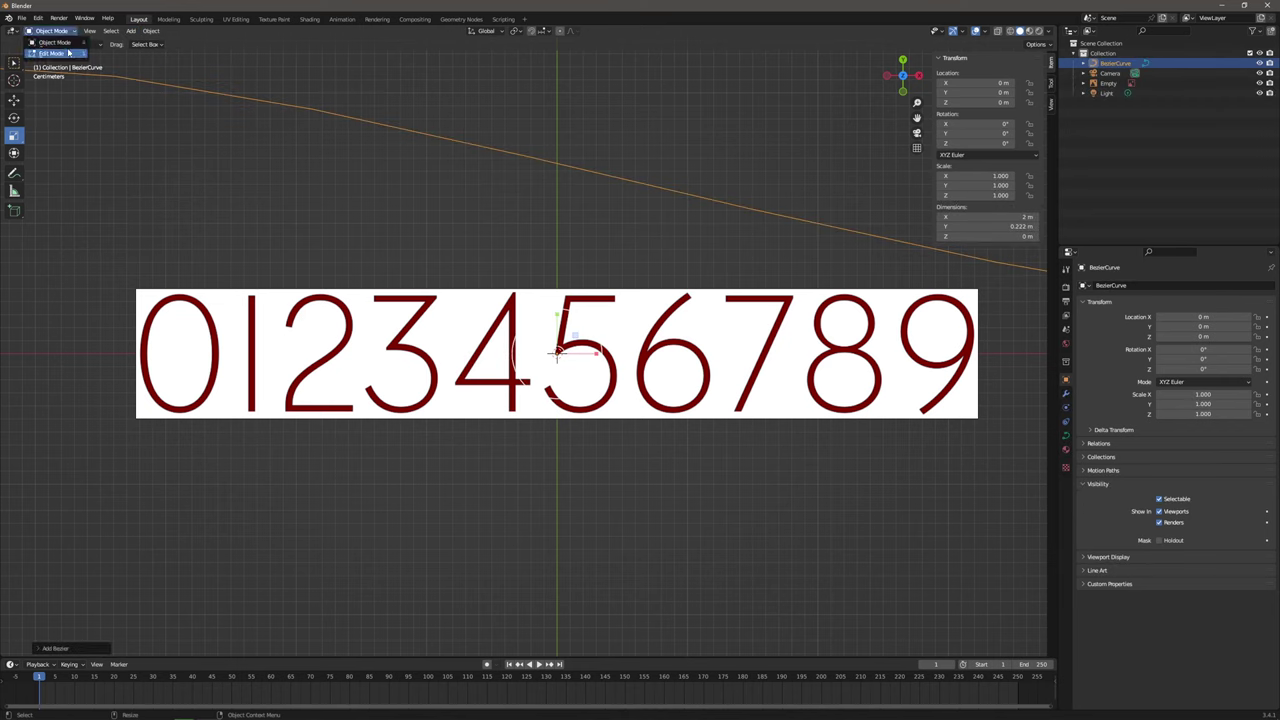
click(211, 93)
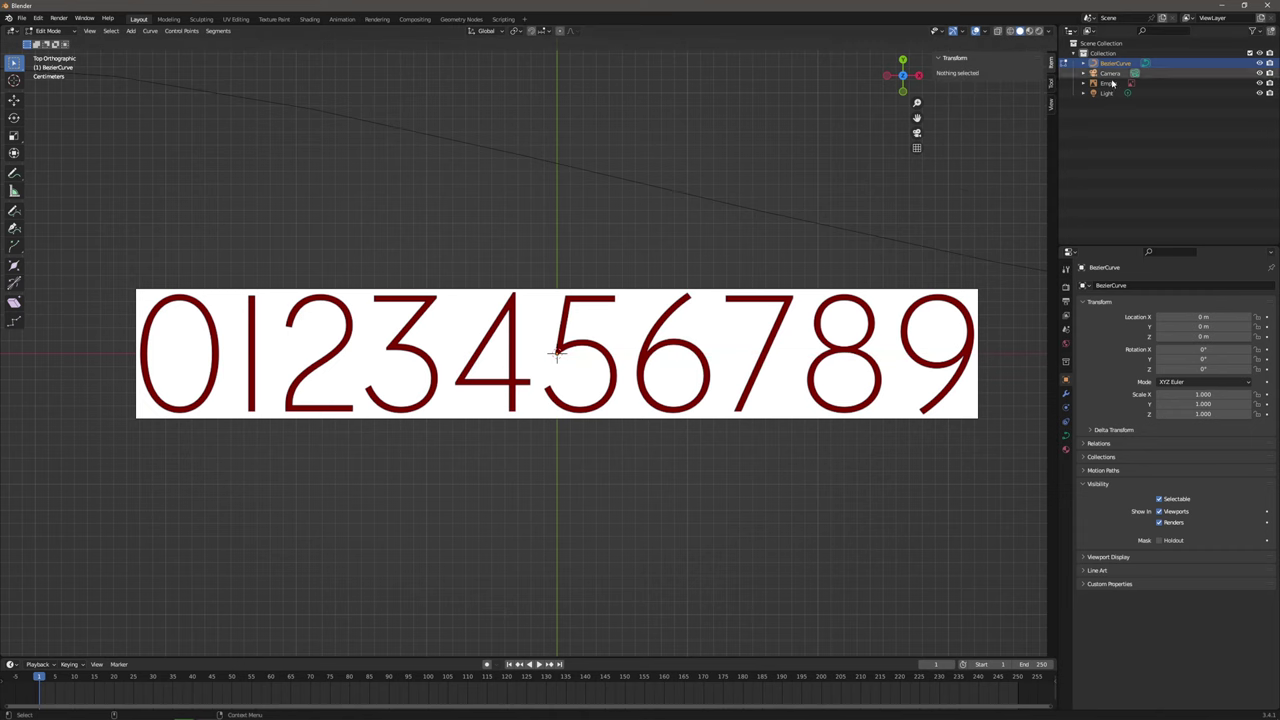
Select both control points of the curve and set the spline type to Poly.
scroll(627, 192, down, 8)
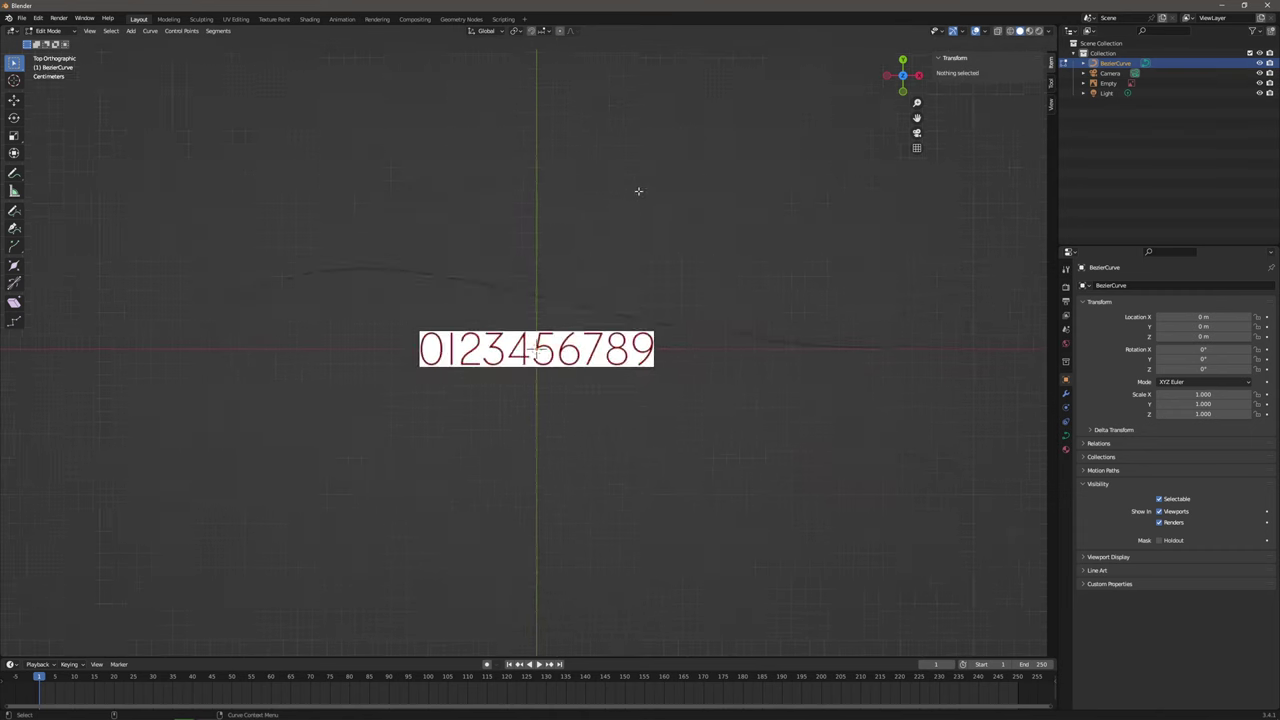
drag(243, 274, 751, 382)
right_click(751, 382)
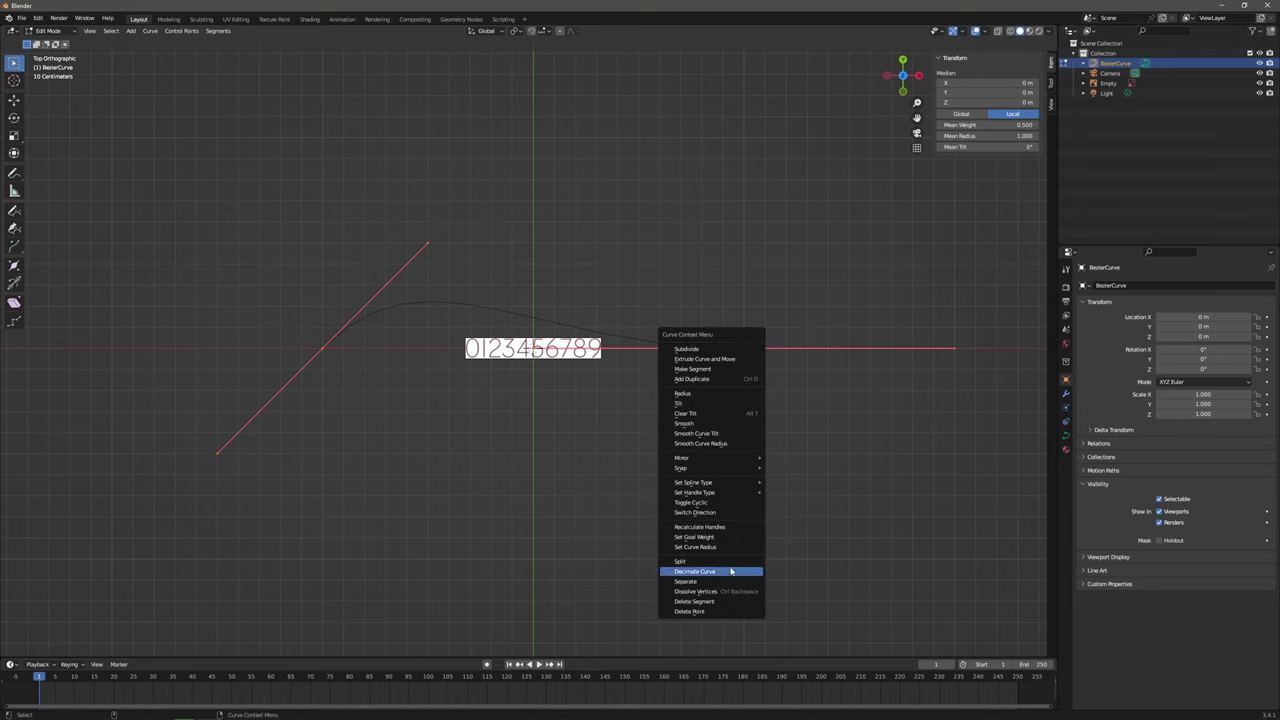
mouse_move(745, 499)
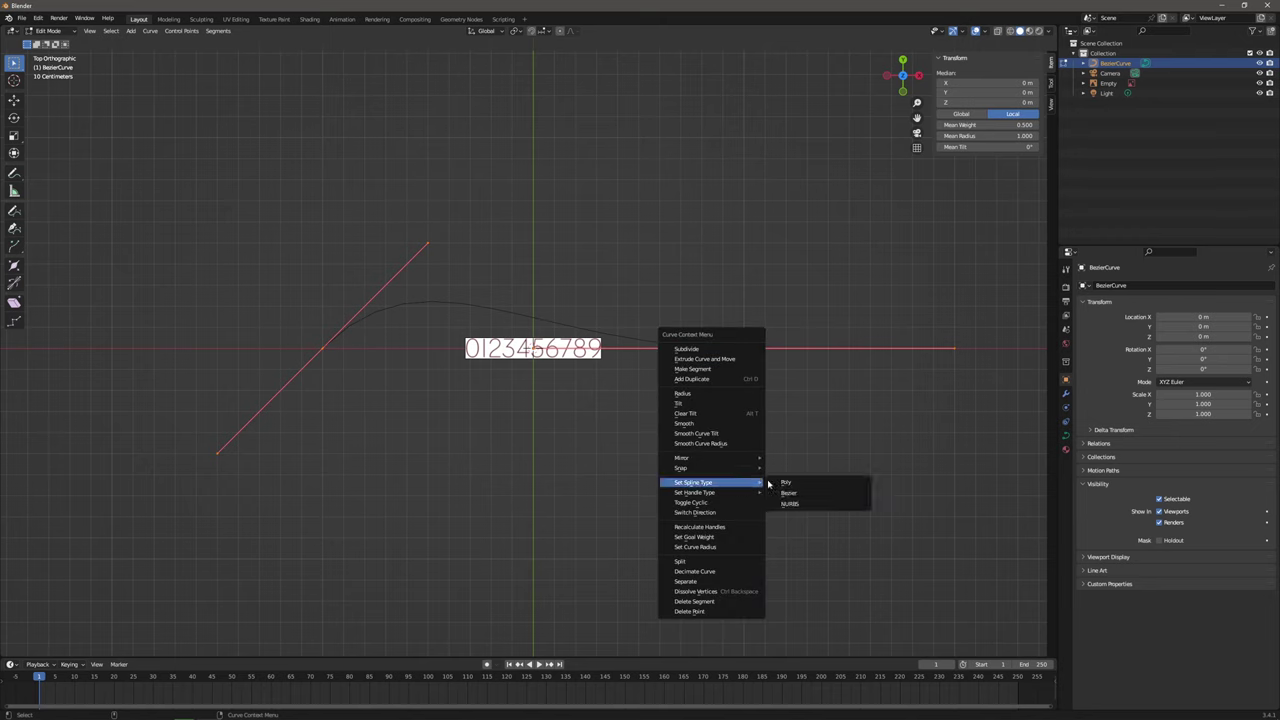
click(790, 484)
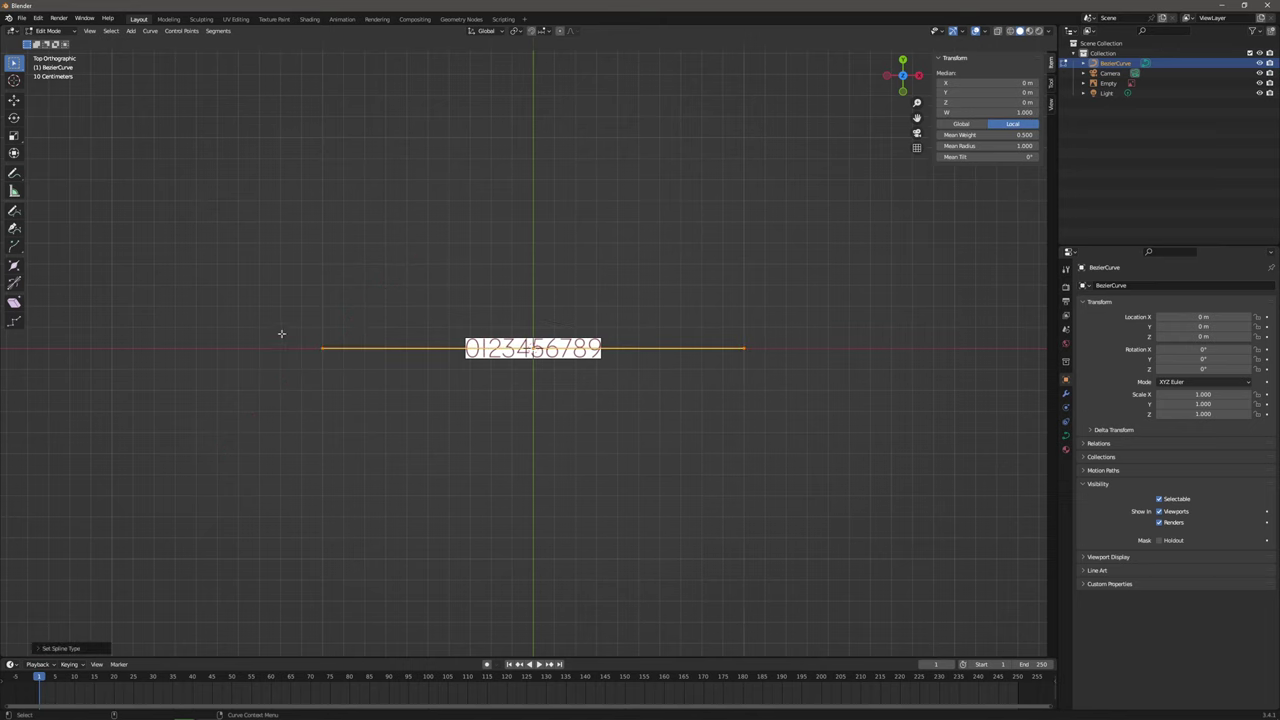
Move both end points of the line onto the reference image, near the digits 0 and 1.
drag(288, 333, 385, 385)
key(shift+space)
key(g)
drag(341, 330, 489, 326)
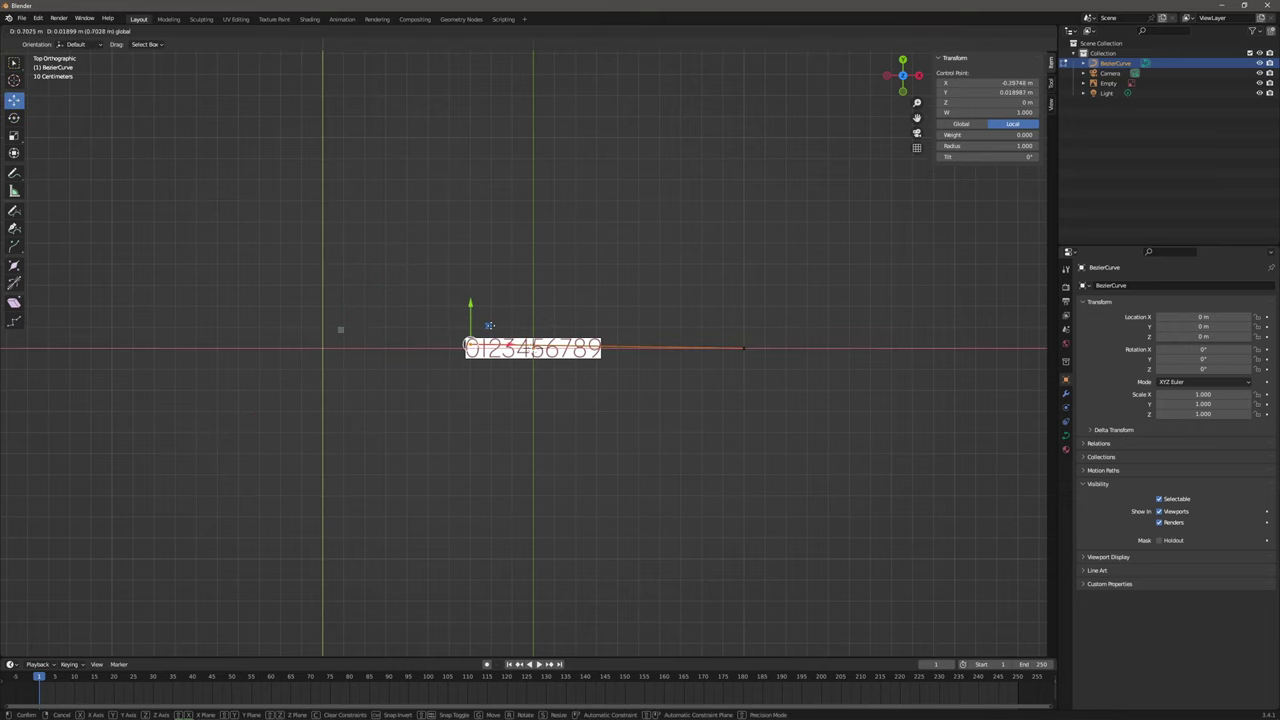
click(489, 326)
click(762, 345)
drag(763, 331, 501, 335)
scroll(301, 357, up, 9)
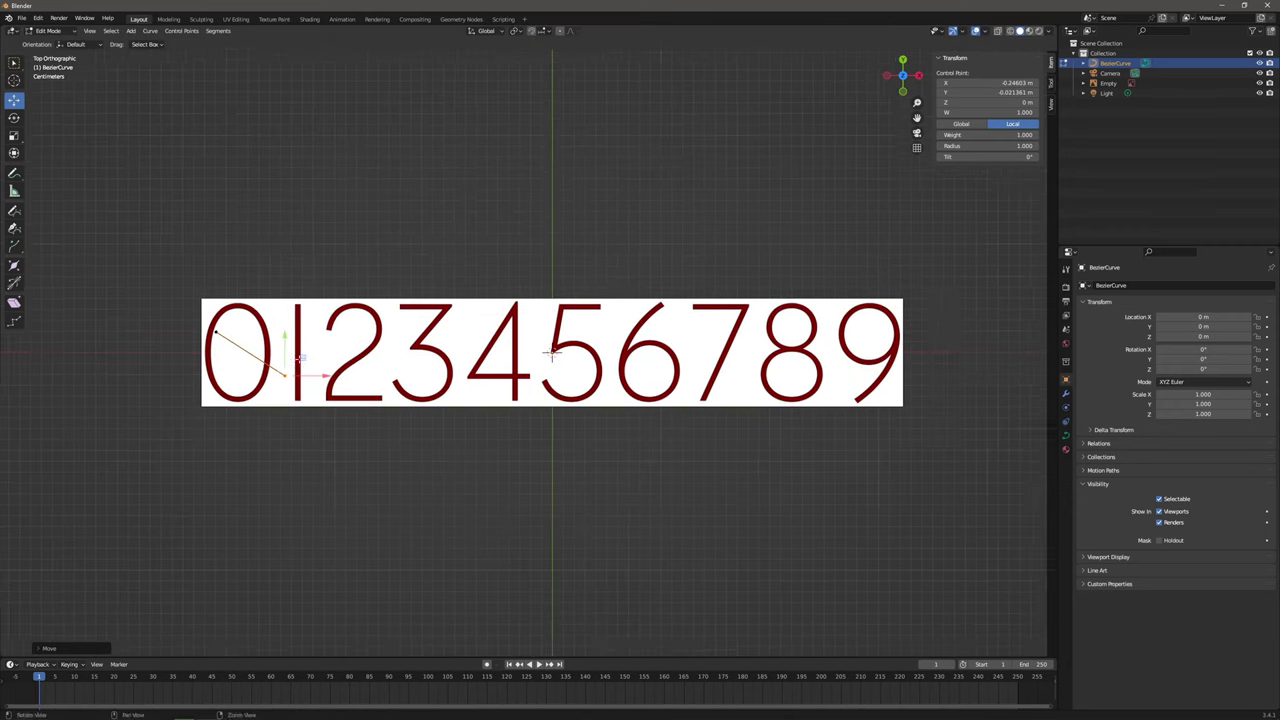
Place one end point at the bottom and the other at the top of the digit 1's stroke.
scroll(304, 348, up, 4)
shift+middle_drag(286, 352, 446, 343)
drag(436, 388, 463, 437)
click(275, 316)
drag(293, 298, 465, 240)
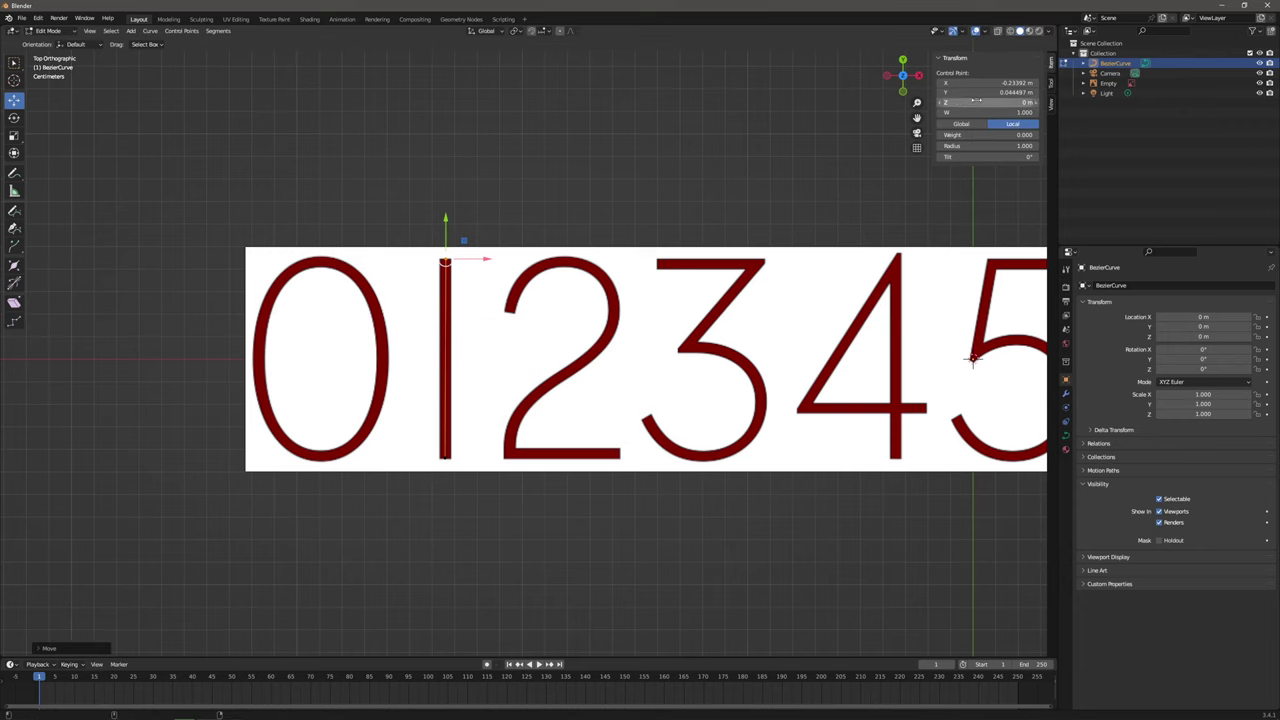
Make the line vertical by copying the top point's X value of about -0.23392 m to the bottom point.
click(1005, 92)
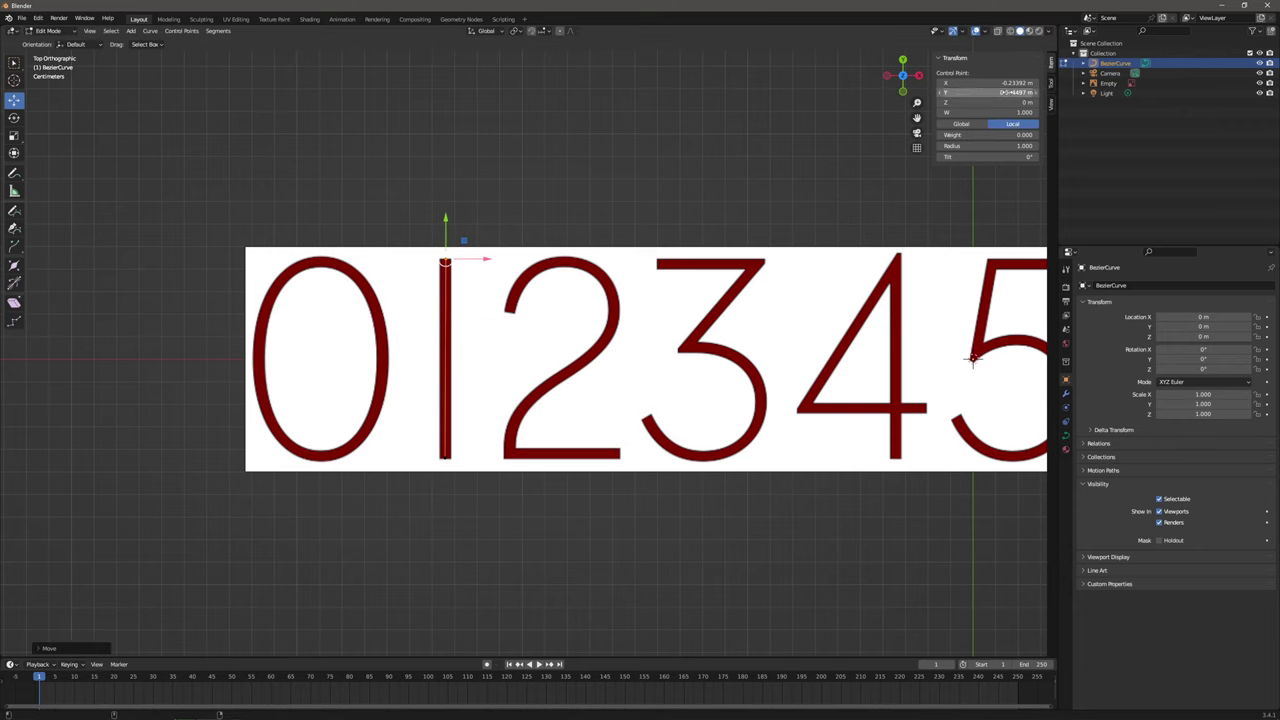
click(1010, 82)
click(1012, 82)
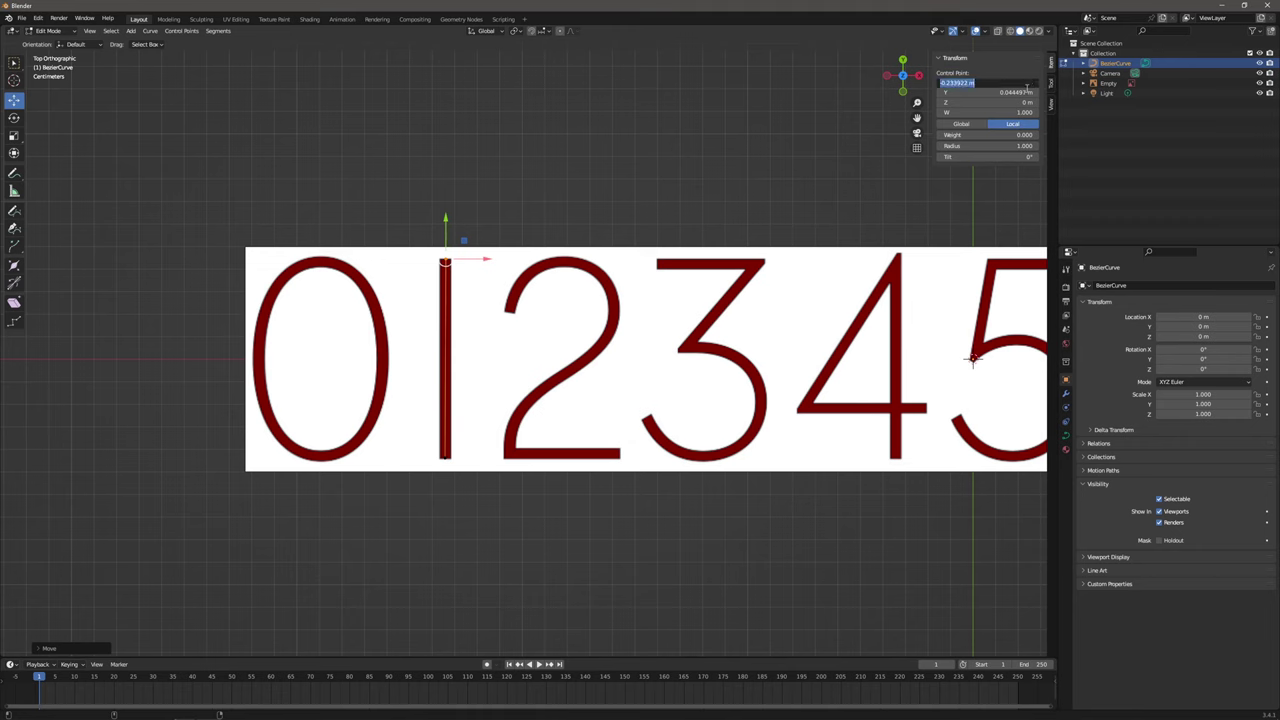
click(416, 446)
click(445, 456)
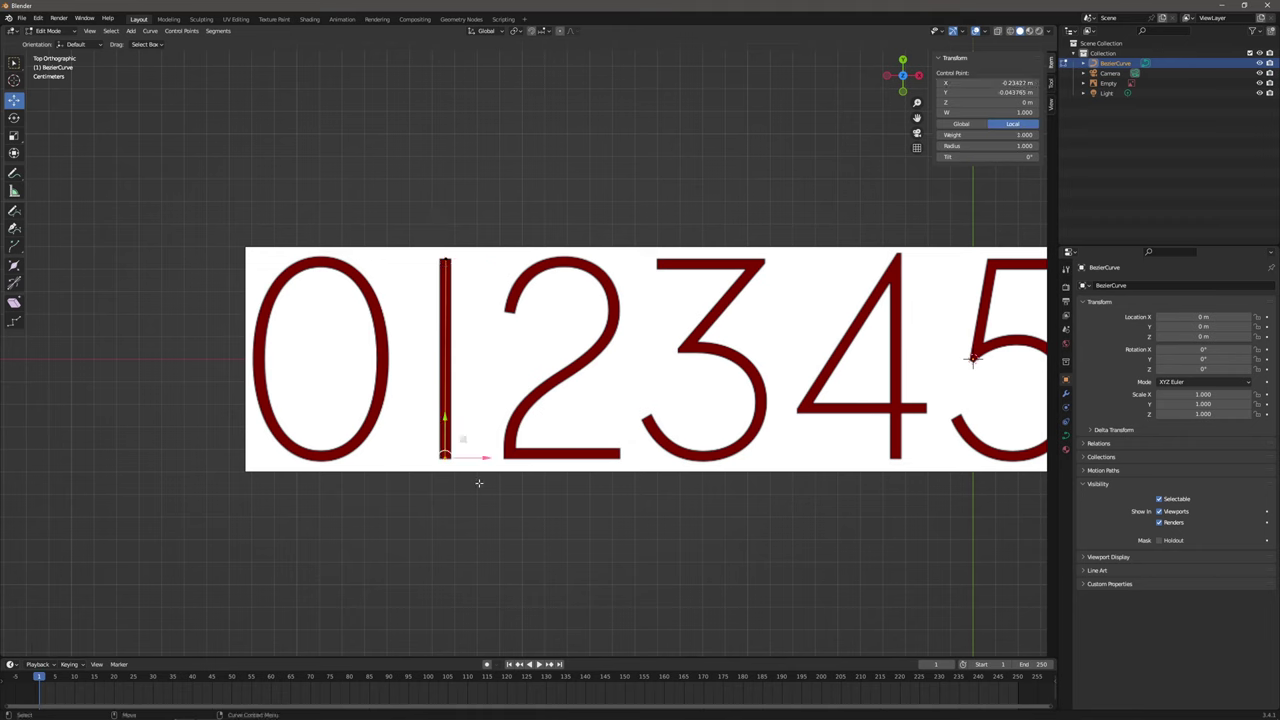
click(1016, 83)
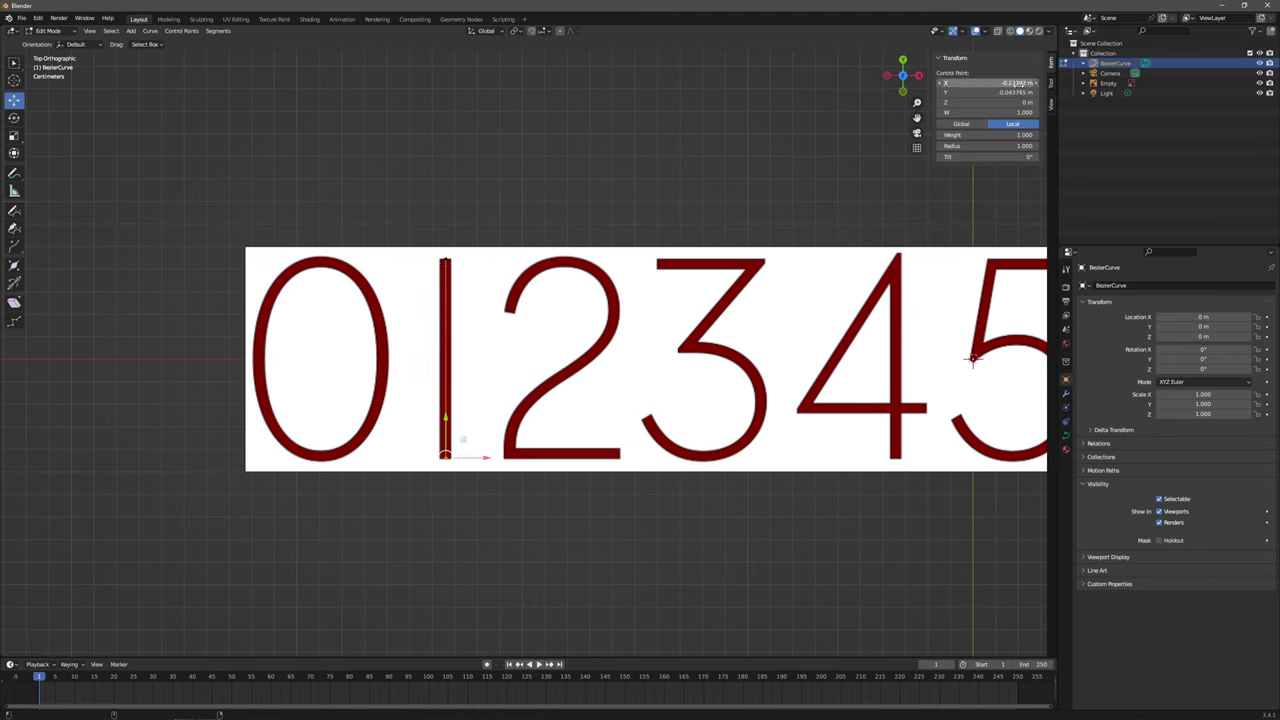
Select both control points, nudge them slightly along X to centre the line on the digit 1, and deselect them.
drag(372, 171, 511, 540)
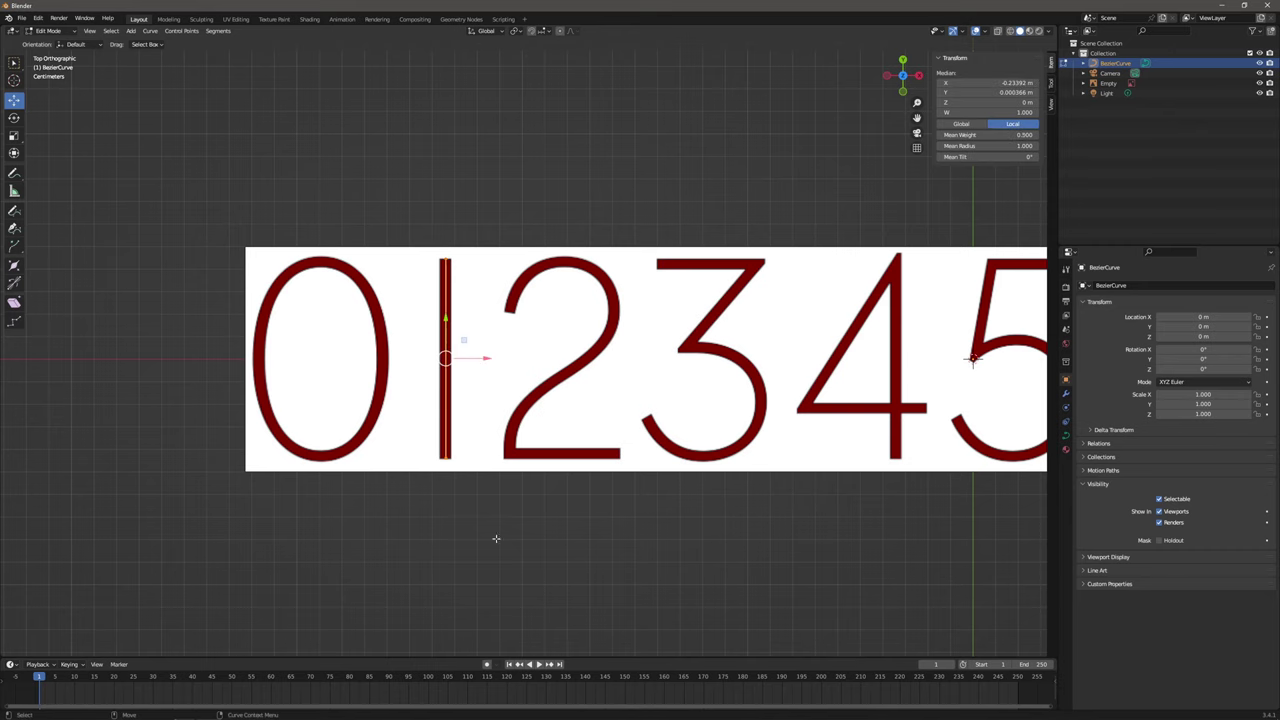
drag(474, 358, 472, 358)
click(485, 155)
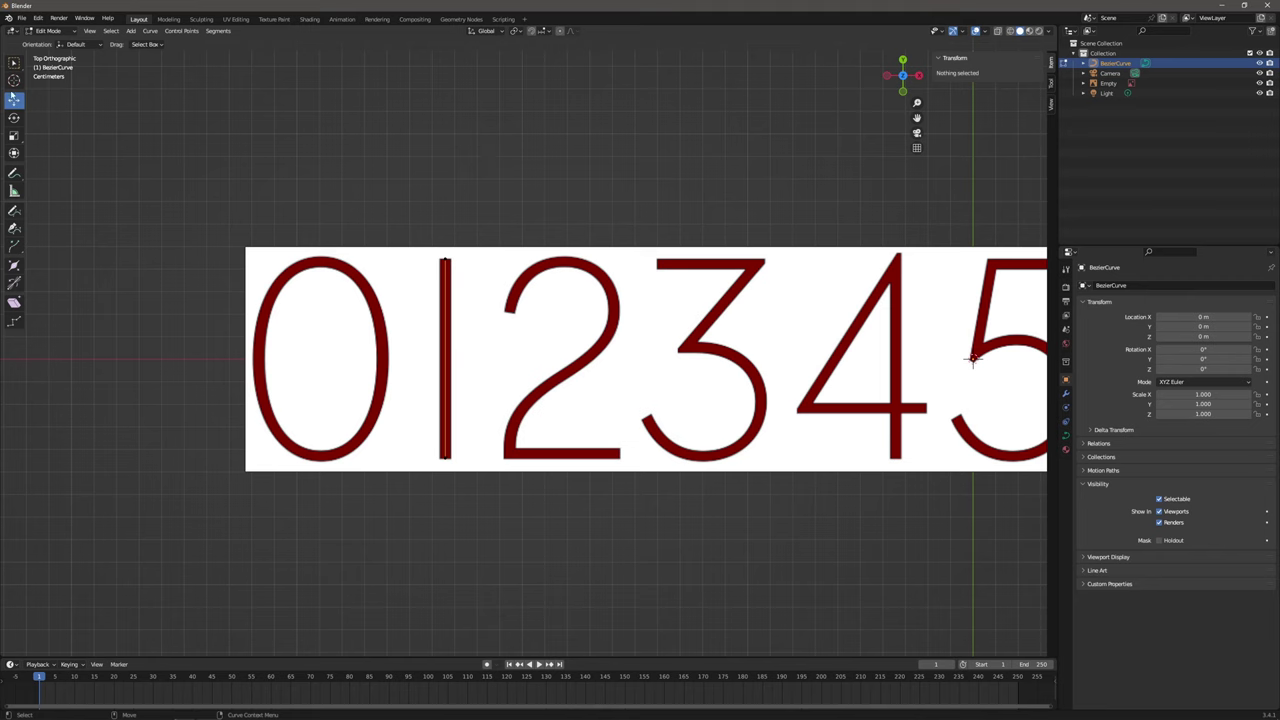
Return to Object Mode, duplicate the digit 1 line in place, and shift the copy about 0.017 m along X.
click(45, 30)
click(52, 38)
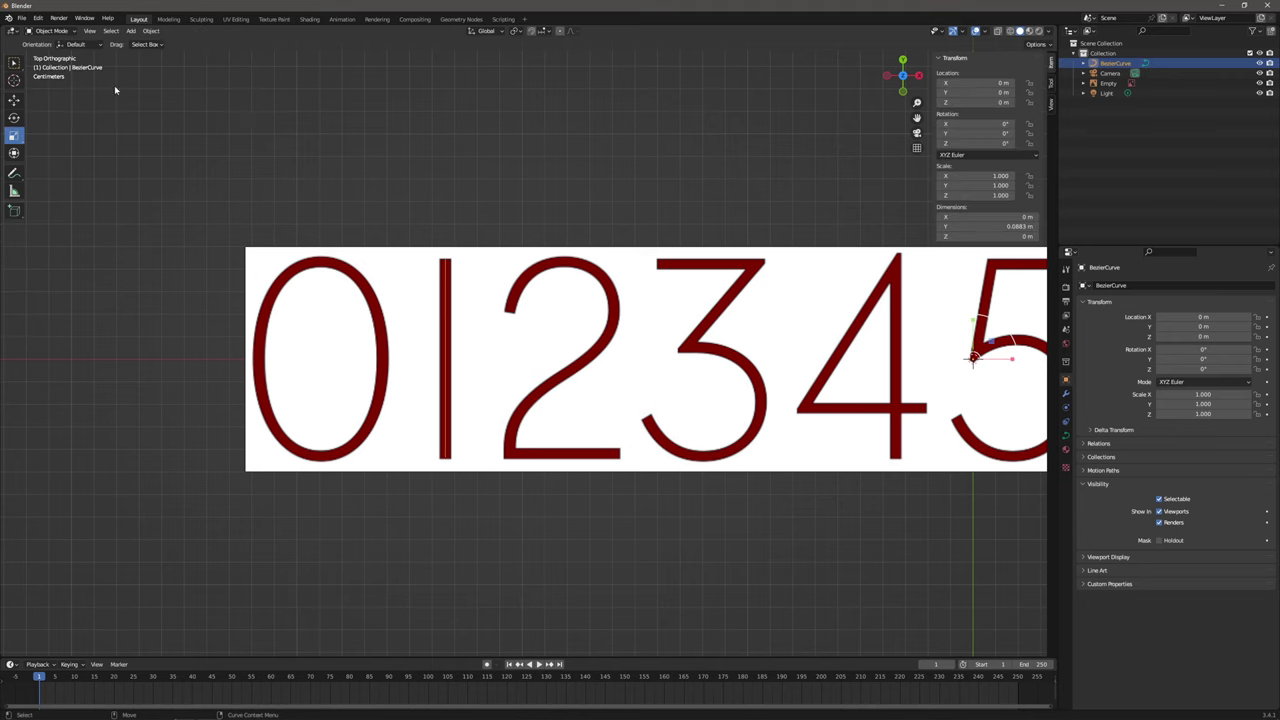
key(shift+d)
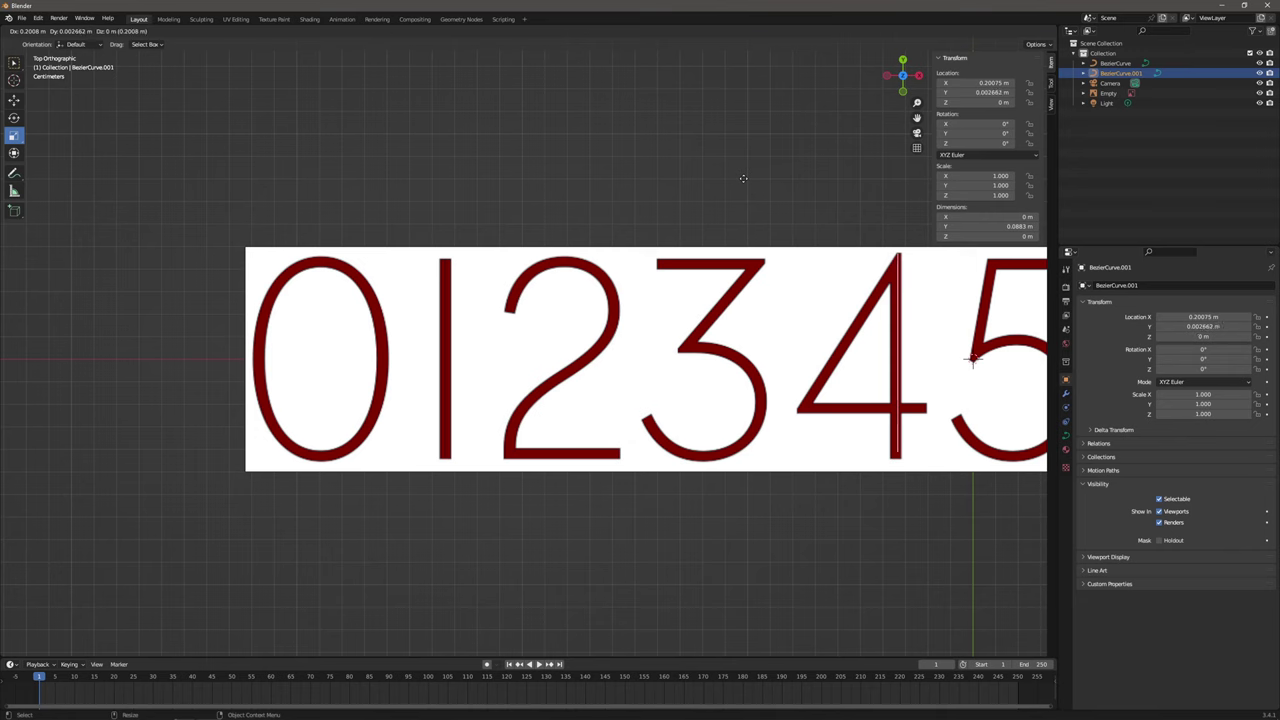
key(Escape)
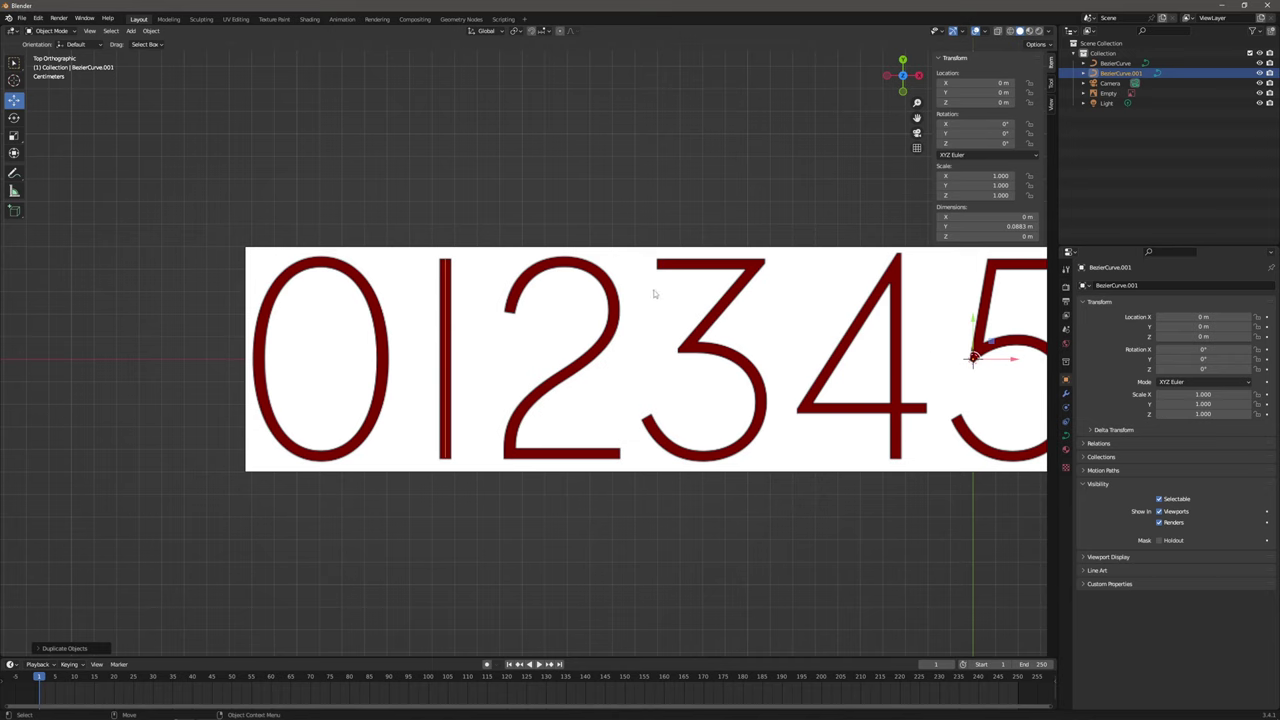
drag(991, 359, 1030, 359)
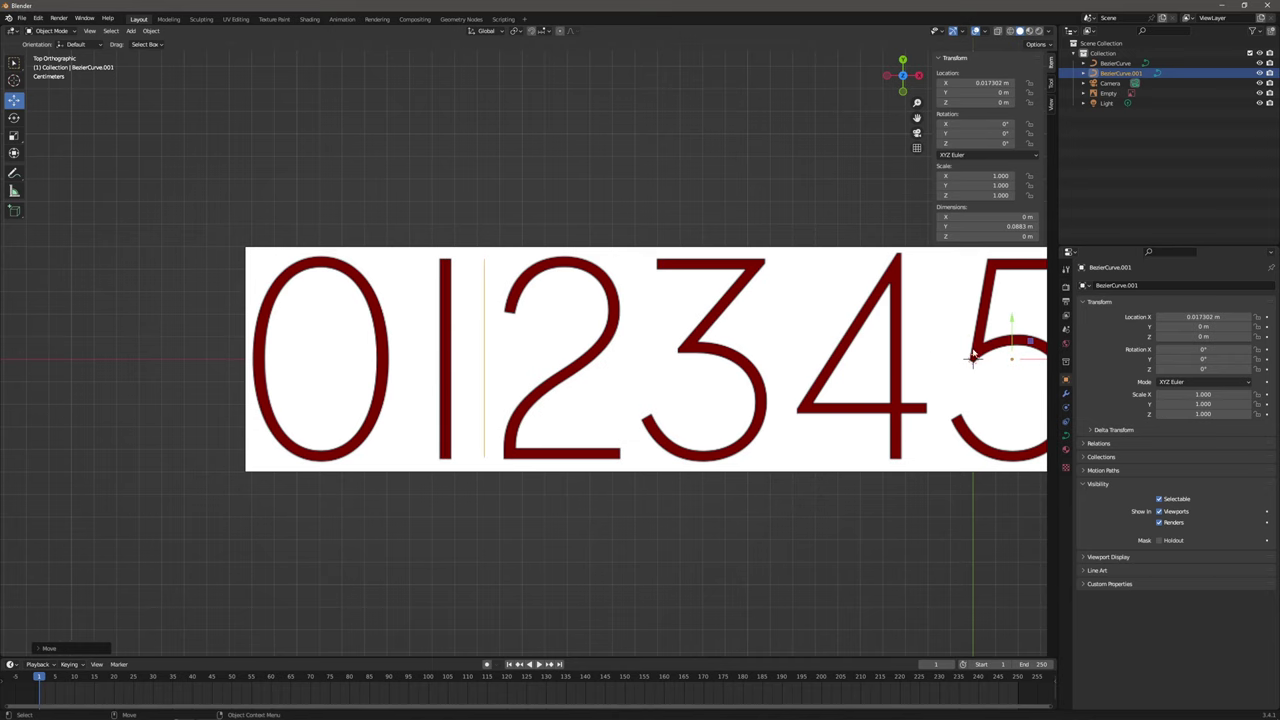
Set the copied line's origin to its geometry and move it along X onto the vertical stroke of the digit 4.
click(151, 31)
mouse_move(166, 53)
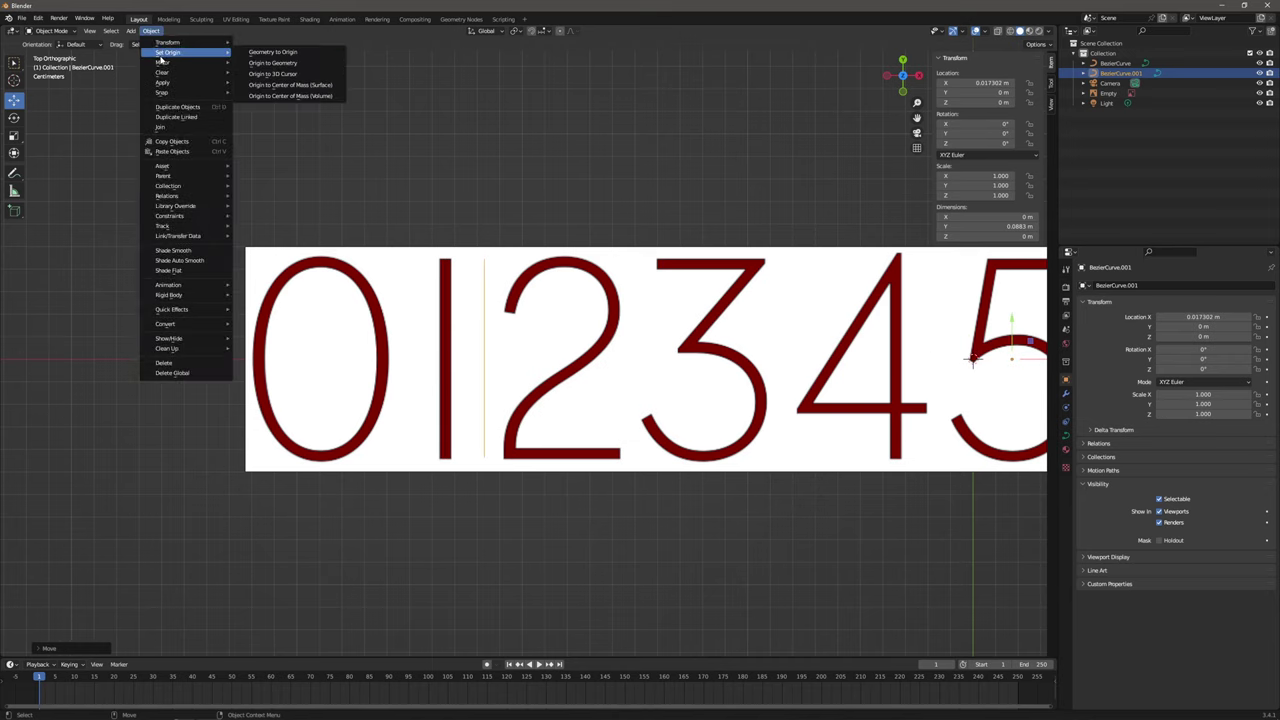
click(270, 64)
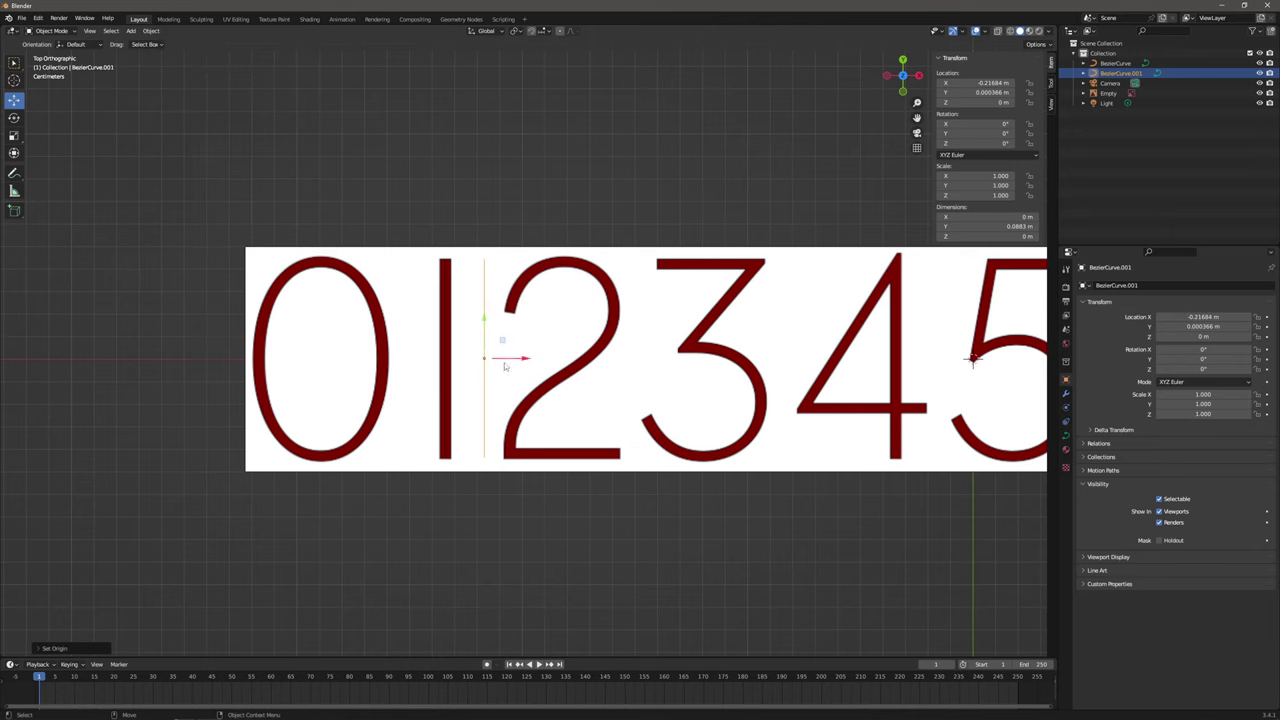
drag(512, 362, 925, 372)
click(925, 372)
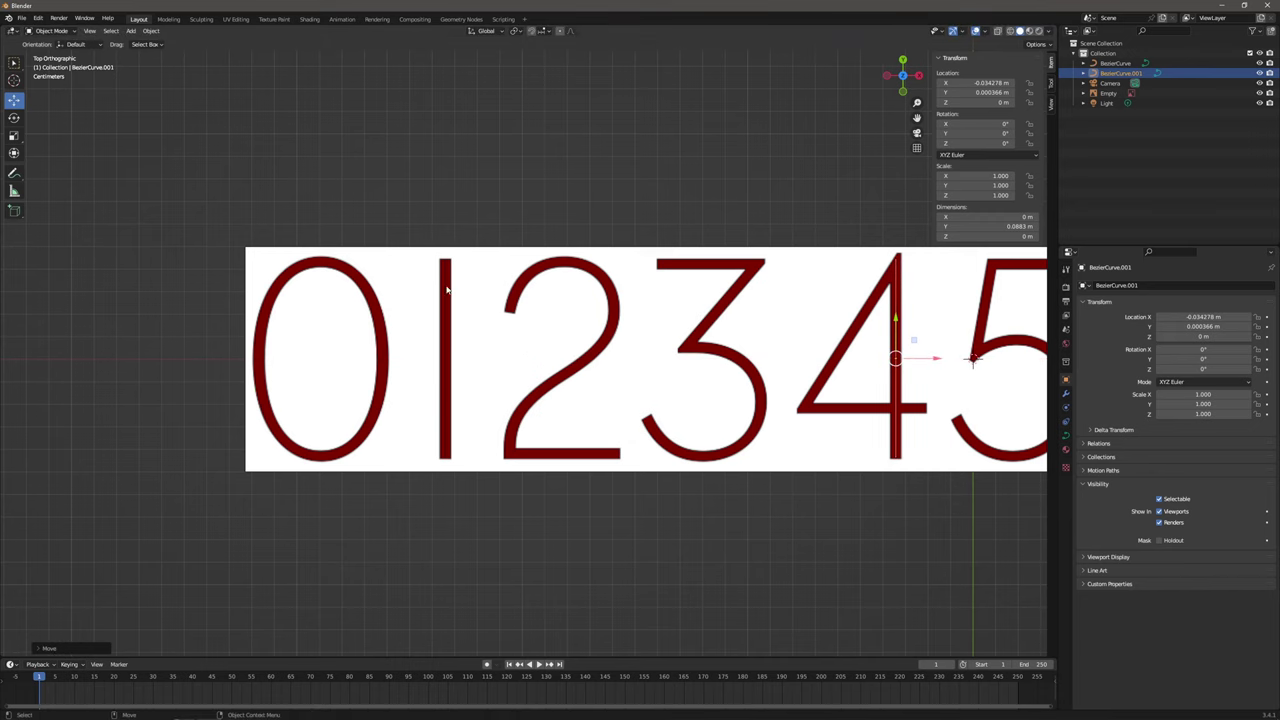
Set the origin of the digit 1 line to its geometry and deselect it.
click(446, 287)
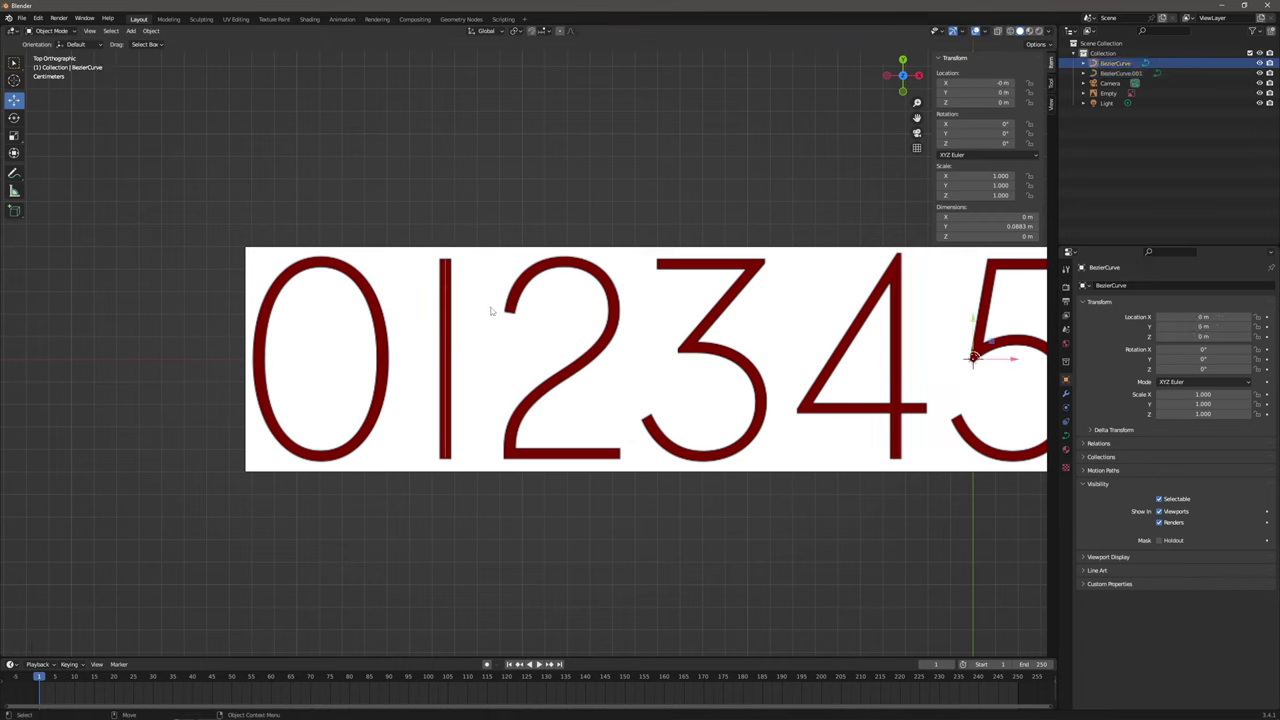
click(150, 31)
mouse_move(167, 52)
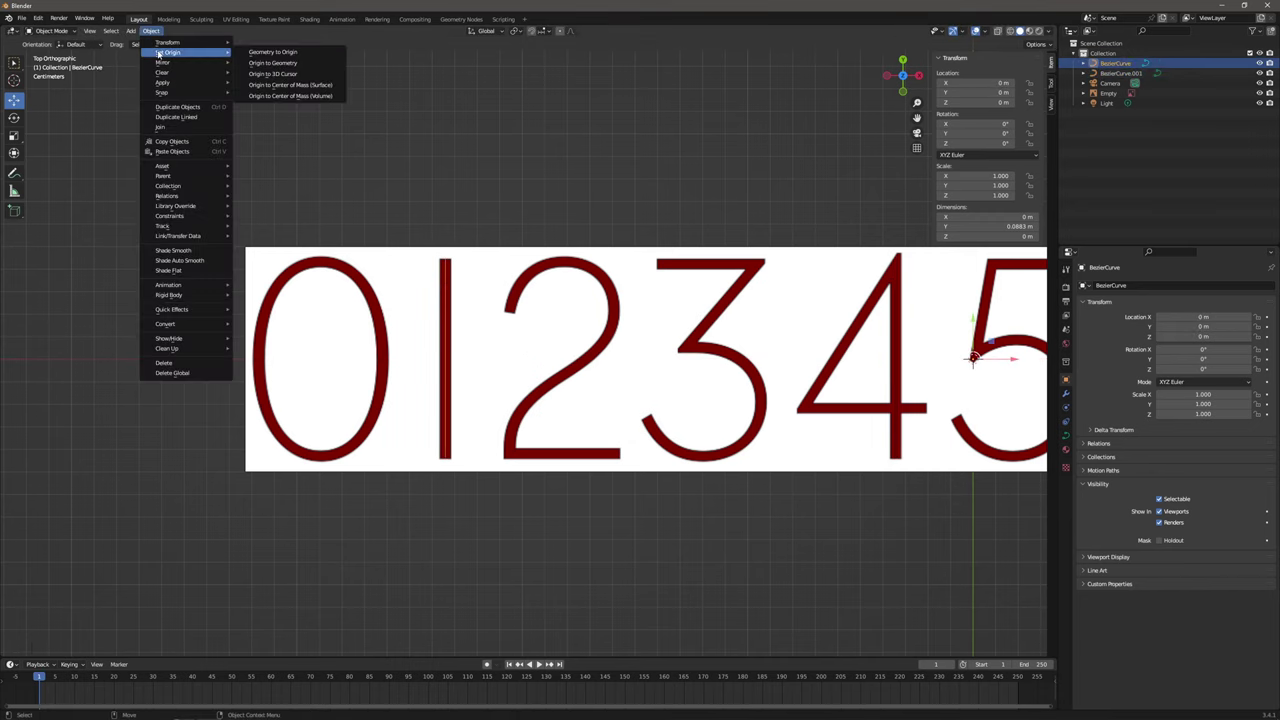
click(279, 62)
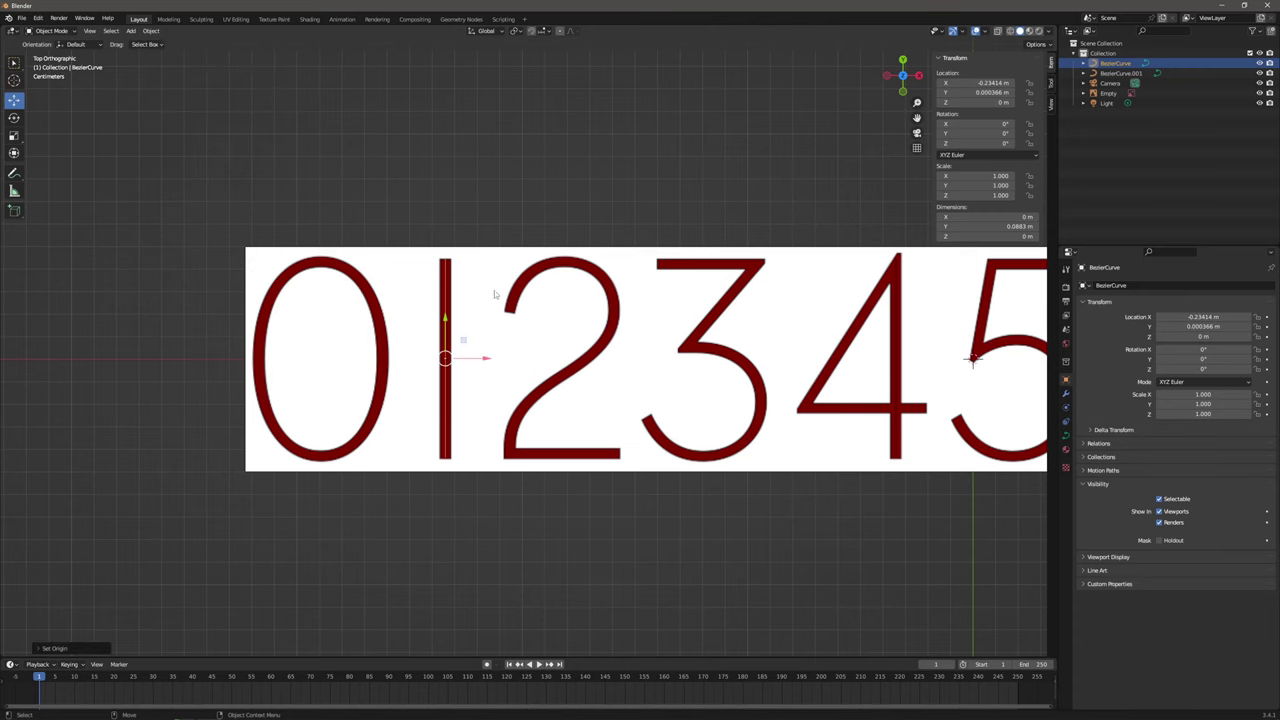
click(754, 211)
Enter Edit Mode on the digit 4's line, select its top control point, and try extruding it upward with the Extrude tool.
shift+middle_drag(773, 276, 489, 270)
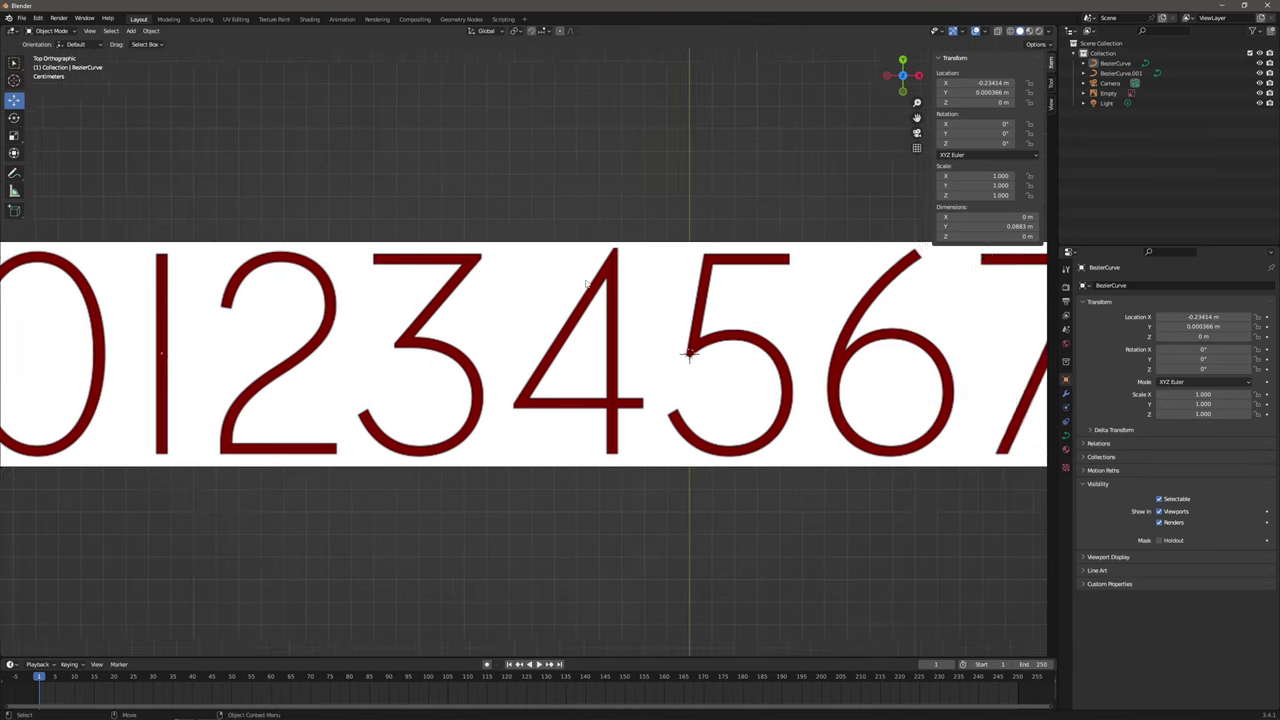
scroll(661, 261, up, 2)
click(648, 261)
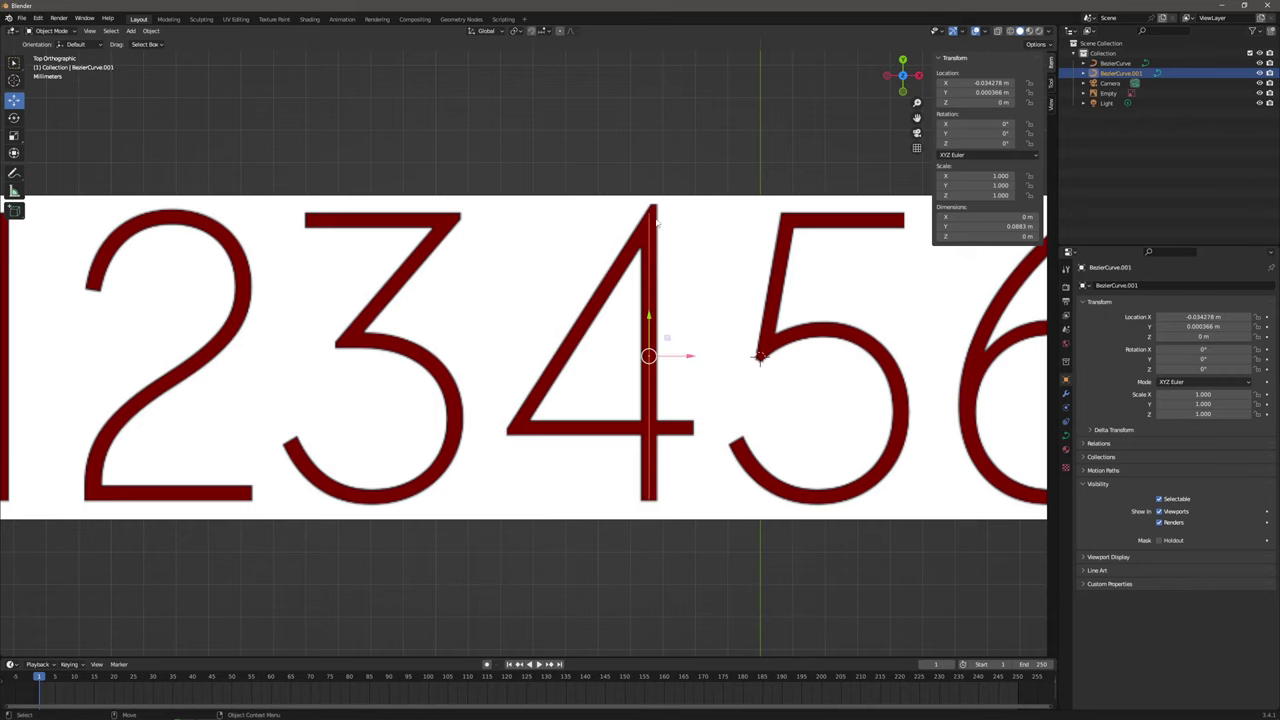
scroll(657, 204, up, 1)
key(Tab)
click(676, 186)
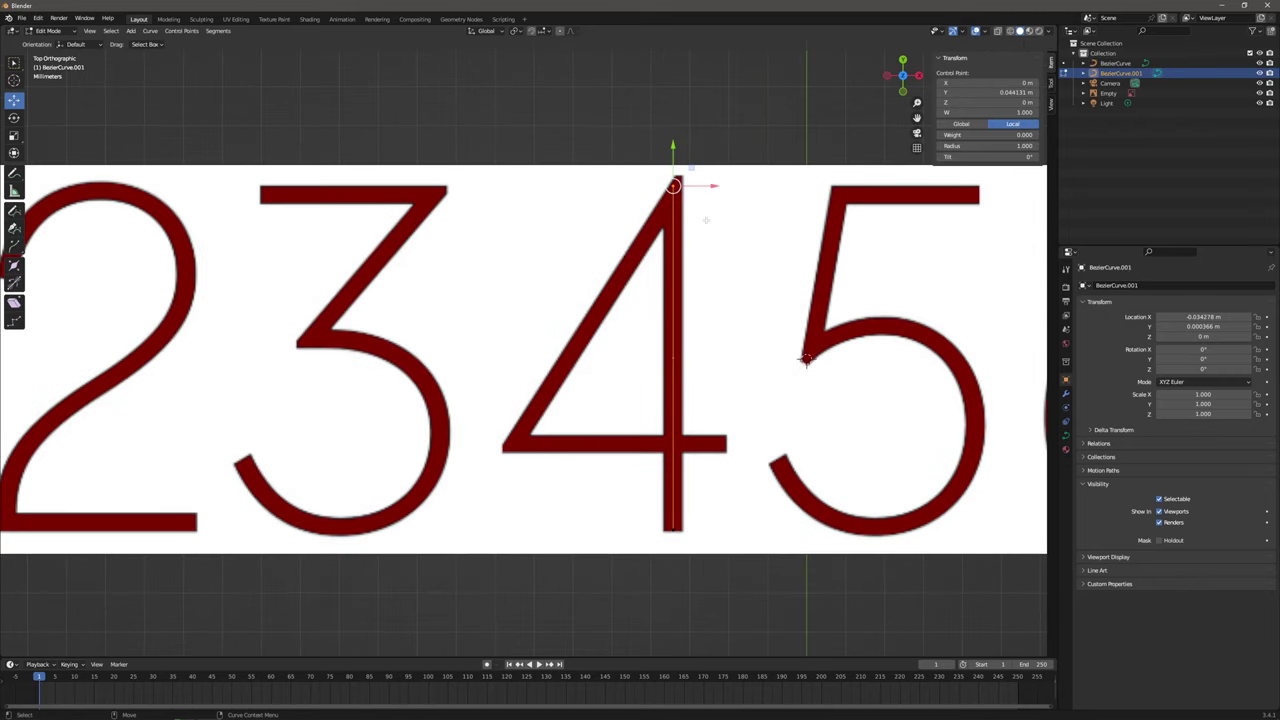
key(shift+space)
key(e)
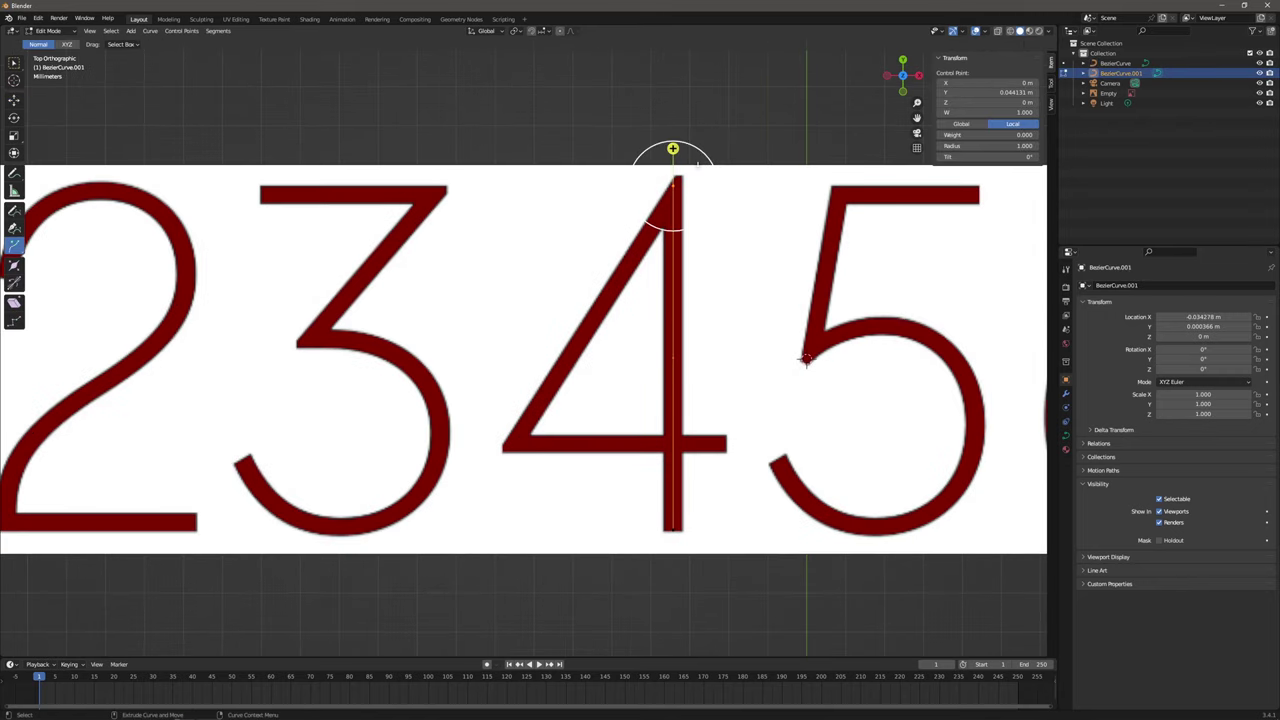
drag(673, 148, 673, 121)
key(shift+space)
key(g)
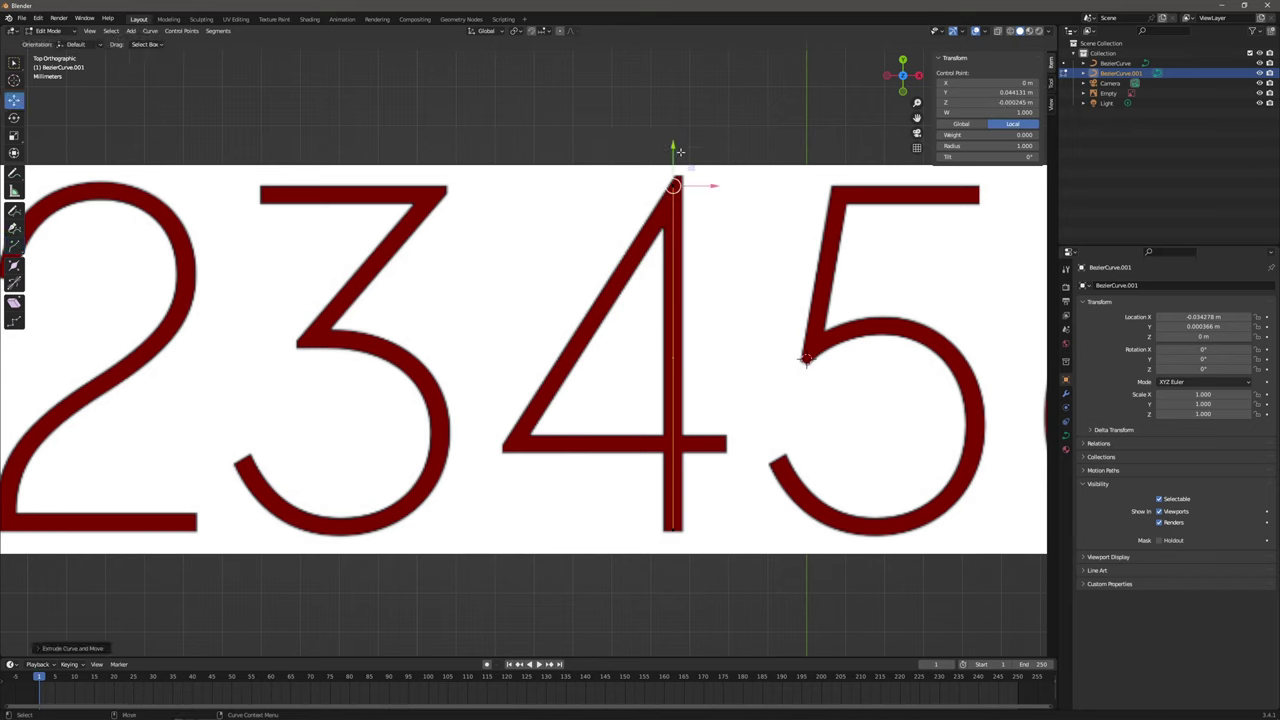
Extrude the top point of the digit 4 diagonally down to the left corner where the crossbar begins.
key(e)
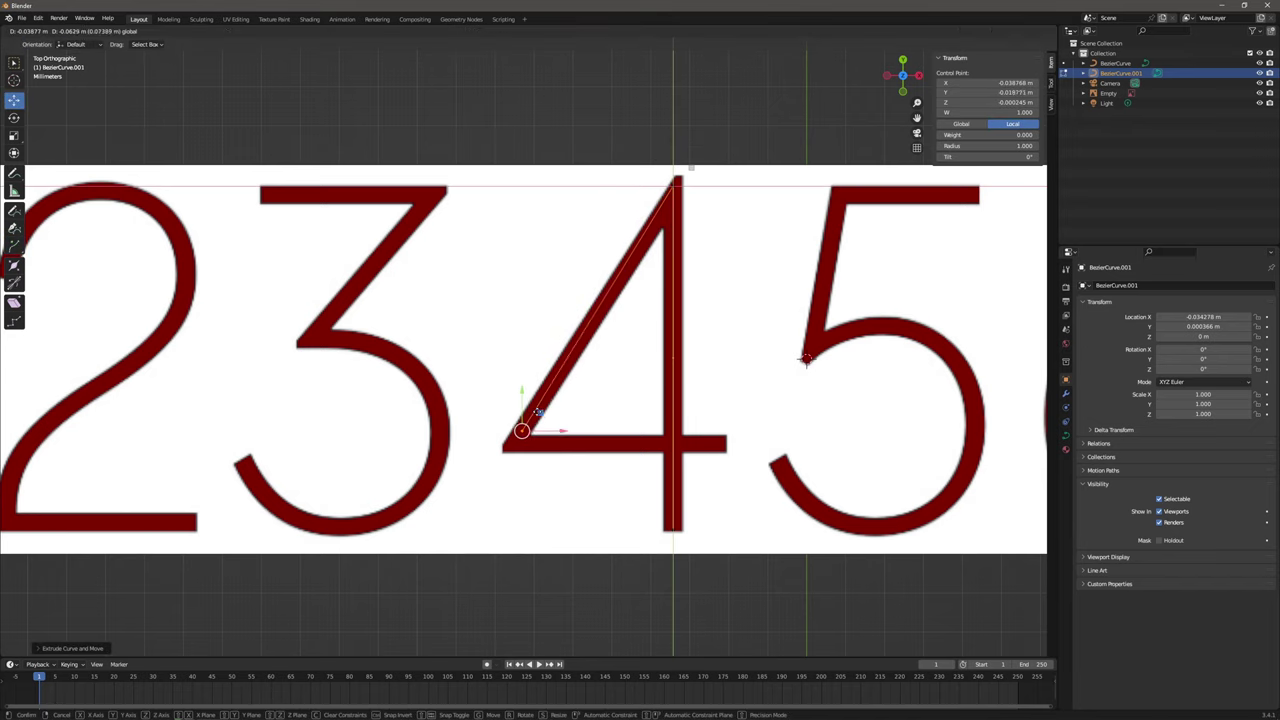
click(538, 413)
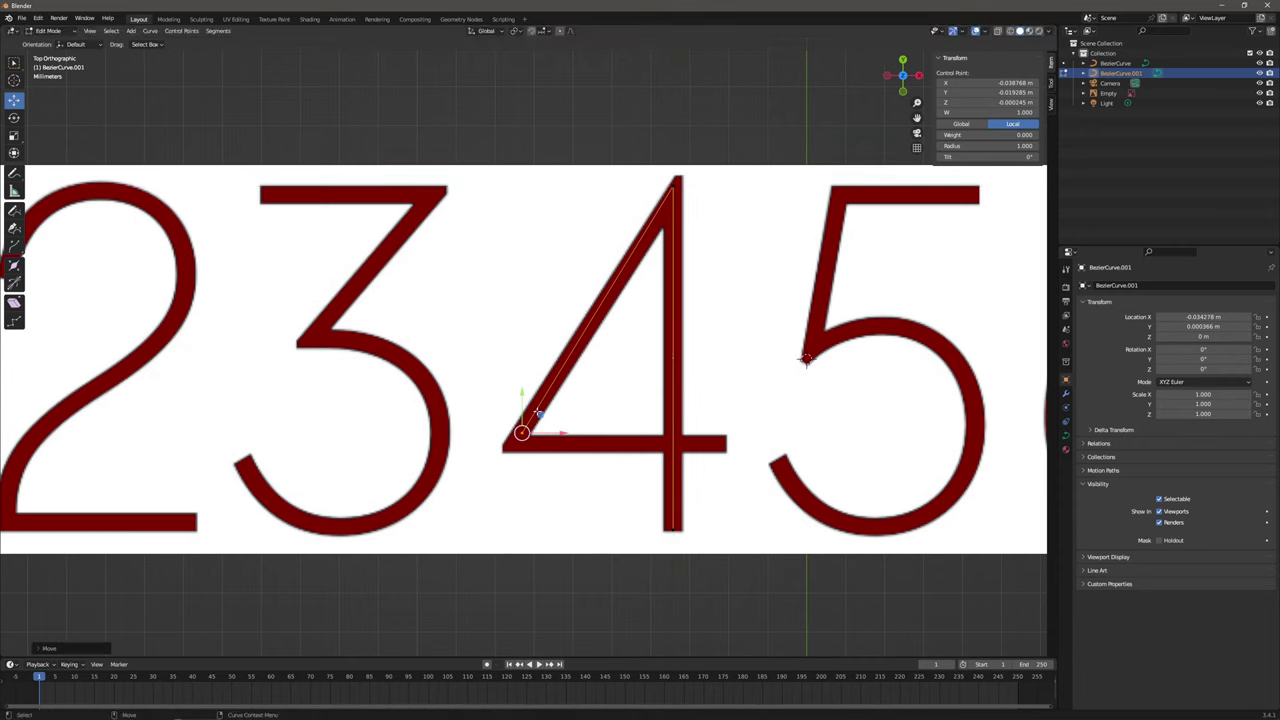
Set the Z coordinate of the control point at the digit 4's left corner to 0.
click(674, 185)
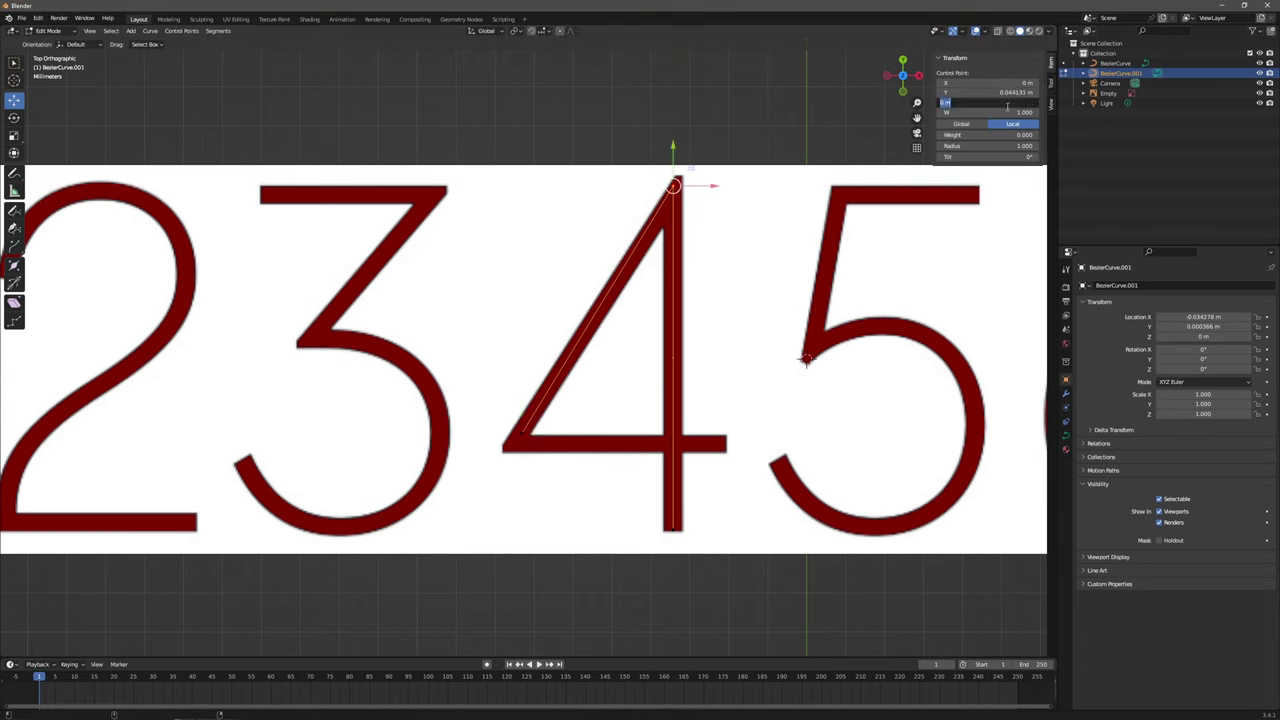
click(572, 478)
click(1009, 104)
text(0)
key(Return)
Check the coordinates of the digit 4's bottom control point against those of the digit 1 line's bottom point.
click(676, 530)
shift+middle_drag(356, 505, 597, 484)
scroll(597, 484, down, 2)
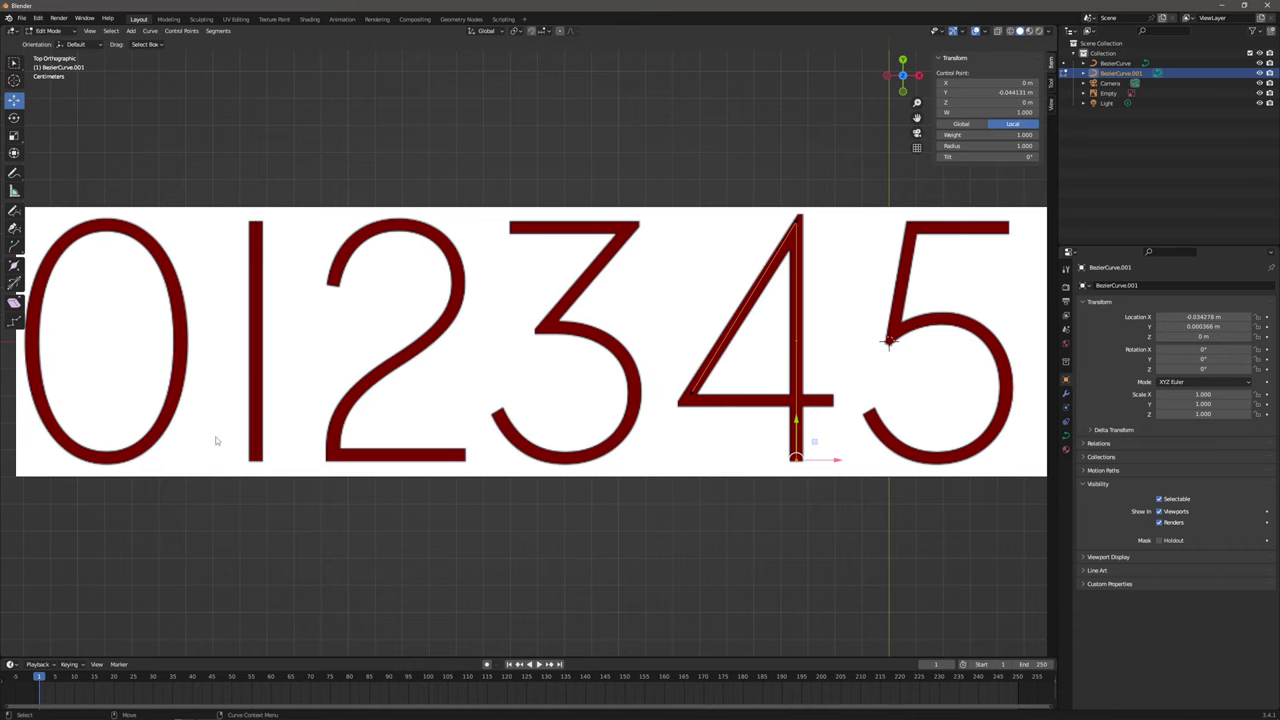
click(47, 30)
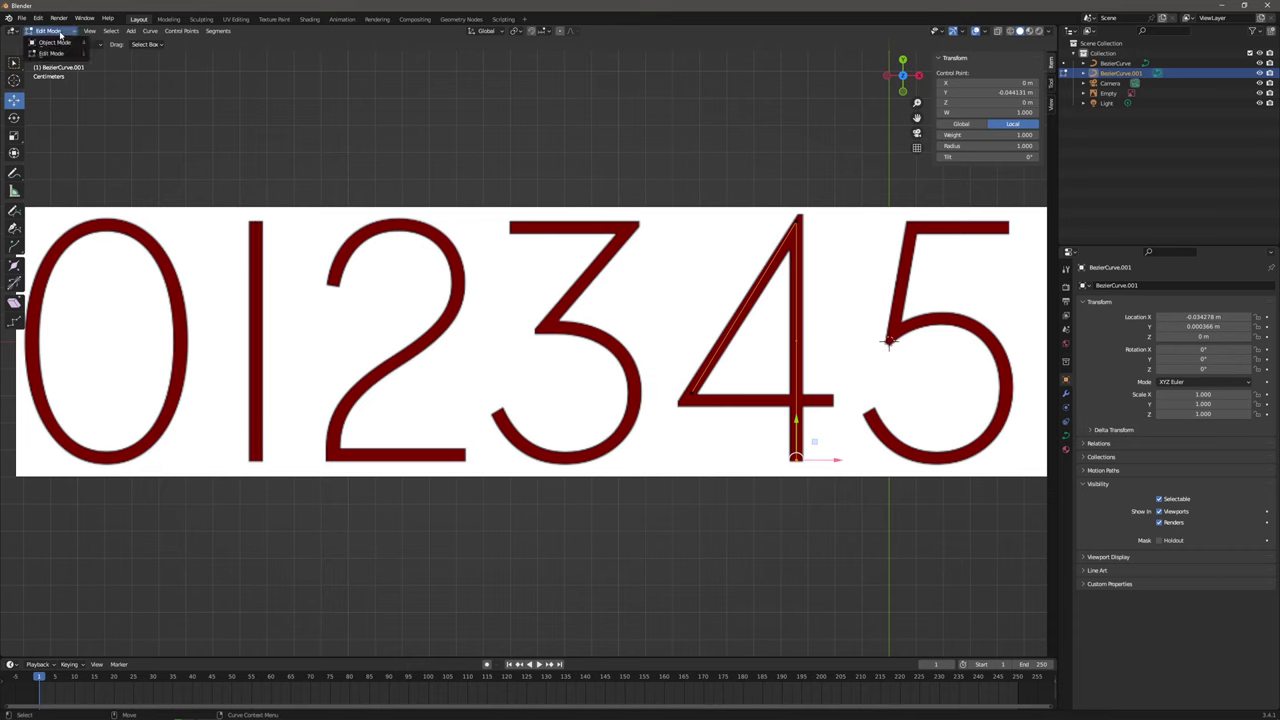
click(58, 40)
click(255, 262)
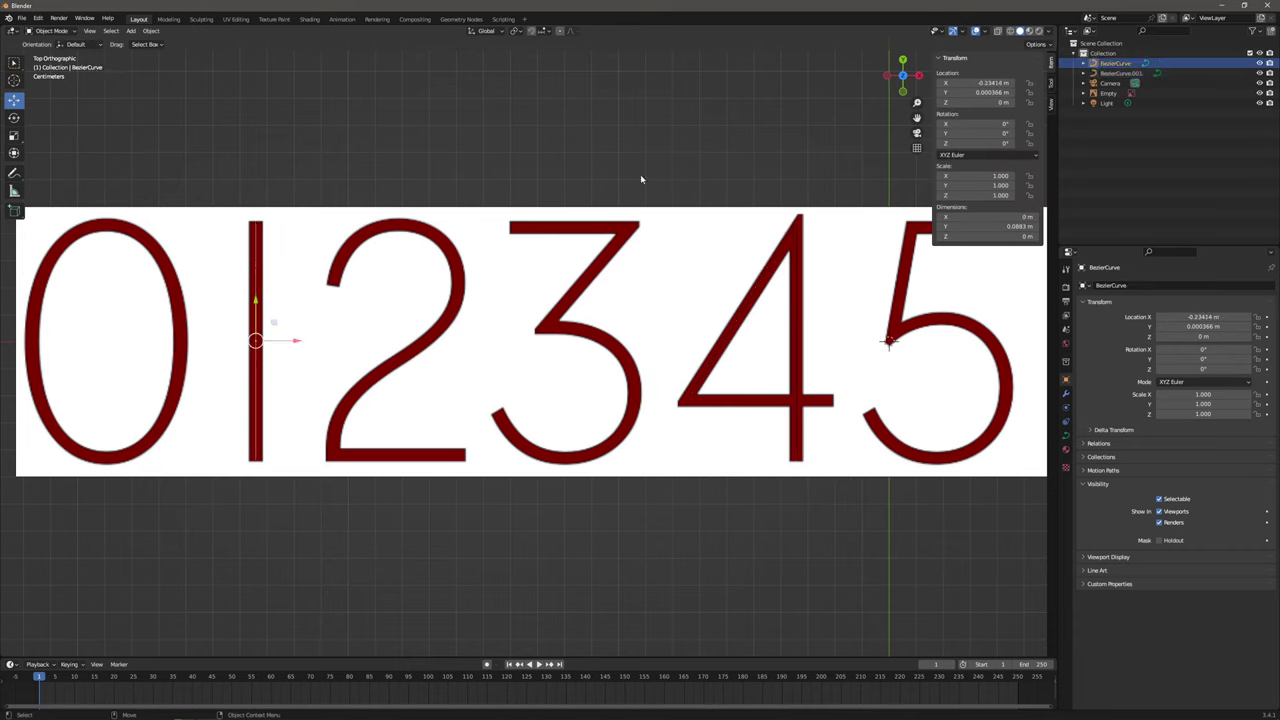
key(Tab)
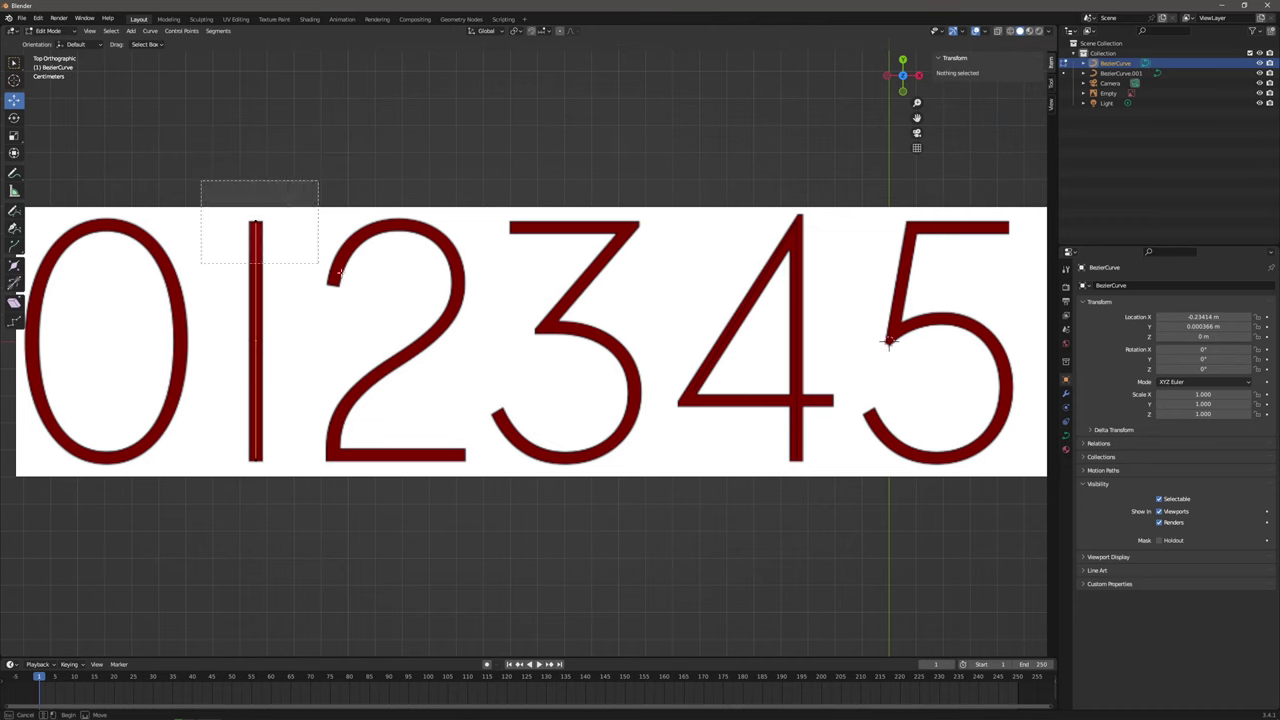
drag(185, 413, 328, 503)
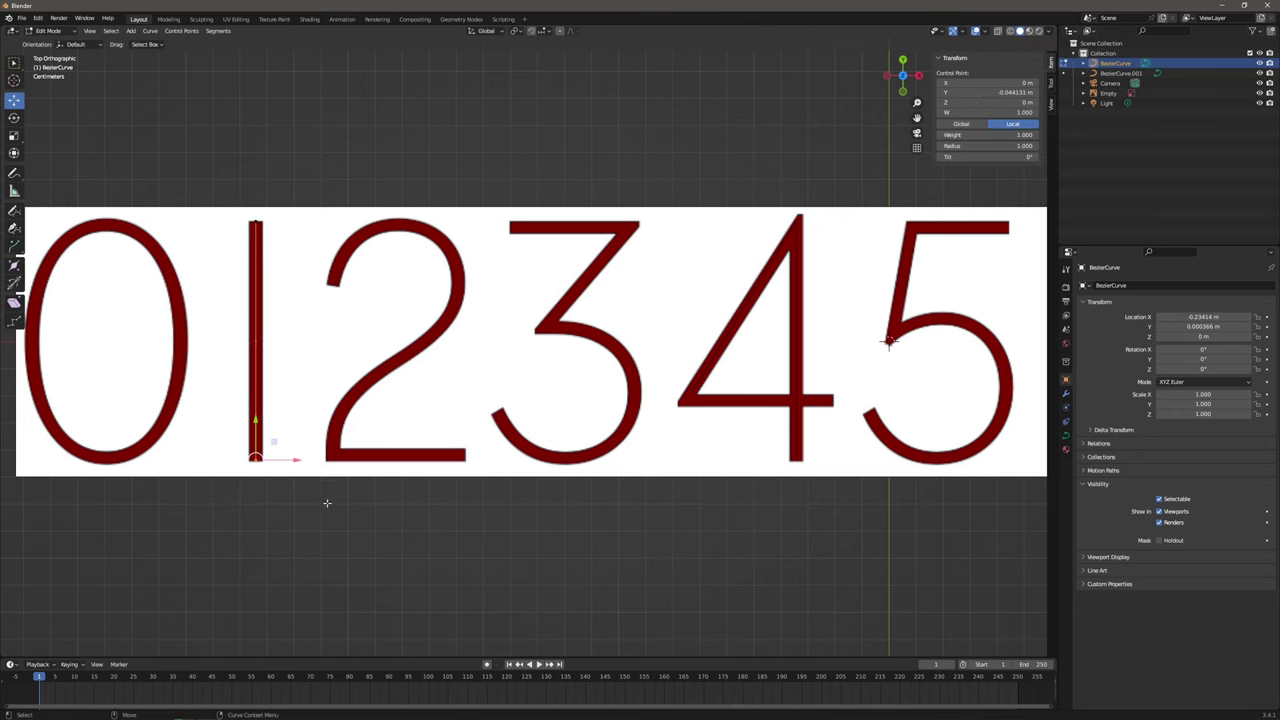
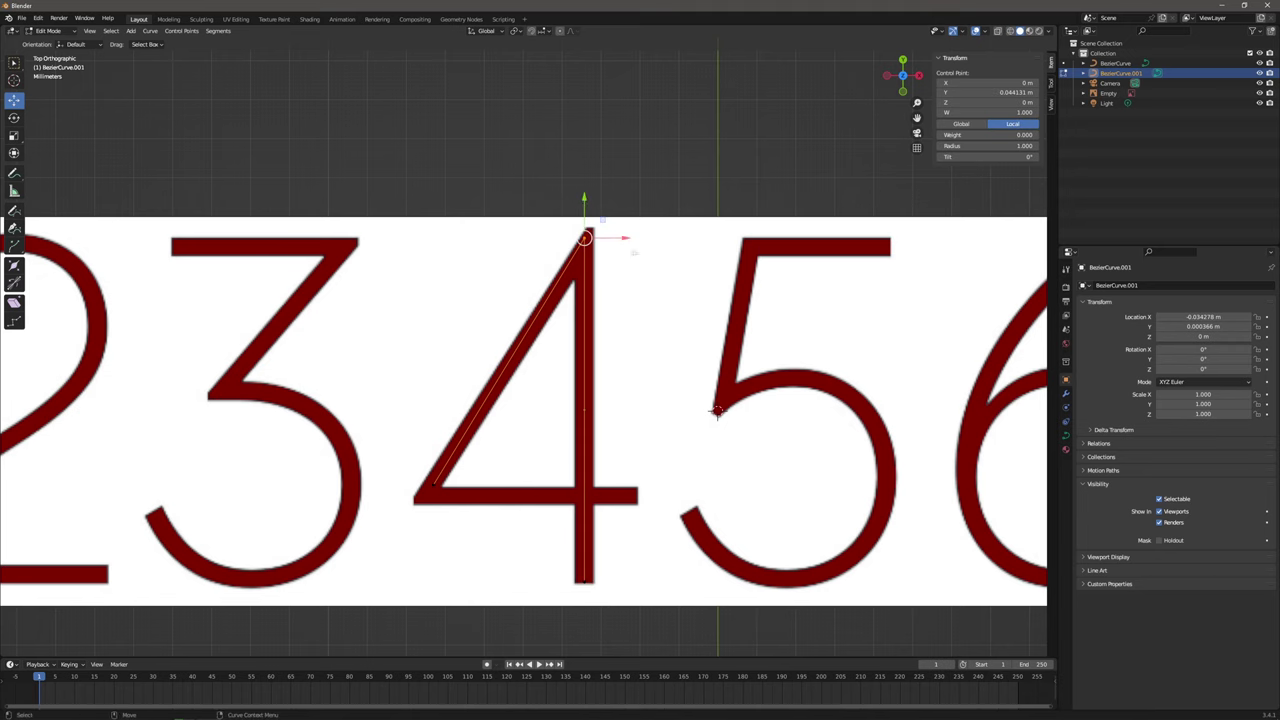
Move the digit 4's top control point down about 1.8 mm, deeper into the tip of the stroke.
key(g)
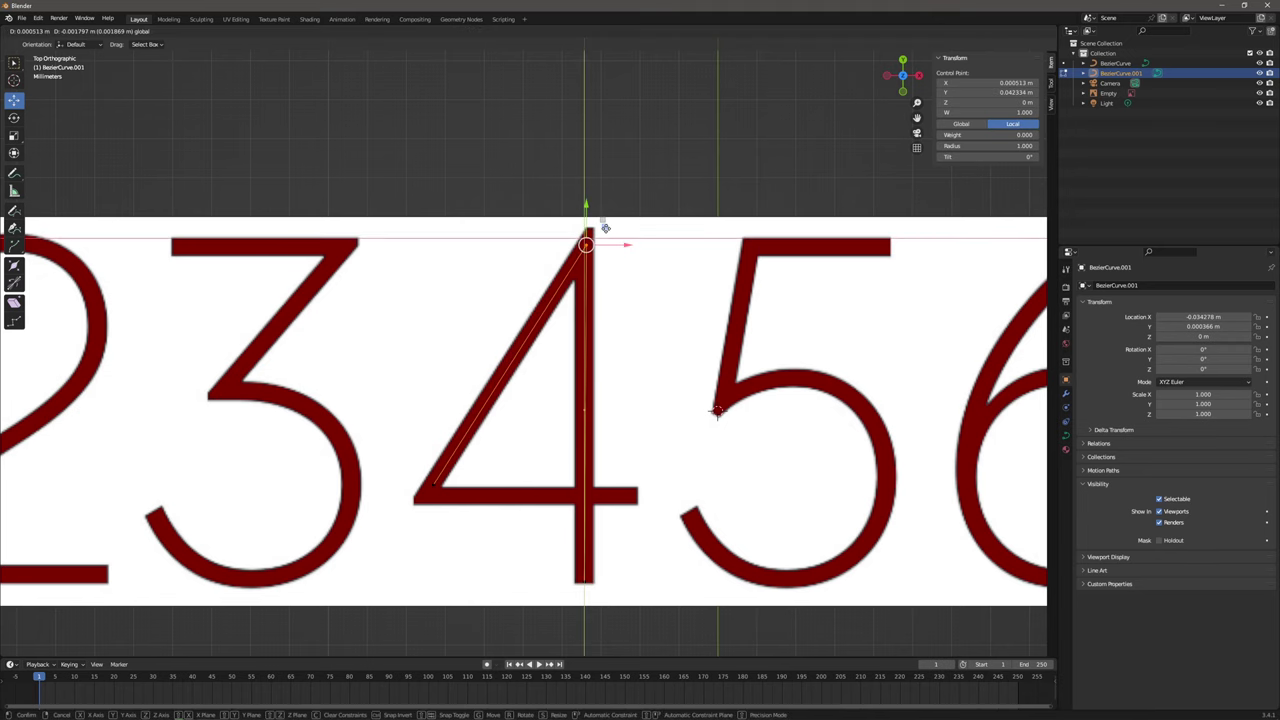
click(605, 228)
shift+scroll(477, 393, down, 1)
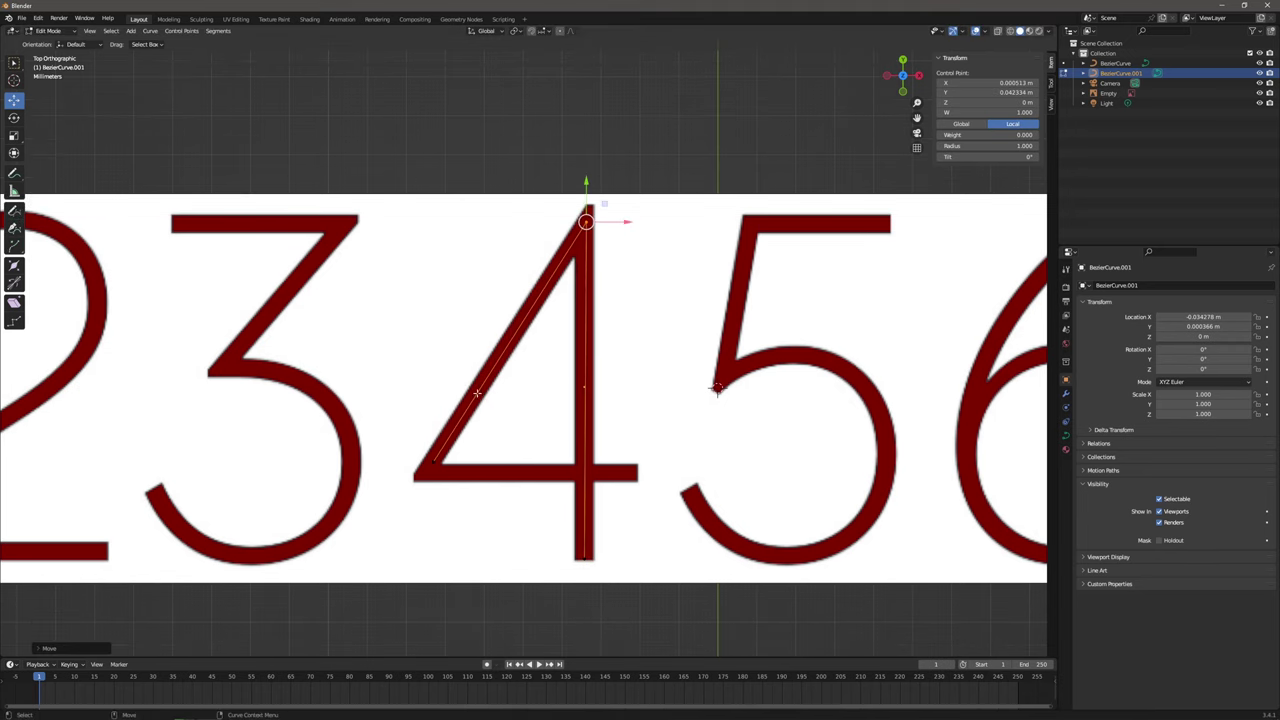
drag(604, 222, 605, 222)
Compare with the bottom control point's X coordinate and set the digit 4's top control point X to 0 m.
click(584, 556)
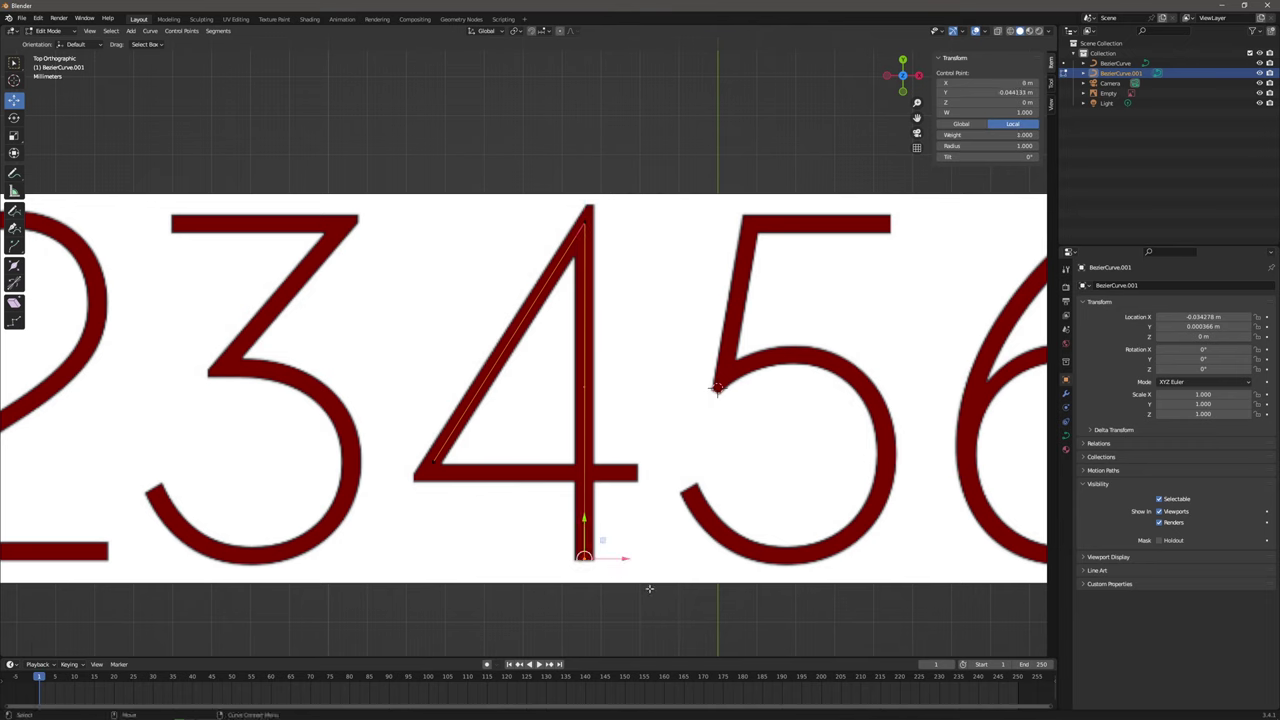
click(1014, 82)
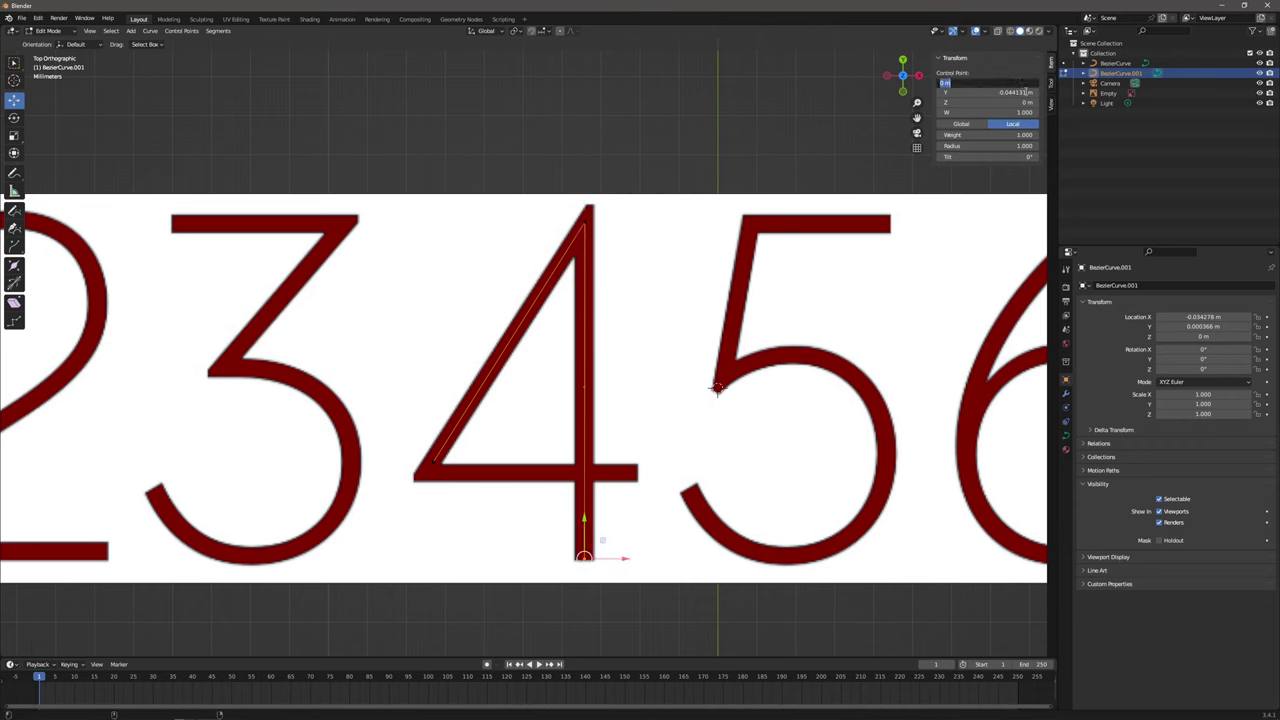
click(570, 210)
click(1014, 82)
text(0)
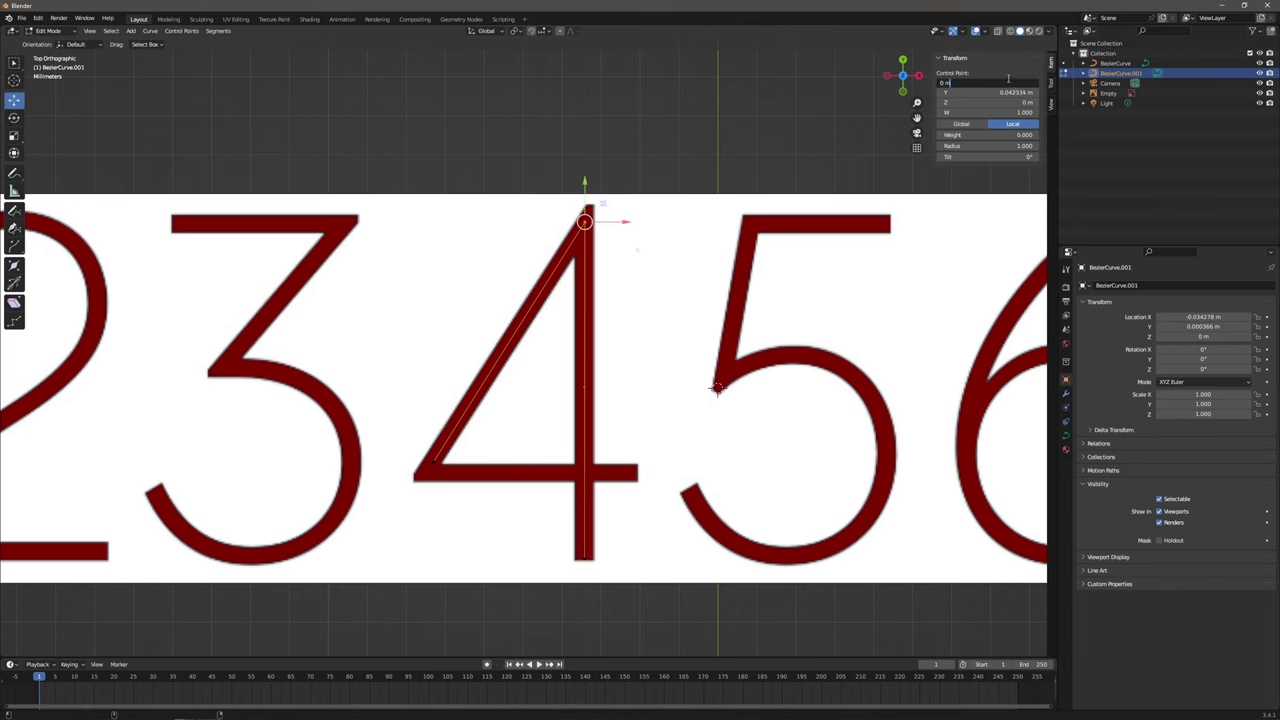
key(Return)
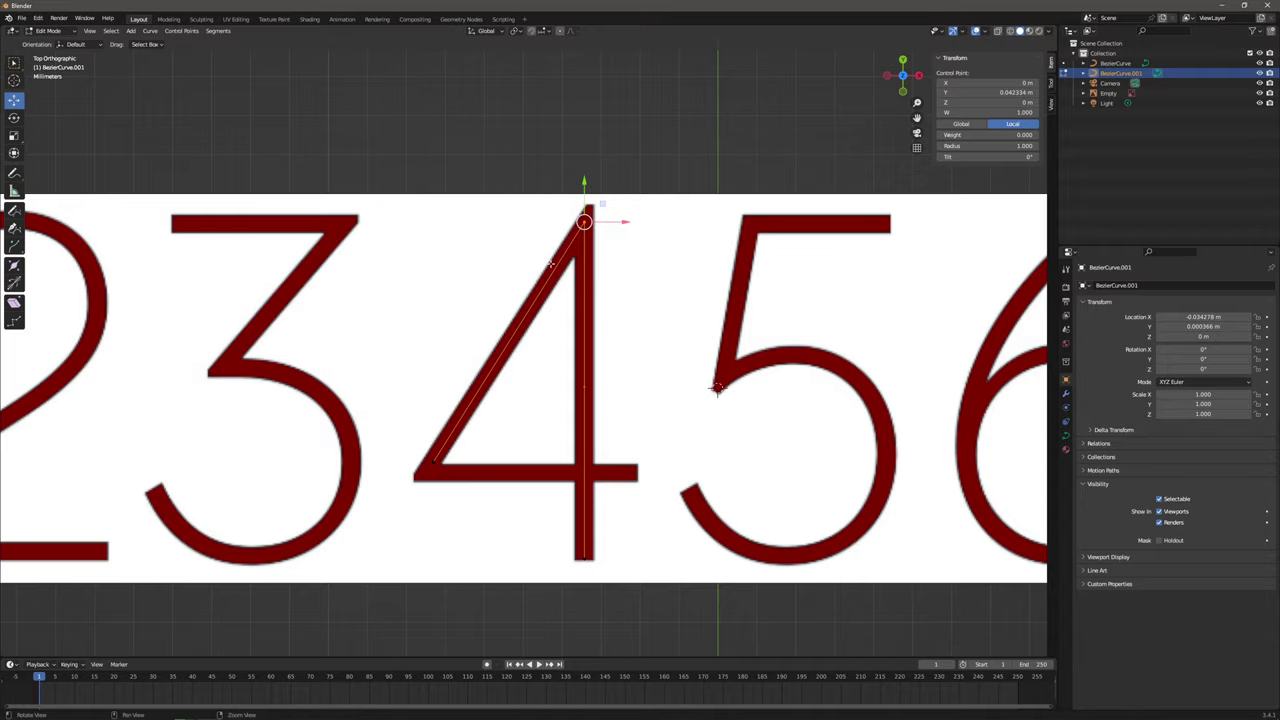
Move the digit 4's left corner point about 1.9 mm left and 2.7 mm down onto the crossbar's centreline.
scroll(588, 219, down, 8)
scroll(586, 223, up, 7)
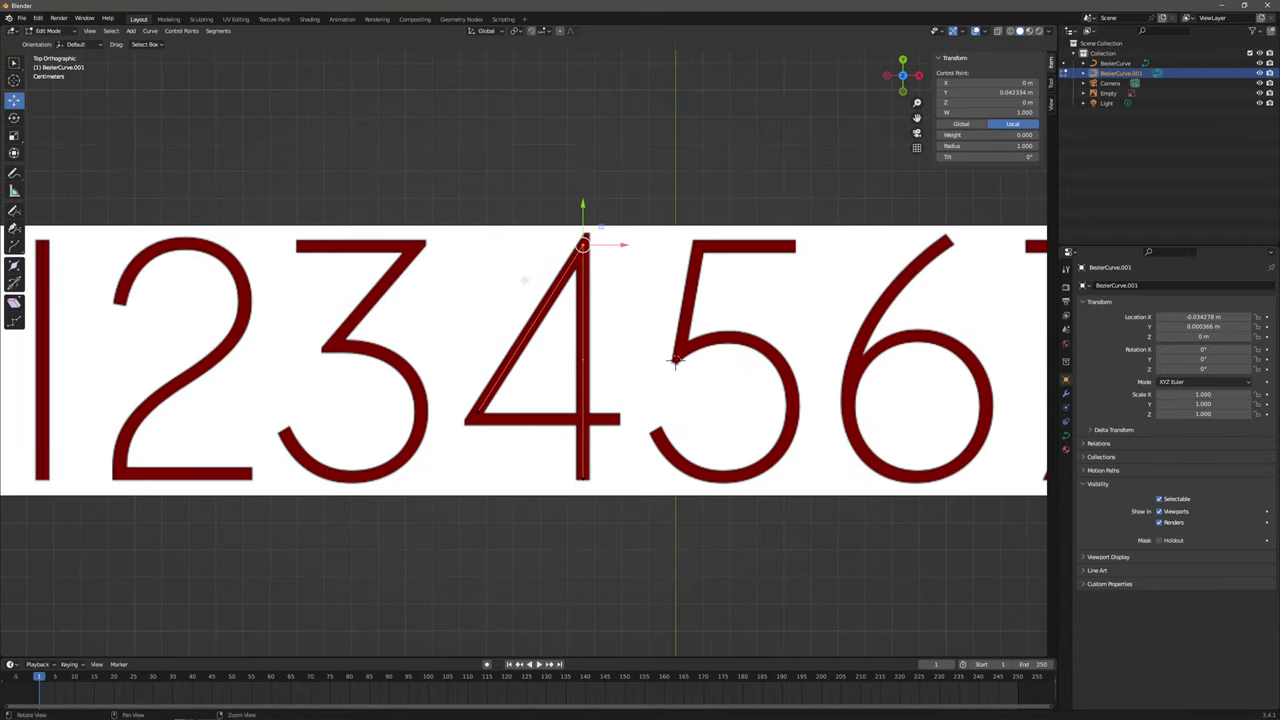
click(462, 398)
scroll(507, 379, up, 3)
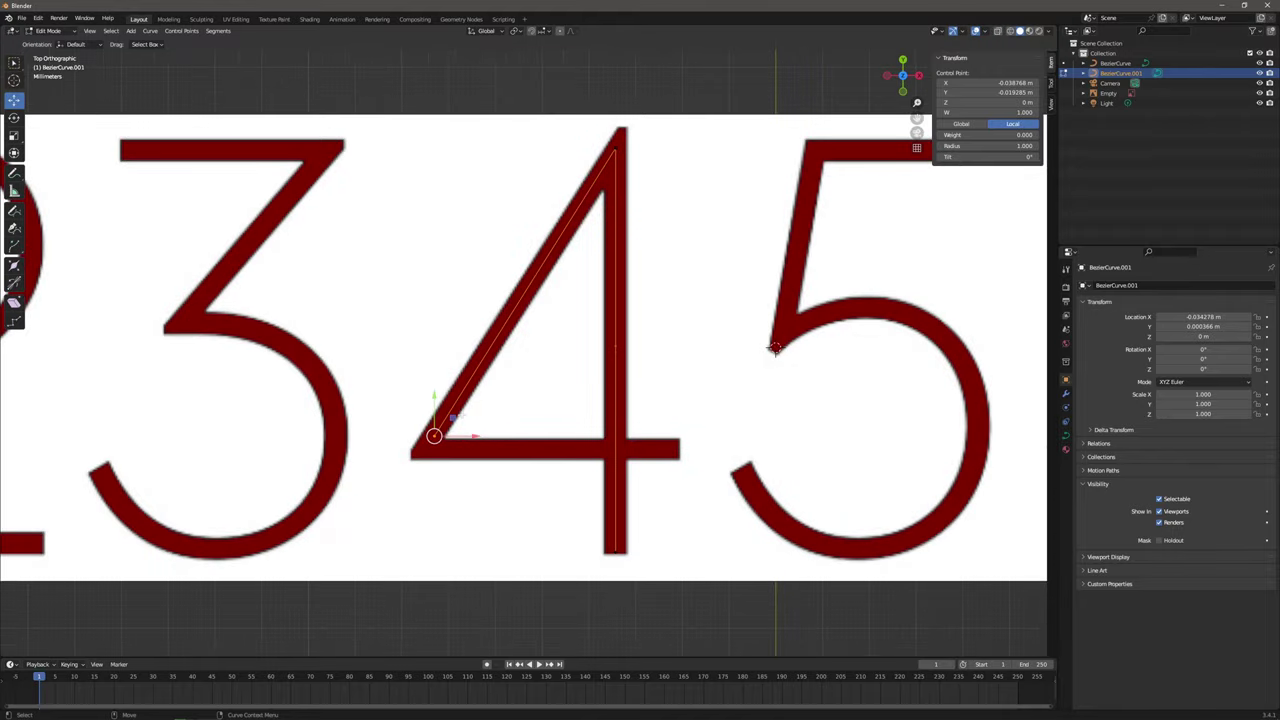
key(g)
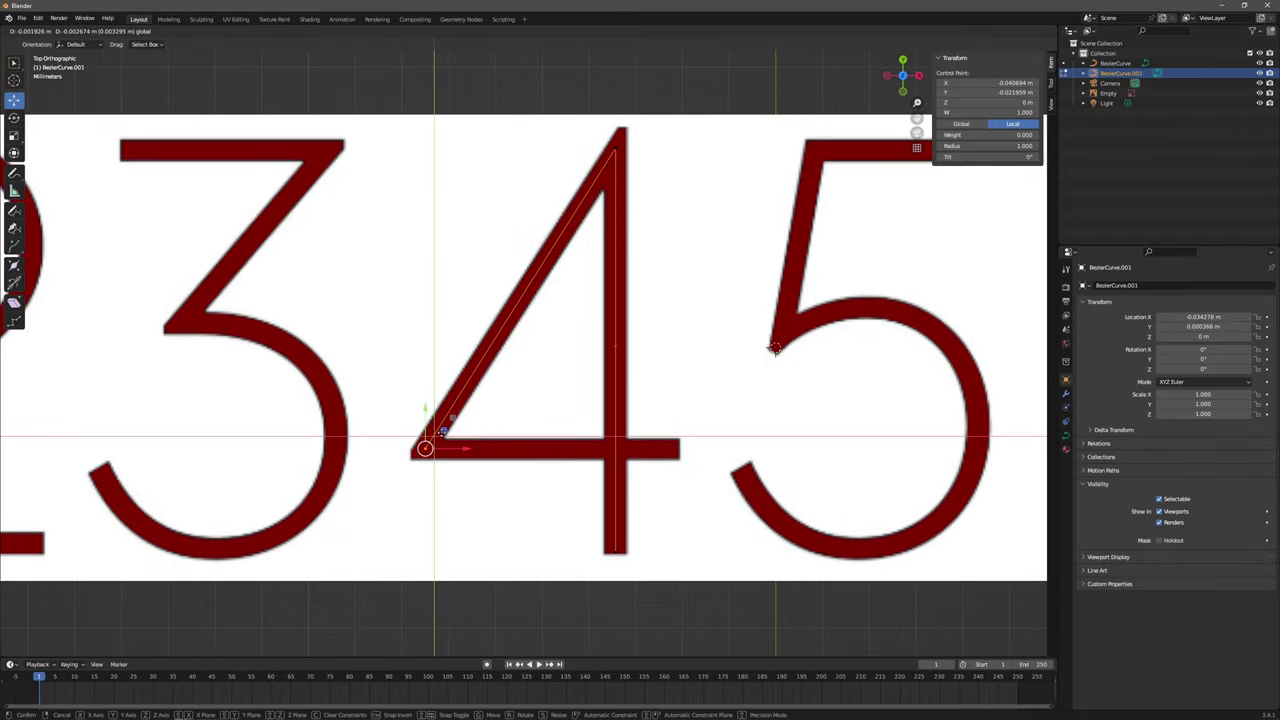
click(443, 431)
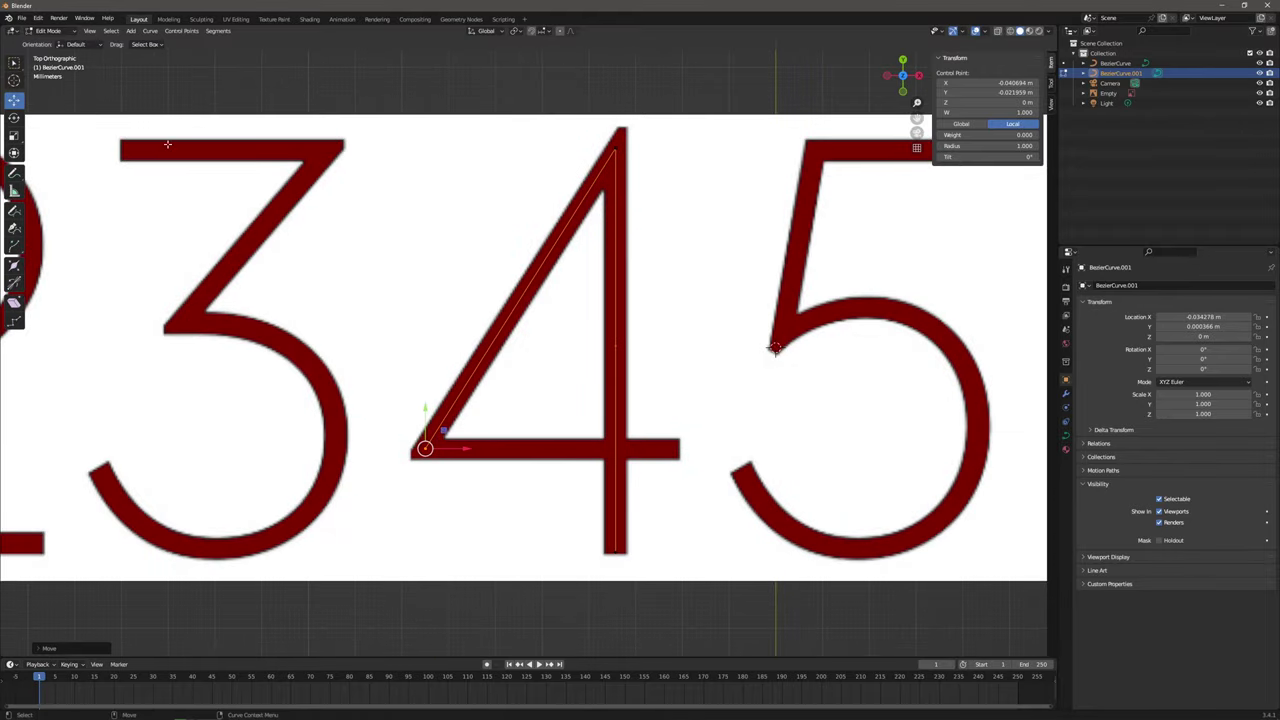
Extrude the left corner point along X to the right end of the digit 4's crossbar, with the Extrude tool set to XYZ.
key(shift+space)
key(e)
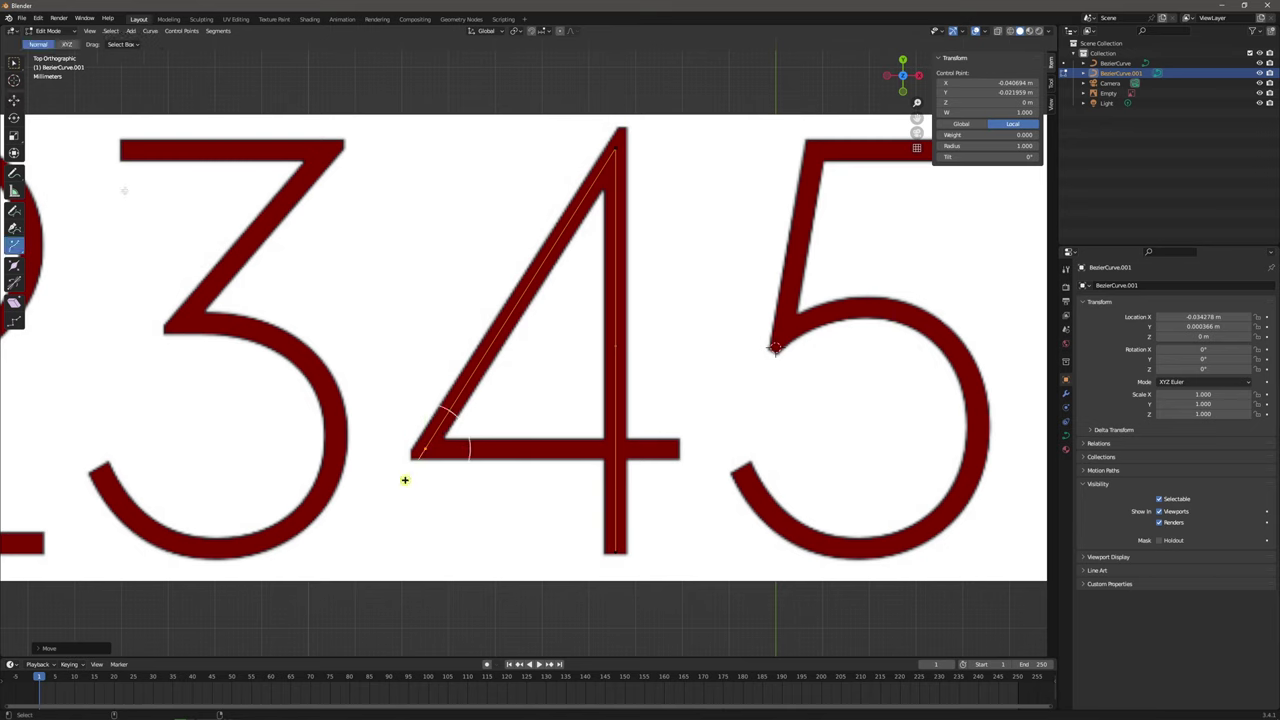
click(68, 45)
drag(425, 411, 710, 428)
click(654, 337)
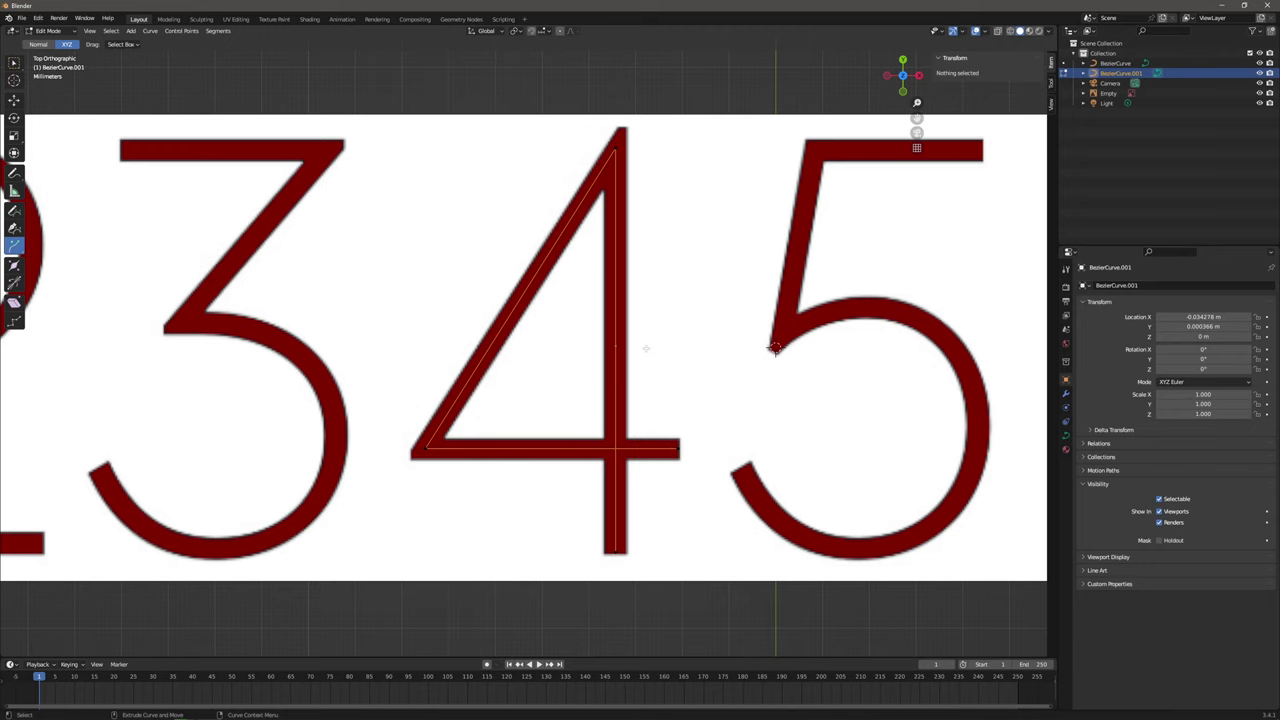
Return to Object Mode, set the digit 4 curve's origin to its geometry, and deselect it.
scroll(648, 348, down, 2)
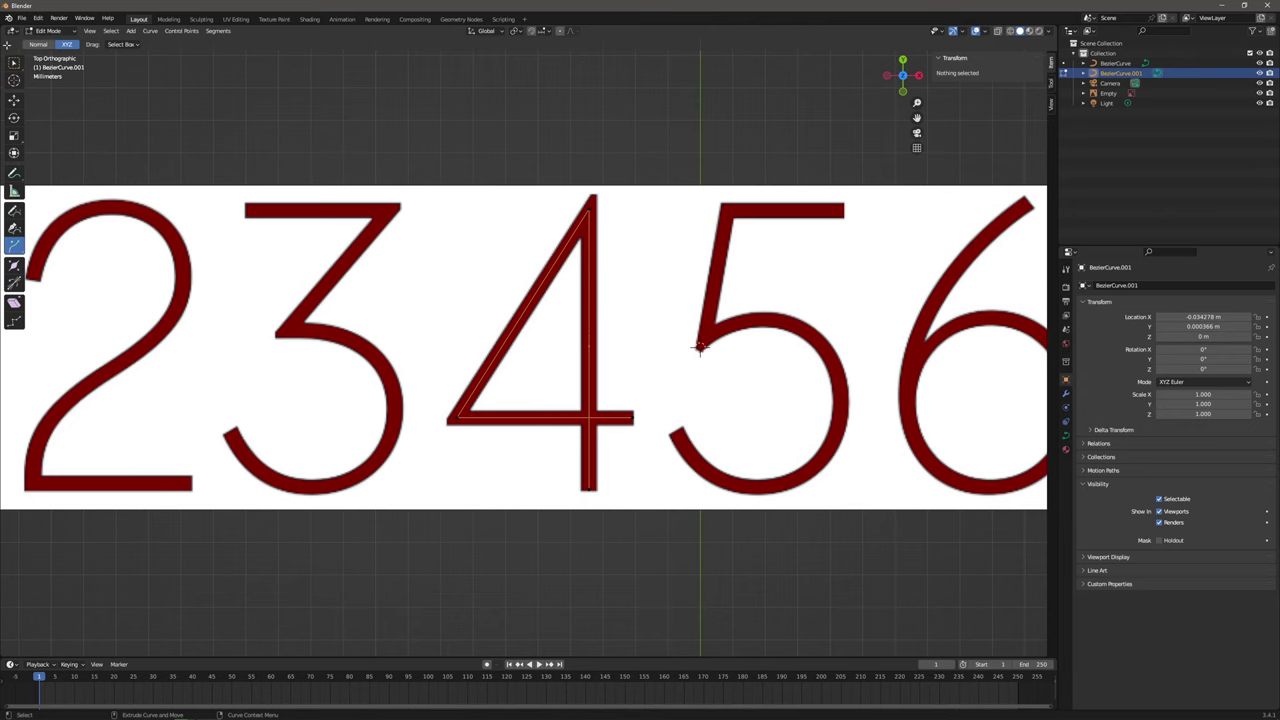
click(47, 30)
click(50, 40)
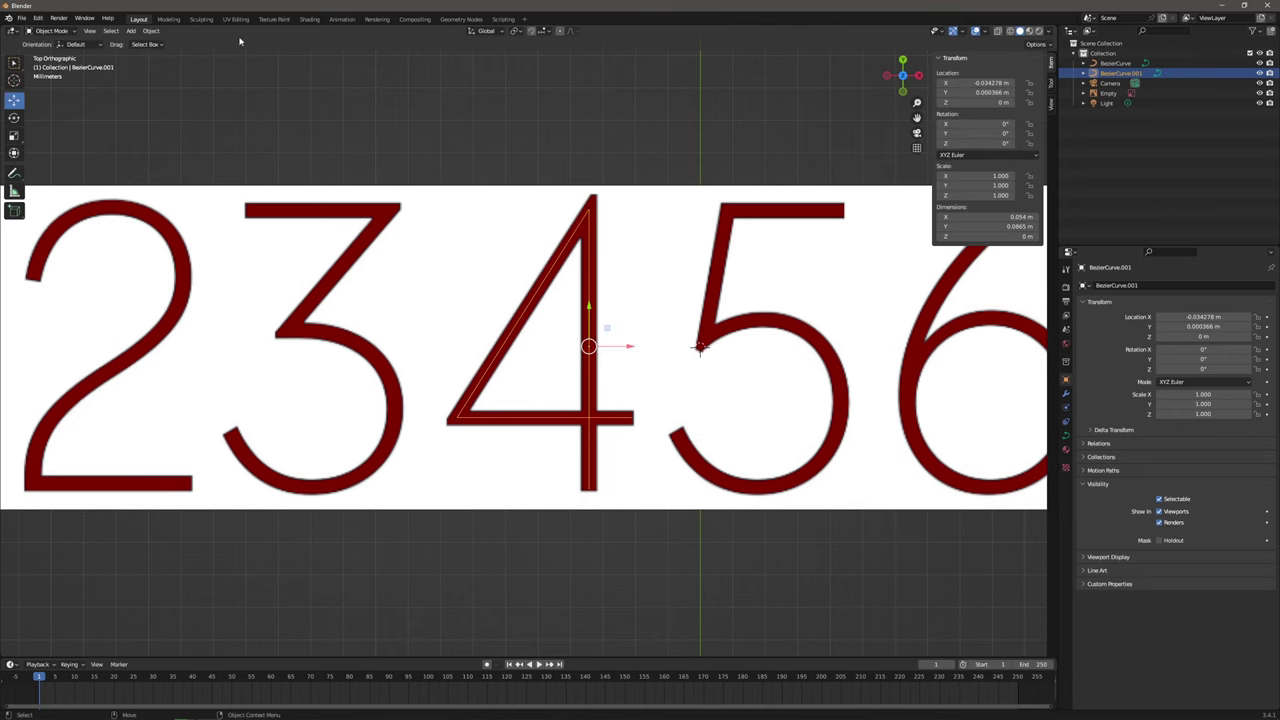
click(150, 30)
mouse_move(190, 52)
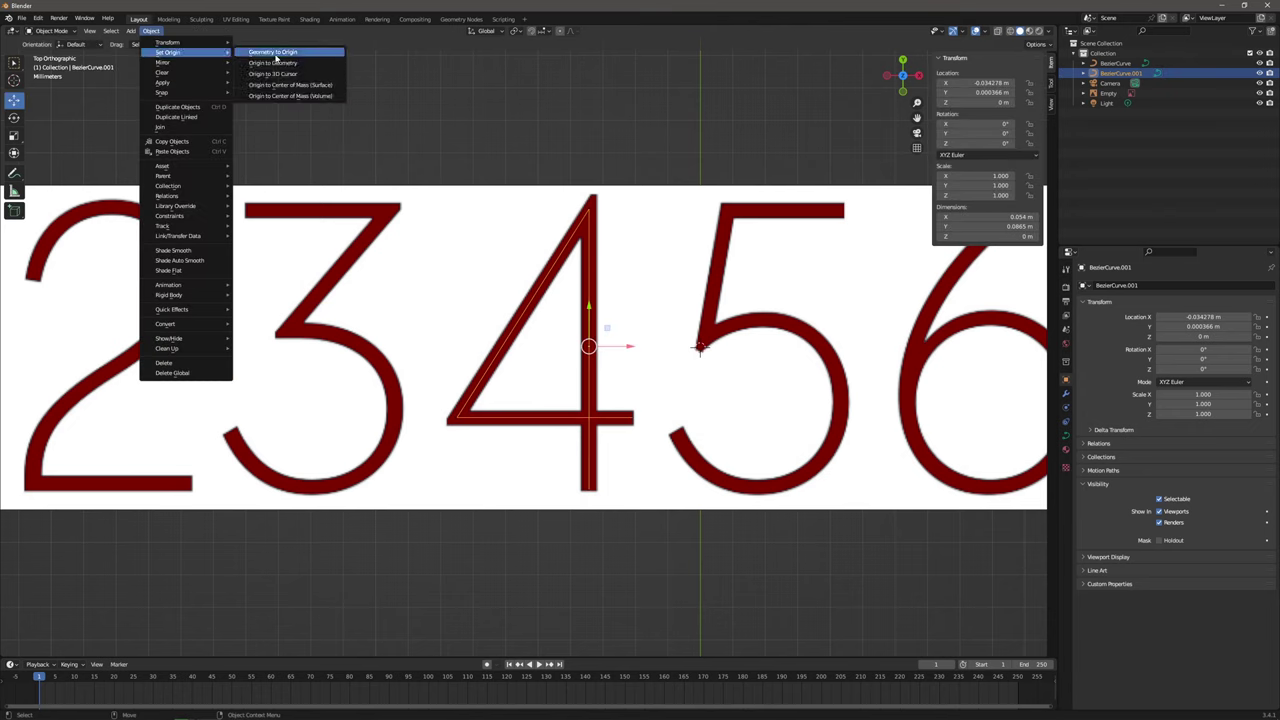
click(278, 62)
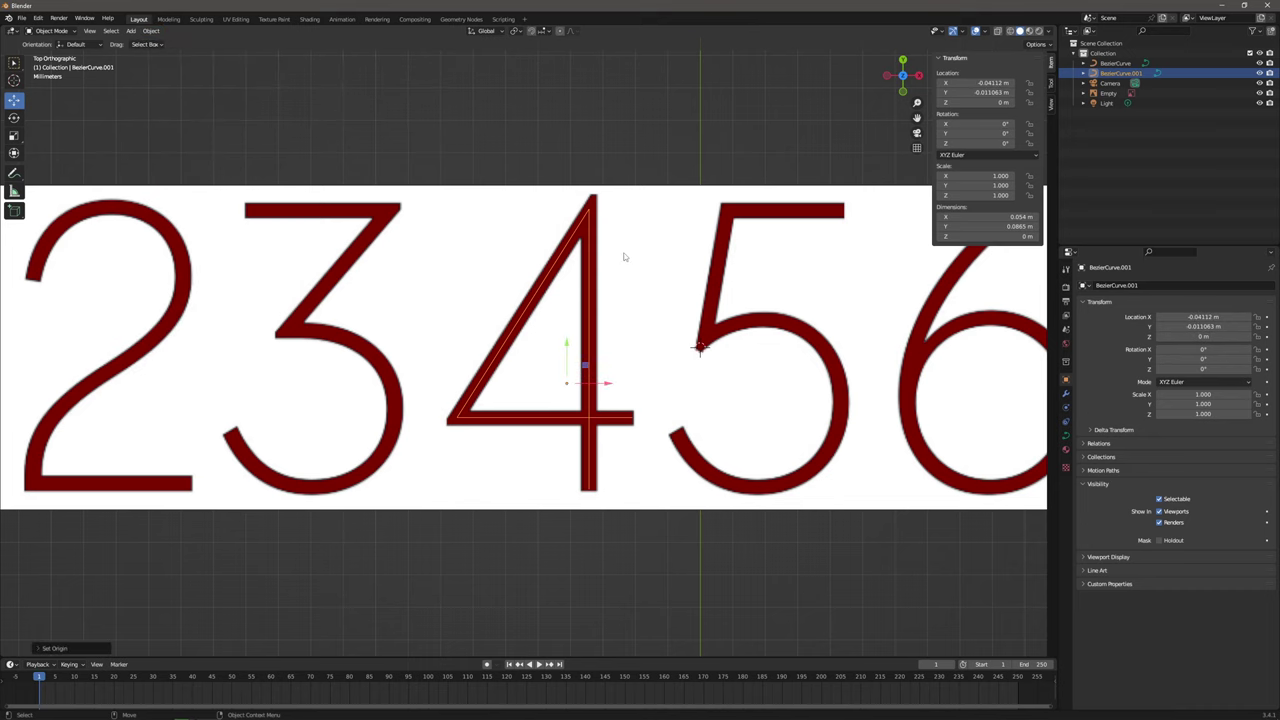
click(619, 367)
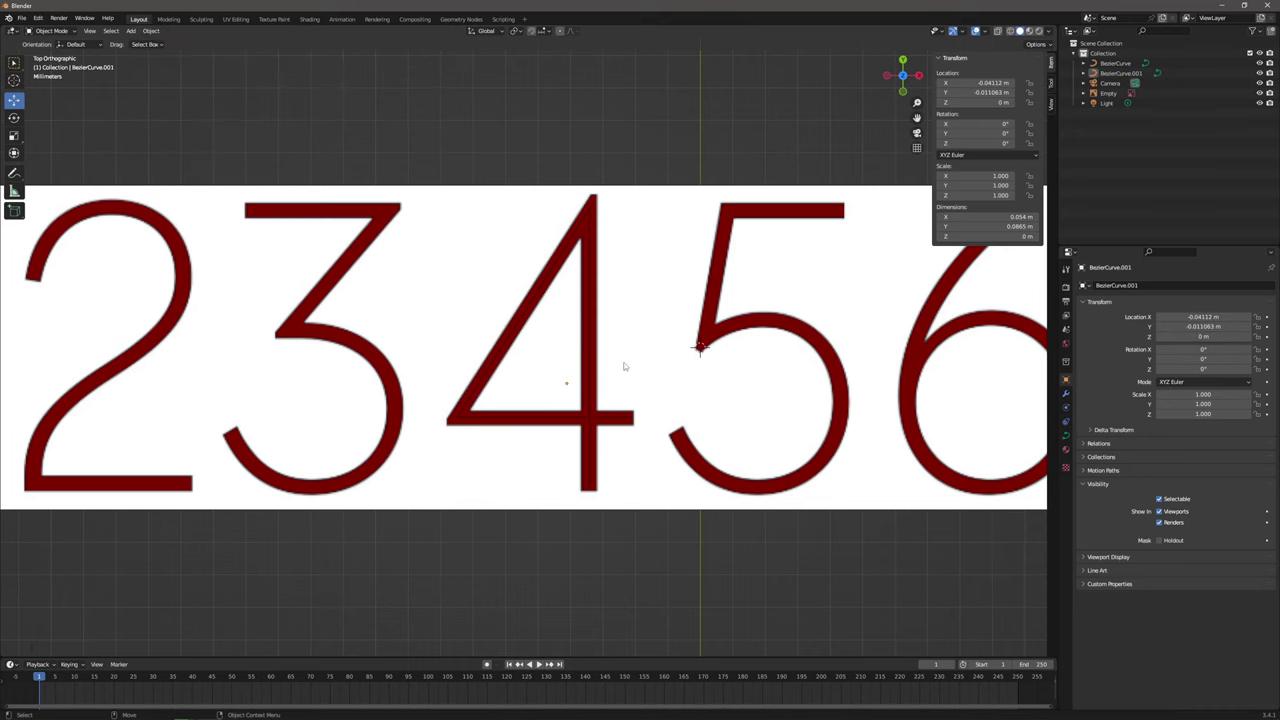
Select the digit 4 curve and rename it No4.
scroll(623, 366, down, 1)
click(581, 370)
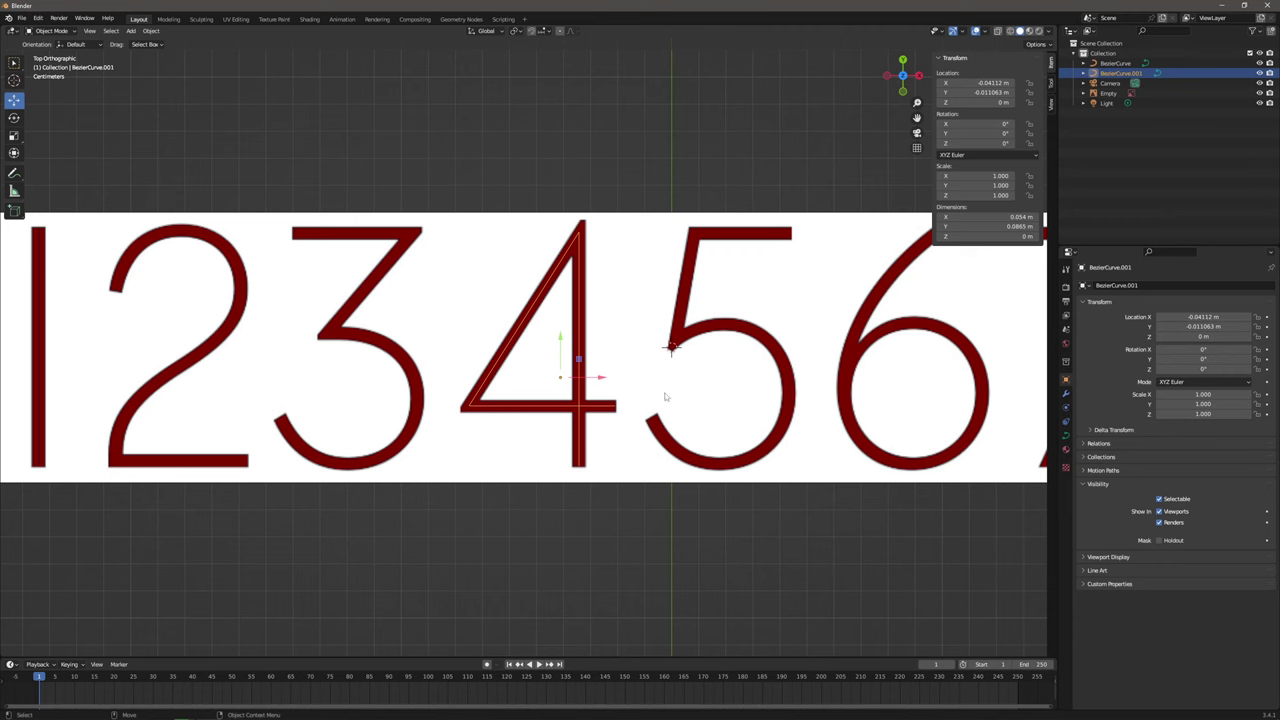
scroll(619, 329, down, 3)
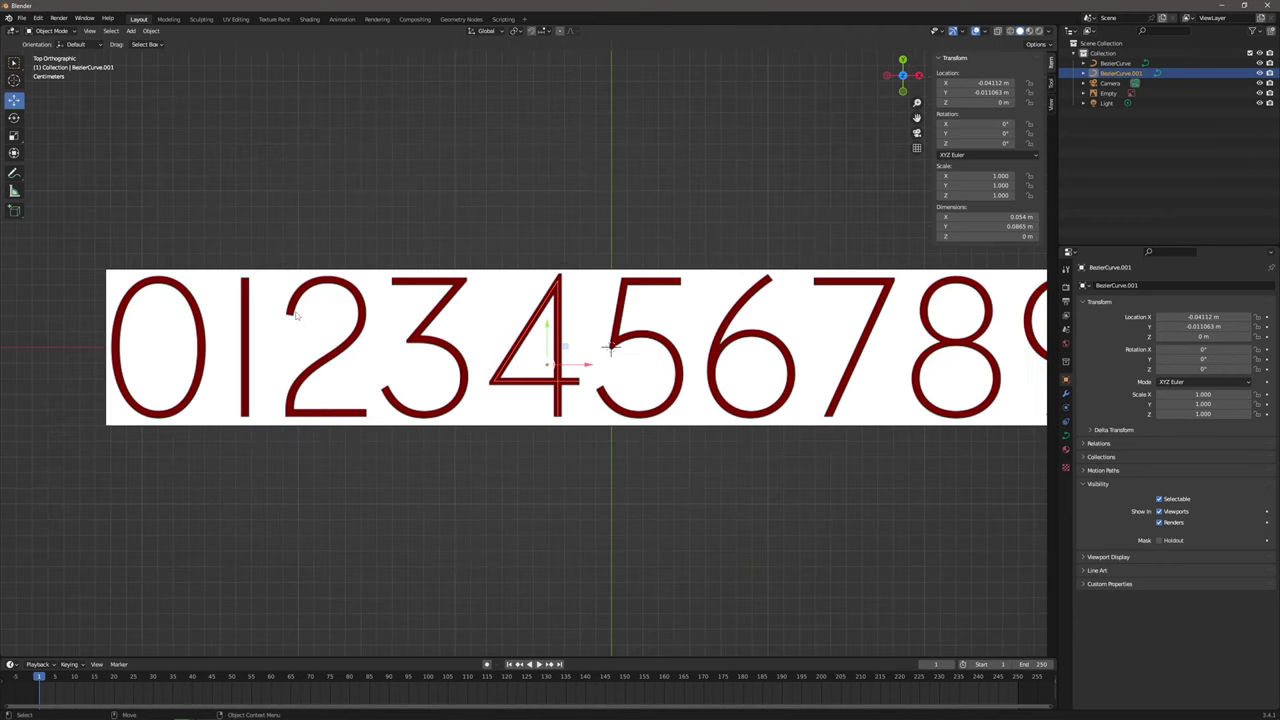
right_click(558, 307)
key(Escape)
double_click(1117, 72)
text(No4)
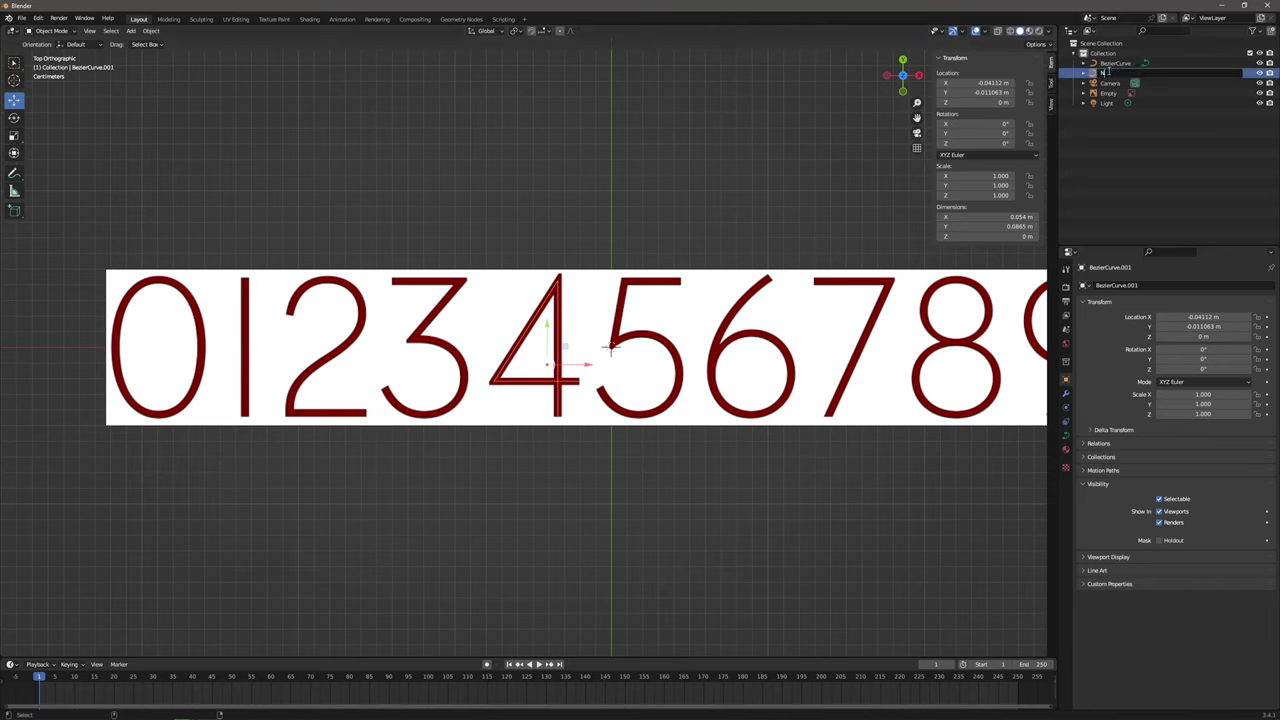
key(Return)
Rename the digit 1 curve as No1 and deselect it.
double_click(1114, 64)
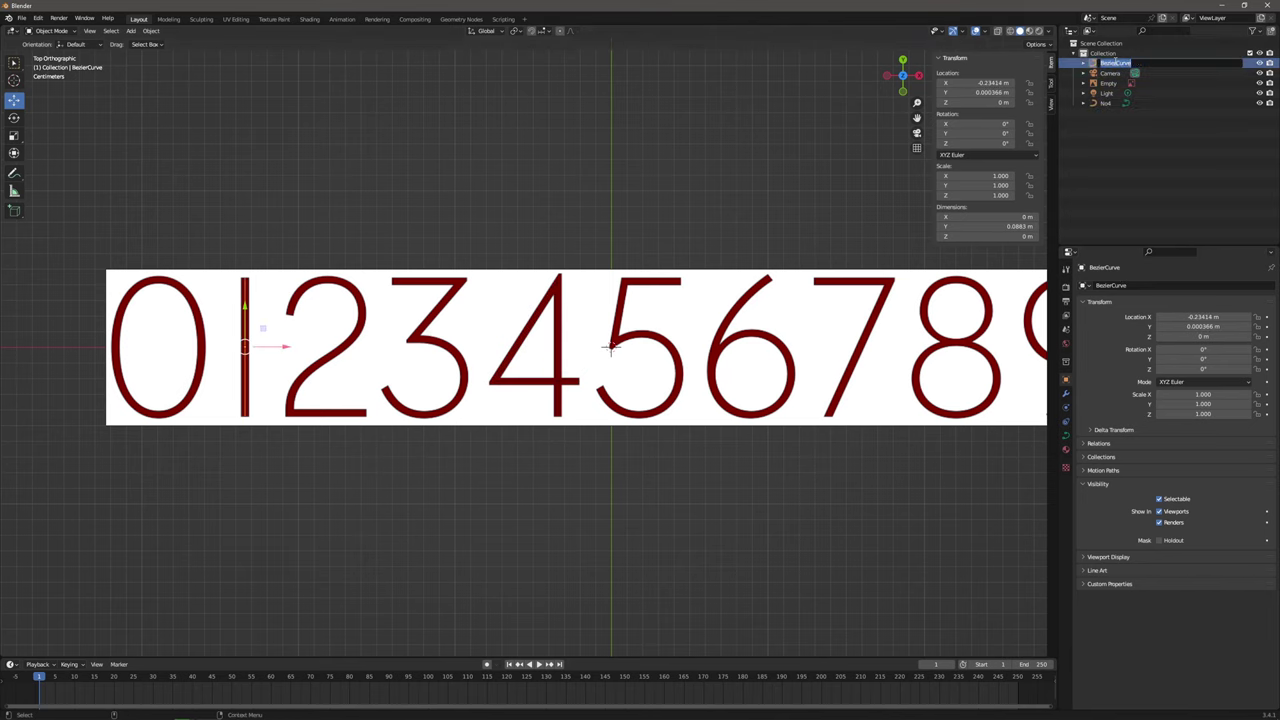
text(No1)
key(Return)
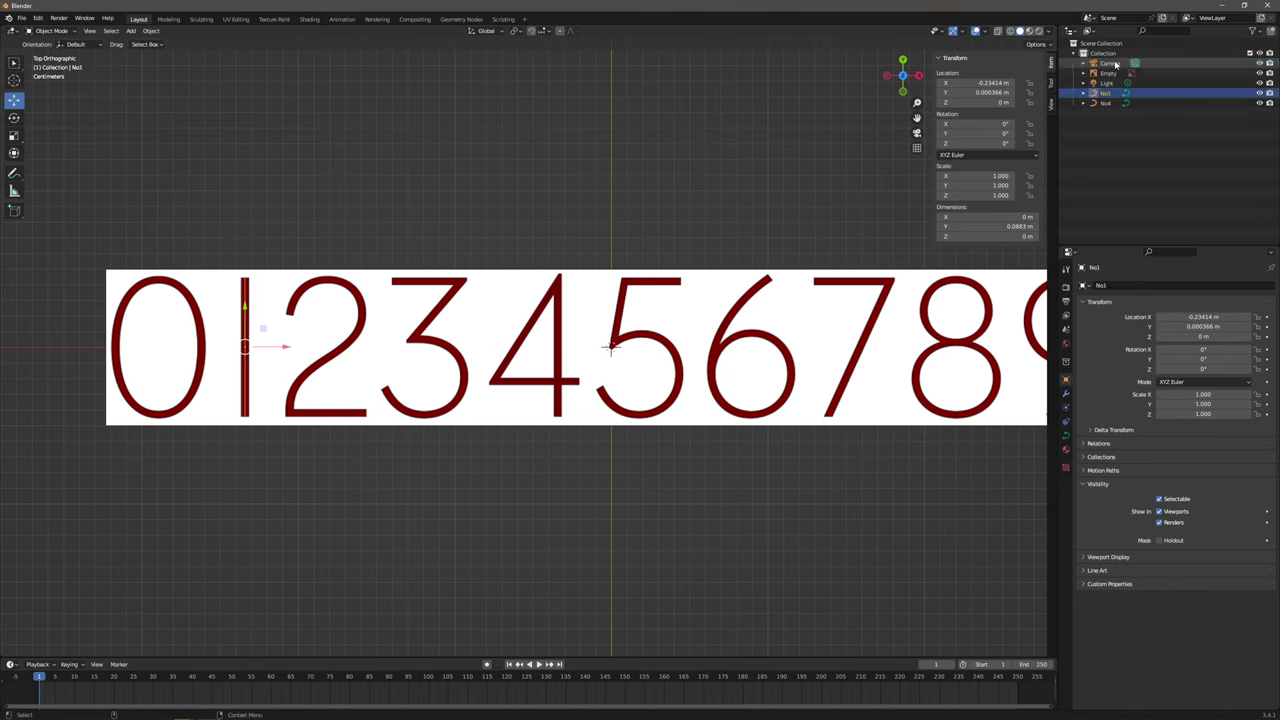
click(569, 163)
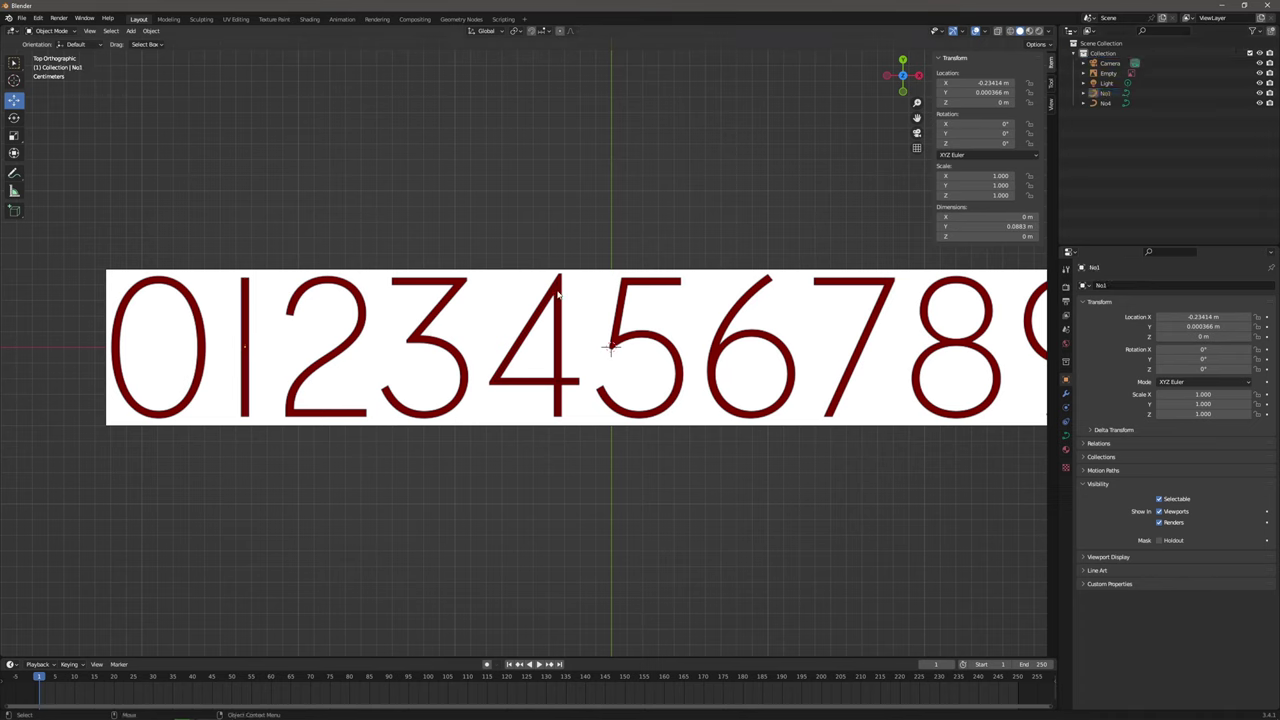
Duplicate the No4 curve in place and move the copy along X onto the digit 7, to about X 0.157 m.
click(559, 293)
drag(588, 366, 620, 366)
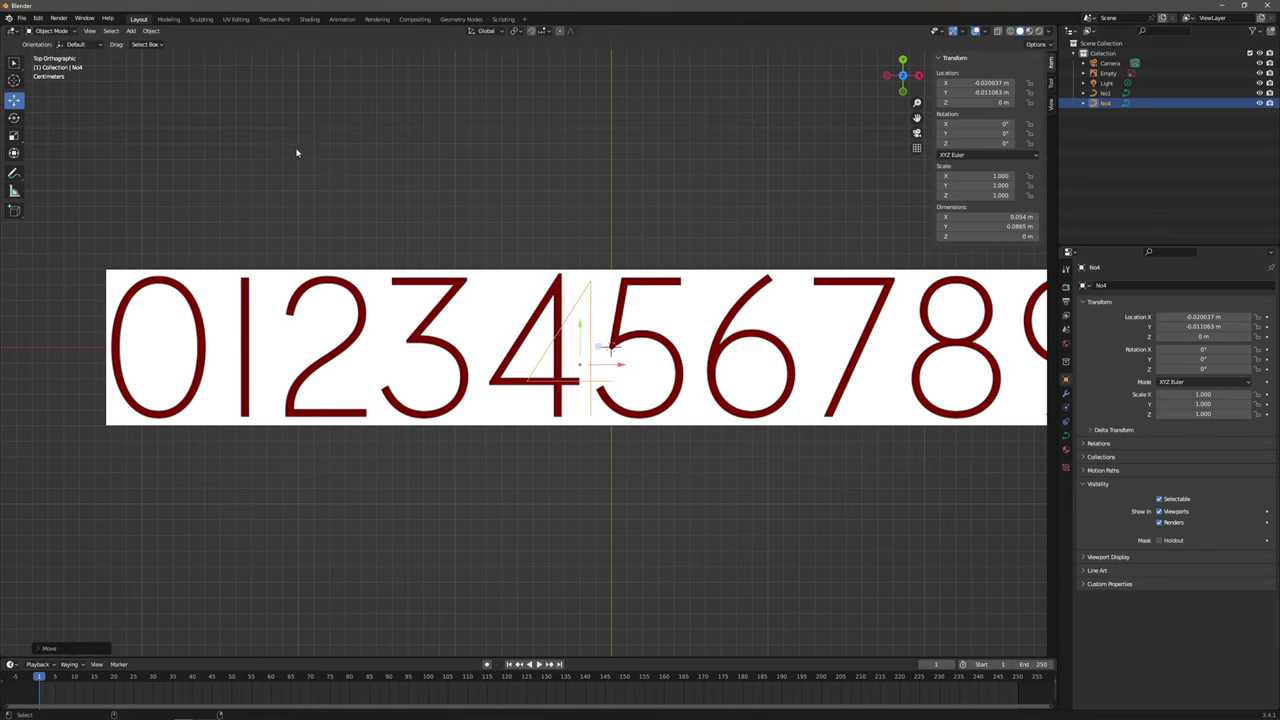
key(ctrl+z)
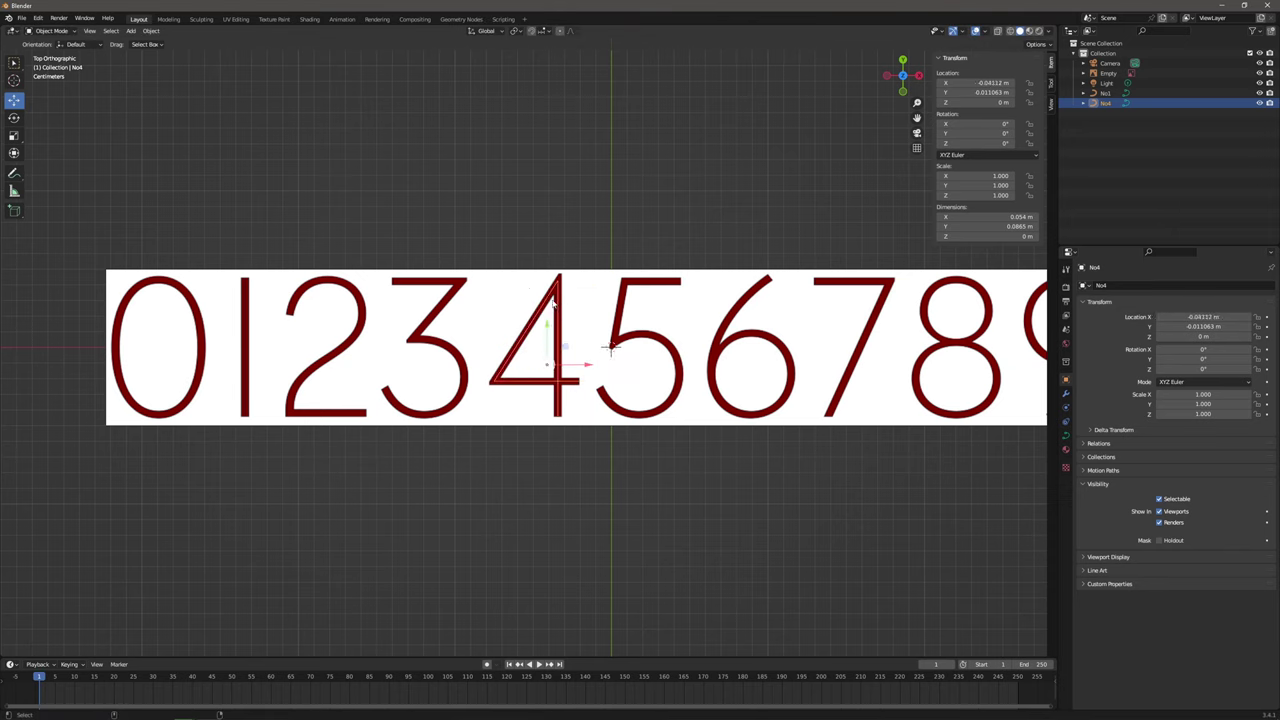
key(shift+d)
key(Escape)
drag(583, 366, 868, 360)
Enter Edit Mode on the copied curve and move its left corner point up to the left end of the digit 7's top bar.
shift+middle_drag(860, 360, 602, 397)
scroll(740, 360, up, 3)
shift+middle_drag(731, 368, 573, 343)
scroll(546, 342, up, 2)
key(Tab)
click(410, 471)
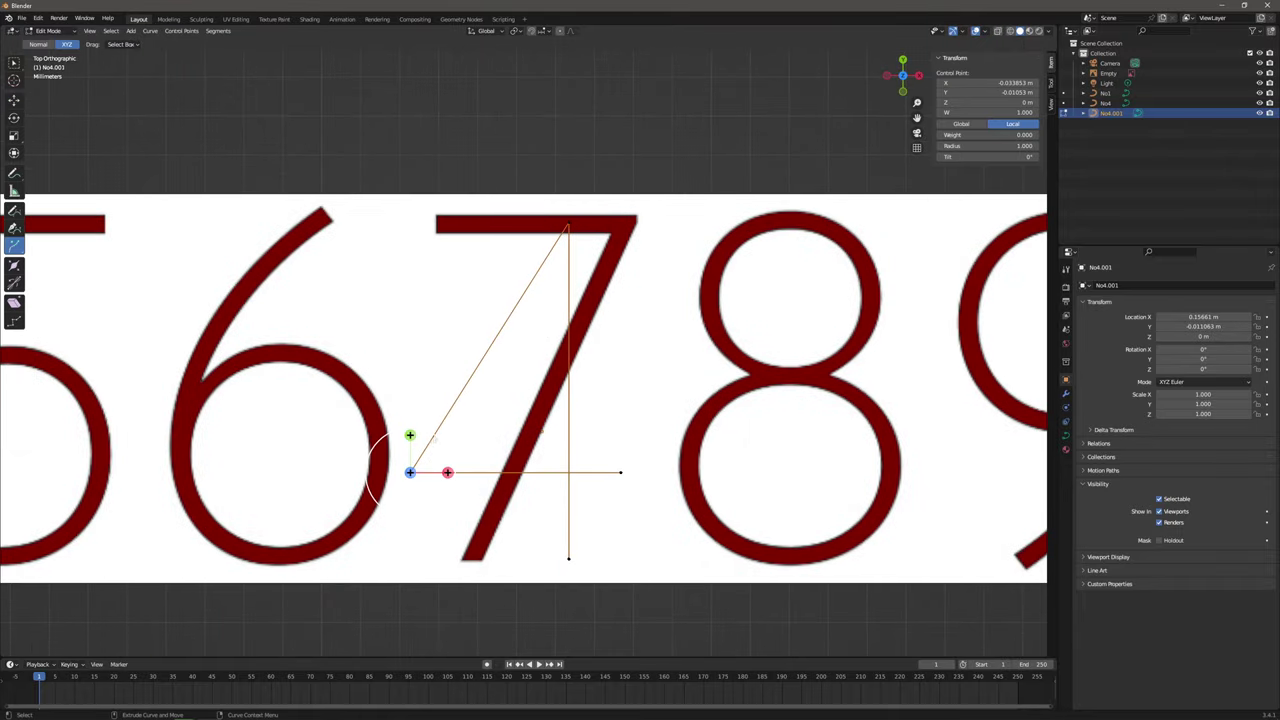
drag(428, 455, 457, 206)
Delete the leftover crossbar end point of the copied curve and move its apex point to the digit 7's top-right corner.
click(620, 471)
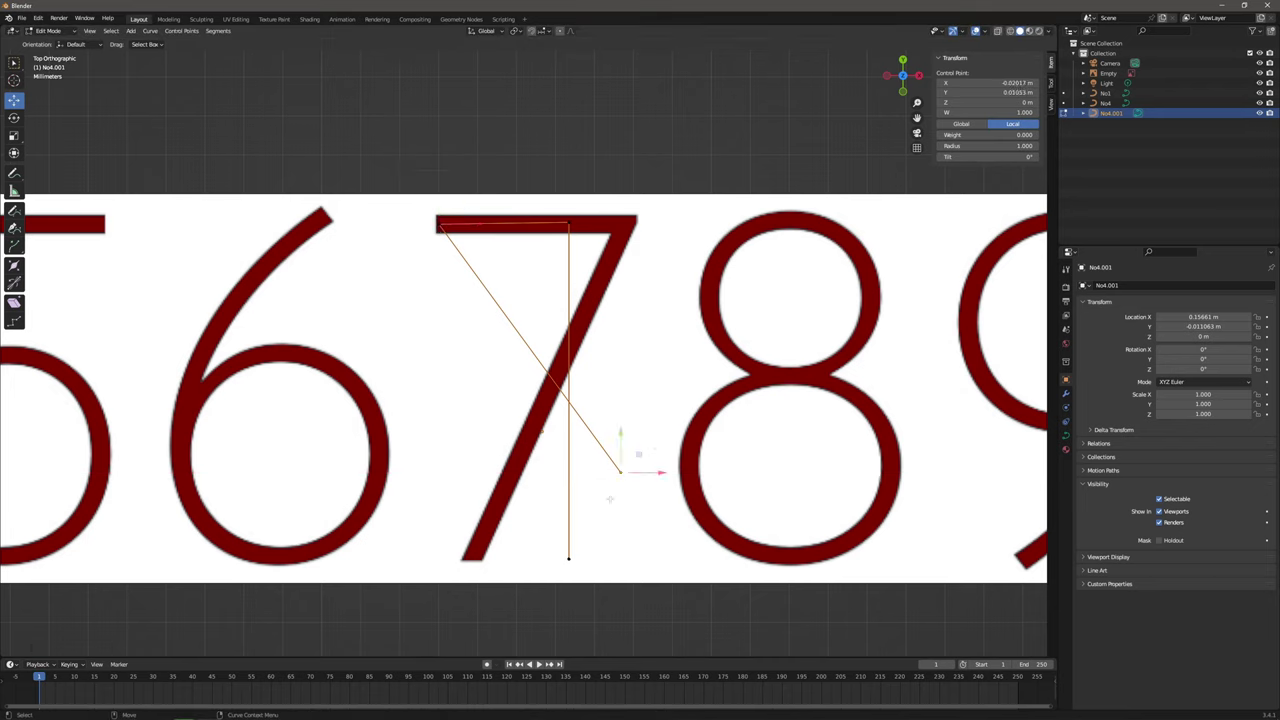
key(x)
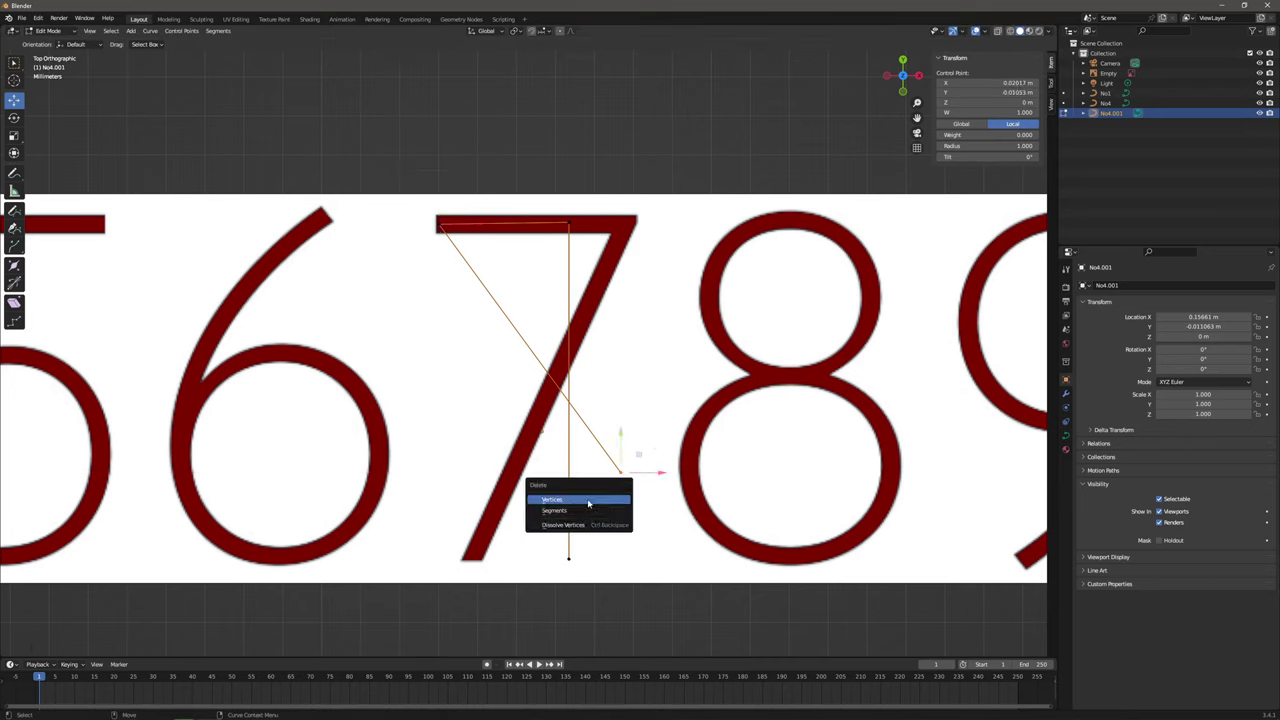
click(590, 499)
click(567, 218)
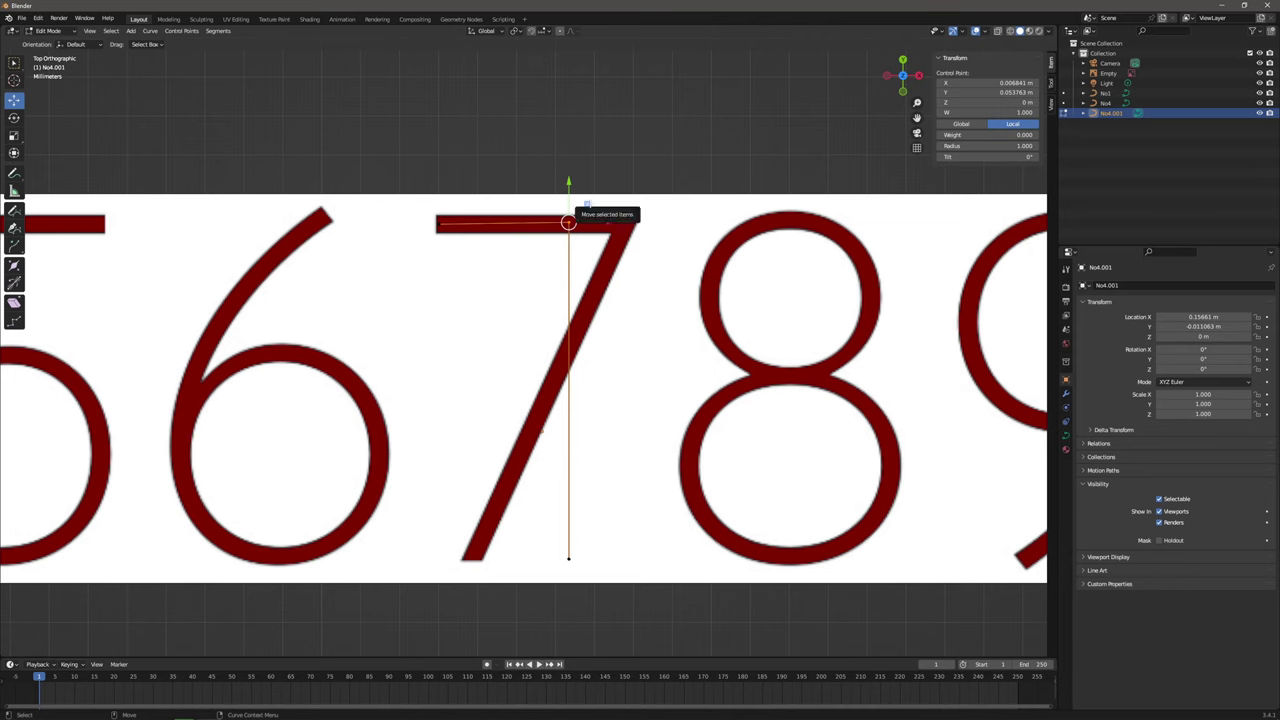
key(g)
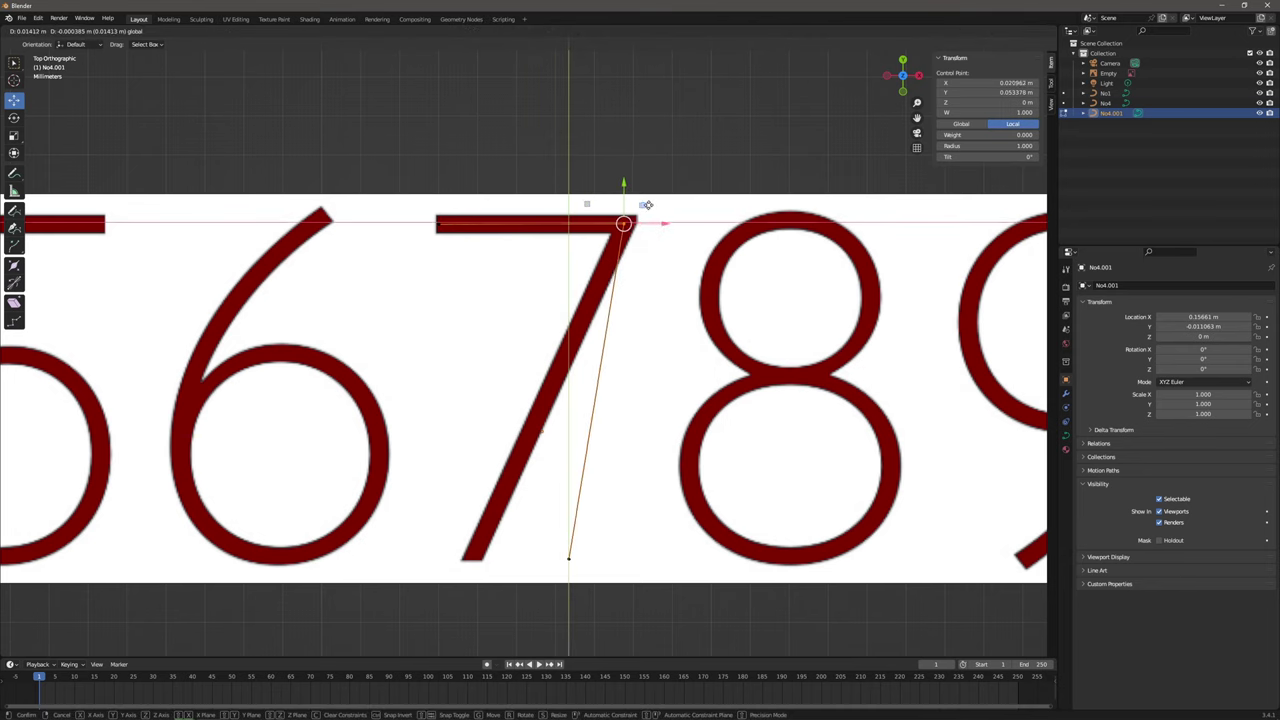
click(624, 222)
Copy the Y value 0.053271 m from the top bar's left end point to the corner point to level the bar.
click(440, 222)
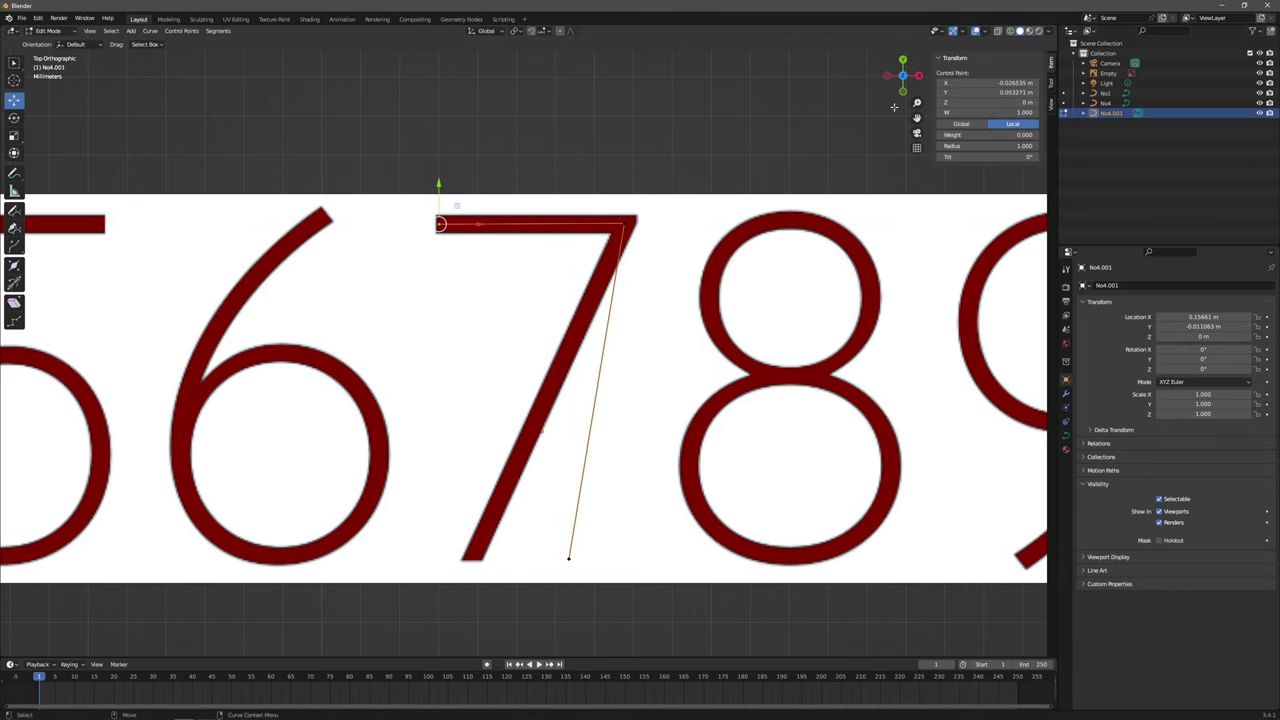
click(1003, 90)
key(ctrl+c)
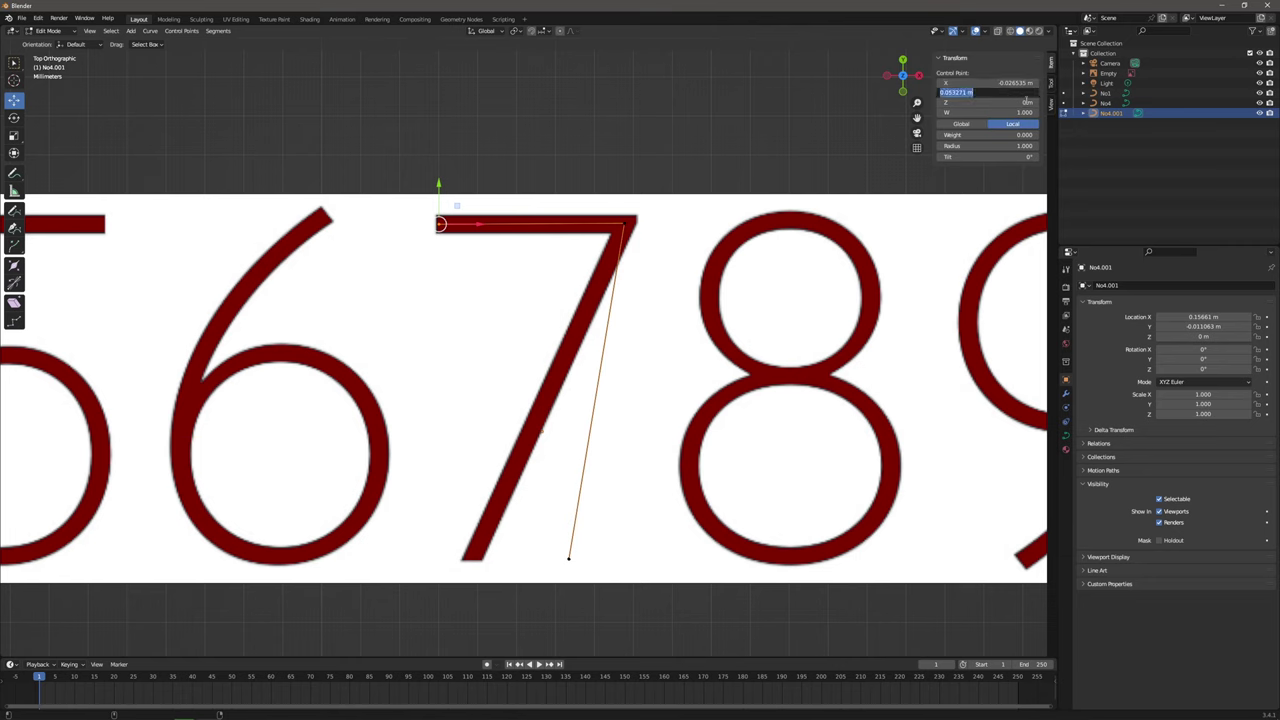
click(624, 222)
click(1003, 91)
key(ctrl+v)
key(Return)
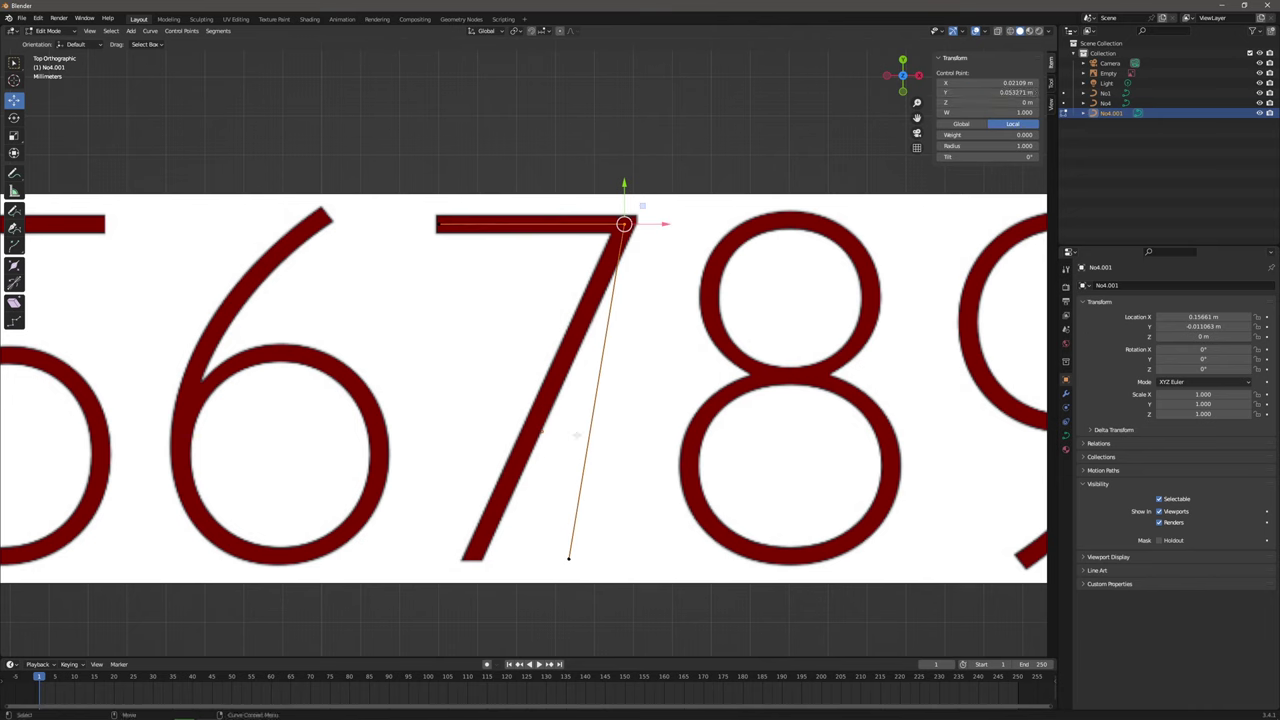
Move the curve's bottom point to the foot of the digit 7, nudge the corner point along X, and deselect.
click(569, 556)
drag(586, 540, 490, 538)
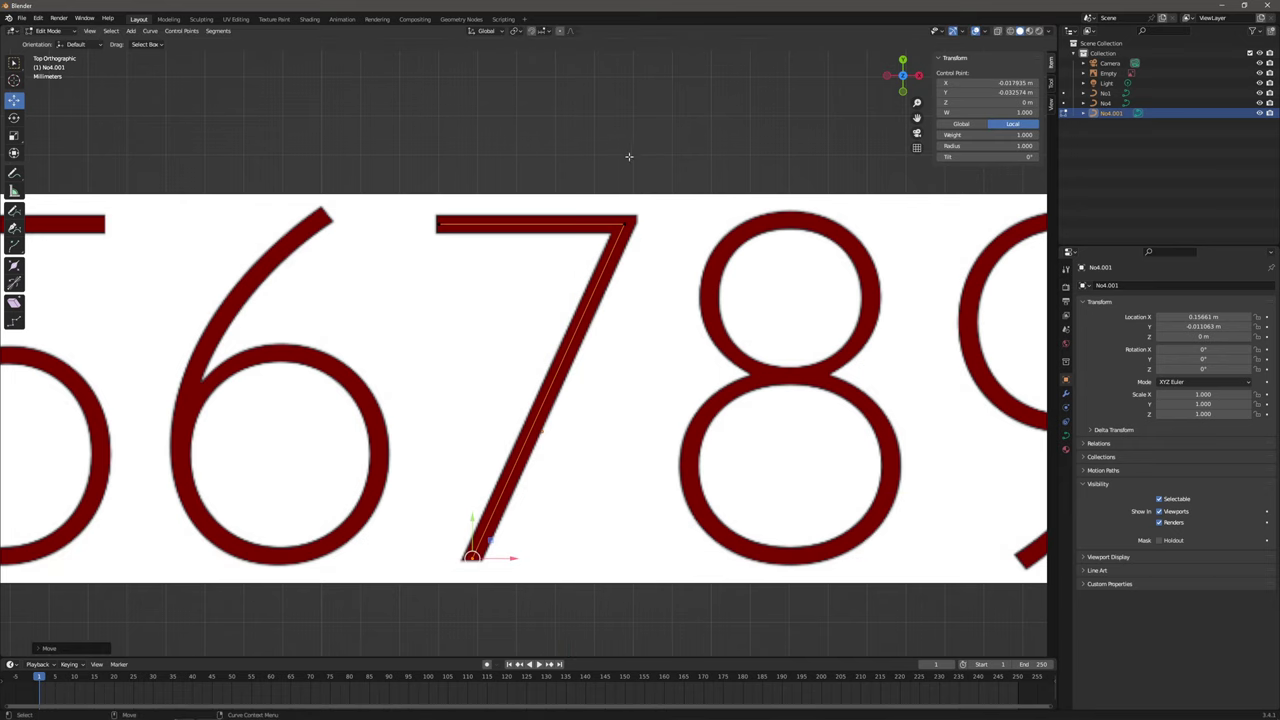
click(624, 222)
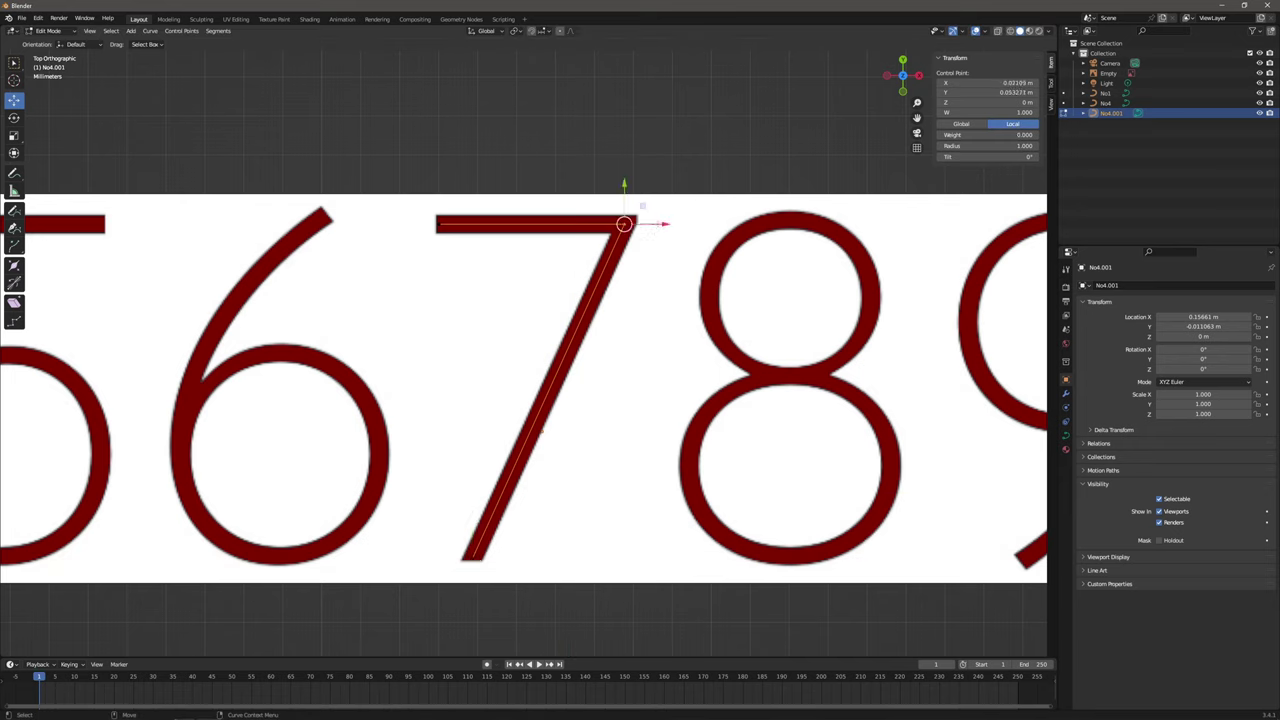
drag(658, 223, 660, 223)
click(657, 291)
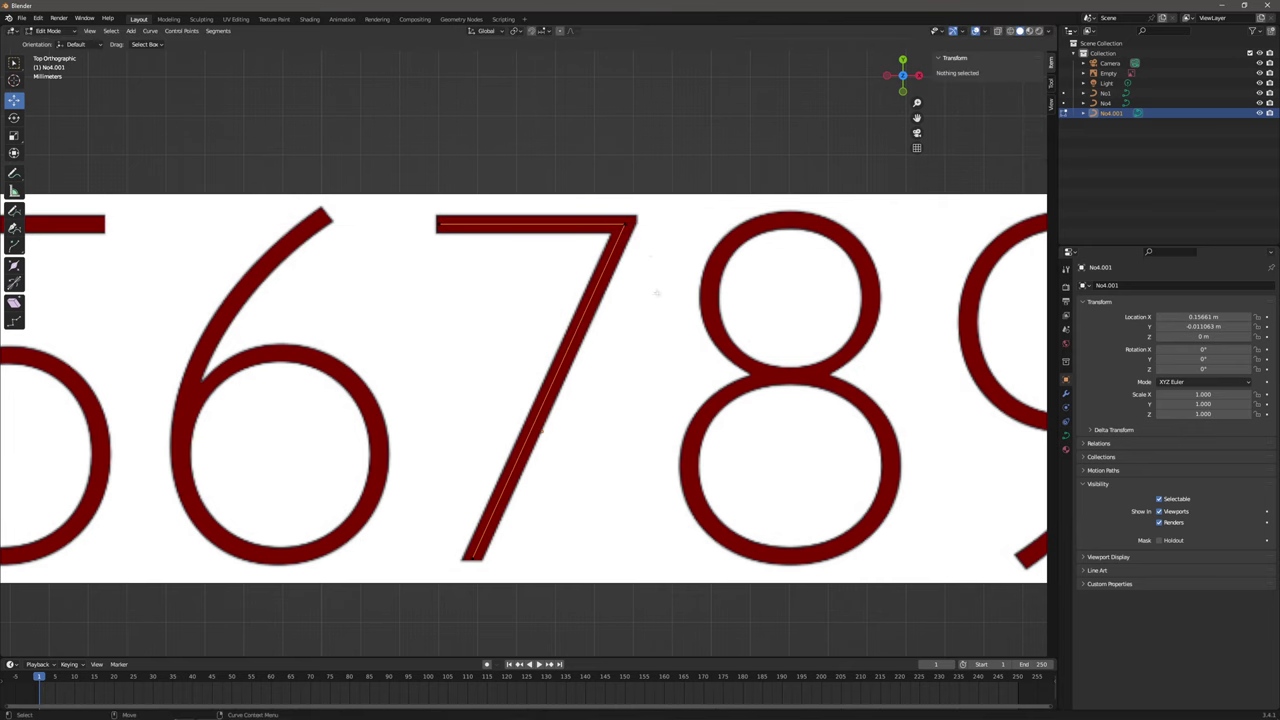
Subdivide the top bar's segment and move the new point along X close to the corner, at about X 0.0192 m.
shift+middle_drag(657, 291, 641, 327)
scroll(629, 303, up, 2)
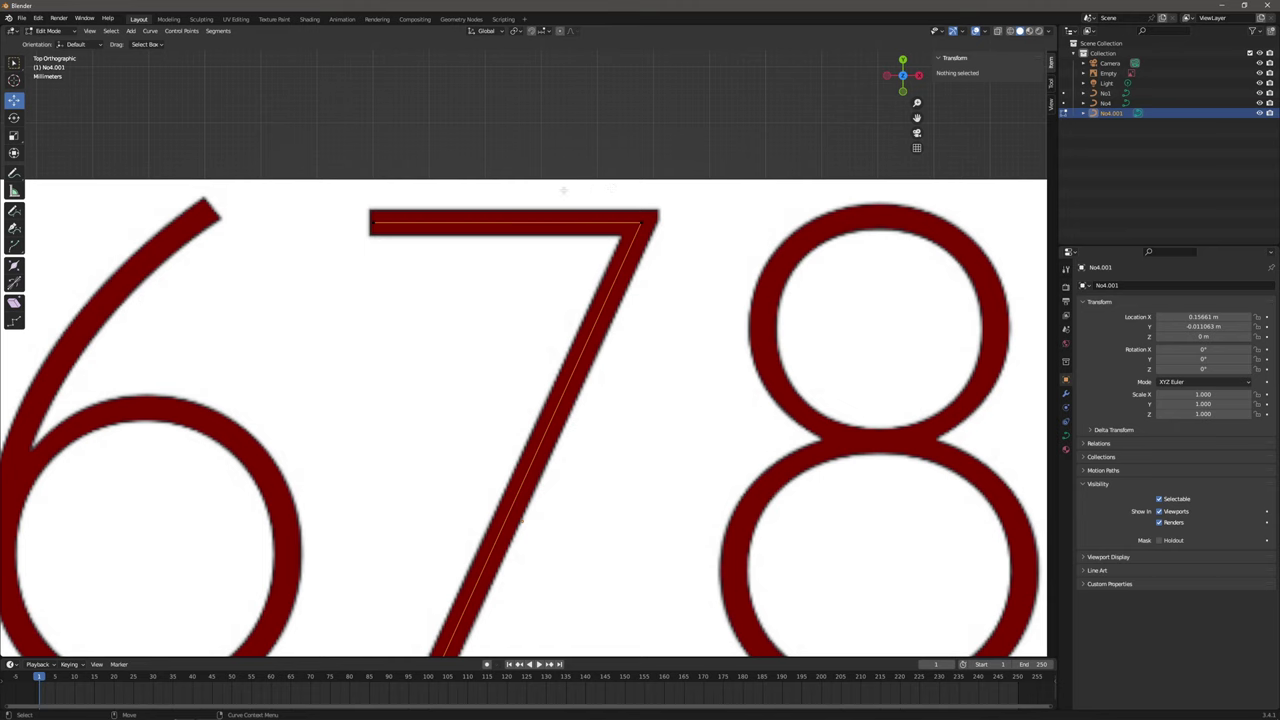
drag(318, 178, 686, 243)
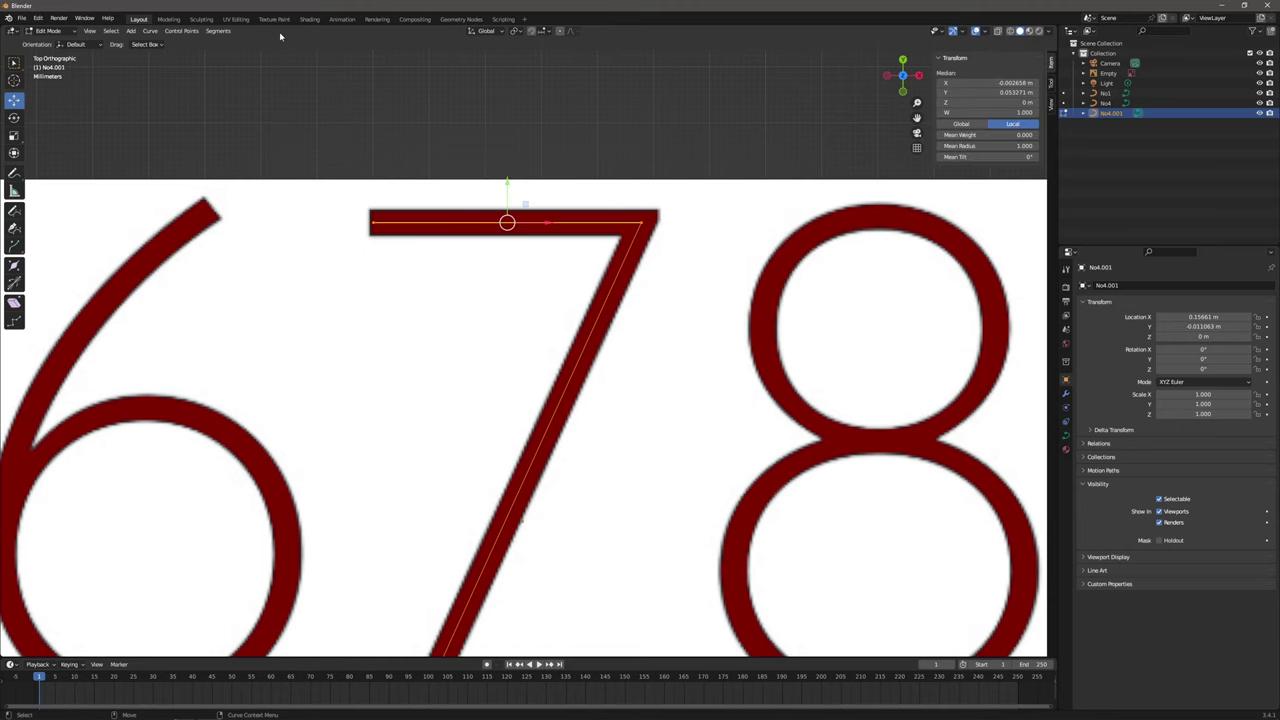
click(218, 31)
click(229, 44)
drag(462, 183, 665, 219)
shift+middle_drag(601, 304, 592, 279)
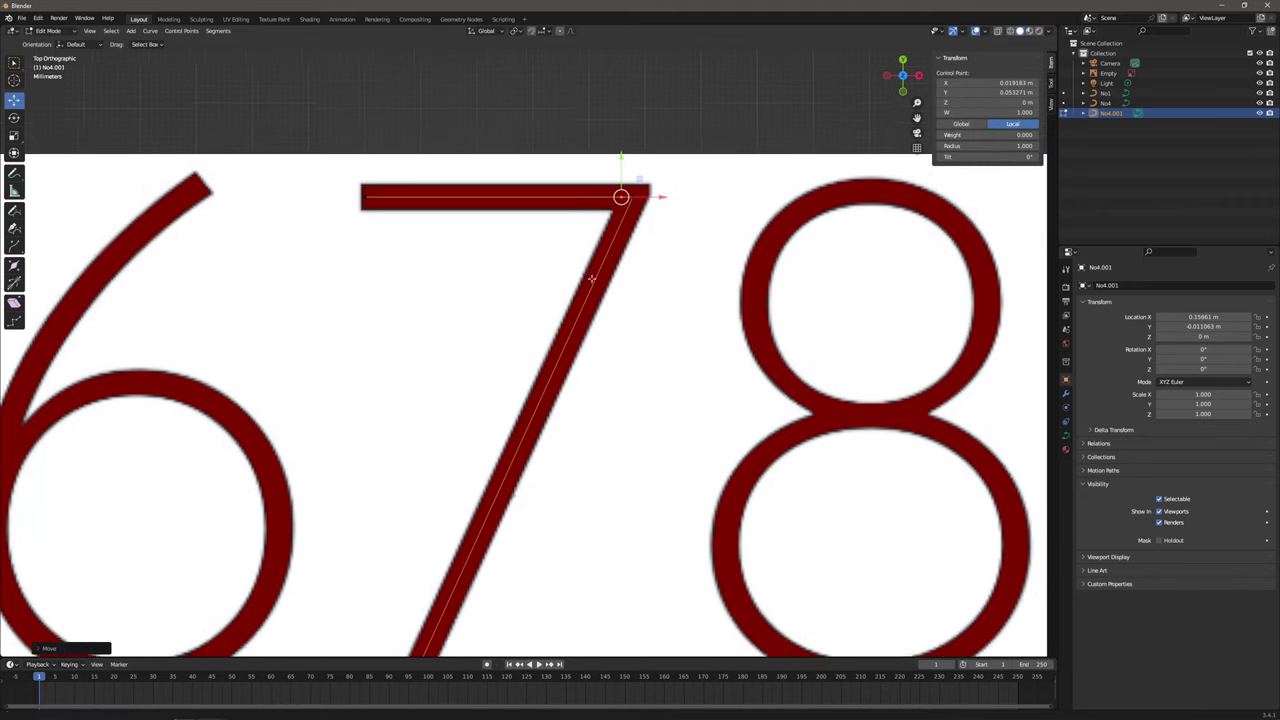
Subdivide the diagonal segment and move the new point up close to the corner, to about X 0.0208 m, Y 0.0512 m.
scroll(592, 279, down, 1)
key(alt+a)
drag(651, 189, 604, 233)
shift+drag(457, 520, 391, 634)
click(218, 31)
click(229, 43)
key(alt+a)
click(517, 410)
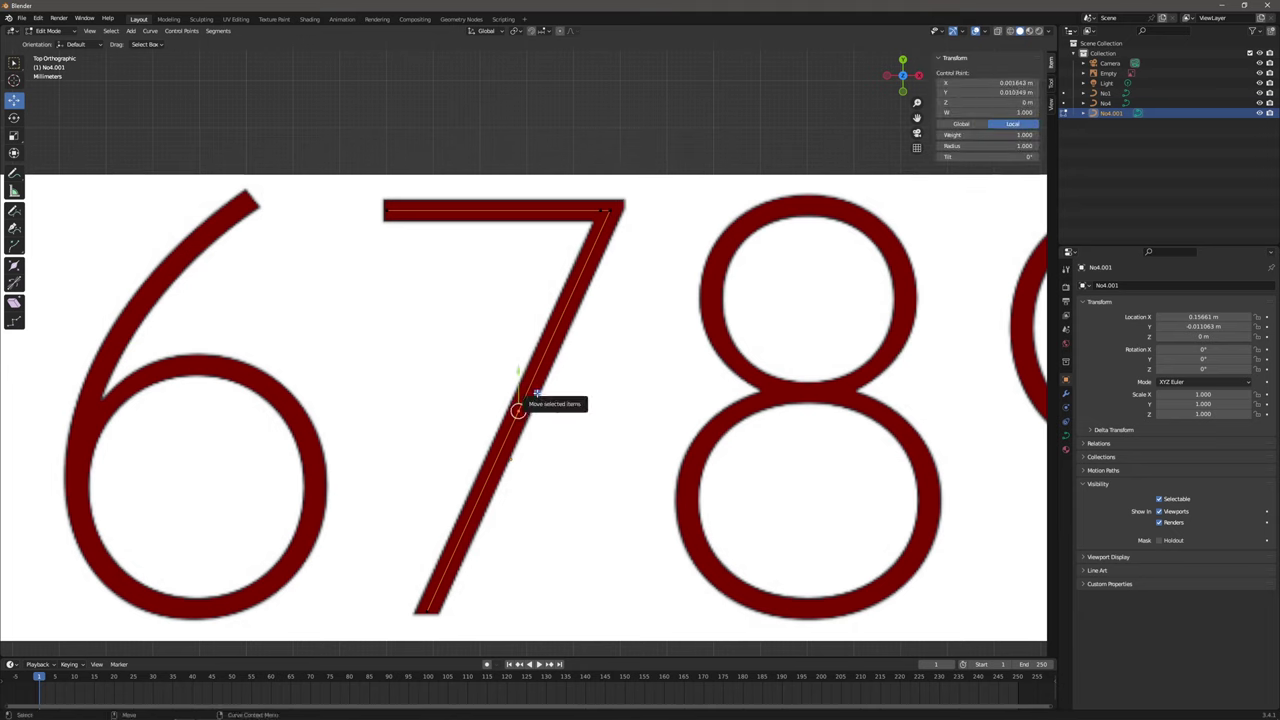
key(g)
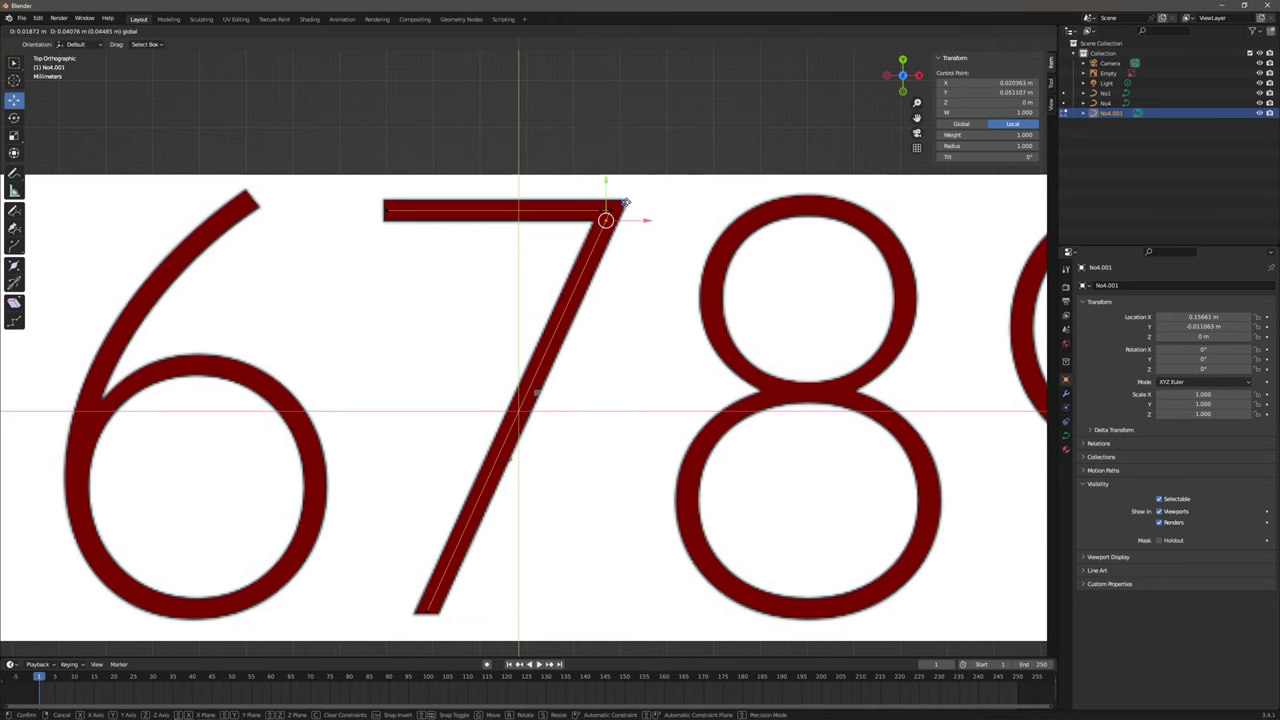
click(628, 202)
scroll(569, 266, up, 6)
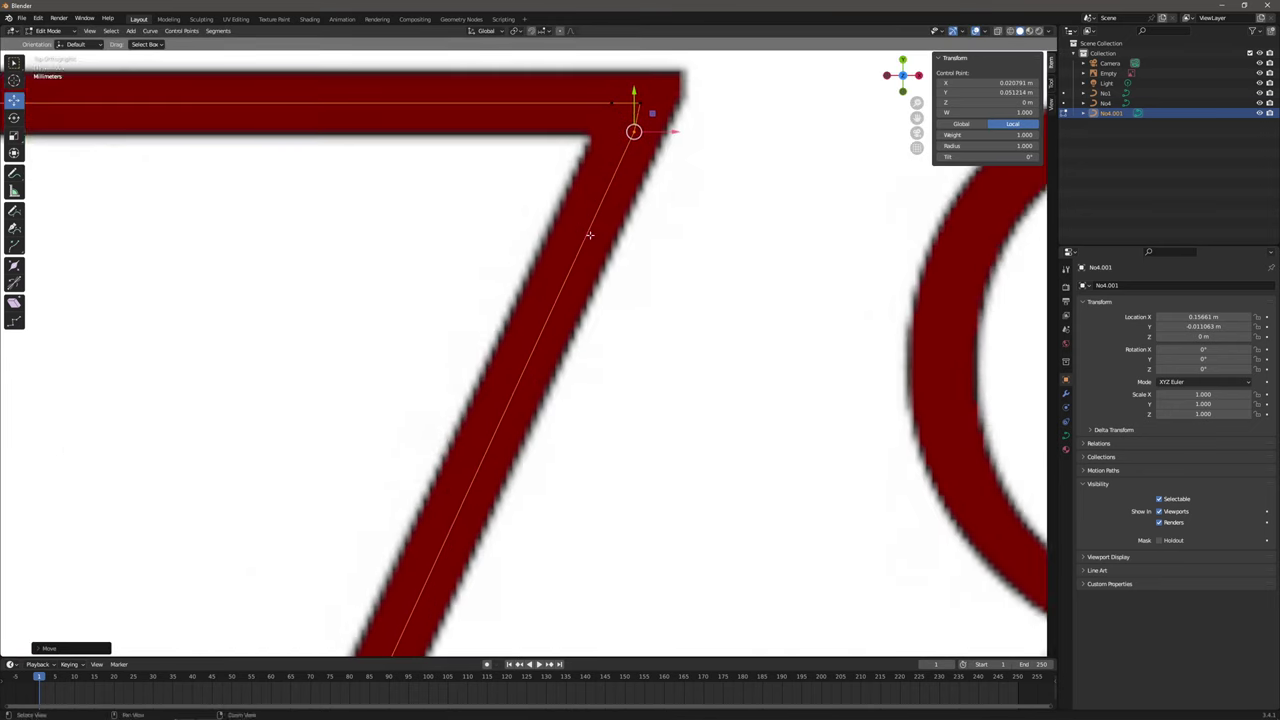
Pull the digit 7's corner point inward to about X 0.0212 m, Y 0.0526 m to bevel the bend.
drag(504, 245, 534, 279)
key(alt+a)
drag(586, 243, 569, 263)
click(38, 18)
click(50, 36)
click(545, 282)
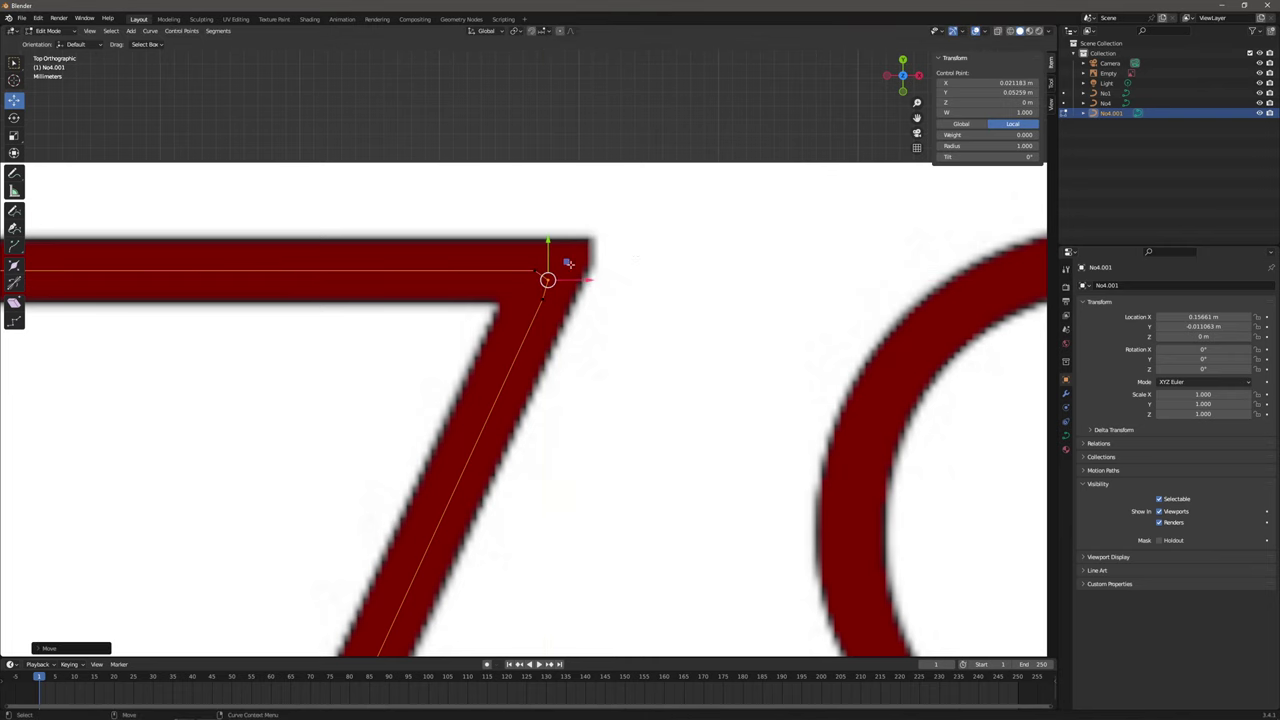
click(589, 271)
Tighten the bend by adjusting its three points, placing the middle one at about X 0.0214 m, Y 0.0527 m.
scroll(589, 274, down, 2)
scroll(572, 283, up, 2)
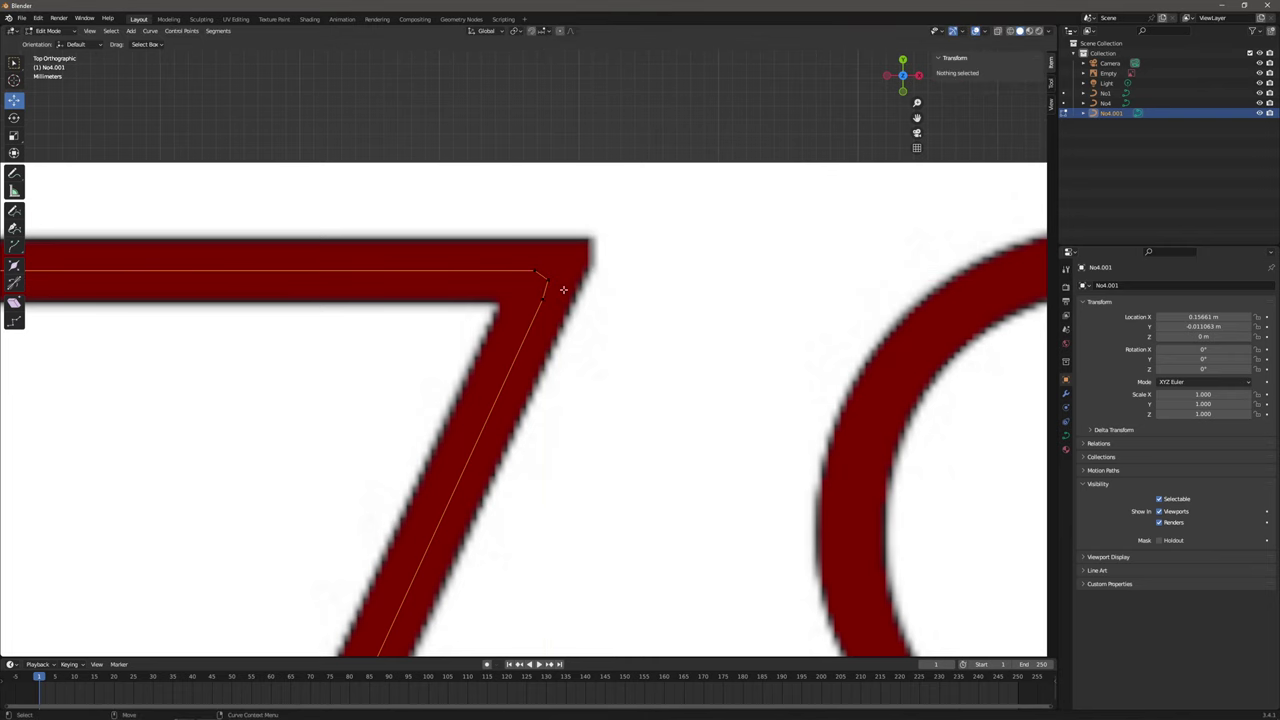
click(551, 287)
drag(561, 280, 569, 261)
click(578, 256)
click(534, 269)
click(546, 284)
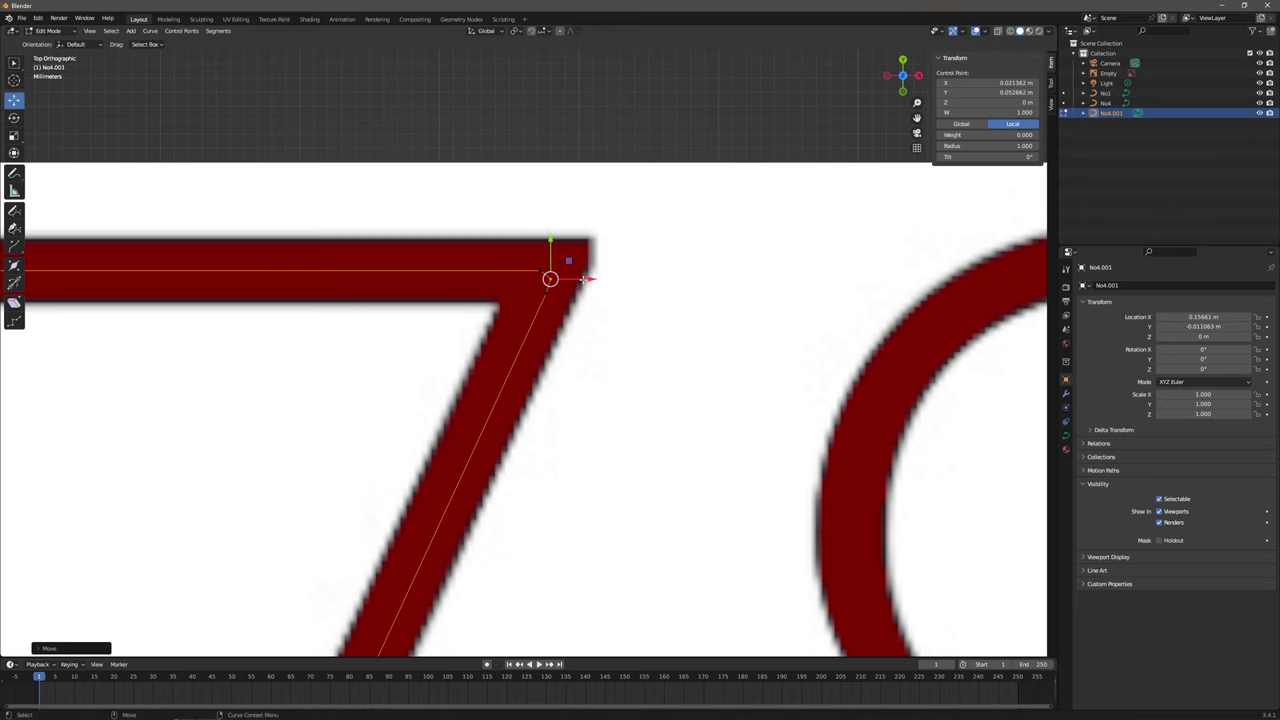
click(615, 298)
Select the three points of the bend, shift them together along X by about -0.0004 m, and deselect.
scroll(614, 298, down, 4)
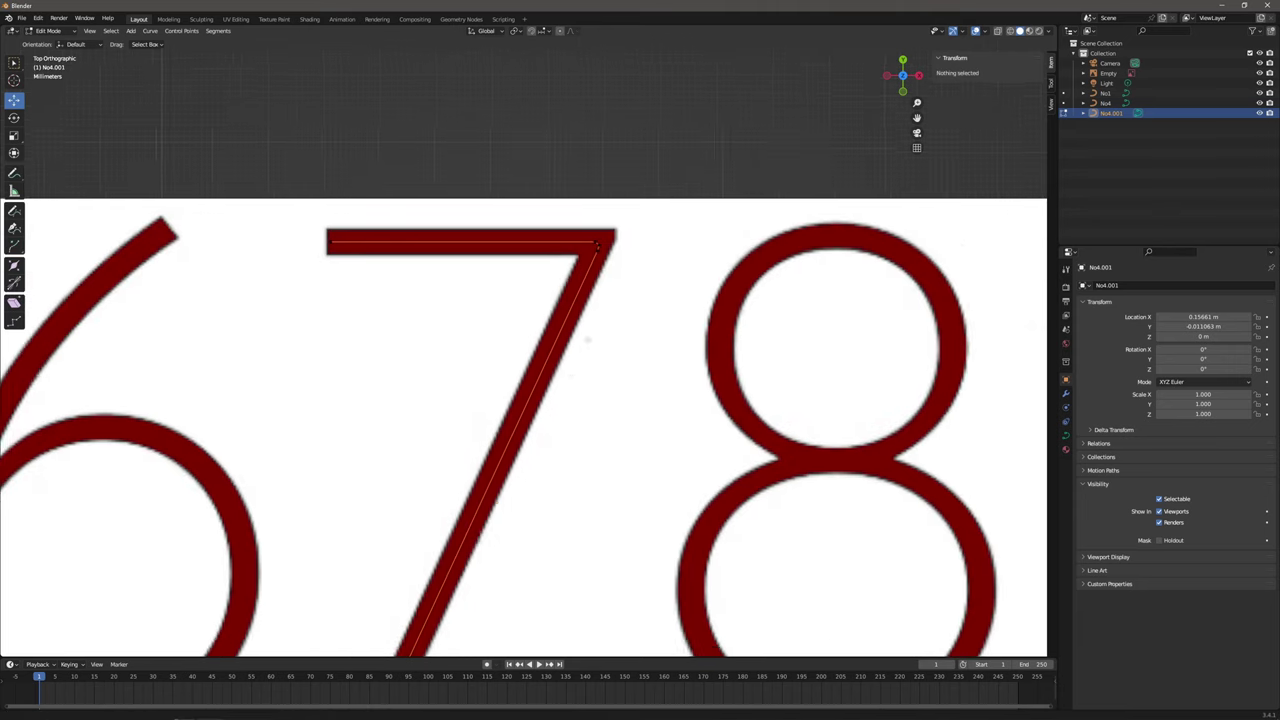
scroll(669, 276, up, 4)
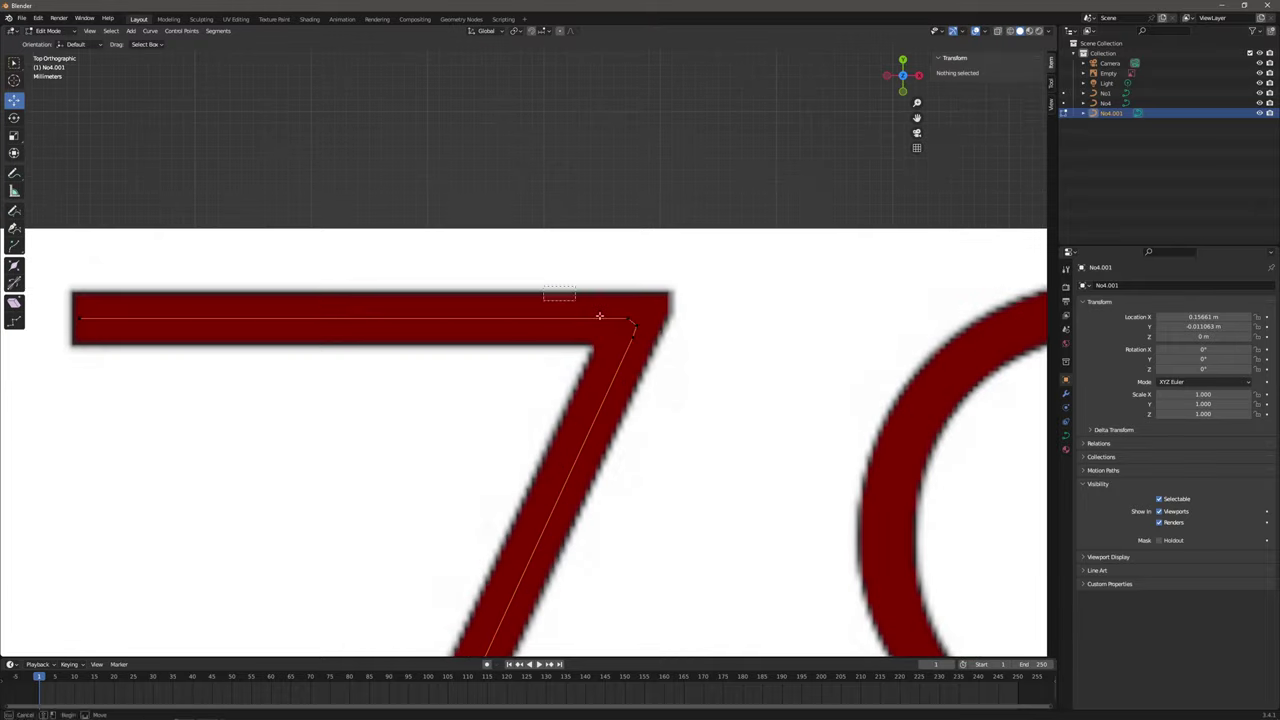
click(632, 327)
key(g)
key(x)
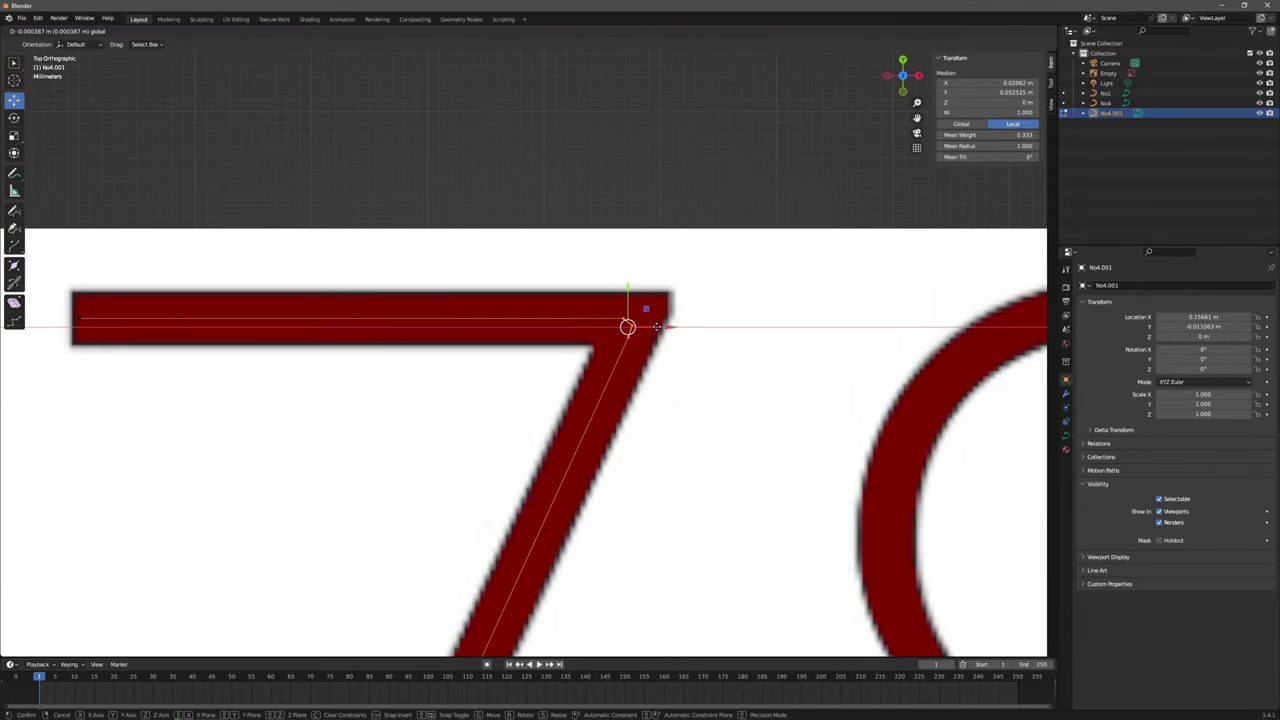
click(657, 327)
click(737, 354)
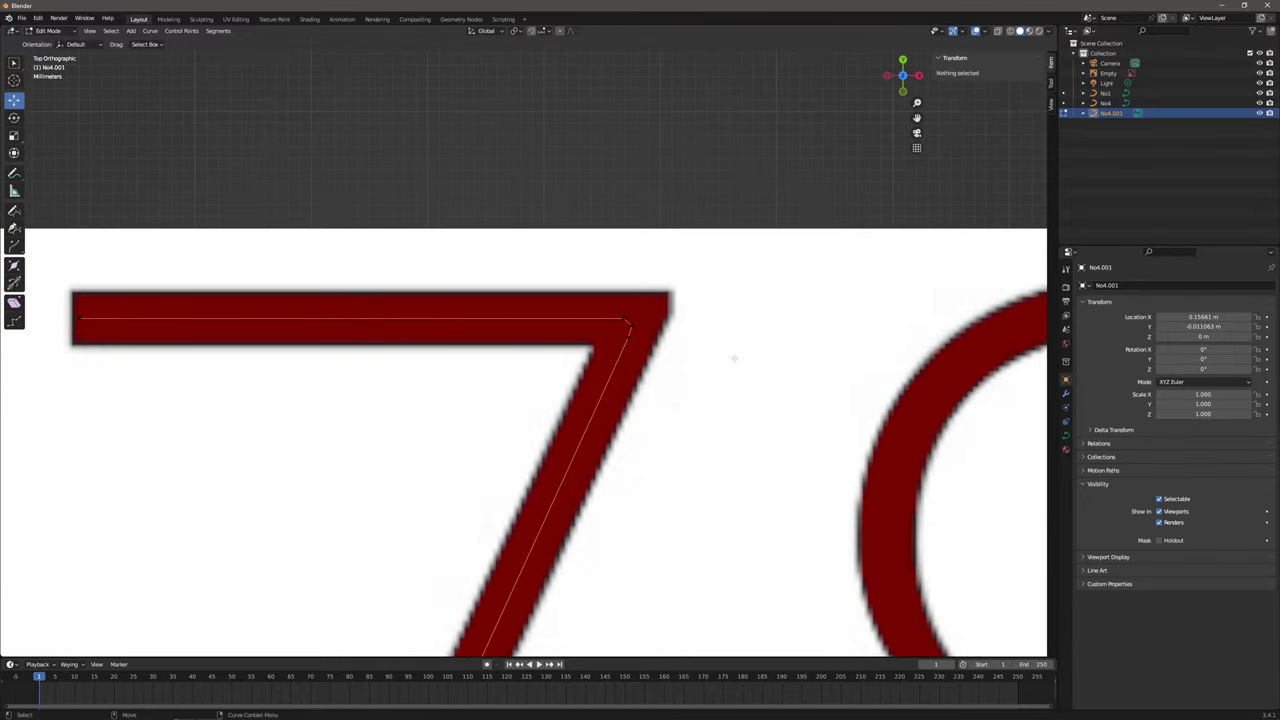
scroll(594, 429, down, 4)
shift+middle_drag(632, 387, 670, 376)
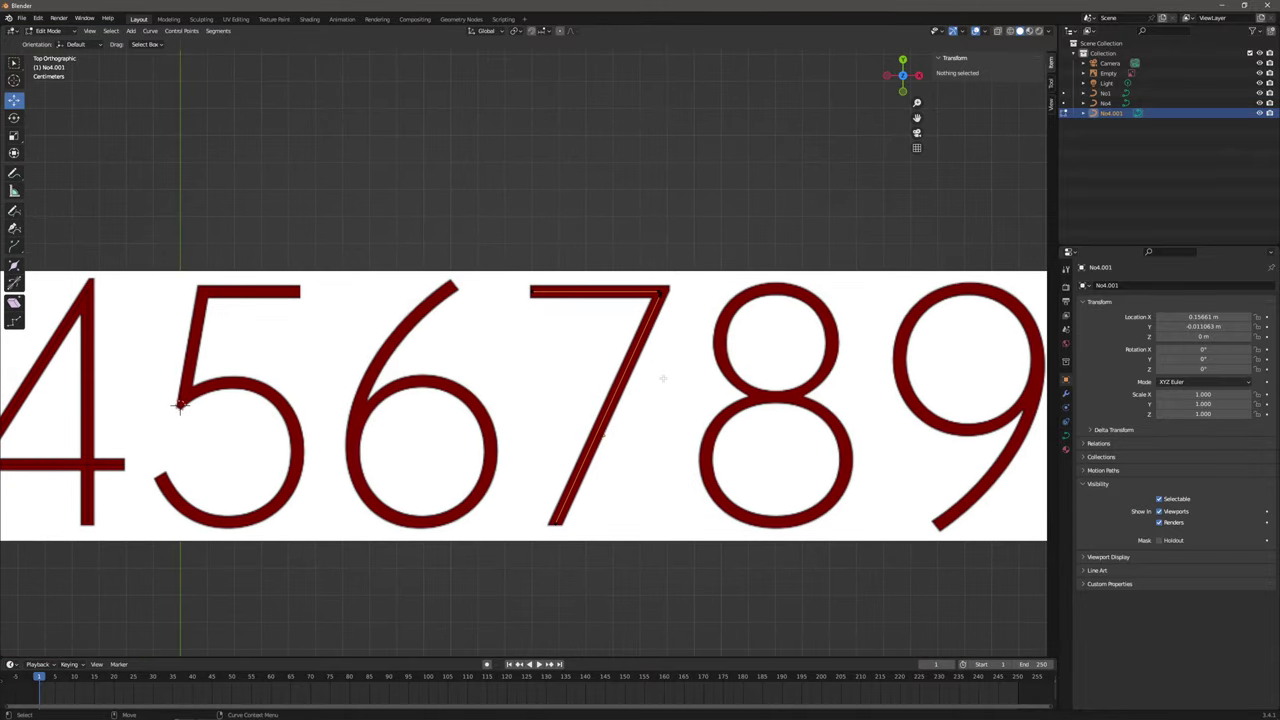
Rename the digit 7 curve as No7, return to Object Mode, and deselect it.
double_click(1121, 114)
click(1120, 115)
text(7)
key(Return)
click(45, 31)
click(50, 42)
click(689, 280)
alt+middle_drag(683, 321, 664, 316)
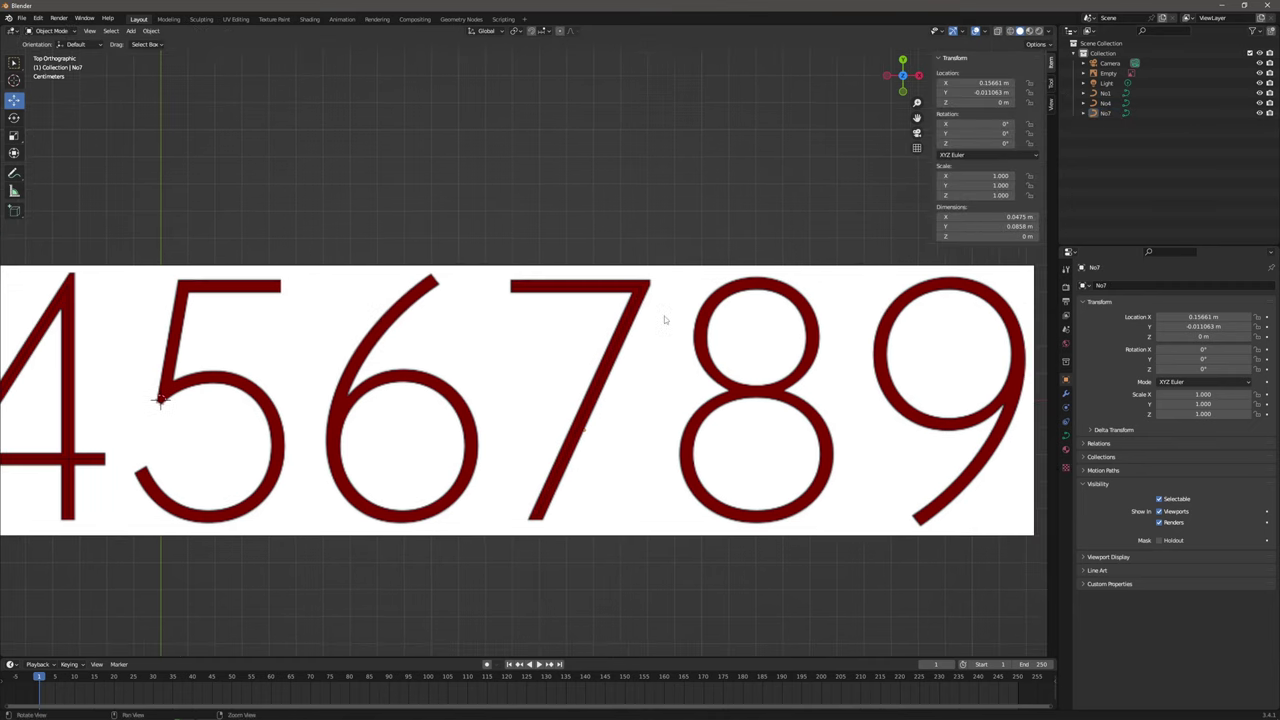
Re-enter Edit Mode on the No7 curve and move the bend's middle point to about X 0.0209 m, Y 0.0529 m.
scroll(664, 316, up, 5)
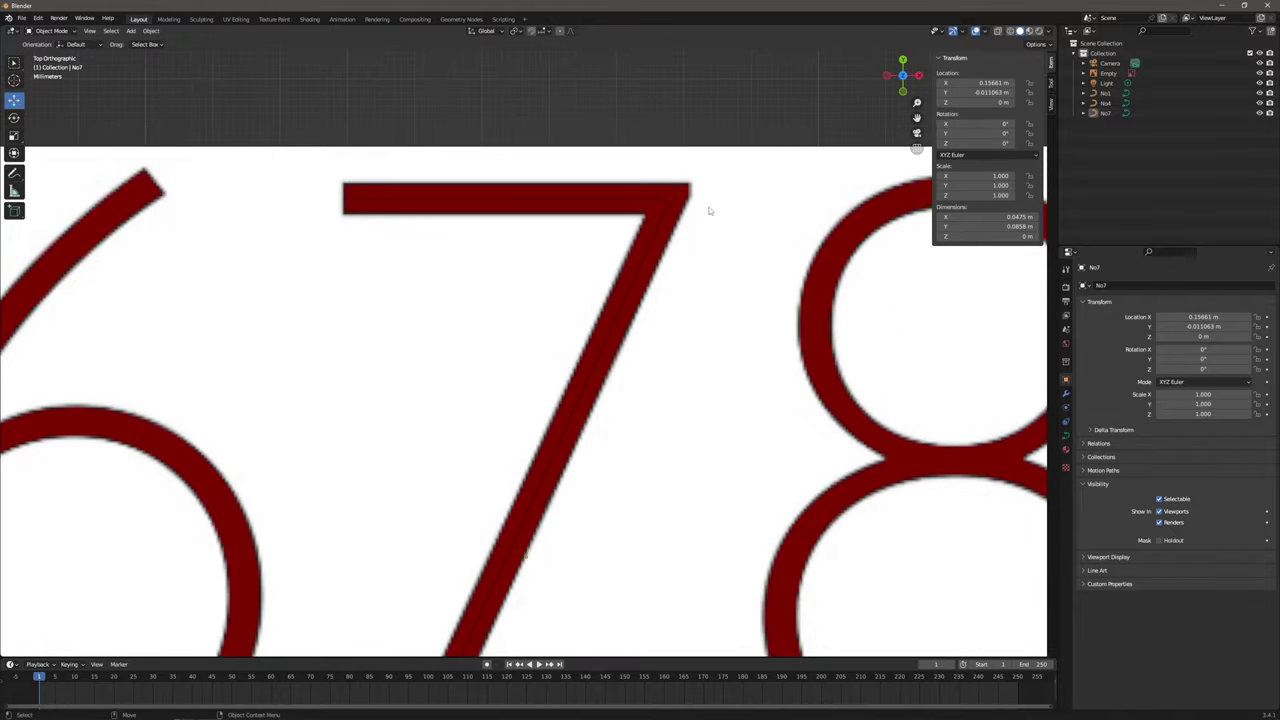
shift+middle_drag(709, 210, 616, 258)
click(602, 267)
scroll(590, 289, up, 5)
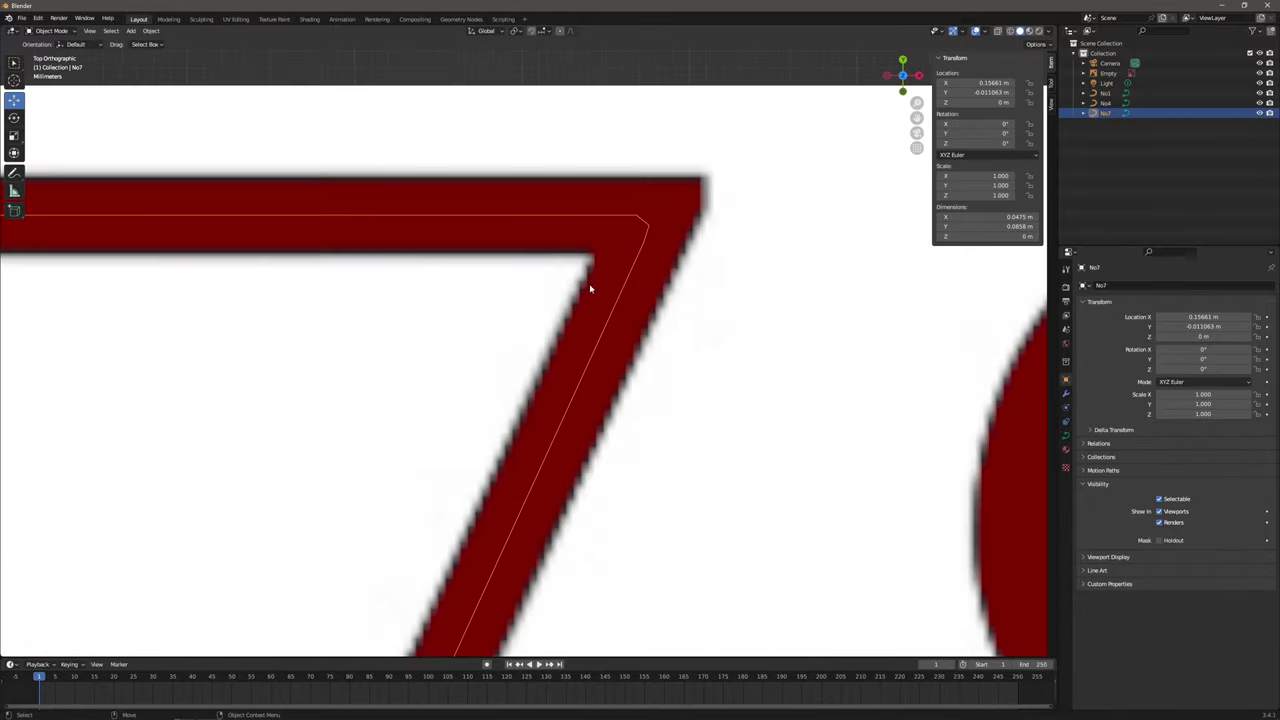
click(50, 30)
click(55, 57)
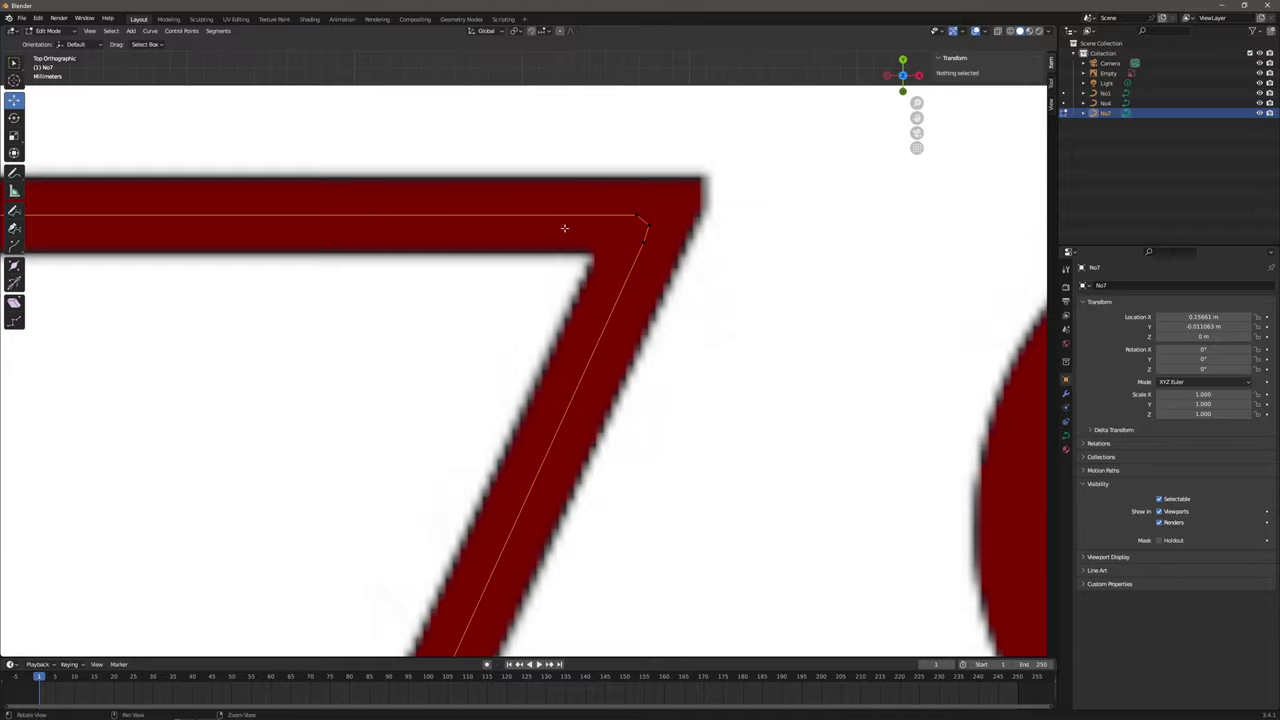
scroll(624, 274, up, 3)
click(680, 206)
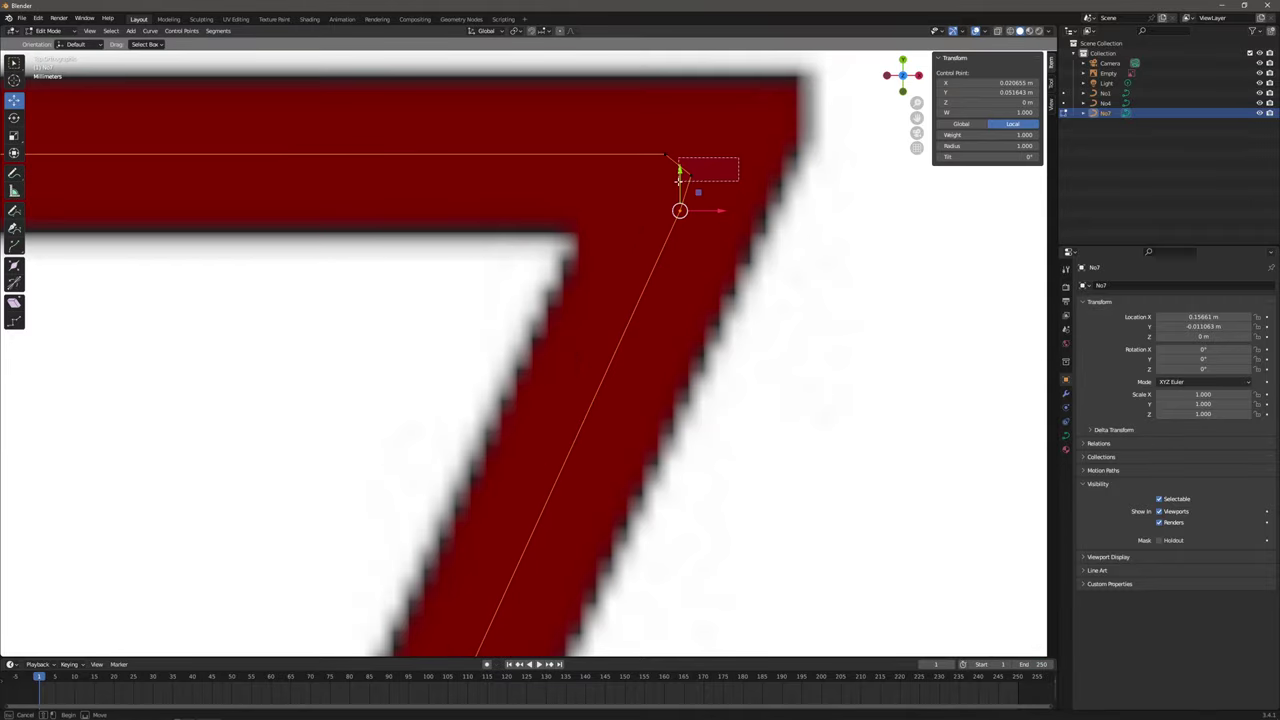
key(g)
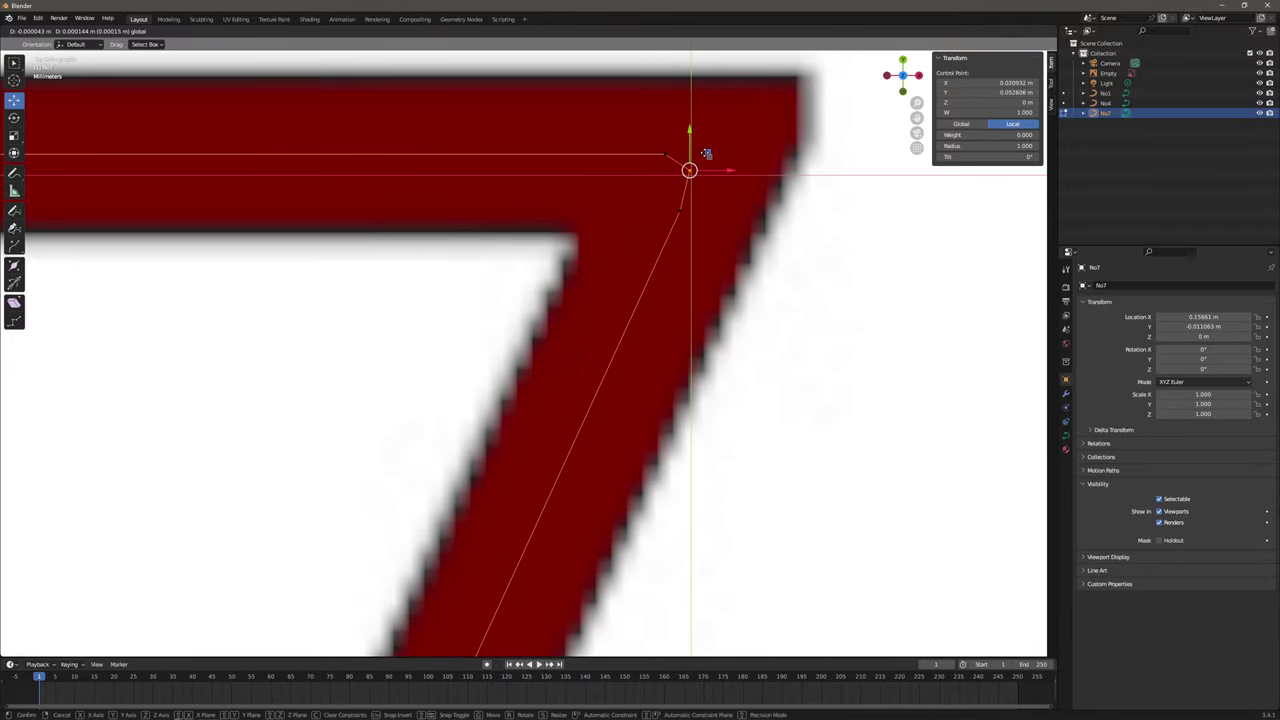
drag(706, 154, 662, 173)
click(836, 176)
scroll(788, 177, down, 1)
click(658, 196)
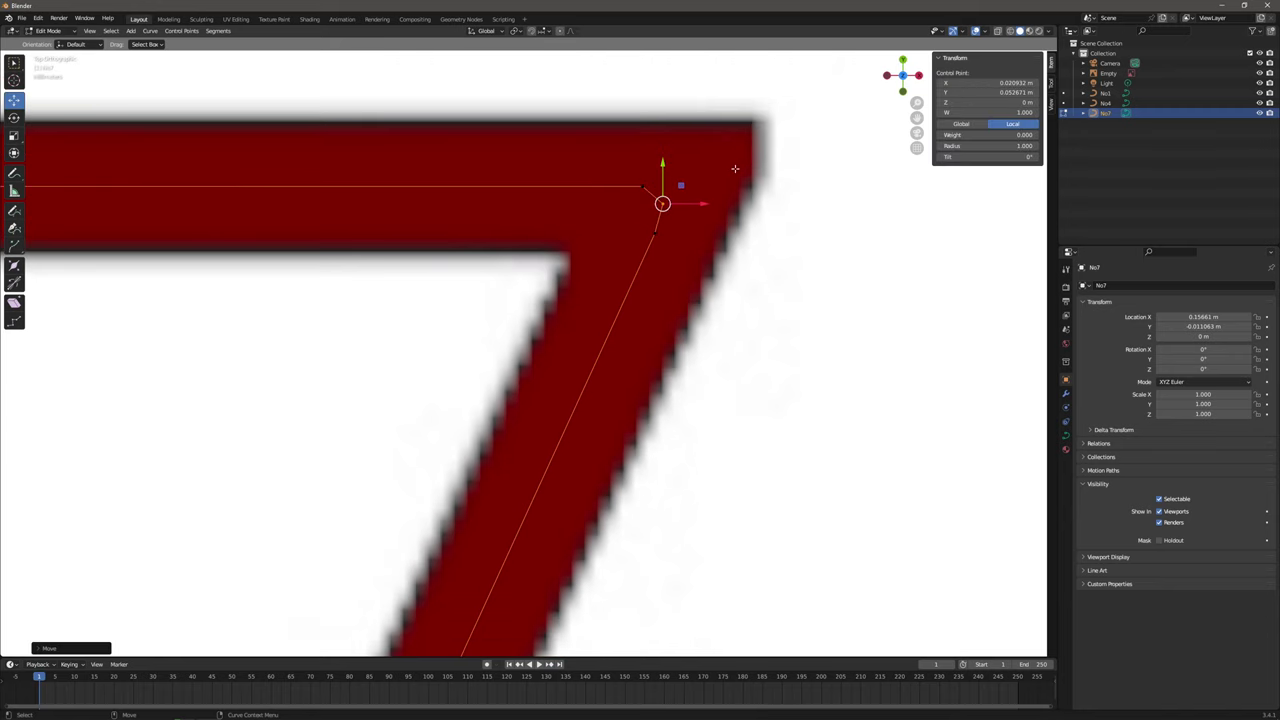
click(724, 197)
Return to Object Mode with the No7 curve deselected and bring the remaining digits into view.
scroll(605, 172, down, 6)
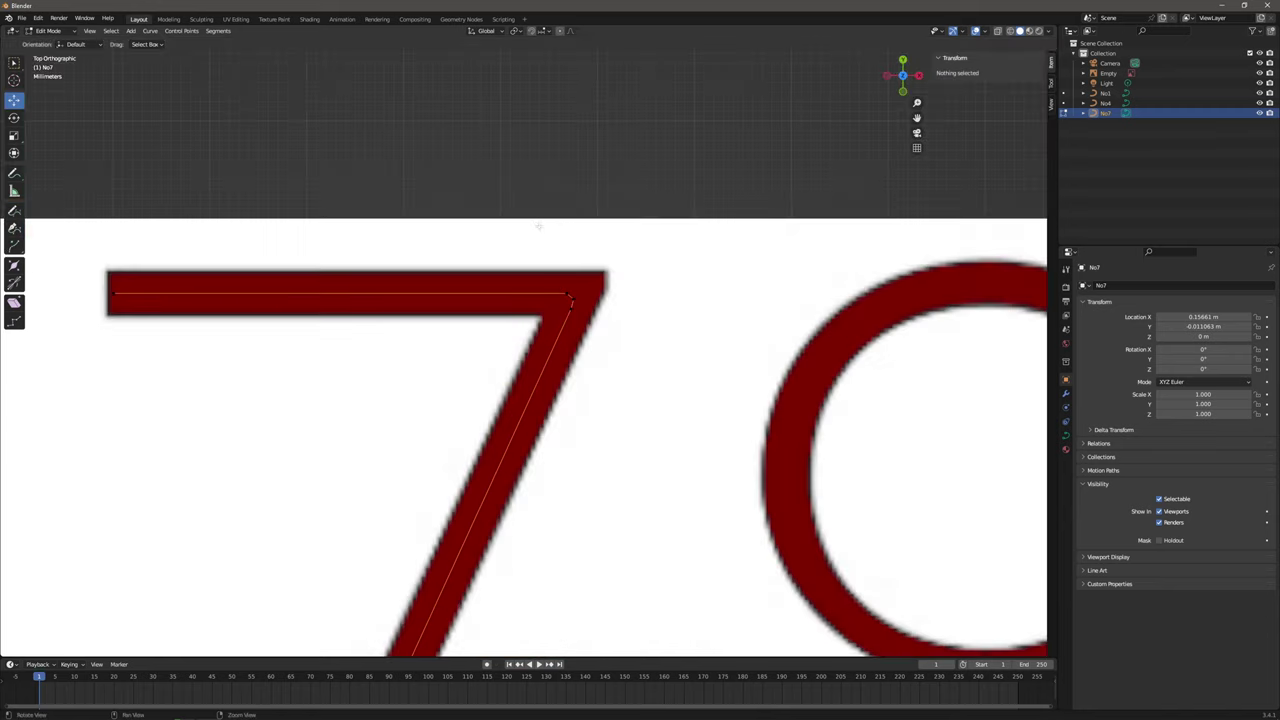
shift+middle_drag(543, 223, 674, 219)
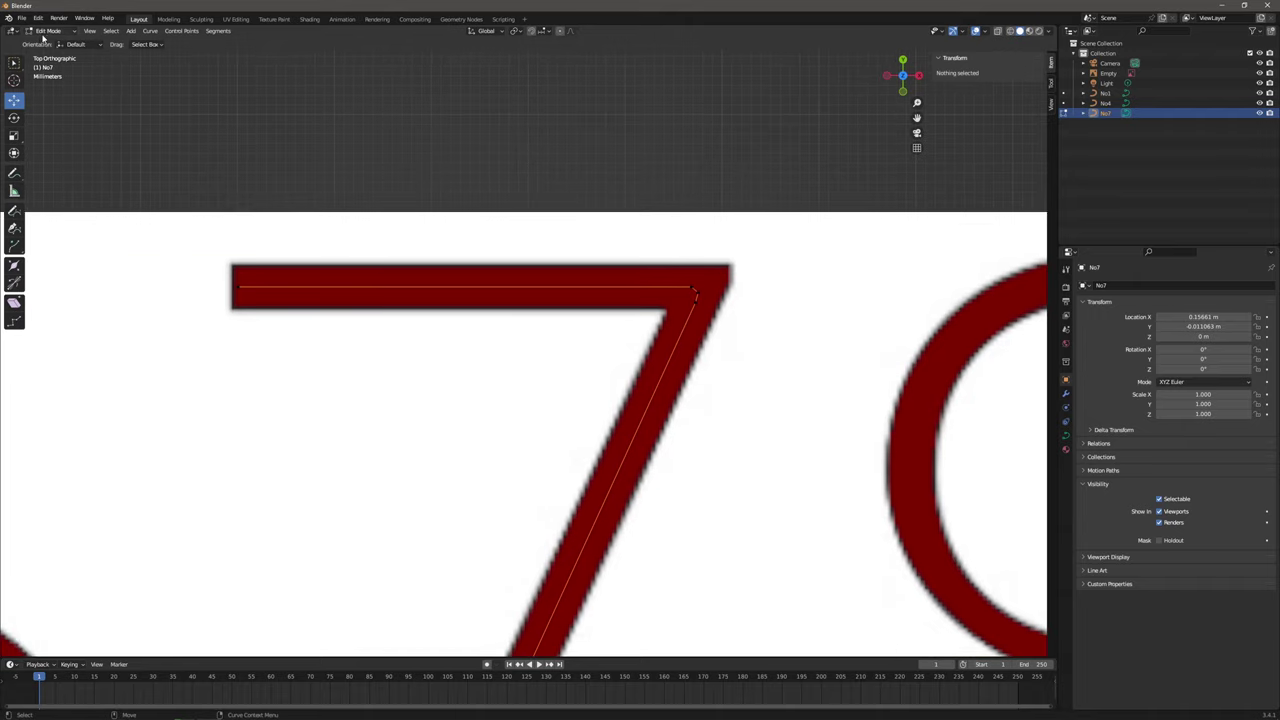
key(Tab)
scroll(614, 267, down, 4)
scroll(614, 267, down, 3)
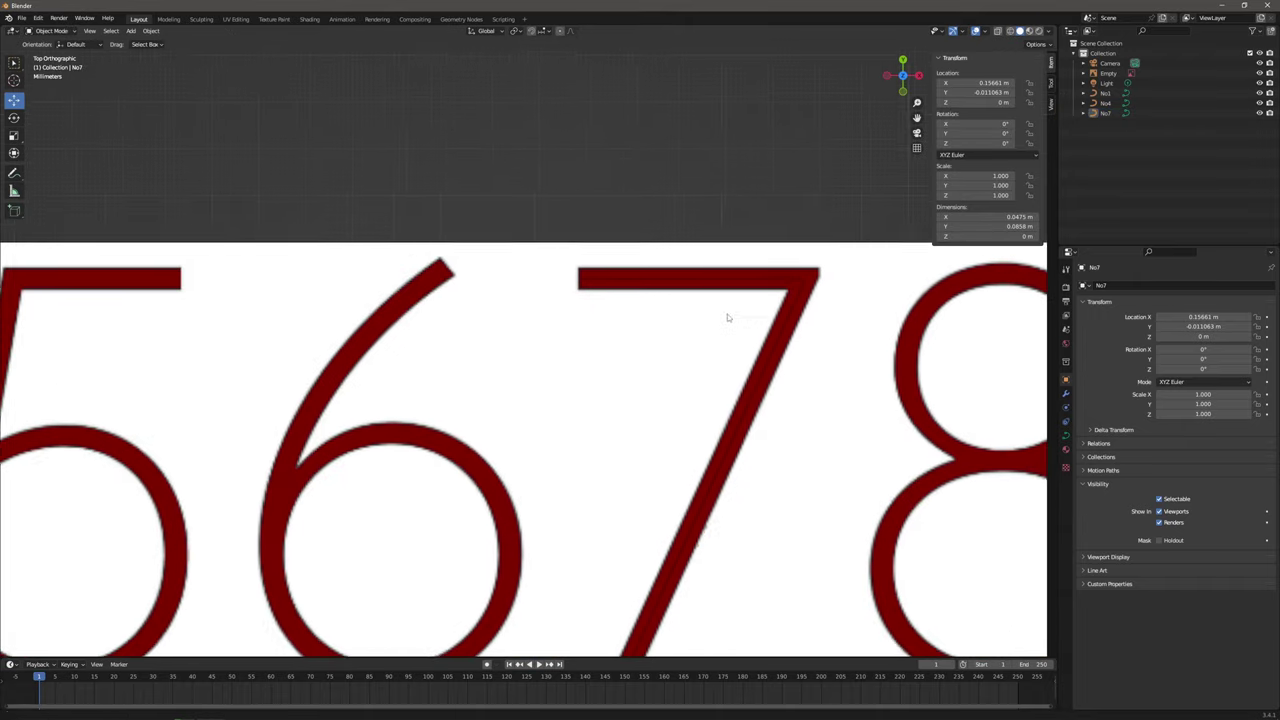
ctrl+scroll(634, 320, up, 2)
scroll(560, 330, down, 3)
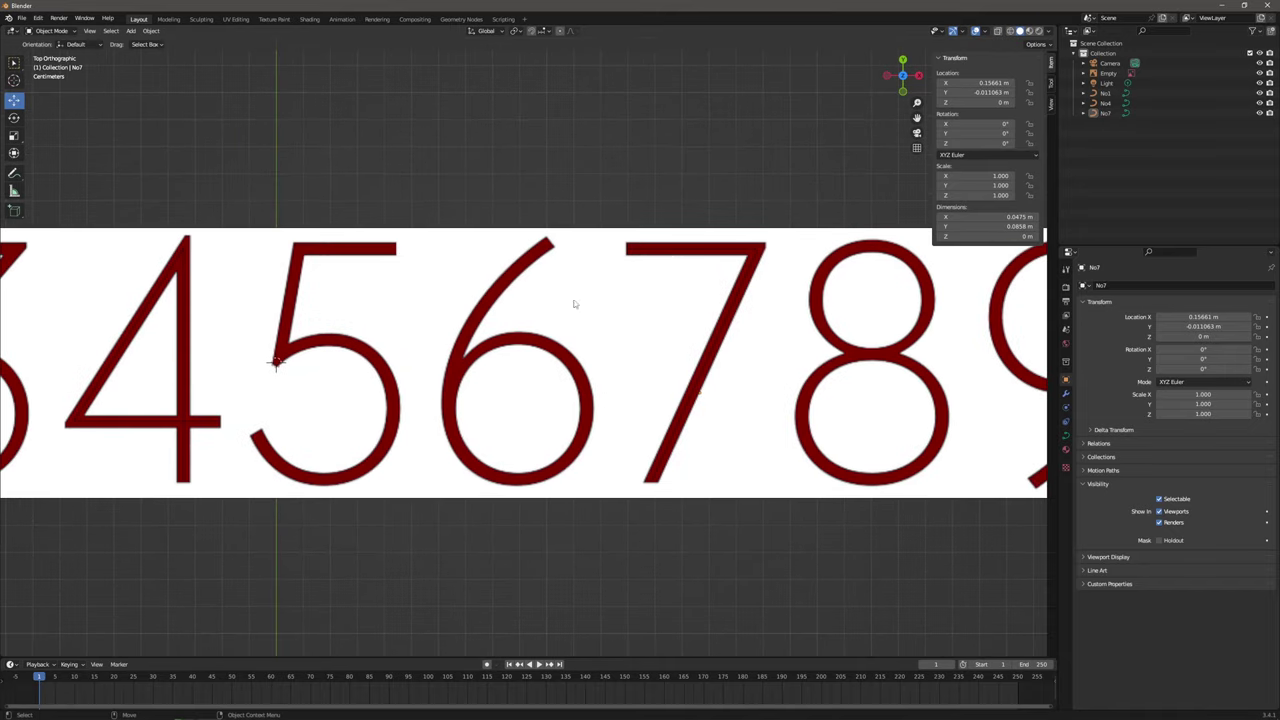
Duplicate the No1 curve and shift the copy along X to about -0.2883 m, through the middle of the digit 0.
shift+middle_drag(462, 326, 542, 318)
shift+middle_drag(301, 308, 879, 305)
shift+middle_drag(351, 312, 614, 318)
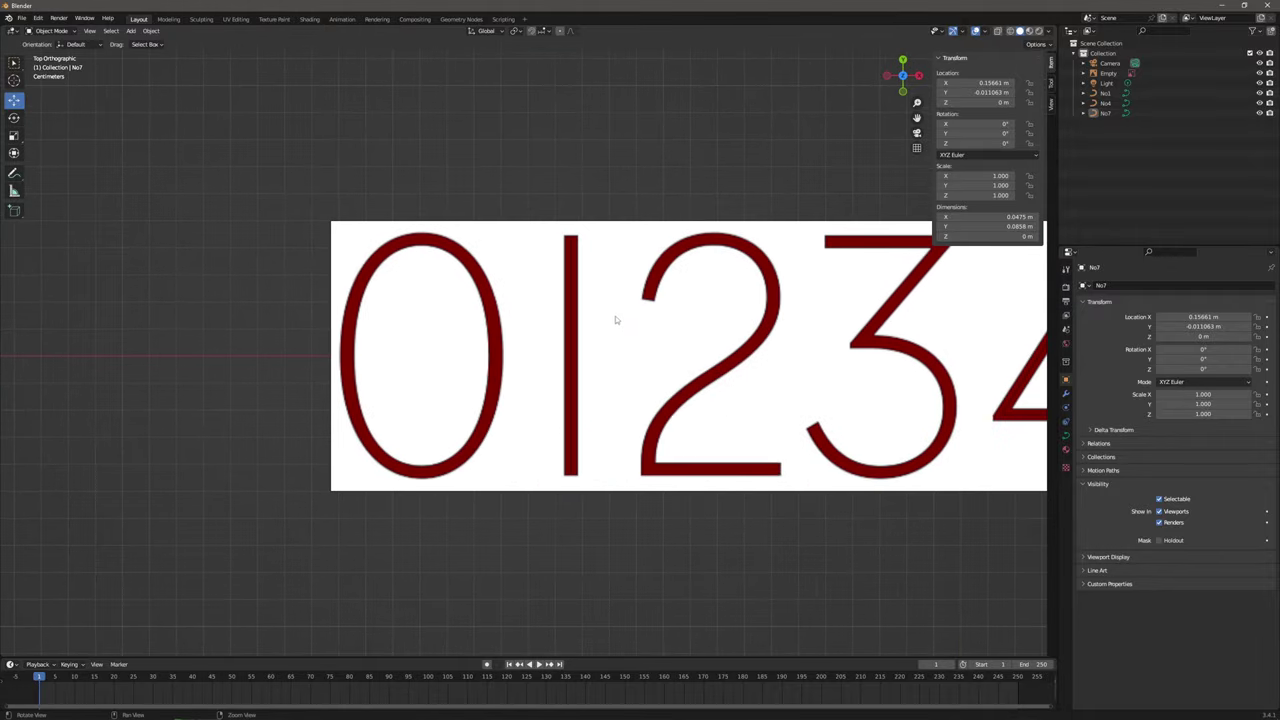
click(570, 256)
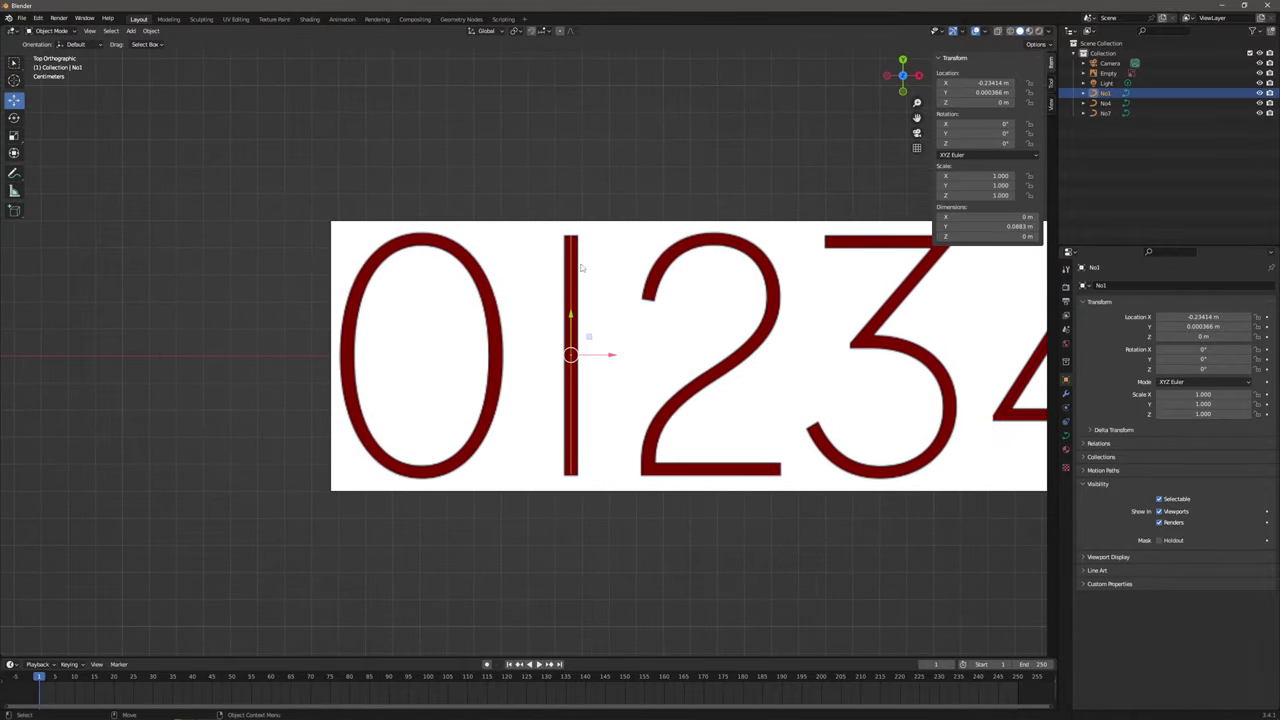
right_click(567, 284)
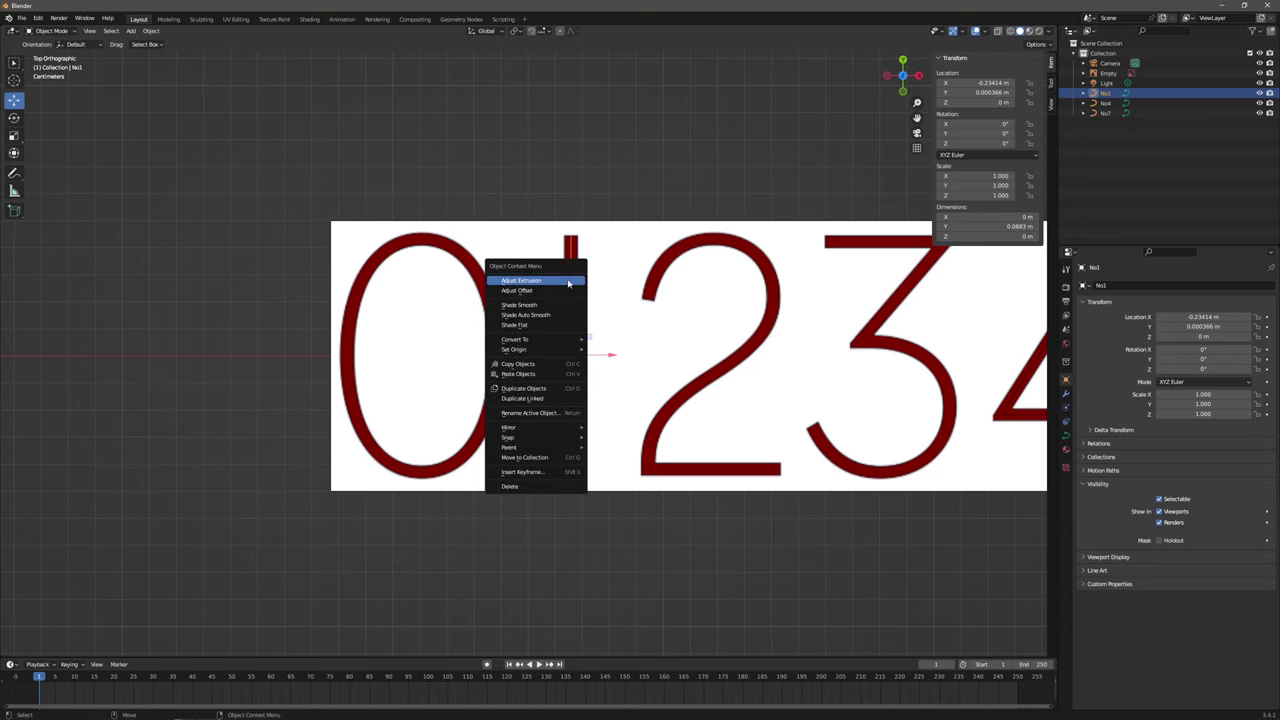
key(shift+d)
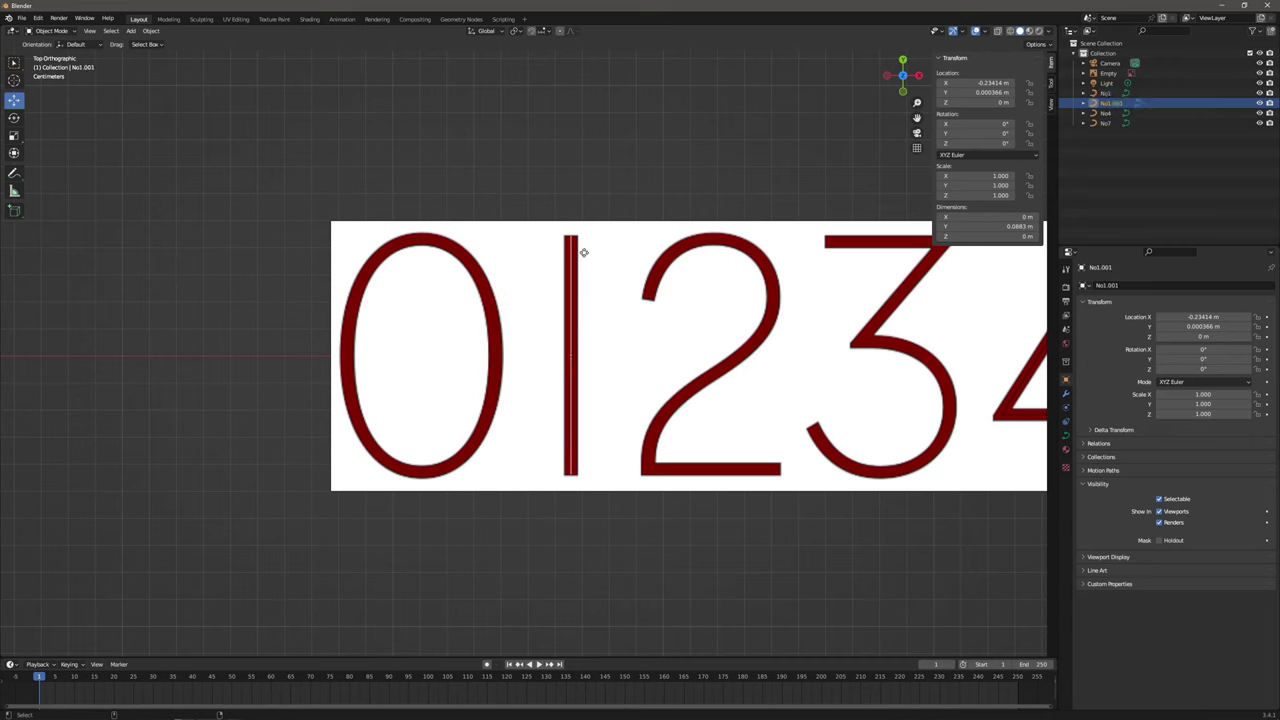
right_click(491, 252)
drag(606, 354, 460, 354)
Rename the duplicated curve as No0 and enter Edit Mode on it.
double_click(1147, 104)
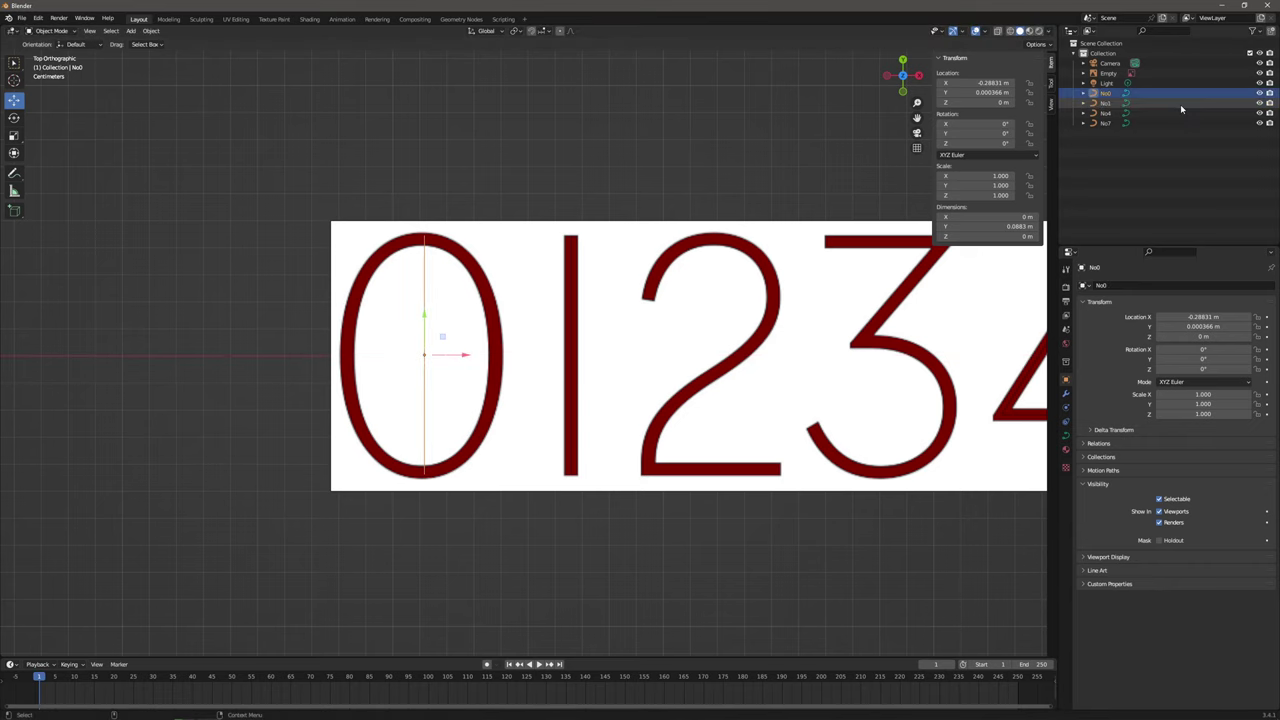
key(Return)
shift+middle_drag(402, 249, 434, 280)
scroll(434, 280, up, 2)
key(Tab)
Select both points of the No0 curve, shift them along X by about -0.0013 m, and deselect.
click(426, 236)
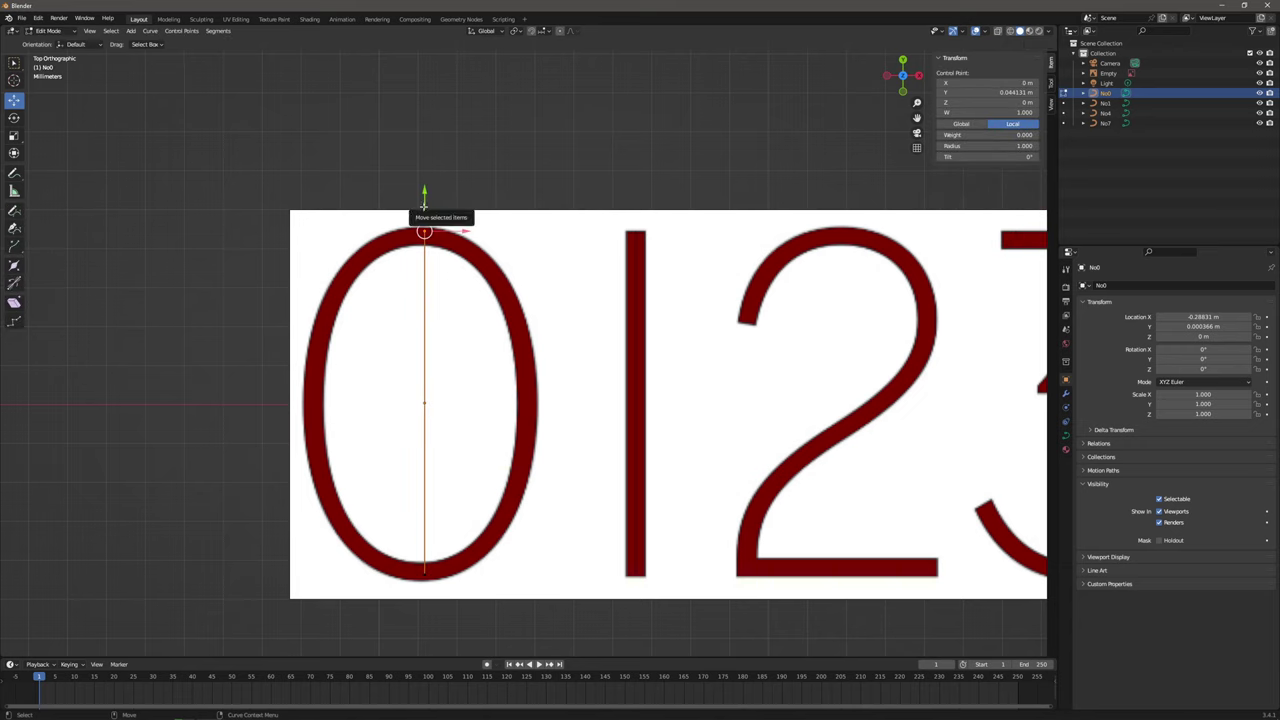
drag(357, 180, 454, 600)
drag(458, 403, 449, 404)
click(502, 353)
Move the No0 curve's lower point up to the top of the digit 0, just right of the upper point.
drag(355, 560, 465, 607)
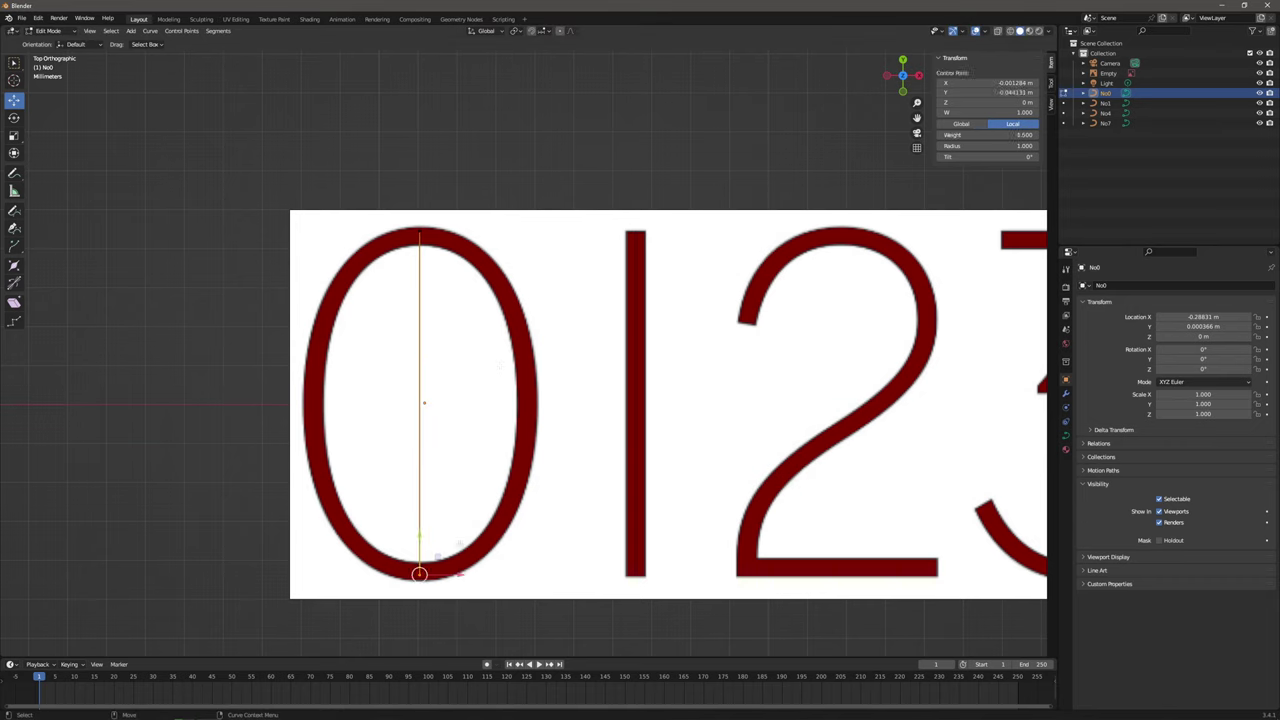
drag(436, 554, 463, 221)
shift+middle_drag(409, 236, 420, 307)
scroll(414, 280, up, 3)
Undo the last stray change, then lower the top-centre point along Y to about 0.0430 m and deselect it.
drag(326, 223, 380, 256)
click(380, 255)
click(38, 18)
click(48, 30)
key(g)
key(y)
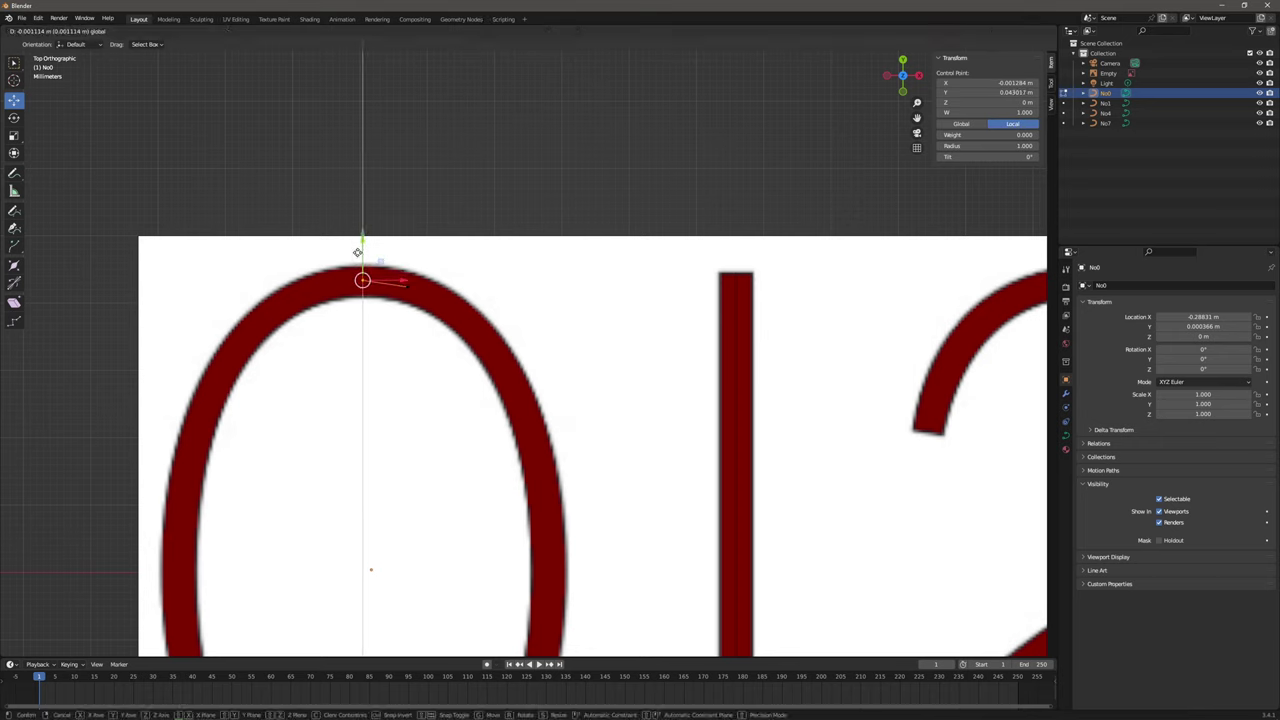
click(359, 252)
click(439, 268)
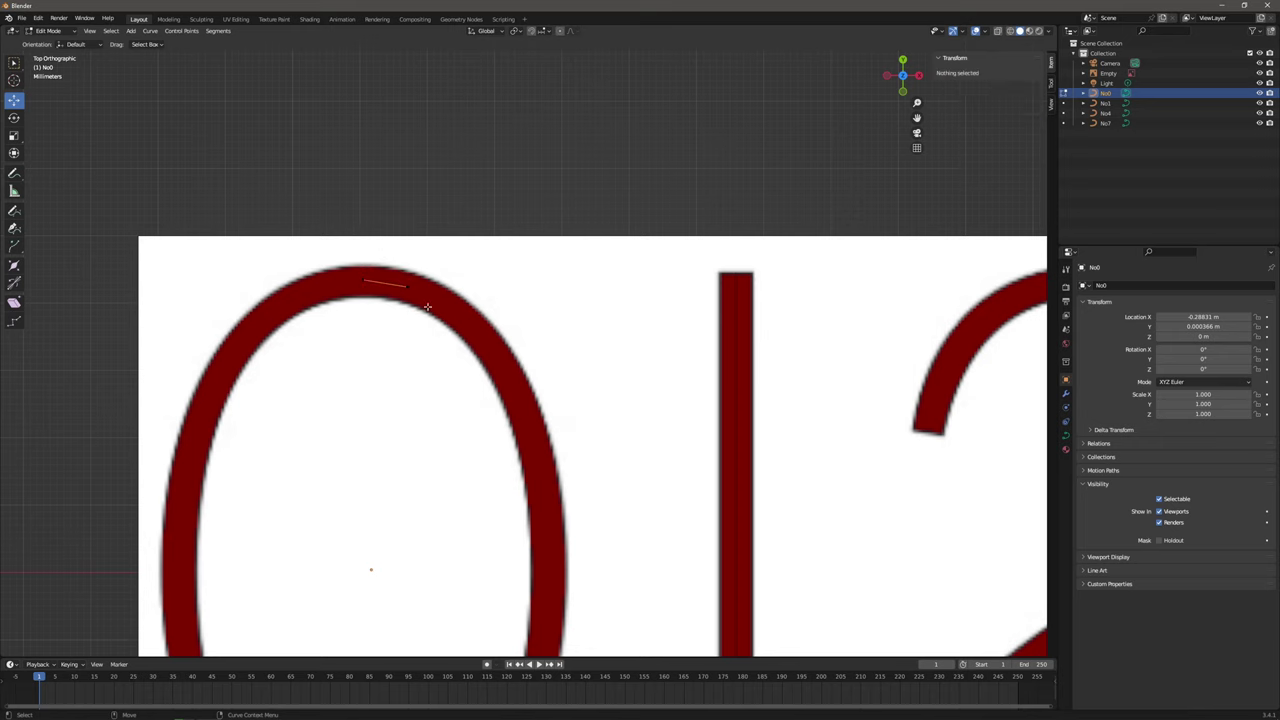
Move the curve's second point inside the digit 0's stroke to about X 0.0022 m, Y 0.0428 m.
shift+middle_drag(428, 307, 538, 292)
scroll(538, 292, up, 2)
click(513, 239)
drag(525, 223, 489, 212)
scroll(540, 255, down, 1)
shift+middle_drag(546, 258, 549, 233)
Duplicate the second point in place and extrude it point by point along the digit 0's upper-right quarter to about X 0.0261 m, Y 0.0028 m.
key(shift+d)
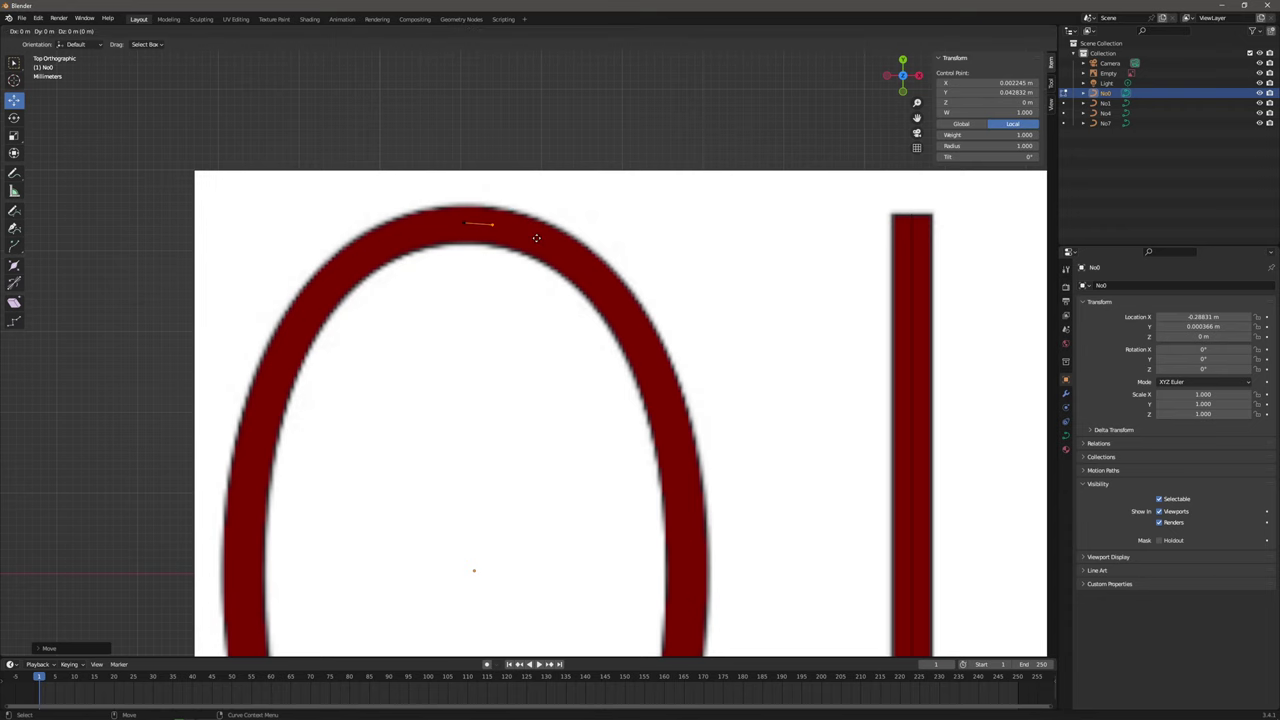
right_click(531, 222)
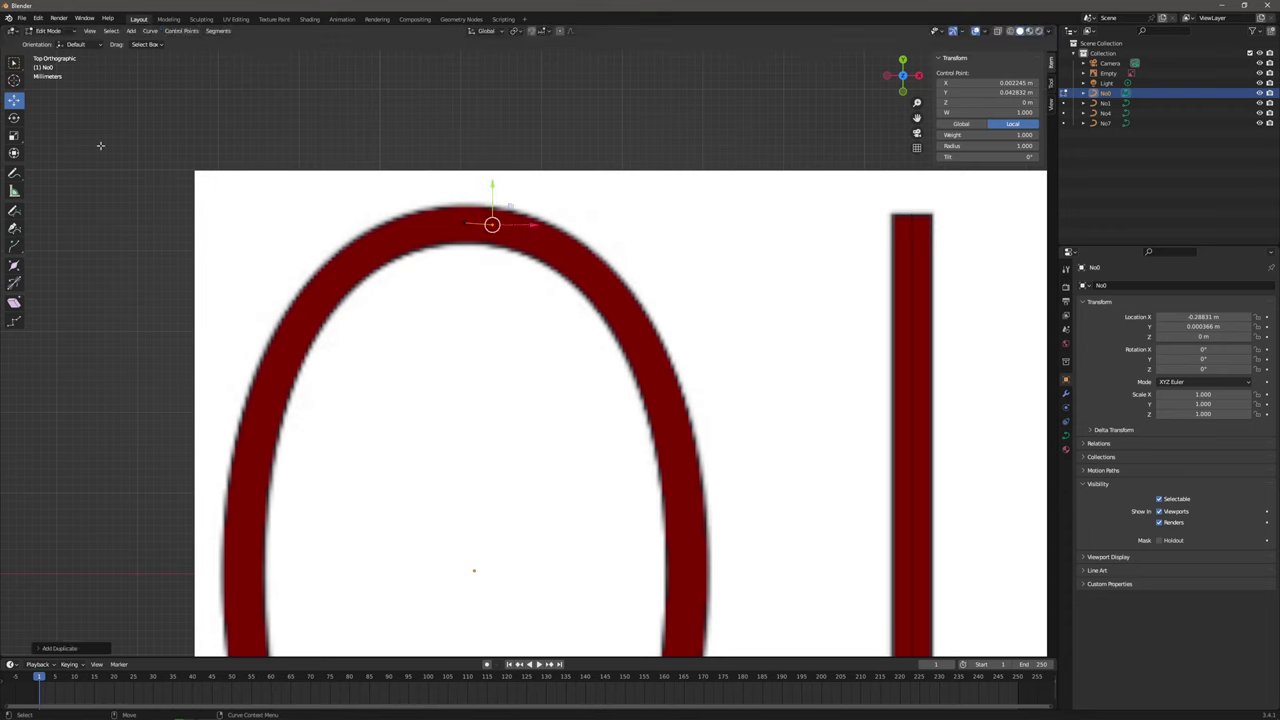
click(14, 245)
drag(512, 210, 684, 374)
shift+middle_drag(701, 362, 689, 278)
drag(677, 326, 681, 322)
shift+middle_drag(697, 351, 666, 280)
drag(649, 262, 658, 295)
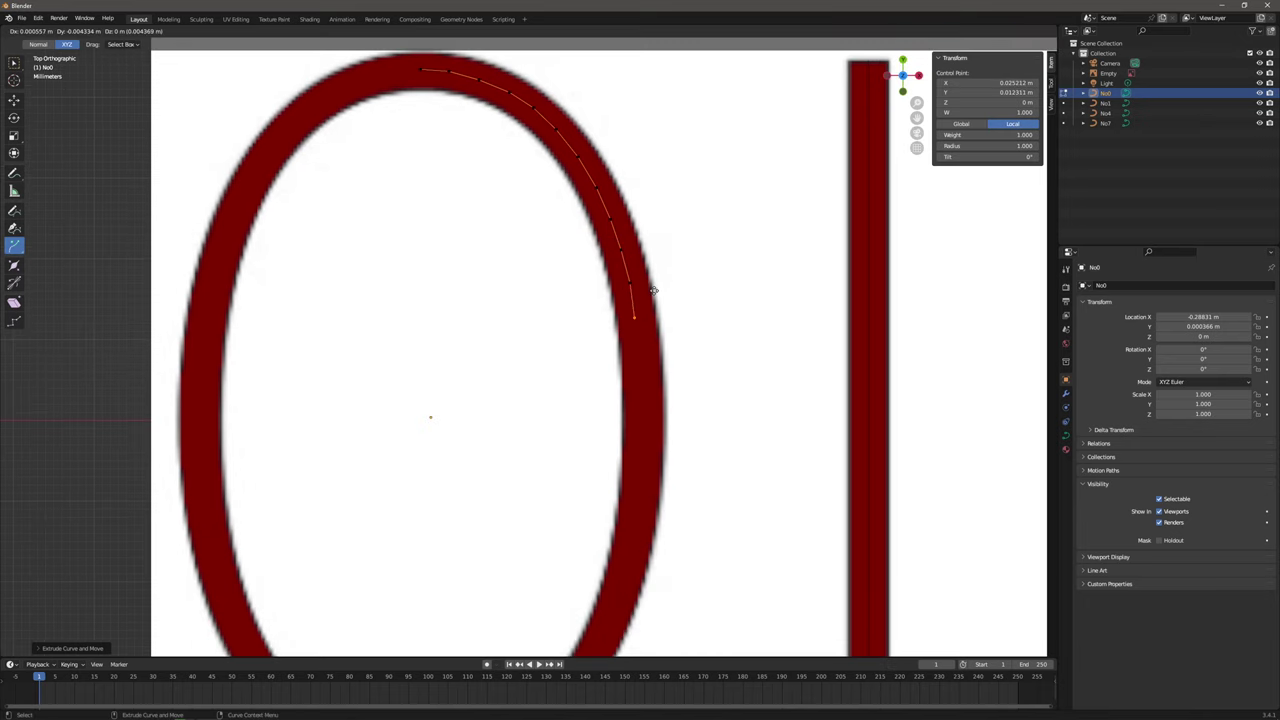
drag(654, 289, 661, 357)
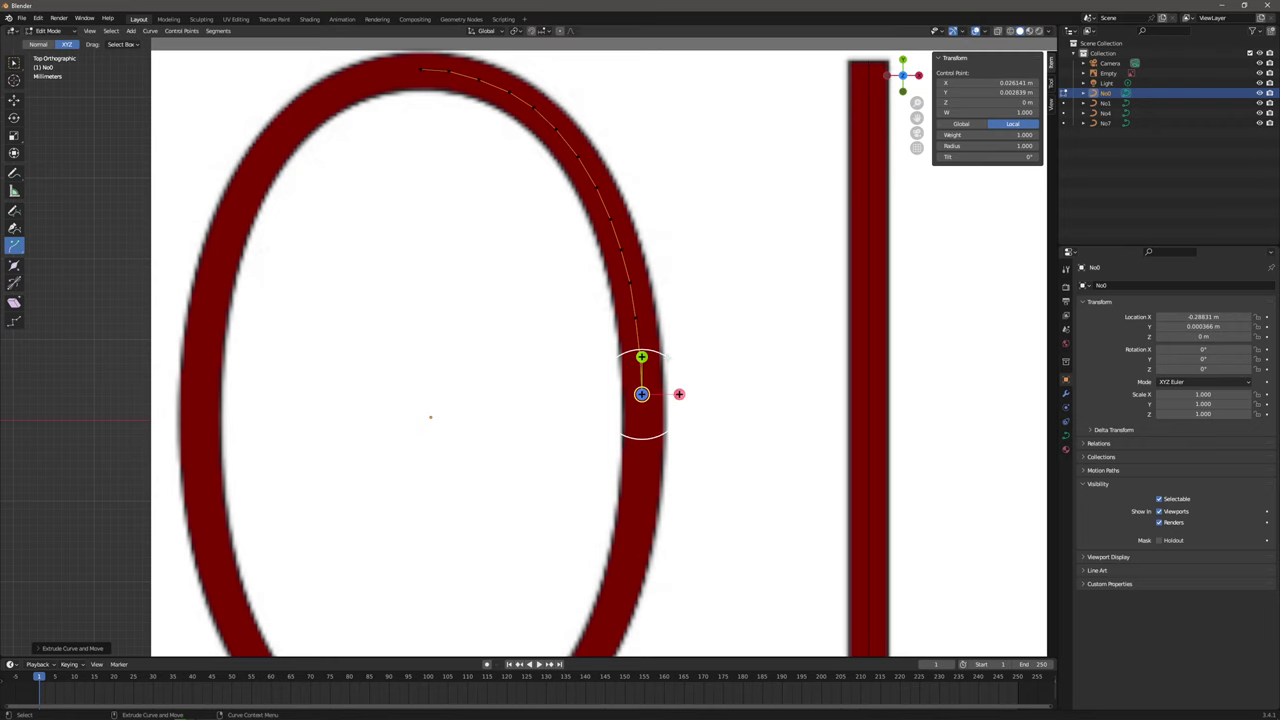
Examine how the extruded arc meets the short starting segment near the top of the digit 0.
click(14, 63)
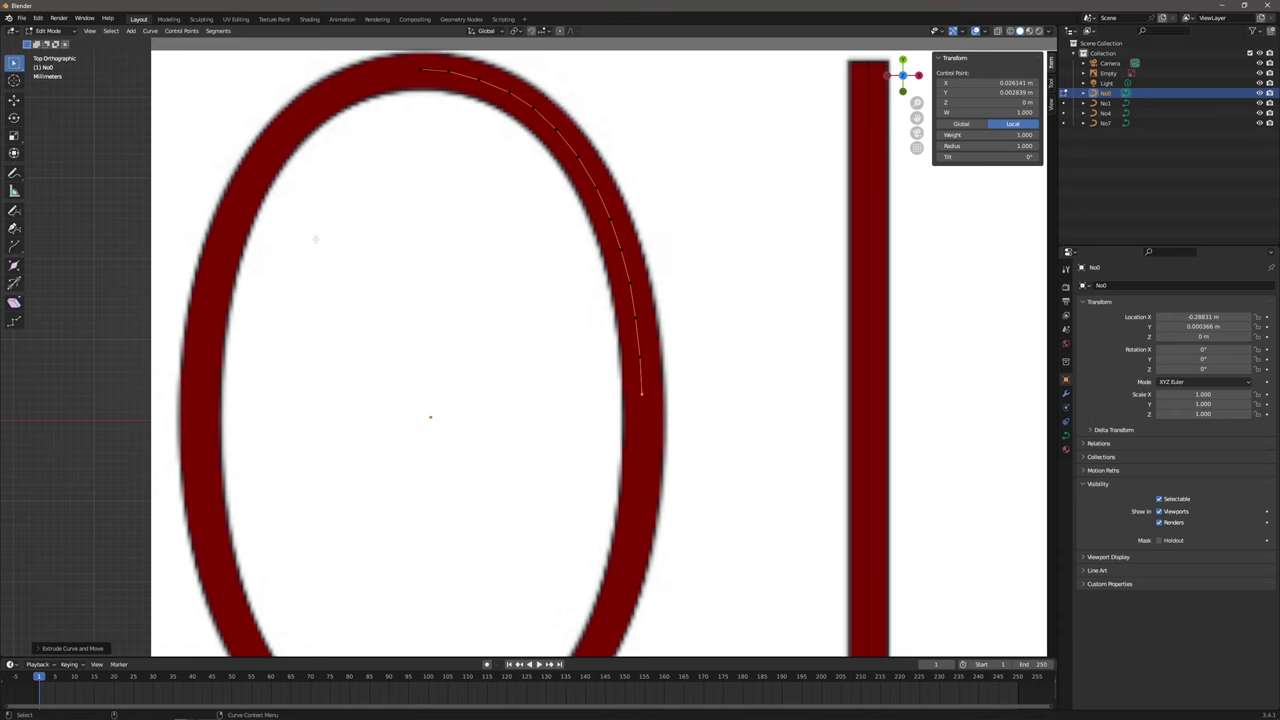
click(322, 243)
scroll(564, 331, down, 2)
shift+middle_drag(563, 332, 642, 335)
drag(472, 120, 738, 418)
click(549, 147)
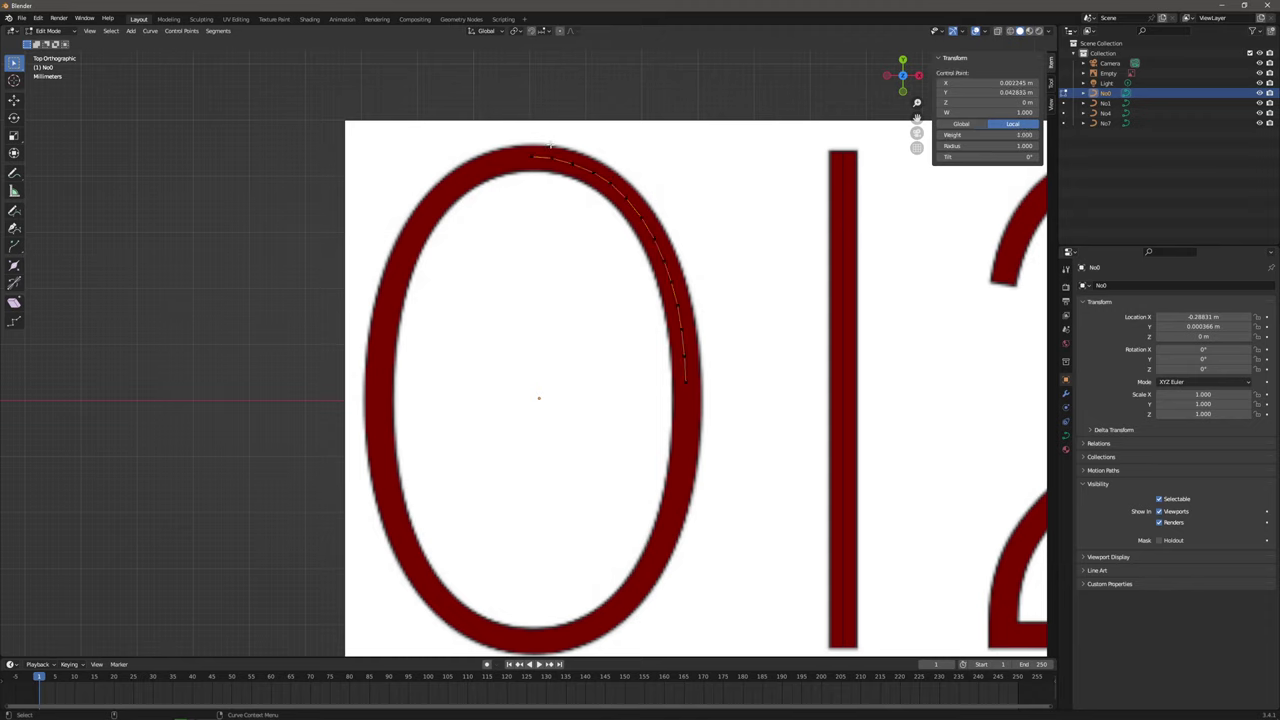
scroll(540, 150, up, 4)
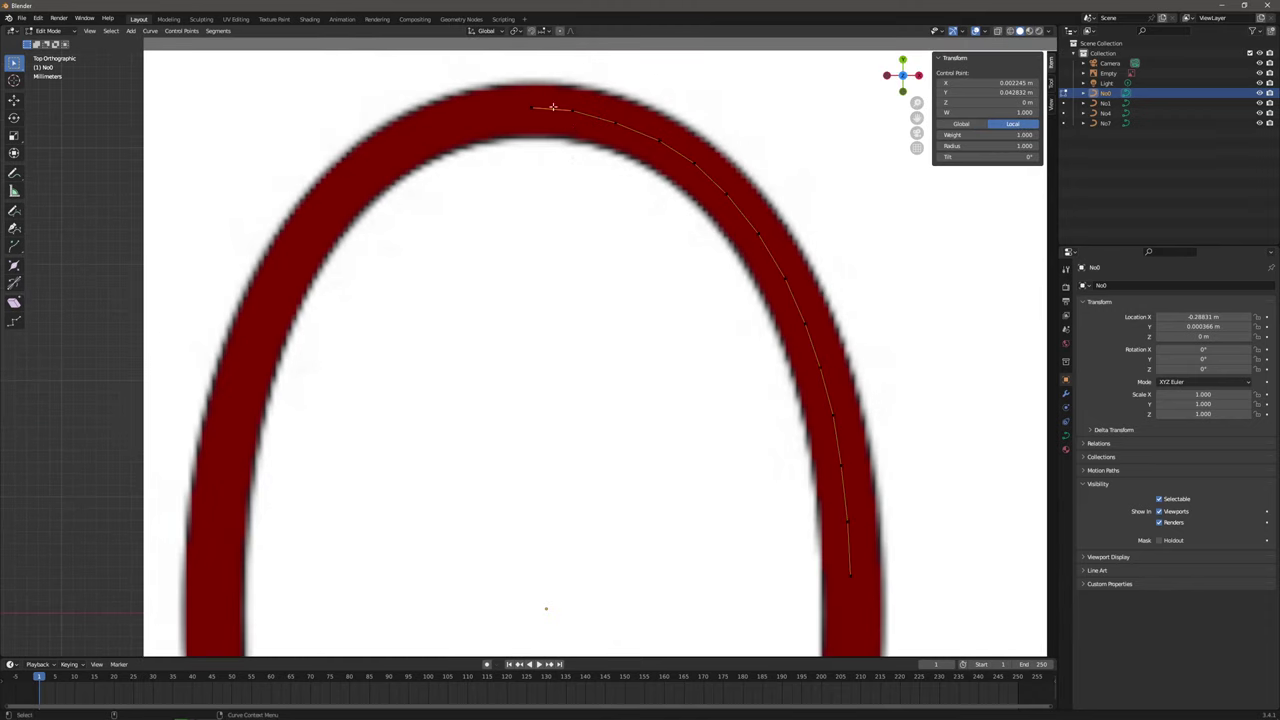
scroll(565, 150, down, 1)
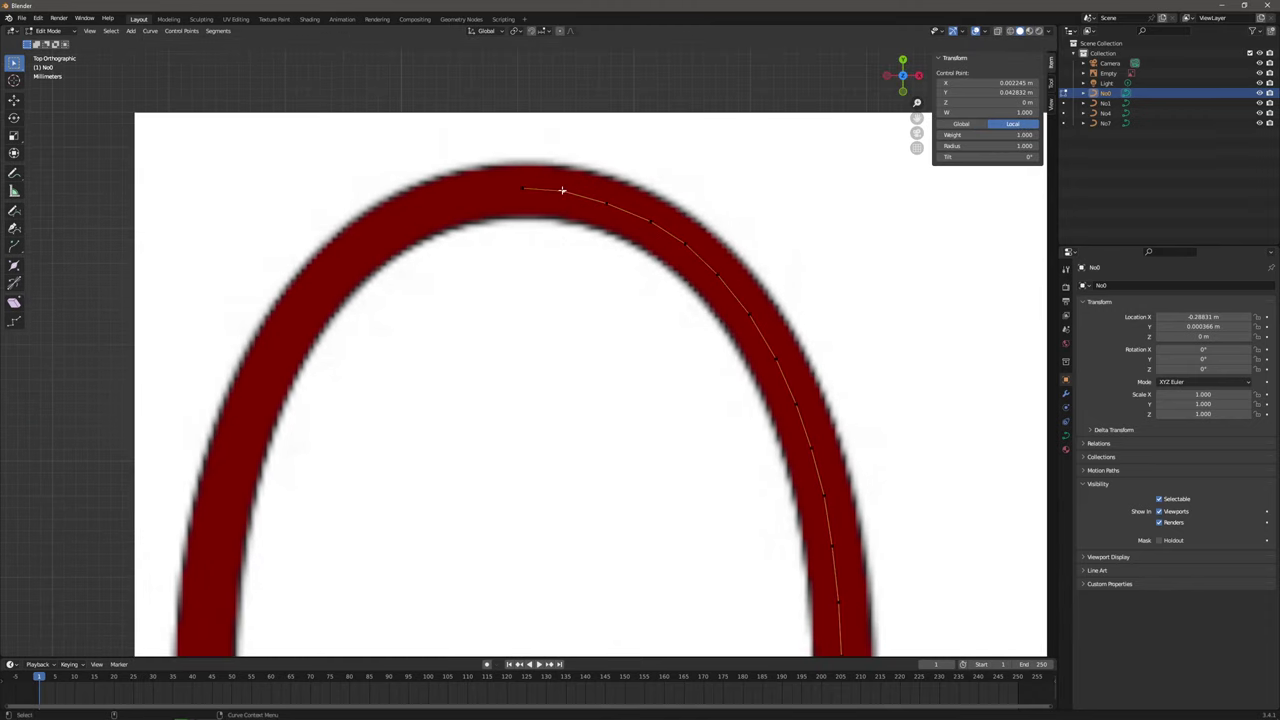
scroll(570, 190, up, 8)
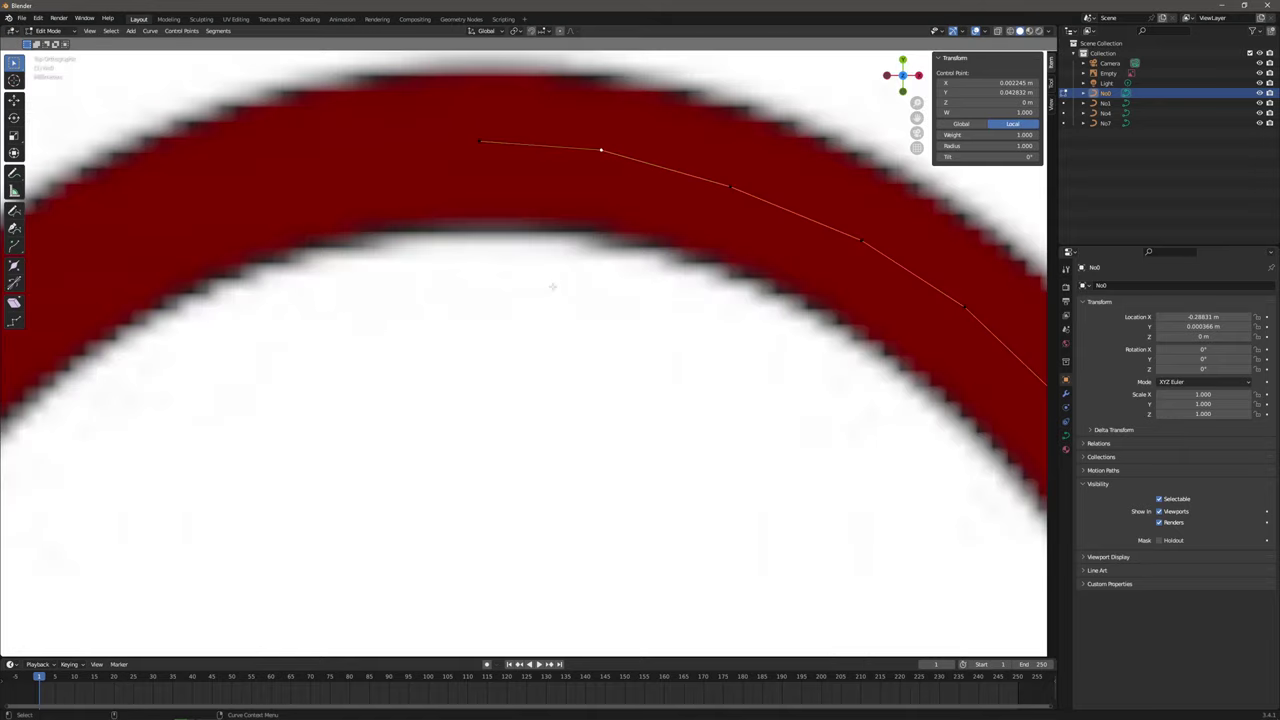
scroll(559, 238, down, 6)
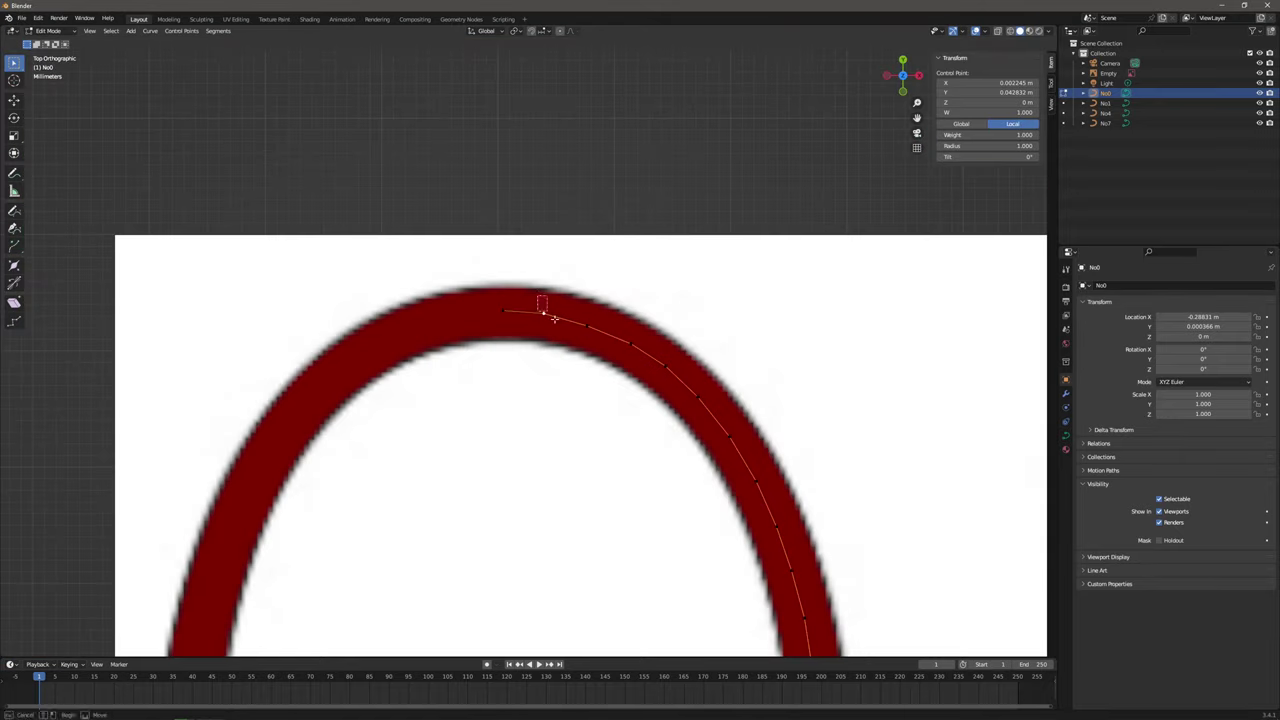
Pull the starting segment's overlapping point up to about Y 0.0447 m, apart from the extruded arc.
key(shift+space)
key(g)
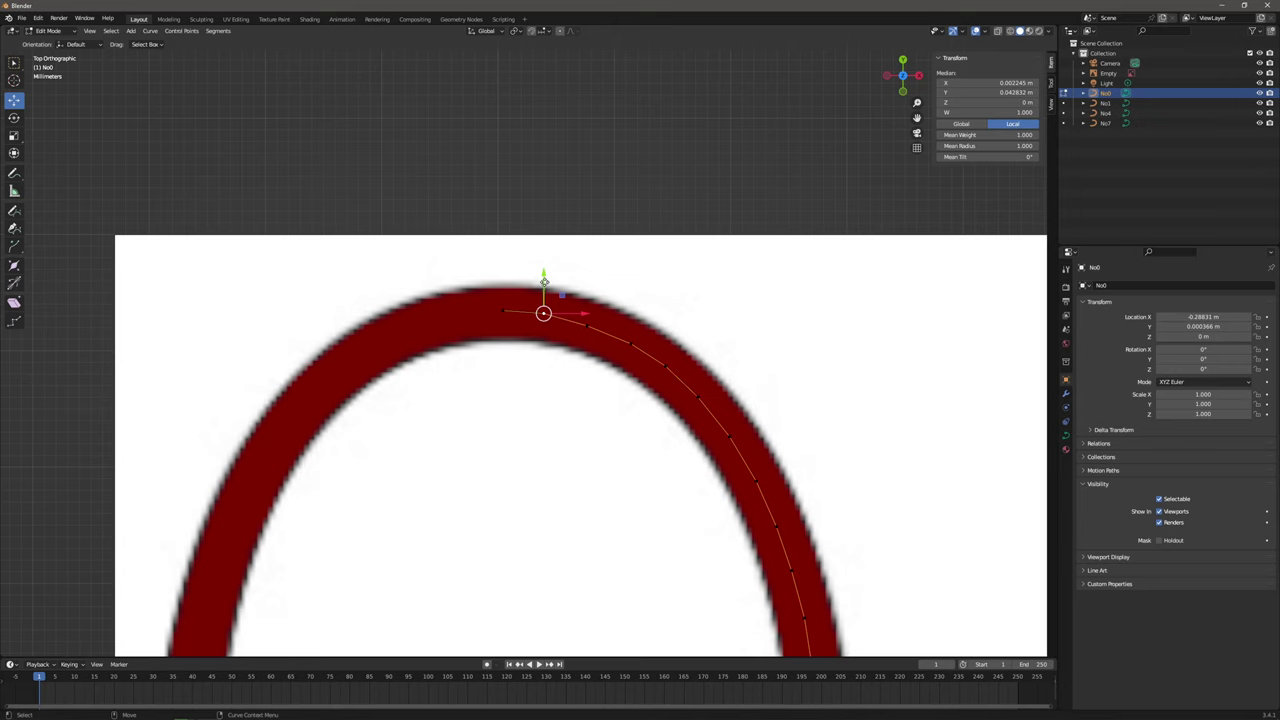
drag(544, 281, 543, 269)
click(543, 304)
drag(544, 287, 544, 266)
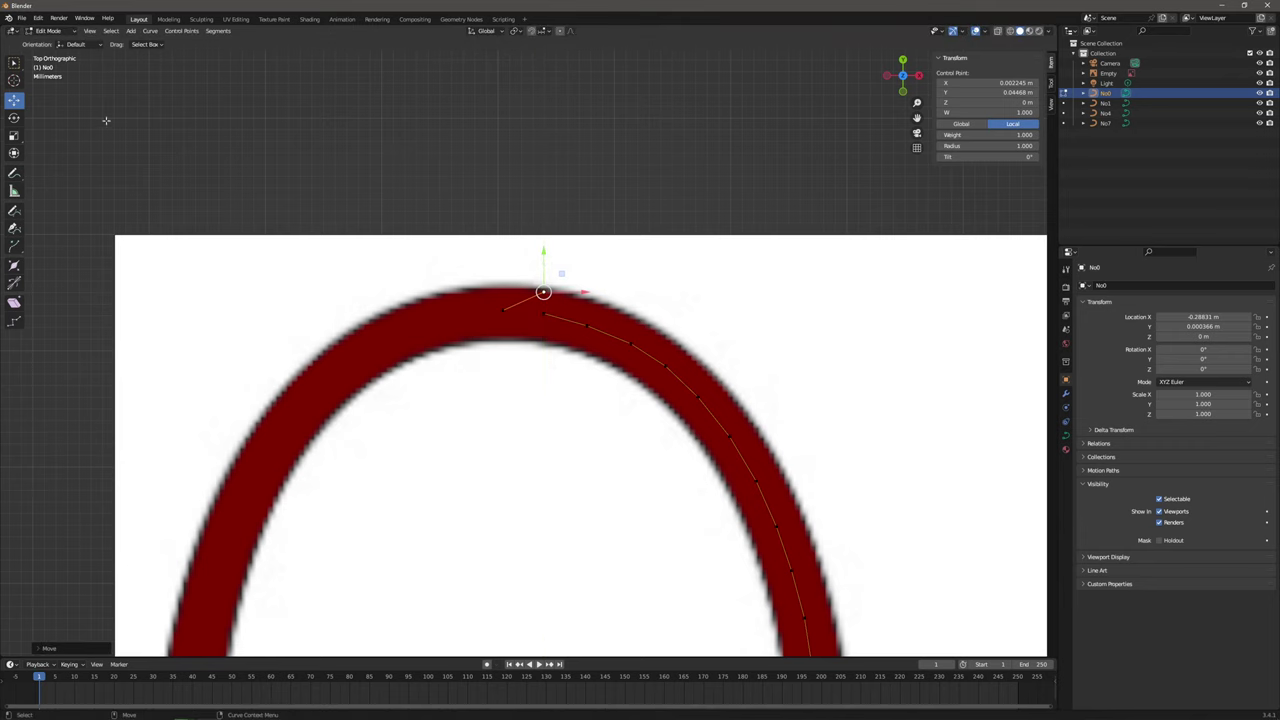
Delete the two vertices of the leftover starting segment, keeping the first point of the extruded arc.
key(x)
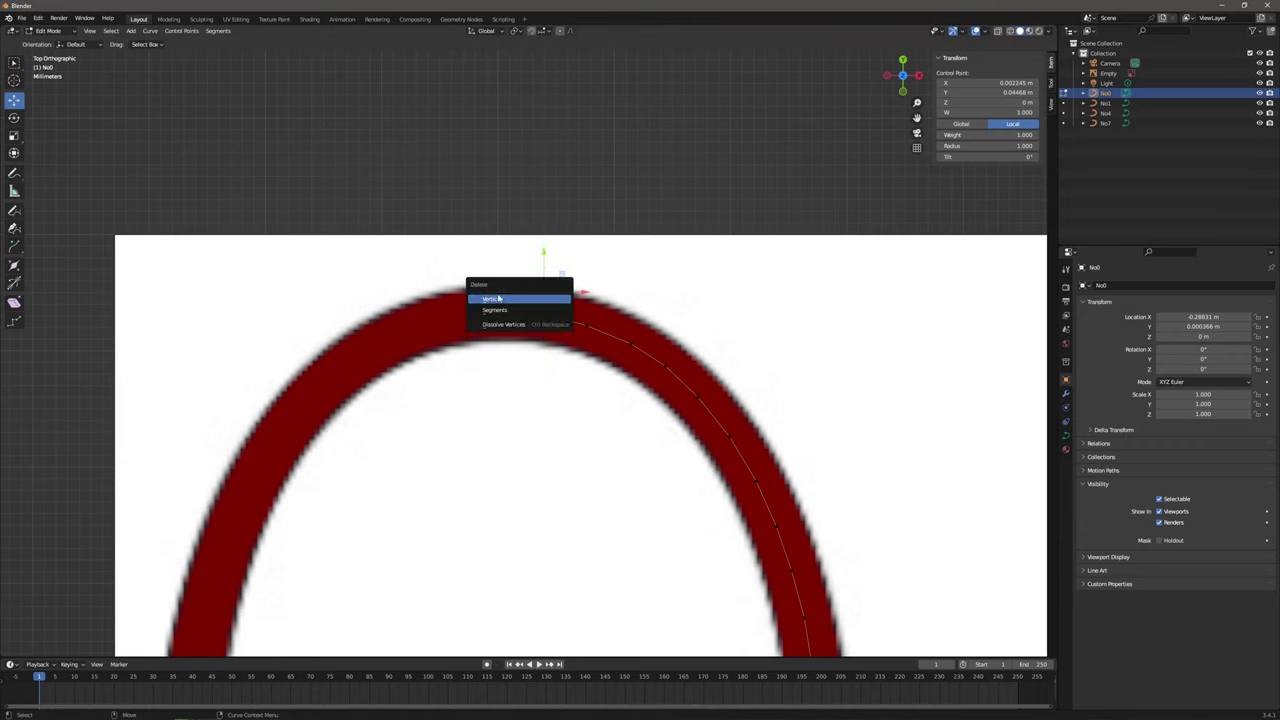
click(547, 308)
drag(429, 257, 551, 318)
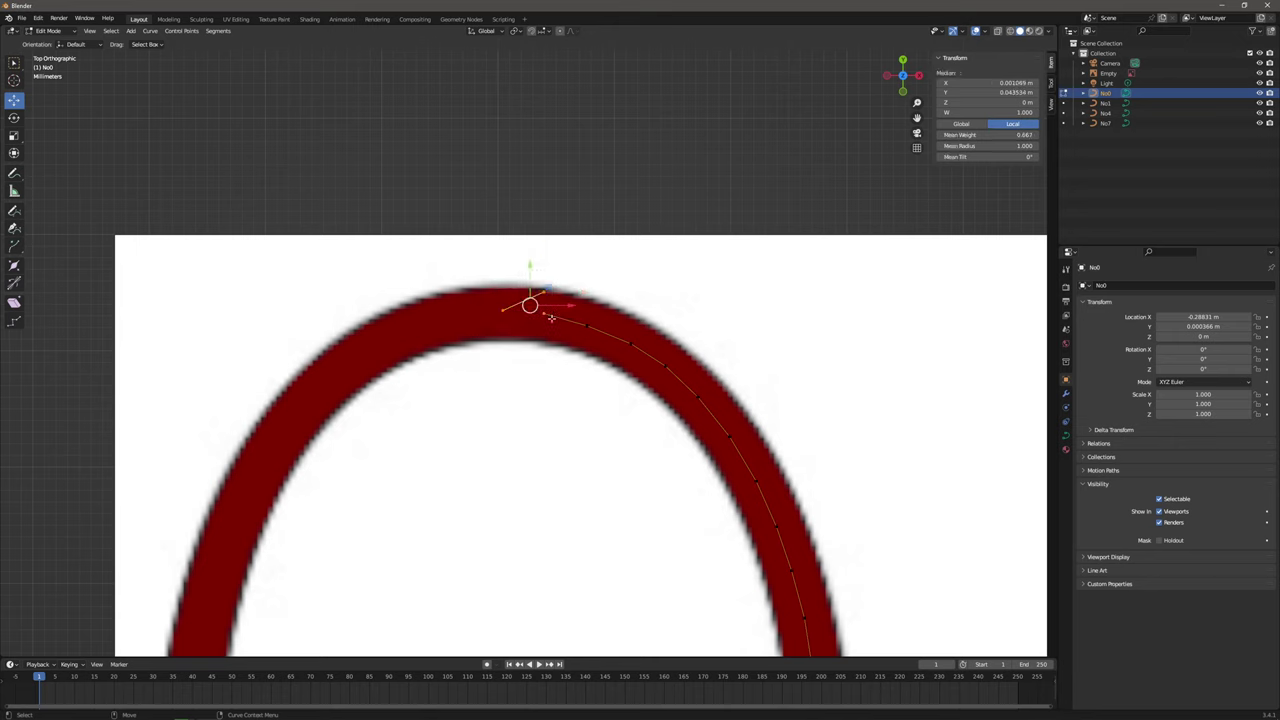
shift+click(544, 314)
key(x)
click(566, 340)
Select the whole upper-right arc, duplicate it, and shift the copy along X to a median of about -0.0023 m.
scroll(566, 340, down, 3)
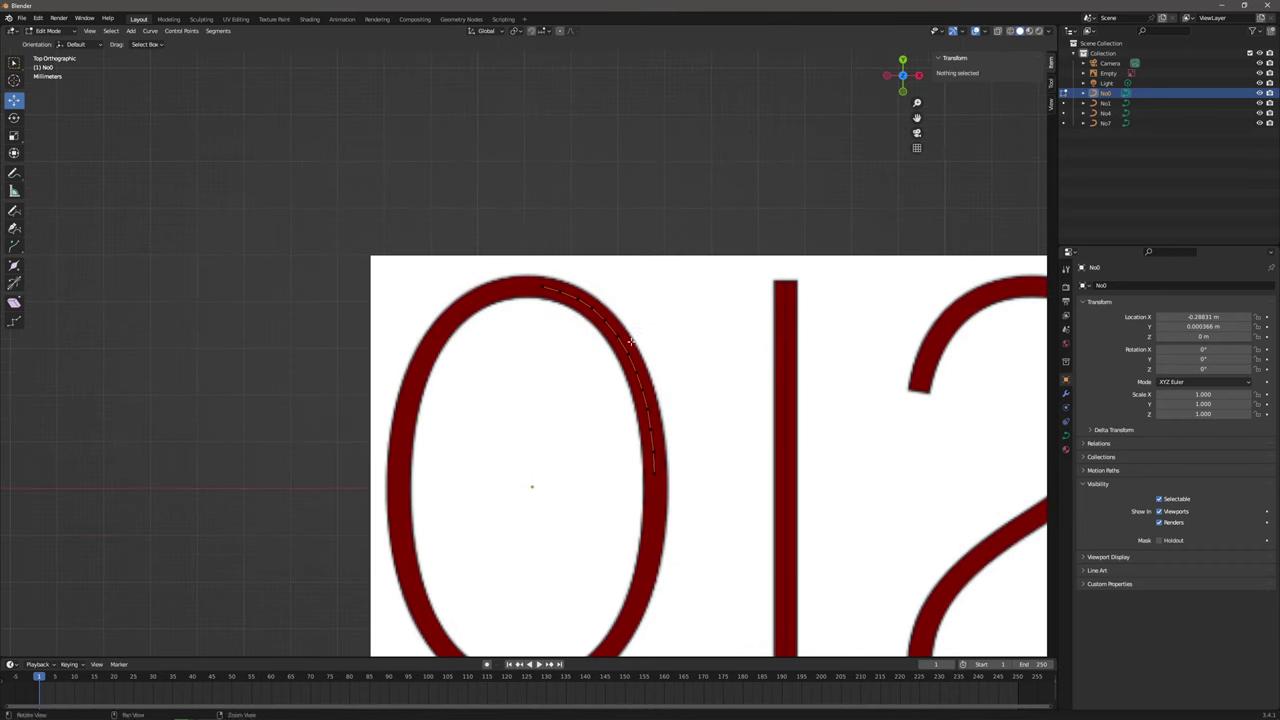
shift+middle_drag(650, 399, 593, 333)
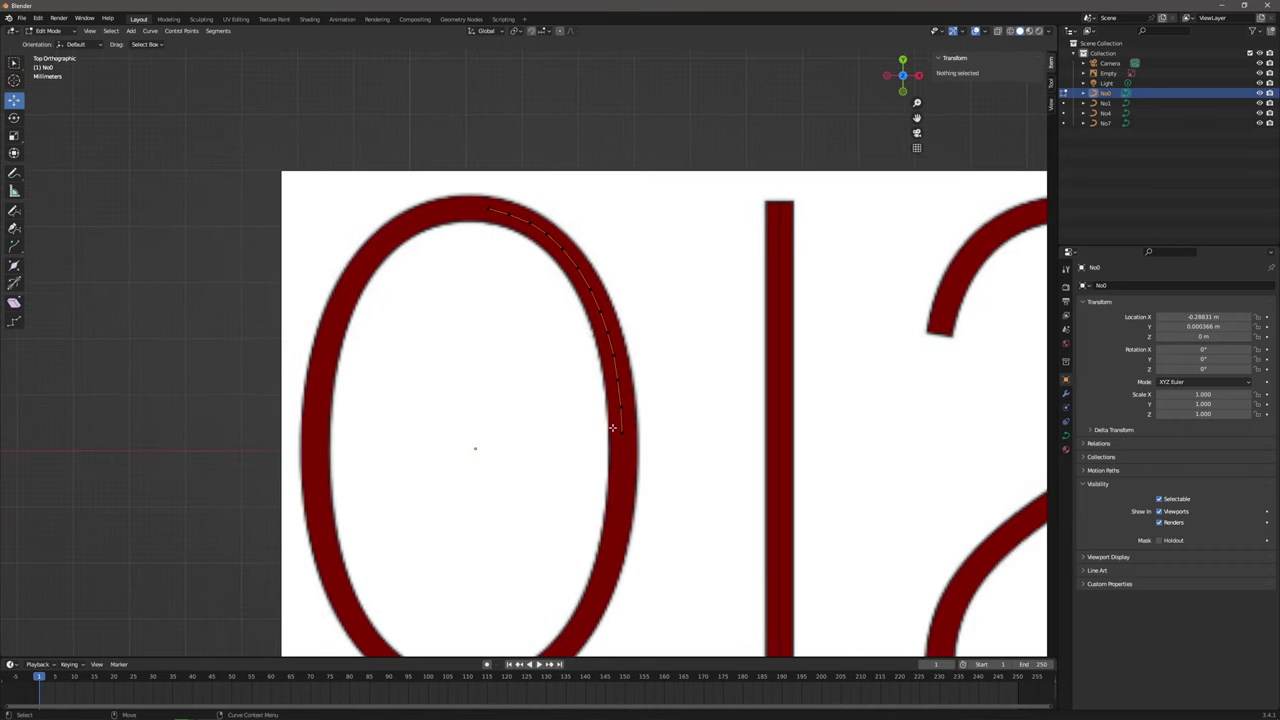
scroll(638, 406, down, 1)
drag(434, 200, 607, 408)
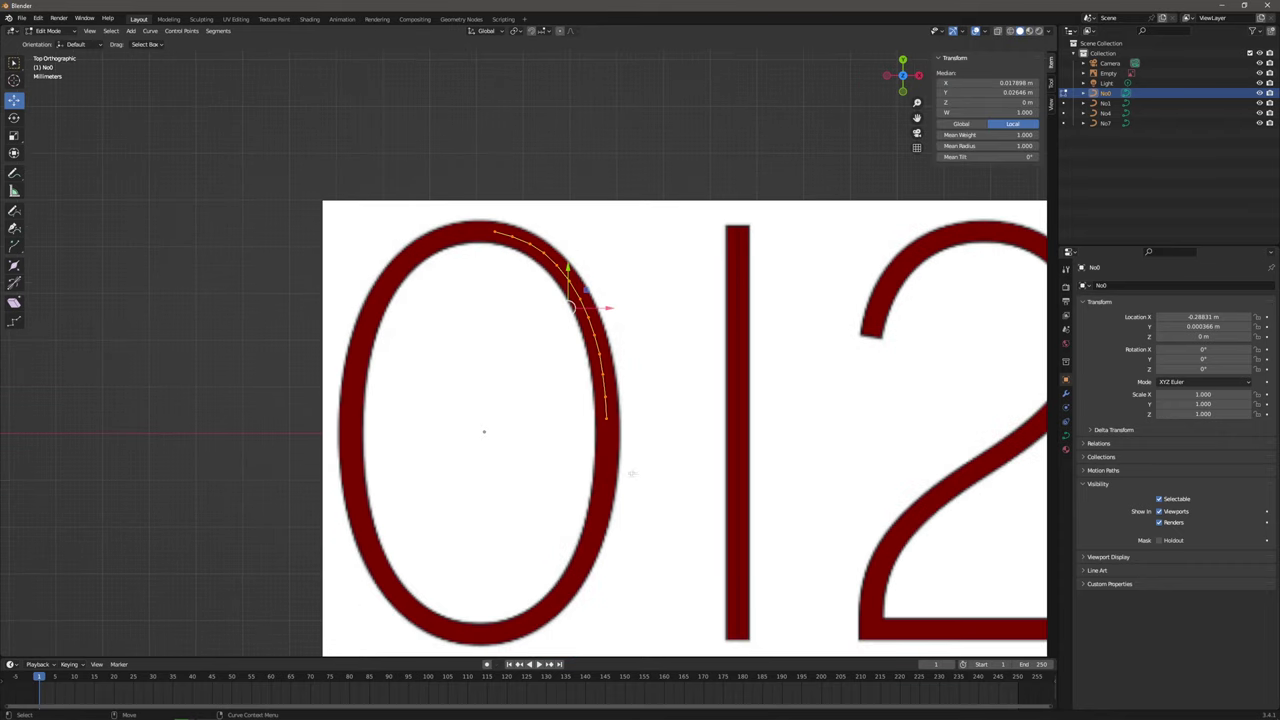
key(shift+d)
right_click(569, 462)
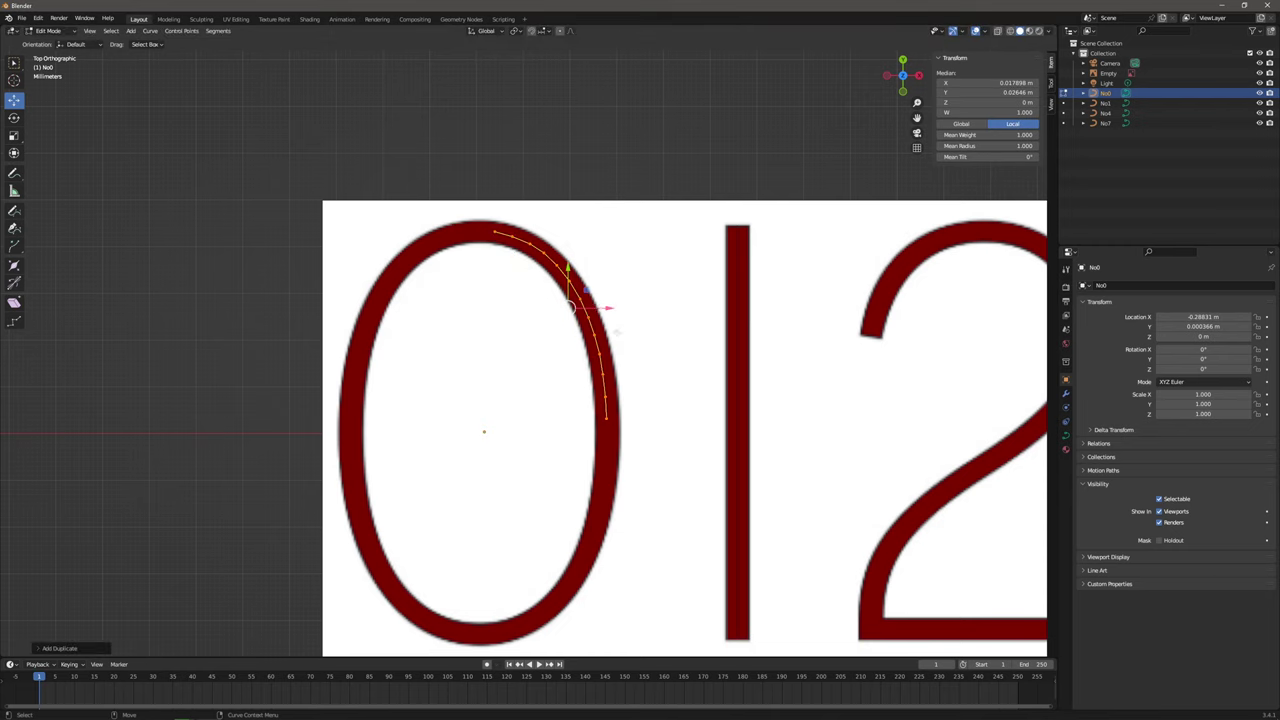
drag(603, 308, 512, 308)
Mirror the copied arc along X Global and move it onto the digit 0's upper-left quarter at a median X of about -0.0203 m.
click(150, 30)
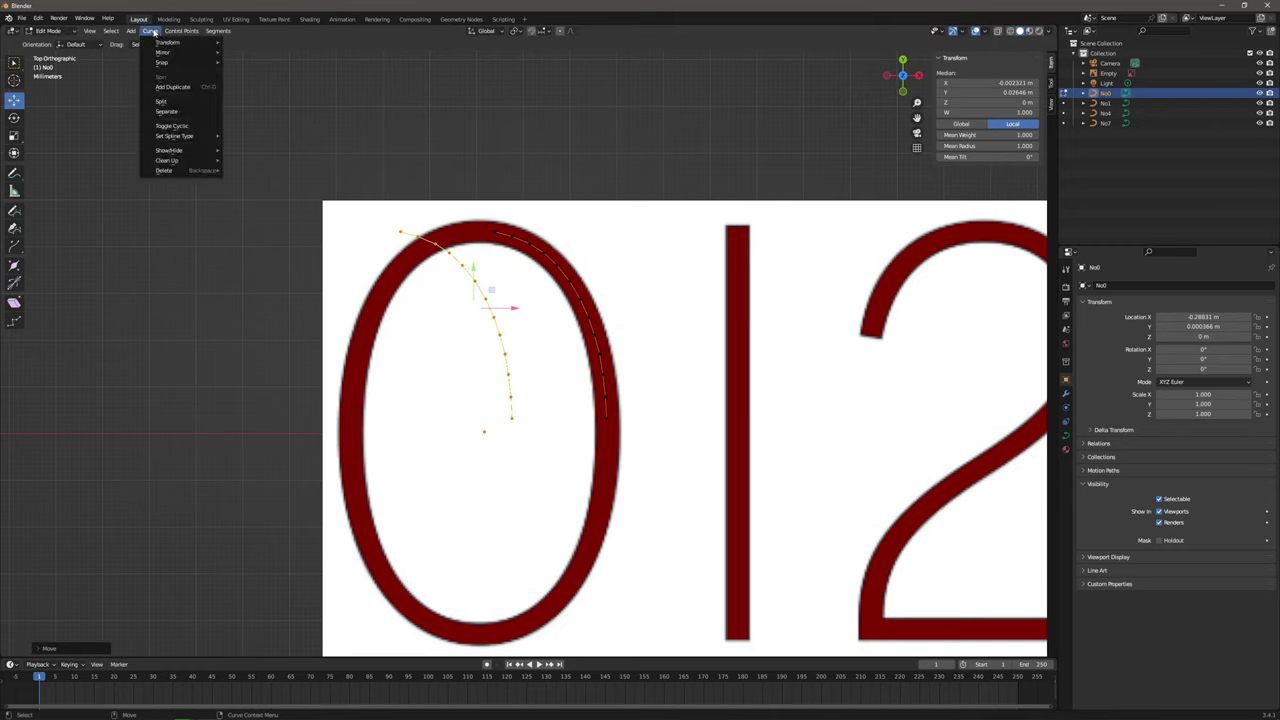
mouse_move(155, 43)
click(250, 67)
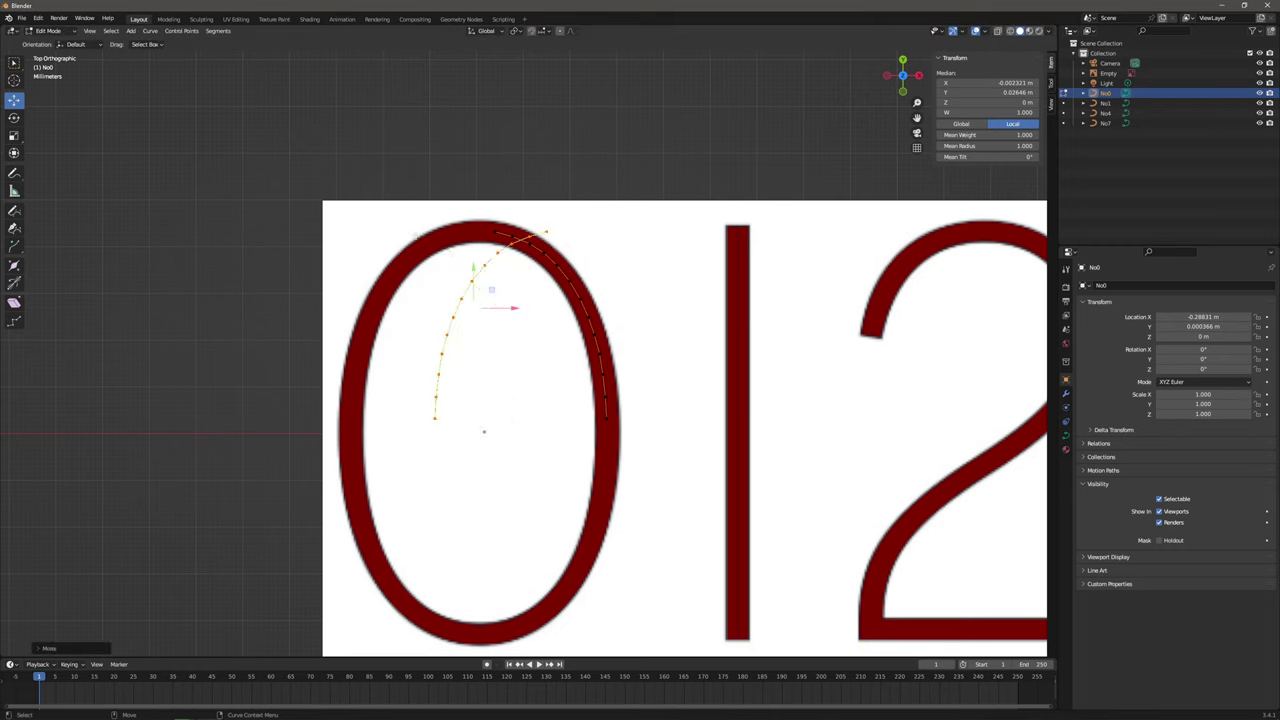
drag(508, 307, 421, 300)
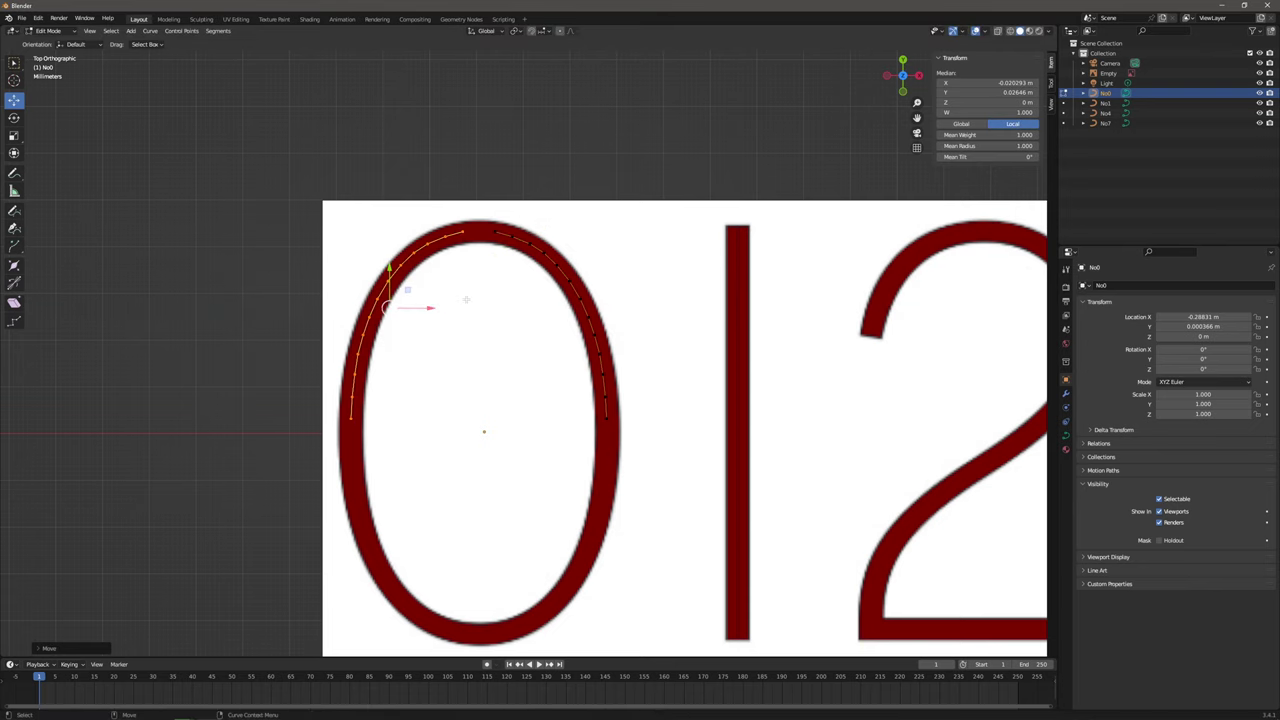
click(467, 300)
Duplicate both upper arcs of the digit 0 and shift the copies down along Y to a median of about 0.0040 m.
shift+middle_drag(529, 325, 540, 271)
drag(292, 137, 688, 436)
key(g)
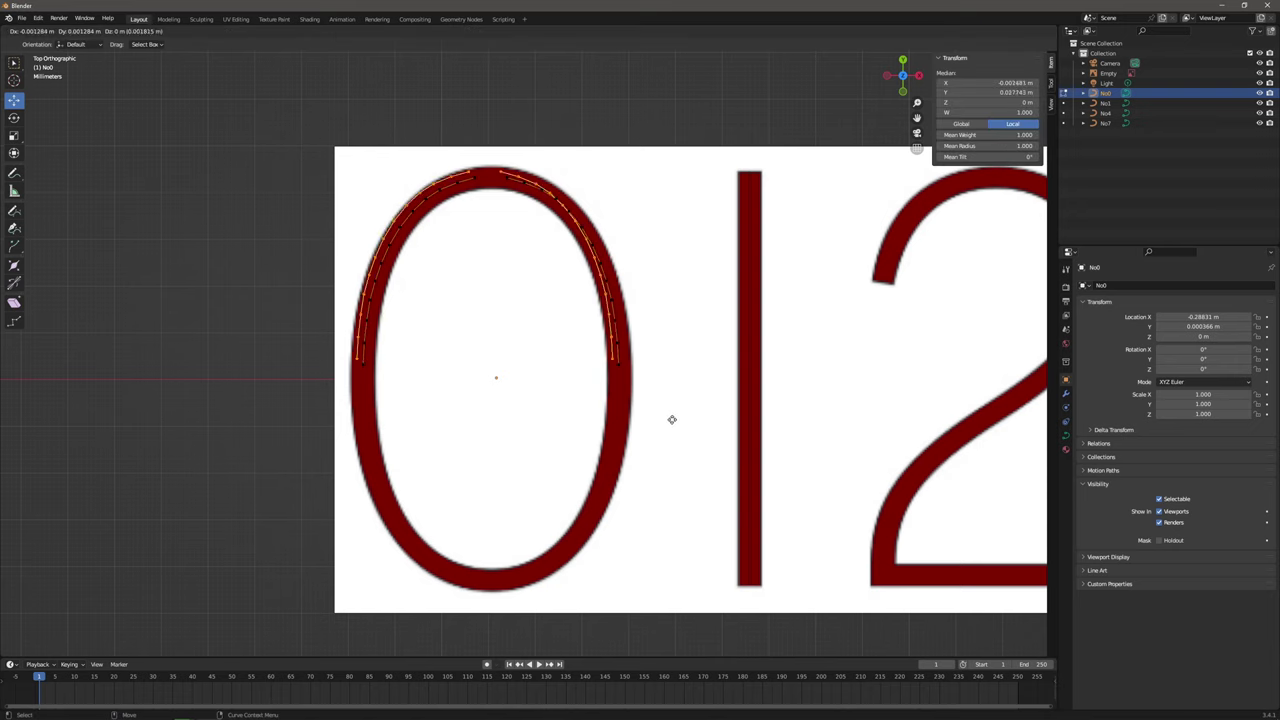
right_click(678, 486)
drag(490, 211, 489, 317)
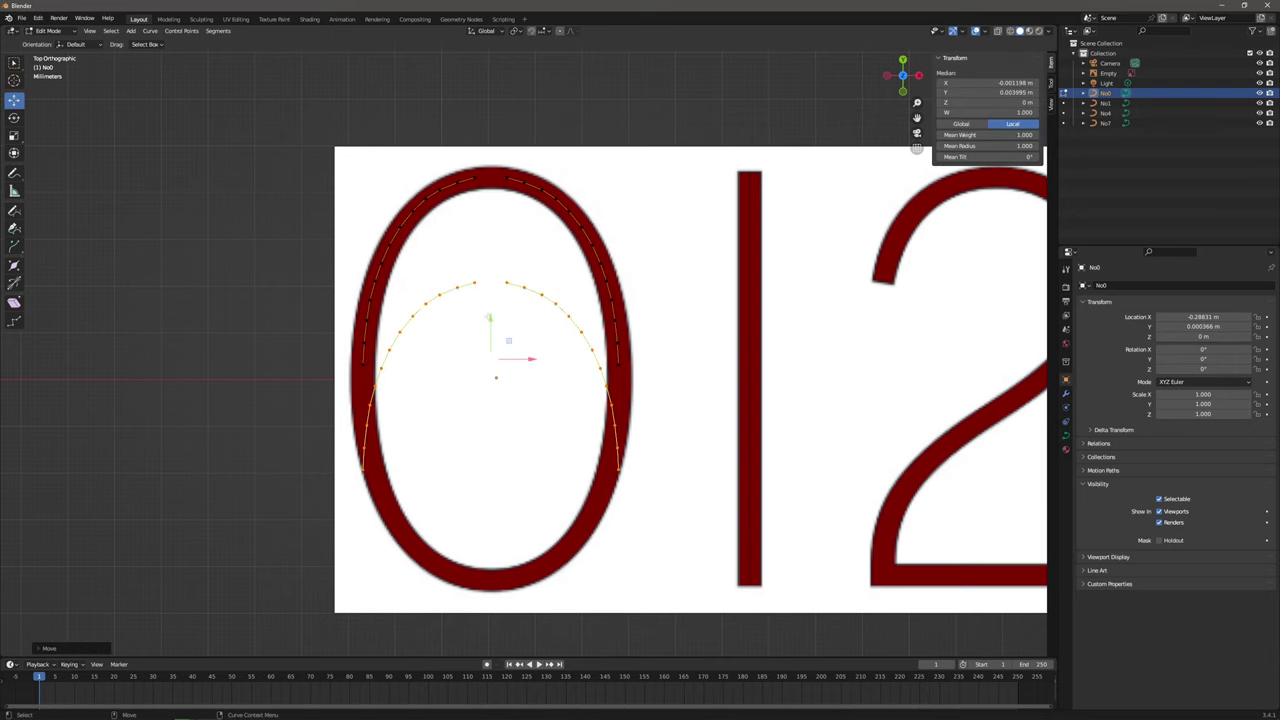
Mirror the copied pair of arcs along Y Global and move them down onto the lower half of the digit 0.
click(150, 31)
mouse_move(188, 53)
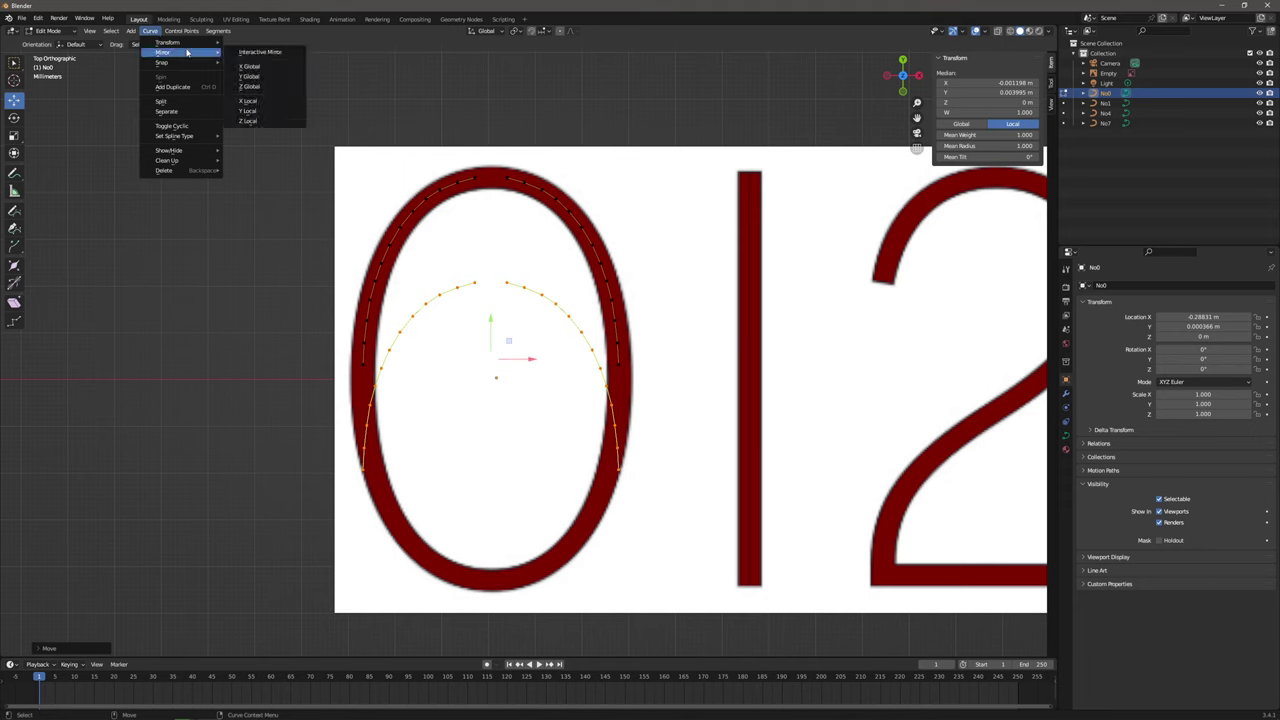
click(277, 77)
drag(494, 340, 513, 484)
Join the digit 0's quarter arcs with Make Segment across the right, left and top gaps.
drag(590, 358, 648, 398)
click(218, 31)
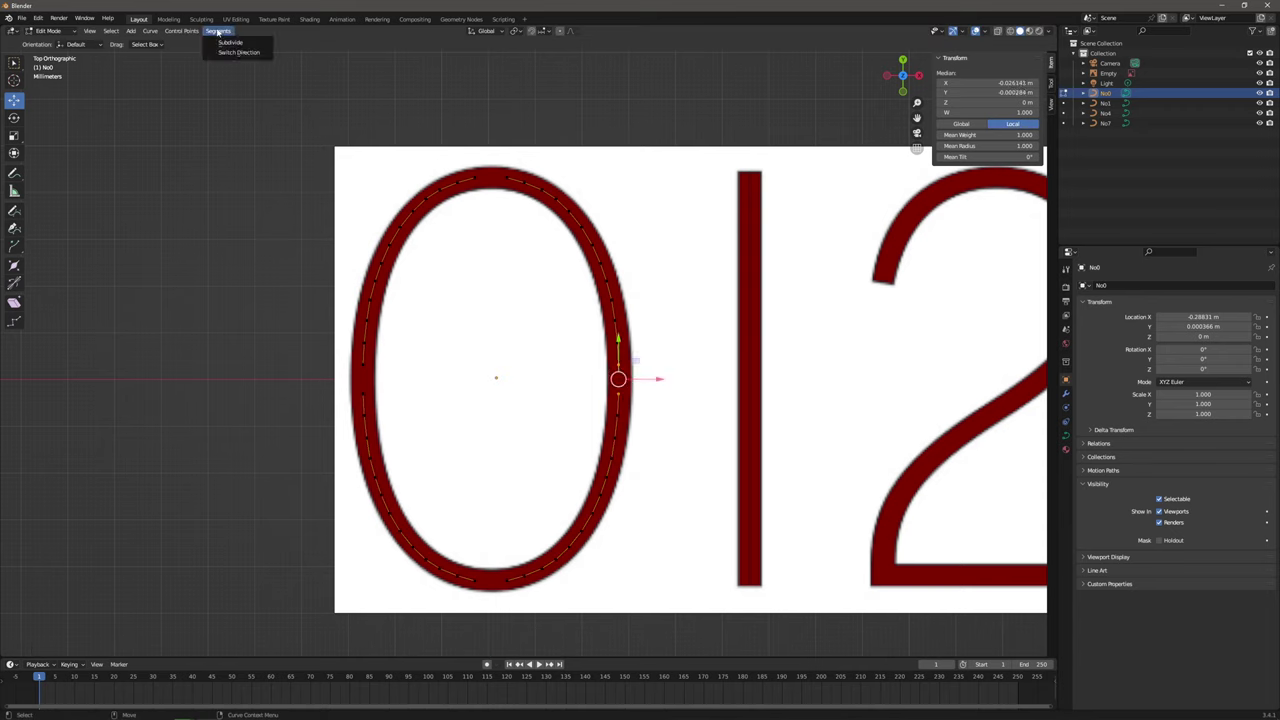
mouse_move(181, 31)
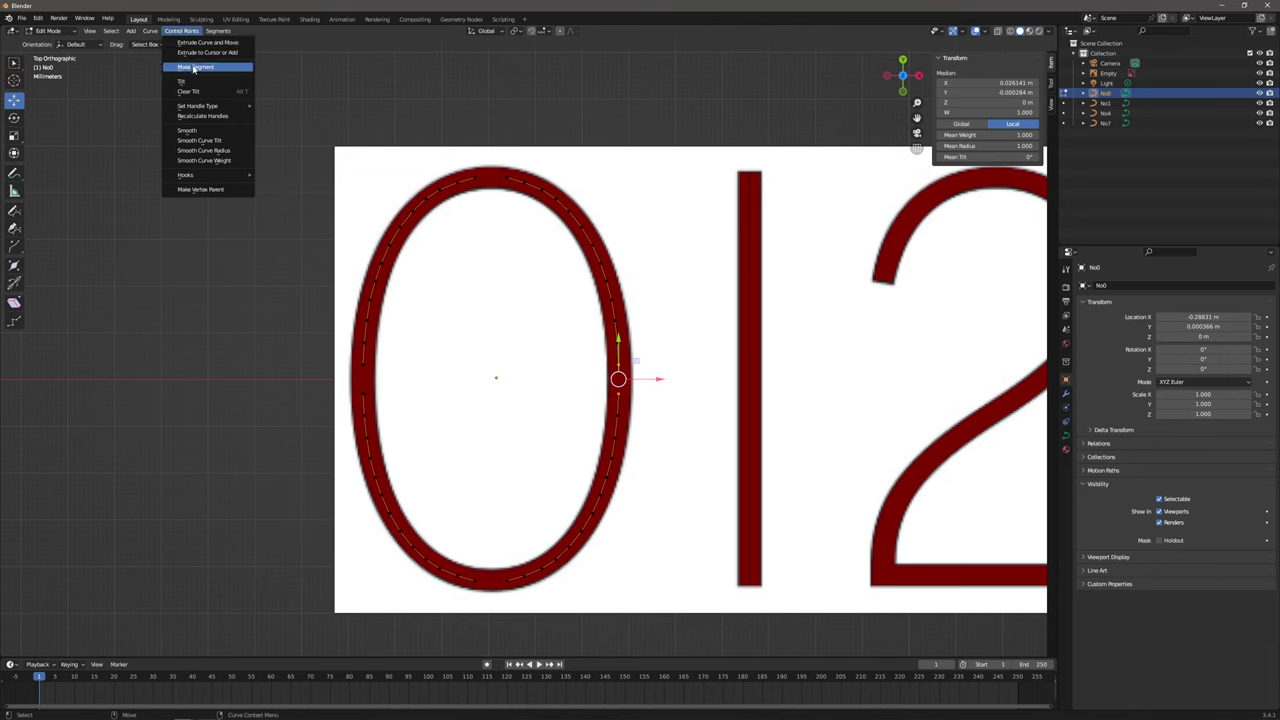
click(194, 67)
click(362, 378)
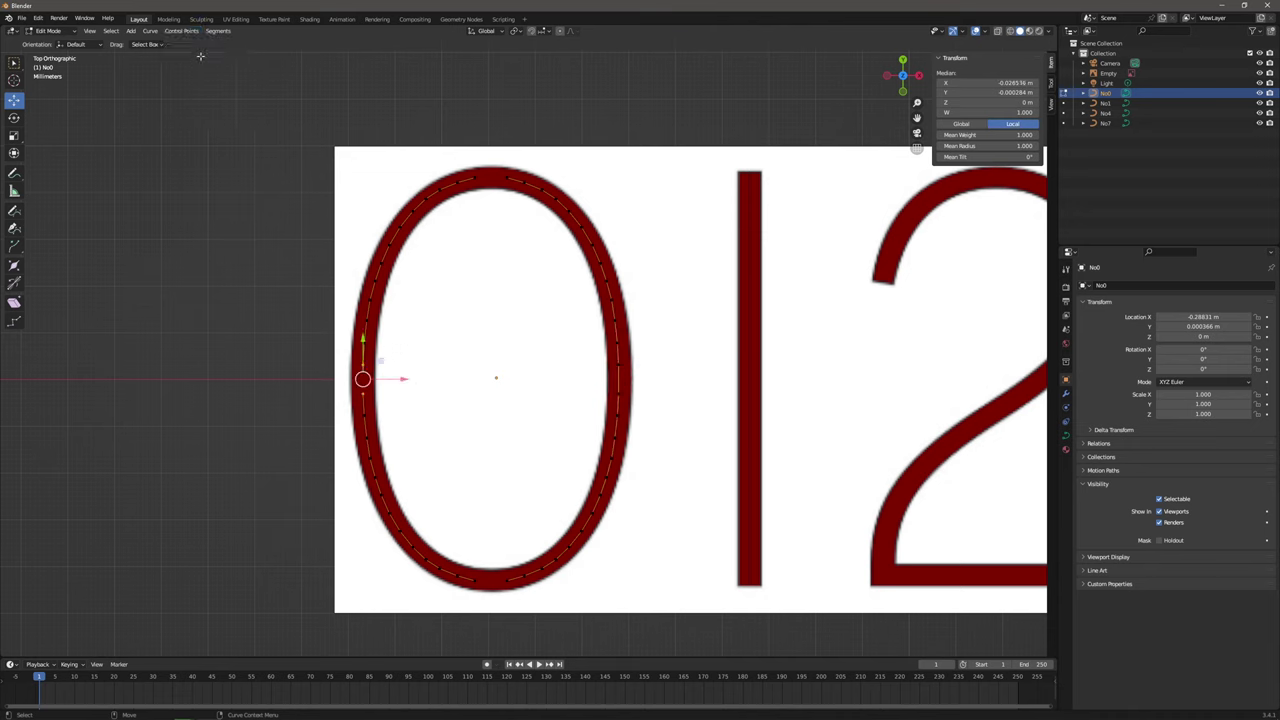
click(181, 30)
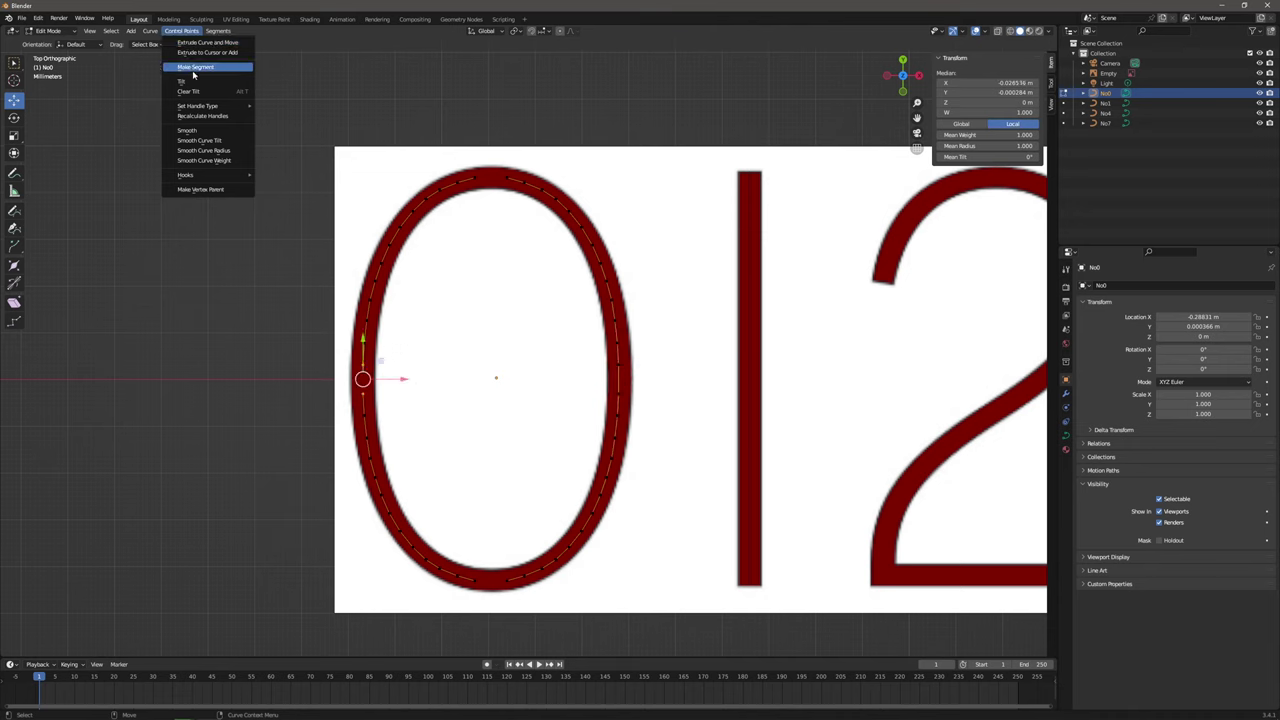
click(194, 70)
click(490, 178)
click(173, 31)
click(194, 67)
Try to join the two open endpoints at the bottom of the digit 0 with Make Segment.
click(504, 269)
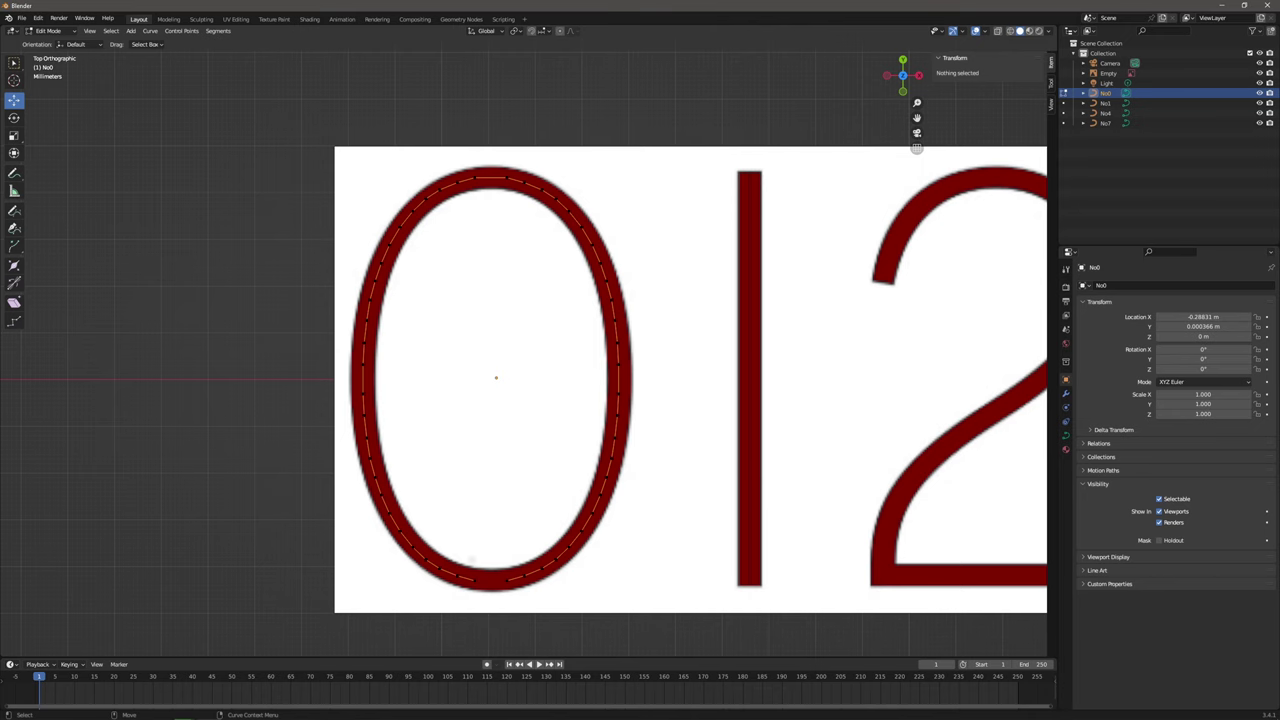
click(491, 579)
click(181, 31)
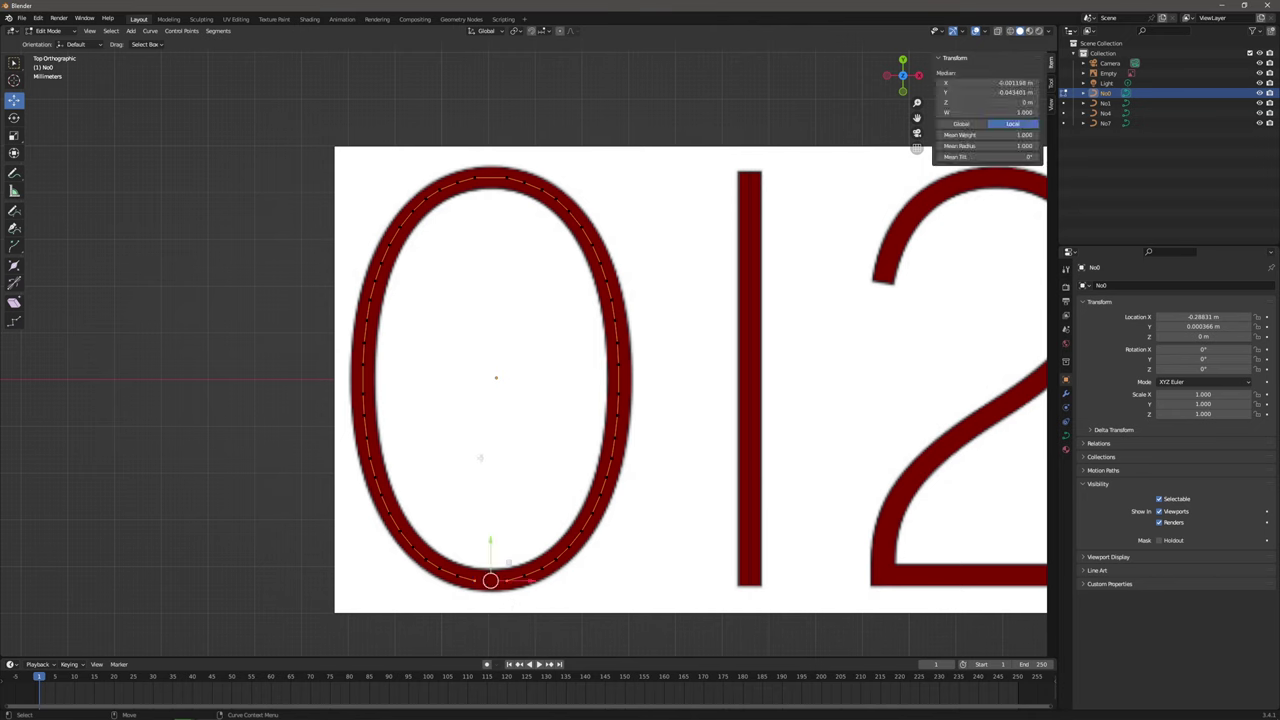
click(484, 472)
Try to close the remaining gap at the bottom of the digit 0 with Toggle Cyclic.
shift+middle_drag(513, 521, 516, 400)
scroll(516, 400, up, 2)
drag(445, 467, 517, 553)
click(150, 31)
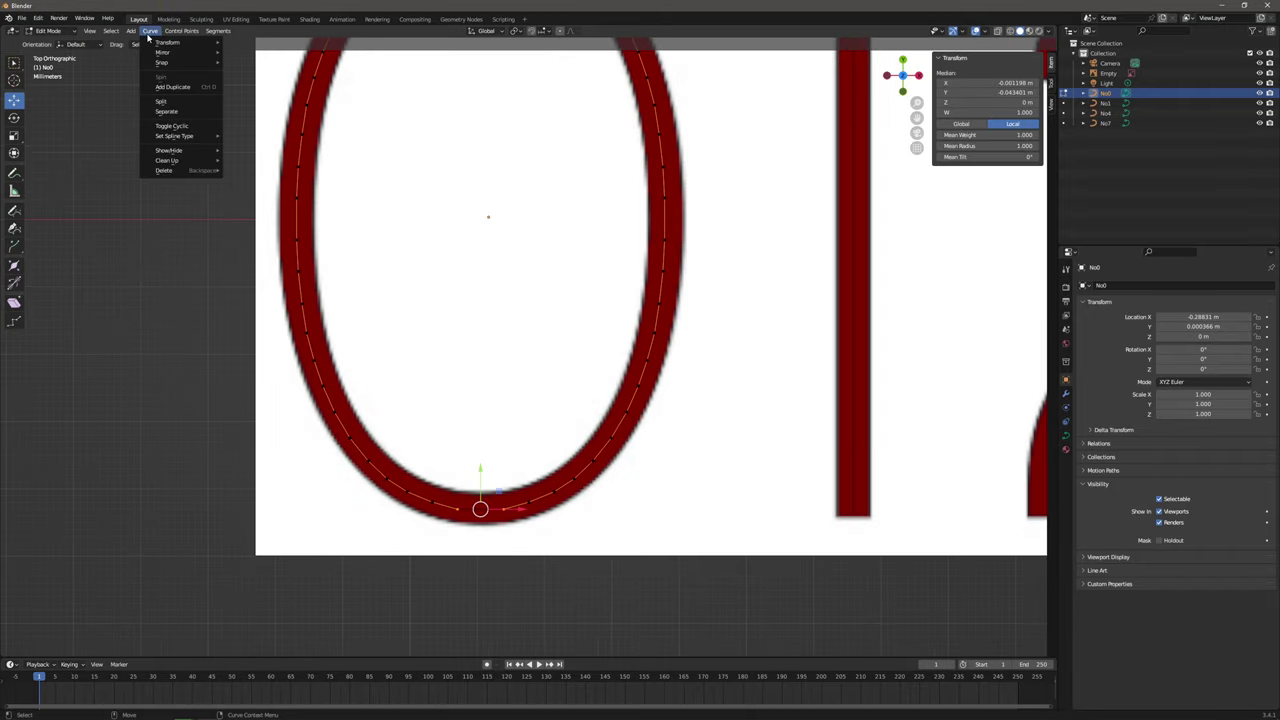
click(159, 126)
click(460, 375)
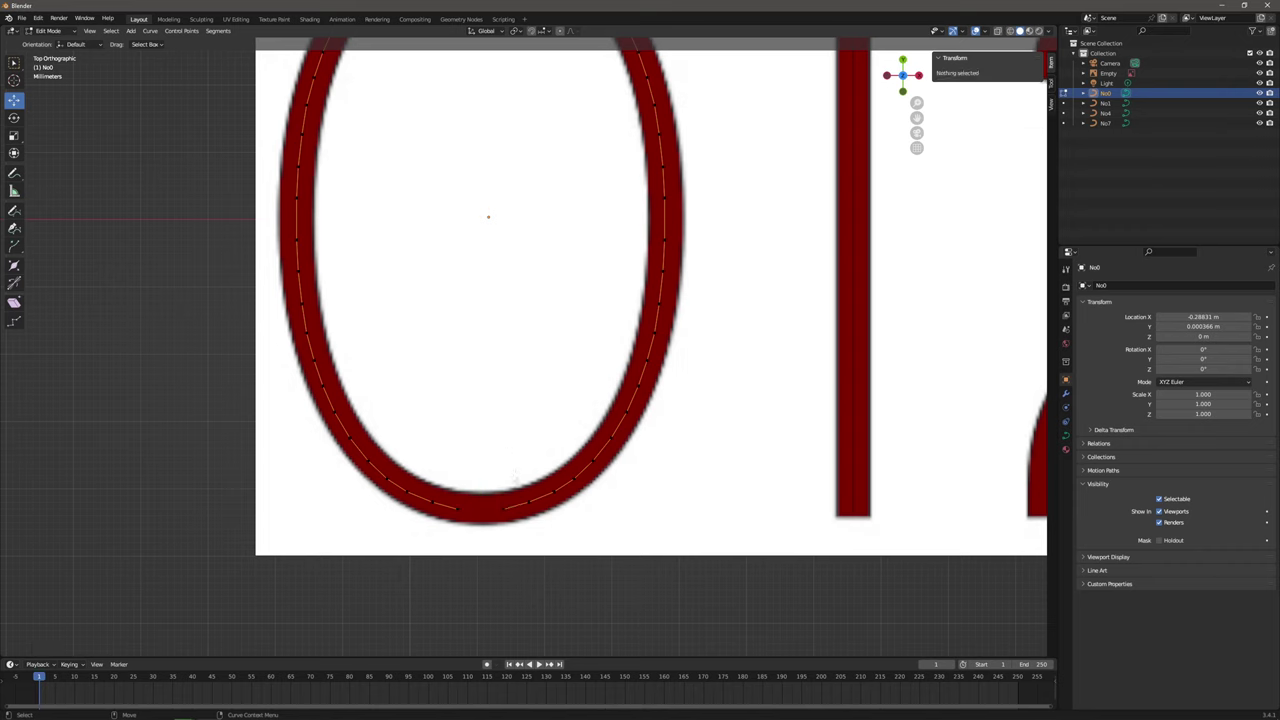
drag(447, 496, 517, 547)
click(182, 31)
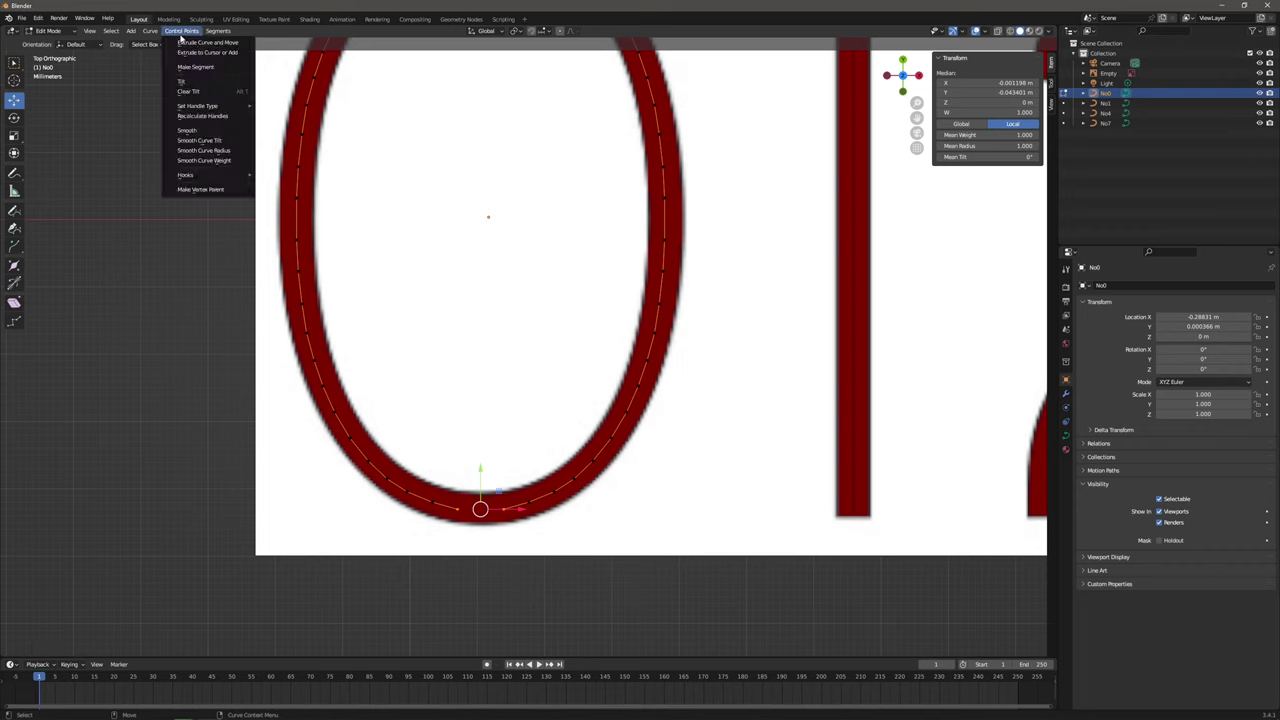
click(474, 275)
scroll(499, 245, down, 3)
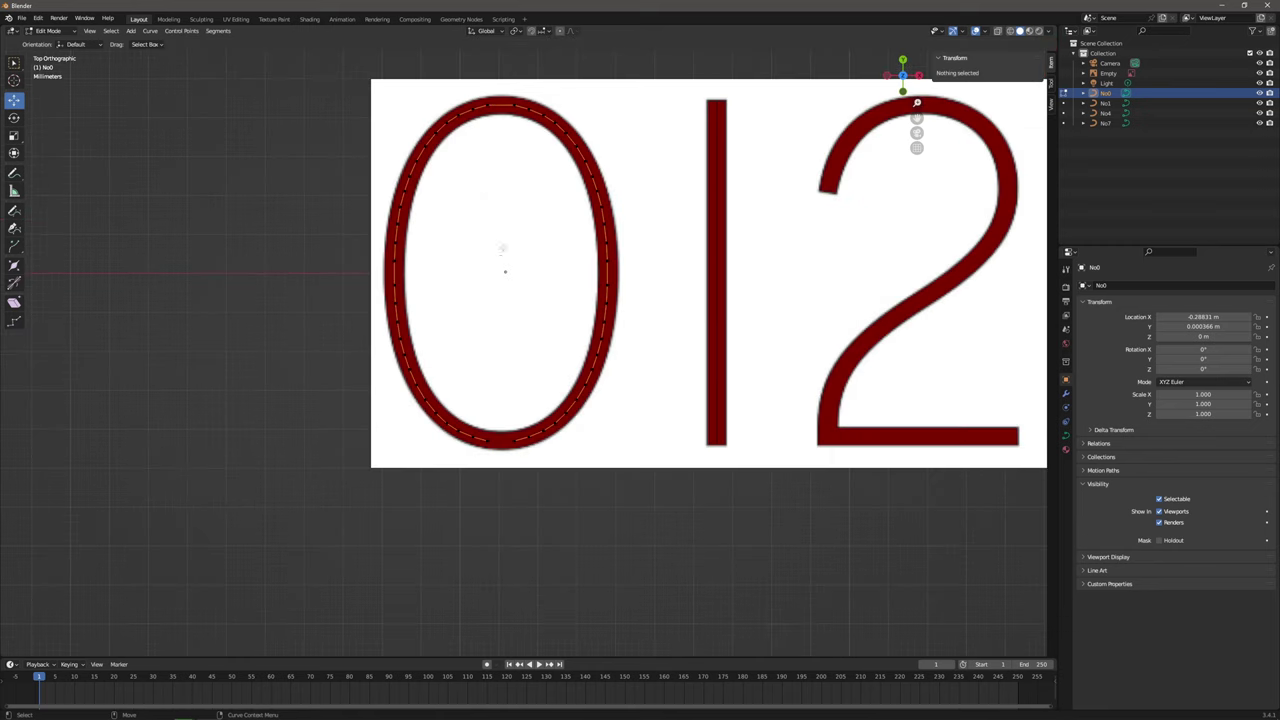
shift+middle_drag(498, 241, 500, 271)
scroll(499, 270, up, 2)
shift+middle_drag(487, 87, 504, 172)
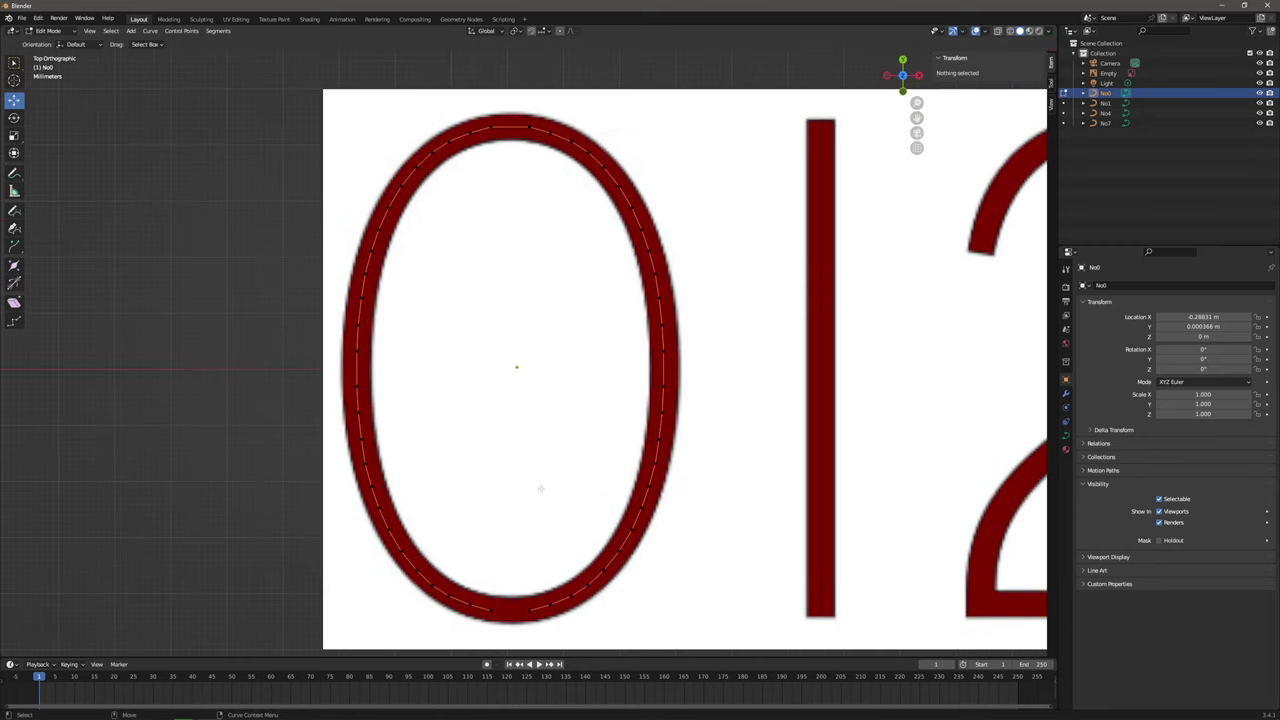
click(510, 605)
click(527, 452)
Subdivide the digit 0's top segment and raise the new midpoint along Y to about 0.0431 m.
shift+middle_drag(517, 212, 514, 347)
scroll(514, 347, up, 2)
drag(460, 196, 543, 265)
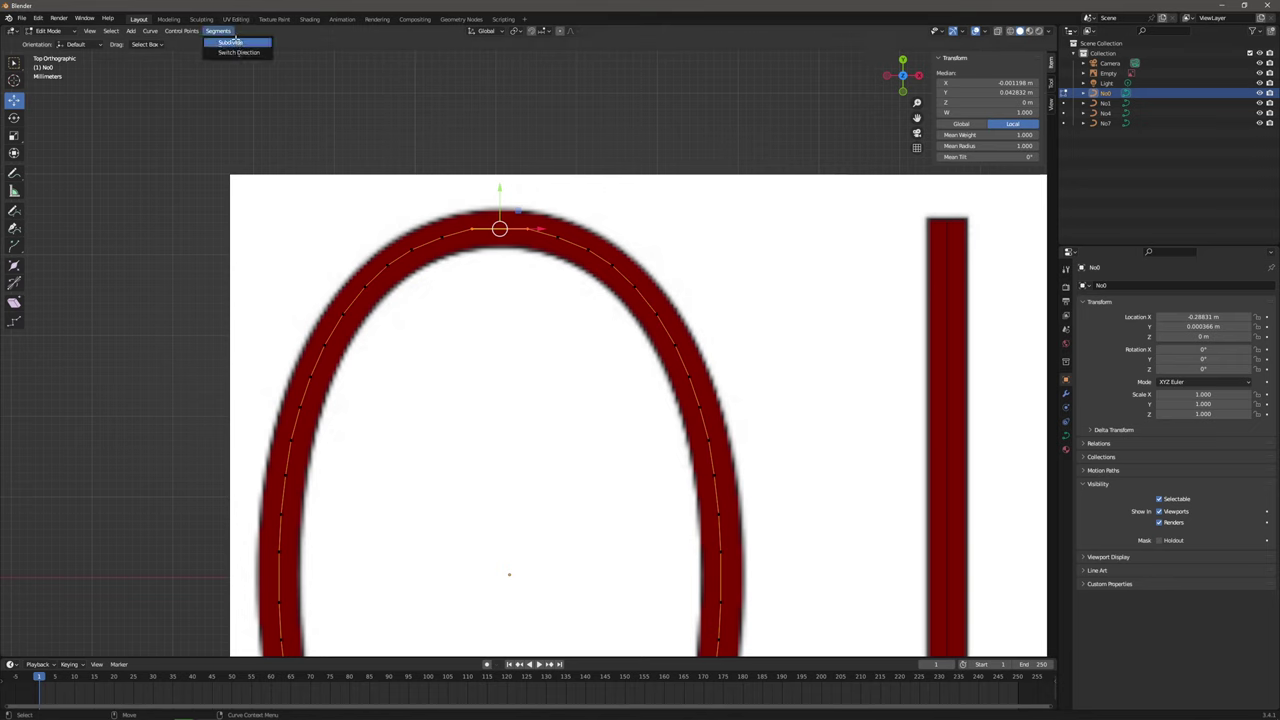
click(506, 195)
drag(511, 258, 511, 258)
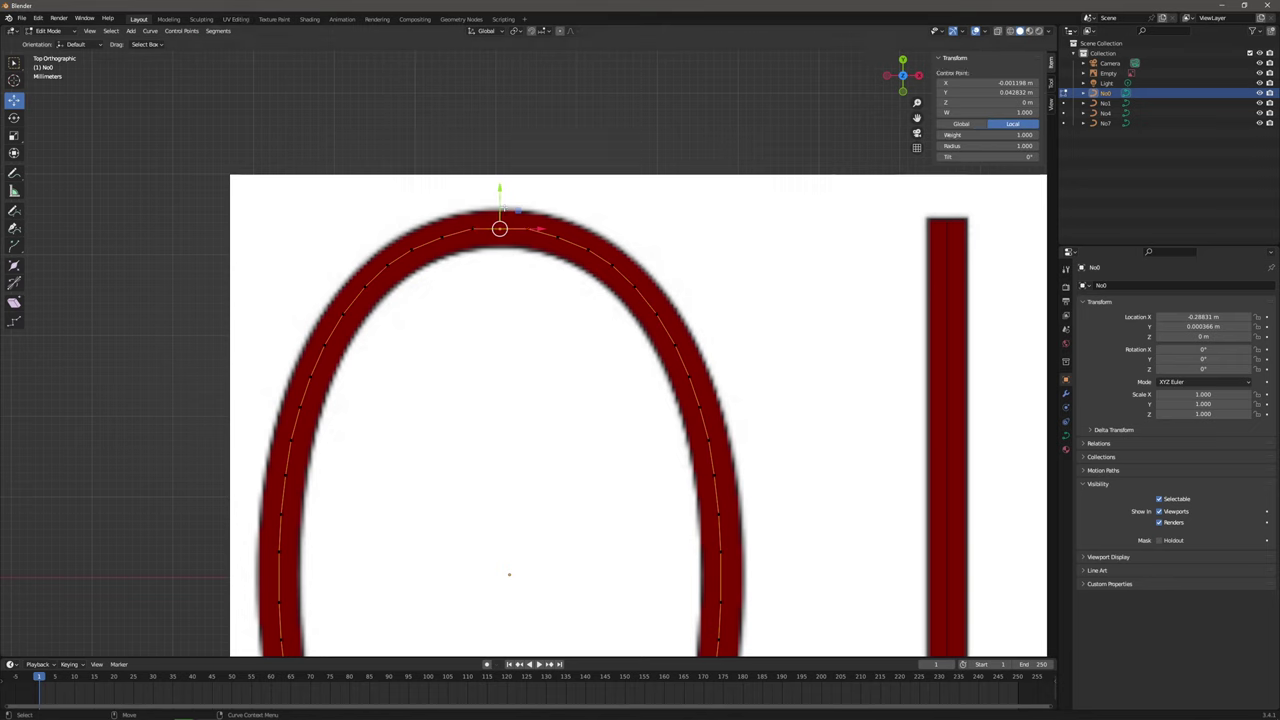
drag(500, 200, 500, 203)
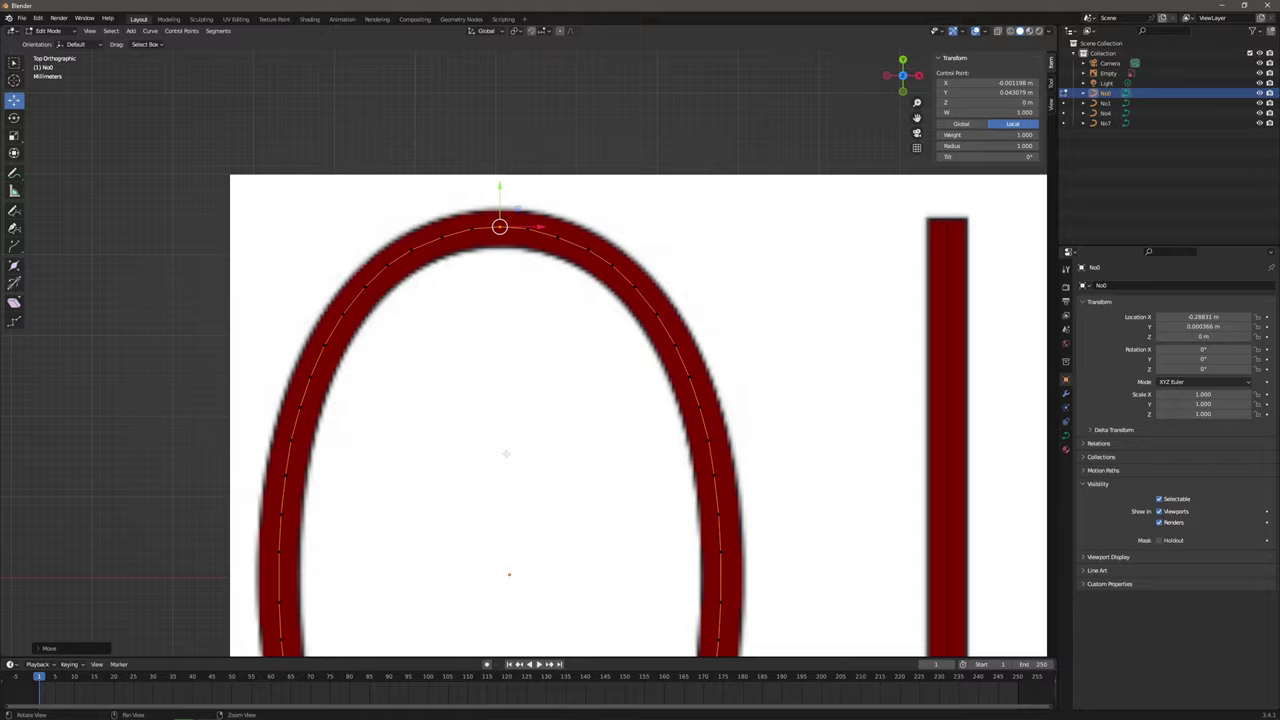
Subdivide both side segments of the digit 0 and dissolve the two added midpoints.
shift+middle_drag(506, 451, 549, 263)
scroll(549, 263, up, 1)
scroll(523, 314, down, 2)
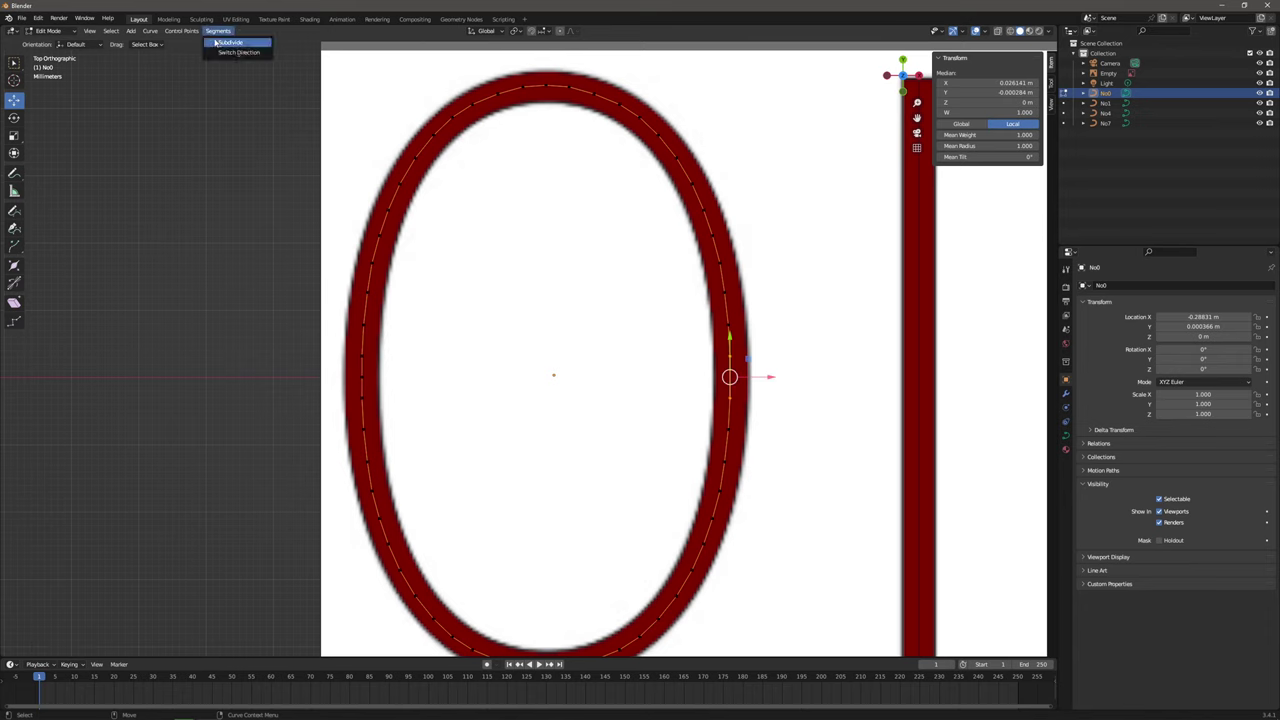
click(523, 366)
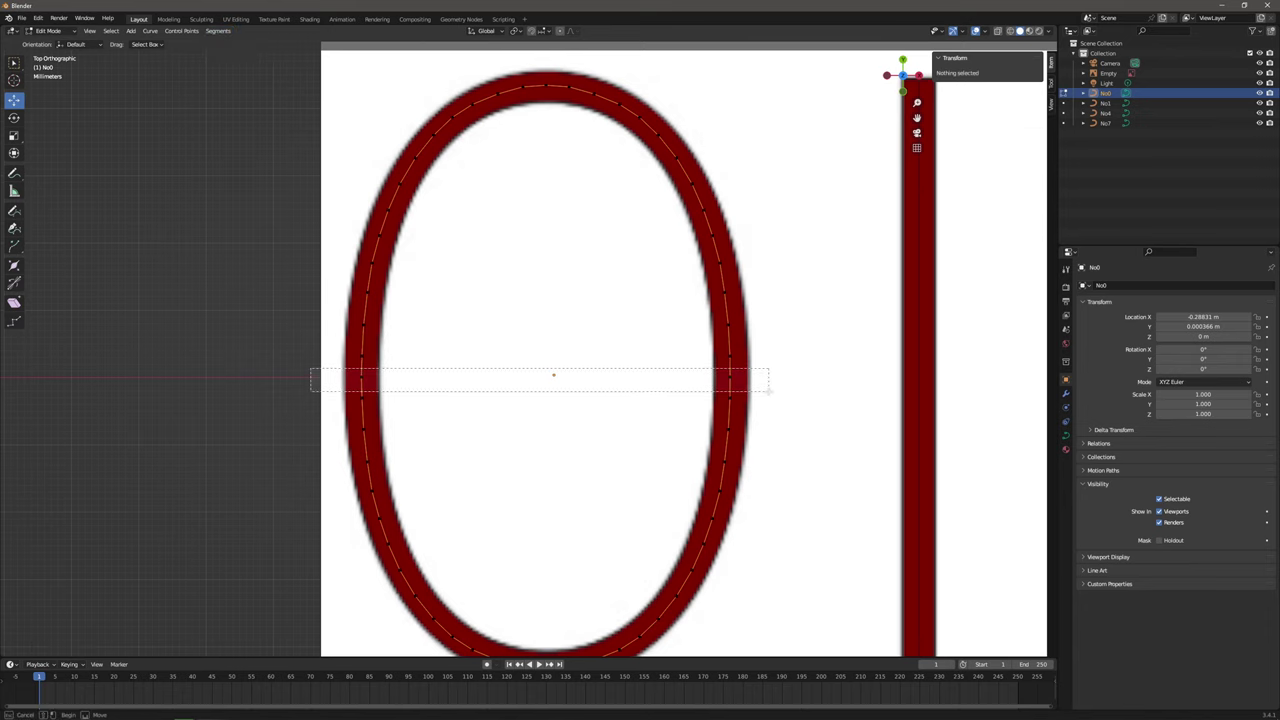
drag(768, 391, 768, 392)
right_click(701, 384)
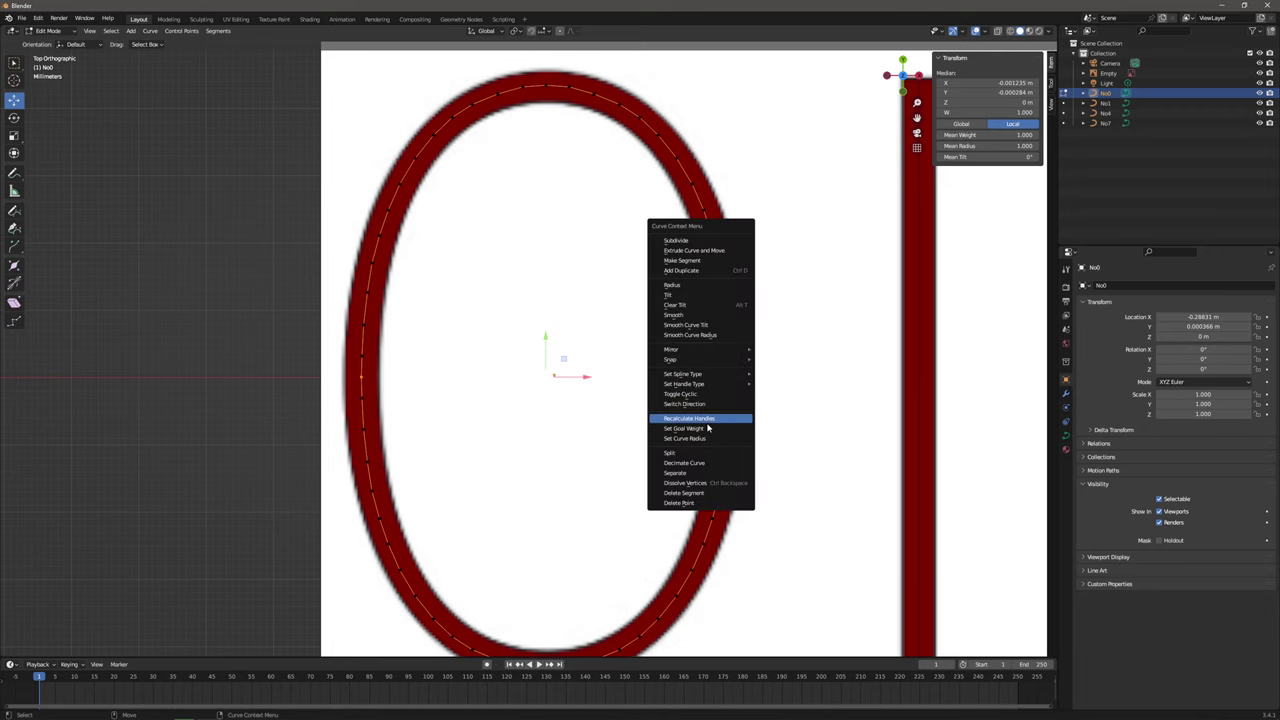
click(699, 485)
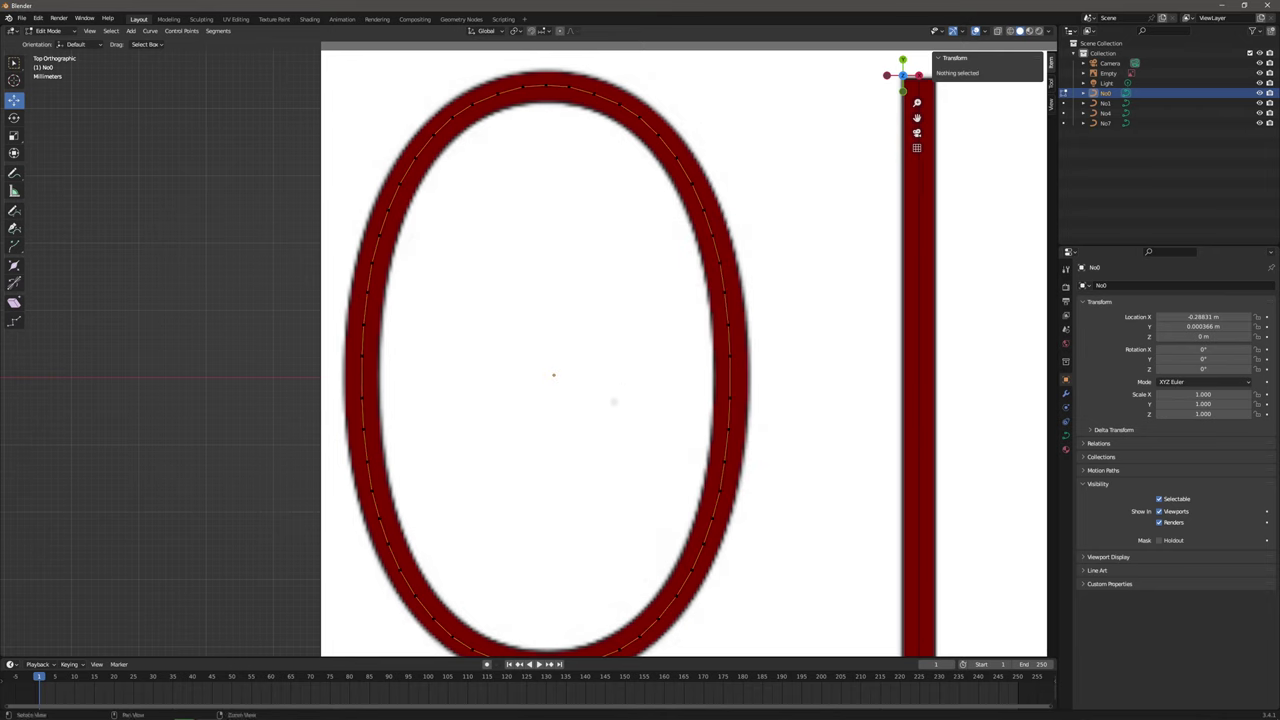
Select the two open endpoints at the digit 0's bottom and close the curve with Toggle Cyclic.
shift+middle_drag(553, 561, 517, 394)
scroll(494, 523, up, 4)
shift+middle_drag(482, 525, 536, 404)
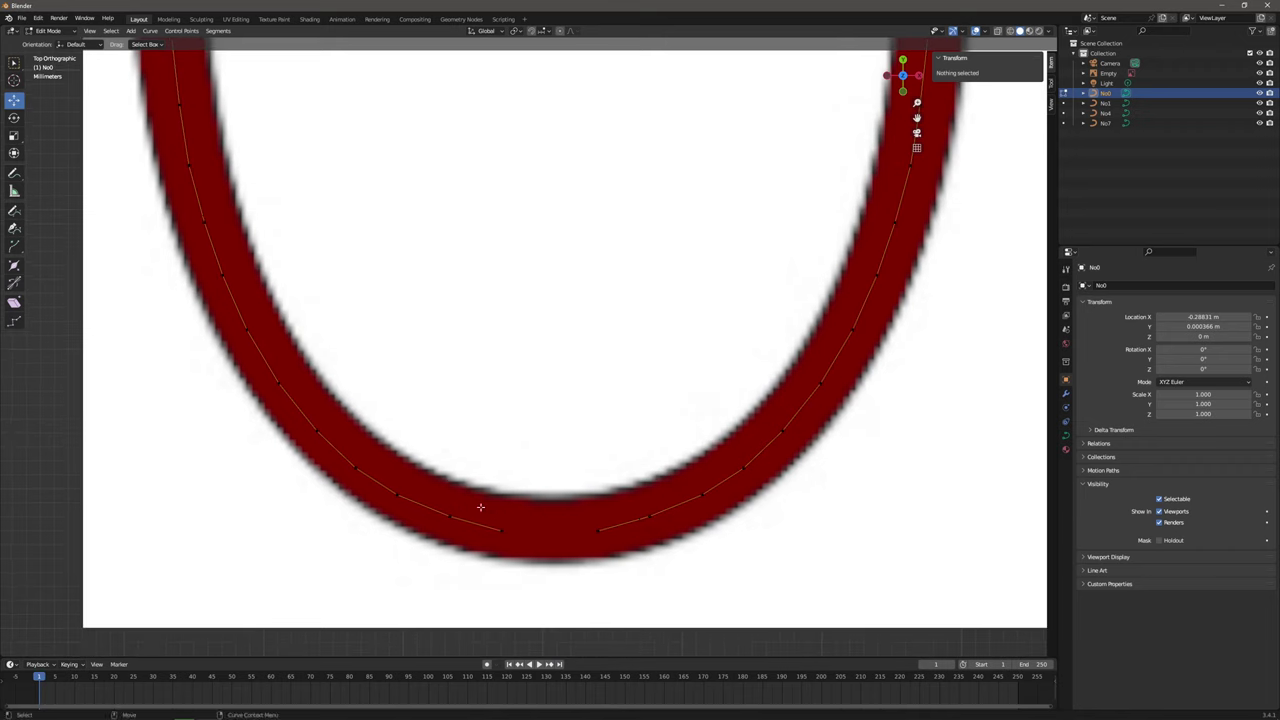
drag(626, 560, 626, 560)
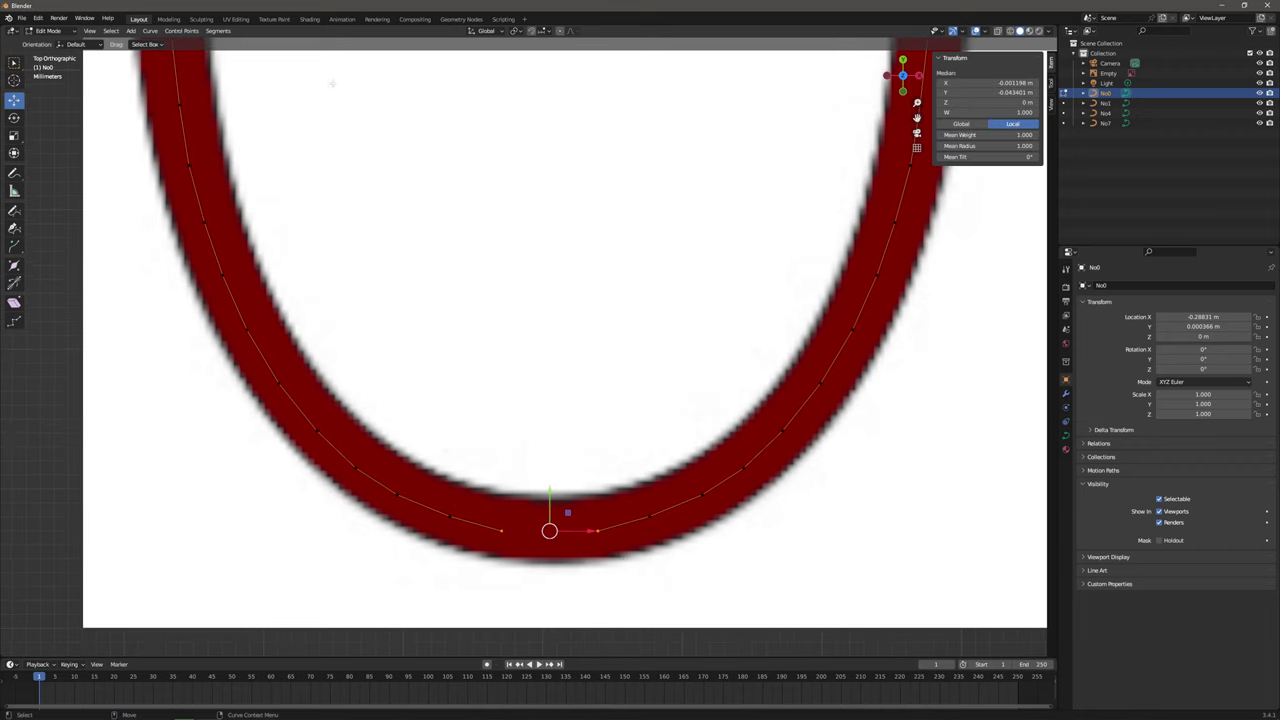
click(182, 31)
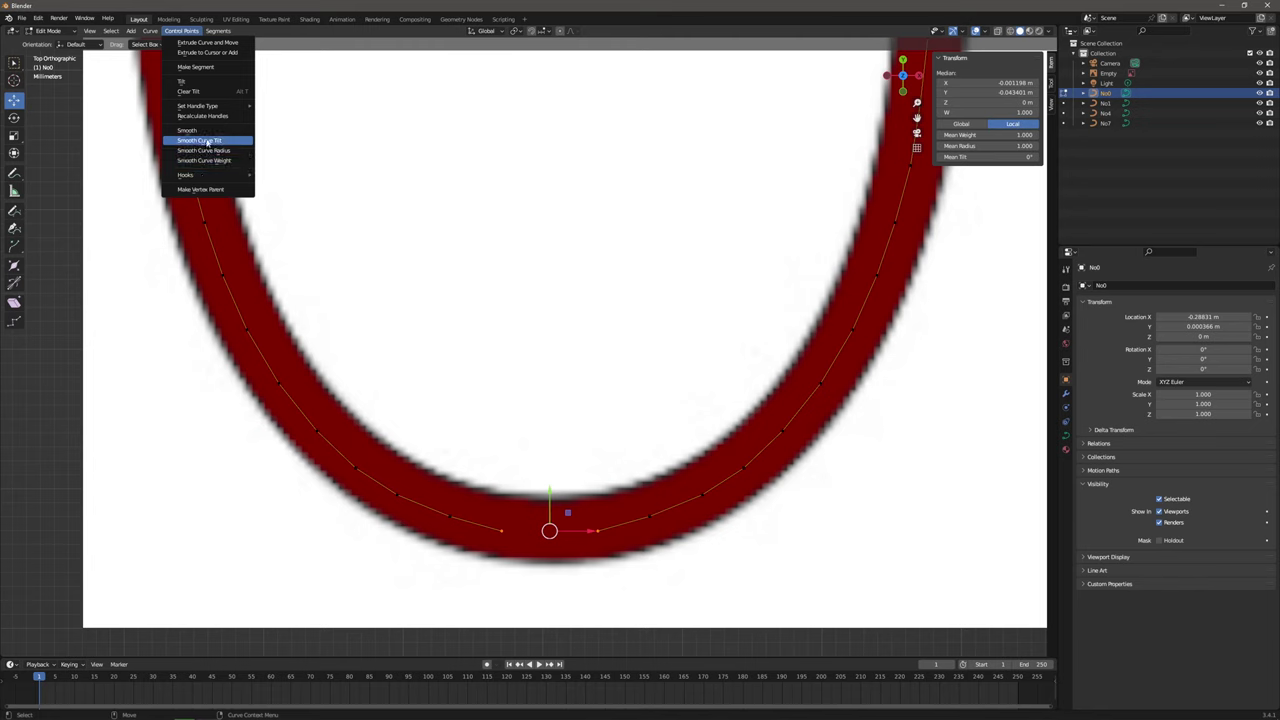
mouse_move(153, 33)
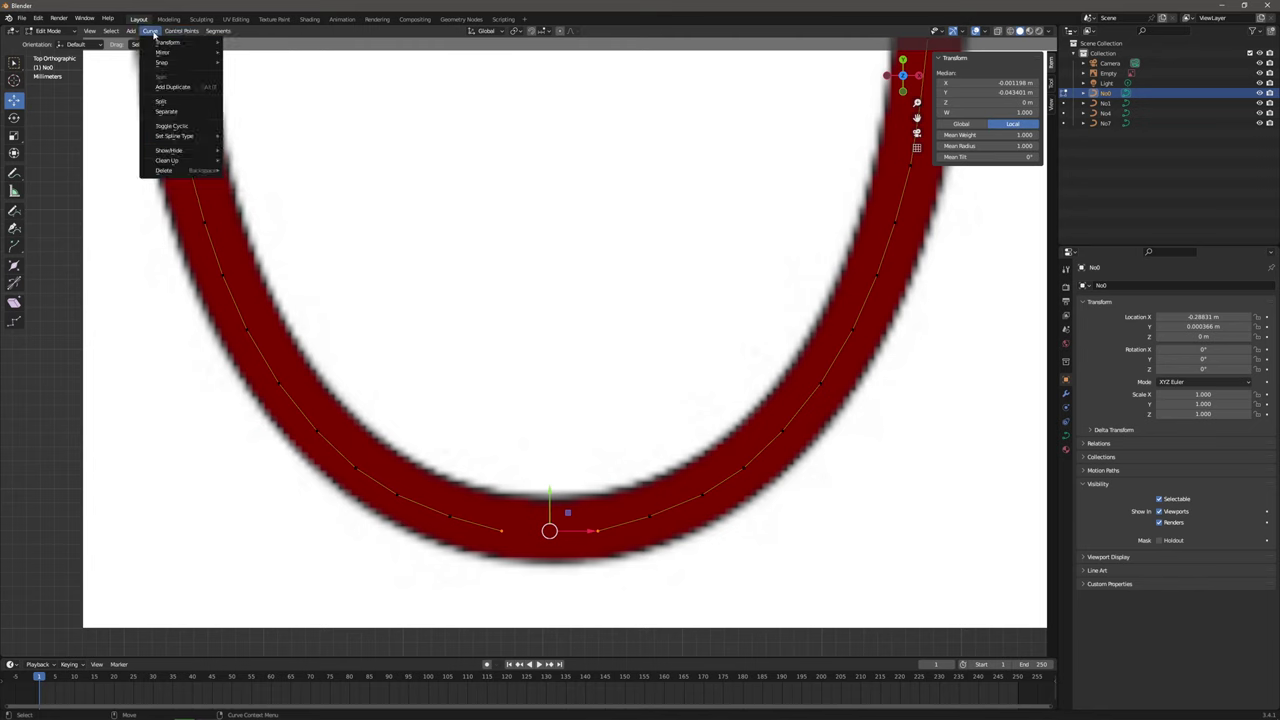
click(170, 127)
click(520, 350)
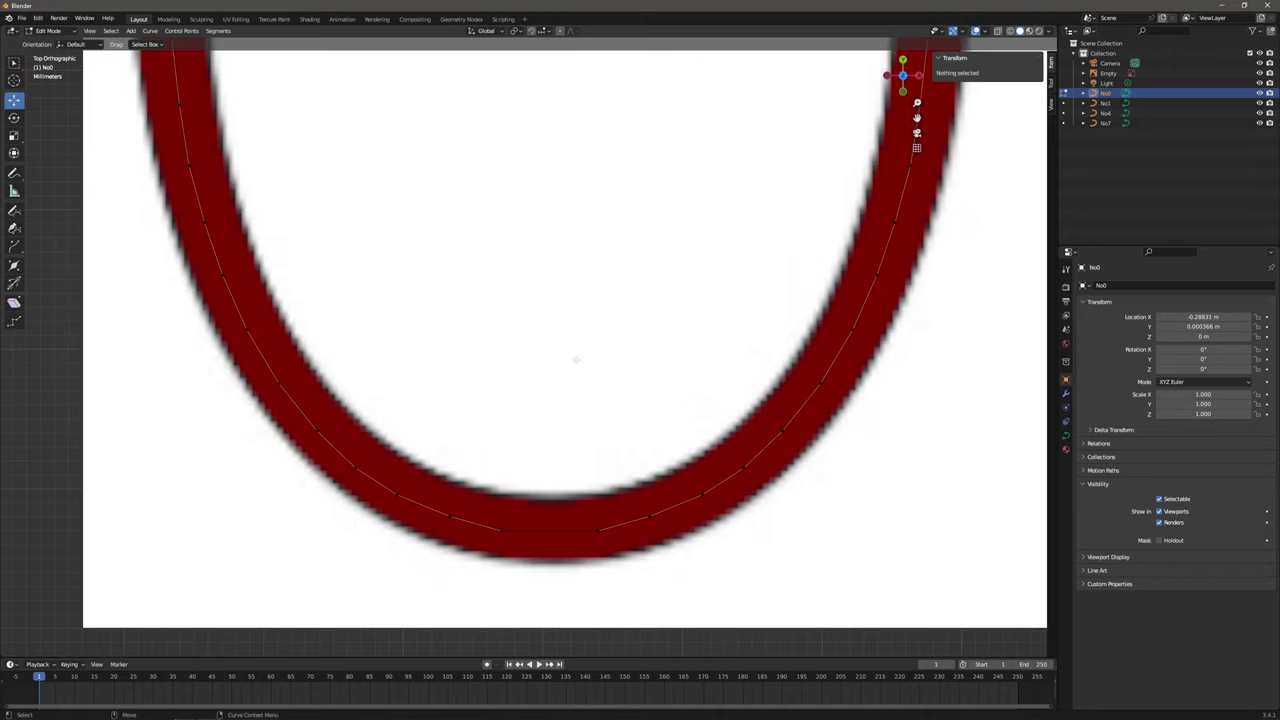
Return to Object Mode and deselect the digit 0 curve.
scroll(577, 355, down, 6)
shift+middle_drag(617, 397, 538, 378)
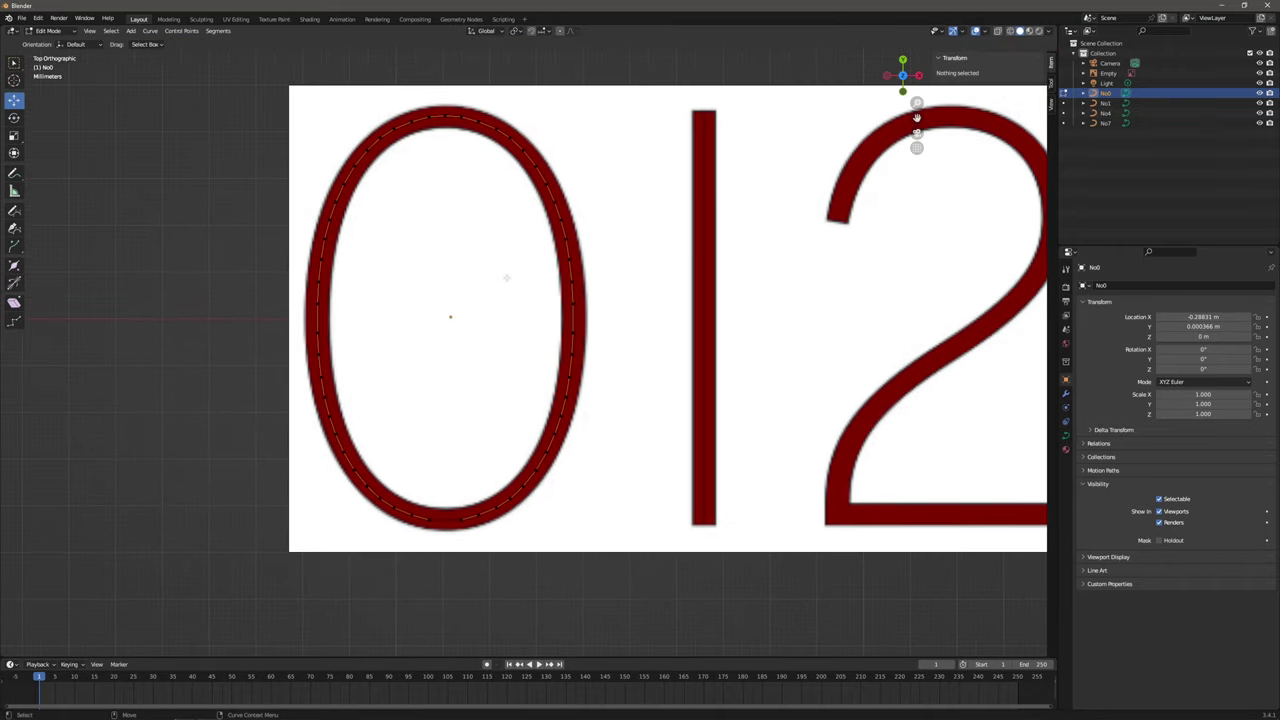
click(48, 44)
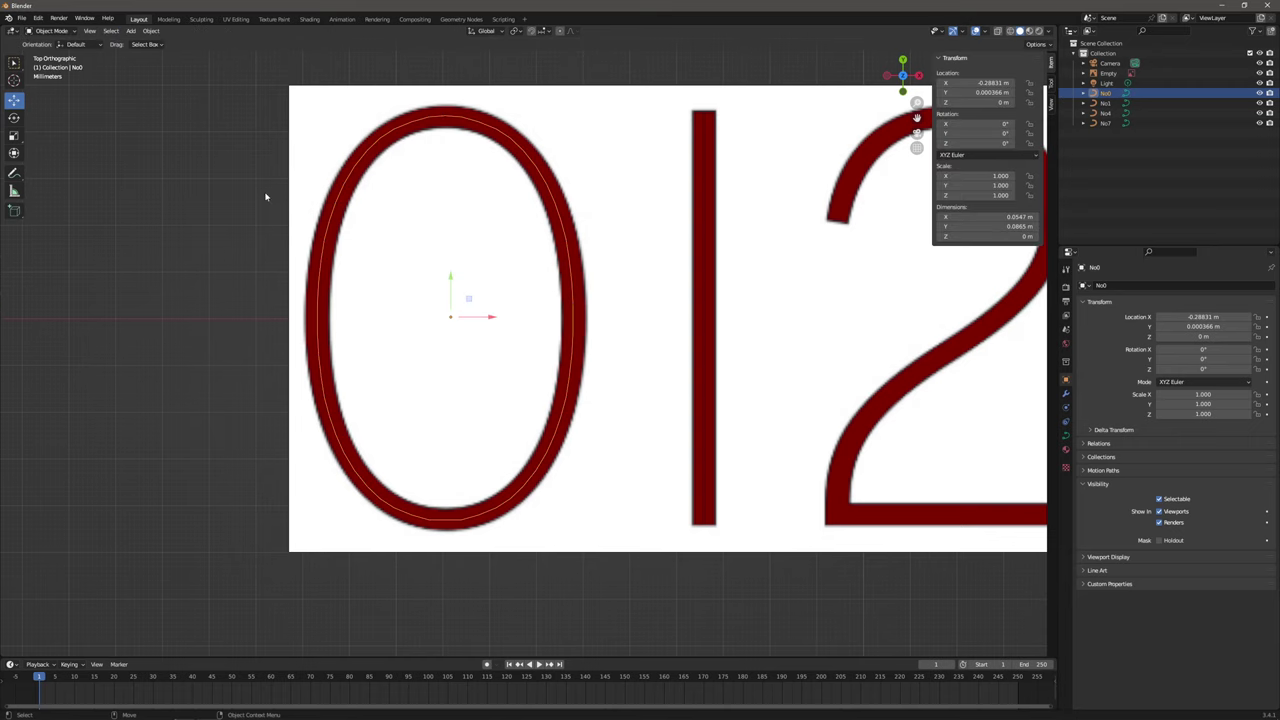
click(478, 375)
click(574, 294)
click(651, 341)
Duplicate the digit 1 curve along X onto the digit 2, at about X -0.2048 m, and rename the copy as No2.
shift+middle_drag(711, 299, 417, 311)
shift+middle_drag(571, 300, 540, 300)
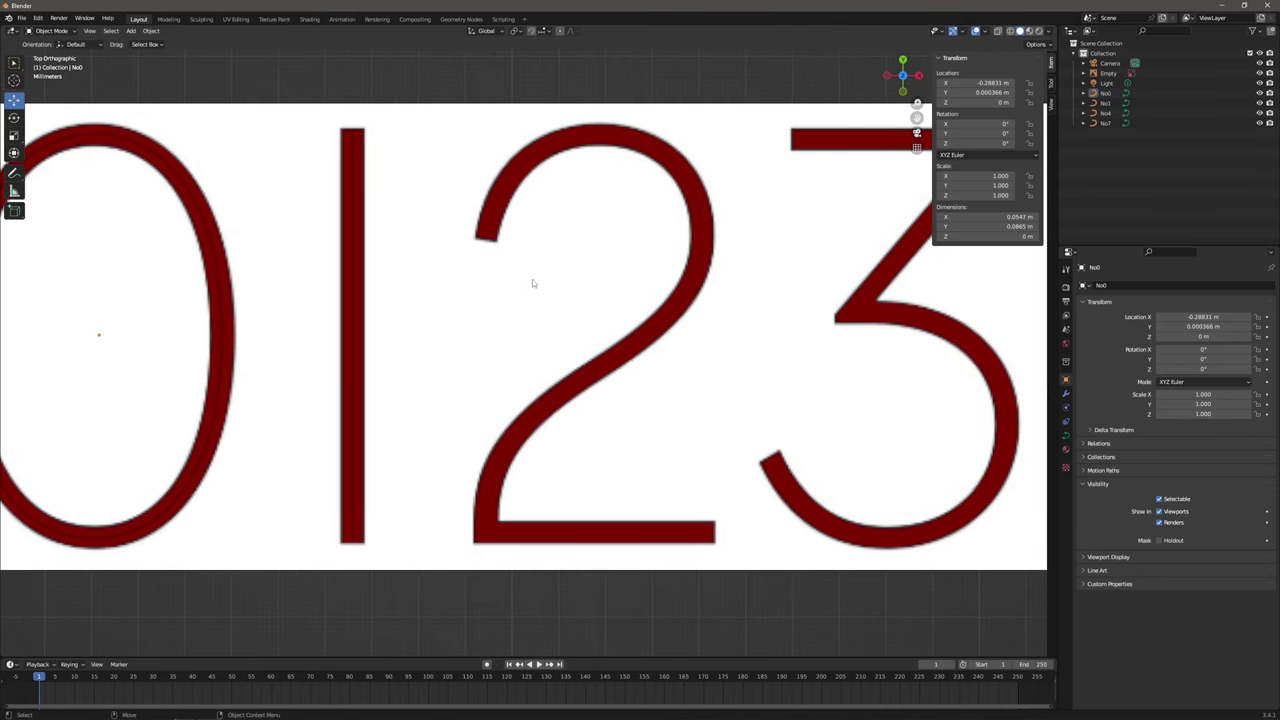
click(354, 184)
key(shift+d)
key(x)
click(494, 205)
double_click(1106, 113)
text(No2)
key(Return)
In Edit Mode, move the start point onto the digit 2's open upper end and extrude control points along the arc to its top.
key(Tab)
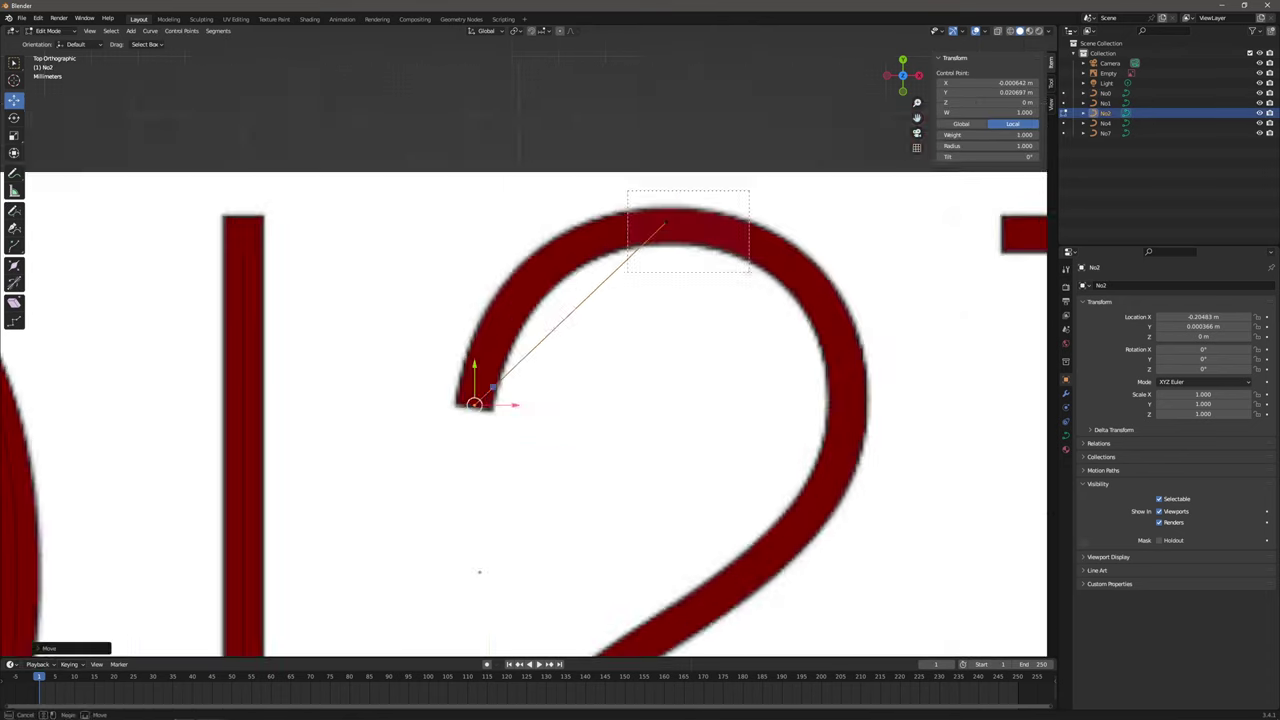
key(e)
drag(518, 290, 603, 184)
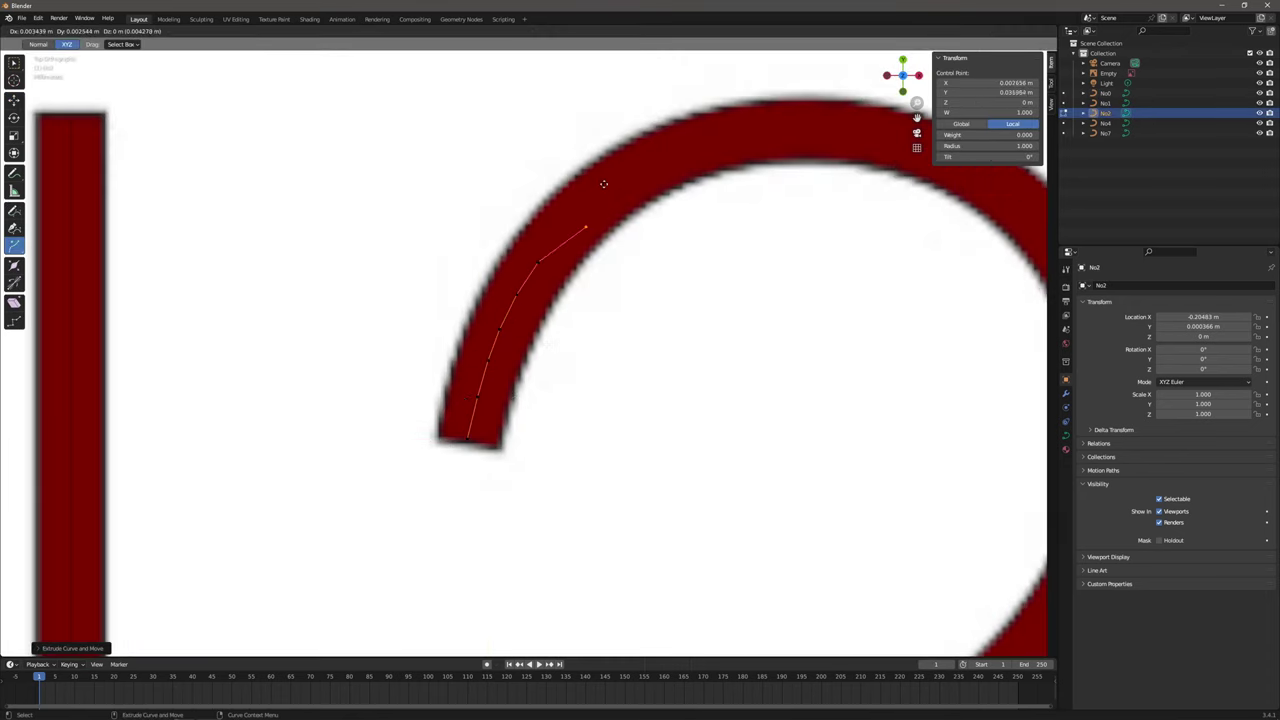
drag(656, 138, 660, 136)
shift+middle_drag(660, 136, 518, 198)
drag(519, 199, 560, 180)
drag(562, 181, 601, 168)
drag(709, 154, 761, 160)
click(632, 188)
drag(649, 169, 645, 169)
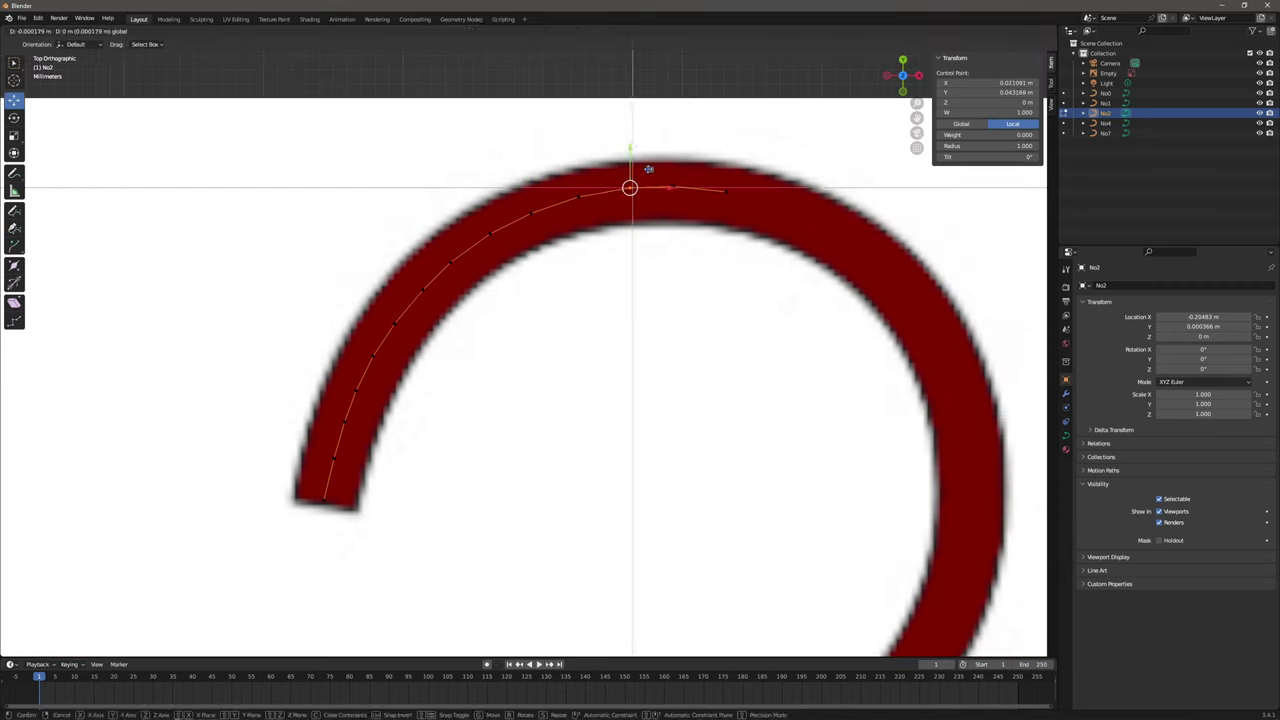
shift+middle_drag(649, 169, 525, 149)
Extrude control points around the digit 2's upper-right curve to the start of its diagonal.
click(603, 172)
drag(642, 155, 774, 211)
shift+middle_drag(778, 211, 725, 174)
mouse_move(719, 170)
mouse_down()
mouse_move(788, 234)
mouse_move(806, 288)
mouse_up()
shift+middle_drag(806, 288, 750, 196)
drag(750, 200, 763, 236)
shift+middle_drag(763, 316, 741, 166)
drag(744, 174, 740, 236)
shift+middle_drag(740, 236, 763, 162)
drag(763, 162, 720, 260)
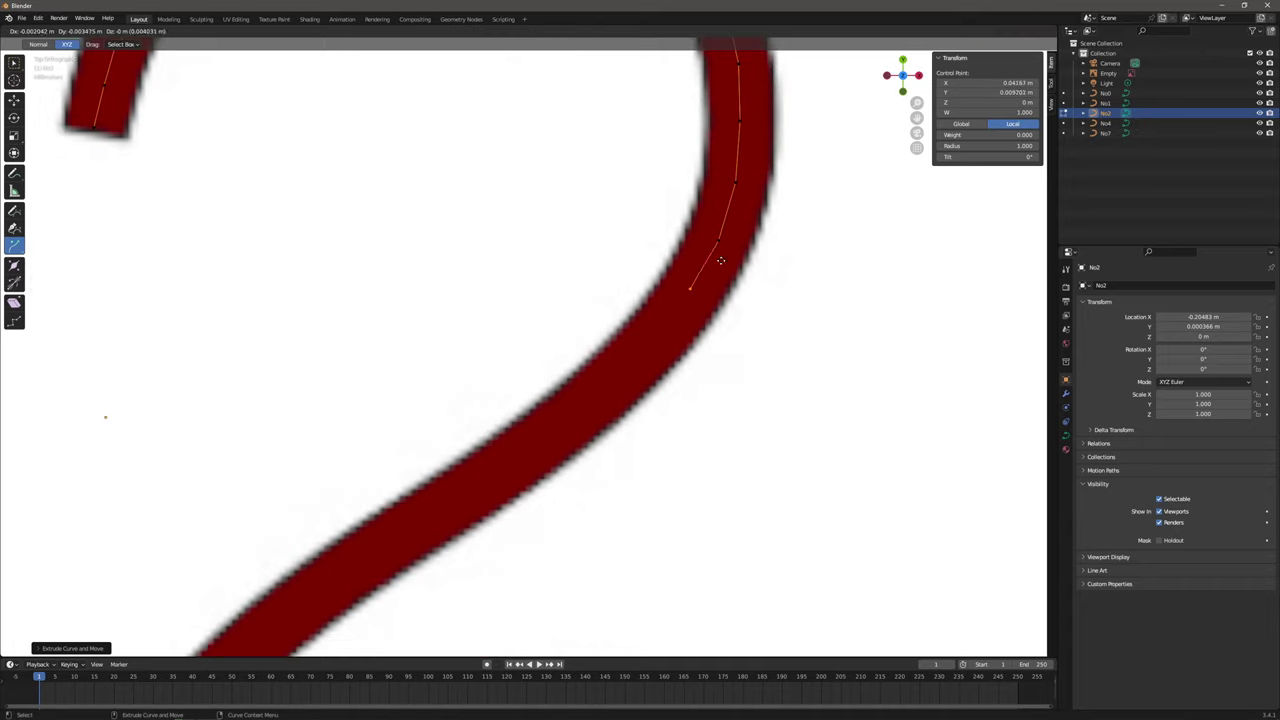
Extrude control points down the digit 2's diagonal and around its lower-left curve to the base stroke.
shift+middle_drag(720, 260, 773, 135)
drag(773, 135, 706, 234)
shift+middle_drag(706, 234, 767, 181)
drag(767, 181, 630, 281)
shift+middle_drag(630, 281, 723, 222)
drag(723, 222, 623, 288)
drag(531, 346, 526, 347)
shift+middle_drag(526, 347, 621, 242)
drag(621, 242, 580, 279)
drag(580, 279, 504, 362)
shift+middle_drag(504, 362, 618, 227)
drag(618, 227, 590, 268)
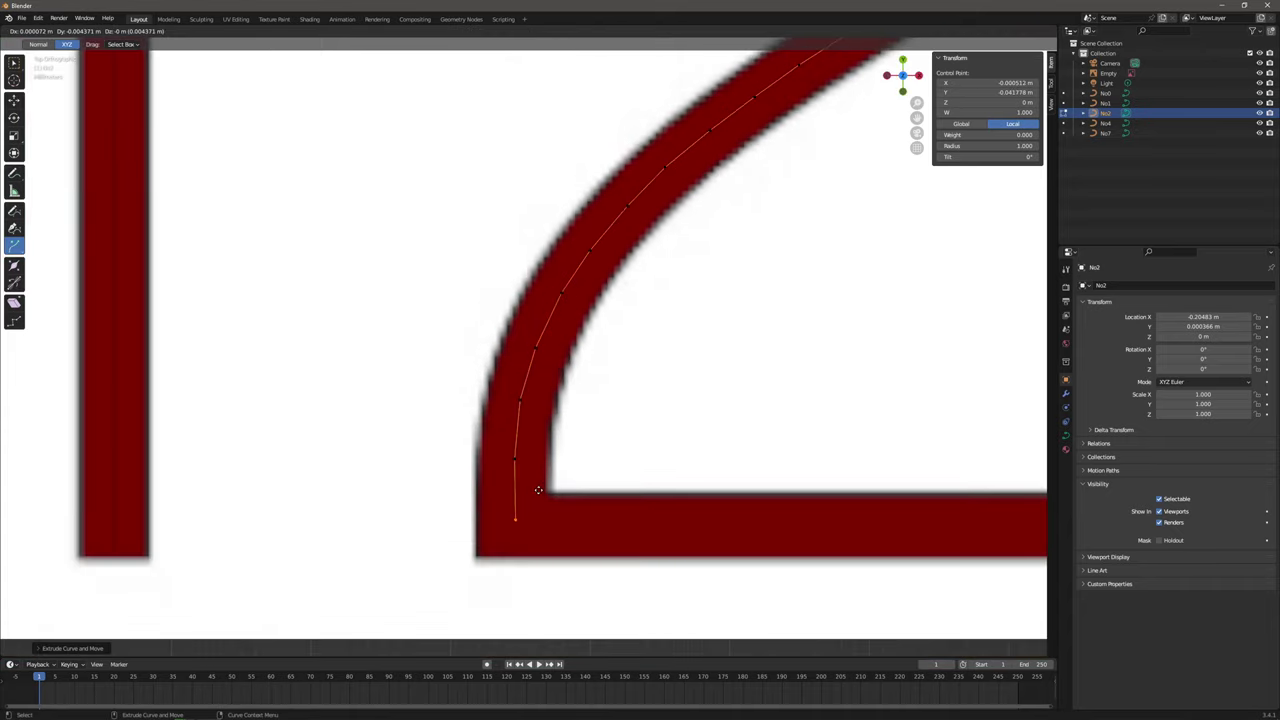
Trace the digit 2's straight base stroke and align the control points at its lower-left corner.
shift+middle_drag(538, 490, 333, 357)
drag(340, 380, 1006, 386)
click(311, 380)
drag(311, 350, 311, 361)
mouse_move(271, 437)
mouse_down()
mouse_move(857, 371)
mouse_move(974, 300)
mouse_up()
click(300, 353)
shift+middle_drag(330, 364, 515, 354)
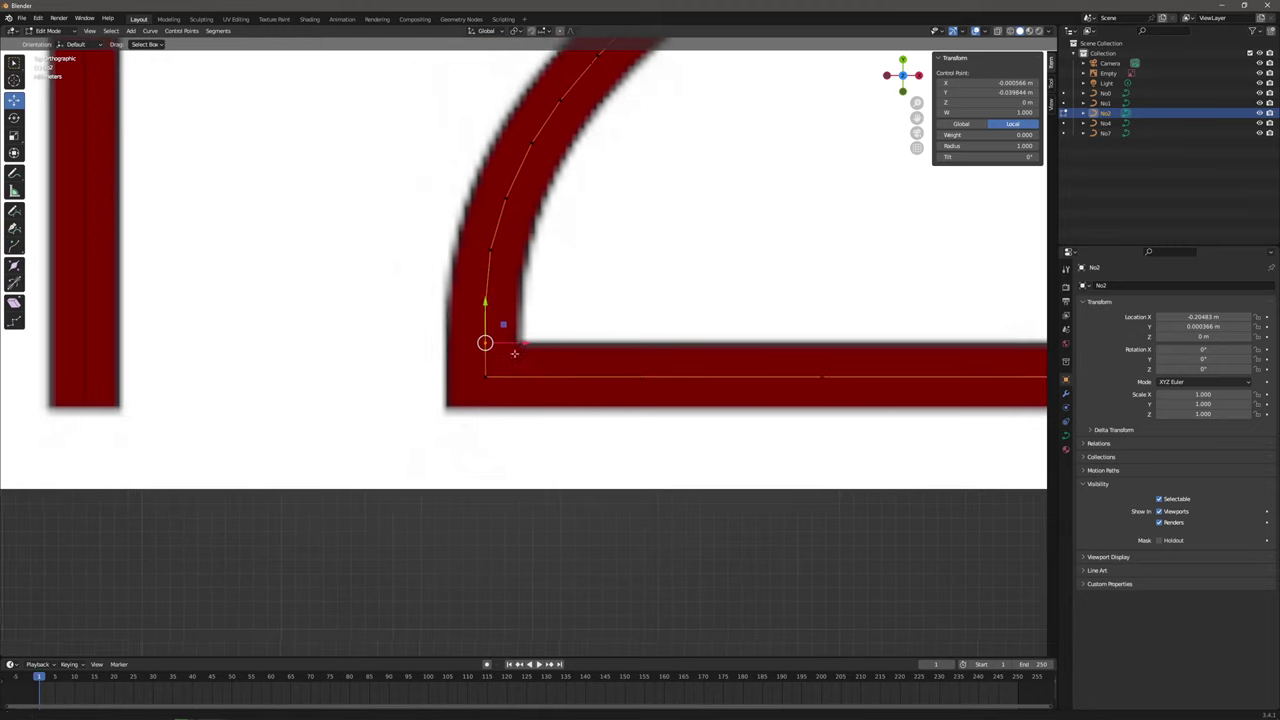
scroll(483, 346, up, 6)
click(489, 406)
drag(435, 443, 469, 443)
scroll(485, 365, down, 13)
Leave Edit Mode and set the digit 2 curve's origin to its geometry.
key(Tab)
click(151, 31)
mouse_move(175, 55)
click(281, 66)
Duplicate the digit 2 curve along X, rotate the copy 180° about Z and align it over the digit 3.
key(shift+d)
key(x)
click(895, 291)
shift+middle_drag(895, 291, 672, 310)
click(14, 118)
ctrl+drag(584, 306, 603, 359)
click(14, 100)
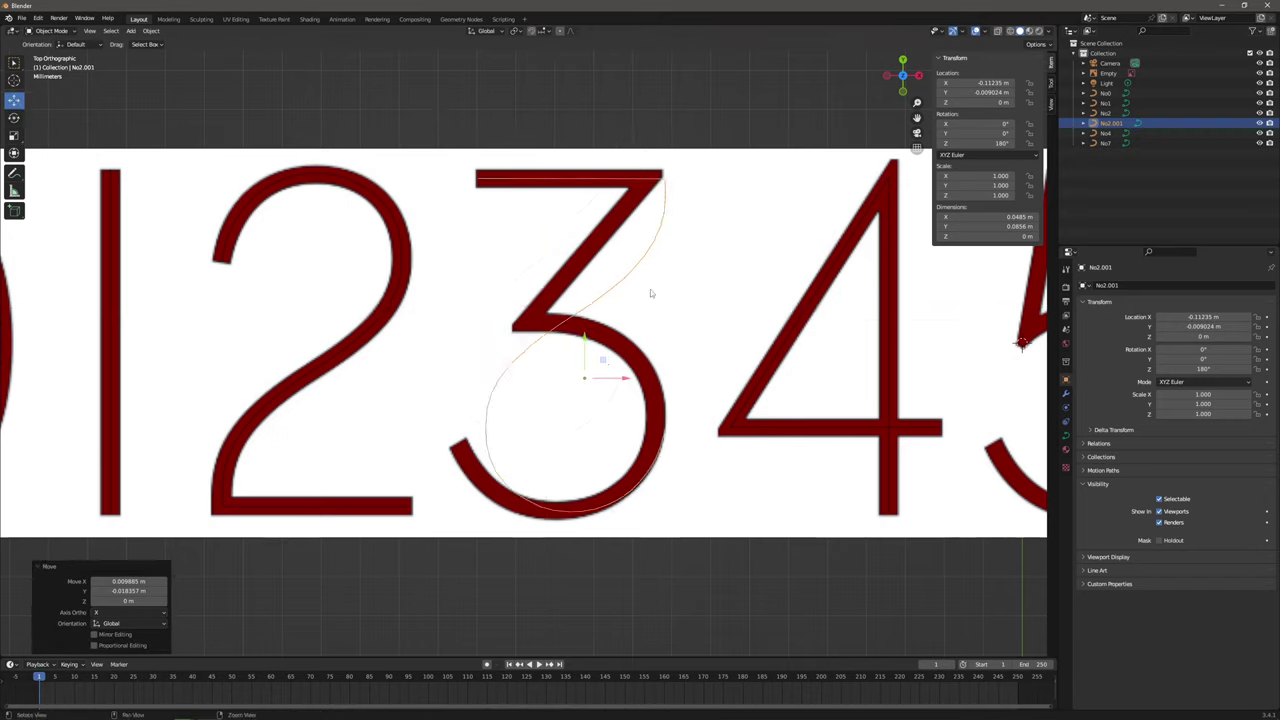
scroll(651, 293, up, 1)
Rename the rotated copy as No3 and open it in Edit Mode.
double_click(1111, 123)
text(No3)
key(Return)
key(Tab)
Delete the middle segments of the No3 curve, leaving separate upper and lower parts.
shift+middle_drag(690, 290, 641, 291)
drag(387, 285, 641, 399)
drag(590, 270, 425, 467)
key(x)
key(s)
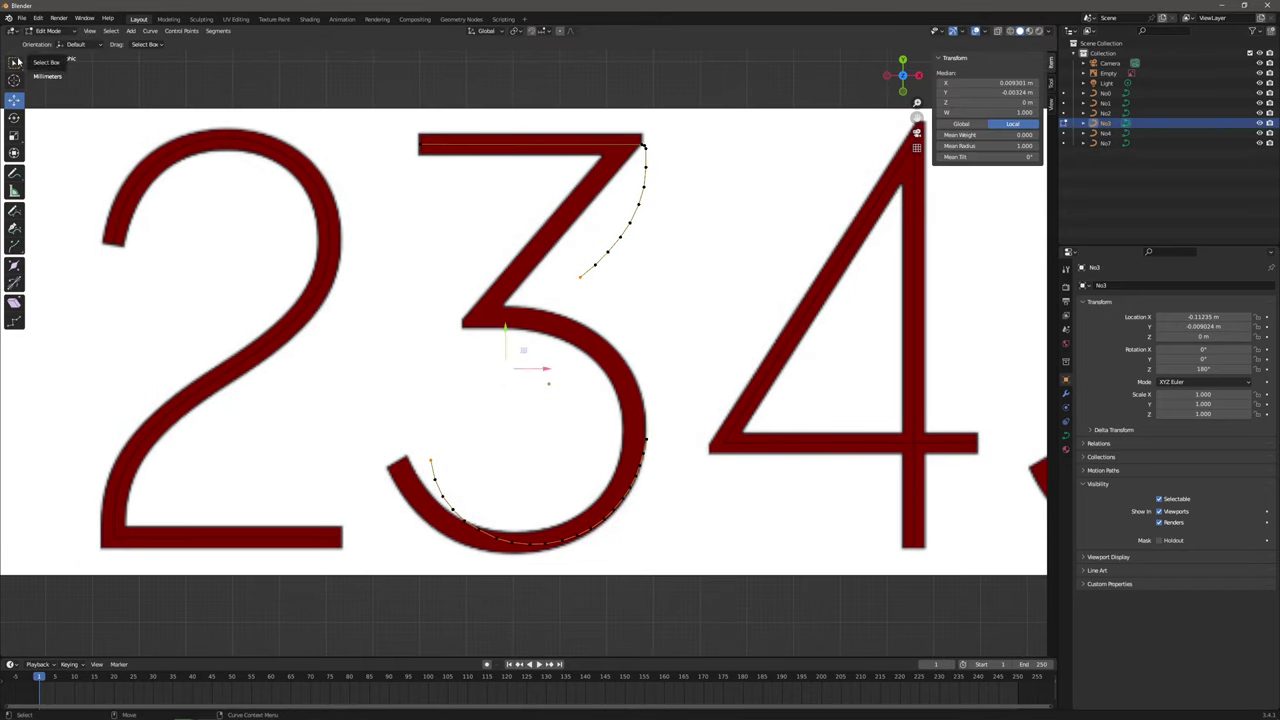
Shift the lower arc along X onto the digit 3's bowl and move its lower-left control points onto the stroke's centreline.
drag(406, 390, 655, 558)
drag(592, 501, 576, 501)
scroll(469, 452, up, 3)
shift+middle_drag(469, 452, 573, 361)
drag(504, 389, 492, 399)
drag(554, 462, 553, 467)
click(619, 516)
drag(637, 498, 635, 501)
click(592, 509)
drag(610, 491, 608, 495)
Move the control points along the lower-right side of the No3 bowl onto the stroke's centreline.
click(731, 504)
drag(749, 486, 820, 446)
click(755, 450)
click(778, 475)
click(794, 459)
click(810, 439)
drag(828, 421, 839, 426)
click(822, 421)
drag(840, 403, 852, 406)
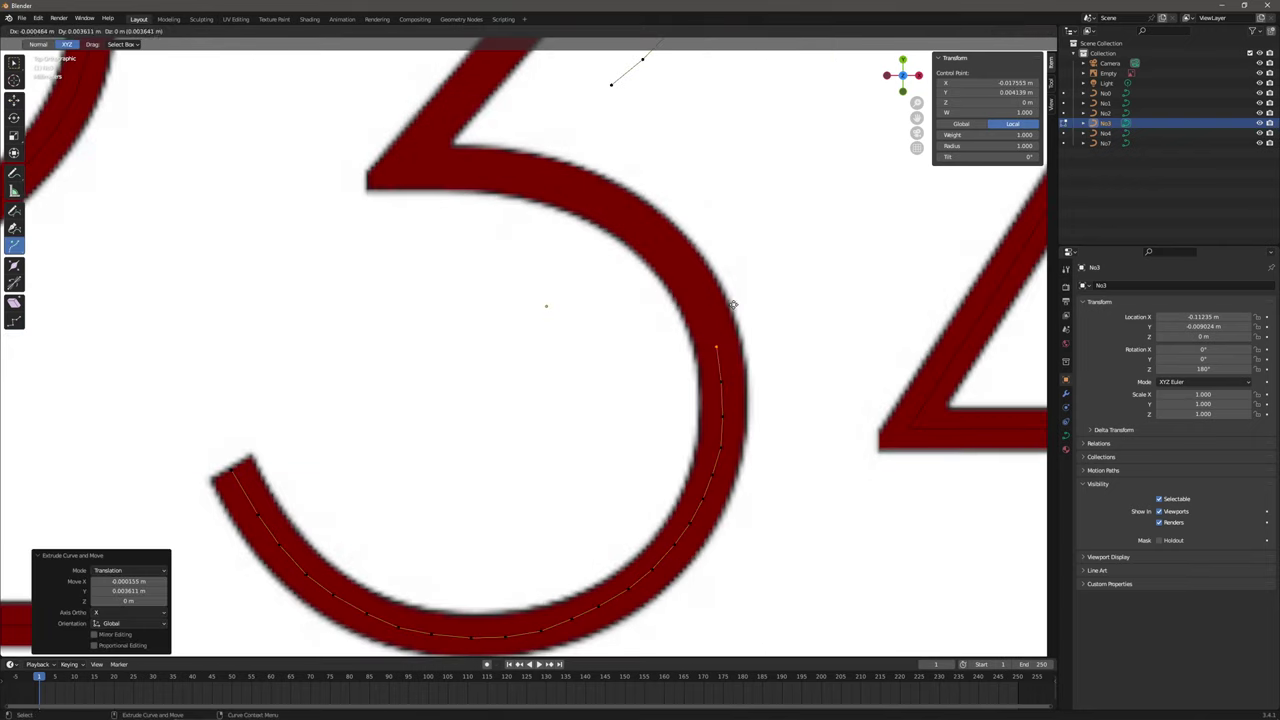
Extrude the bowl's curve point by point up its right side and over the top towards the 3's inner corner.
shift+middle_drag(733, 304, 735, 388)
drag(746, 394, 736, 361)
drag(736, 361, 717, 331)
click(648, 406)
drag(666, 388, 668, 389)
click(660, 311)
scroll(660, 311, up, 1)
drag(639, 327, 540, 265)
shift+middle_drag(540, 265, 617, 325)
drag(617, 325, 514, 297)
shift+middle_drag(514, 297, 611, 331)
drag(611, 331, 506, 320)
scroll(506, 320, down, 3)
shift+middle_drag(506, 320, 466, 456)
Shift the upper part along X onto the 3's top bar, then remove its surplus arc points and adjust the corner.
key(l)
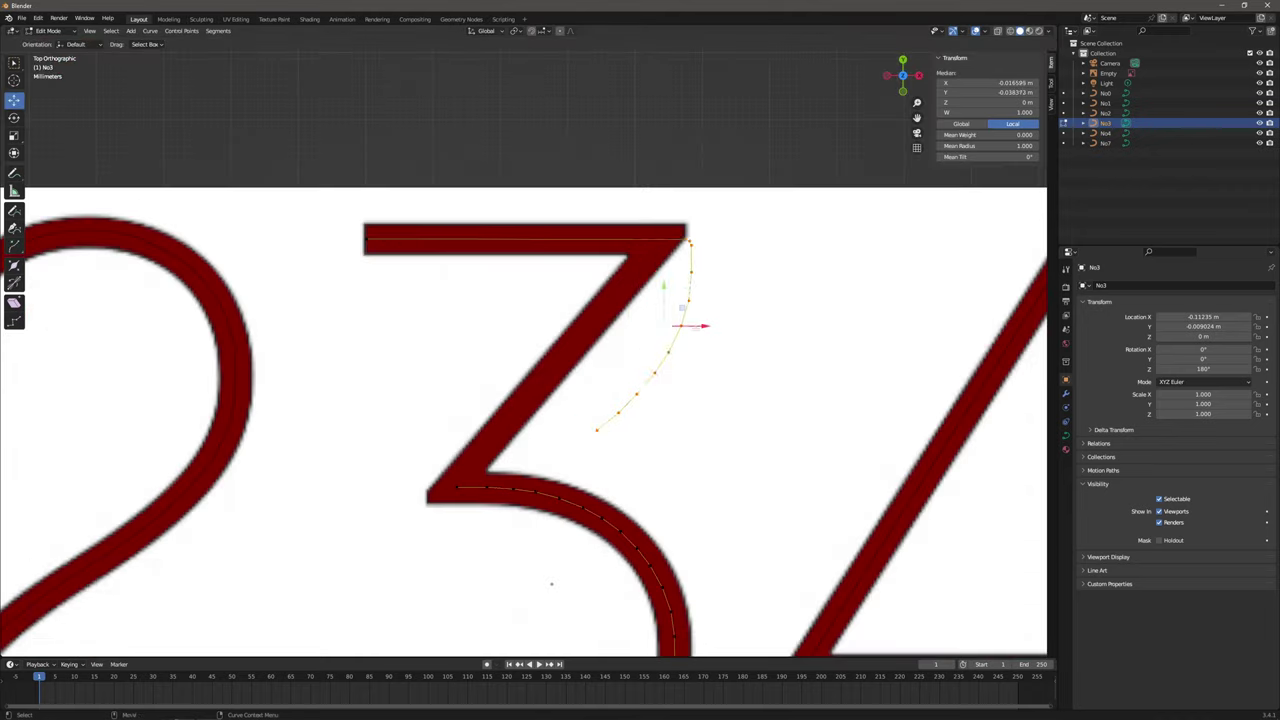
drag(696, 328, 661, 328)
scroll(579, 261, up, 2)
drag(540, 258, 777, 515)
key(x)
click(777, 483)
scroll(687, 190, up, 2)
scroll(607, 261, up, 3)
drag(752, 260, 750, 261)
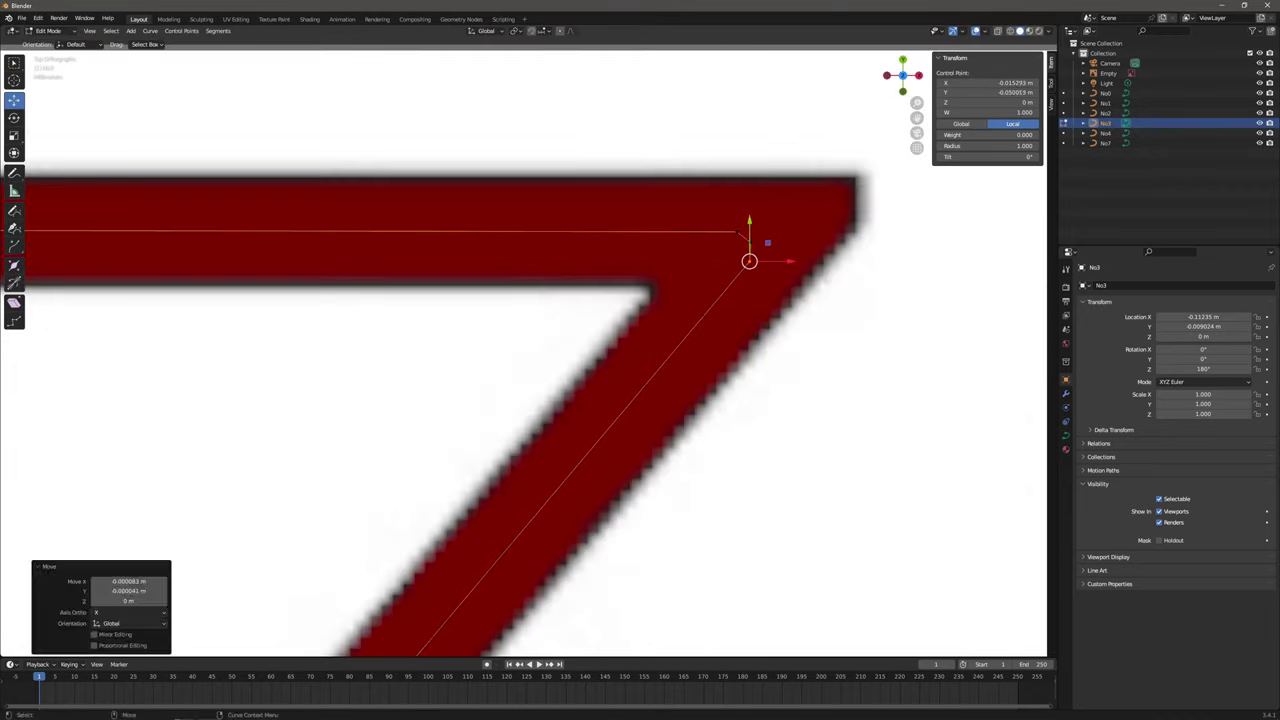
Connect the 3's diagonal to the start of the bowl and place the corner's control points on the centreline.
scroll(750, 261, down, 4)
click(543, 446)
key(x)
drag(503, 451, 597, 496)
click(218, 31)
click(240, 43)
click(634, 340)
drag(651, 322, 474, 531)
scroll(482, 527, up, 4)
click(436, 566)
click(530, 334)
scroll(530, 334, down, 2)
shift+middle_drag(530, 334, 448, 249)
scroll(448, 249, down, 6)
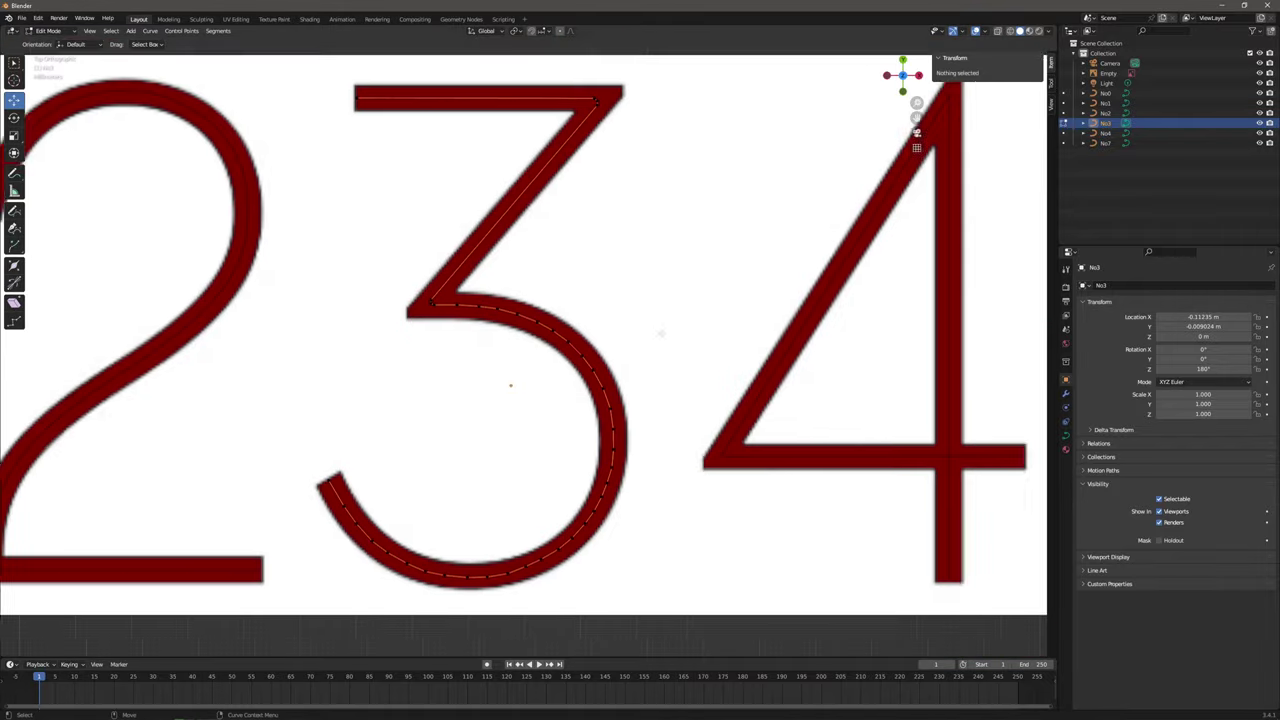
Save the file as NumbersTutorial_01.
shift+middle_drag(661, 333, 727, 337)
key(ctrl+s)
text(NumbersTutorial)
text(_01)
key(Return)
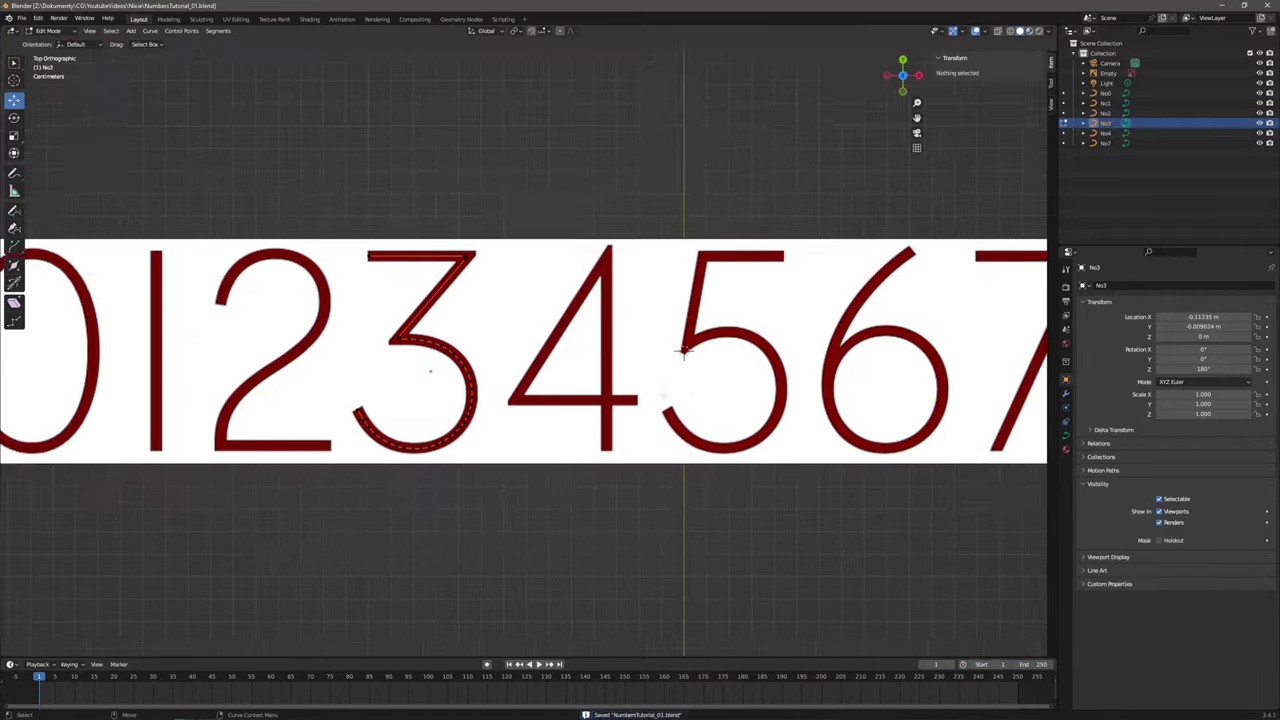
Duplicate the digit 3 curve onto the digit 5 and open the copy in Edit Mode.
click(160, 31)
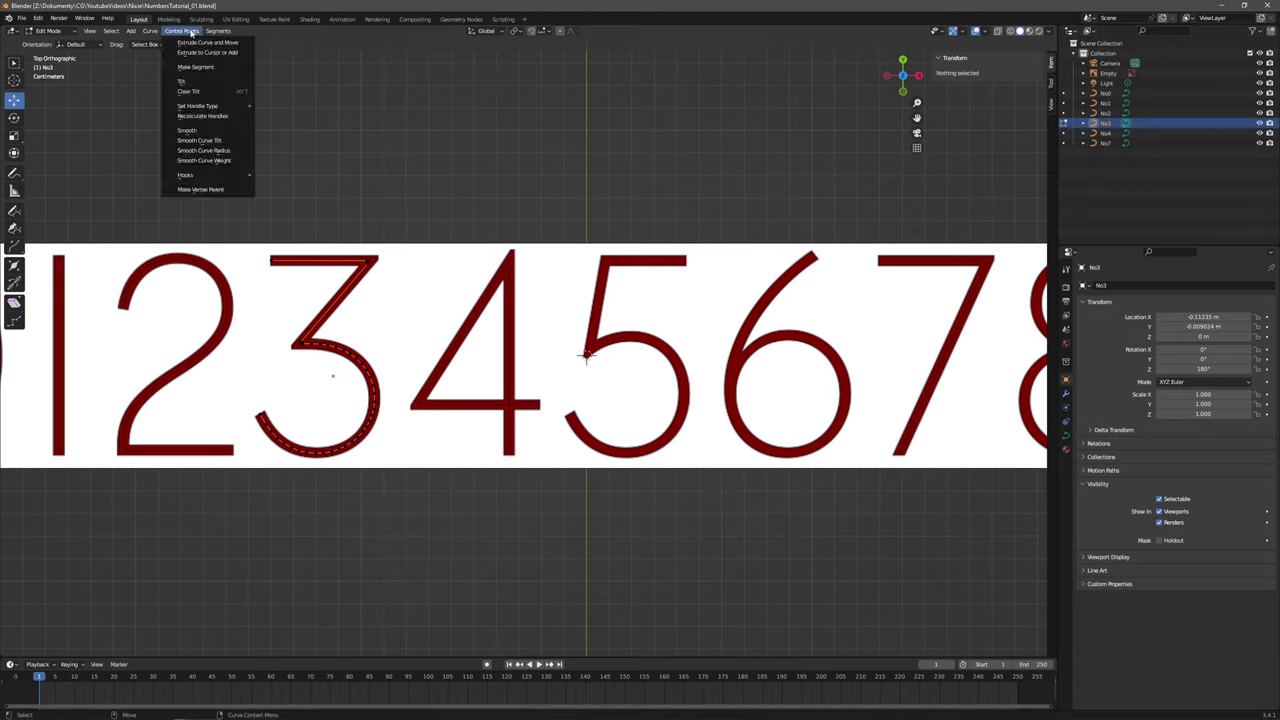
click(337, 364)
key(shift+d)
click(662, 375)
shift+middle_drag(662, 375, 559, 380)
scroll(559, 380, up, 4)
key(Tab)
Mirror the copy's top bar and diagonal horizontally, detached from the bowl, and shift them onto the 5's top bar.
drag(400, 150, 650, 208)
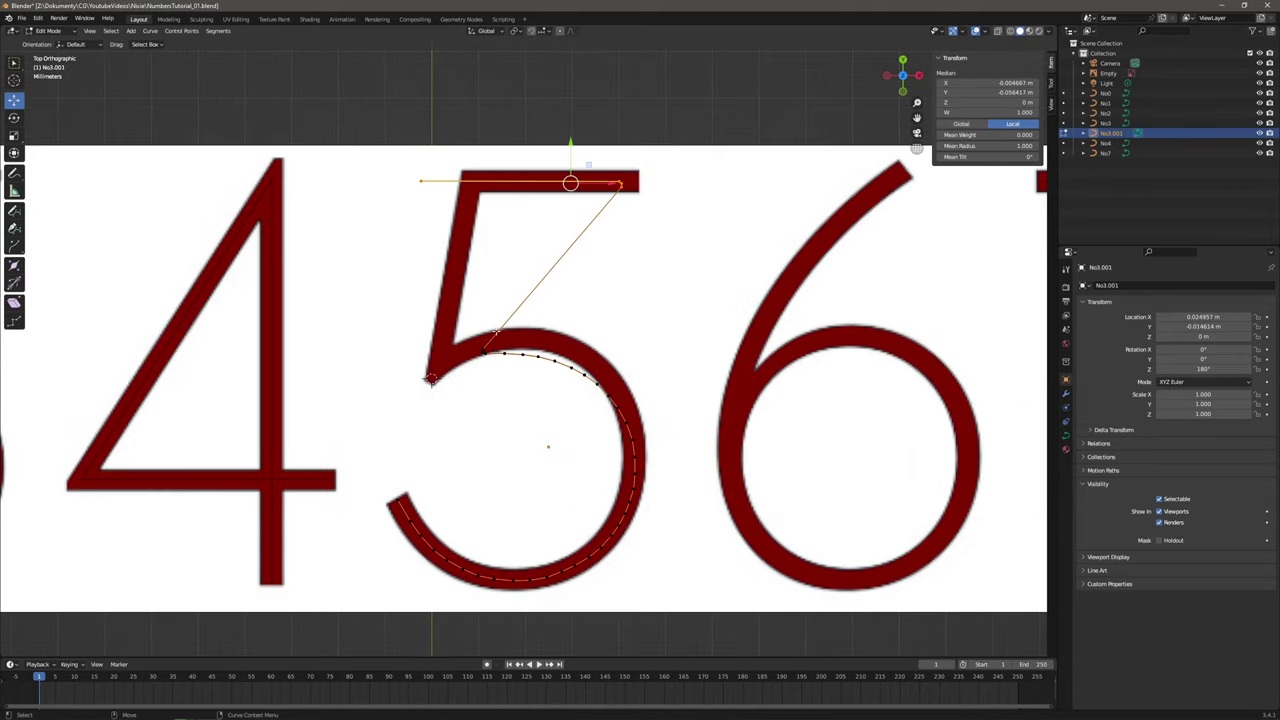
scroll(571, 183, up, 4)
drag(470, 344, 532, 388)
scroll(524, 388, down, 3)
shift+drag(561, 178, 685, 270)
click(150, 31)
click(275, 72)
drag(428, 232, 491, 234)
Move the mirrored stroke's lower corner points along X to the foot of the 5's stem.
drag(505, 408, 595, 456)
drag(595, 434, 450, 434)
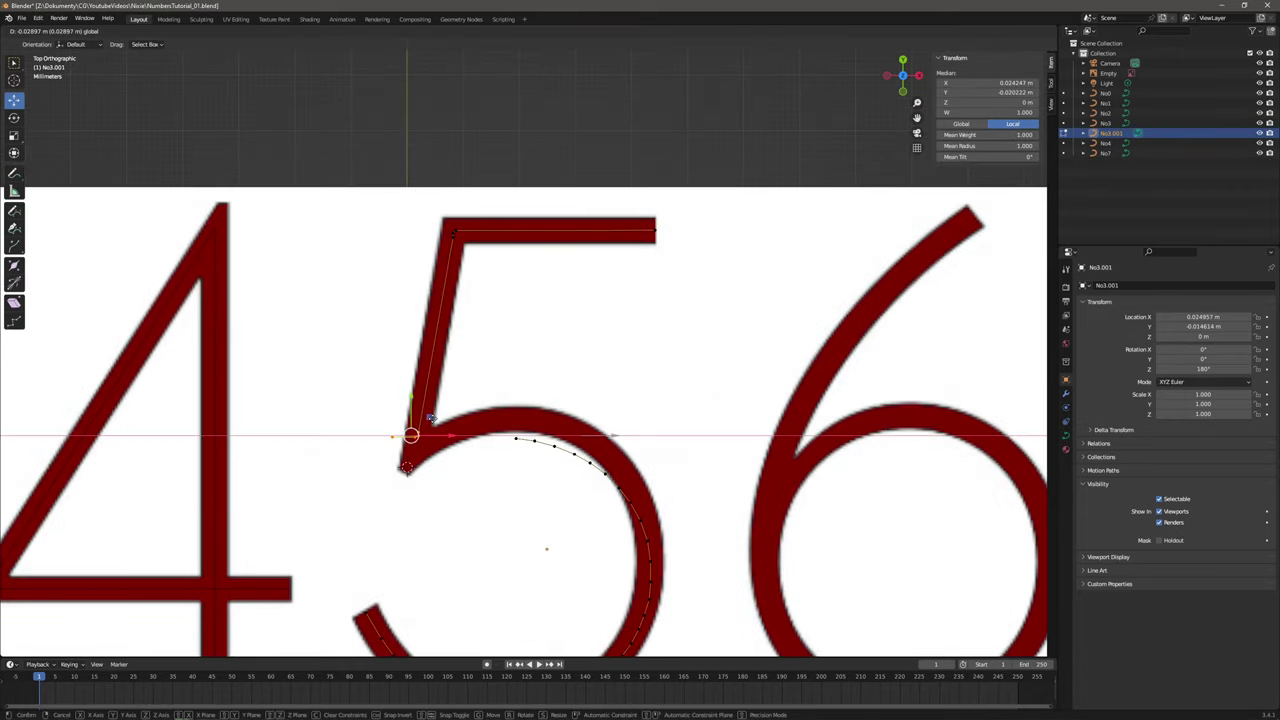
scroll(522, 222, up, 7)
click(308, 232)
Move the control points along the bottom and lower-right side of the 5's bowl onto the centreline.
scroll(311, 233, down, 5)
shift+middle_drag(311, 233, 315, 40)
scroll(474, 600, up, 5)
click(680, 431)
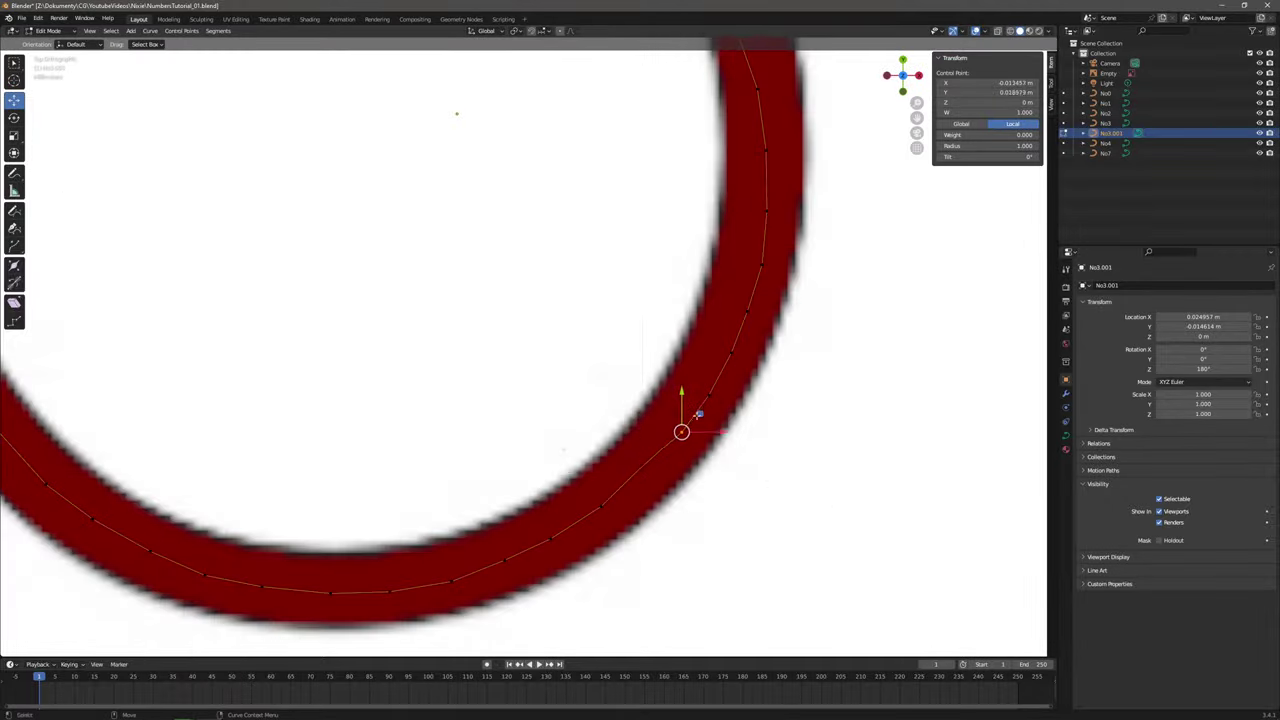
shift+middle_drag(697, 411, 728, 371)
click(423, 543)
drag(443, 530, 443, 523)
click(636, 462)
shift+middle_drag(657, 443, 559, 497)
click(669, 363)
click(646, 363)
shift+middle_drag(689, 346, 642, 499)
Move the control points along the upper-right side of the 5's bowl onto the centreline.
click(589, 334)
click(509, 322)
drag(529, 304, 564, 294)
shift+middle_drag(565, 295, 623, 367)
click(526, 352)
drag(544, 334, 593, 319)
click(481, 319)
drag(500, 301, 549, 277)
shift+middle_drag(555, 279, 586, 353)
click(465, 367)
drag(483, 349, 529, 314)
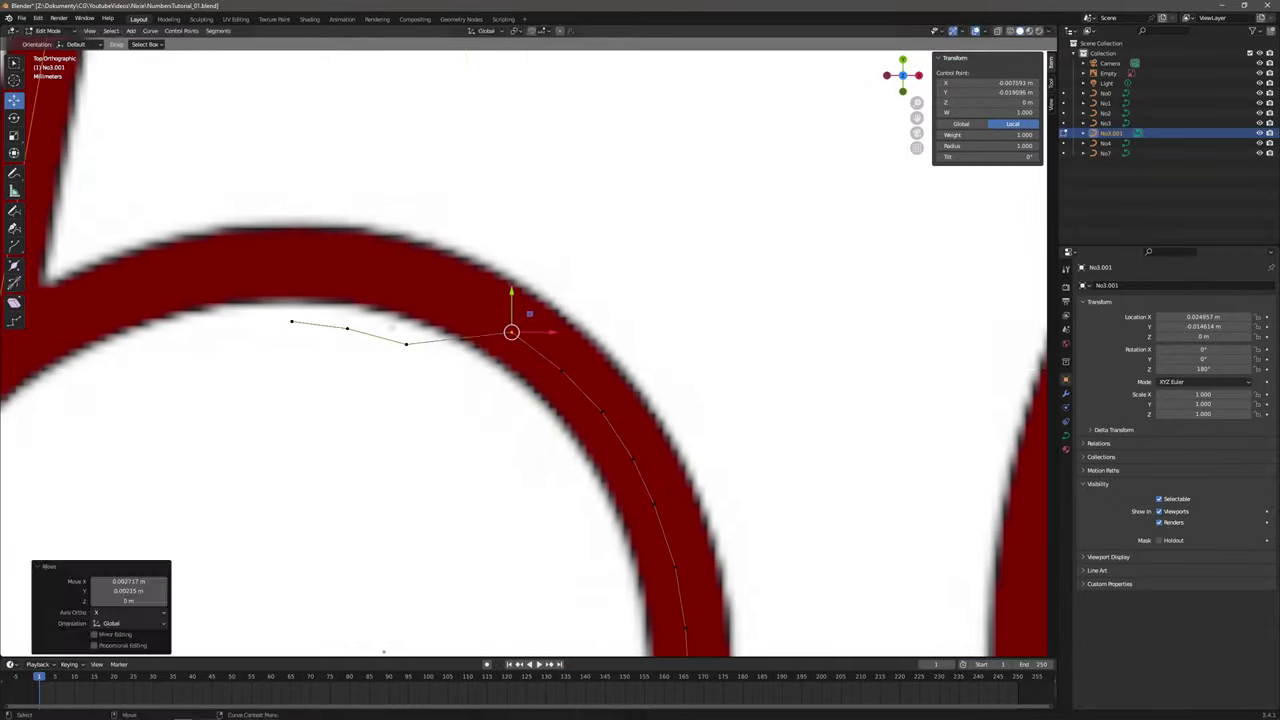
Extrude the bowl's curve over the top of the 5 and down towards the foot of the stem.
key(e)
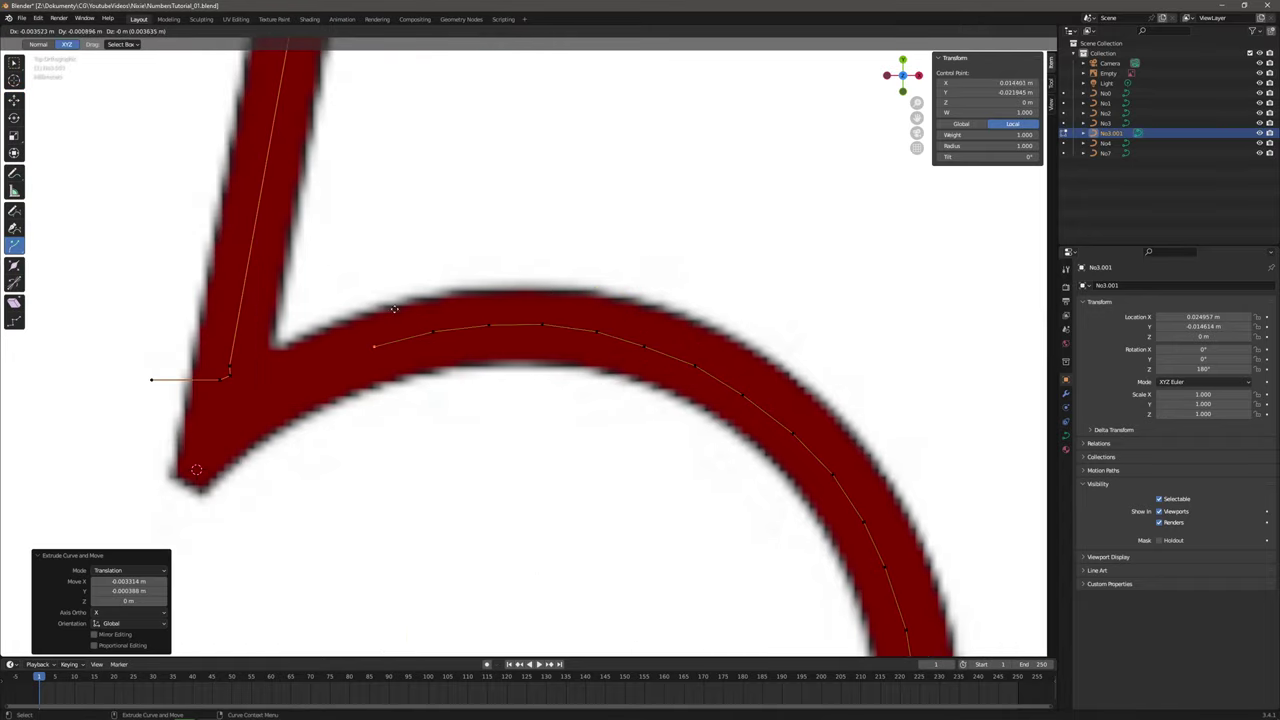
click(340, 332)
shift+middle_drag(340, 332, 465, 340)
drag(371, 366, 234, 437)
Join the end of the 5's bowl to the stem by making a segment between their end points.
click(14, 100)
scroll(408, 384, up, 3)
drag(166, 383, 331, 441)
click(181, 31)
click(183, 69)
Fine-tune the control points where the 5's stem meets the bowl so they follow the stroke.
scroll(430, 630, down, 5)
click(517, 114)
scroll(457, 600, up, 2)
drag(395, 470, 445, 515)
drag(437, 479, 430, 470)
click(412, 489)
click(480, 326)
scroll(471, 320, down, 8)
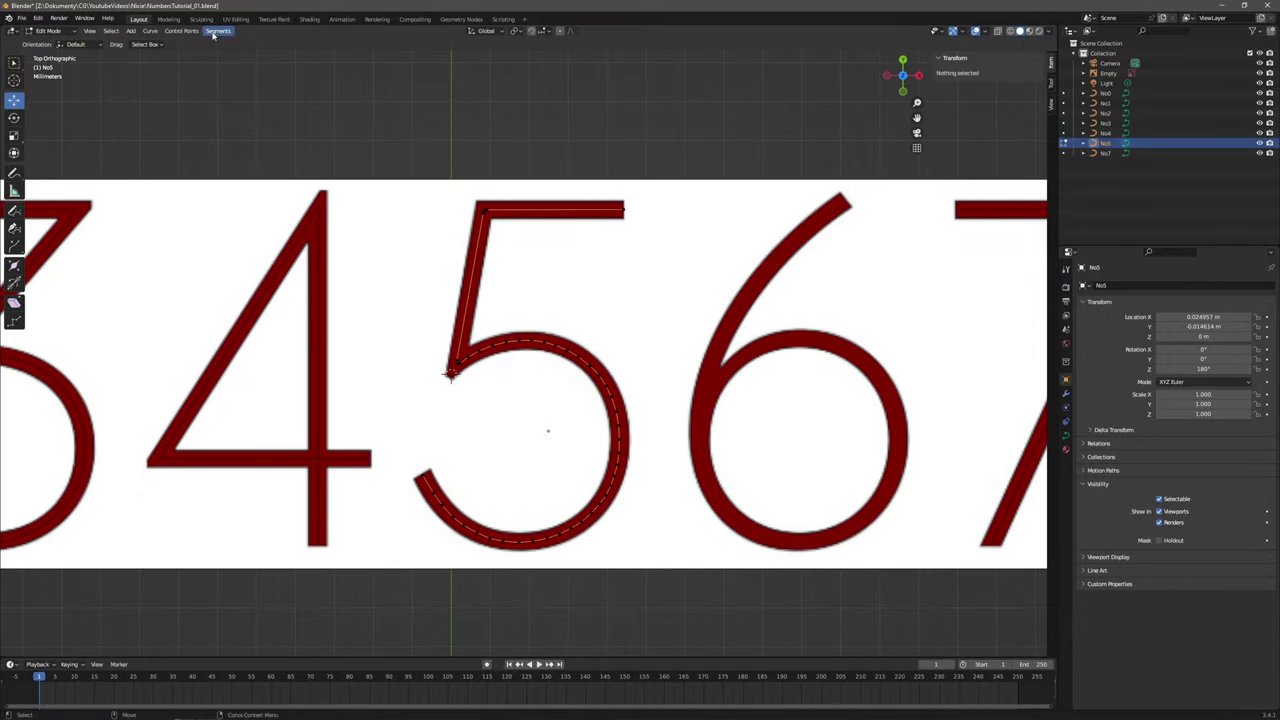
Leave Edit Mode, duplicate the No5 curve and shift the copy along X onto the digit 6.
key(Tab)
shift+middle_drag(666, 274, 390, 285)
right_click(1087, 143)
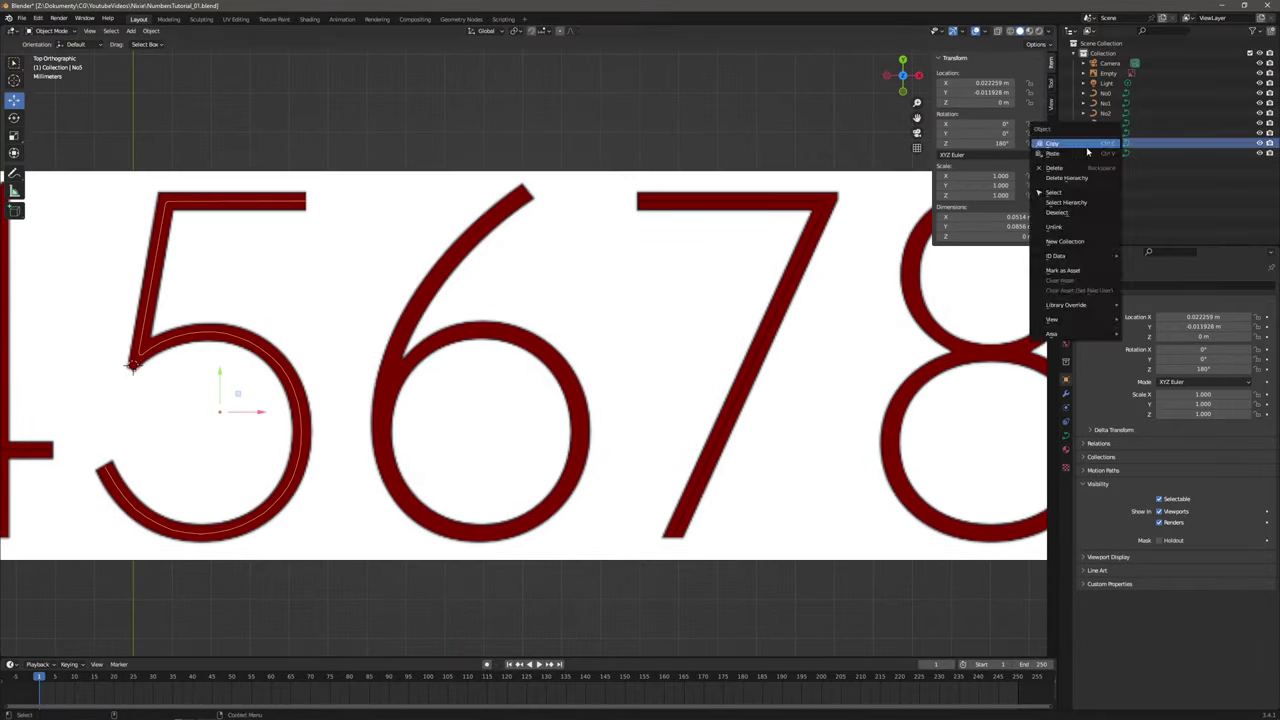
key(shift+d)
drag(258, 411, 537, 408)
Open the copy in Edit Mode and delete the control points of its top bar and stem.
key(Tab)
drag(399, 171, 617, 258)
key(x)
Extrude the bowl's lower-left end up the 6's left side and along the upper stroke to its tip.
scroll(360, 526, up, 5)
drag(386, 354, 428, 392)
click(14, 246)
drag(443, 346, 440, 311)
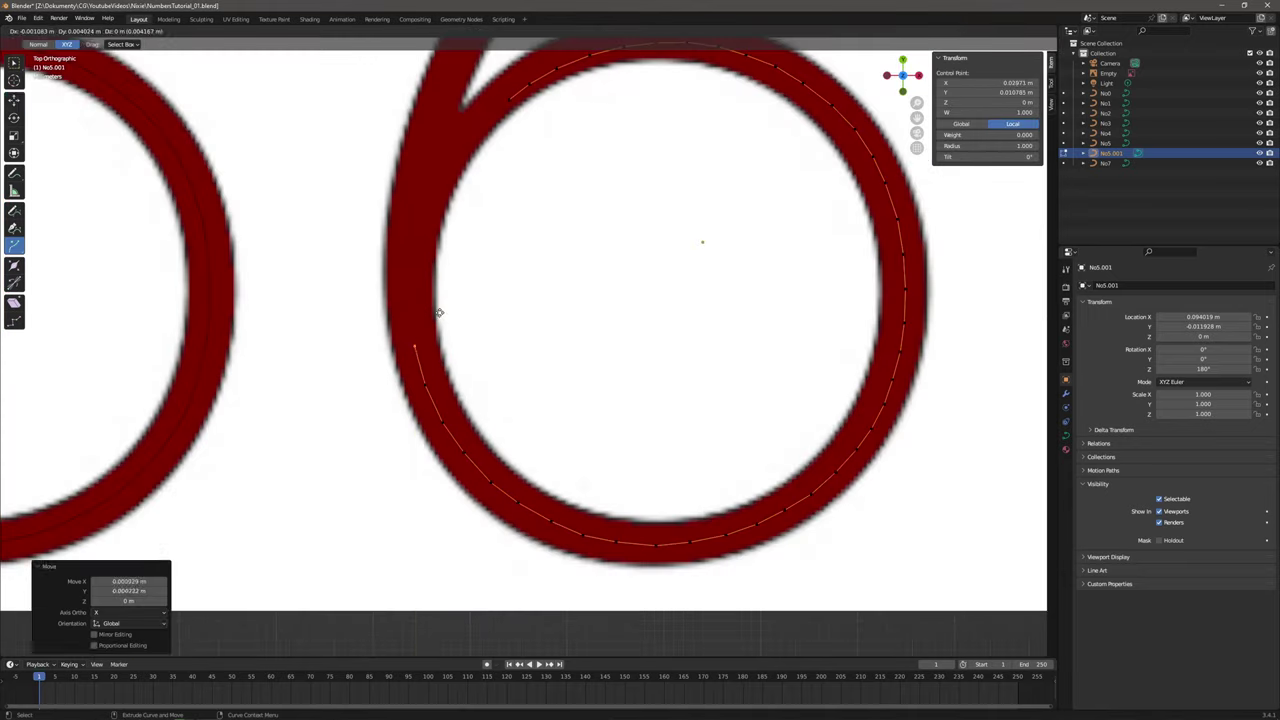
shift+middle_drag(438, 245, 415, 385)
shift+middle_drag(430, 270, 410, 370)
drag(410, 370, 423, 314)
shift+middle_drag(459, 243, 374, 411)
drag(374, 411, 423, 321)
drag(423, 321, 458, 272)
shift+middle_drag(458, 272, 377, 359)
drag(377, 359, 437, 285)
shift+middle_drag(437, 285, 409, 322)
click(378, 359)
drag(409, 322, 553, 205)
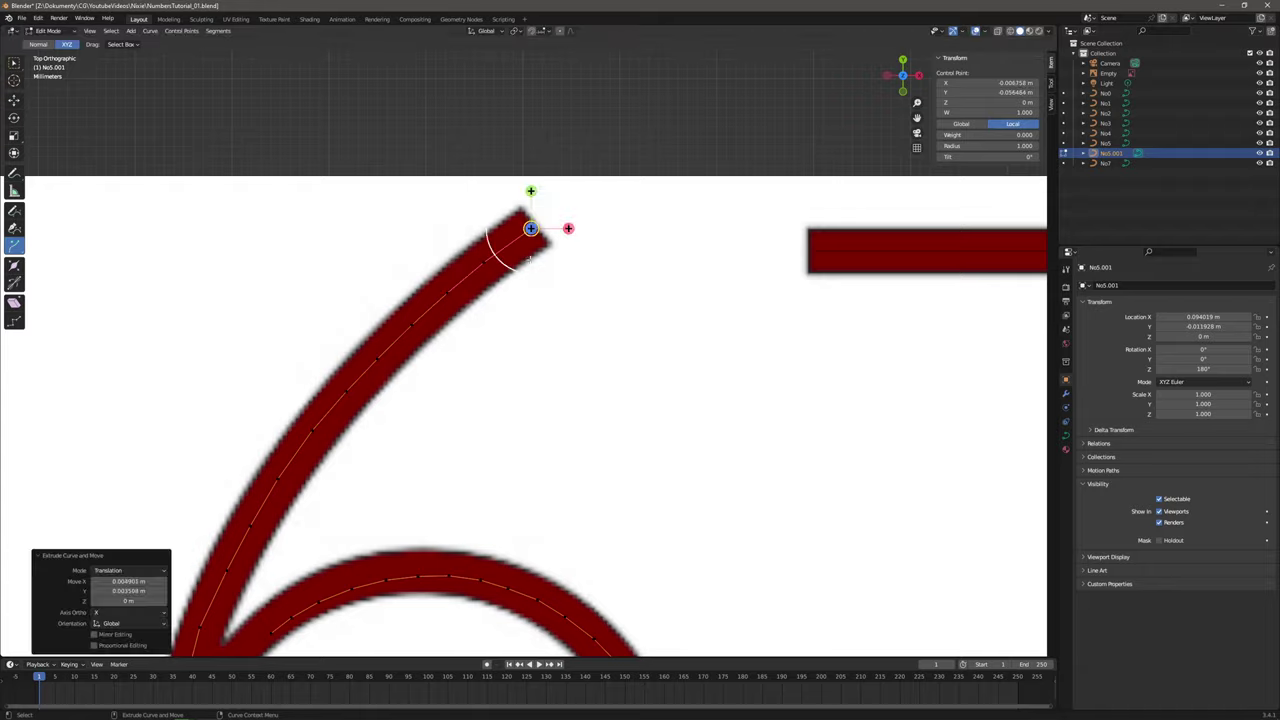
Move the control points along the top of the 6's bowl onto the stroke's centreline.
shift+middle_drag(420, 560, 526, 343)
scroll(523, 350, up, 3)
click(14, 100)
drag(514, 351, 533, 380)
drag(600, 350, 680, 351)
click(469, 375)
drag(489, 356, 489, 346)
drag(400, 384, 393, 371)
drag(324, 422, 271, 446)
Extrude the bowl's upper-left end down to meet the 6's left stroke, closing the loop.
click(14, 246)
shift+middle_drag(228, 462, 411, 318)
drag(467, 286, 425, 329)
drag(425, 329, 386, 371)
click(14, 100)
scroll(534, 271, down, 2)
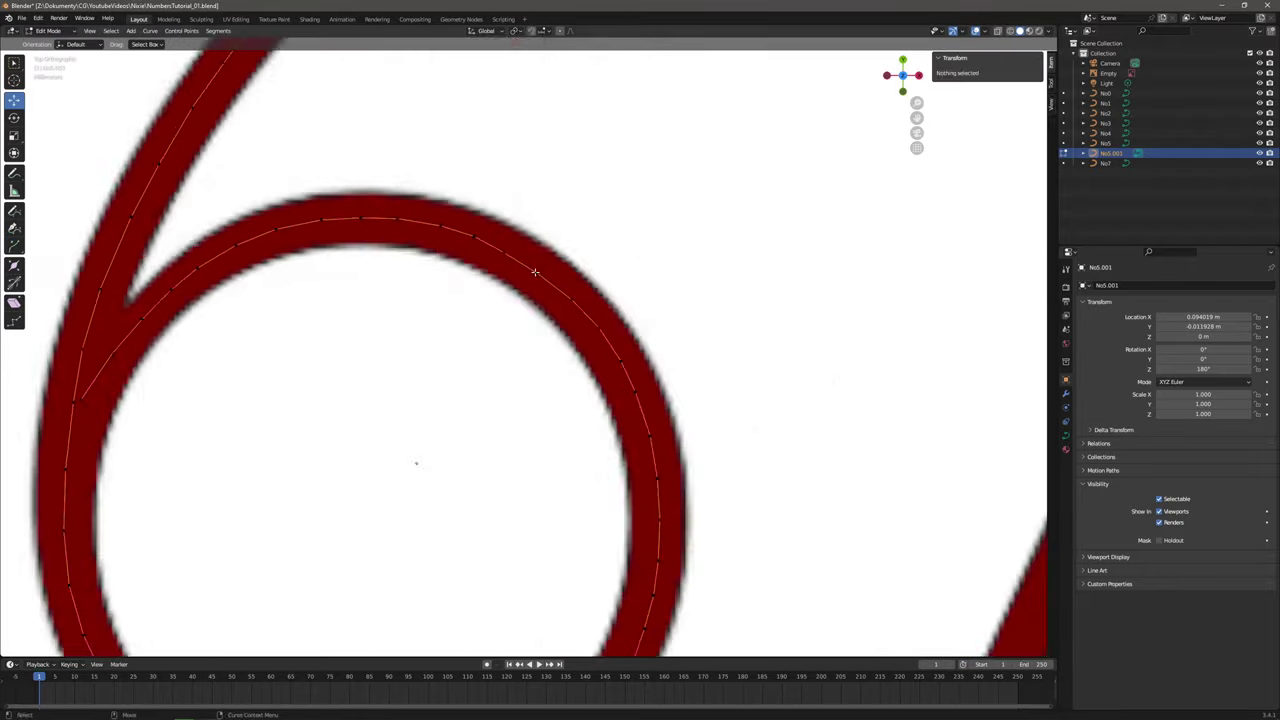
Move the control points on the right side of the 6's bowl onto the stroke's centreline.
scroll(534, 271, up, 2)
click(623, 409)
drag(660, 470, 652, 466)
scroll(640, 420, down, 5)
click(356, 330)
scroll(549, 438, down, 3)
Duplicate the finished 6 in Object Mode, rotate the copy 180° about Z, and move it onto the reference 9.
key(Tab)
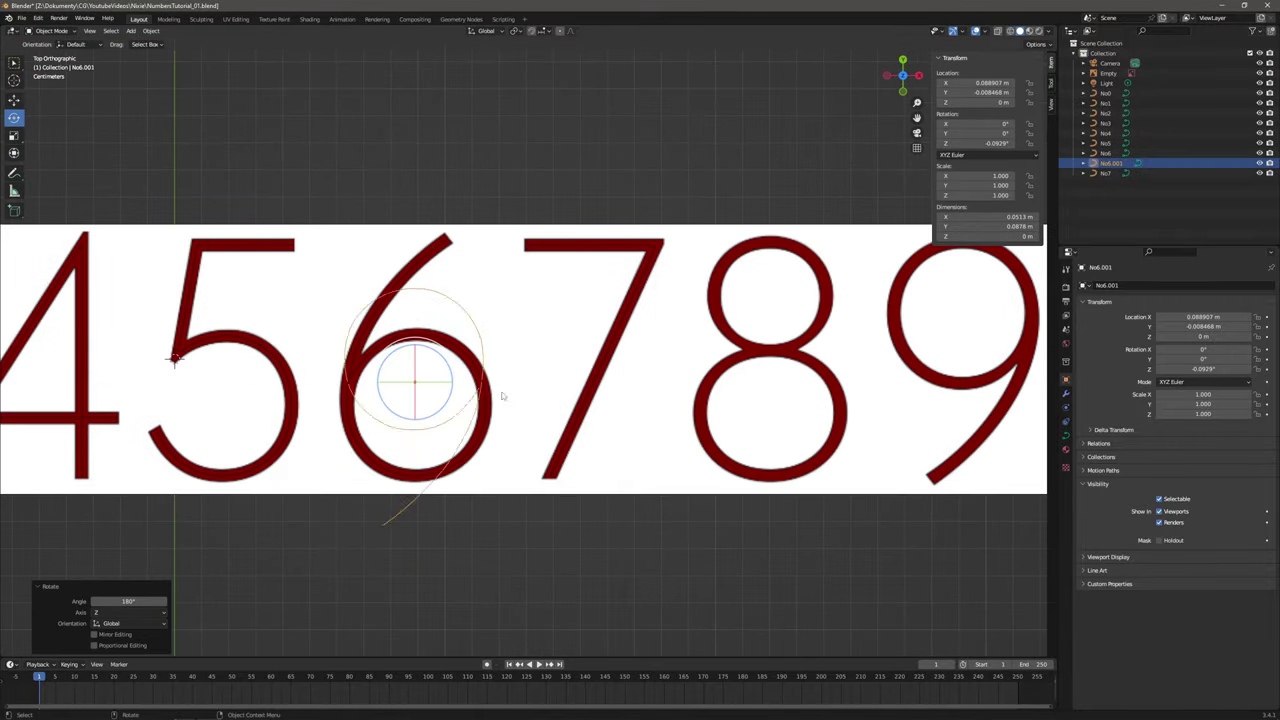
scroll(588, 383, up, 2)
key(g)
click(590, 382)
scroll(600, 340, up, 2)
shift+middle_drag(260, 343, 512, 355)
scroll(583, 400, down, 2)
click(583, 400)
Duplicate the 3 and move the copy onto the reference 8.
scroll(543, 203, up, 2)
shift+middle_drag(428, 311, 464, 277)
scroll(465, 280, down, 4)
key(shift+d)
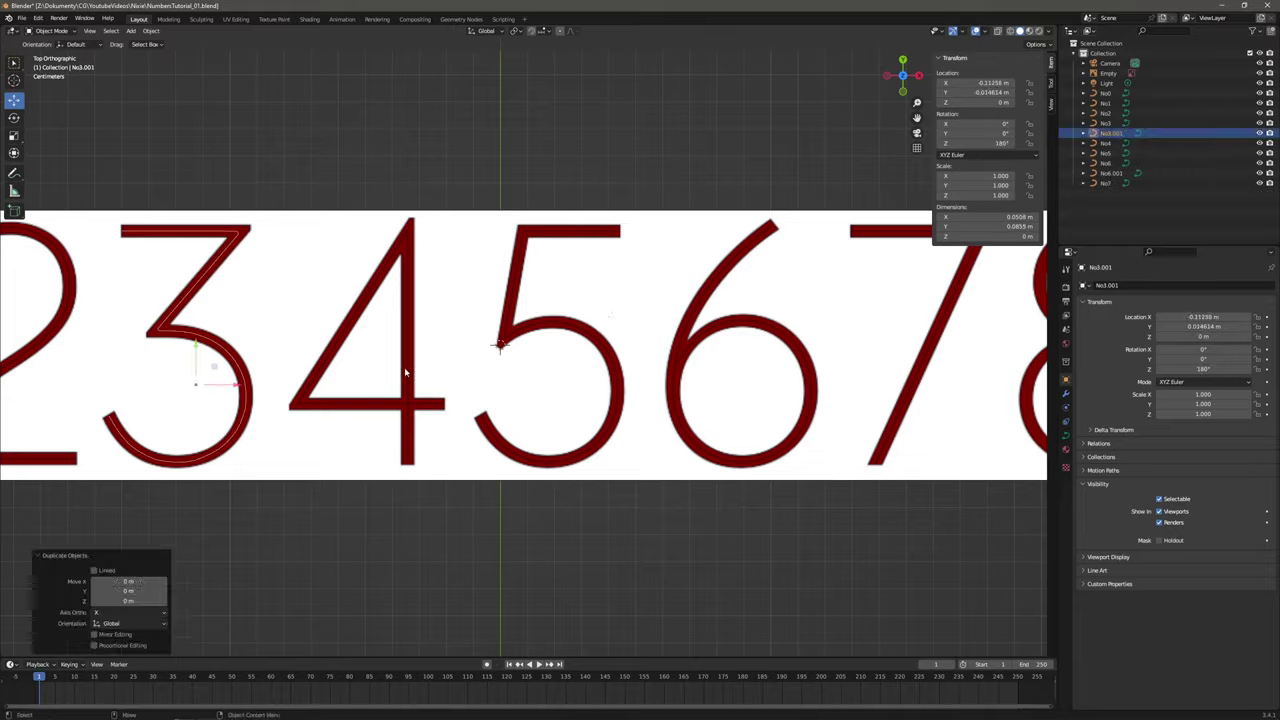
key(g)
Rename the copy of the 3 as No8 and the rotated copy of the 6 as No9.
double_click(1112, 133)
text(No8)
double_click(1174, 163)
text(No9)
Delete the upper strokes of the No8 curve and fit its remaining control points to the 8's lower loop.
drag(267, 129, 554, 449)
key(x)
scroll(439, 475, up, 4)
click(506, 477)
click(533, 464)
click(474, 487)
click(607, 403)
drag(626, 386, 632, 388)
click(654, 306)
shift+middle_drag(671, 330, 656, 378)
scroll(656, 378, up, 1)
scroll(729, 411, down, 1)
Duplicate the fitted arc of the 8's lower loop, mirror it along global X, and place it on the opposite side.
key(w)
drag(309, 224, 728, 560)
key(shift+d)
click(150, 31)
drag(595, 465, 271, 466)
click(255, 67)
Mirror a copy of the lower arc along global Y and move it up to the top of the 8's lower loop.
shift+middle_drag(400, 380, 549, 382)
drag(500, 520, 600, 570)
click(150, 31)
click(255, 78)
drag(507, 472, 507, 176)
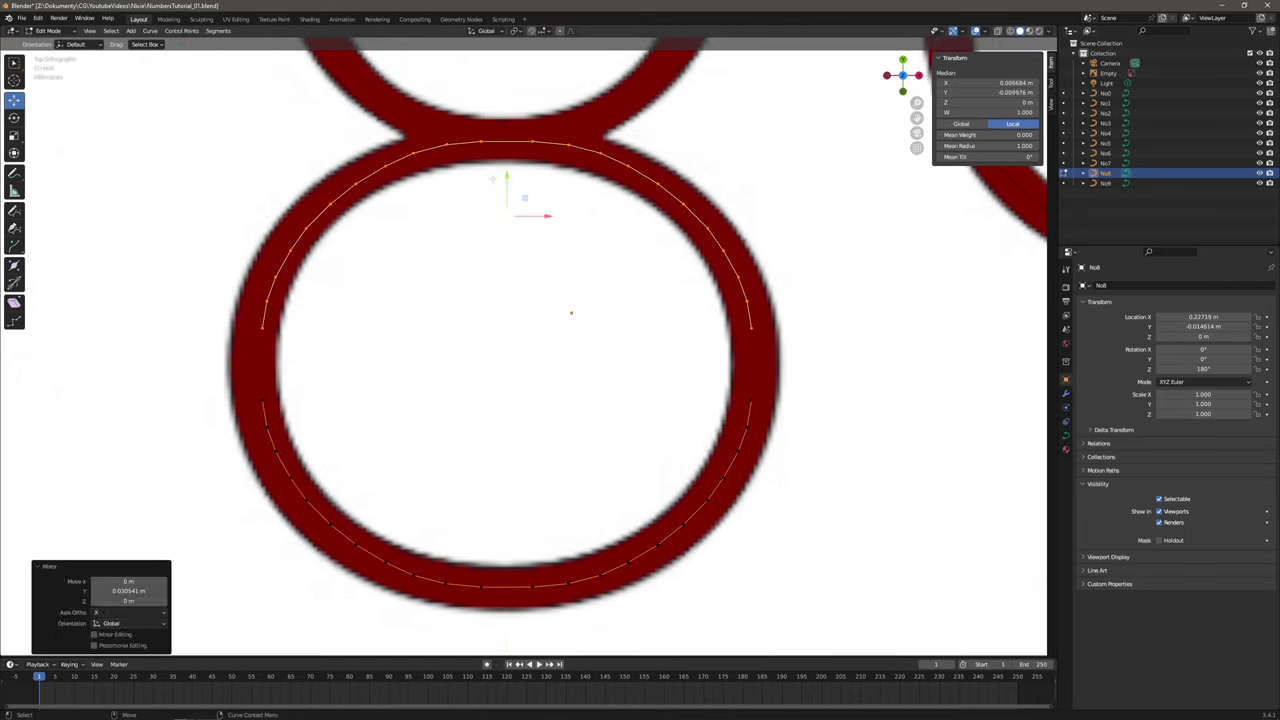
Join the upper and lower arcs at the sides of the 8's lower loop and shift the joint points onto the centreline.
scroll(508, 216, up, 1)
drag(395, 180, 480, 232)
right_click(414, 246)
click(380, 291)
shift+middle_drag(450, 320, 390, 179)
drag(713, 331, 717, 331)
shift+middle_drag(179, 317, 309, 326)
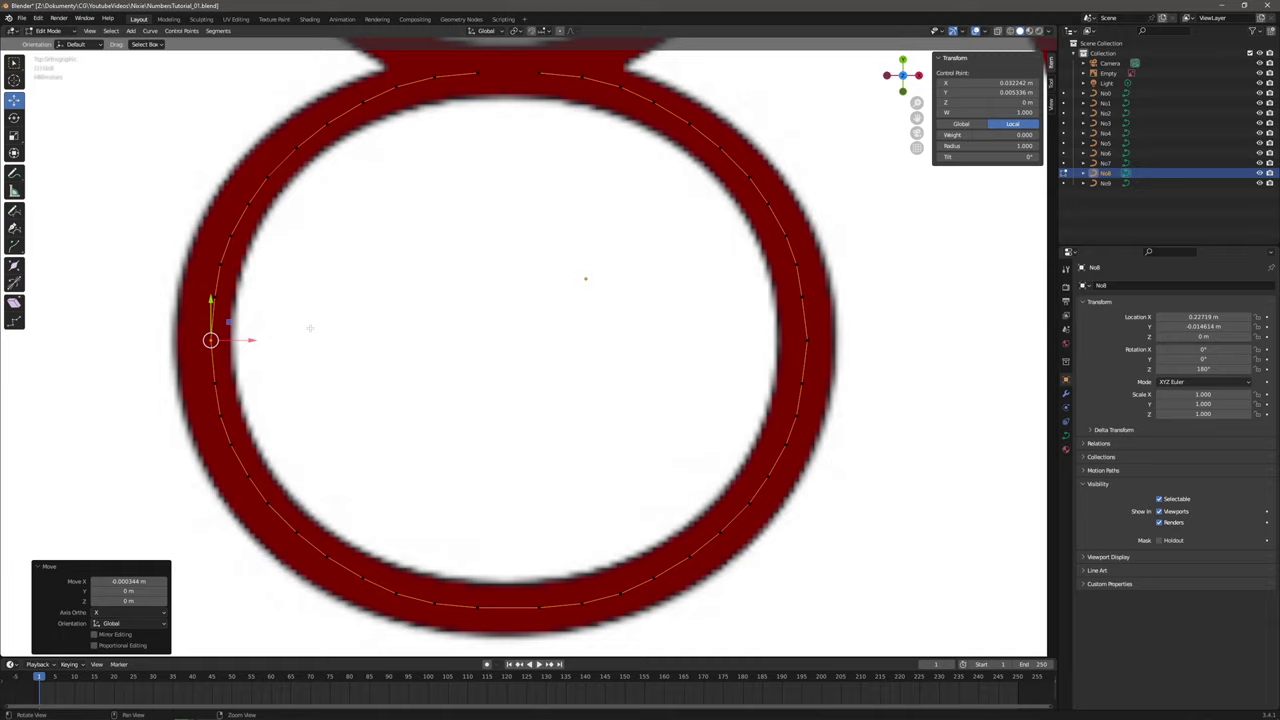
Shift the left and right halves and the bottom control point of the 8's lower loop onto the stroke's centreline.
scroll(510, 340, down, 1)
drag(240, 95, 485, 590)
drag(400, 340, 383, 340)
drag(485, 160, 760, 650)
drag(670, 406, 677, 406)
scroll(491, 561, up, 2)
shift+middle_drag(491, 561, 509, 443)
drag(509, 443, 509, 446)
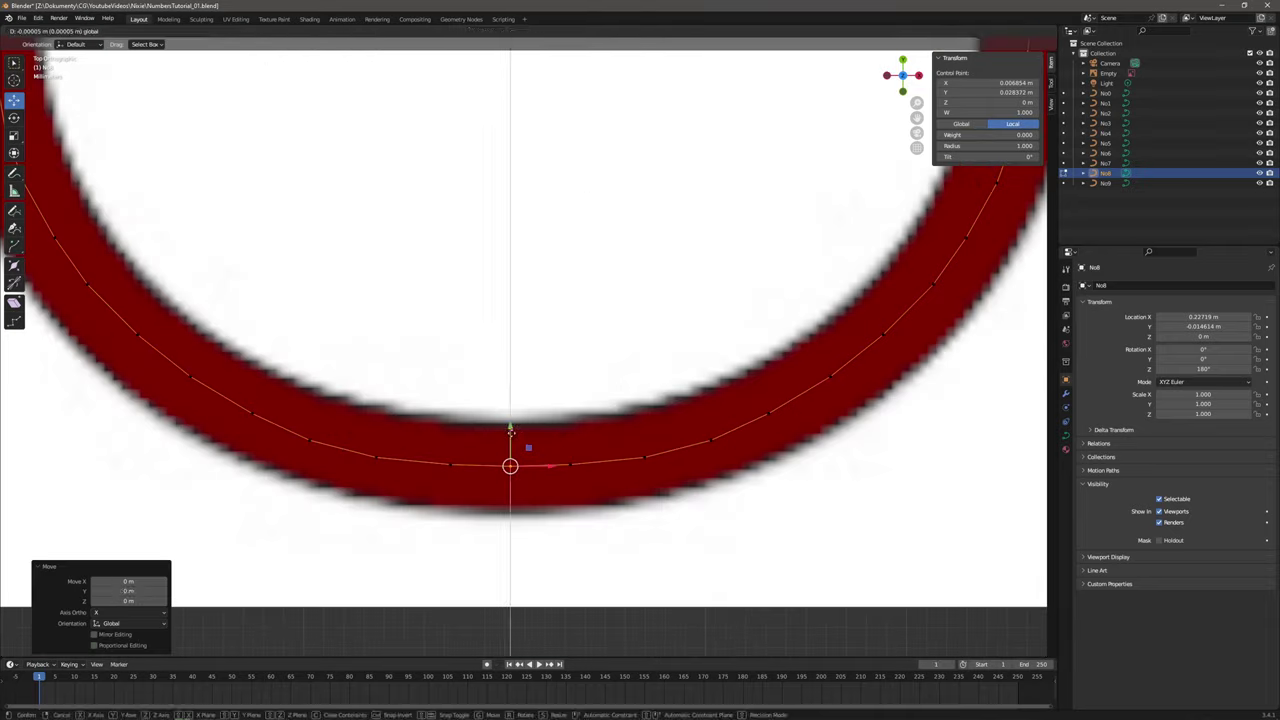
Duplicate the whole lower loop, mirror it along global Y, and move and scale it to fit the 8's upper loop.
shift+middle_drag(460, 60, 491, 502)
scroll(489, 400, down, 6)
key(a)
key(shift+d)
click(151, 31)
drag(495, 508, 495, 251)
click(255, 78)
key(s)
scroll(532, 261, up, 2)
Delete the right half of the upper loop and move the left half's control points onto the stroke's centreline.
drag(465, 95, 637, 420)
key(BackSpace)
click(637, 416)
click(380, 348)
click(383, 370)
drag(400, 353, 393, 358)
click(414, 426)
drag(431, 409, 420, 420)
click(393, 417)
drag(410, 401, 528, 443)
Duplicate the upper loop's left half, mirror it along global X, and move it onto the upper loop's right side.
click(149, 31)
mouse_move(165, 52)
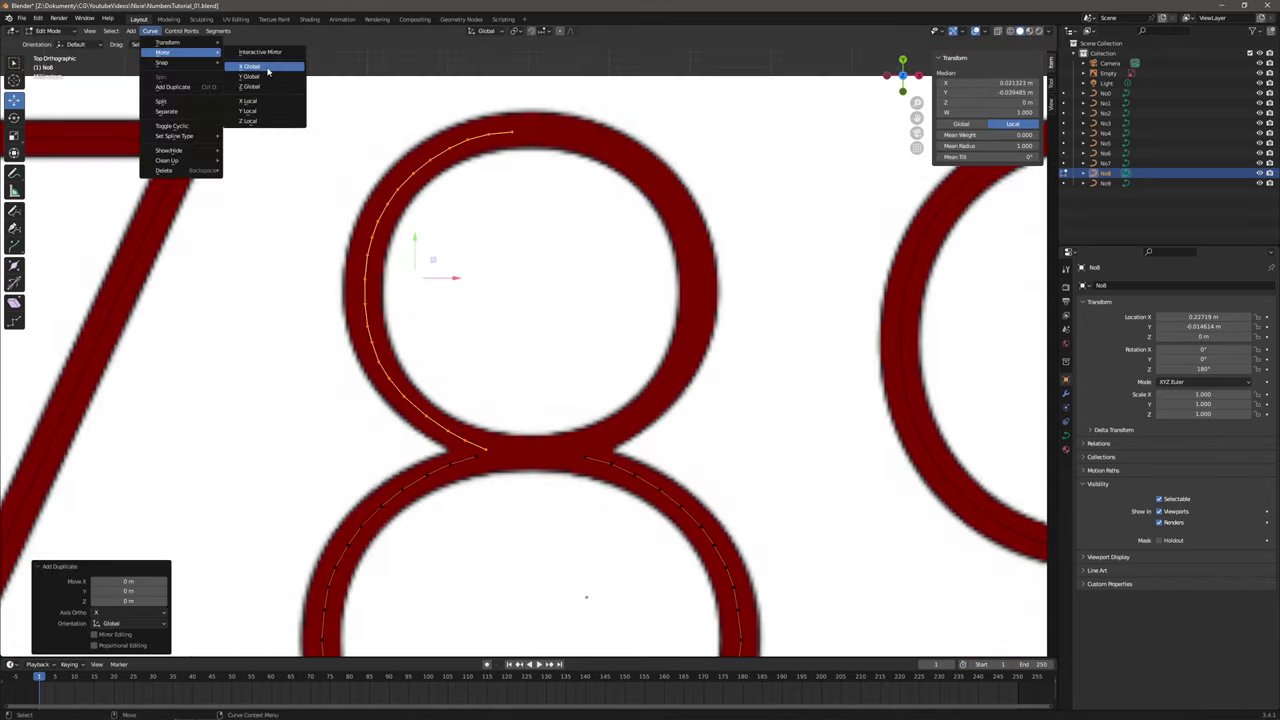
click(268, 70)
drag(456, 278, 686, 278)
scroll(640, 142, up, 3)
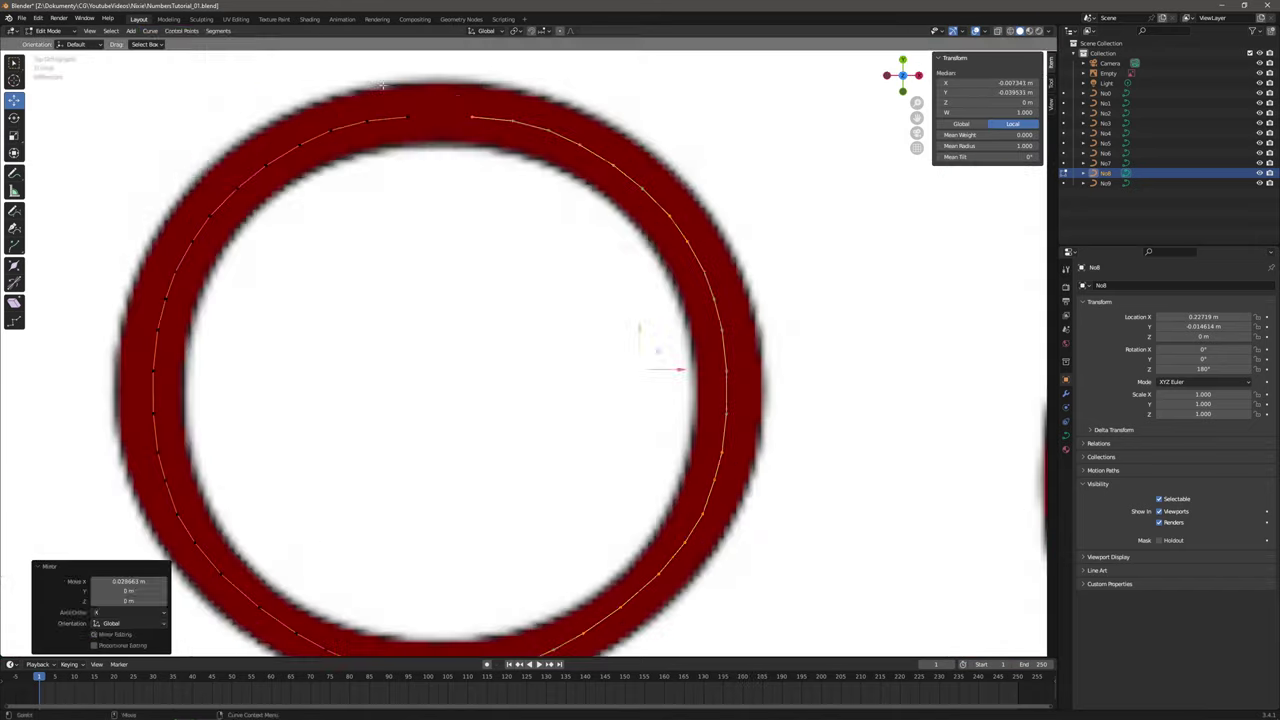
Join the upper loop's curve ends and connect them to the lower loop at the 8's waist.
drag(385, 95, 500, 145)
shift+middle_drag(420, 520, 600, 135)
drag(476, 340, 396, 410)
key(f)
drag(690, 420, 519, 321)
shift+middle_drag(519, 321, 440, 298)
scroll(519, 321, up, 1)
Subdivide the connecting segment on the left of the 8's waist and move its new point onto the centreline.
click(218, 31)
click(220, 44)
scroll(520, 355, up, 2)
drag(258, 359, 228, 382)
key(alt+a)
click(609, 362)
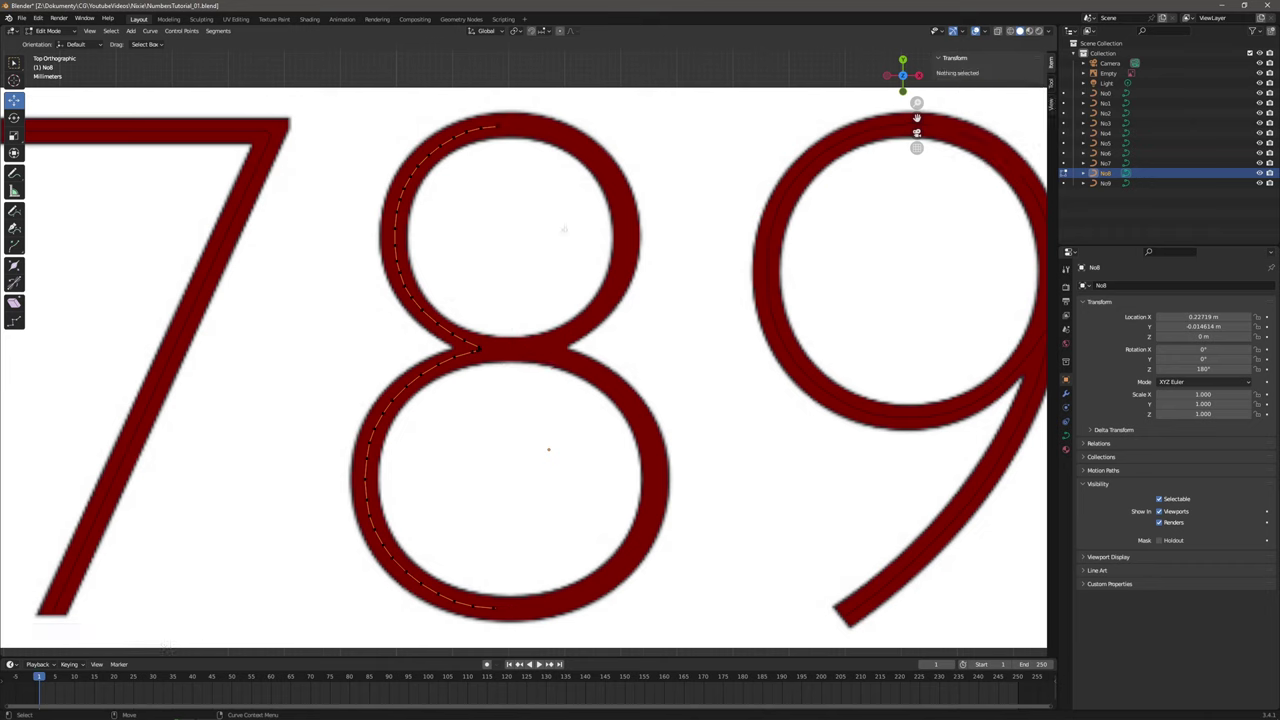
Duplicate the full left half of the 8, mirror it along global X, and move it onto the right half.
key(a)
key(shift+d)
key(x)
click(646, 229)
click(150, 31)
click(245, 69)
drag(578, 354, 668, 354)
Close the gap between the two halves at the bottom of the 8 and save the file.
key(alt+a)
scroll(492, 118, up, 2)
shift+middle_drag(460, 520, 448, 242)
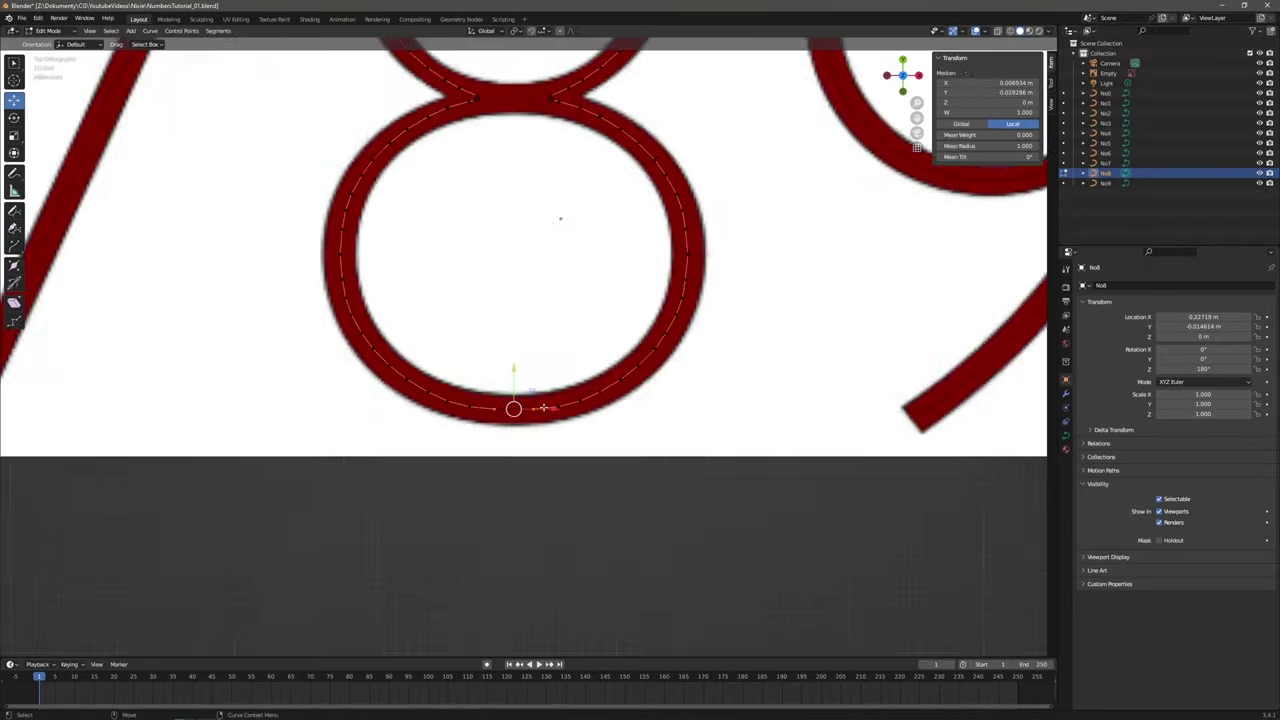
scroll(514, 408, up, 3)
key(ctrl+s)
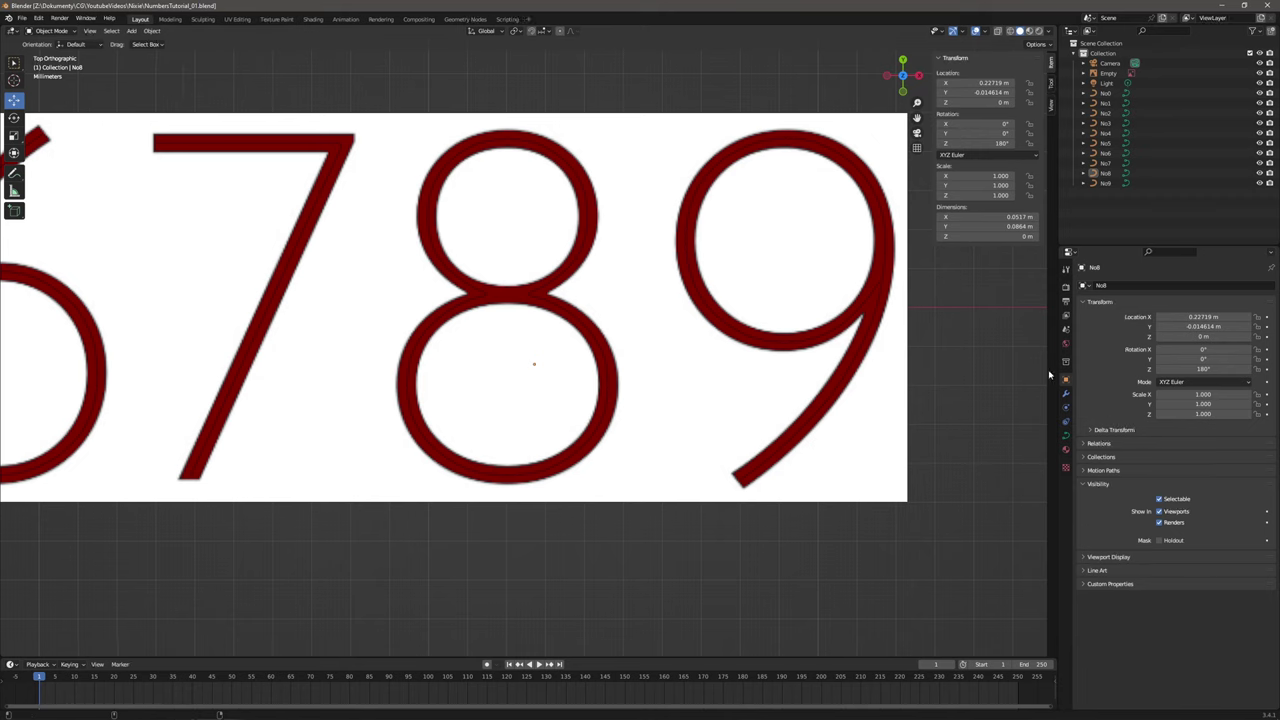
Hide the reference image and add a Geometry Nodes modifier to the 9 with a node group named SolidifyNumbers.
click(1259, 73)
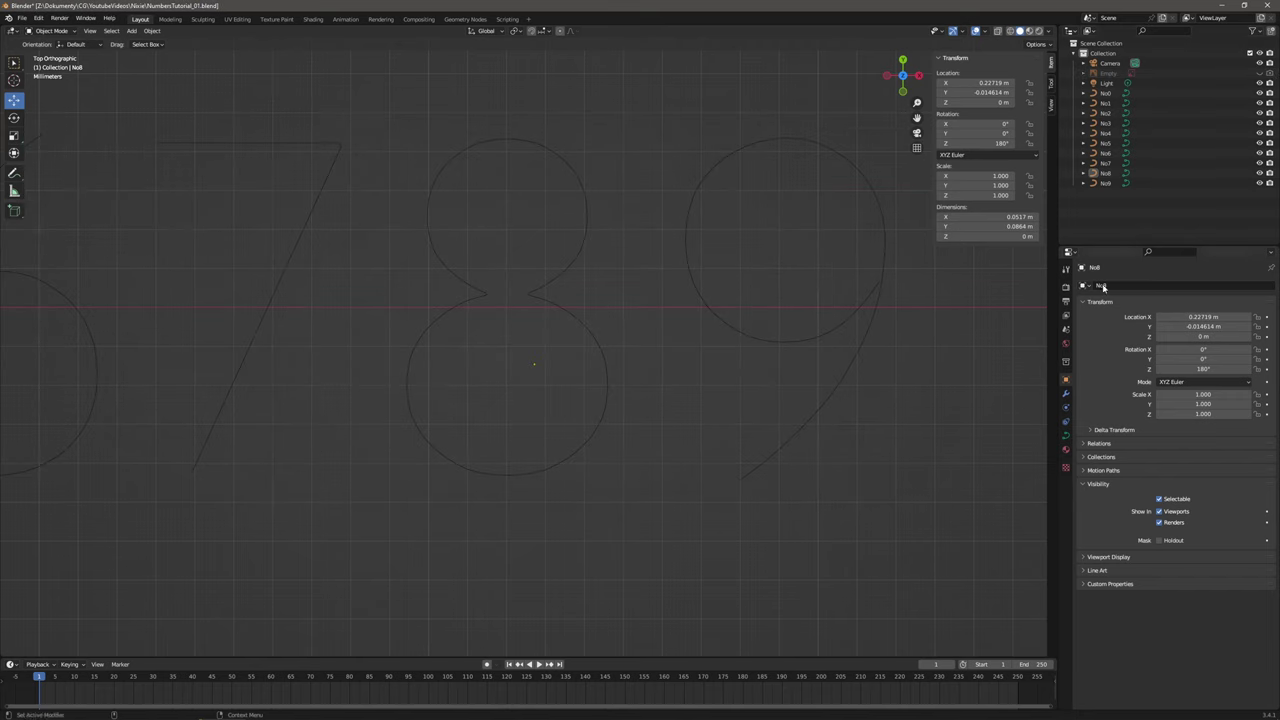
click(880, 289)
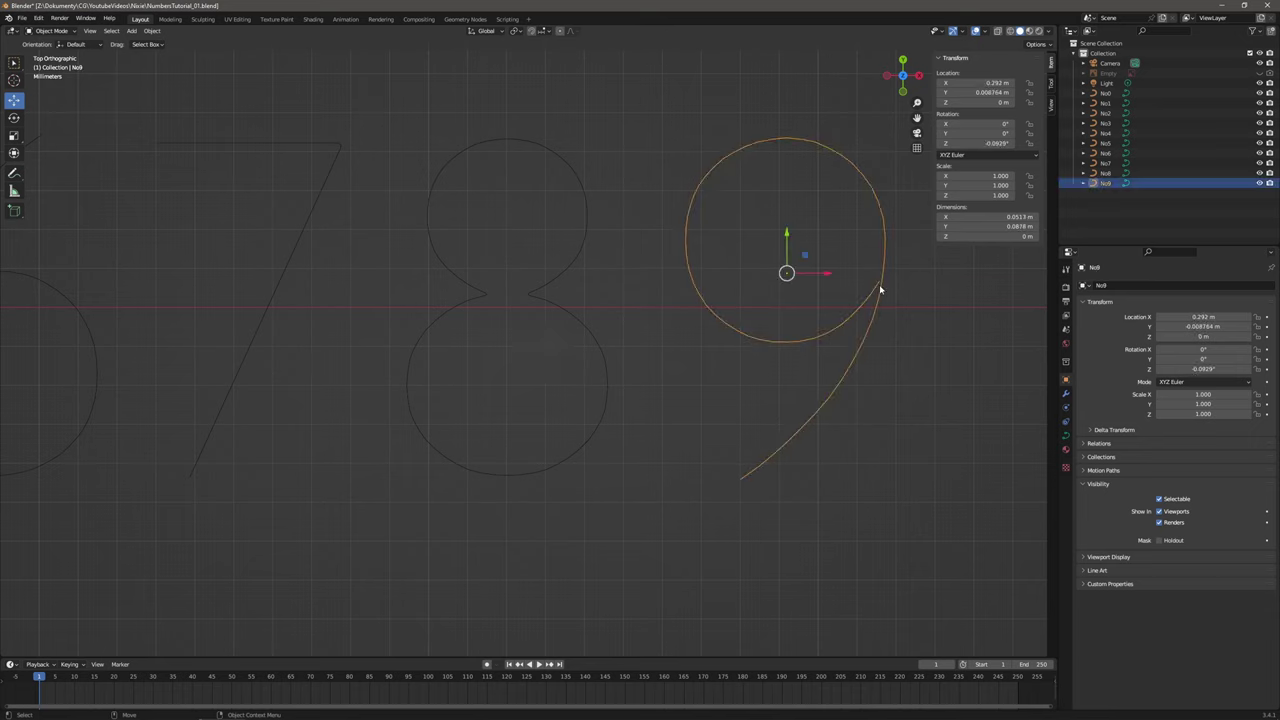
click(1065, 396)
click(1100, 286)
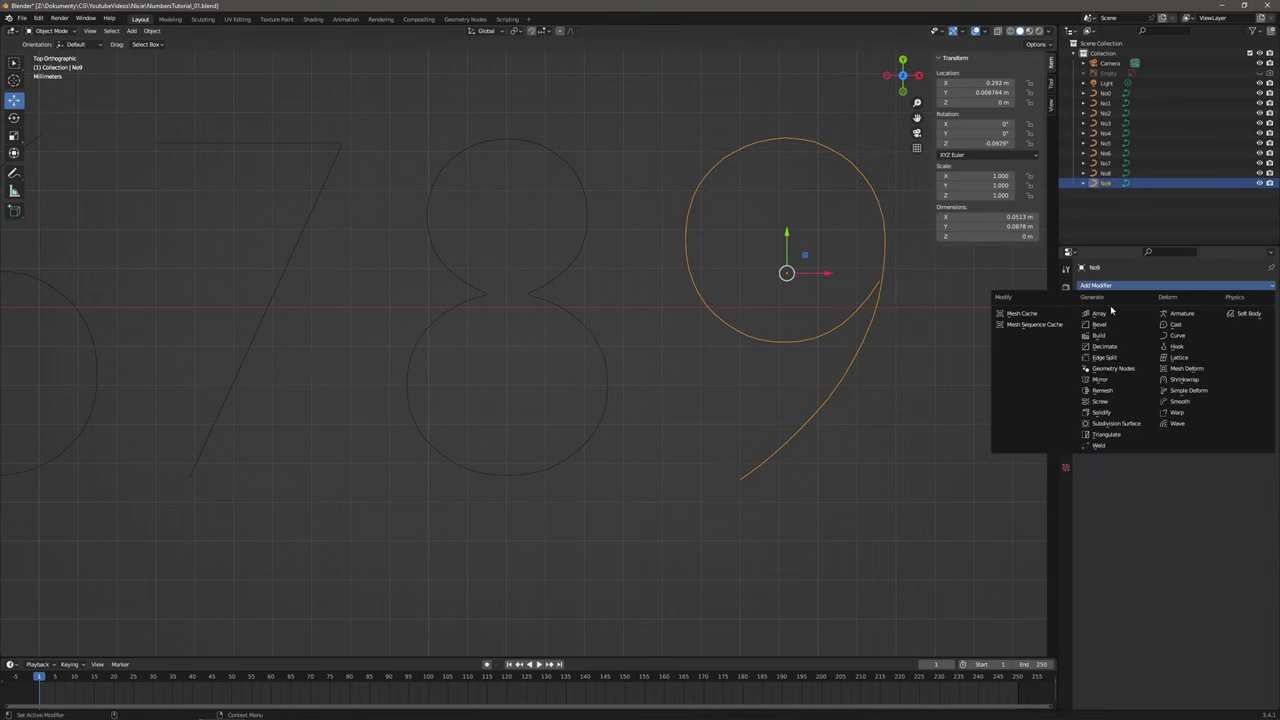
click(1117, 371)
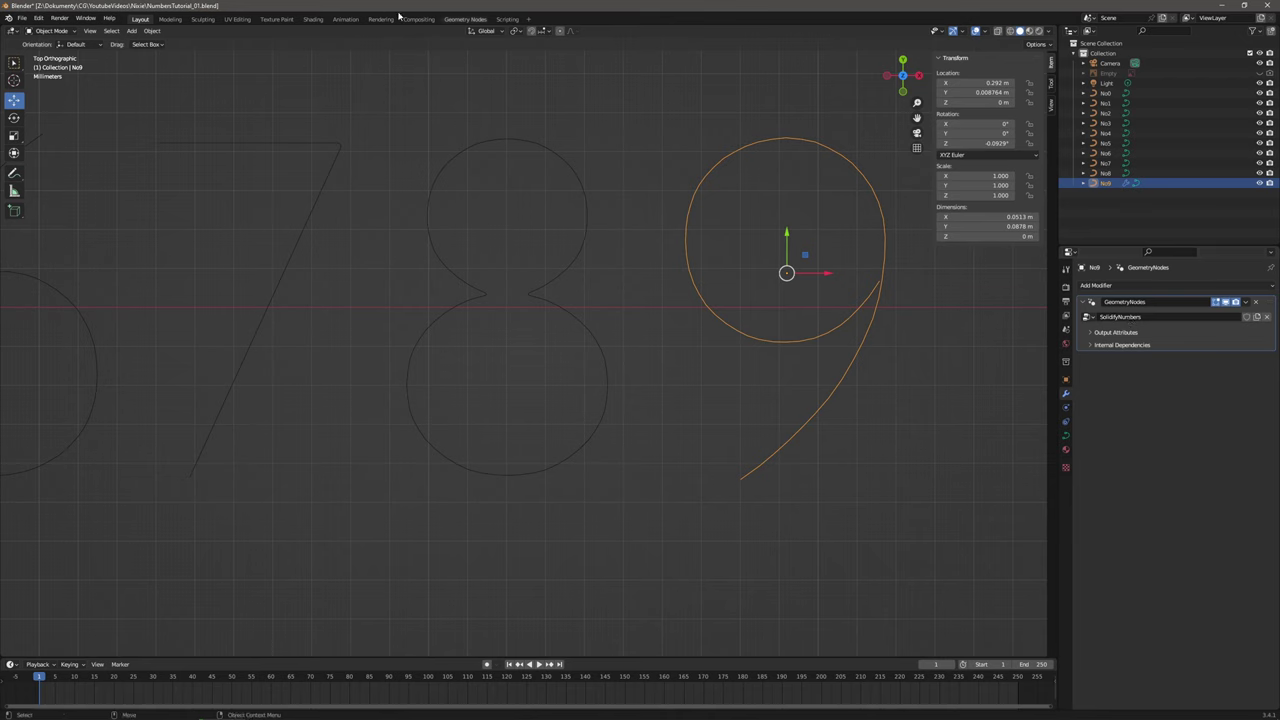
Open the Geometry Nodes workspace, move the Group Input node aside, and add a Curve to Mesh node.
click(464, 19)
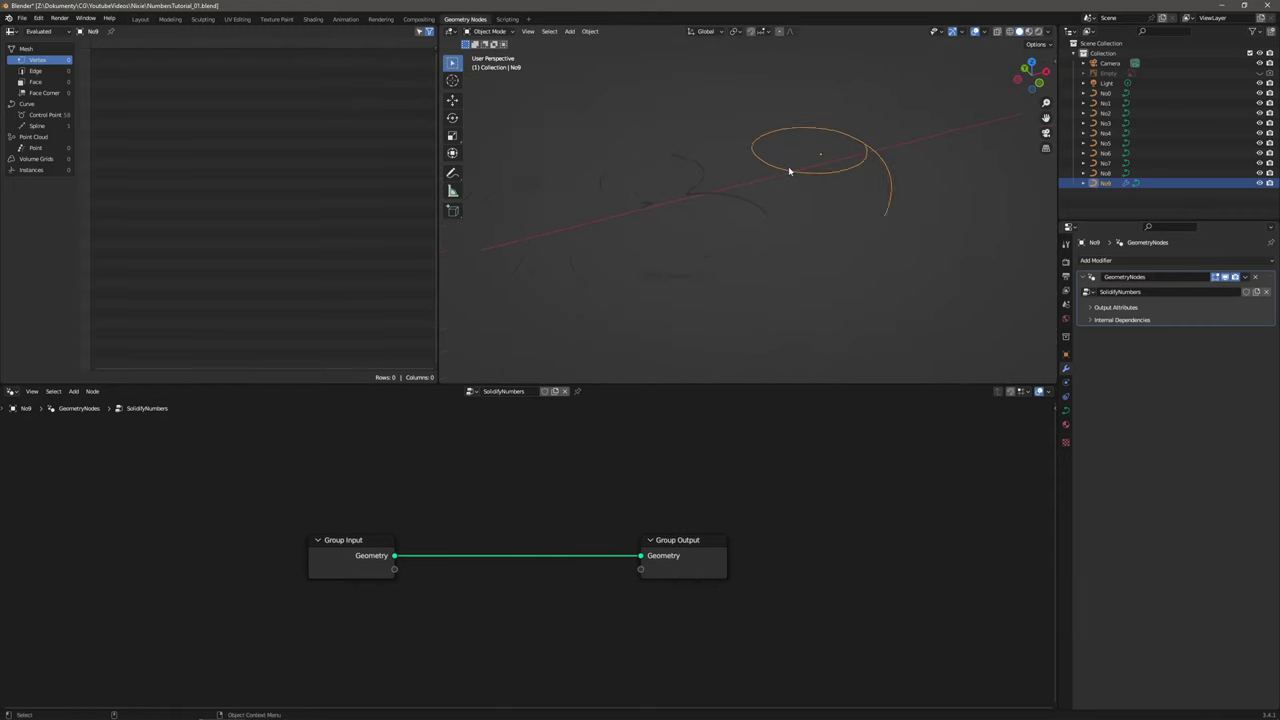
drag(371, 548, 189, 490)
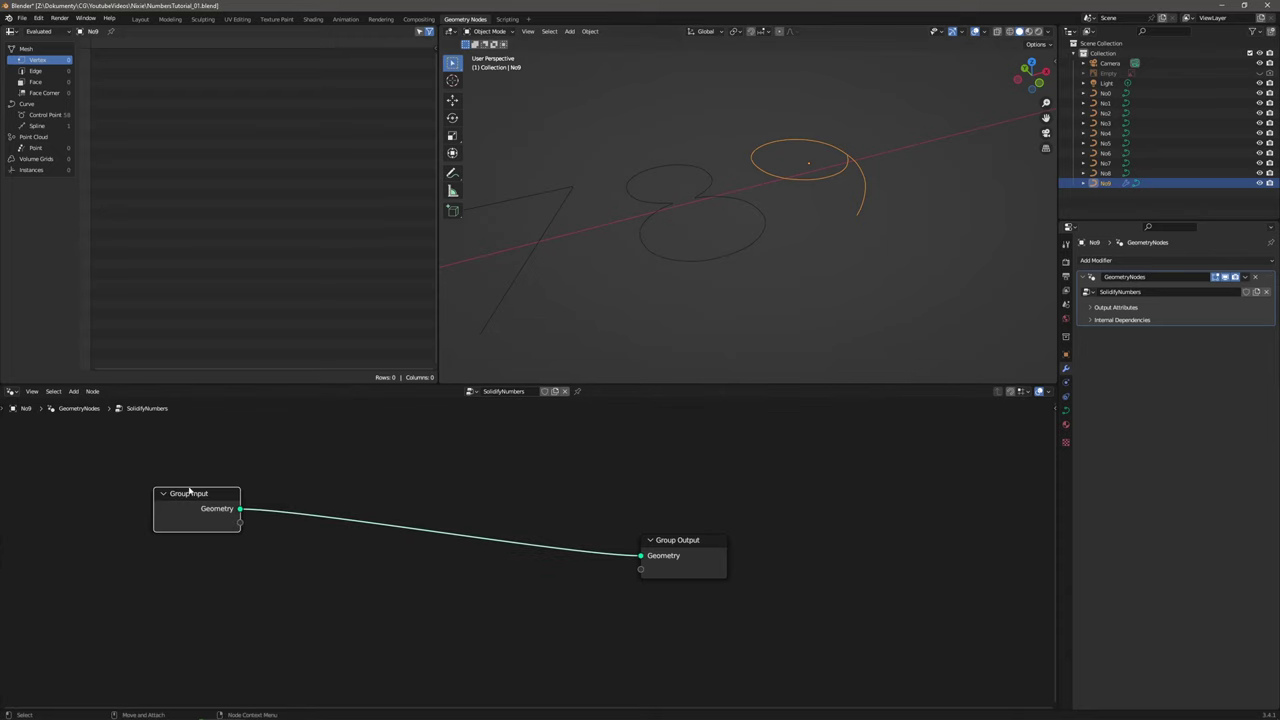
click(73, 391)
click(90, 407)
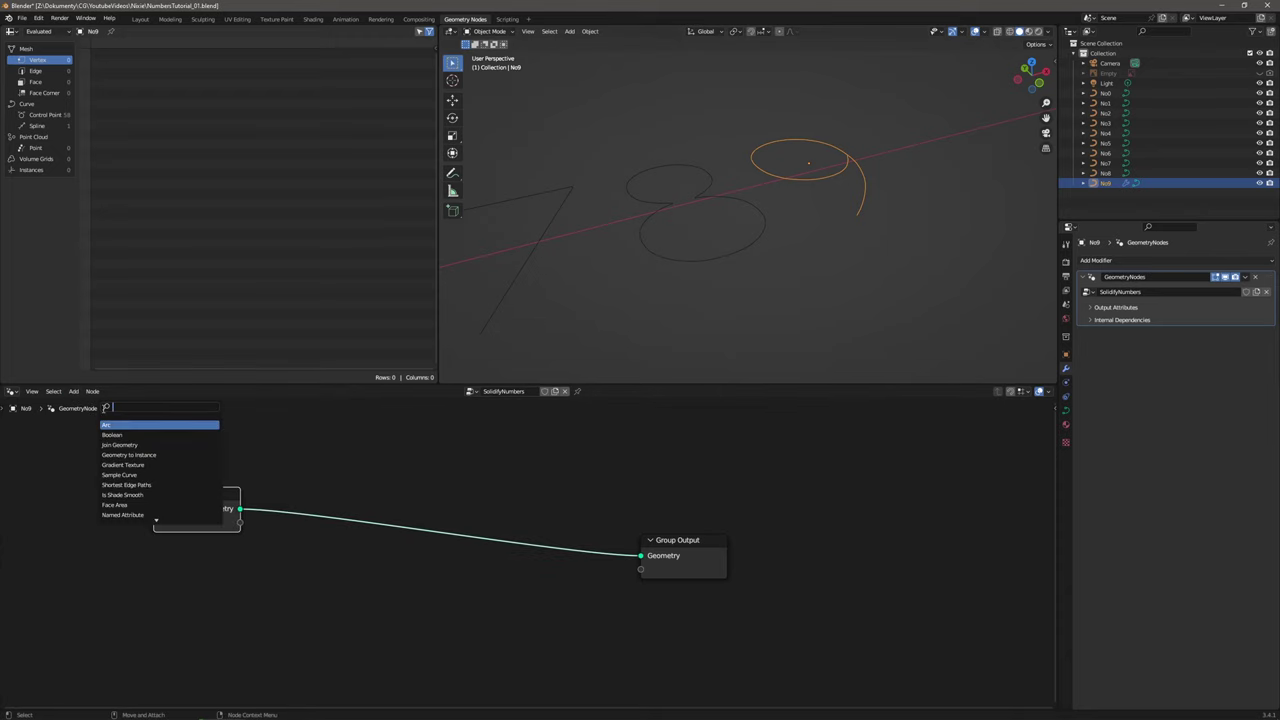
text(curve to)
click(146, 425)
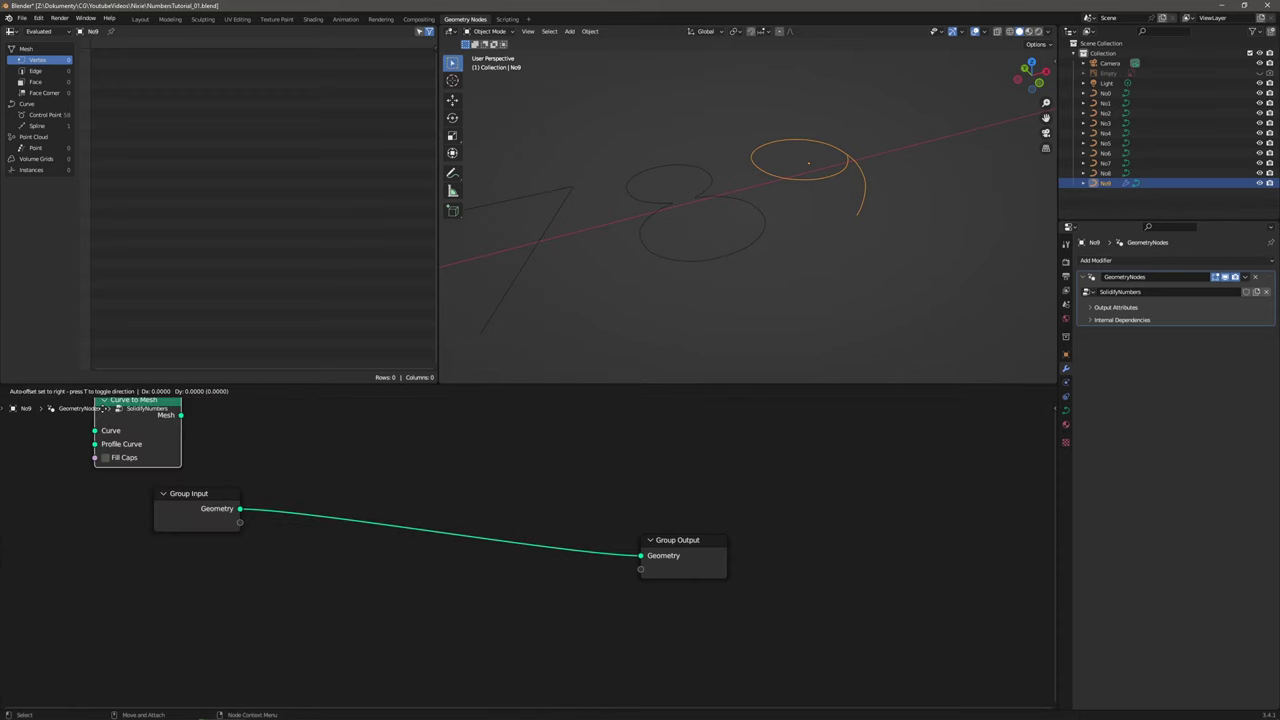
click(374, 526)
Connect the Group Input's Geometry to Curve to Mesh's Curve and its Mesh output to the Group Output.
middle_drag(231, 508, 352, 492)
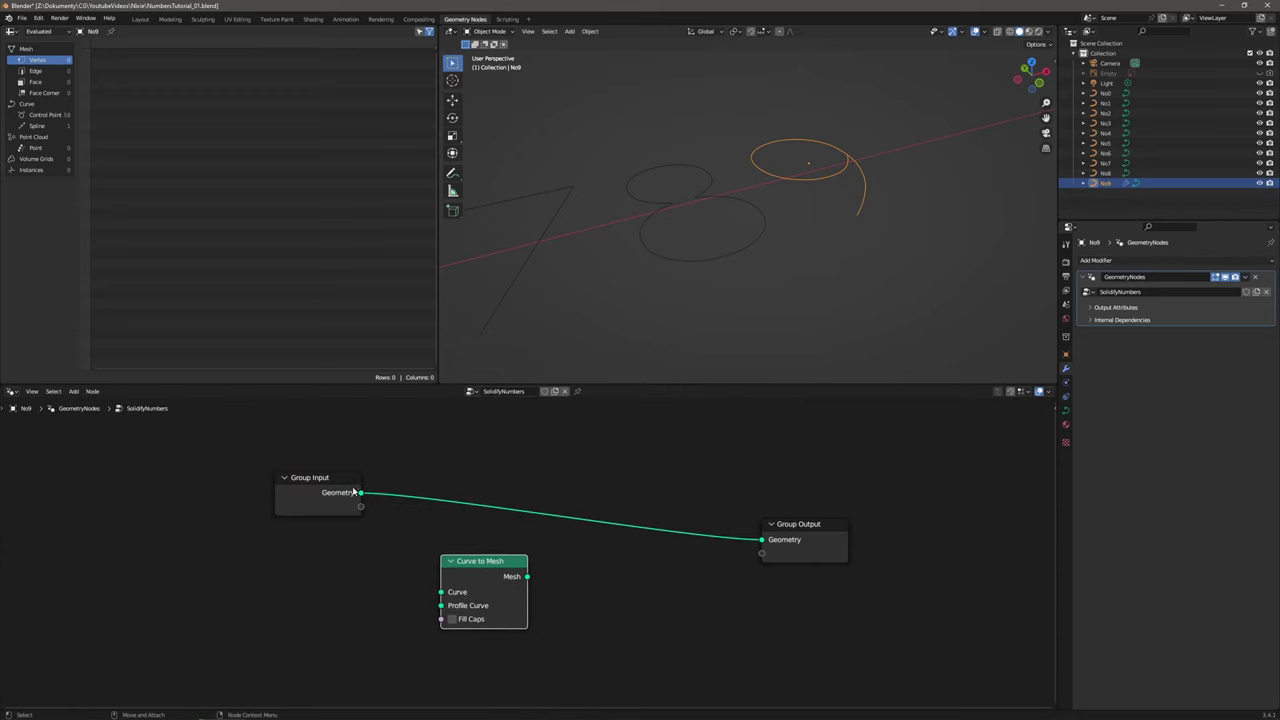
drag(360, 494, 442, 592)
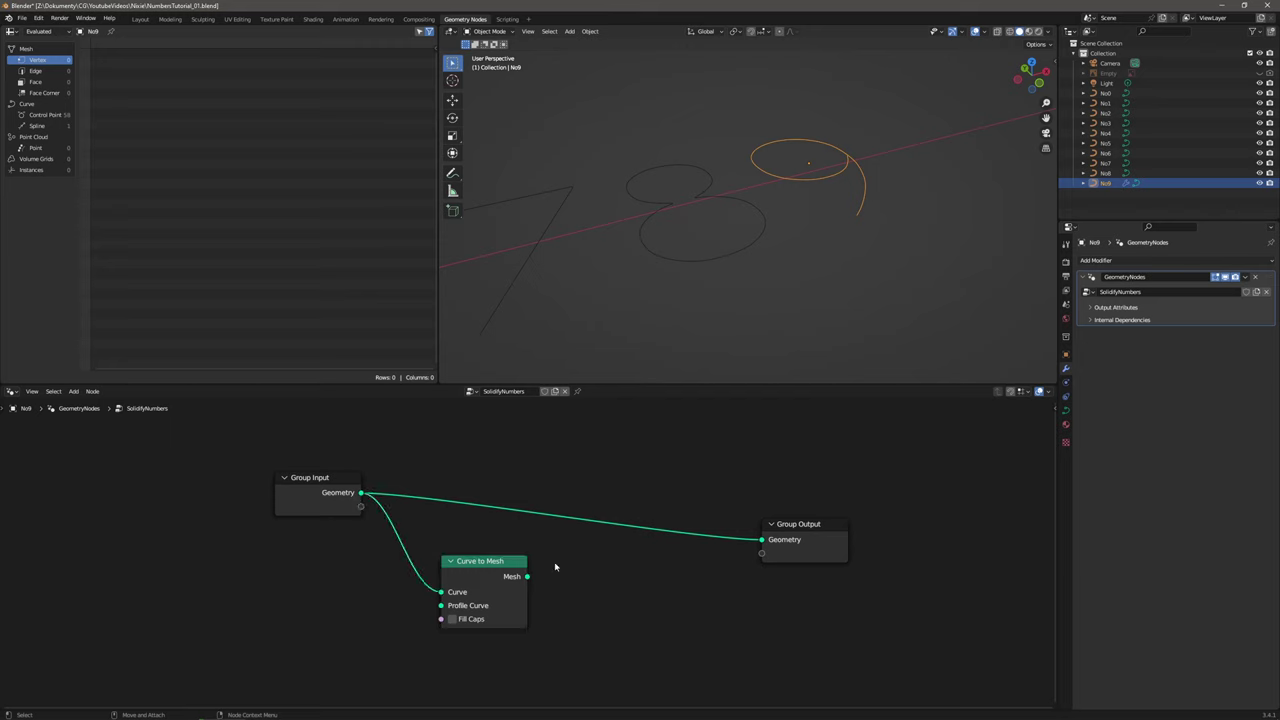
drag(528, 577, 762, 540)
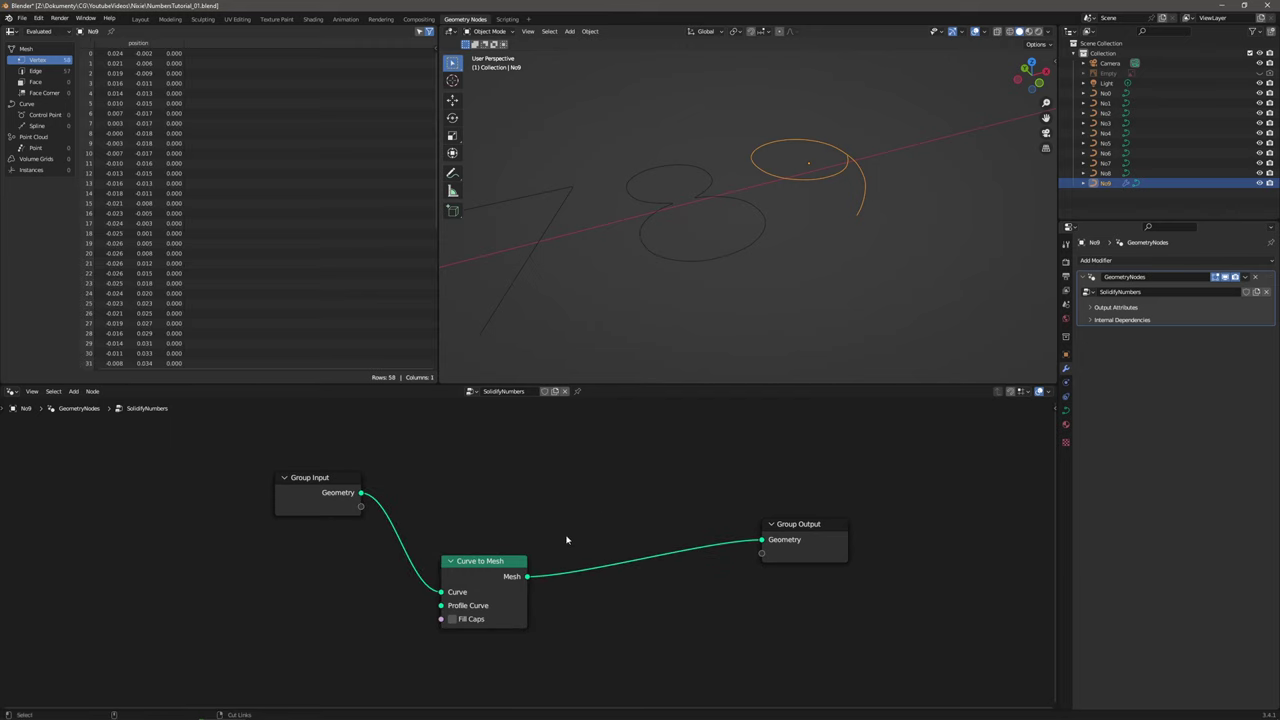
Add a Quadrilateral curve node beside the Curve to Mesh node.
click(73, 391)
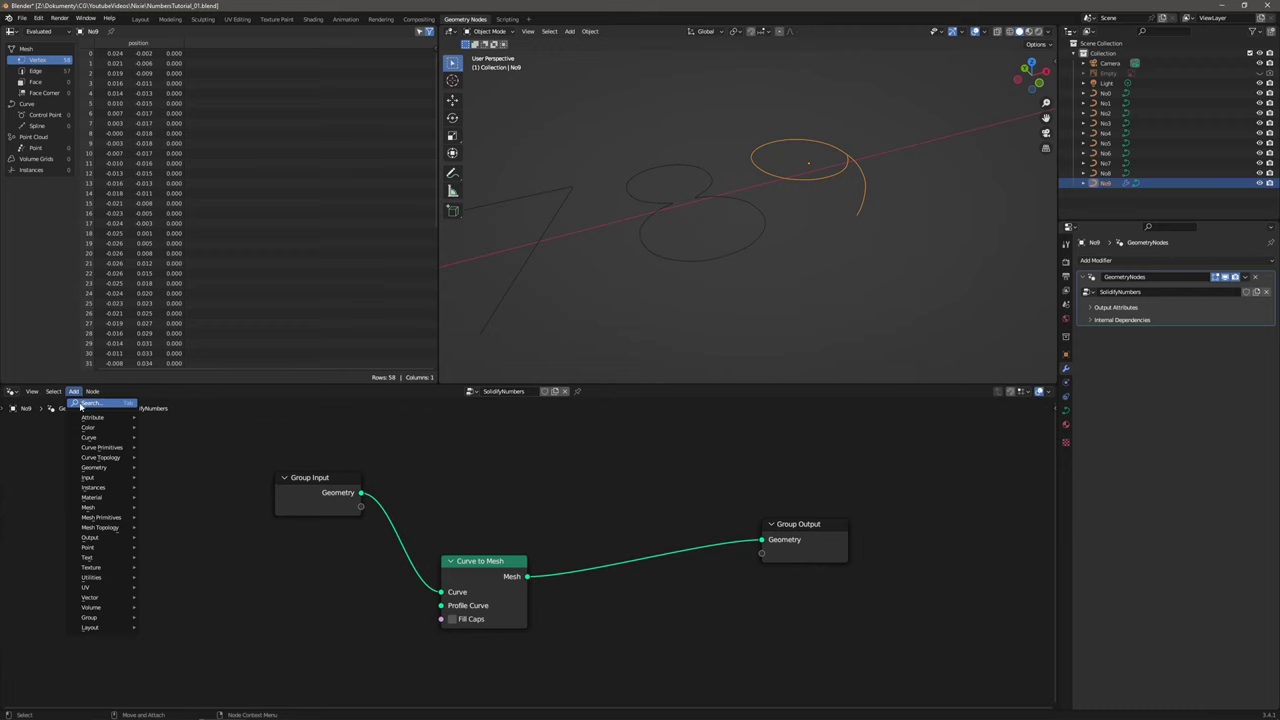
click(80, 404)
text(prox)
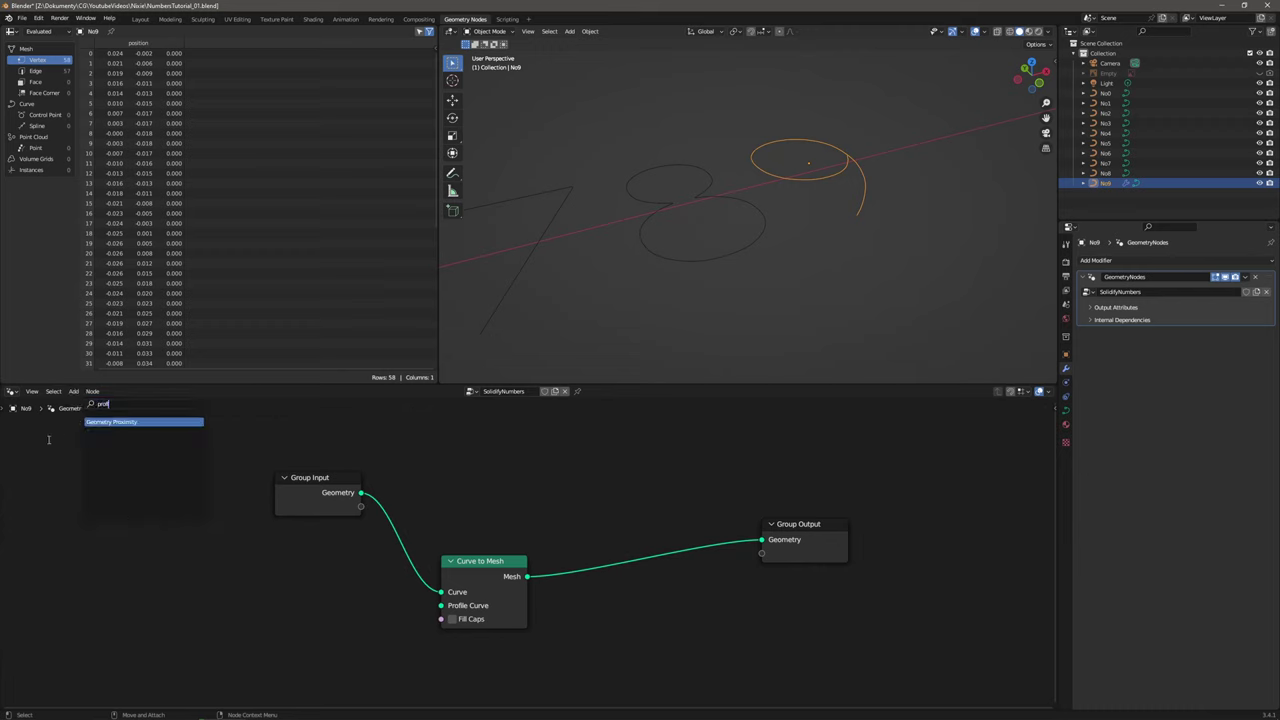
key(BackSpace)
text(q)
key(Return)
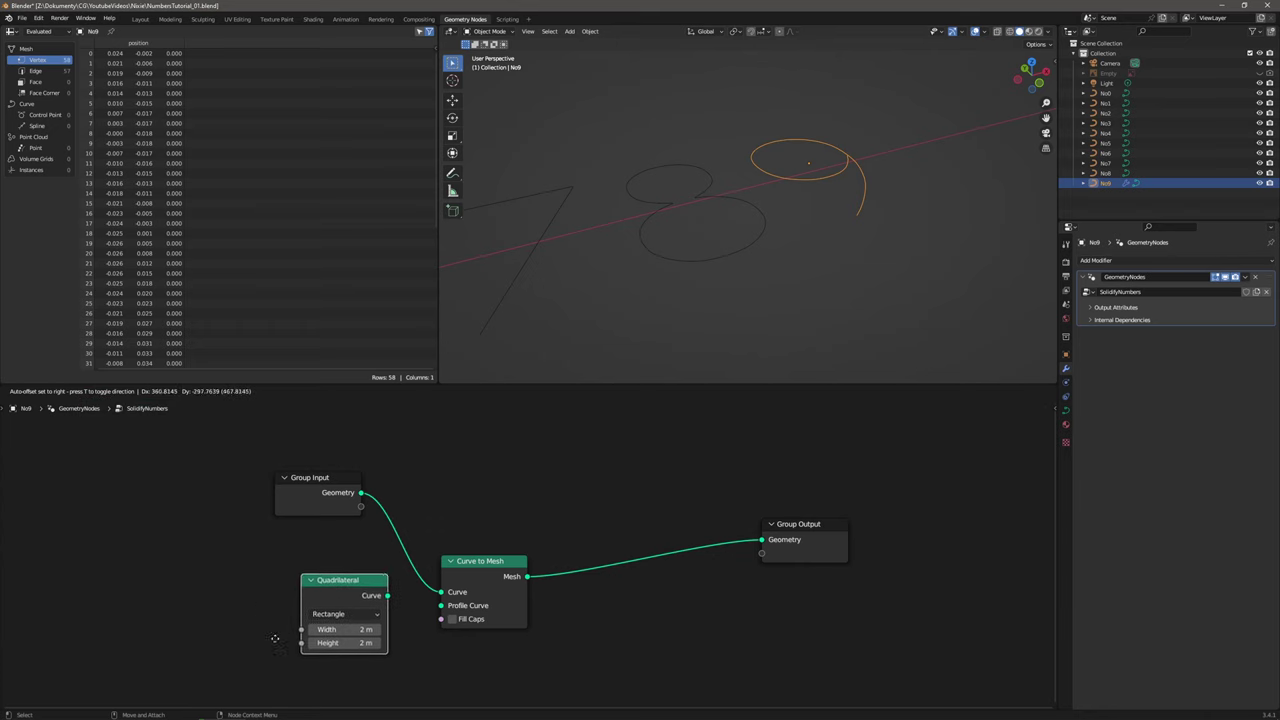
click(287, 655)
Connect the Quadrilateral's Curve to Curve to Mesh's Profile Curve and enable Fill Caps.
drag(319, 492, 211, 458)
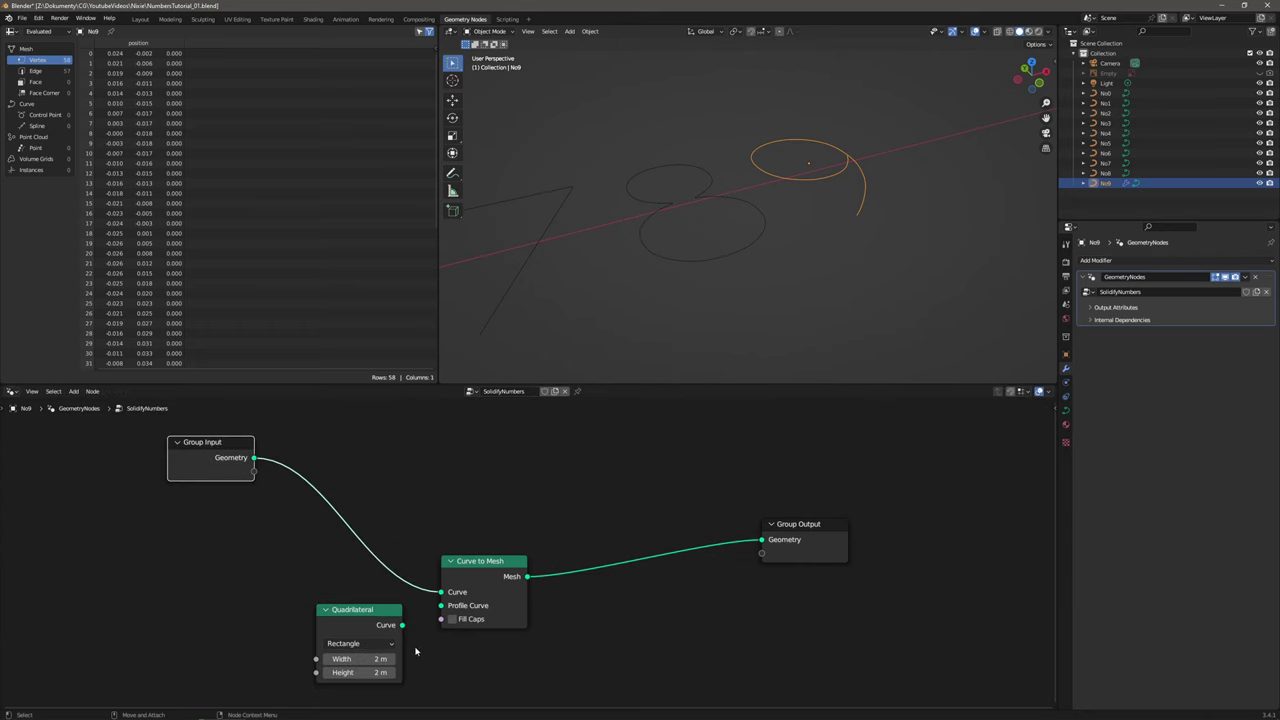
drag(400, 626, 442, 606)
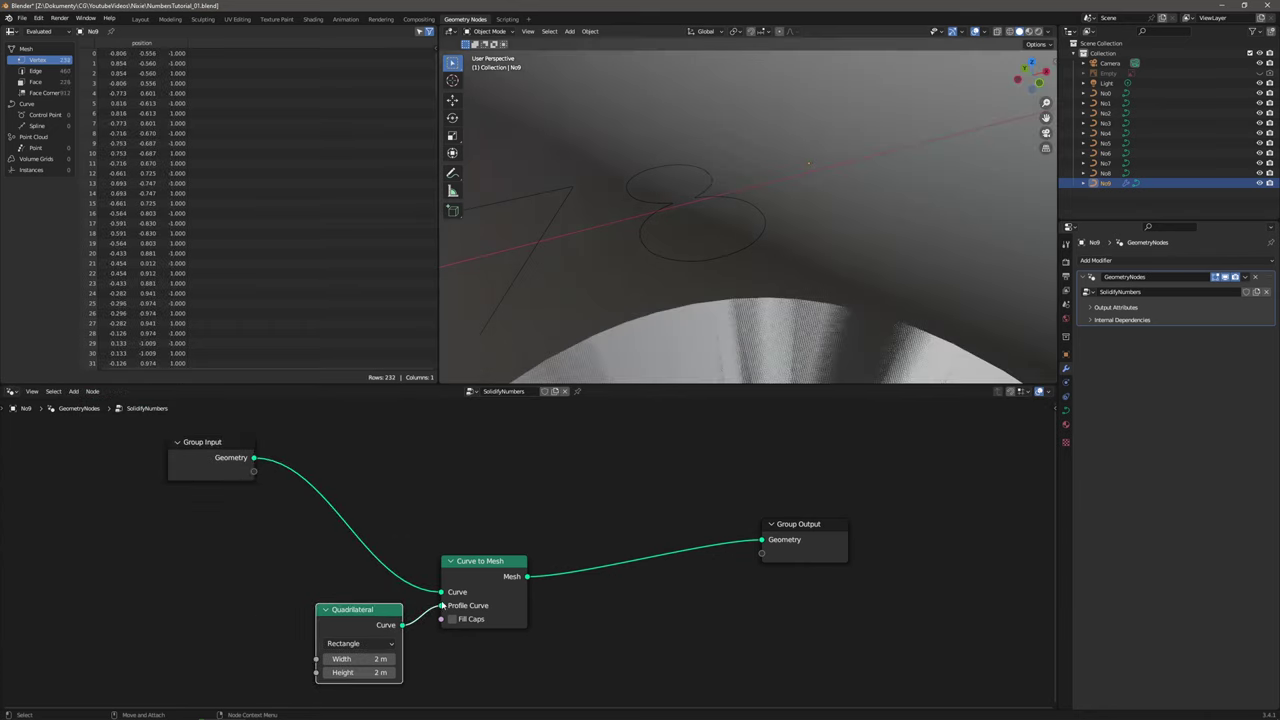
click(453, 620)
Expose the Quadrilateral's Width and Height as inputs on the Group Input node.
drag(254, 457, 230, 490)
drag(316, 659, 300, 628)
drag(265, 577, 229, 503)
drag(318, 677, 197, 506)
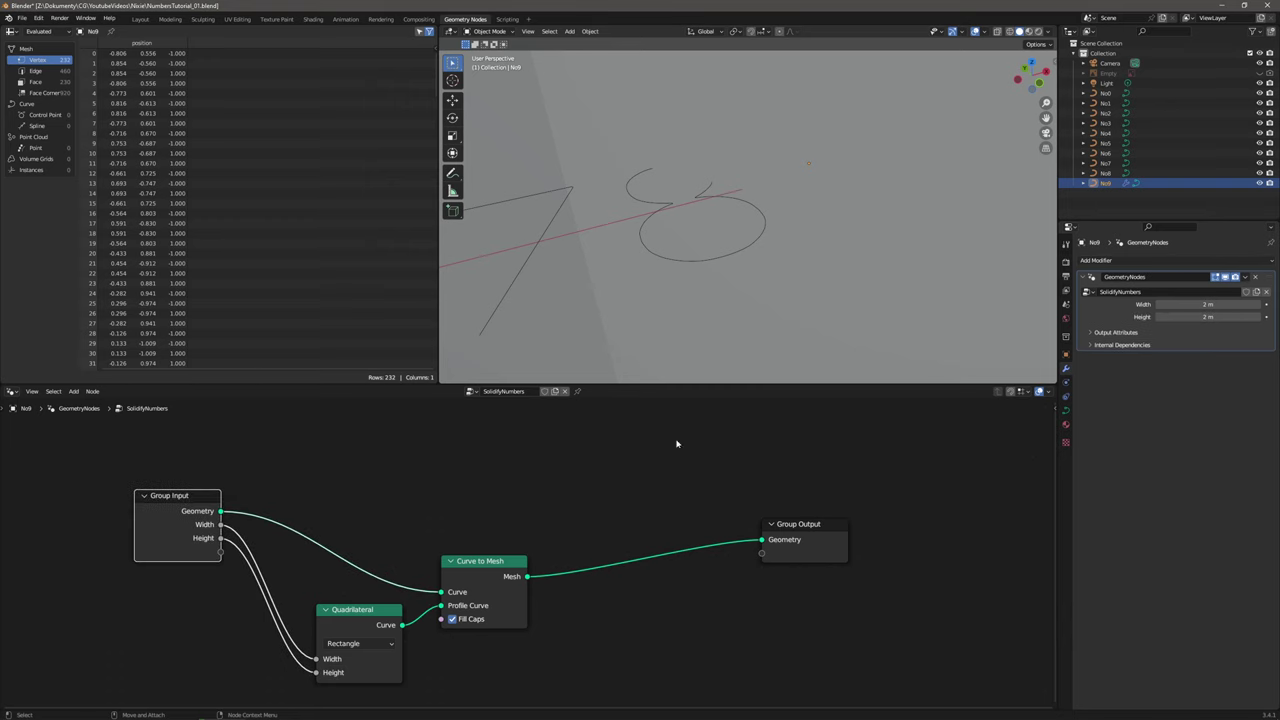
Set the modifier's Width to 0.001 m and Height to 0.0003 m, then inspect the solid 9 up close.
click(1223, 305)
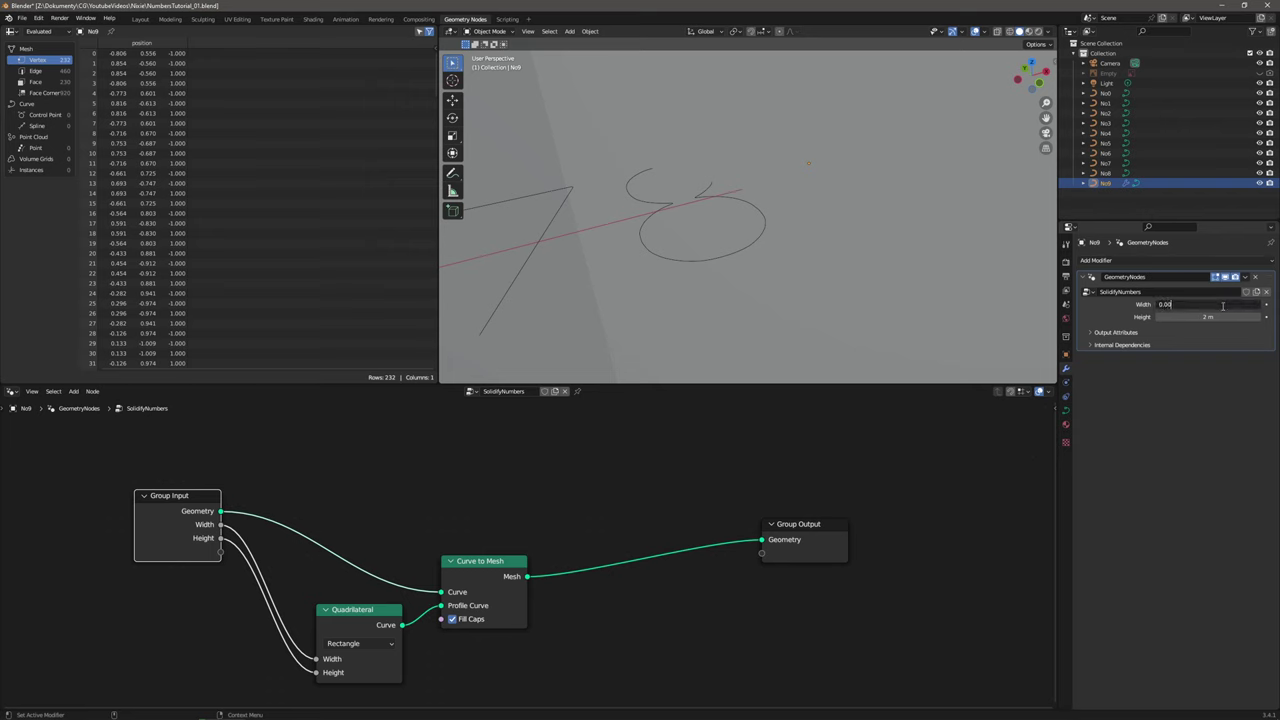
key(Return)
click(1212, 317)
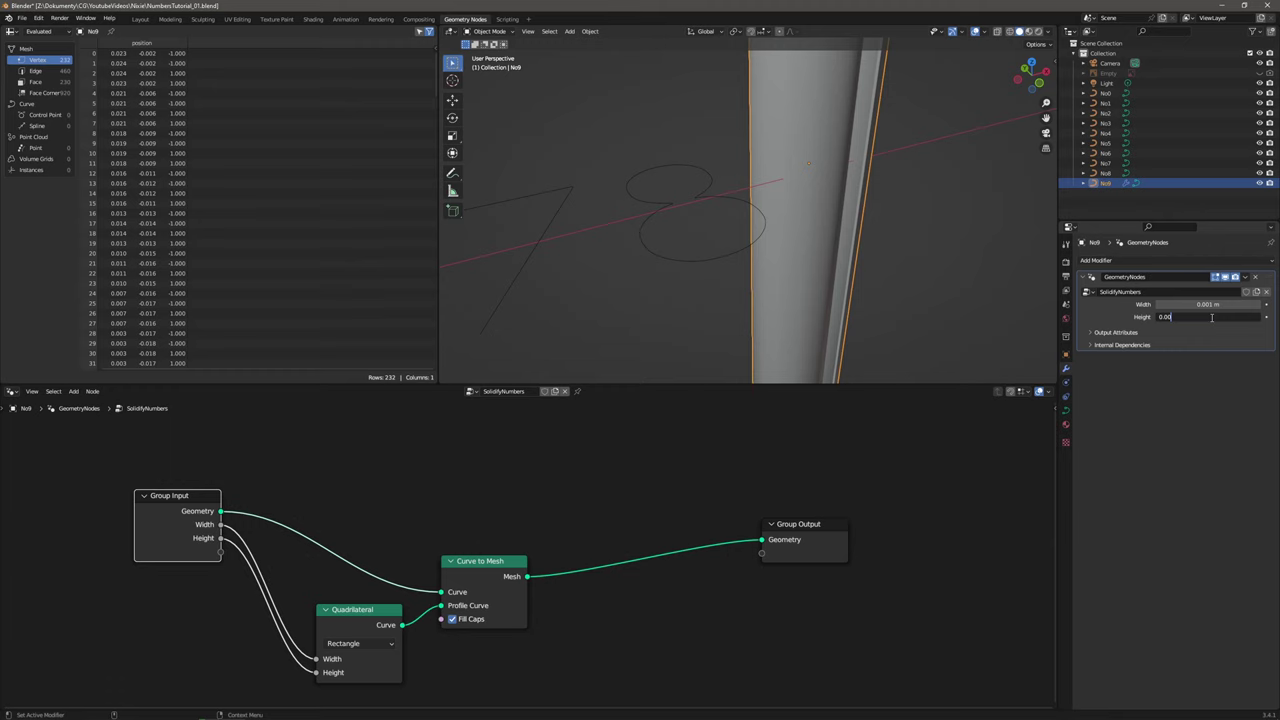
key(Return)
click(974, 263)
scroll(909, 172, up, 3)
shift+middle_drag(914, 171, 746, 237)
scroll(740, 240, up, 4)
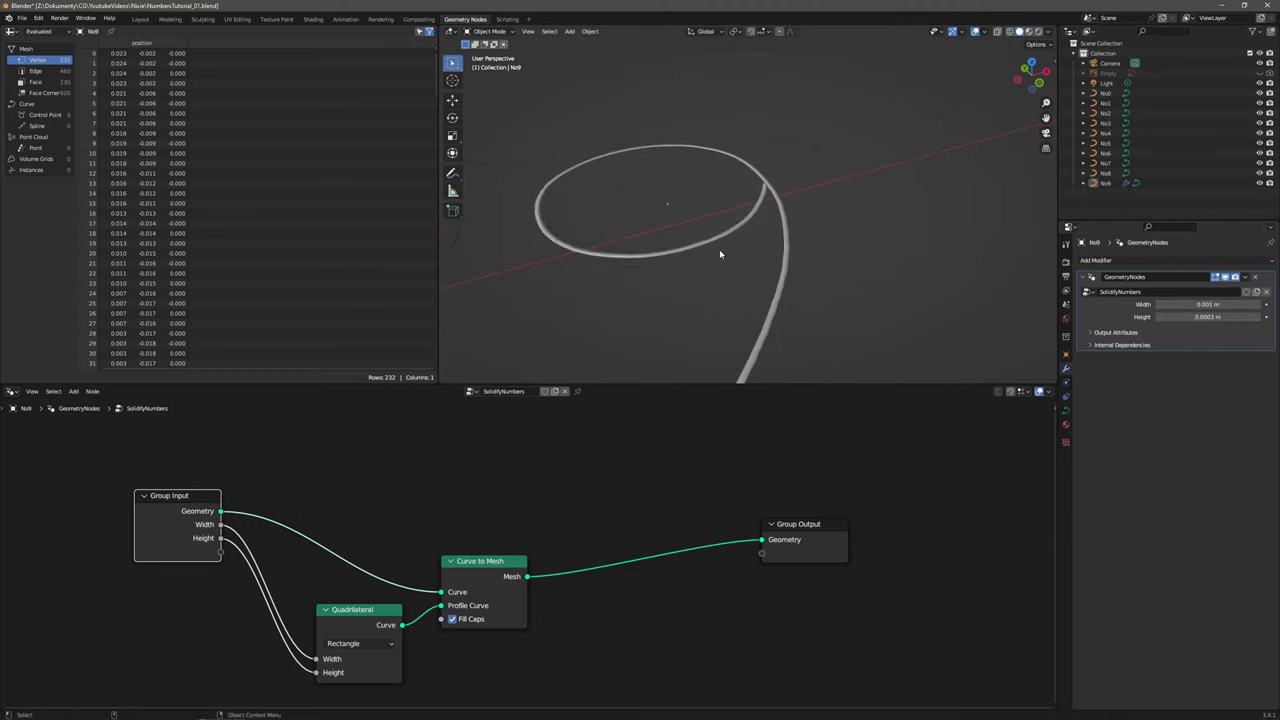
scroll(728, 228, down, 2)
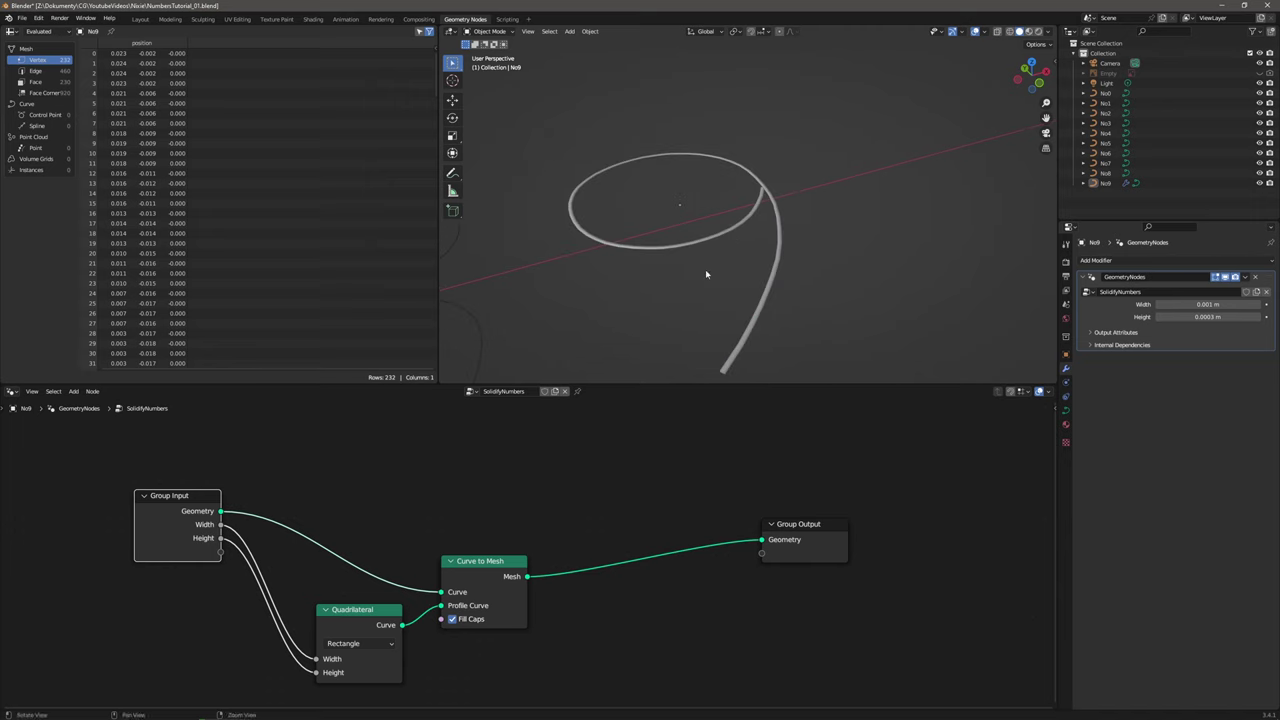
shift+middle_drag(706, 274, 751, 263)
Insert a Set Shade Smooth node between Curve to Mesh and Group Output, with Shade Smooth turned off.
drag(476, 570, 529, 515)
drag(352, 620, 396, 576)
click(74, 391)
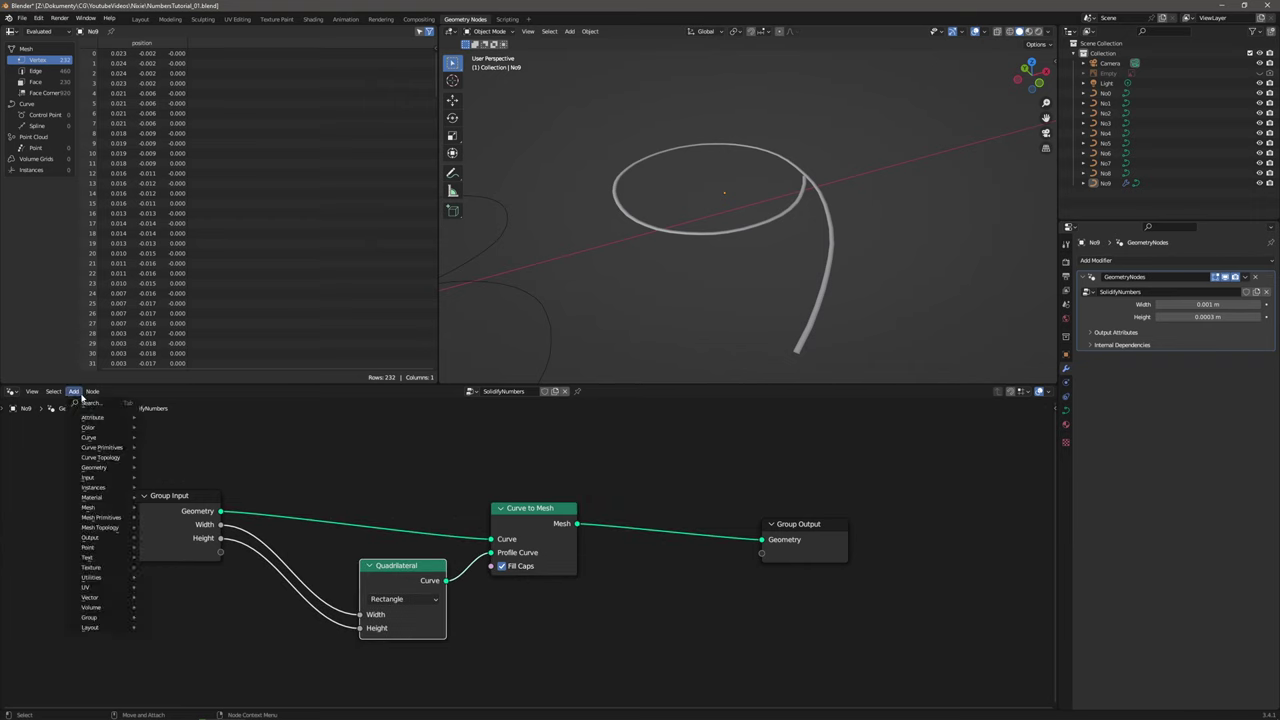
click(84, 402)
text(se)
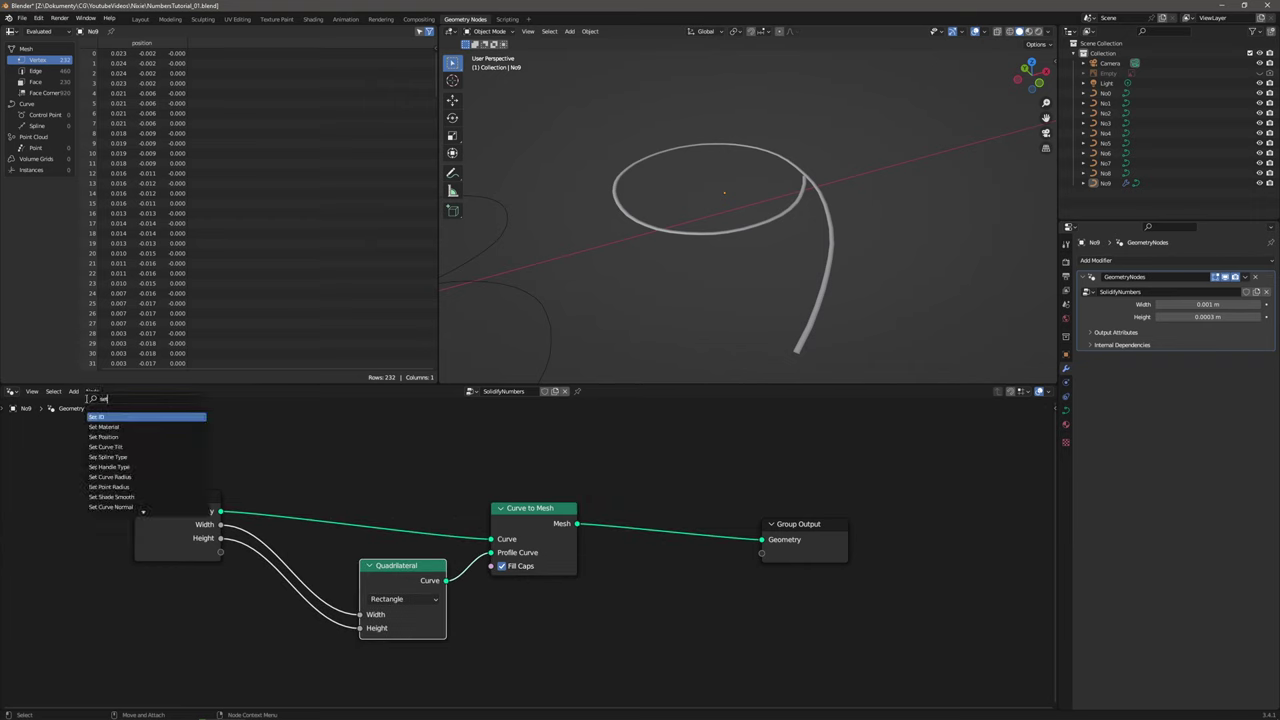
text(t s)
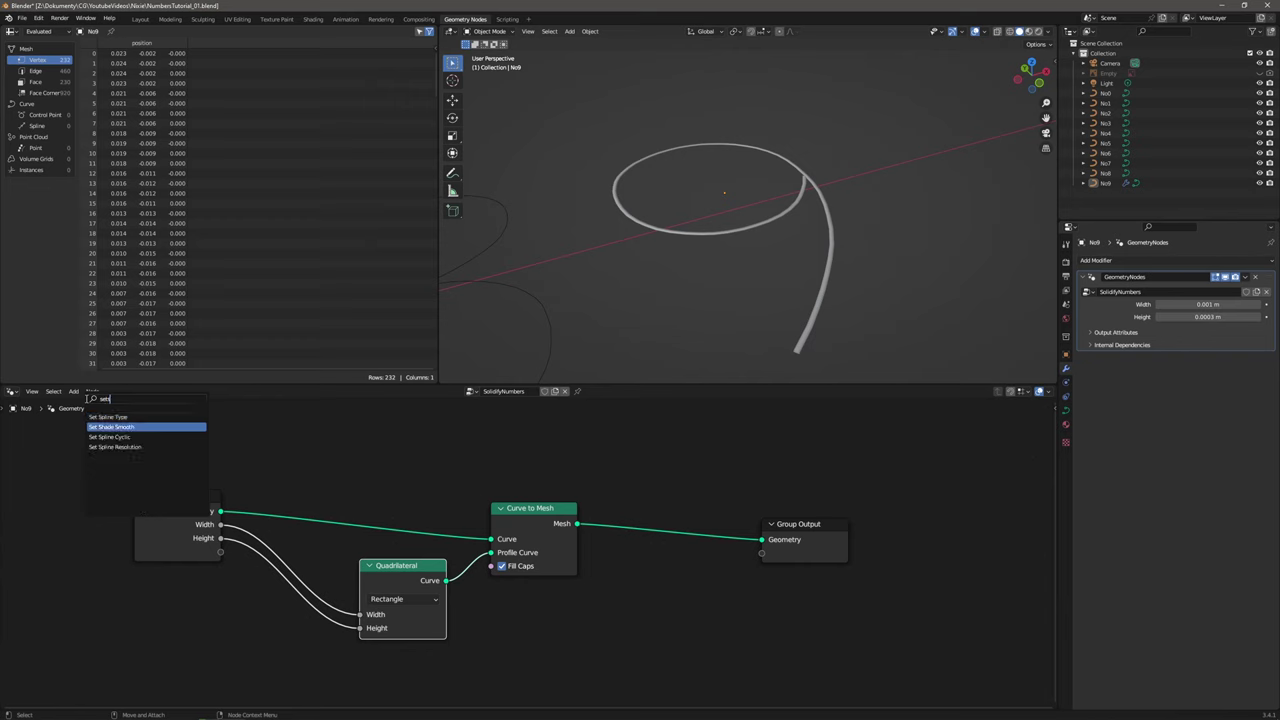
click(188, 429)
click(734, 559)
click(650, 584)
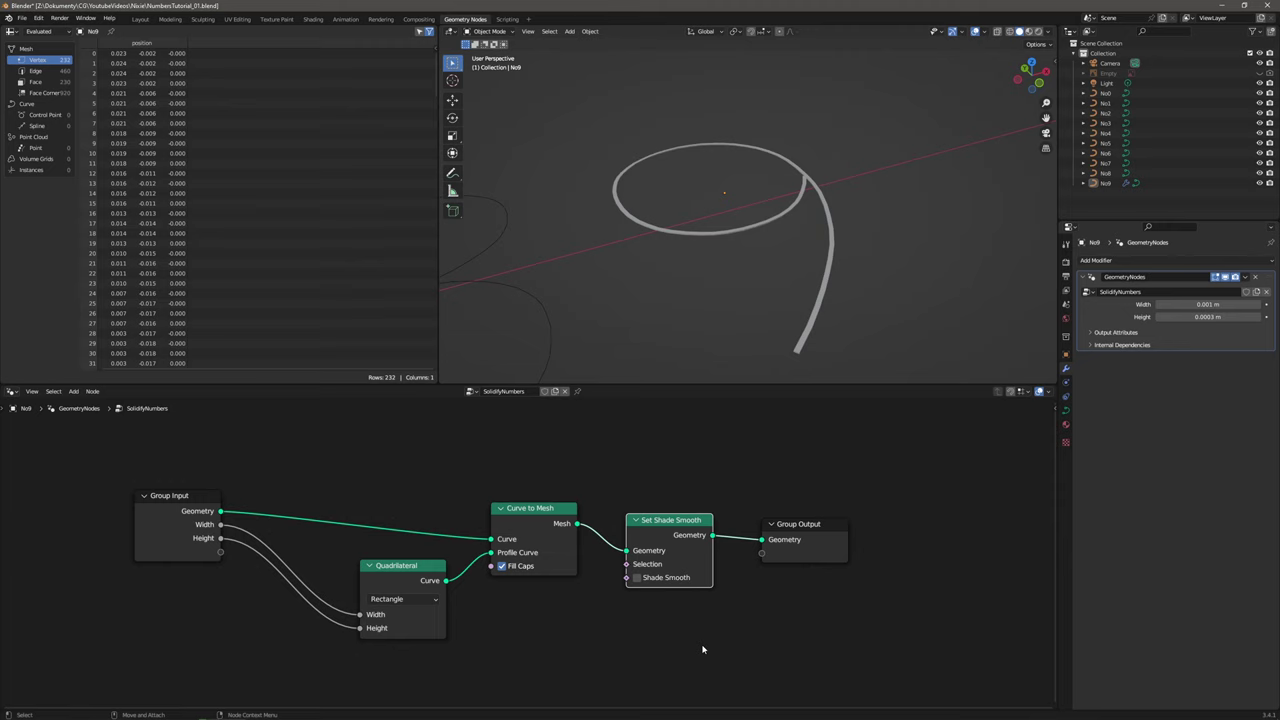
Duplicate the Quadrilateral, Curve to Mesh and Set Shade Smooth nodes together and place the copies above the originals.
middle_drag(401, 539, 505, 558)
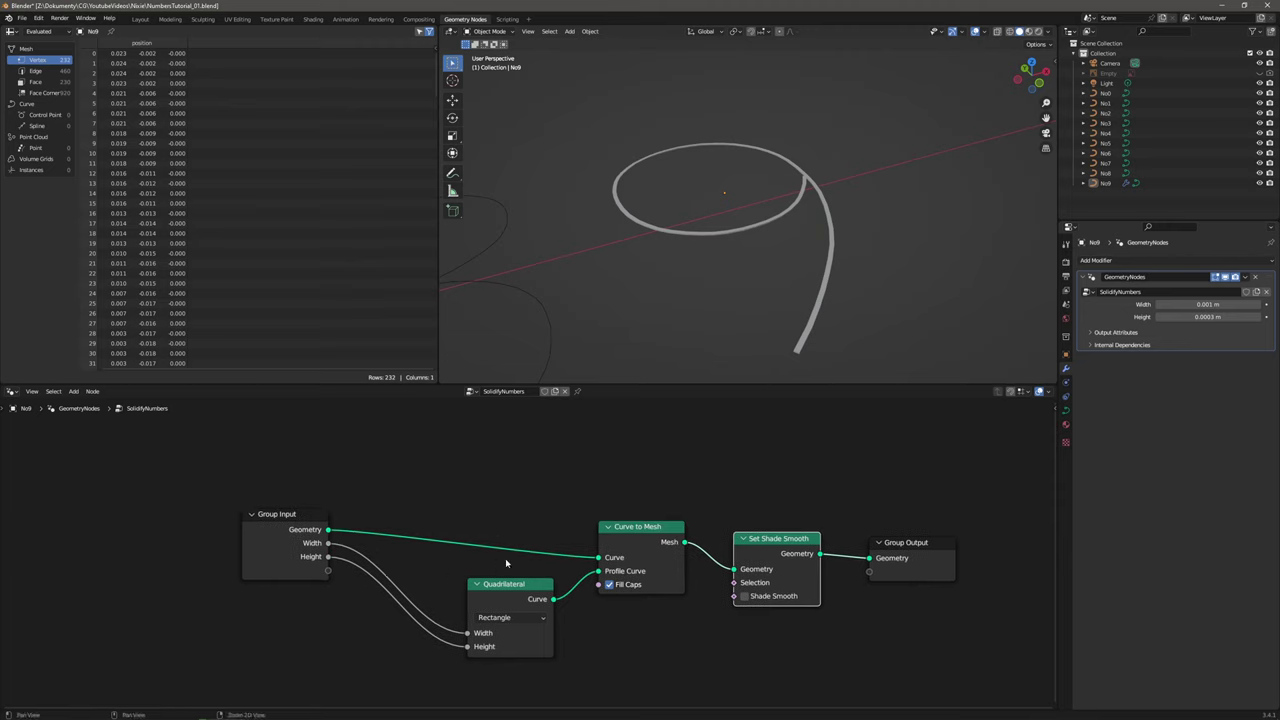
scroll(522, 580, down, 2)
click(522, 580)
shift+click(614, 538)
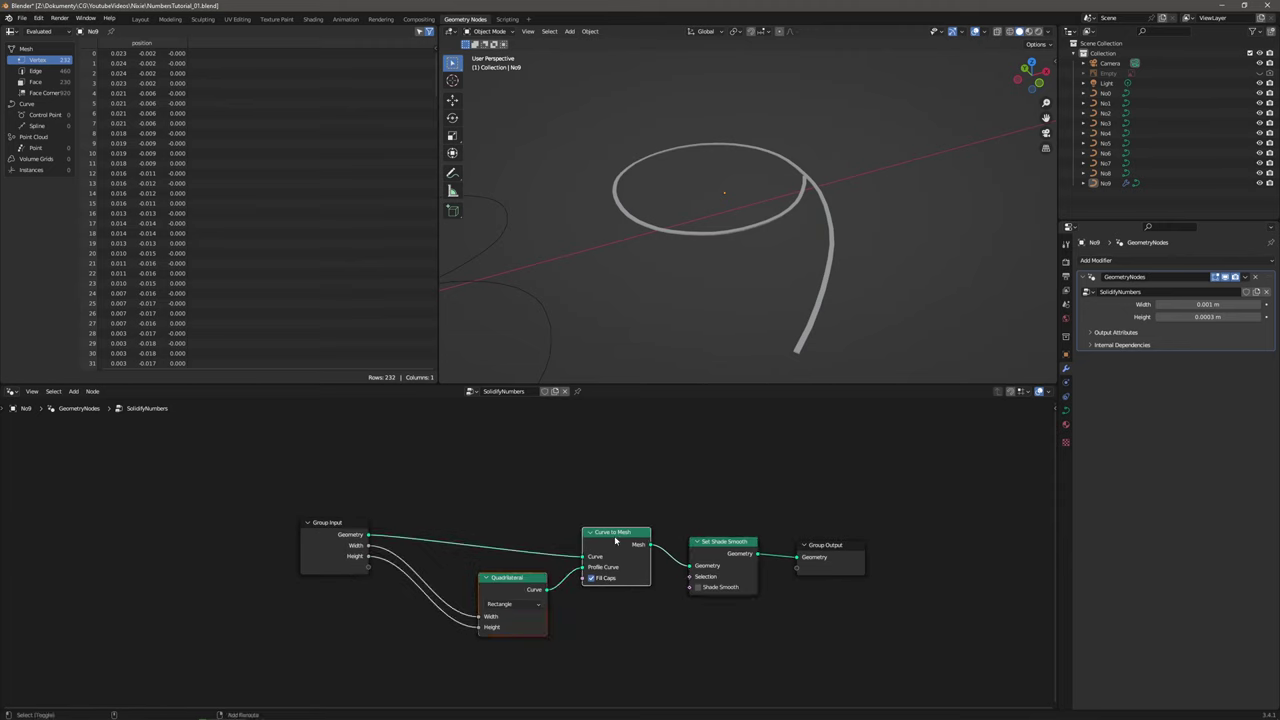
shift+click(722, 541)
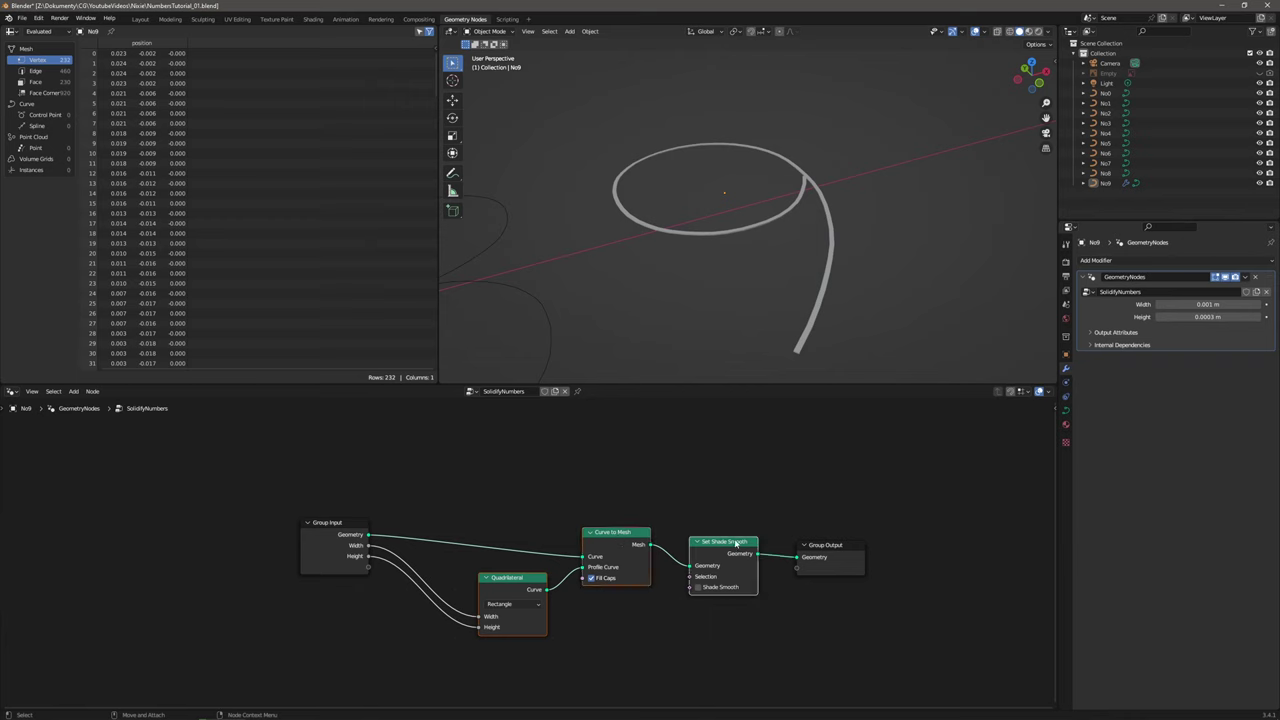
key(shift+d)
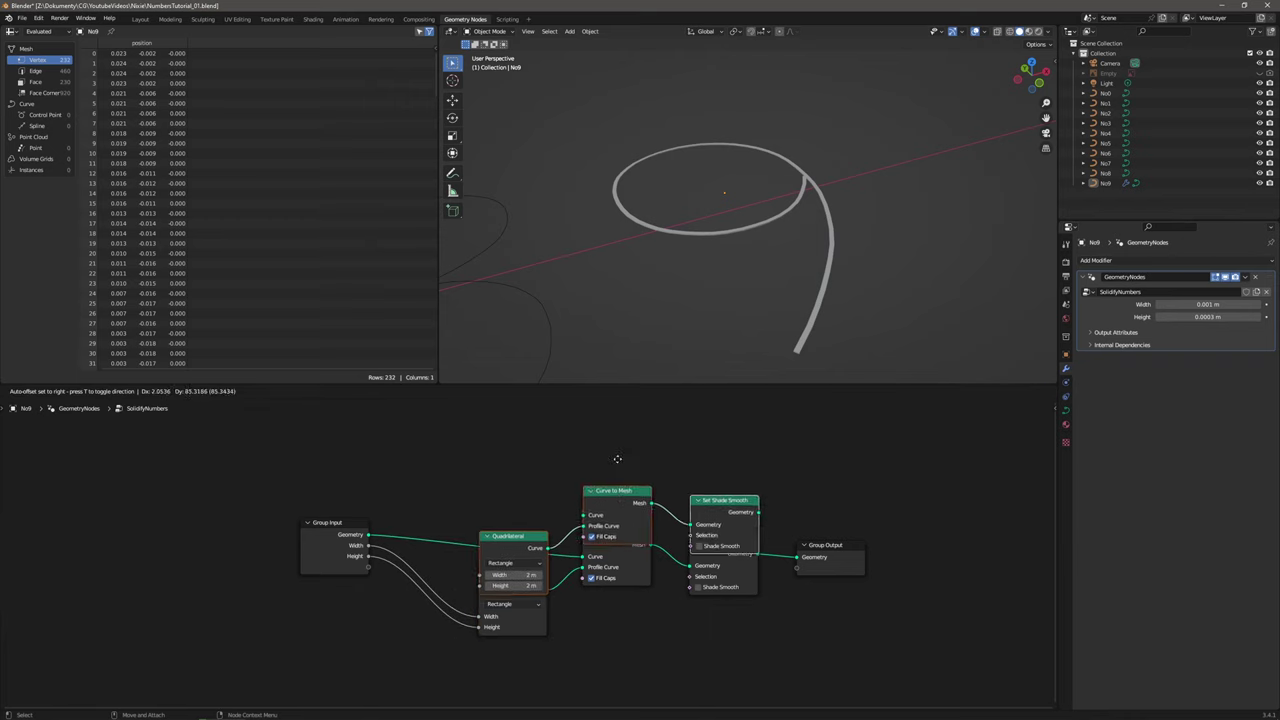
click(608, 407)
middle_drag(548, 411, 343, 477)
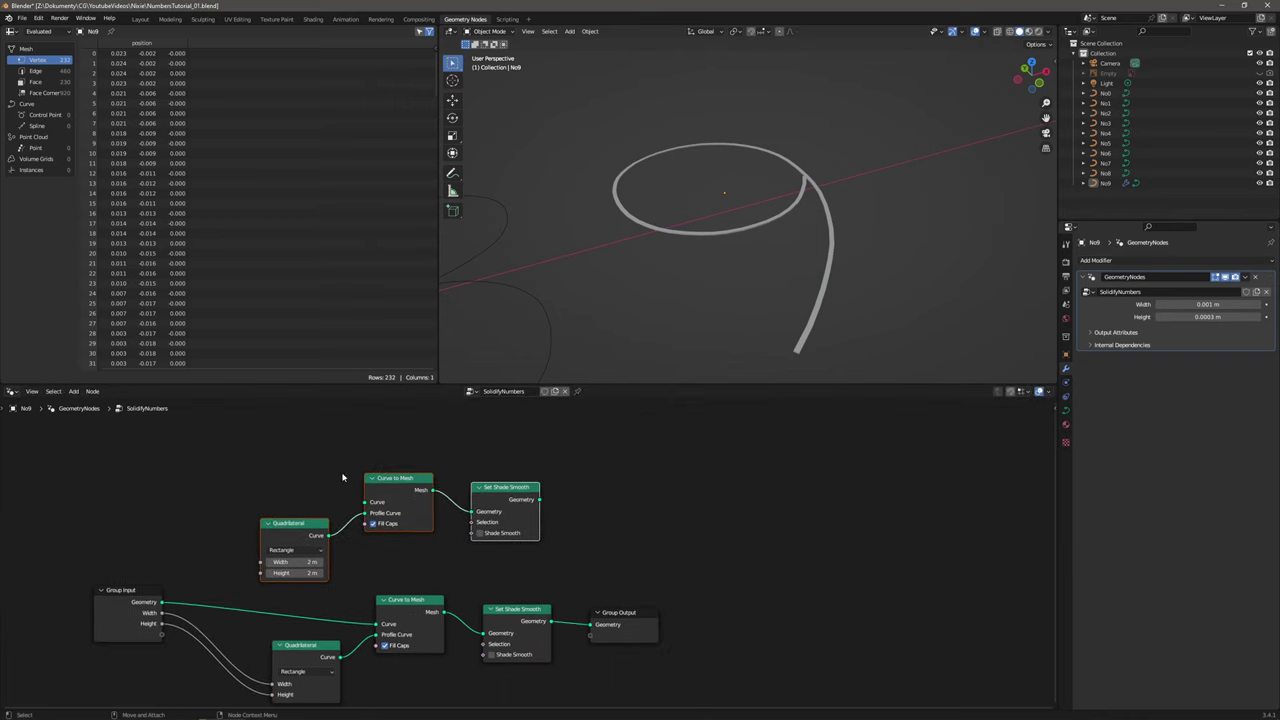
Add a Join Geometry node before Group Output and cut its link from the original Set Shade Smooth node.
click(73, 391)
text(join)
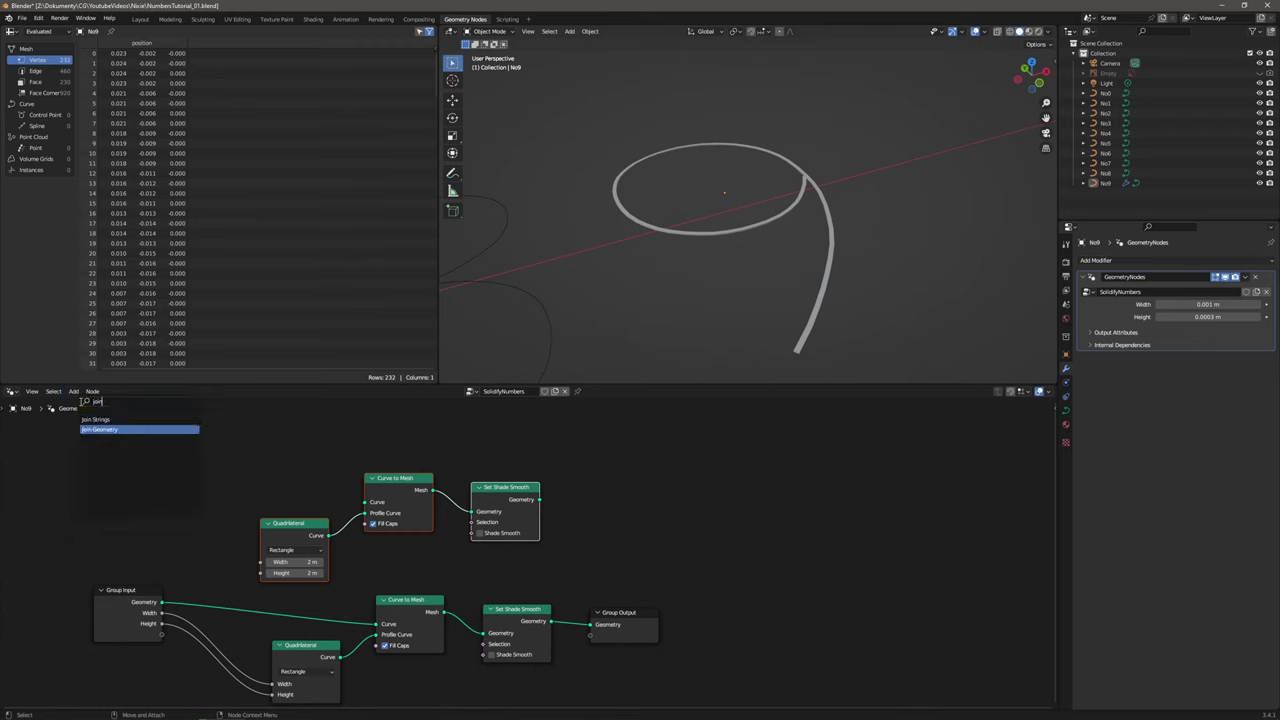
key(Return)
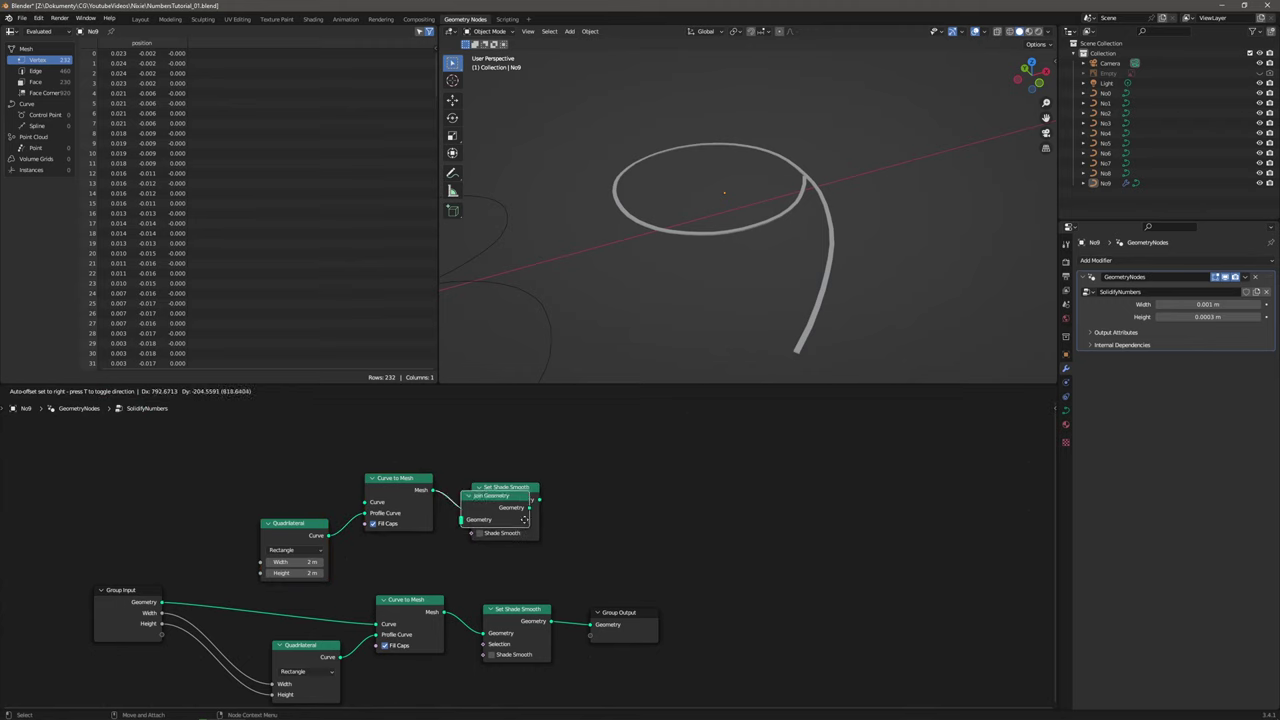
click(635, 561)
drag(630, 626, 793, 623)
ctrl+right_drag(728, 602, 714, 648)
mouse_move(779, 621)
mouse_down()
mouse_move(763, 564)
mouse_move(742, 566)
mouse_up()
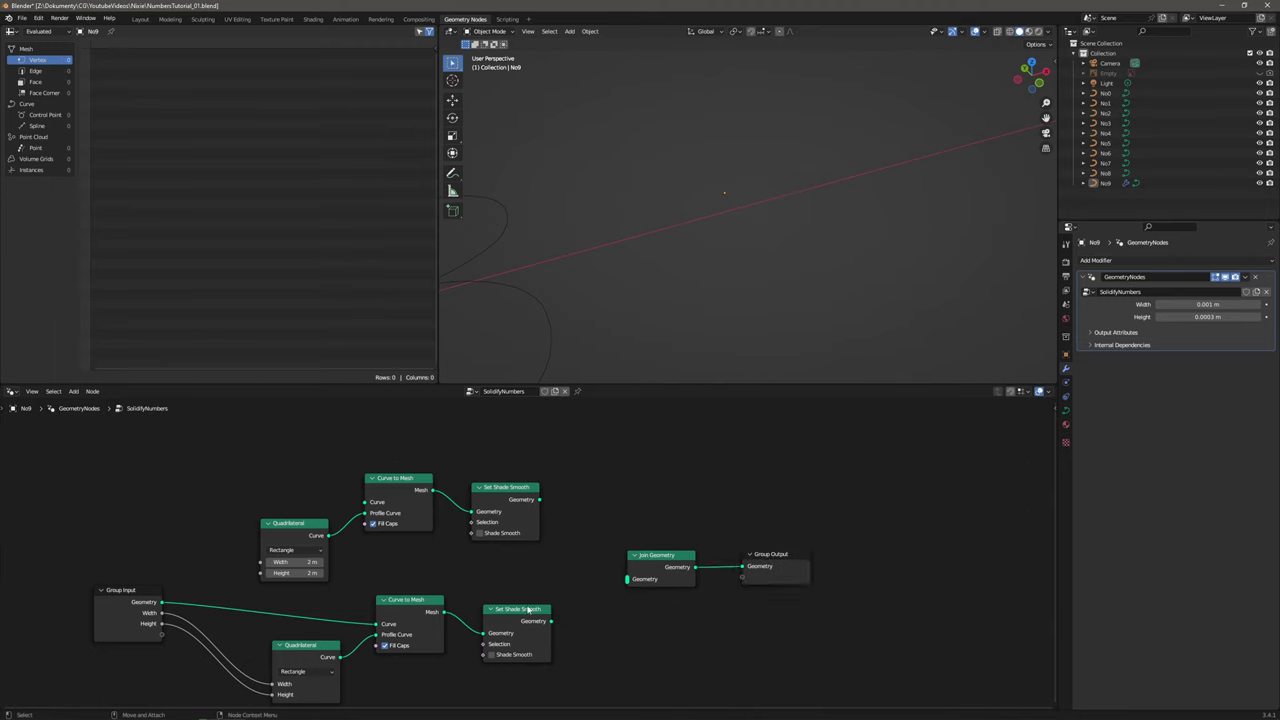
drag(528, 609, 516, 610)
Add a Set Material node between the upper Set Shade Smooth and Join Geometry, spacing out the nodes around it.
click(75, 392)
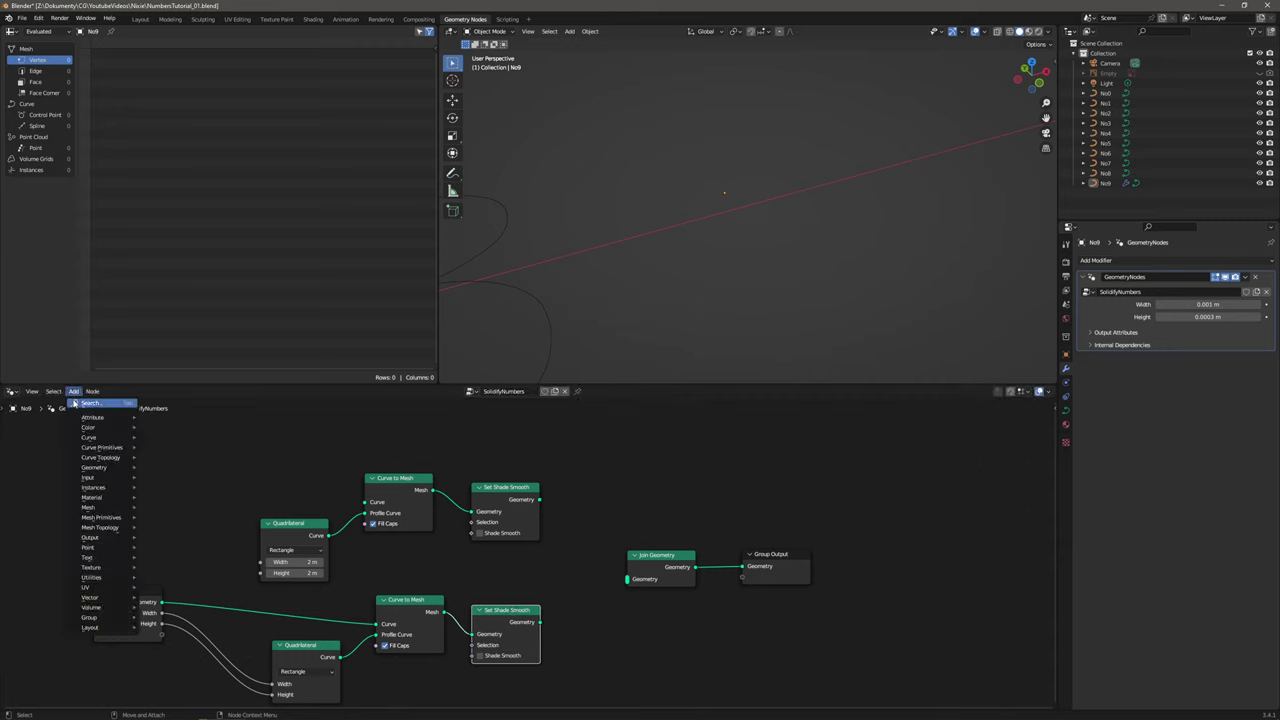
click(75, 402)
text(set)
key(Down)
key(Return)
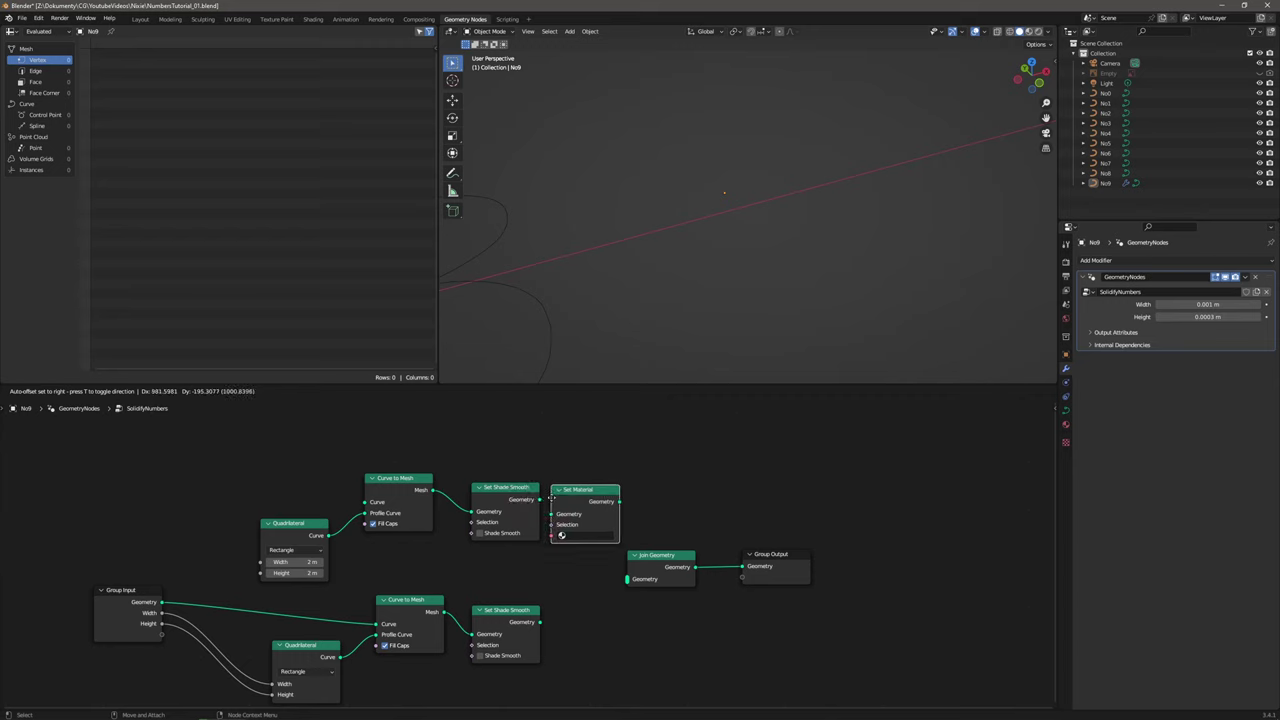
click(551, 497)
drag(646, 506, 900, 636)
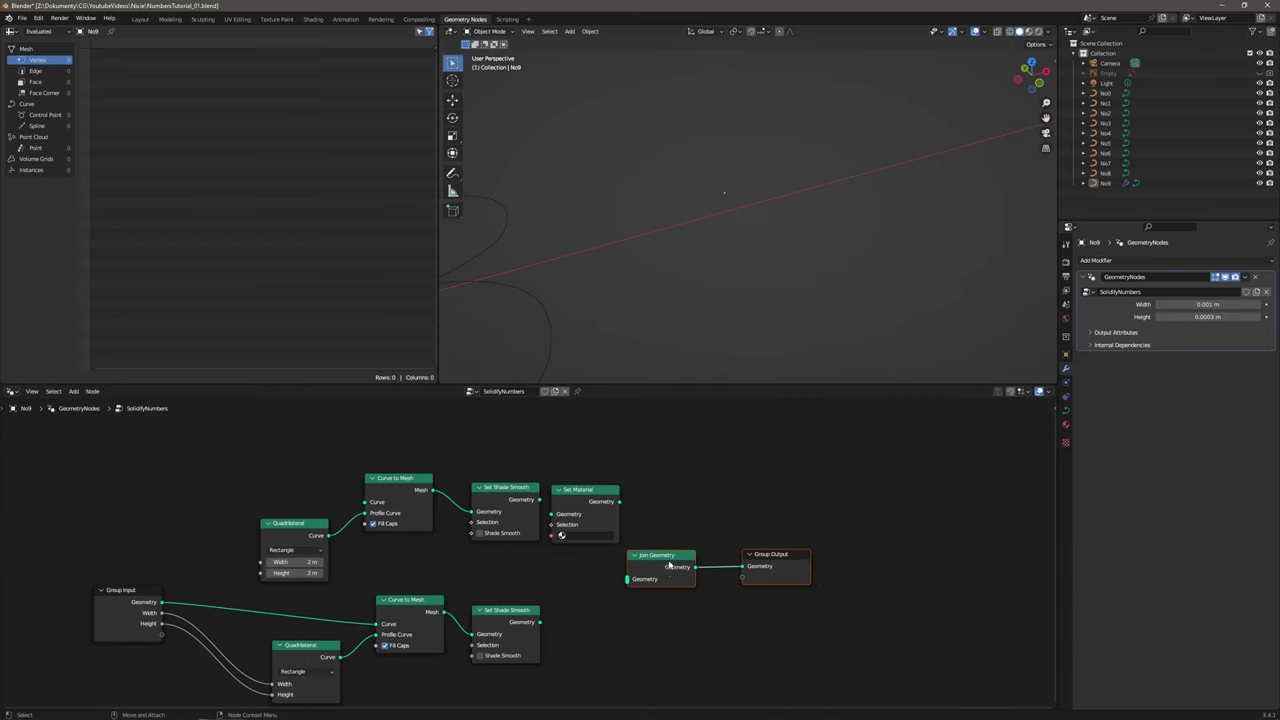
drag(648, 557, 748, 559)
drag(579, 492, 641, 517)
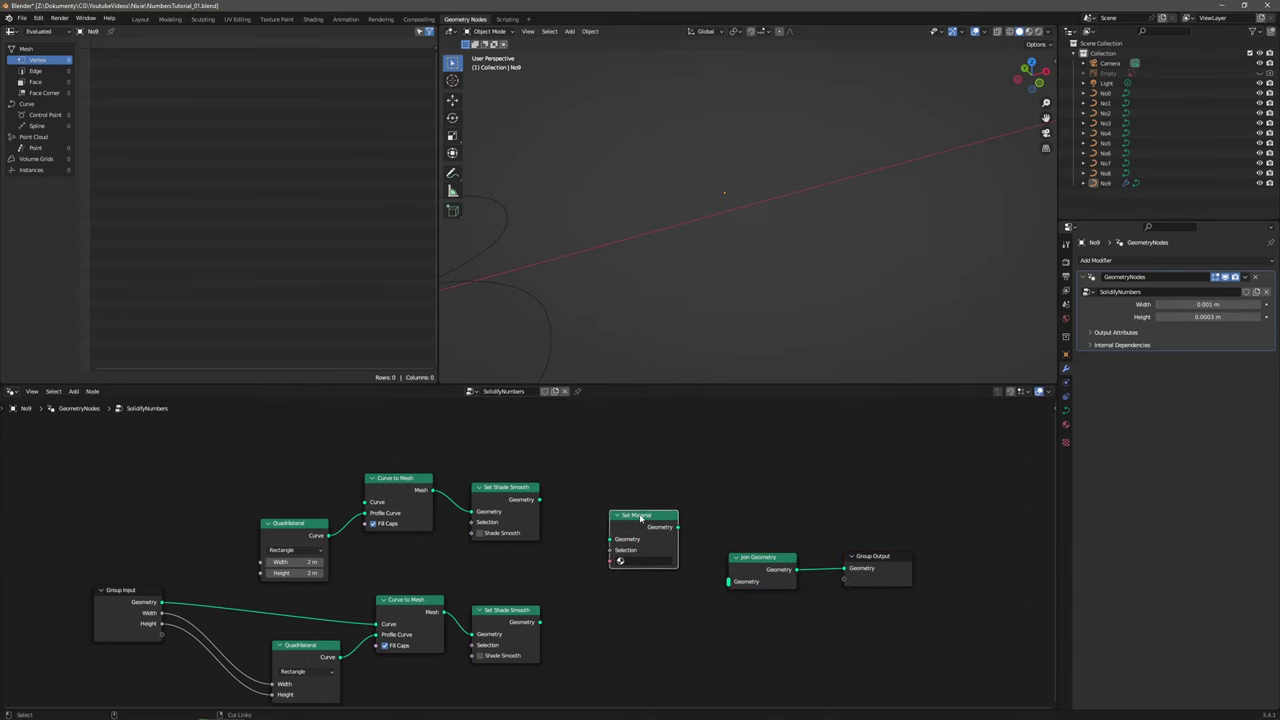
Duplicate Set Material and route each Set Shade Smooth output through its own Set Material node into Join Geometry.
key(shift+d)
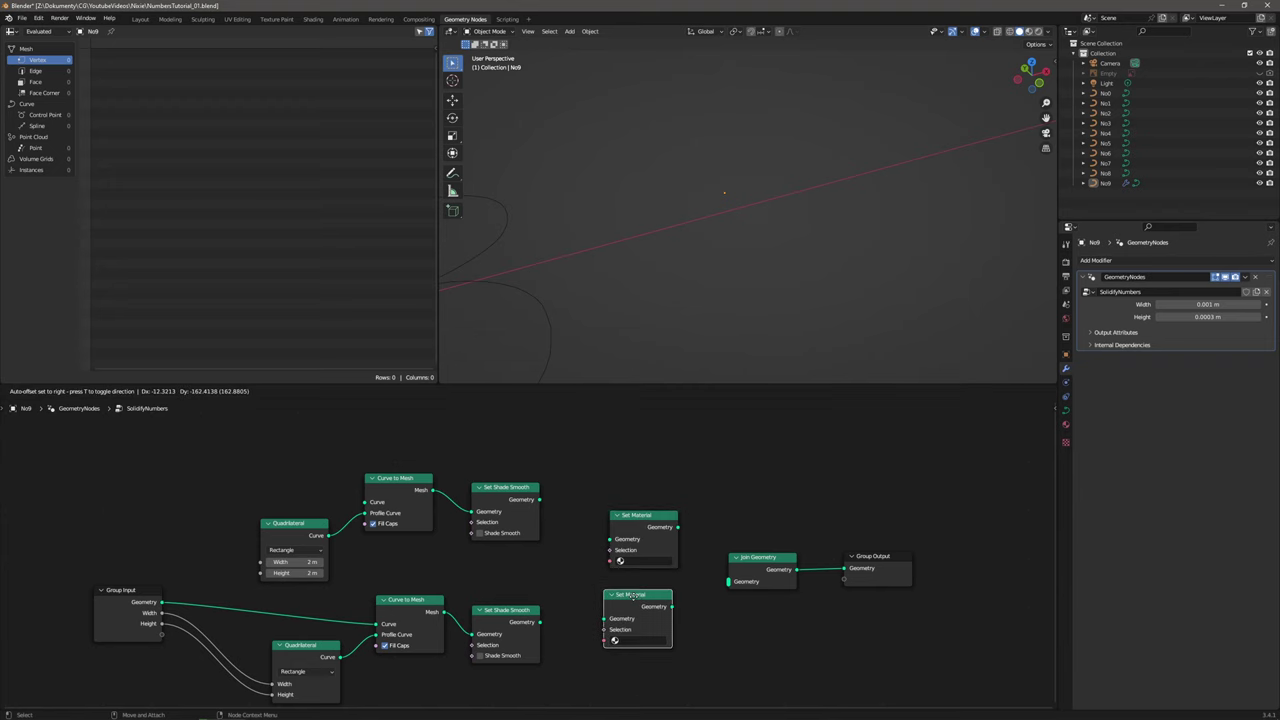
click(641, 597)
drag(679, 607, 728, 581)
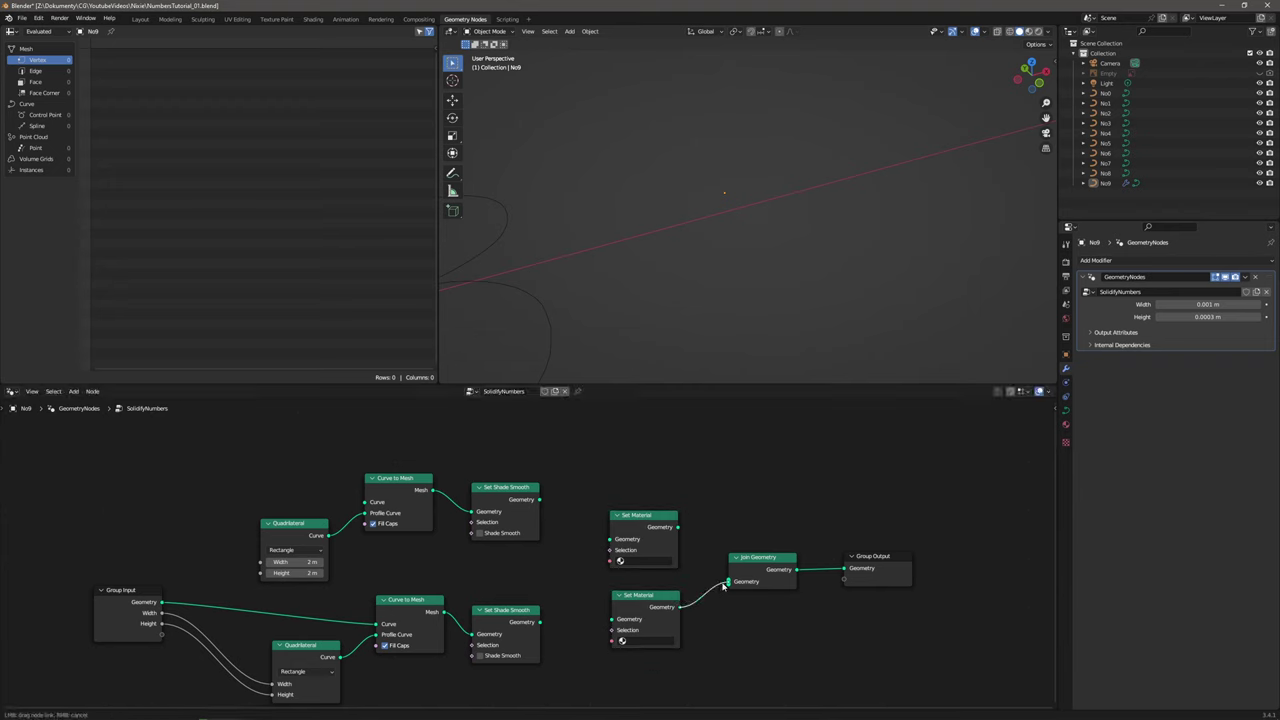
drag(679, 527, 728, 581)
drag(540, 499, 609, 539)
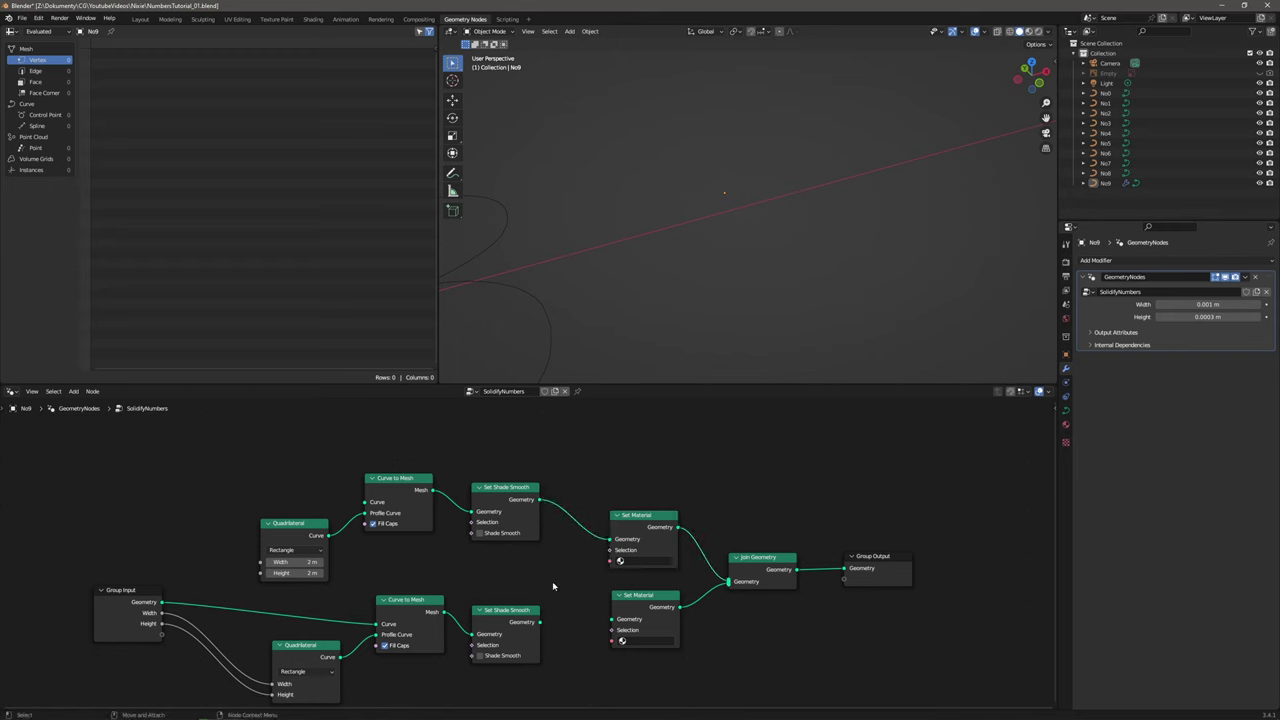
drag(538, 622, 612, 619)
Add a Set Spline Type node fed by Group Input's Geometry and set its type to Bezier.
middle_drag(366, 568, 564, 518)
drag(333, 543, 261, 543)
click(73, 391)
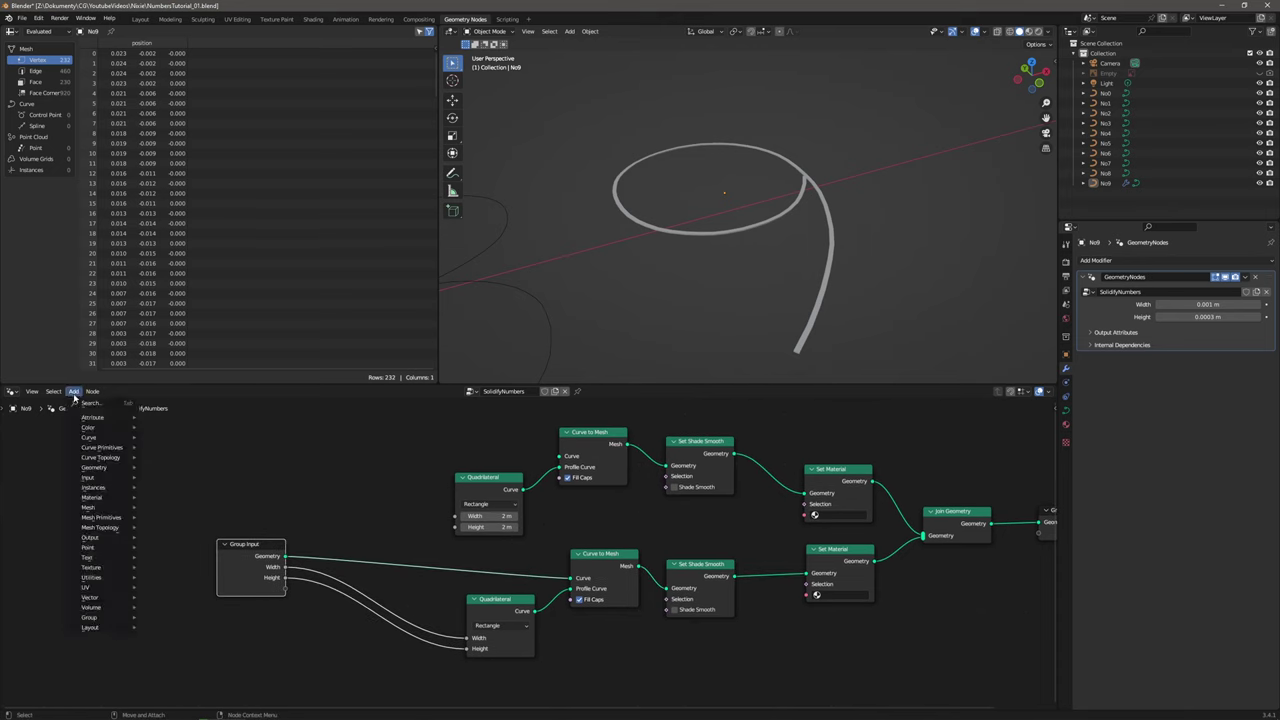
click(75, 400)
text(set spl)
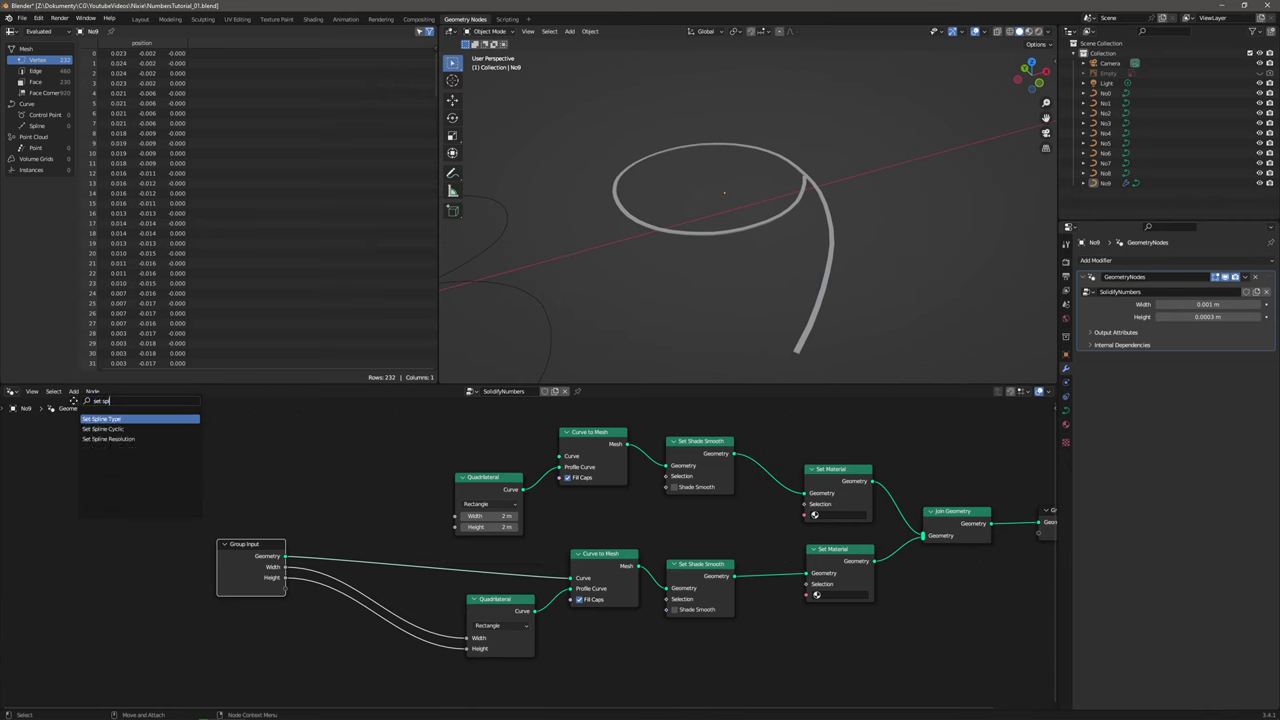
key(Return)
click(292, 549)
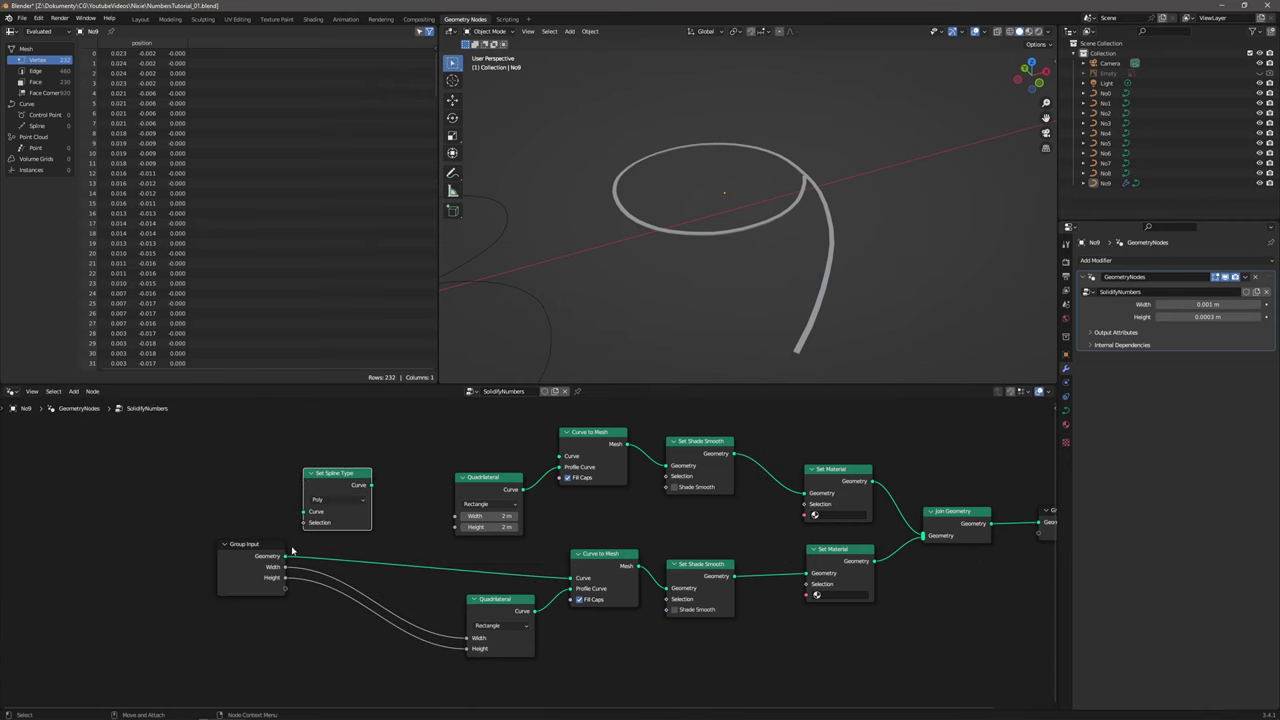
drag(286, 556, 303, 511)
click(337, 499)
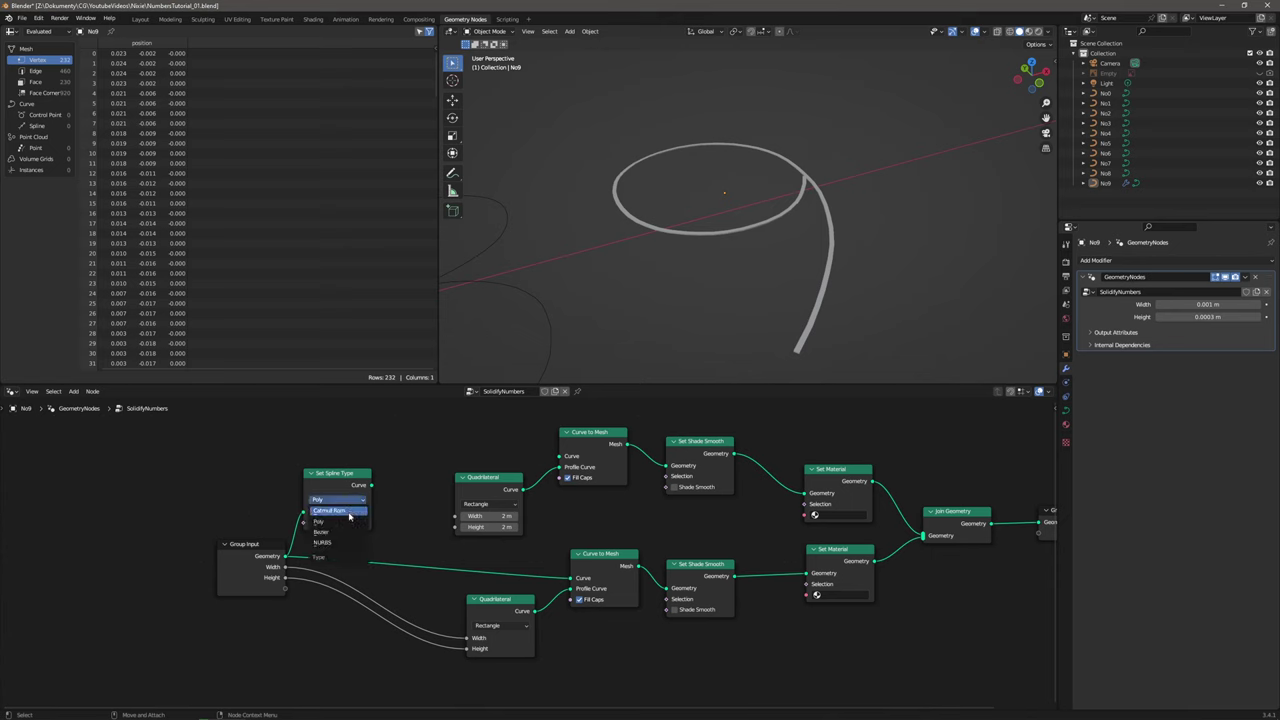
click(325, 531)
Add a Set Handle Type node on Auto after Set Spline Type and connect its Curve to both Curve to Mesh nodes.
click(73, 391)
text(set ha)
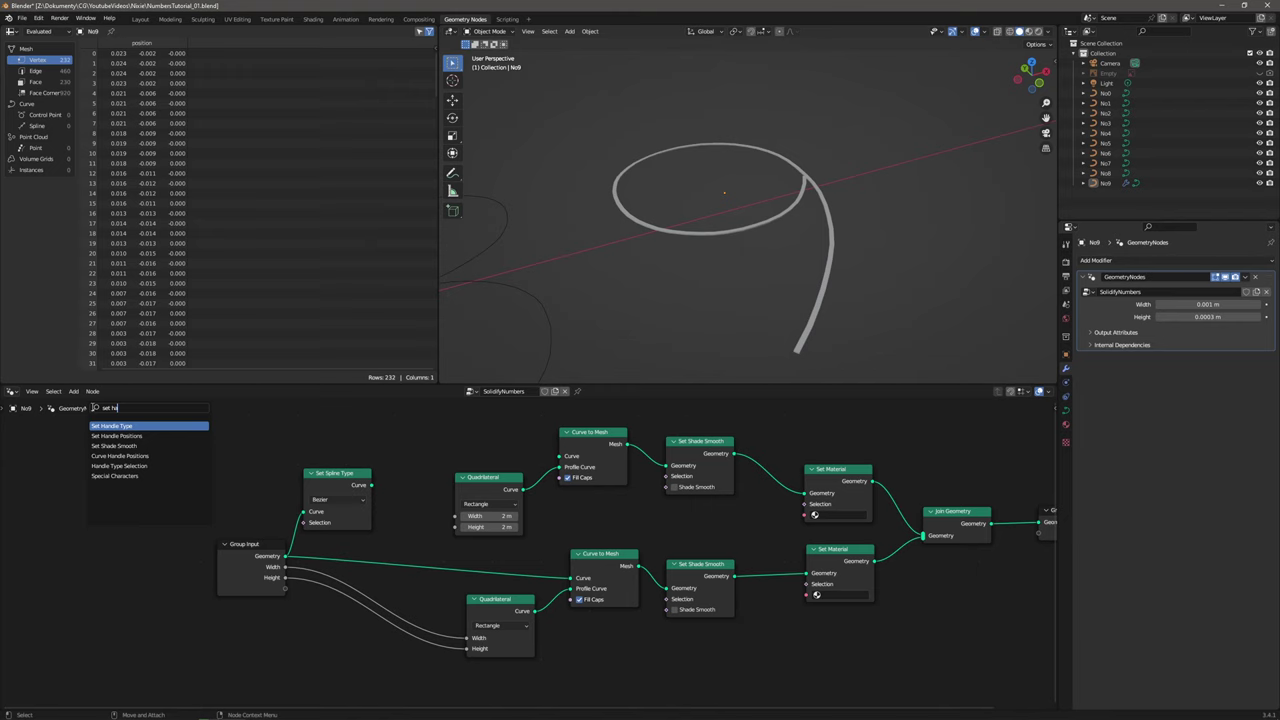
key(Return)
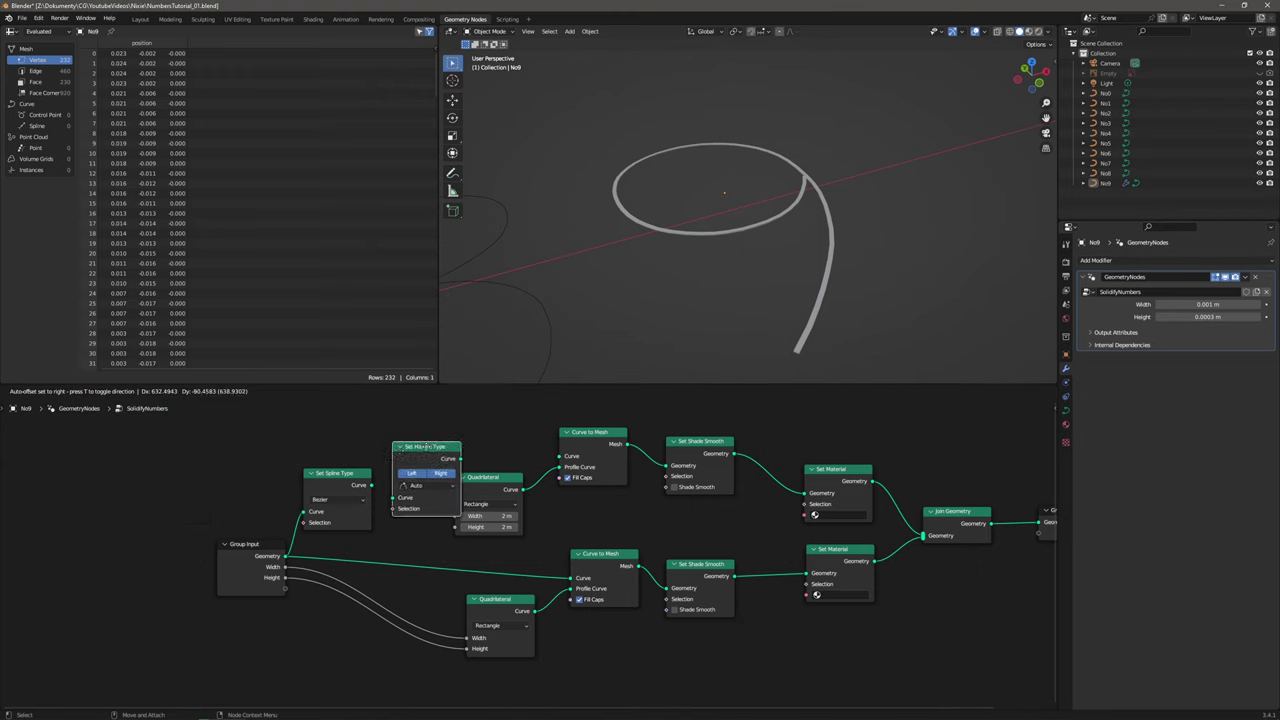
click(385, 432)
drag(330, 440, 112, 563)
drag(224, 491, 229, 492)
drag(401, 432, 313, 535)
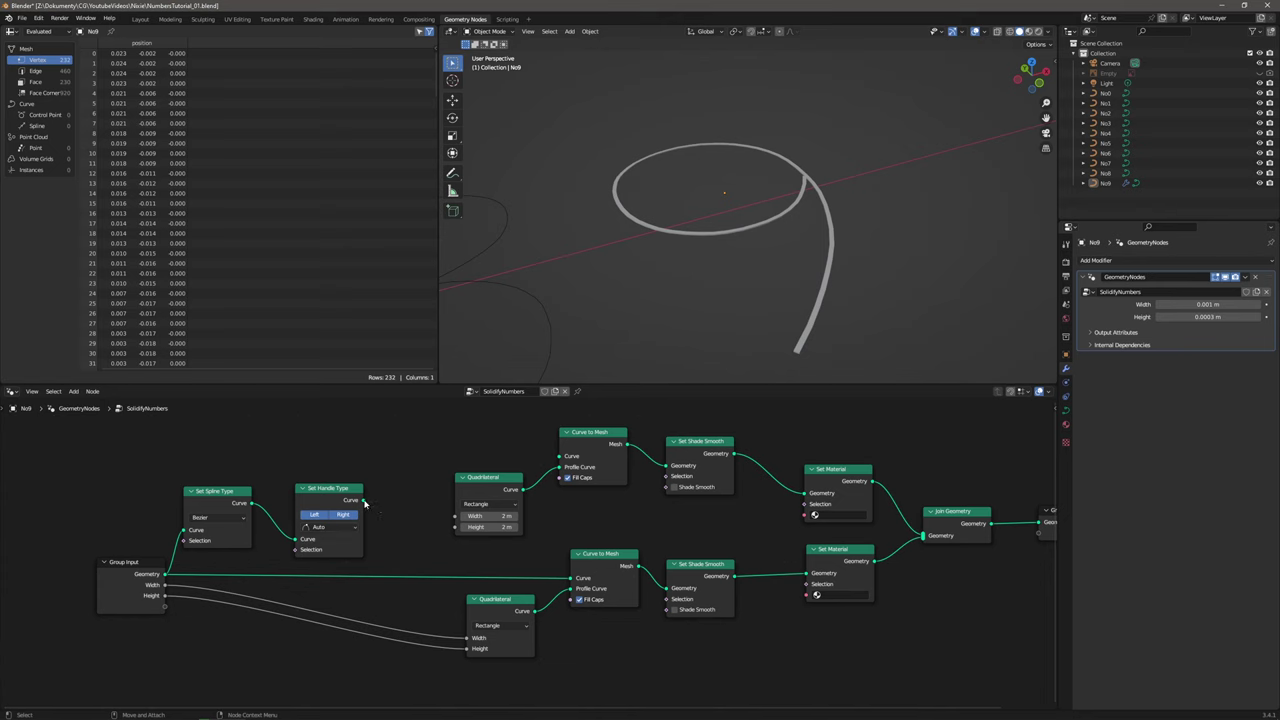
drag(364, 501, 563, 456)
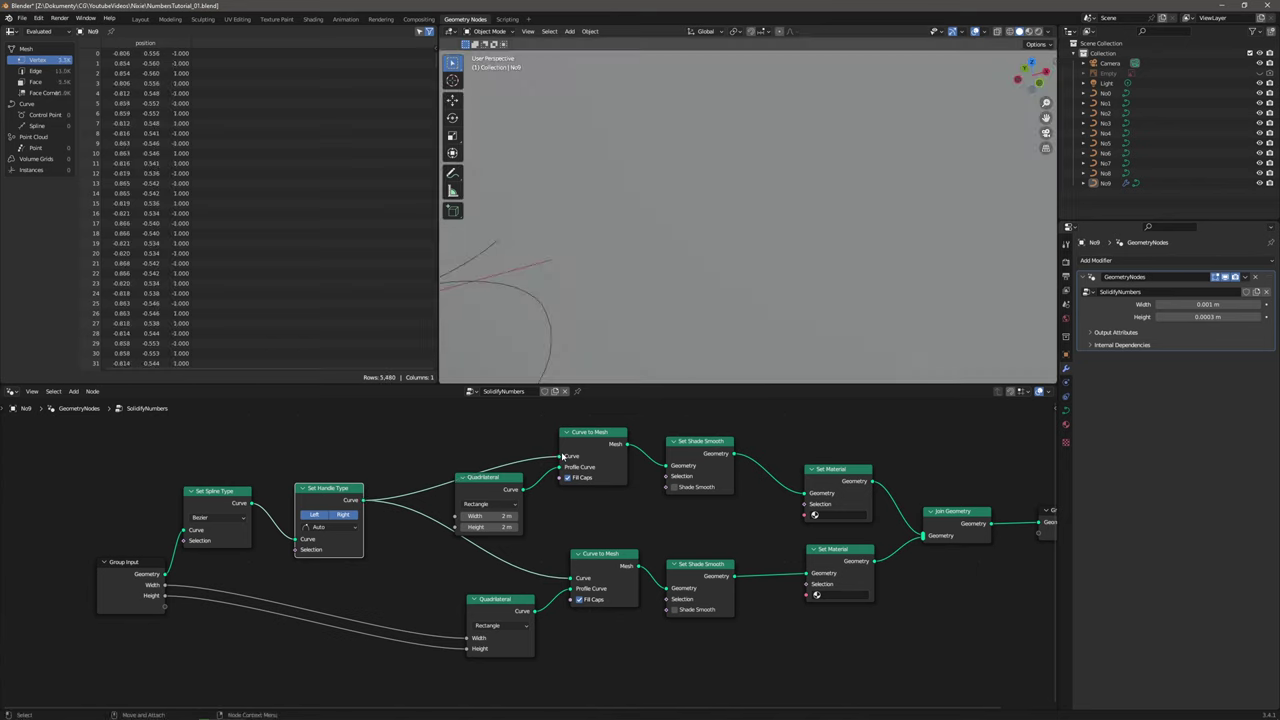
Add a Math node set to Add beside the upper Quadrilateral, rearranging the neighbouring nodes to make room.
drag(473, 484, 473, 404)
middle_drag(387, 624, 492, 635)
scroll(449, 609, down, 1)
middle_drag(440, 585, 402, 576)
click(74, 392)
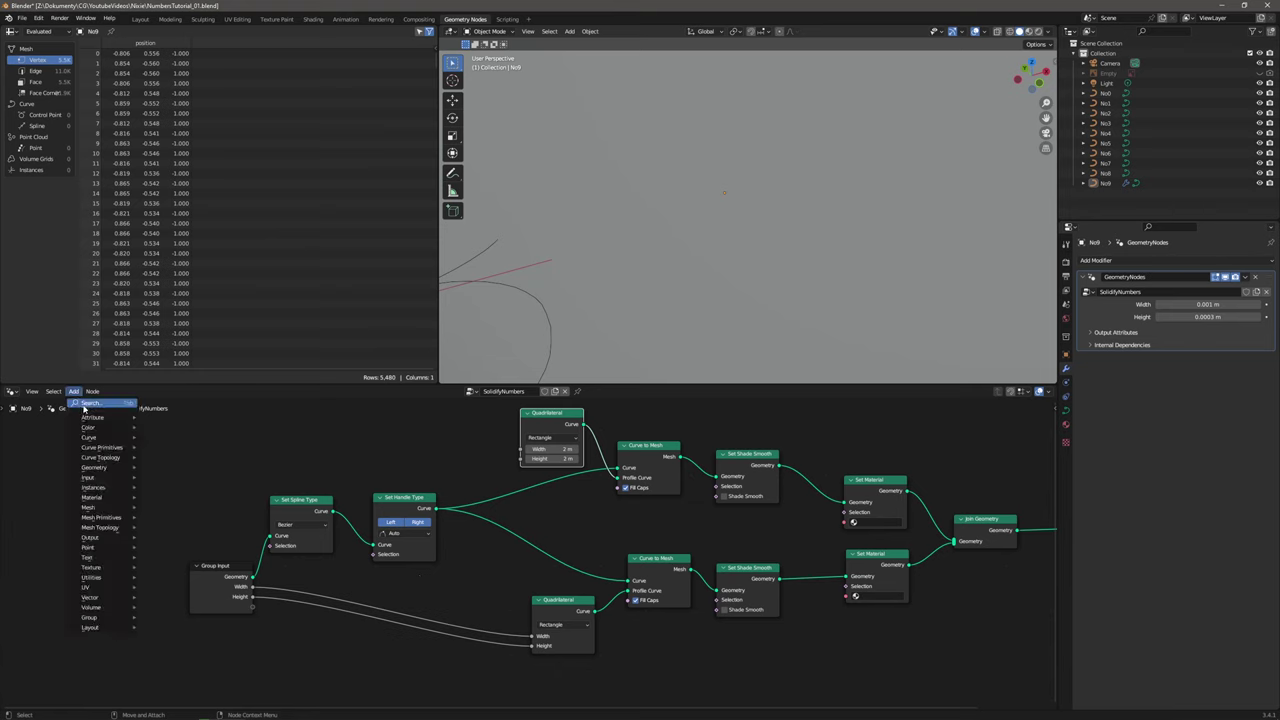
text(a)
text(dd)
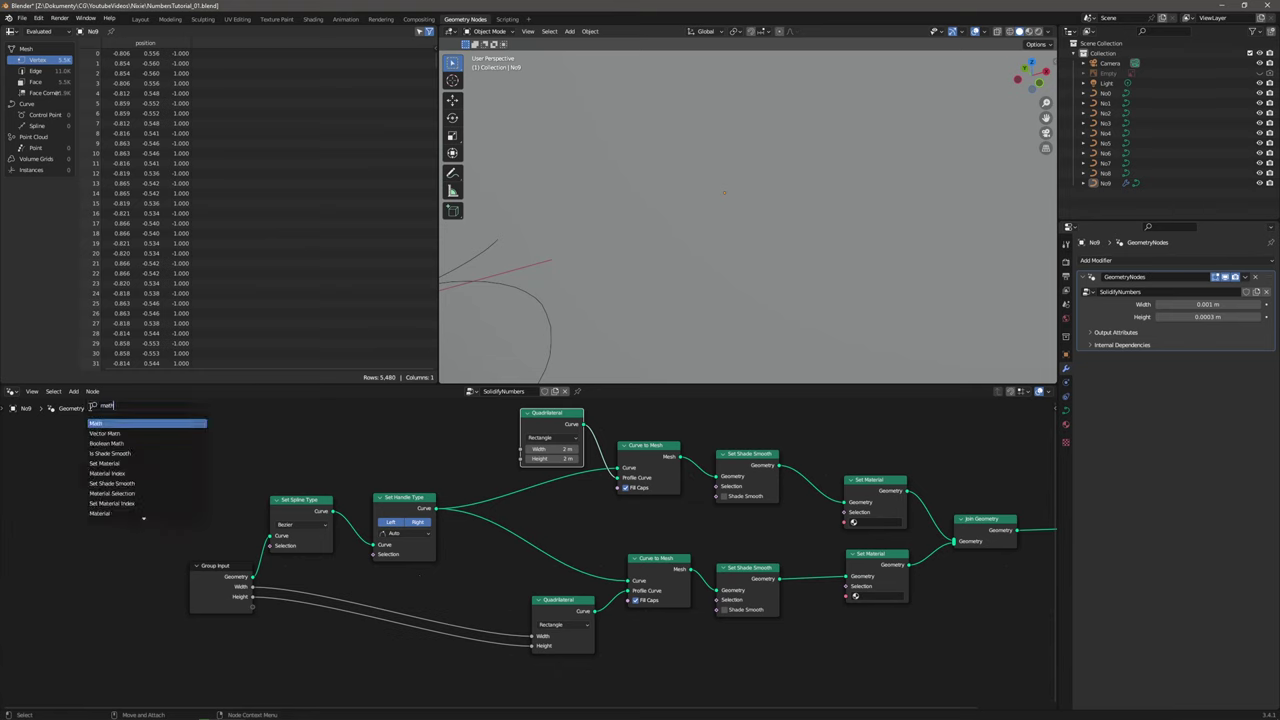
key(Return)
click(571, 406)
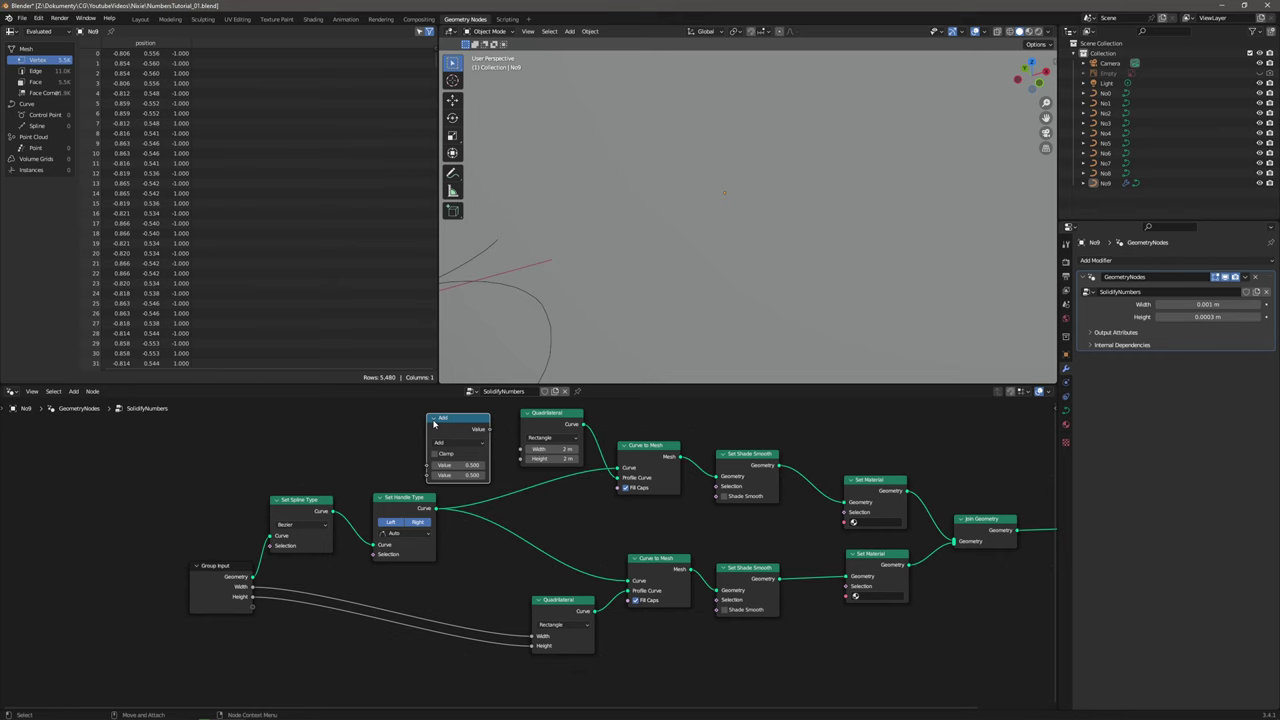
drag(393, 465, 324, 510)
key(g)
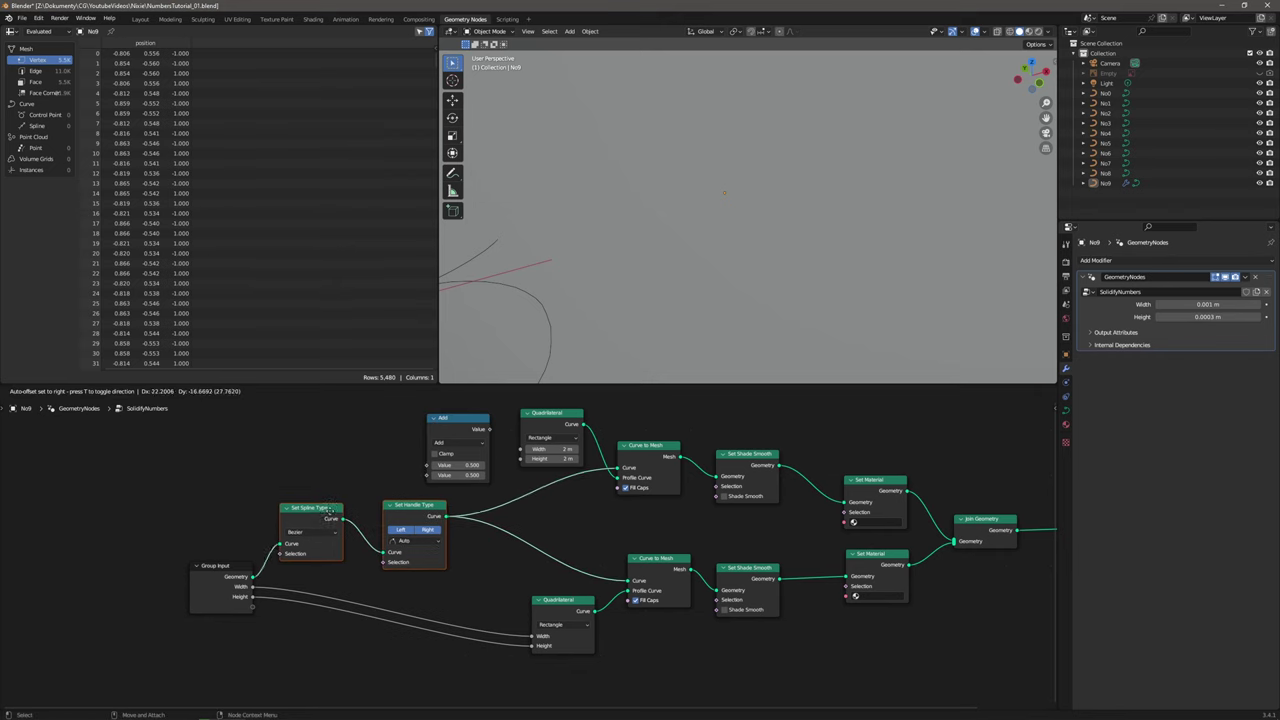
click(372, 481)
Set both values of the Add node to 0.002.
scroll(372, 481, up, 1)
click(455, 503)
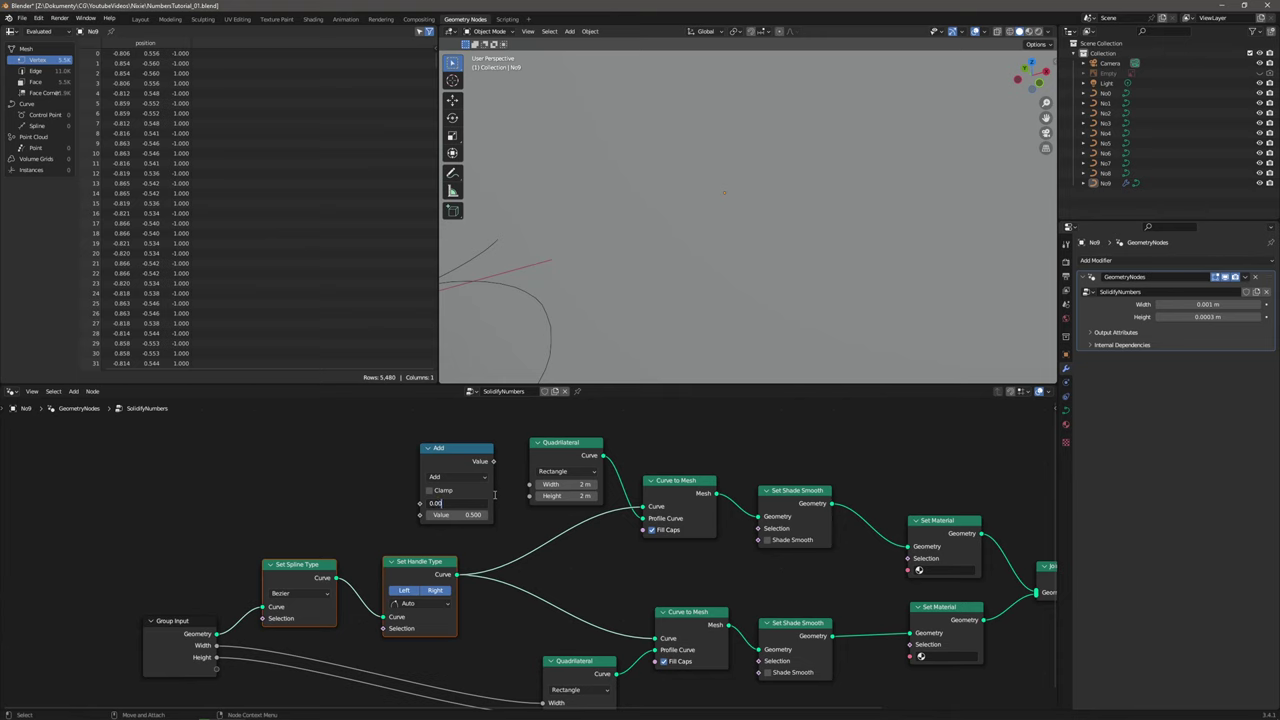
text(0.002)
key(Return)
click(468, 512)
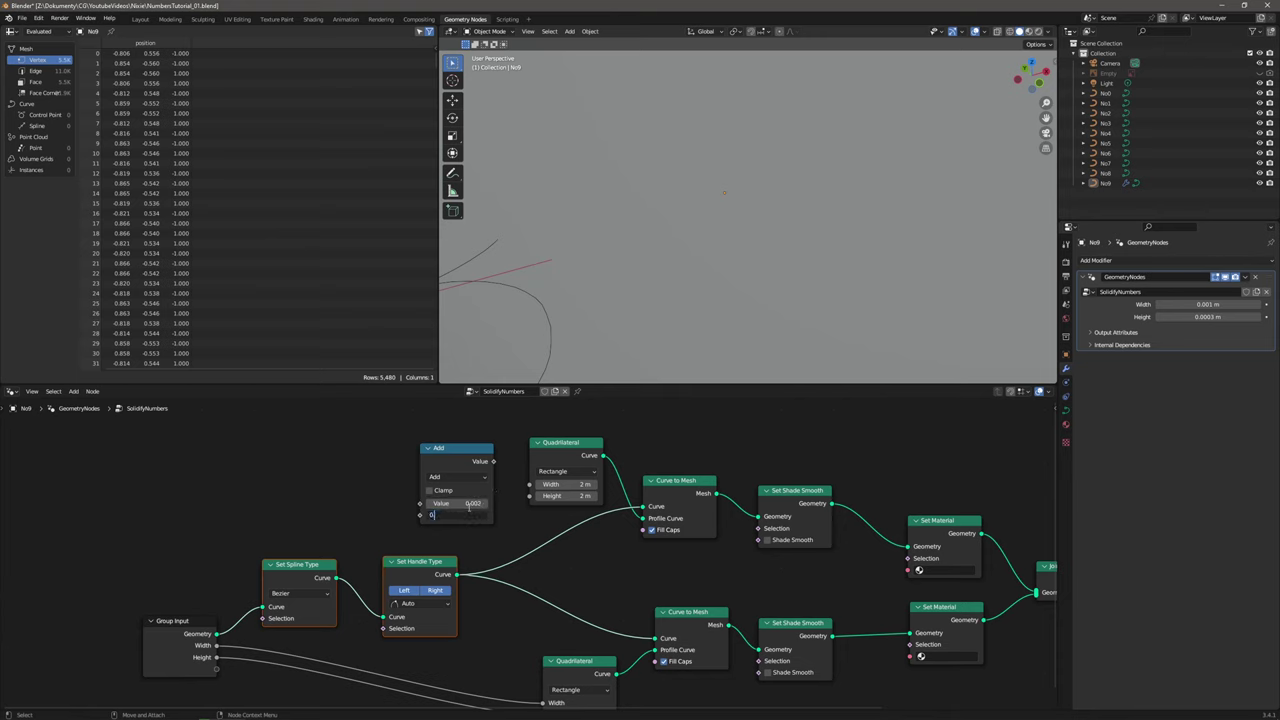
text(0.002)
key(Return)
Duplicate the Add node and connect the two Add outputs to the upper Quadrilateral's Width and Height.
drag(446, 451, 449, 432)
middle_drag(444, 440, 413, 535)
drag(413, 531, 418, 483)
key(shift+d)
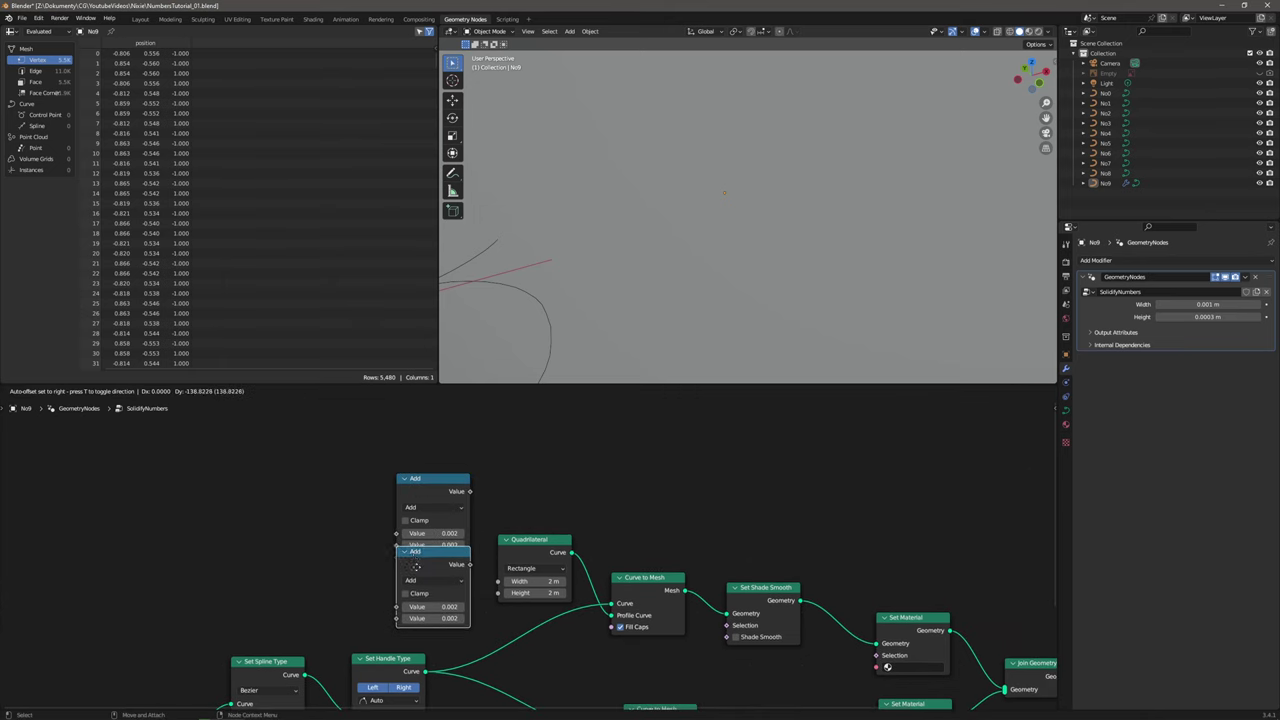
click(415, 568)
drag(470, 492, 497, 593)
Connect Group Input's Width to the first value of both Add nodes.
middle_drag(379, 587, 488, 522)
drag(293, 677, 506, 468)
drag(293, 677, 498, 565)
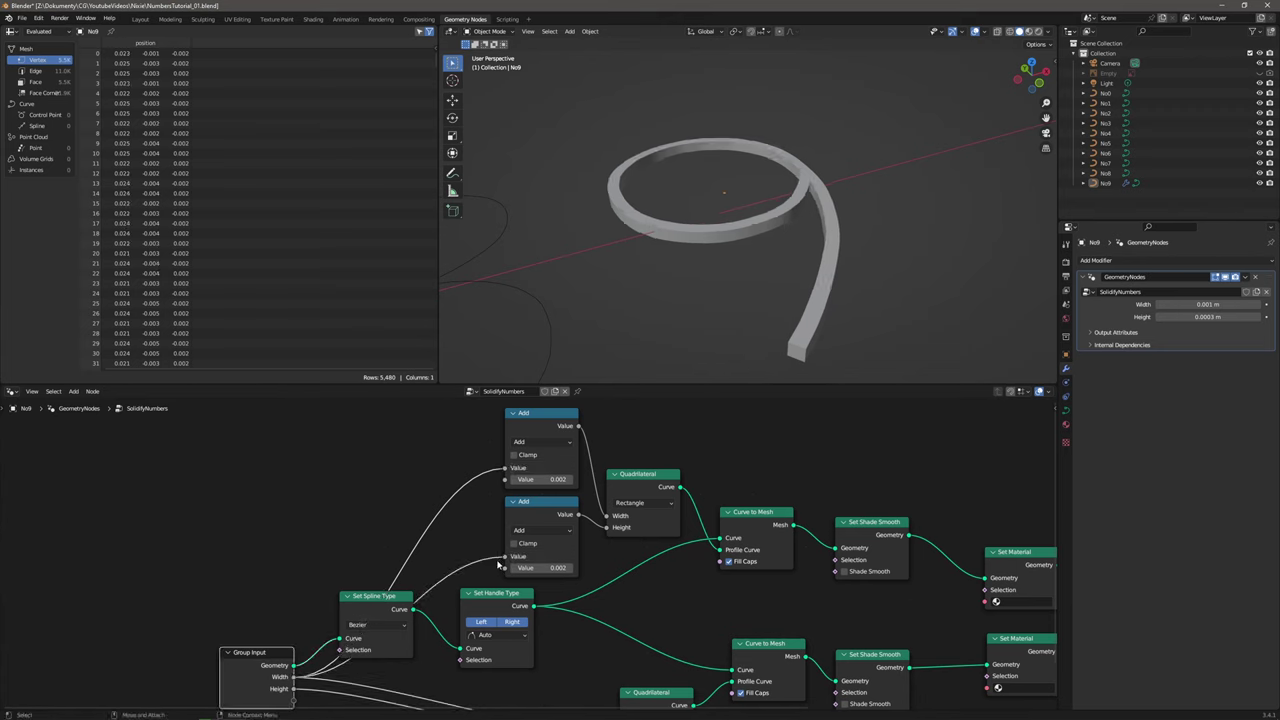
Turn on Shade Smooth in the upper branch's Set Shade Smooth node.
middle_drag(631, 540, 612, 538)
scroll(612, 538, down, 2)
middle_drag(730, 523, 529, 499)
click(603, 547)
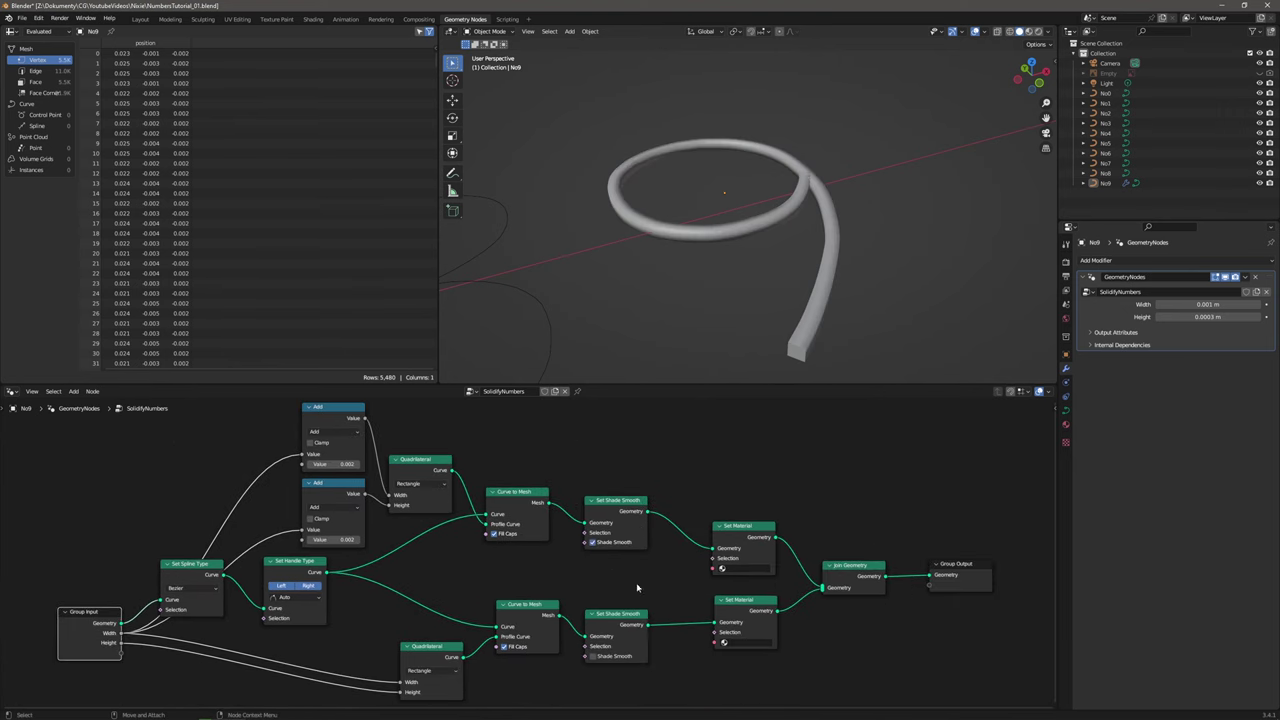
Insert a Transform node between Group Input's Geometry and Set Spline Type, moving Group Input aside for it.
middle_drag(654, 599, 851, 530)
drag(265, 644, 214, 619)
middle_drag(361, 588, 657, 532)
drag(526, 563, 383, 575)
middle_drag(494, 567, 464, 502)
click(75, 392)
click(80, 408)
text(transform)
key(Return)
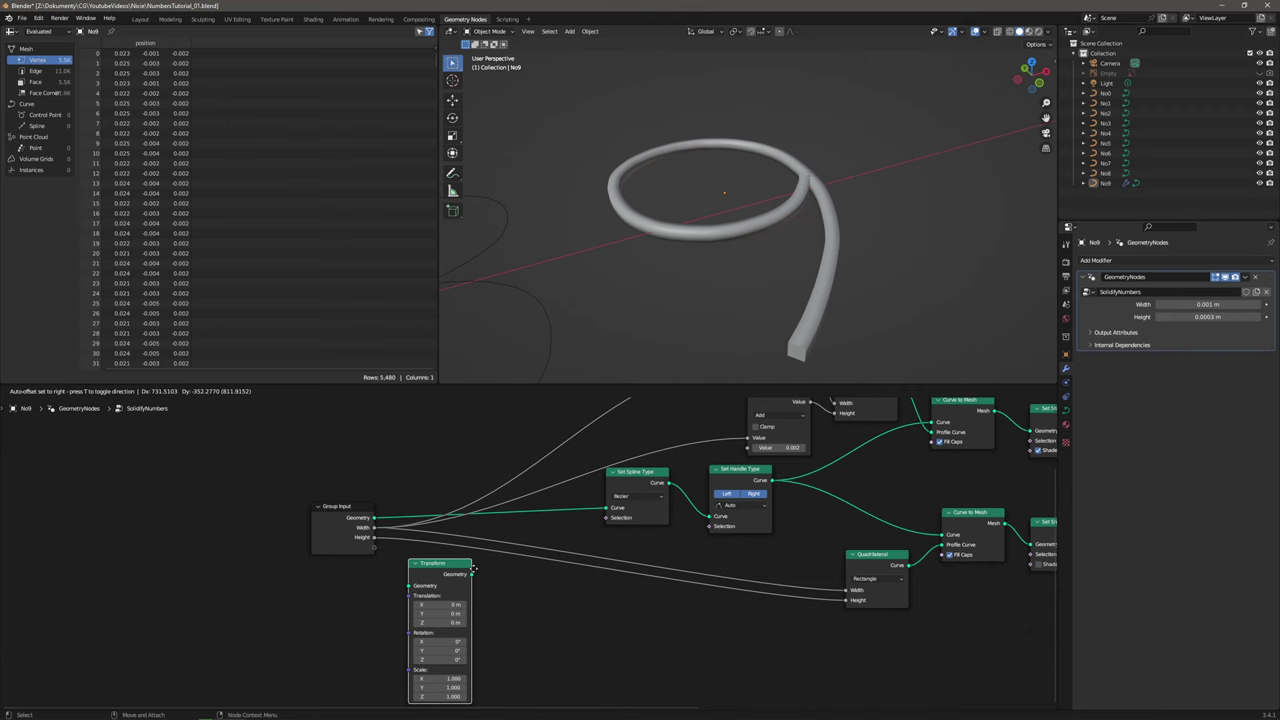
click(461, 570)
drag(375, 519, 608, 508)
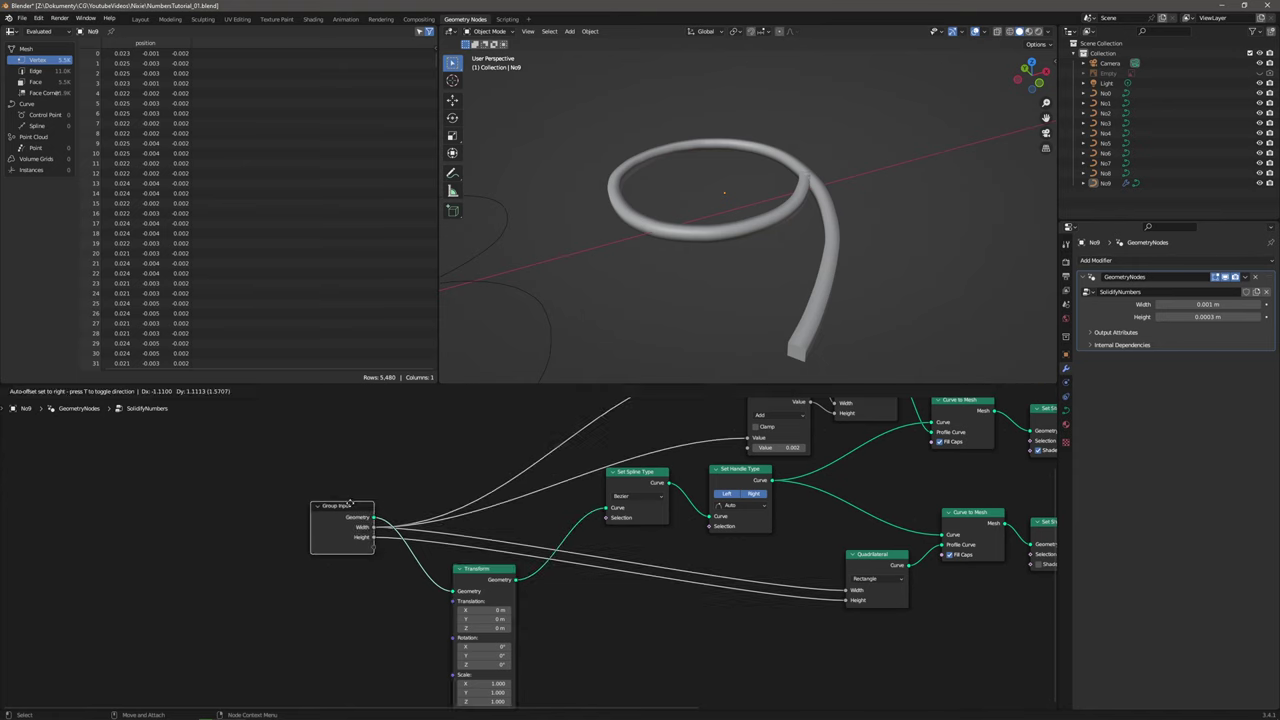
Add a Combine XYZ node beside the Transform node and connect its Vector output to Transform's Translation.
drag(357, 509, 339, 504)
click(78, 394)
click(91, 401)
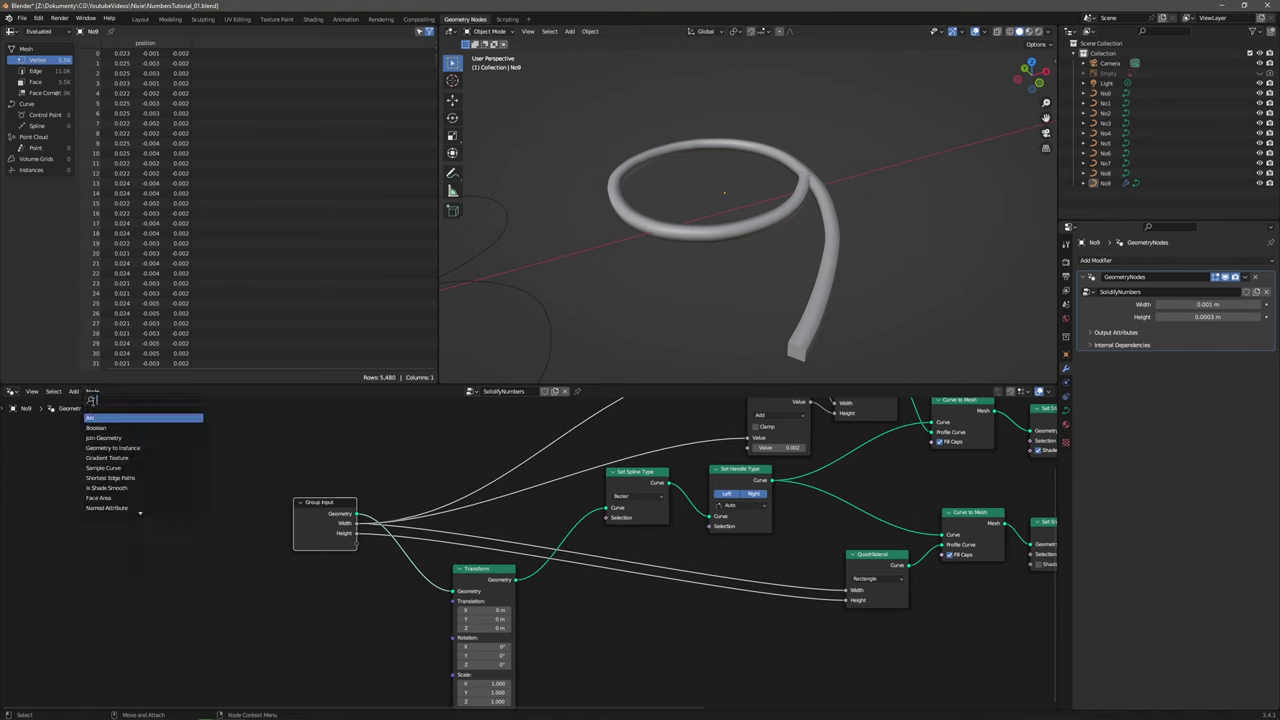
text(com)
key(Down)
key(Return)
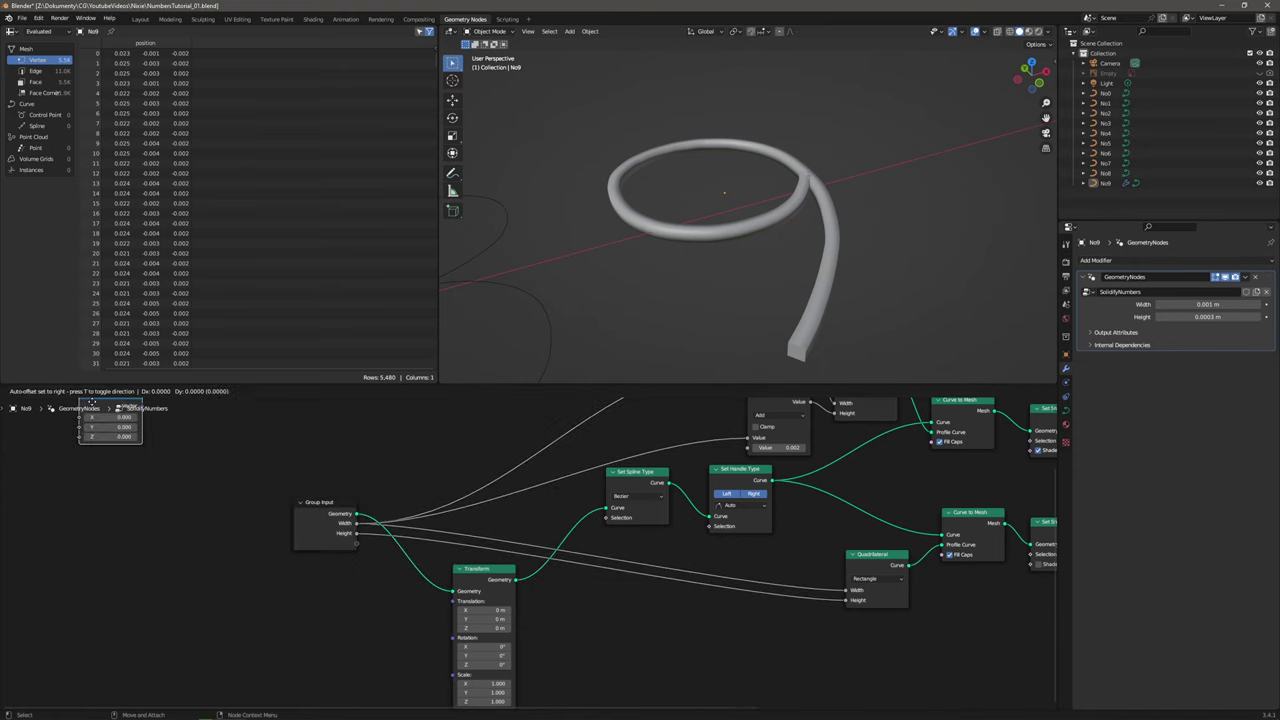
click(372, 625)
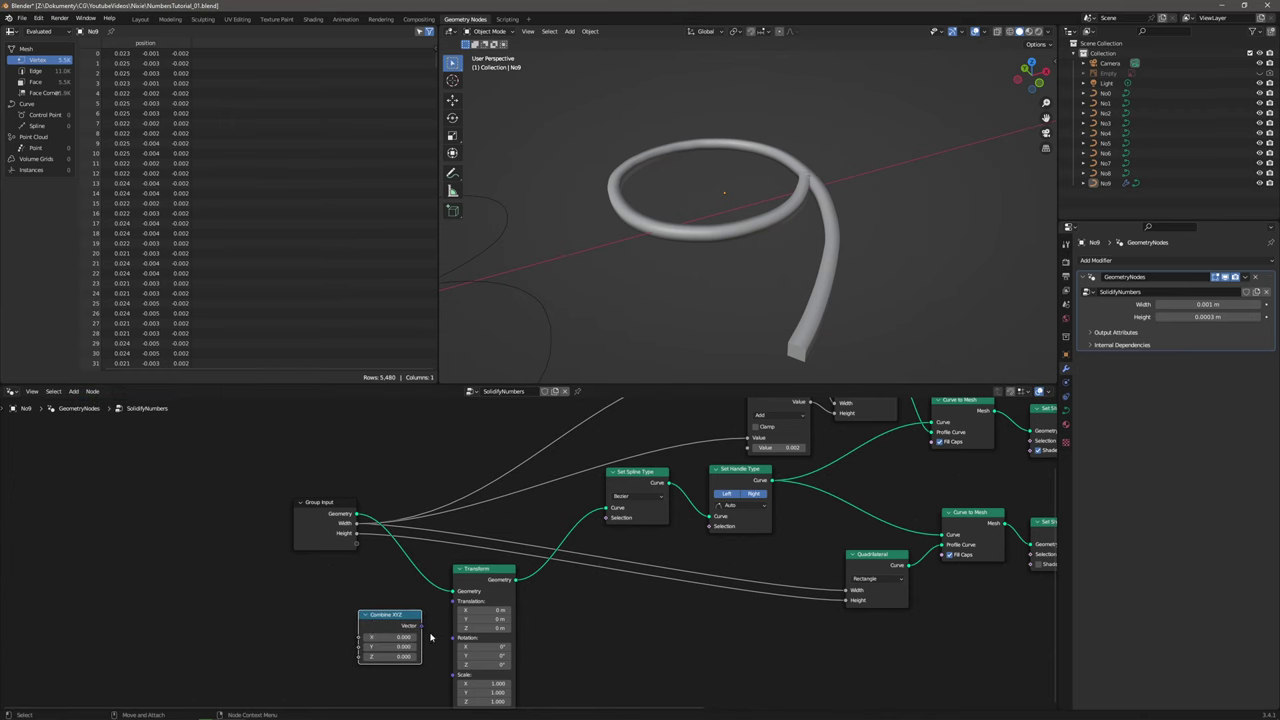
drag(421, 626, 452, 601)
Expose Combine XYZ's Z value as a new Group Input socket and rename that input Z-Offset.
drag(326, 522, 255, 523)
drag(358, 656, 286, 543)
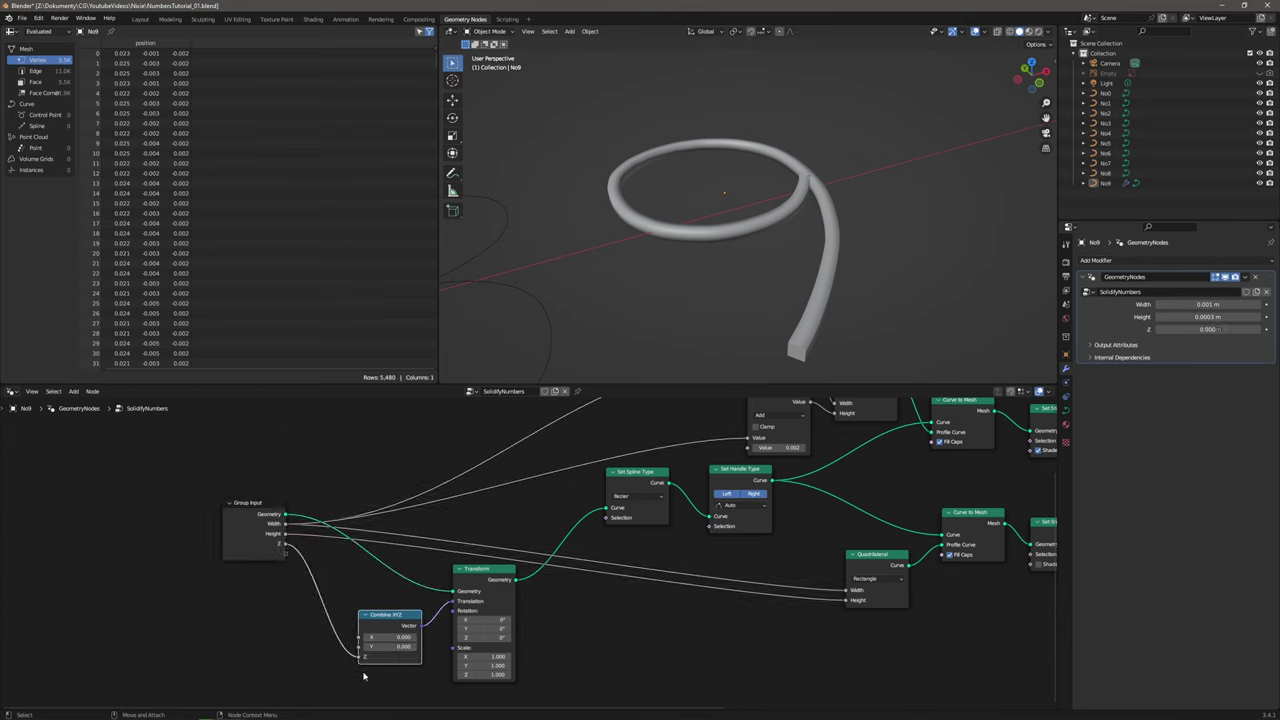
click(1055, 409)
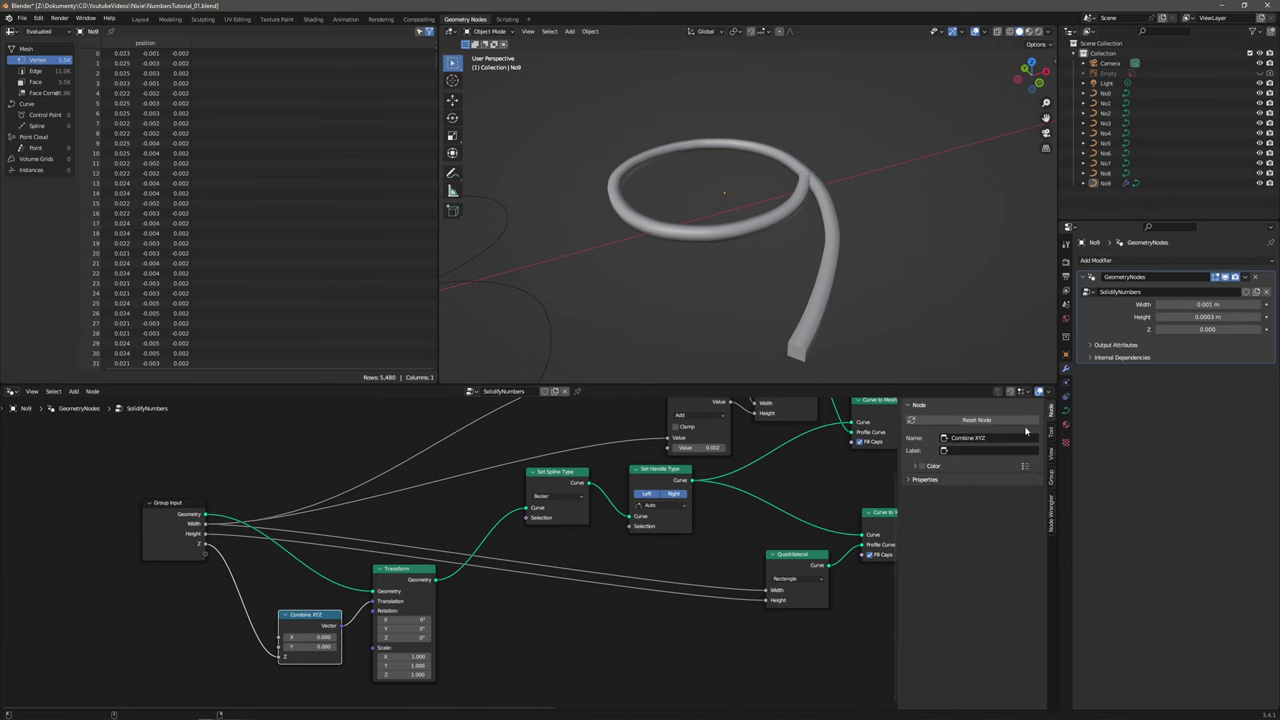
click(1051, 478)
click(985, 452)
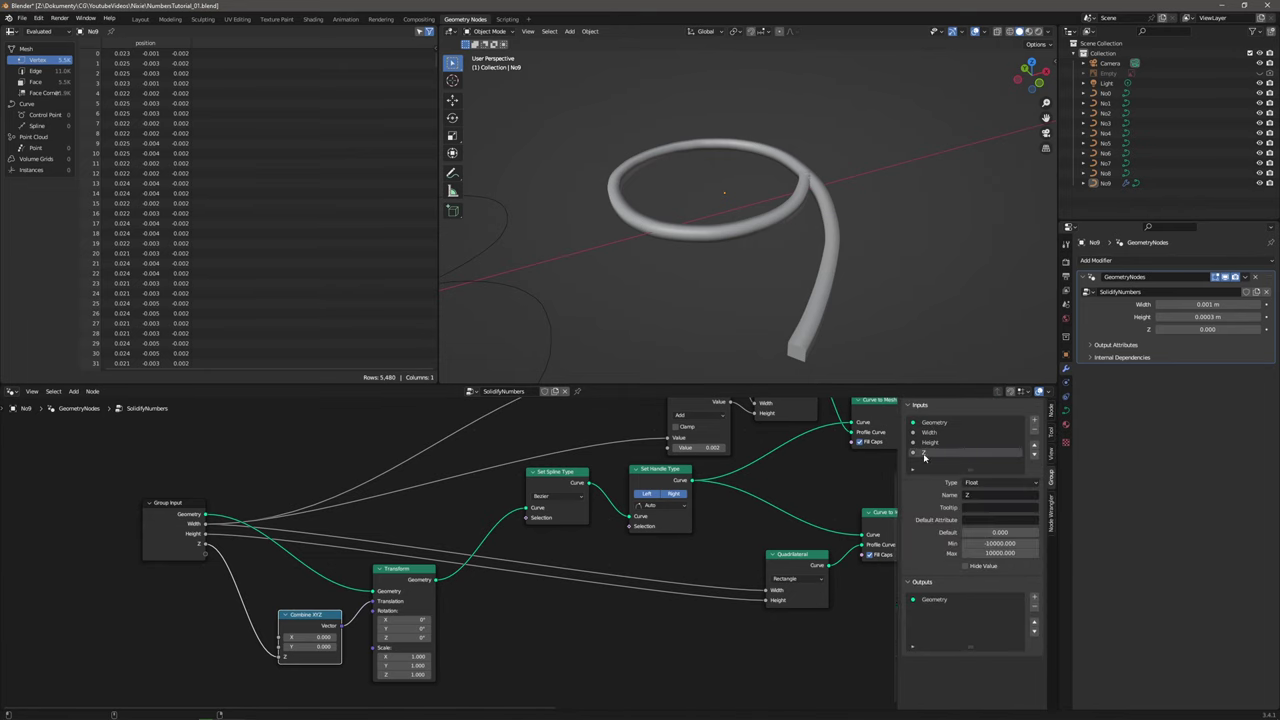
click(982, 496)
click(982, 498)
text(-Offset)
key(Return)
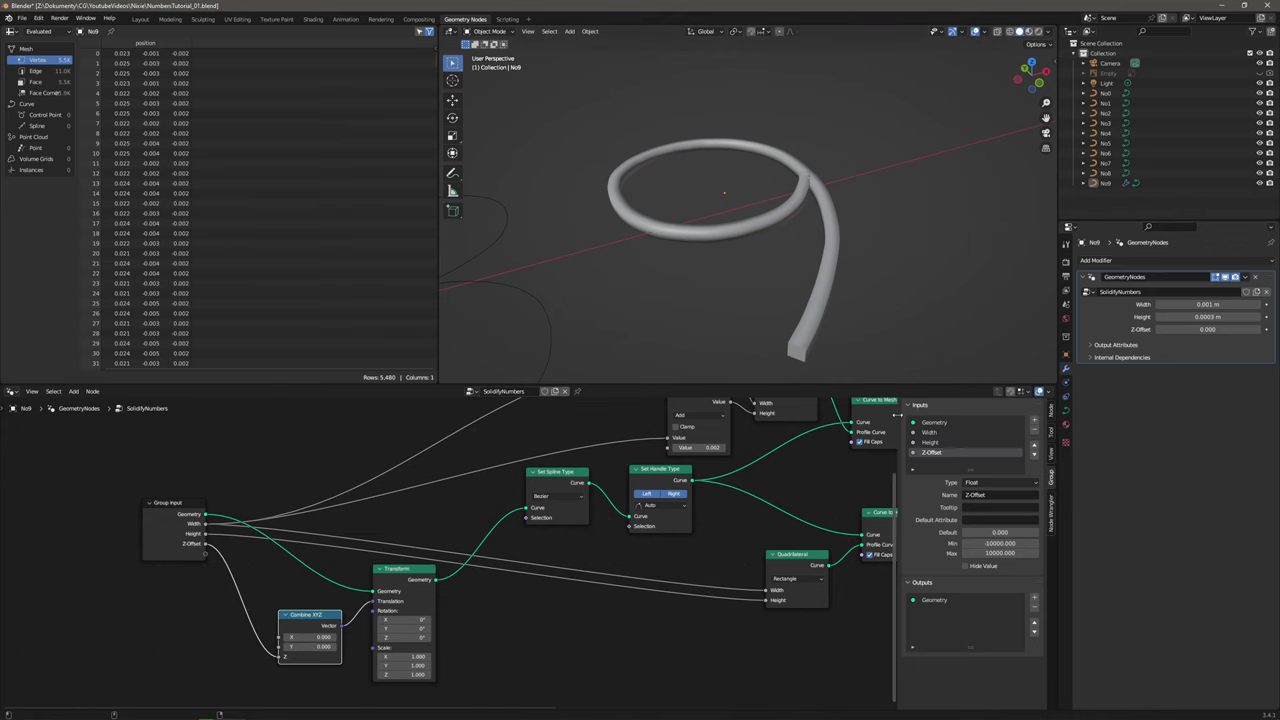
drag(897, 428, 1070, 425)
Rearrange Group Input, Combine XYZ, Transform and the neighbouring curve nodes into a tidy, compact left-to-right layout.
scroll(558, 508, down, 3)
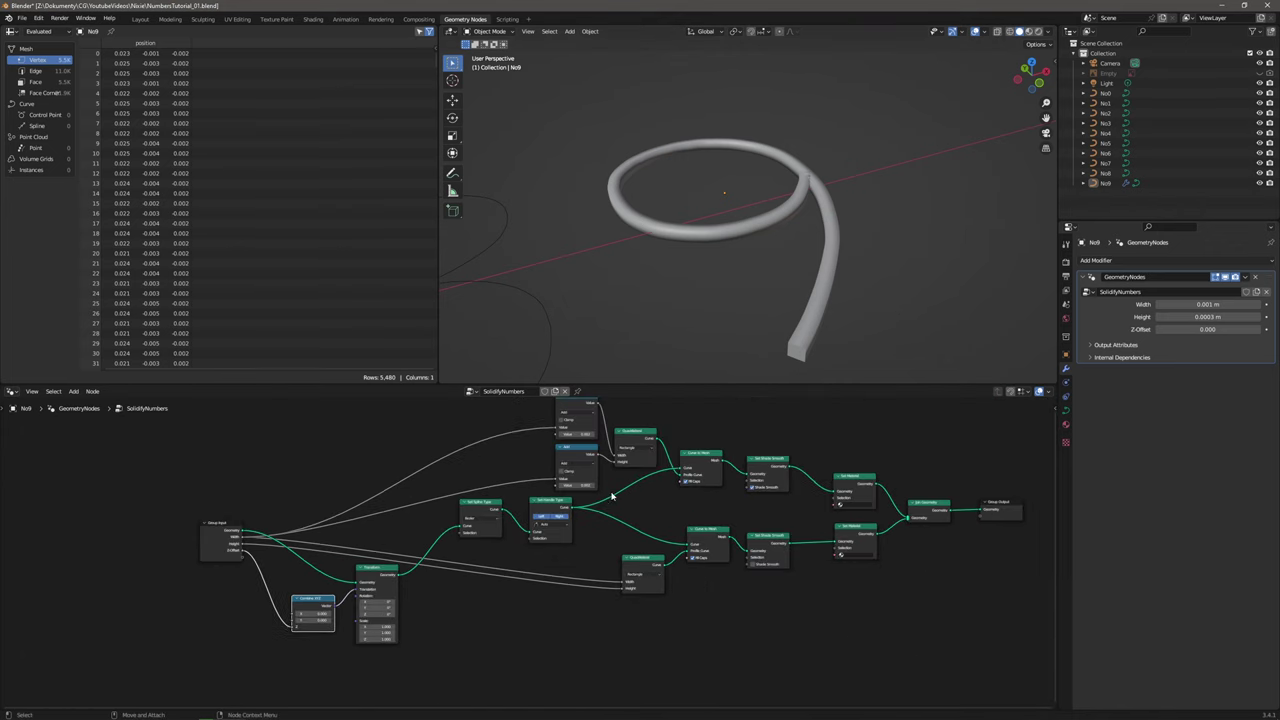
middle_drag(558, 508, 636, 521)
drag(394, 554, 289, 565)
click(528, 528)
shift+click(452, 530)
drag(532, 529, 467, 524)
click(474, 496)
click(476, 515)
middle_drag(520, 507, 360, 539)
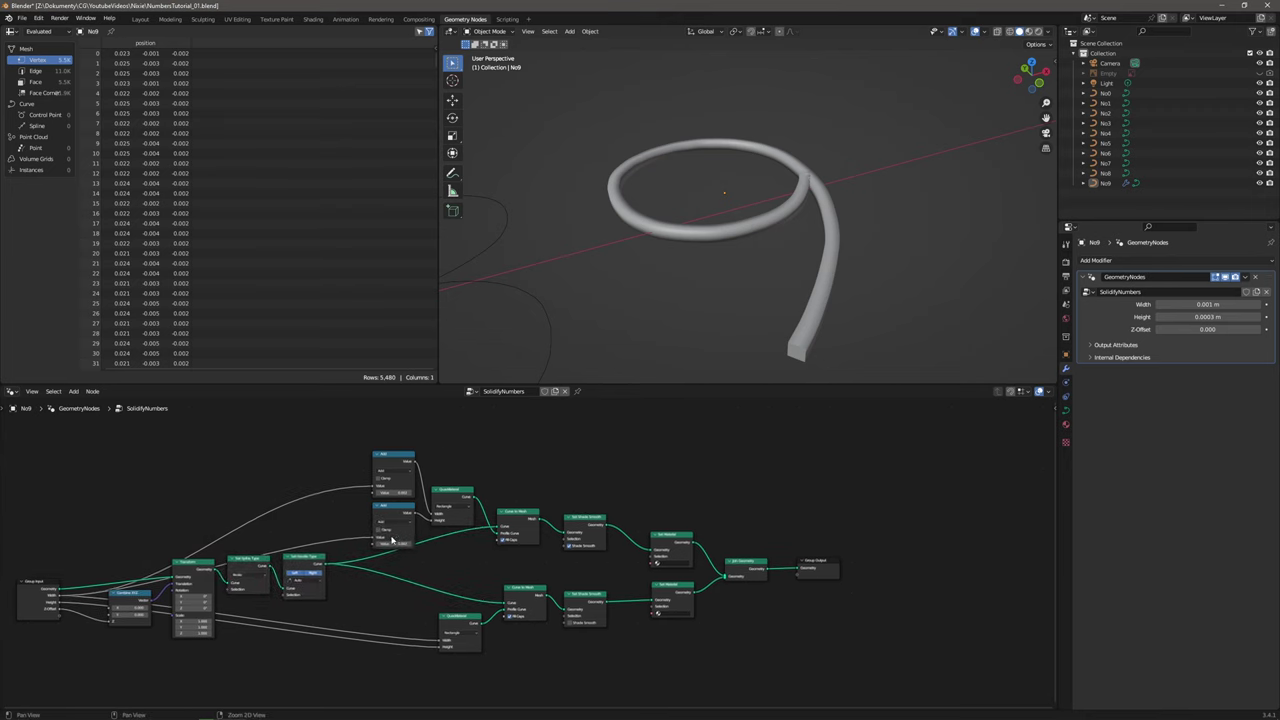
Frame the upper branch from the Add nodes through Set Material and label the frame Glow.
drag(348, 437, 706, 579)
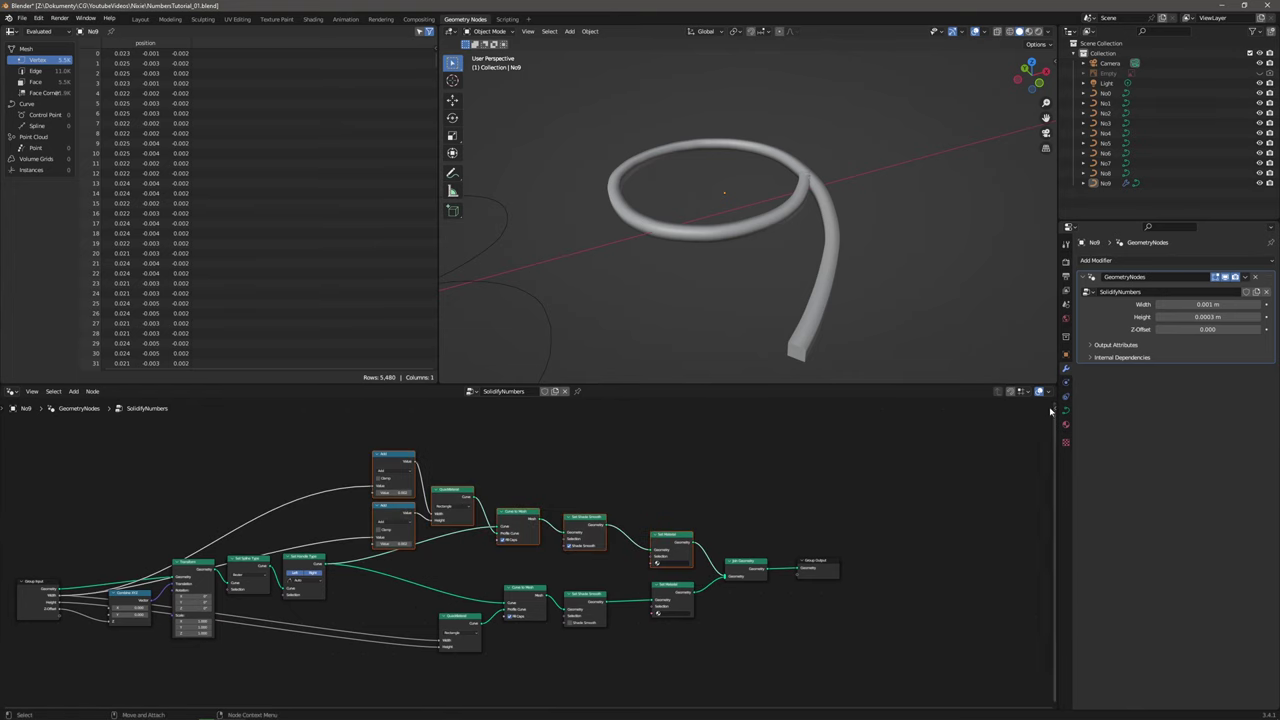
drag(1054, 408, 975, 407)
click(1051, 512)
click(940, 558)
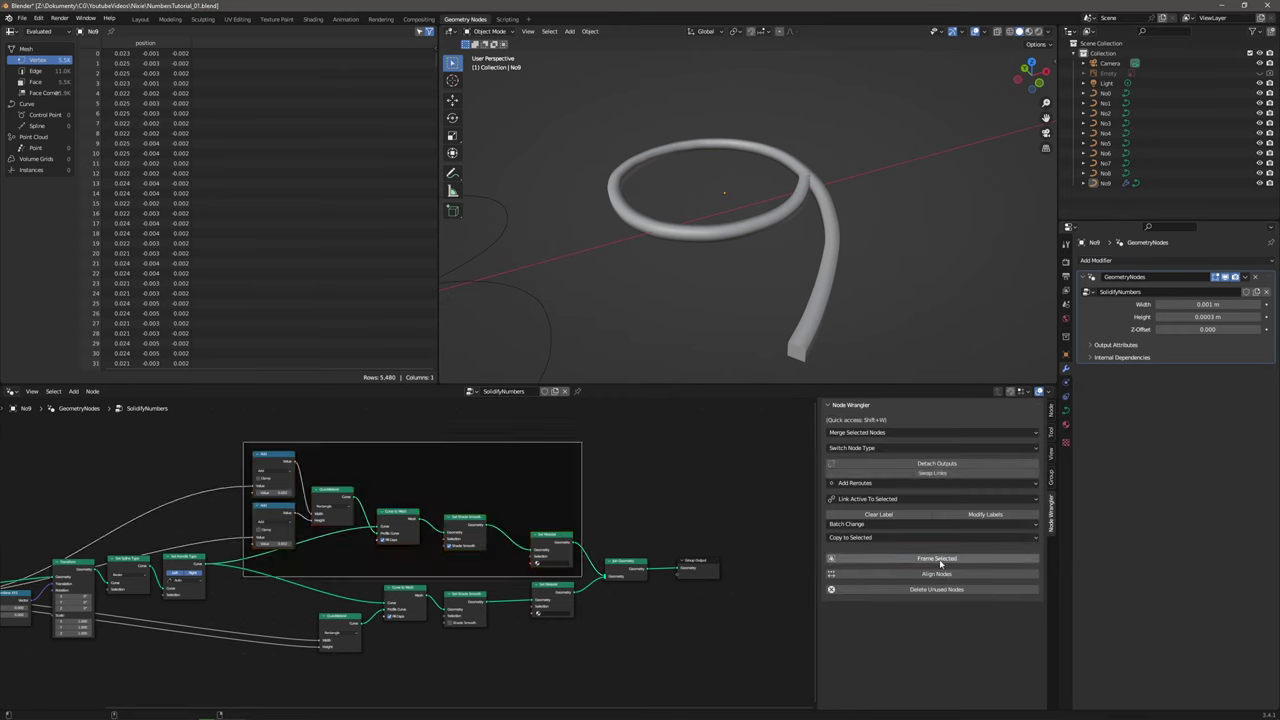
click(1051, 413)
click(935, 452)
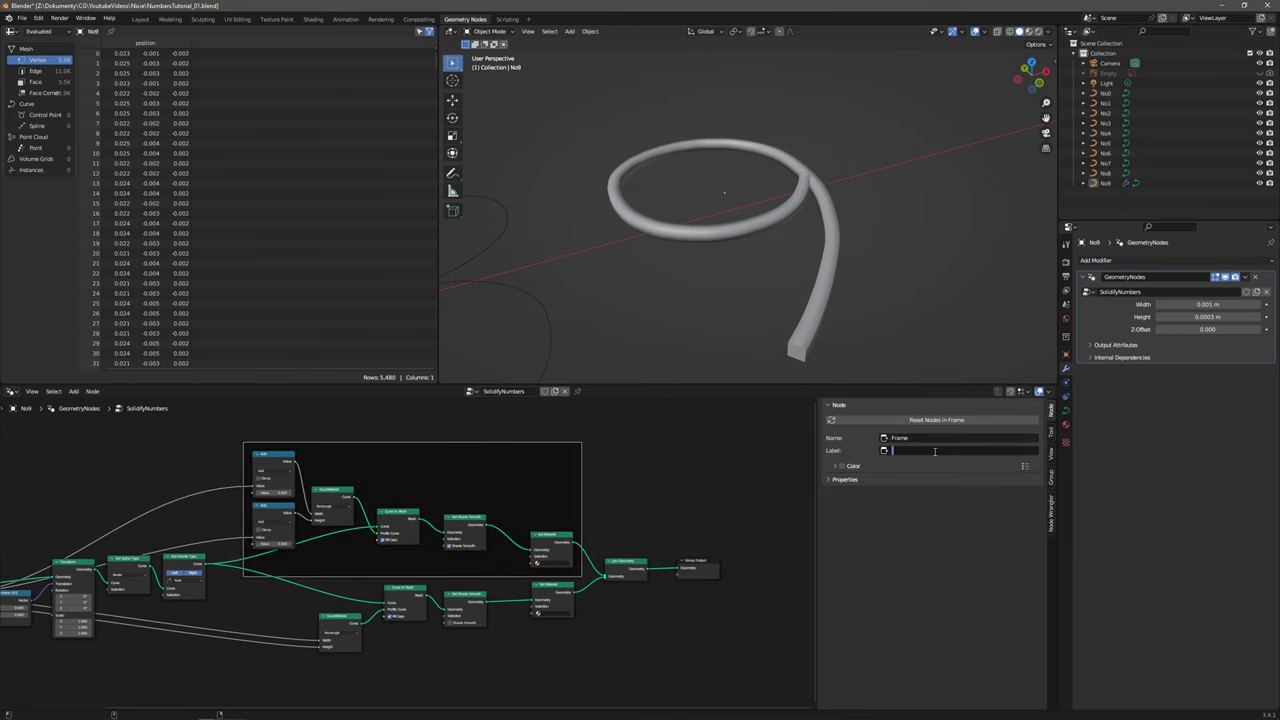
text(Glow)
key(Return)
Frame the lower branch's Quadrilateral, Curve to Mesh, Set Shade Smooth and Set Material nodes together.
click(549, 632)
middle_drag(549, 632, 565, 590)
drag(675, 646, 273, 533)
click(590, 630)
drag(620, 676, 291, 540)
drag(435, 545, 417, 565)
click(1051, 512)
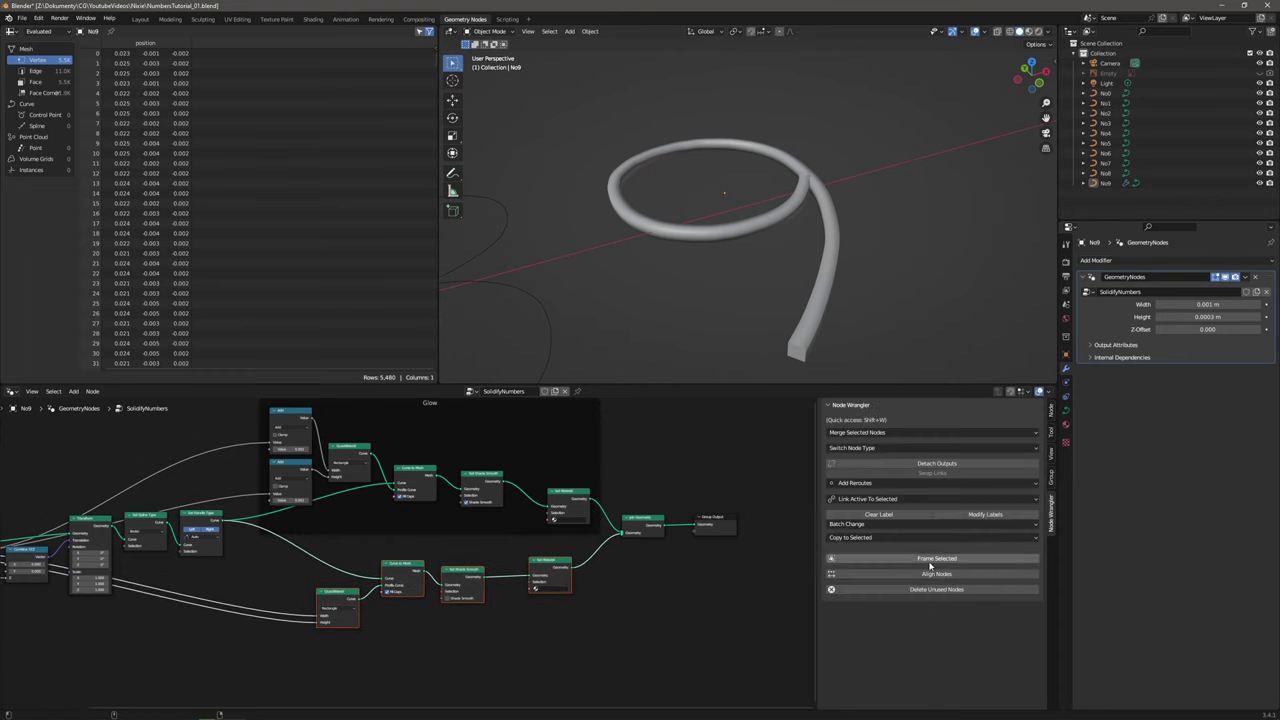
click(930, 560)
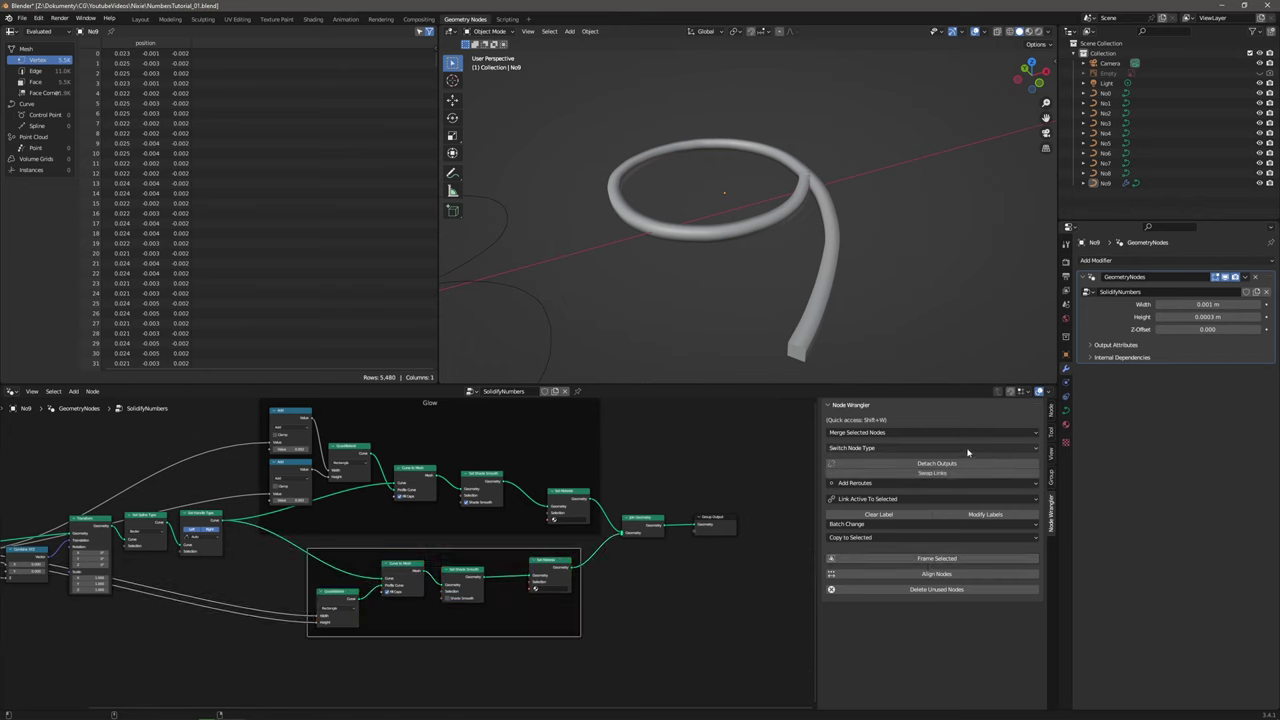
Label the lower branch's frame MetallicNumbers and collapse the node editor's sidebar.
click(1051, 414)
click(934, 451)
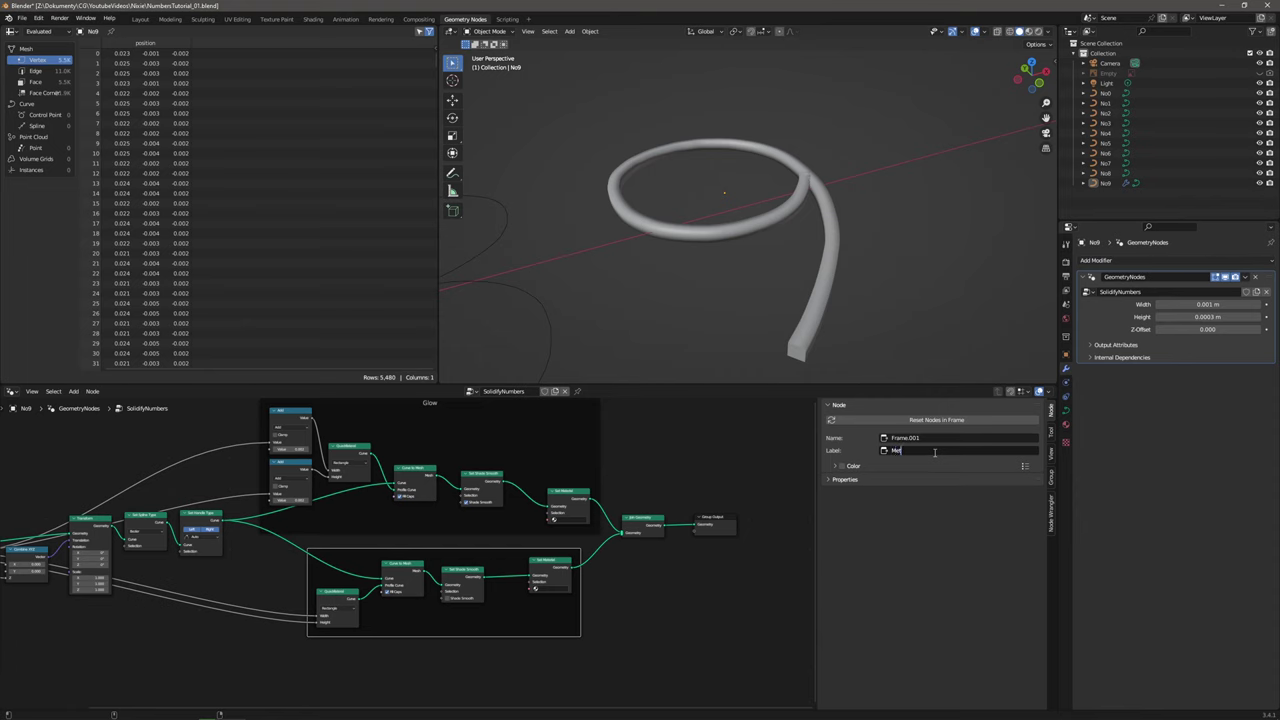
text(MetallicNumbers)
key(Return)
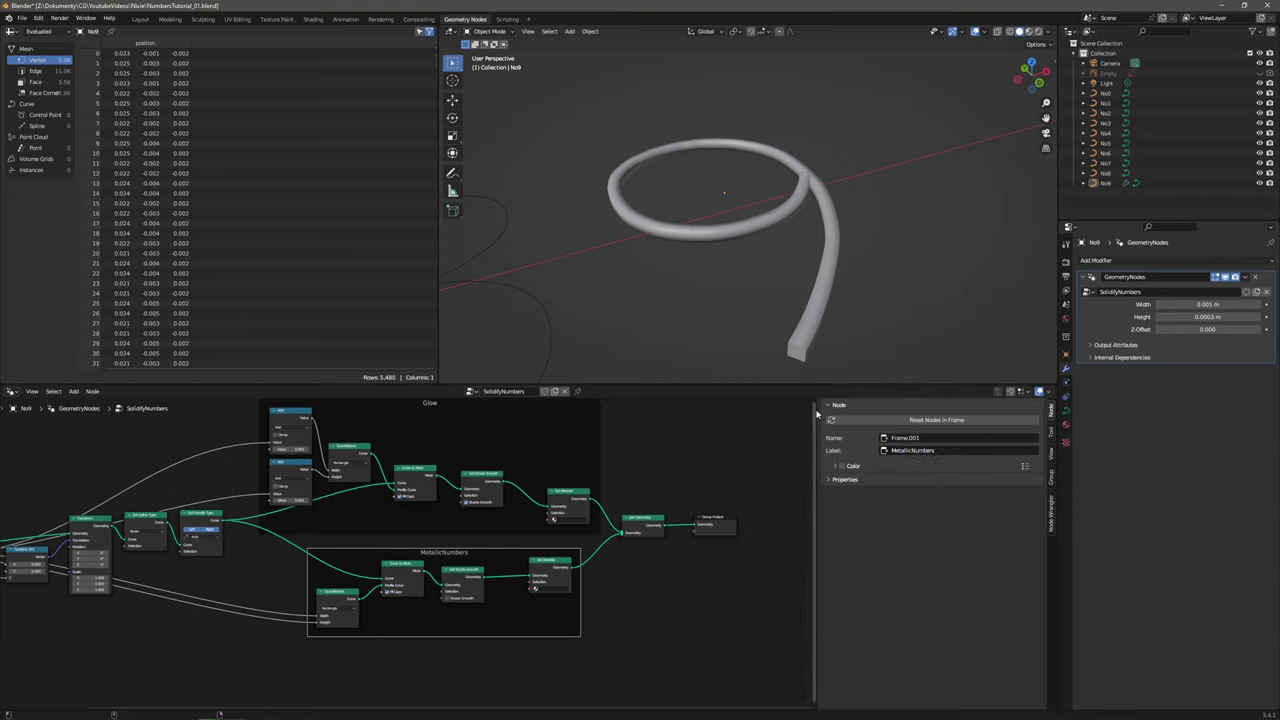
drag(816, 414, 1054, 414)
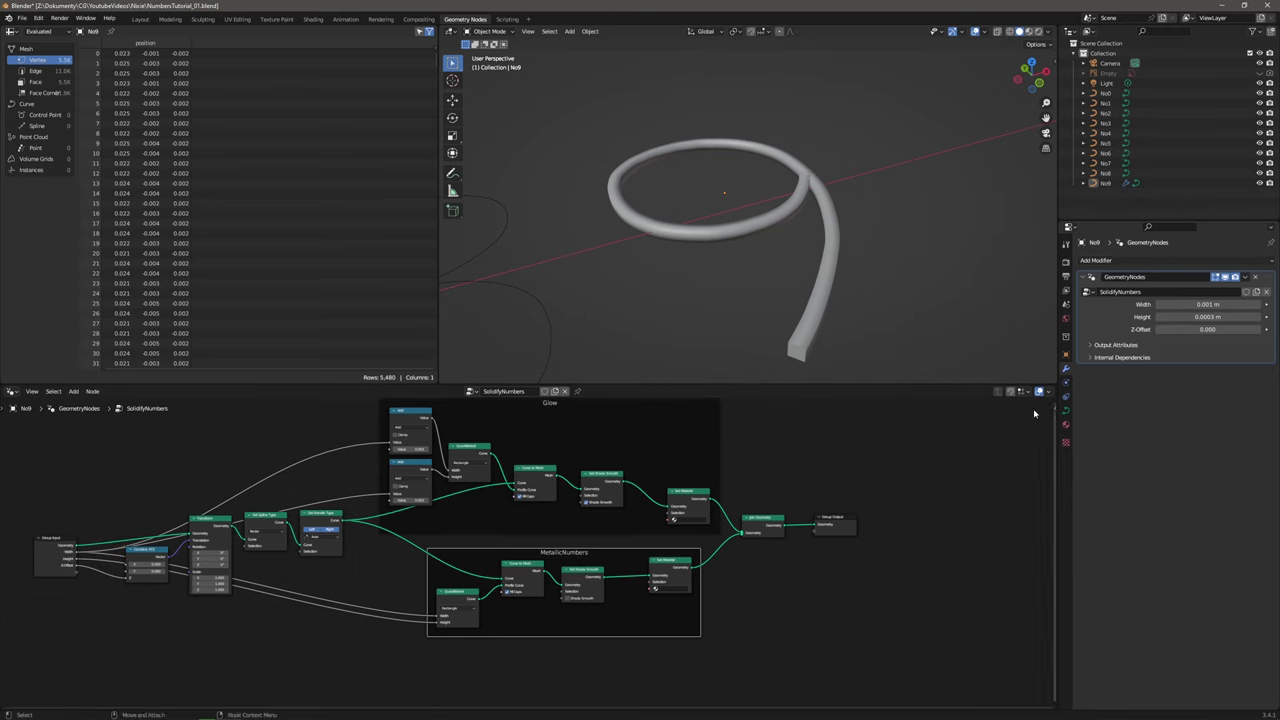
Select the No9 curve and remove its GeometryNodes modifier.
middle_drag(724, 260, 840, 263)
scroll(817, 212, down, 4)
click(885, 235)
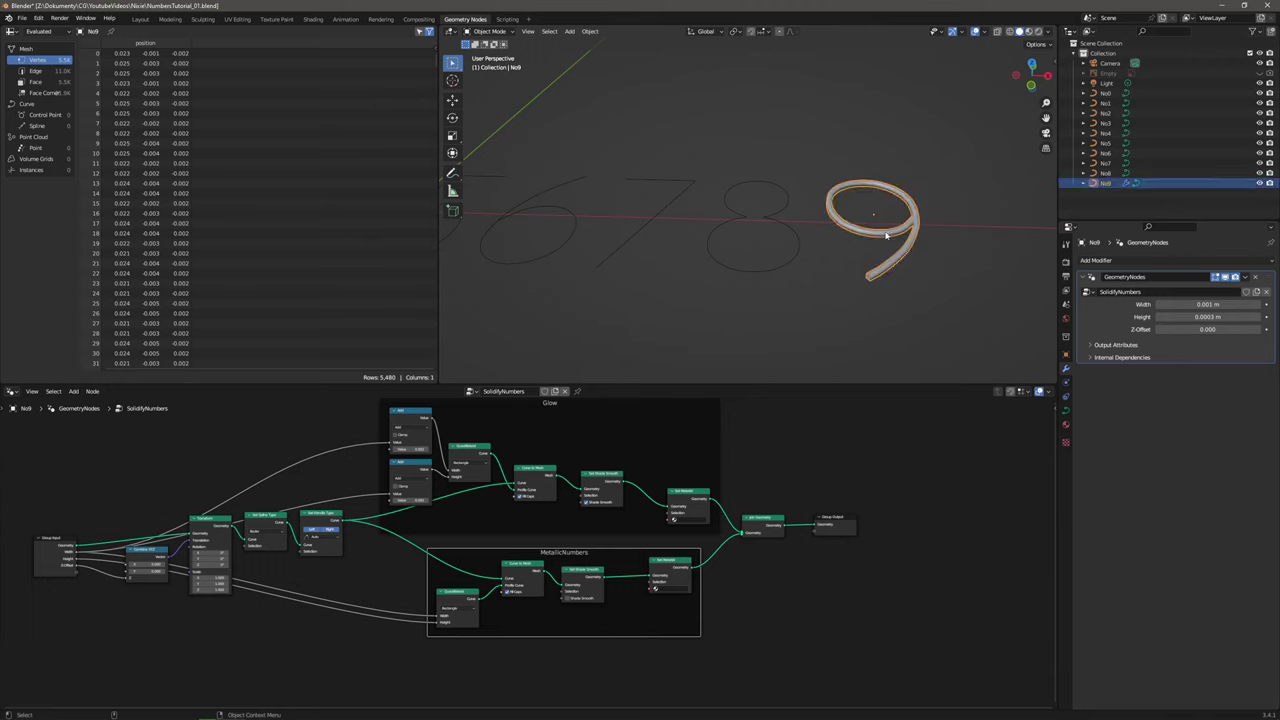
click(1256, 278)
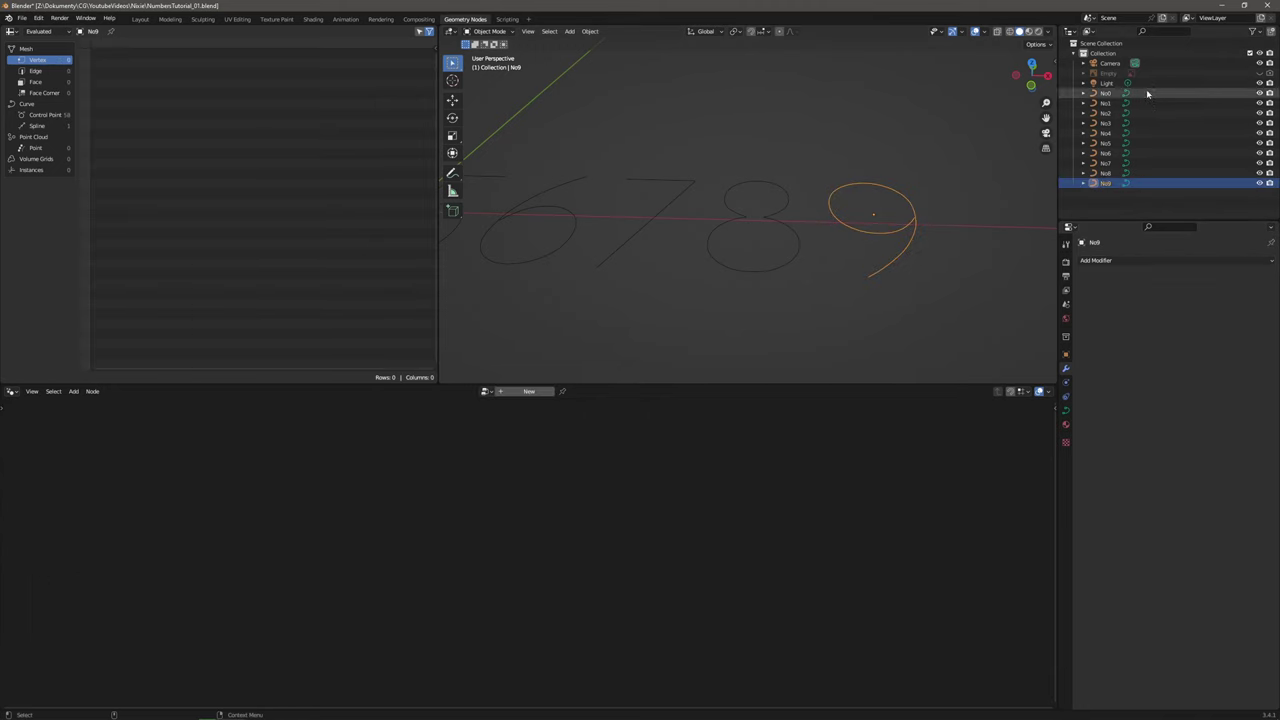
Create a new collection inside Collection and name it NumbersOriginal.
right_click(1101, 54)
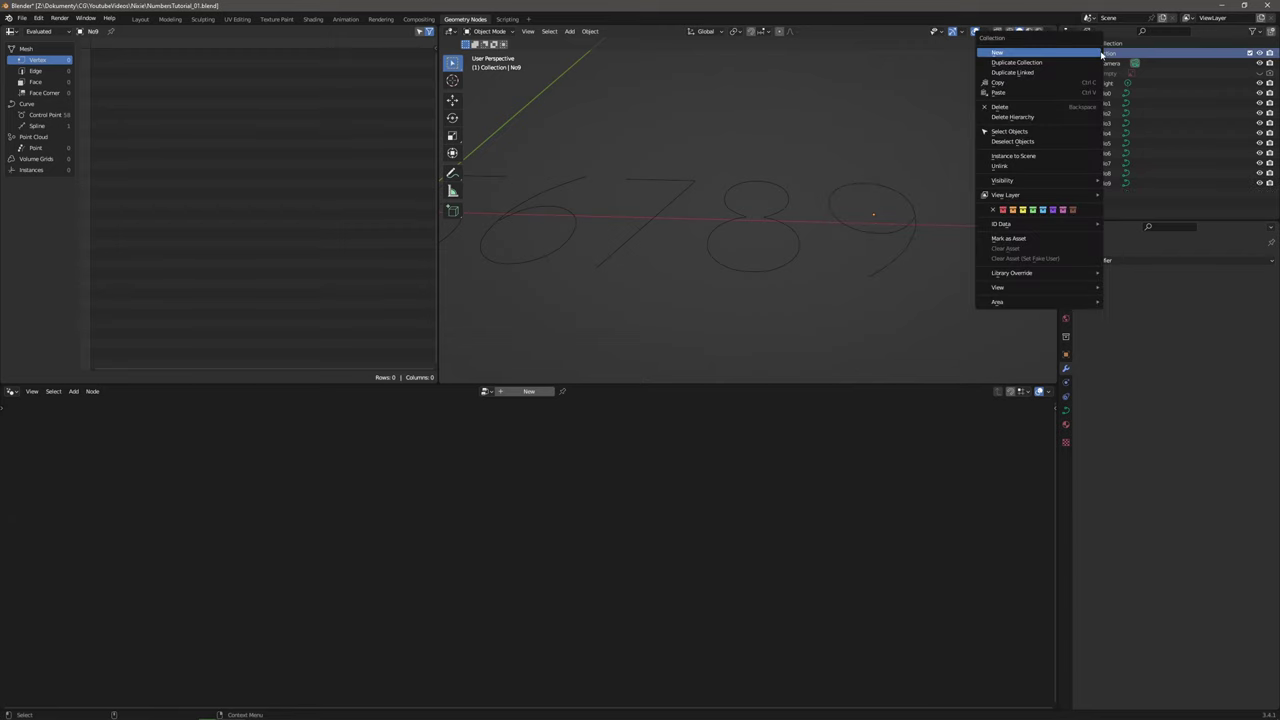
click(1090, 55)
double_click(1112, 63)
text(NumbersOriginal)
key(Return)
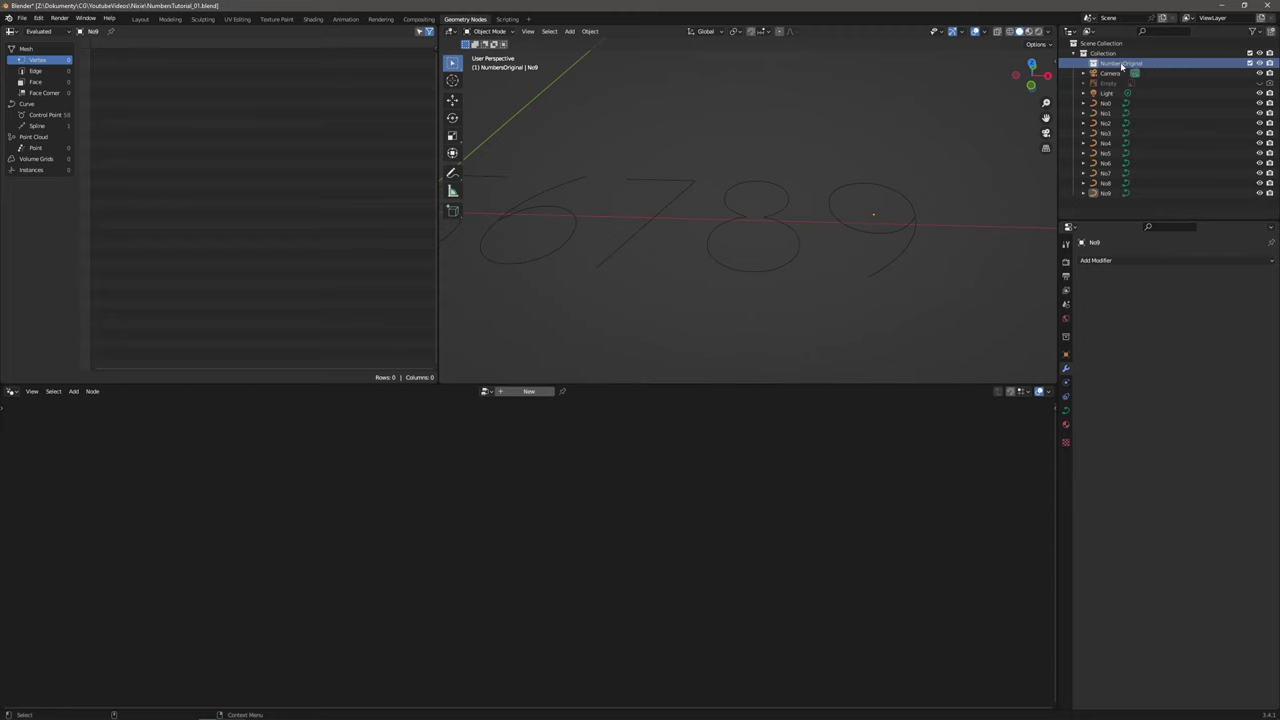
Copy the curves No0 to No9 and paste the duplicates into the NumbersOriginal collection, then collapse it.
click(1105, 103)
shift+click(1112, 194)
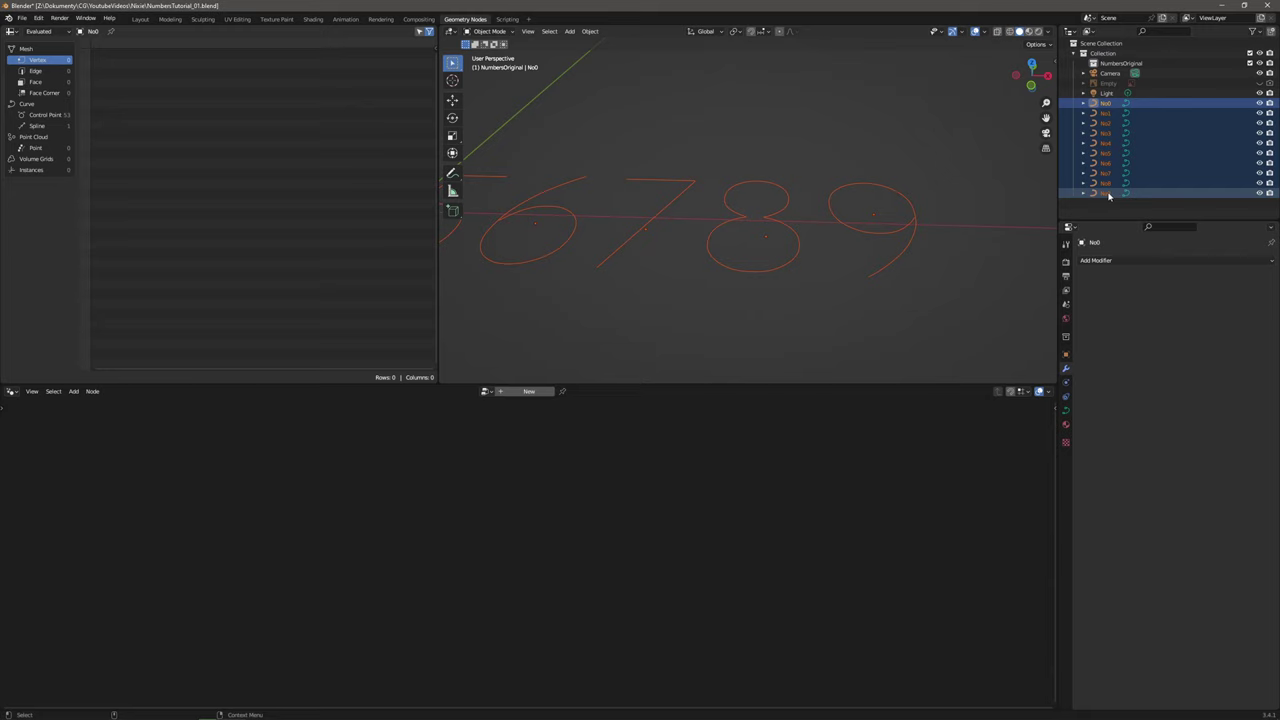
key(ctrl+c)
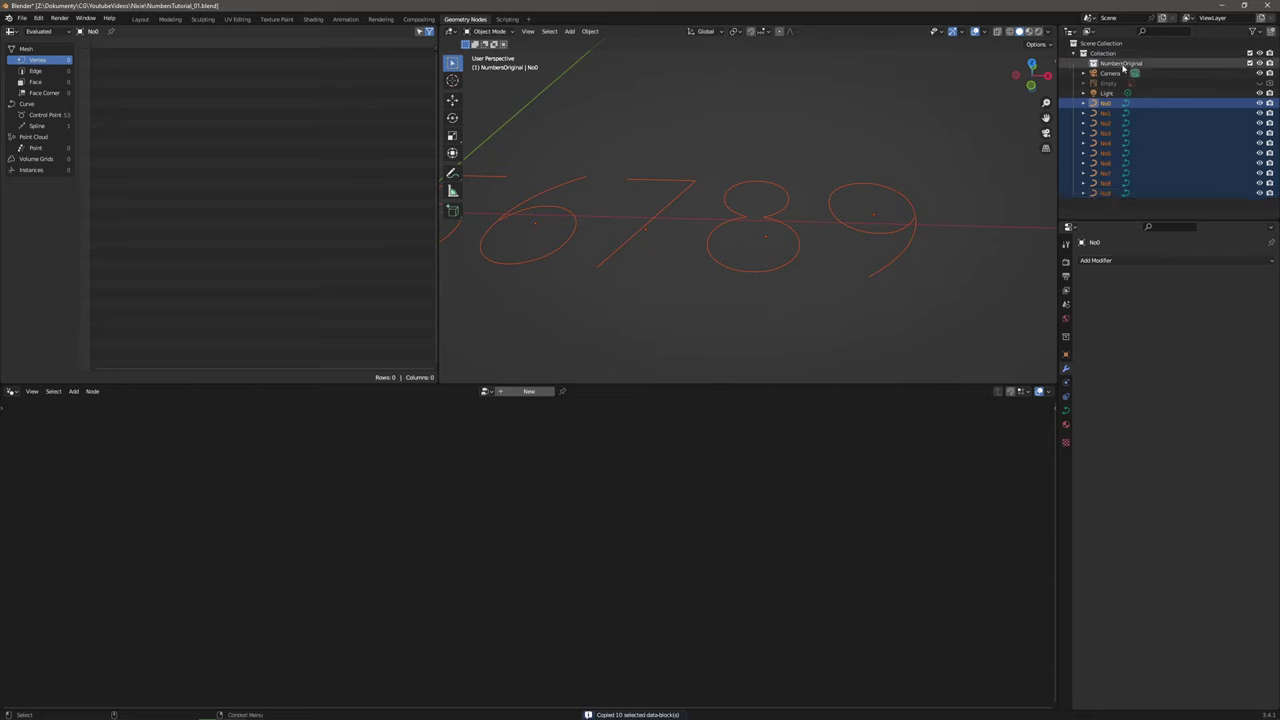
click(1122, 64)
key(ctrl+v)
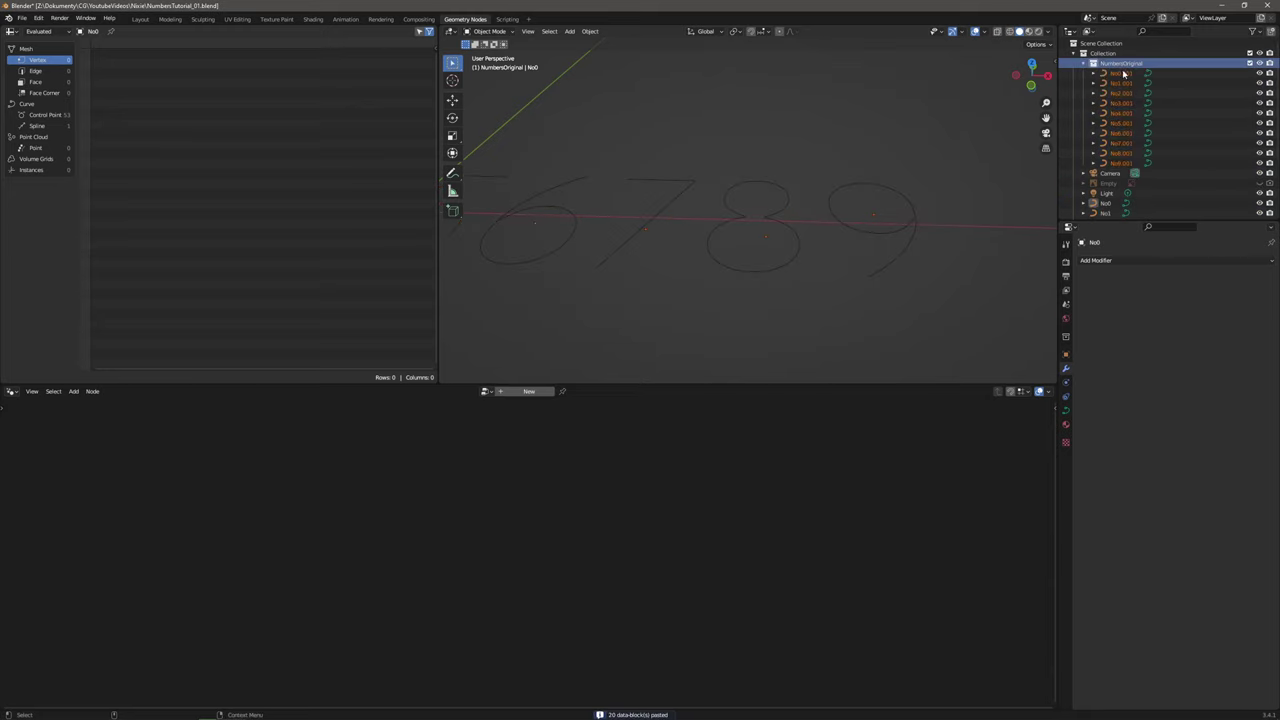
click(1086, 64)
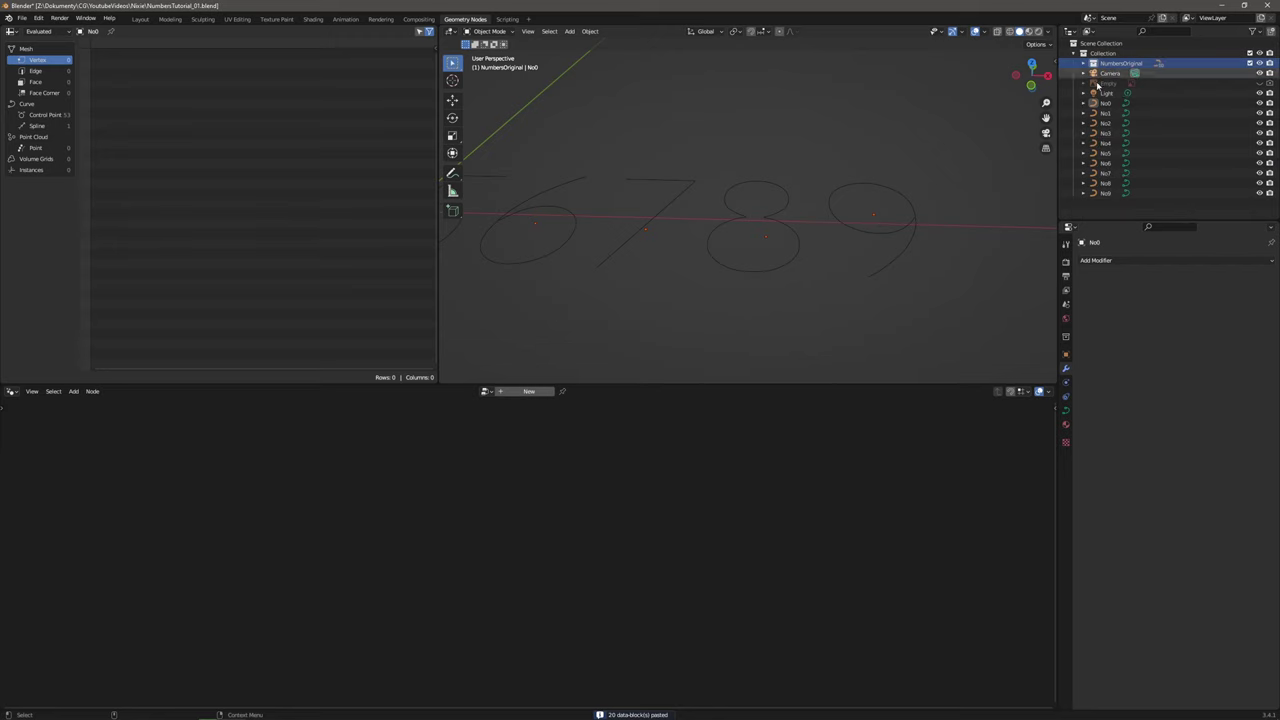
Add a Geometry Nodes modifier to the No9 curve and assign the SolidifyNumbers node group.
click(1105, 194)
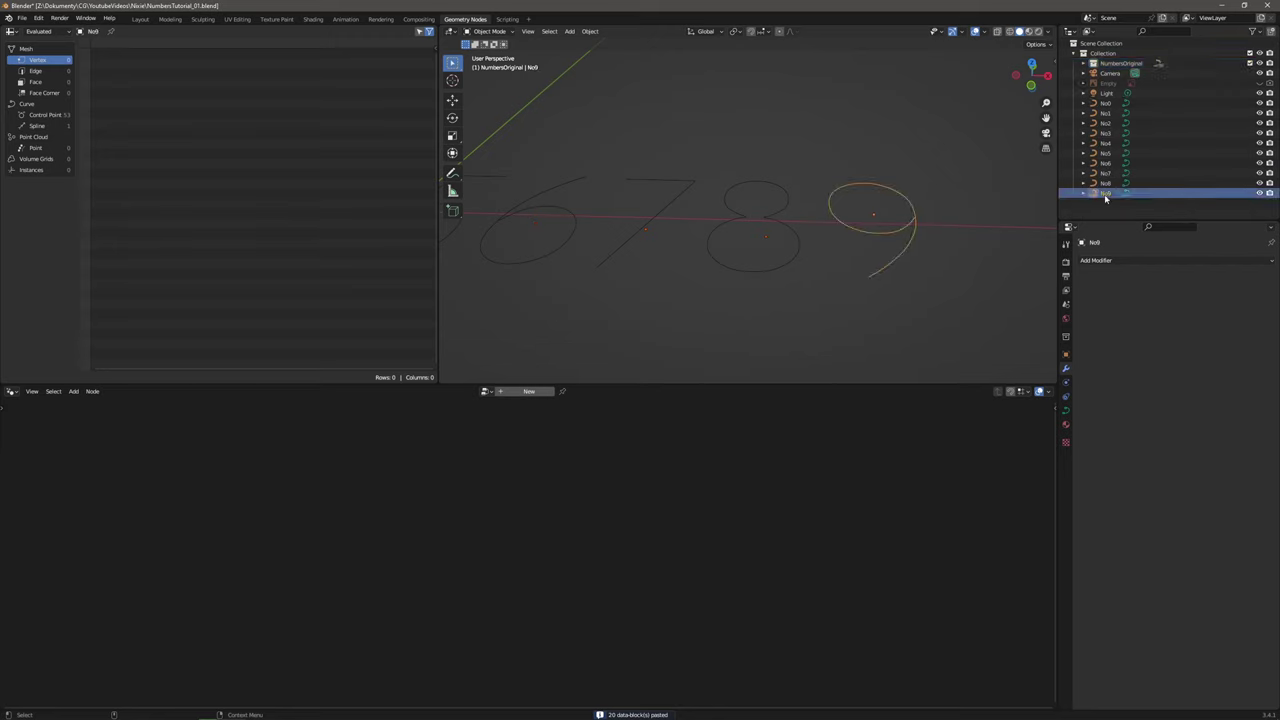
click(1124, 262)
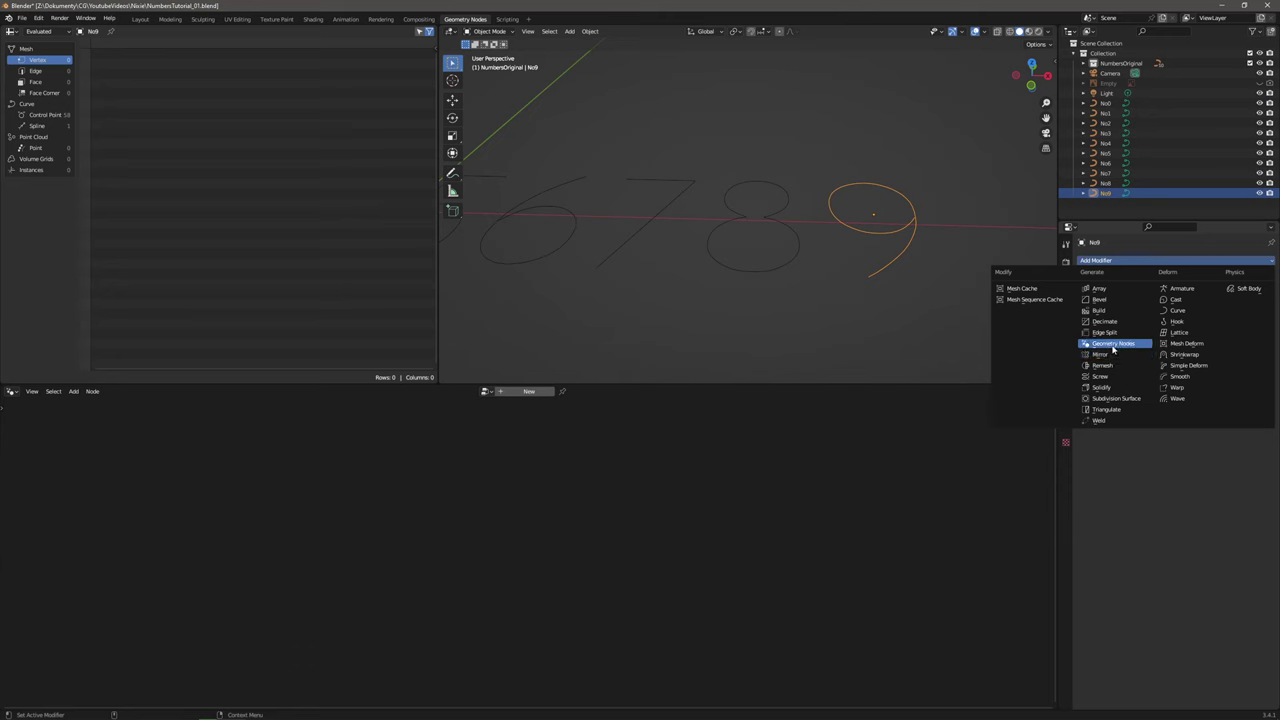
click(1110, 343)
click(1089, 292)
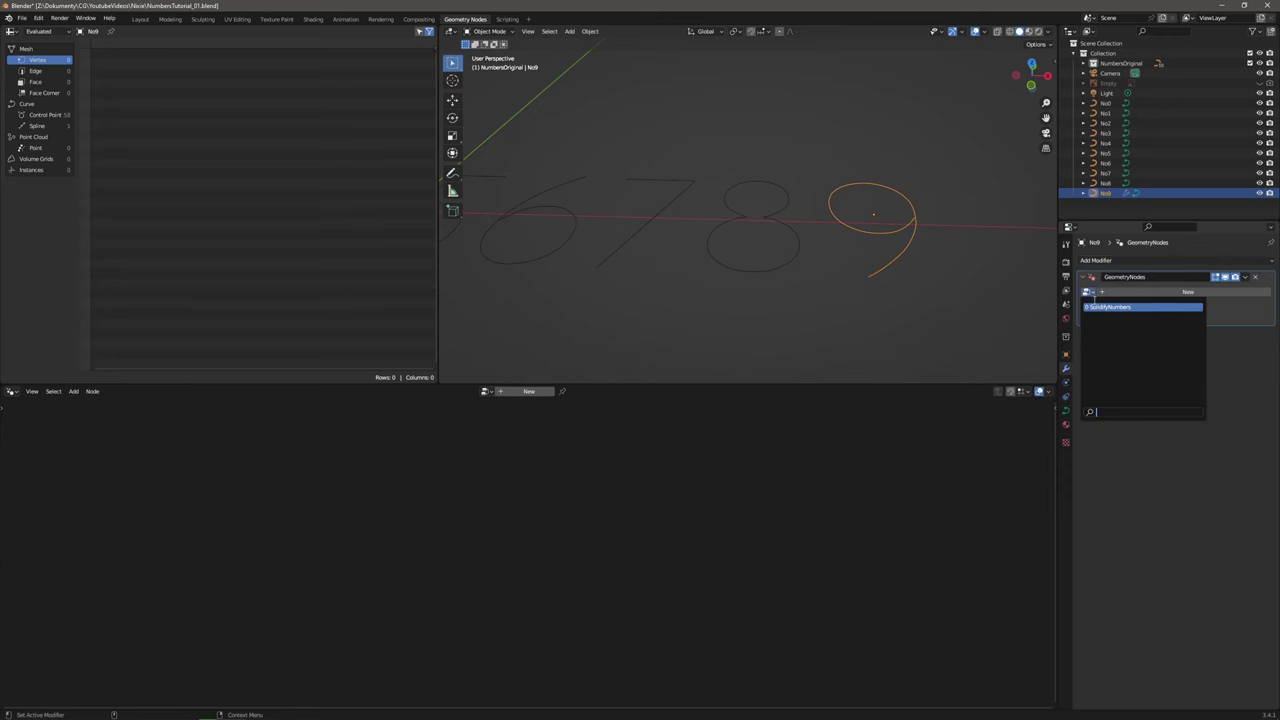
click(1100, 308)
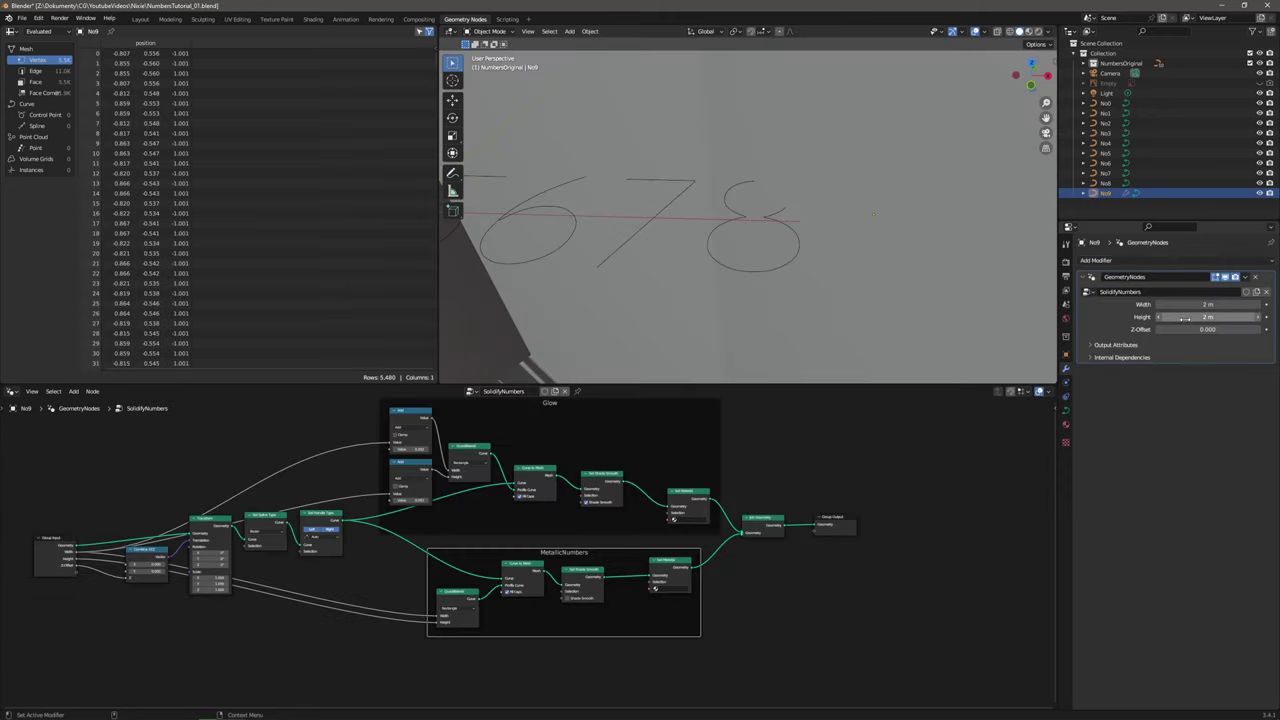
Set the default of the node group's Width input to 0.001 m.
click(1054, 410)
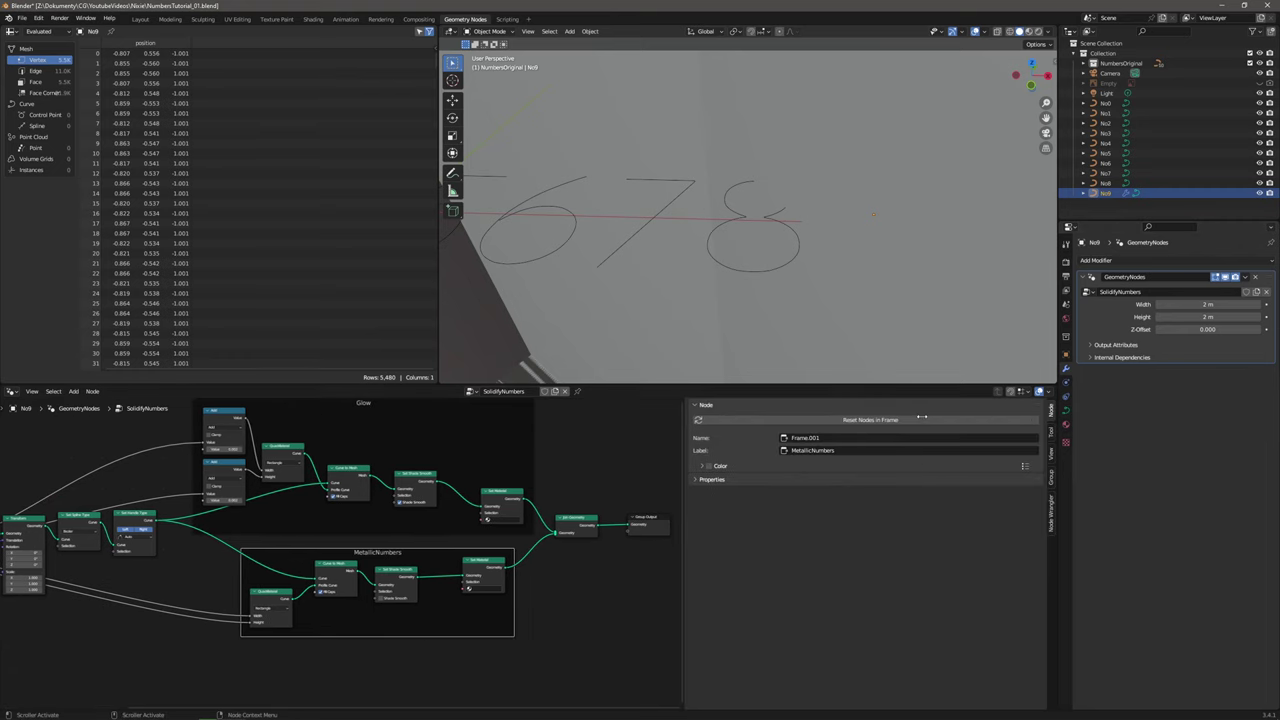
click(1052, 472)
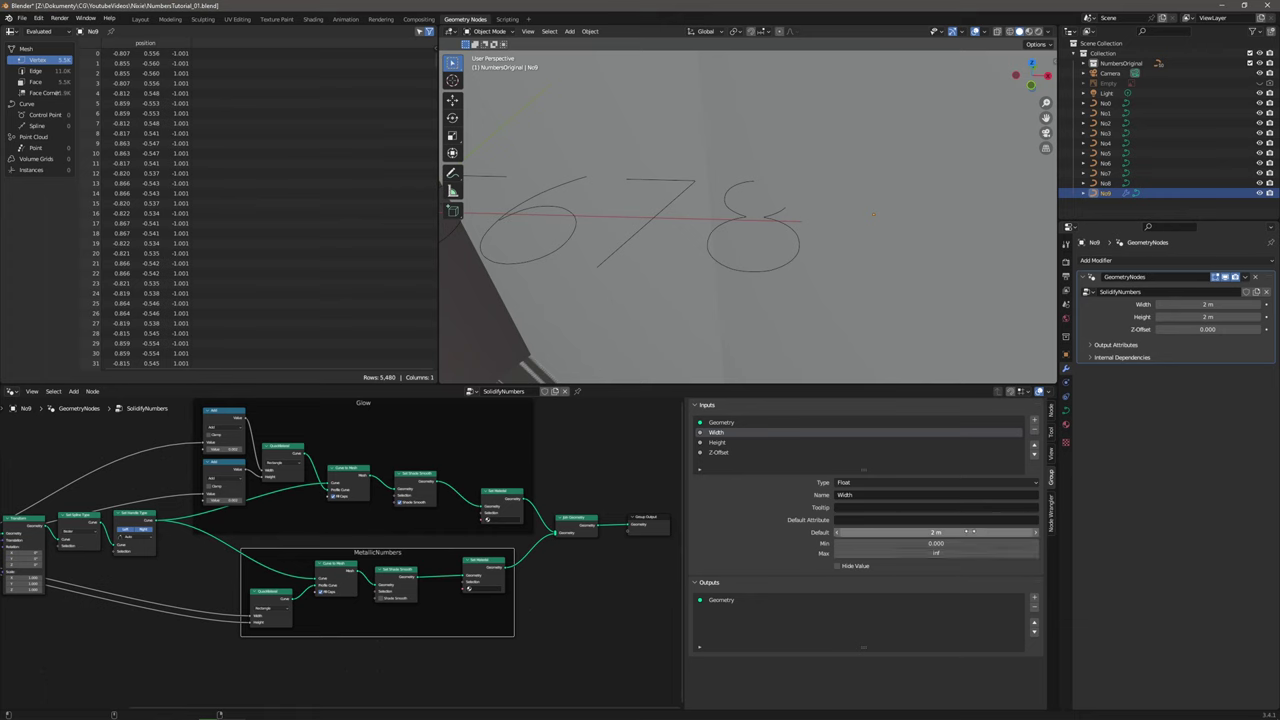
click(959, 533)
text(0.001)
key(Return)
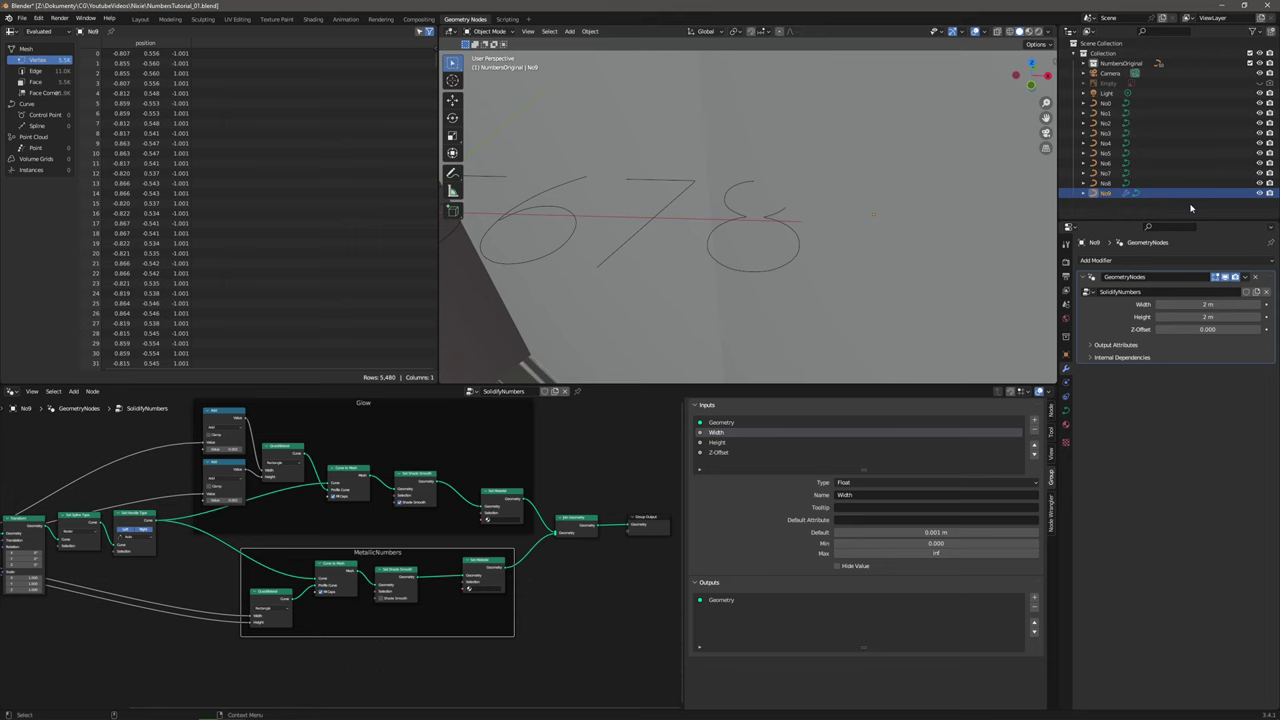
Set the Width in No9's SolidifyNumbers modifier to 0.001 m.
click(1208, 304)
text(0.001)
key(Return)
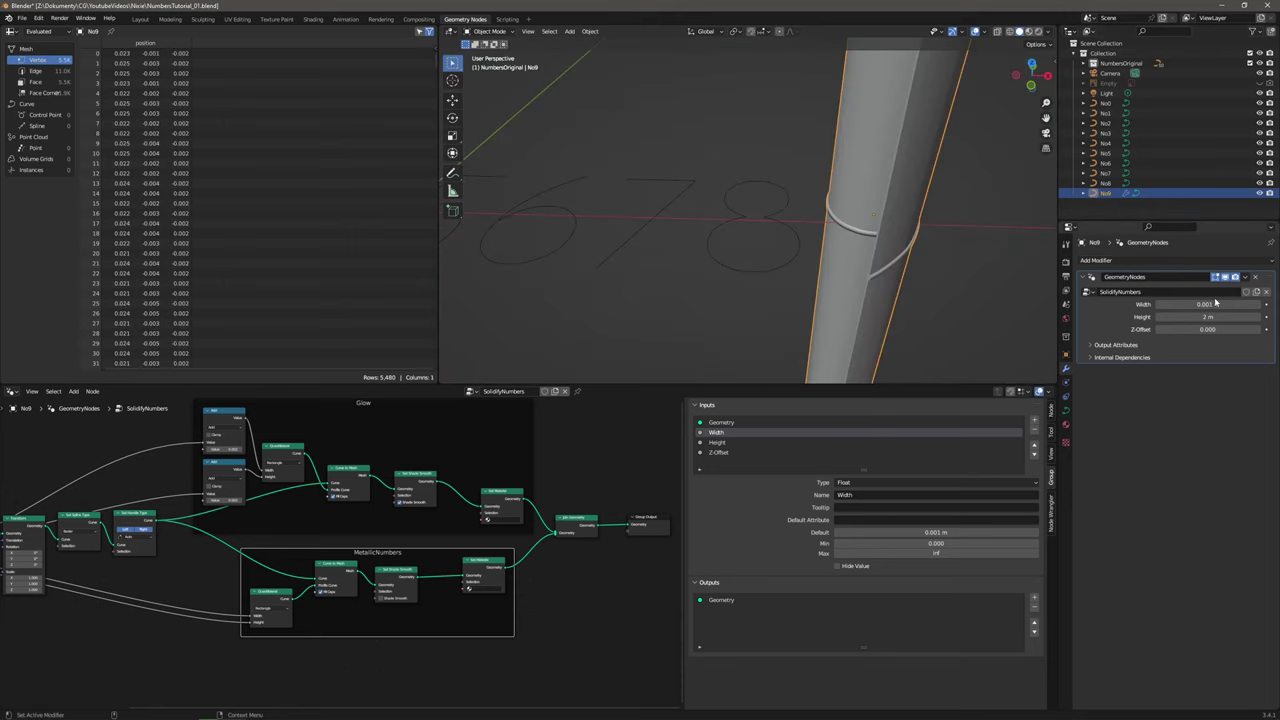
Set the Height in No9's SolidifyNumbers modifier to 0.0003 m.
click(724, 443)
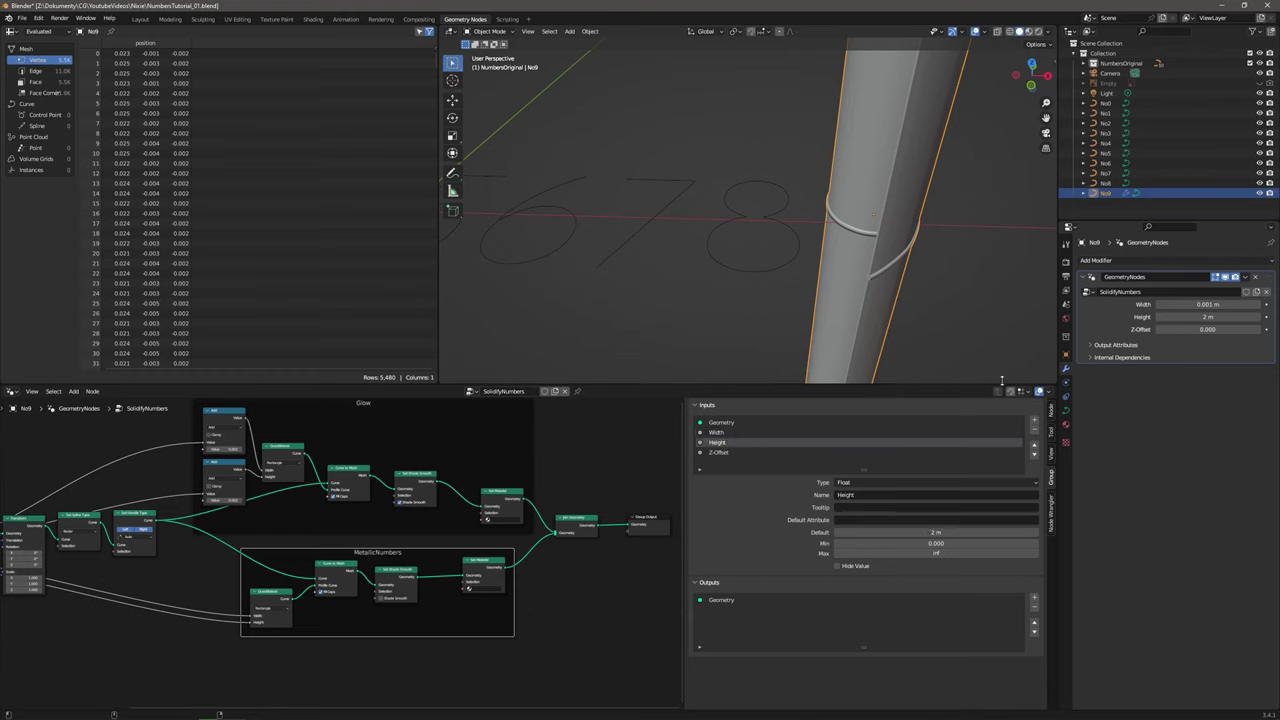
click(1228, 316)
text(0.001)
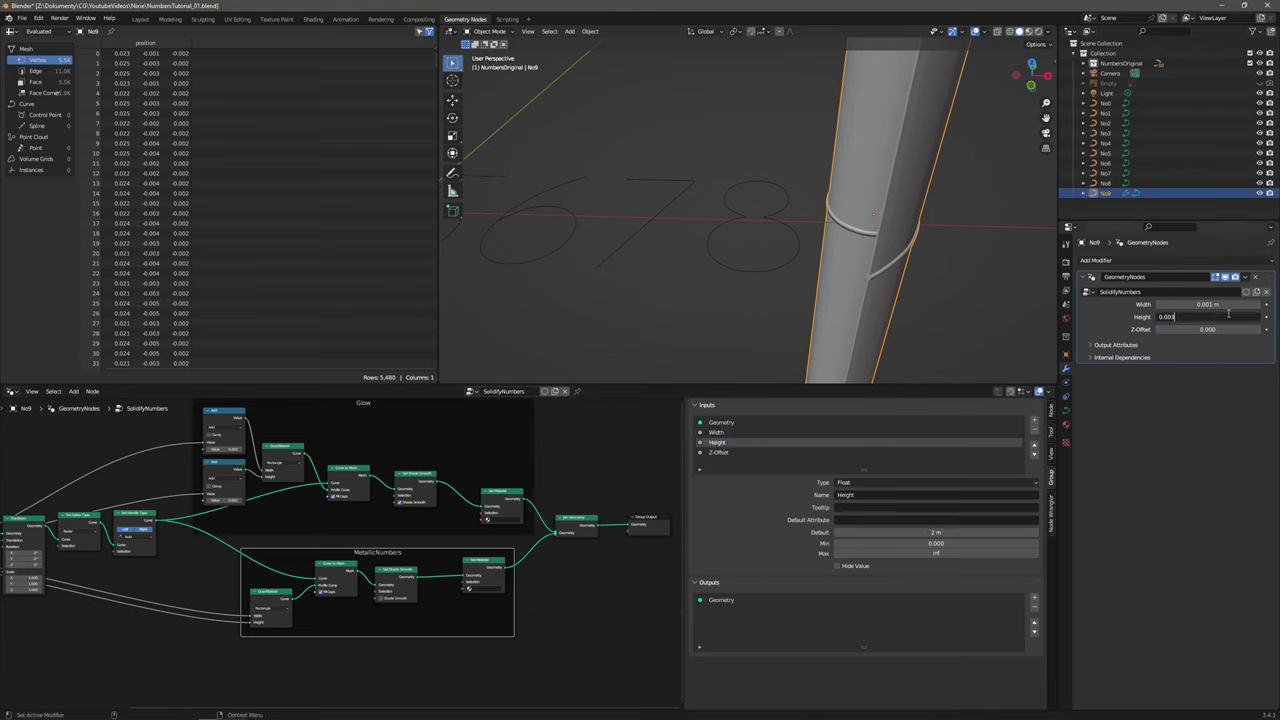
key(Return)
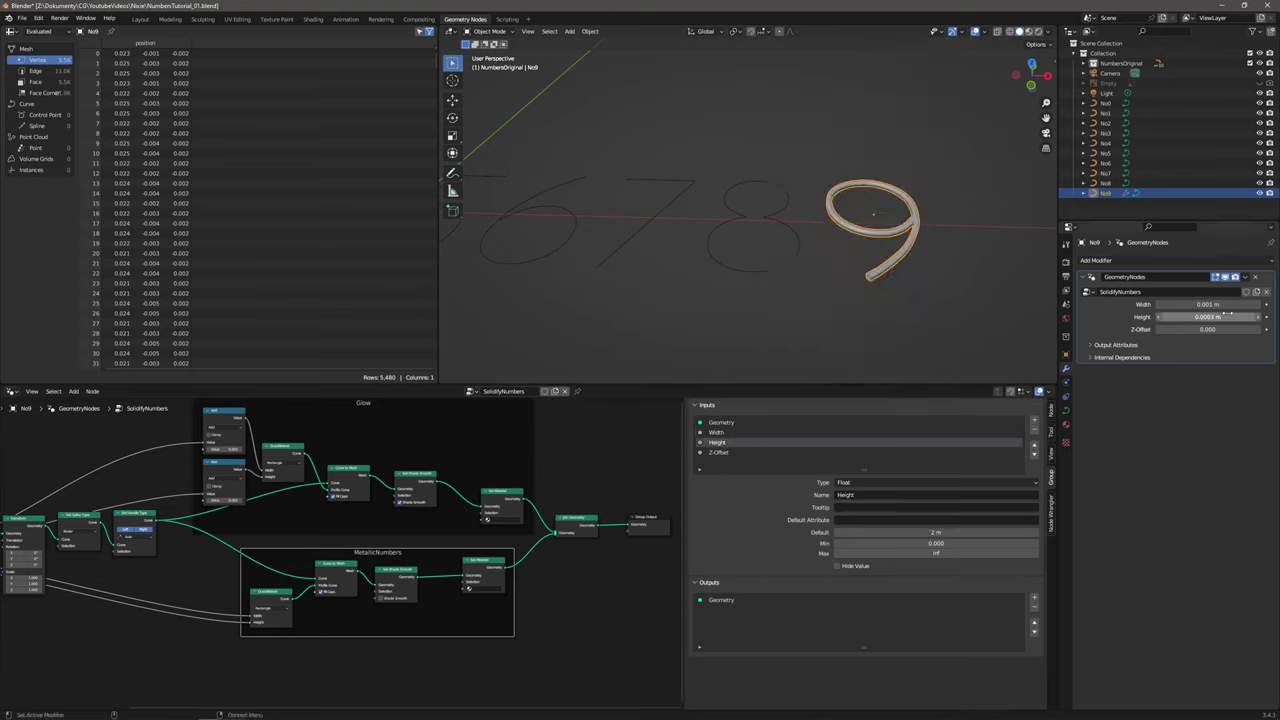
shift+middle_drag(898, 250, 802, 258)
scroll(793, 238, up, 2)
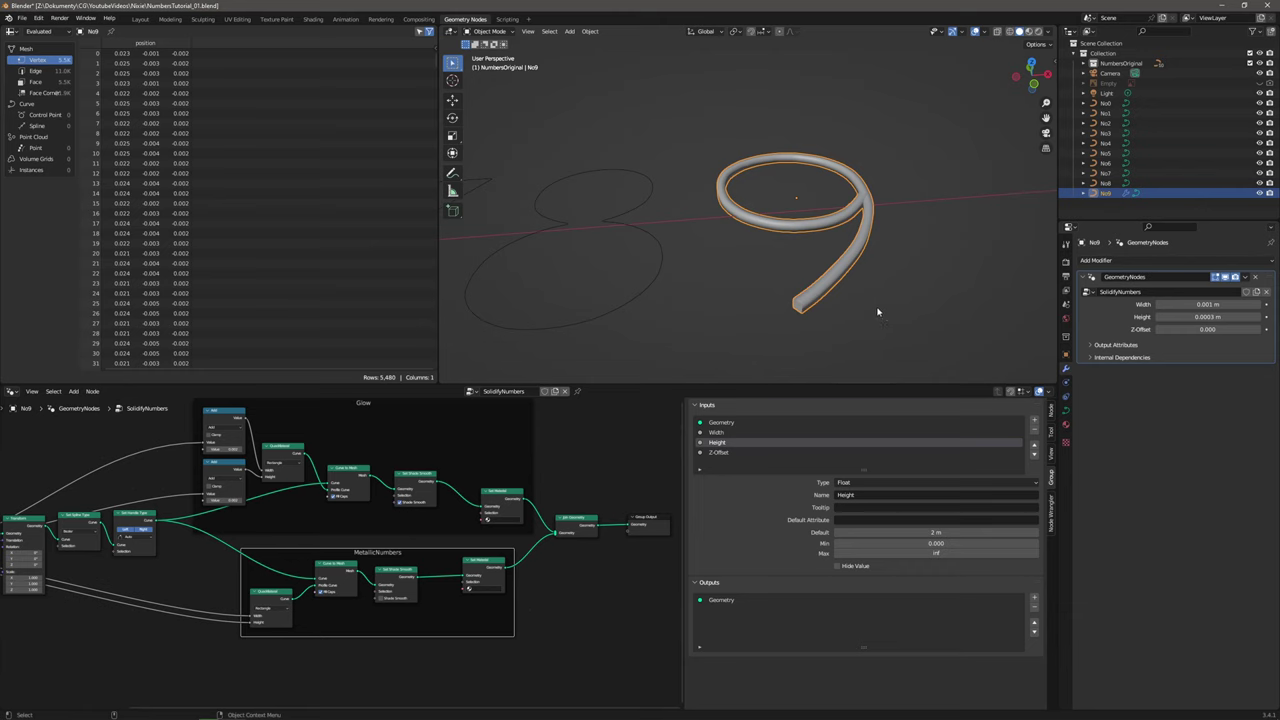
Disconnect both branches from Join Geometry, relink only MetallicNumbers to inspect it alone, and reconnect the Glow branch.
ctrl+right_drag(532, 537, 546, 557)
ctrl+right_drag(527, 508, 531, 529)
drag(505, 568, 556, 532)
scroll(802, 309, up, 3)
mouse_move(802, 309)
middle_down()
mouse_move(823, 314)
mouse_move(825, 289)
mouse_move(816, 298)
middle_up()
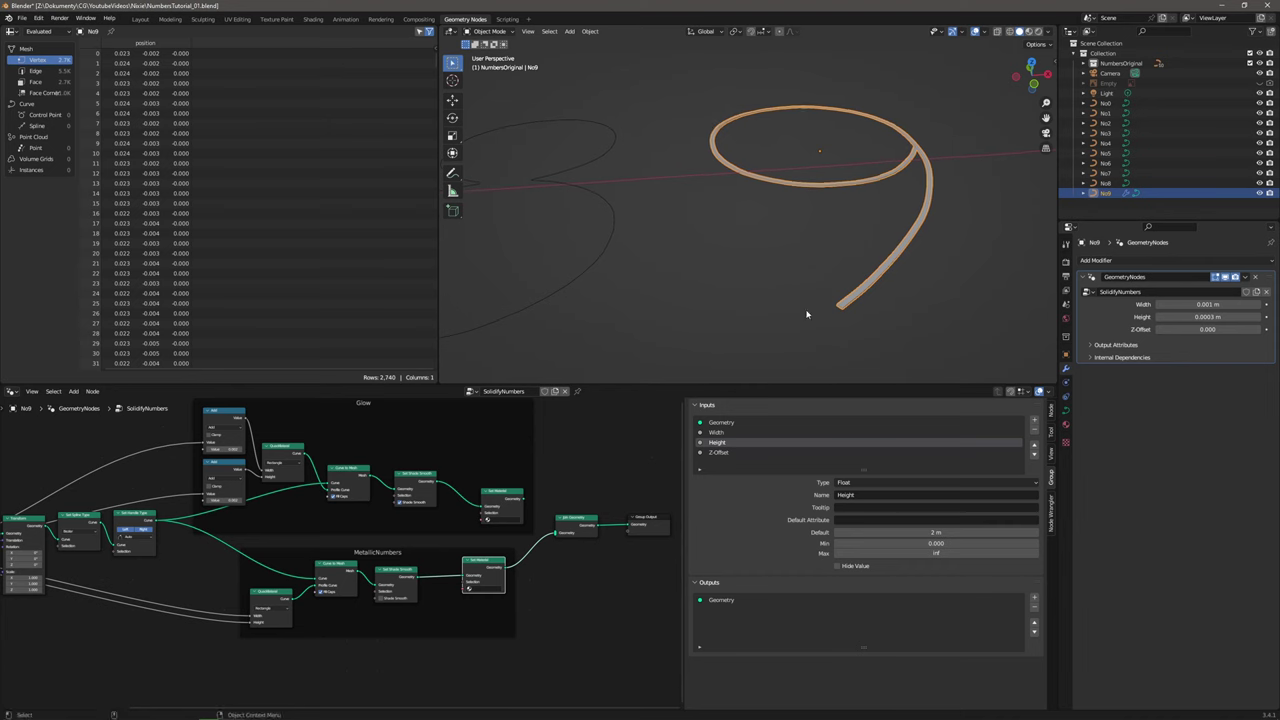
drag(522, 502, 557, 531)
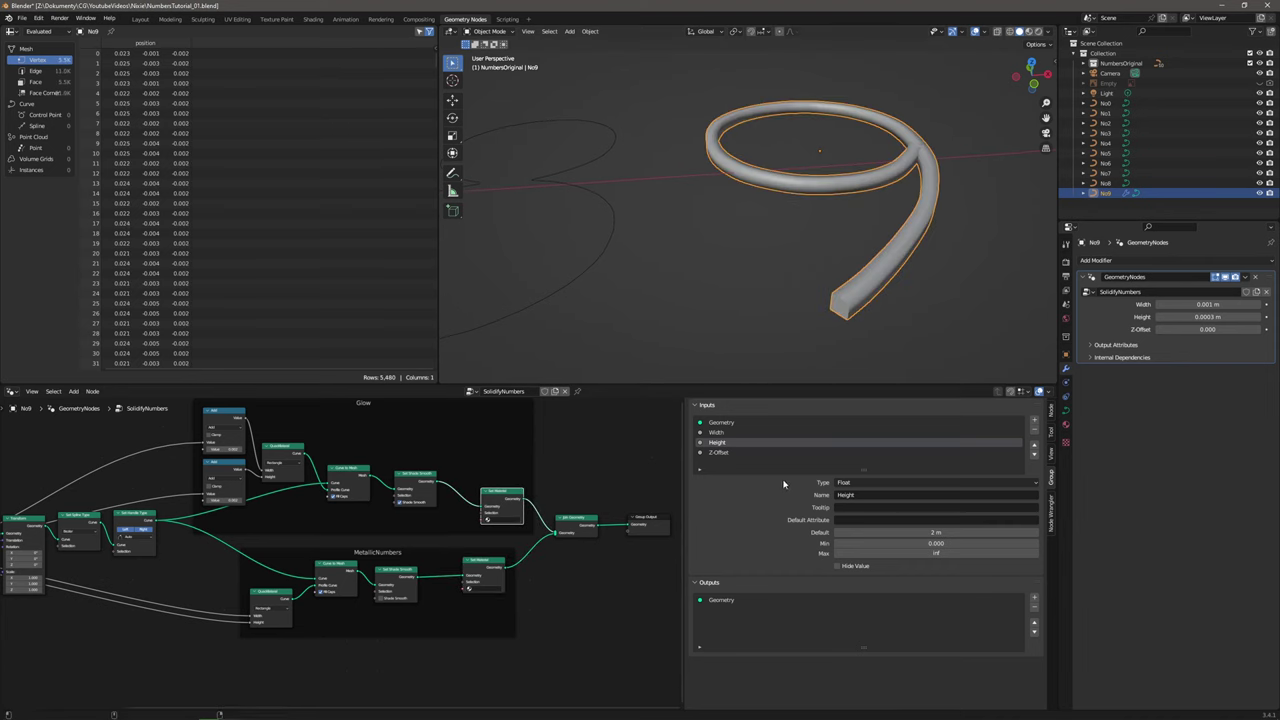
Rename the node group's Height input to Thickness.
click(880, 494)
text(Thickness)
key(Return)
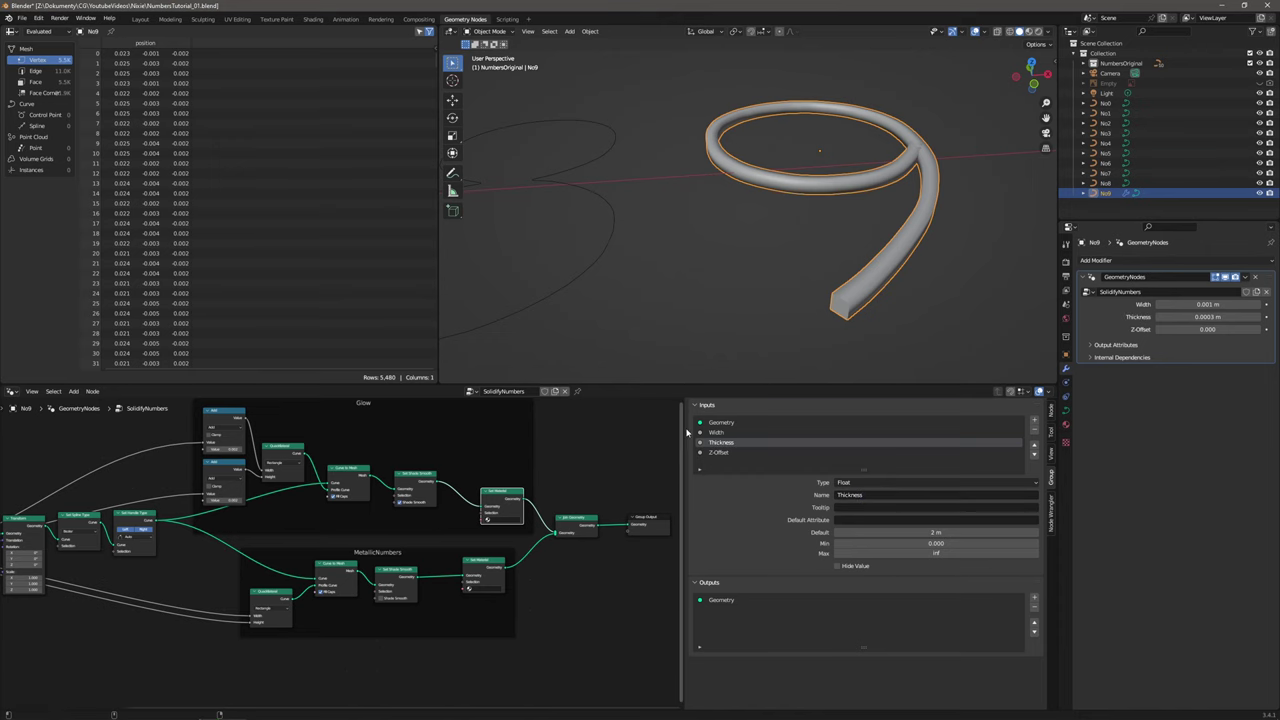
drag(684, 430, 1042, 434)
middle_drag(873, 264, 801, 304)
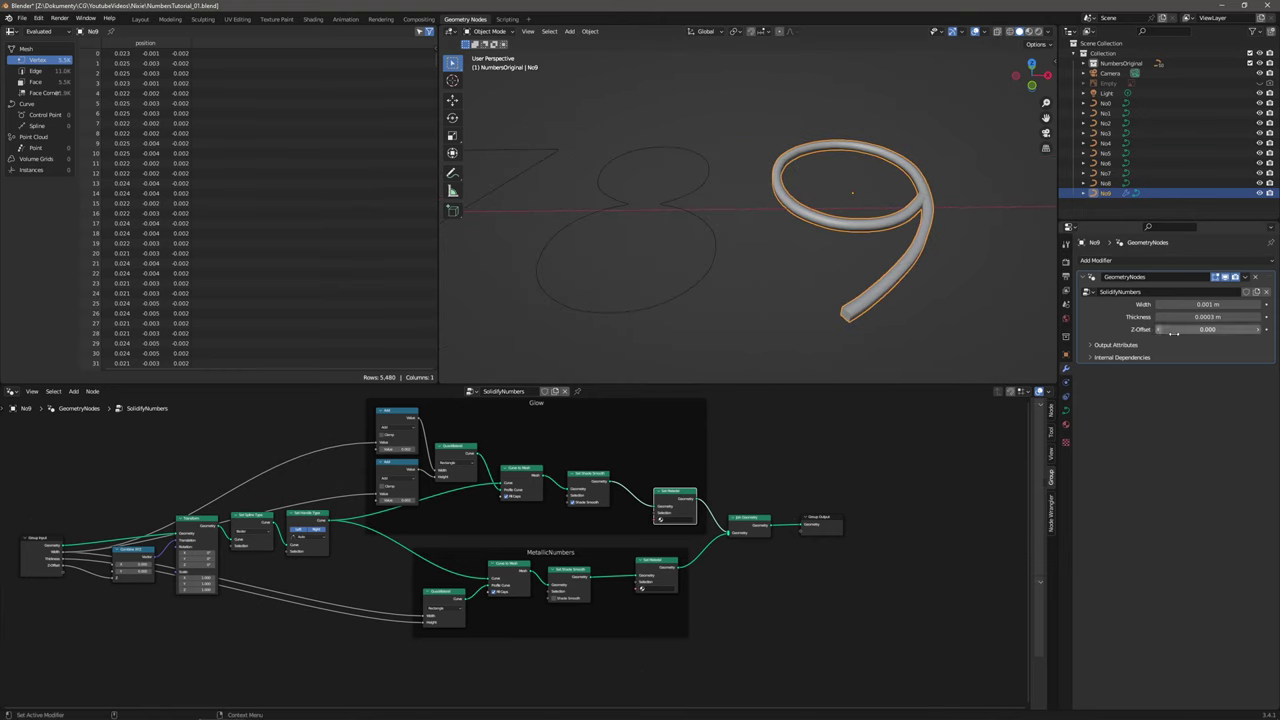
click(1228, 317)
key(Escape)
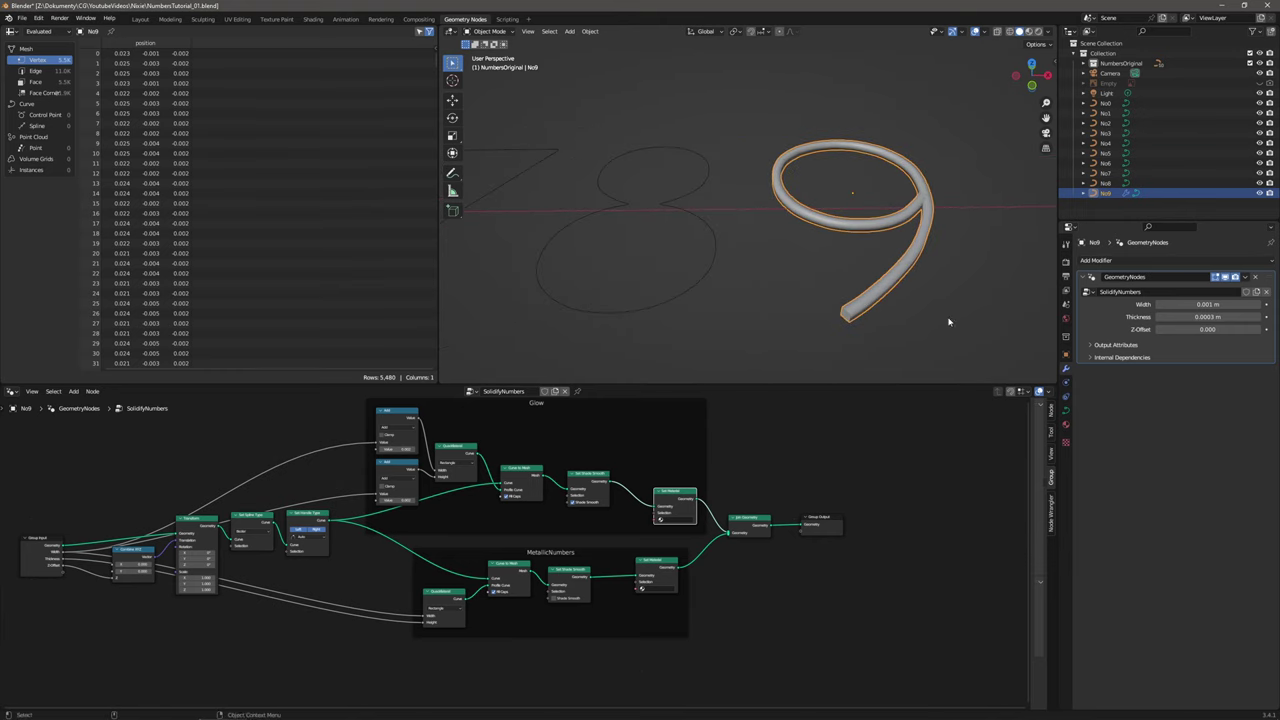
Delete the Glow frame's second Add node and link the remaining Add node to both Width and Height of the Quadrilateral.
scroll(511, 499, up, 3)
middle_drag(450, 490, 571, 525)
middle_drag(651, 474, 514, 523)
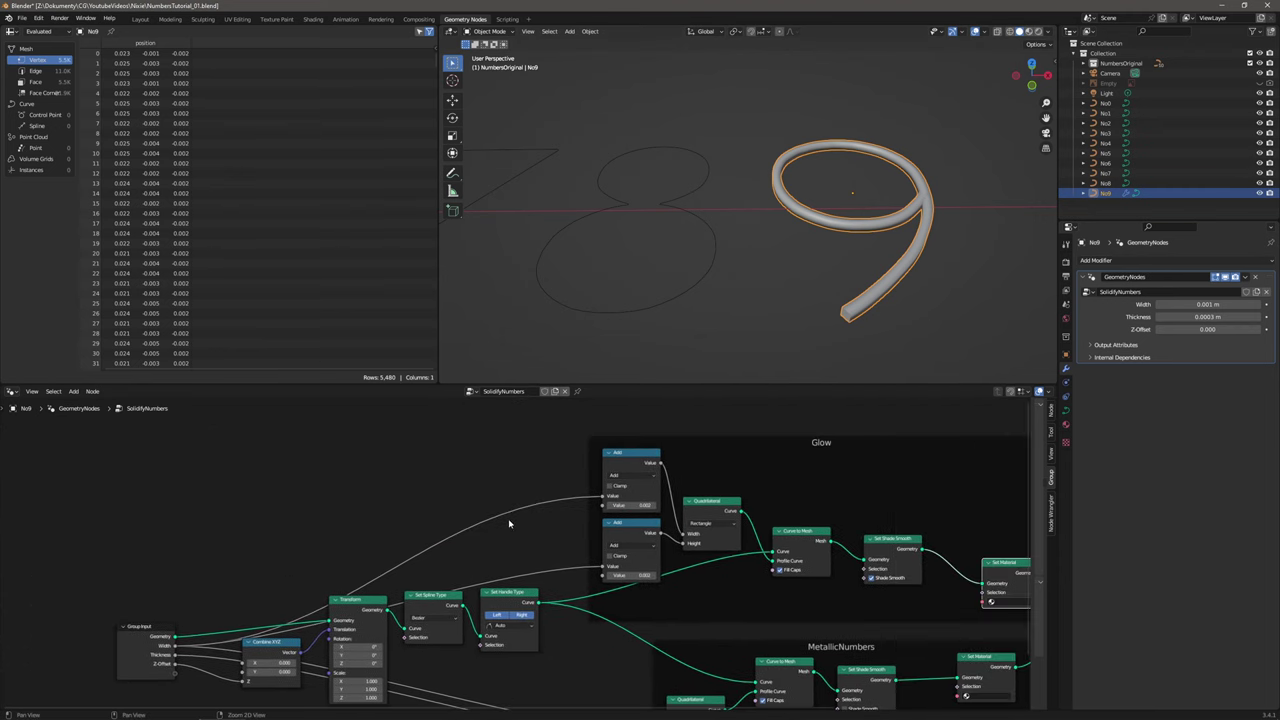
click(637, 530)
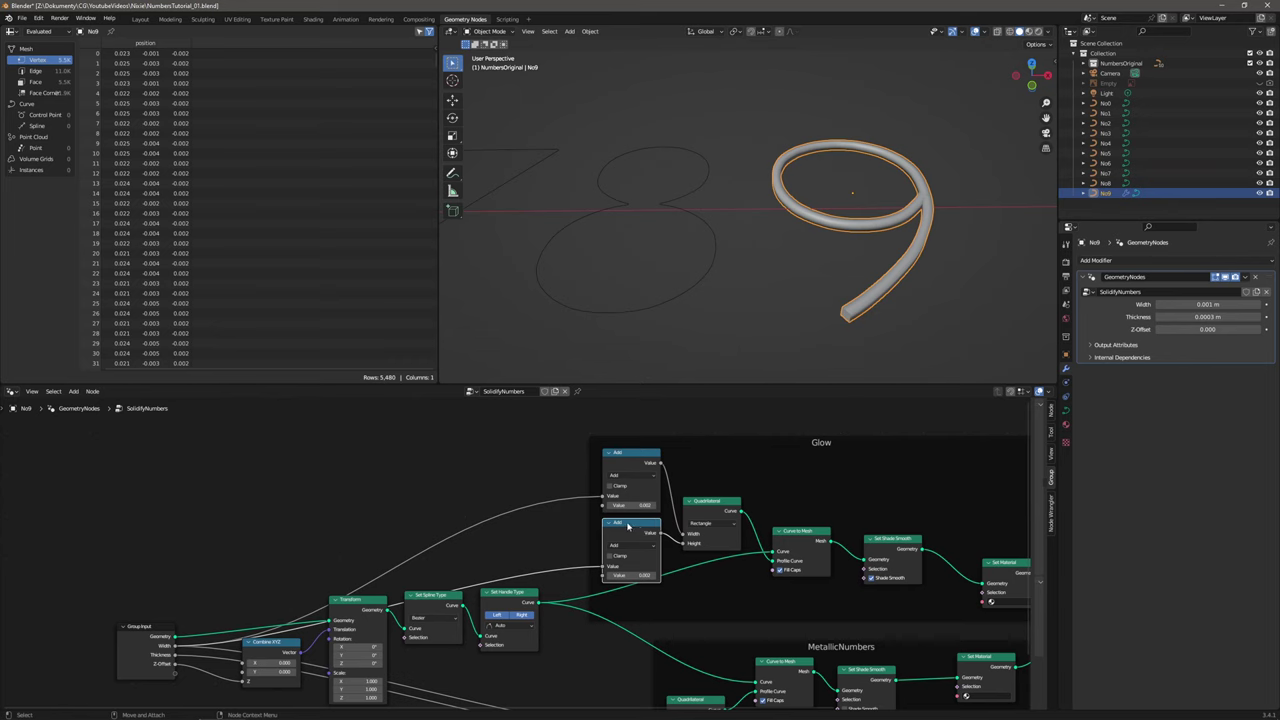
key(x)
drag(636, 458, 685, 544)
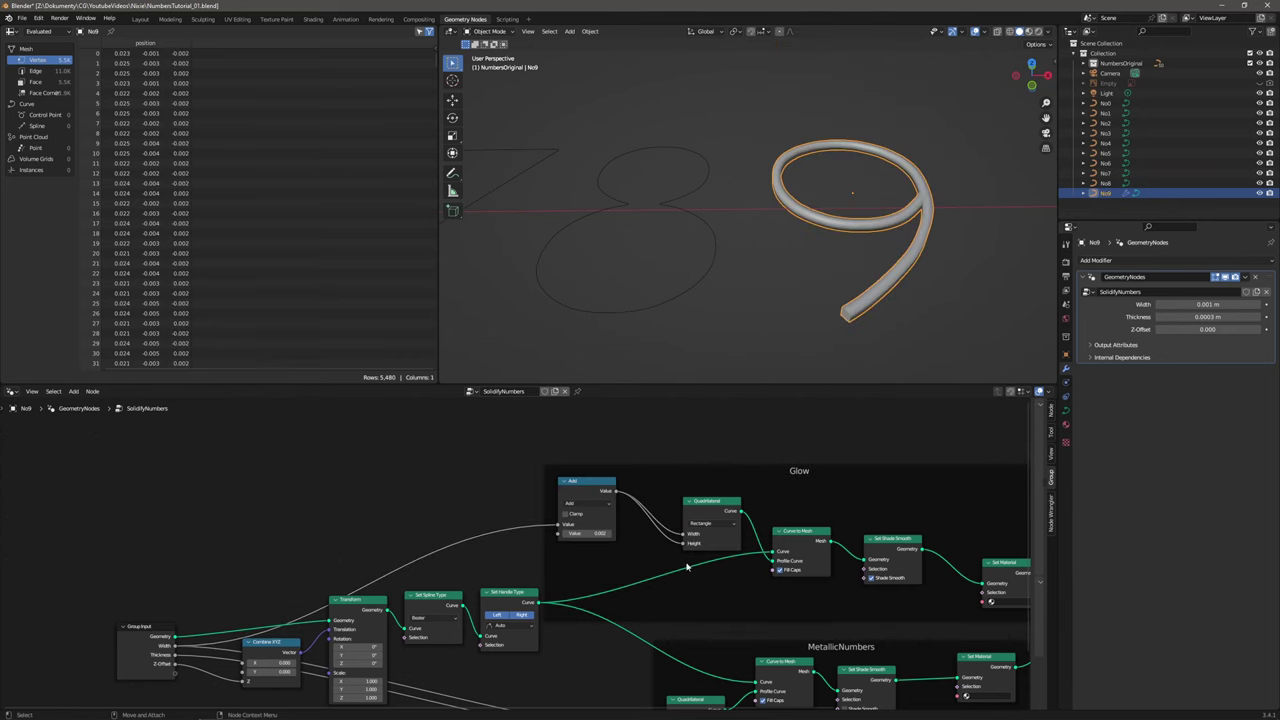
drag(602, 485, 619, 509)
middle_drag(438, 508, 438, 446)
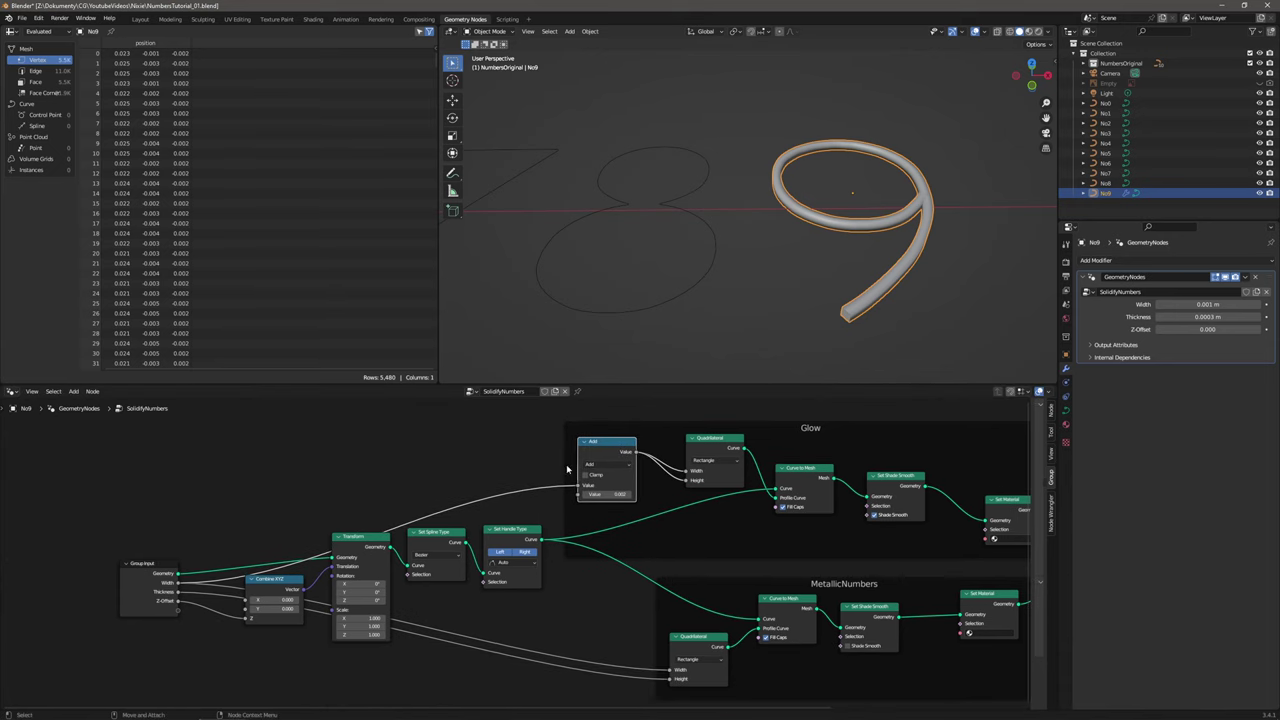
Expose the Glow Add node's second value as a new group input and name it GlowOffset.
drag(580, 494, 185, 612)
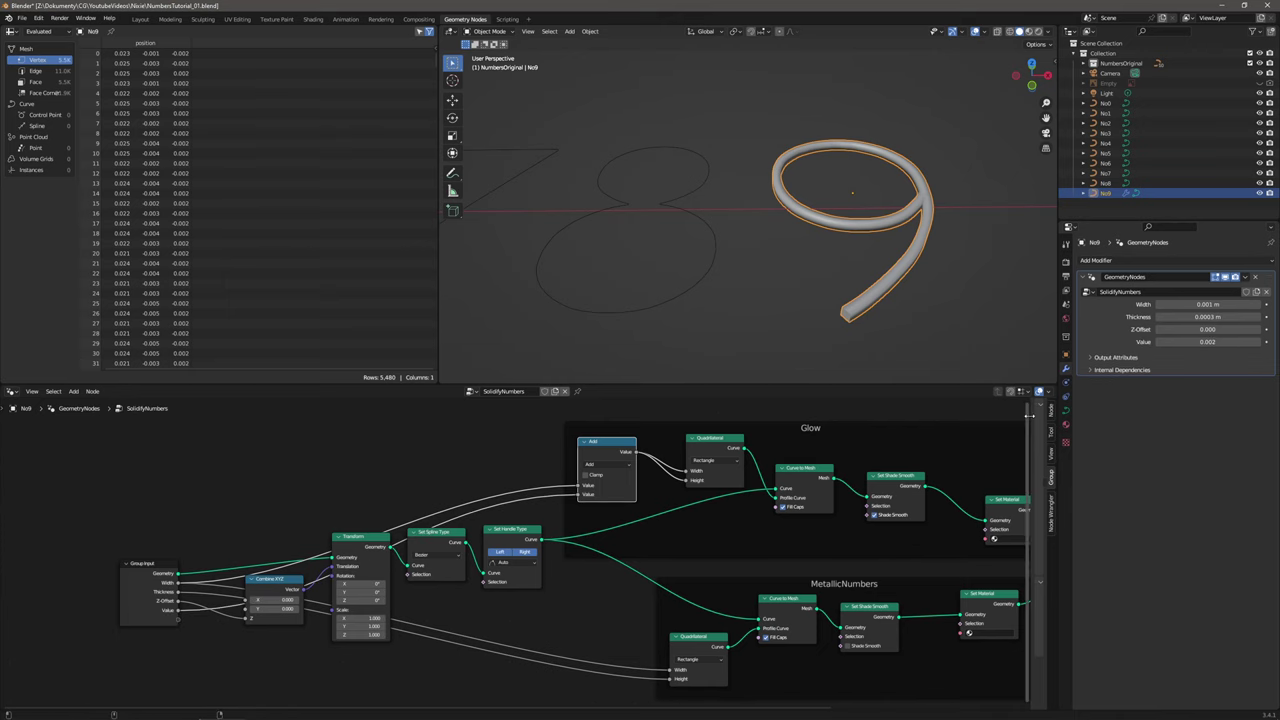
drag(1030, 413, 862, 433)
click(904, 462)
click(983, 498)
text(GlowOffset)
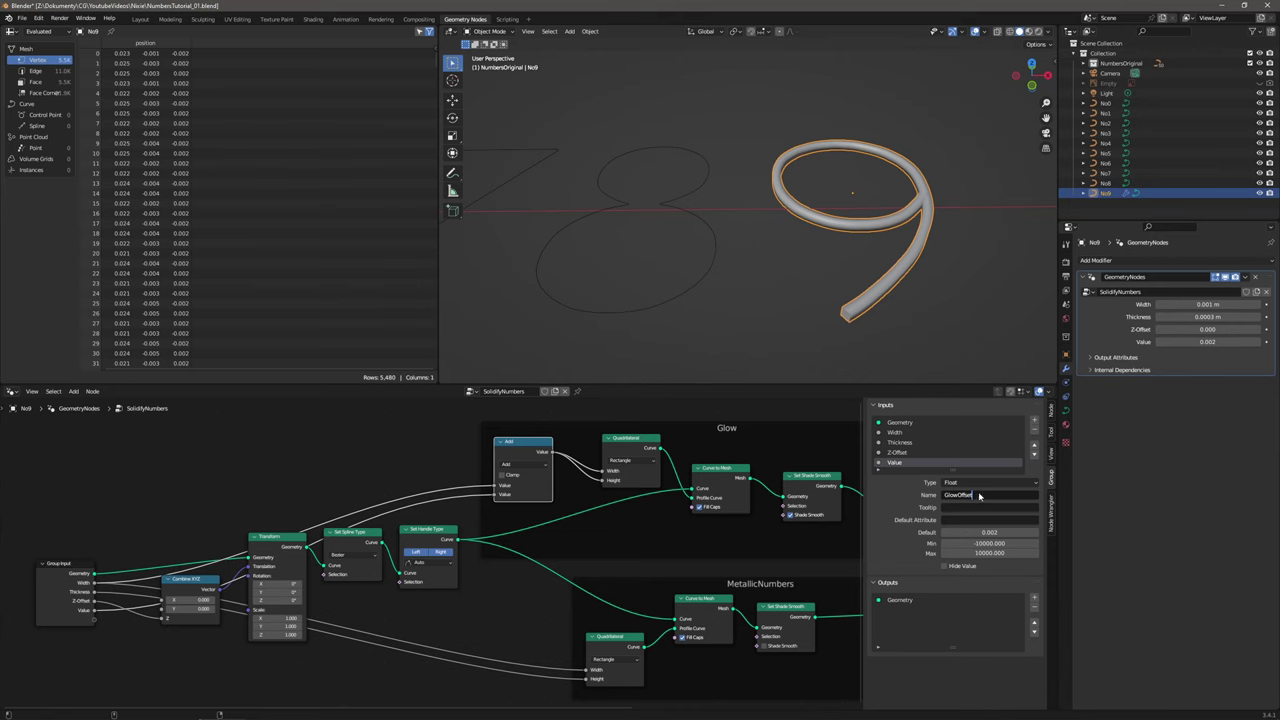
key(Return)
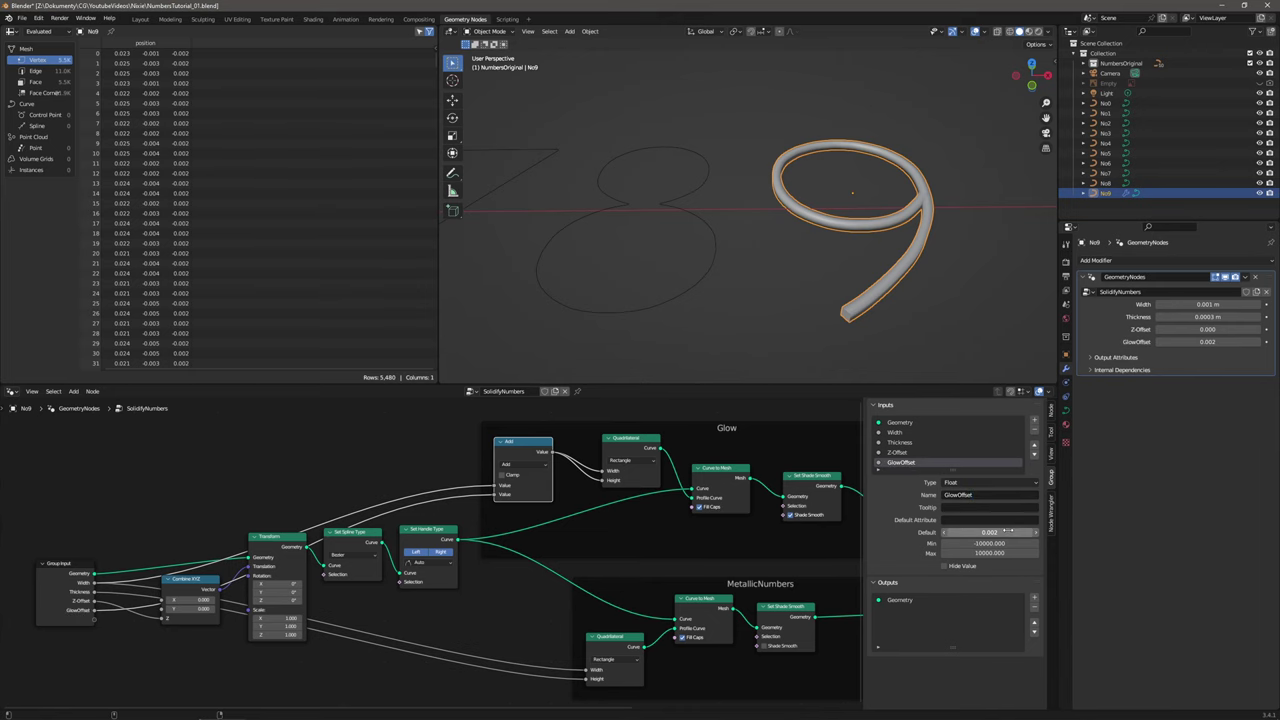
drag(860, 408, 1050, 408)
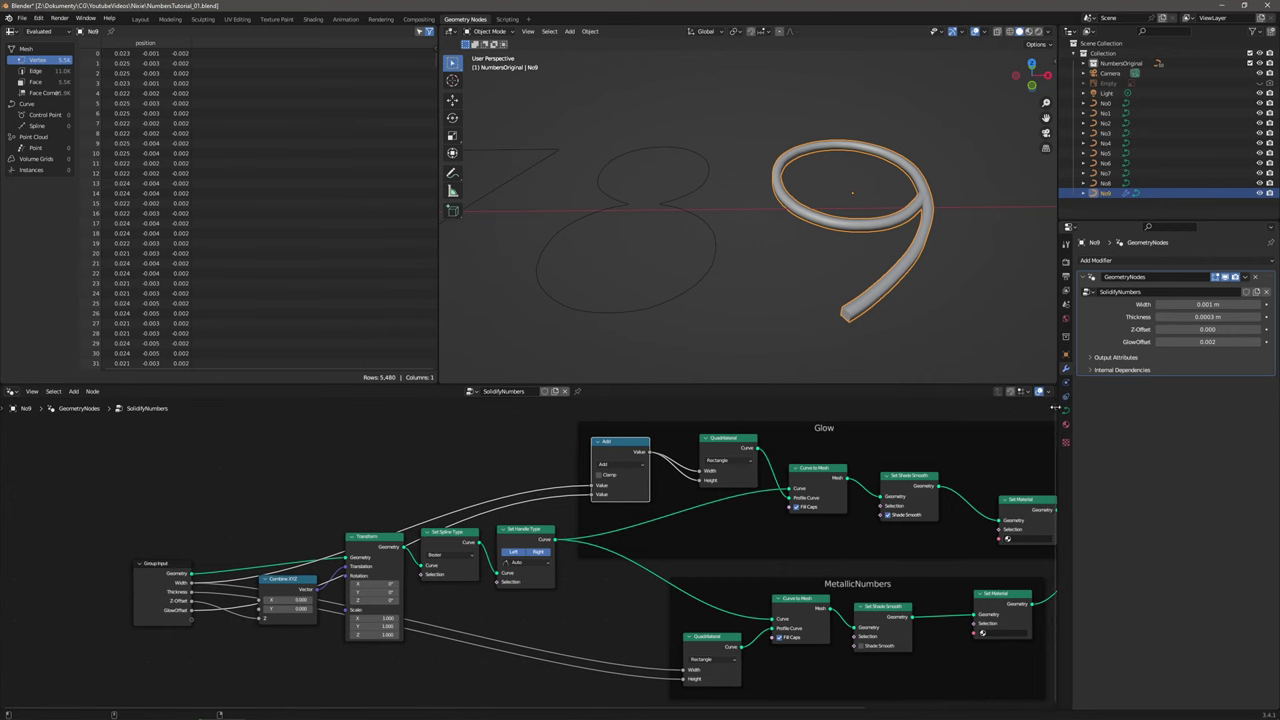
middle_drag(730, 513, 661, 527)
scroll(631, 505, down, 3)
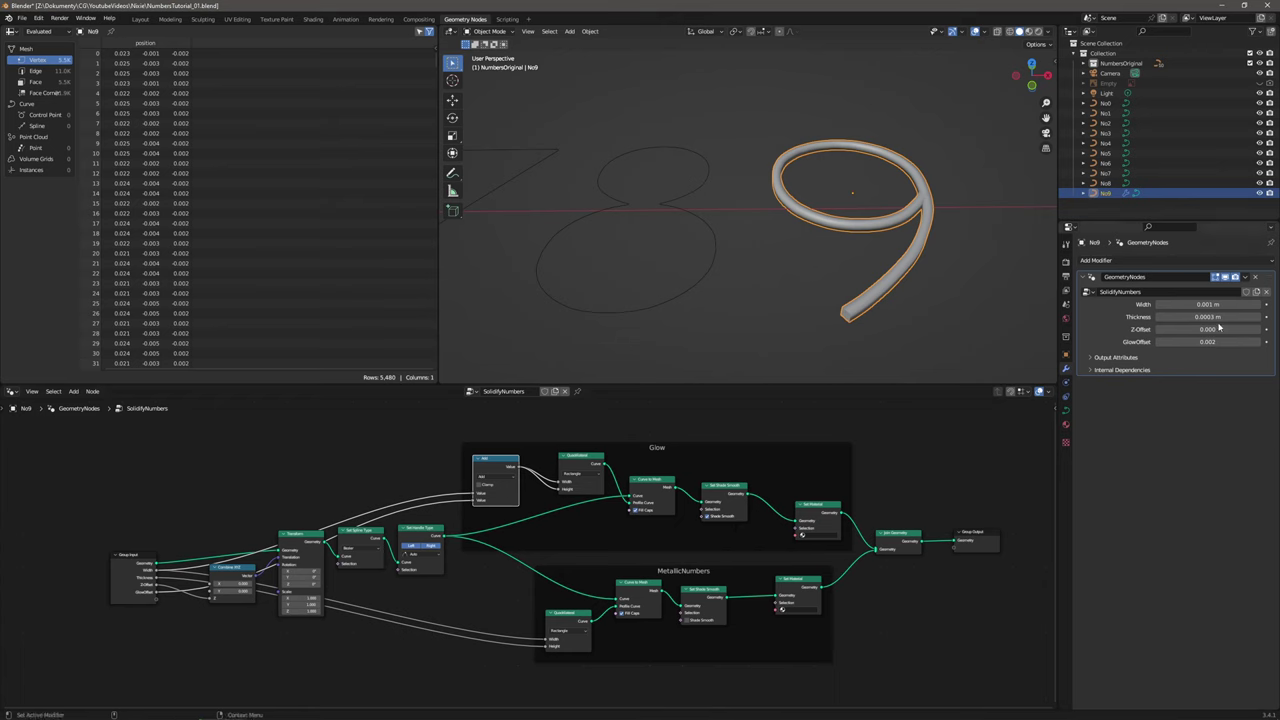
Add a Geometry Nodes modifier to the No8 curve and assign the SolidifyNumbers node group.
click(712, 265)
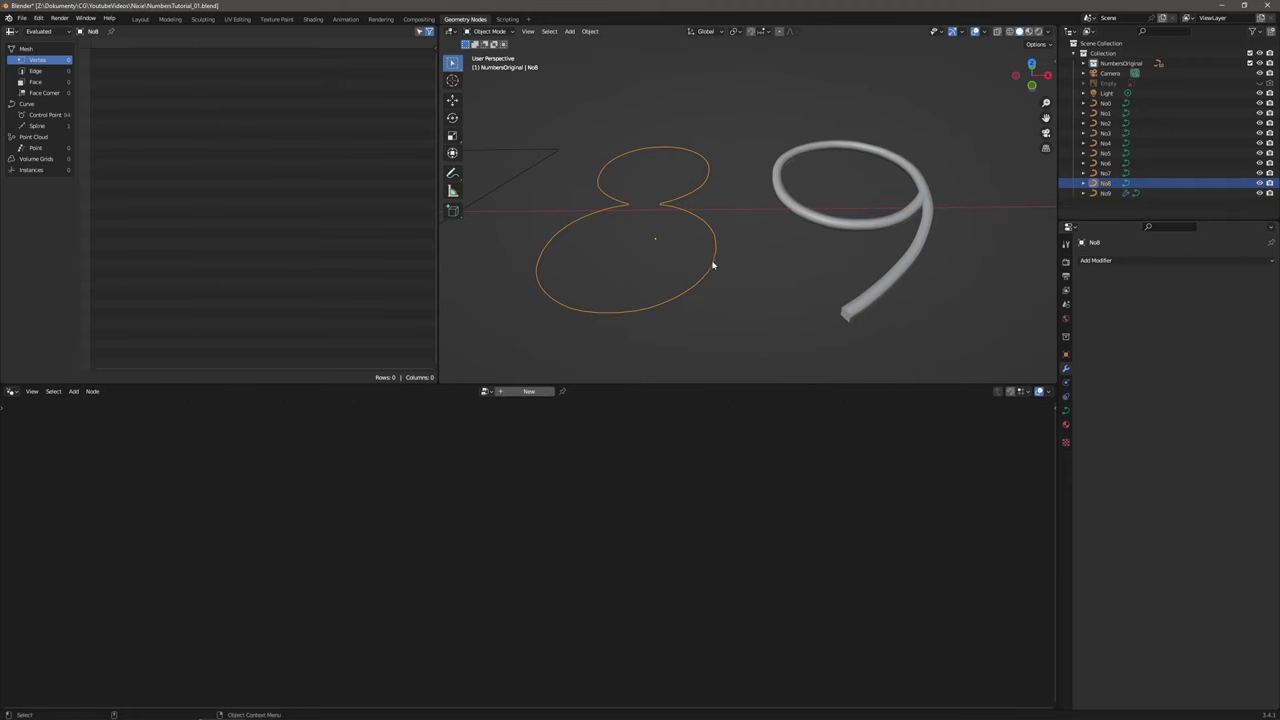
click(1118, 264)
click(1110, 344)
click(1087, 291)
click(1097, 307)
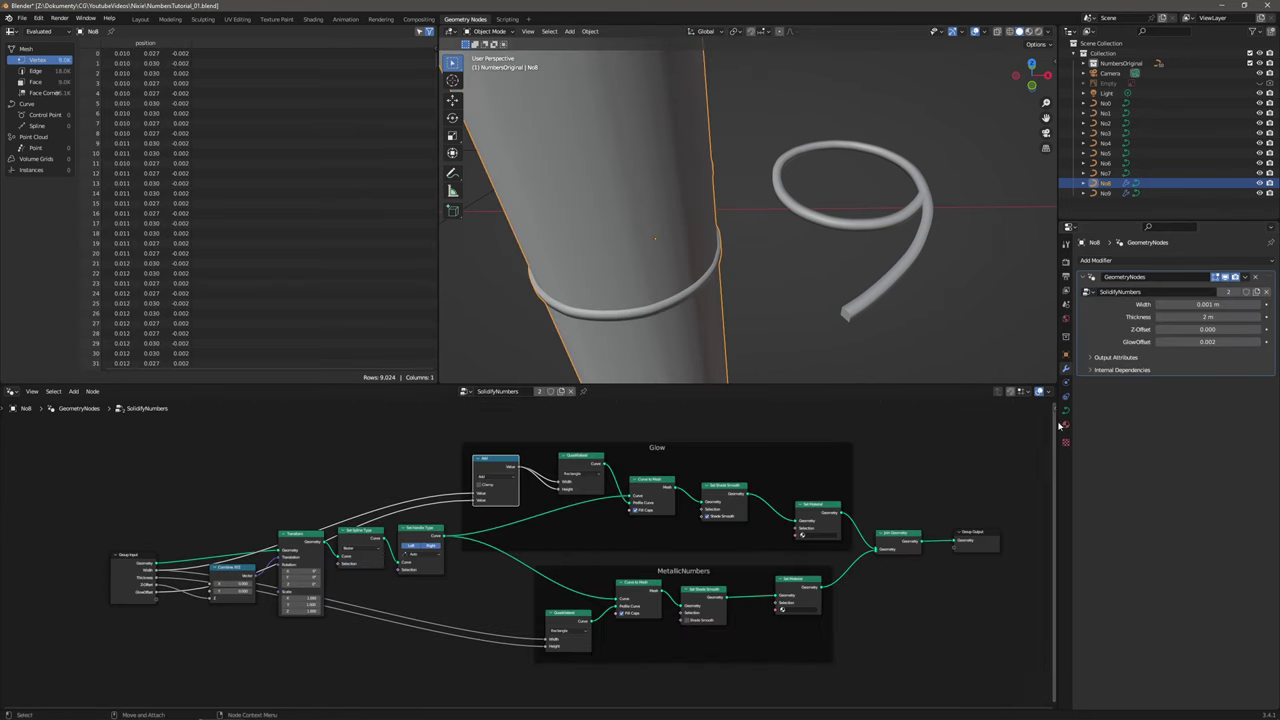
Set the default of the node group's Thickness input to 0.0003 m.
drag(1052, 410, 722, 410)
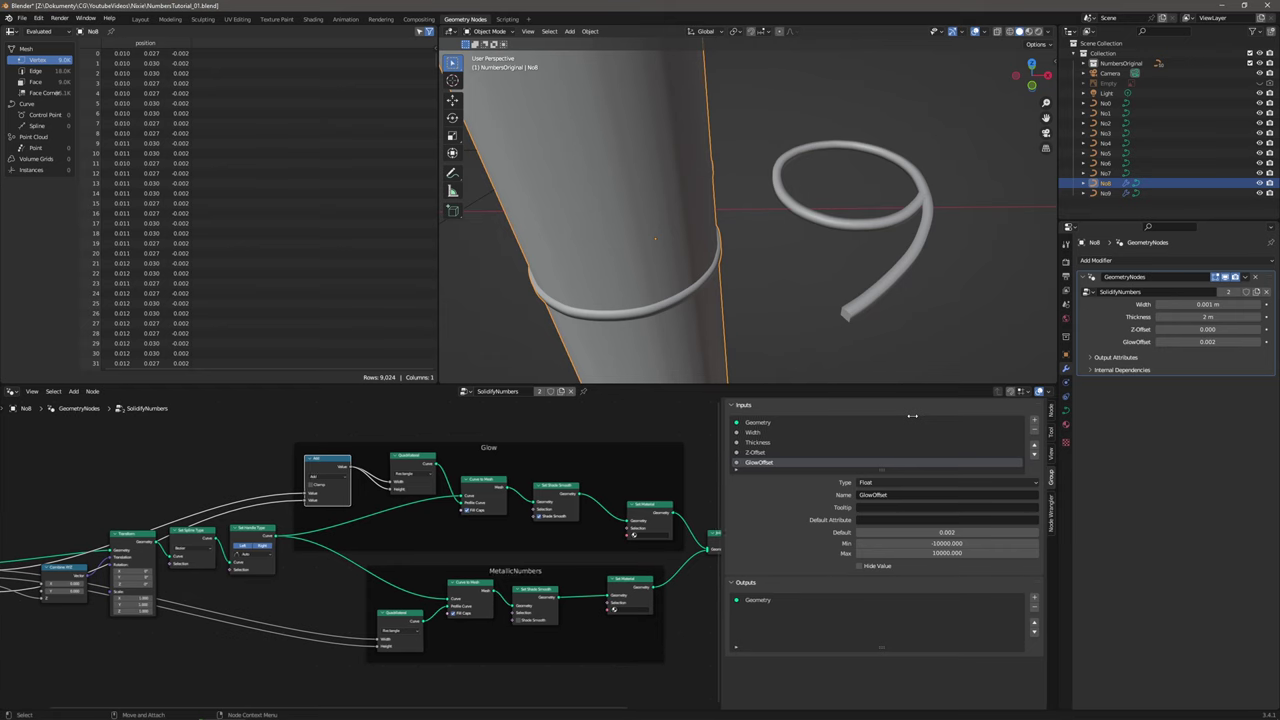
click(762, 443)
click(965, 531)
text(0.0003)
key(Return)
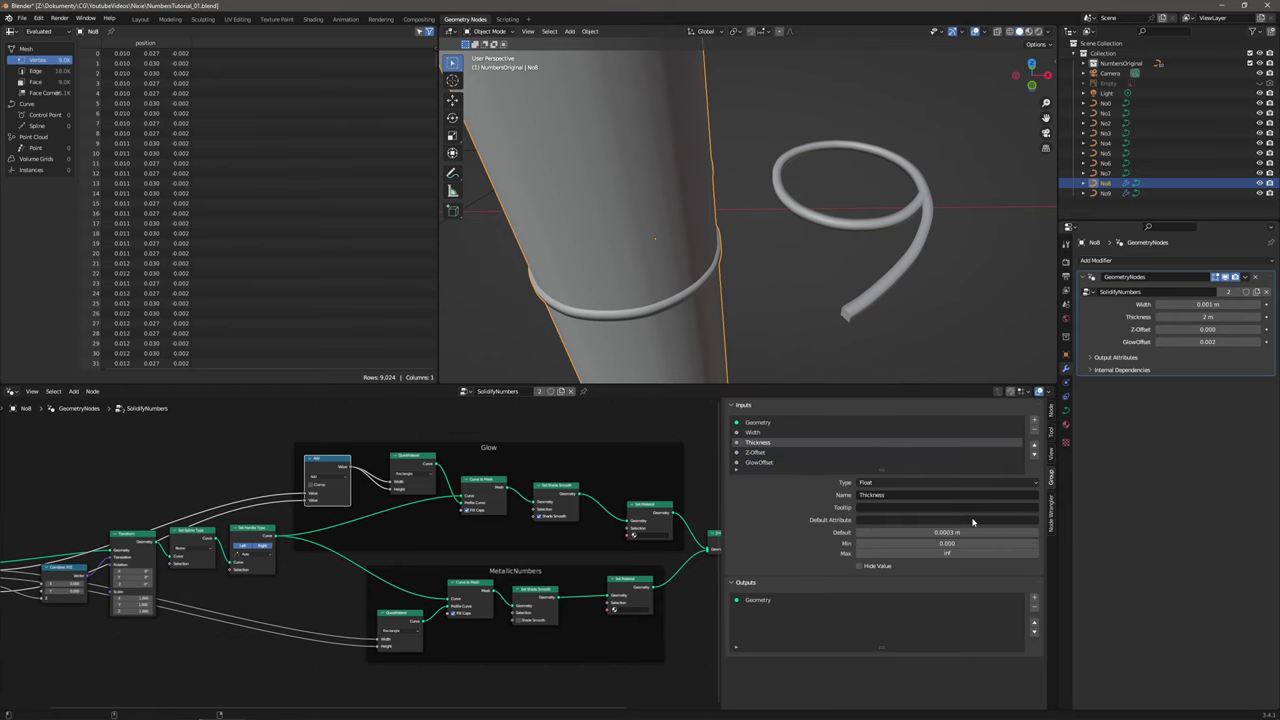
Set the Thickness in No8's SolidifyNumbers modifier to 0.0003 m, deselect the curve and hide the node editor's sidebar.
click(1159, 316)
text(0.0003)
key(Return)
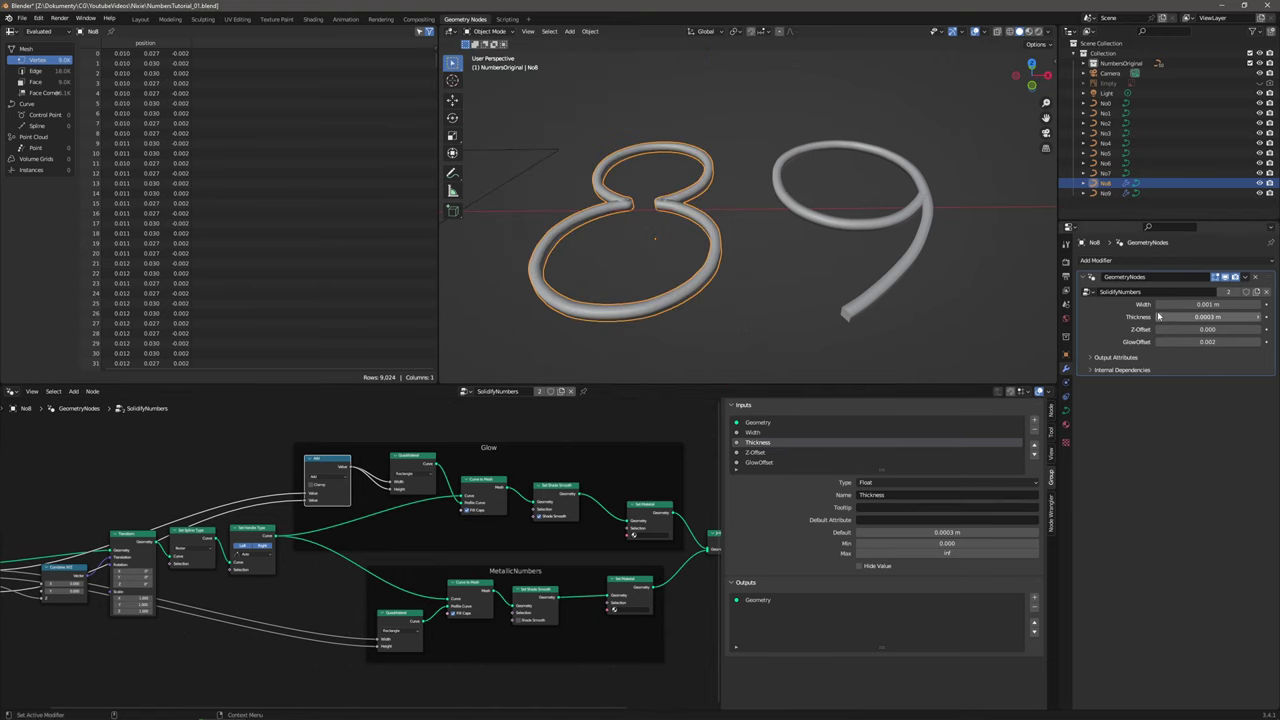
click(768, 259)
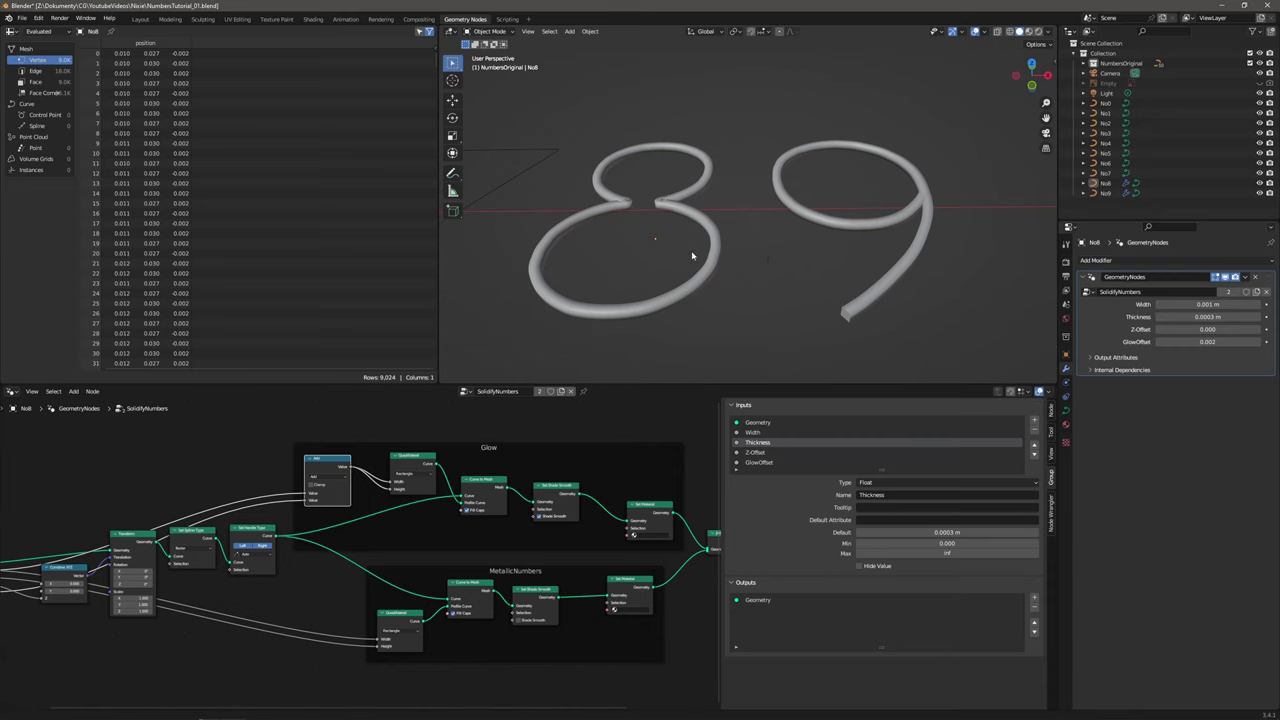
scroll(740, 252, down, 4)
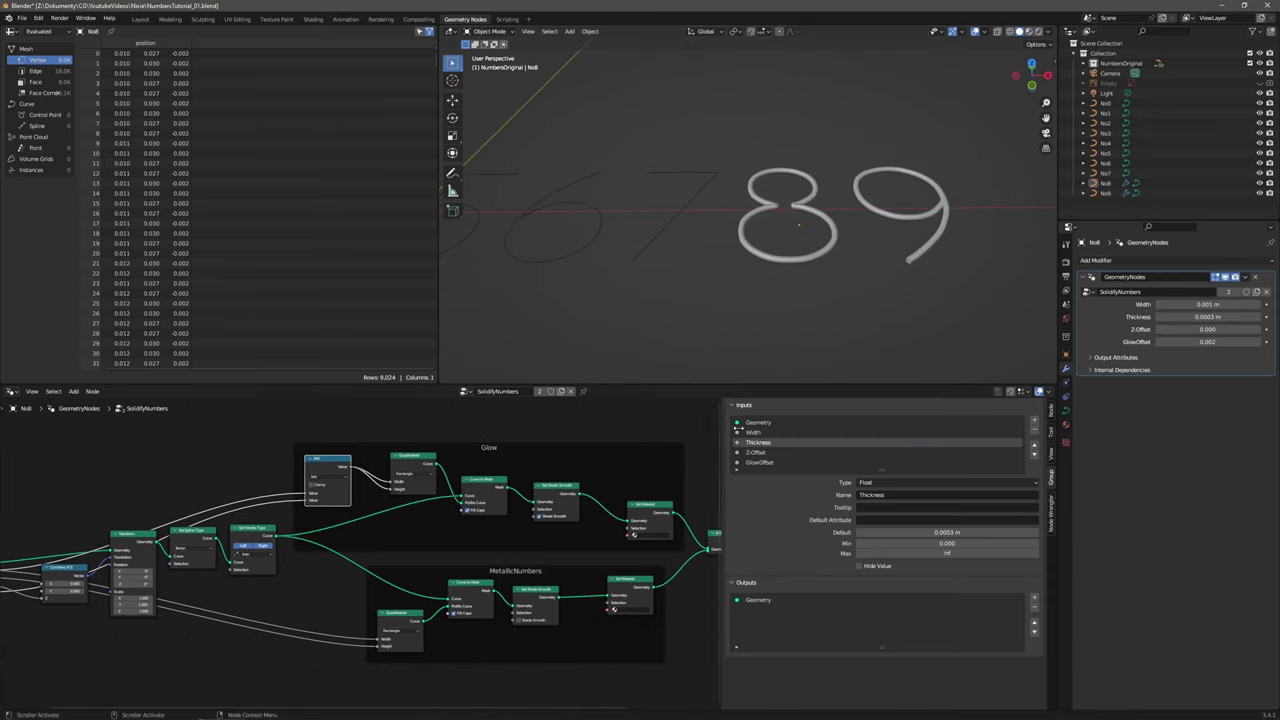
key(n)
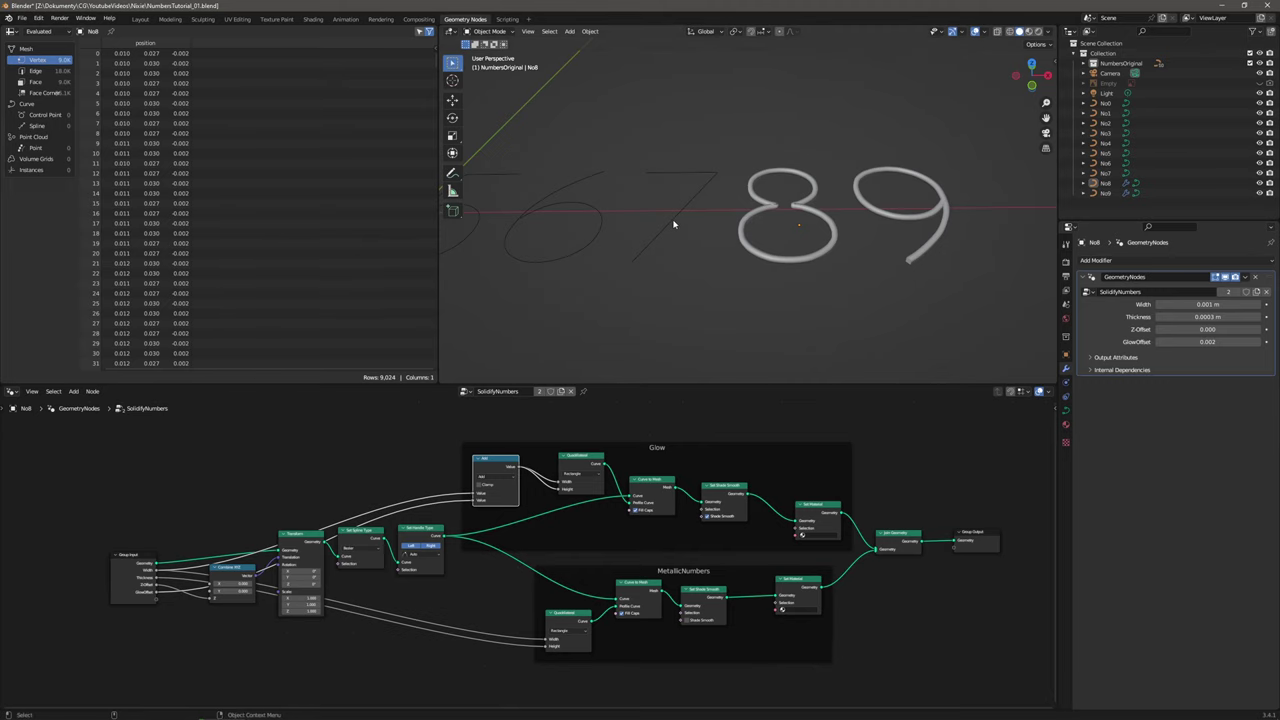
Add a Geometry Nodes modifier to the No7 curve and assign the SolidifyNumbers node group.
click(674, 224)
click(1111, 261)
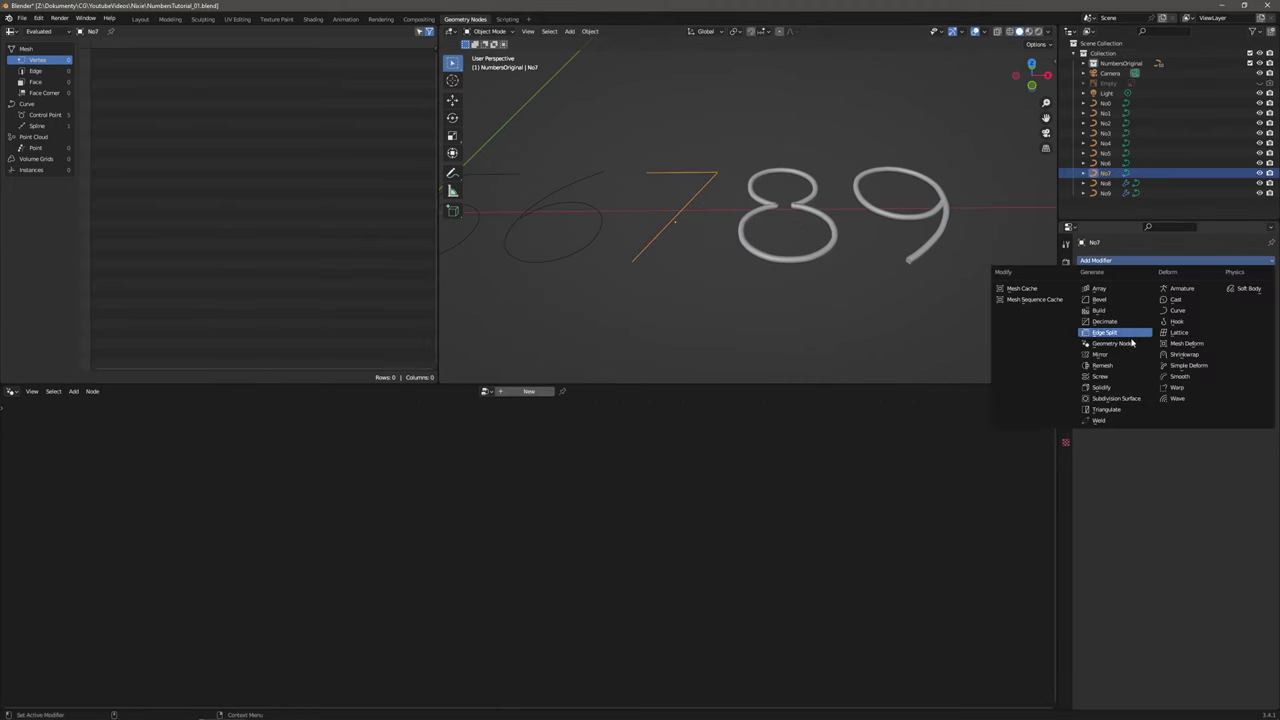
click(1130, 338)
click(1088, 292)
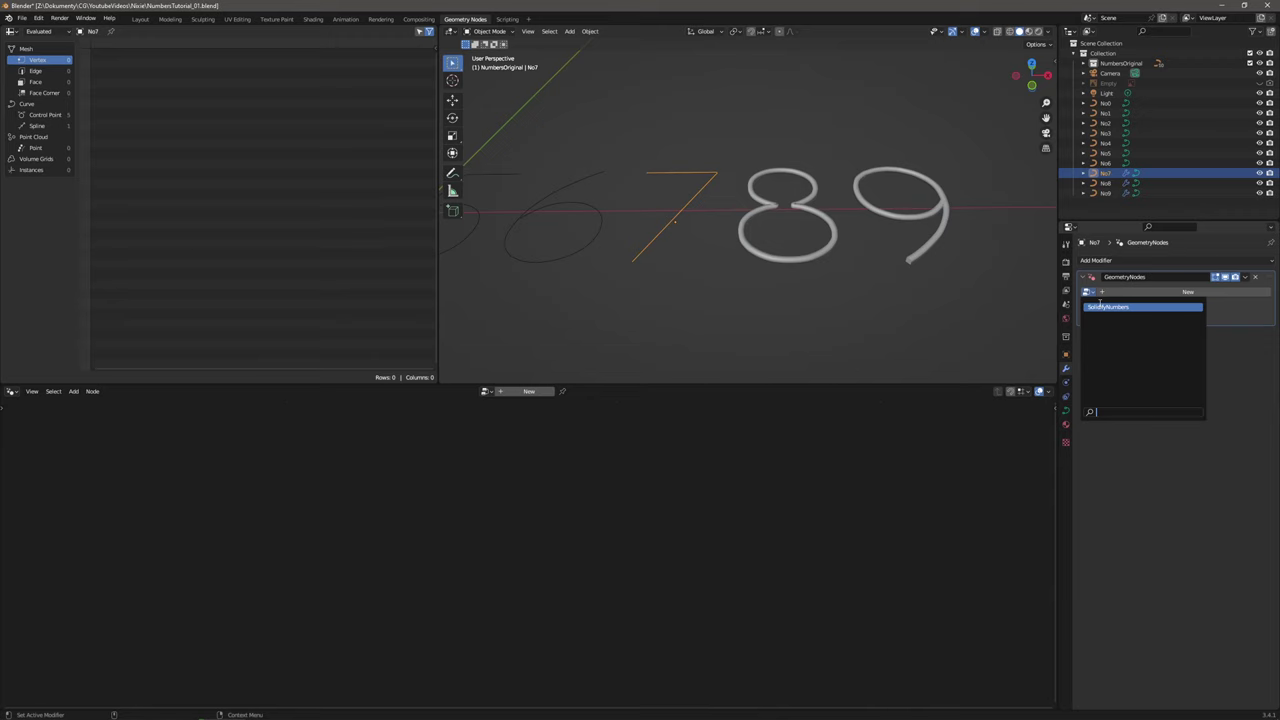
click(1106, 306)
Add a Geometry Nodes modifier to the No6 curve and assign the SolidifyNumbers node group.
click(599, 227)
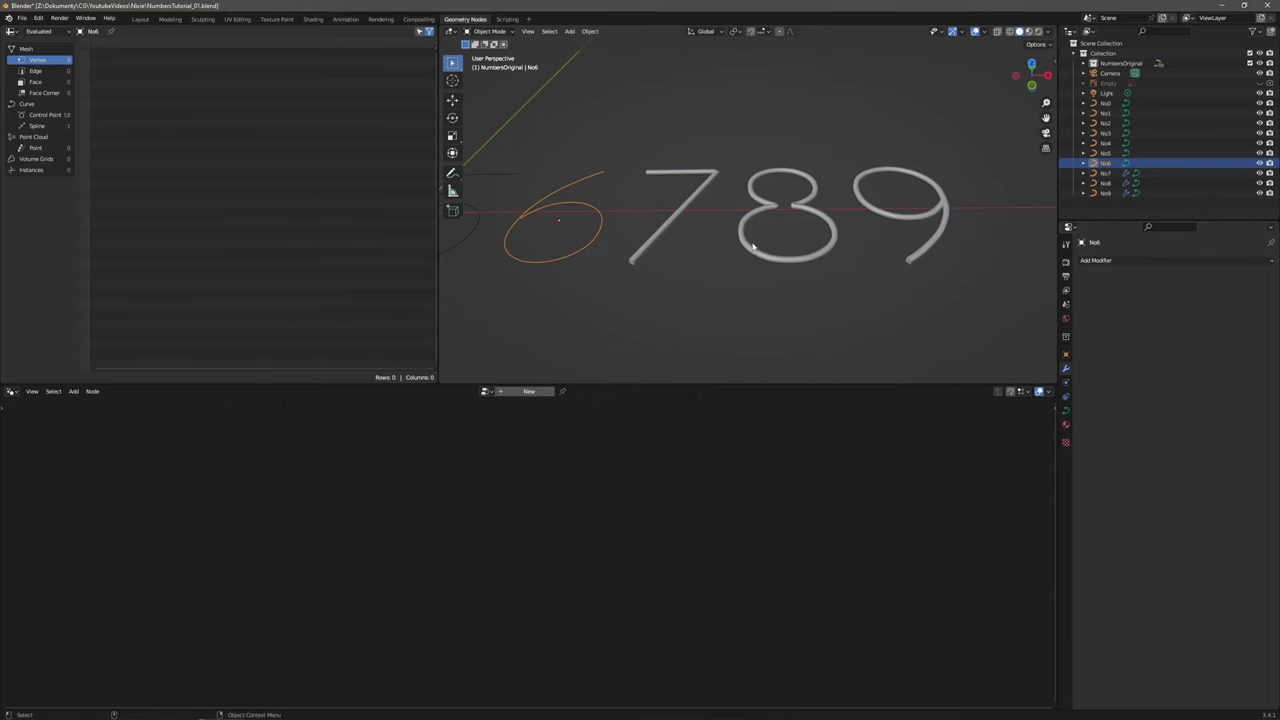
click(1094, 262)
click(1115, 343)
click(1088, 292)
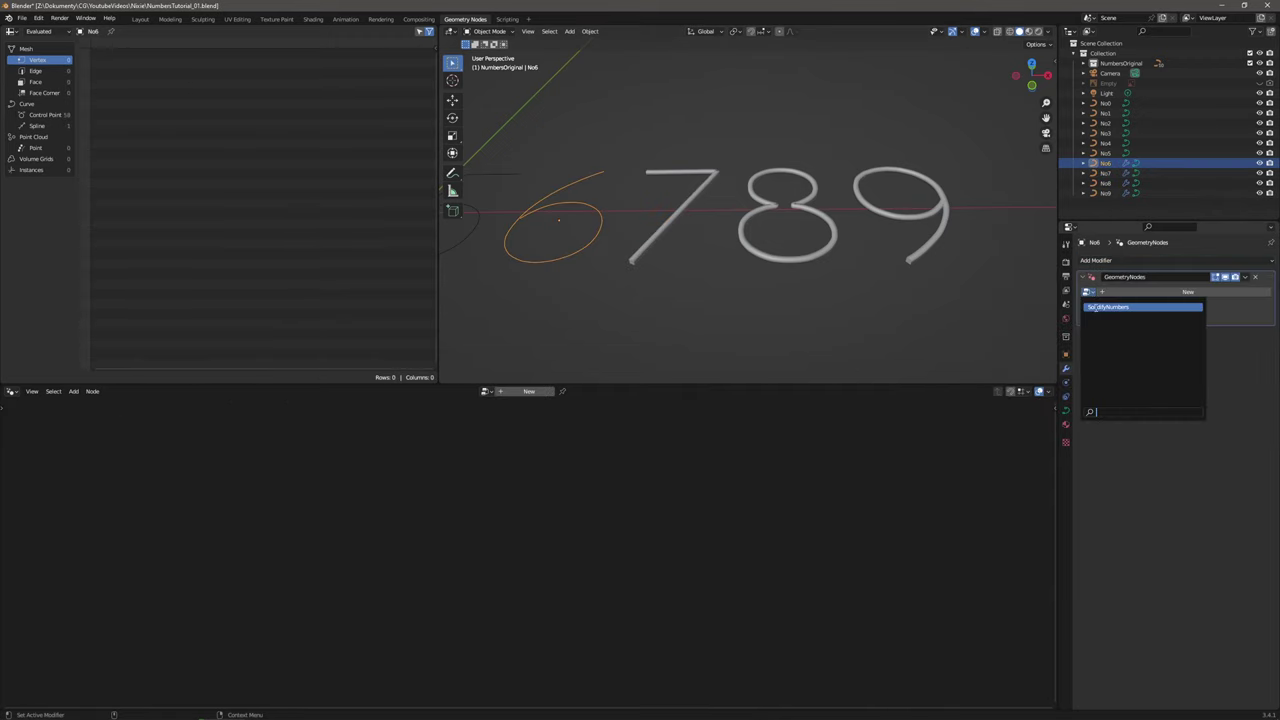
click(1106, 306)
Add a Geometry Nodes modifier to the No5 curve and assign the SolidifyNumbers node group.
middle_drag(771, 286, 845, 290)
click(769, 243)
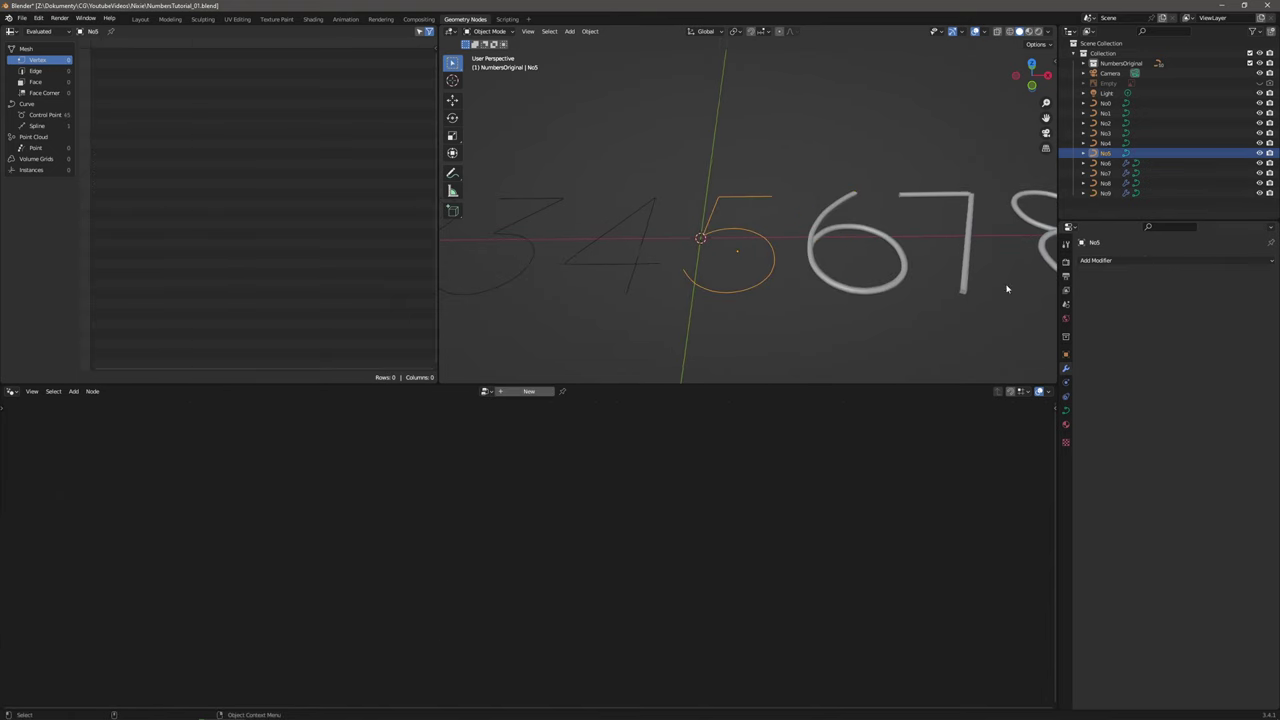
click(1096, 261)
click(1113, 343)
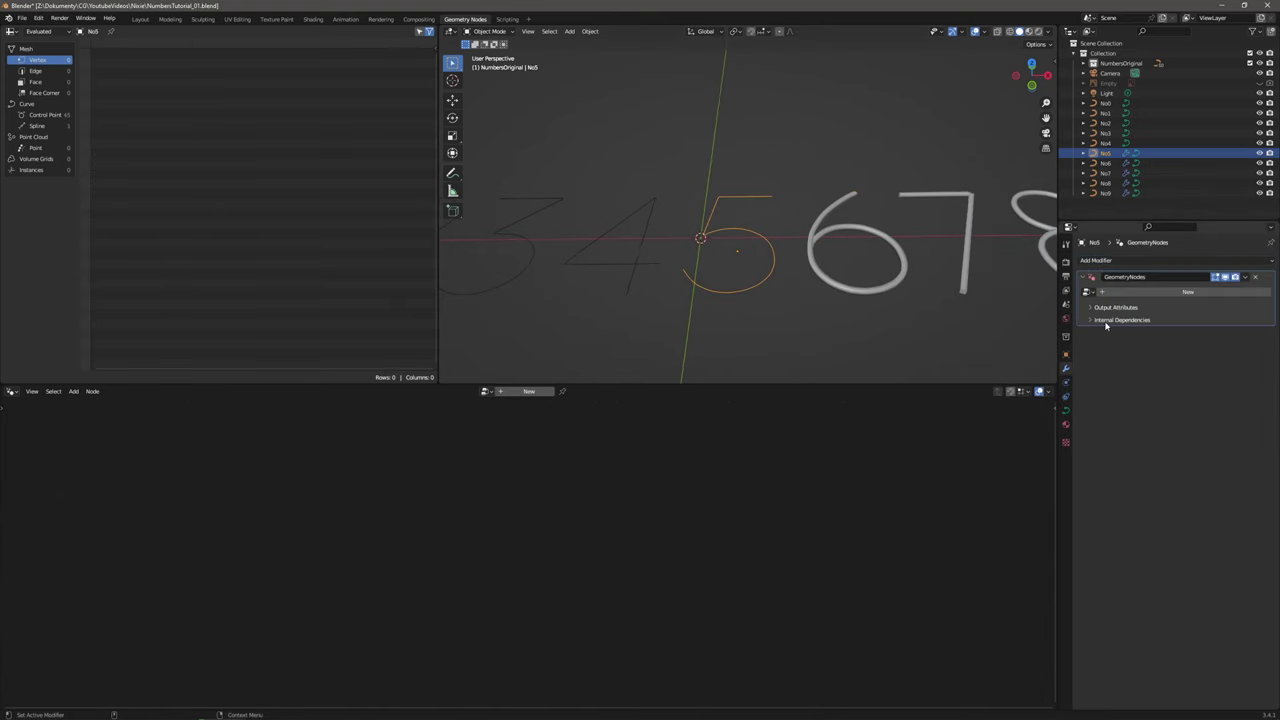
click(1089, 291)
click(1104, 307)
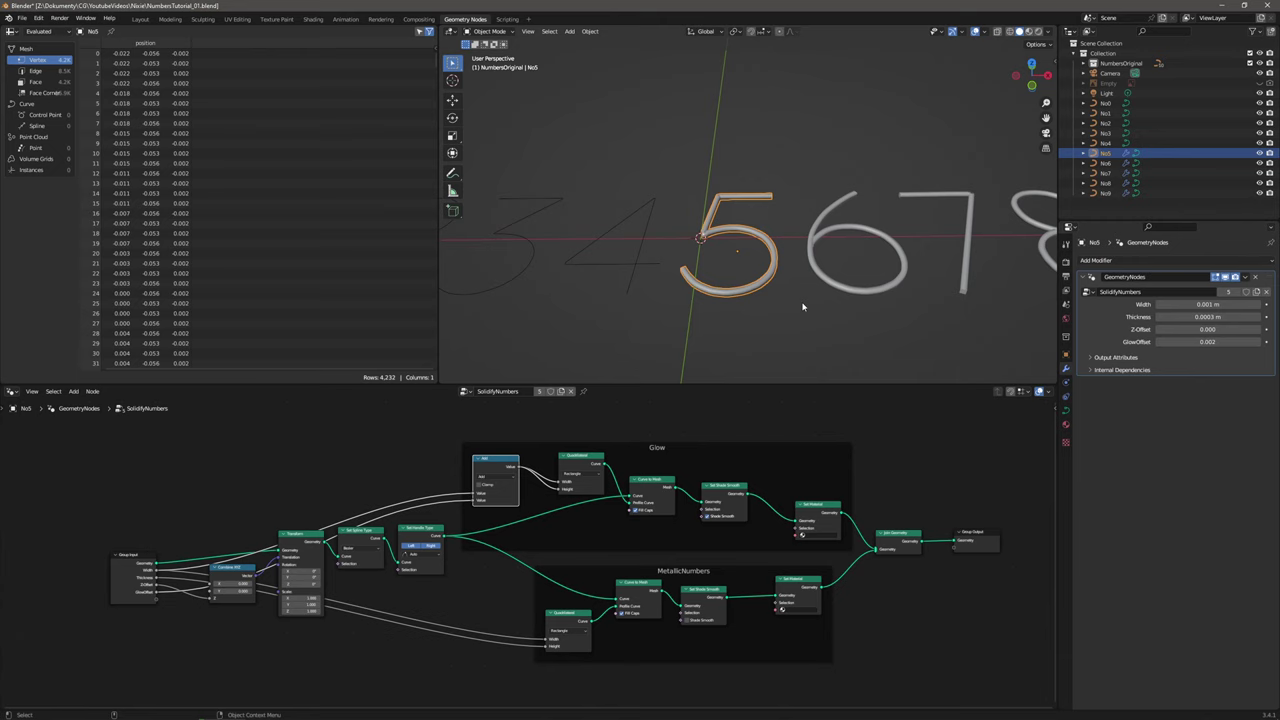
Add a Geometry Nodes modifier to the No4 curve and assign the SolidifyNumbers node group.
click(626, 276)
click(1096, 261)
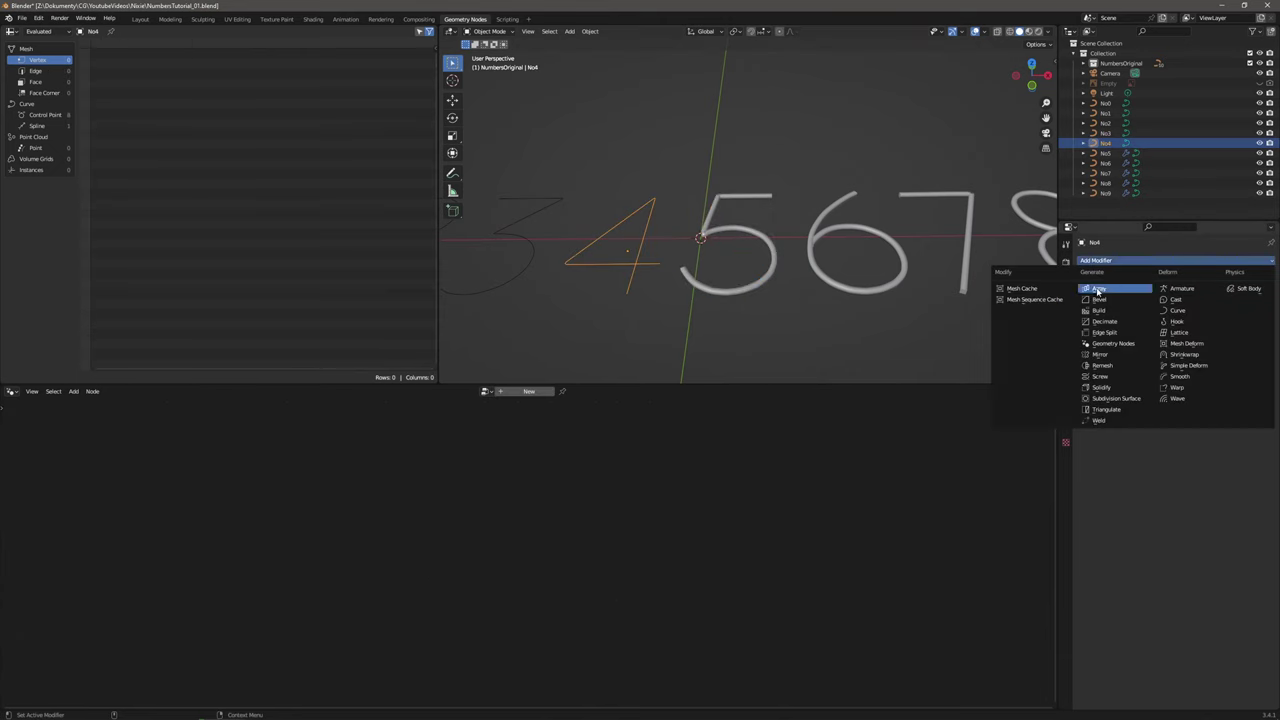
click(1113, 338)
click(1089, 291)
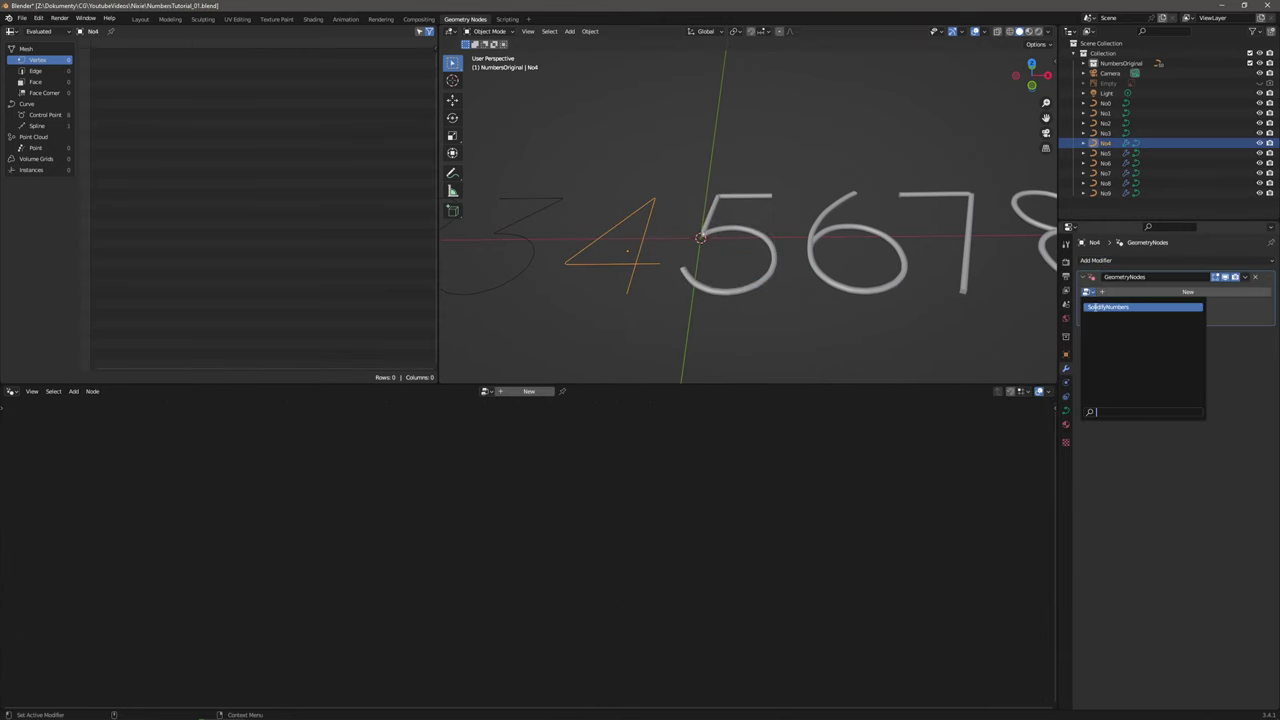
click(1108, 307)
click(515, 238)
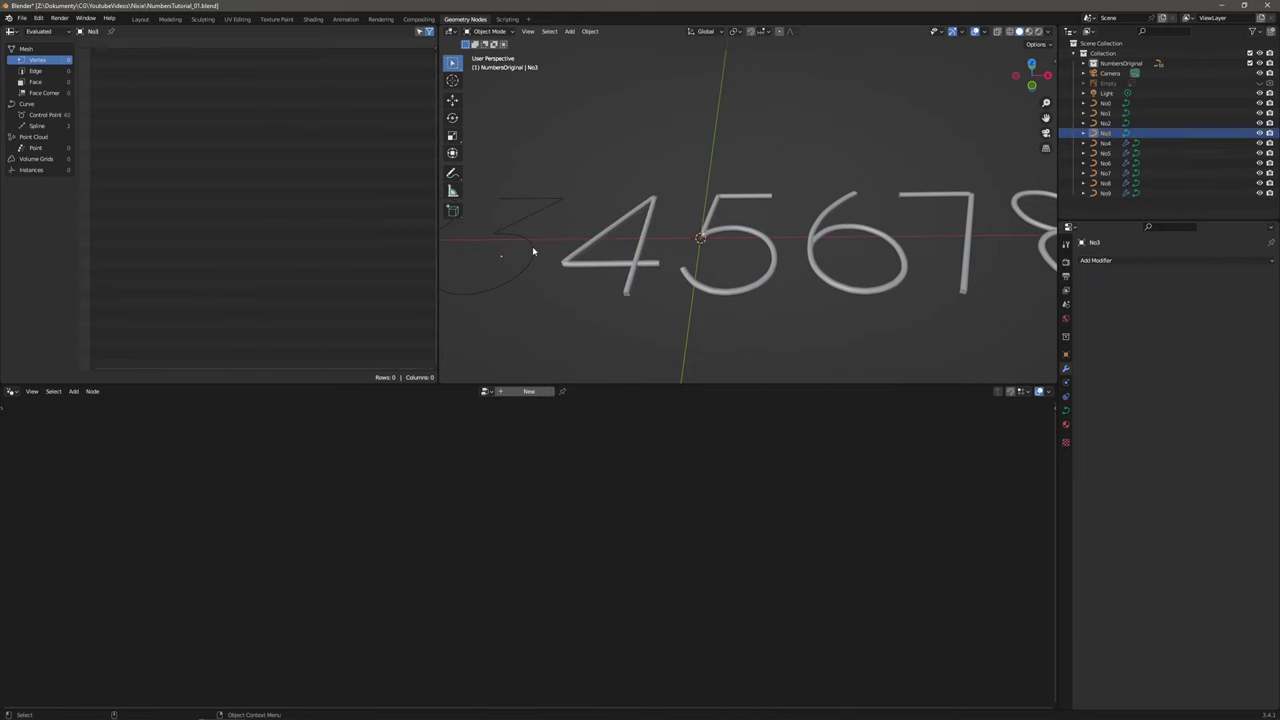
key(shift+d)
key(ctrl+z)
shift+middle_drag(631, 231, 846, 209)
click(815, 160)
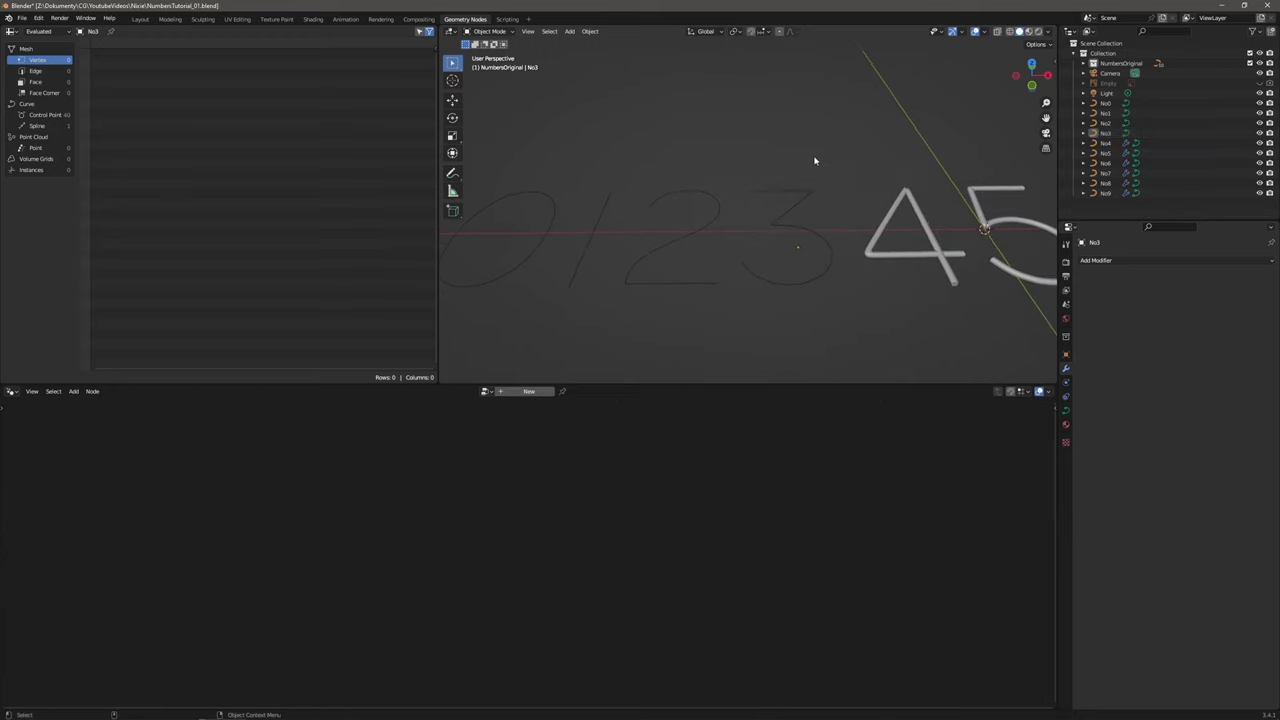
Select the No3 curve, then hide the NumbersOriginal collection in the viewport and disable it in renders.
click(803, 200)
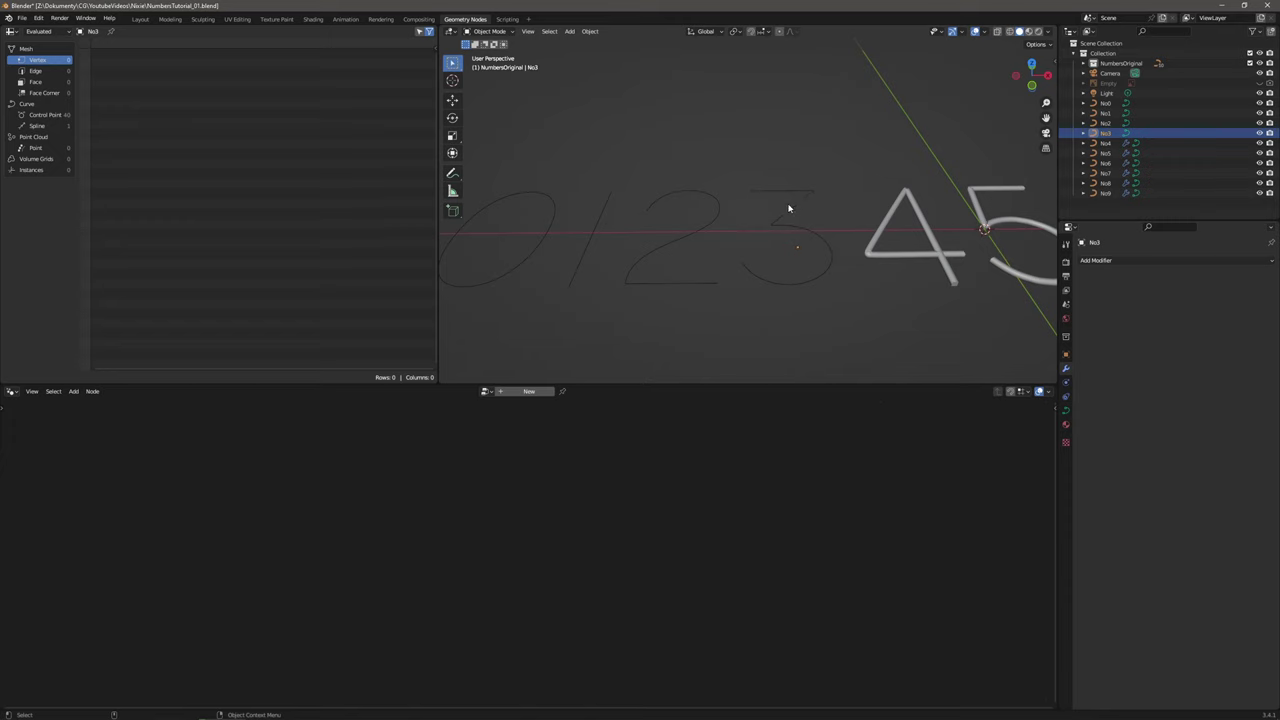
click(1259, 64)
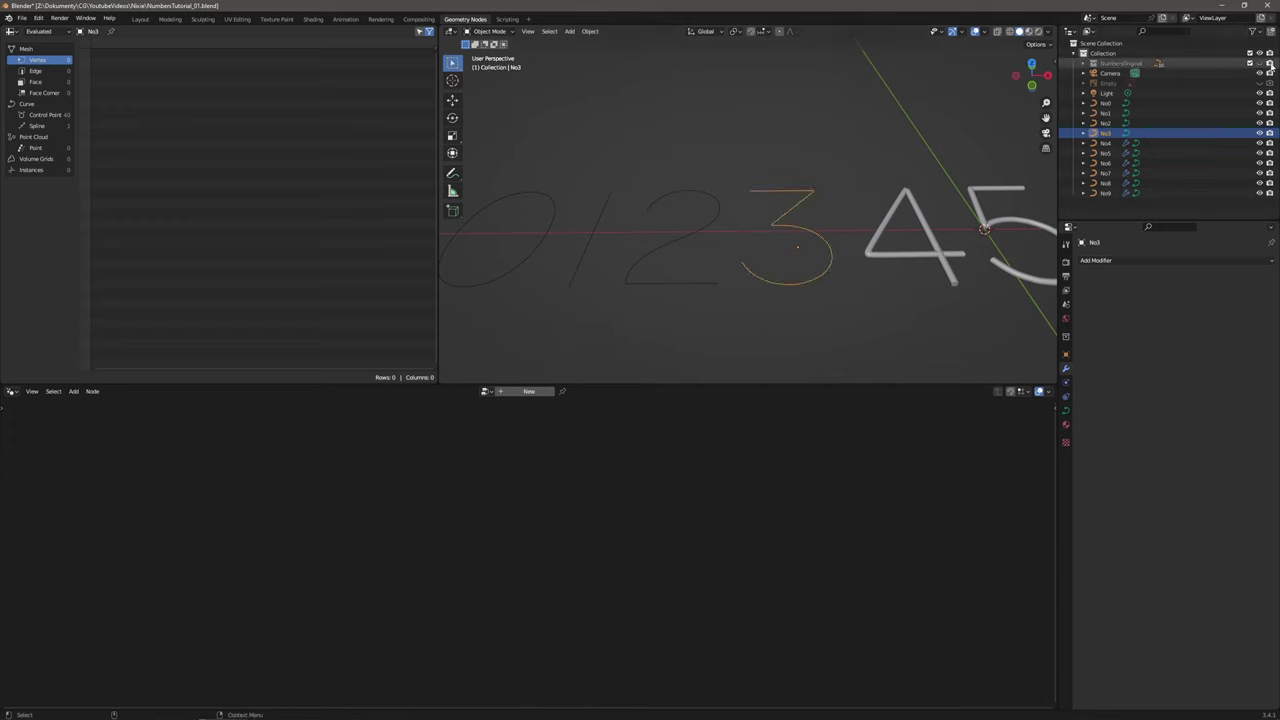
click(1270, 64)
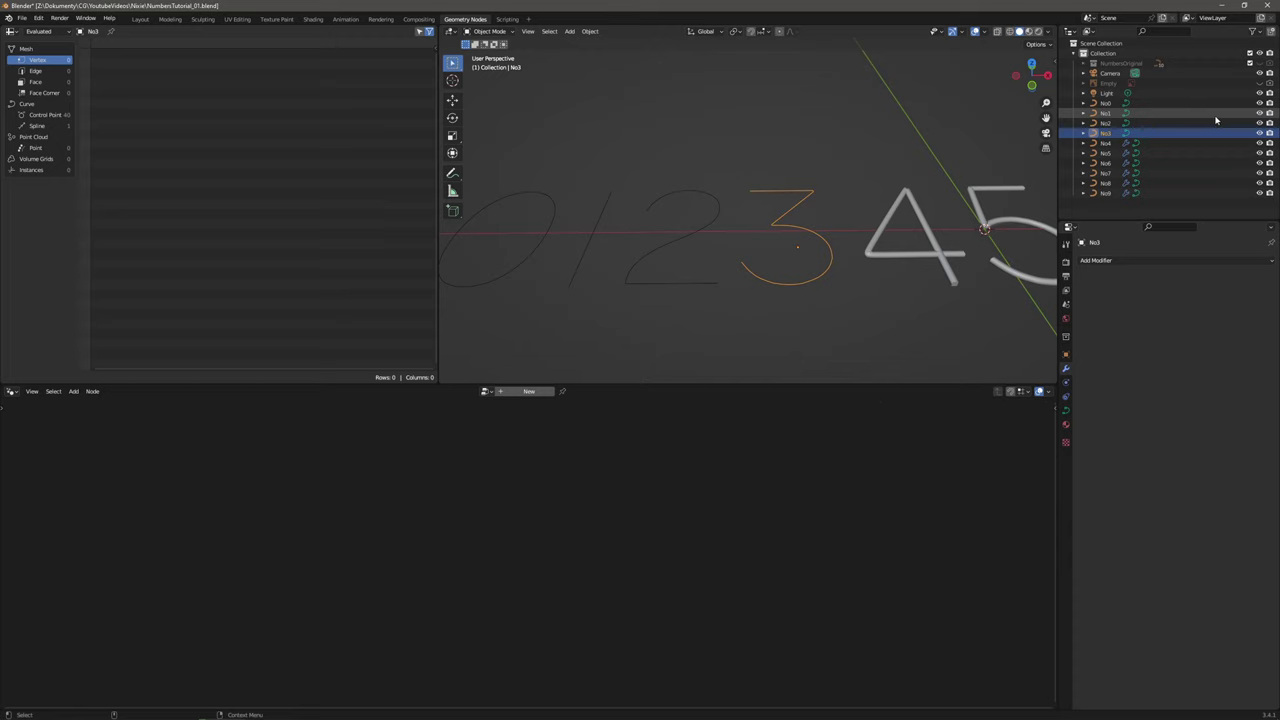
Add a Geometry Nodes modifier to the No3 curve, assign the SolidifyNumbers node group and deselect the curve.
click(1096, 261)
click(1110, 342)
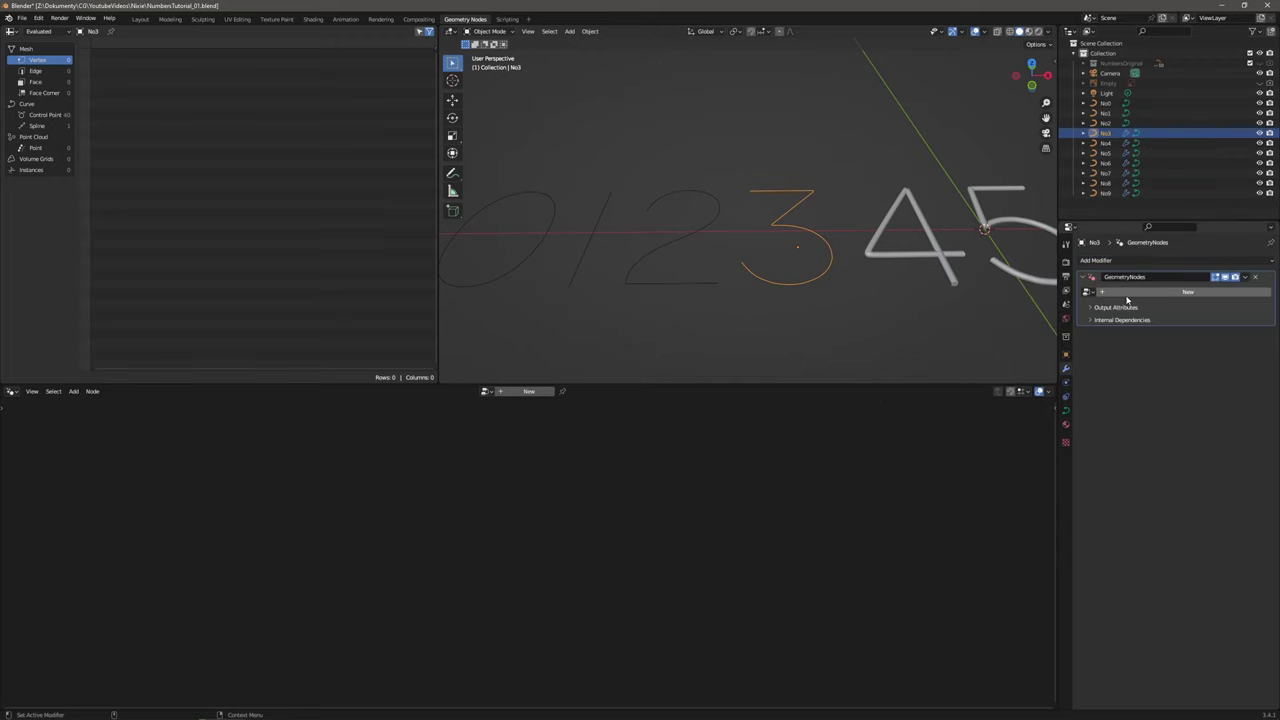
click(1090, 293)
click(1095, 306)
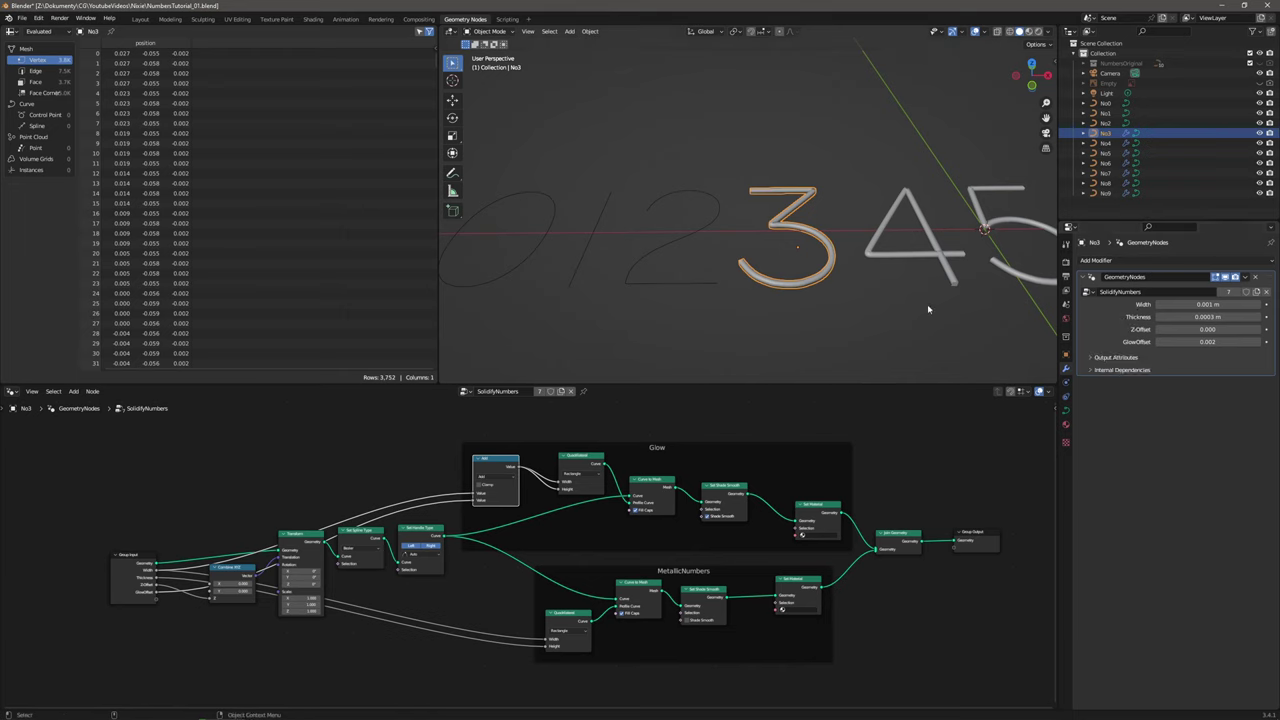
click(927, 306)
Add a Geometry Nodes modifier to the No2 curve.
shift+middle_drag(941, 283, 762, 221)
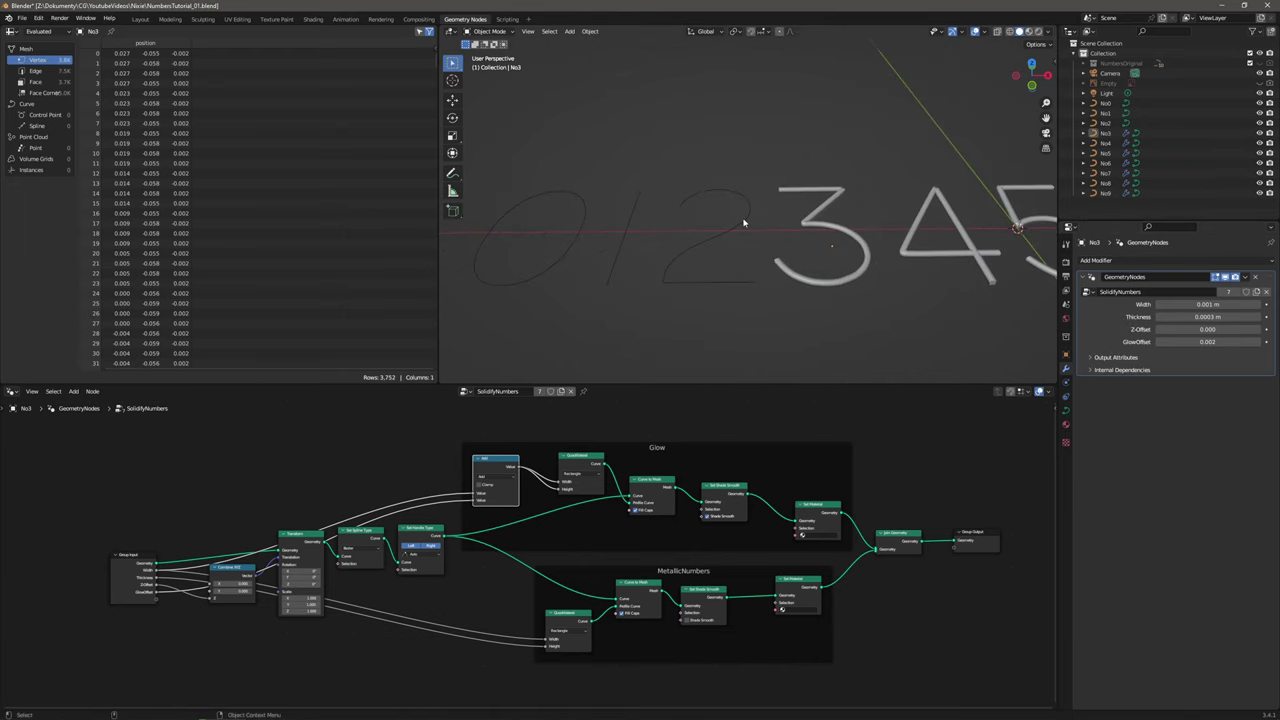
click(743, 222)
click(1100, 260)
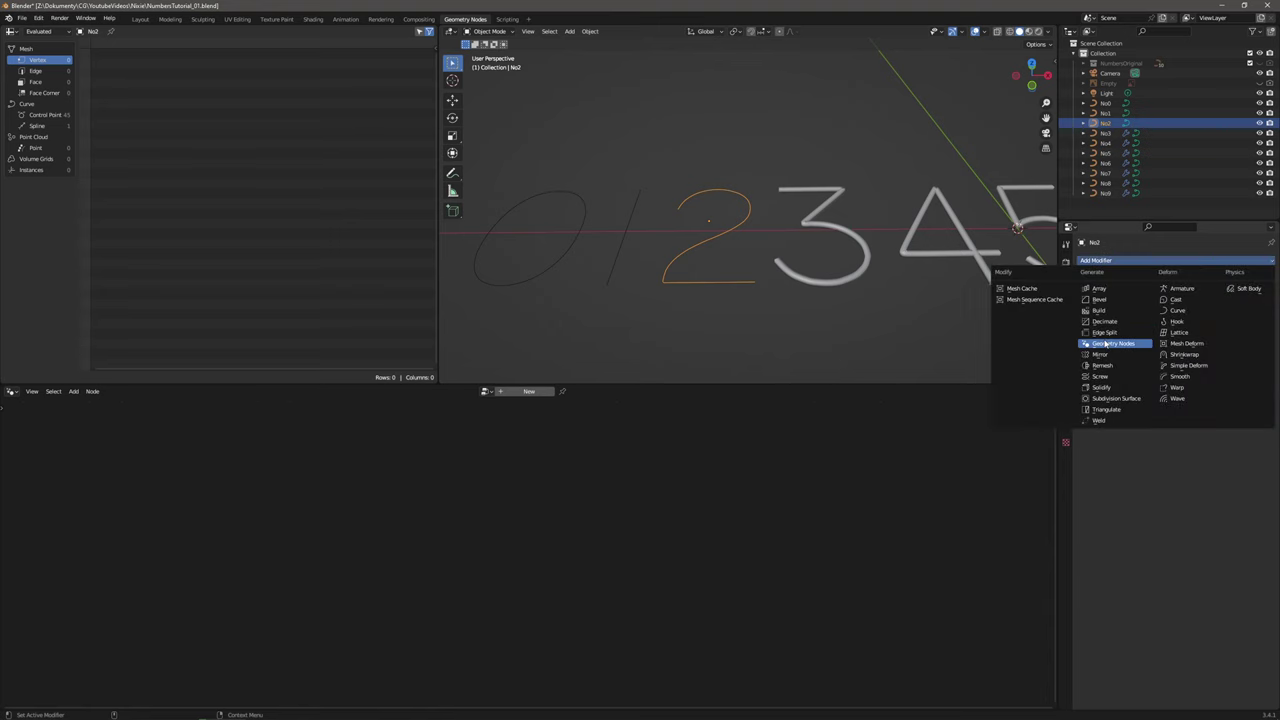
Add a Geometry Nodes modifier to digit 2 and assign it the SolidifyNumbers node group.
click(1105, 343)
click(1088, 291)
click(1095, 307)
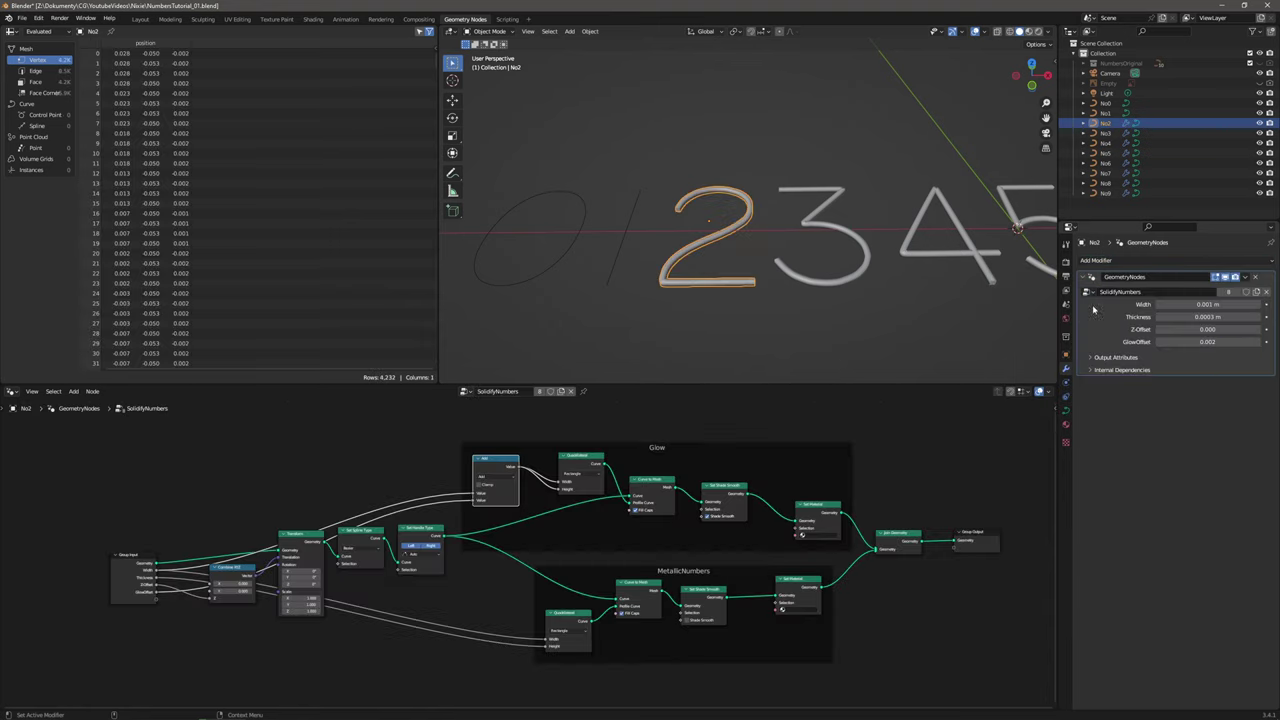
click(761, 149)
Give digit 1 a Geometry Nodes modifier that uses the SolidifyNumbers node group.
click(632, 199)
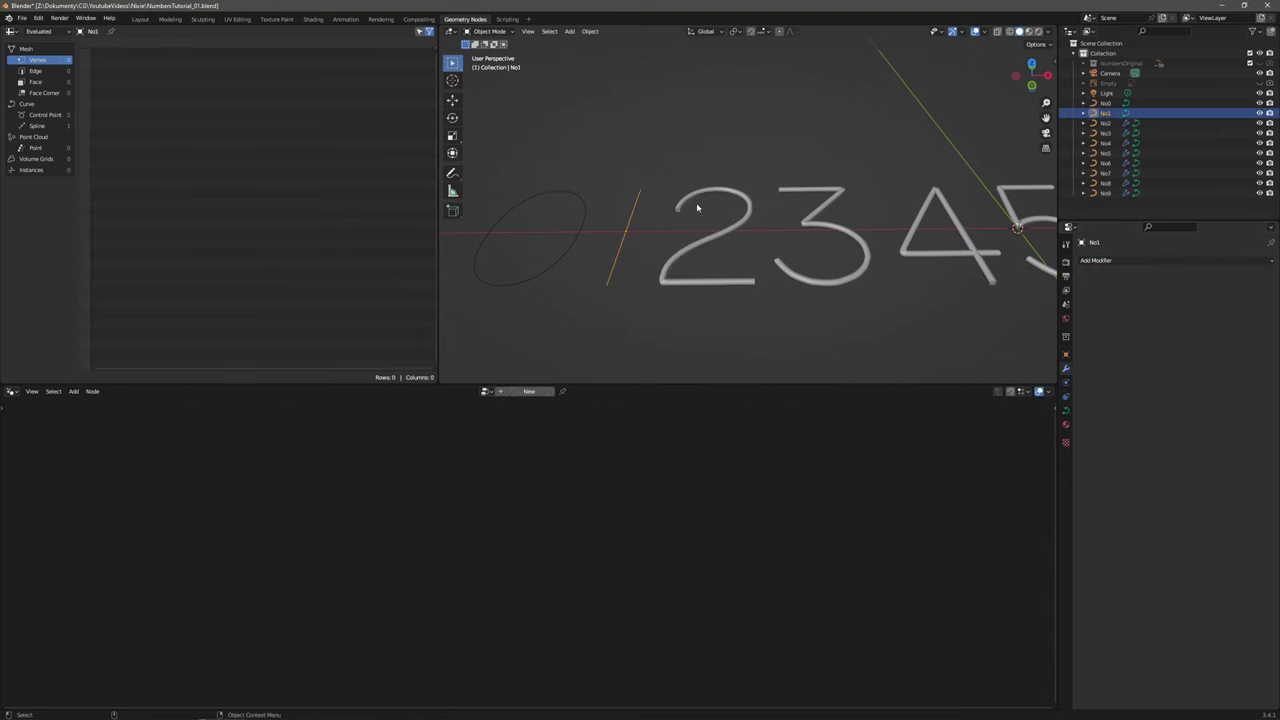
click(1100, 260)
click(1113, 344)
click(1088, 291)
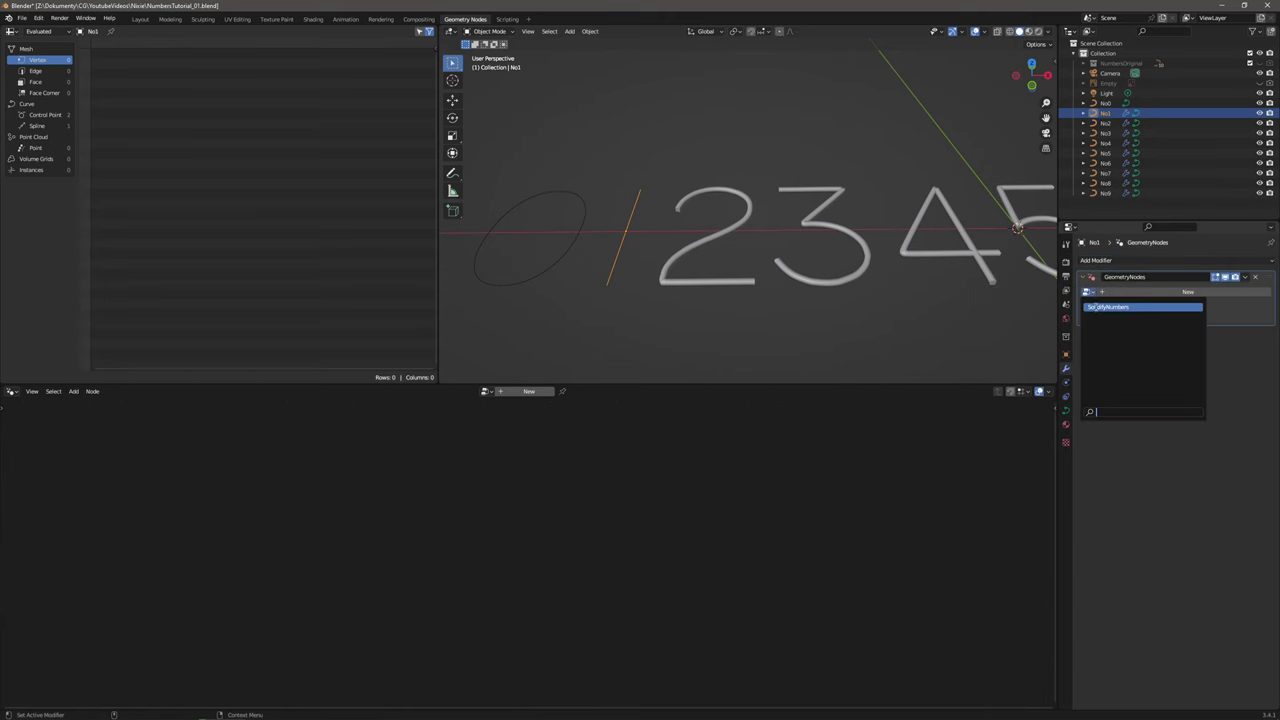
click(1095, 307)
click(624, 187)
Select digit 0 and add a Geometry Nodes modifier using the SolidifyNumbers node group.
click(582, 206)
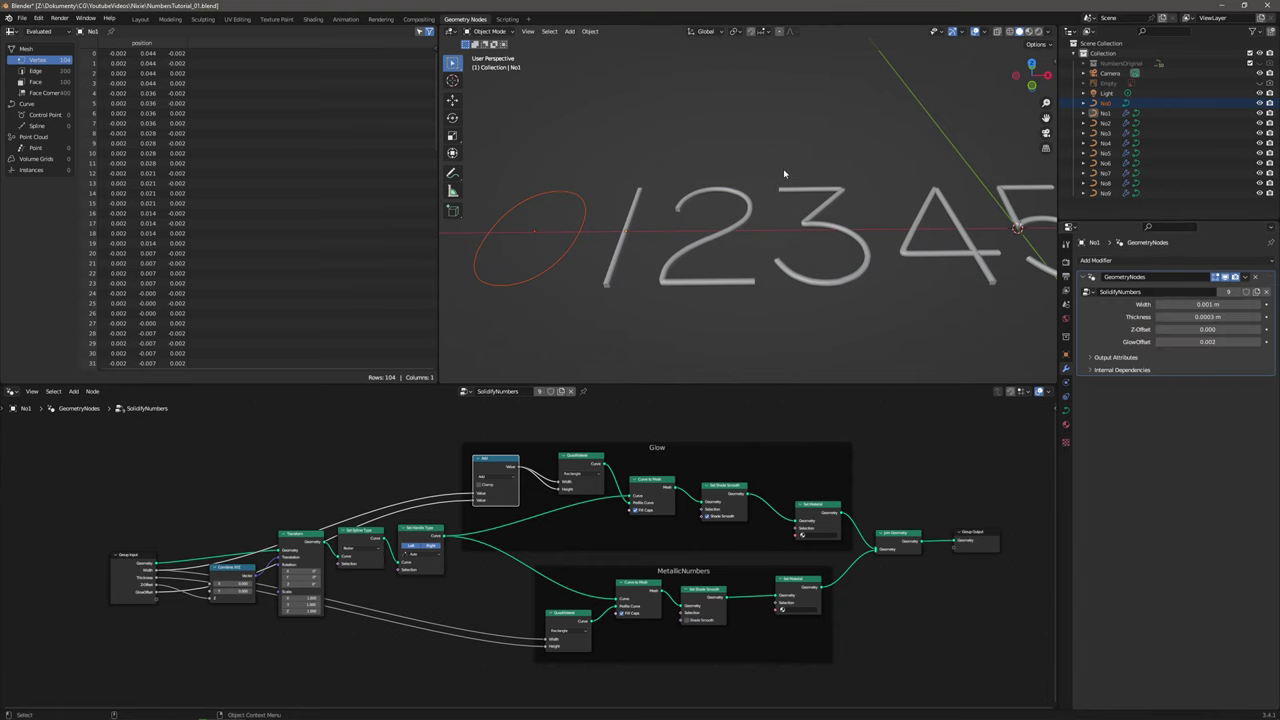
click(587, 219)
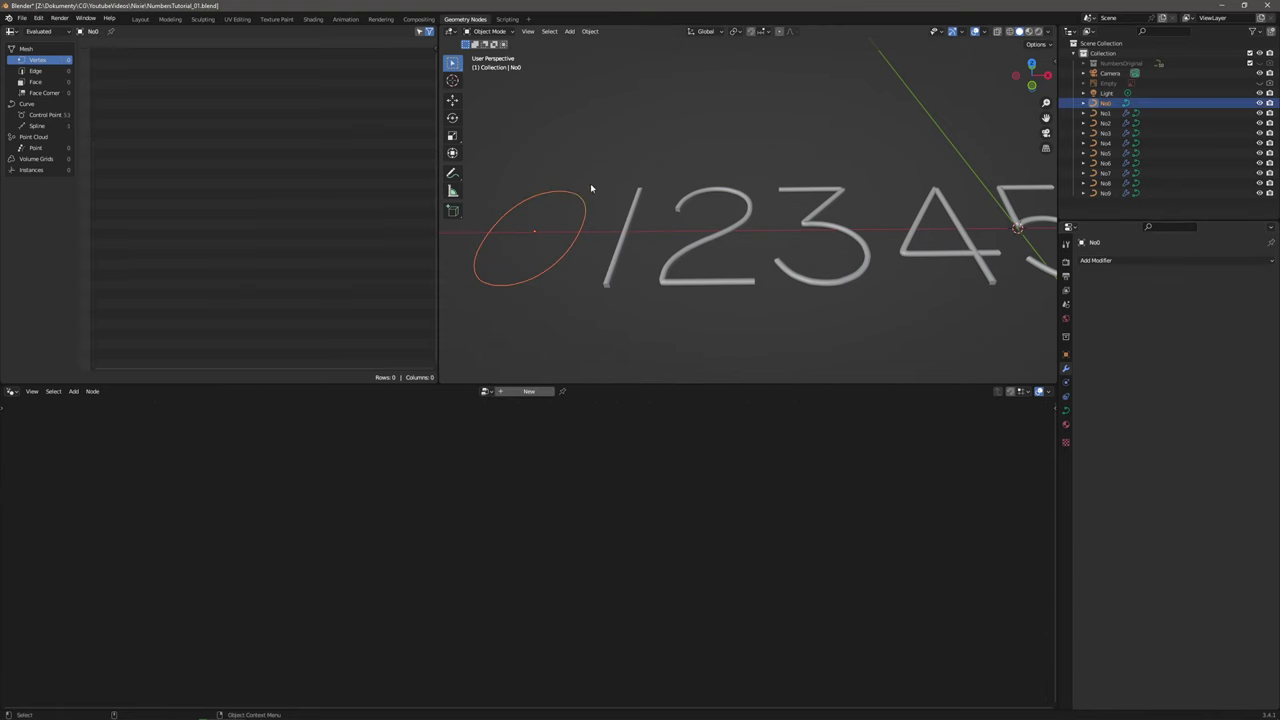
click(587, 194)
click(575, 205)
click(1096, 260)
click(1105, 344)
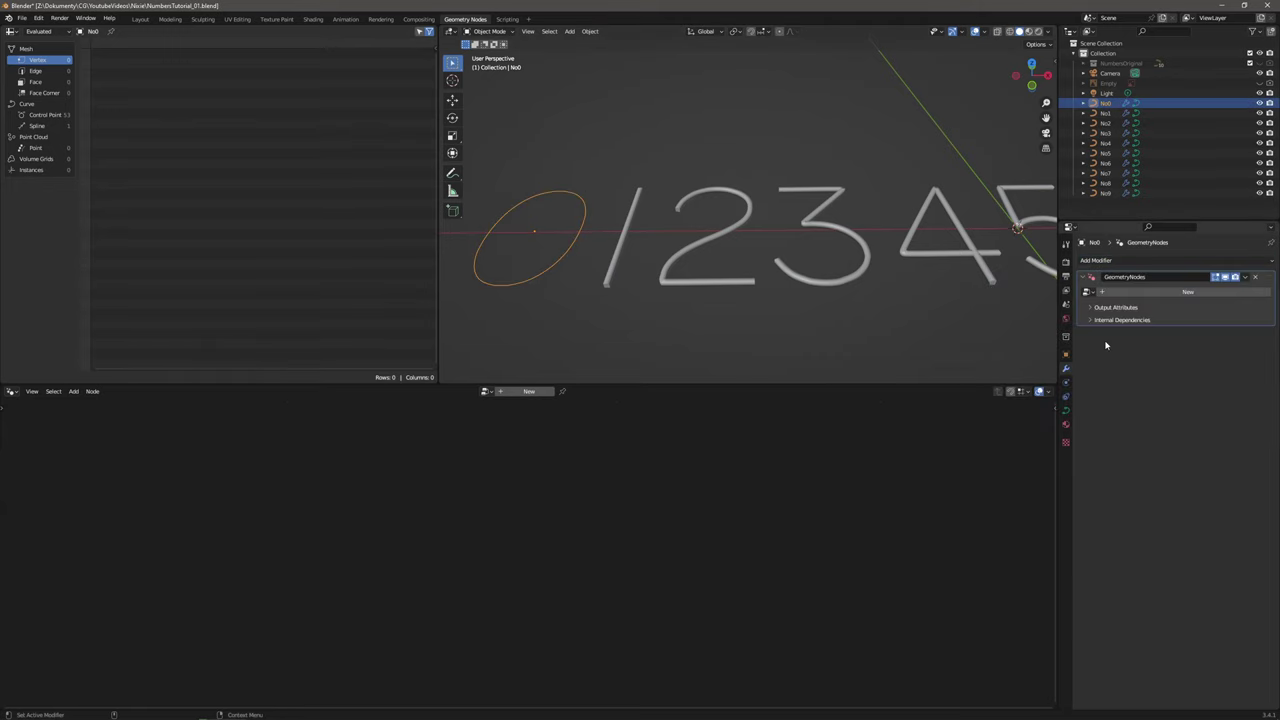
click(1088, 291)
click(1105, 307)
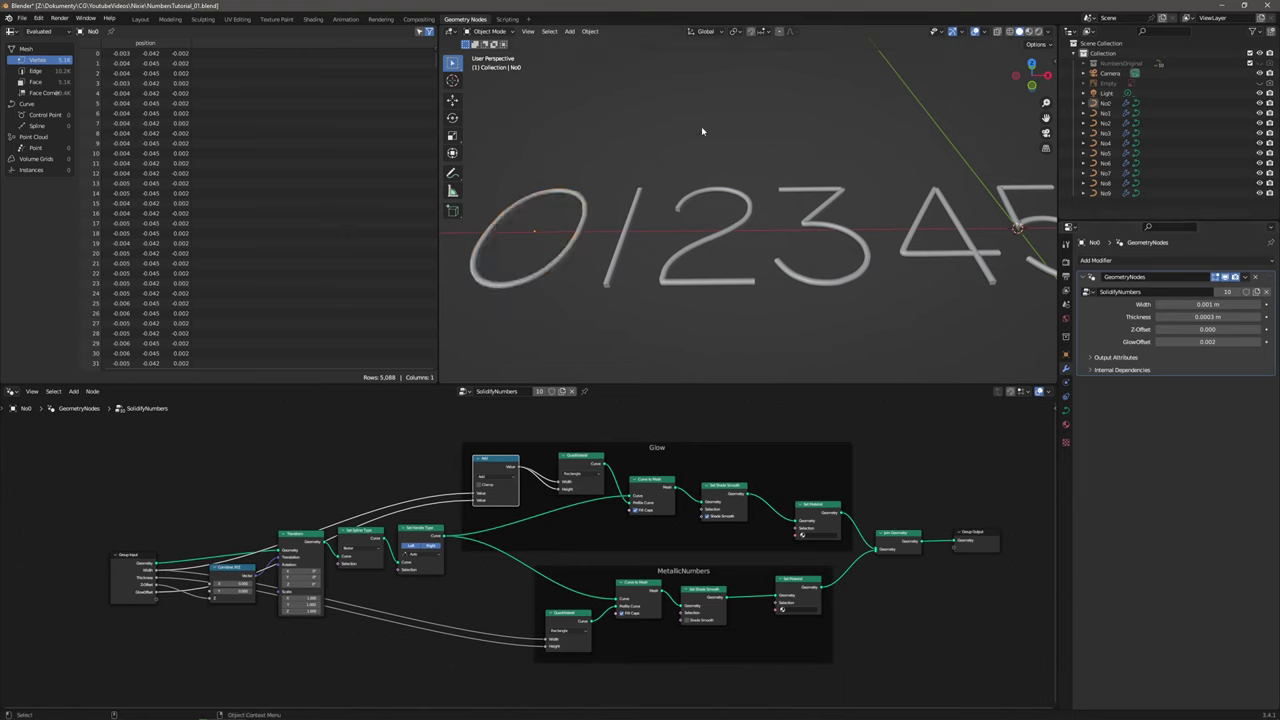
Switch to the Layout workspace.
shift+middle_drag(831, 211, 818, 234)
scroll(754, 197, down, 5)
scroll(796, 227, up, 1)
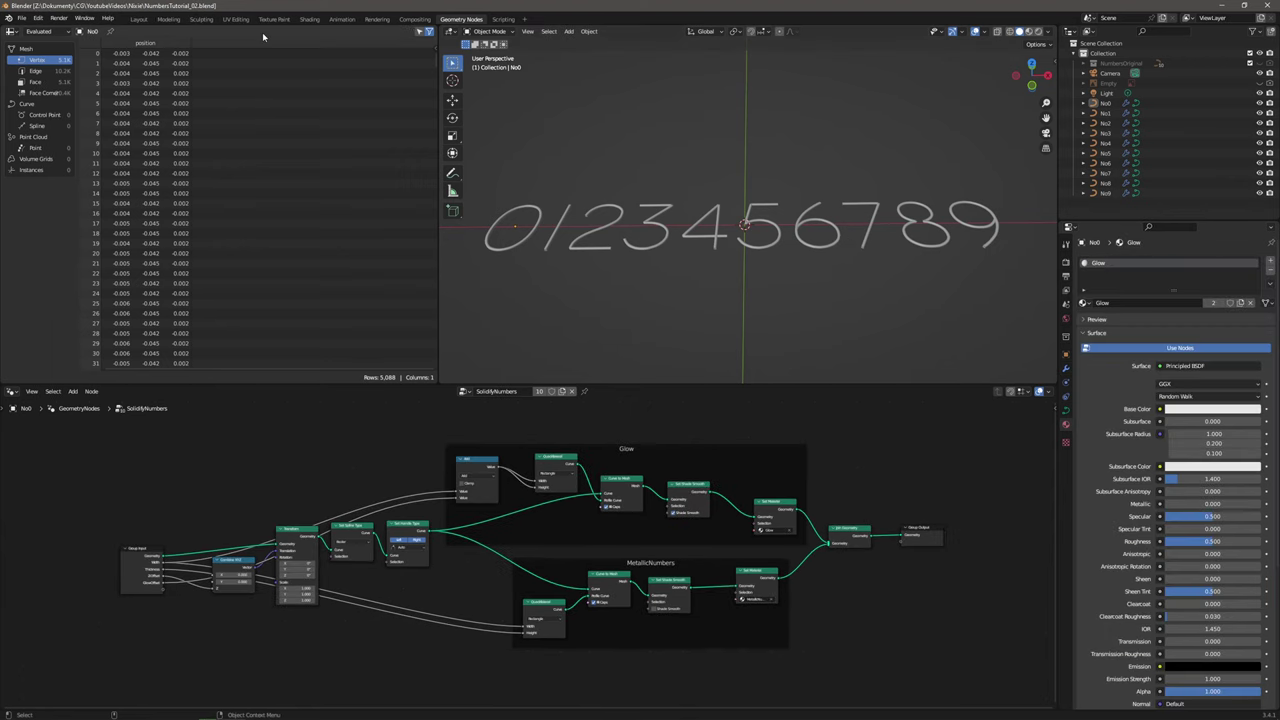
click(138, 19)
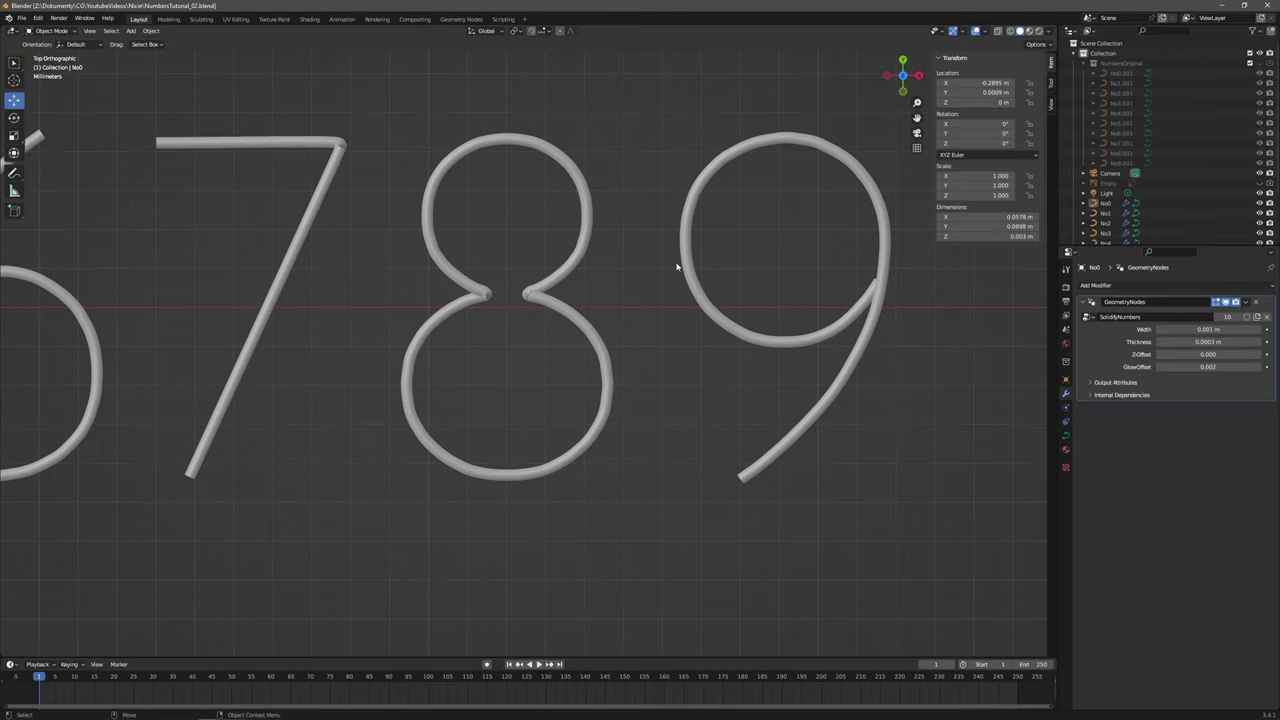
scroll(676, 267, down, 1)
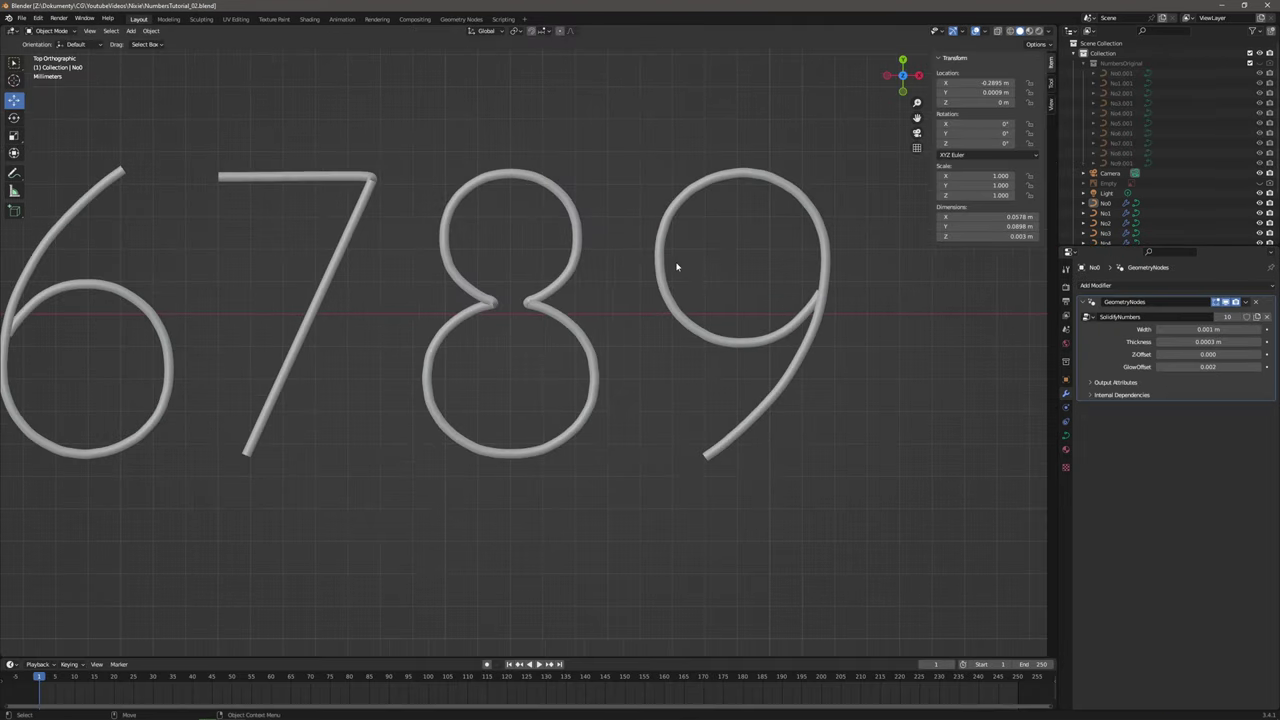
Collapse the NumbersOriginal collection in the Outliner and set the pass index of digit 9 to 9.
click(1086, 64)
click(828, 285)
click(1066, 383)
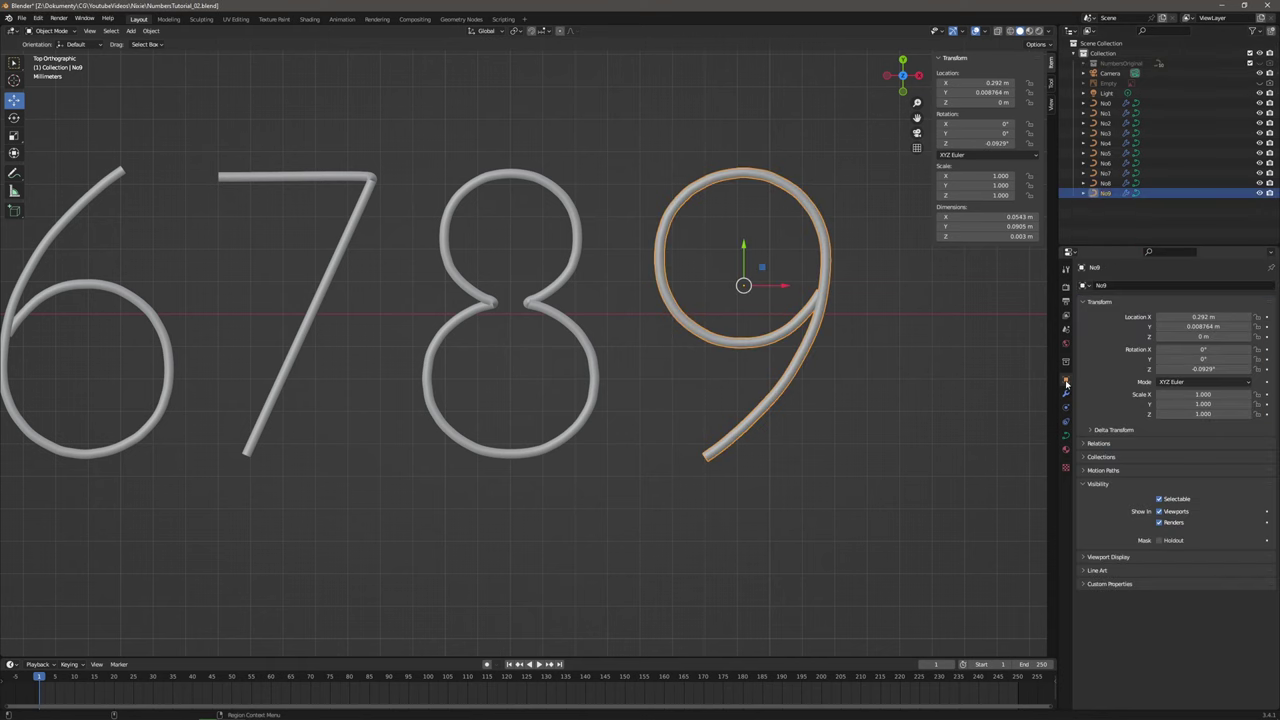
click(1082, 443)
click(1190, 521)
text(9)
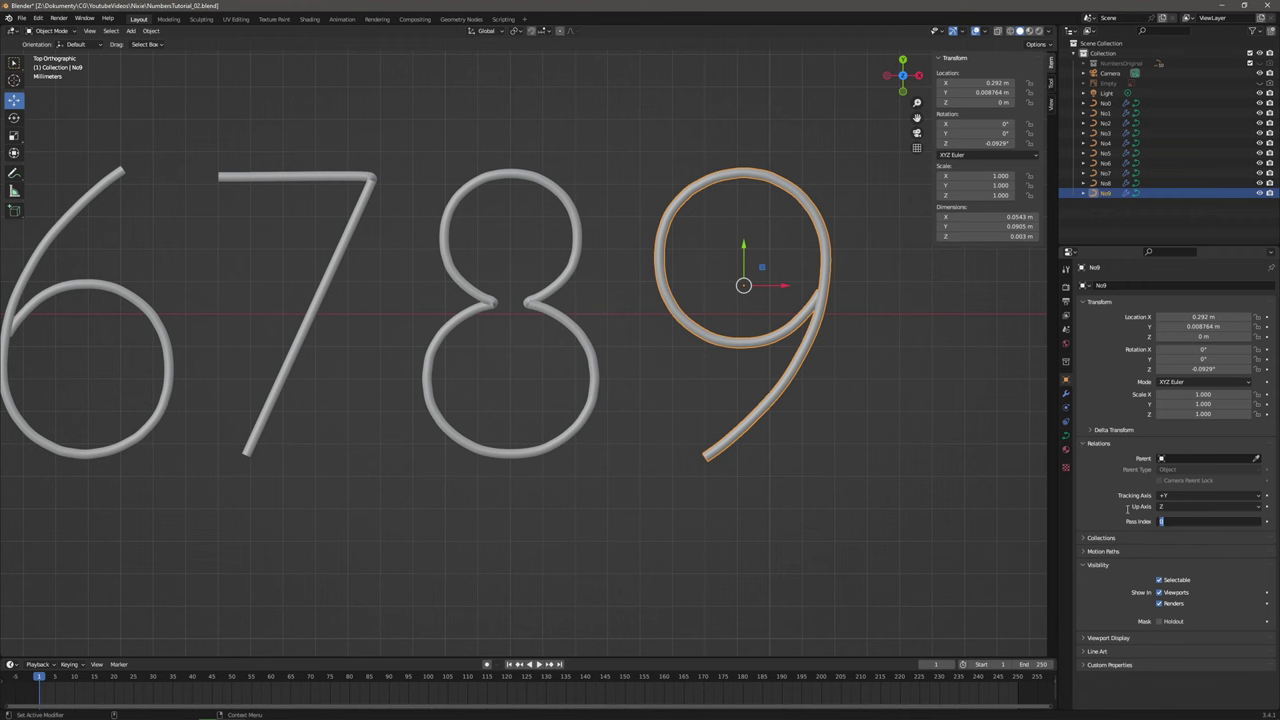
key(Return)
Set the pass index of digit 8 to 8 and of digit 7 to 7.
scroll(608, 363, down, 3)
click(553, 349)
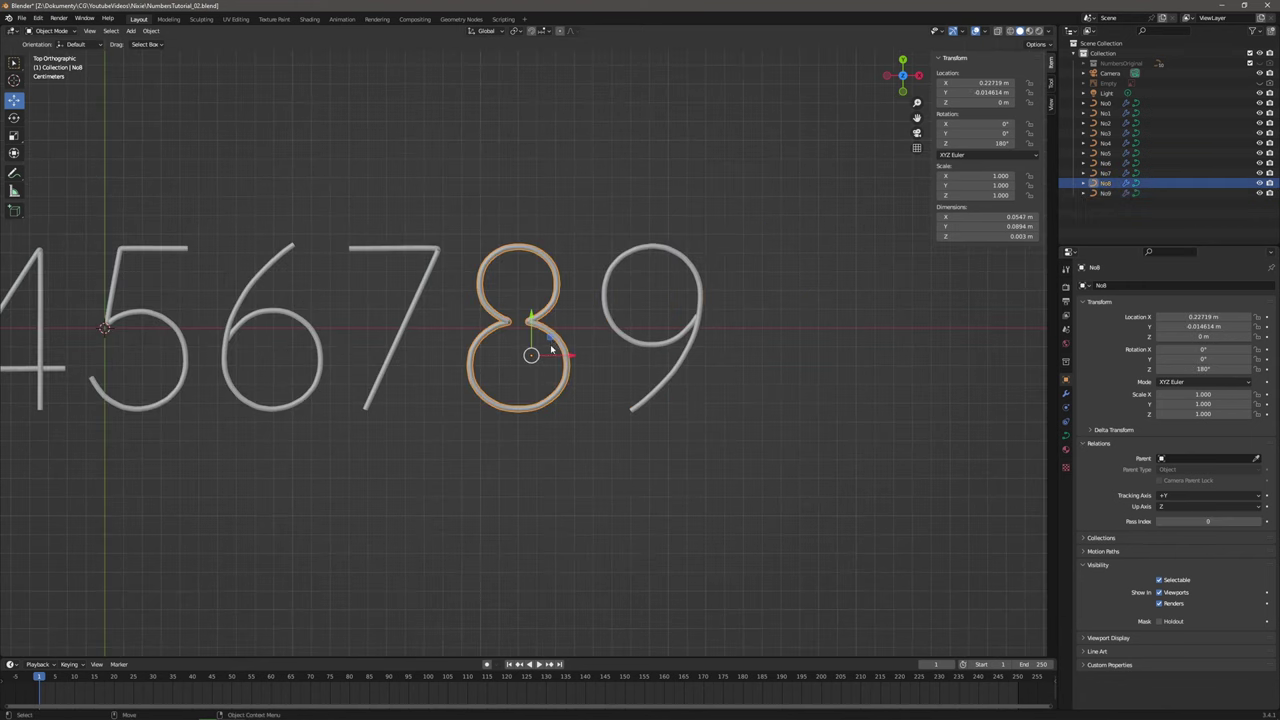
click(1208, 521)
text(8)
key(Return)
click(419, 300)
click(1206, 520)
text(7)
key(Return)
Set the pass index of digit 6 to 6 and of digit 5 to 5.
shift+middle_drag(337, 400, 571, 366)
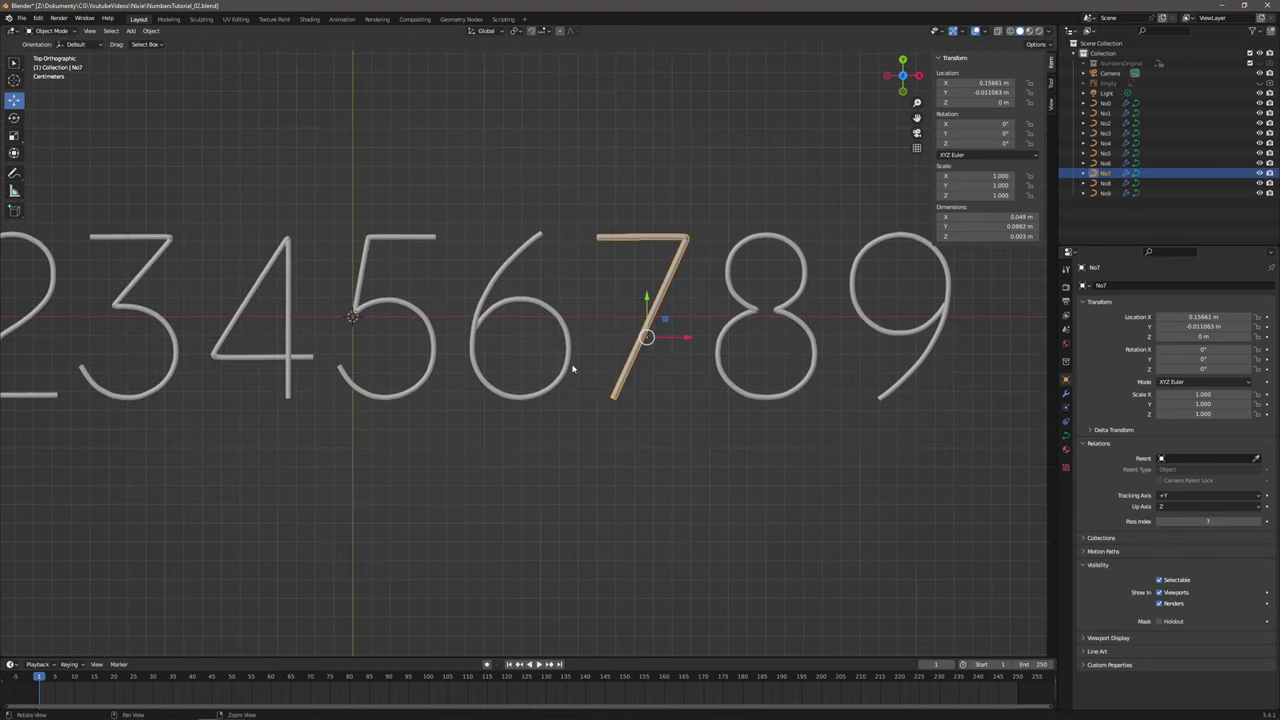
click(519, 332)
click(1200, 518)
text(6)
key(Return)
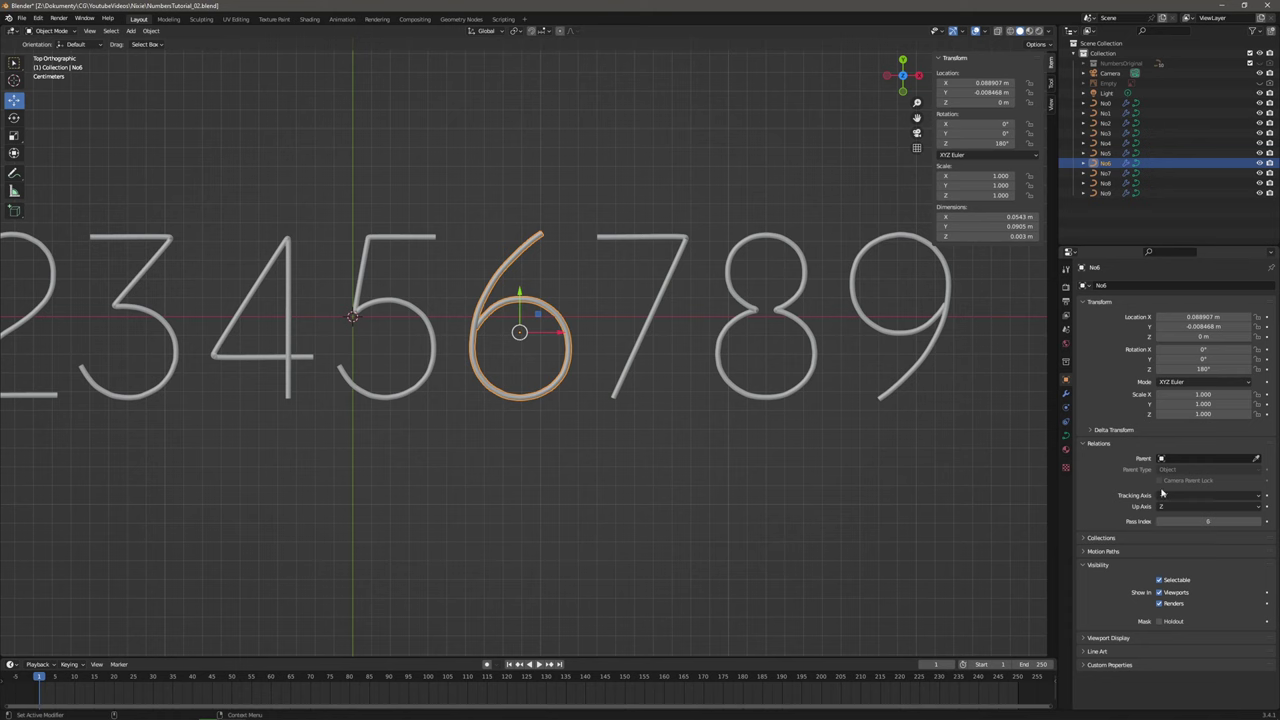
click(433, 335)
click(1229, 517)
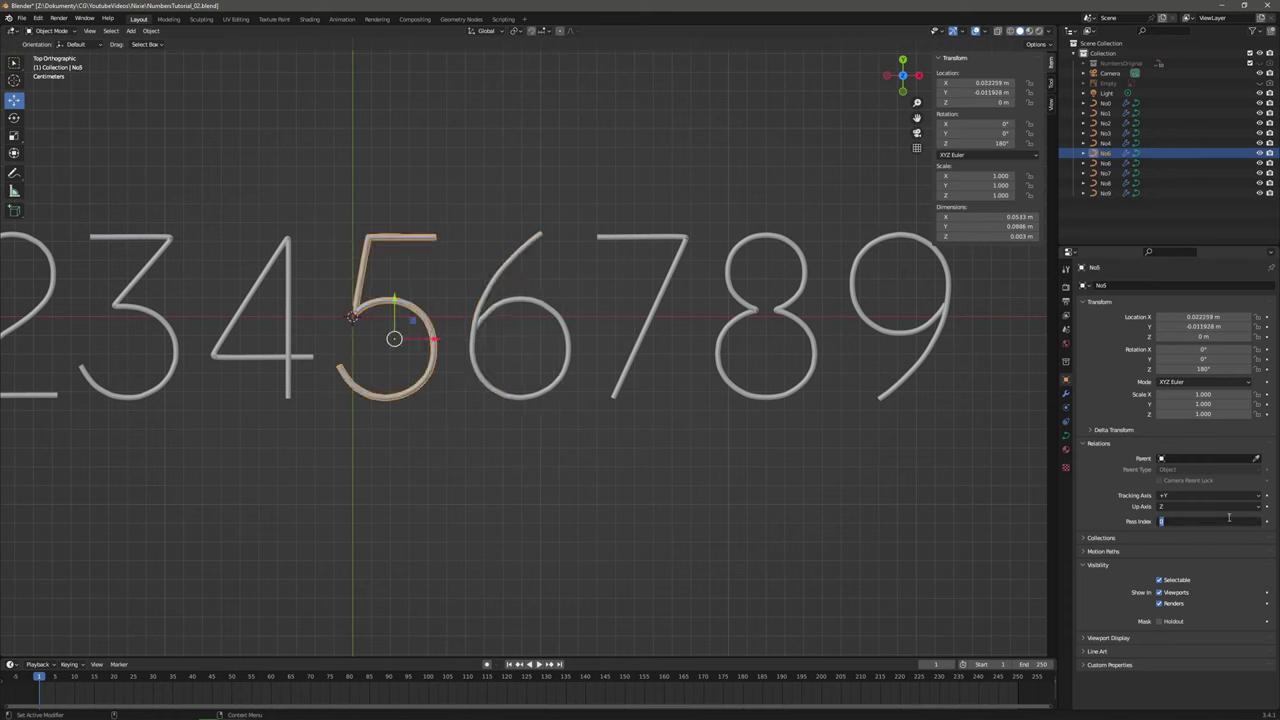
text(5)
key(Return)
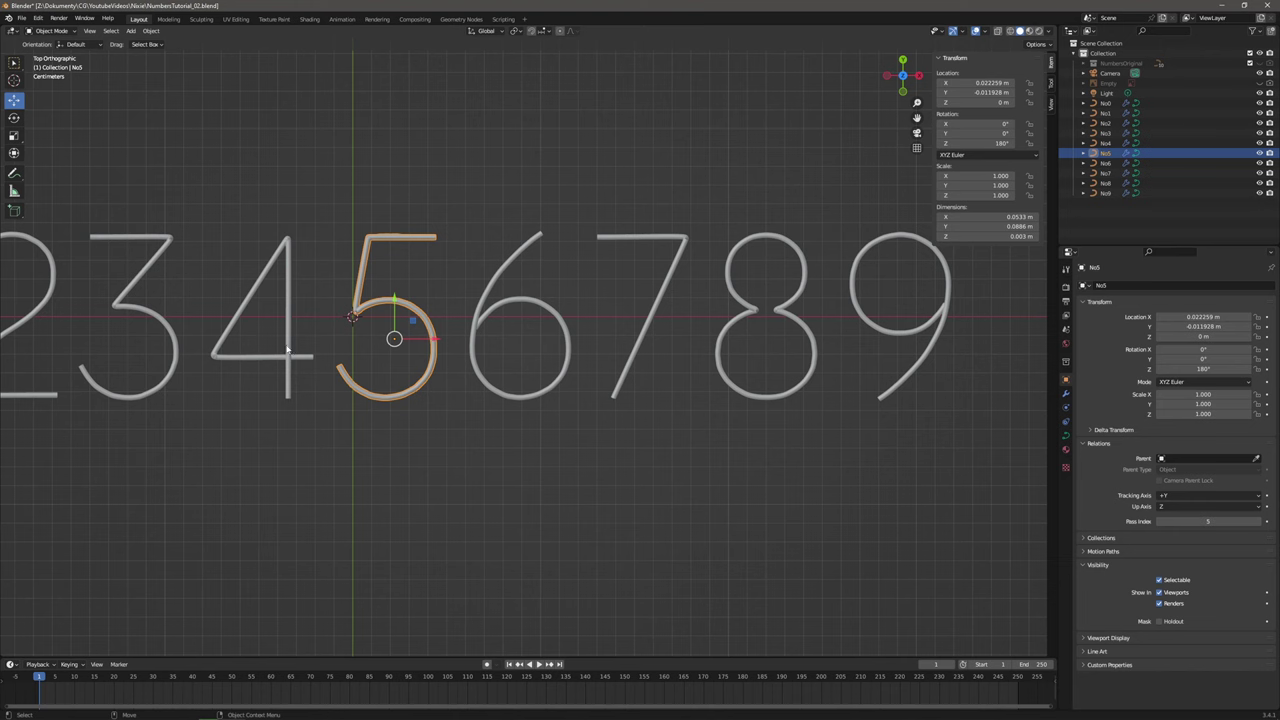
Set the pass index of digit 4 to 4 and of digit 3 to 3.
click(287, 349)
click(1185, 518)
text(4)
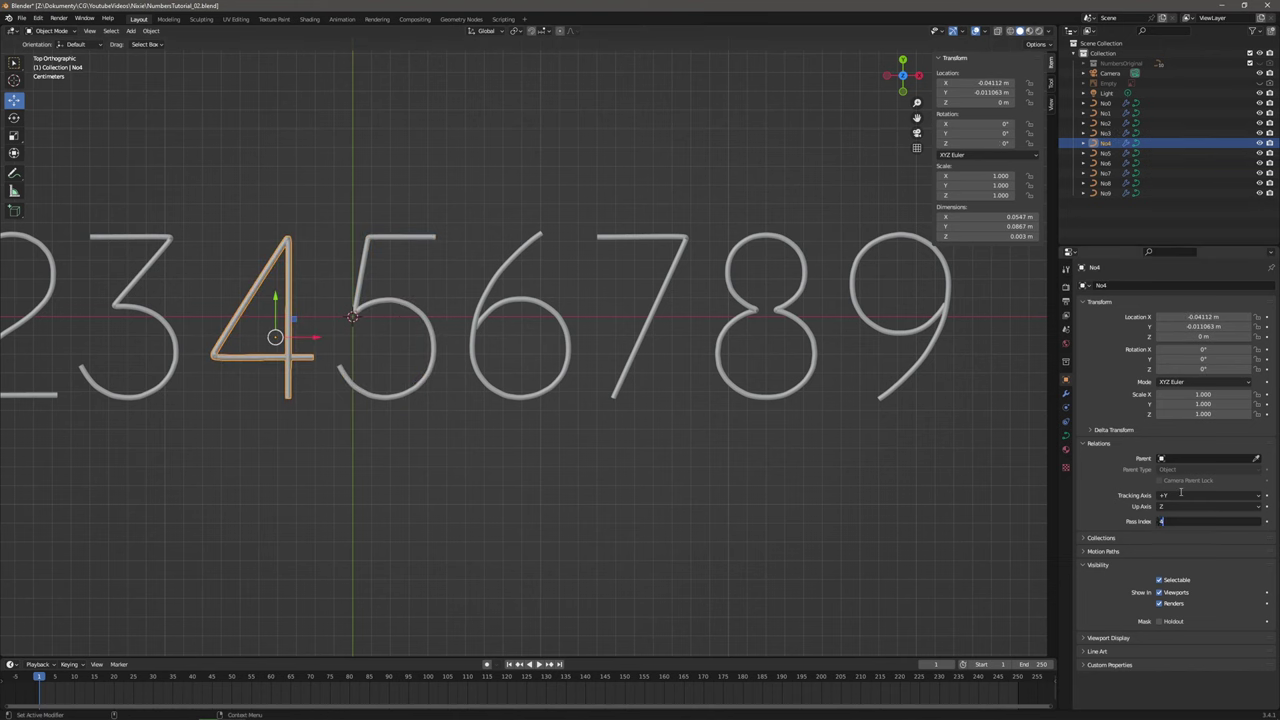
key(Return)
shift+middle_drag(418, 466, 668, 469)
click(426, 357)
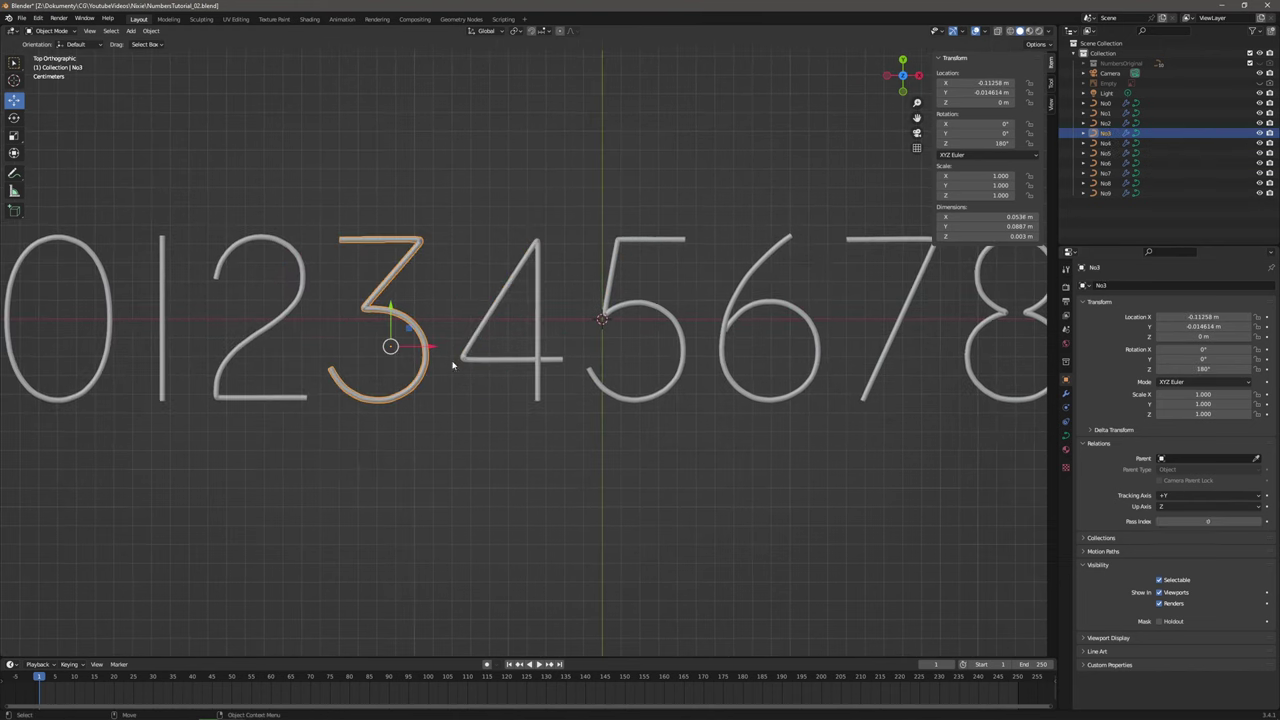
click(1174, 521)
text(3)
key(Return)
Set the pass indices of digits 2 and 1 to match their numerals, and check the pass index of digit 0.
click(296, 402)
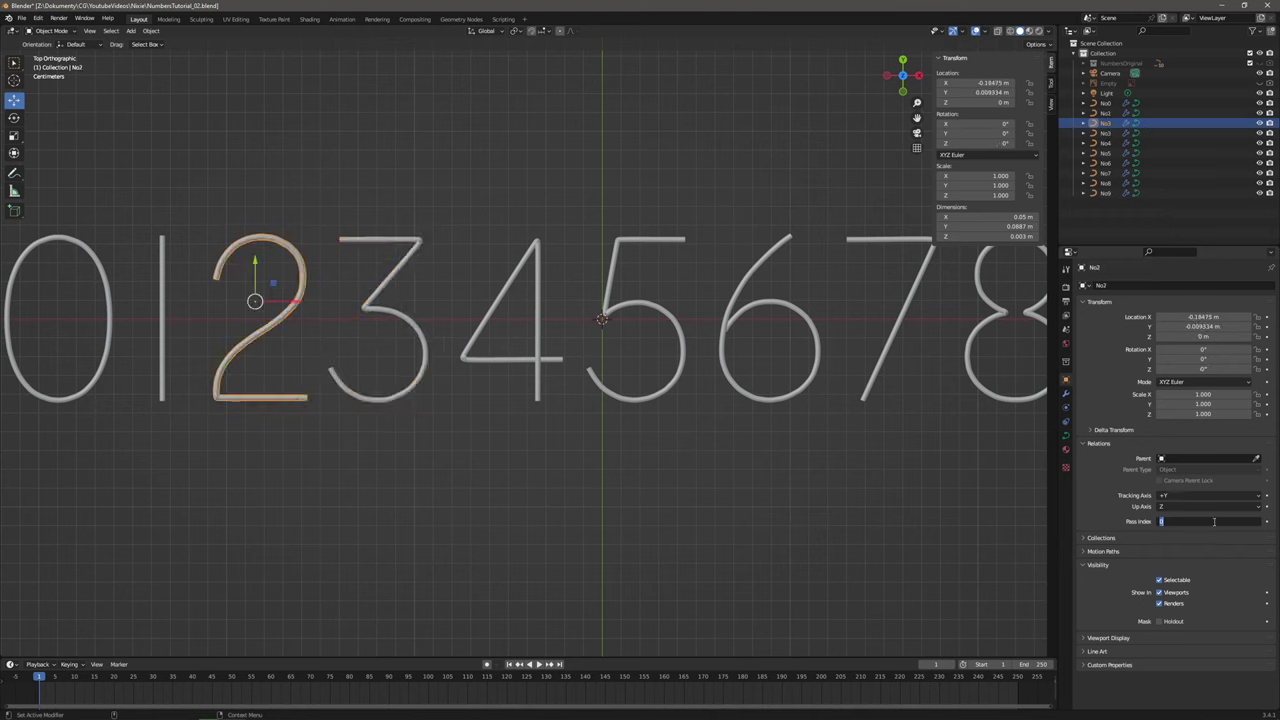
text(3)
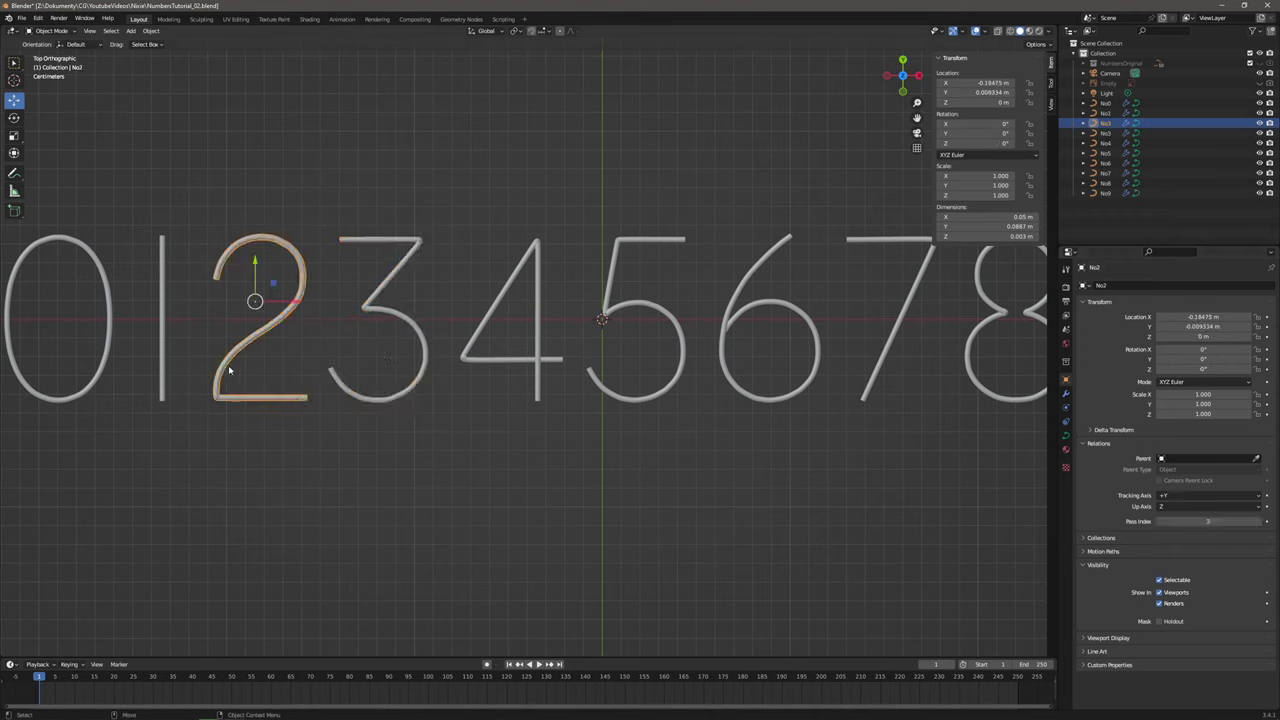
click(165, 381)
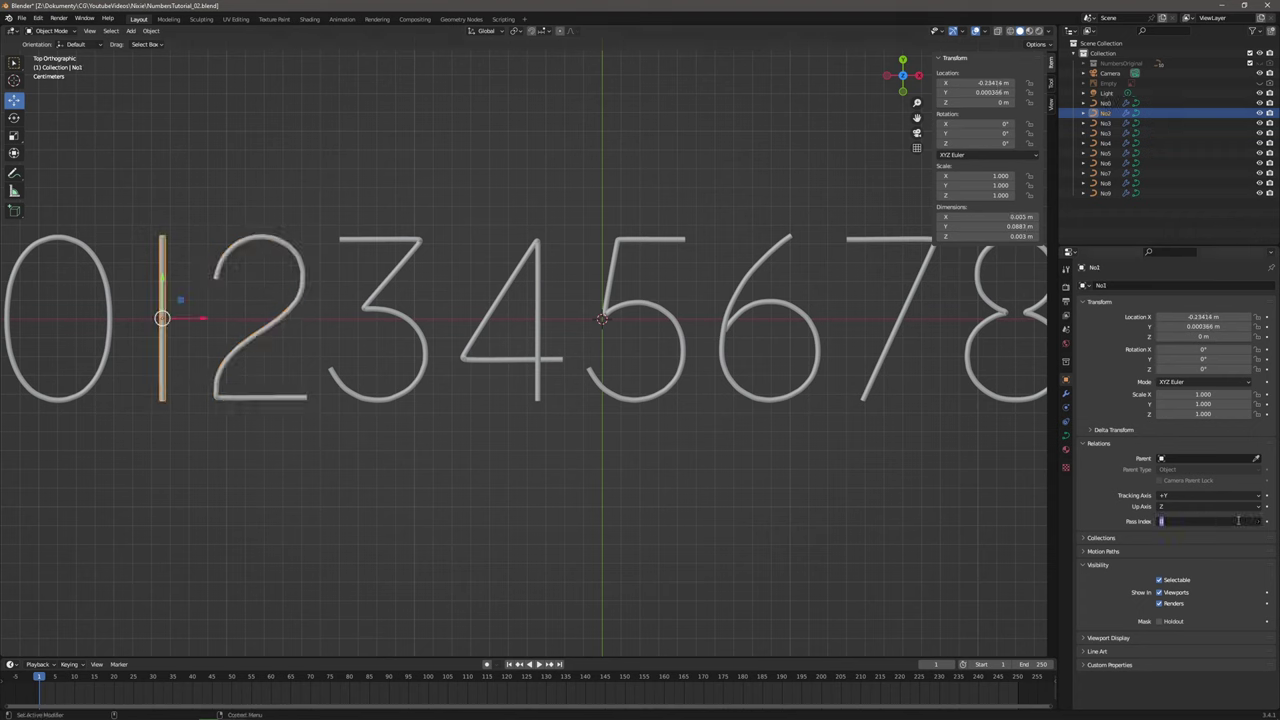
click(110, 323)
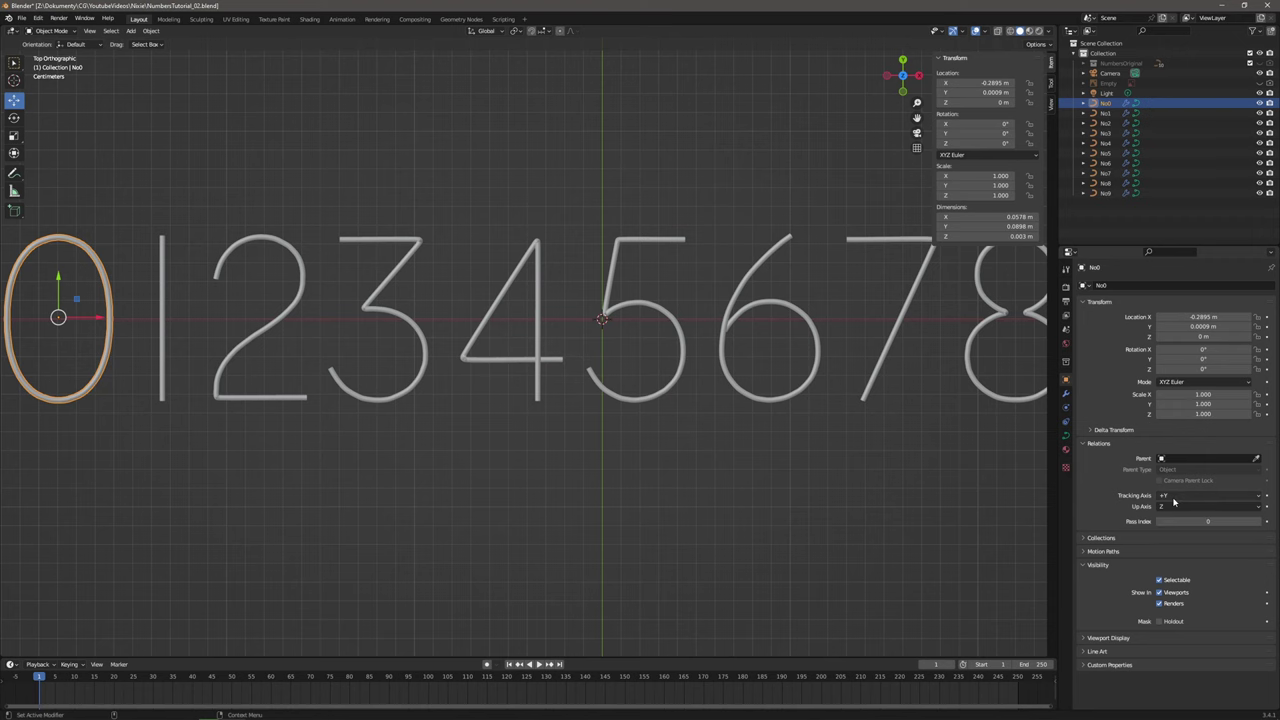
click(347, 428)
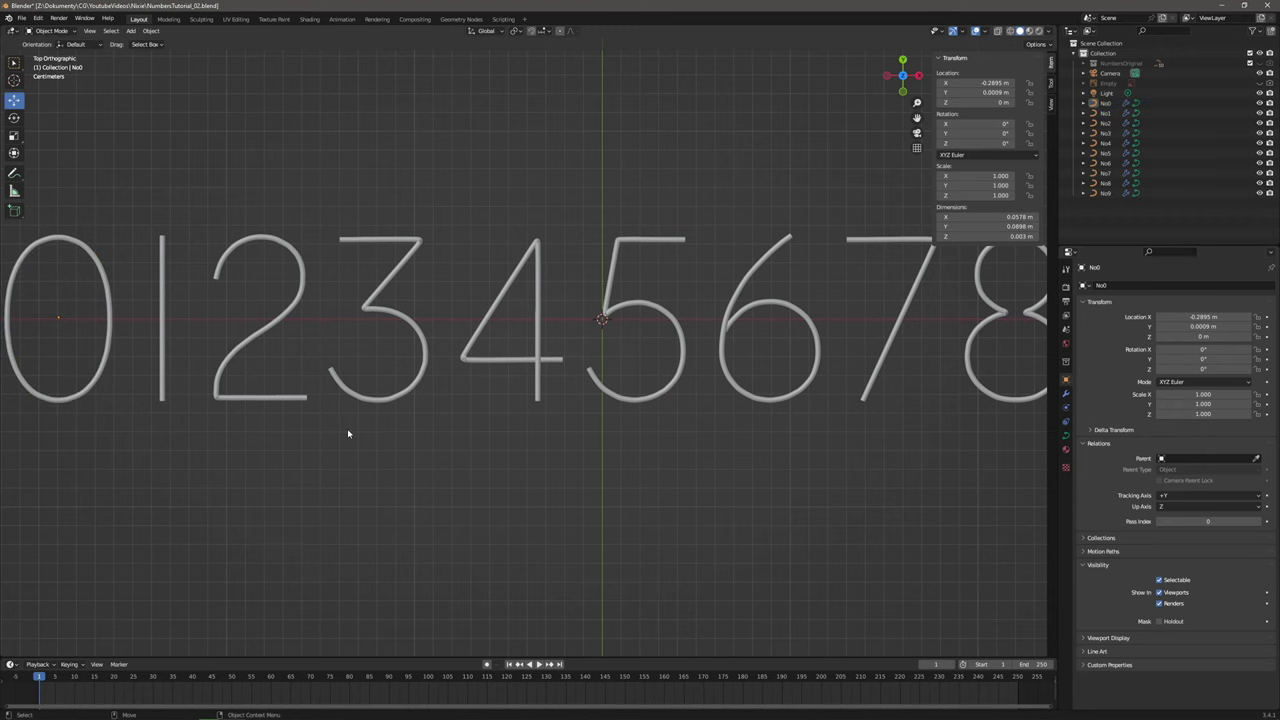
Move digit 1 about -0.055 m along X onto digit 0, and move digit 2 along X onto the same spot.
shift+middle_drag(251, 414, 457, 423)
scroll(457, 423, down, 4)
scroll(414, 371, up, 3)
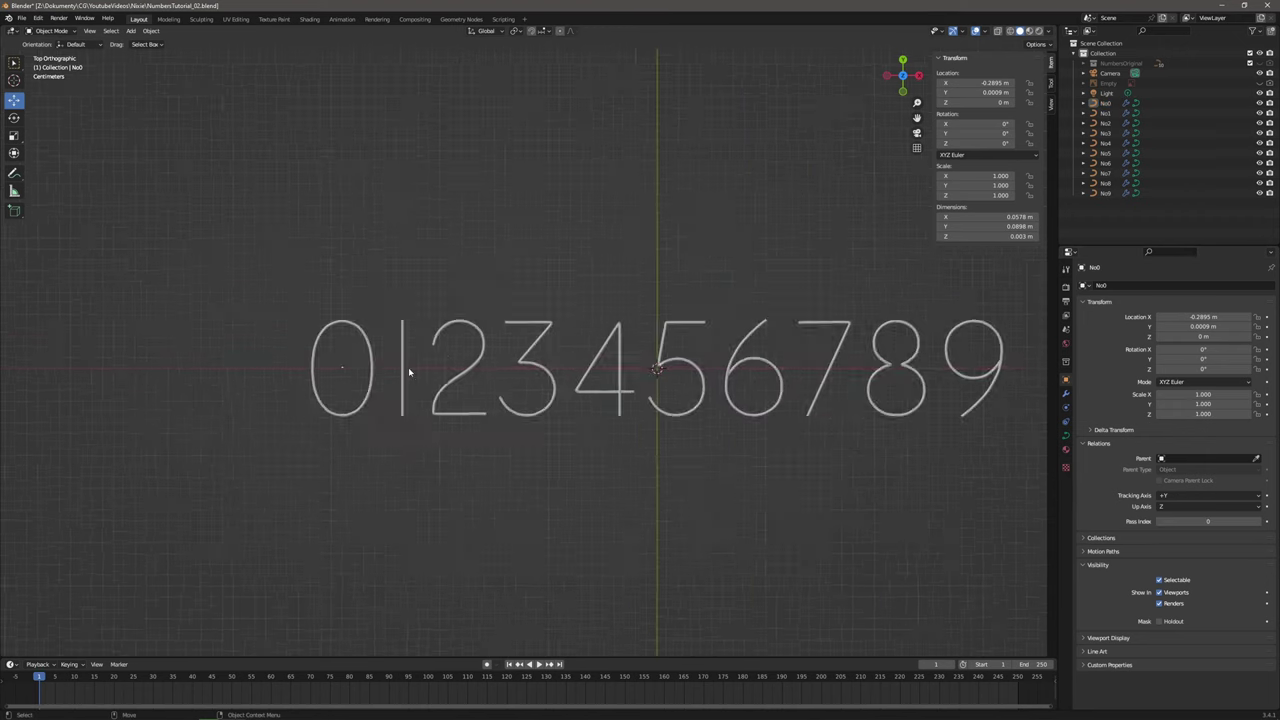
click(350, 377)
drag(378, 378, 291, 378)
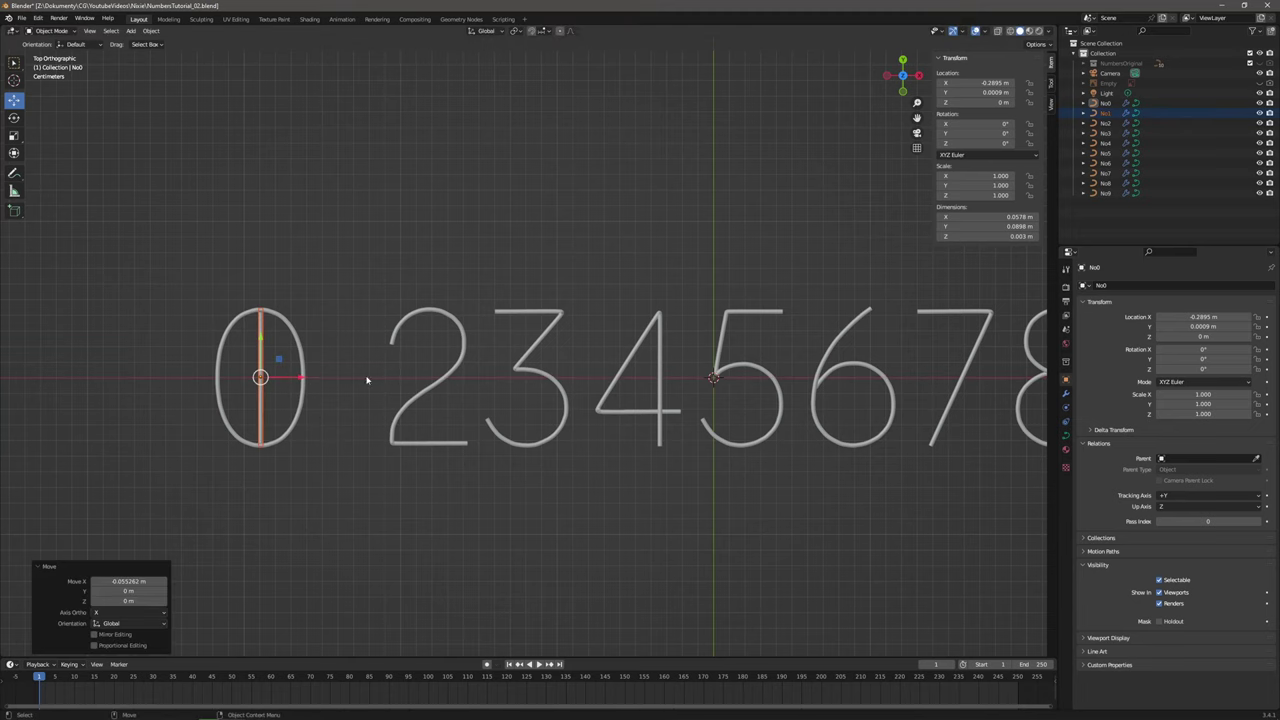
click(455, 376)
drag(457, 368, 287, 368)
Move digits 3, 4 and 5 one by one along X onto the stack at digit 0.
click(535, 374)
drag(569, 404, 297, 399)
click(676, 408)
drag(676, 408, 296, 384)
click(746, 374)
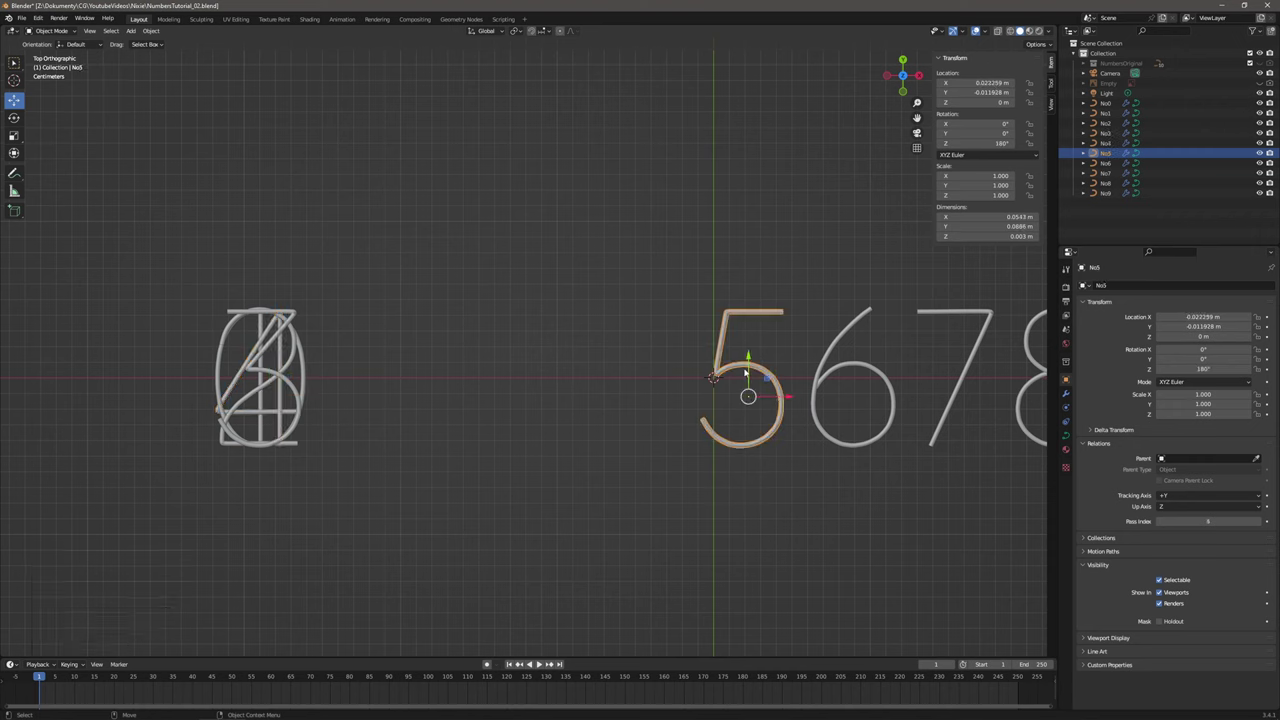
drag(783, 403, 299, 383)
Move digits 6 and 7 along X onto the stack at digit 0.
click(865, 370)
drag(884, 398, 286, 391)
click(960, 392)
drag(980, 394, 284, 388)
Select digits 8 and 9 together and move them along X closer to the stacked digits.
shift+middle_drag(675, 400, 580, 400)
scroll(580, 400, down, 4)
drag(909, 371, 733, 396)
drag(800, 372, 548, 372)
Align digit 8 along X with the stacked digits, and move digit 9 about -0.158 m along X onto them.
scroll(435, 375, up, 7)
click(435, 375)
shift+middle_drag(405, 416, 728, 344)
click(716, 367)
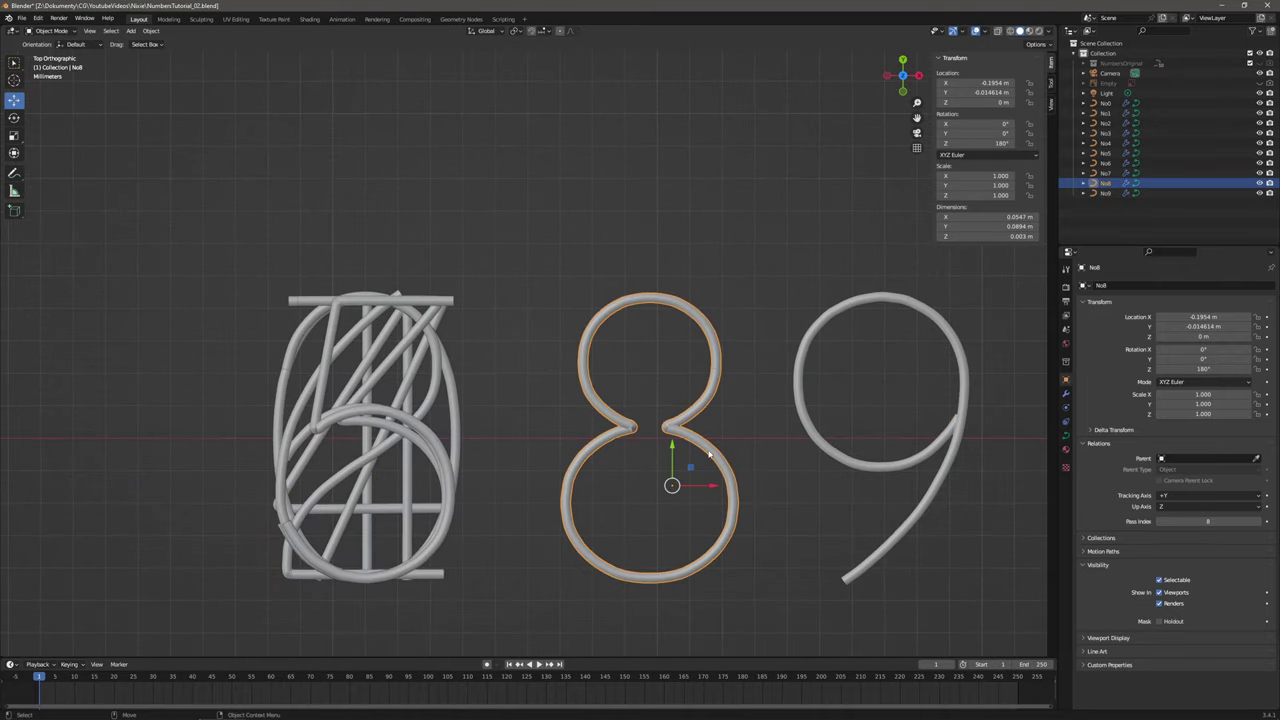
drag(707, 486, 419, 482)
click(867, 462)
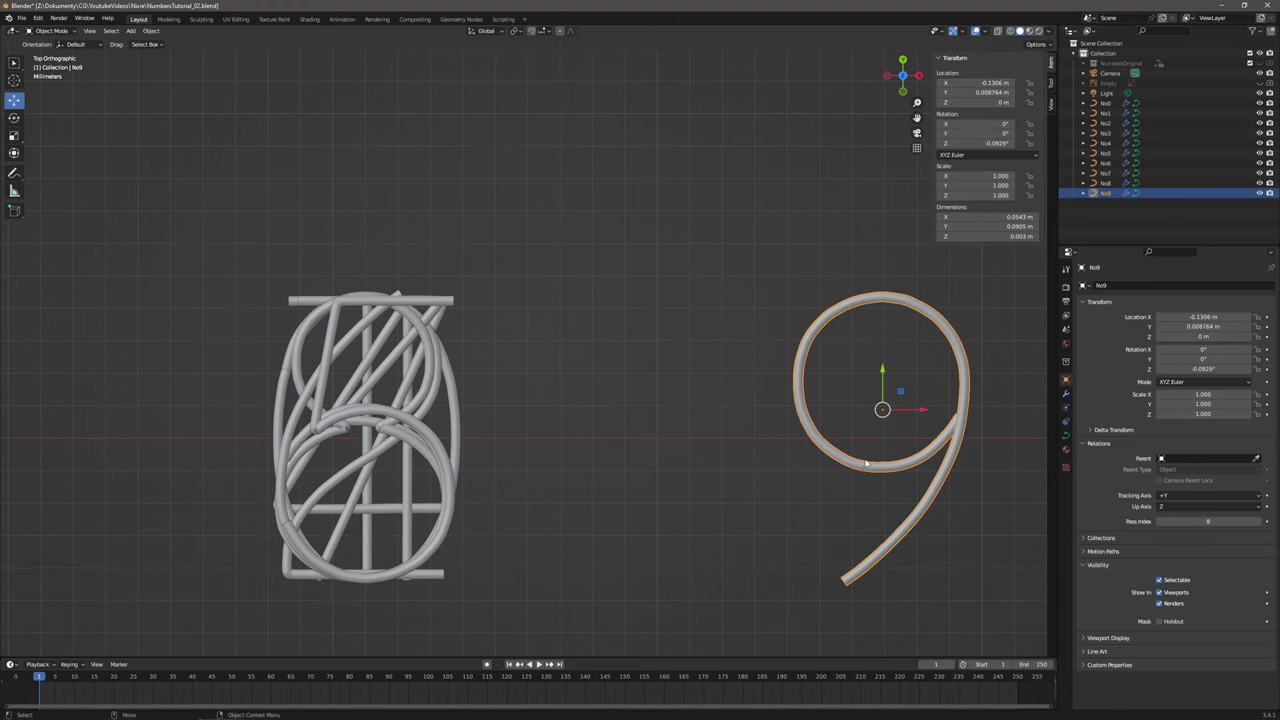
drag(925, 420, 406, 386)
middle_drag(529, 458, 580, 395)
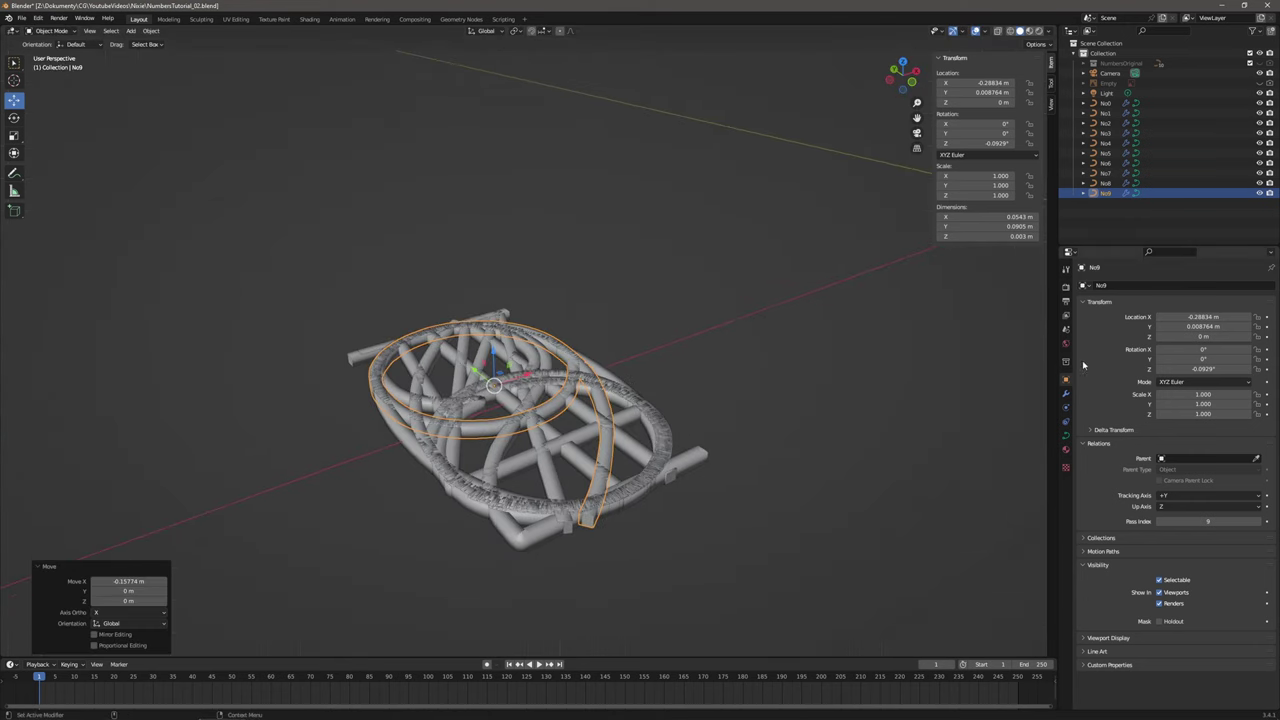
Set the Z-Offset of digit 5 to 0.018 in its SolidifyNumbers modifier.
click(1065, 393)
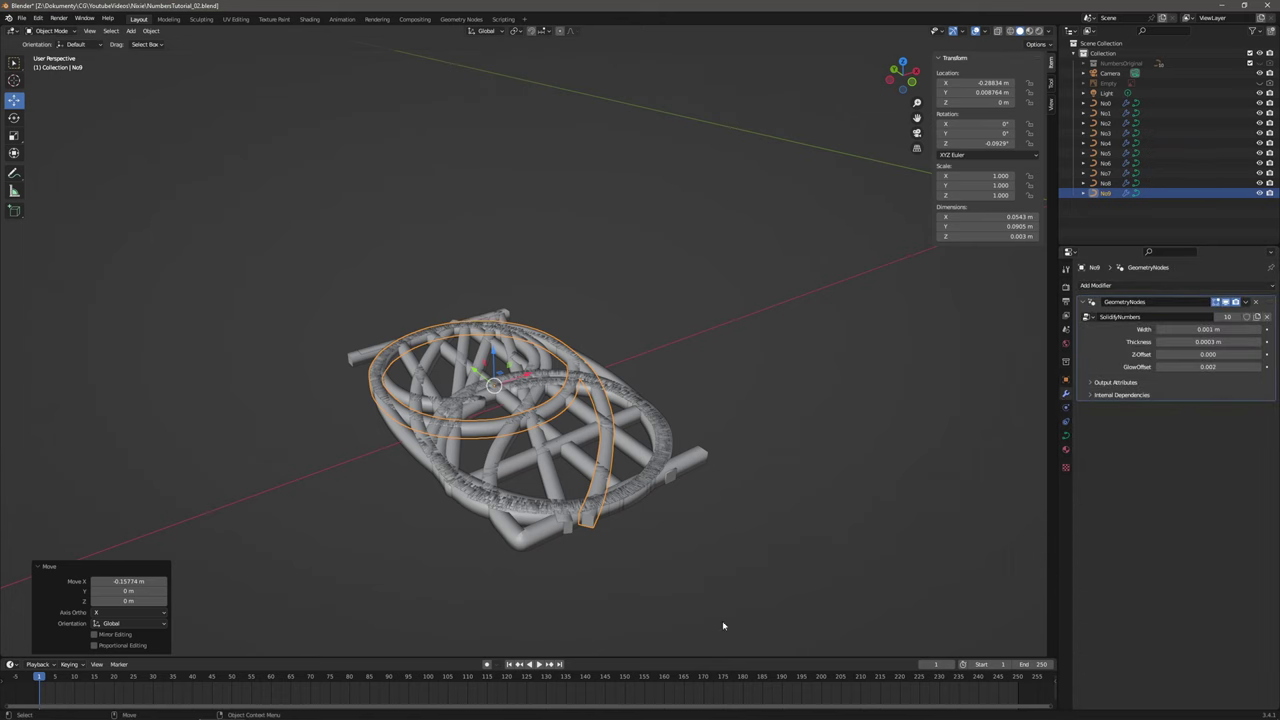
click(88, 710)
click(1105, 153)
click(1225, 357)
text(0.0)
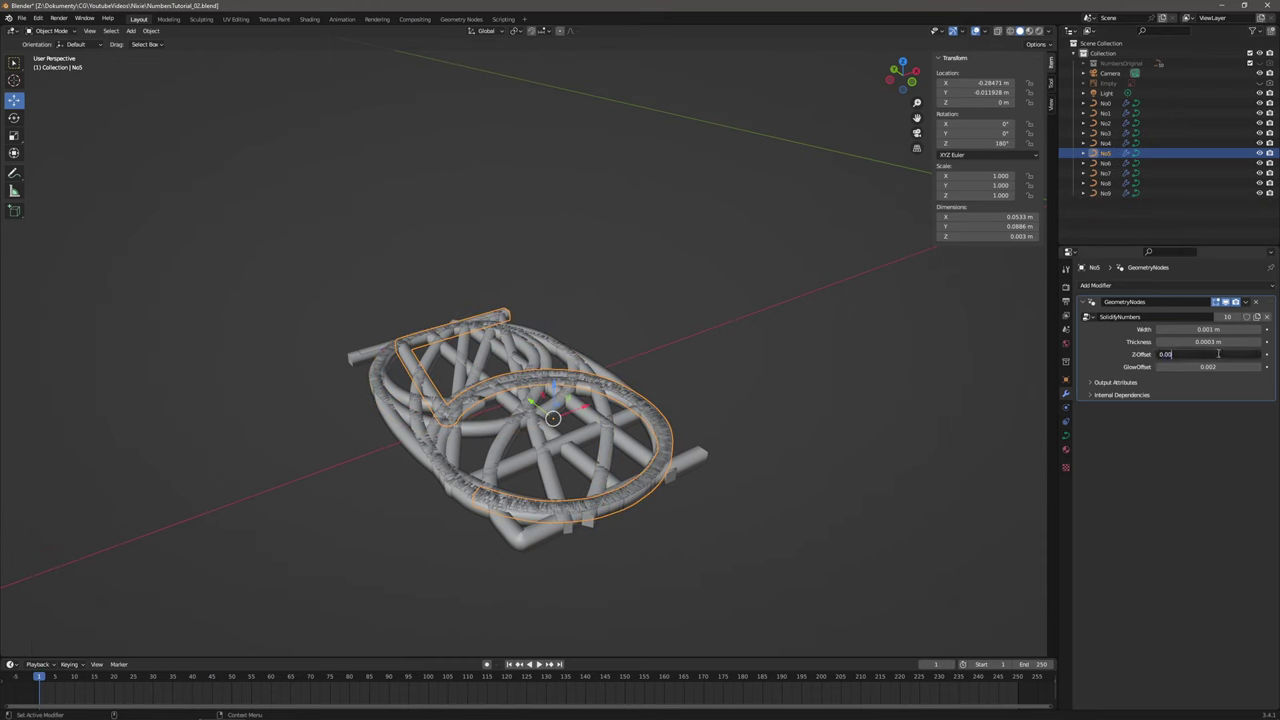
text(15)
key(Return)
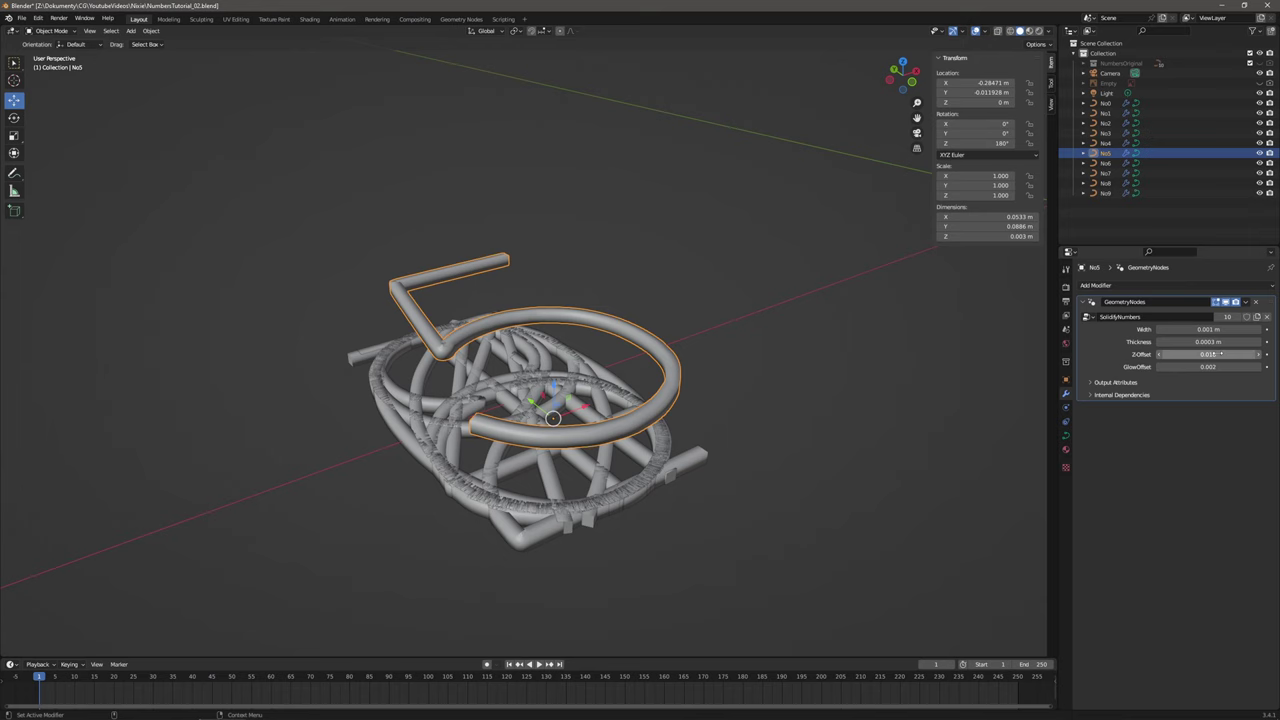
Set the Z-Offset of digit 6 to 0.016 in its SolidifyNumbers modifier.
click(1106, 163)
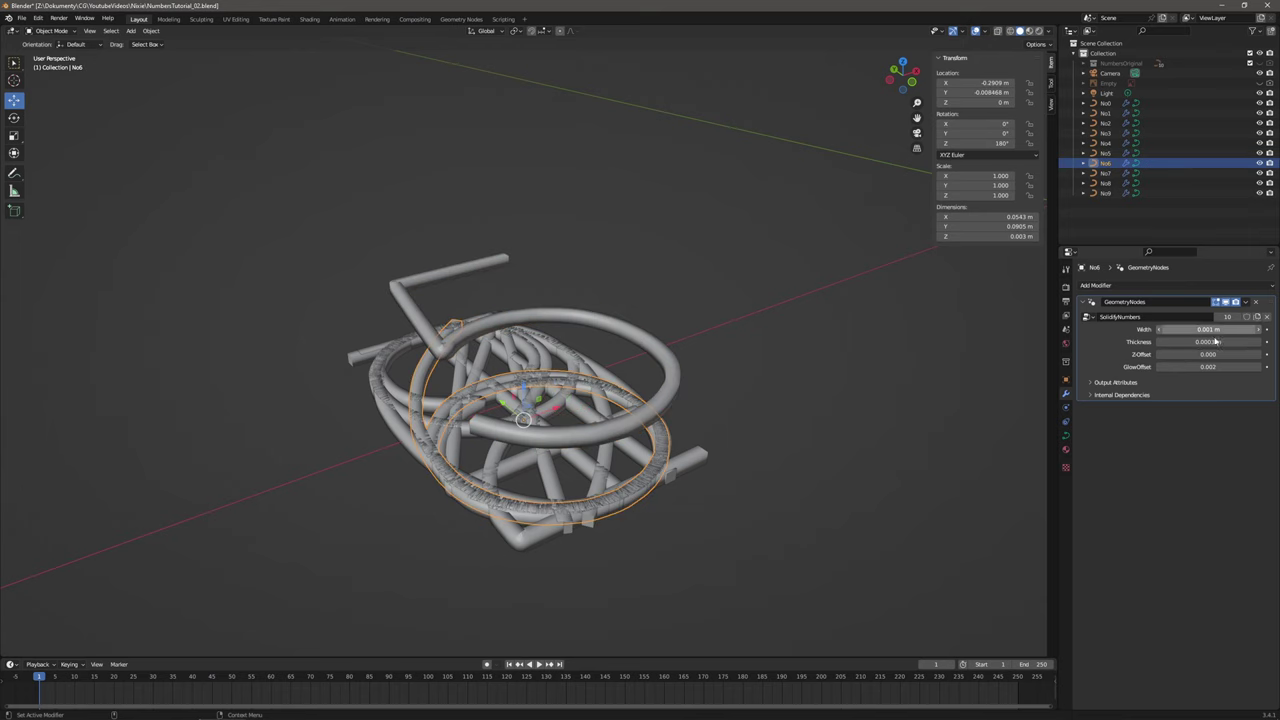
click(1203, 354)
text(0.016)
key(Return)
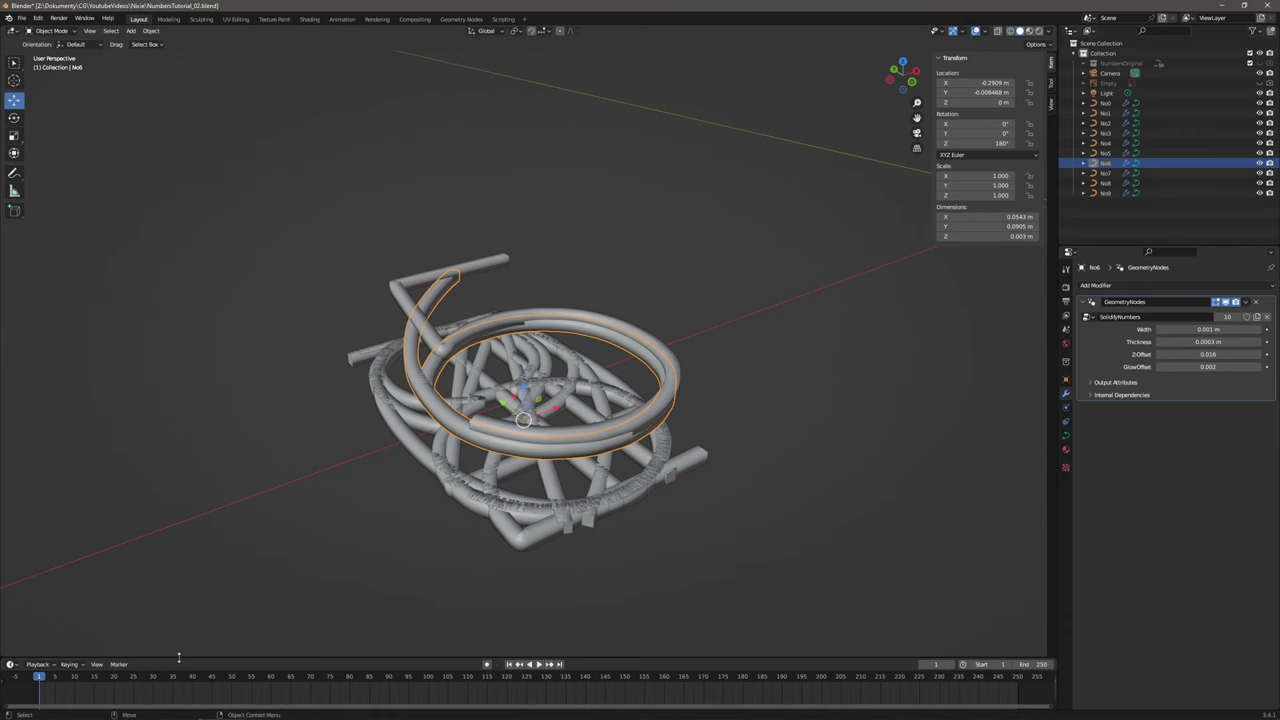
Check the Nixie tube reference photo in the browser, and set the Z-Offset of digit 4 to 0.014 in Blender.
click(86, 710)
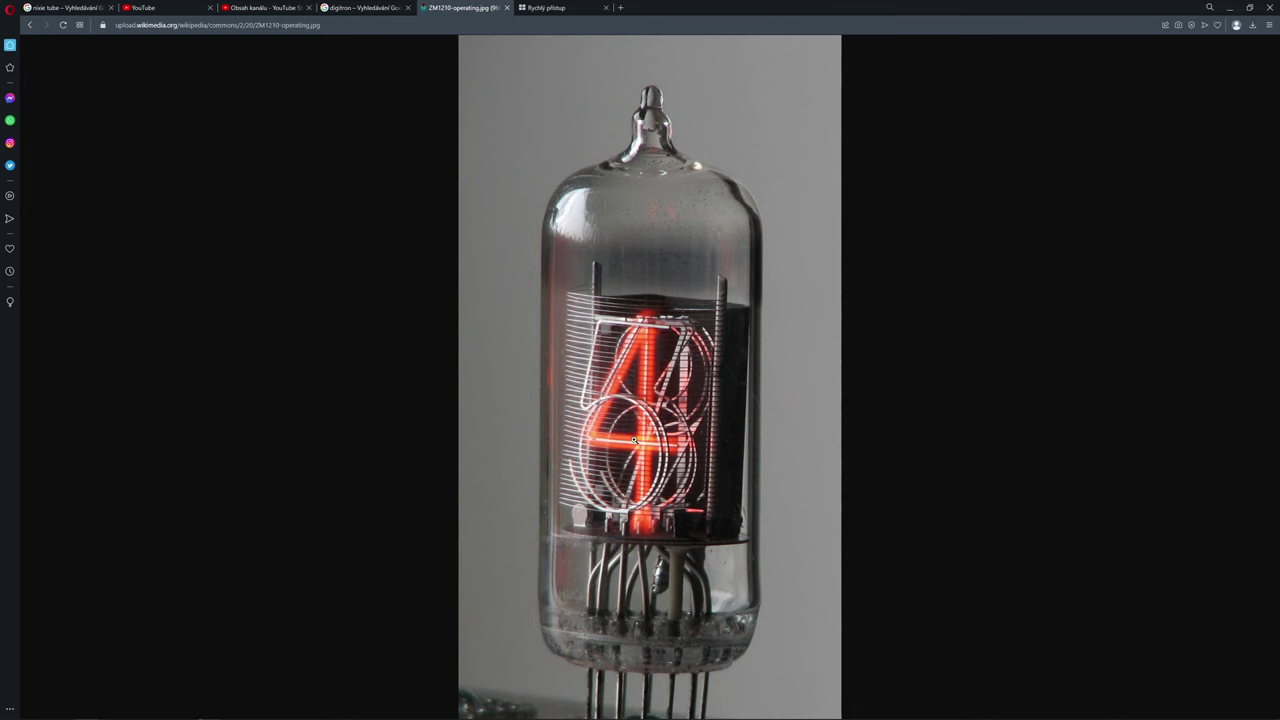
click(1229, 7)
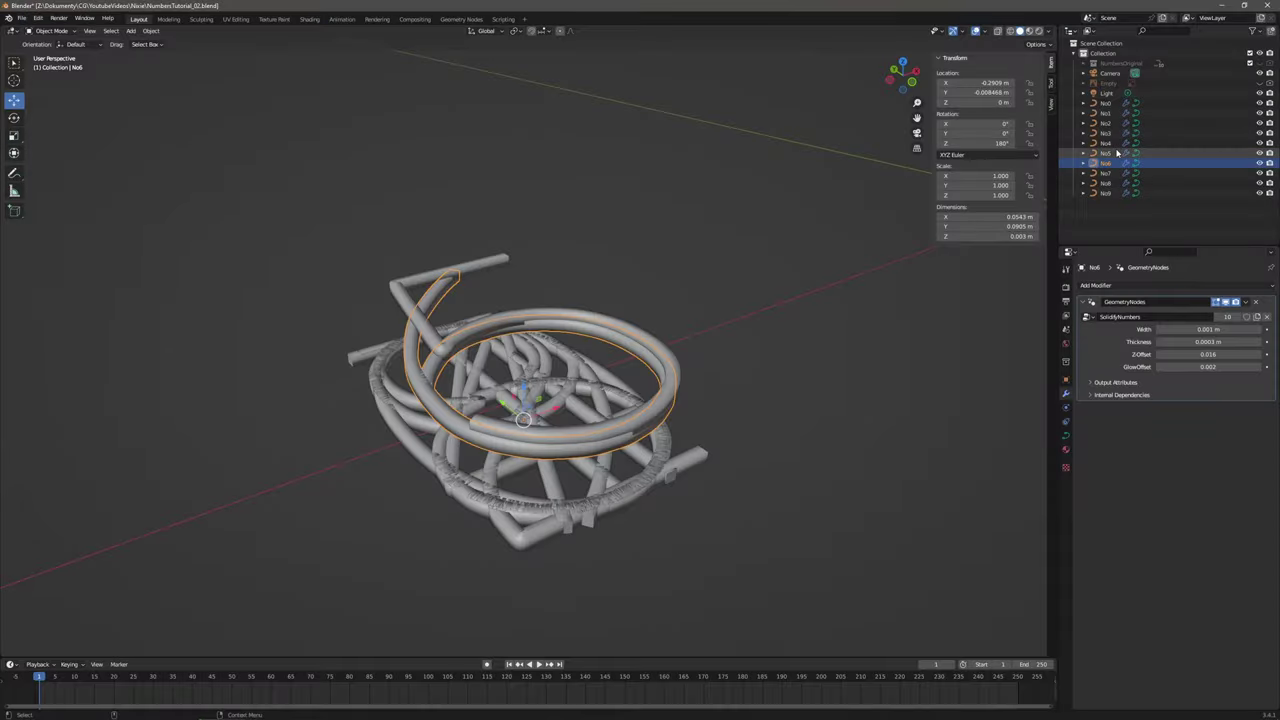
click(1116, 145)
click(1206, 354)
text(0.01)
key(Return)
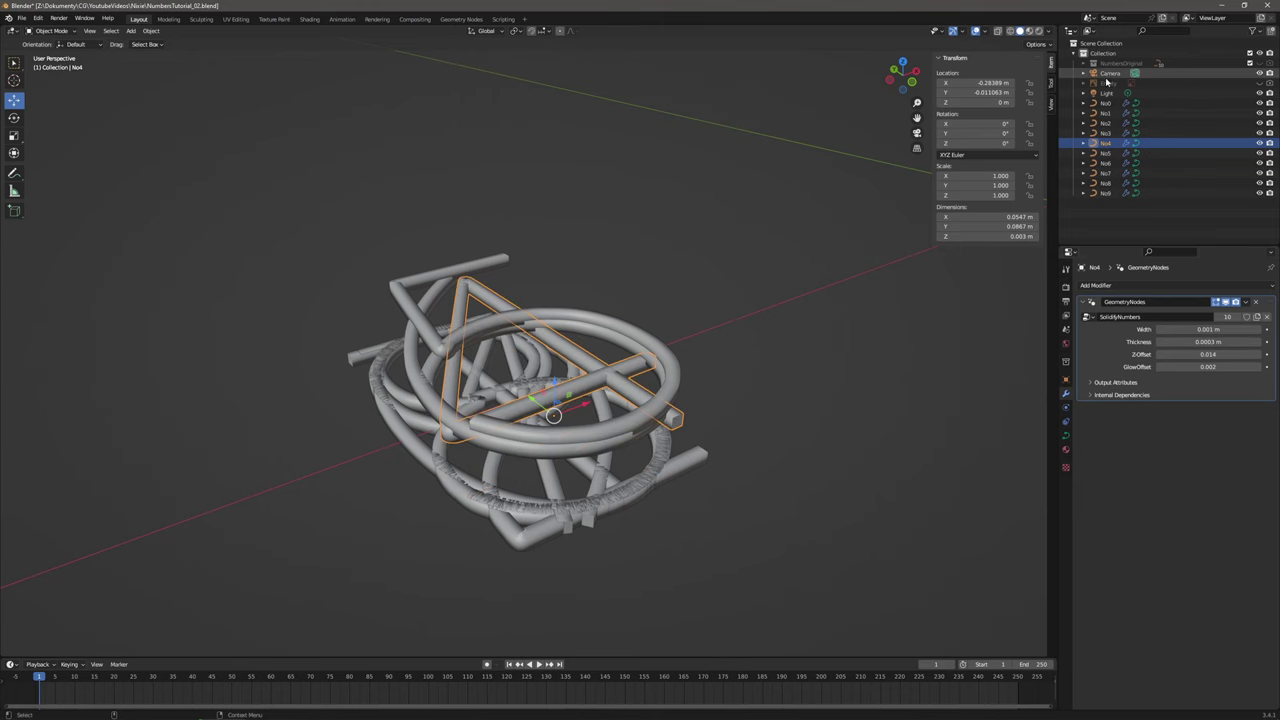
Set the Z-Offset of digit 7 to 0.012 in its SolidifyNumbers modifier.
click(1113, 174)
click(1222, 352)
text(0.012)
key(Return)
middle_drag(846, 334, 679, 327)
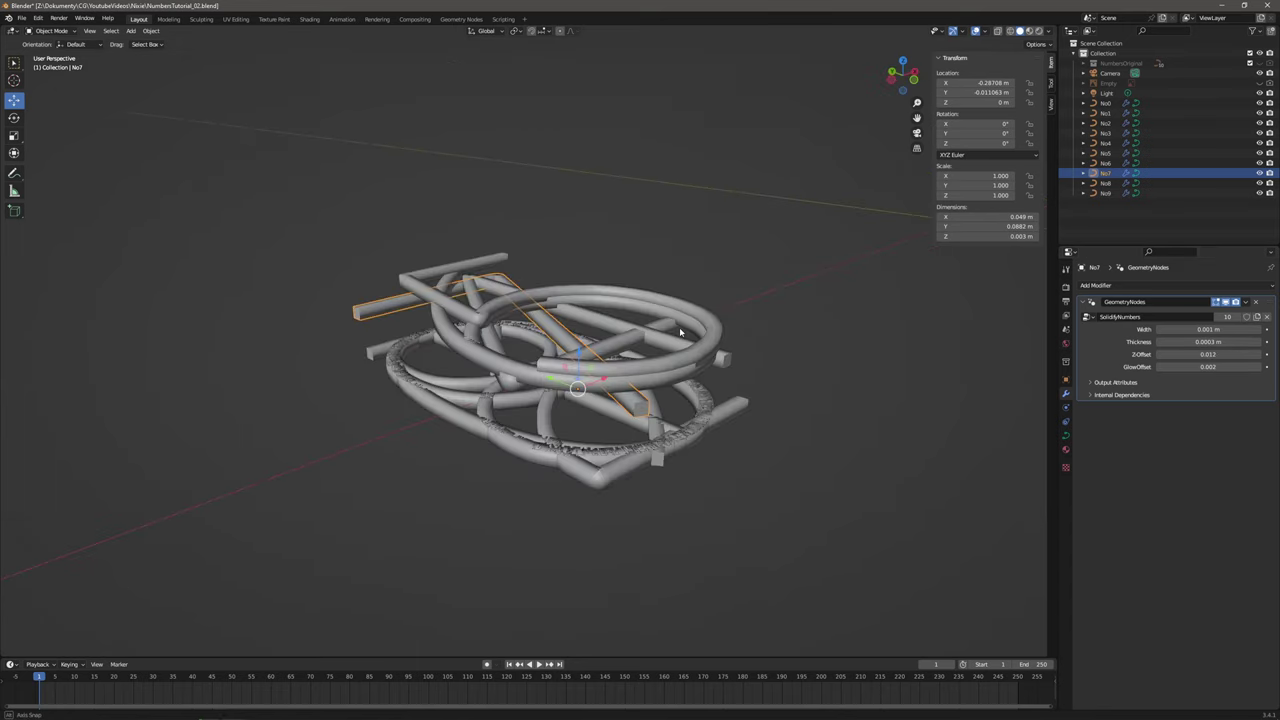
Check the digit order in the browser's tube photo, and set the Z-Offset of digit 3 to 0.010 in Blender.
click(86, 710)
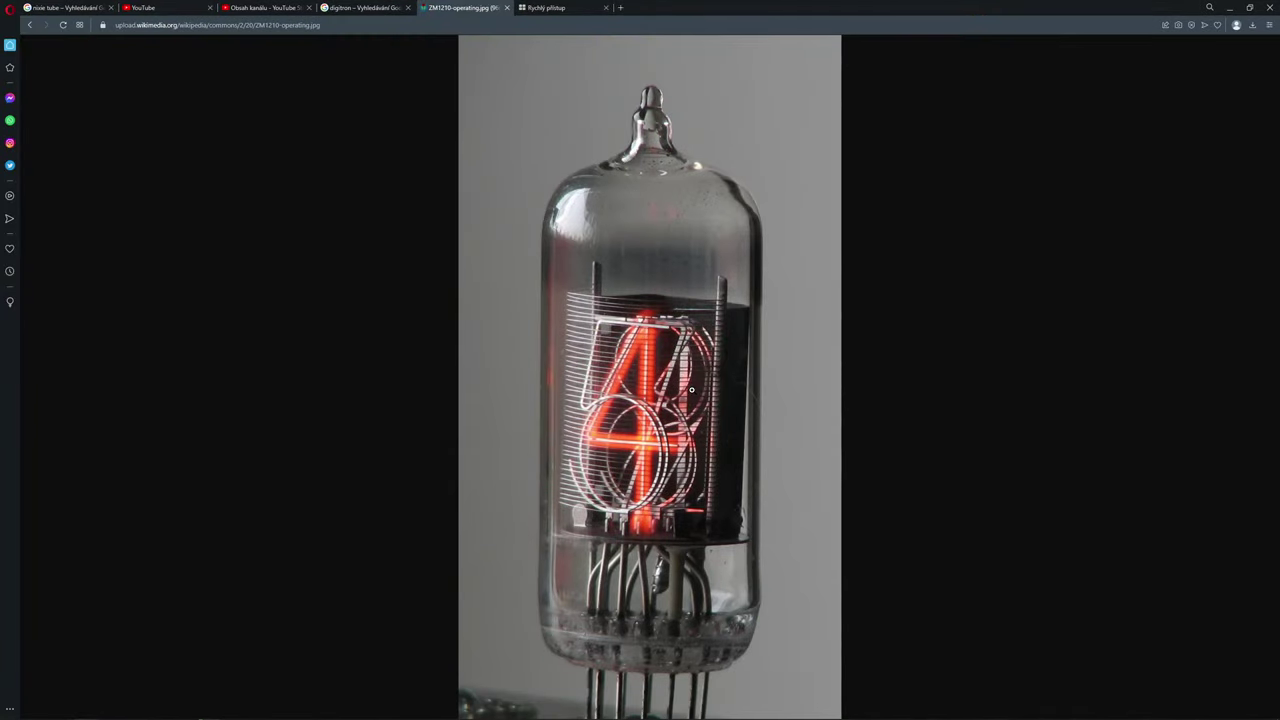
click(1229, 7)
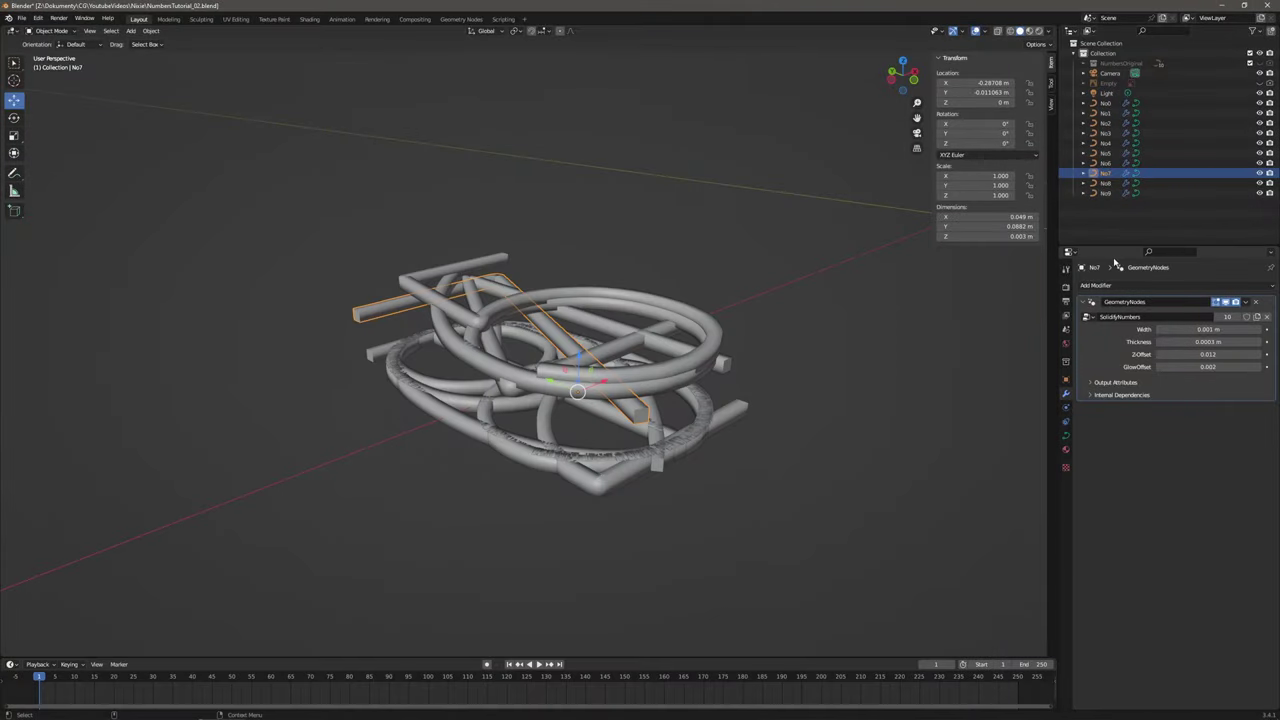
click(1111, 133)
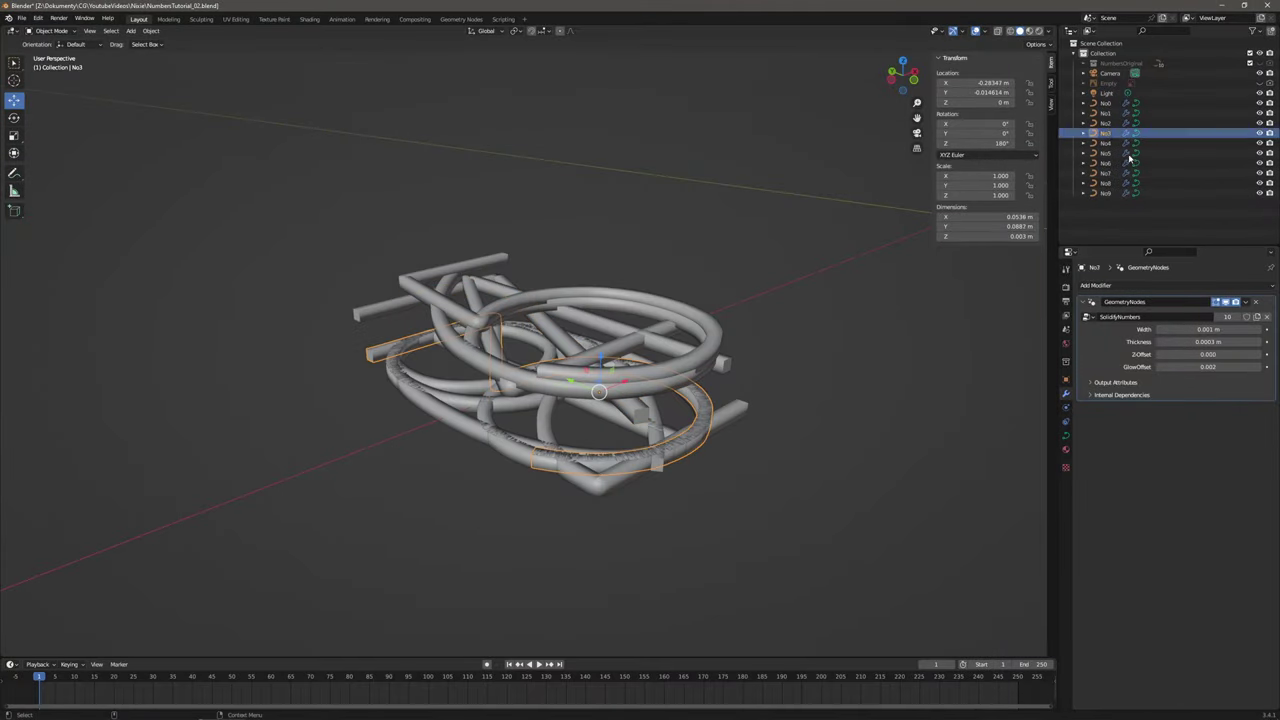
click(1221, 352)
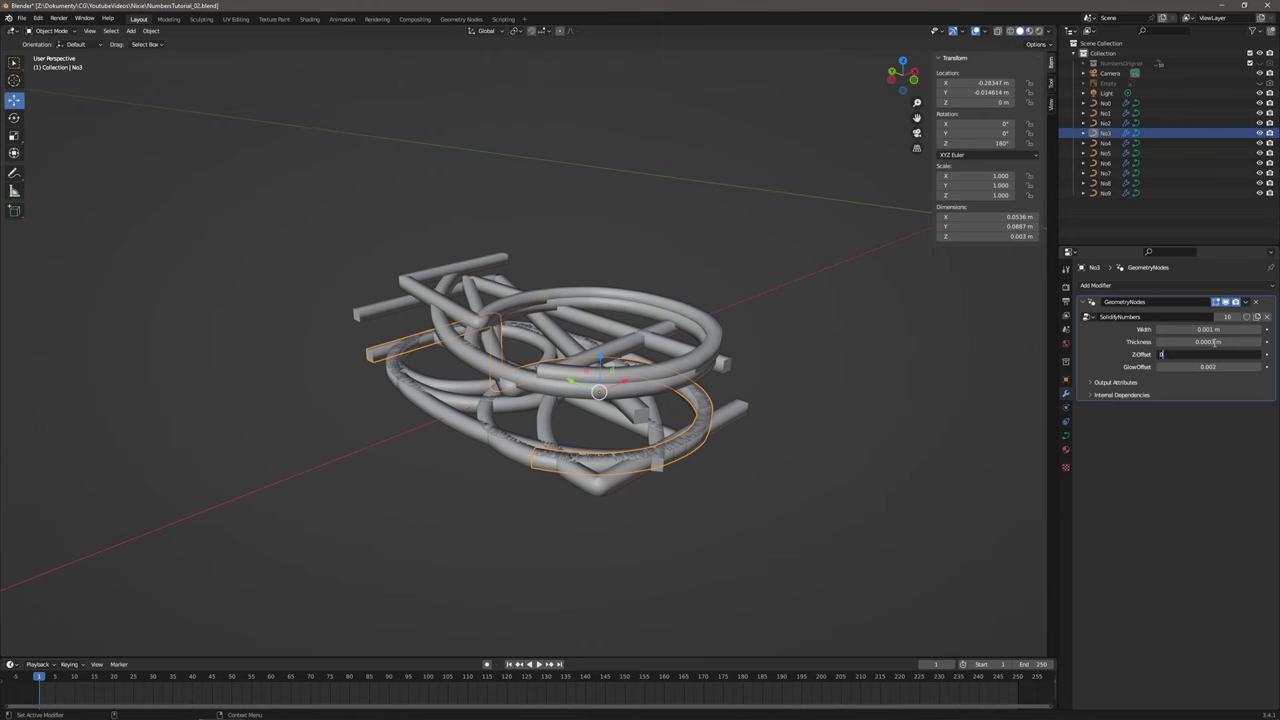
key(Return)
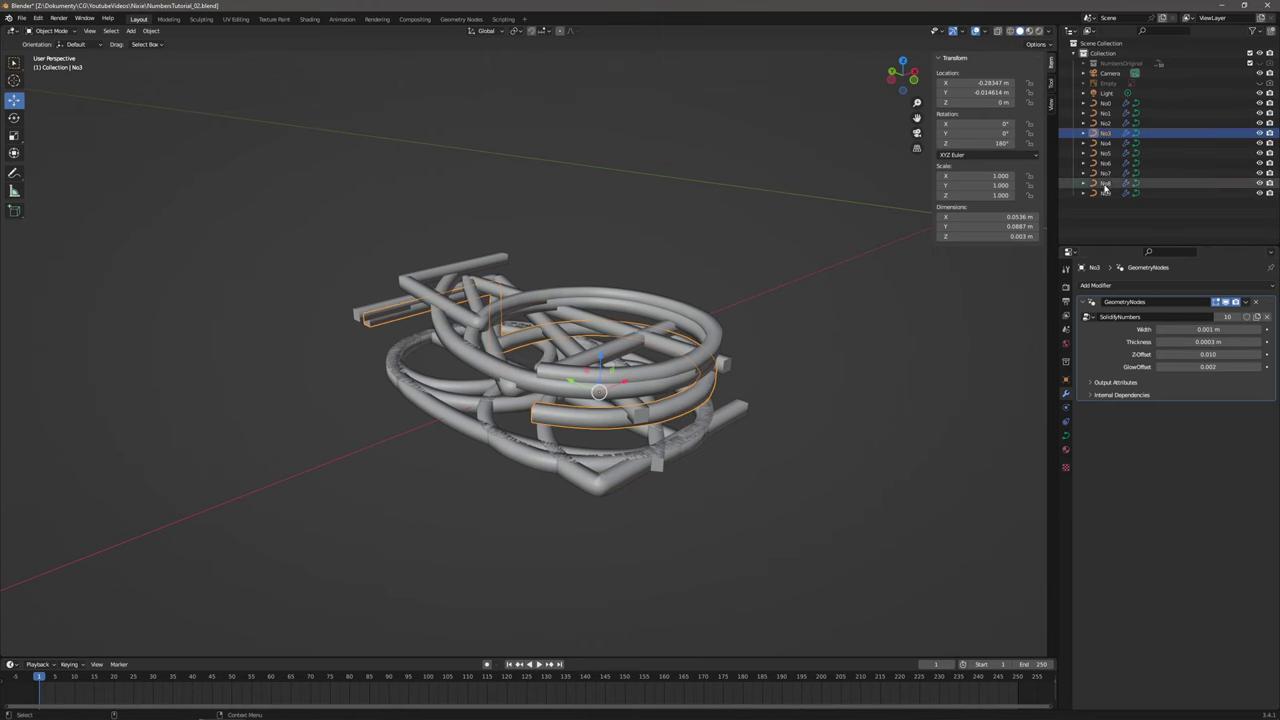
Set the Z-Offset of digit 8 to 0.008 in its SolidifyNumbers modifier.
click(1108, 183)
click(1220, 354)
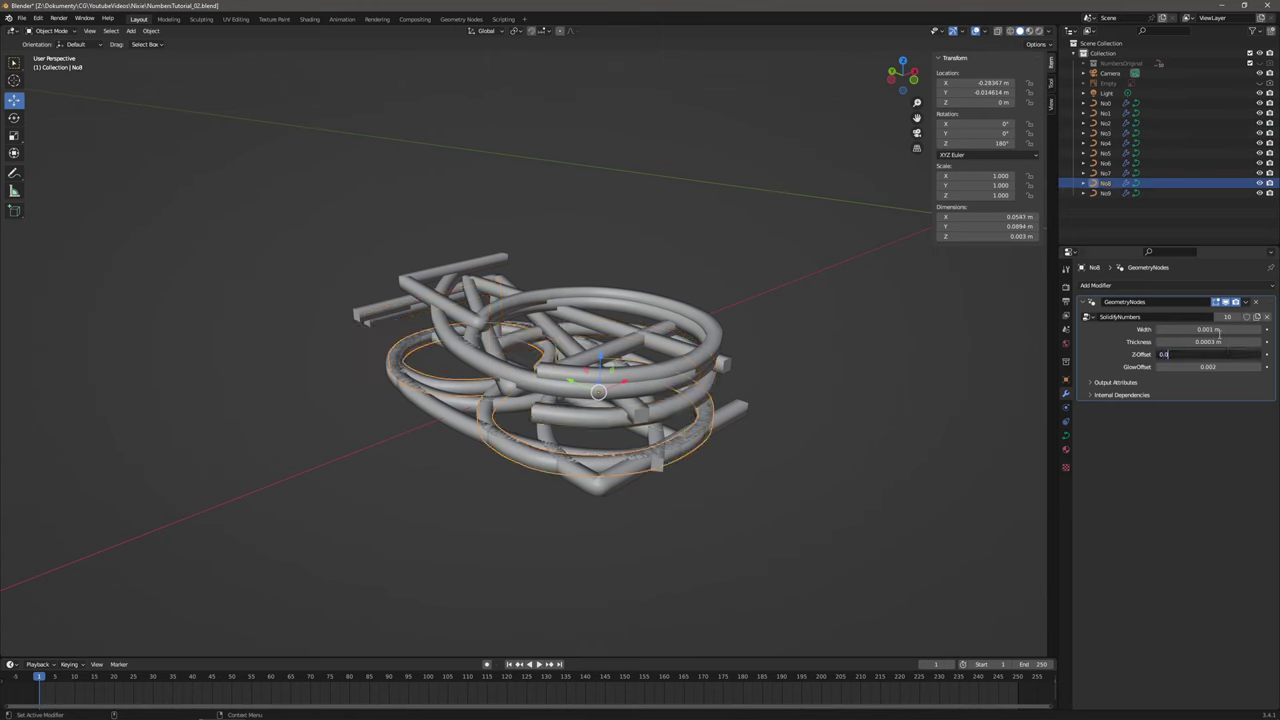
text(.08)
key(Return)
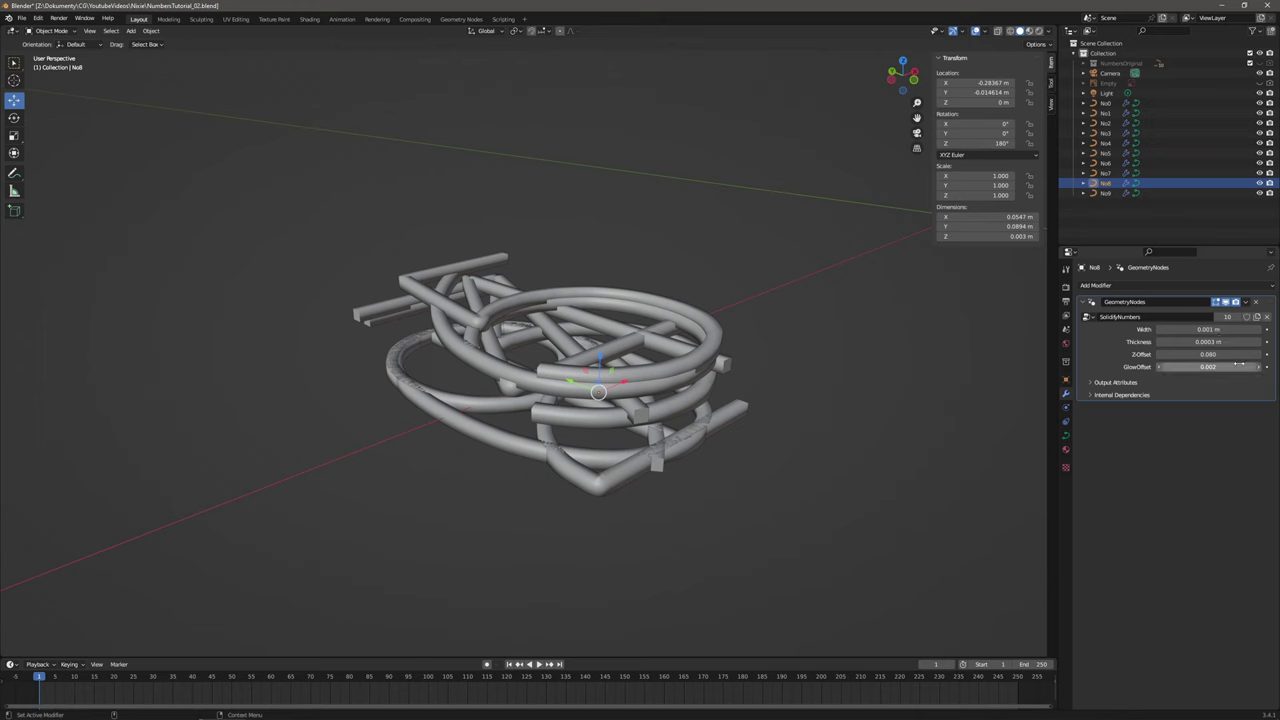
mouse_move(612, 360)
middle_down()
mouse_move(637, 334)
mouse_move(620, 344)
mouse_move(622, 372)
middle_up()
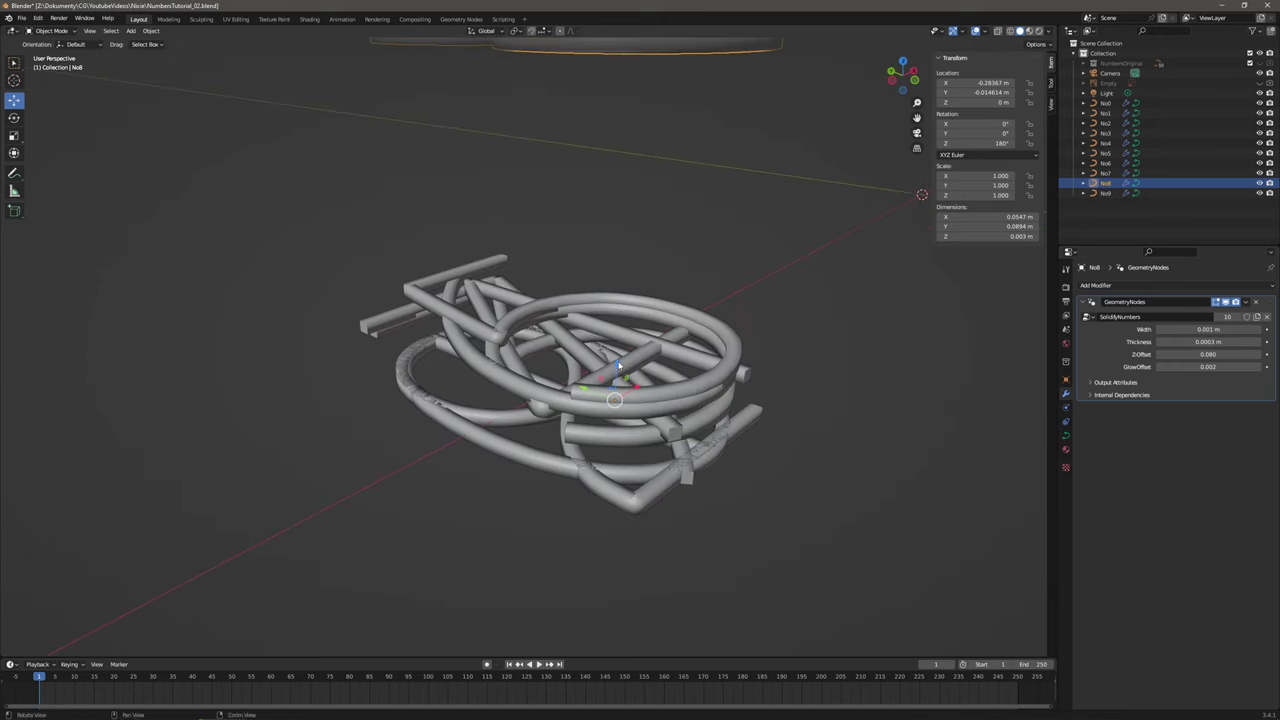
click(1234, 354)
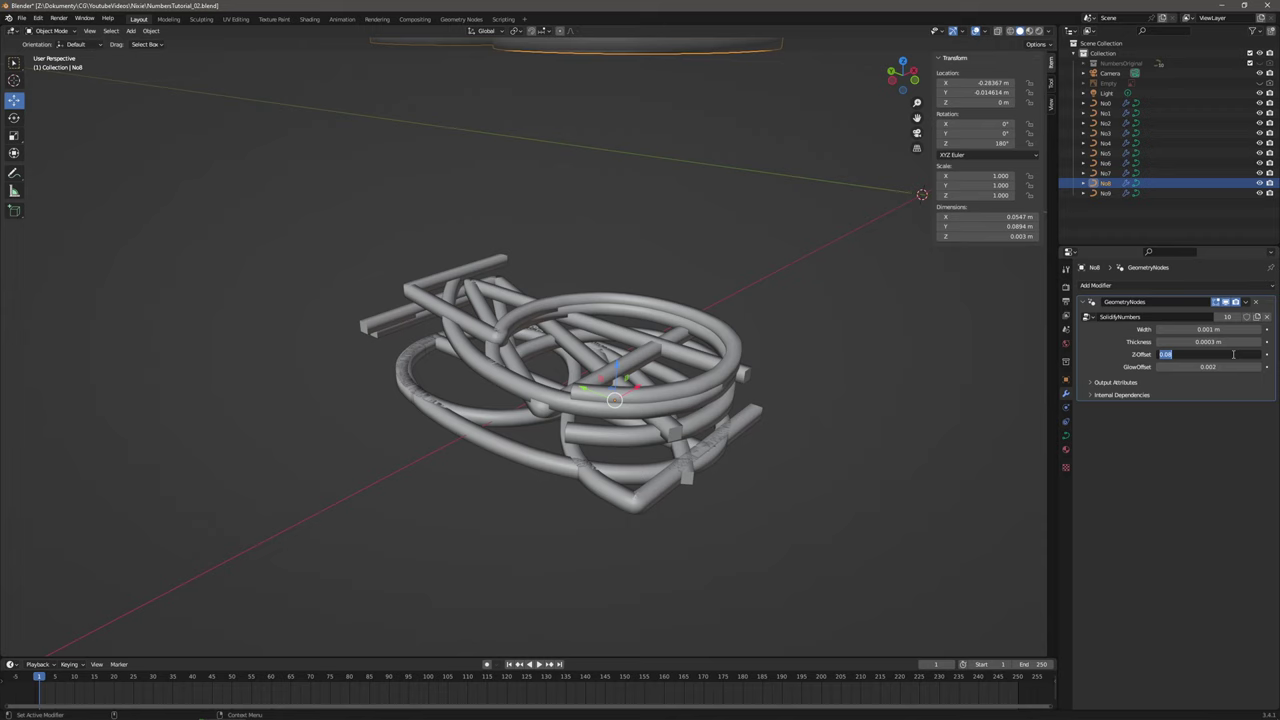
text(0.008)
key(Return)
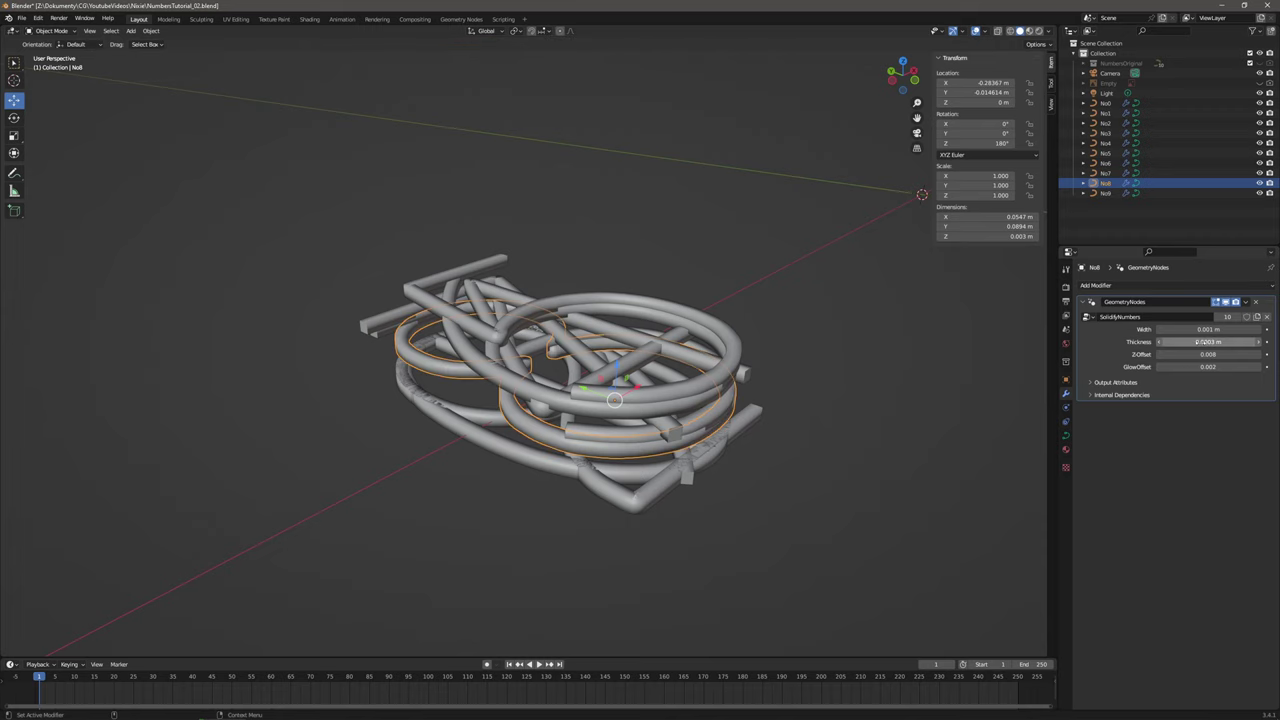
click(1108, 134)
middle_drag(723, 297, 600, 337)
click(647, 322)
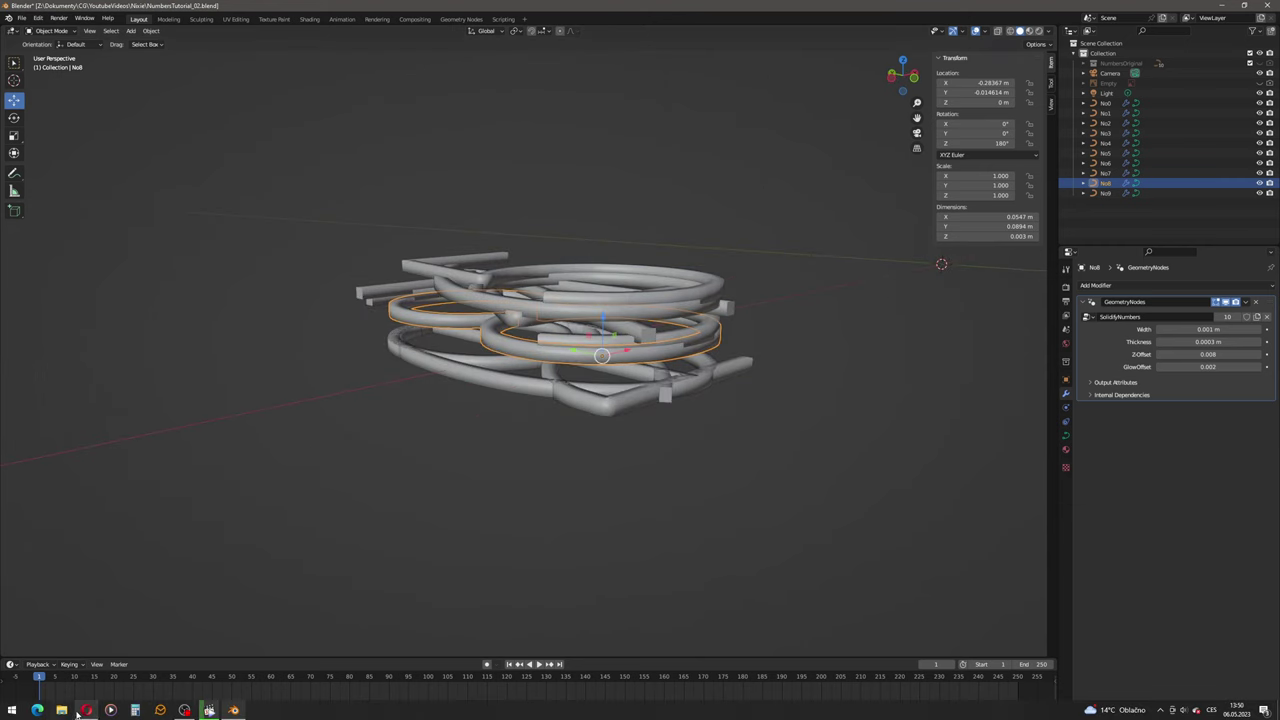
Consult the tube photo in the browser again, and set the Z-Offset of digit 2 to 0.006 in Blender.
click(87, 716)
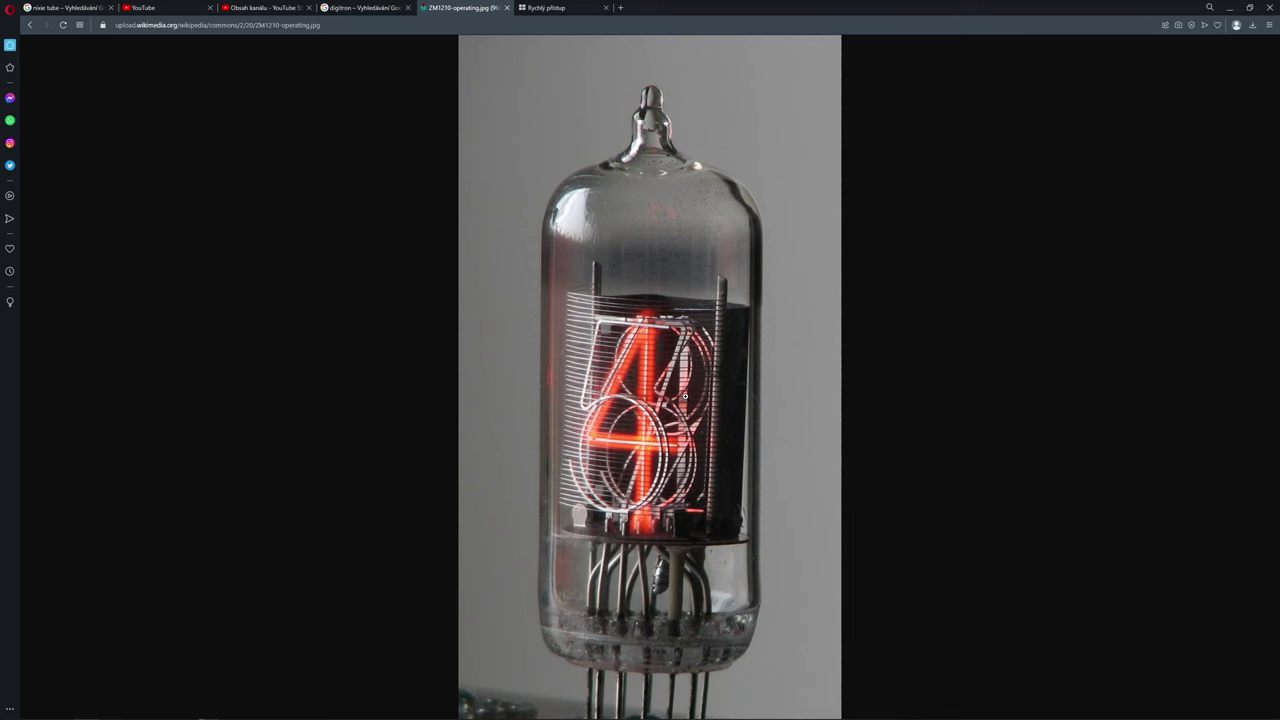
click(1229, 7)
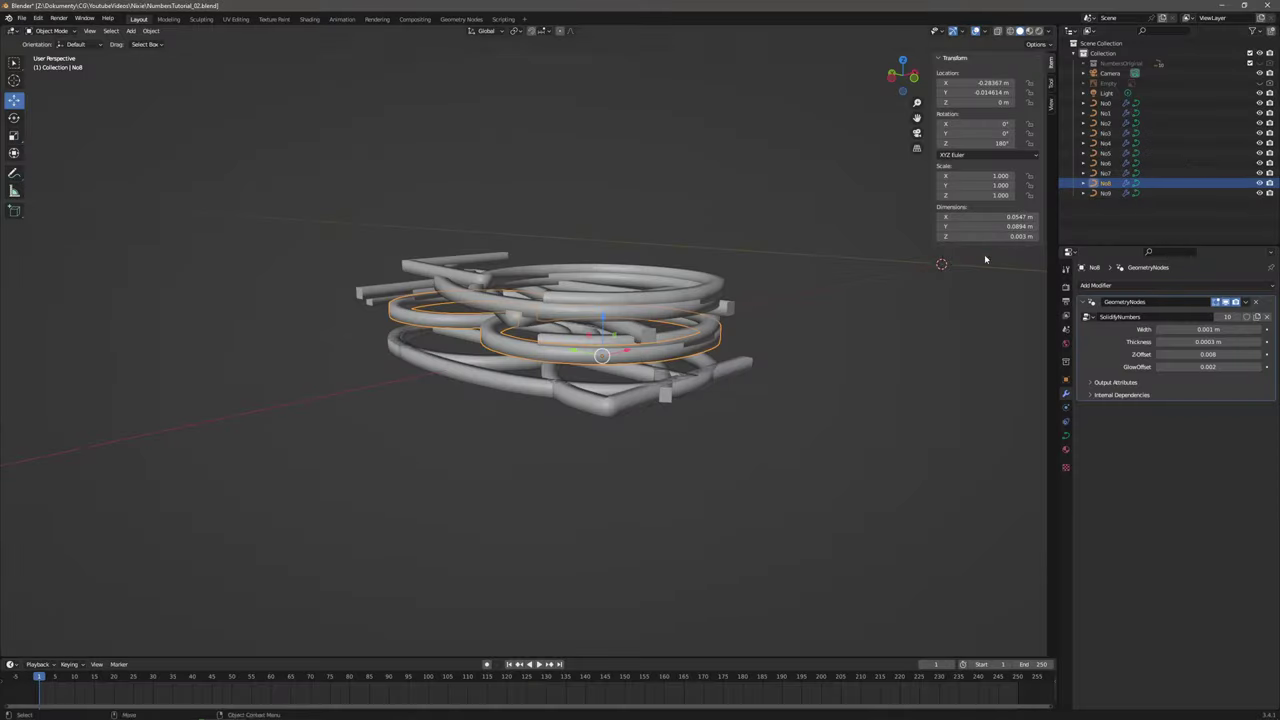
click(1108, 126)
click(1205, 354)
text(0)
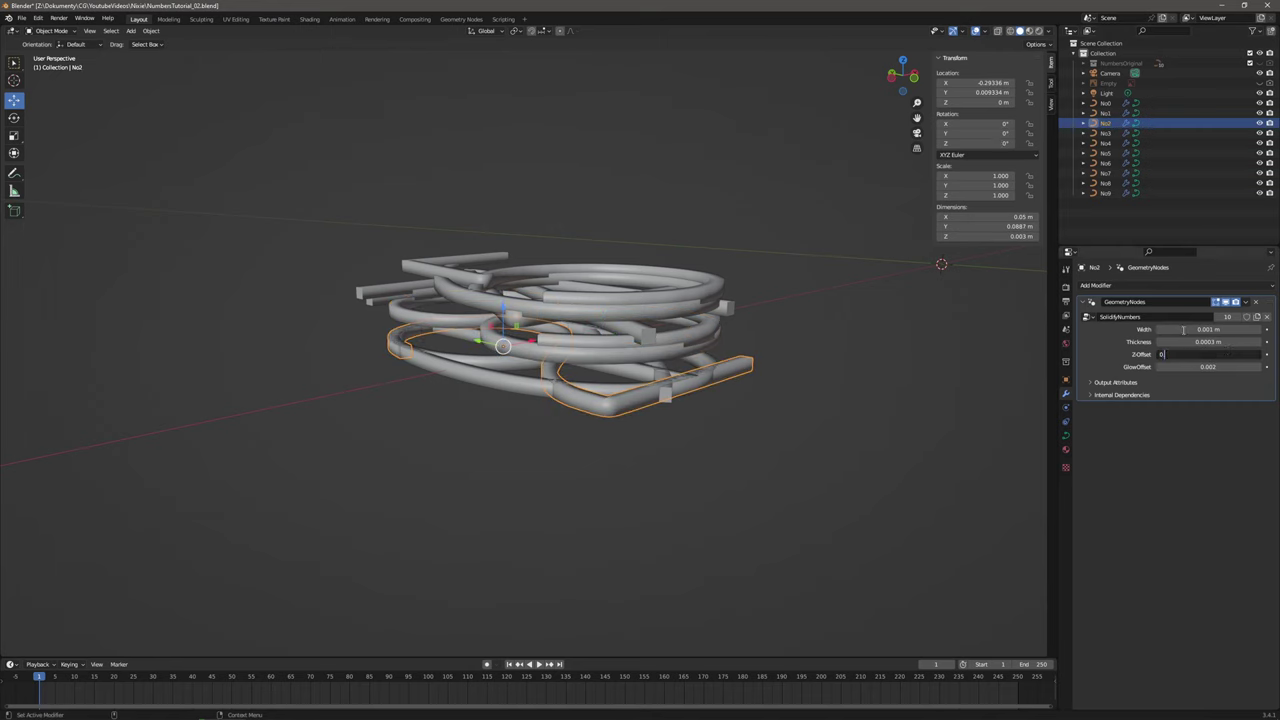
text(.06)
key(Return)
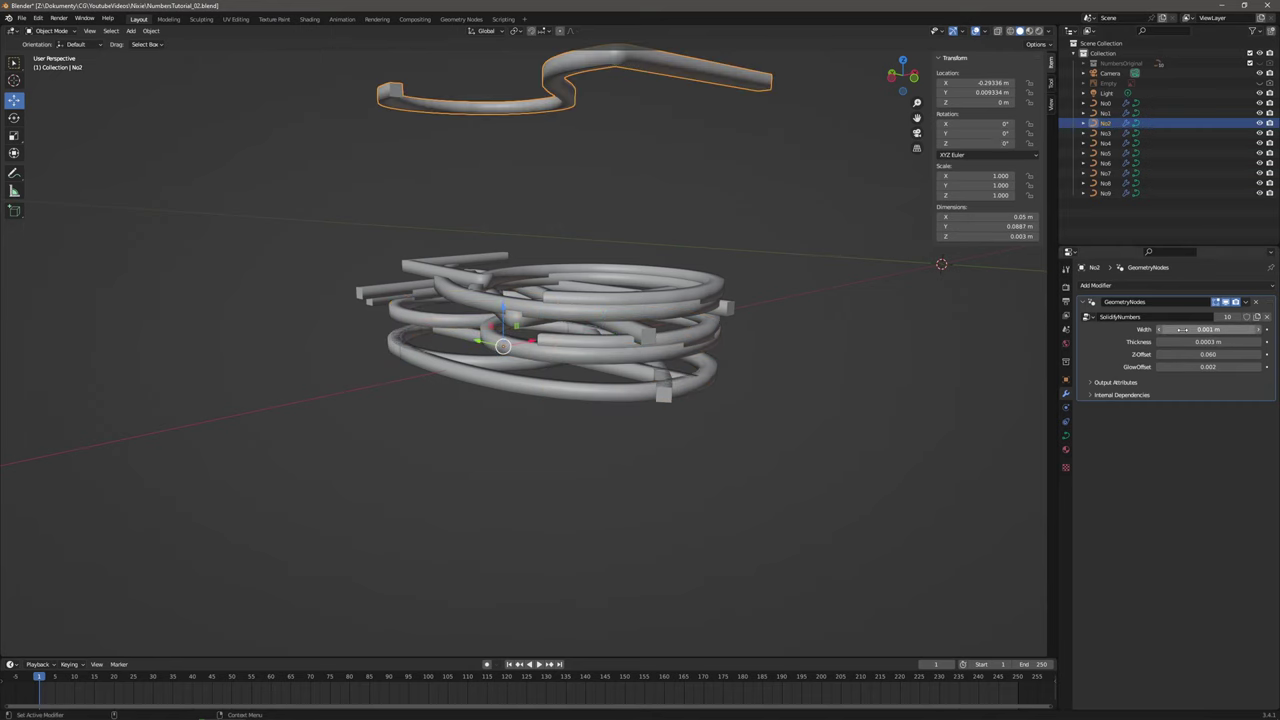
click(1231, 354)
click(1165, 354)
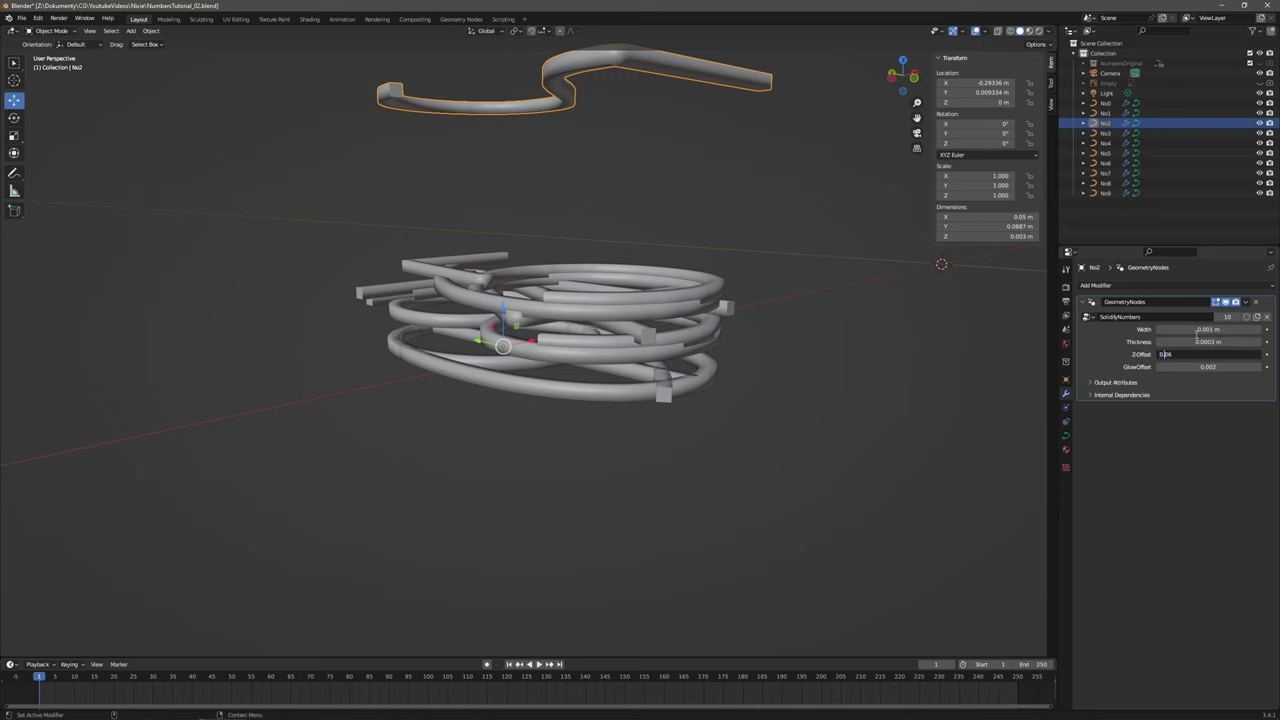
text(0)
key(Return)
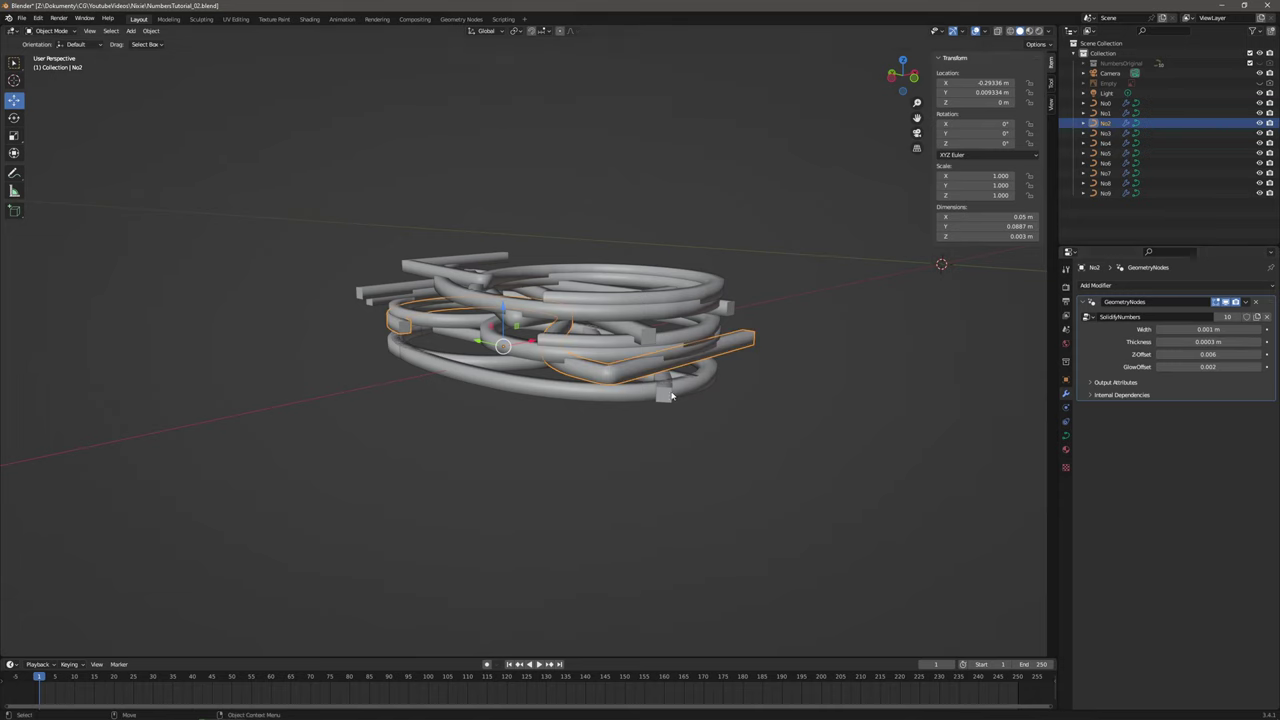
Set the Z-Offset of digit 9 to 0.004 in its SolidifyNumbers modifier.
click(671, 396)
click(1195, 354)
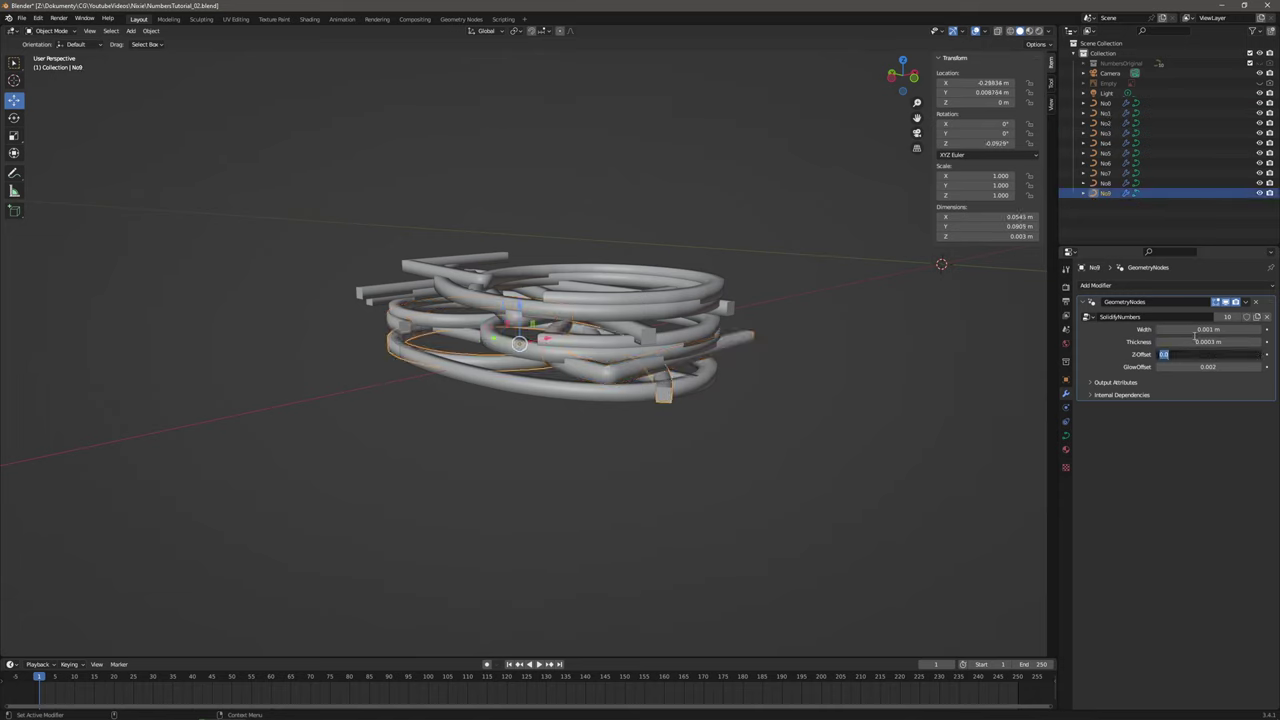
click(754, 344)
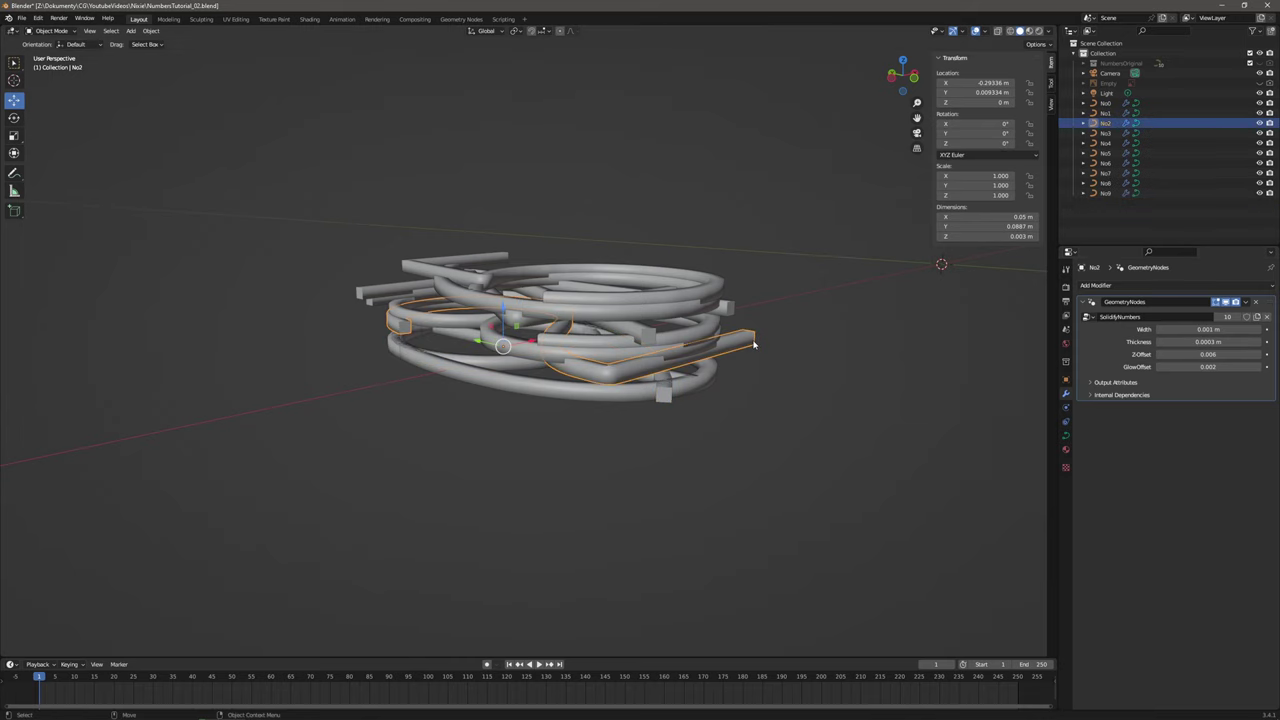
click(671, 396)
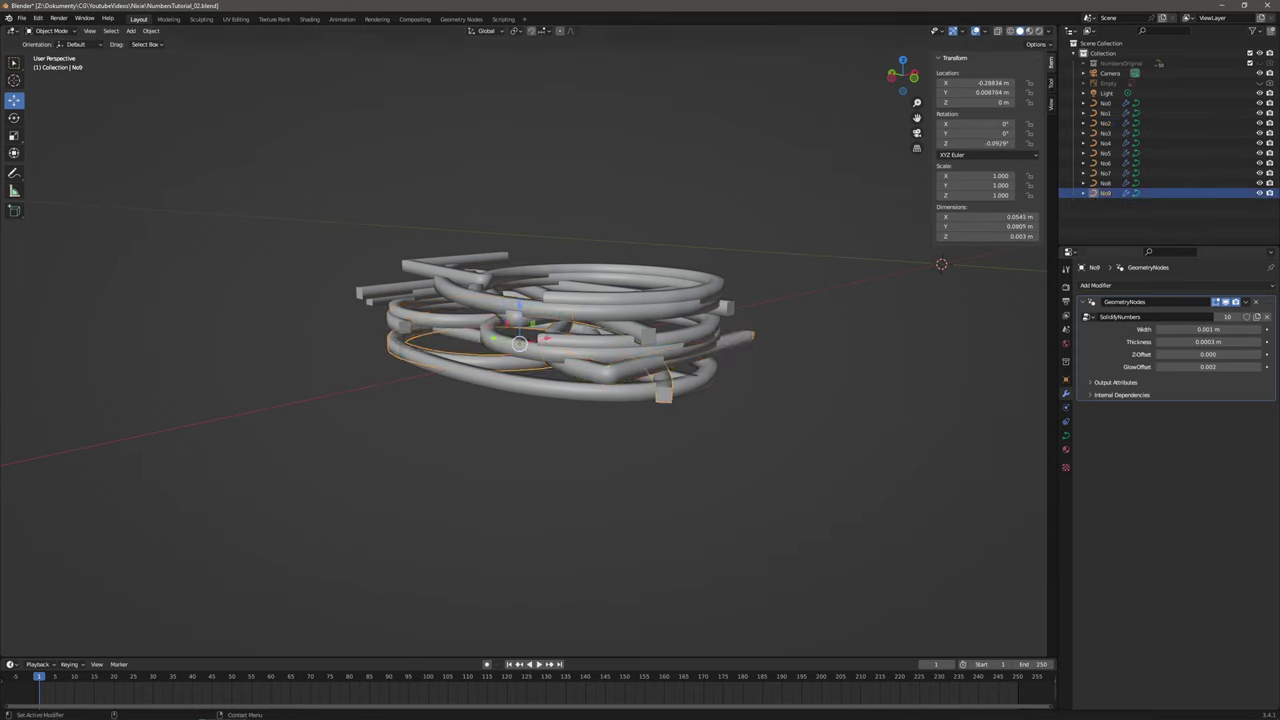
click(1200, 354)
text(0.0)
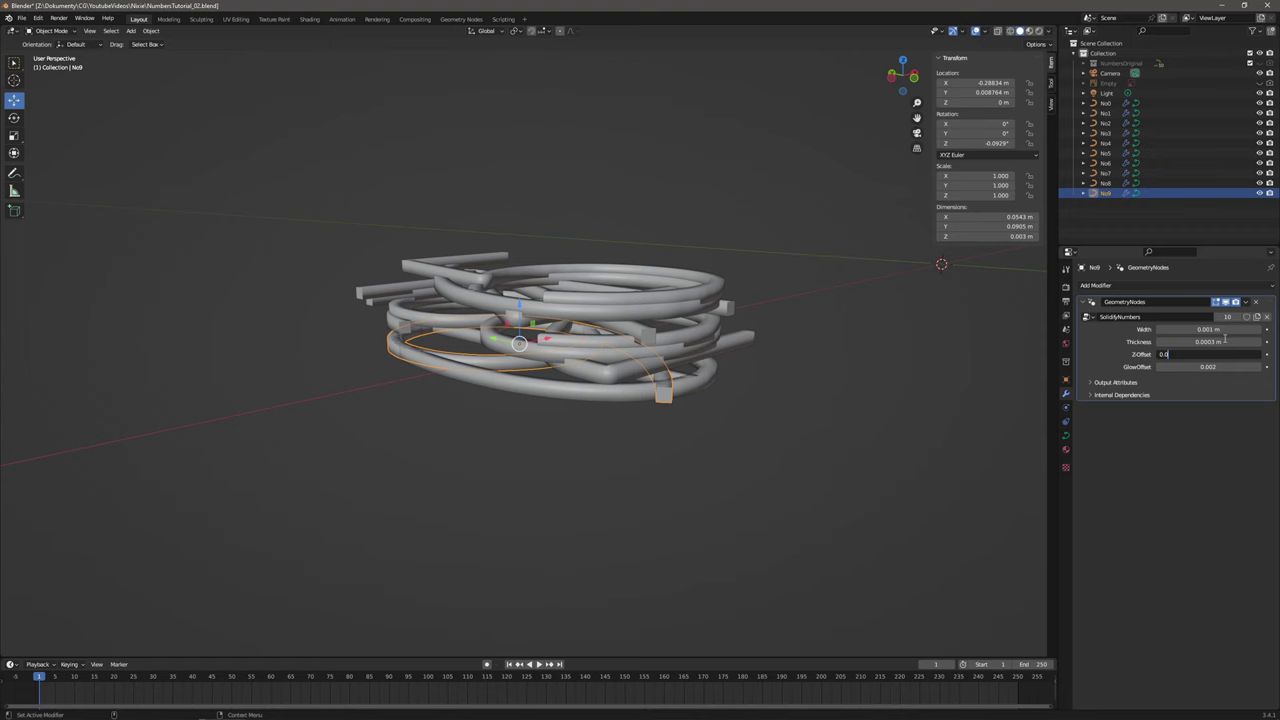
text(4)
key(Return)
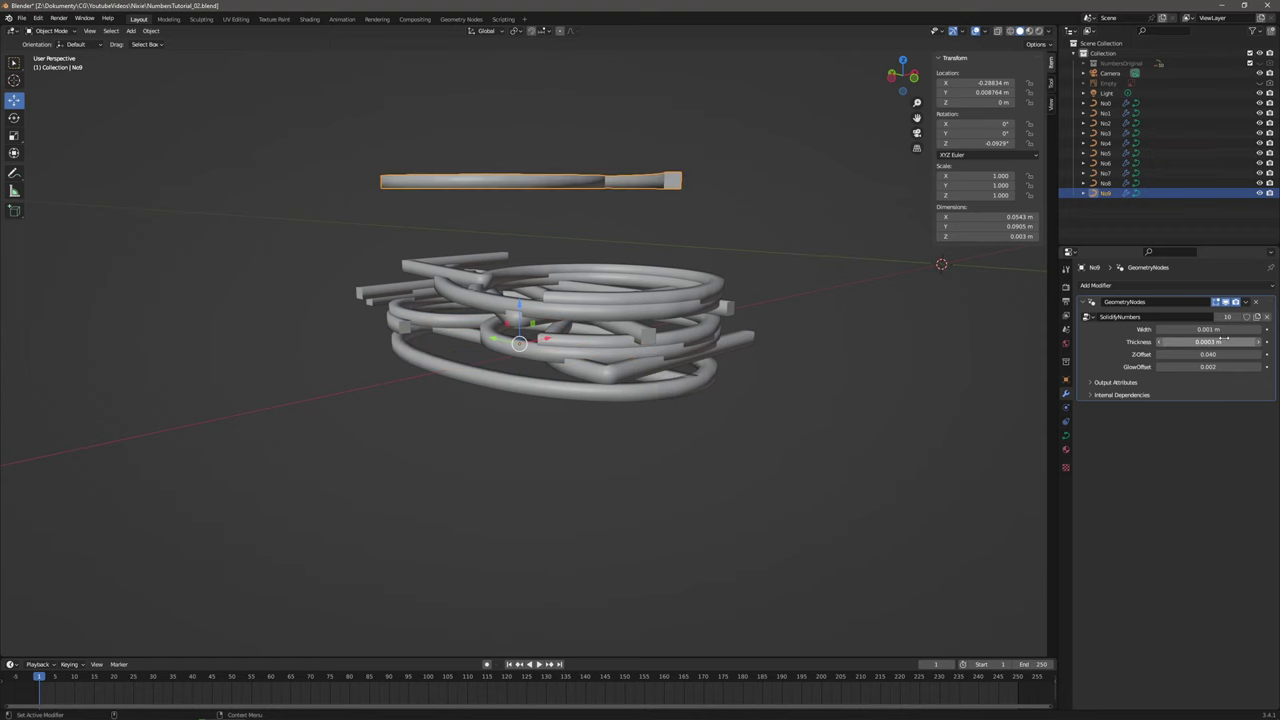
click(1164, 354)
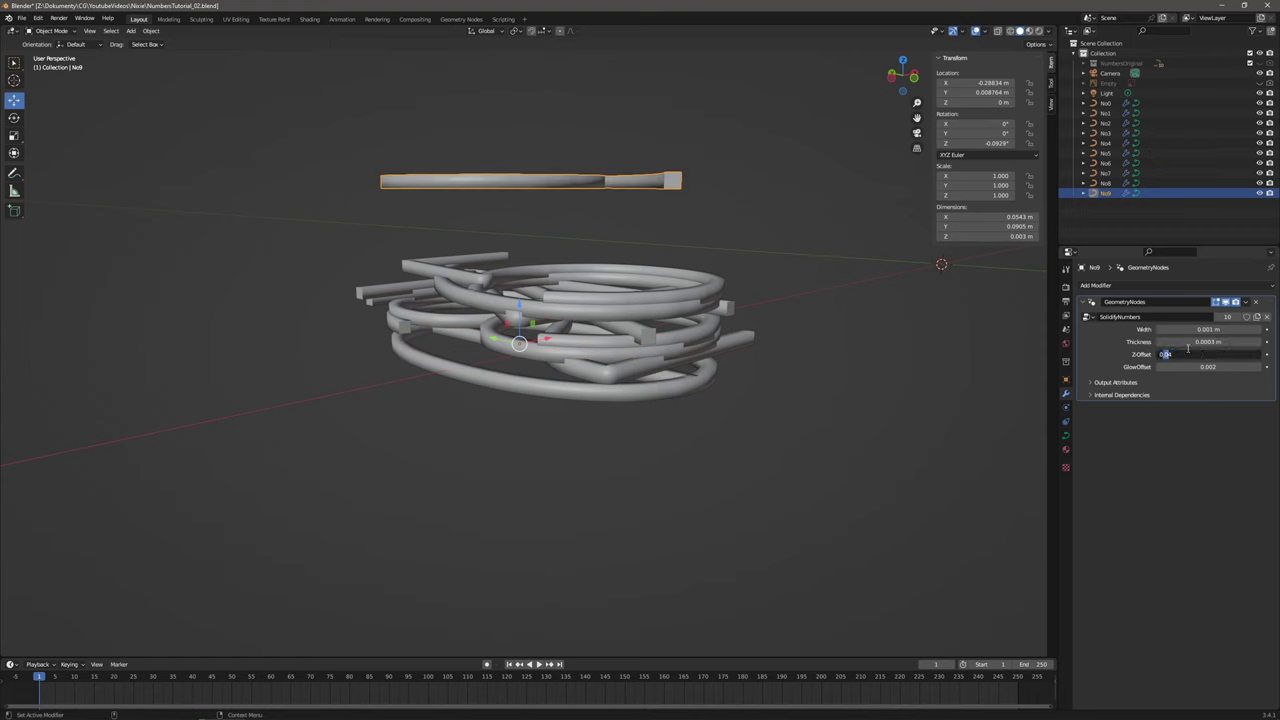
text(0.004)
key(Return)
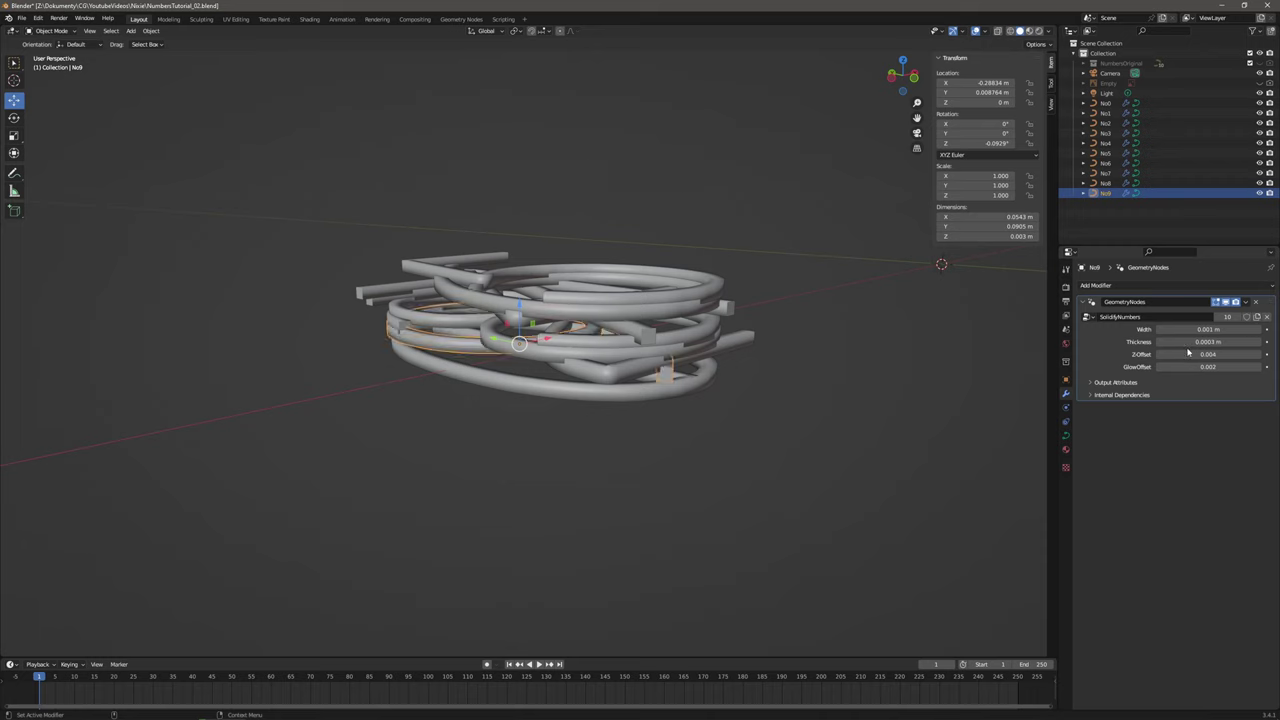
Set the Z-Offset of digit 1 to 0.002 in its SolidifyNumbers modifier.
click(680, 377)
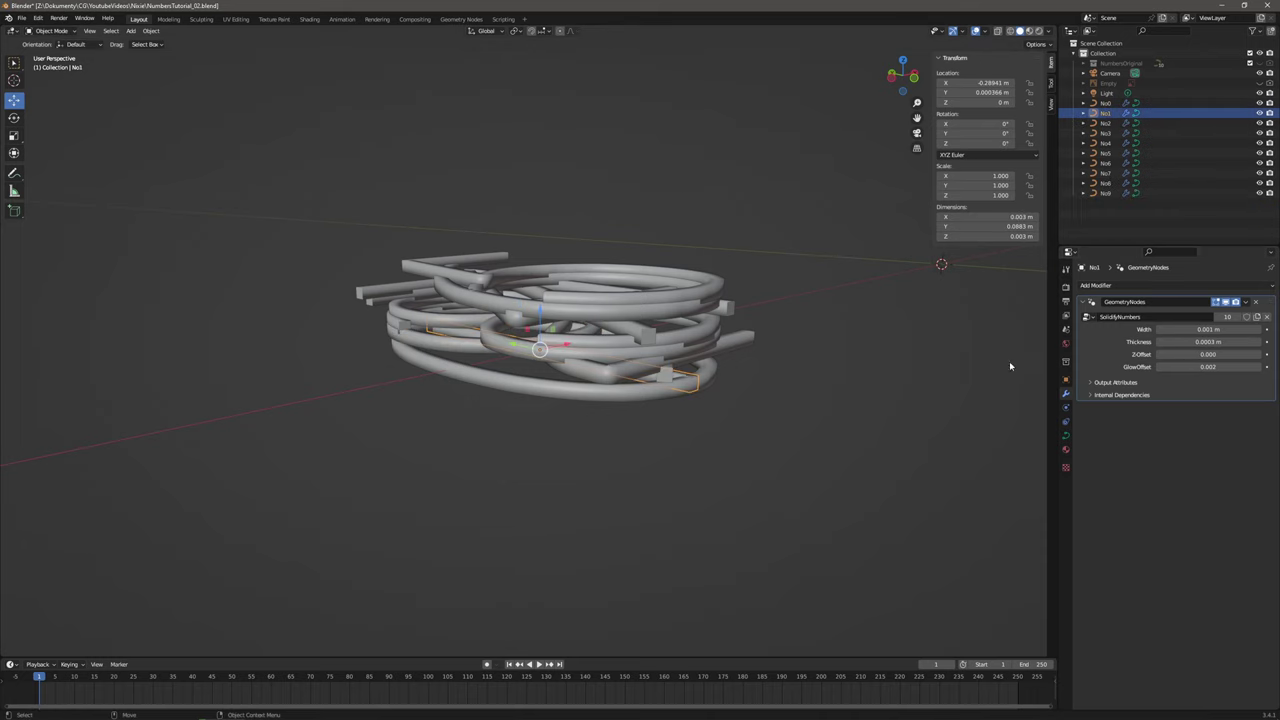
click(1196, 354)
text(0)
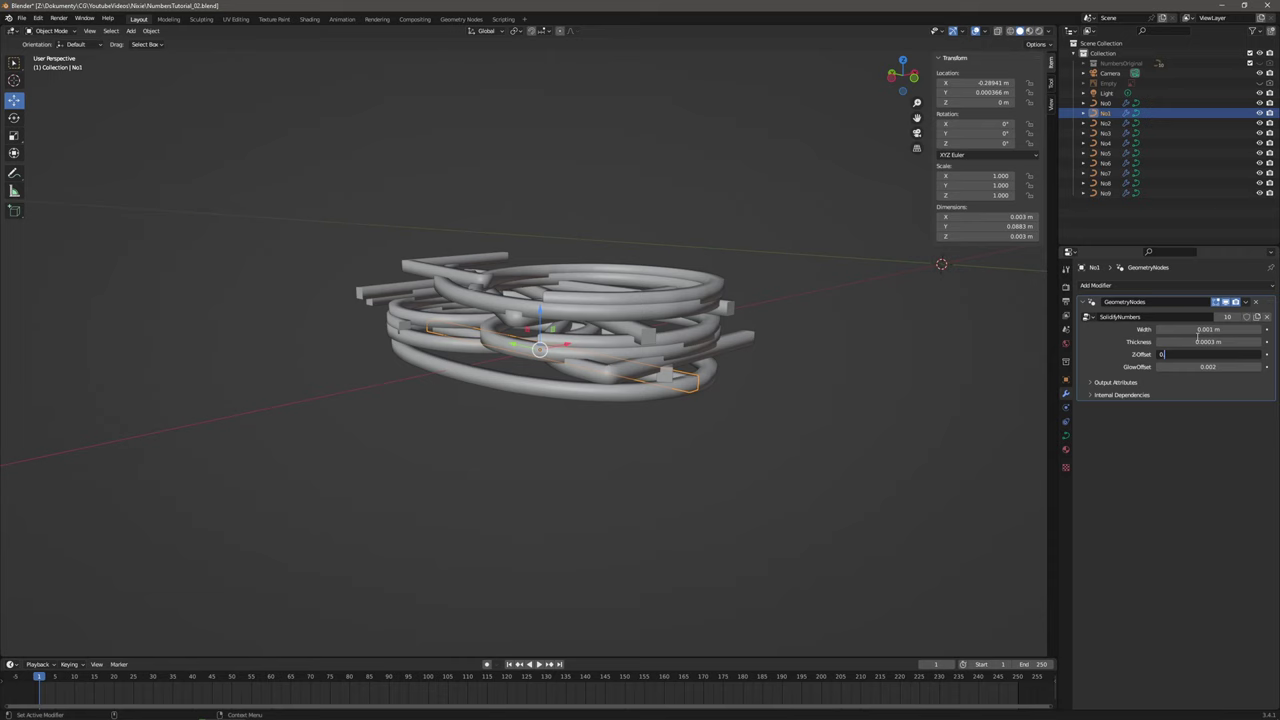
key(Return)
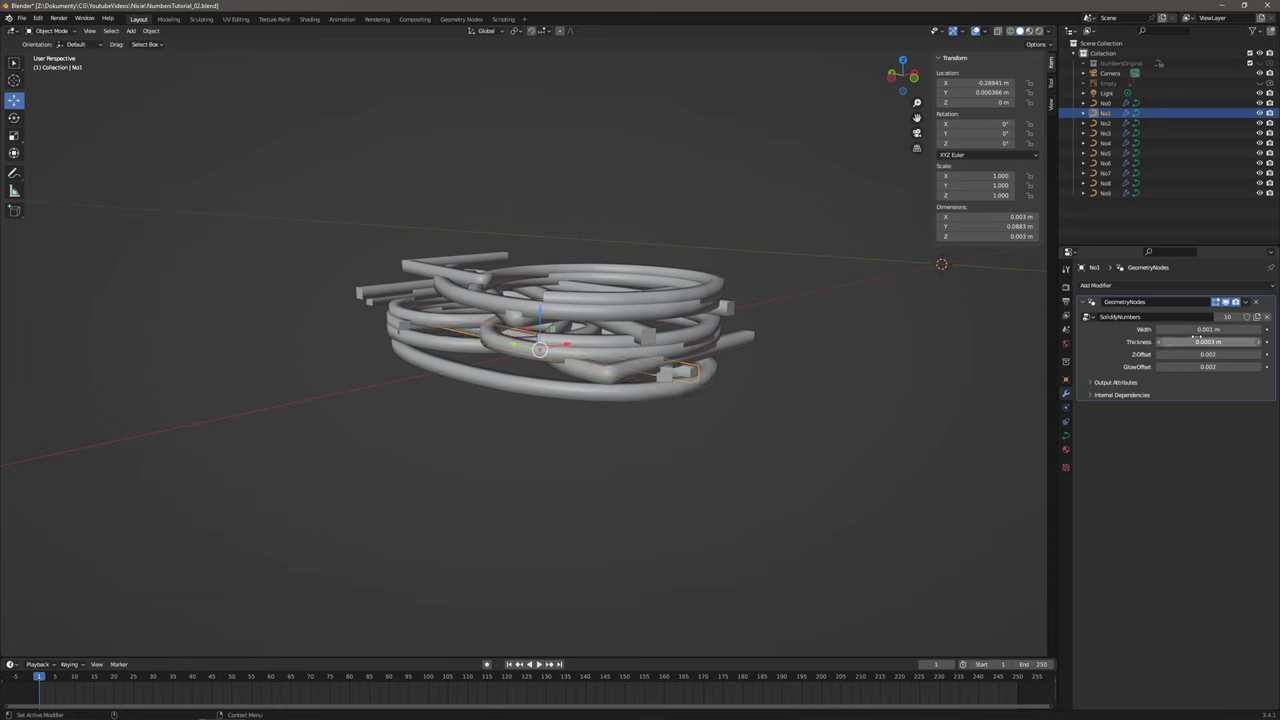
Select all ten stacked digits with digit 0 active, and rotate them 90° around the global X axis so they stand upright.
click(714, 374)
middle_drag(714, 374, 826, 320)
drag(863, 323, 565, 511)
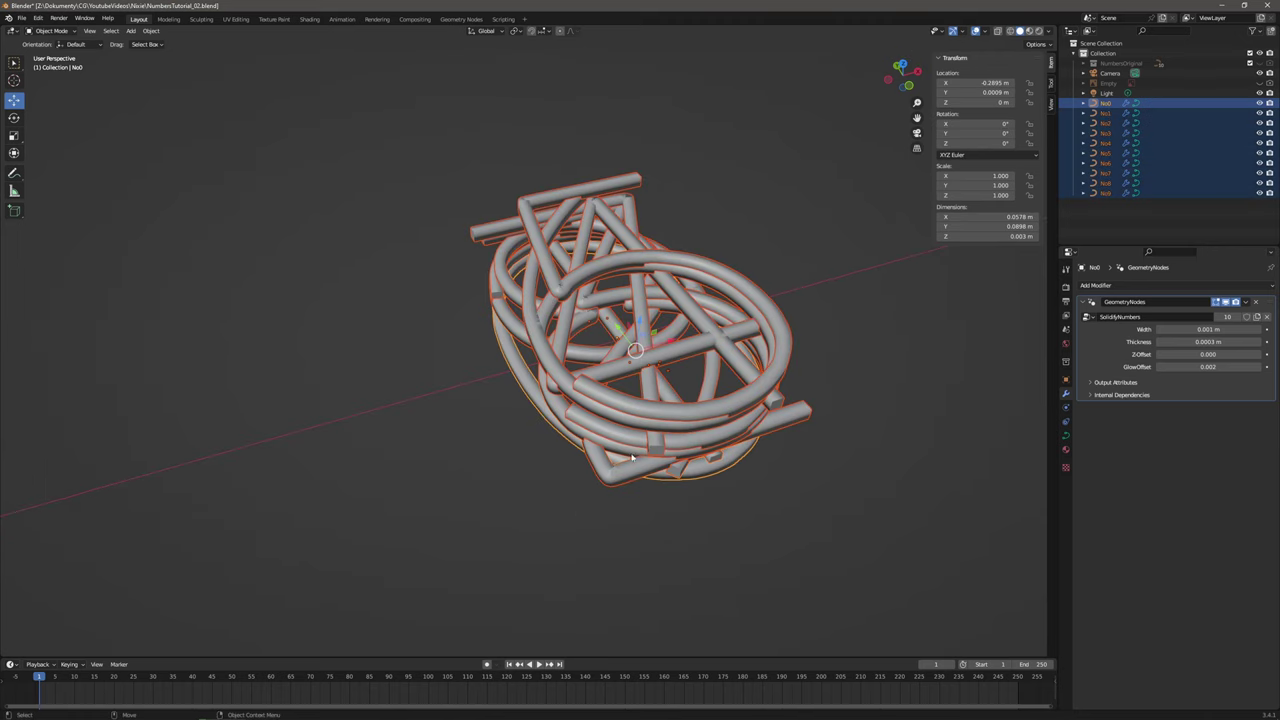
scroll(708, 416, down, 1)
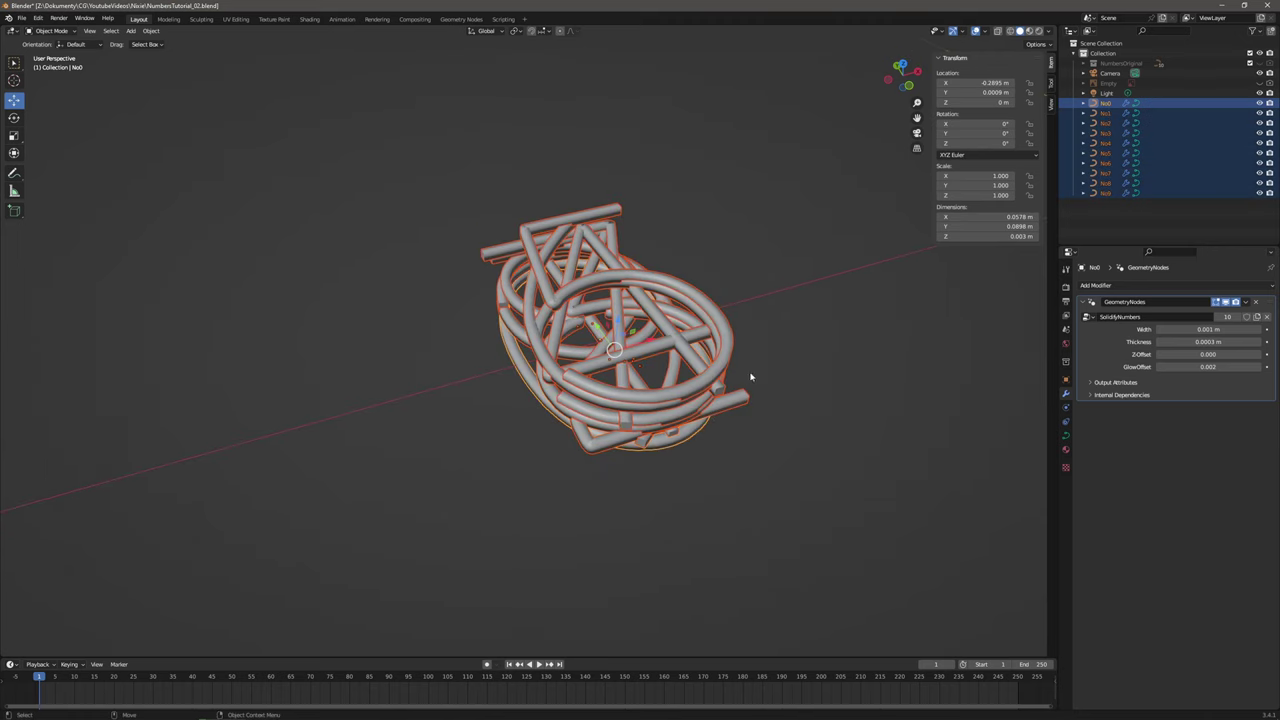
key(shift+space)
key(r)
drag(630, 341, 626, 383)
click(157, 601)
text(90)
key(Return)
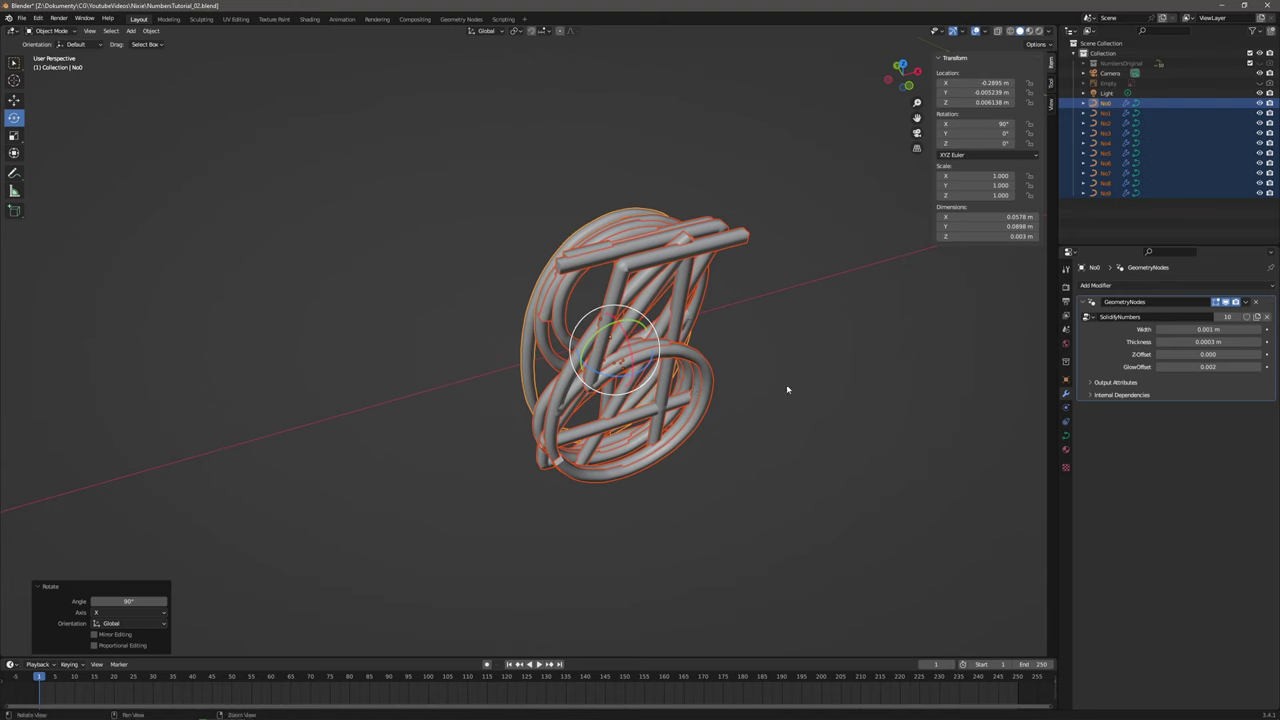
click(788, 390)
middle_drag(791, 400, 800, 295)
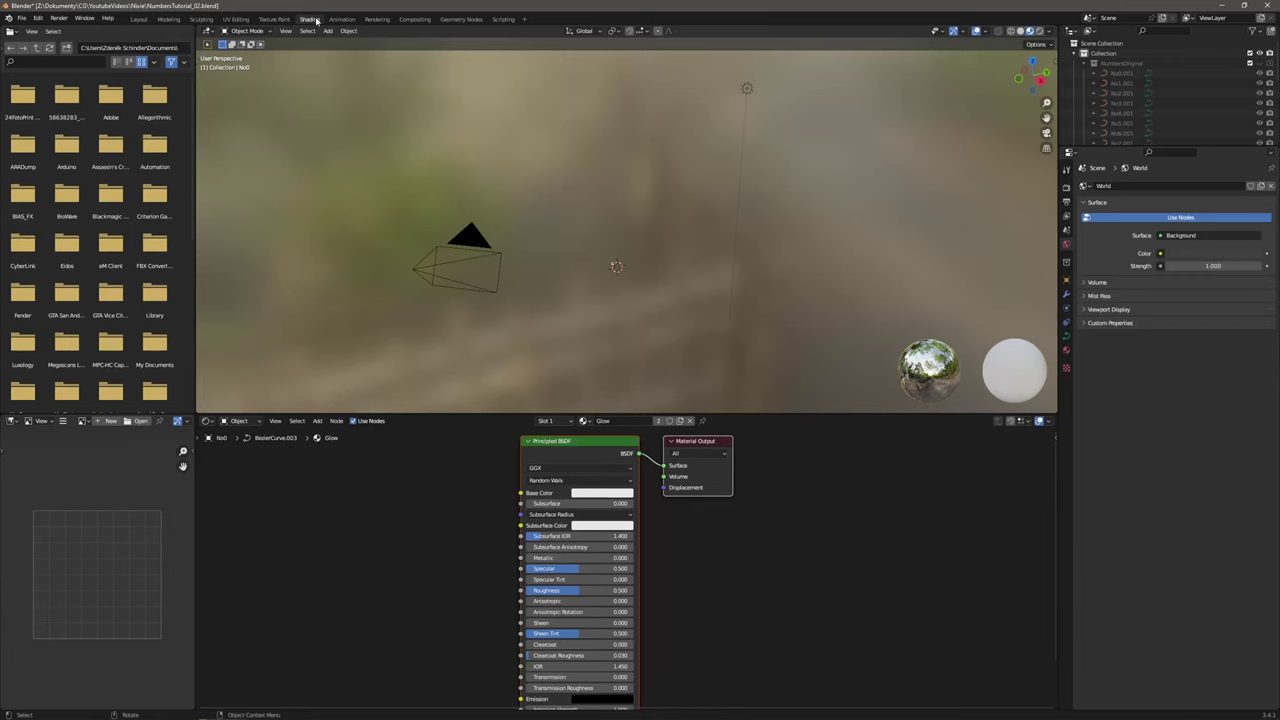
Switch to the Shading workspace, frame digit 5 and assign the MetallicNumbers material to it.
click(309, 19)
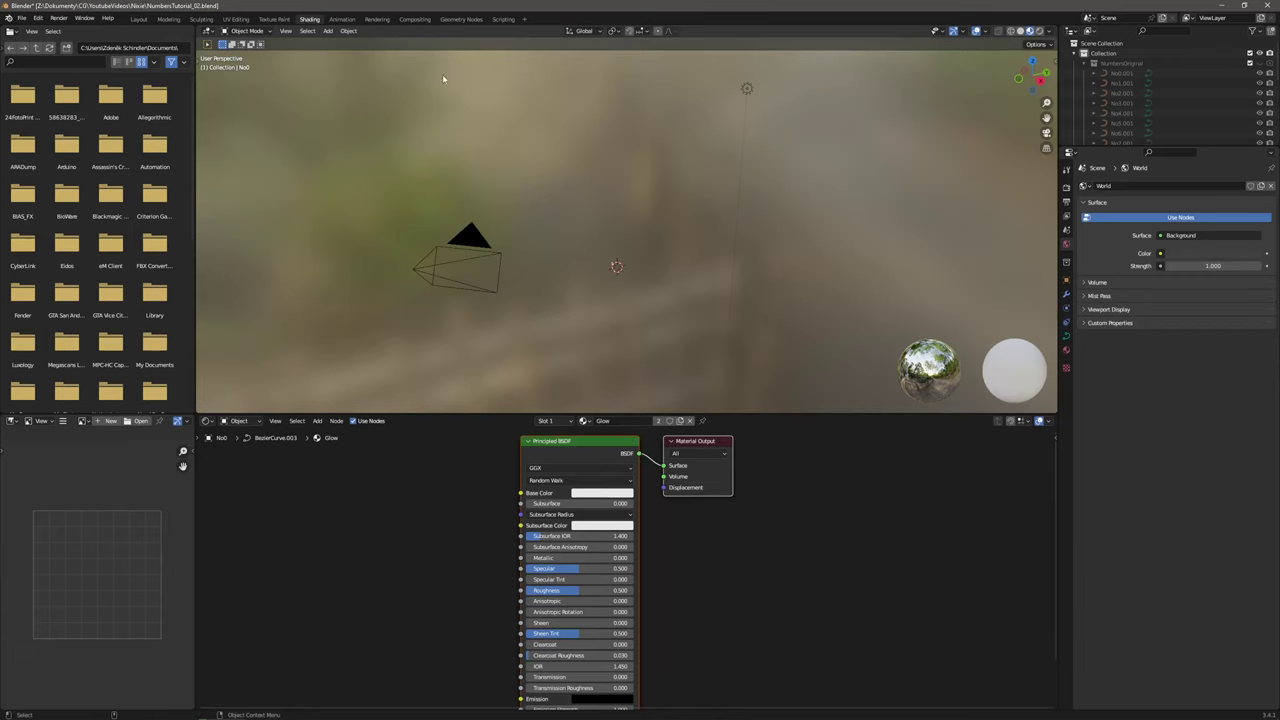
click(614, 267)
key(KP_Decimal)
middle_drag(614, 267, 758, 262)
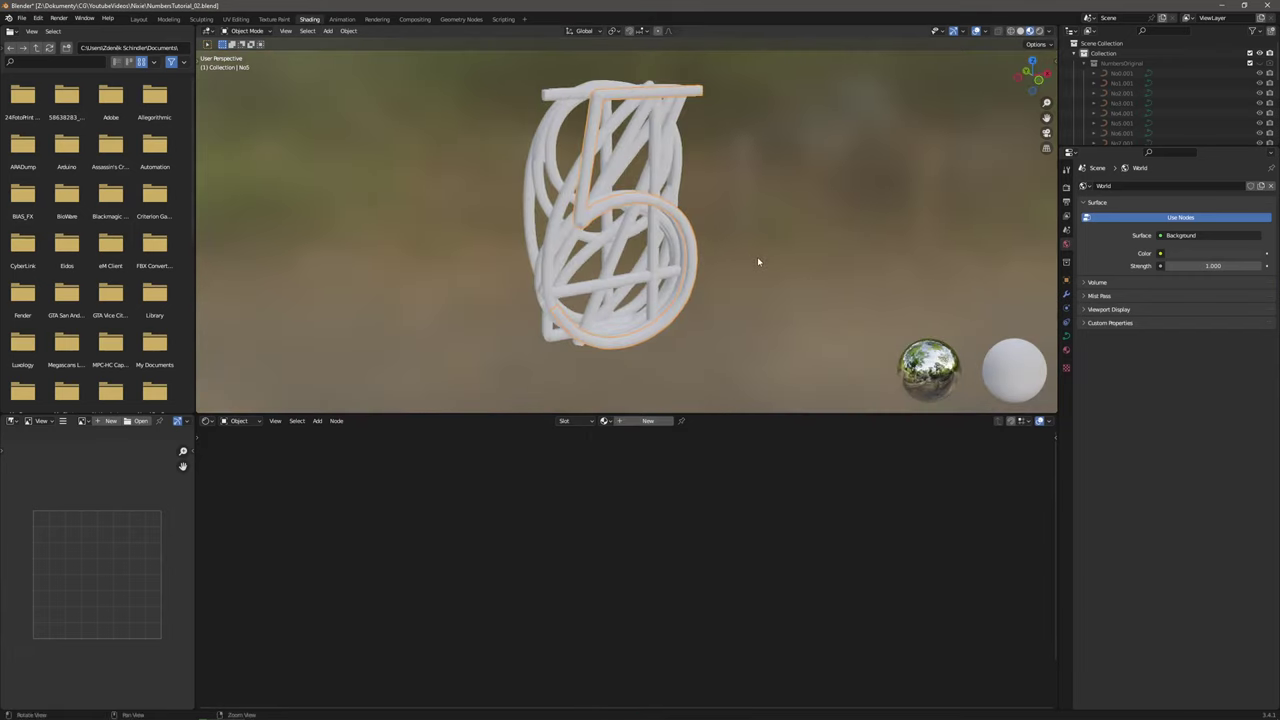
click(606, 421)
click(624, 446)
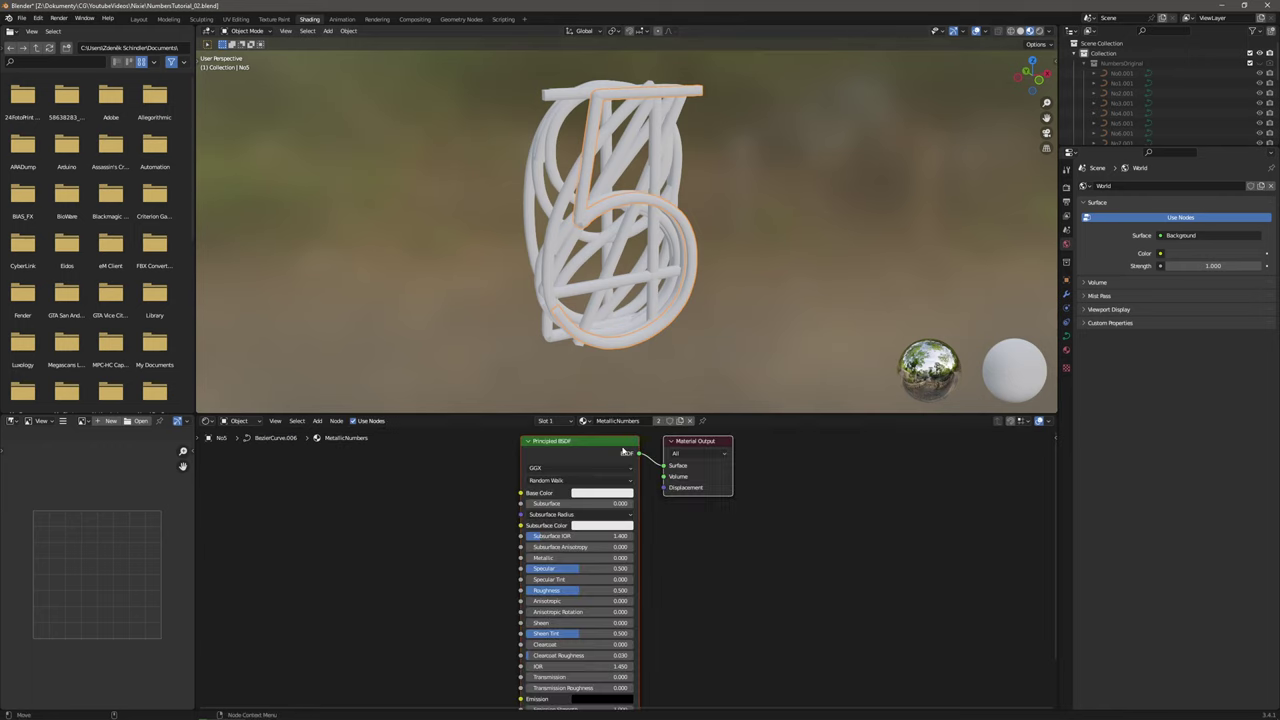
Set the MetallicNumbers shader to Metallic 1 and Roughness 0.3, with a slightly bluish grey base color.
middle_drag(661, 562, 705, 560)
click(661, 556)
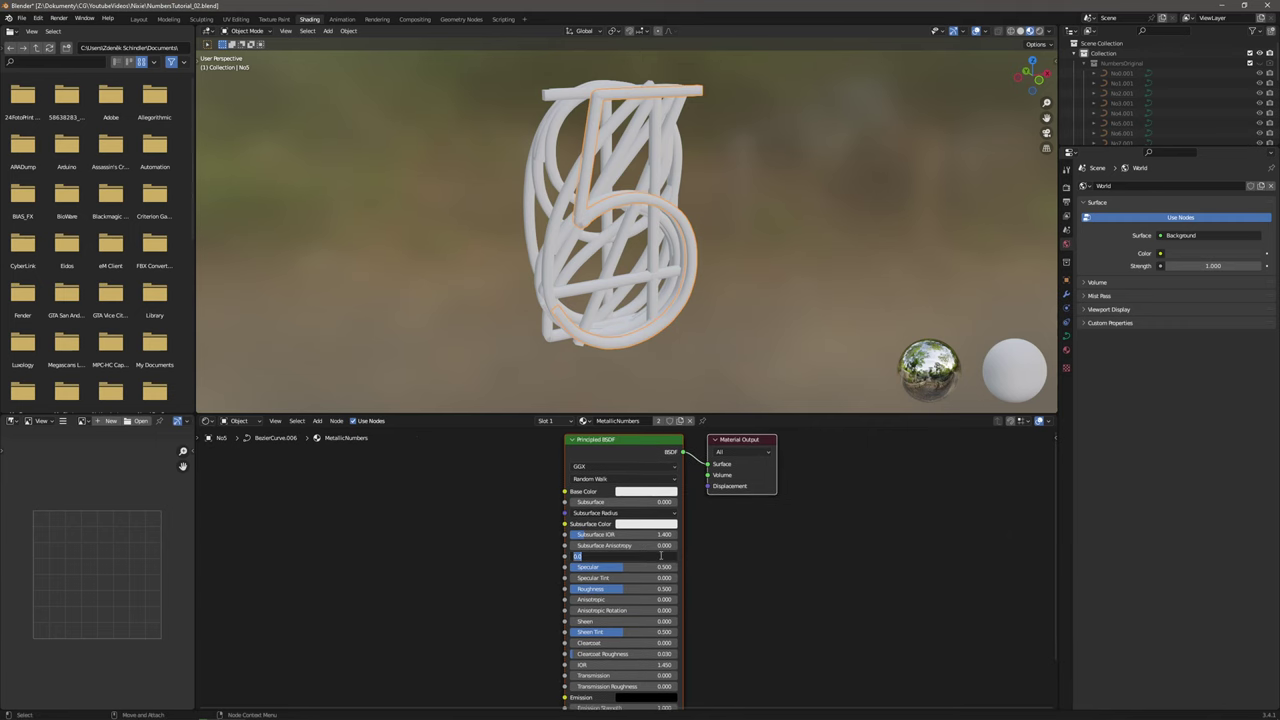
text(1)
key(Return)
click(676, 588)
text(0.3)
key(Return)
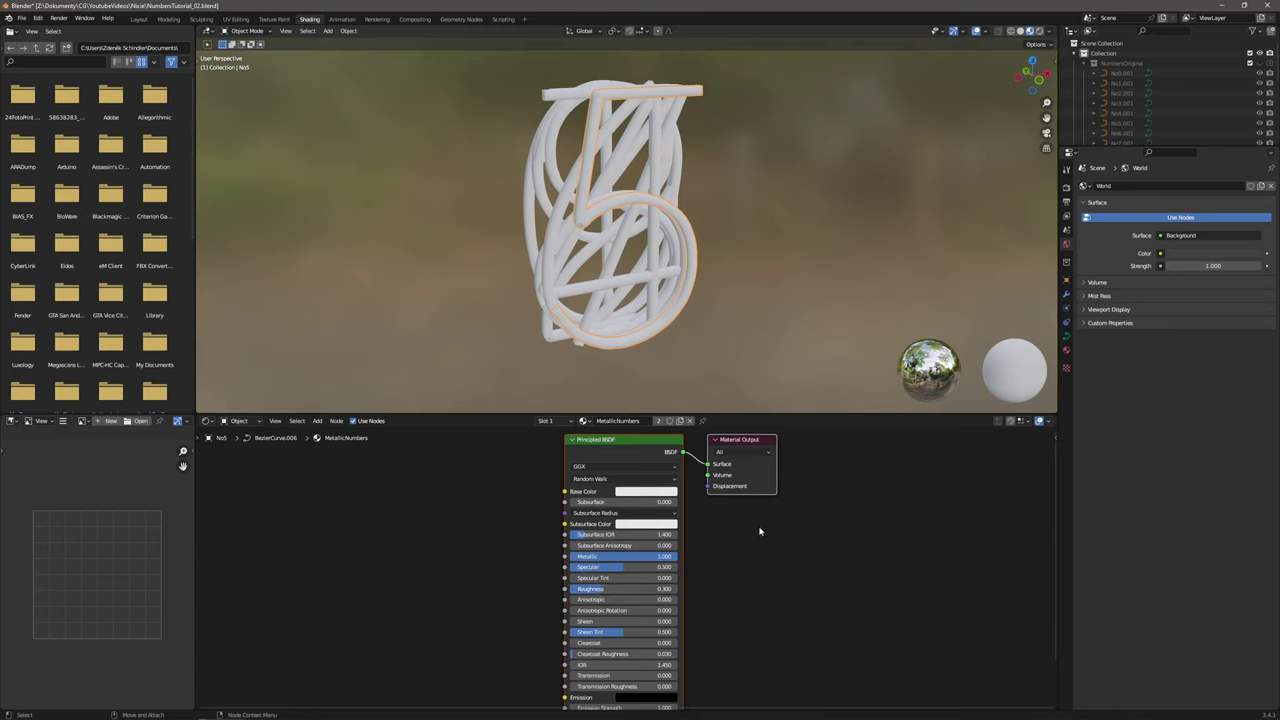
click(654, 492)
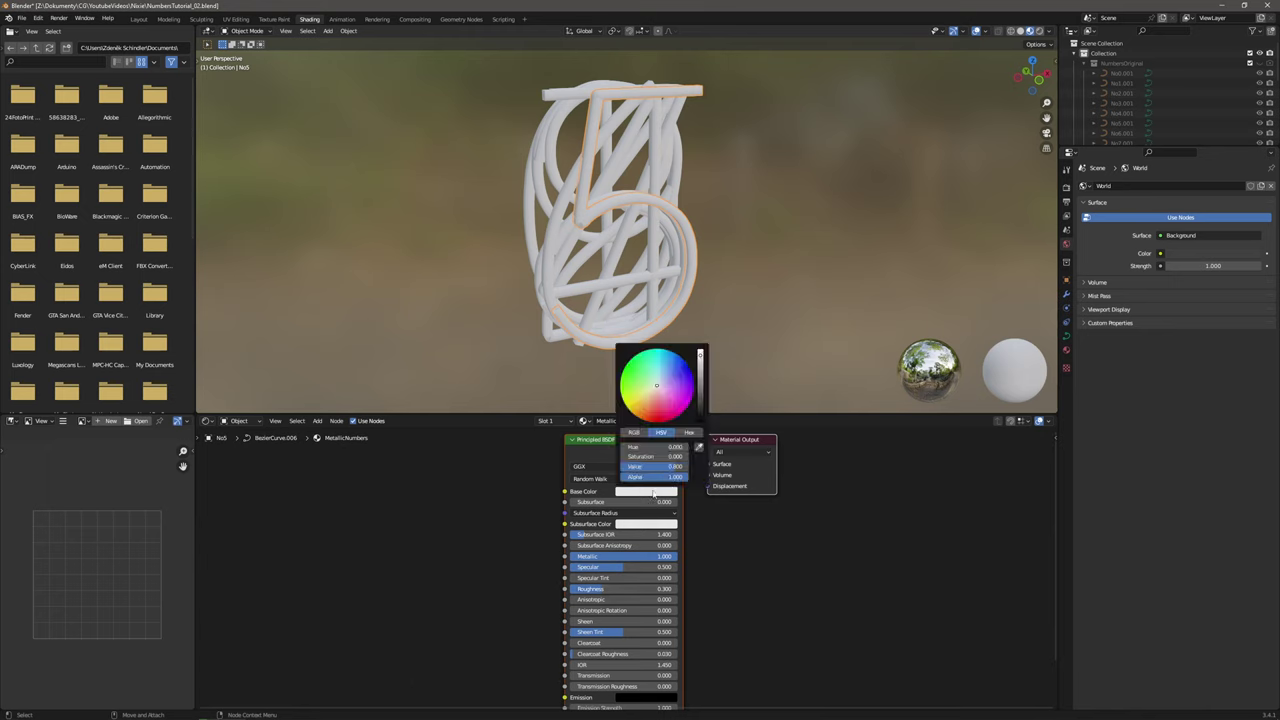
drag(700, 357, 658, 382)
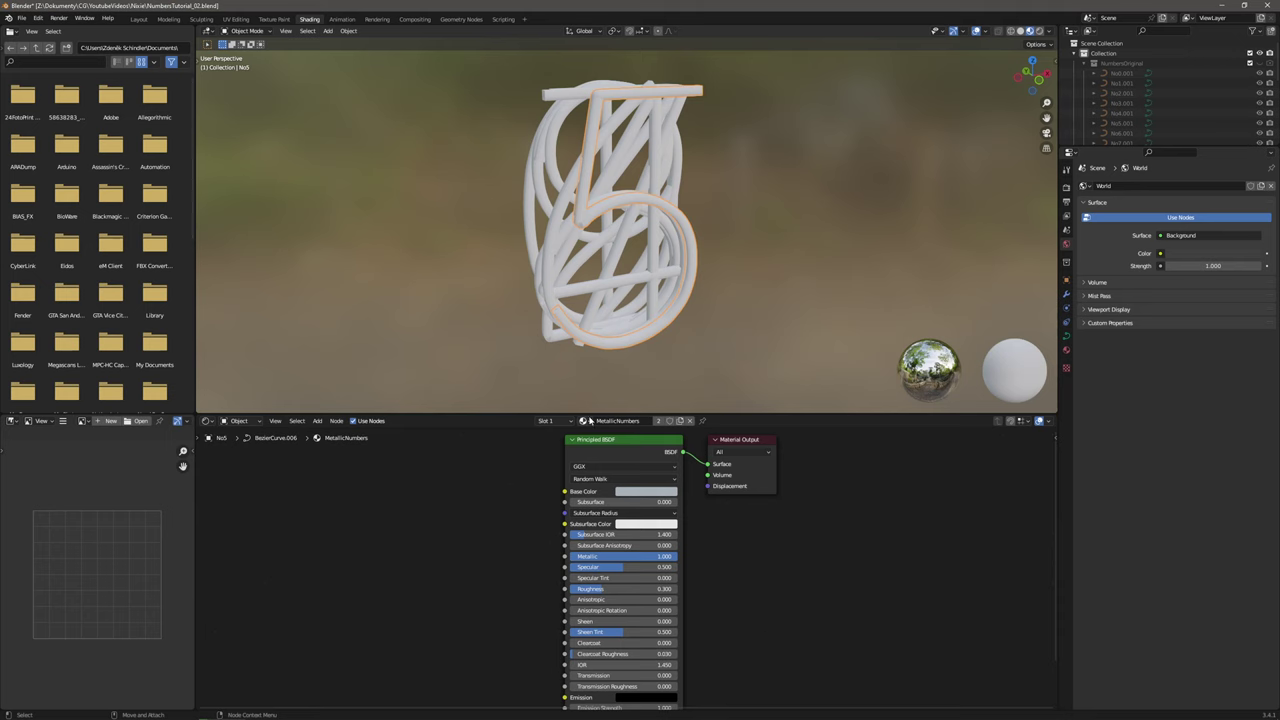
Switch digit 5 to the Glow material and delete its Principled BSDF node.
click(583, 420)
click(596, 436)
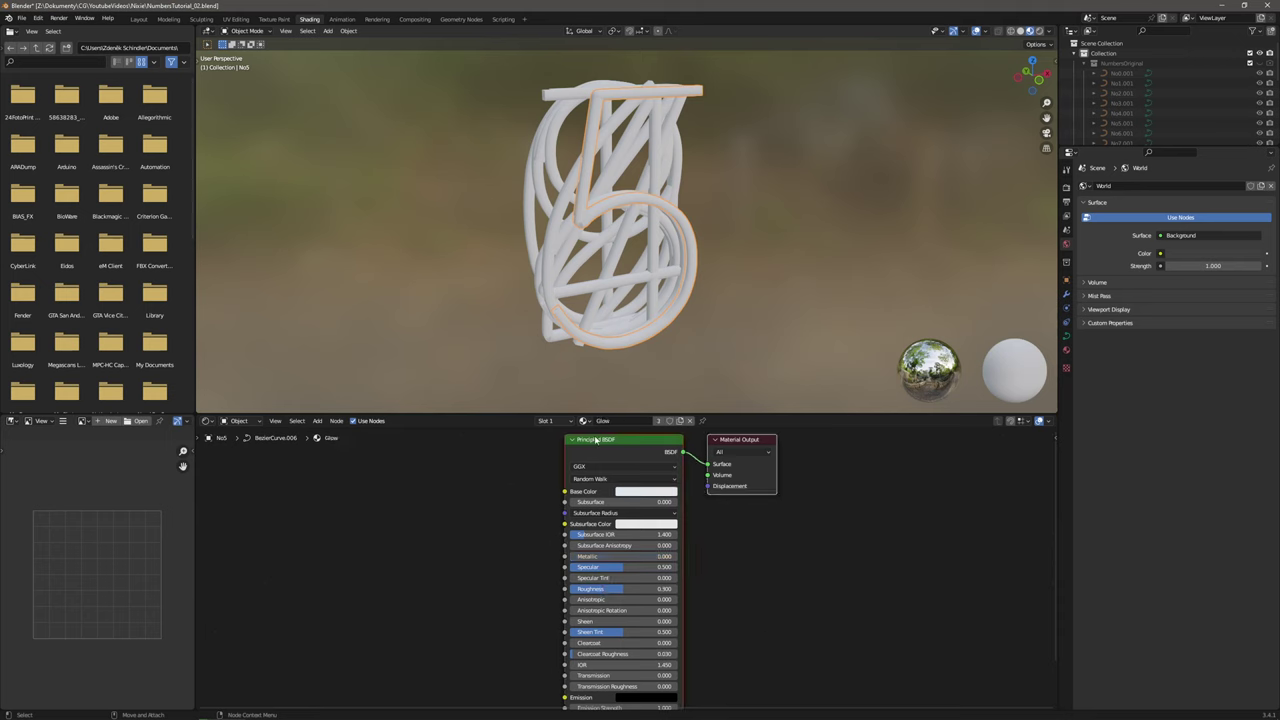
middle_drag(716, 566, 726, 632)
drag(619, 495, 593, 514)
key(x)
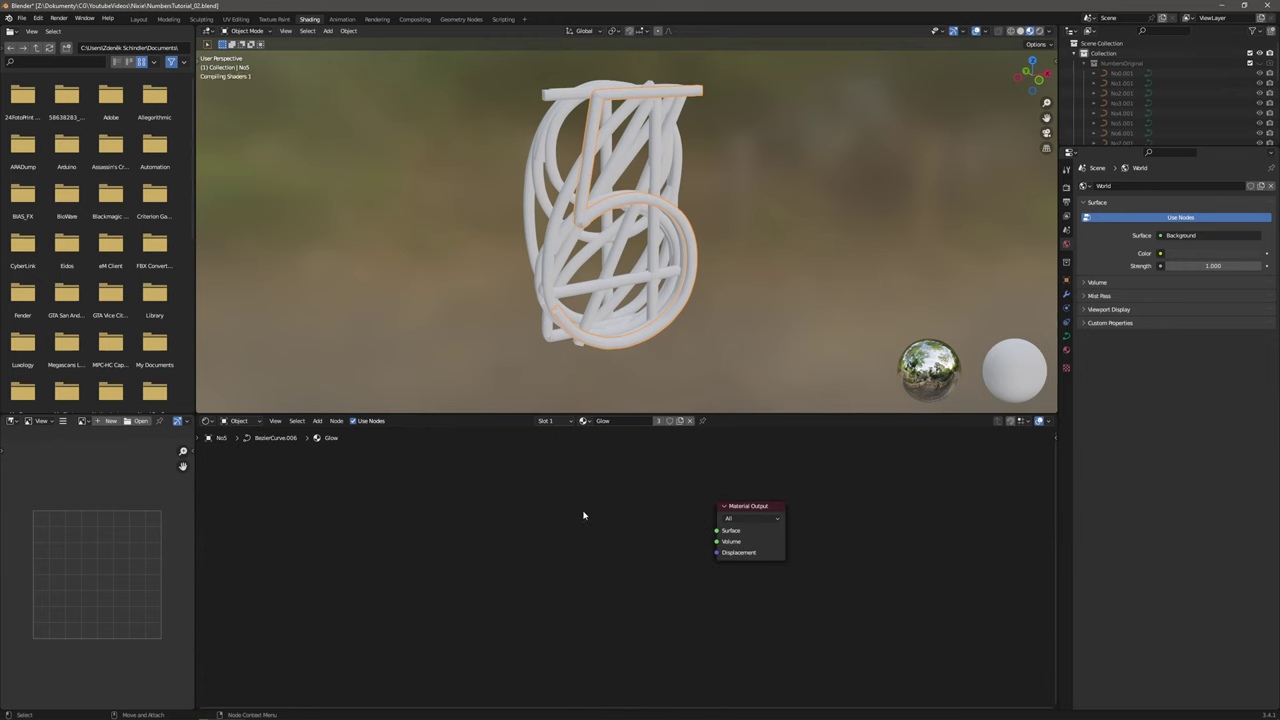
Add an Emission shader node to the Glow material beside the Material Output.
click(317, 420)
click(338, 430)
text(emission)
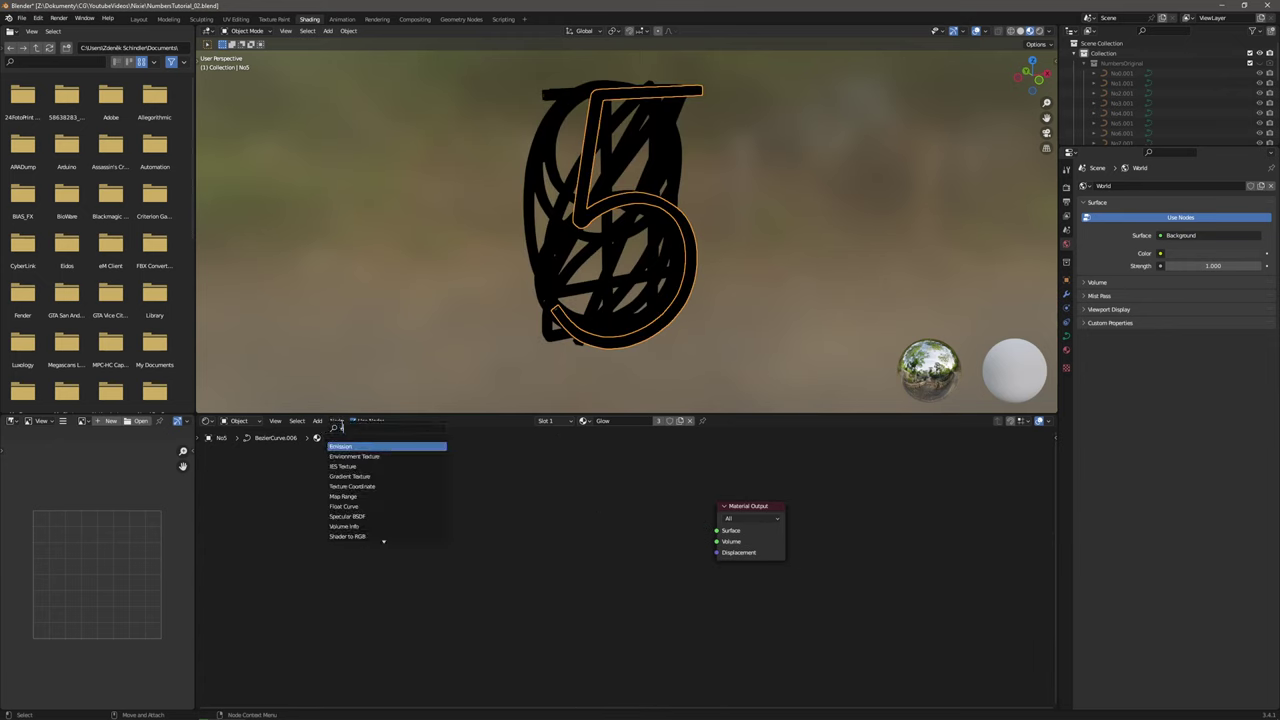
key(Return)
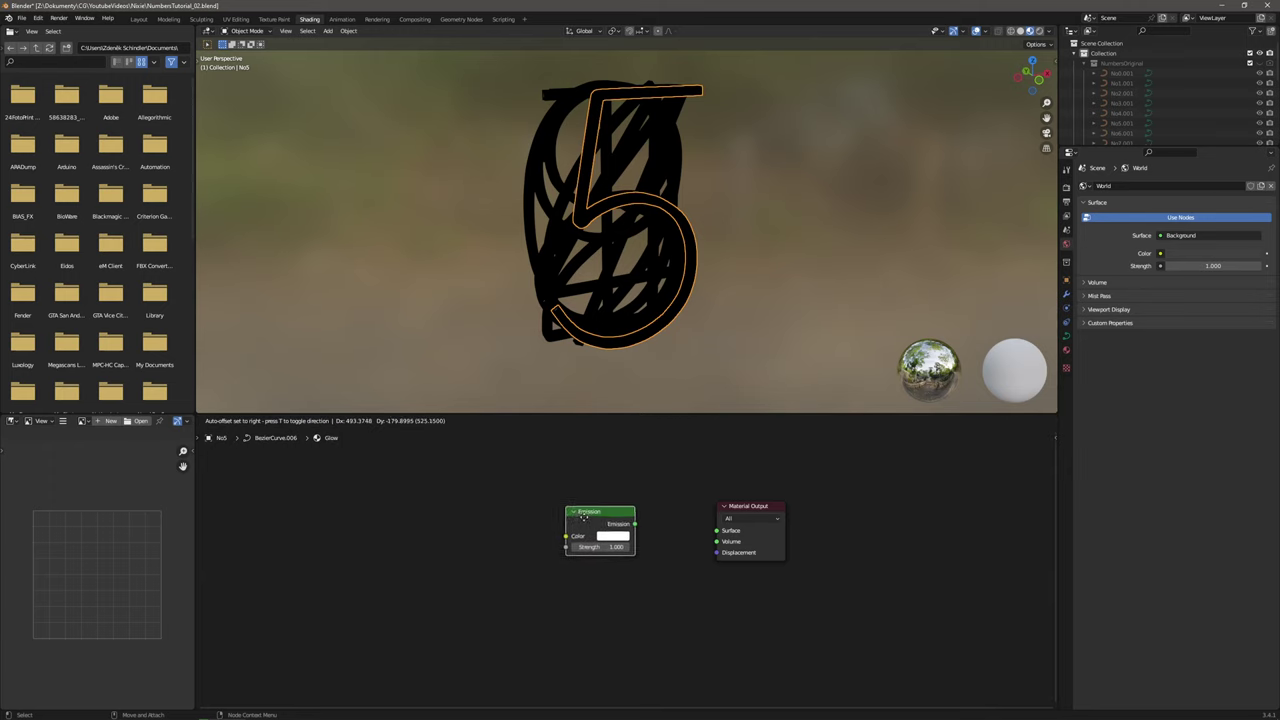
click(571, 504)
Add a Transparent BSDF node above the Emission node, and shift both away from the Material Output.
click(317, 420)
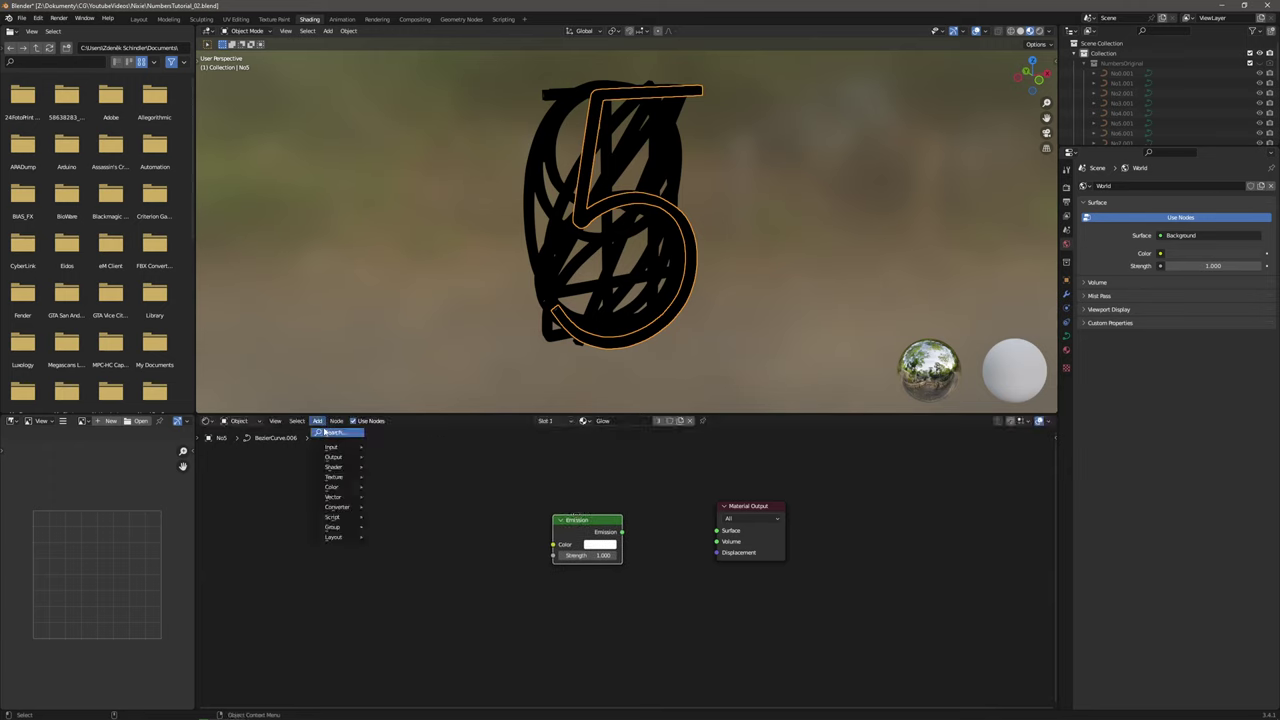
click(325, 430)
text(transparent)
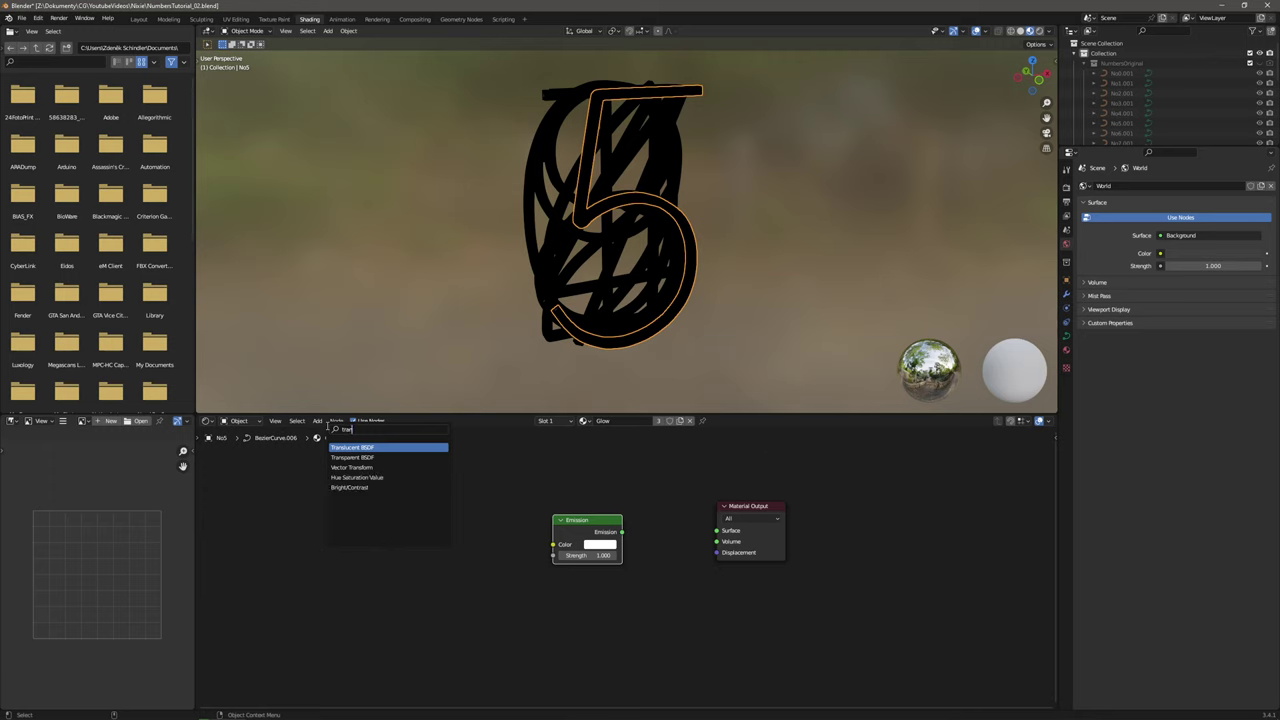
key(Return)
click(588, 472)
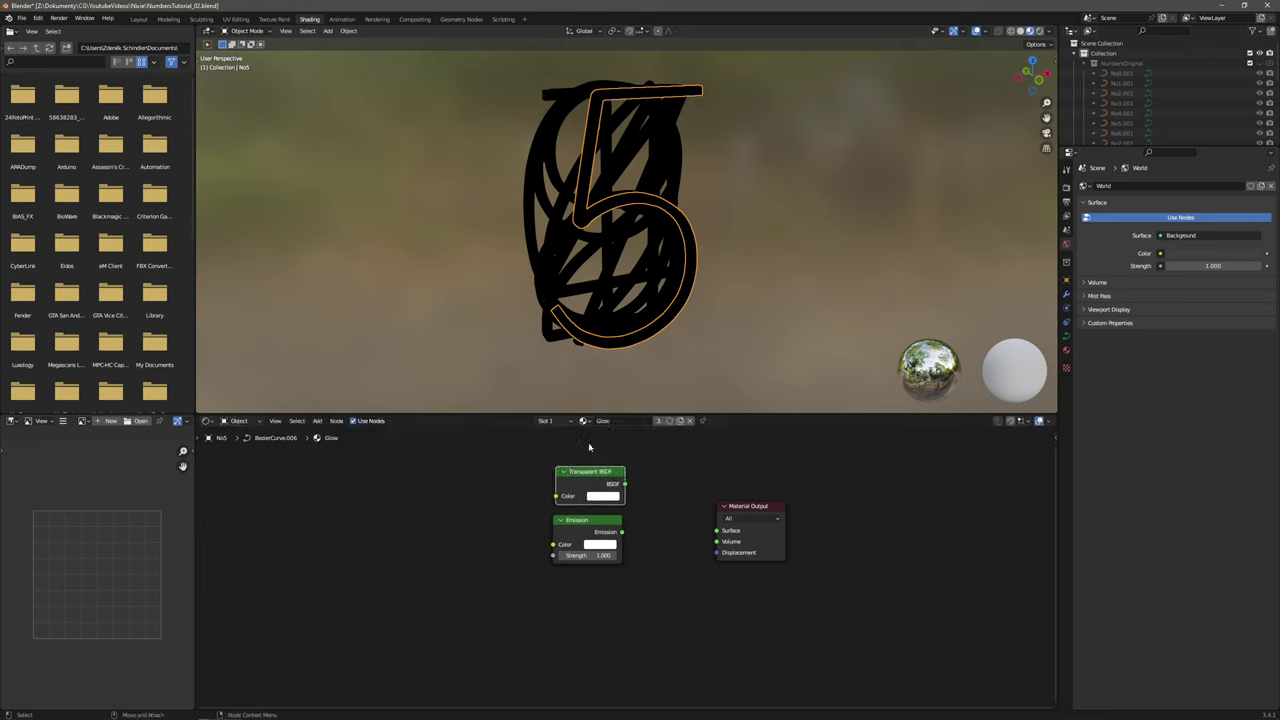
drag(588, 474, 537, 528)
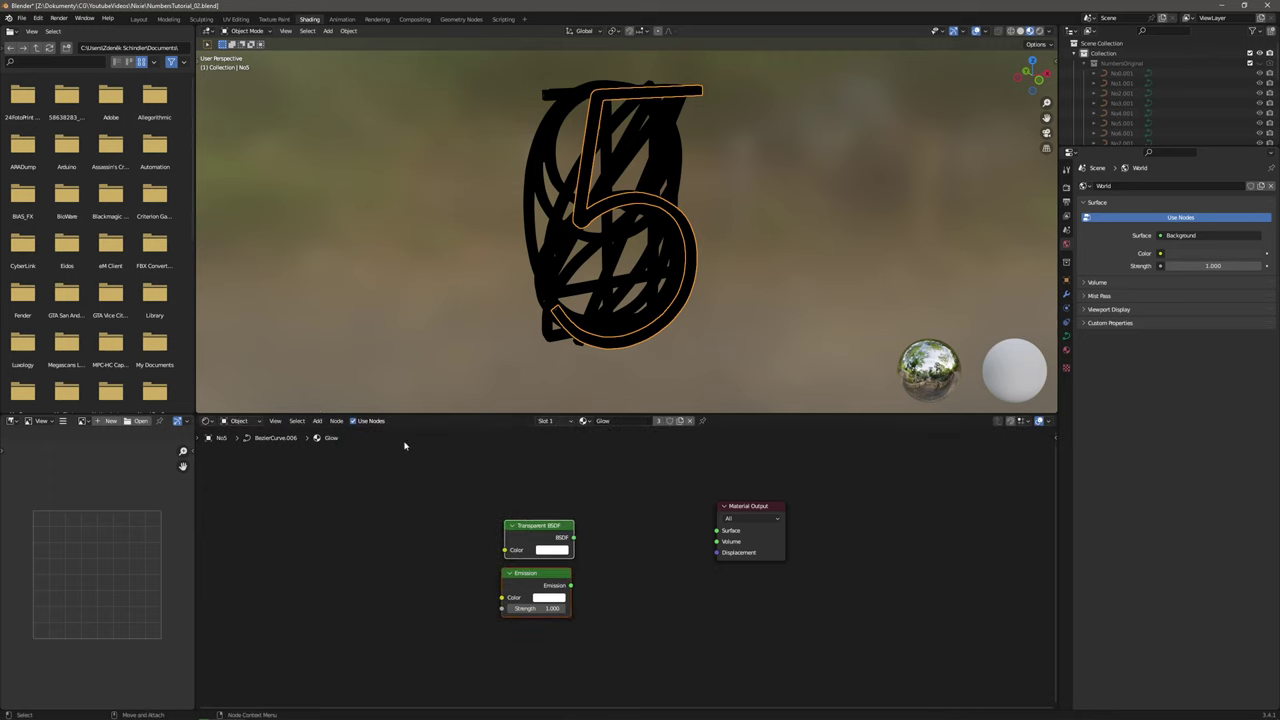
Add a Mix Shader that blends Transparent BSDF with Emission and feeds the Material Output's Surface.
click(317, 420)
click(325, 430)
text(mix)
key(Return)
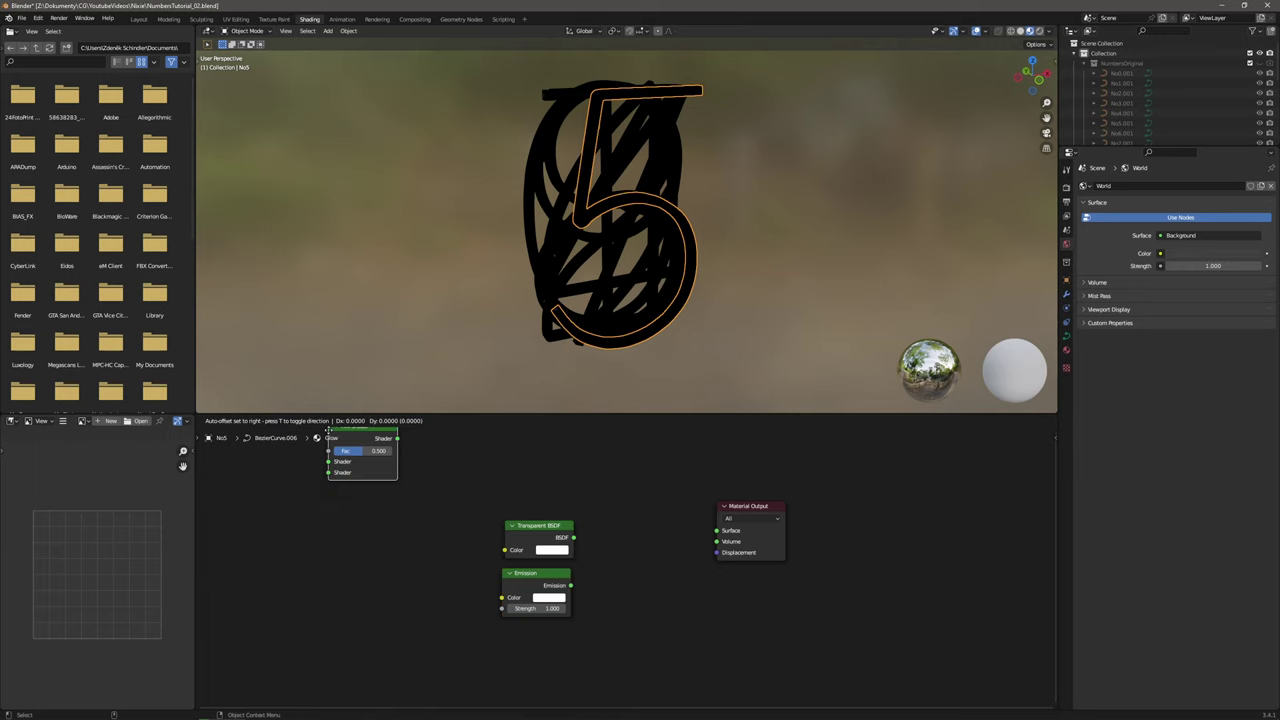
click(673, 535)
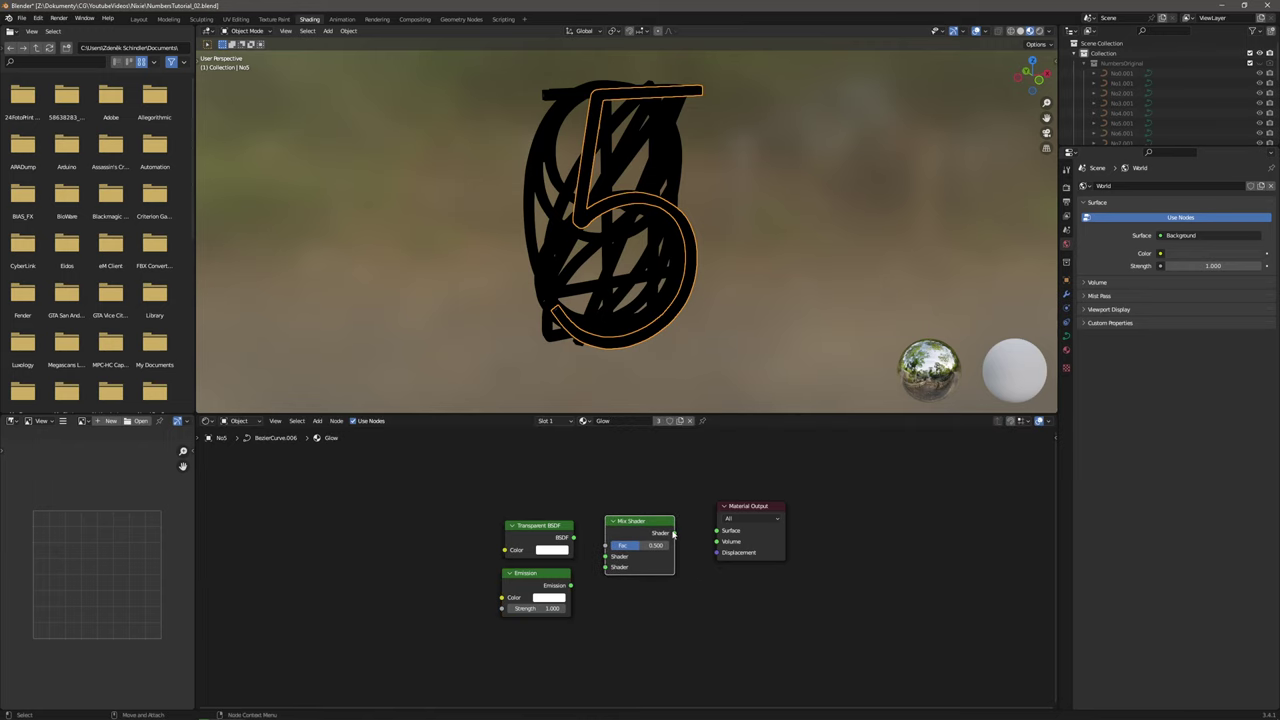
drag(673, 535, 730, 531)
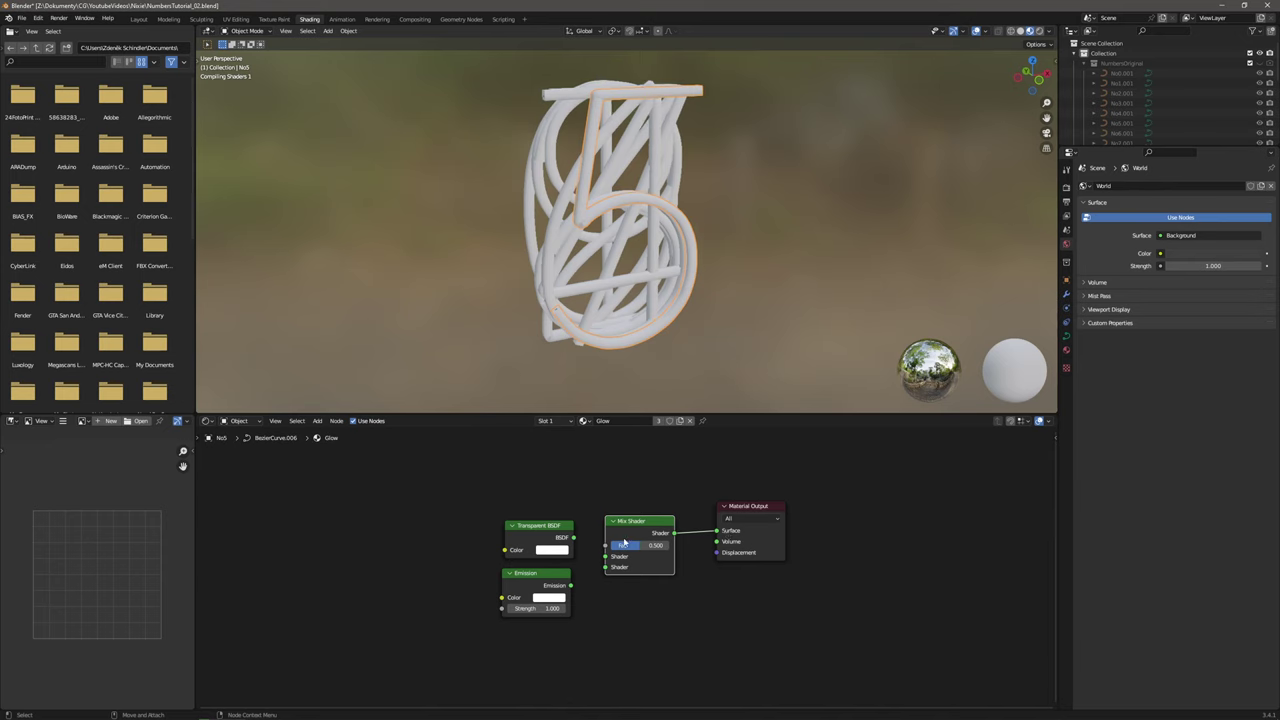
drag(575, 538, 607, 568)
Set the Emission node's strength to 5 and its color to a warm orange-red.
click(545, 608)
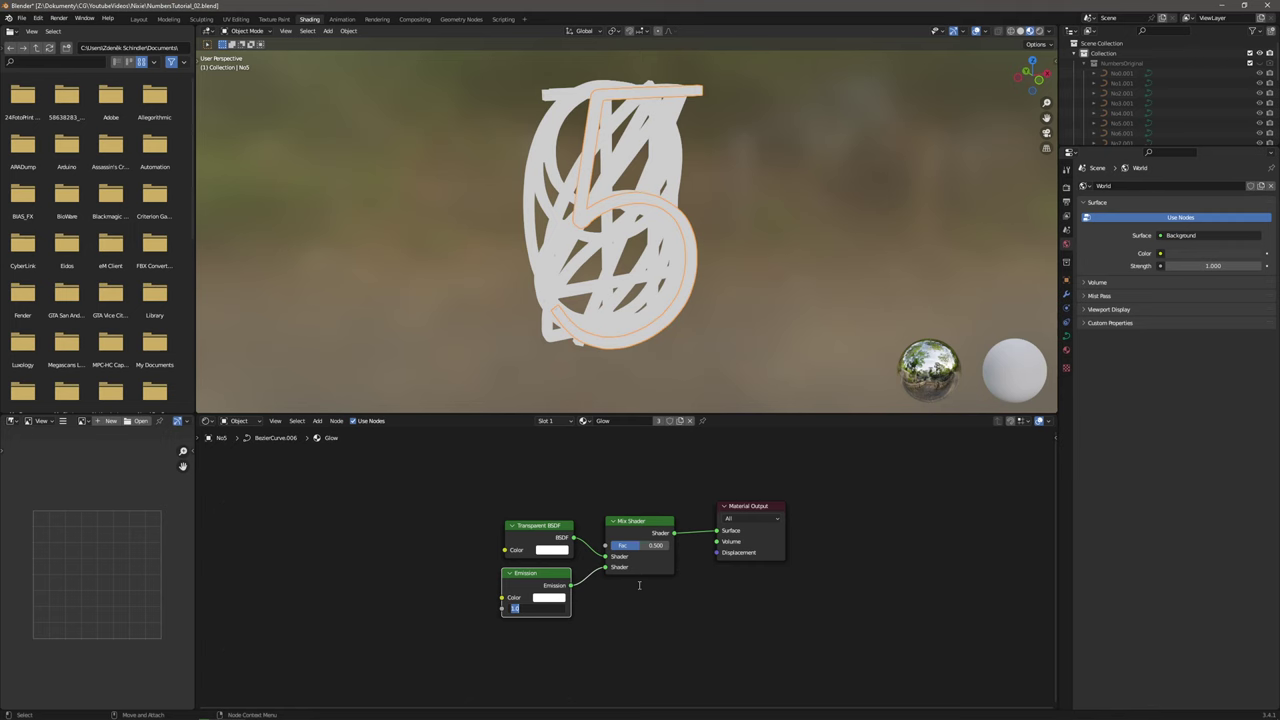
text(5)
key(Return)
click(546, 598)
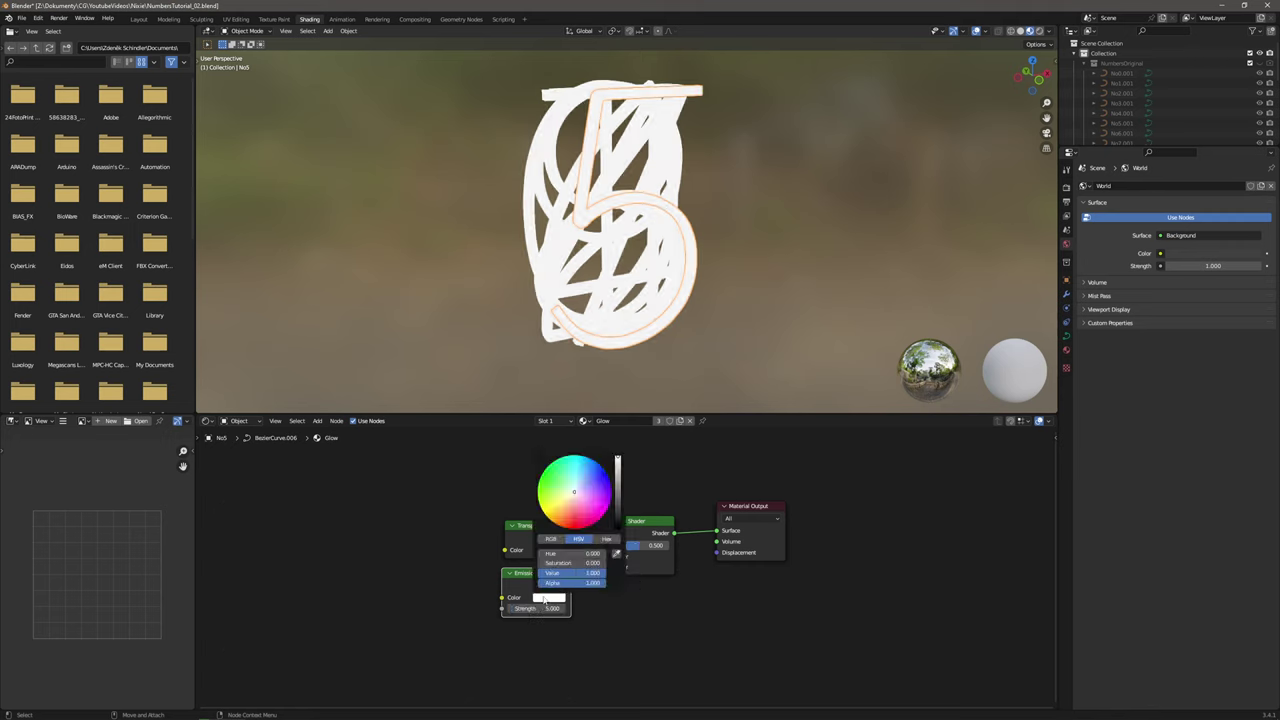
drag(574, 494, 570, 510)
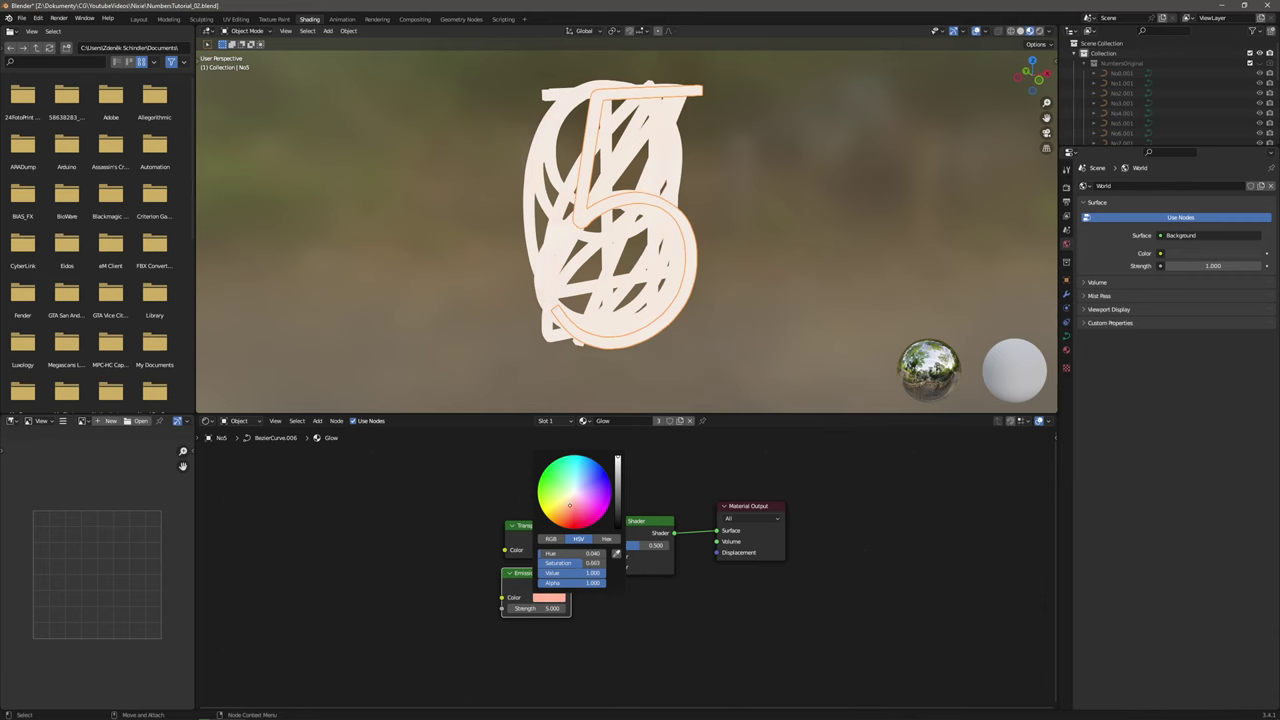
click(562, 599)
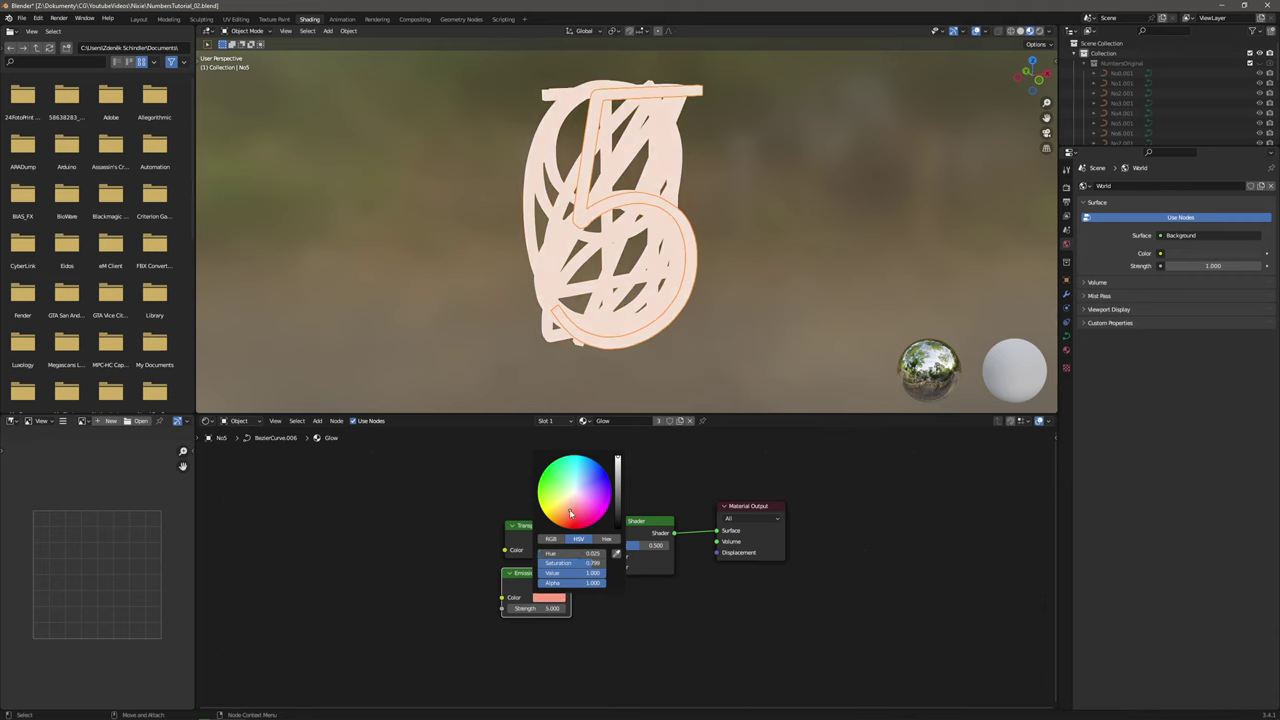
Enable Bloom and Screen Space Reflections in the Eevee render settings.
click(1066, 187)
click(1090, 270)
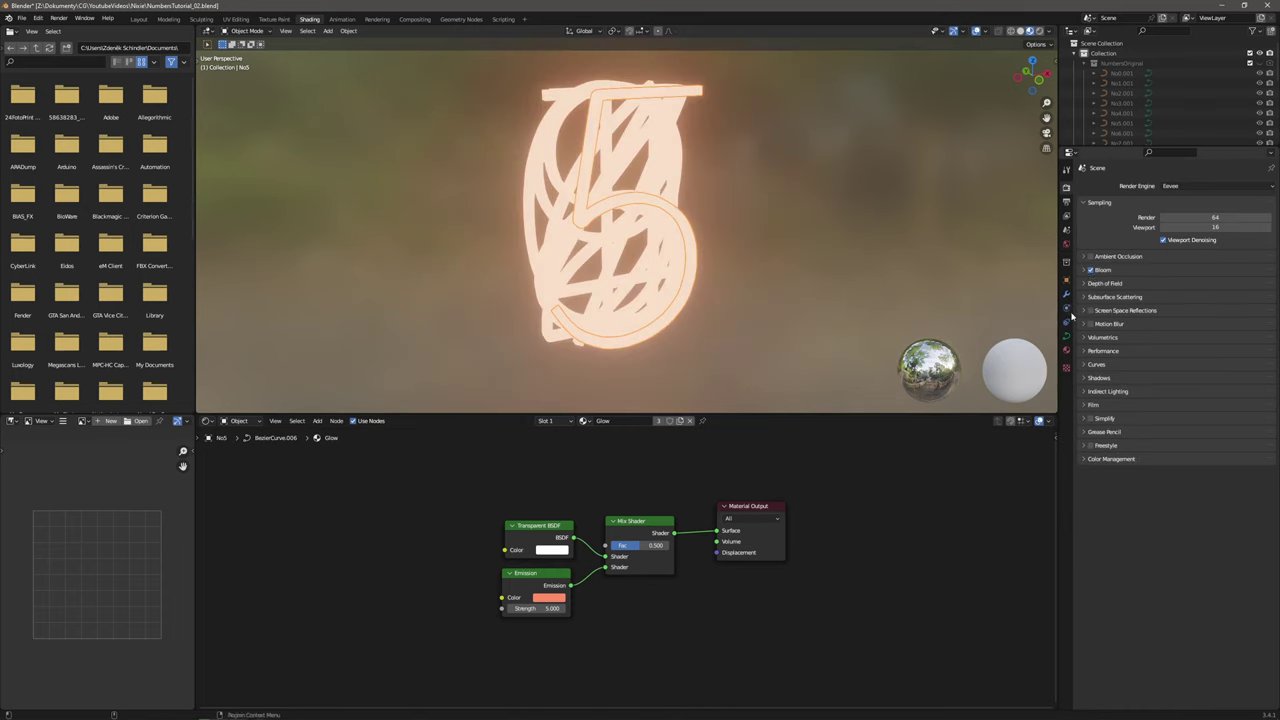
click(1084, 311)
click(1090, 311)
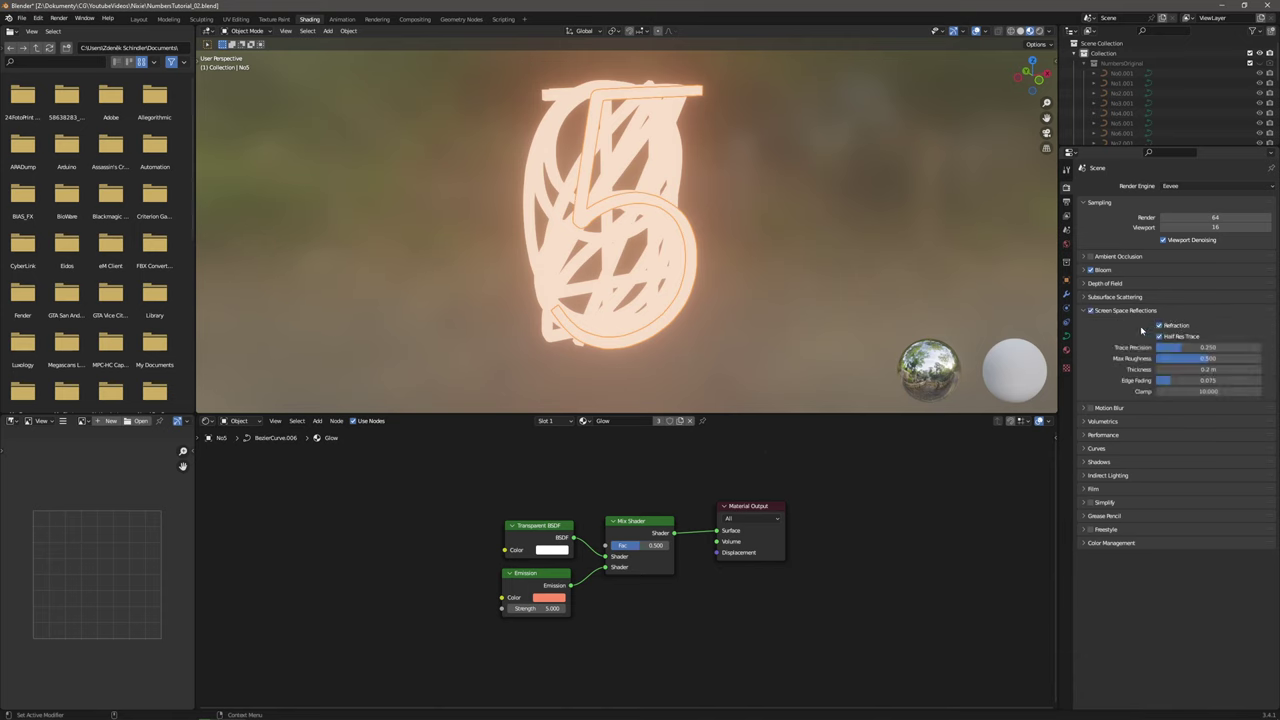
Set the Glow material's blend mode to Alpha Clip and inspect the digits from another angle.
click(1066, 351)
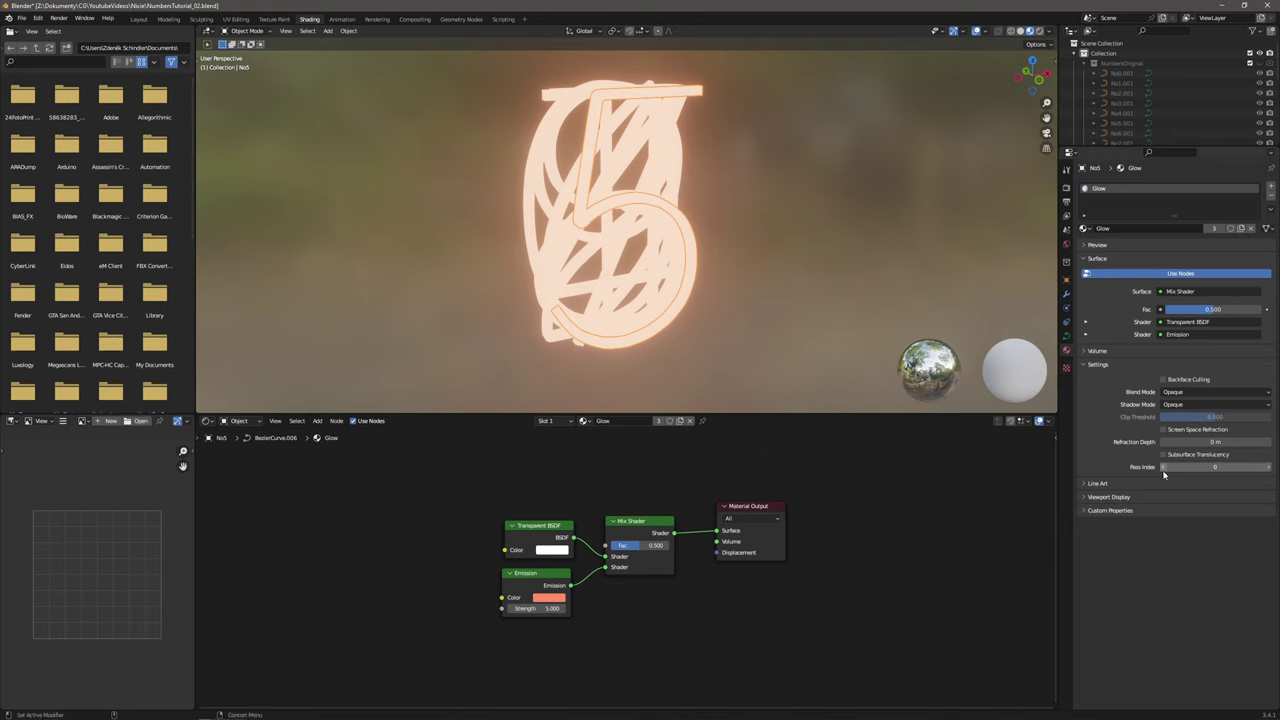
click(1212, 393)
click(1180, 415)
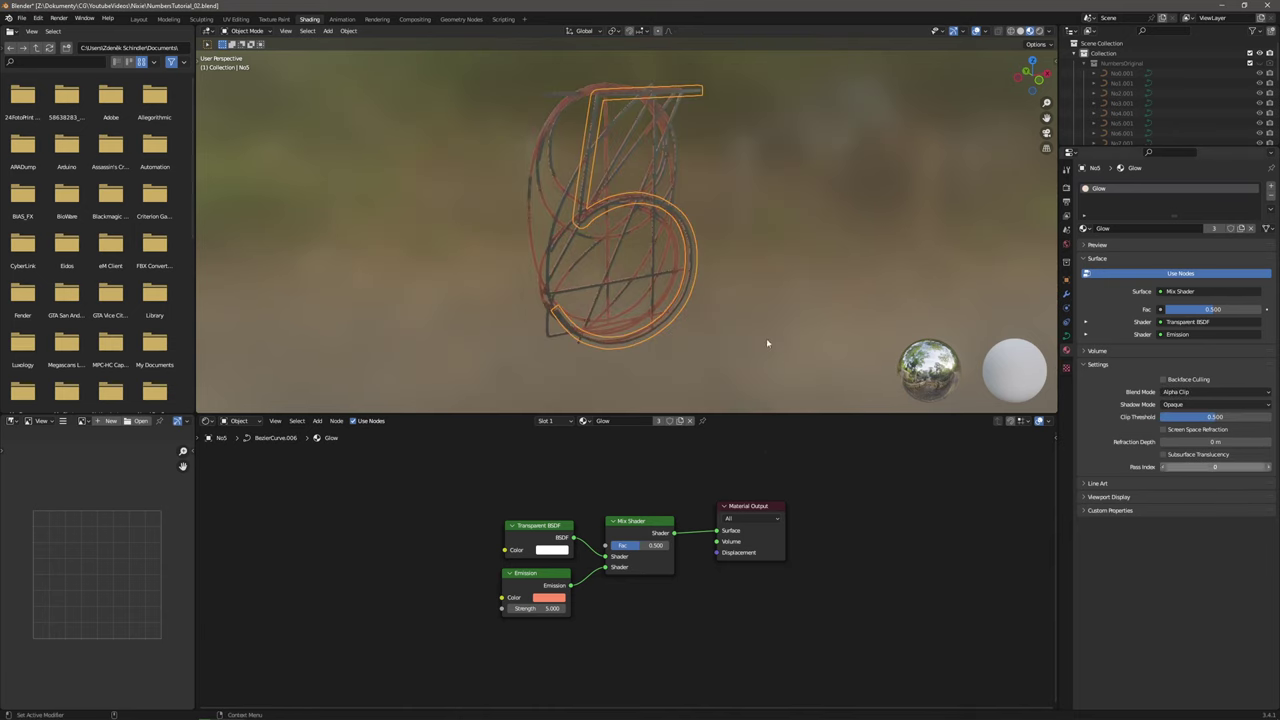
middle_drag(754, 337, 629, 255)
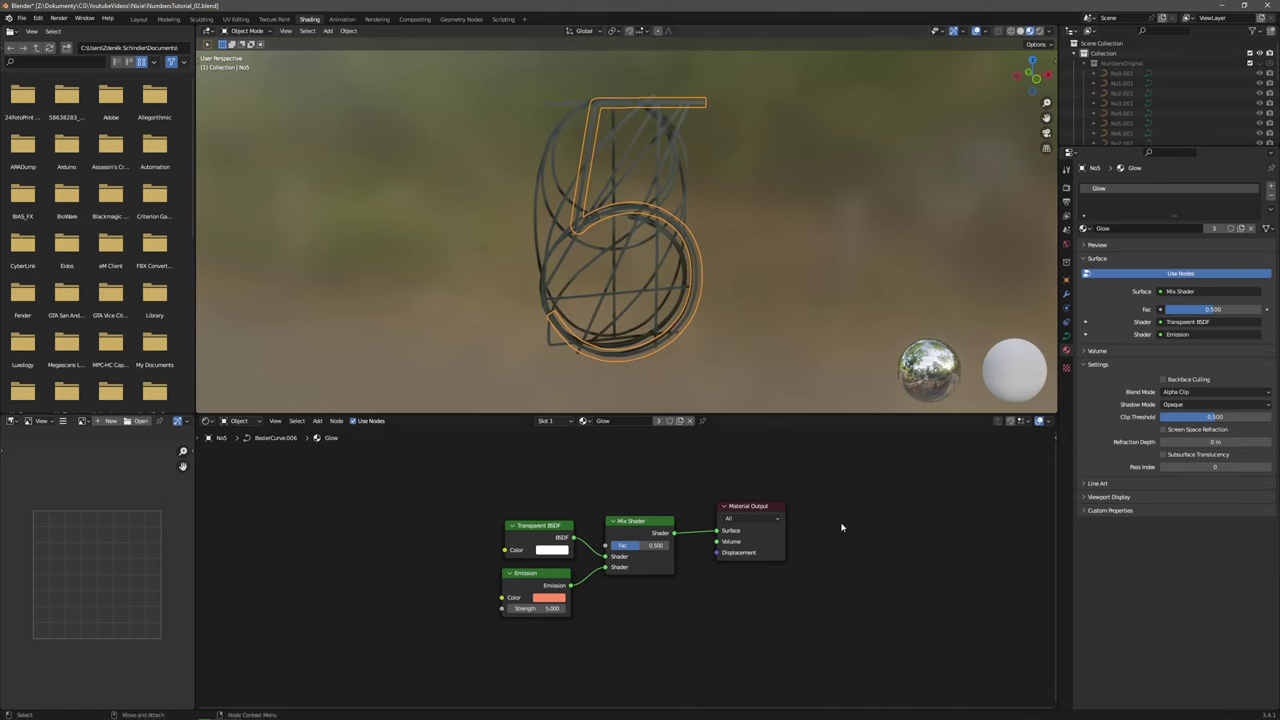
Test the Mix Shader with its factor at 0 and at 1.
click(651, 547)
text(0)
key(Return)
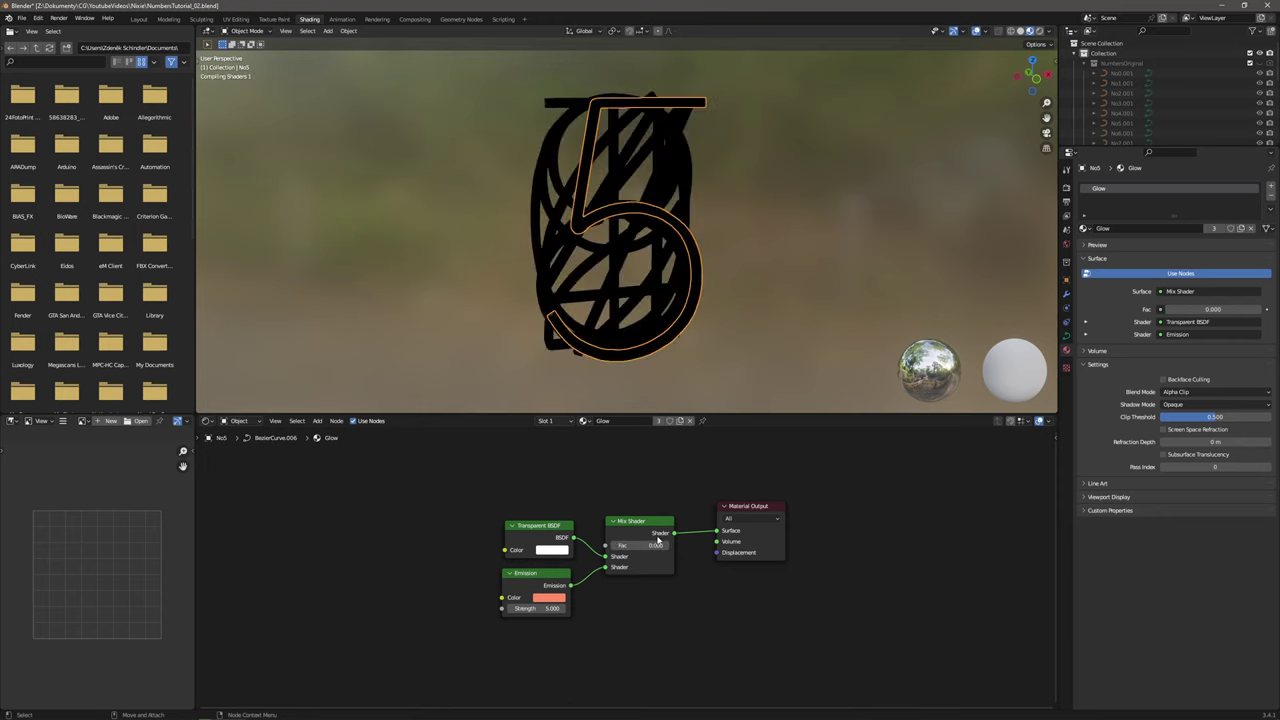
click(658, 546)
text(1)
key(Return)
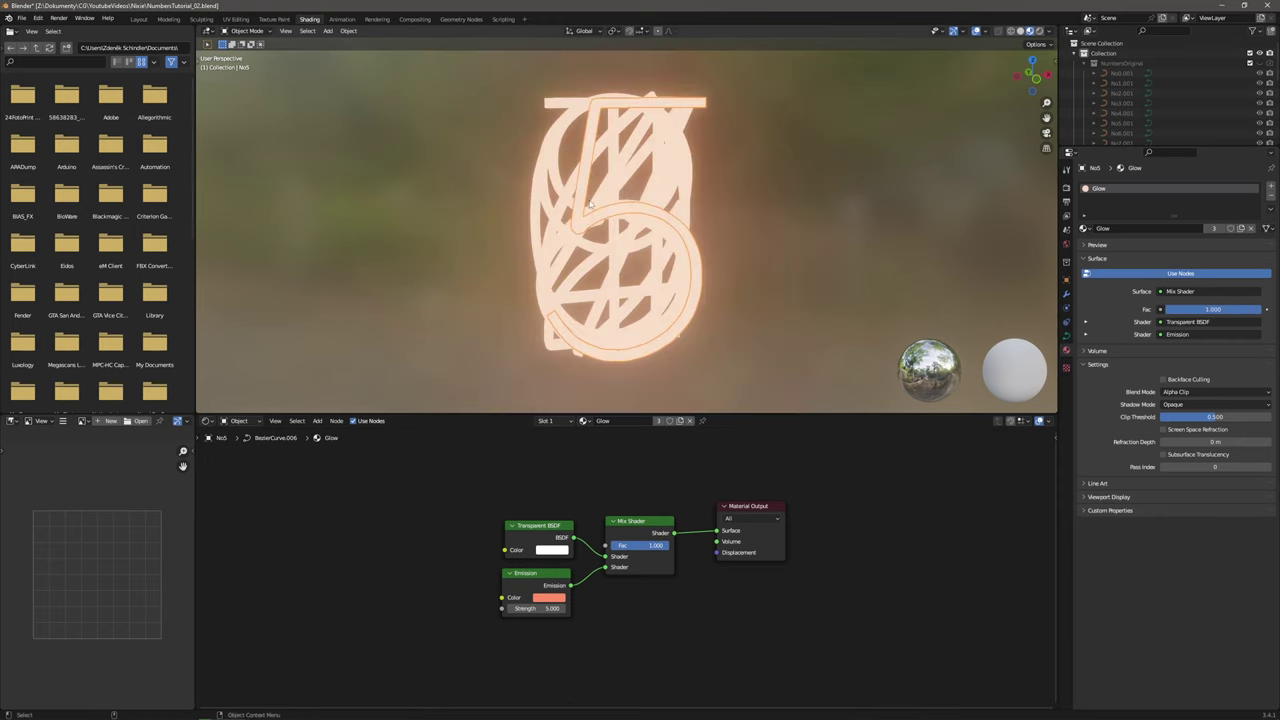
Move the Transparent BSDF and Emission nodes down, and add a Math node set to Compare above them.
drag(520, 481, 501, 608)
drag(543, 530, 539, 555)
click(318, 423)
click(325, 433)
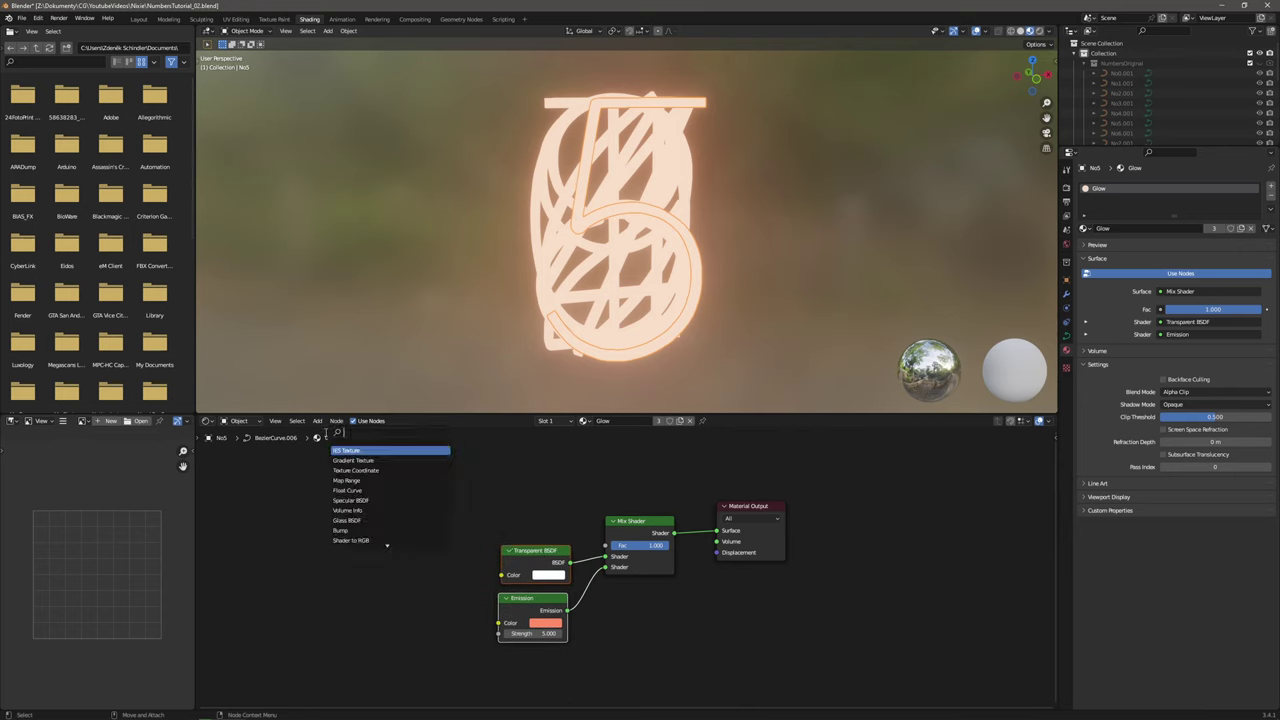
text(add)
key(Return)
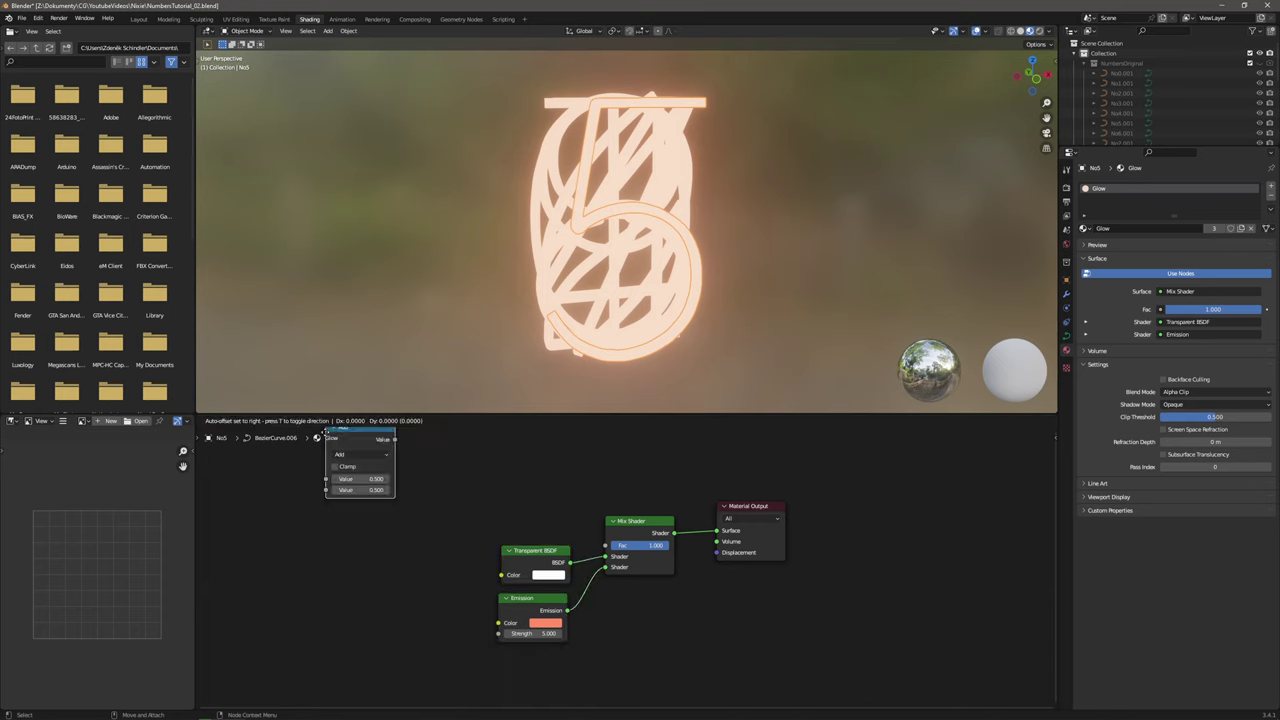
click(405, 467)
click(449, 490)
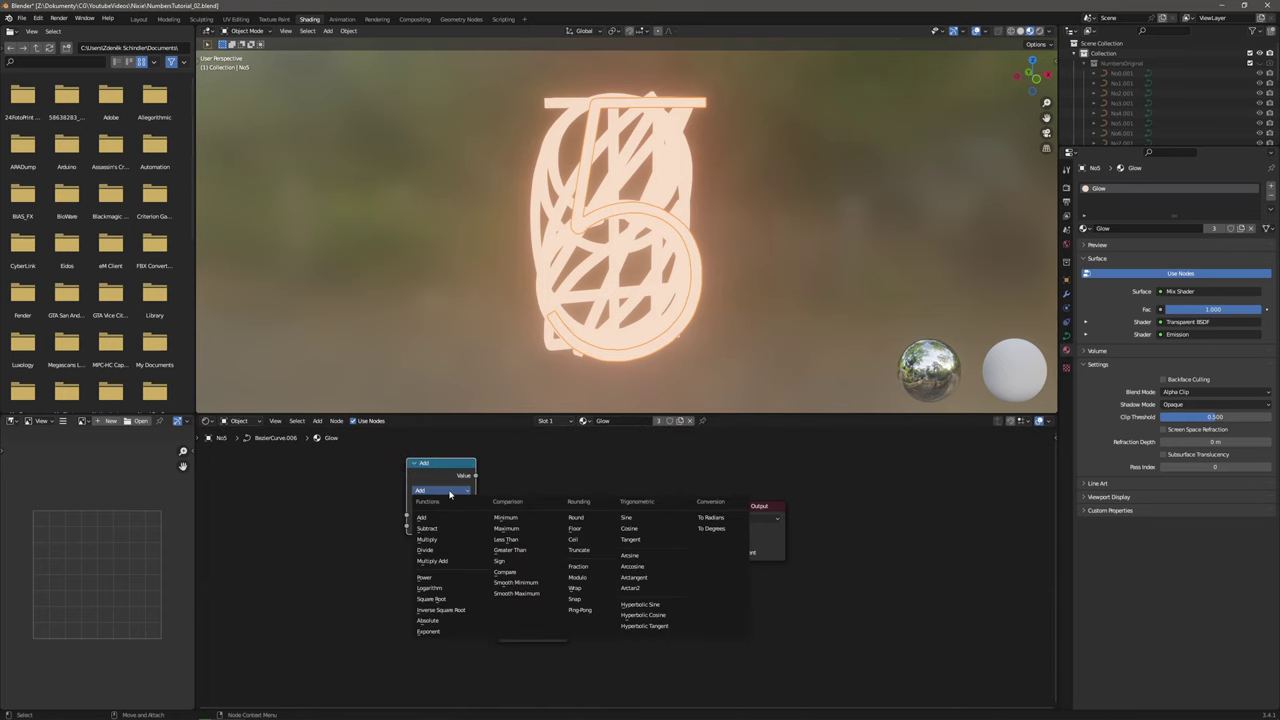
click(505, 571)
Add a Value node and place it below and before the Compare node.
click(317, 421)
text(val)
click(342, 449)
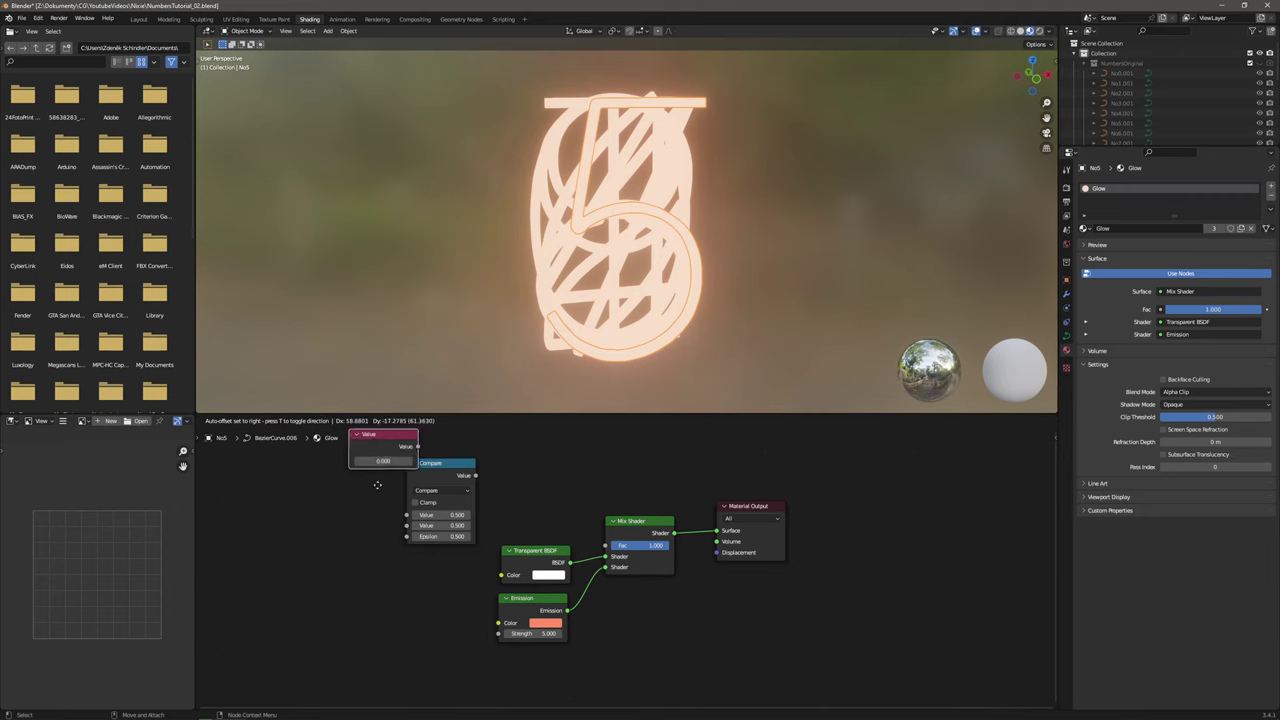
click(417, 563)
drag(438, 562, 356, 569)
Add an Object Info node above the Value node.
click(318, 424)
click(321, 432)
text(ob)
key(Return)
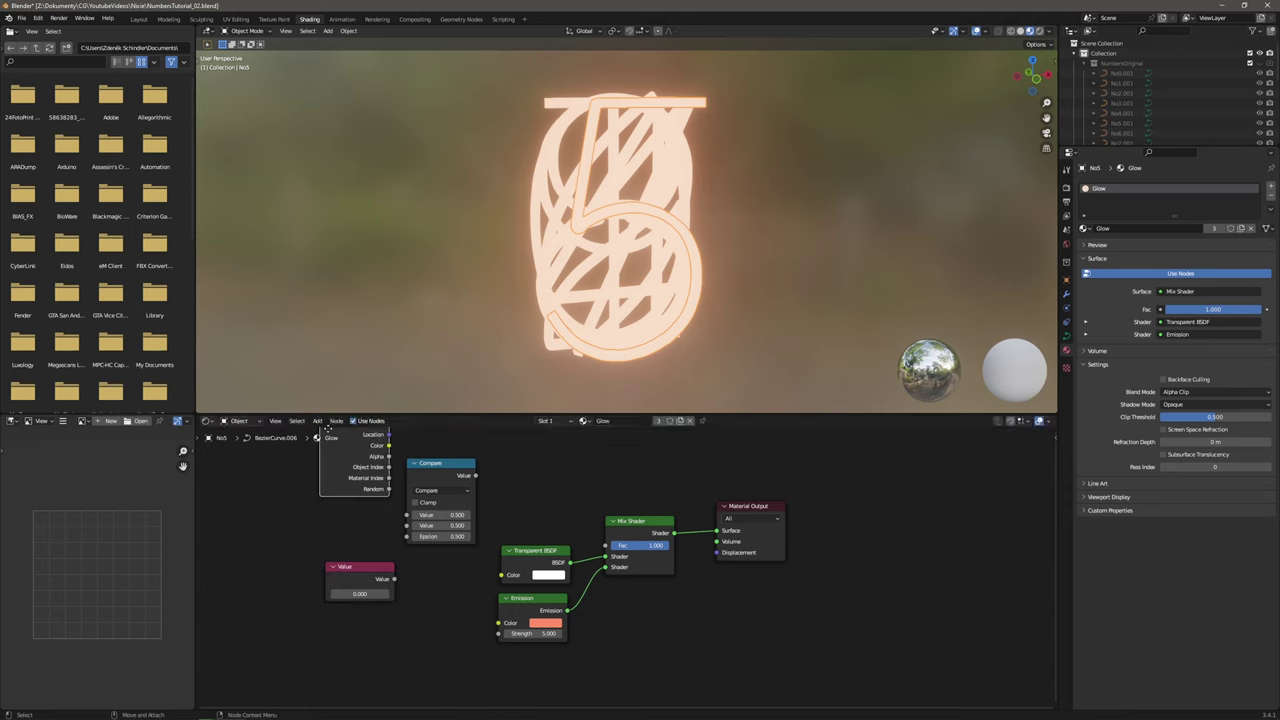
click(368, 494)
Connect Object Index and the Value node to the two Compare inputs, and the Compare result to the Mix Shader's Fac.
drag(362, 505, 407, 515)
drag(370, 567, 407, 525)
drag(476, 475, 606, 545)
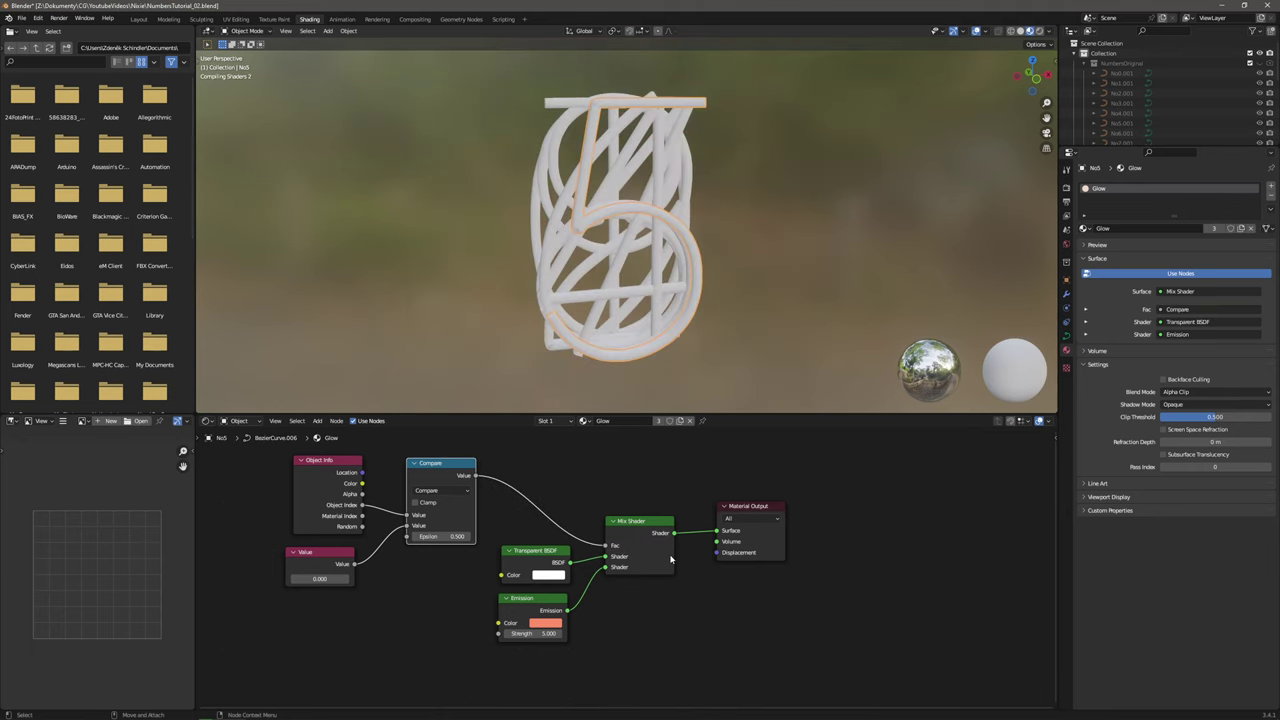
View the digit stack from the front and try the Value node at 1 and 2 to test the glow.
middle_drag(579, 502, 651, 536)
click(676, 512)
click(766, 283)
middle_drag(766, 283, 746, 266)
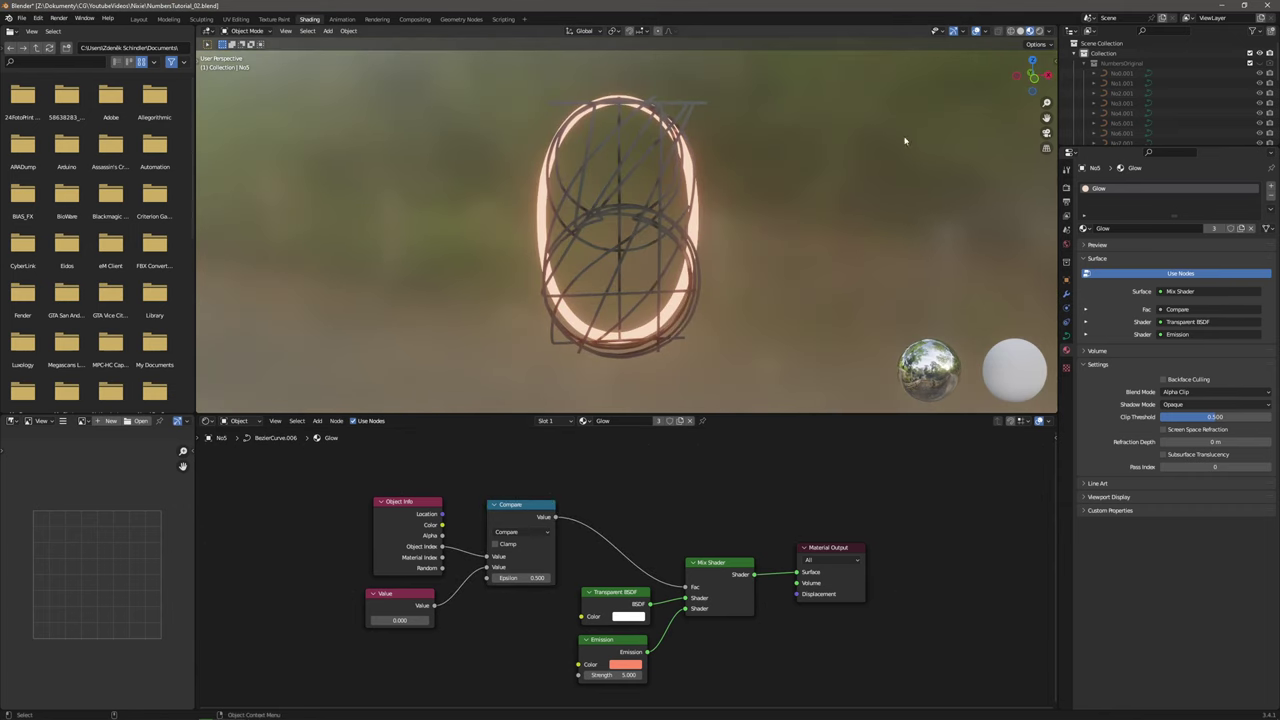
click(1035, 78)
click(408, 618)
text(1)
key(Return)
click(404, 620)
text(2)
key(Return)
Continue testing the glow with the Value node at 3, 4 and 5.
click(399, 621)
click(398, 619)
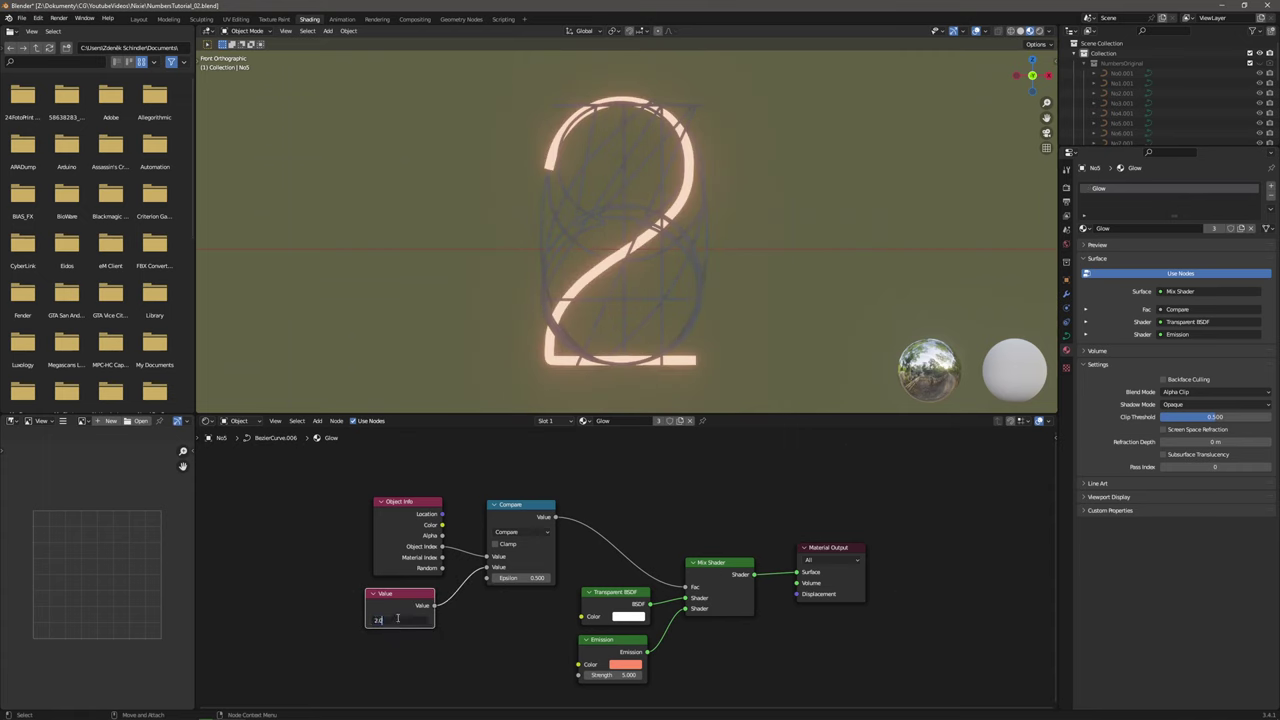
text(3)
key(Return)
click(399, 619)
text(4)
key(Return)
click(402, 621)
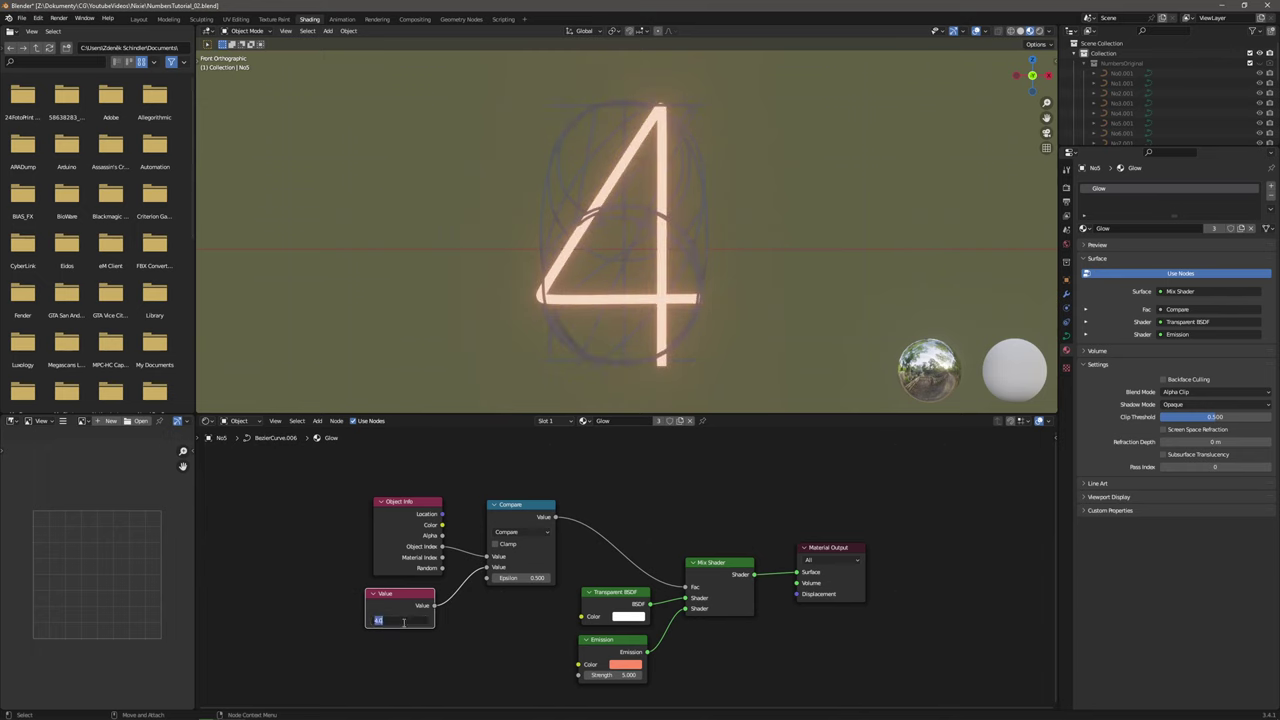
text(5)
key(Return)
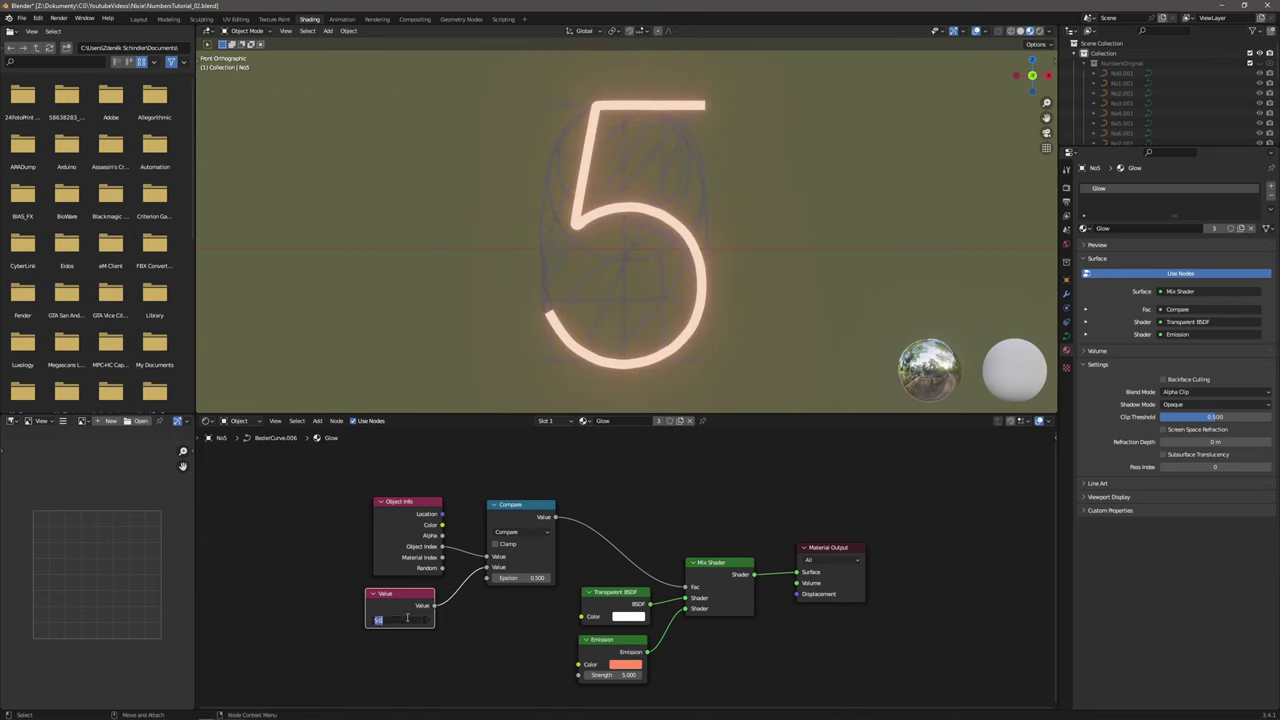
Test the glow of the next digits with the Value node at 6, 7 and 8.
click(420, 620)
click(402, 620)
text(7)
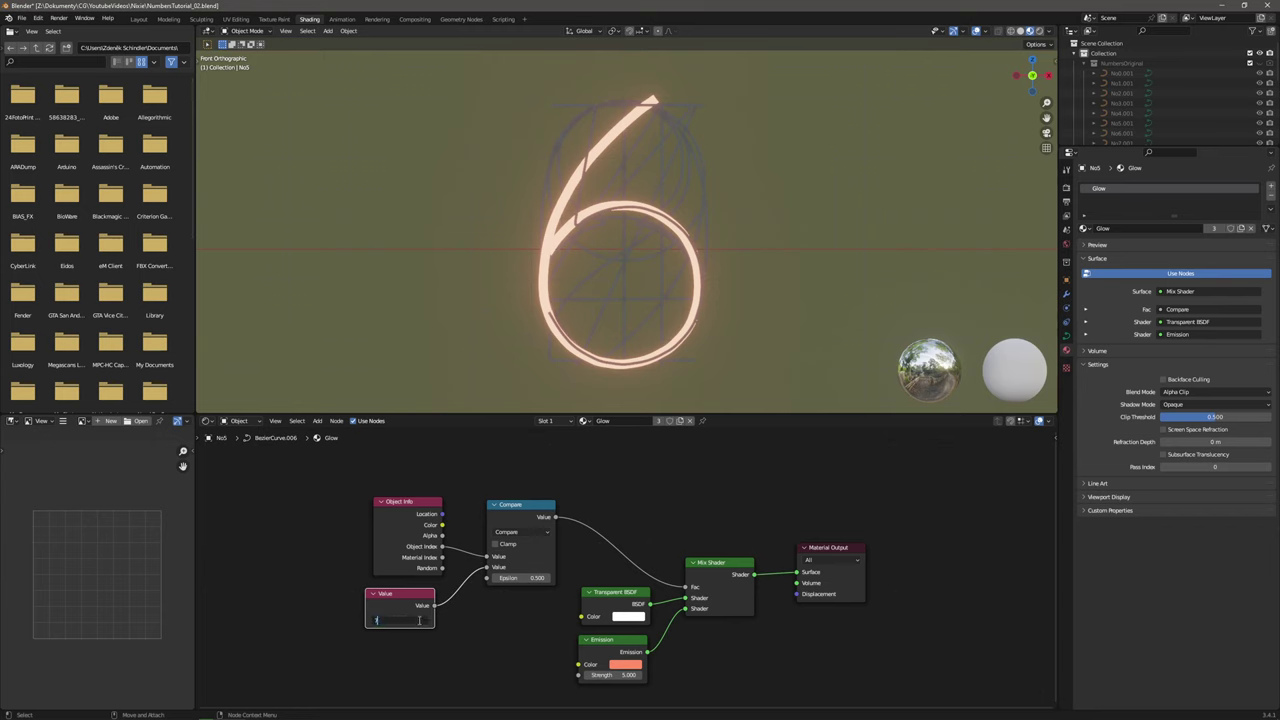
key(Return)
click(405, 620)
text(8)
key(Return)
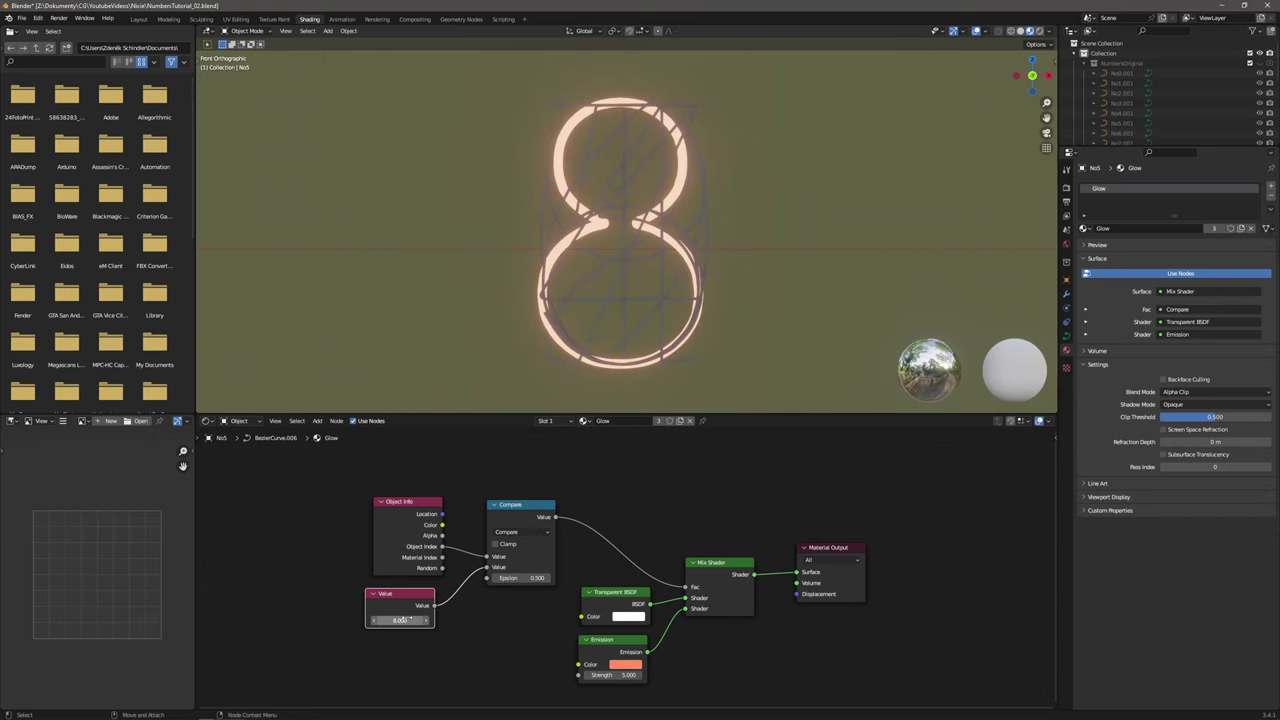
Test the last digit with the Value node at 9, and return the value to 0.
click(405, 620)
text(9)
key(Return)
click(400, 620)
text(0)
key(Return)
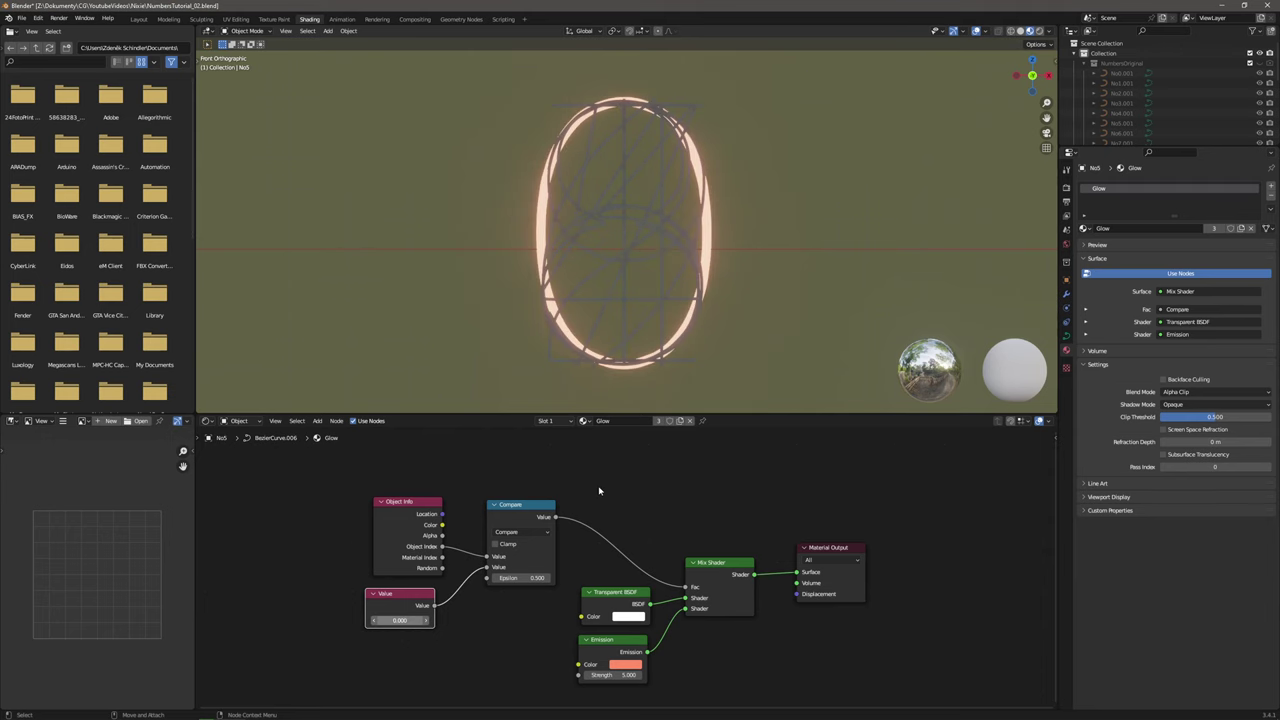
click(600, 490)
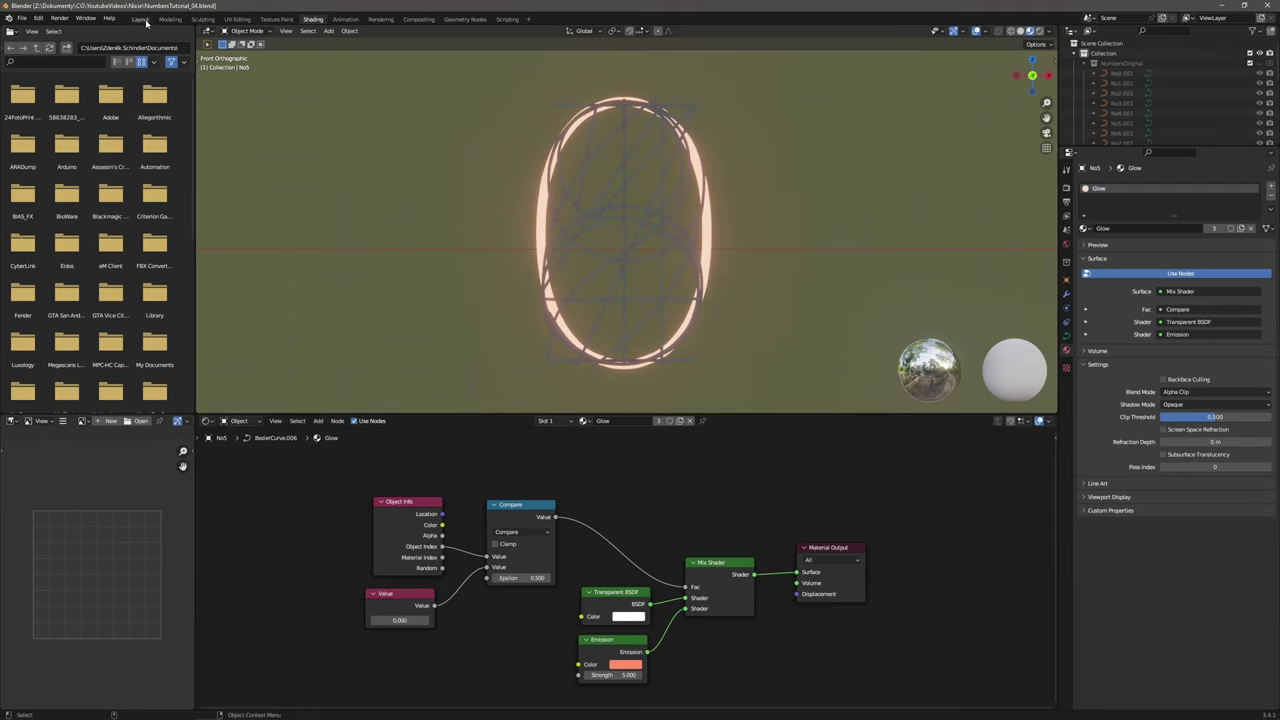
In the Layout workspace, select all ten digit curves and move them about 0.283 m along X to the world origin.
click(143, 20)
middle_drag(555, 292, 569, 300)
scroll(569, 287, down, 6)
drag(593, 268, 453, 517)
key(shift+space)
key(g)
drag(568, 366, 888, 378)
shift+middle_drag(888, 378, 759, 373)
scroll(570, 372, up, 4)
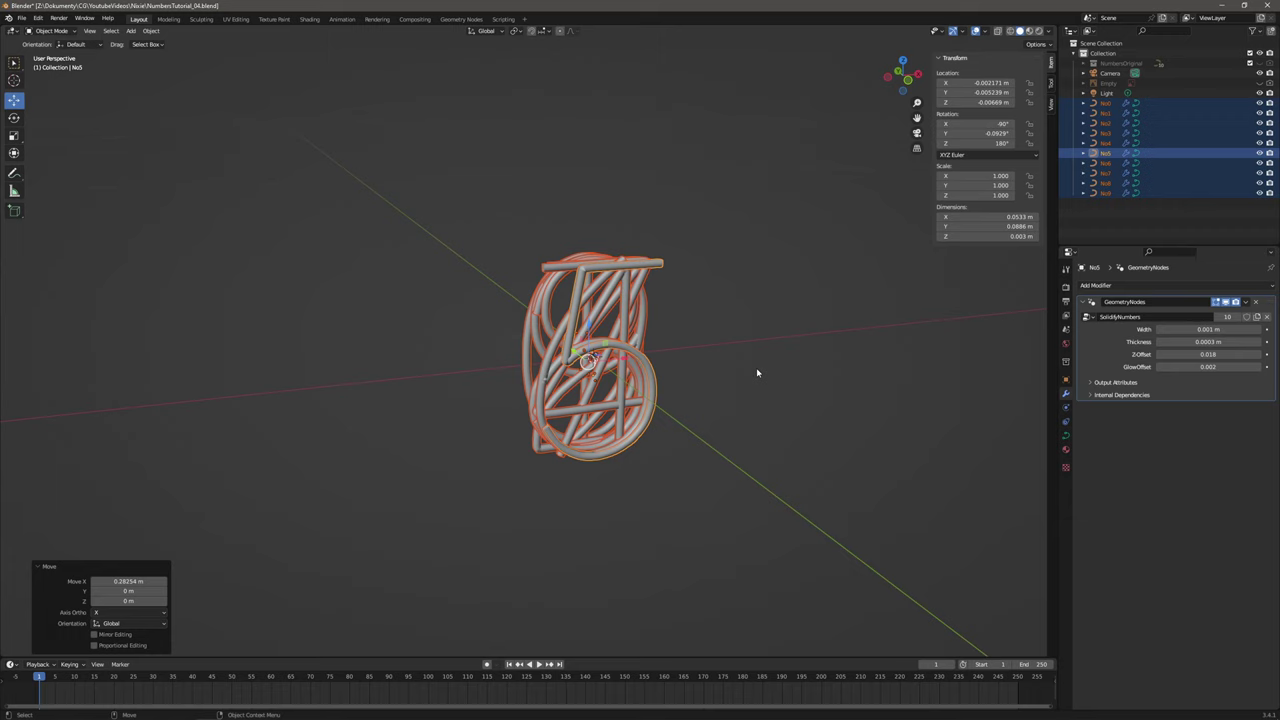
click(757, 369)
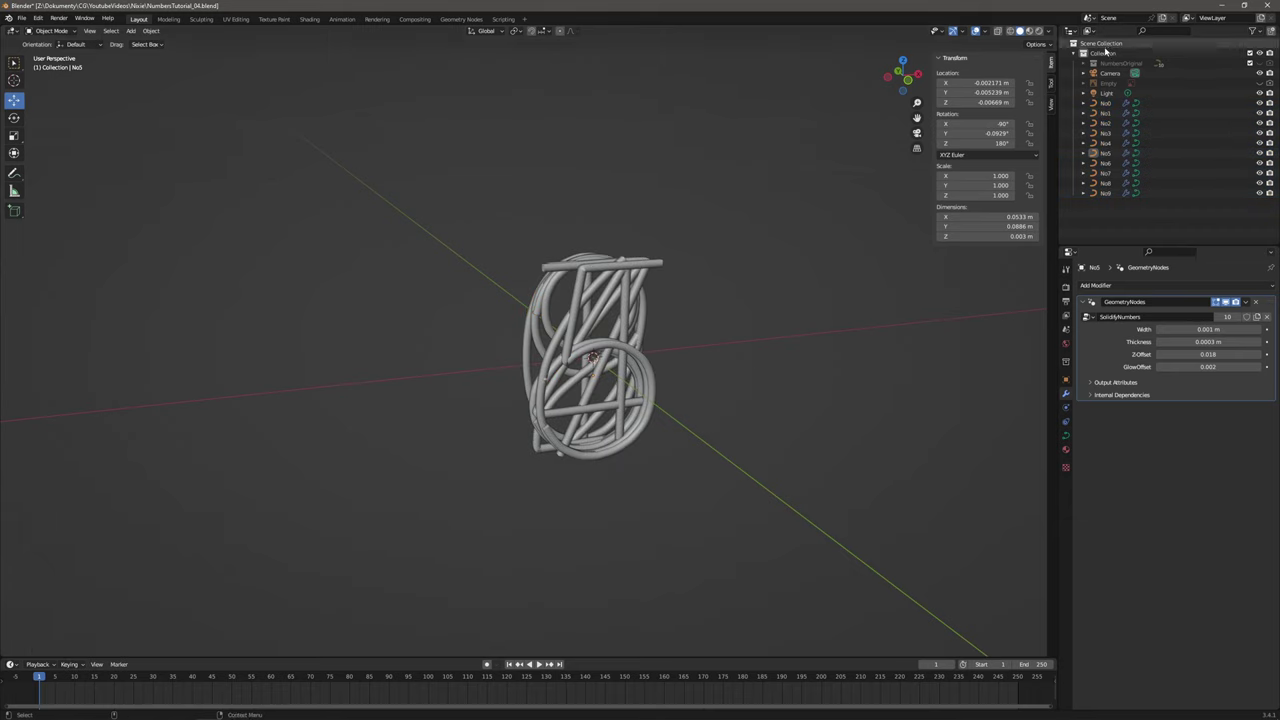
Move the NumbersOriginal collection, Camera, Light and Empty out of Collection directly into the Scene Collection.
drag(1108, 68, 1106, 50)
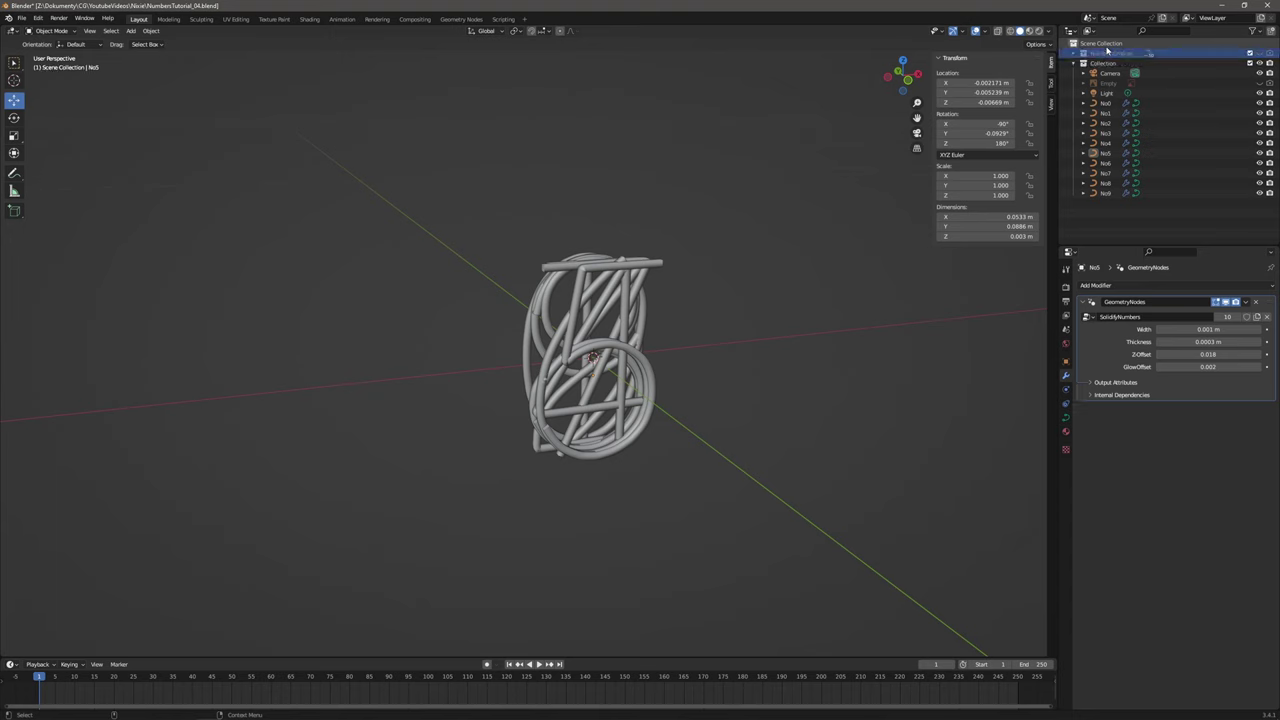
click(1117, 65)
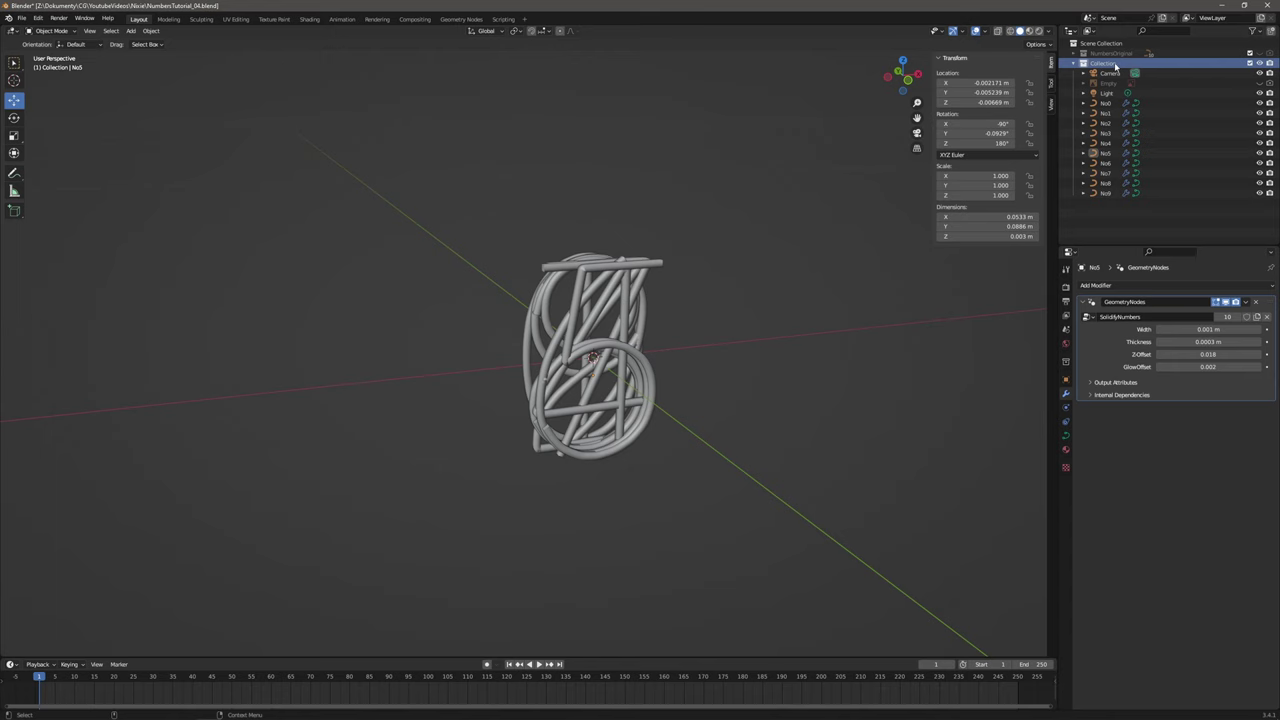
click(1110, 74)
drag(1112, 76, 1106, 47)
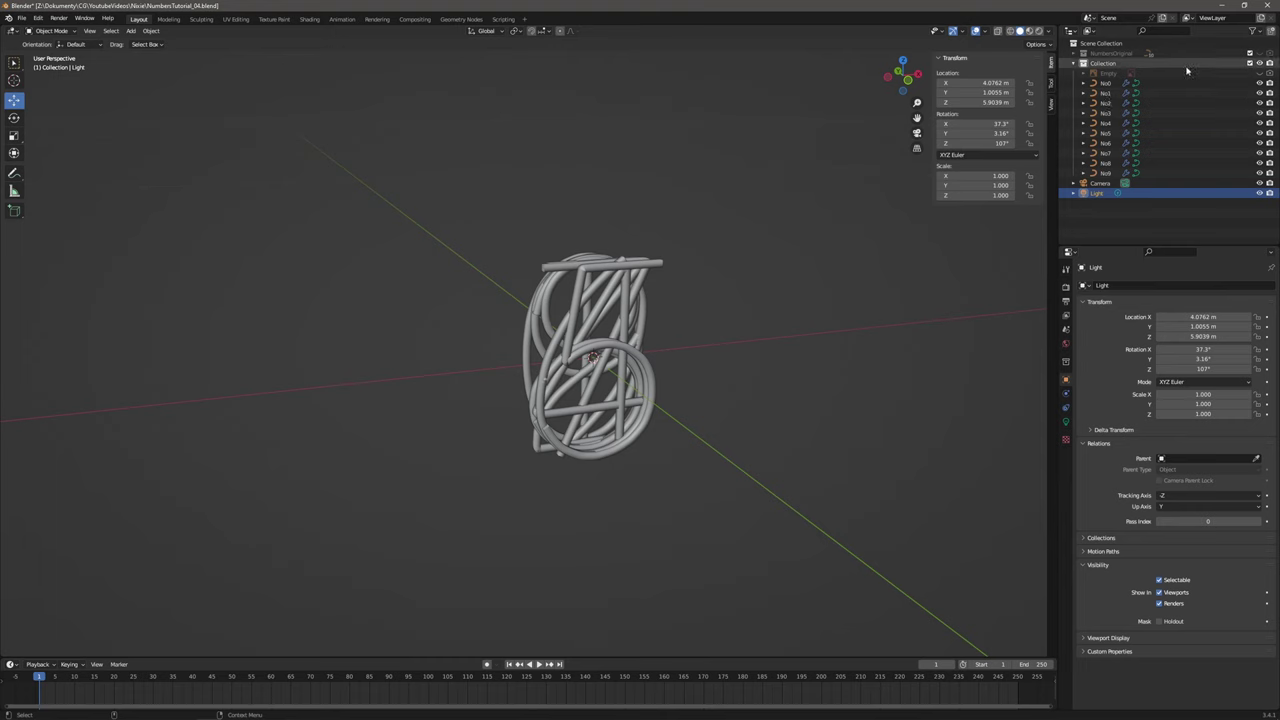
click(1100, 74)
drag(1106, 76, 1106, 46)
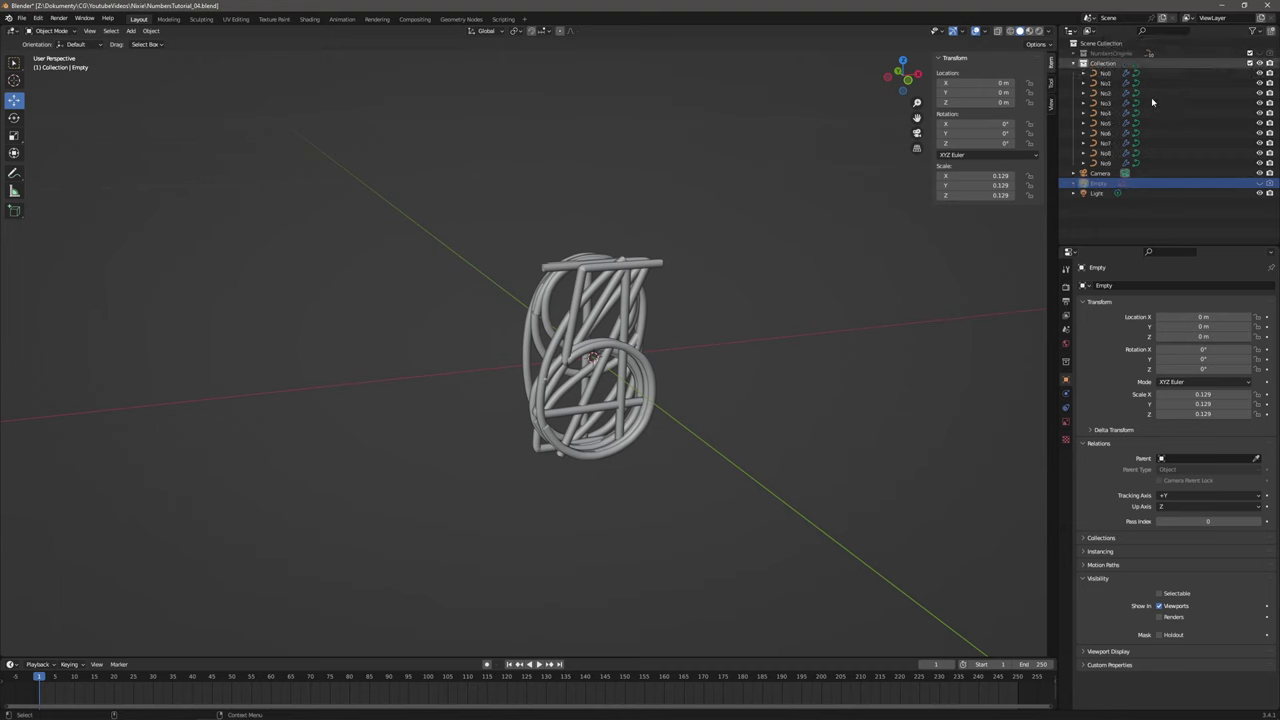
Rename the collection holding the digit curves to SecondsDec.
double_click(1110, 63)
text(N)
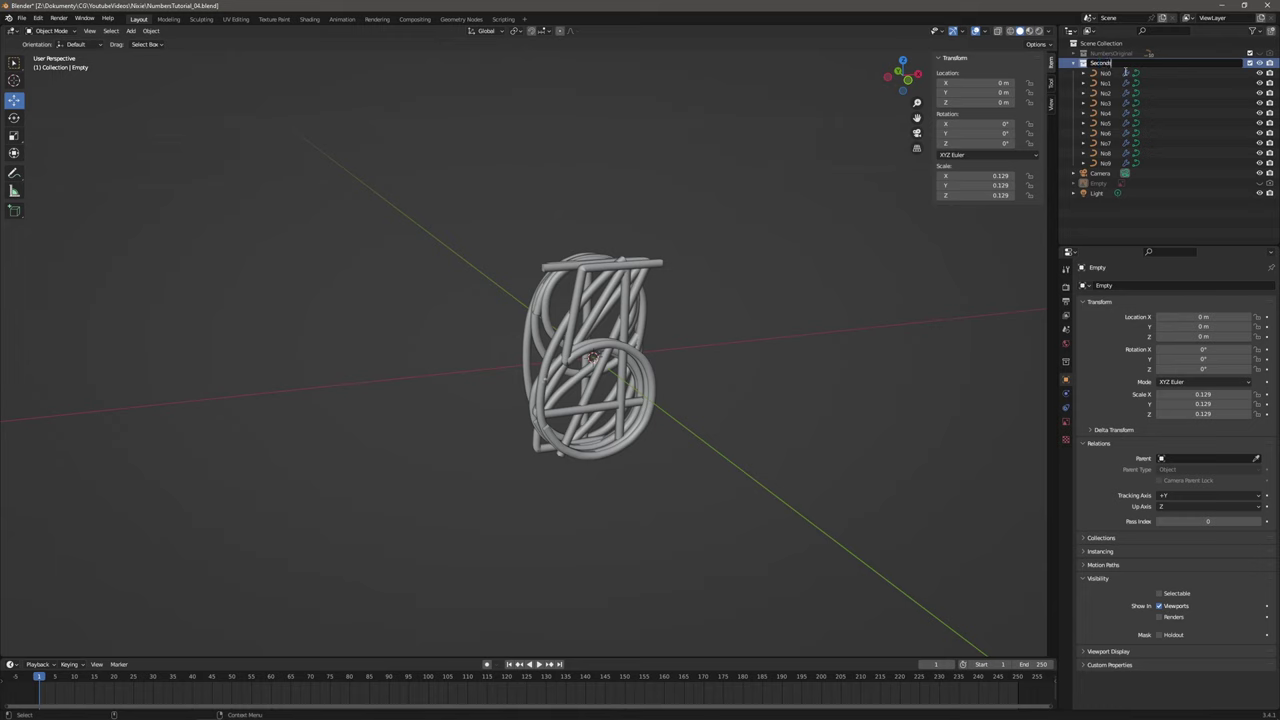
text(econdsDec)
key(Return)
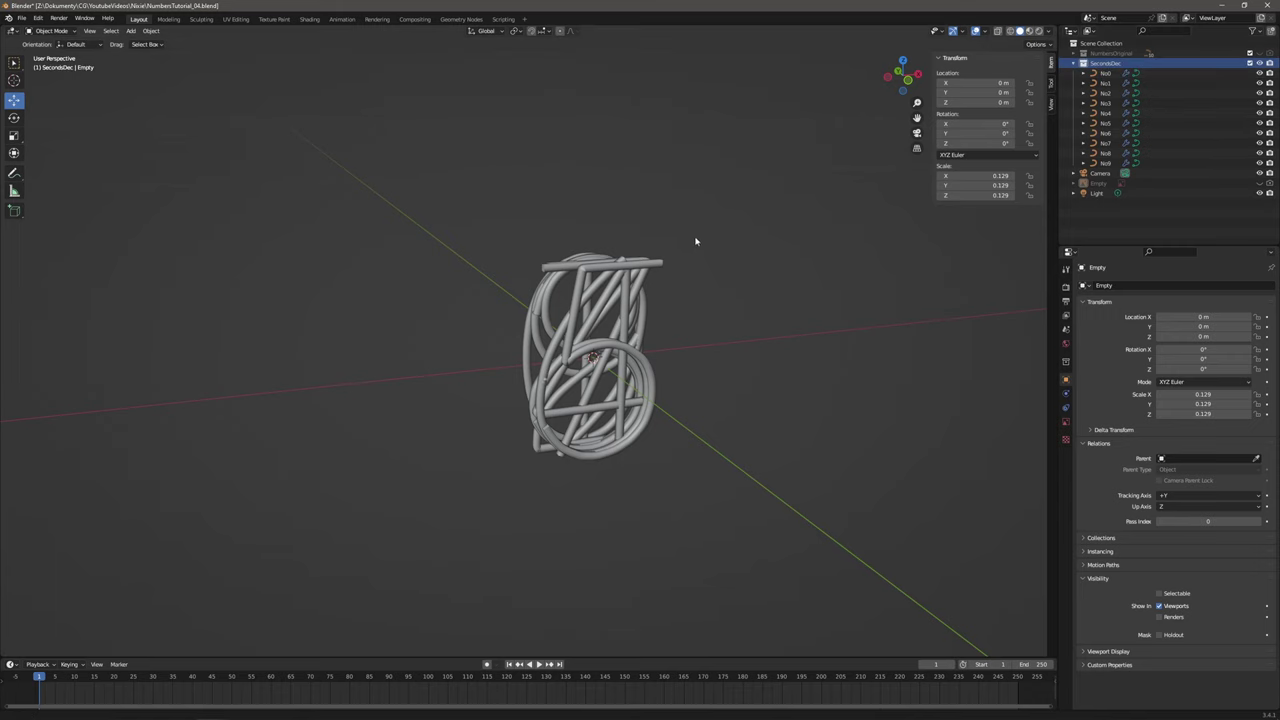
Add a mesh cylinder with 16 vertices around the digits.
click(130, 31)
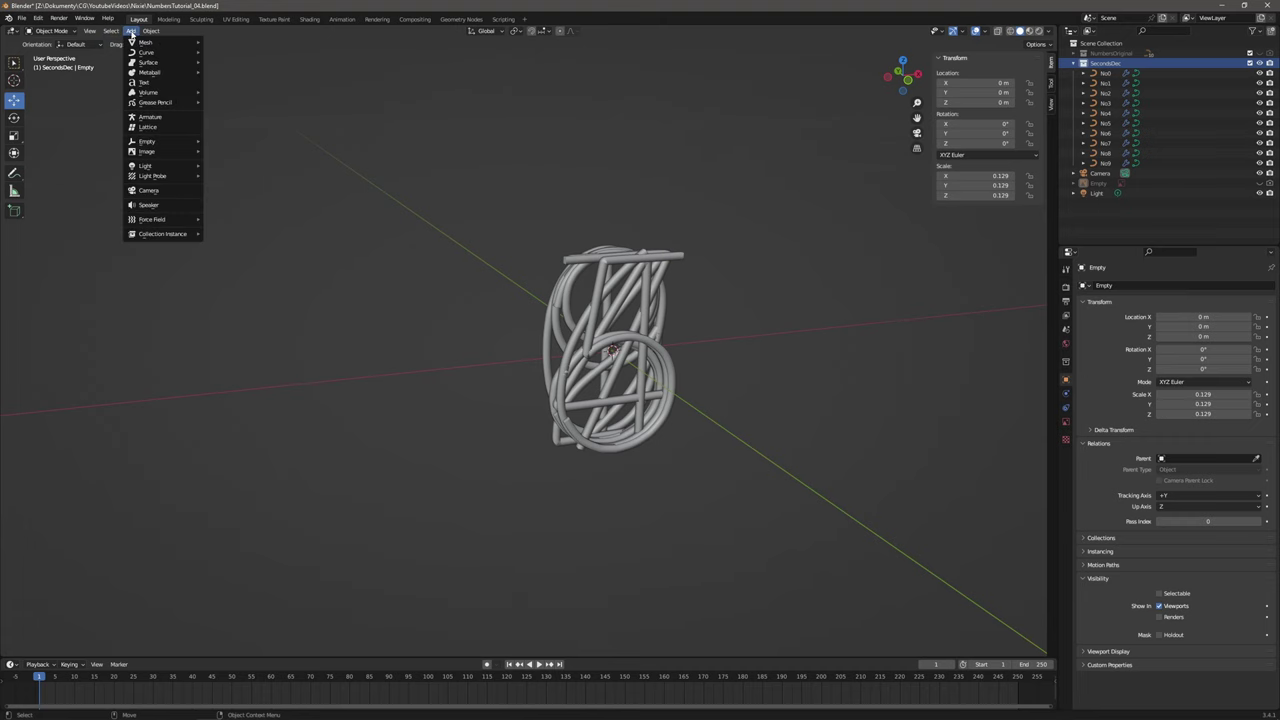
mouse_move(143, 43)
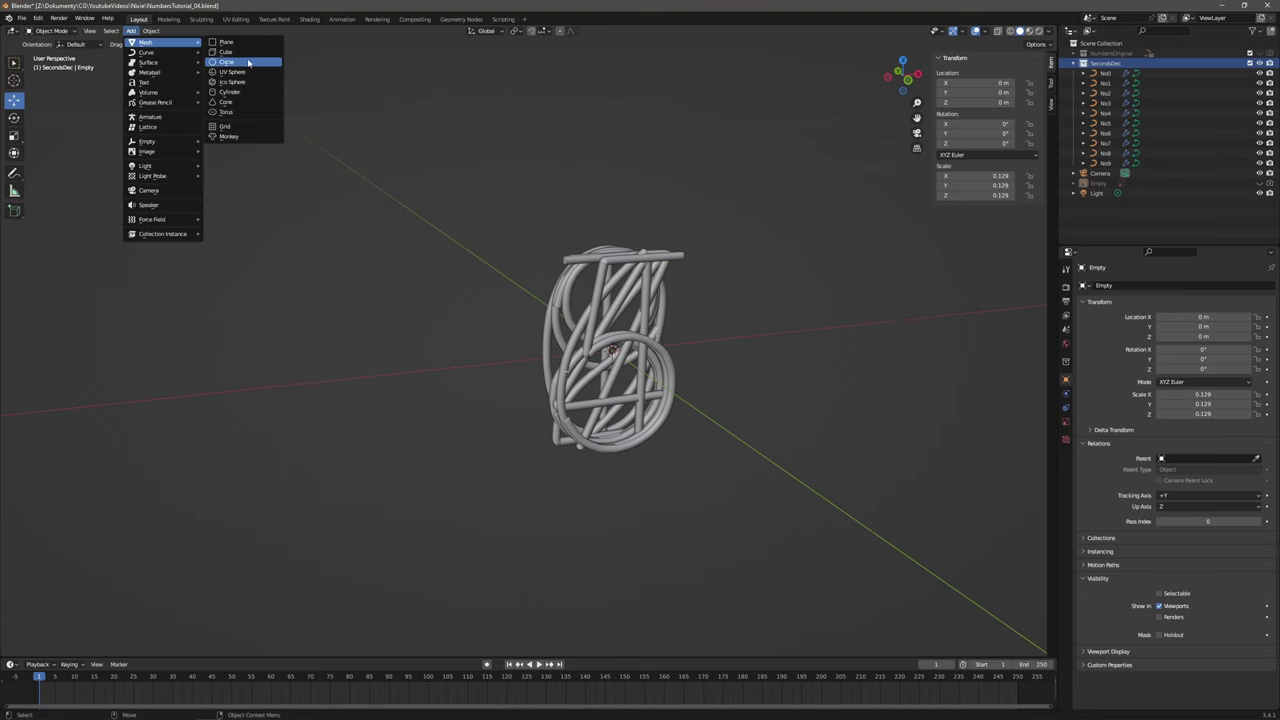
click(243, 92)
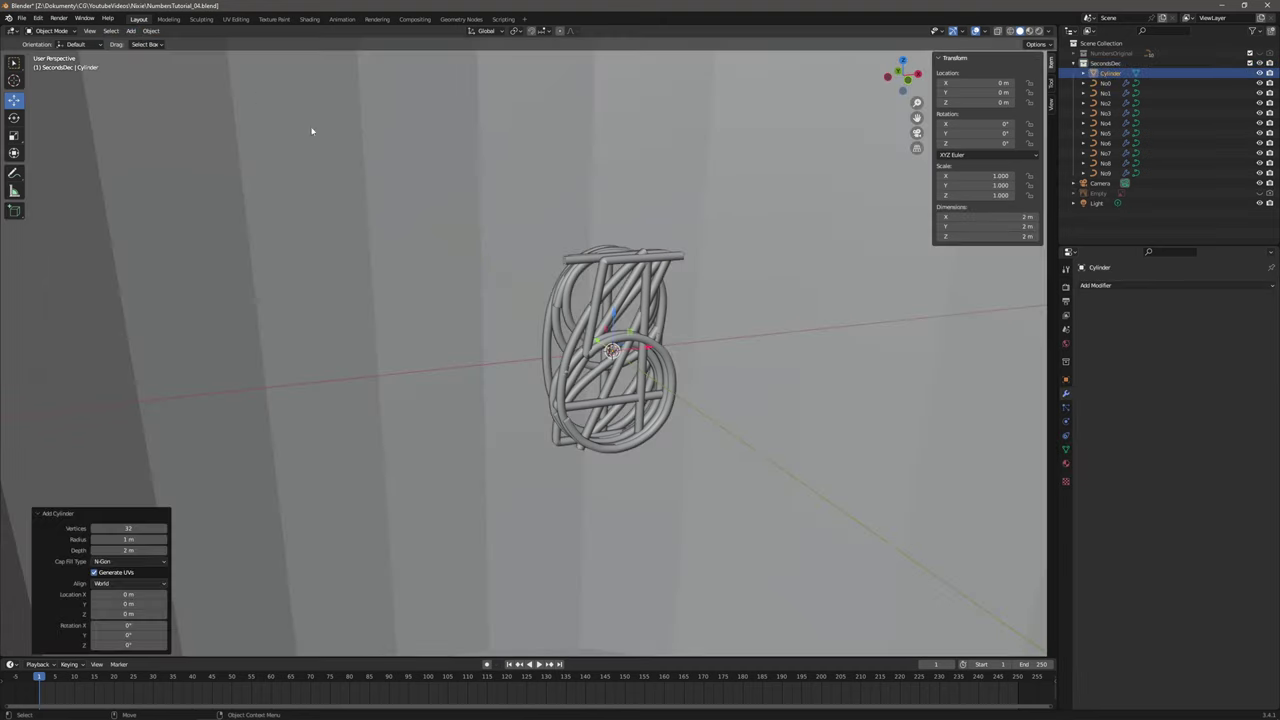
click(143, 527)
text(16)
key(Return)
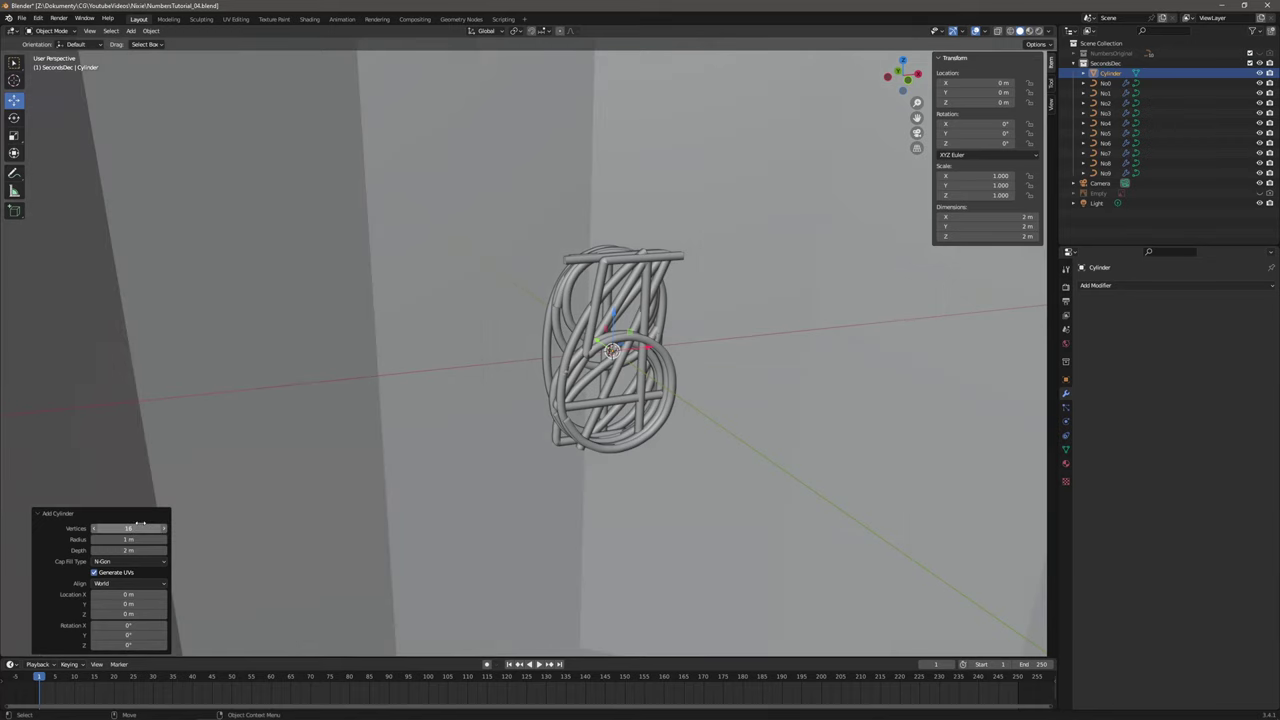
Try a radius of 0.02 m and 0.03 m for the new cylinder.
click(141, 541)
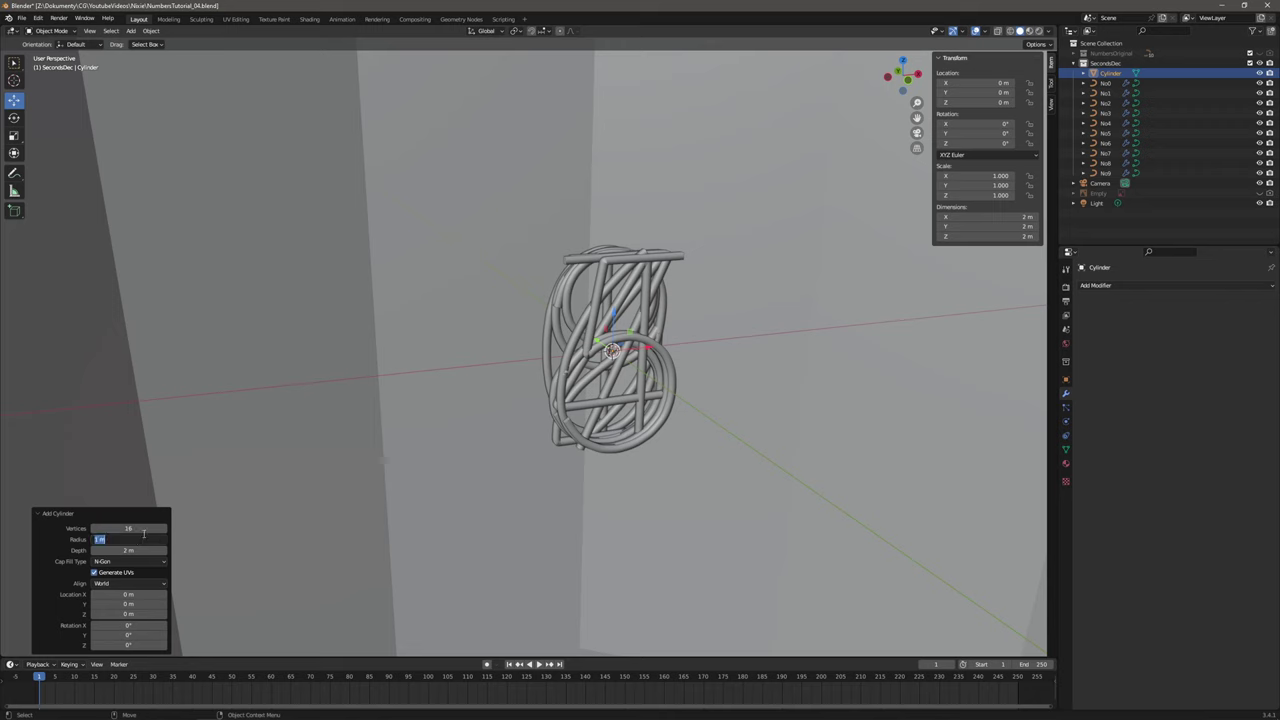
text(0.02)
key(Return)
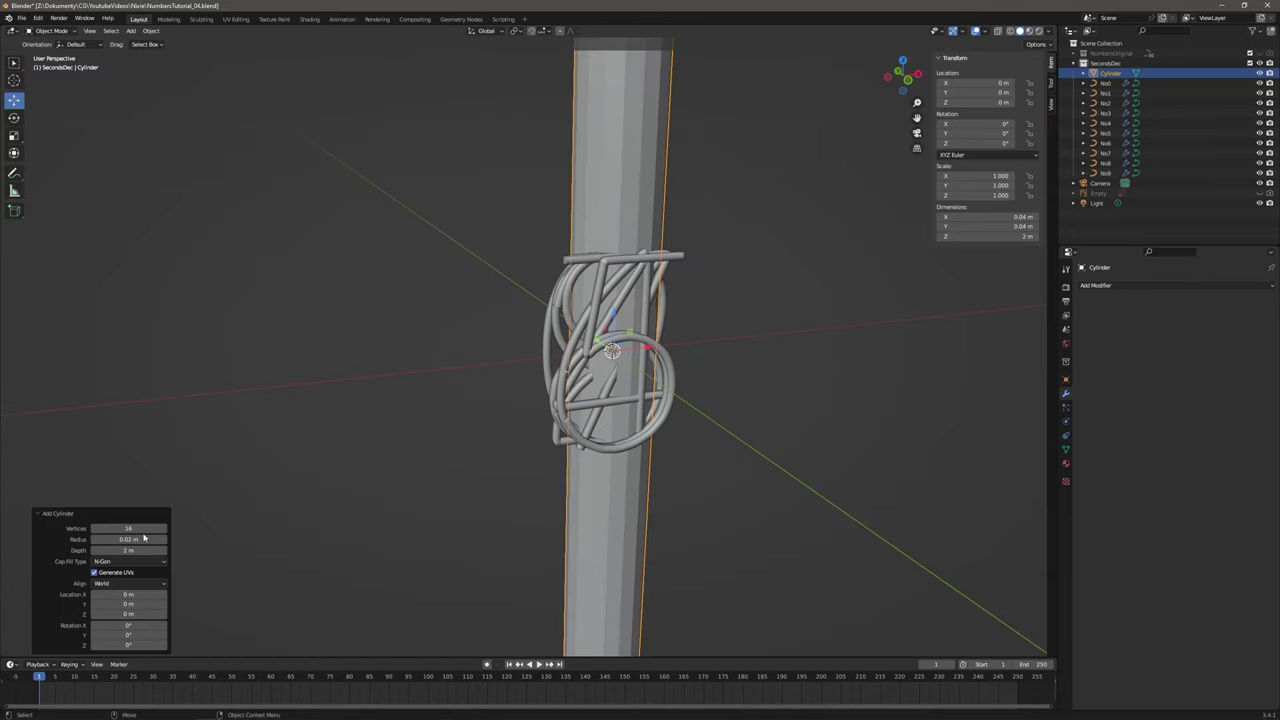
click(145, 539)
text(0.03)
key(Return)
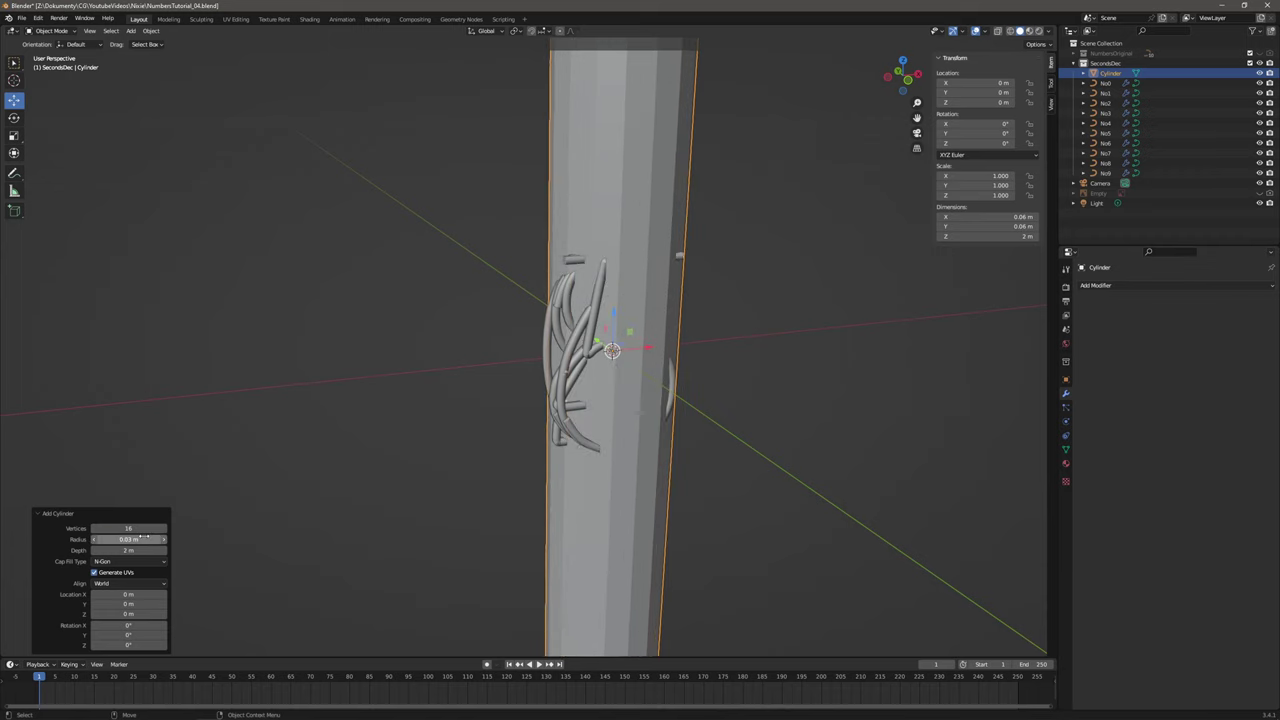
Set the cylinder's radius to 0.05 m and its depth to 0.1 m.
click(145, 539)
click(104, 539)
text(5)
key(Return)
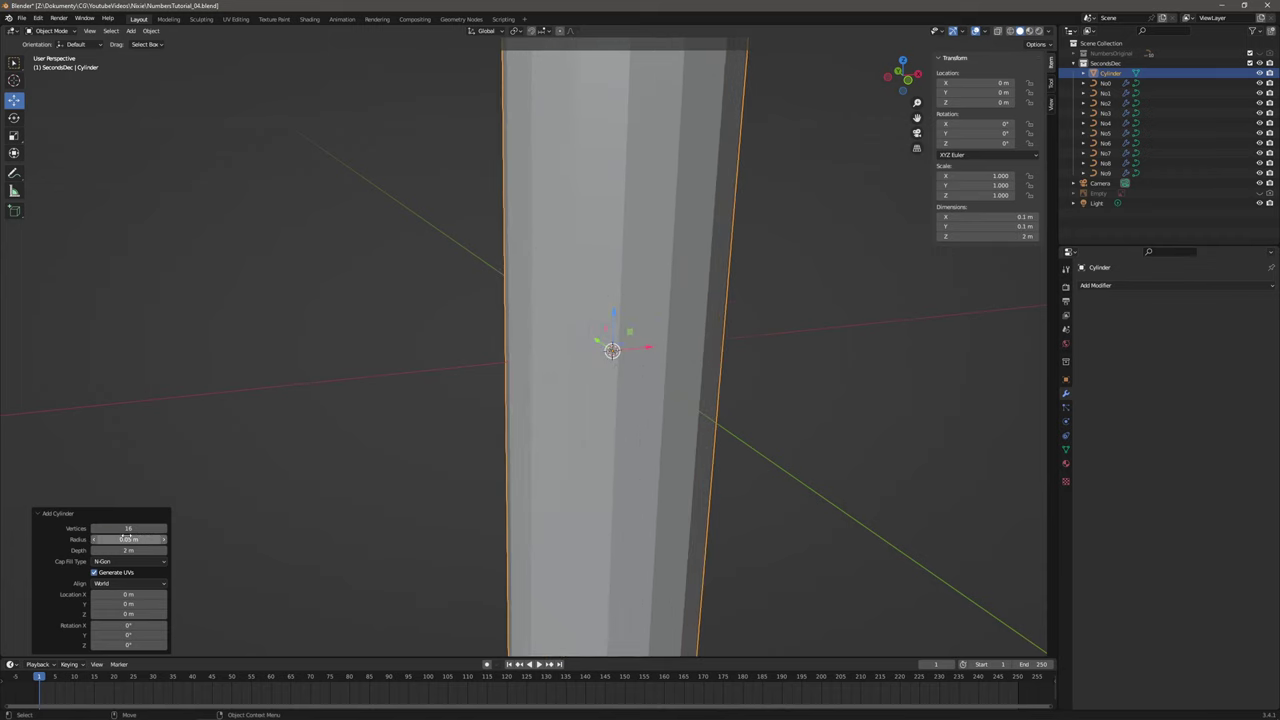
click(128, 539)
key(Tab)
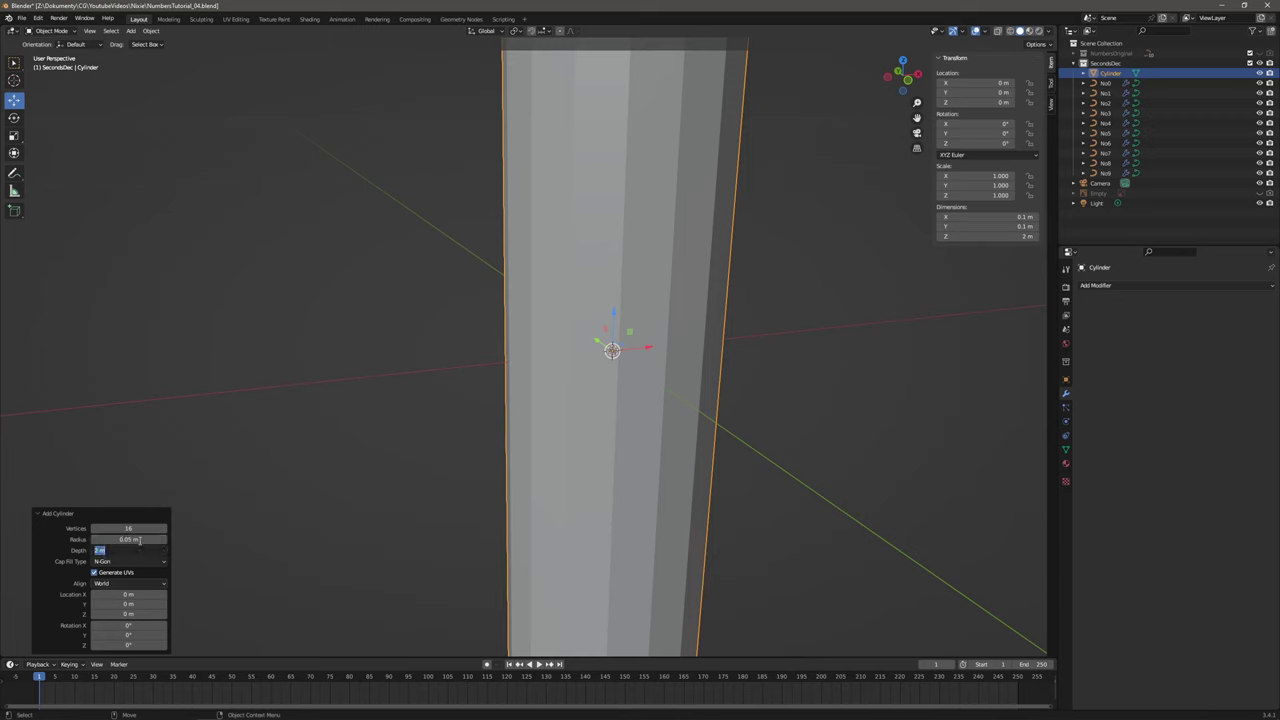
text(0.01)
key(Return)
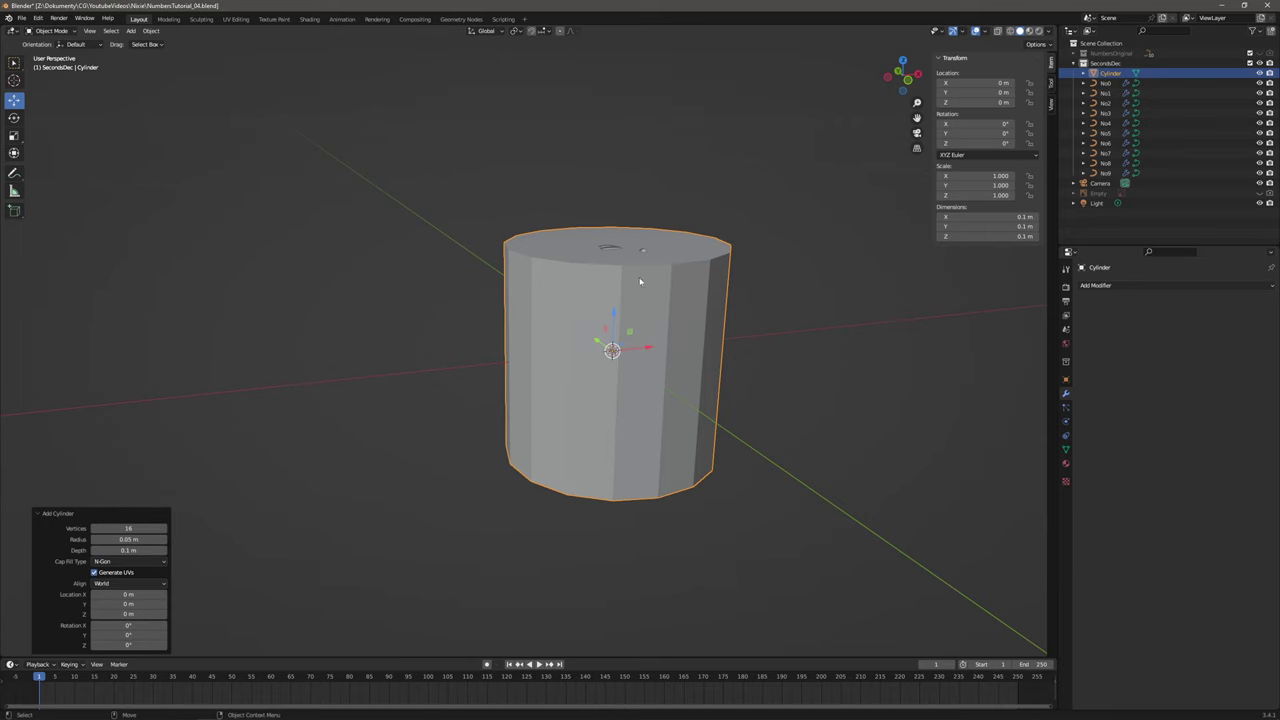
Turn on X-ray display to see the digits through the cylinder.
click(824, 277)
middle_drag(752, 283, 705, 265)
click(716, 278)
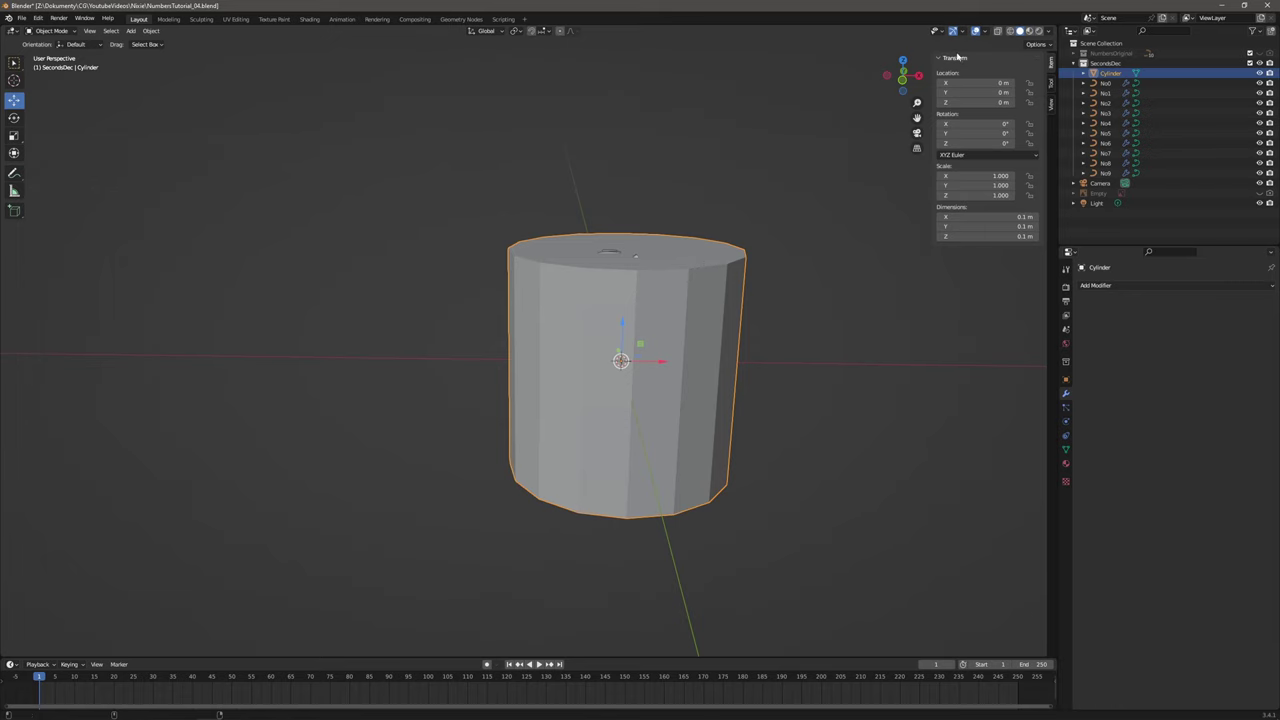
click(997, 31)
middle_drag(614, 328, 753, 284)
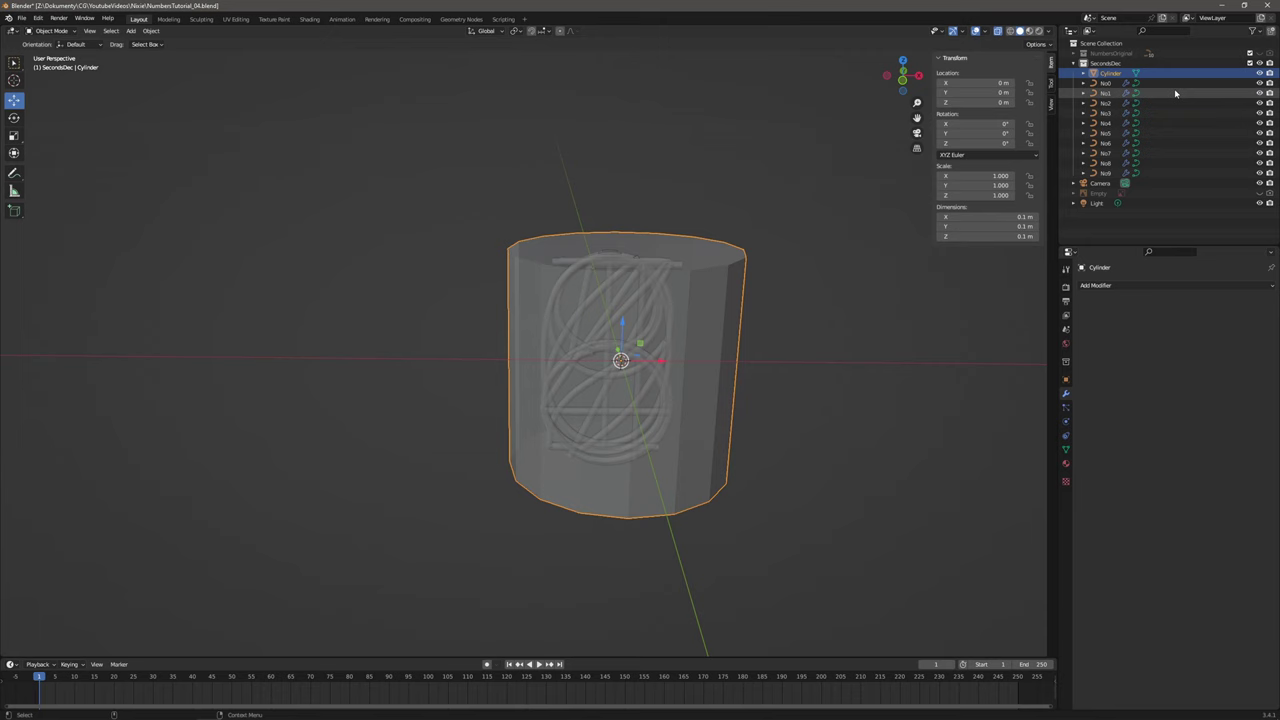
Select curves No0 to No9 and, in front view, move them about 0.0067 m along X to centre them in the cylinder.
click(1105, 83)
shift+click(1105, 173)
middle_drag(763, 289, 757, 277)
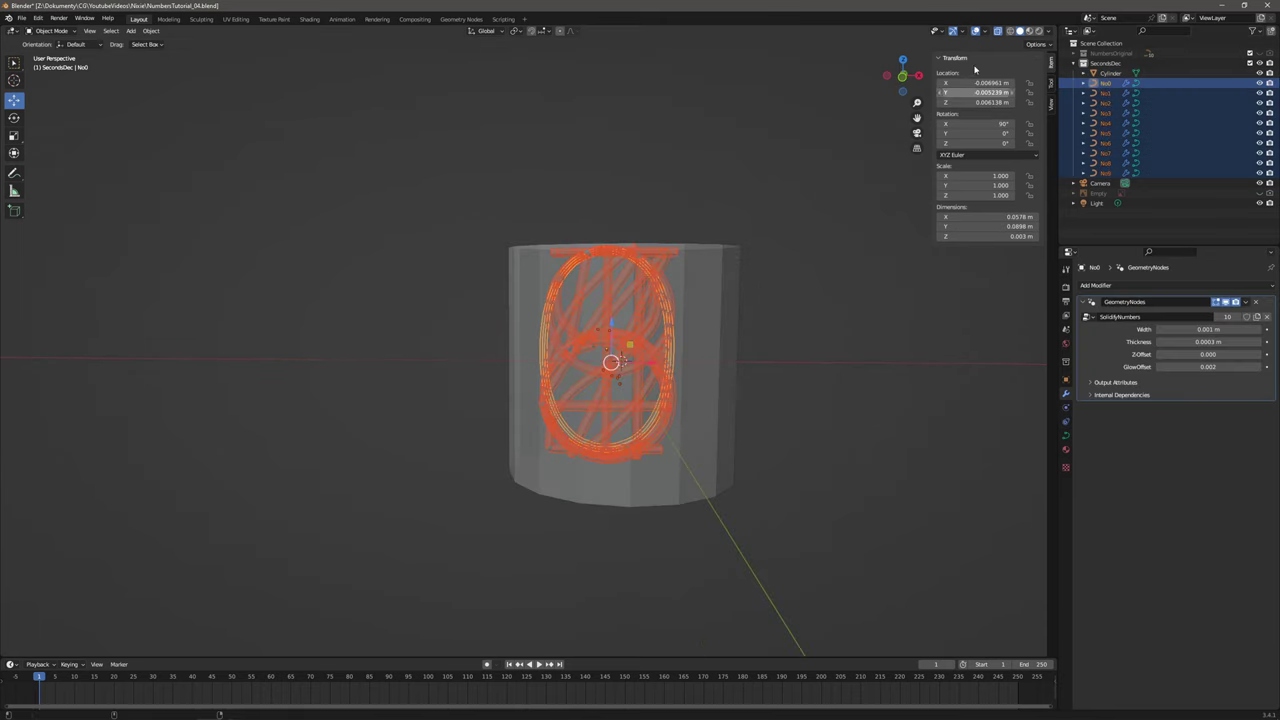
click(902, 78)
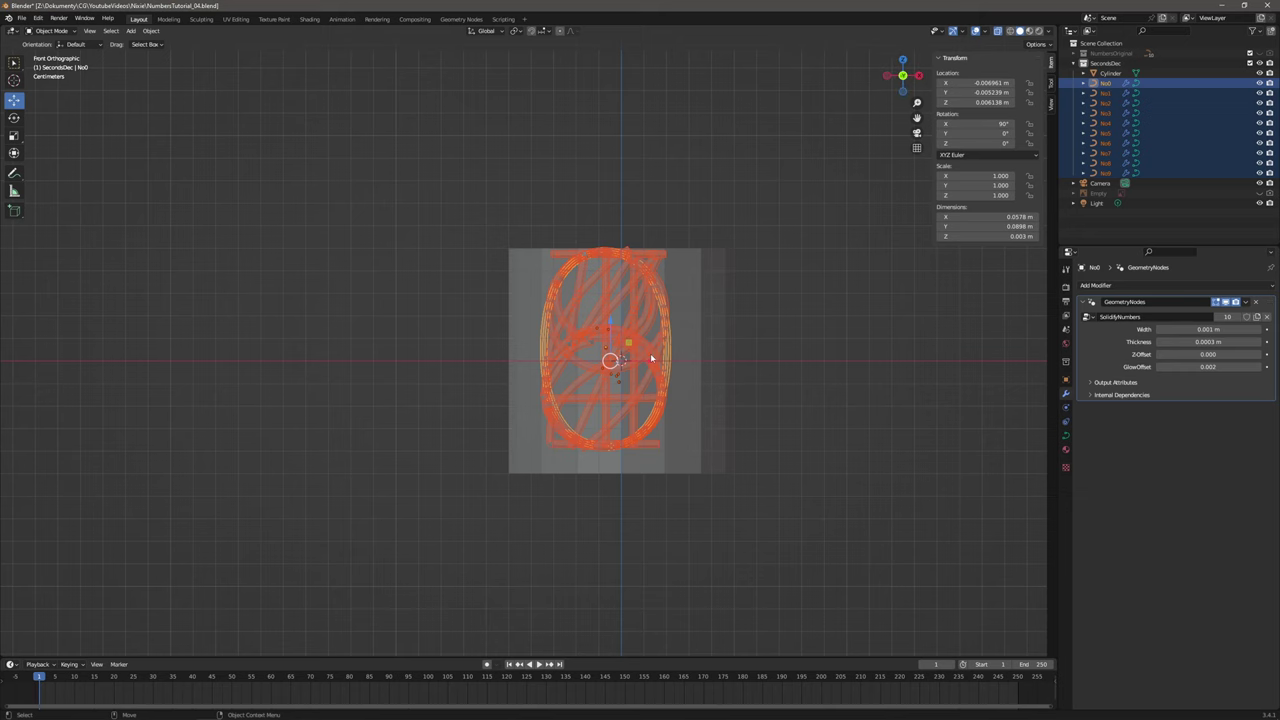
scroll(651, 359, up, 3)
key(g)
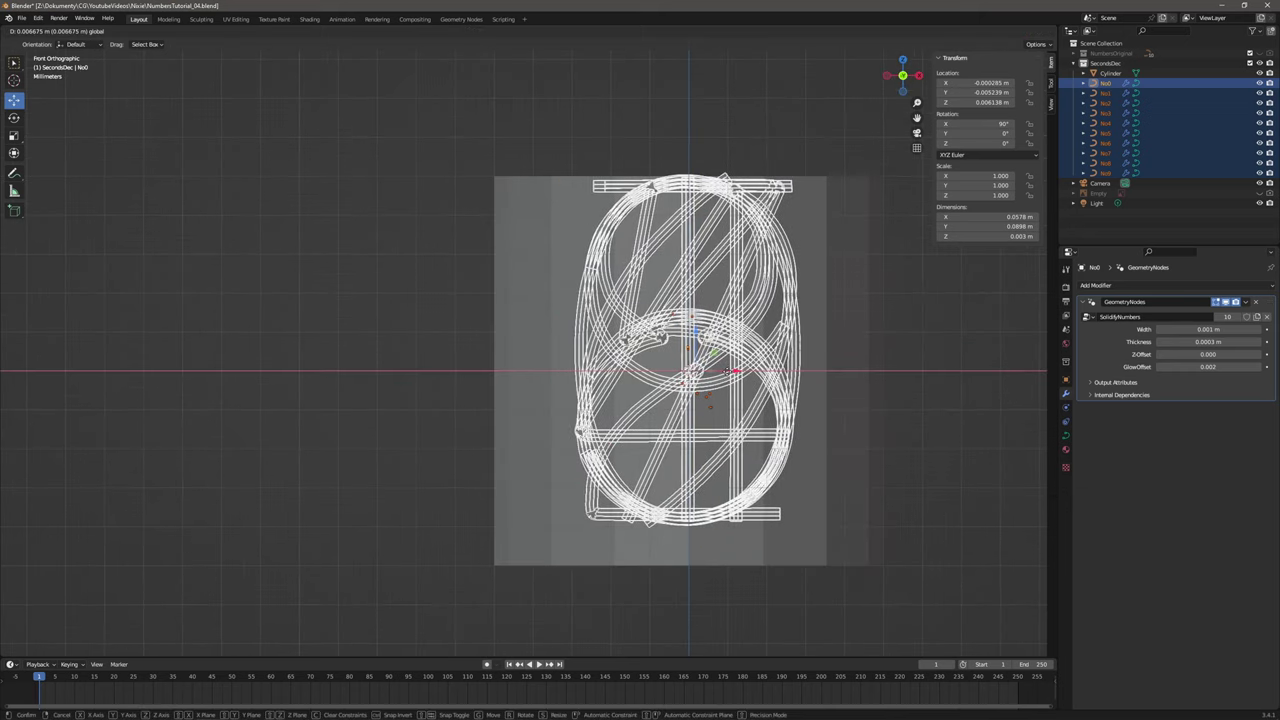
click(728, 371)
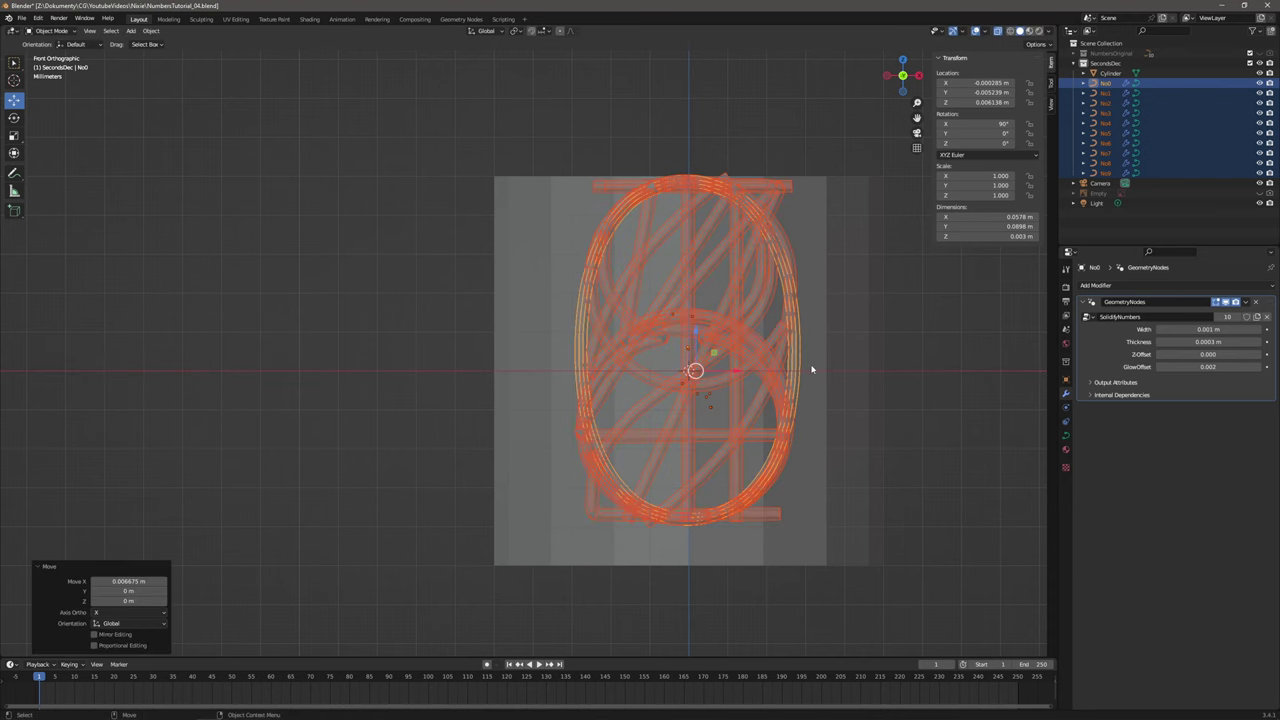
shift+middle_drag(811, 368, 715, 359)
middle_drag(732, 298, 771, 323)
scroll(761, 322, down, 4)
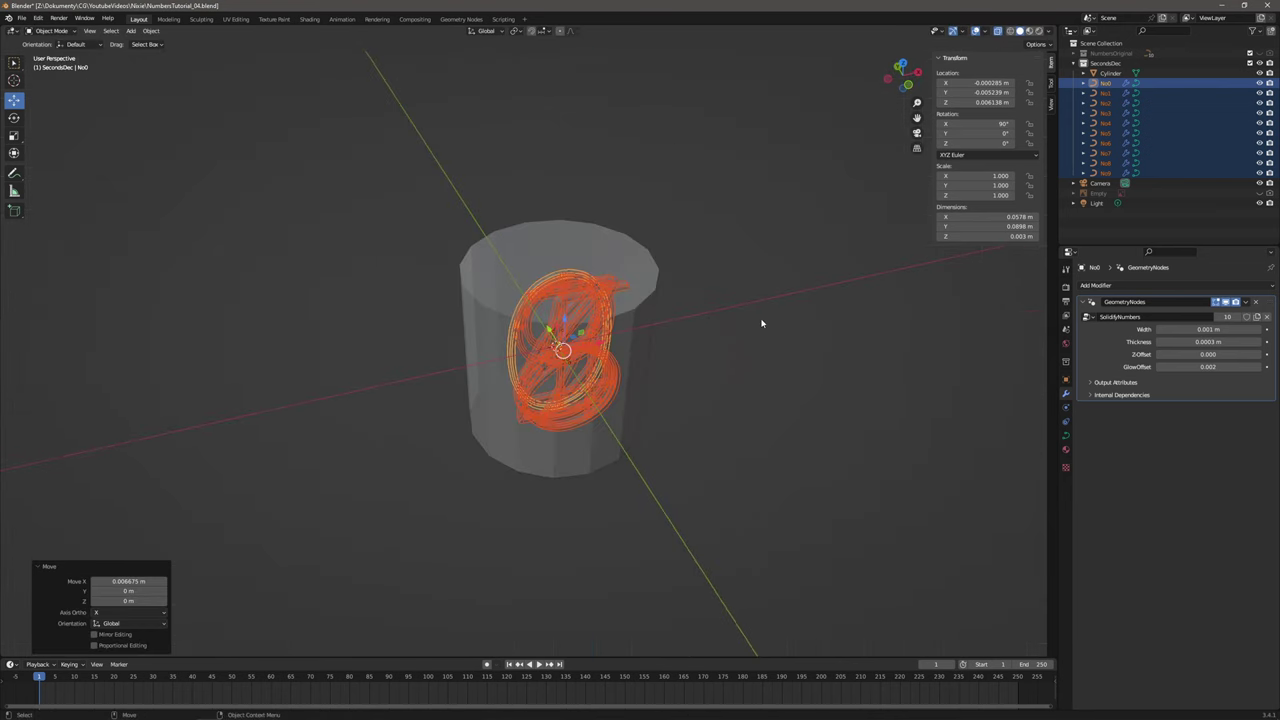
In Edit Mode, select the cylinder's top face and raise it about 0.0136 m along Z.
middle_drag(679, 332, 614, 249)
click(614, 249)
key(Tab)
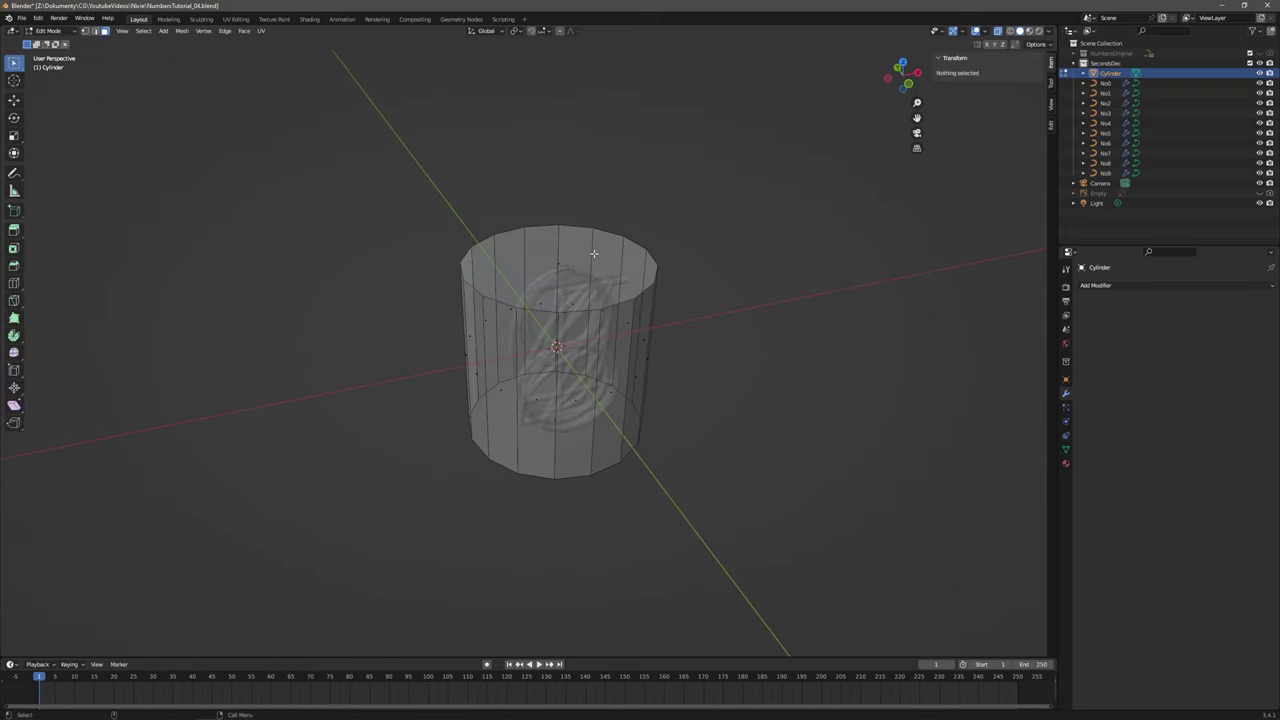
click(564, 255)
key(shift+space)
key(g)
drag(563, 244, 563, 219)
middle_drag(655, 290, 640, 251)
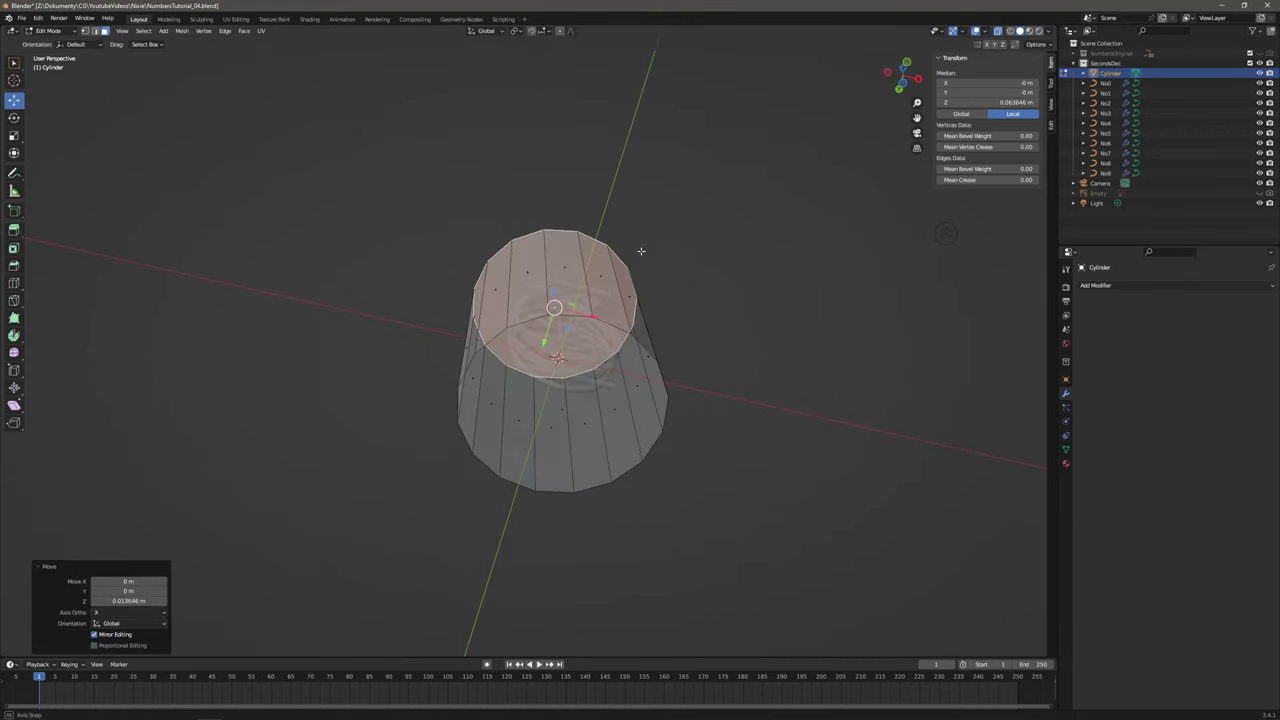
Select the cylinder's bottom face and inset it twice, by about 0.0035 m and about 0.0056 m.
click(620, 390)
click(632, 385)
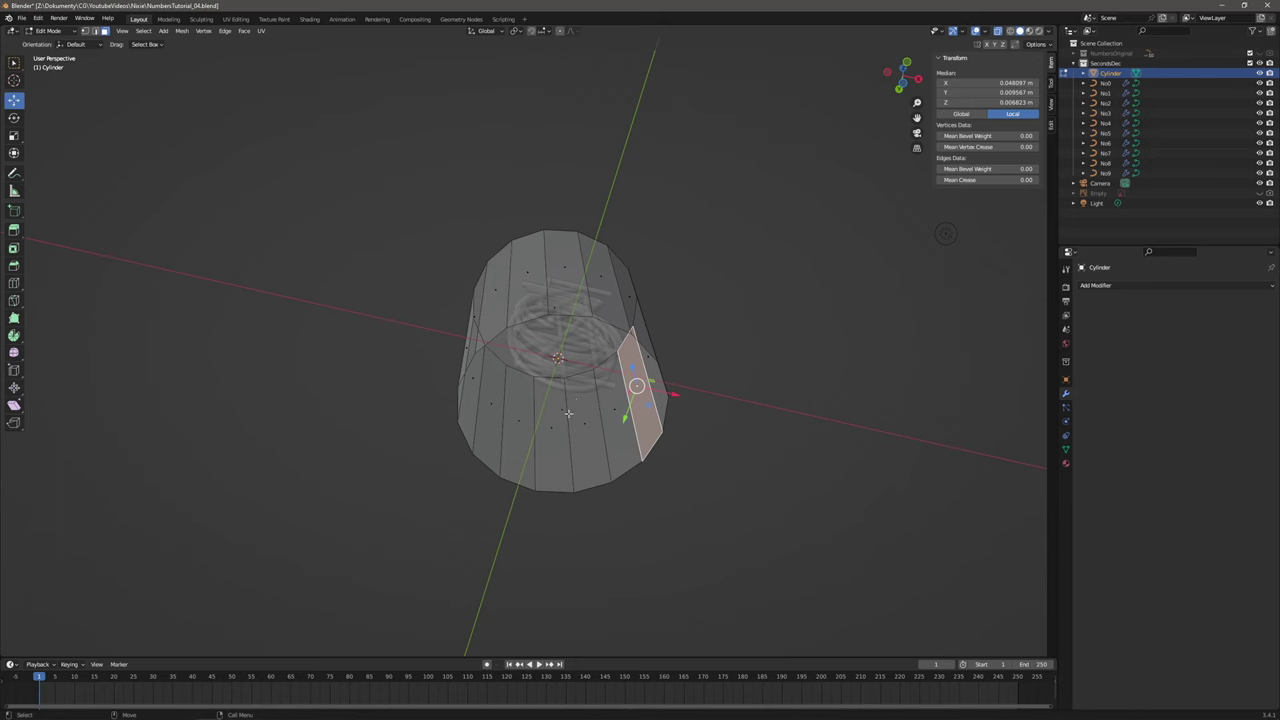
click(567, 412)
middle_drag(567, 412, 596, 397)
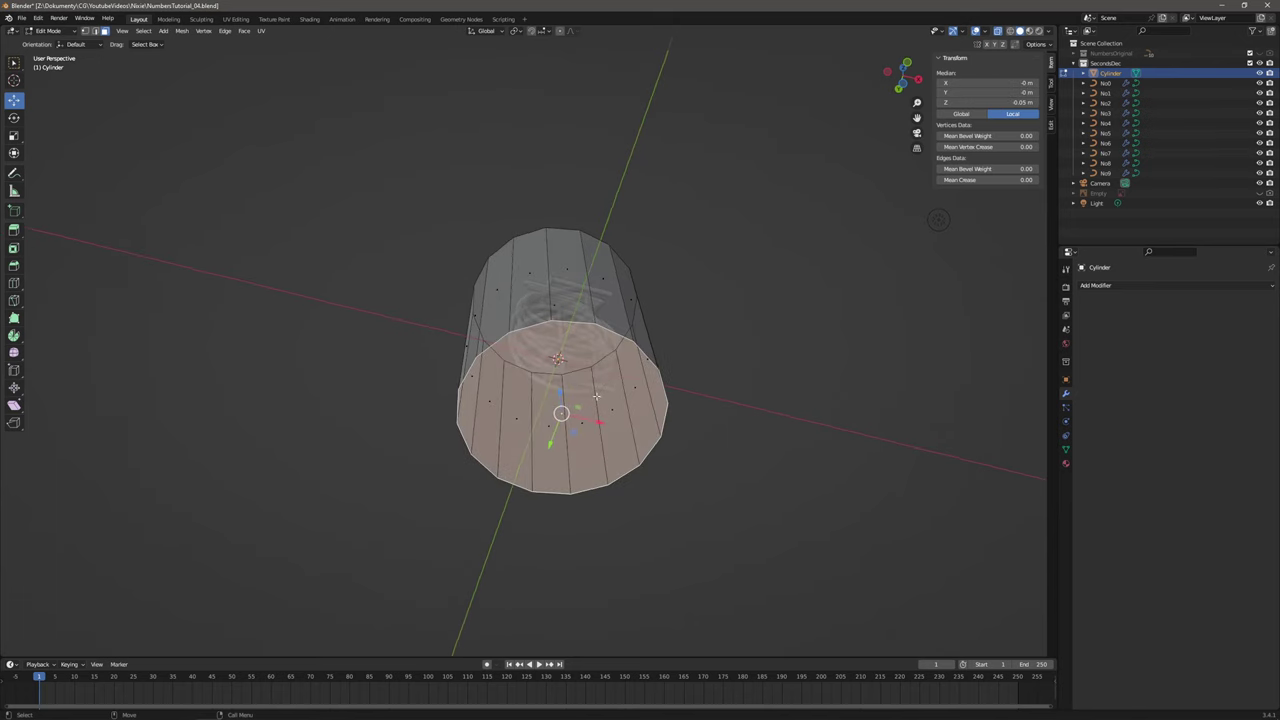
key(i)
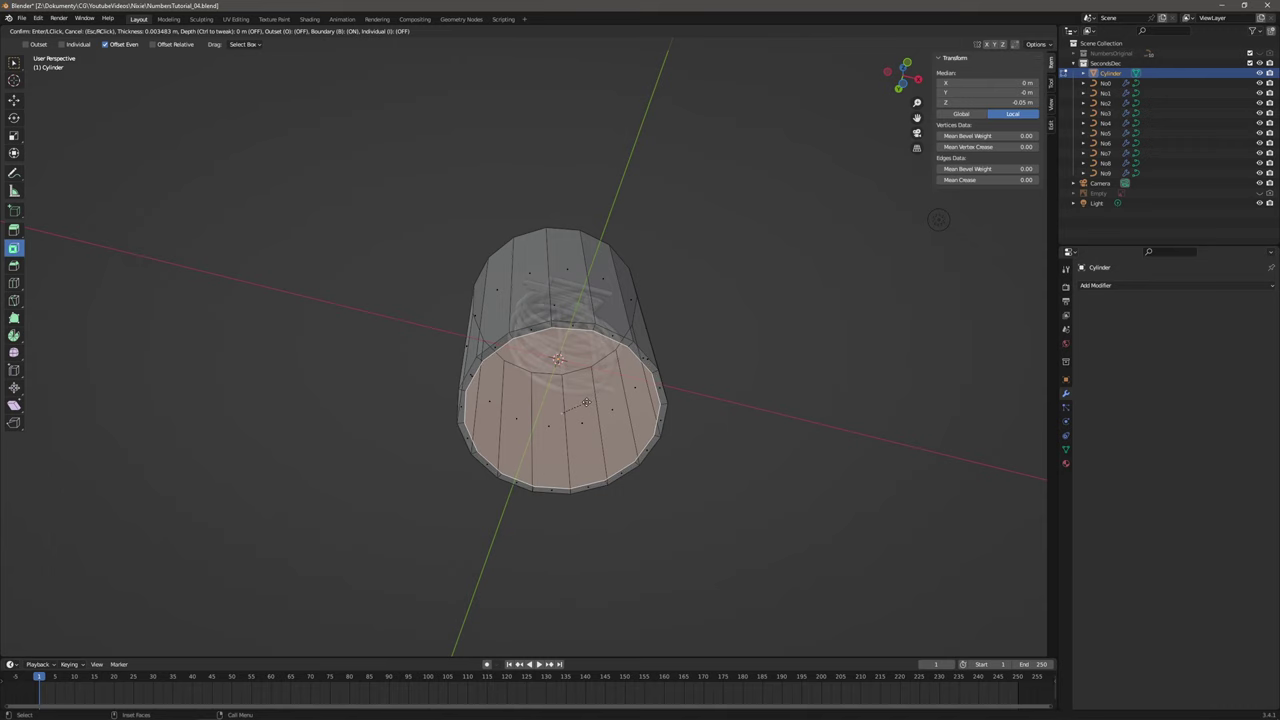
click(586, 402)
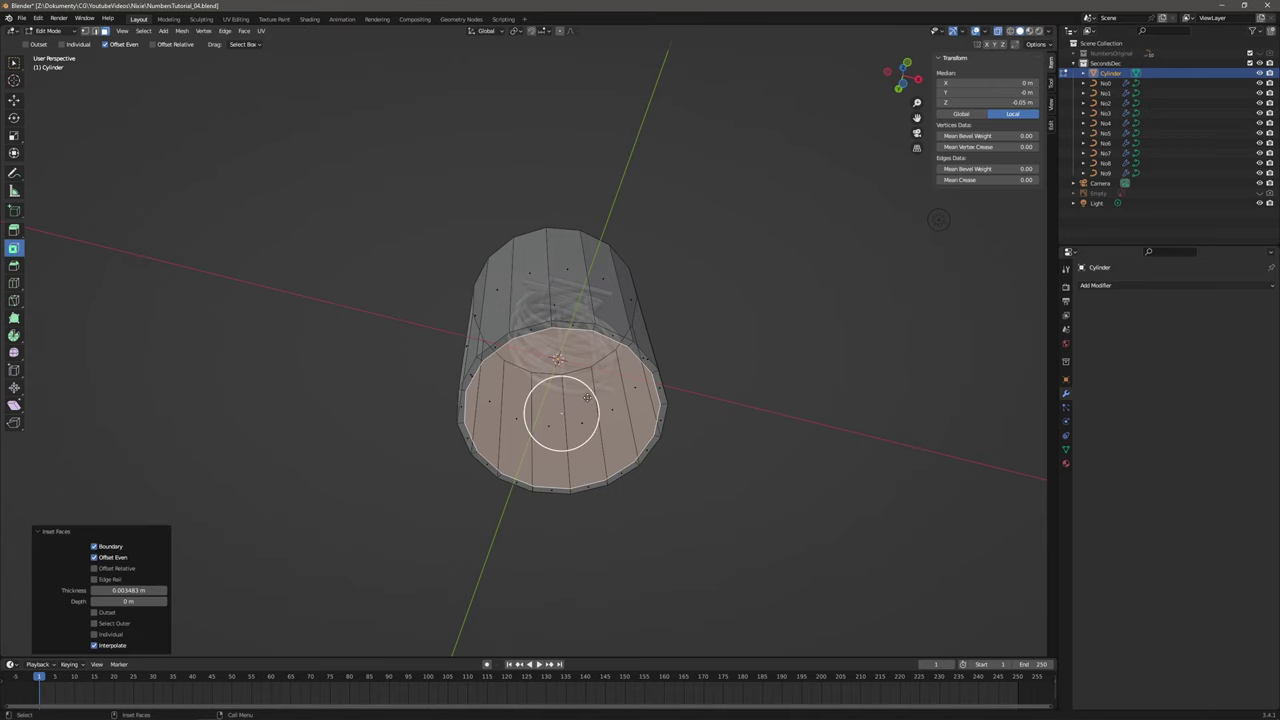
key(i)
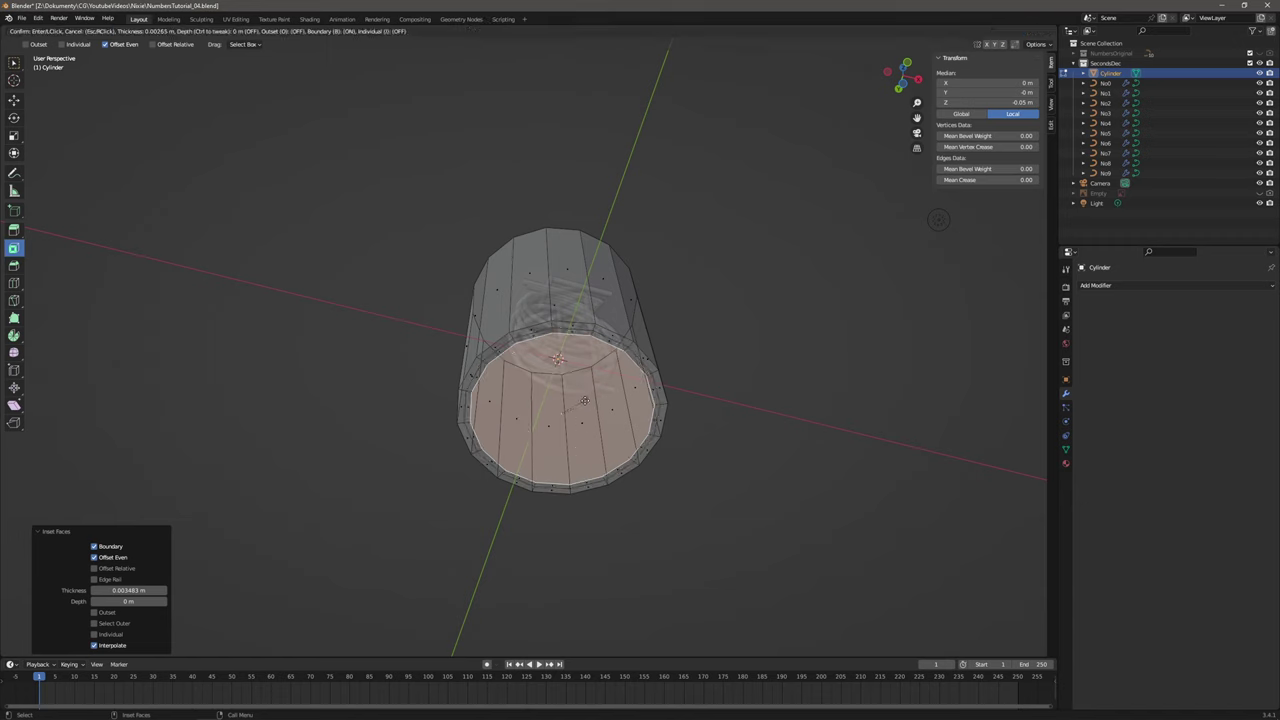
click(582, 404)
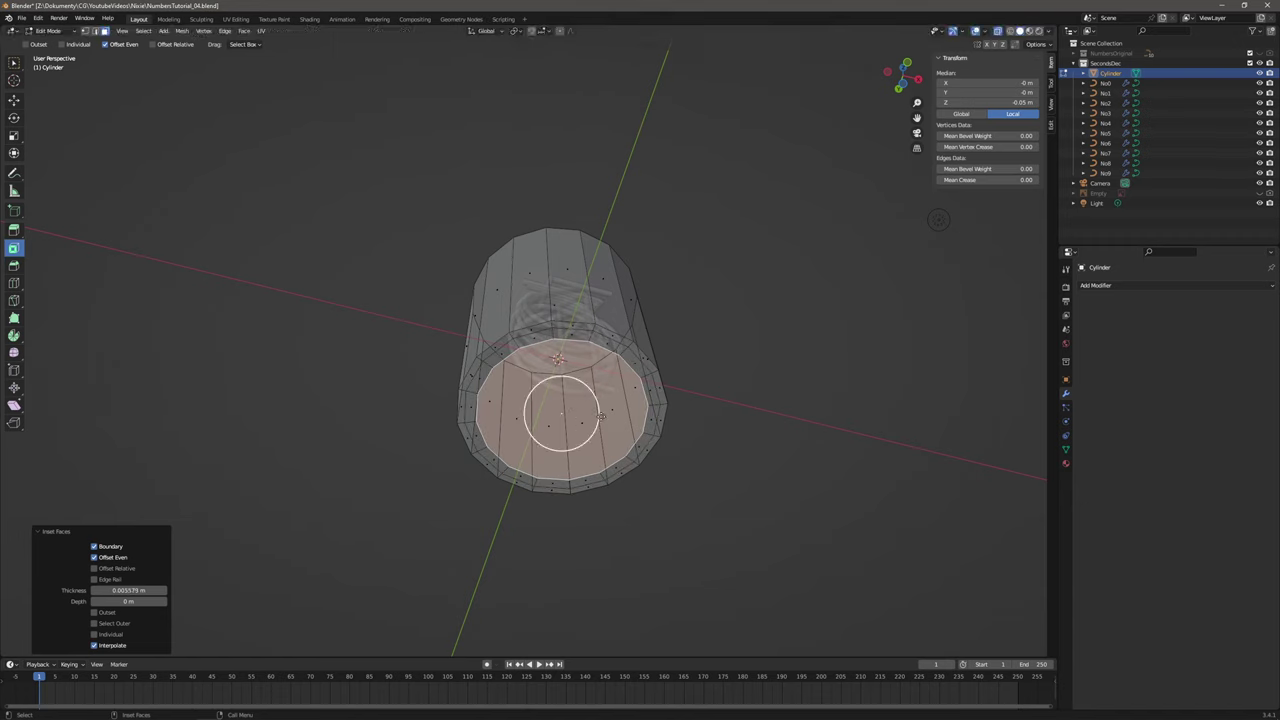
Merge the inset bottom face at its centre to form a triangle fan.
click(182, 31)
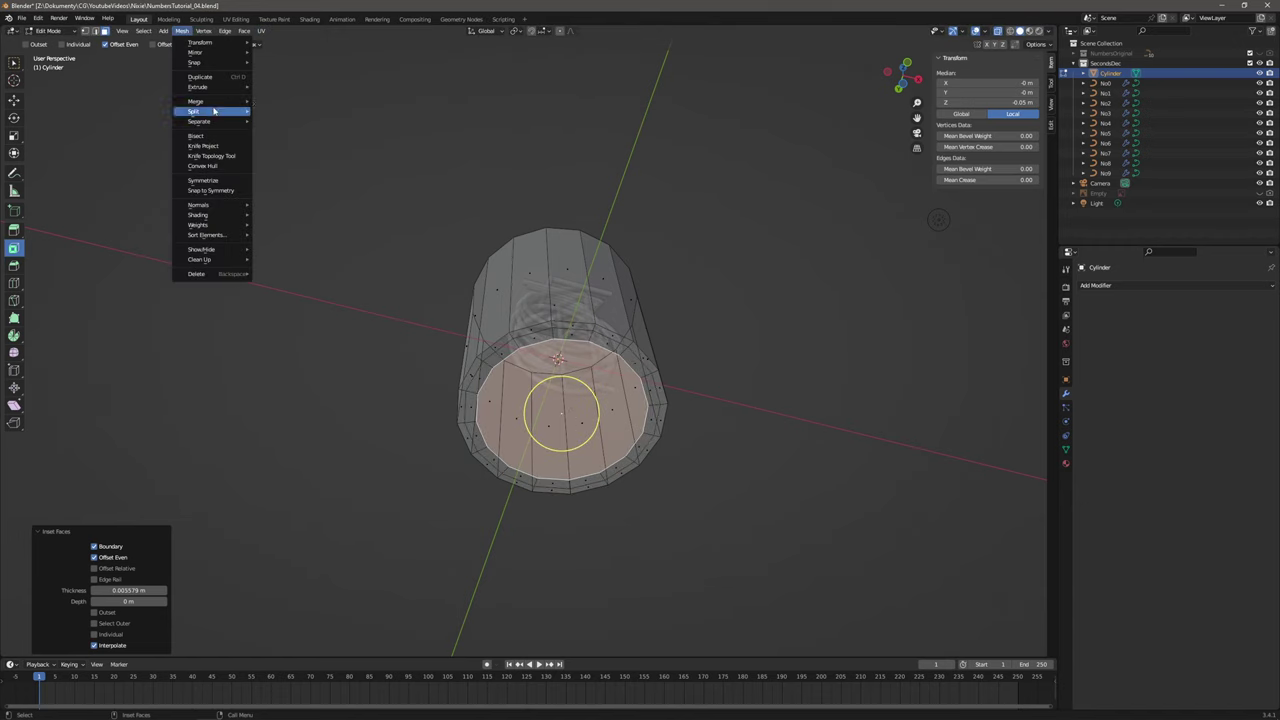
mouse_move(214, 103)
click(290, 104)
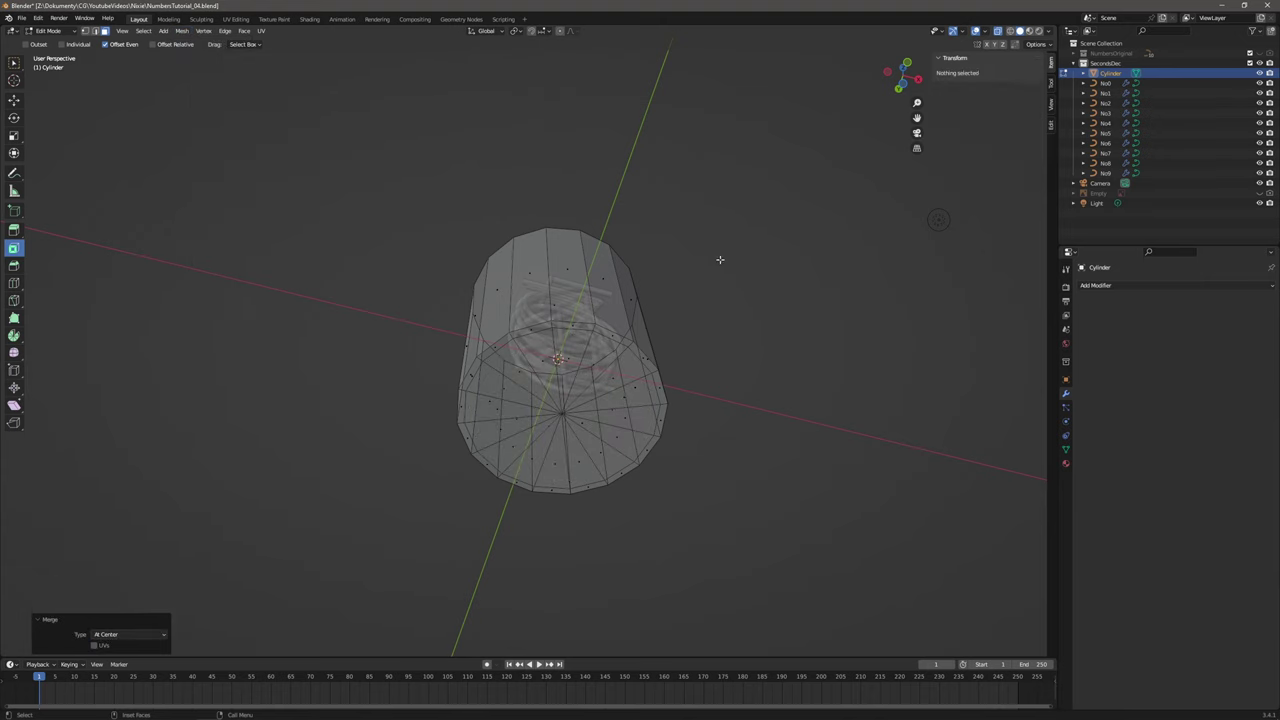
Select the cylinder's top face and extrude it upward about 0.011 m.
middle_drag(675, 277, 672, 383)
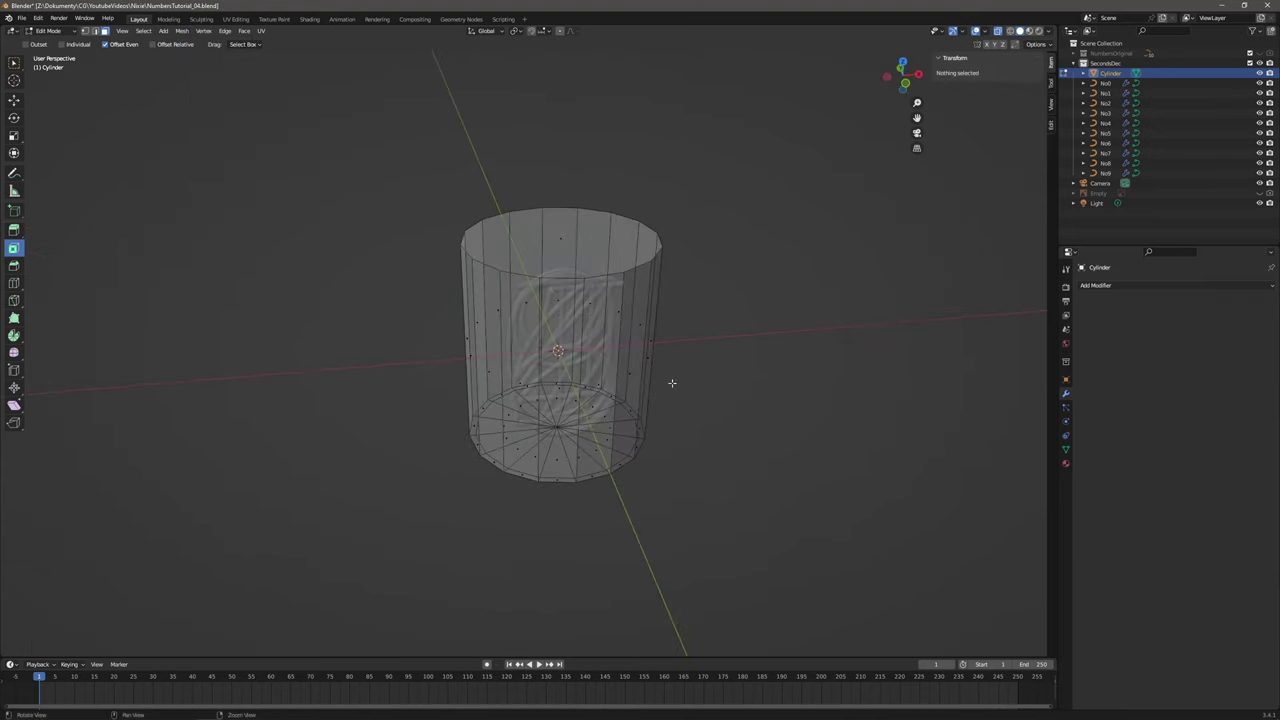
click(905, 83)
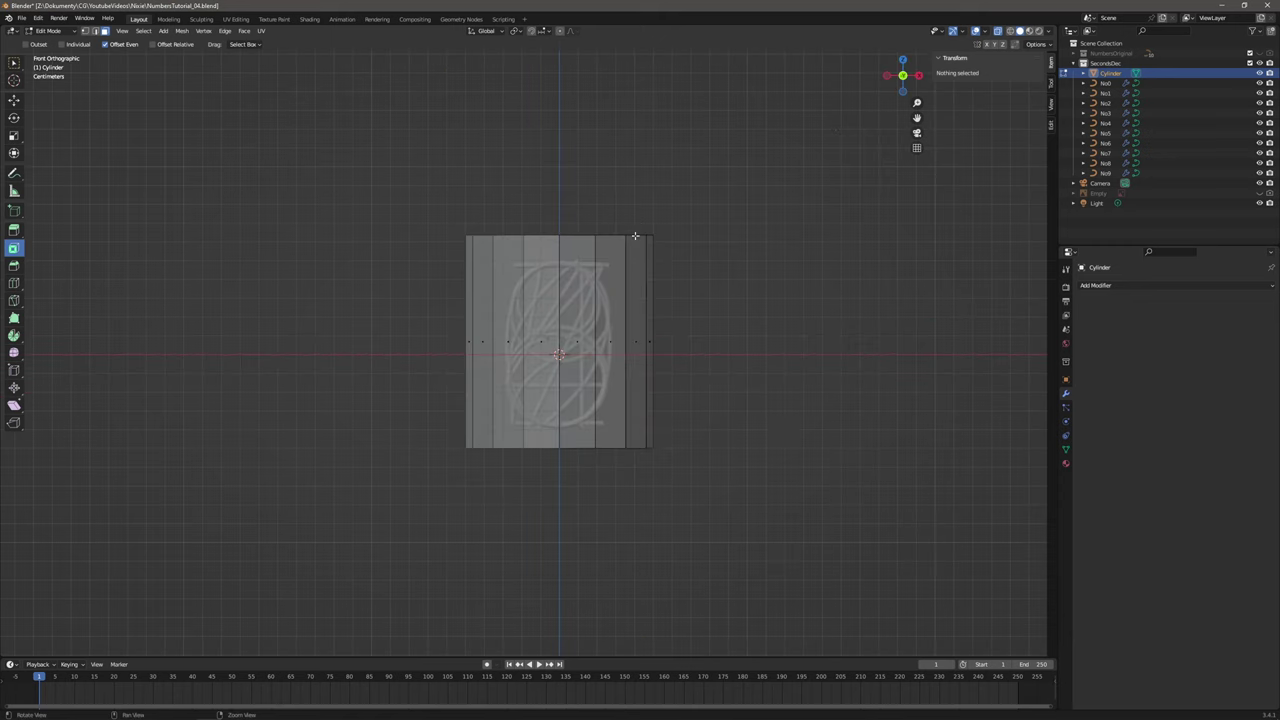
middle_drag(674, 220, 622, 238)
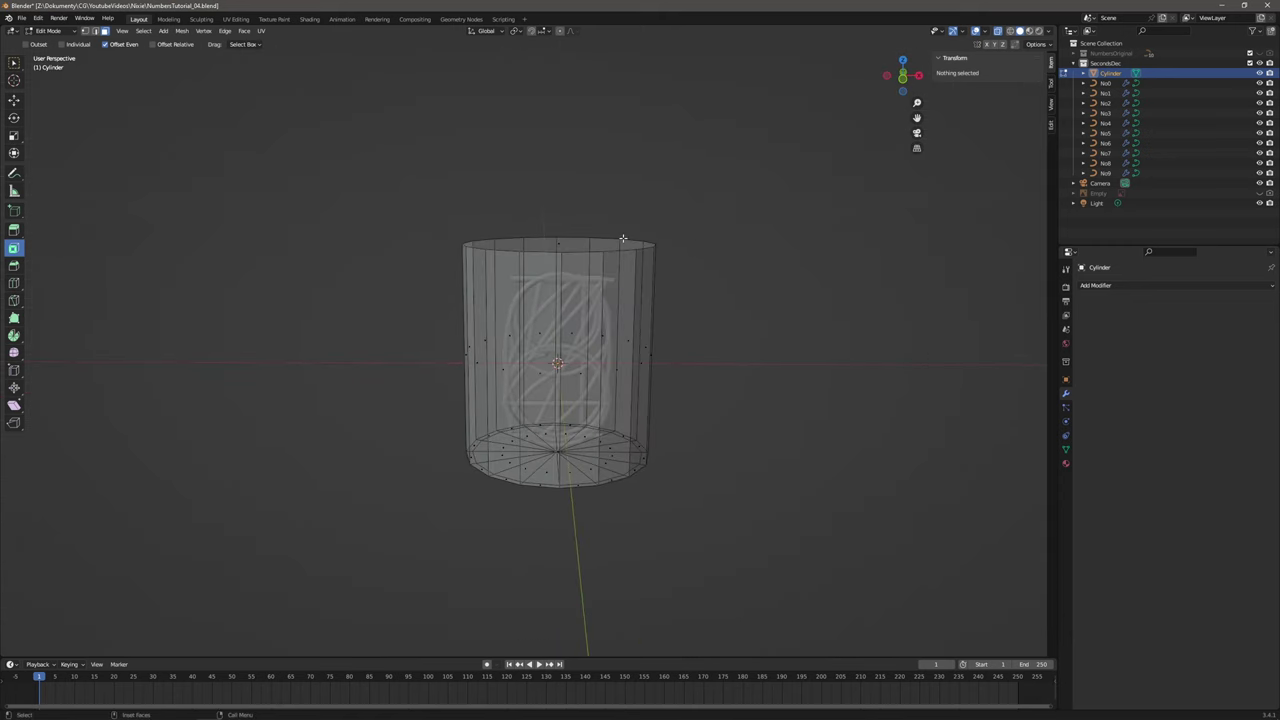
click(566, 242)
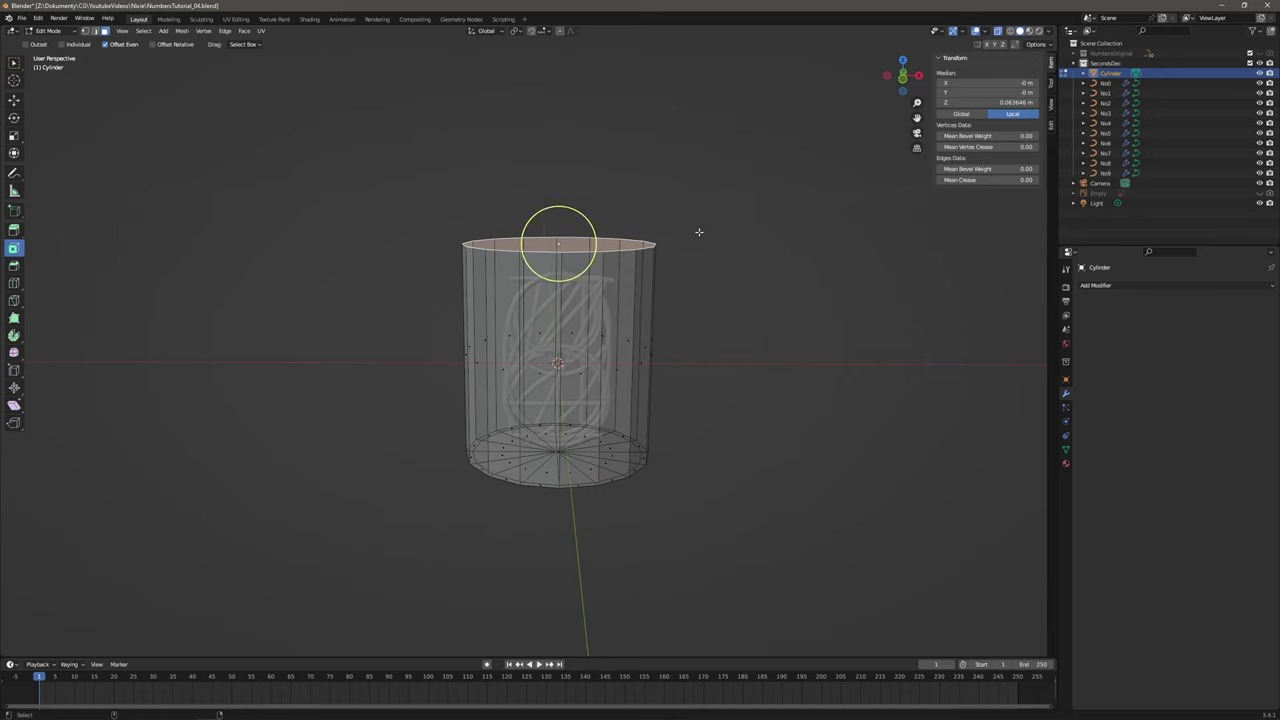
drag(557, 210, 562, 184)
Scale the extruded top face inward and lower it about 0.0047 m along Z to form a sloped shoulder.
key(shift+space)
key(s)
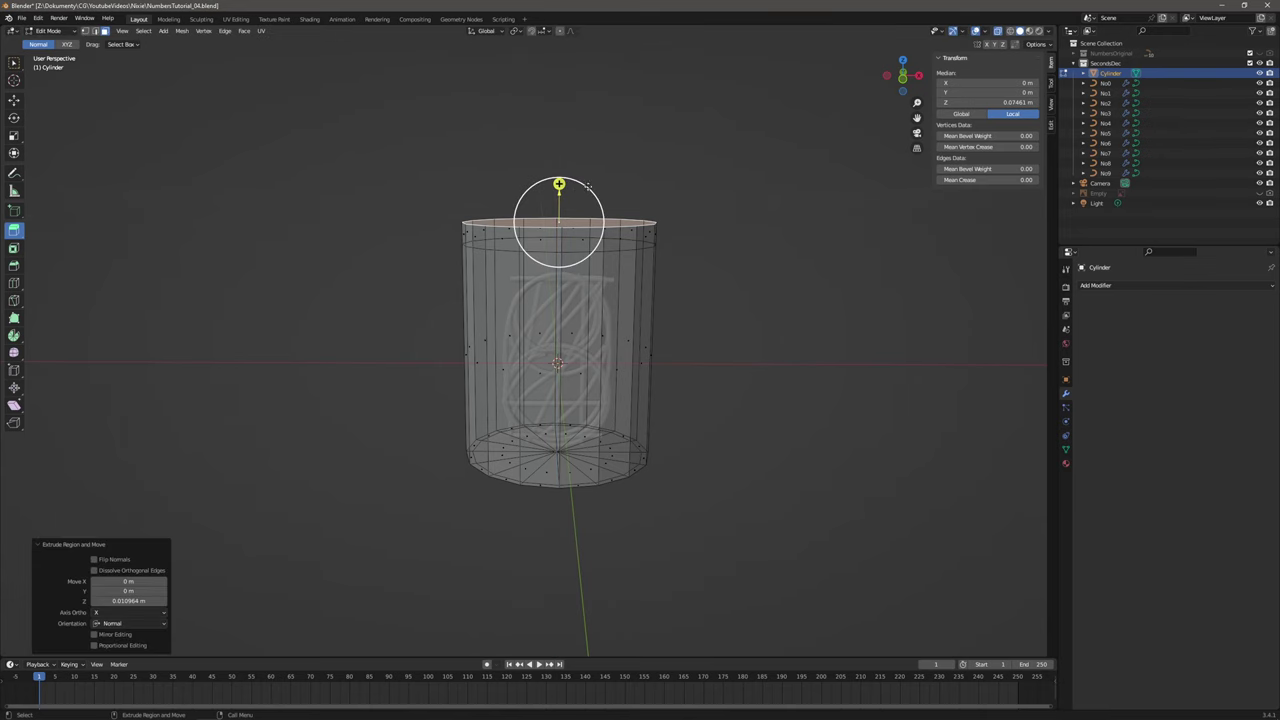
middle_drag(590, 186, 577, 218)
drag(577, 218, 562, 207)
key(shift+space)
key(g)
middle_drag(562, 207, 617, 290)
scroll(598, 253, up, 2)
scroll(600, 253, down, 1)
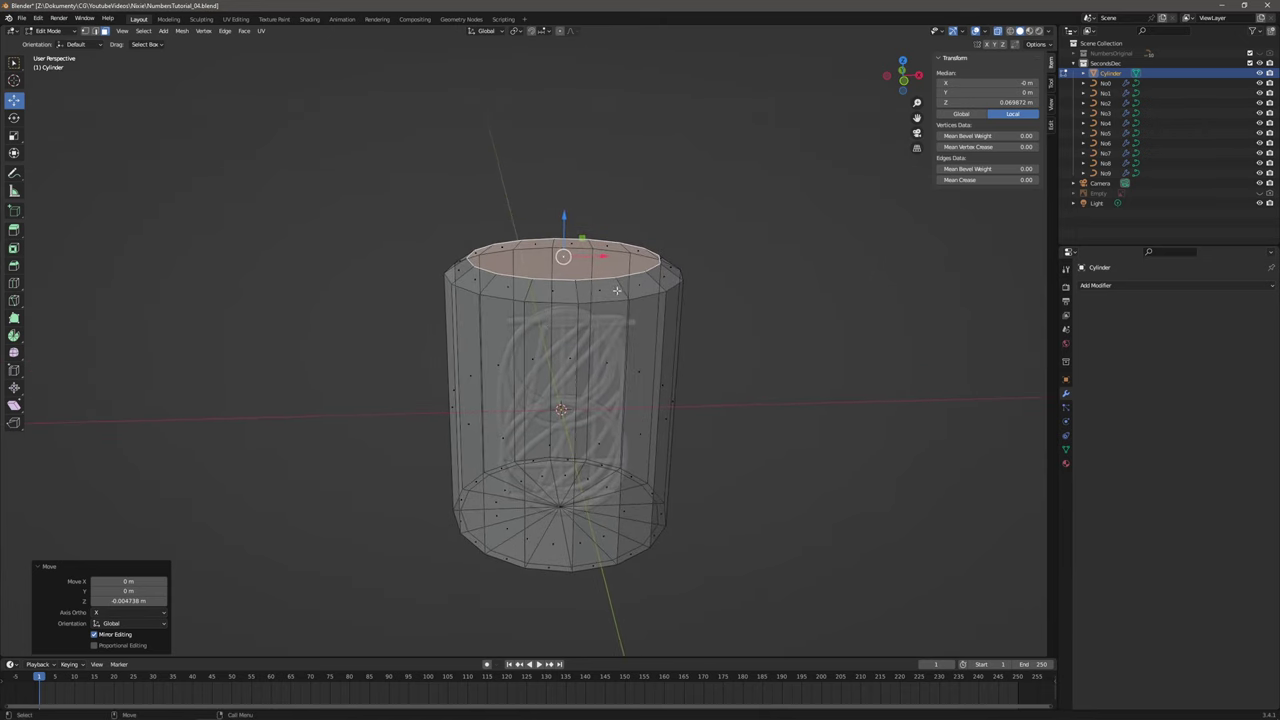
Extrude the top face again, scale it inward and lower it about 0.0045 m to continue the dome.
key(e)
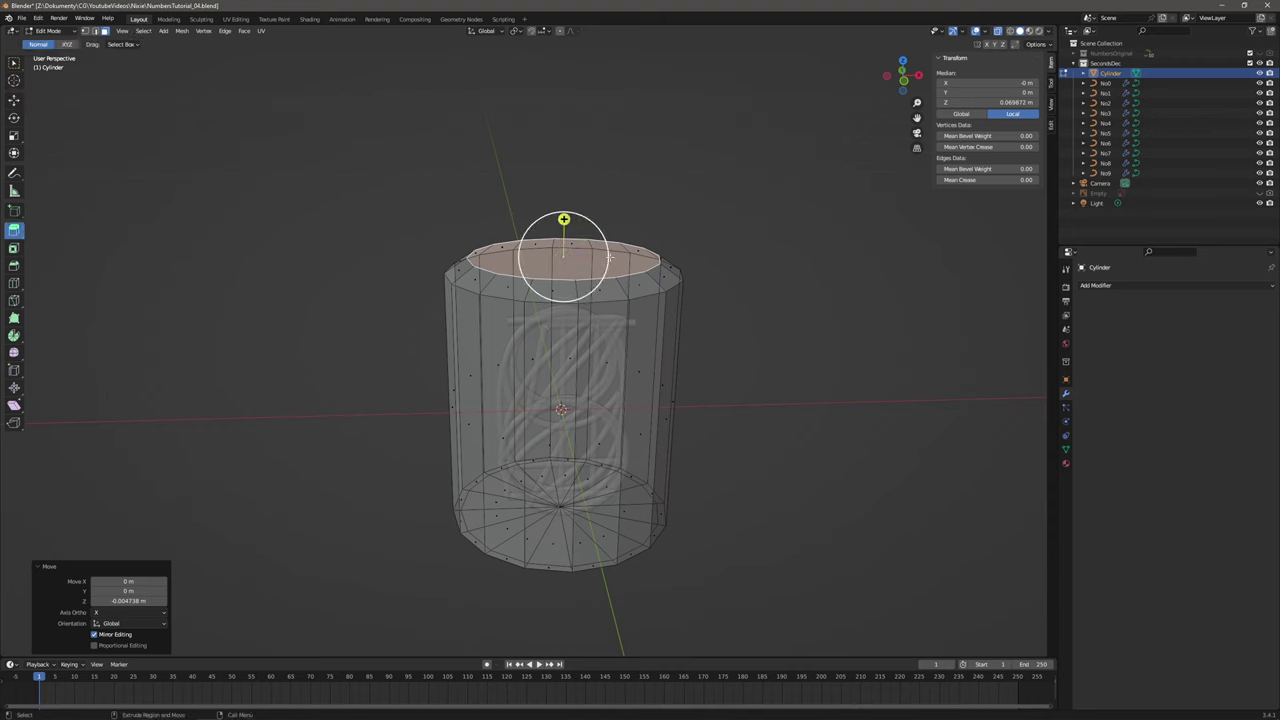
mouse_move(564, 219)
mouse_down()
mouse_move(566, 194)
mouse_move(580, 226)
mouse_move(567, 222)
mouse_up()
key(shift+space)
key(s)
key(shift+space)
key(g)
middle_drag(567, 222, 591, 249)
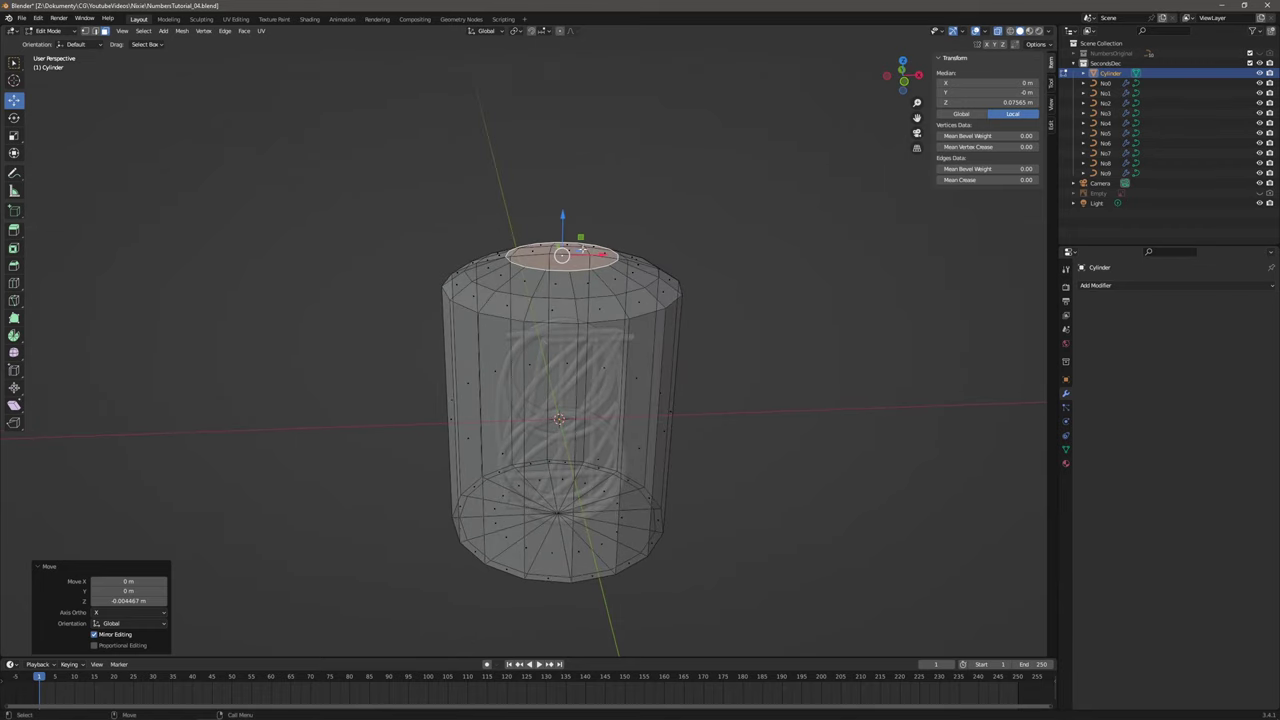
drag(580, 249, 573, 249)
key(Escape)
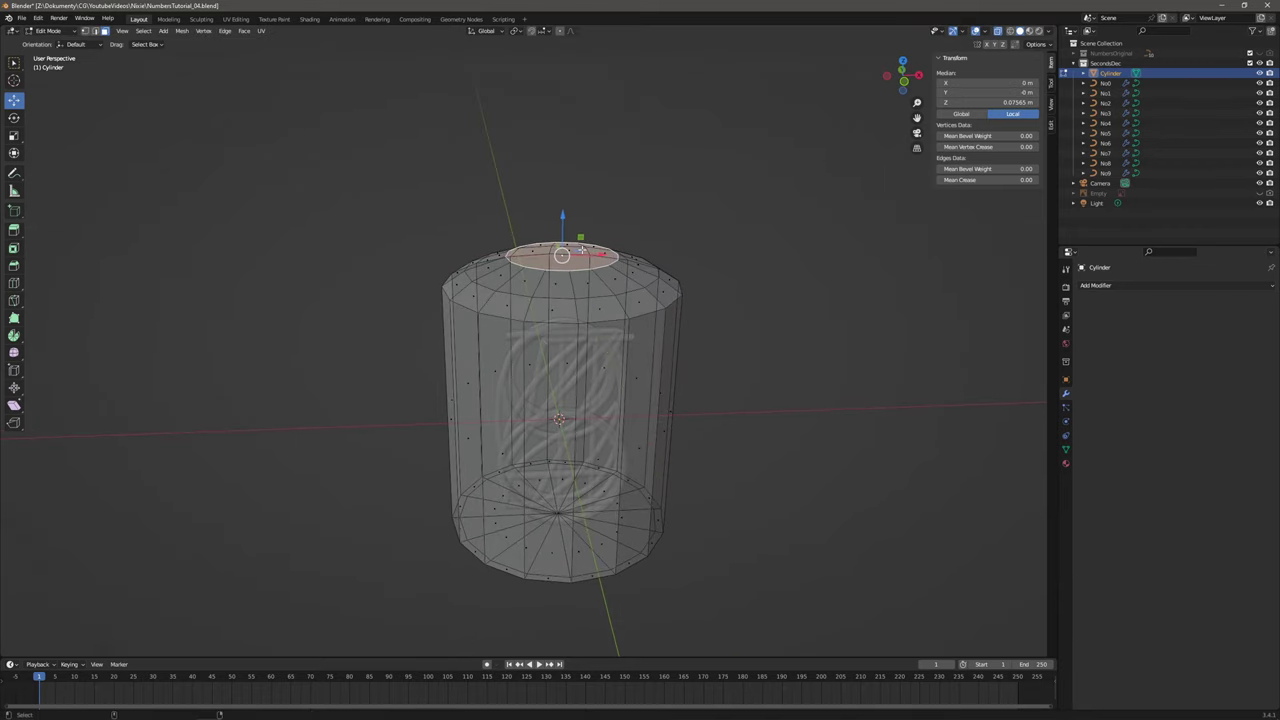
middle_drag(588, 253, 586, 253)
key(g)
key(shift+z)
click(581, 253)
key(ctrl+z)
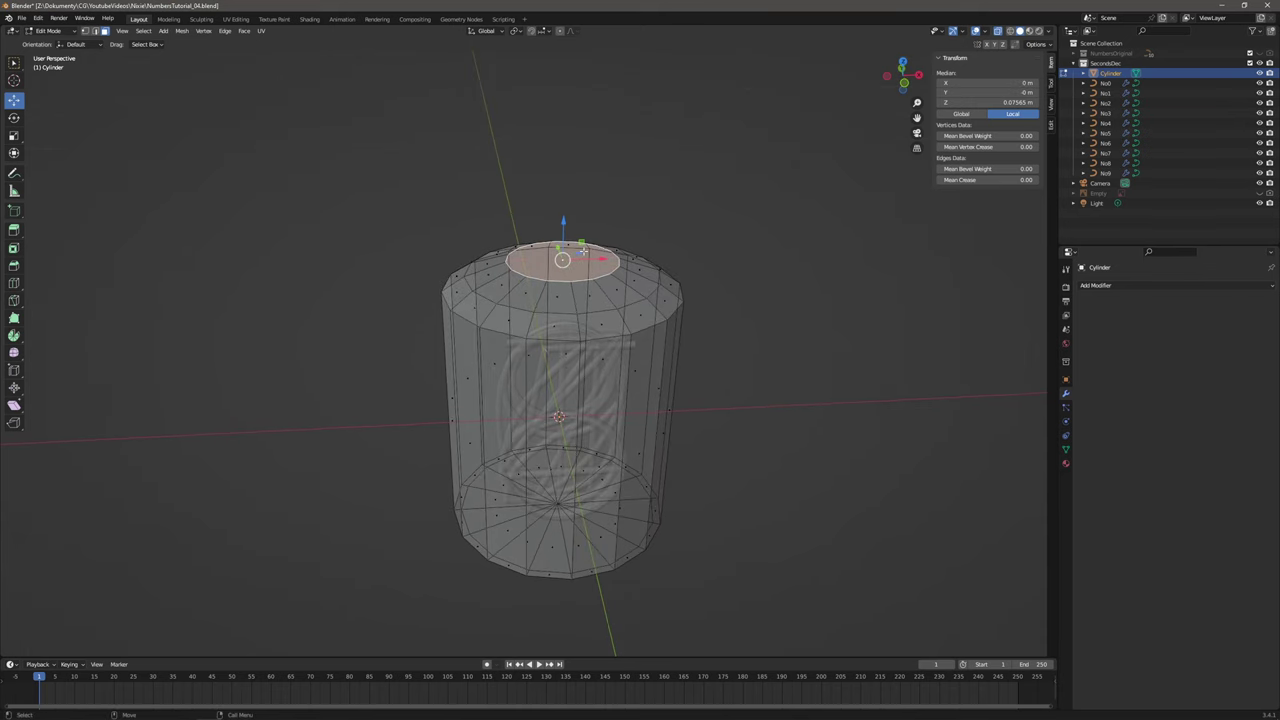
Scale the dome's top face to about 0.415 in X and Y, leaving Z at 1.
key(shift+space)
key(s)
key(s)
key(shift+z)
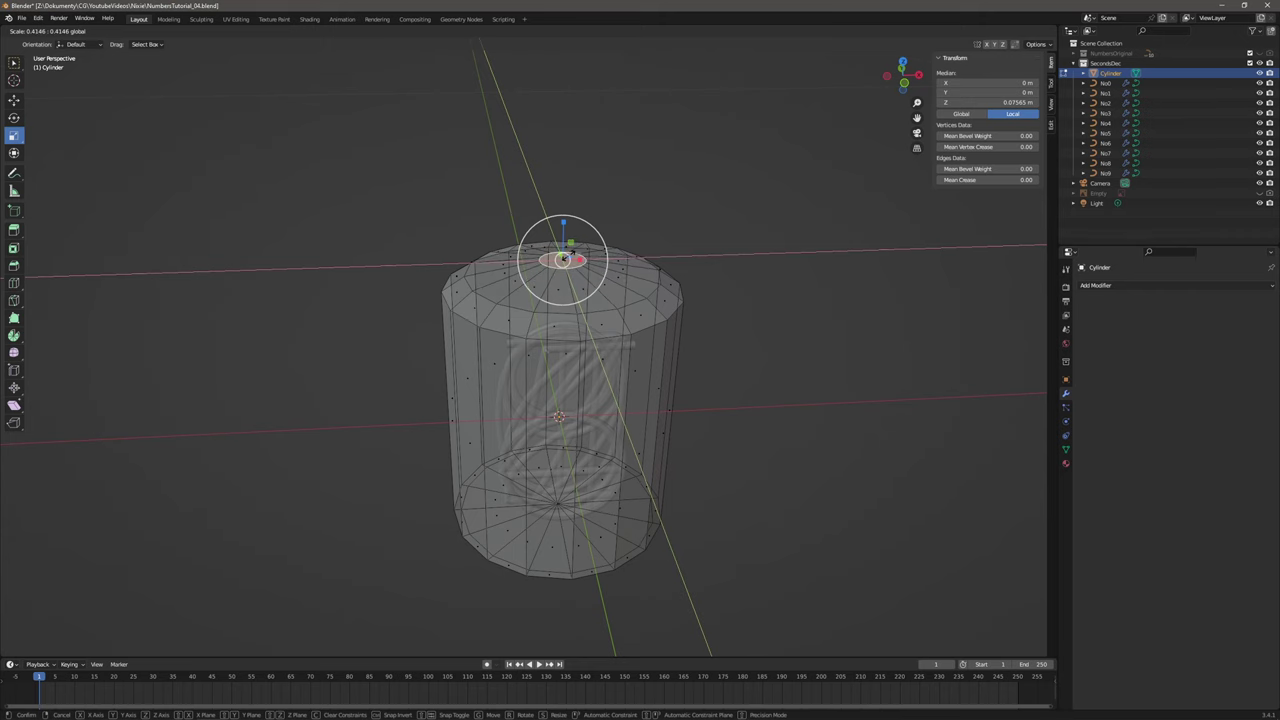
click(568, 255)
scroll(614, 277, up, 1)
mouse_move(614, 277)
middle_down()
mouse_move(611, 254)
mouse_move(608, 269)
middle_up()
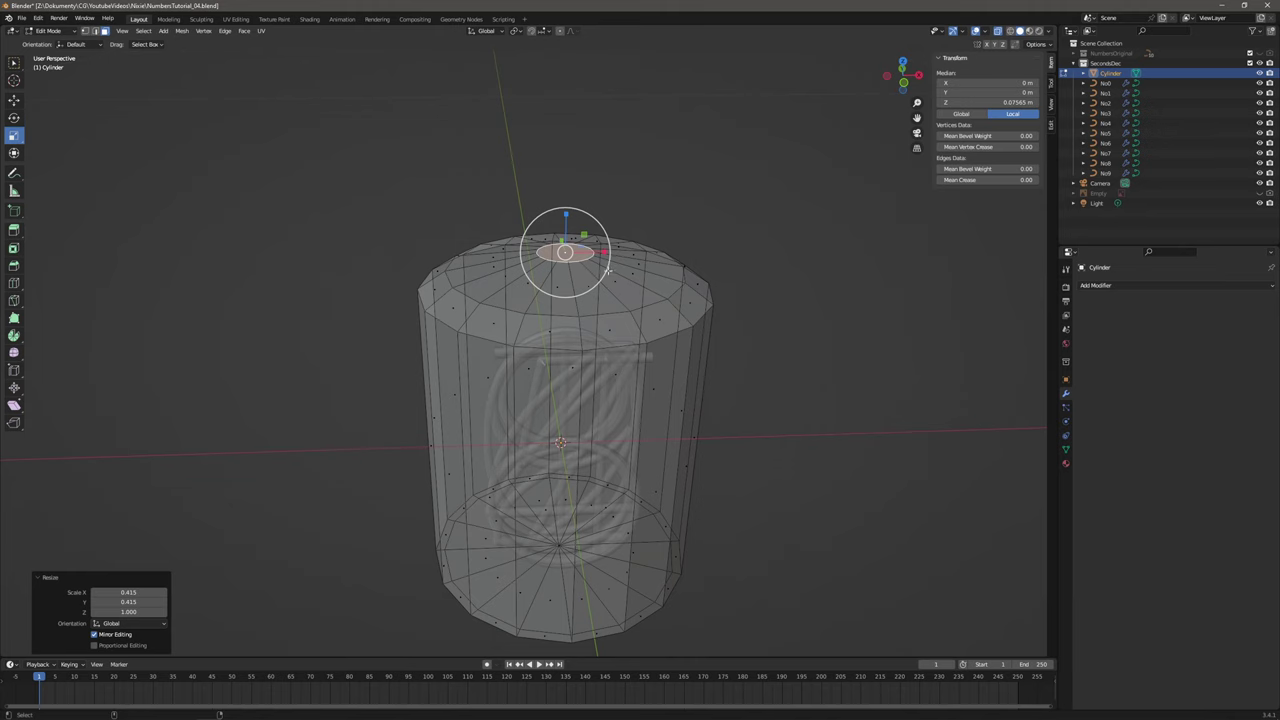
Extrude the small top face upward about 0.0106 m and taper it to 0.7 in X and Y.
key(e)
drag(567, 215, 567, 184)
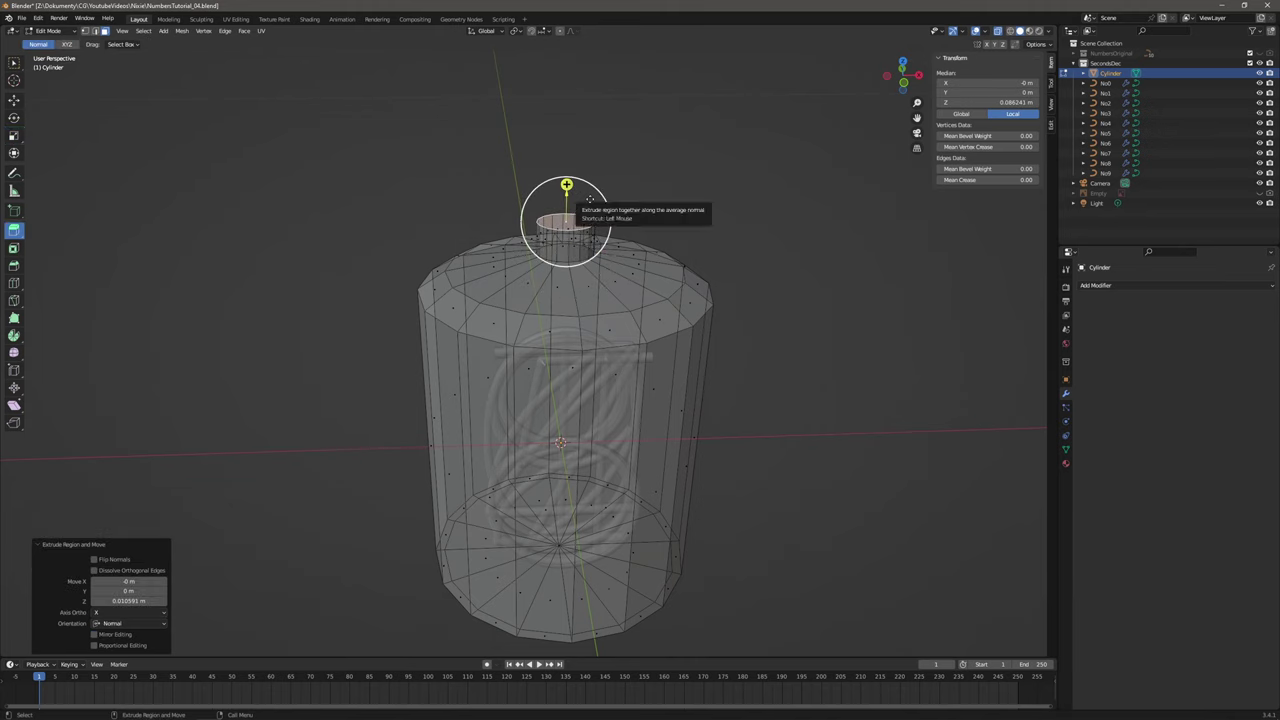
key(shift+space)
key(s)
drag(585, 207, 572, 221)
shift+middle_drag(620, 242, 643, 289)
scroll(615, 272, up, 1)
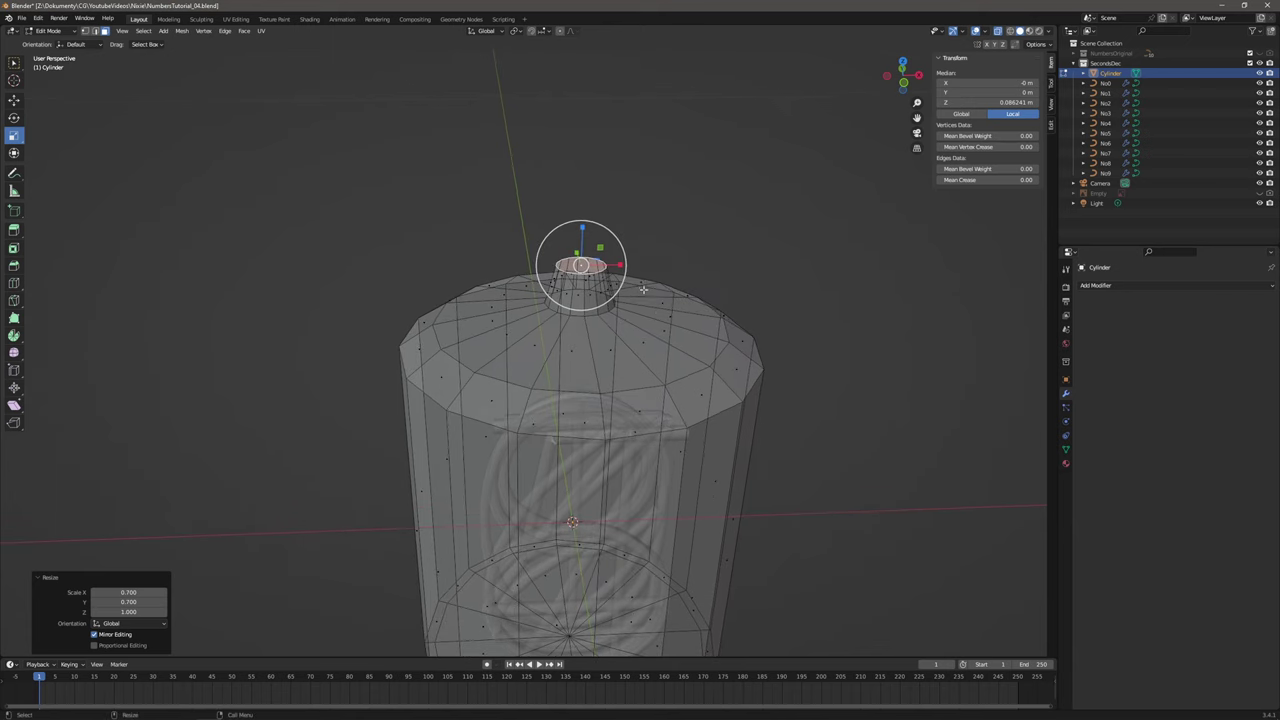
Extrude the nozzle's top face again, scale it inward and lower it about 0.003 m along Z.
key(shift+space)
key(e)
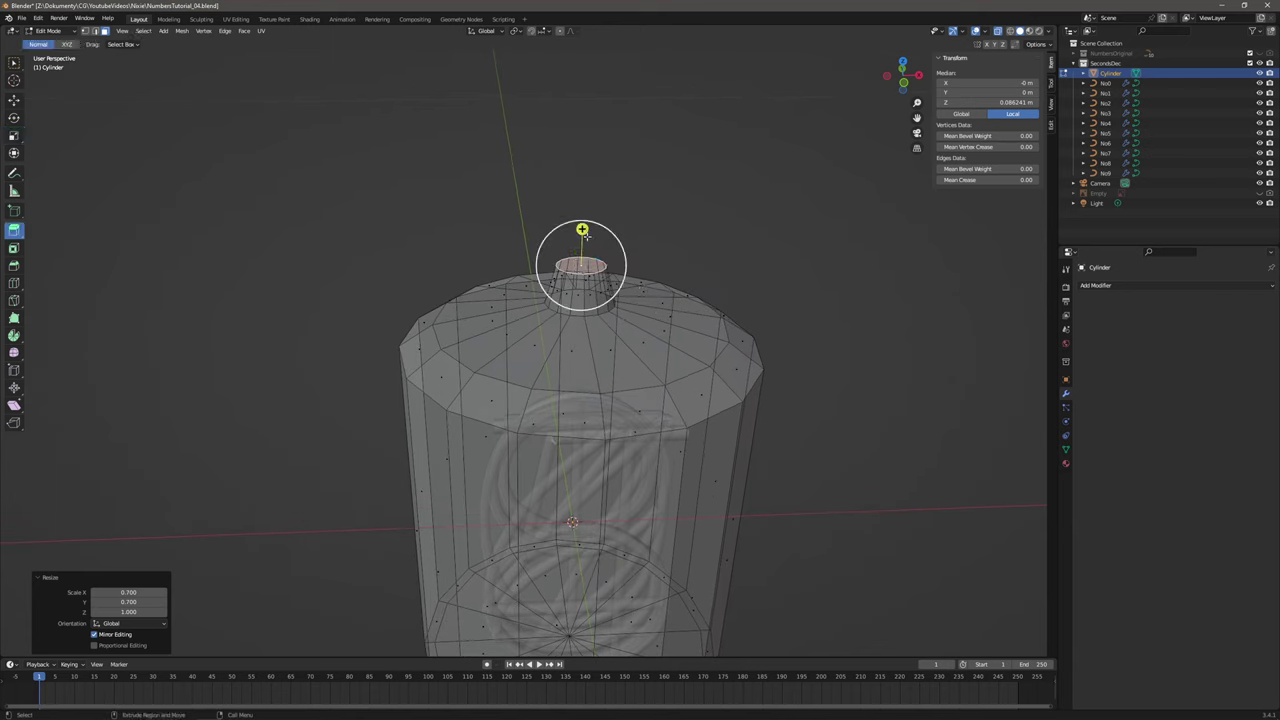
mouse_move(583, 231)
mouse_down()
mouse_move(583, 204)
mouse_move(594, 234)
mouse_move(582, 227)
mouse_up()
key(shift+space)
key(s)
key(shift+space)
key(g)
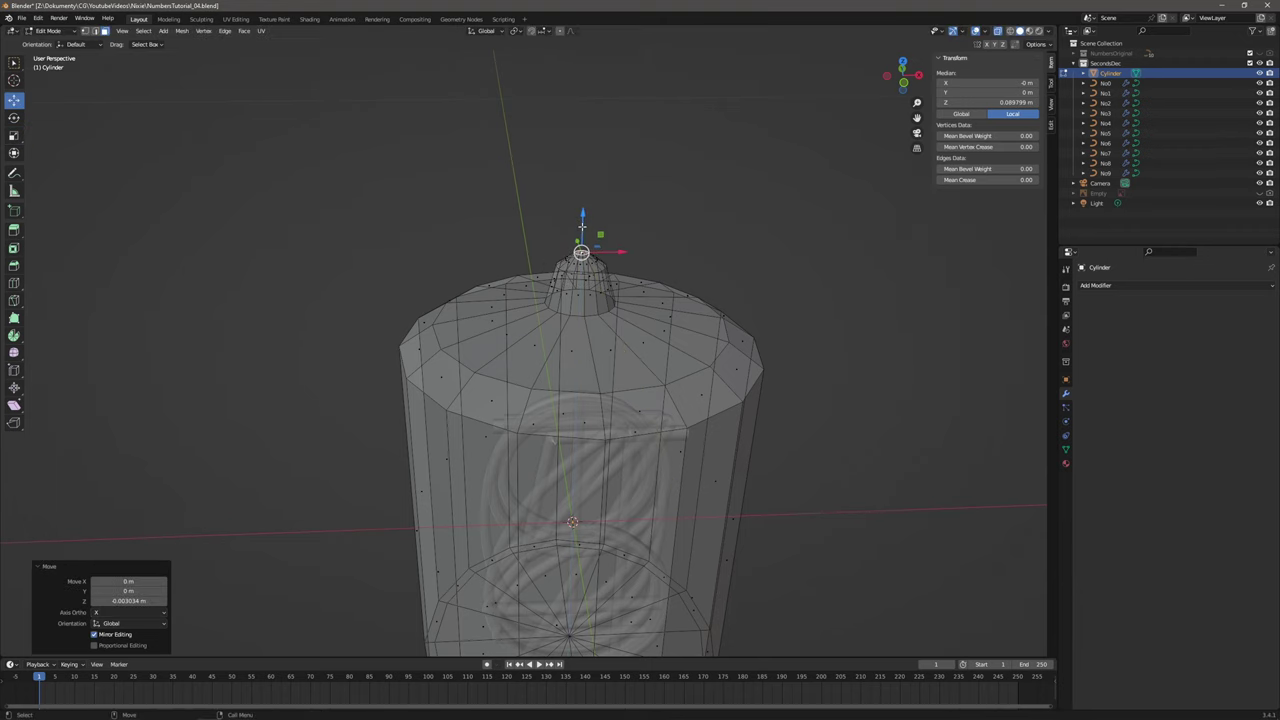
Merge the nozzle's top face at its centre to close the tip.
click(185, 31)
mouse_move(218, 103)
click(296, 101)
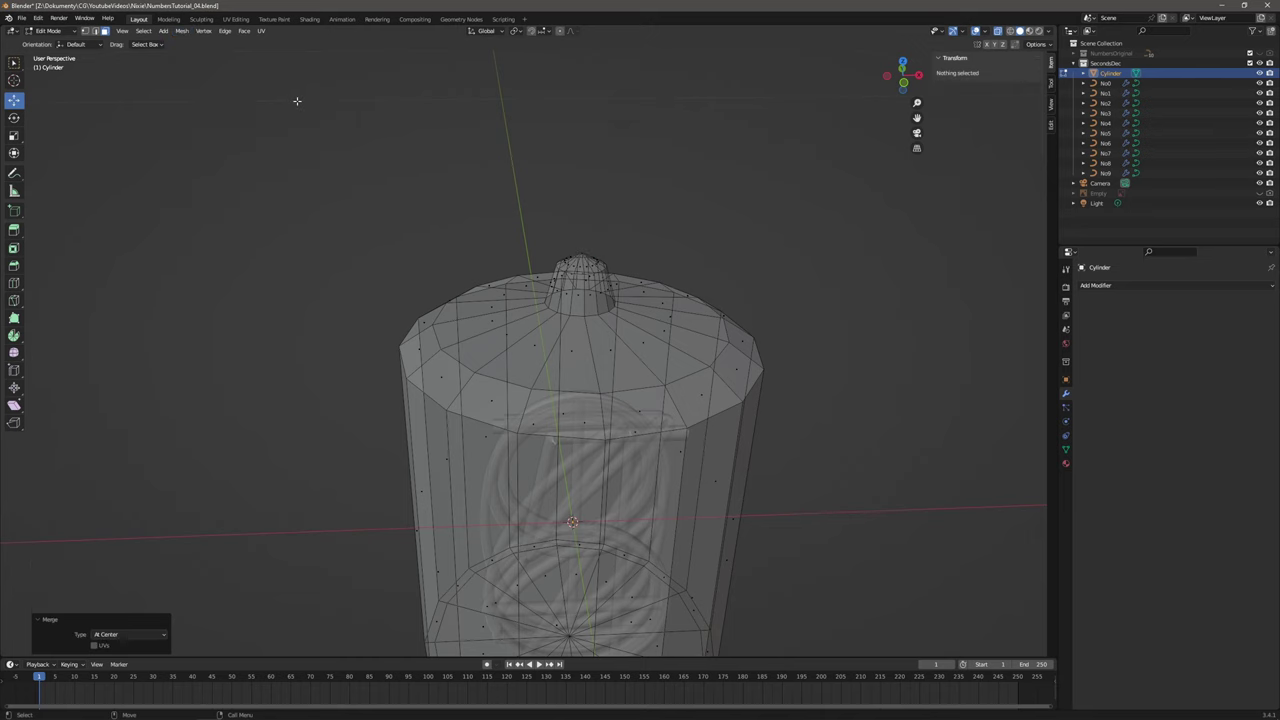
Select the edge loop around the nozzle's upper rim and edge-slide it down to about Z 0.0833 m.
middle_drag(703, 196, 603, 290)
scroll(666, 264, down, 2)
scroll(596, 280, up, 3)
alt+click(613, 267)
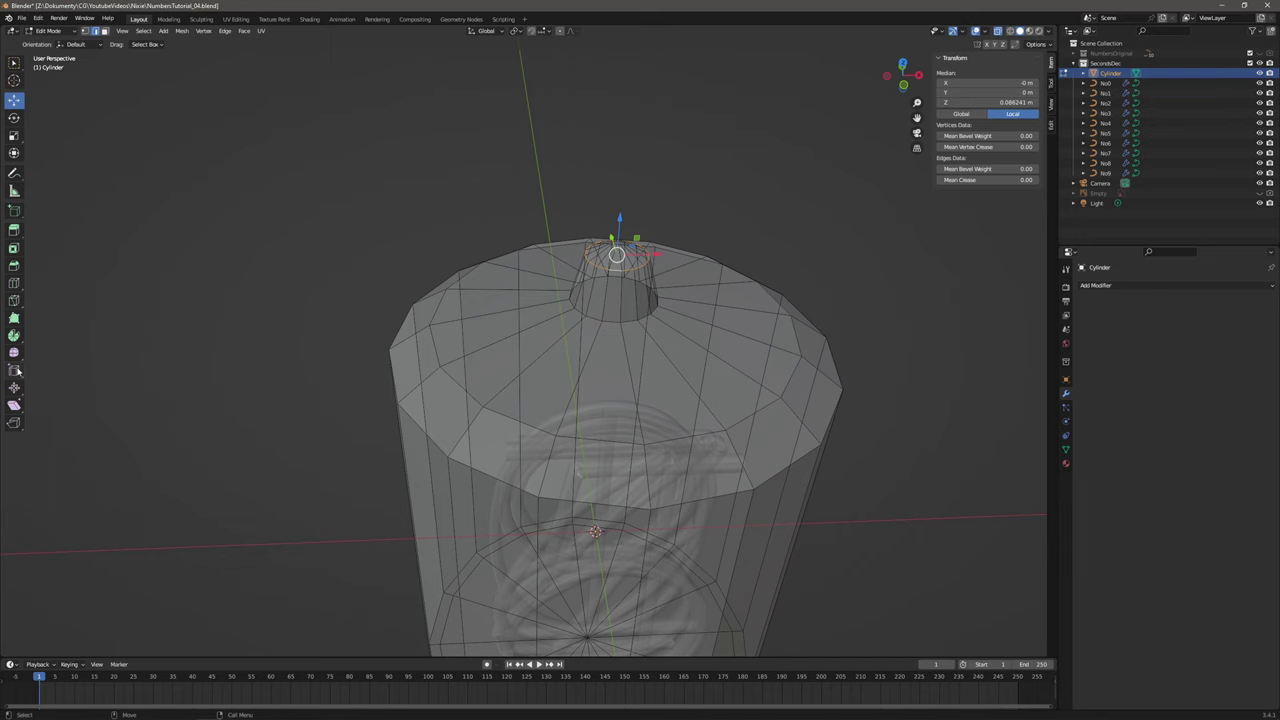
click(14, 370)
drag(620, 208, 619, 227)
Select the nozzle's tip vertex, lower it slightly along Z and deselect it.
key(1)
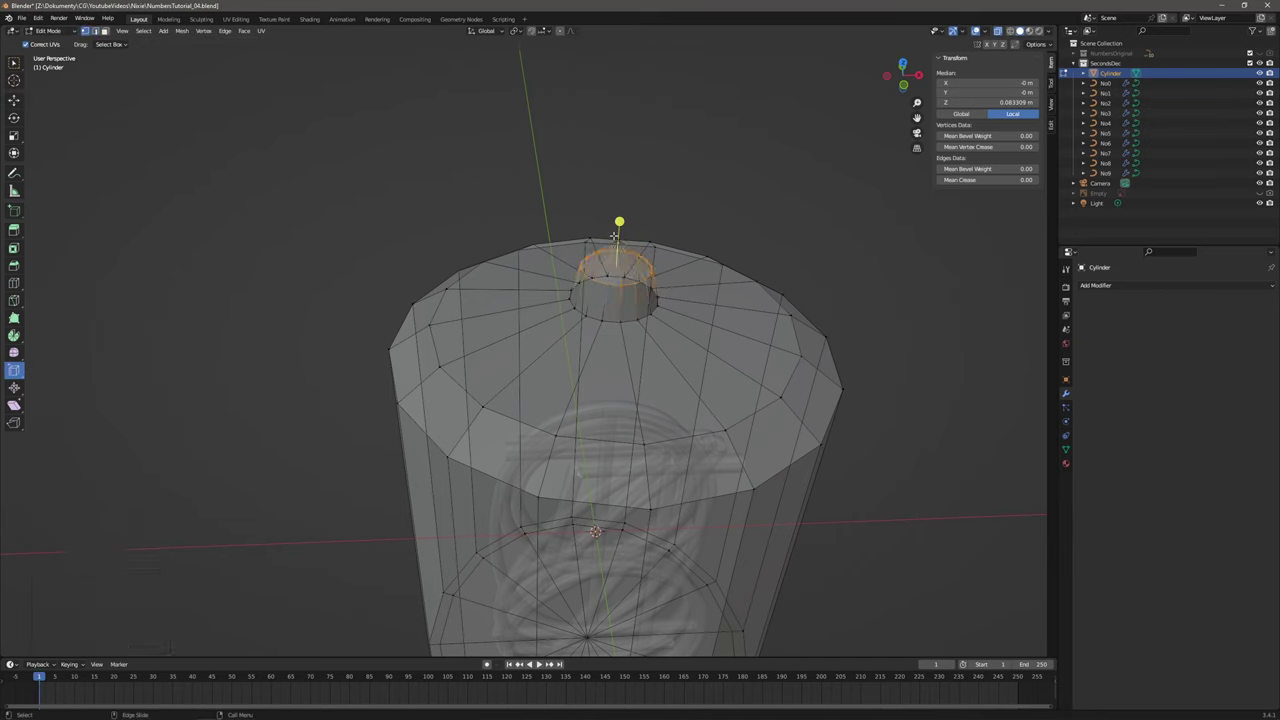
click(619, 241)
middle_drag(627, 244, 634, 210)
key(shift+space)
key(g)
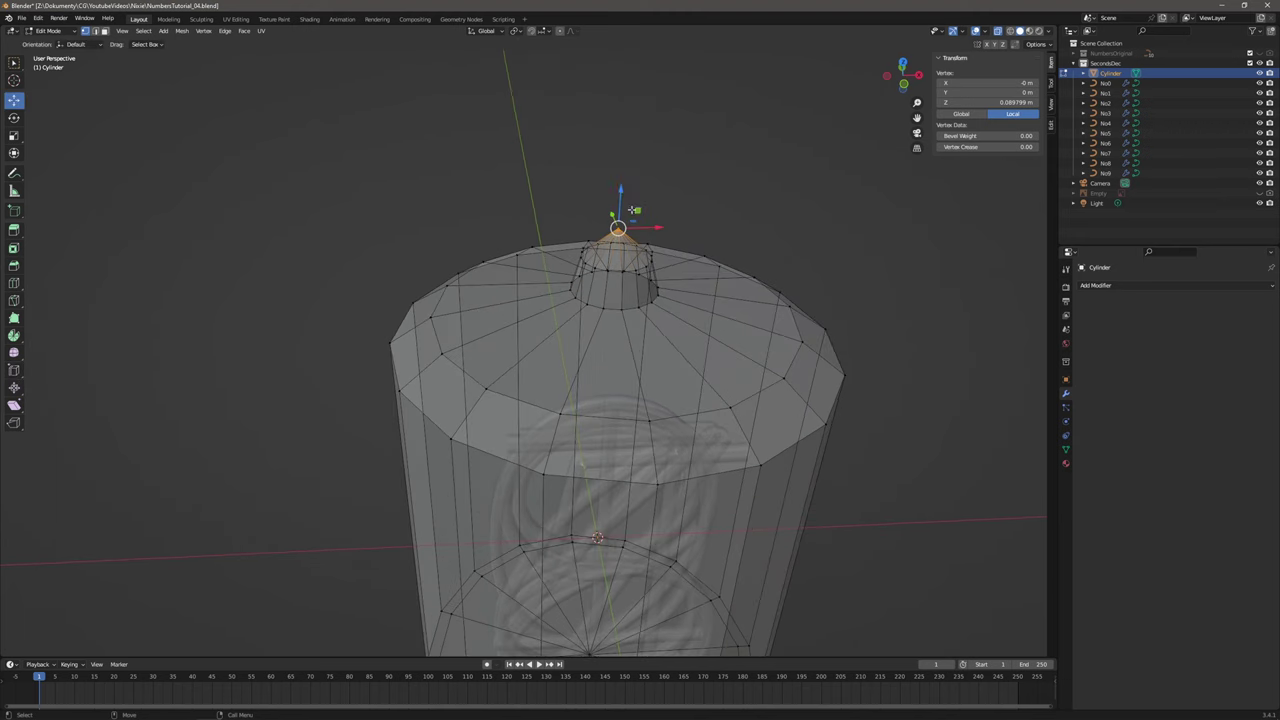
drag(619, 190, 620, 202)
click(700, 203)
Add a Subdivision Surface modifier to the cylinder.
shift+middle_drag(695, 275, 676, 234)
click(1122, 286)
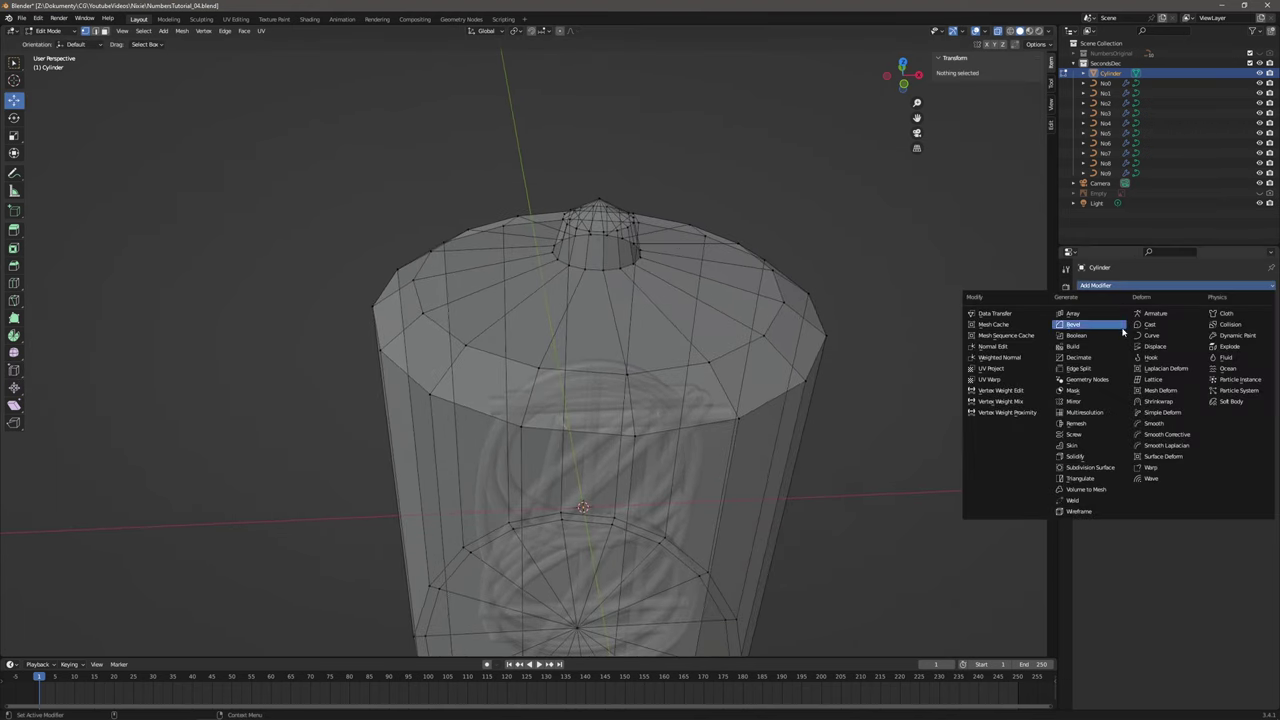
click(1090, 467)
middle_drag(923, 380, 765, 312)
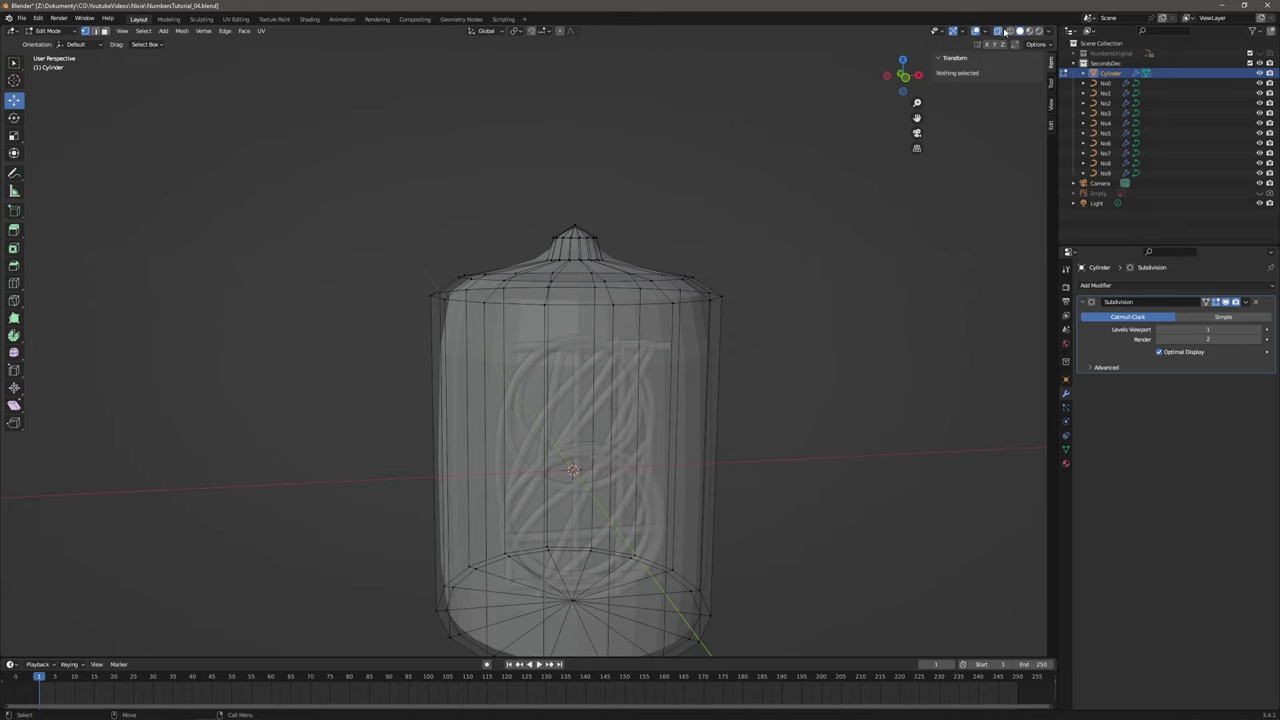
Turn off X-ray display and add supporting loop cuts near the cylinder's top and bottom edges, at about Z 0.0614 m and -0.0456 m.
click(998, 31)
mouse_move(749, 237)
middle_down()
mouse_move(751, 160)
mouse_move(731, 237)
middle_up()
key(ctrl+r)
drag(650, 263, 686, 98)
drag(600, 290, 656, 456)
middle_drag(656, 456, 663, 421)
key(2)
key(ctrl+r)
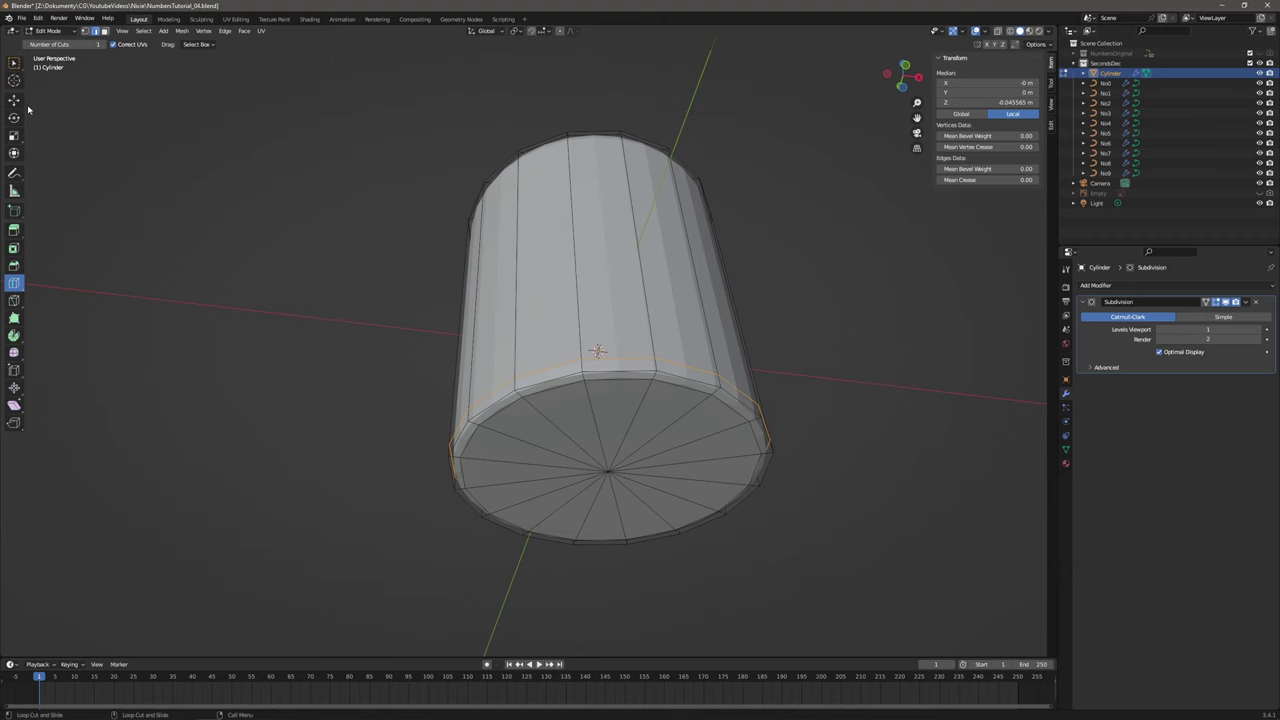
Select the inset edge loop on the cylinder's base and scale it slightly inward.
click(14, 135)
alt+click(555, 388)
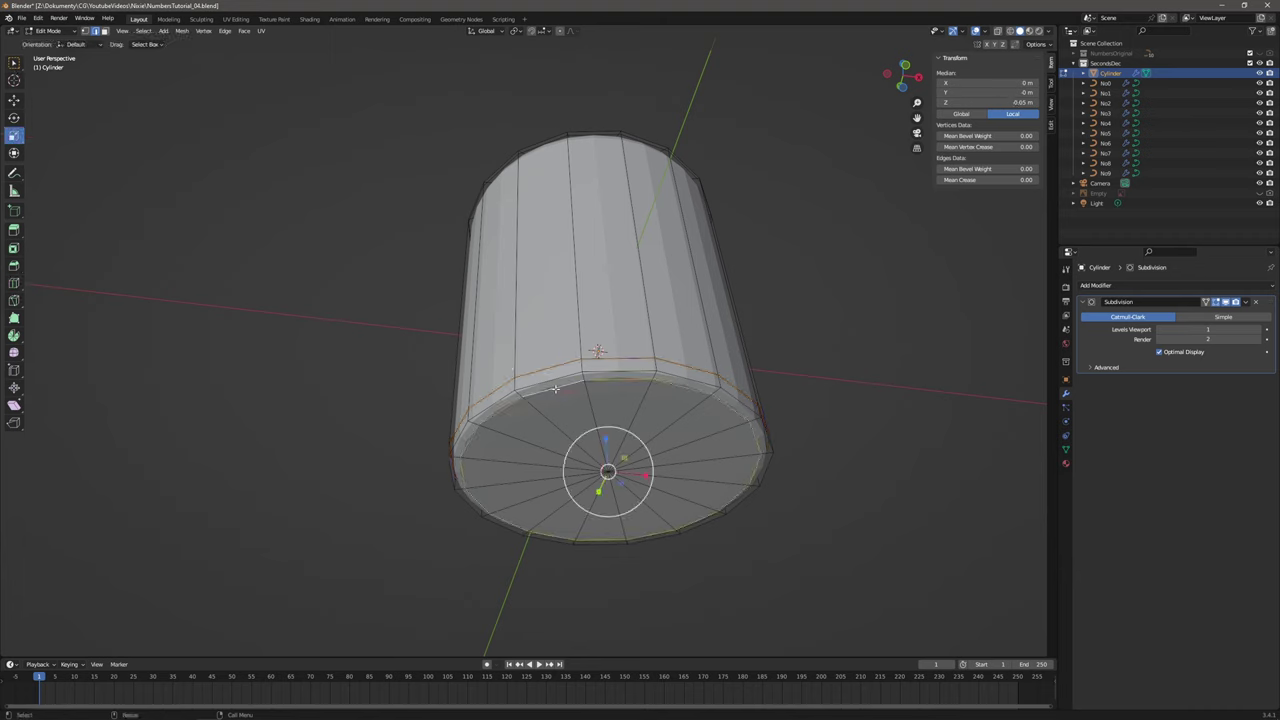
drag(621, 484, 612, 488)
key(alt+a)
middle_drag(849, 371, 789, 407)
scroll(543, 247, up, 2)
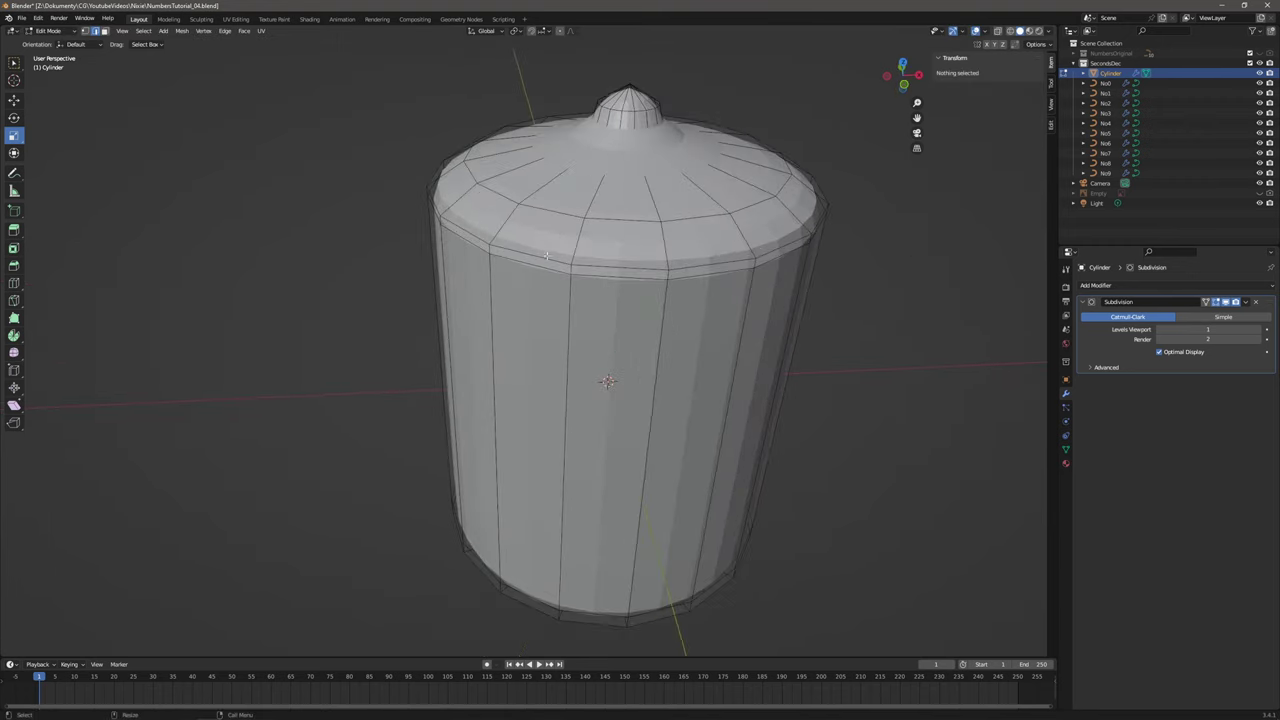
Edge-slide the support loop below the dome's rim down to about Z 0.0569 m and clear the selection.
alt+click(533, 265)
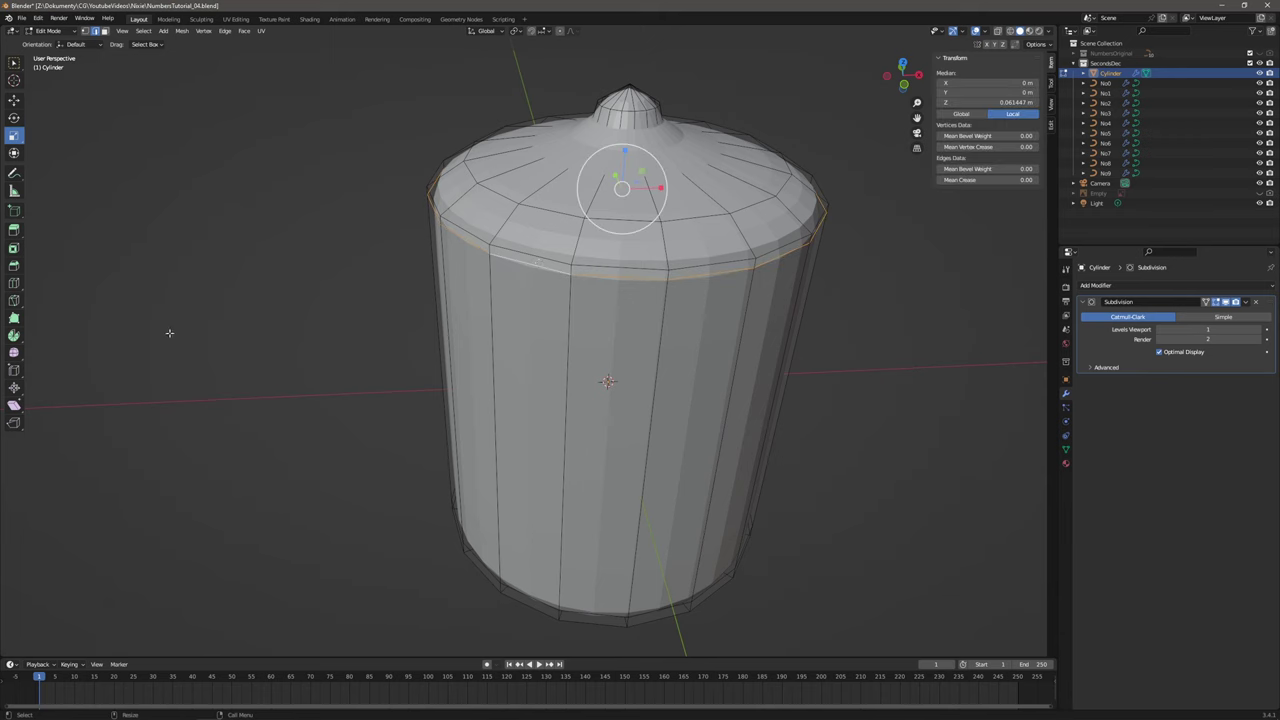
click(14, 371)
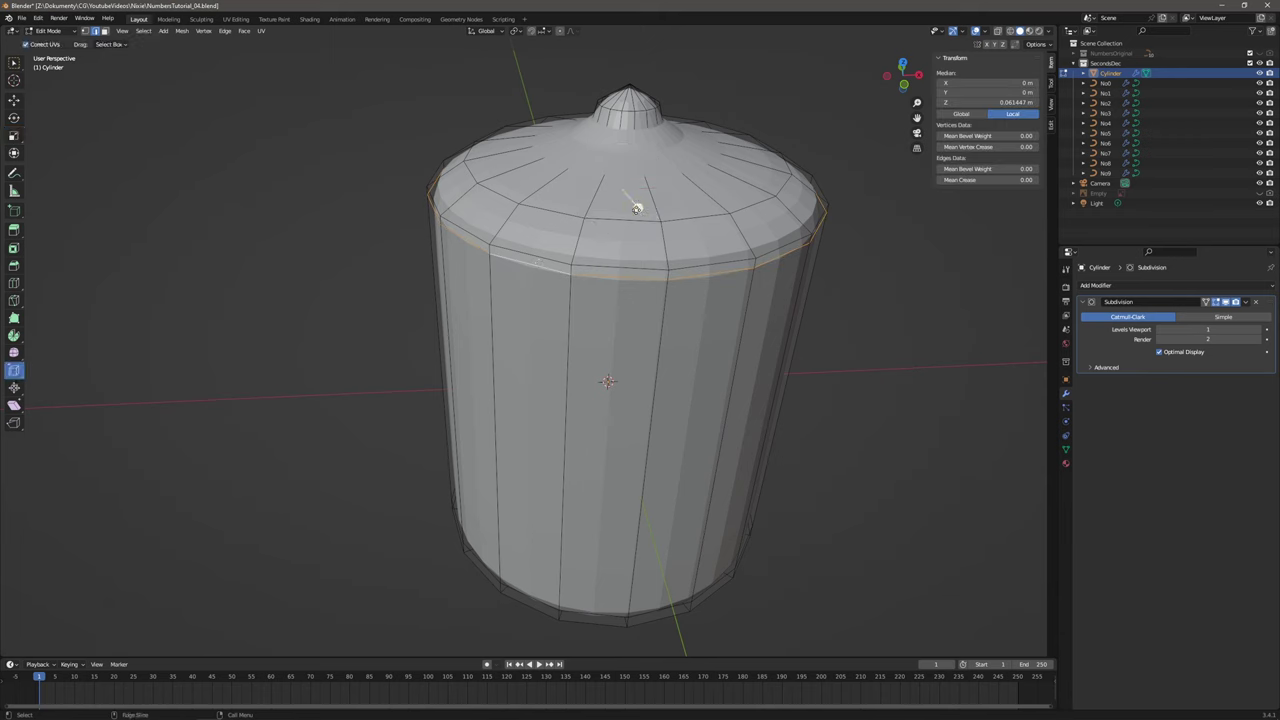
drag(626, 200, 652, 216)
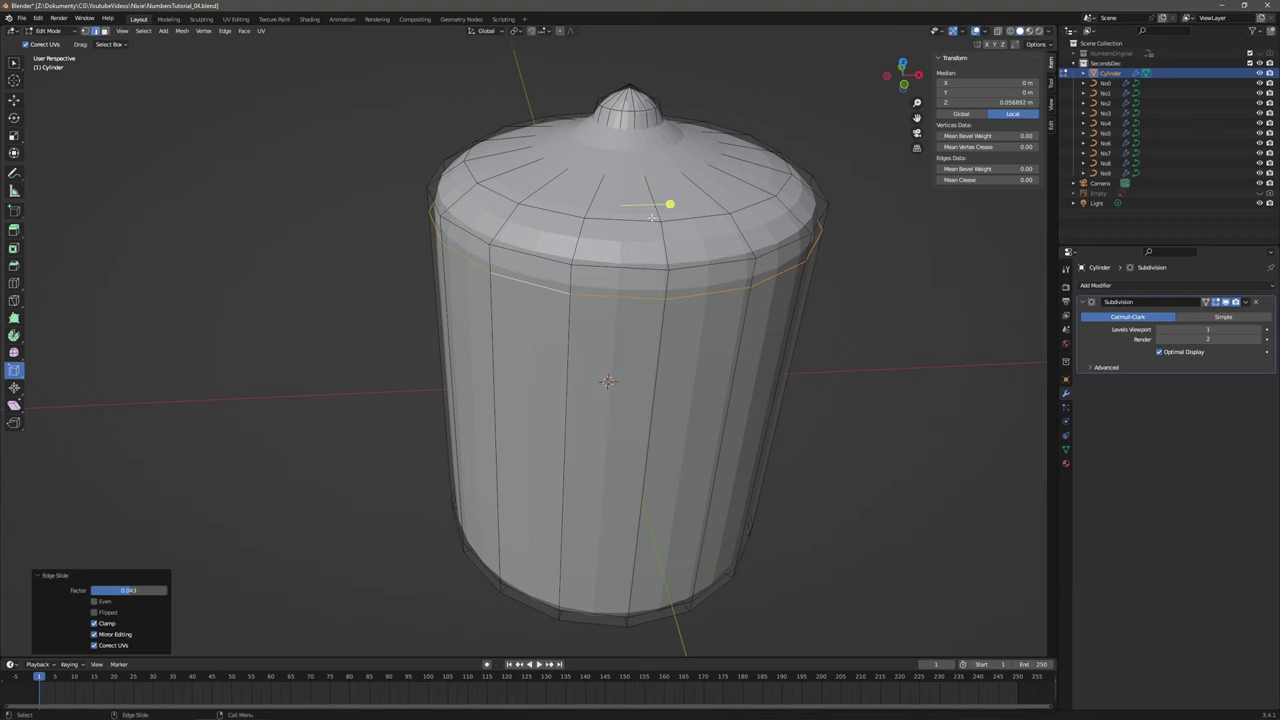
key(alt+a)
Scale the dome's middle edge loop to 0.743 in X and Y, leaving Z unscaled, and deselect it.
alt+click(758, 202)
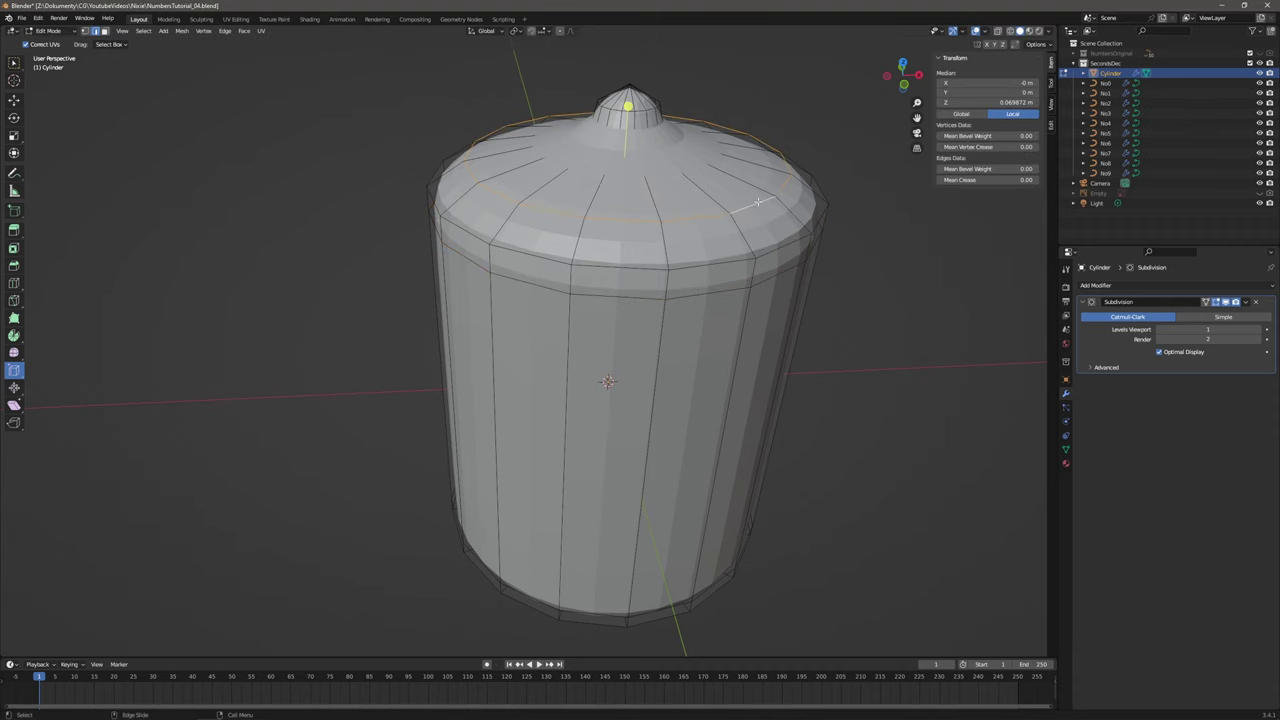
middle_drag(823, 231, 822, 235)
key(shift+space)
key(s)
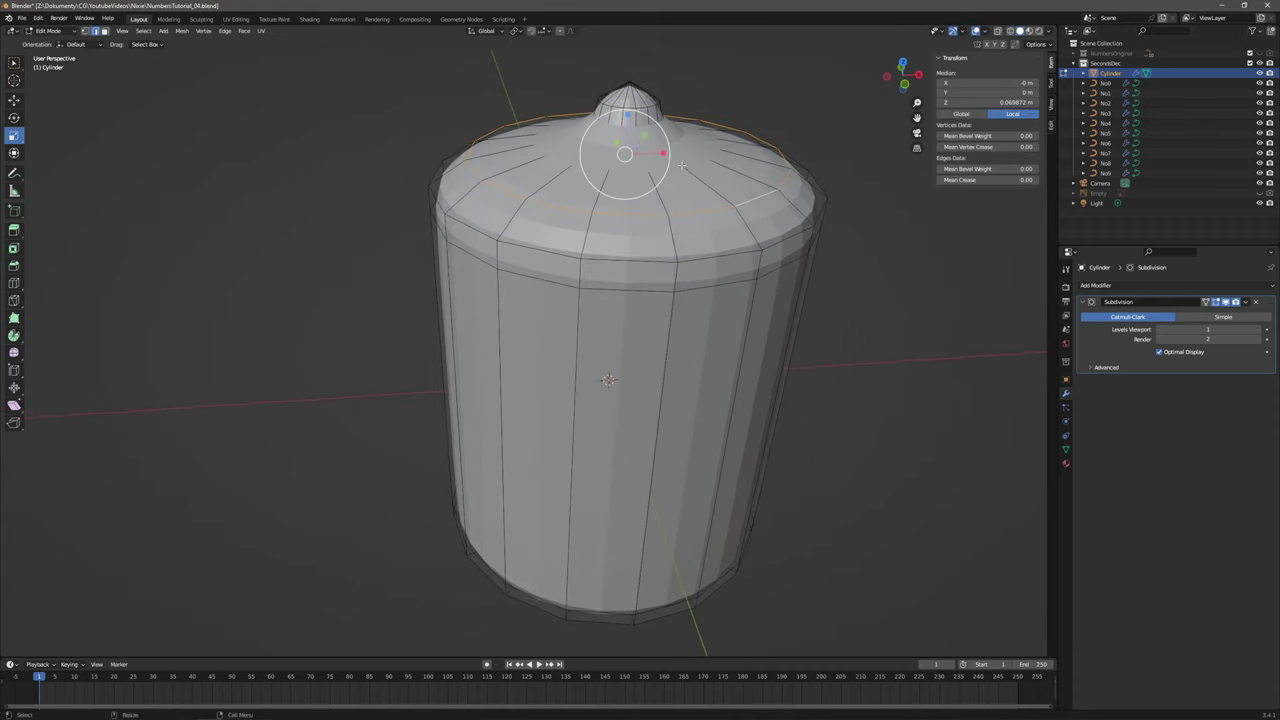
drag(640, 149, 636, 148)
scroll(677, 234, up, 4)
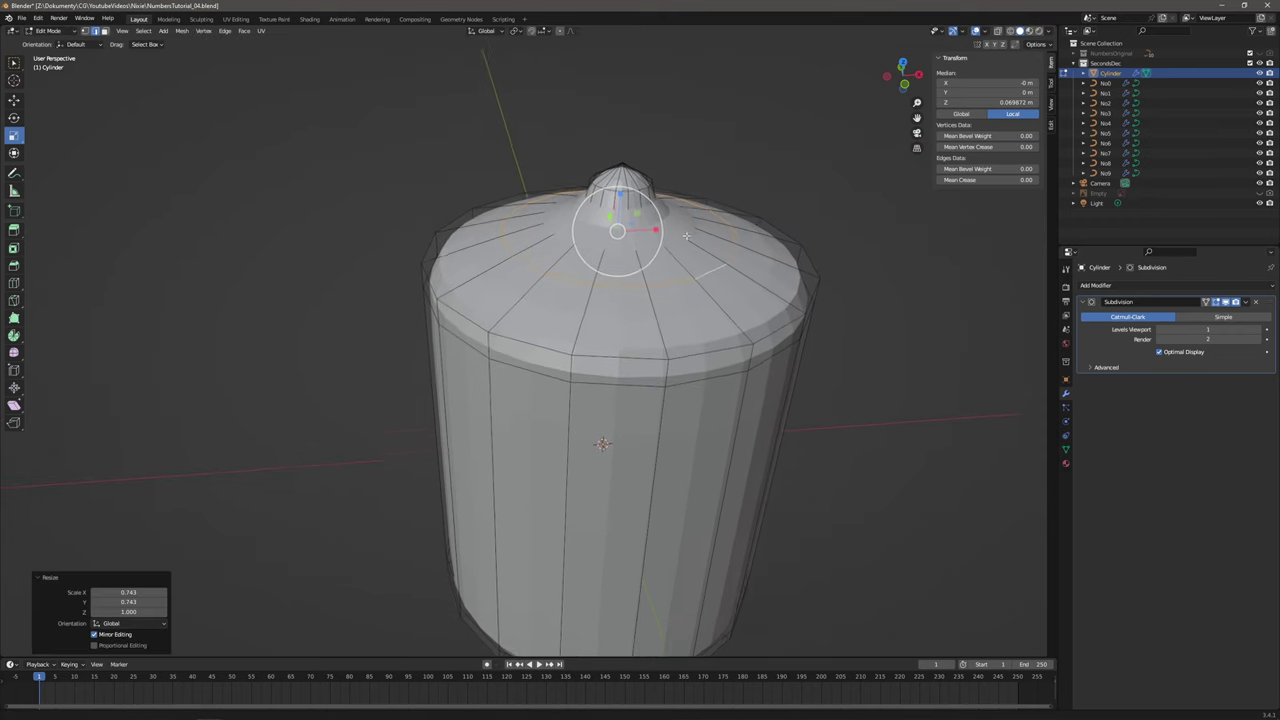
shift+middle_drag(698, 235, 664, 243)
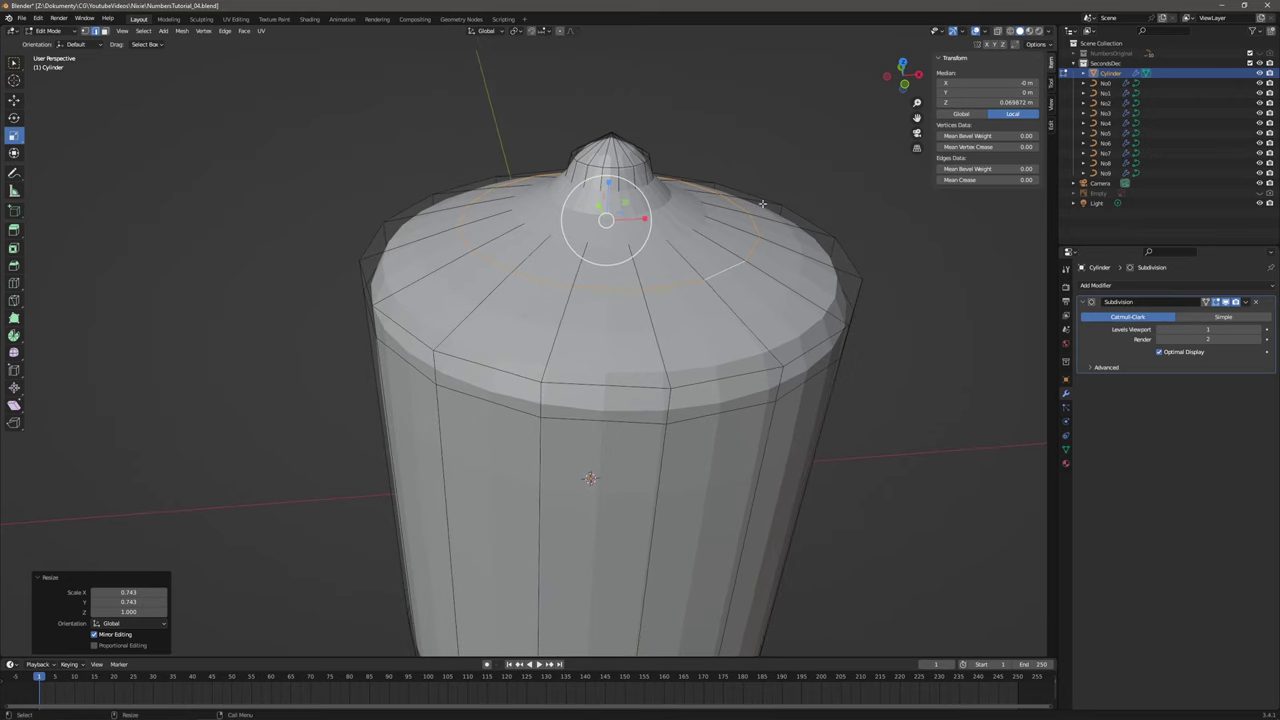
click(811, 187)
Add a single loop cut around the nozzle's base at about Z 0.075 m.
click(700, 214)
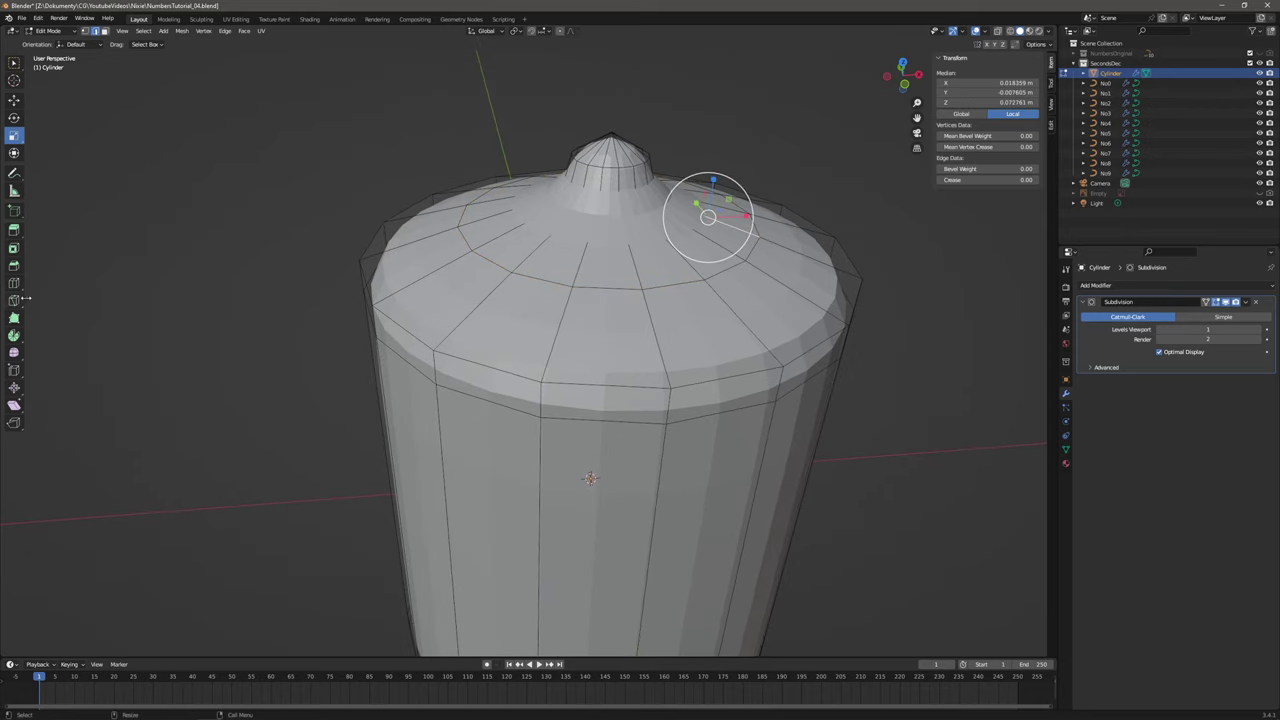
click(14, 283)
drag(603, 232, 602, 209)
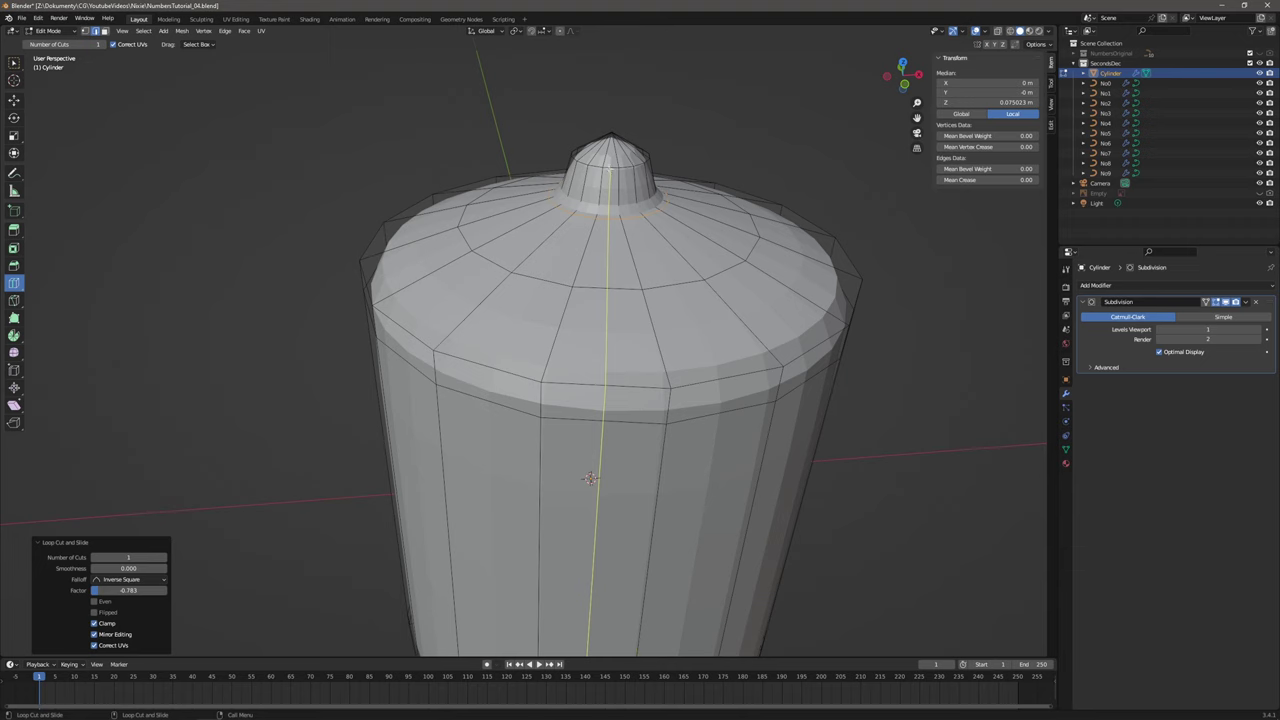
Scale the nozzle's upper edge loop to taper the nozzle towards its tip, and deselect it.
key(shift+space)
key(s)
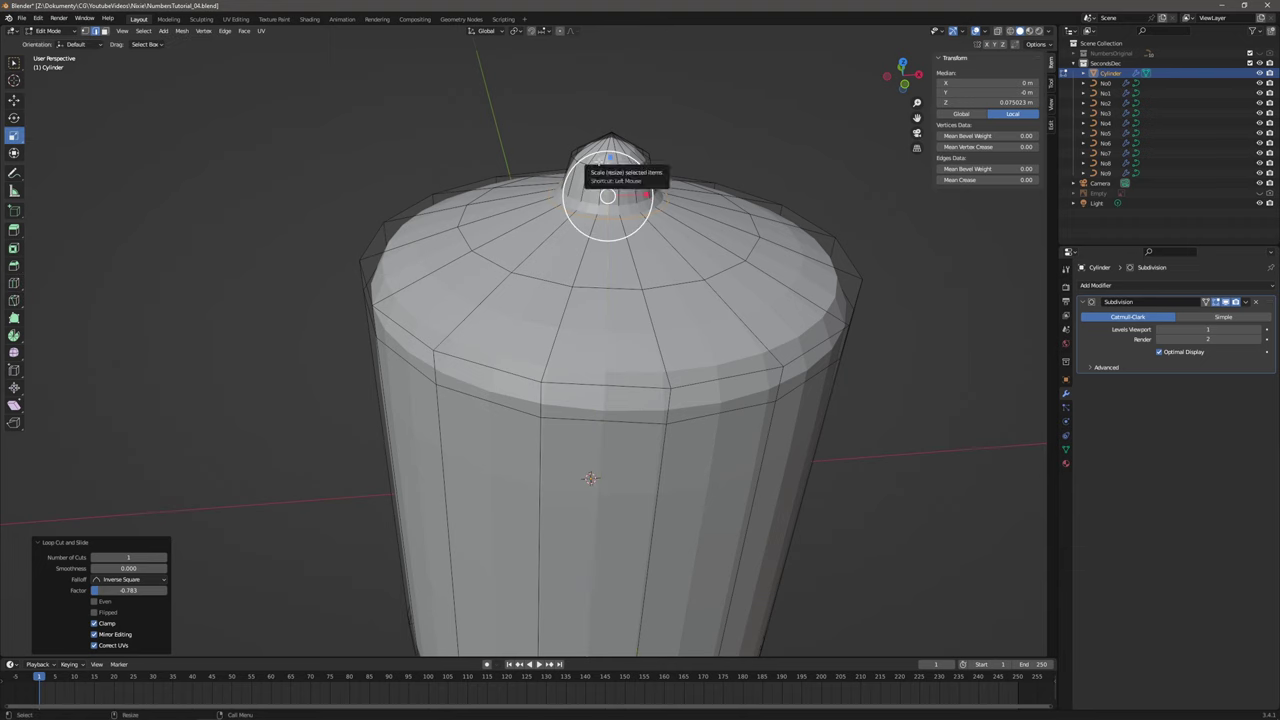
double_click(598, 164)
middle_drag(616, 163, 617, 188)
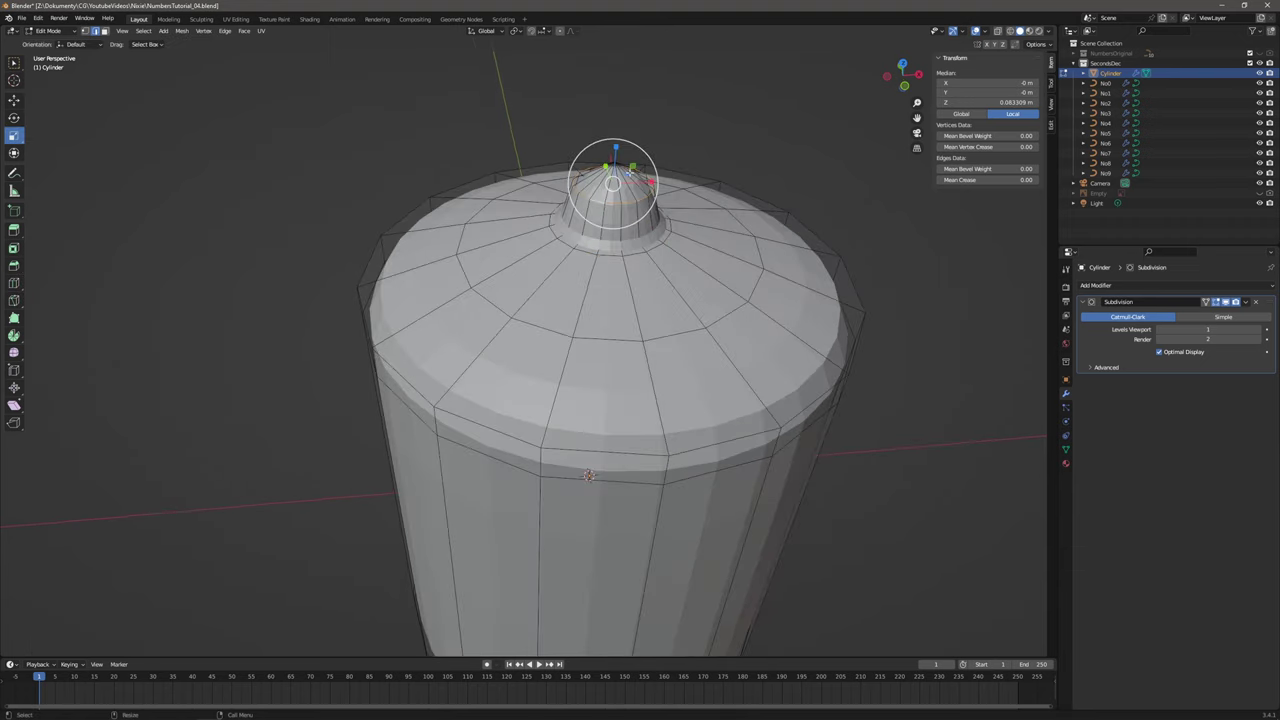
mouse_move(625, 172)
mouse_down()
mouse_move(614, 182)
mouse_move(636, 174)
mouse_up()
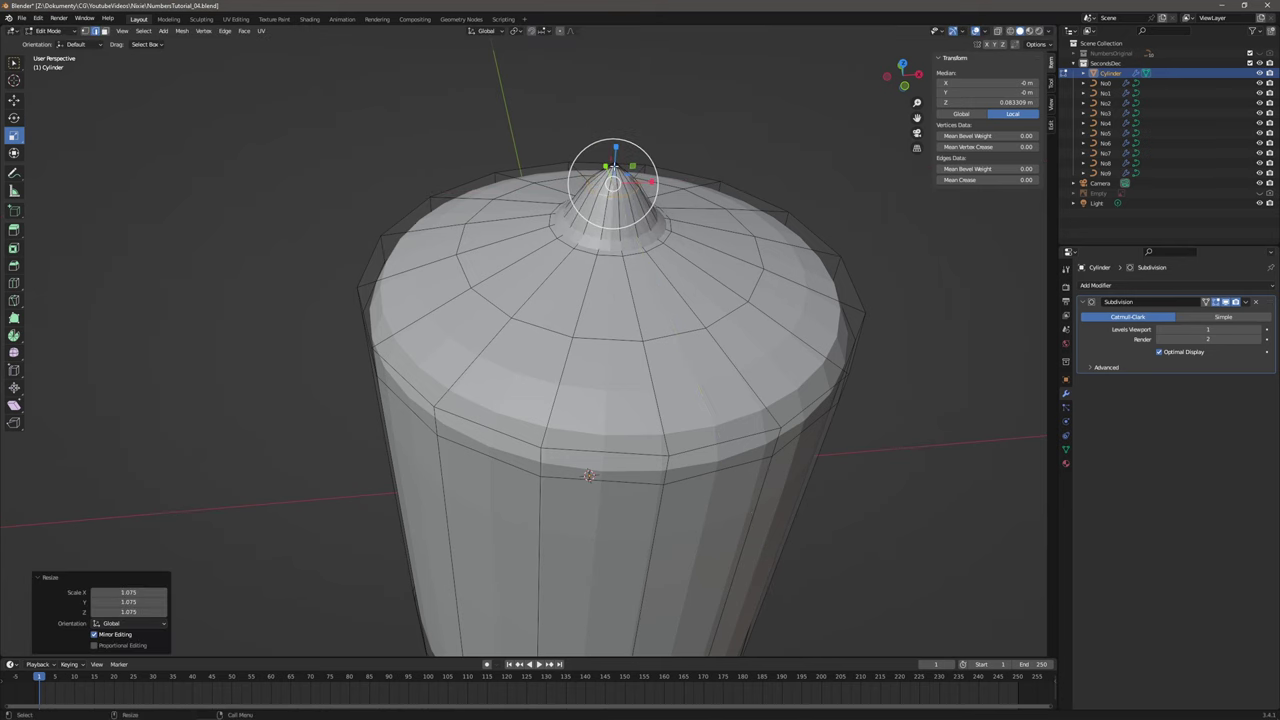
middle_drag(640, 195, 649, 230)
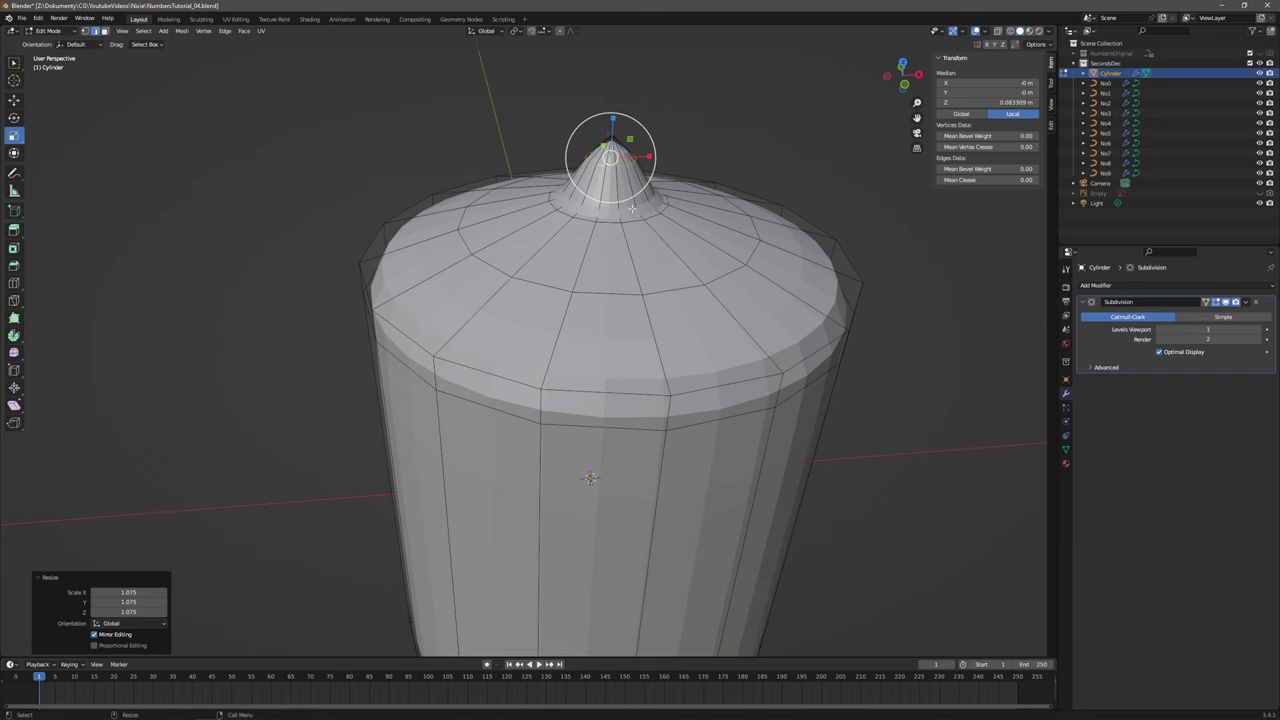
click(717, 140)
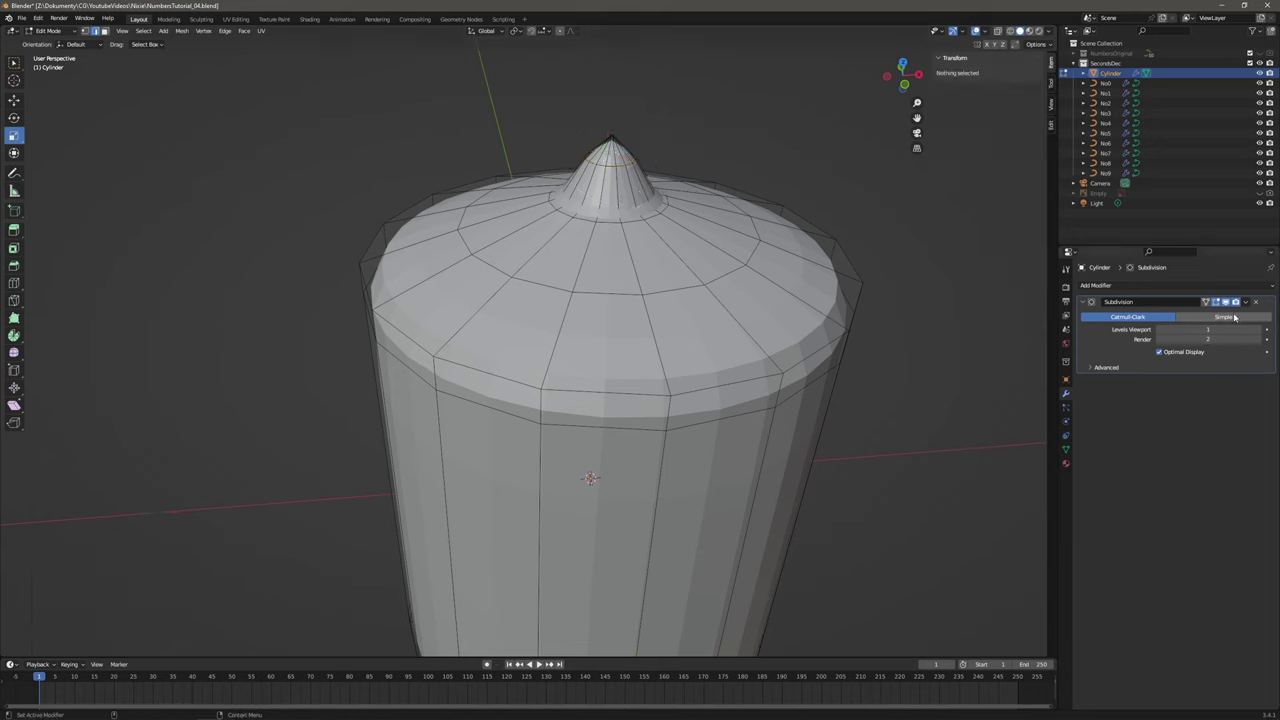
Hide the subdivision effect in the viewport and scale the nozzle's base loop to about 0.58 in X and Y only.
click(1215, 301)
click(627, 212)
alt+click(628, 213)
key(s)
right_click(628, 190)
key(s)
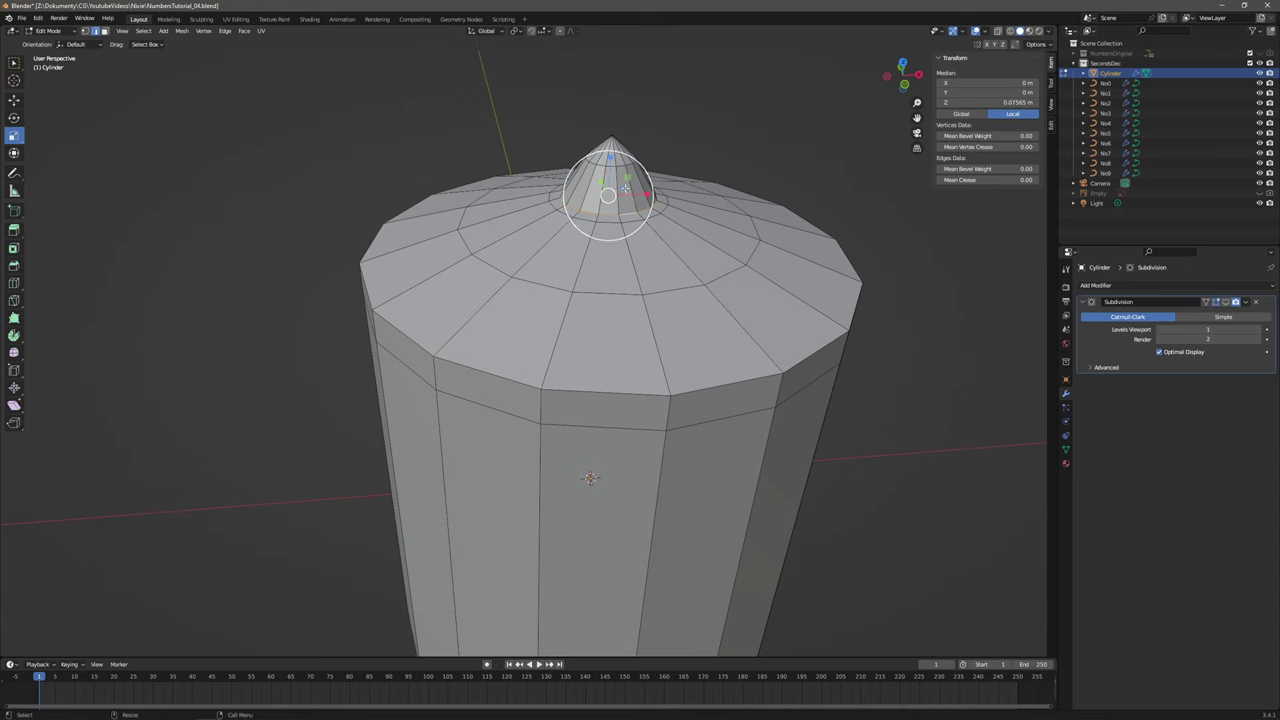
key(shift+z)
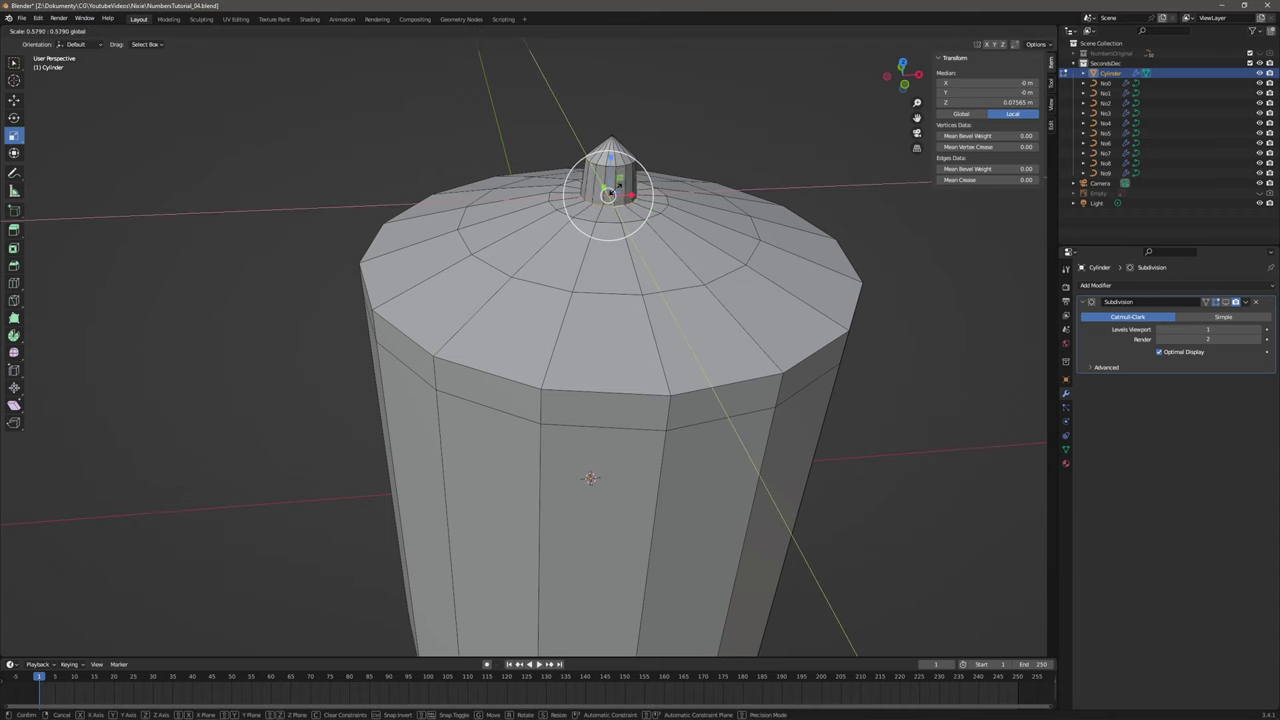
click(617, 187)
key(alt+a)
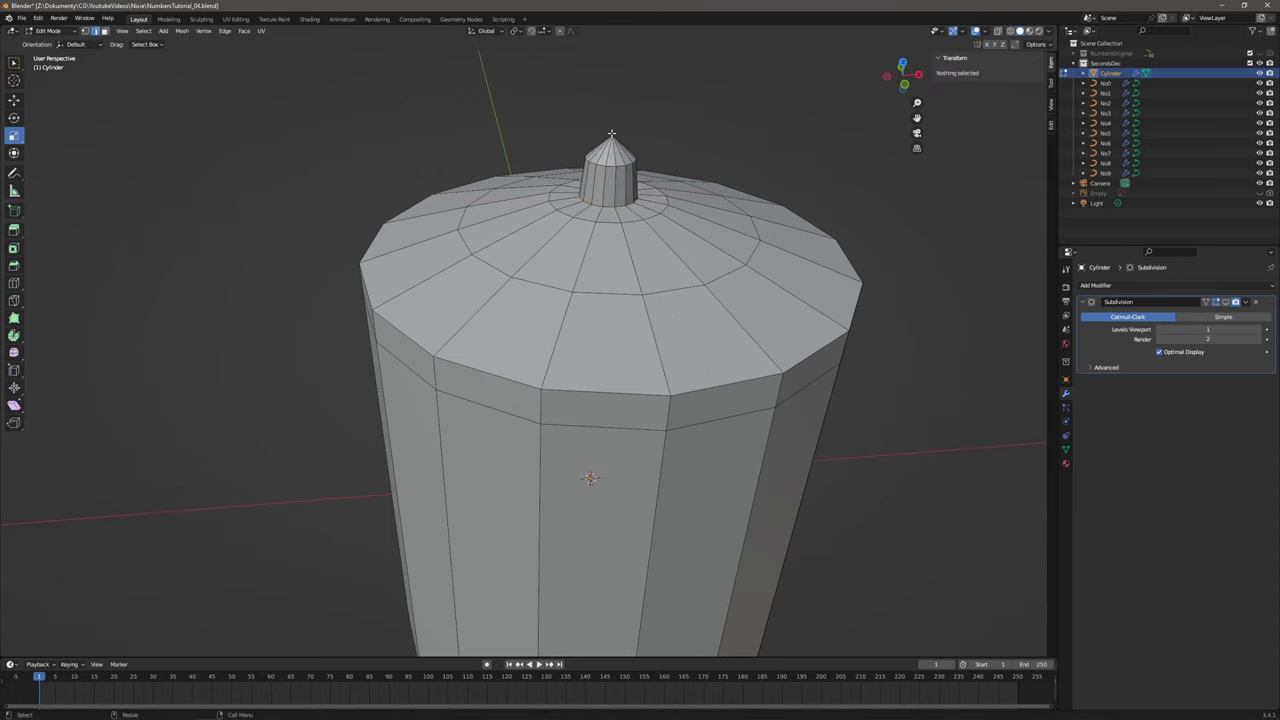
Lower the nozzle's tip vertex slightly along Z, deselect it and show the subdivision effect in the viewport again.
click(611, 133)
key(shift+space)
key(g)
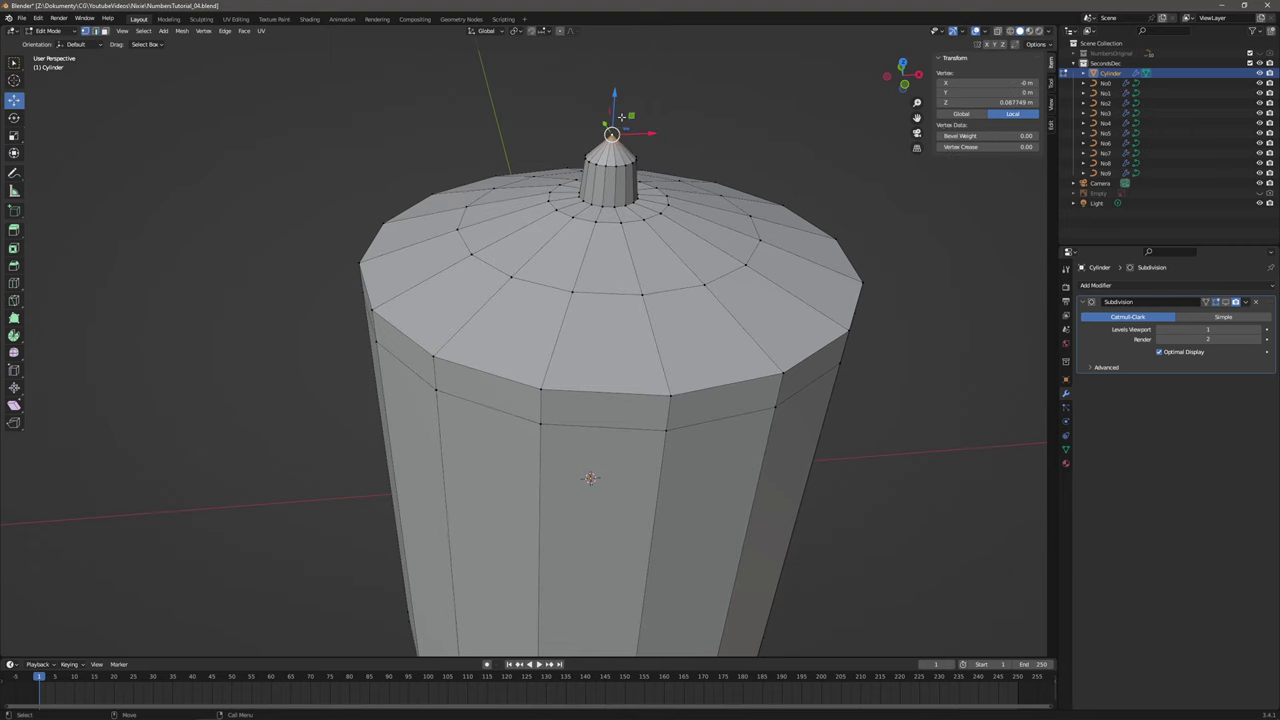
key(alt+a)
middle_drag(737, 143, 746, 206)
click(1225, 302)
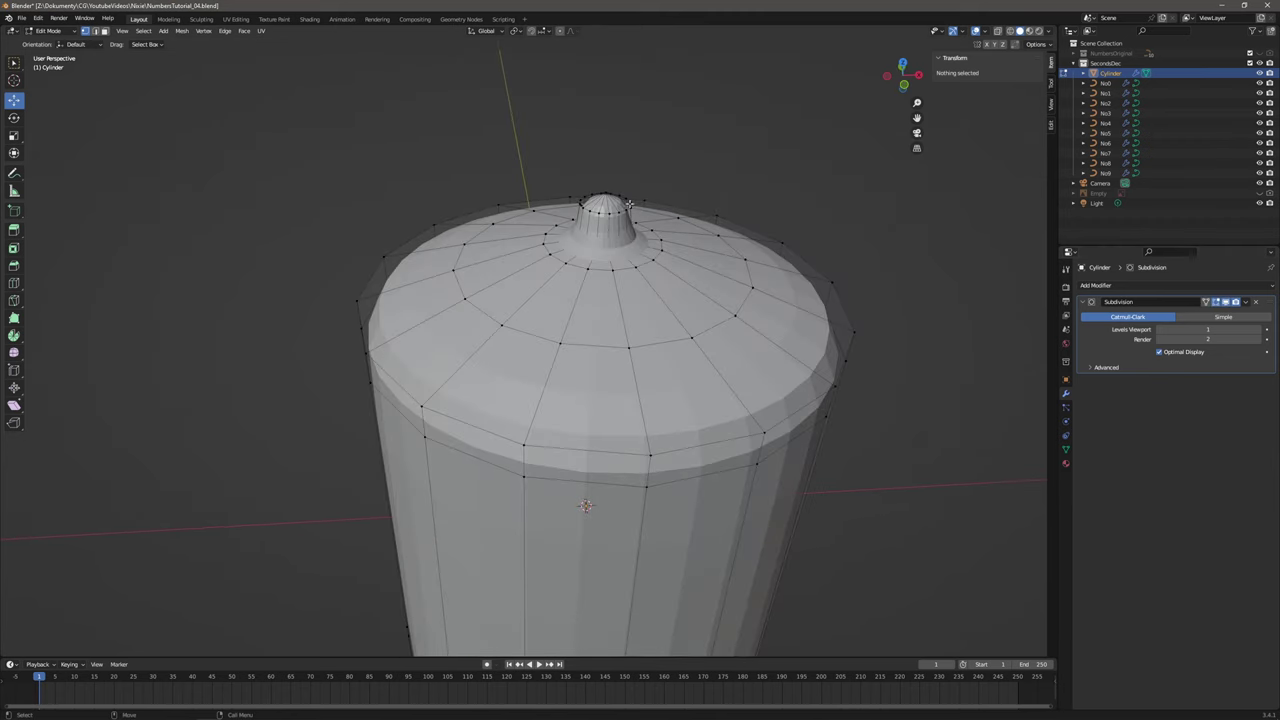
Check the Nixie tube reference photo in the browser, and raise the nozzle's upper vertices 0.006124 m along Z in Blender.
click(88, 710)
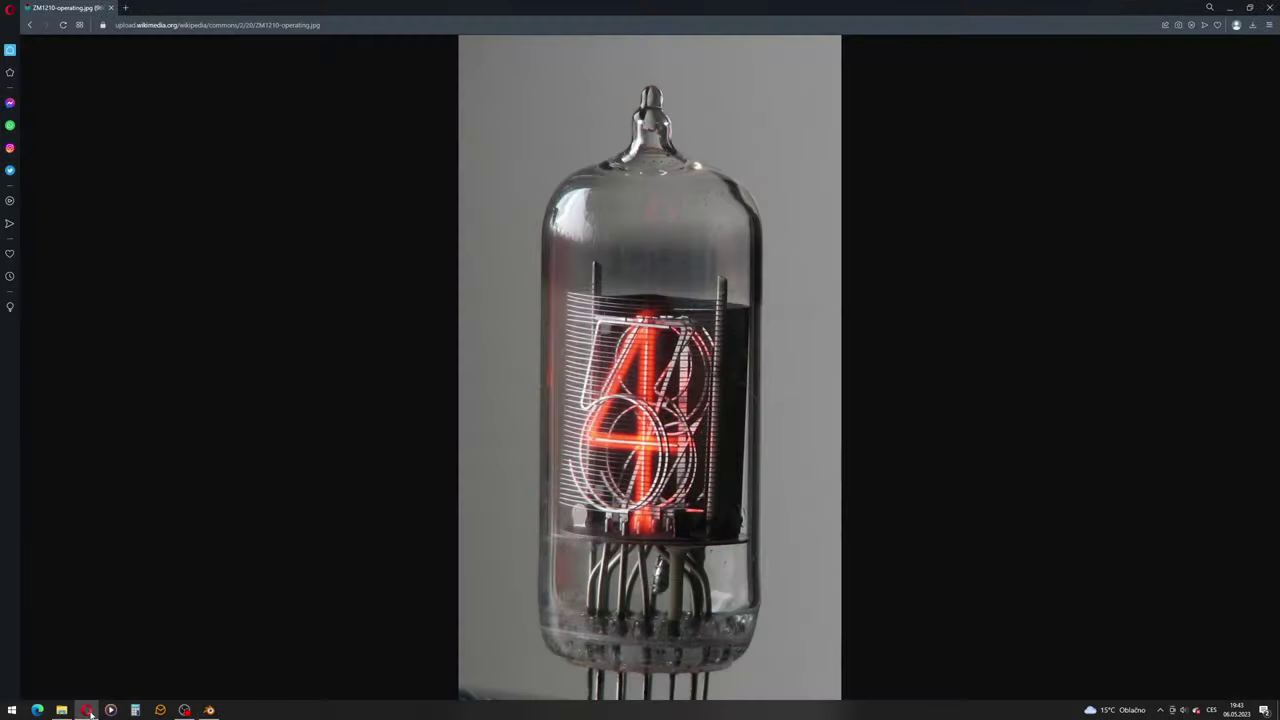
click(1229, 7)
middle_drag(722, 179, 666, 157)
drag(545, 118, 678, 168)
drag(611, 128, 717, 125)
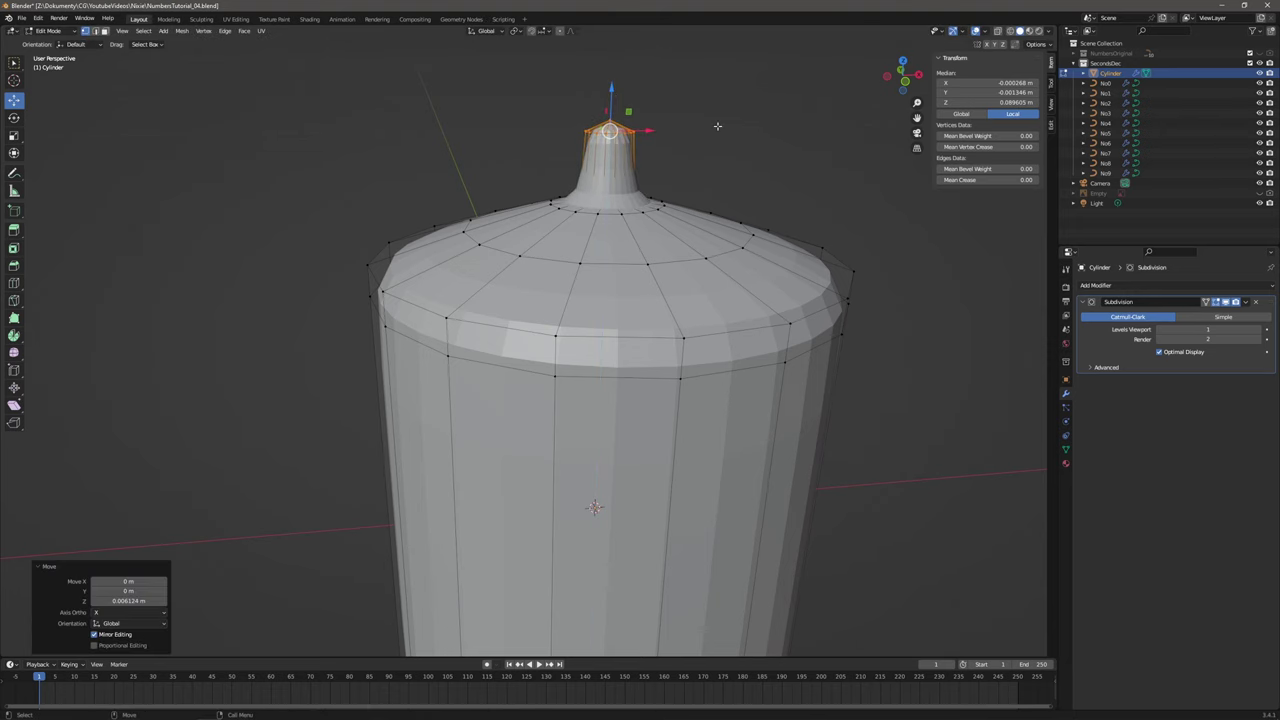
click(717, 125)
middle_drag(711, 151, 710, 168)
Switch to Object Mode, apply Shade Smooth to the cylinder and inspect the whole tube.
click(48, 31)
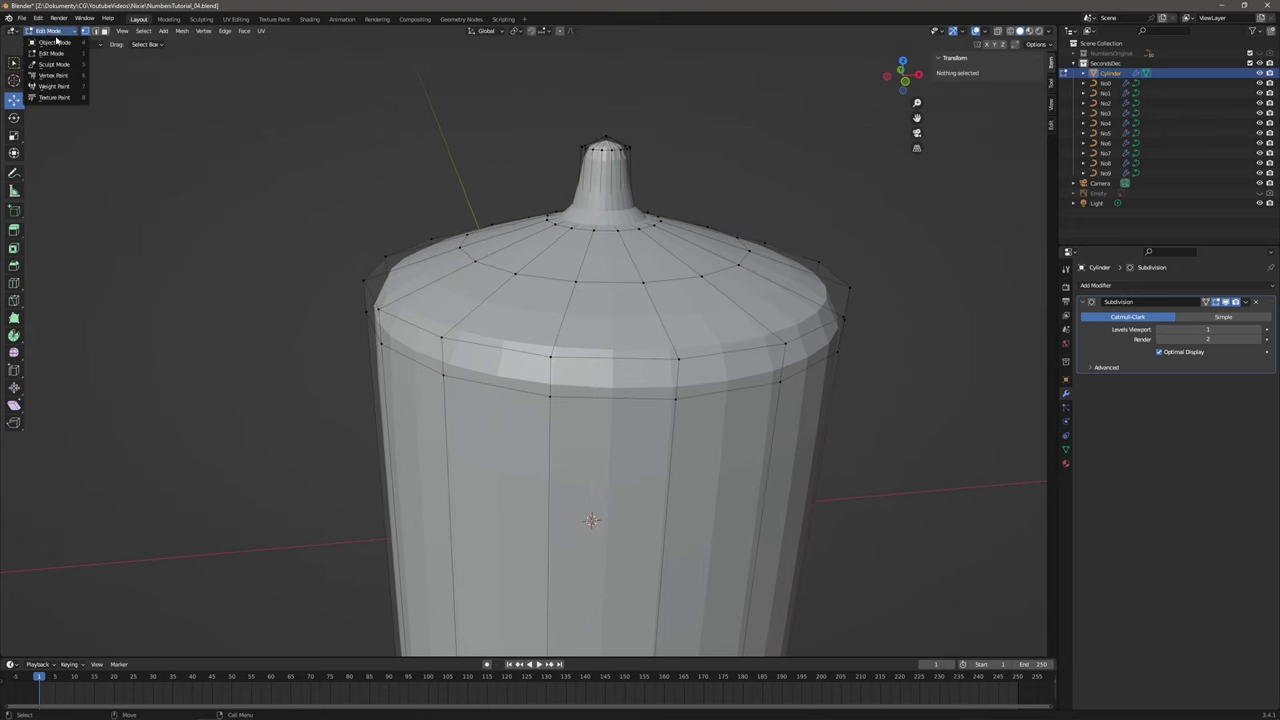
click(50, 47)
right_click(589, 262)
click(578, 262)
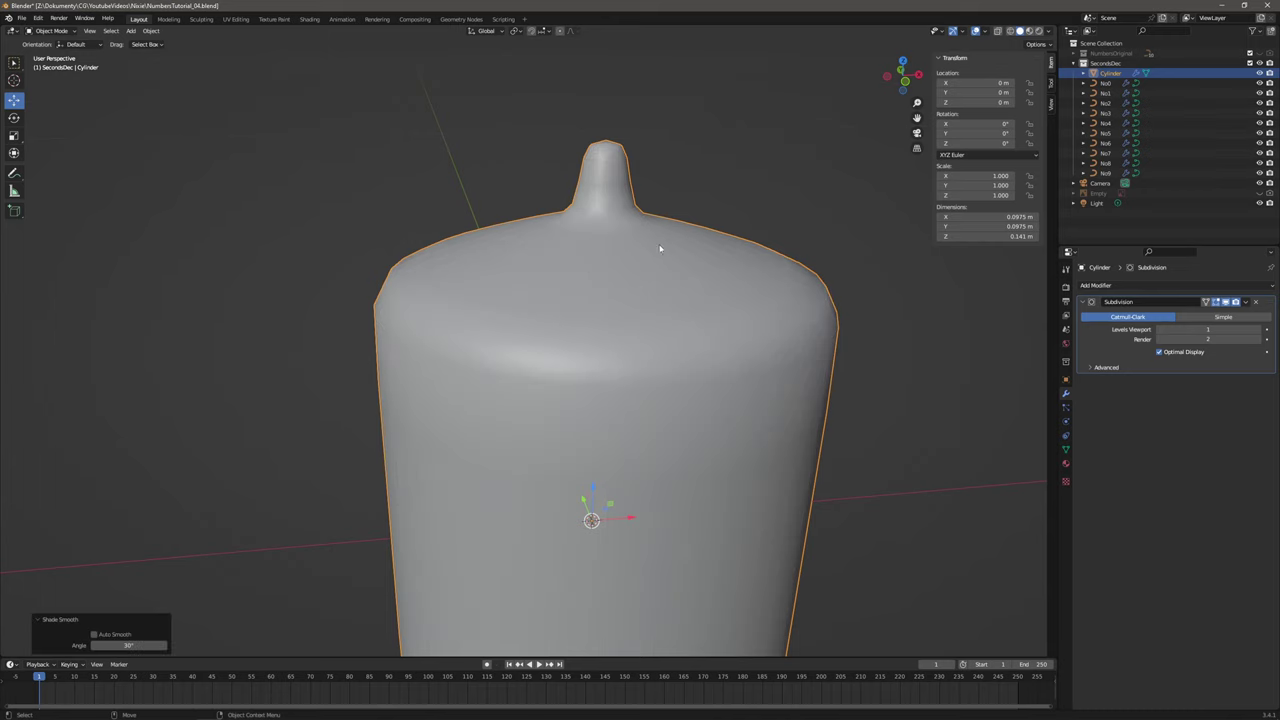
key(alt+a)
middle_drag(743, 303, 727, 192)
mouse_move(718, 222)
middle_down()
mouse_move(723, 209)
mouse_move(723, 234)
middle_up()
scroll(710, 260, down, 2)
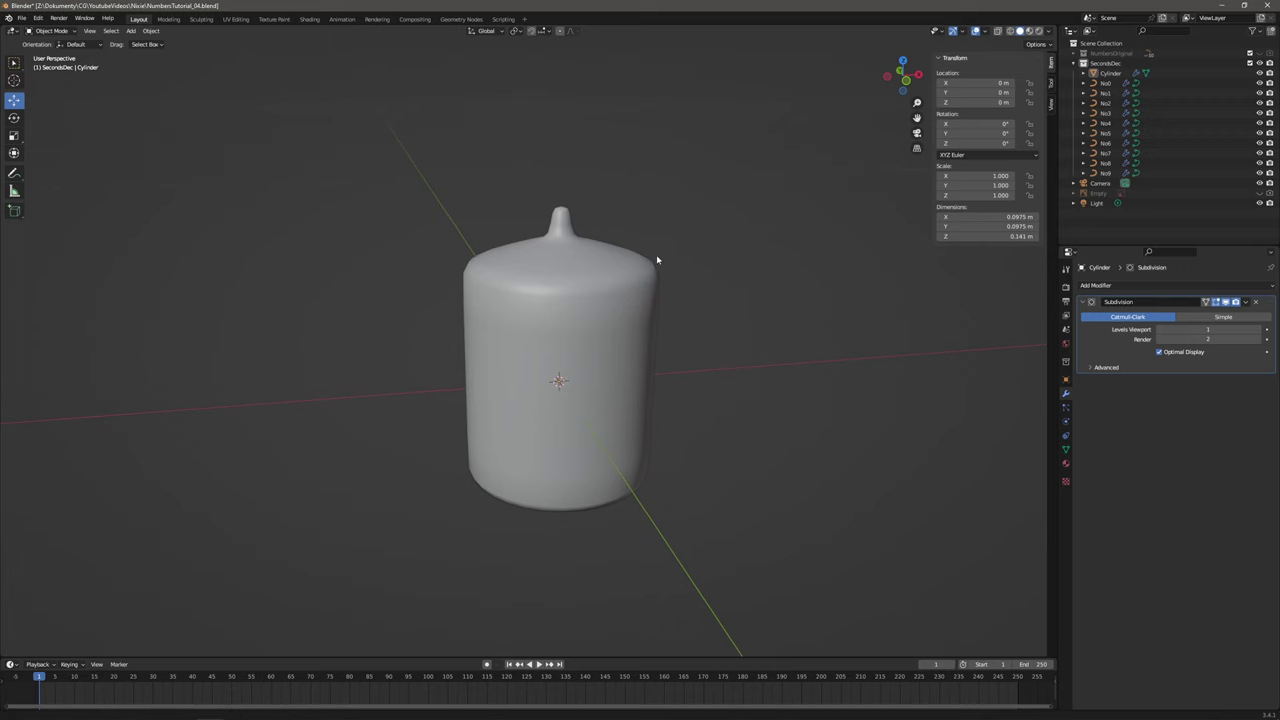
shift+middle_drag(657, 257, 703, 262)
click(58, 32)
click(55, 53)
key(b)
drag(420, 153, 766, 338)
middle_drag(615, 221, 701, 255)
key(alt+a)
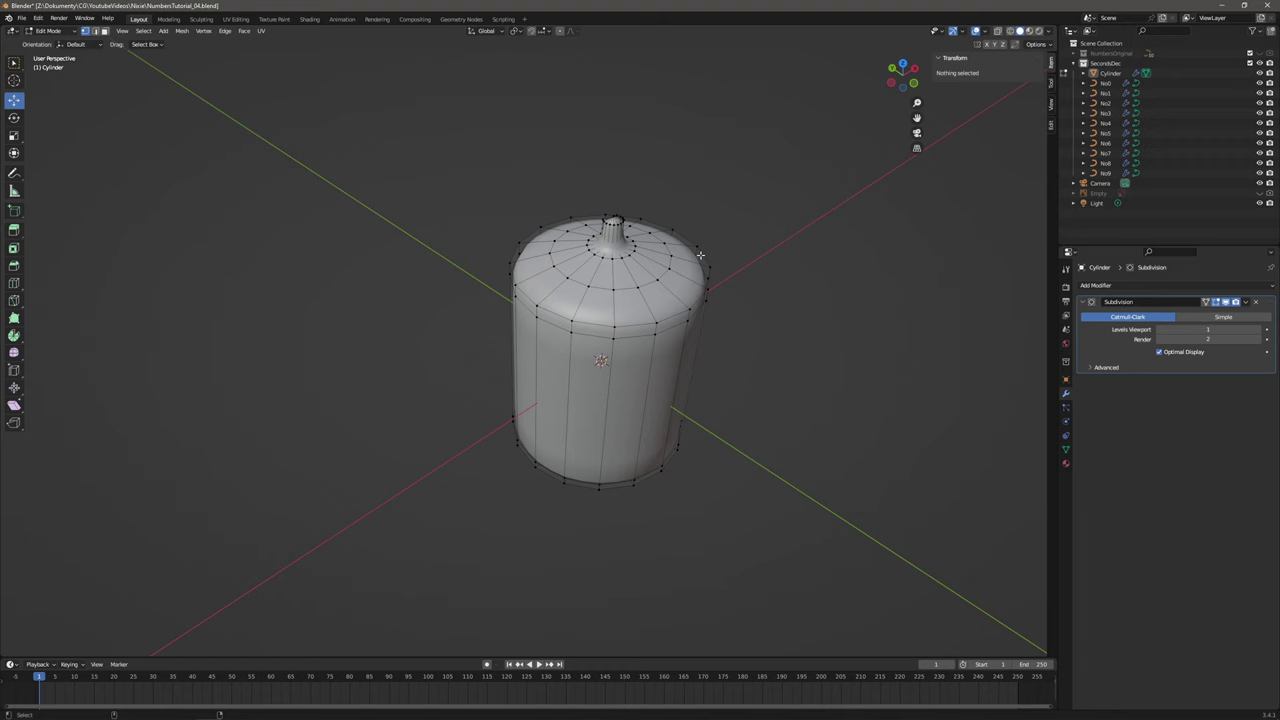
Return to Object Mode and examine the shape of the nozzle up close from behind.
key(Tab)
middle_drag(650, 257, 762, 260)
scroll(529, 257, up, 4)
shift+middle_drag(529, 257, 604, 377)
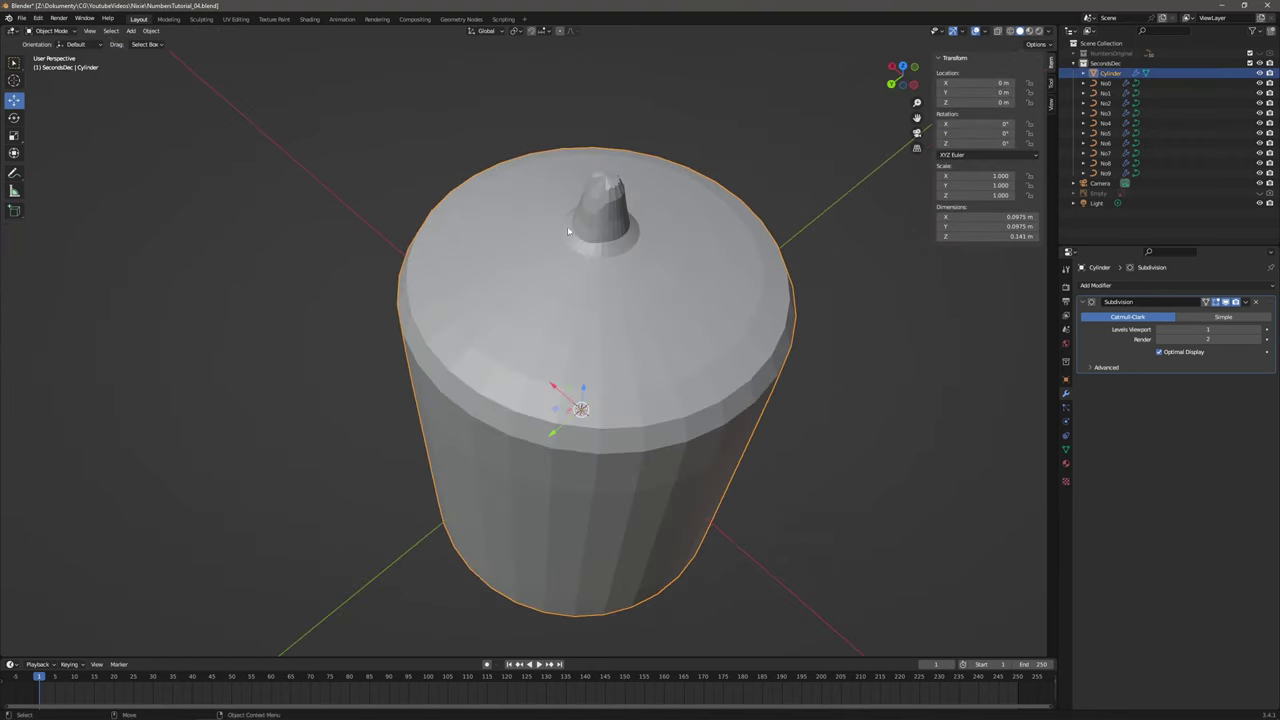
scroll(567, 226, up, 2)
middle_drag(605, 220, 637, 195)
Undo the smooth shading and the latest nozzle edits.
key(ctrl+z)
key(ctrl+z)
key(ctrl+z)
key(ctrl+z)
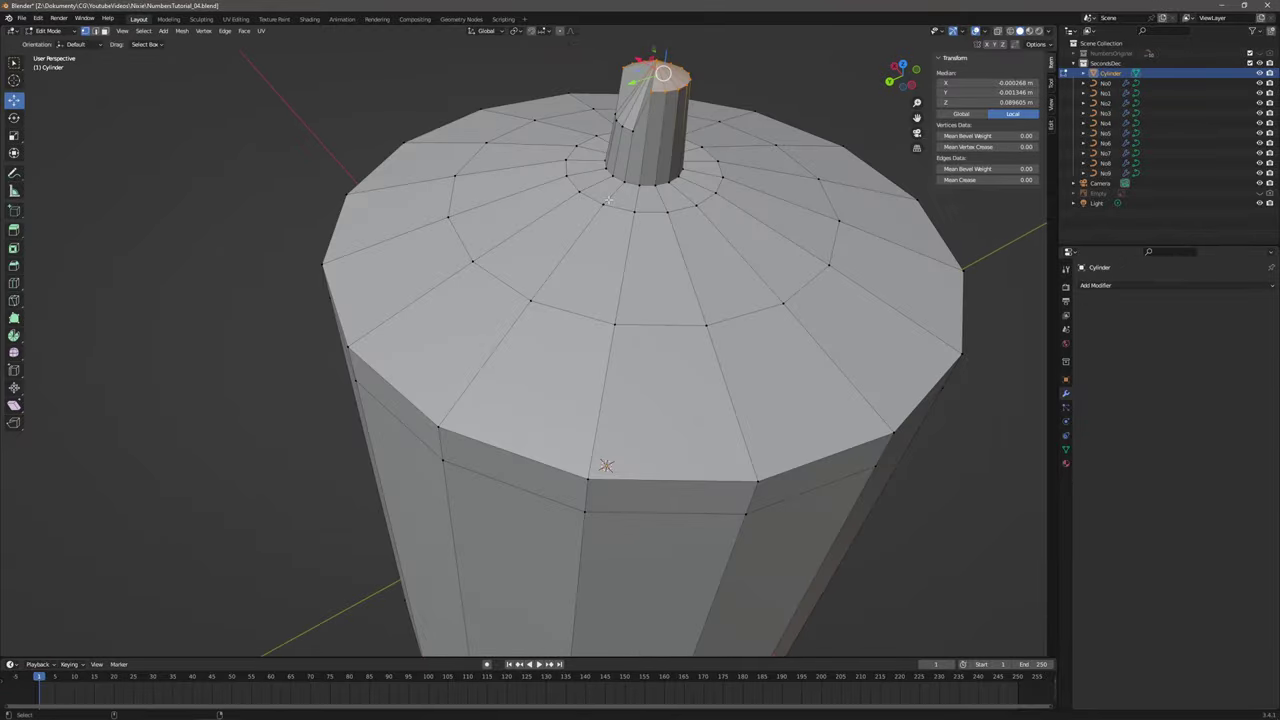
Turn on X-ray display, box-select all the vertices of the nozzle's upper end and raise them along Z.
middle_drag(657, 183, 1042, 5)
click(998, 32)
scroll(660, 165, down, 3)
middle_drag(646, 171, 597, 163)
drag(497, 151, 609, 212)
drag(542, 173, 541, 141)
click(643, 158)
scroll(620, 190, down, 2)
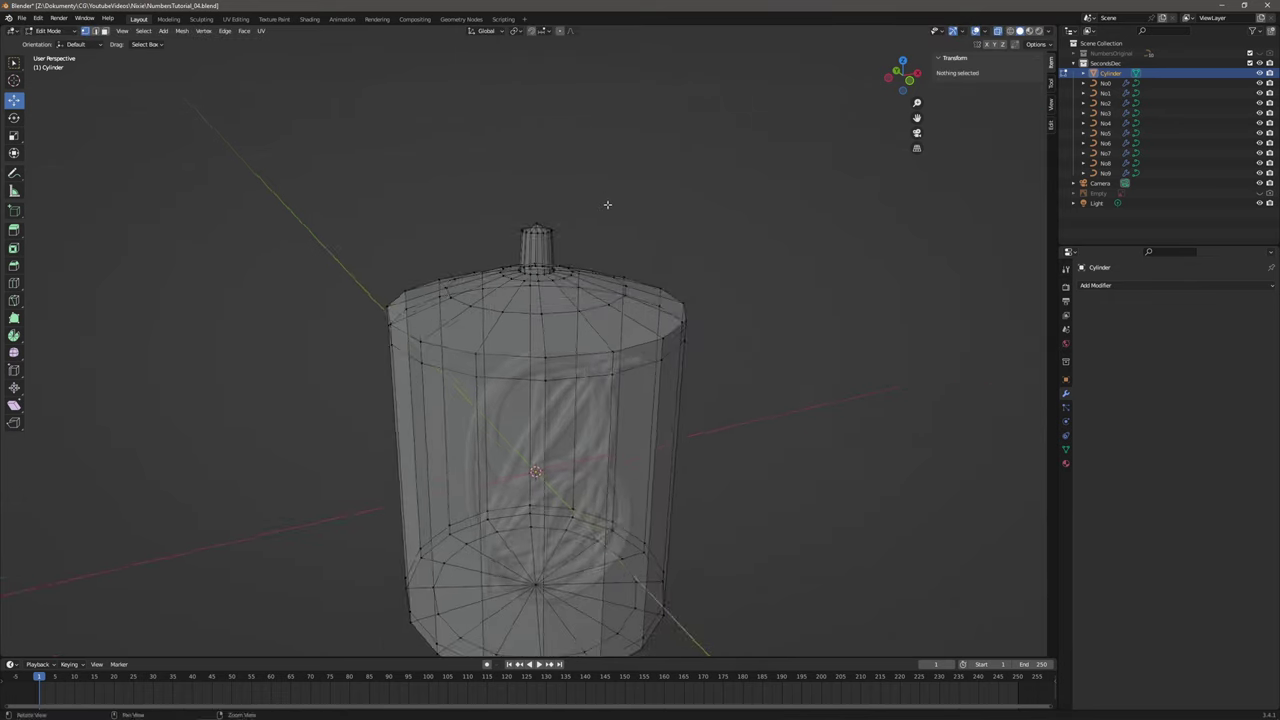
Box-select the tube's whole upper section including the nozzle and raise it along Z, making the tube about 0.154 m tall.
middle_drag(606, 203, 600, 183)
drag(305, 156, 722, 352)
drag(537, 244, 539, 207)
click(760, 229)
alt+right_drag(760, 229, 600, 235)
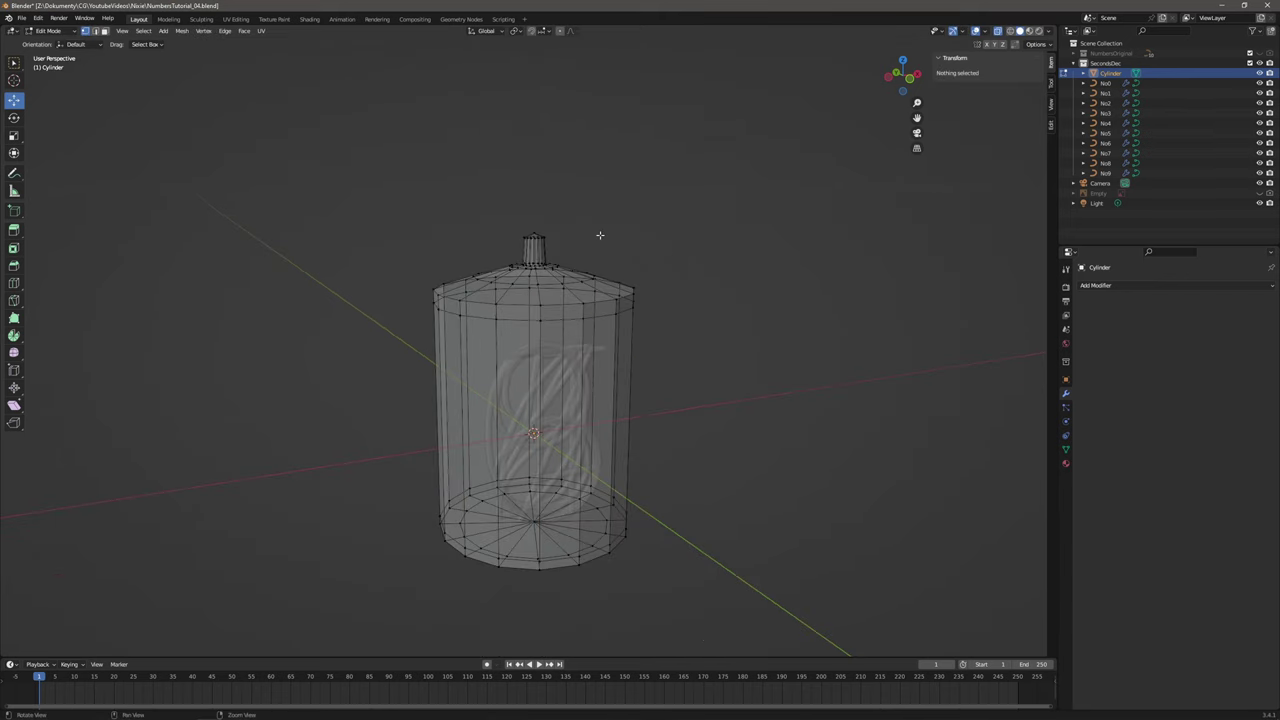
alt+middle_drag(600, 235, 620, 238)
Switch to Object Mode, shade the cylinder smooth and add a Subdivision Surface modifier to it.
click(48, 31)
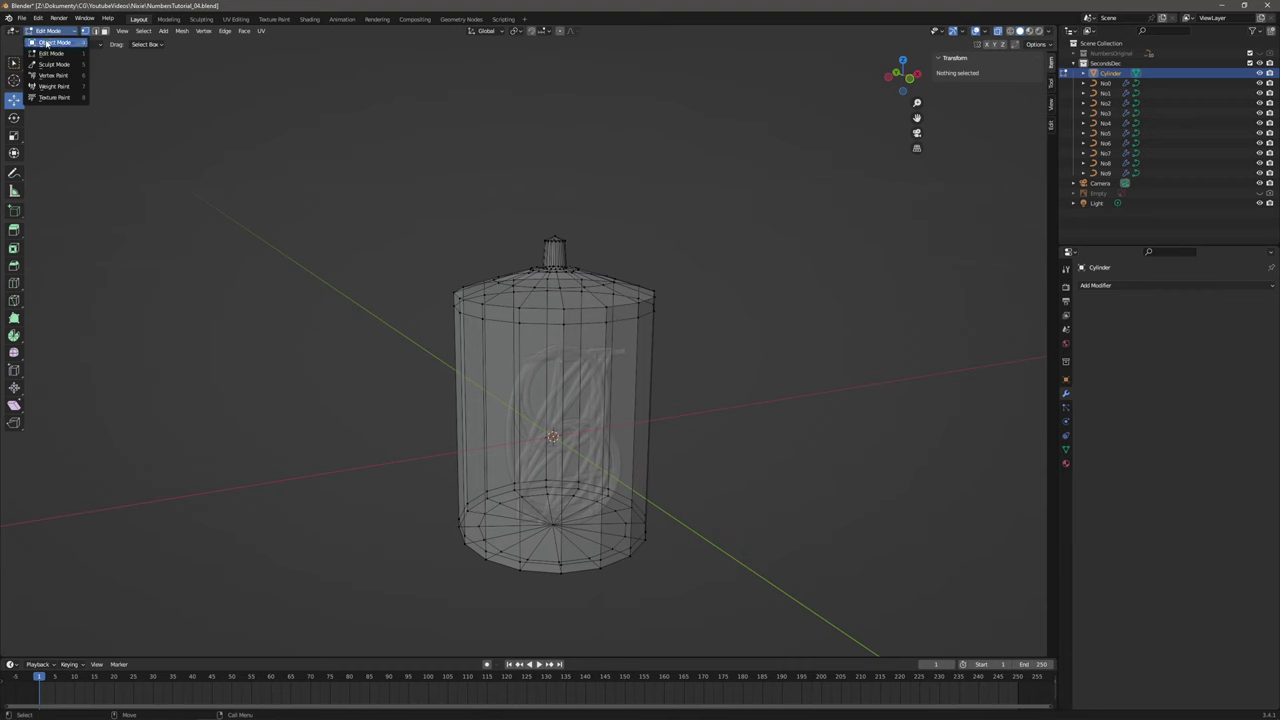
click(48, 45)
click(621, 311)
right_click(620, 311)
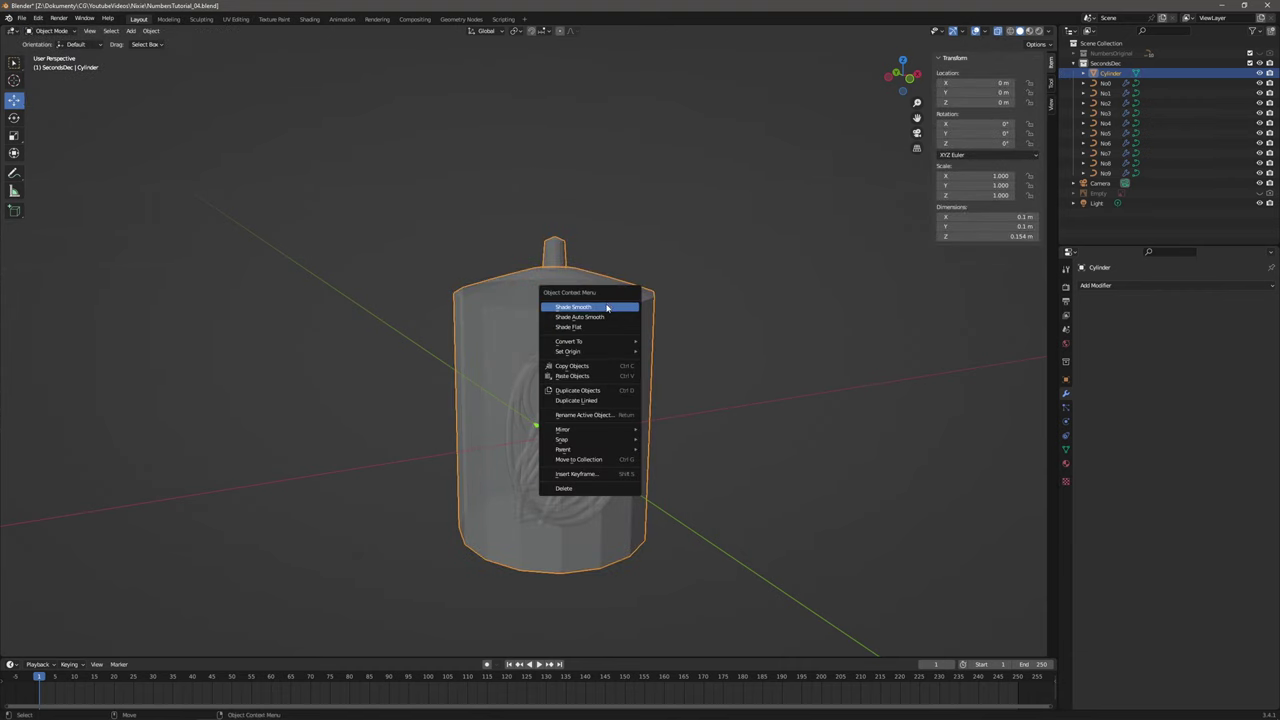
click(607, 308)
click(1100, 287)
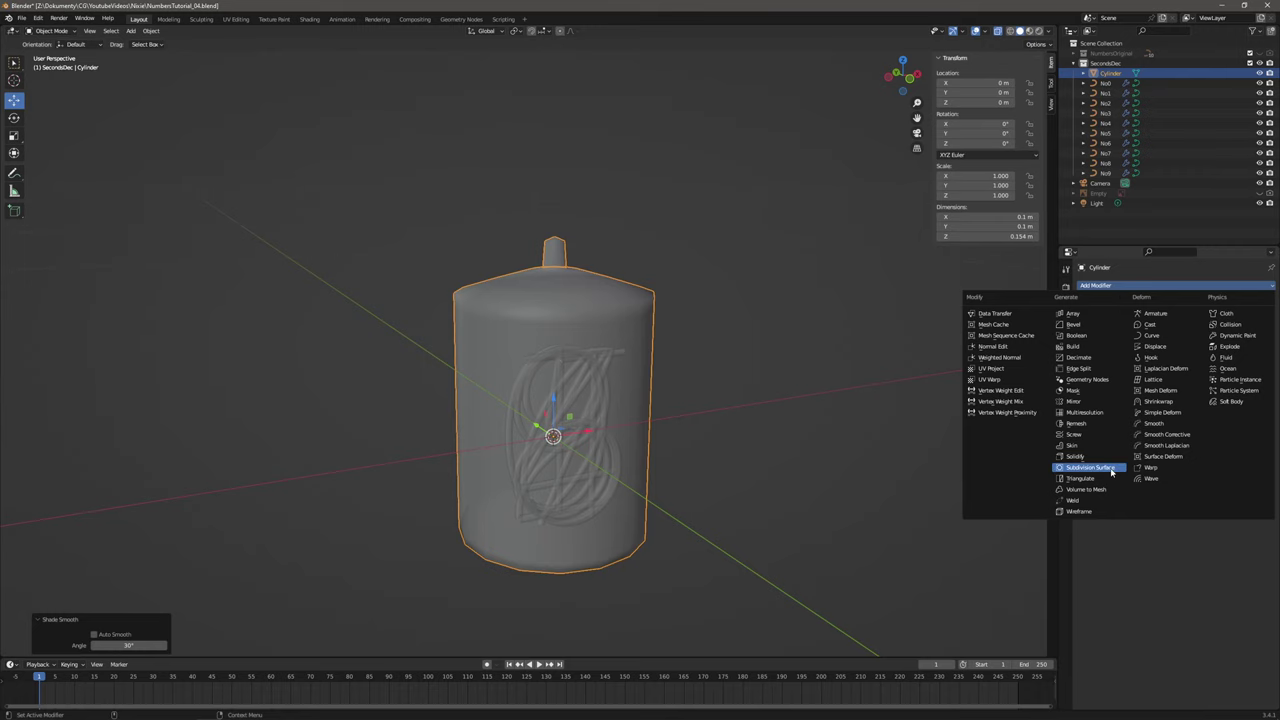
click(1090, 467)
Select the digit curves No0 to No9, move them 0.012574 m along Y inside the tube and deselect them.
middle_drag(813, 309, 733, 295)
click(1105, 83)
shift+click(1105, 173)
middle_drag(681, 362, 730, 372)
drag(548, 338, 512, 332)
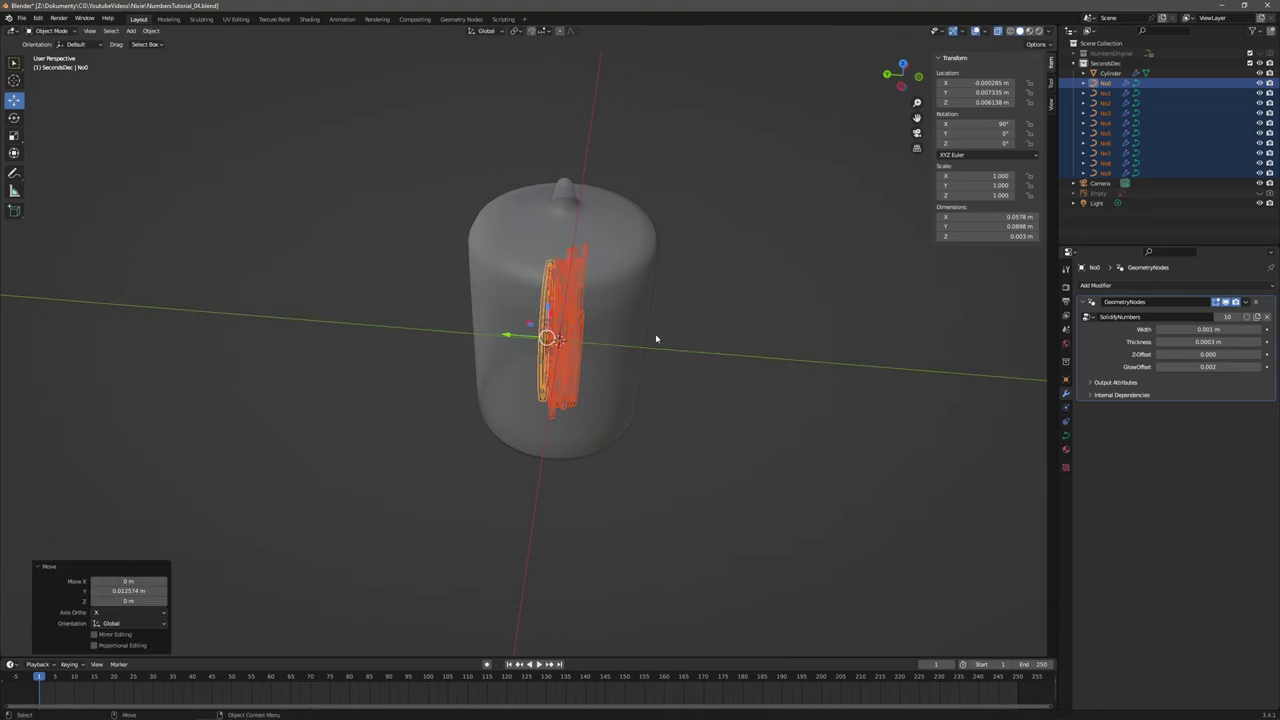
click(740, 303)
key(alt+z)
middle_drag(740, 303, 576, 252)
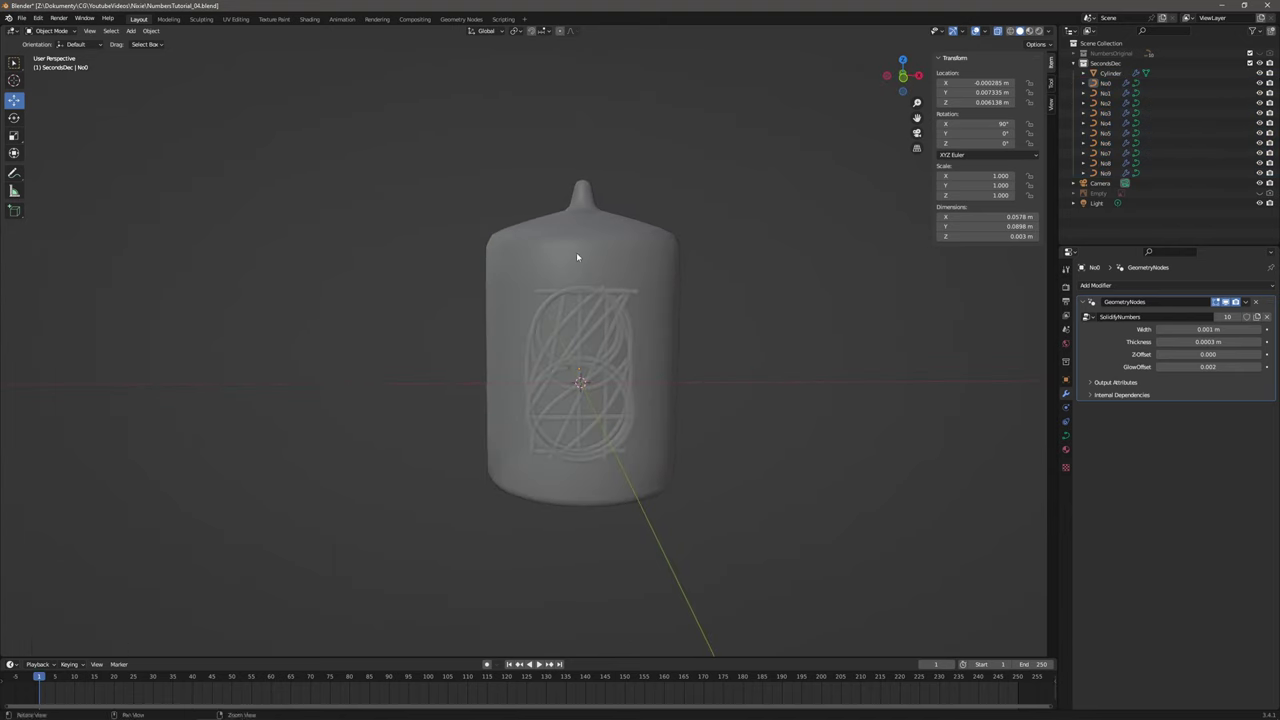
Scale the glass tube cylinder to 0.891 along X and Y, leaving Z at 1, and deselect it.
click(581, 252)
key(shift+space)
key(s)
middle_drag(651, 357, 631, 426)
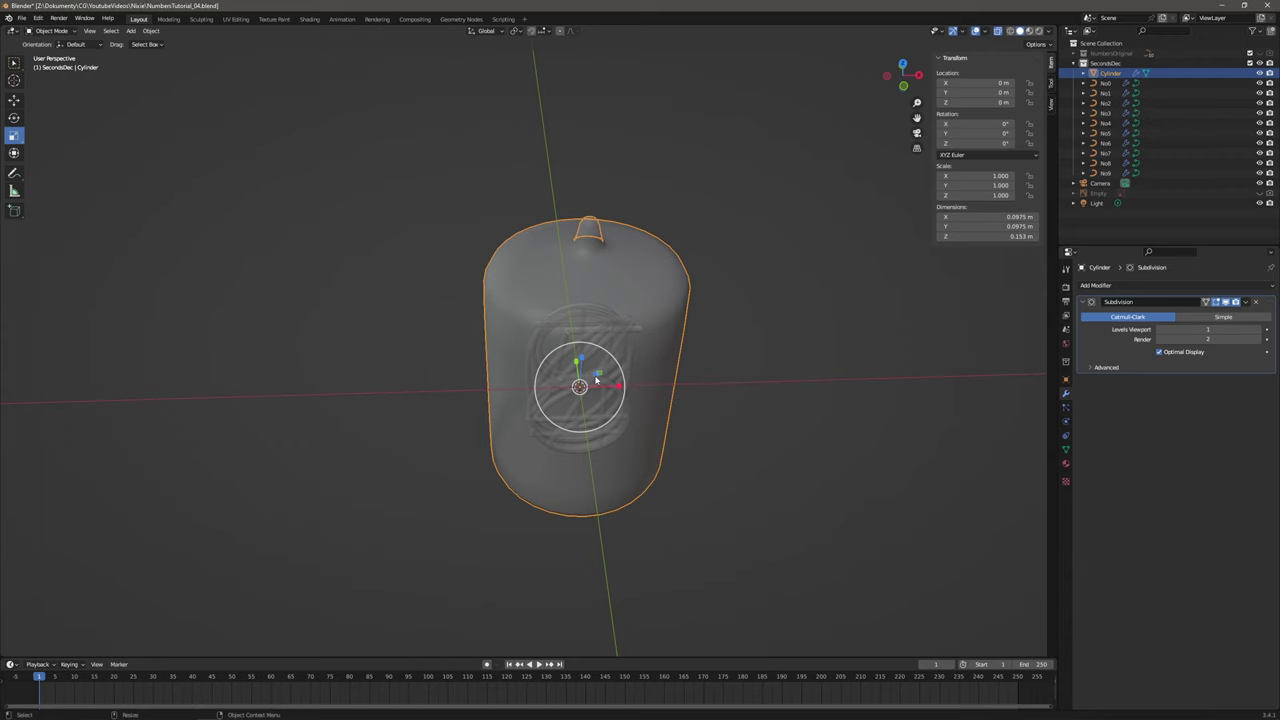
drag(597, 375, 593, 375)
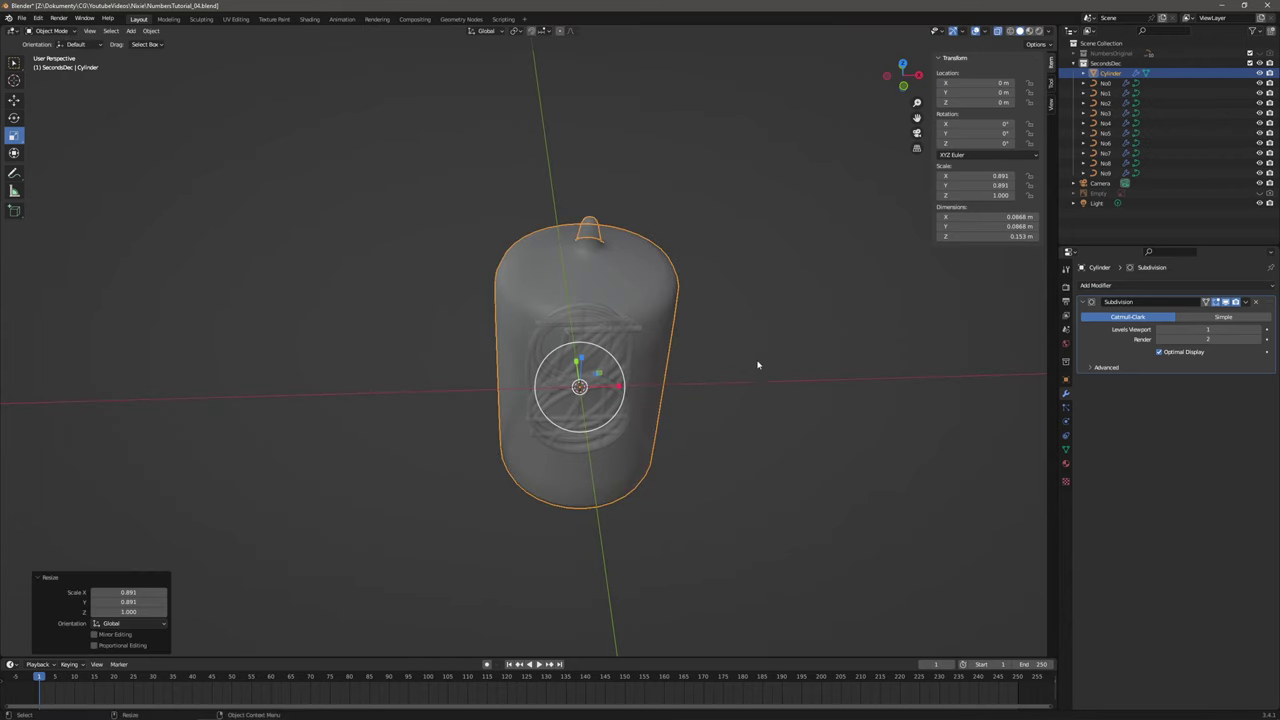
click(754, 403)
middle_drag(754, 403, 711, 333)
shift+middle_drag(691, 383, 686, 369)
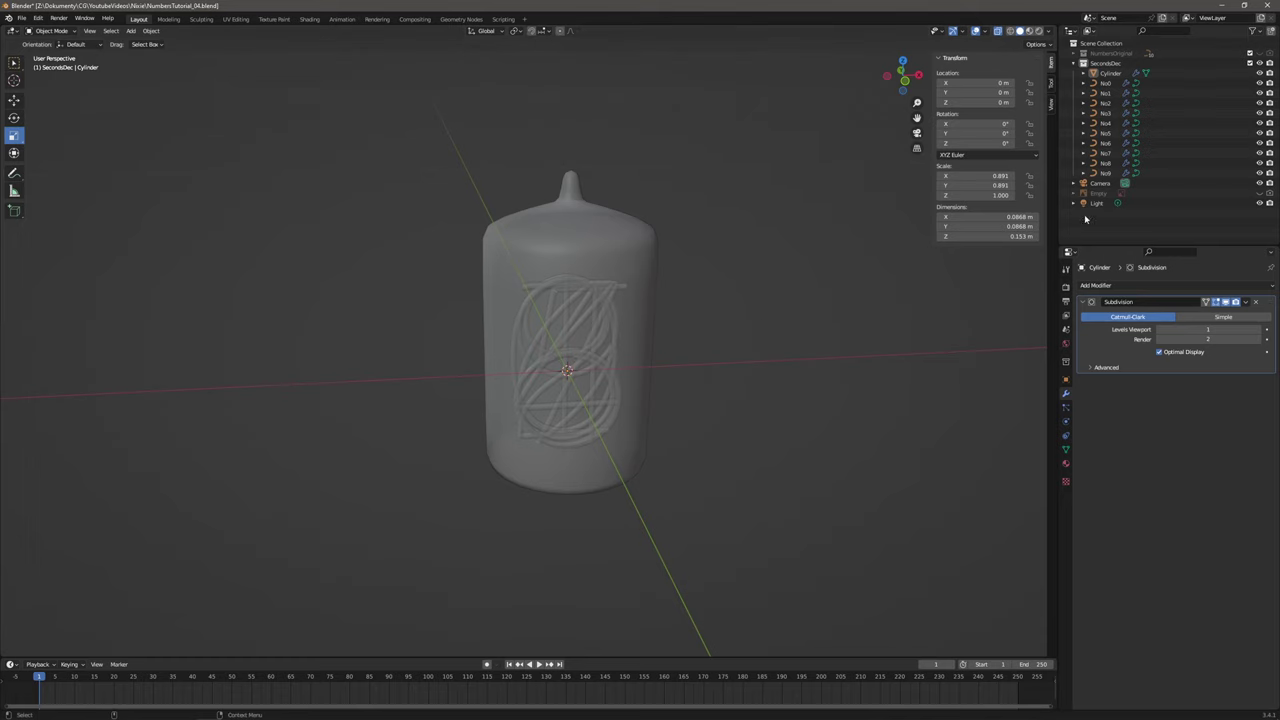
Hide the glass tube and add a 16-vertex cylinder with a 0.04 m radius and 0.002 m depth.
click(1259, 75)
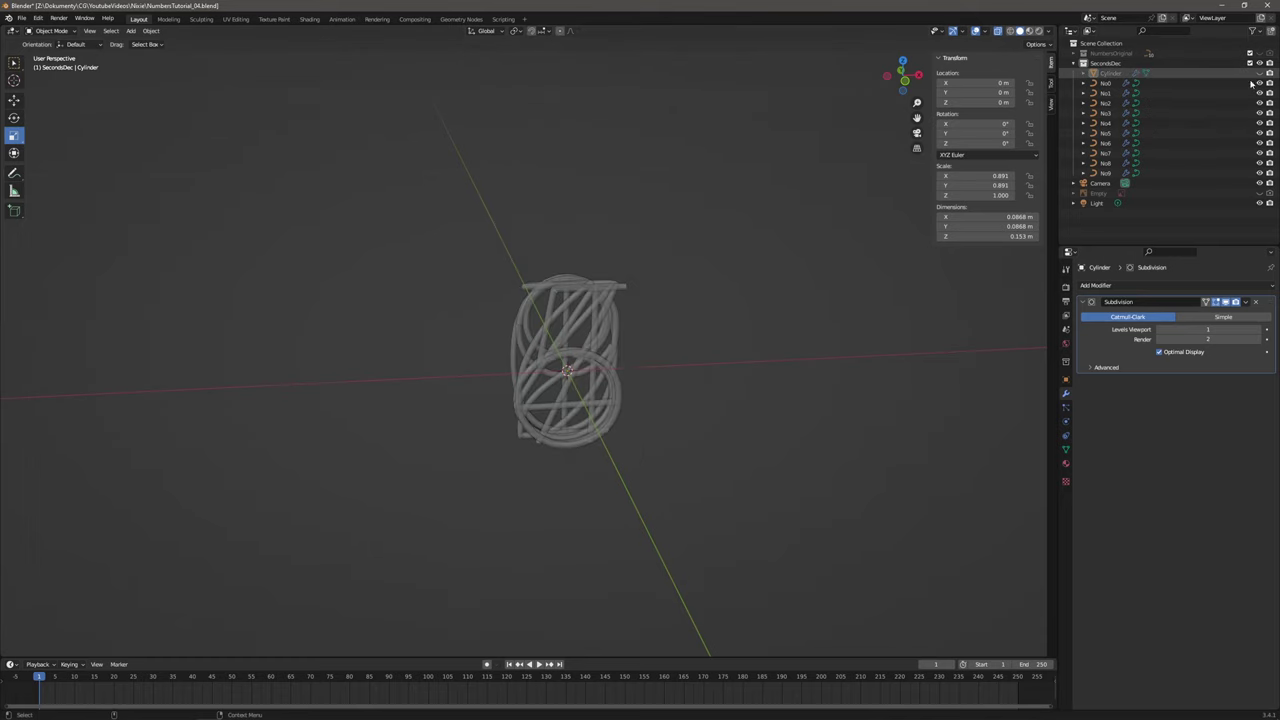
middle_drag(790, 290, 720, 309)
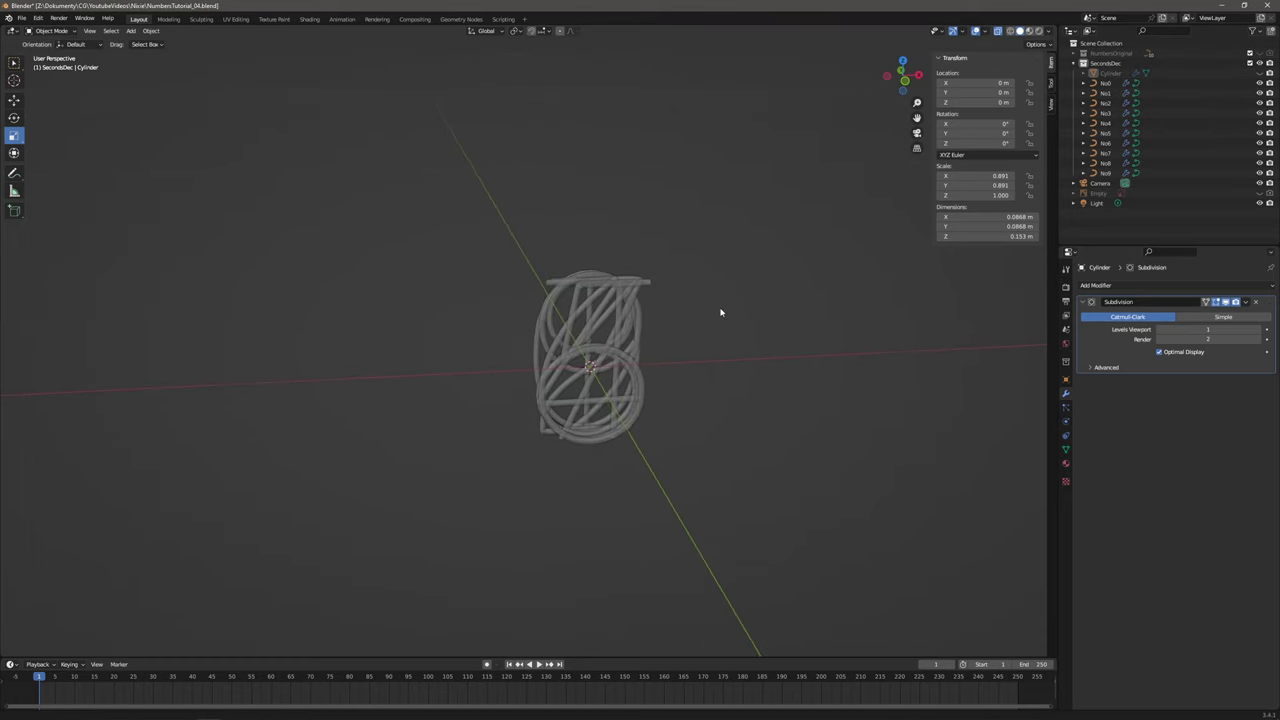
click(130, 31)
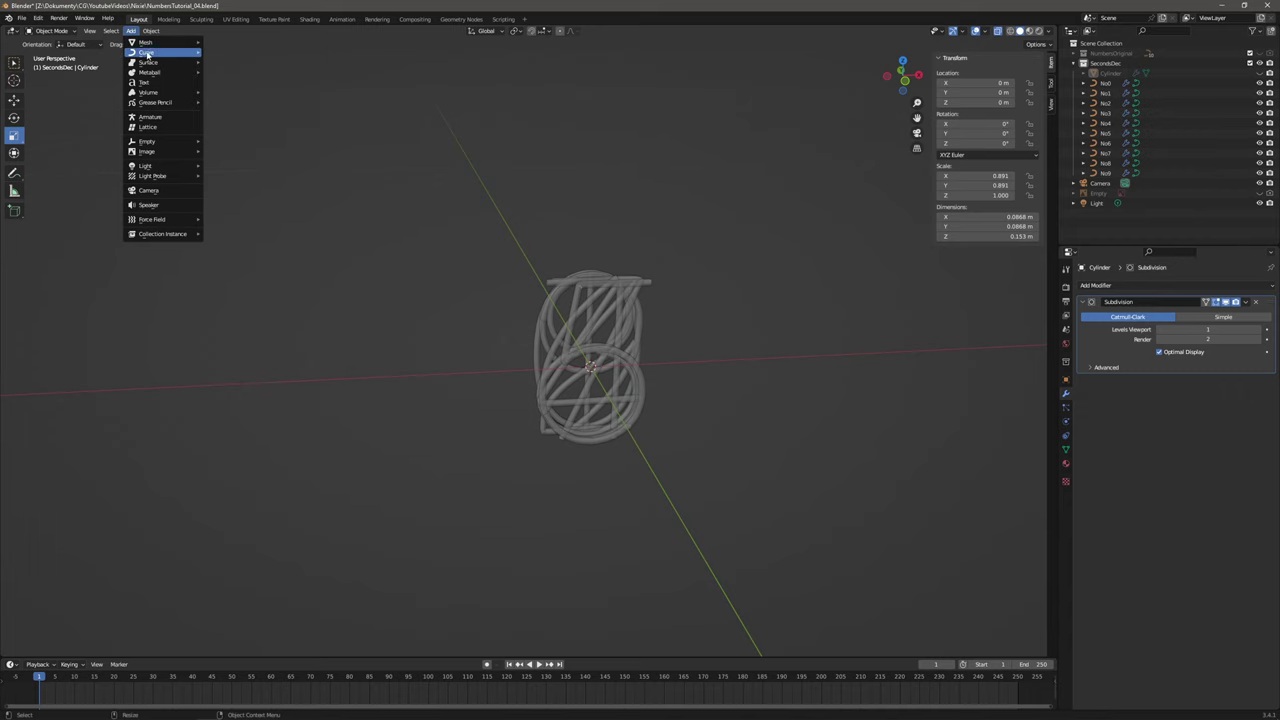
click(233, 93)
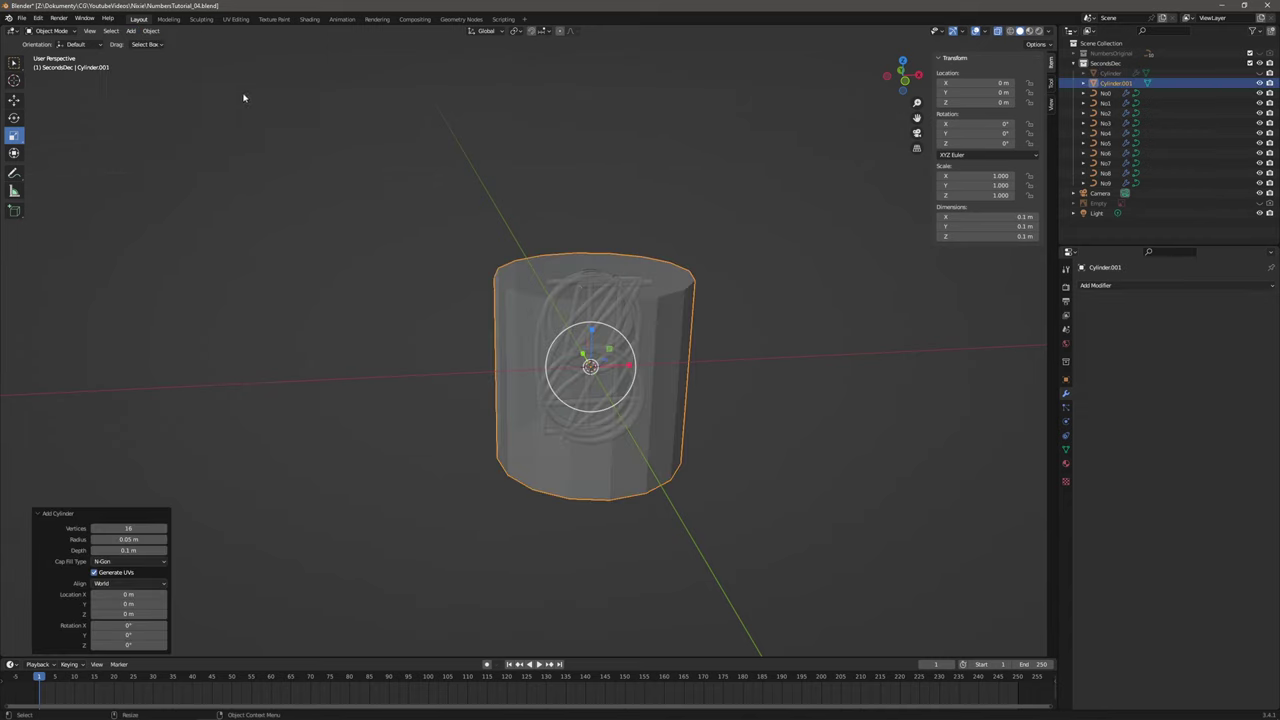
click(136, 538)
key(Return)
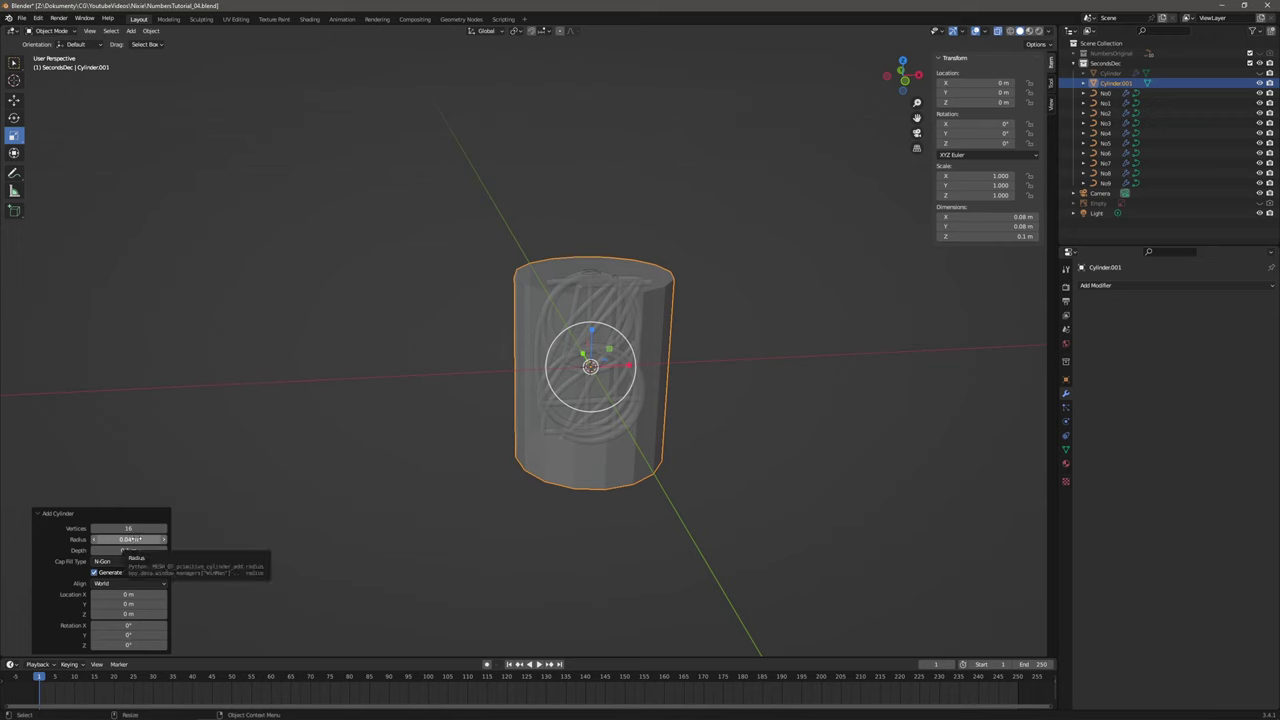
click(145, 551)
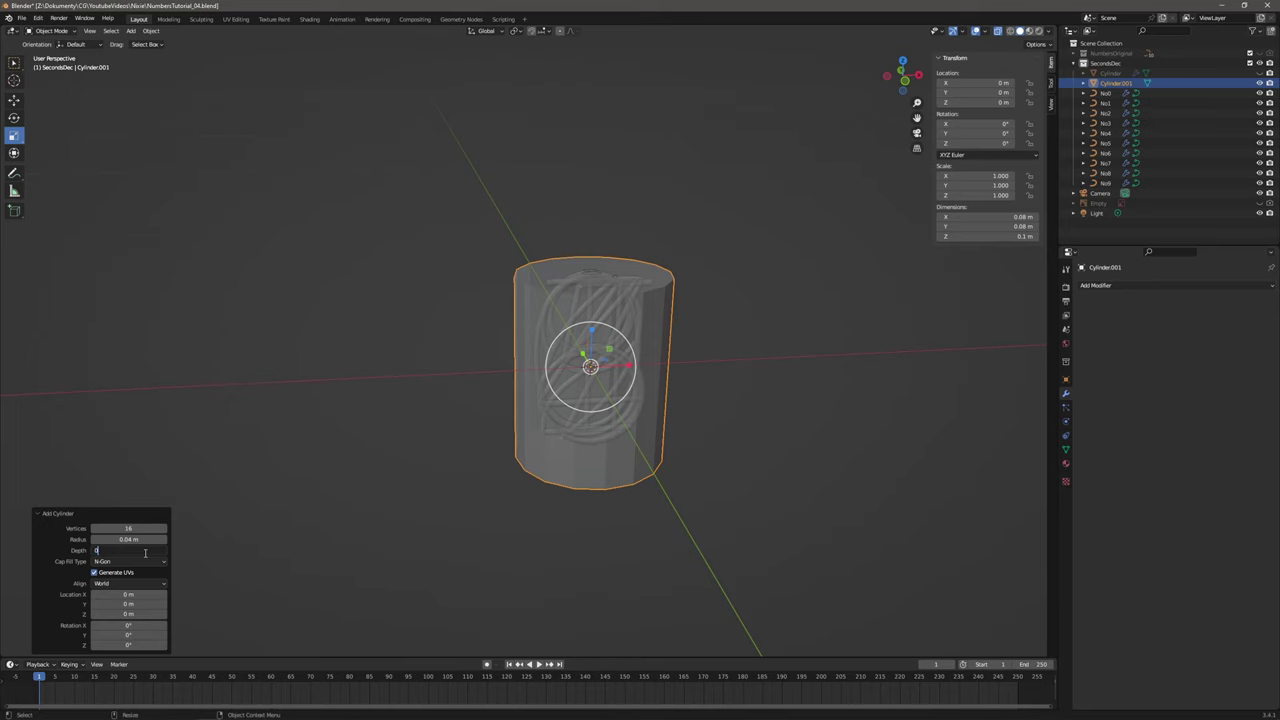
key(Return)
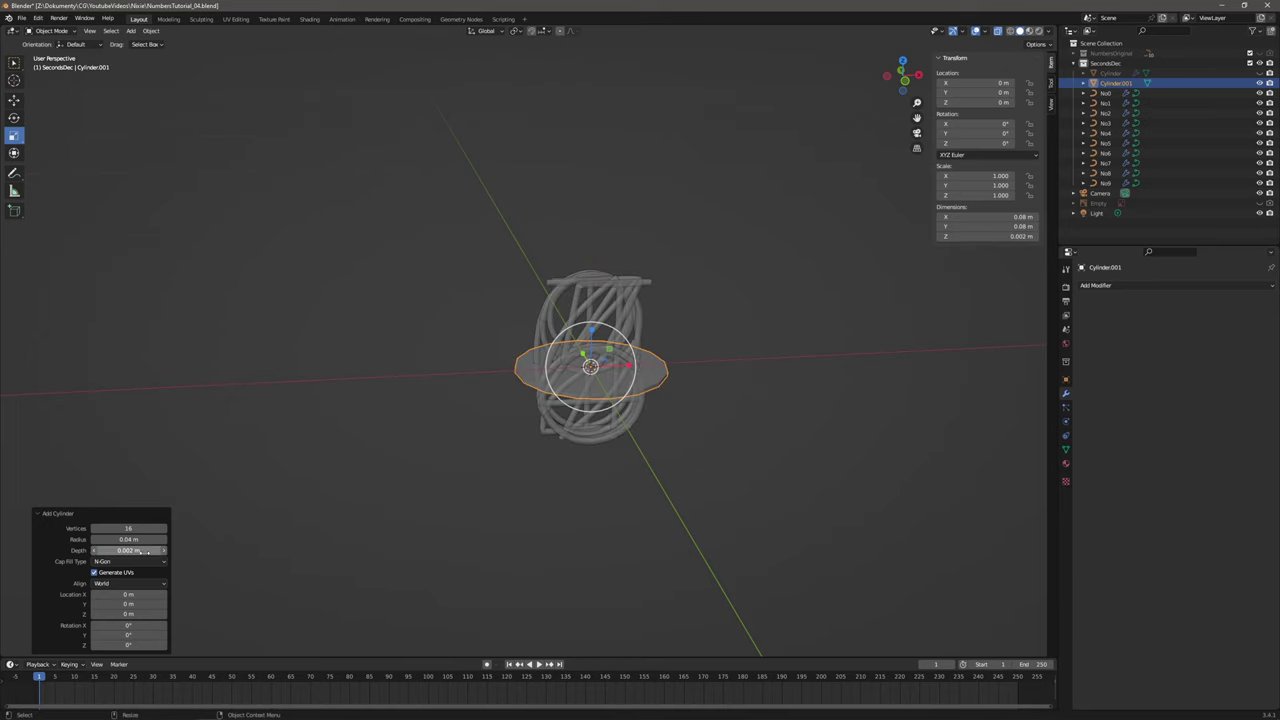
Move the flat disc down along Z to about -0.043 m, below the digits, and deselect it.
scroll(629, 414, up, 4)
key(shift+space)
key(g)
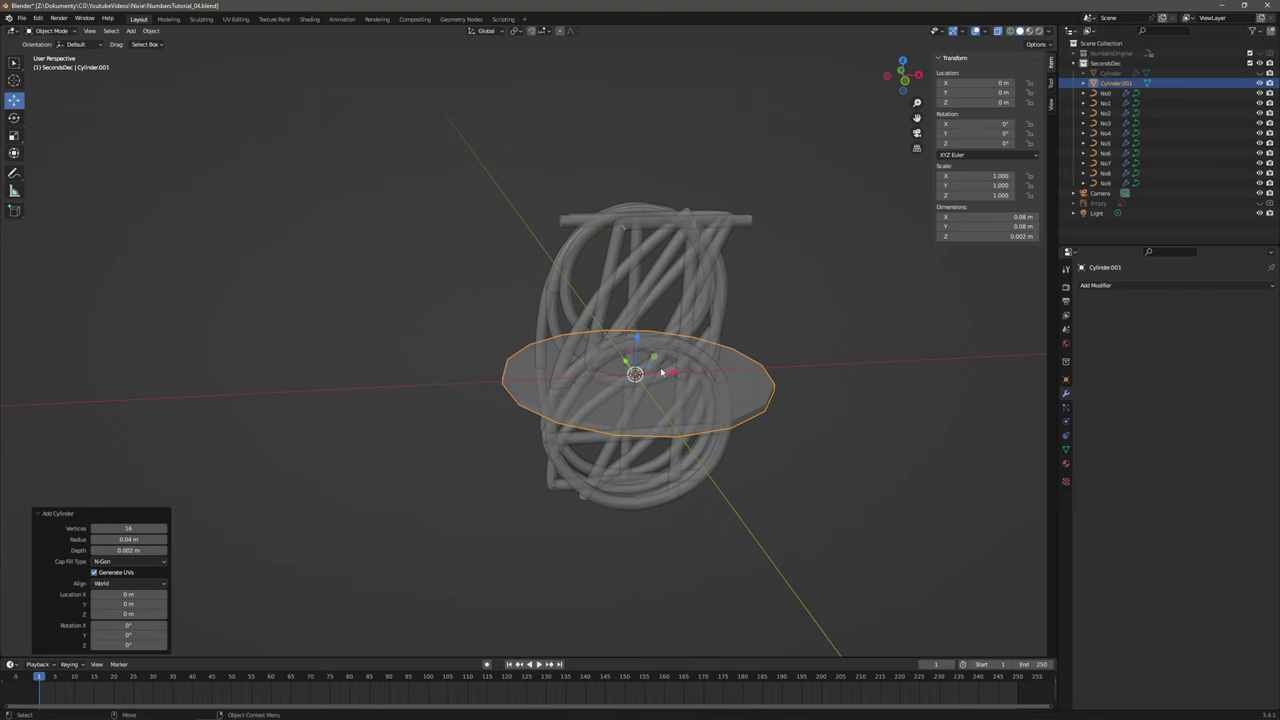
drag(640, 349, 641, 481)
middle_drag(641, 481, 648, 443)
click(760, 423)
middle_drag(760, 423, 586, 458)
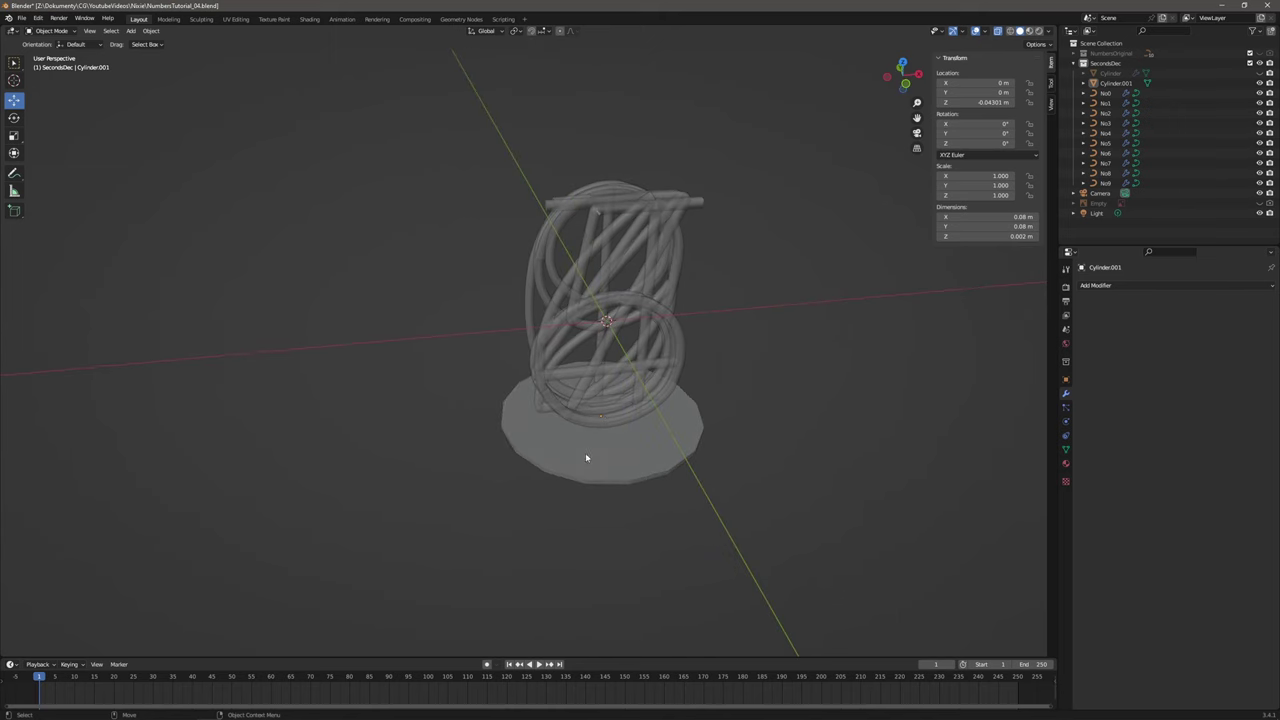
Rename the flat disc as TubeBase and the hidden glass cylinder as Tube.
click(590, 459)
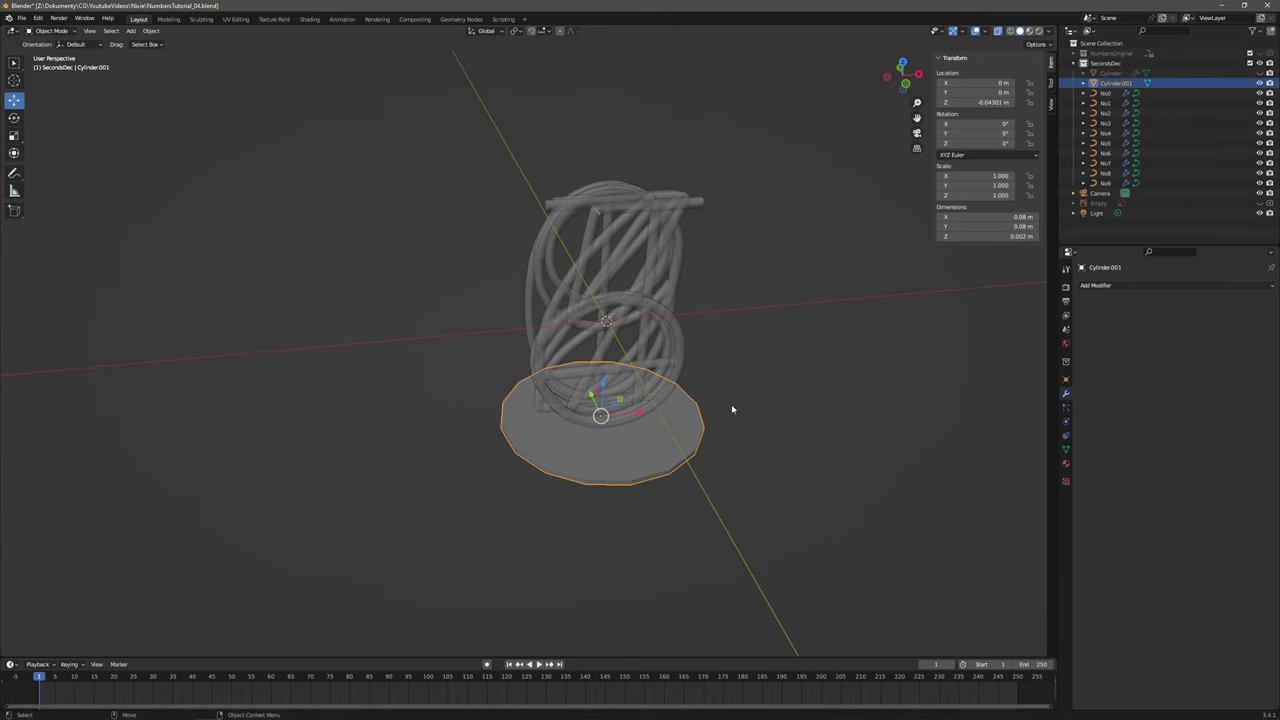
double_click(1116, 83)
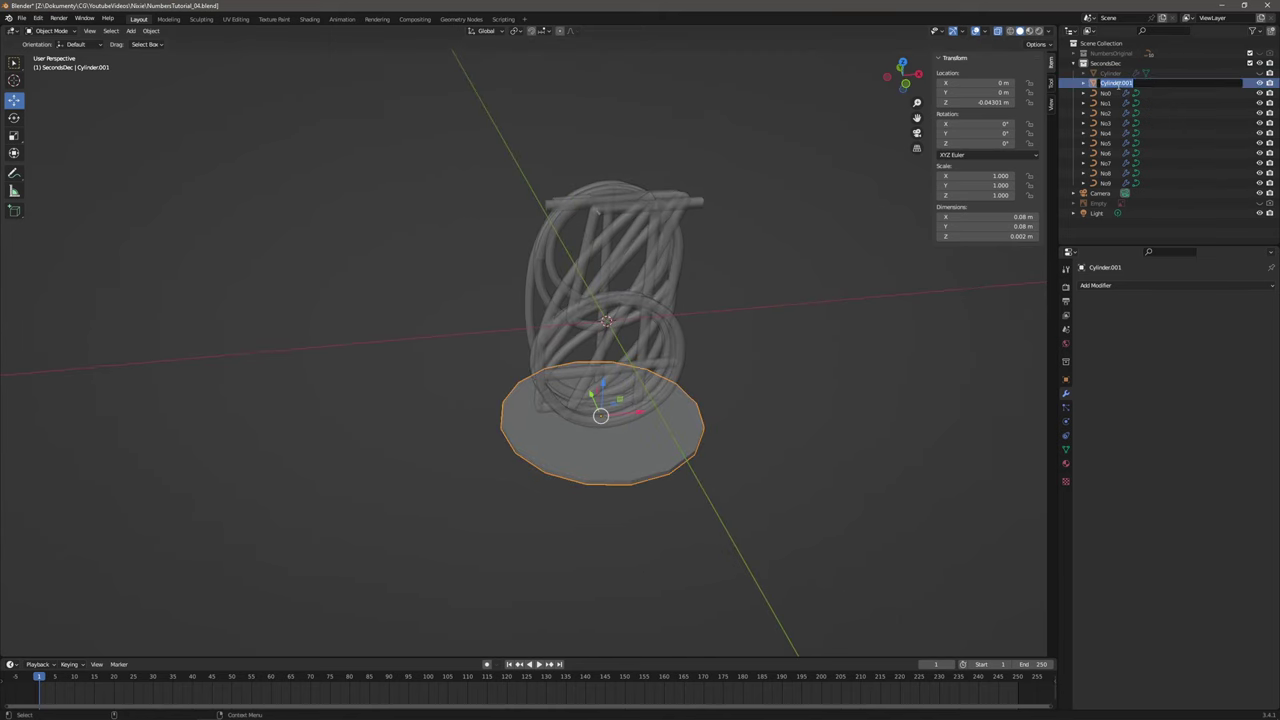
text(TubeBase)
key(Return)
click(1112, 73)
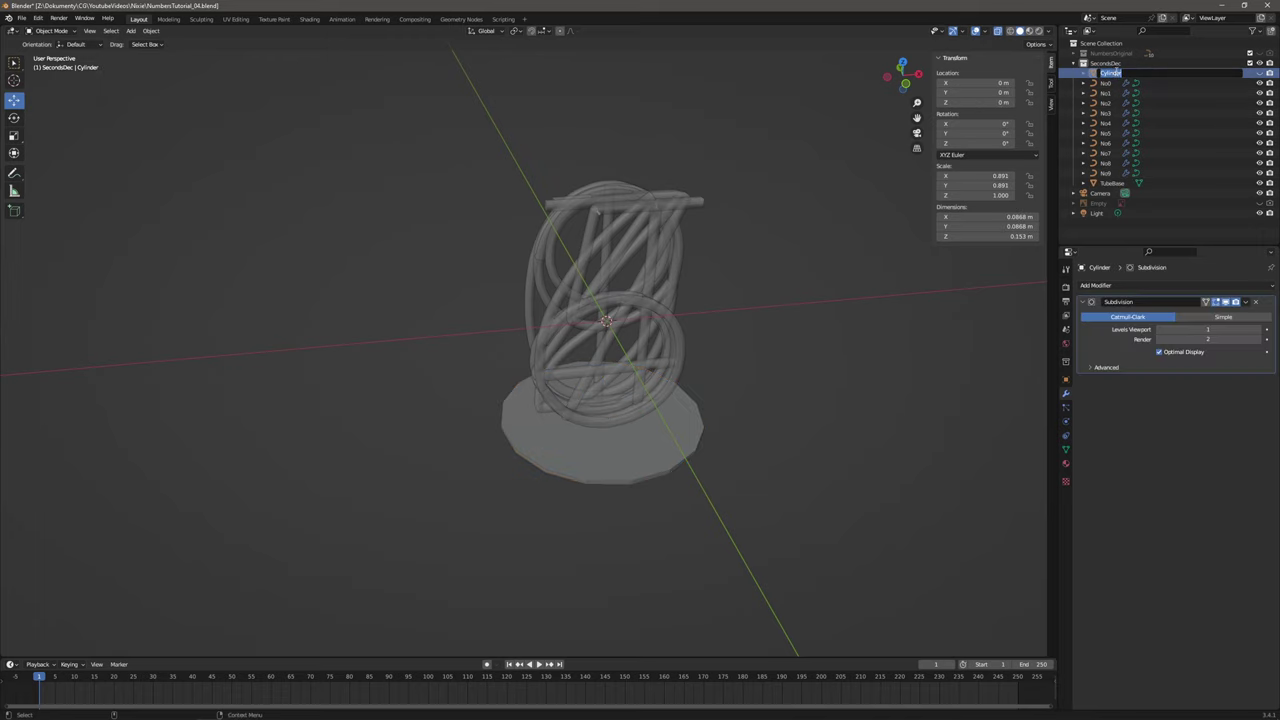
text(T)
key(Return)
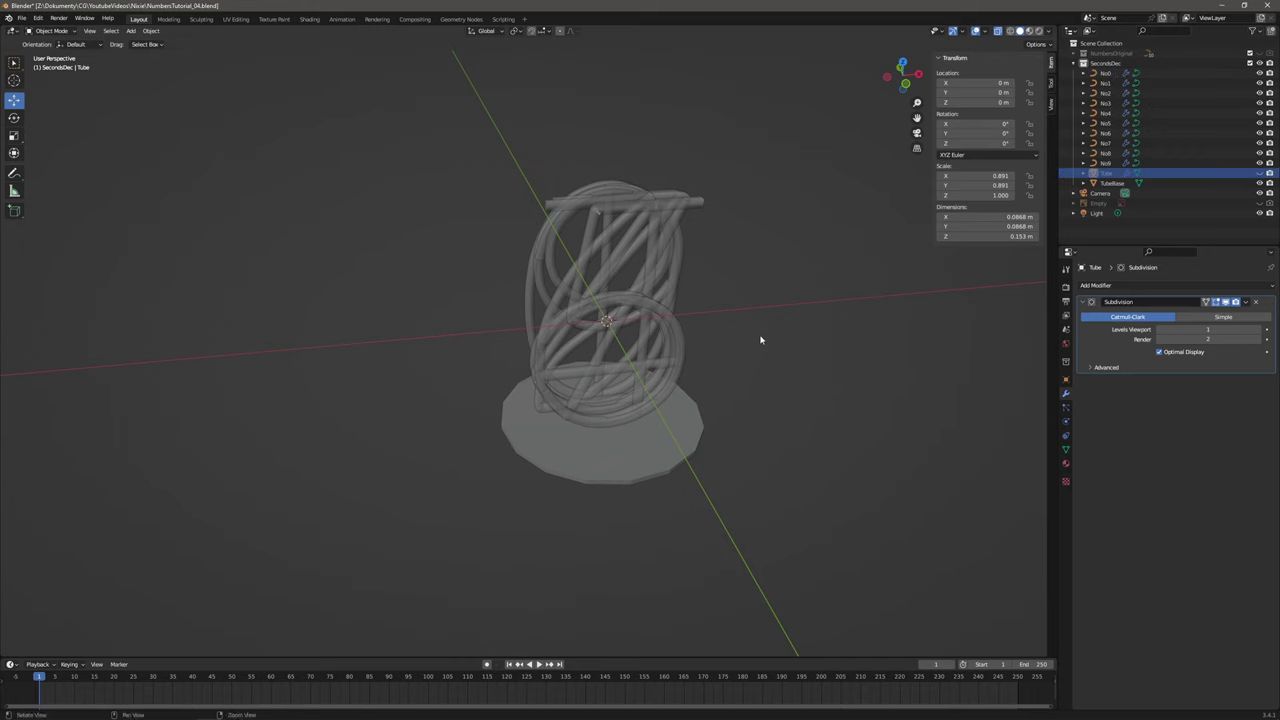
Add a new mesh cylinder and set its radius to 0.001 m.
middle_drag(760, 337, 703, 340)
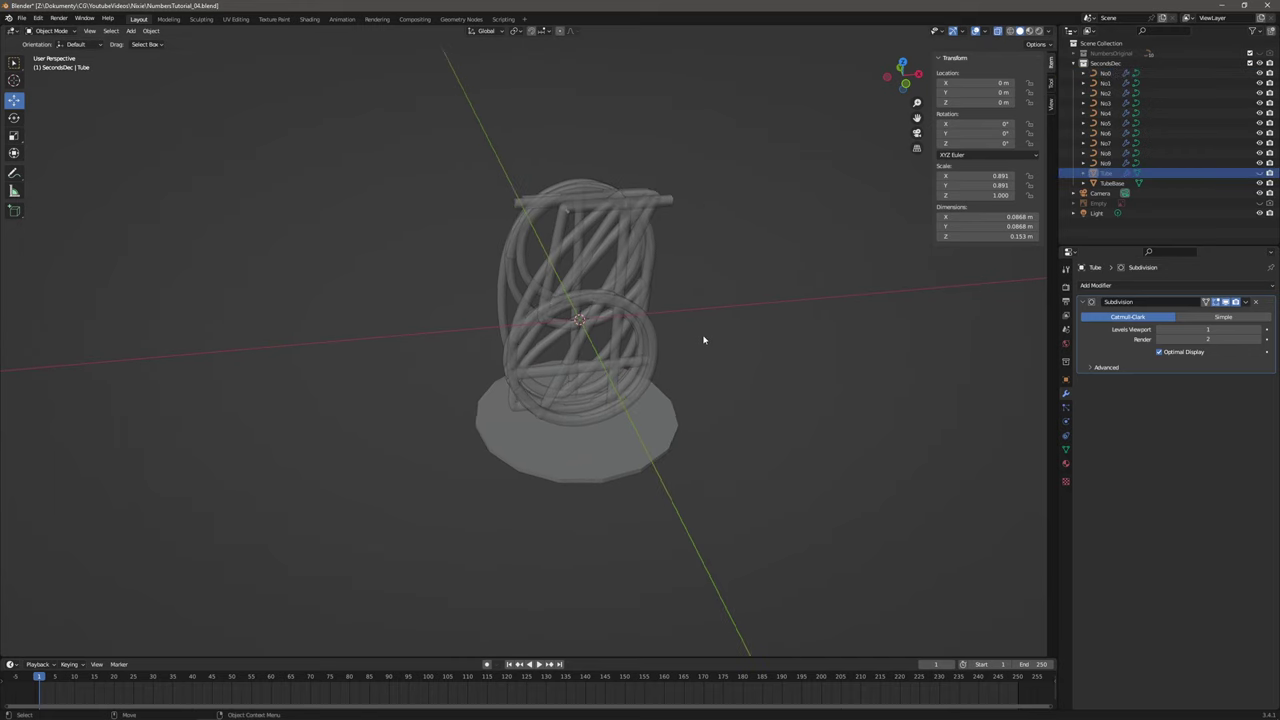
click(131, 30)
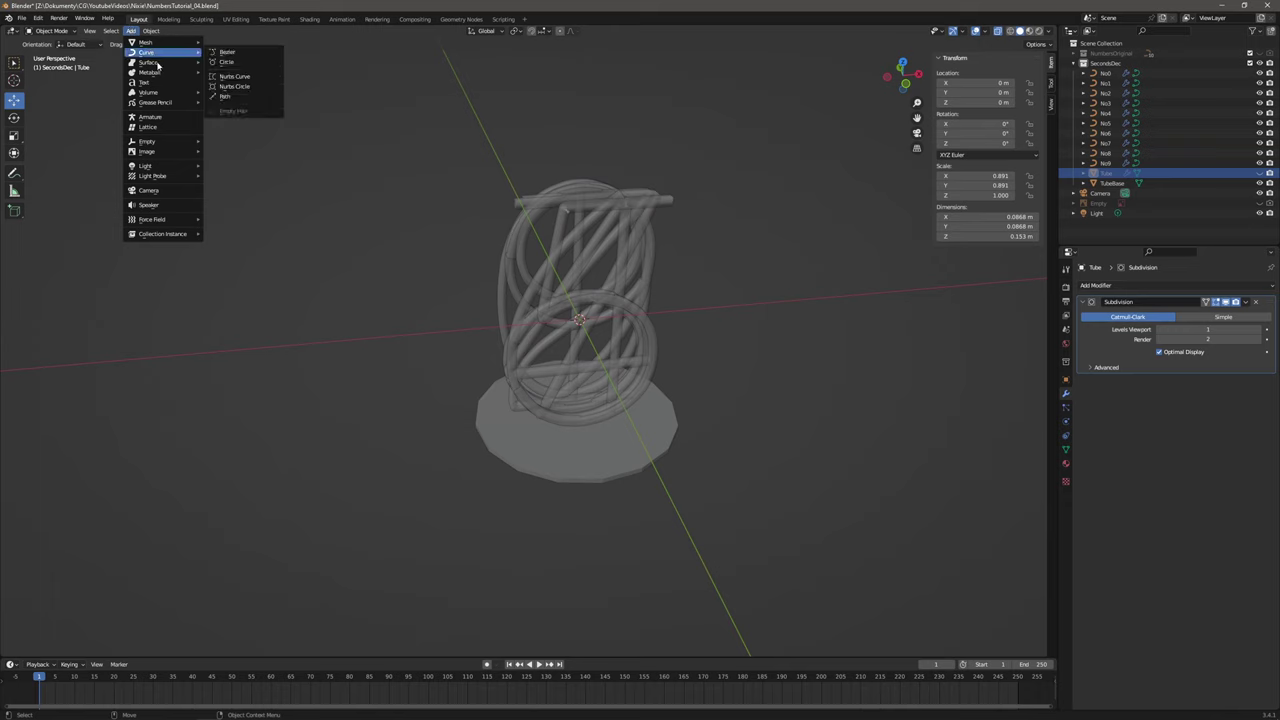
mouse_move(150, 42)
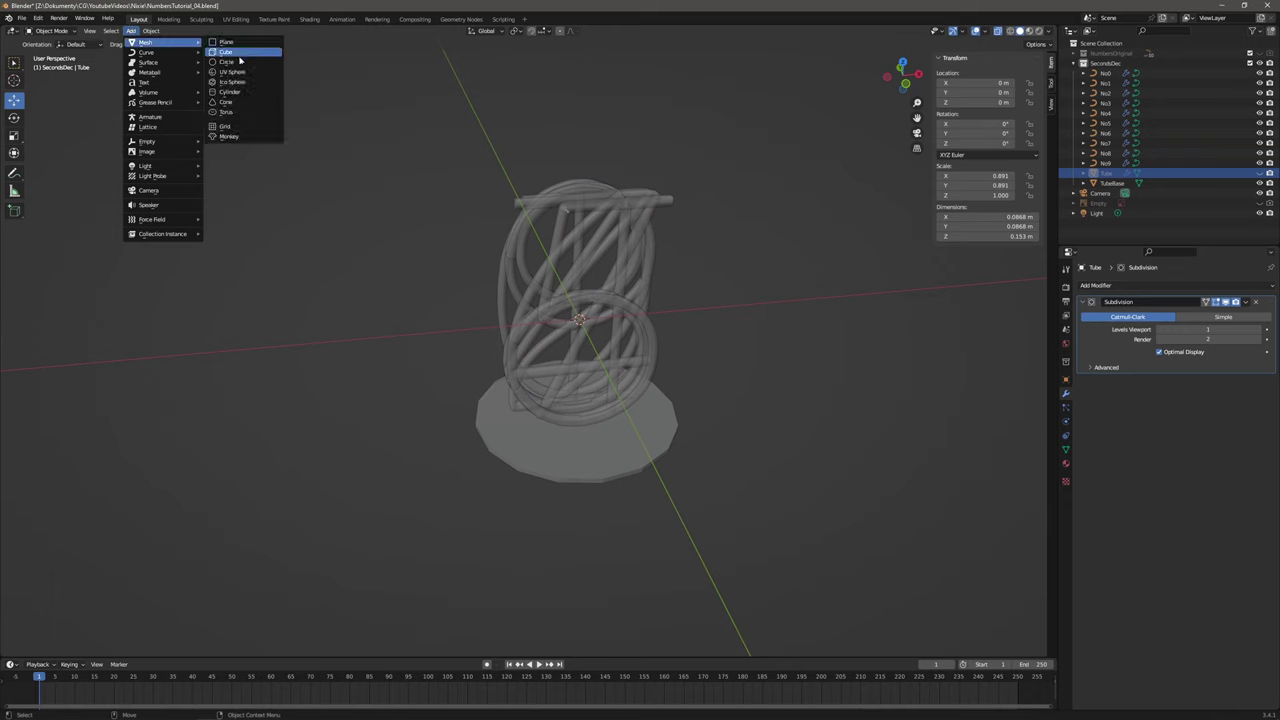
click(237, 92)
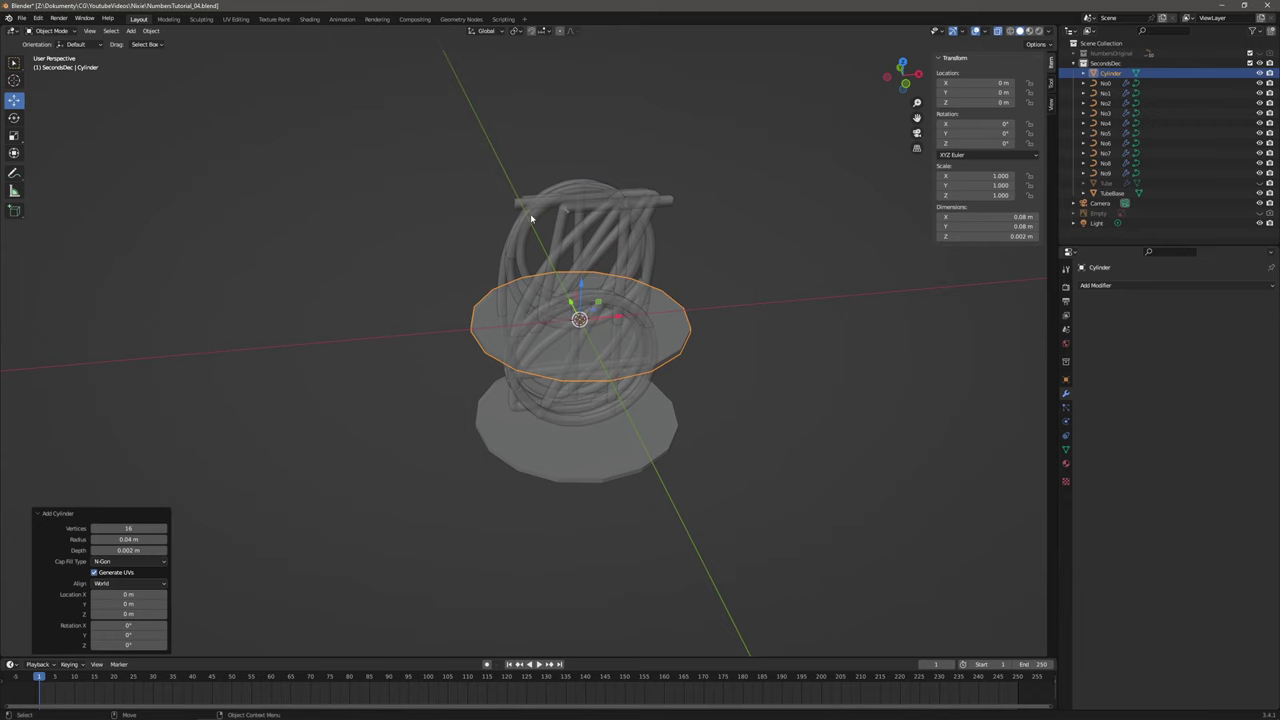
click(146, 539)
text(0.001)
key(Return)
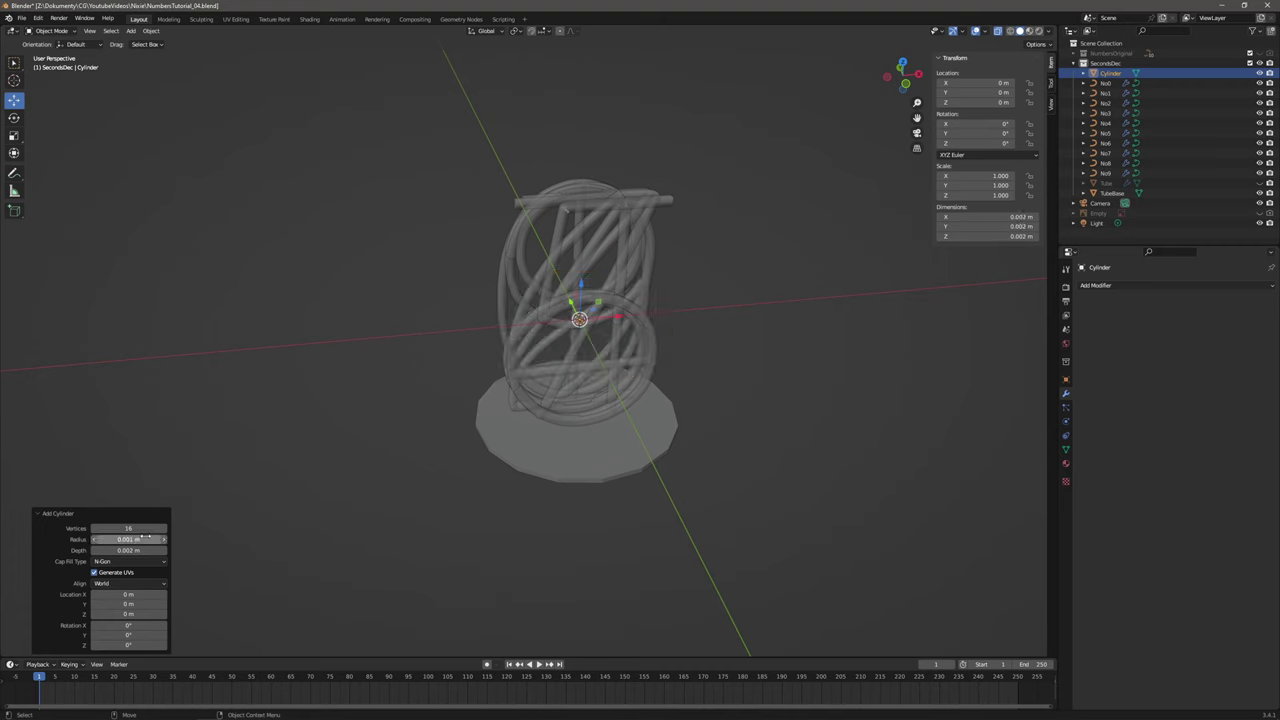
Try depths of 0.05 m and 0.01 m for the thin cylinder.
click(131, 541)
key(Tab)
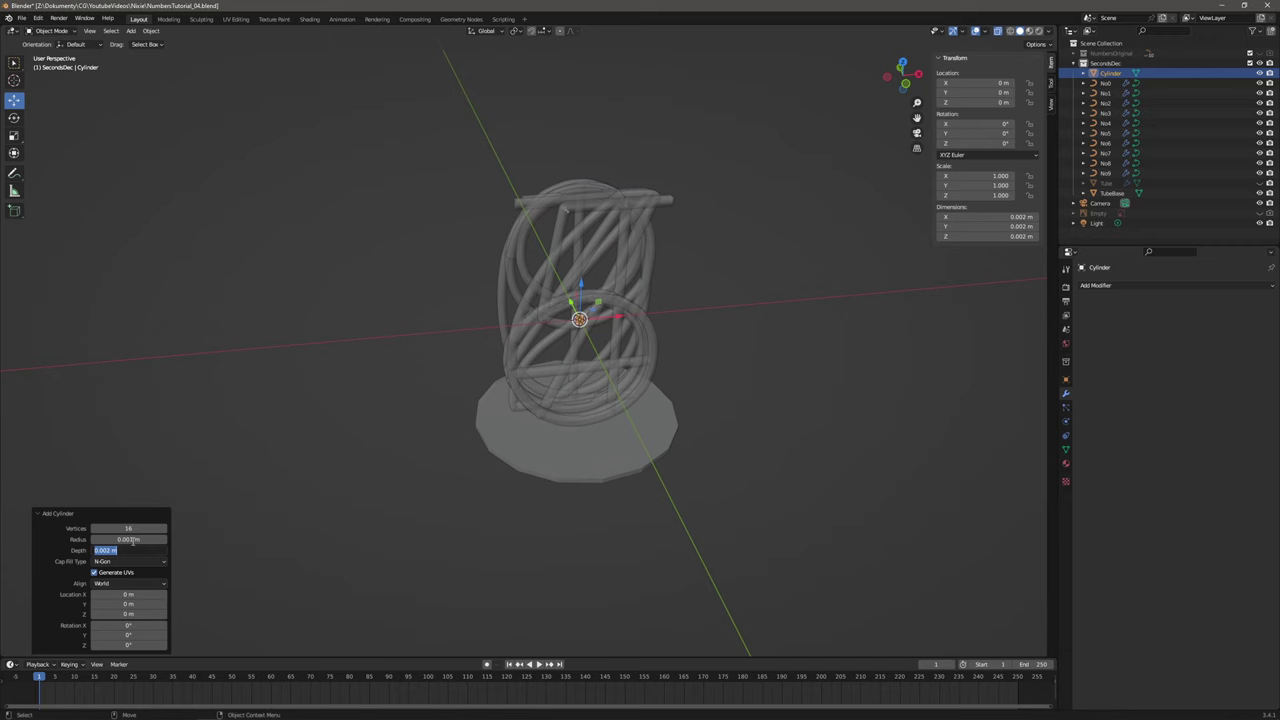
text(0.05)
key(Return)
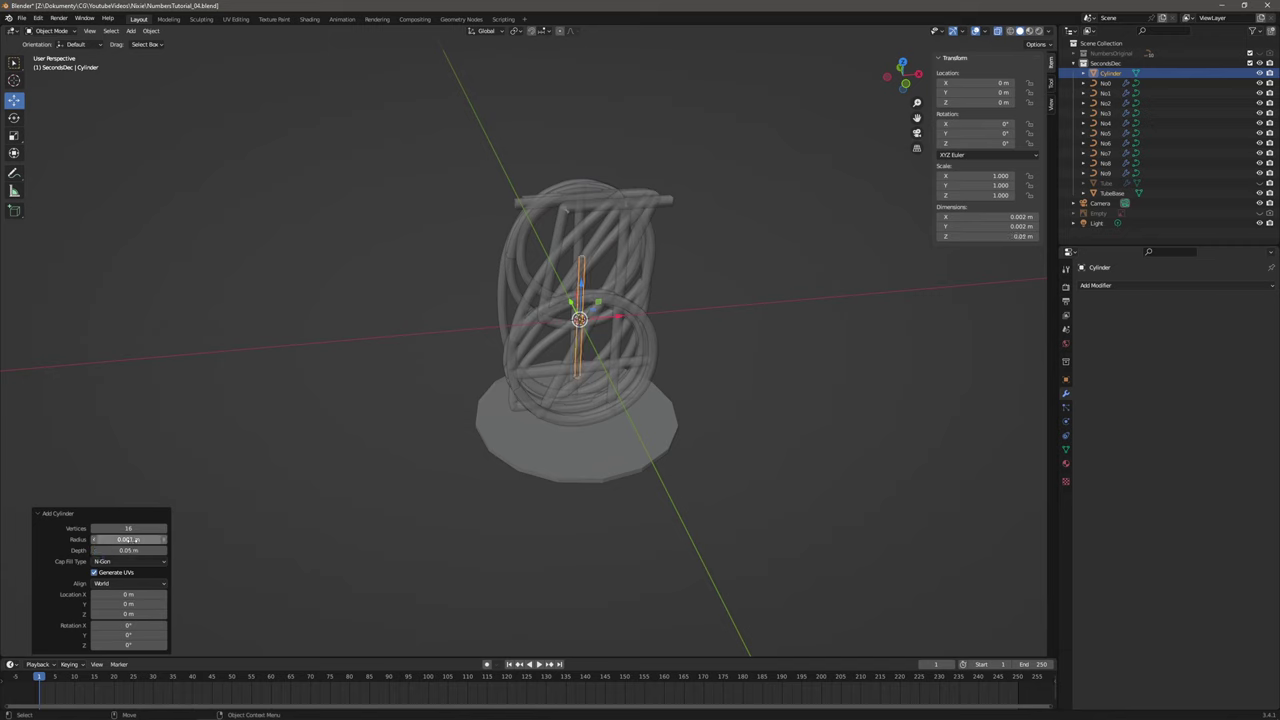
click(121, 550)
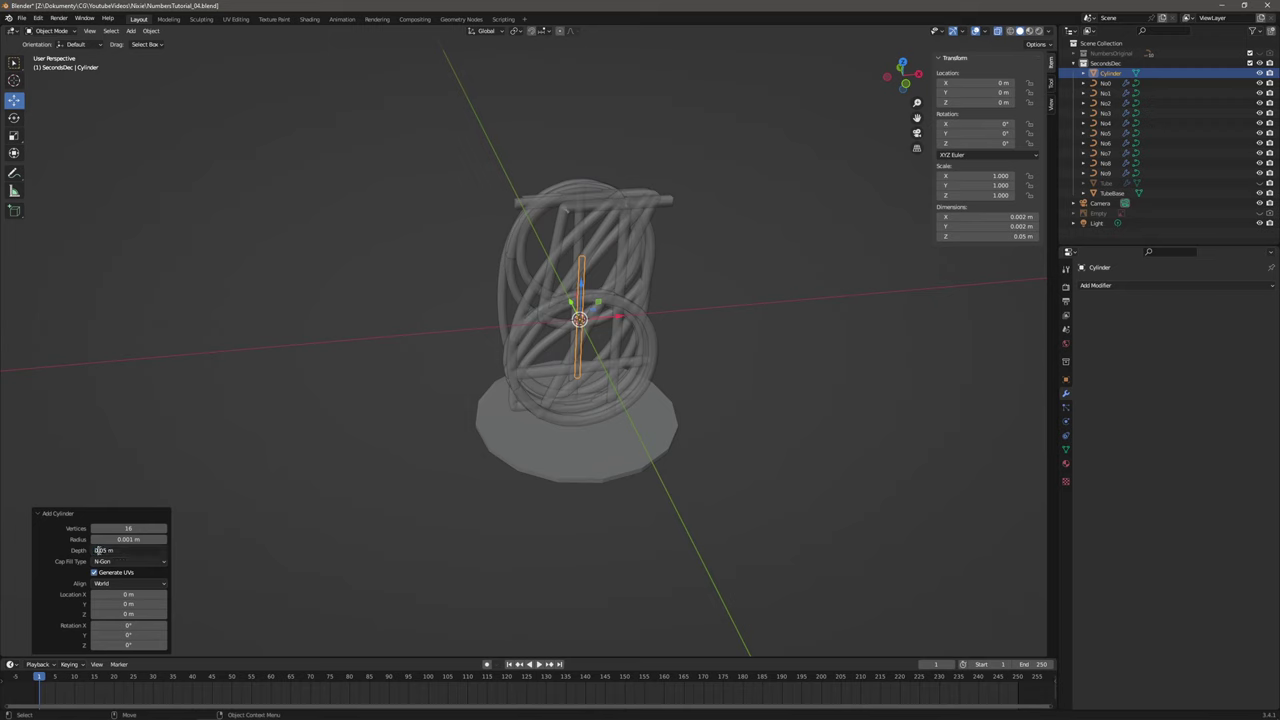
text(0.01)
key(Return)
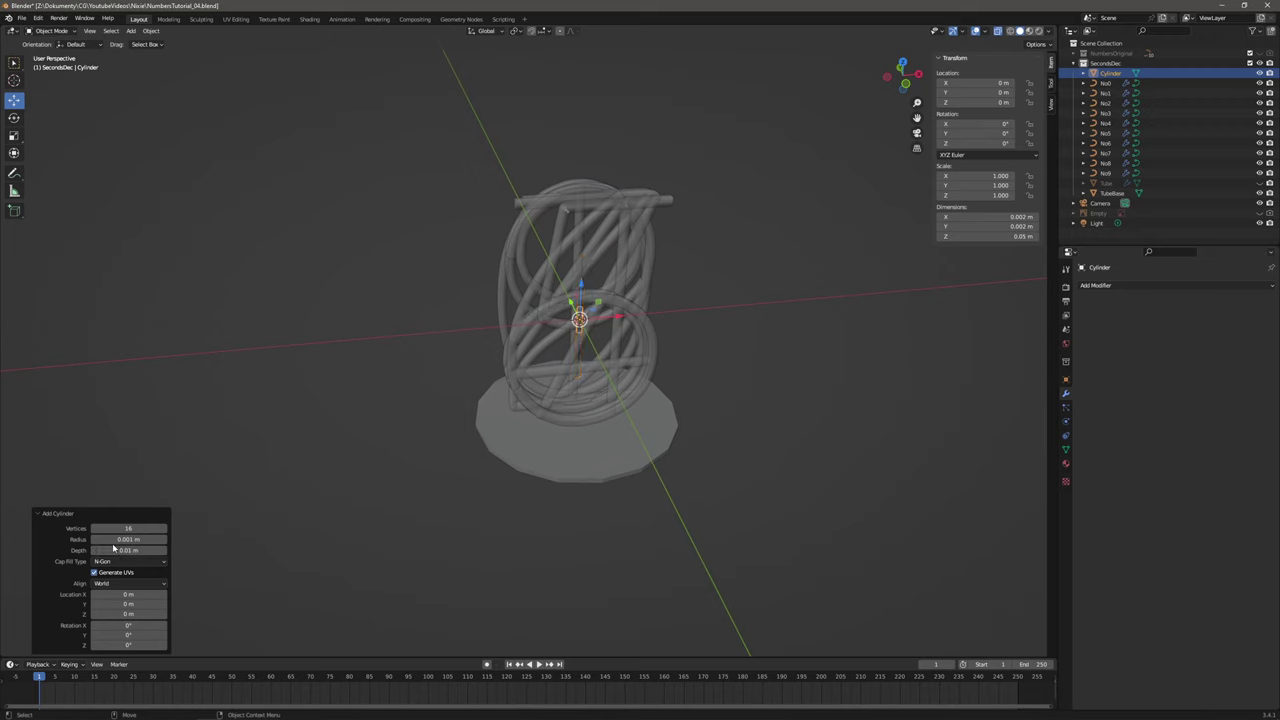
Set the thin cylinder's depth to 0.1 m.
double_click(116, 550)
text(0.1)
key(Return)
Move the rod beside the digits to about X 0.0334 m and Z 0.0069 m, aligning its lower end with the base in front view.
middle_drag(440, 455, 497, 433)
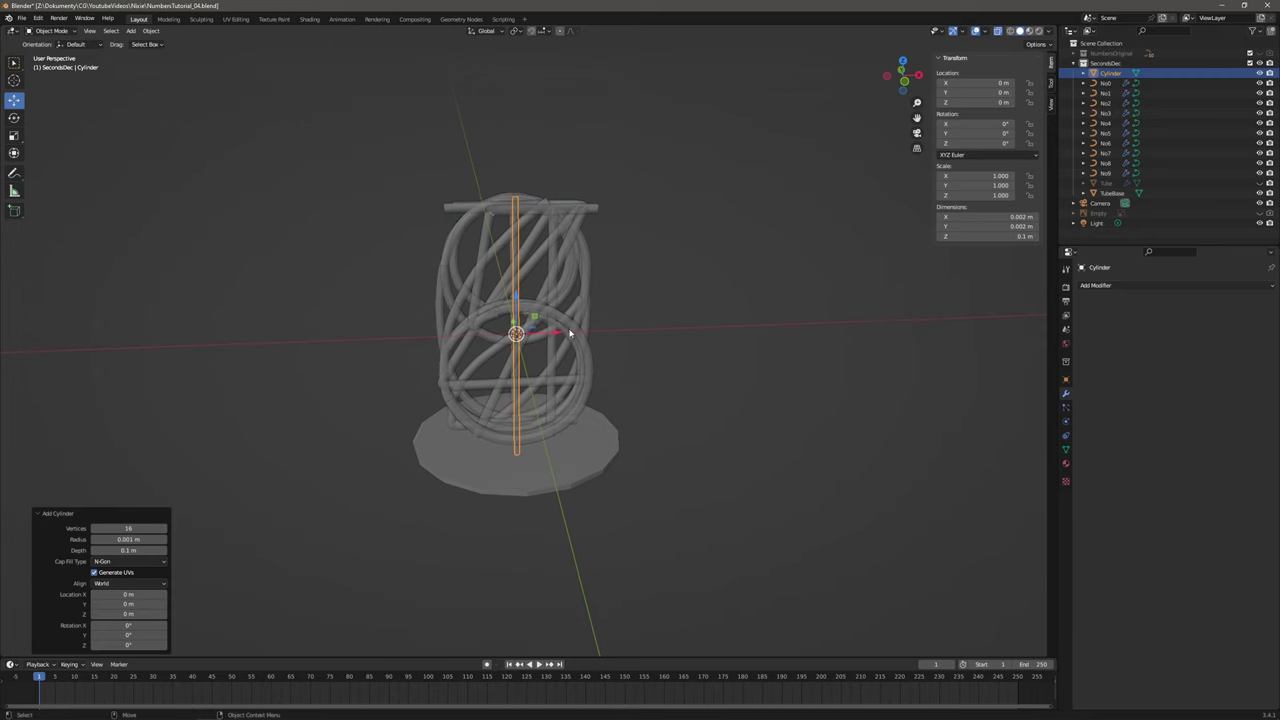
drag(563, 336, 646, 329)
middle_drag(646, 329, 625, 328)
drag(606, 297, 610, 286)
click(904, 76)
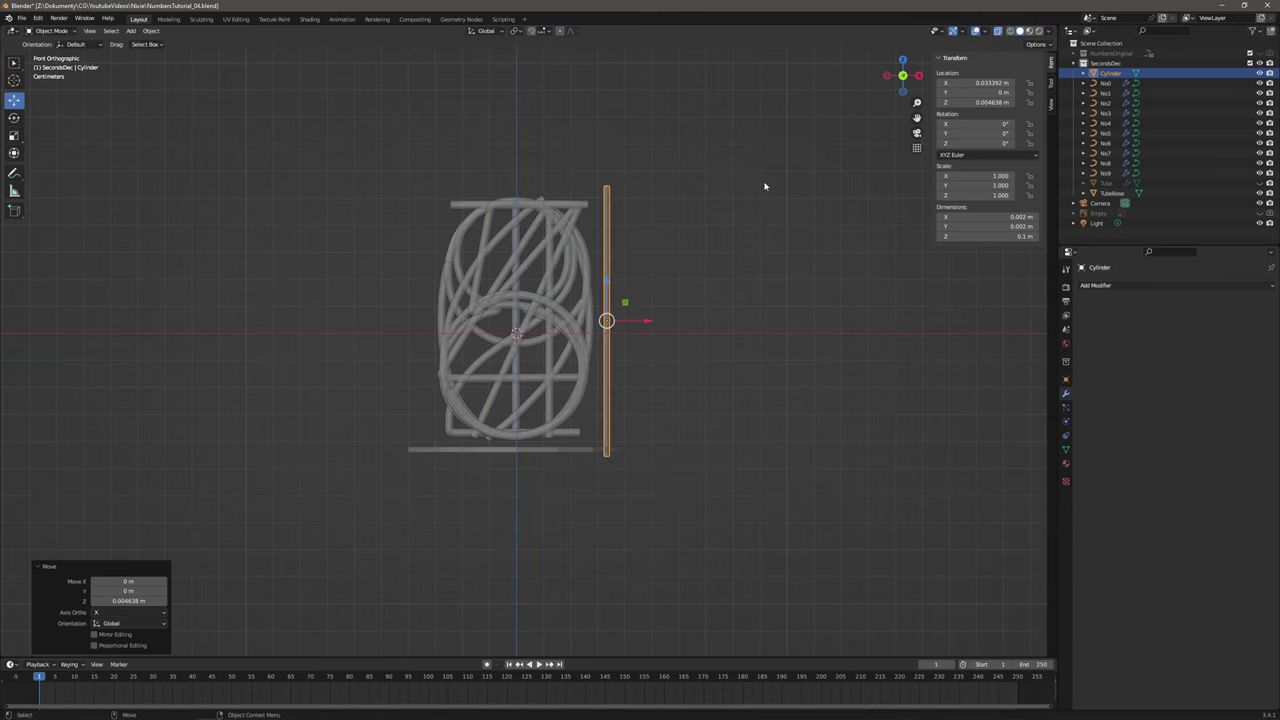
scroll(615, 352, up, 3)
drag(665, 270, 666, 257)
scroll(725, 308, down, 2)
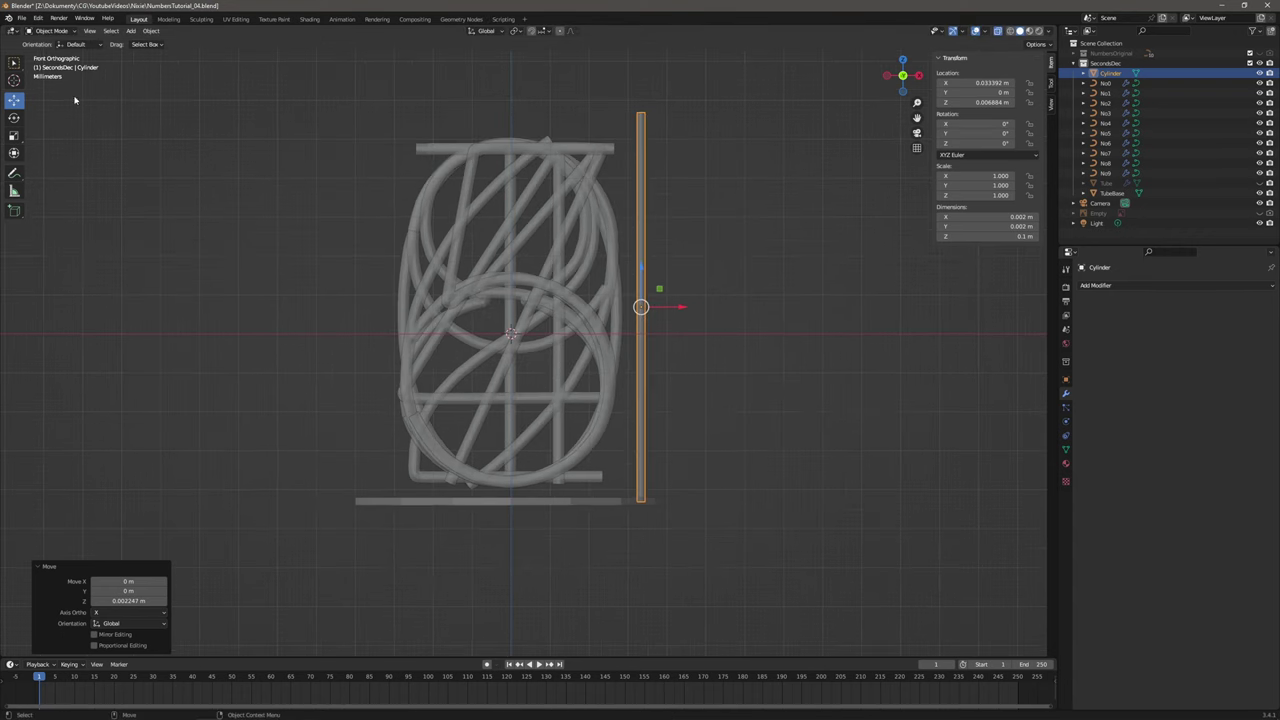
In Edit Mode, clear the selection, box-select the rod's lower end face and delete it.
click(48, 30)
click(56, 50)
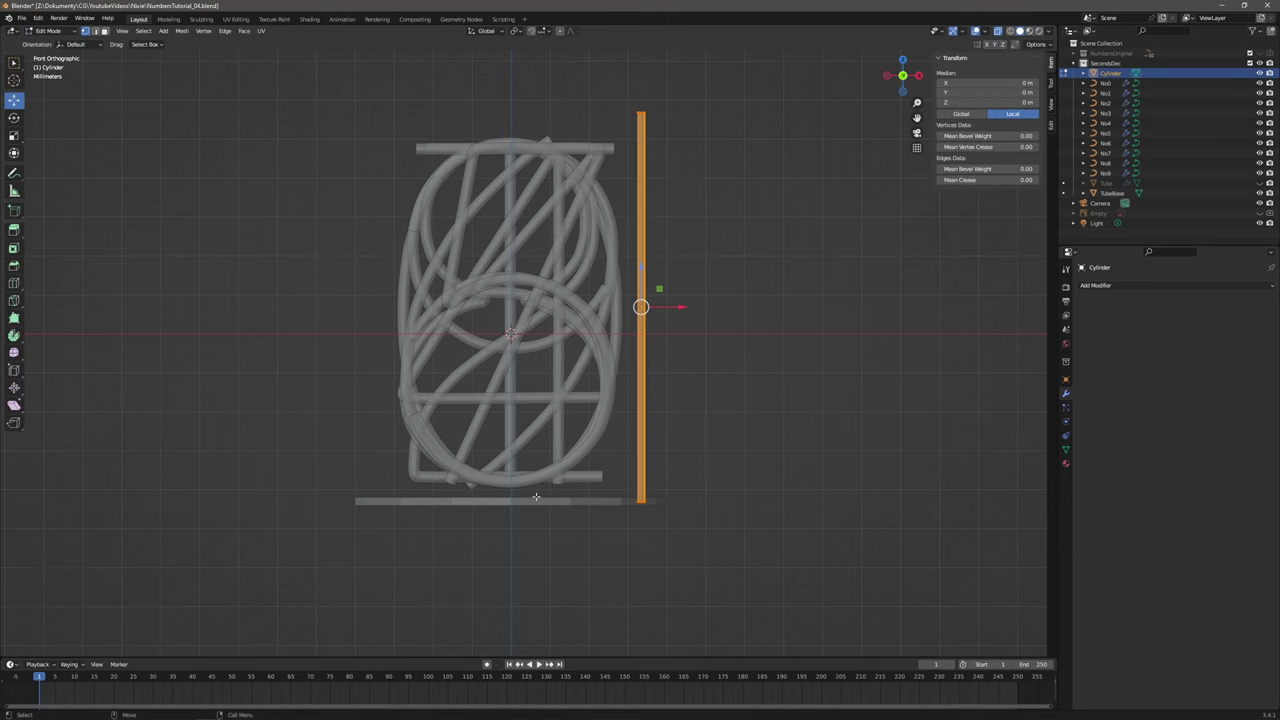
key(alt+a)
drag(594, 554, 710, 484)
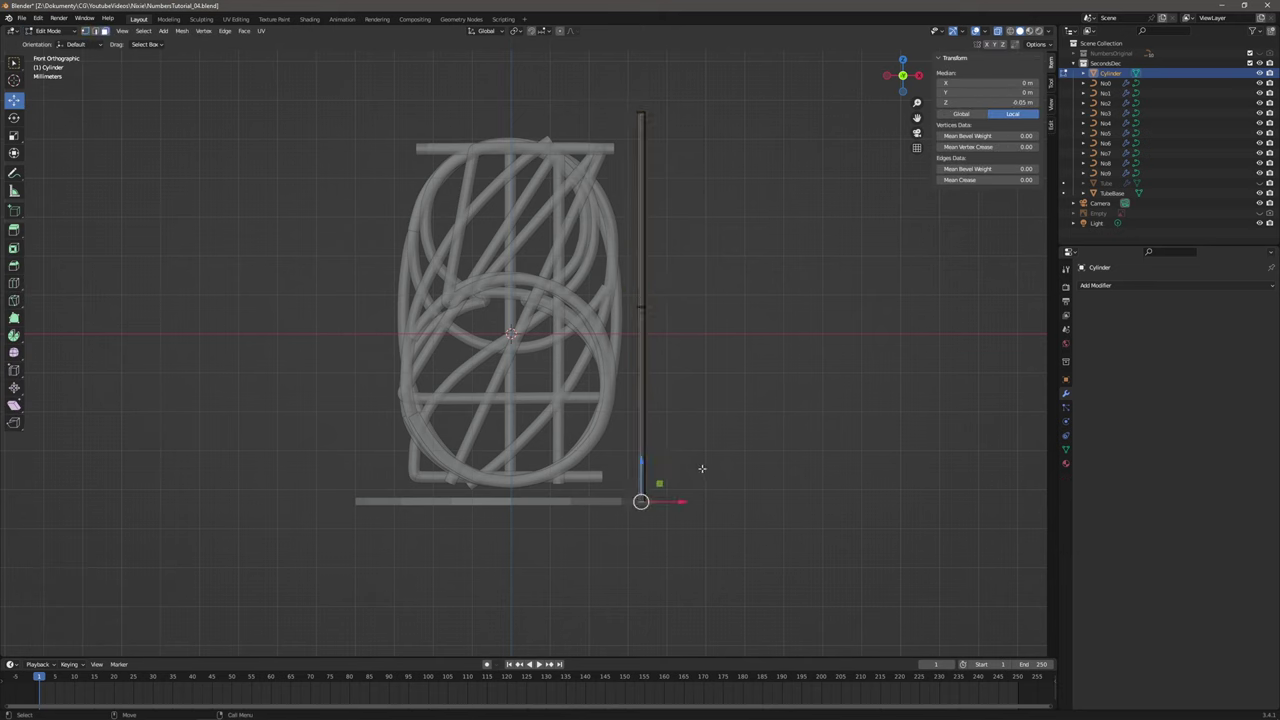
key(x)
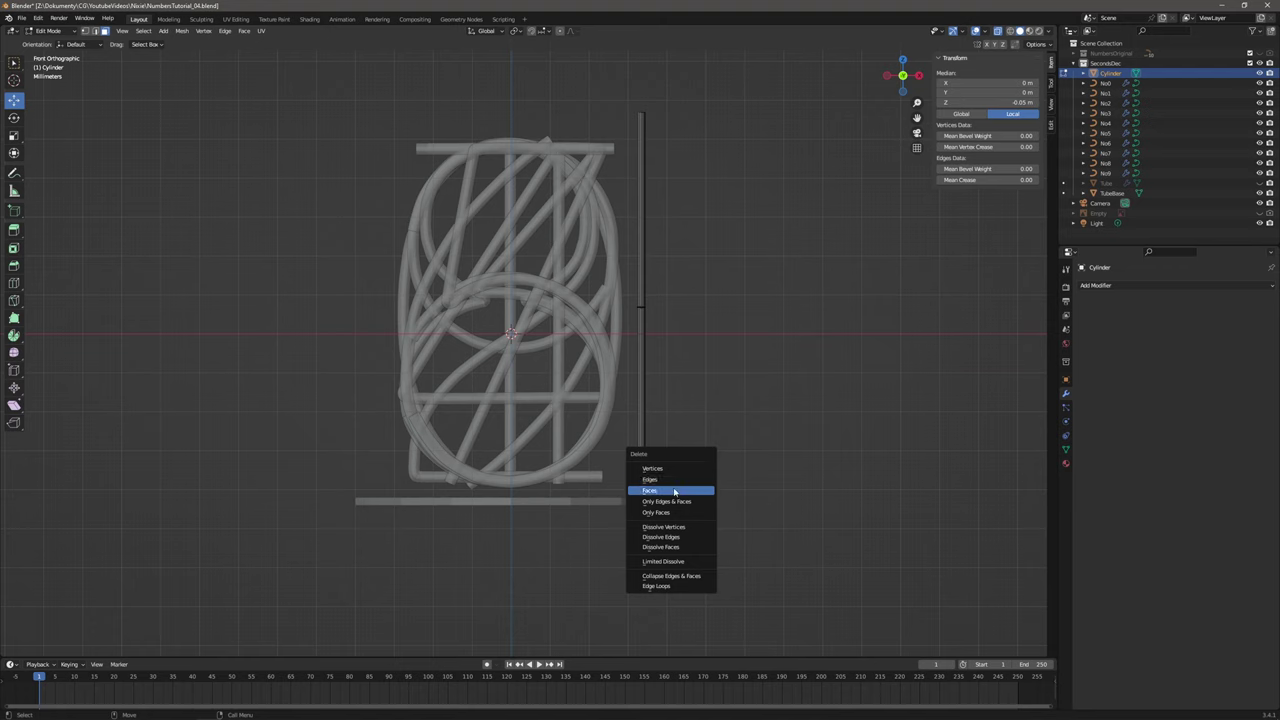
click(676, 493)
shift+middle_drag(698, 393, 697, 410)
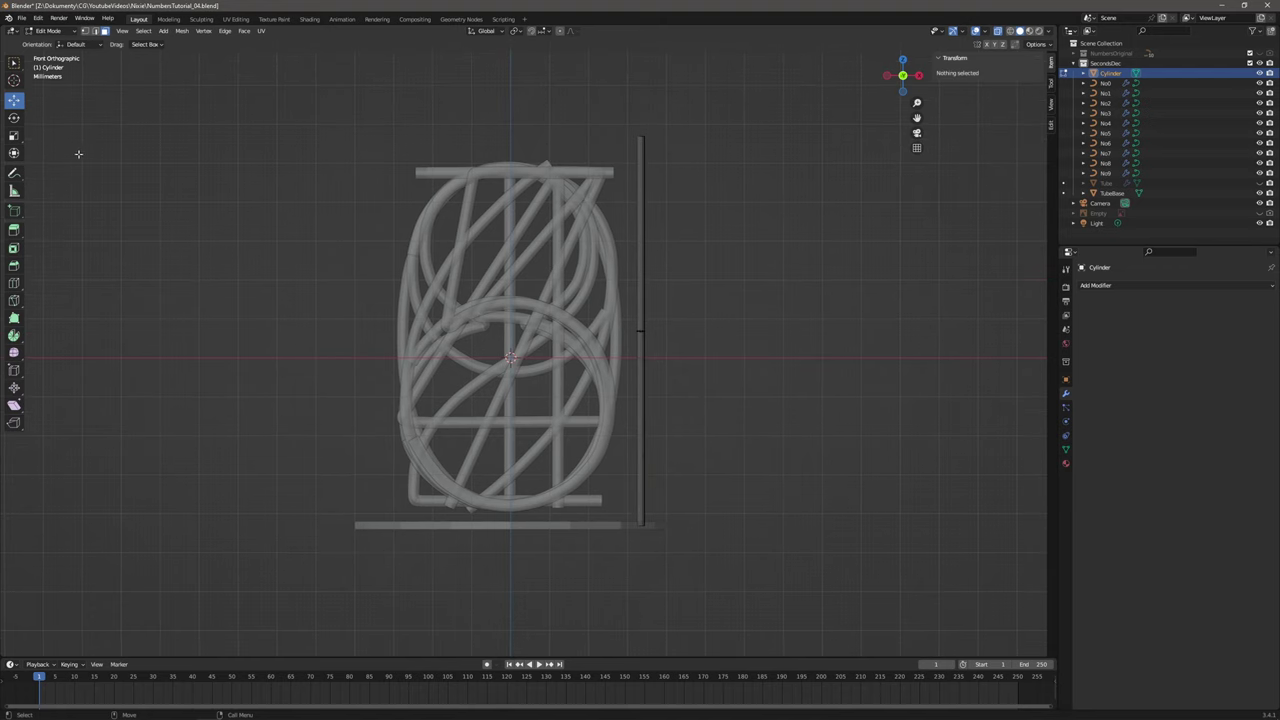
Box-select the rod's geometry in face mode and vertex mode to check the whole mesh.
drag(731, 325, 594, 355)
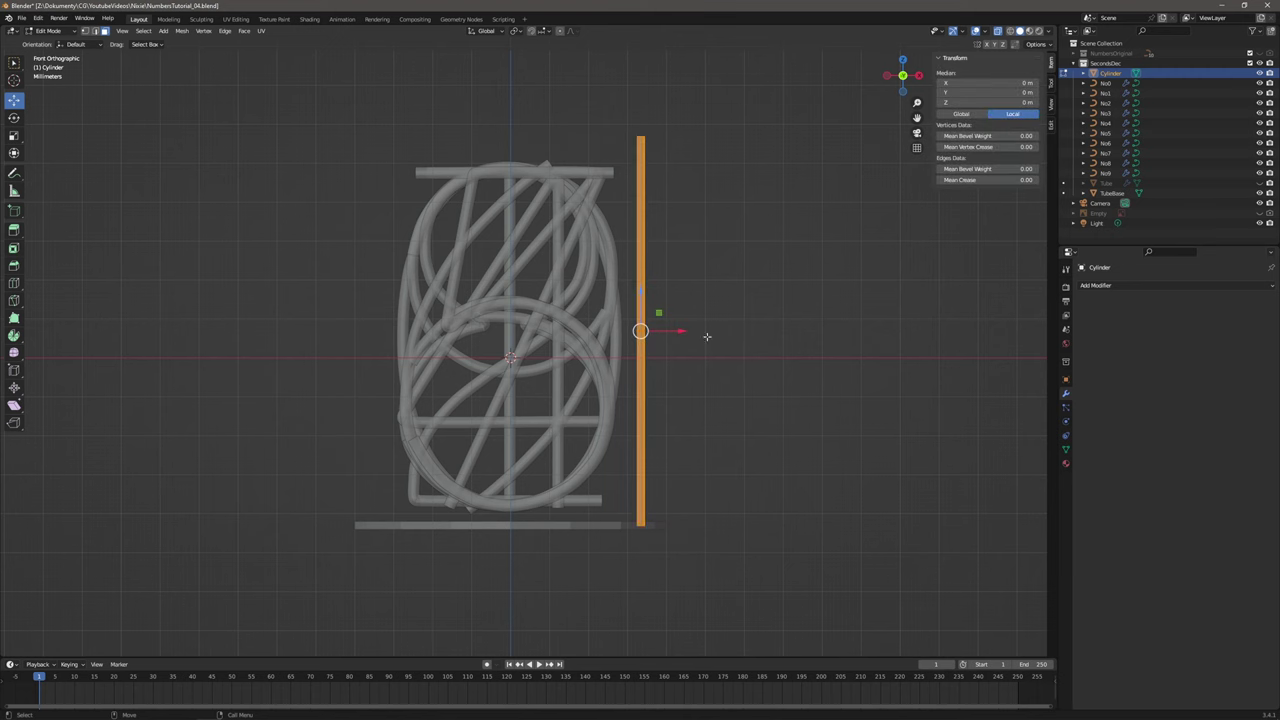
click(707, 336)
scroll(700, 325, up, 10)
key(1)
drag(772, 247, 908, 318)
scroll(798, 300, down, 6)
key(3)
drag(749, 289, 577, 348)
scroll(581, 346, down, 3)
shift+middle_drag(604, 350, 636, 358)
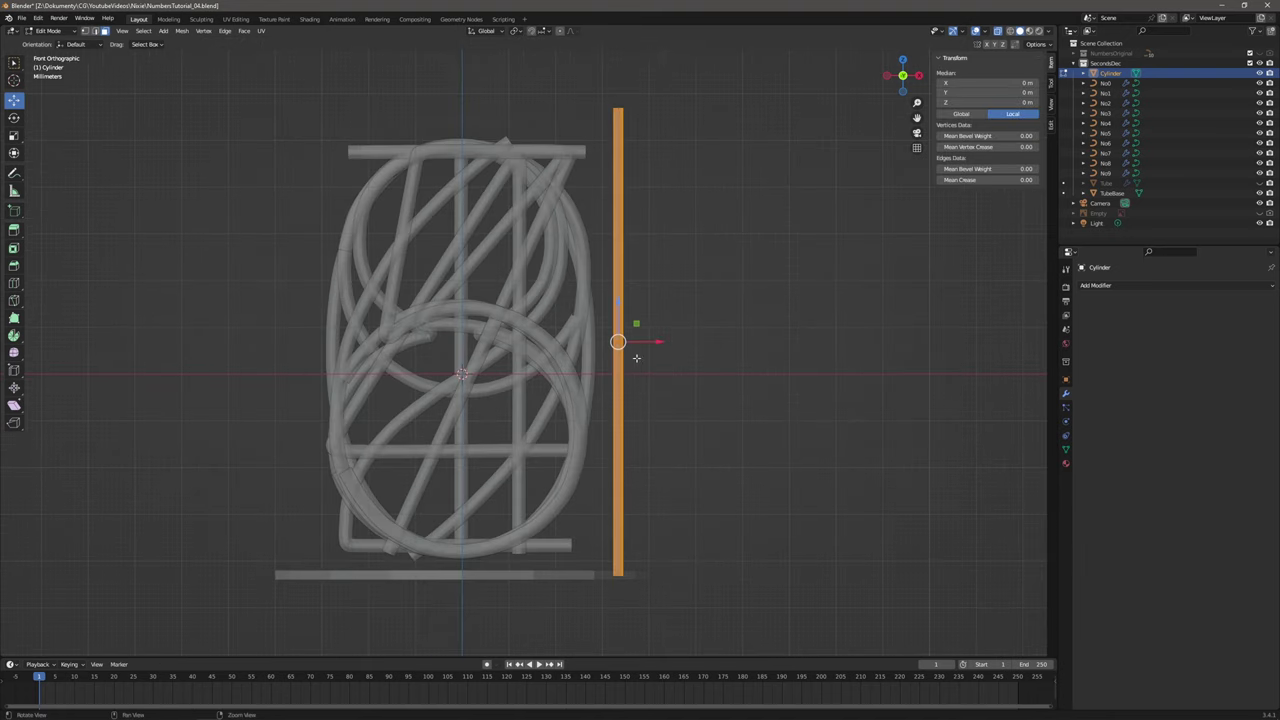
scroll(636, 357, up, 4)
scroll(540, 320, down, 2)
scroll(448, 290, down, 1)
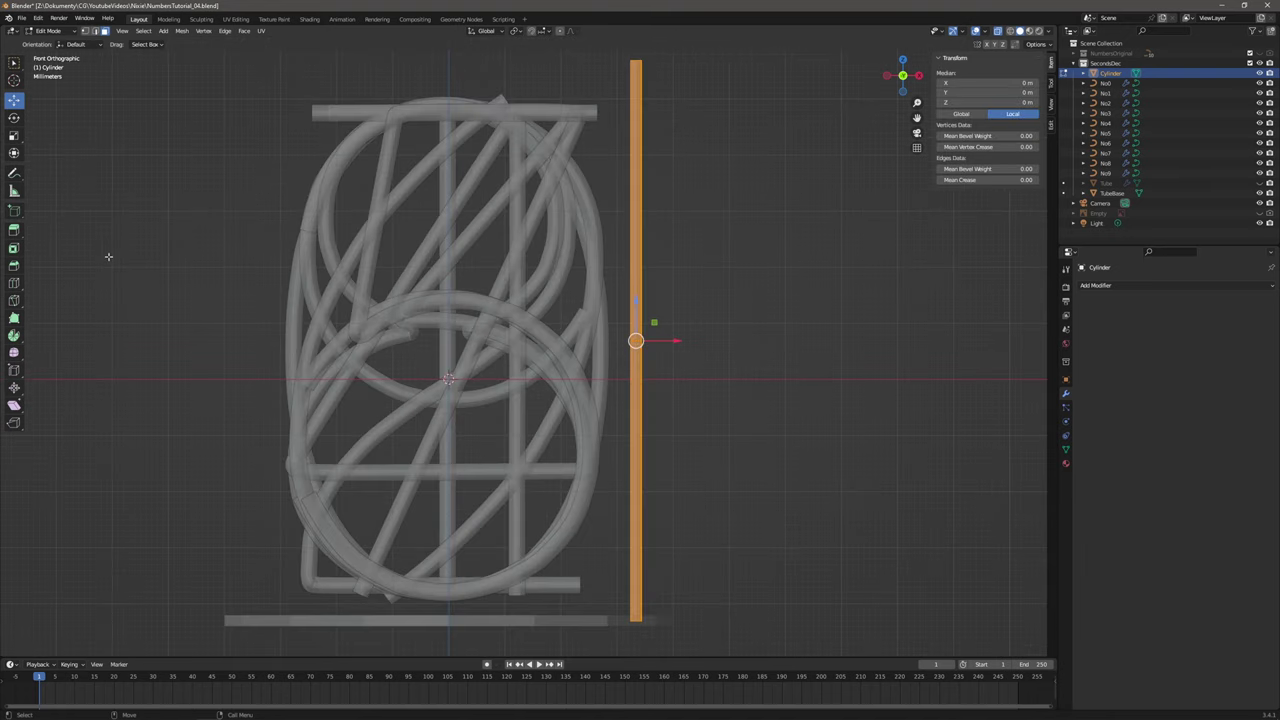
Add one edge loop close to the rod's upper end, at about local Z 0.0497 m, and another close to its lower end.
click(14, 283)
drag(634, 240, 673, 173)
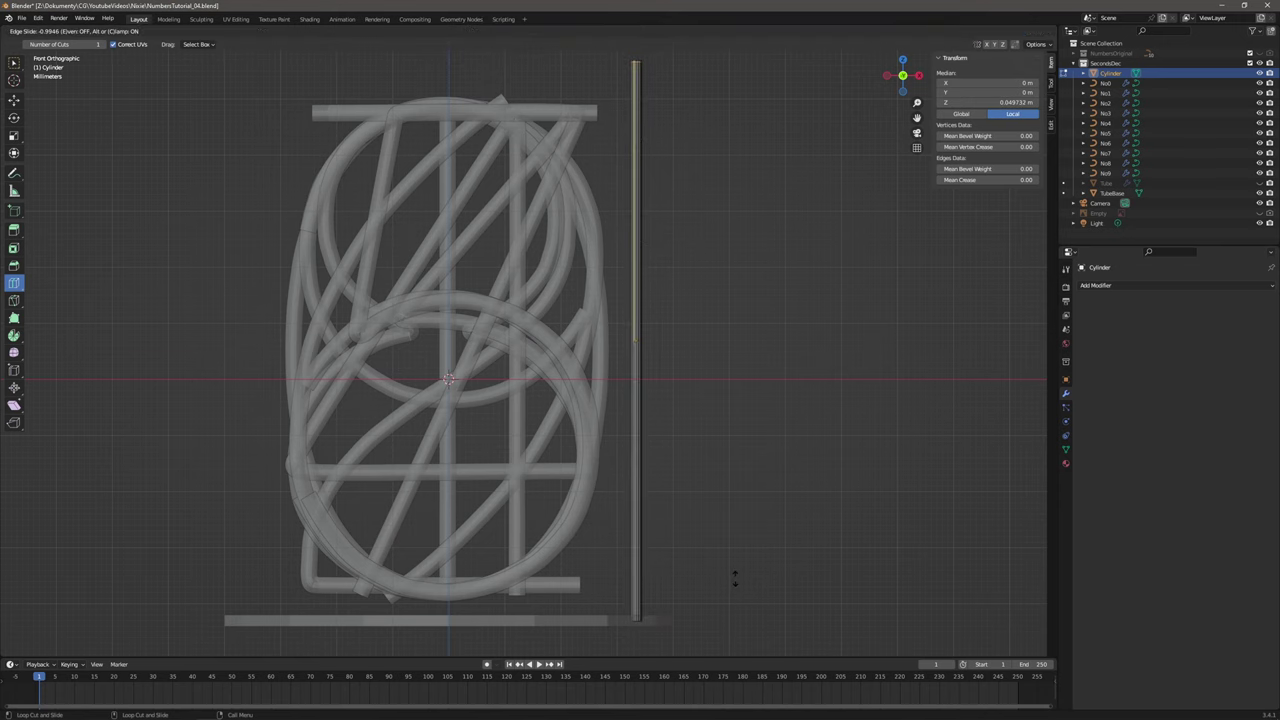
drag(735, 580, 725, 578)
drag(630, 549, 701, 640)
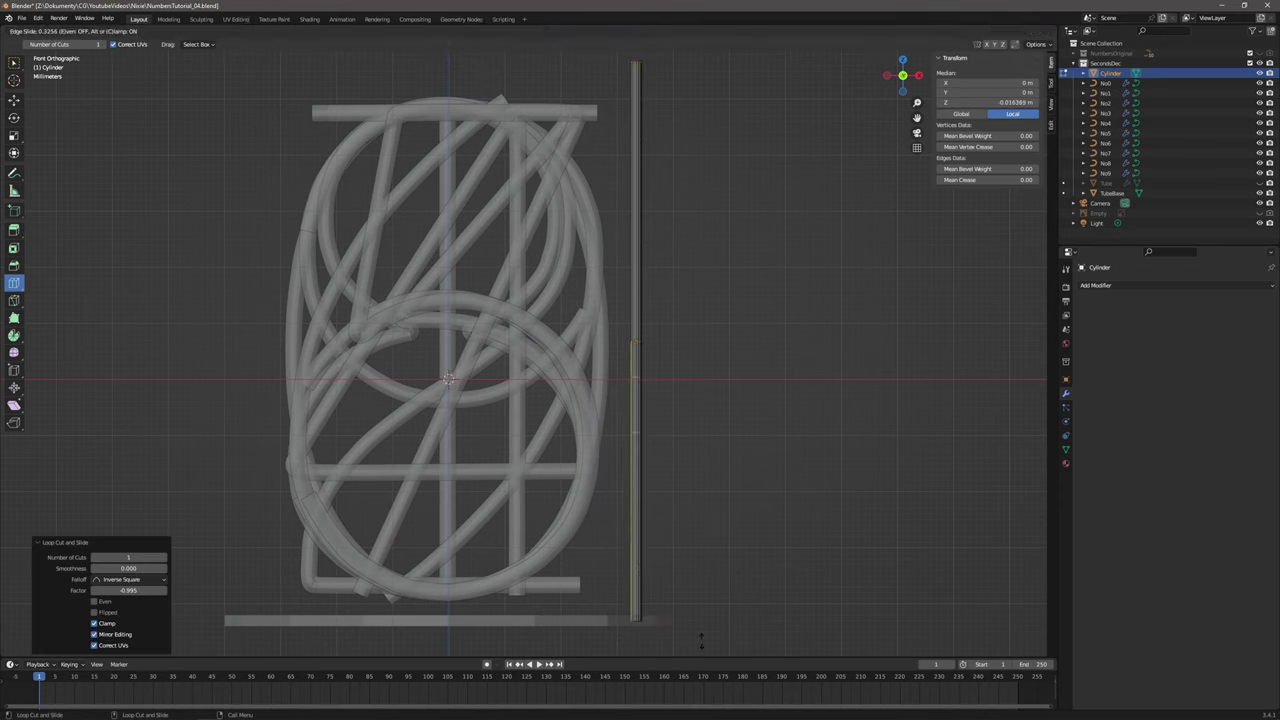
drag(695, 209, 700, 213)
middle_drag(693, 235, 627, 283)
click(705, 217)
click(627, 283)
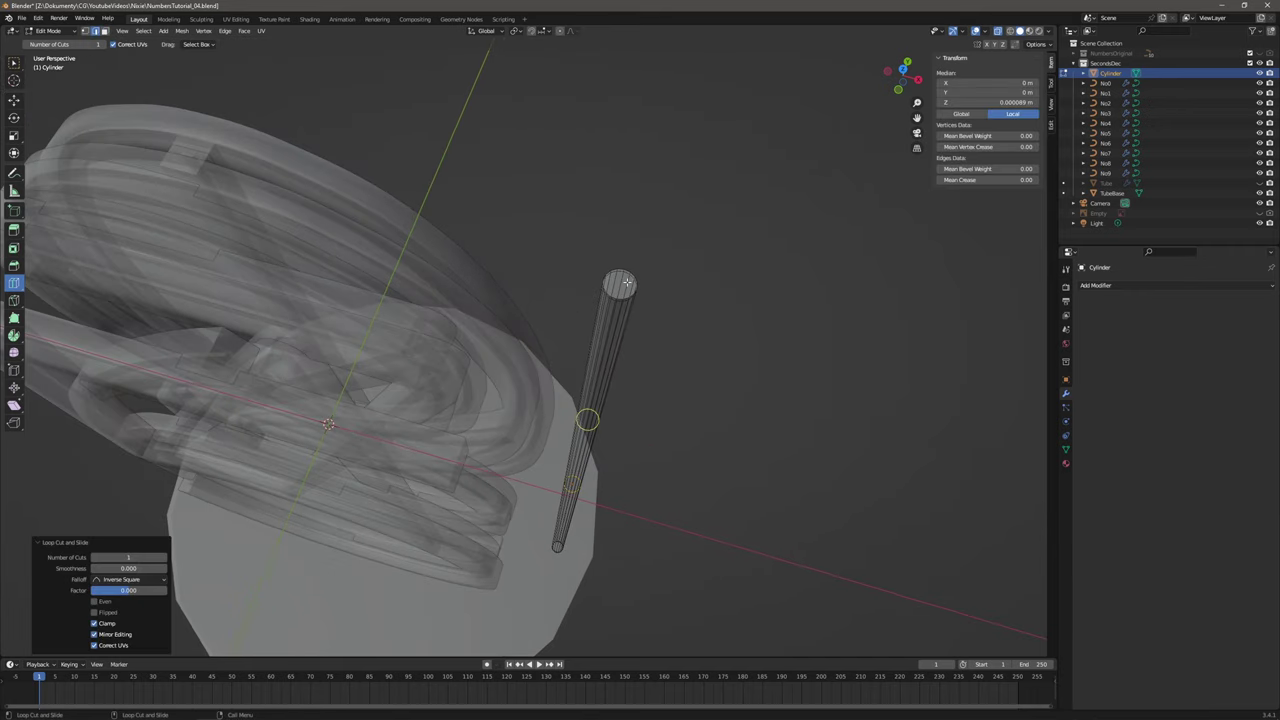
click(37, 19)
click(42, 28)
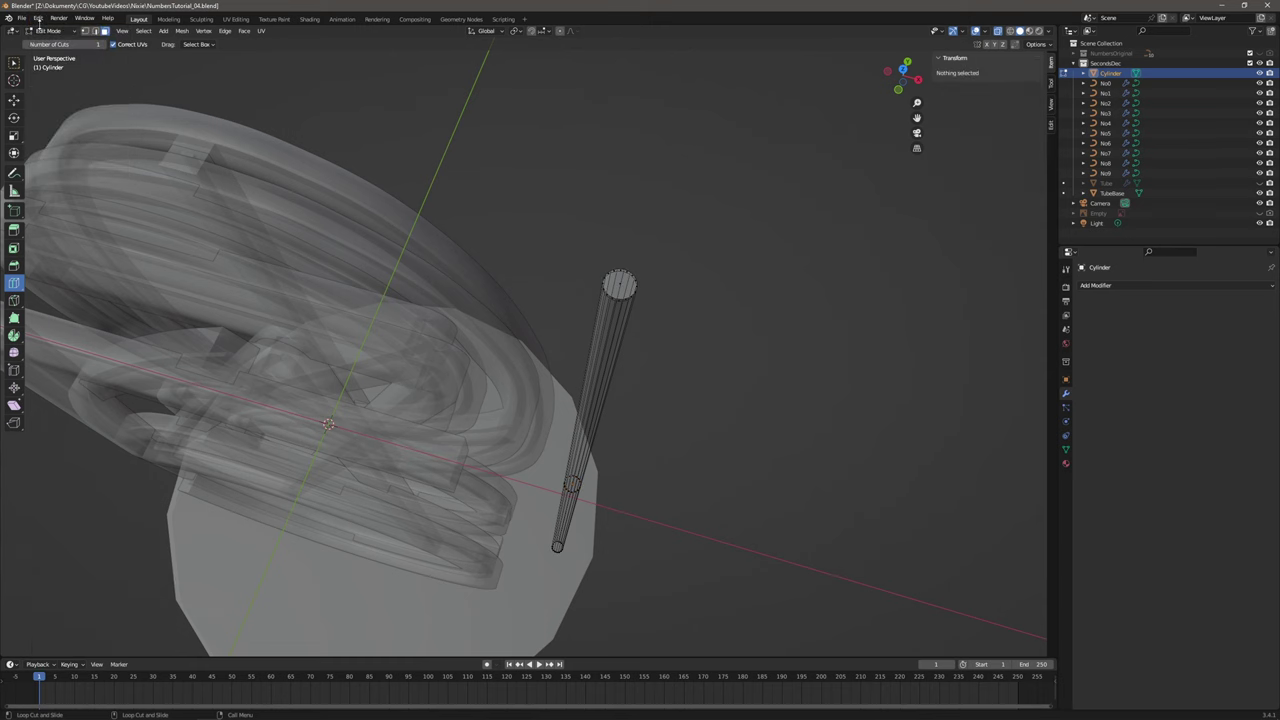
Inset the rod's upper end face by about 0.00013 m.
middle_drag(523, 354, 571, 557)
key(w)
click(624, 320)
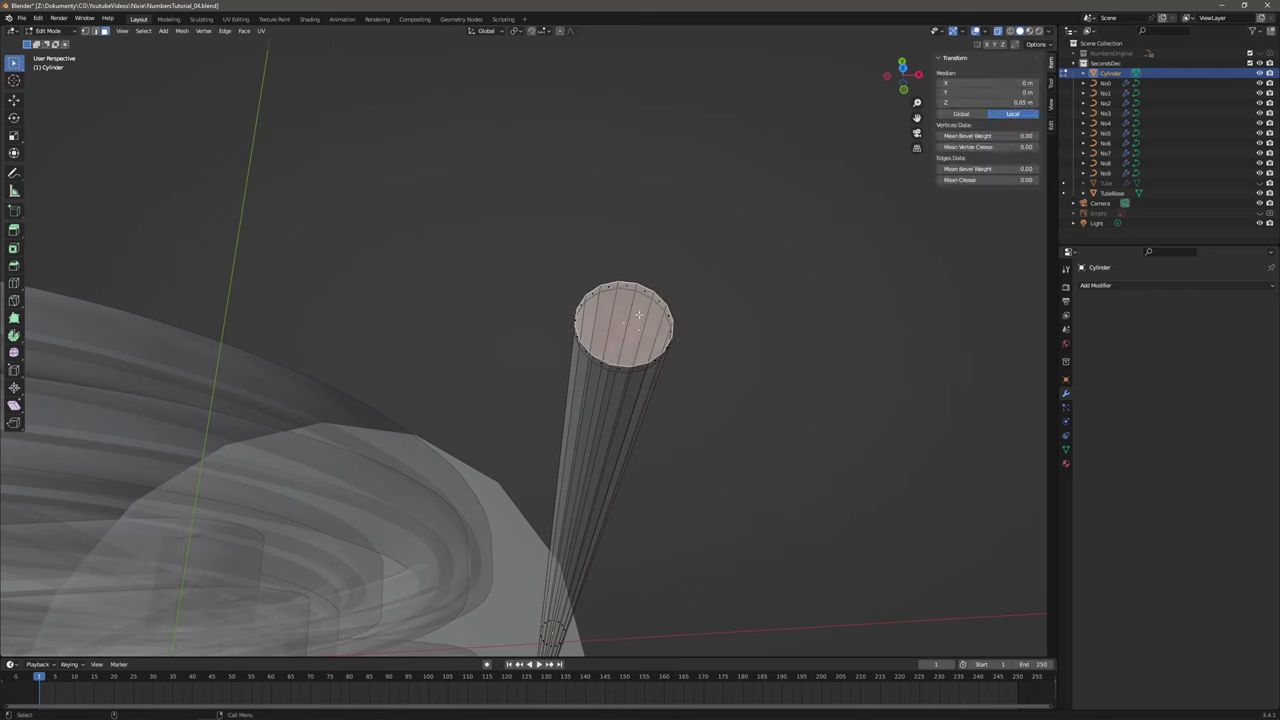
key(i)
drag(642, 300, 635, 302)
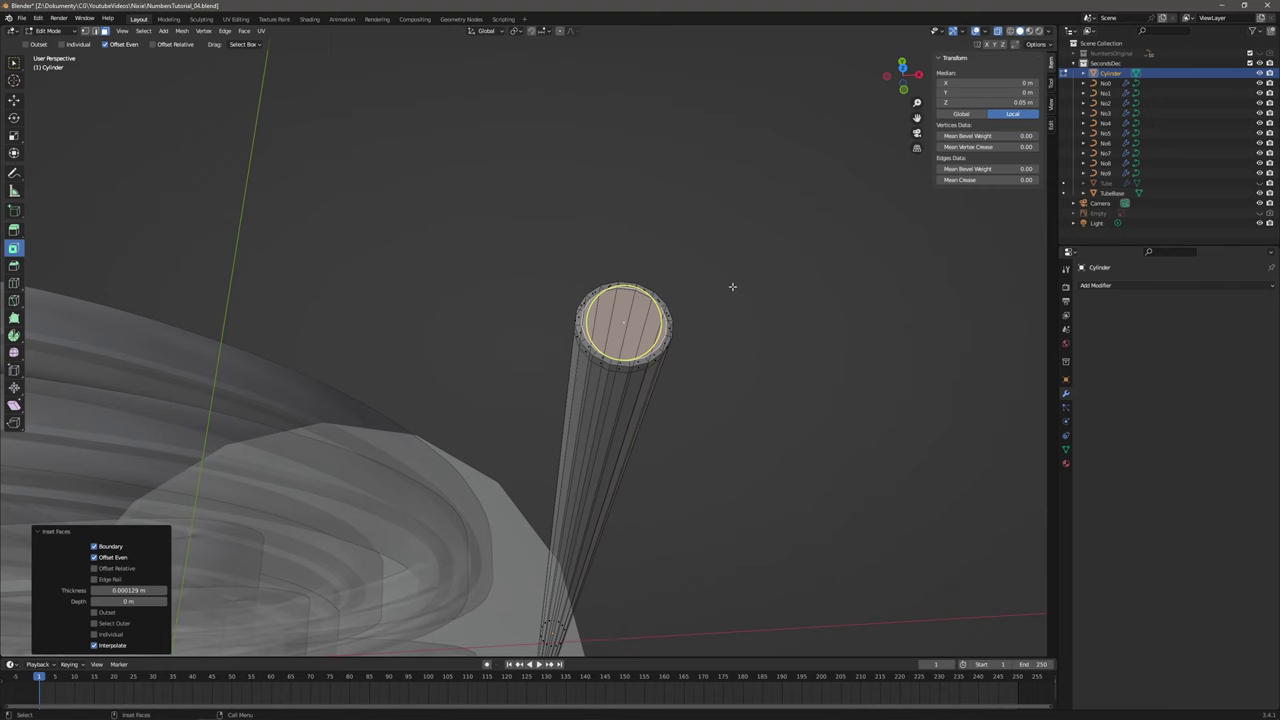
click(16, 66)
Clear the face selection, return to Object Mode and shade the rod smooth.
middle_drag(624, 335, 626, 309)
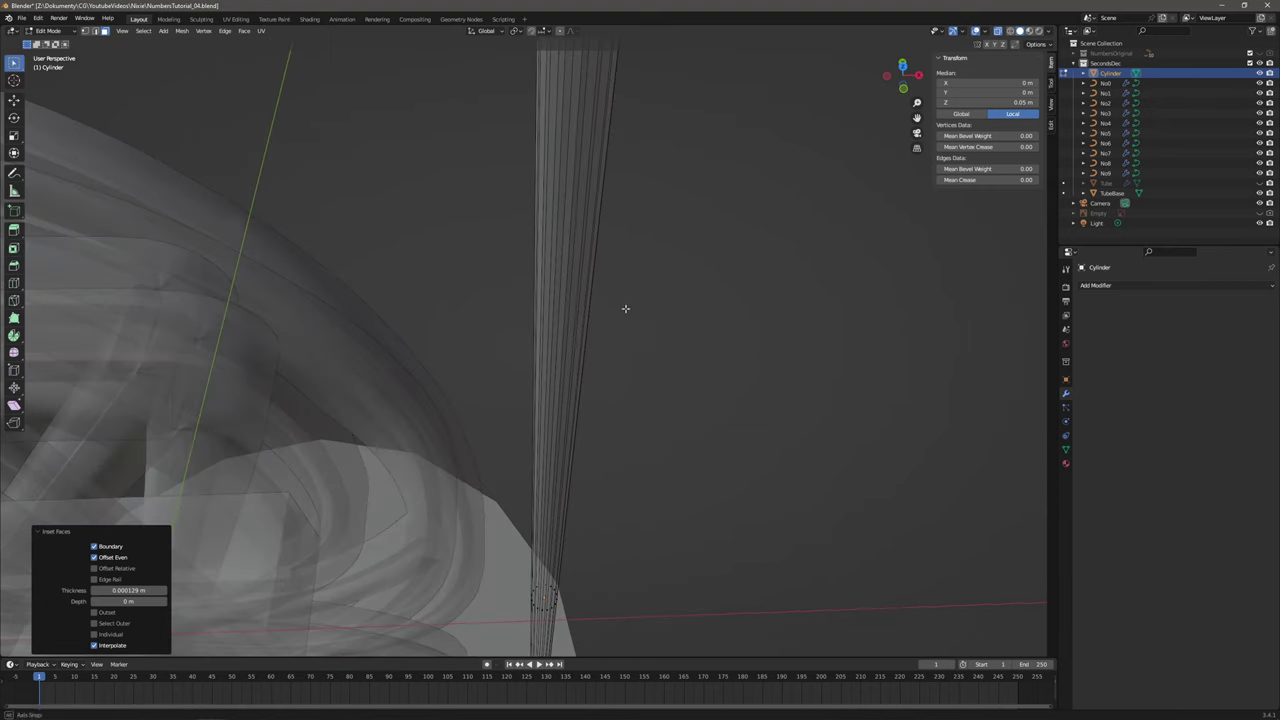
click(679, 243)
scroll(676, 238, down, 1)
middle_drag(676, 238, 616, 247)
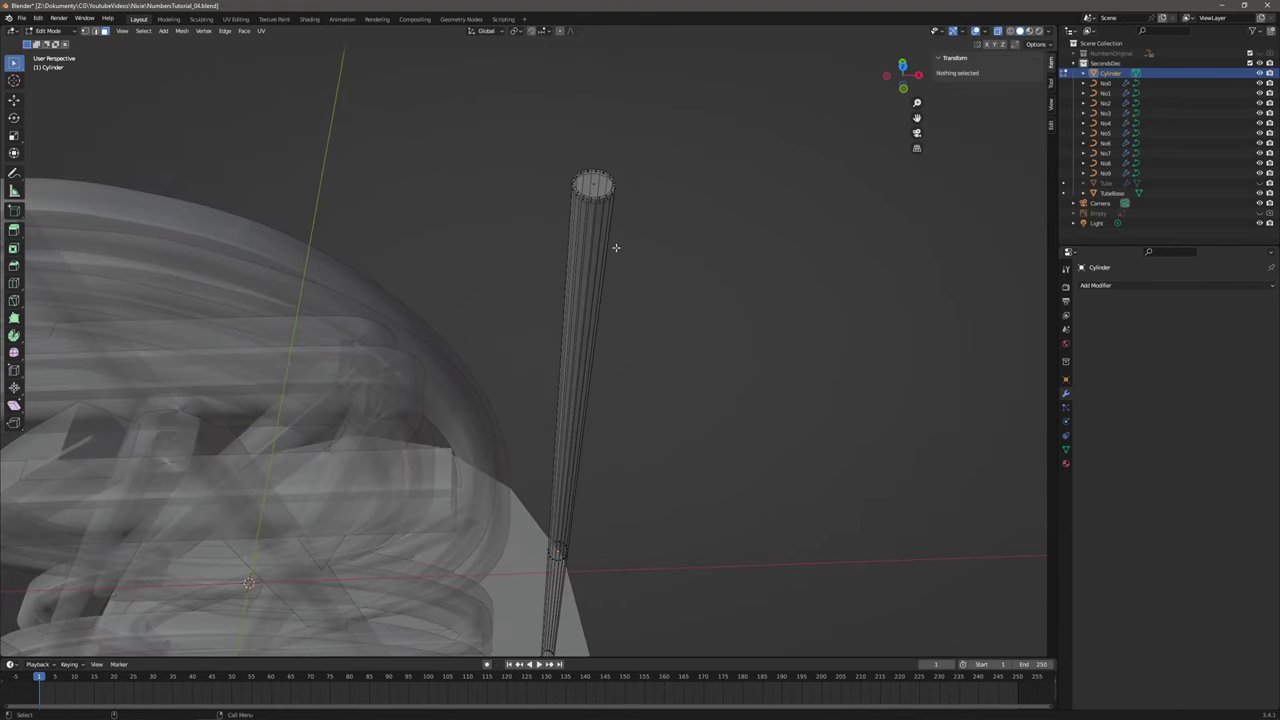
click(47, 30)
click(50, 44)
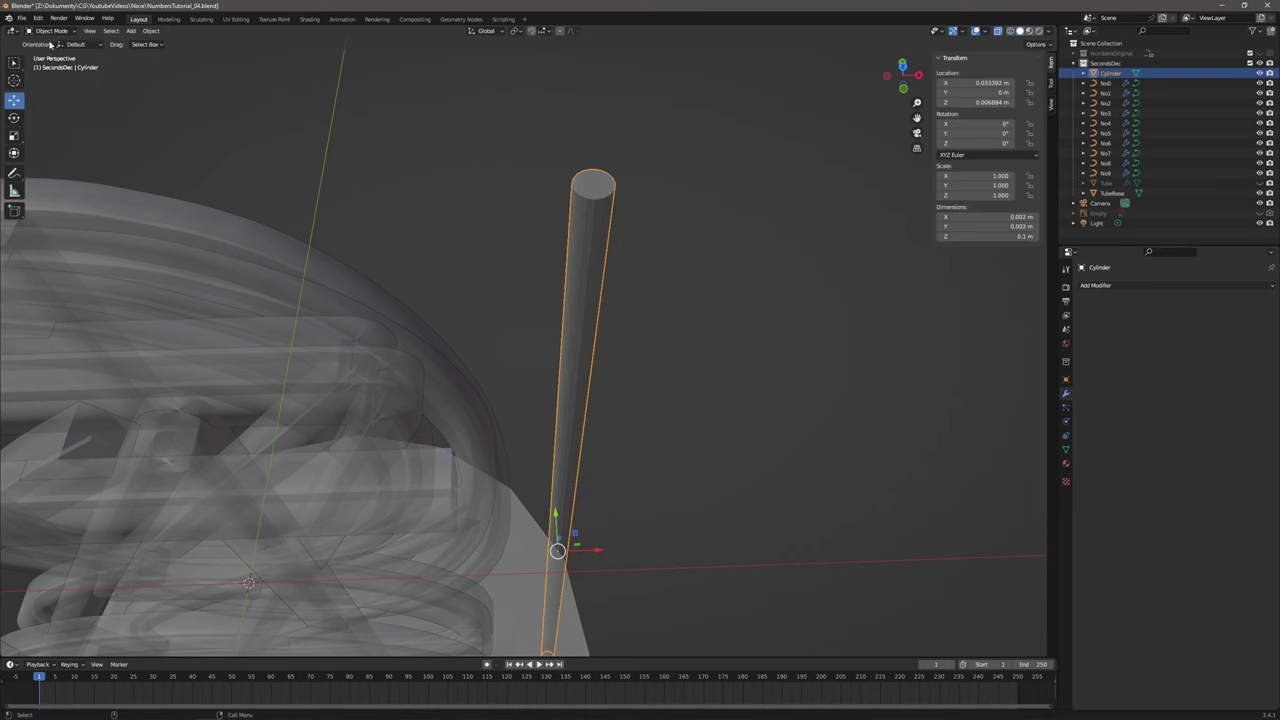
right_click(577, 233)
click(575, 233)
Examine the rod's mesh in Edit Mode with vertex selection, clear the selection and return to Object Mode.
middle_drag(691, 271, 366, 188)
key(Tab)
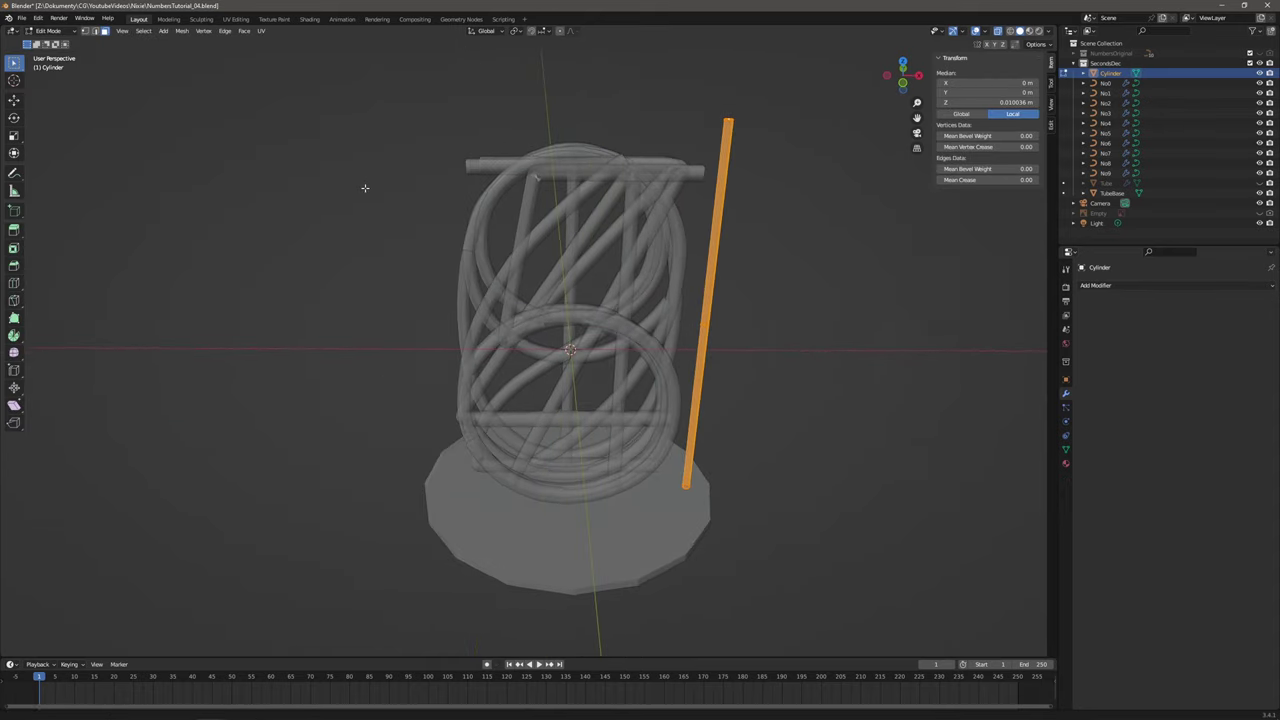
scroll(369, 172, down, 2)
scroll(389, 181, up, 1)
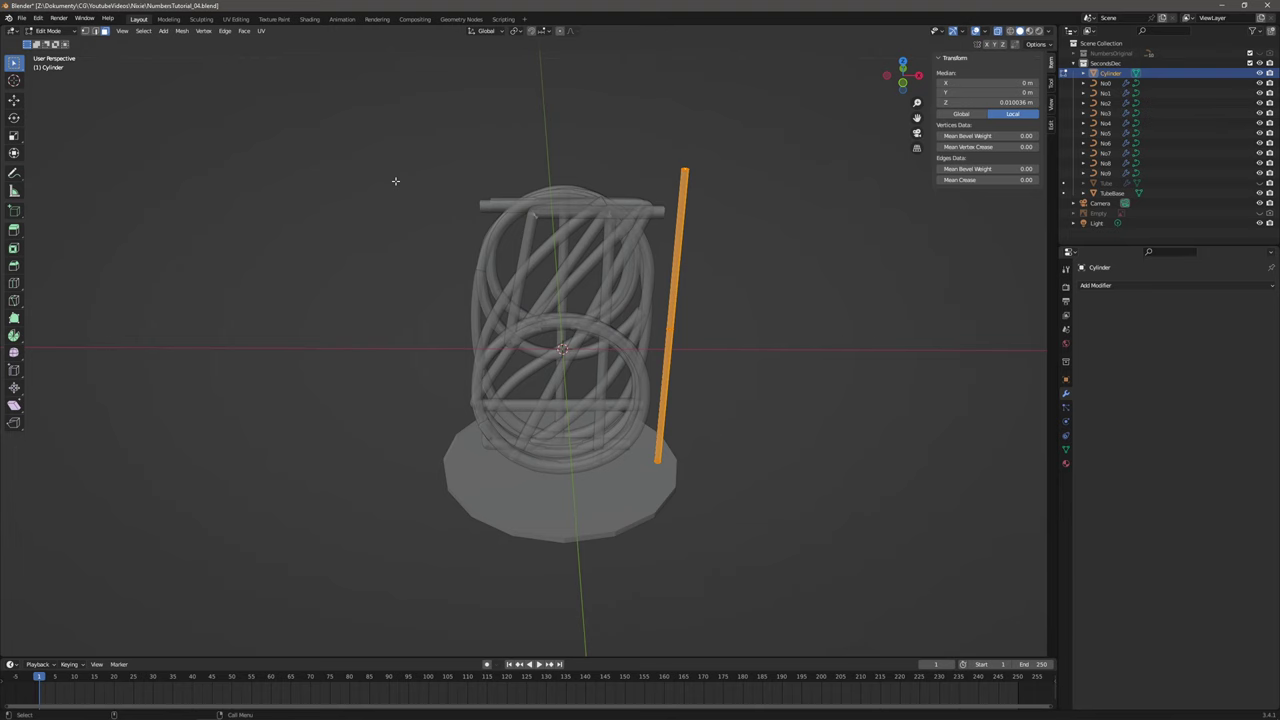
scroll(396, 181, up, 1)
shift+middle_drag(697, 247, 560, 214)
key(1)
drag(625, 258, 534, 312)
shift+middle_drag(580, 262, 664, 297)
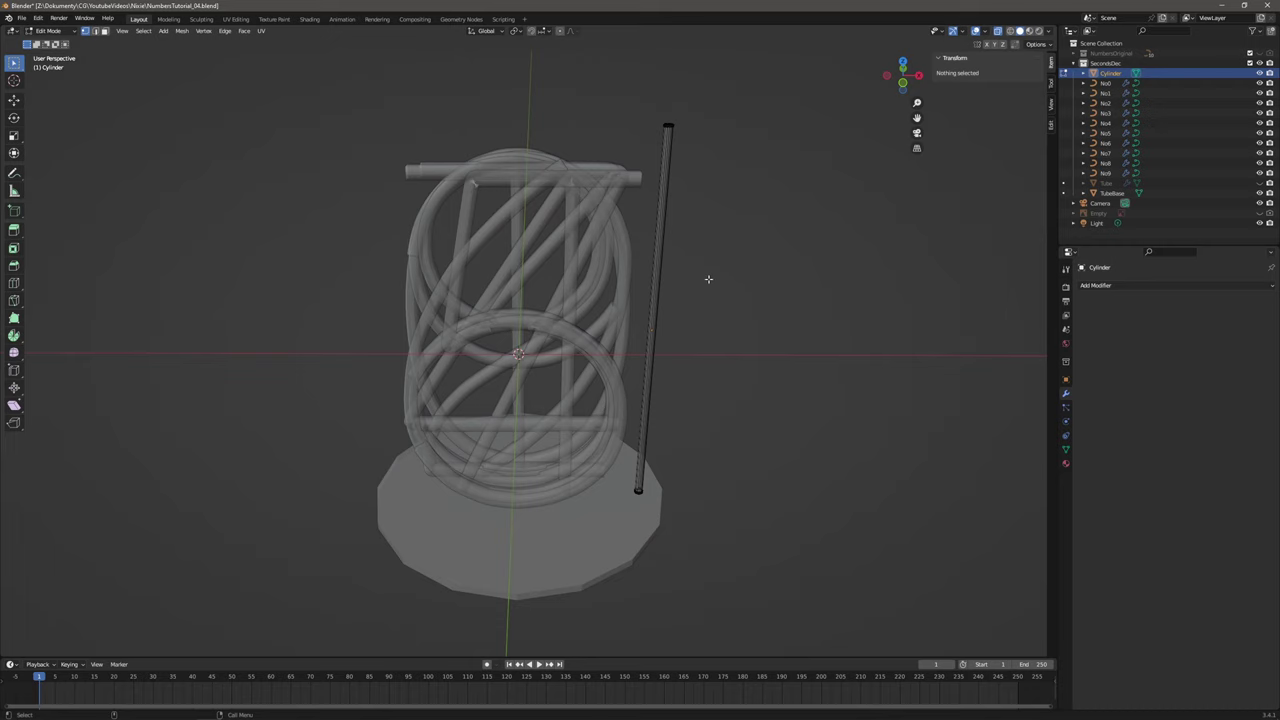
click(48, 31)
click(55, 46)
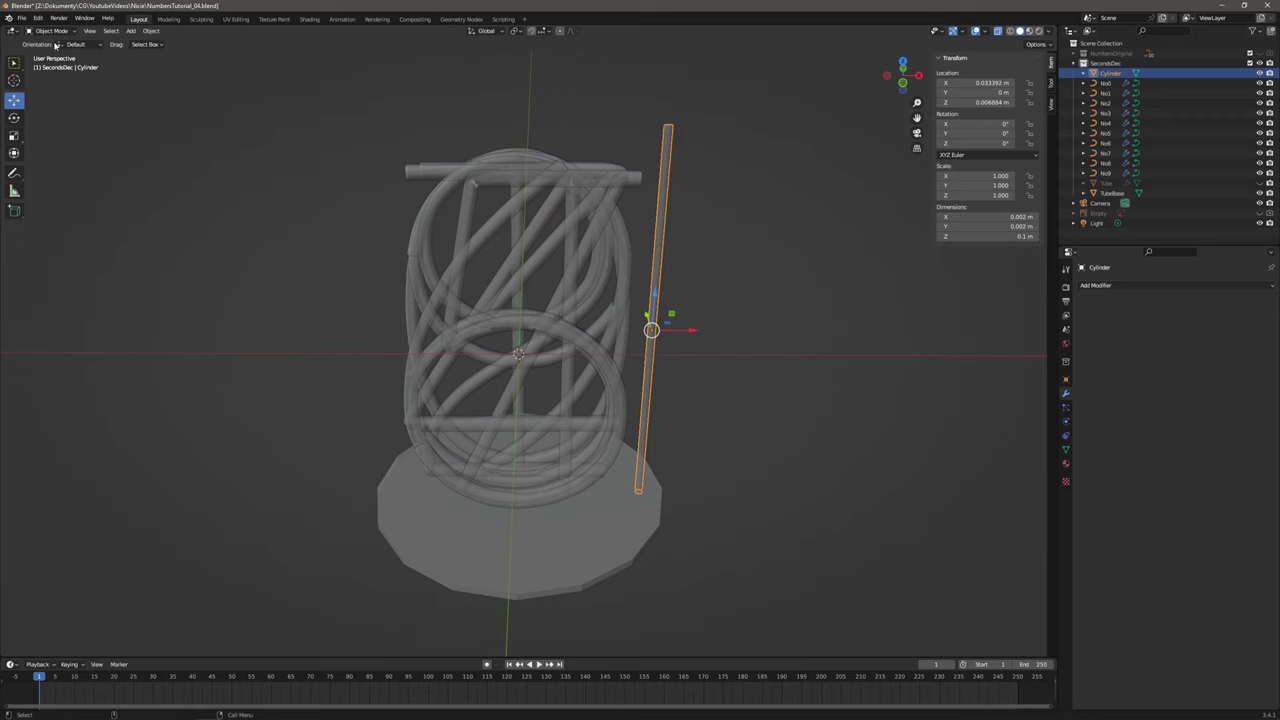
Duplicate the rod and move the copy about -0.0678 m along X to the opposite side of the digits.
click(1155, 287)
key(shift+d)
right_click(698, 289)
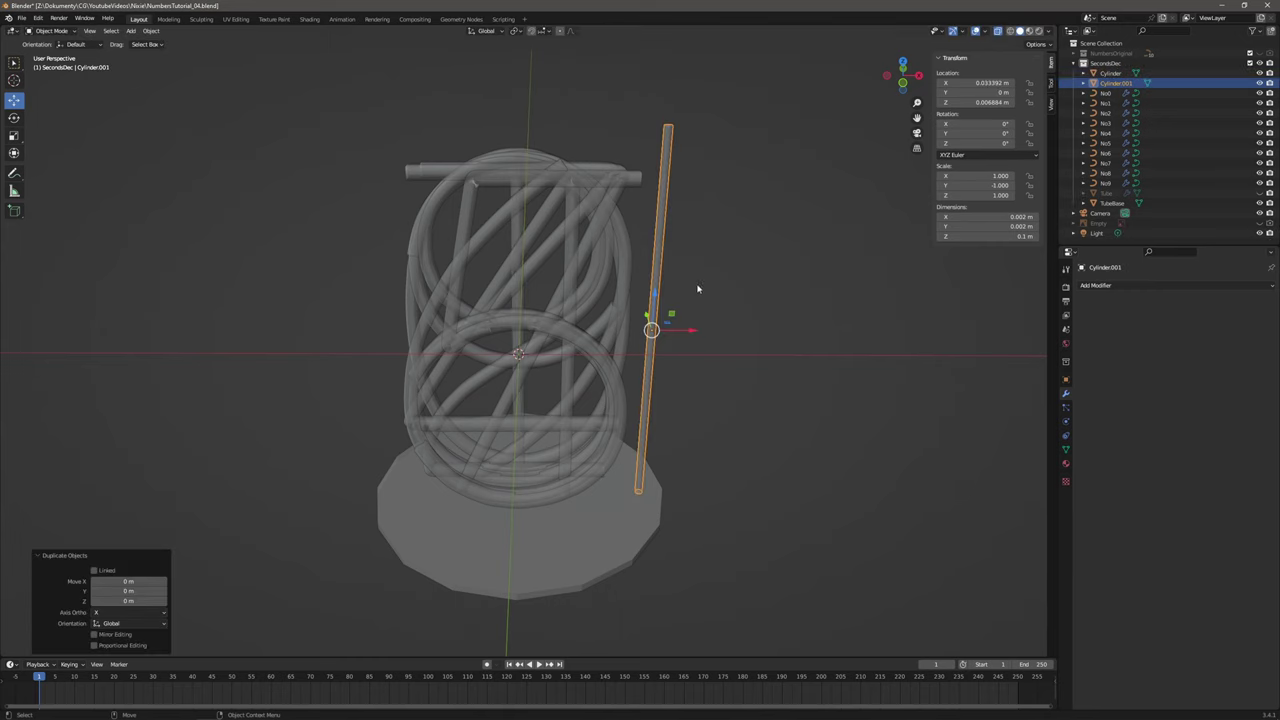
key(g)
key(x)
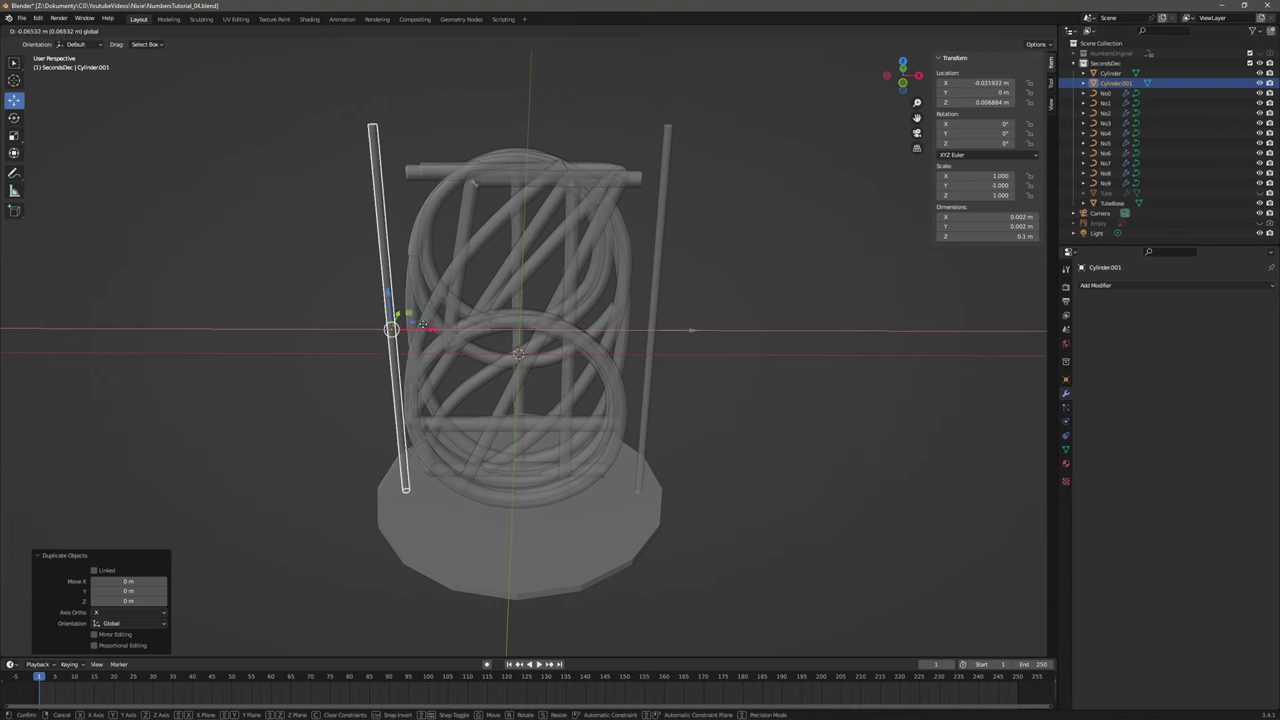
click(415, 323)
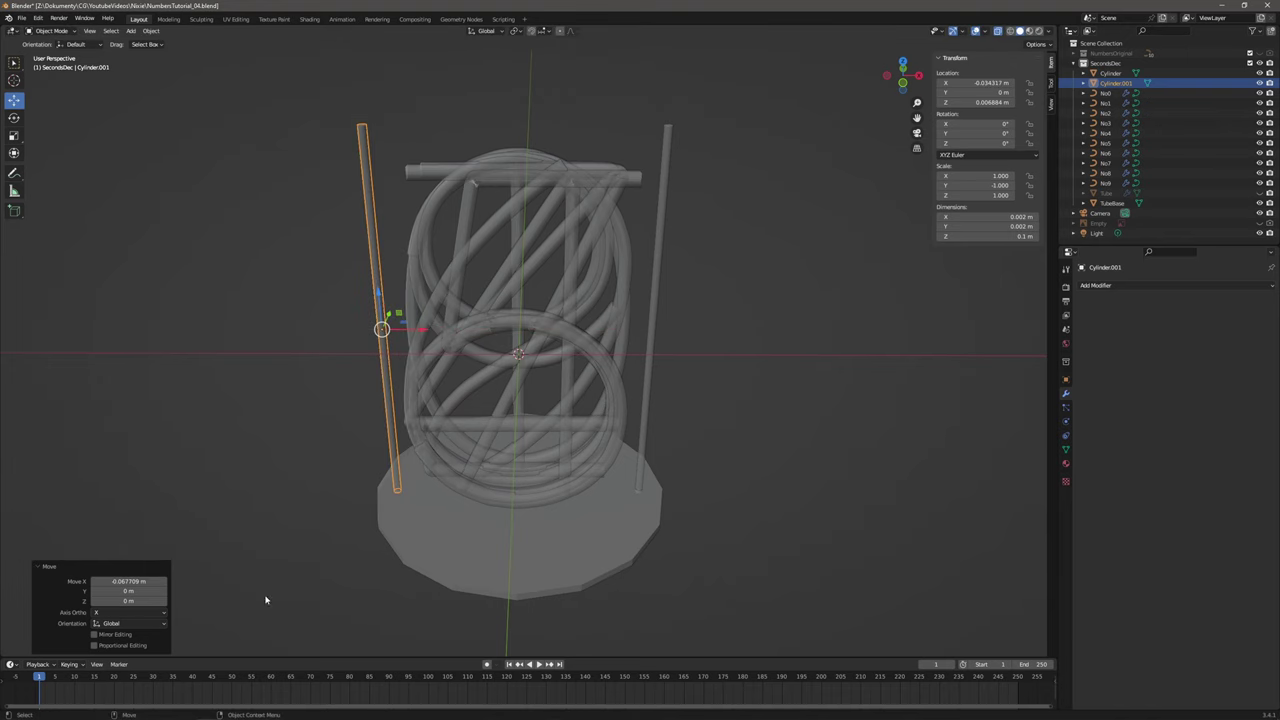
Copy the original rod's X location to the duplicate and negate it, giving X -0.033392 m, then deselect the rod.
click(664, 202)
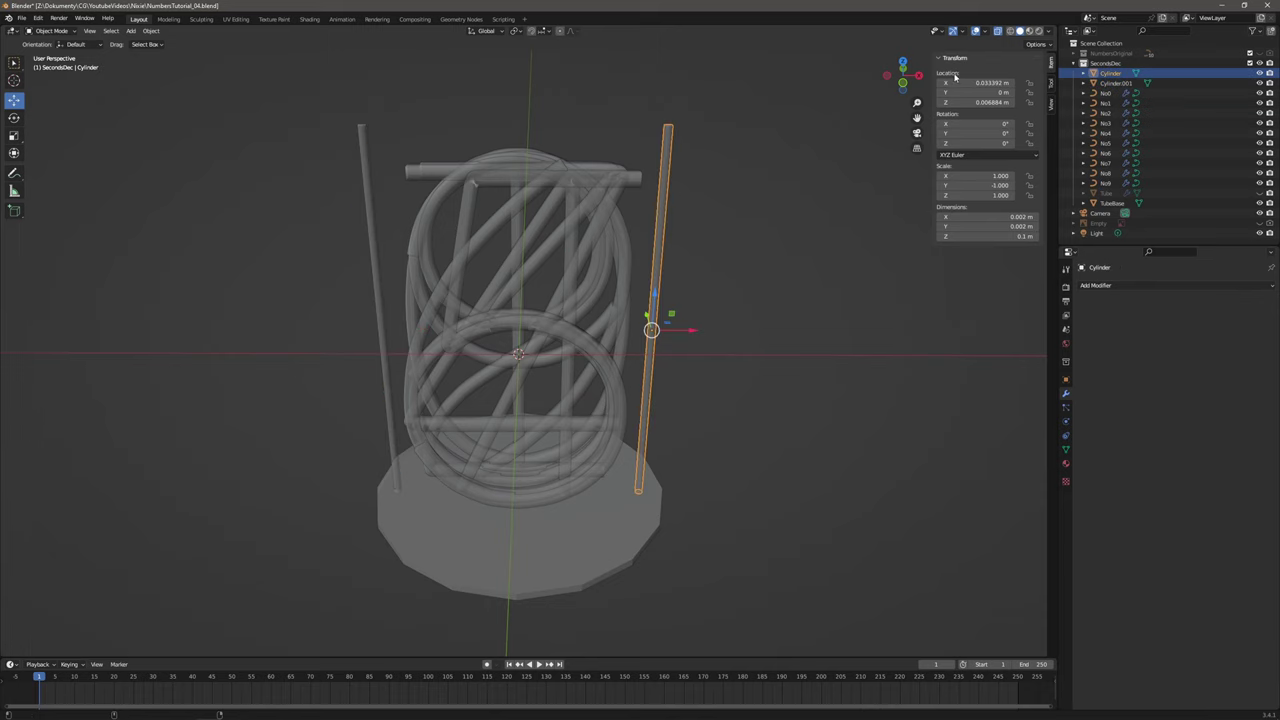
click(990, 83)
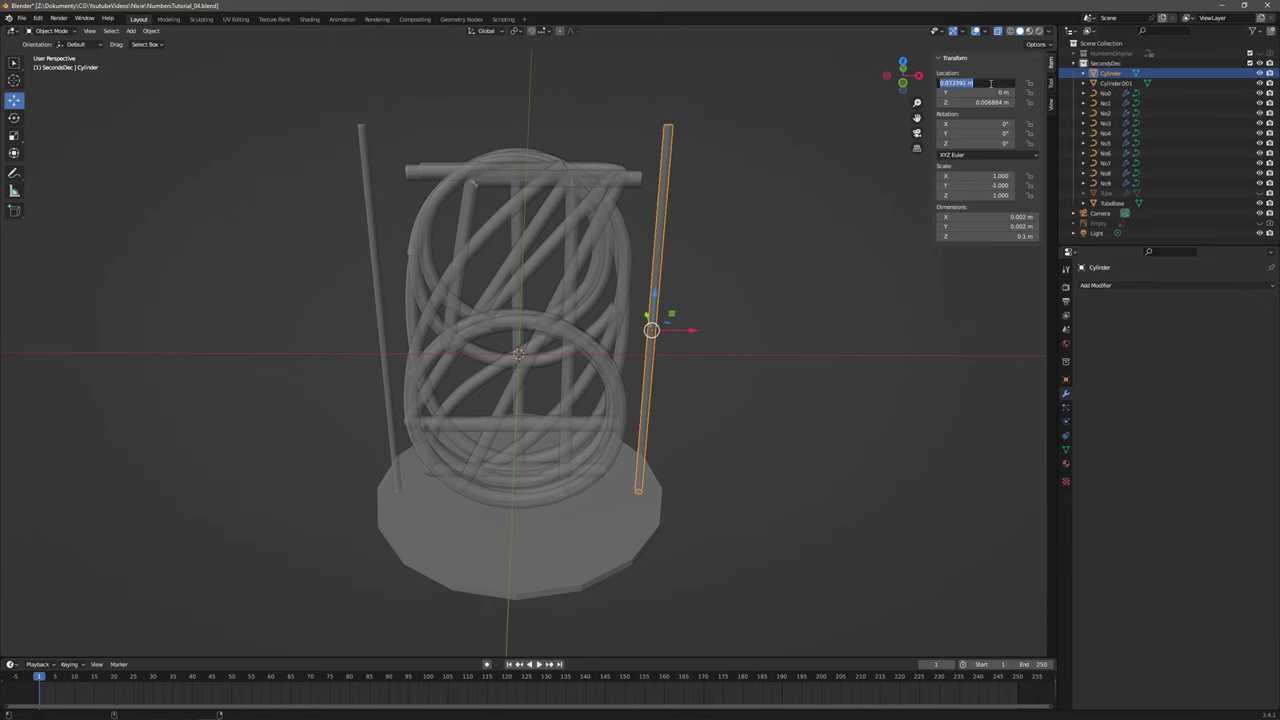
click(362, 150)
click(985, 83)
click(985, 83)
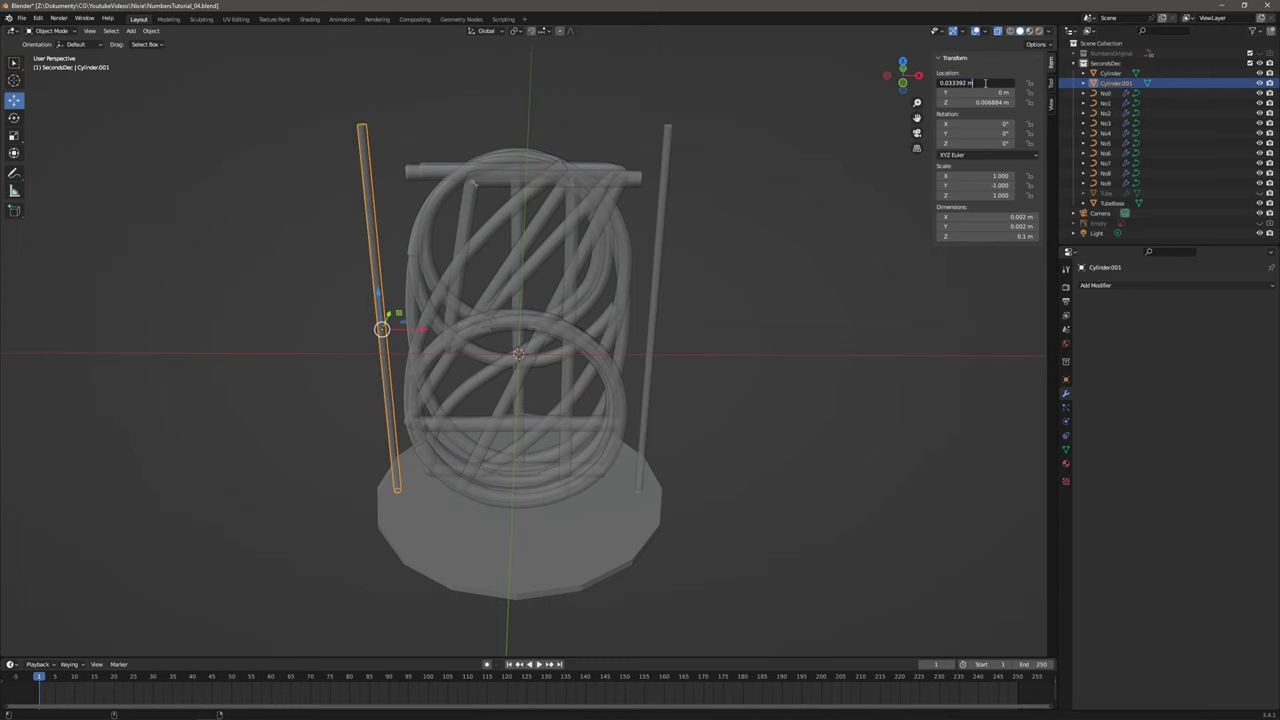
text(-)
key(Return)
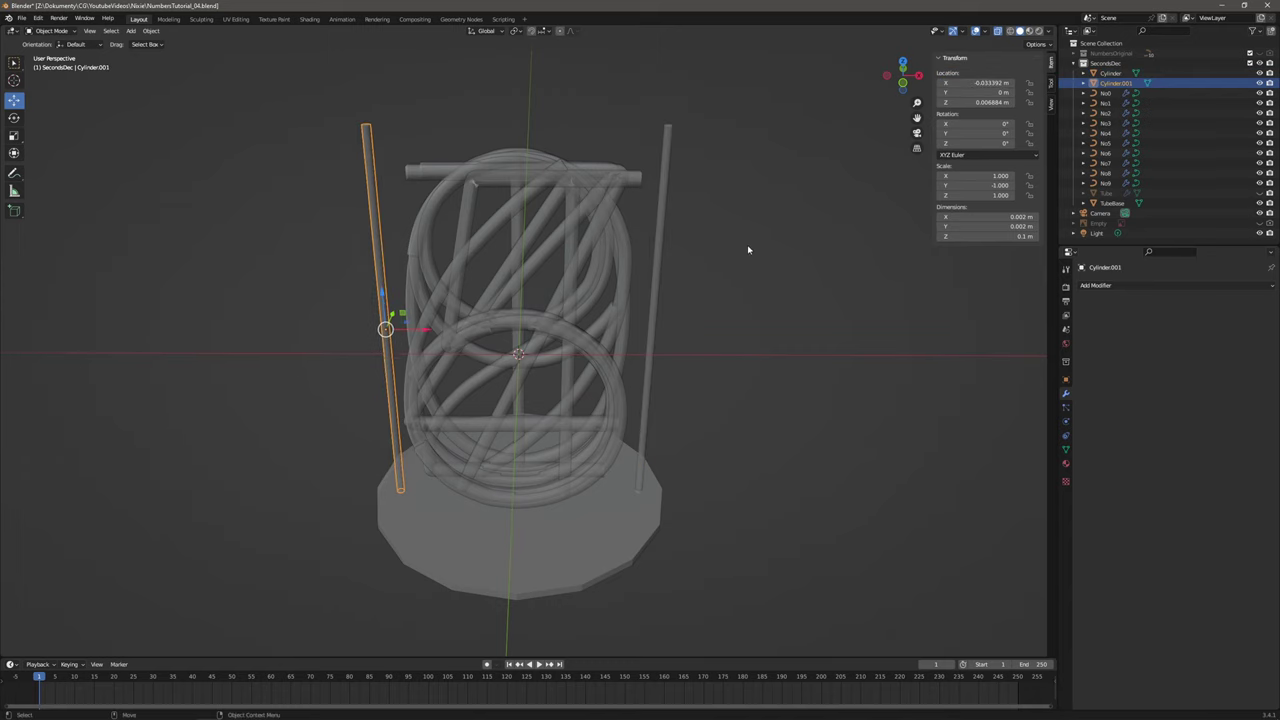
click(735, 252)
middle_drag(732, 253, 683, 320)
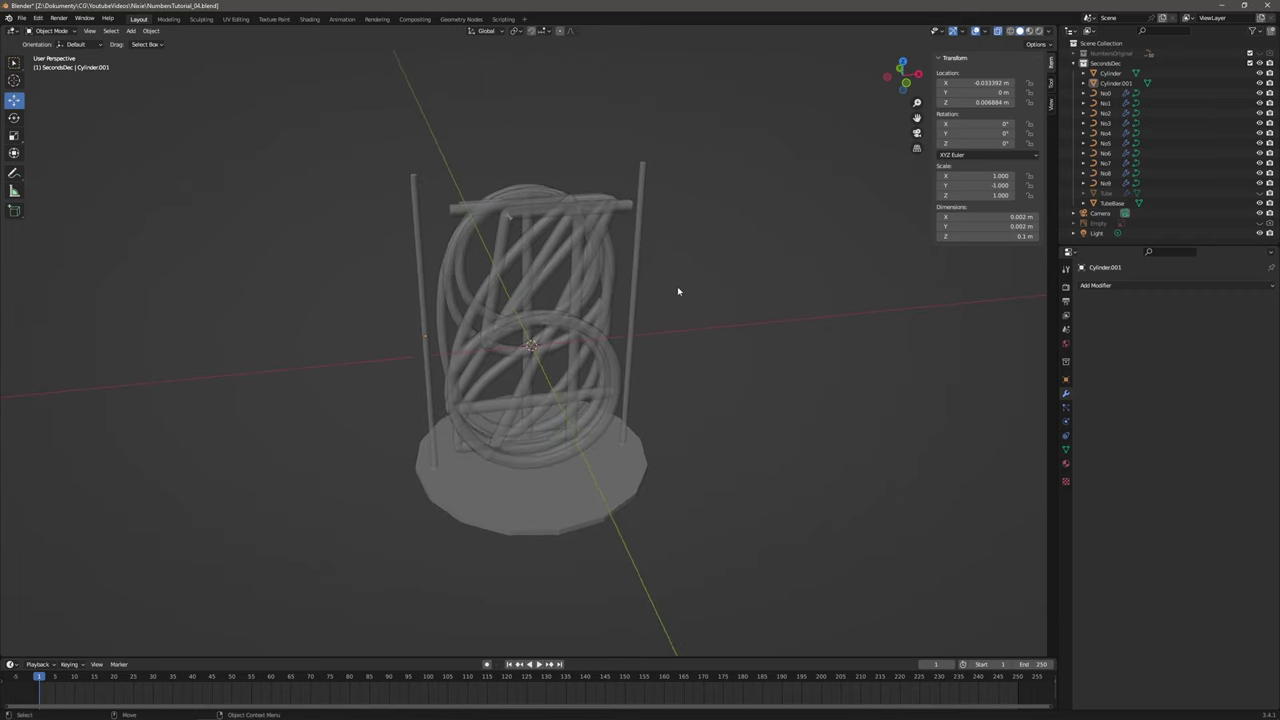
Add a torus at the origin and set its minor radius to 0.0003 m.
click(134, 31)
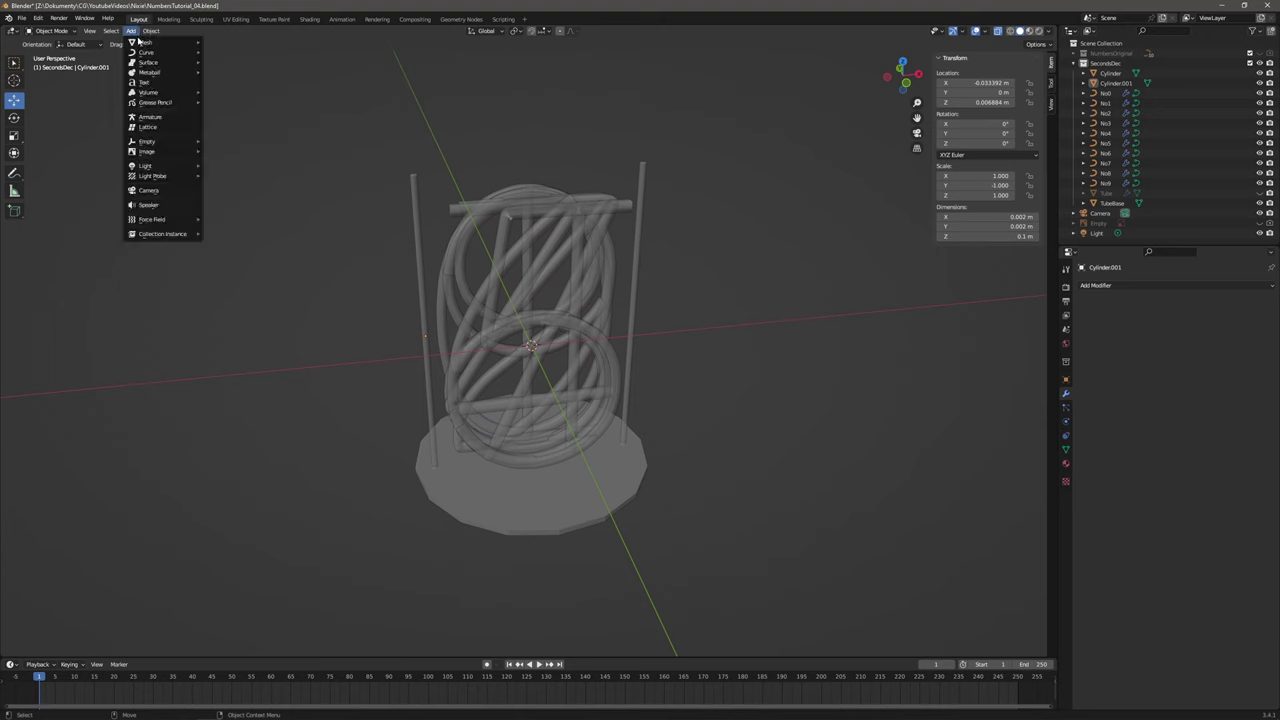
mouse_move(145, 42)
click(247, 110)
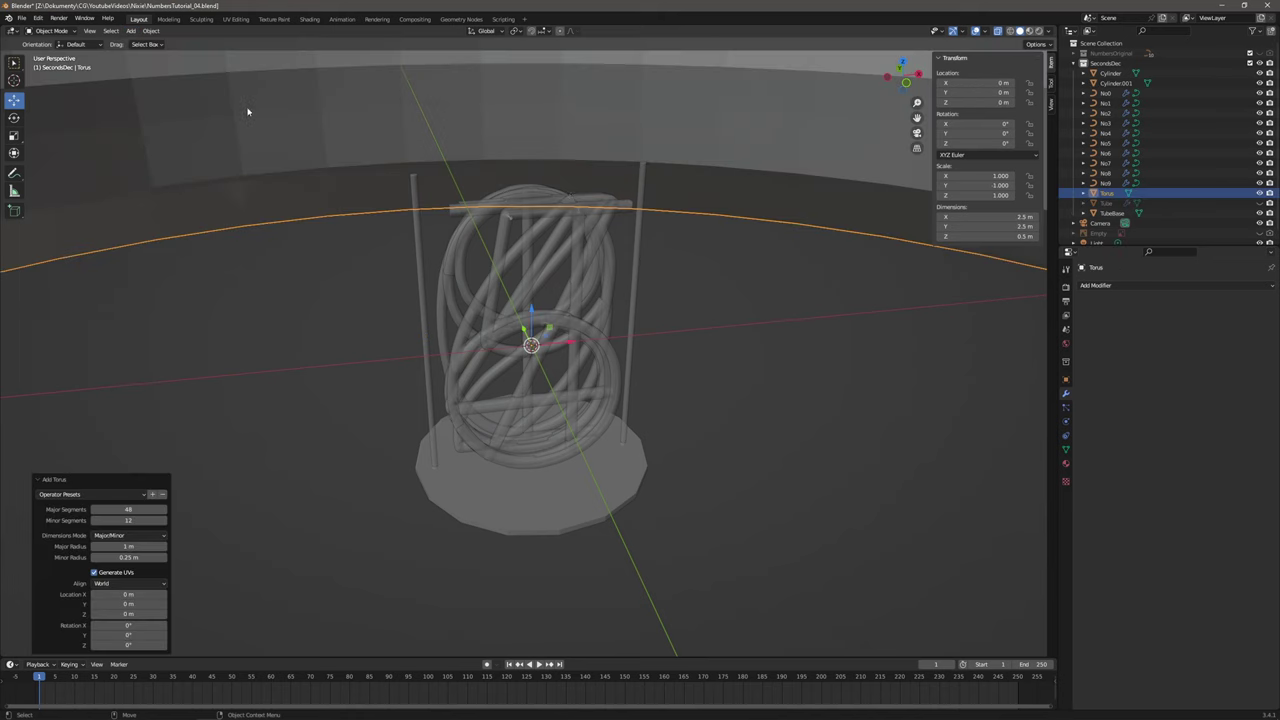
scroll(606, 209, down, 10)
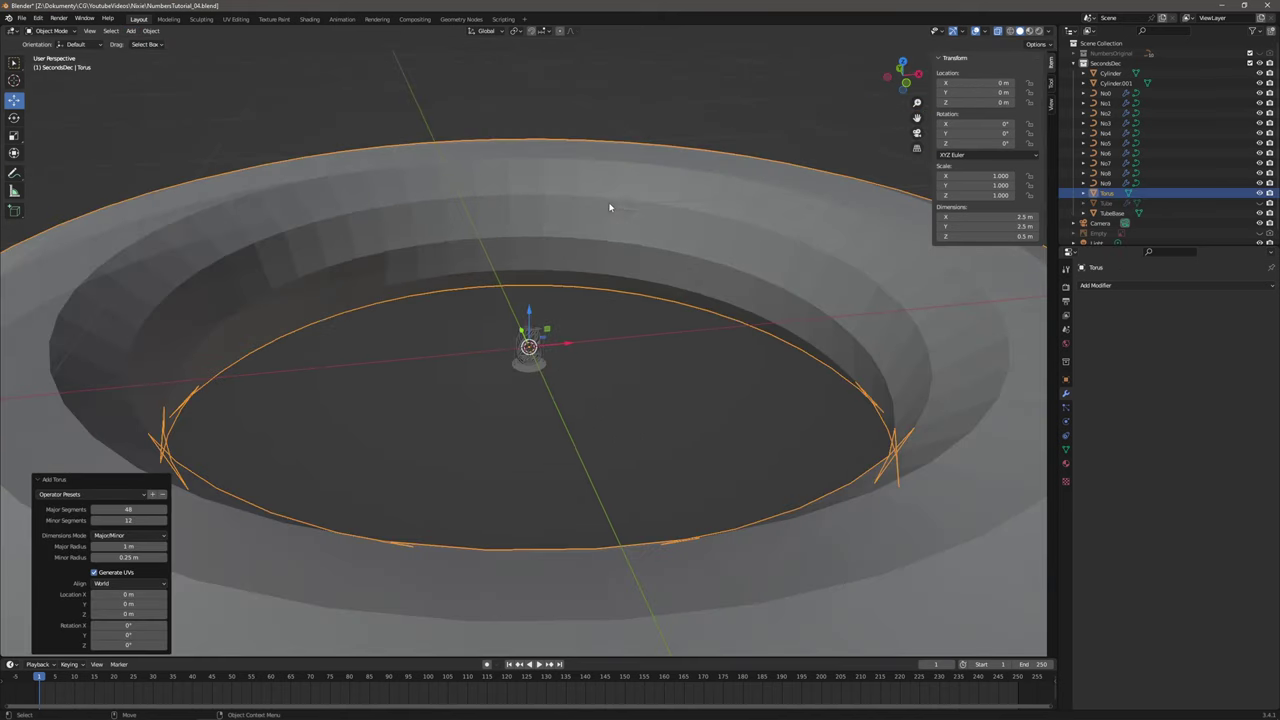
scroll(540, 307, up, 5)
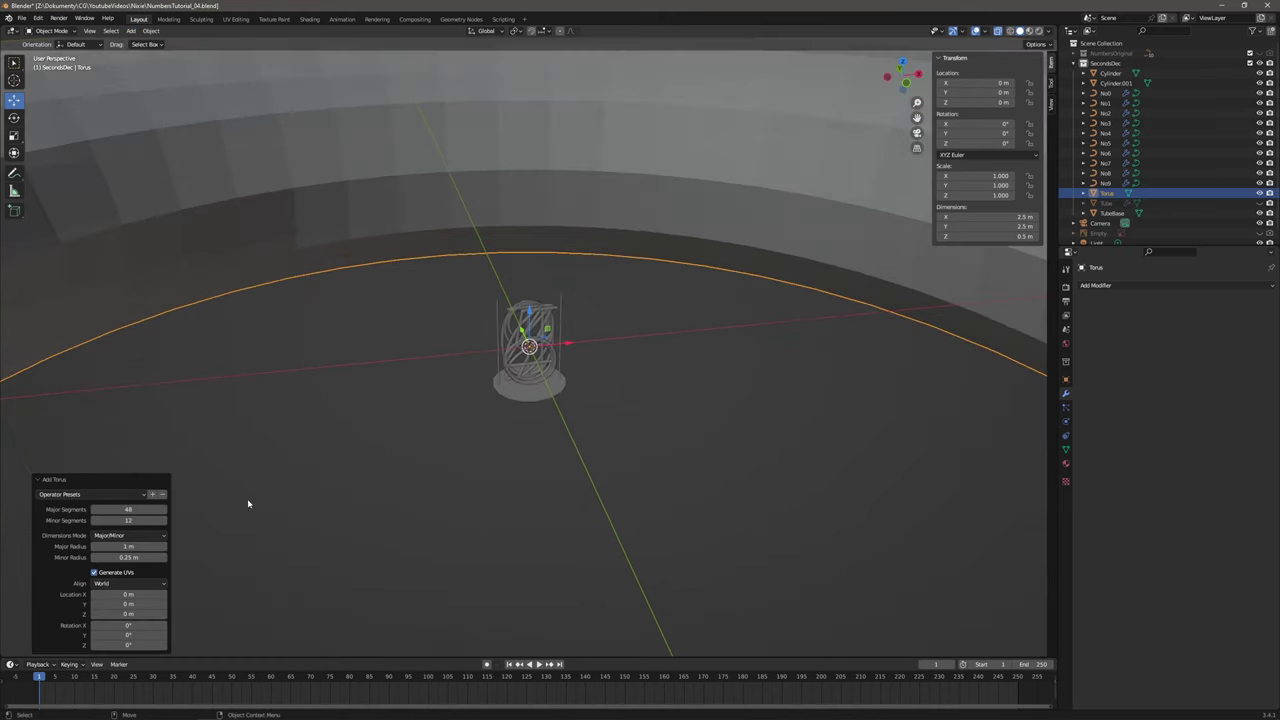
click(143, 556)
text(0.0003)
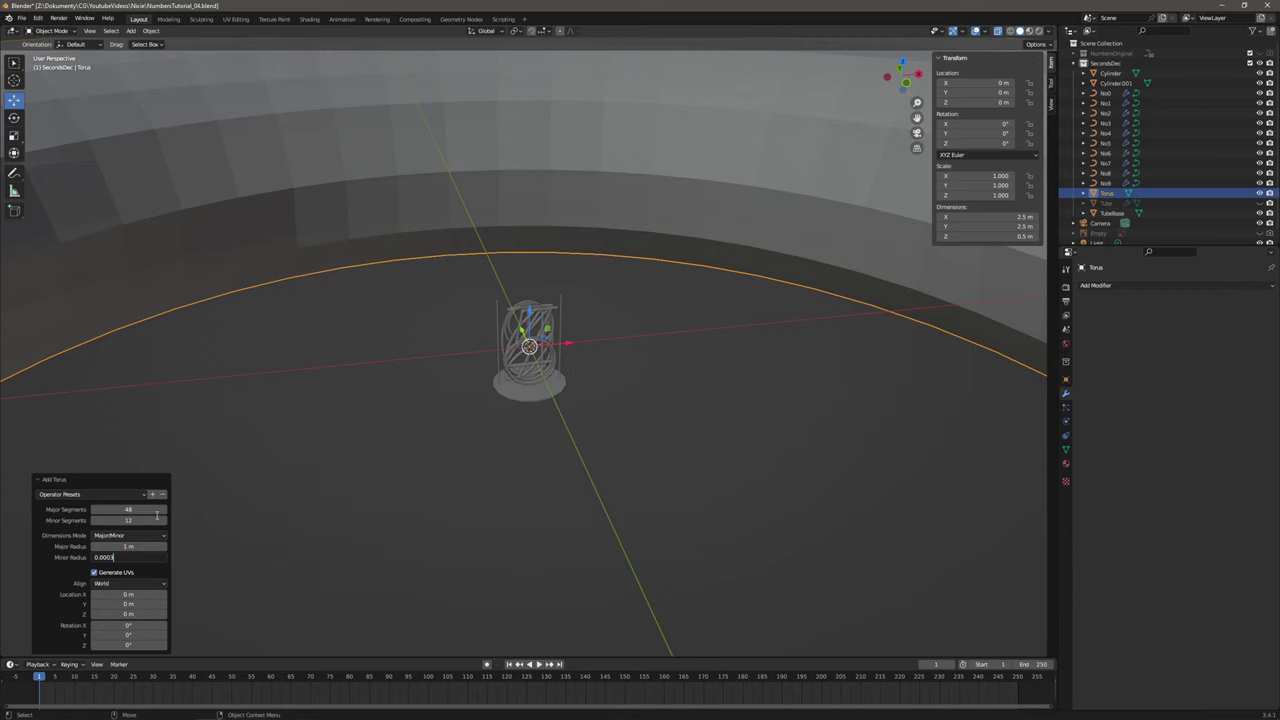
key(Return)
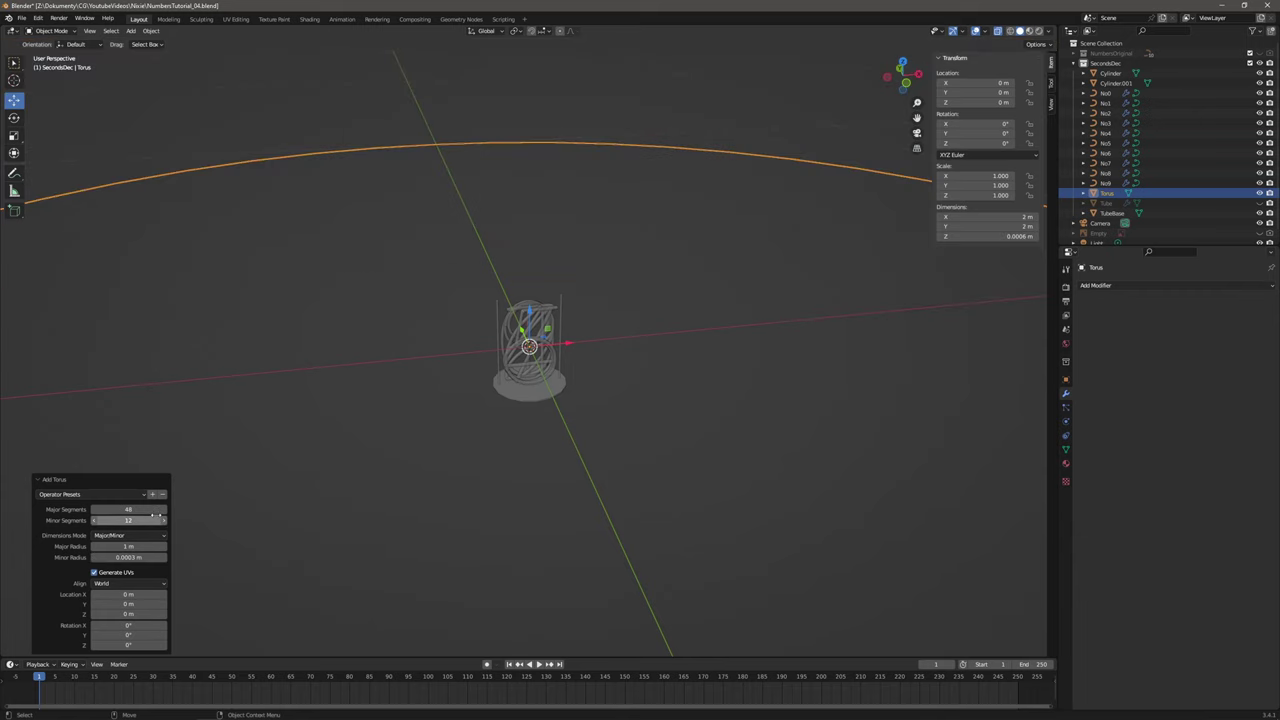
Set the torus's major radius to 0.033 m so that the ring surrounds the digits.
drag(130, 546, 64, 546)
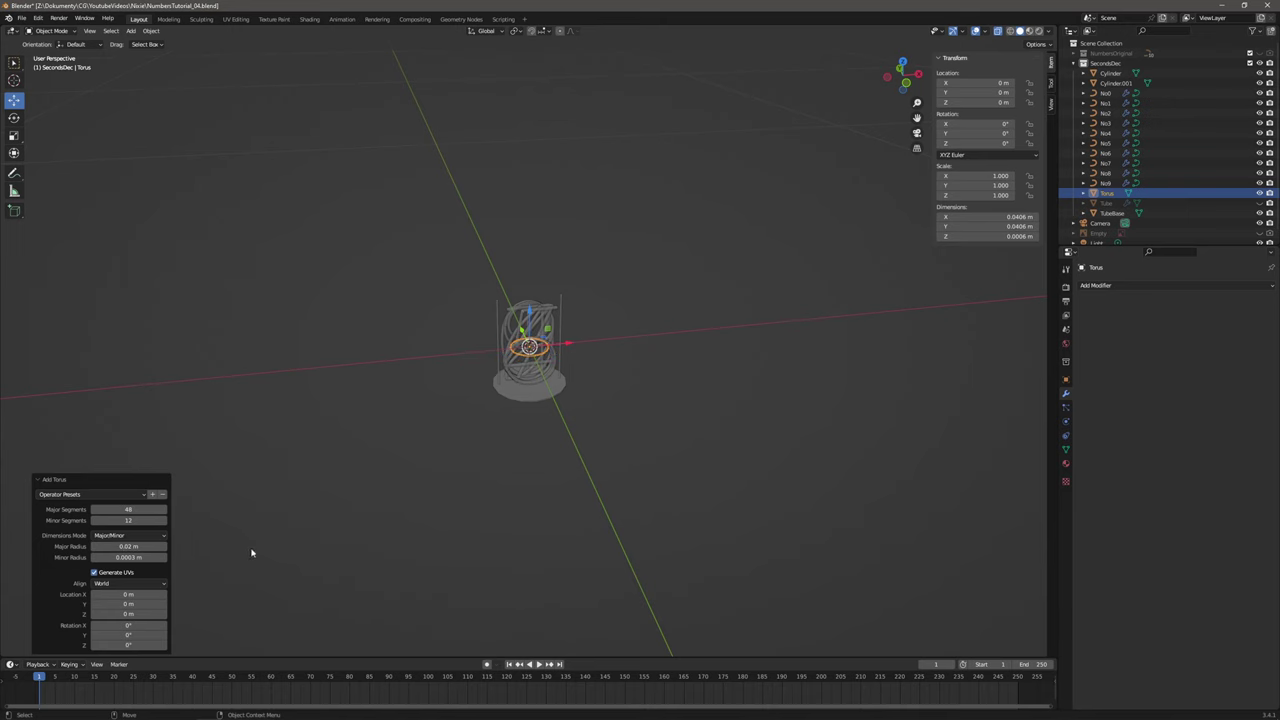
scroll(417, 380, up, 10)
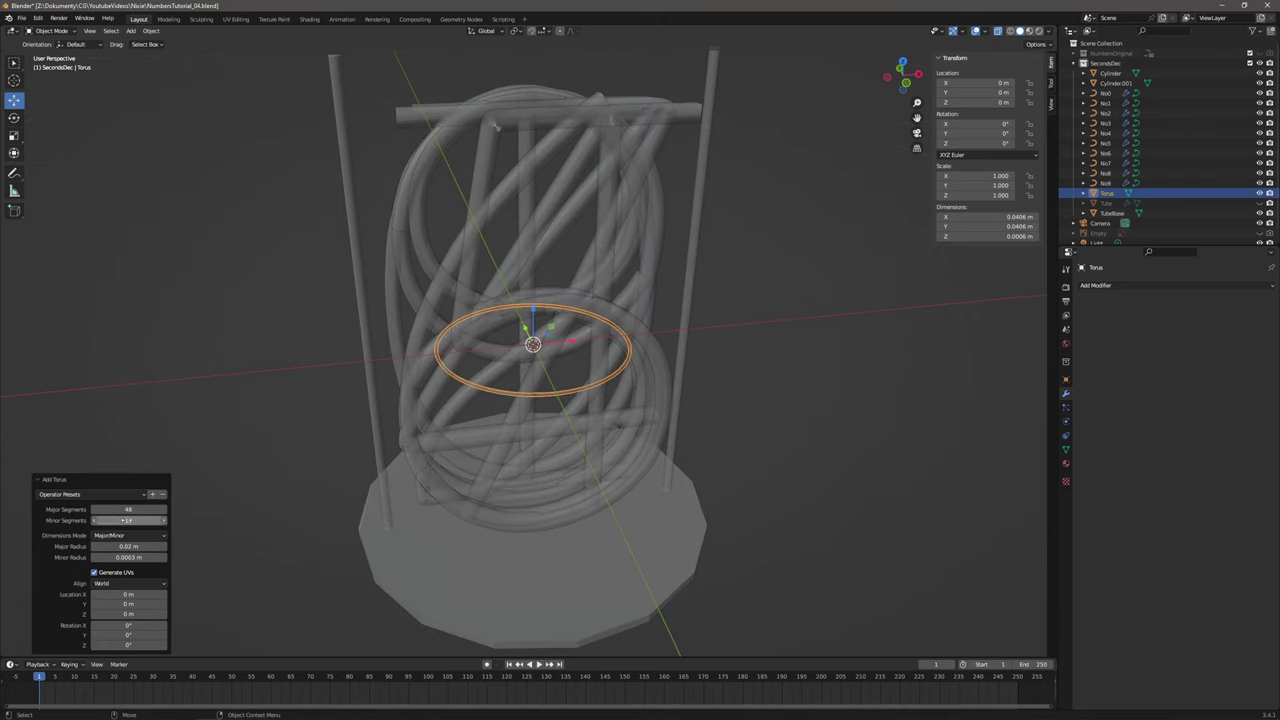
click(130, 546)
text(0.033)
key(Return)
middle_drag(335, 462, 383, 434)
scroll(465, 285, up, 5)
scroll(472, 286, down, 5)
middle_drag(472, 286, 507, 404)
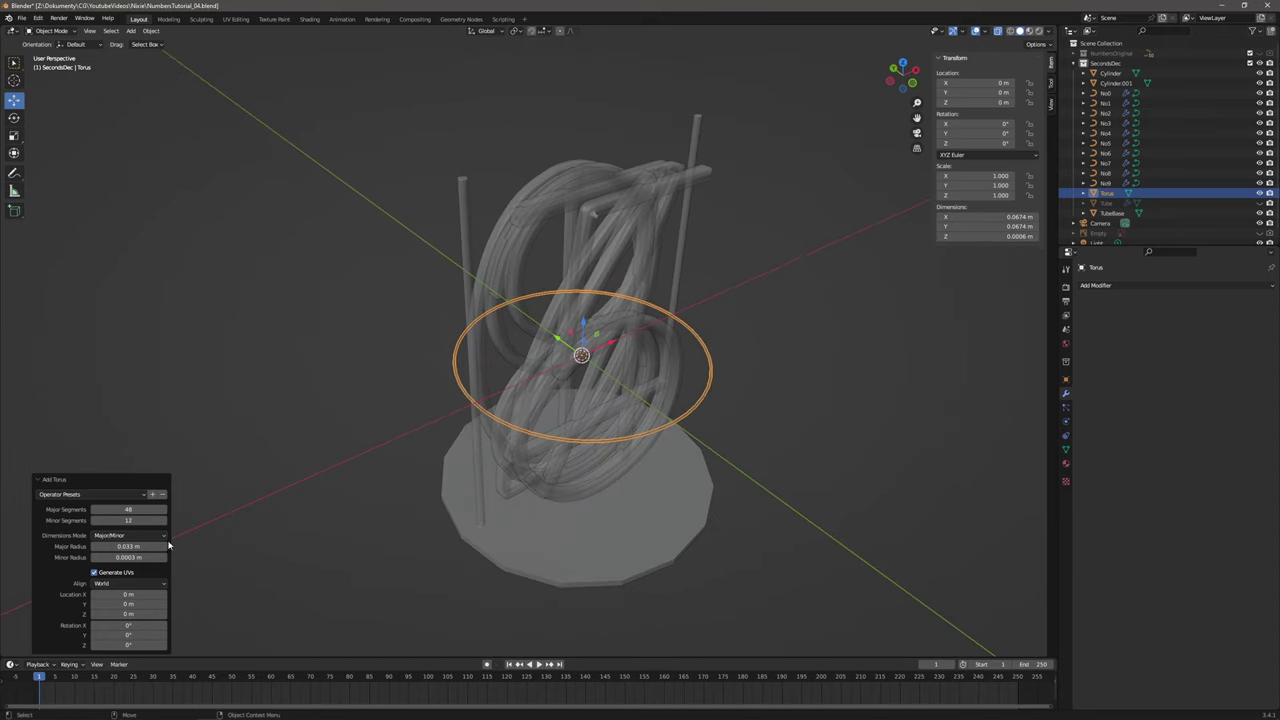
Reduce the torus's resolution to 16 major segments and 6 minor segments.
click(131, 510)
click(132, 520)
key(Return)
click(134, 509)
text(16)
key(Return)
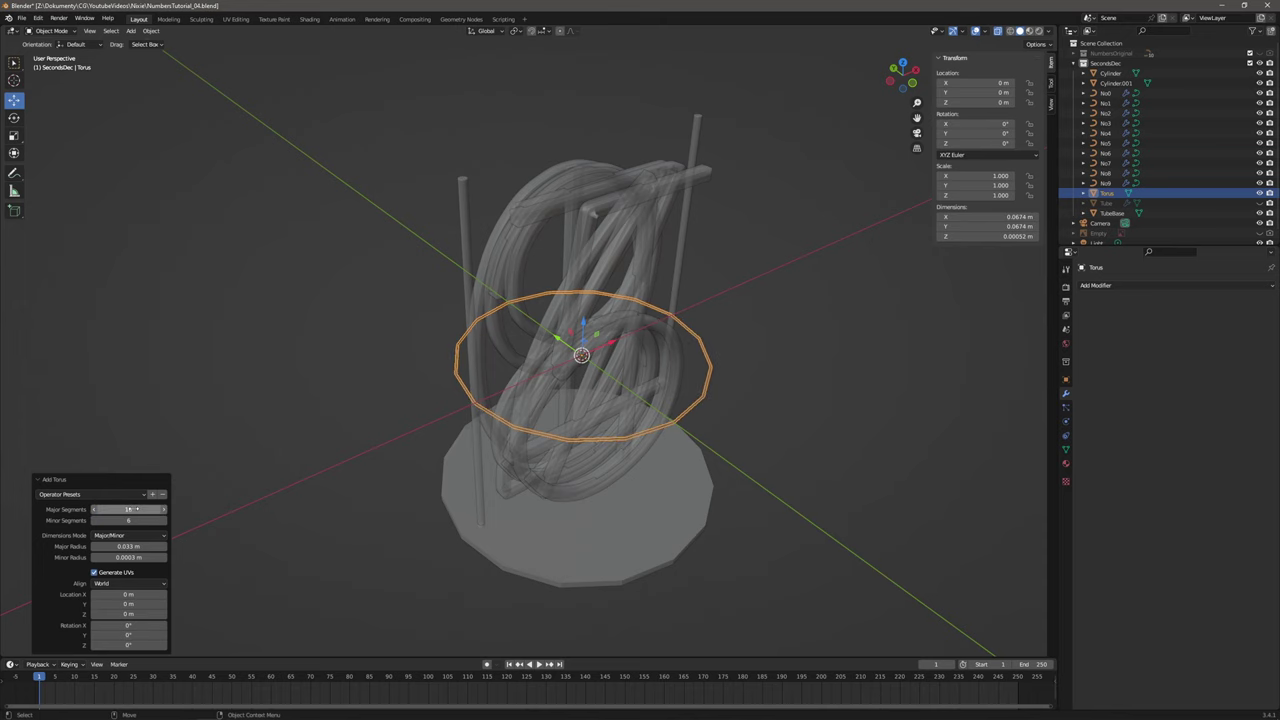
middle_drag(520, 421, 518, 366)
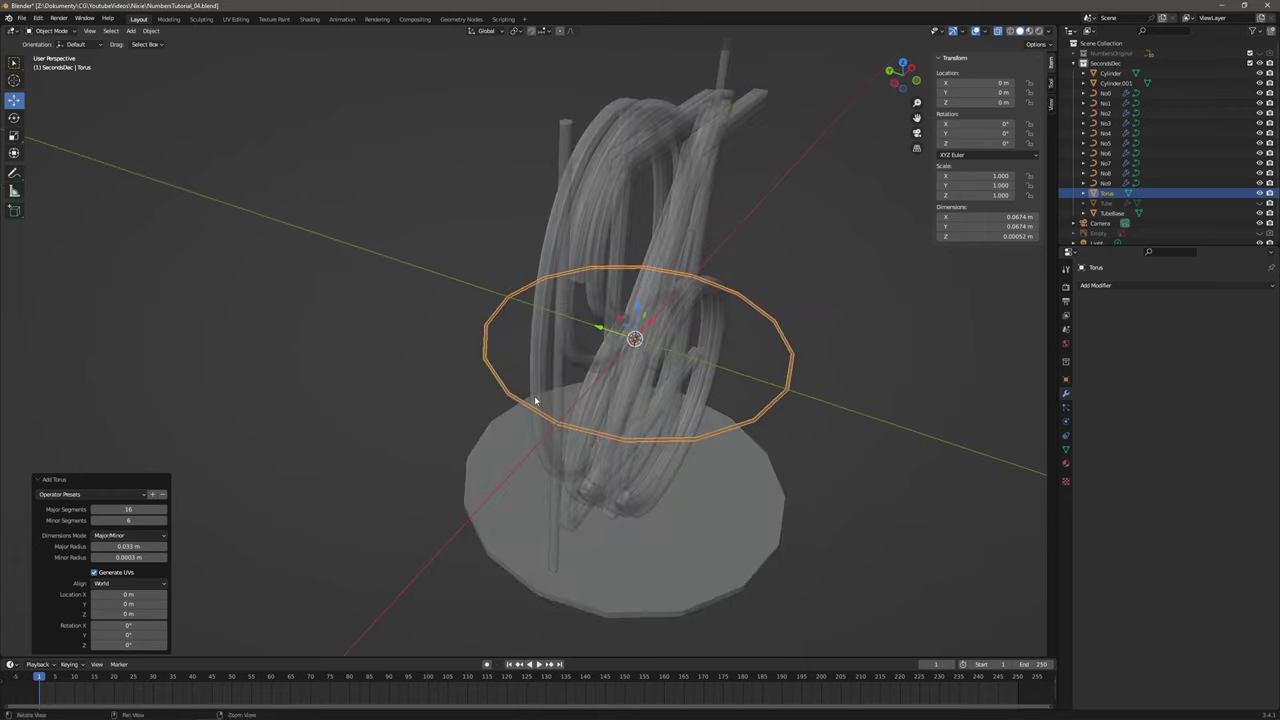
Try 32 major segments on the torus and settle on 24 for a smoother ring.
click(148, 511)
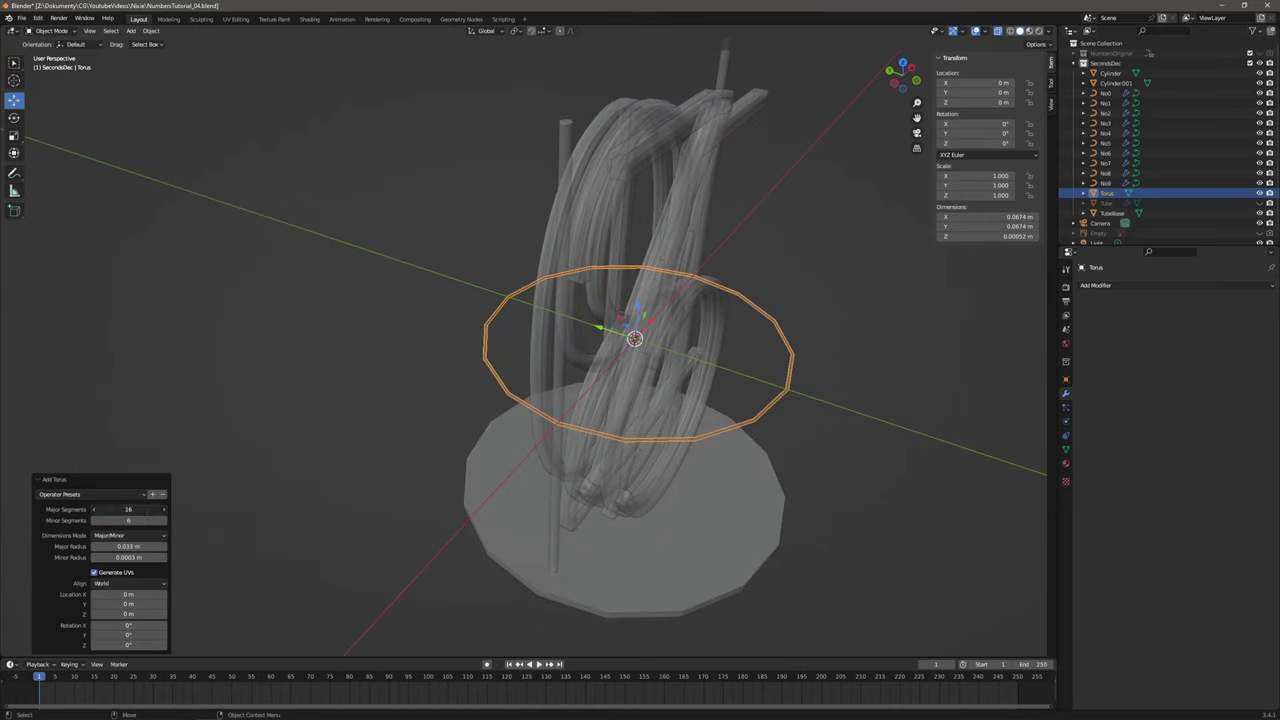
text(32)
key(Return)
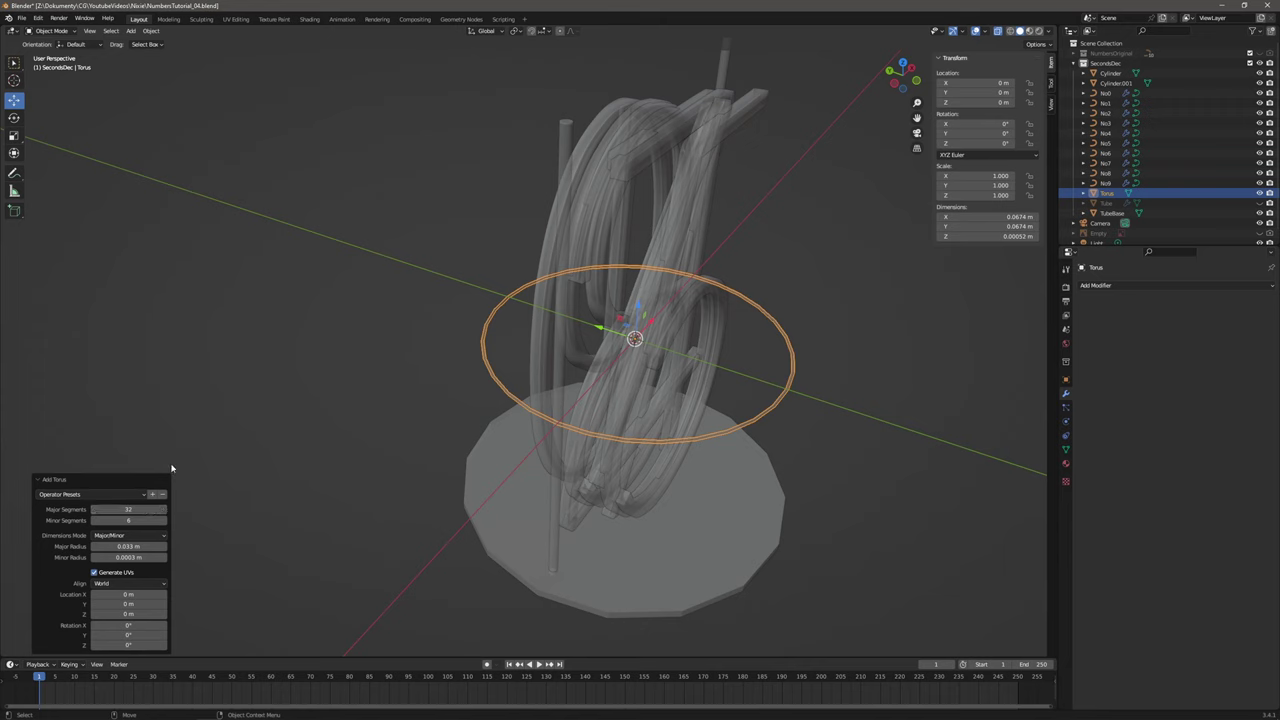
click(126, 511)
text(24)
key(Return)
middle_drag(297, 378, 471, 346)
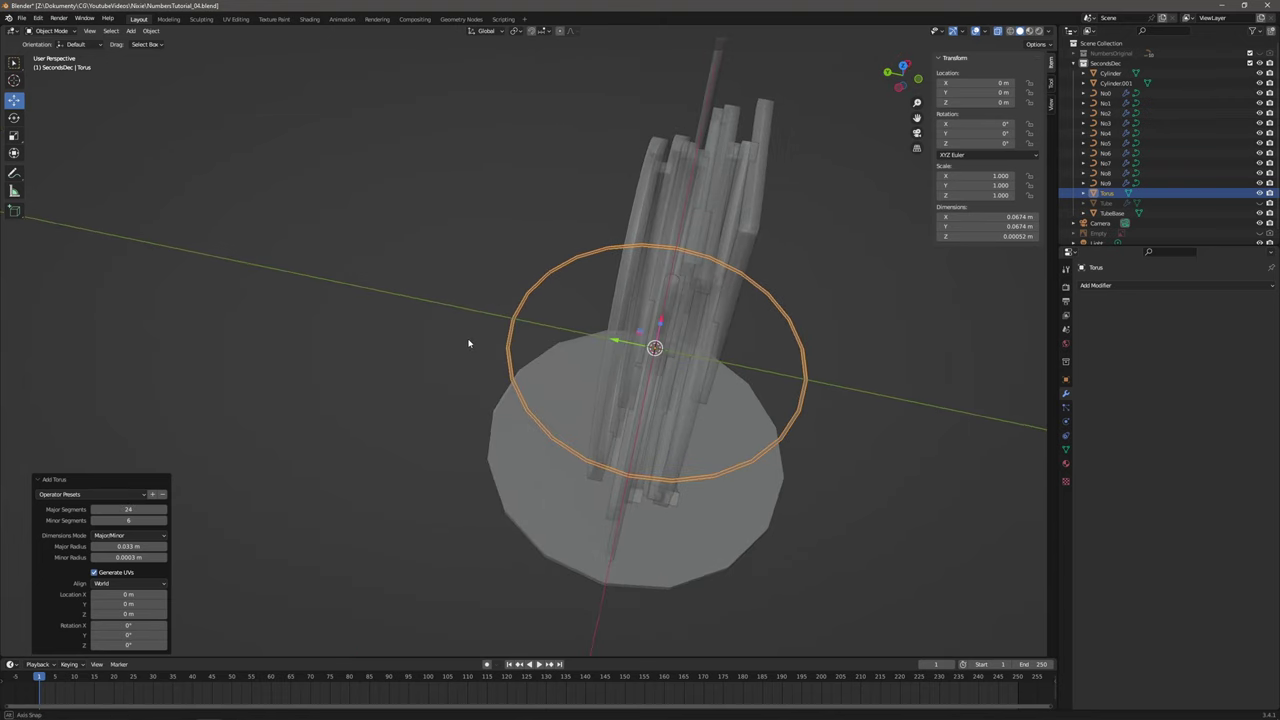
Move the torus straight down along Z by about 0.0384 m to just above the base disc.
click(72, 35)
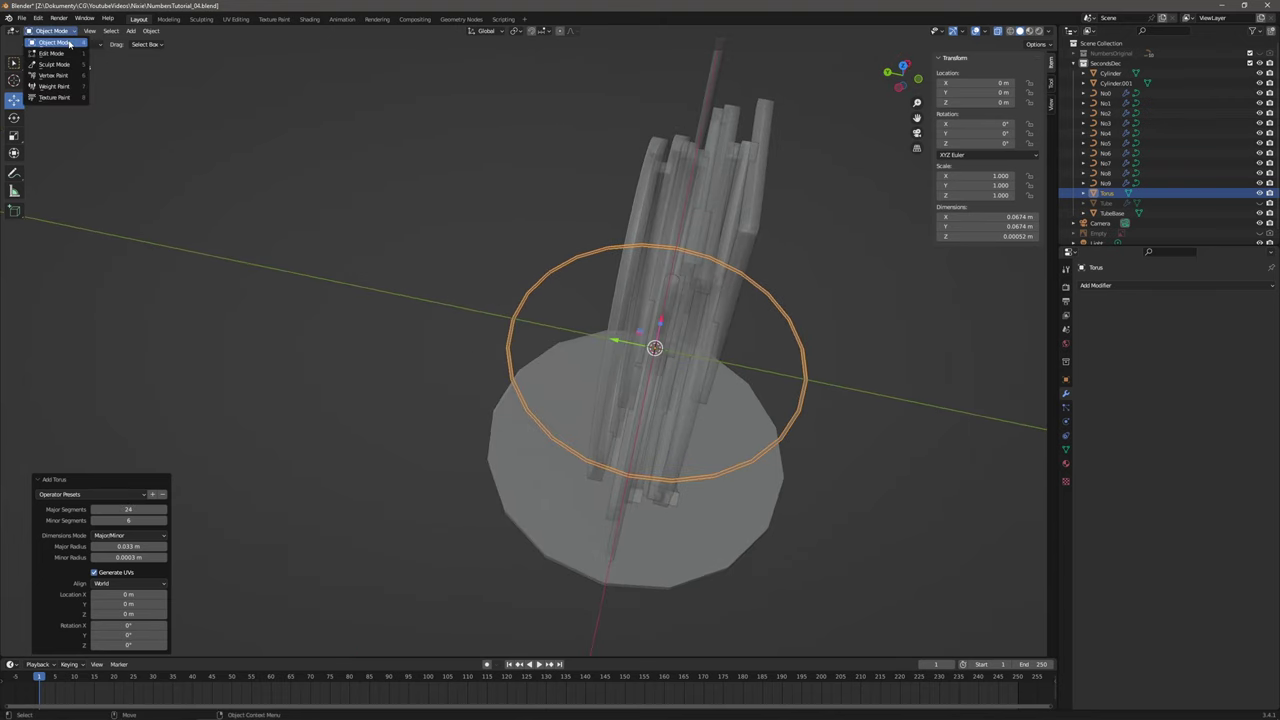
click(69, 44)
middle_drag(563, 283, 609, 312)
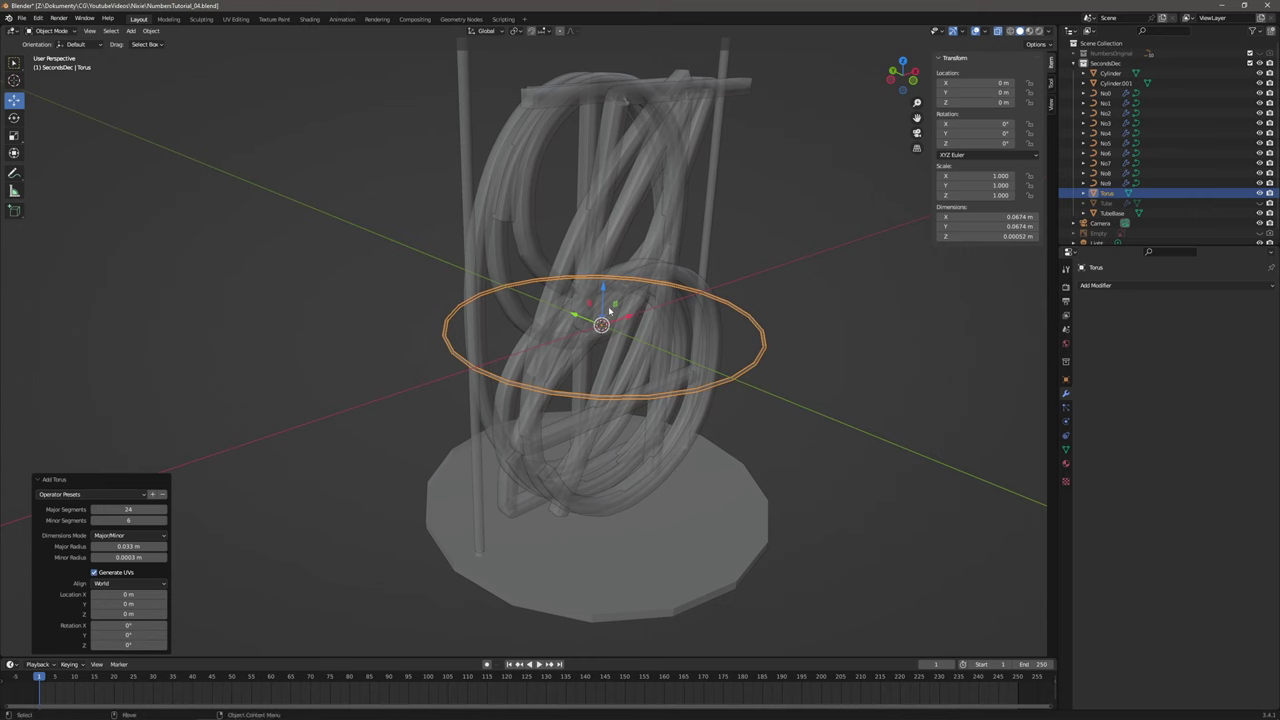
drag(603, 292, 601, 445)
Delete the vertices of the torus's half on the positive Y side in Edit Mode and return to Object Mode.
middle_drag(601, 445, 255, 165)
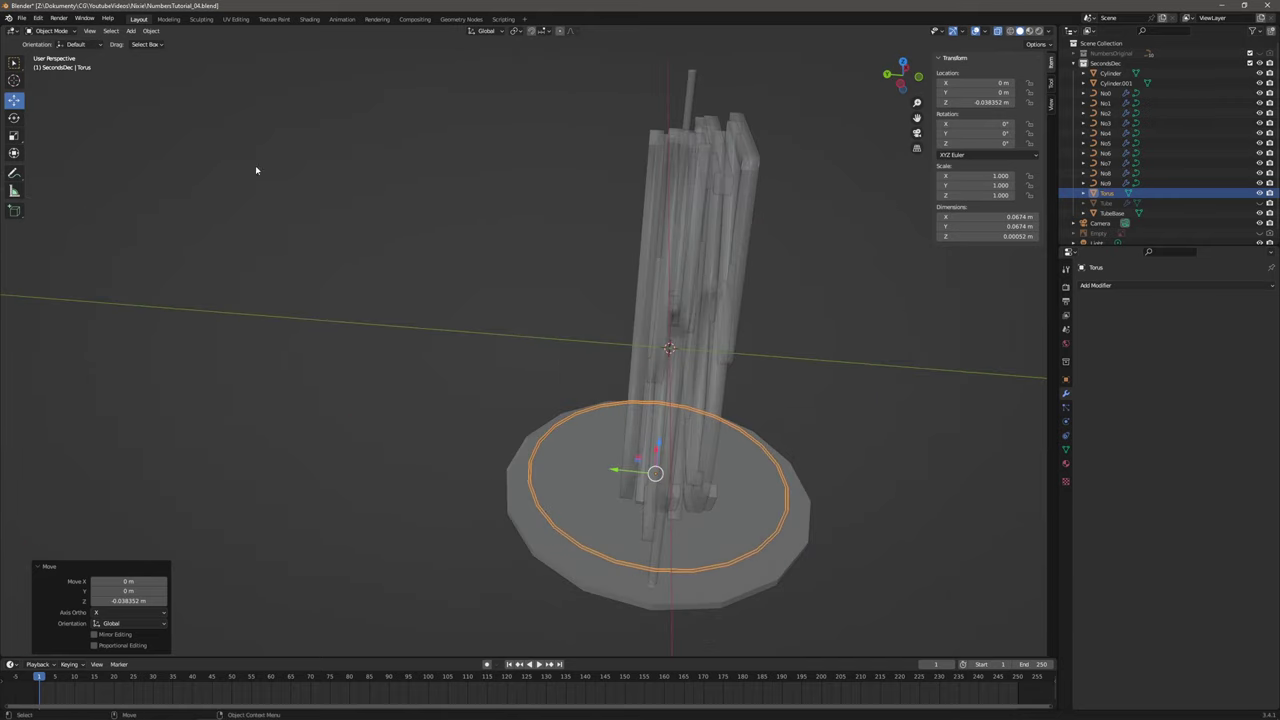
click(72, 29)
click(62, 54)
drag(406, 298, 644, 615)
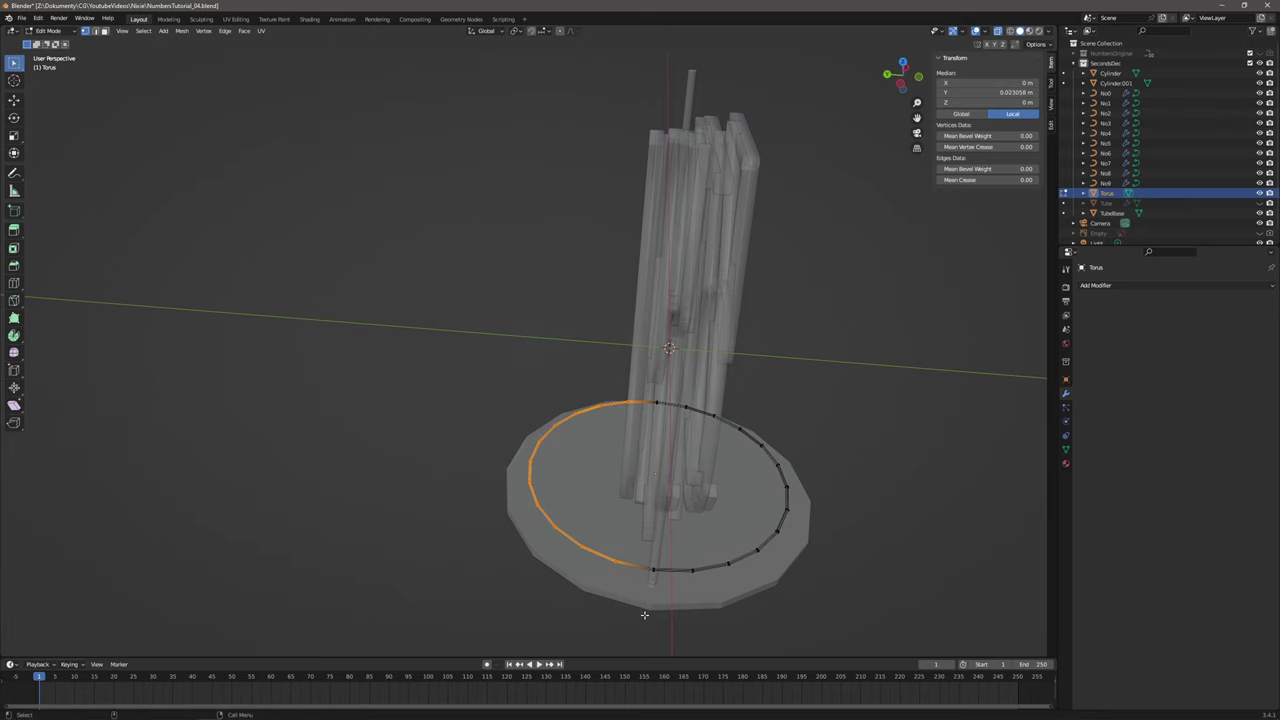
key(x)
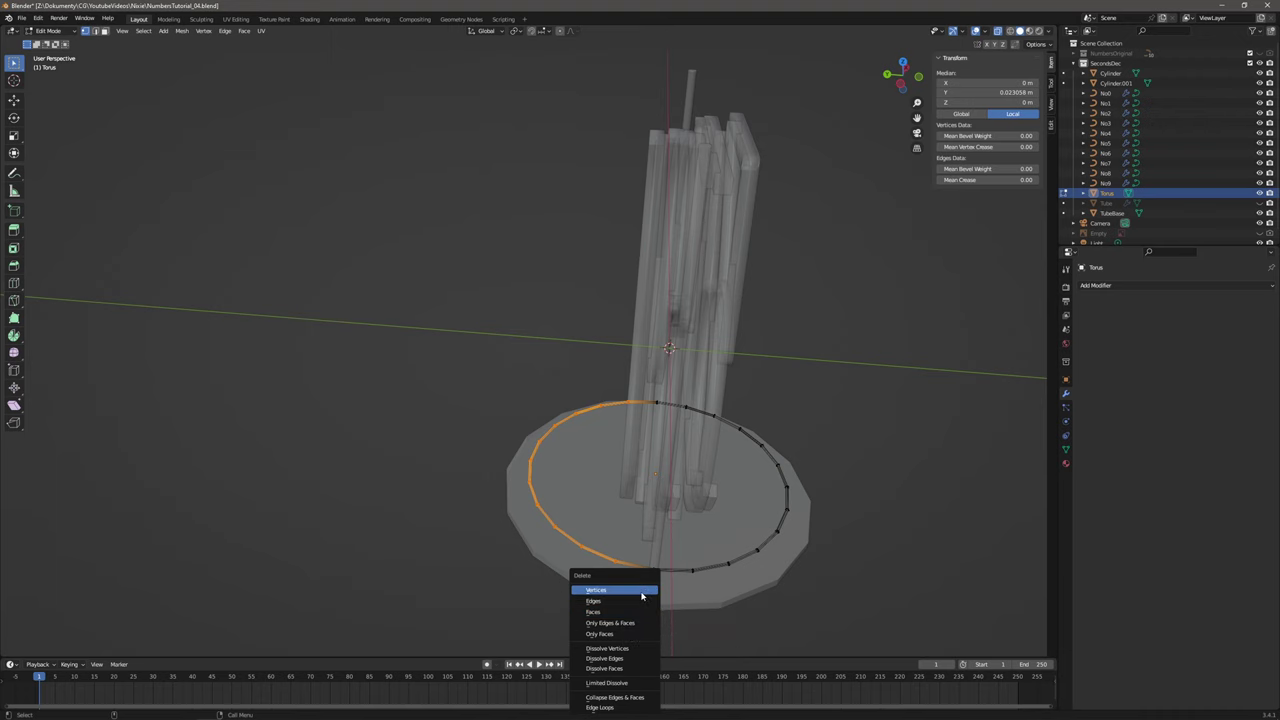
click(641, 596)
middle_drag(640, 591, 560, 523)
scroll(563, 537, up, 3)
scroll(565, 461, down, 2)
scroll(560, 523, down, 1)
middle_drag(581, 470, 566, 475)
scroll(566, 475, up, 1)
click(48, 30)
click(57, 44)
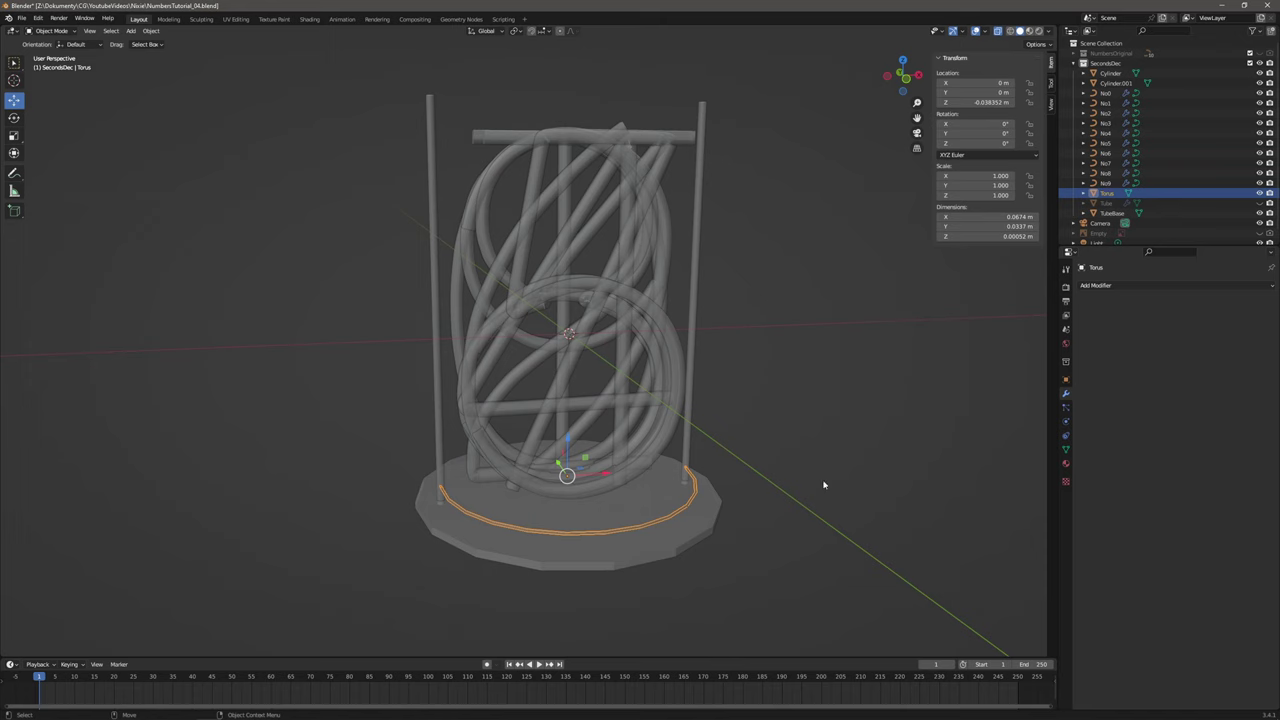
Add an Array modifier to the half ring, using a constant offset instead of the relative one, with X distance 0 m.
click(1123, 287)
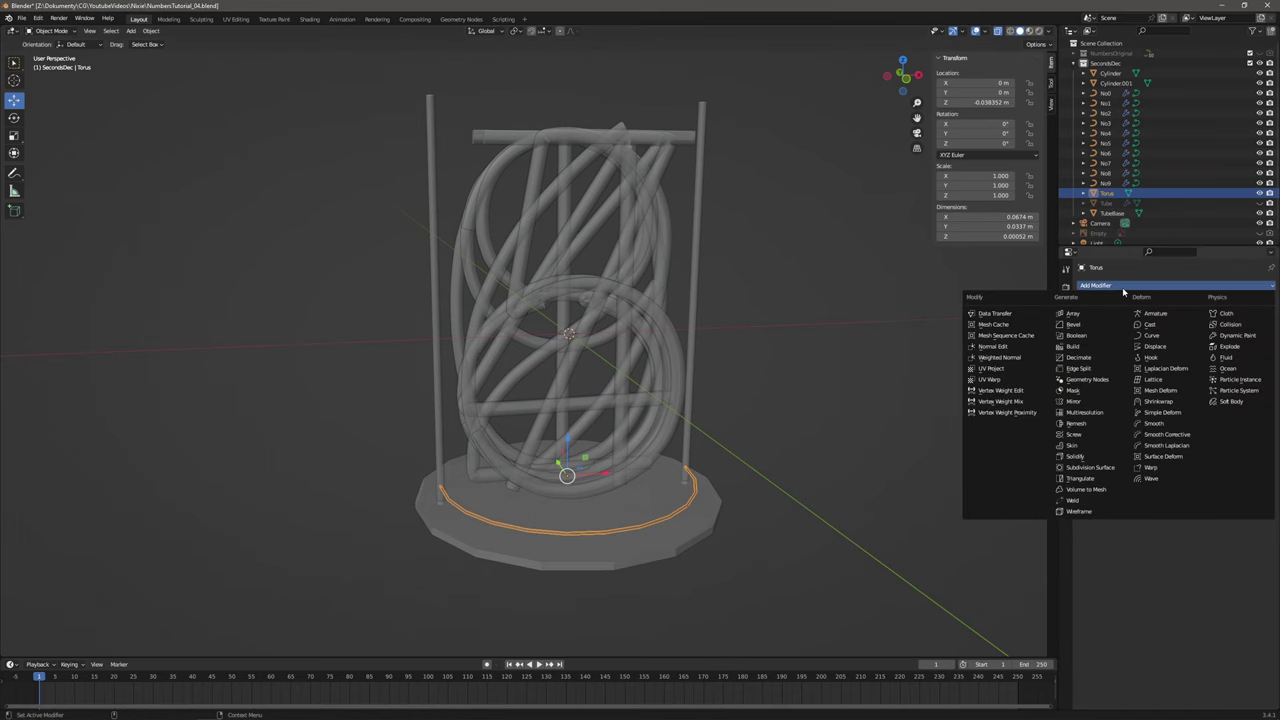
click(1105, 314)
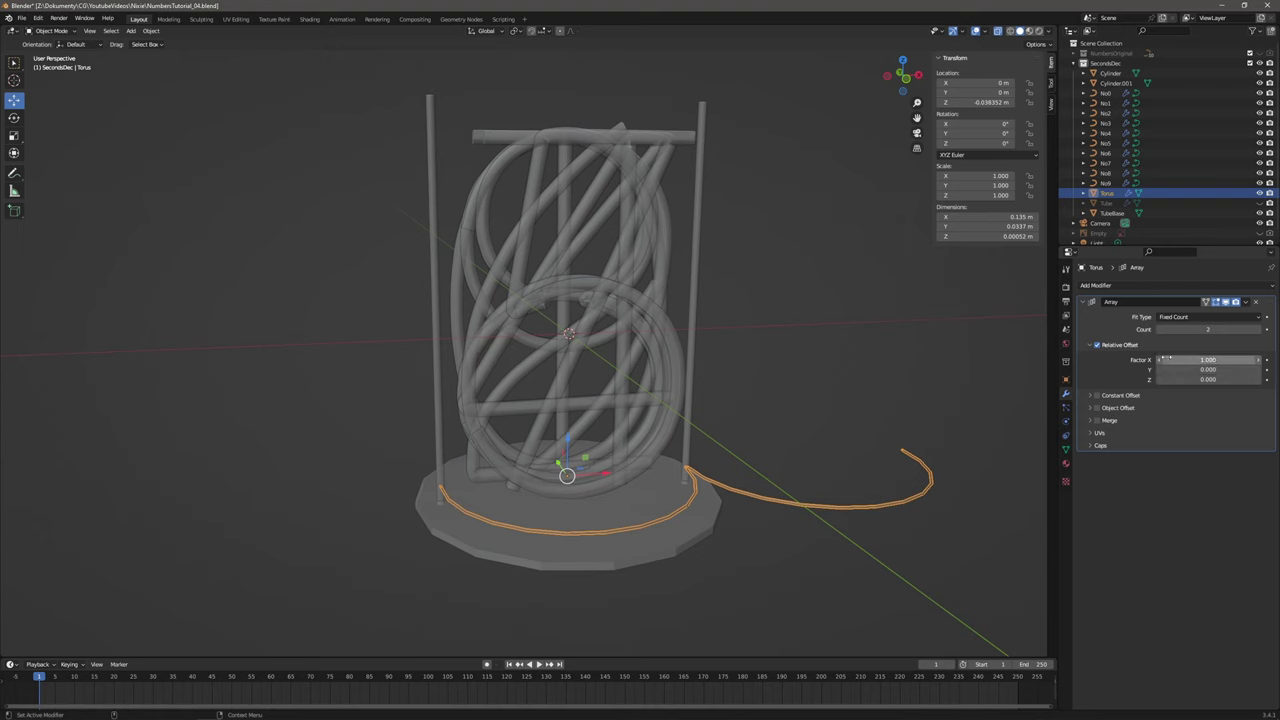
click(1097, 345)
click(1098, 396)
click(1098, 396)
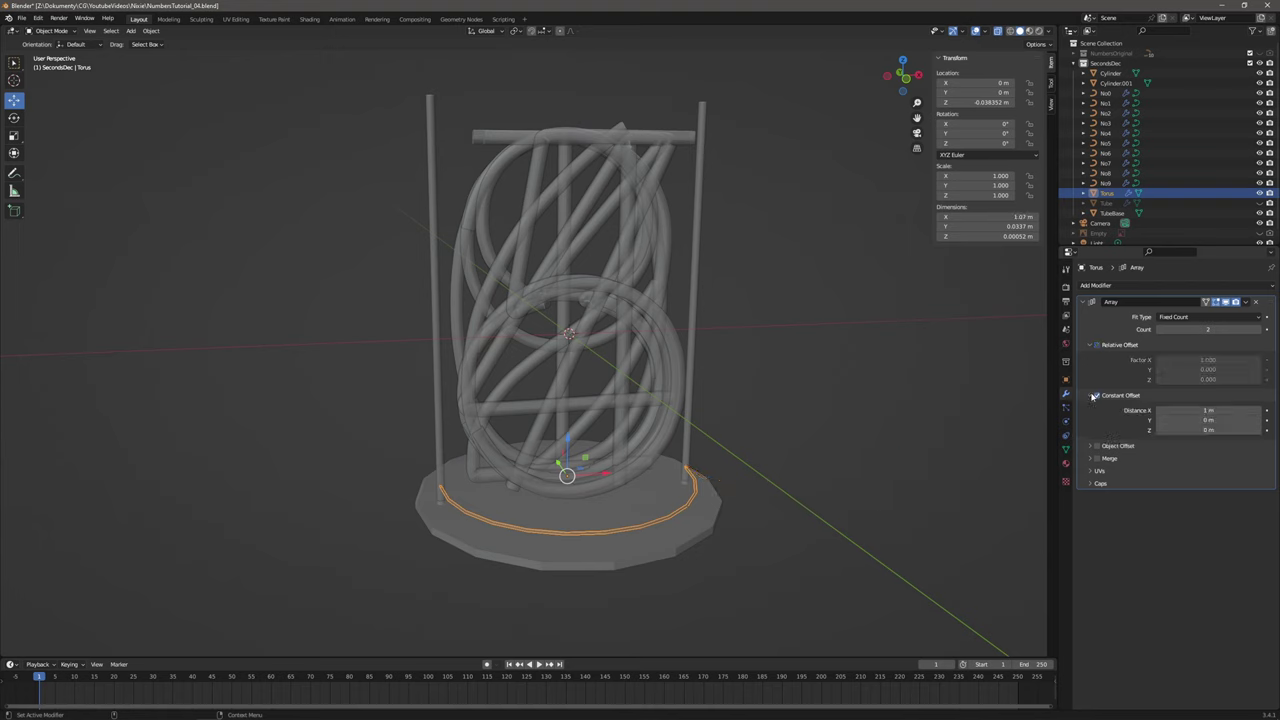
click(1208, 410)
text(0)
key(Return)
Try a constant Y distance of 0.05 m for the array and reset it to 0 m.
click(1224, 420)
text(005)
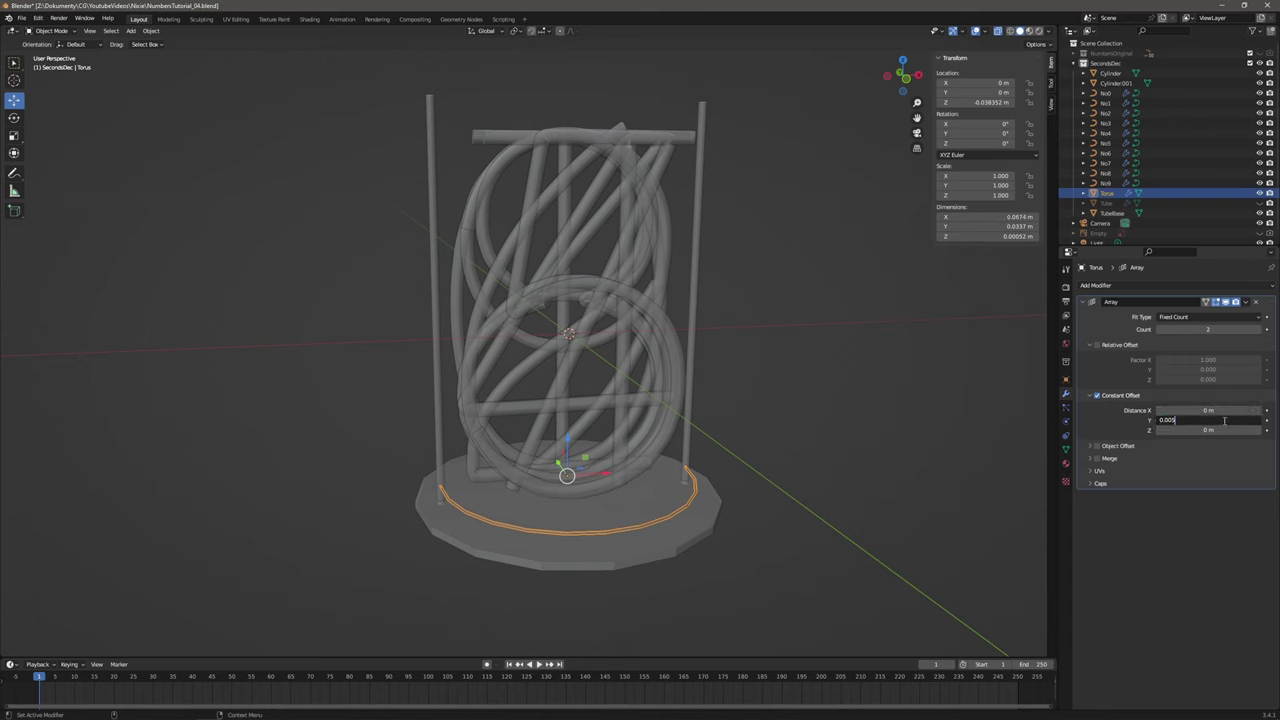
text(.05)
key(Return)
middle_drag(772, 410, 813, 402)
middle_drag(680, 426, 880, 418)
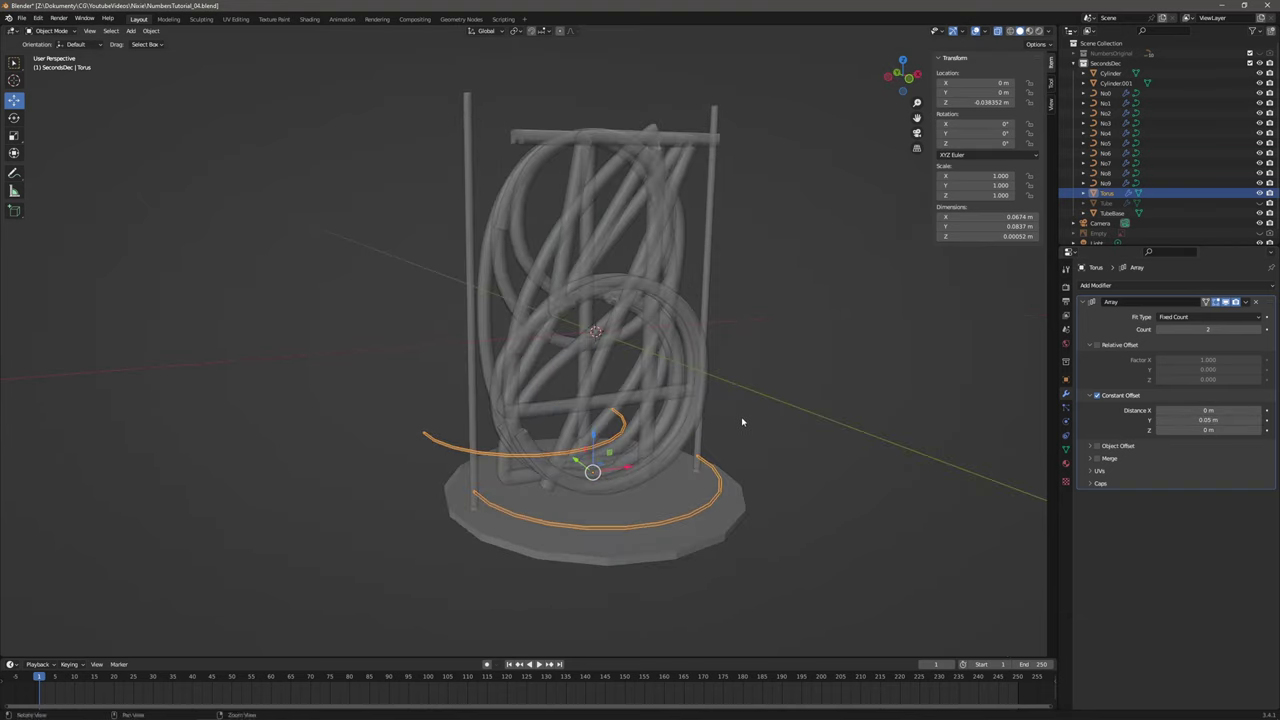
click(1218, 420)
text(0)
key(Return)
Try a constant Z distance of 0.05 m for the array and reduce it to 0.005 m.
click(1215, 430)
text(0.05)
key(Return)
click(1209, 430)
click(1165, 430)
text(0)
key(Return)
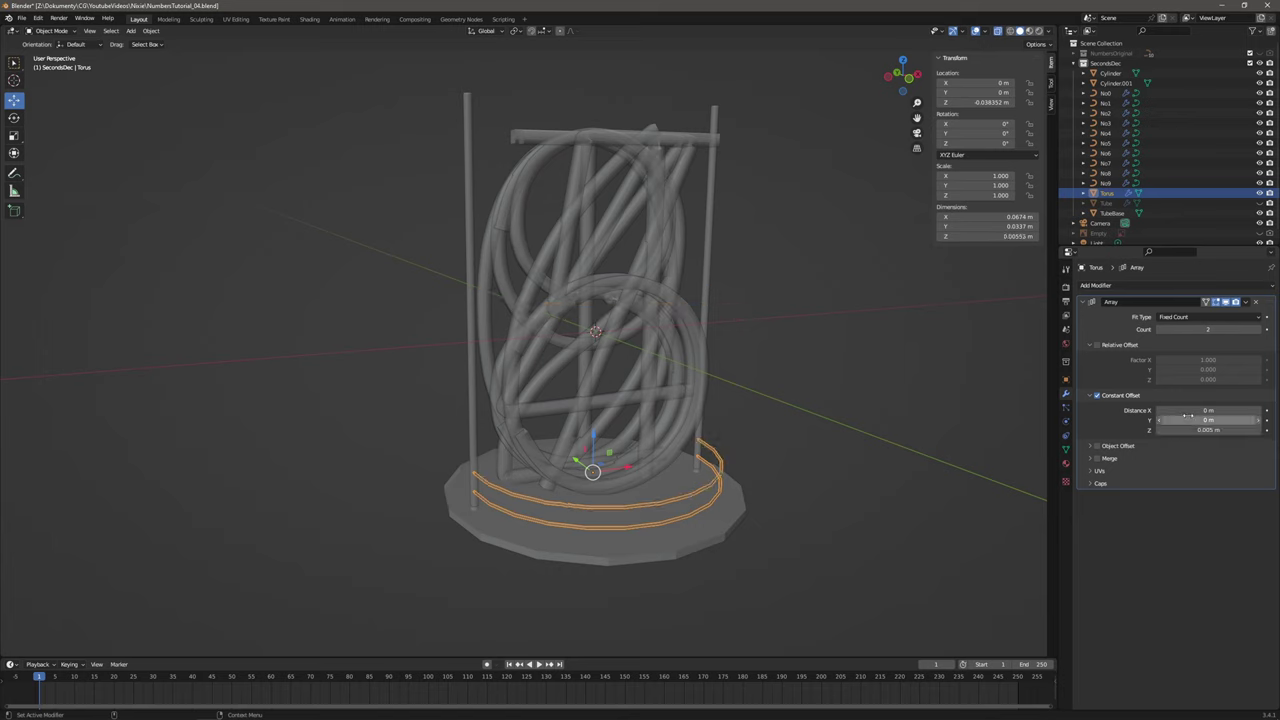
Check the Nixie tube reference photo in the browser, return to Blender, and set the array's Z distance to 0.004 m and count to 24.
click(88, 713)
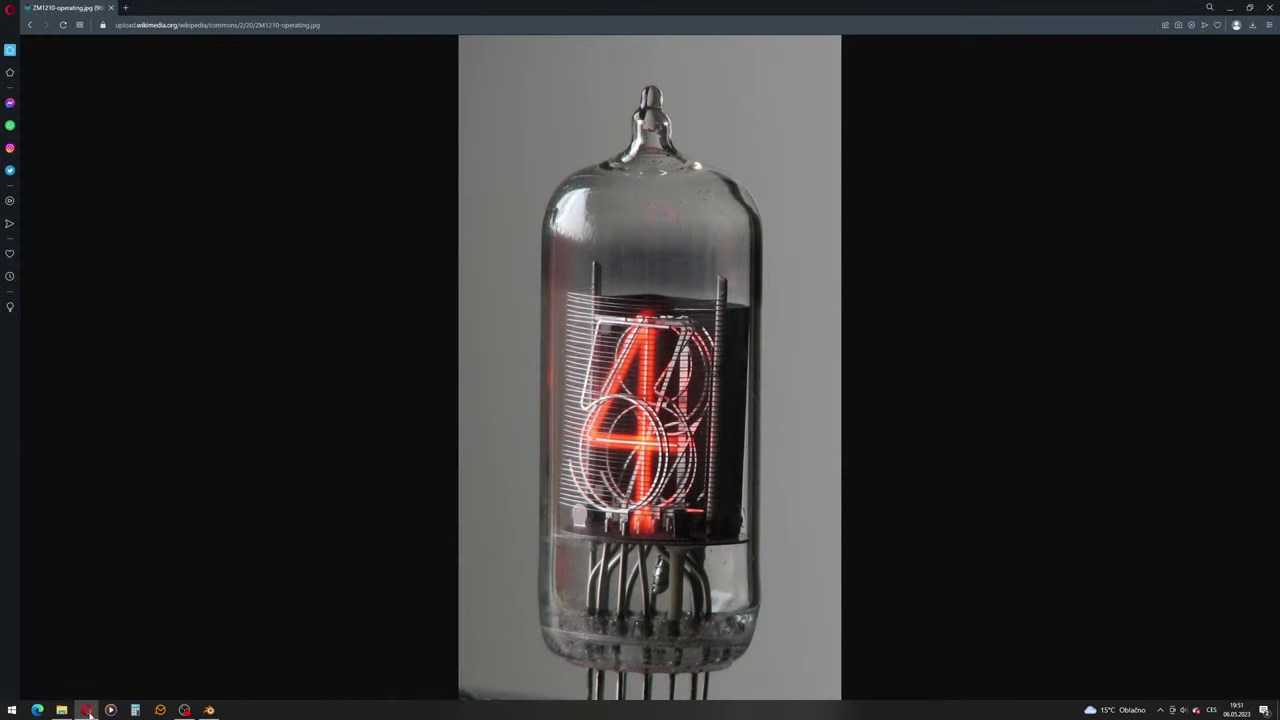
click(88, 711)
click(1169, 430)
key(Return)
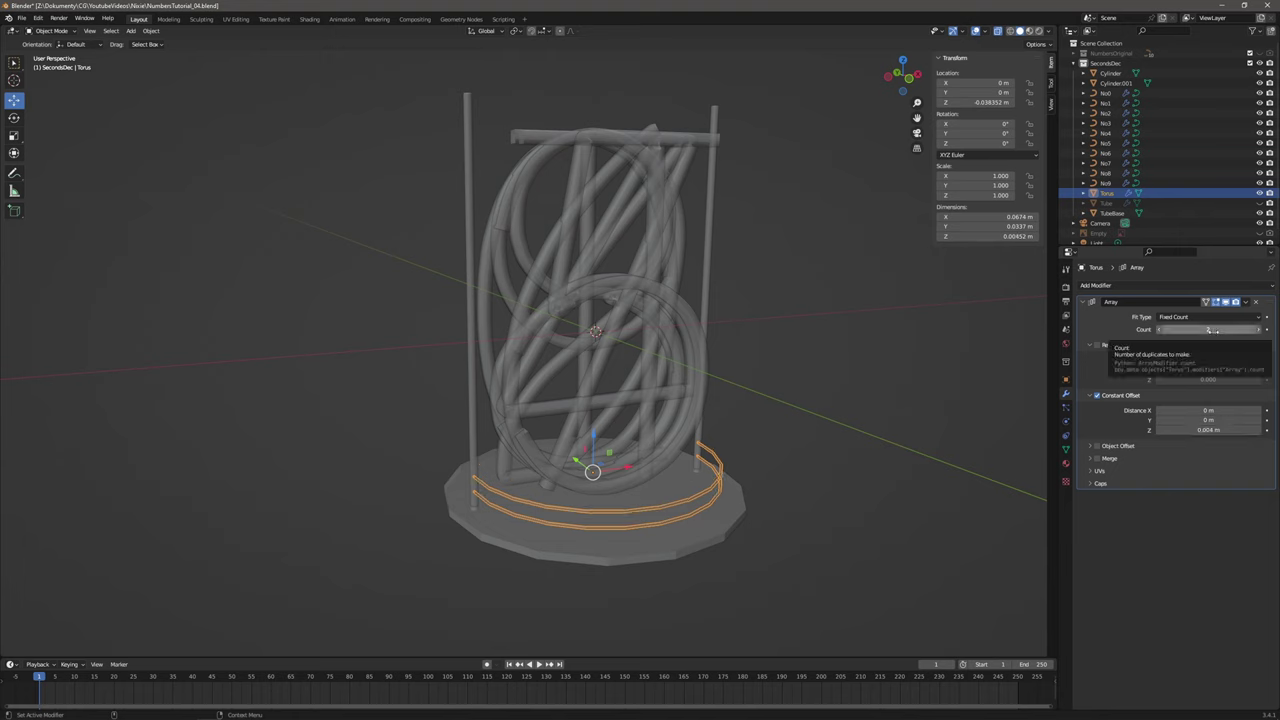
drag(1208, 329, 1270, 329)
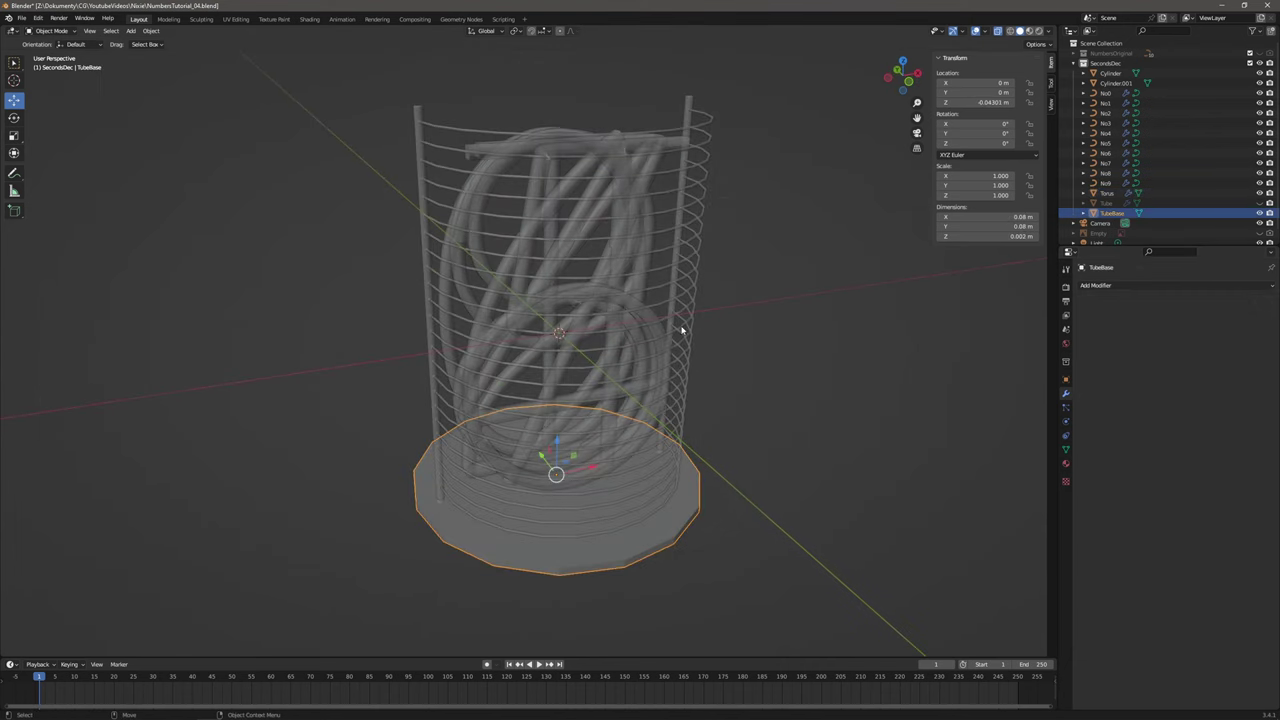
Apply smooth shading to the torus rings and to the TubeBase disc.
click(677, 337)
click(688, 100)
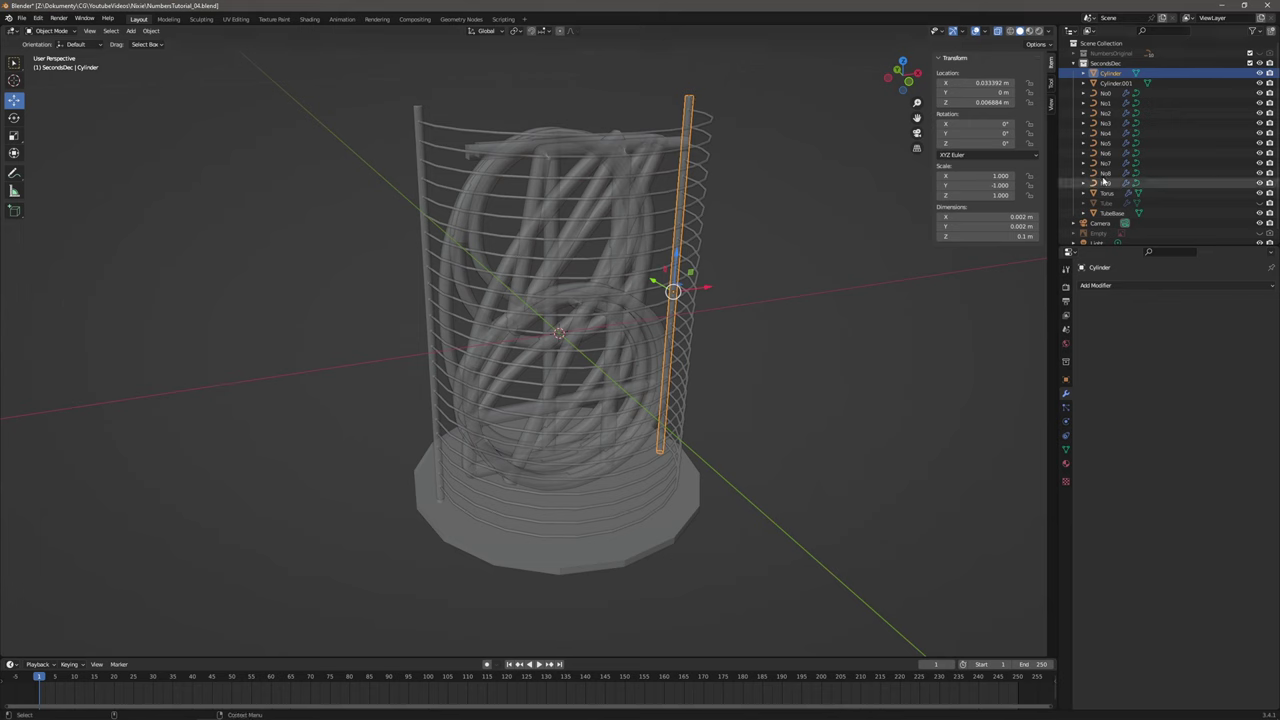
click(415, 114)
click(683, 129)
right_click(683, 129)
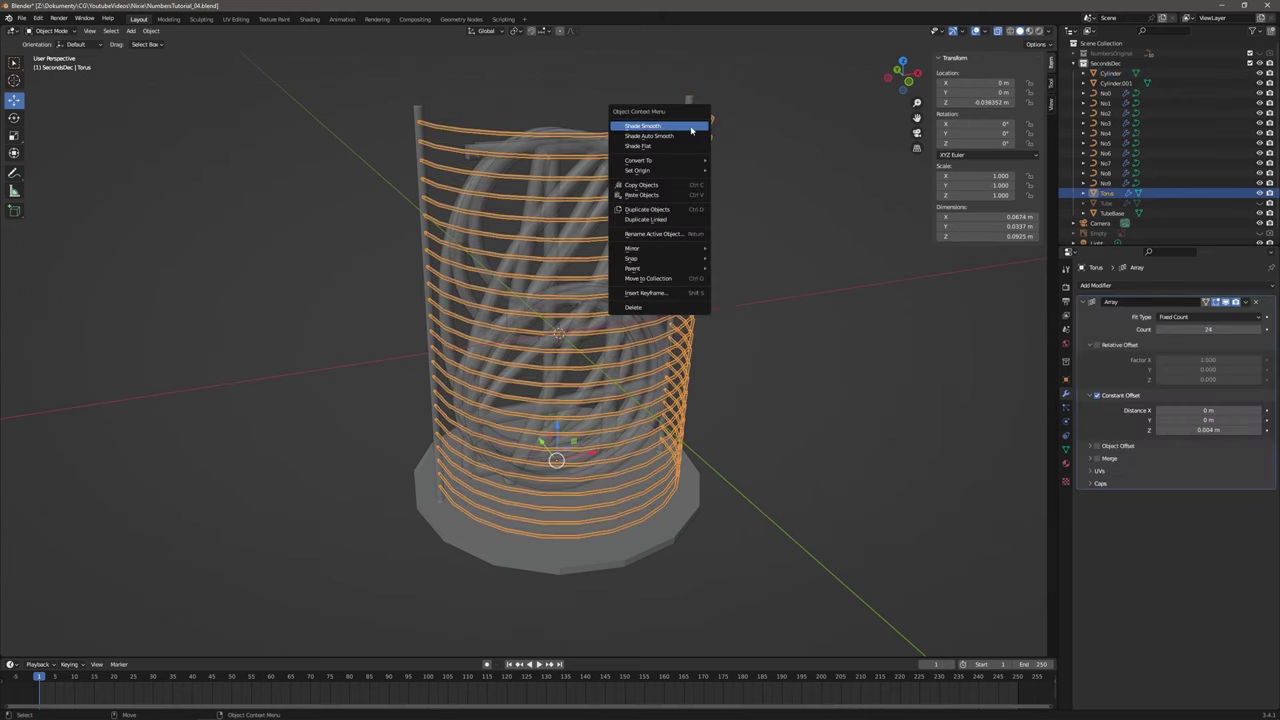
click(686, 131)
click(707, 494)
right_click(693, 504)
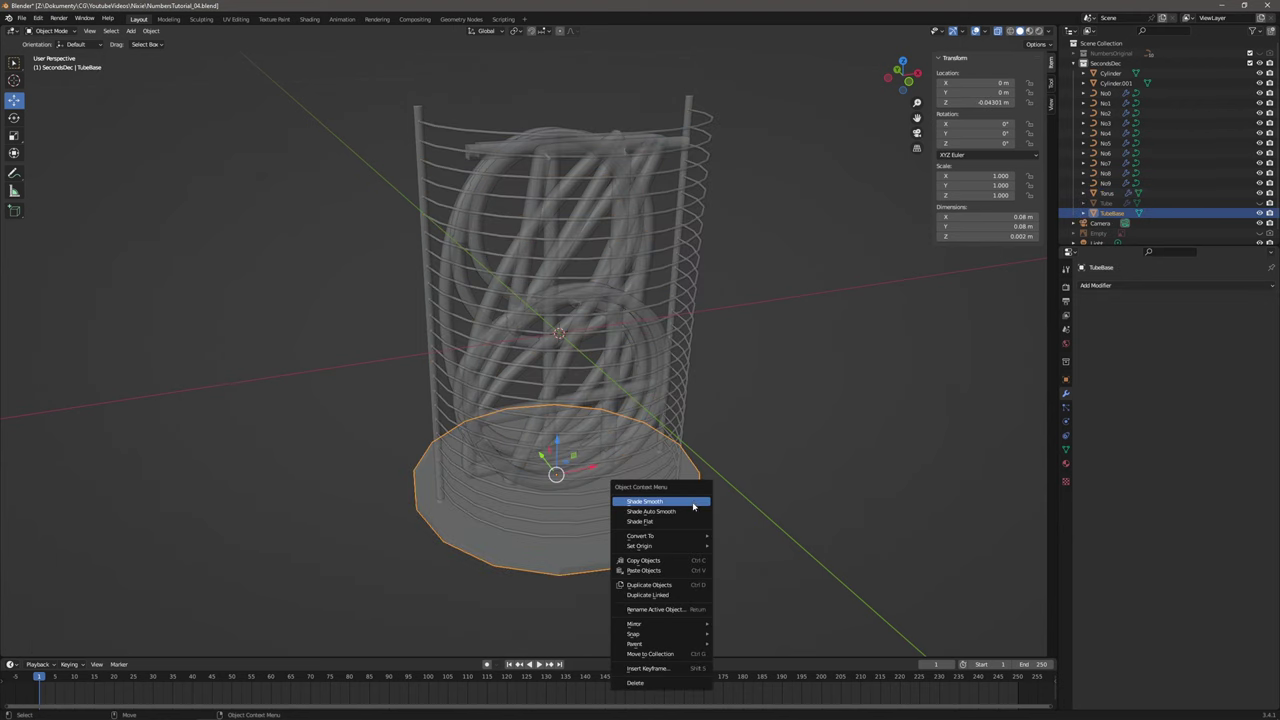
click(693, 503)
click(825, 479)
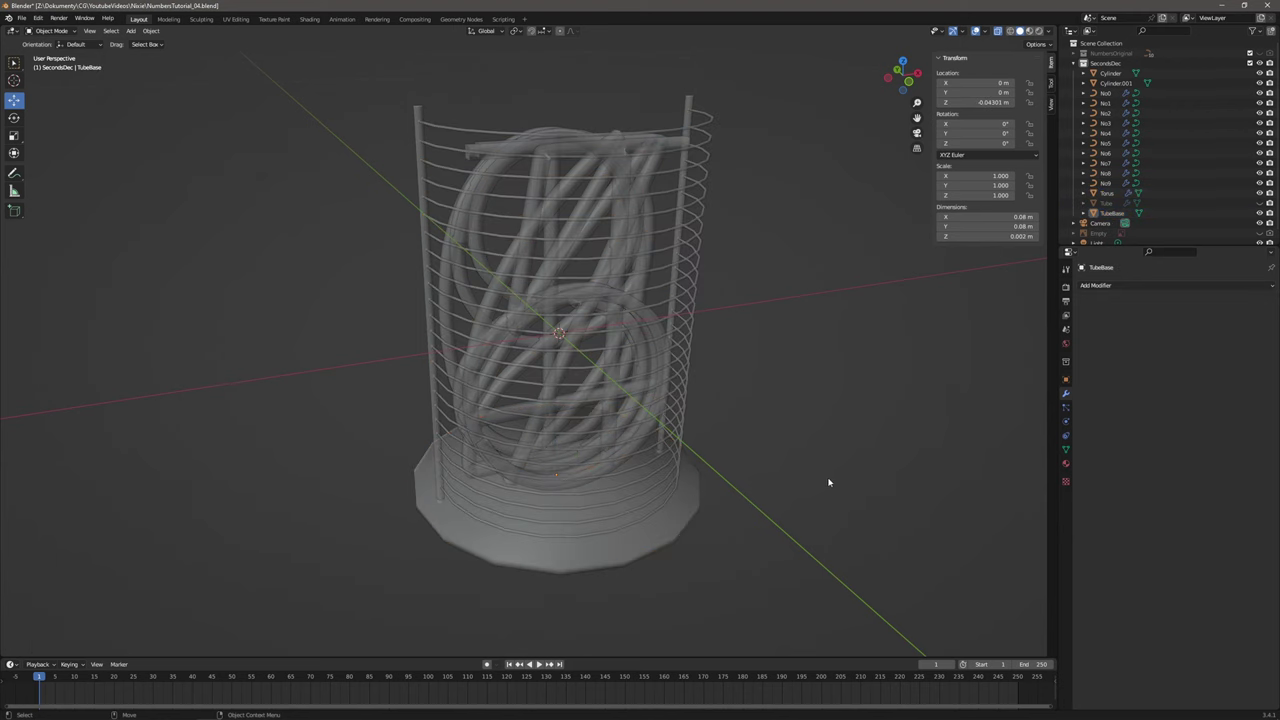
Add two loop cuts around the TubeBase disc's rim, slid towards opposite edges with factors of about -0.67 and 0.6.
click(690, 518)
key(Tab)
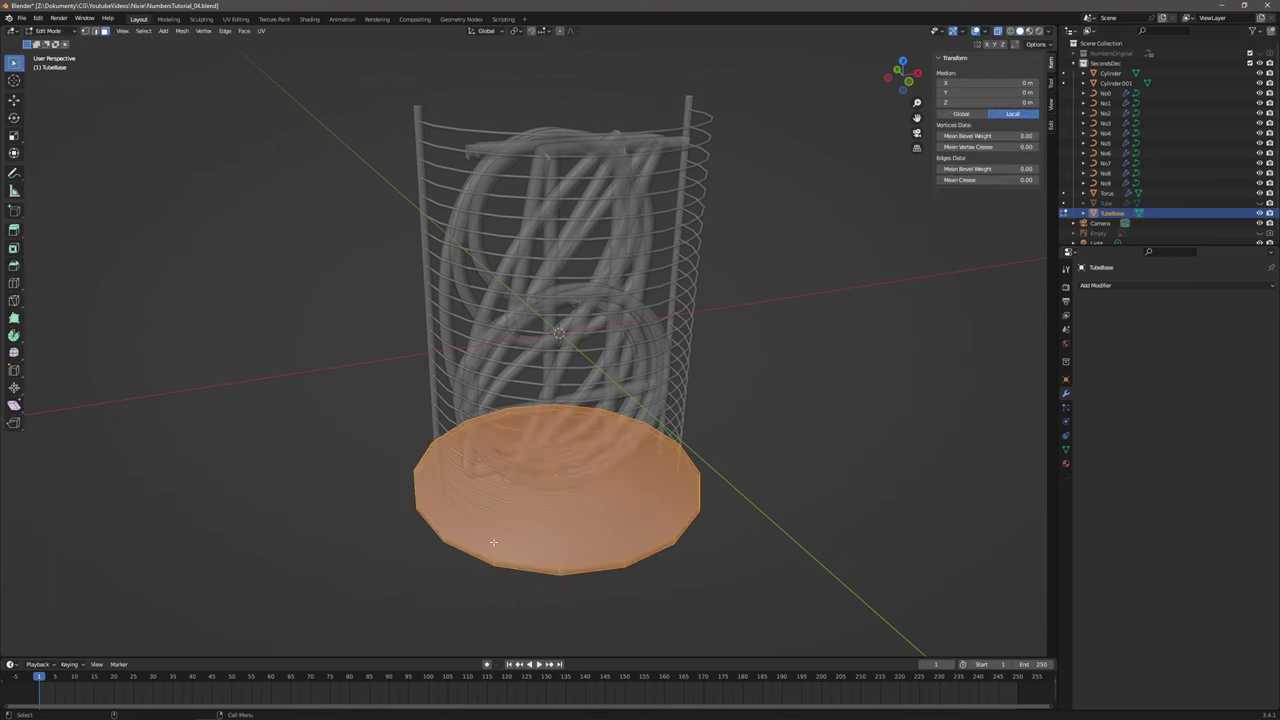
scroll(493, 542, up, 2)
middle_drag(522, 562, 491, 531)
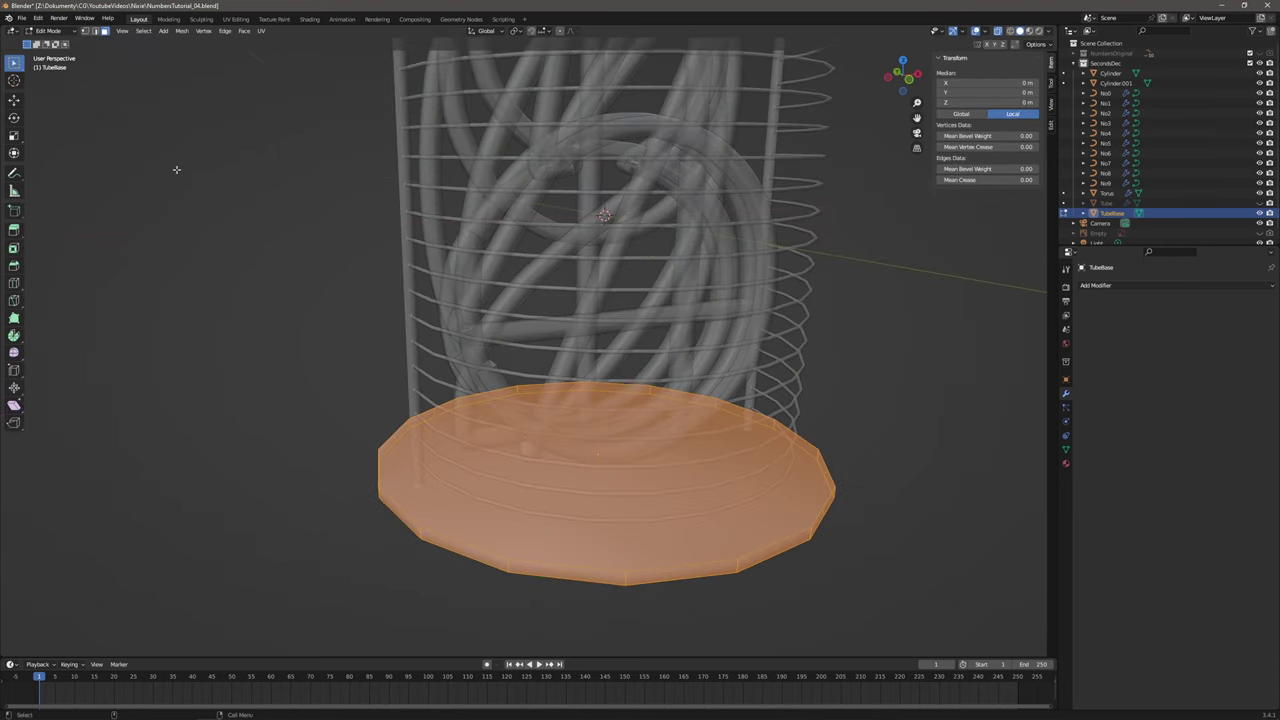
key(ctrl+r)
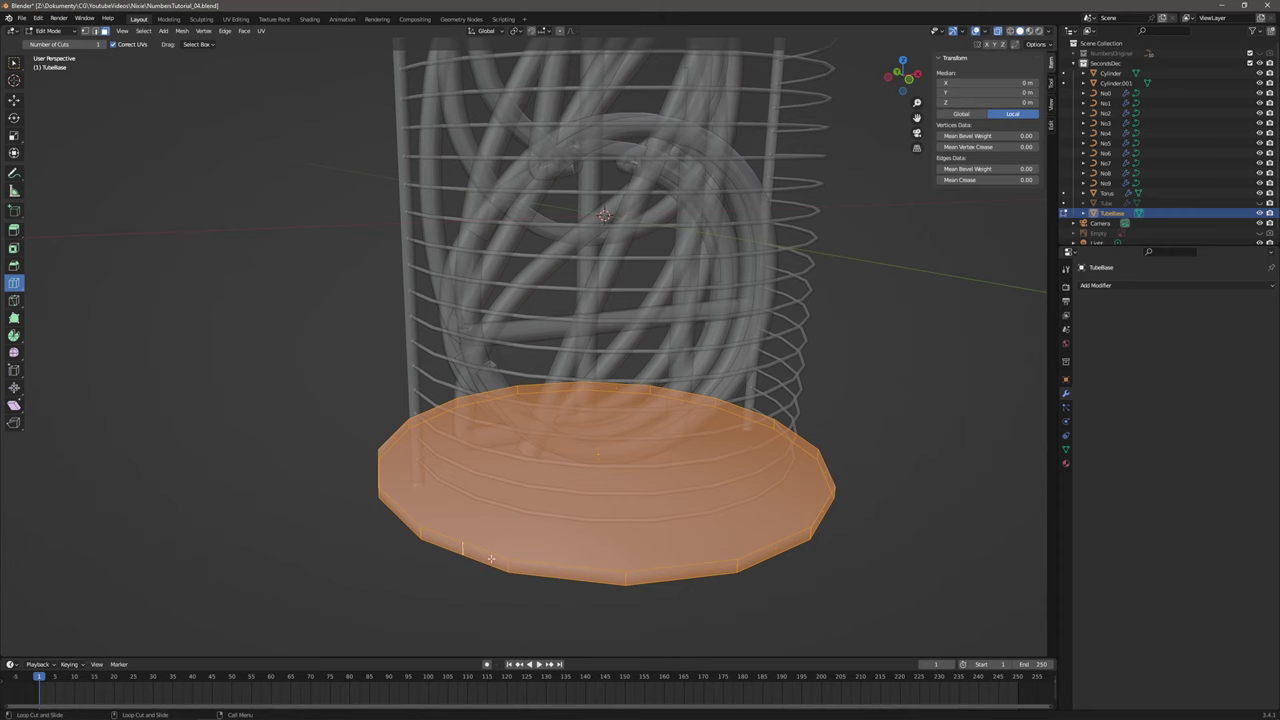
mouse_move(491, 558)
mouse_down()
mouse_move(514, 549)
mouse_move(509, 570)
mouse_up()
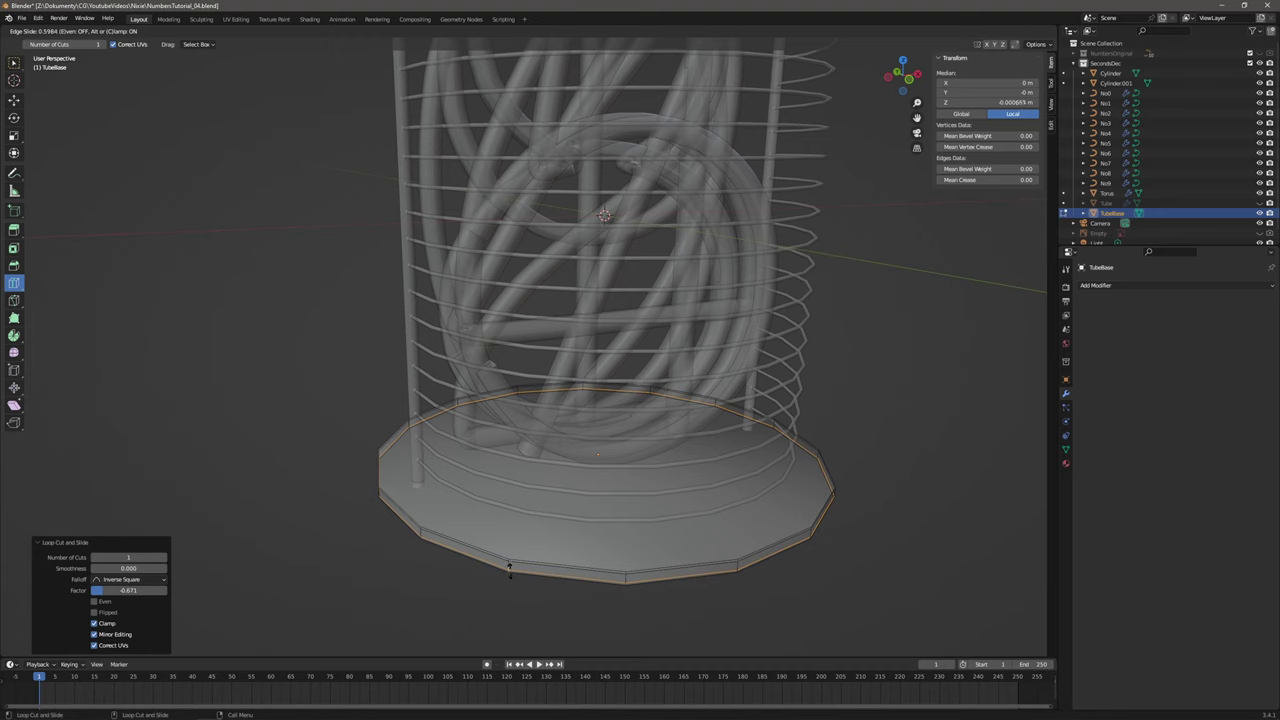
click(509, 567)
click(14, 63)
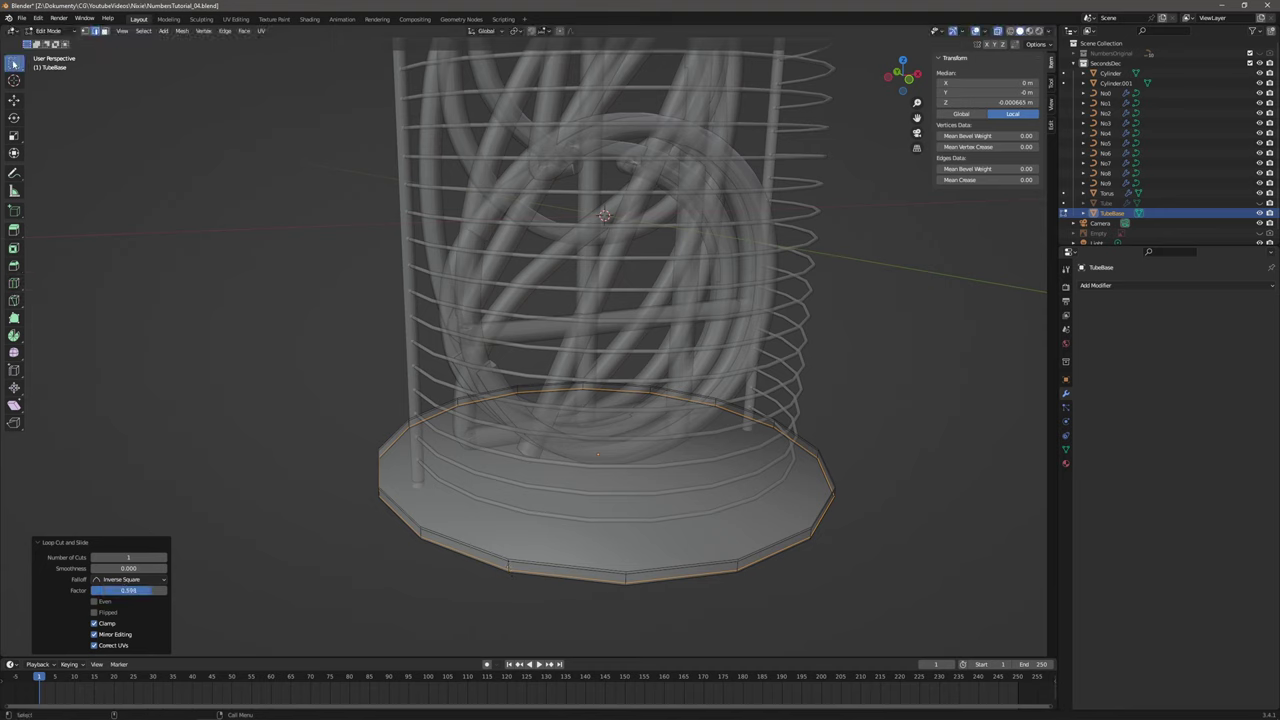
Inset the disc's bottom face by about 0.0008 m and its top face by about 0.0014 m, and deselect everything.
key(3)
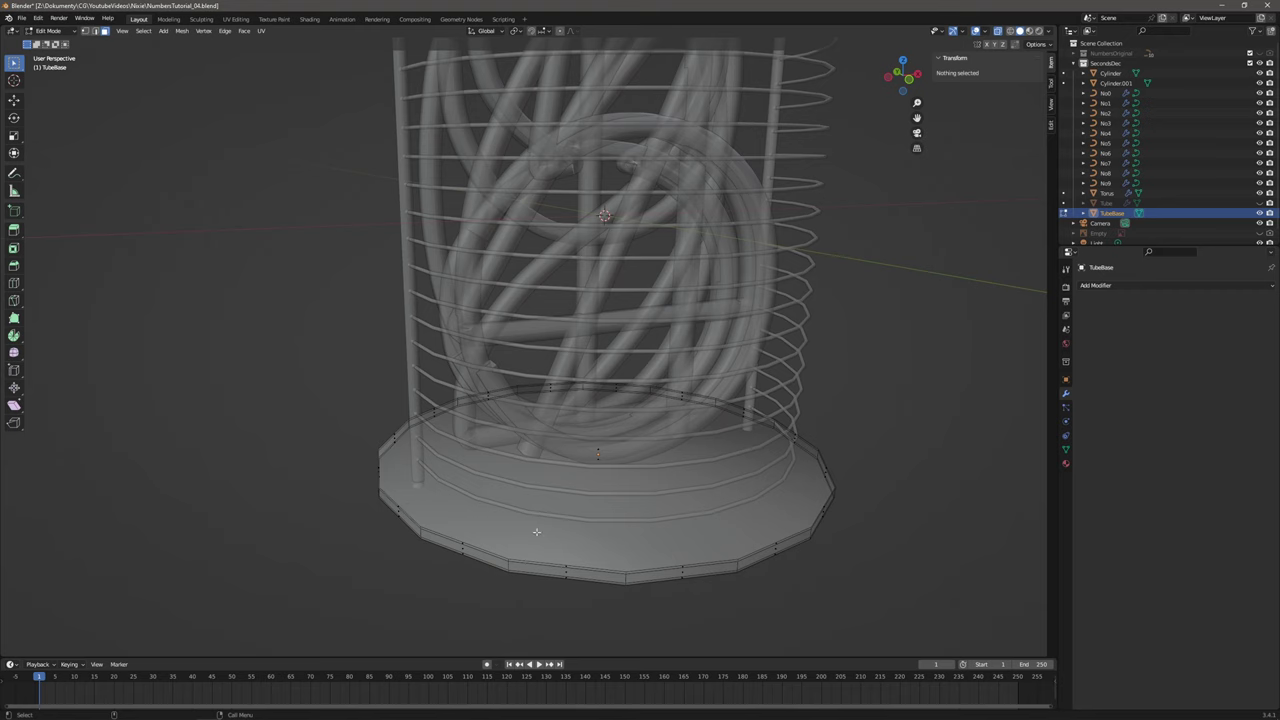
key(l)
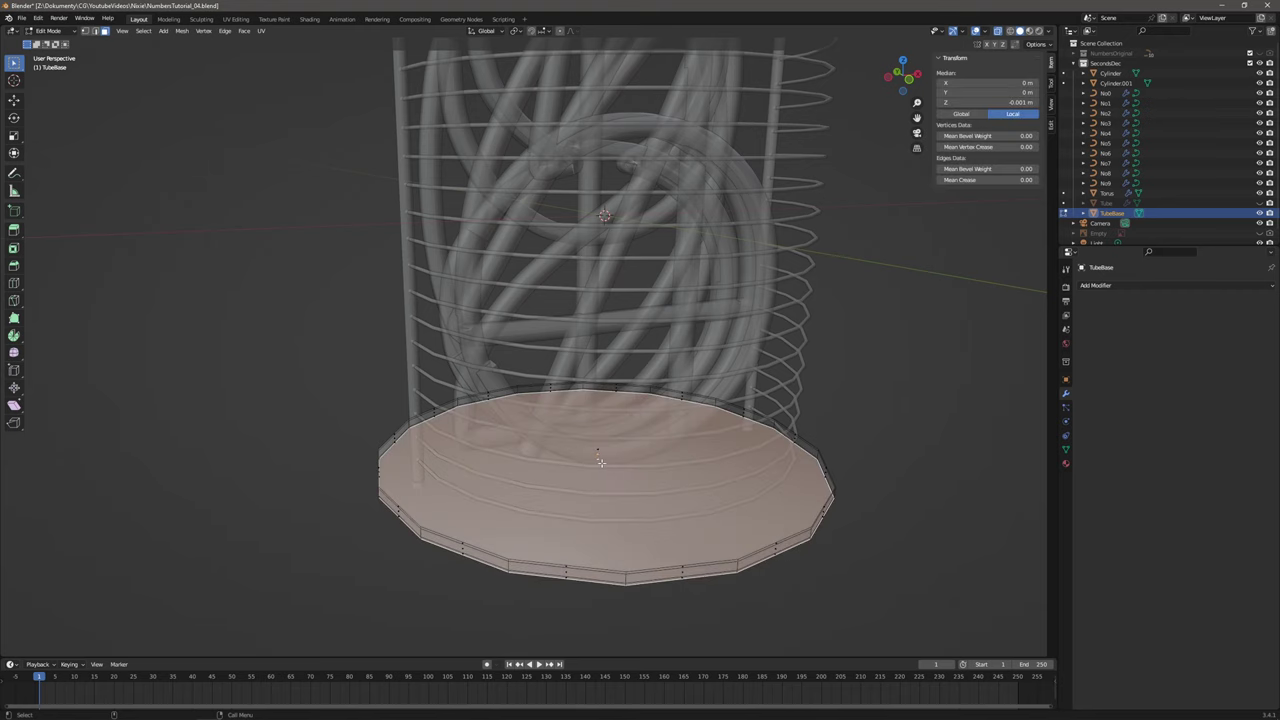
key(shift+space)
key(i)
drag(625, 449, 617, 449)
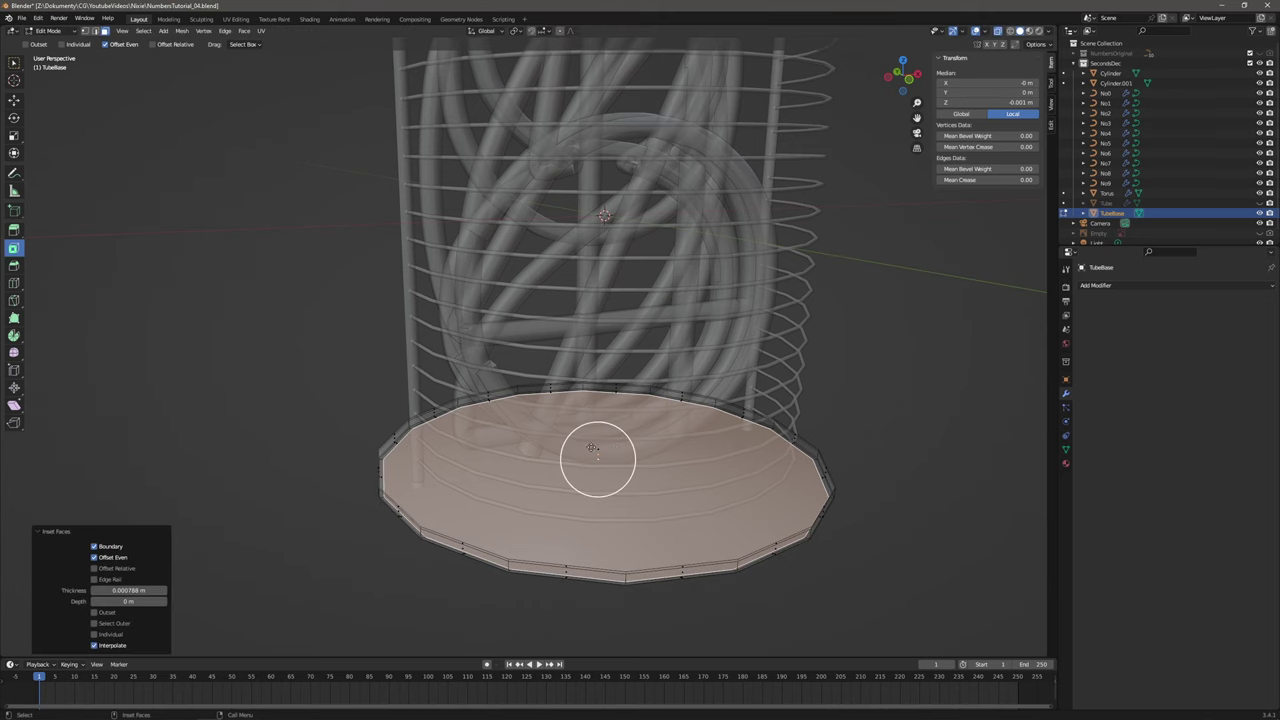
key(alt+a)
drag(598, 446, 620, 443)
click(620, 443)
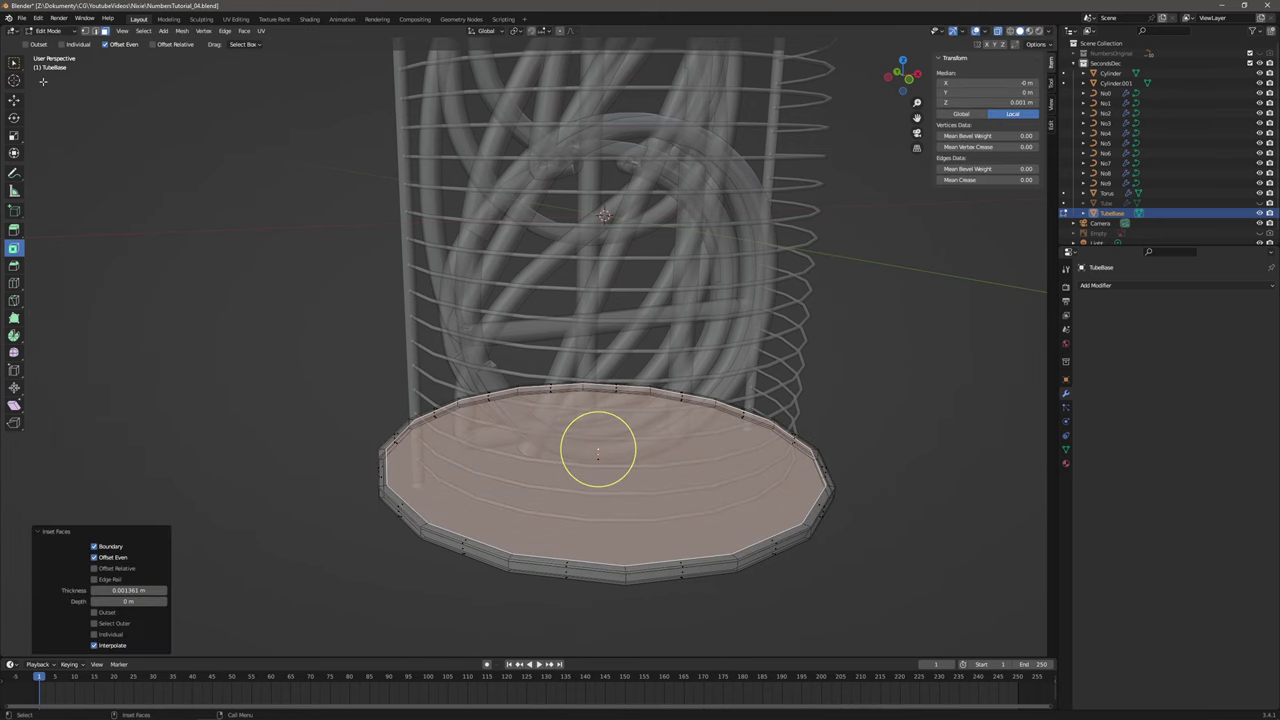
click(15, 63)
click(208, 245)
Switch to the Shading workspace with the TubeBase disc still active.
scroll(311, 321, down, 1)
shift+middle_drag(355, 348, 432, 439)
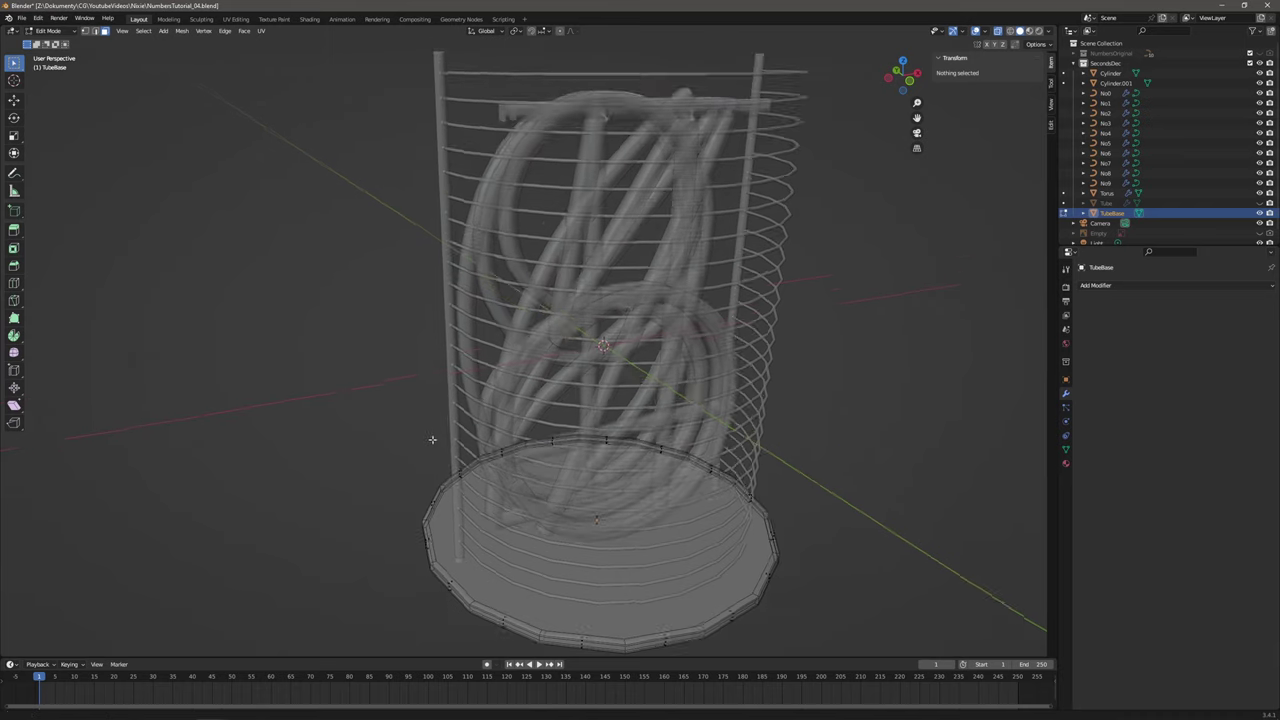
scroll(432, 439, down, 2)
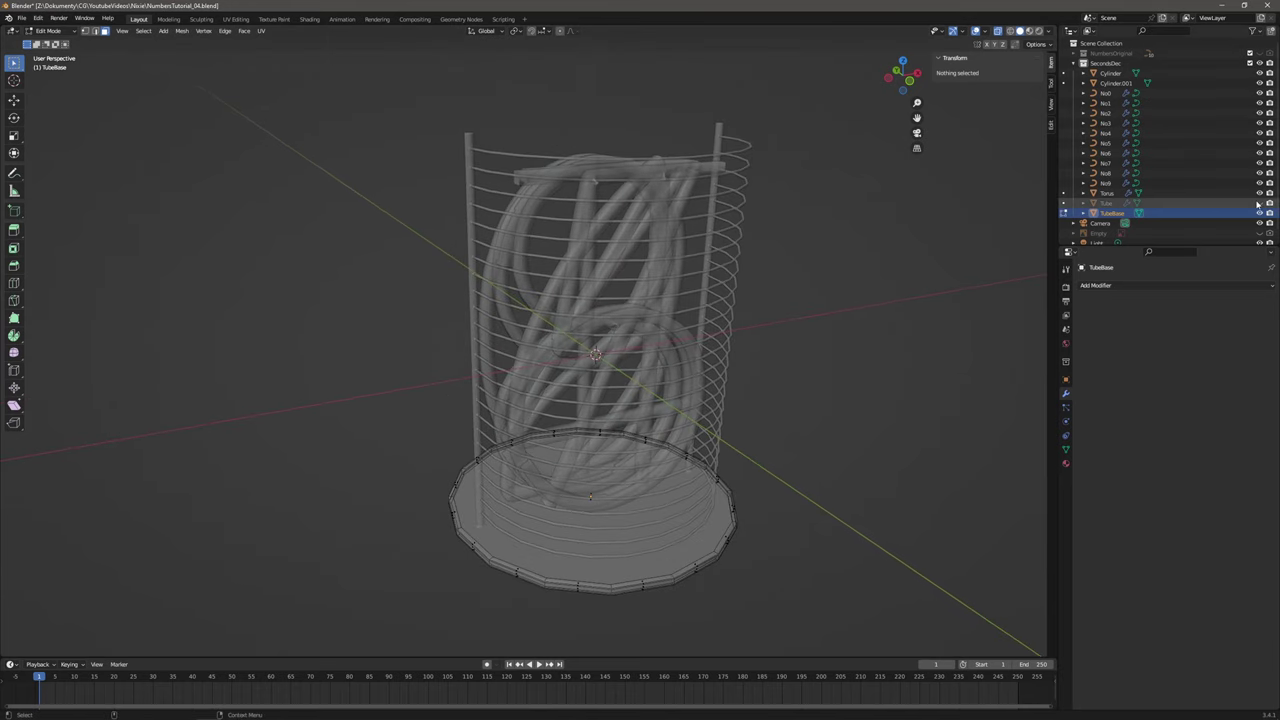
shift+middle_drag(799, 330, 778, 299)
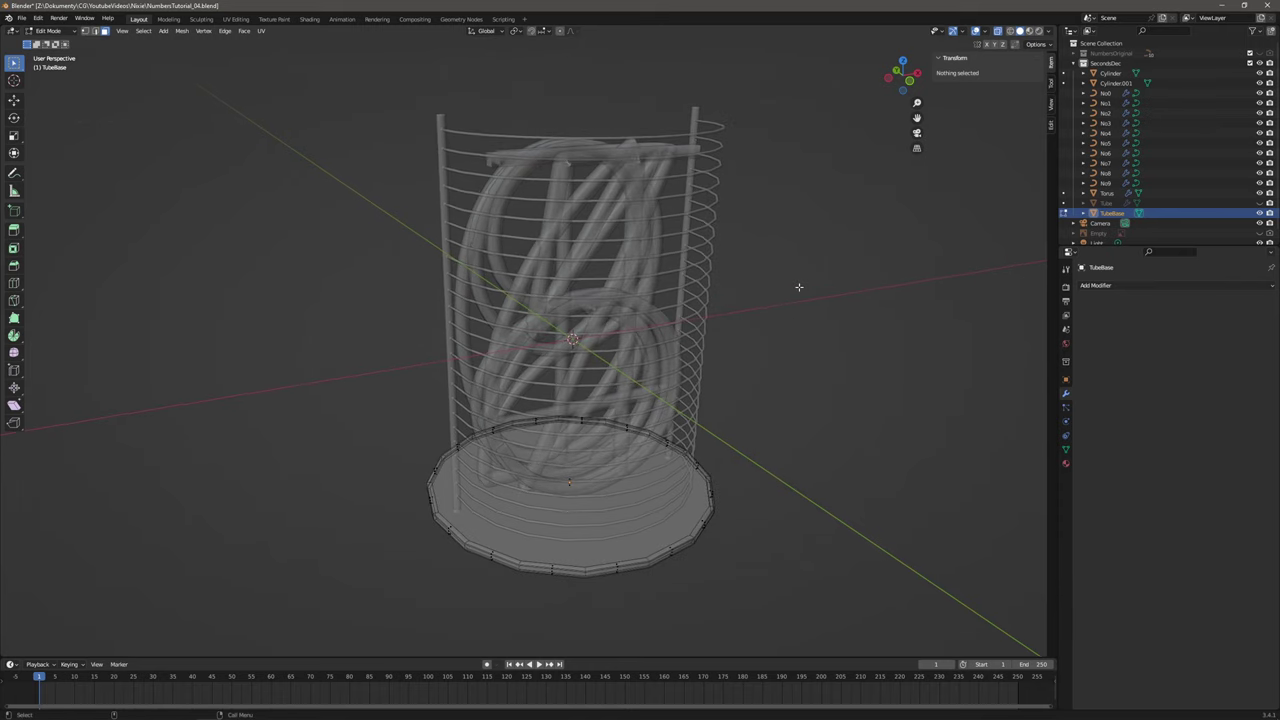
click(320, 22)
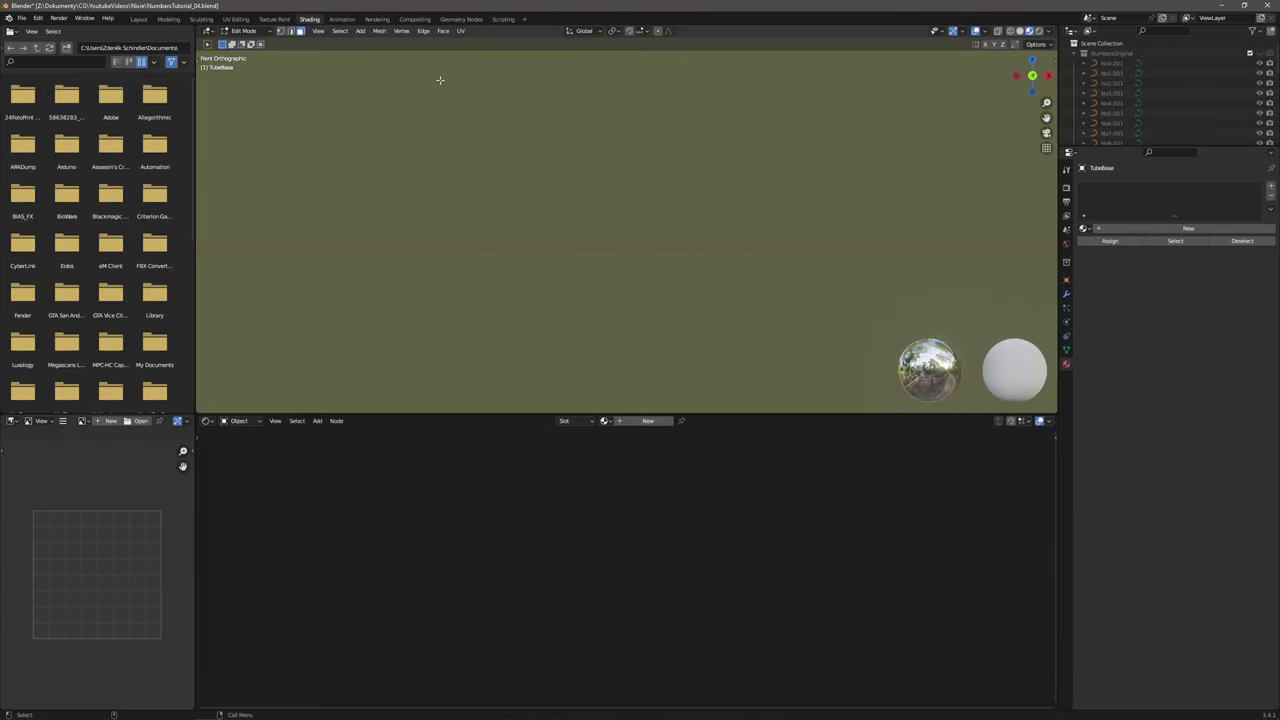
Return the TubeBase disc to Object Mode, frame the view on the Torus object, and clear the selection.
scroll(1140, 110, down, 5)
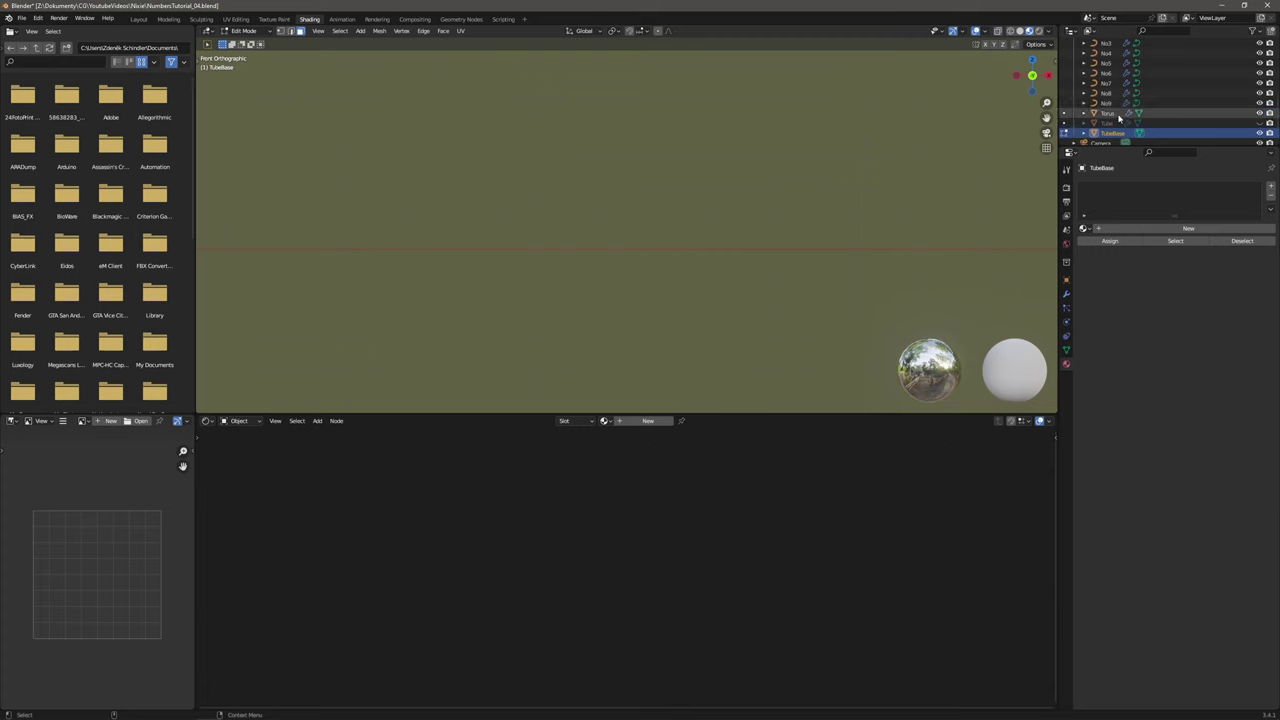
click(1119, 117)
scroll(1119, 117, down, 2)
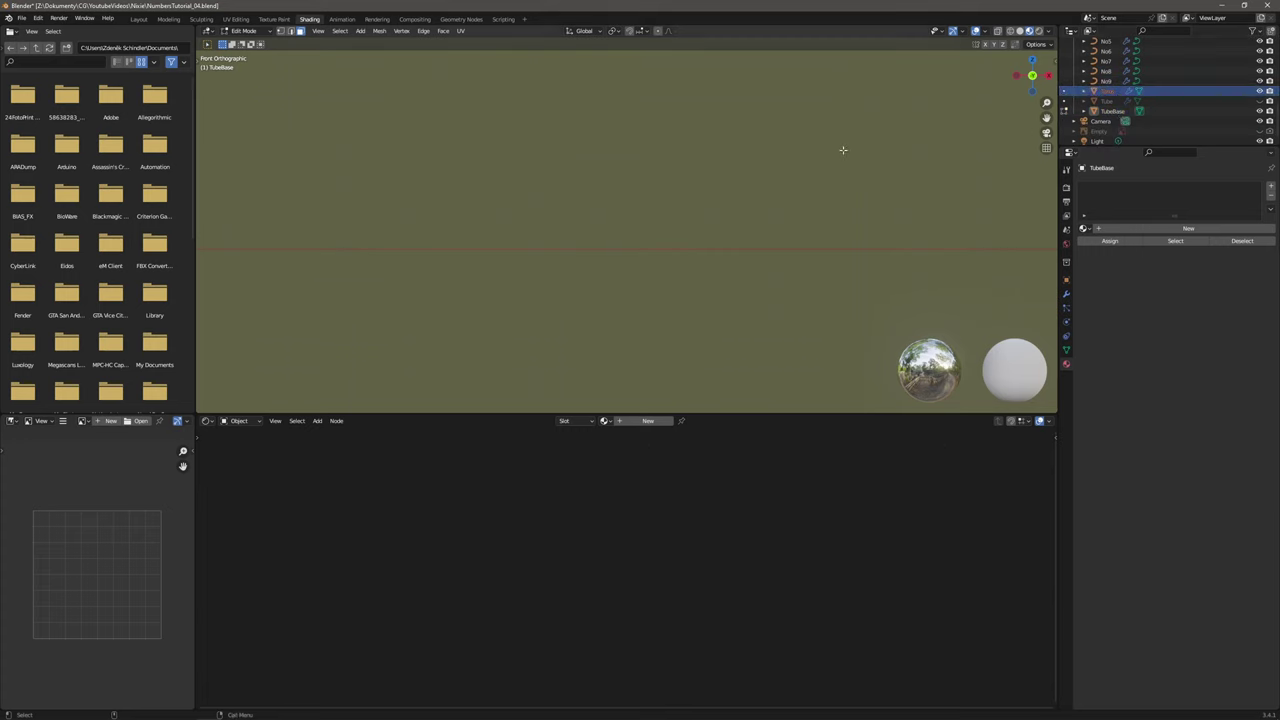
click(243, 31)
click(245, 45)
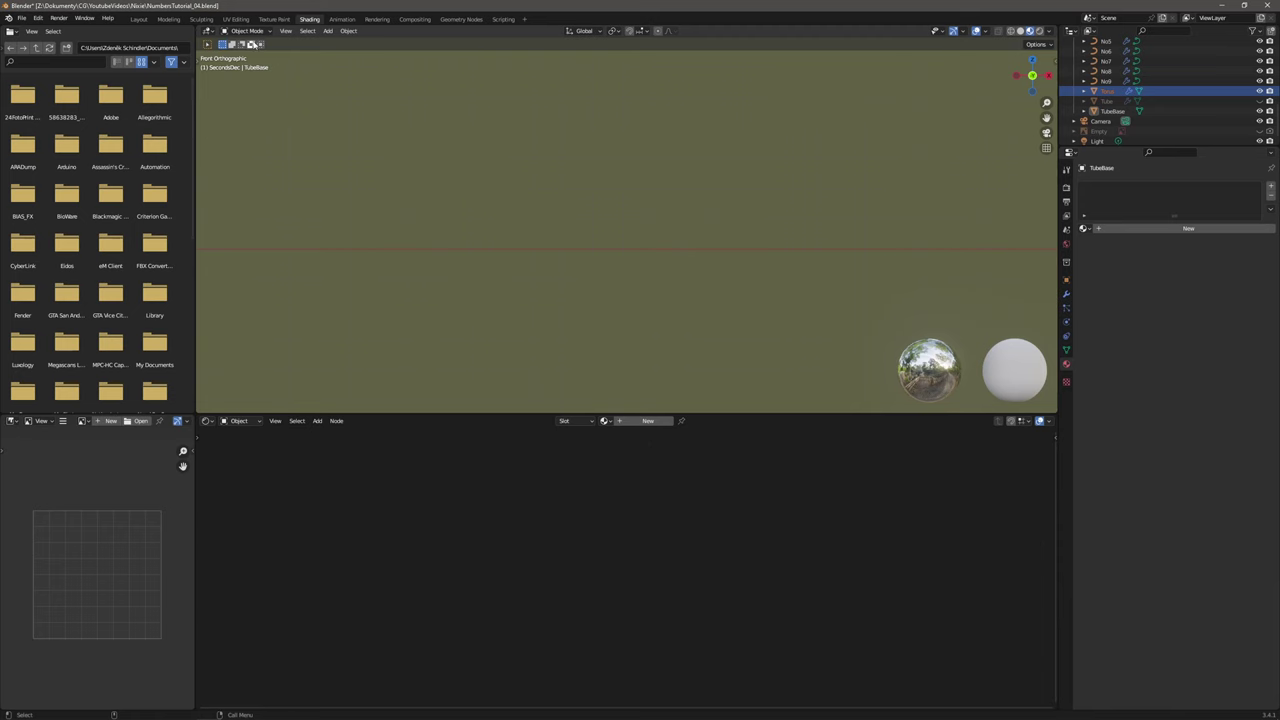
click(1100, 81)
click(1106, 90)
key(KP_Decimal)
middle_drag(667, 222, 780, 203)
click(780, 203)
Select both support rods and the torus rings, and assign the MetallicNumbers material to the active rod, Cylinder.001.
click(686, 71)
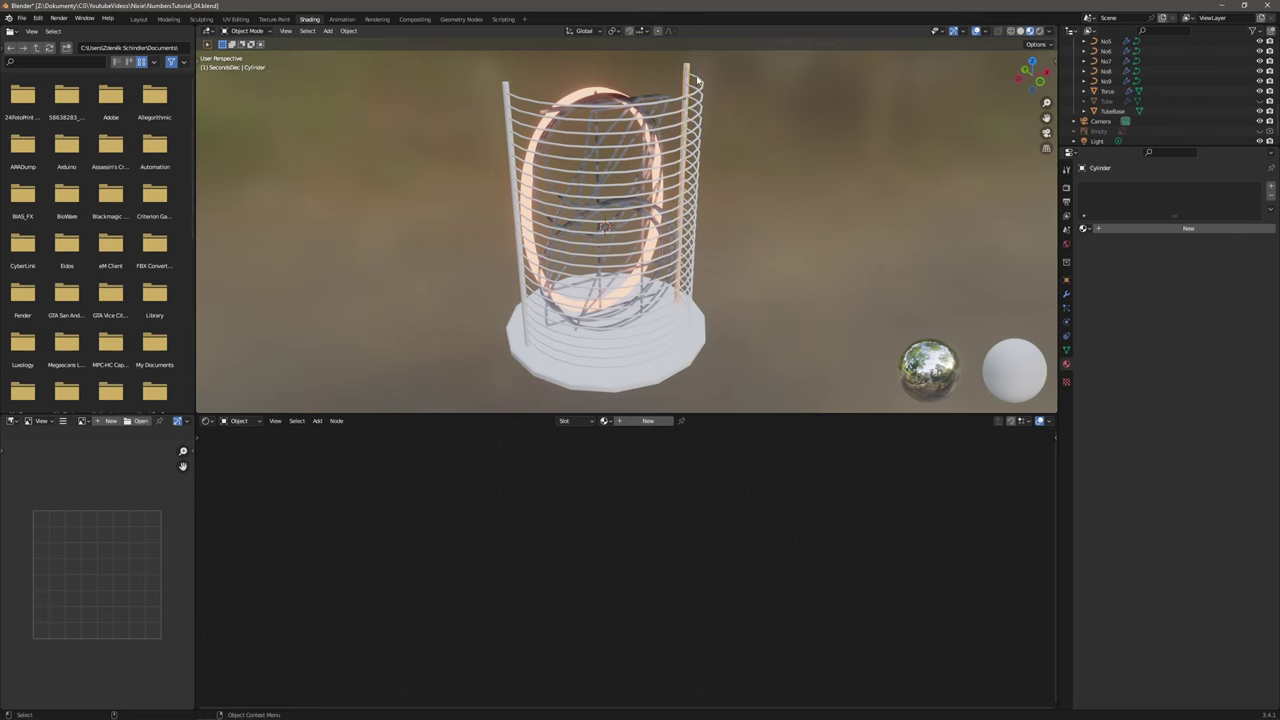
shift+click(697, 80)
shift+click(508, 88)
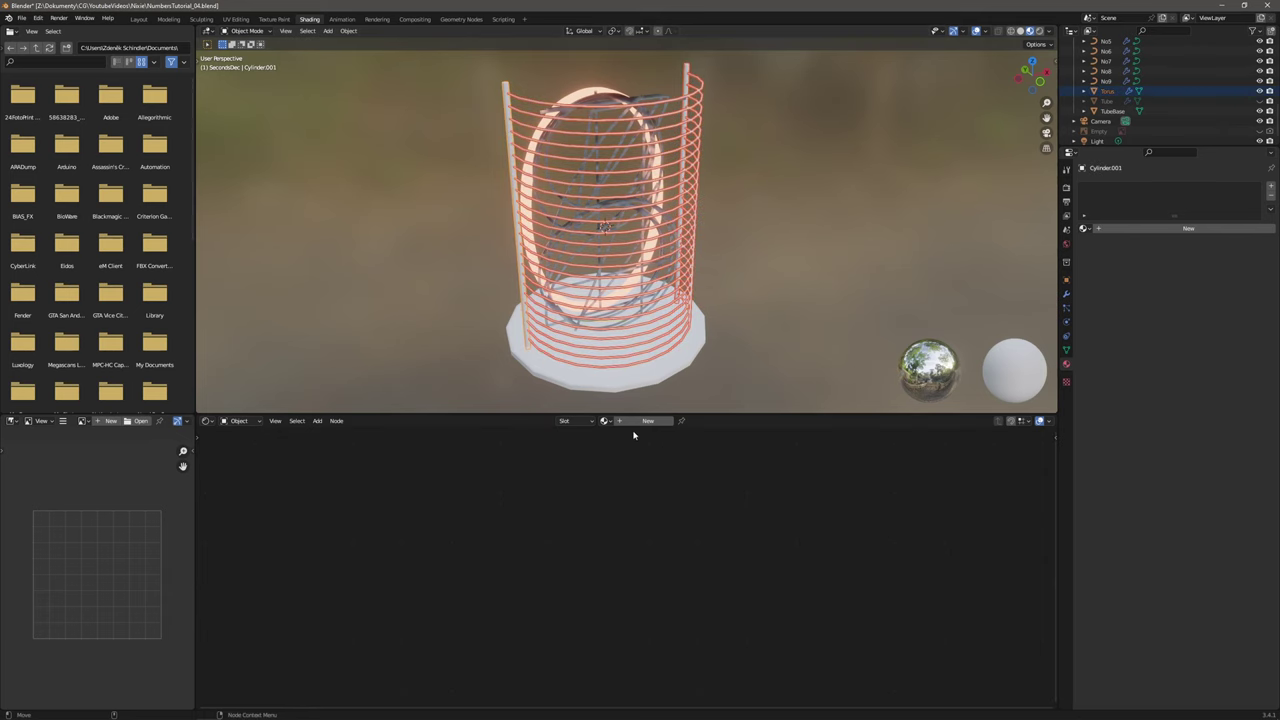
click(605, 421)
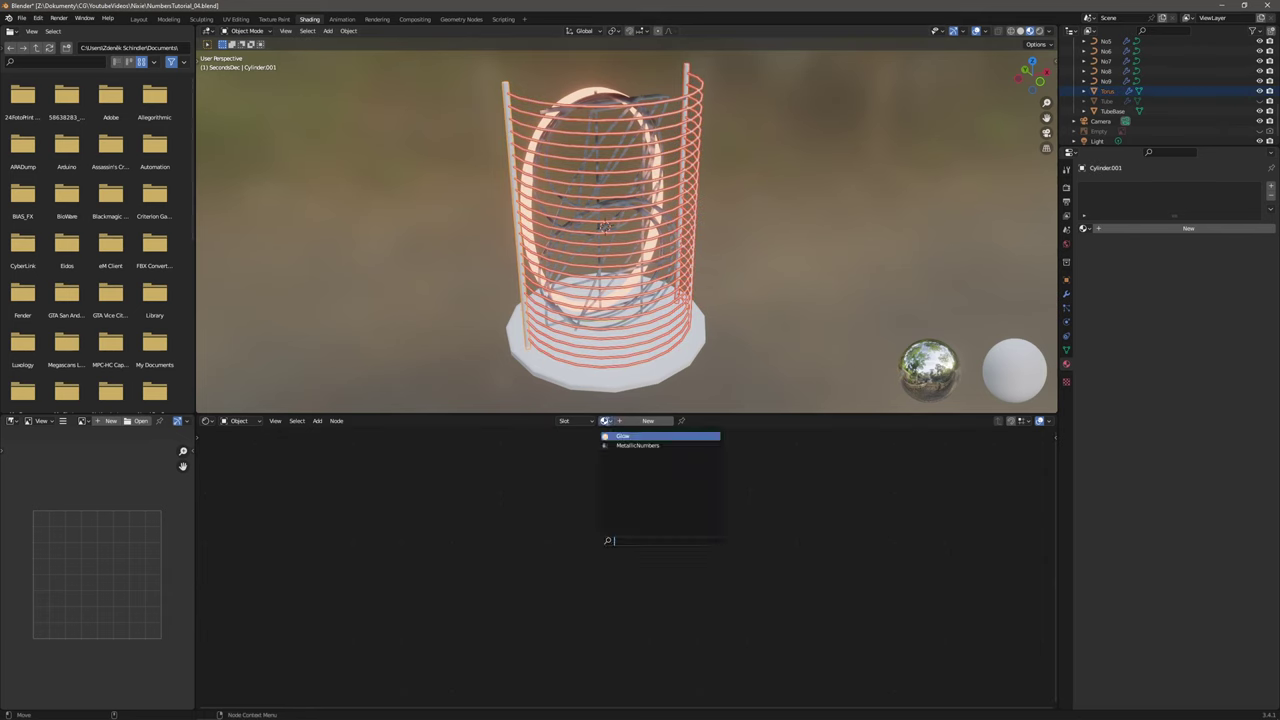
click(652, 446)
click(787, 190)
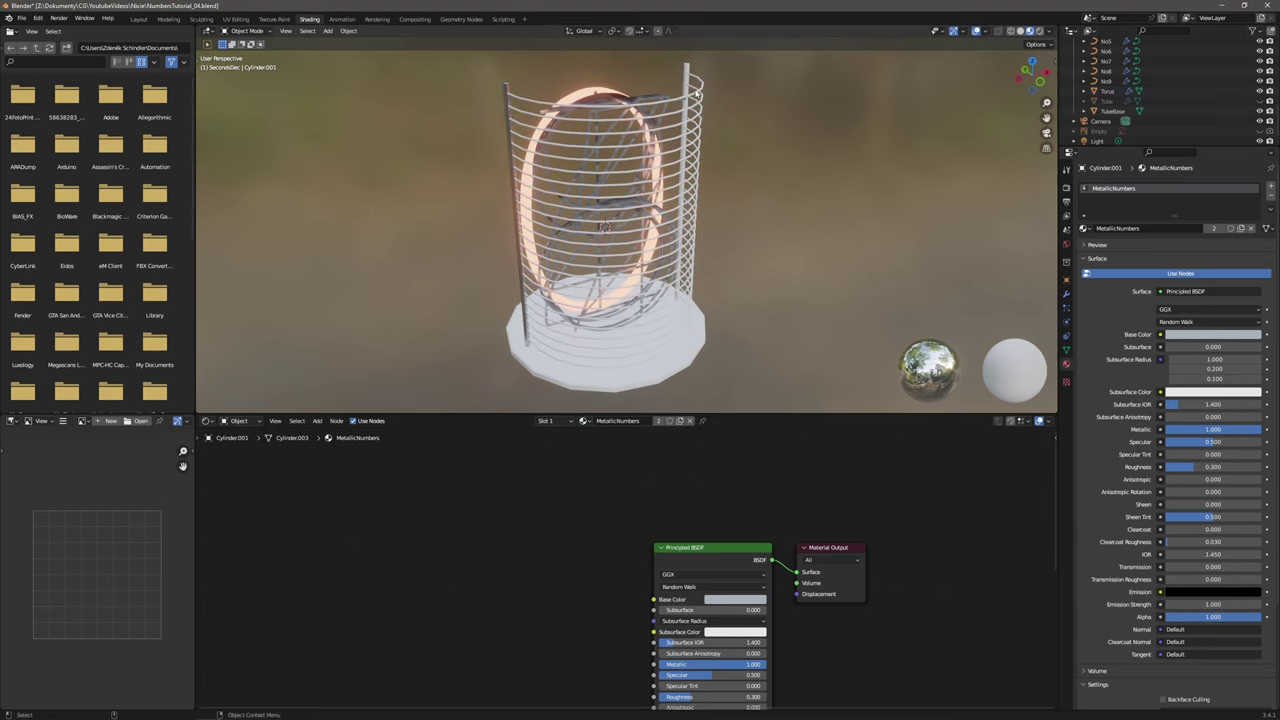
Assign the existing MetallicNumbers material to the torus rings and to the remaining support rod.
click(697, 91)
click(697, 98)
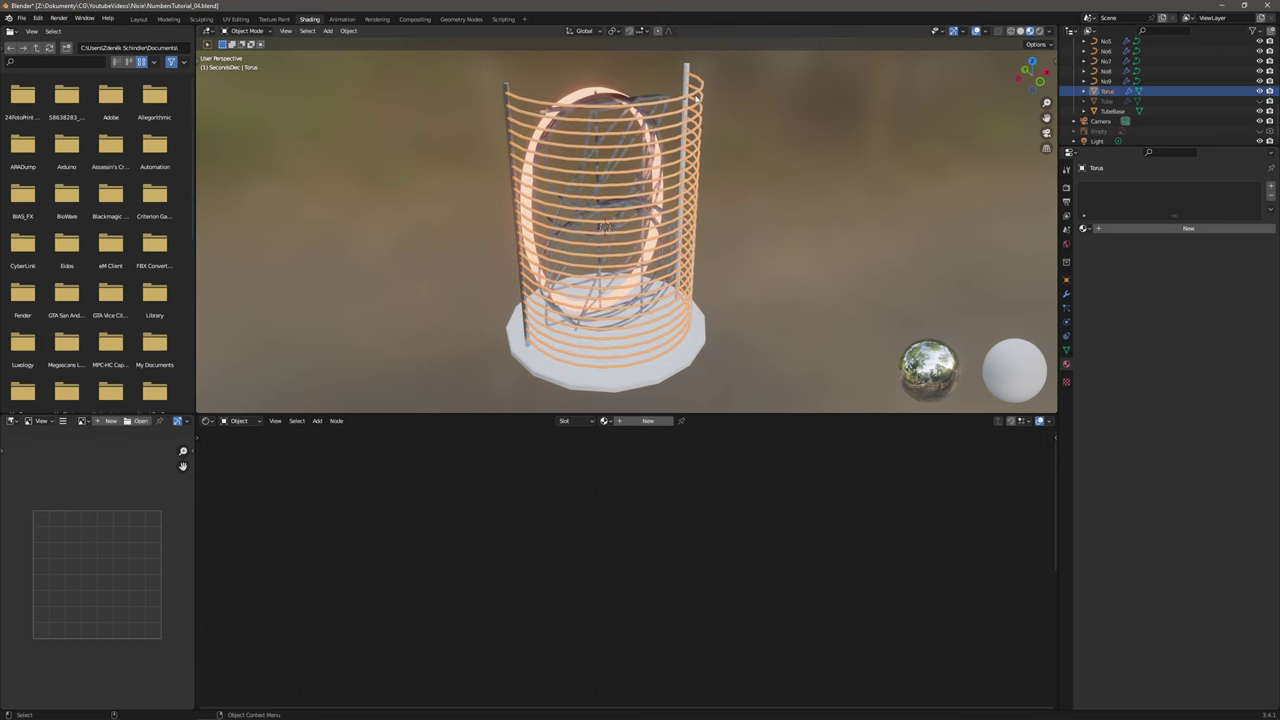
click(604, 420)
click(620, 449)
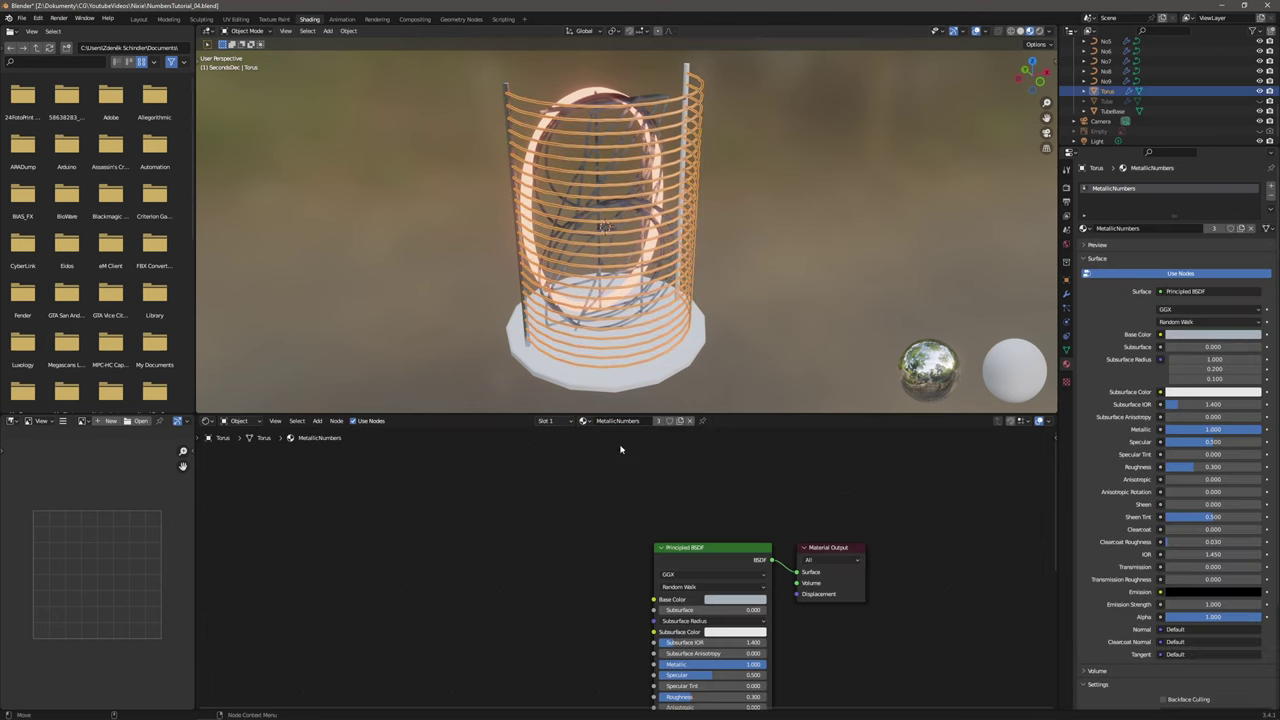
click(686, 68)
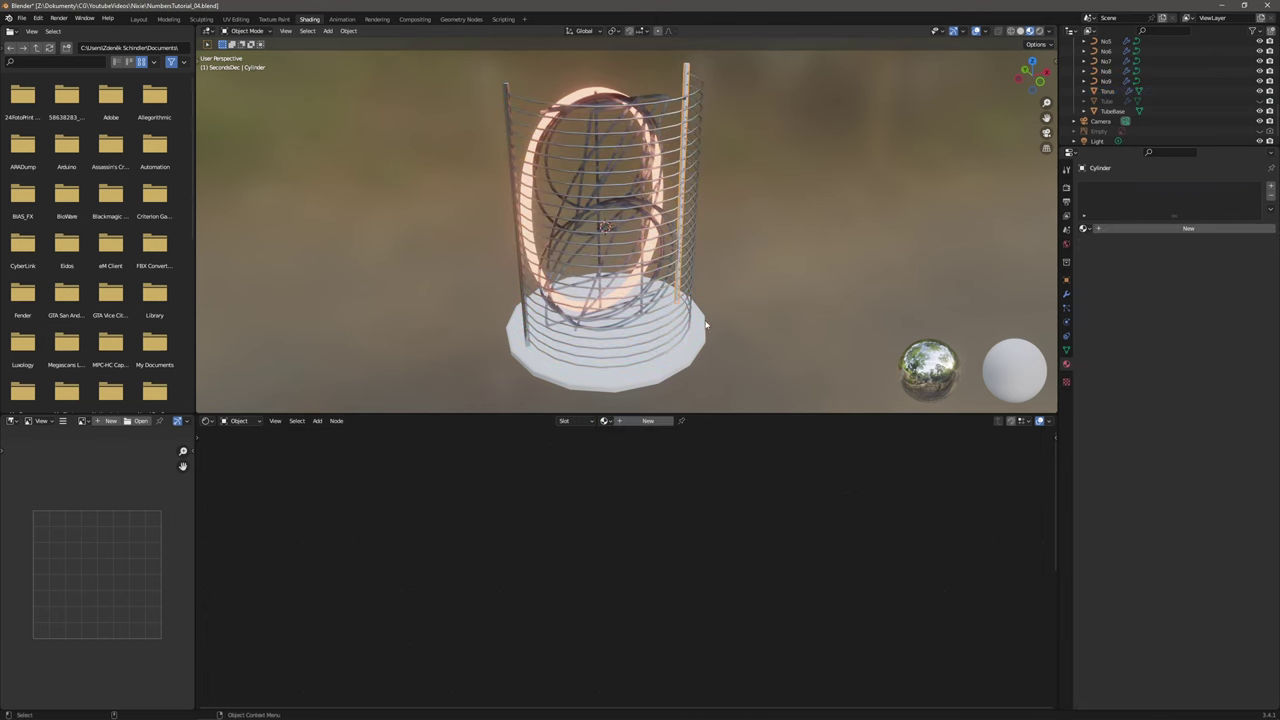
click(604, 421)
click(626, 444)
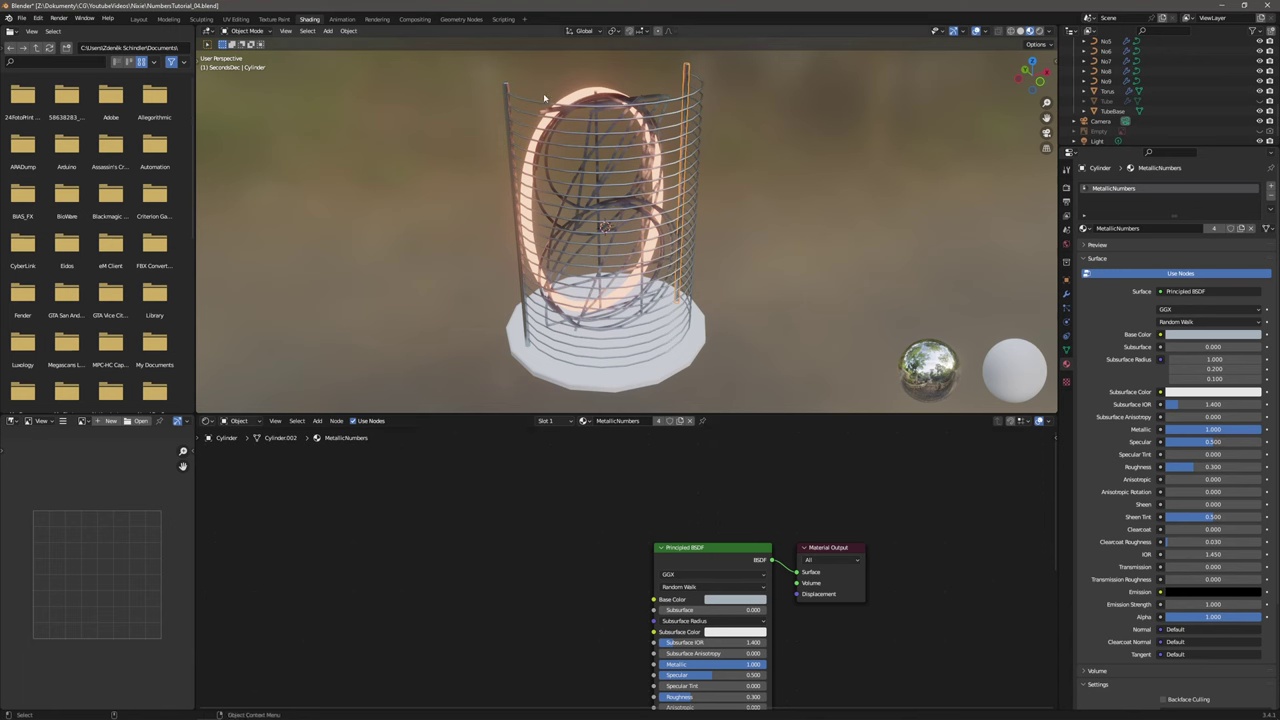
Try to join both support rods into the torus rings with the Array modifier still active, and undo the join.
click(504, 86)
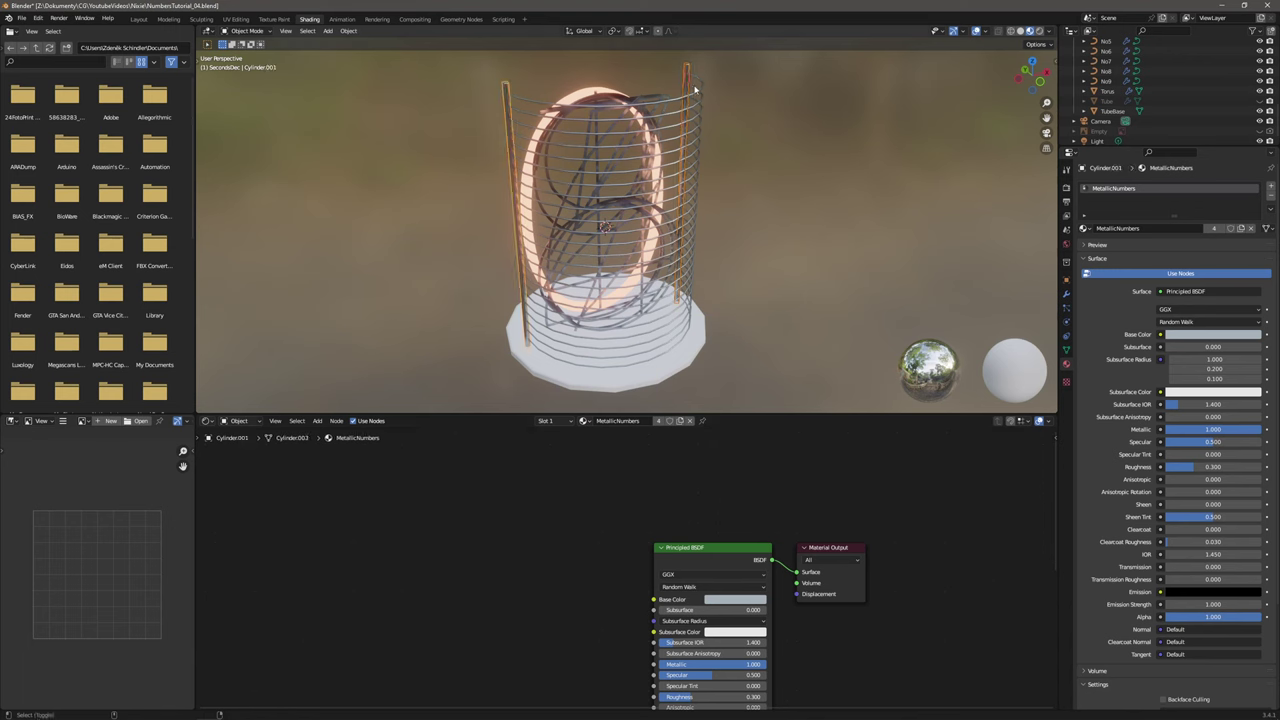
click(698, 88)
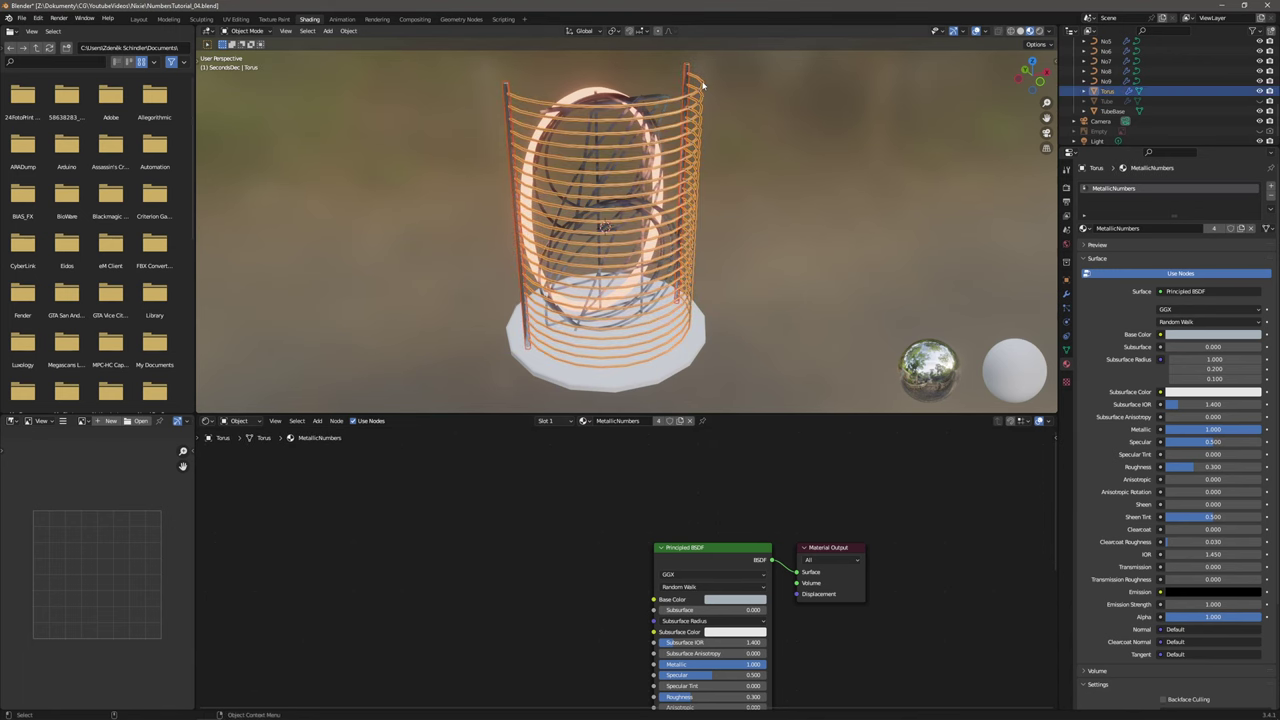
click(362, 33)
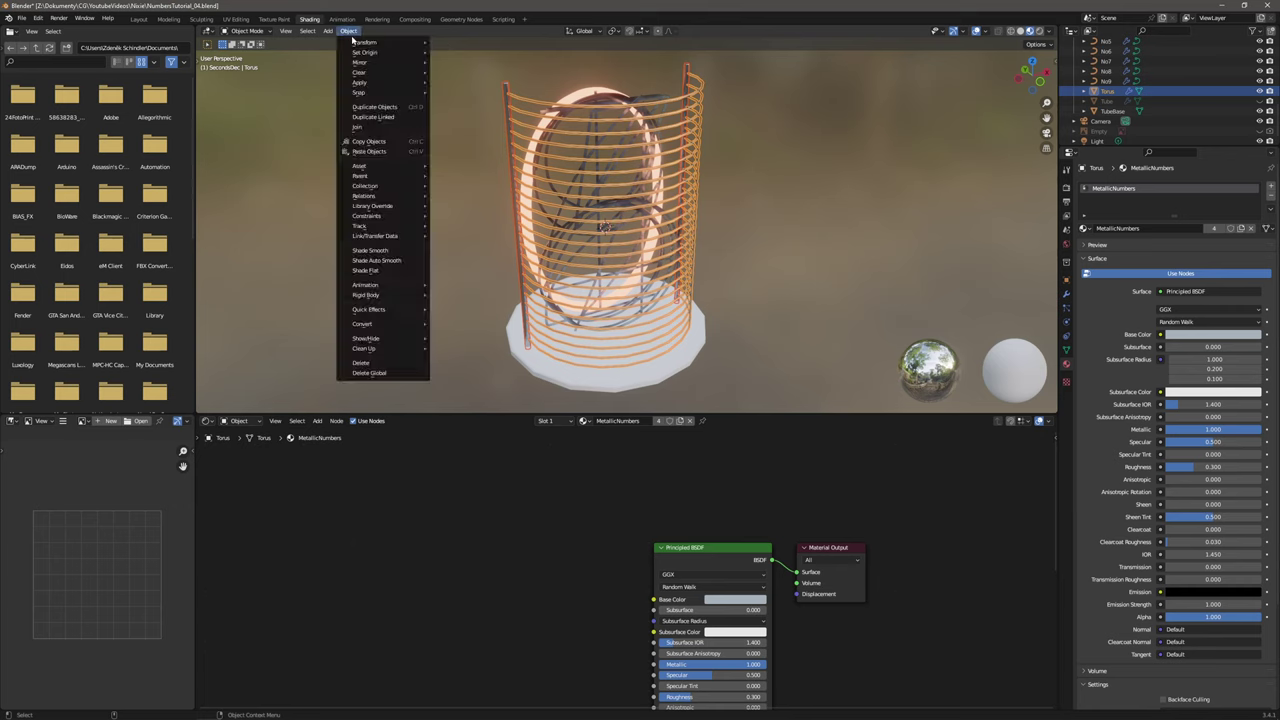
click(372, 123)
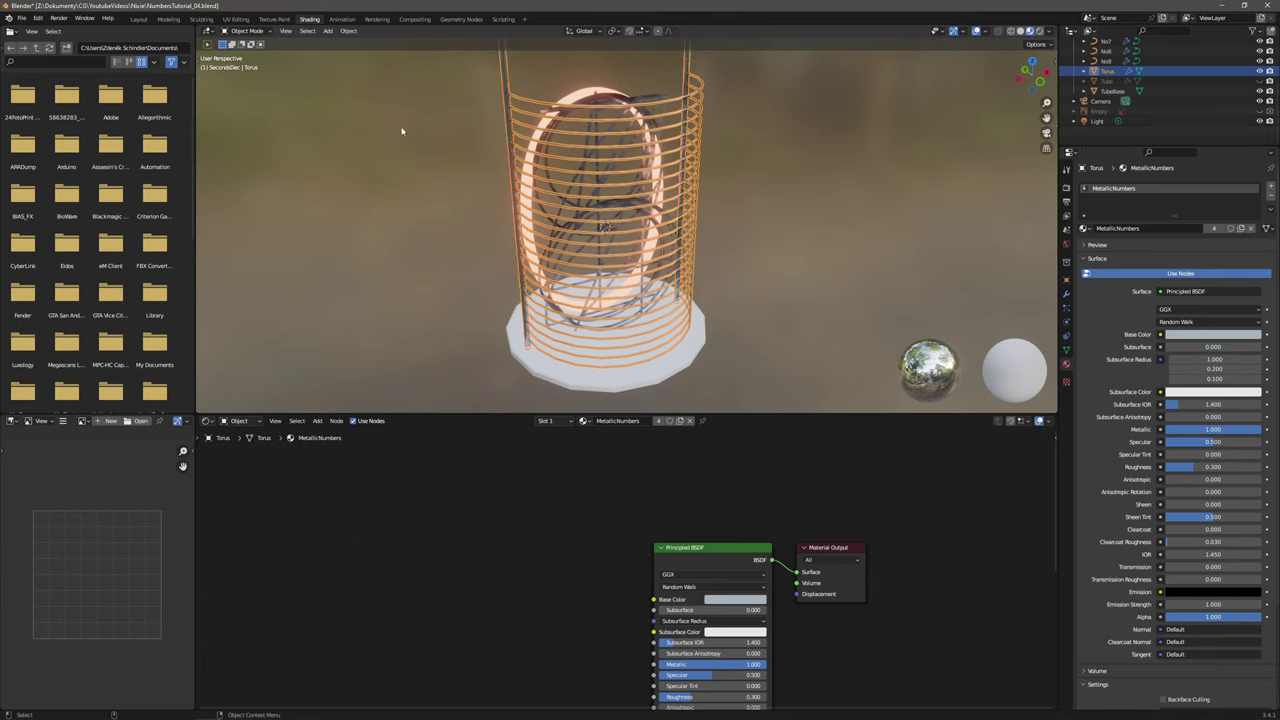
click(37, 18)
click(55, 30)
Apply the Array modifier on the torus rings.
click(706, 86)
click(699, 91)
click(1066, 293)
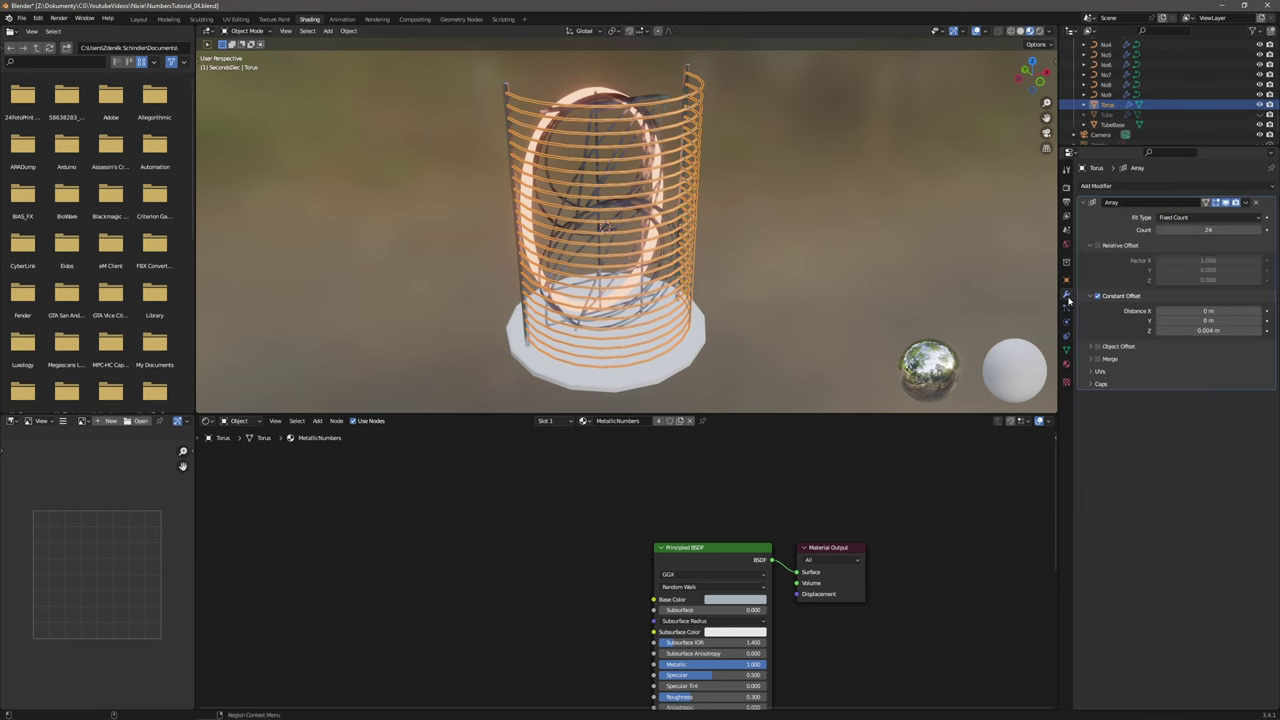
click(1245, 203)
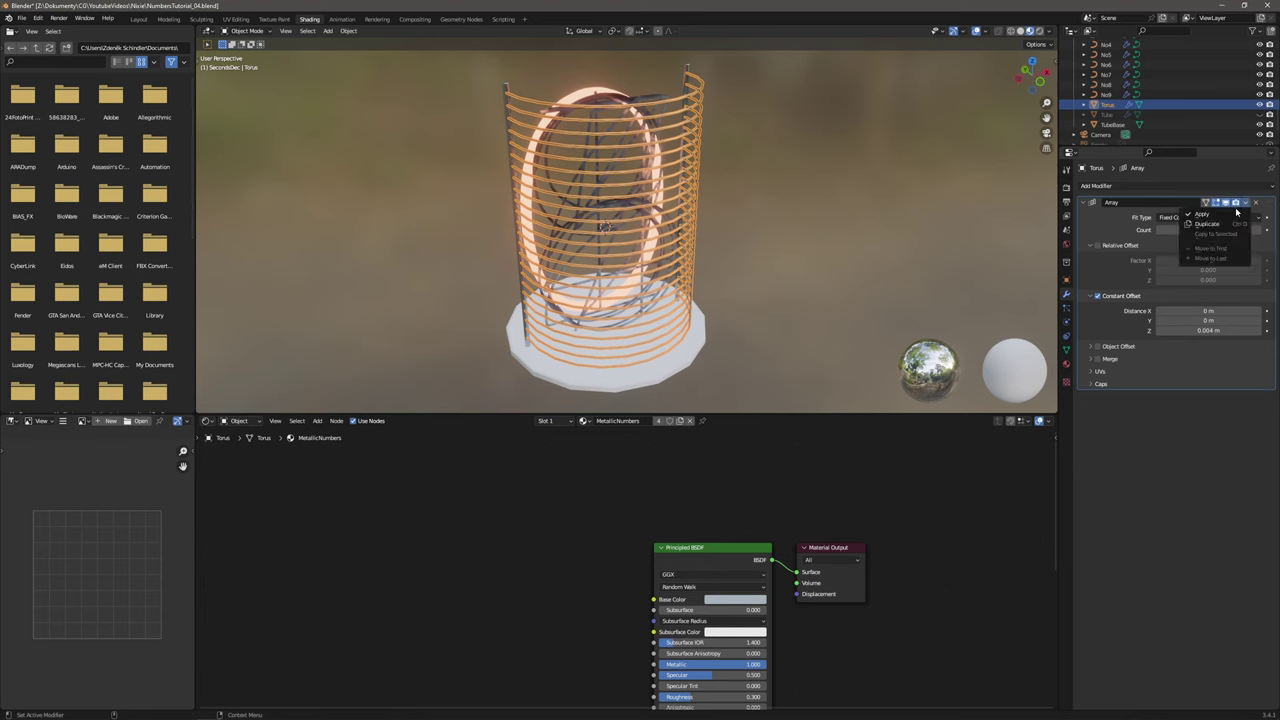
click(1215, 216)
Join the torus rings and both support rods into one object with Cylinder.001 active, and deselect it.
click(687, 72)
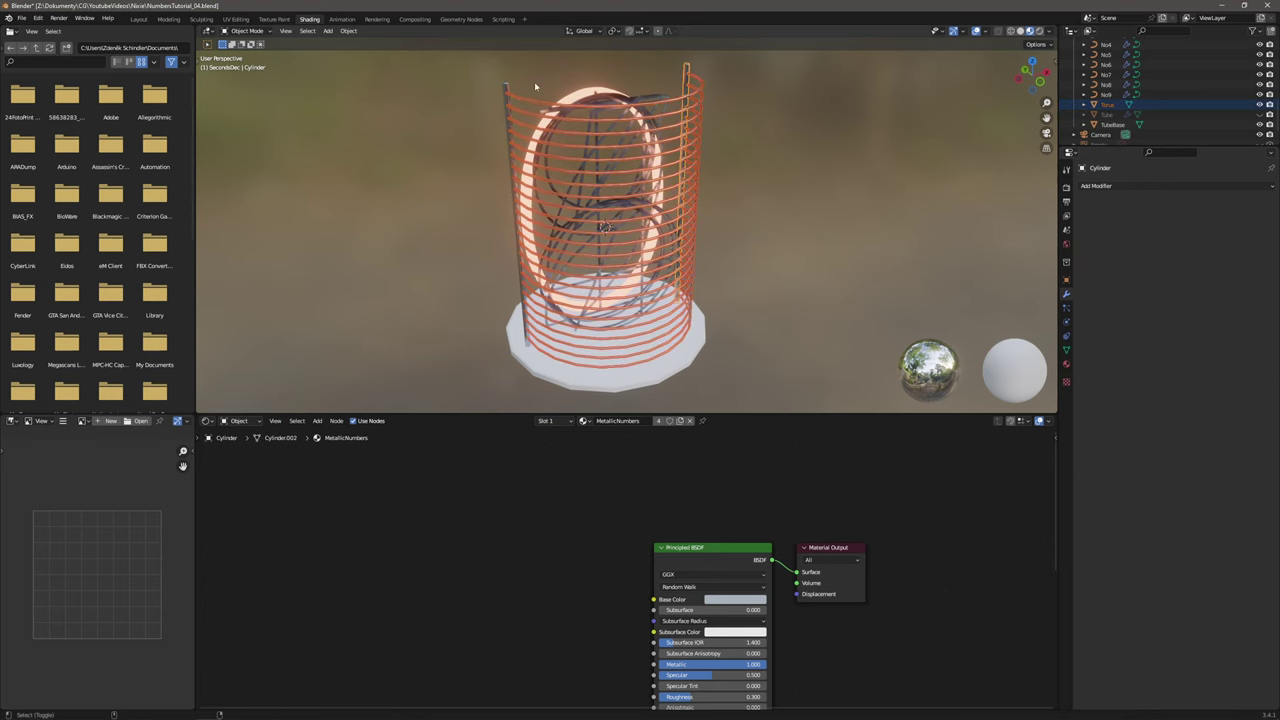
click(507, 90)
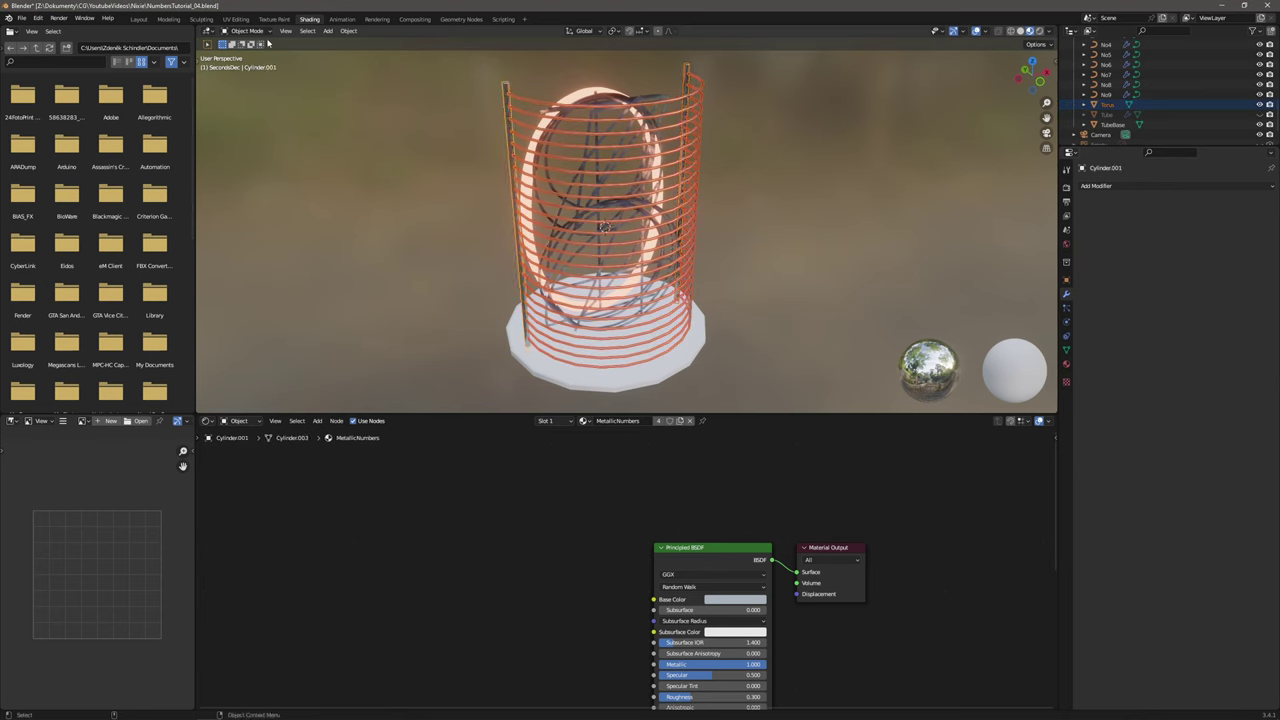
click(348, 31)
click(373, 133)
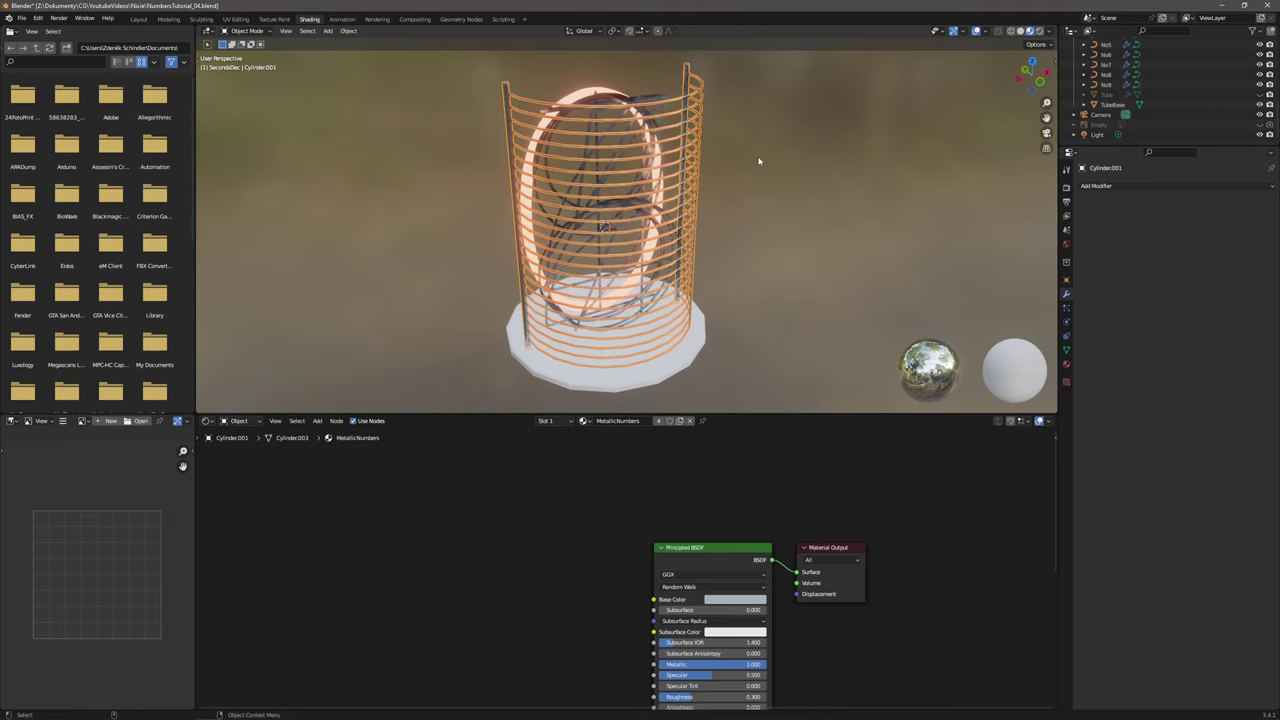
click(842, 231)
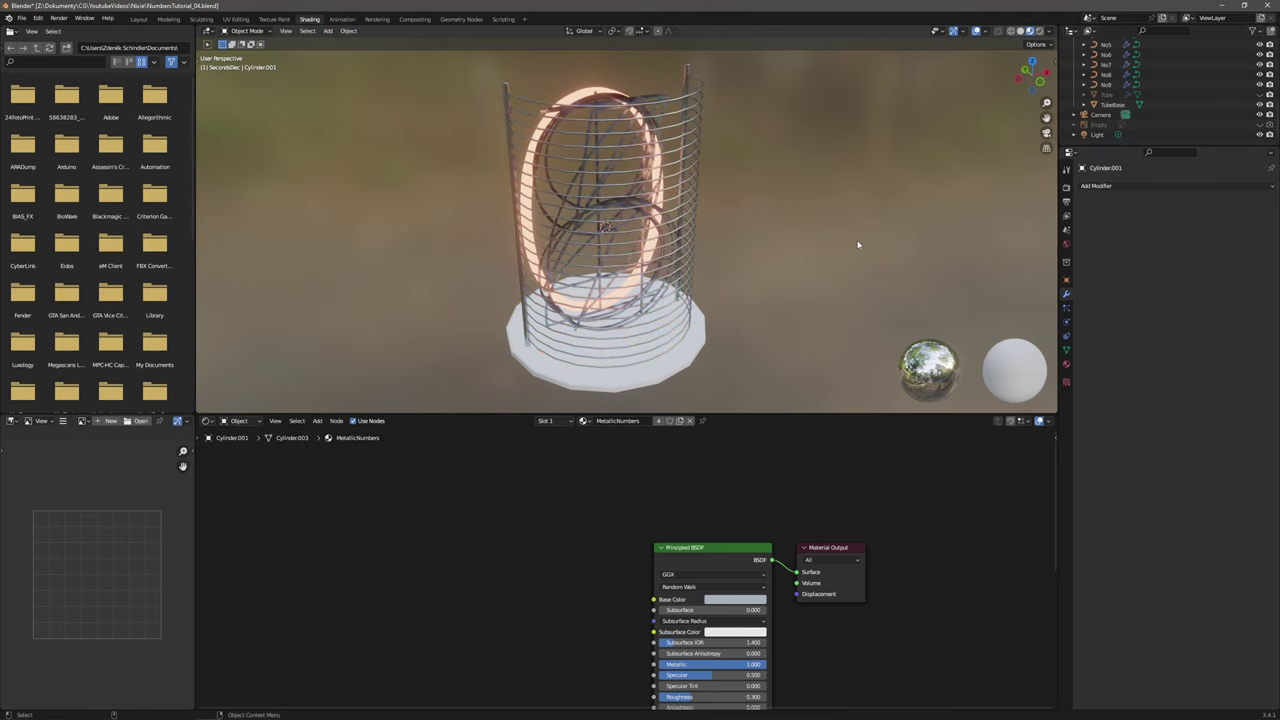
Create a new material named BlackPlastic on the TubeBase disc.
click(695, 350)
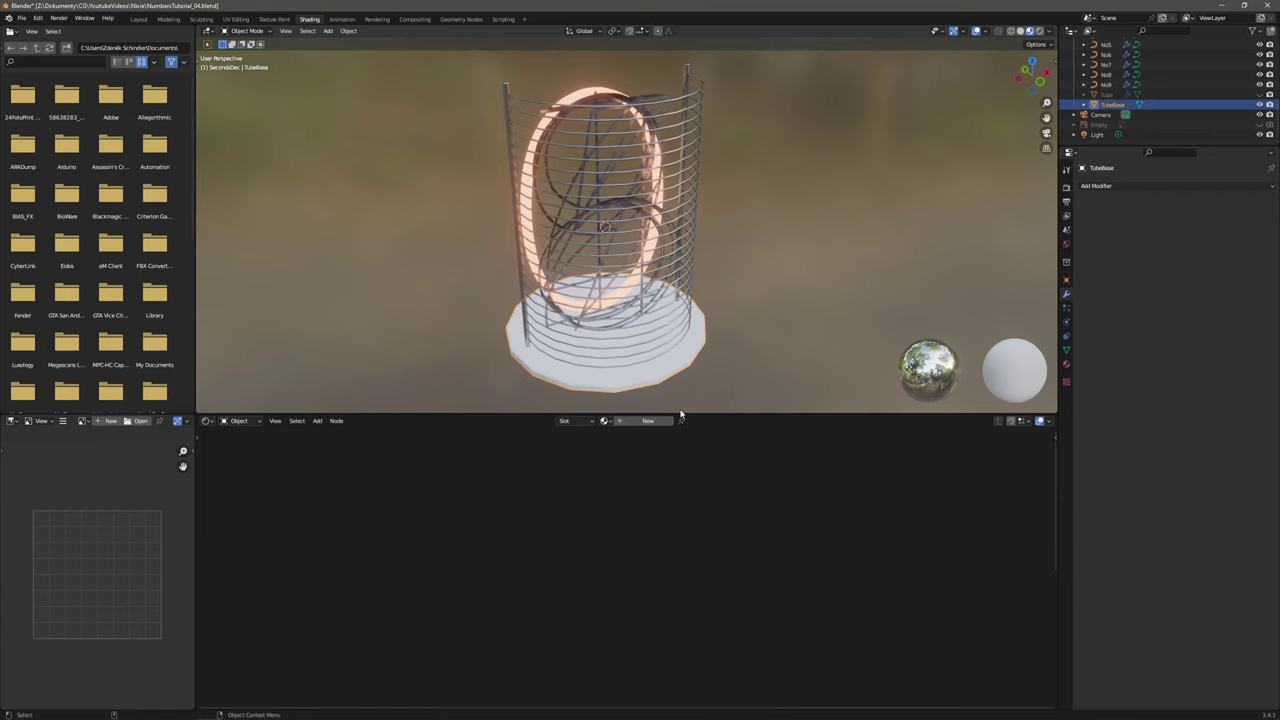
click(645, 422)
double_click(637, 420)
text(Black)
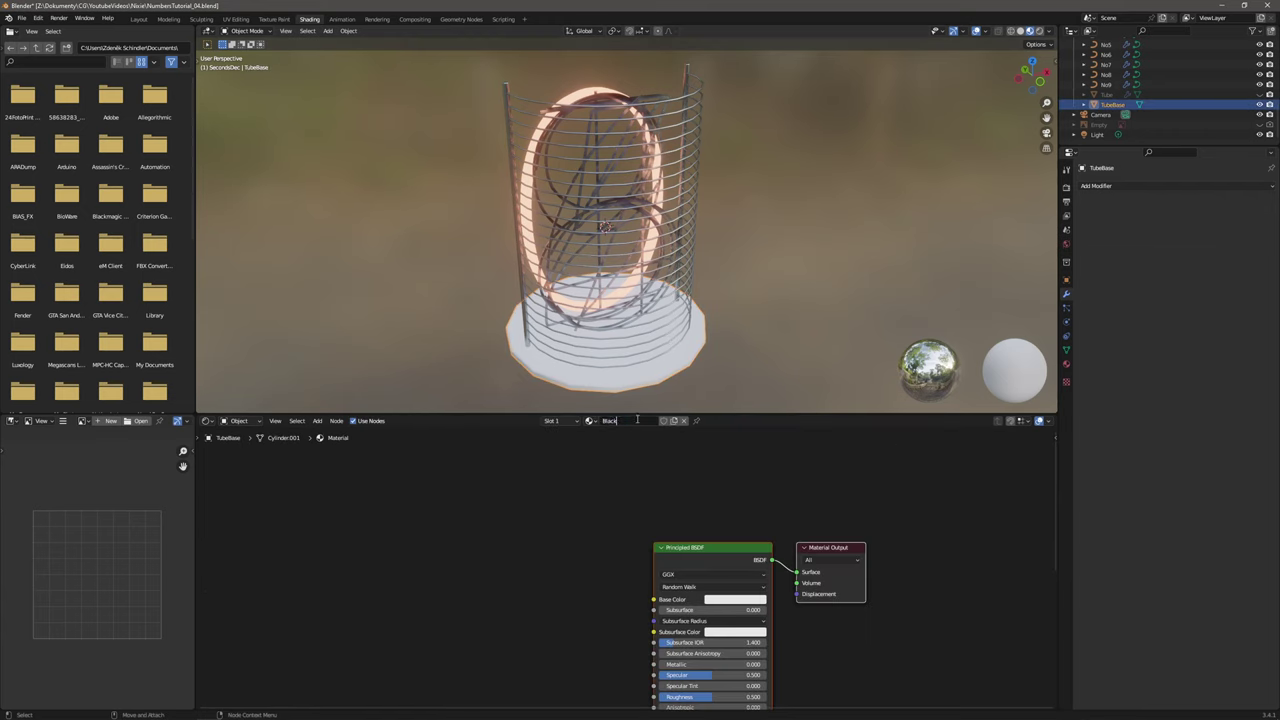
text(Plastic)
key(Return)
Darken the BlackPlastic base color to near black and raise its roughness to about 0.677.
click(733, 599)
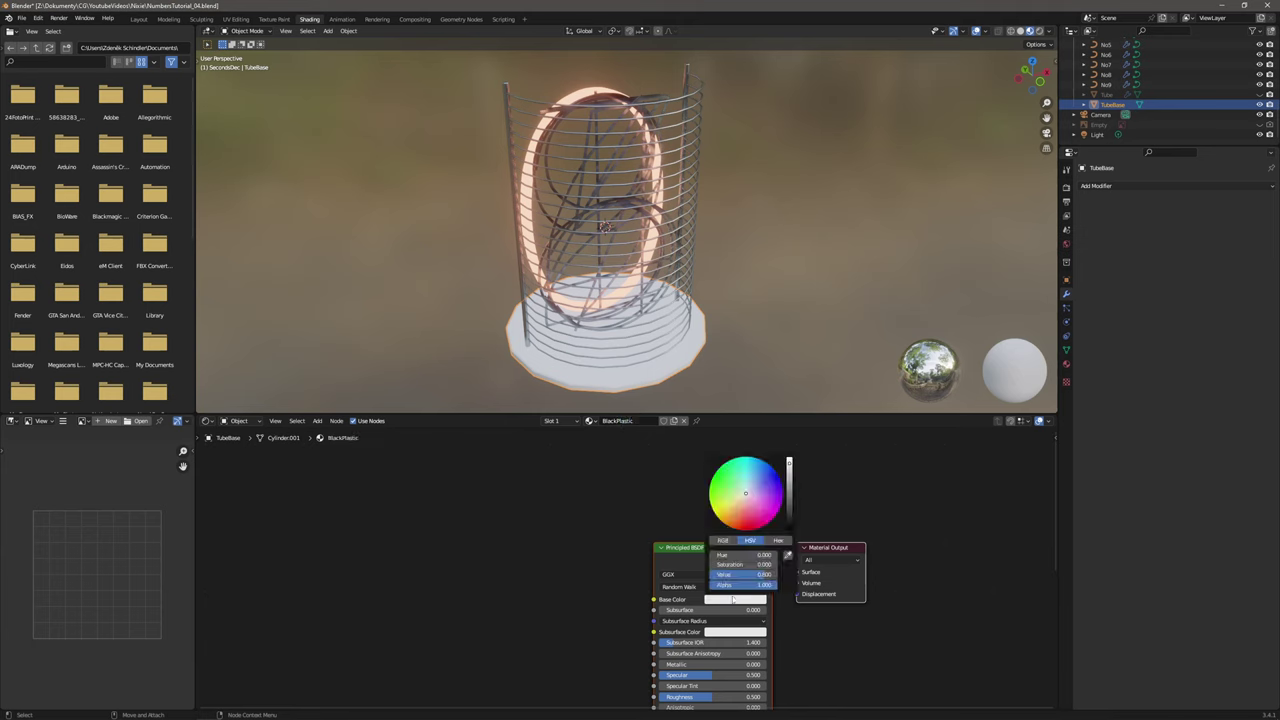
drag(789, 465, 789, 508)
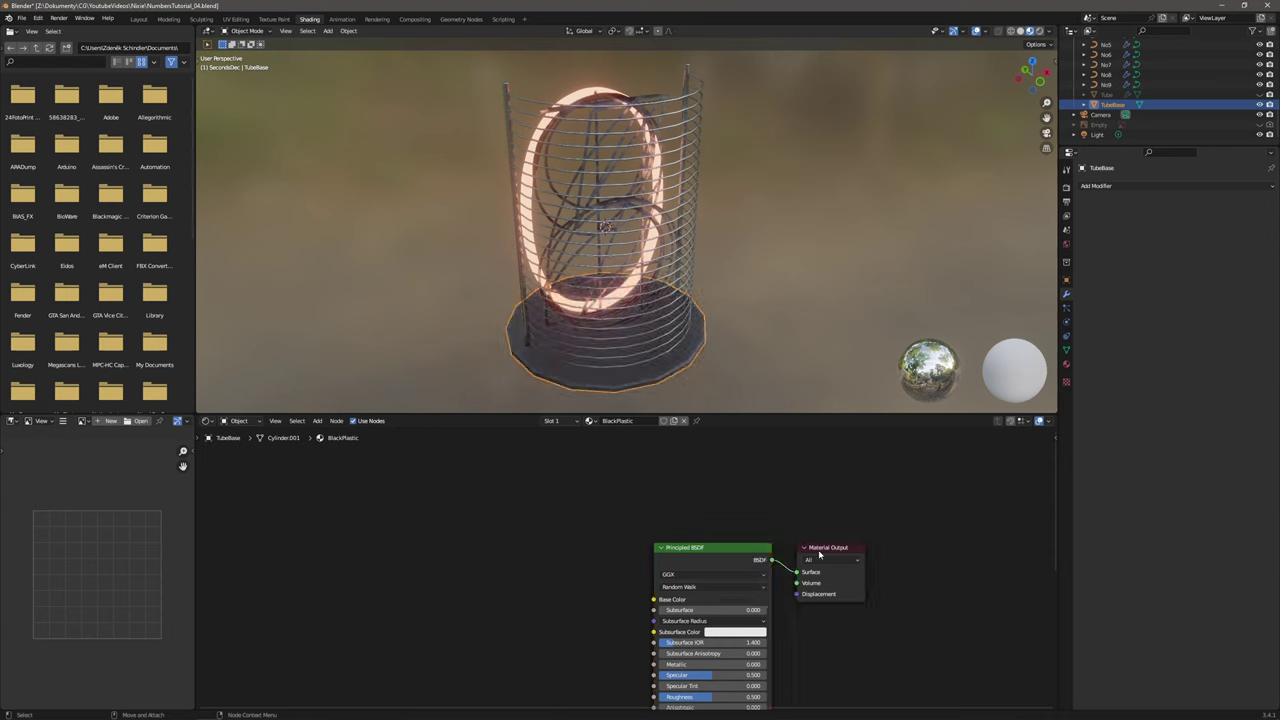
middle_drag(792, 598, 774, 519)
middle_drag(731, 577, 738, 496)
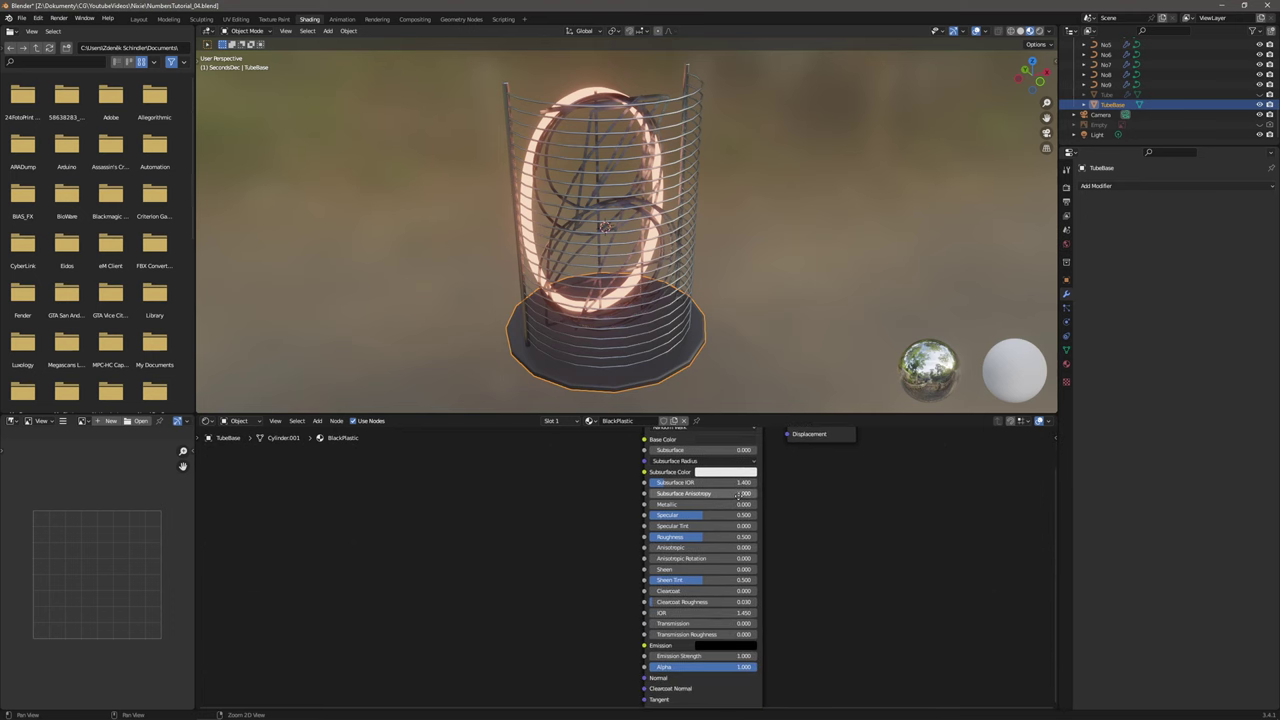
drag(702, 537, 771, 556)
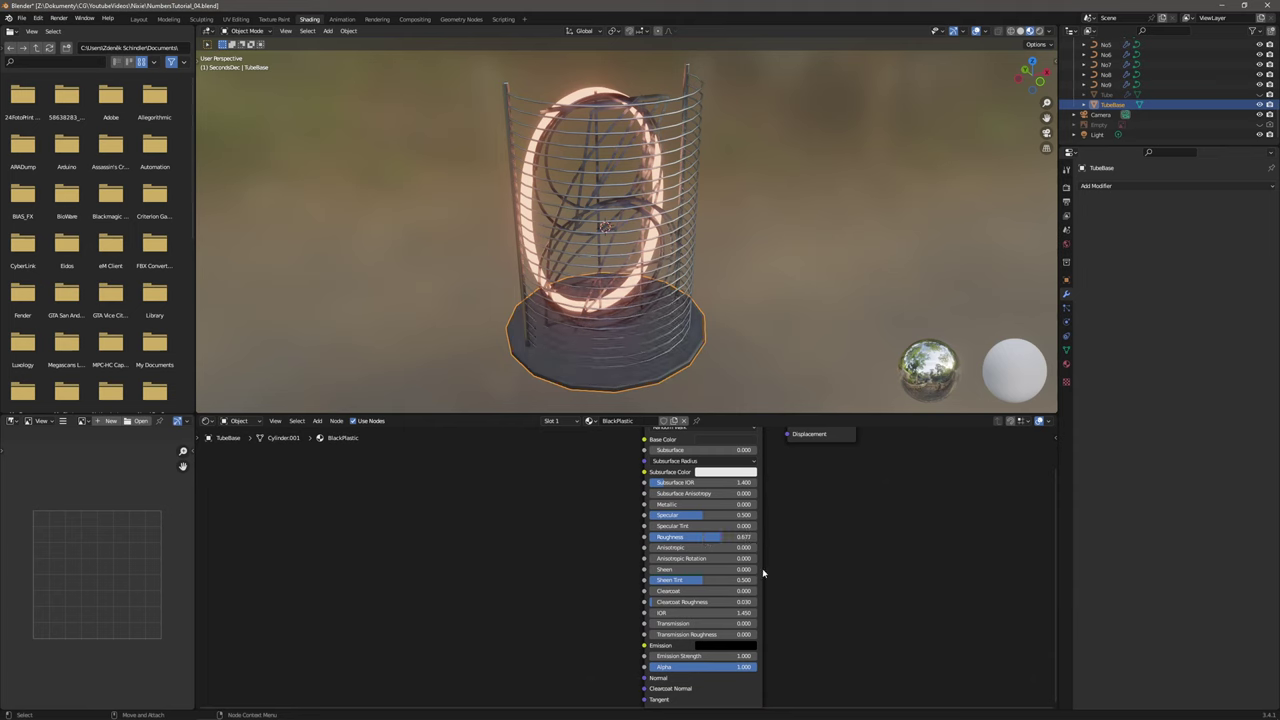
scroll(762, 568, down, 3)
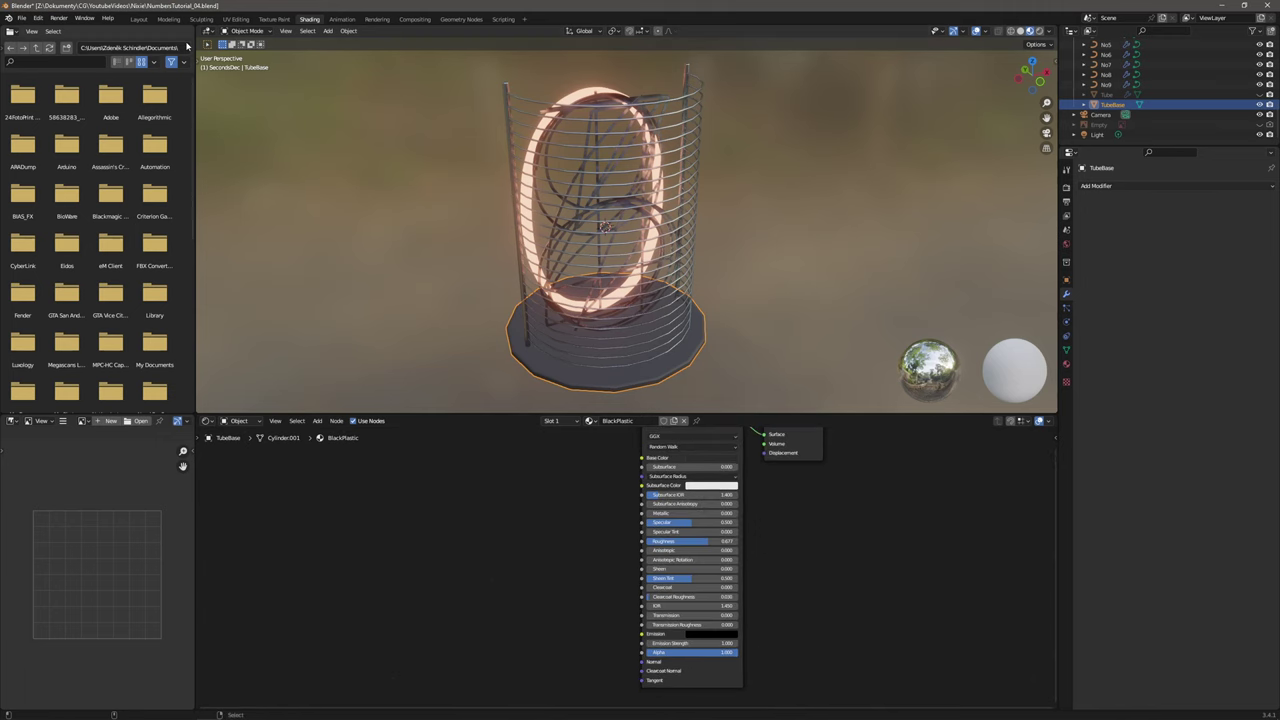
Switch to the browser to examine the Nixie tube reference photo, and return to Blender.
mouse_move(135, 712)
click(87, 710)
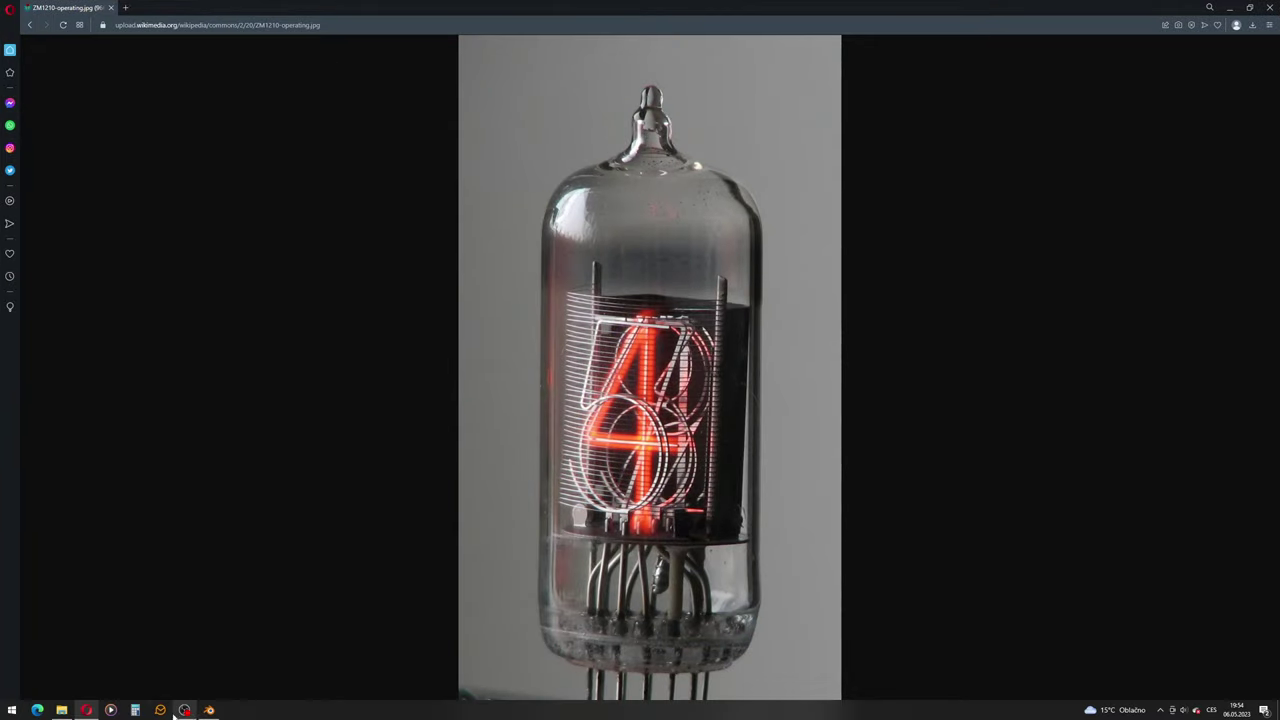
click(209, 710)
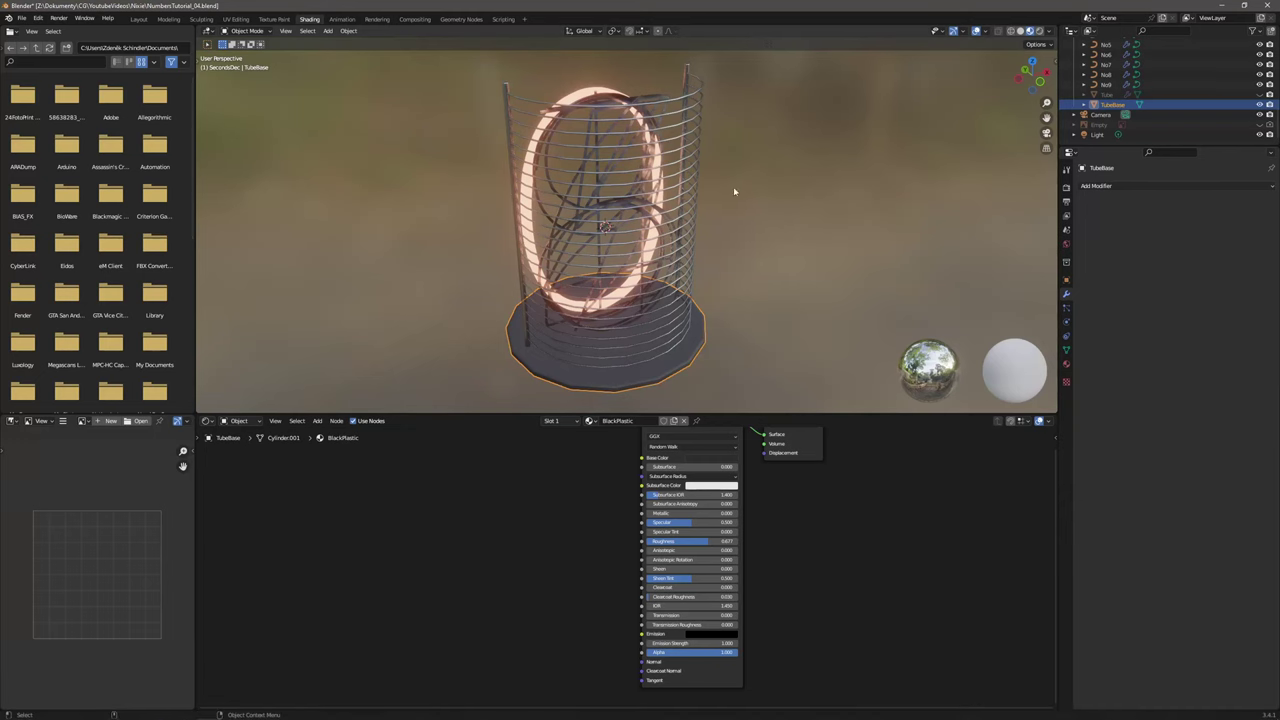
Switch to the Layout workspace and add a mesh cylinder at the world origin.
click(143, 20)
middle_drag(580, 230, 585, 300)
click(131, 31)
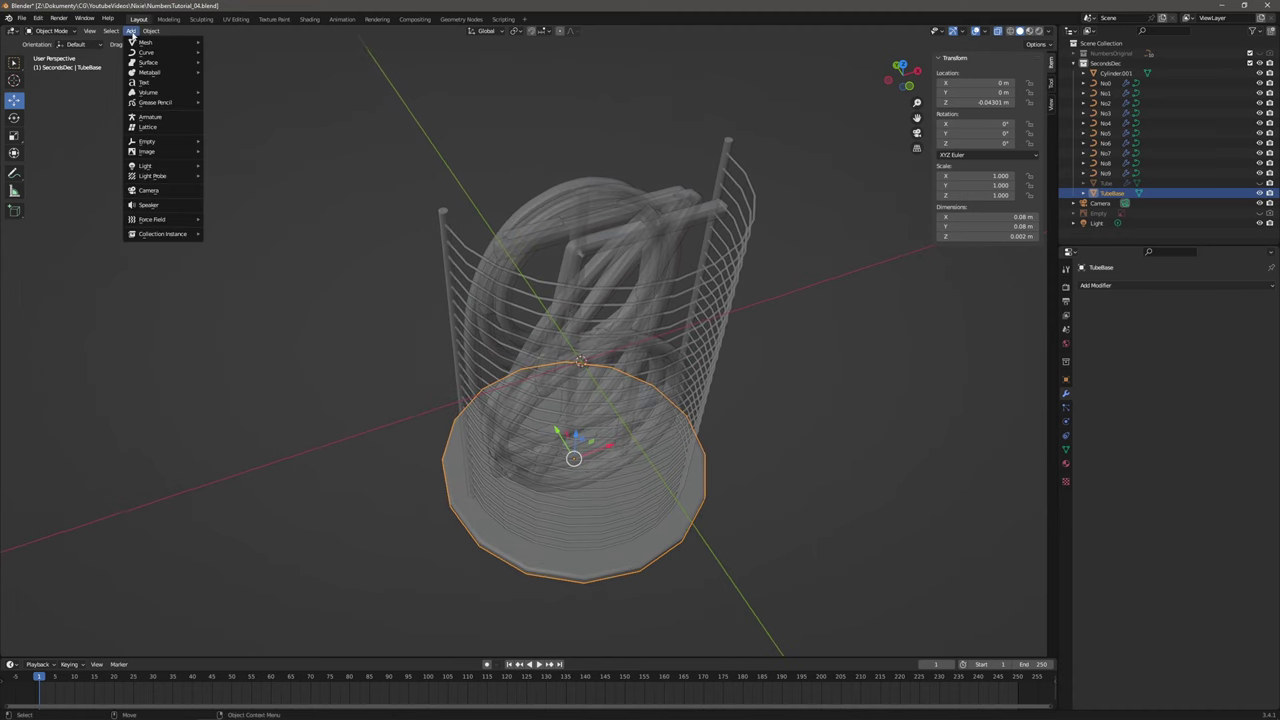
mouse_move(133, 44)
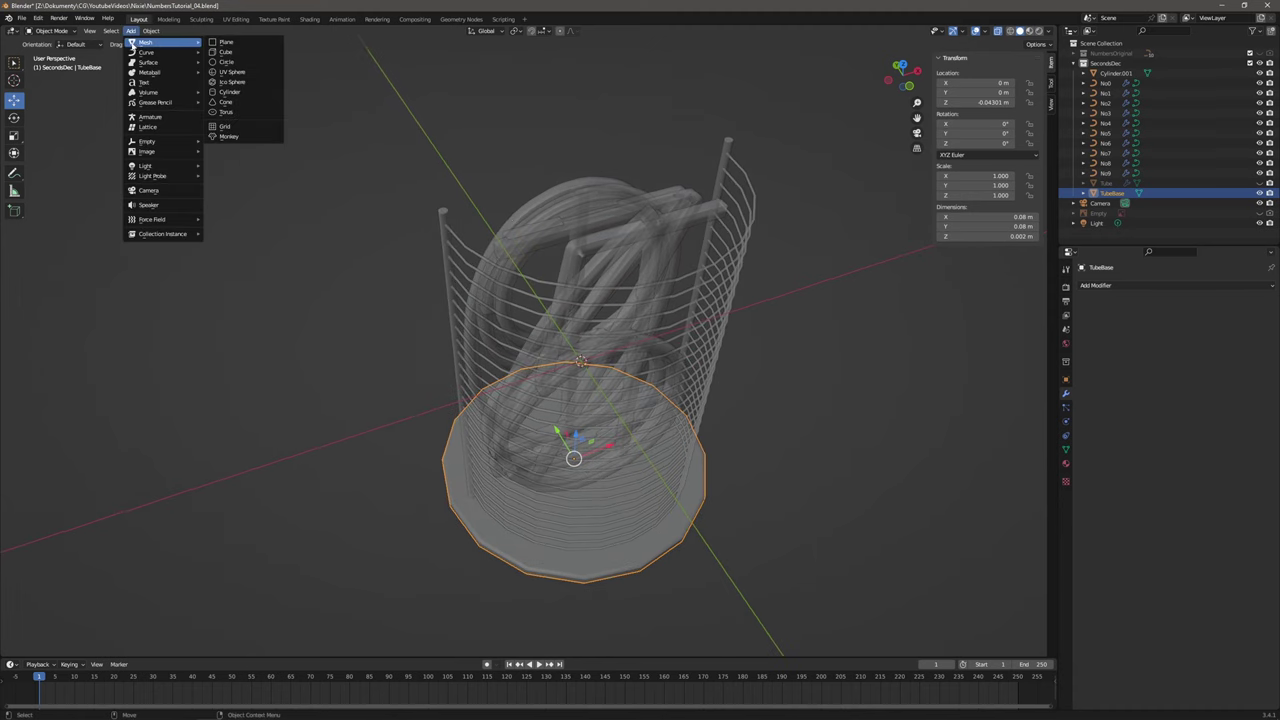
click(244, 97)
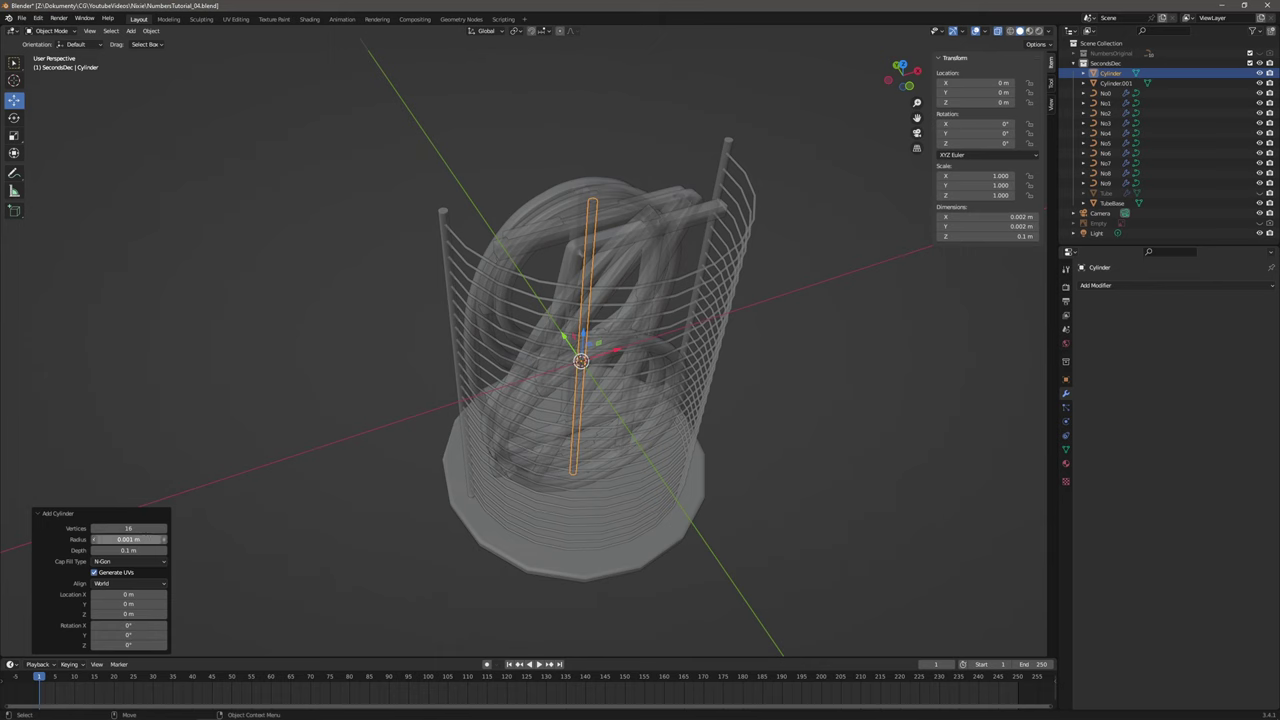
Set the new cylinder's radius to 0.0334 m.
click(148, 539)
text(0.05 m)
key(Return)
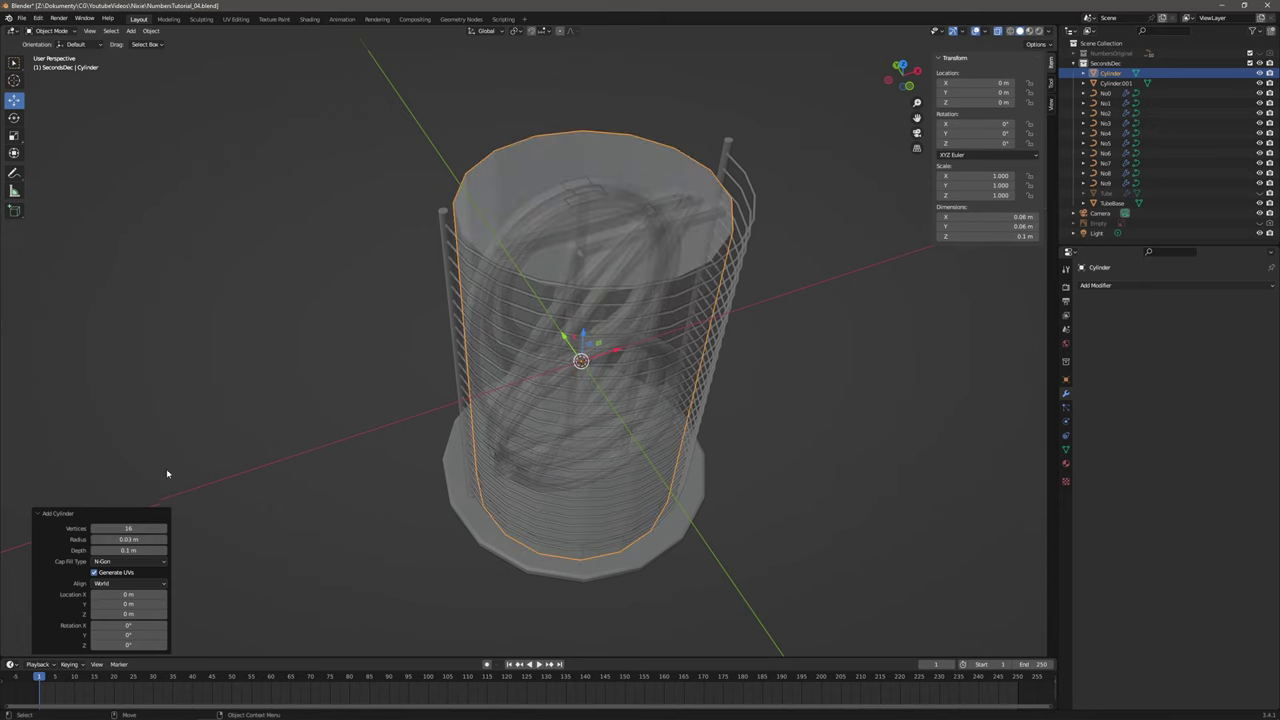
click(148, 539)
text(34)
key(Return)
middle_drag(157, 497, 552, 291)
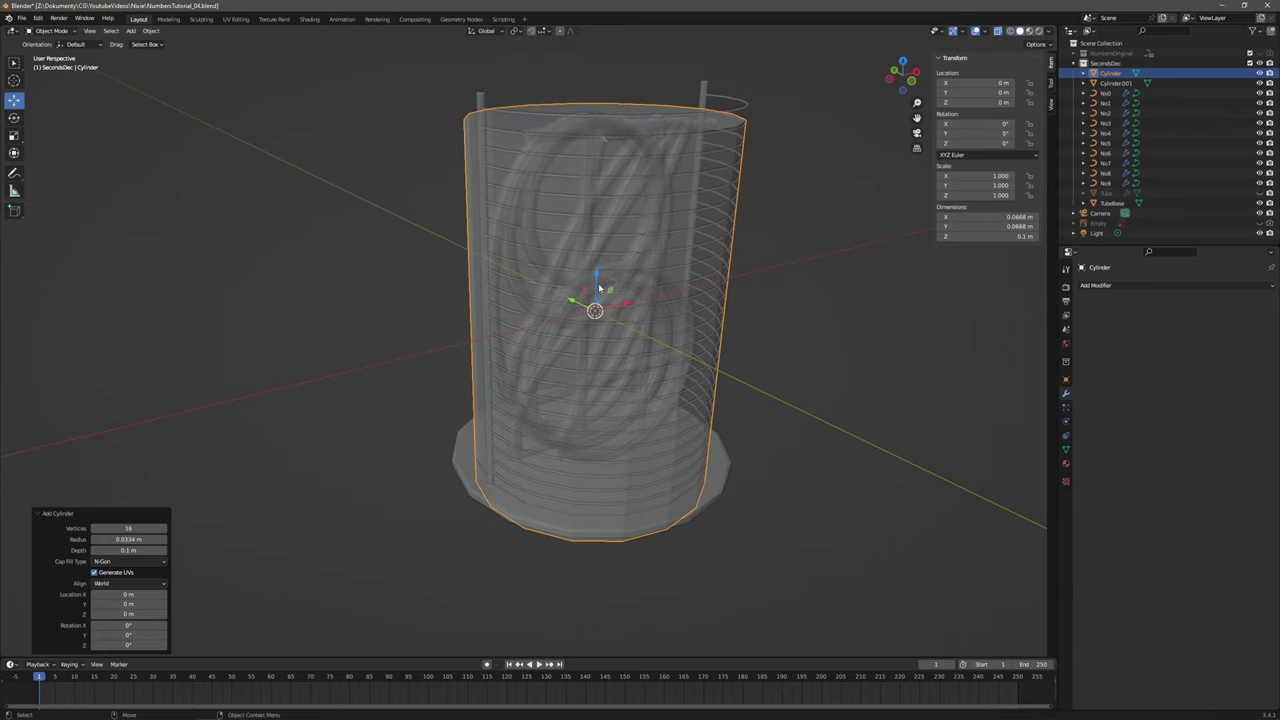
Raise the new cylinder along the Z axis to a Z location of about 0.0073 m.
drag(598, 275, 598, 266)
middle_drag(598, 266, 626, 231)
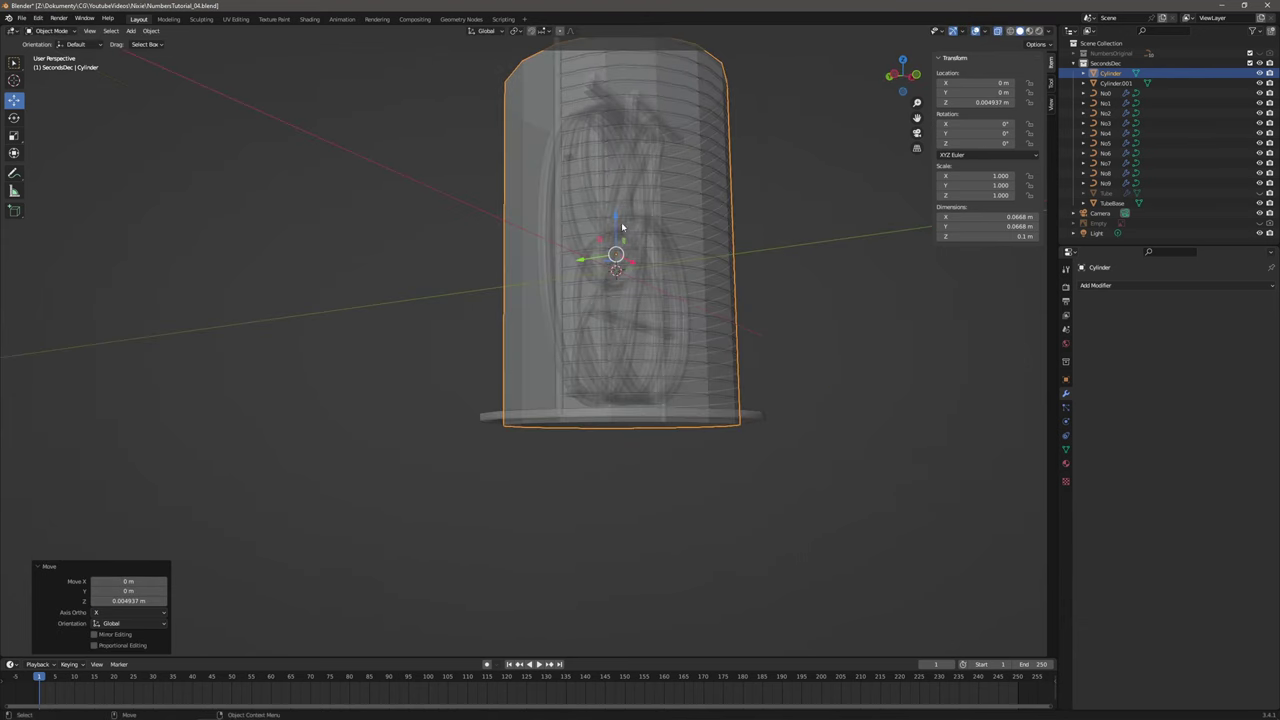
drag(617, 227, 617, 219)
middle_drag(617, 219, 598, 311)
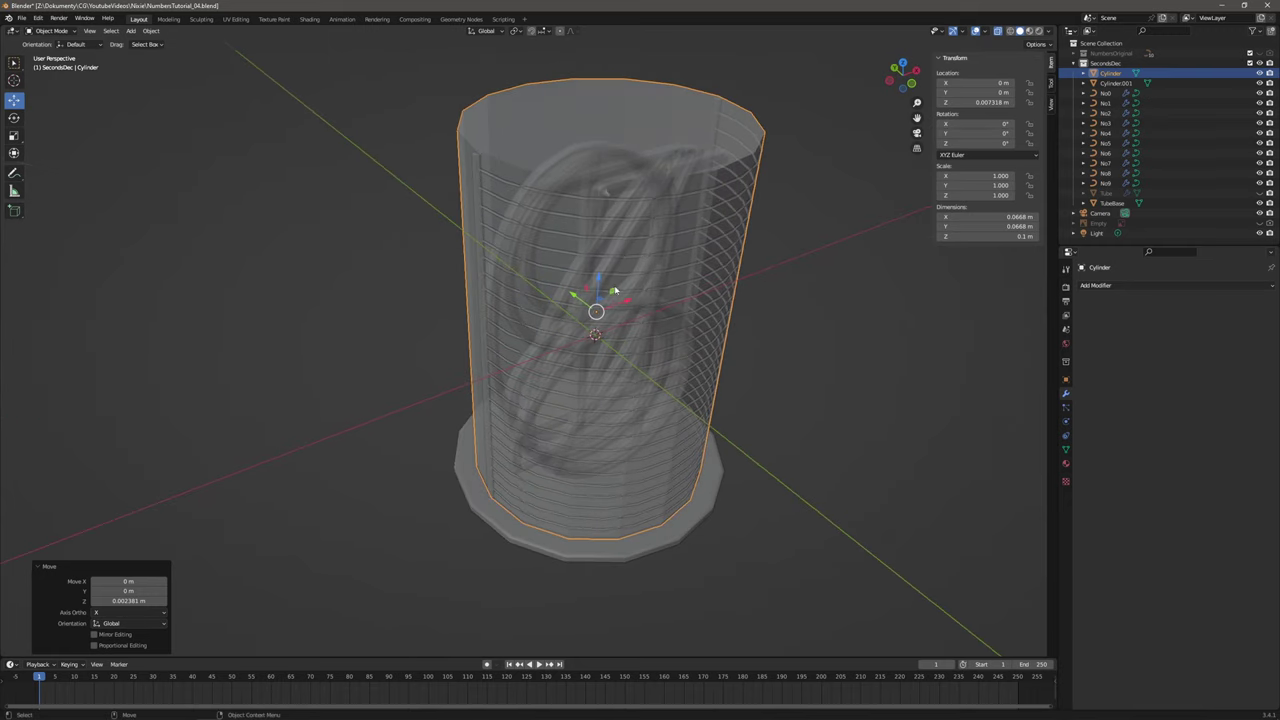
In Edit Mode, lower the cylinder's top face by about 0.0039 m along Z.
key(Tab)
key(alt+a)
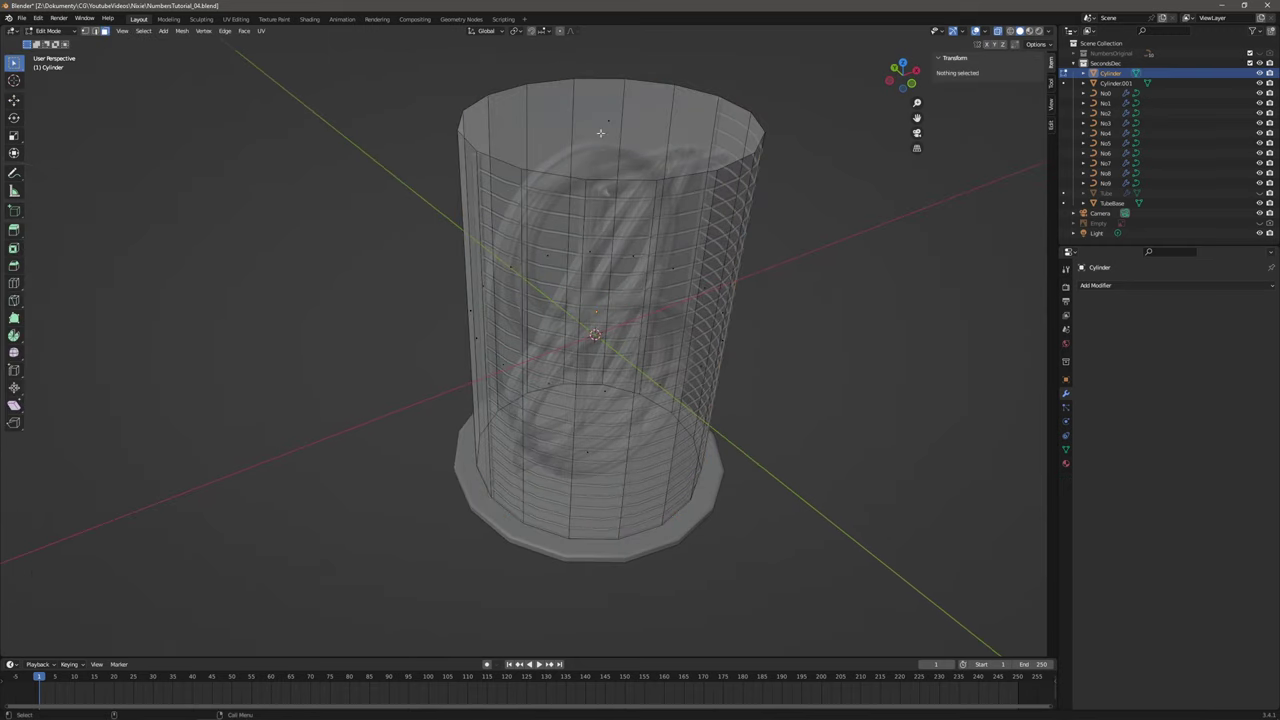
click(604, 124)
key(shift+space)
key(g)
drag(609, 97, 609, 116)
Delete the cylinder's top and bottom caps and the side faces on its front half, leaving an open half-cylinder shell.
middle_drag(640, 400, 619, 303)
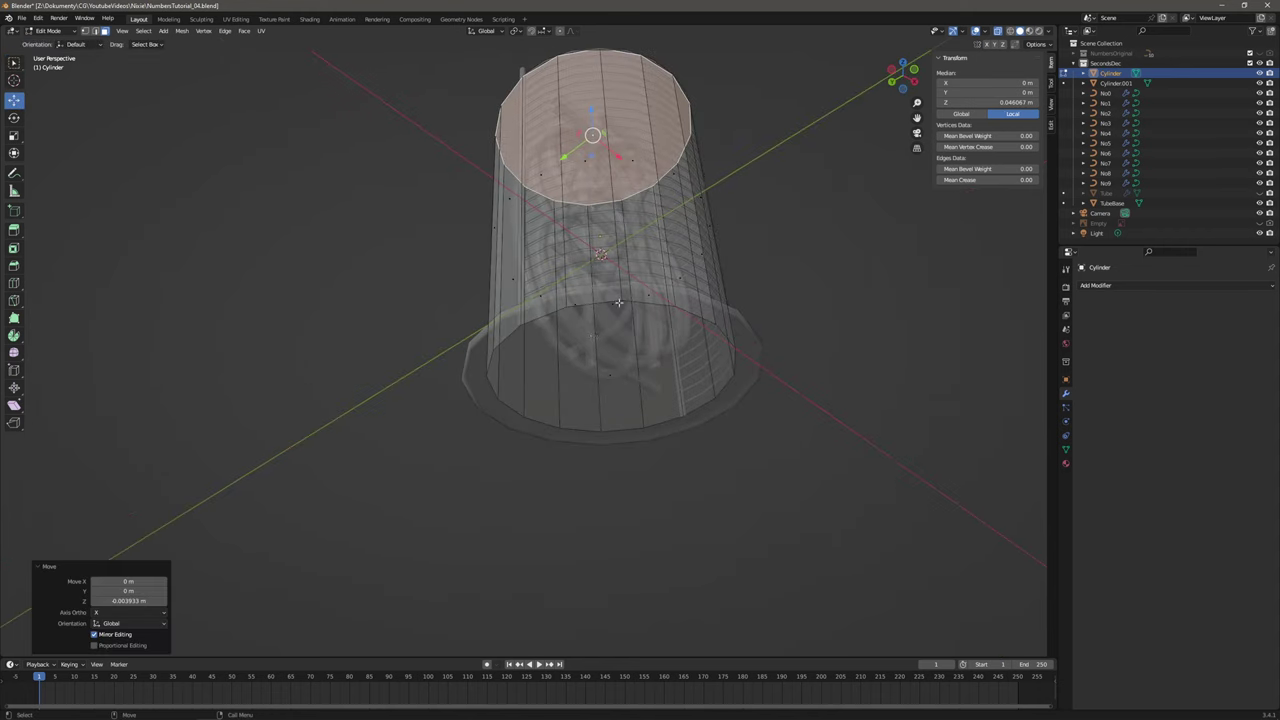
shift+click(607, 373)
middle_drag(607, 373, 608, 285)
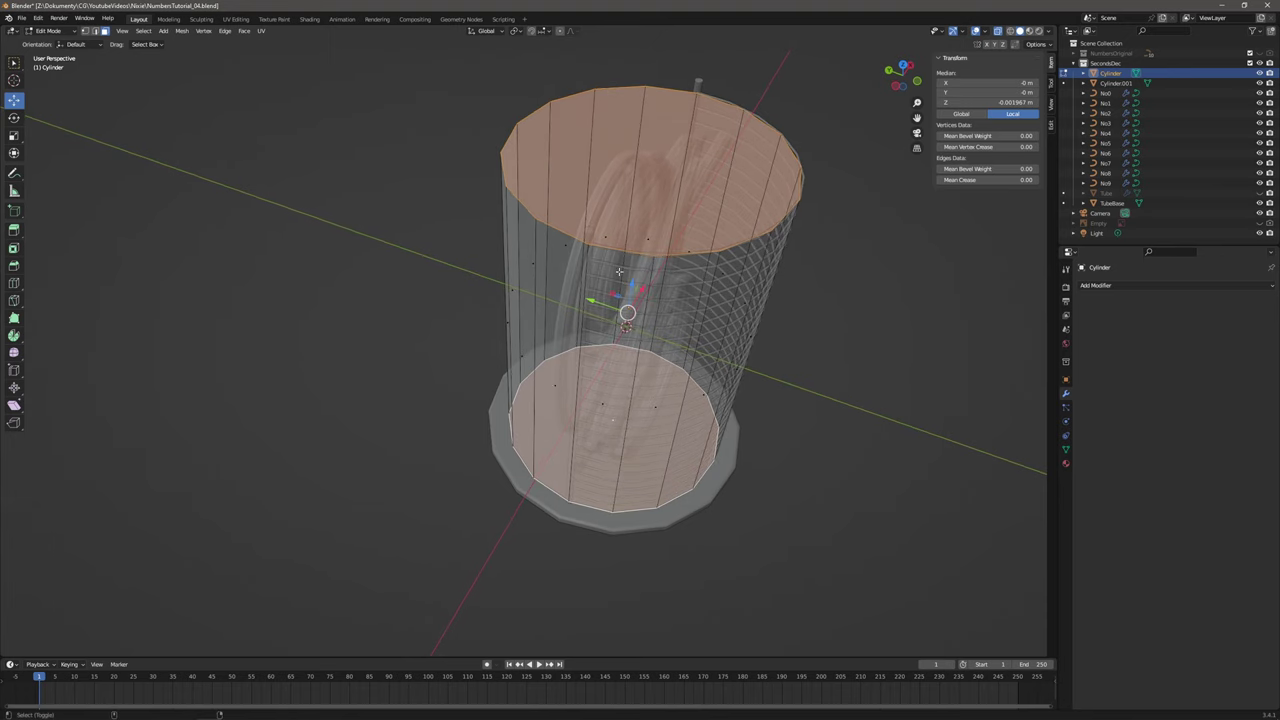
shift+click(606, 398)
shift+click(659, 401)
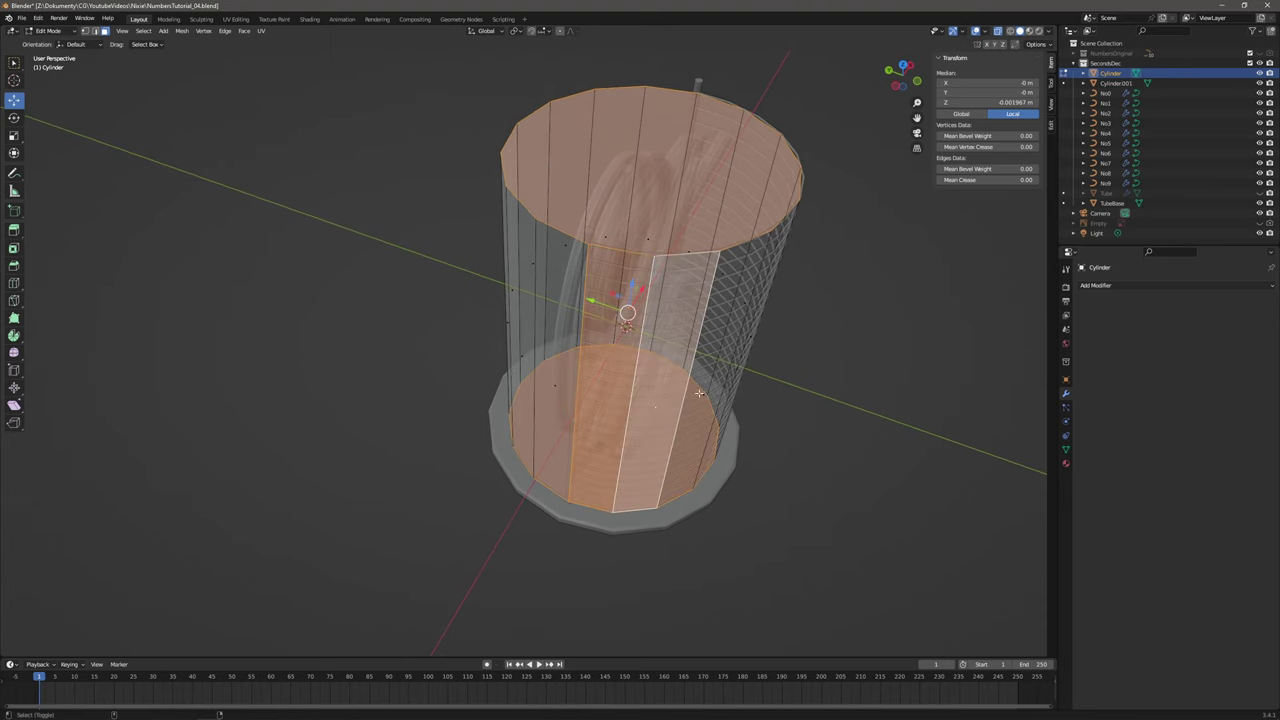
shift+click(699, 391)
shift+click(735, 379)
middle_drag(820, 300, 703, 195)
shift+click(445, 390)
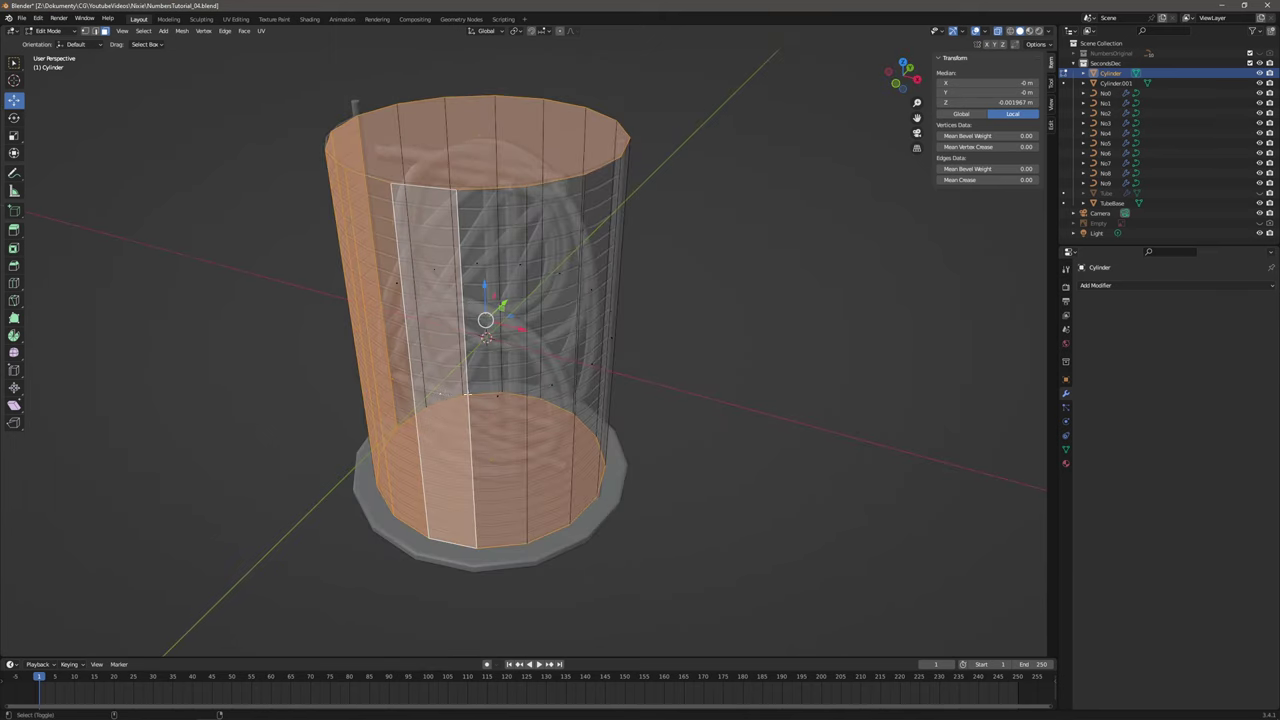
shift+click(520, 392)
shift+click(565, 378)
shift+click(589, 369)
middle_drag(589, 369, 533, 351)
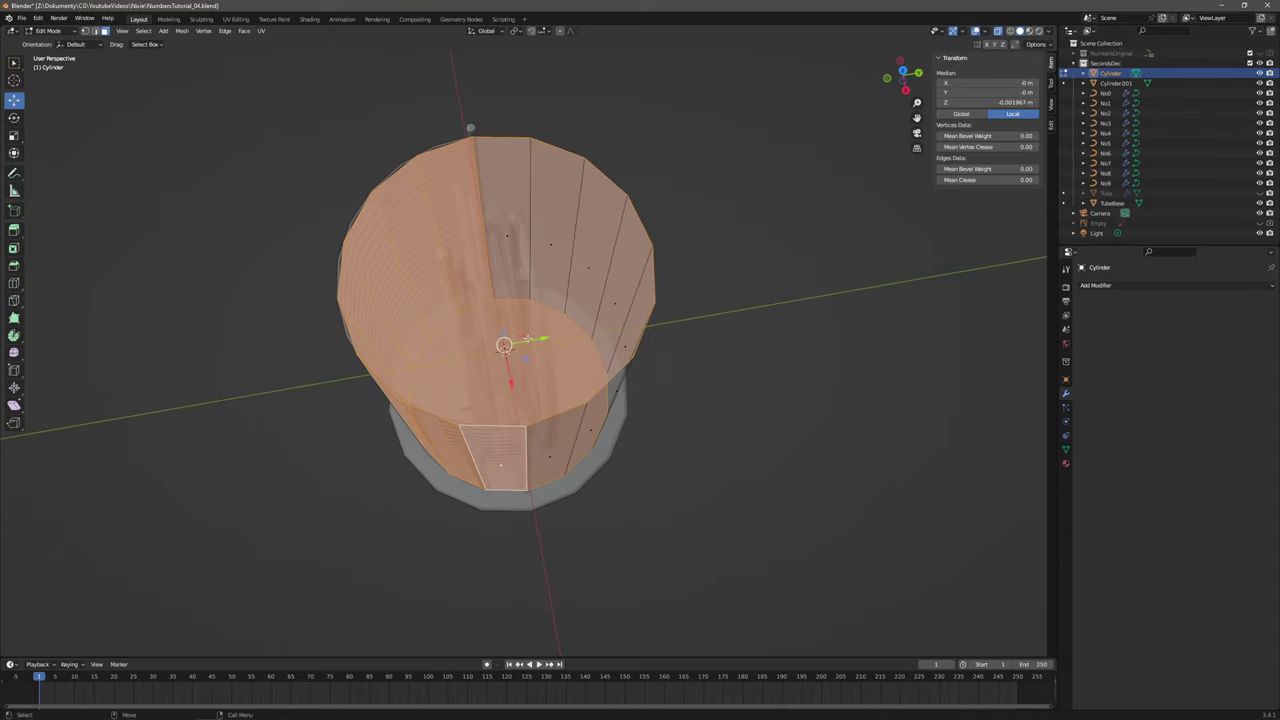
key(x)
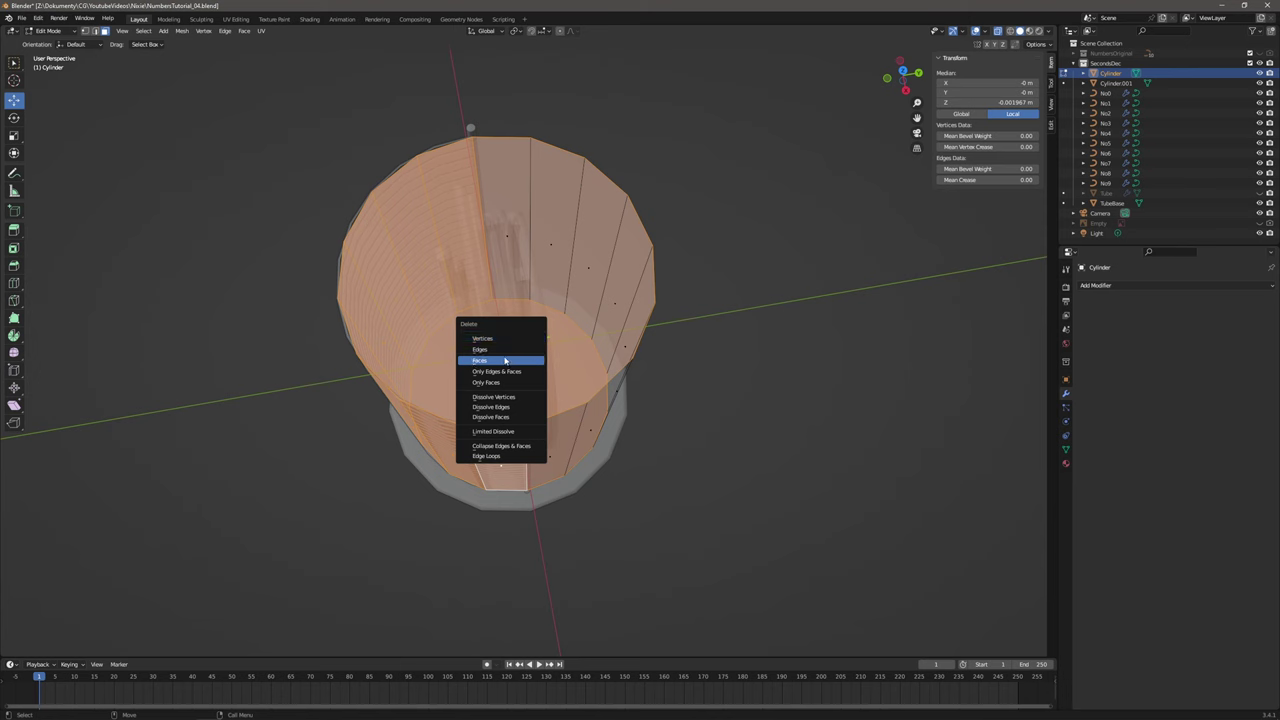
click(502, 358)
Add horizontal loop cuts to the half-cylinder shell close to its upper and lower rims.
middle_drag(685, 318, 752, 260)
middle_drag(540, 152, 630, 165)
middle_drag(1000, 280, 296, 82)
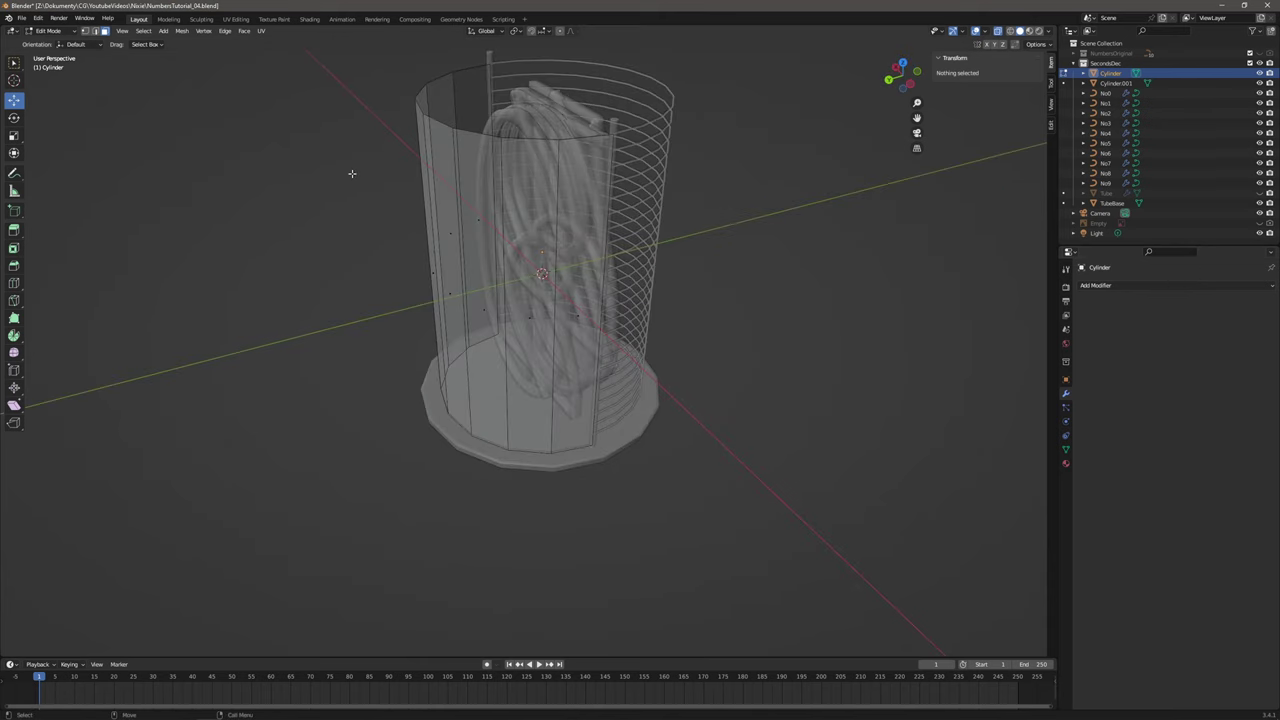
key(ctrl+r)
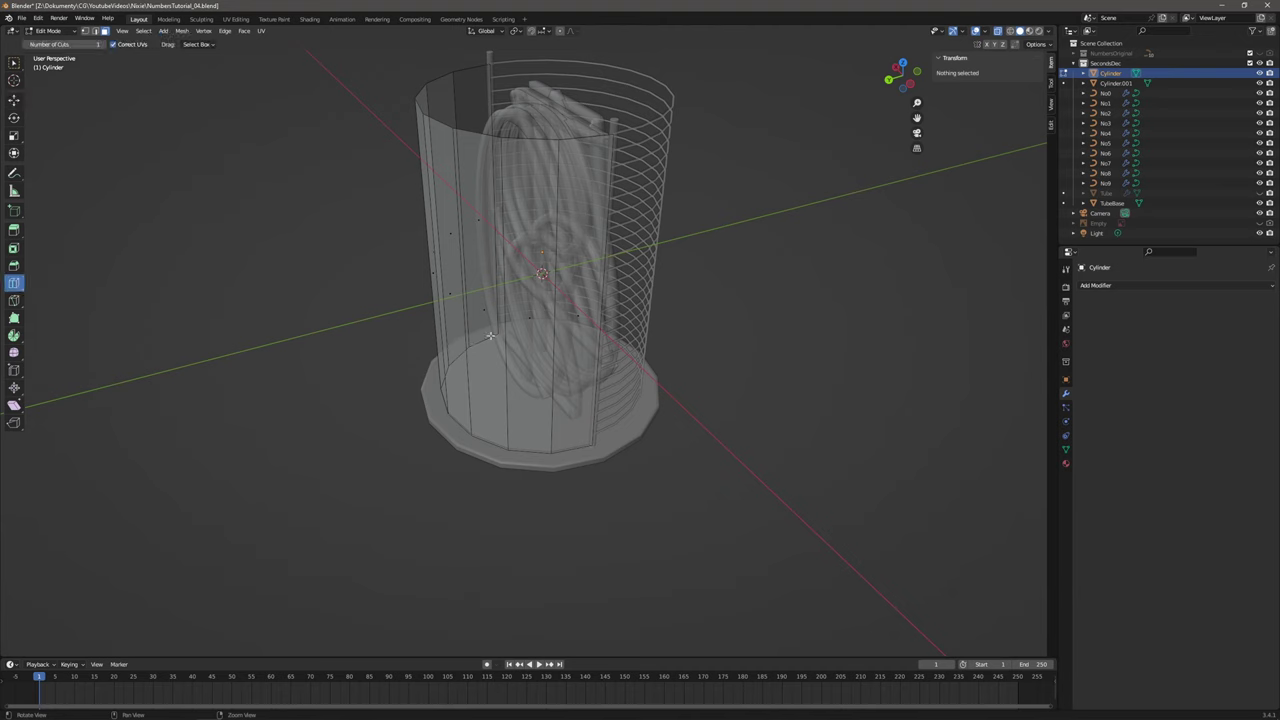
drag(505, 288, 613, 118)
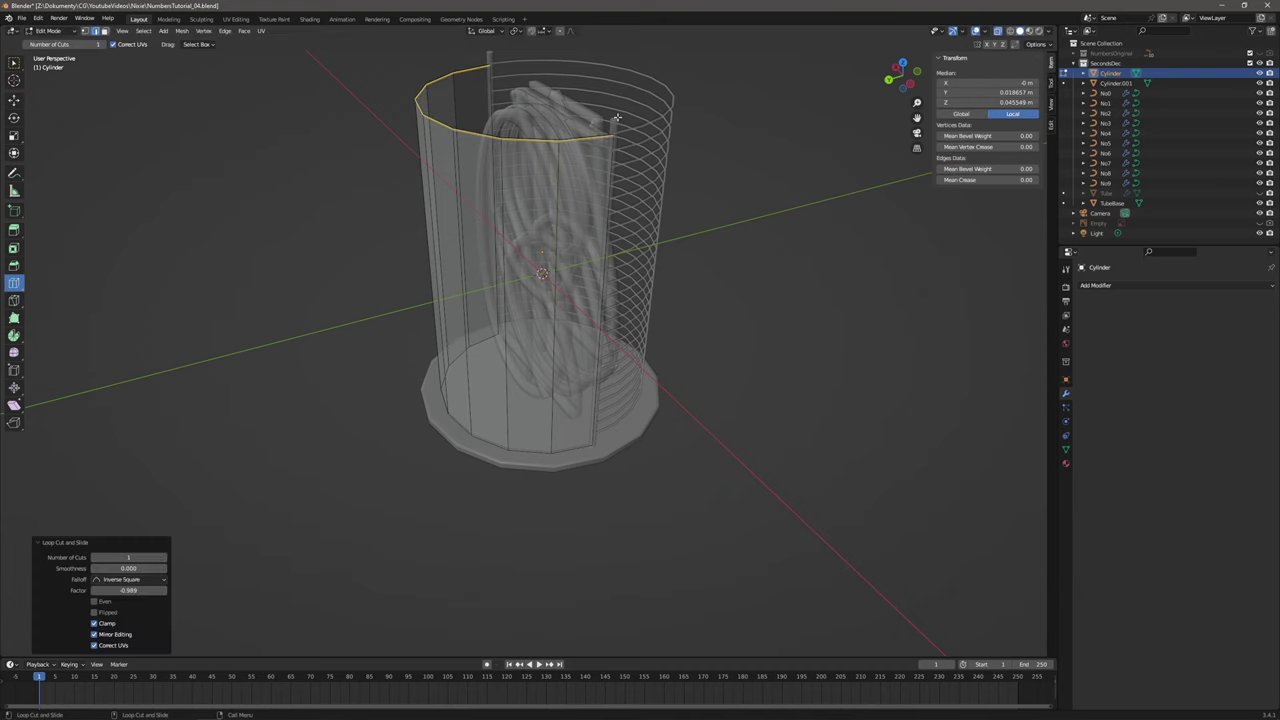
drag(573, 206, 575, 263)
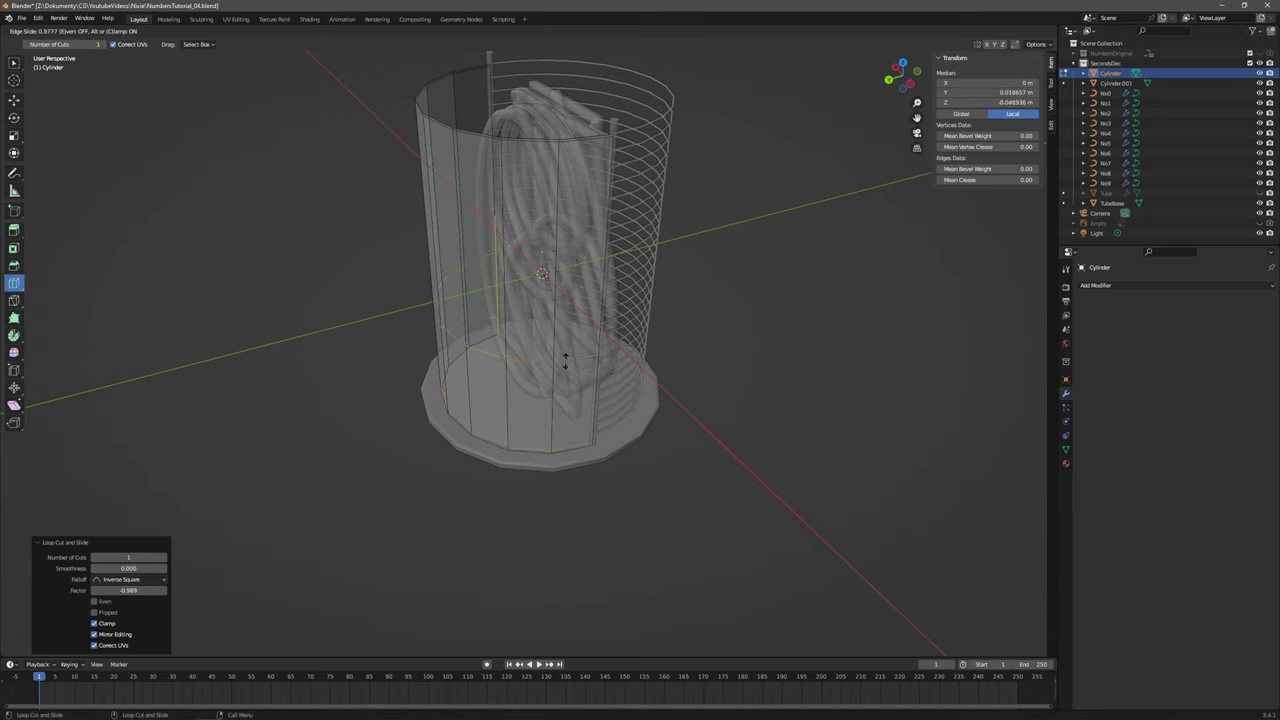
drag(564, 363, 564, 358)
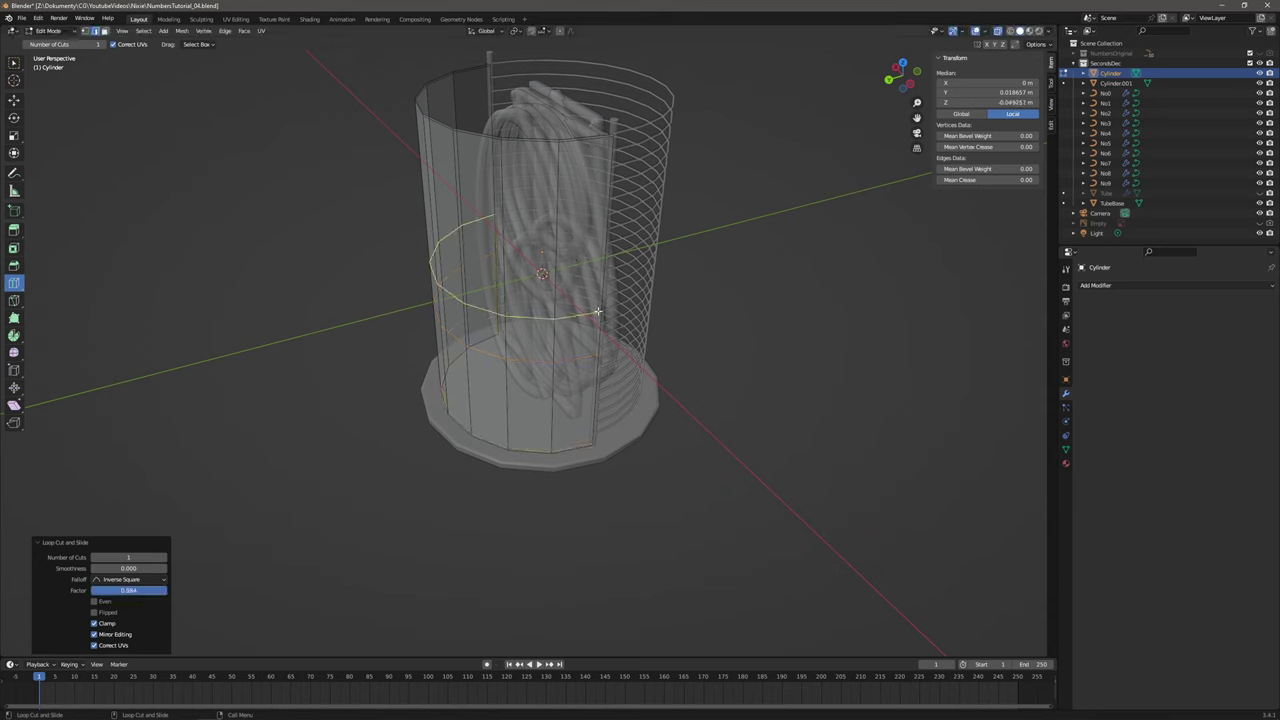
Add vertical loop cuts close to both open side edges of the half-cylinder shell.
drag(599, 139, 620, 142)
middle_drag(620, 142, 612, 191)
drag(469, 165, 446, 178)
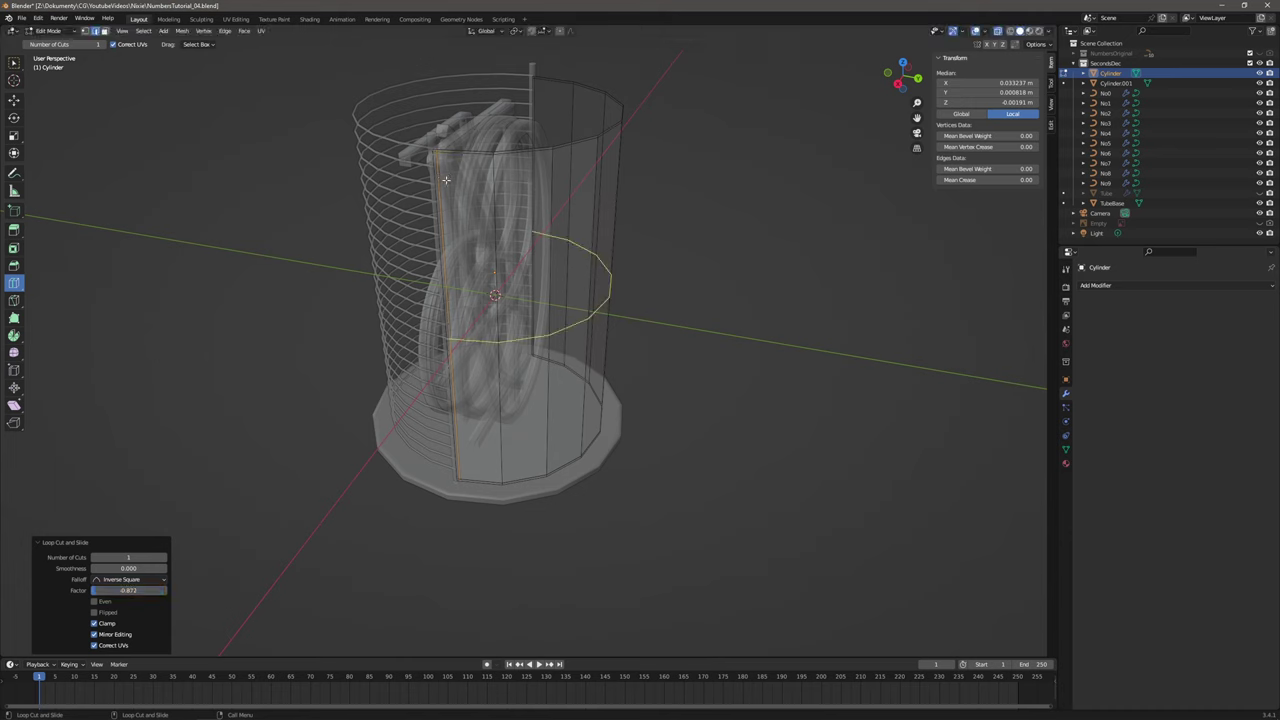
Add a Solidify modifier to the half-cylinder shell and set its thickness to 0.001 m.
click(1157, 287)
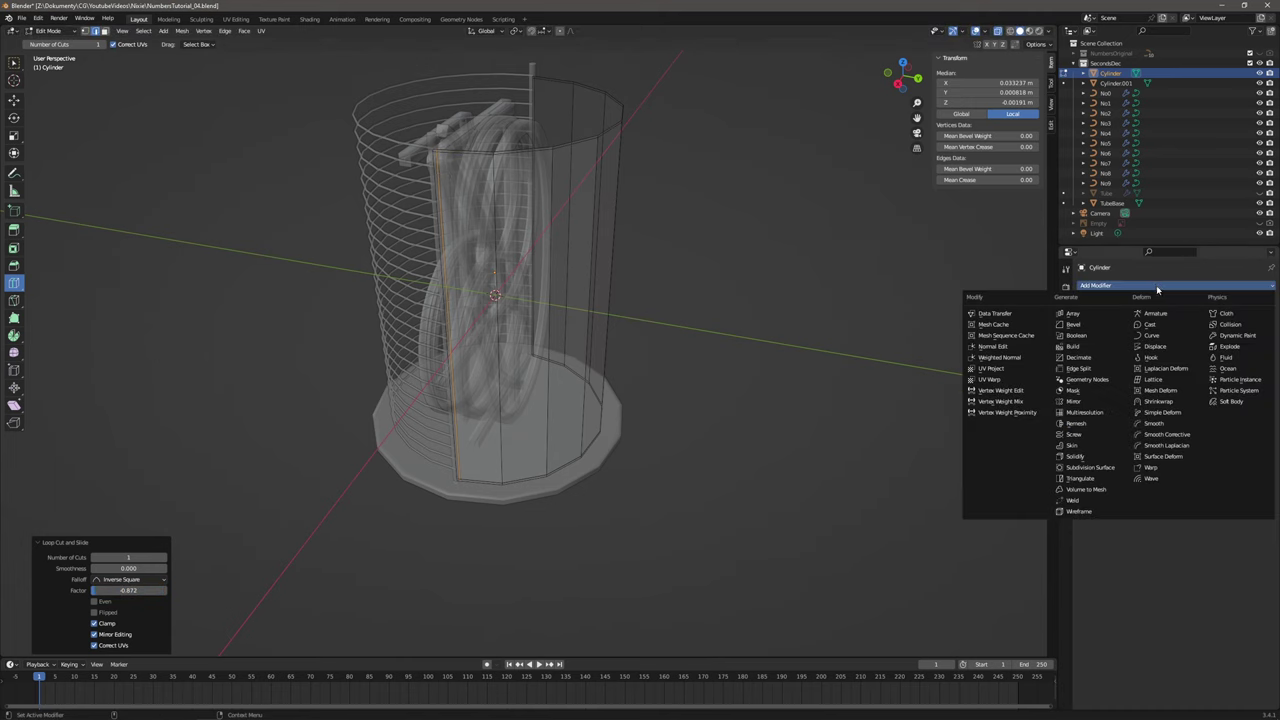
click(1090, 456)
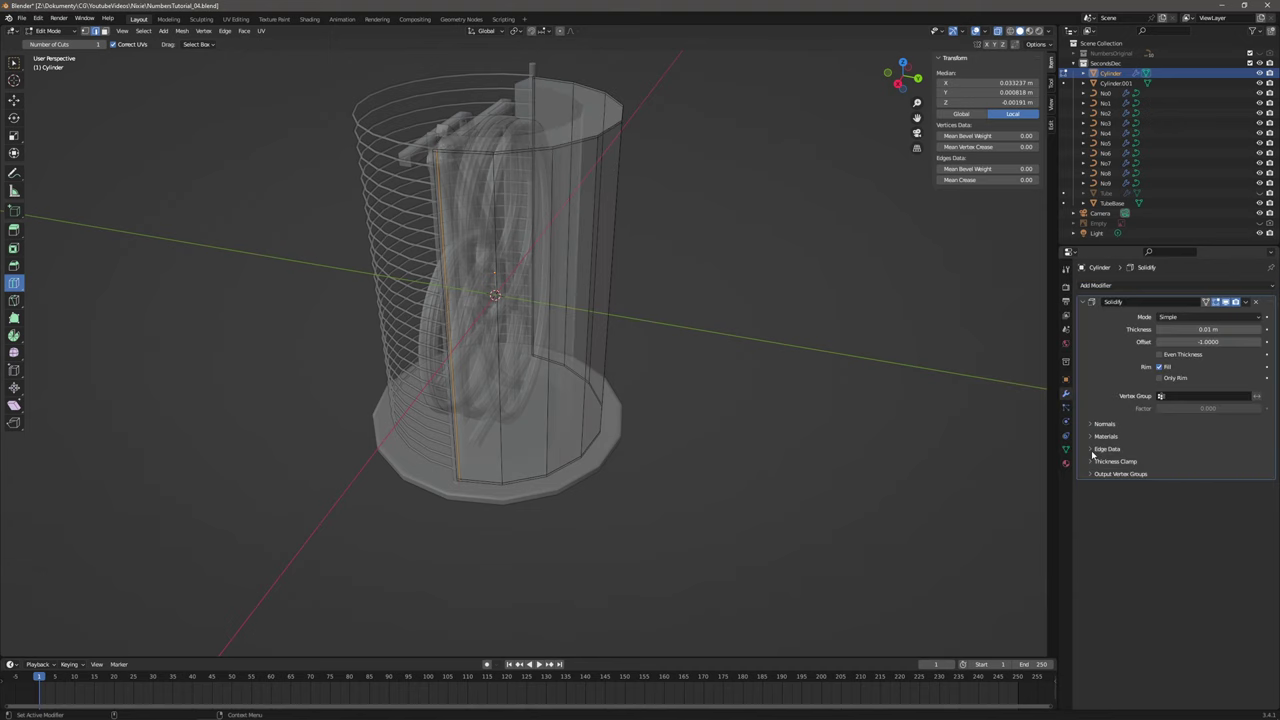
click(1226, 328)
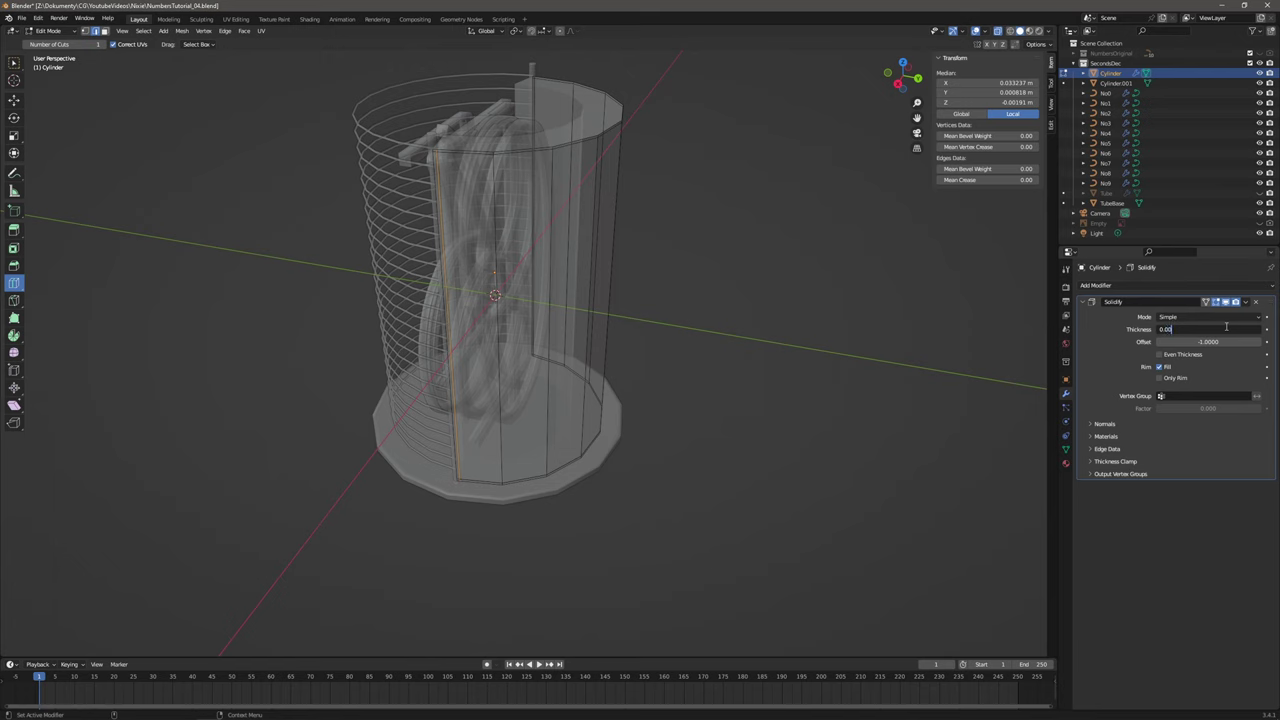
key(Return)
click(1196, 329)
text(0.00)
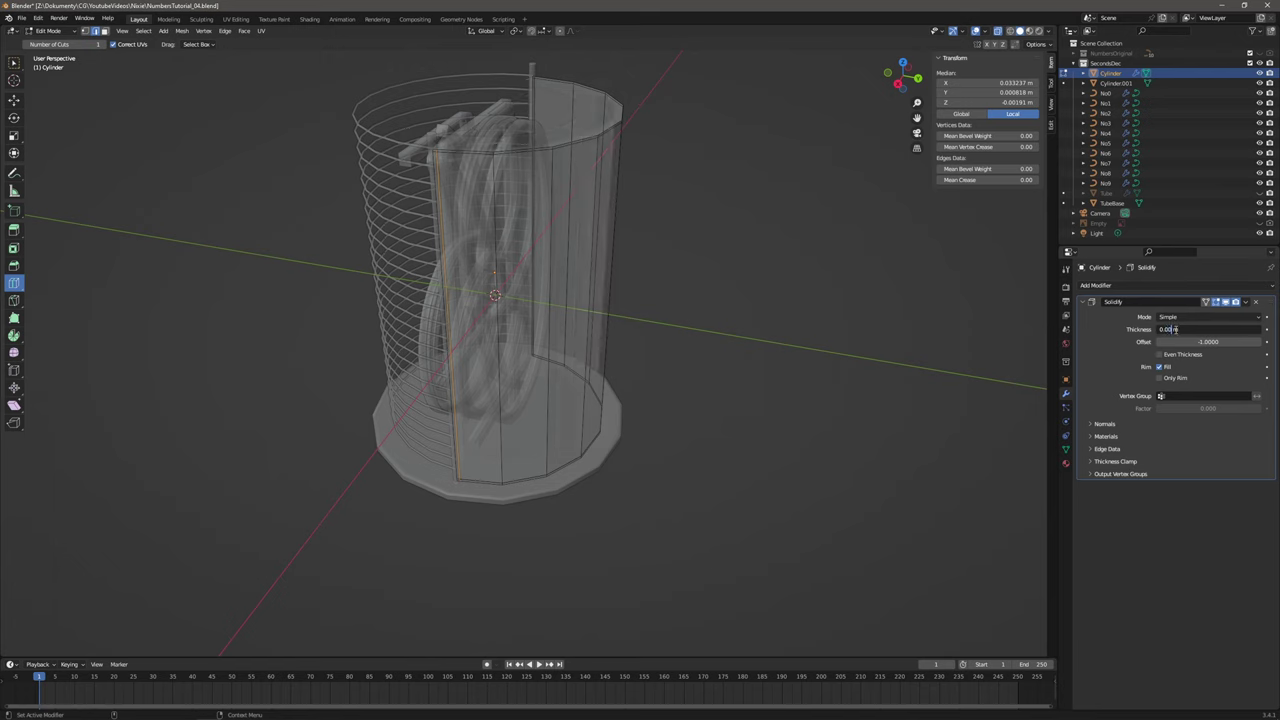
text(1)
key(Return)
Return to Object Mode, apply Shade Smooth to the half-cylinder shell, and deselect it.
middle_drag(900, 330, 470, 285)
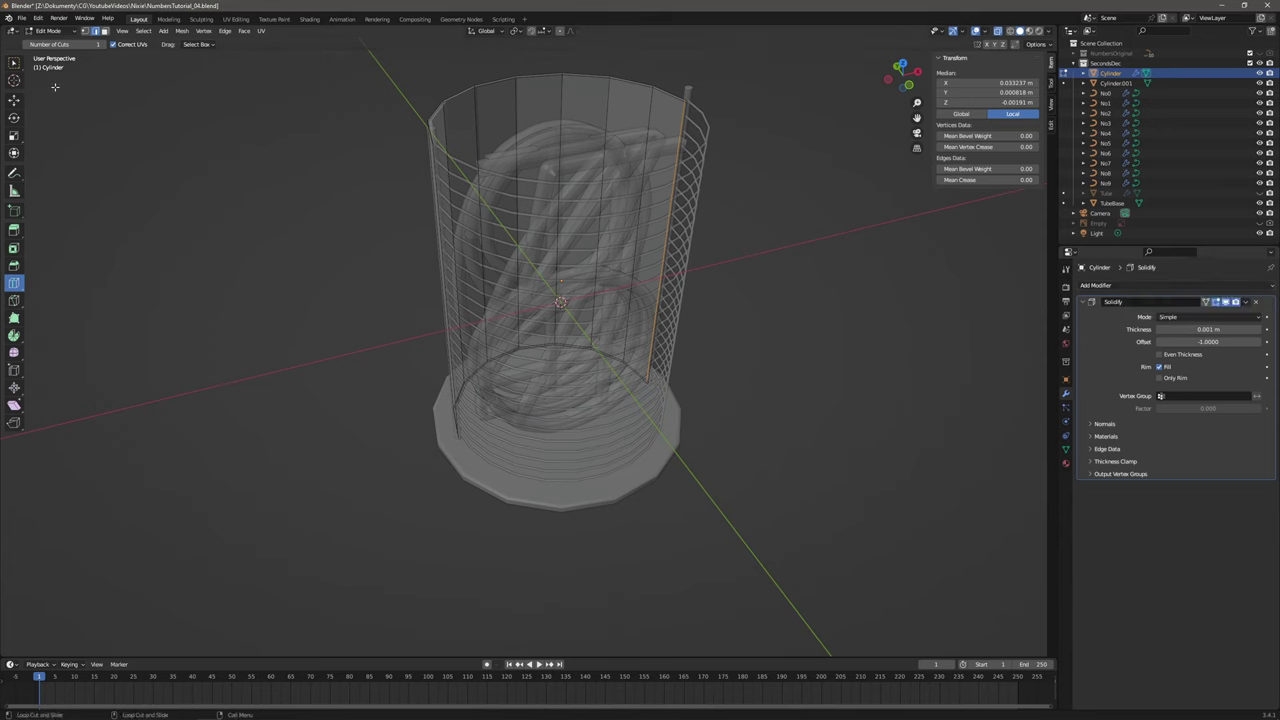
click(48, 30)
click(48, 44)
click(777, 303)
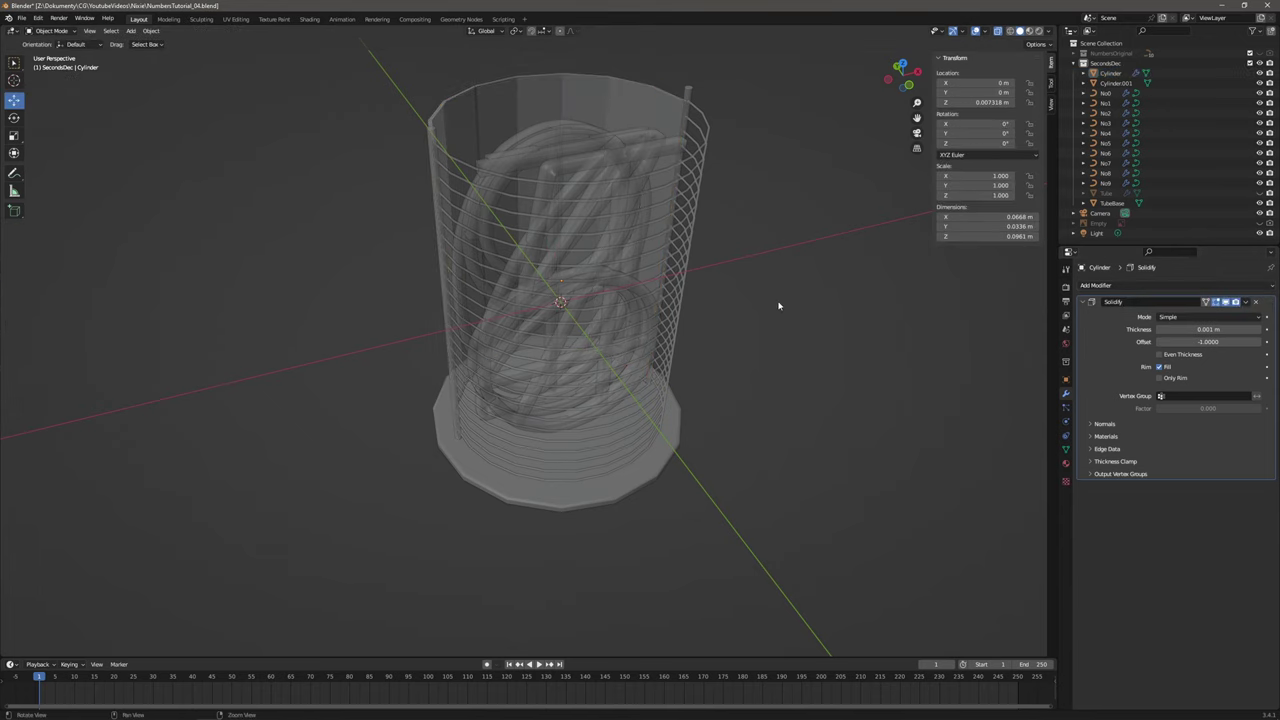
click(555, 108)
right_click(555, 108)
click(555, 106)
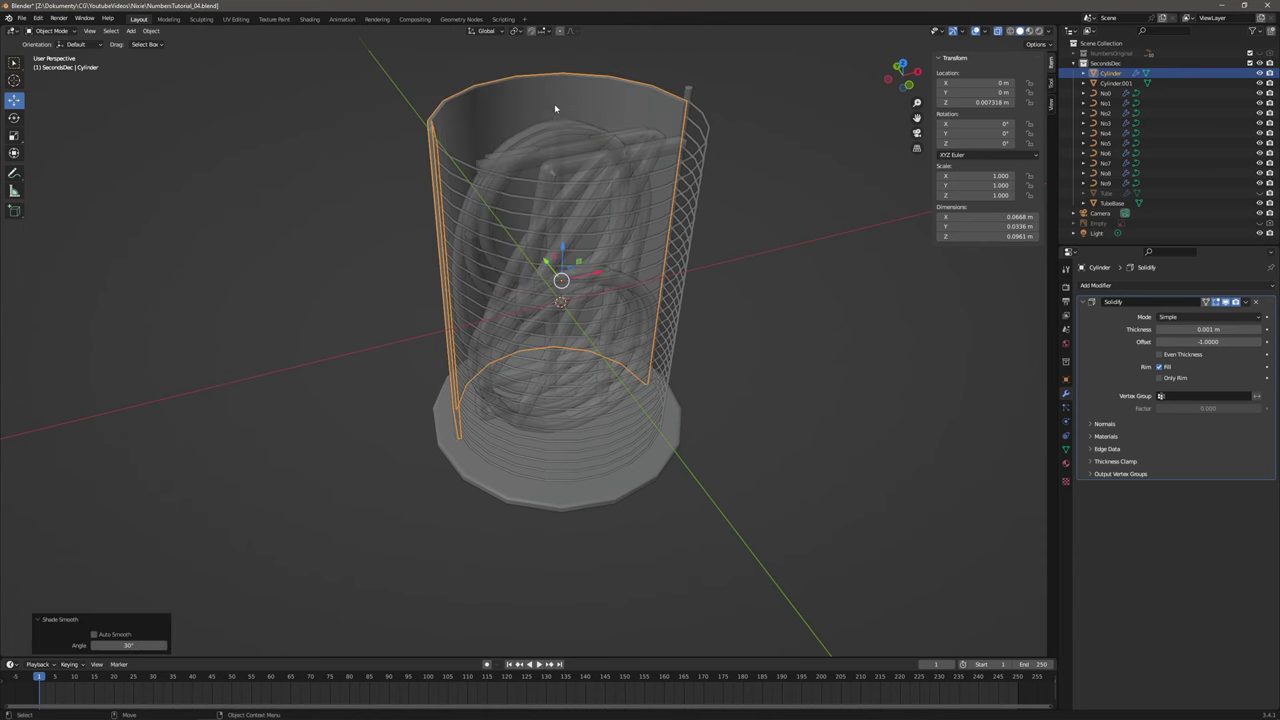
click(800, 229)
middle_drag(800, 229, 722, 214)
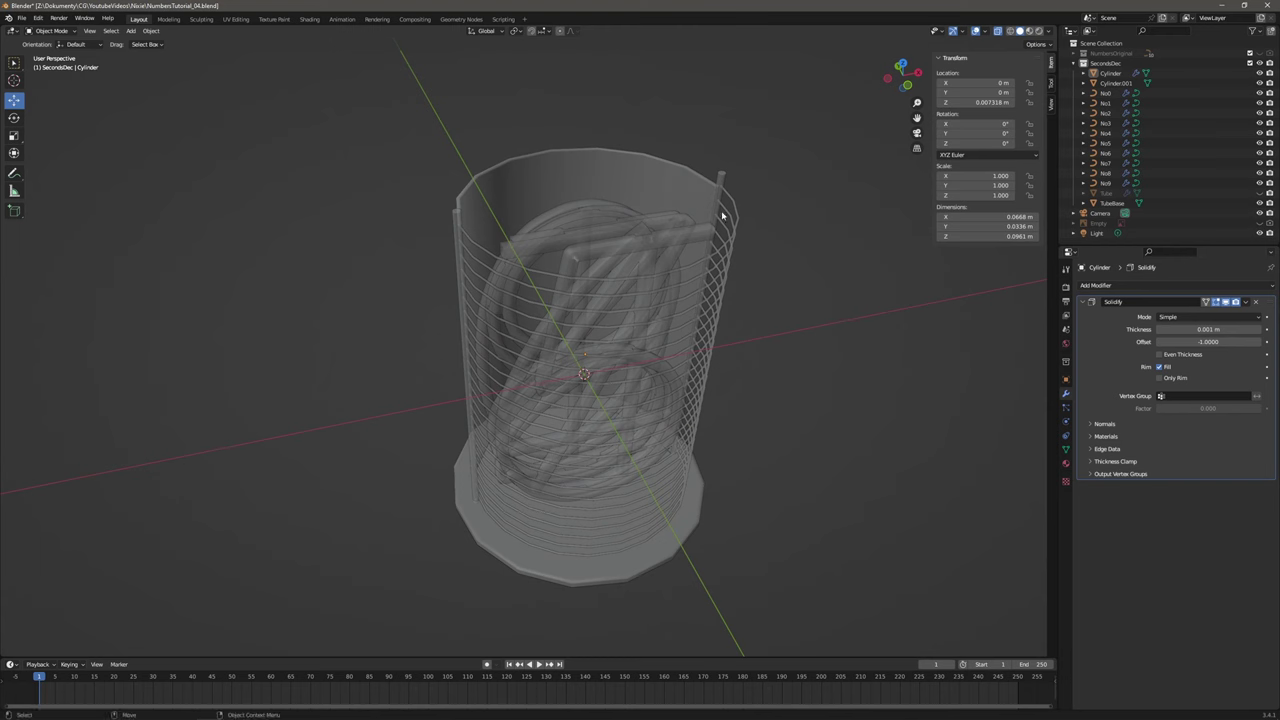
Assign the existing BlackPlastic material to the half-cylinder back shell in the Shading workspace.
click(561, 165)
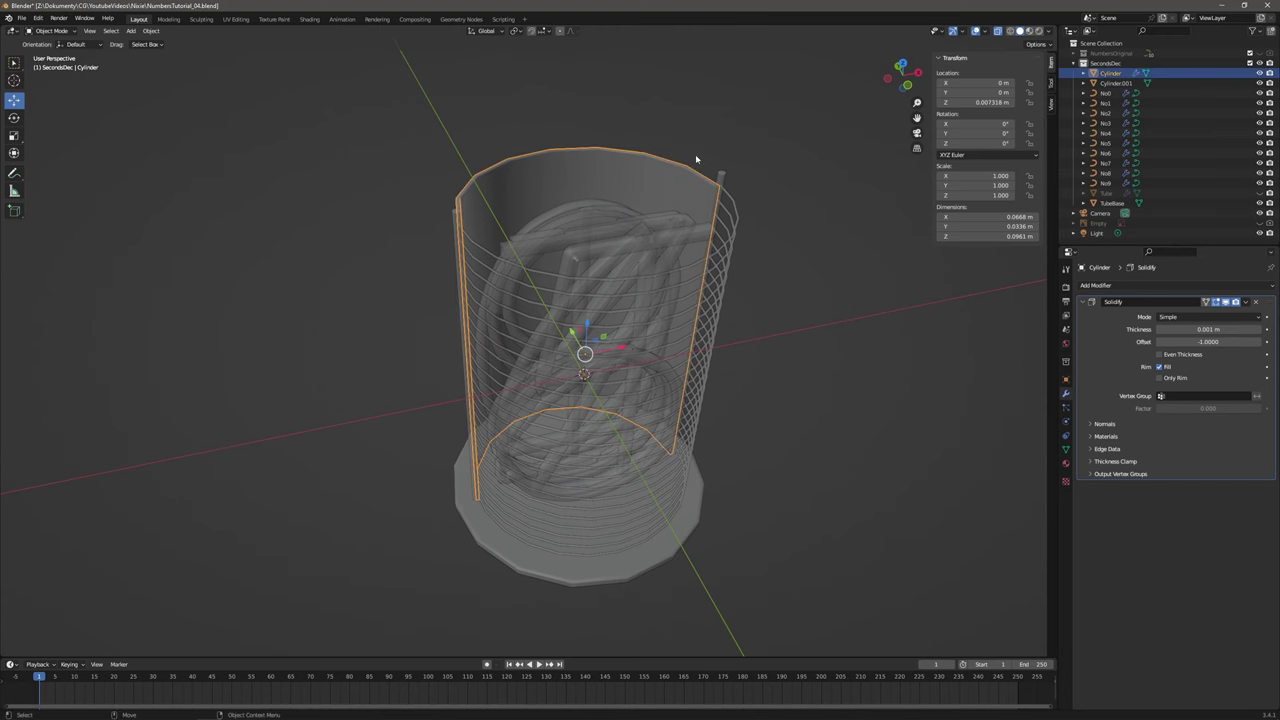
click(309, 19)
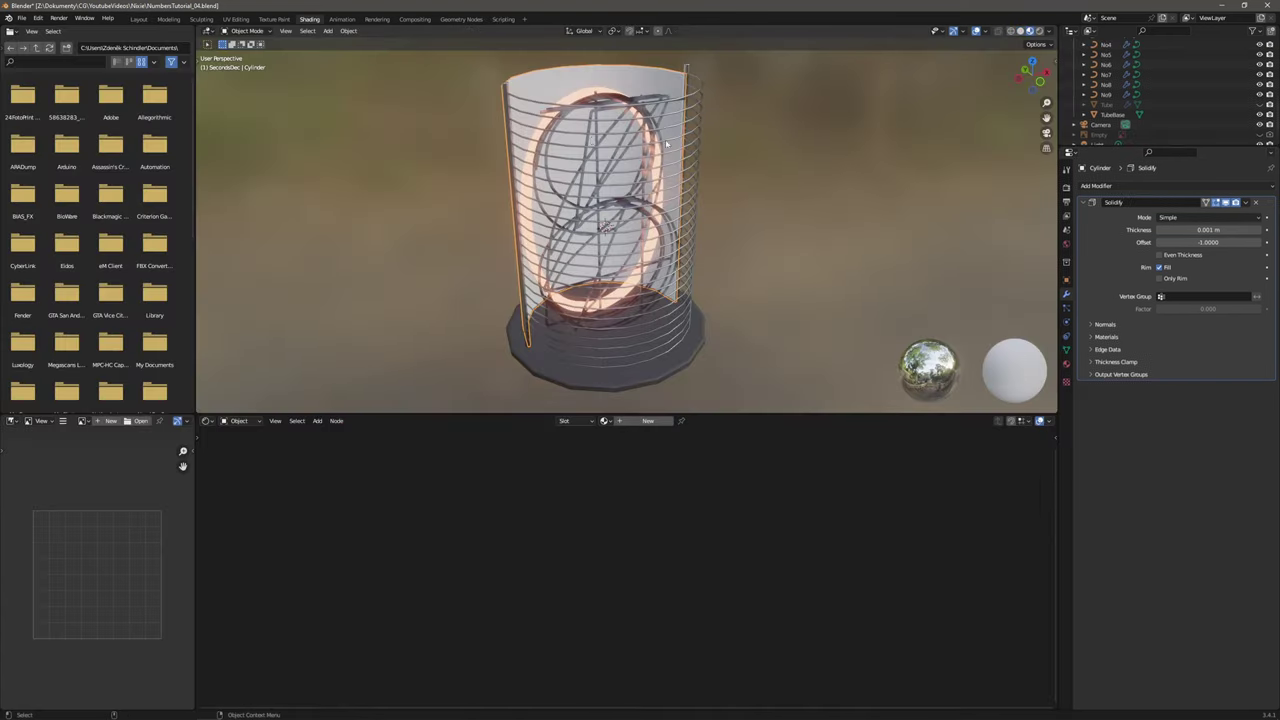
click(606, 421)
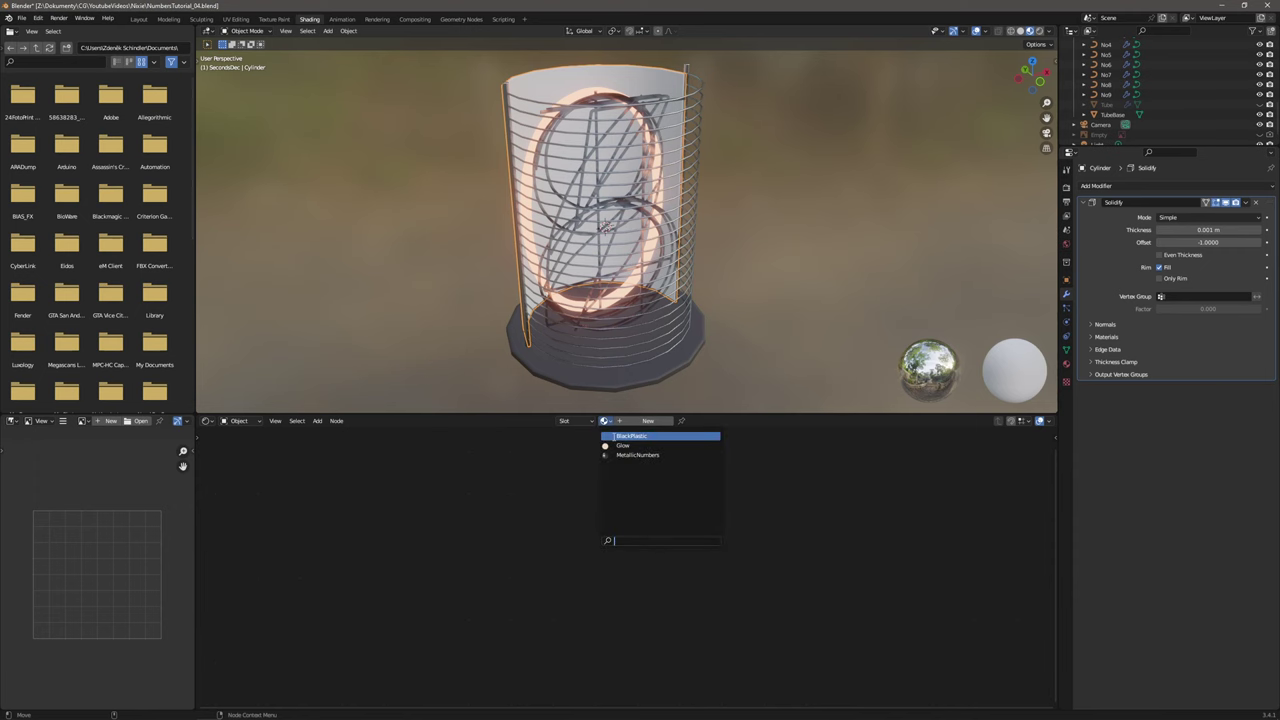
click(616, 440)
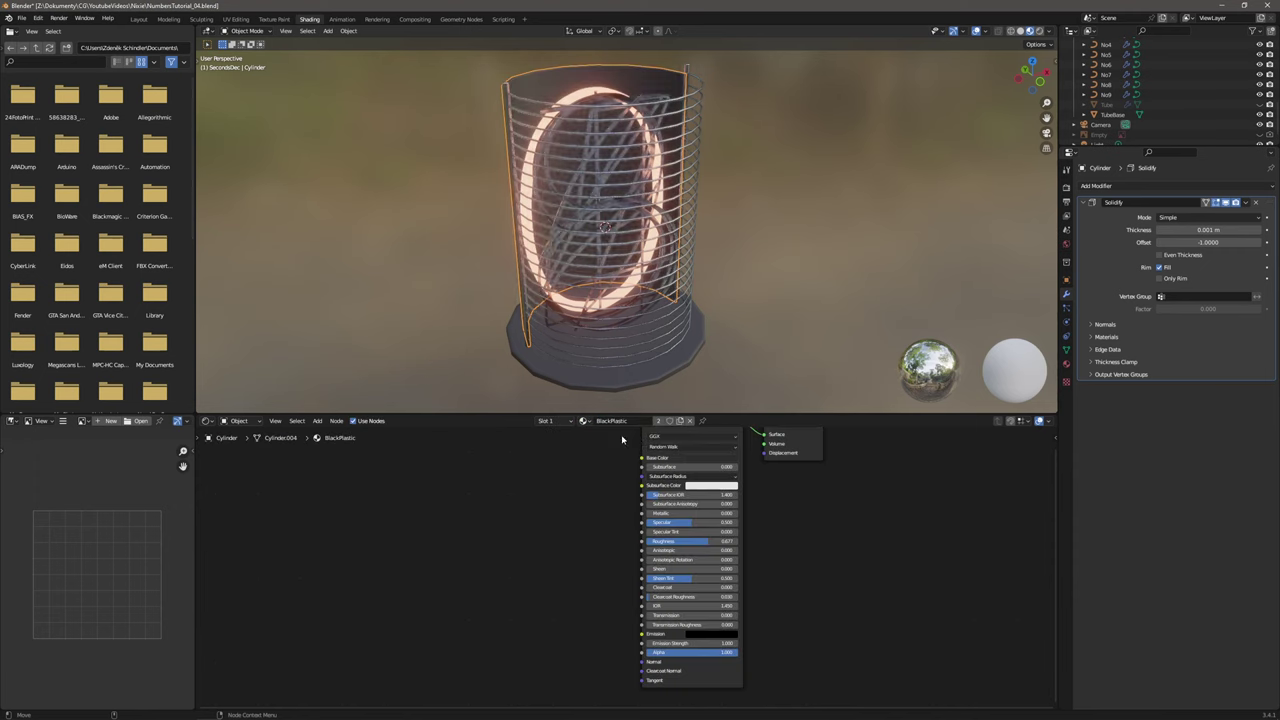
click(738, 287)
mouse_move(737, 266)
middle_down()
mouse_move(714, 277)
mouse_move(729, 260)
mouse_move(723, 171)
mouse_move(720, 277)
middle_up()
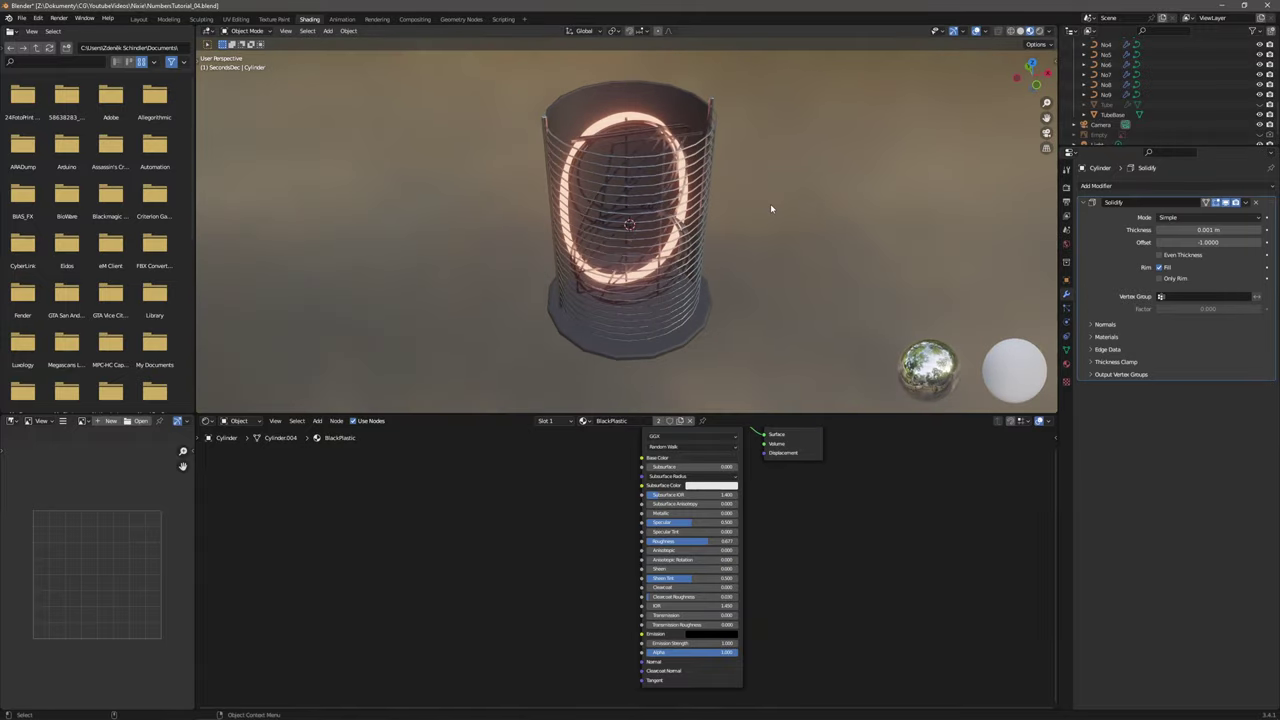
Unhide the Tube object and give it a new material named Glass.
click(1258, 104)
click(1200, 104)
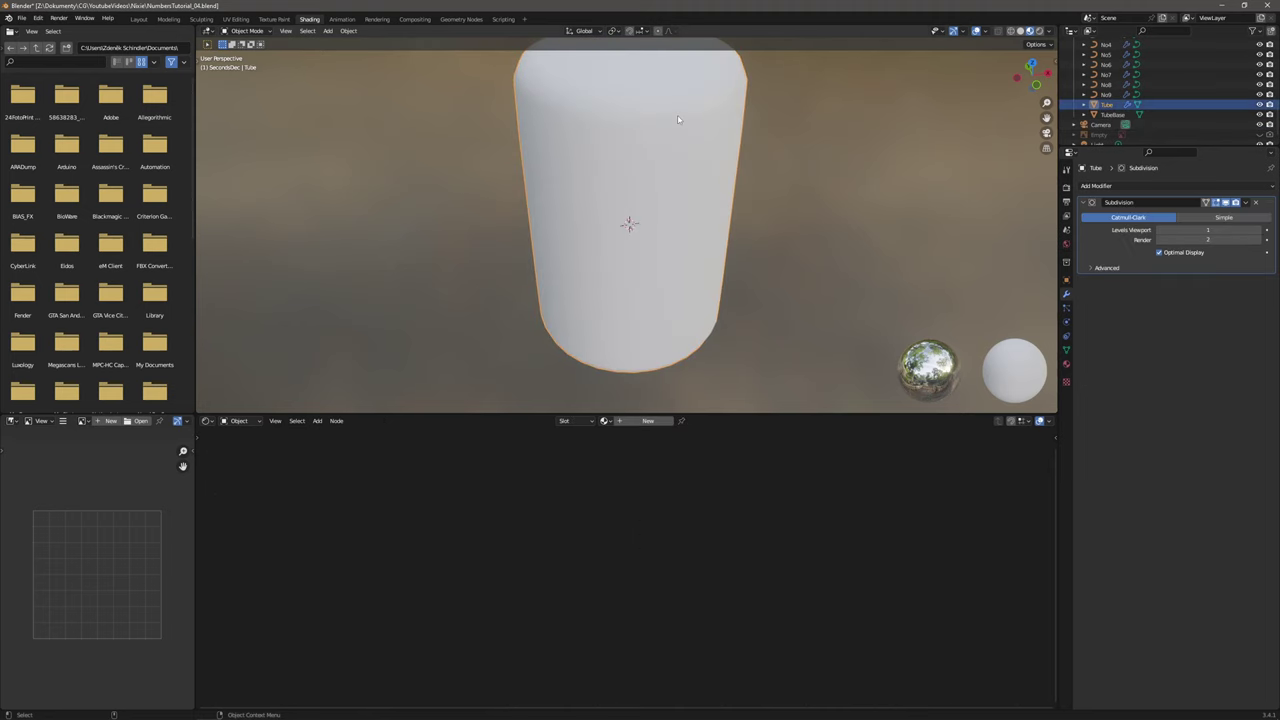
click(648, 421)
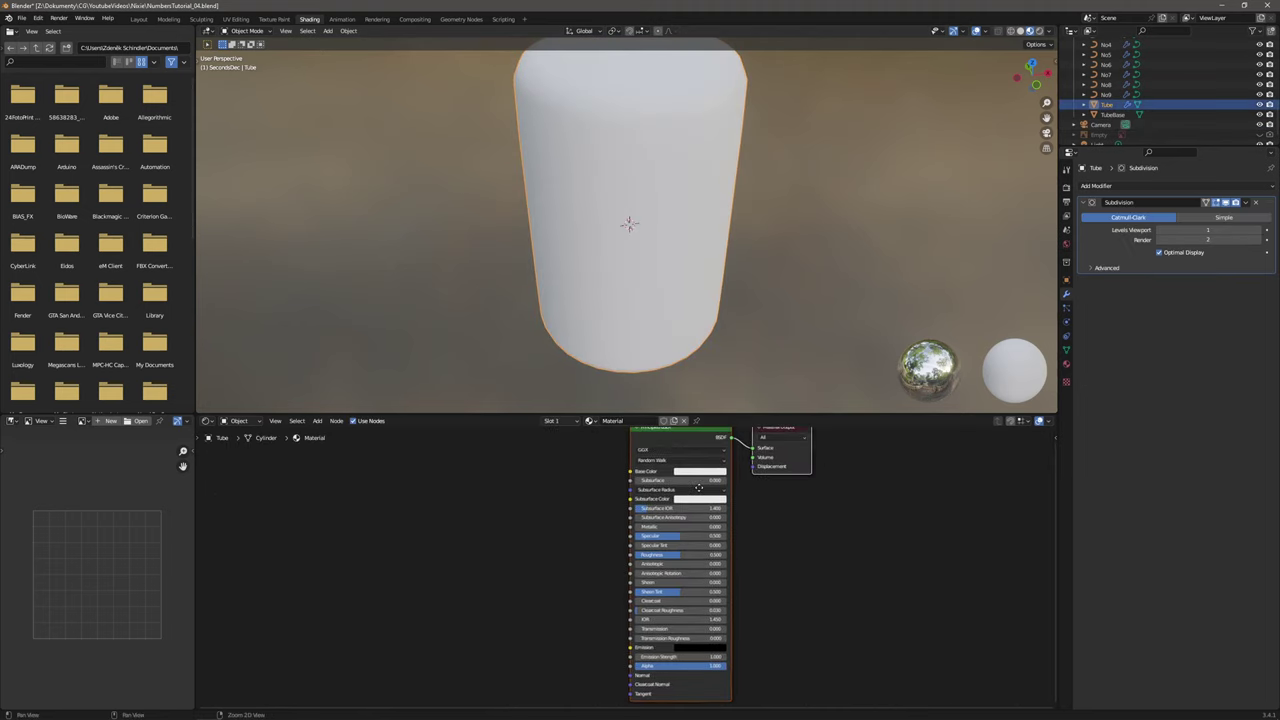
double_click(632, 421)
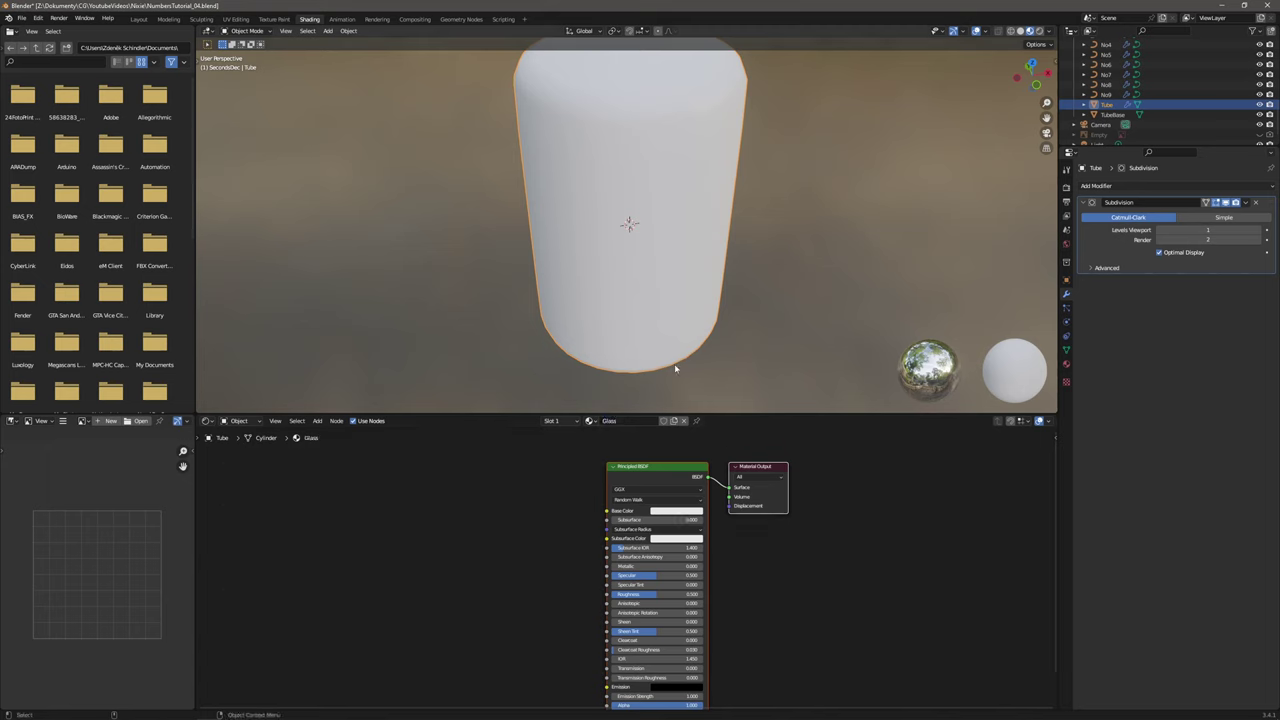
Set the Transmission of the Glass material's Principled BSDF to 1.000.
middle_drag(769, 620, 759, 542)
drag(608, 594, 690, 594)
scroll(727, 586, up, 2)
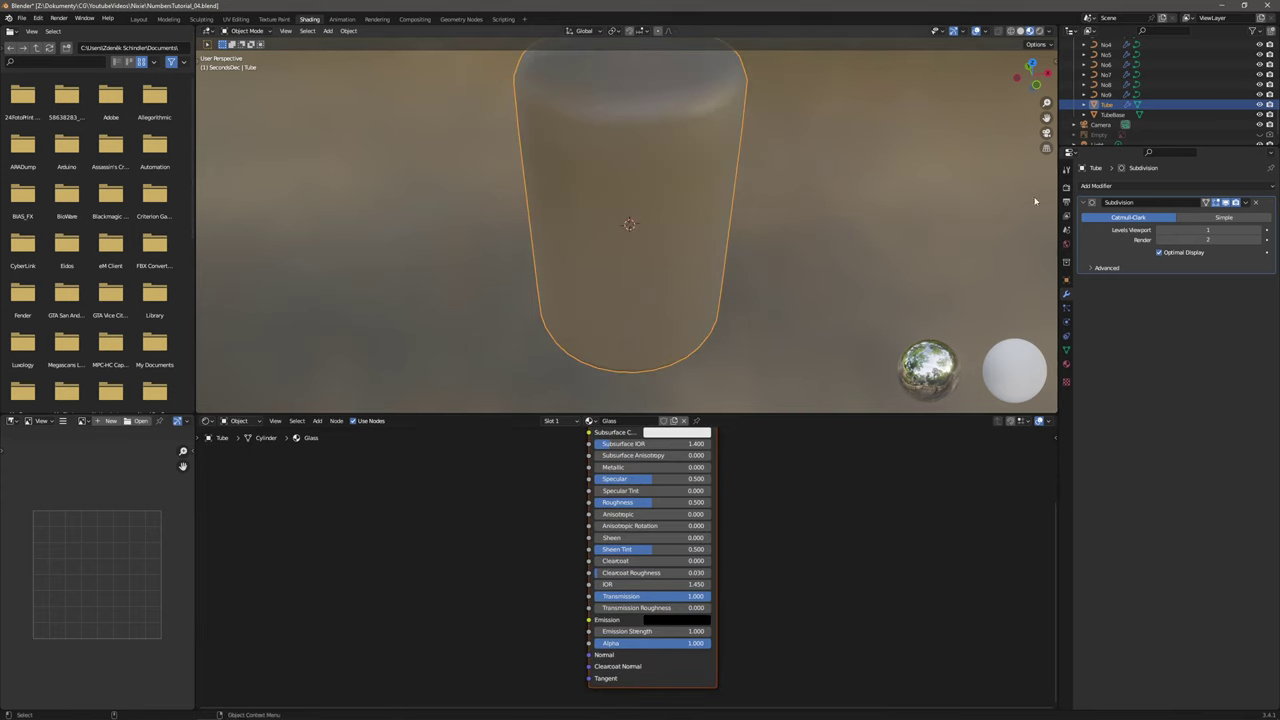
Check the Eevee screen space reflection settings and enable Screen Space Refraction for the Glass material.
click(1065, 188)
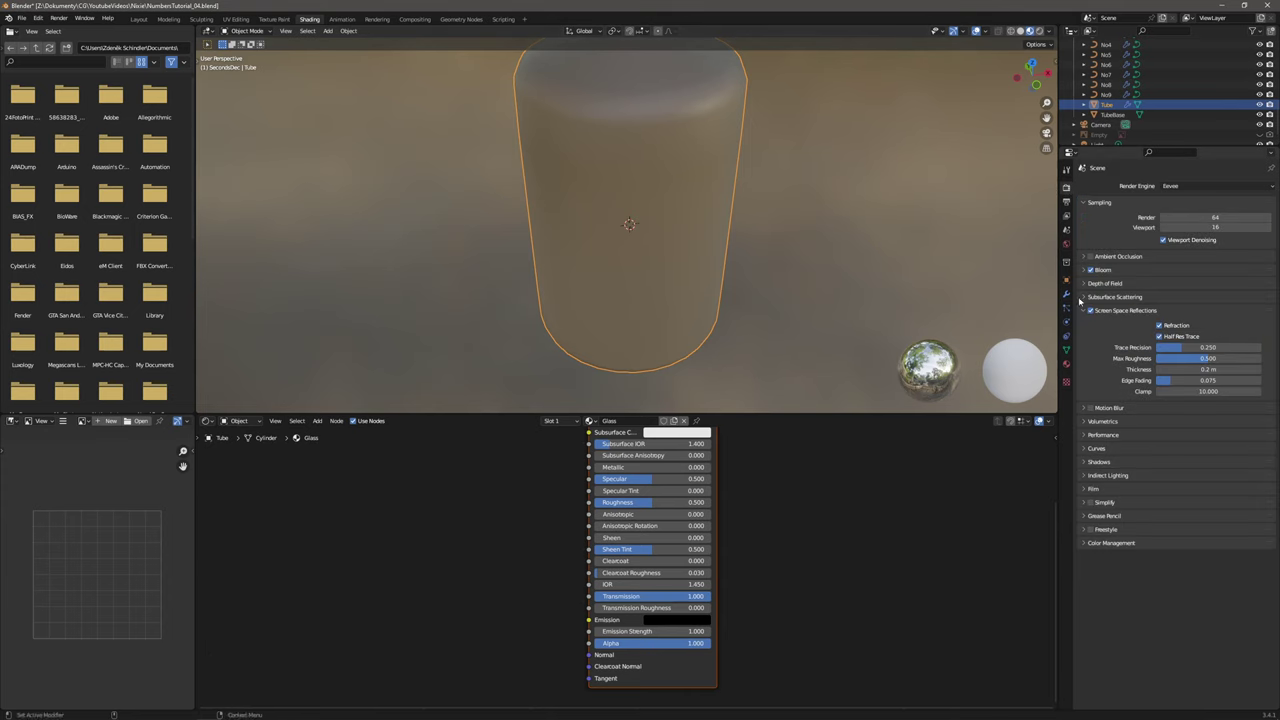
click(1159, 337)
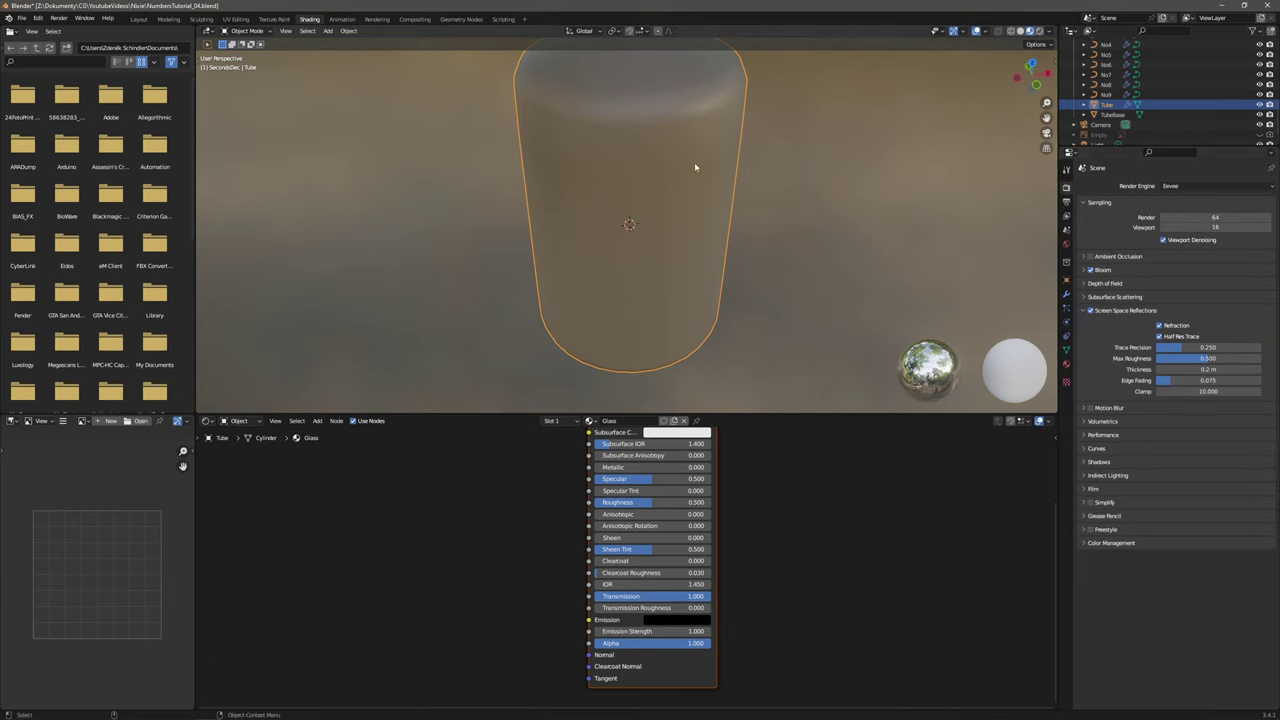
click(1066, 366)
scroll(1160, 455, down, 5)
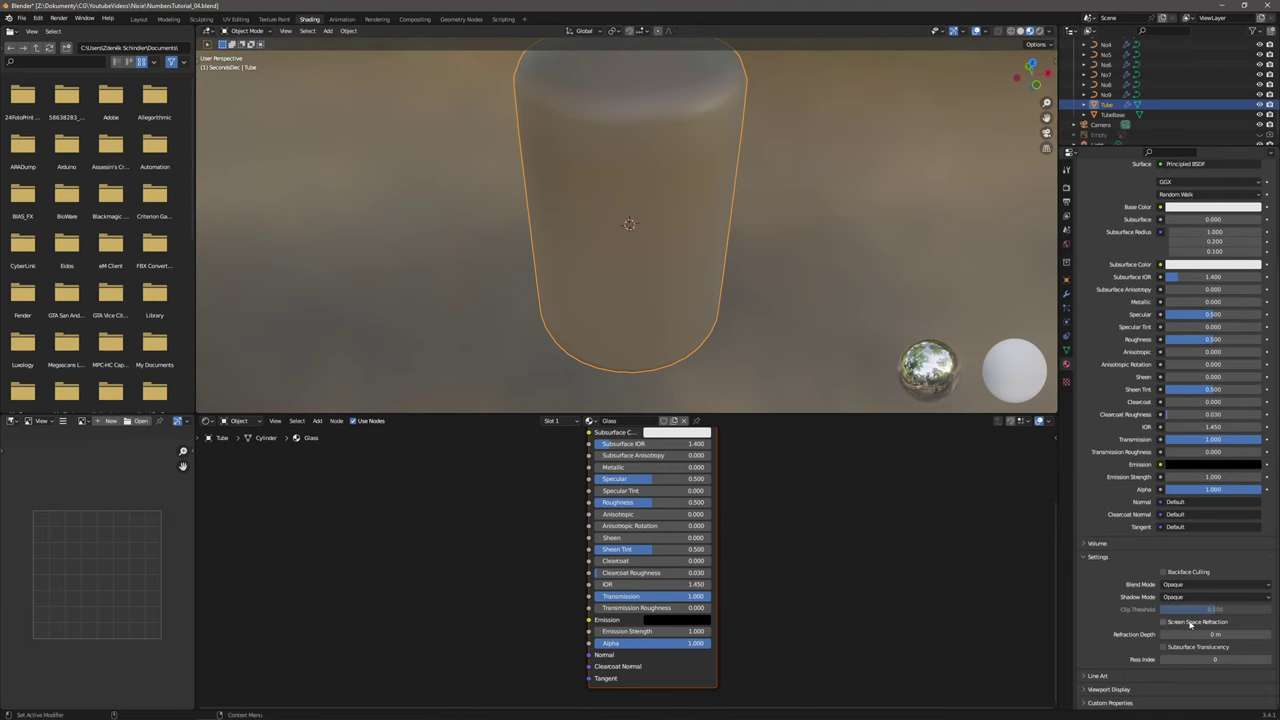
click(1163, 622)
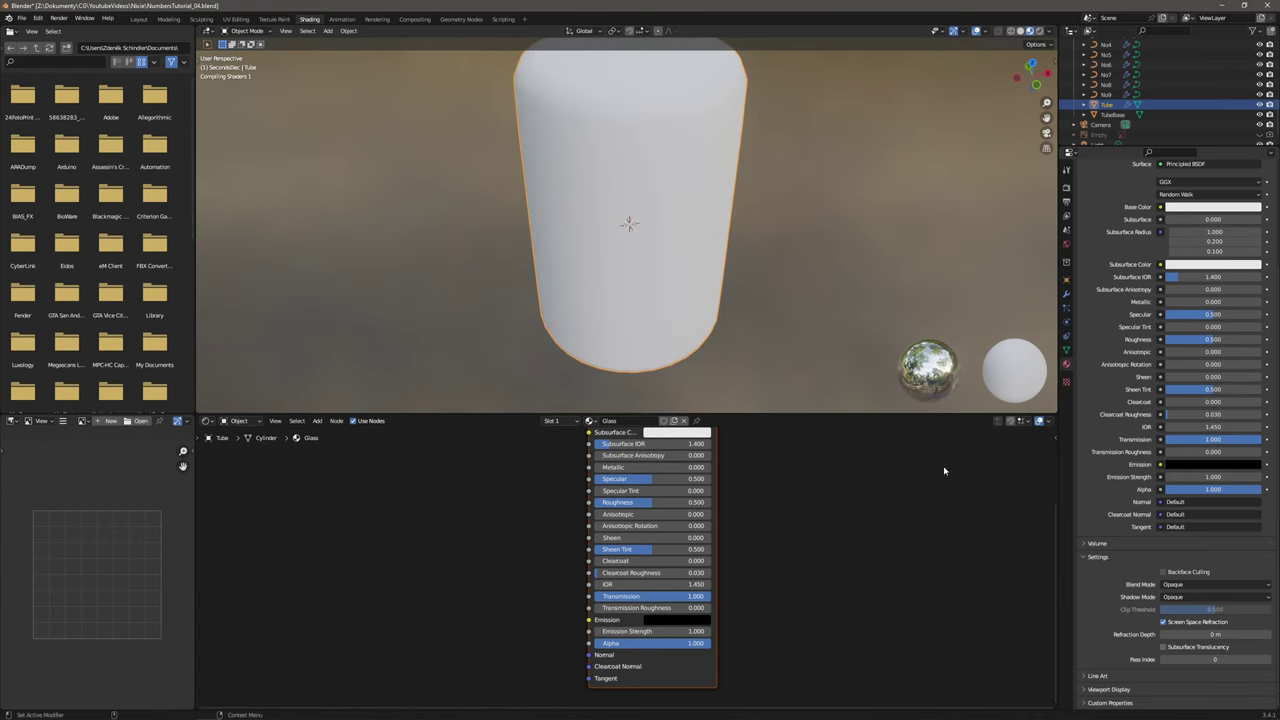
mouse_move(686, 274)
middle_down()
mouse_move(677, 260)
mouse_move(681, 270)
middle_up()
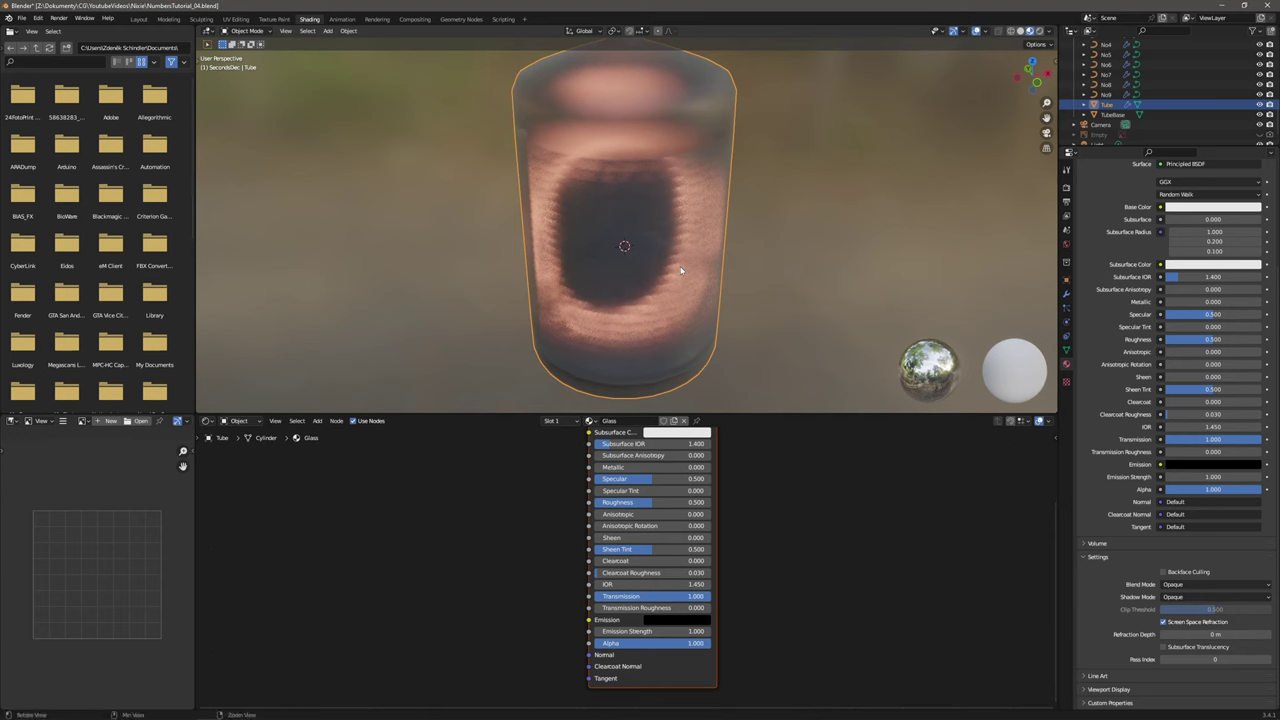
Set the Roughness of the Glass material to 0.1.
click(691, 503)
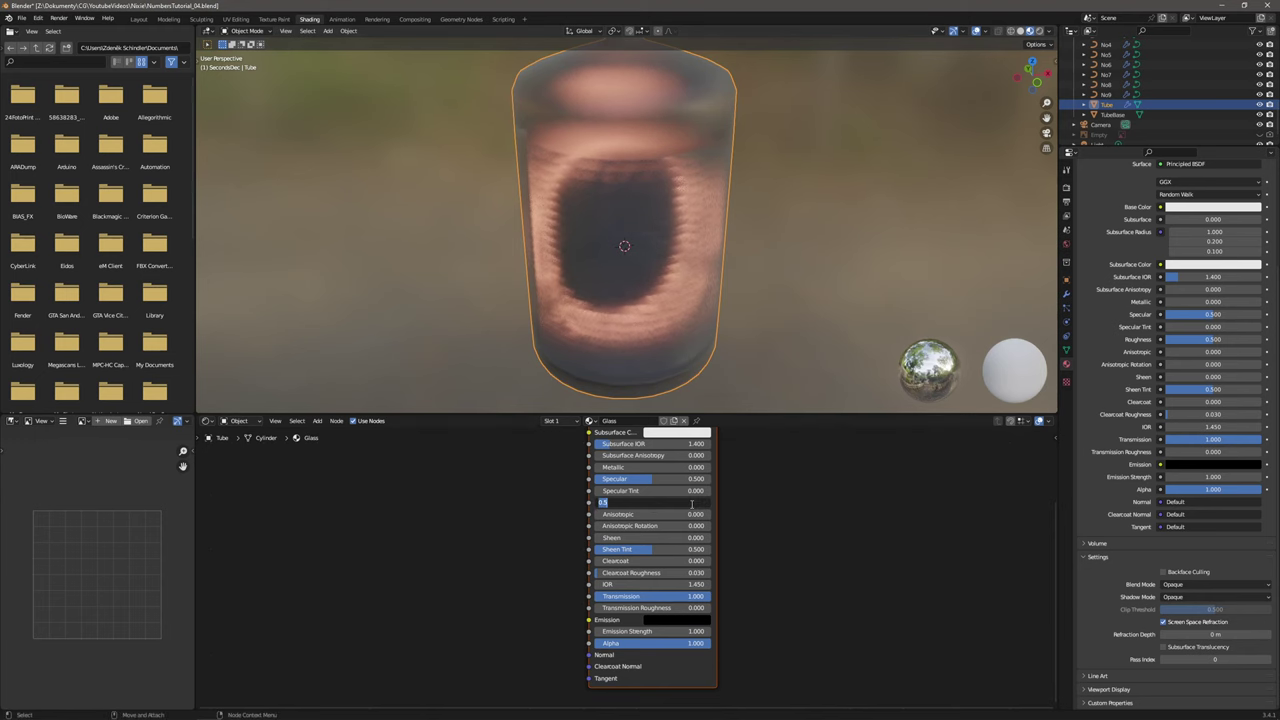
text(0.1)
key(Return)
mouse_move(680, 250)
middle_down()
mouse_move(686, 180)
mouse_move(674, 271)
mouse_move(674, 257)
middle_up()
Set the Glass material's Refraction Depth to 0.003 m and inspect the tube from several angles.
click(1232, 632)
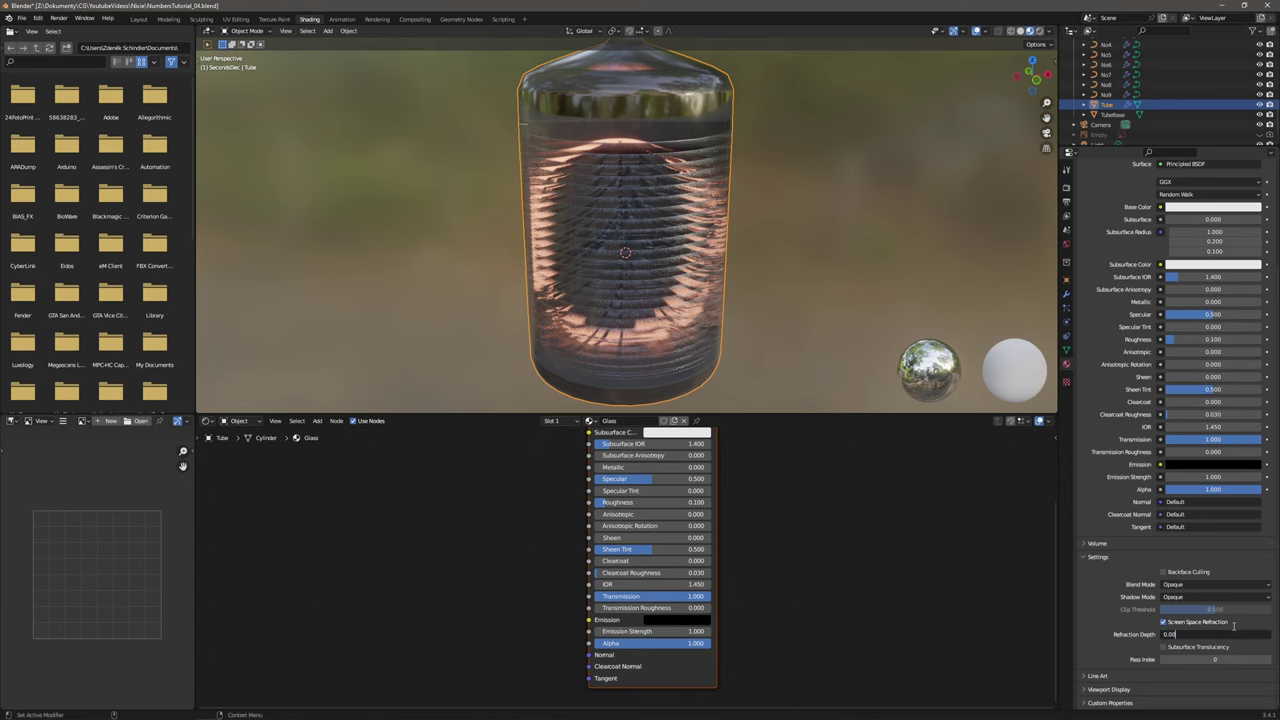
text(0.003)
key(Return)
middle_drag(960, 380, 764, 340)
middle_drag(760, 280, 817, 288)
scroll(817, 288, down, 3)
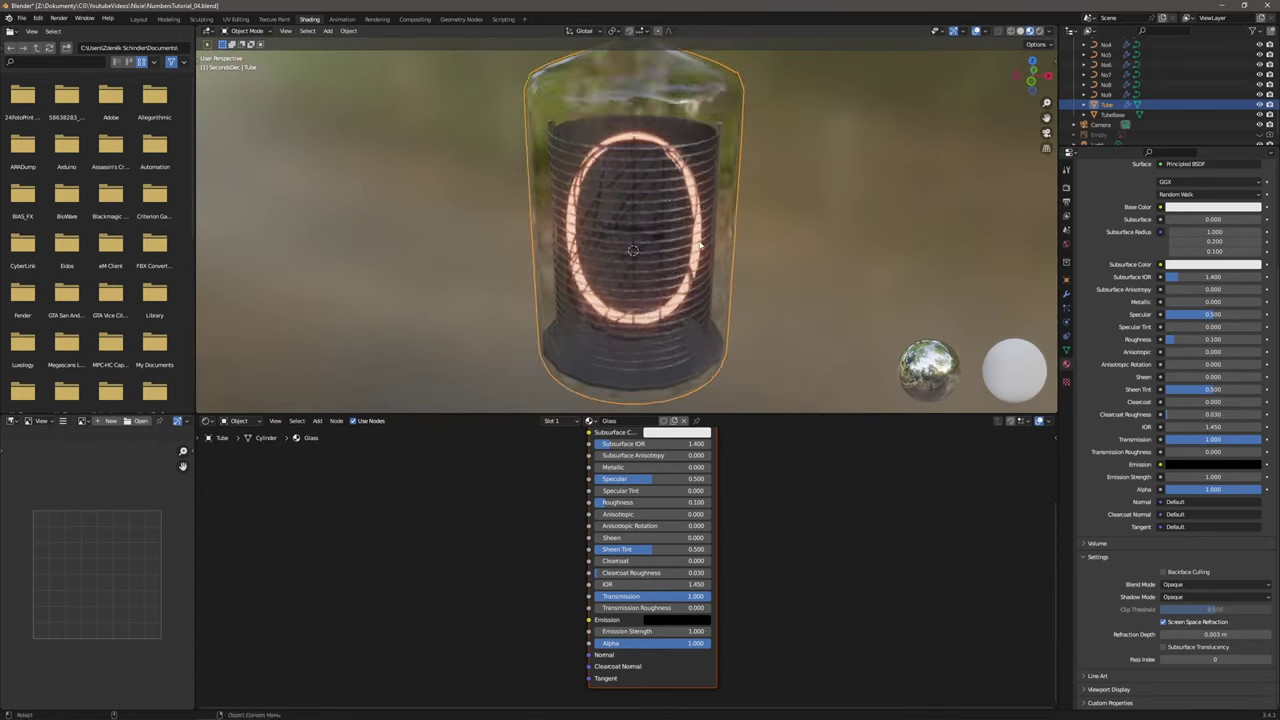
scroll(686, 237, up, 4)
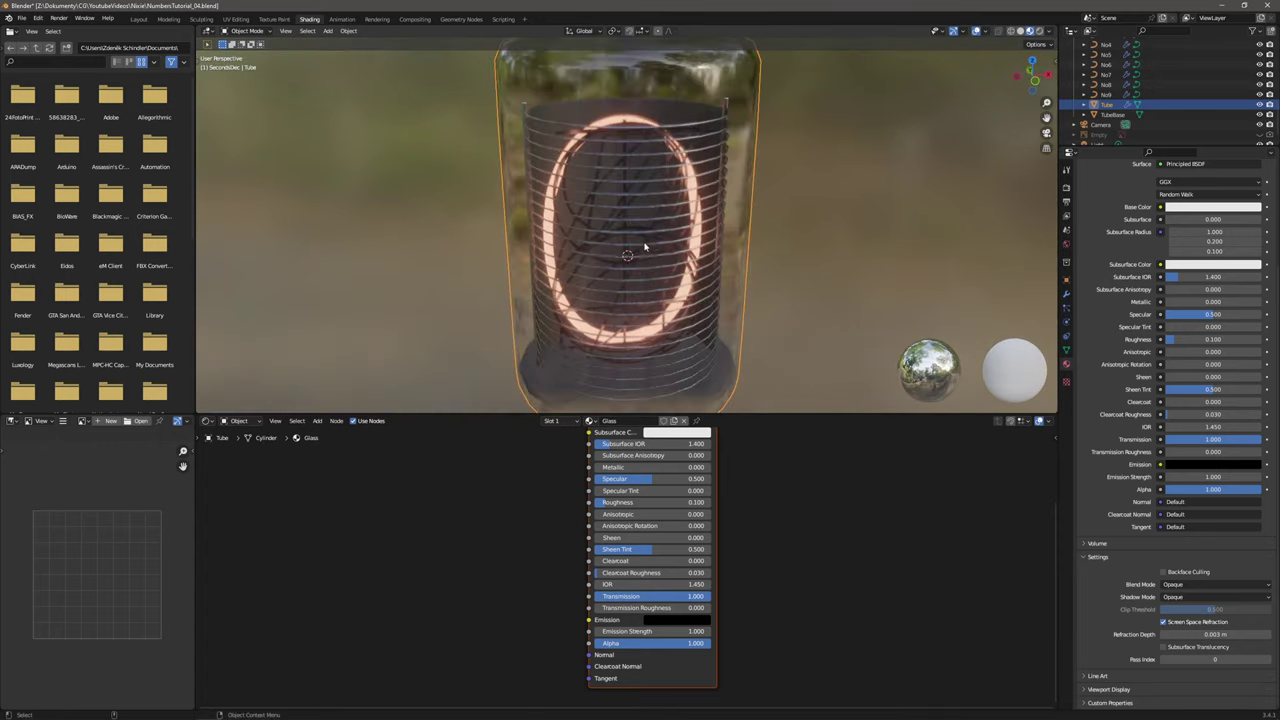
scroll(695, 237, down, 2)
middle_drag(698, 236, 722, 240)
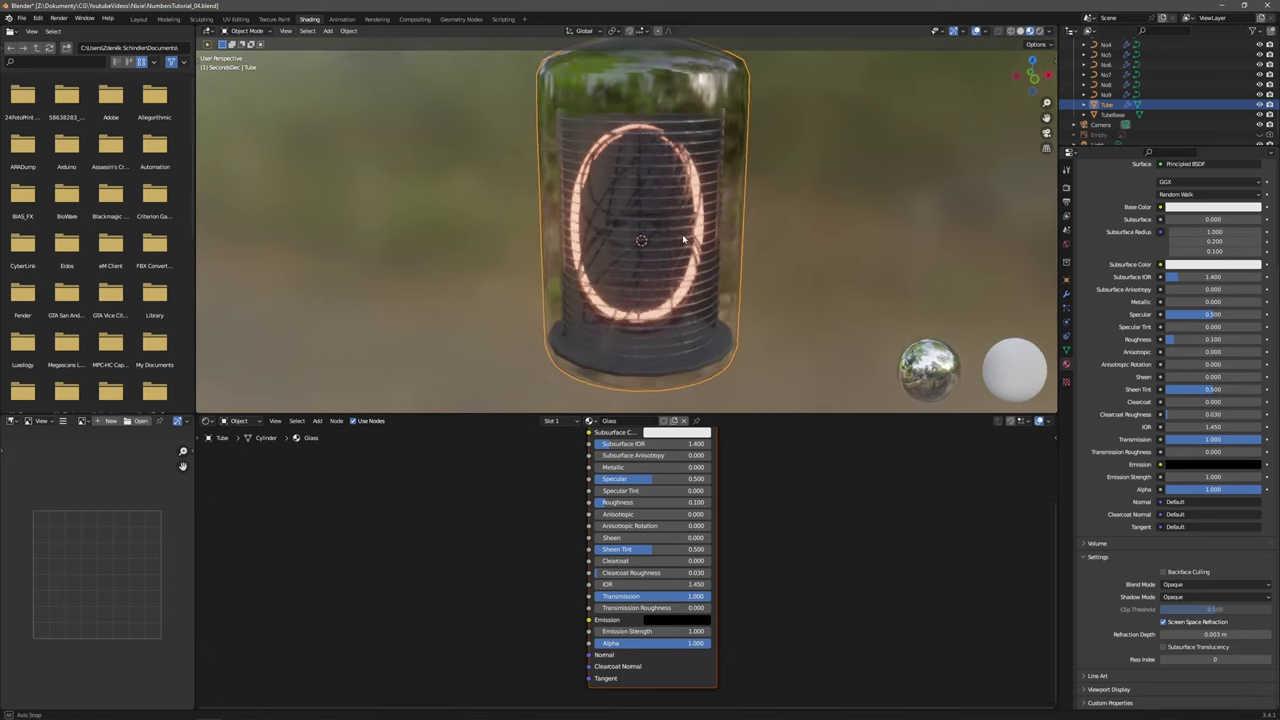
Switch the scene's render engine to Cycles.
scroll(1145, 187, up, 4)
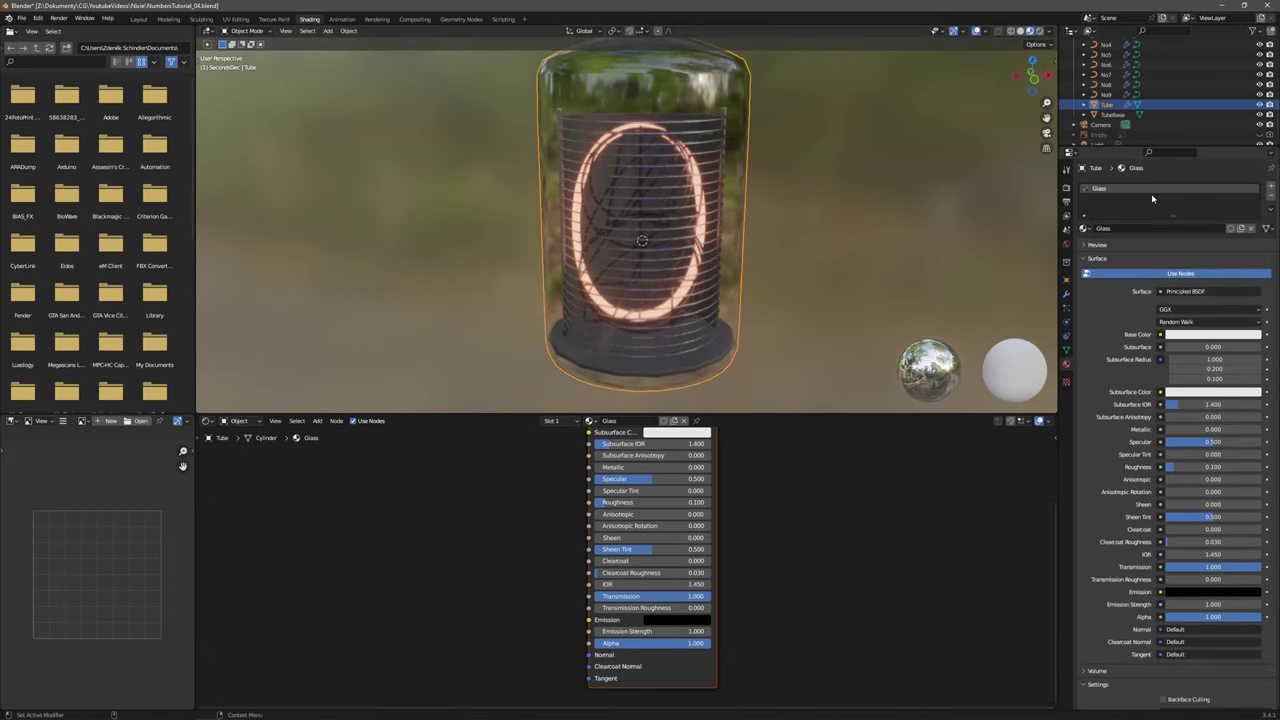
click(1066, 188)
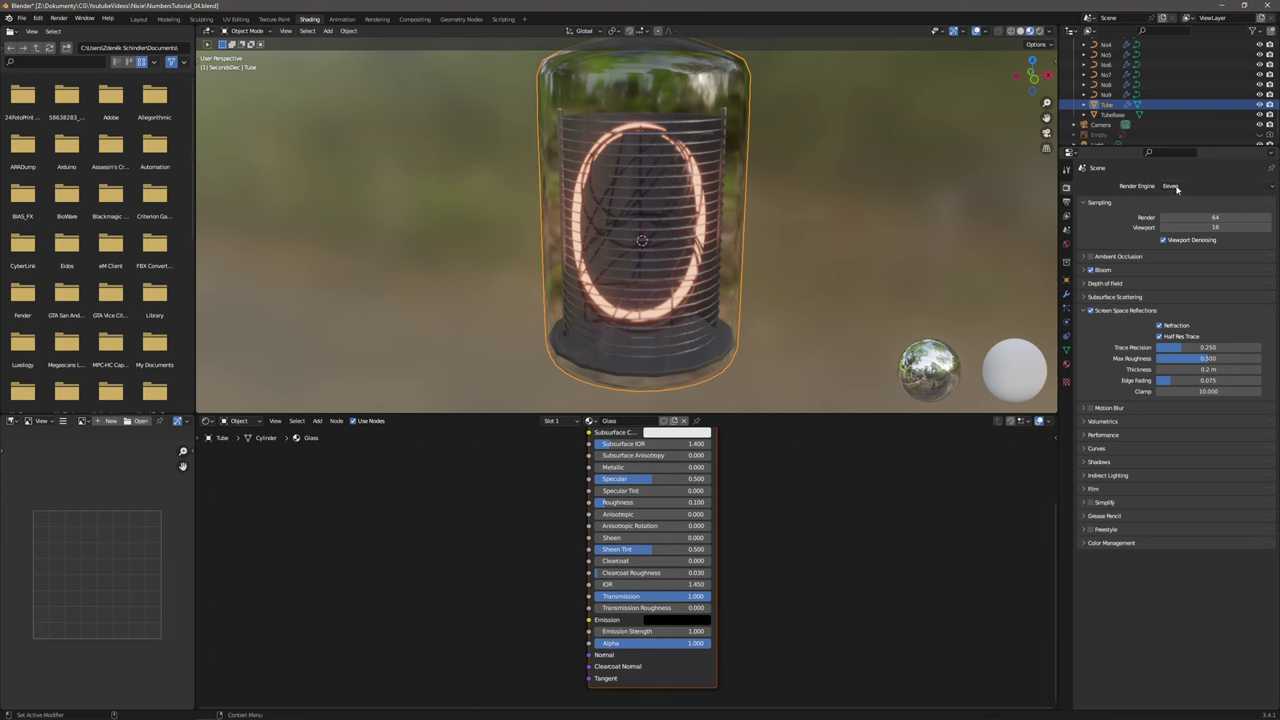
click(1176, 187)
click(1176, 220)
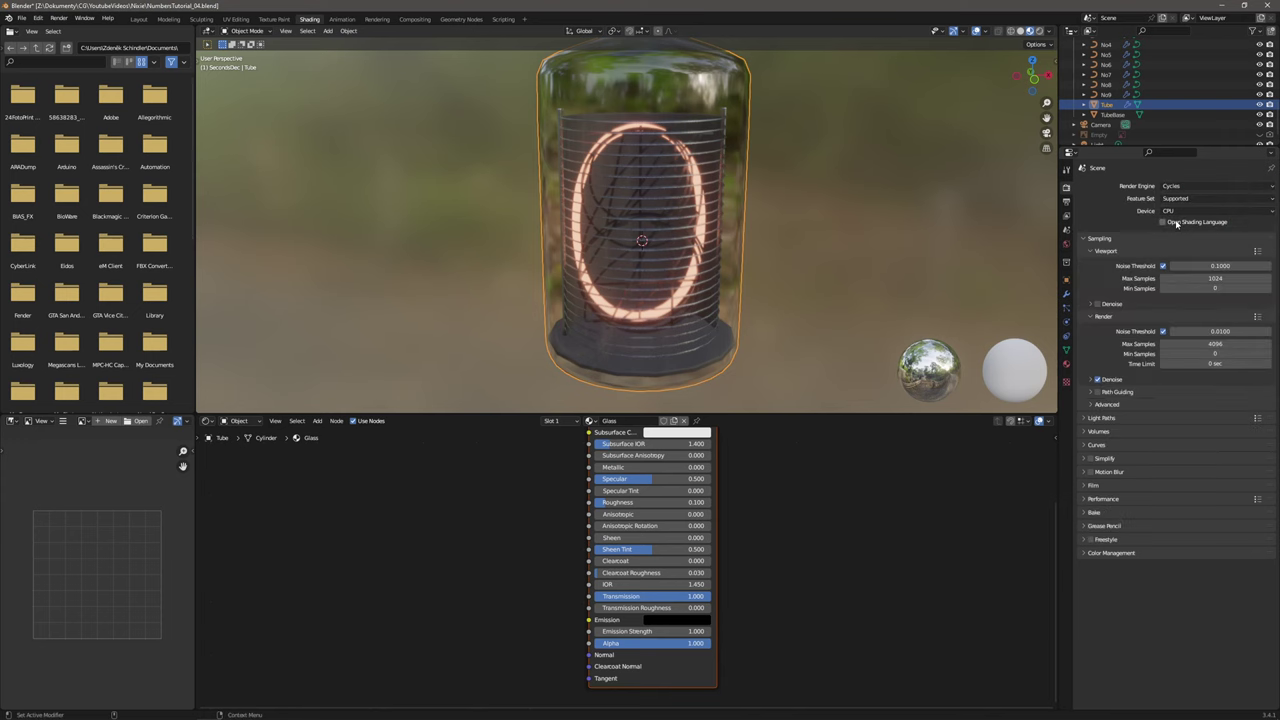
middle_drag(820, 203, 751, 234)
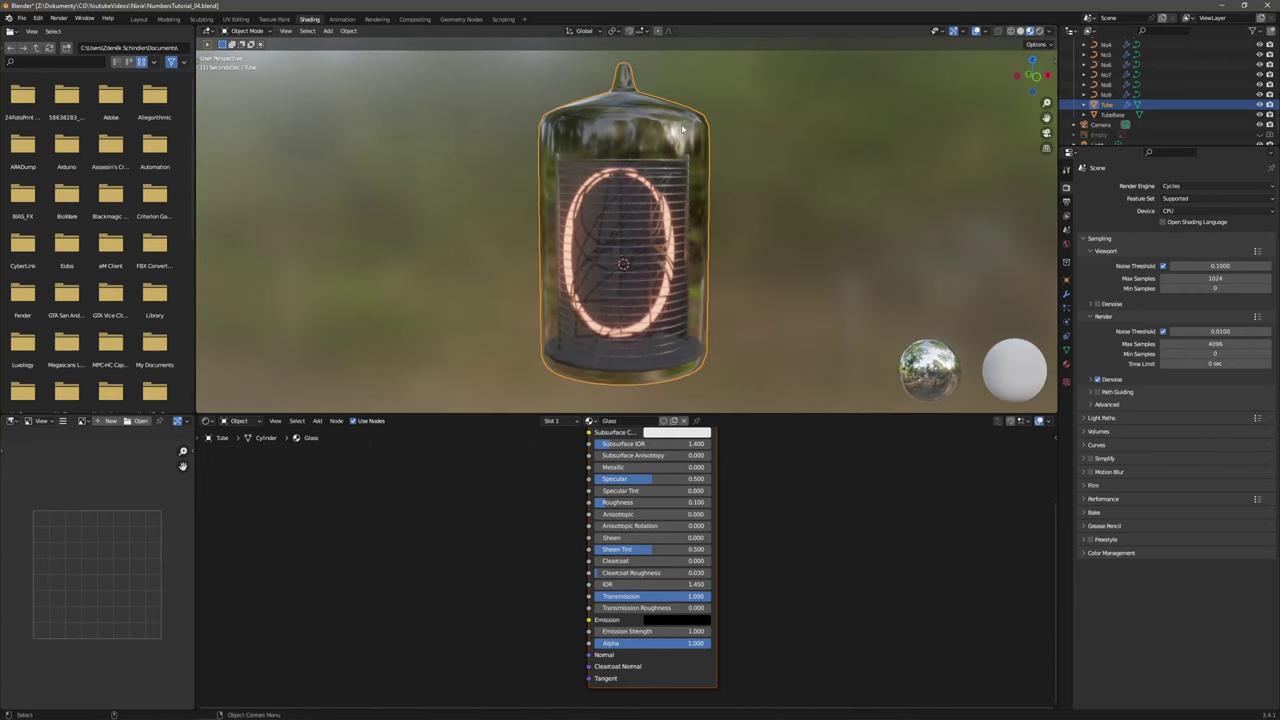
Add a Solidify modifier to the Tube and place it above the Subdivision modifier in the stack.
click(1065, 295)
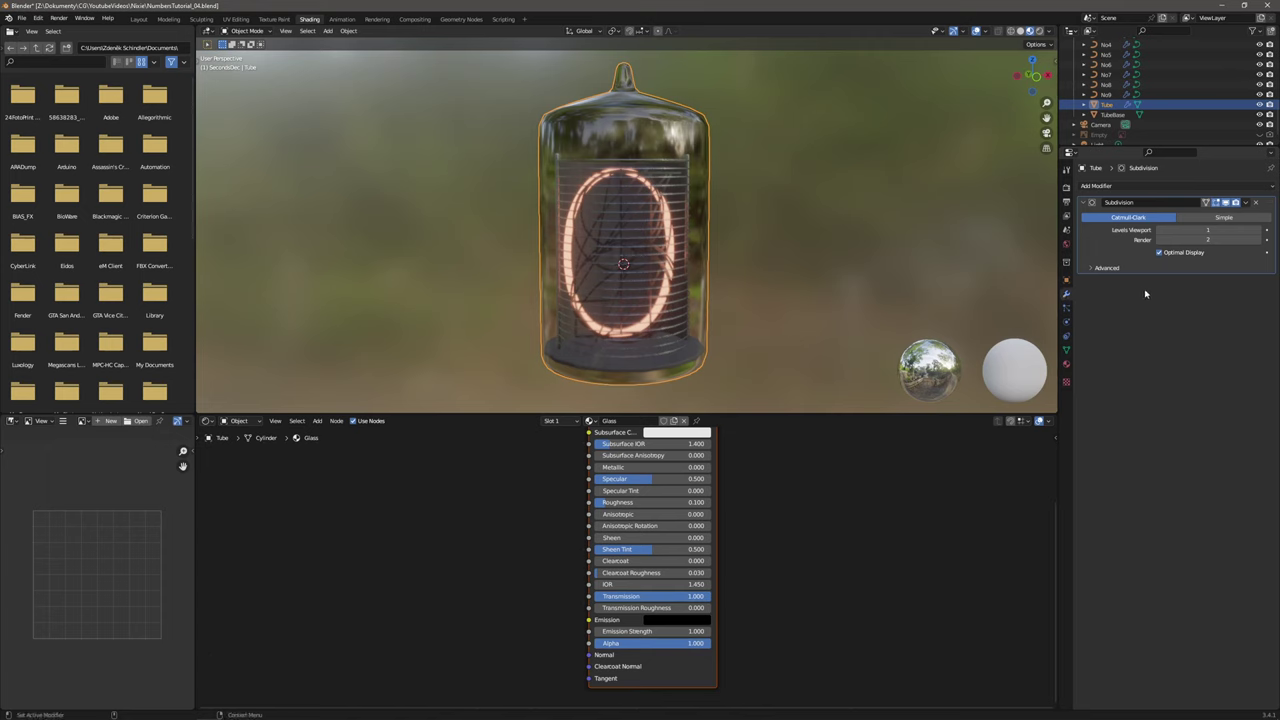
click(1214, 188)
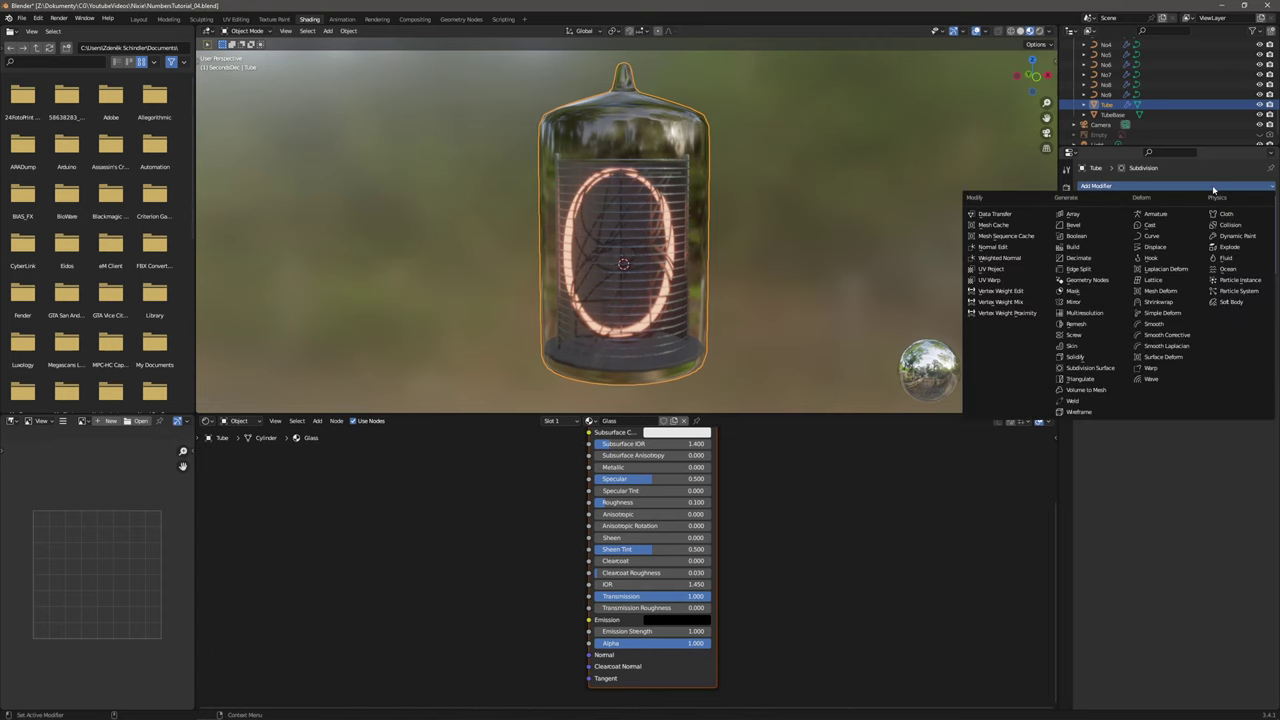
click(1076, 356)
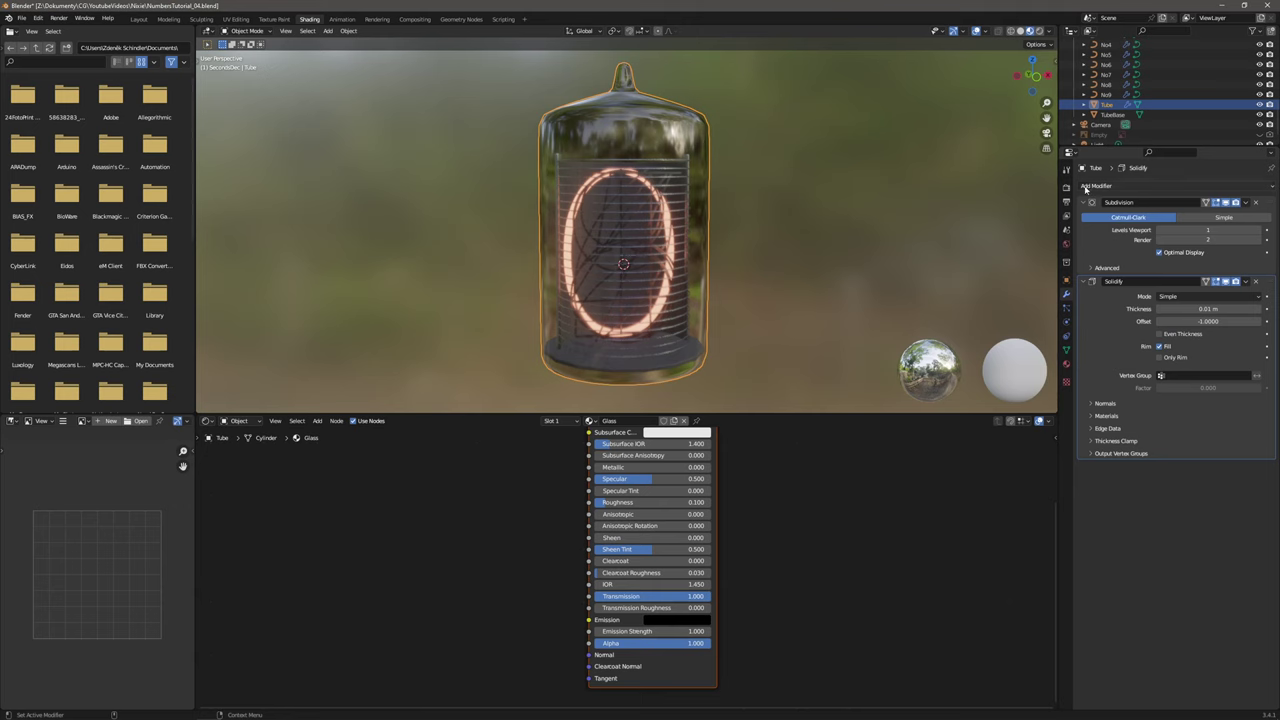
drag(1273, 286, 1257, 206)
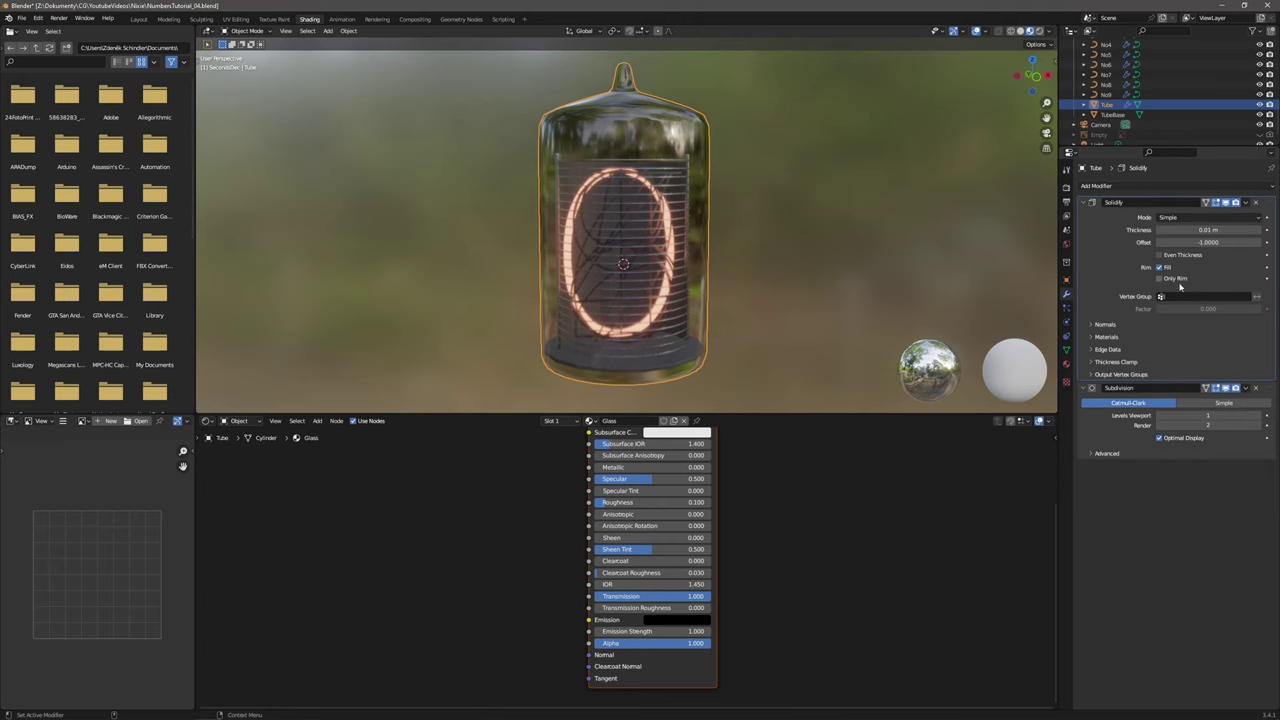
Set the thickness of the Tube's Solidify modifier to 0.001 m.
middle_drag(779, 279, 680, 249)
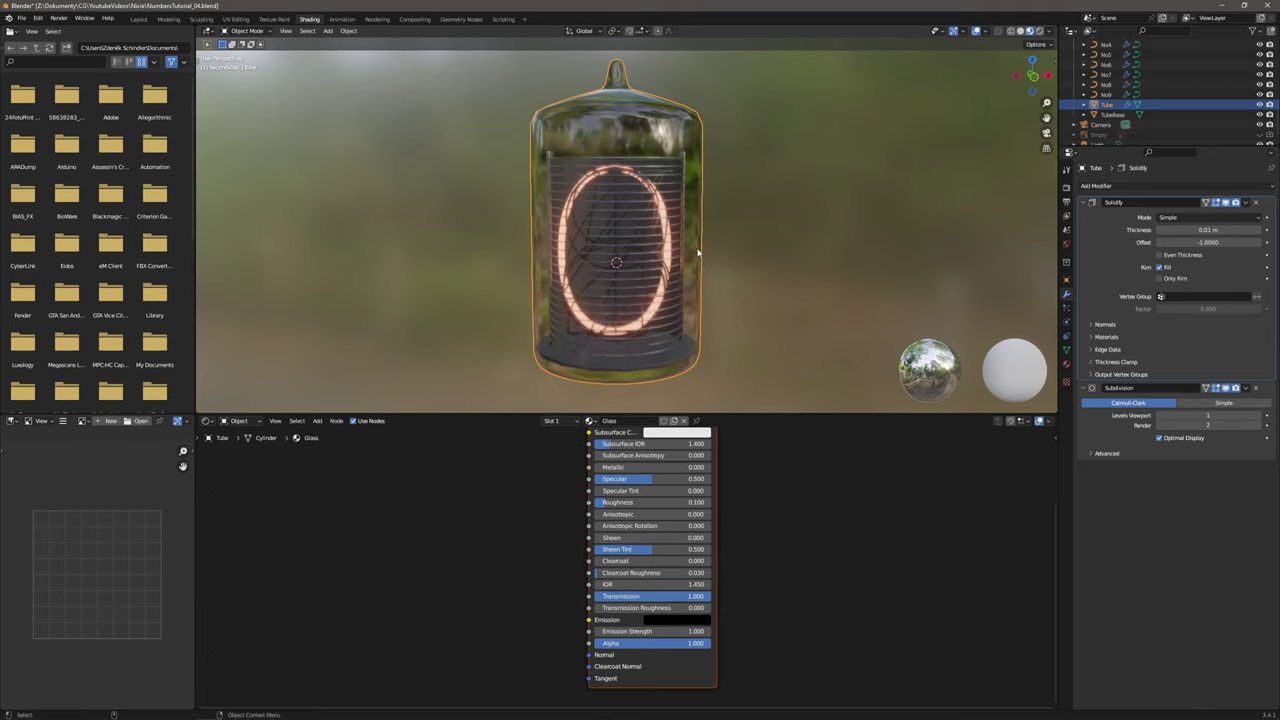
click(1161, 230)
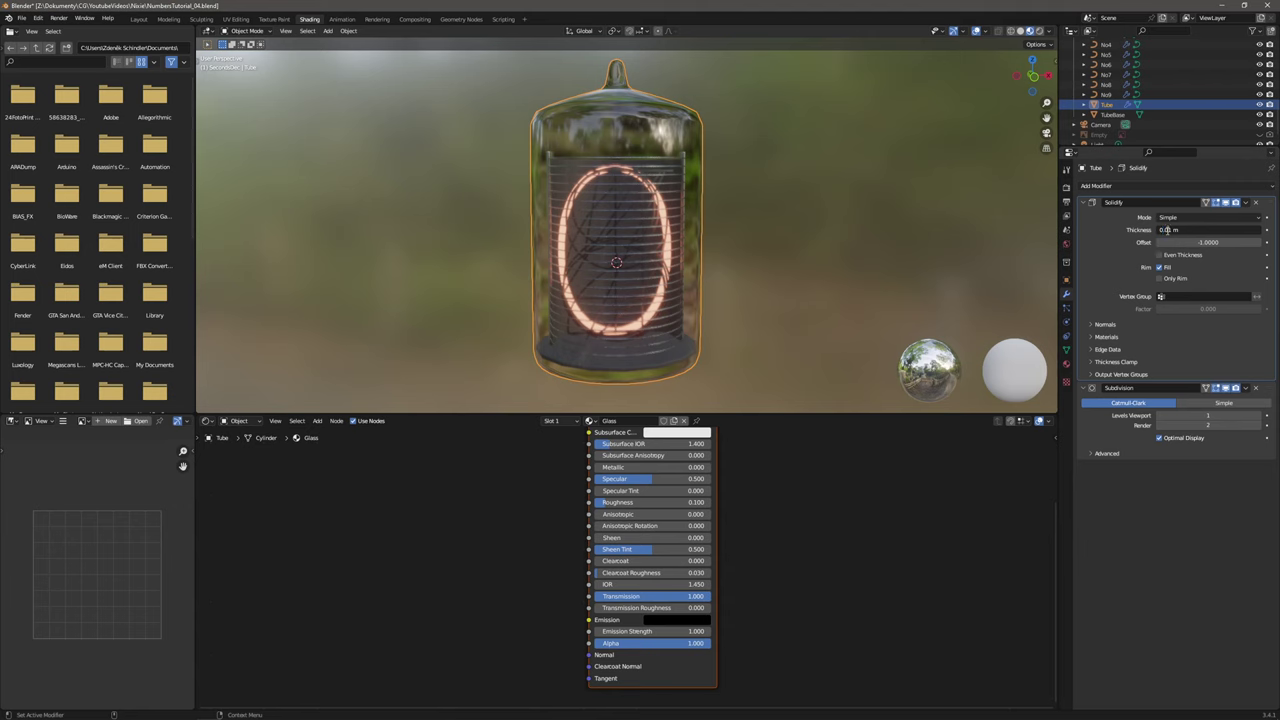
text(0)
key(Return)
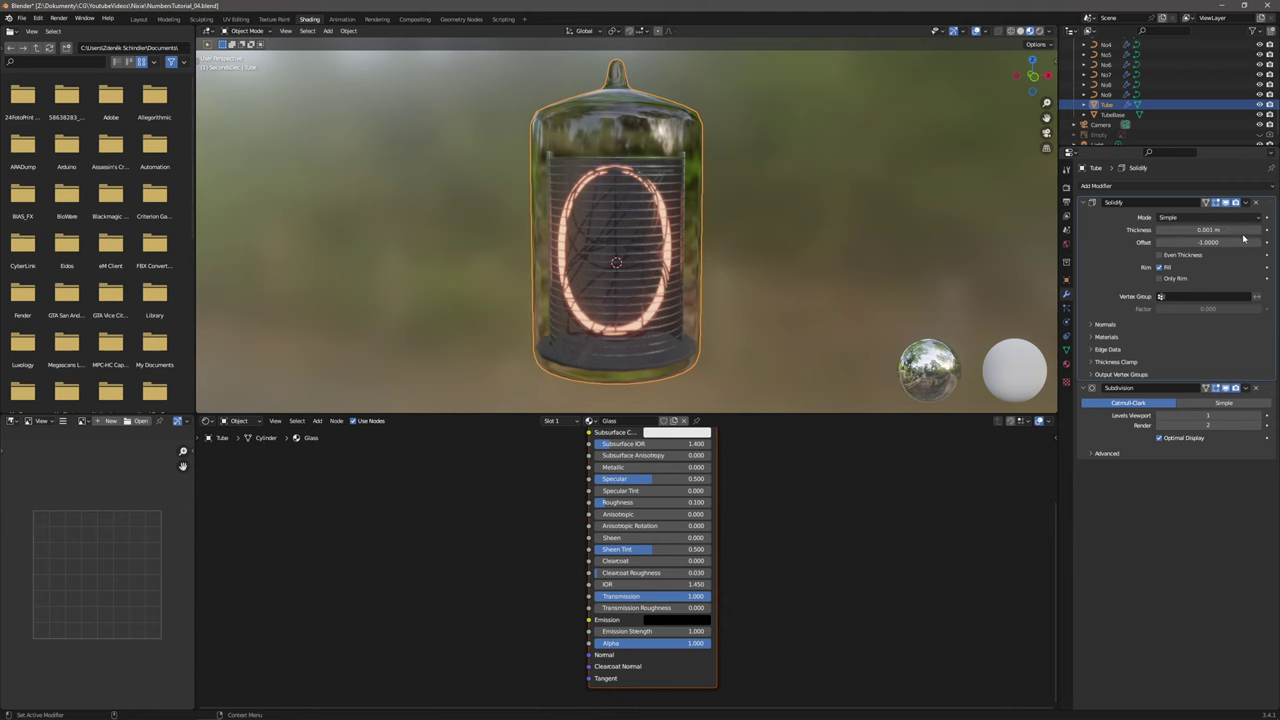
Switch the viewport to rendered shading and compare the tube's glass with the Solidify modifier temporarily disabled.
click(1041, 31)
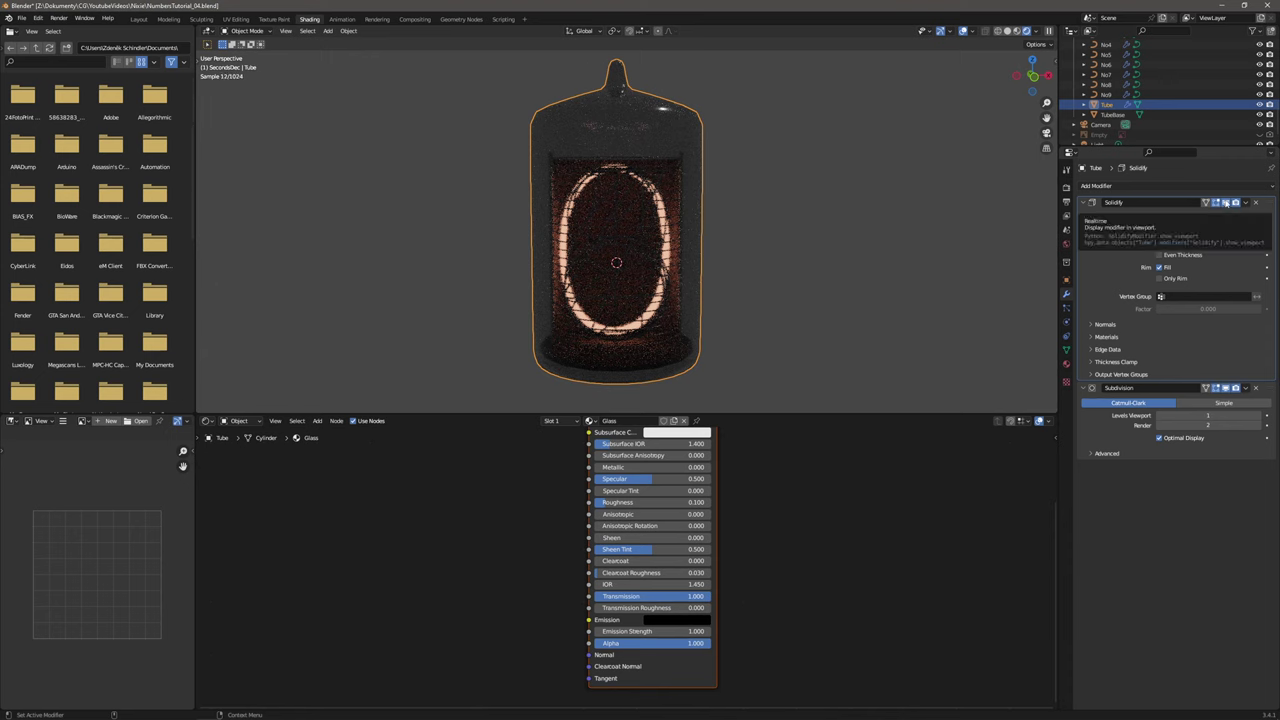
click(1226, 203)
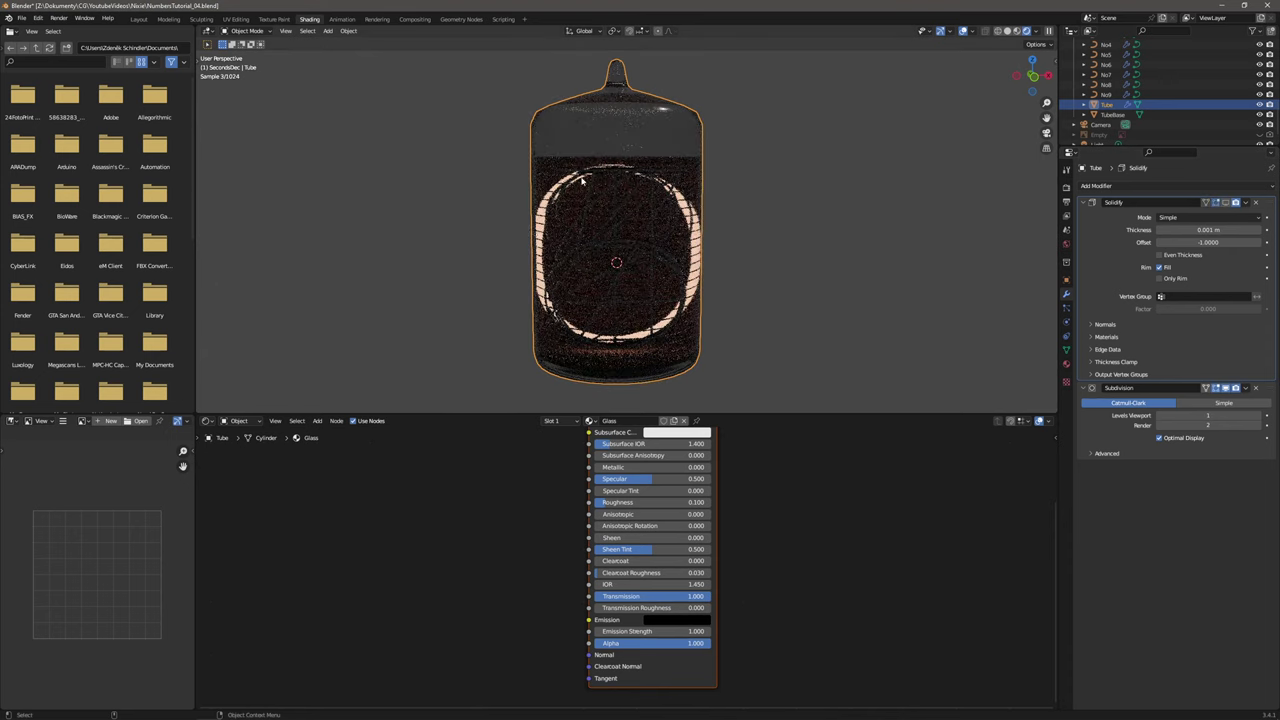
click(1227, 203)
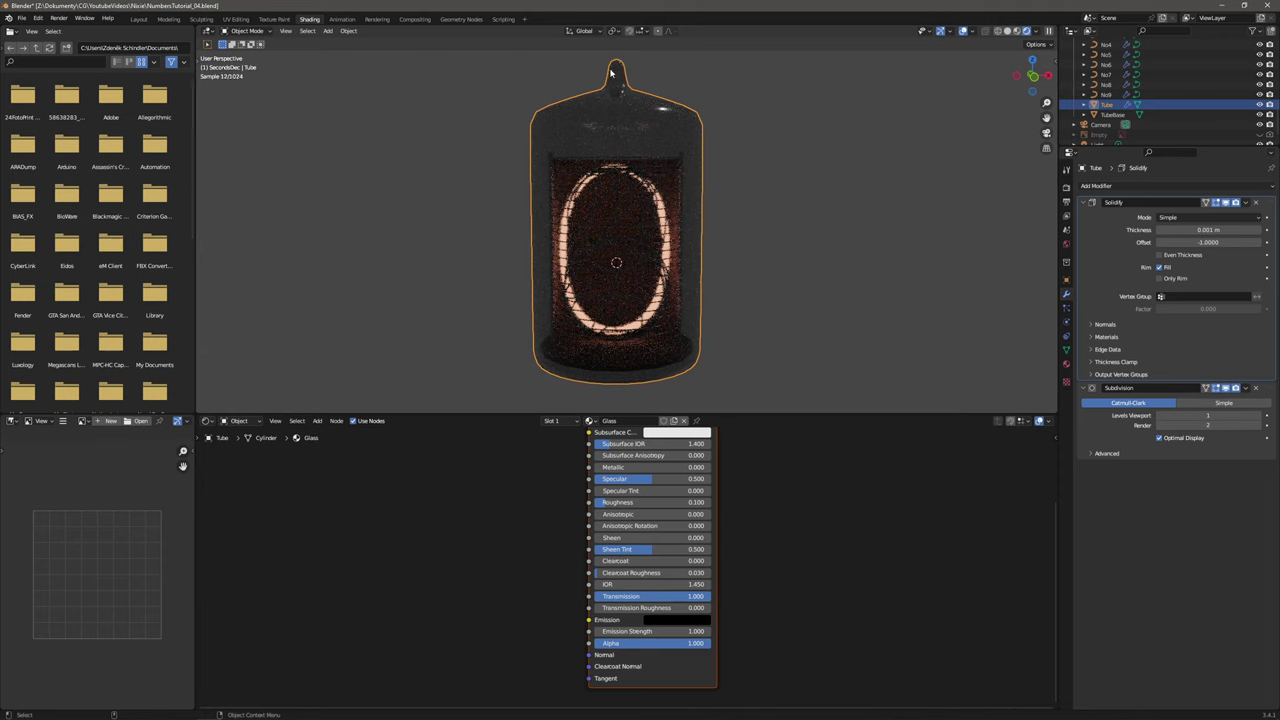
Set the Cycles maximum samples to 32 for the viewport and 126 for the final render.
click(1066, 187)
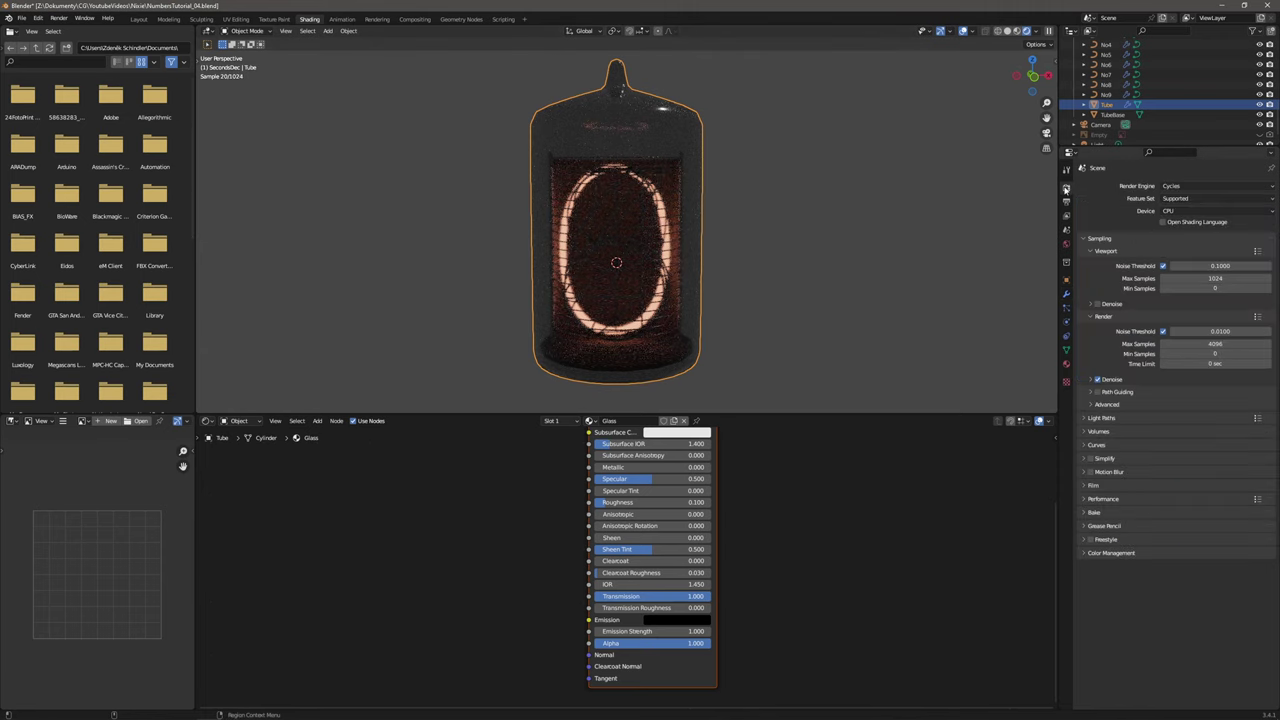
click(1212, 278)
text(32)
key(Return)
click(1192, 341)
text(126)
key(Return)
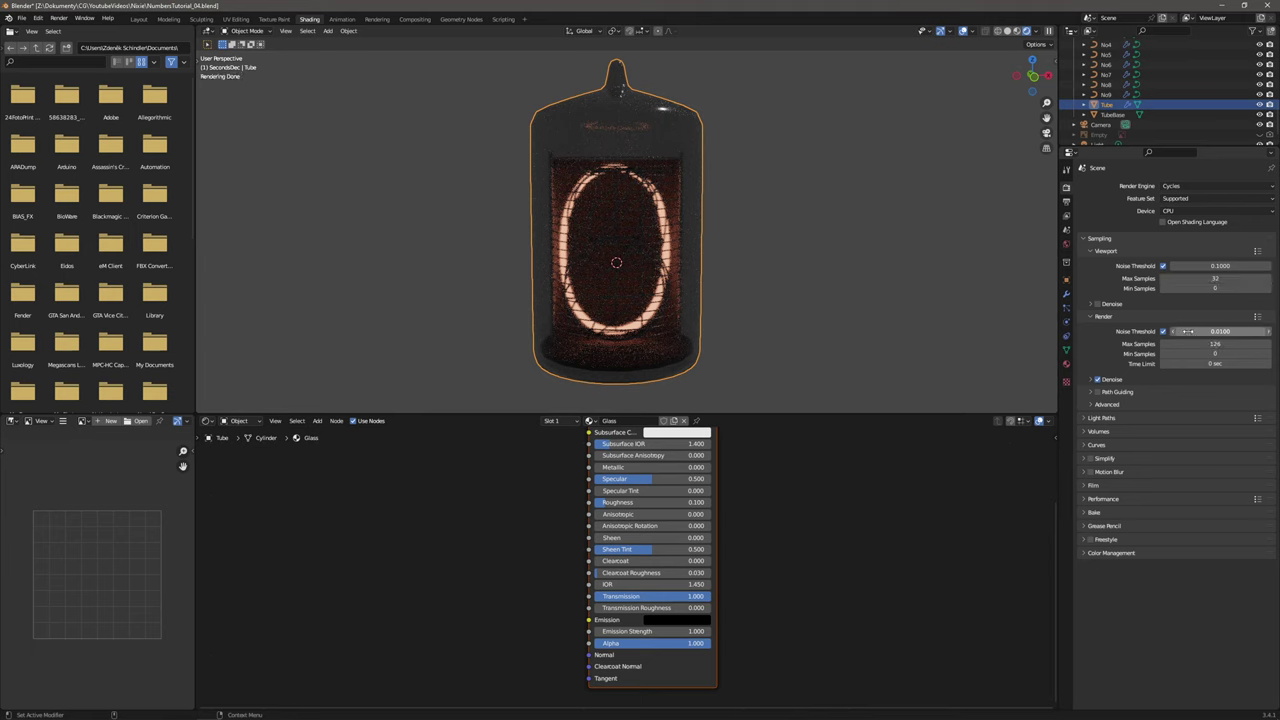
Set the Glass material's viewport blend mode to Alpha Blend and edit its refraction depth.
click(1066, 364)
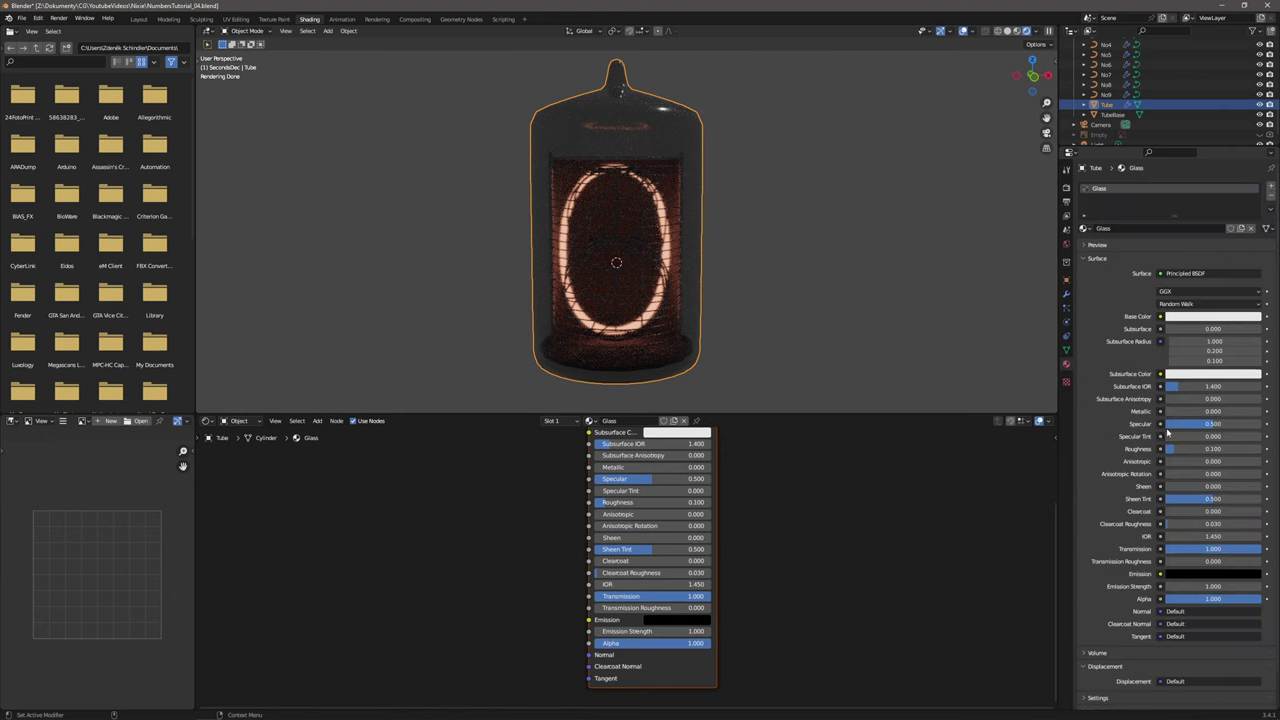
scroll(1144, 391, down, 1)
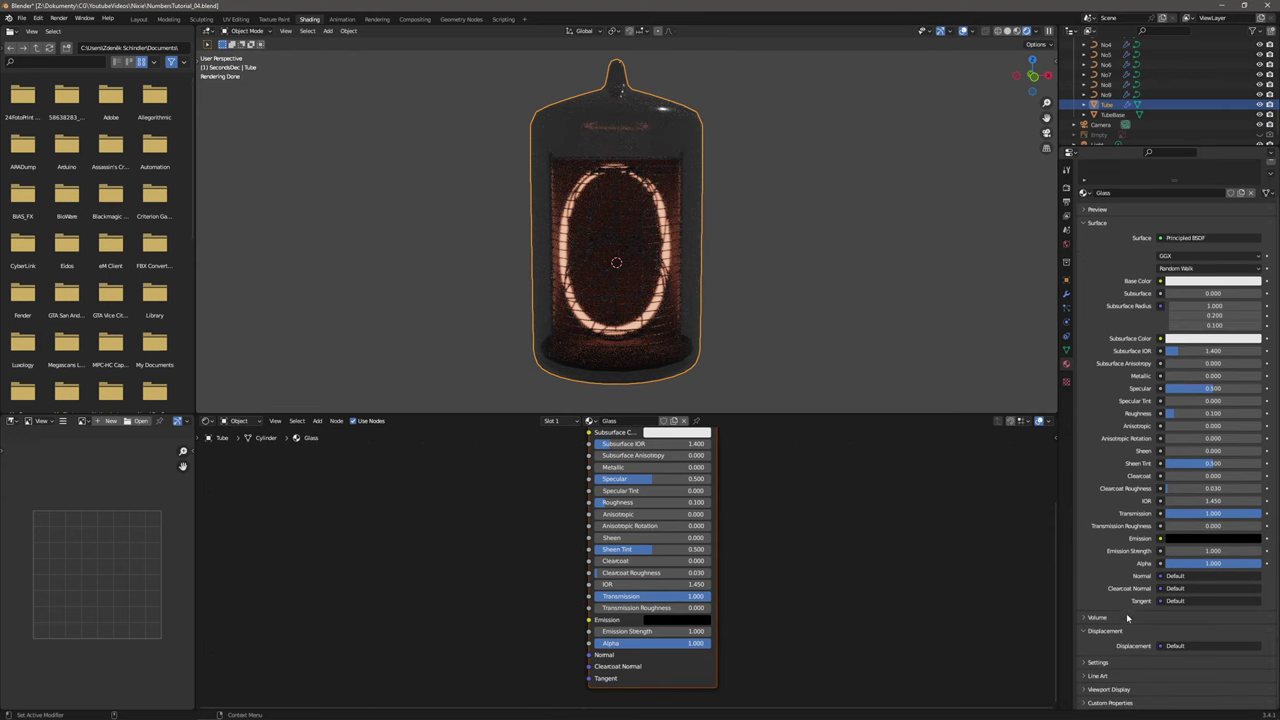
click(1131, 690)
scroll(1135, 680, down, 4)
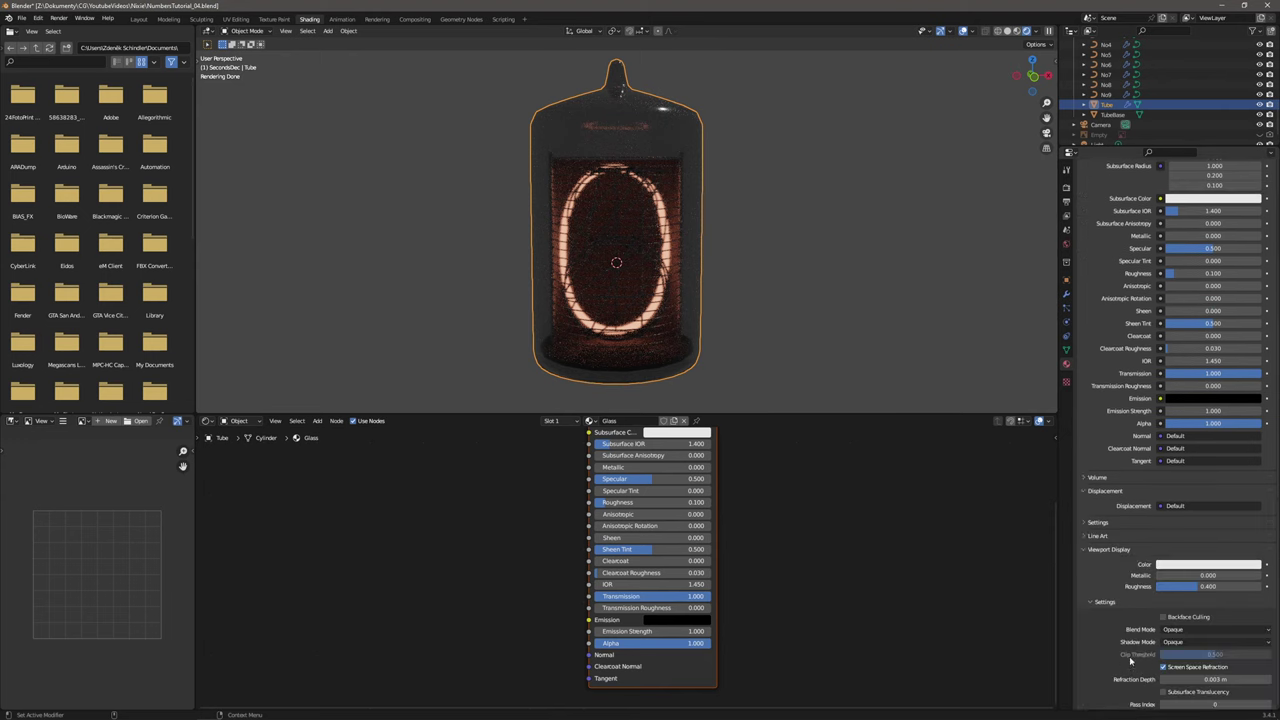
click(1178, 611)
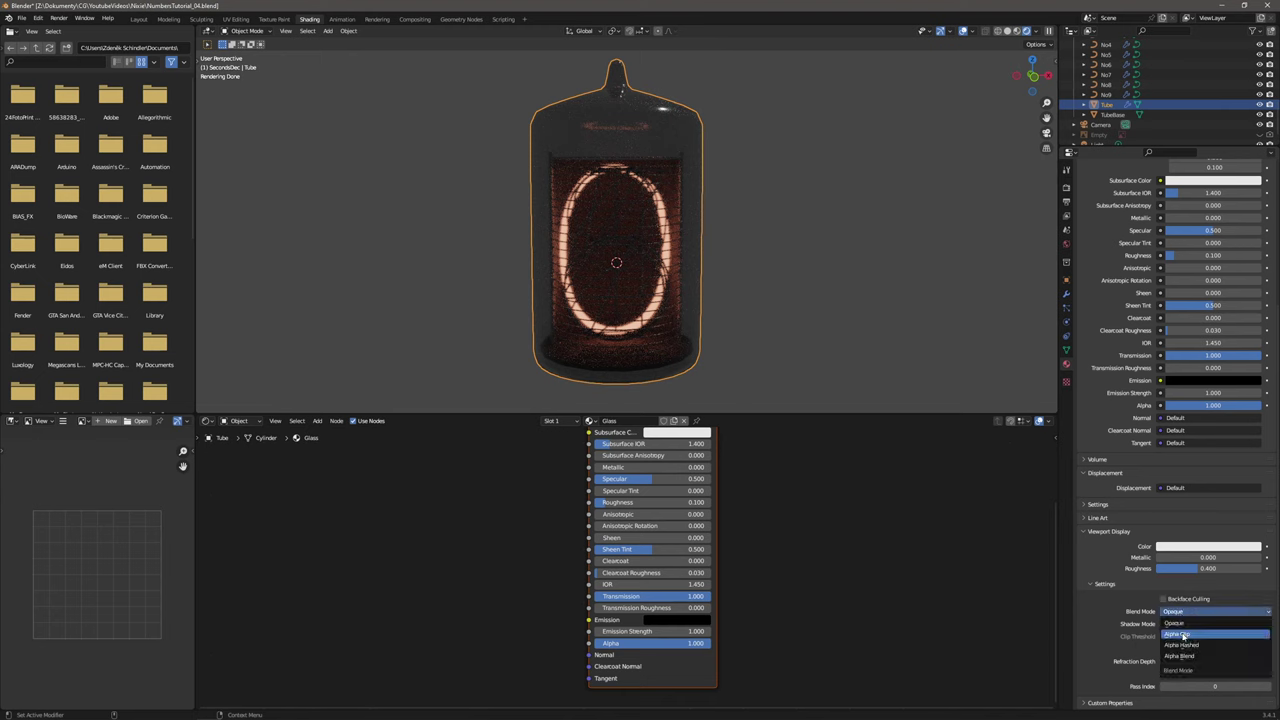
click(1188, 656)
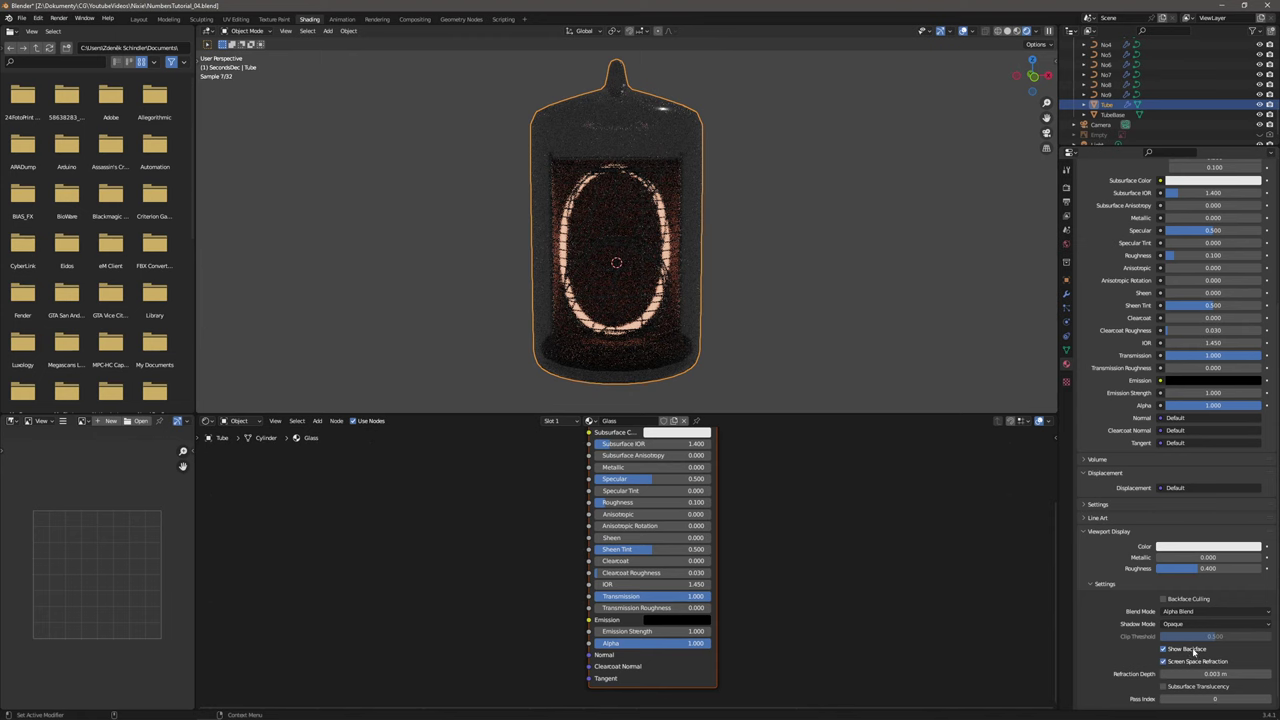
scroll(1190, 655, down, 1)
click(1215, 661)
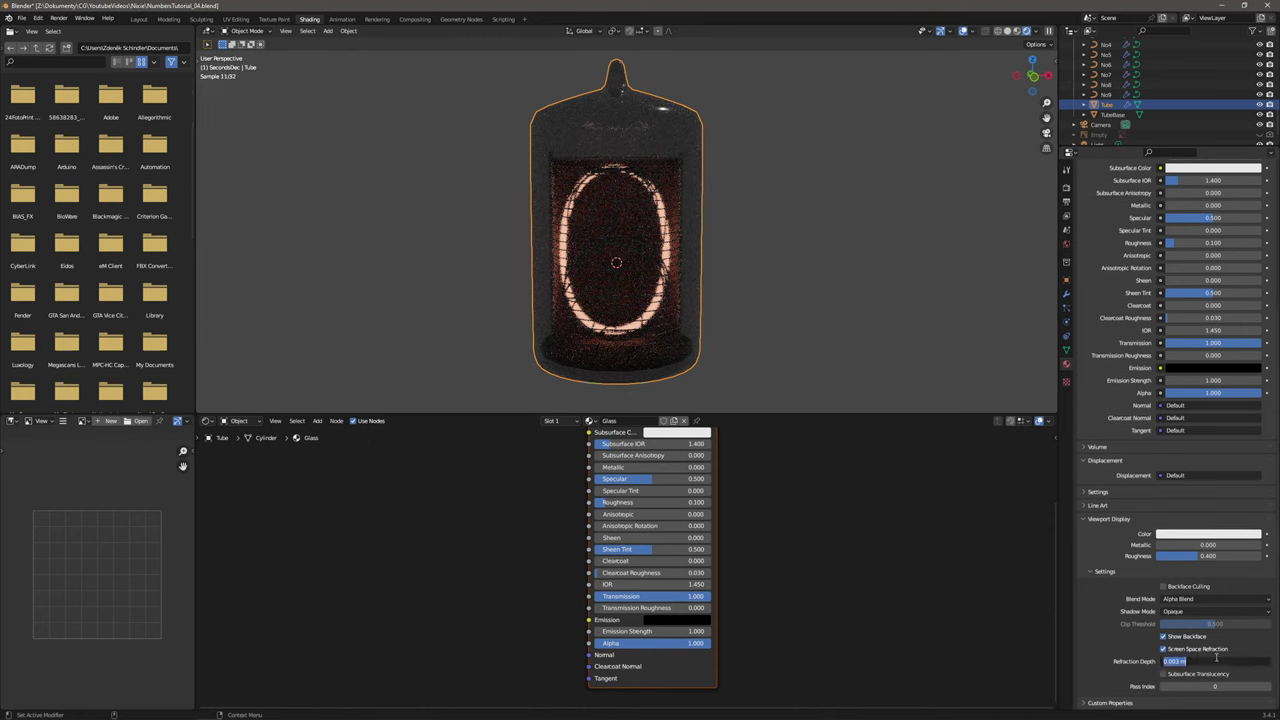
click(1180, 661)
key(Return)
scroll(1121, 187, up, 5)
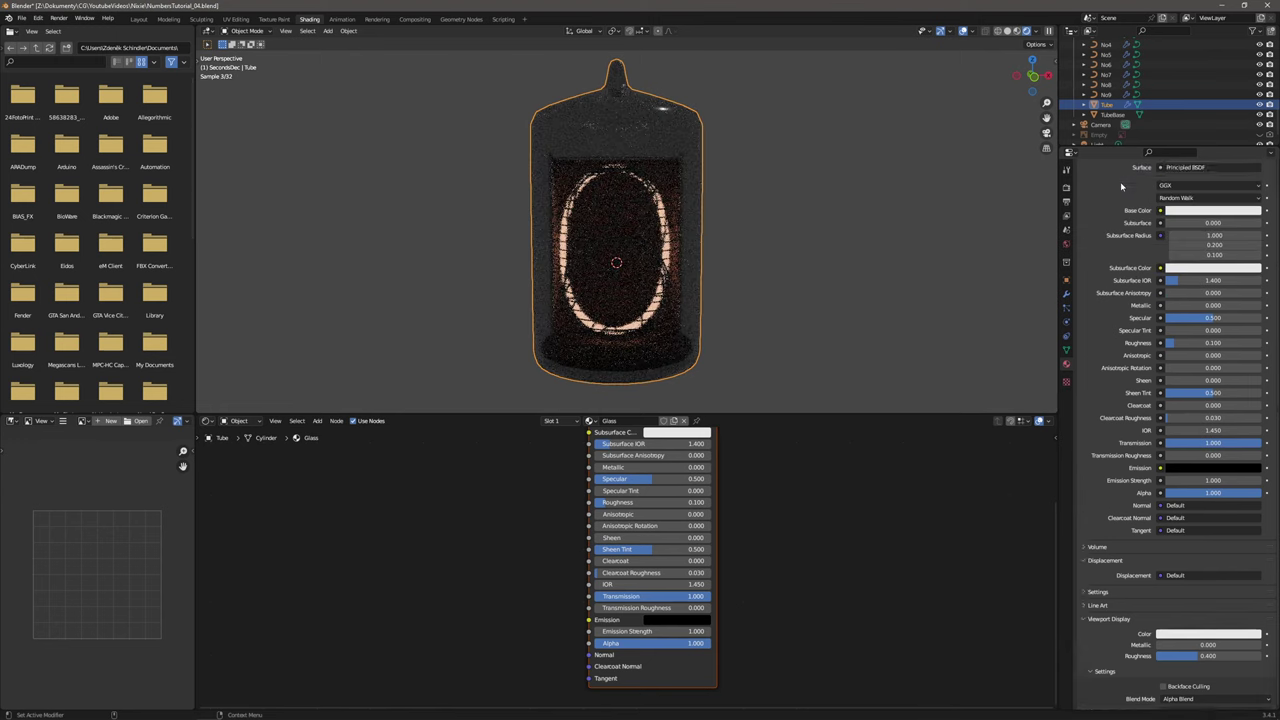
Switch the render engine from Cycles to Eevee and check the tube's glass in the viewport.
scroll(1121, 187, up, 3)
click(1066, 188)
click(1204, 186)
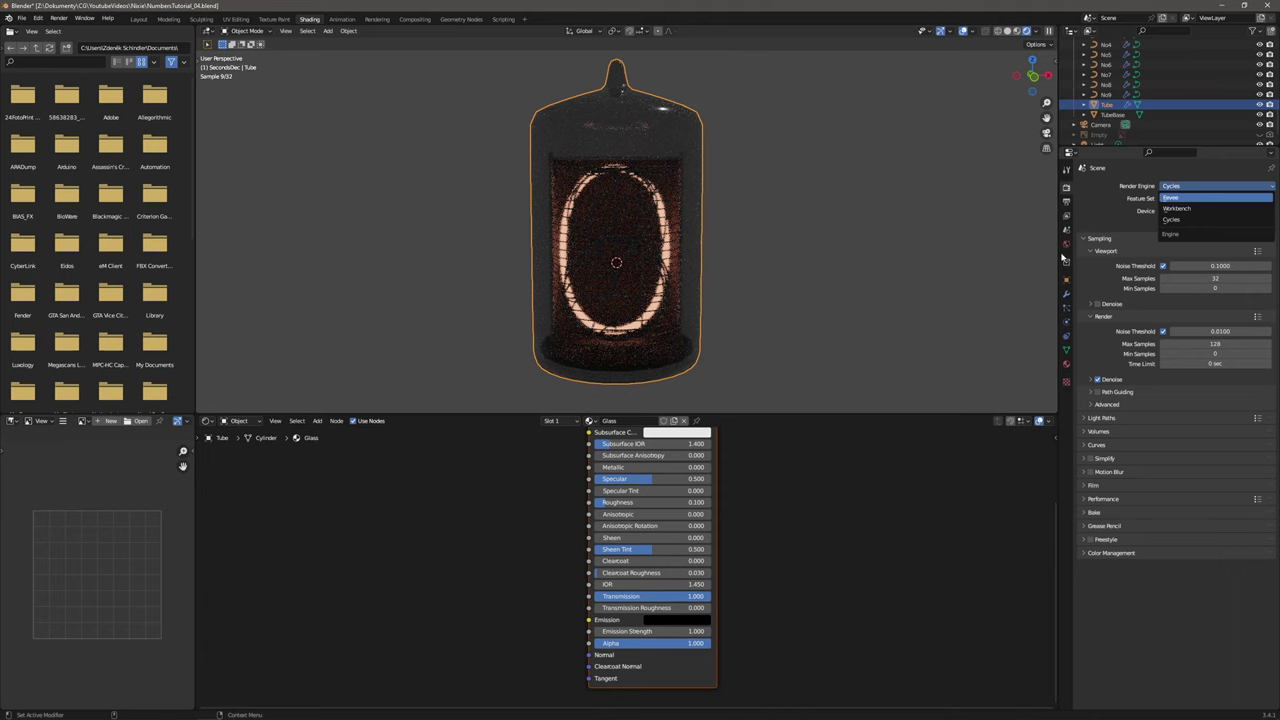
key(Return)
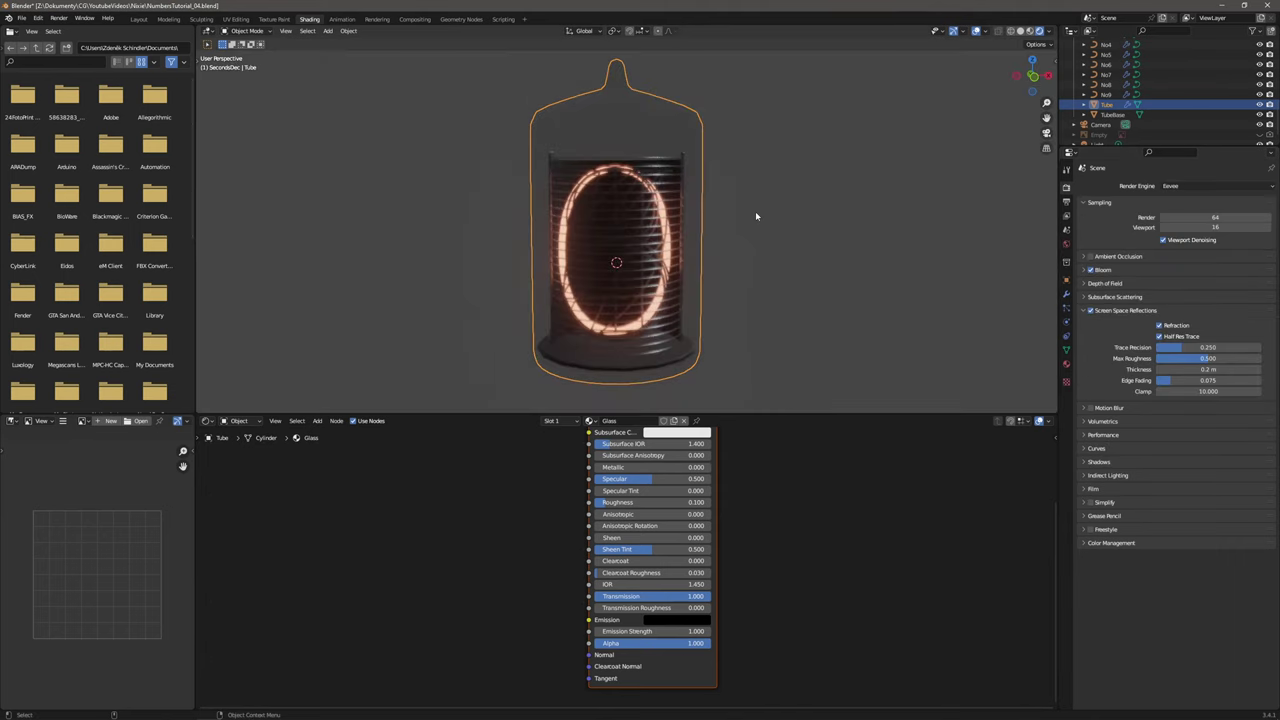
mouse_move(731, 251)
middle_down()
mouse_move(780, 243)
mouse_move(774, 171)
mouse_move(706, 178)
mouse_move(743, 166)
mouse_move(771, 194)
mouse_move(740, 237)
mouse_move(743, 266)
mouse_move(803, 220)
mouse_move(760, 216)
mouse_move(749, 240)
middle_up()
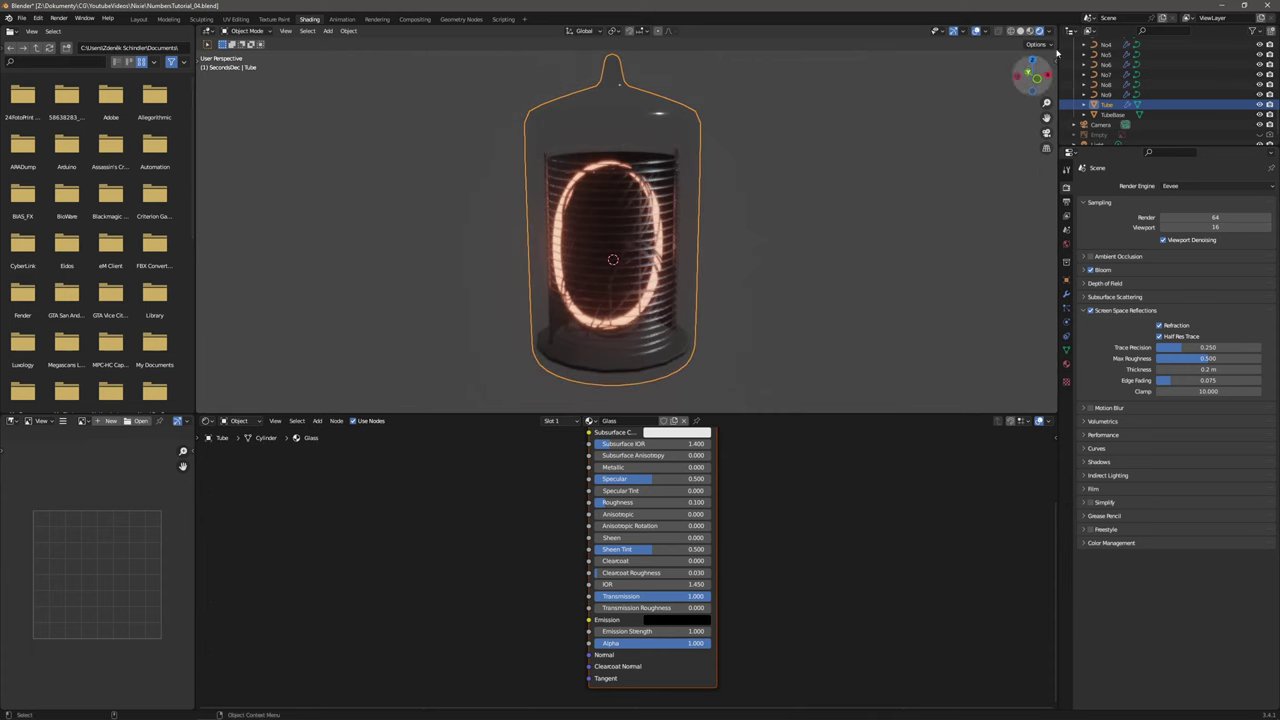
Show the model in Material Preview shading and deselect the Tube to inspect its glass.
click(1031, 31)
middle_drag(667, 231, 735, 281)
scroll(735, 297, down, 3)
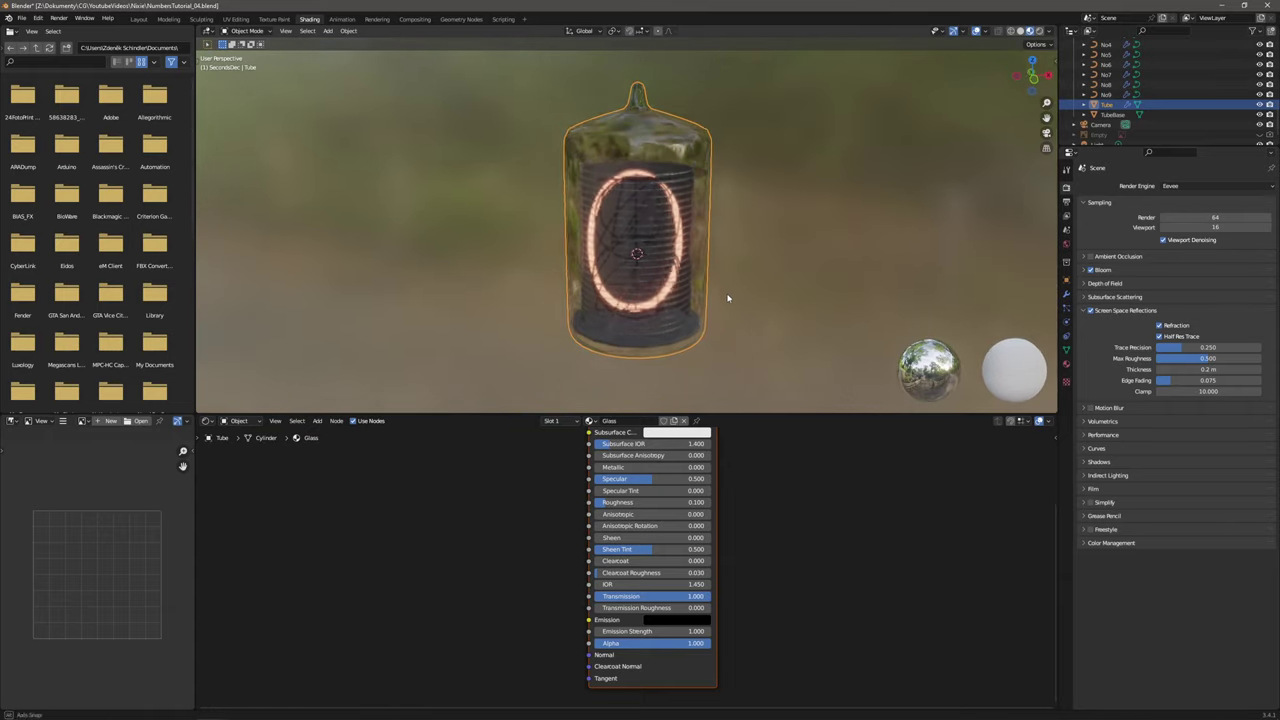
click(737, 295)
scroll(663, 303, up, 2)
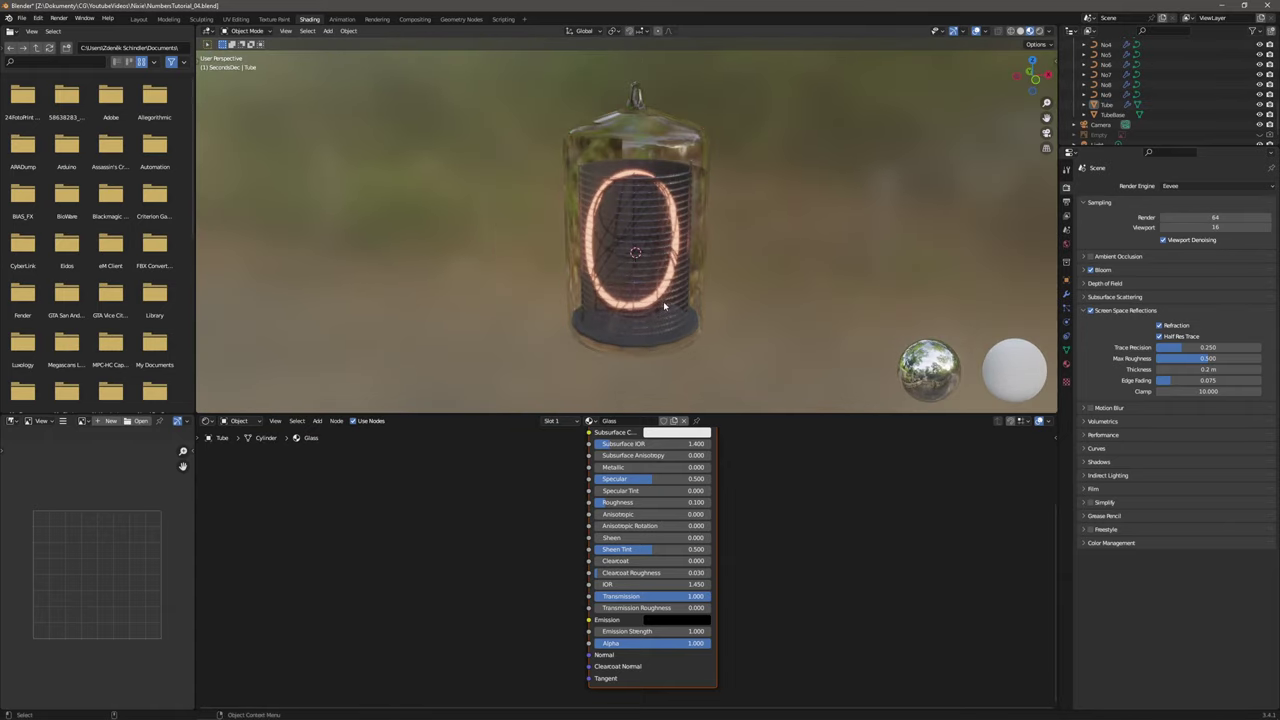
Open the Layout workspace and show the whole tube in the front orthographic view.
click(138, 19)
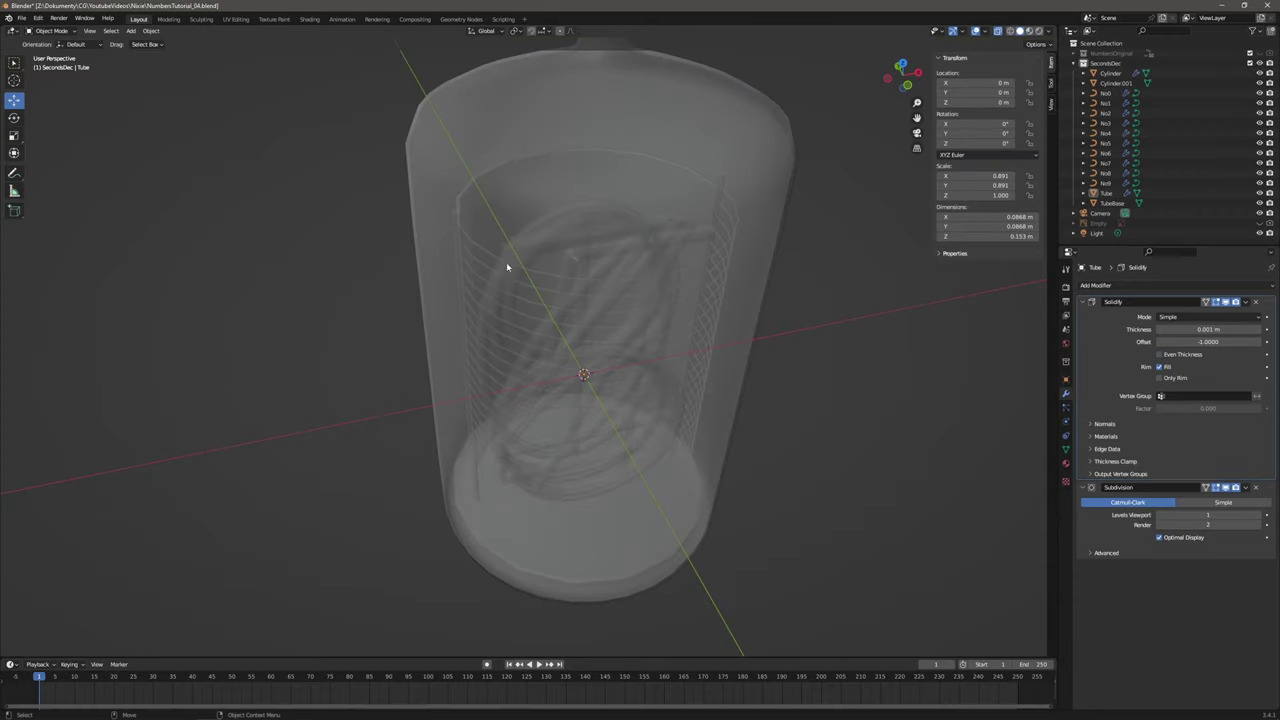
middle_drag(772, 396, 797, 350)
click(902, 84)
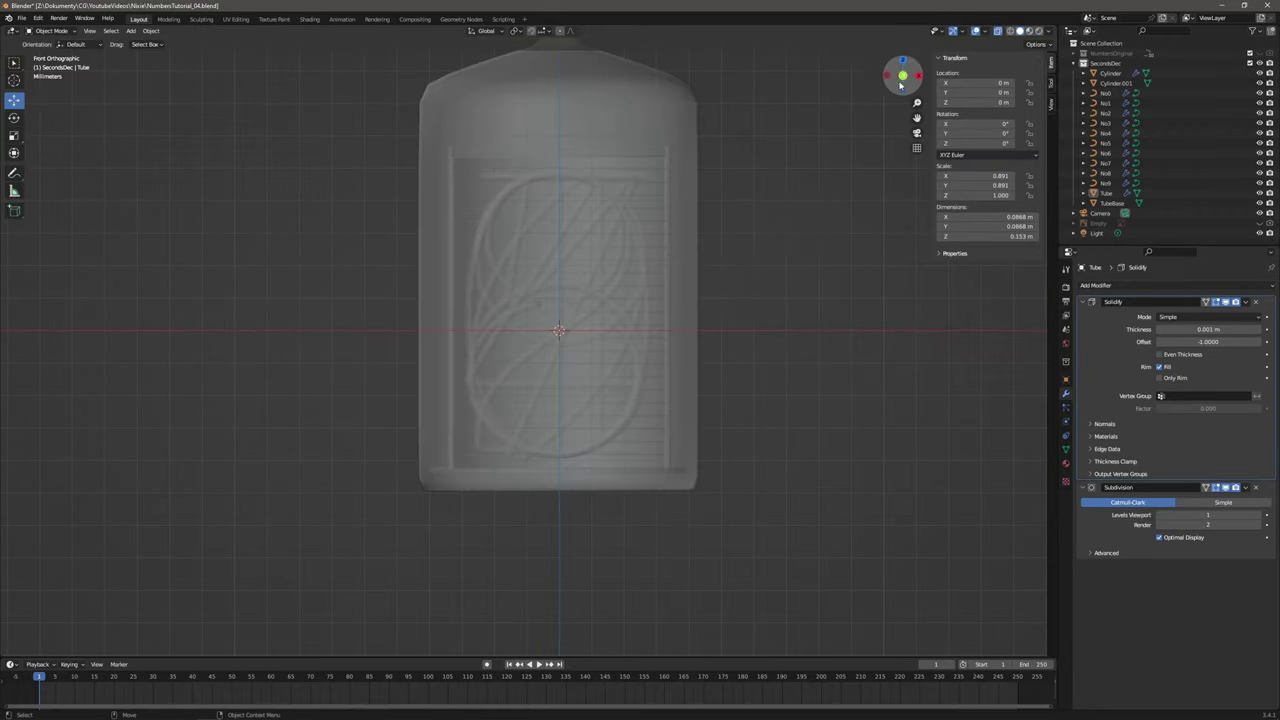
scroll(650, 278, down, 6)
scroll(557, 300, up, 1)
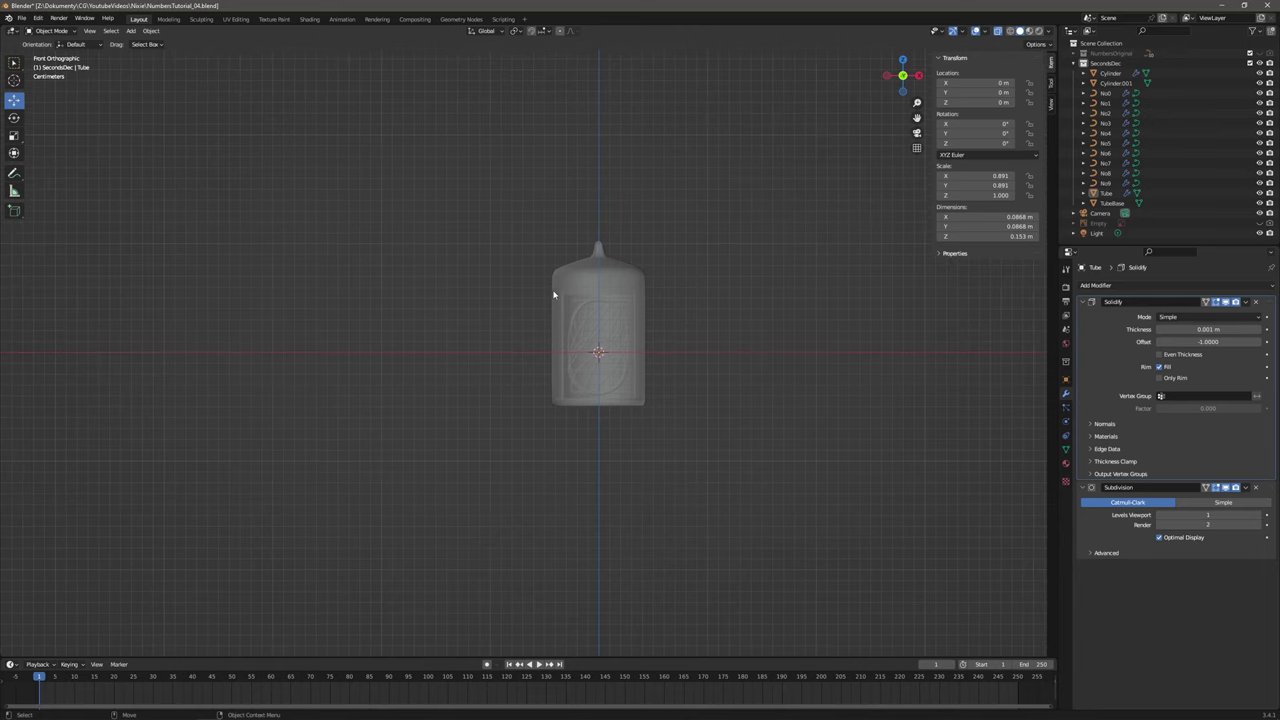
Rename the wire grid object Cylinder.001 as Anode.
click(1110, 204)
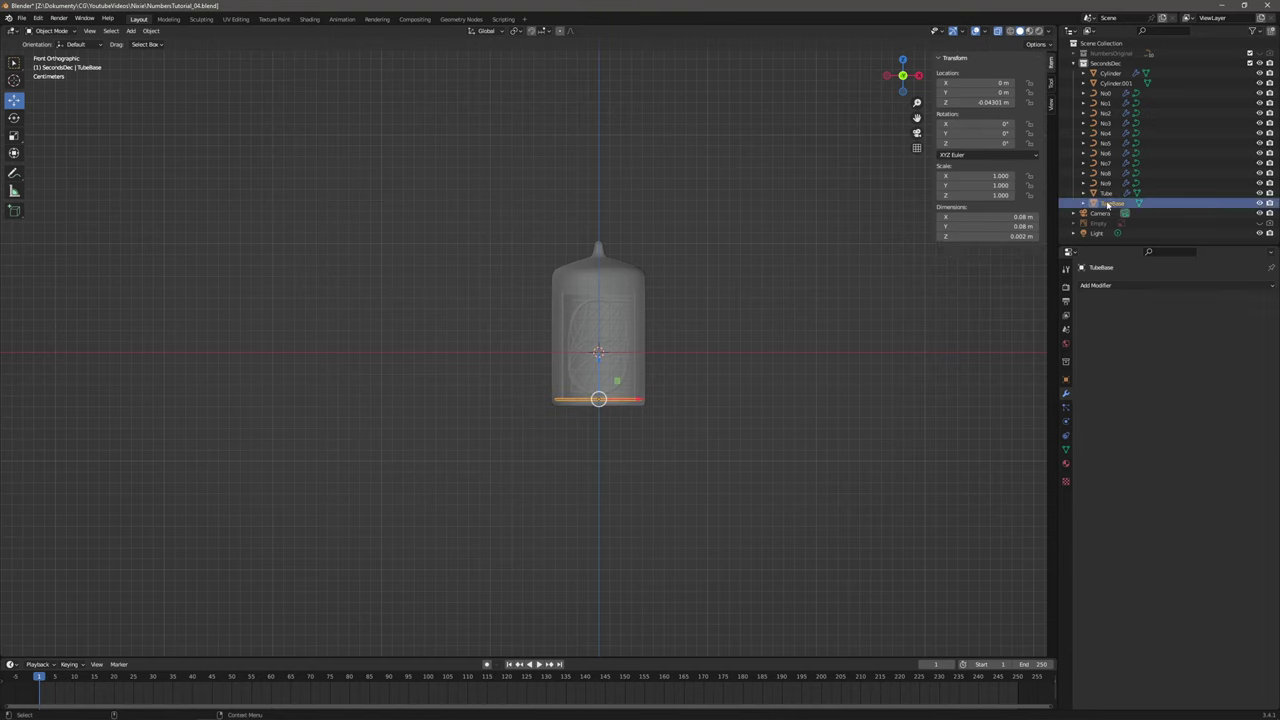
click(1113, 84)
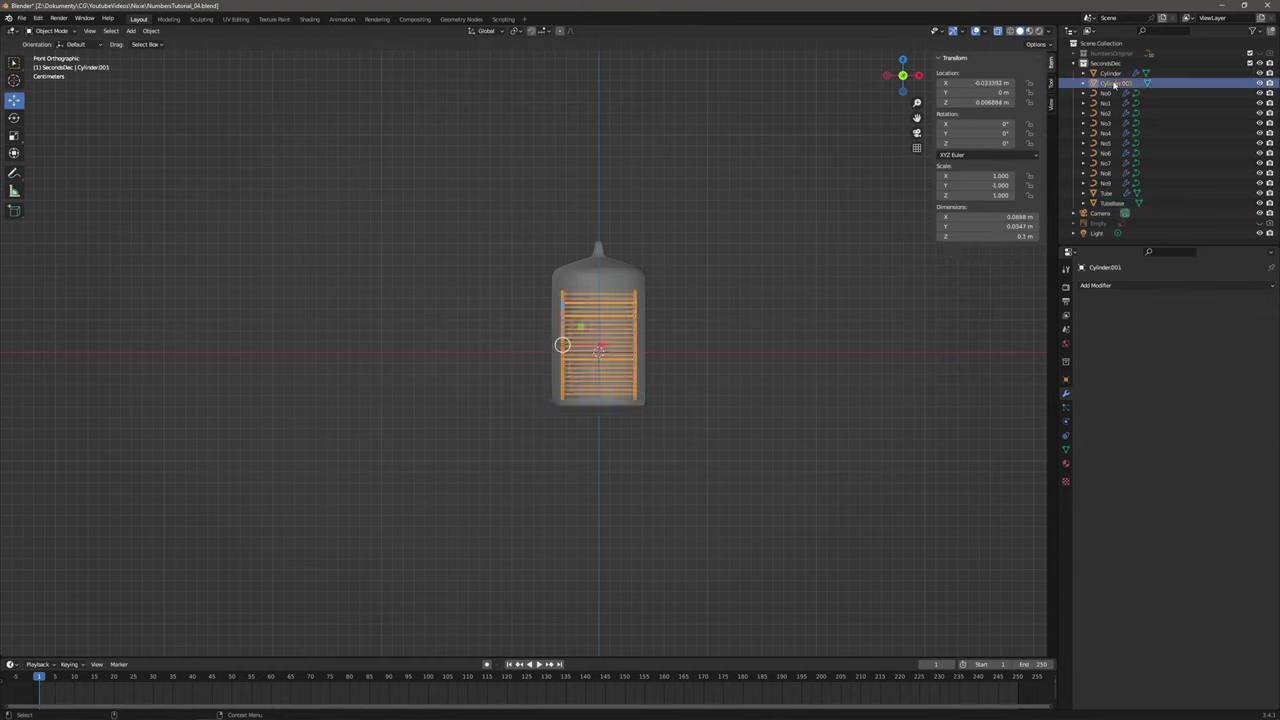
click(1116, 75)
click(1115, 84)
double_click(1115, 84)
text(Anode)
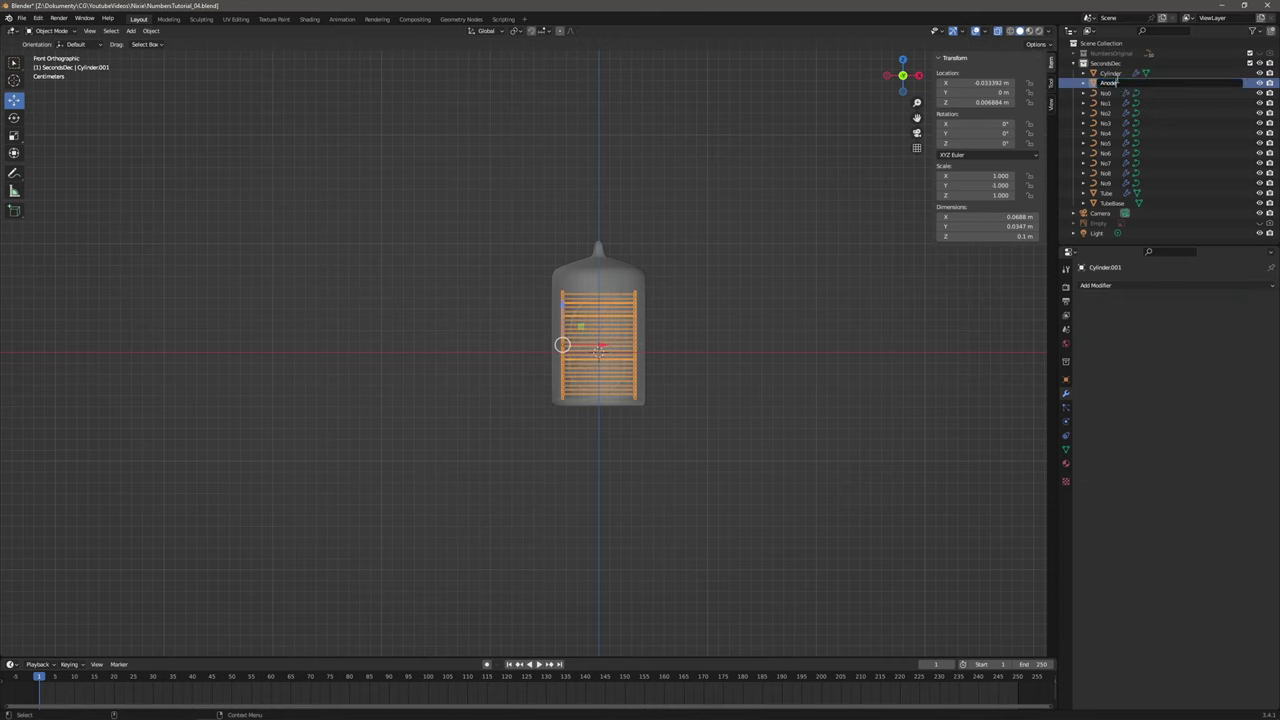
key(Return)
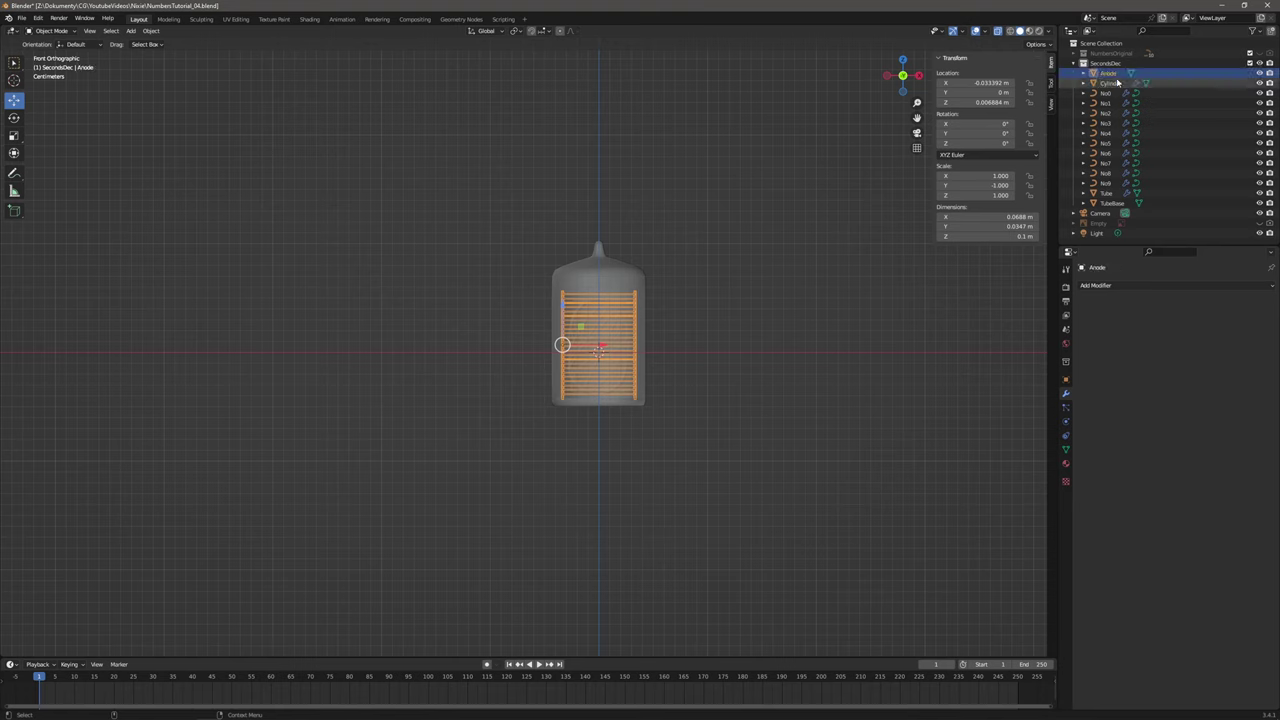
Rename the Cylinder object behind the digits as BackPlate.
click(1115, 84)
double_click(1114, 83)
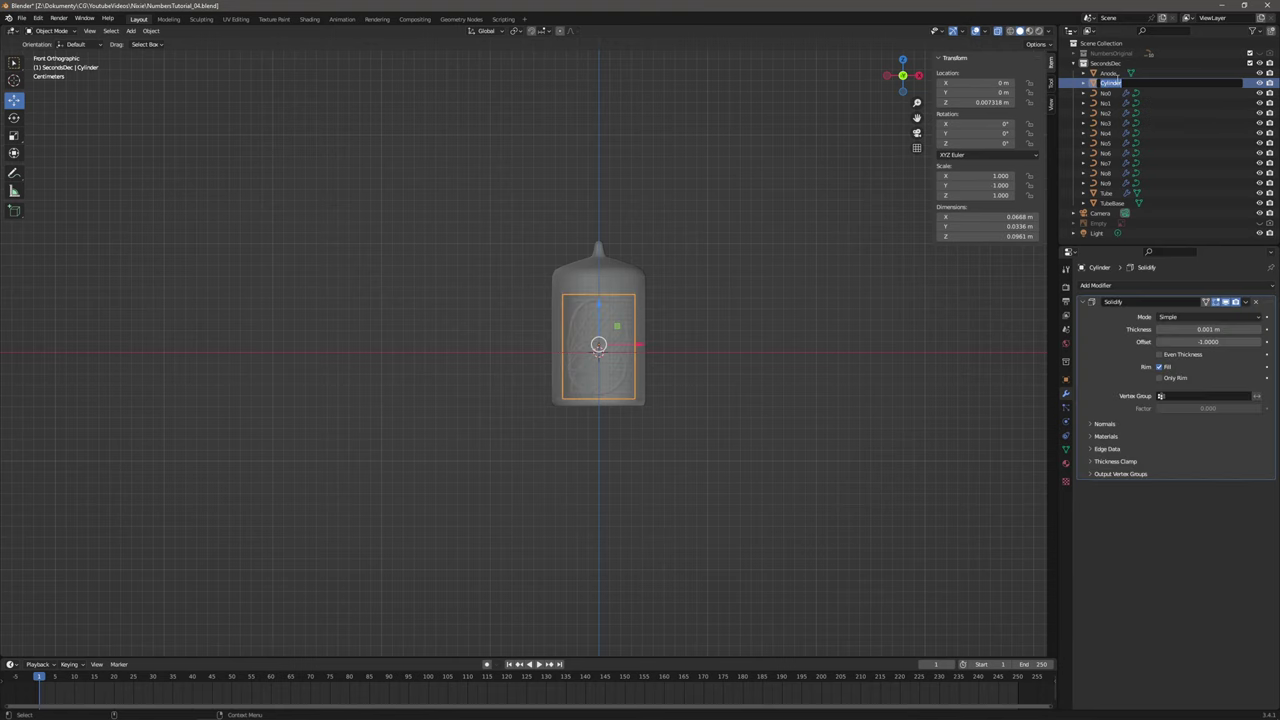
text(BackP)
text(lasti)
key(BackSpace)
key(BackSpace)
key(BackSpace)
key(Return)
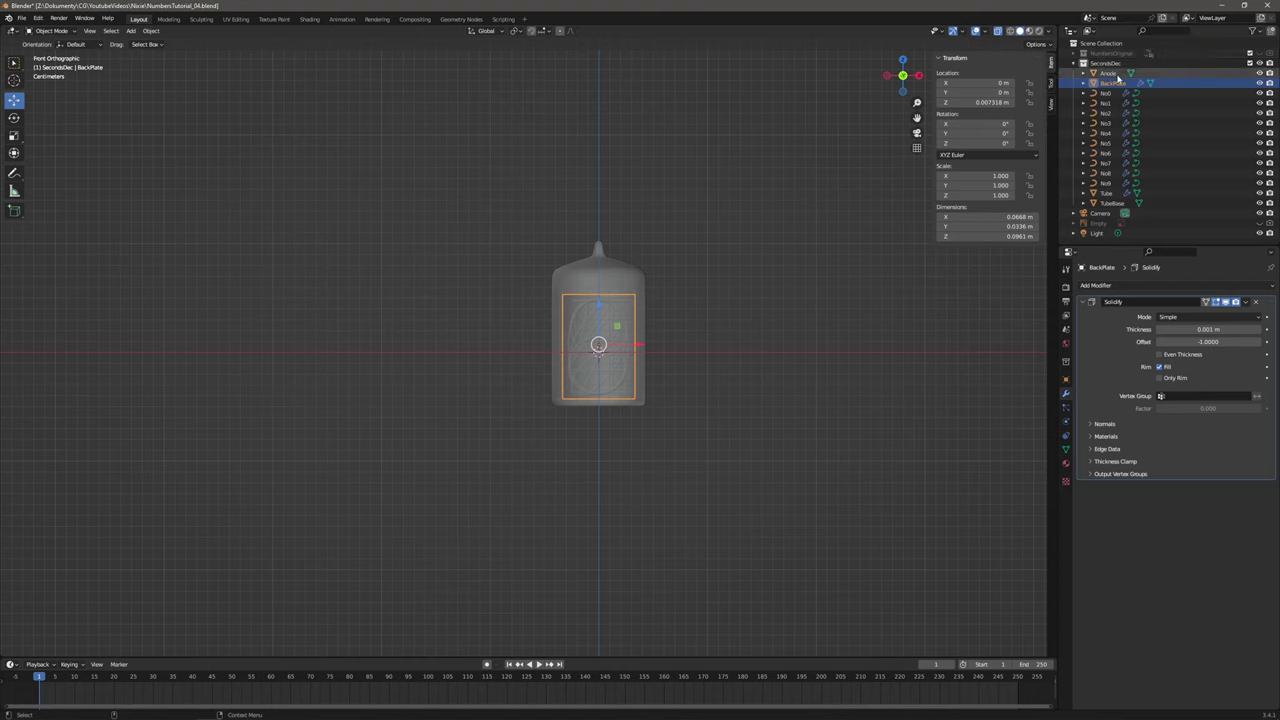
Add an Array modifier to the Anode with a constant offset of -0.1 m in X instead of the relative offset.
click(1117, 76)
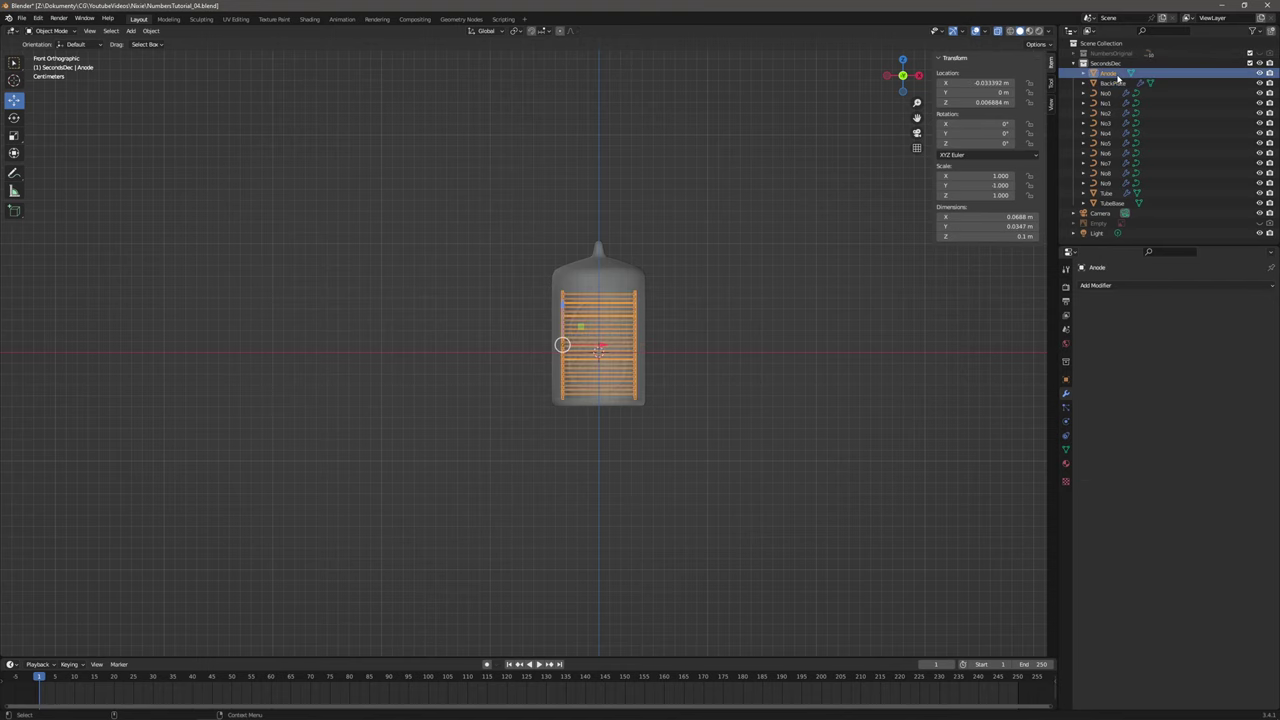
click(1137, 289)
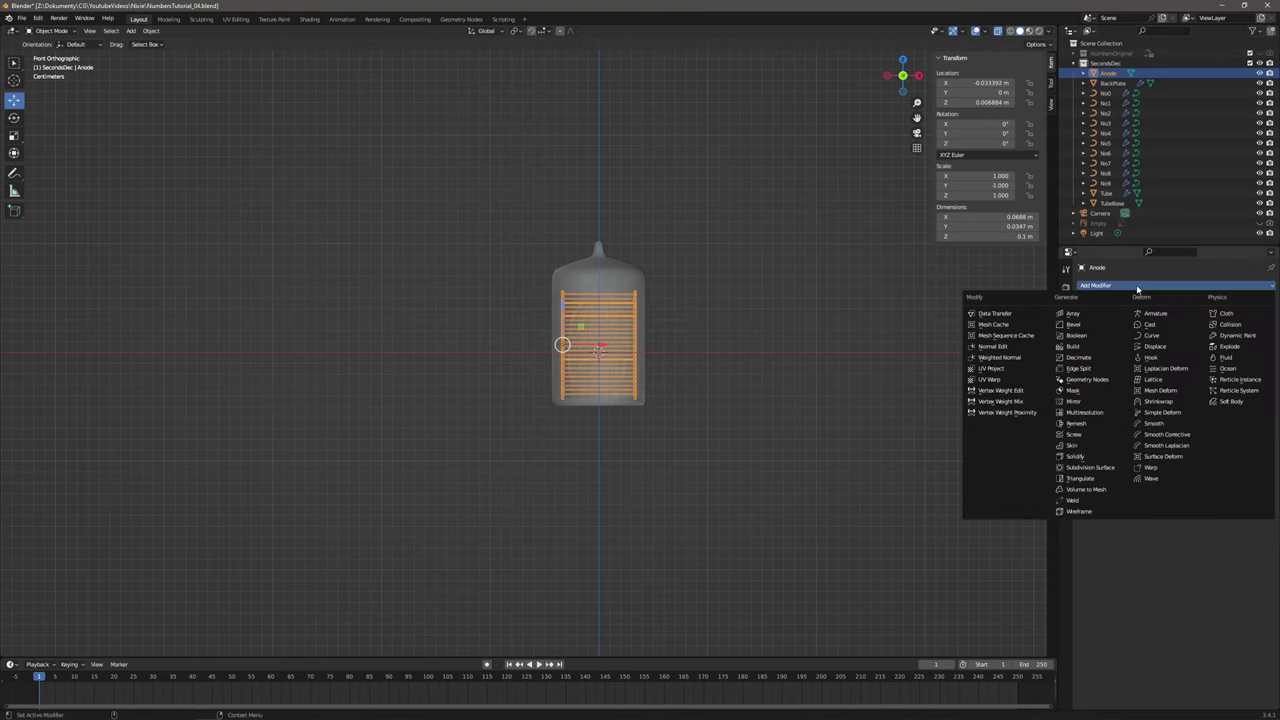
click(1093, 316)
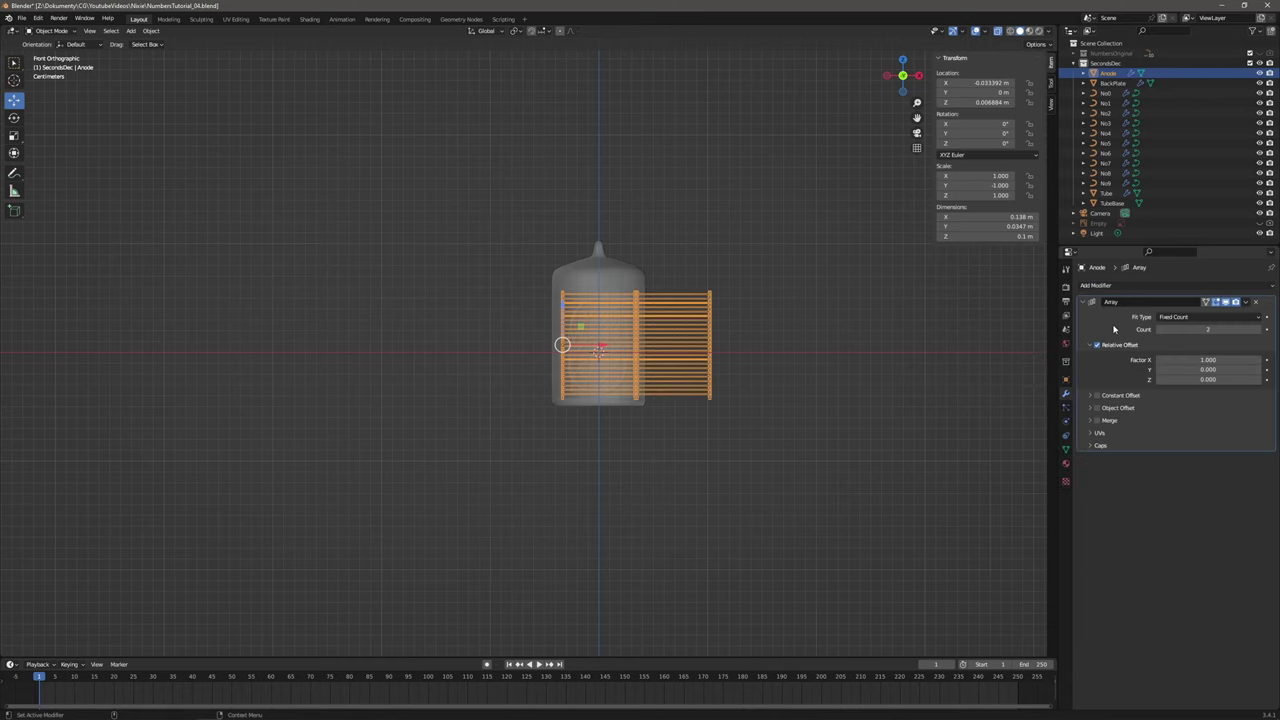
click(1110, 346)
click(1115, 396)
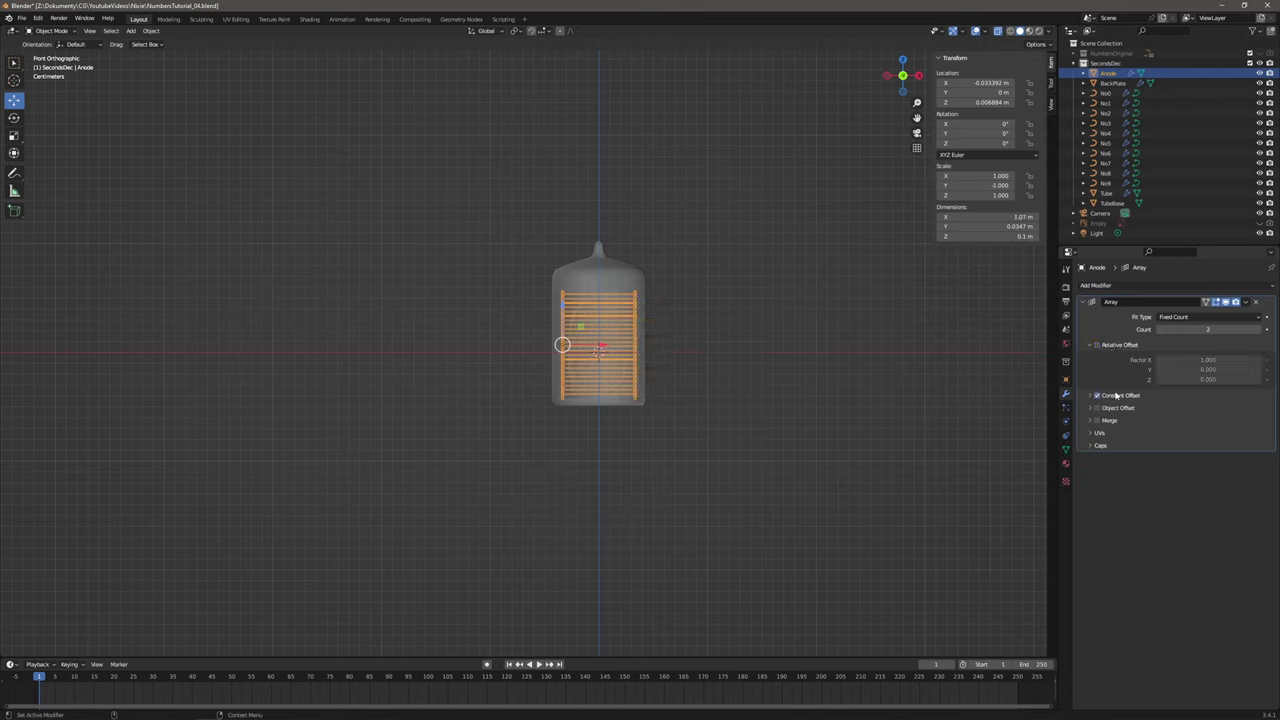
click(1091, 396)
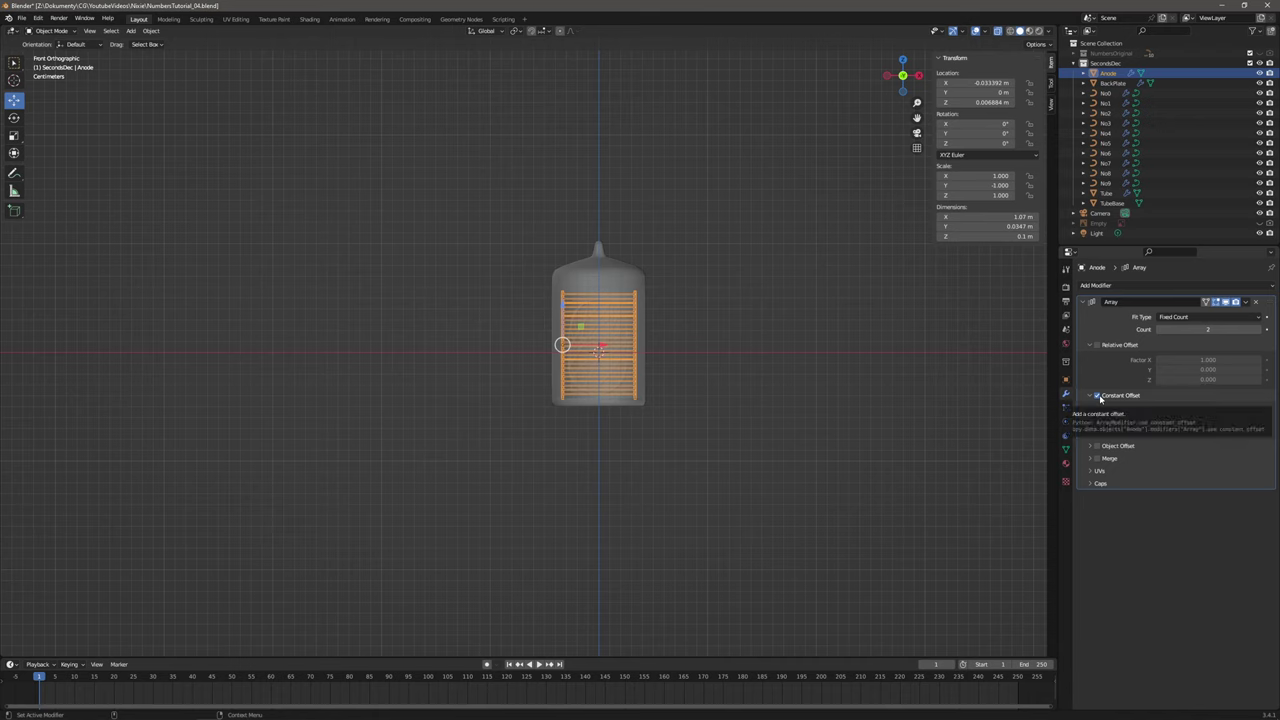
click(1223, 410)
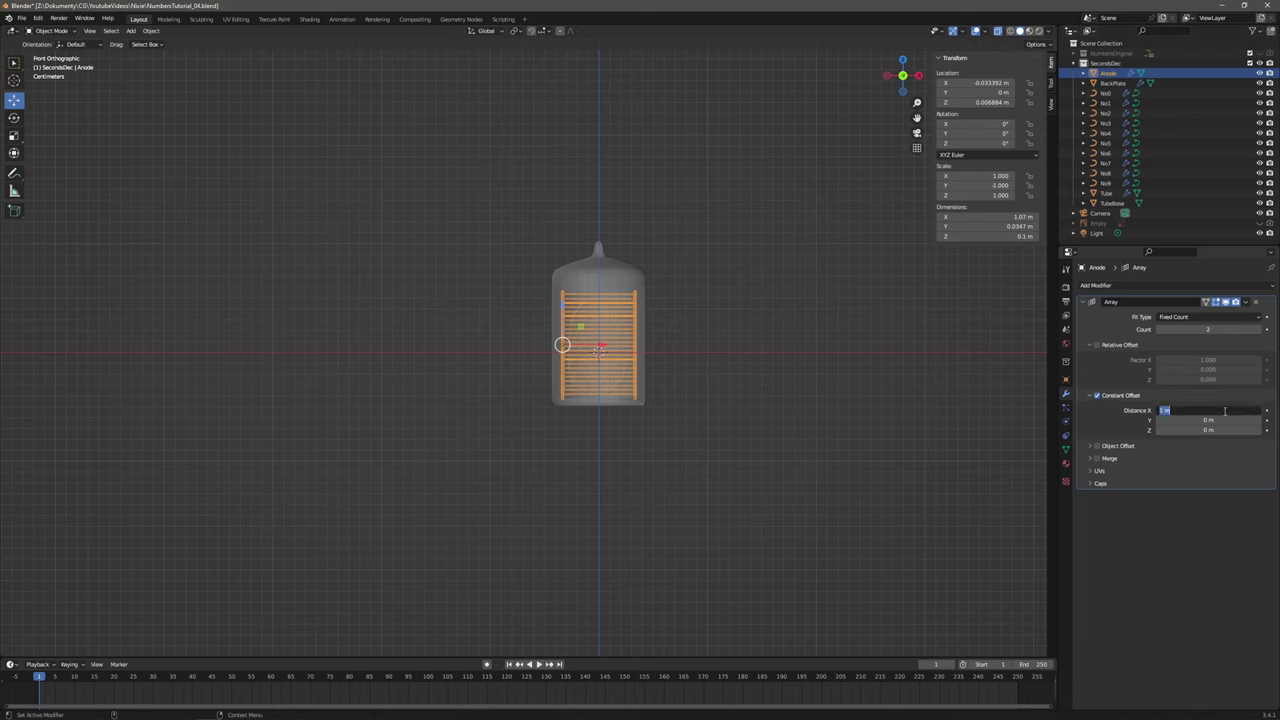
text(-0.11)
key(Return)
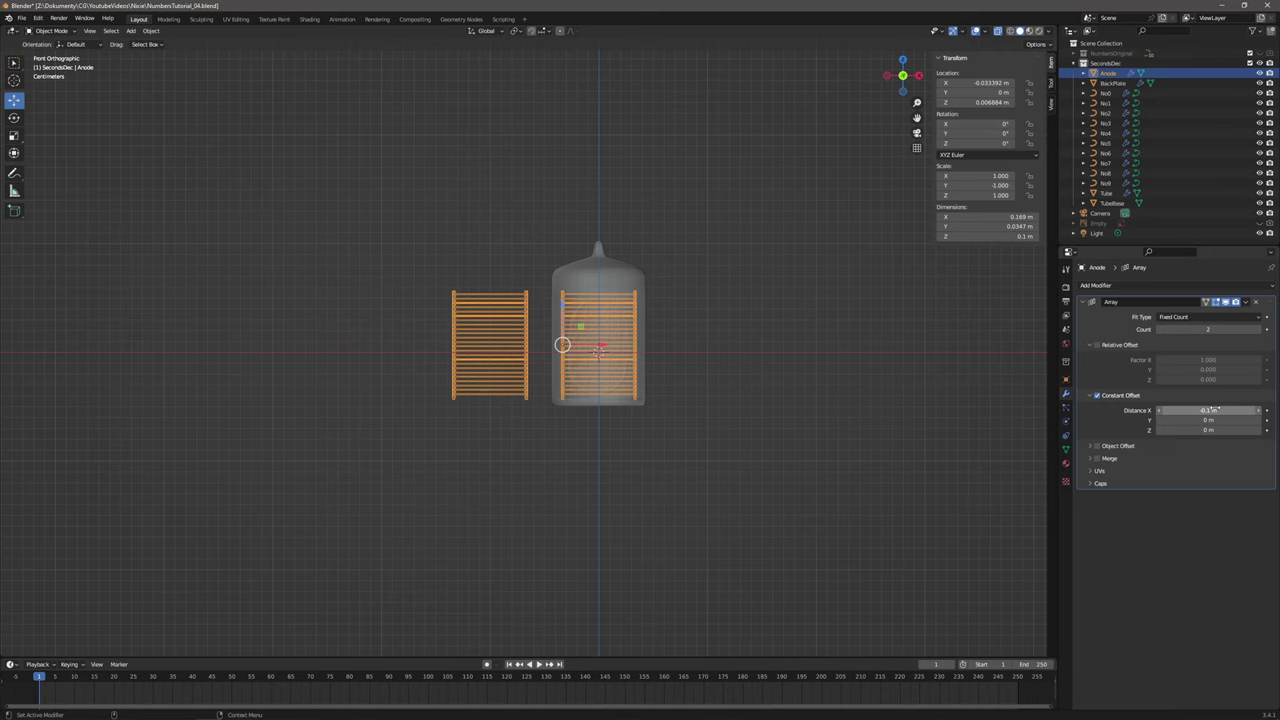
Add a second Array modifier to the Anode and set its count to 3.
click(1161, 288)
click(1072, 313)
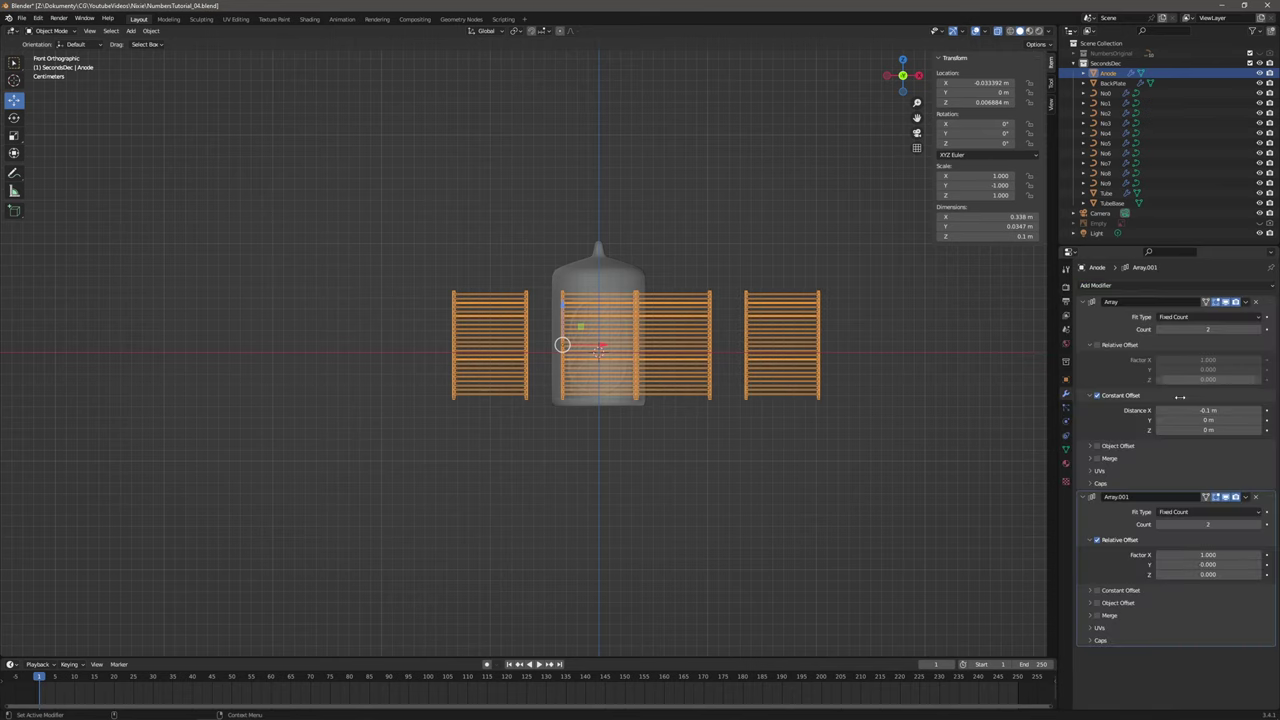
double_click(1208, 524)
text(3)
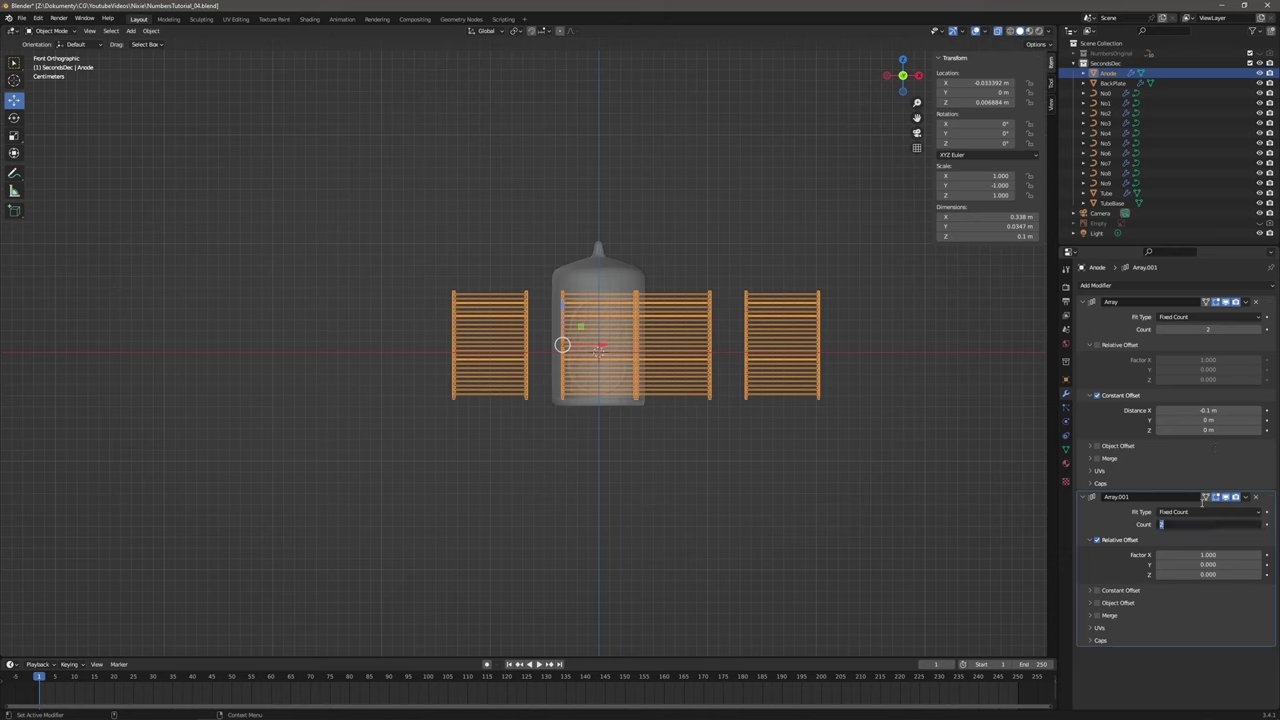
key(Return)
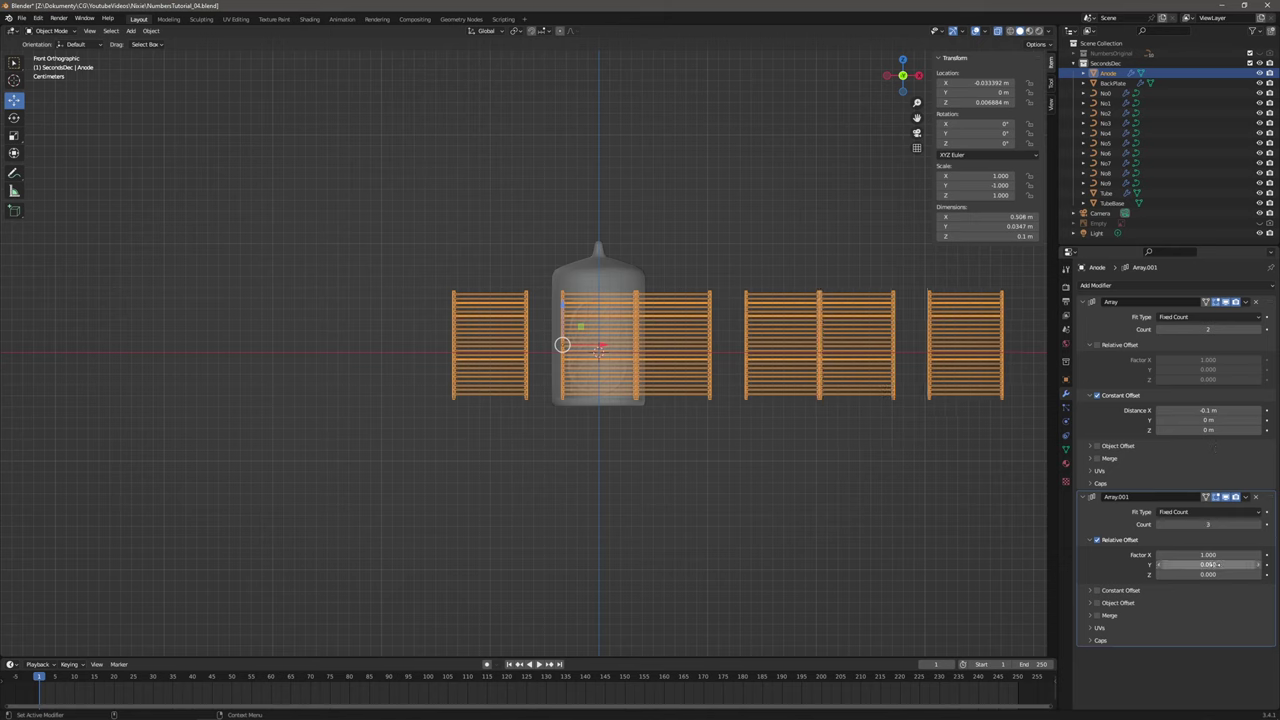
Replace the second Array's relative offset with a constant offset of -0.125 m in X.
click(1097, 540)
click(1097, 590)
click(1090, 590)
click(1090, 546)
click(1210, 565)
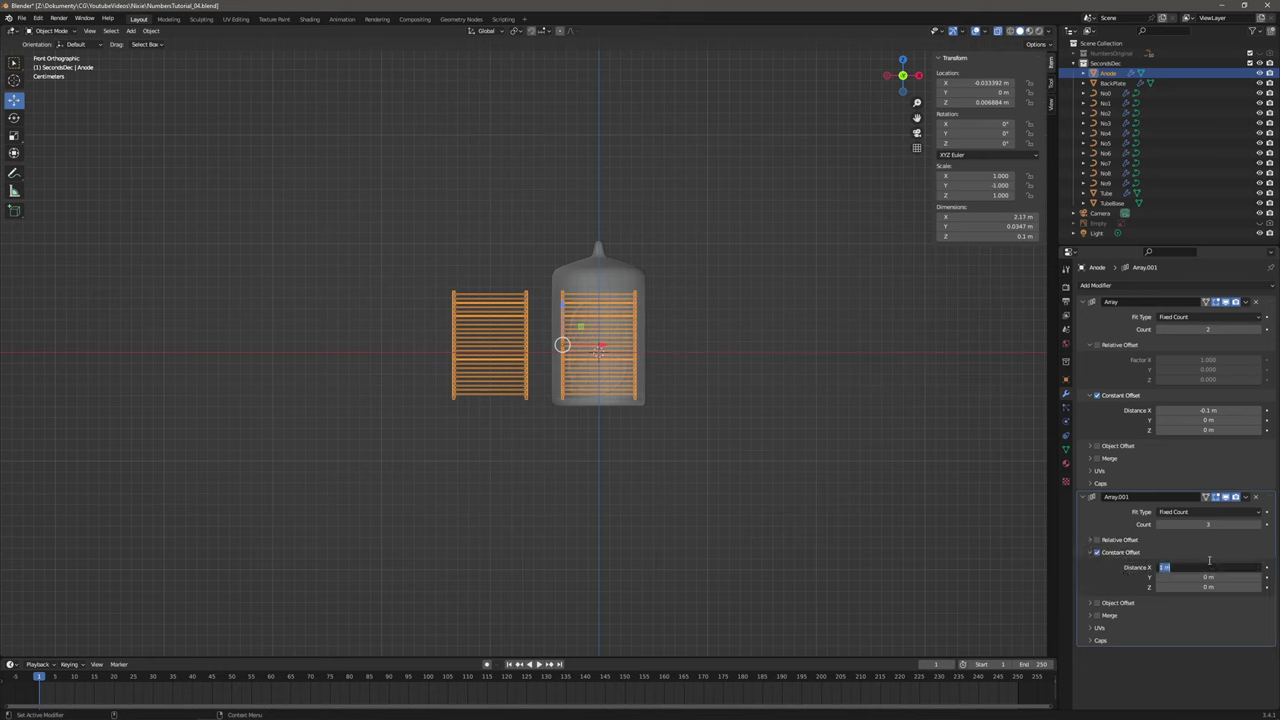
key(BackSpace)
text(-0.125)
key(Return)
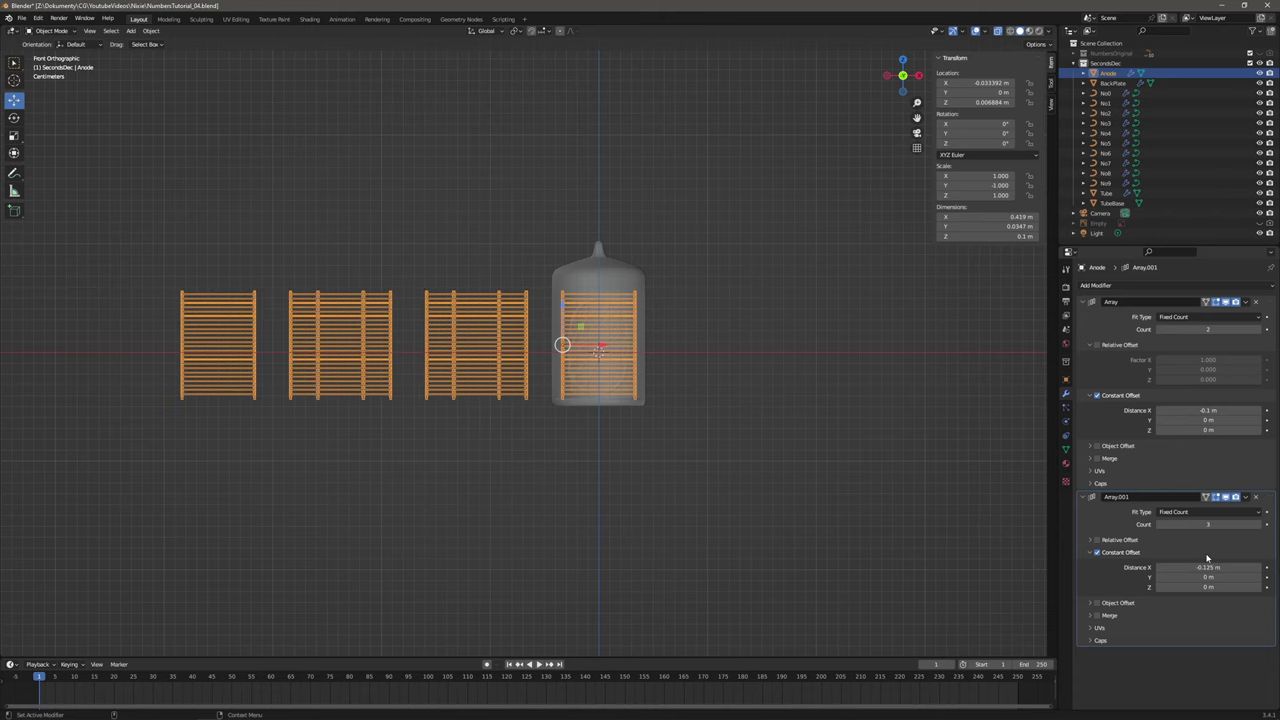
Set the X distance of the Anode's second Array modifier to -0.225 m.
click(1210, 566)
text(-0.225)
key(Return)
shift+middle_drag(483, 490, 735, 465)
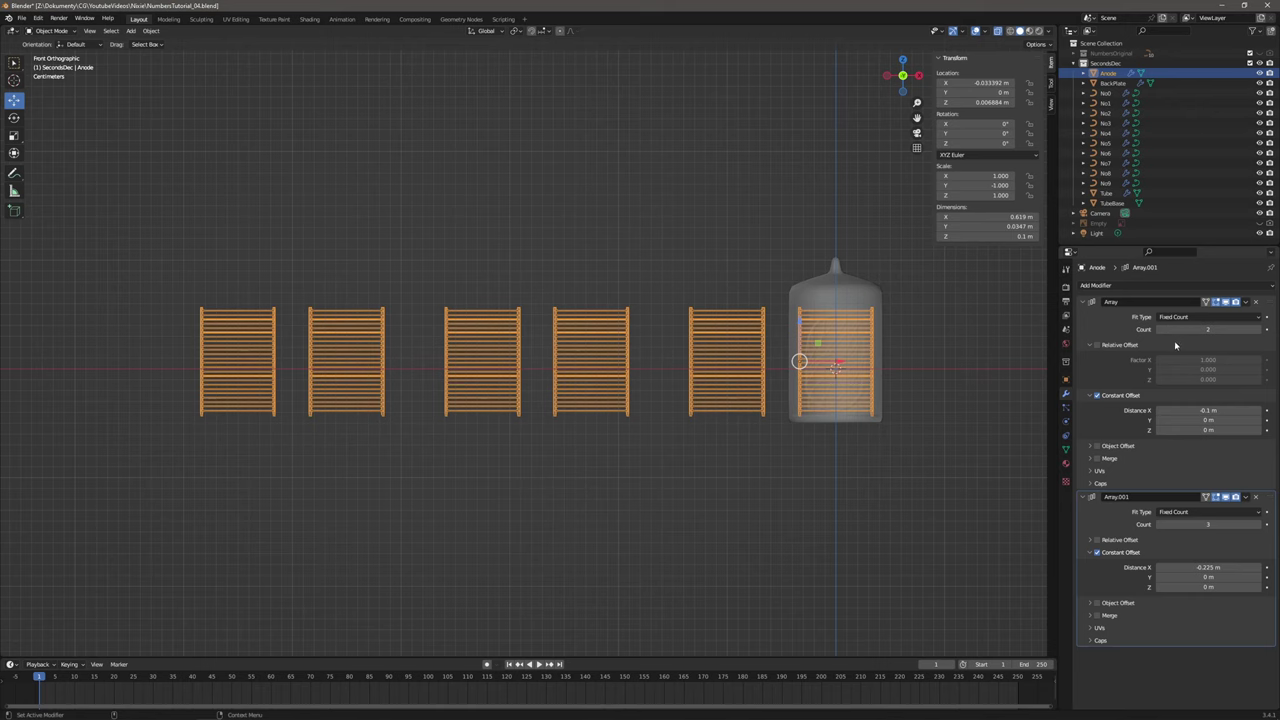
click(1110, 83)
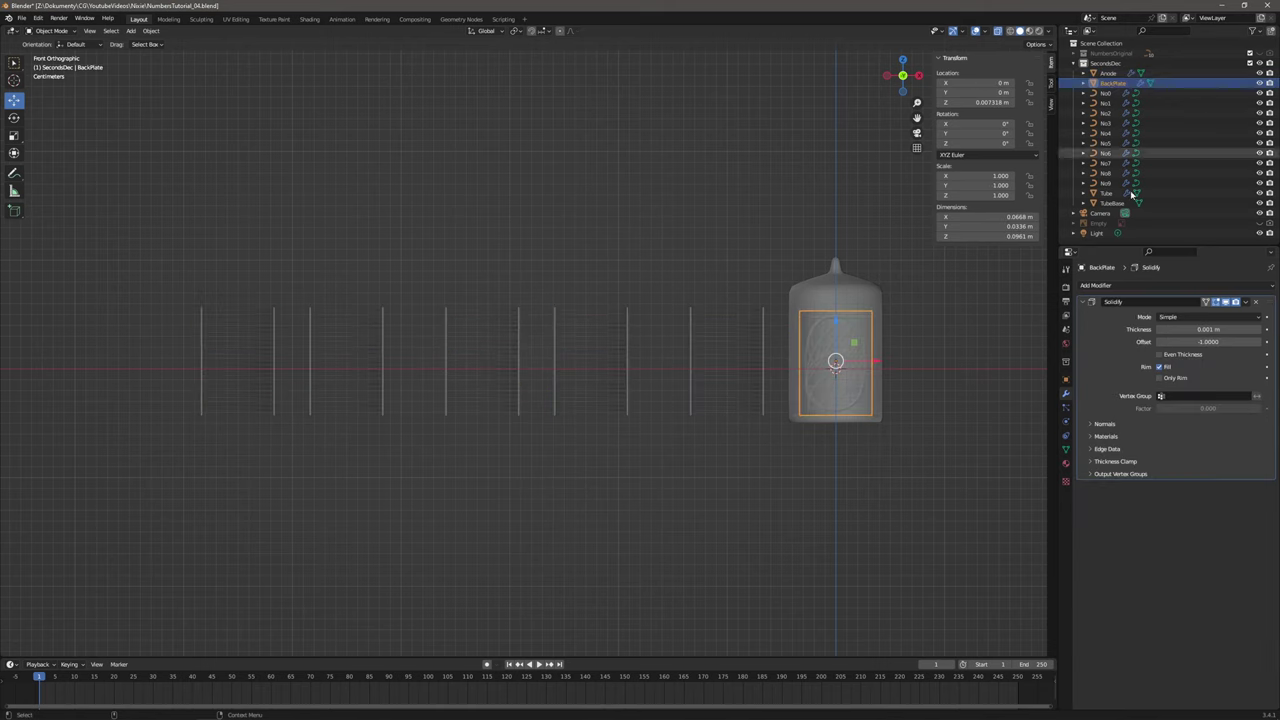
click(1150, 287)
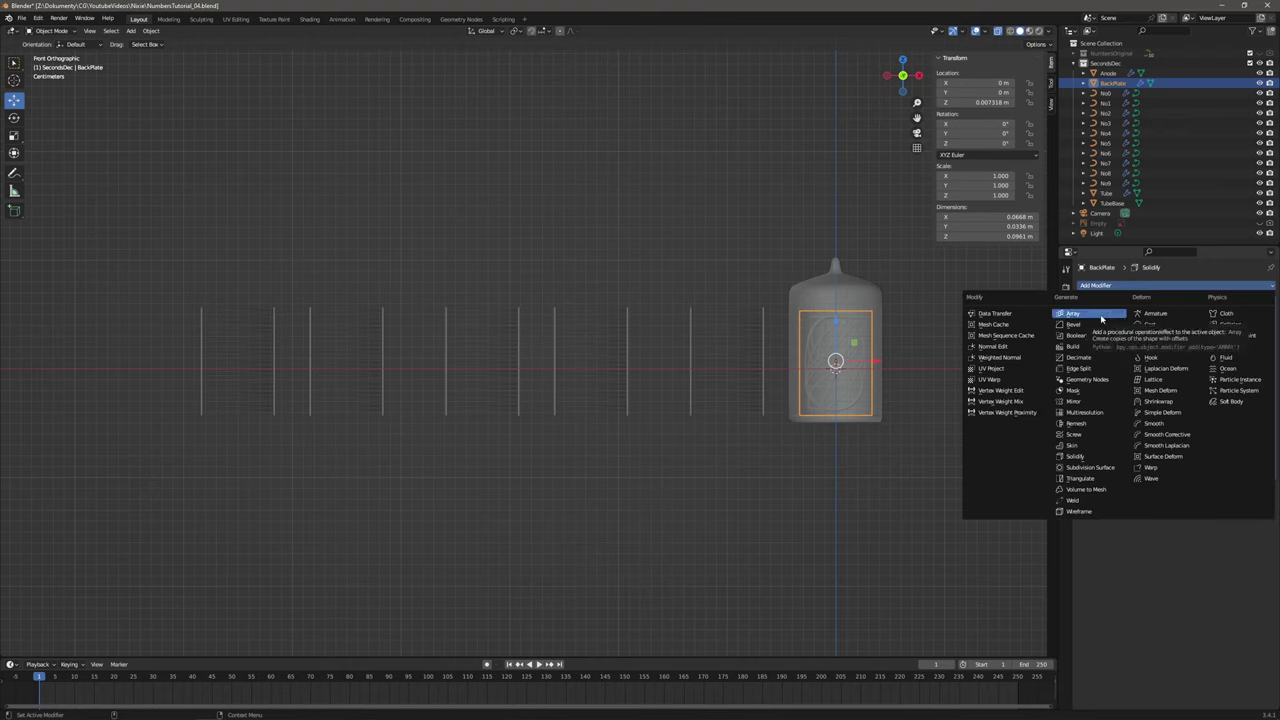
click(1100, 467)
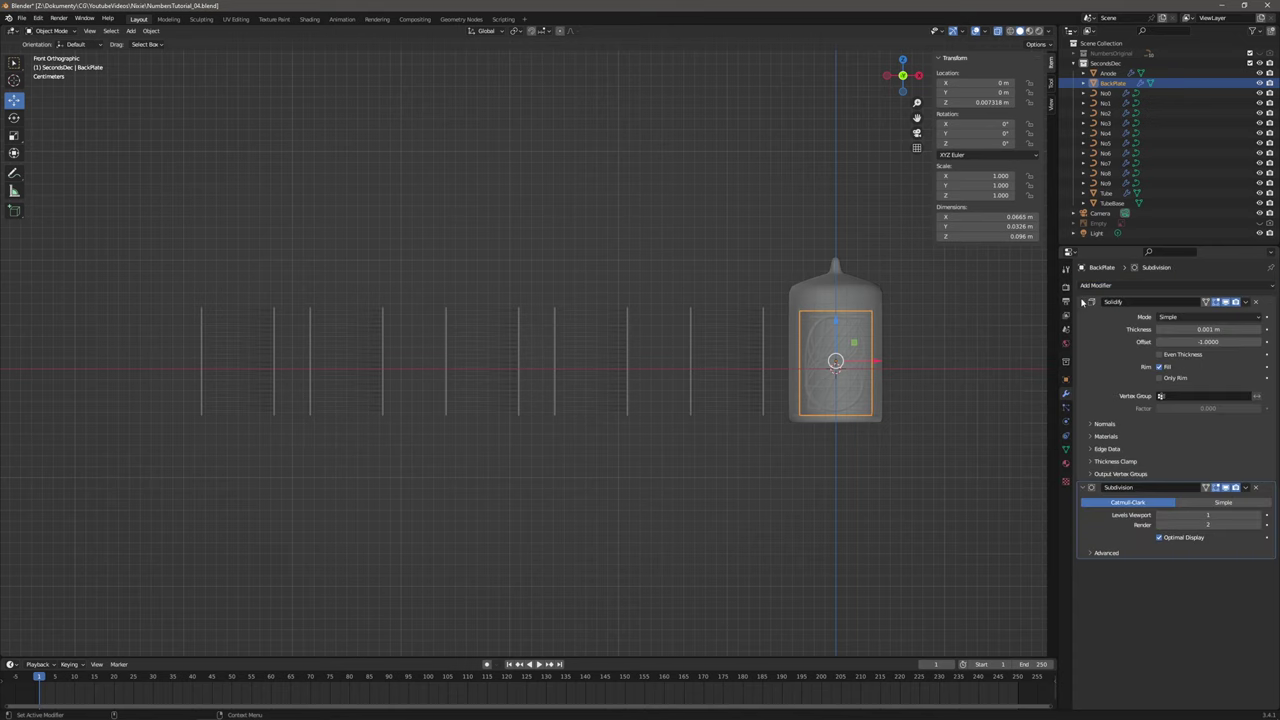
click(1082, 302)
click(1117, 287)
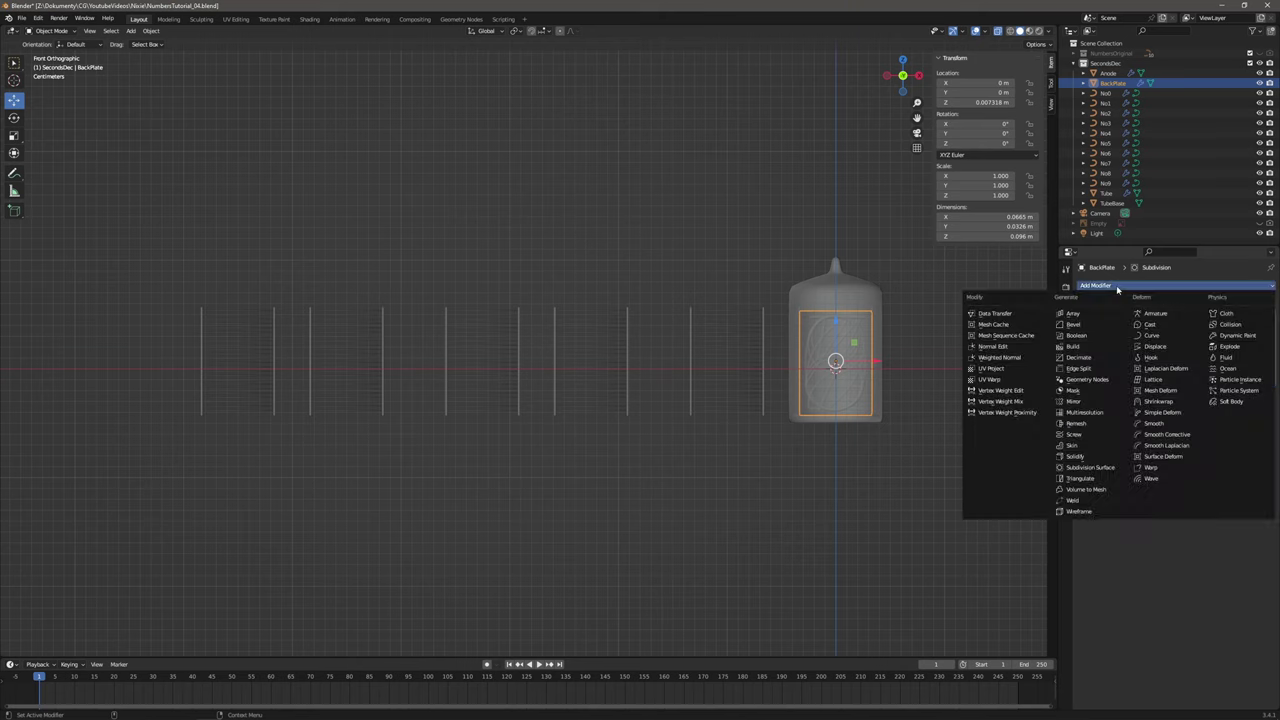
click(1075, 313)
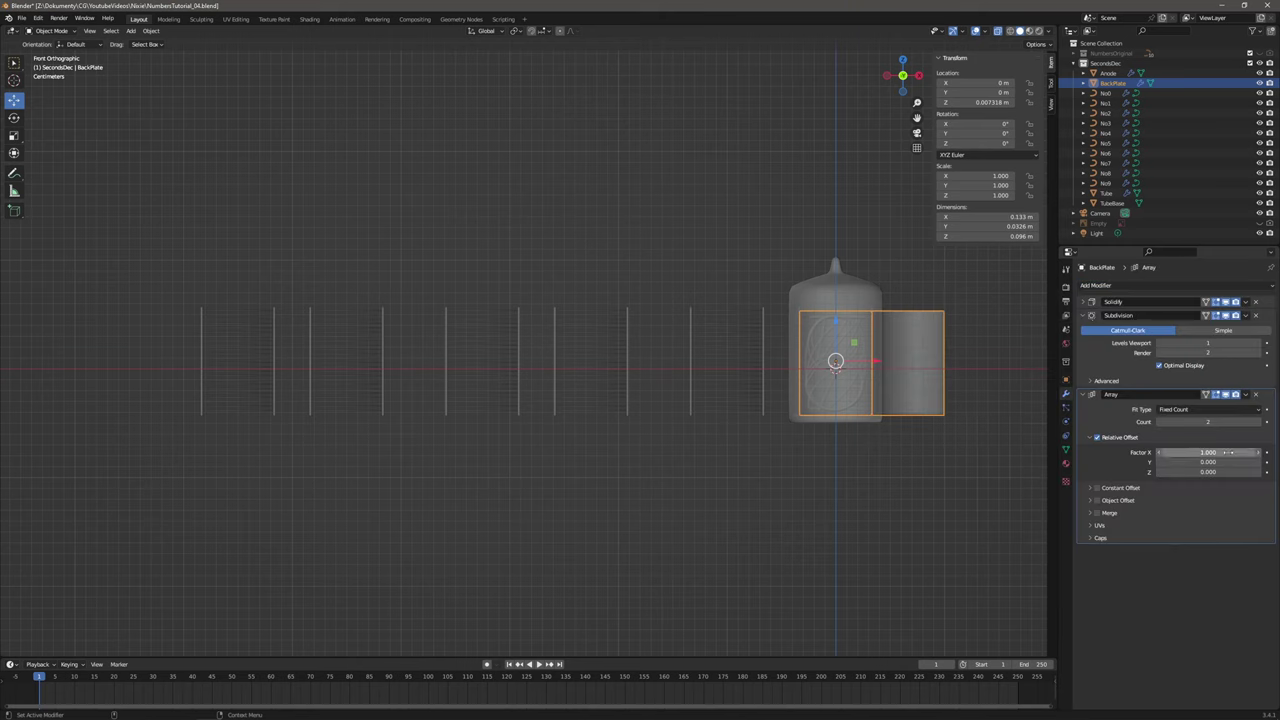
click(1097, 437)
click(1096, 488)
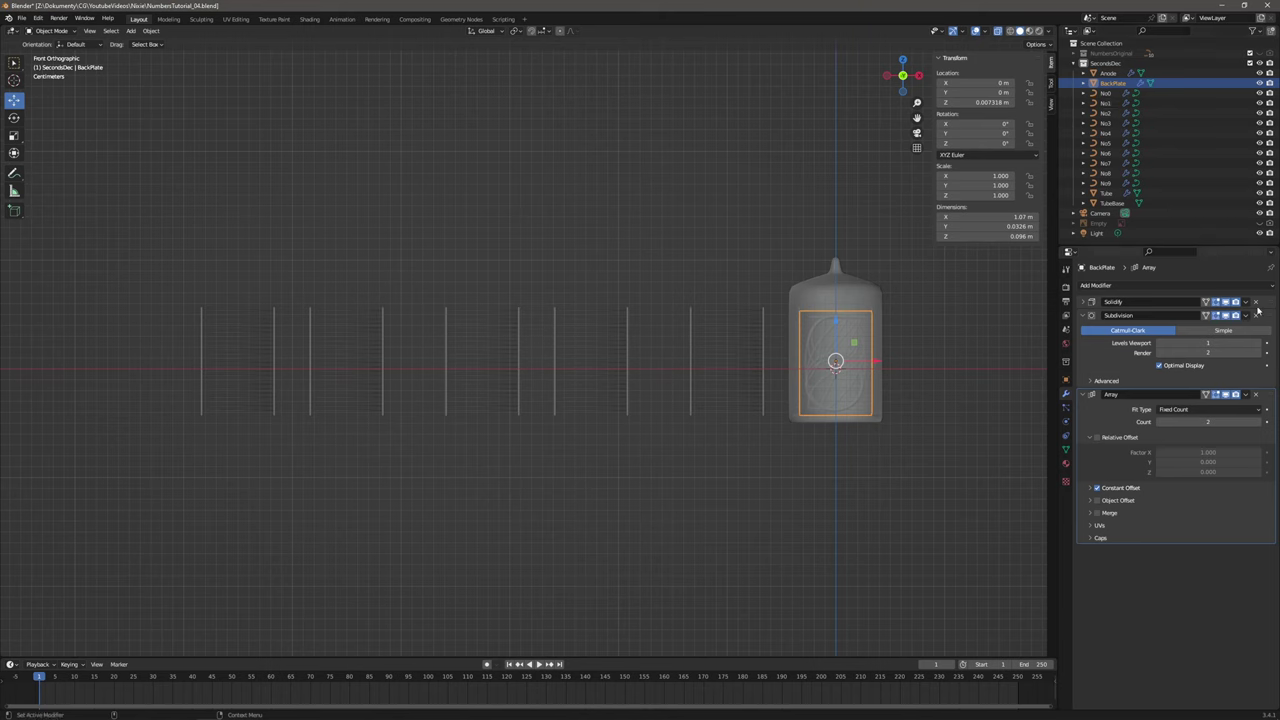
click(1256, 394)
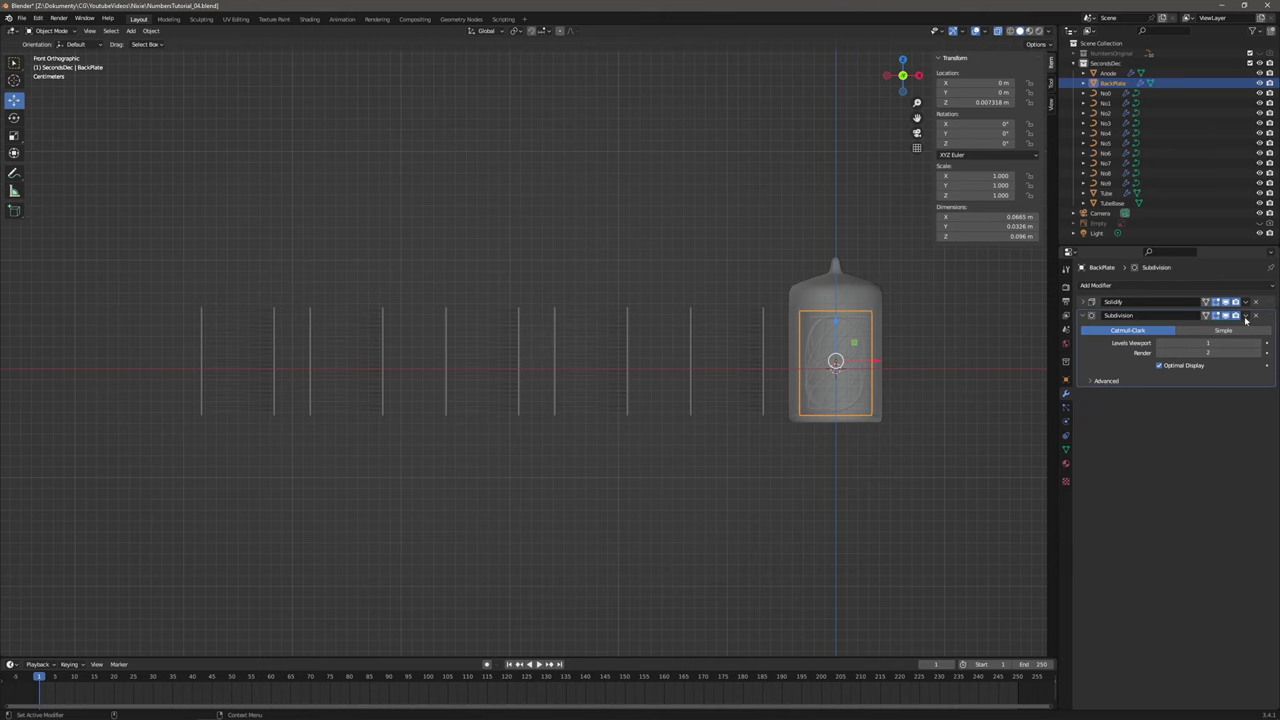
click(1257, 316)
Apply the BackPlate's Solidify modifier and join BackPlate and TubeBase into the Anode, keeping the Anode as the active object.
click(1246, 302)
click(1233, 316)
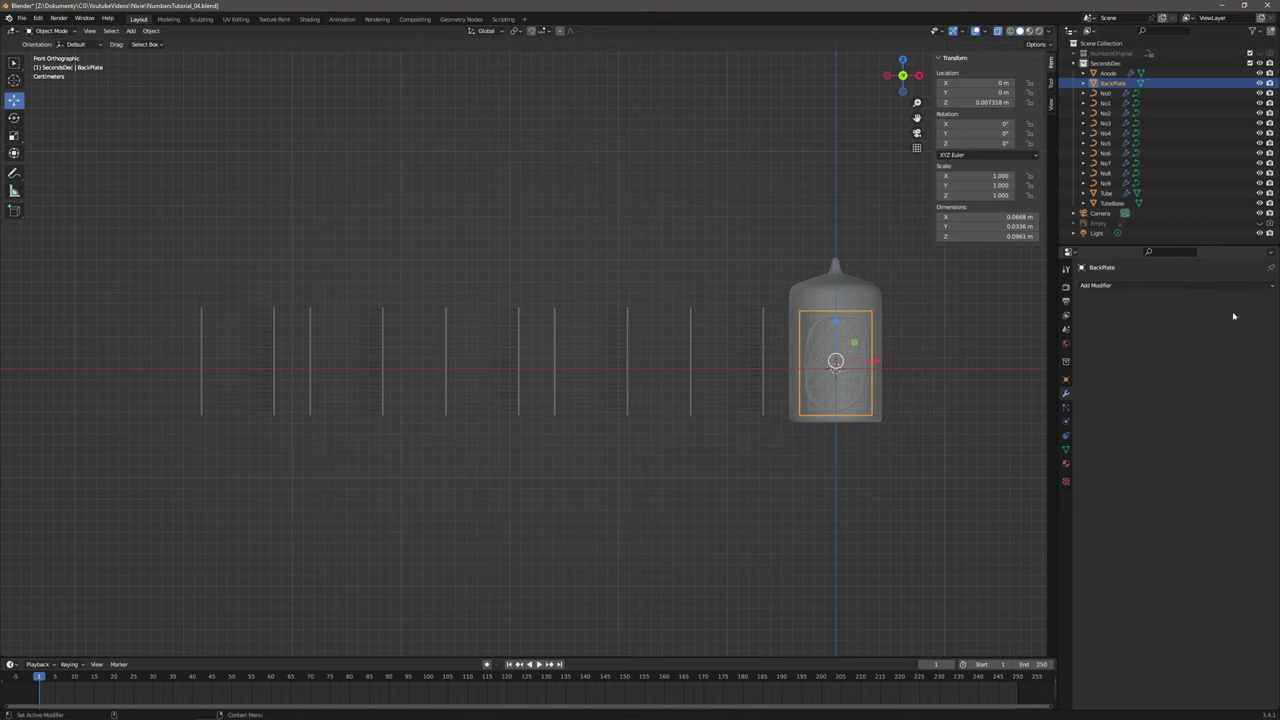
click(1112, 73)
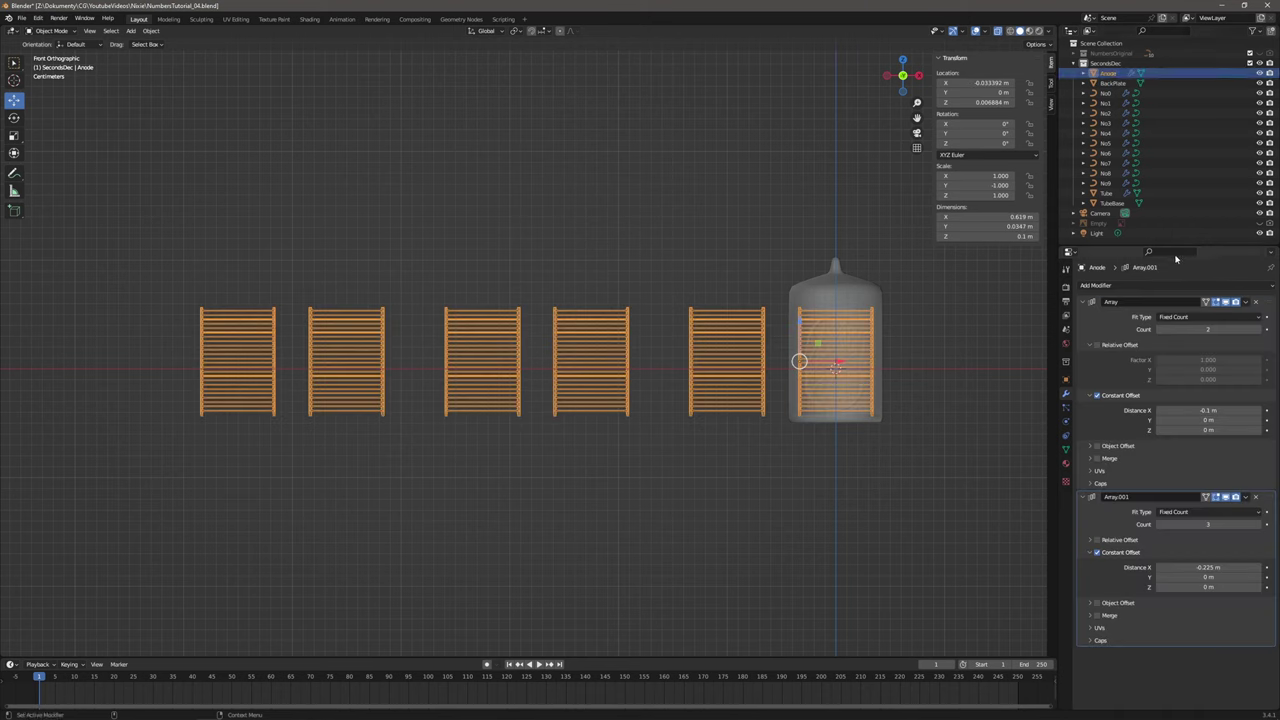
click(1112, 83)
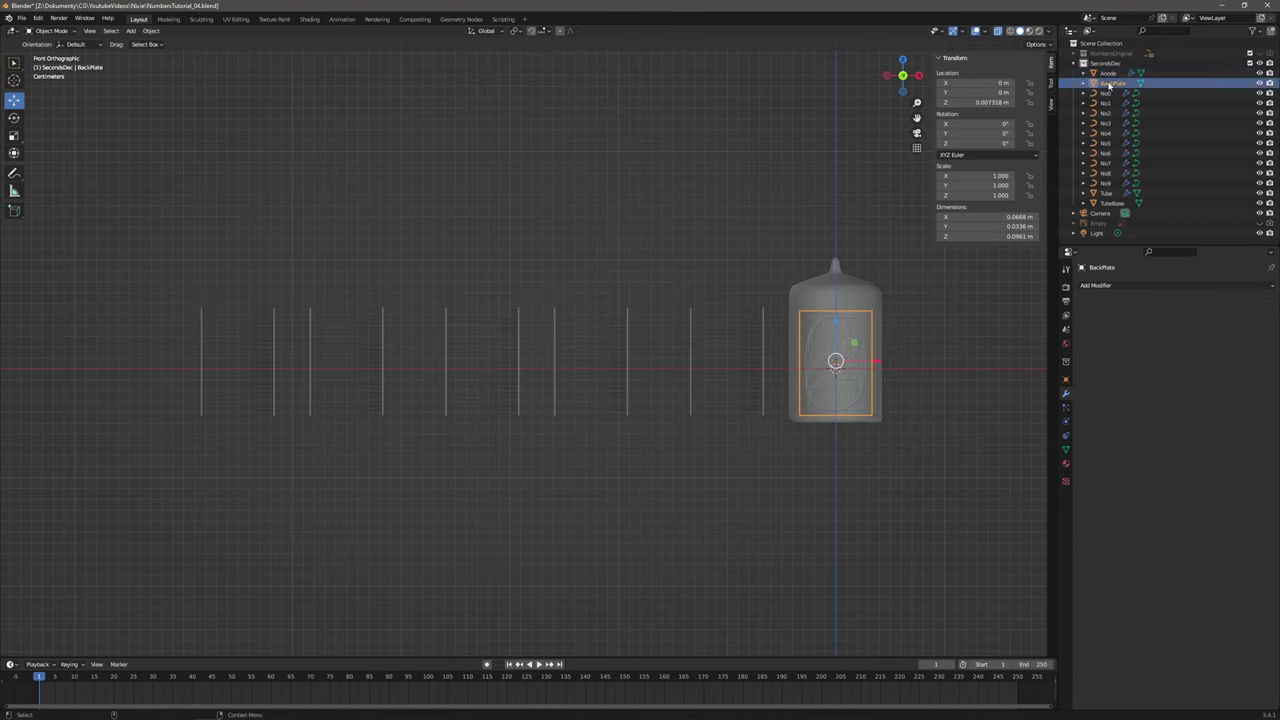
click(1118, 205)
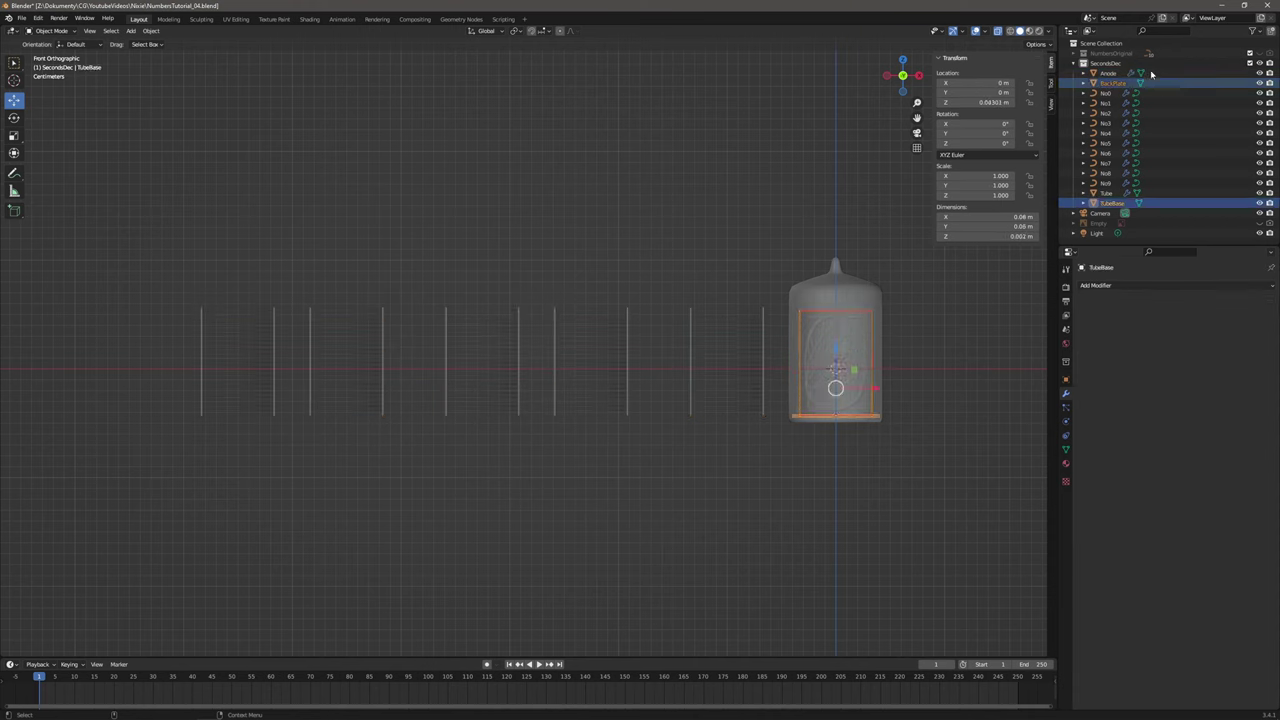
ctrl+click(1110, 73)
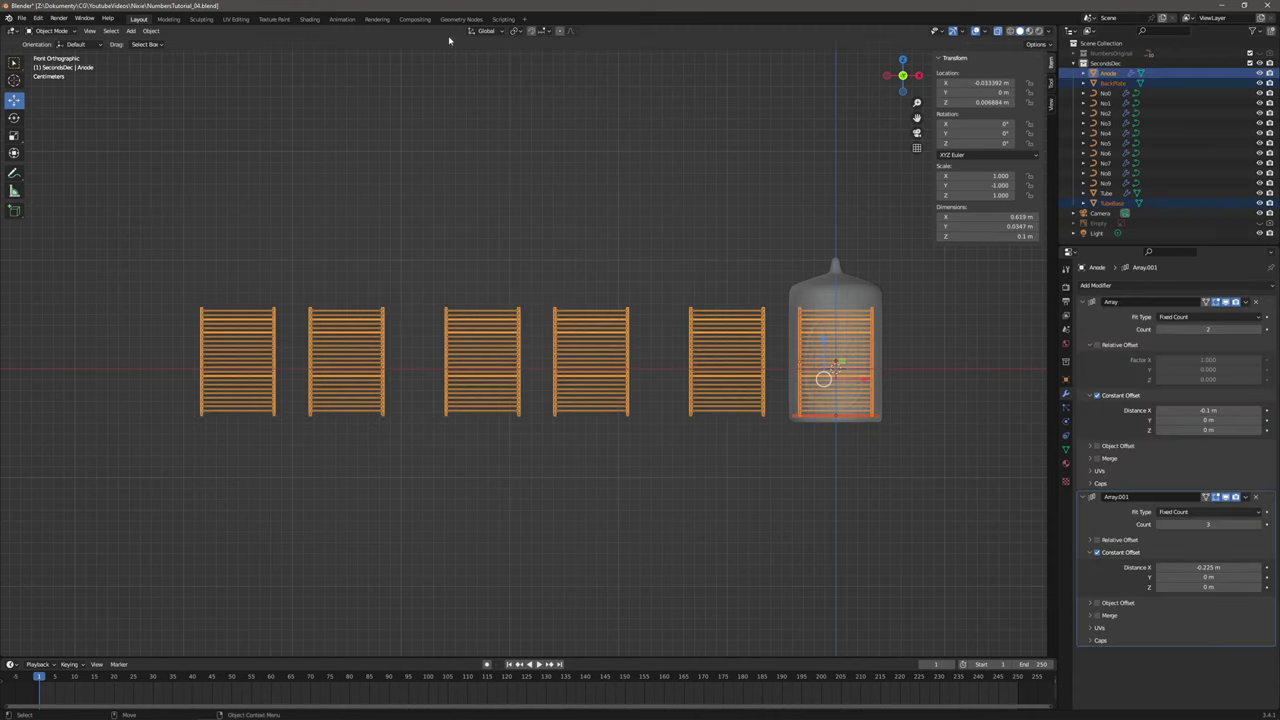
click(150, 30)
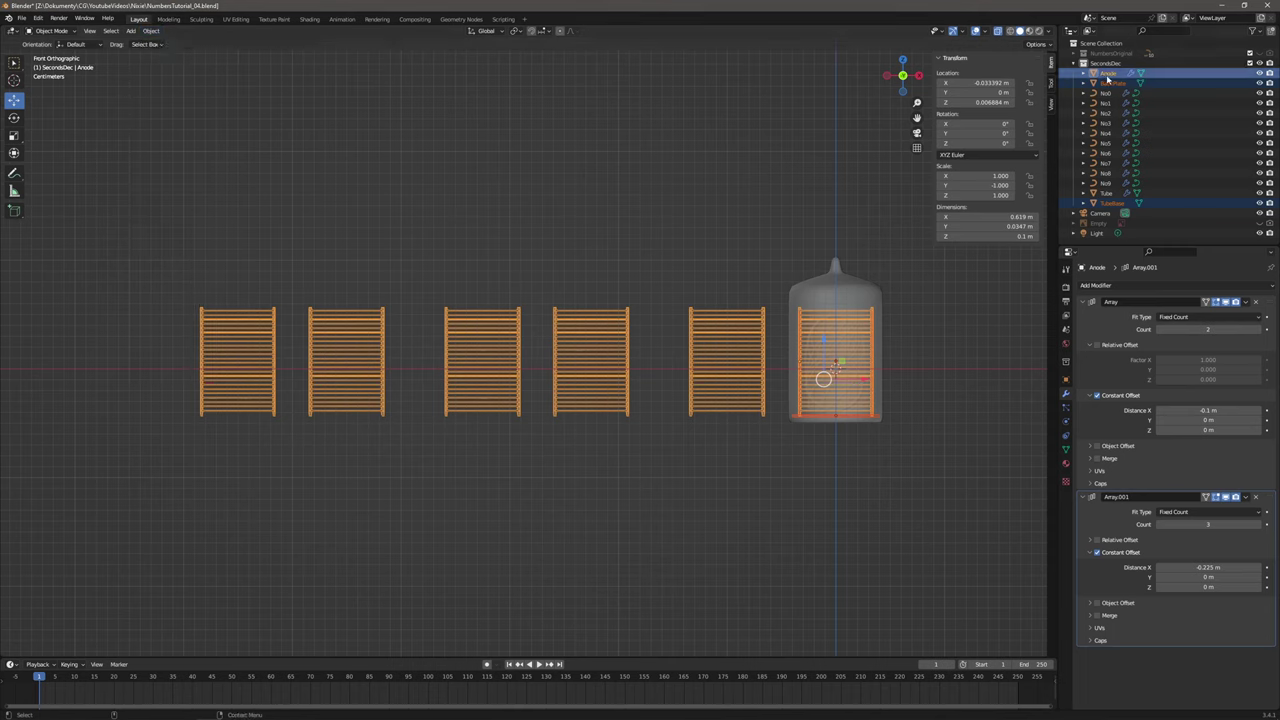
click(150, 31)
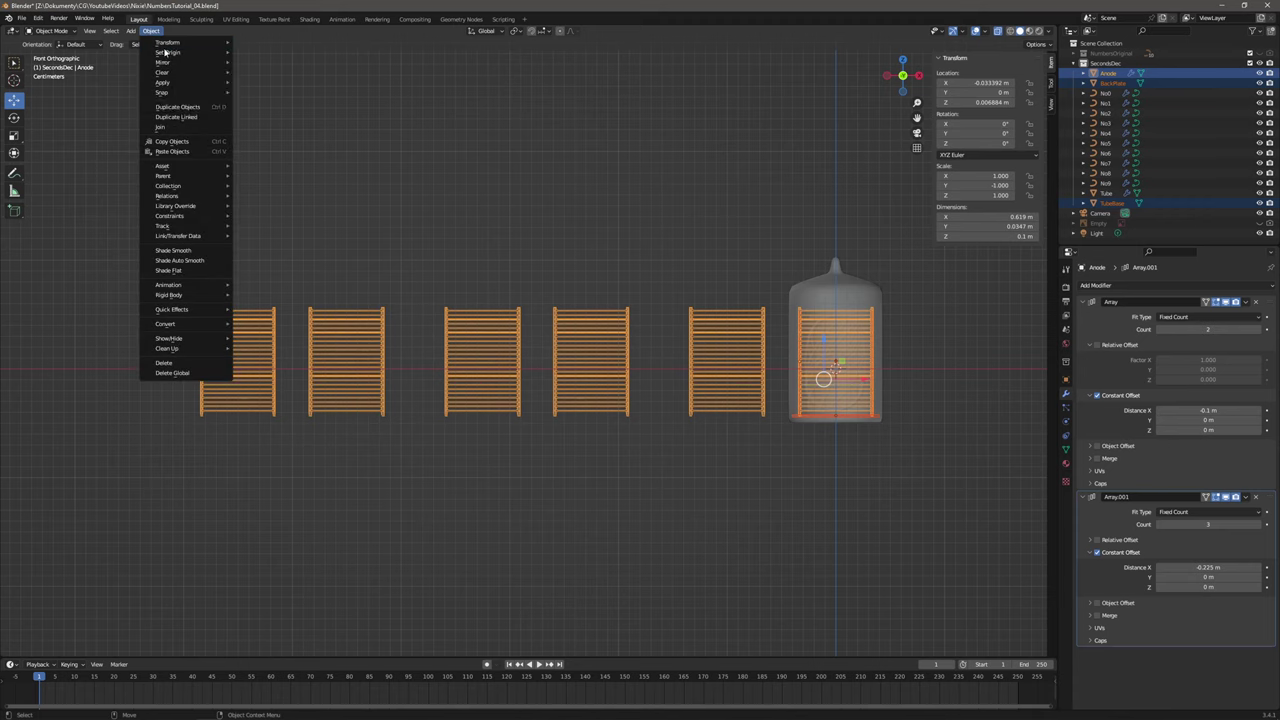
click(185, 127)
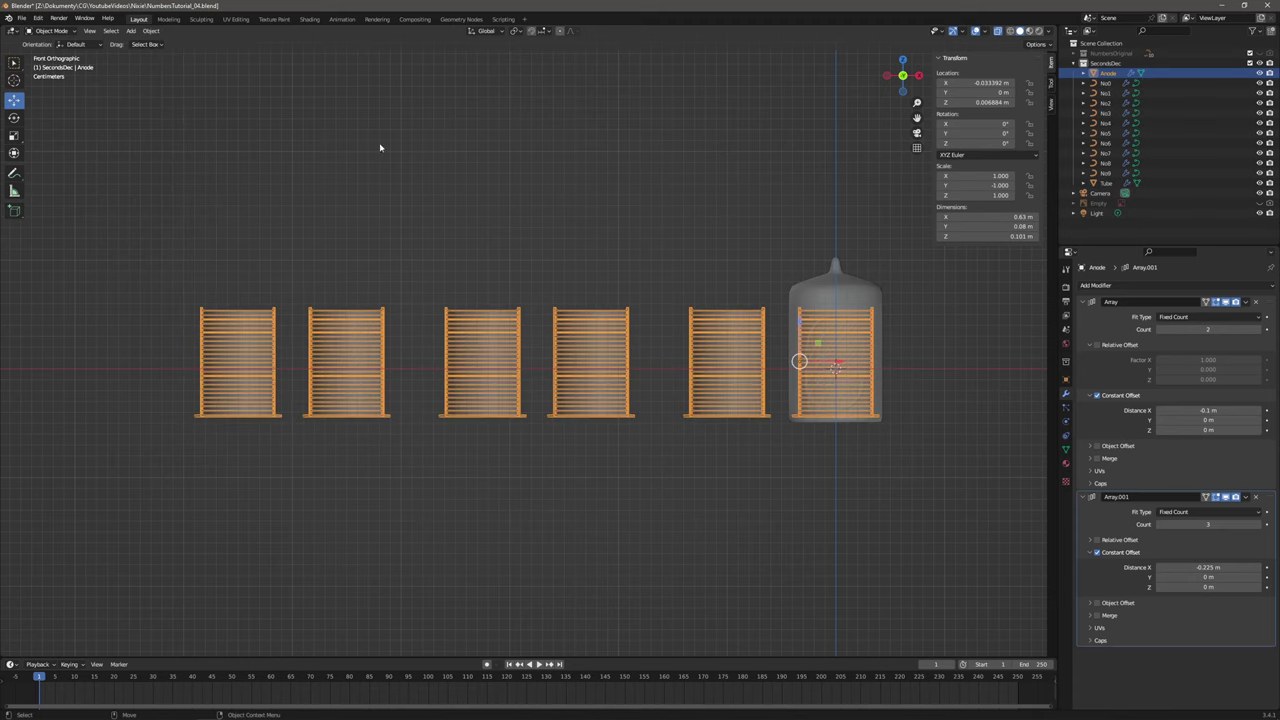
Inspect the joined and arrayed parts from several angles, including their materials in the Shading workspace, and return to the Layout workspace.
click(588, 191)
middle_drag(675, 208, 686, 246)
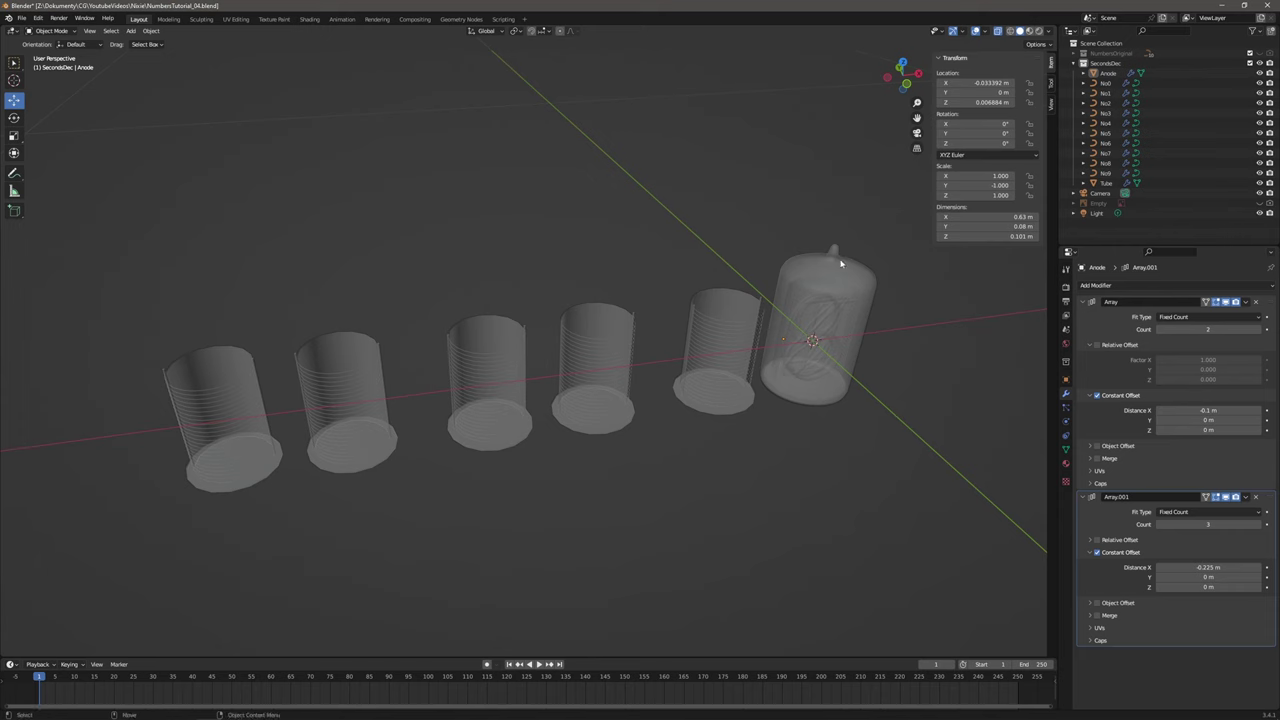
click(1110, 74)
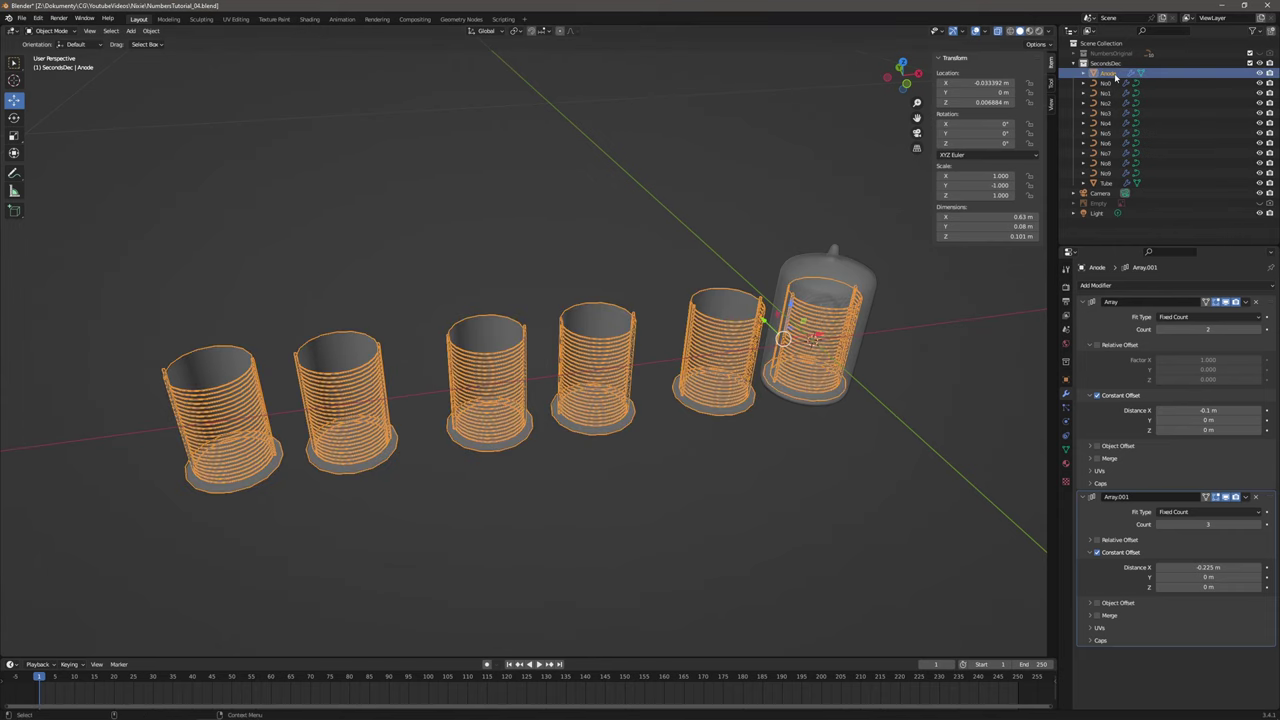
click(672, 101)
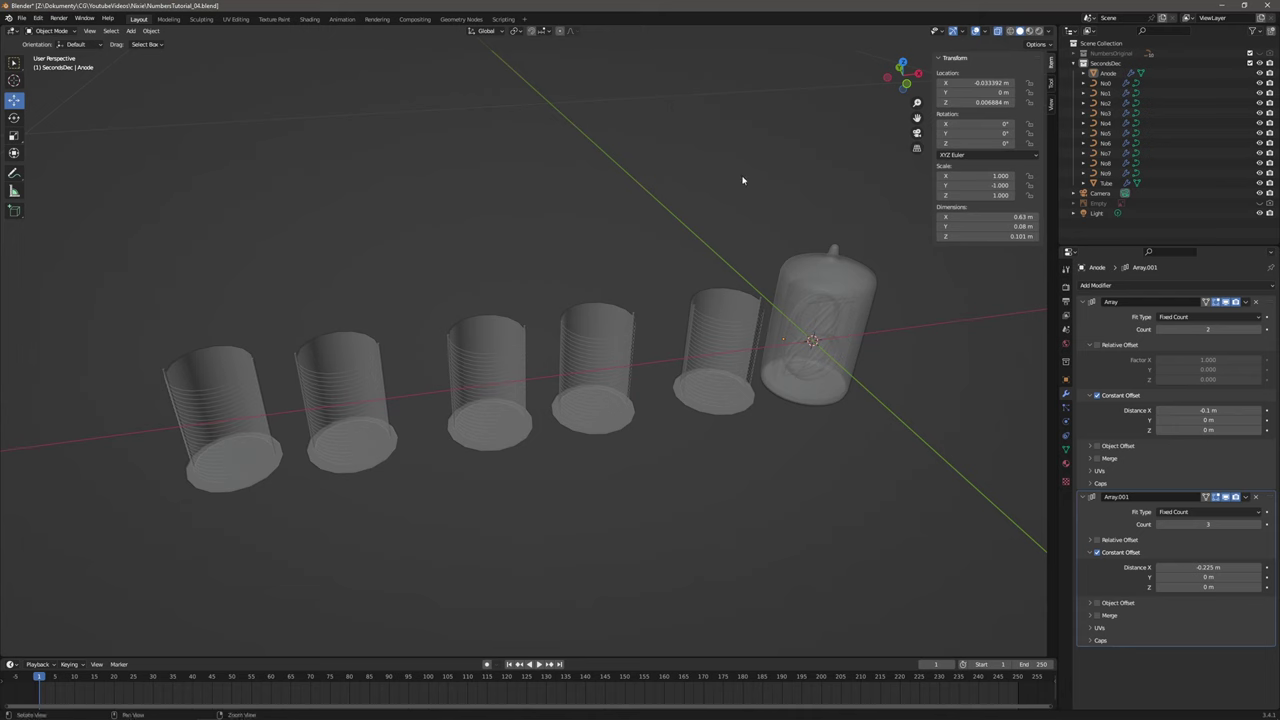
middle_drag(743, 180, 729, 189)
click(311, 20)
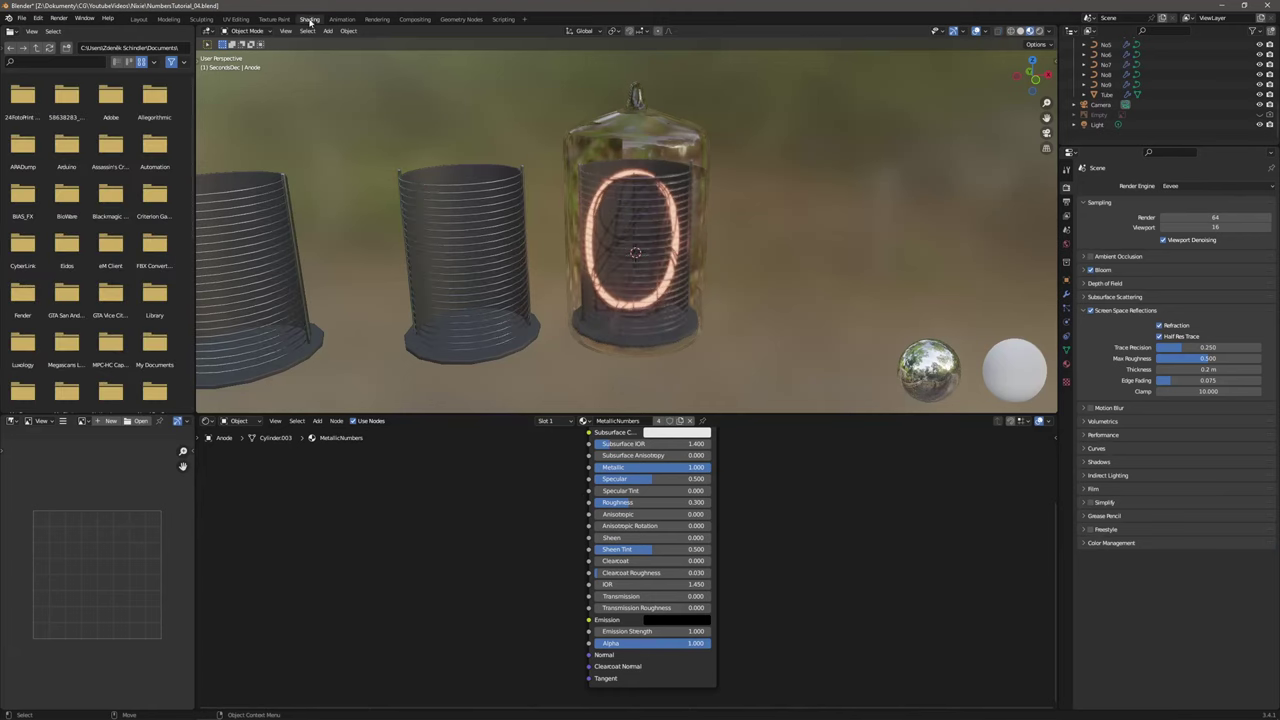
middle_drag(596, 198, 651, 217)
scroll(641, 207, up, 5)
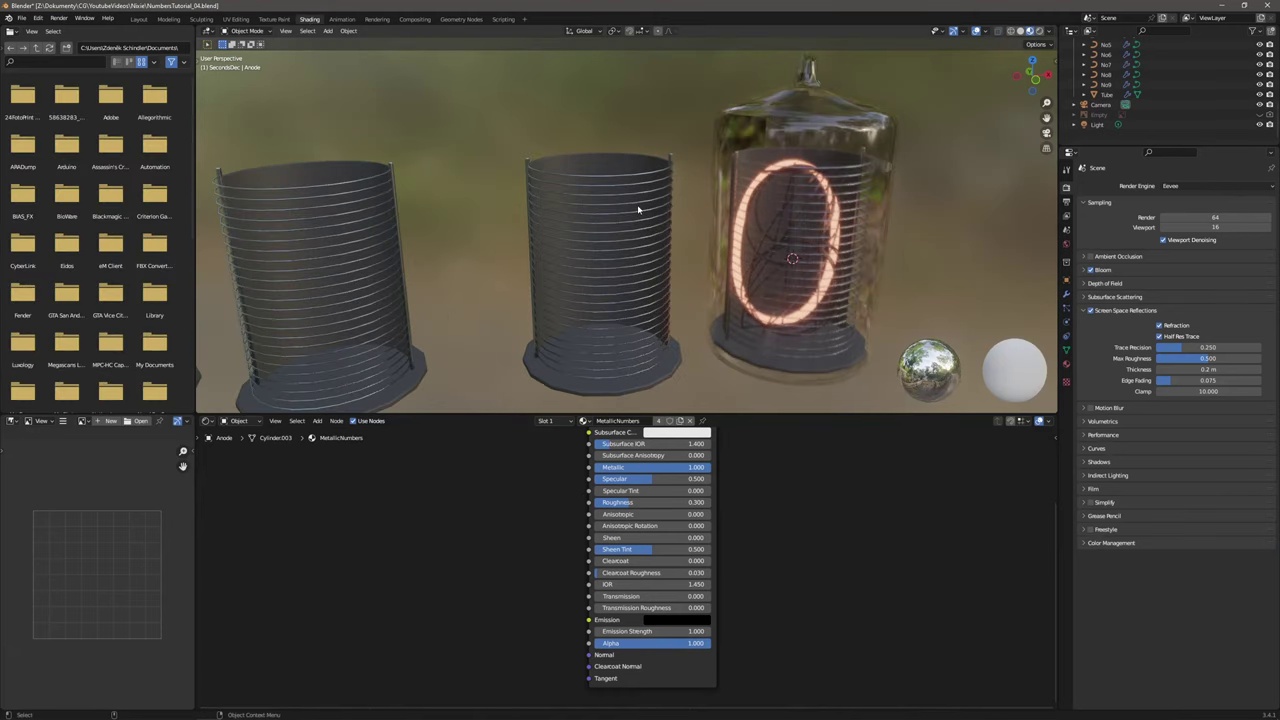
scroll(640, 206, down, 8)
middle_drag(597, 219, 603, 214)
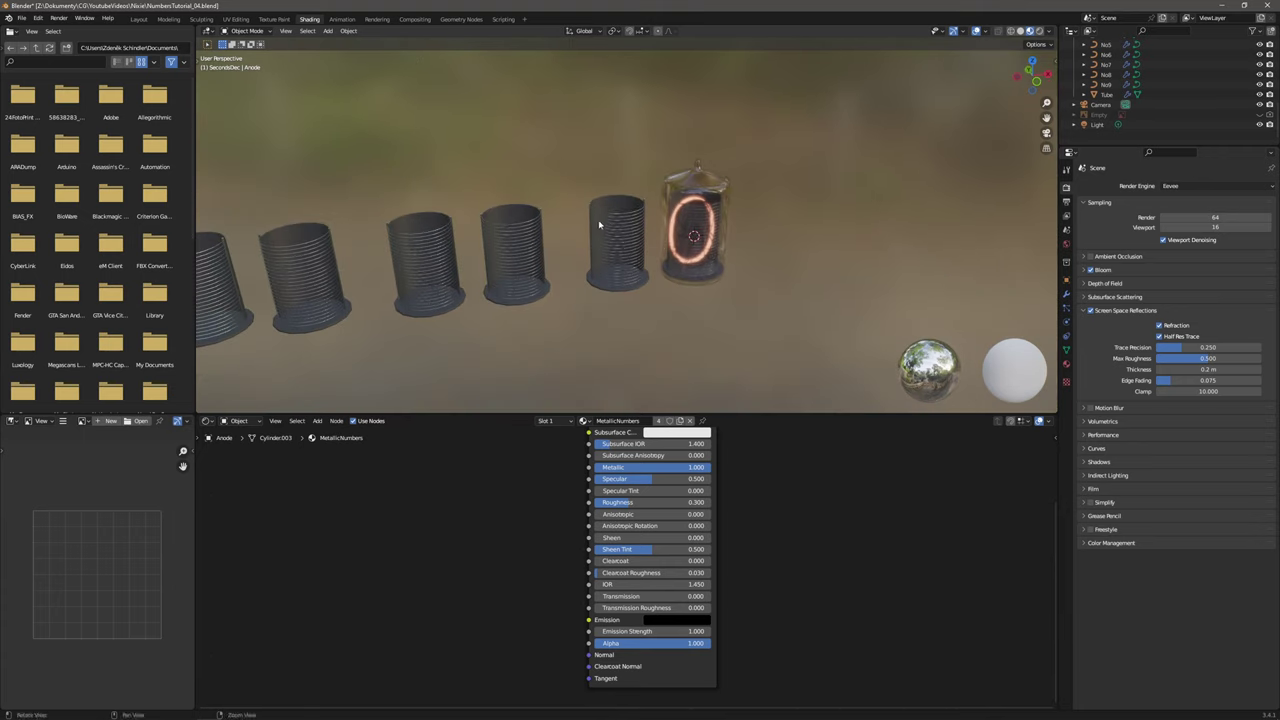
click(138, 19)
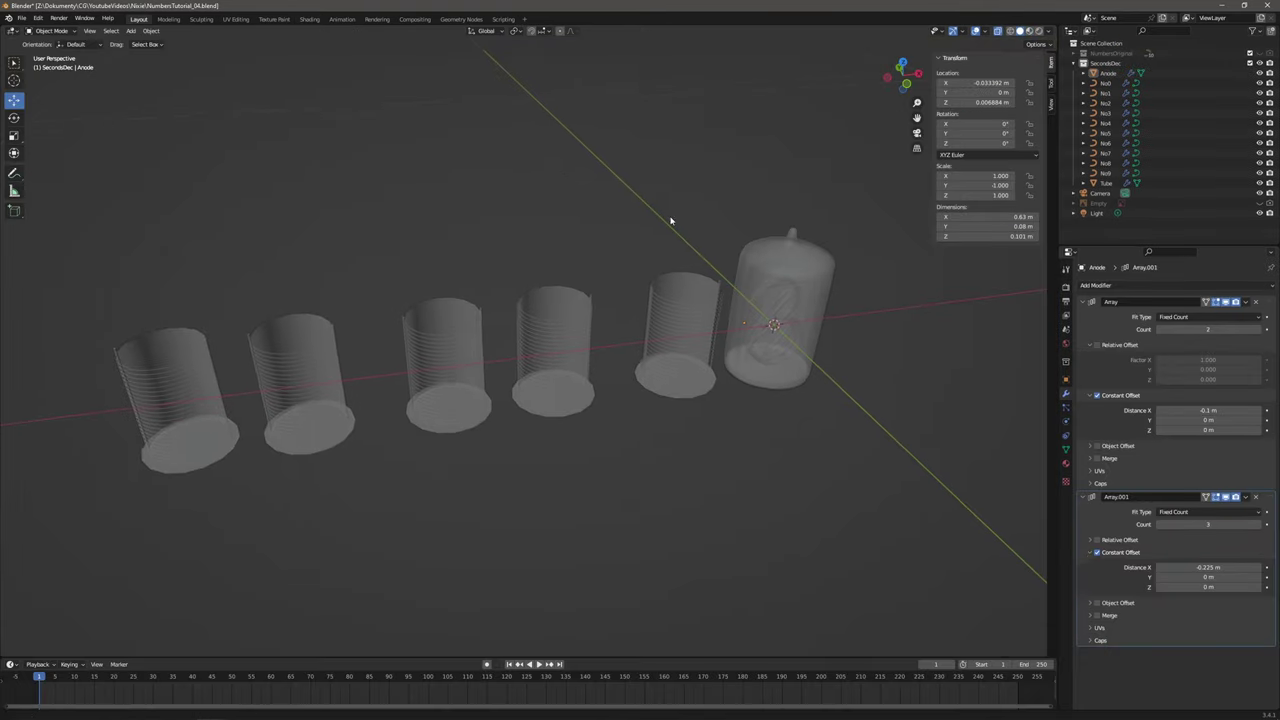
Add an Array modifier to the glass Tube after its Subdivision modifier and collapse the Solidify settings.
click(800, 249)
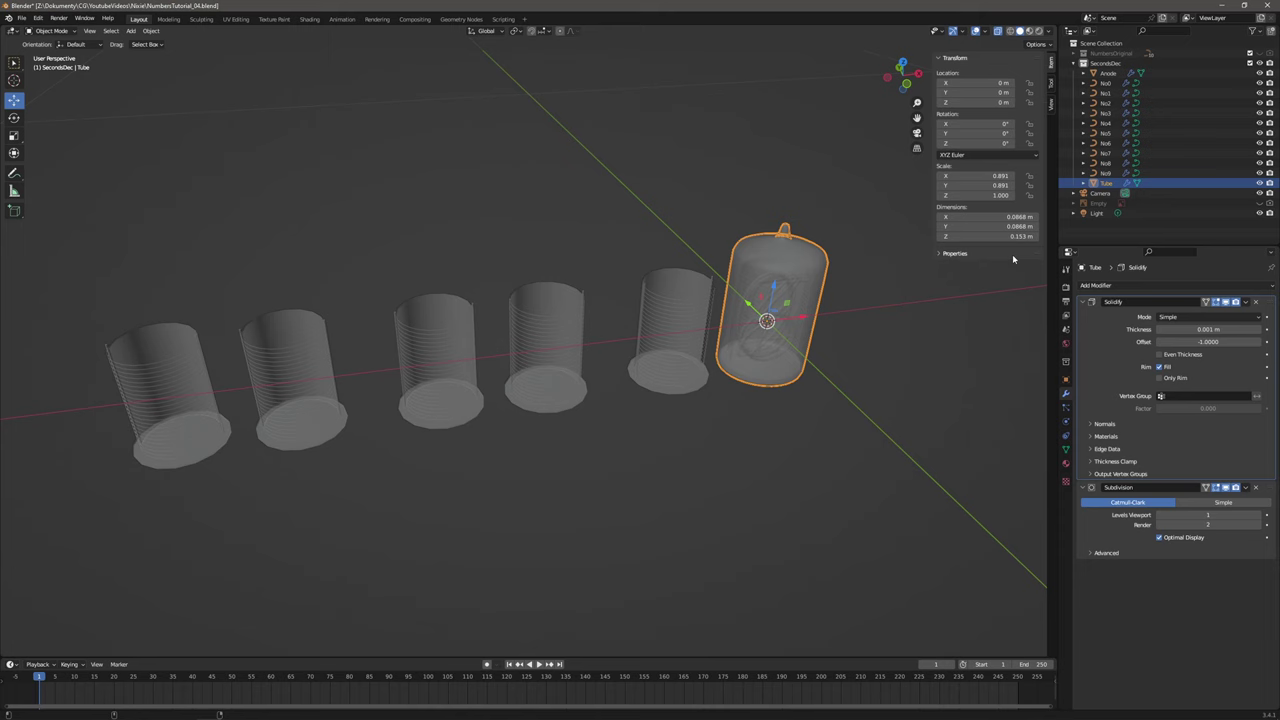
click(1114, 286)
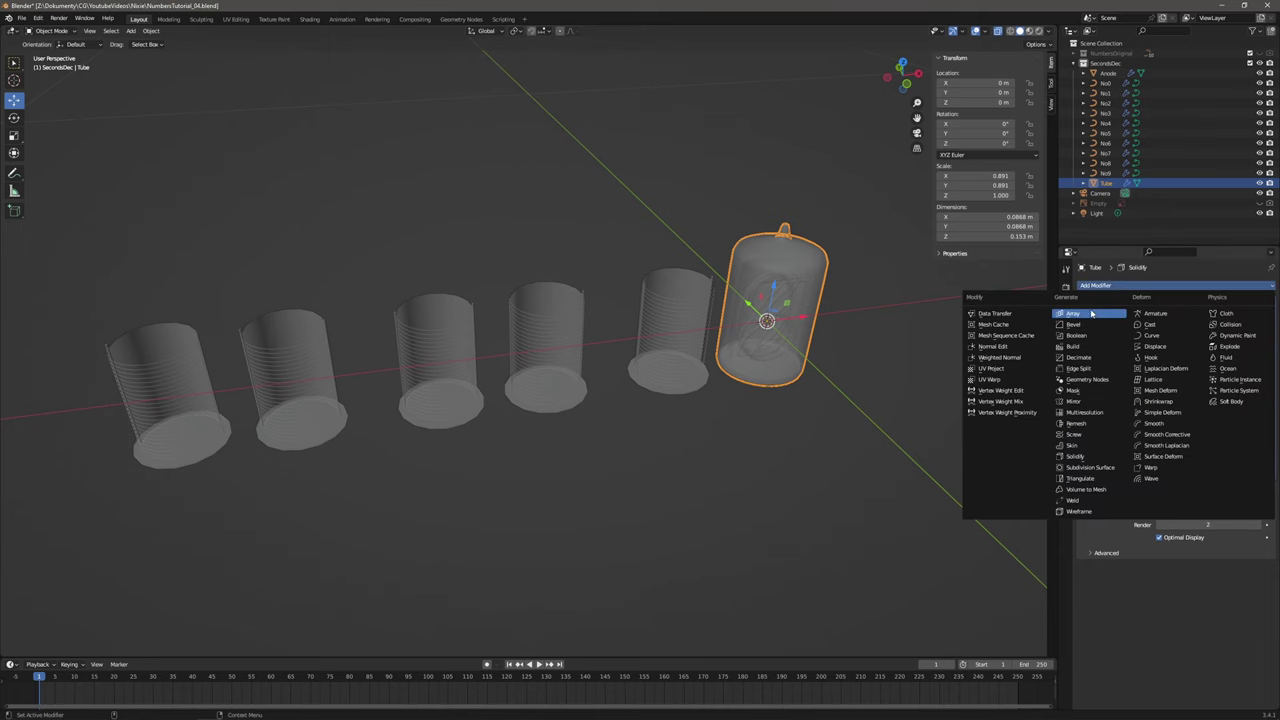
click(1091, 314)
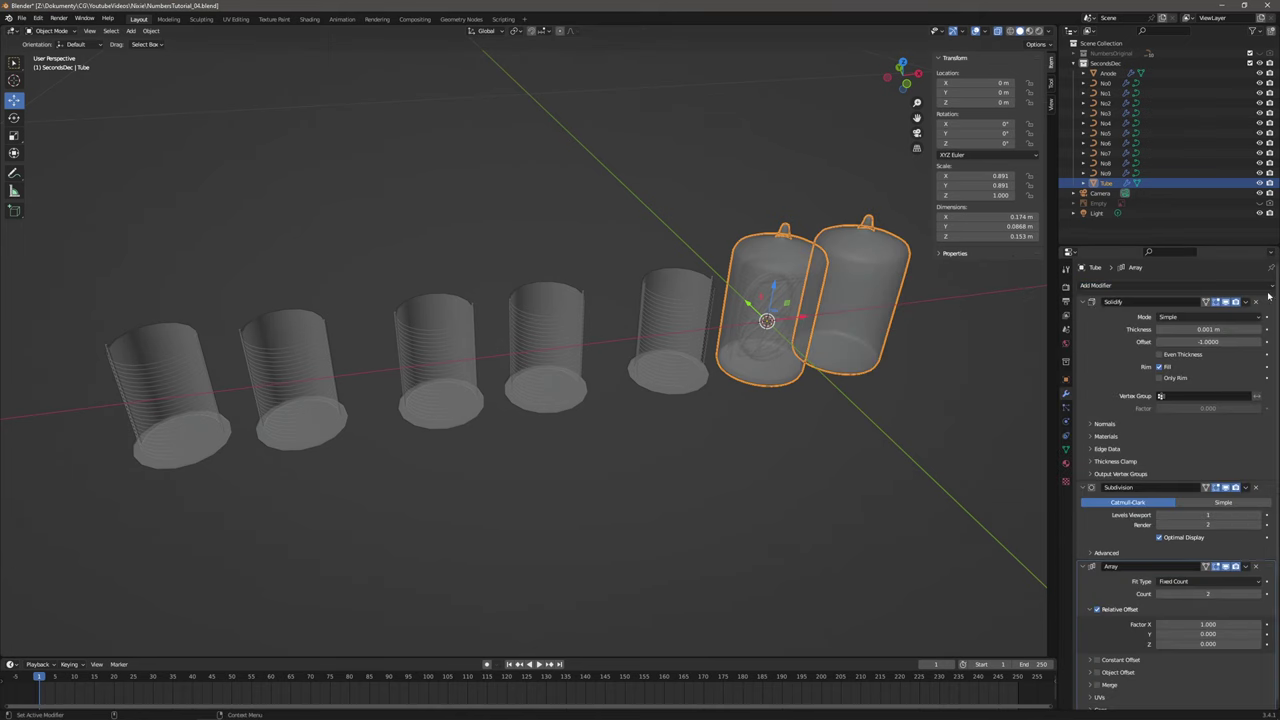
click(1247, 302)
click(1253, 300)
click(1090, 303)
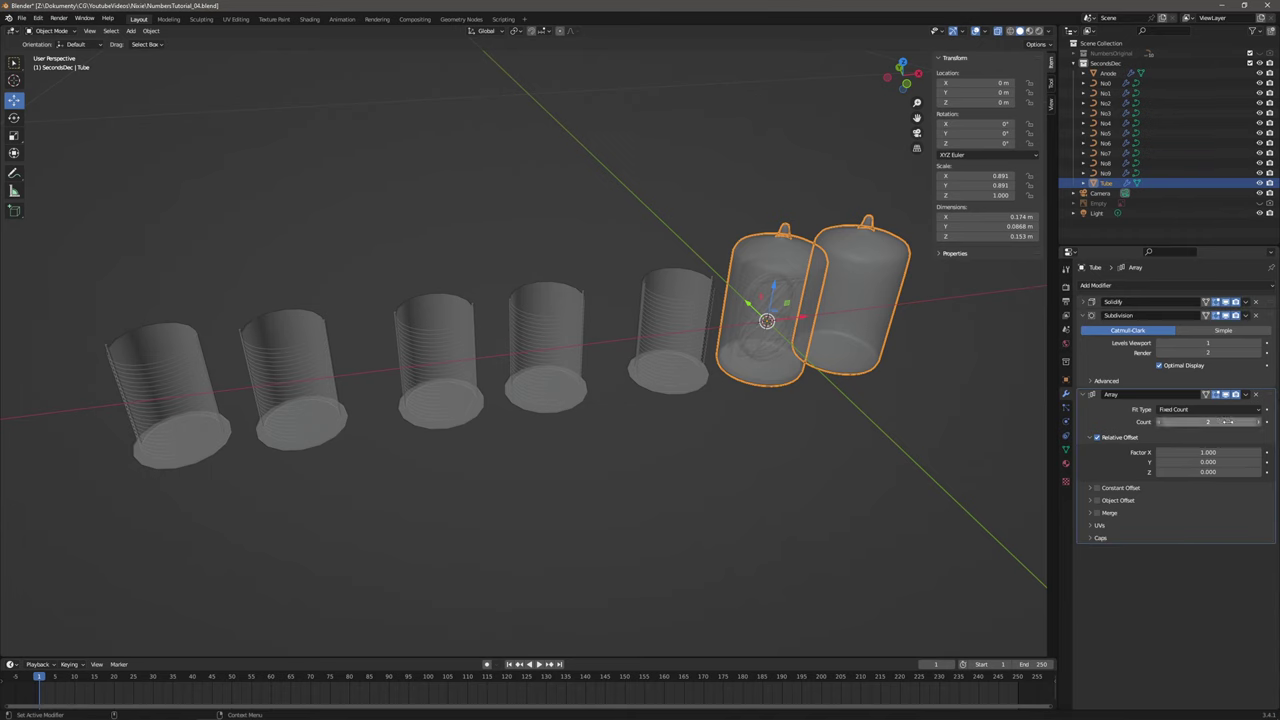
Replace the relative offset of the Tube's Array with a constant offset of -0.1 m in X.
click(1097, 438)
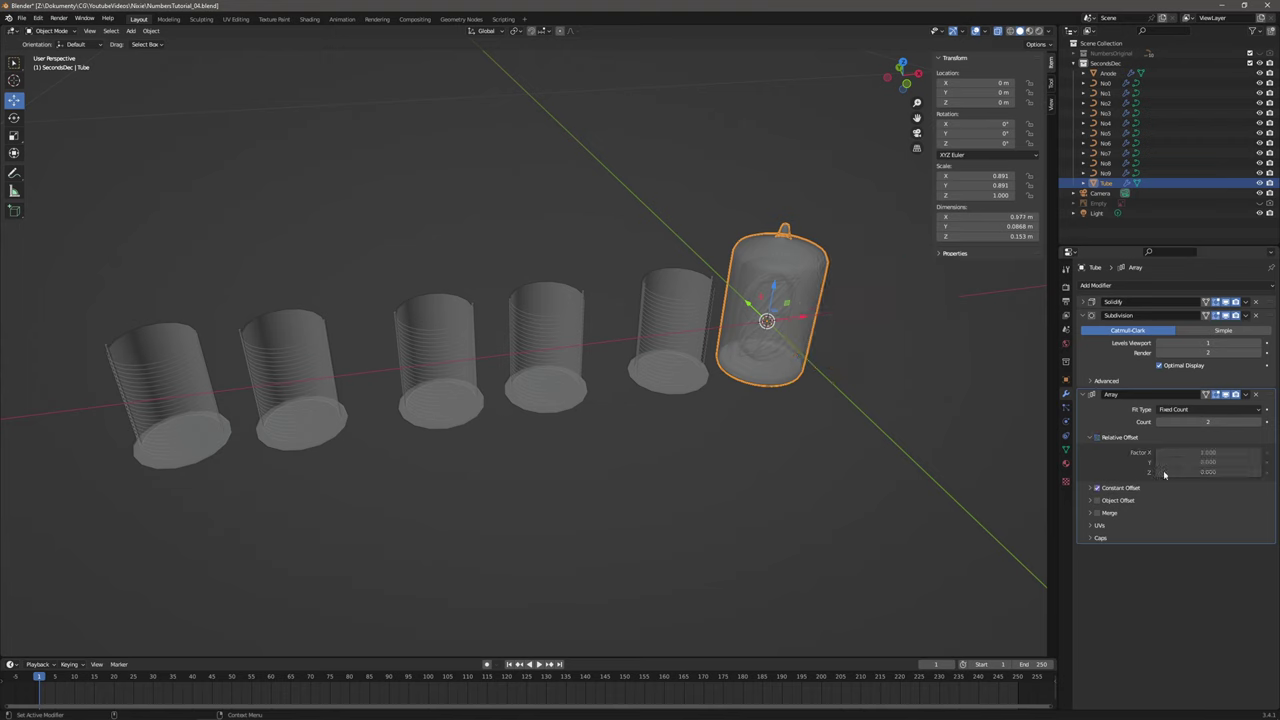
click(1089, 438)
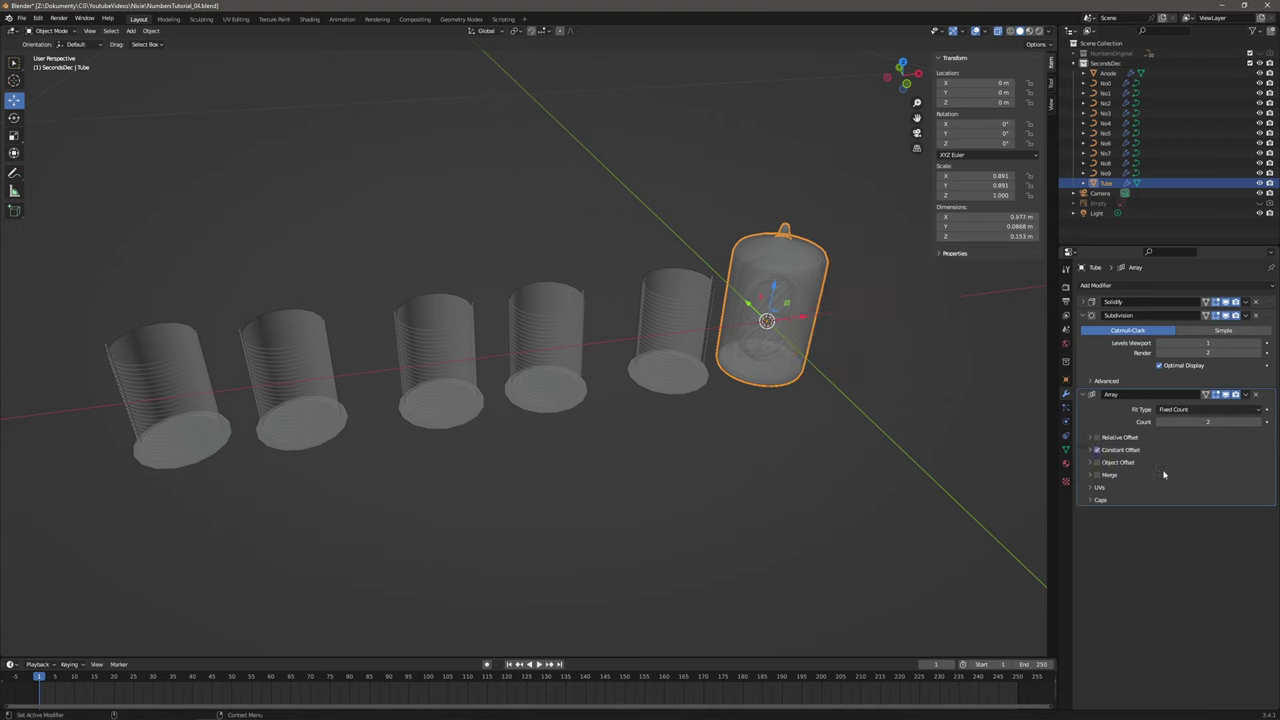
click(1091, 451)
click(1227, 464)
text(-0.1)
key(Return)
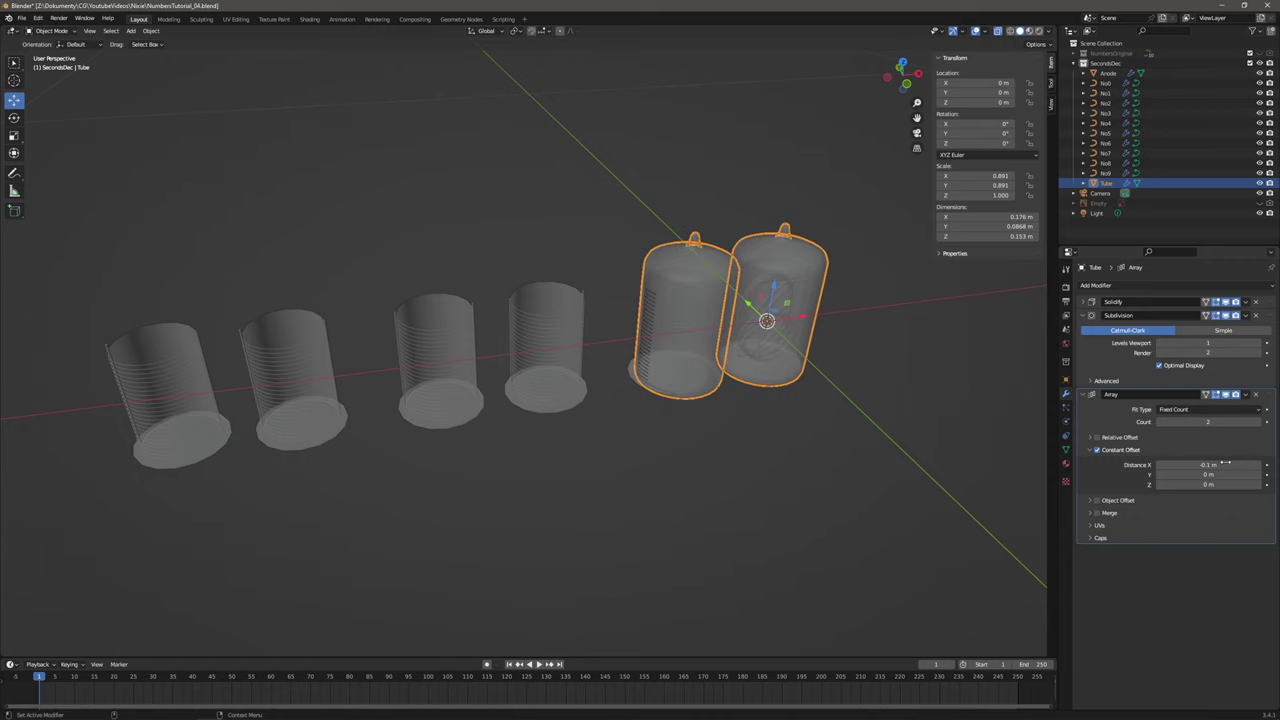
Apply the Tube's scale so that its Array spacing follows real units.
middle_drag(900, 420, 685, 369)
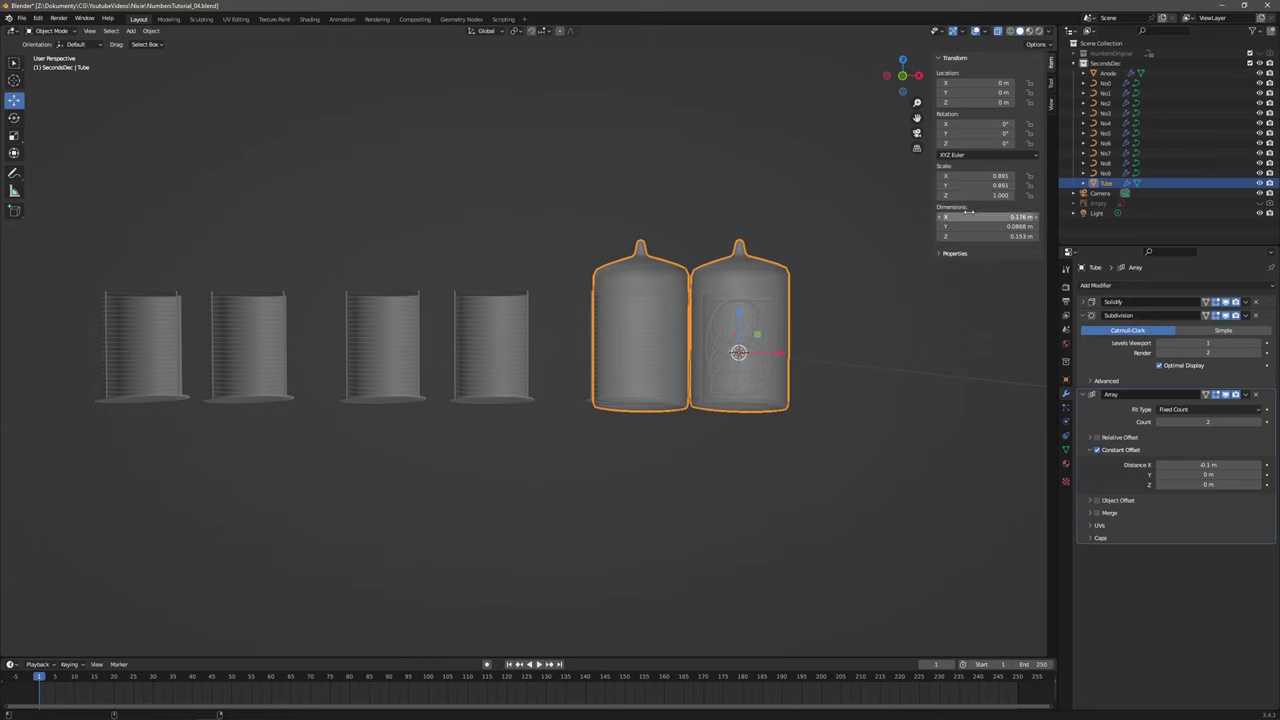
click(669, 135)
click(727, 260)
click(150, 30)
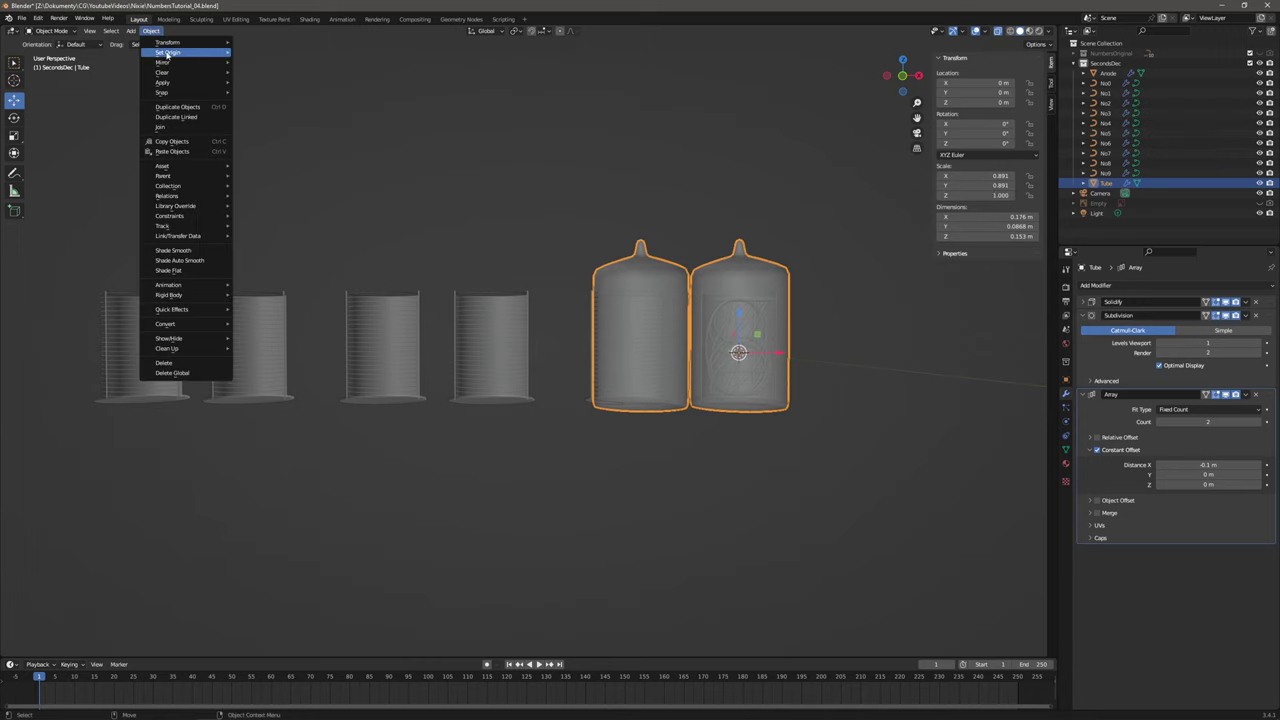
mouse_move(173, 83)
click(280, 102)
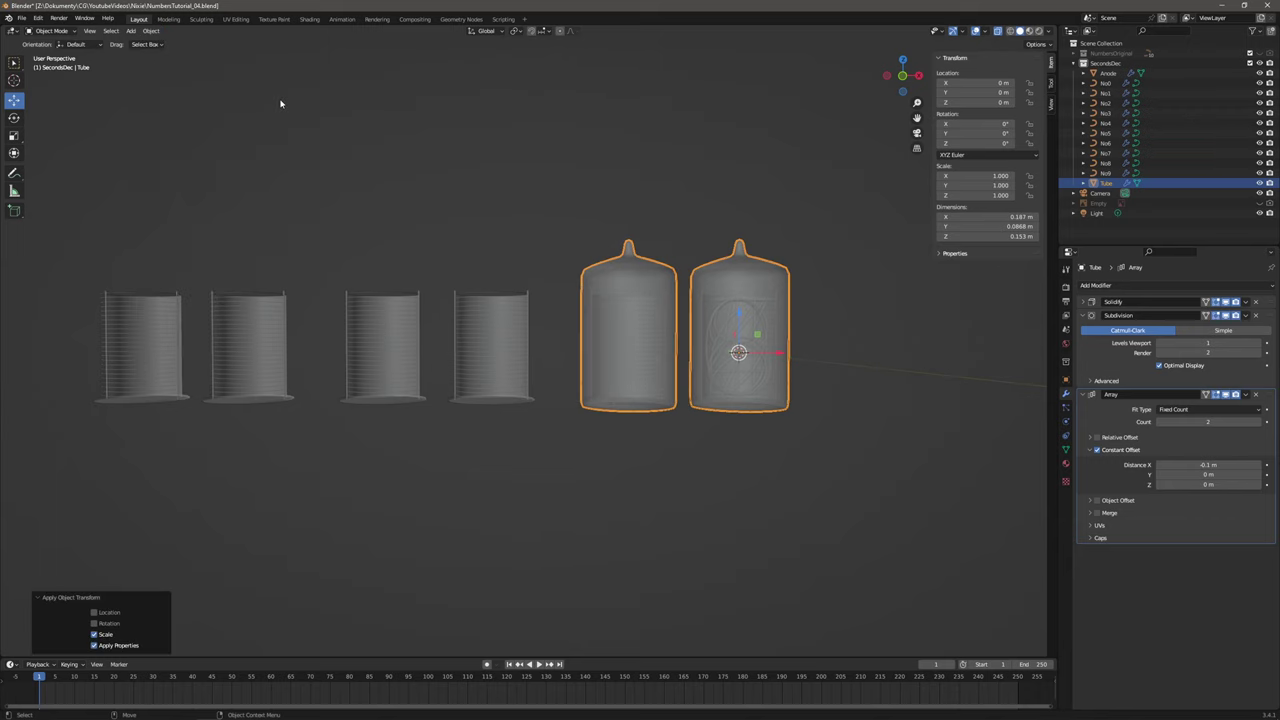
click(732, 208)
click(620, 288)
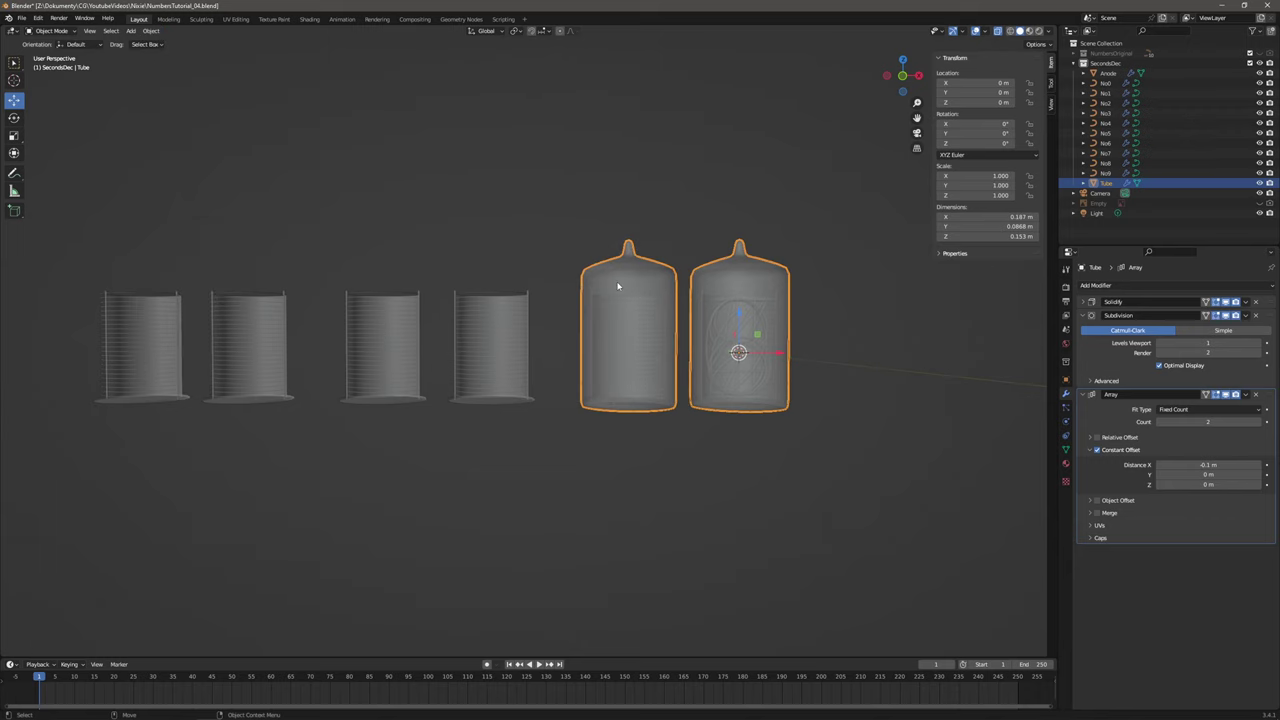
Add a second Array modifier to the glass Tube and set its count to 3.
click(1153, 284)
click(1101, 315)
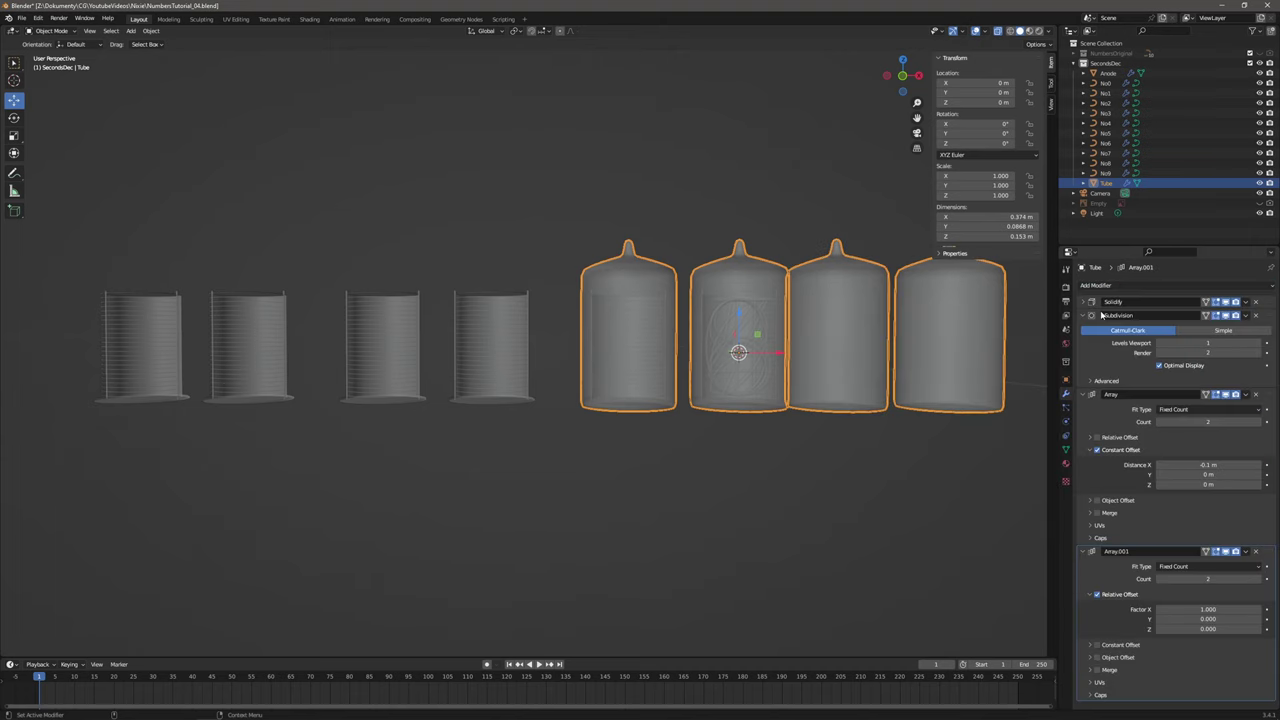
click(1233, 578)
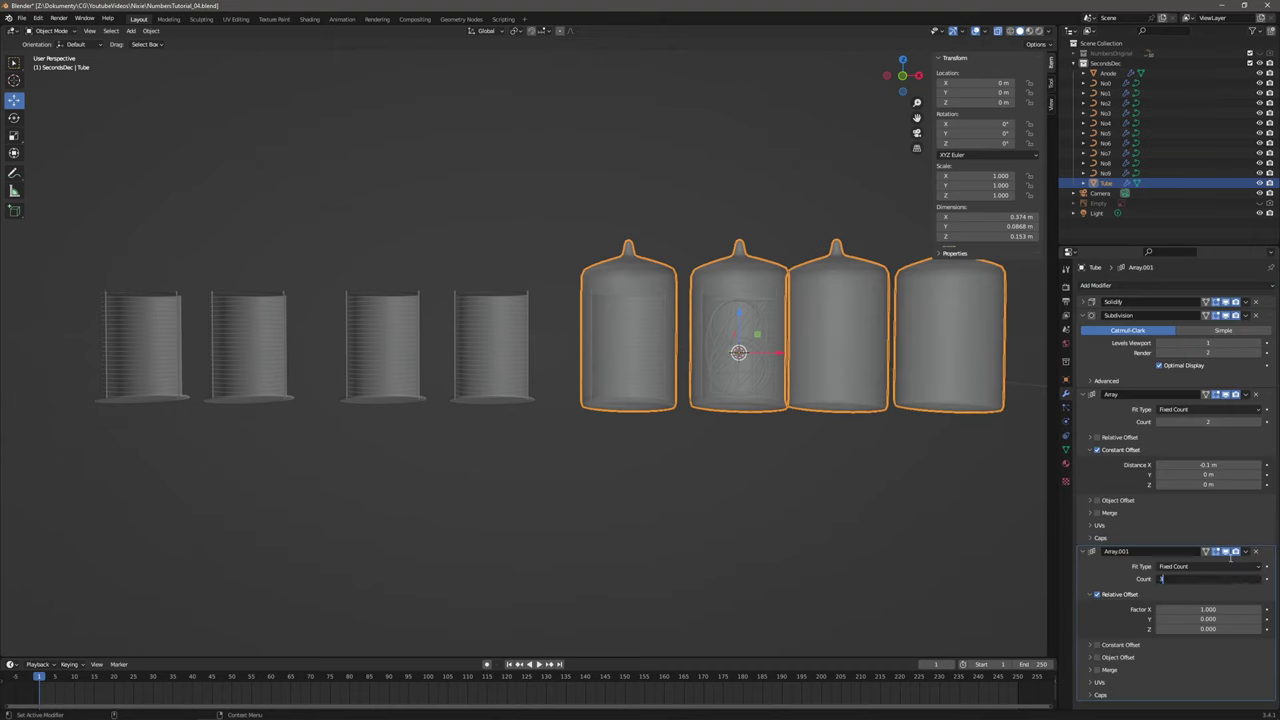
text(3)
key(Return)
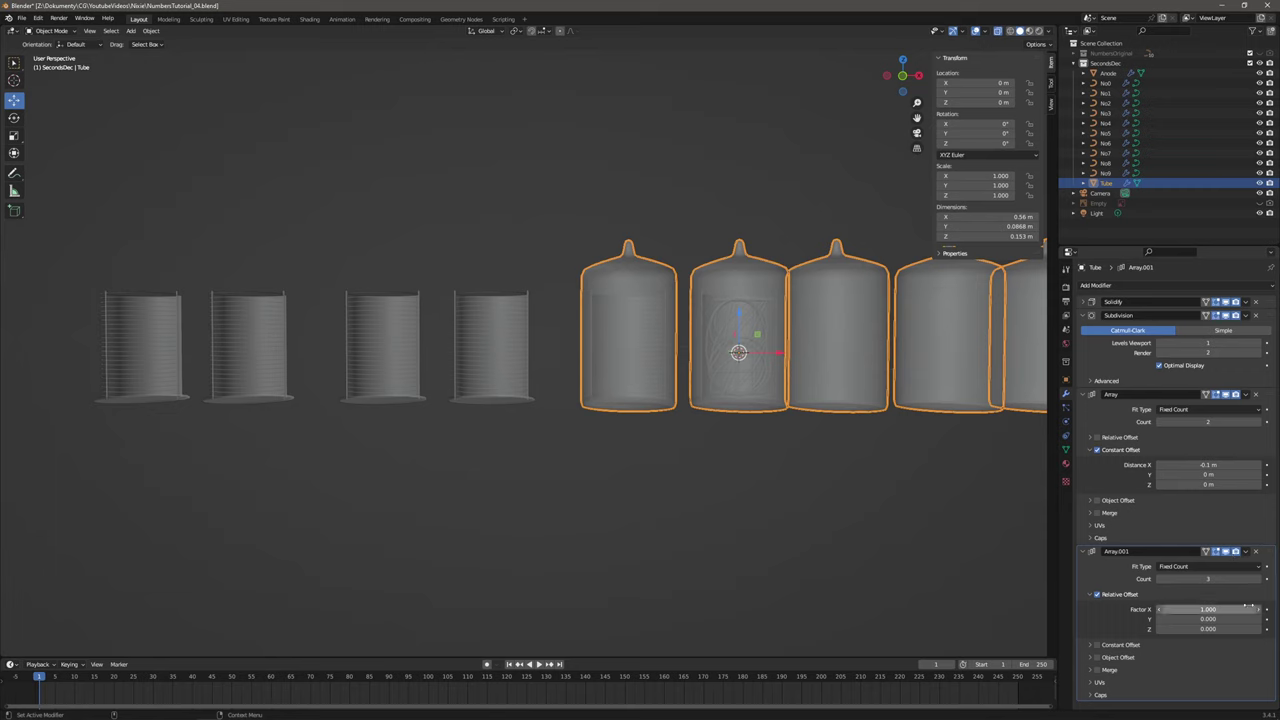
click(1236, 609)
key(BackSpace)
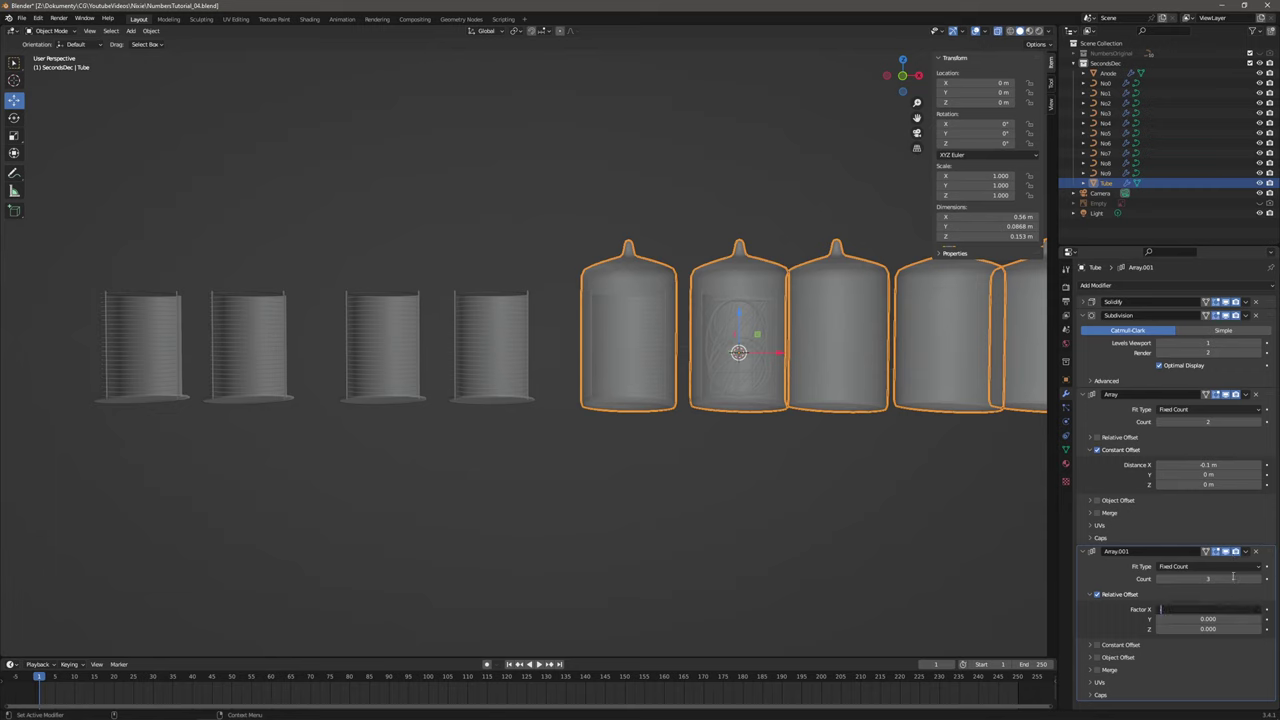
key(Return)
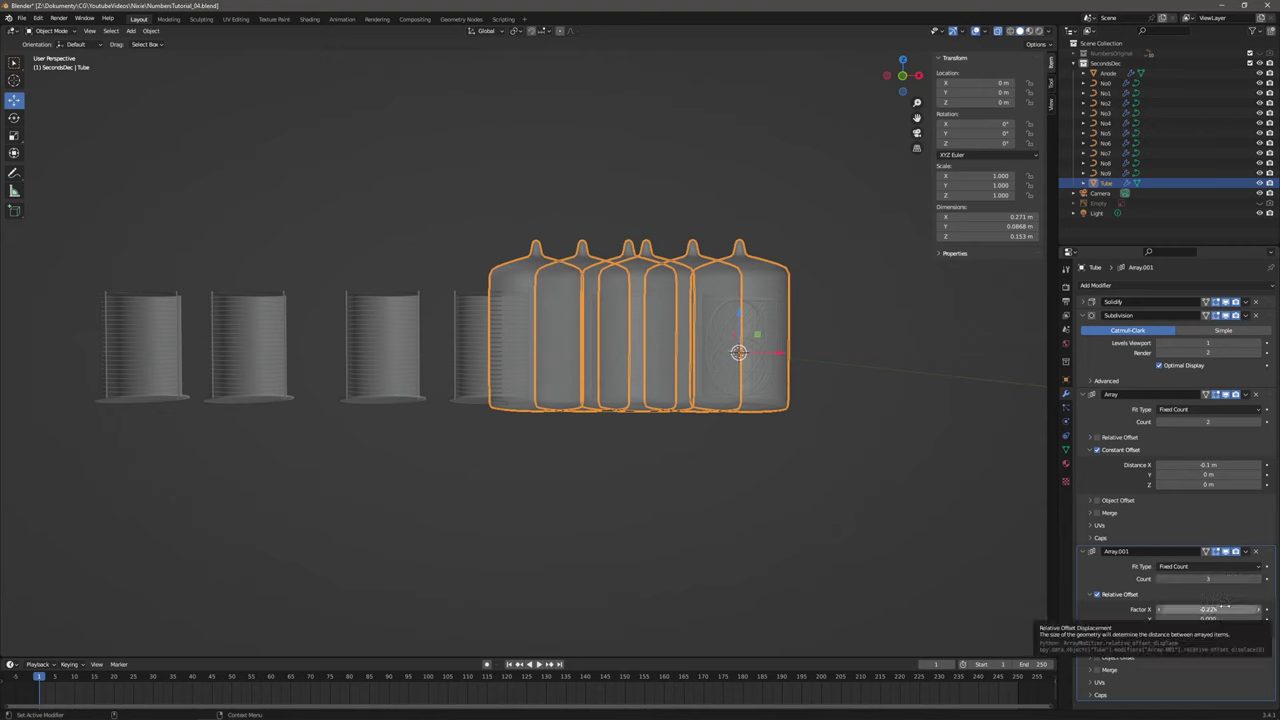
Replace the relative offset of the Tube's second Array with a constant offset of -0.225 m in X.
click(1097, 594)
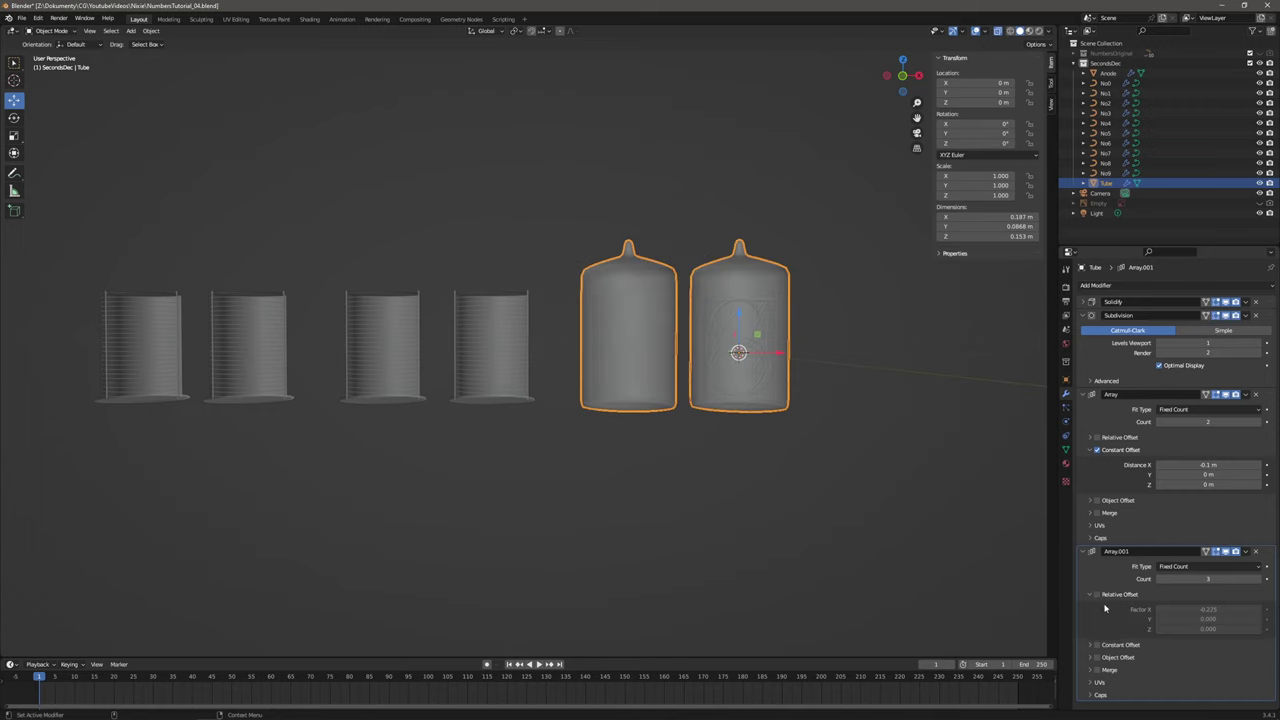
click(1097, 645)
click(1089, 596)
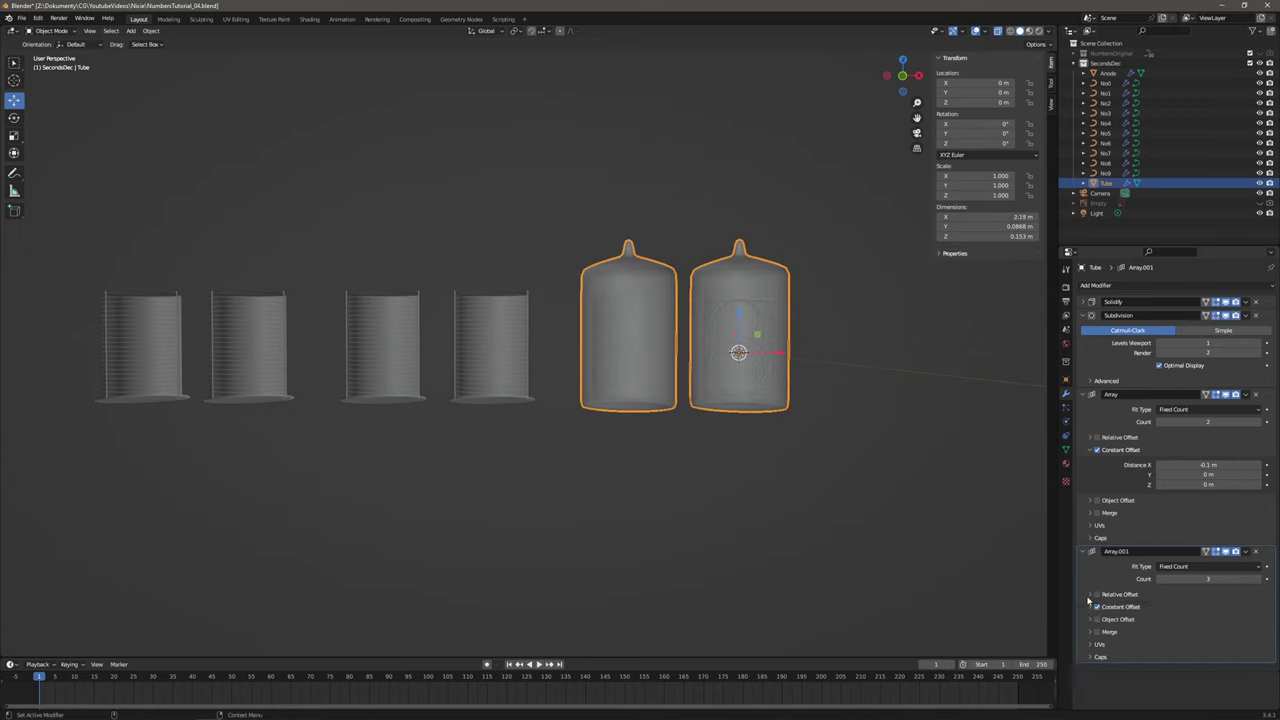
click(1090, 607)
click(1221, 621)
key(BackSpace)
key(Return)
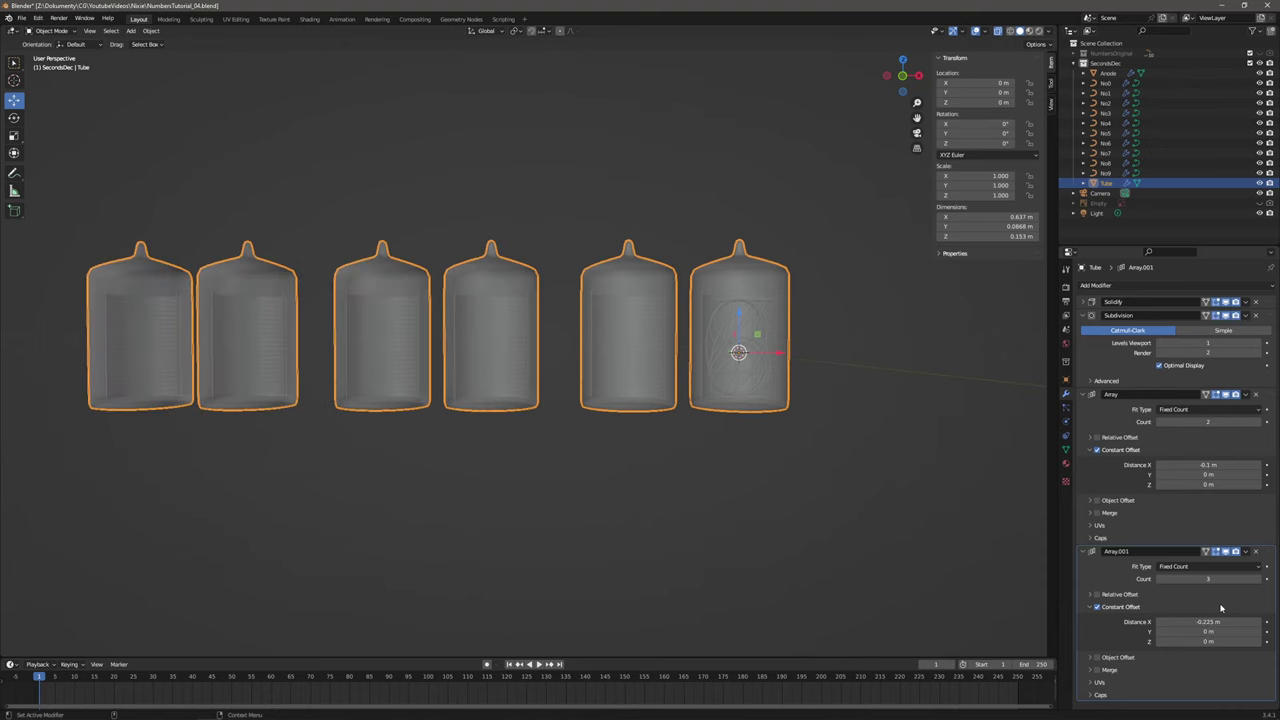
shift+middle_drag(497, 437, 610, 453)
middle_drag(776, 434, 814, 357)
click(813, 464)
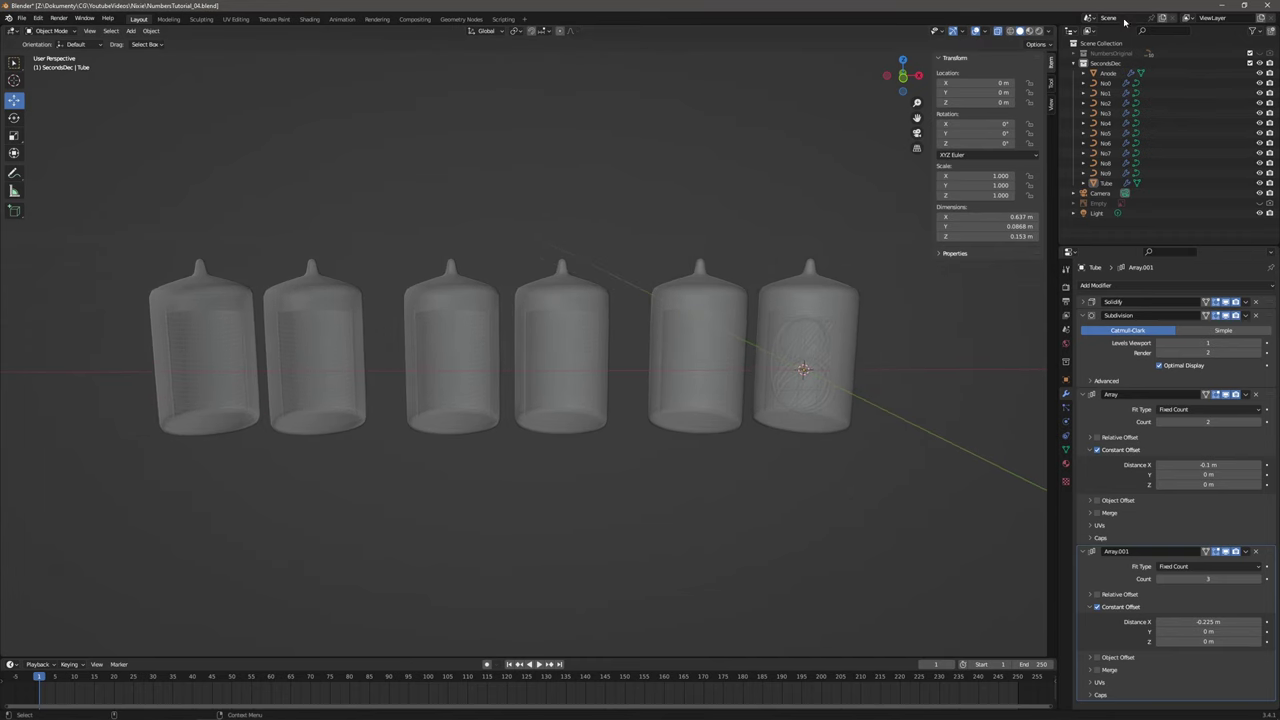
Move the Anode and Tube objects out of the SecondsDec collection into the Scene Collection and collapse SecondsDec.
click(1106, 75)
drag(1106, 75, 1092, 44)
click(1106, 174)
drag(1107, 178, 1098, 47)
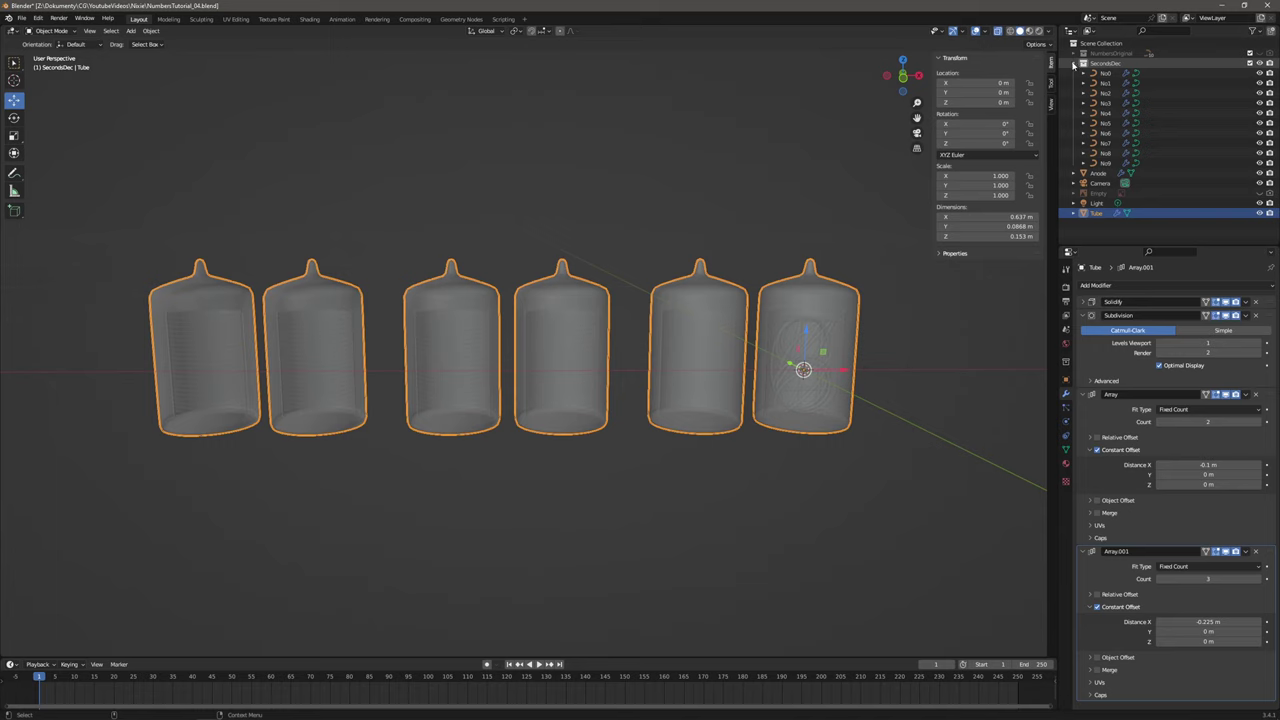
click(1073, 63)
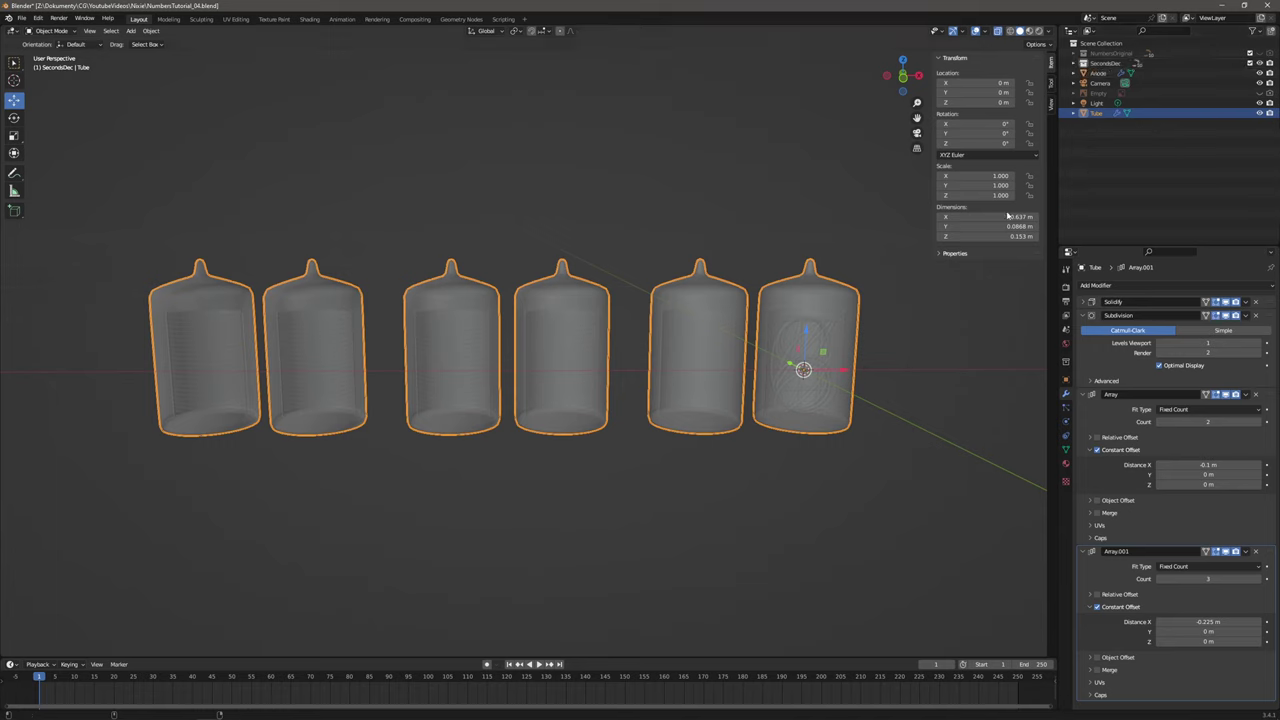
click(941, 318)
Duplicate the SecondsDec collection and rename the copy SecondsHex.
click(1100, 64)
right_click(1103, 66)
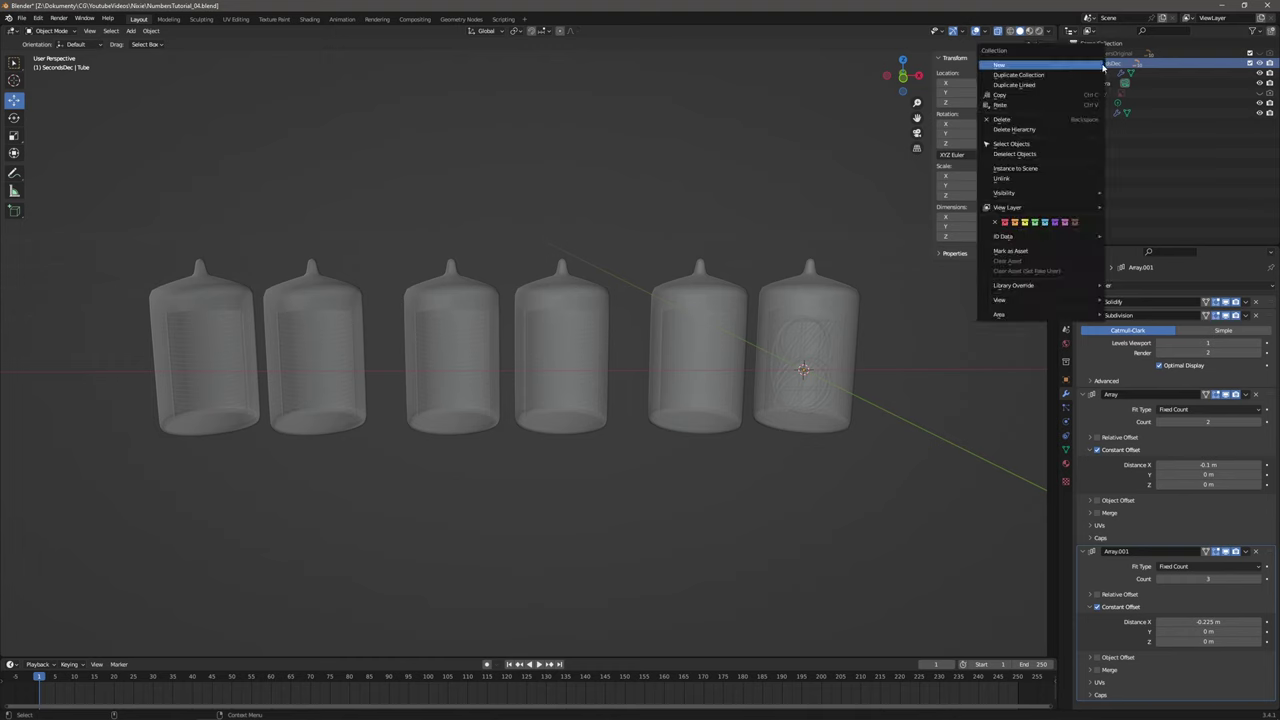
click(1050, 76)
double_click(1110, 74)
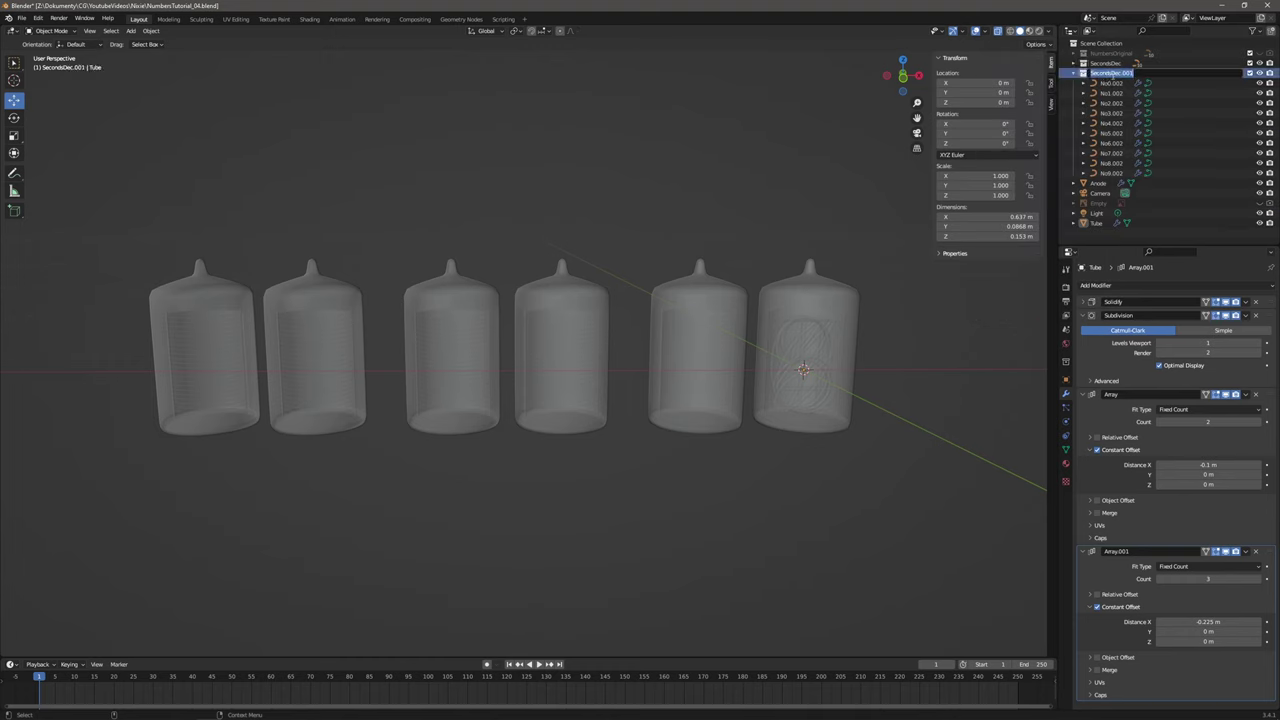
drag(1110, 75, 1158, 80)
text(Hex)
key(Return)
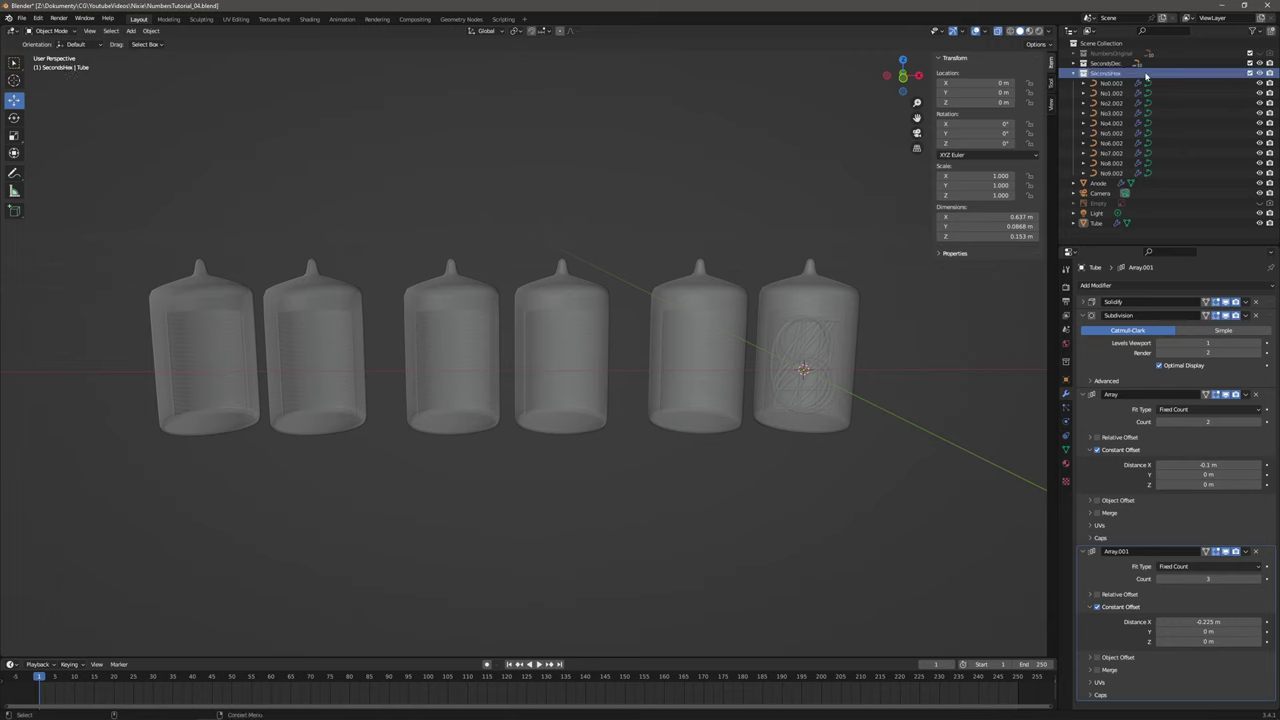
Set the object pass index of No0.002 to 10 and of No1.002 to 11 in the SecondsHex collection.
click(1117, 84)
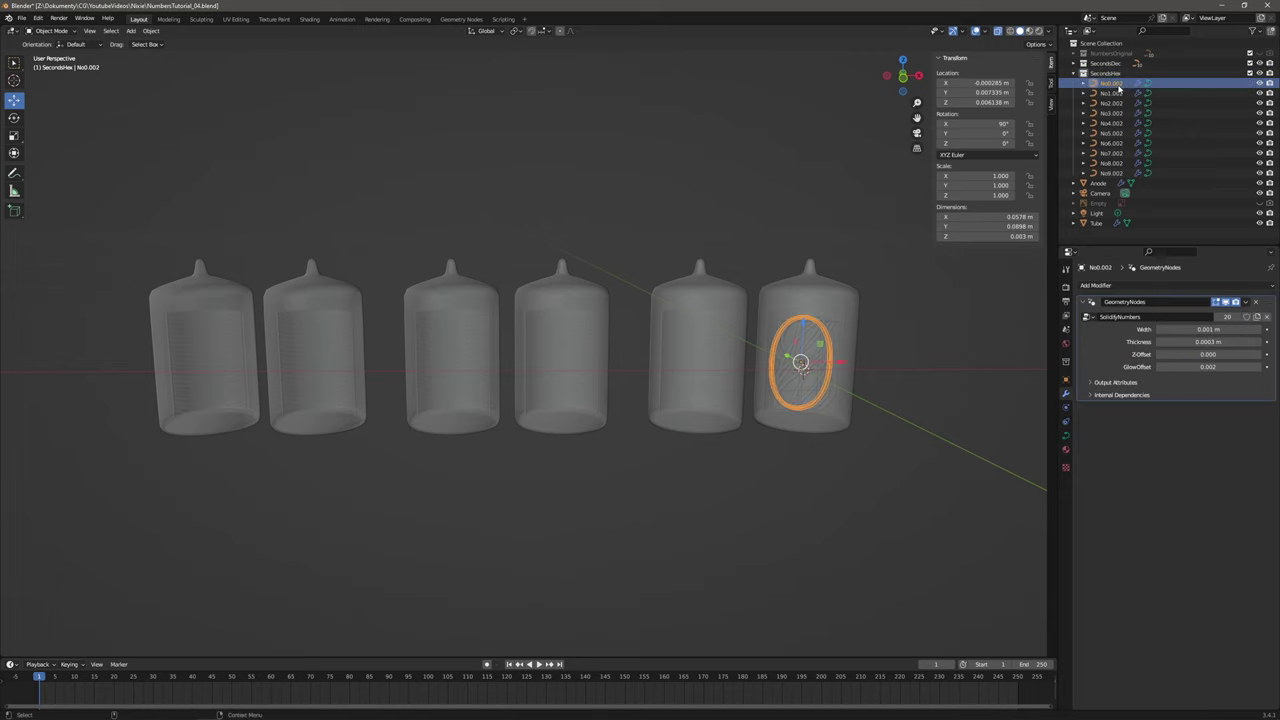
click(1065, 380)
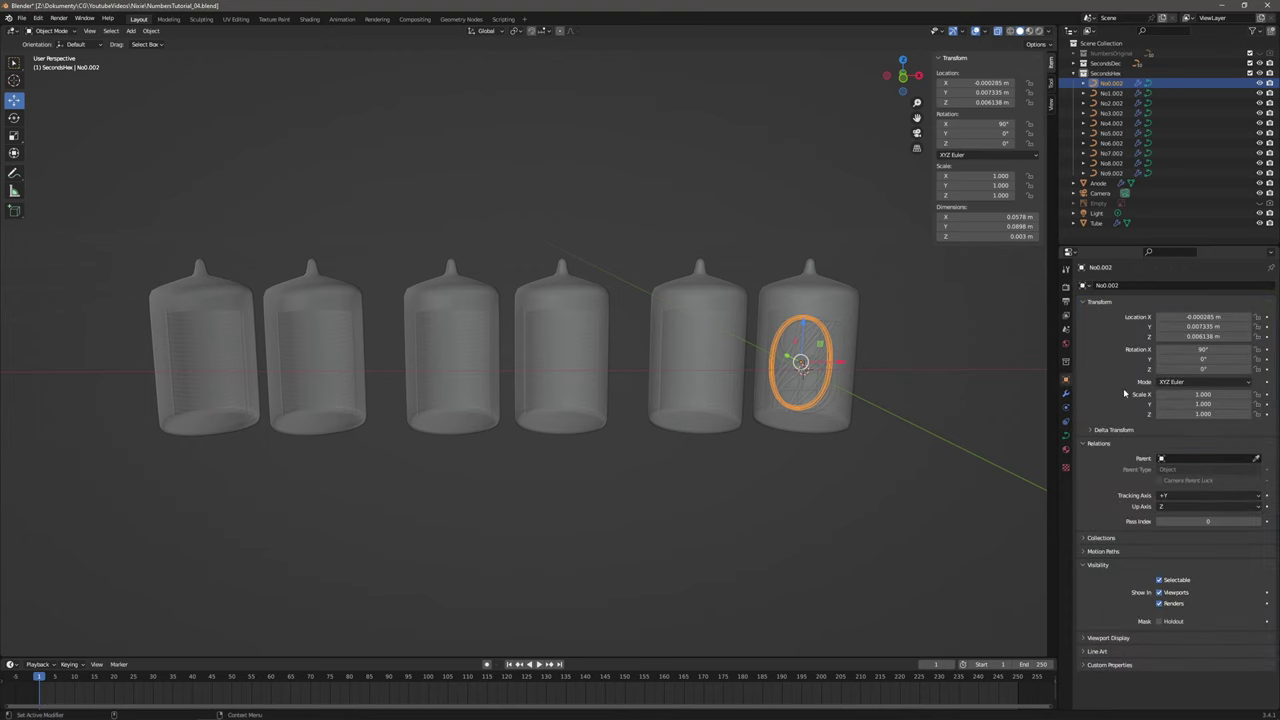
click(1232, 521)
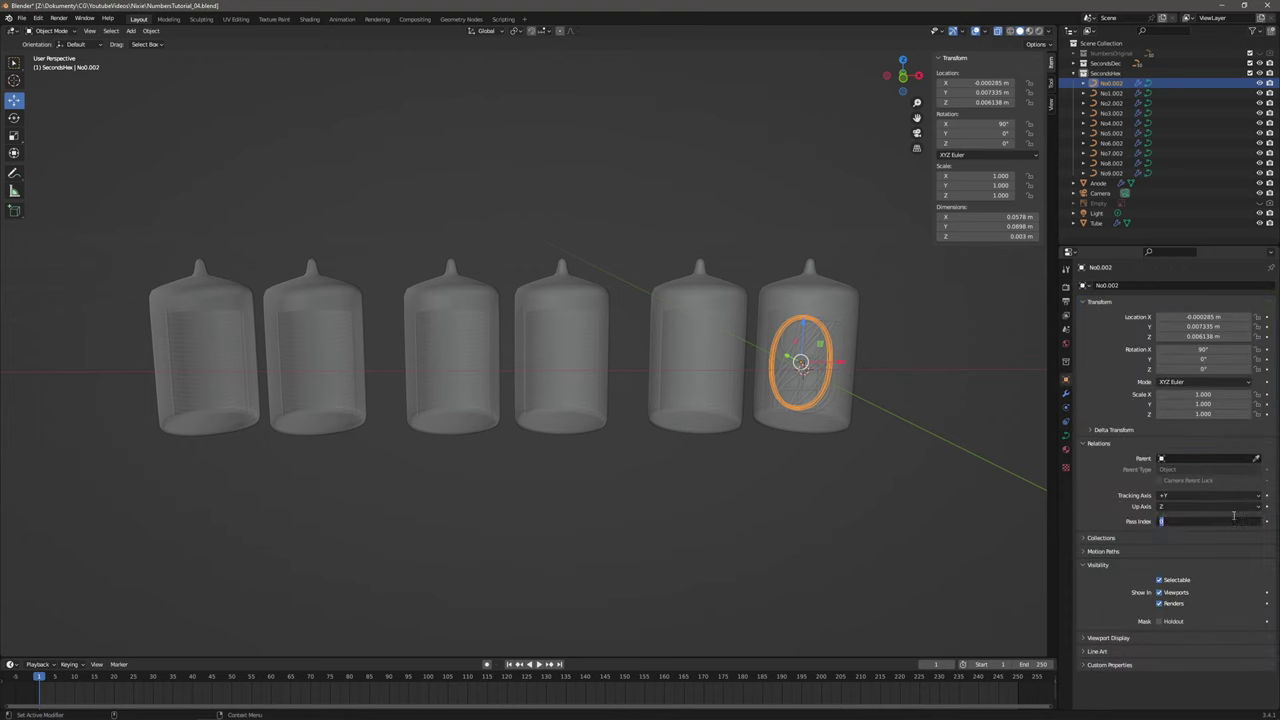
text(10)
key(Return)
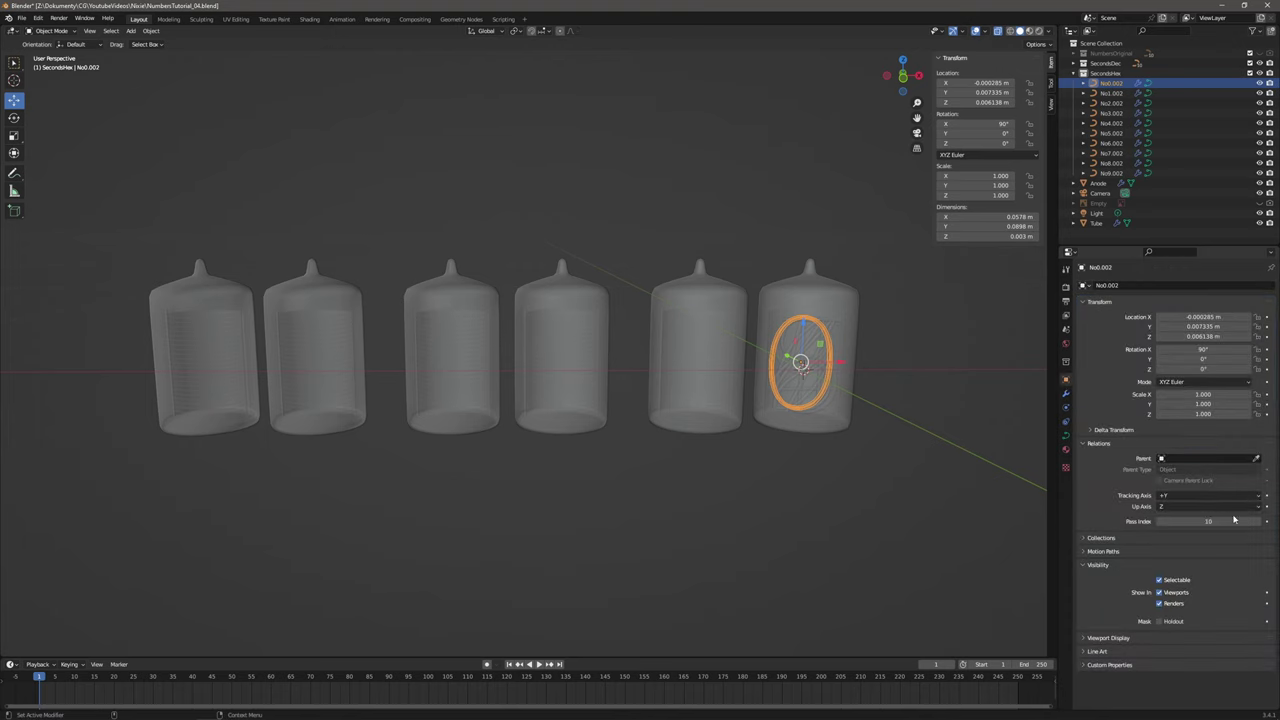
click(1111, 93)
click(1212, 523)
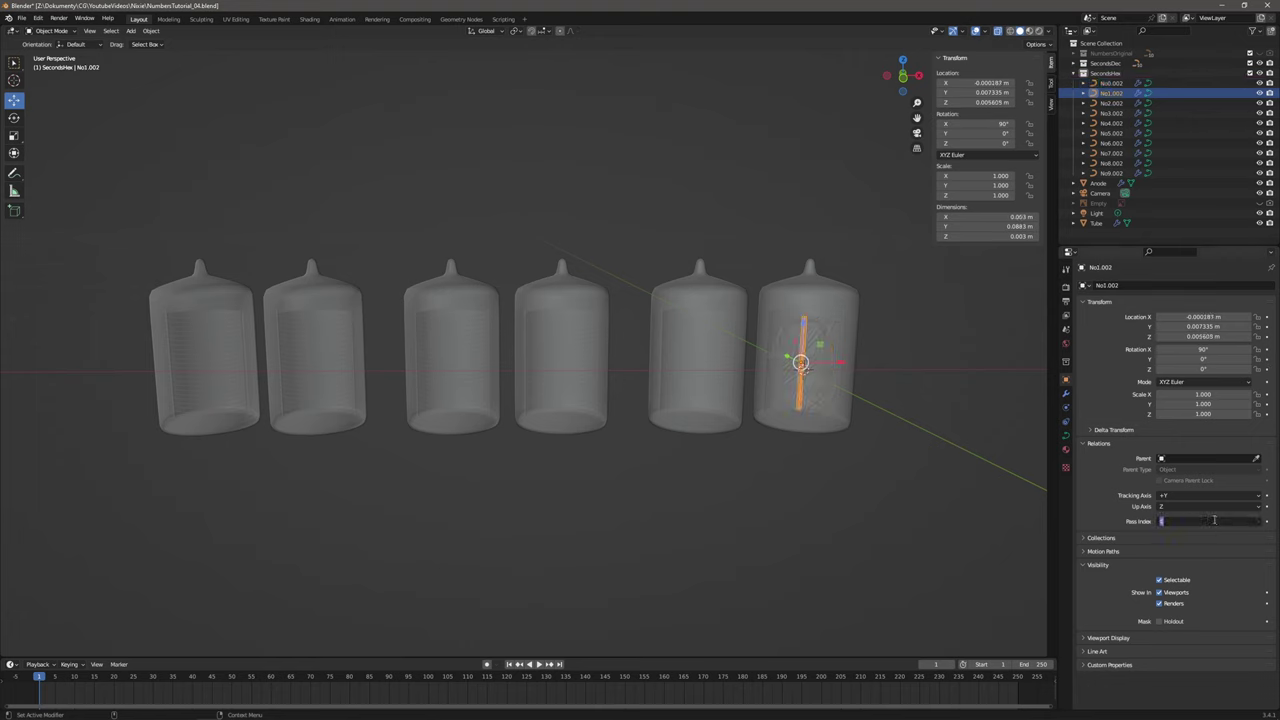
text(1)
key(Return)
Set the pass indices of No2.002 through No5.002 to 12, 13, 14 and 15 respectively.
click(1112, 103)
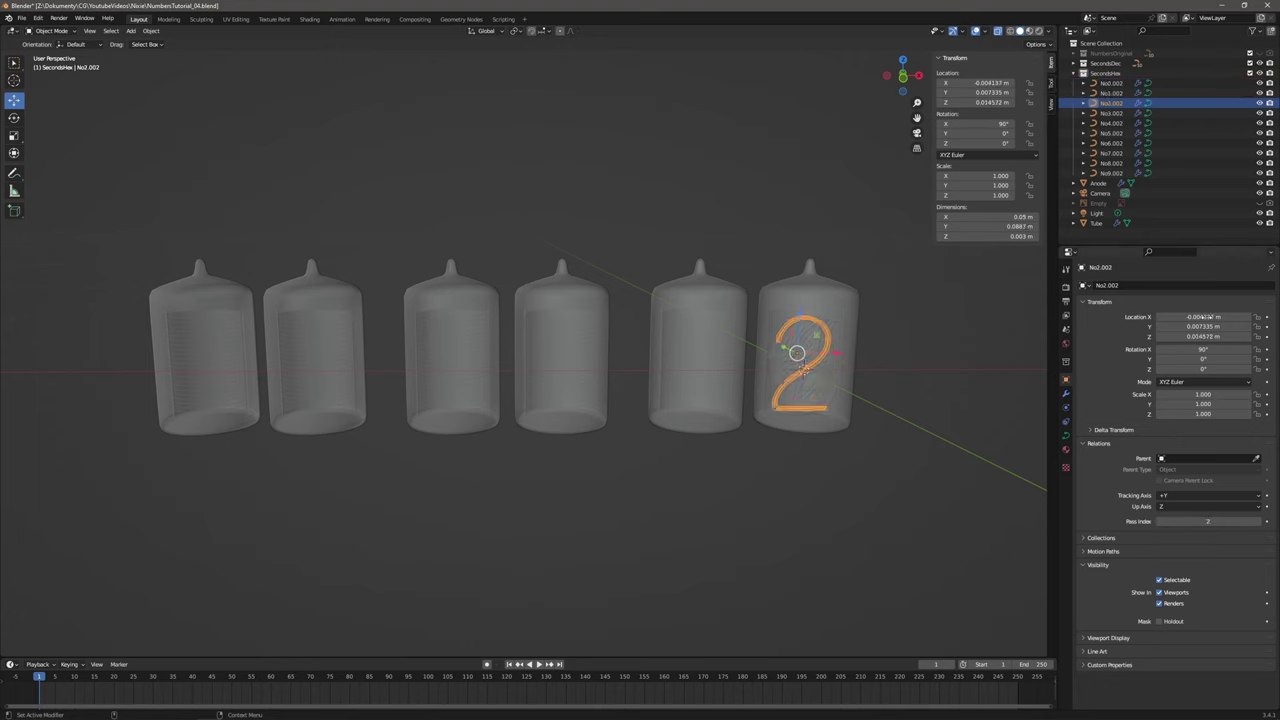
click(1227, 520)
text(12)
key(Return)
click(1112, 113)
click(1112, 123)
click(1224, 521)
click(1112, 133)
click(1213, 521)
text(15)
Set the pass indices of No6.002 through No9.002 to 16, 17, 18 and 19 respectively.
click(1112, 143)
click(1208, 521)
click(1112, 153)
click(1208, 520)
click(1112, 163)
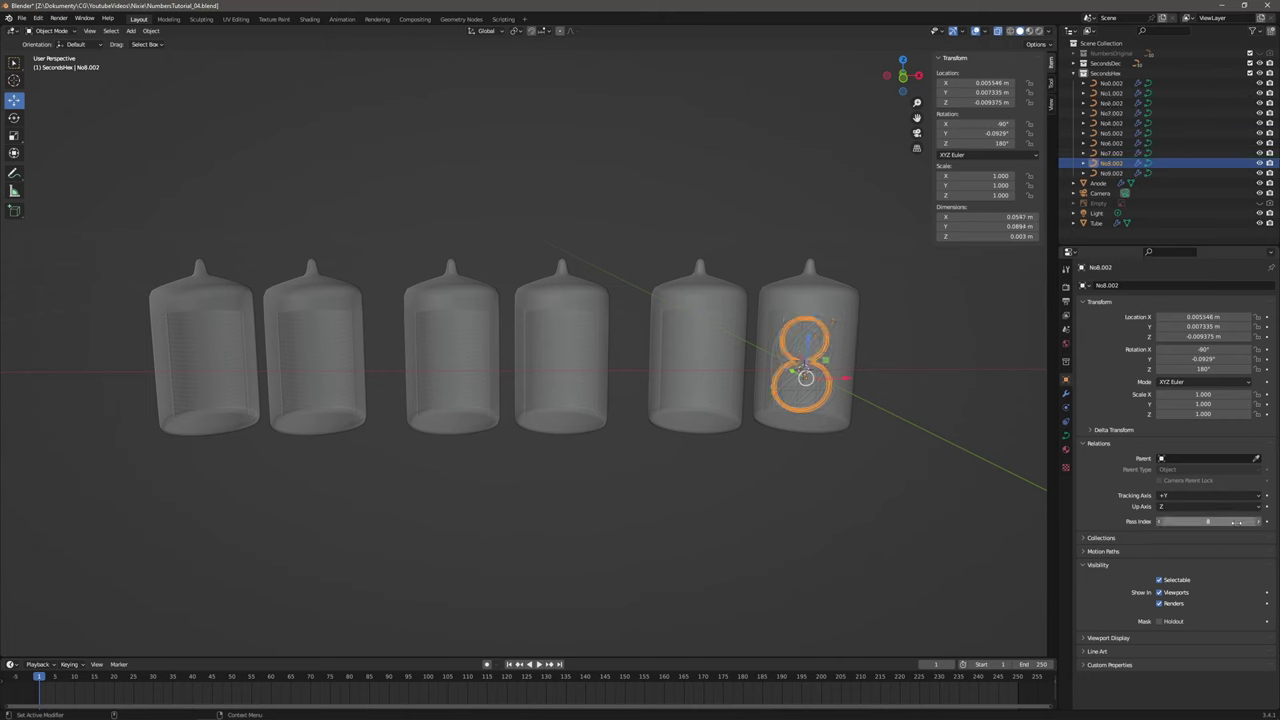
click(1210, 522)
click(1112, 173)
click(1212, 521)
text(19)
key(Return)
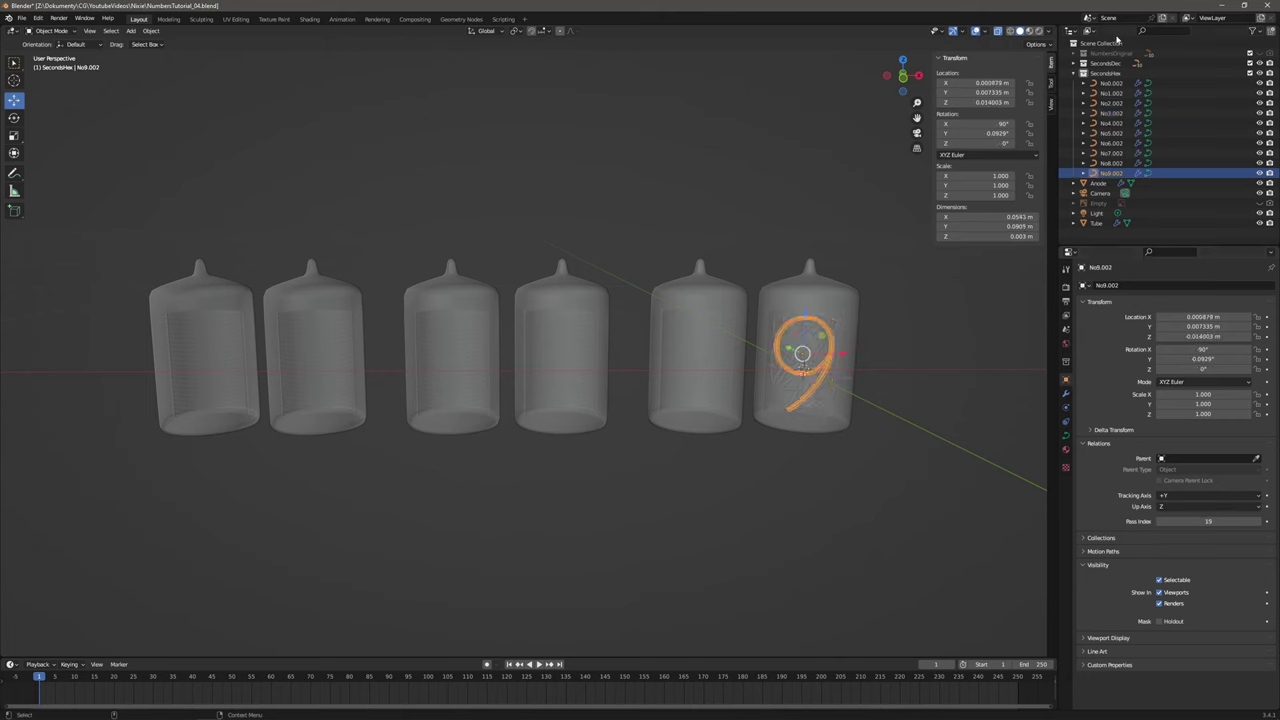
Move all ten numbers of the SecondsHex collection -0.1 m in X into the neighbouring tube.
shift+click(1106, 88)
drag(840, 371, 746, 373)
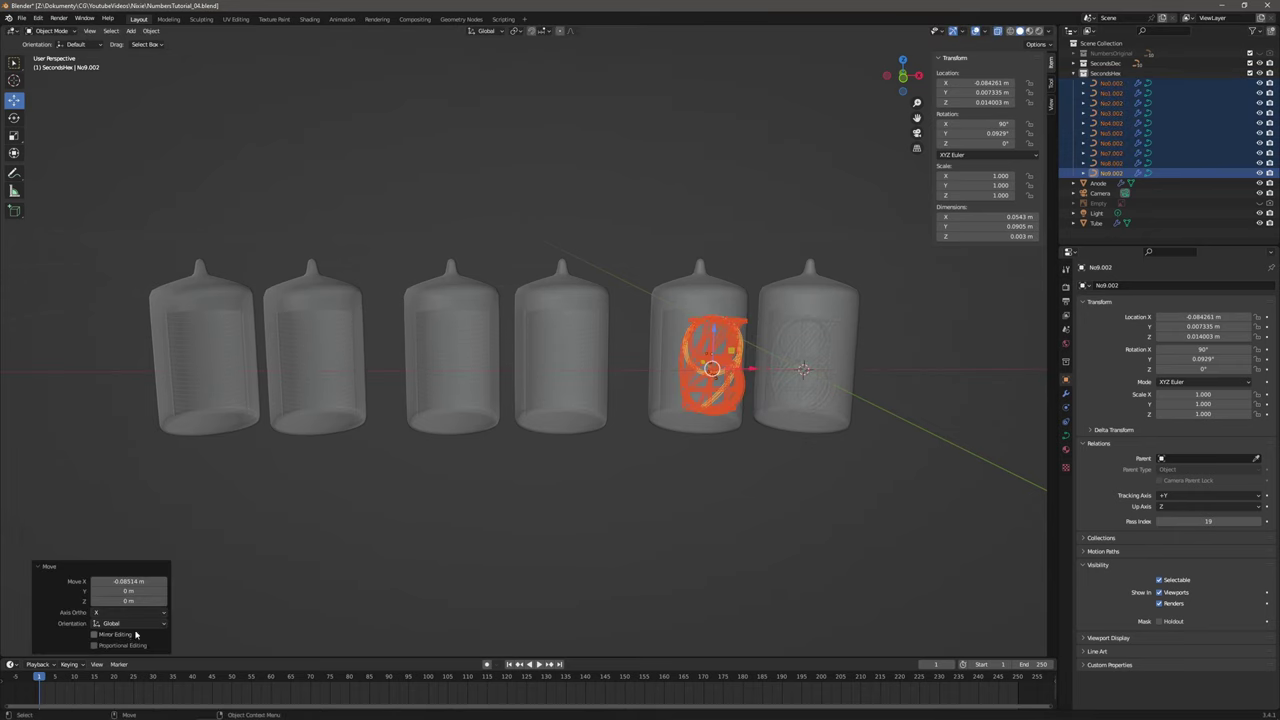
click(124, 580)
key(BackSpace)
text(-0.1)
key(Return)
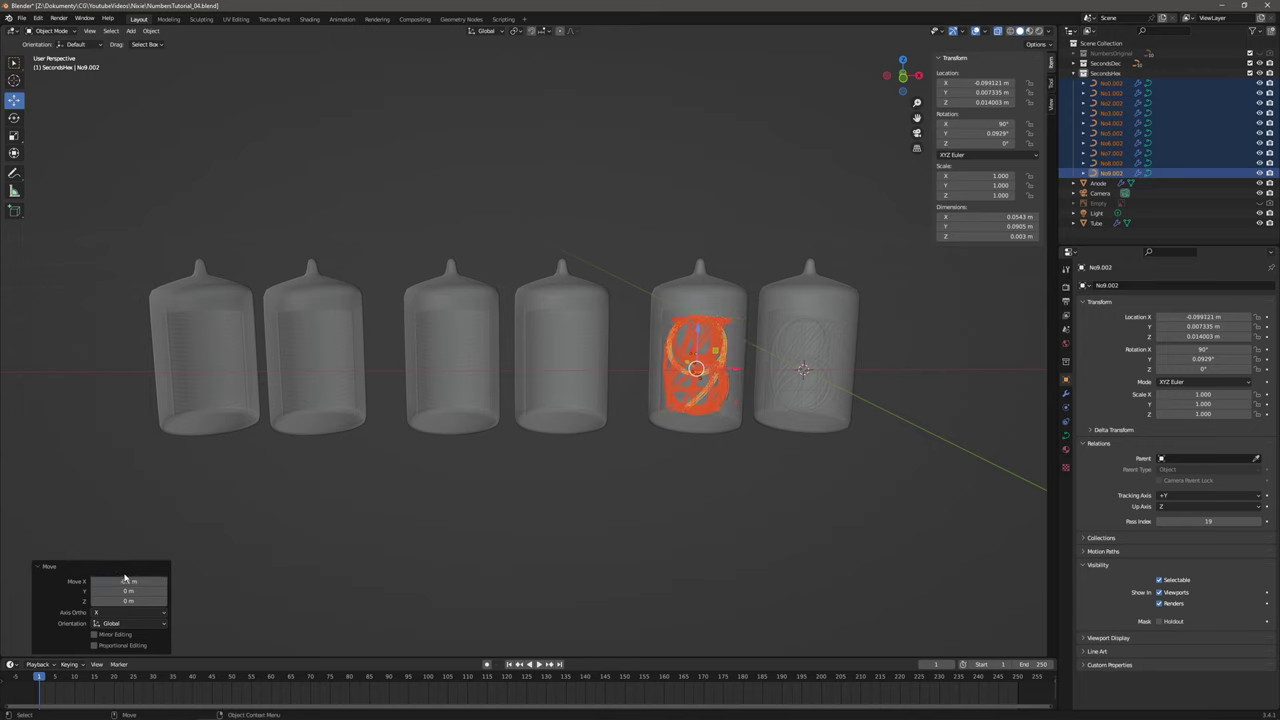
Duplicate the SecondsHex collection and rename the copy MinuteDec.
click(1105, 74)
right_click(1105, 75)
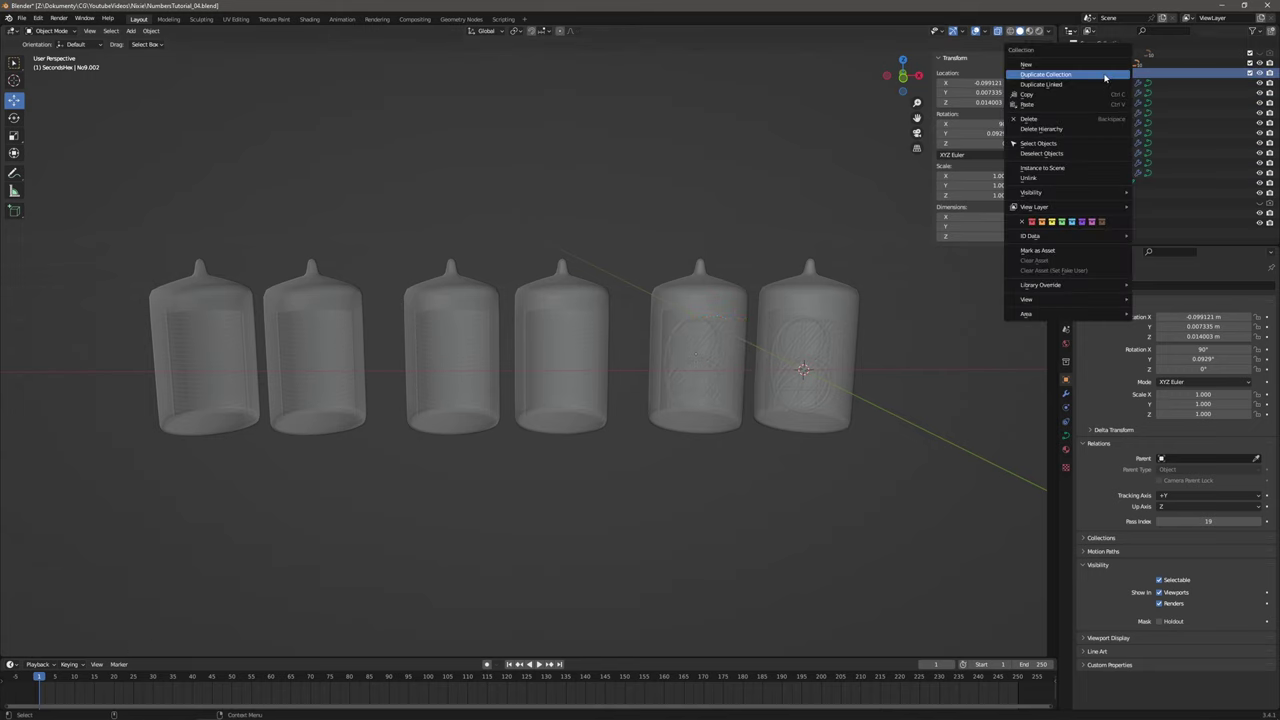
click(1099, 77)
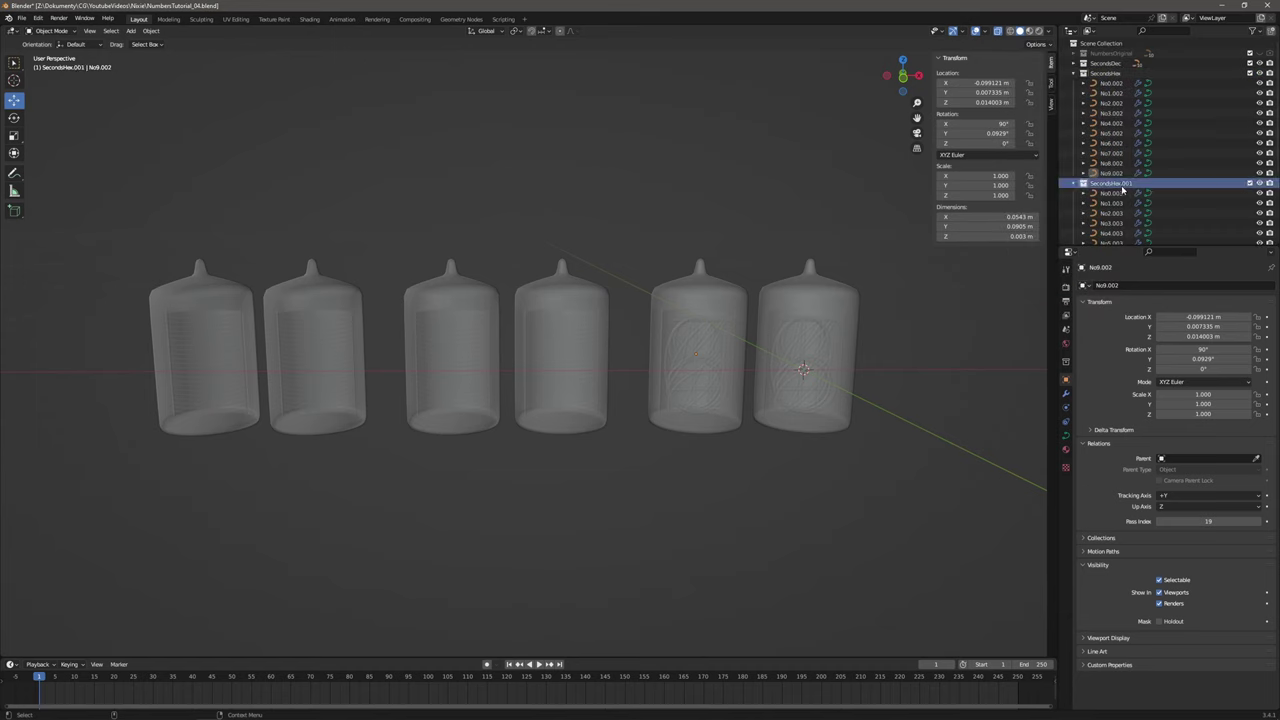
scroll(1120, 181, down, 2)
text(Mi)
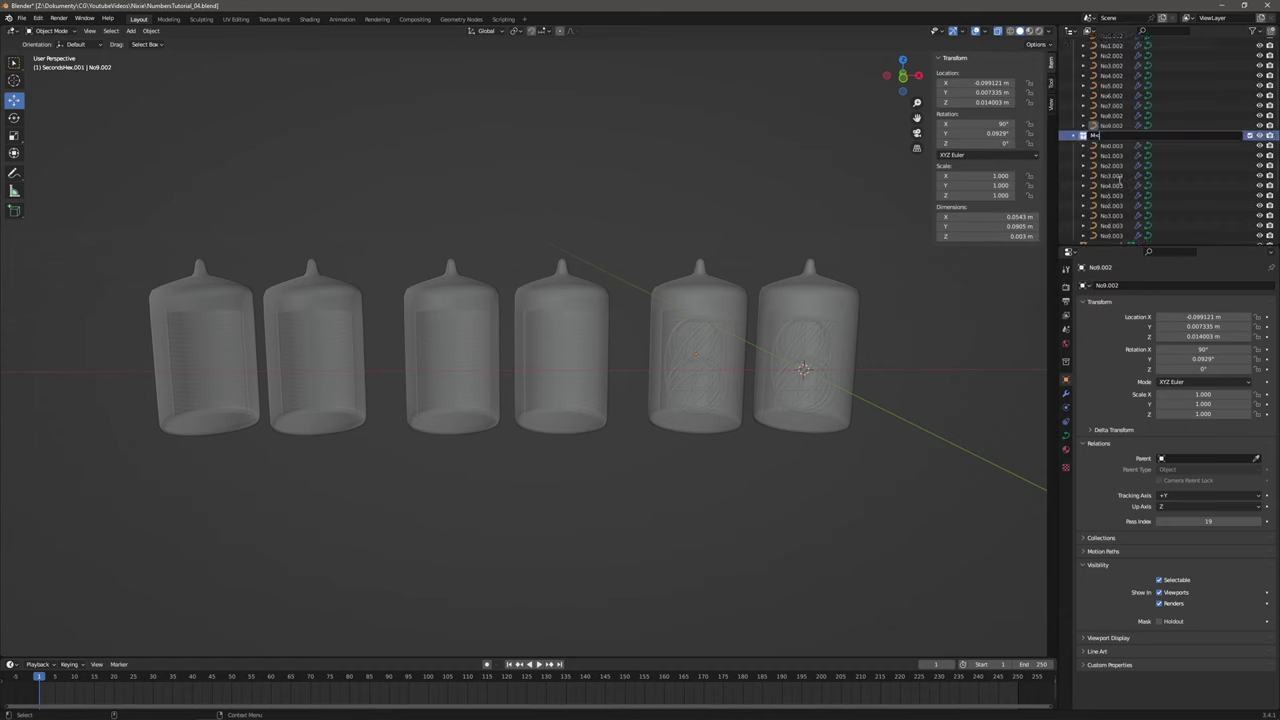
text(nutes)
key(Return)
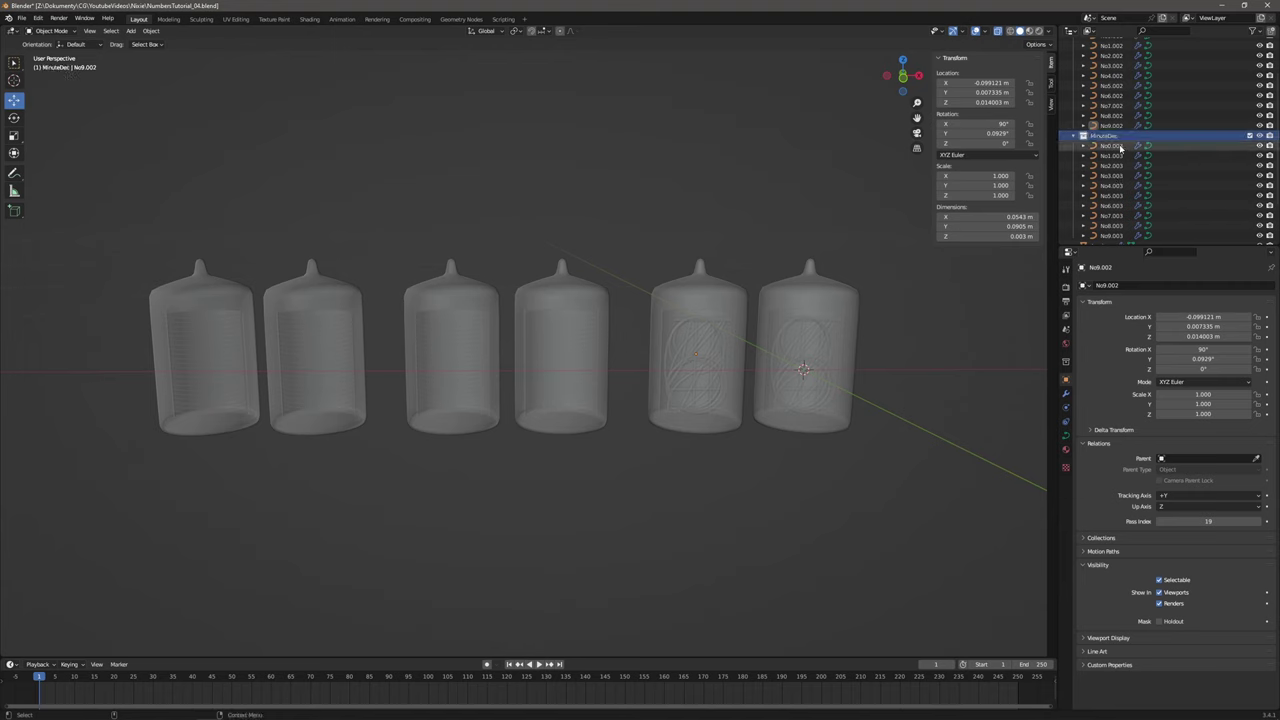
Set the pass index of No0.003 to 20 and of No1.003 to 21 in the MinuteDec collection.
click(1110, 145)
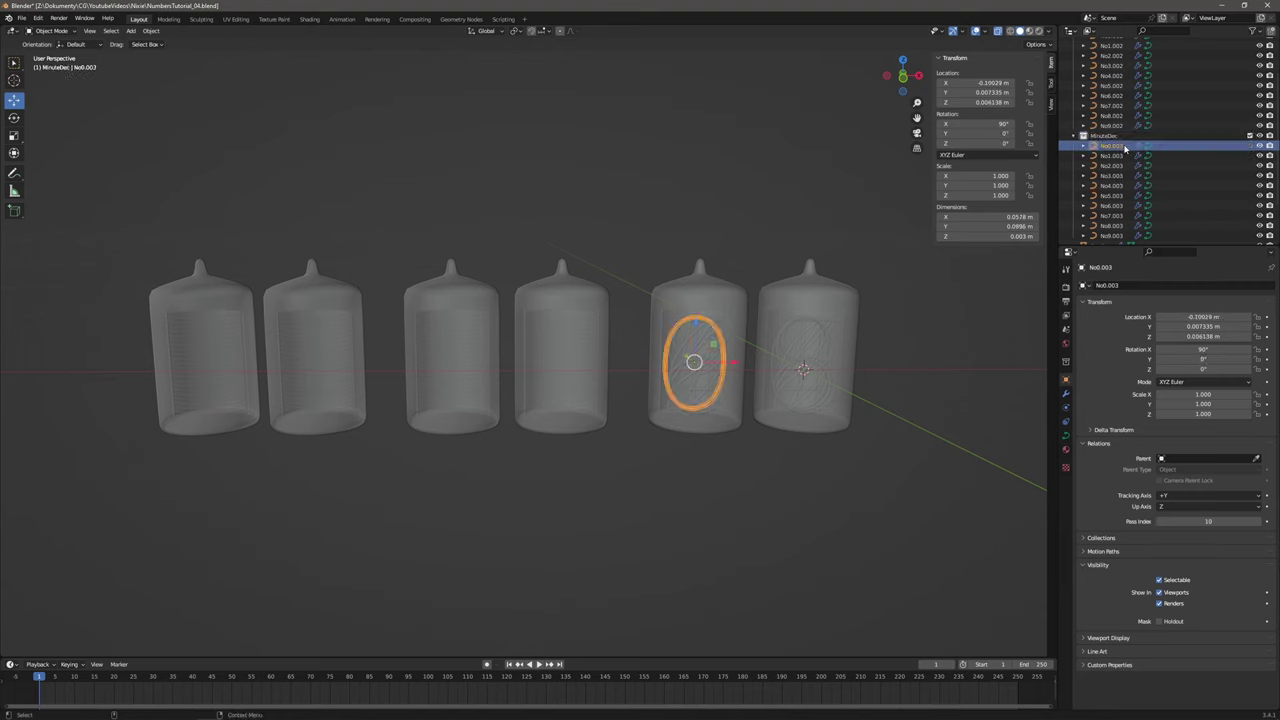
click(1226, 521)
text(30)
key(Return)
click(1112, 155)
click(1223, 521)
text(31)
key(Return)
Set the pass indices of No2.003 through No9.003 to 22 through 29 in numerical order.
click(1112, 165)
key(Down)
key(Down)
key(Down)
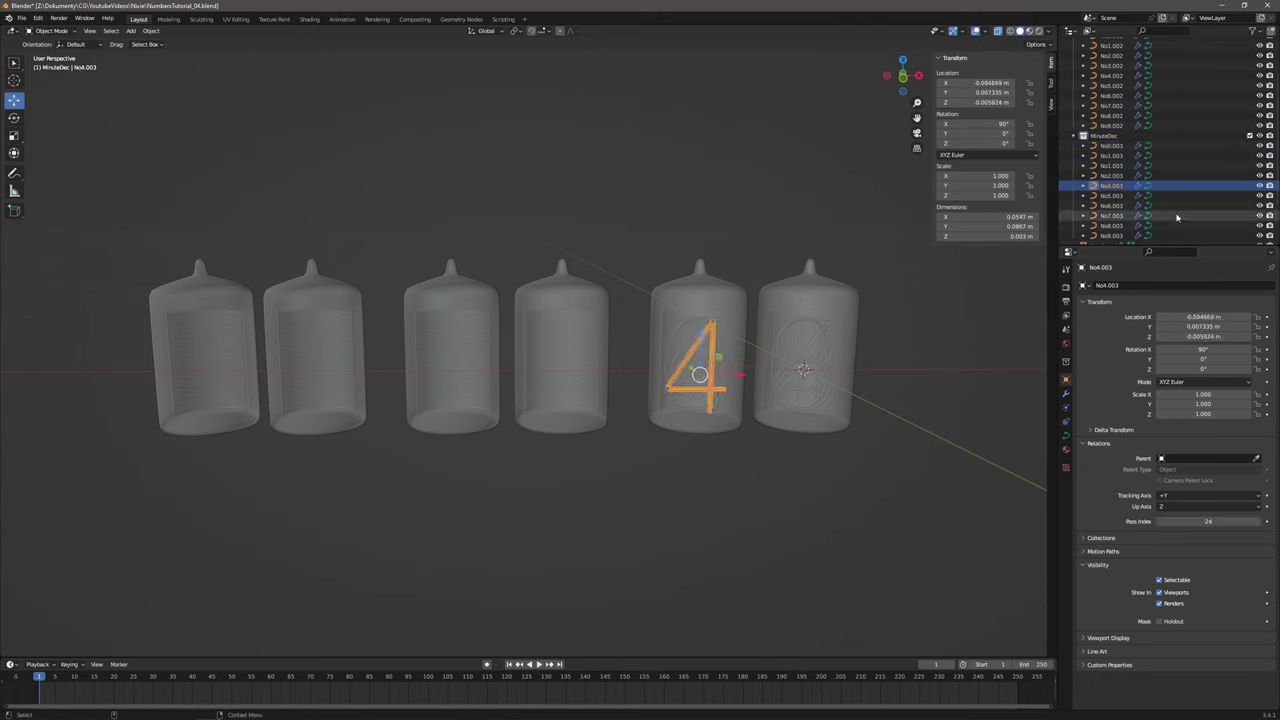
key(Down)
key(Down)
key(Down)
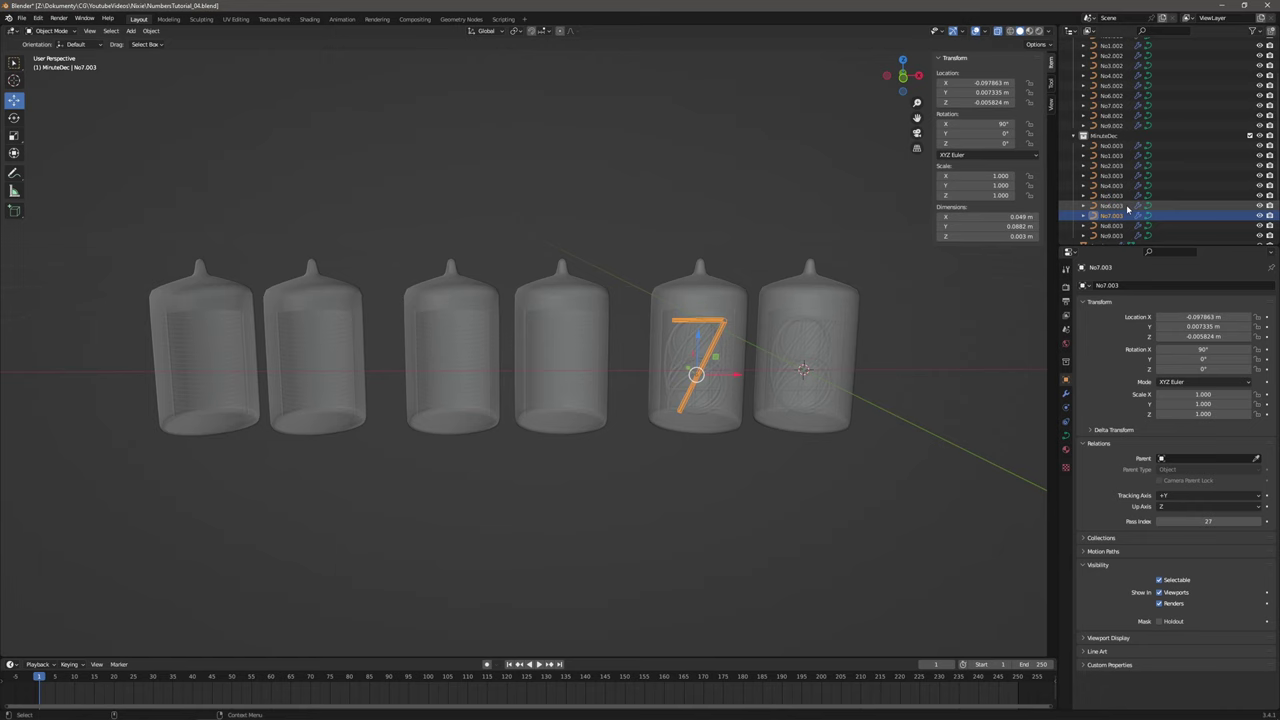
key(Down)
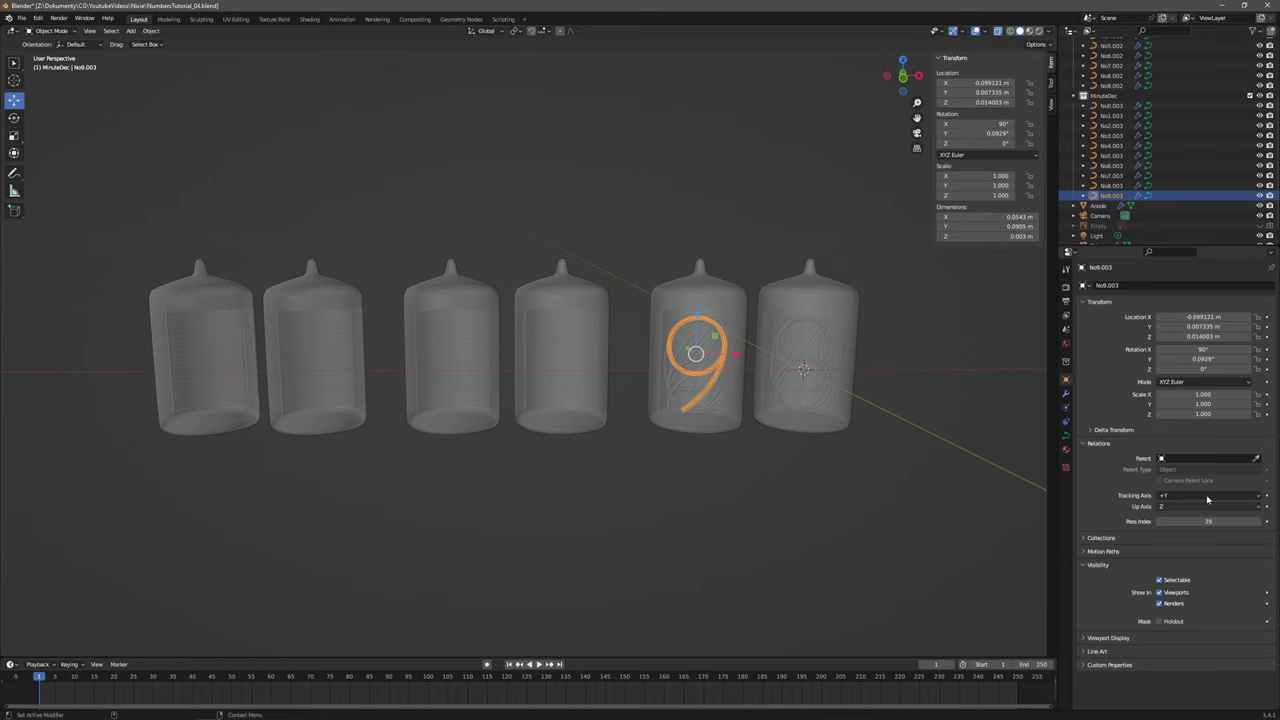
Move all ten numbers of the MinuteDec collection -0.125 m in X into the third tube and deselect them.
shift+click(1100, 106)
drag(737, 370, 593, 376)
click(110, 581)
key(BackSpace)
text(-0.125)
key(Return)
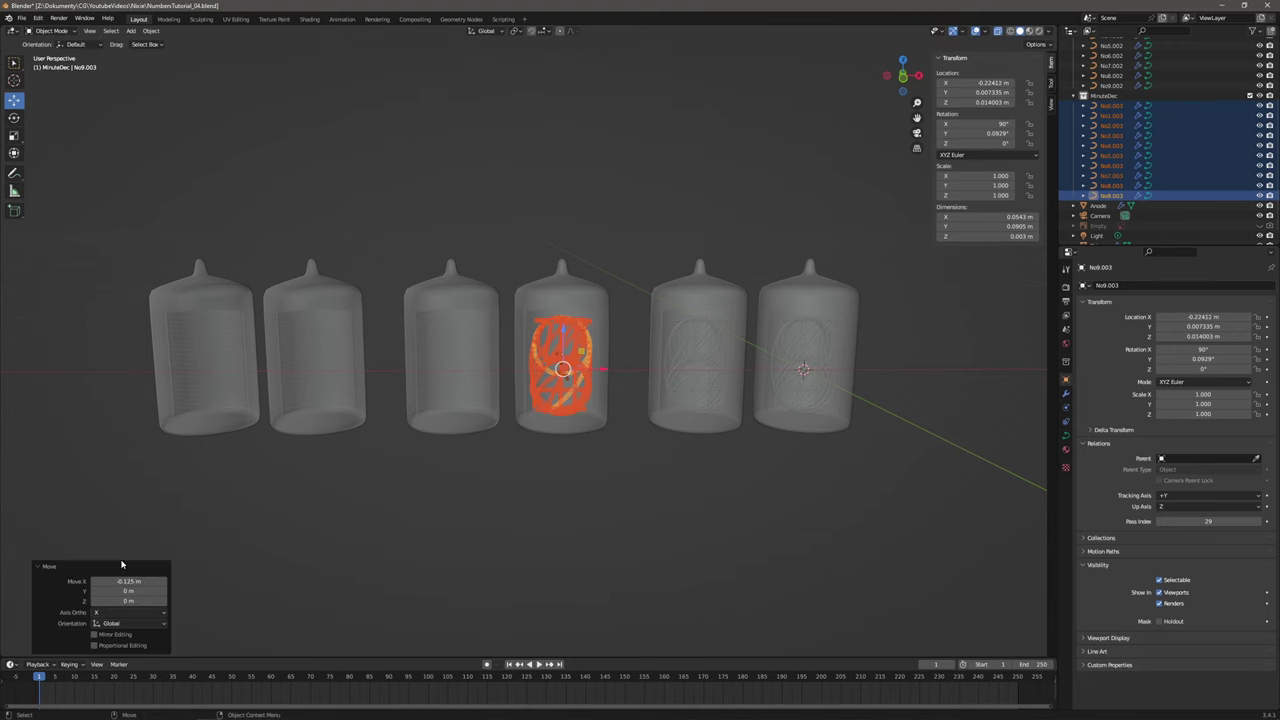
click(634, 483)
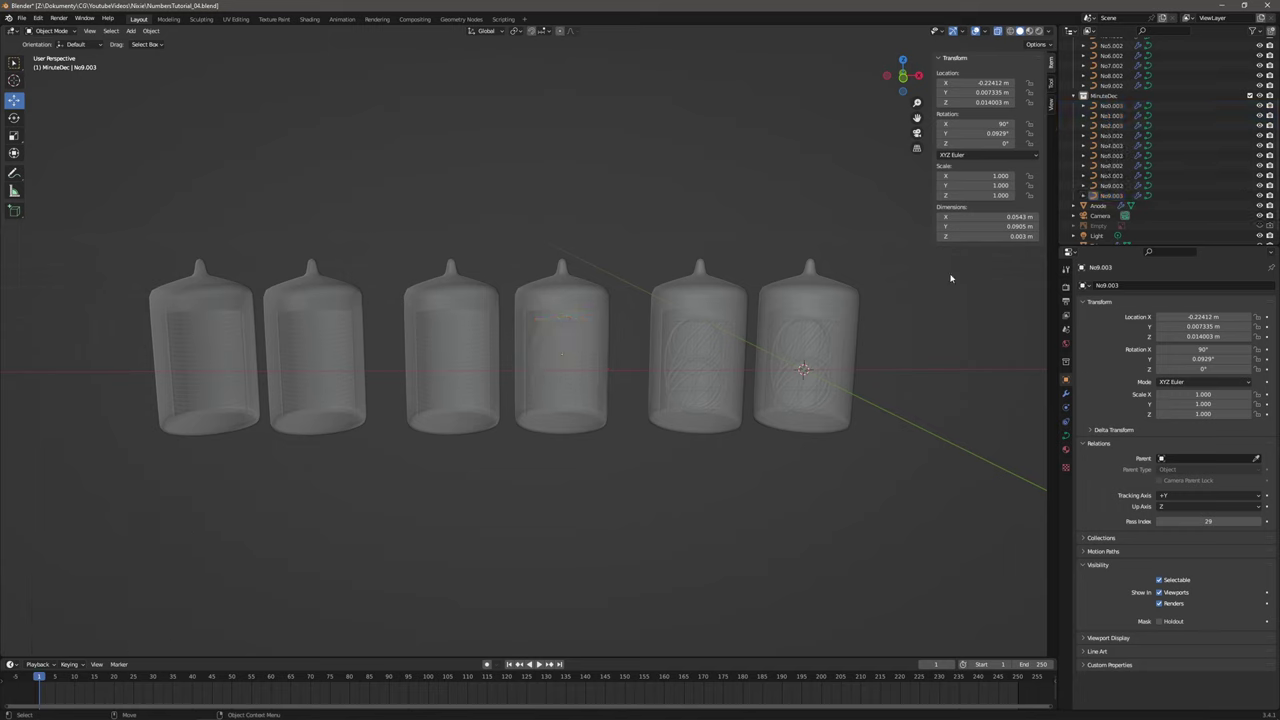
Duplicate the MinuteDec collection.
right_click(1111, 96)
click(1102, 97)
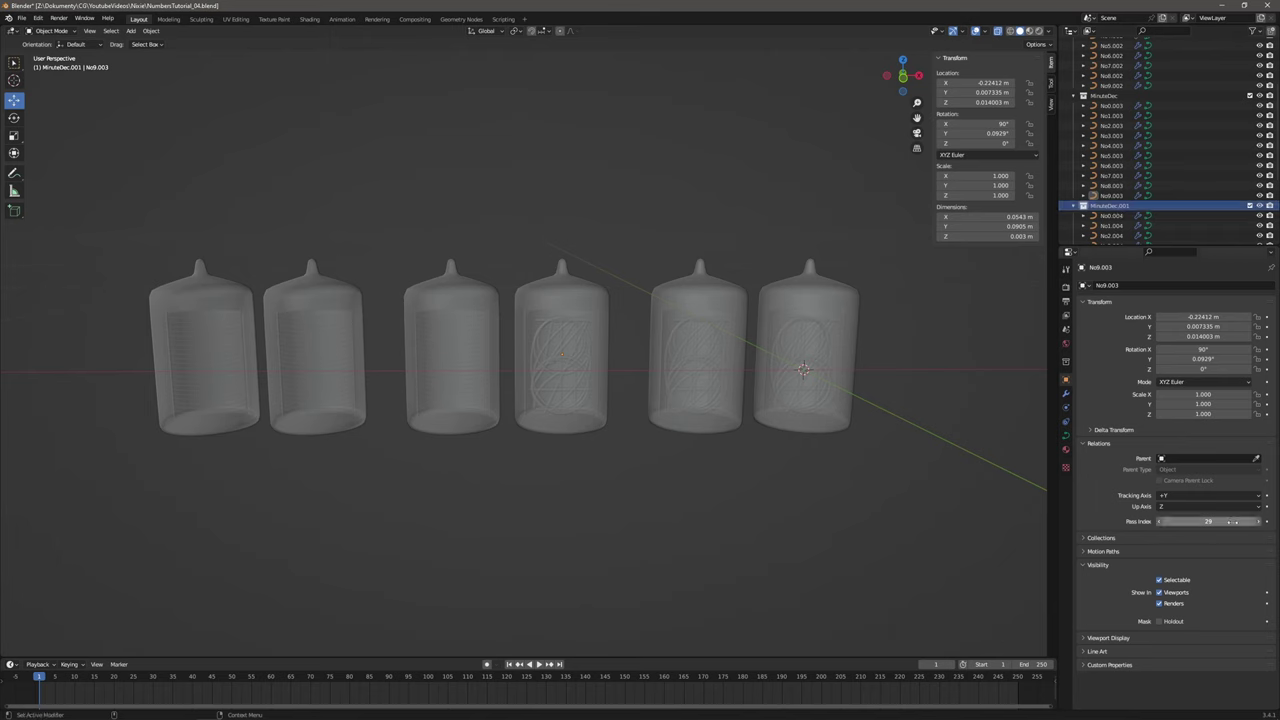
Rename the duplicated MinuteDec.001 collection as MinuteHex.
double_click(1126, 205)
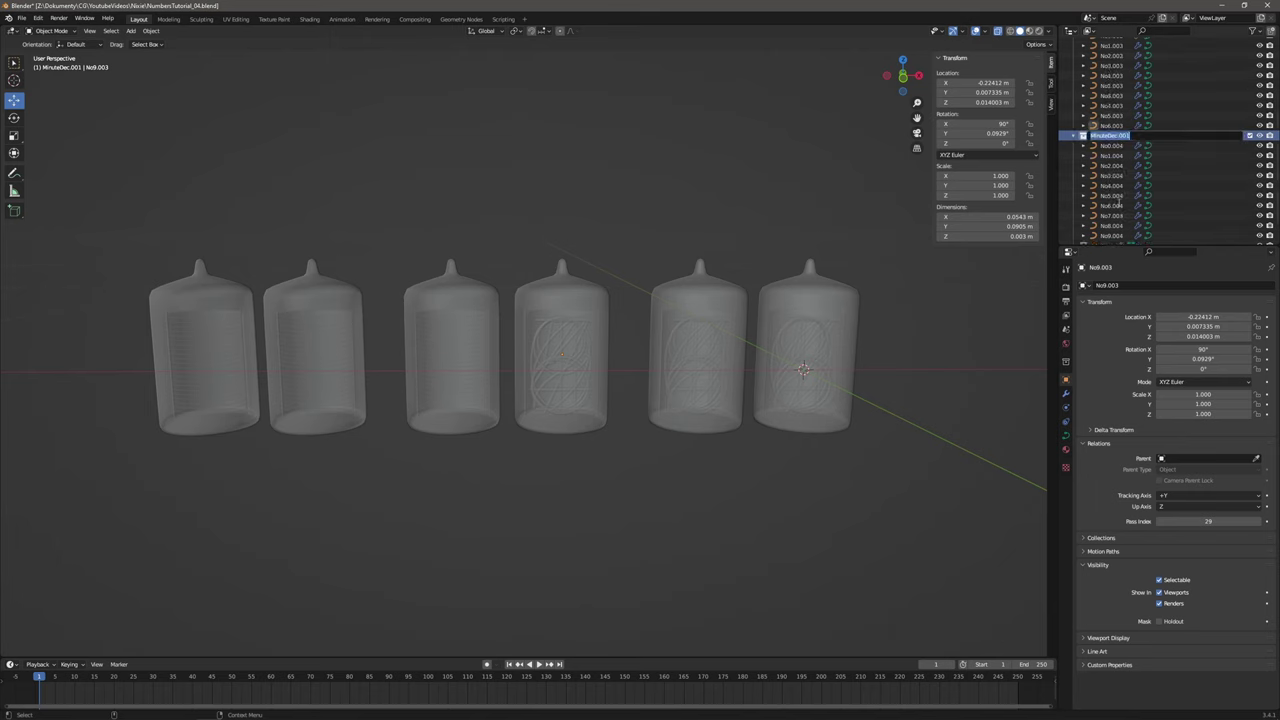
drag(1108, 136, 1163, 141)
key(BackSpace)
key(BackSpace)
key(BackSpace)
key(BackSpace)
key(BackSpace)
key(BackSpace)
key(BackSpace)
text(Hex)
key(Return)
Set the pass index of No0.004 to 30 and of No1.004 to 31 in the MinuteHex collection.
click(1218, 520)
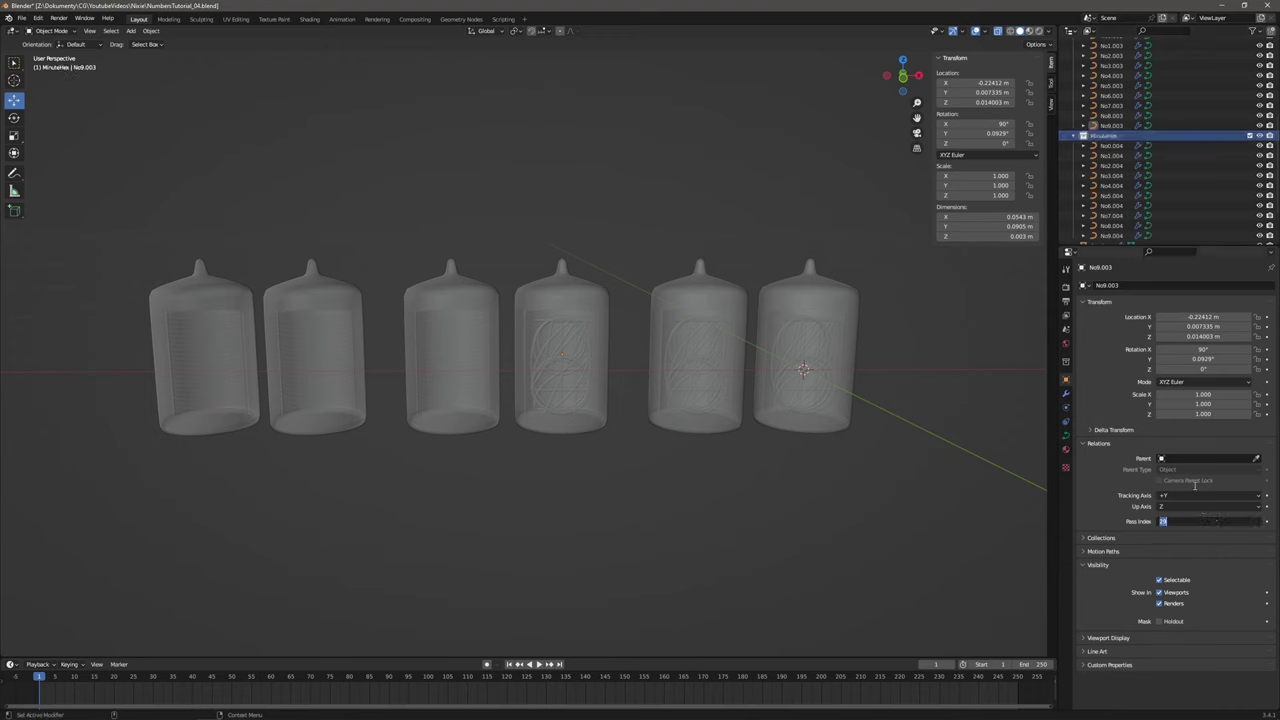
click(1108, 151)
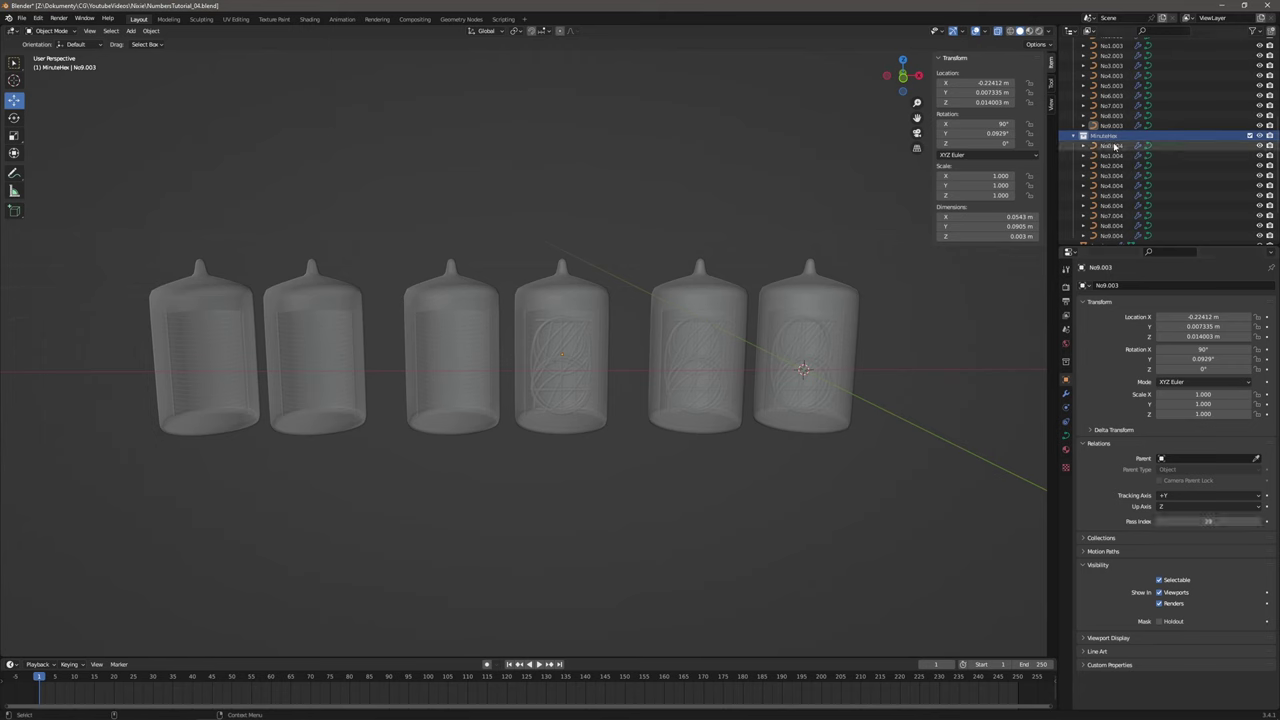
click(1110, 146)
click(1208, 521)
text(30)
click(1110, 156)
click(1208, 521)
text(31)
Set the pass indices of No2.004 through No9.004 to 32 through 39 in numerical order.
click(1110, 166)
click(1110, 175)
click(1110, 185)
click(1112, 195)
click(1112, 205)
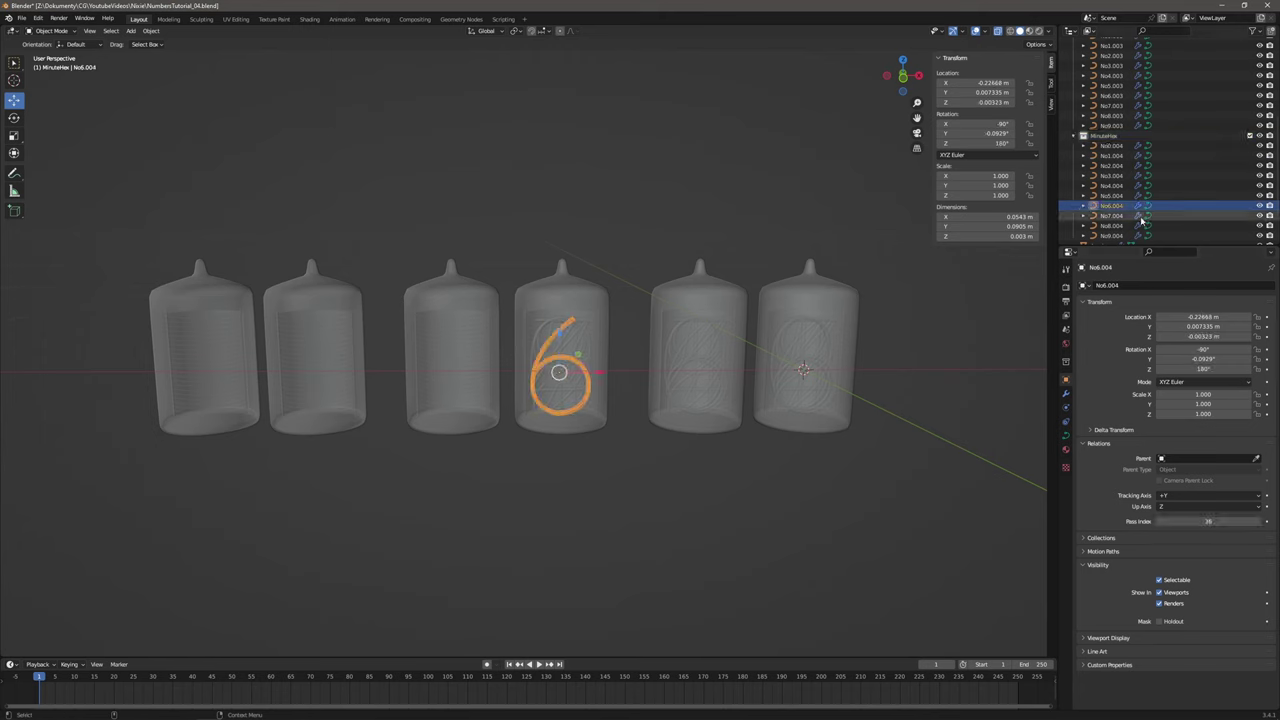
scroll(1112, 205, down, 2)
click(1112, 164)
click(1112, 174)
click(1112, 184)
click(1208, 521)
text(39)
key(Return)
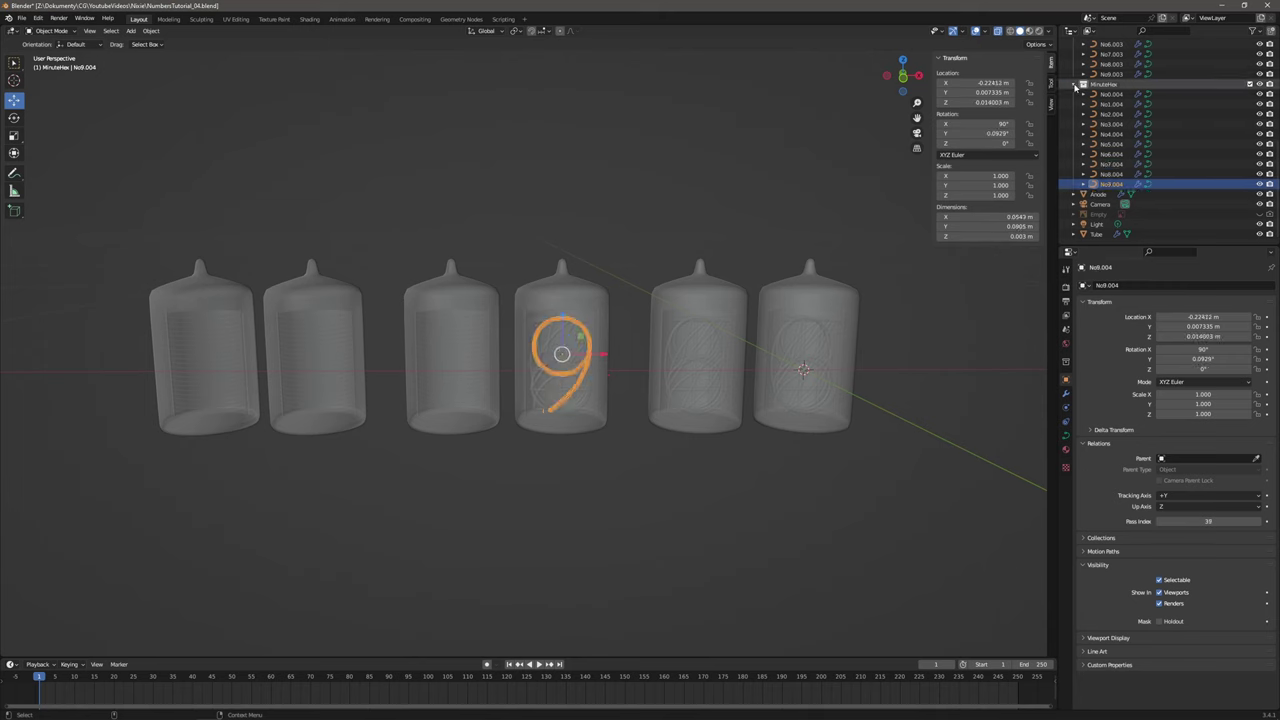
Collapse the expanded number collections and duplicate the MinuteHex collection.
click(1074, 85)
scroll(1108, 96, up, 2)
click(1072, 134)
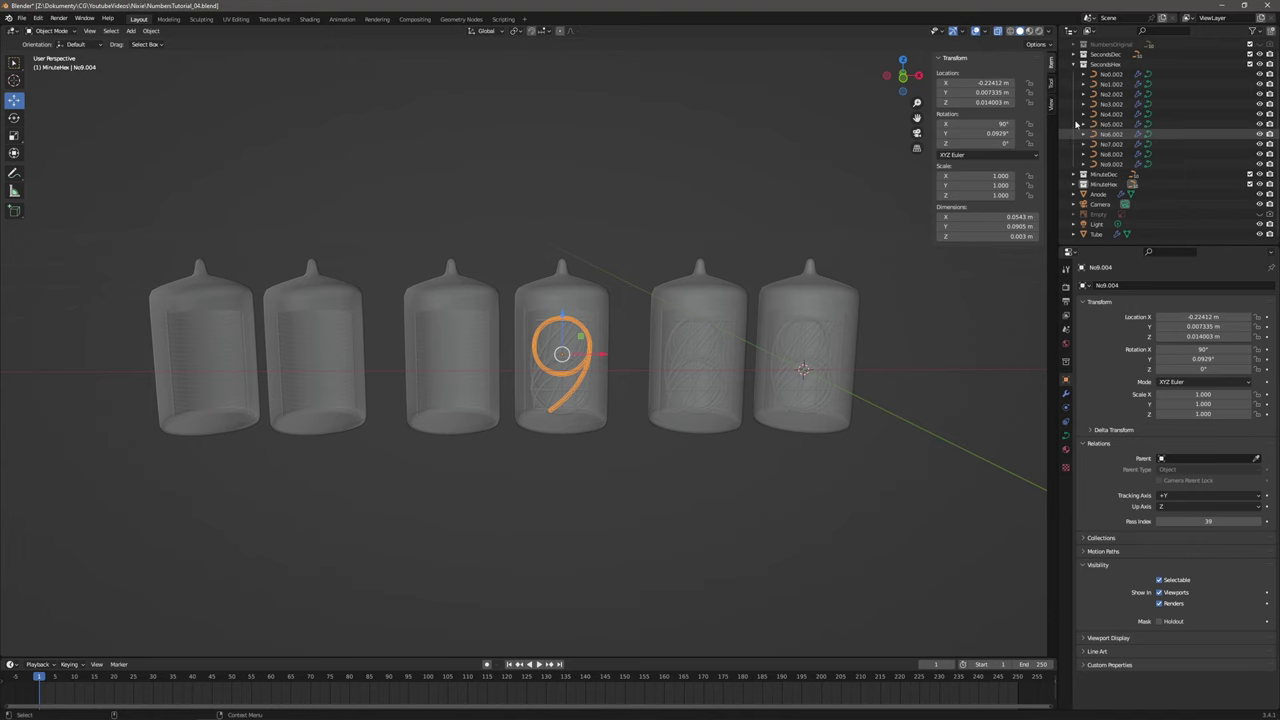
click(1072, 64)
click(1108, 94)
right_click(1108, 96)
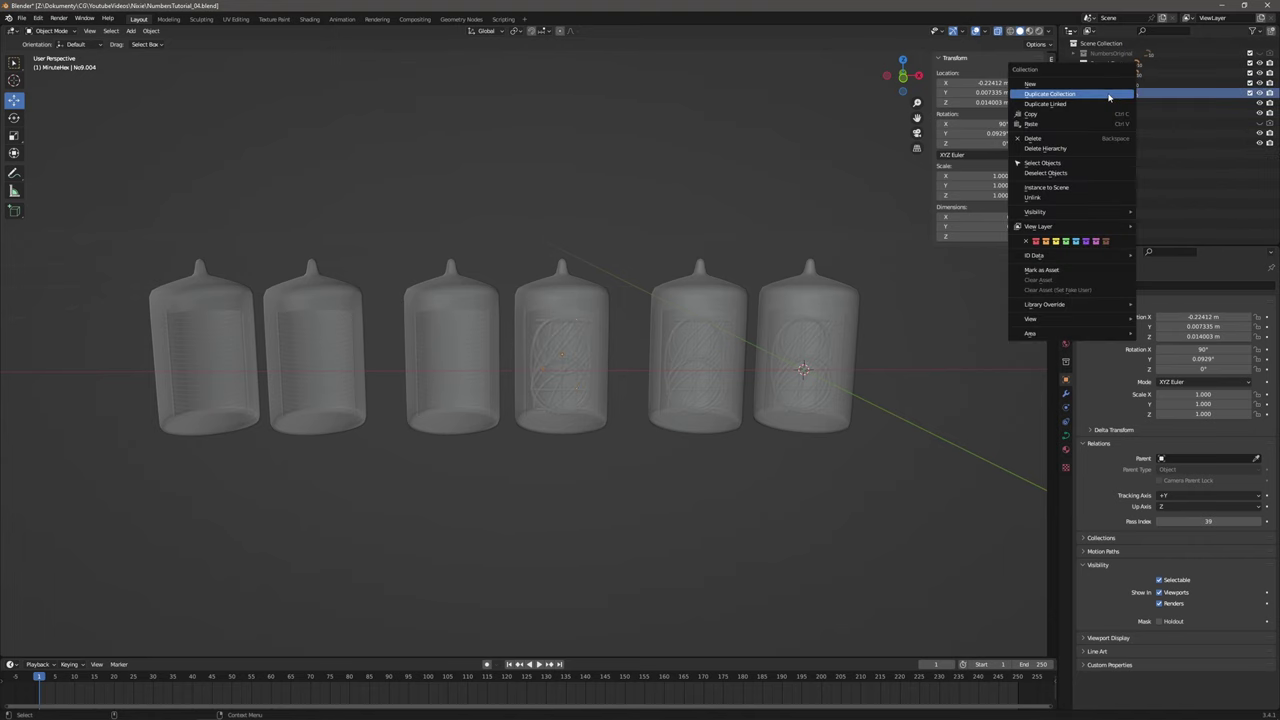
click(1087, 94)
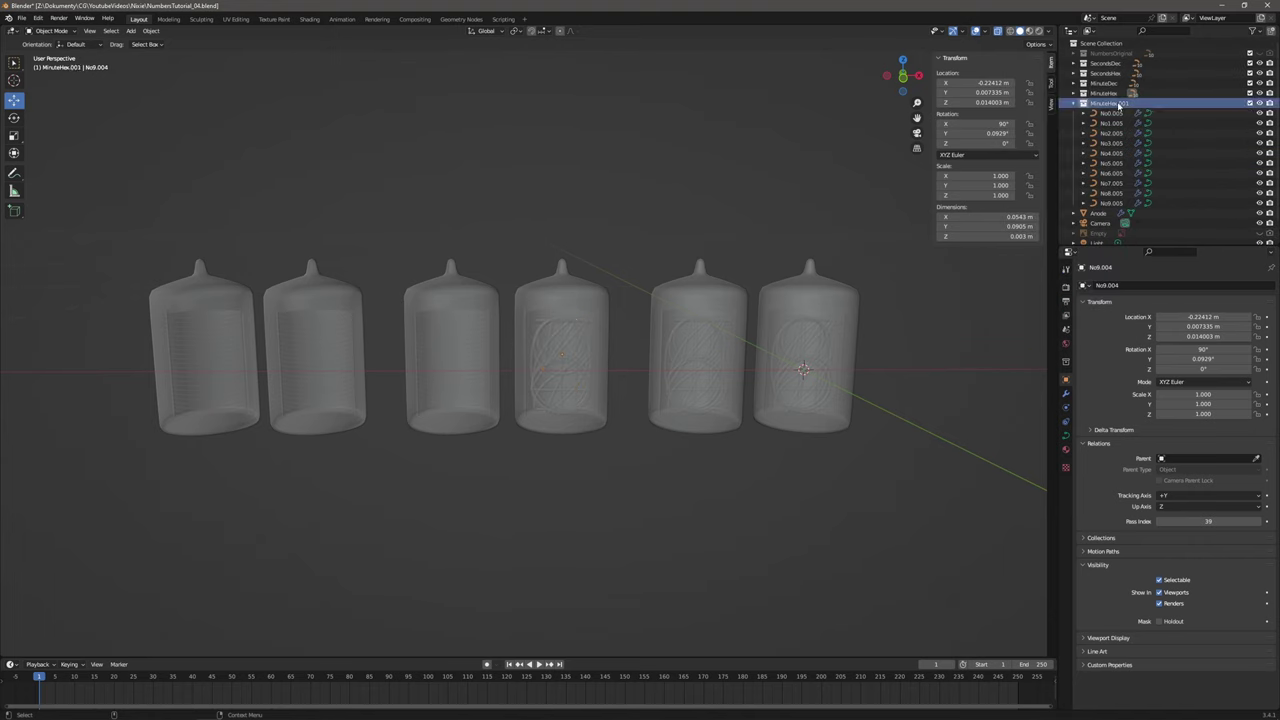
Rename the duplicated MinuteHex.001 collection as Hour01.
double_click(1106, 104)
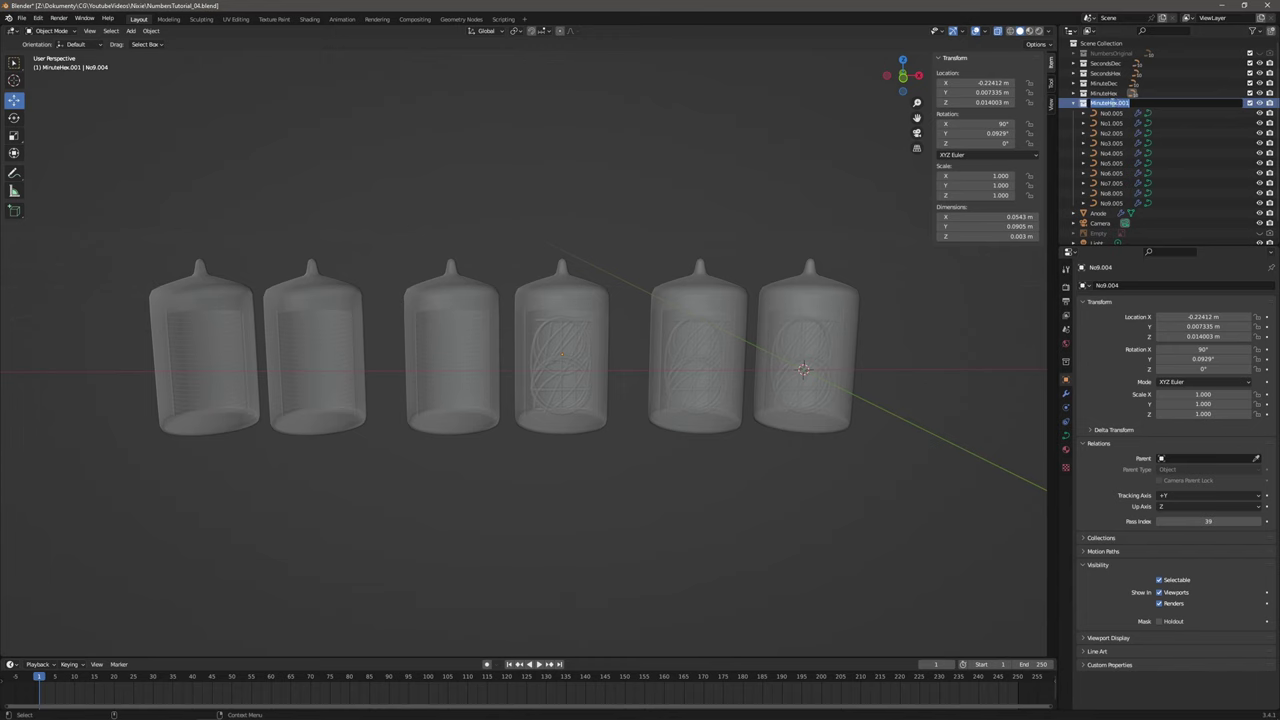
click(1112, 103)
text(Hour01)
key(Return)
Move all ten numbers of the MinuteHex collection -0.1 m in X into the fourth tube.
click(1104, 93)
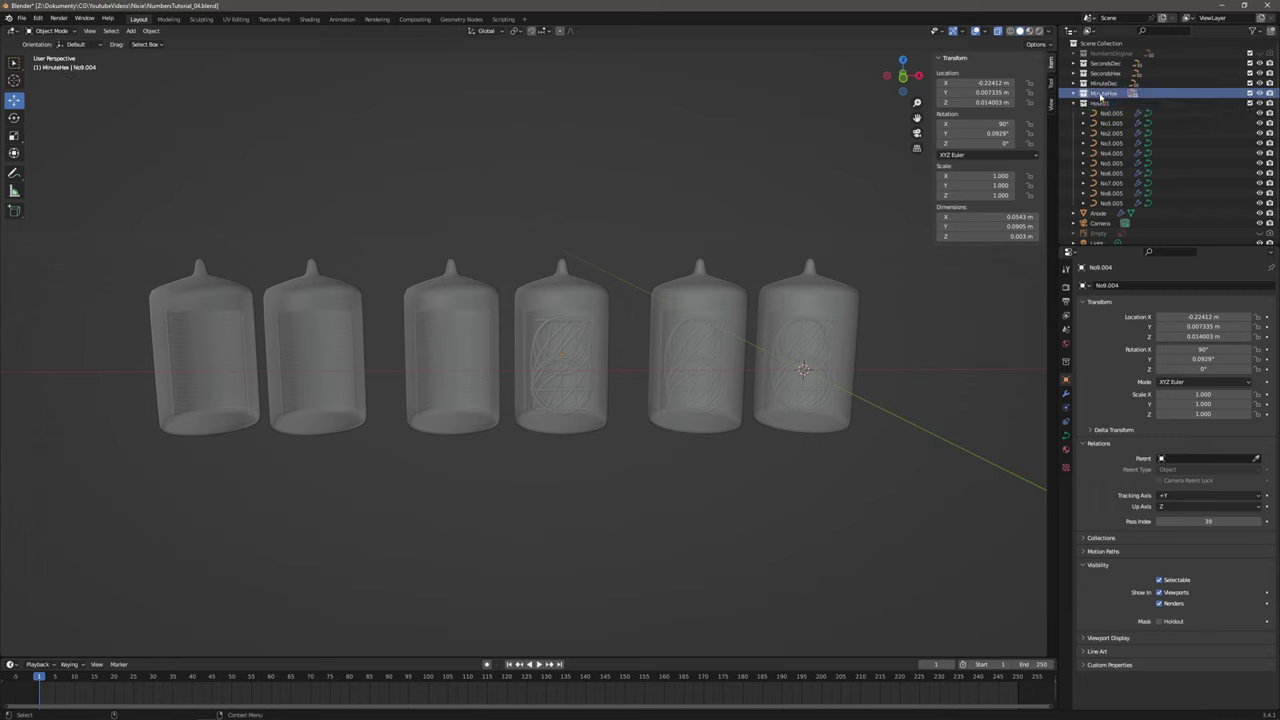
click(1075, 93)
click(1105, 103)
shift+click(1122, 194)
key(g)
key(x)
click(526, 374)
double_click(128, 581)
text(-0.1)
key(Return)
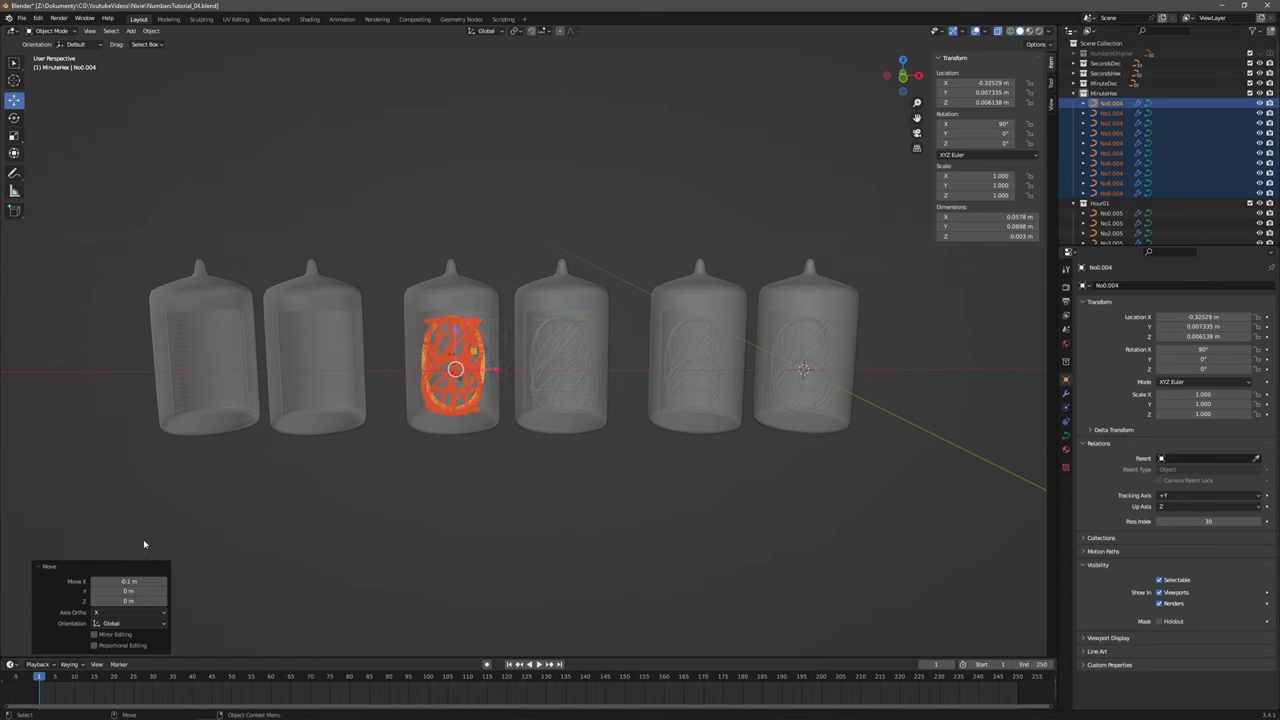
Collapse the MinuteHex collection and move all ten numbers of Hour01 -0.225 m in X into the fifth tube.
click(1074, 94)
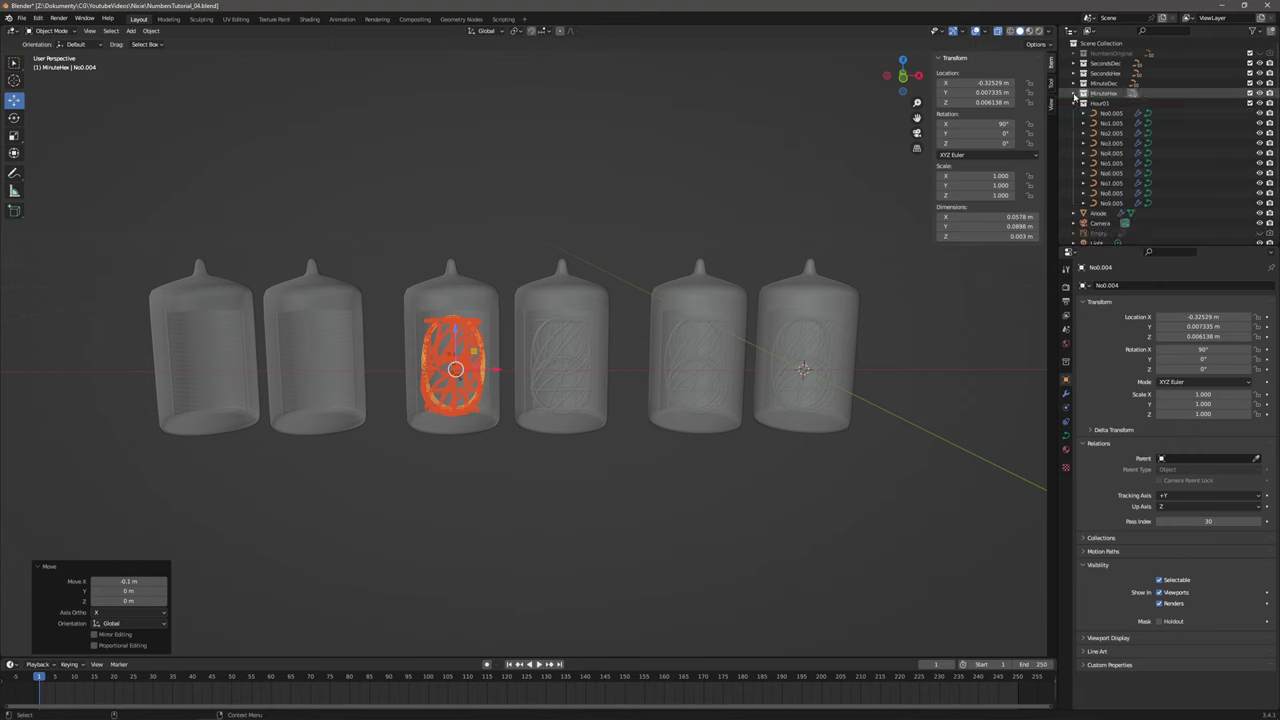
click(1108, 113)
shift+click(1107, 204)
key(g)
key(x)
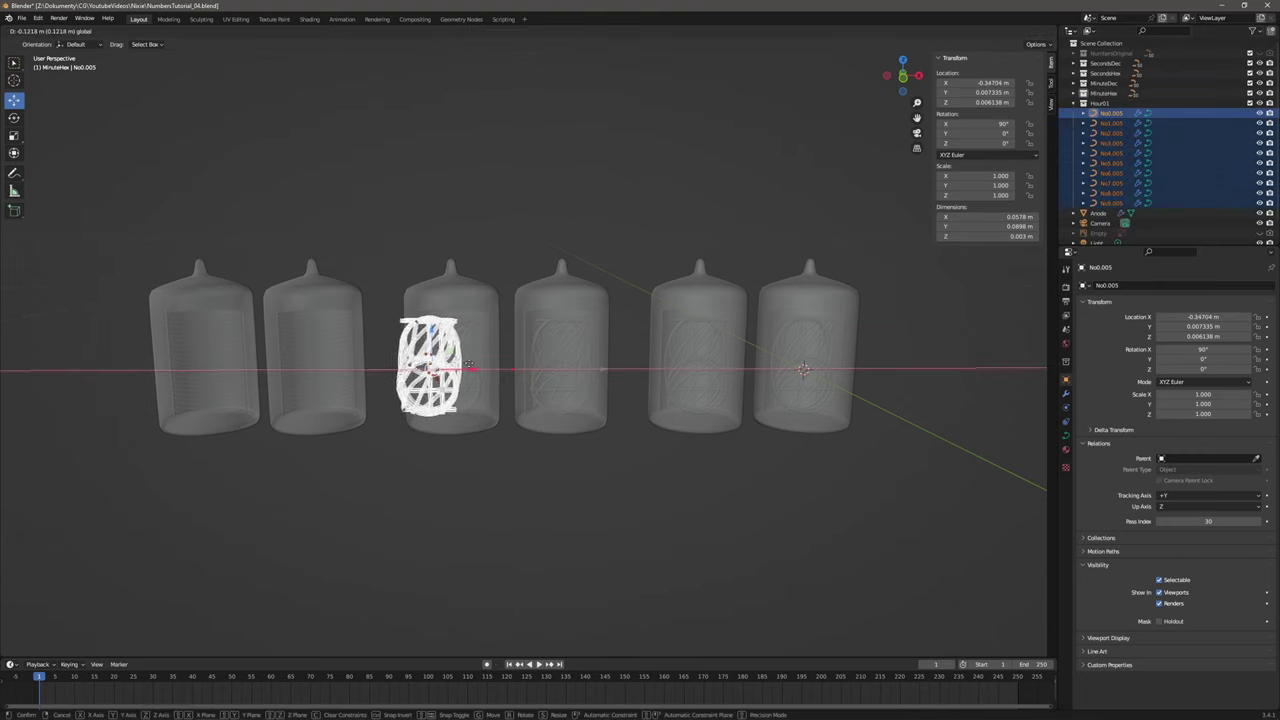
click(334, 442)
click(115, 581)
text(4)
text(0.225)
key(Return)
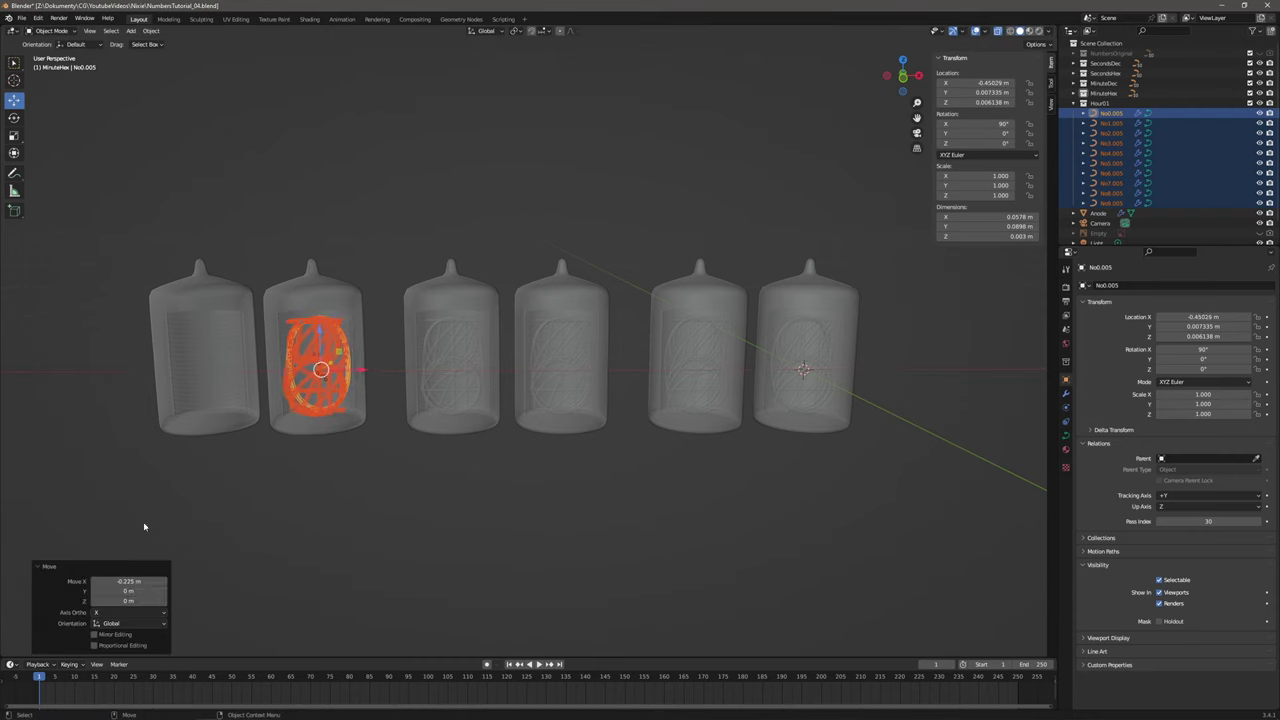
Set the pass indices of No0.005, No1.005 and No2.005 in the Hour01 collection to 40, 41 and 42.
click(1110, 113)
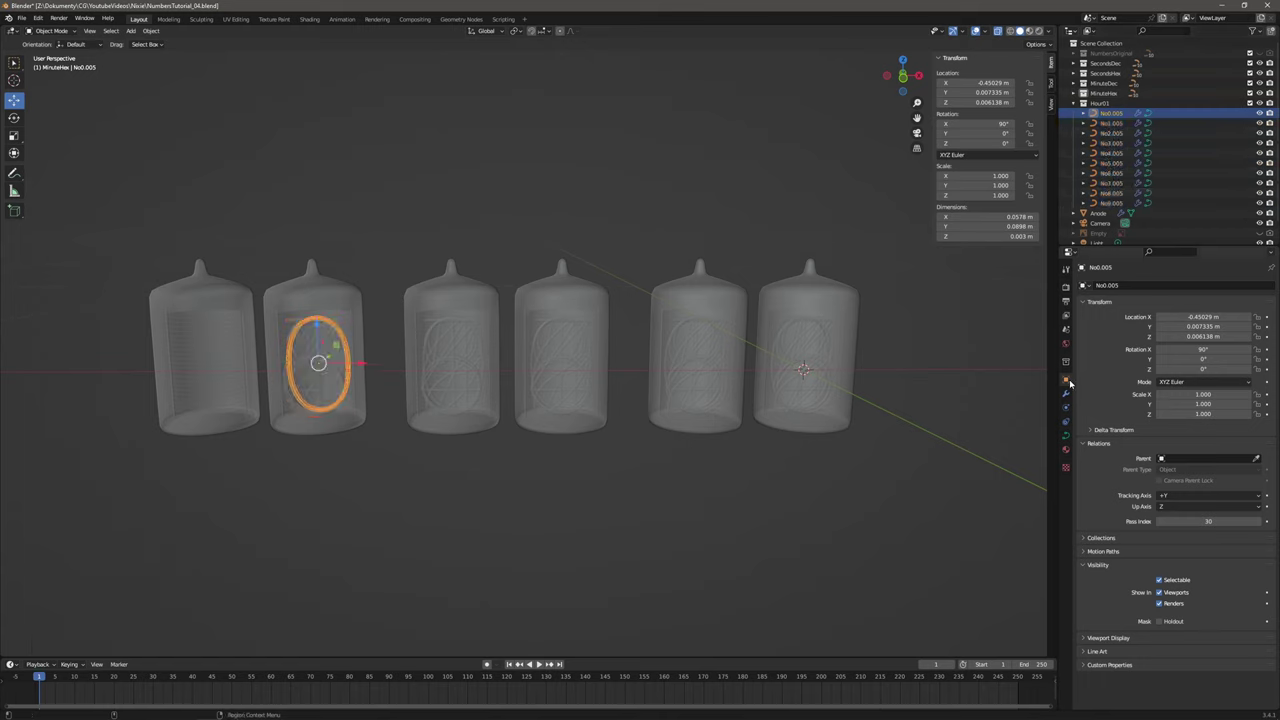
click(1075, 93)
click(1120, 104)
click(1075, 93)
click(1106, 114)
double_click(1226, 520)
text(40)
key(Return)
click(1130, 123)
click(1130, 133)
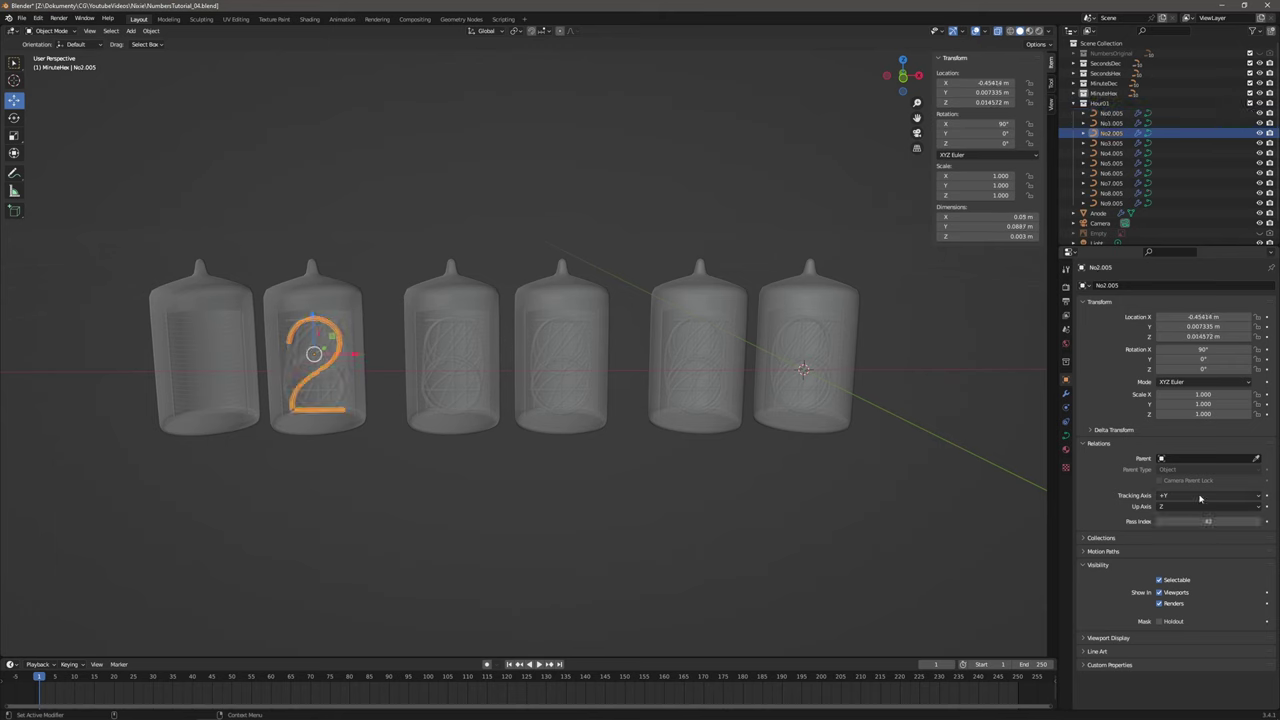
Set the pass indices of No3.005 through No6.005 to 43 through 46 in numerical order.
click(1130, 143)
click(1200, 521)
text(43)
key(Return)
click(1130, 153)
click(1200, 521)
text(44)
key(Return)
click(1130, 163)
click(1200, 521)
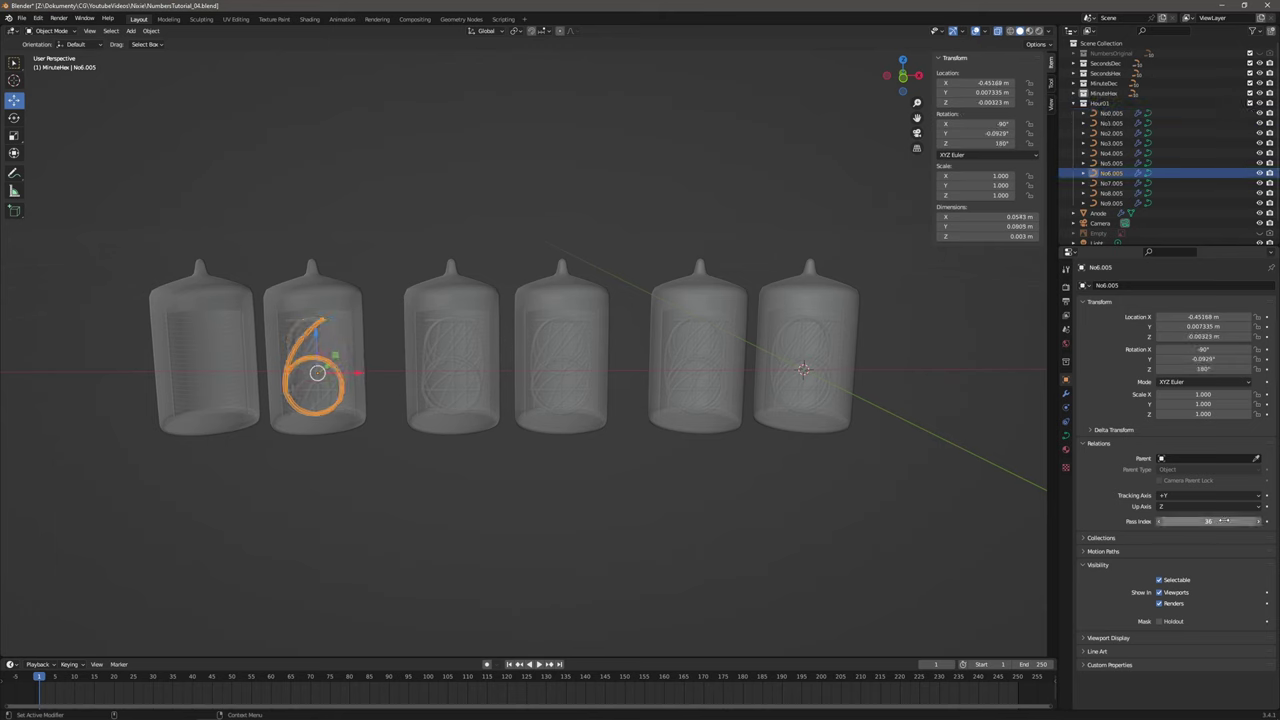
Set the pass indices of No7.005, No8.005 and No9.005 to 47, 48 and 49.
click(1130, 183)
click(1219, 521)
text(47)
key(Return)
click(1130, 193)
click(1218, 521)
text(48)
key(Return)
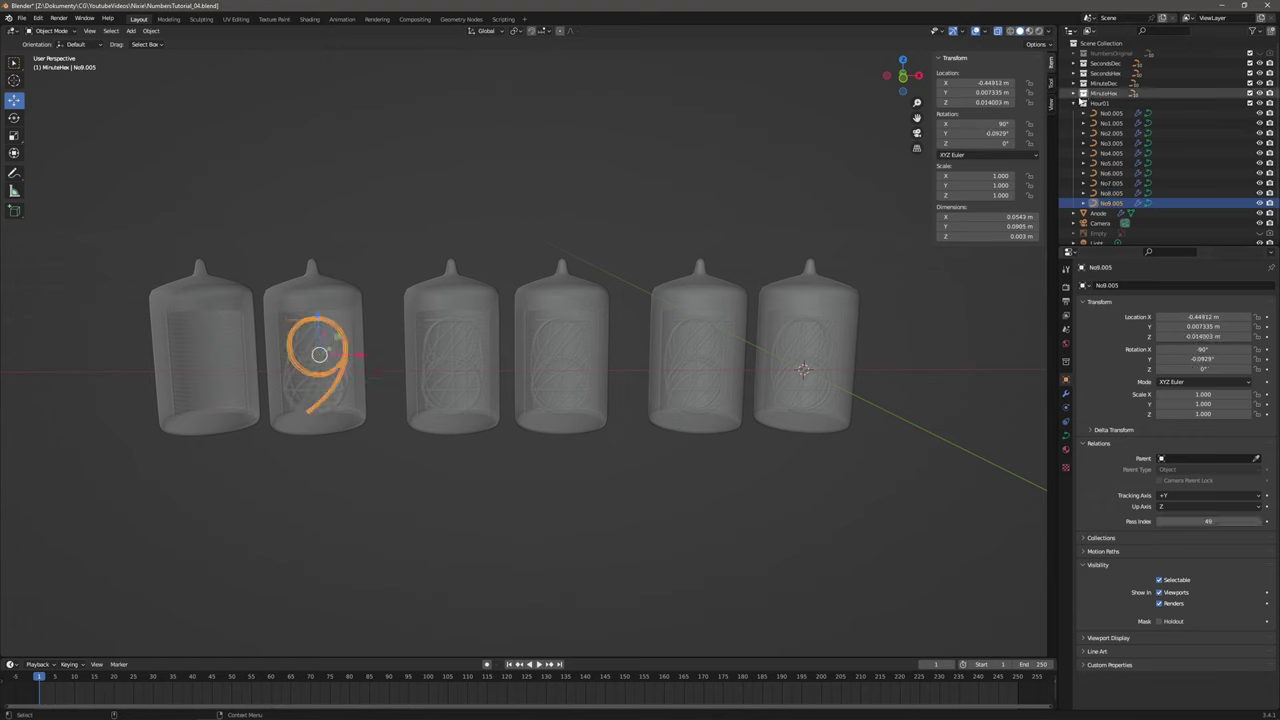
Duplicate the Hour01 collection and rename the copy as Hour02.
click(1075, 104)
right_click(1107, 104)
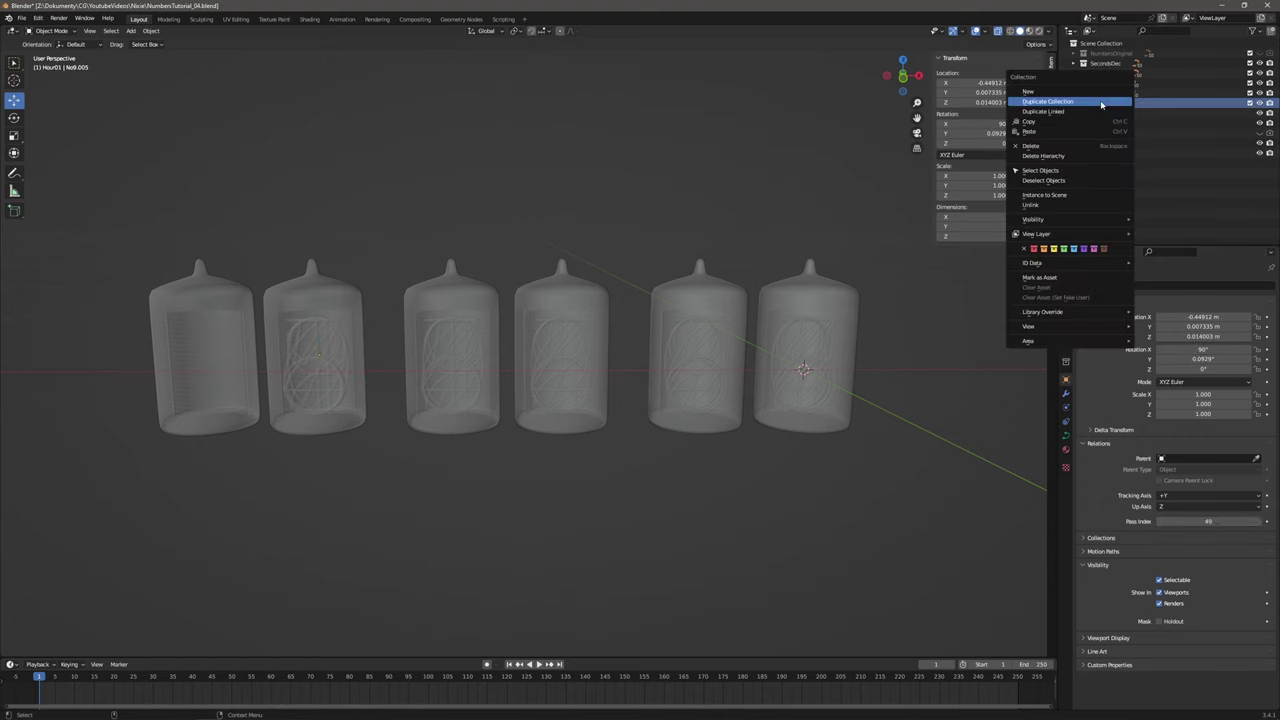
click(1091, 105)
key(F2)
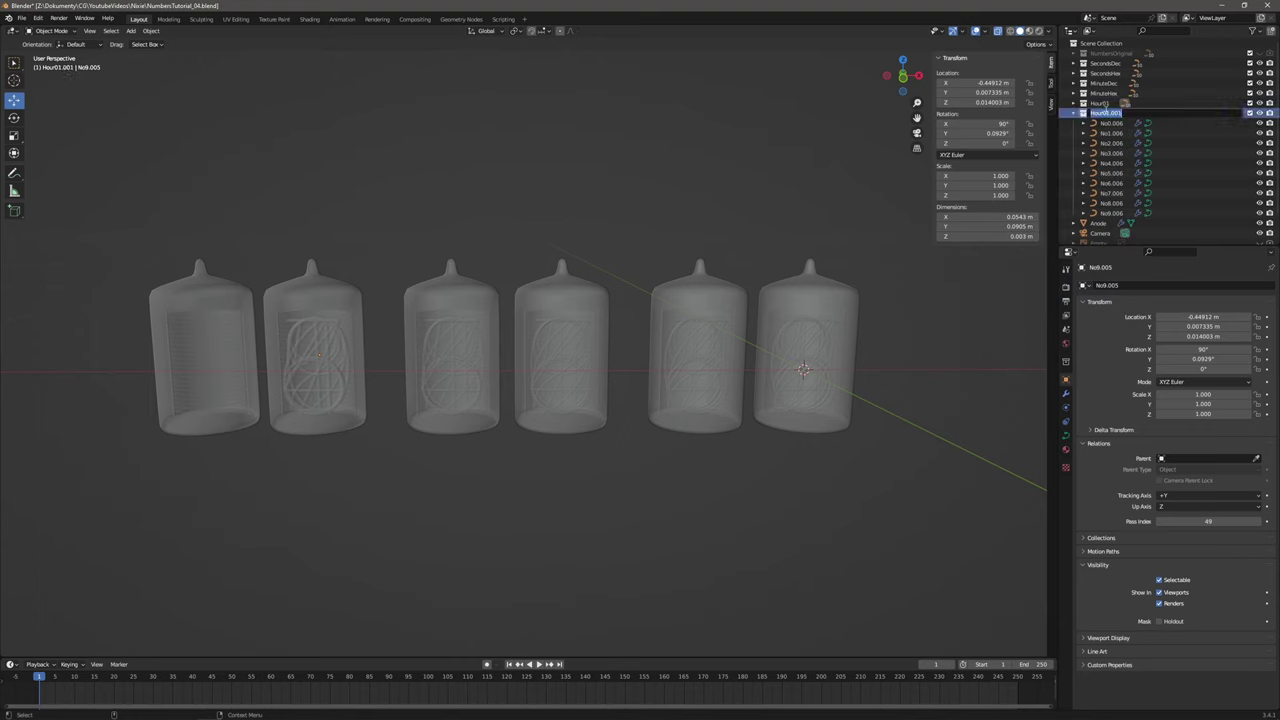
click(1106, 113)
text(2)
key(Return)
Set the pass index of No0.006 to 50 and of No1.006 to 51 in the Hour02 collection.
click(1150, 123)
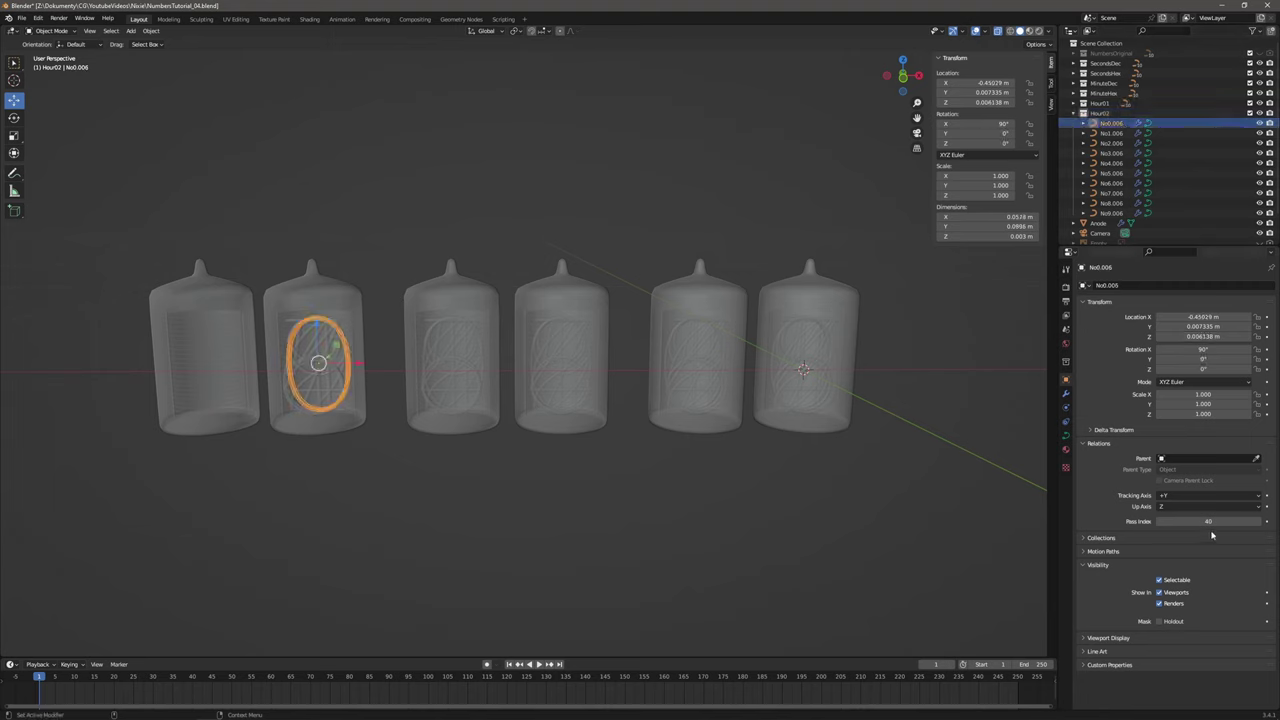
text(50)
key(Return)
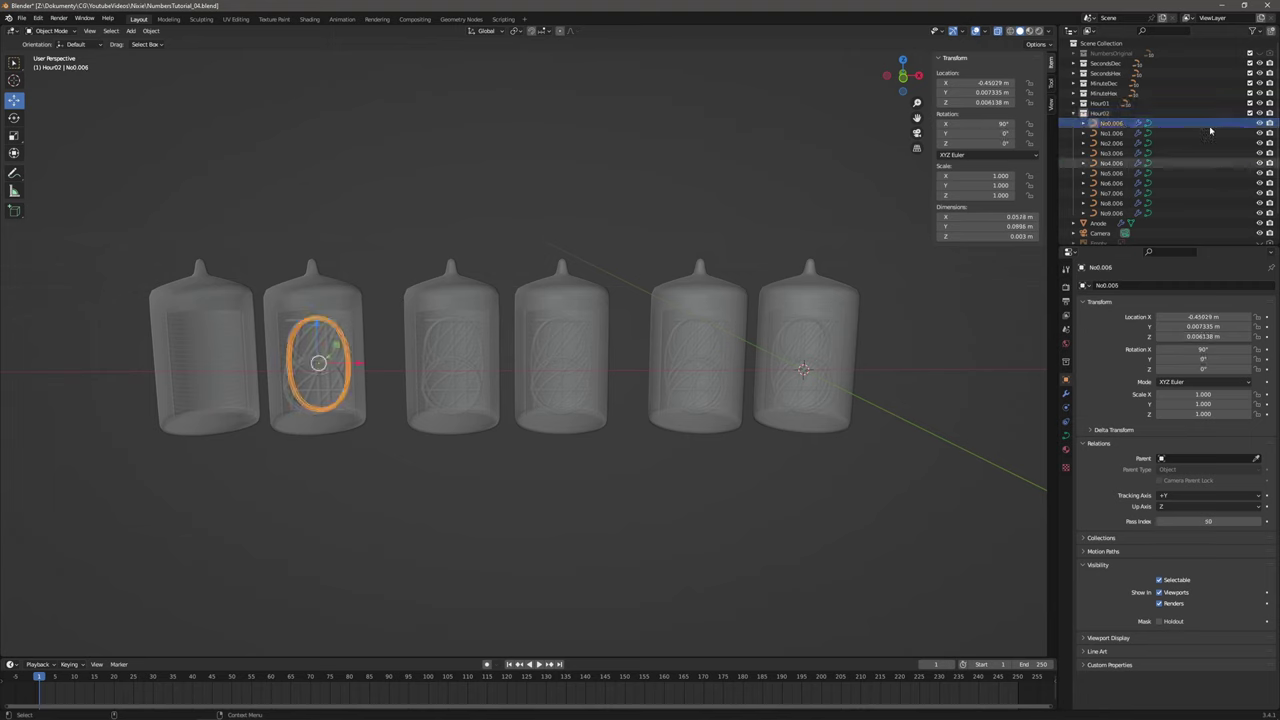
click(1211, 133)
click(1207, 521)
text(51)
key(Return)
Set the pass index of No2.006 to 52 and of No3.006 to 53.
click(1211, 143)
click(1225, 519)
text(52)
key(Return)
click(1117, 153)
click(1208, 521)
text(53)
key(Return)
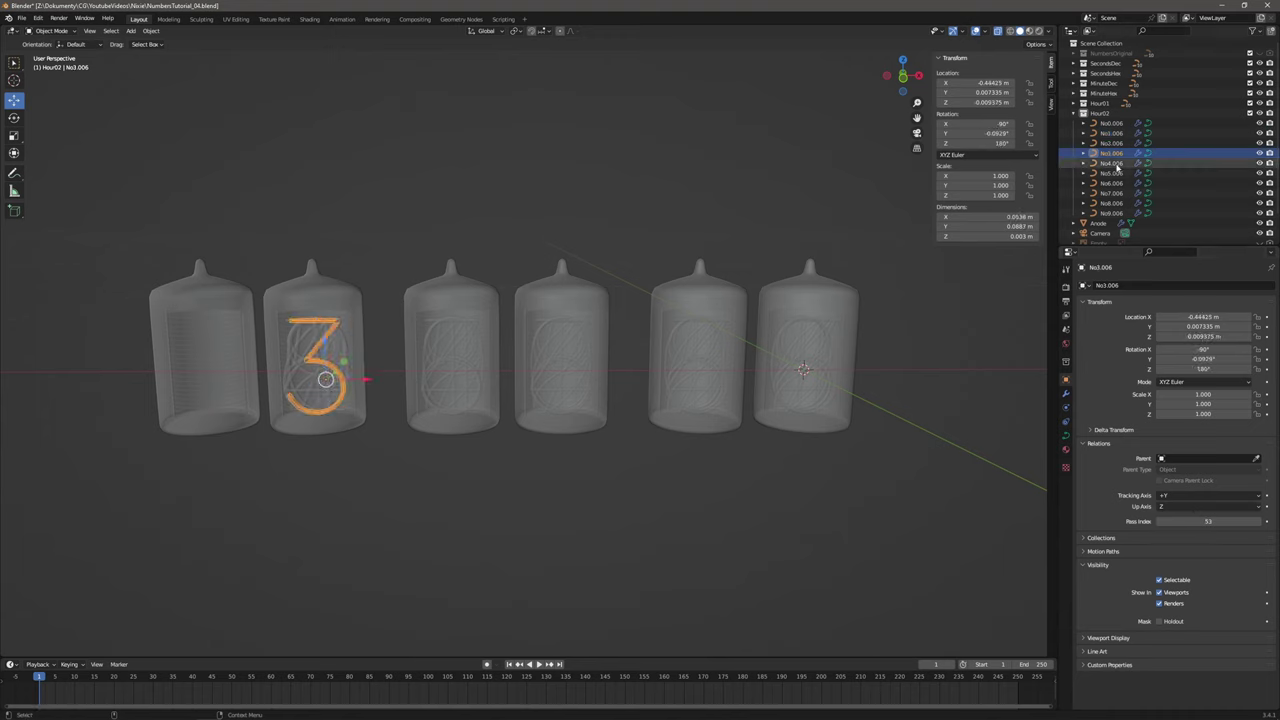
Set the pass indices of No4.006 through No9.006 to 54 through 59 in numerical order.
click(1117, 164)
key(Down)
key(Down)
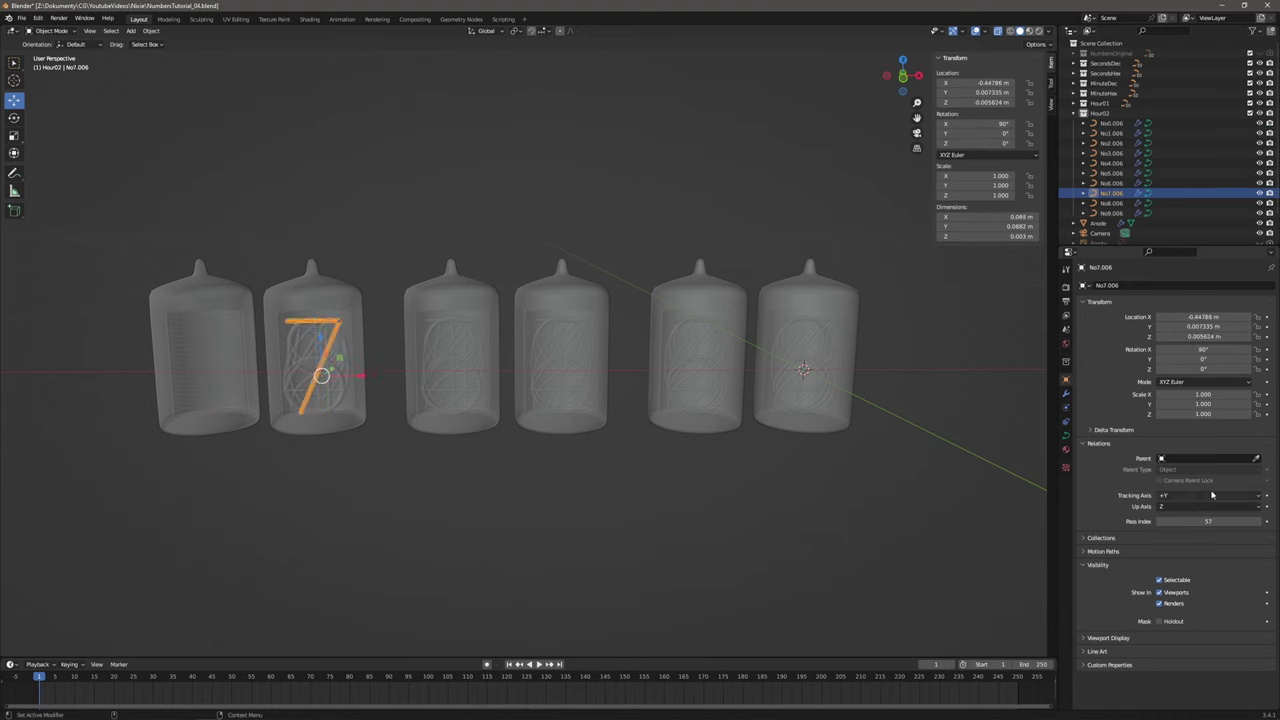
key(Down)
key(Down)
text(59)
key(Return)
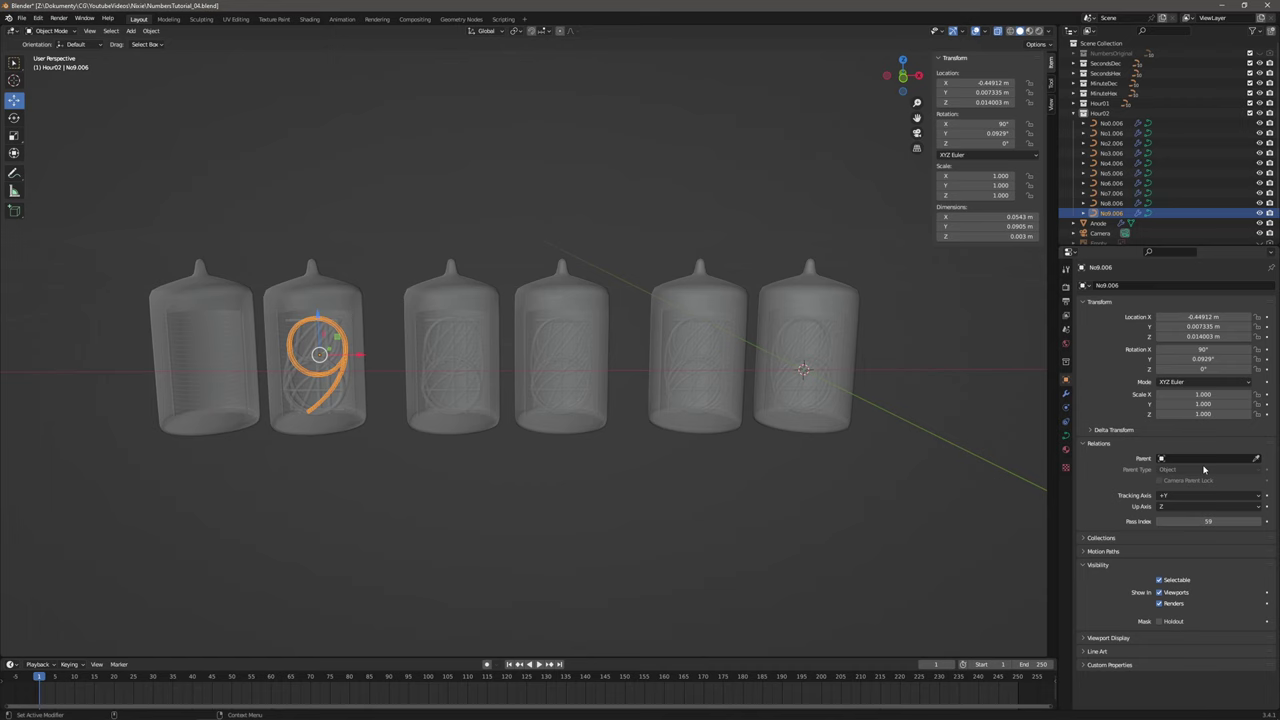
Move all ten numbers of the Hour02 collection -0.1 m in X into the sixth tube, deselect them and collapse the collection.
shift+click(1198, 124)
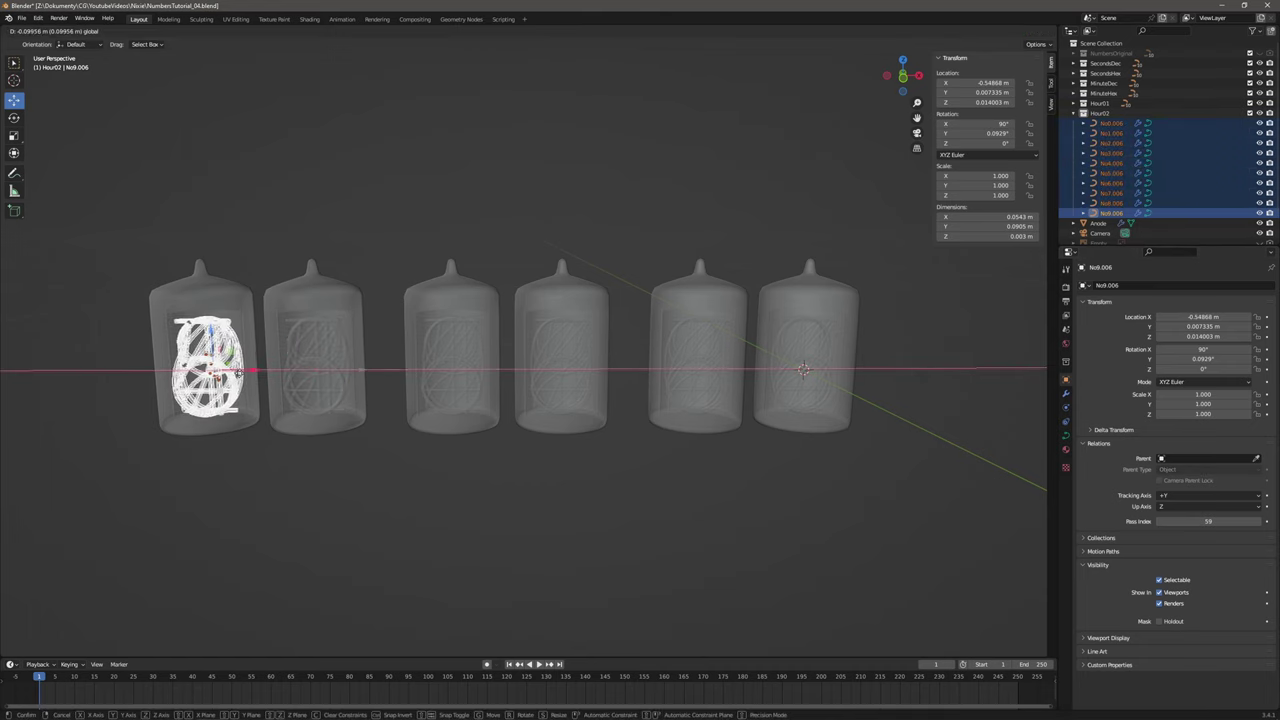
click(243, 375)
text(-0.1)
key(Return)
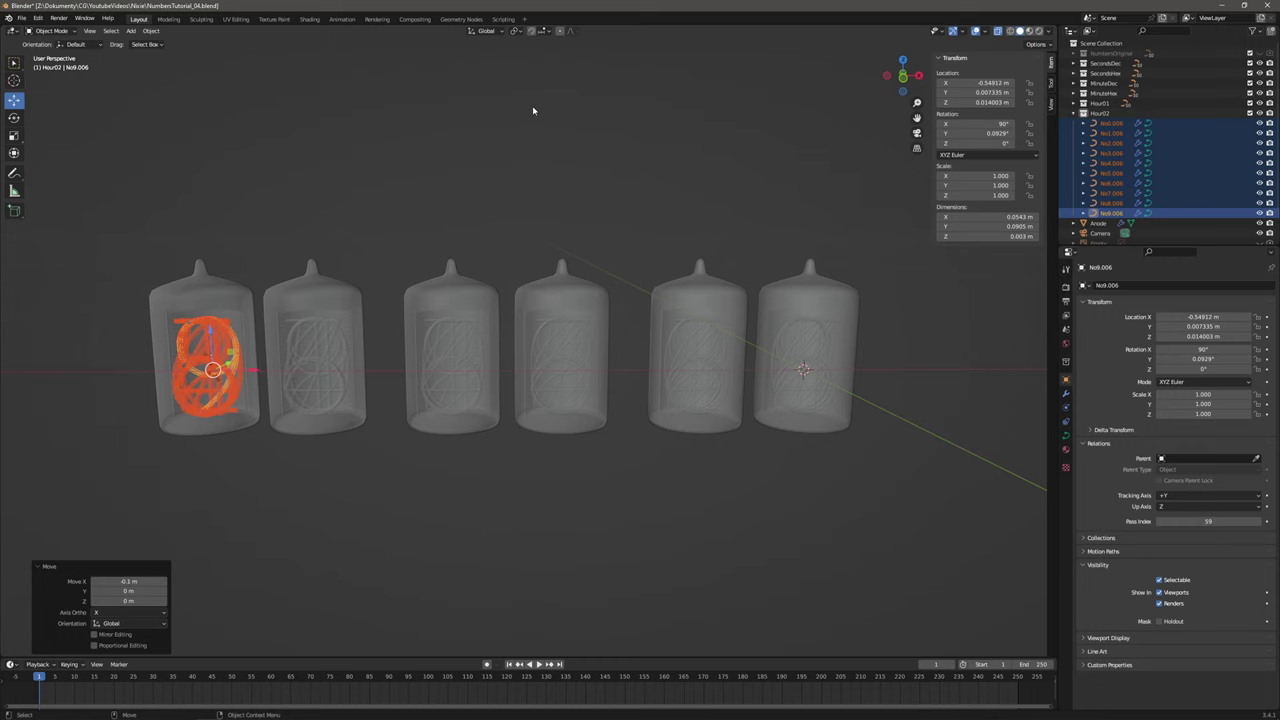
key(alt+a)
shift+middle_drag(515, 250, 578, 283)
scroll(551, 249, down, 2)
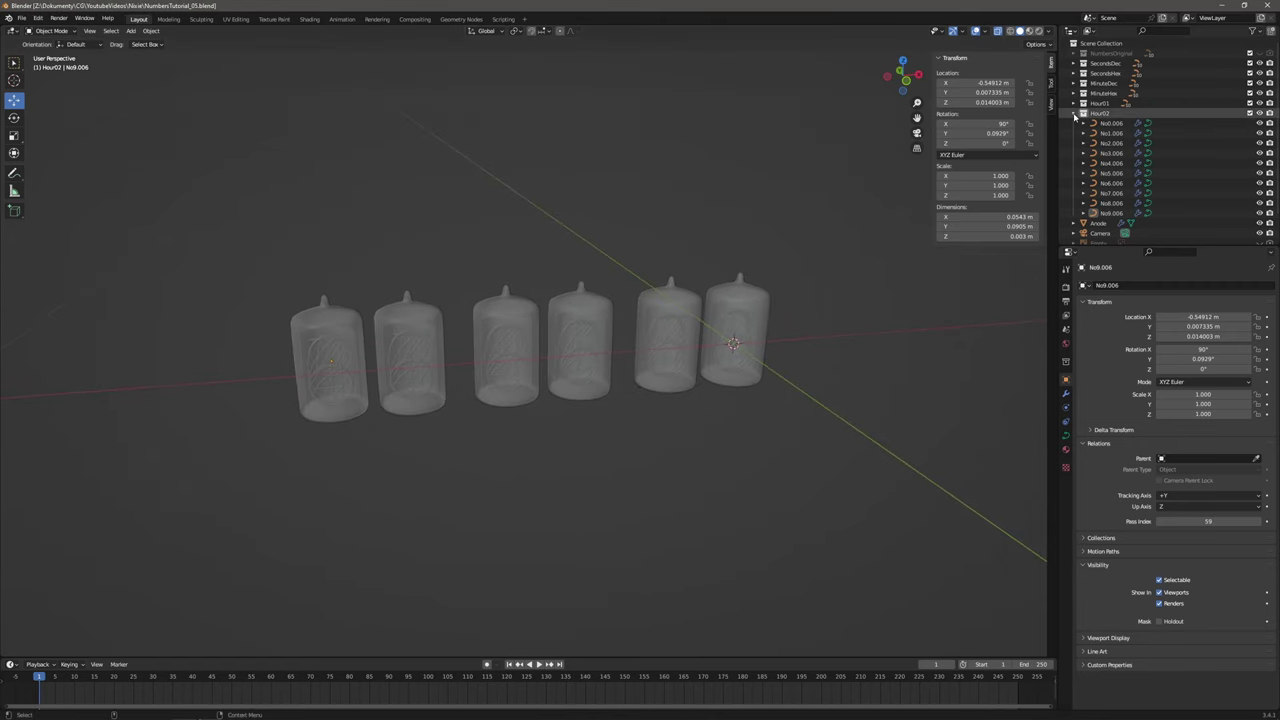
click(1075, 114)
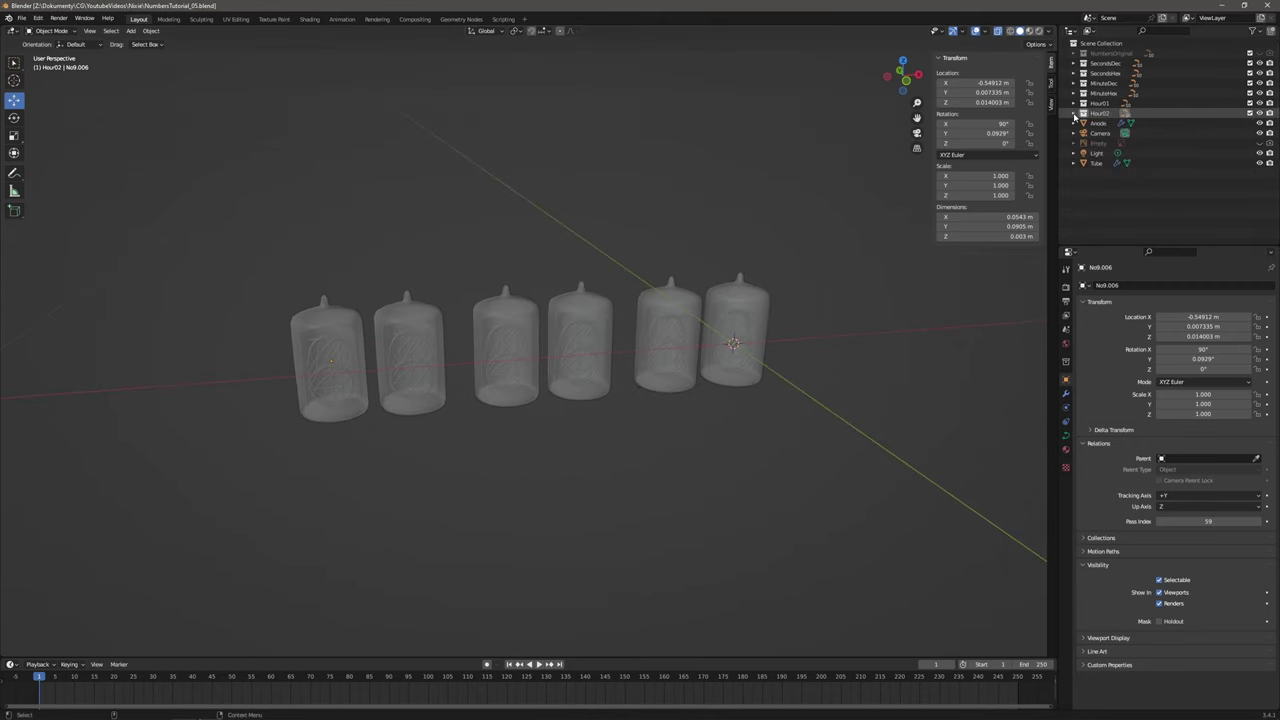
Add a cylinder mesh at the origin with a radius of 0.001 m.
click(150, 31)
mouse_move(131, 31)
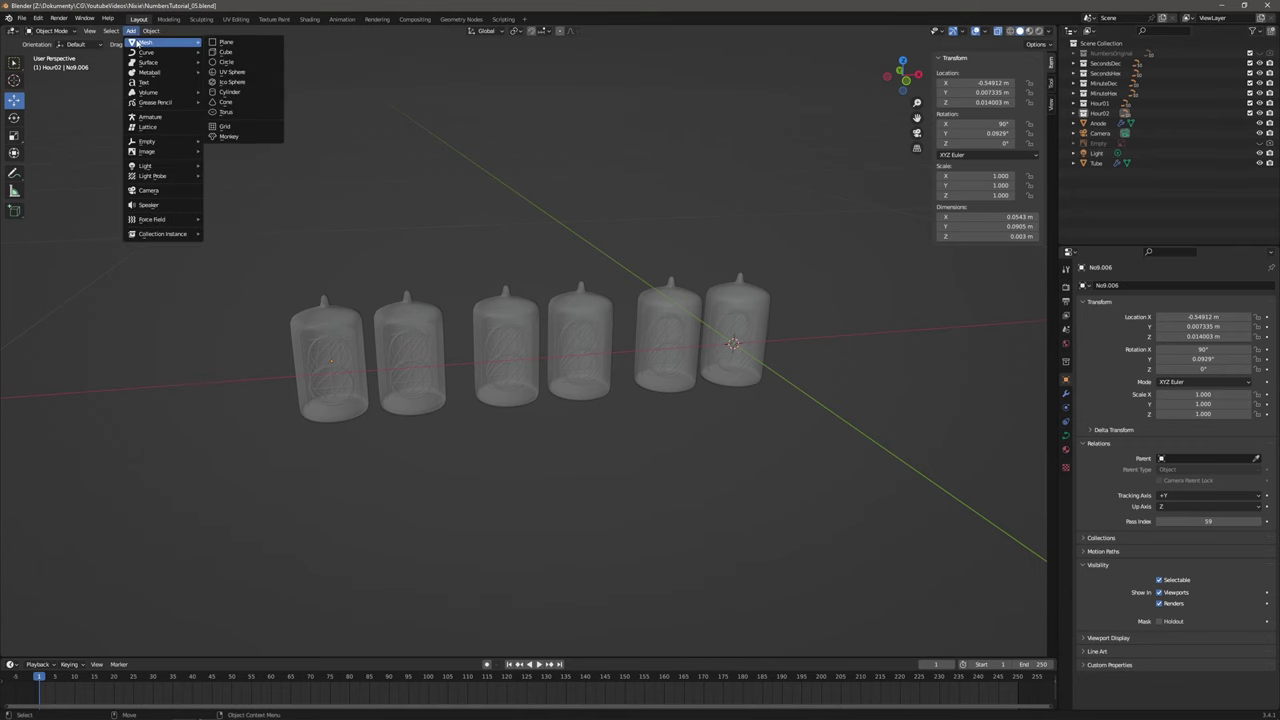
click(230, 91)
click(121, 540)
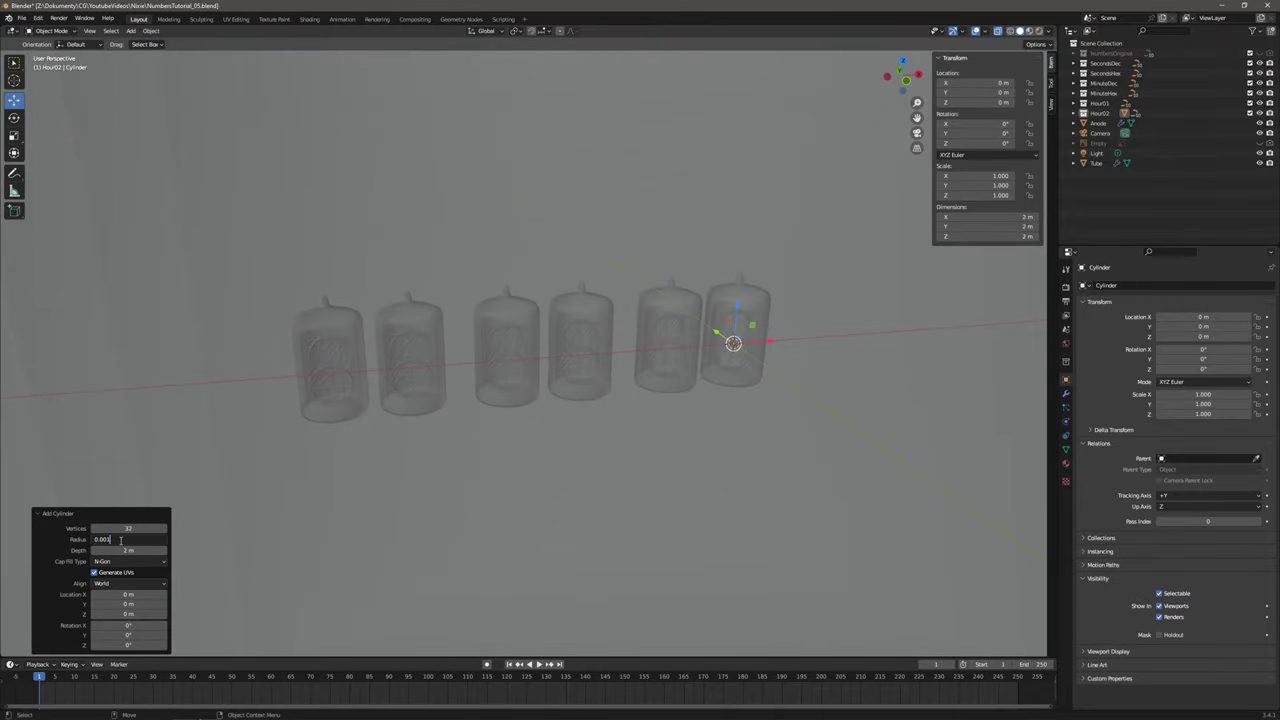
key(Return)
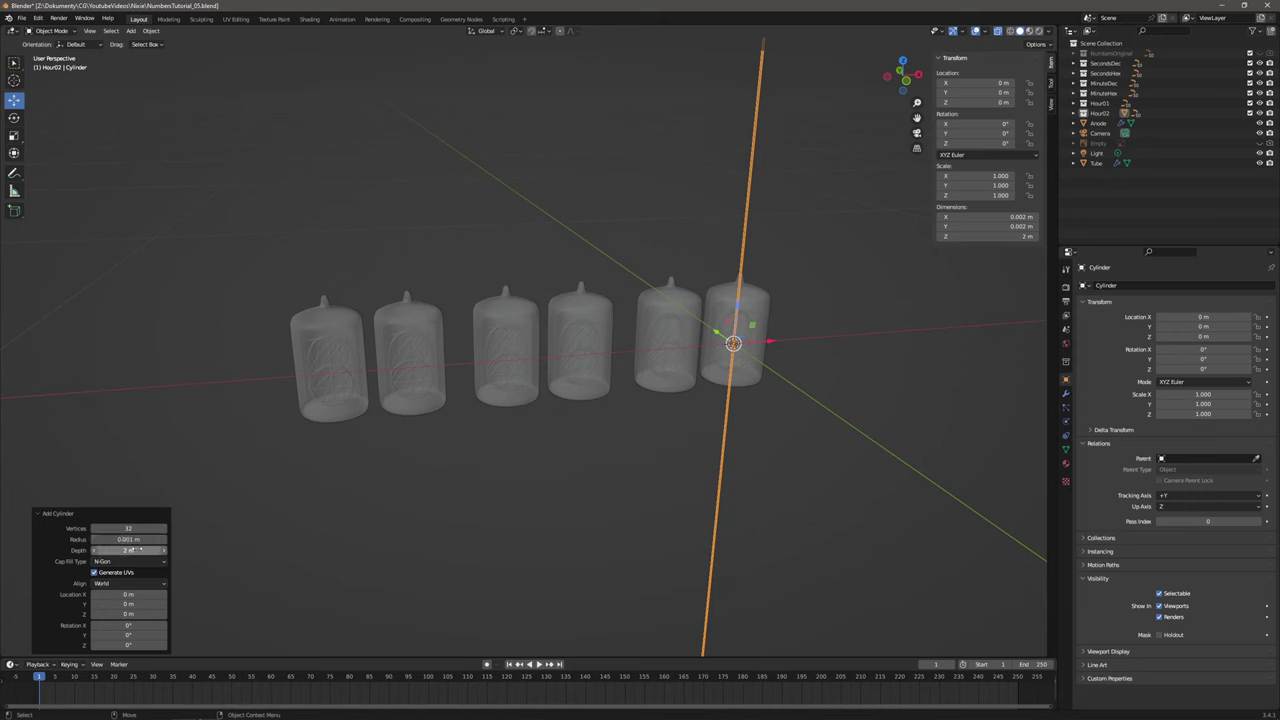
Set the new cylinder's depth to 0.015 m.
click(131, 550)
text(0)
text(.005)
key(Return)
click(122, 551)
text(0.015)
key(Return)
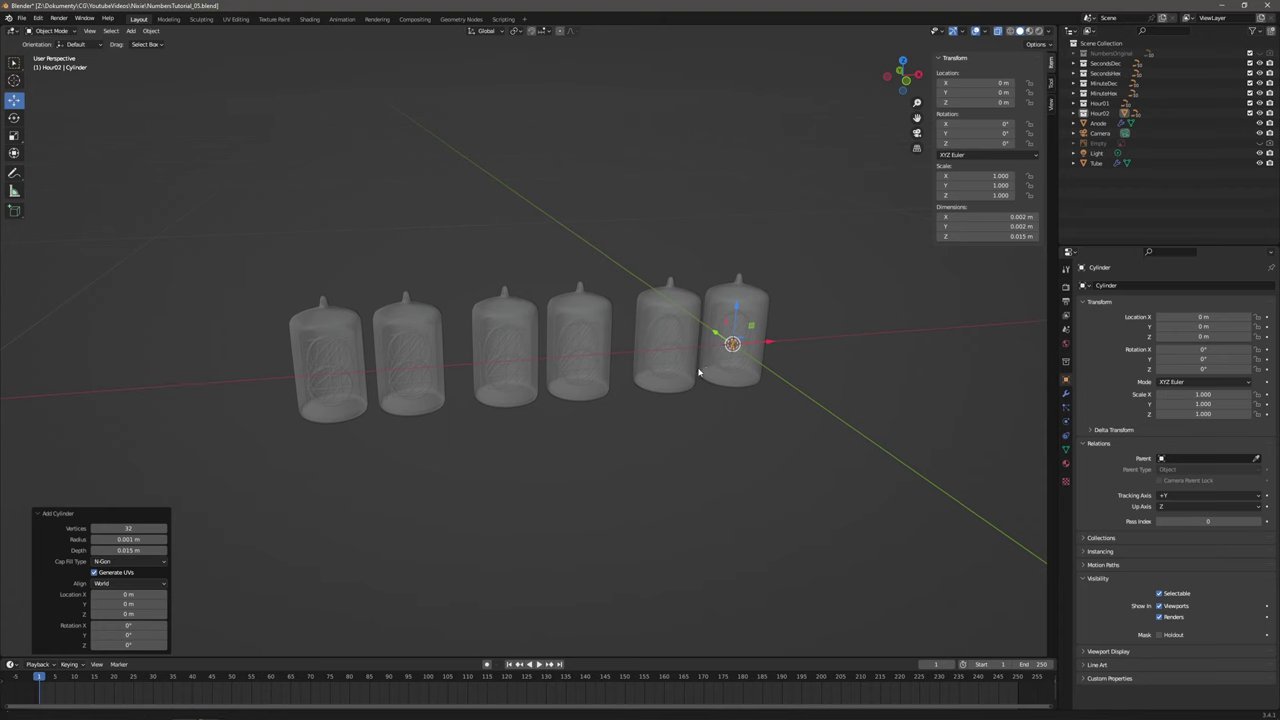
Shift the cylinder's mesh about 0.03 m along X in Edit Mode, placing it near the first tube's side wall.
shift+middle_drag(700, 371, 509, 406)
scroll(555, 393, up, 5)
scroll(555, 393, up, 3)
shift+middle_drag(603, 429, 700, 150)
scroll(623, 213, up, 1)
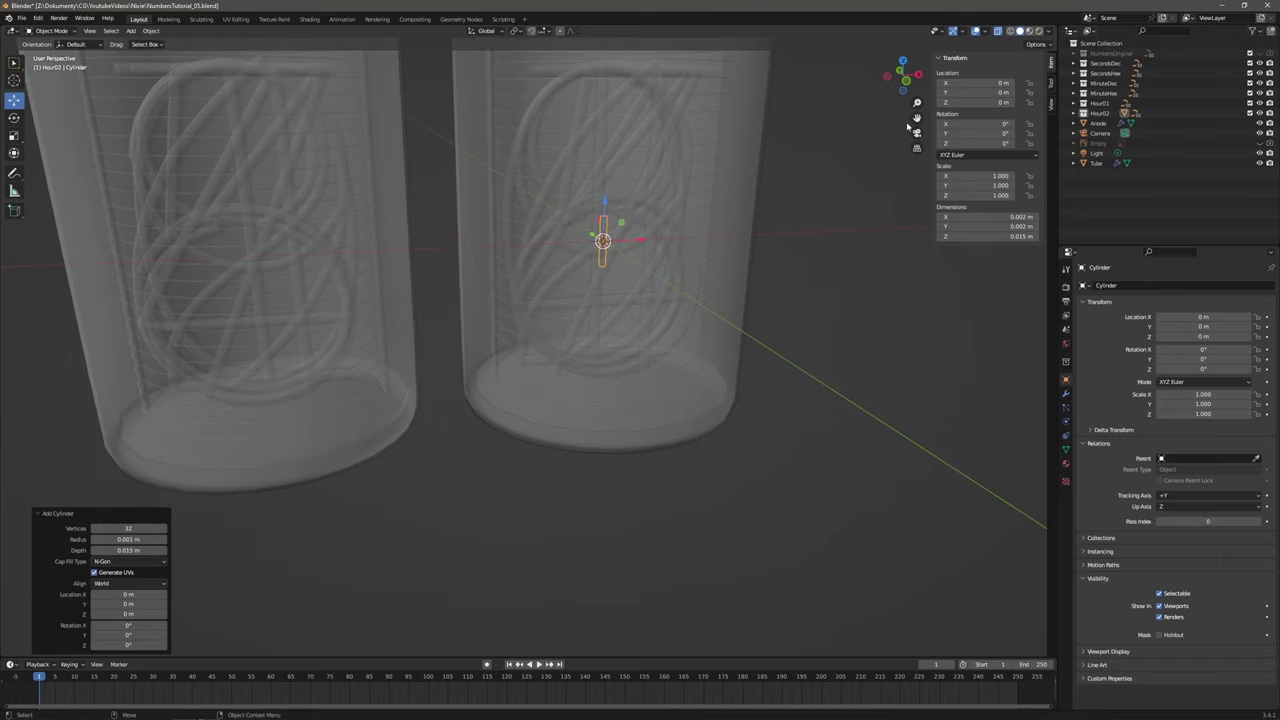
click(903, 62)
click(903, 63)
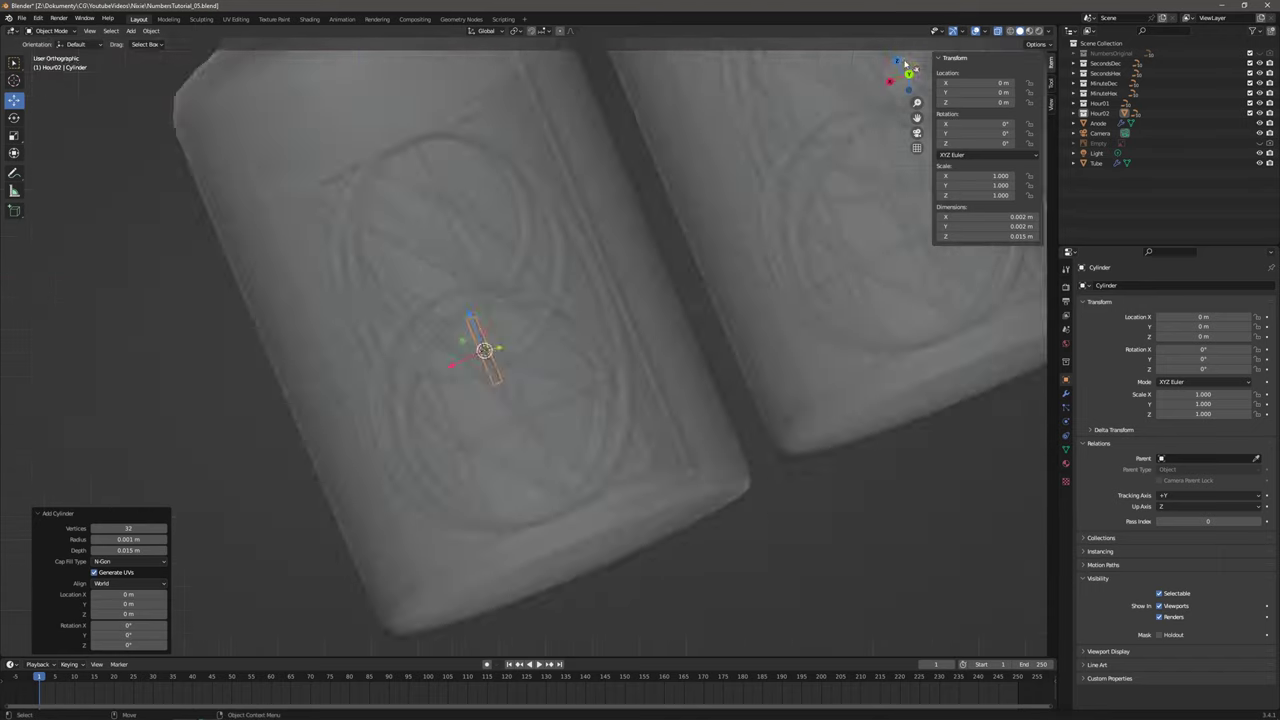
click(903, 61)
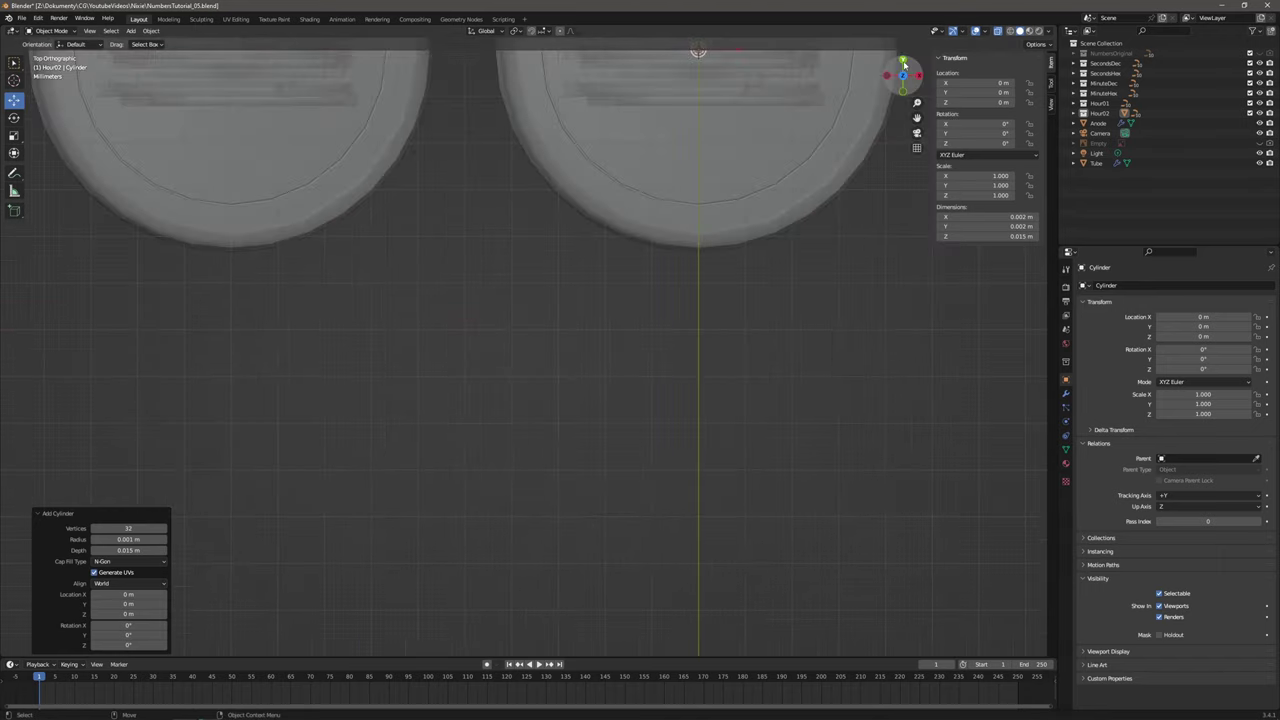
shift+middle_drag(762, 112, 577, 371)
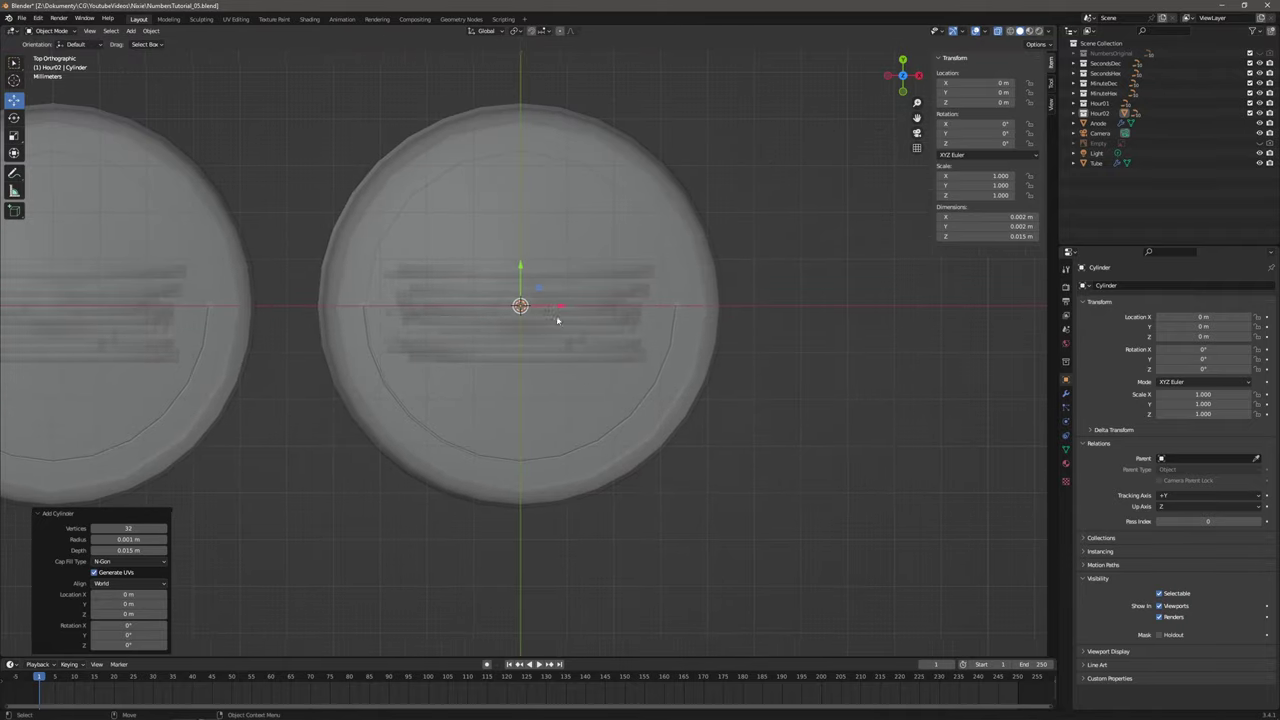
scroll(560, 320, up, 2)
click(47, 30)
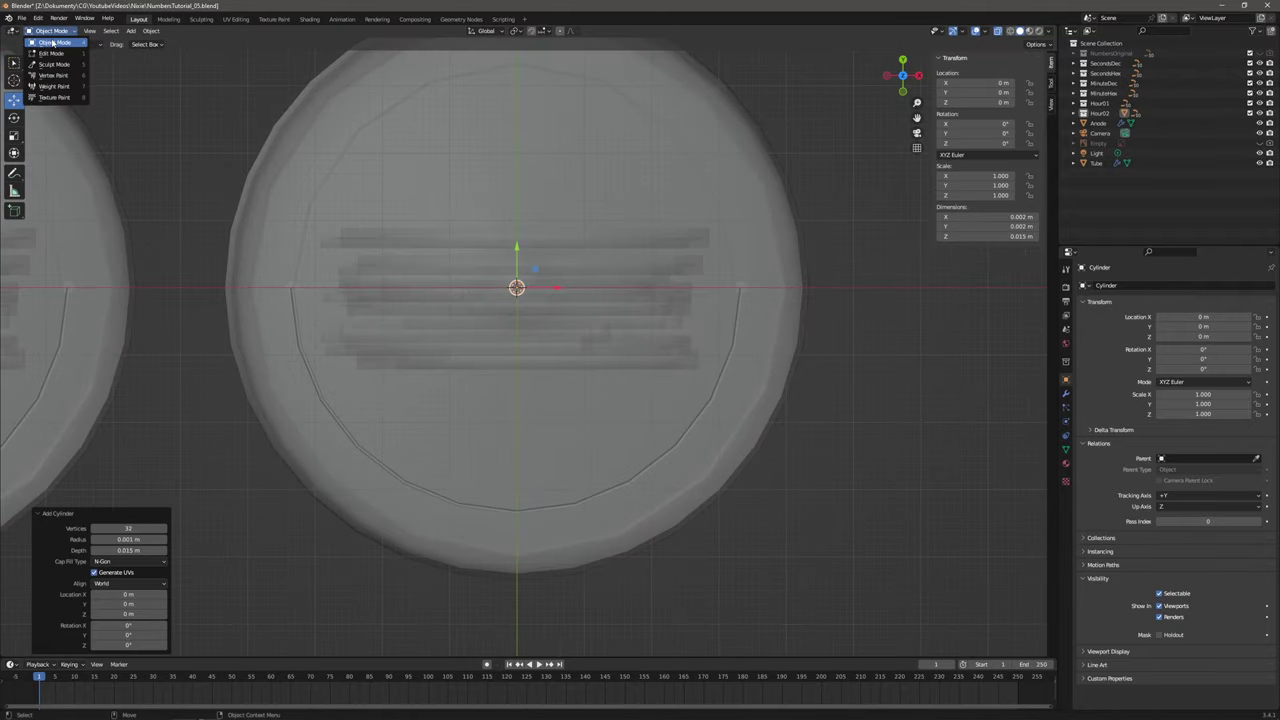
click(48, 47)
key(shift+space)
key(g)
drag(549, 287, 751, 287)
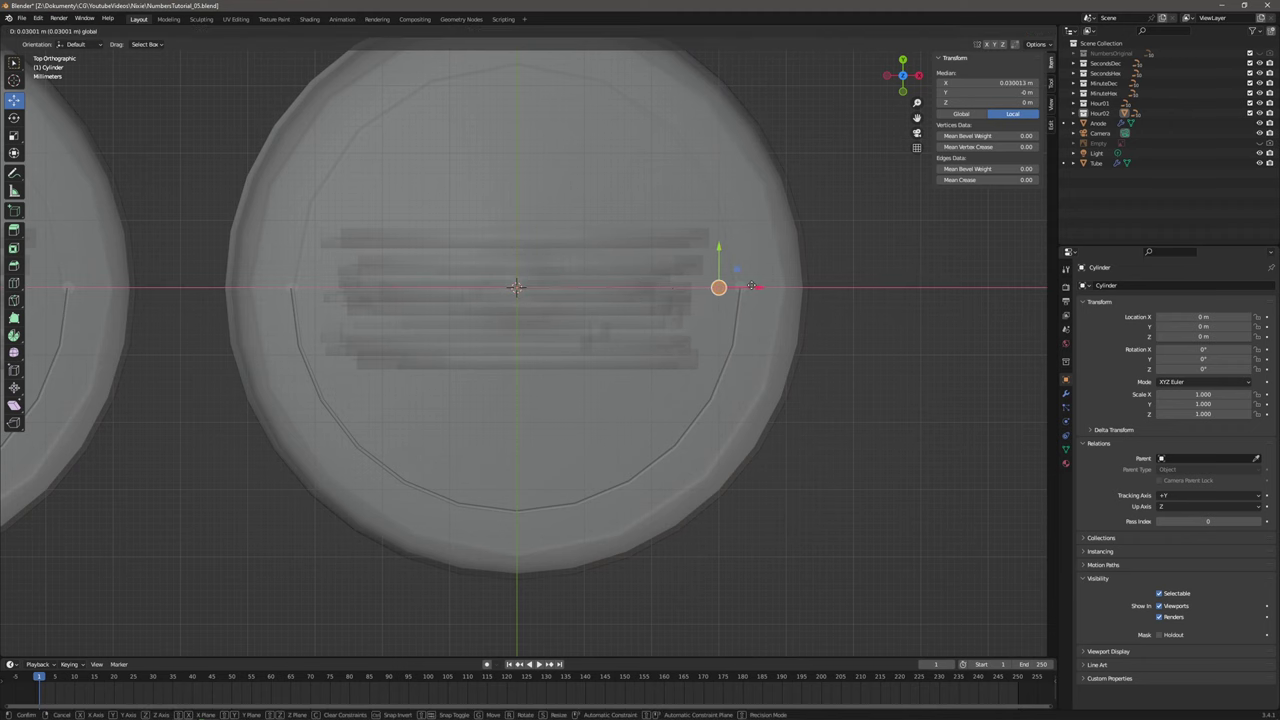
Lower the pin's mesh about 0.051 m in Z so that it pokes through the bottom of the tube.
middle_drag(694, 251, 645, 342)
scroll(645, 342, down, 5)
shift+middle_drag(717, 369, 720, 651)
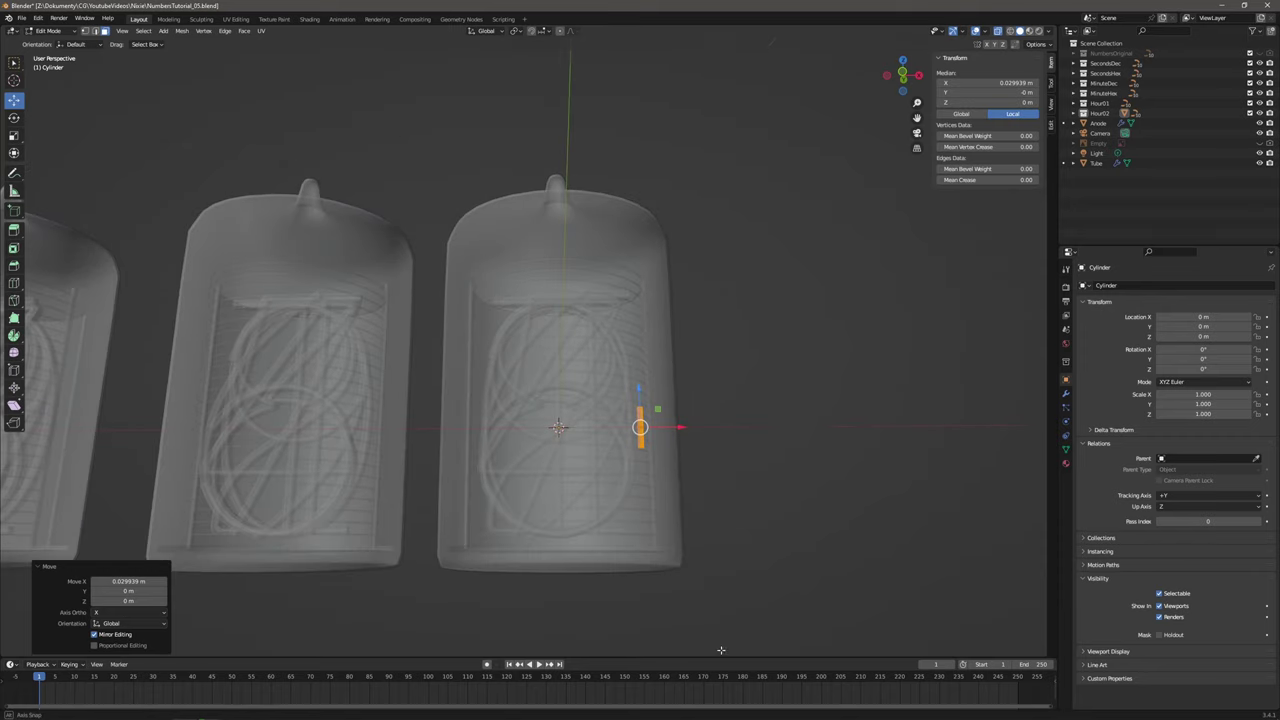
shift+middle_drag(631, 551, 629, 438)
drag(643, 294, 695, 430)
middle_drag(695, 430, 715, 433)
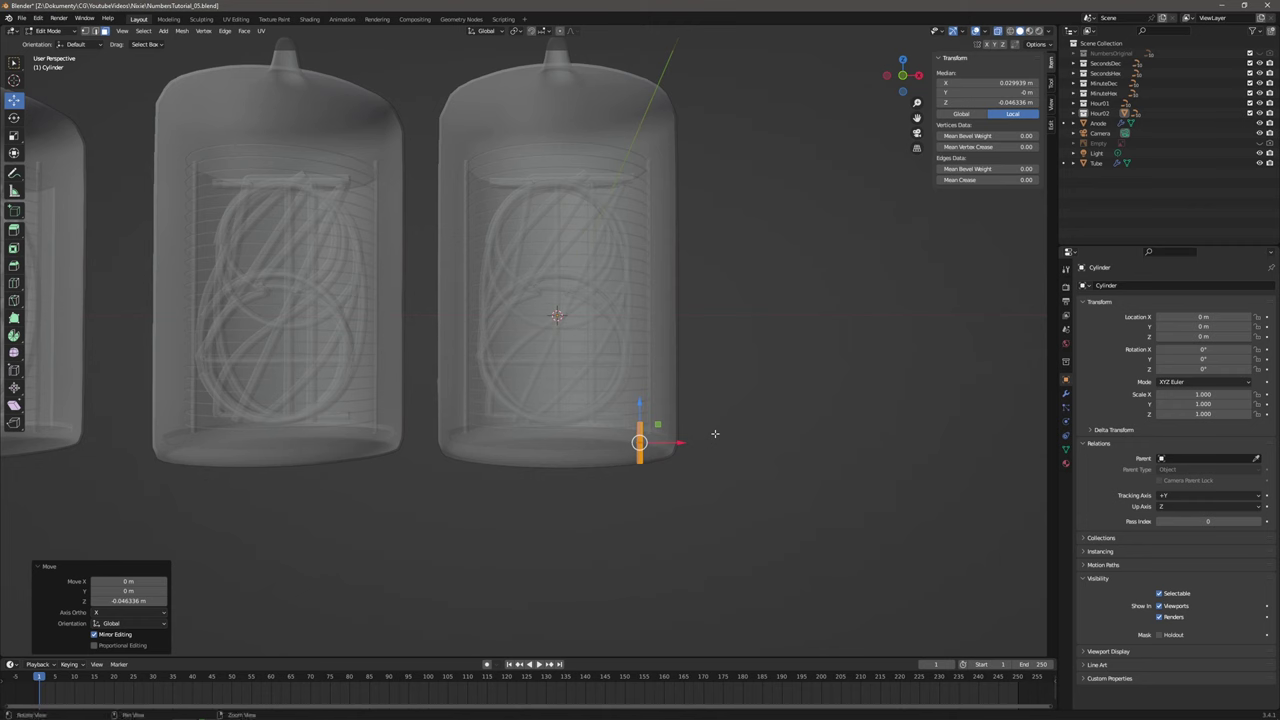
drag(638, 405, 640, 418)
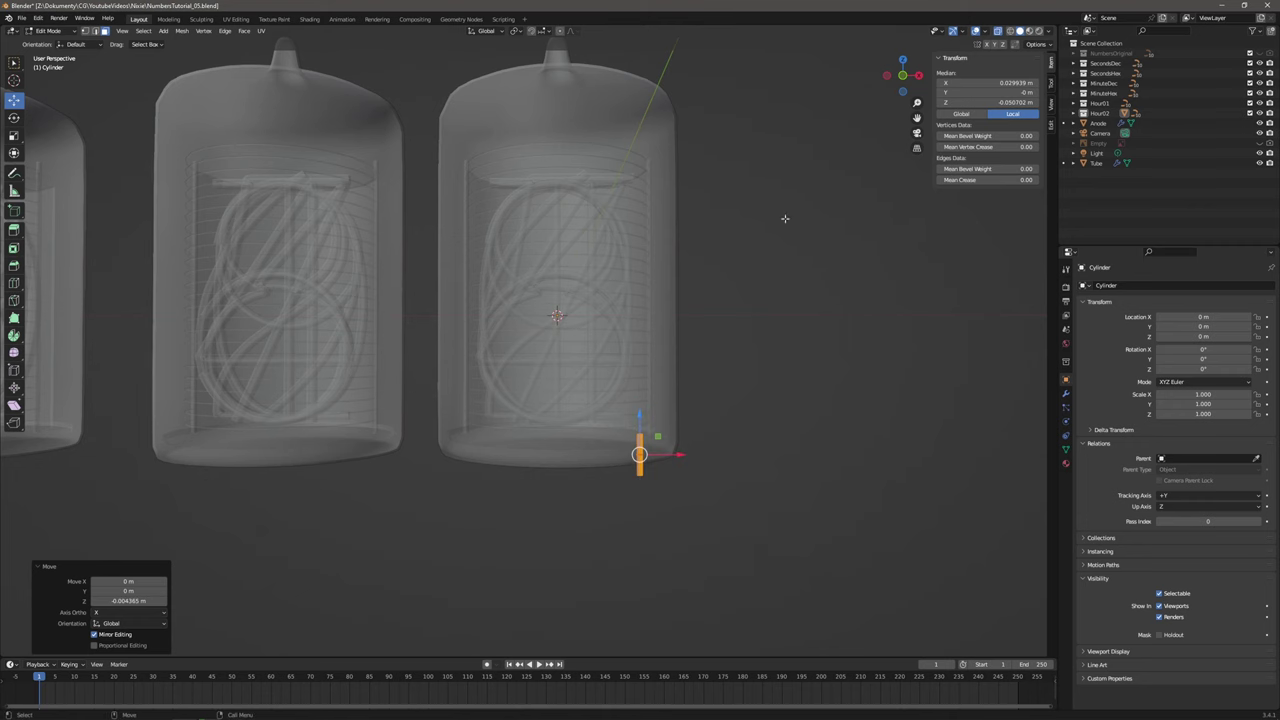
click(902, 75)
shift+middle_drag(451, 465, 569, 398)
scroll(569, 398, up, 7)
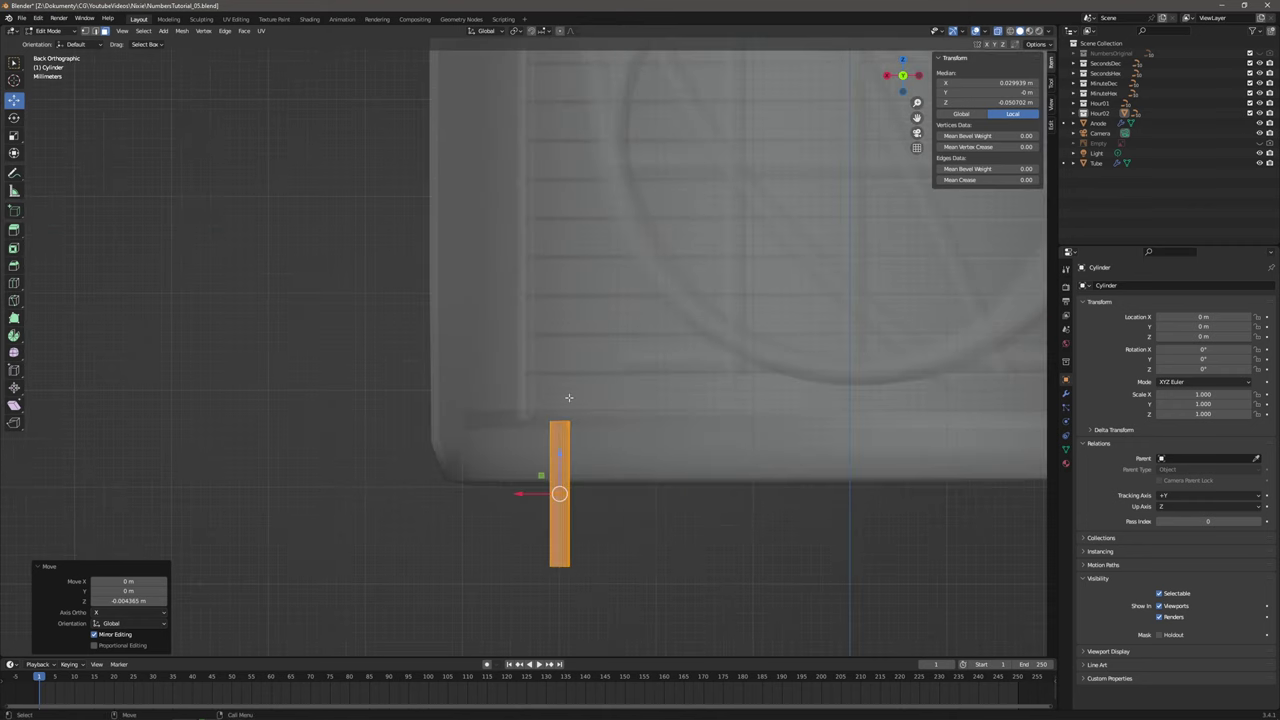
drag(558, 449, 559, 457)
Reselect the whole pin mesh and move it about 0.0037 m further outward in X.
middle_drag(559, 457, 586, 363)
click(680, 457)
middle_drag(680, 457, 687, 383)
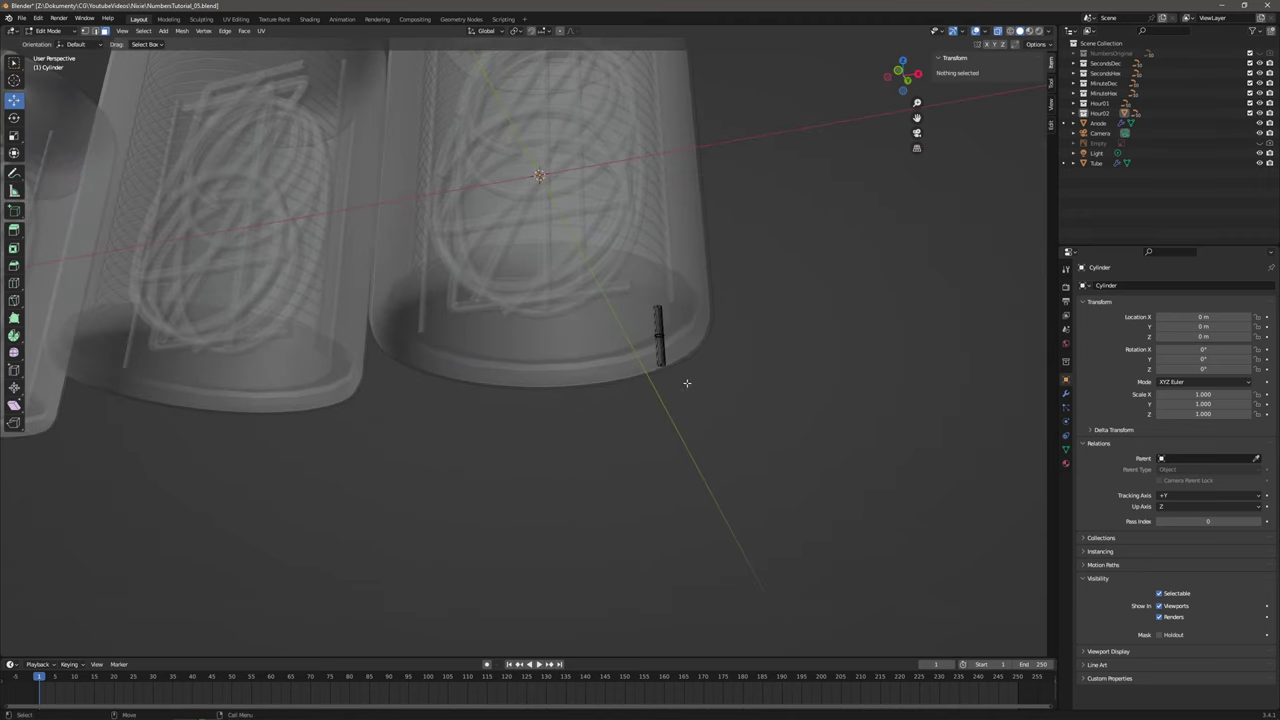
drag(586, 452, 737, 260)
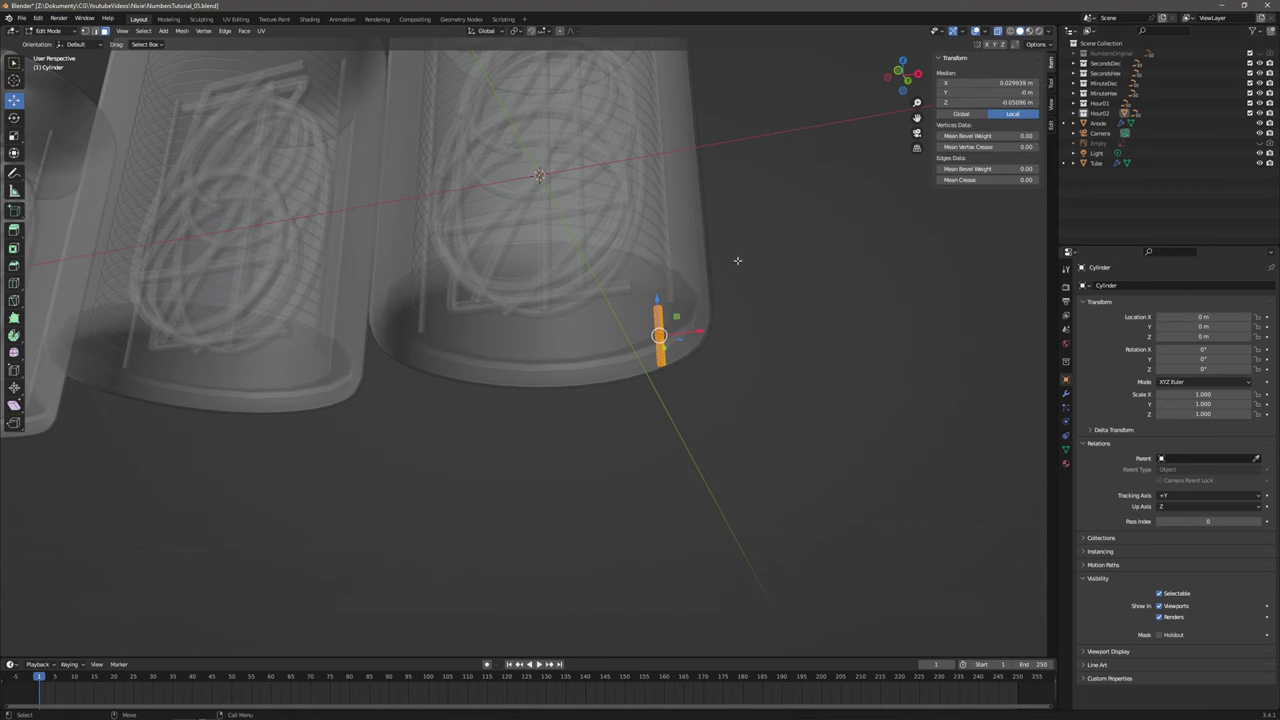
click(920, 80)
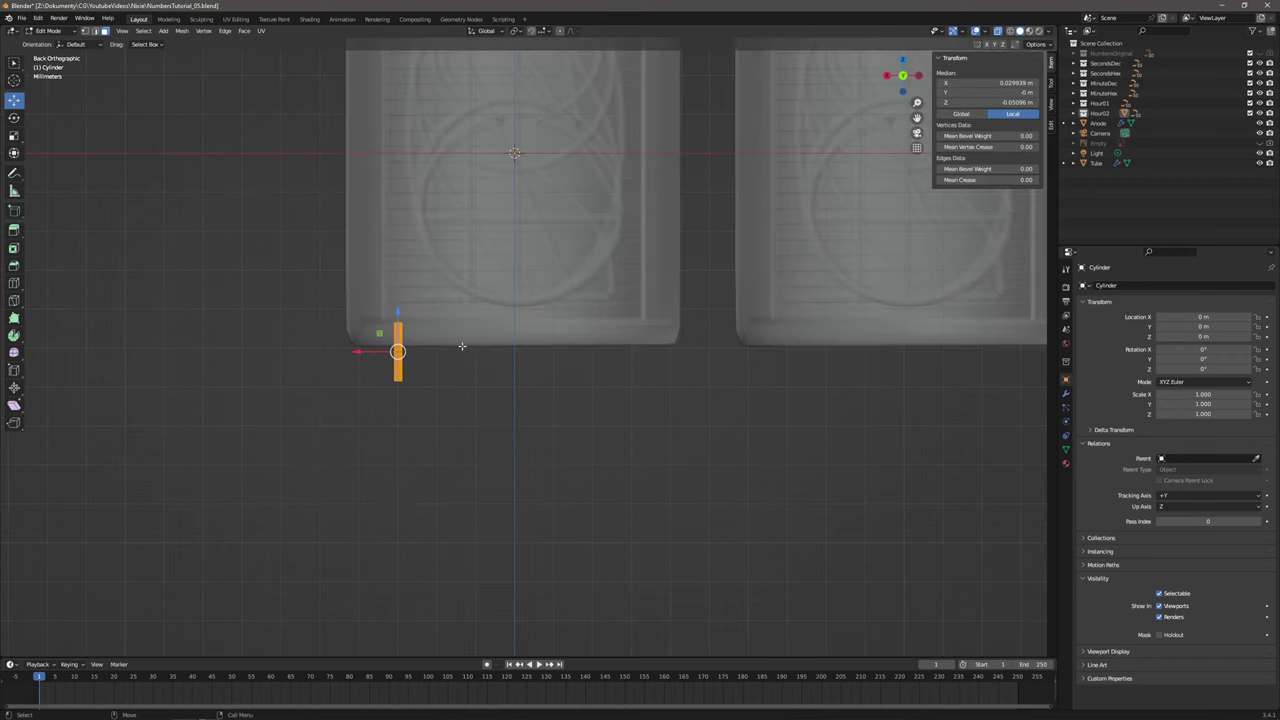
drag(358, 351, 344, 352)
Spin the pin 360° around the tube's Z axis in 12 steps, return to Object Mode and deselect it.
middle_drag(517, 346, 288, 242)
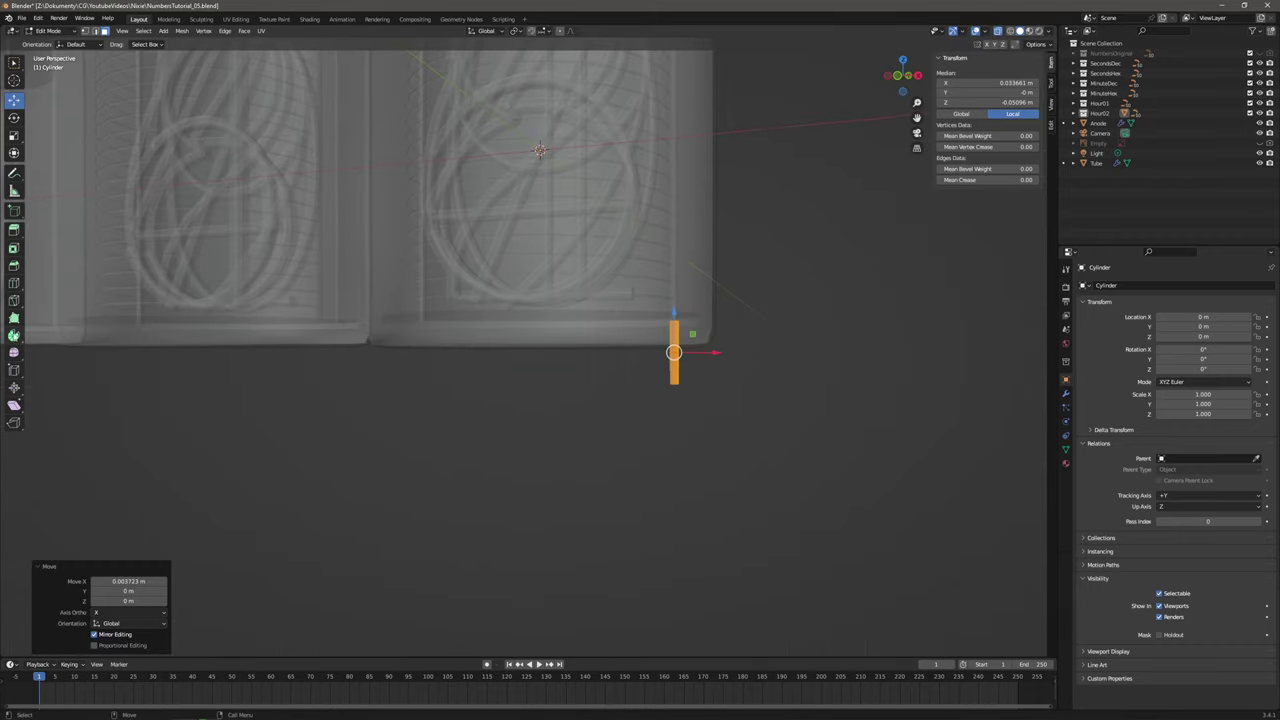
click(14, 337)
middle_drag(532, 362, 552, 369)
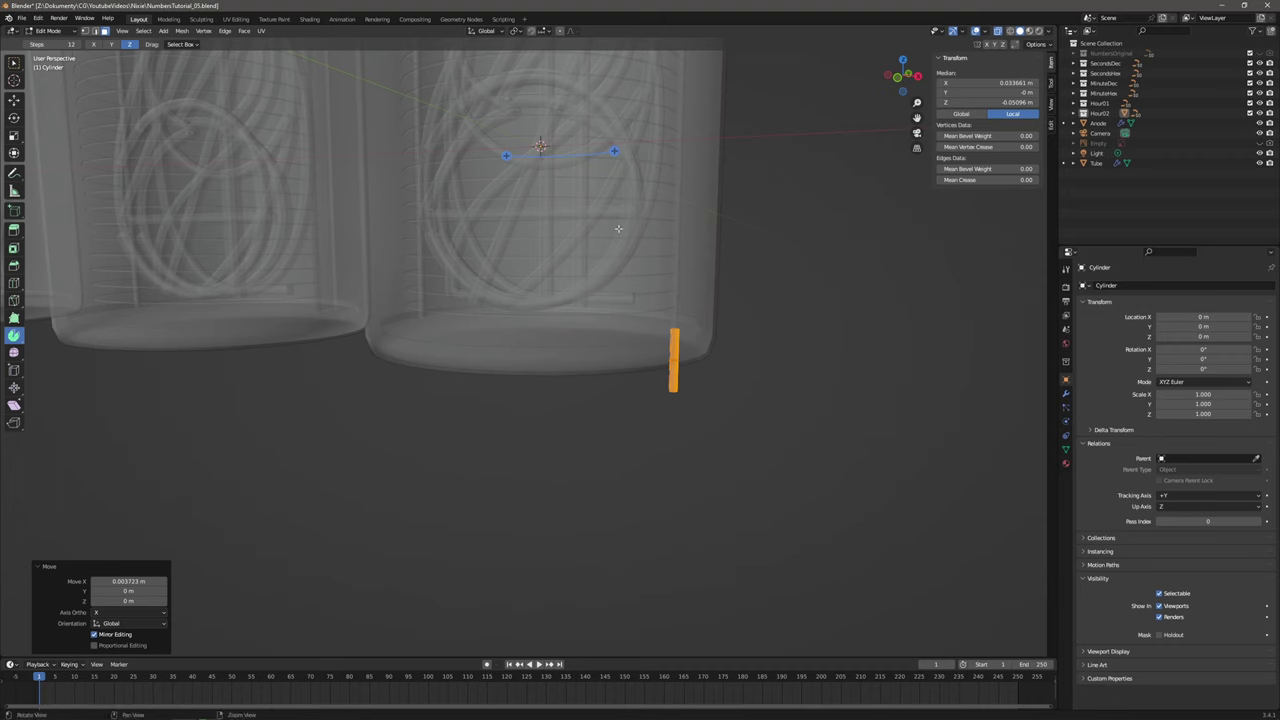
drag(615, 151, 764, 160)
click(128, 561)
text(360)
key(Return)
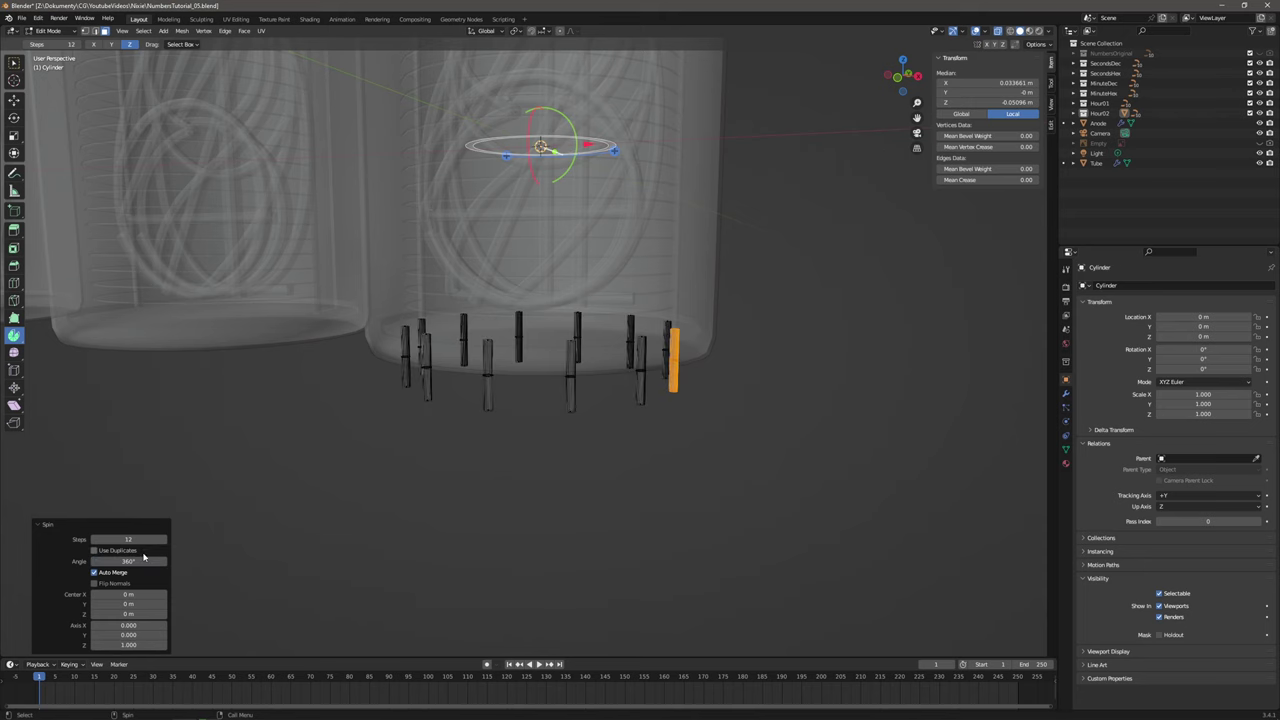
mouse_move(437, 423)
middle_down()
mouse_move(449, 440)
mouse_move(390, 442)
mouse_move(423, 400)
mouse_move(431, 417)
middle_up()
click(50, 31)
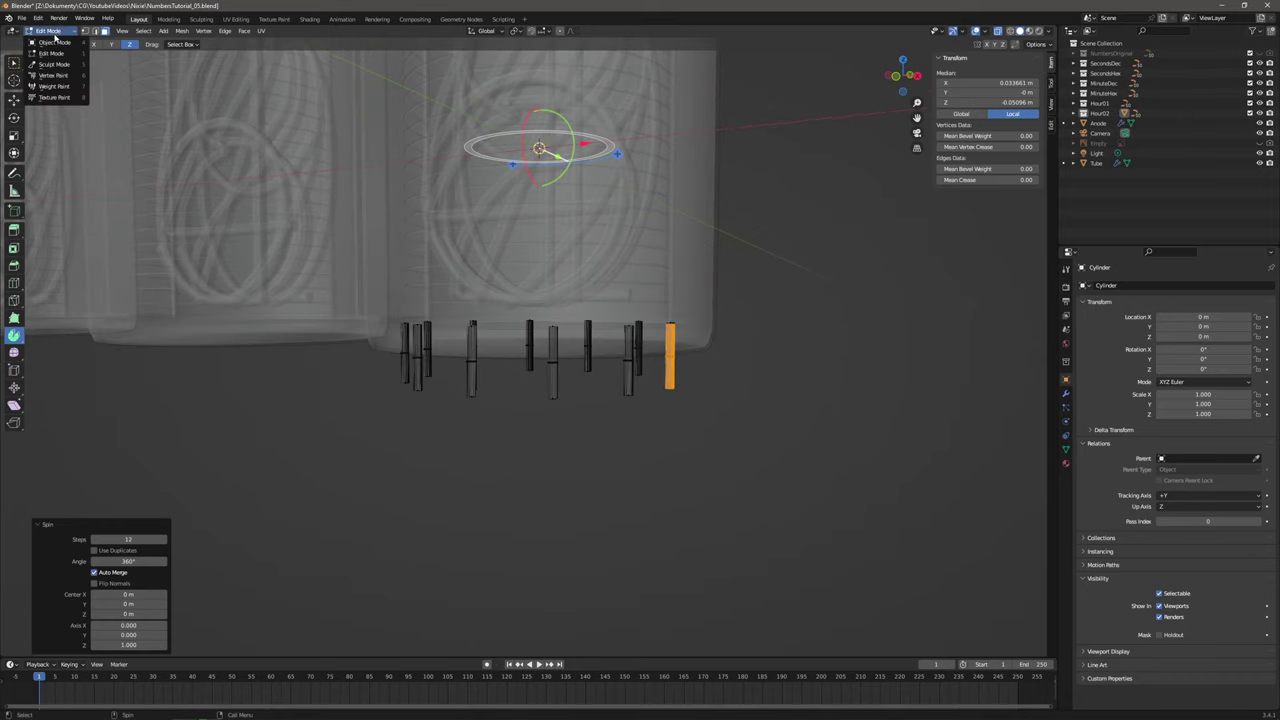
click(54, 42)
click(538, 457)
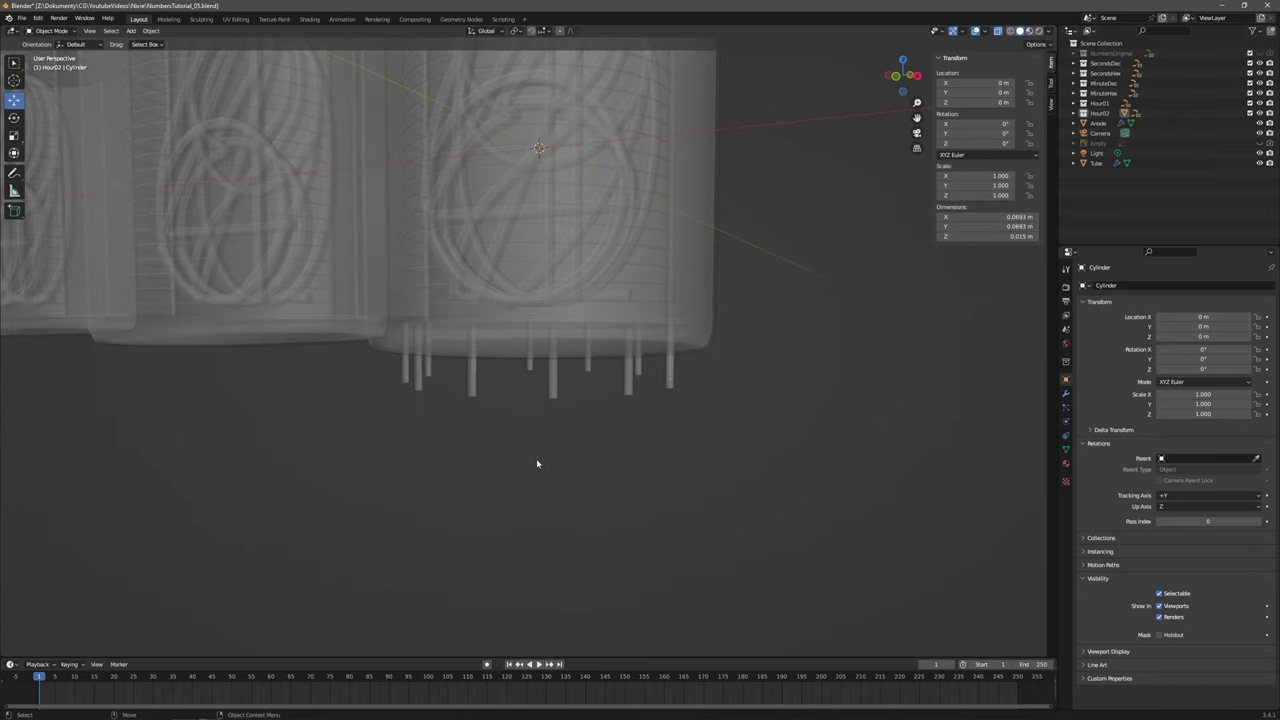
Select the ring of pins and move it from the Hour02 collection to the Scene Collection.
click(627, 388)
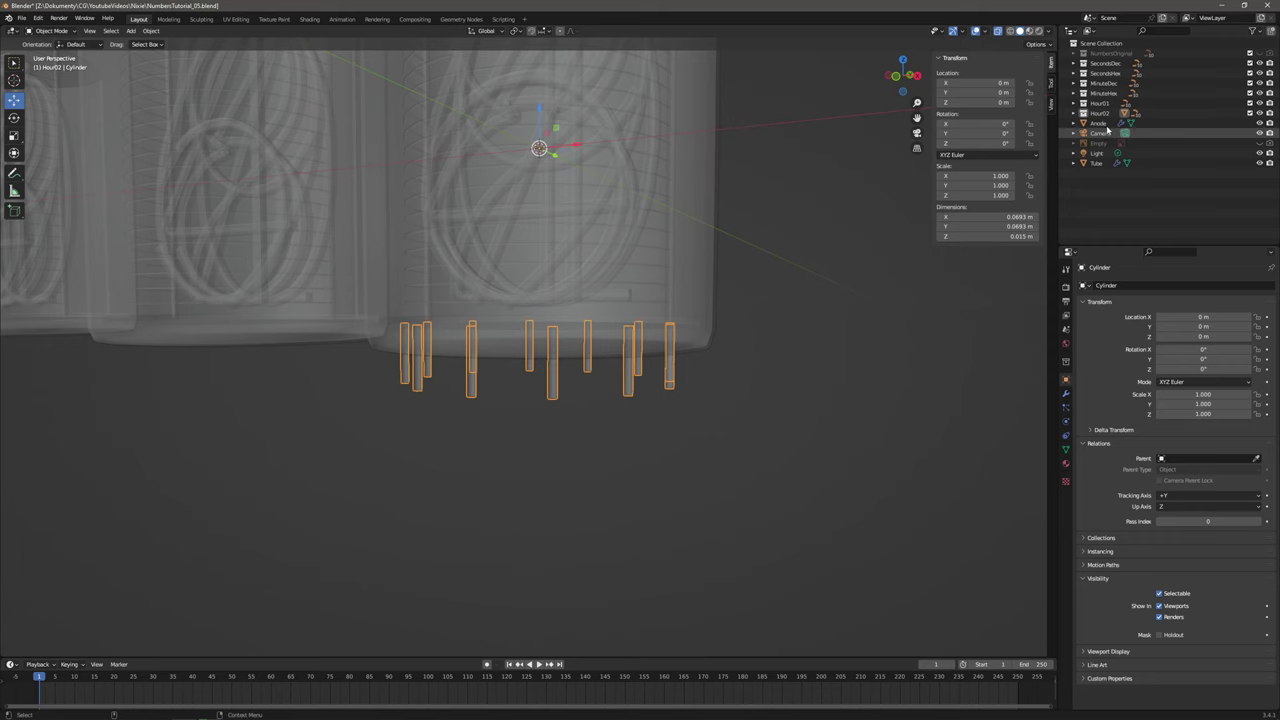
click(1074, 113)
click(1072, 114)
click(1072, 115)
click(1072, 114)
click(1112, 123)
drag(1114, 122, 1109, 44)
click(1074, 113)
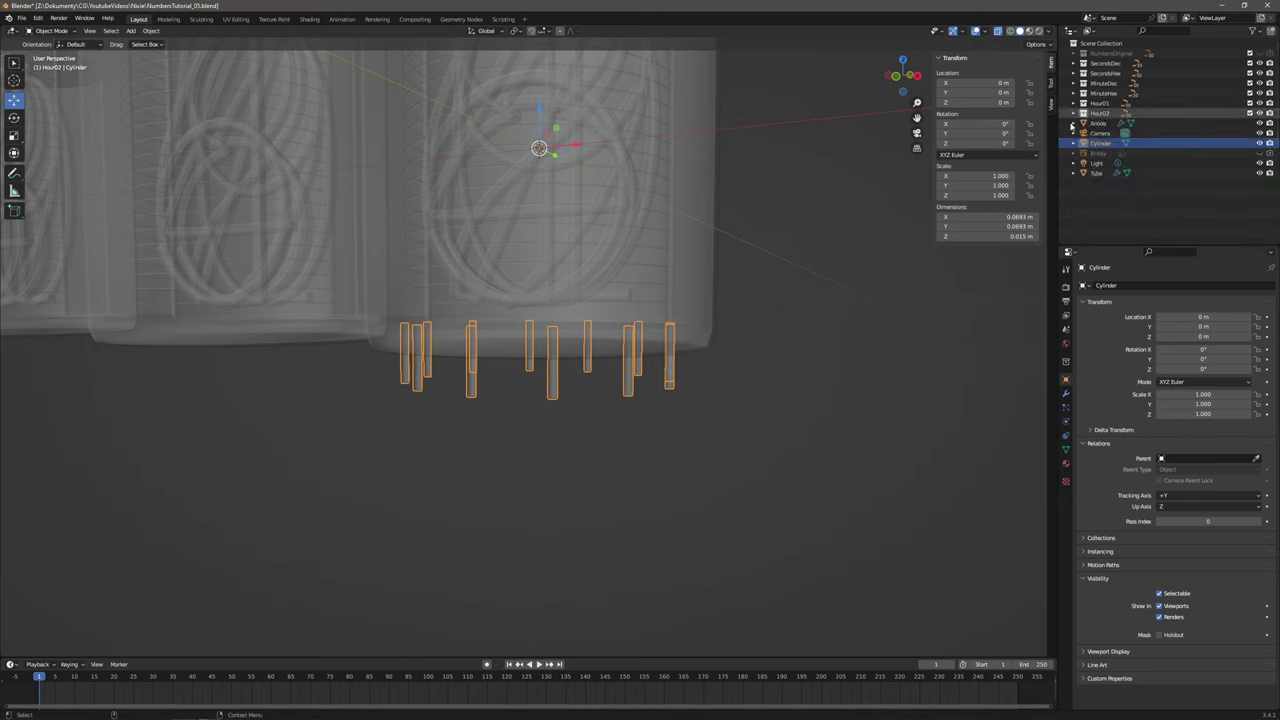
Rename the ring of cylinders as Pins.
double_click(1100, 143)
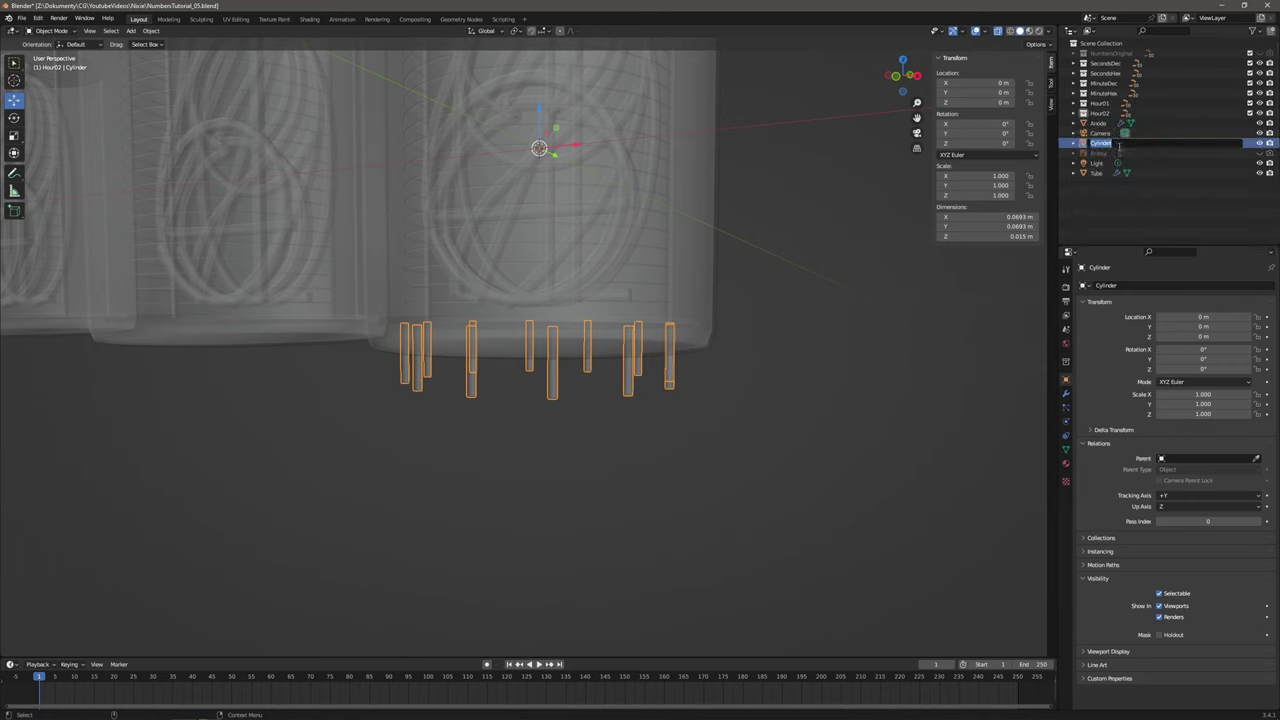
text(H)
key(Return)
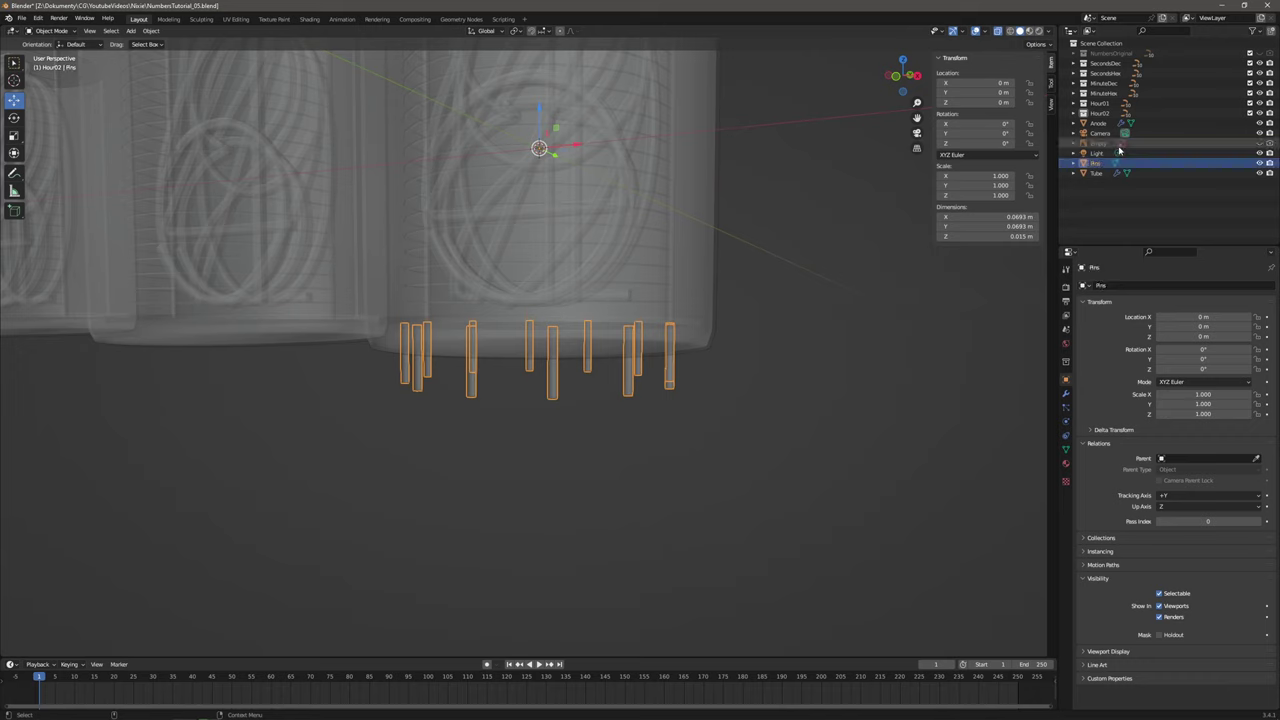
Assign the existing MetallicNumbers material to the Pins object in the Shading workspace.
click(1065, 393)
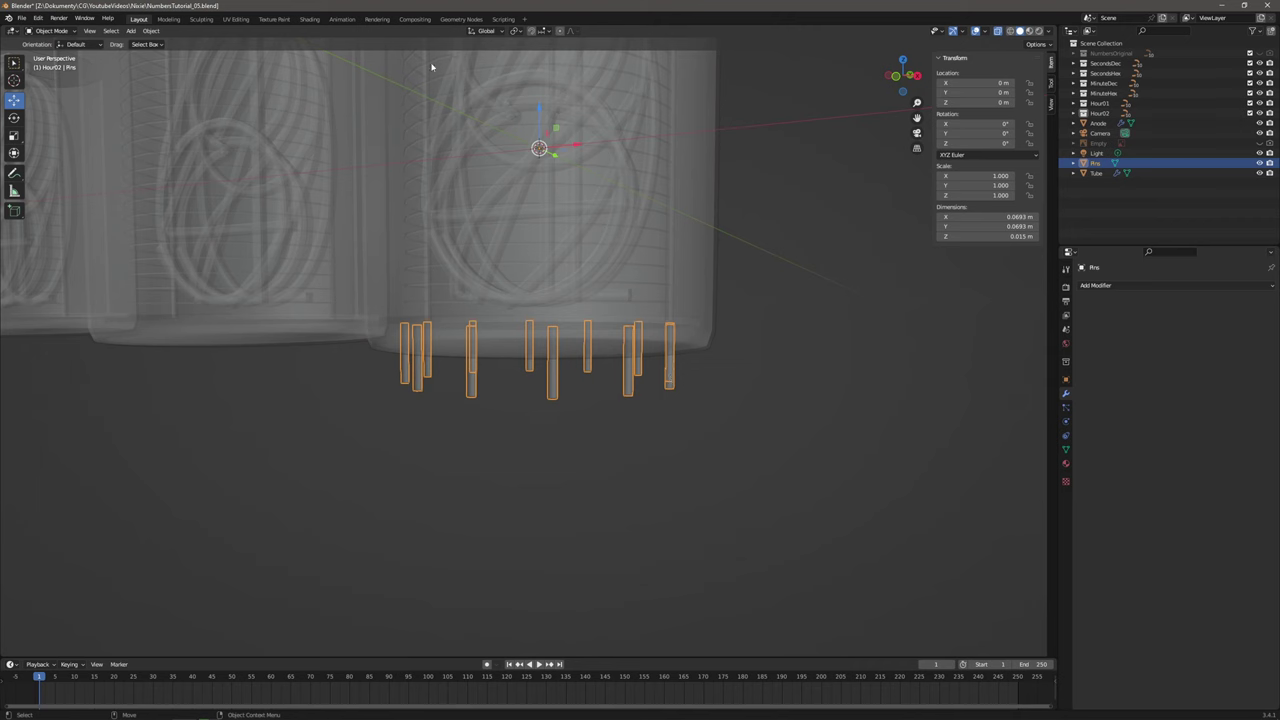
click(309, 22)
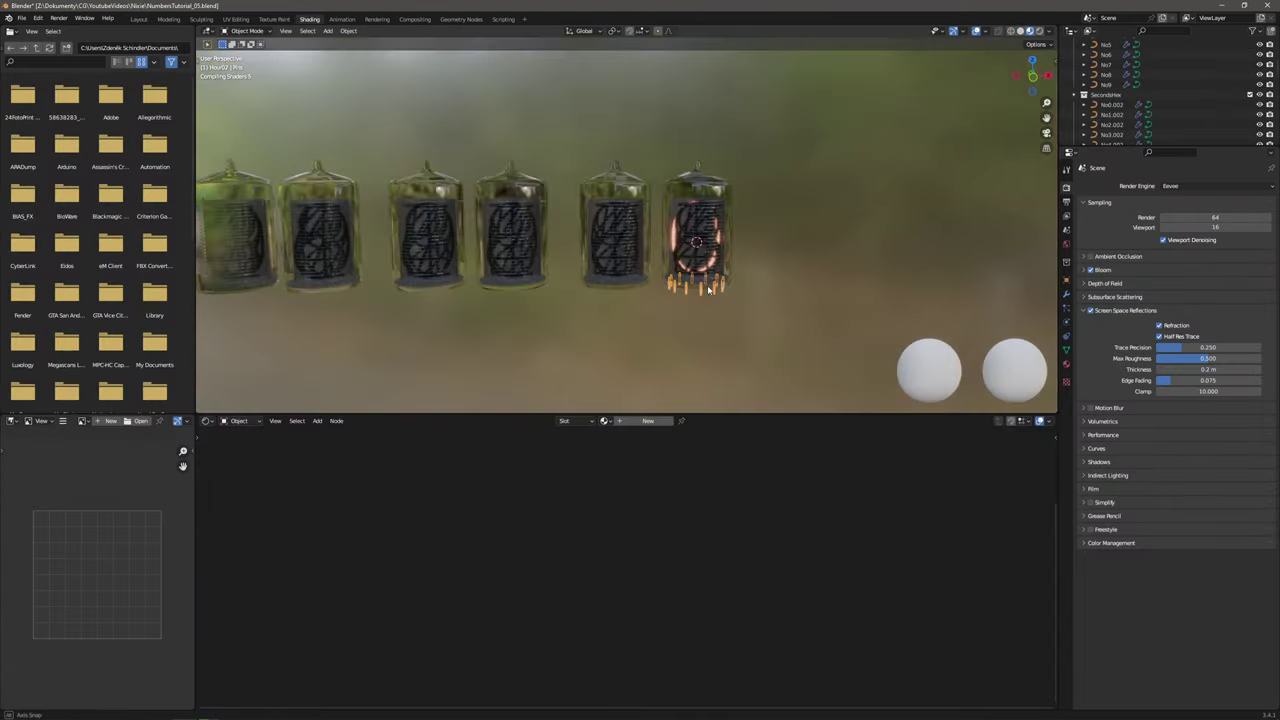
scroll(714, 316, up, 3)
shift+middle_drag(714, 318, 475, 182)
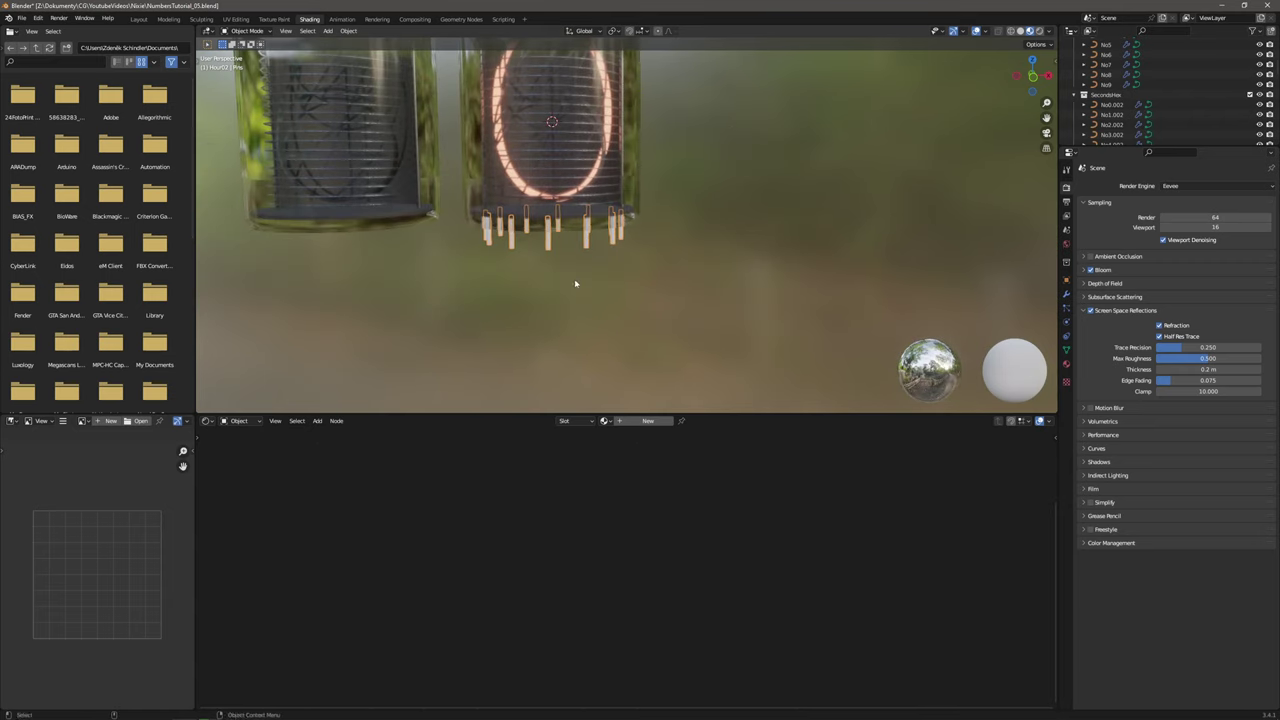
click(605, 421)
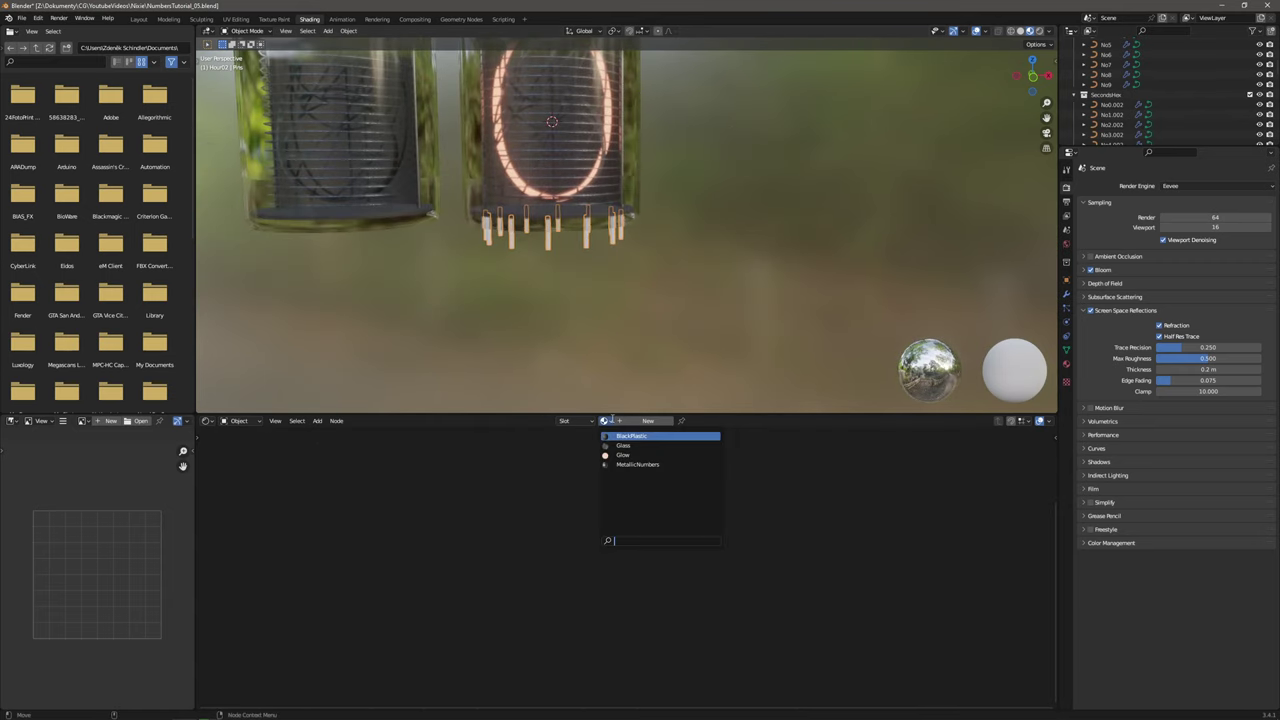
click(637, 464)
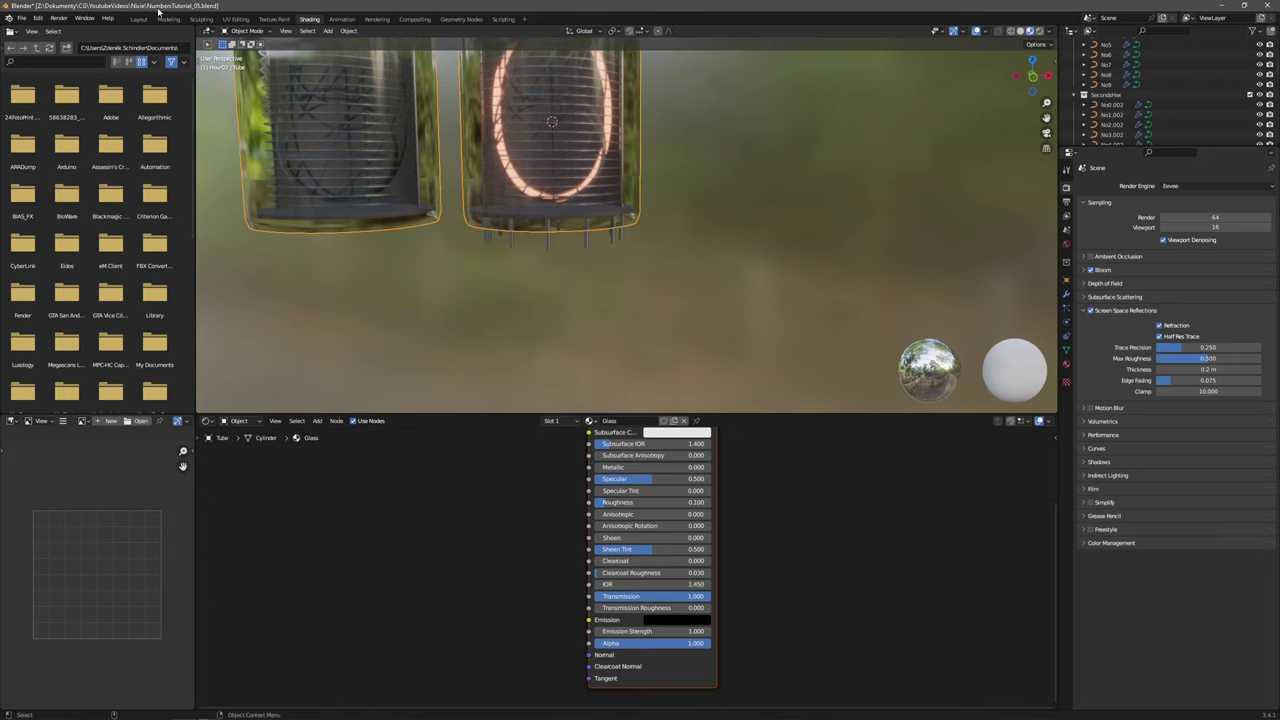
Join the Pins object into the Anode object in the Layout workspace and deselect everything.
click(139, 19)
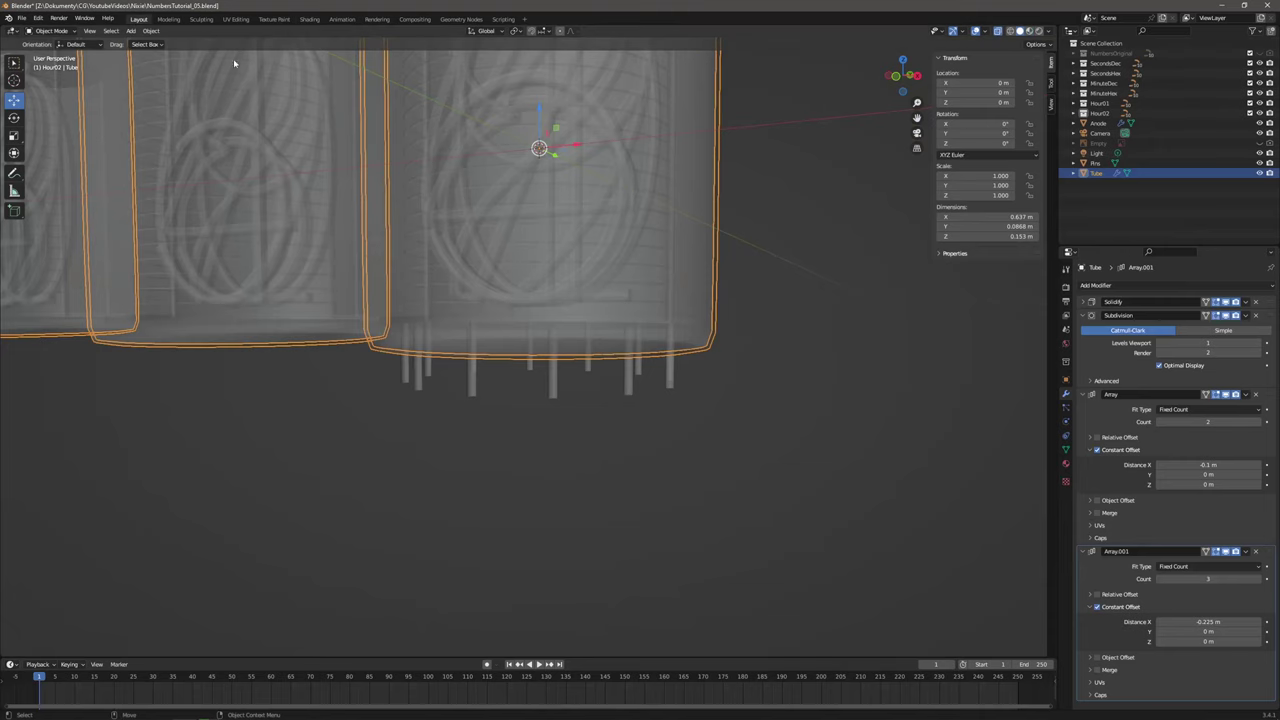
scroll(665, 341, down, 2)
middle_drag(665, 341, 651, 285)
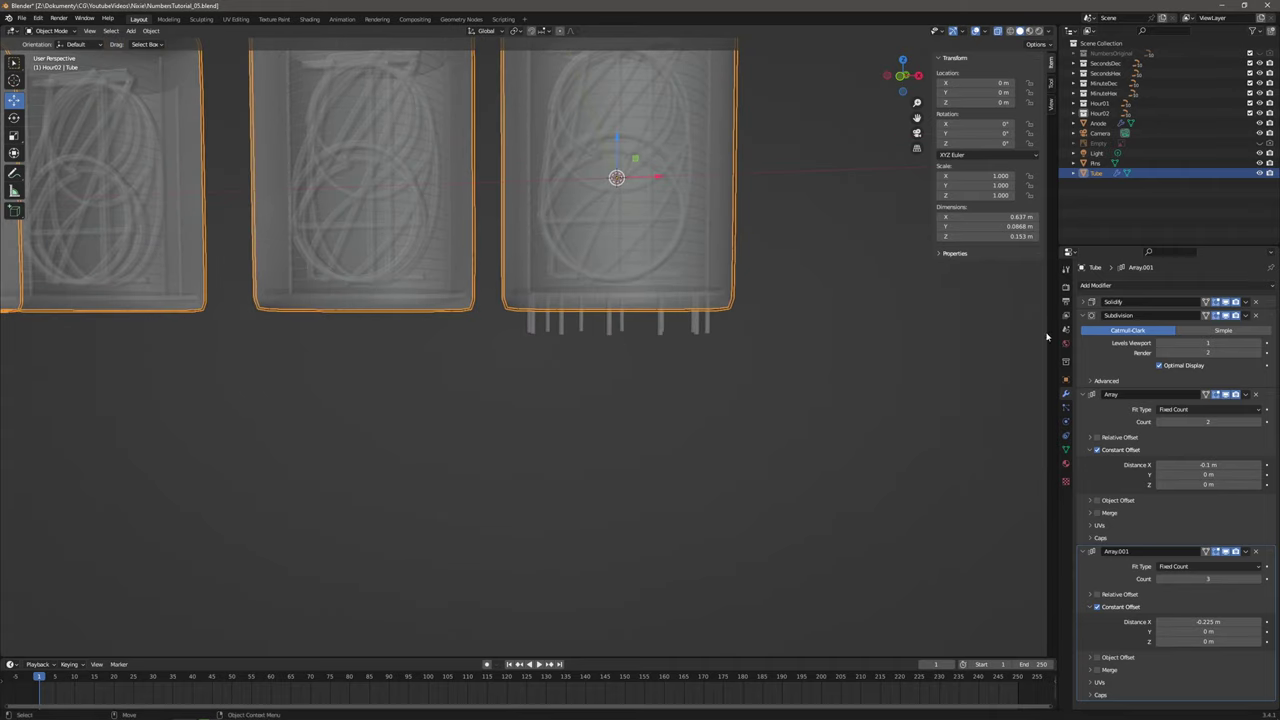
click(1098, 164)
ctrl+click(1098, 123)
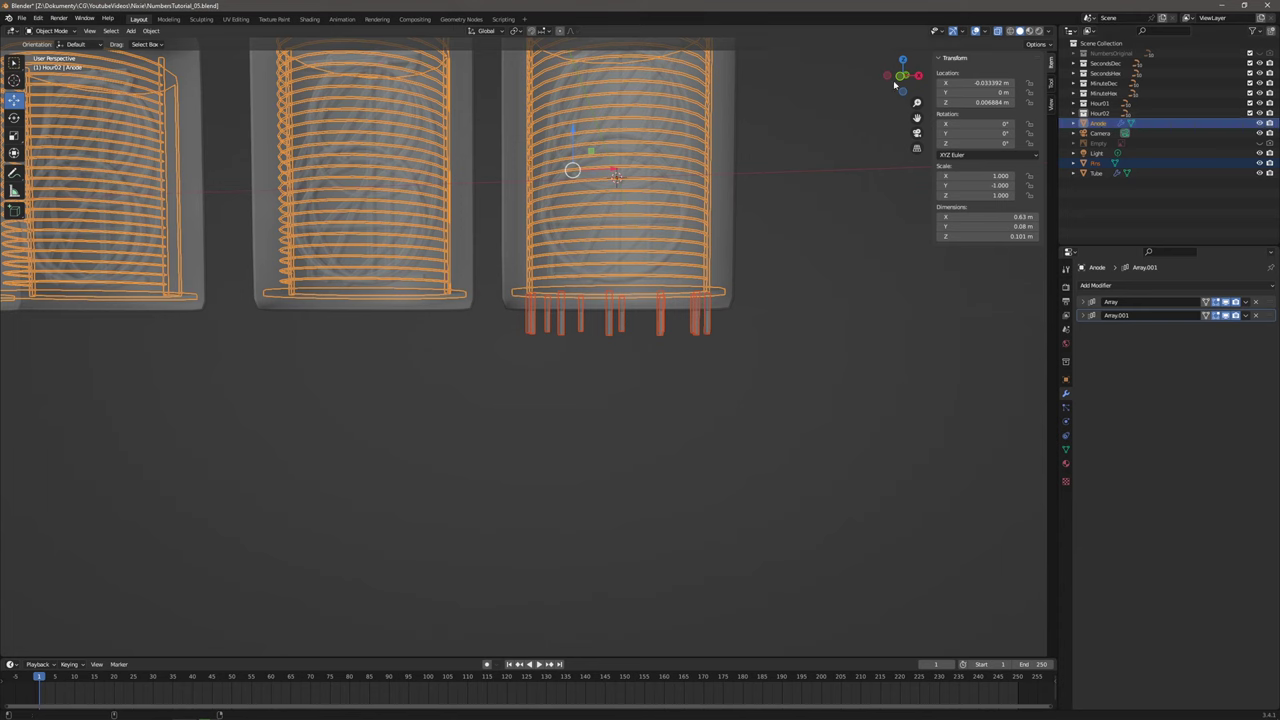
click(150, 30)
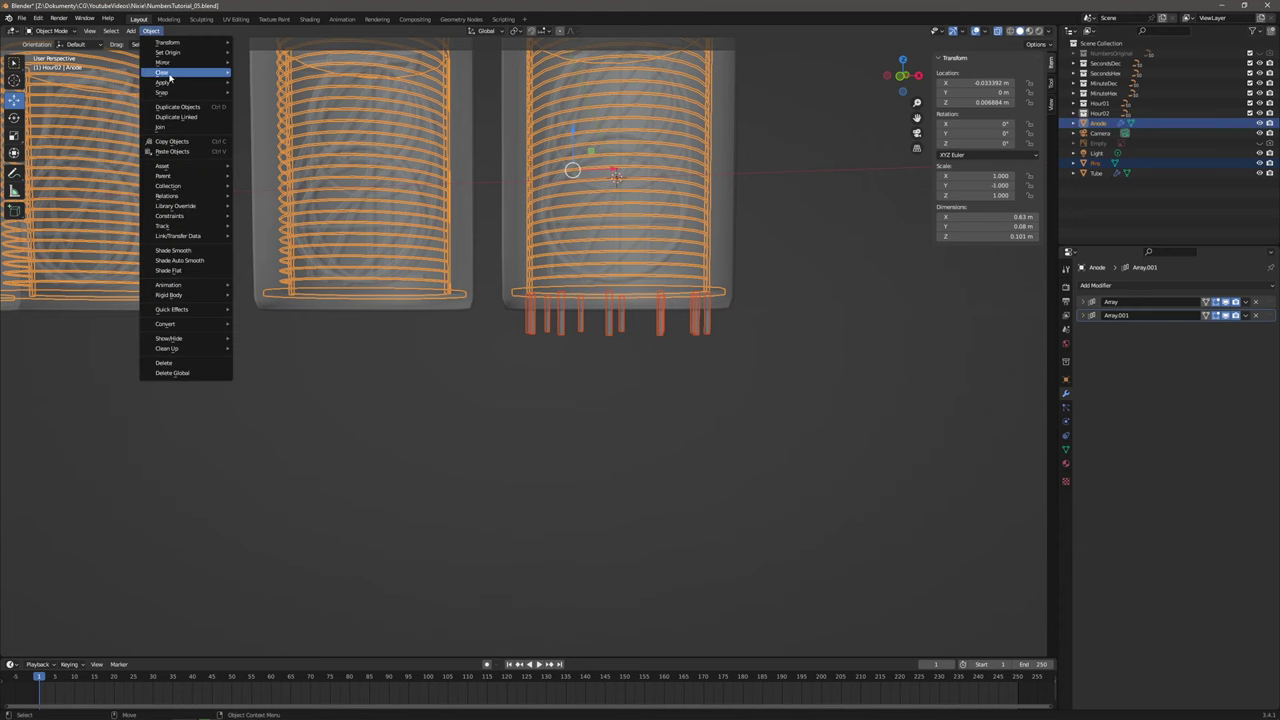
click(172, 128)
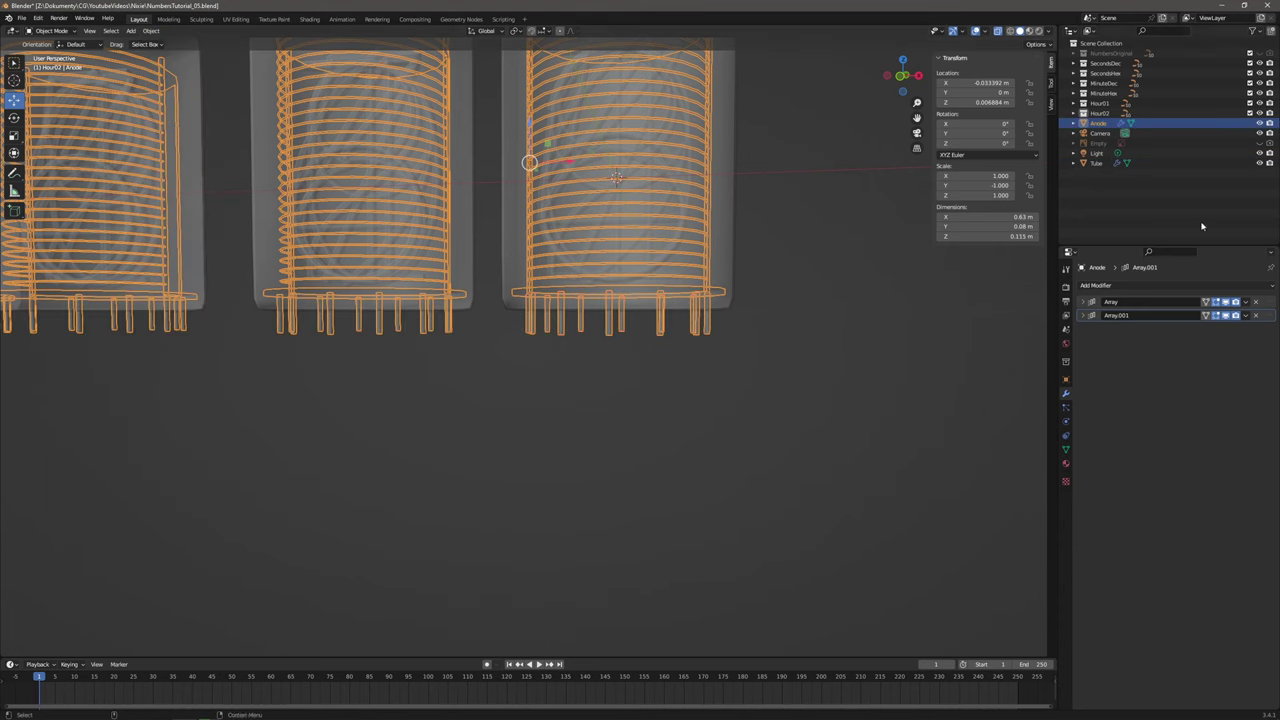
key(alt+a)
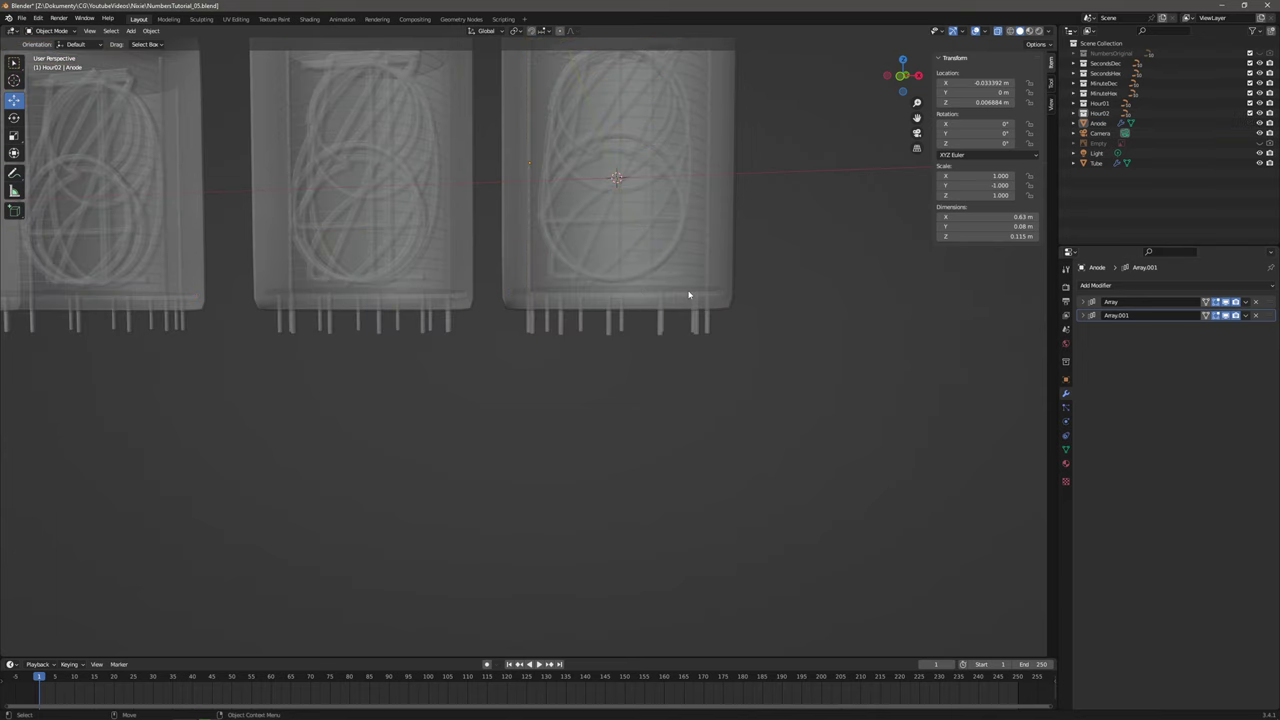
Add a mesh cylinder with 16 vertices and a radius of 0.02 m.
scroll(688, 293, down, 8)
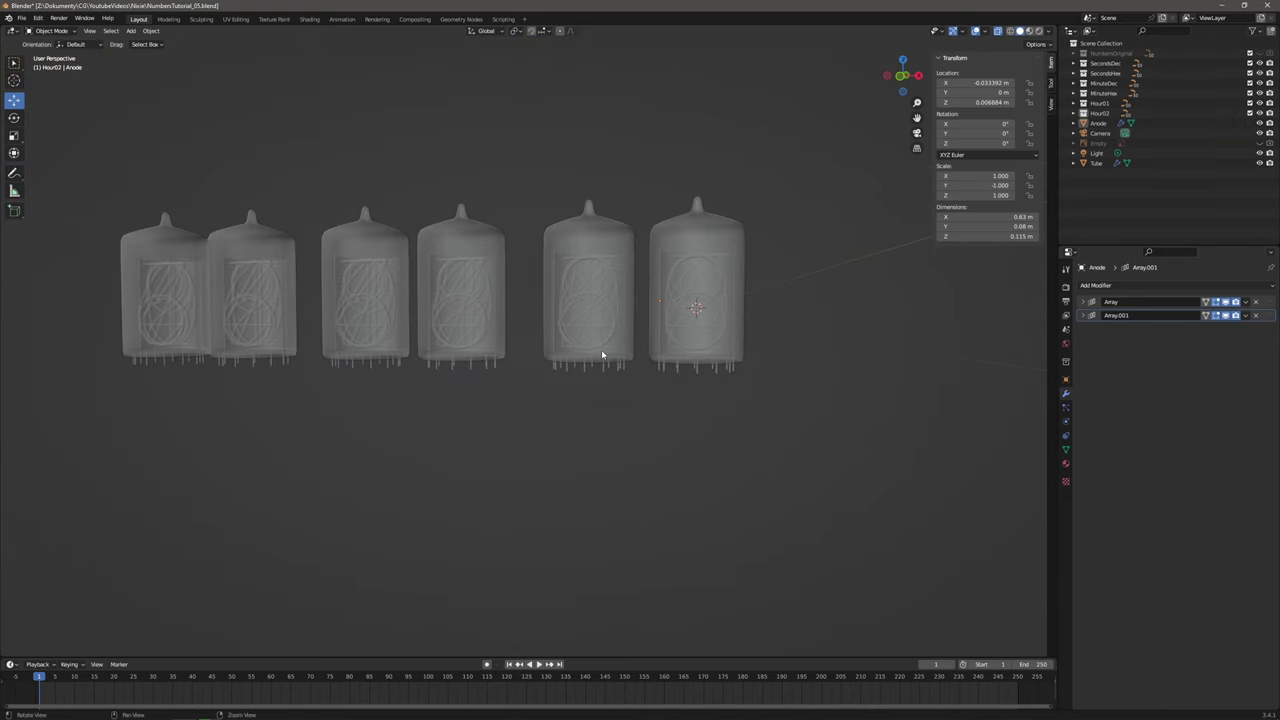
click(150, 31)
mouse_move(138, 36)
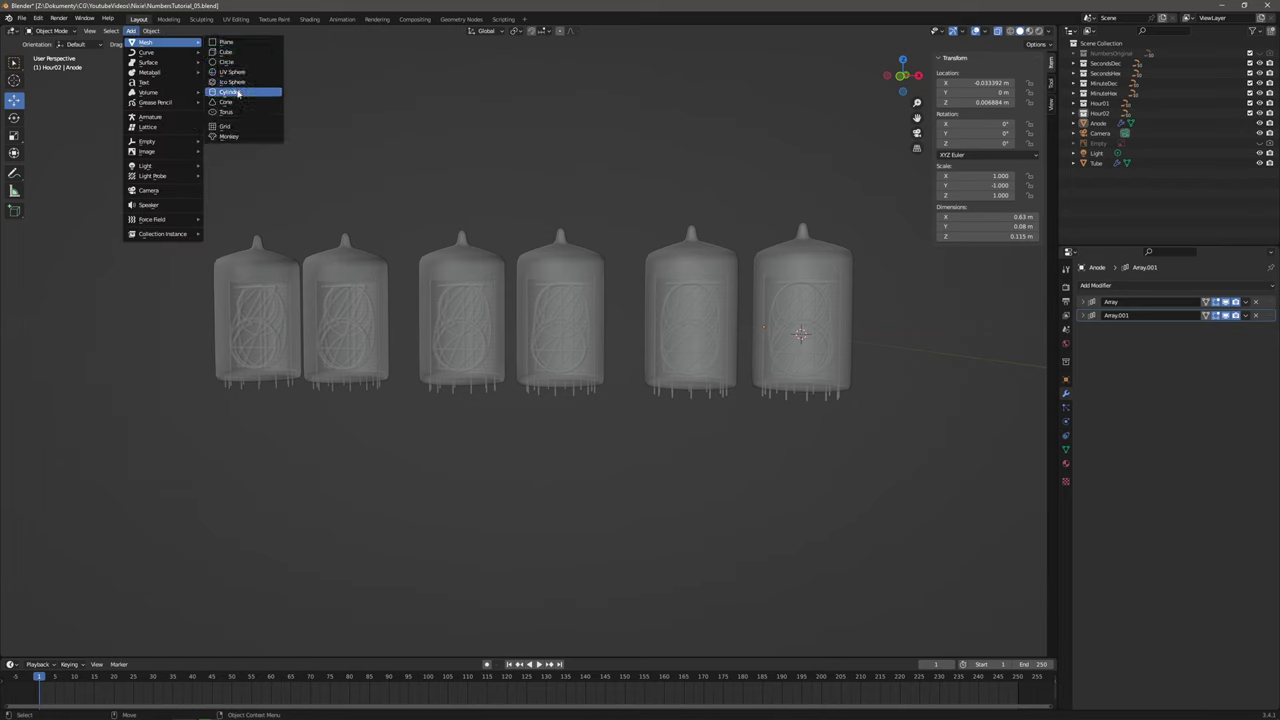
click(237, 92)
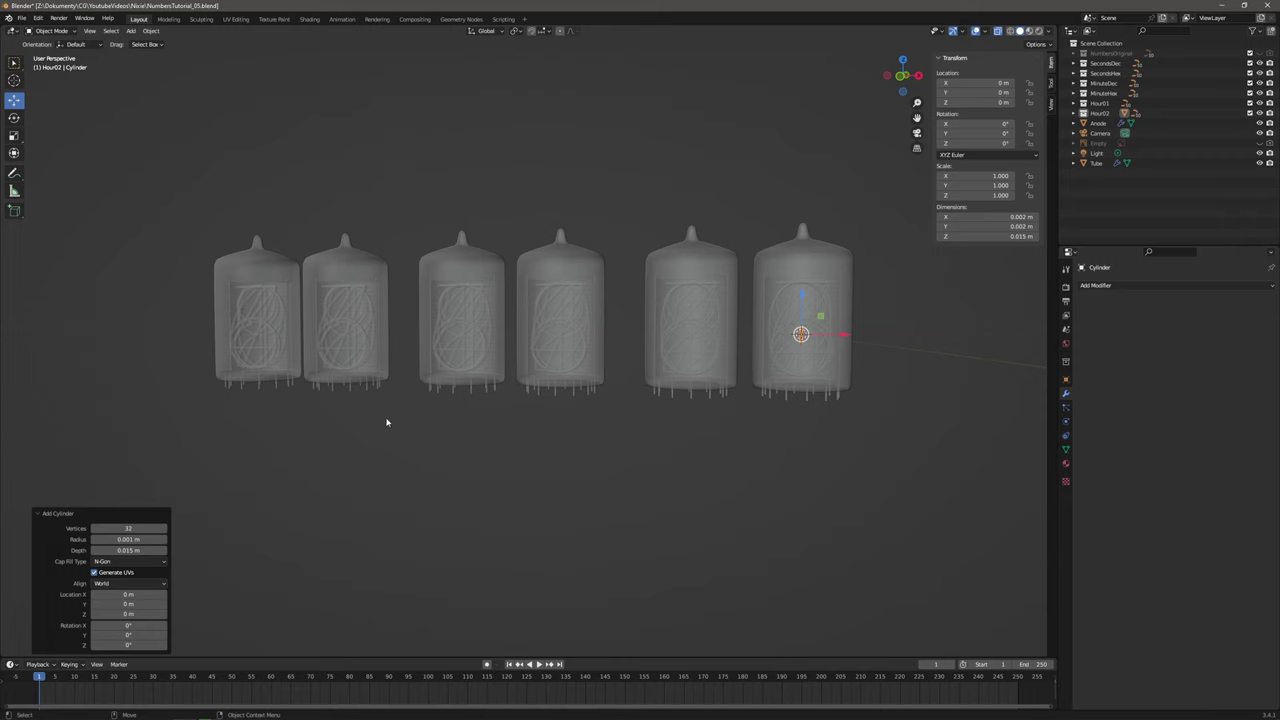
click(157, 528)
text(18)
key(Return)
click(131, 539)
click(107, 540)
key(Return)
middle_drag(297, 451, 717, 302)
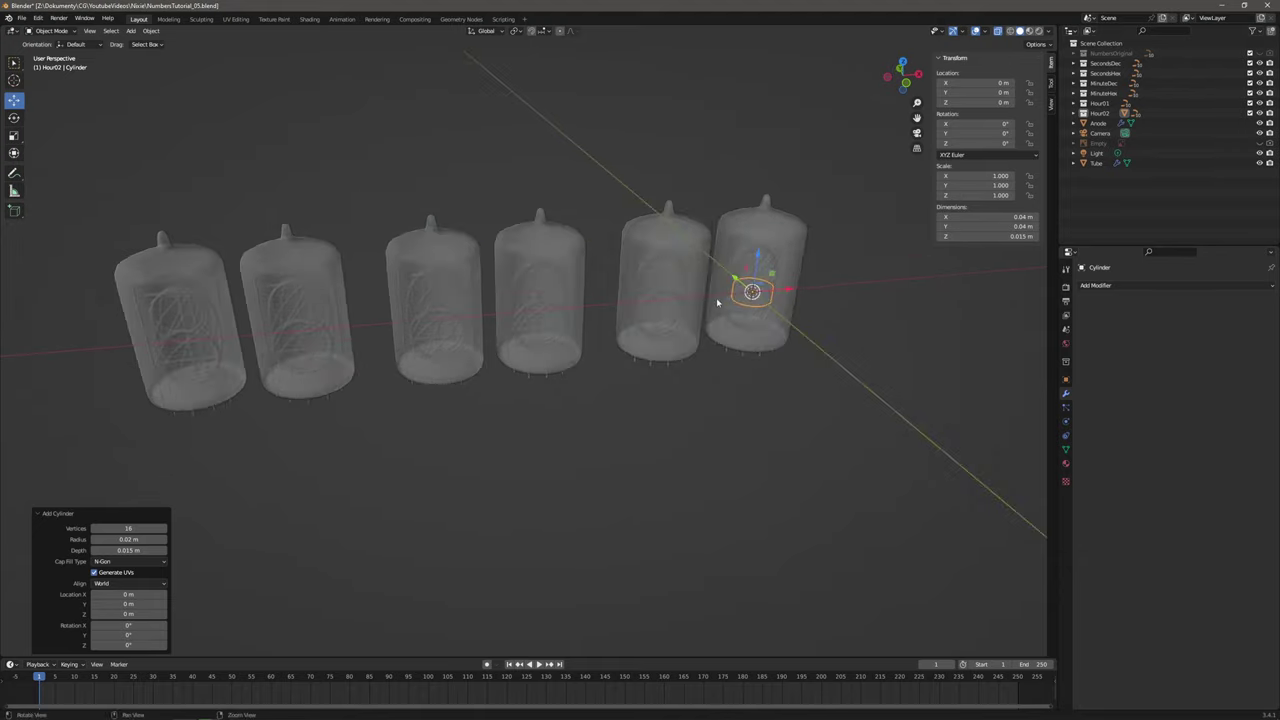
Try radii of 0.05 m, 0.045 m and 0.0475 m for the new cylinder against the tube's width.
scroll(569, 289, up, 4)
click(128, 539)
click(100, 539)
text(5)
key(Return)
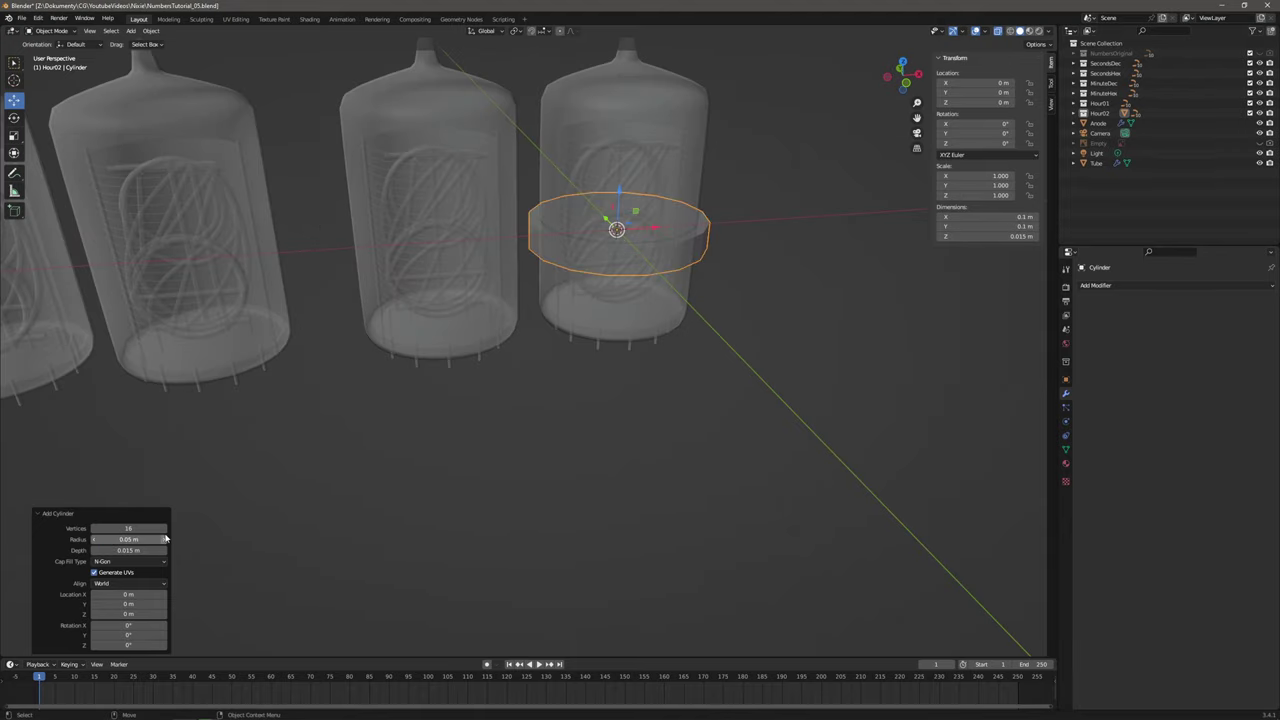
click(106, 539)
click(102, 539)
text(4)
key(Return)
click(131, 539)
click(105, 539)
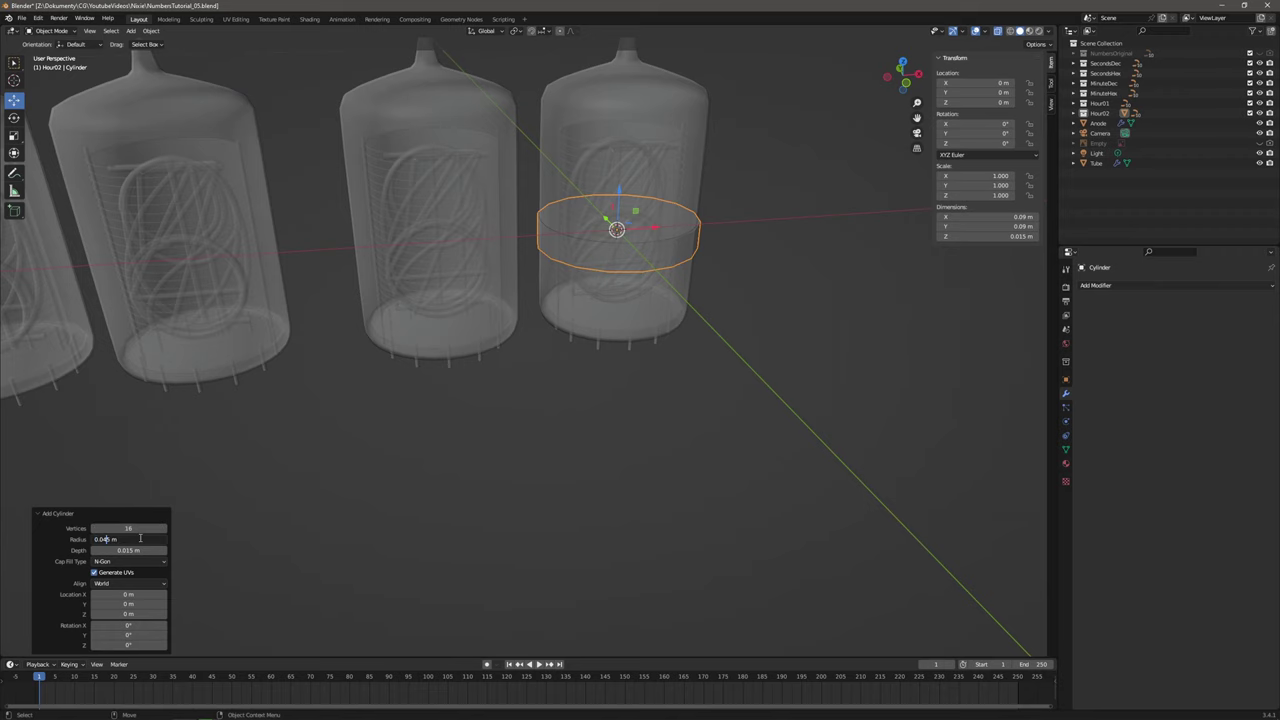
text(7)
key(Return)
mouse_move(610, 216)
middle_down()
mouse_move(603, 207)
mouse_move(618, 207)
mouse_move(621, 234)
middle_up()
Set the new cylinder's radius to 0.046 m and its depth to 0.02 m.
click(134, 539)
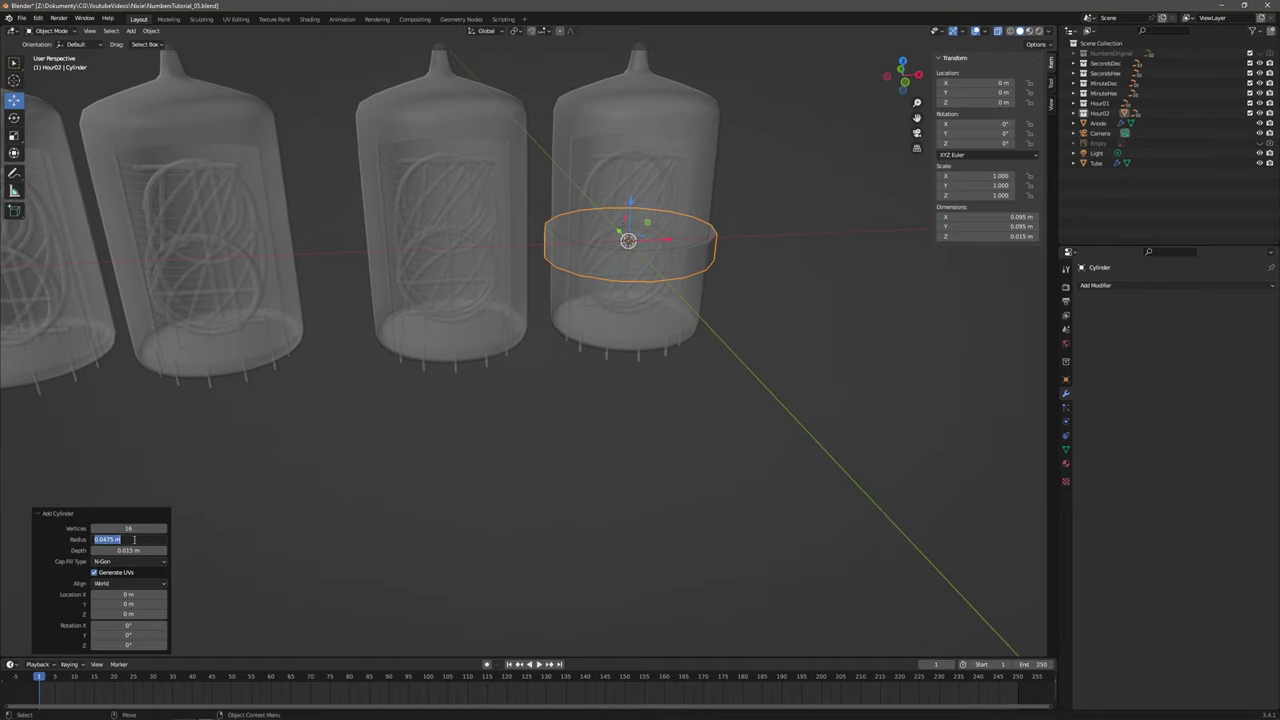
click(106, 539)
text(6)
key(Return)
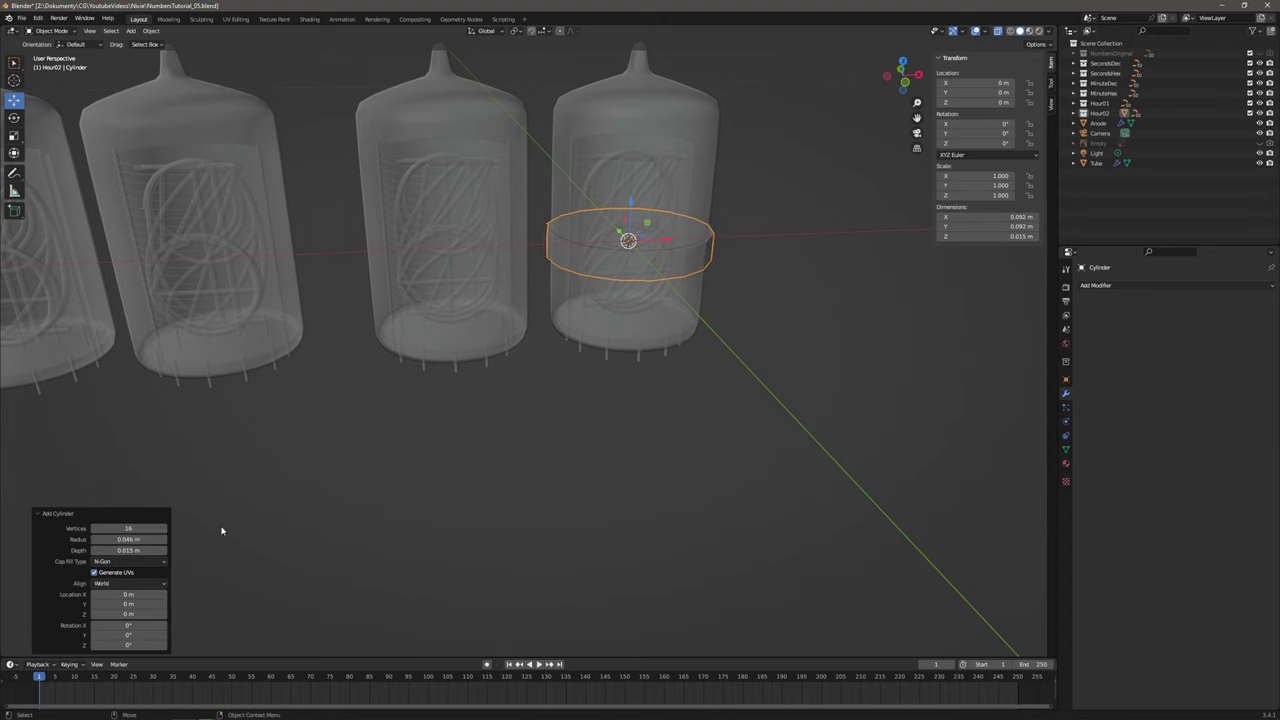
click(148, 551)
key(Home)
text(2)
key(Return)
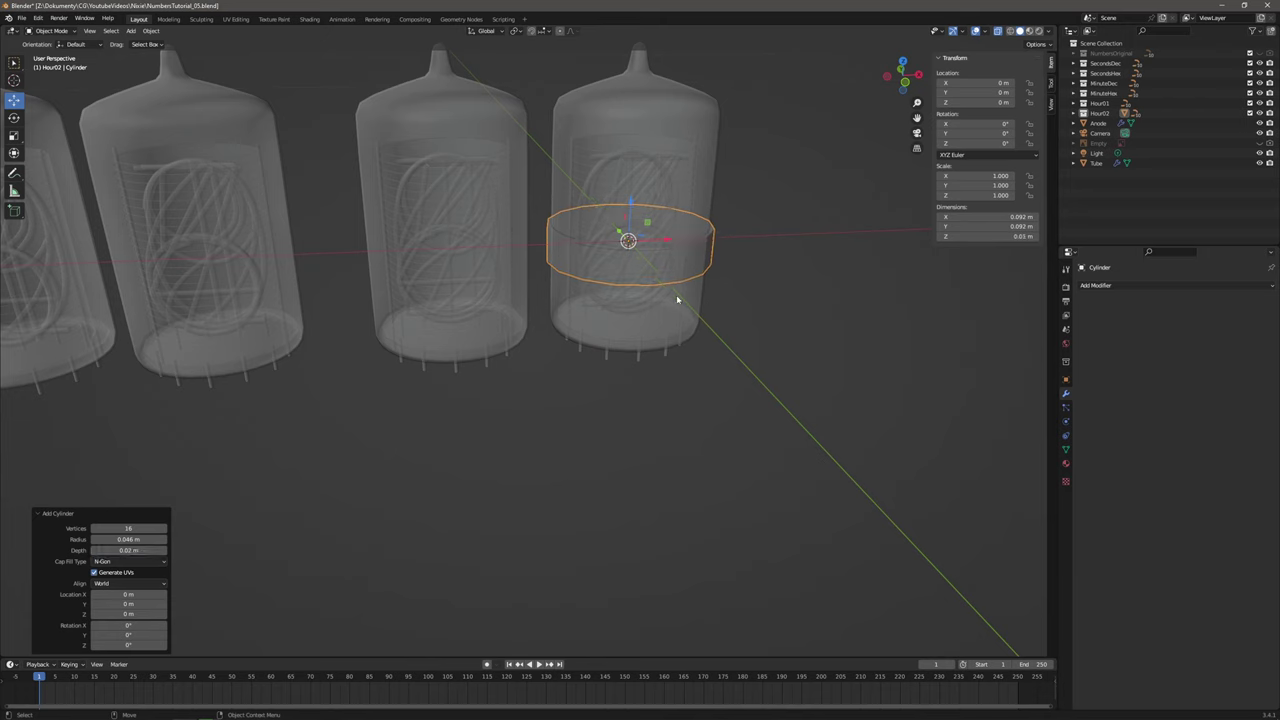
Move the cylinder down along Z to about -0.0555 m so it encloses the rightmost tube's base and pins.
shift+middle_drag(677, 300, 688, 334)
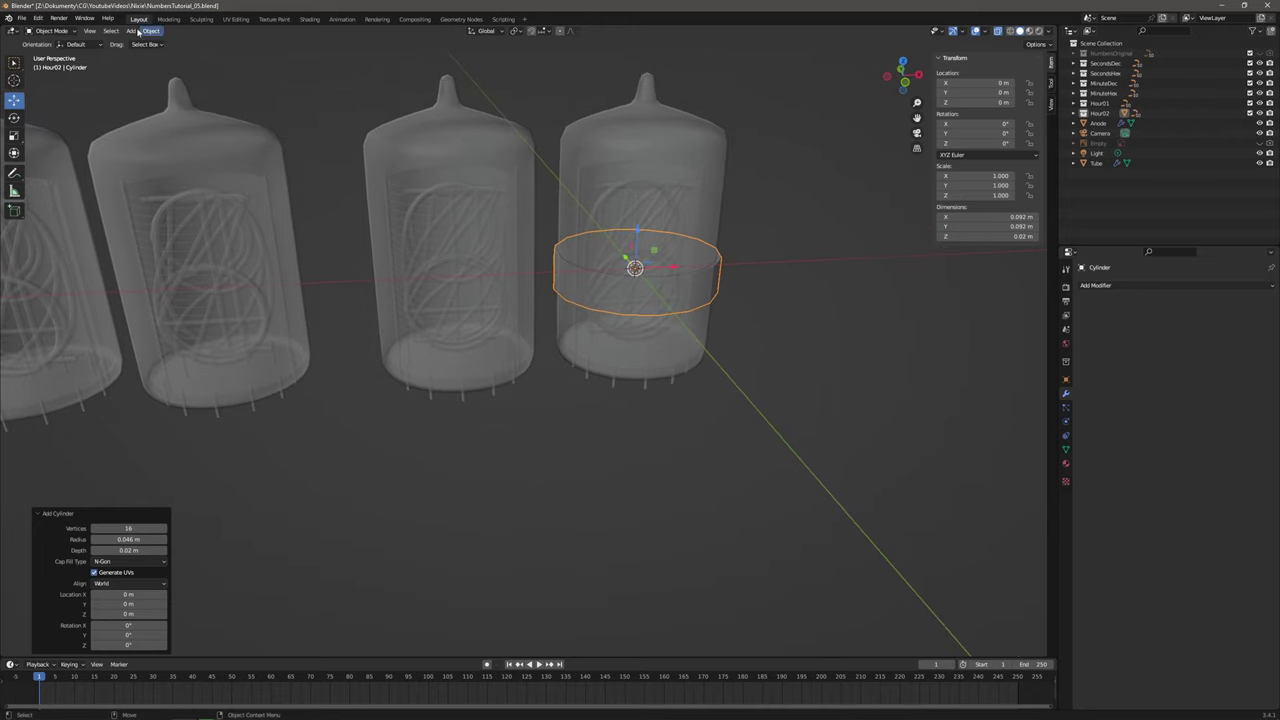
drag(638, 233, 632, 323)
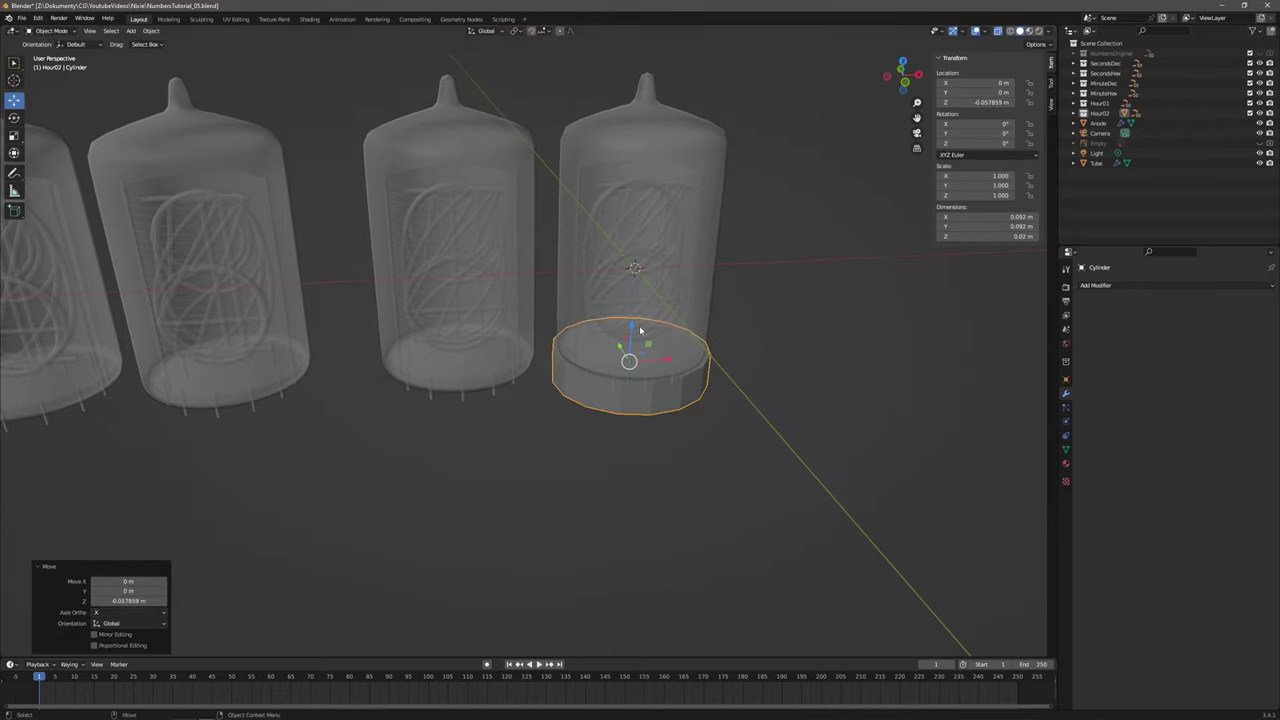
click(902, 86)
scroll(720, 407, up, 3)
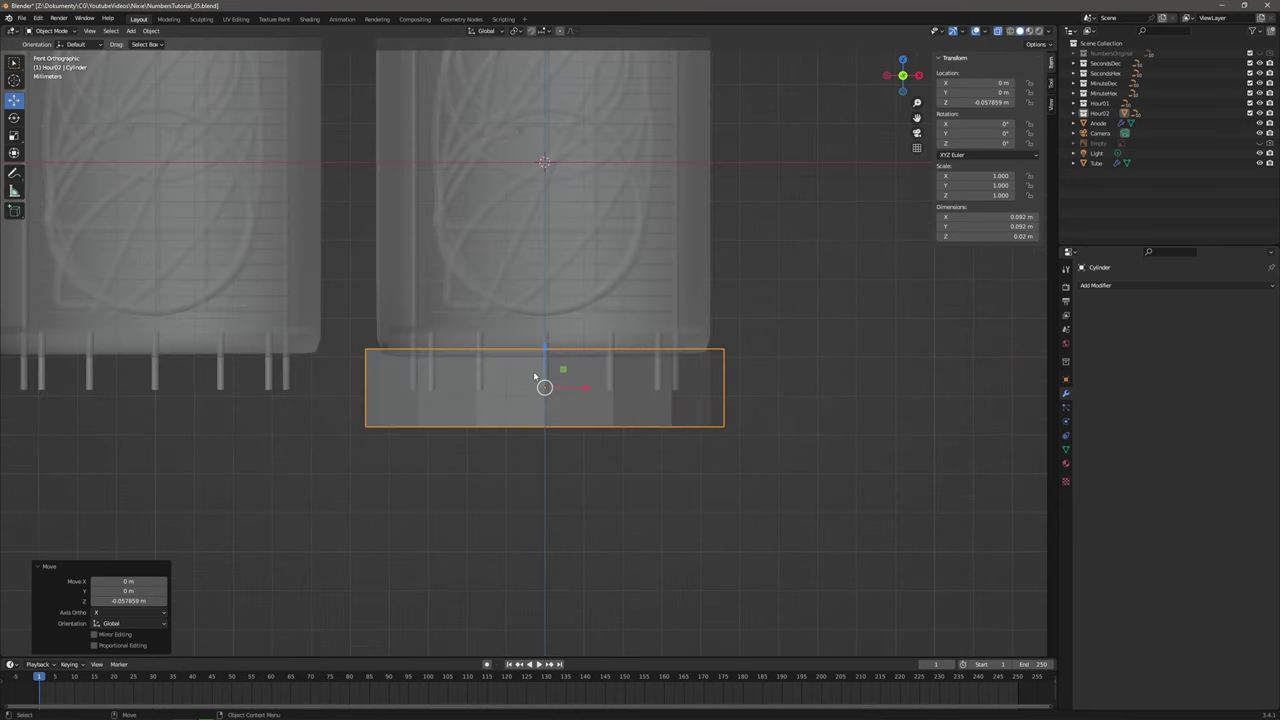
drag(540, 354, 548, 347)
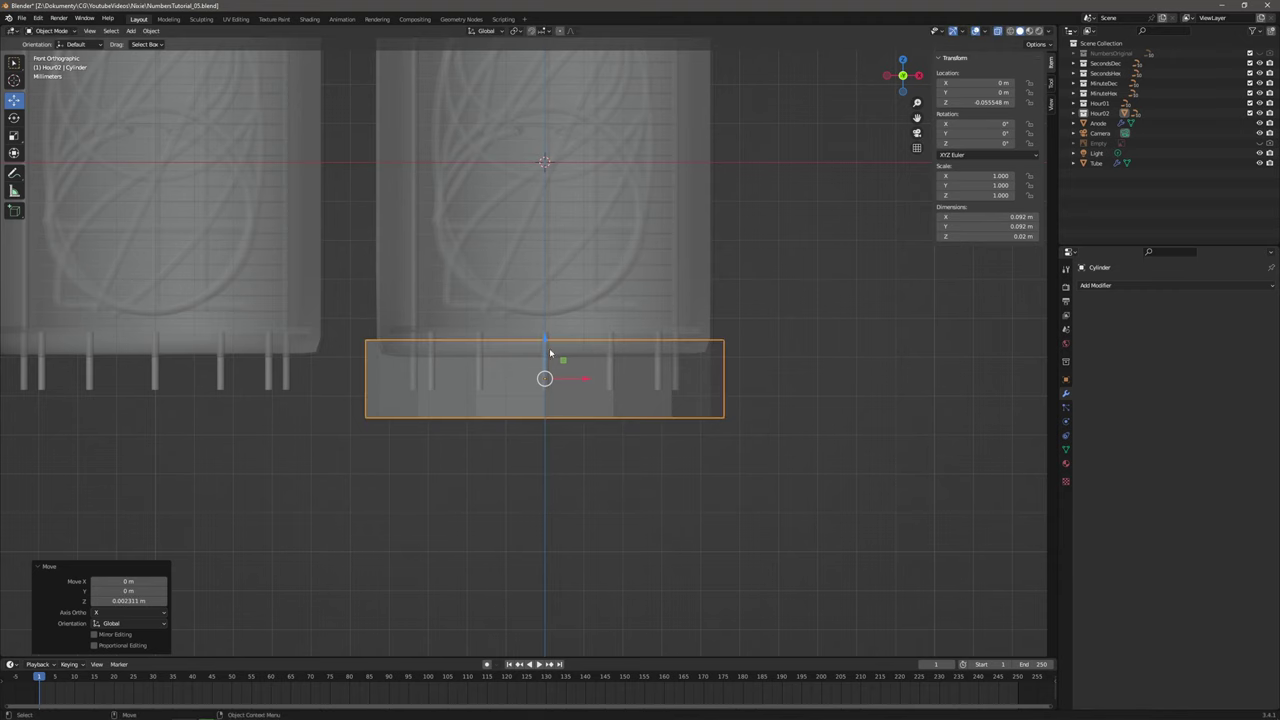
Enter Edit Mode on the cylinder and hide the Tube and Anode objects in the viewport.
click(50, 30)
click(61, 52)
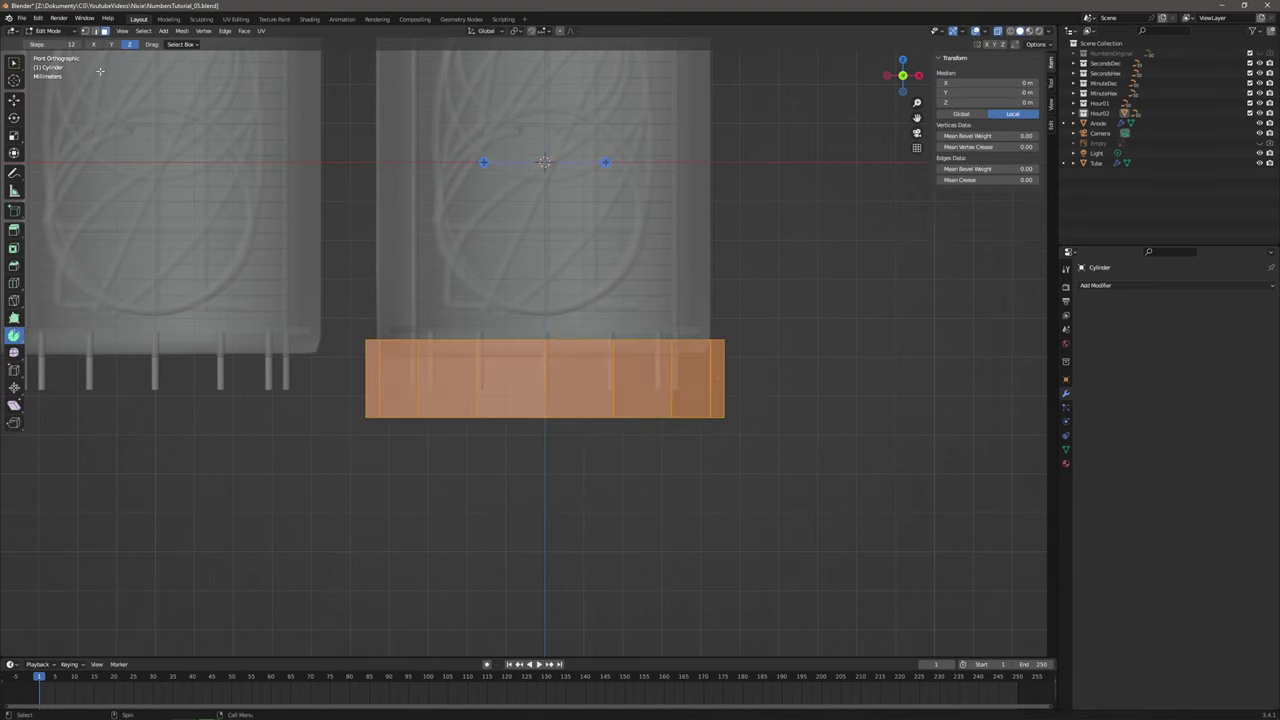
middle_drag(609, 280, 1008, 216)
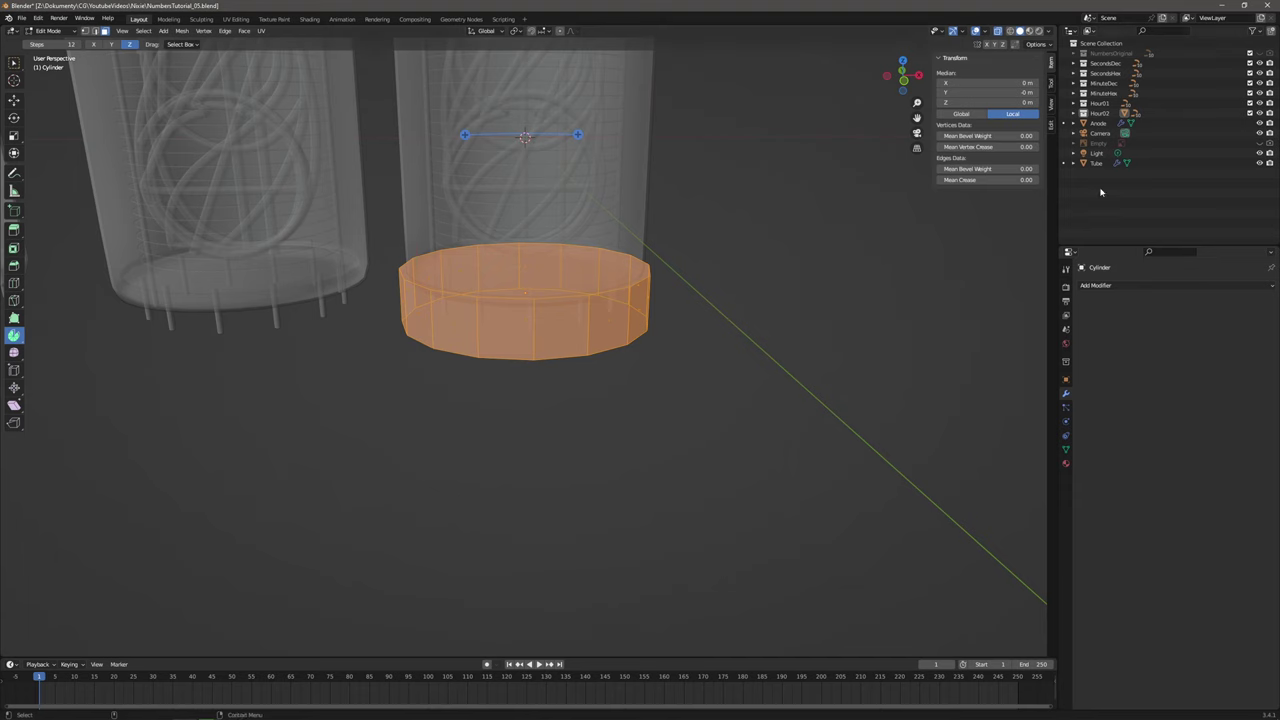
click(1259, 164)
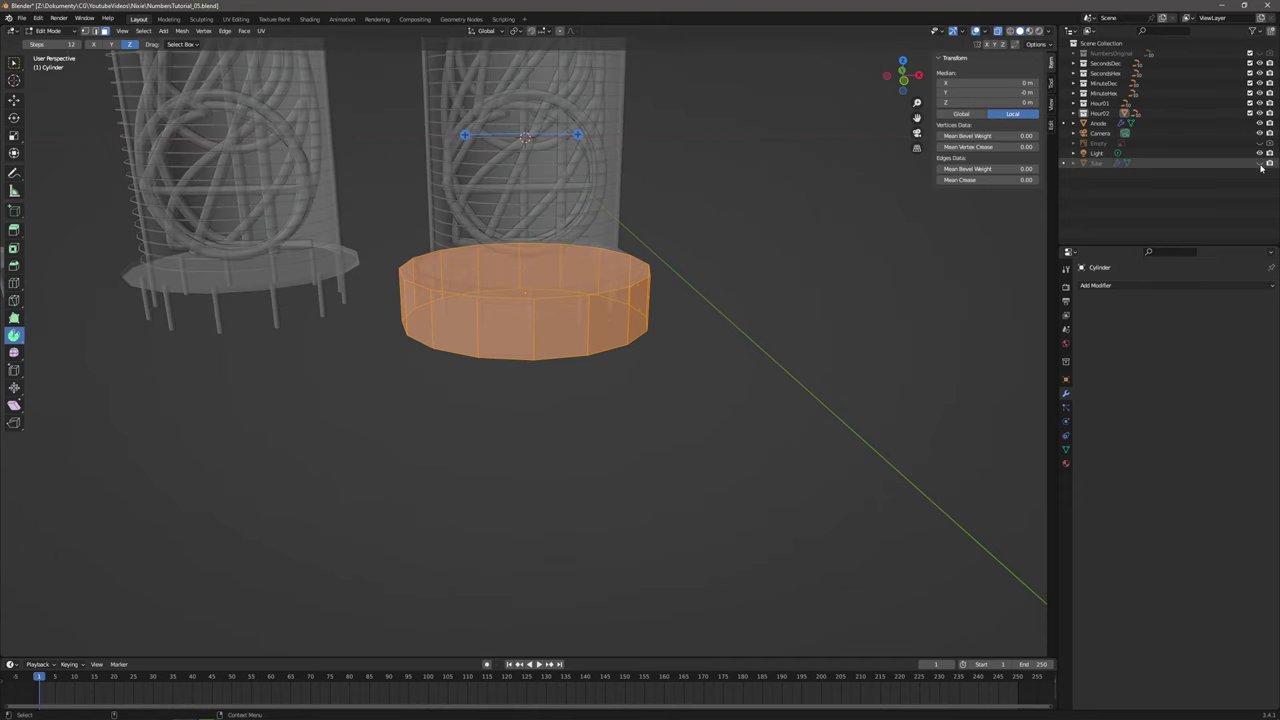
click(1259, 123)
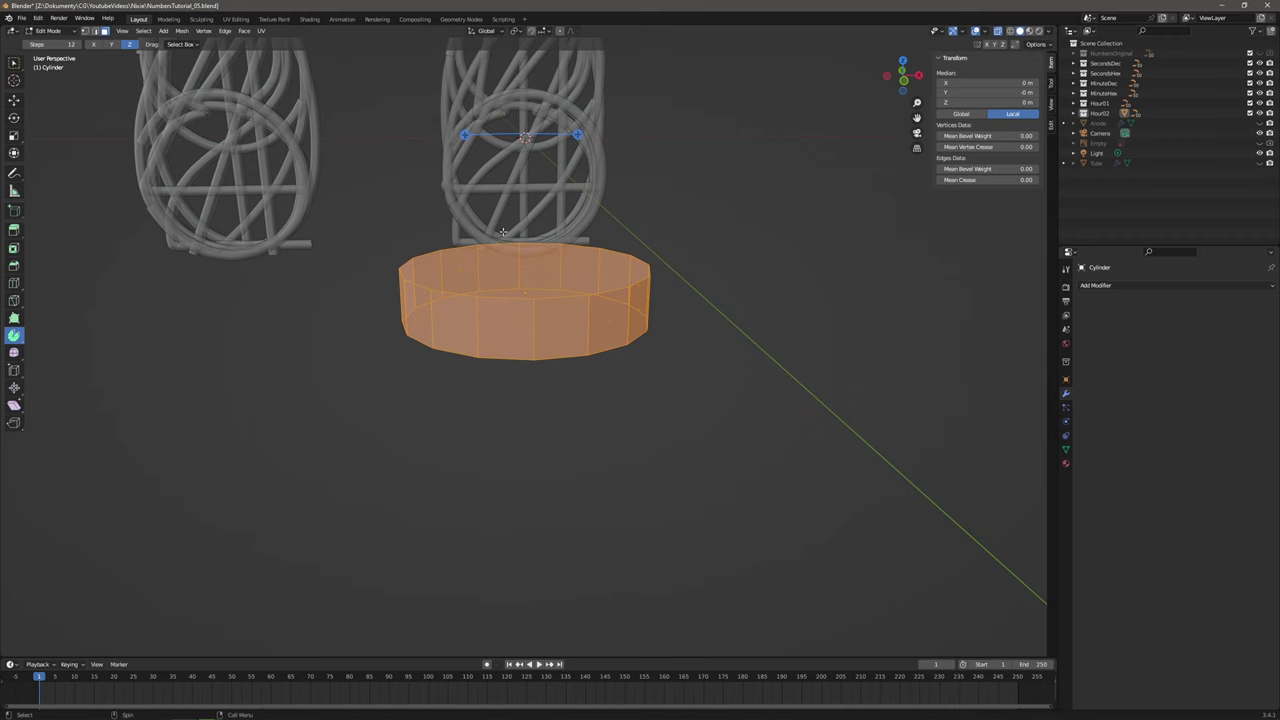
shift+middle_drag(828, 185, 849, 209)
middle_drag(497, 297, 600, 357)
middle_drag(790, 270, 735, 295)
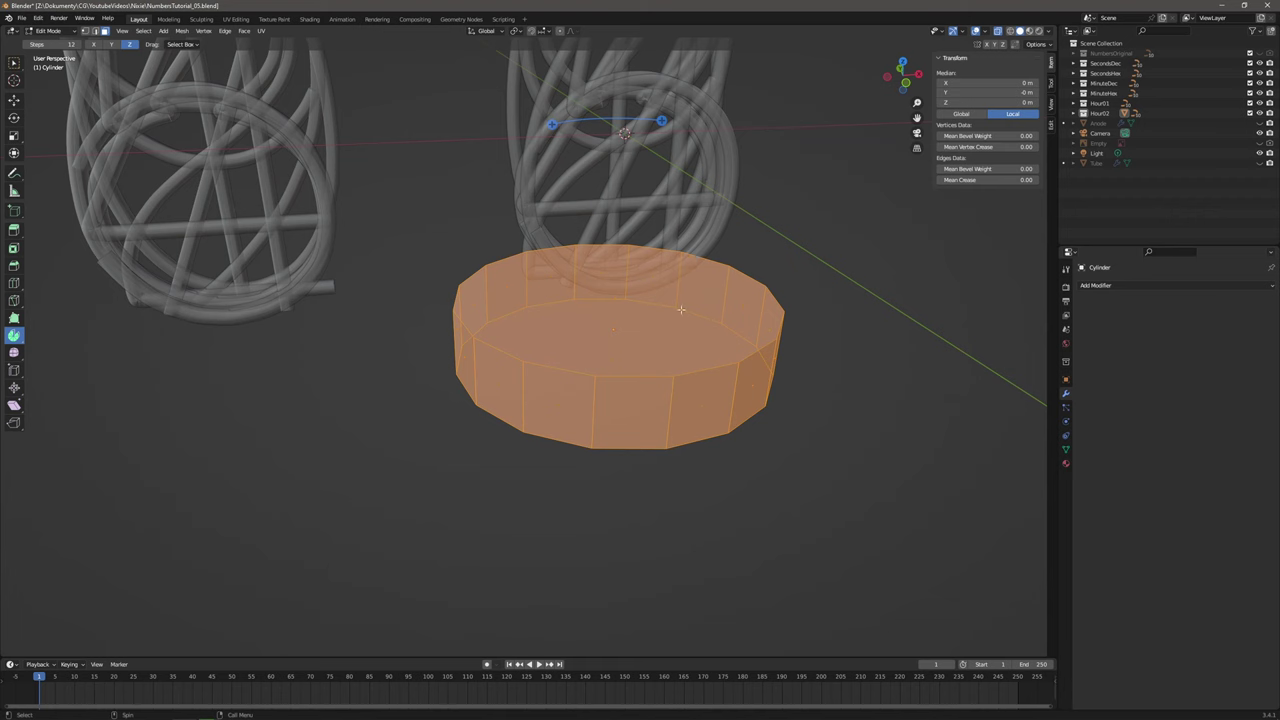
Inset the cylinder's bottom face by about 0.0038 m and merge the inner face at its center.
key(alt+a)
click(611, 329)
middle_drag(619, 327, 626, 222)
key(i)
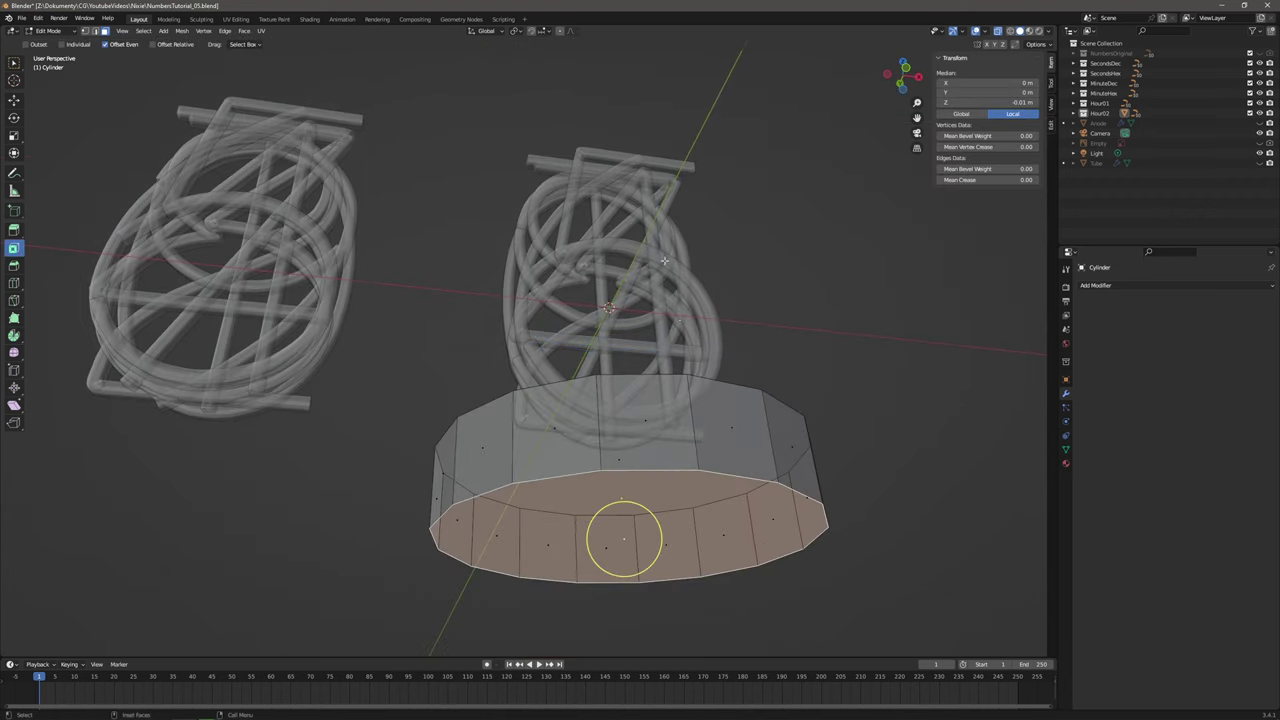
drag(640, 505, 623, 532)
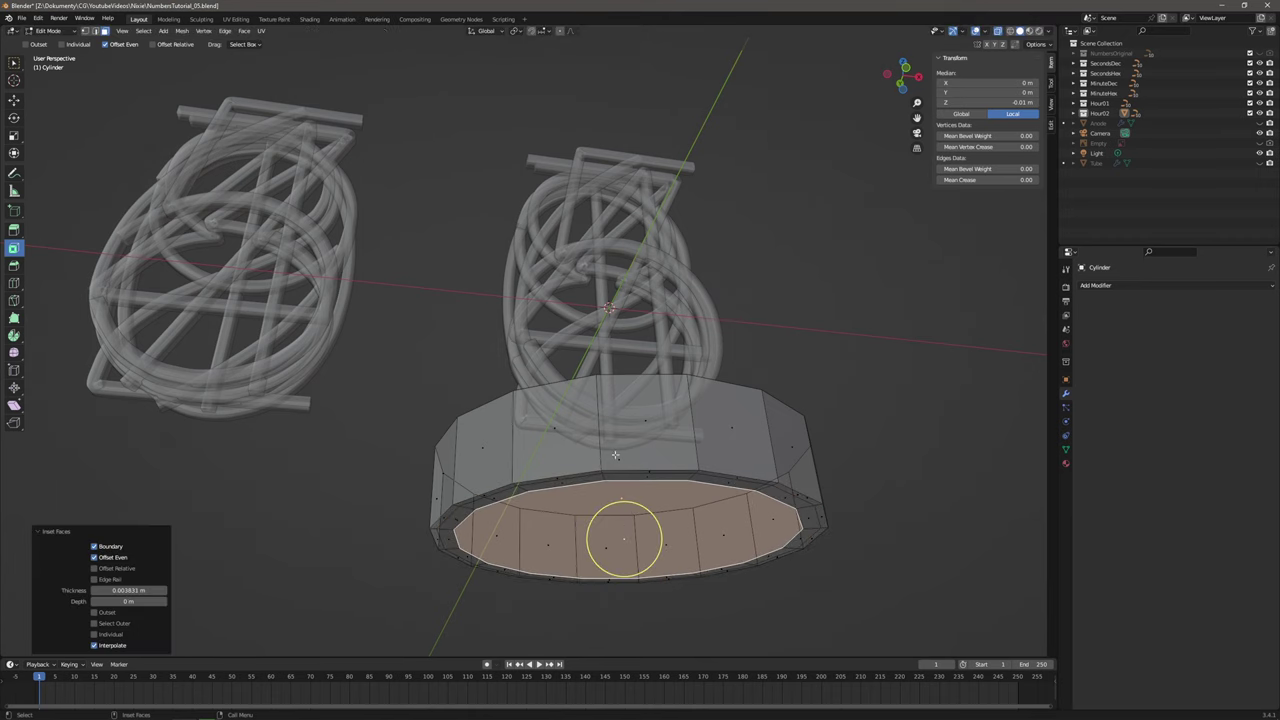
click(193, 35)
mouse_move(215, 103)
click(290, 103)
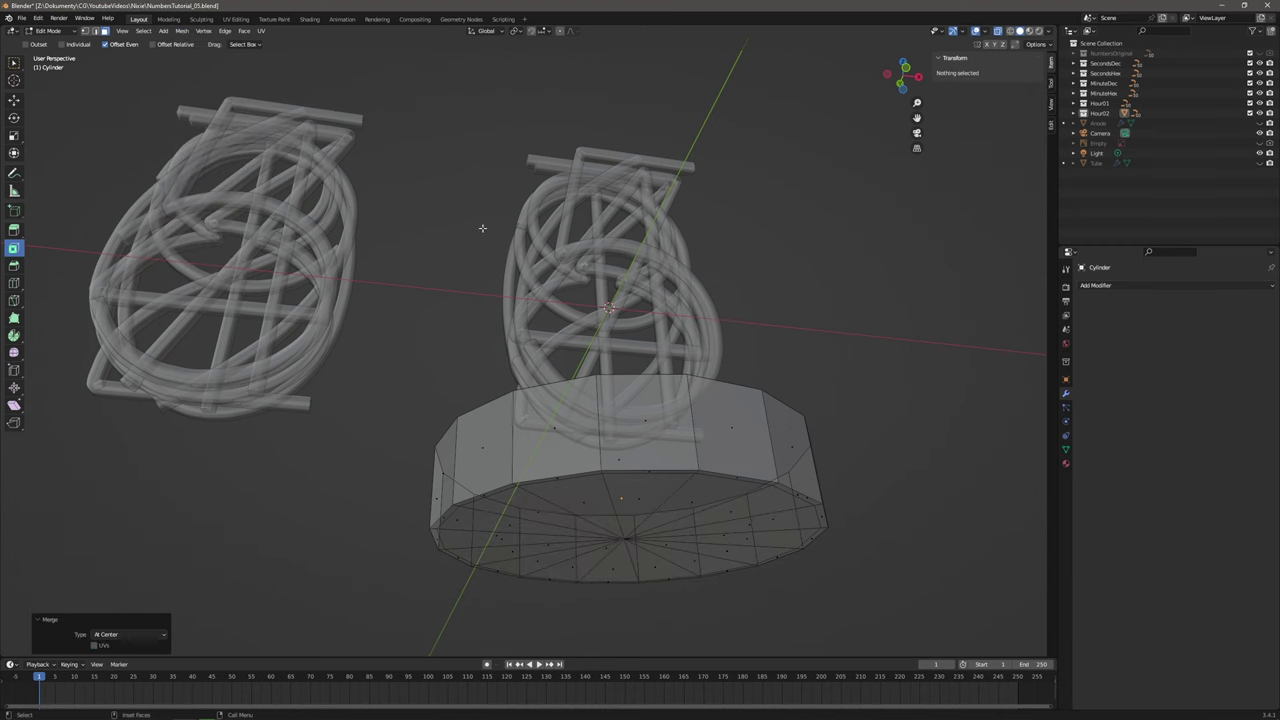
middle_drag(482, 228, 555, 340)
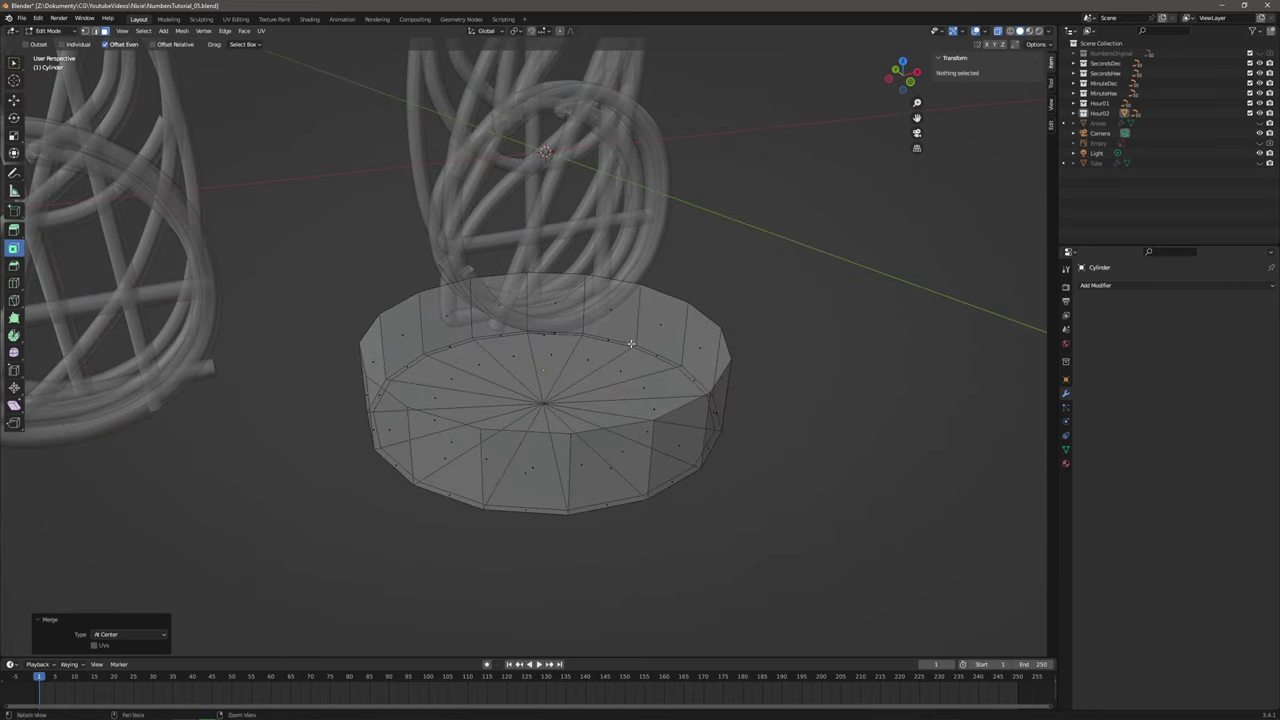
Inset the cylinder's top face by about 0.0036 m and extrude it down about 0.0044 m to form a recess.
key(c)
click(543, 338)
middle_drag(636, 360, 627, 354)
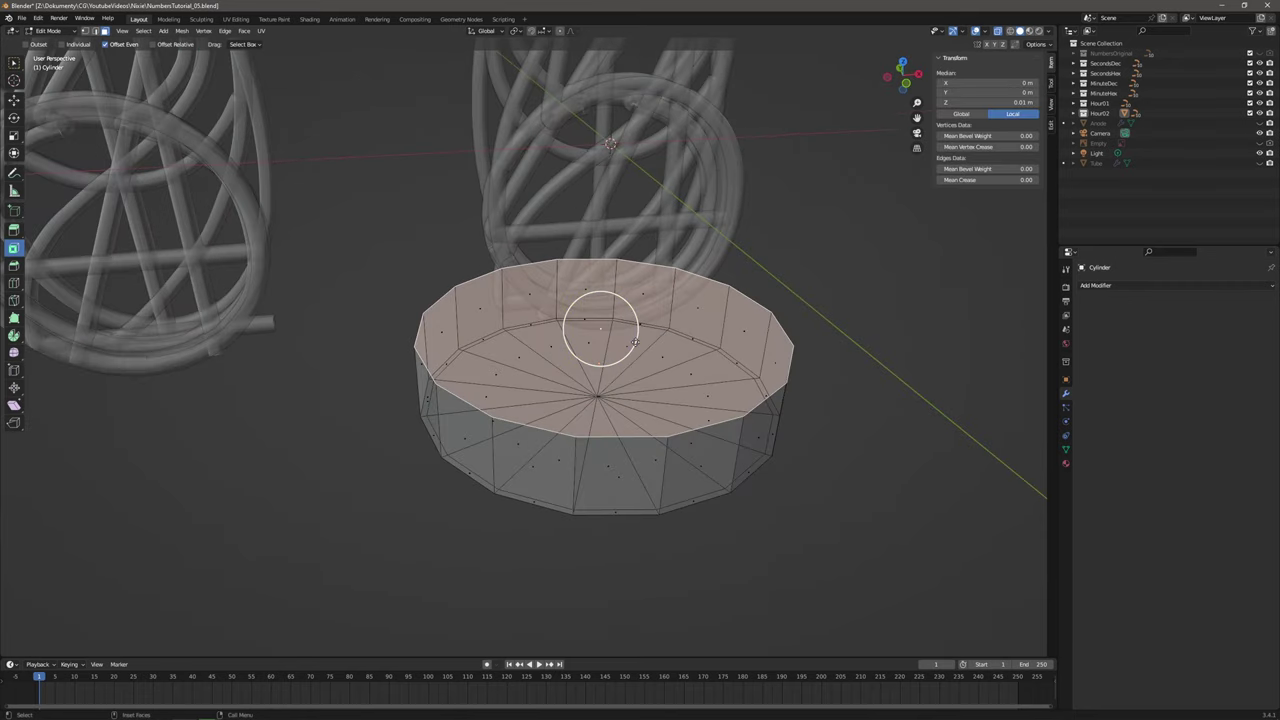
key(i)
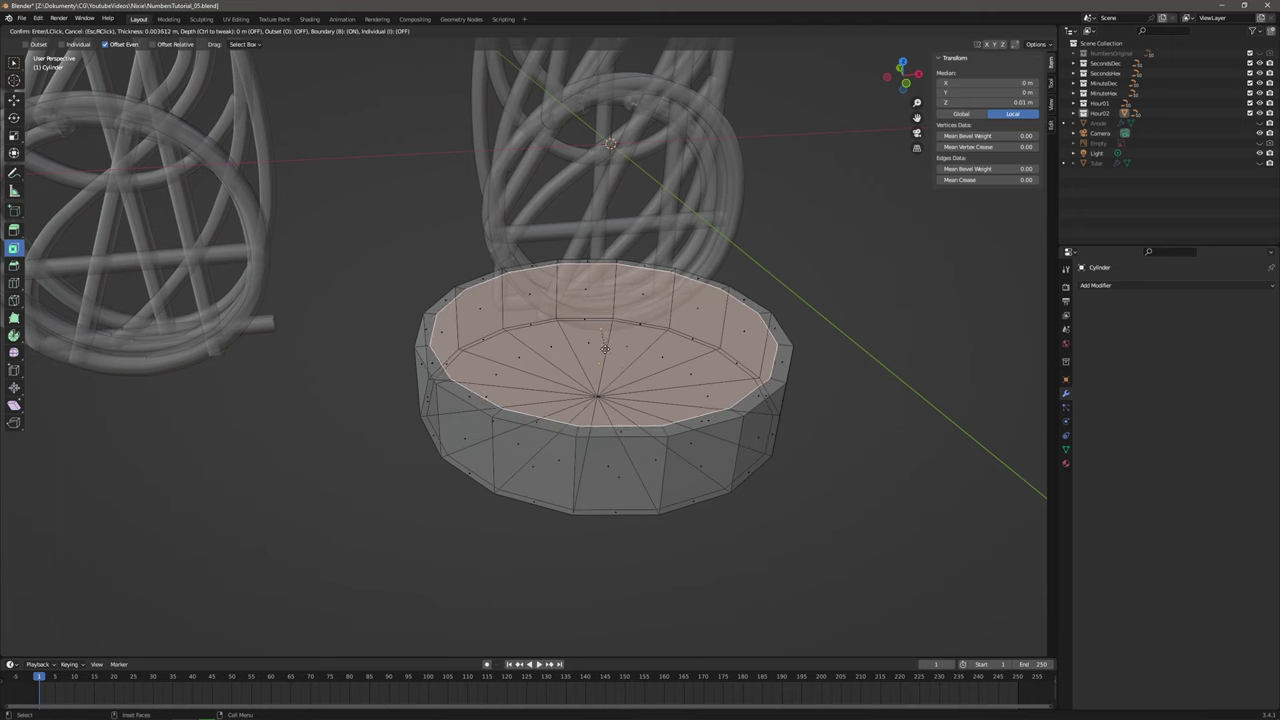
click(605, 349)
key(e)
drag(603, 296, 599, 311)
middle_drag(601, 310, 600, 323)
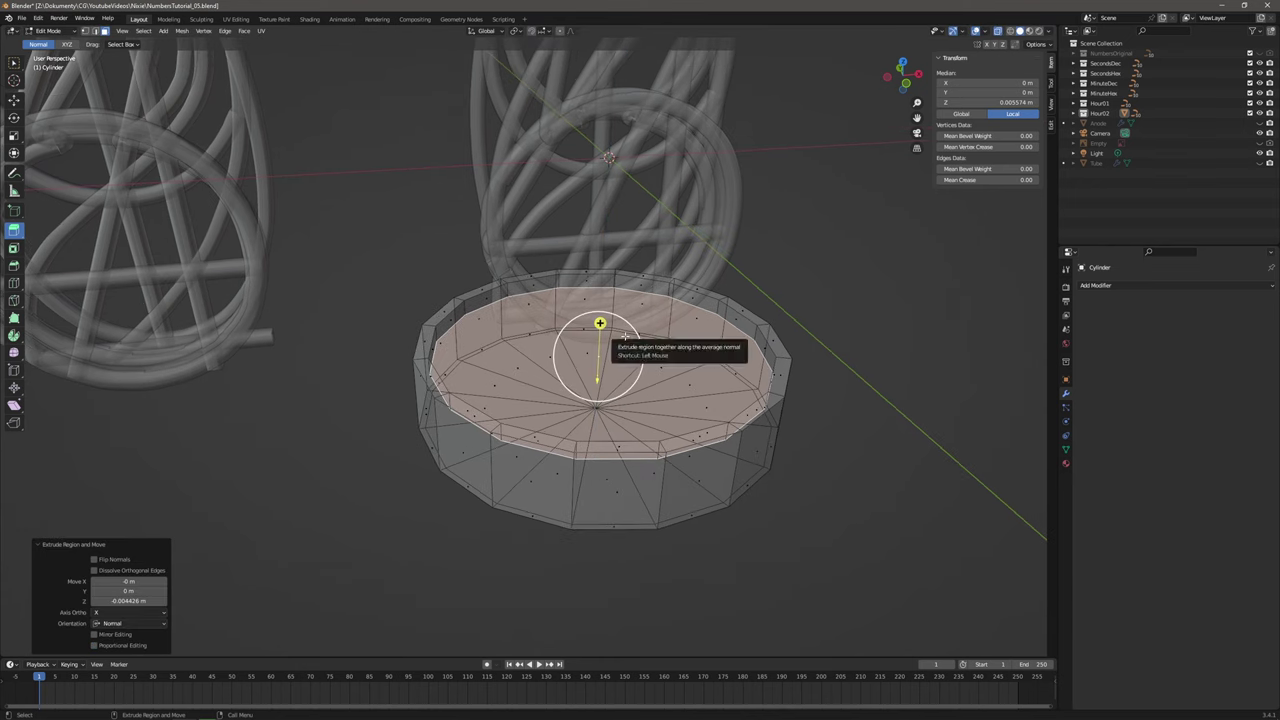
Inset the recessed face by about 0.0064 m and merge the inner face at its center.
key(i)
drag(625, 330, 602, 344)
click(196, 32)
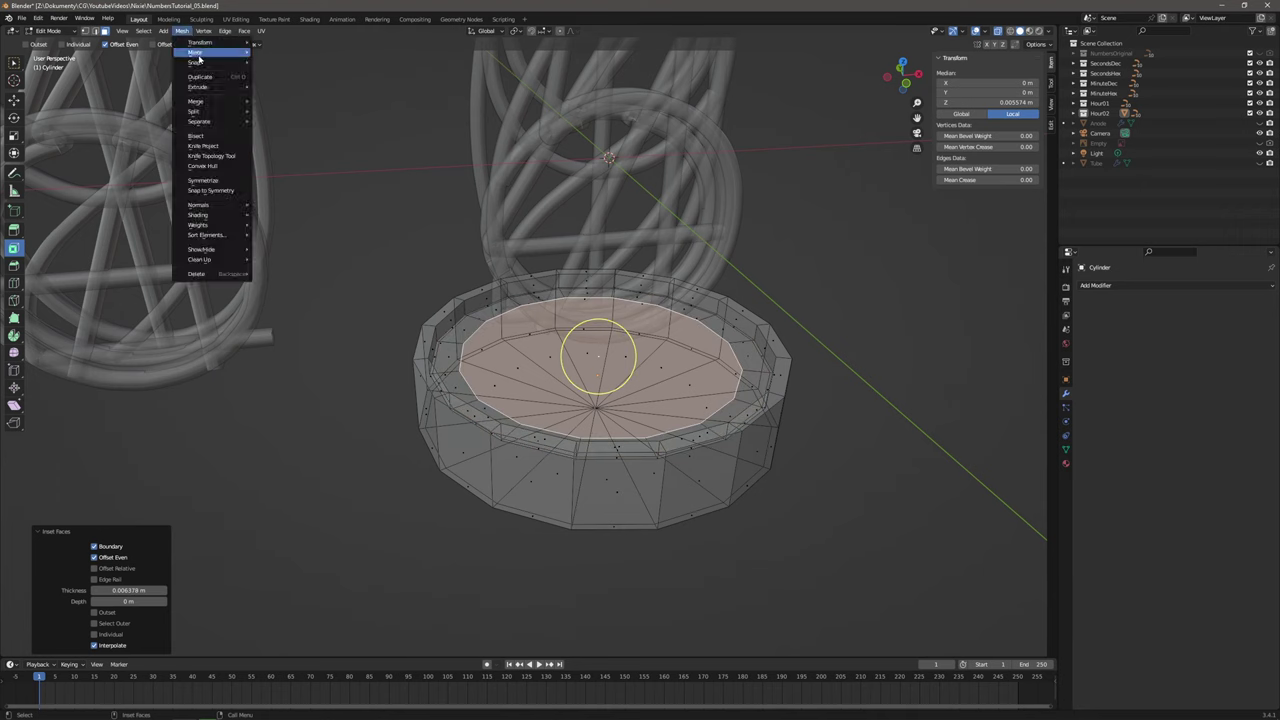
mouse_move(225, 106)
click(282, 106)
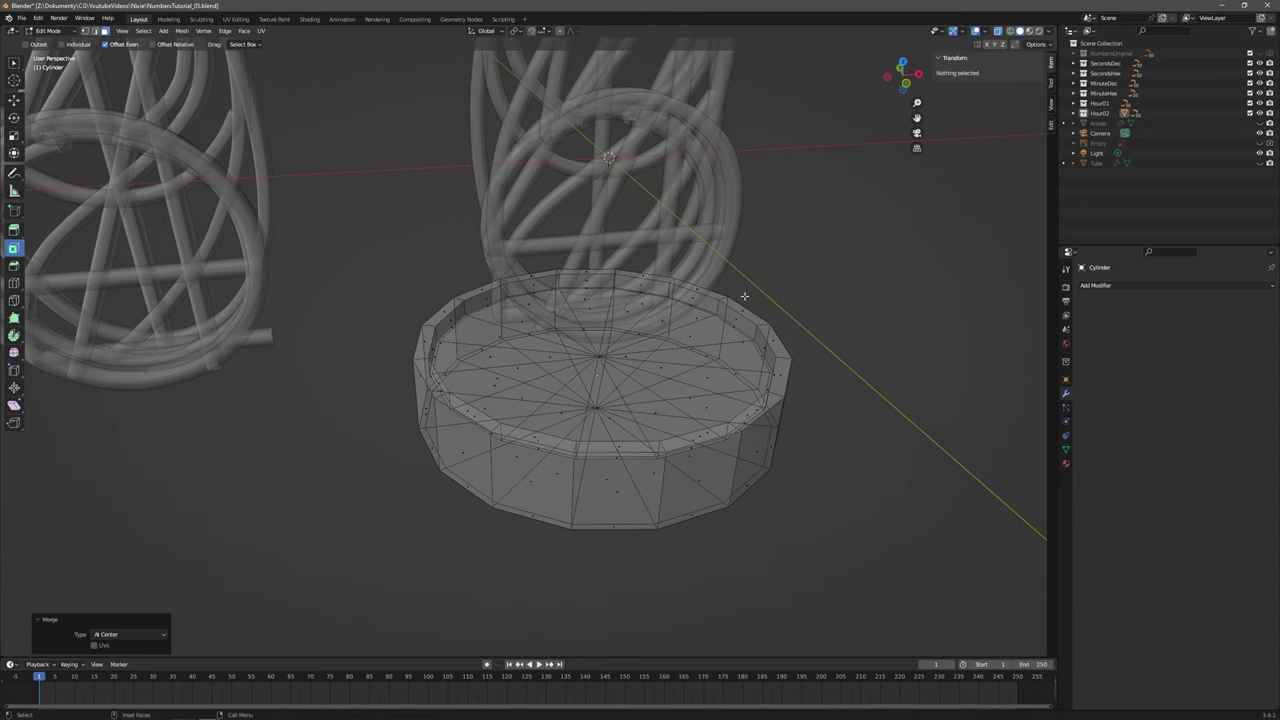
Add loop cuts near the upper and lower edges of the outer wall and along the top rim.
key(ctrl+r)
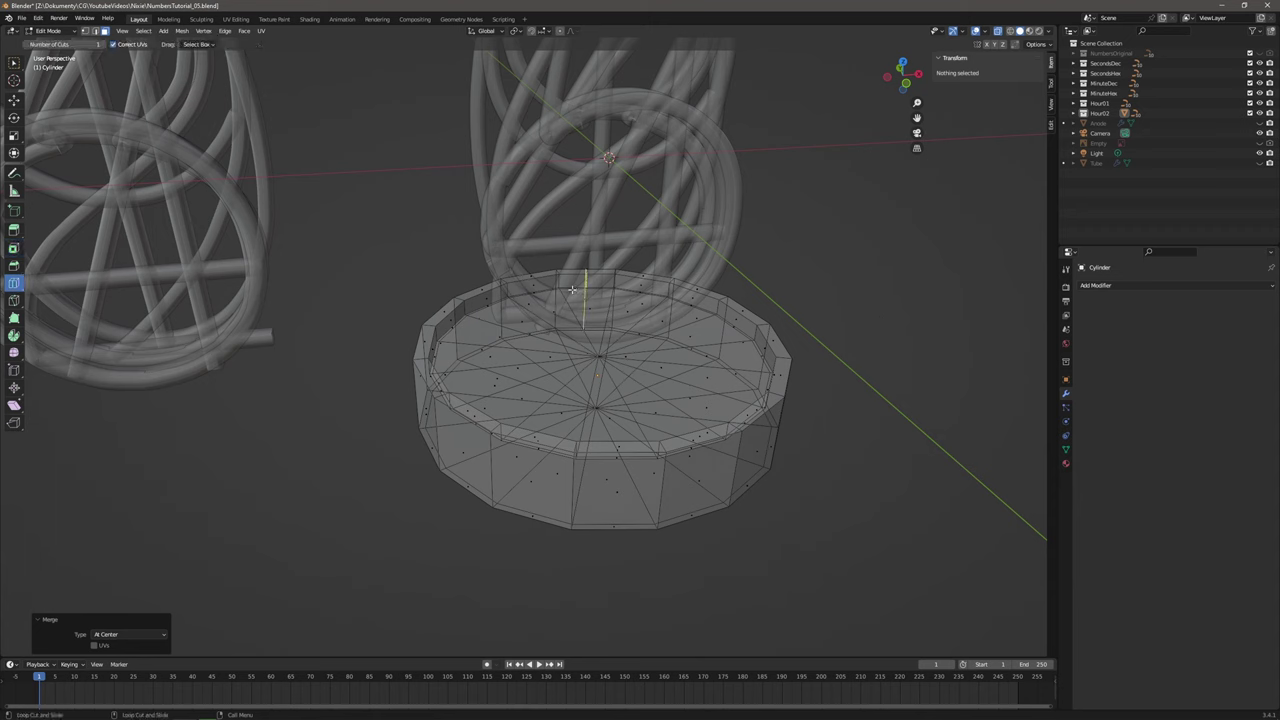
drag(504, 476, 514, 443)
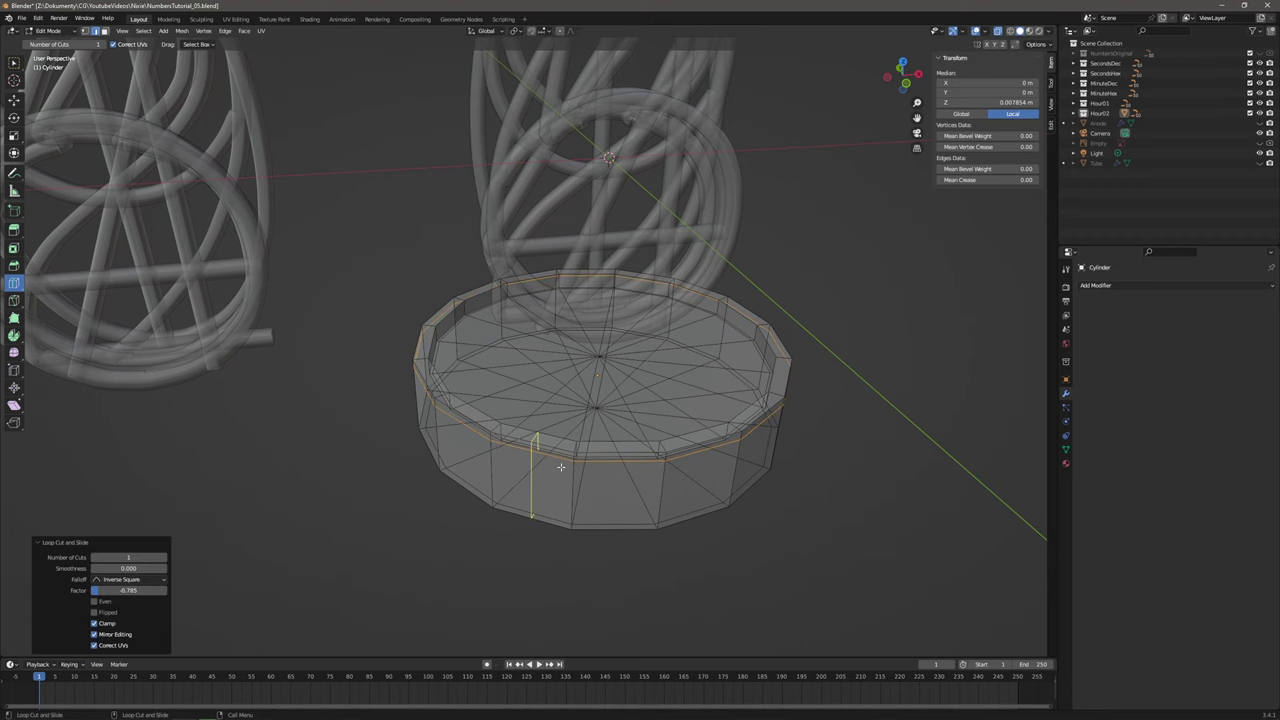
drag(572, 478, 574, 514)
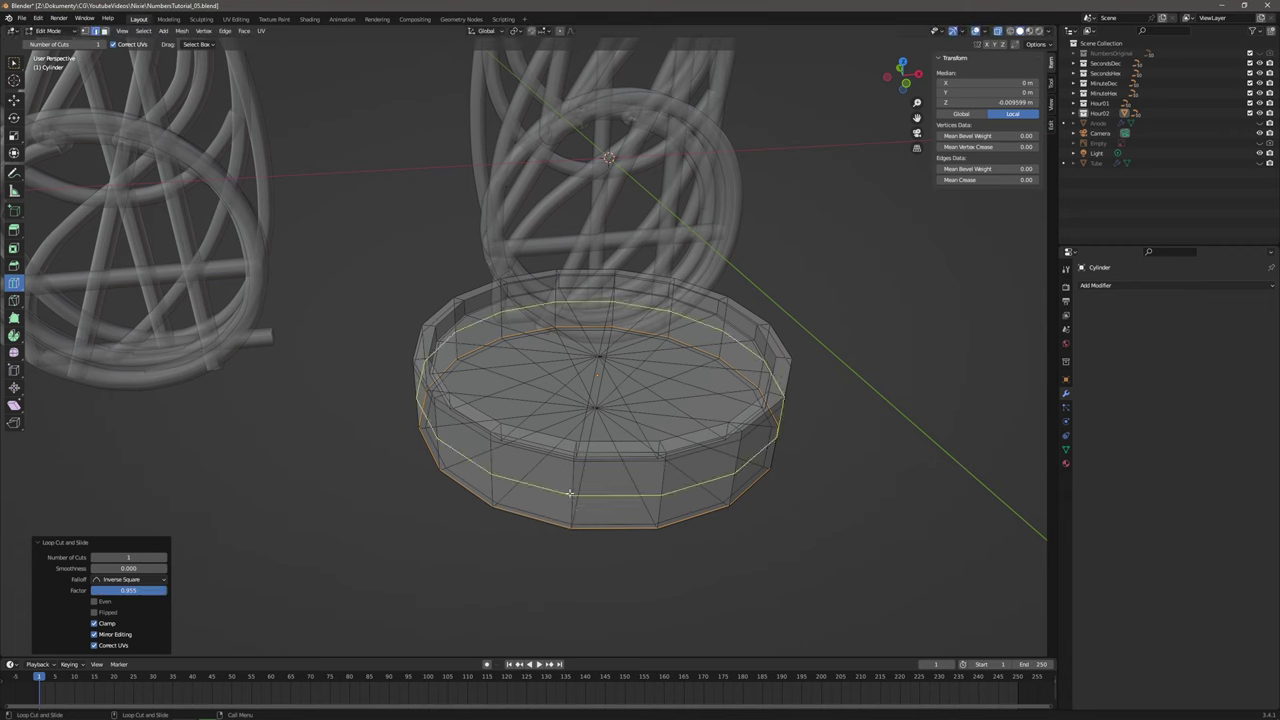
drag(498, 428, 512, 417)
drag(466, 313, 434, 324)
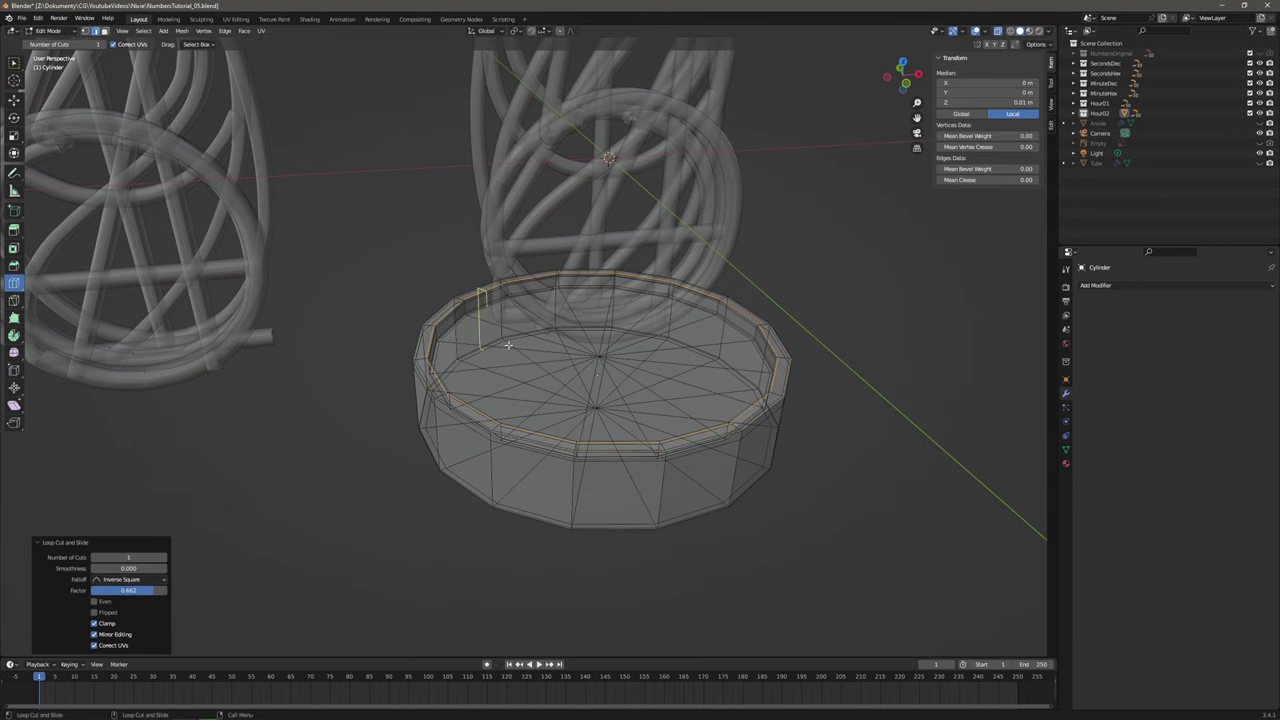
Add a Subdivision Surface modifier to the cylinder and return to Object Mode.
middle_drag(644, 409, 875, 354)
click(1108, 288)
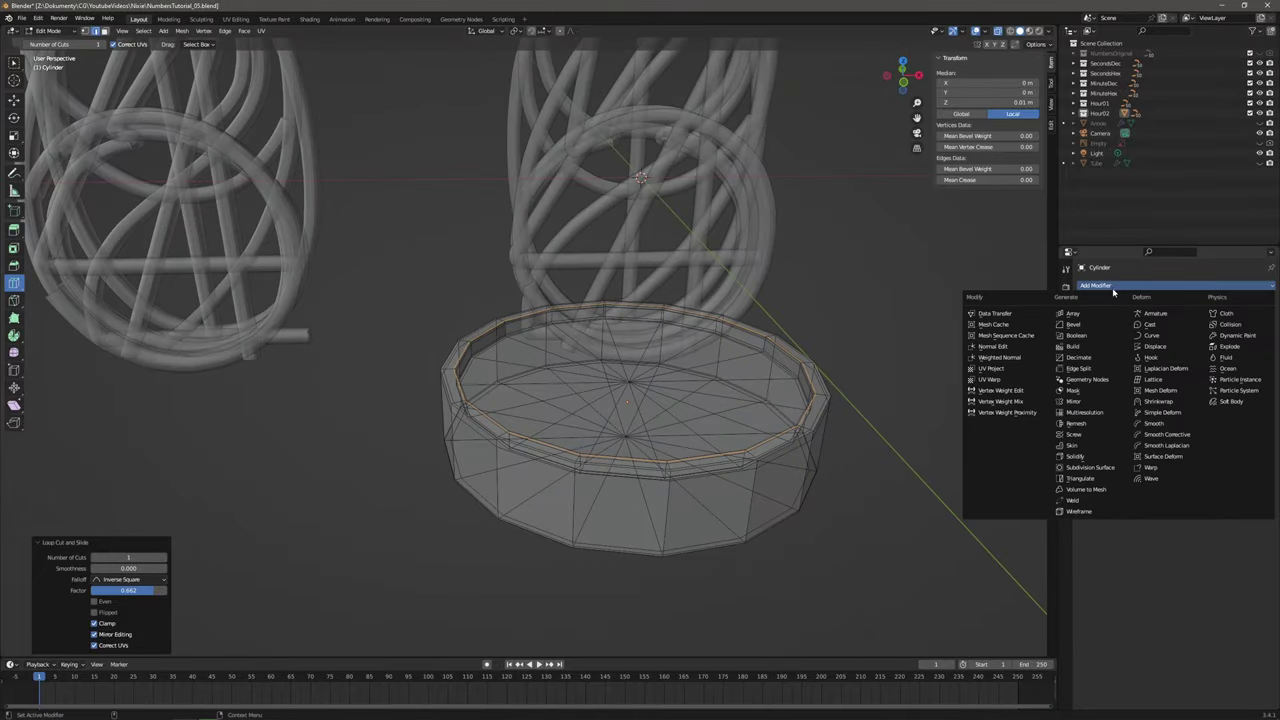
click(1101, 469)
mouse_move(737, 429)
middle_down()
mouse_move(694, 411)
mouse_move(713, 377)
mouse_move(737, 427)
middle_up()
click(55, 31)
click(43, 43)
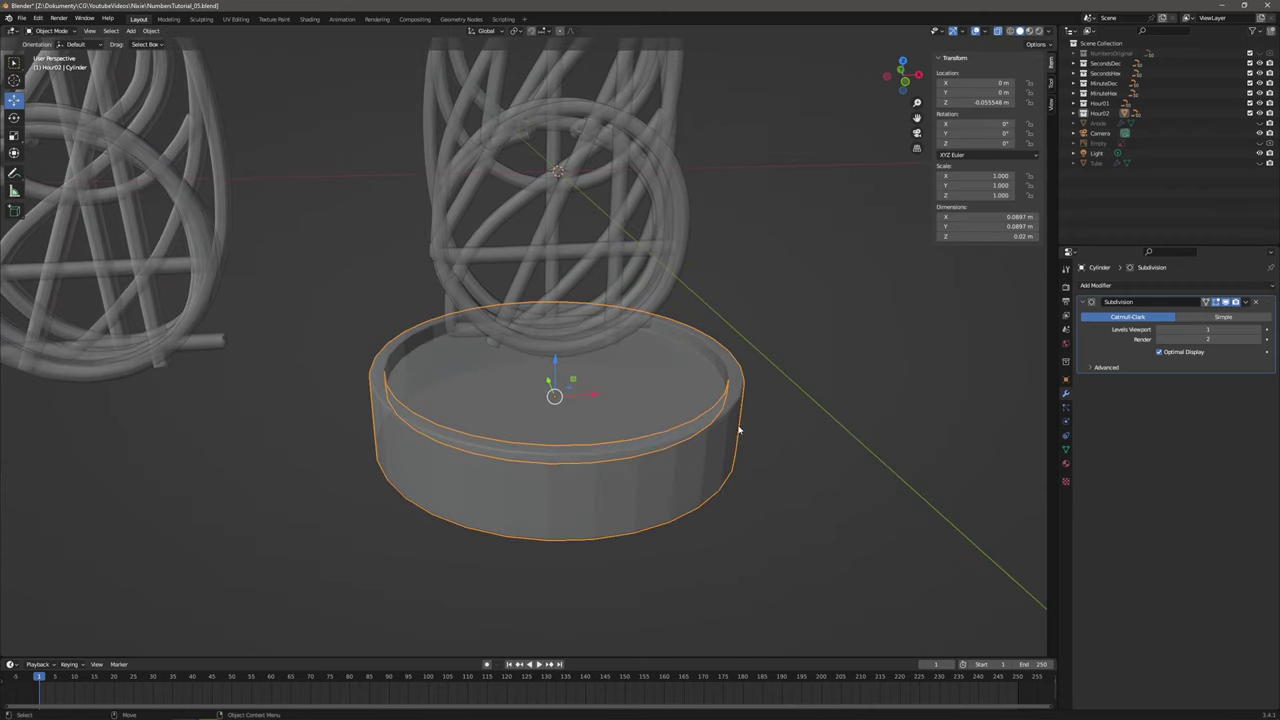
Shade the cylindrical base smooth and leave it selected.
right_click(739, 433)
click(737, 433)
click(888, 362)
middle_drag(888, 362, 711, 303)
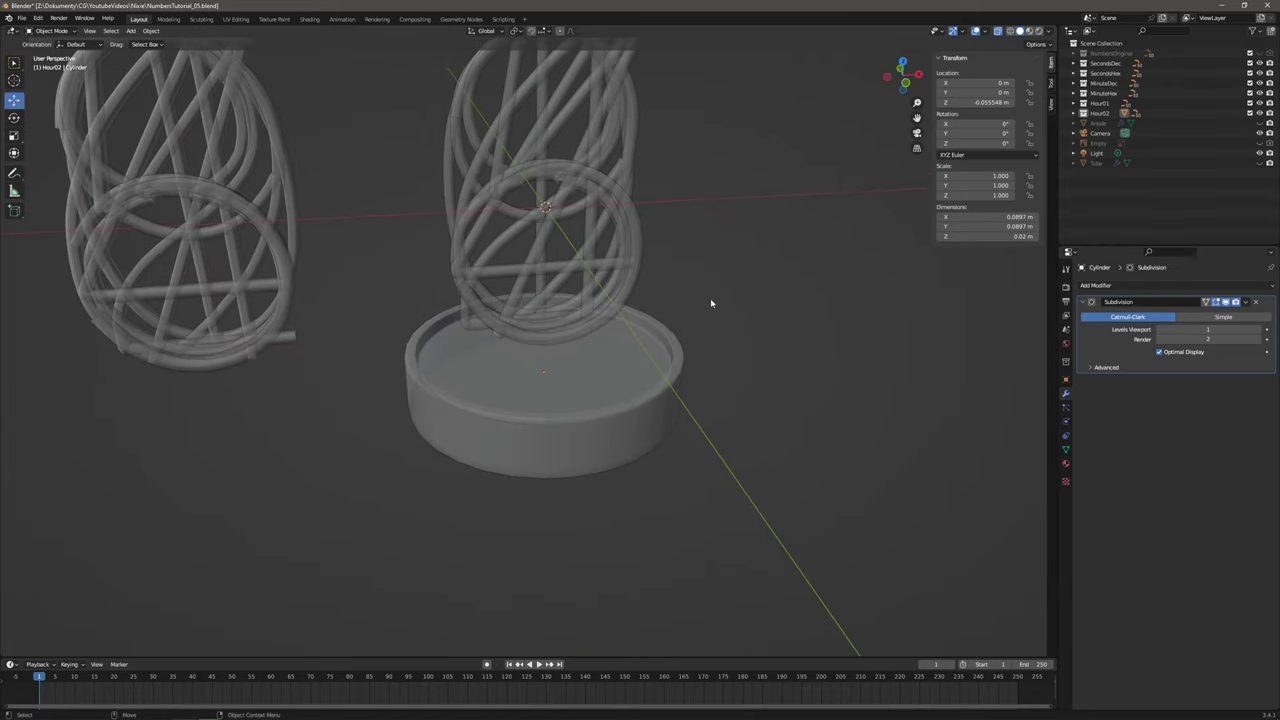
click(455, 356)
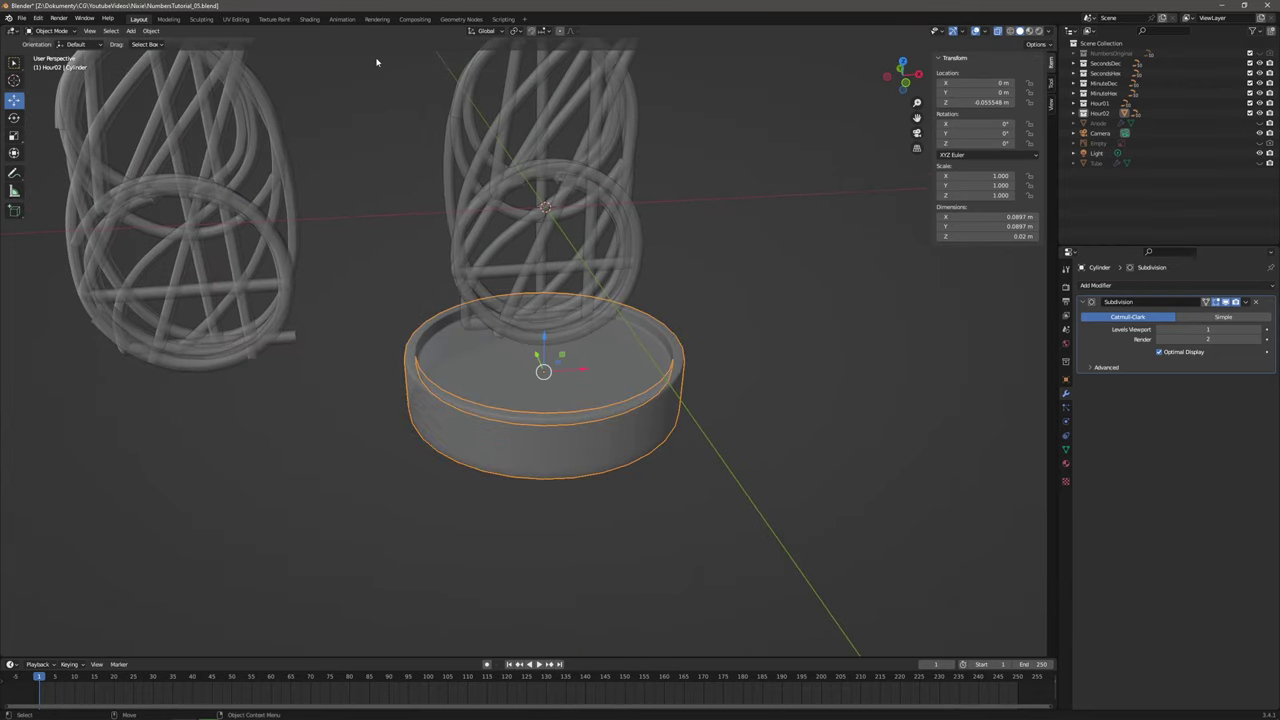
Assign the existing BlackPlastic material to the cylindrical base and return to the Layout workspace.
click(309, 19)
click(606, 421)
click(631, 436)
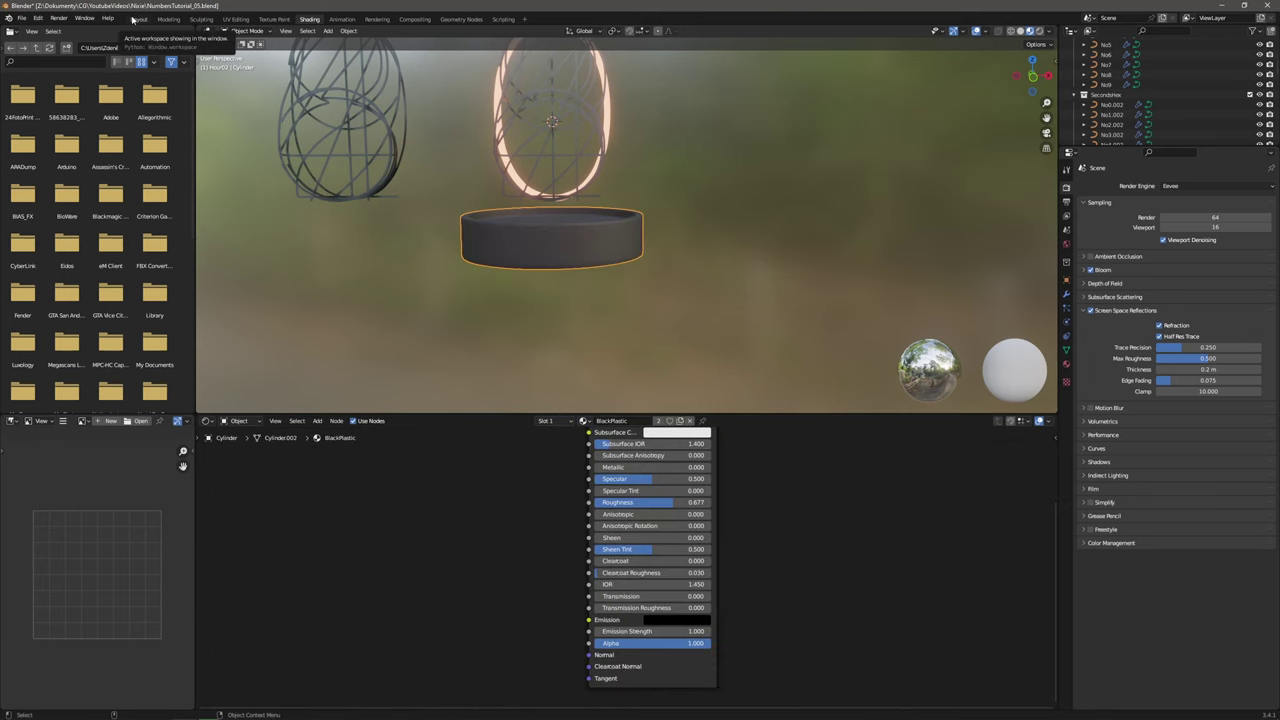
click(133, 19)
Add an Array modifier to the base with Relative Offset disabled and a Constant Offset of -0.1 m in X.
middle_drag(776, 316, 815, 322)
click(815, 322)
click(754, 376)
click(1150, 287)
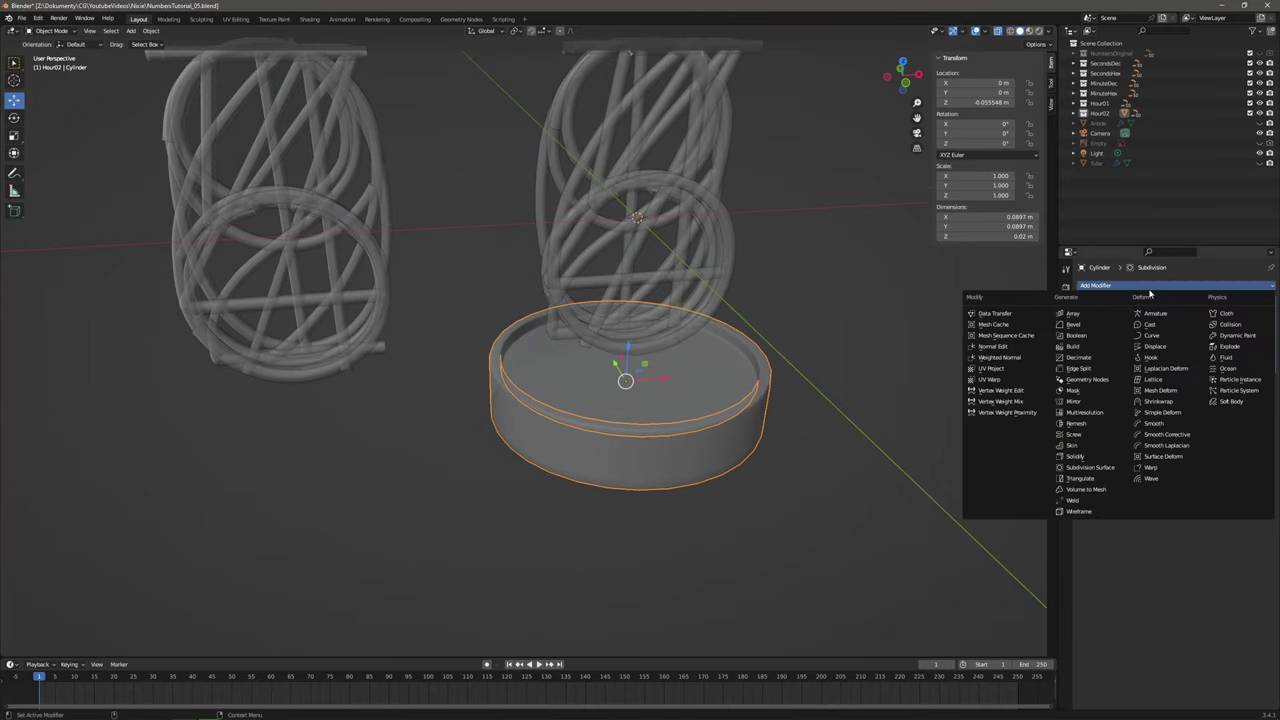
click(1098, 314)
click(1115, 424)
click(1118, 475)
click(1088, 475)
click(1200, 490)
key(BackSpace)
text(-0.1)
key(Return)
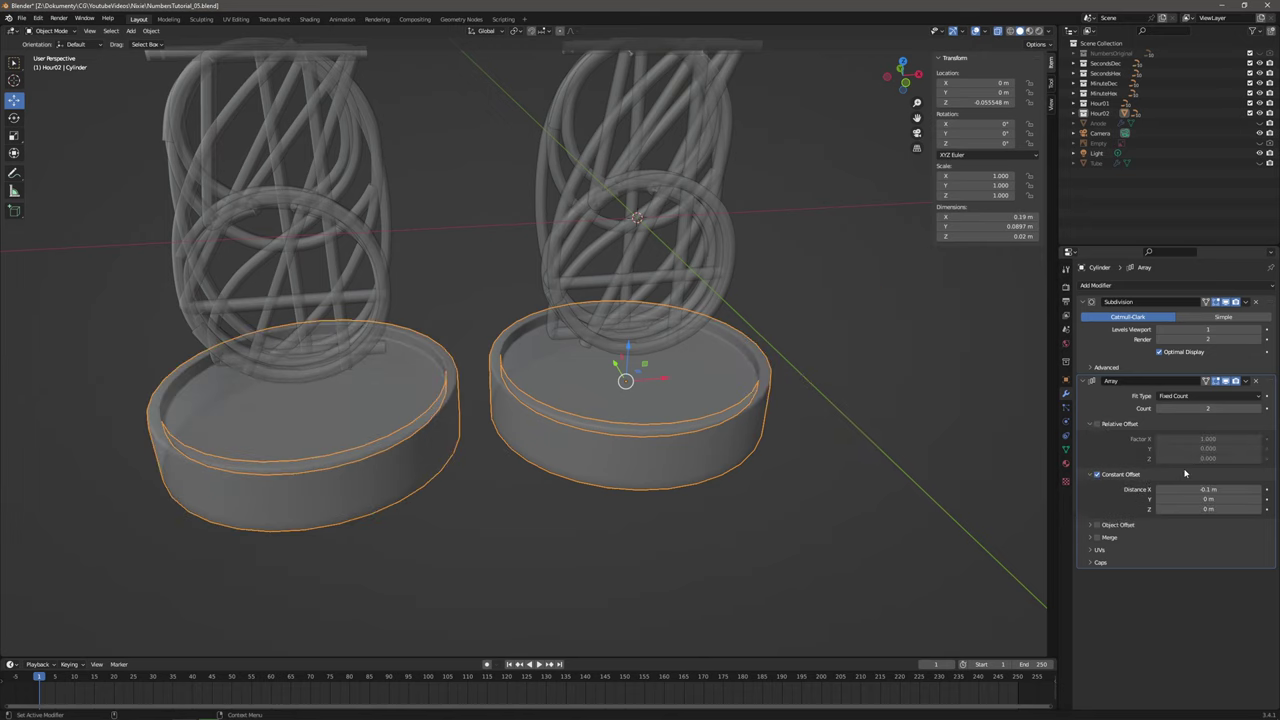
Add a second Array modifier to the base with Relative Offset disabled and a Constant Offset of -0.225 m in X.
click(1105, 286)
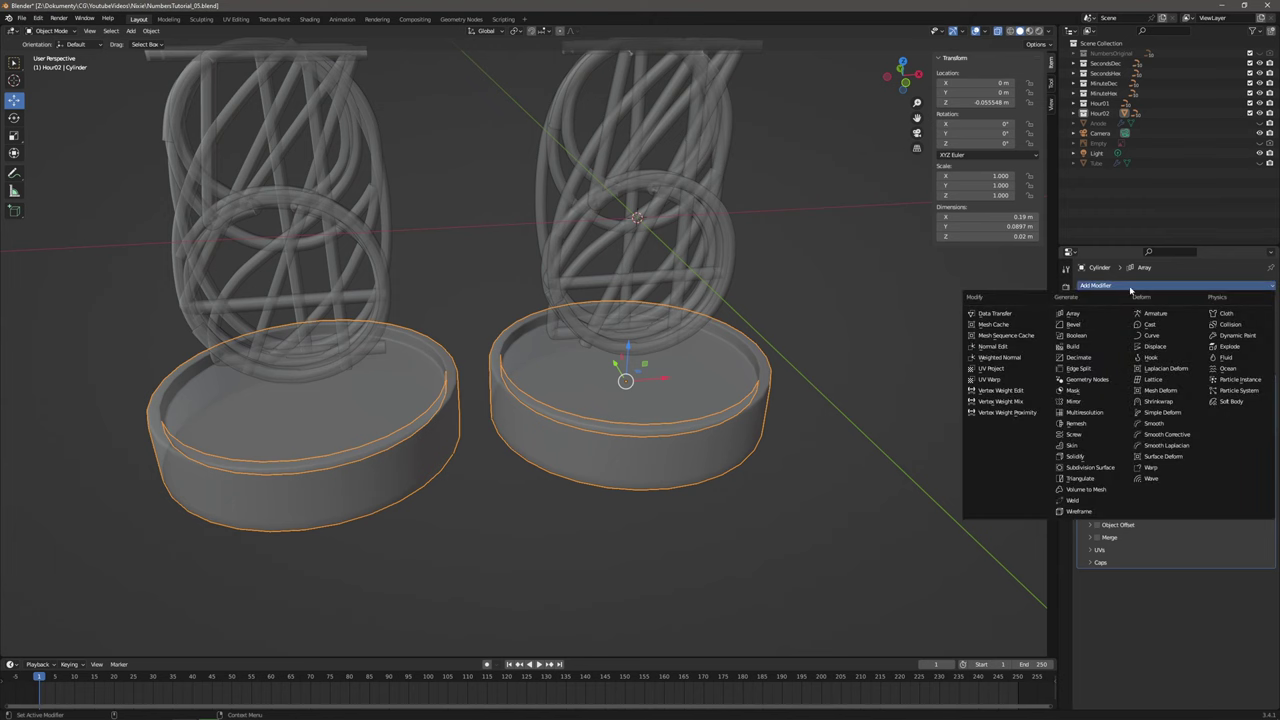
click(1079, 316)
scroll(709, 434, down, 5)
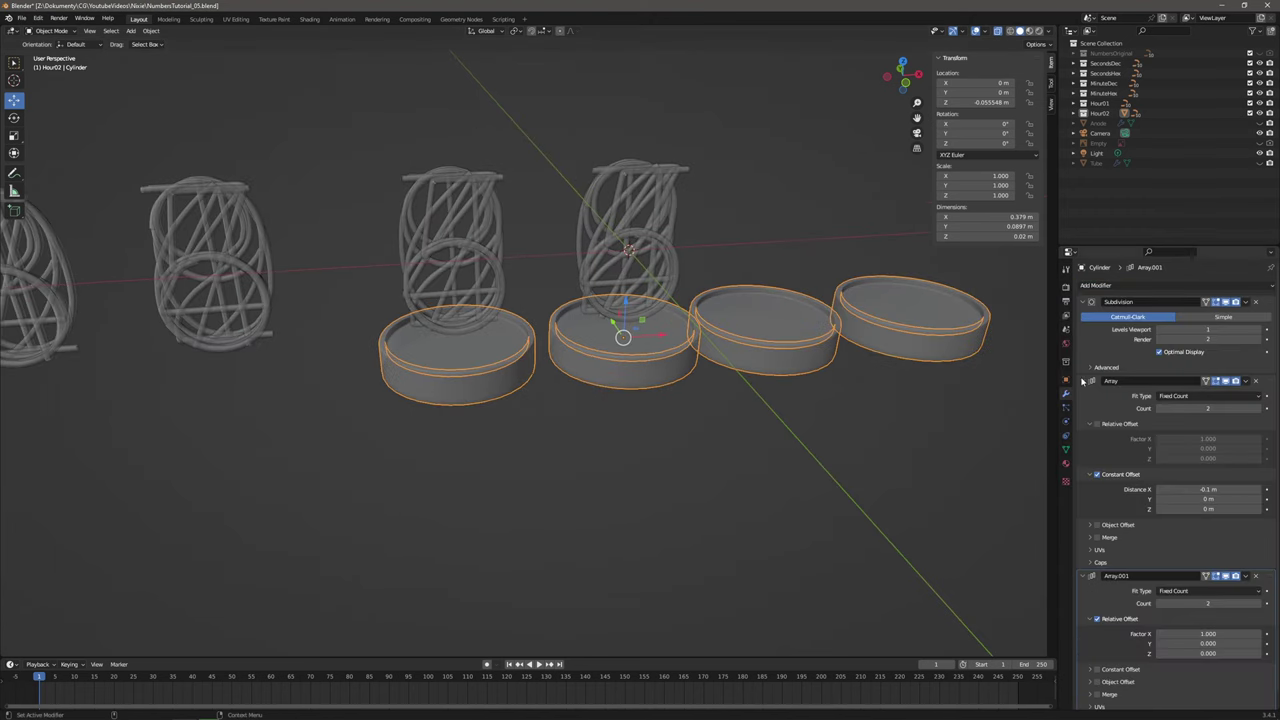
click(1084, 381)
click(1097, 488)
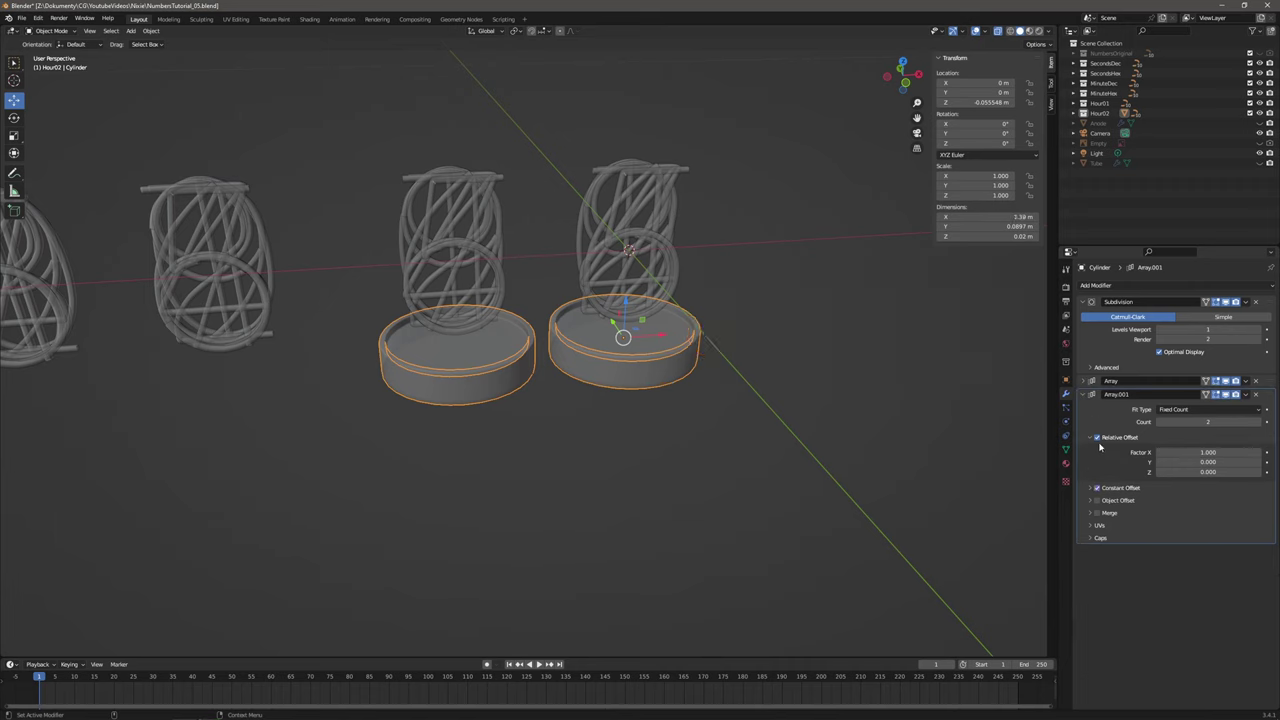
click(1097, 438)
click(1091, 488)
click(1215, 512)
click(1219, 503)
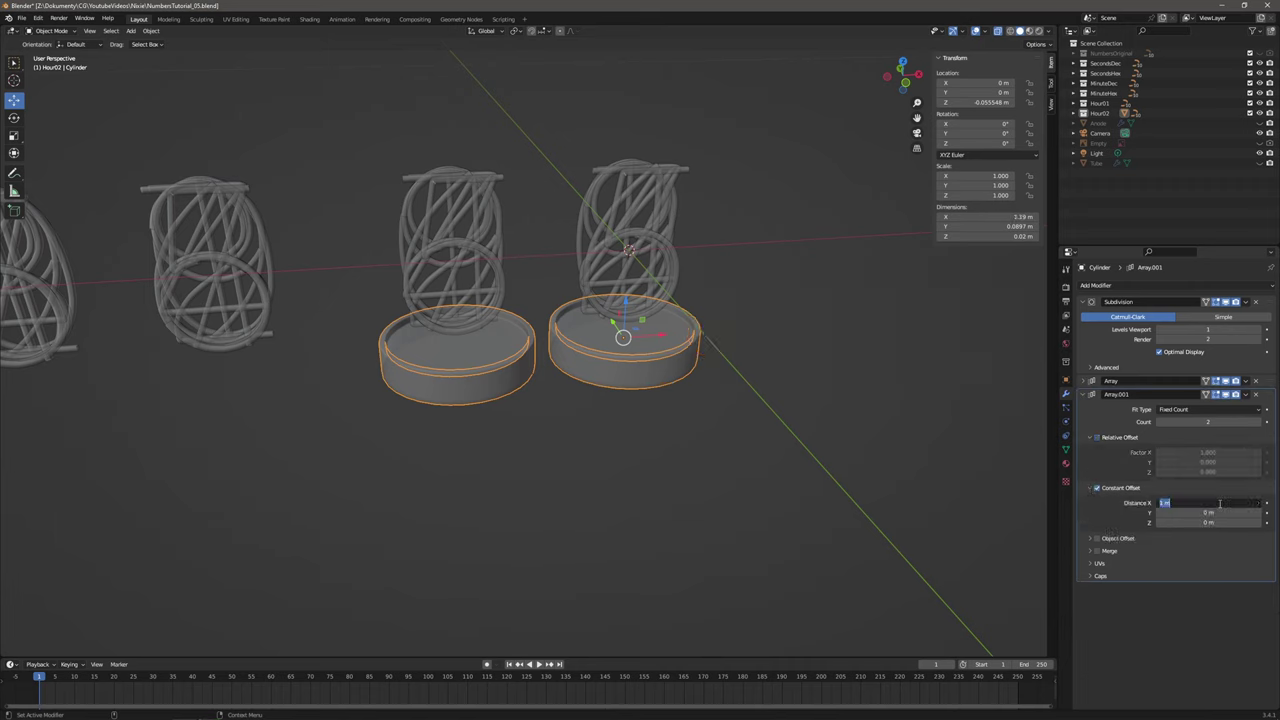
text(0.225)
key(Return)
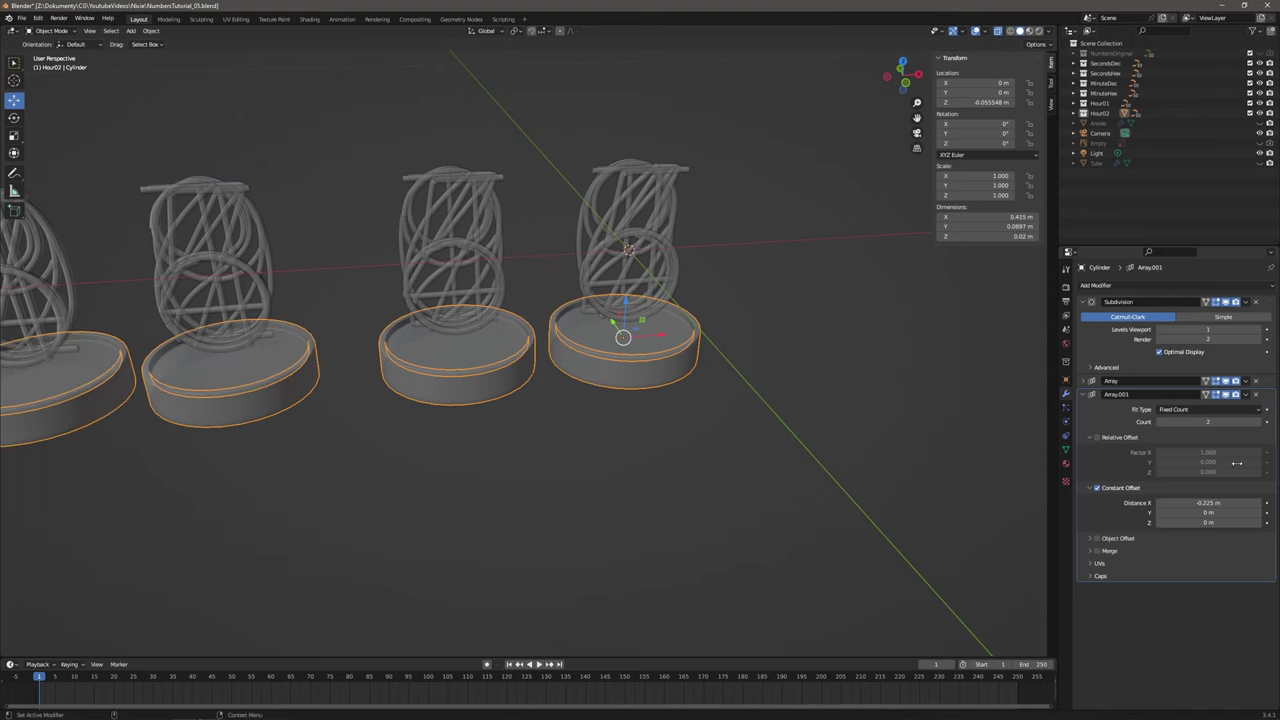
Set the second Array modifier's count to 3 and deselect the bases.
click(1257, 422)
scroll(531, 429, down, 3)
shift+middle_drag(531, 429, 622, 418)
click(622, 418)
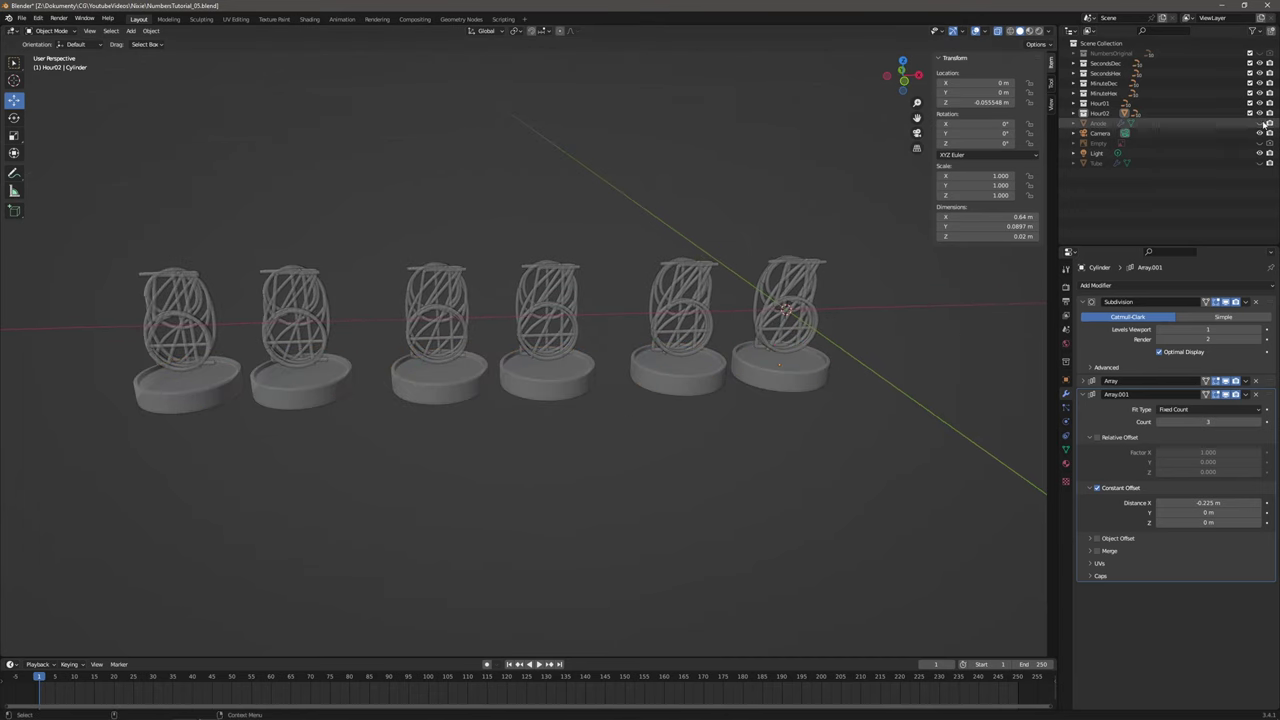
Unhide the Anode and Tube objects in the viewport and save the scene as NumbersTutorial_06.blend.
click(1260, 124)
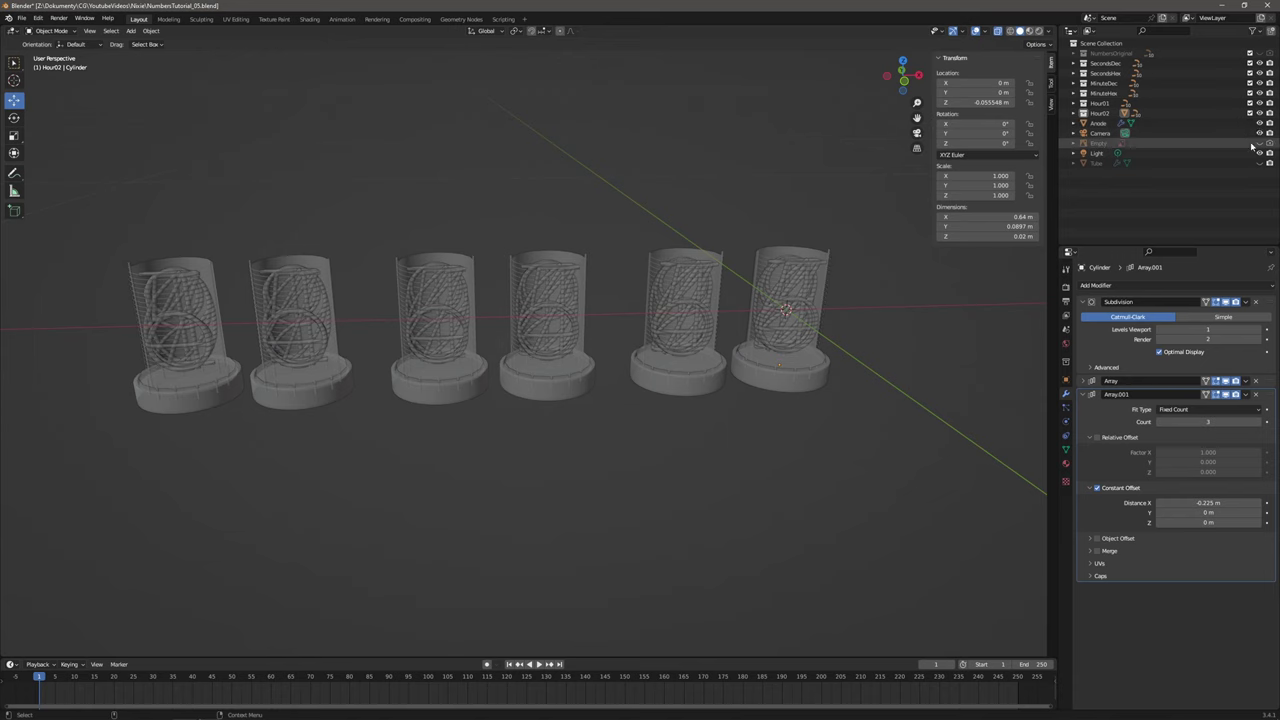
click(1259, 163)
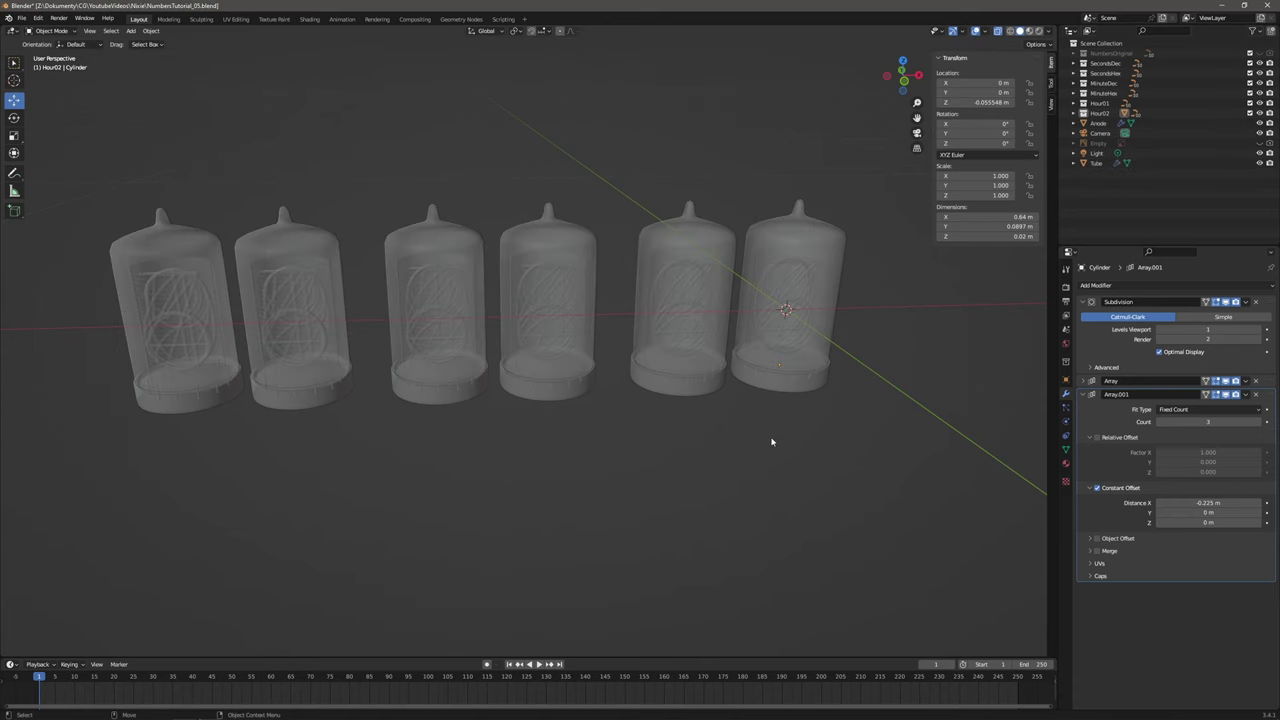
middle_drag(594, 414, 589, 434)
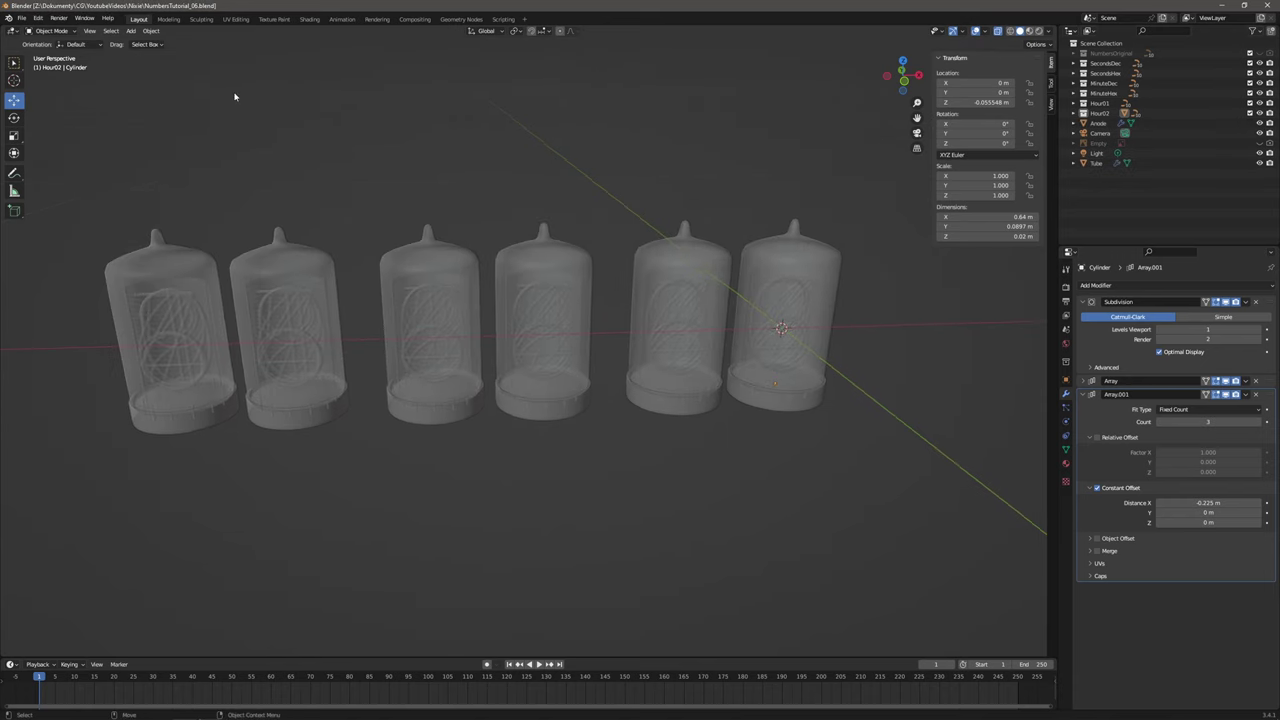
Add a cube mesh at the world origin and frame it in the viewport.
click(131, 31)
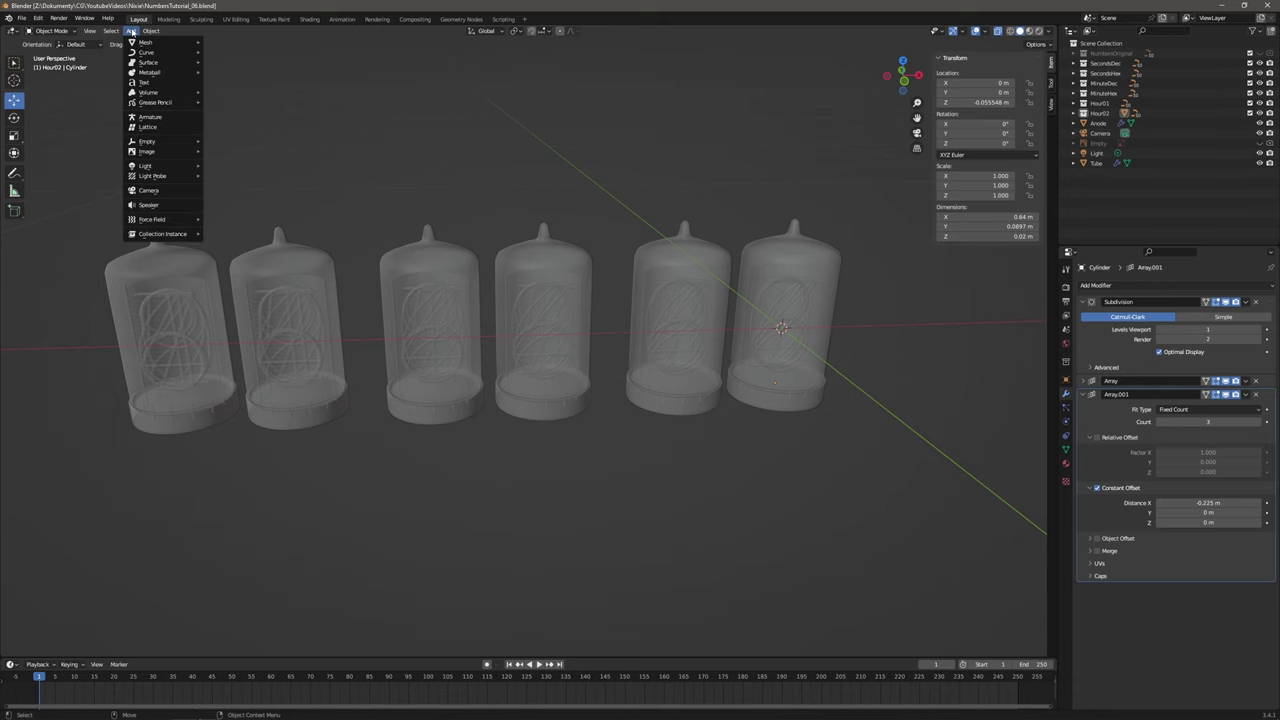
mouse_move(146, 43)
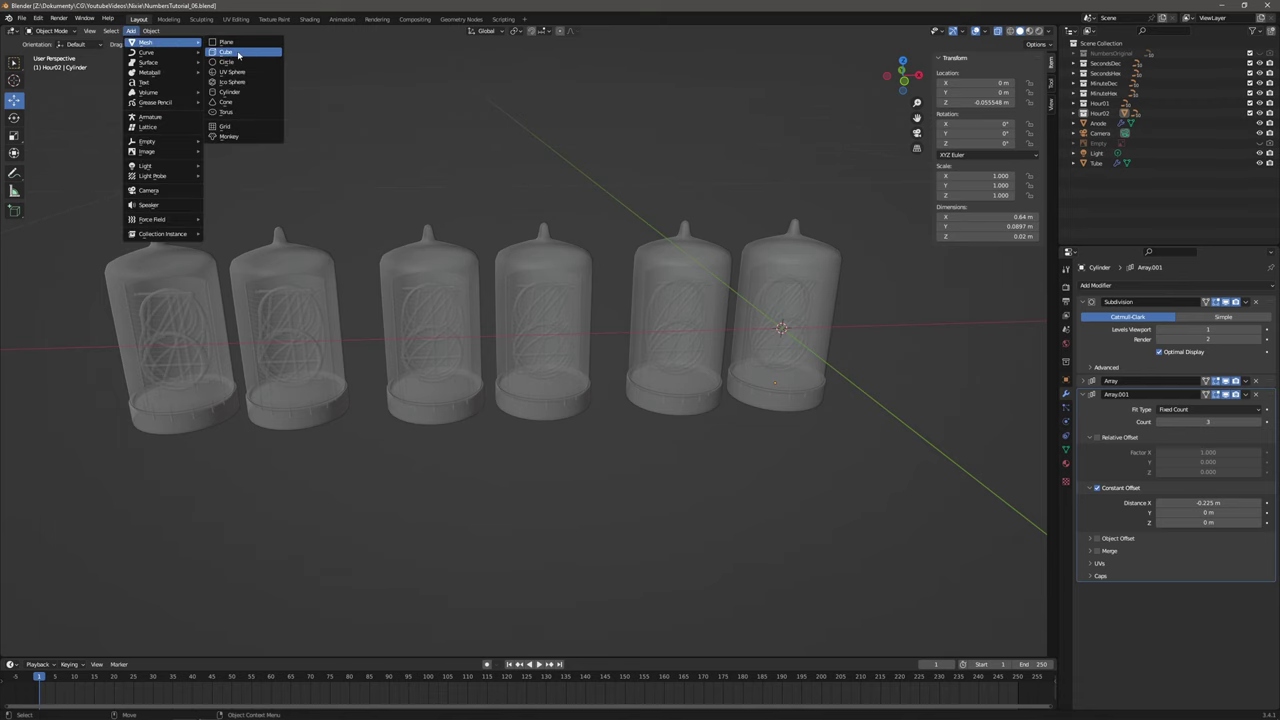
click(236, 53)
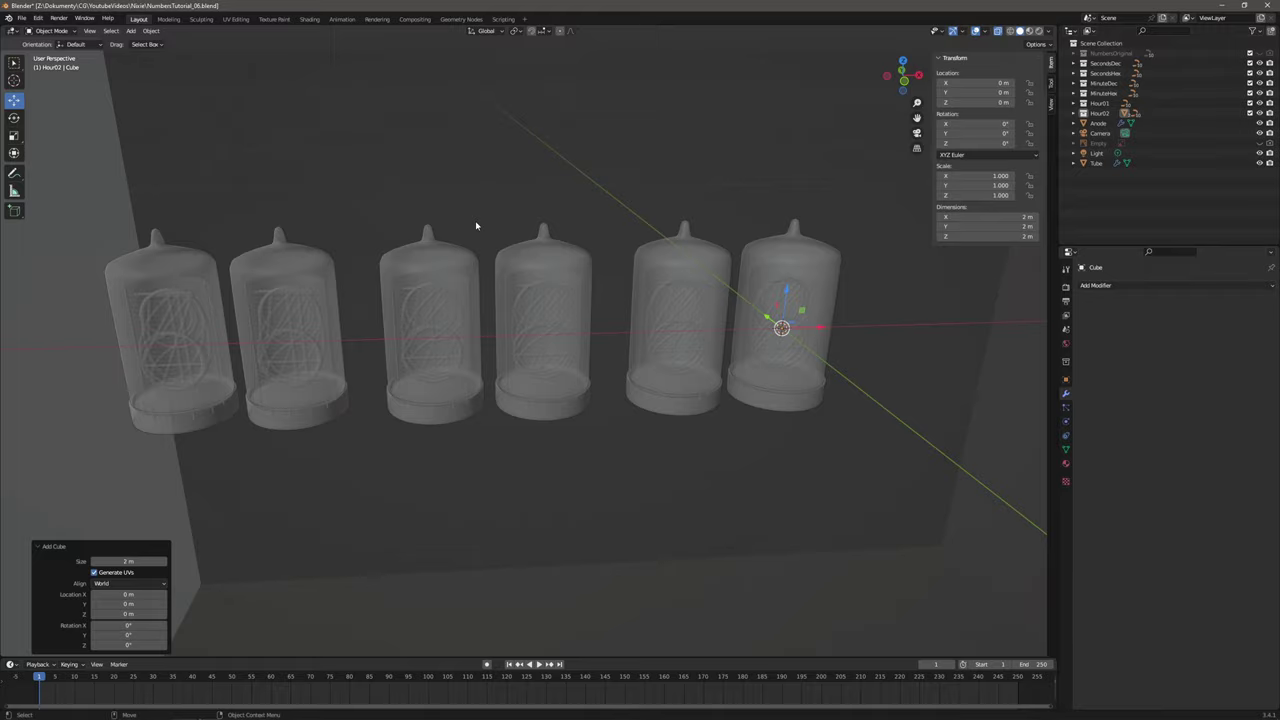
key(KP_Decimal)
middle_drag(475, 221, 543, 237)
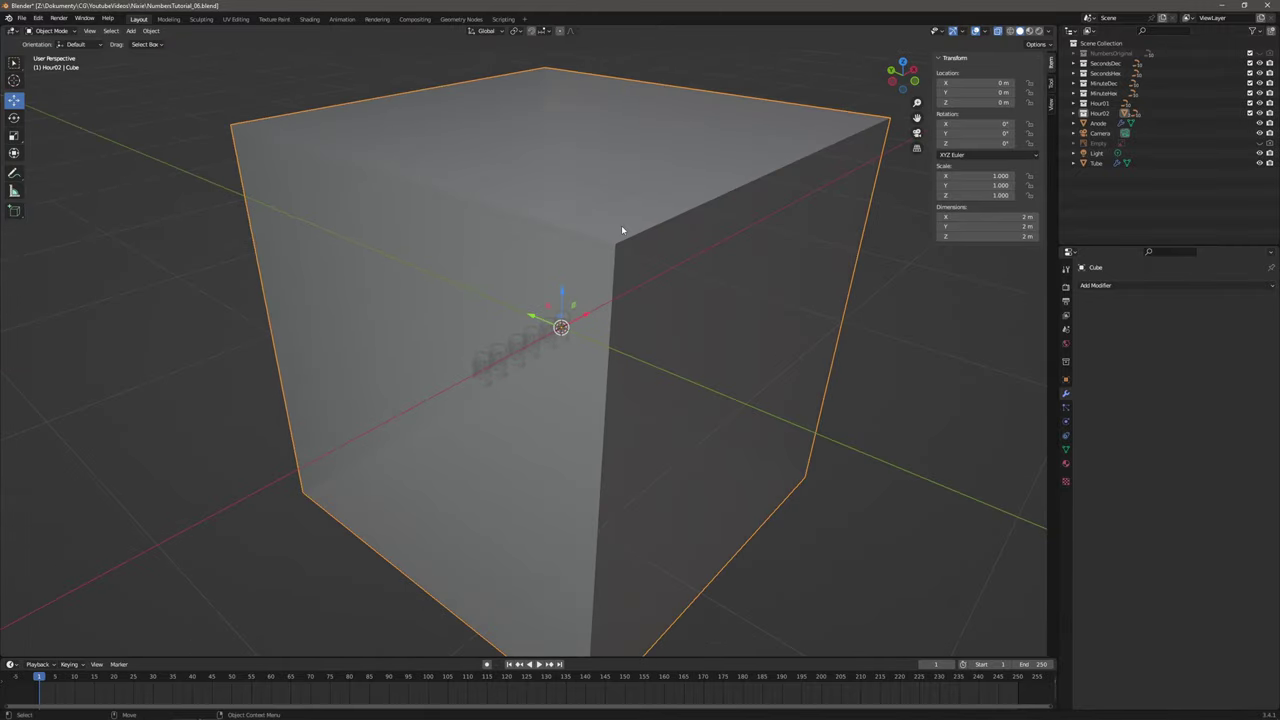
Scale the cube to about 0.646 m by 0.279 m by 0.15 m and move it to about -0.286 m in X.
key(shift+space)
key(s)
drag(562, 293, 556, 326)
middle_drag(610, 326, 552, 330)
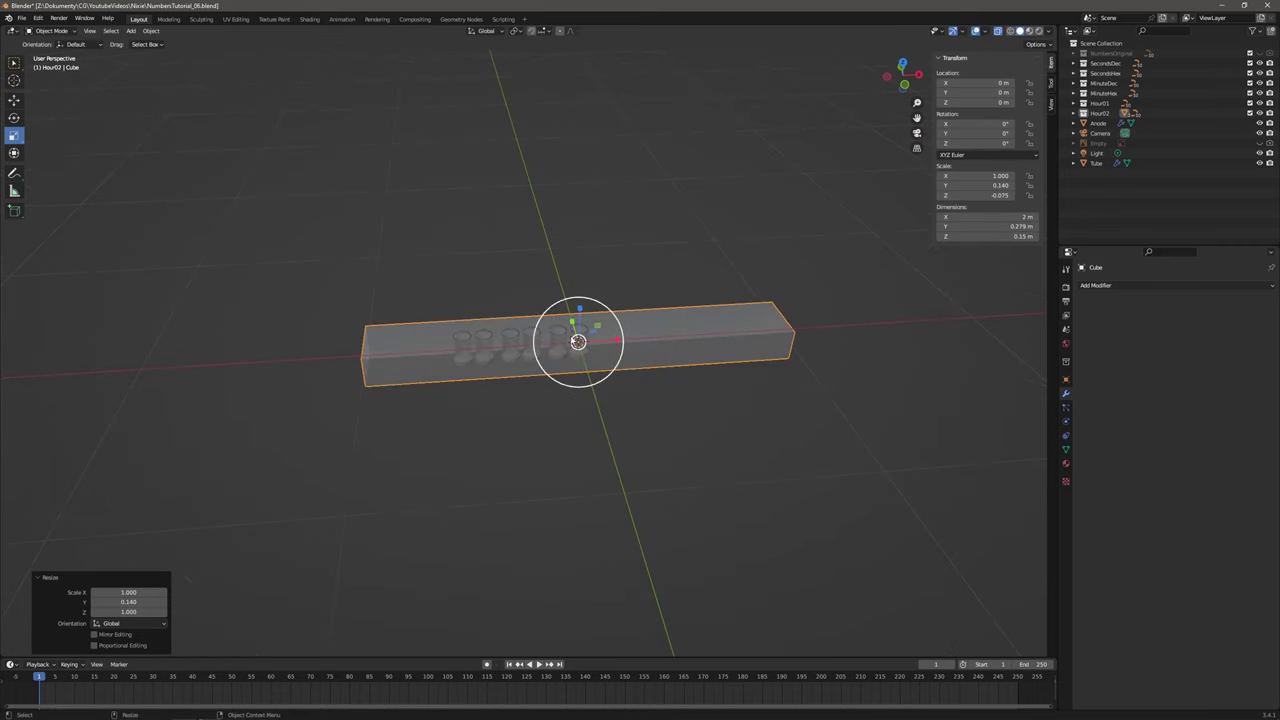
scroll(570, 334, up, 2)
drag(628, 336, 537, 340)
key(shift+space)
key(g)
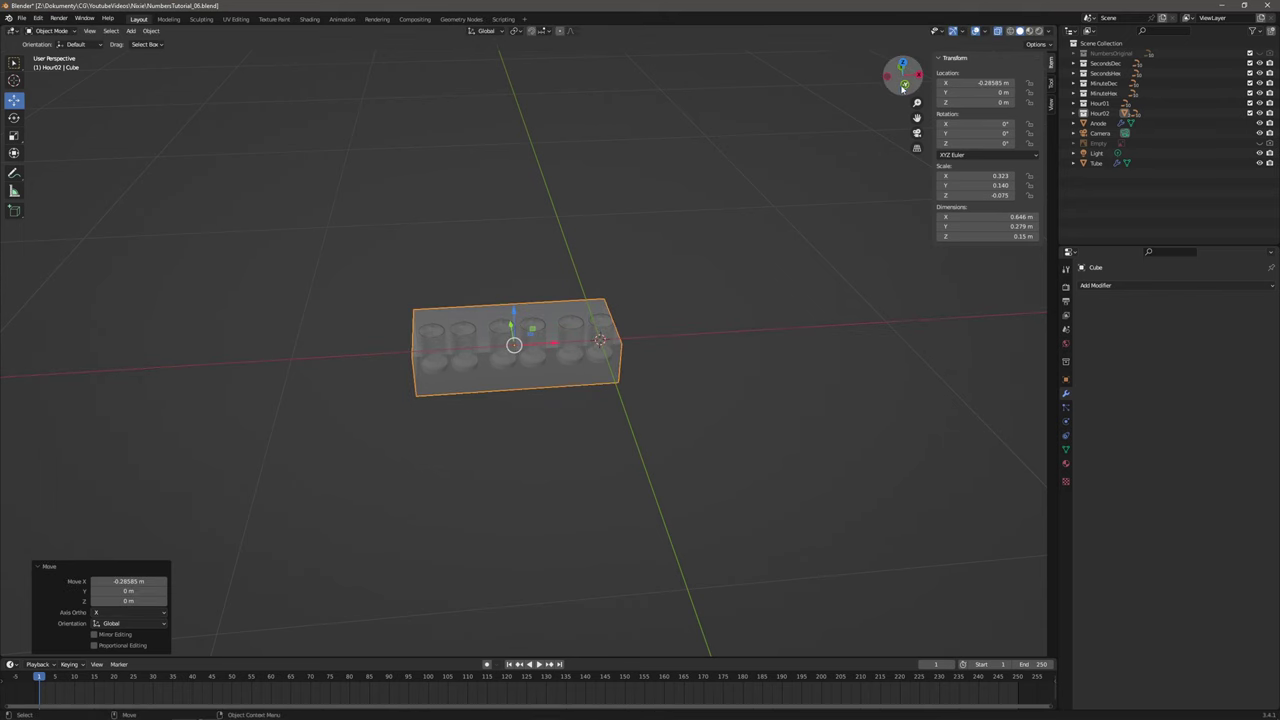
Flatten the cube into a thin plate and set its Z dimension to 0.003 m.
click(904, 85)
shift+middle_drag(473, 326, 504, 325)
scroll(504, 323, up, 5)
key(shift+space)
key(s)
drag(568, 296, 566, 335)
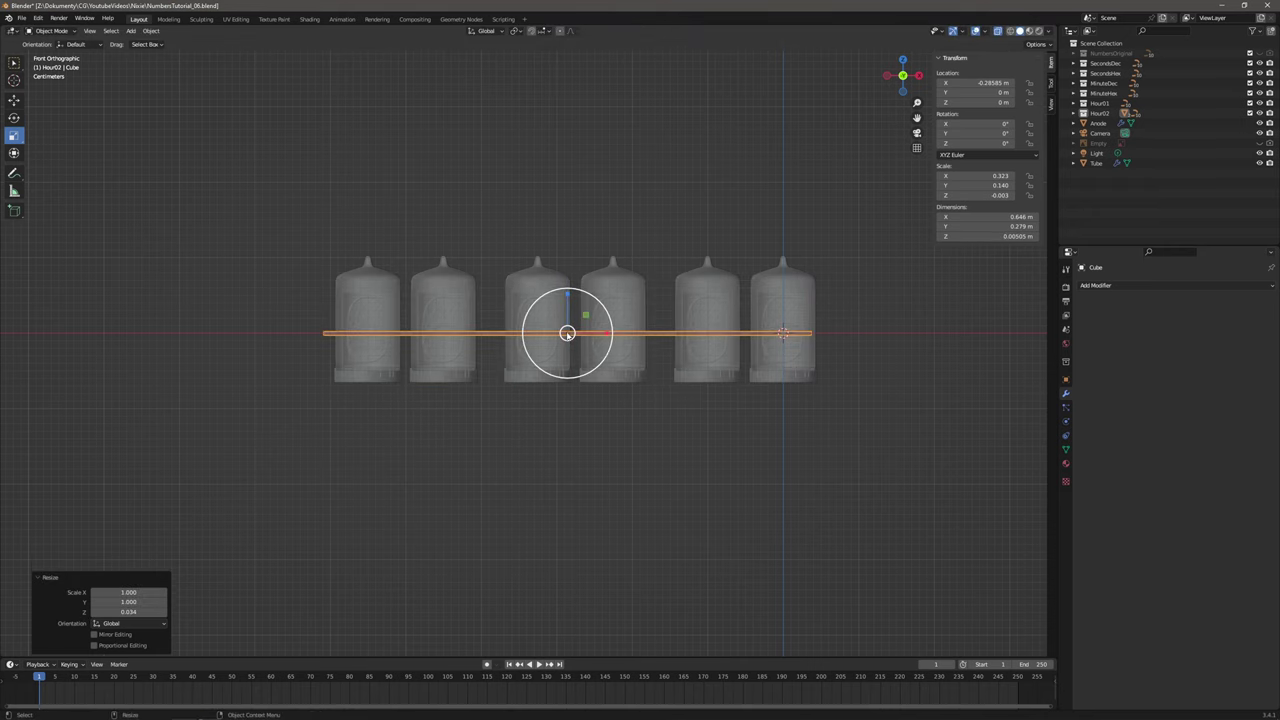
click(1019, 235)
drag(953, 236, 1030, 236)
text(3)
key(Return)
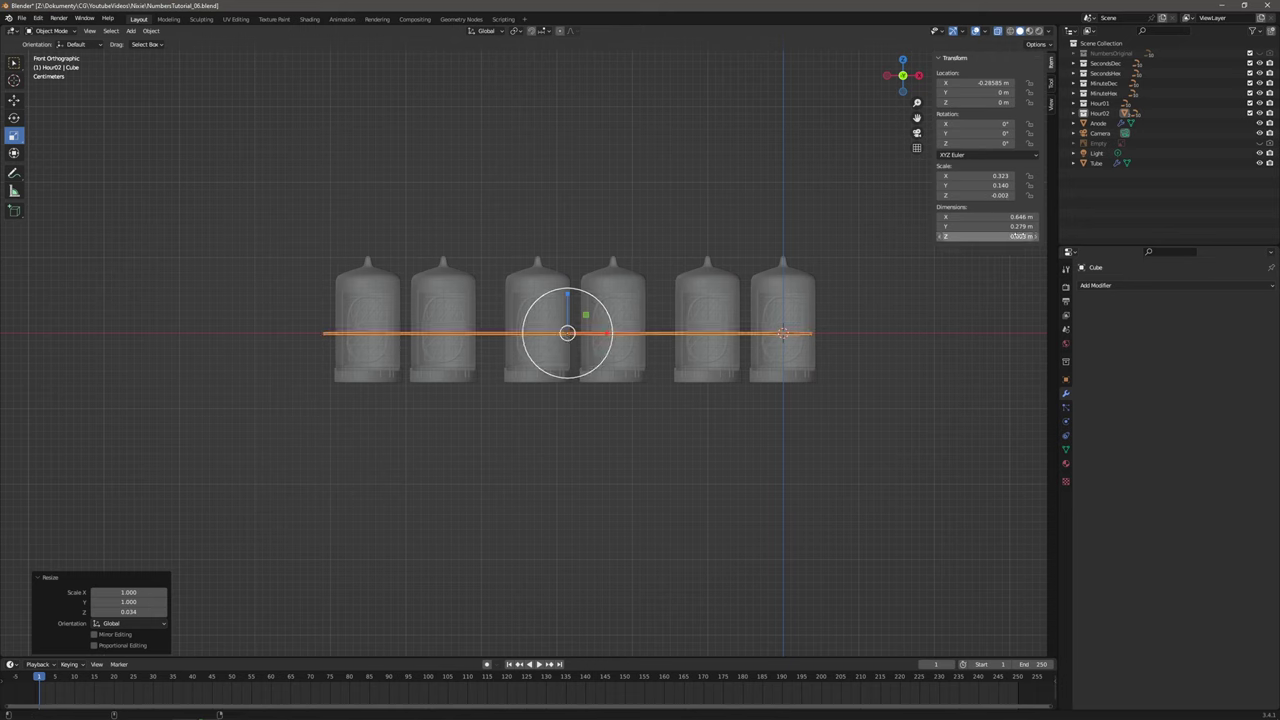
Set the plate's X dimension to 0.675 m.
click(1000, 217)
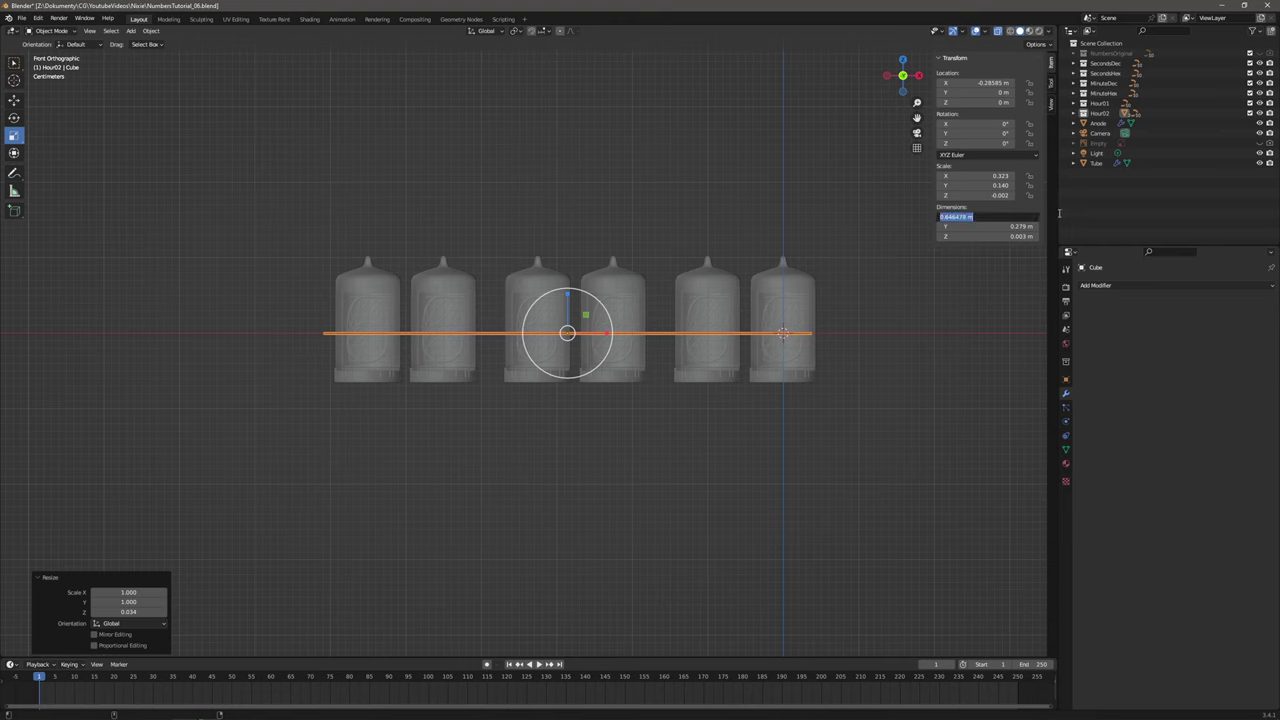
text(0.645)
key(Return)
click(1019, 215)
text(0.677)
key(Return)
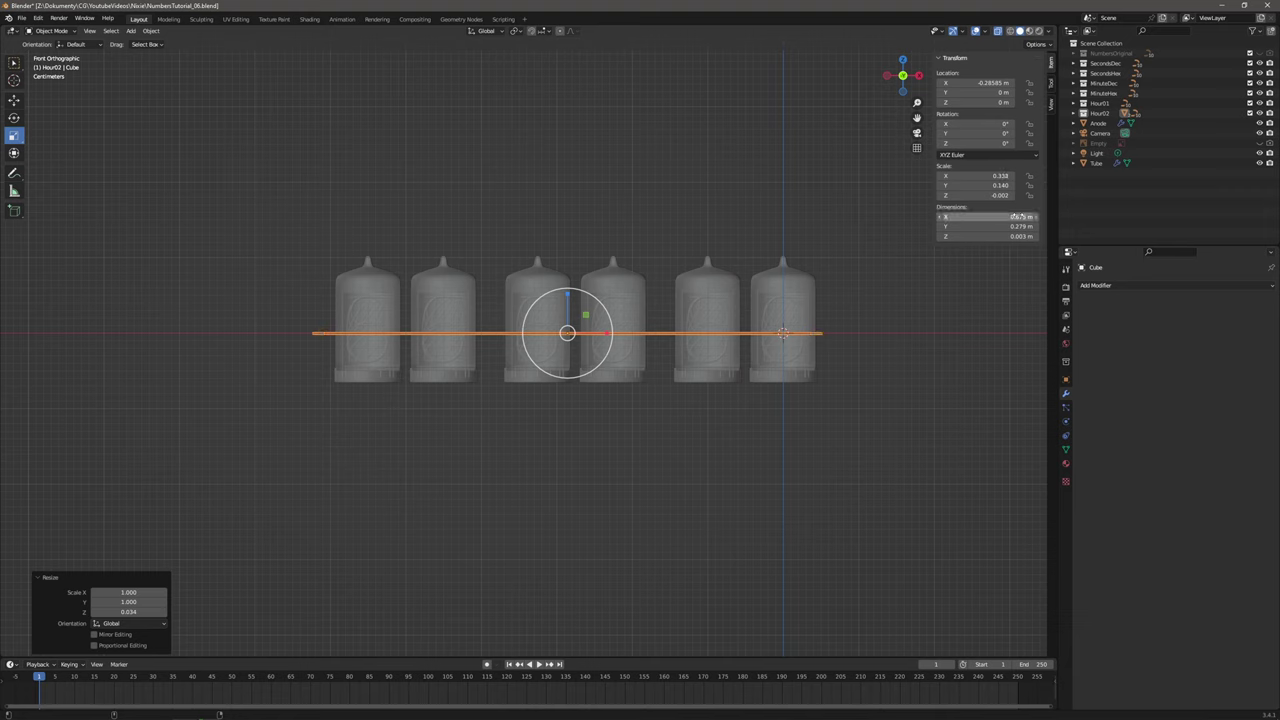
Try Y dimensions of 0.285 m, 0.275 m and 0.25 m for the plate.
click(1017, 227)
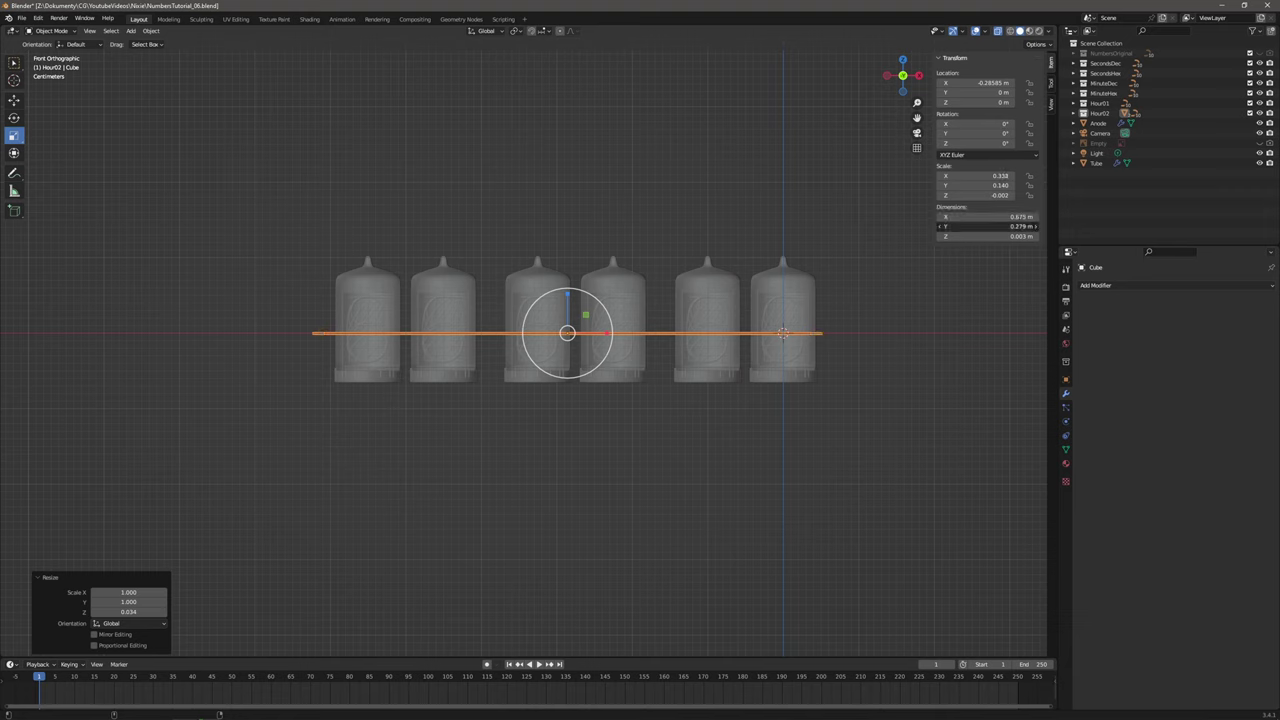
text(0.285)
key(Return)
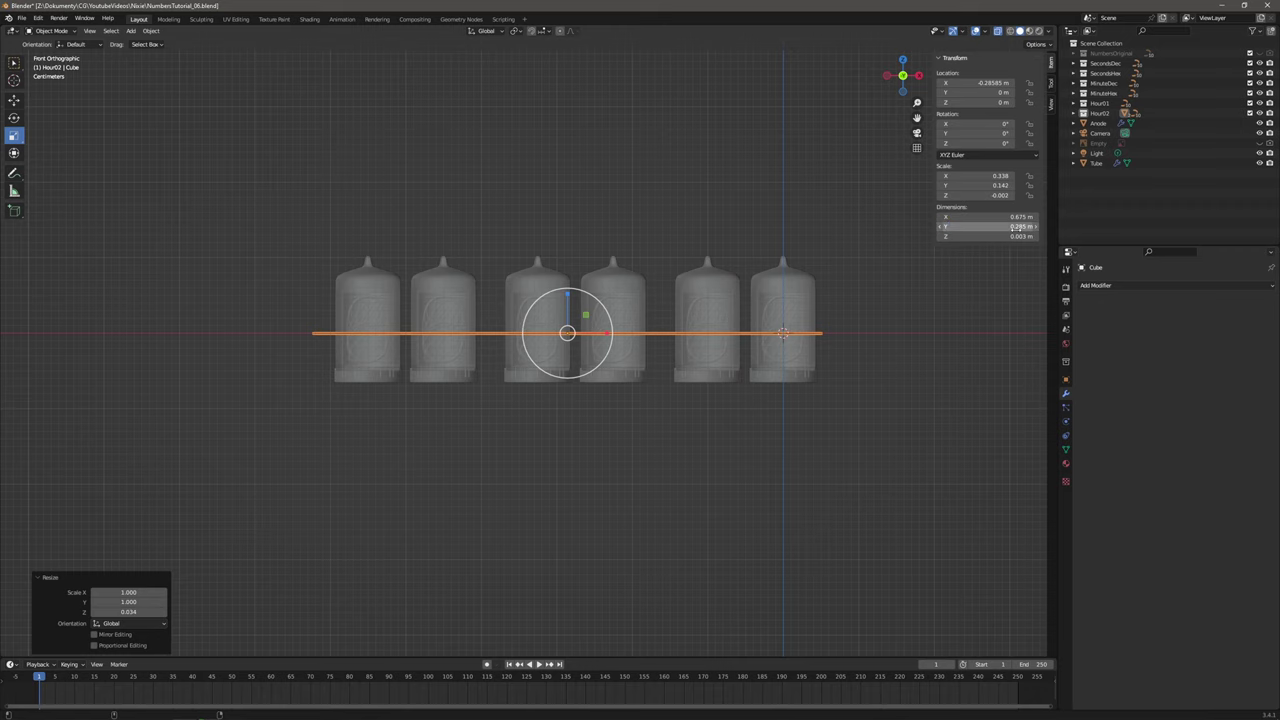
middle_drag(570, 340, 766, 320)
double_click(965, 227)
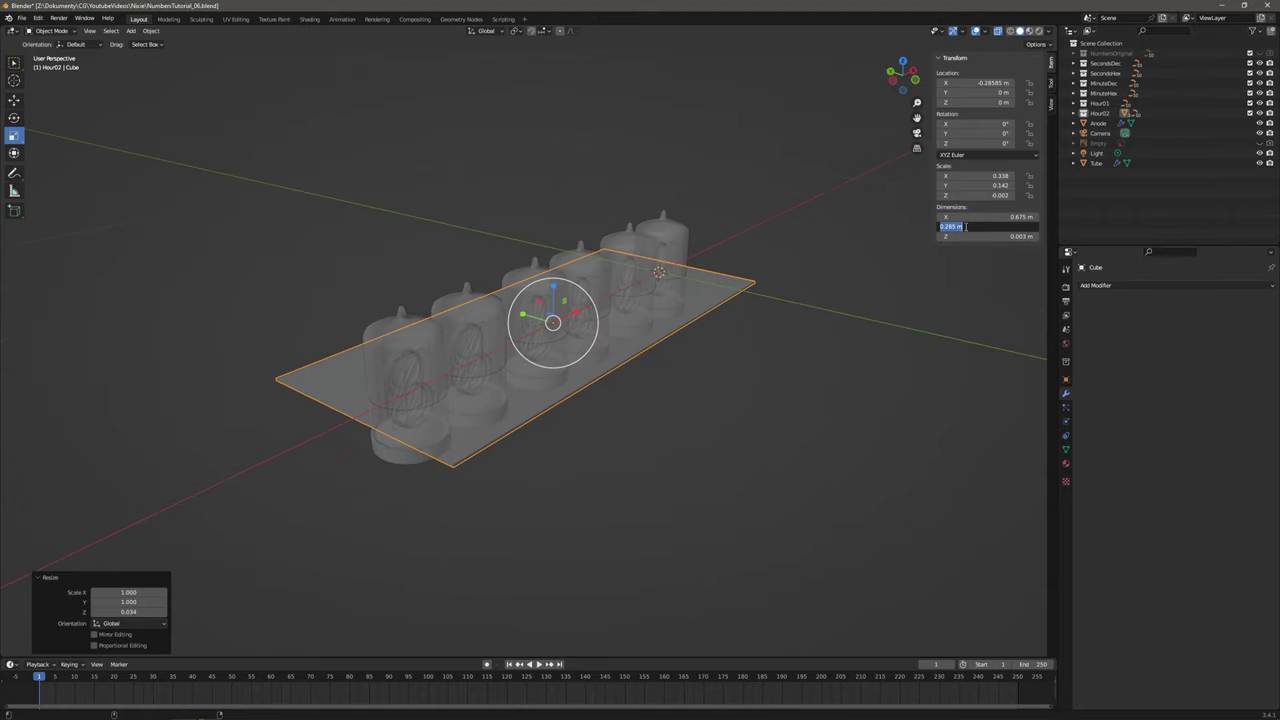
click(949, 226)
key(Return)
click(969, 225)
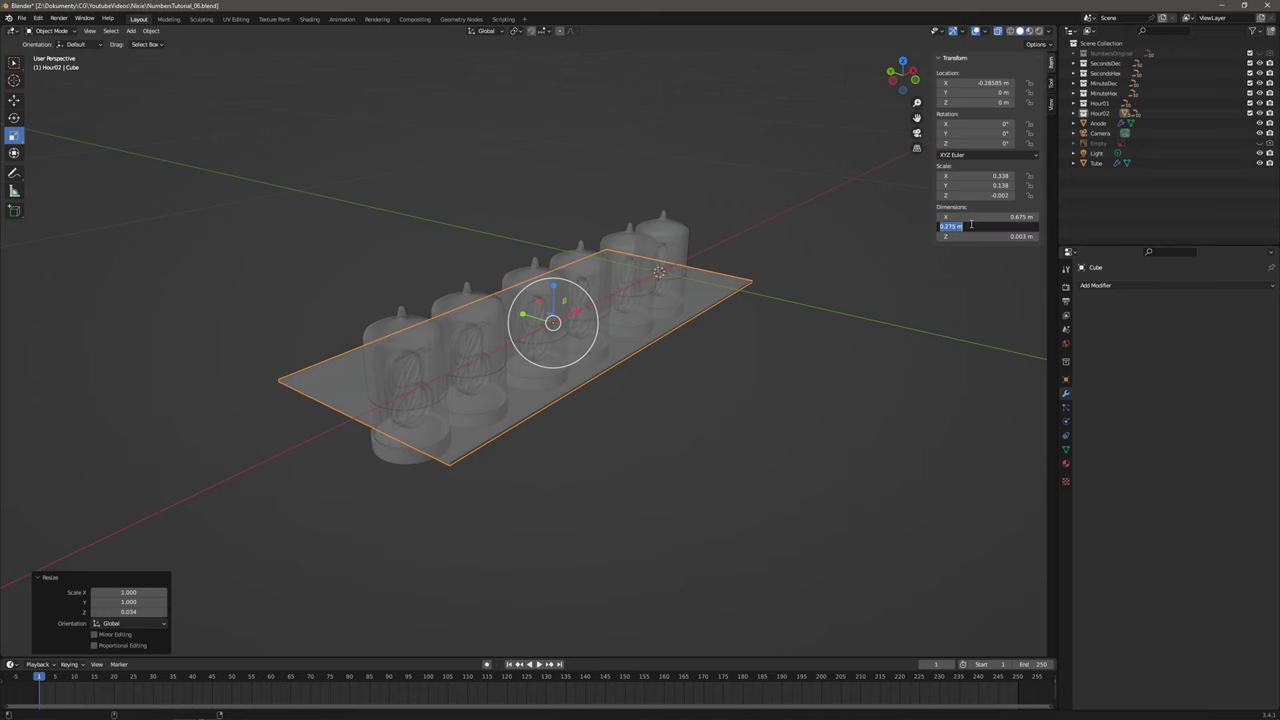
text(0.25)
key(Return)
Try a Y dimension of 0.225 m for the plate.
middle_drag(520, 261, 549, 274)
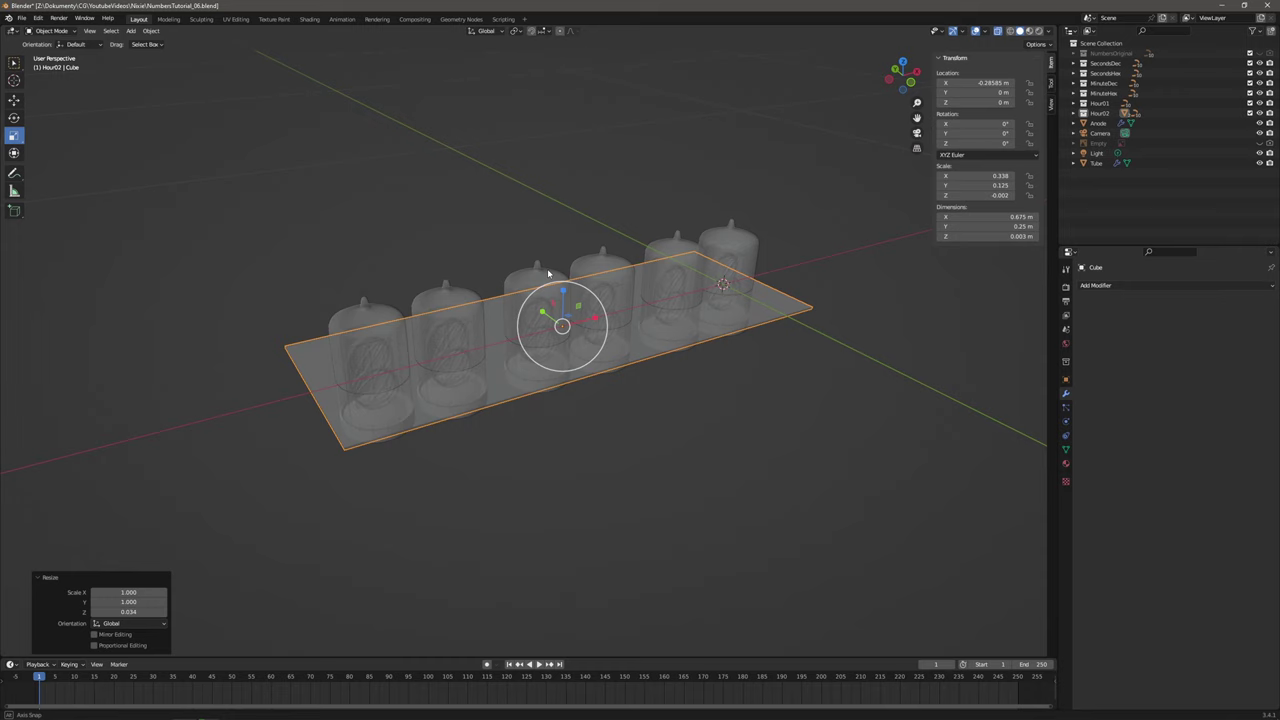
click(1005, 227)
click(949, 226)
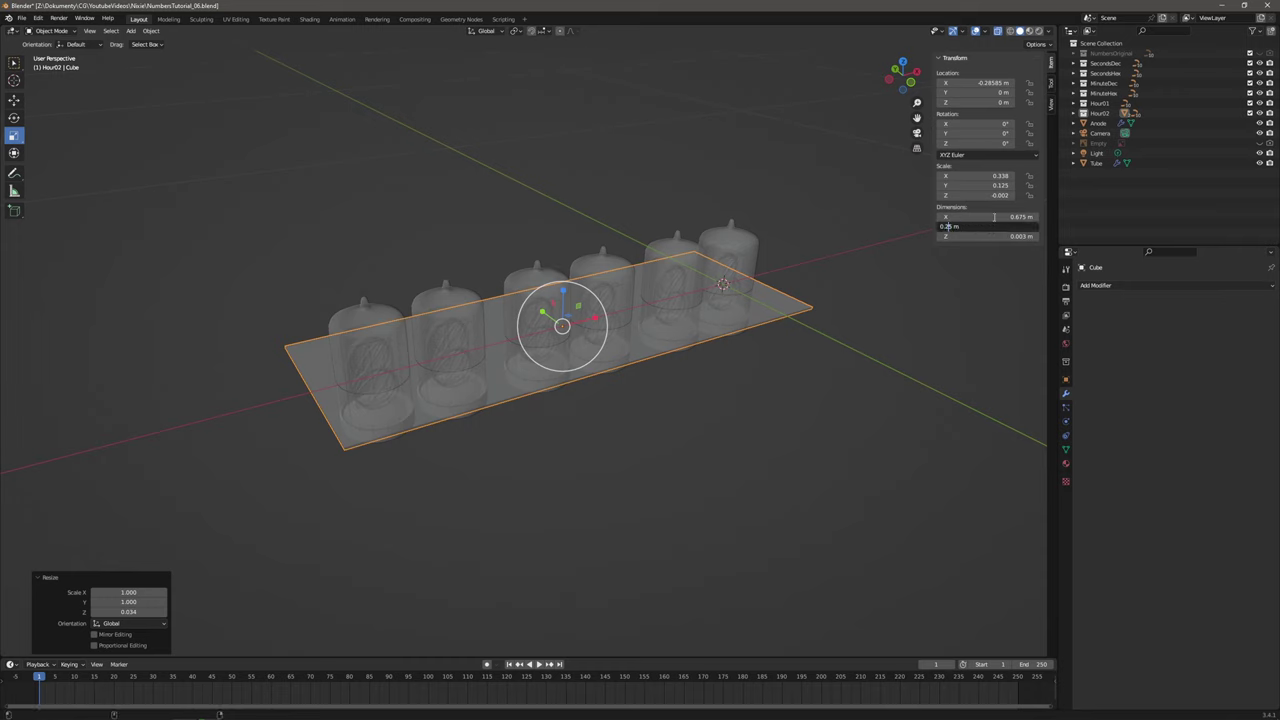
text(2)
key(Return)
Set the plate's Y dimension to 0.2 m.
middle_drag(540, 270, 612, 264)
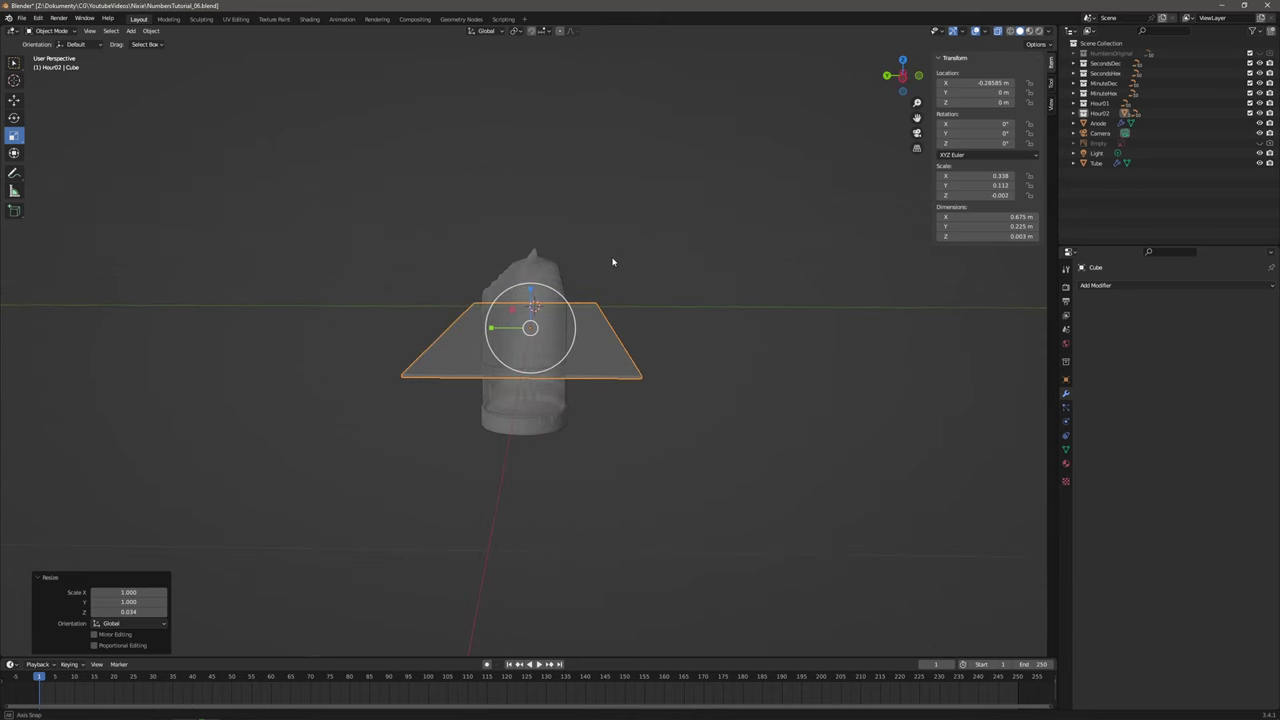
click(997, 226)
click(952, 226)
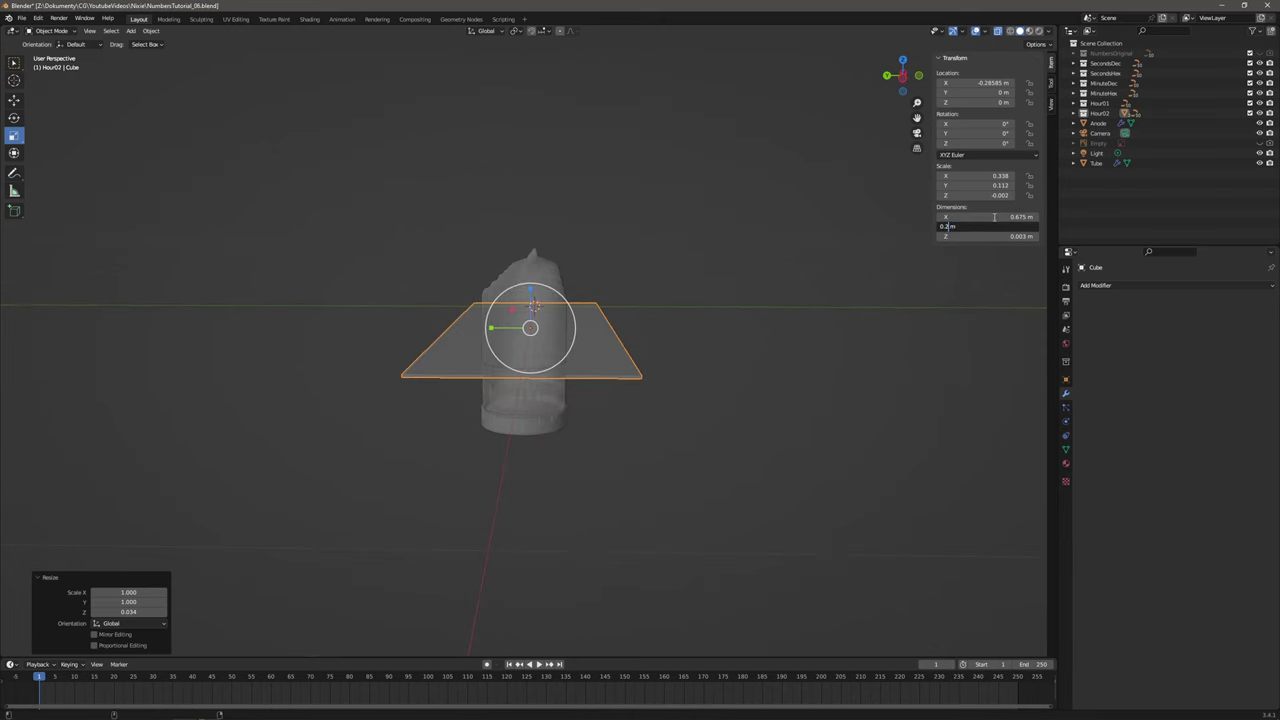
text(1)
key(Return)
click(990, 227)
text(0.2)
key(Return)
Move the plate down to about -0.067 m in Z, directly beneath the cylindrical socket bases.
middle_drag(605, 262, 502, 287)
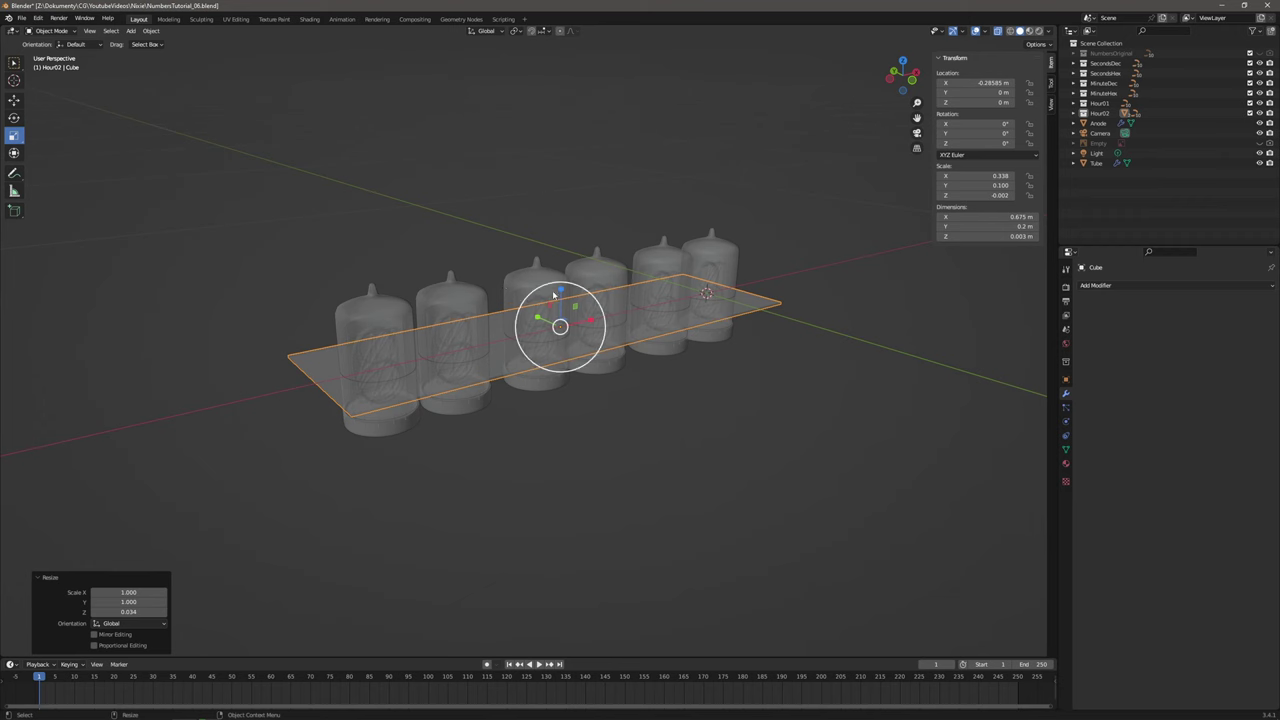
key(shift+space)
key(g)
click(912, 80)
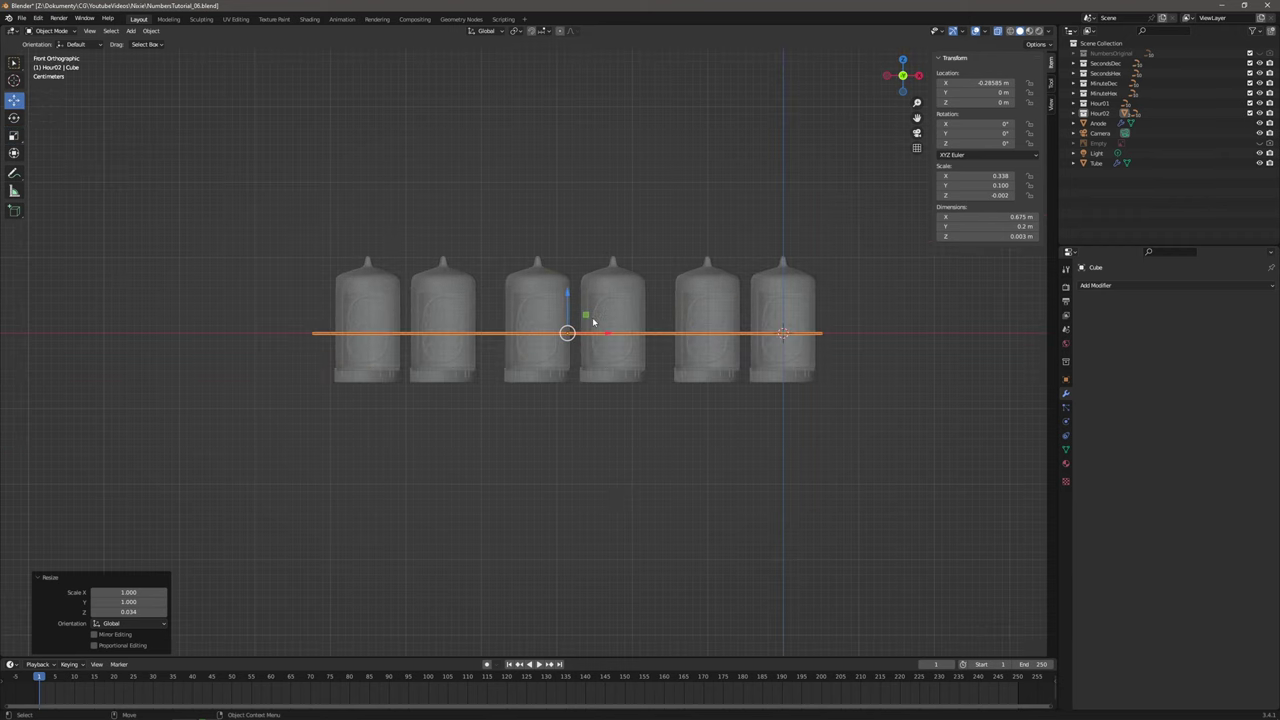
drag(570, 300, 577, 352)
scroll(578, 384, up, 5)
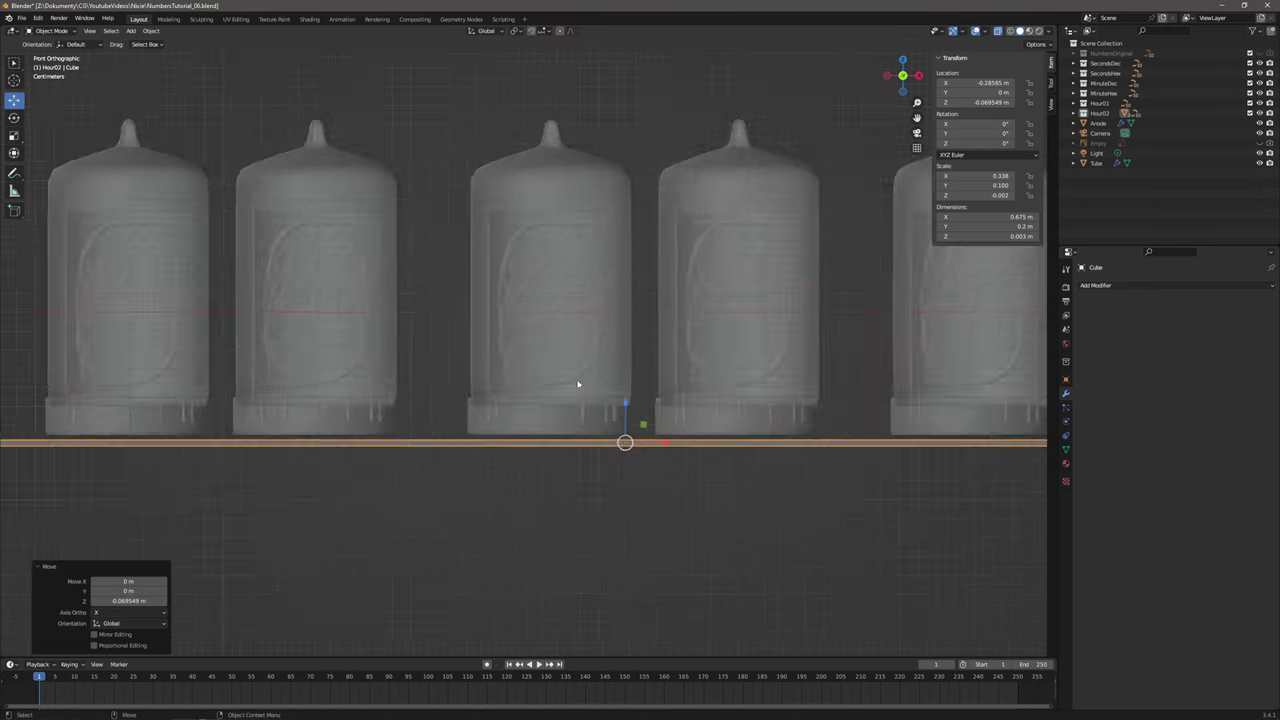
scroll(578, 384, up, 5)
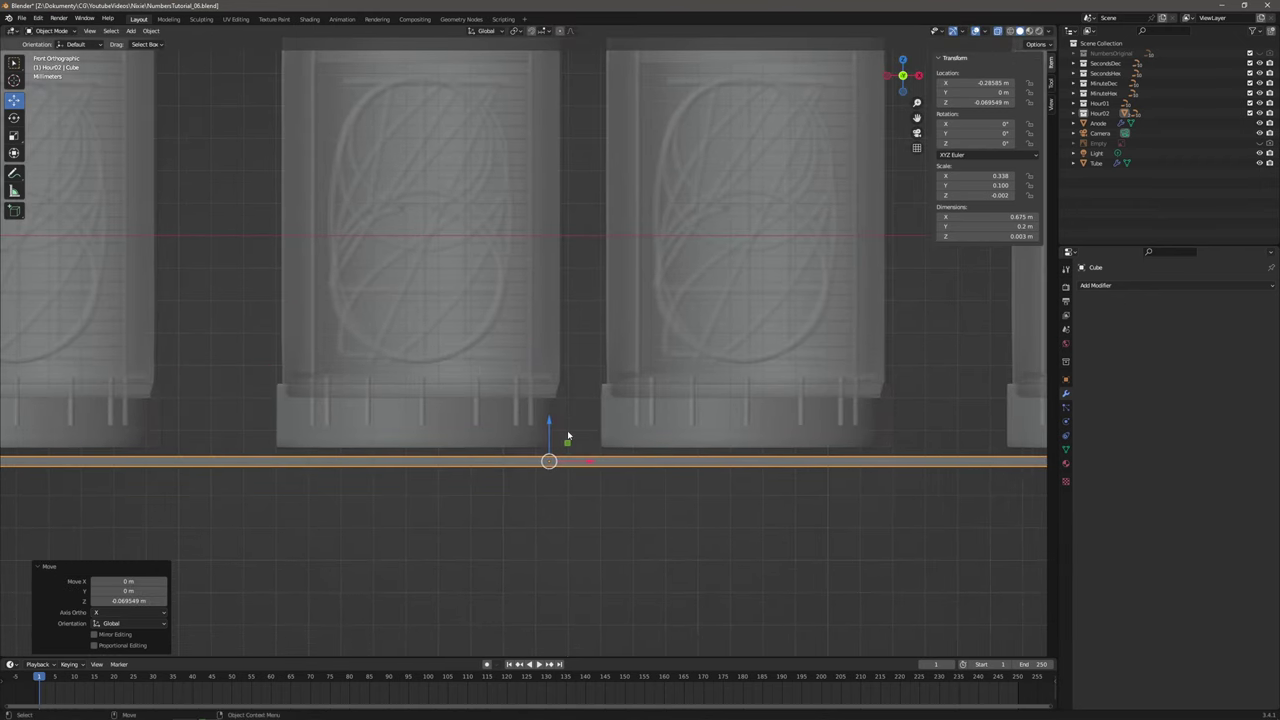
drag(549, 437, 551, 422)
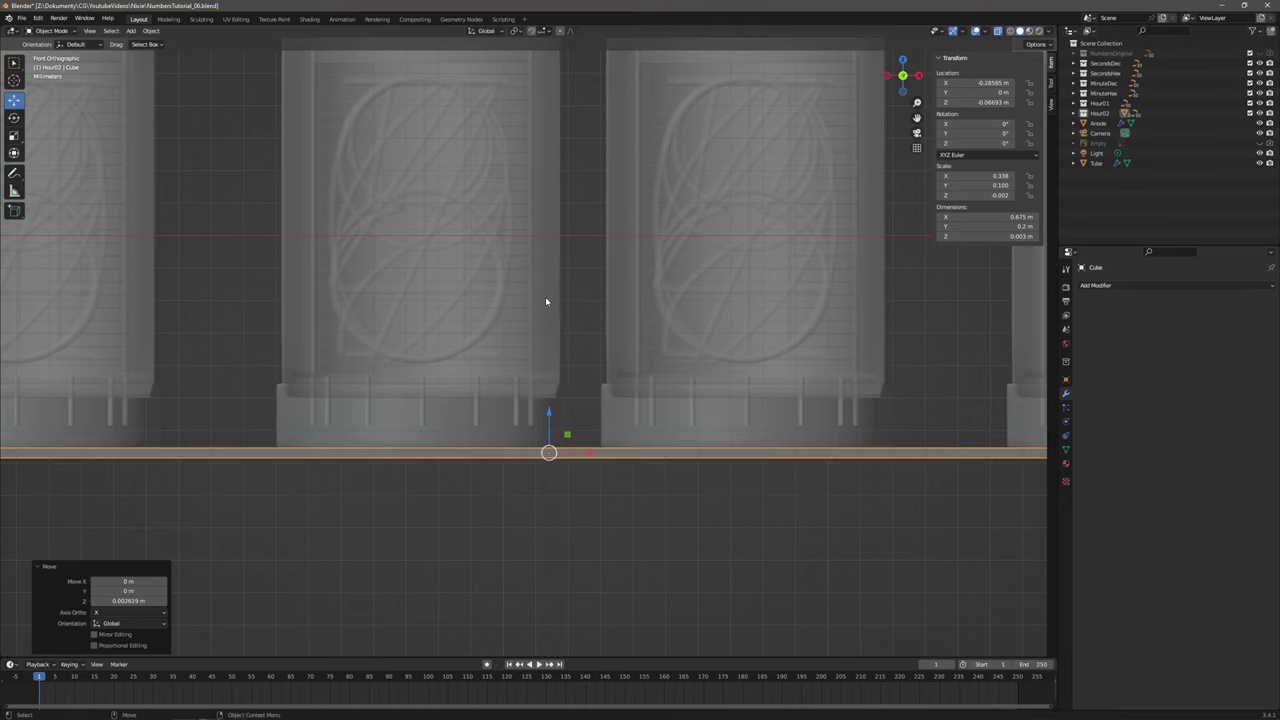
Move the base plate along X to about -0.275 m so it is centred under the six tubes.
middle_drag(349, 171, 417, 190)
scroll(417, 190, down, 3)
middle_drag(443, 236, 440, 303)
scroll(456, 298, up, 1)
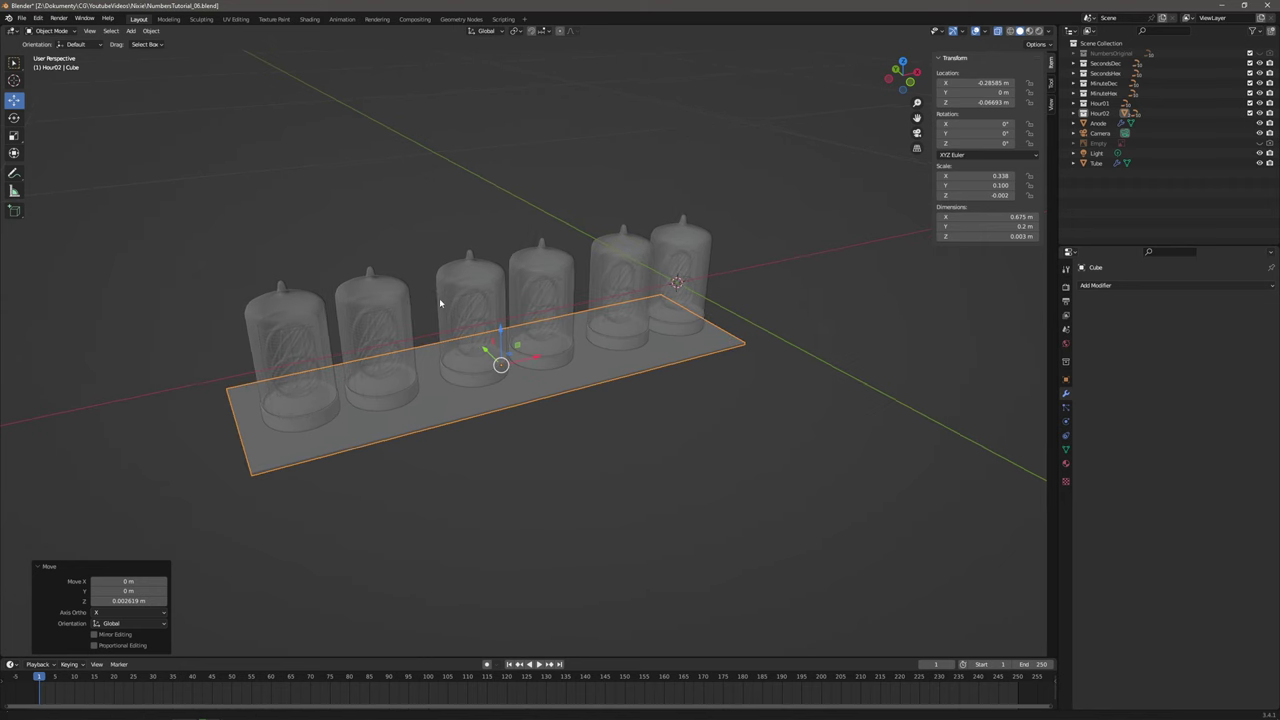
click(909, 82)
drag(521, 371, 540, 365)
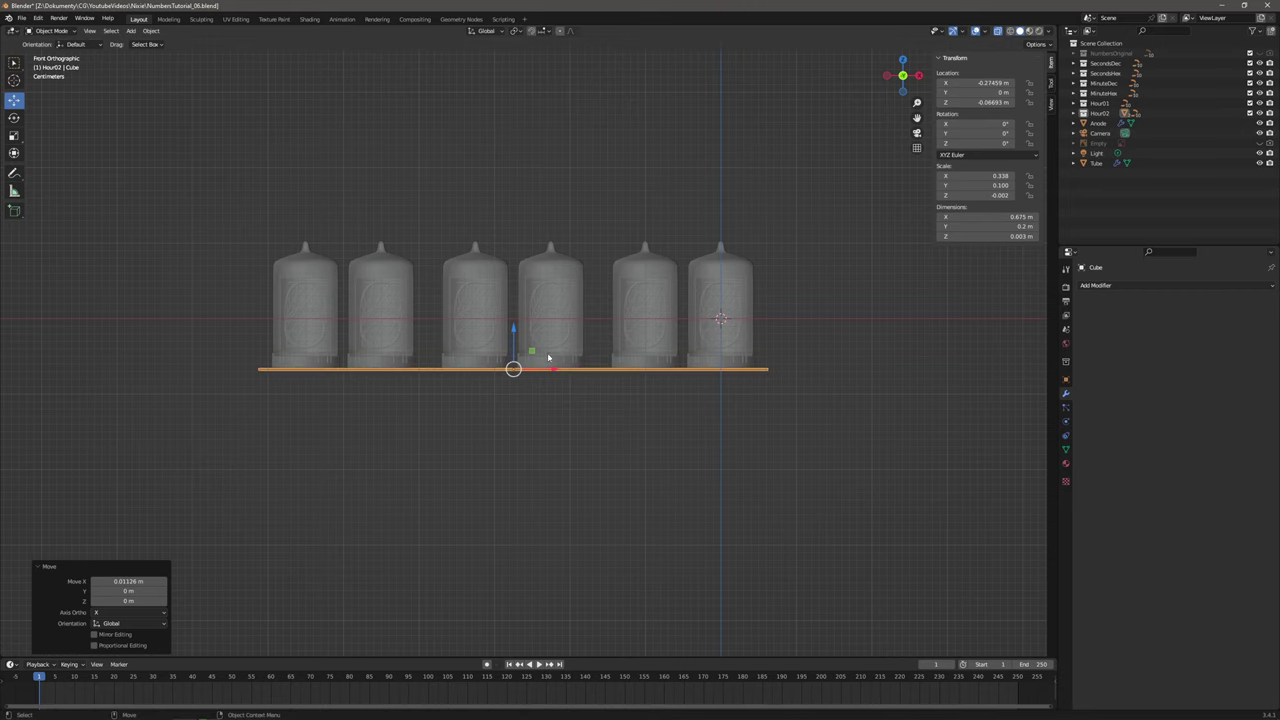
click(604, 208)
middle_drag(480, 194, 511, 220)
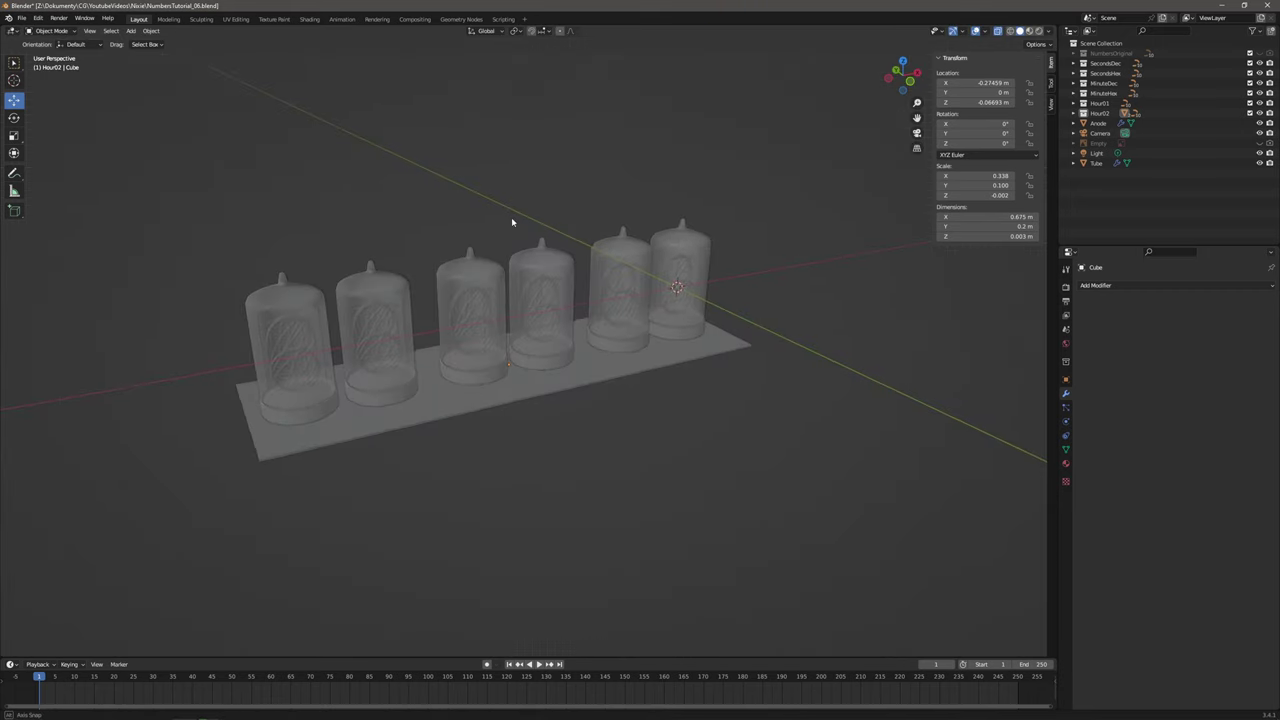
Assign the existing BlackPlastic material to the base plate in the Shading workspace.
click(554, 391)
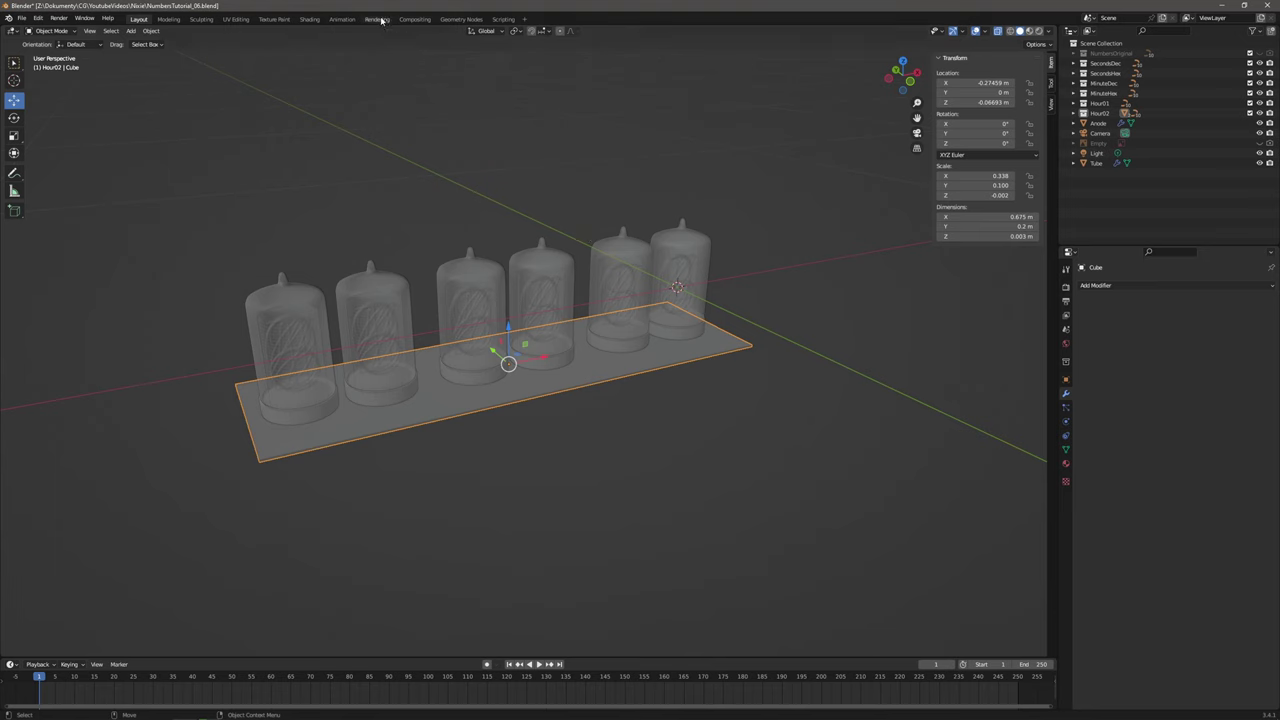
click(309, 19)
click(605, 421)
click(625, 436)
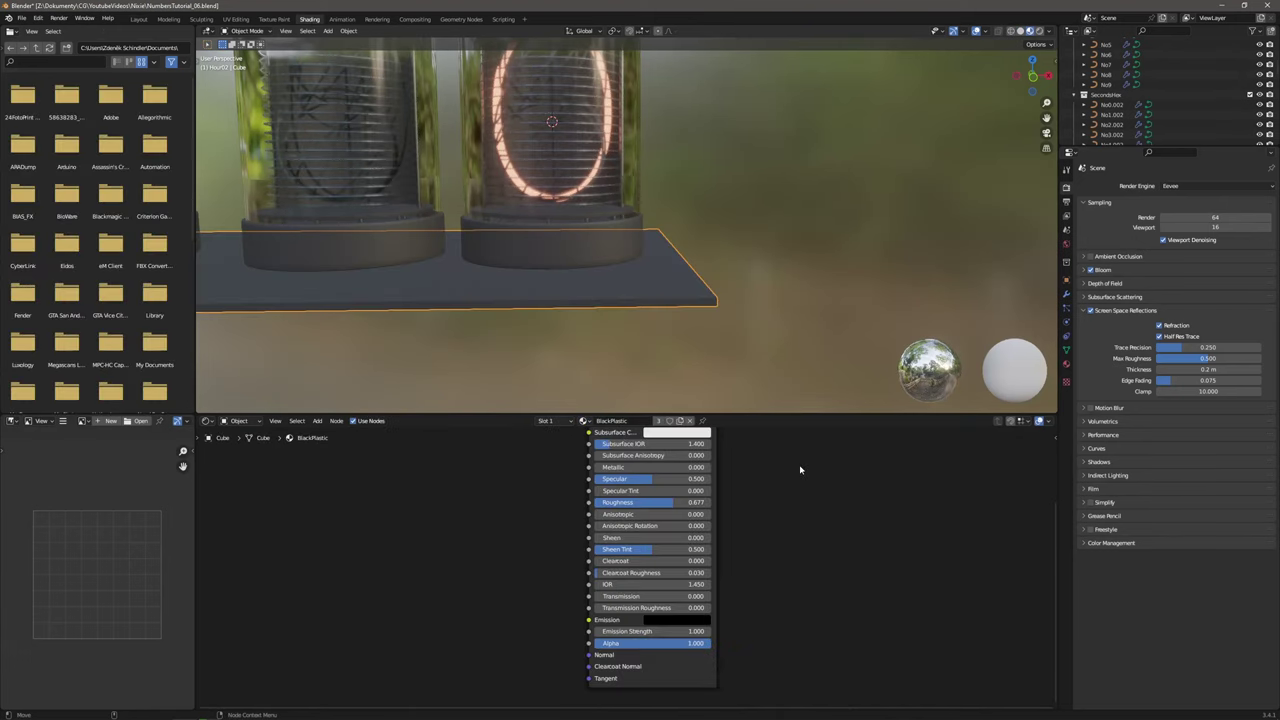
Set the BlackPlastic material's roughness to 0.4.
drag(675, 503, 651, 503)
click(672, 502)
text(0)
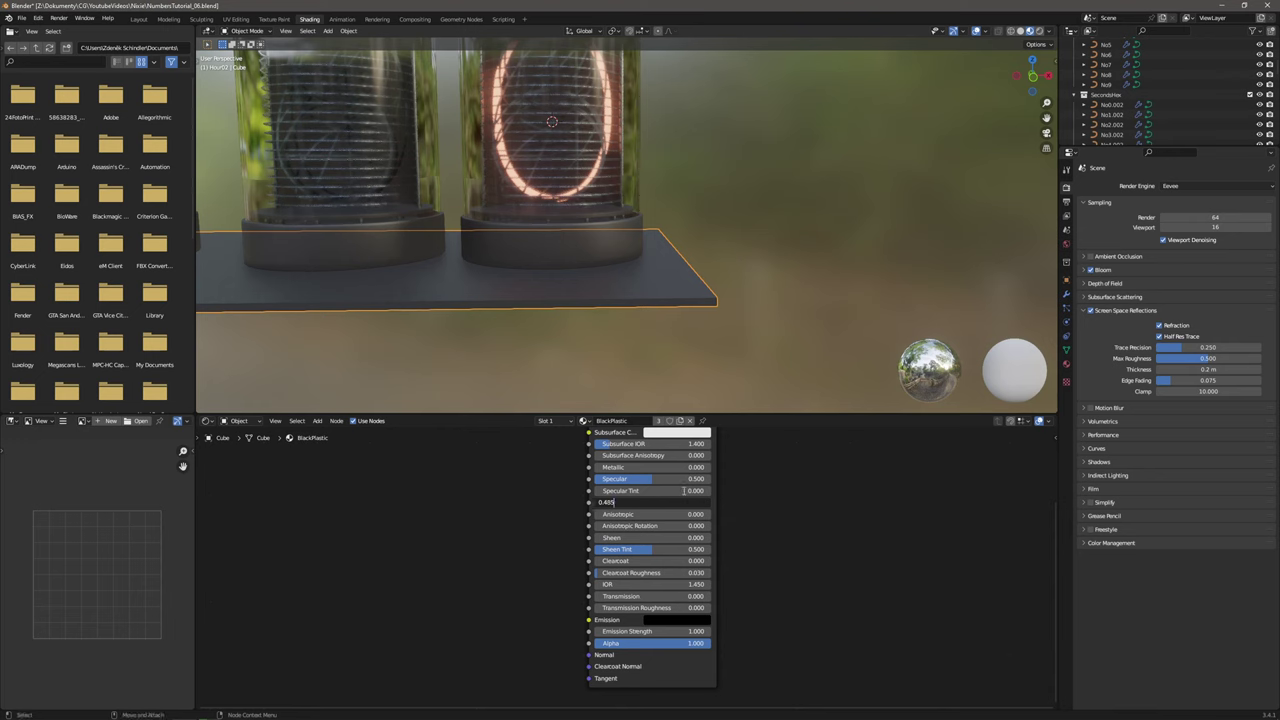
text(.48)
key(Return)
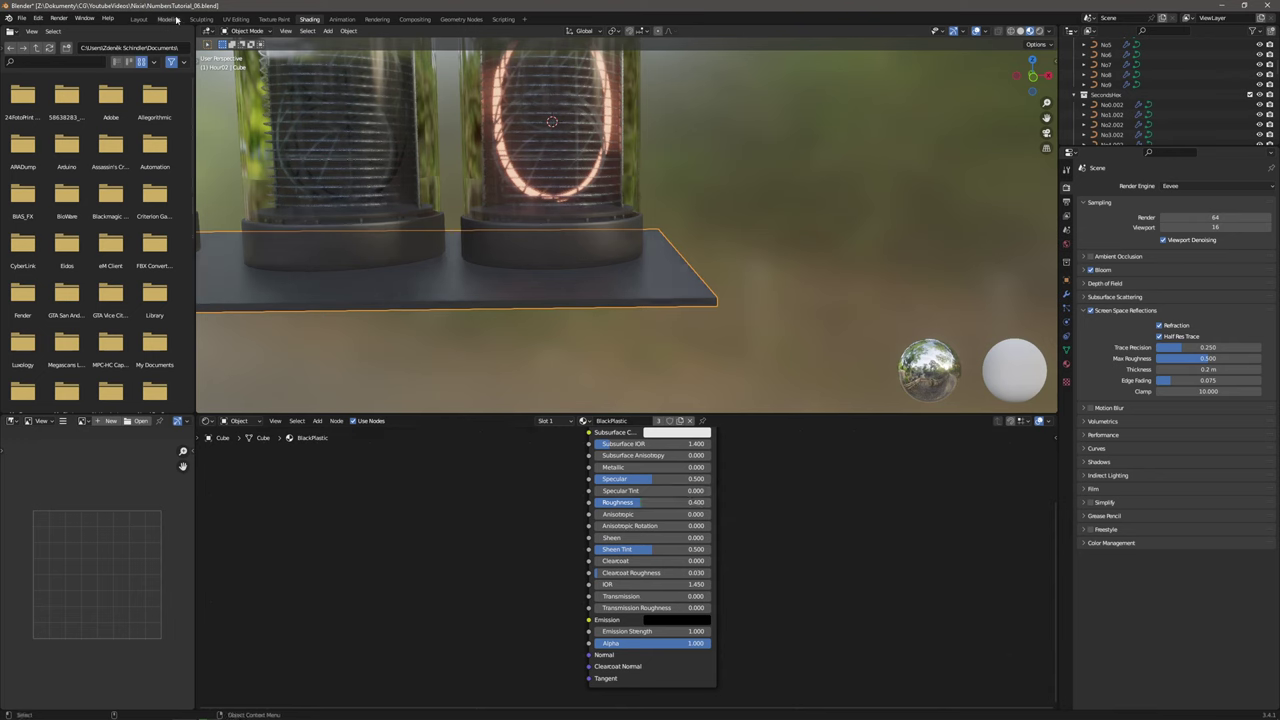
Add three loop cuts across the plate in the Layout workspace: one at the centre and one midway along each half.
click(138, 19)
shift+middle_drag(510, 275, 579, 291)
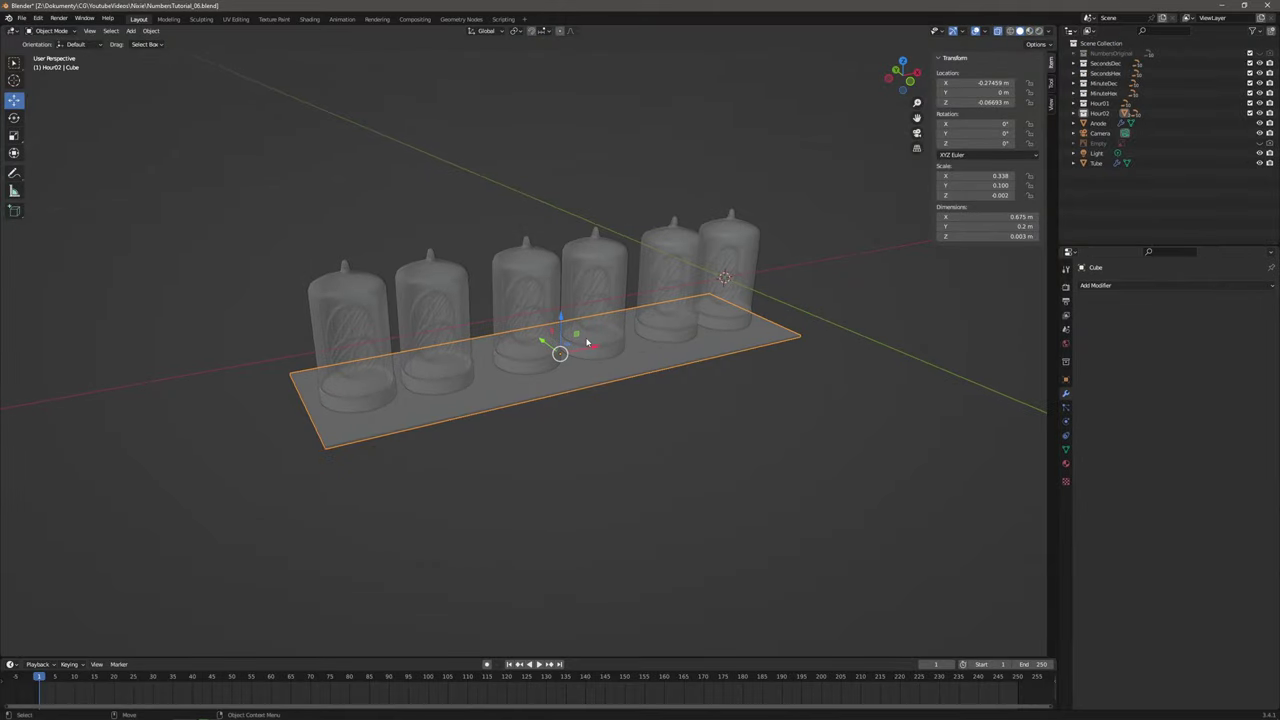
click(740, 440)
click(643, 360)
scroll(690, 408, up, 3)
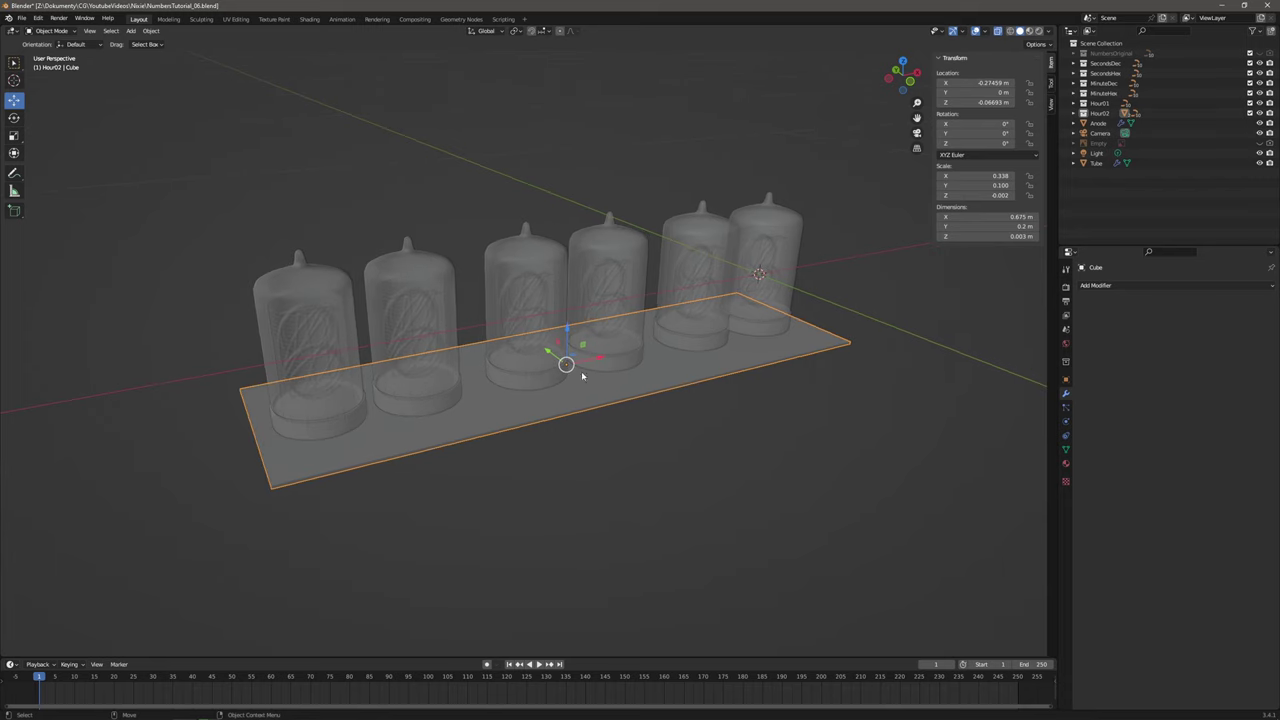
click(50, 30)
click(50, 54)
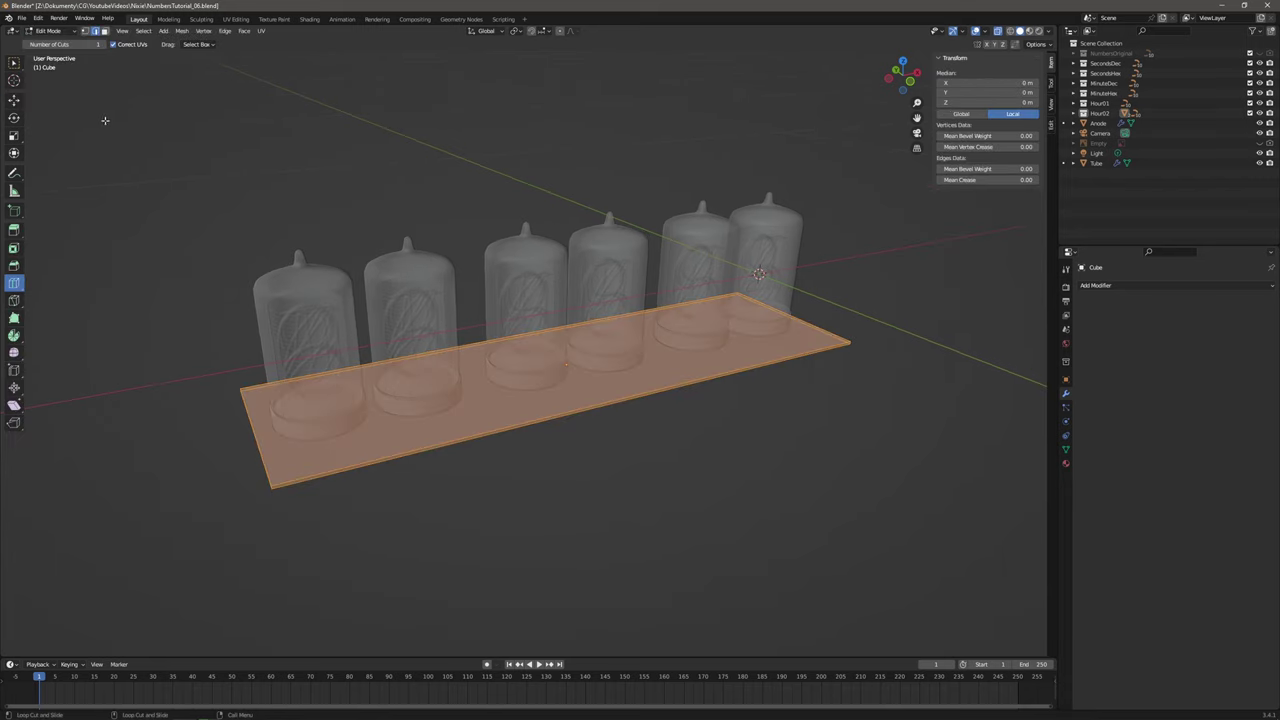
click(580, 384)
click(695, 345)
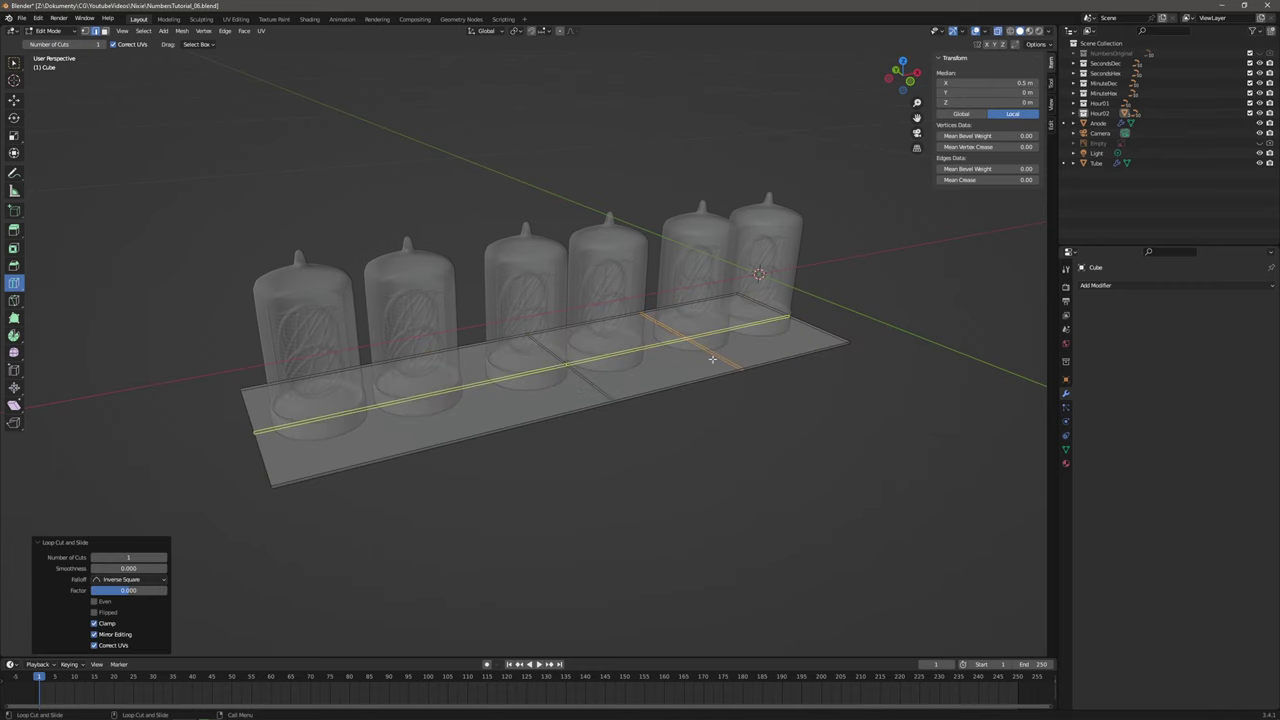
click(426, 427)
middle_drag(426, 429, 391, 429)
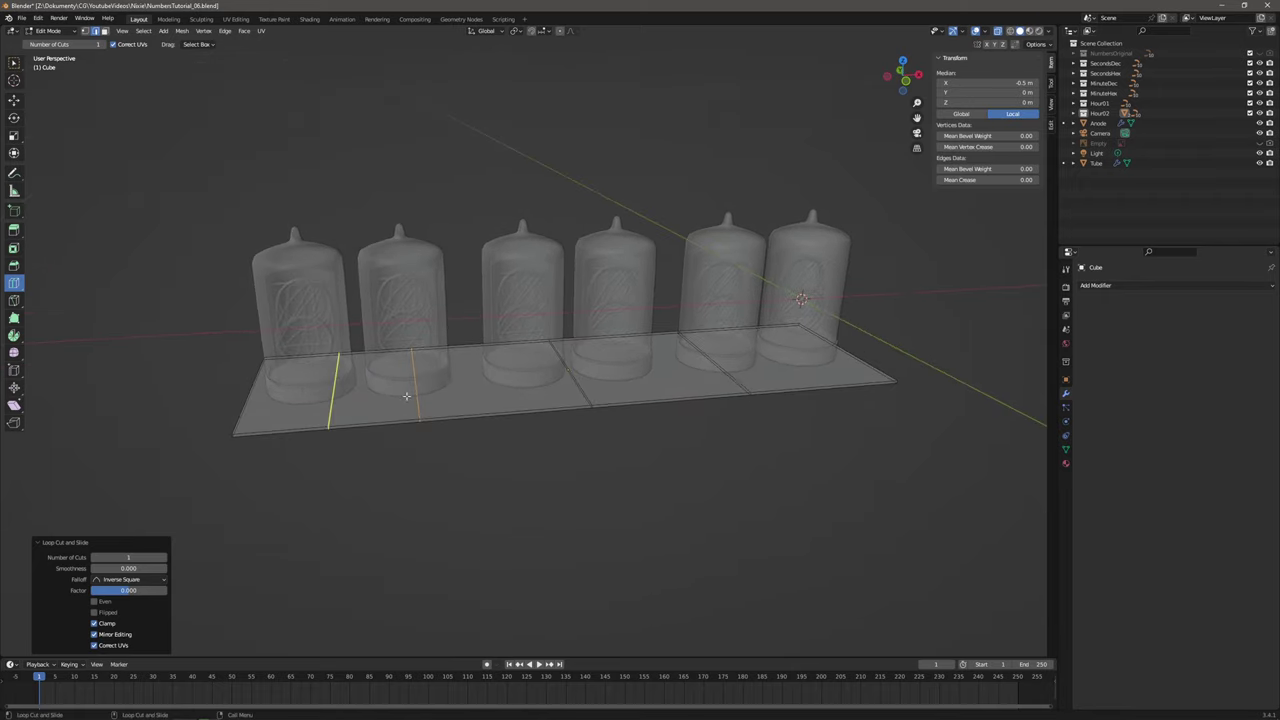
click(60, 31)
click(55, 42)
click(522, 337)
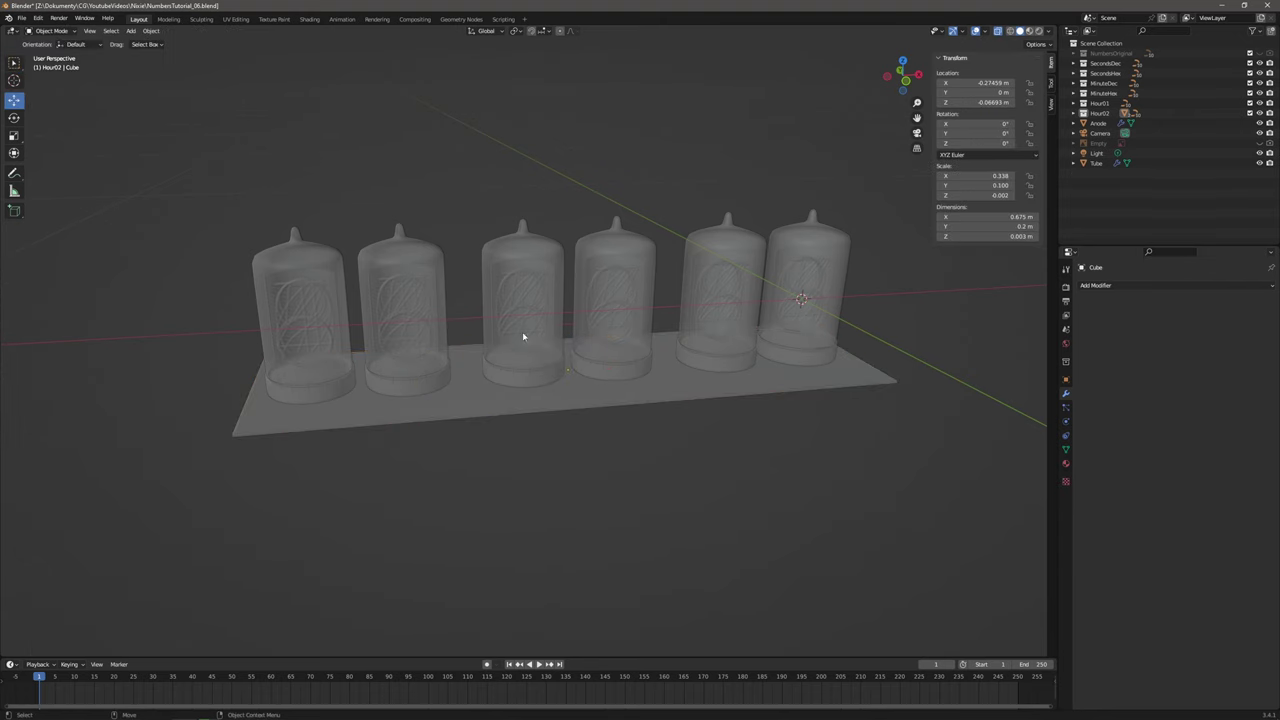
Add a Geometry Nodes modifier to the base plate with a new node group named CircuitBoard.
click(580, 401)
click(1138, 287)
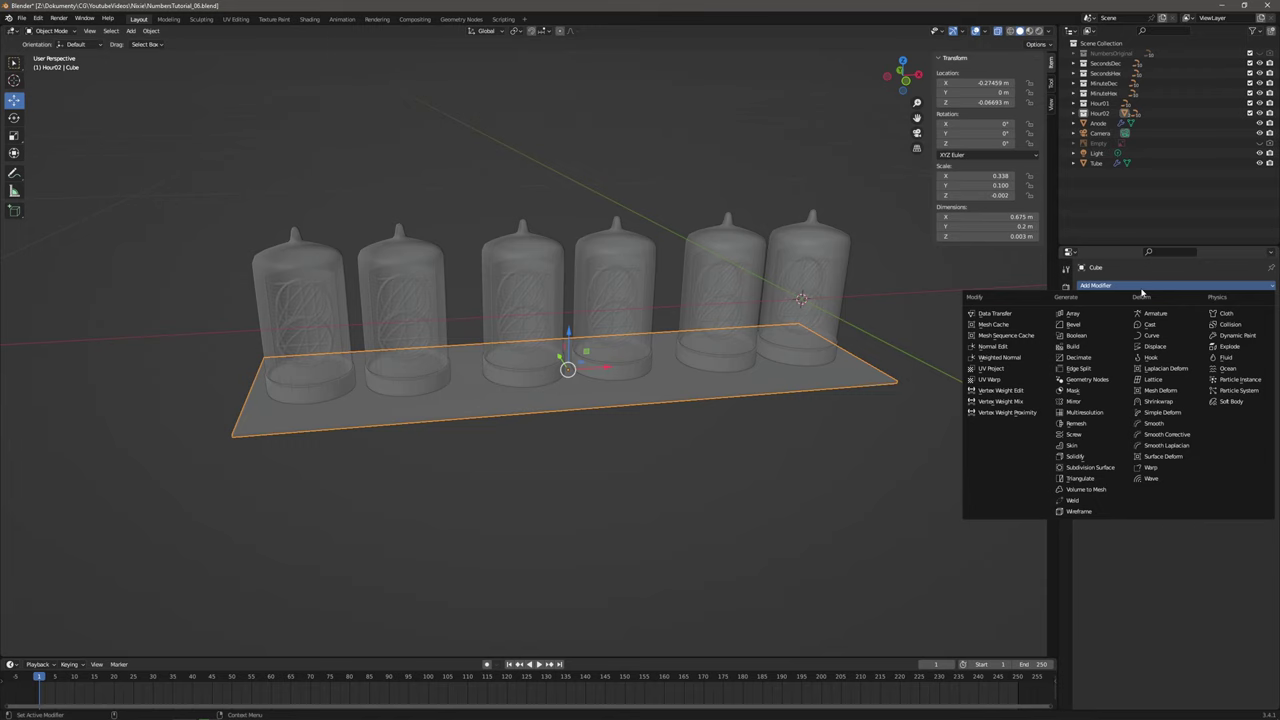
click(1107, 379)
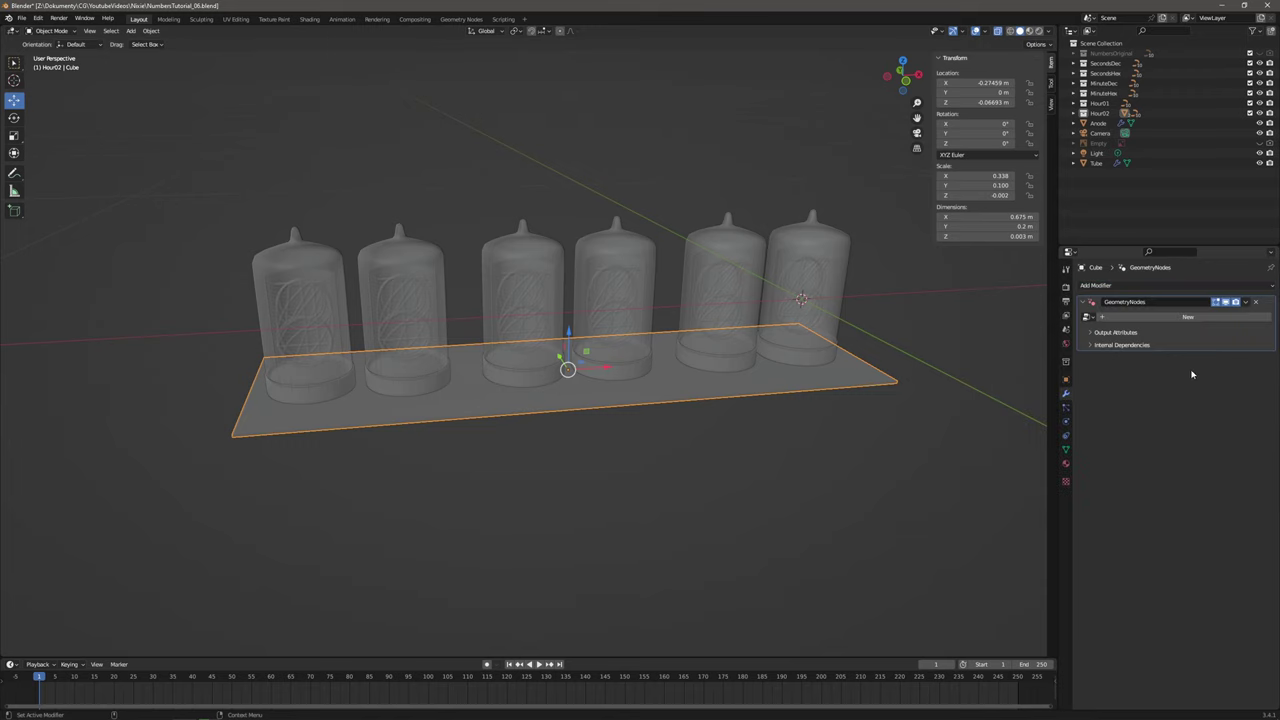
click(1150, 317)
click(1160, 318)
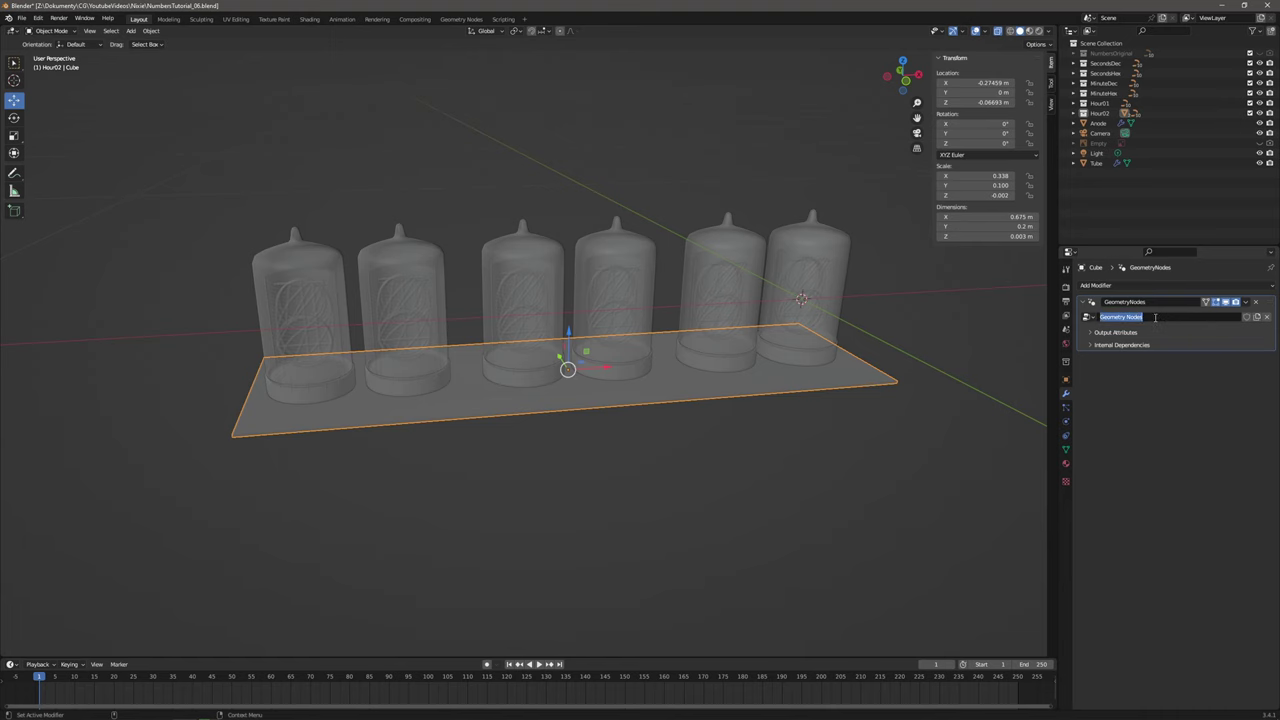
text(ClrcuitBoard)
key(Return)
In the Geometry Nodes workspace, shift the Group Input node aside and add a Cylinder node above it.
click(464, 20)
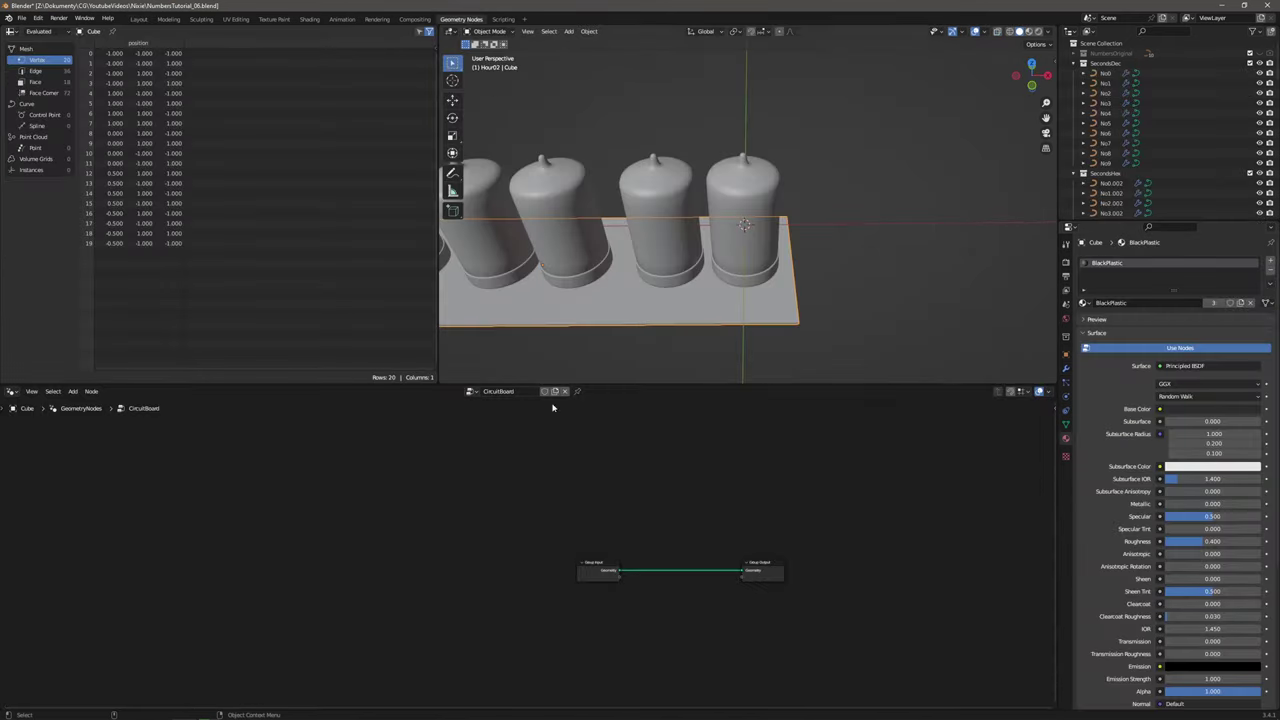
shift+middle_drag(590, 280, 814, 233)
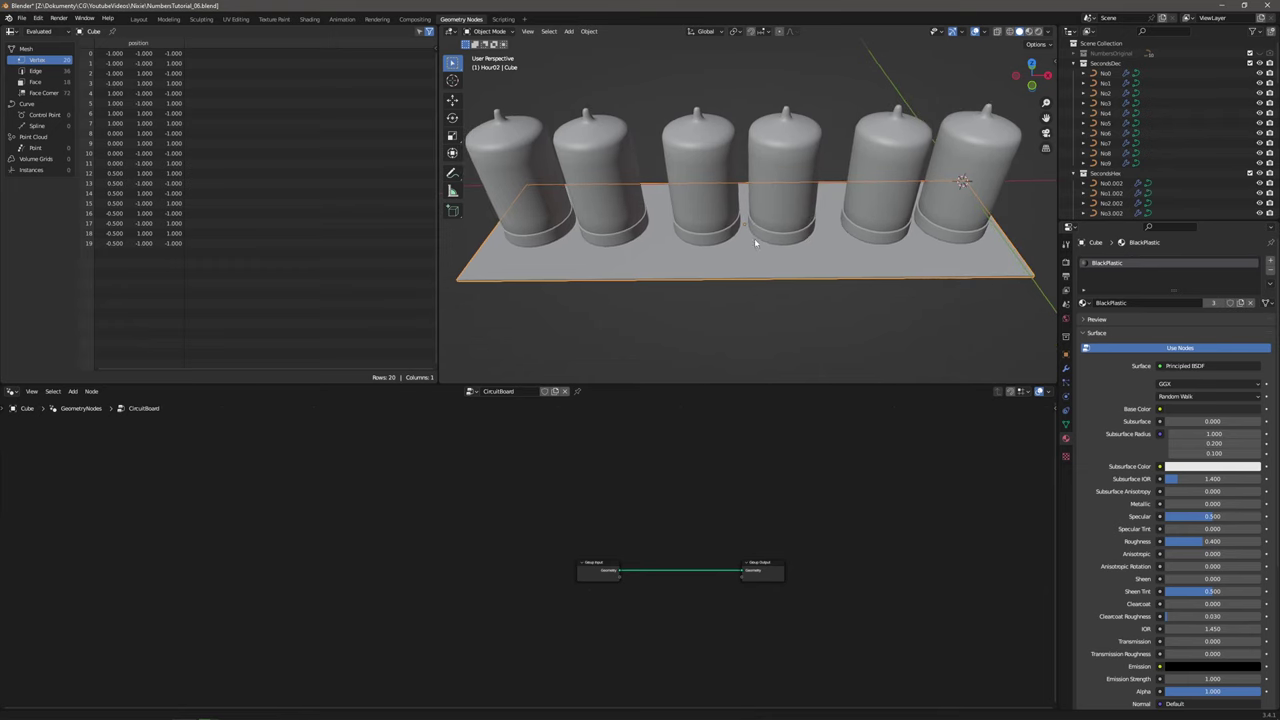
middle_drag(721, 245, 775, 255)
scroll(668, 562, up, 2)
click(637, 349)
scroll(590, 530, up, 2)
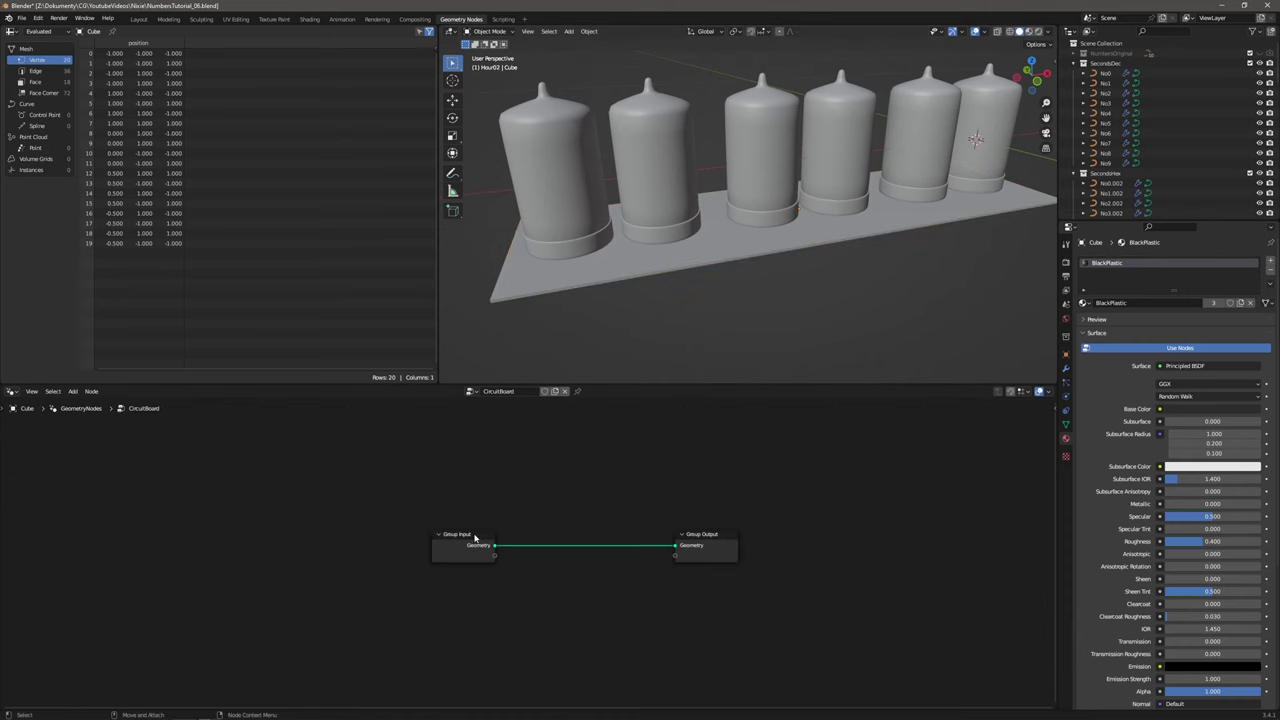
drag(474, 537, 374, 575)
click(73, 391)
click(76, 399)
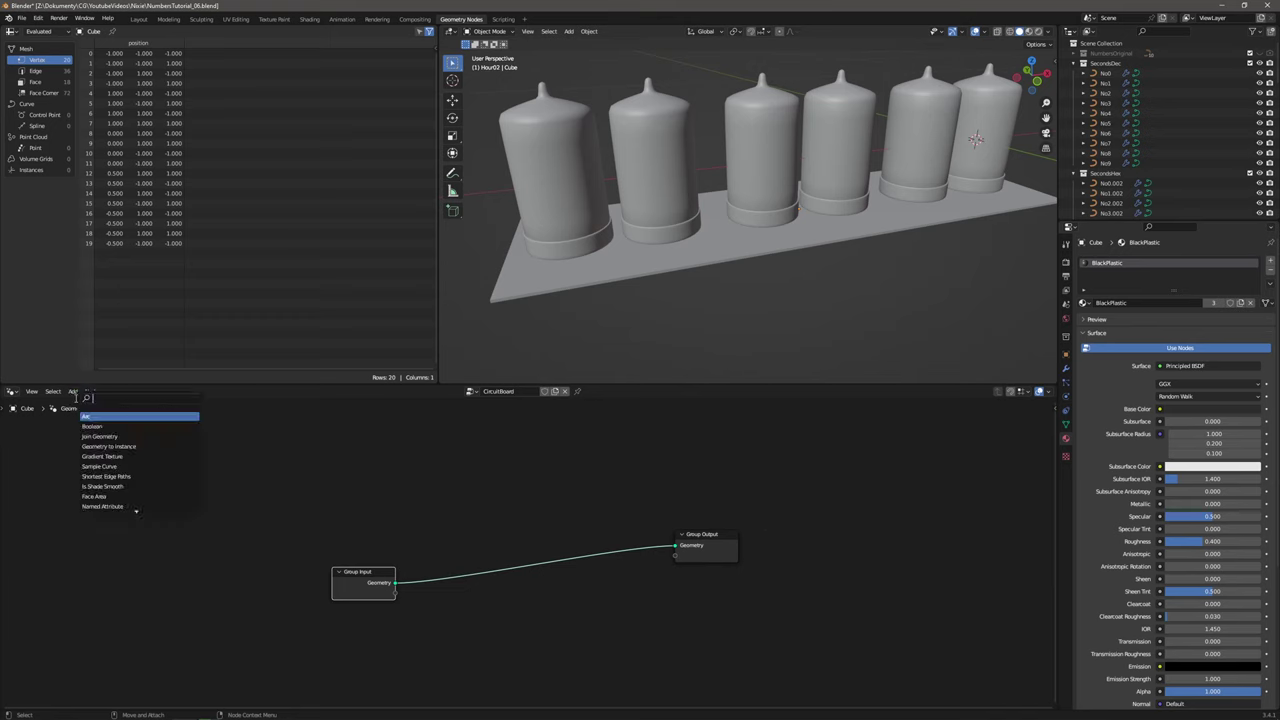
text(cyl)
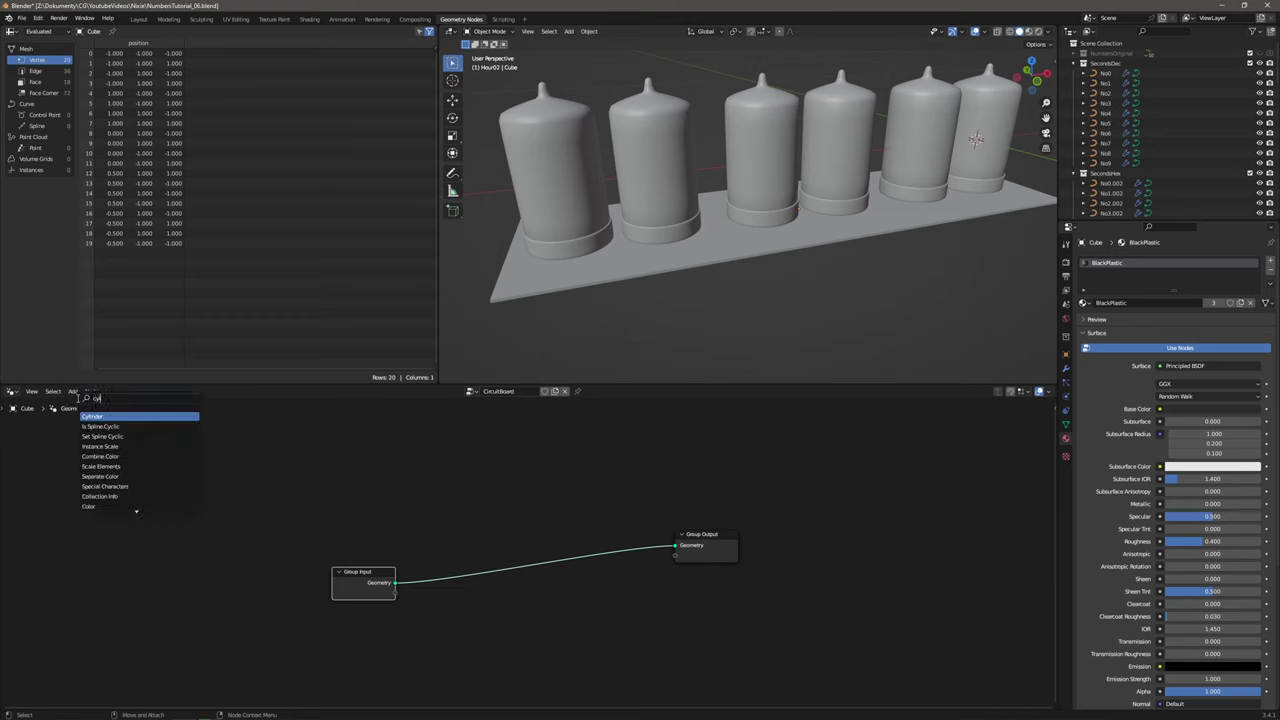
key(Return)
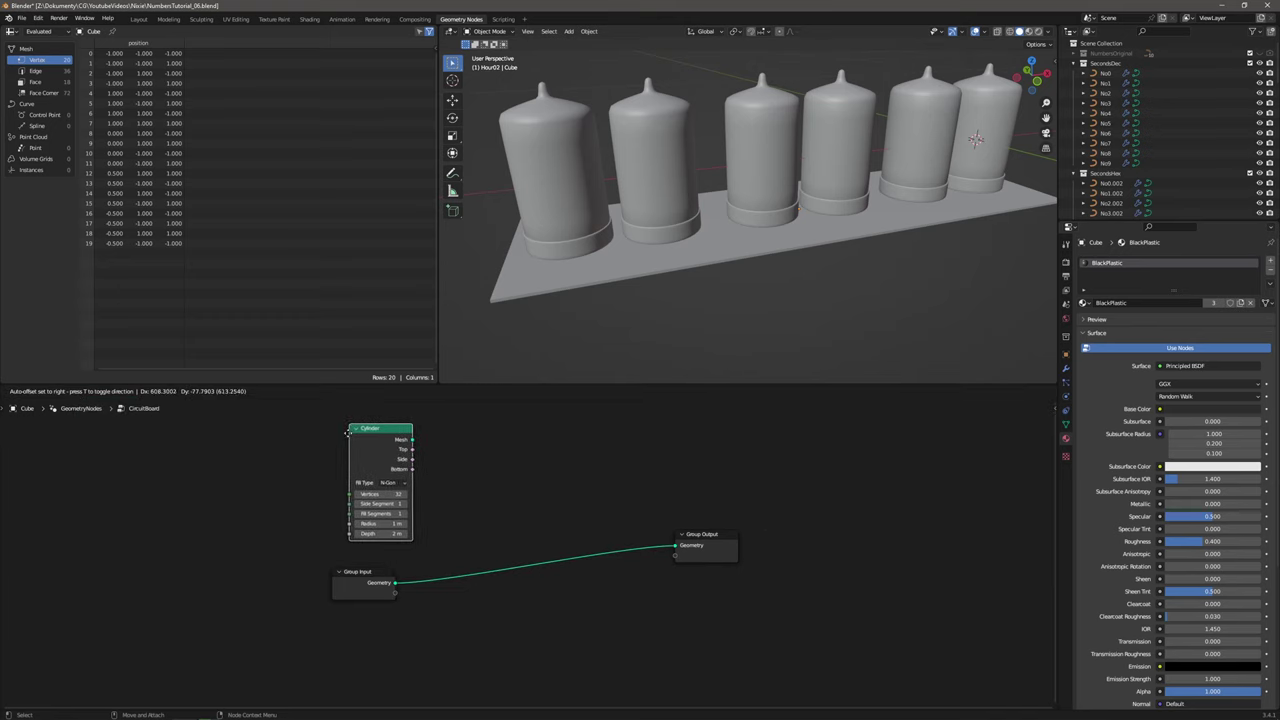
click(338, 420)
Set the Cylinder node to 8 vertices, a radius of 0.001 m and a depth of 0.002 m.
click(387, 492)
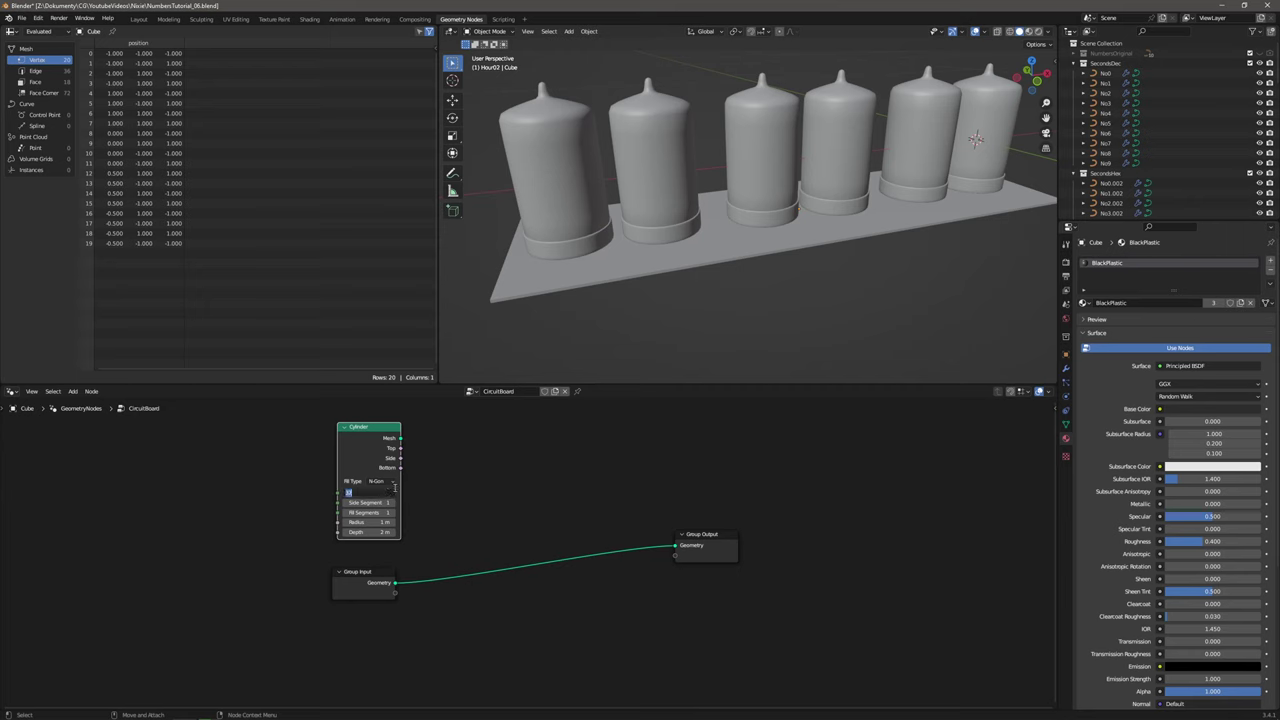
key(Return)
scroll(375, 498, up, 1)
click(362, 516)
text(0.001)
key(Return)
click(352, 528)
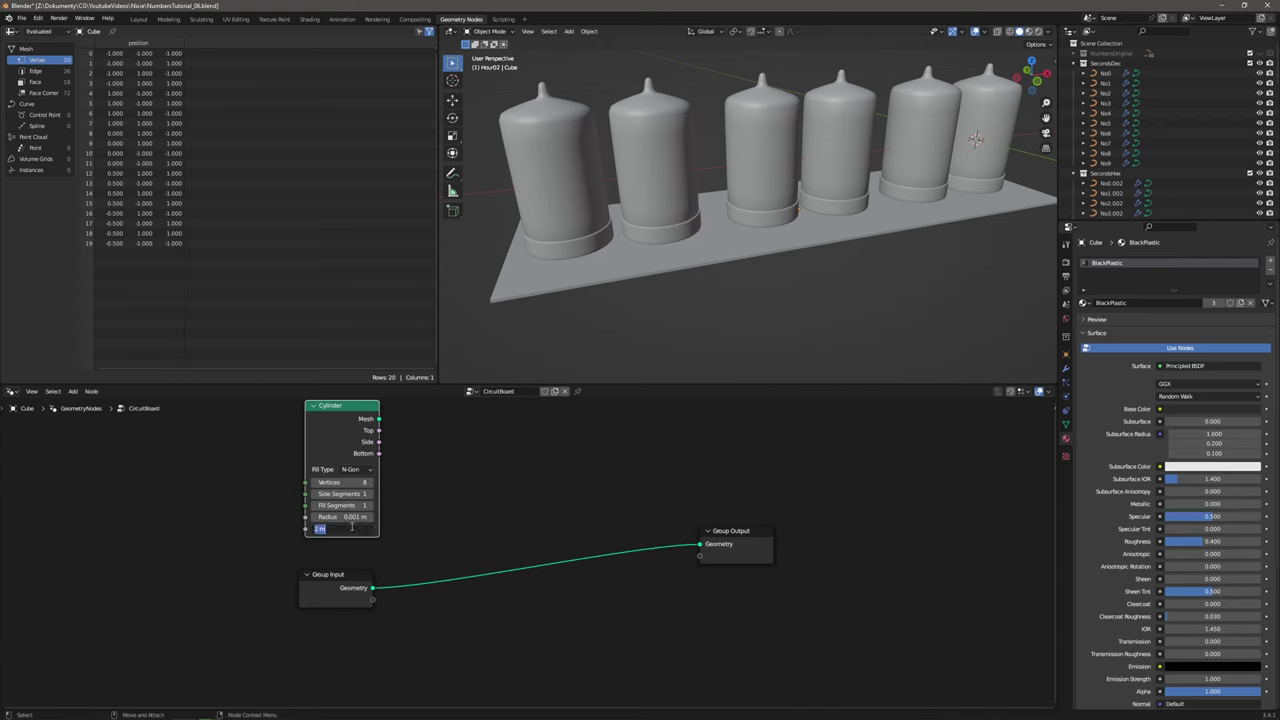
key(Return)
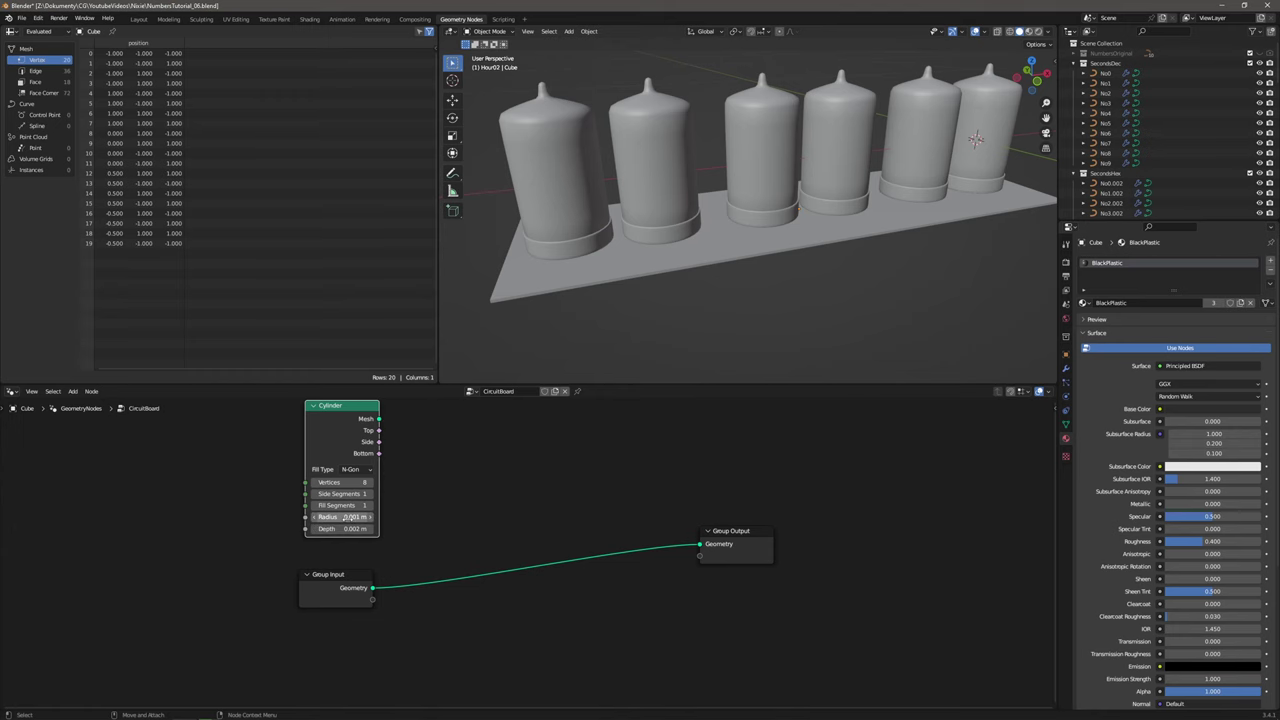
Rearrange the nodes so Cylinder sits above the input-output link and Group Output is roughly level with Group Input.
drag(346, 409, 468, 419)
scroll(550, 456, down, 1)
middle_drag(550, 456, 560, 504)
drag(729, 583, 761, 616)
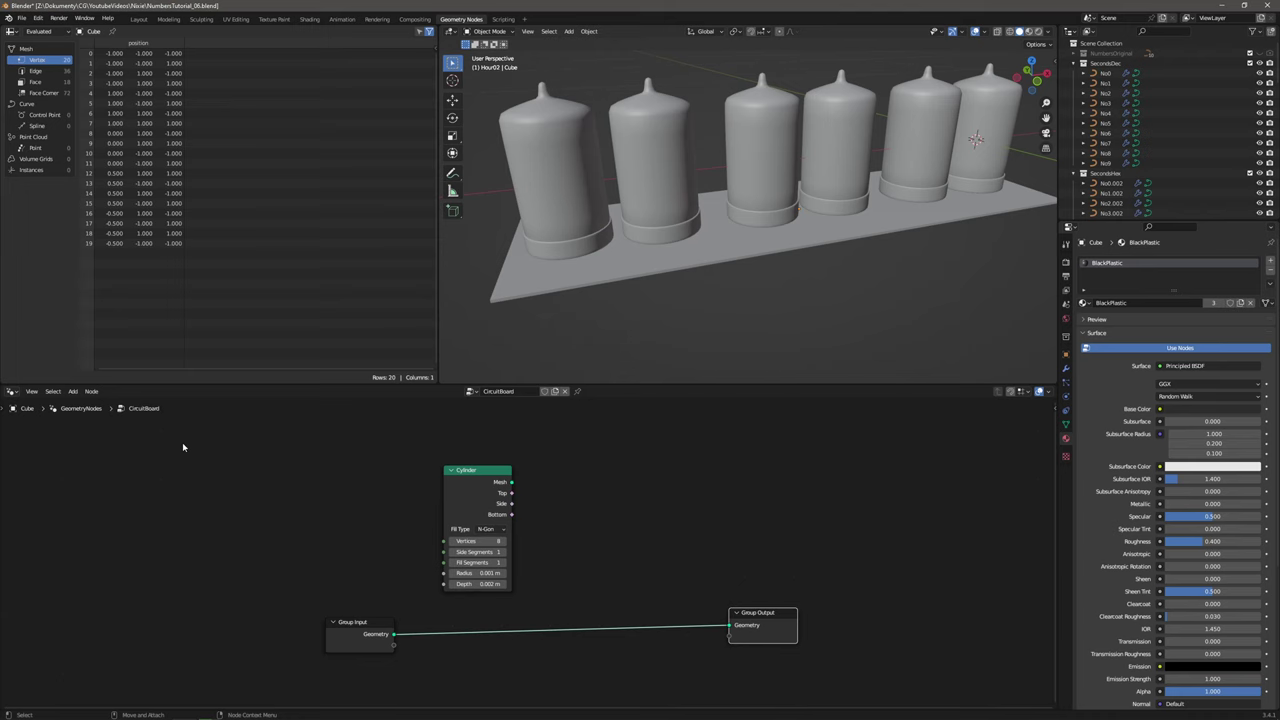
Add an Instance on Points node between the Cylinder node and Group Output.
click(73, 390)
click(75, 400)
text(in)
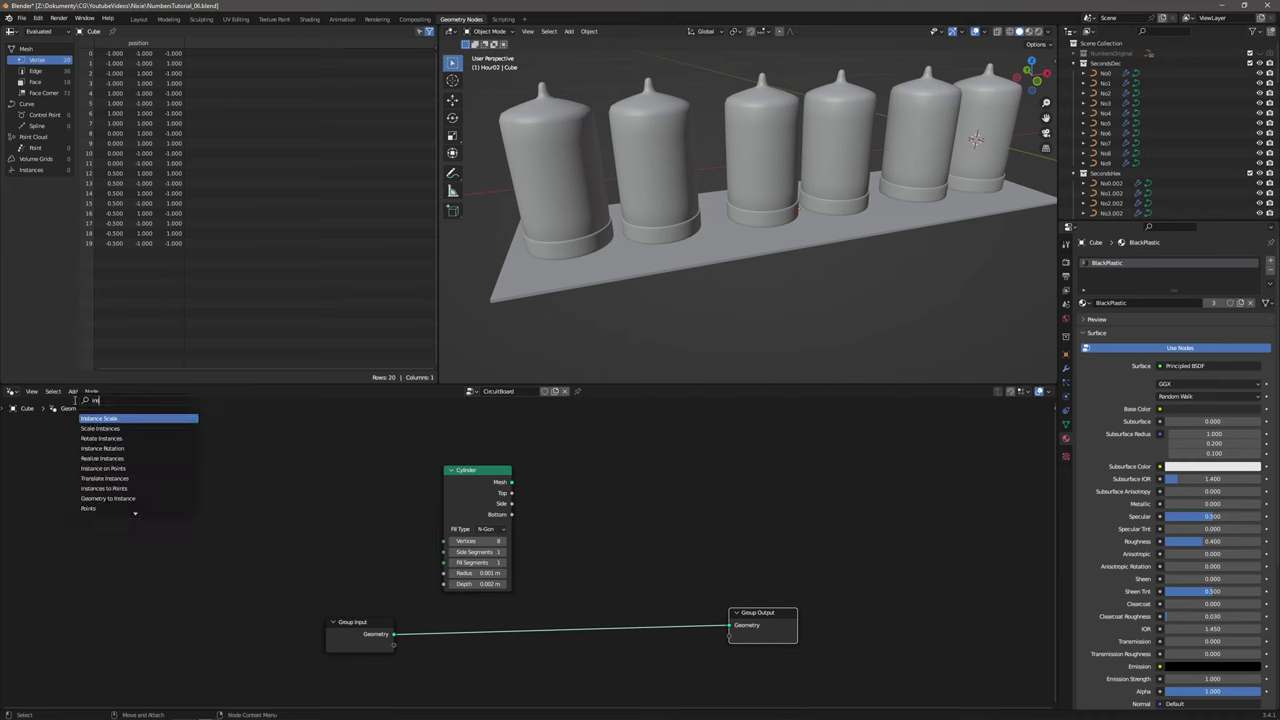
key(Down)
key(Down)
key(Down)
key(Down)
key(Down)
key(Down)
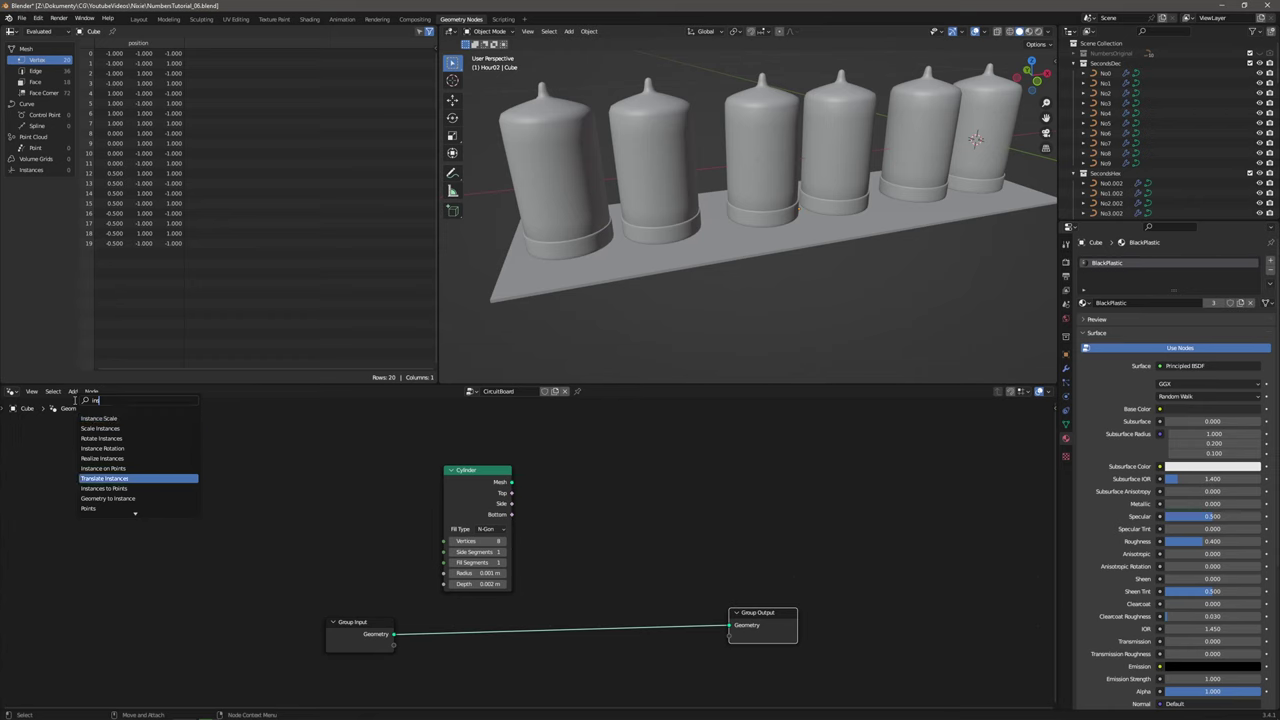
key(Up)
key(Return)
click(618, 415)
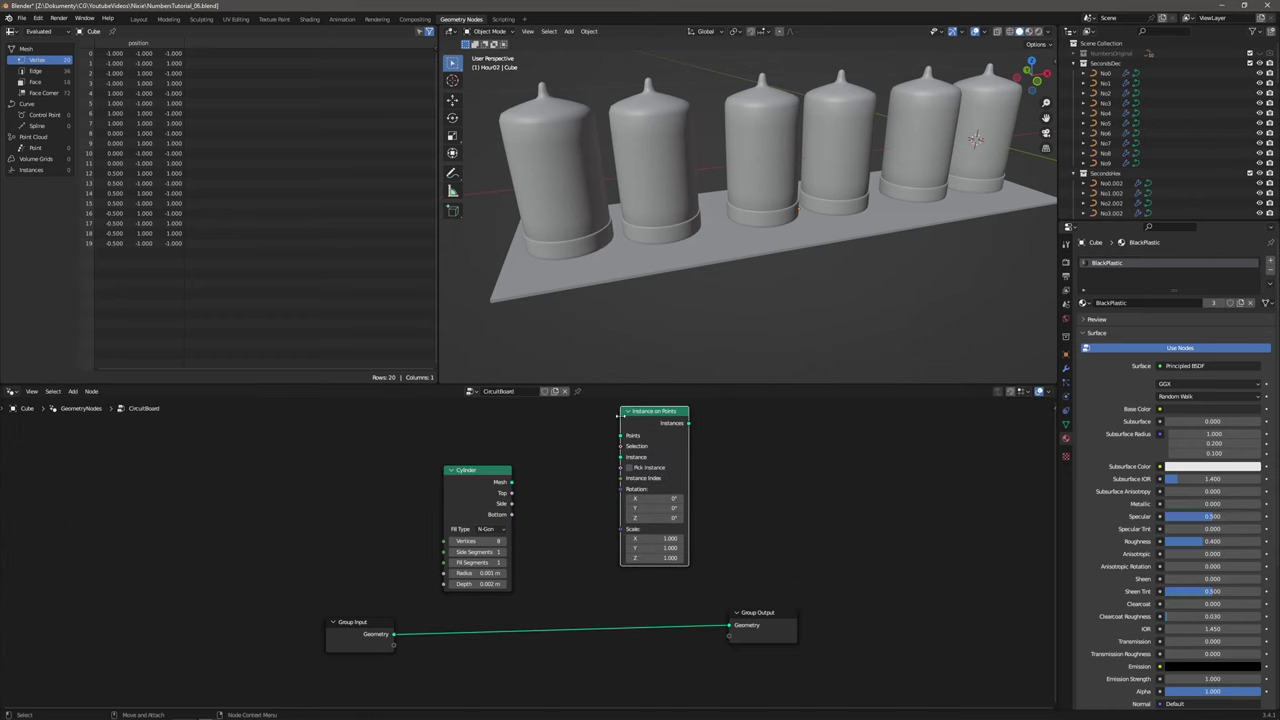
Connect the Cylinder mesh to Instance and the Group Input geometry to Points on the Instance on Points node.
drag(510, 484, 622, 457)
drag(494, 462, 362, 442)
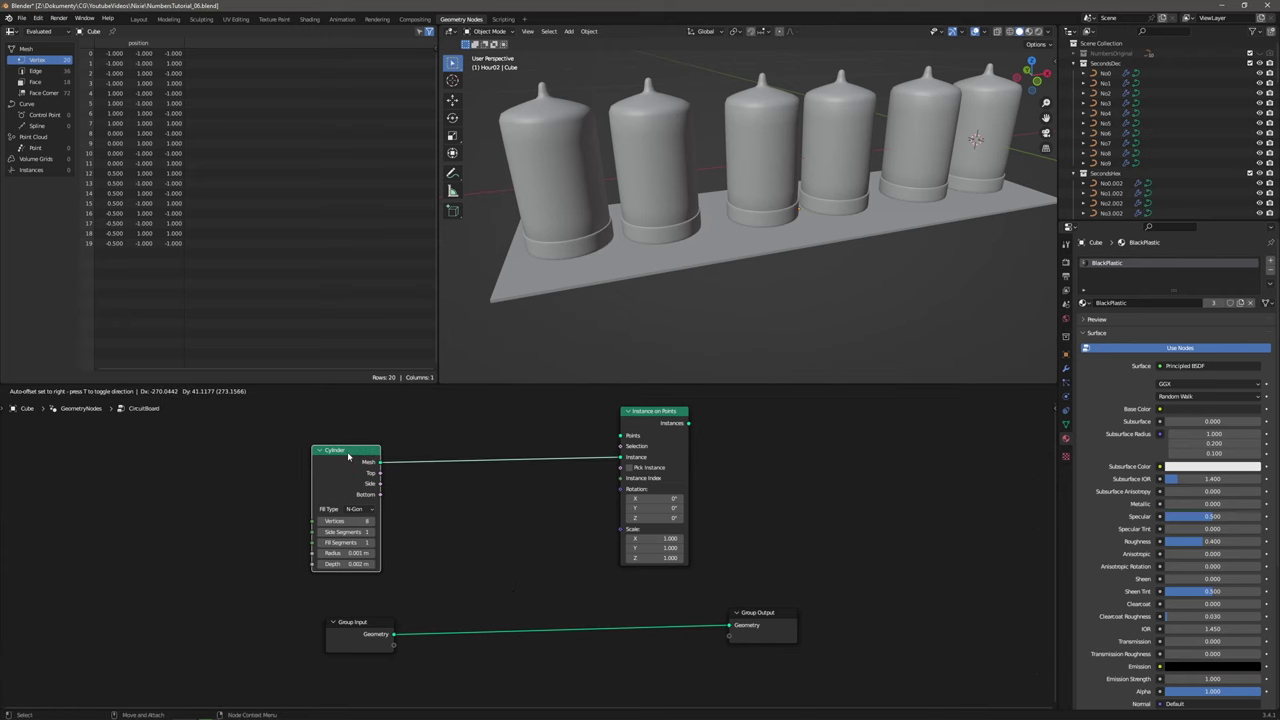
drag(393, 636, 627, 438)
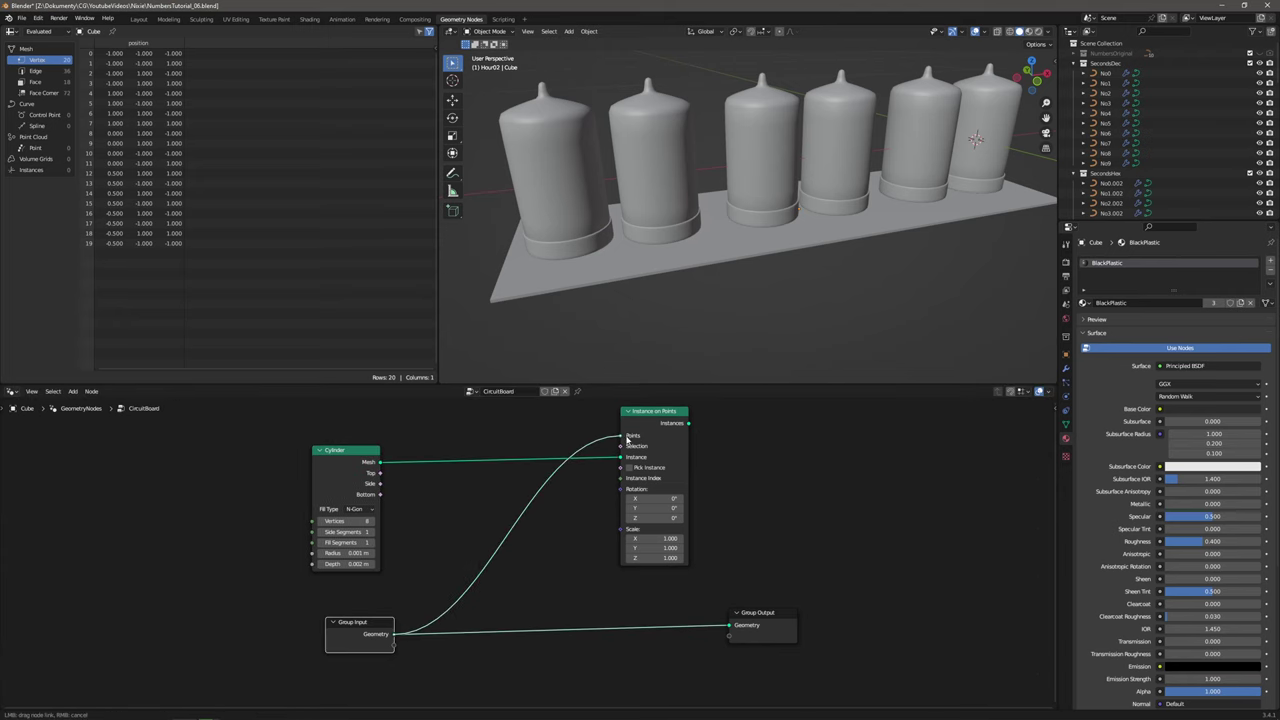
drag(382, 622, 336, 632)
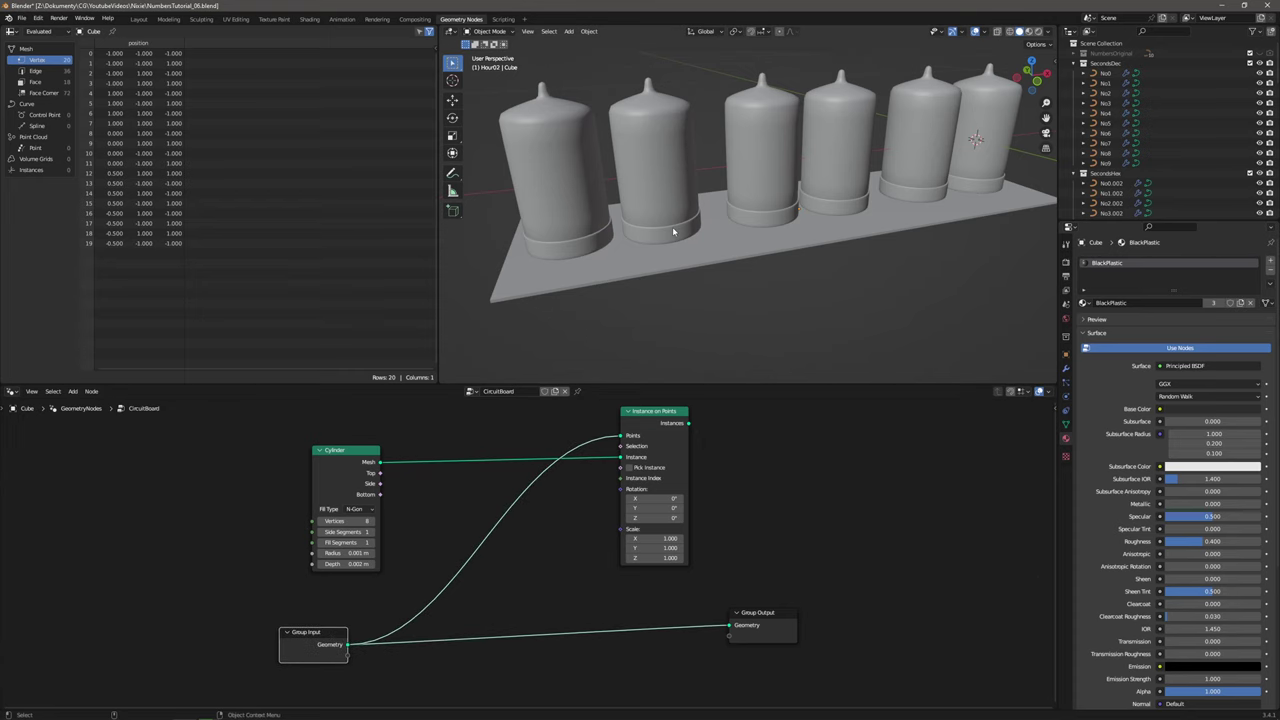
Apply the scale of the base plate beneath the tubes.
scroll(682, 246, up, 1)
shift+middle_drag(680, 260, 744, 249)
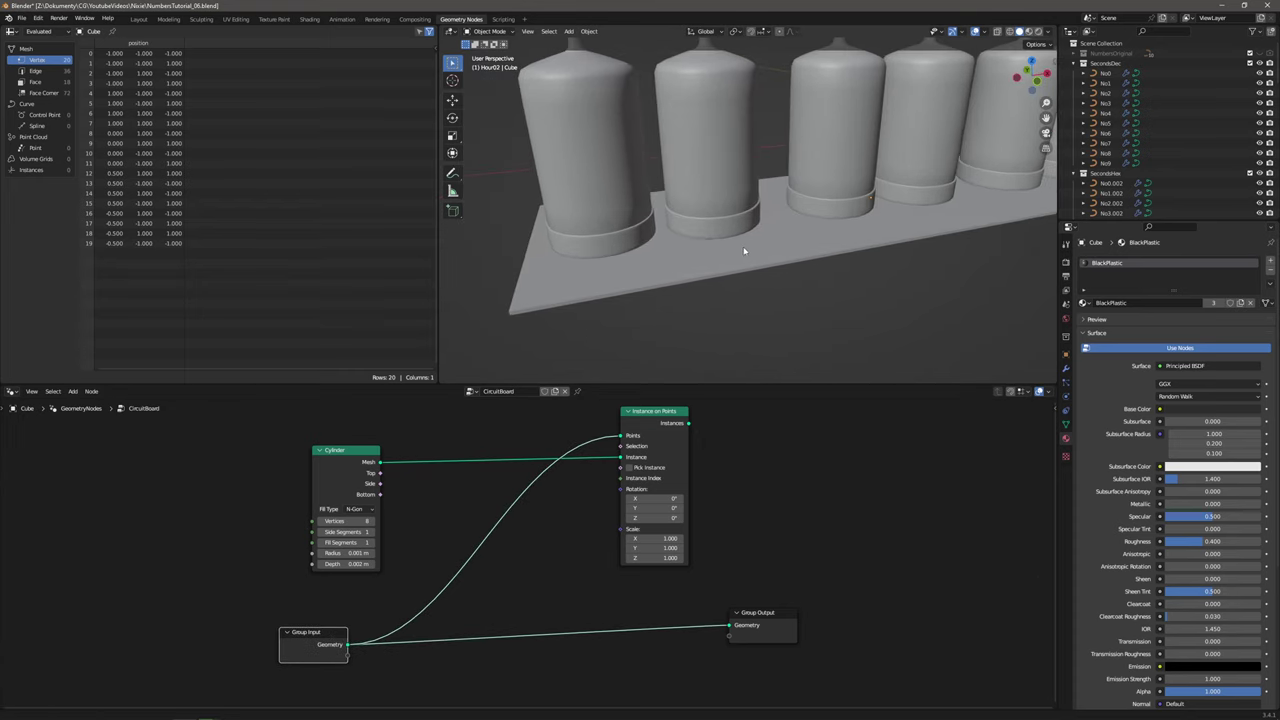
click(685, 268)
right_click(685, 268)
key(Escape)
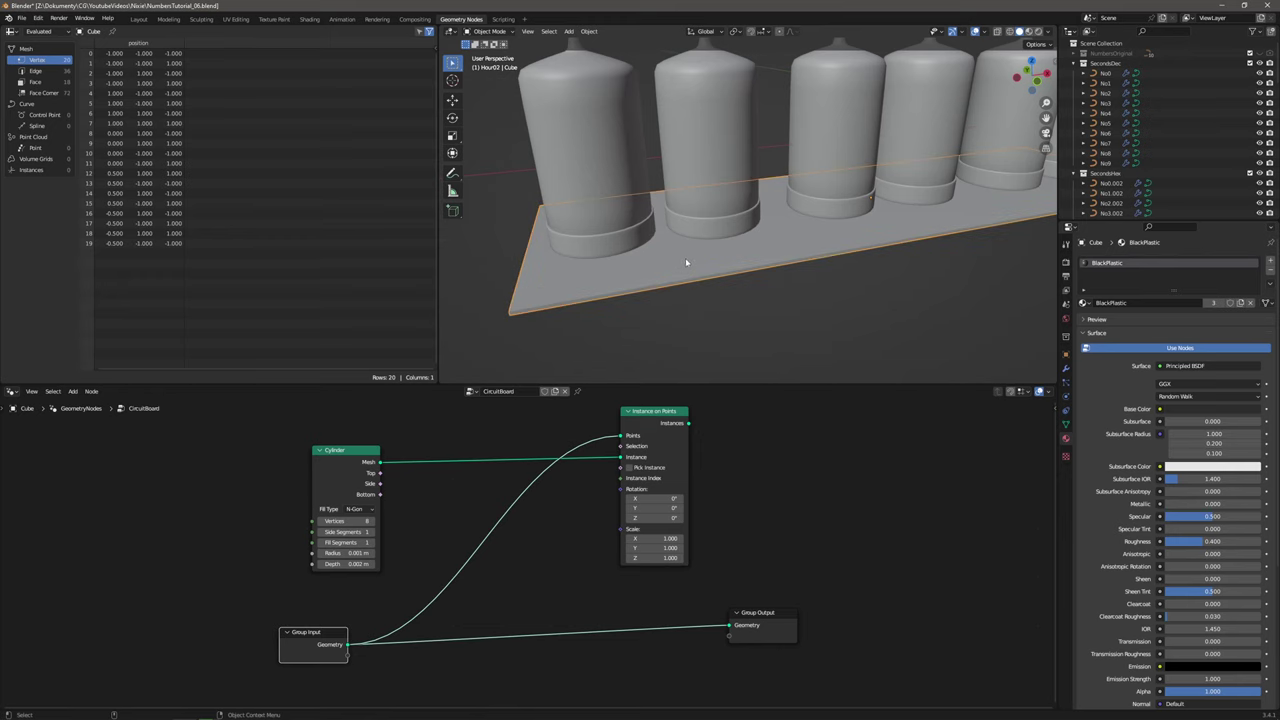
click(589, 31)
mouse_move(620, 86)
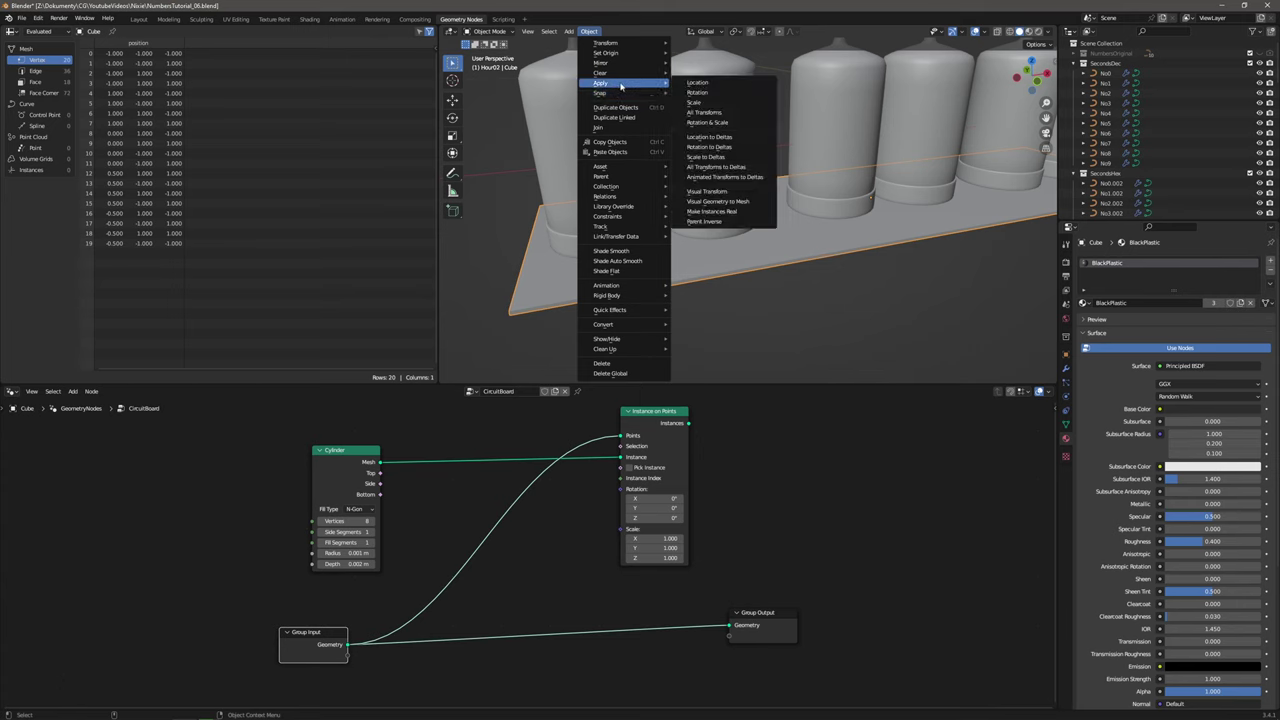
click(700, 102)
middle_drag(785, 289, 676, 295)
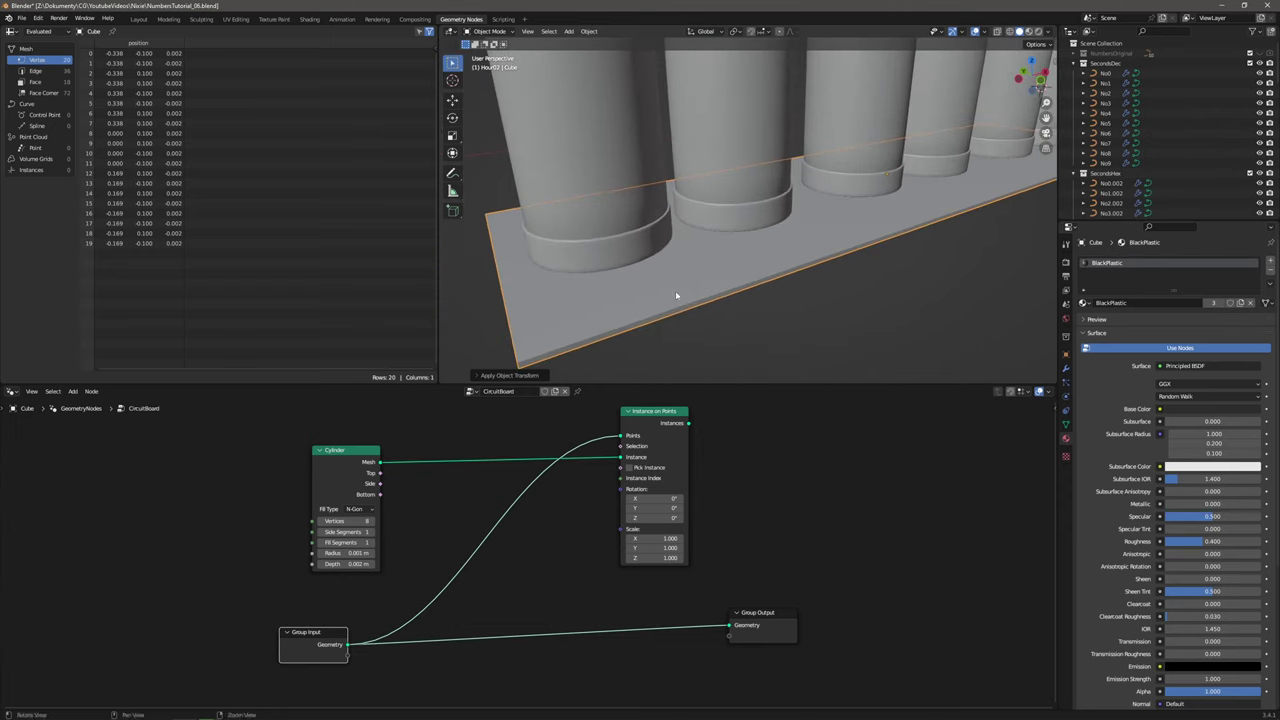
Make room before Group Output and add a Join Geometry node between Instance on Points and Group Output.
drag(781, 637, 871, 634)
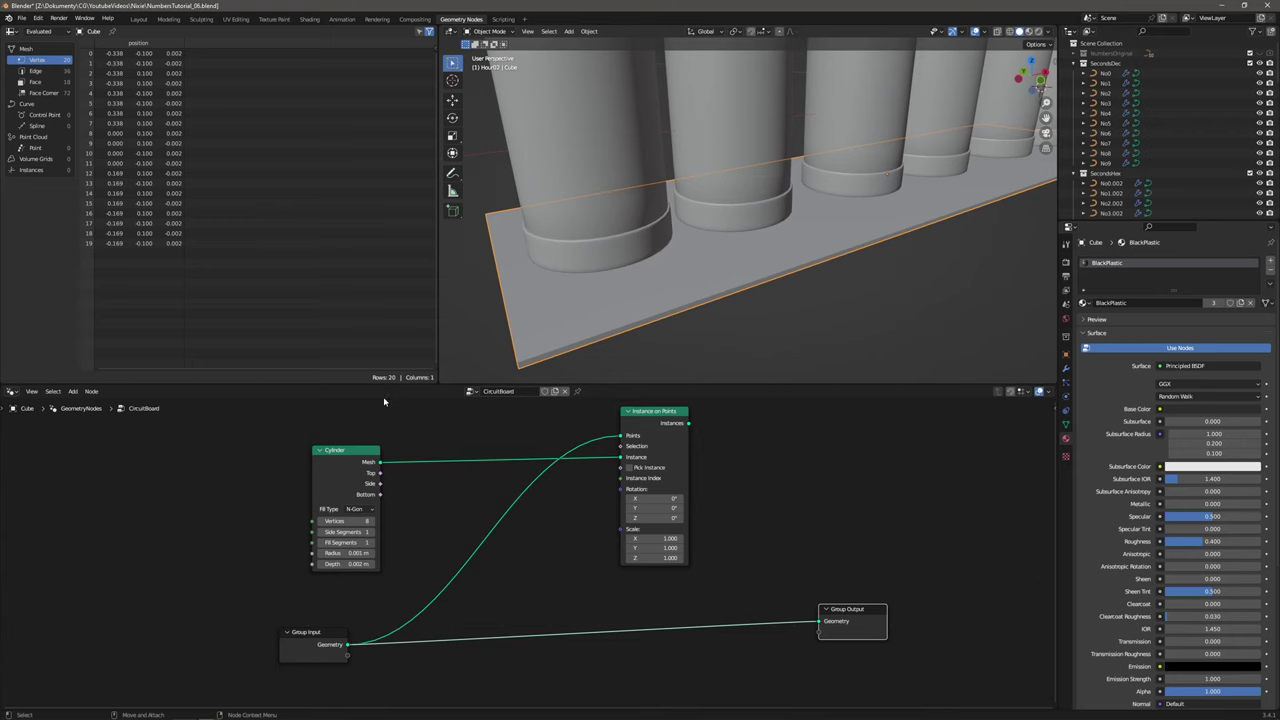
click(72, 391)
click(82, 404)
text(join)
key(Return)
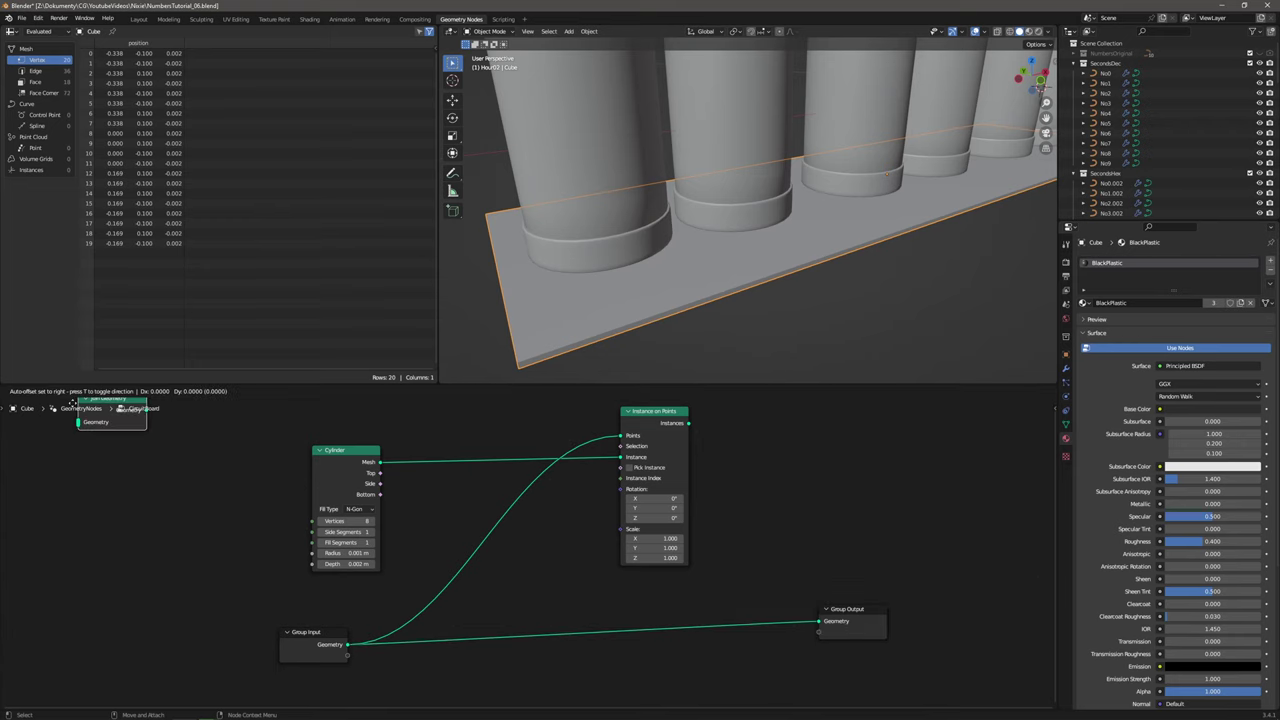
click(734, 539)
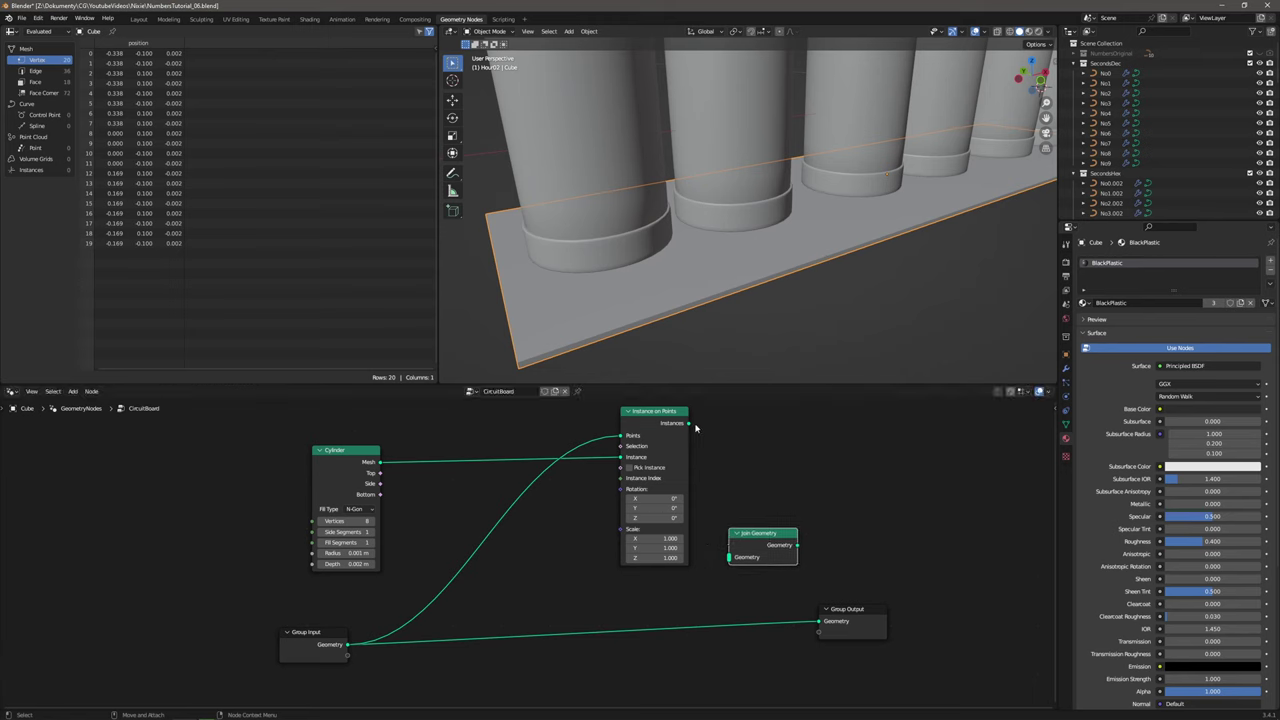
Feed the instances and the Group Input geometry into Join Geometry, connect it to Group Output, and space Group Output further away.
drag(688, 424, 722, 569)
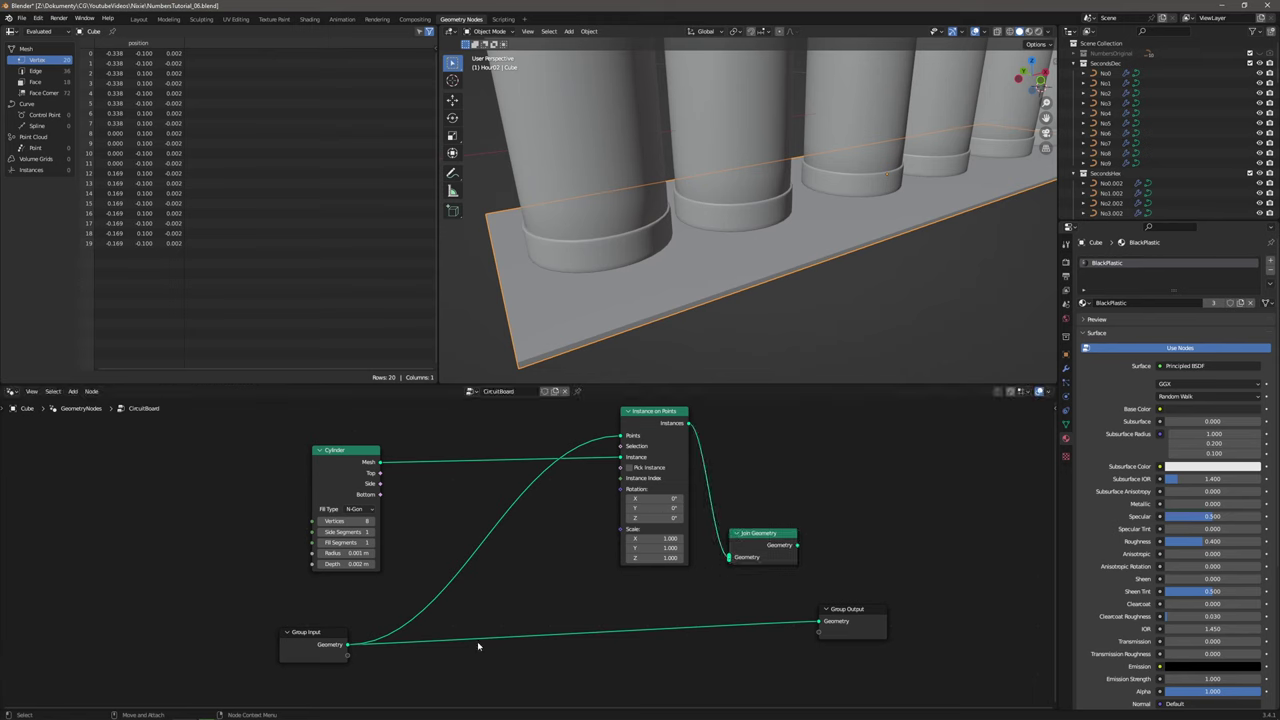
drag(348, 645, 818, 621)
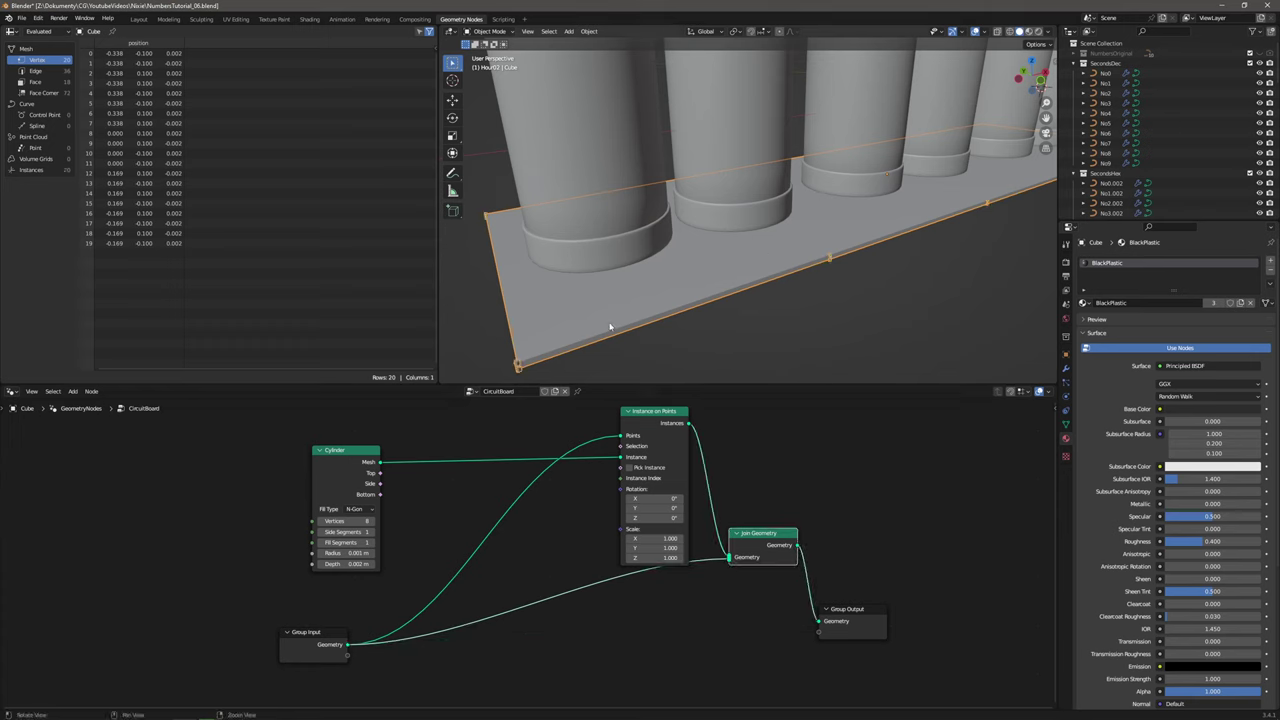
middle_drag(652, 294, 690, 290)
drag(857, 609, 960, 563)
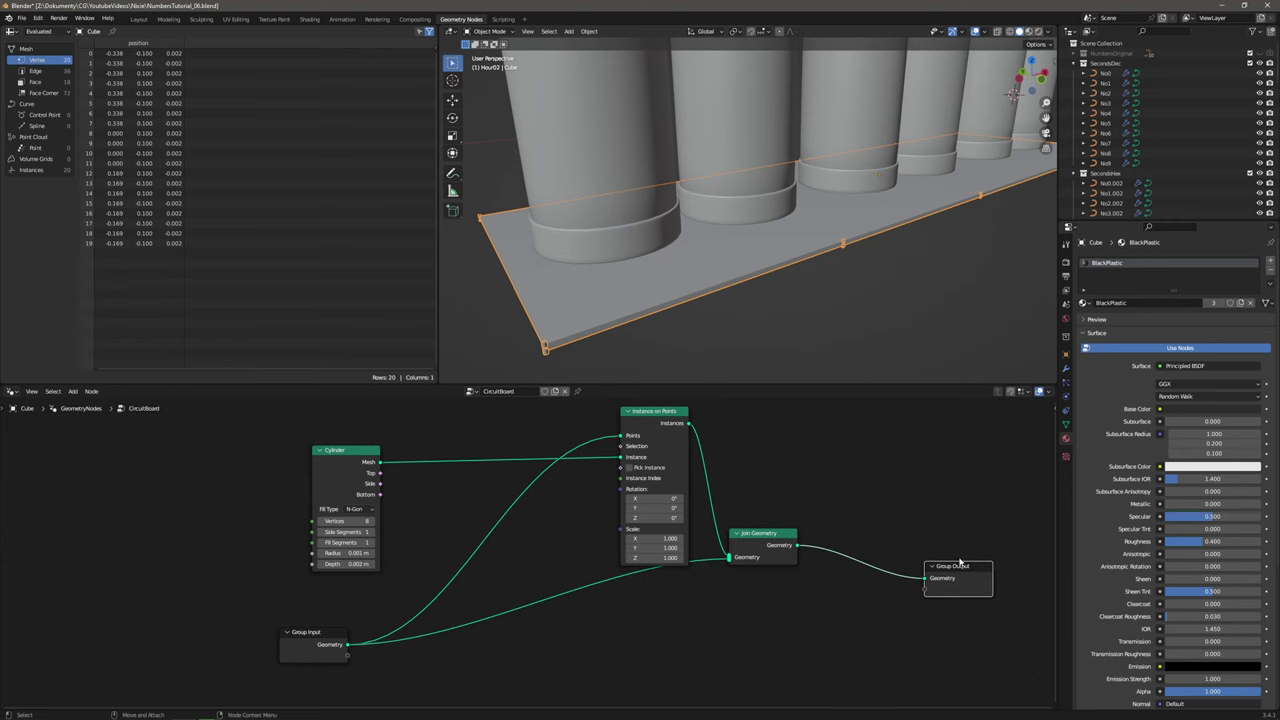
Move the Cylinder node further from Instance on Points and insert a Scale Elements node on the link between them.
drag(345, 447, 258, 438)
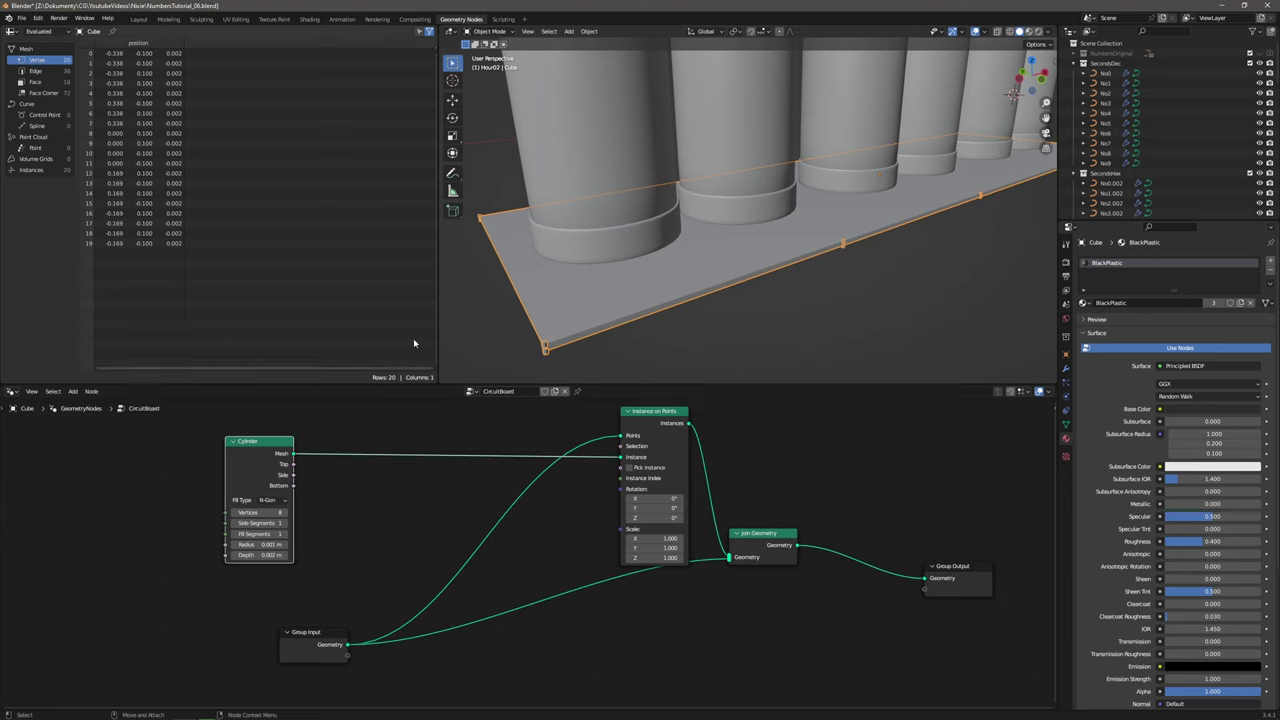
click(73, 391)
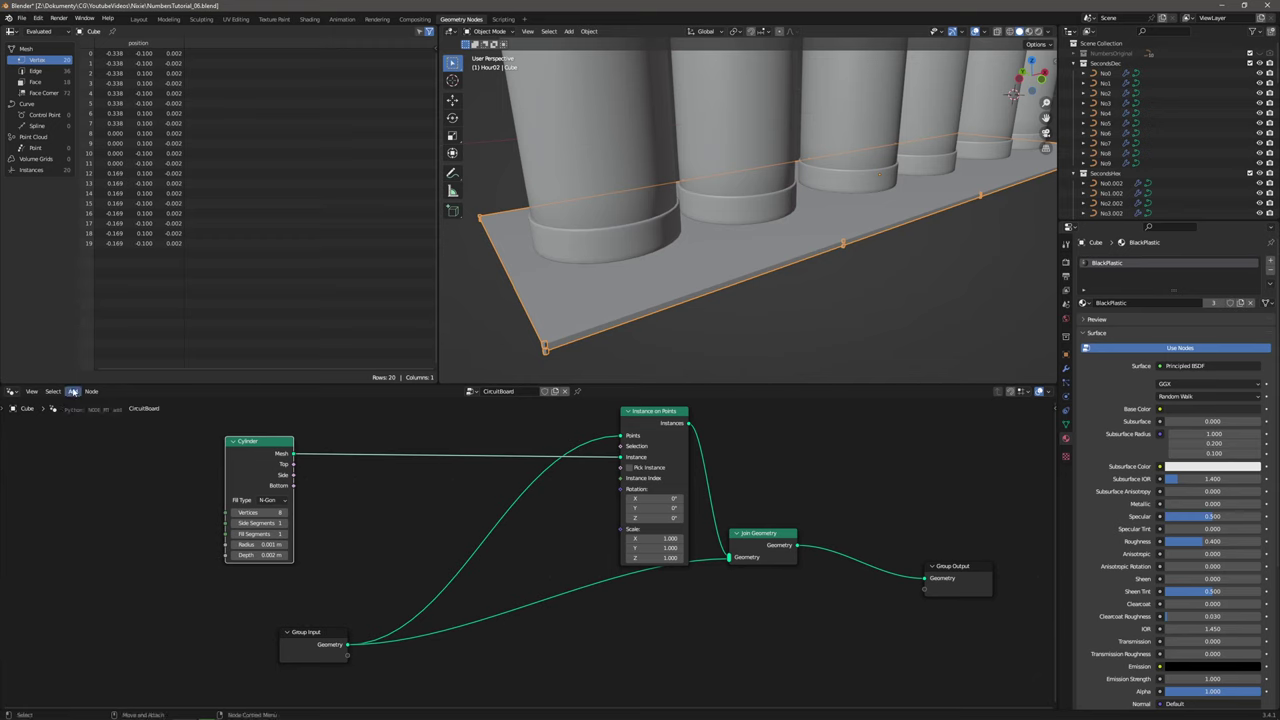
scroll(517, 348, up, 4)
shift+middle_drag(557, 318, 617, 297)
scroll(586, 314, up, 1)
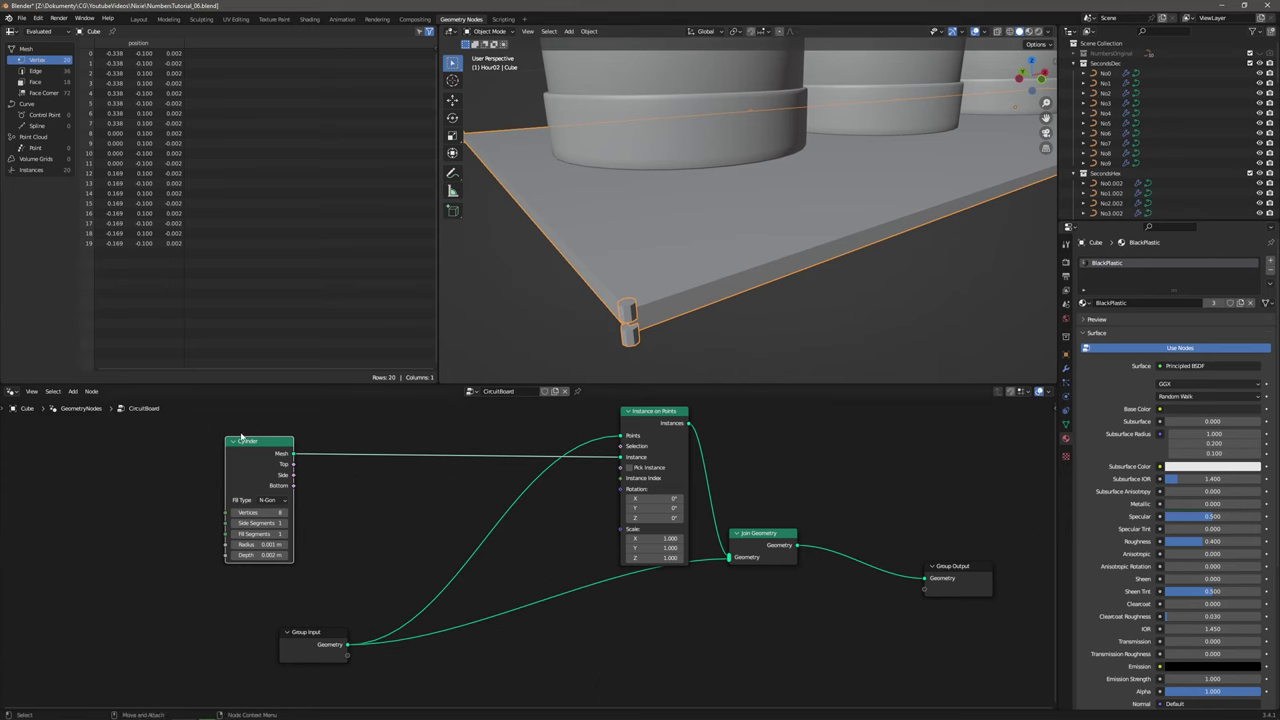
drag(253, 447, 208, 450)
click(73, 391)
click(90, 402)
text(scale)
key(Return)
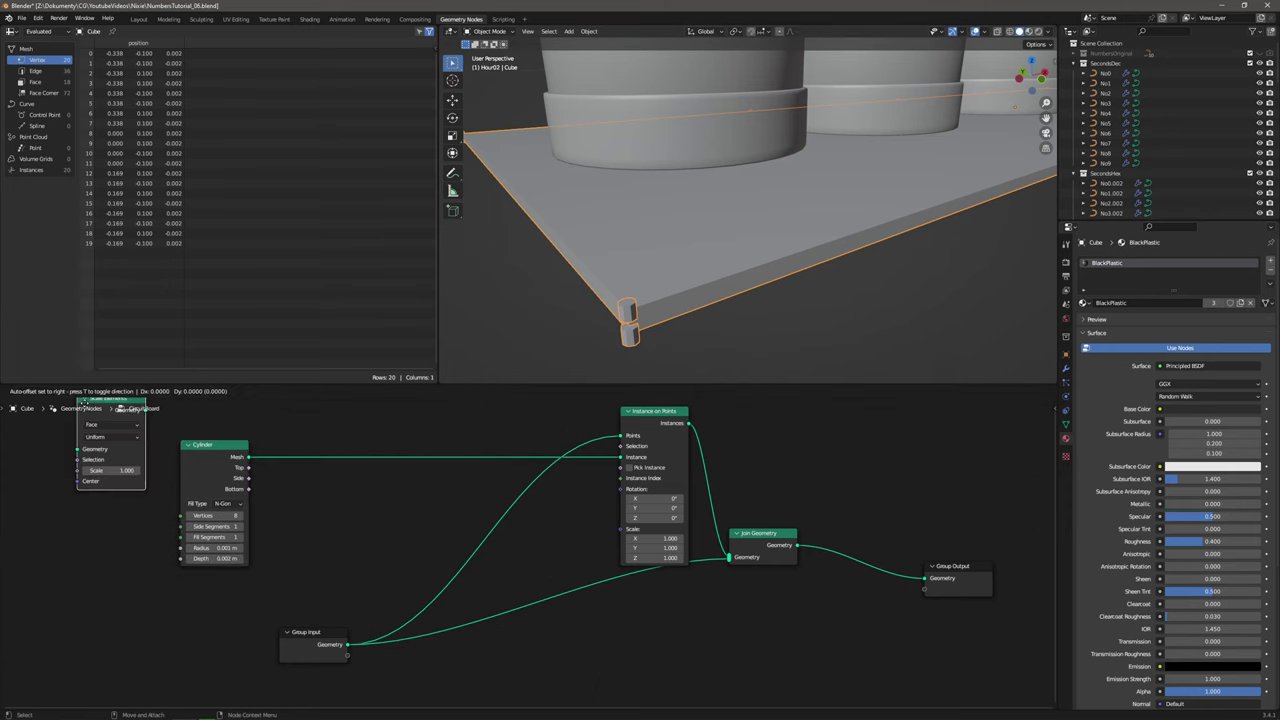
click(320, 449)
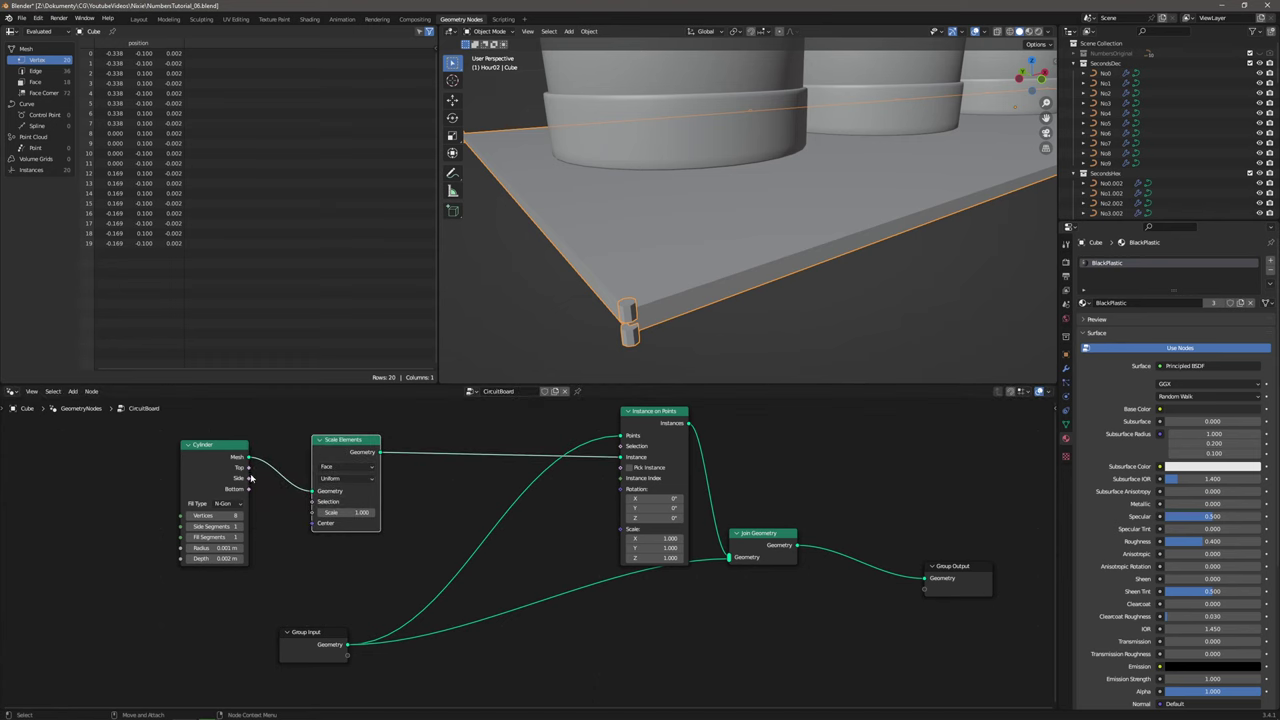
Connect the Cylinder's Top output to the Scale Elements selection and set its scale to 0.5.
drag(251, 470, 312, 501)
click(357, 514)
text(0.5)
key(Return)
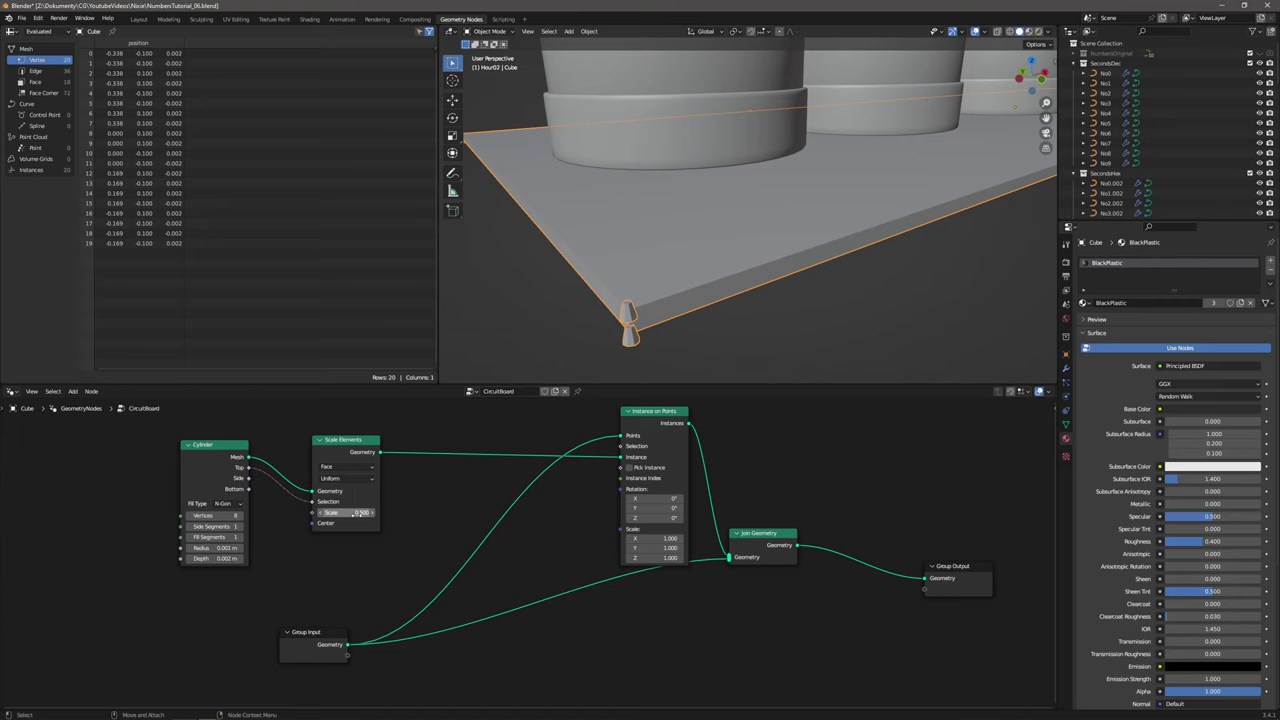
Insert a Set Shade Smooth node between Scale Elements and Instance on Points.
click(73, 392)
click(77, 400)
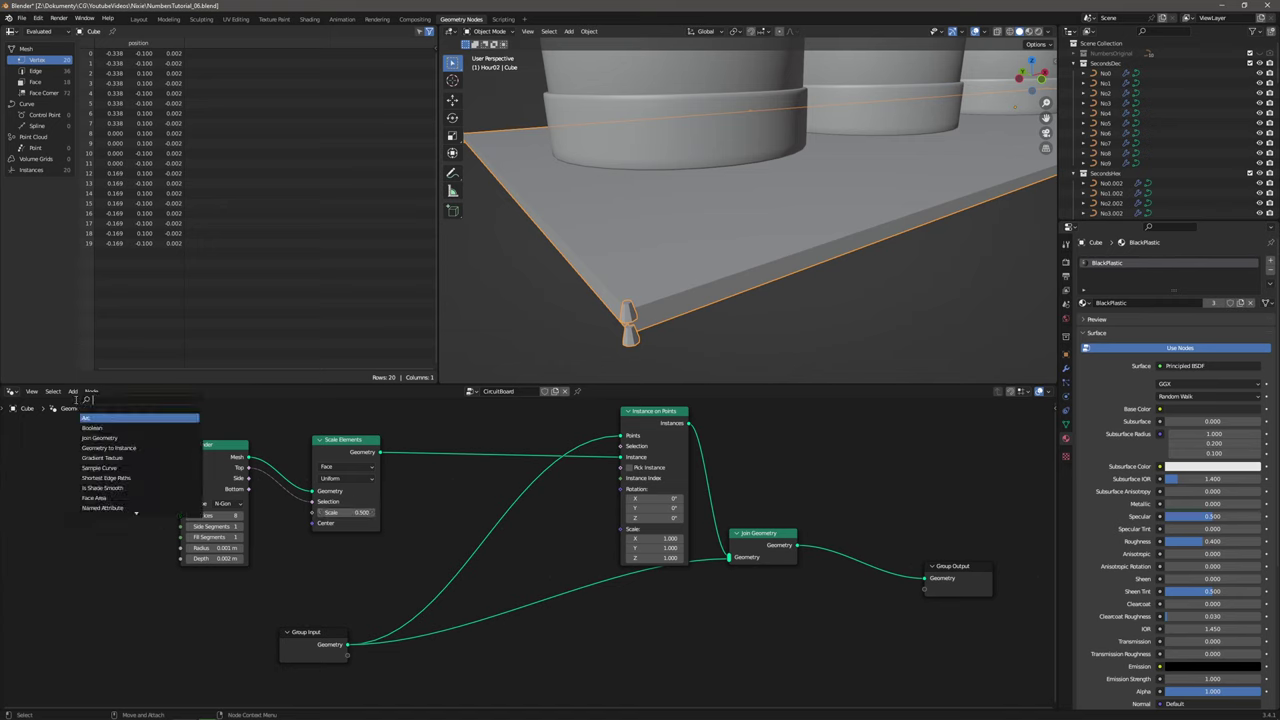
text(set)
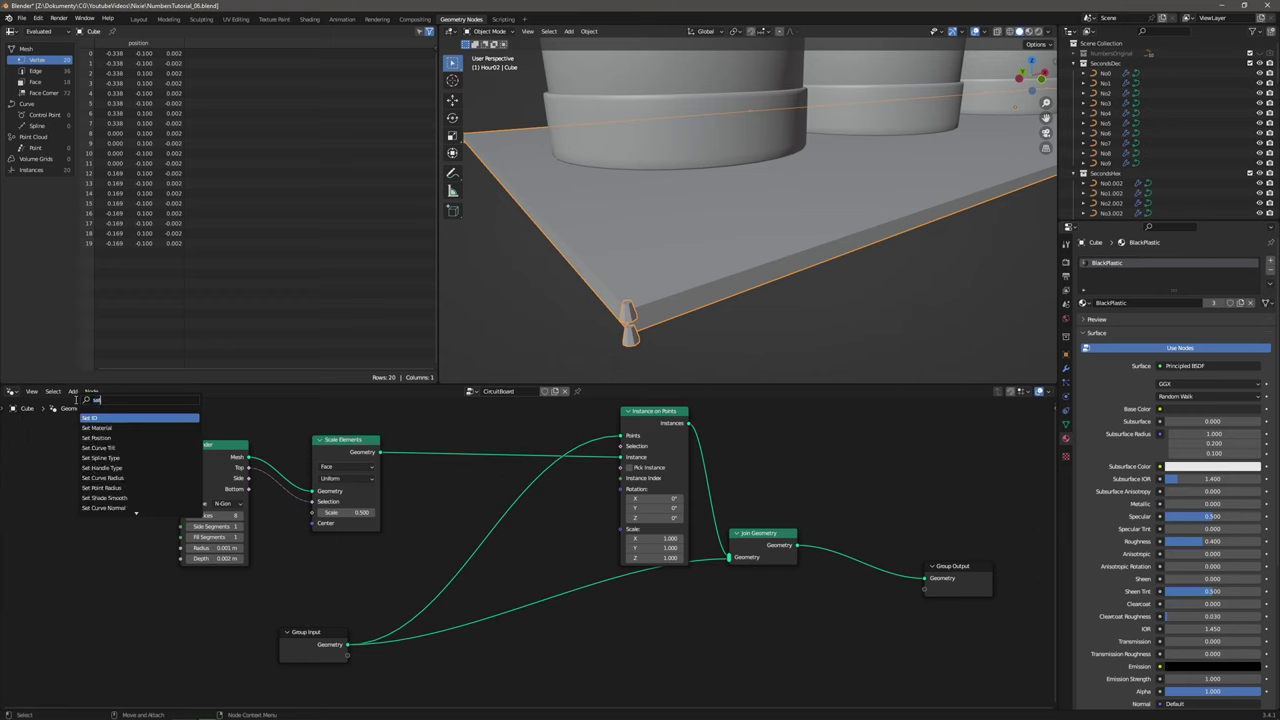
key(Down)
key(Down)
key(Down)
key(Down)
key(Down)
key(Down)
key(Down)
key(Down)
key(Return)
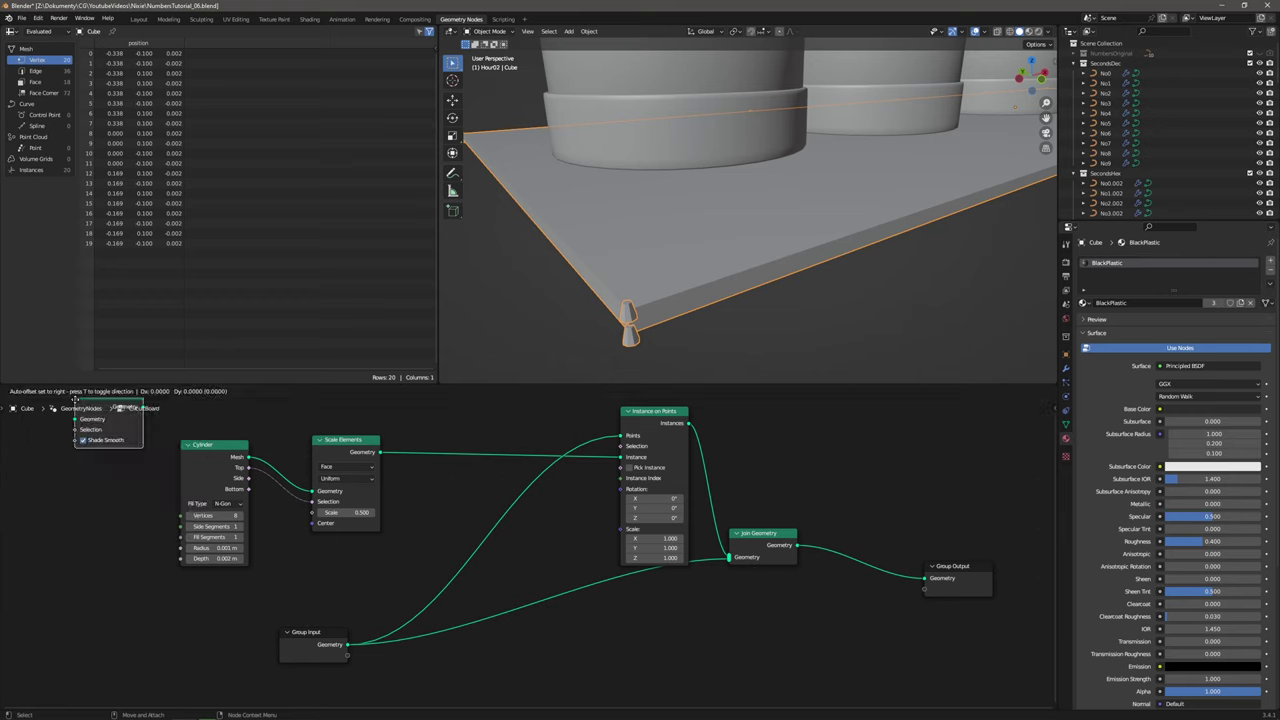
click(408, 455)
click(419, 456)
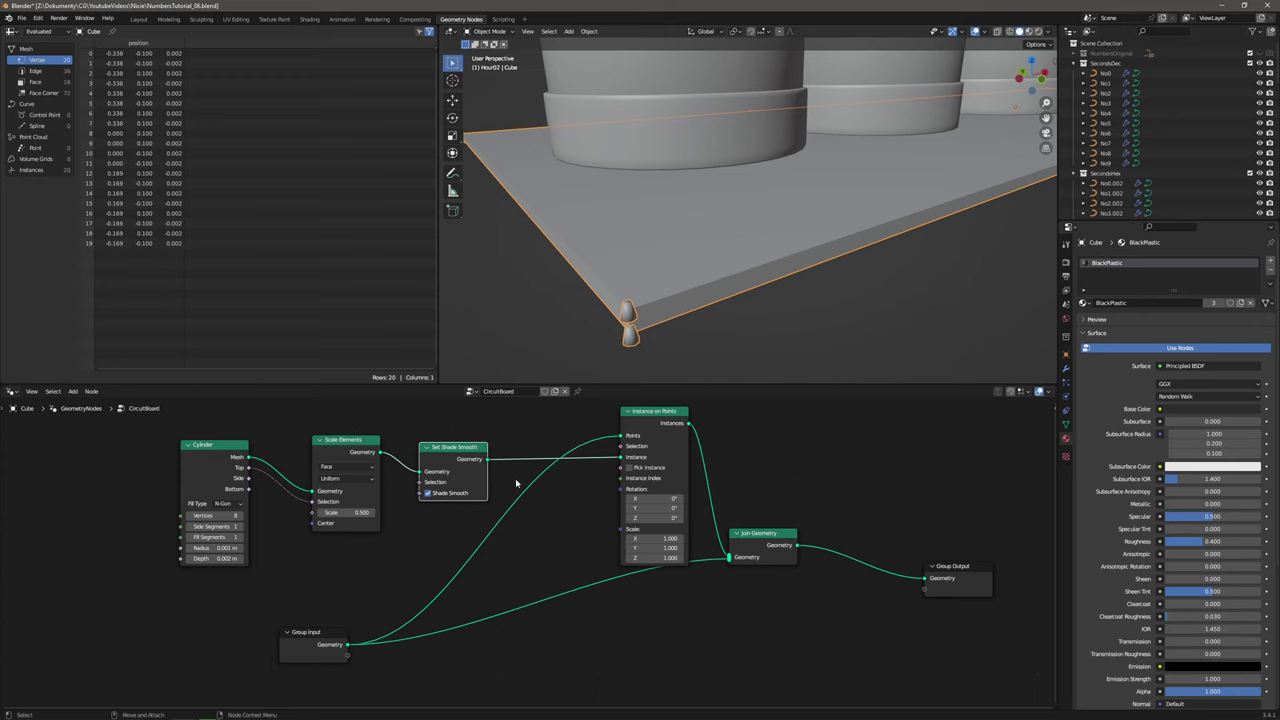
Insert a Subdivide Mesh node on the link from Group Input to the Points input of Instance on Points.
middle_drag(804, 213, 796, 240)
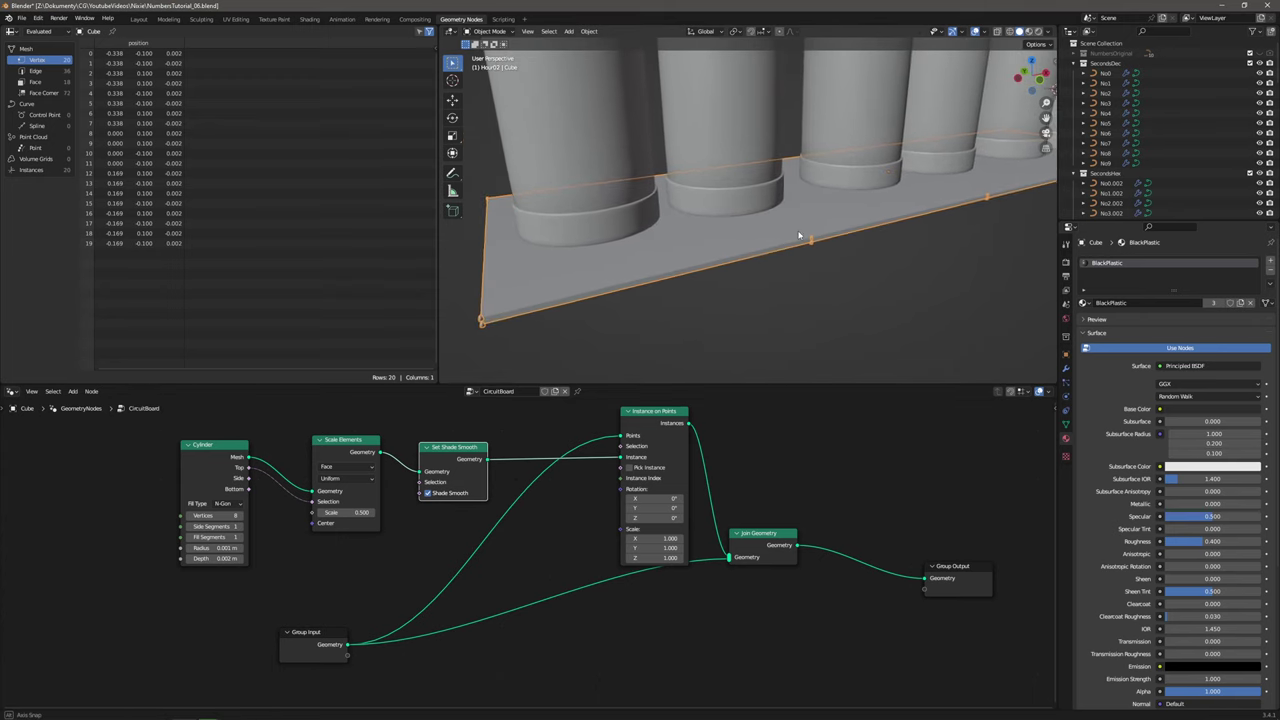
click(74, 391)
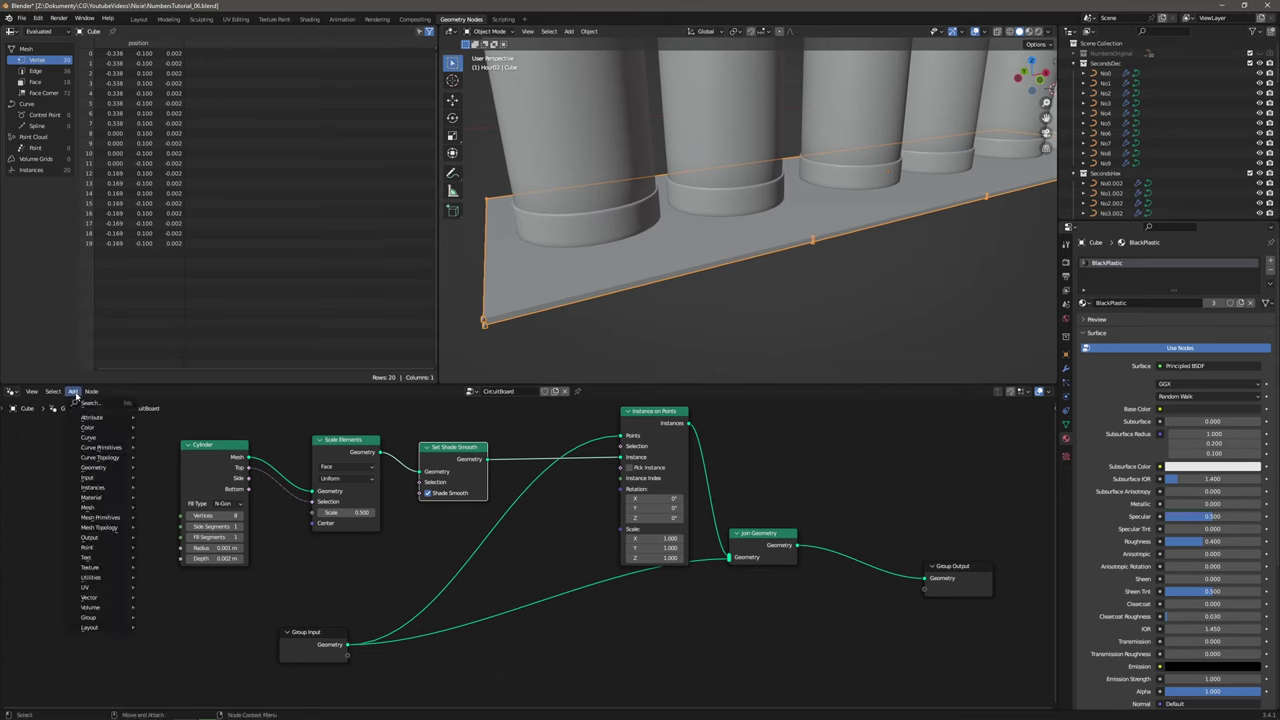
text(sub)
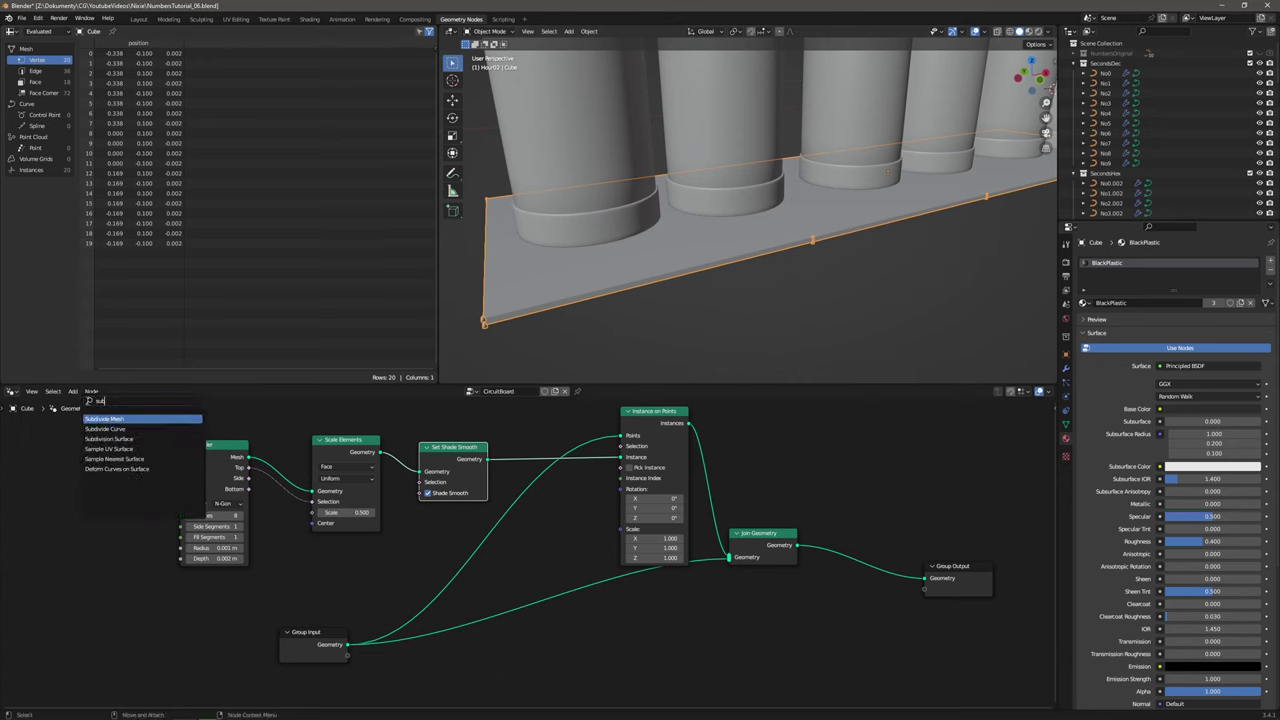
key(Return)
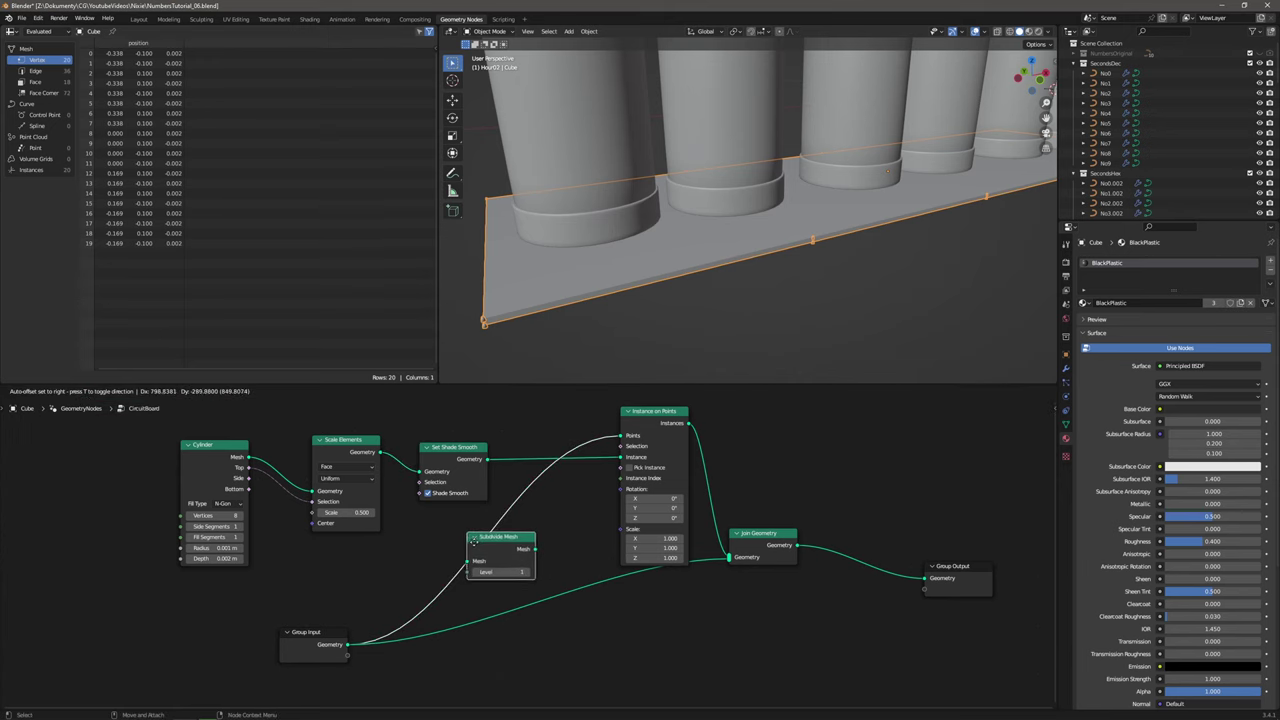
click(474, 541)
Set the Subdivide Mesh level to 4, then raise it to 5.
click(511, 572)
text(4)
key(Return)
click(508, 571)
text(5)
key(Return)
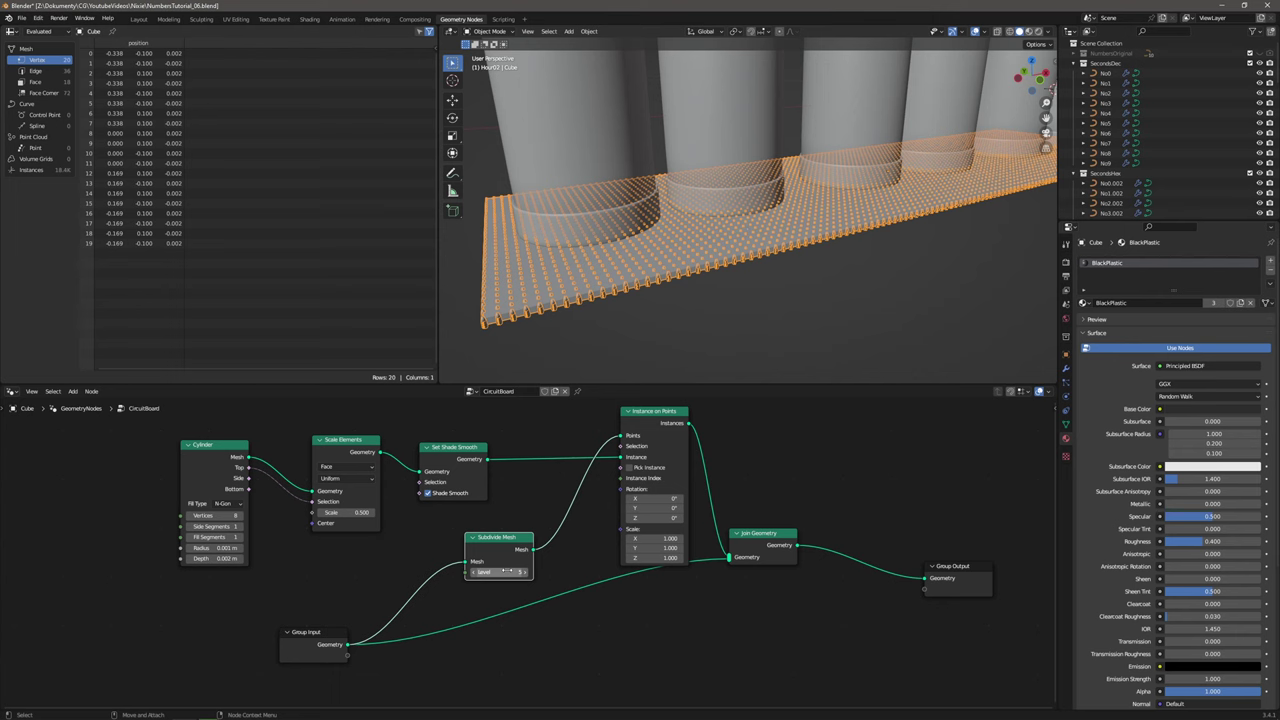
Nudge the Subdivide Mesh node and move Group Input closer to it.
mouse_move(705, 255)
middle_down()
mouse_move(722, 250)
mouse_move(655, 283)
mouse_move(697, 263)
middle_up()
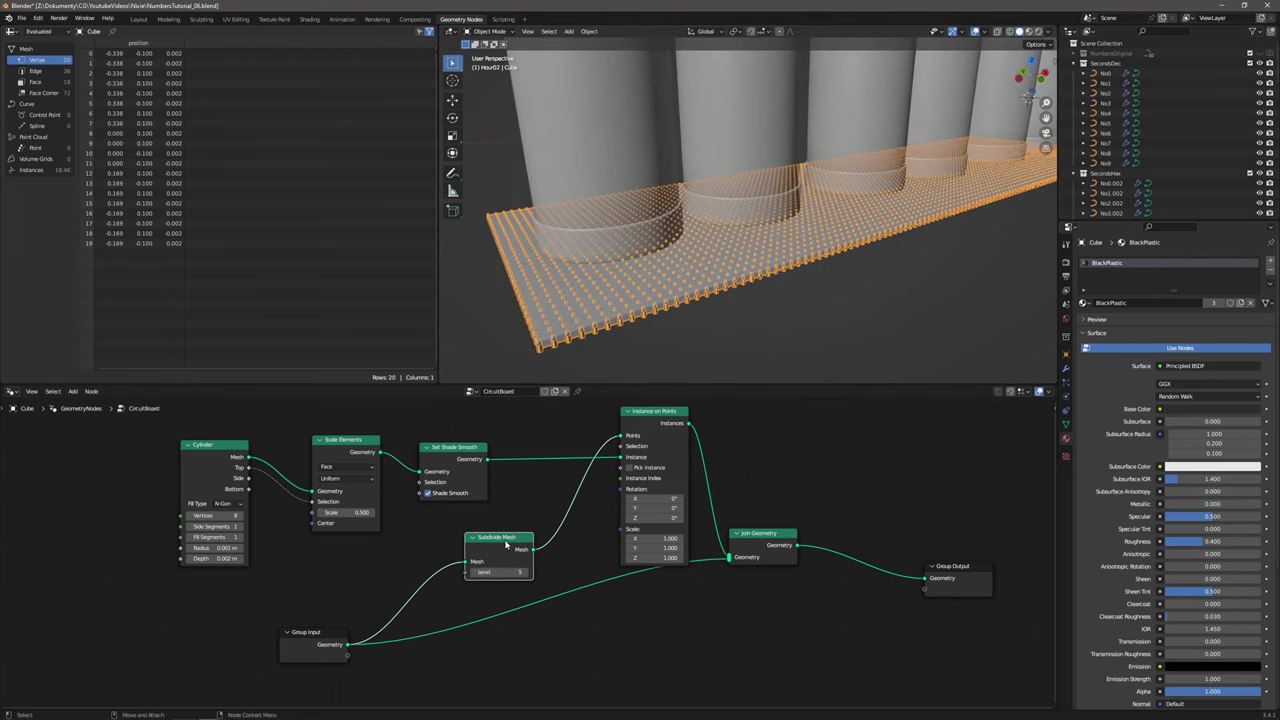
drag(506, 544, 502, 542)
click(305, 635)
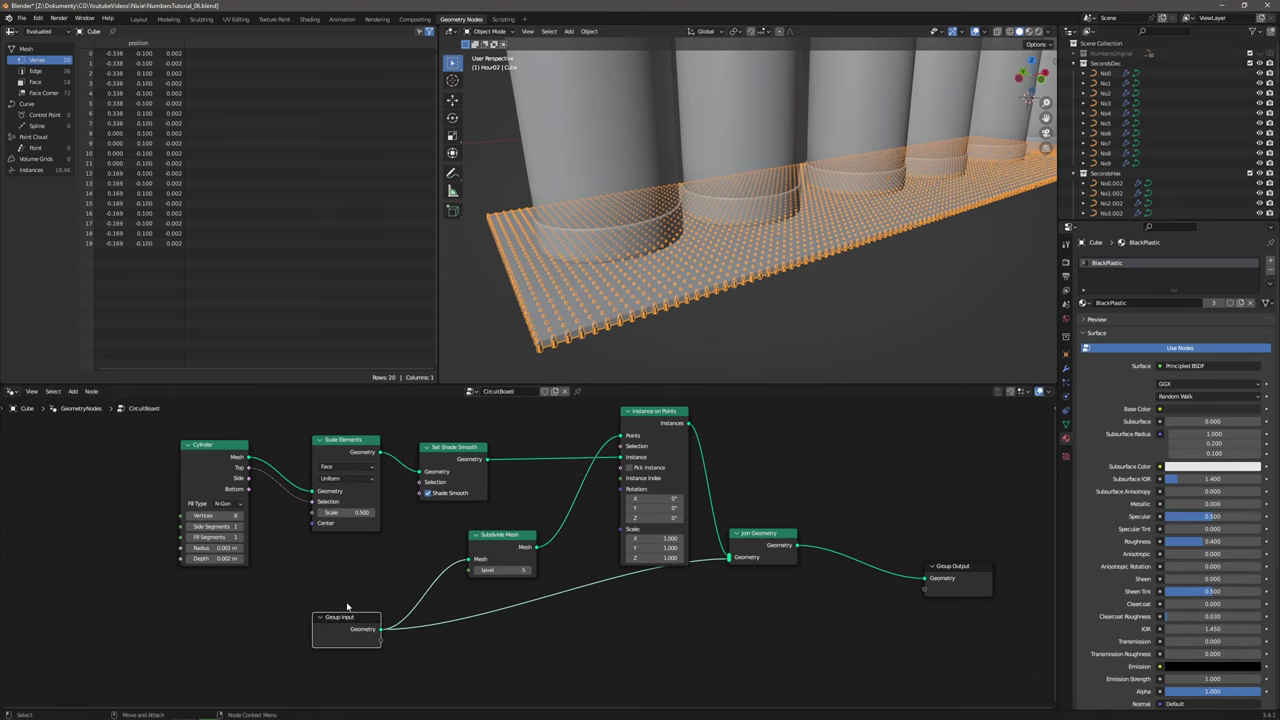
scroll(343, 605, down, 2)
middle_drag(343, 603, 515, 627)
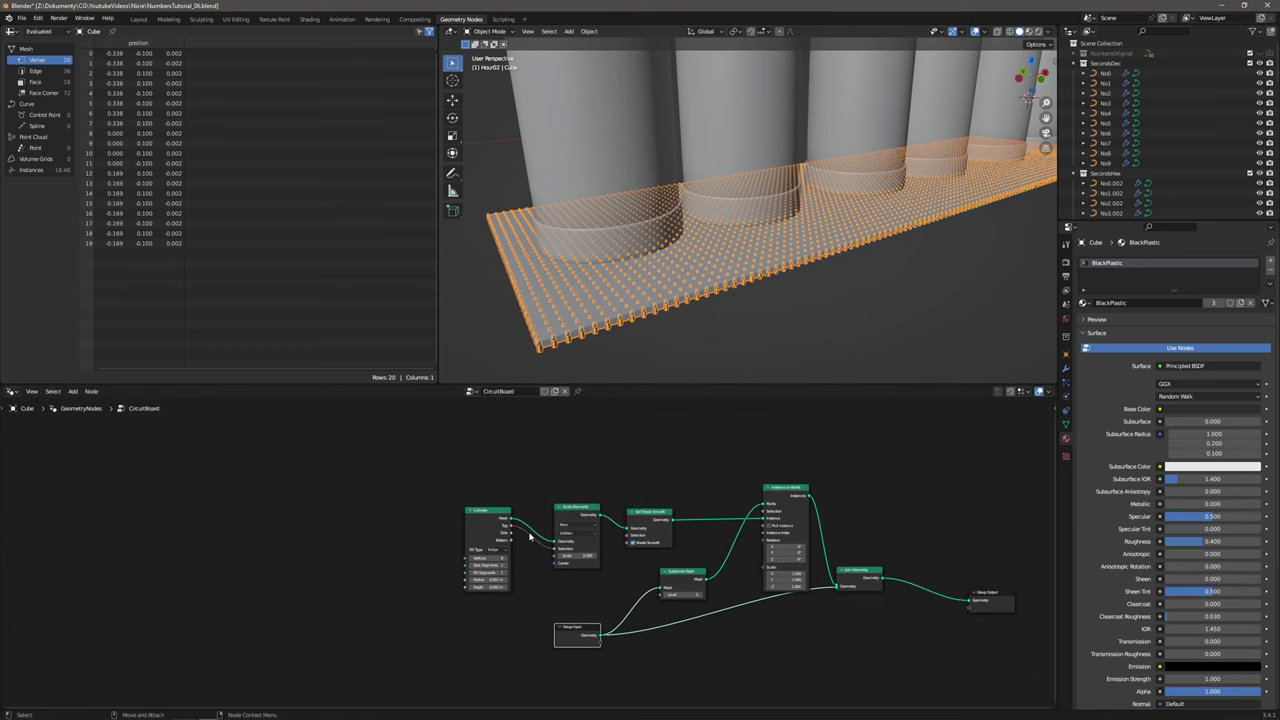
Add a Compare node in the free space near the Cylinder node and set its data type to Vector.
click(72, 391)
text(comp)
key(Return)
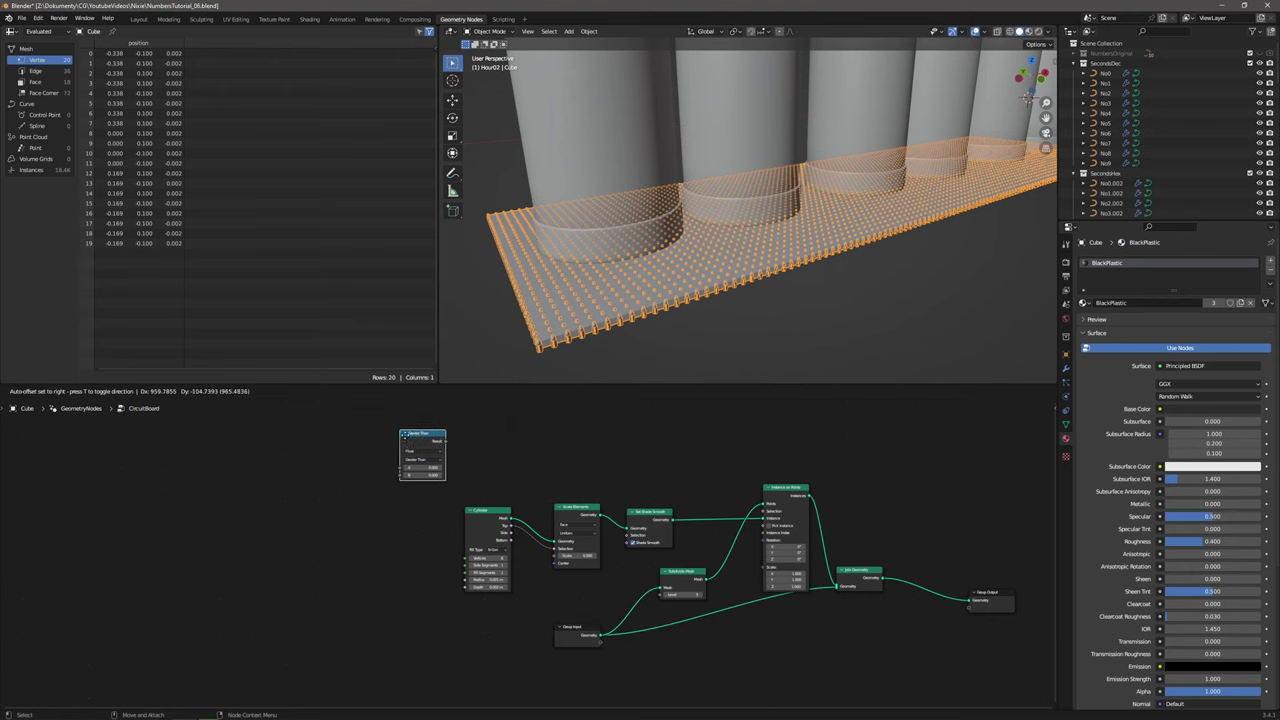
click(355, 426)
click(362, 443)
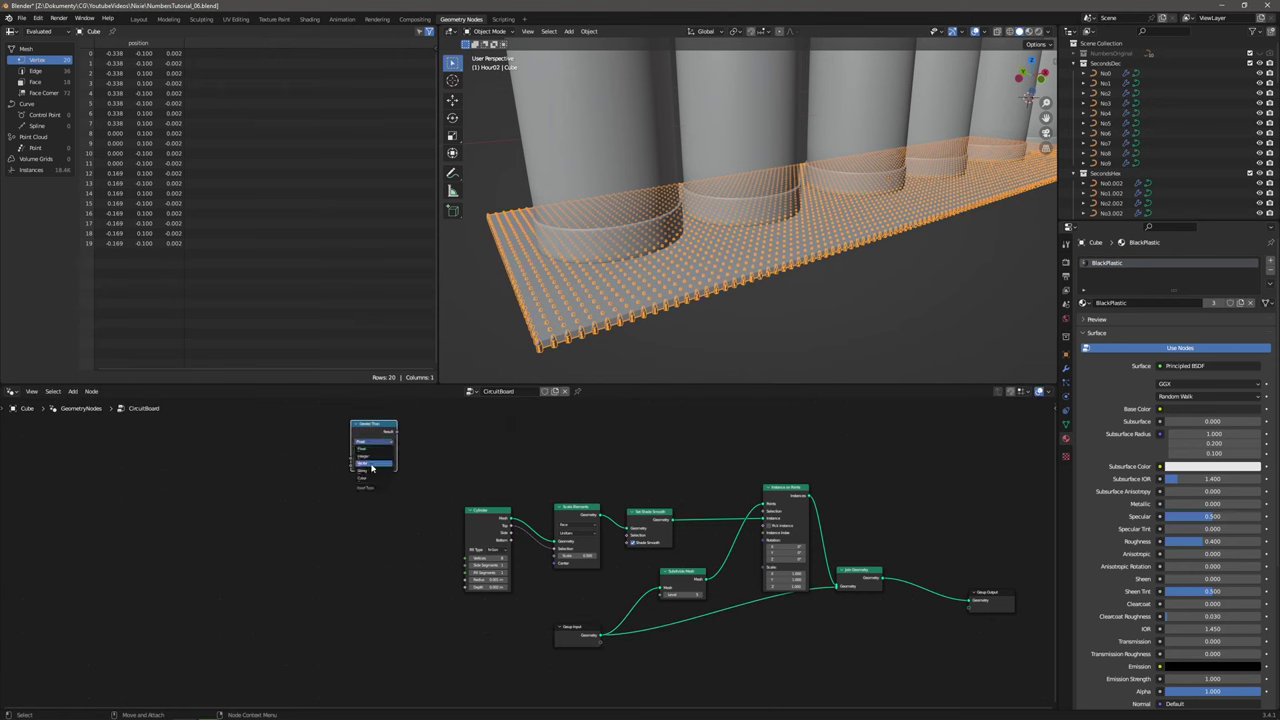
click(371, 465)
drag(374, 426, 344, 431)
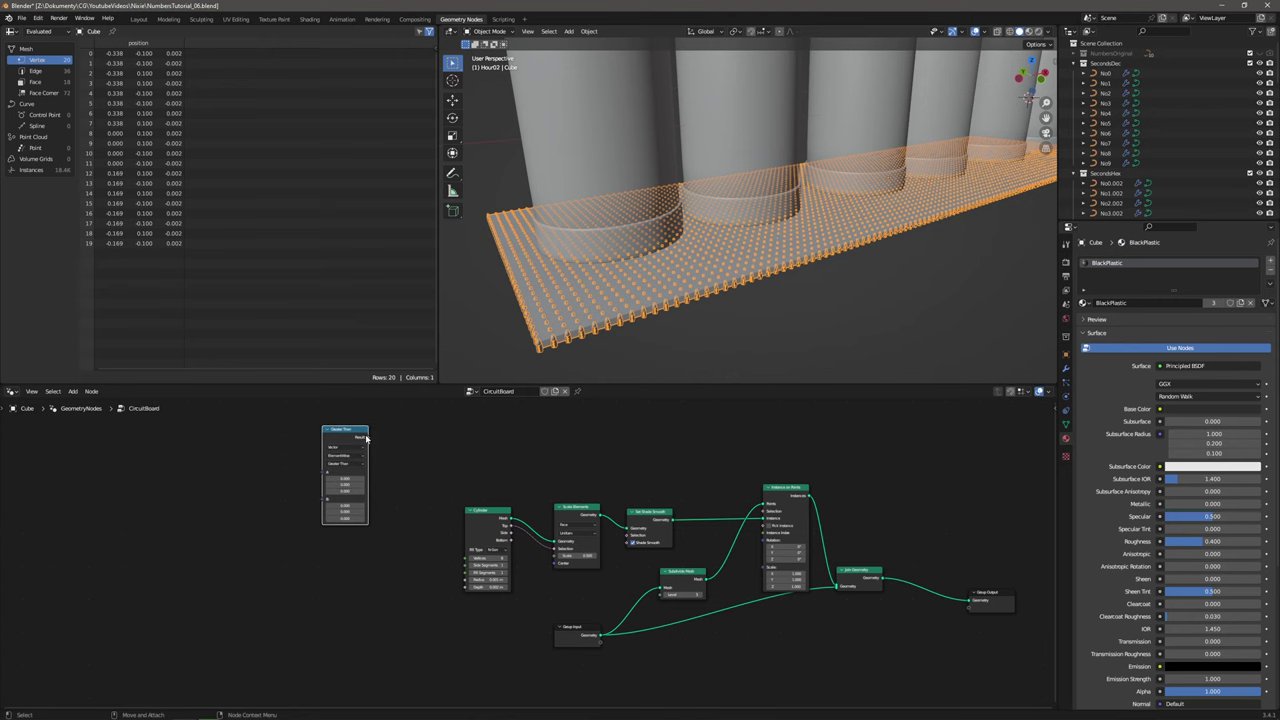
Set the comparison operation of the vector Compare node to Equal.
scroll(365, 460, up, 1)
scroll(365, 461, up, 1)
scroll(337, 463, up, 1)
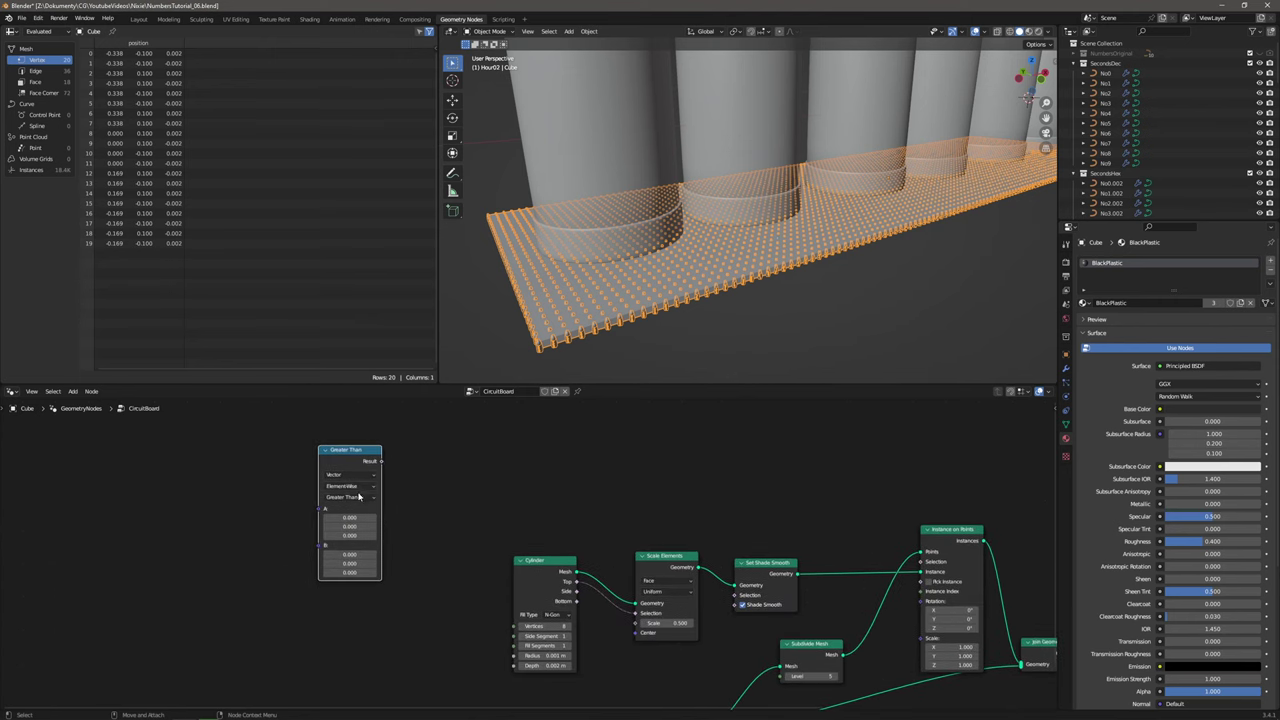
click(359, 497)
click(357, 549)
Add a Normal node, connect it to input A of the Equal node, and place it closer to that node.
click(72, 391)
click(80, 402)
text(nor)
key(Return)
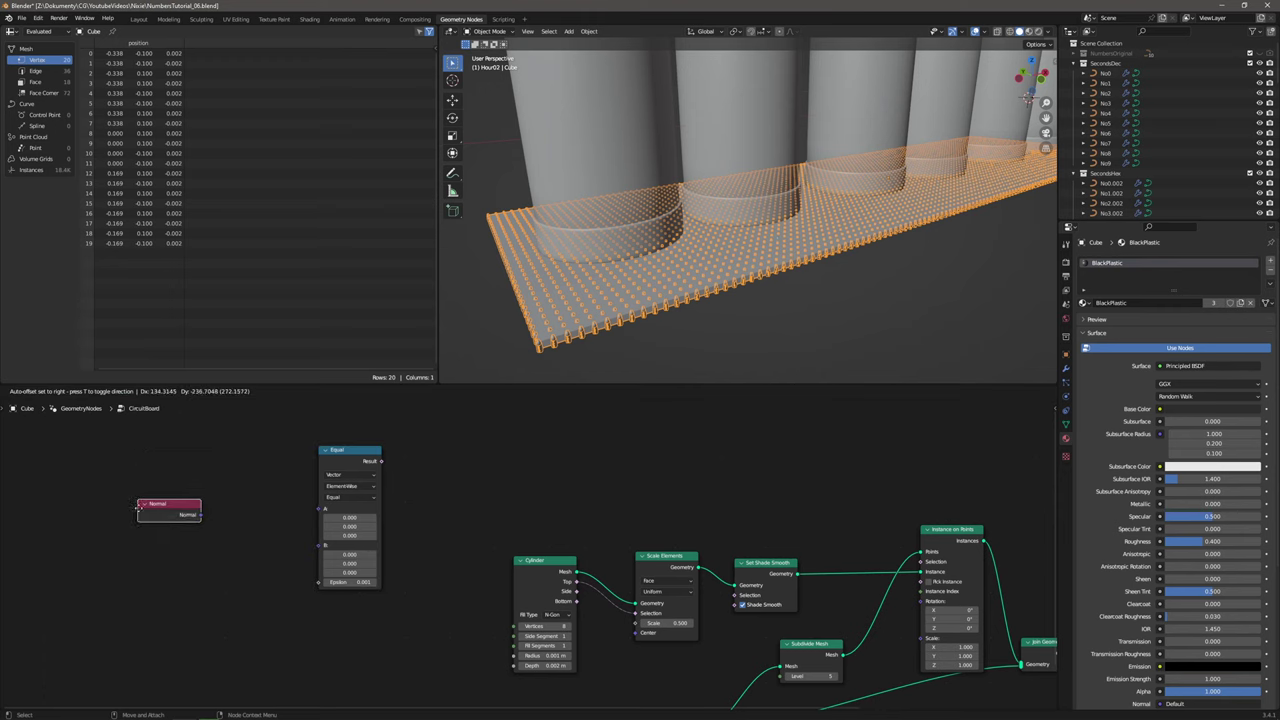
click(205, 510)
drag(200, 515, 314, 514)
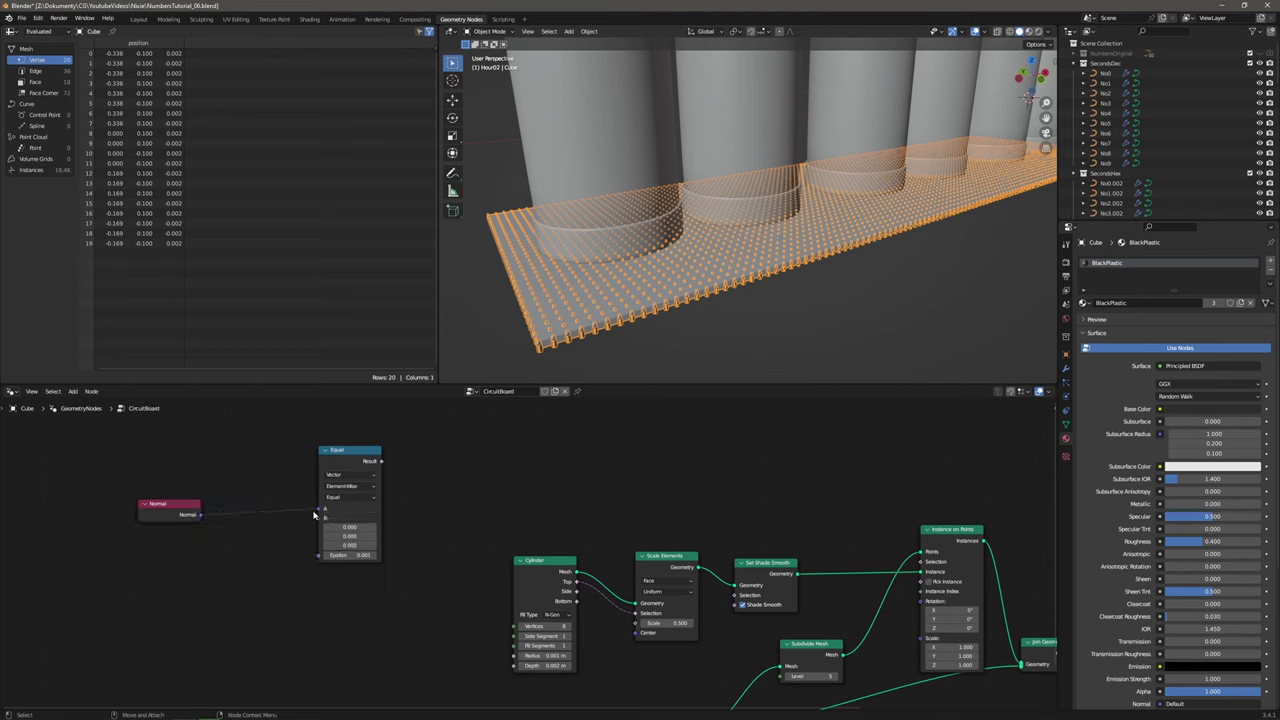
drag(175, 509, 234, 507)
Set the Z component of the Equal node's B vector to 1 and connect its Result to the Selection input of Instance on Points.
click(343, 544)
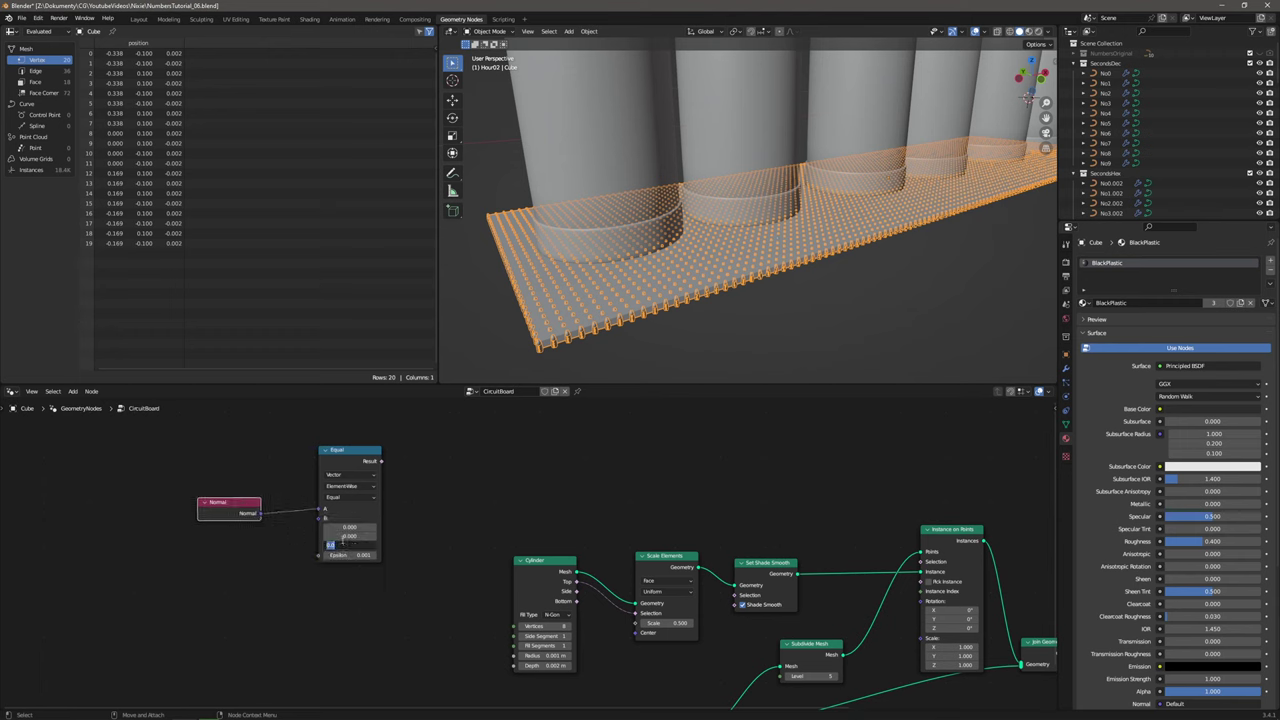
text(1)
key(Return)
drag(381, 461, 920, 562)
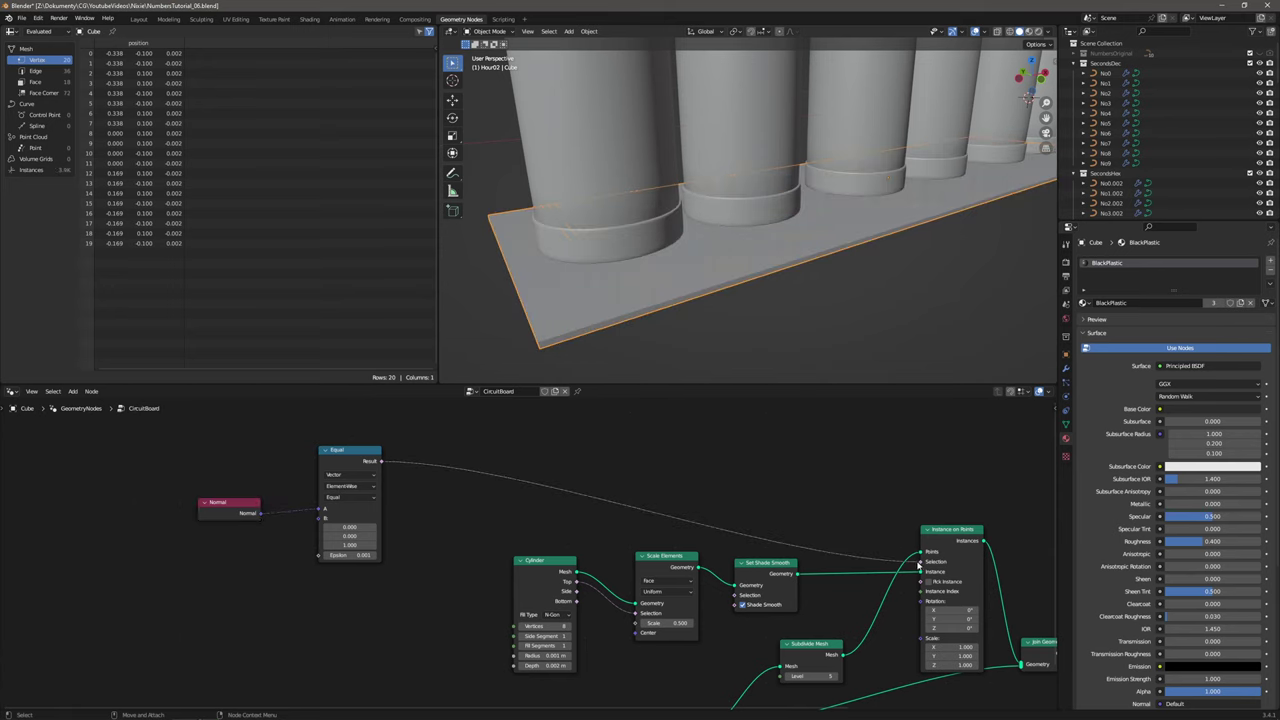
drag(368, 457, 396, 453)
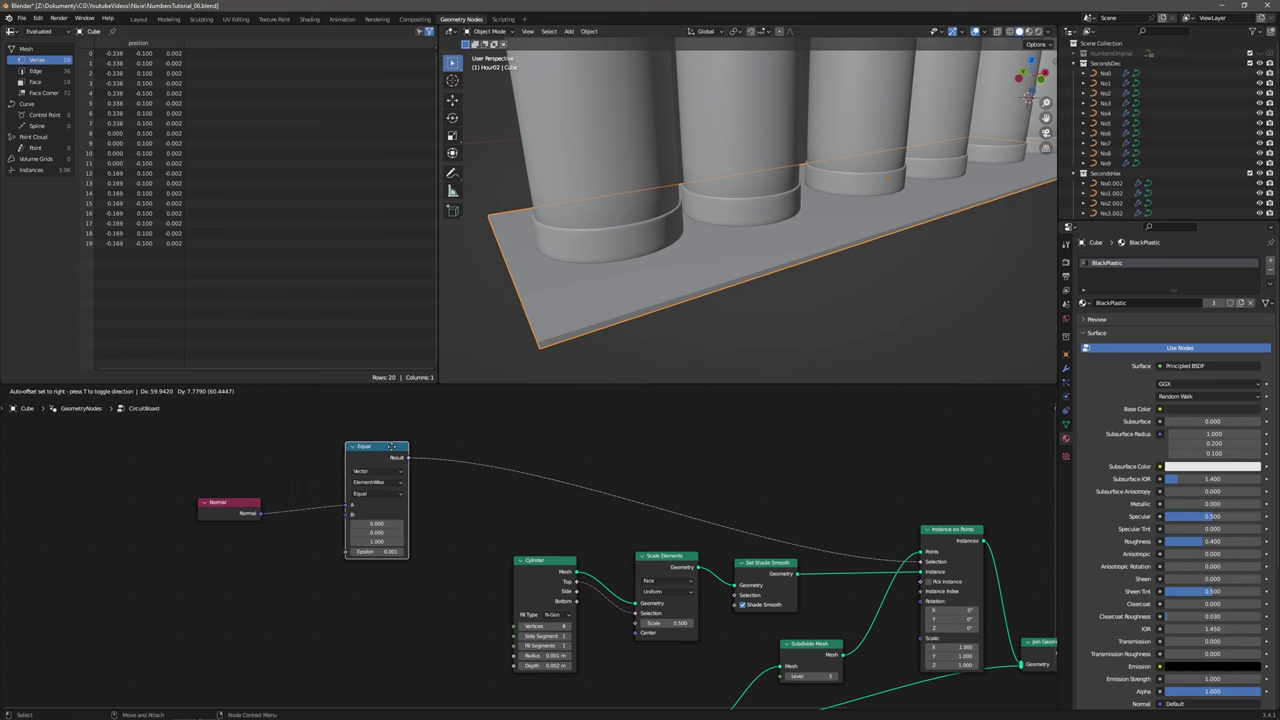
Set the Z component of the Equal node's B vector to -1 and check the pin placement on the plate.
middle_drag(640, 300, 868, 200)
click(382, 541)
text(-1)
key(Return)
middle_drag(768, 270, 696, 318)
scroll(640, 314, up, 2)
scroll(643, 314, down, 2)
scroll(675, 313, up, 2)
scroll(673, 463, down, 1)
Move the Equal and Normal nodes away from the Cylinder node to free up space between them.
middle_drag(511, 529, 489, 540)
drag(383, 443, 221, 591)
drag(262, 520, 174, 518)
Add a Random Value node between the Equal and Cylinder nodes and set its data type to Boolean.
click(72, 391)
click(88, 405)
text(ran)
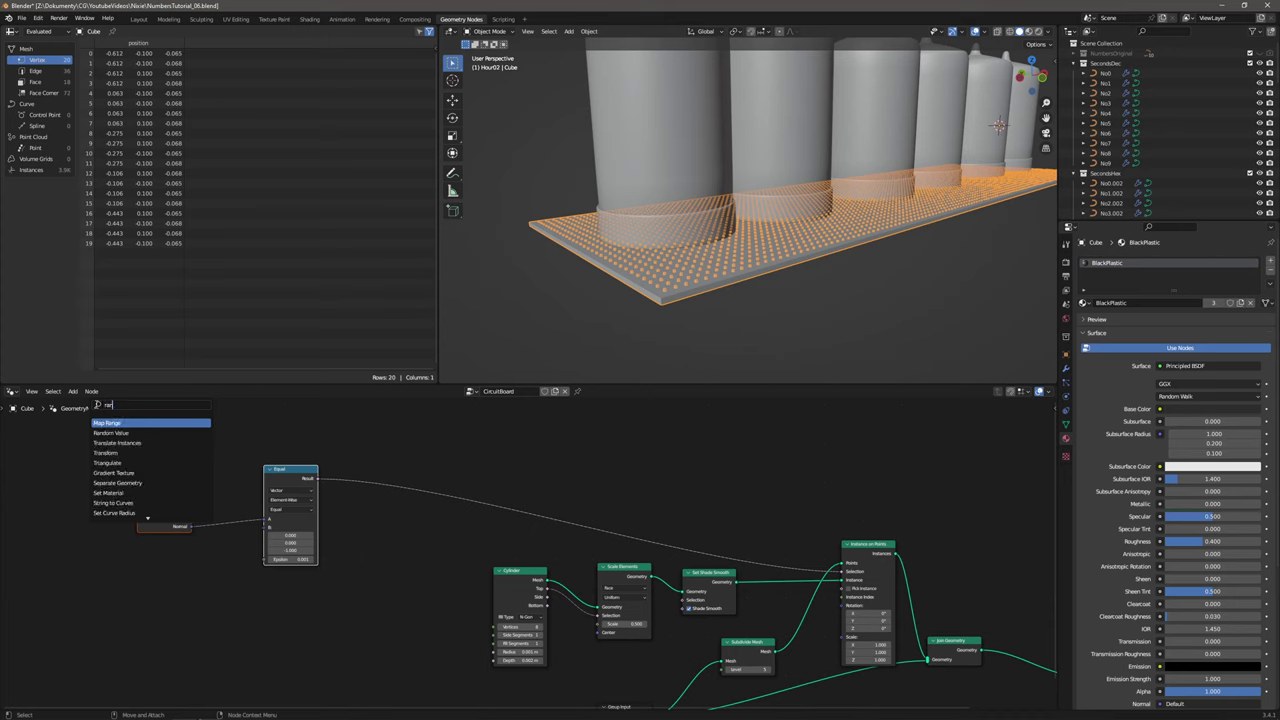
key(Down)
key(Return)
click(403, 559)
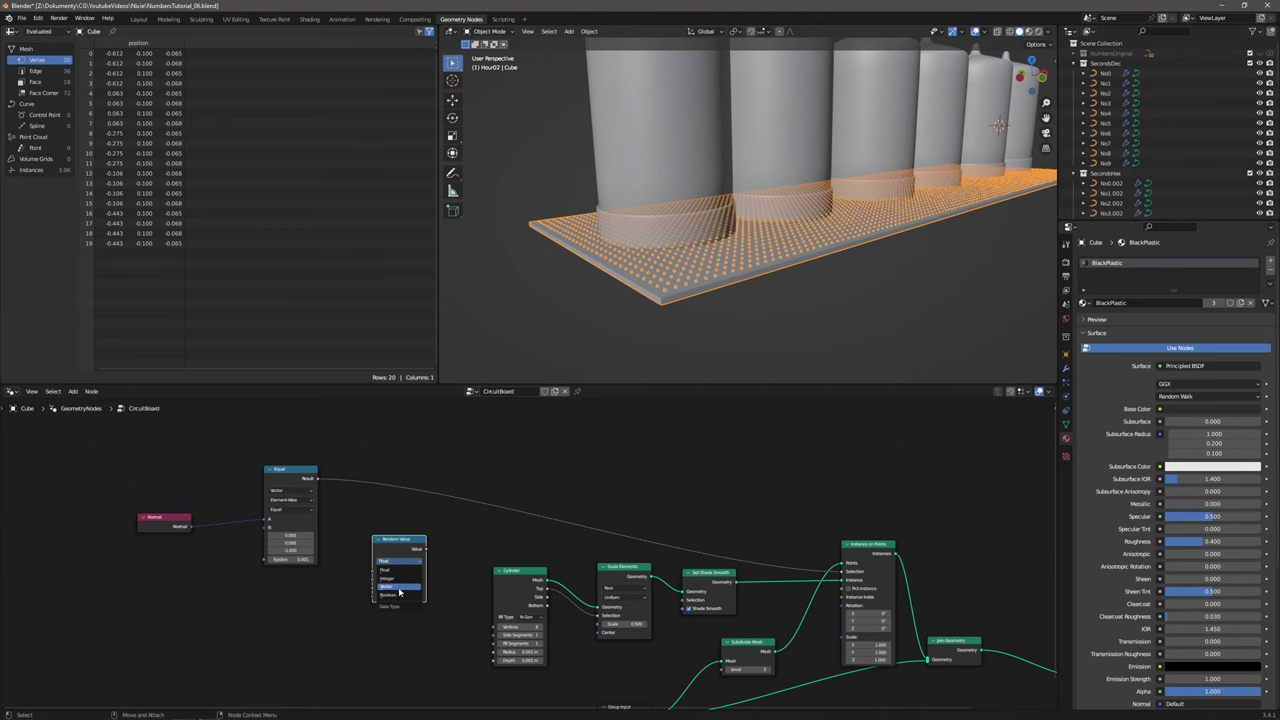
scroll(400, 592, up, 3)
click(355, 552)
click(349, 610)
drag(352, 512, 345, 537)
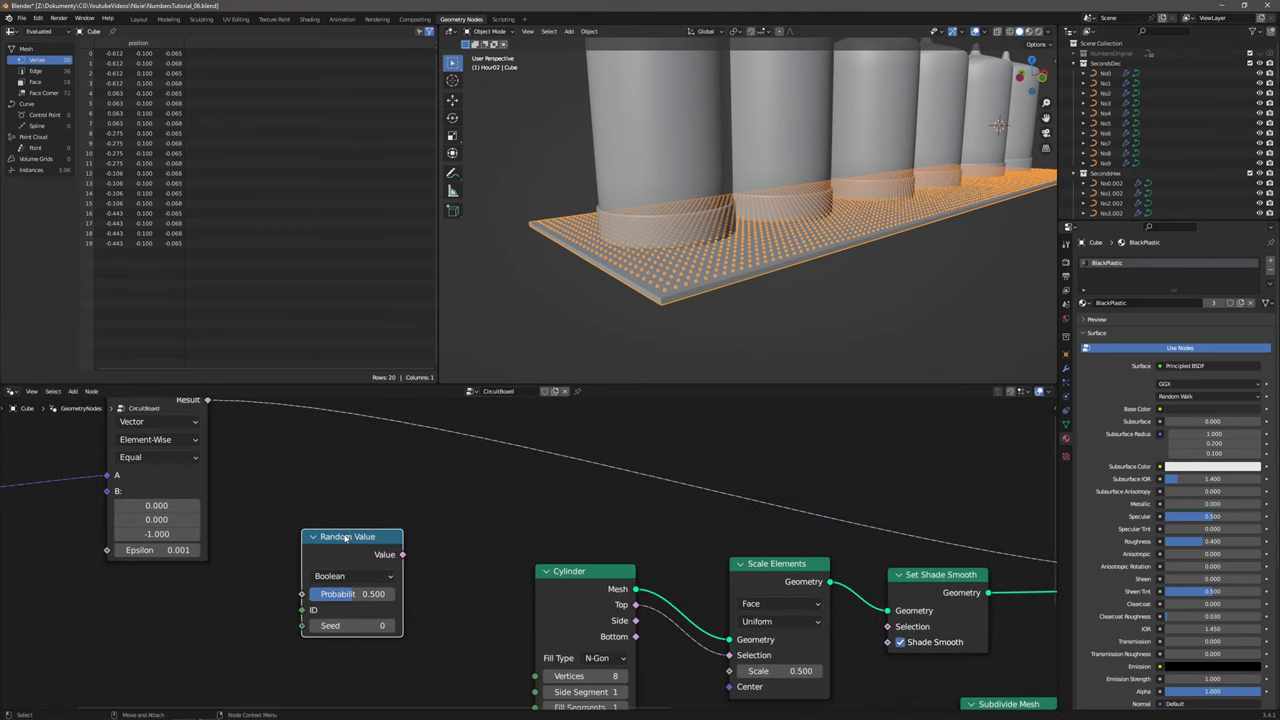
Insert an And node on the link from Equal to Instance on Points and connect Random Value to its second Boolean input.
click(73, 391)
click(84, 407)
text(and)
key(Return)
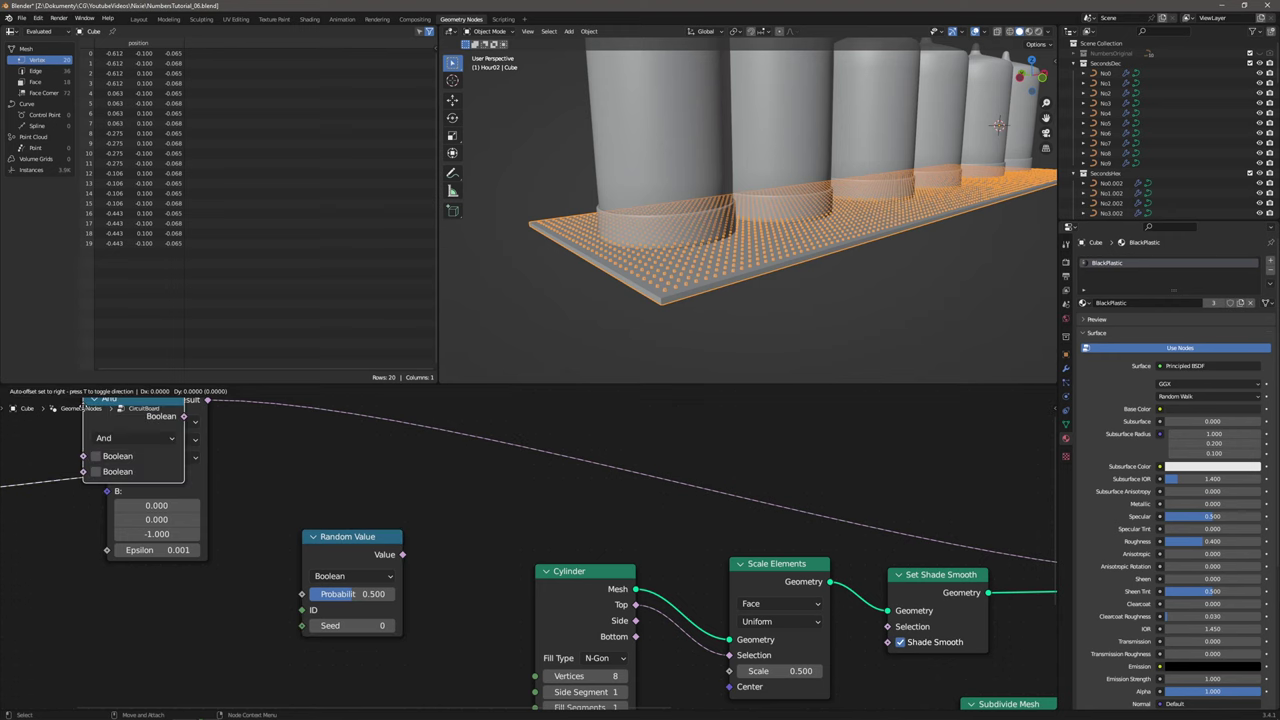
click(545, 458)
drag(403, 555, 516, 519)
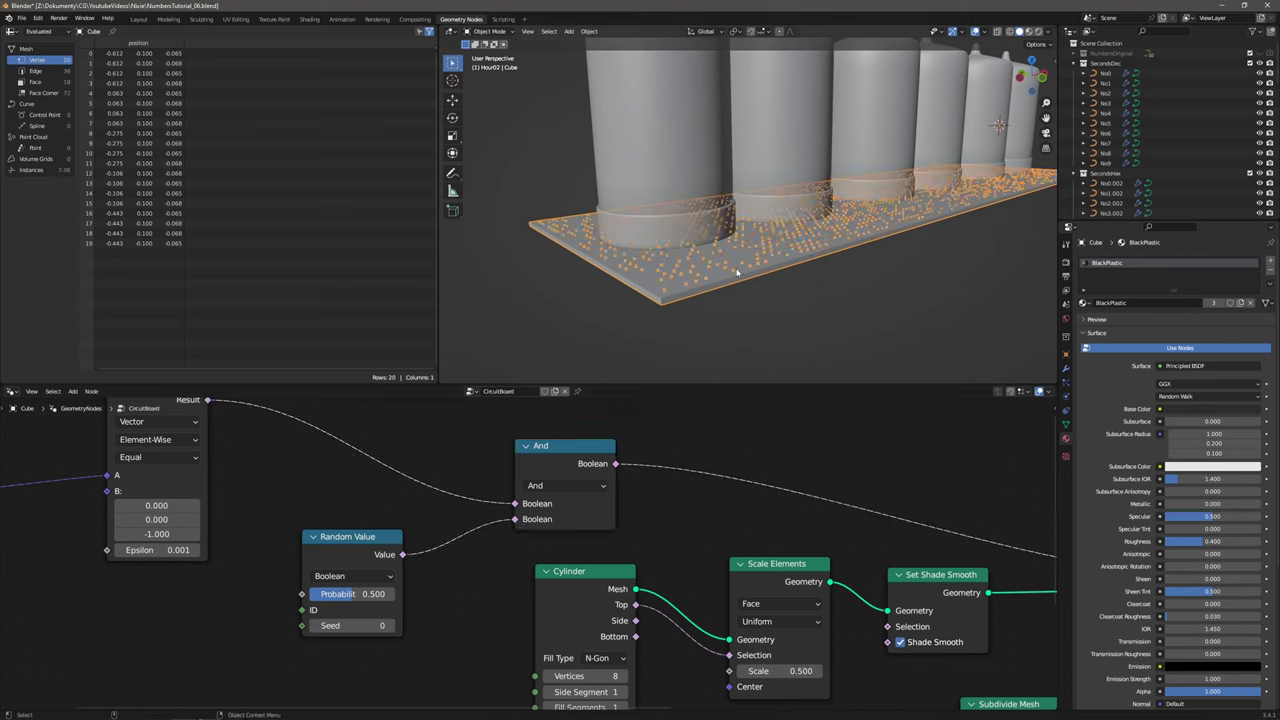
Lower the Random Value node's probability to 0.417 and deselect the plate to inspect the scattered pins.
scroll(737, 272, up, 2)
middle_drag(740, 284, 696, 371)
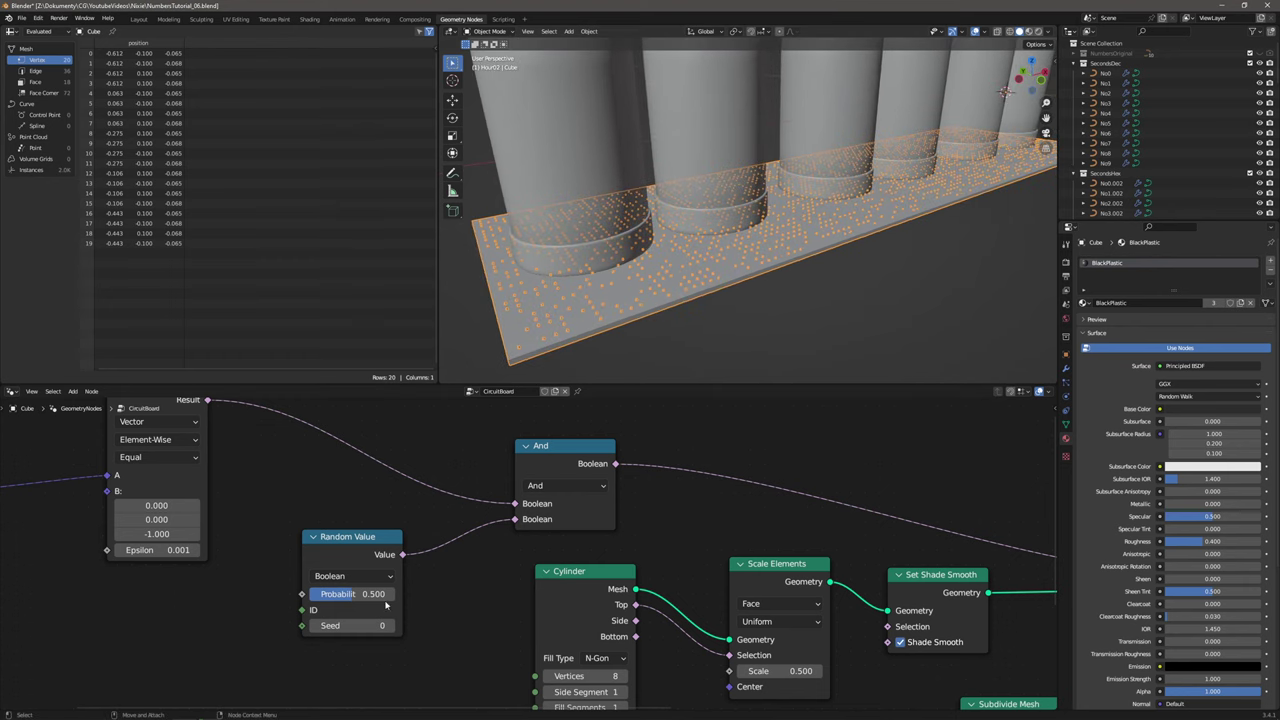
drag(350, 594, 320, 594)
click(829, 300)
middle_drag(803, 311, 794, 334)
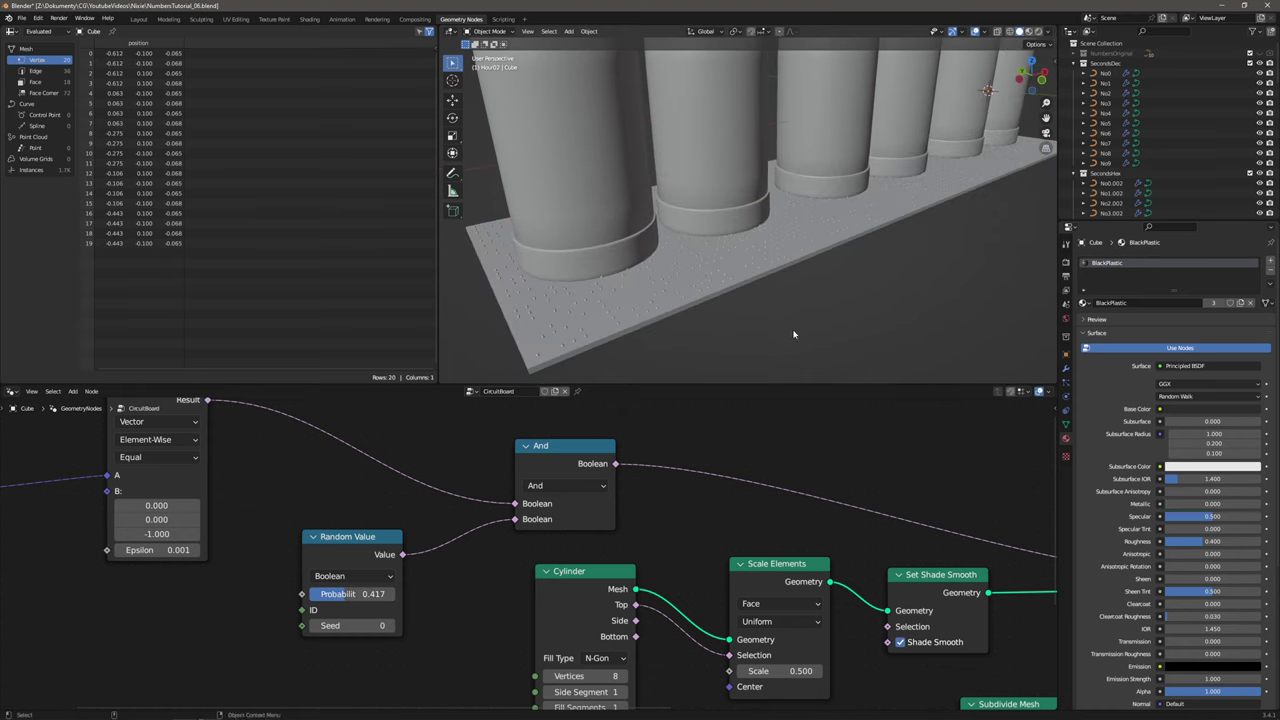
scroll(720, 503, down, 3)
scroll(648, 535, up, 2)
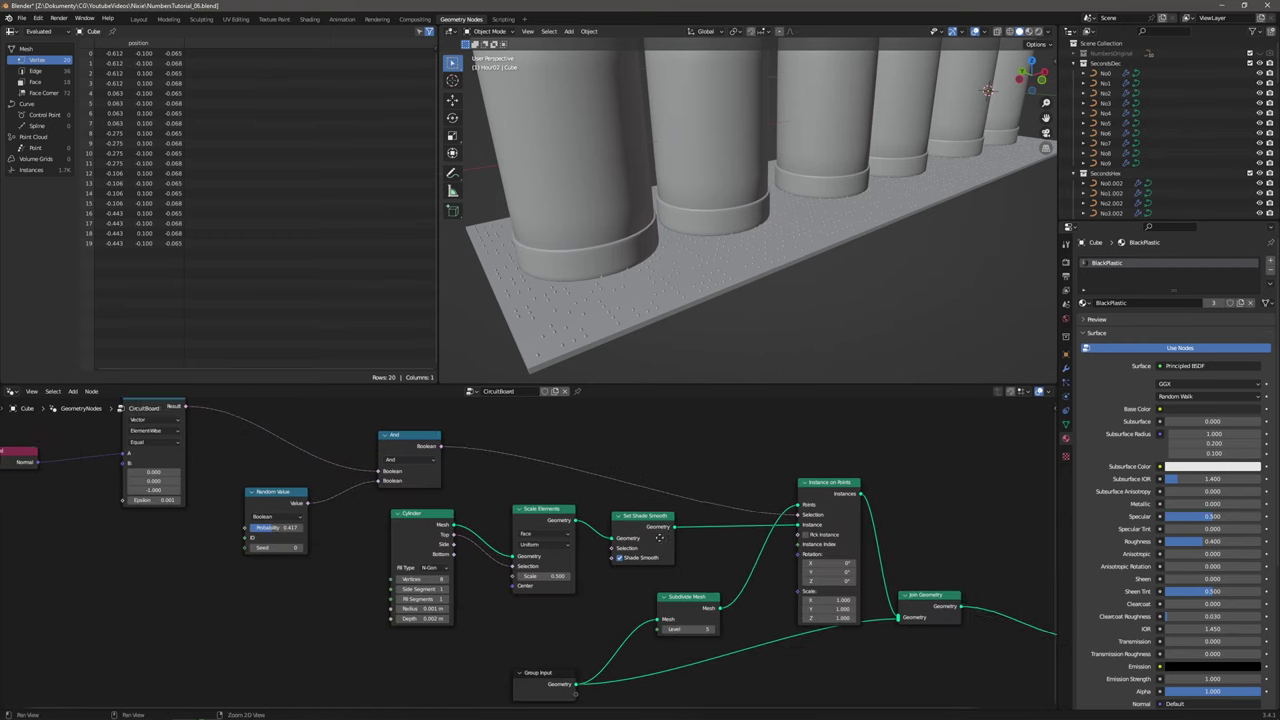
Insert a Set Material node between Set Shade Smooth and Instance on Points and assign the MetallicNumbers material.
click(72, 391)
text(set ma)
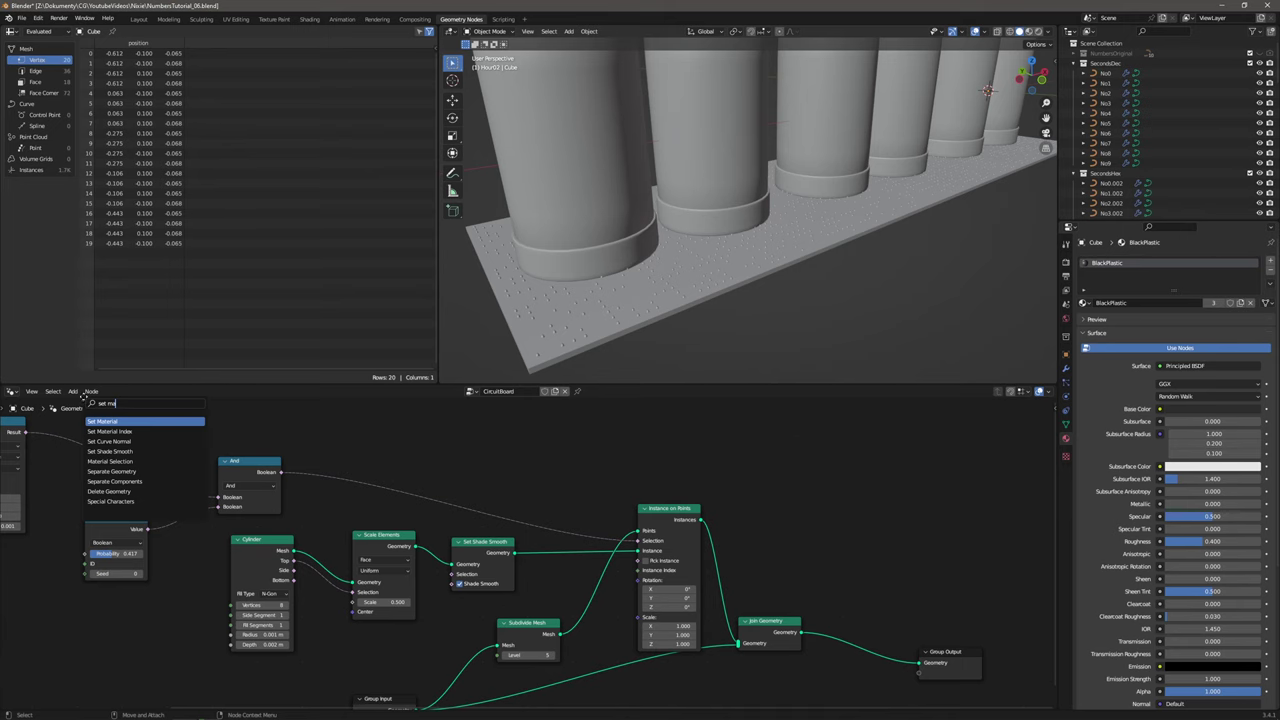
key(Return)
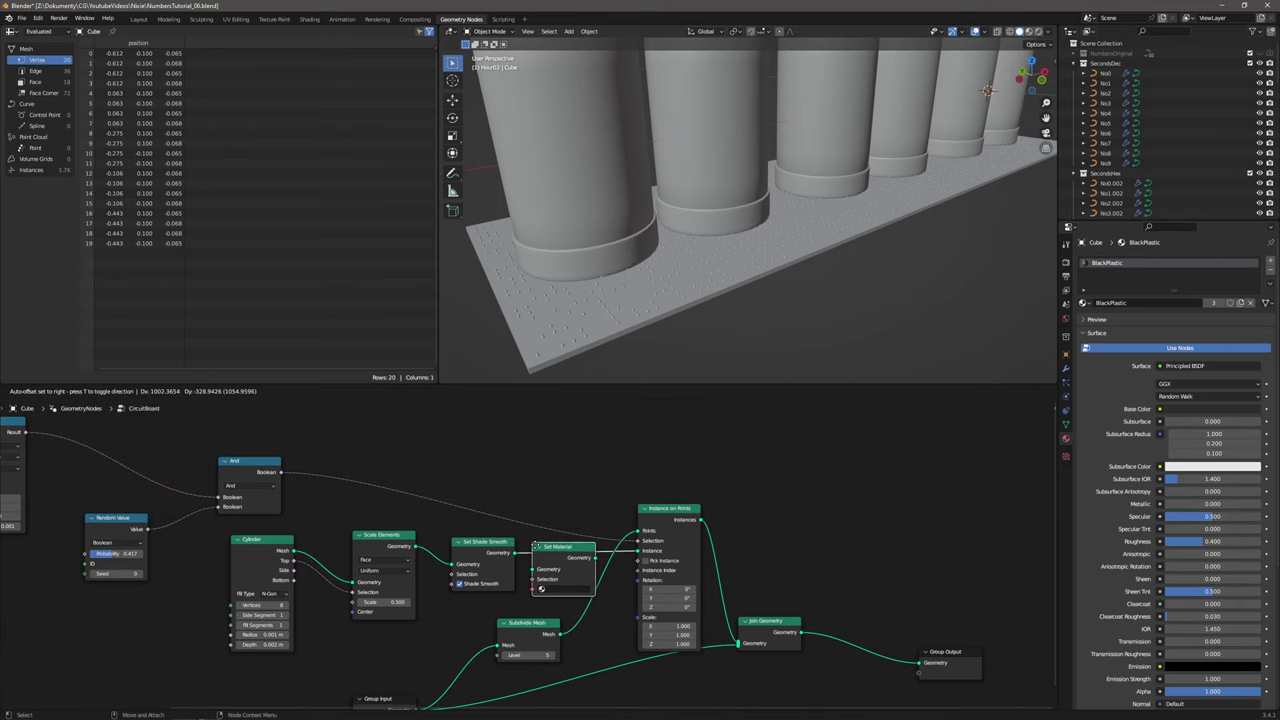
click(555, 548)
click(582, 589)
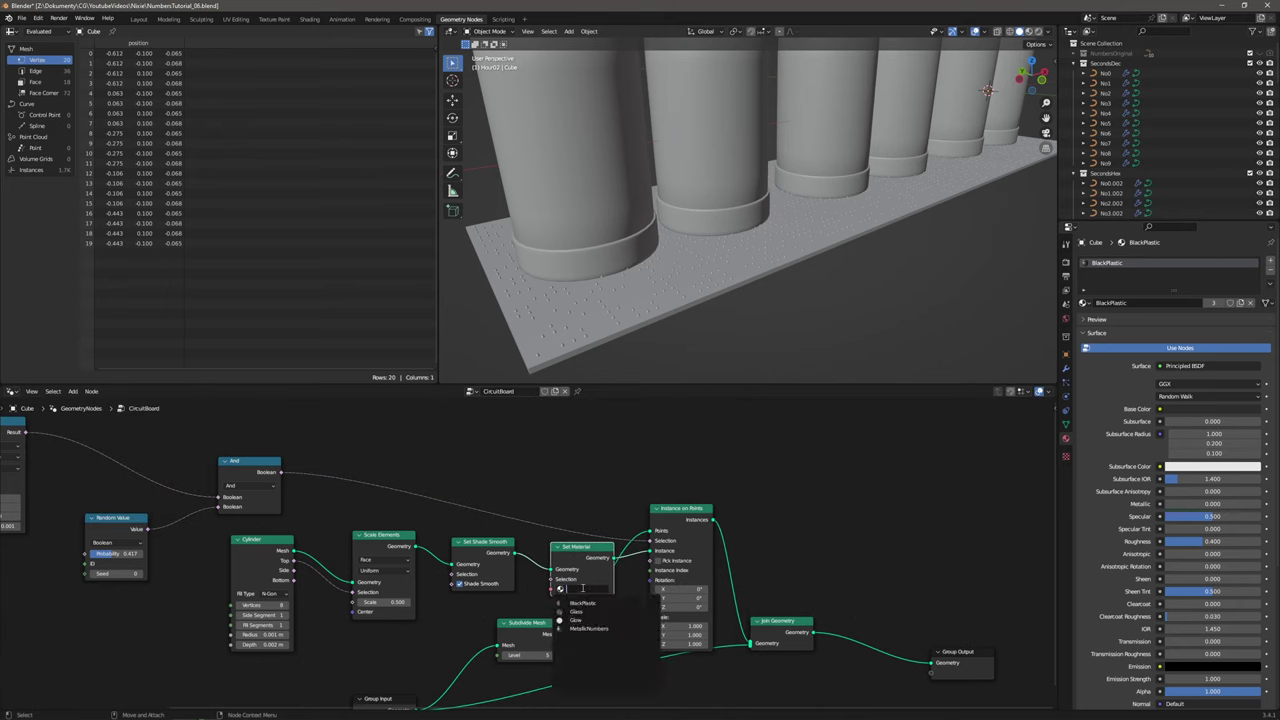
click(585, 628)
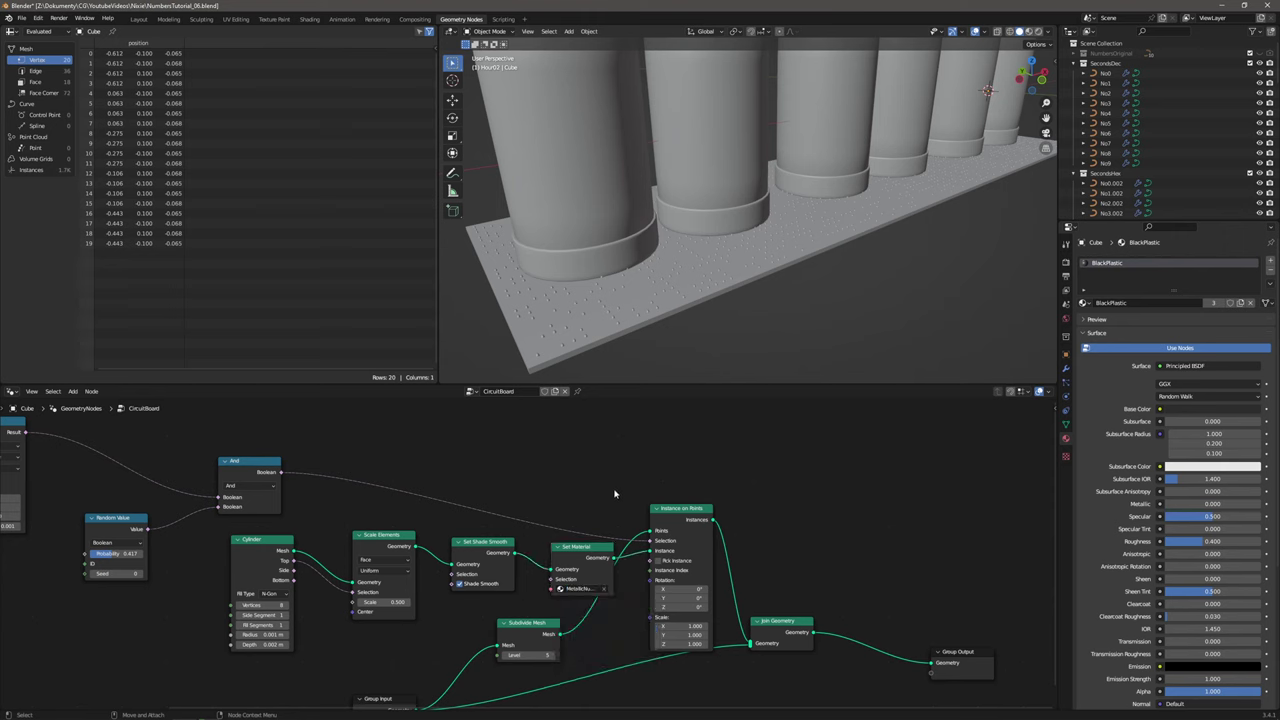
Examine the pins on the plate in rendered shading from several angles, and return to solid shading.
click(1040, 32)
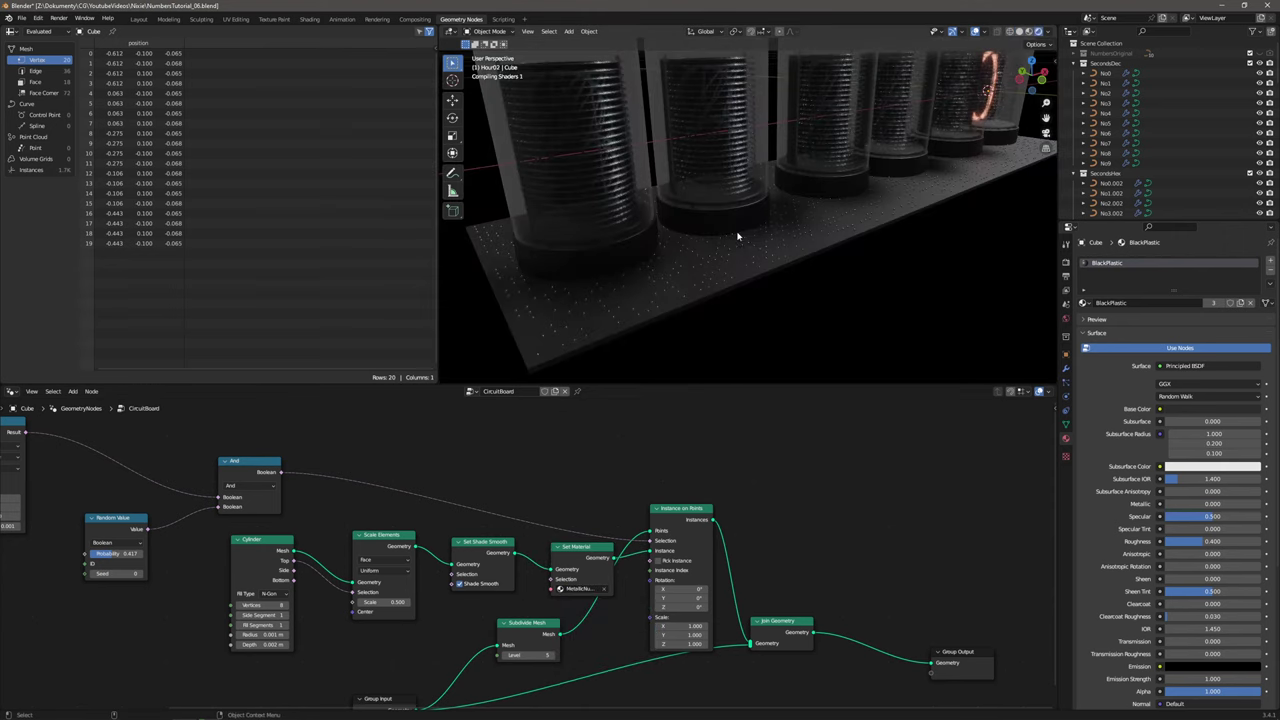
middle_drag(734, 275, 800, 328)
scroll(734, 270, down, 2)
middle_drag(820, 282, 770, 272)
scroll(764, 273, up, 1)
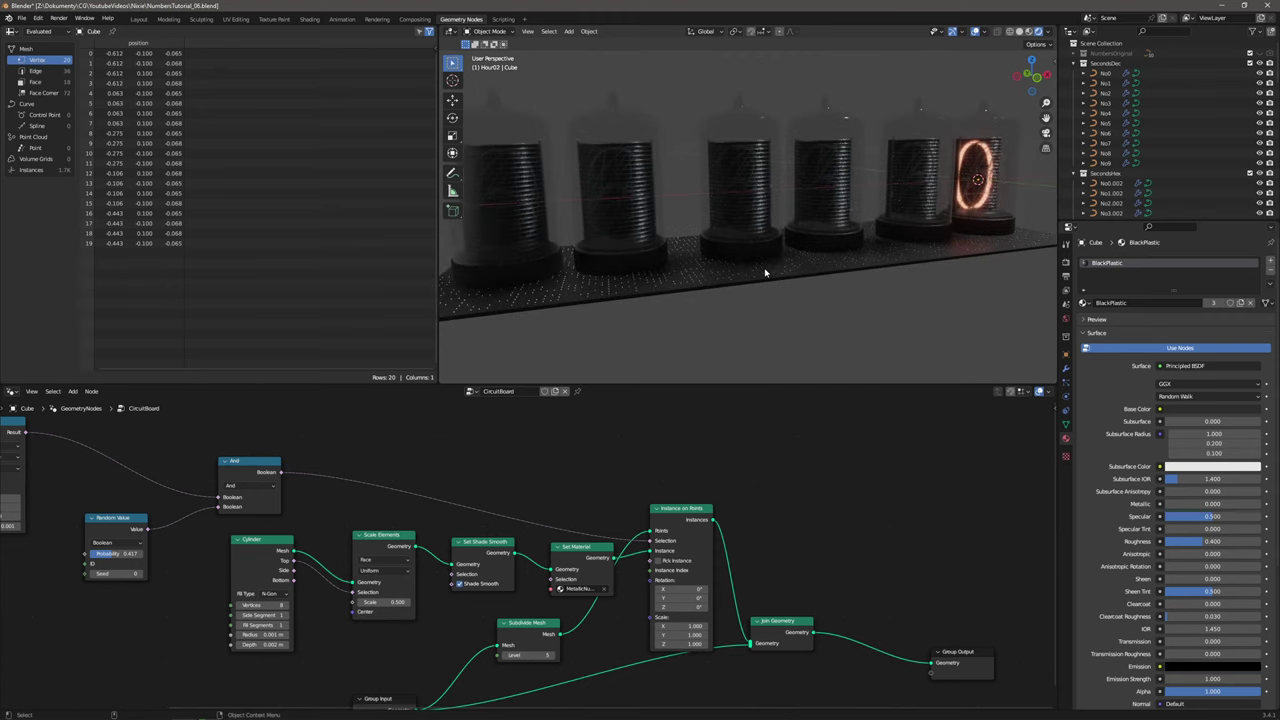
scroll(760, 273, down, 2)
mouse_move(736, 299)
middle_down()
mouse_move(729, 289)
mouse_move(734, 302)
middle_up()
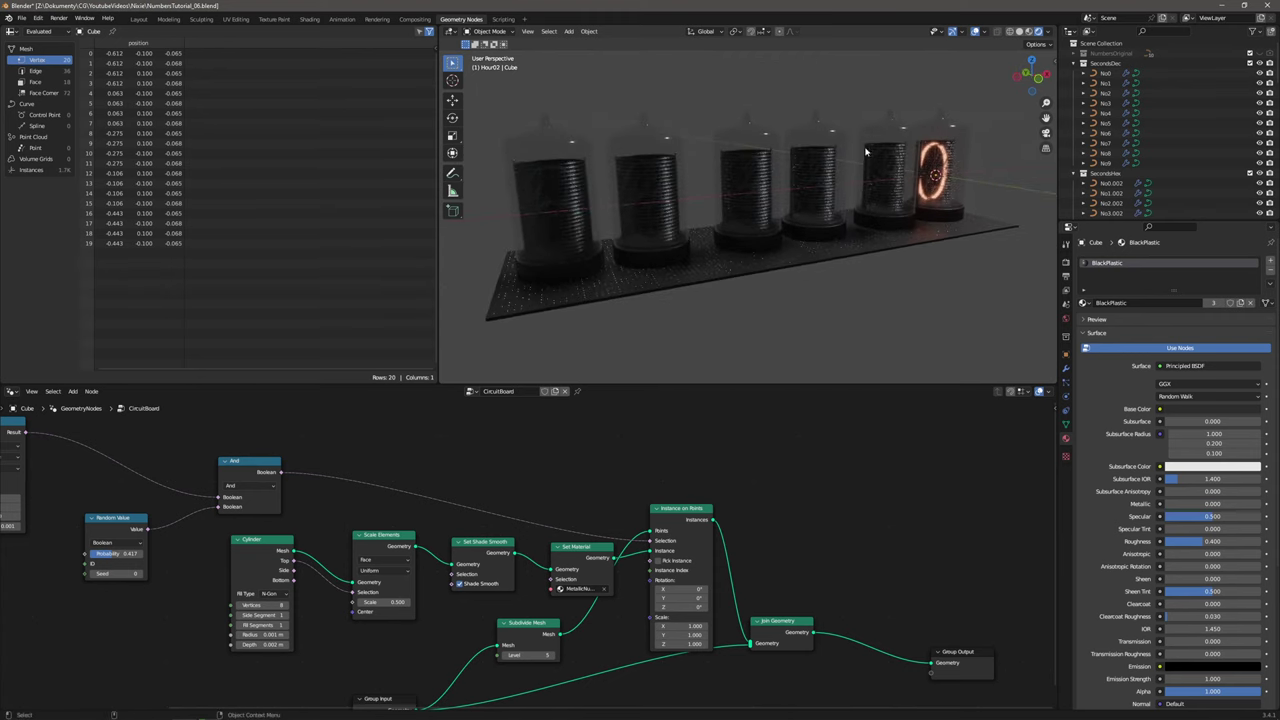
click(1019, 31)
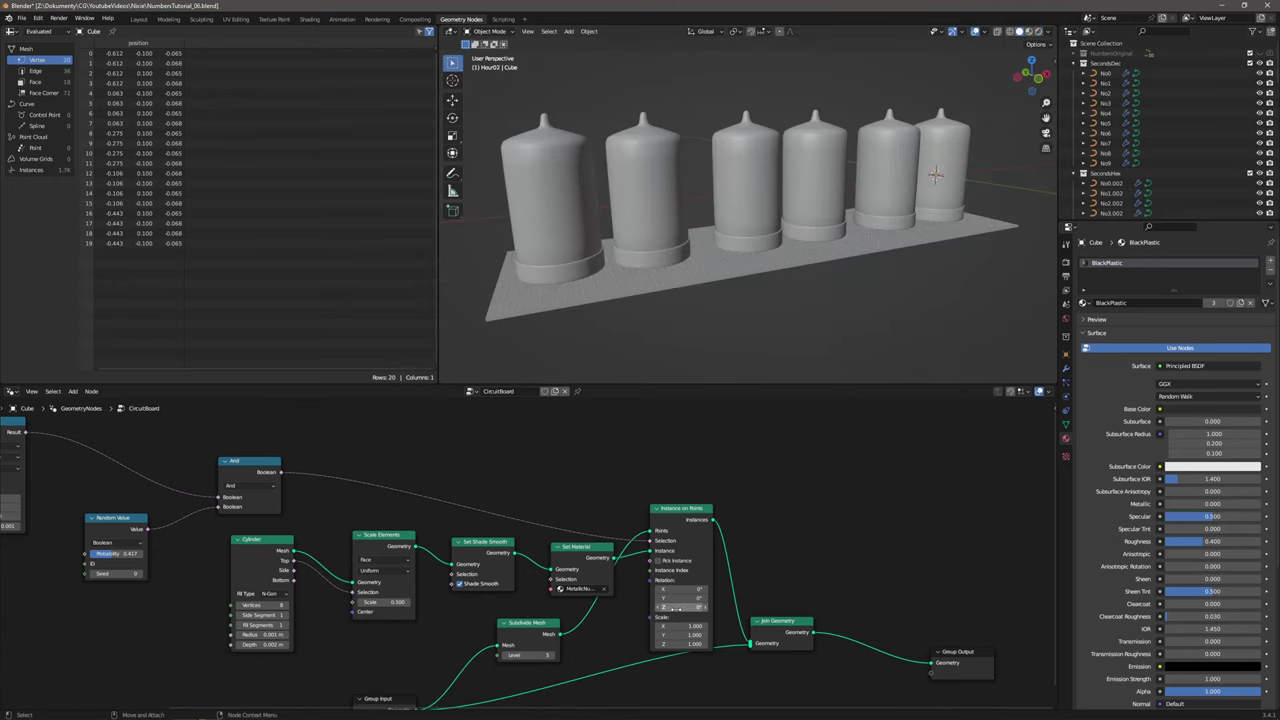
Arrange the Normal, Equal and And nodes compactly around the Random Value node.
middle_drag(567, 587, 726, 508)
scroll(700, 503, down, 4)
middle_drag(510, 496, 628, 549)
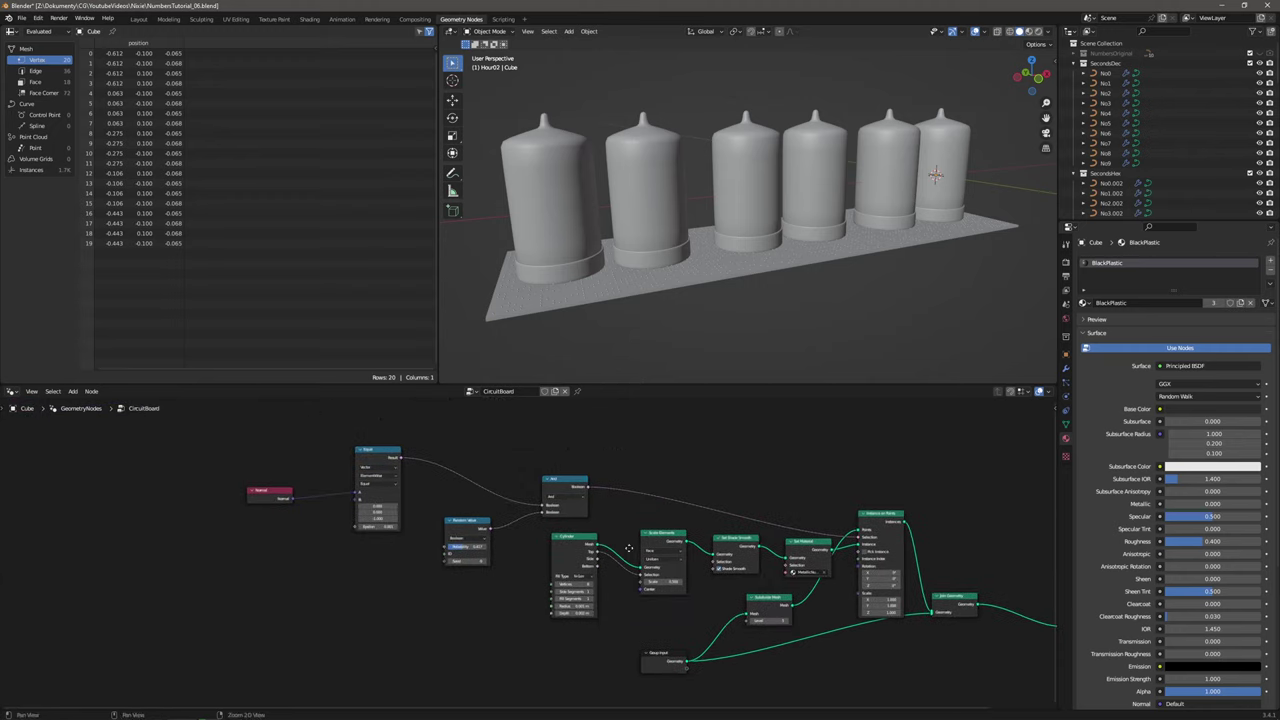
drag(384, 456, 465, 437)
drag(273, 491, 408, 473)
middle_drag(483, 514, 489, 550)
drag(568, 527, 551, 511)
Frame the Normal, Equal, Random Value and And nodes together and label the frame PlacementSelection.
drag(352, 436, 590, 618)
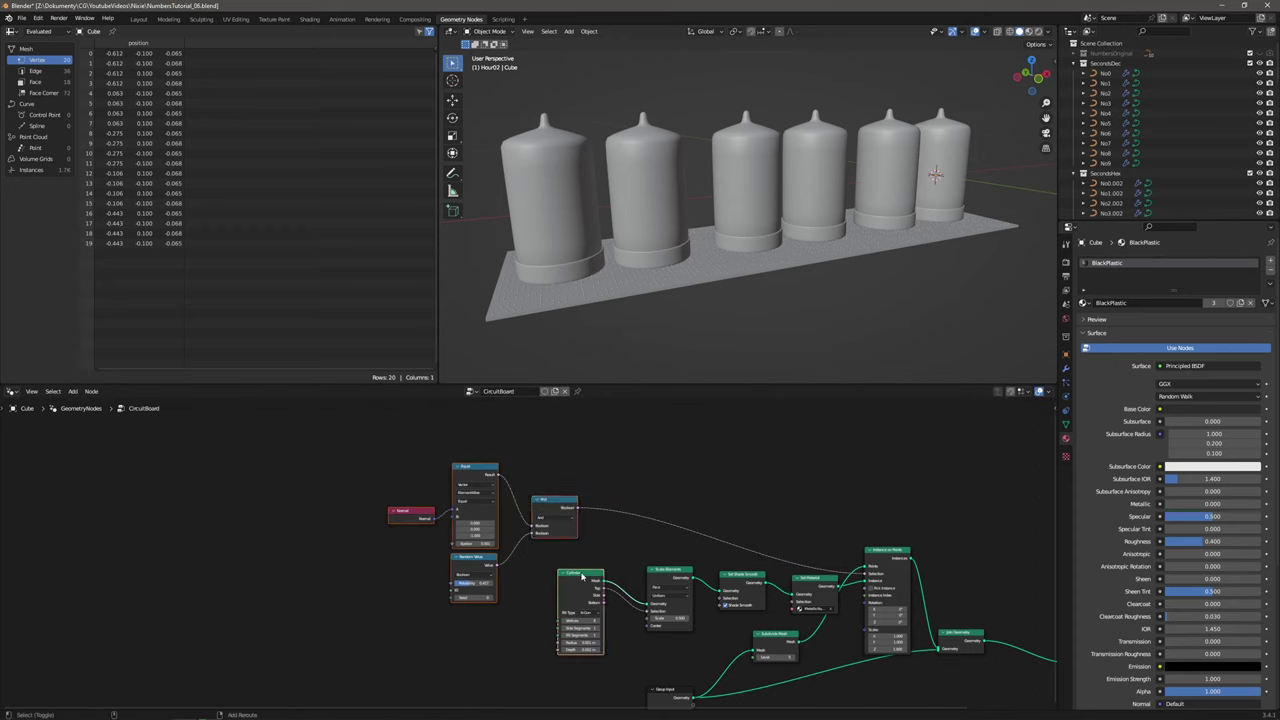
shift+click(580, 580)
drag(1055, 410, 908, 410)
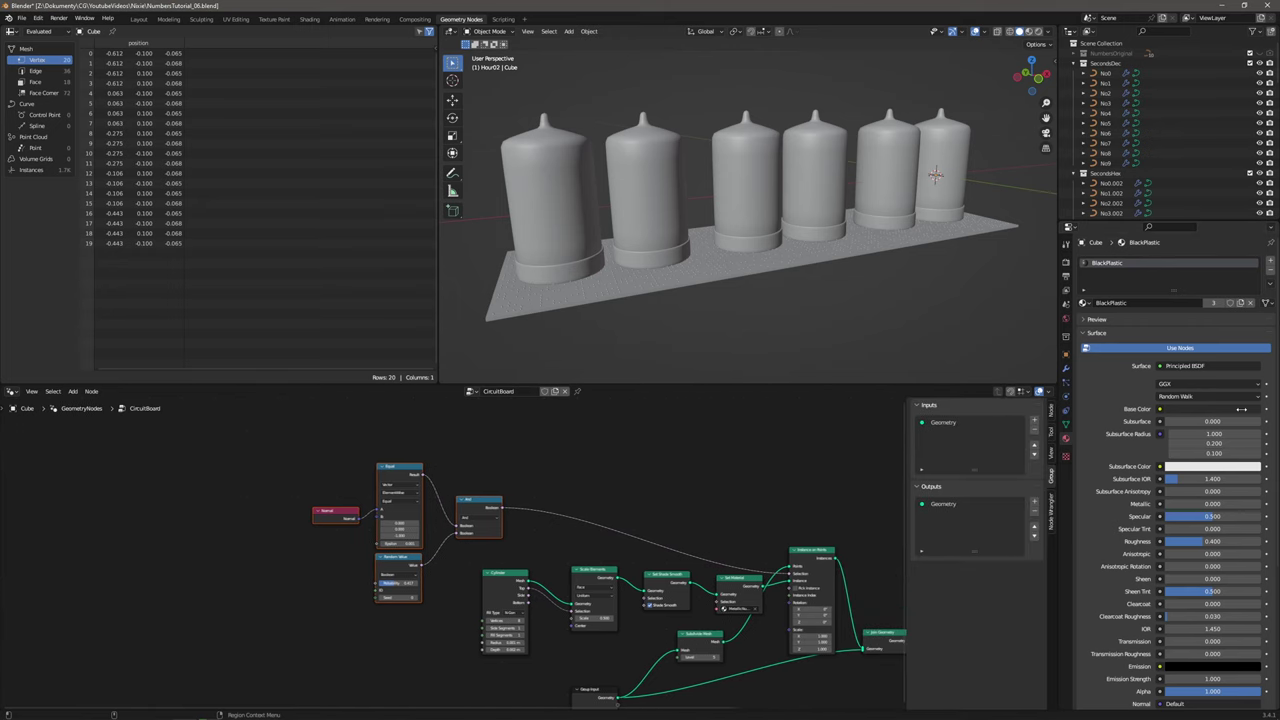
click(1053, 528)
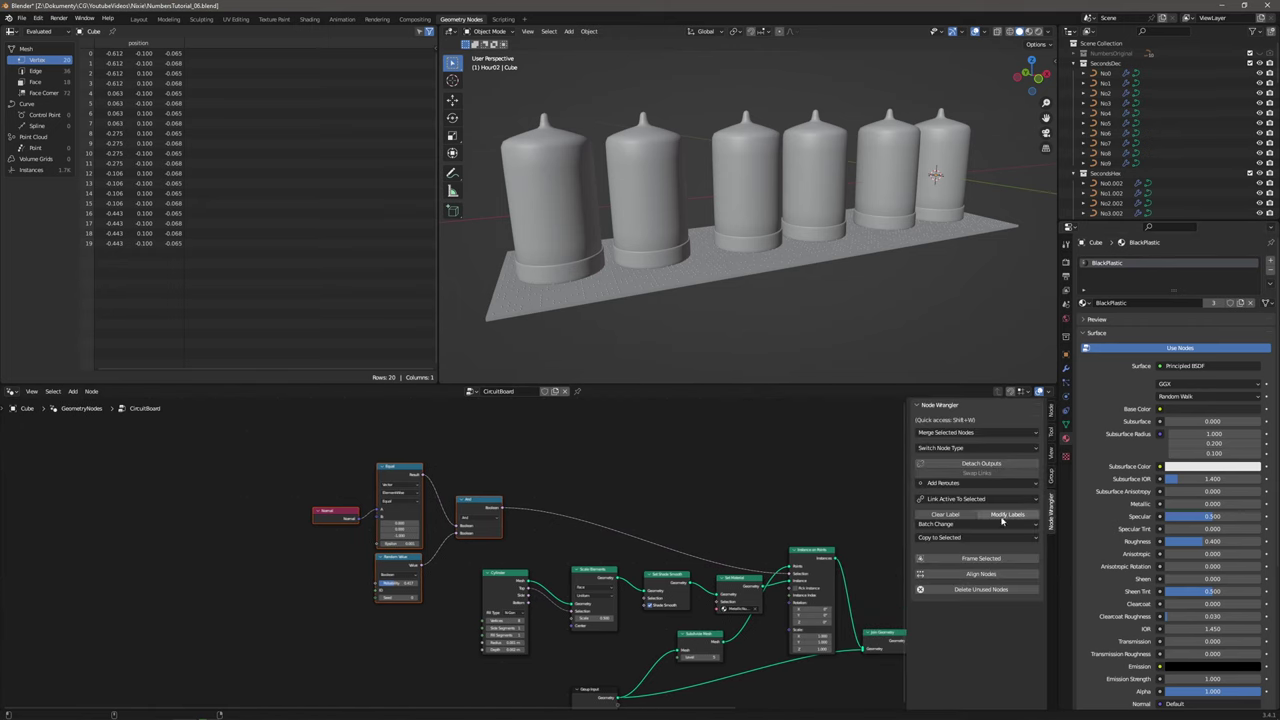
click(981, 558)
click(1052, 412)
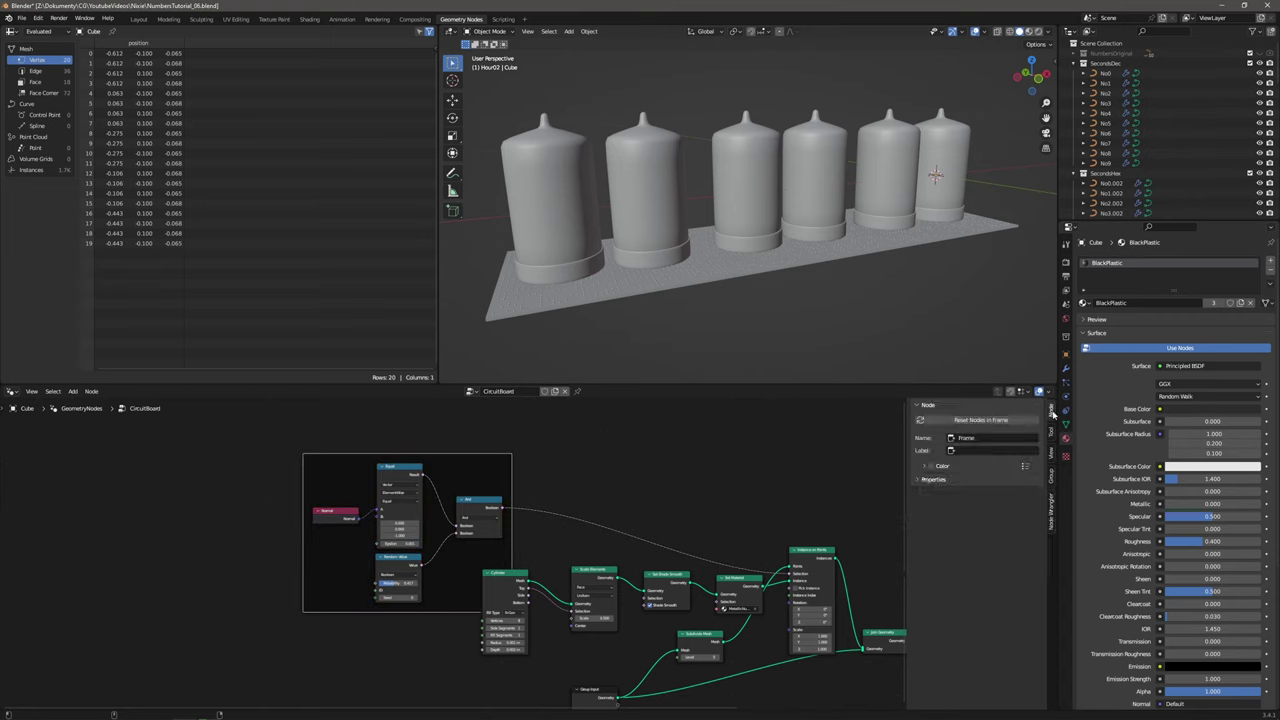
click(981, 451)
text(PlacementSelection)
key(Return)
Move the Cylinder node closer to Scale Elements and arrange the chain from Cylinder to Set Material above the PlacementSelection frame.
middle_drag(588, 503, 393, 454)
drag(320, 528, 352, 513)
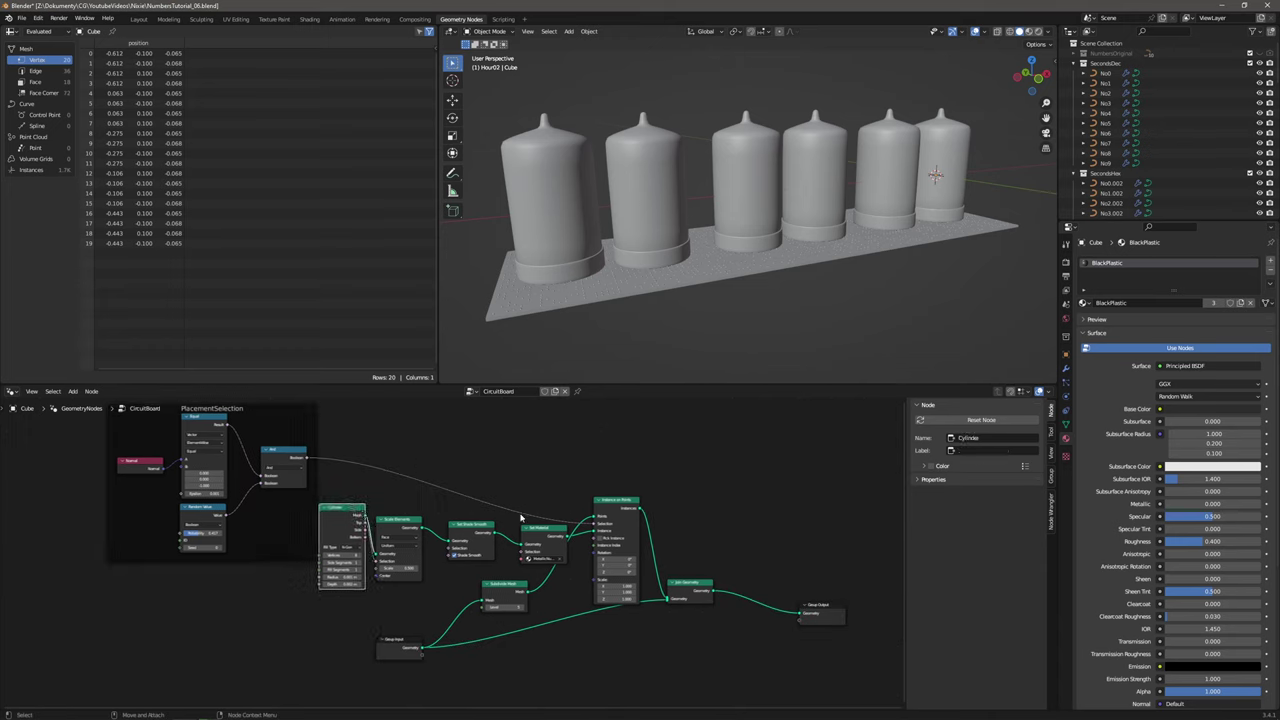
drag(530, 523, 342, 567)
drag(356, 509, 594, 558)
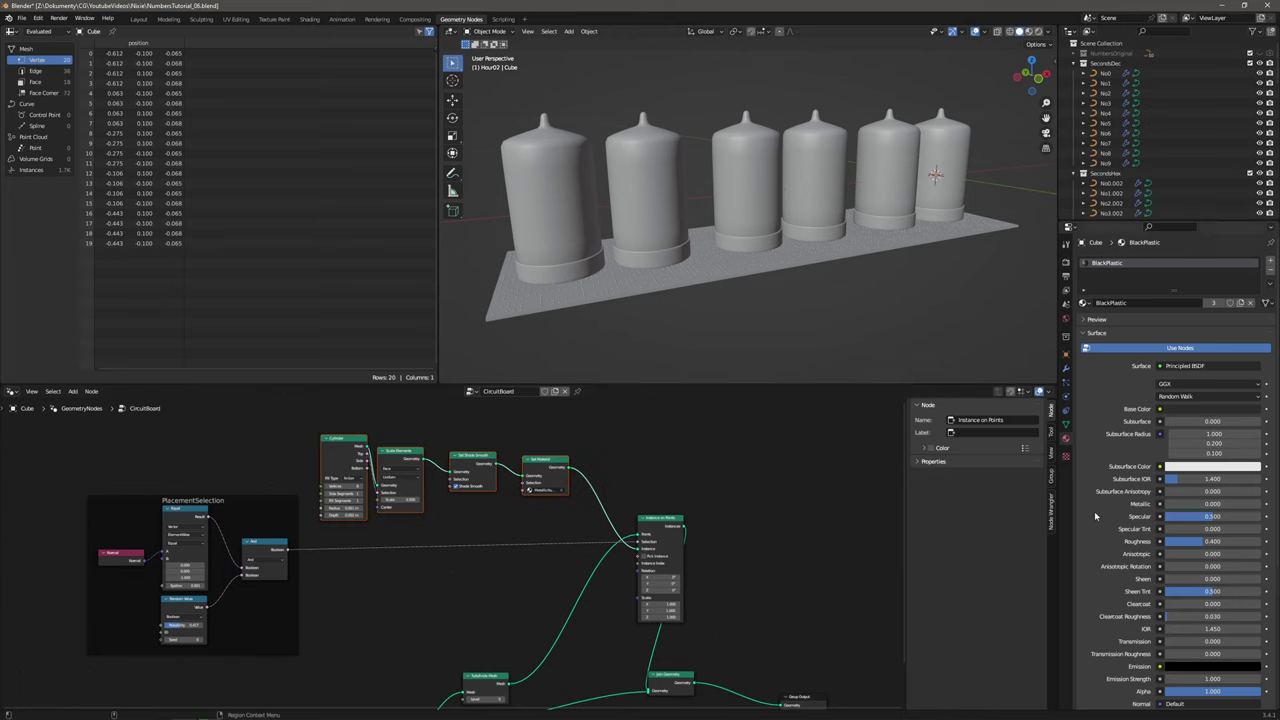
Frame the Cylinder, Scale Elements, Set Shade Smooth and Set Material nodes together and start entering the frame's label.
click(1050, 515)
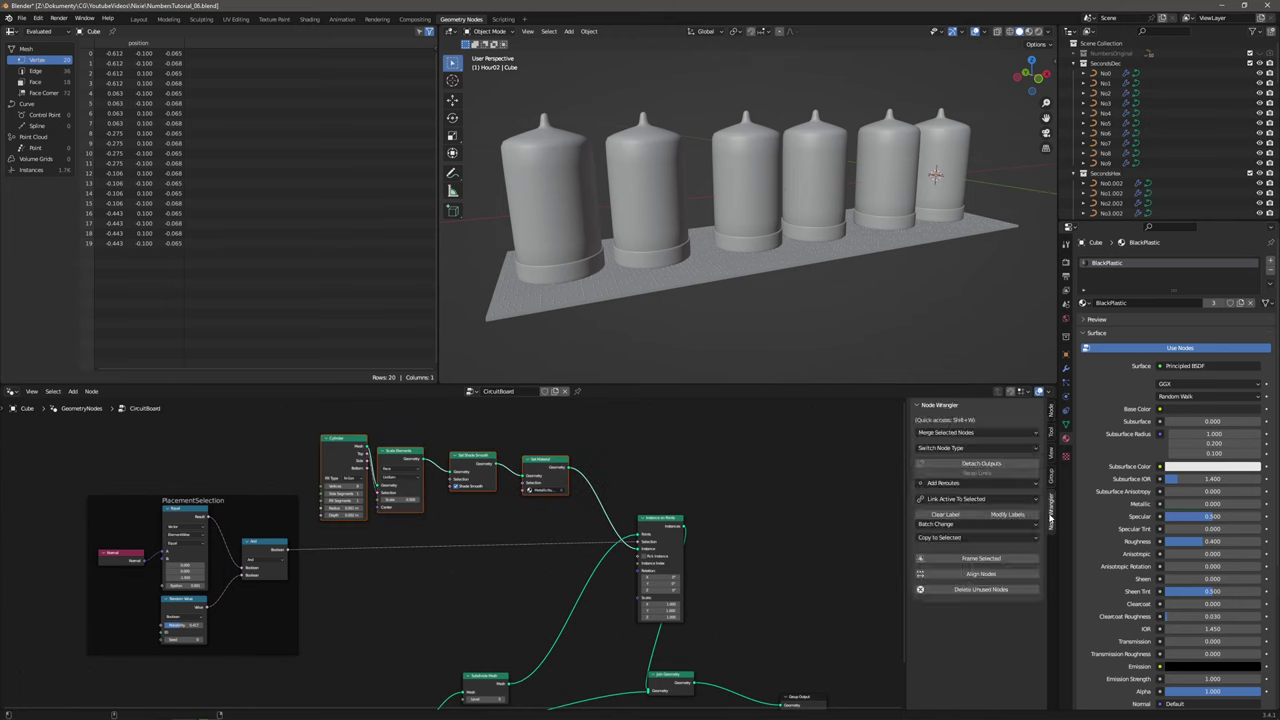
click(978, 559)
click(1050, 412)
click(976, 451)
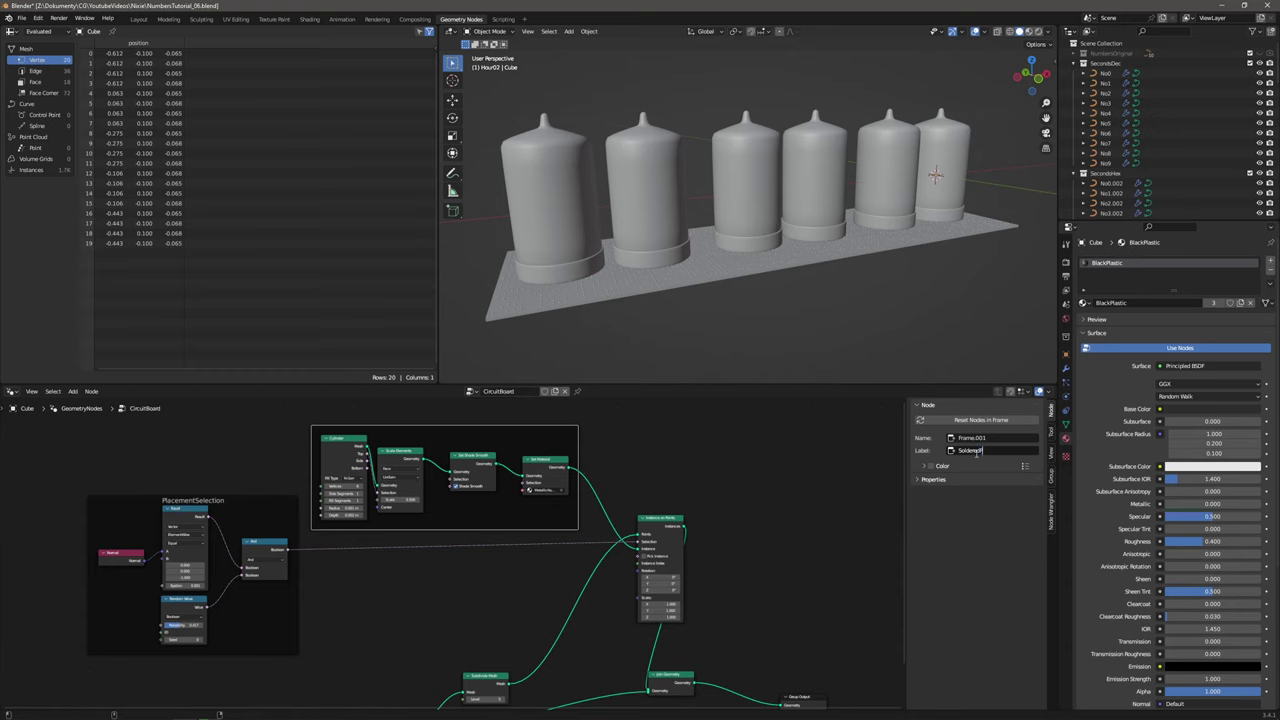
Label the cylinder nodes' frame SolderedPins and rearrange the Group Output, Join Geometry, Subdivide Mesh and Group Input nodes more compactly.
key(Return)
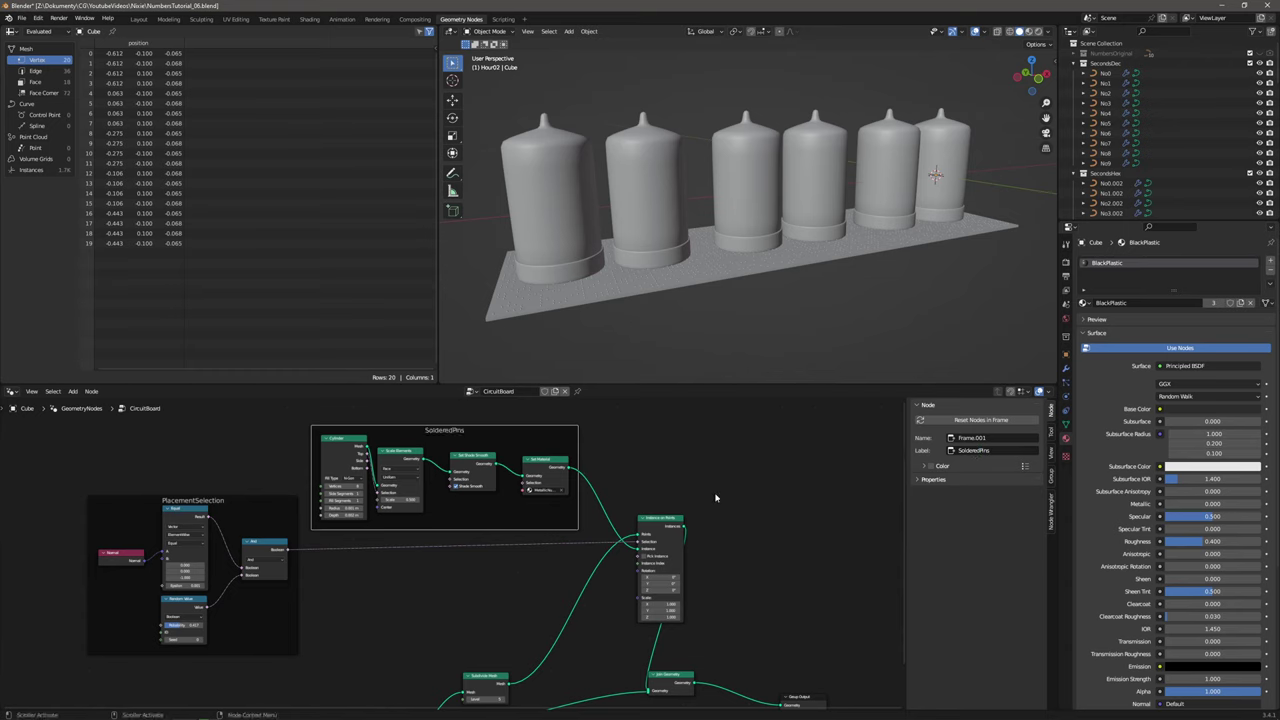
middle_drag(677, 576, 588, 471)
scroll(632, 523, down, 1)
drag(746, 562, 598, 634)
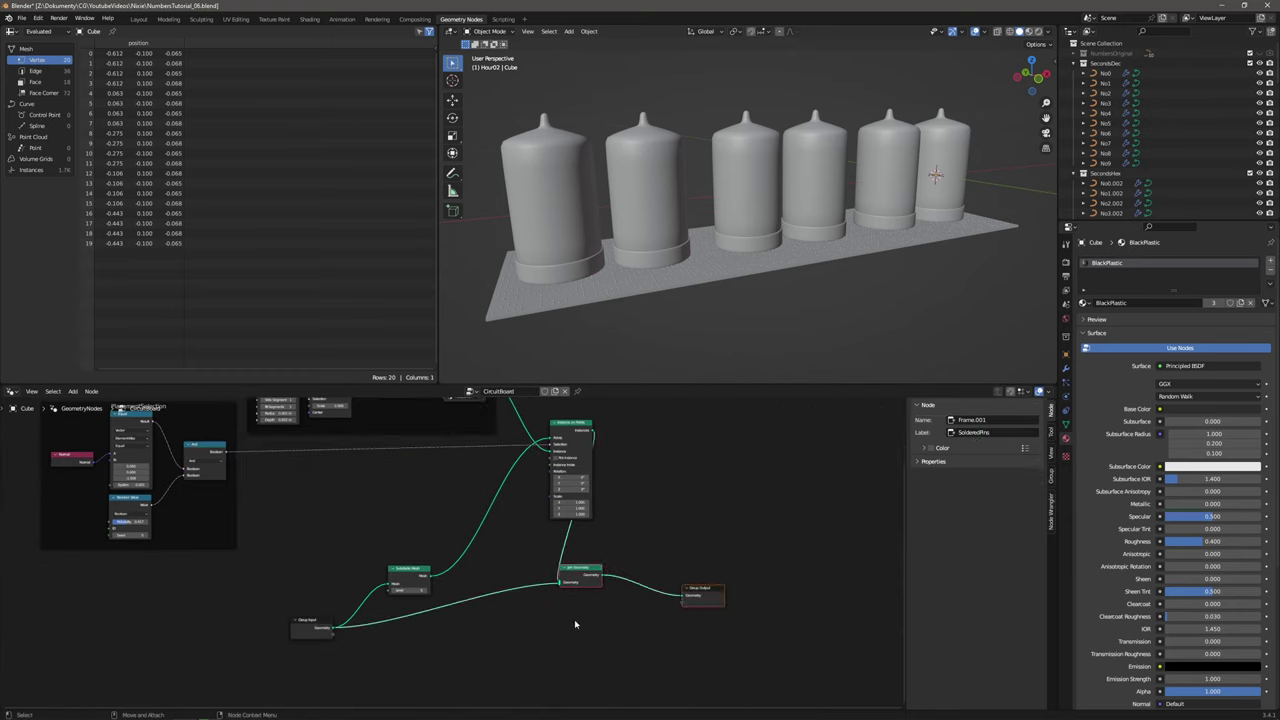
drag(585, 575, 713, 527)
drag(416, 569, 510, 470)
drag(321, 625, 451, 528)
Enclose only the Group Input and Subdivide Mesh nodes in a new frame.
drag(386, 616, 616, 421)
key(shift)
shift+click(454, 435)
shift+click(454, 435)
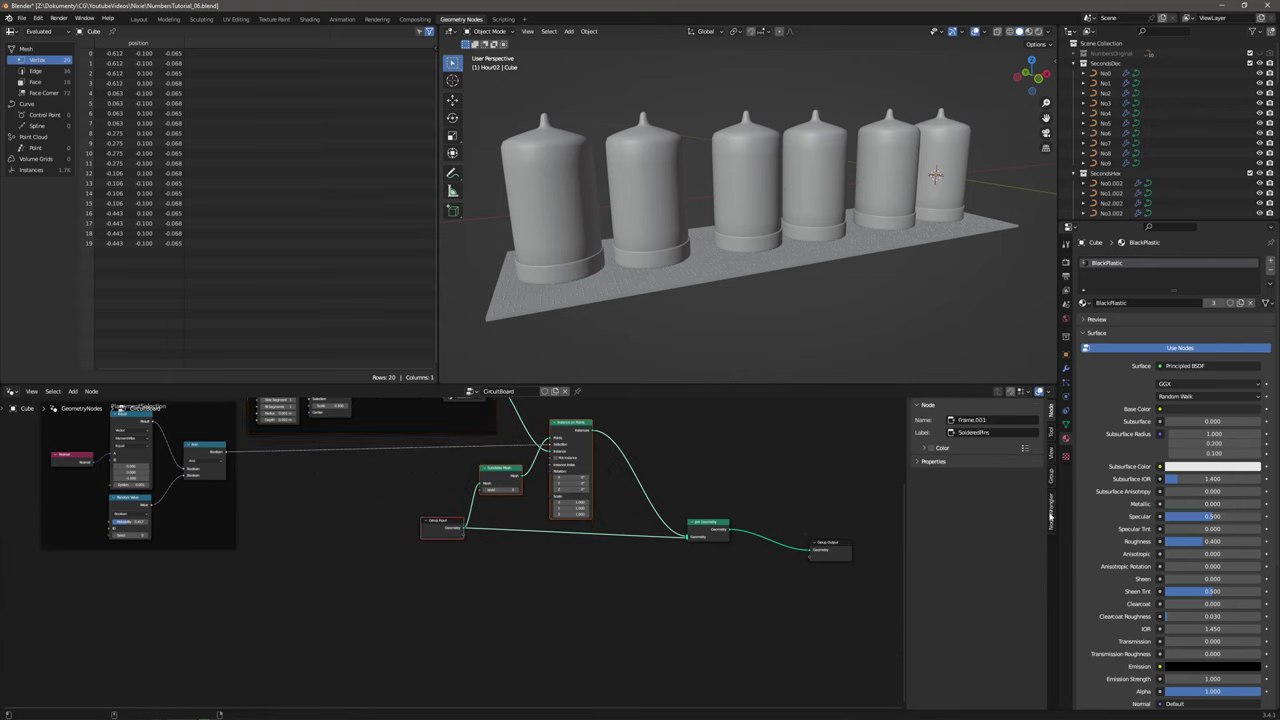
click(1051, 516)
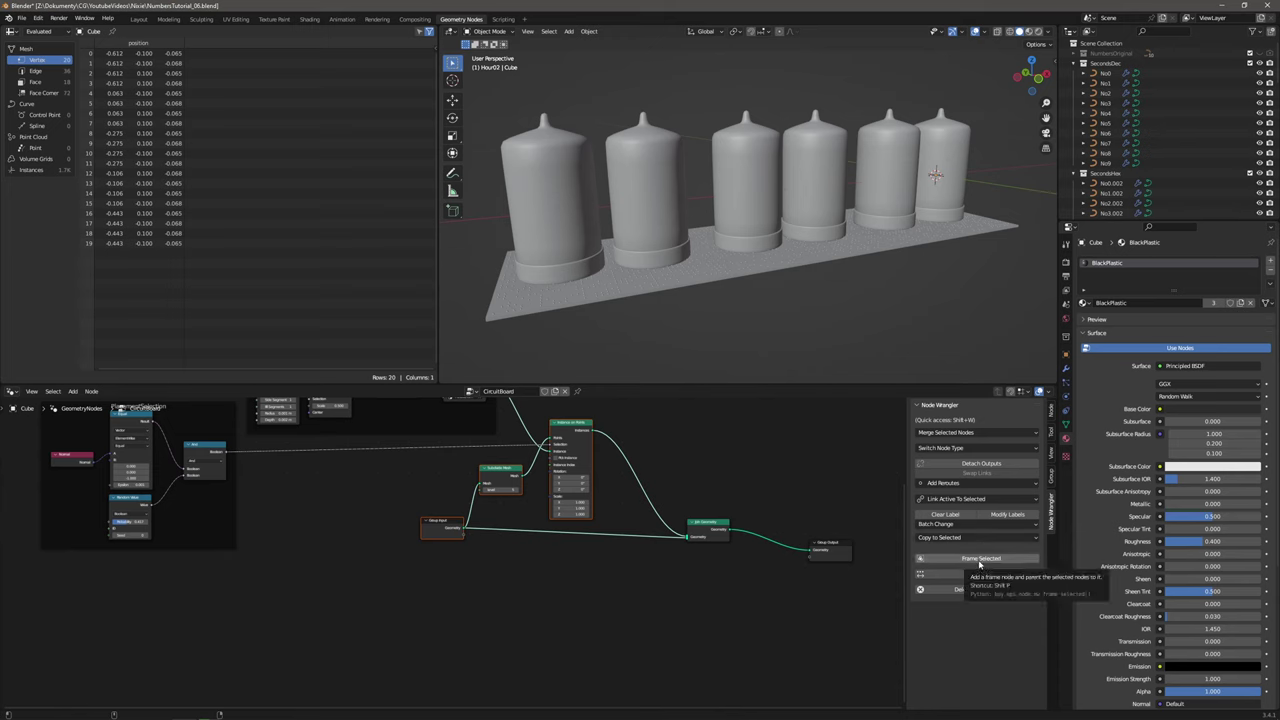
click(1020, 560)
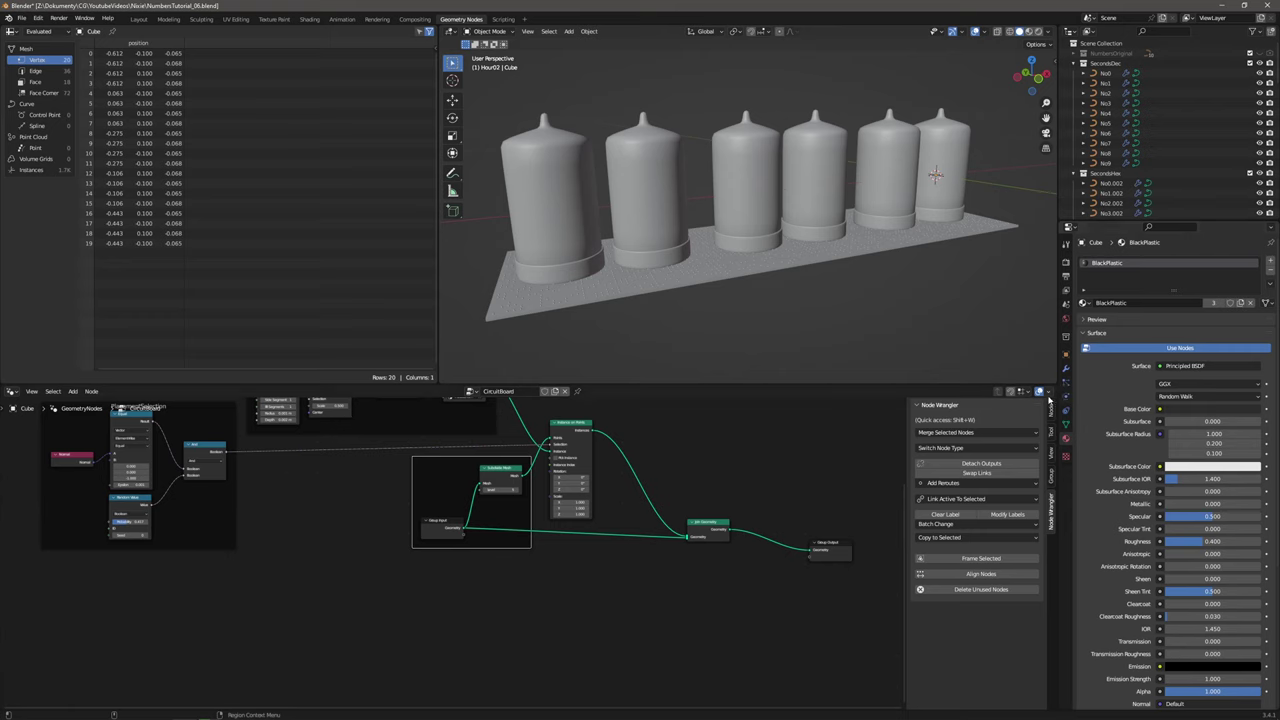
Label the frame around Group Input and Subdivide Mesh Points and shift it slightly away from the Instance on Points node.
click(1051, 408)
click(976, 450)
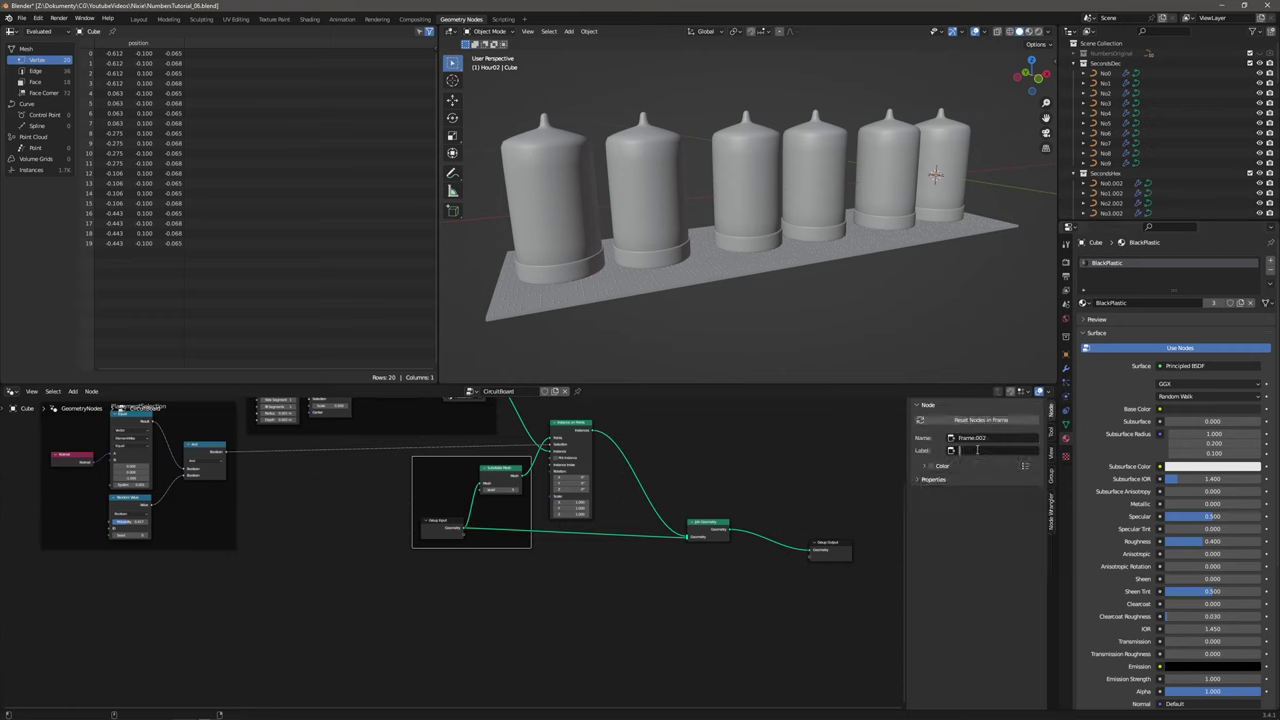
text(Points)
key(Return)
drag(446, 457, 401, 463)
Hide the node editor's sidebar and save the project incrementally as NumbersTutorial_07.blend.
key(Home)
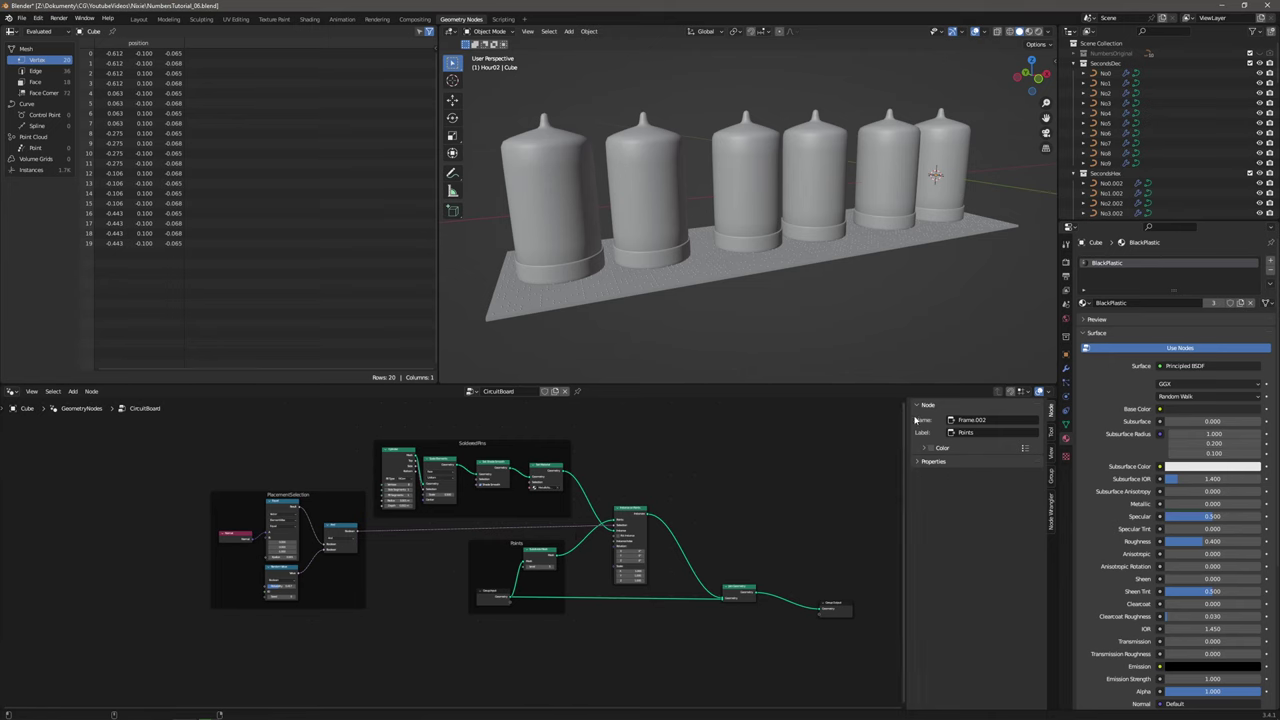
drag(904, 424, 1052, 423)
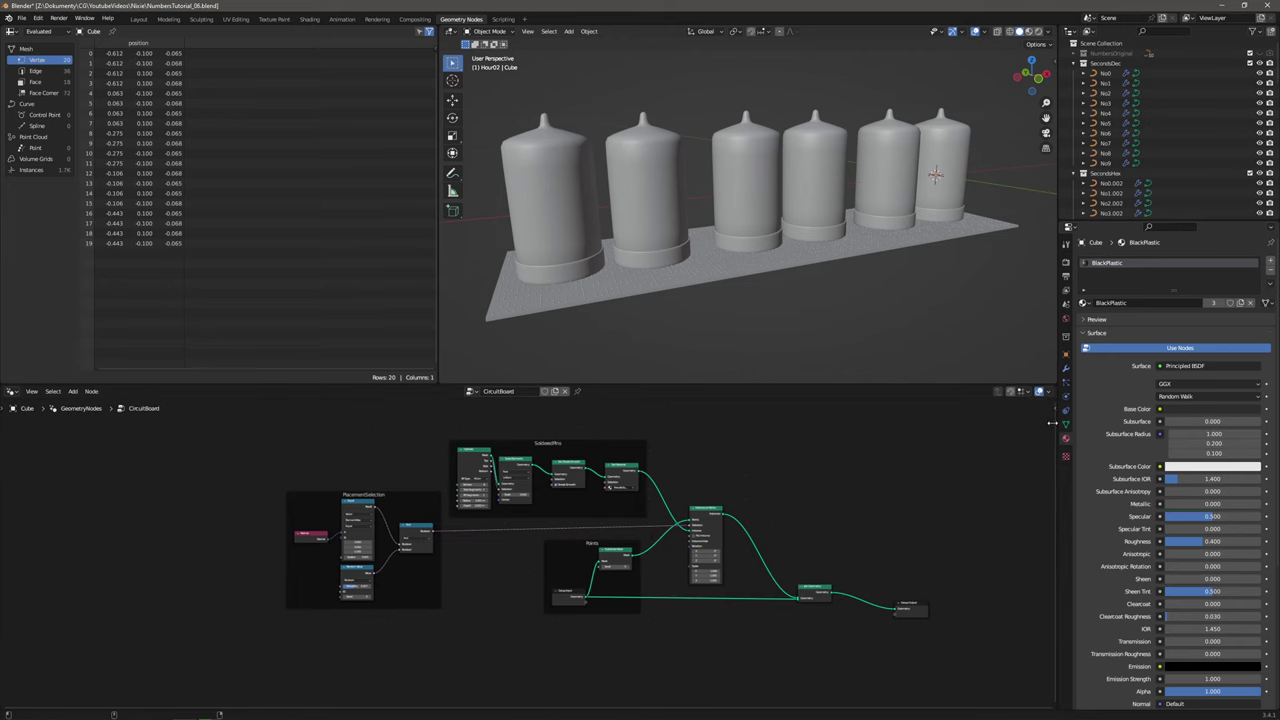
key(ctrl+alt+s)
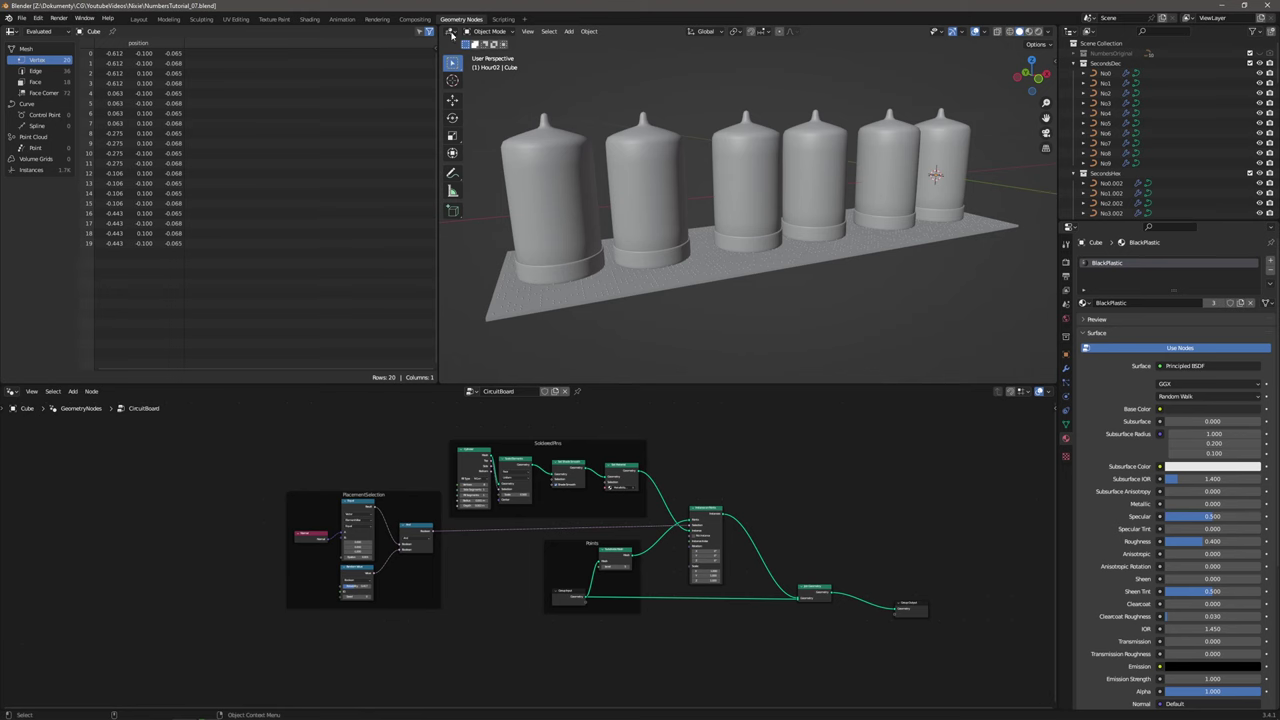
Switch to the Layout workspace and show the tubes and circuit board from the front.
click(140, 19)
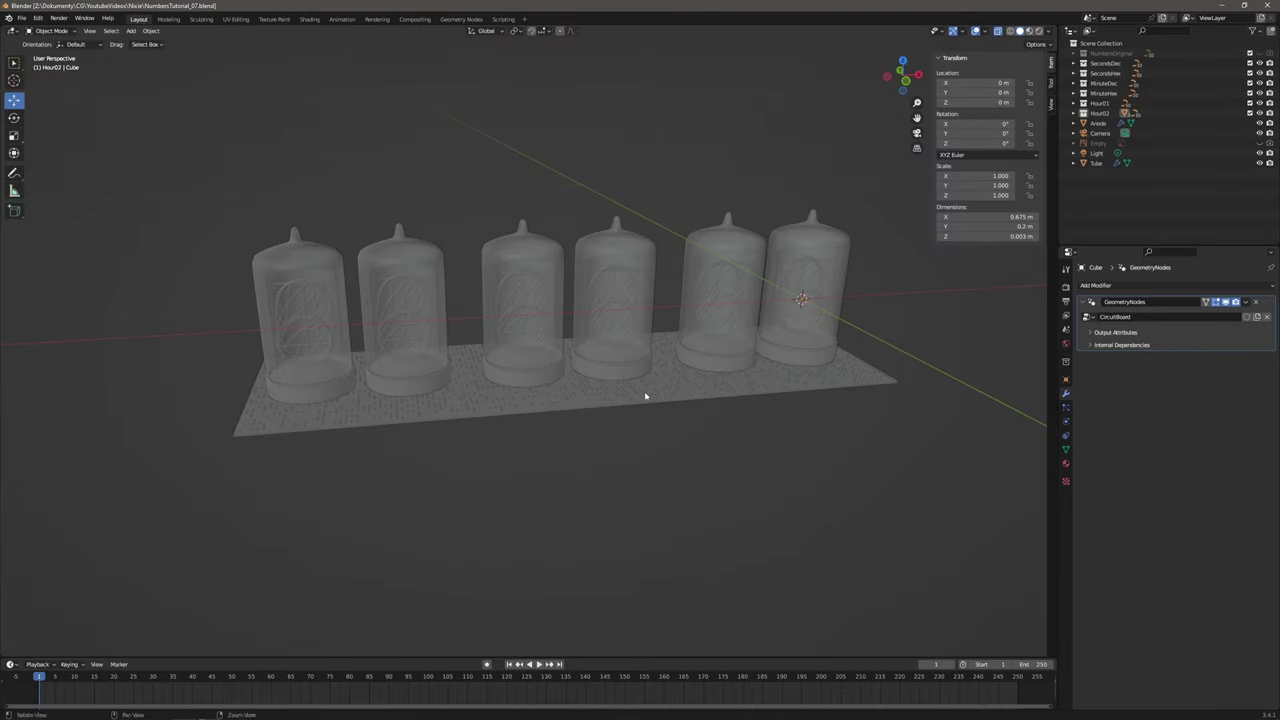
shift+middle_drag(644, 391, 639, 324)
click(907, 82)
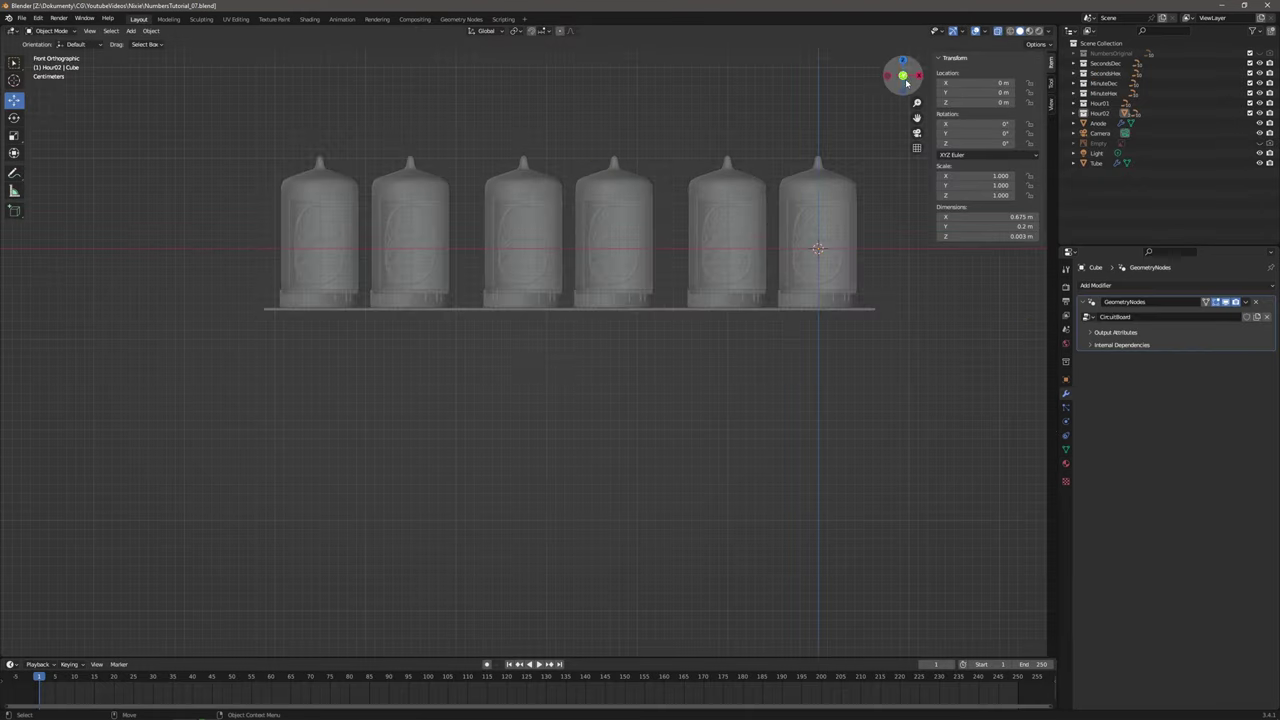
click(606, 310)
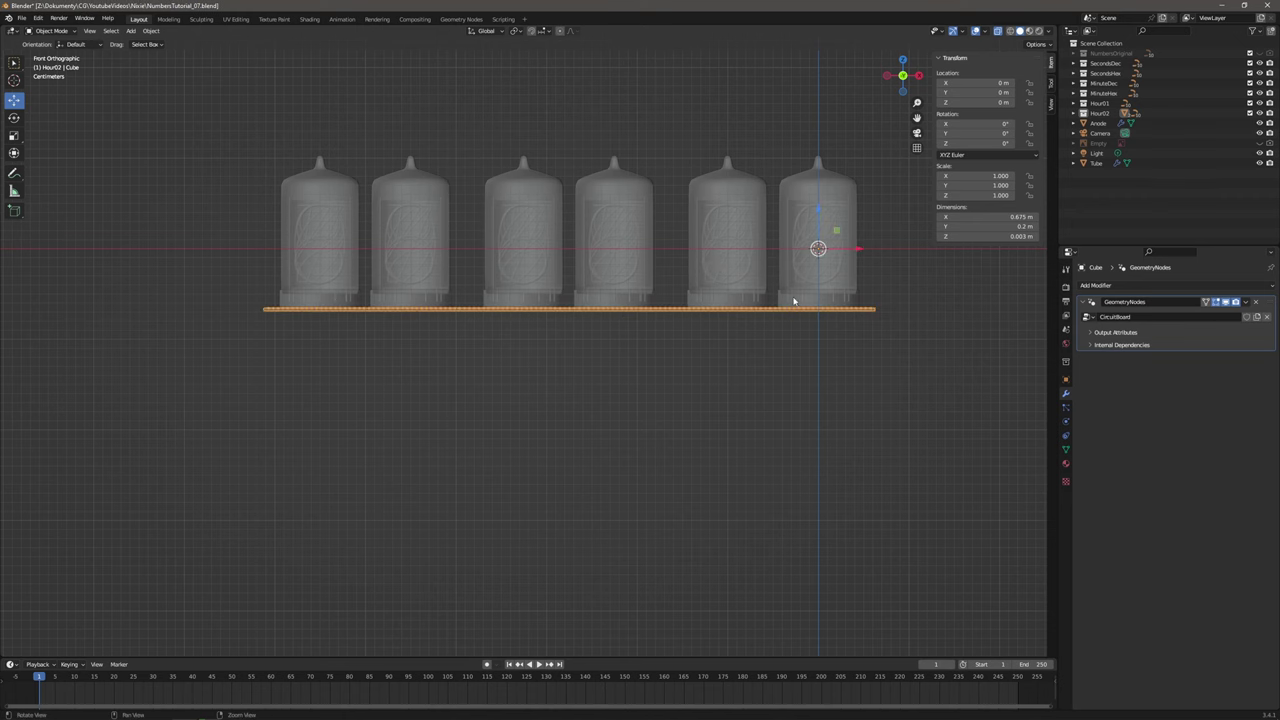
Extend the tube socket's bottom edges about 0.0042 m down through the circuit board and nudge the whole socket slightly lower.
scroll(561, 307, up, 3)
click(598, 293)
scroll(614, 280, up, 3)
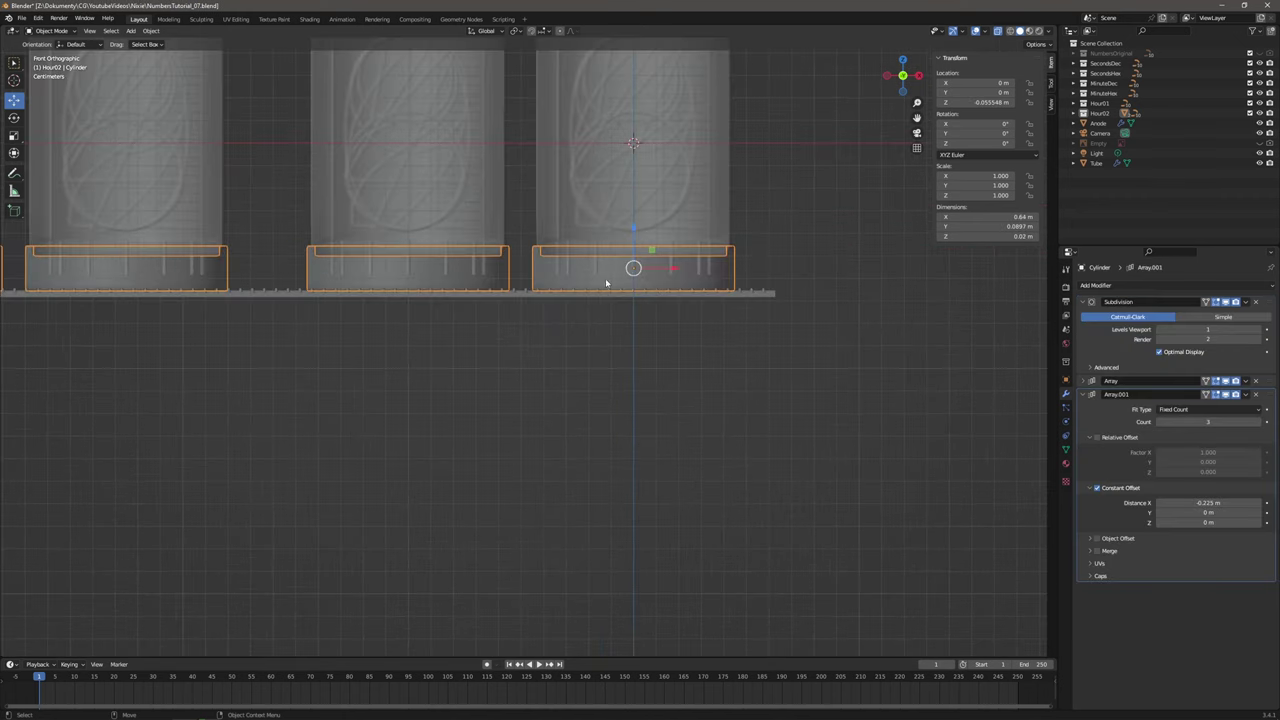
click(64, 32)
click(52, 53)
drag(840, 358, 499, 275)
key(shift+space)
key(g)
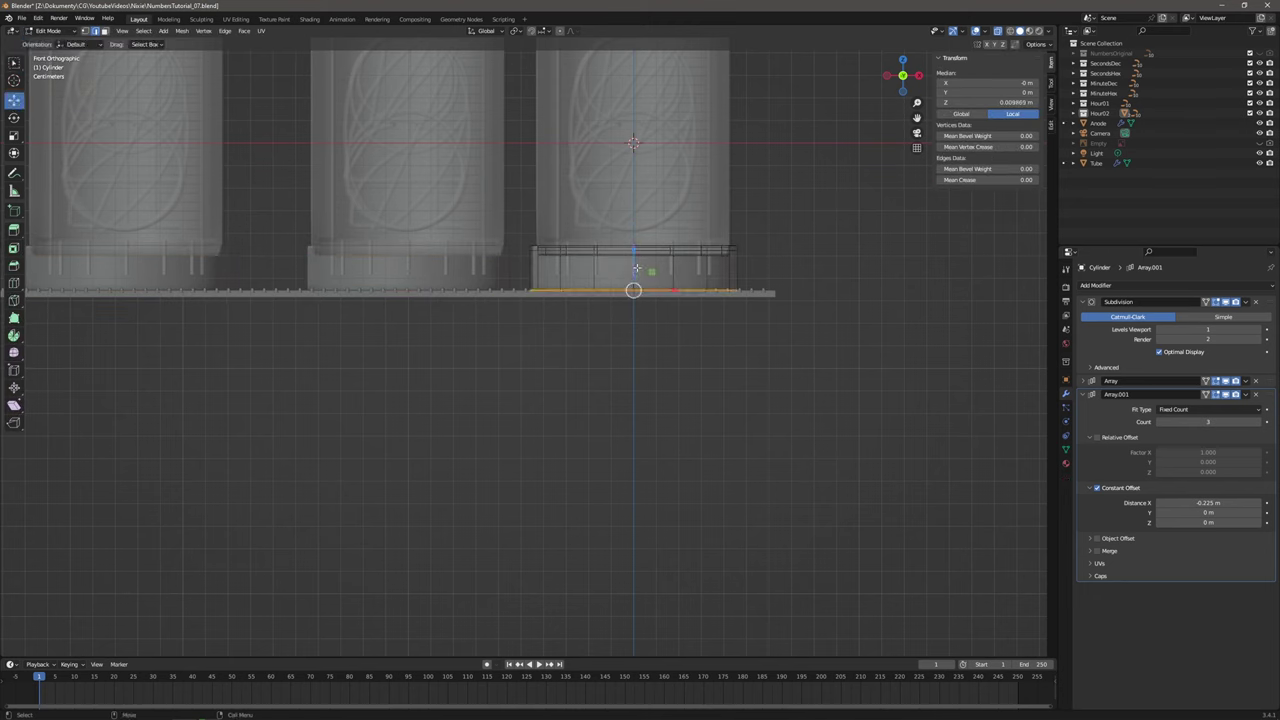
drag(633, 260, 634, 271)
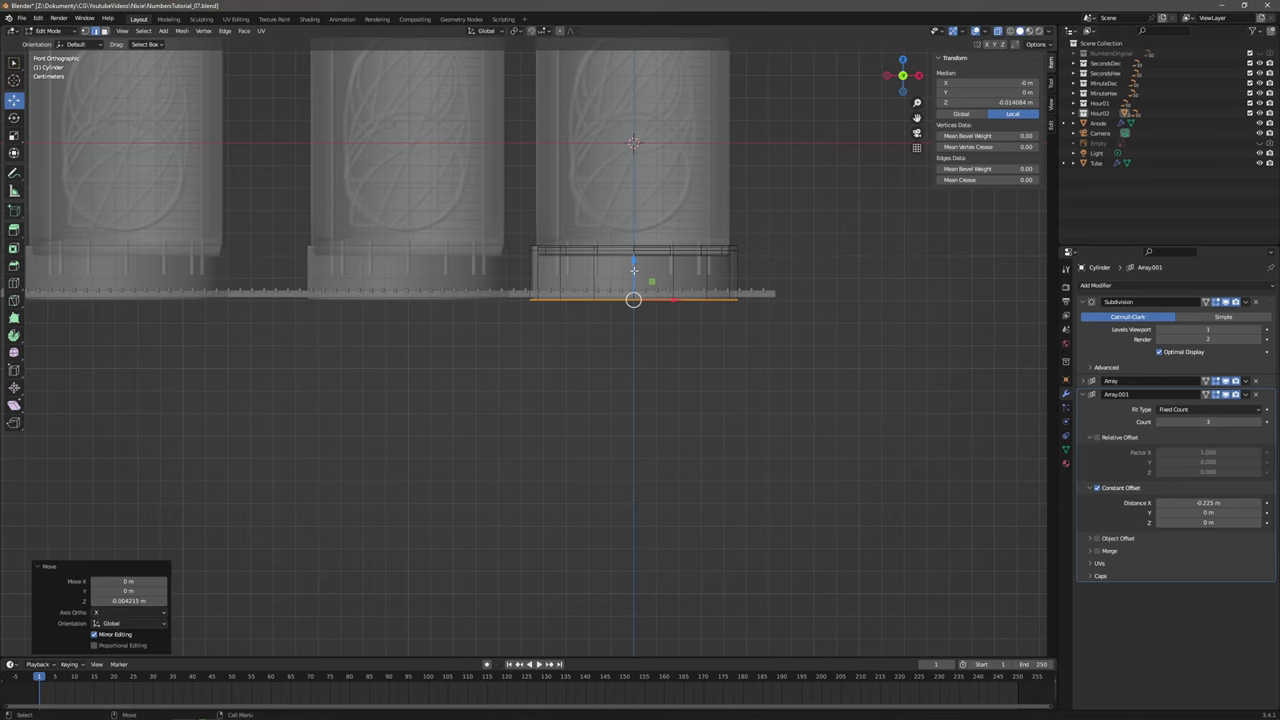
click(52, 31)
click(70, 45)
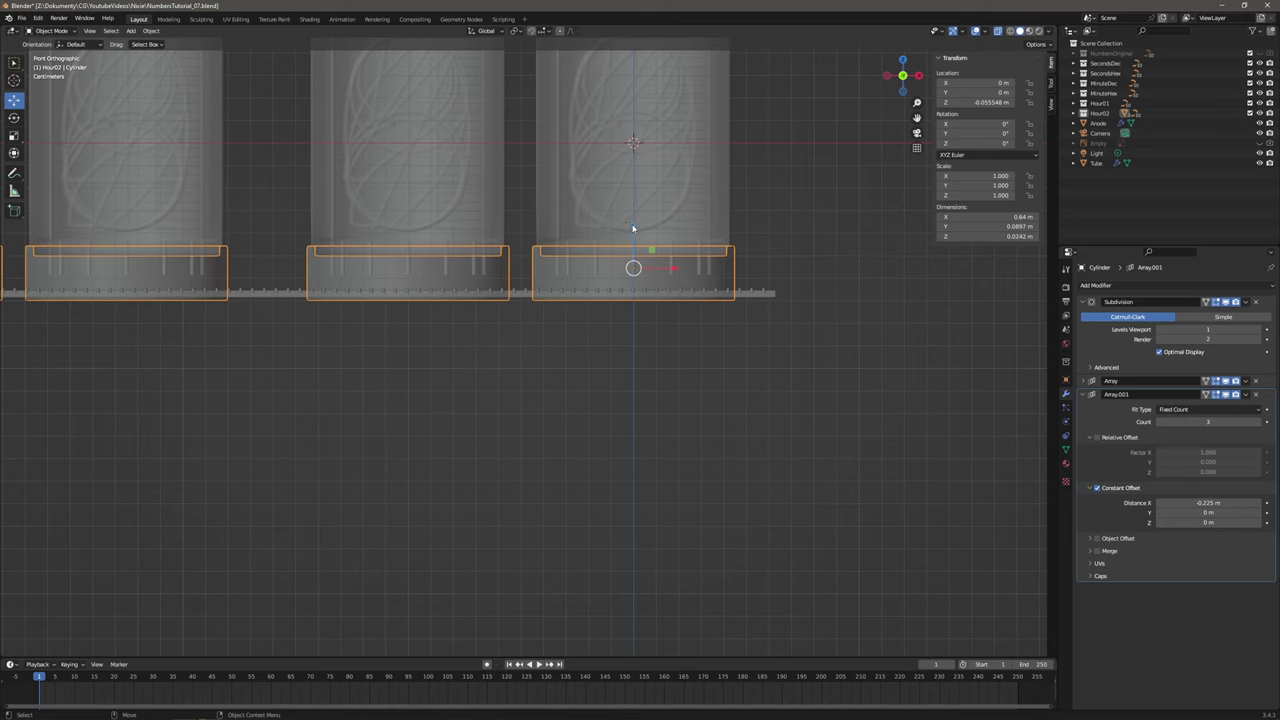
drag(634, 230, 634, 235)
Set the circuit board's origin to its geometry.
click(772, 292)
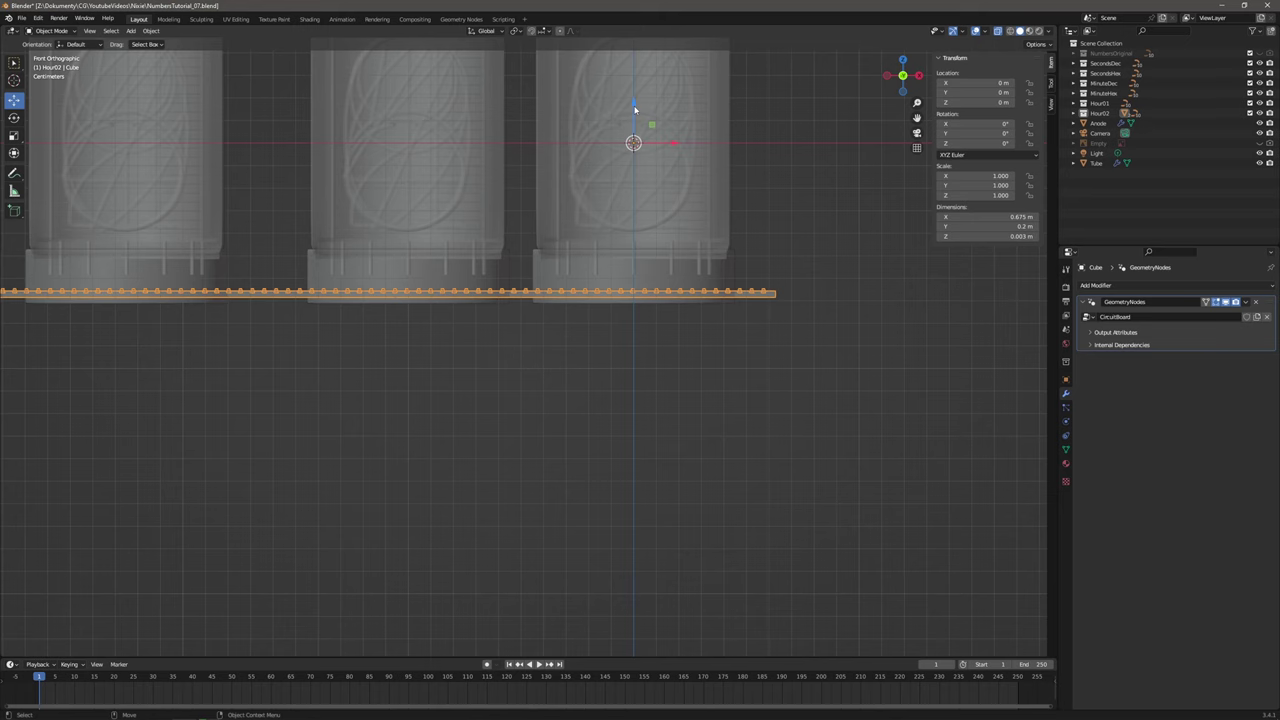
click(150, 30)
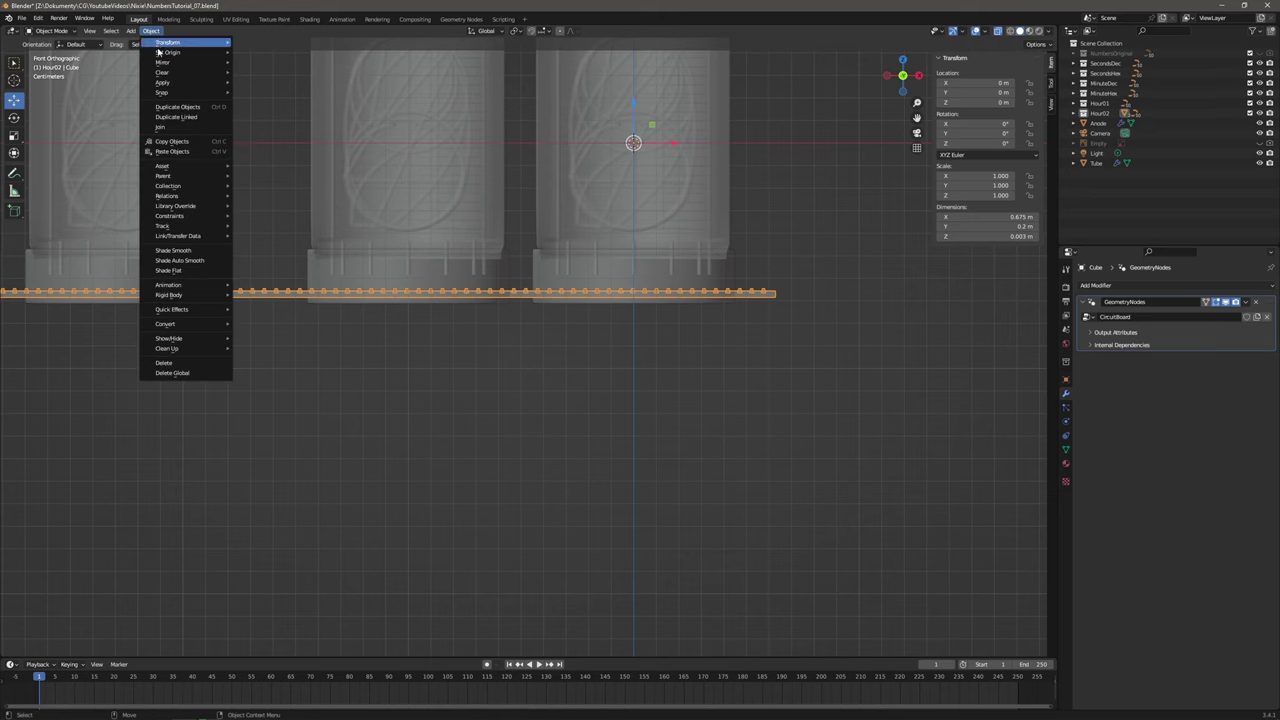
mouse_move(210, 50)
click(283, 67)
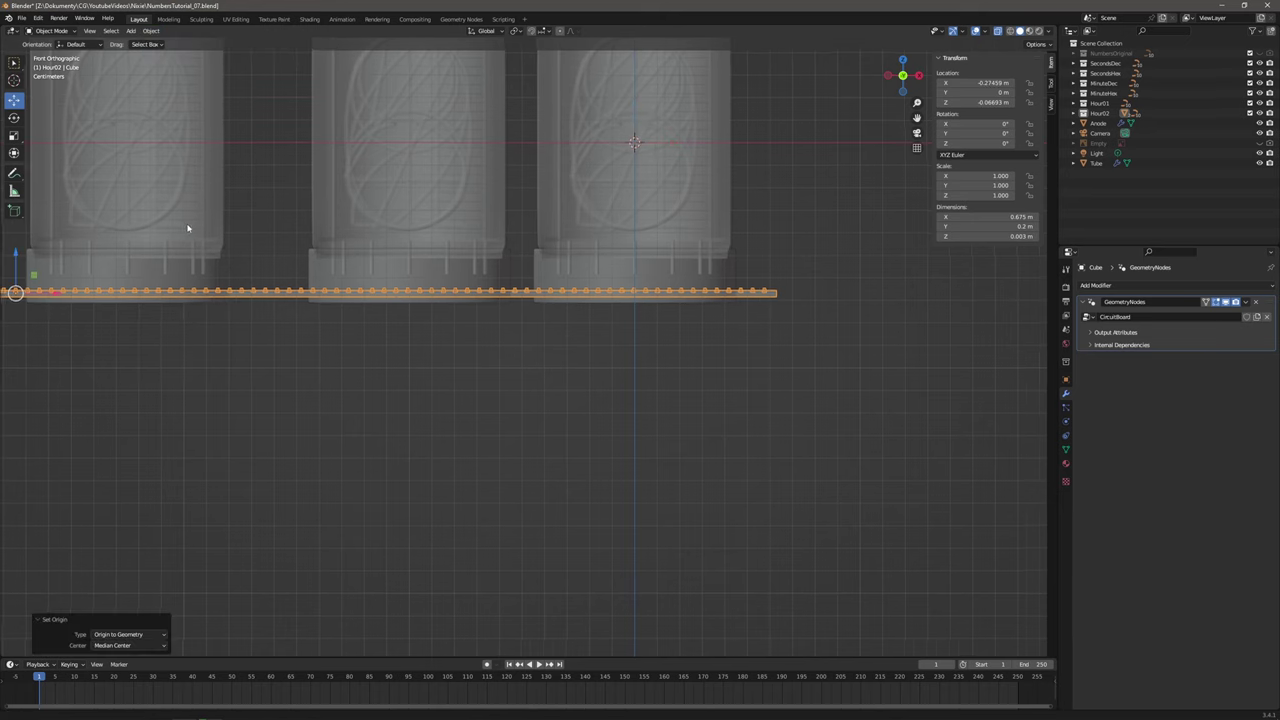
Lower the circuit board about 0.0054 m along Z to the underside of the tube sockets.
shift+middle_drag(692, 223, 677, 243)
scroll(508, 291, up, 1)
drag(505, 278, 503, 290)
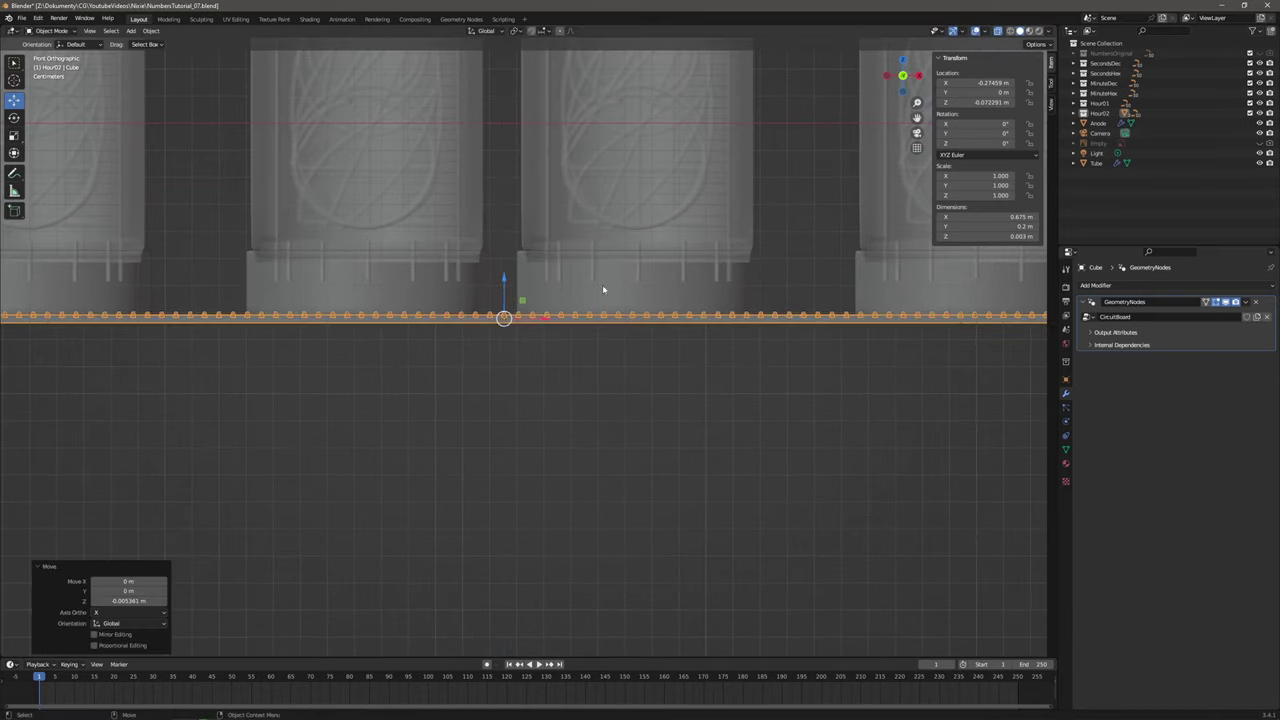
click(796, 269)
middle_drag(796, 269, 623, 347)
scroll(606, 292, down, 4)
middle_drag(700, 342, 631, 382)
scroll(626, 337, down, 2)
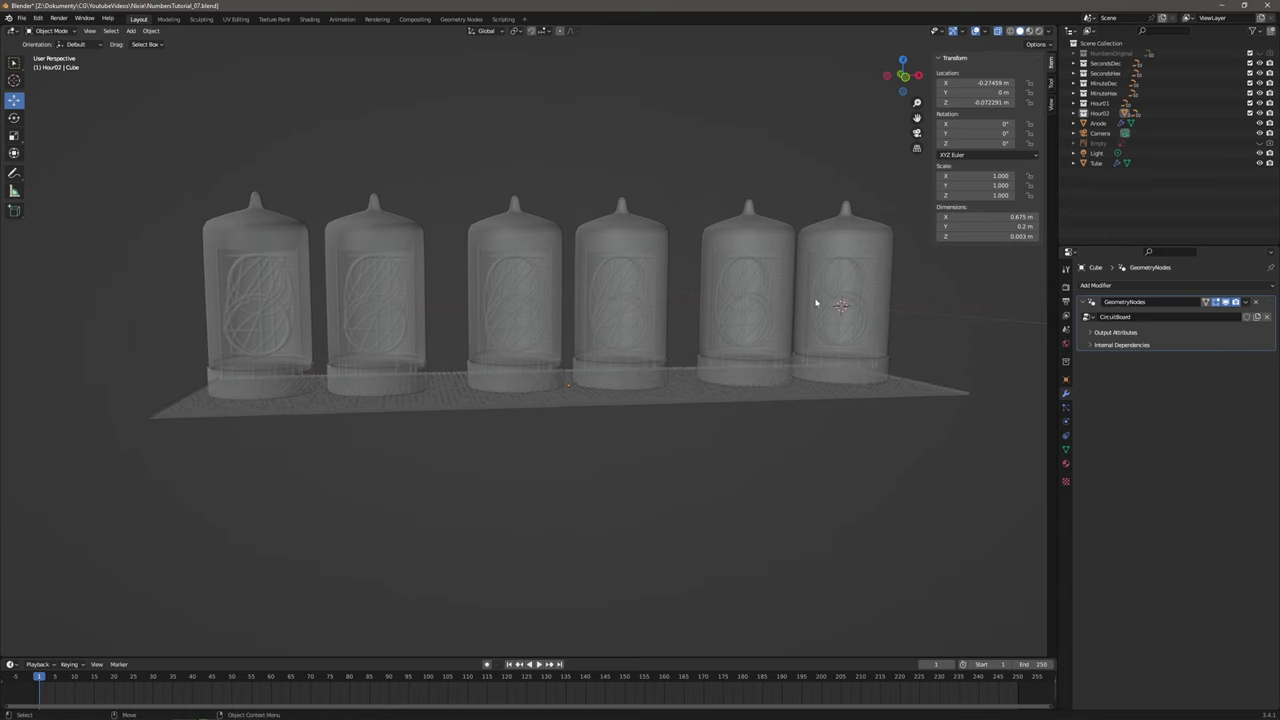
Add a point light at the world origin and set its power to 0.1 W.
click(130, 30)
mouse_move(160, 105)
mouse_move(163, 167)
click(216, 168)
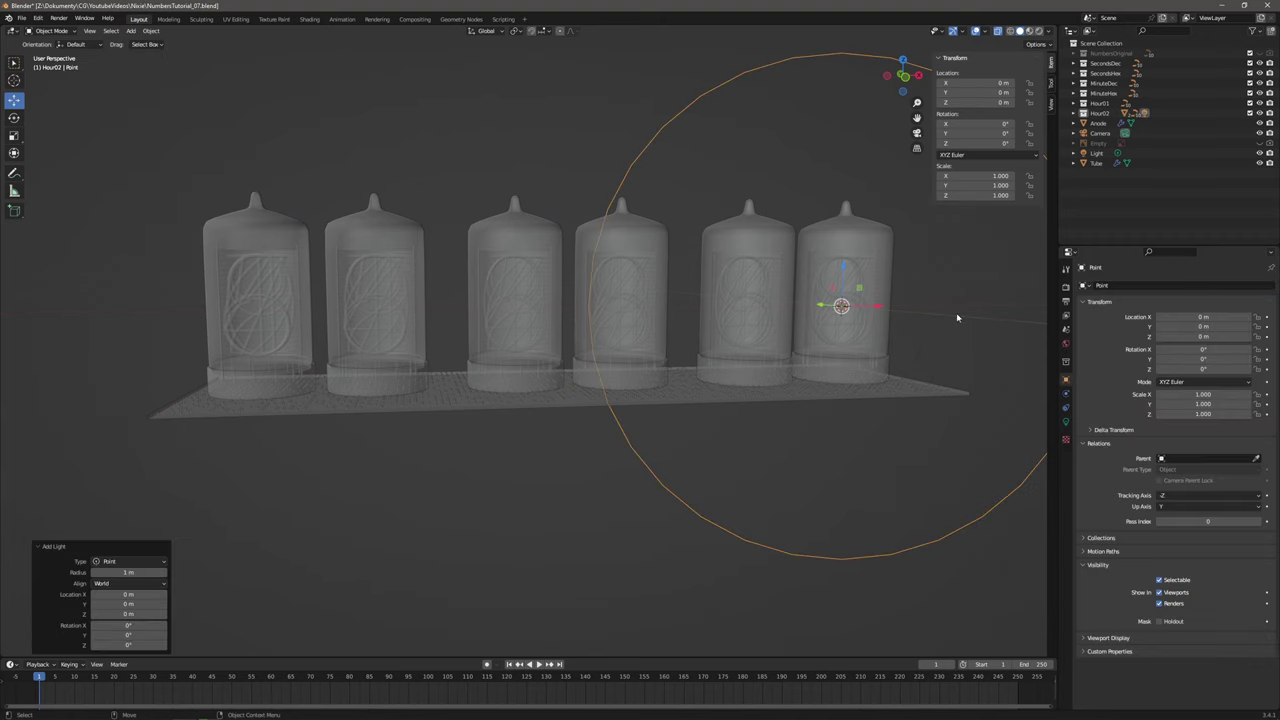
click(1066, 421)
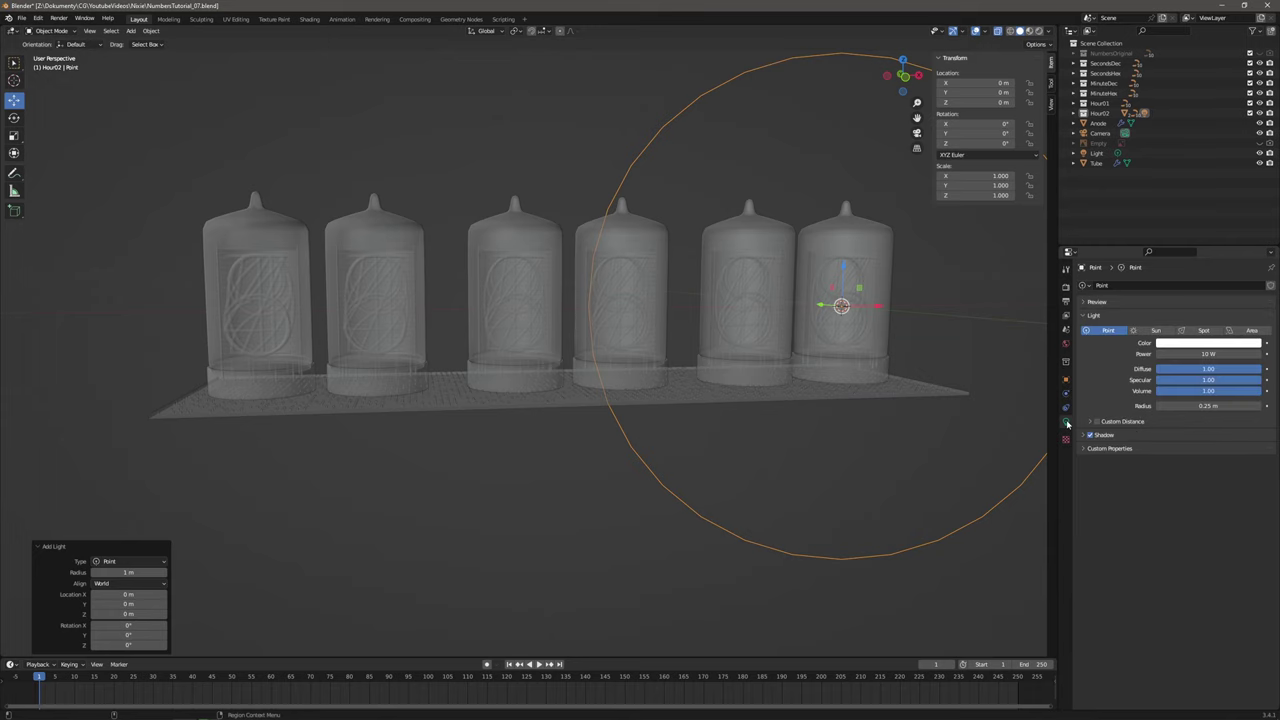
click(1198, 353)
text(0)
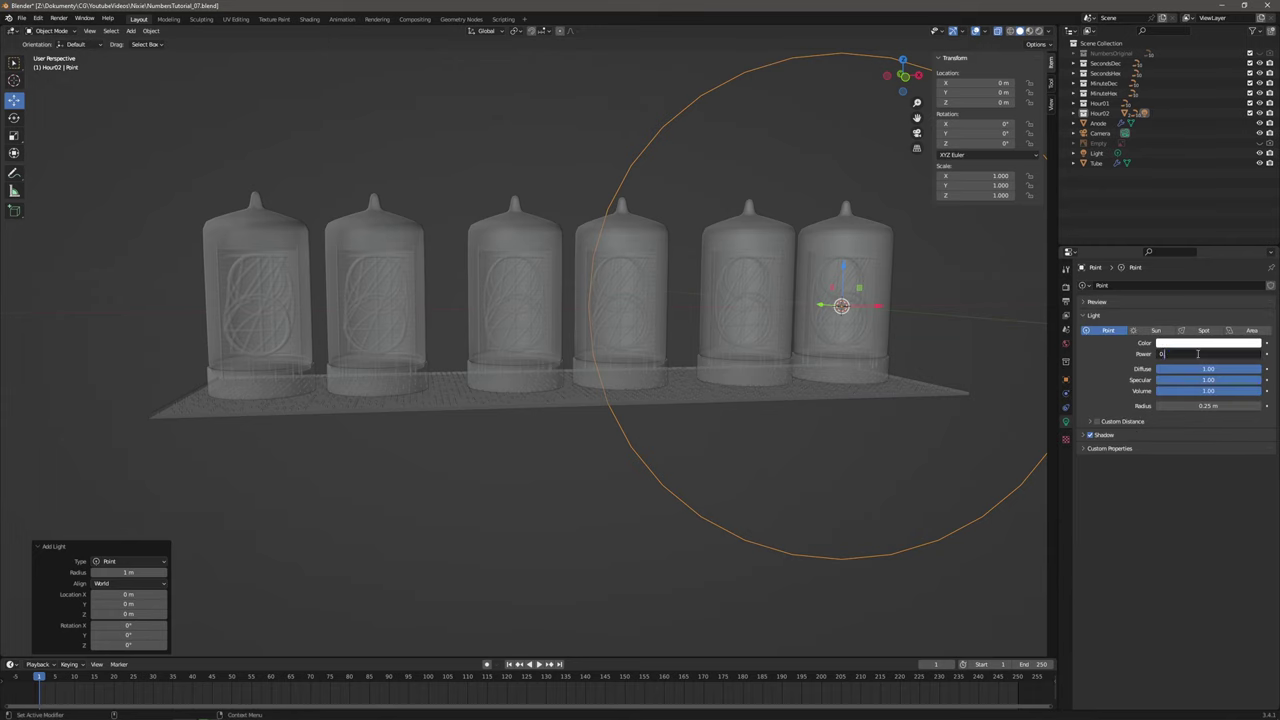
text(.1)
key(Return)
Set the point light's radius to 0.003 m and its colour to light blue.
click(1212, 406)
text(0.00)
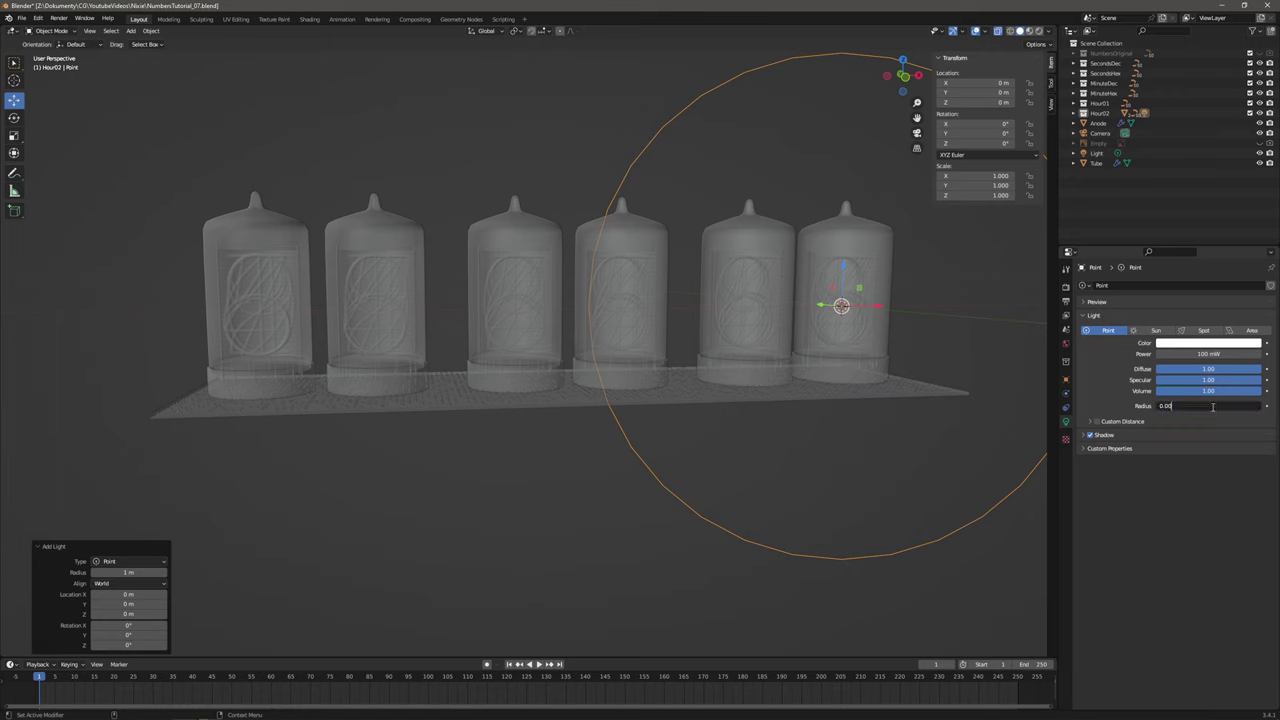
text(3)
key(Return)
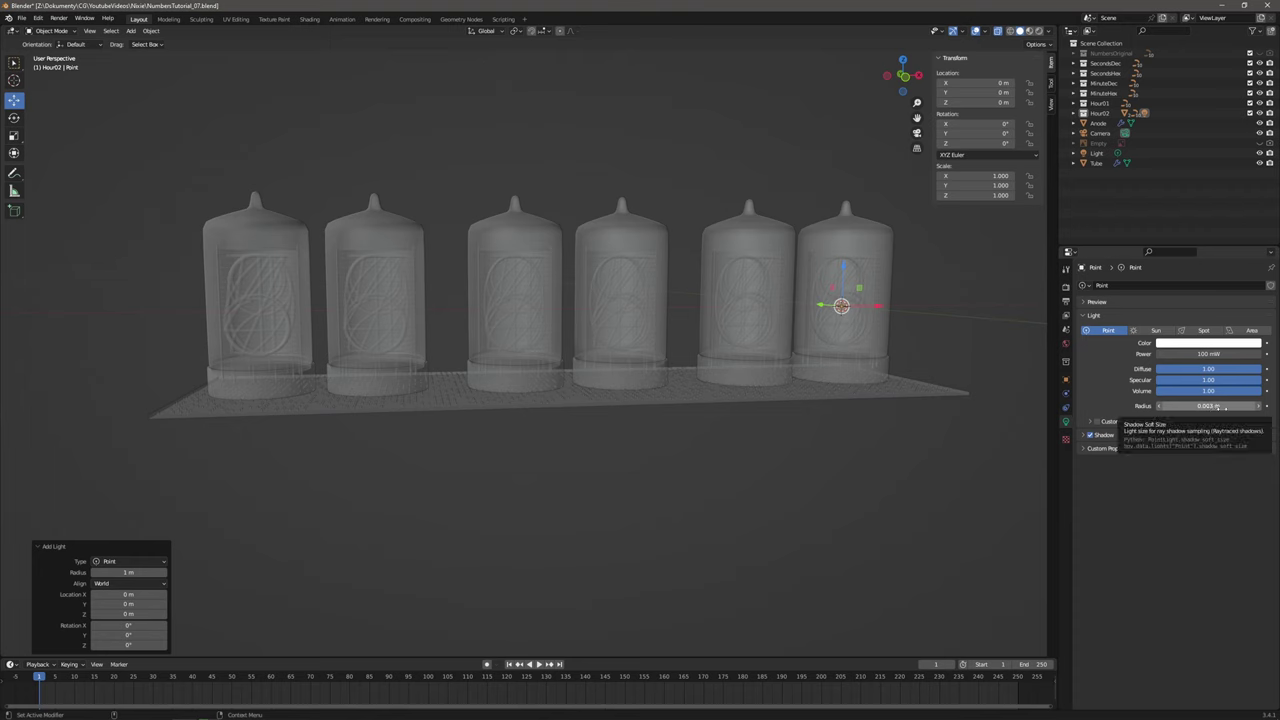
click(1219, 344)
drag(1213, 244, 1218, 230)
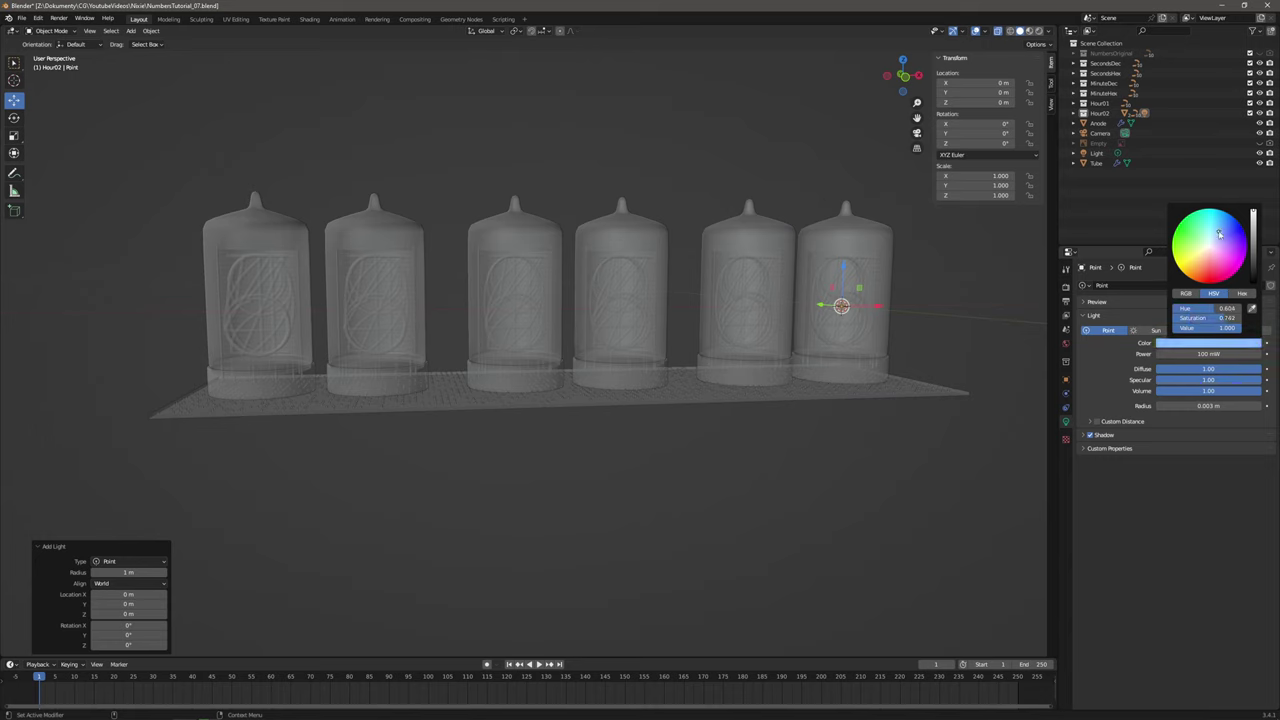
Move the point light about 0.048 m down along Z to the base of its tube.
click(903, 78)
scroll(620, 286, up, 6)
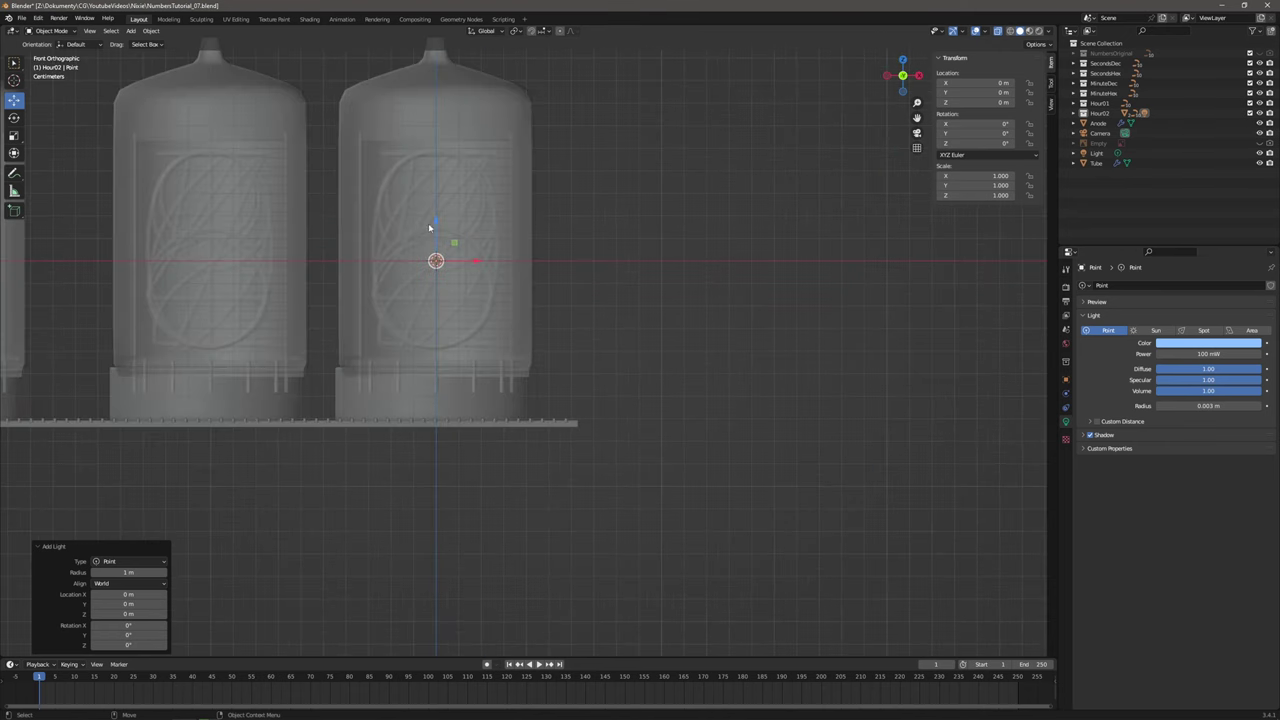
drag(436, 226, 439, 331)
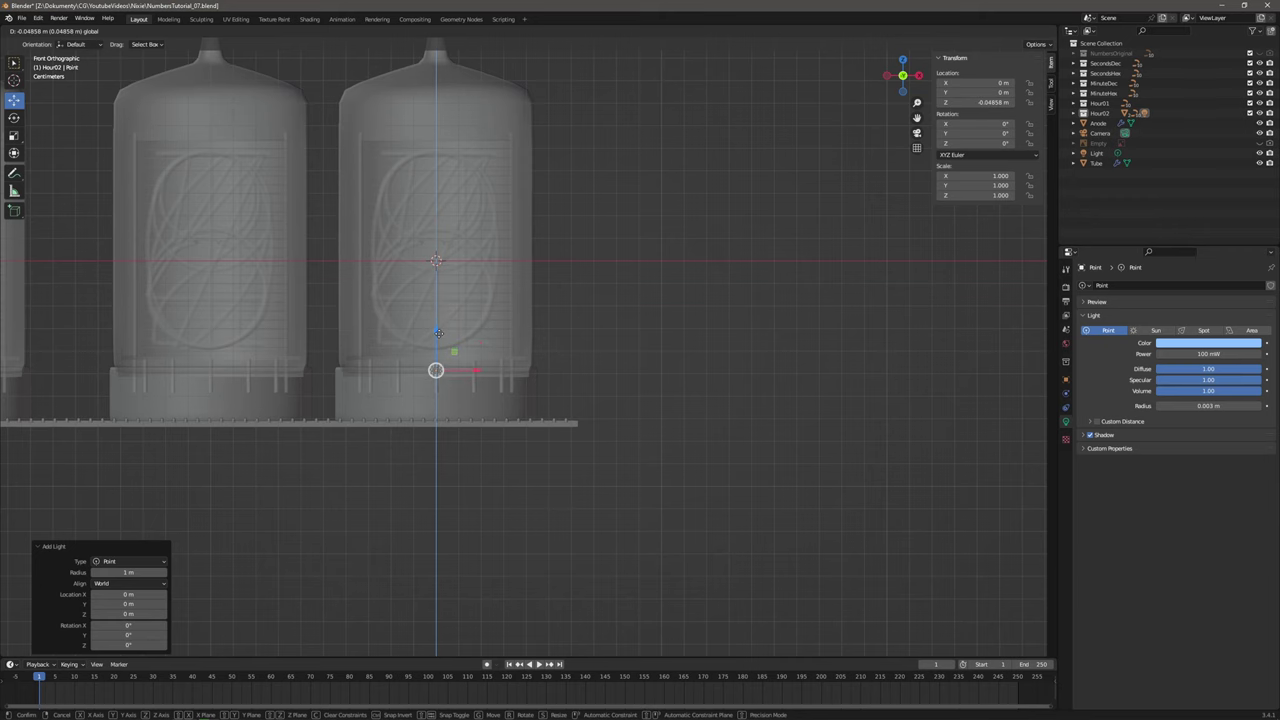
drag(439, 333, 439, 332)
click(438, 331)
shift+middle_drag(366, 357, 594, 363)
scroll(594, 363, down, 2)
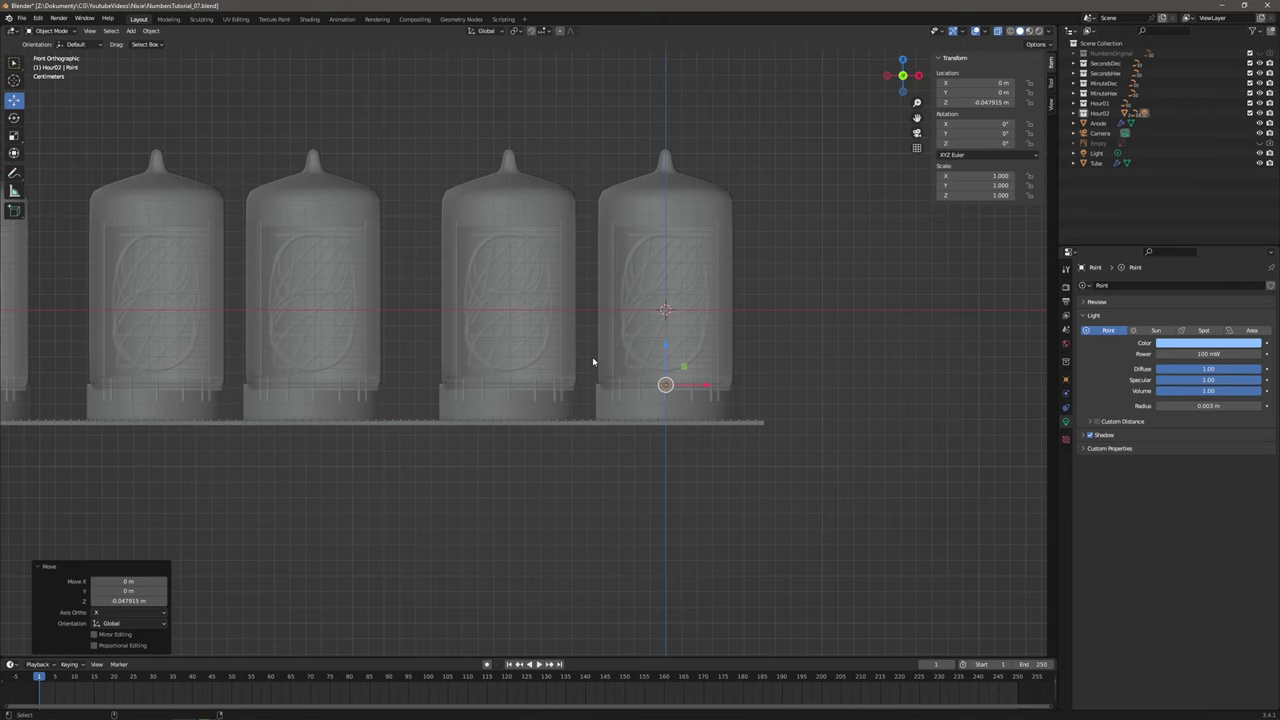
Create a linked duplicate of the point light and offset it -0.1 m along X into the neighbouring tube.
click(147, 33)
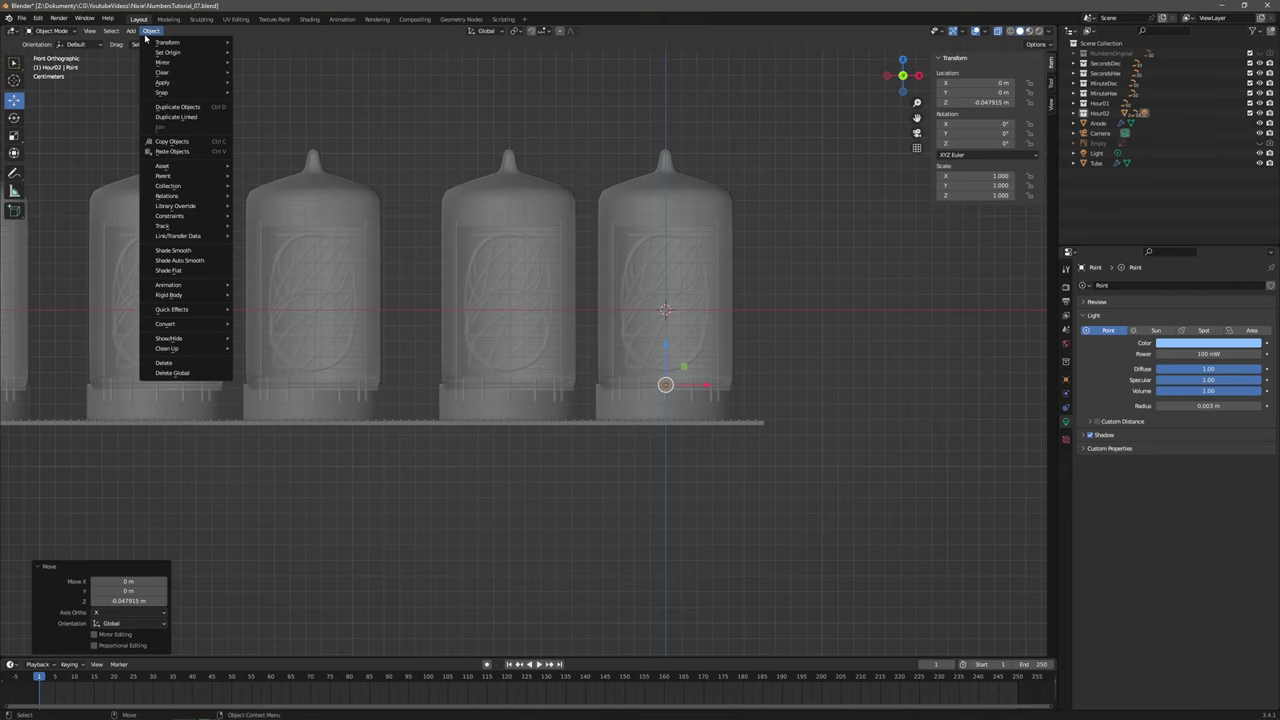
click(176, 117)
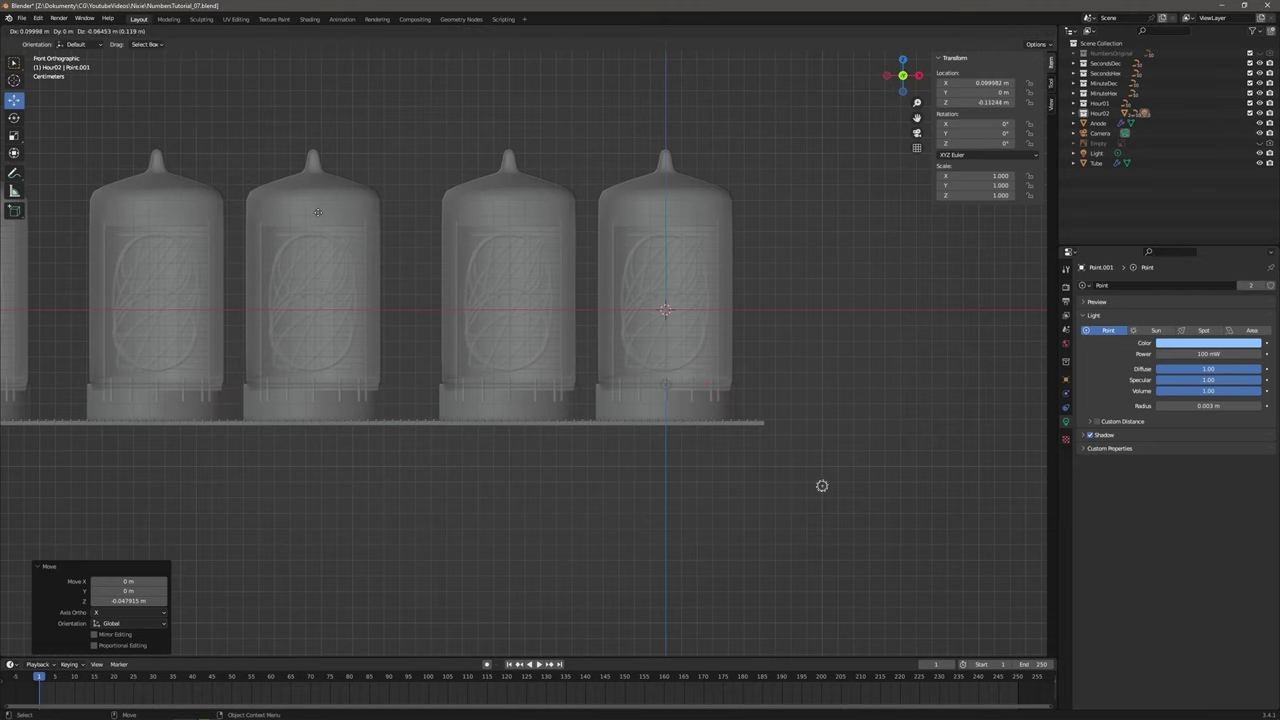
right_click(156, 189)
drag(700, 388, 545, 386)
click(130, 581)
key(BackSpace)
text(-0.1)
key(Return)
key(shift+d)
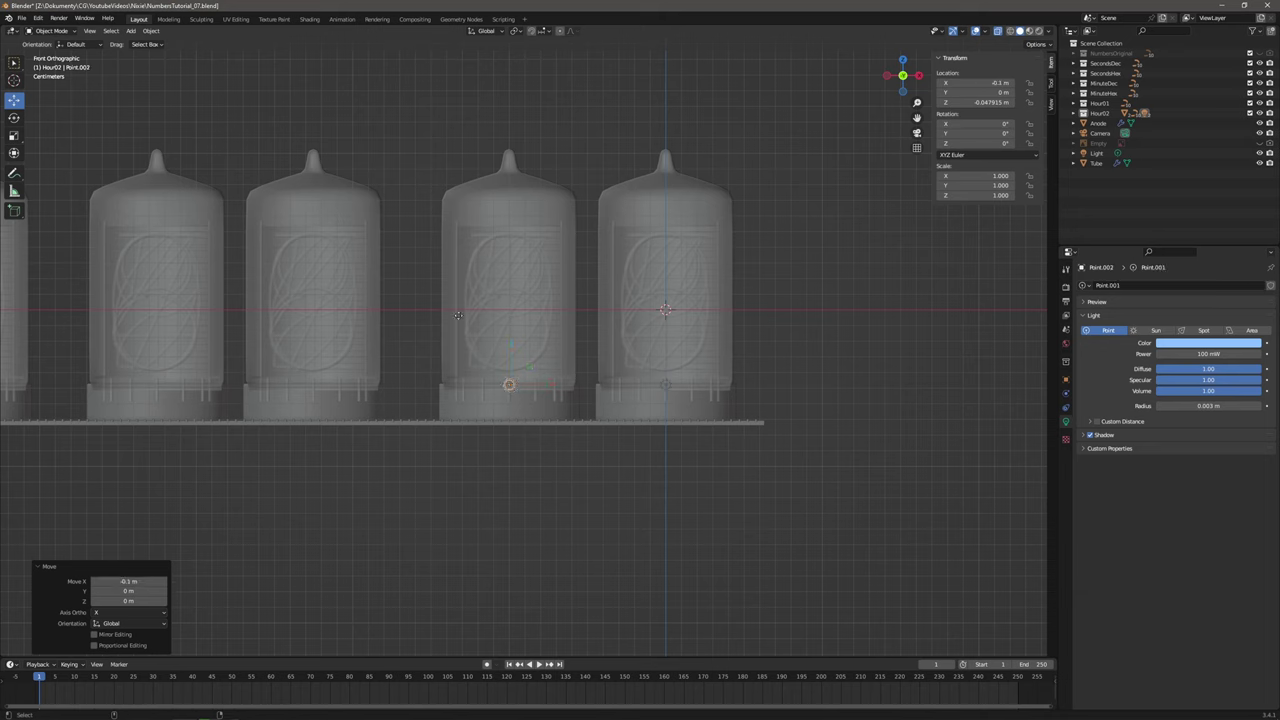
key(Escape)
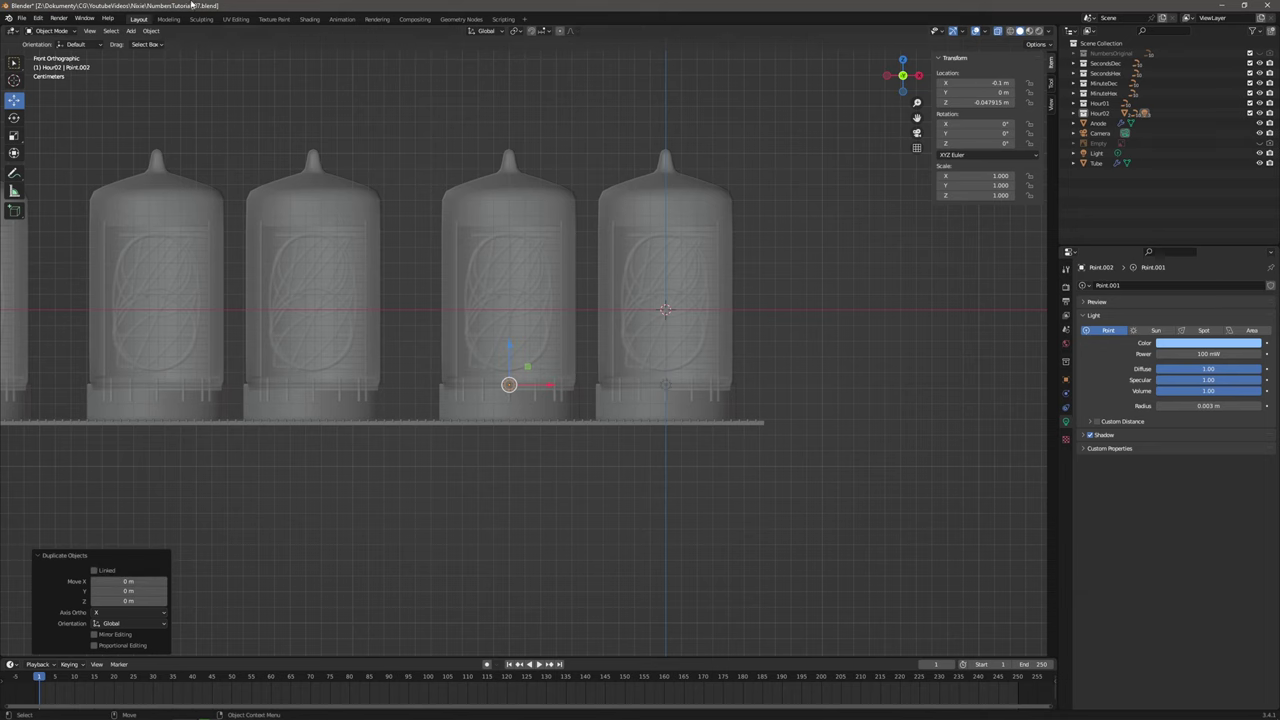
key(ctrl+z)
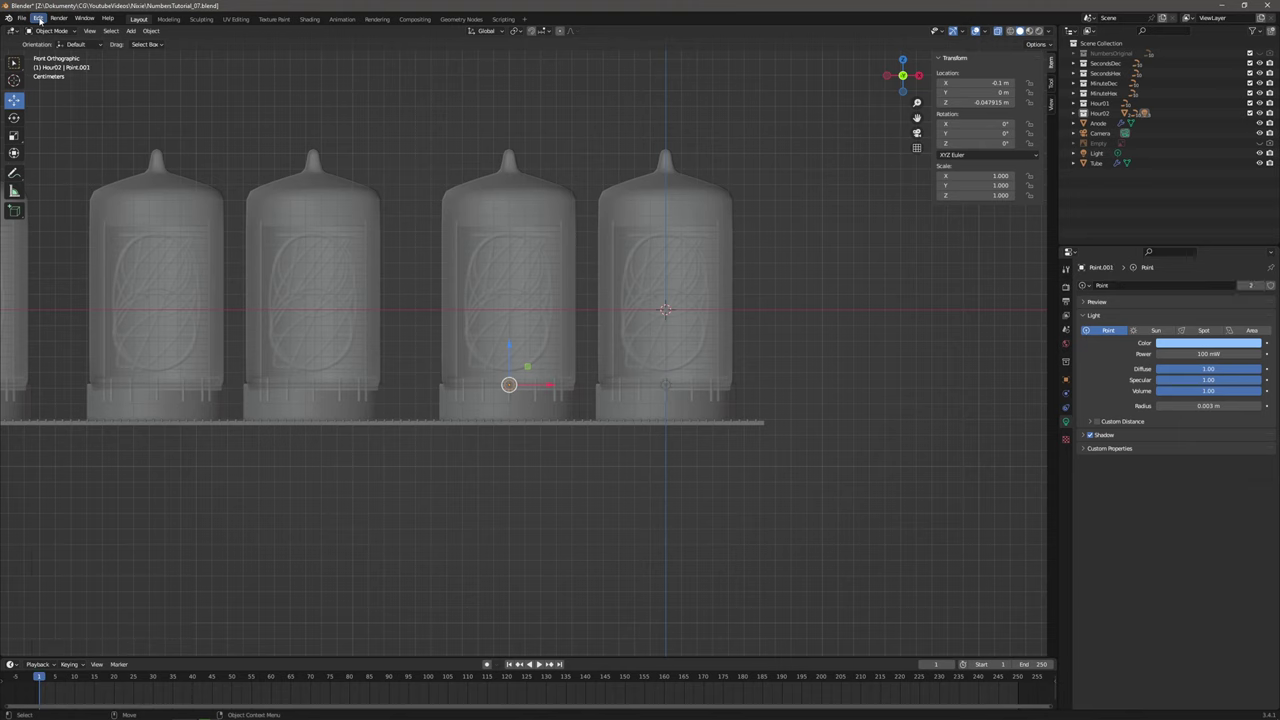
Create a linked duplicate of the point light and offset it -0.125 m along X into the third tube from the origin.
click(150, 31)
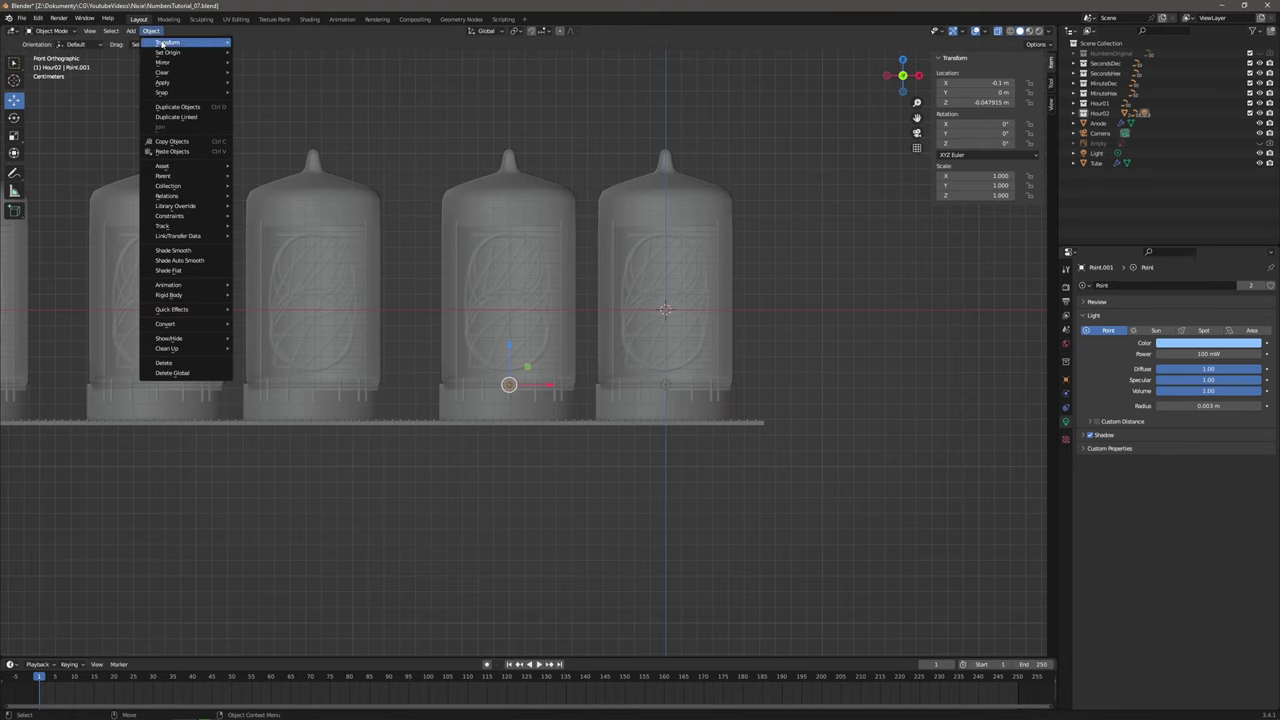
click(194, 118)
right_click(129, 133)
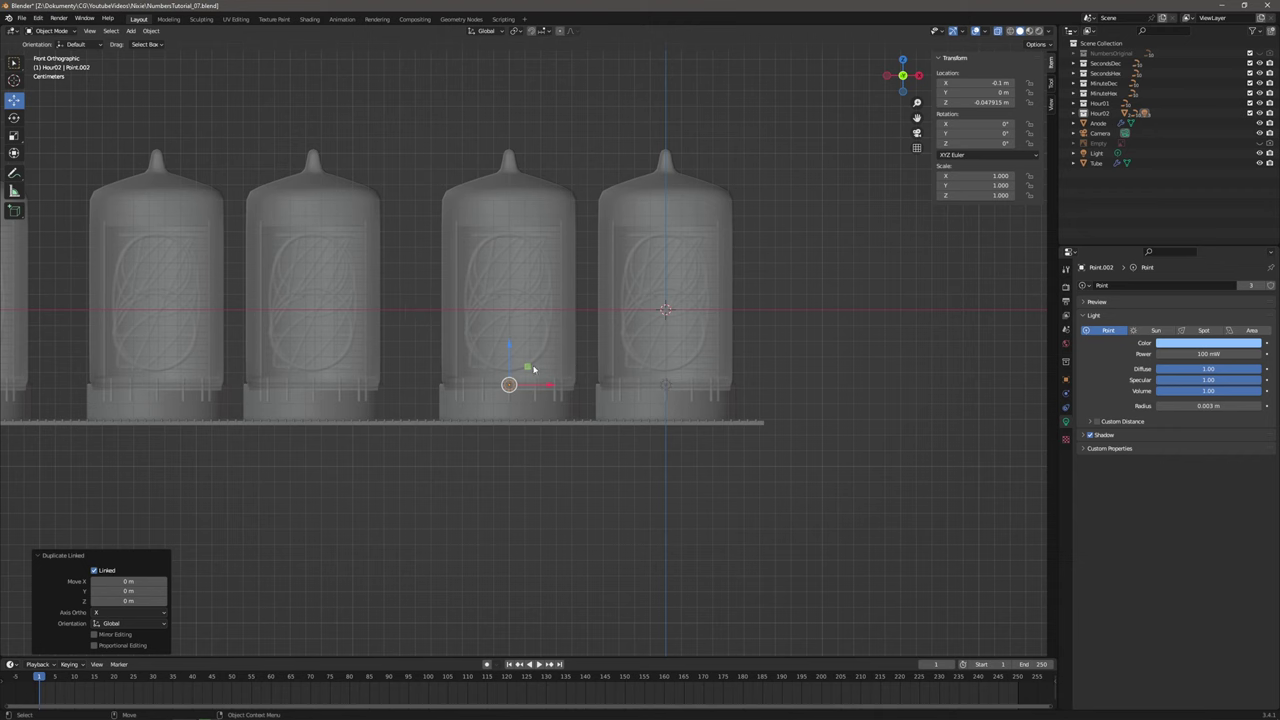
drag(557, 389, 343, 396)
click(145, 581)
text(-0.125)
key(Return)
shift+middle_drag(309, 434, 609, 432)
scroll(603, 423, down, 1)
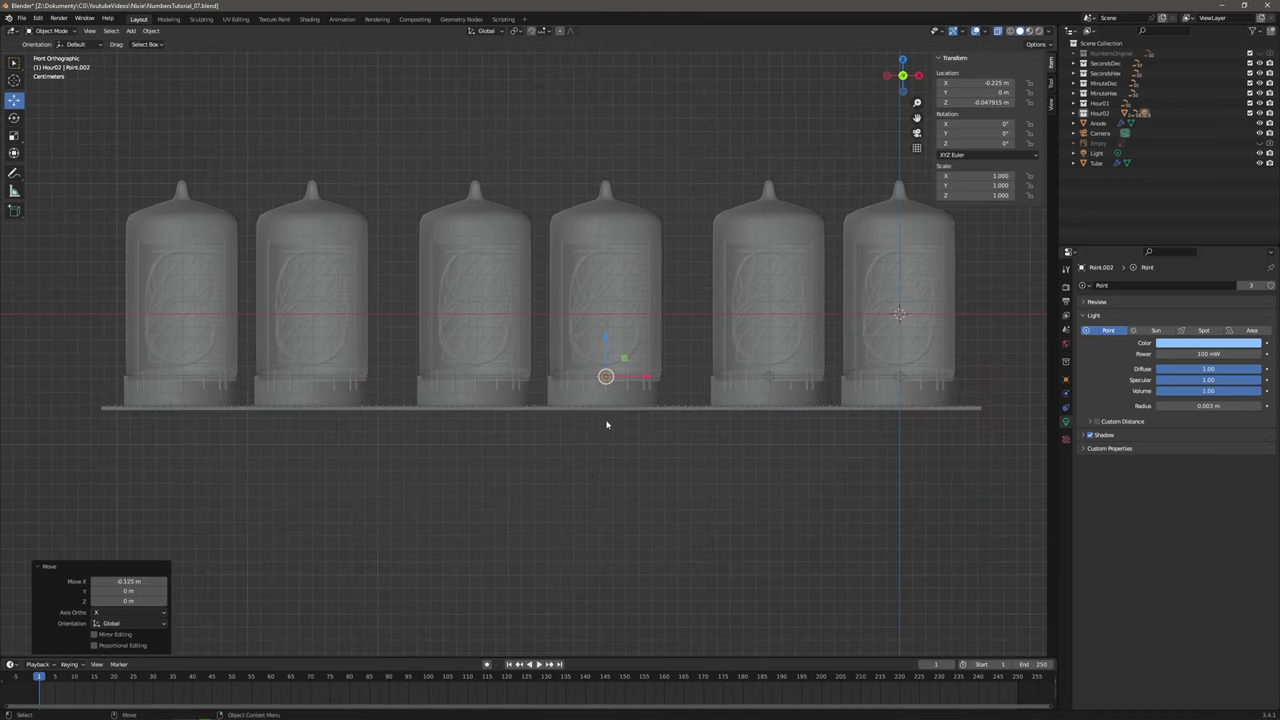
Create a linked duplicate of the third tube's point light and offset it -0.1 m along X into the fourth tube.
click(155, 32)
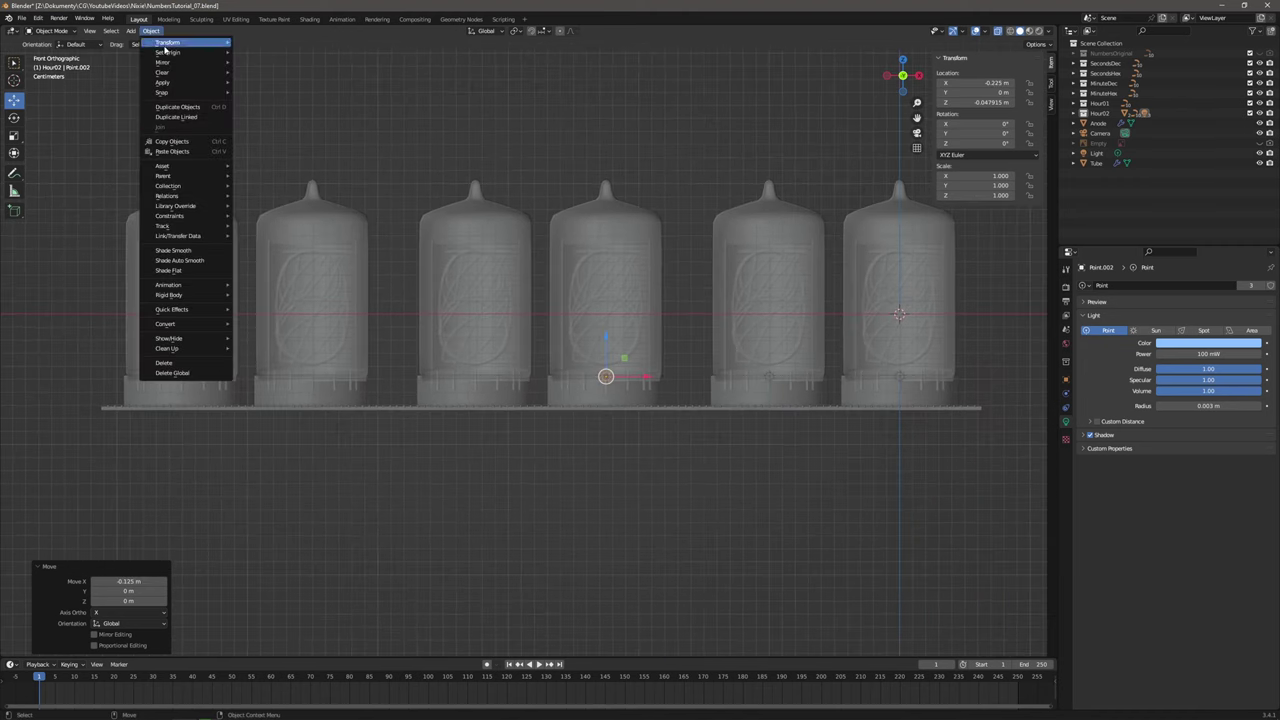
click(189, 118)
right_click(567, 357)
drag(643, 382, 510, 376)
click(119, 580)
key(BackSpace)
text(-0.3)
key(Return)
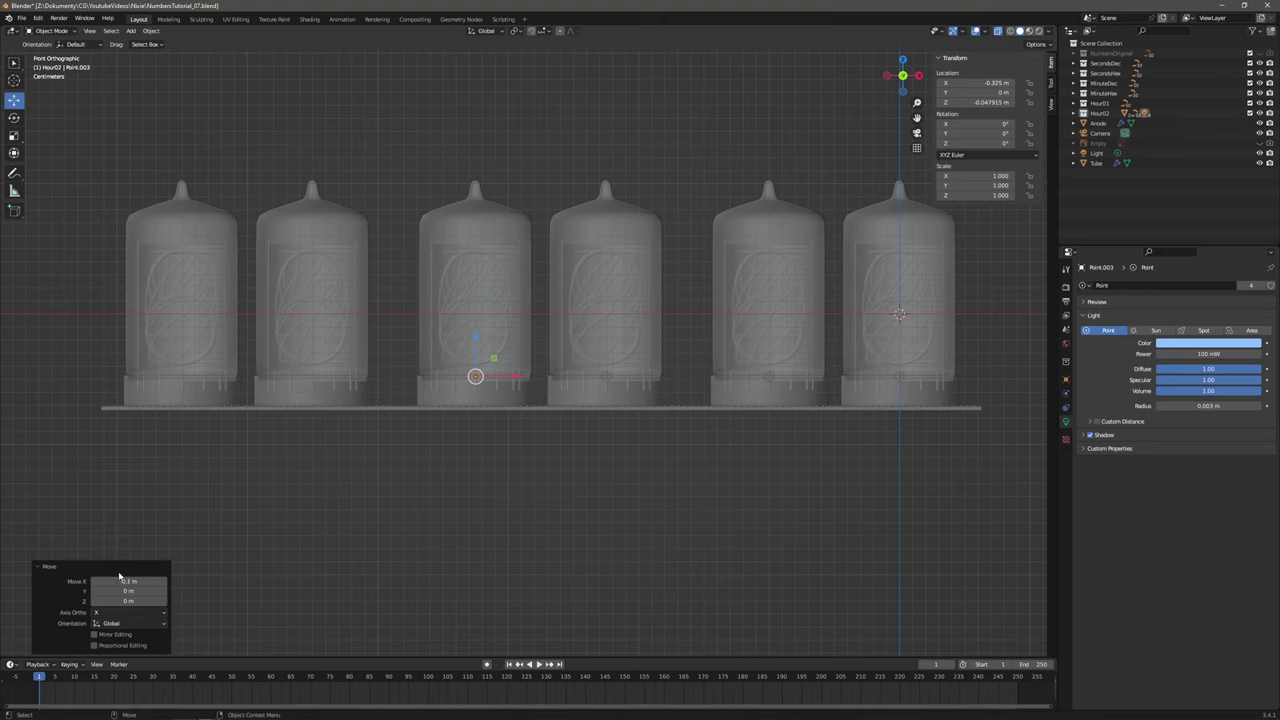
Create a linked duplicate of the fourth tube's point light and offset it -0.125 m along X into the fifth tube.
click(150, 30)
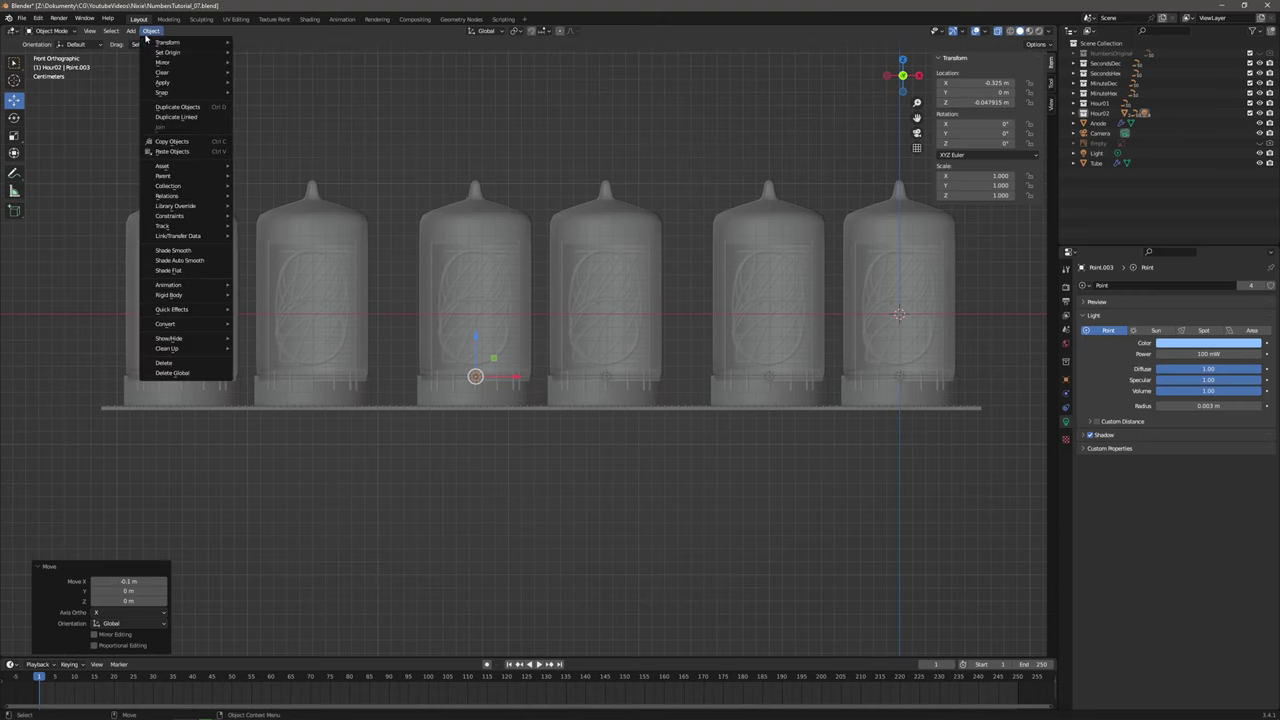
click(182, 119)
key(Escape)
drag(508, 378, 345, 378)
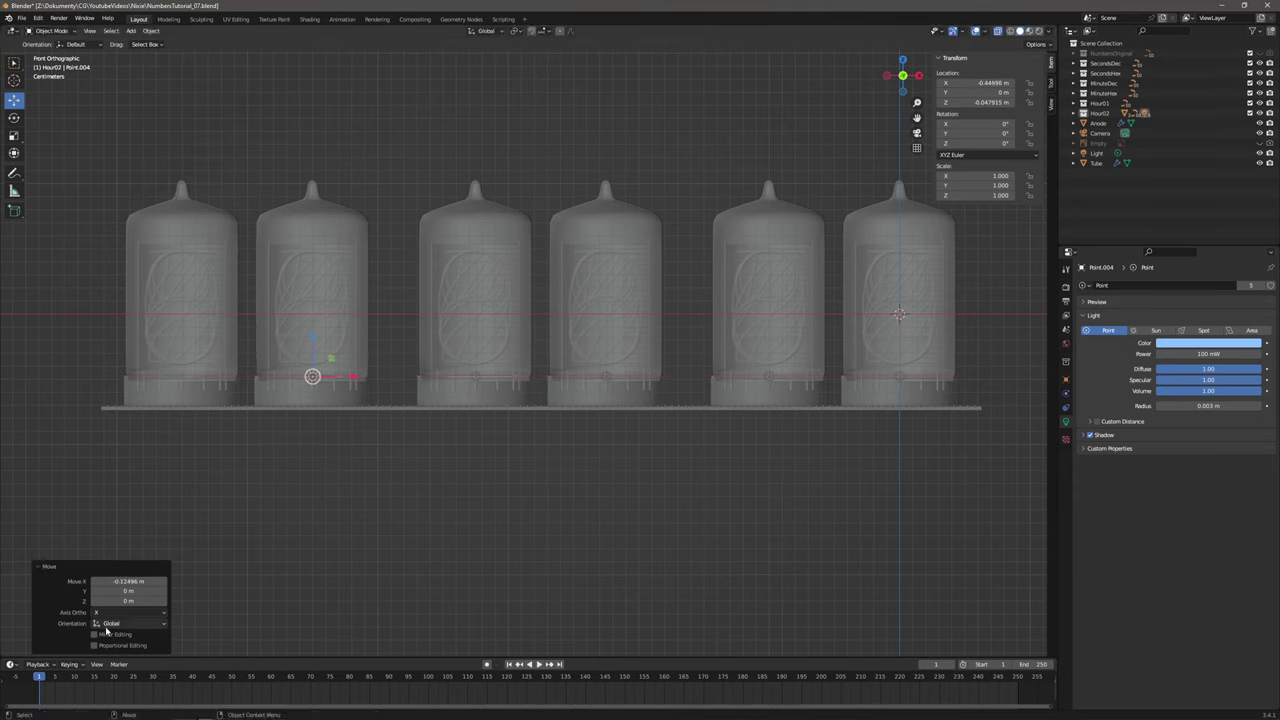
click(131, 581)
text(-0)
key(Return)
Create a linked duplicate of the fifth tube's point light and offset it -0.1 m along X into the sixth tube.
click(150, 31)
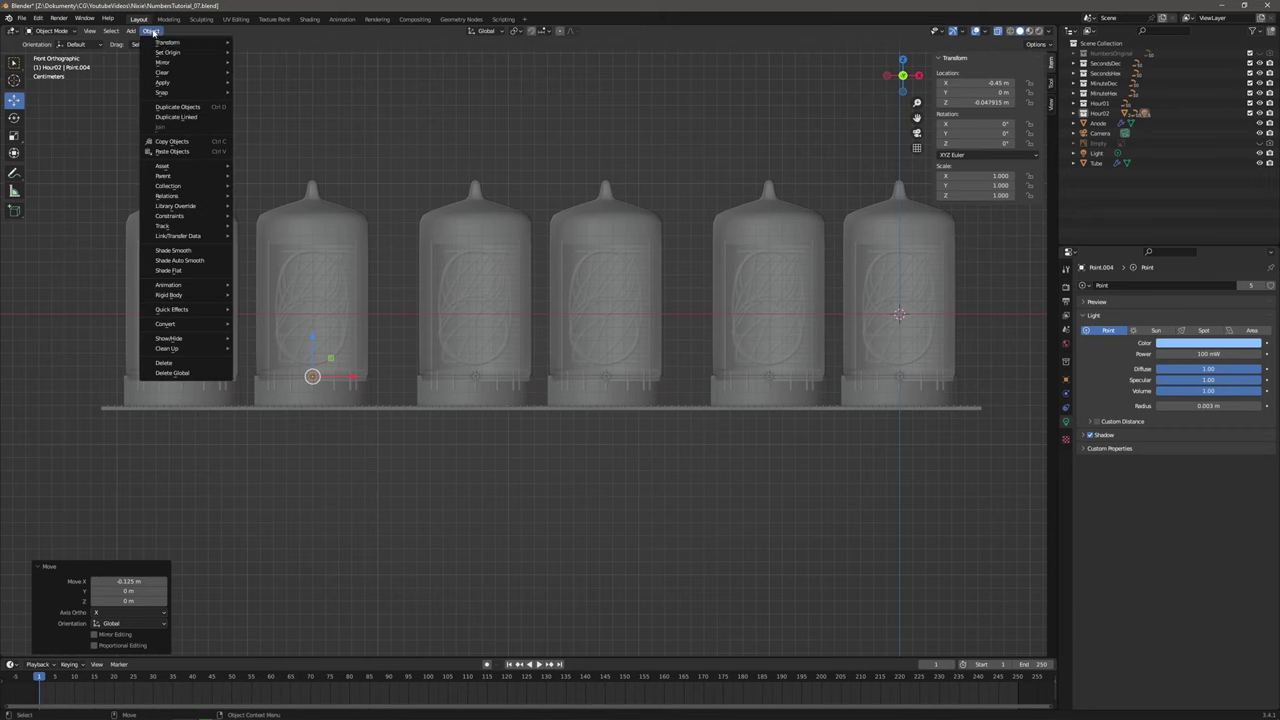
click(185, 117)
key(Escape)
drag(342, 380, 215, 380)
click(131, 581)
text(-0.1)
key(Return)
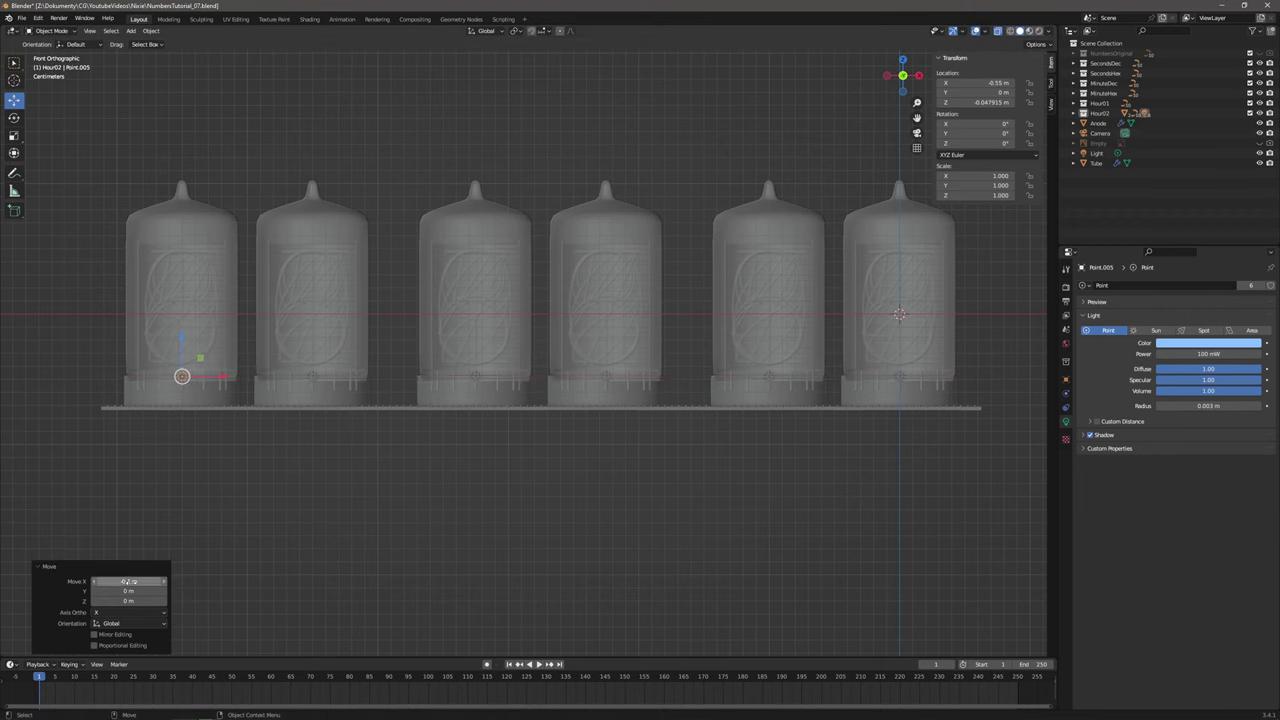
Set the power of the original point light to 0.2 W and check the setting on each of its five linked duplicates.
click(1074, 113)
scroll(1110, 140, down, 5)
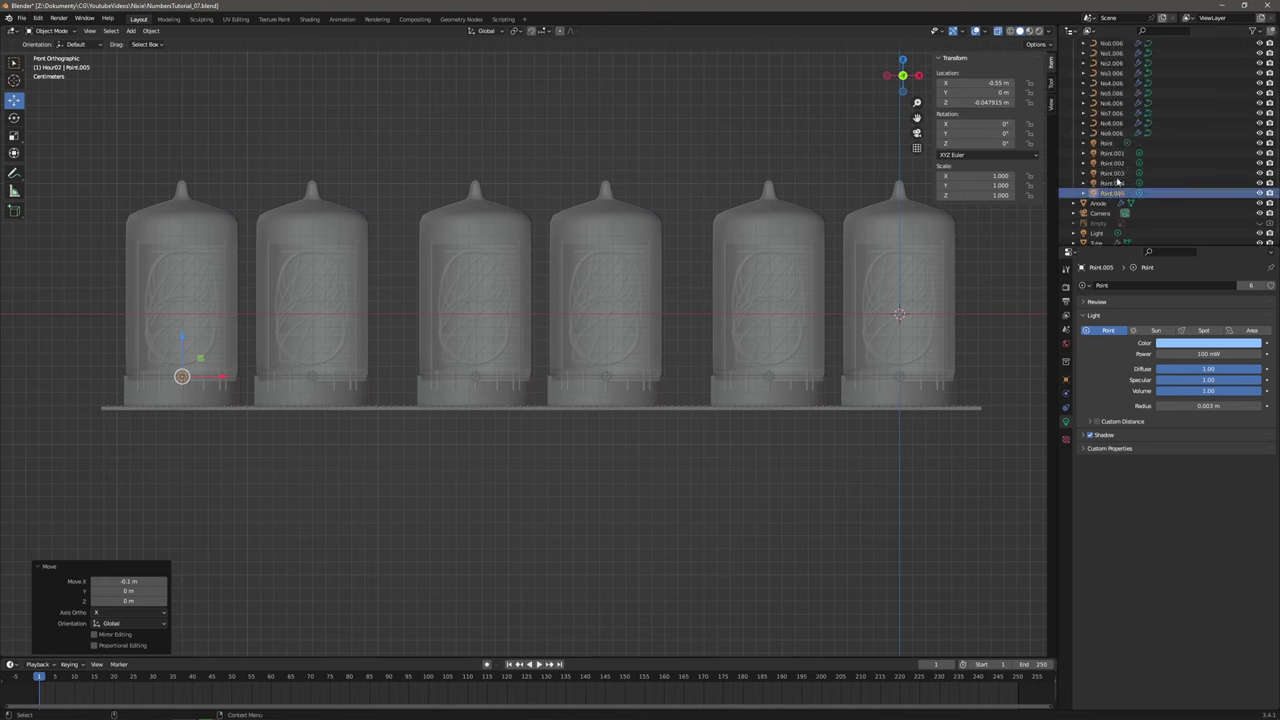
click(1106, 143)
click(1212, 353)
text(0)
key(Return)
click(1112, 153)
click(1116, 163)
click(1116, 173)
click(1117, 183)
click(1119, 193)
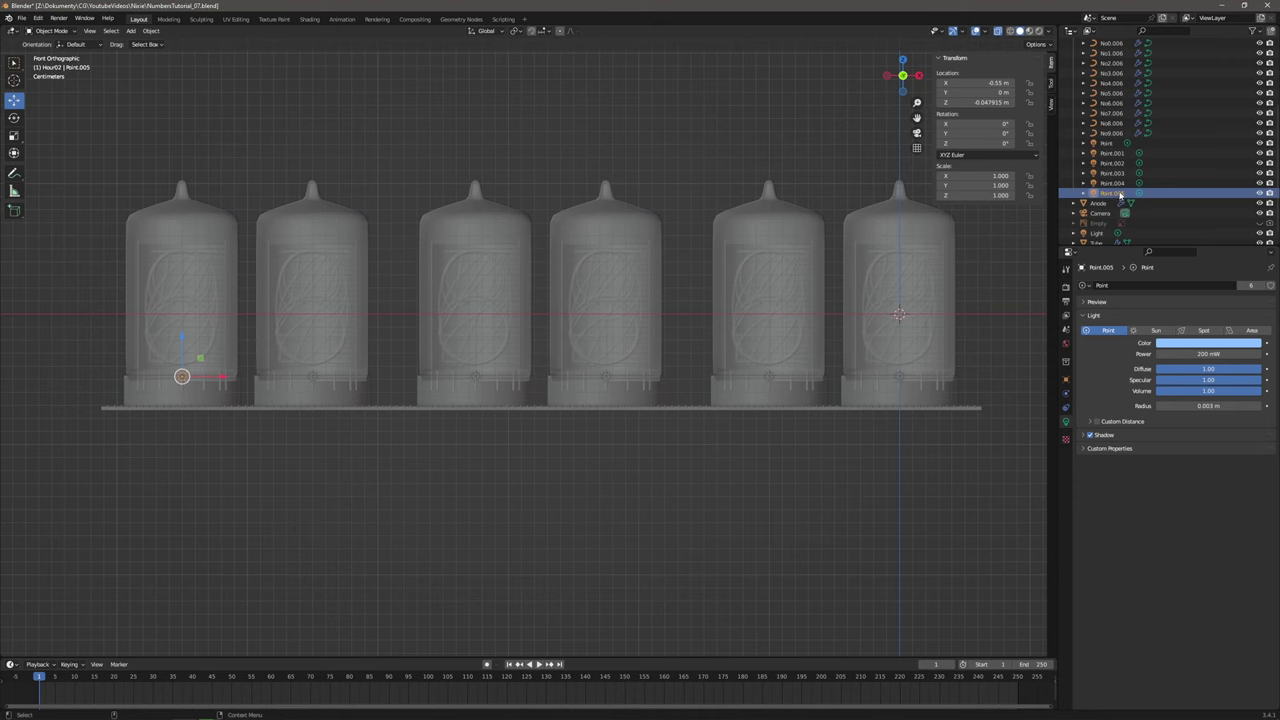
Move all six point lights from the Hour02 collection into the Scene Collection and deselect them.
click(1110, 145)
scroll(1112, 150, up, 4)
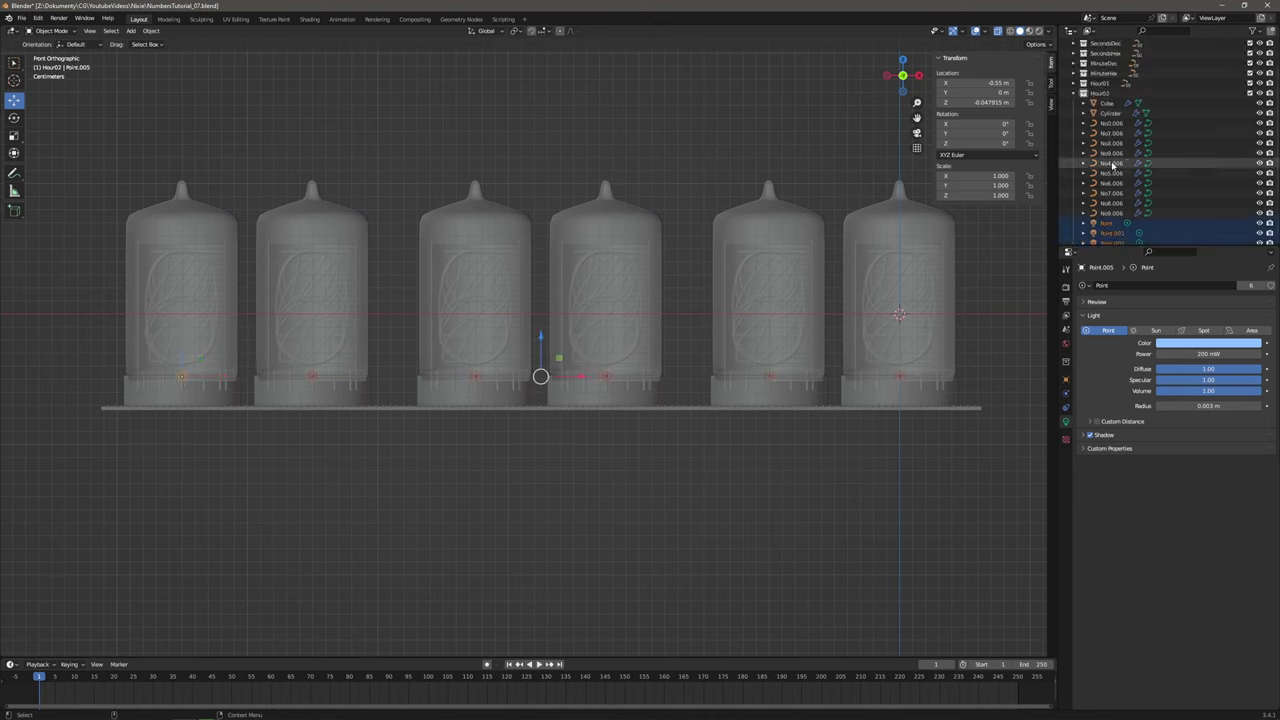
drag(1116, 231, 1108, 48)
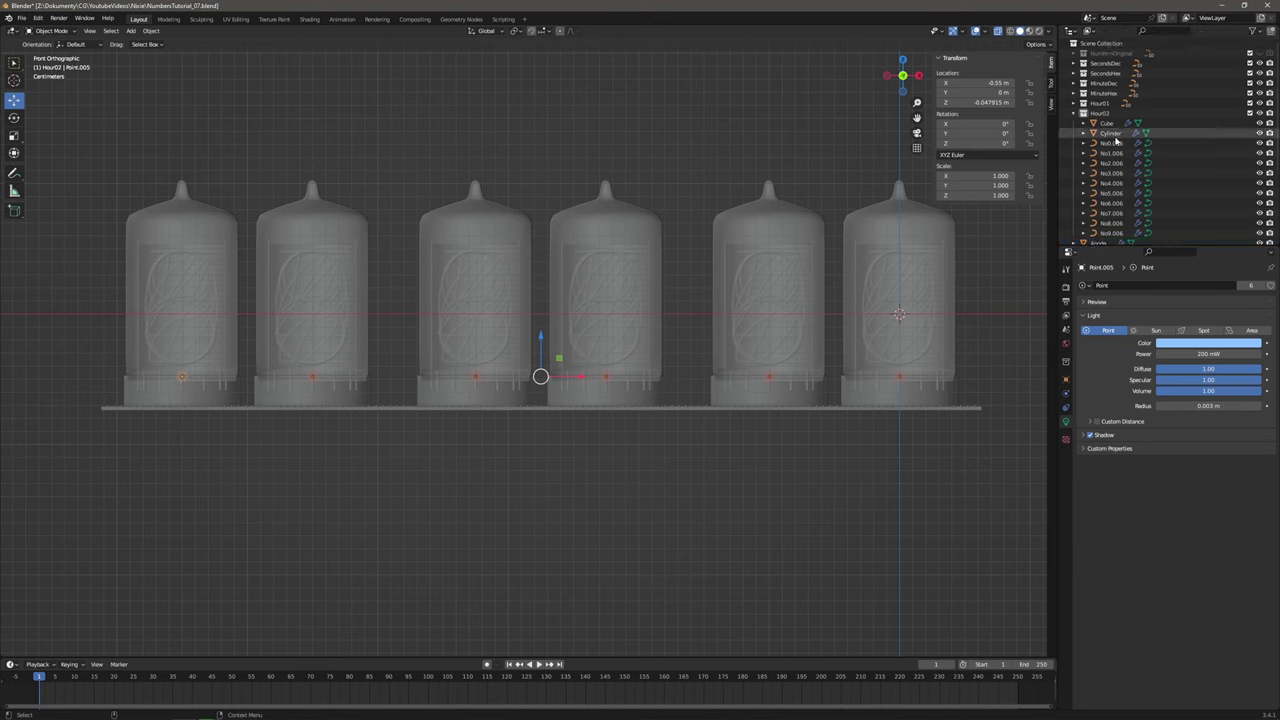
scroll(1130, 150, down, 6)
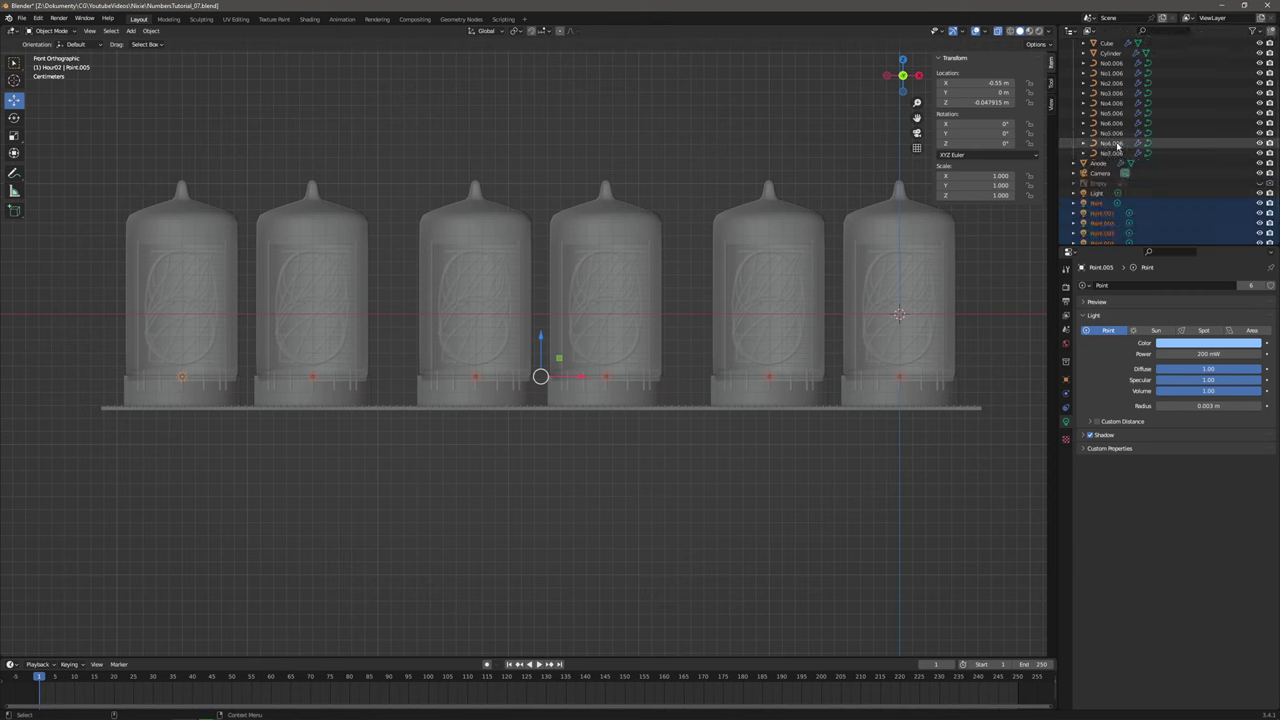
click(800, 454)
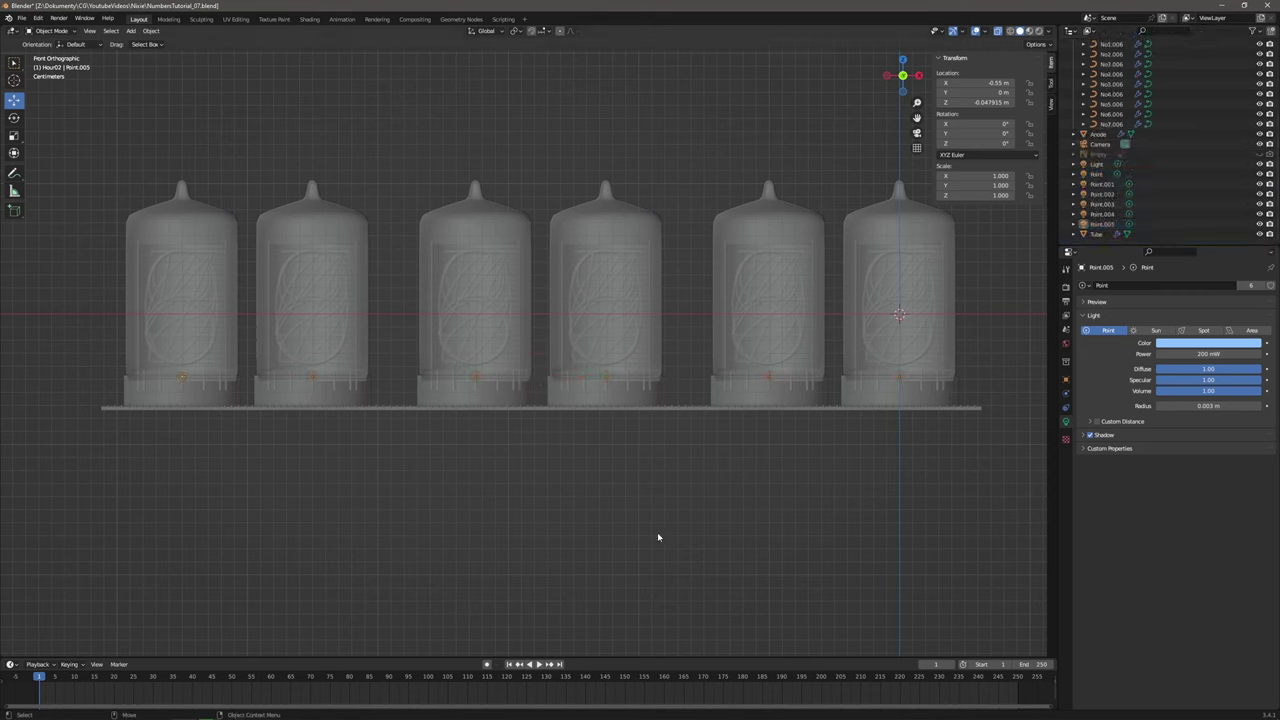
Preview the six lit tubes in perspective with rendered viewport shading.
middle_drag(563, 469, 593, 483)
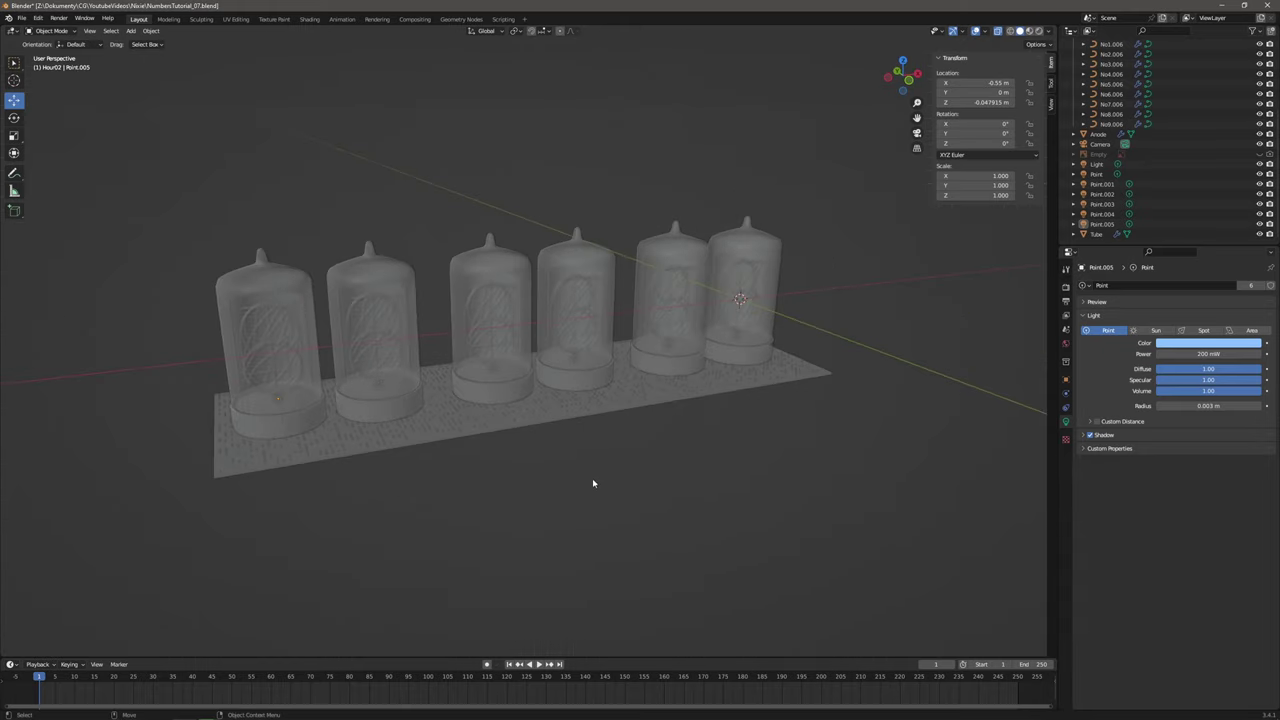
click(1039, 31)
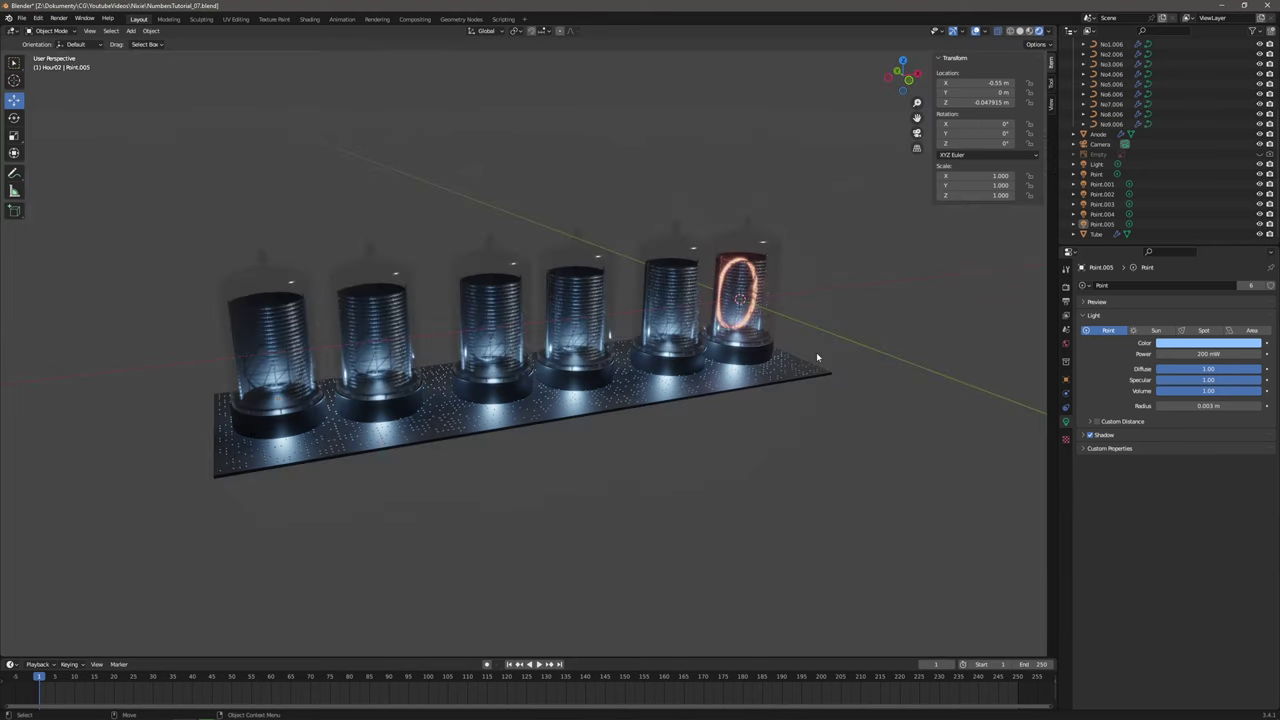
mouse_move(816, 352)
middle_down()
mouse_move(780, 340)
mouse_move(823, 346)
mouse_move(795, 349)
mouse_move(808, 345)
middle_up()
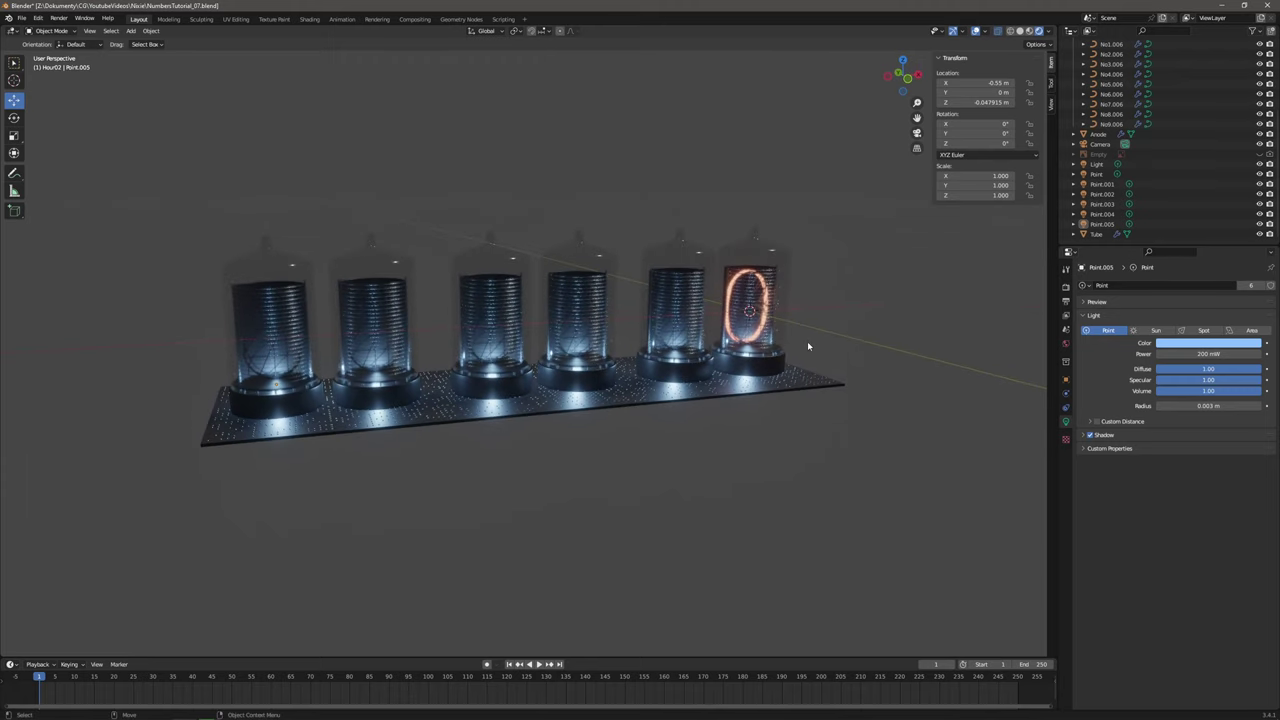
Set the render engine to Cycles, inspect the rendered tubes and return the viewport to solid shading.
click(1065, 288)
click(1199, 285)
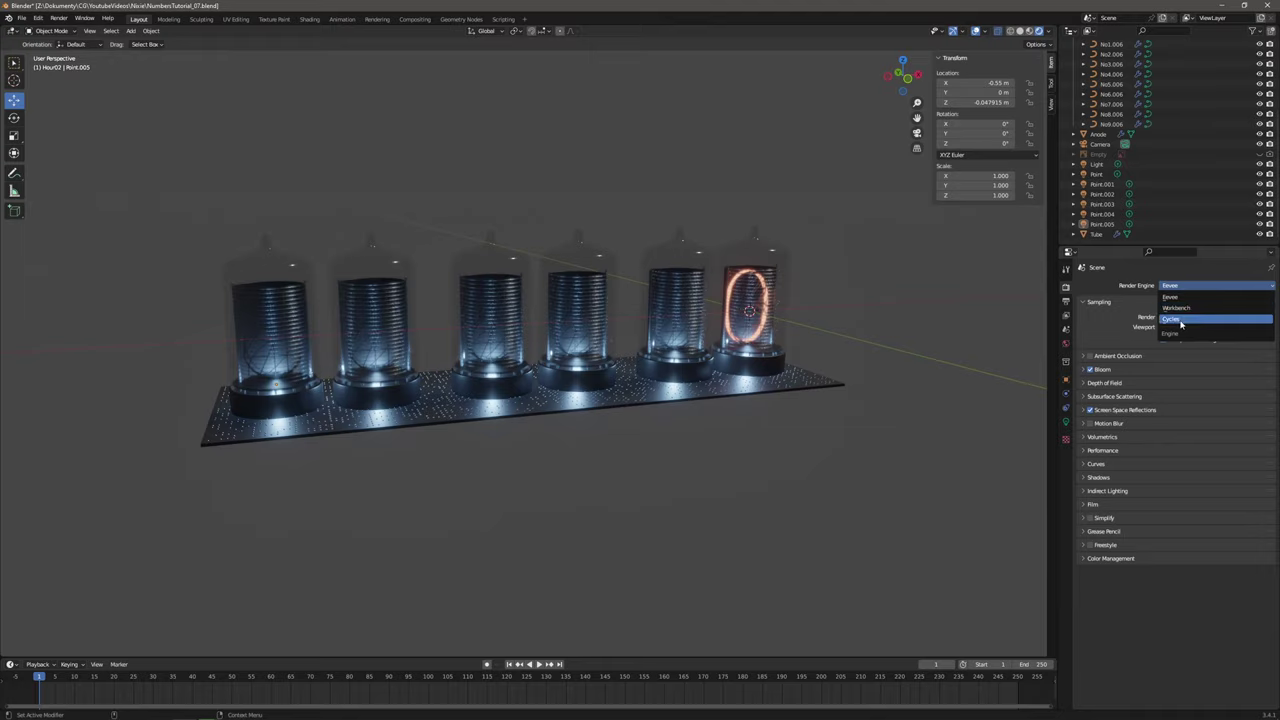
click(1200, 321)
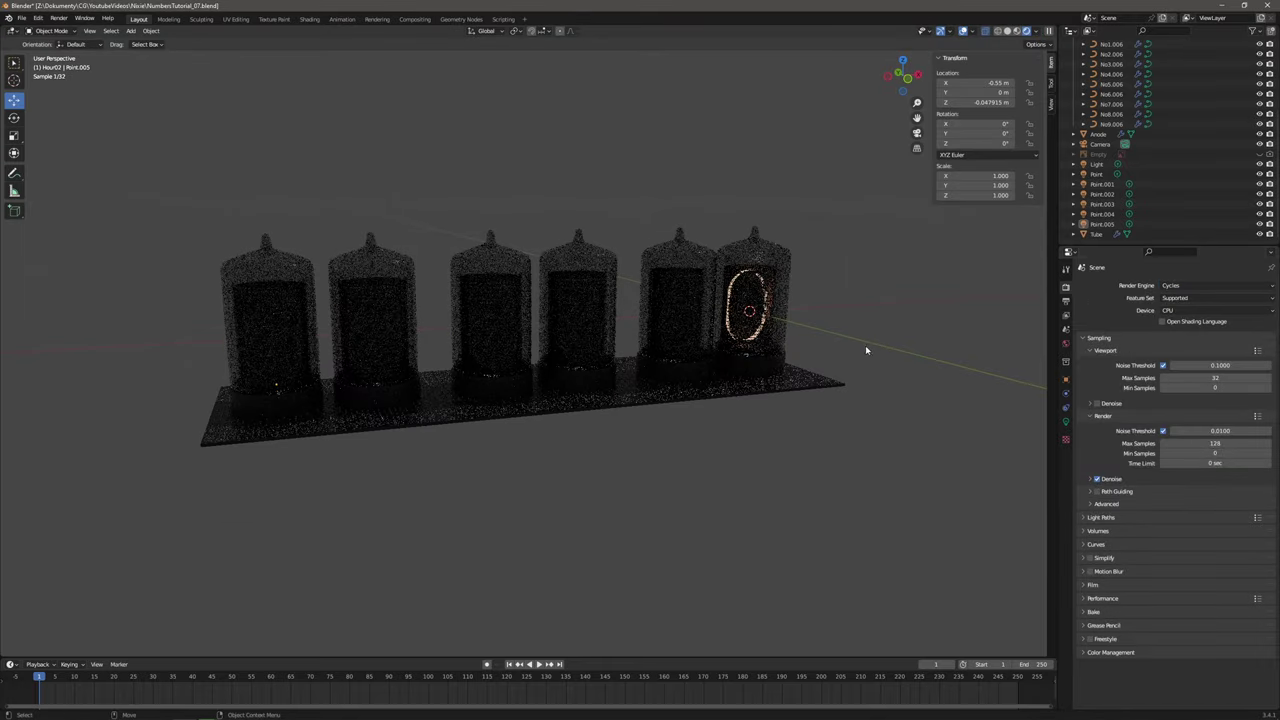
mouse_move(860, 332)
middle_down()
mouse_move(848, 331)
mouse_move(863, 349)
middle_up()
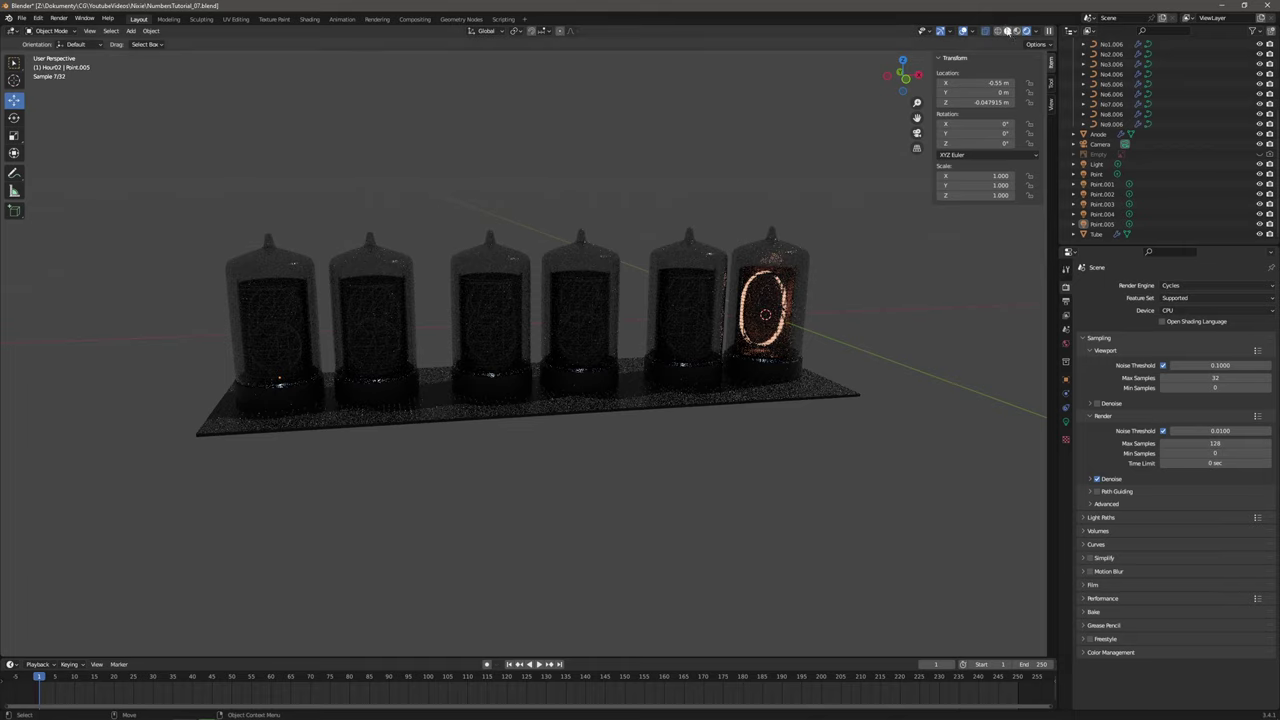
click(1008, 31)
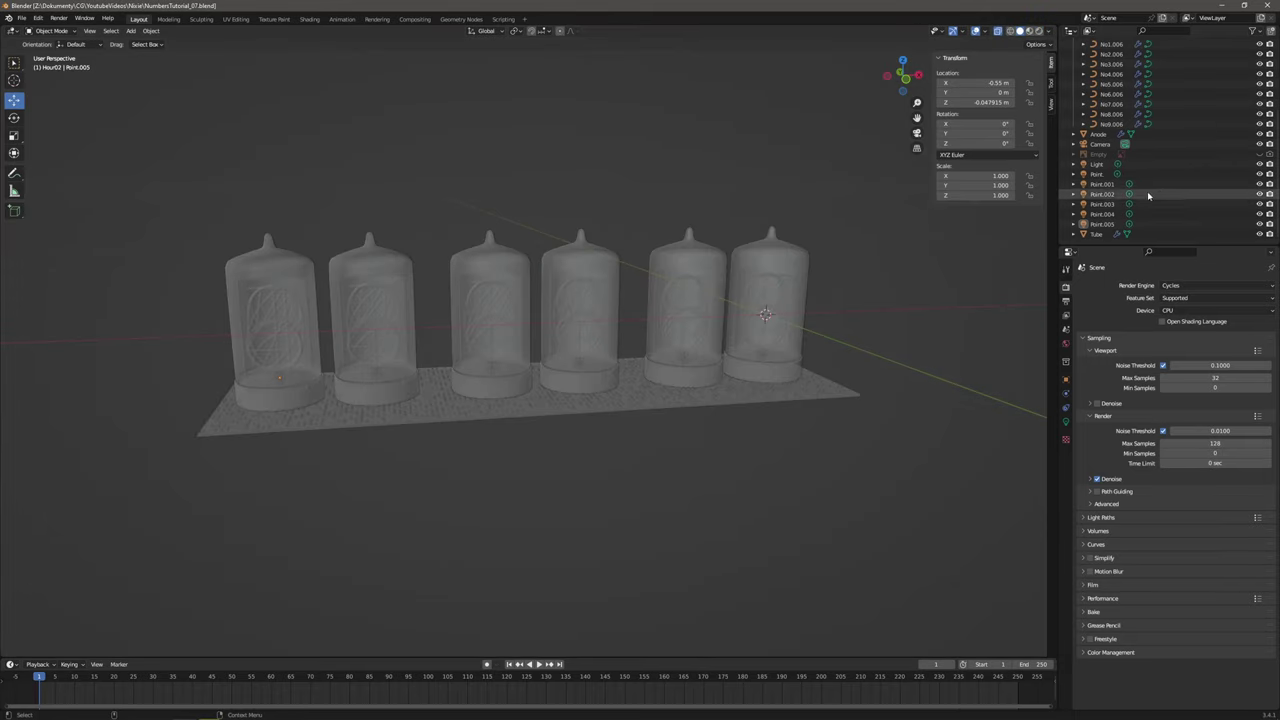
Rename the circuit board object Cube in the Hour02 collection as BaseBoard.
scroll(1145, 185, up, 3)
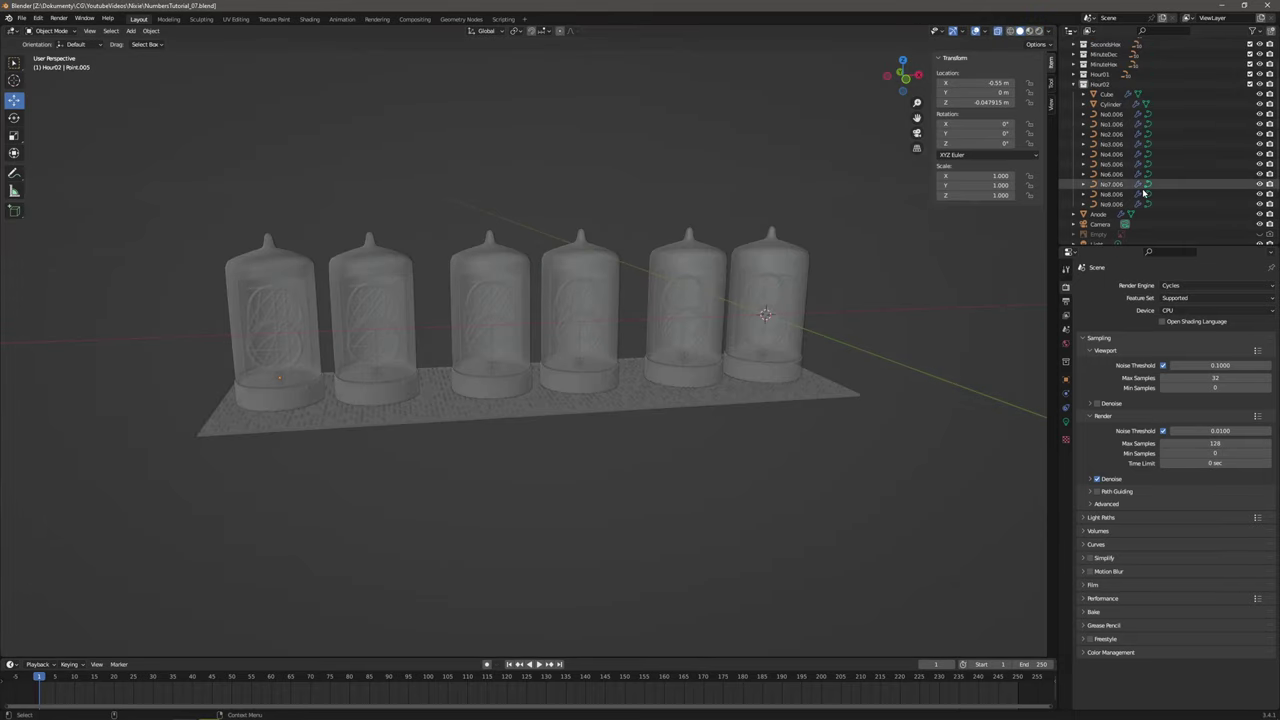
click(1109, 95)
double_click(1112, 96)
scroll(1113, 93, up, 2)
text(BasePlate)
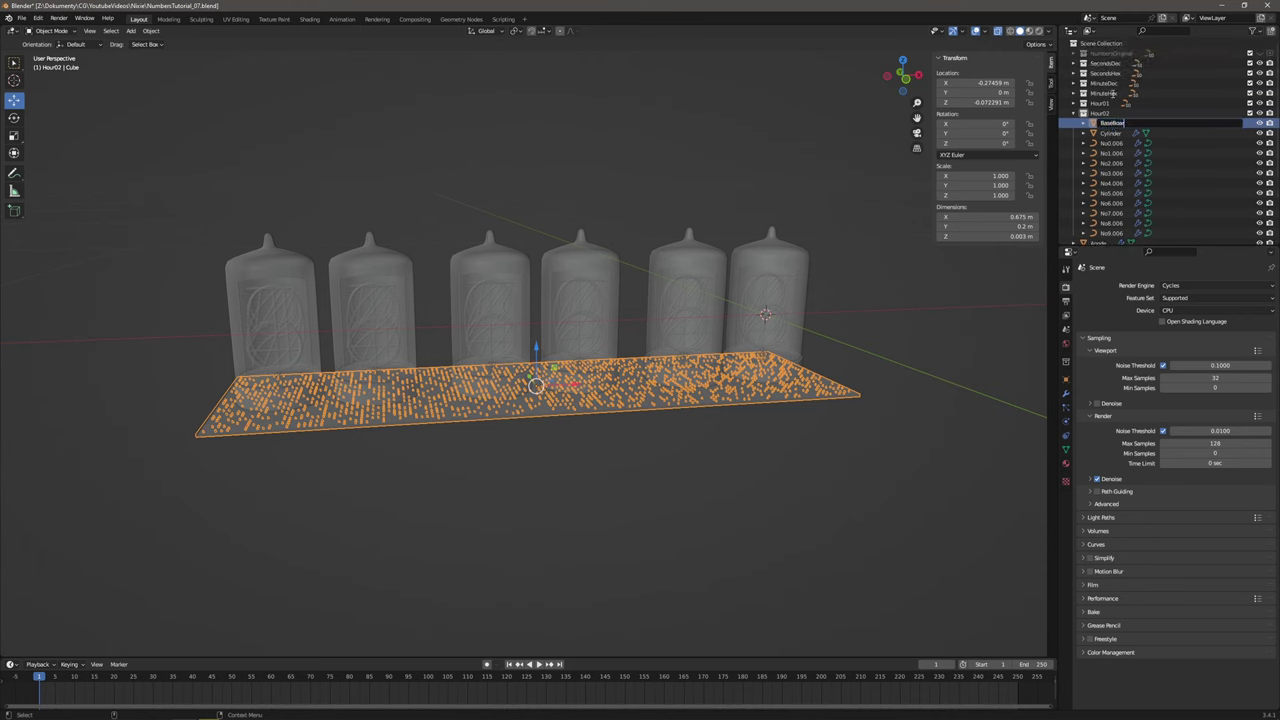
text(oard)
key(Return)
double_click(1118, 122)
click(1134, 121)
key(Return)
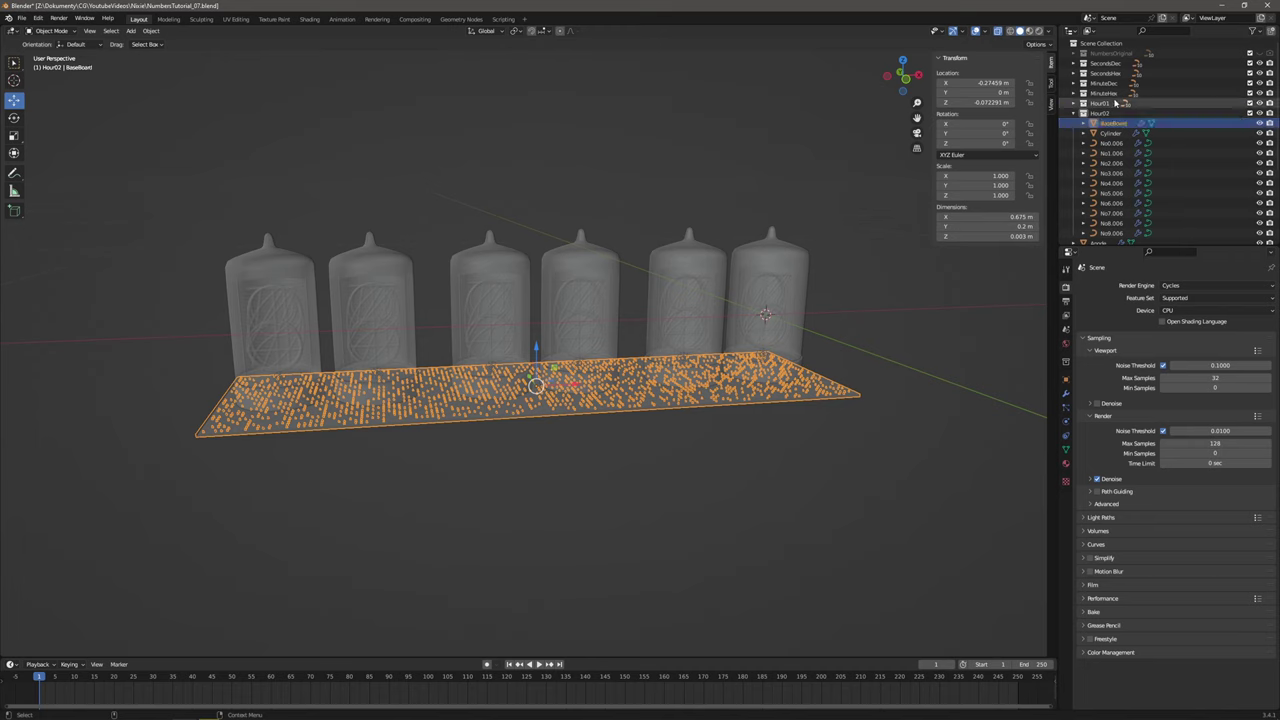
Rename the Cylinder object as Socket and move both Socket and BaseBoard into the Scene Collection.
click(1112, 133)
double_click(1112, 133)
text(Socket)
key(Return)
click(1110, 124)
drag(1122, 124, 1106, 43)
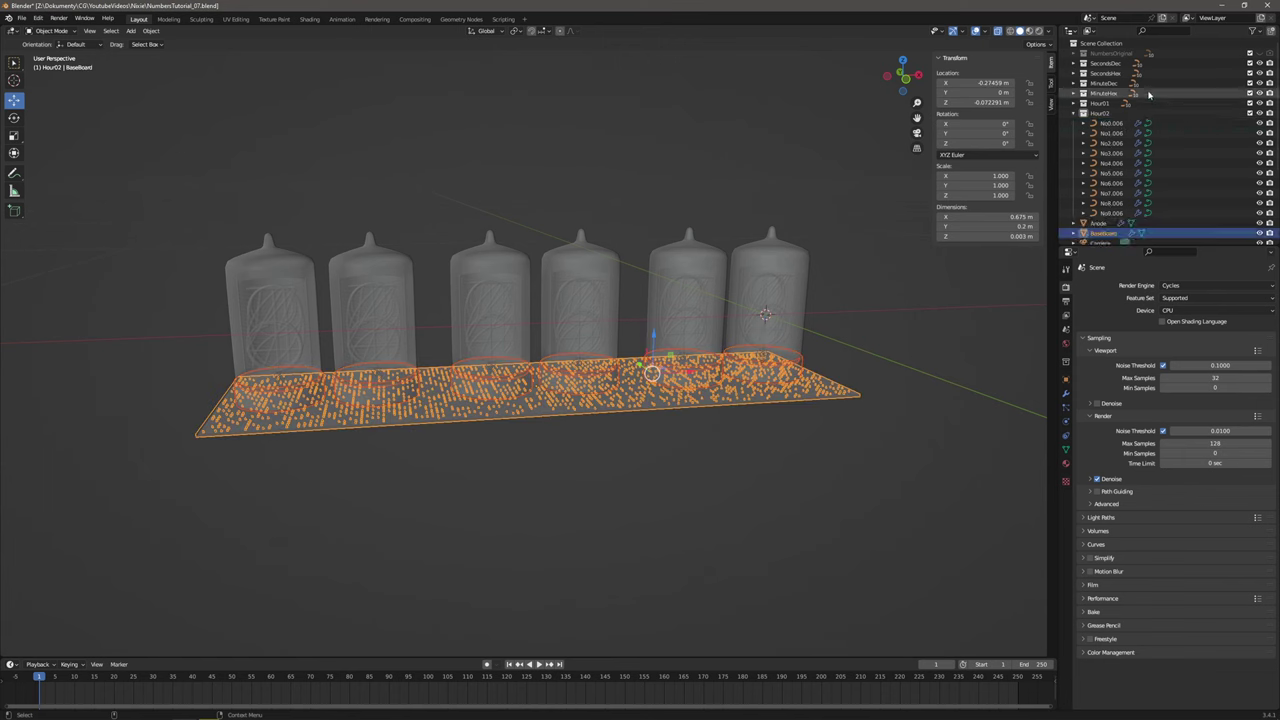
Hide the digit collections SecondsDec through Hour02 in the viewport and toggle the BaseBoard's visibility off and on.
drag(1259, 113, 1259, 73)
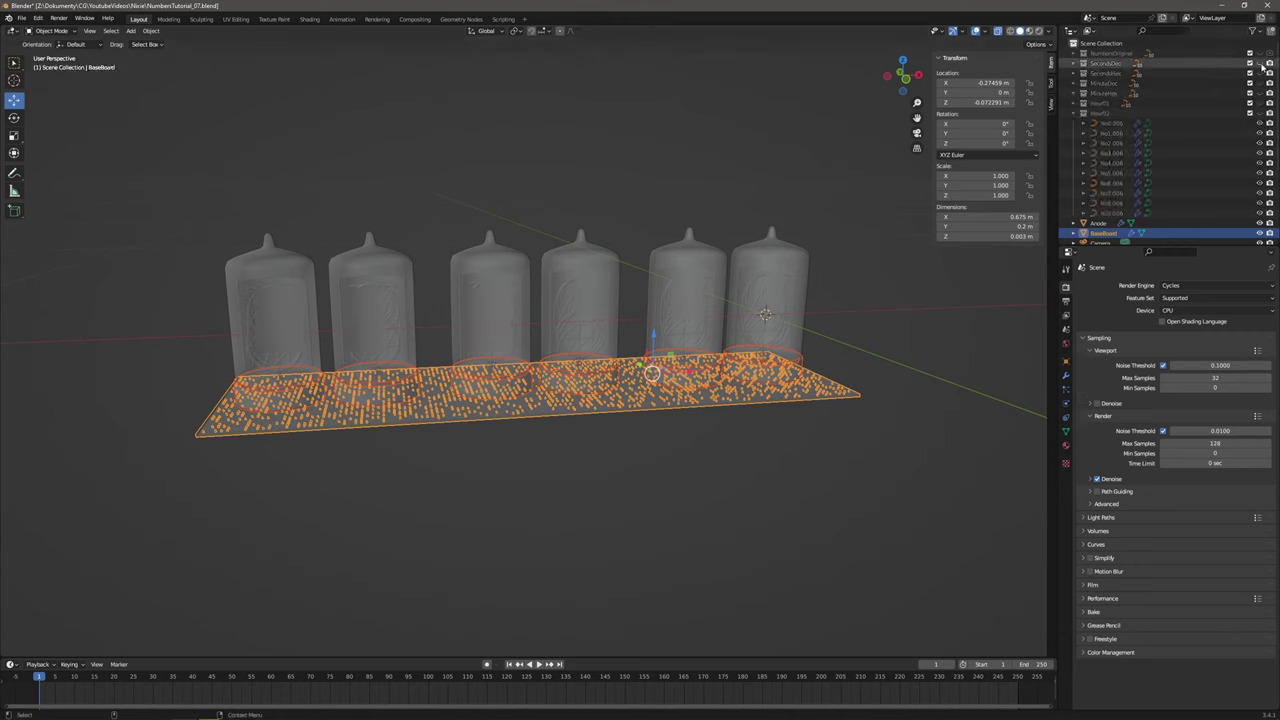
scroll(1265, 172, down, 3)
click(1267, 174)
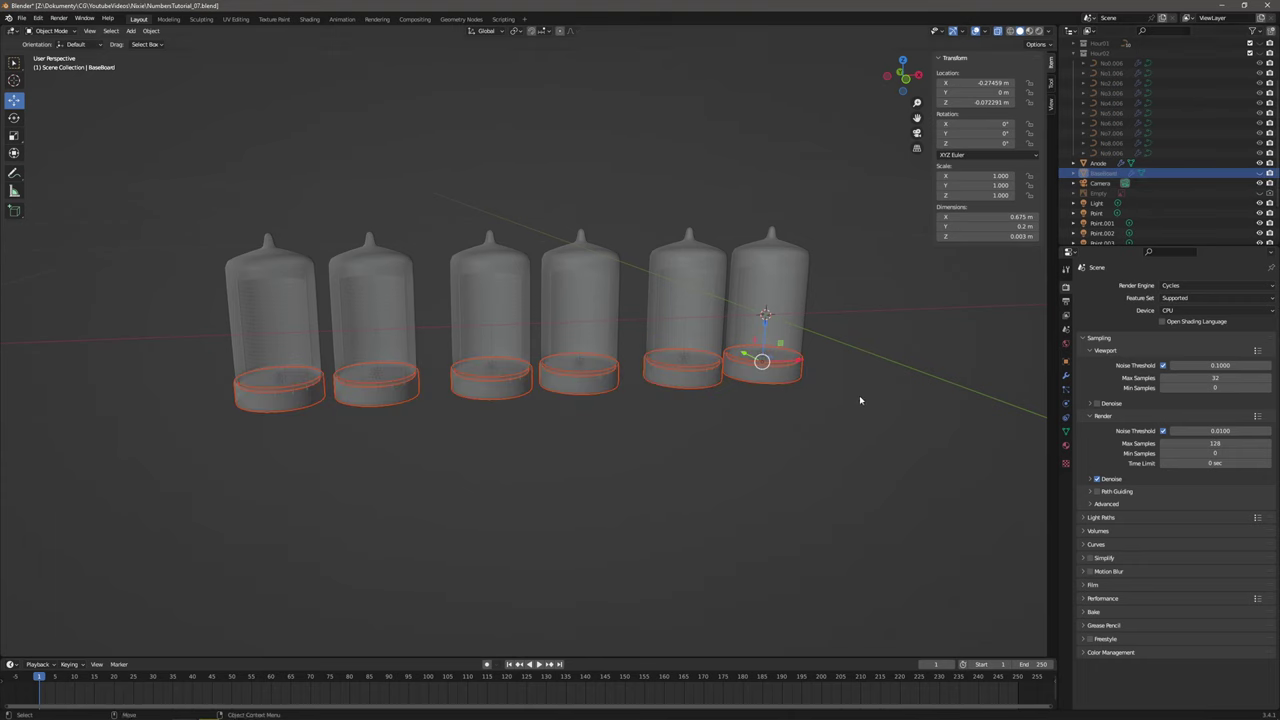
click(1260, 174)
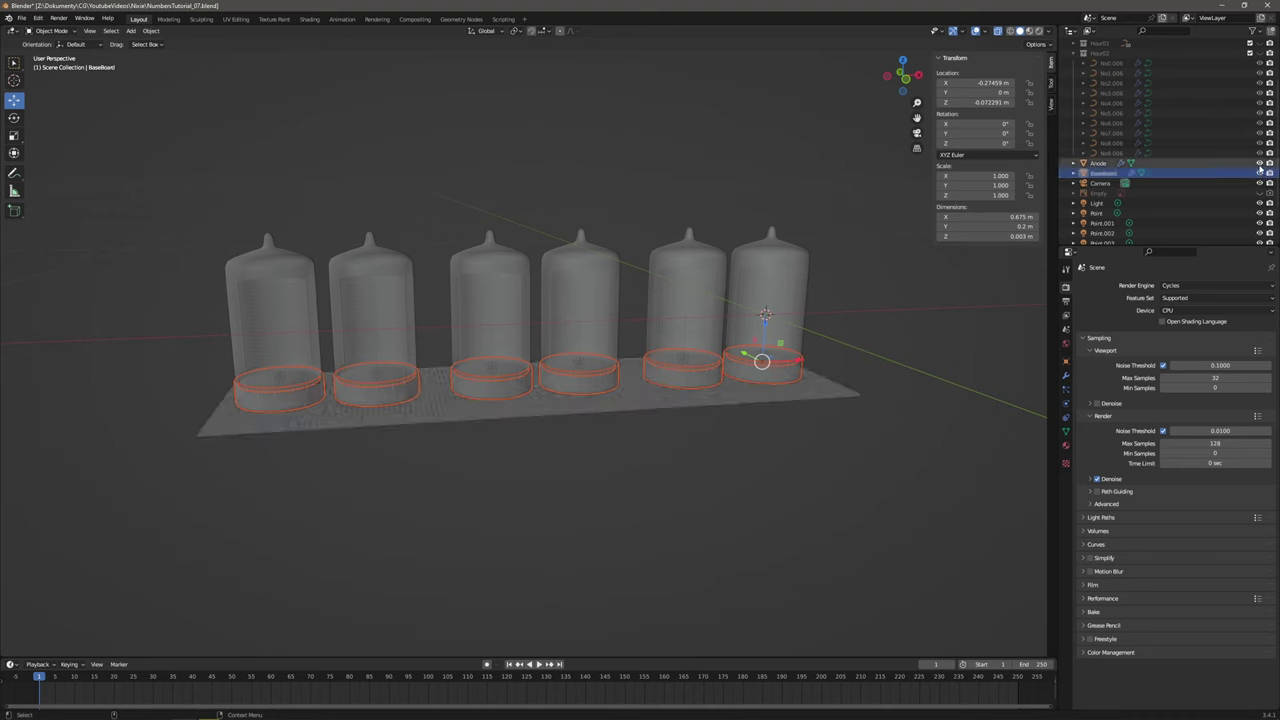
Hide the Tube and Anode objects in the viewport and turn off X-ray display.
scroll(1262, 190, down, 2)
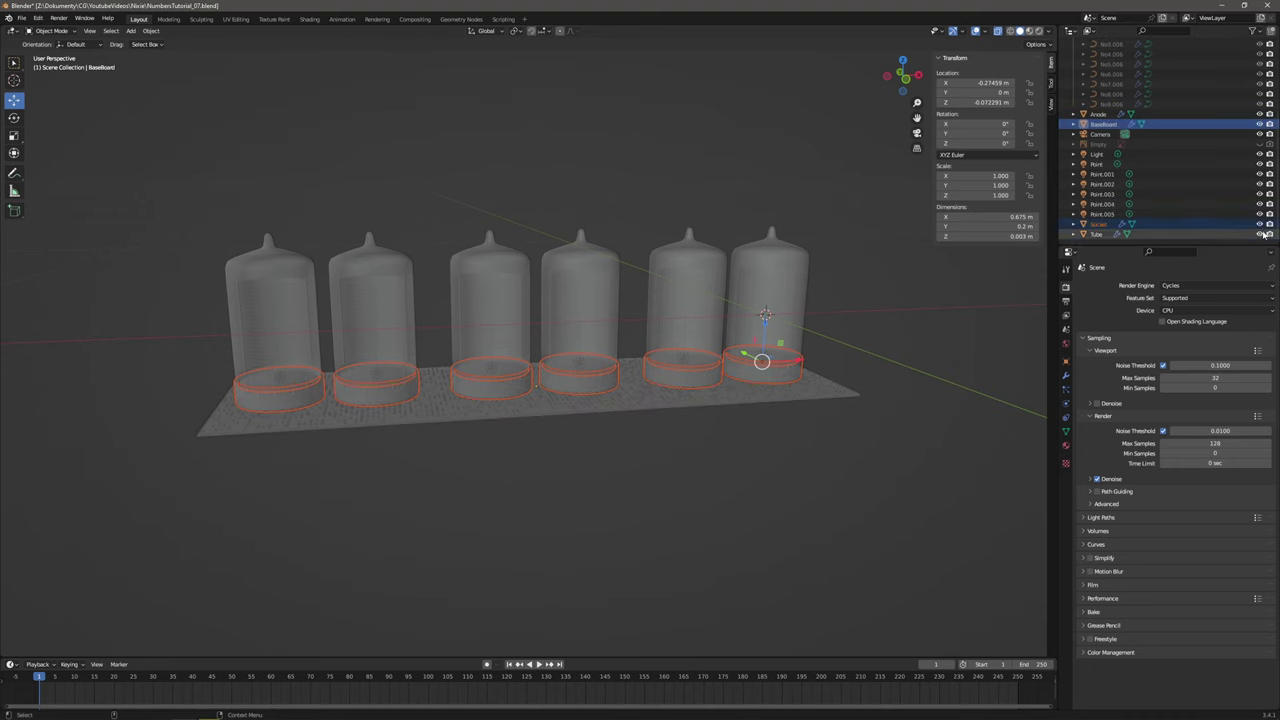
click(1260, 234)
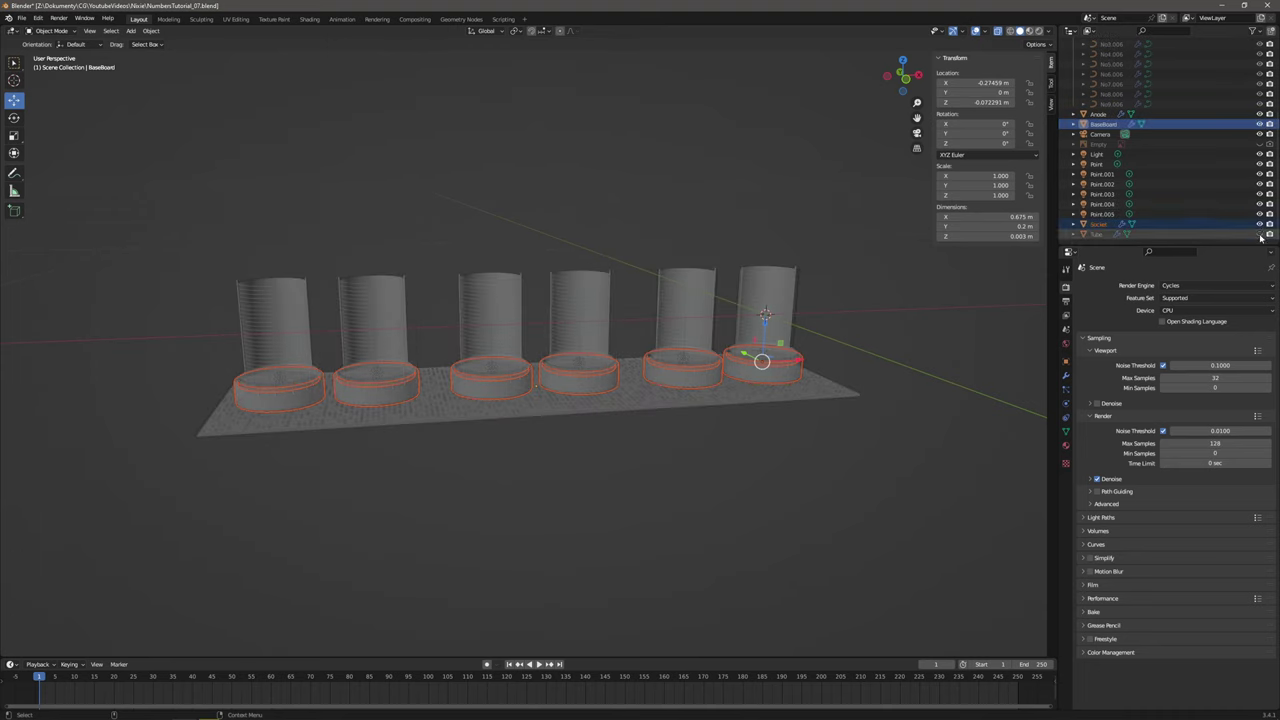
click(1259, 114)
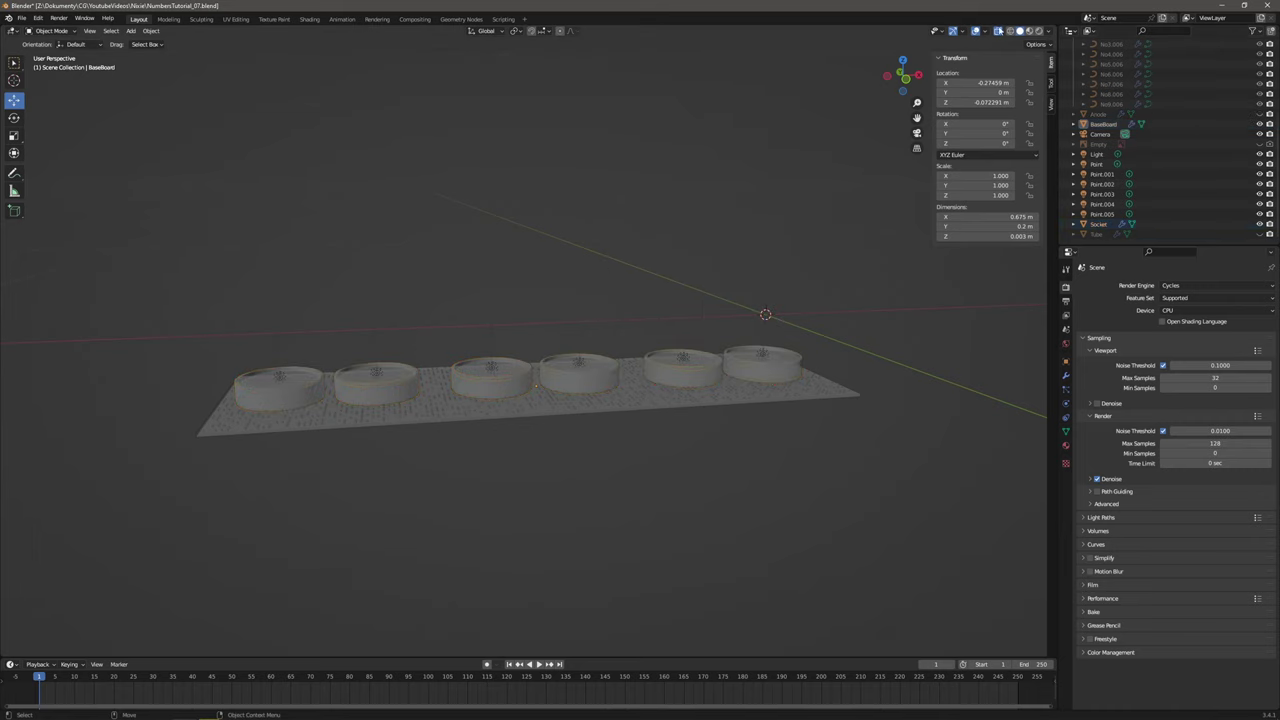
key(alt+z)
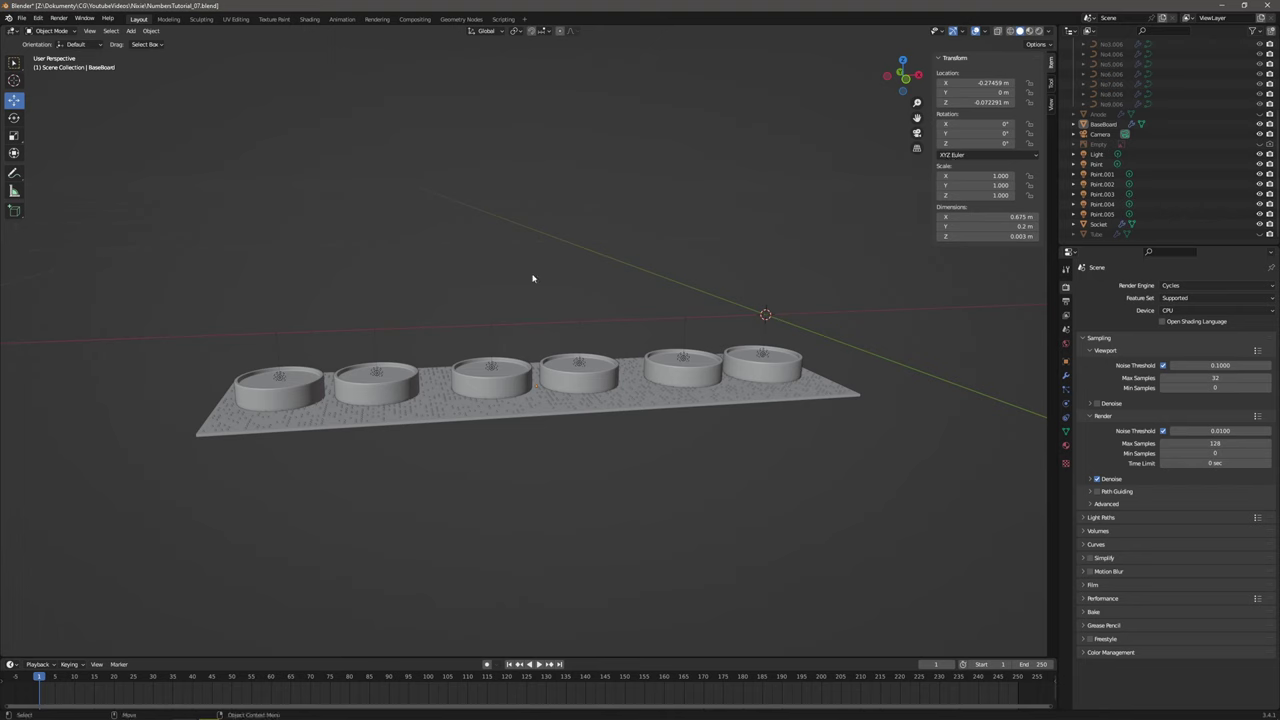
Add a mesh cylinder with 12 vertices and a 0.05 m radius at the world origin.
click(130, 30)
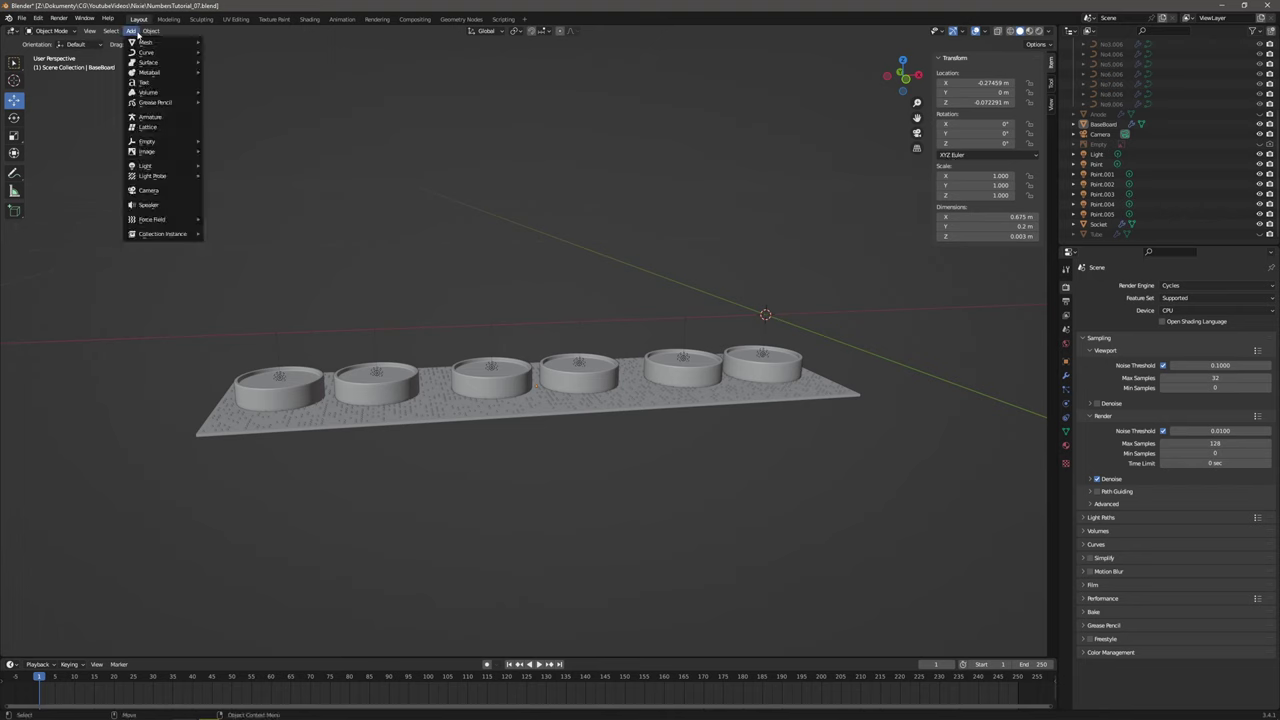
mouse_move(145, 43)
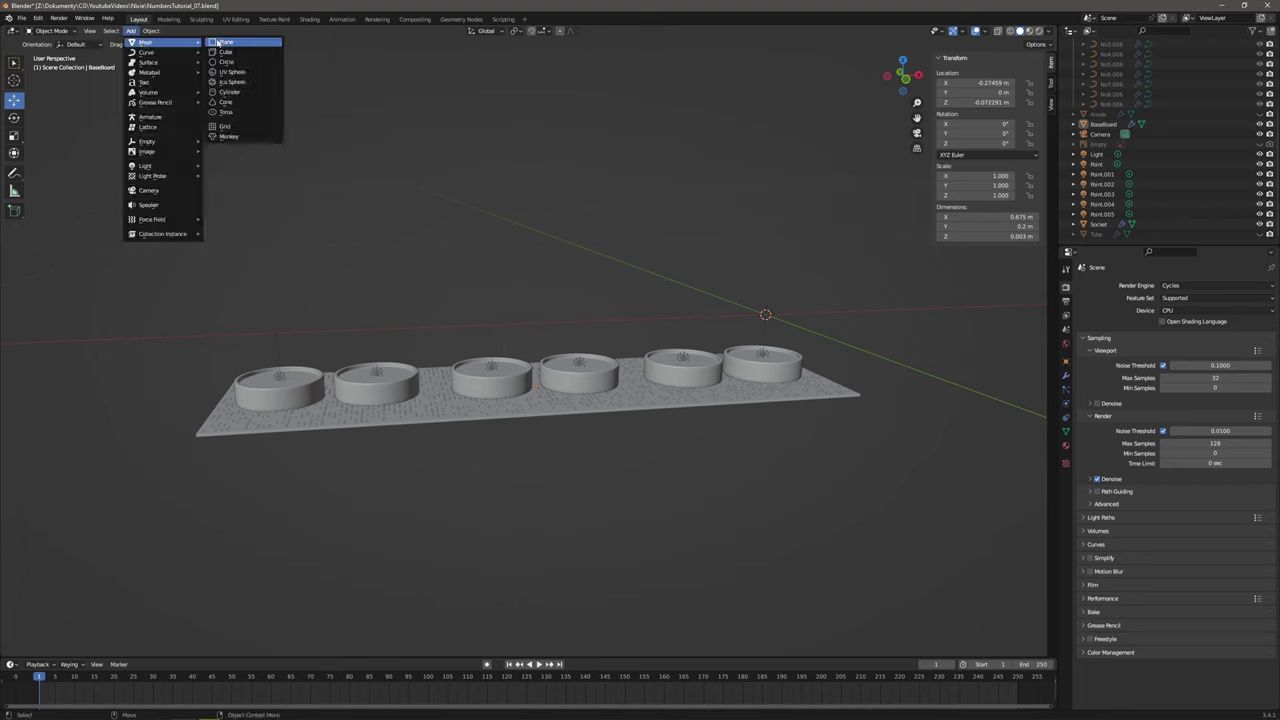
click(242, 92)
click(127, 527)
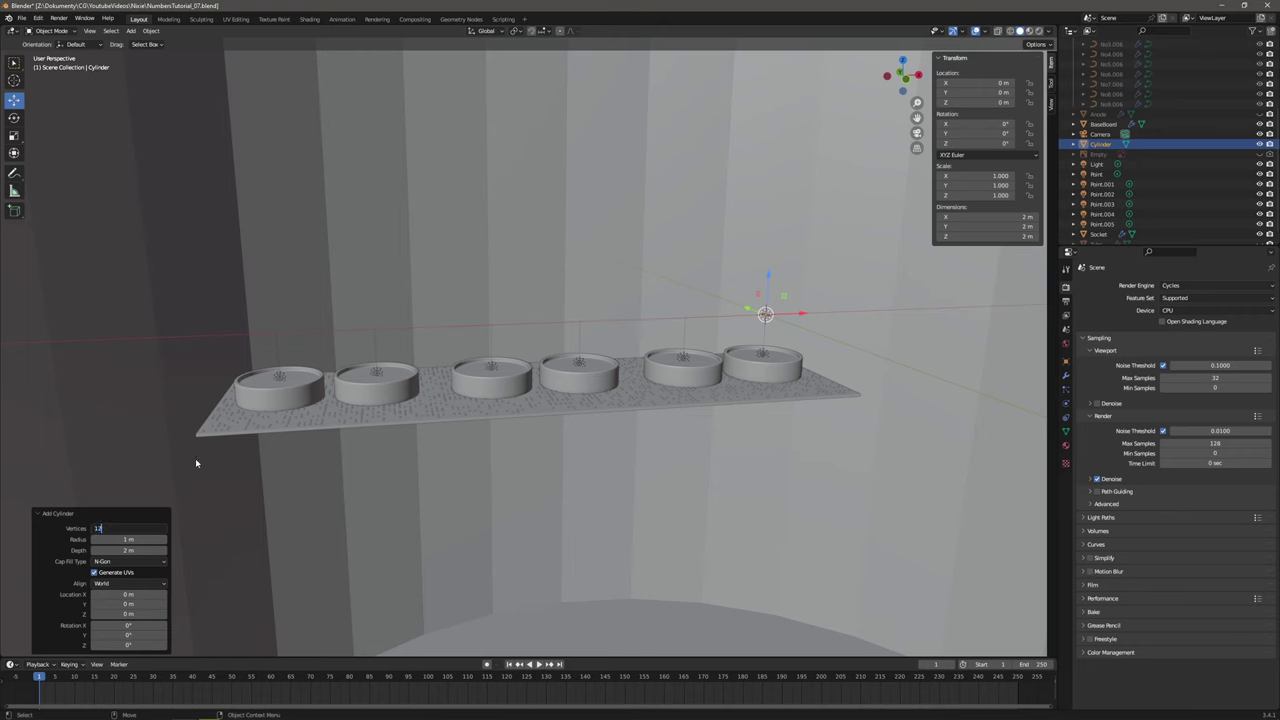
text(12)
key(Return)
click(128, 539)
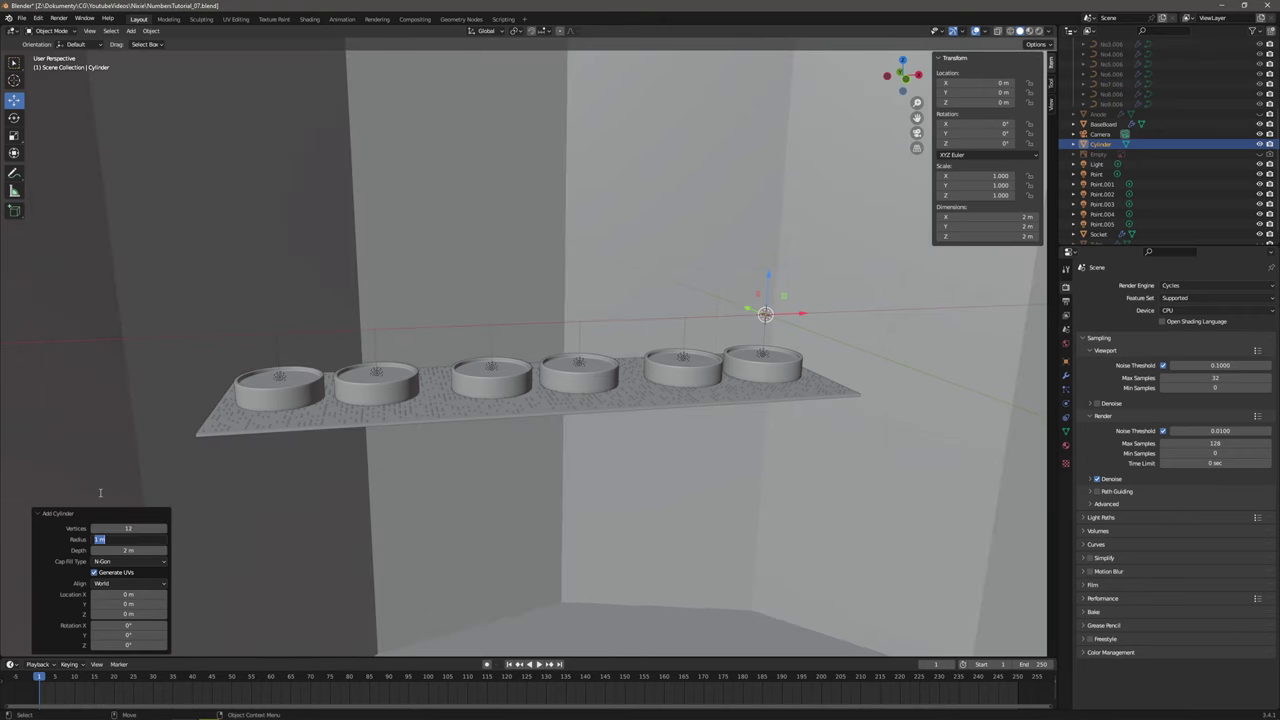
text(0.05)
key(Return)
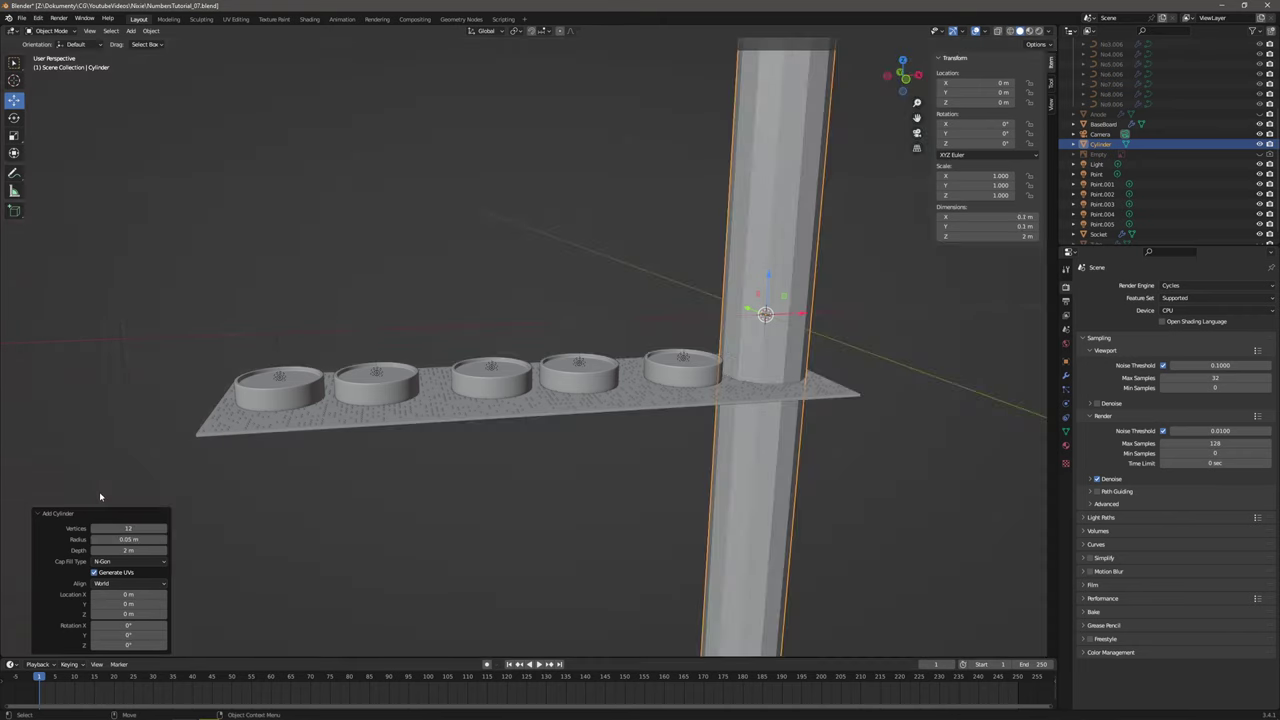
Set the new cylinder's depth to 0.01 m and its Z rotation to 15°.
click(129, 550)
text(0.1)
key(Return)
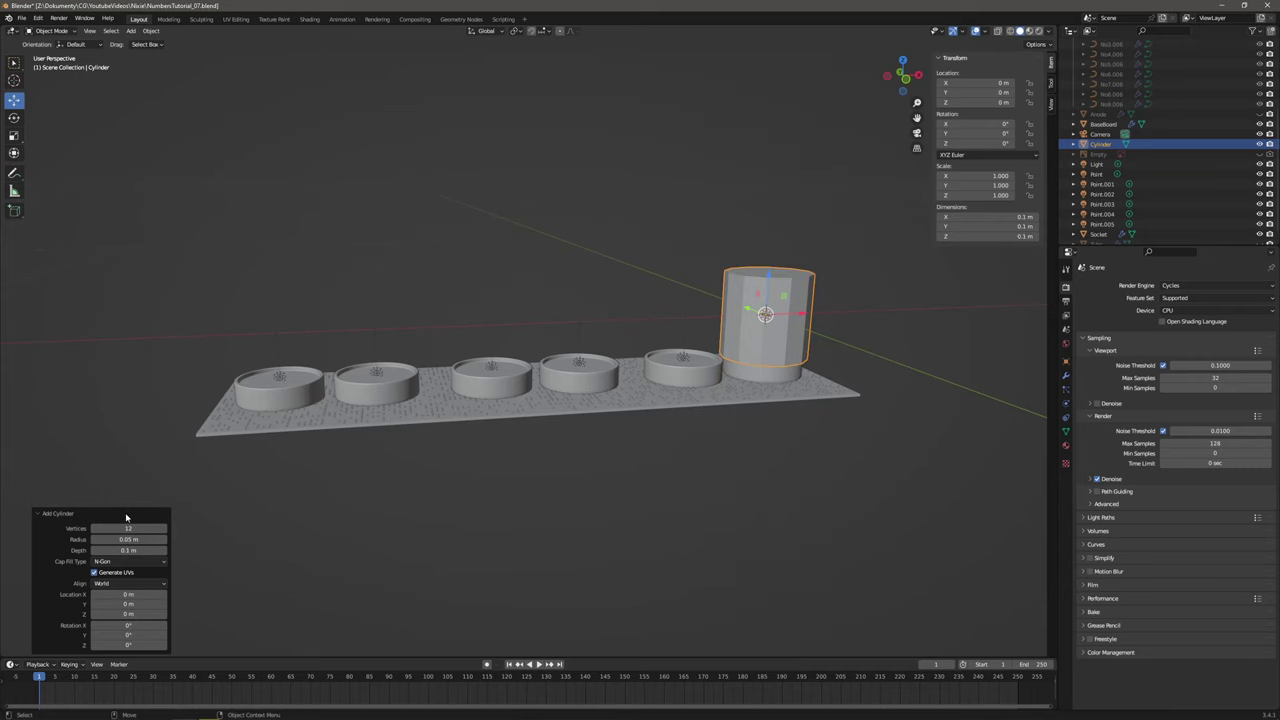
click(127, 549)
key(Return)
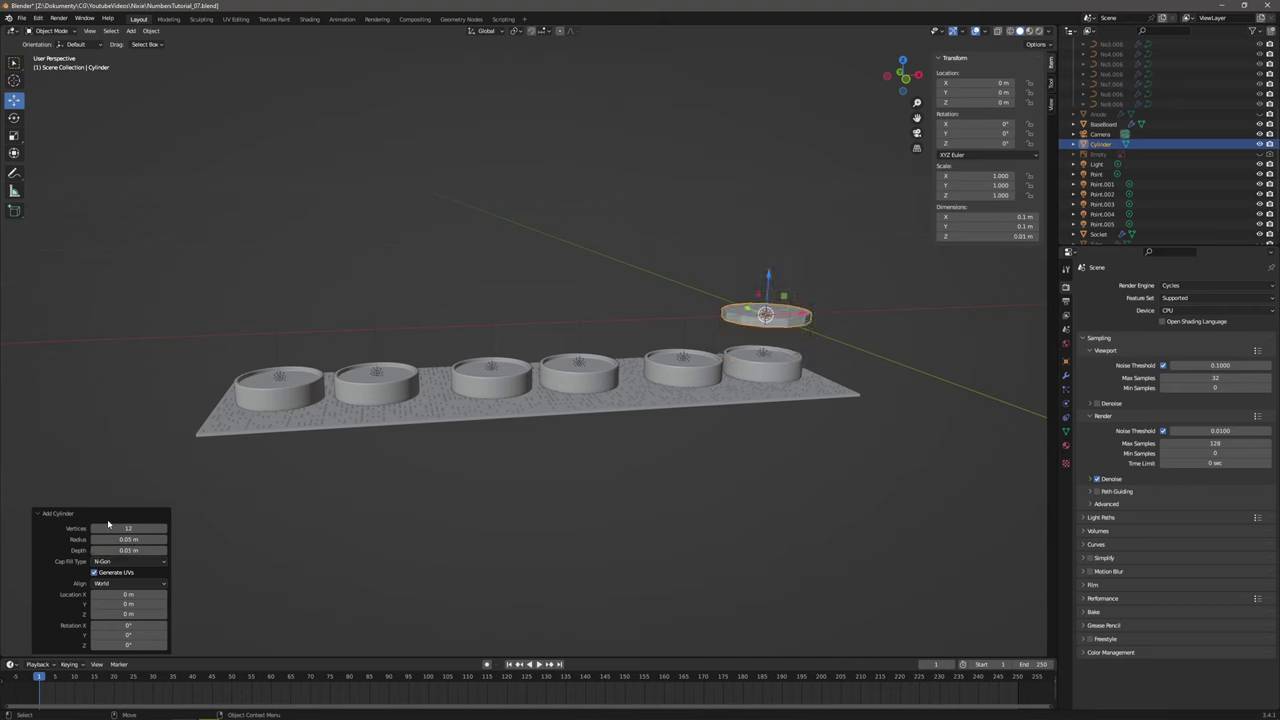
click(130, 644)
text(15)
key(Return)
Move the cylinder down about 0.059 m along Z so it wraps around the socket nearest the origin.
middle_drag(625, 333, 665, 352)
scroll(690, 364, up, 3)
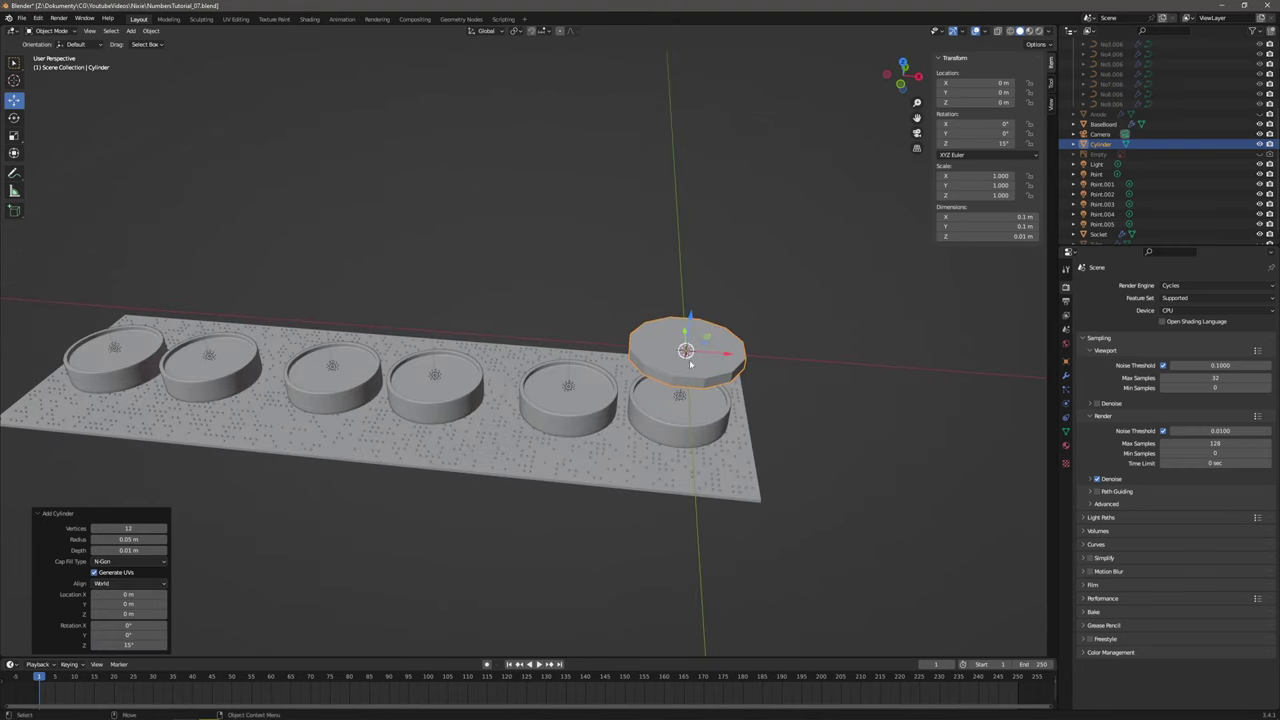
key(g)
key(z)
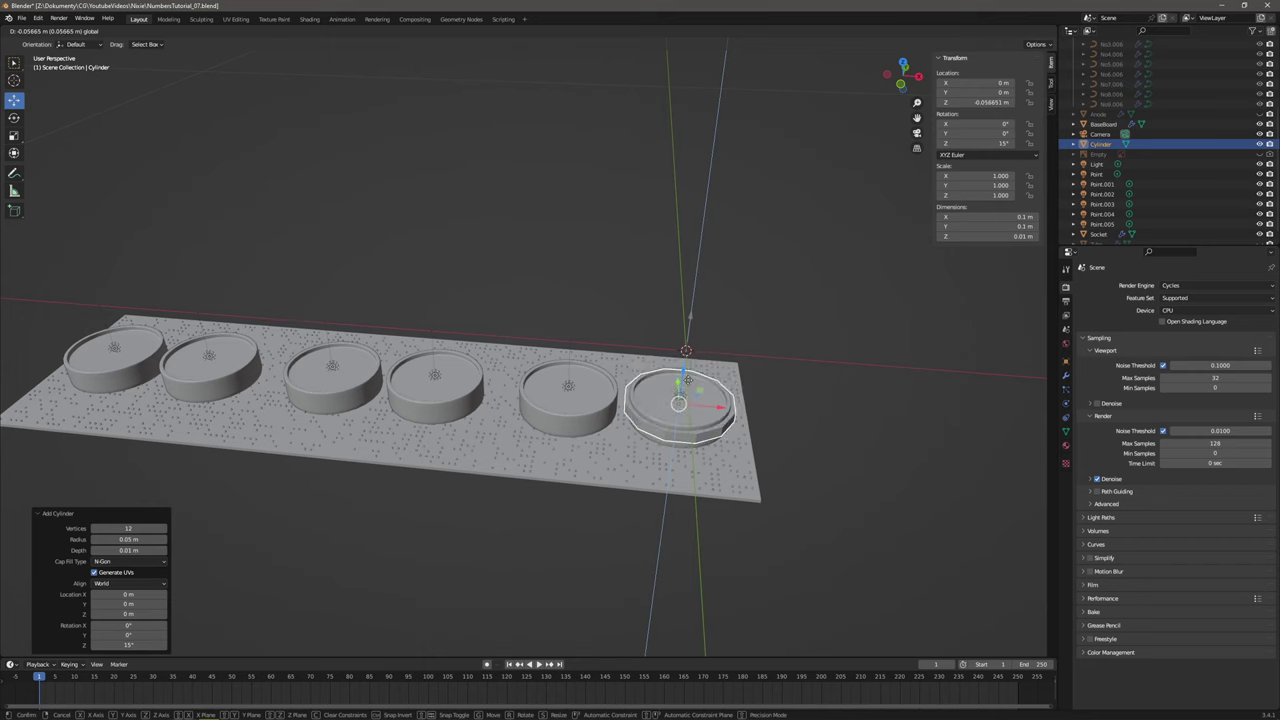
click(687, 381)
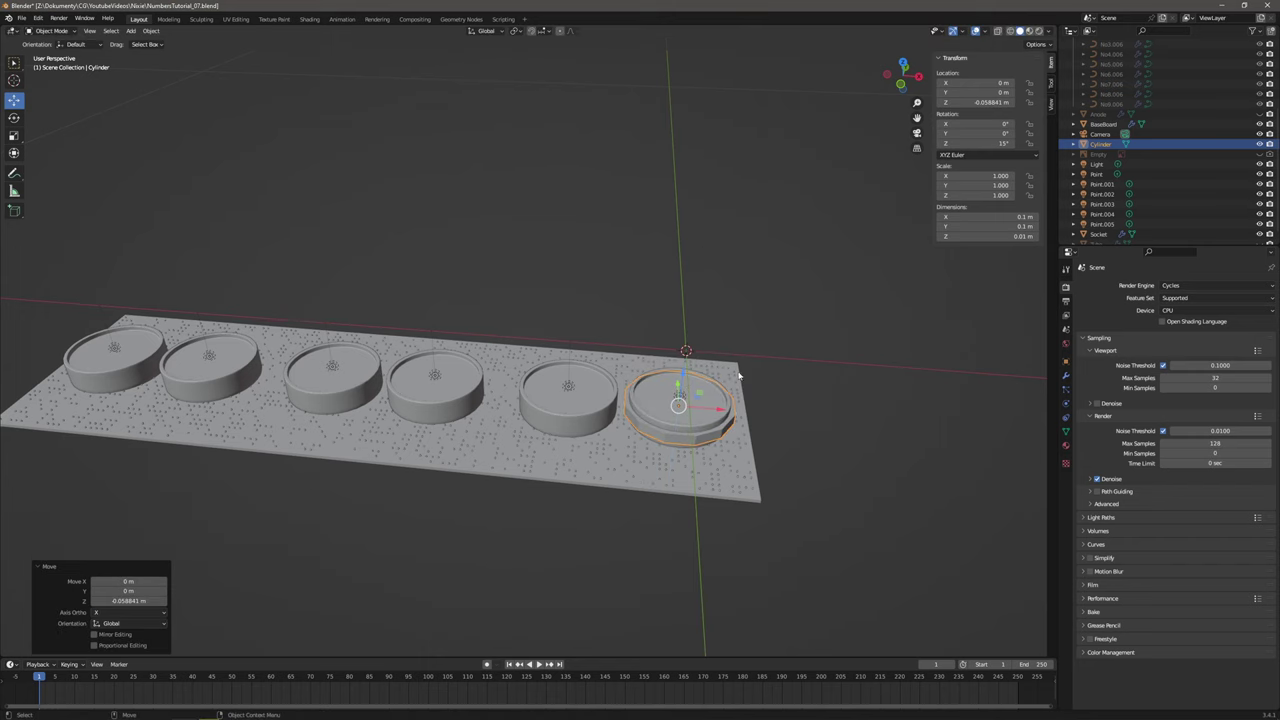
Apply all transforms to the cylinder, set its origin to geometry and deselect it.
middle_drag(762, 400, 680, 407)
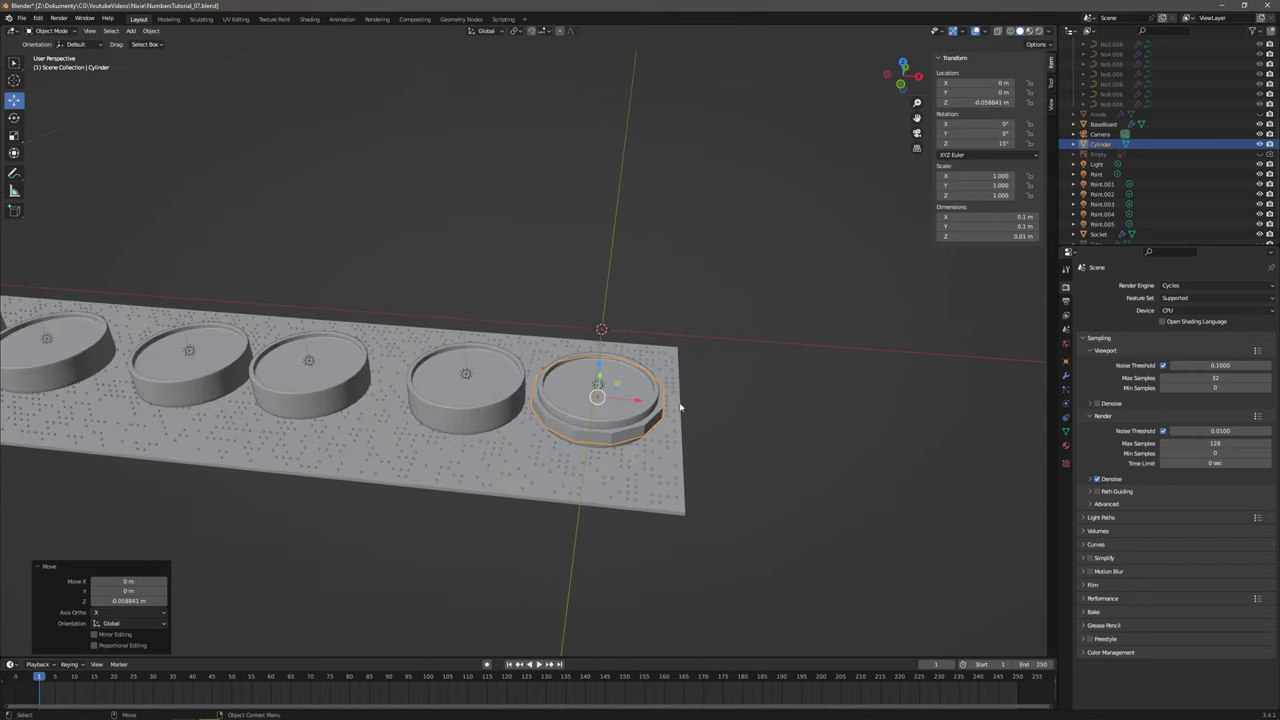
click(150, 30)
mouse_move(223, 87)
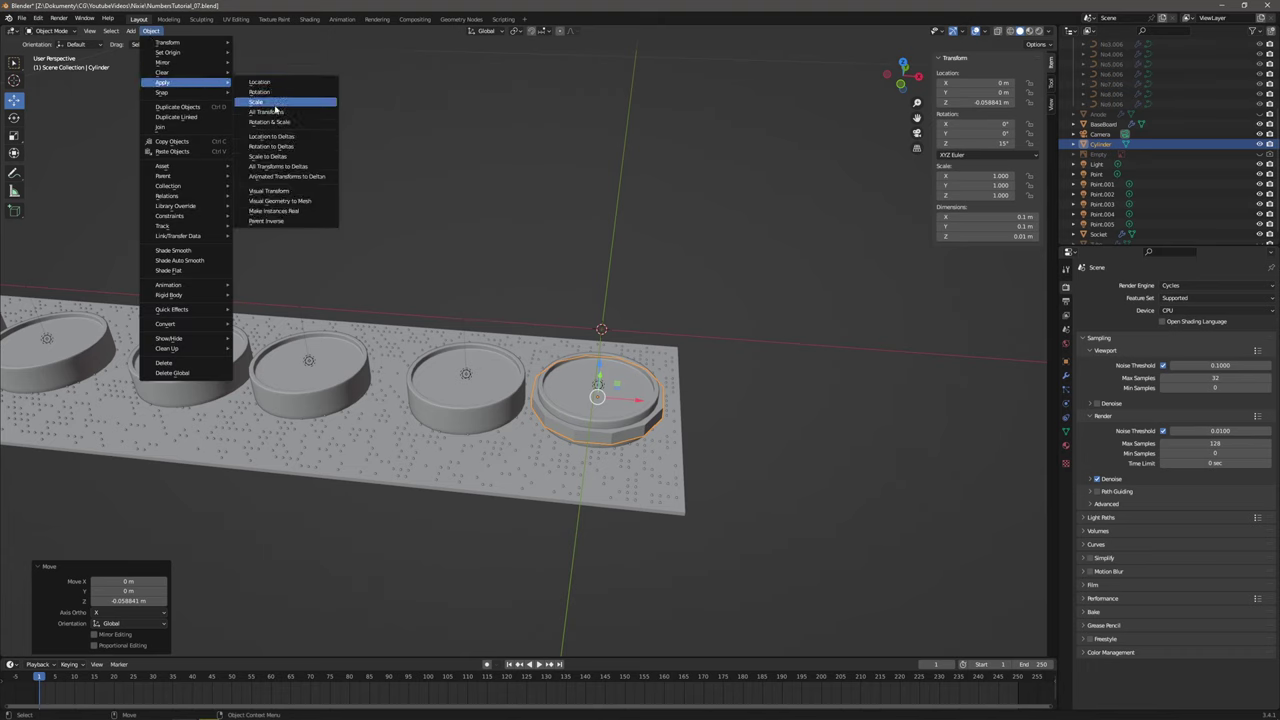
click(273, 112)
click(151, 31)
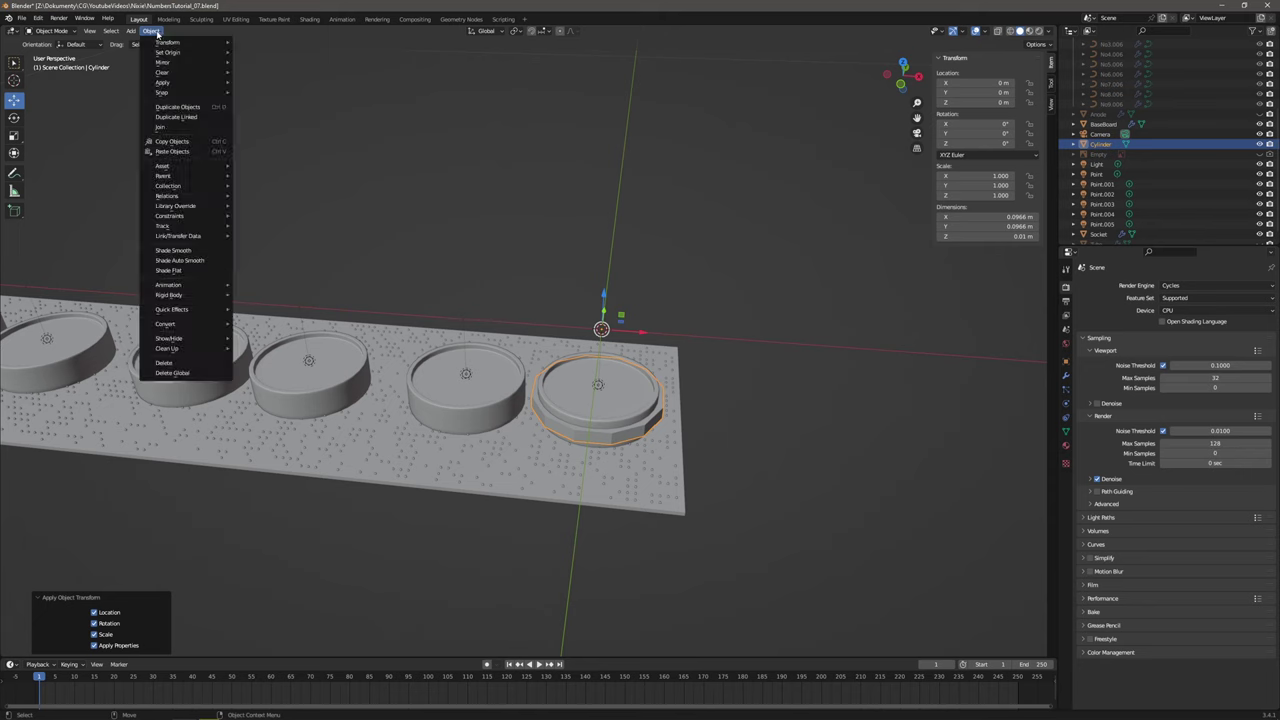
mouse_move(183, 52)
click(271, 63)
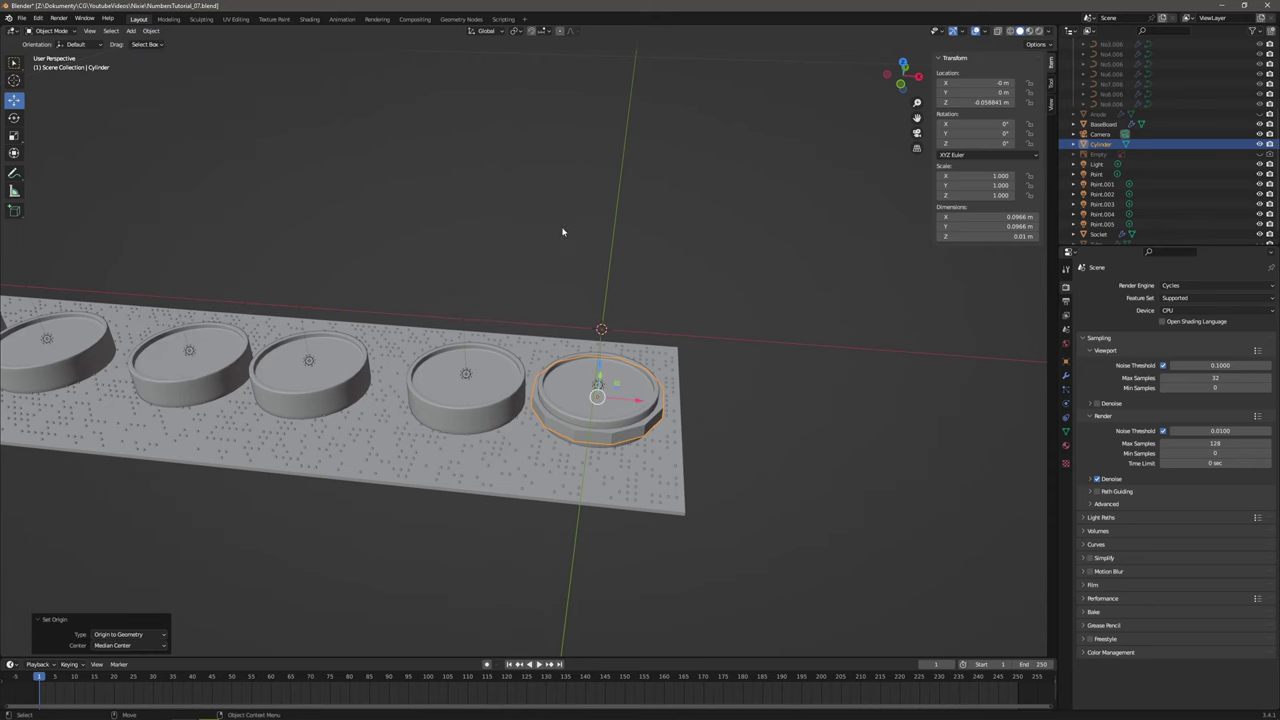
click(766, 290)
Add a mesh cube at the world origin and frame it in the viewport.
middle_drag(729, 294, 574, 312)
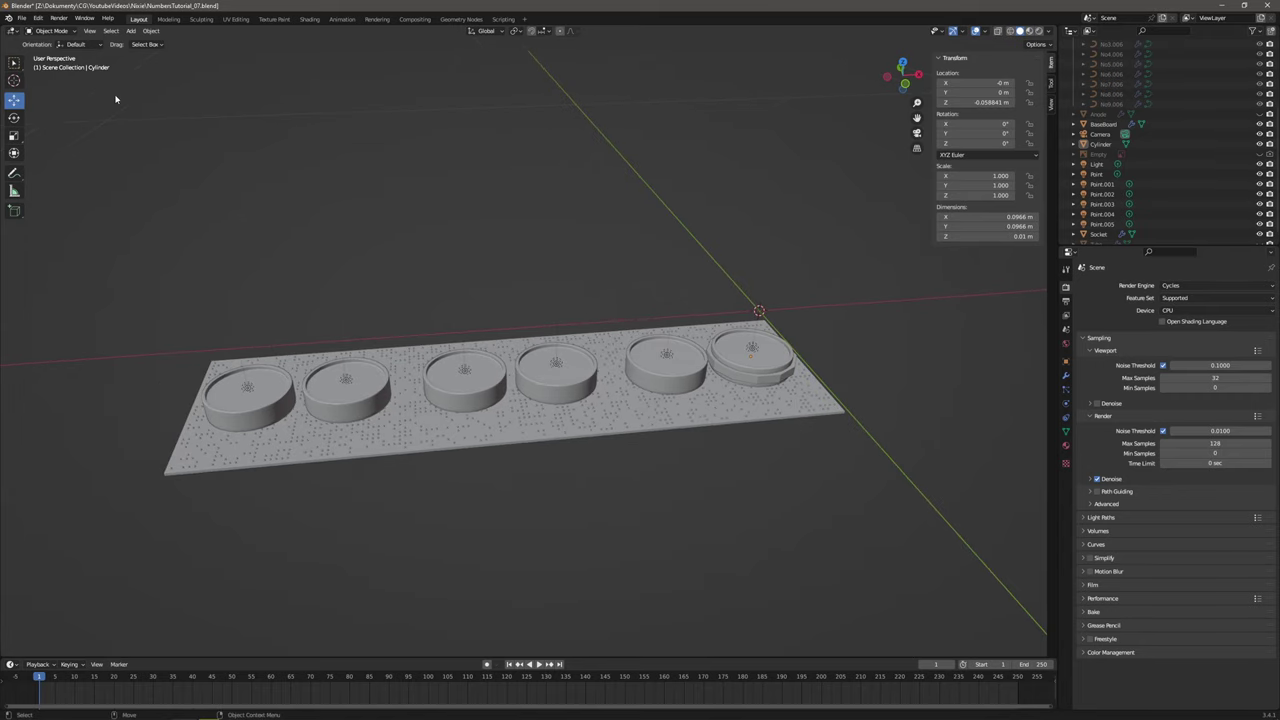
scroll(1131, 179, down, 1)
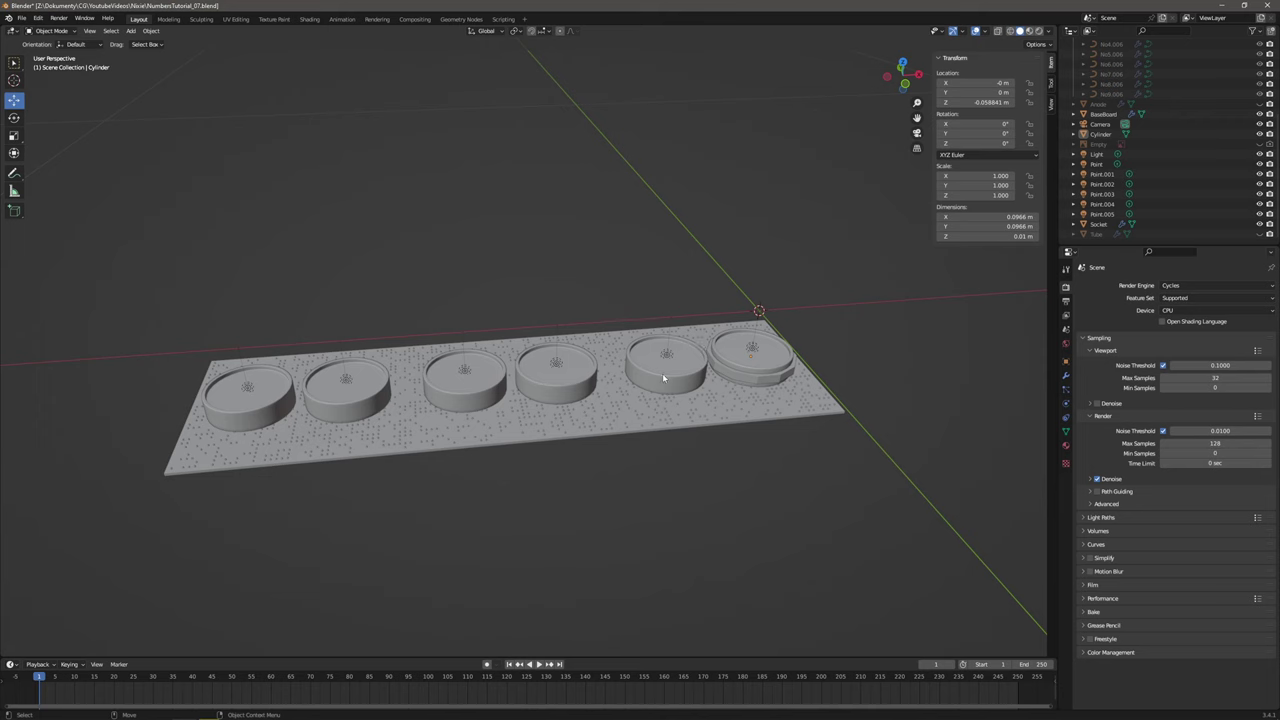
click(135, 32)
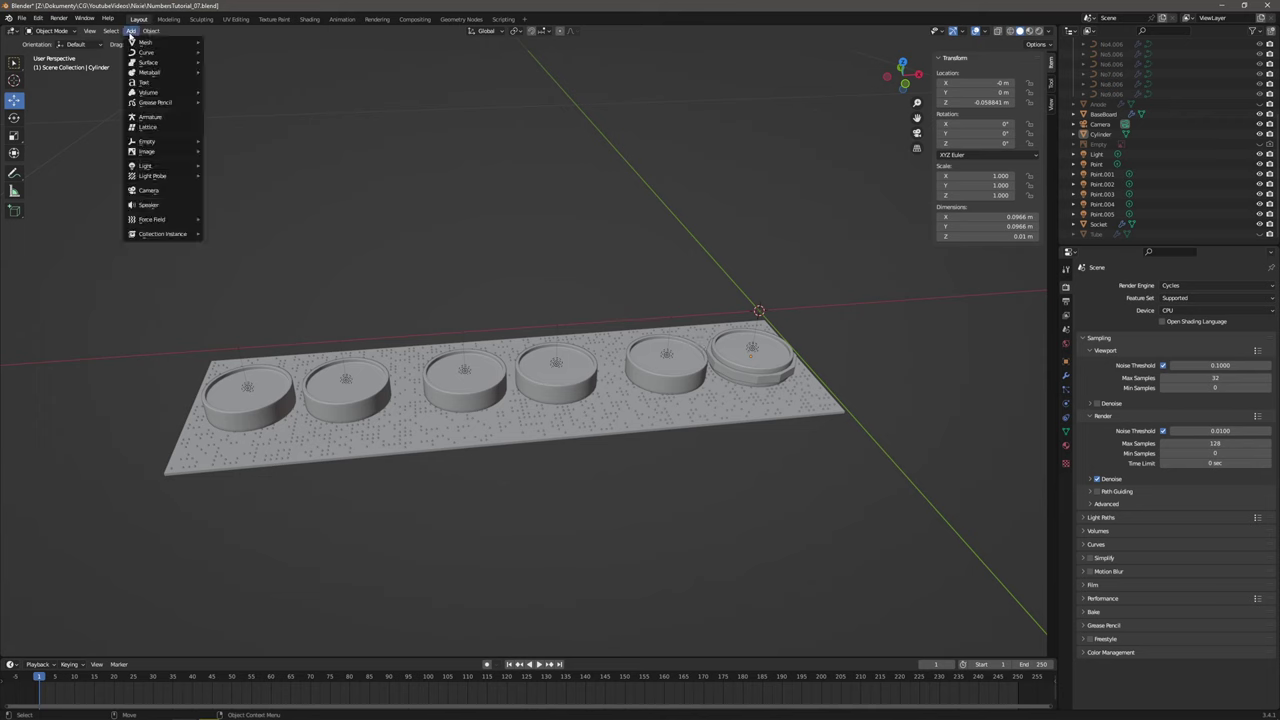
mouse_move(150, 42)
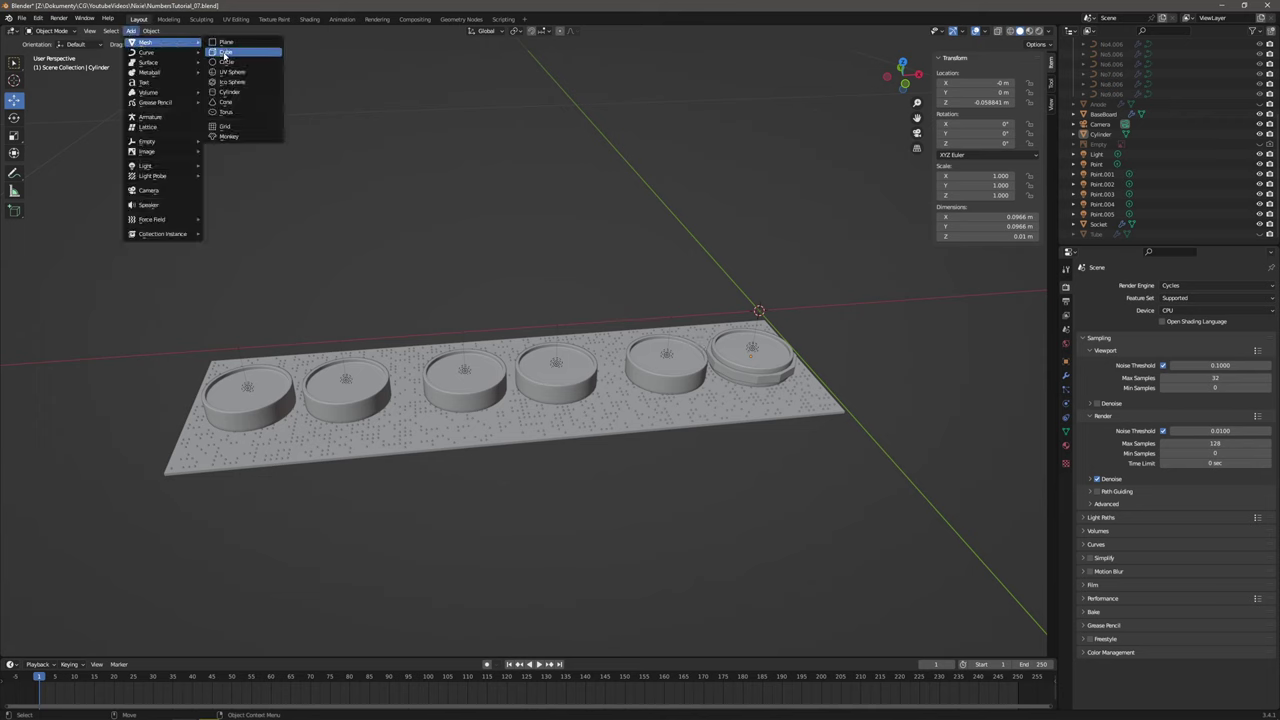
click(225, 52)
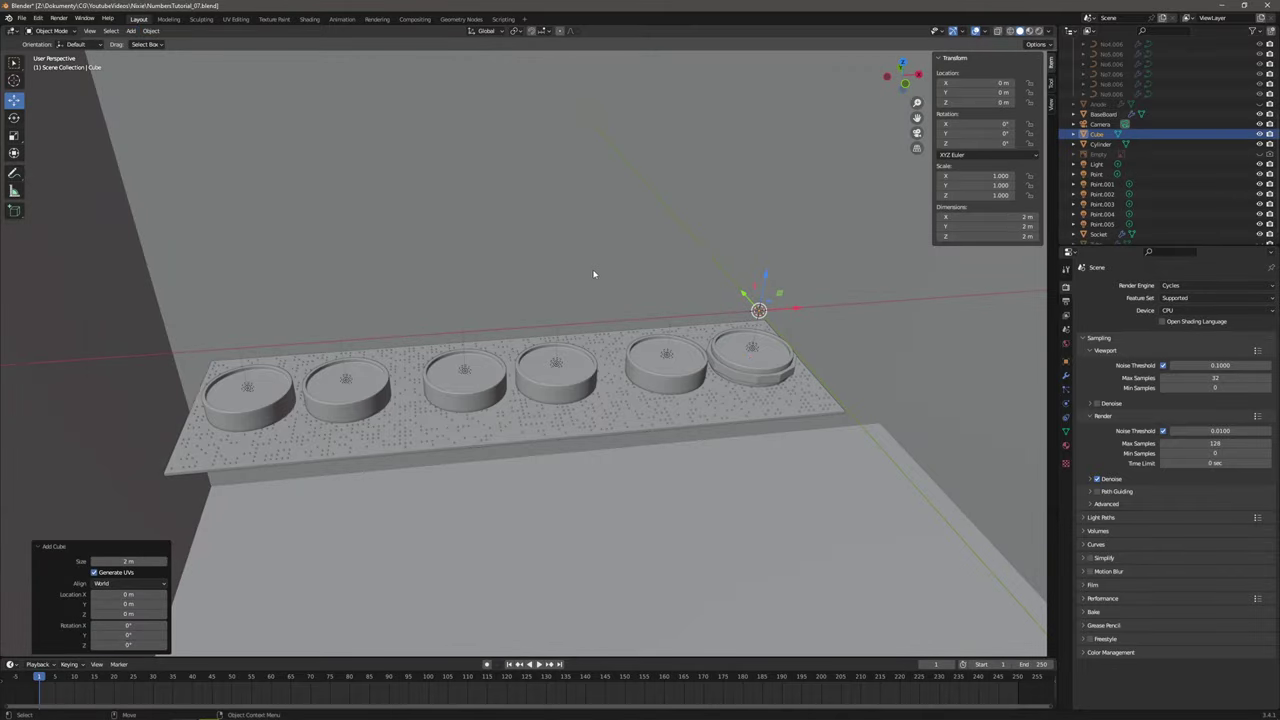
key(KP_Decimal)
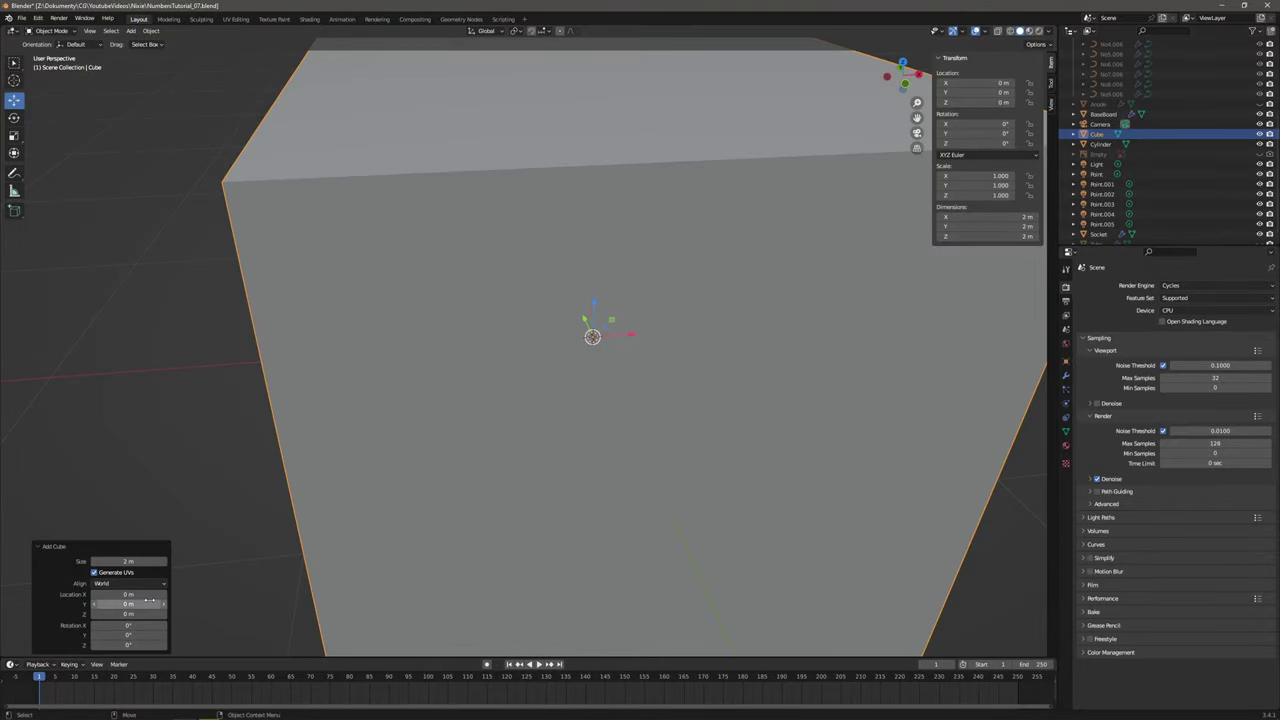
Flatten the cube into a thin plate by setting its Z dimension to 0.005 m.
click(1024, 216)
click(1026, 236)
text(0.7)
key(Return)
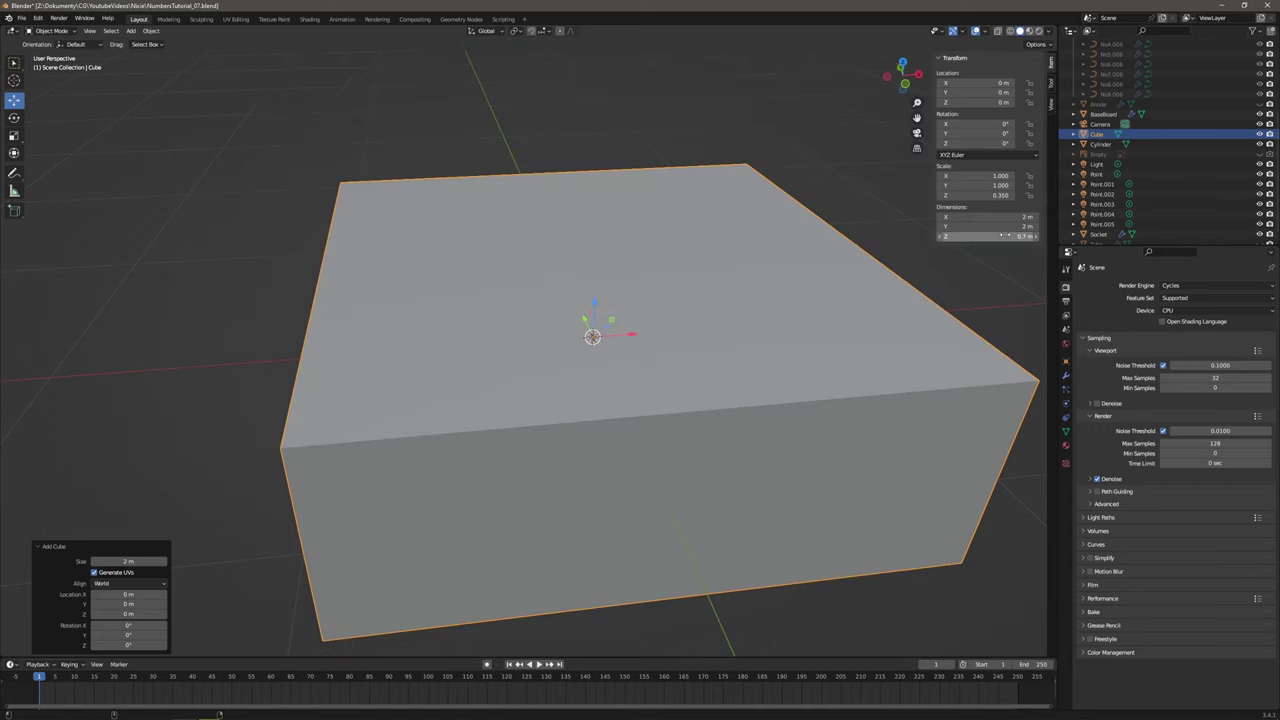
click(1004, 235)
text(0.0)
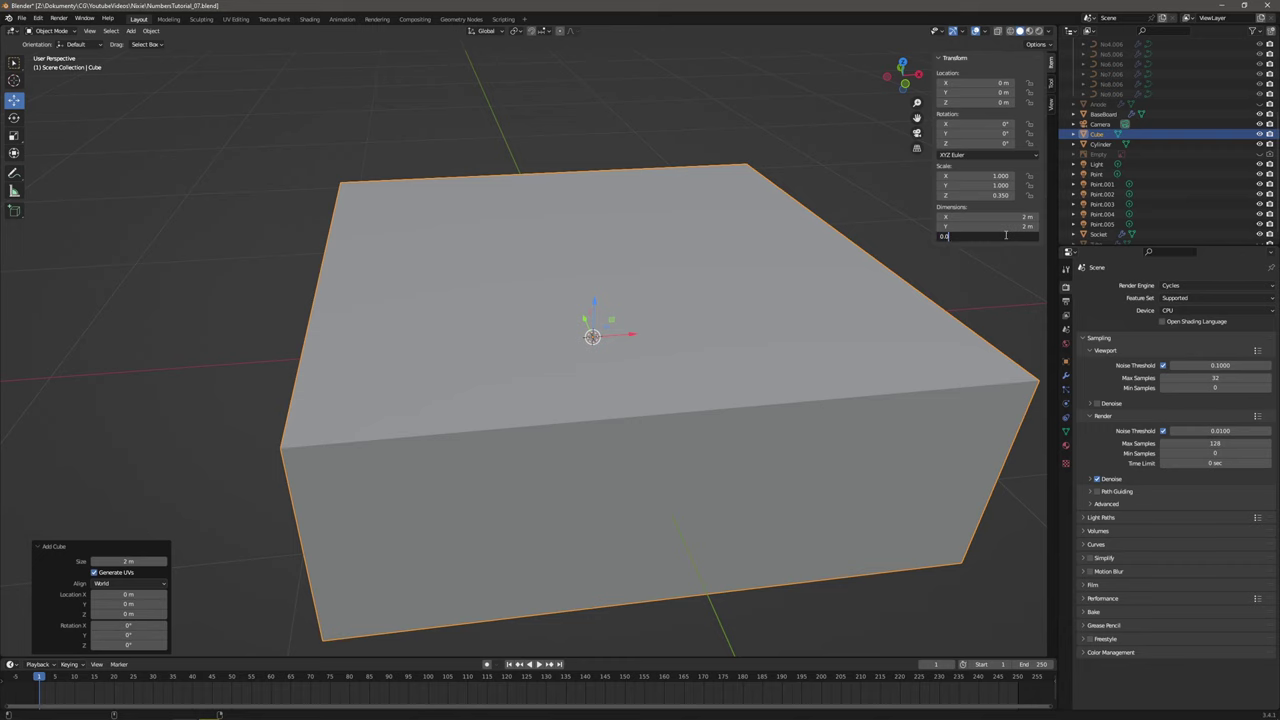
text(05)
key(Return)
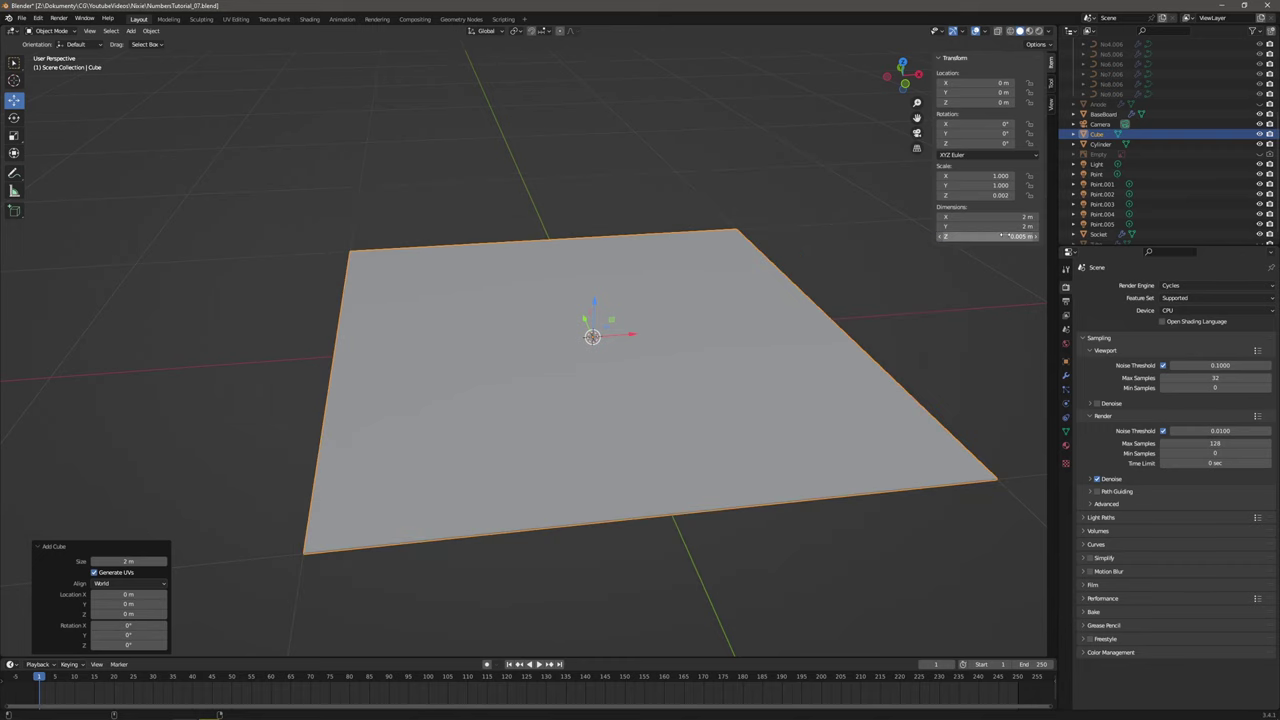
Set the plate's Y dimension to 0.175 m and its X dimension to 0.7 m.
click(1008, 227)
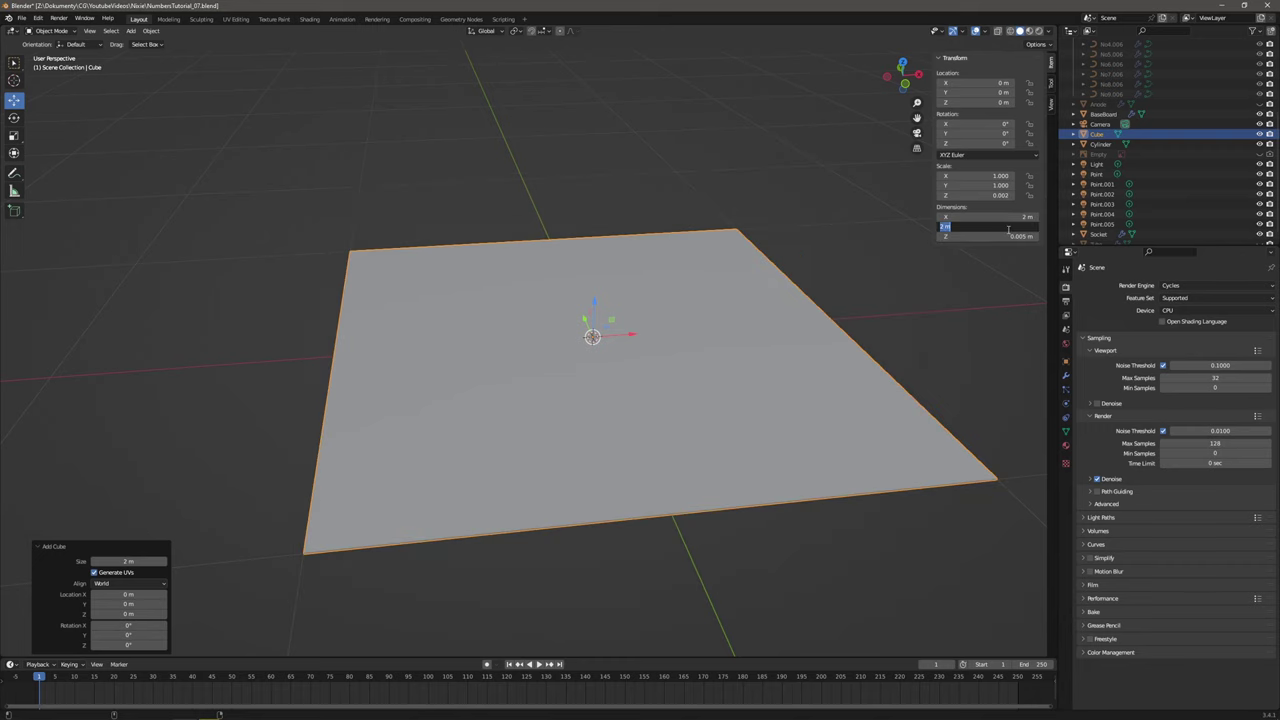
text(0.175)
key(Return)
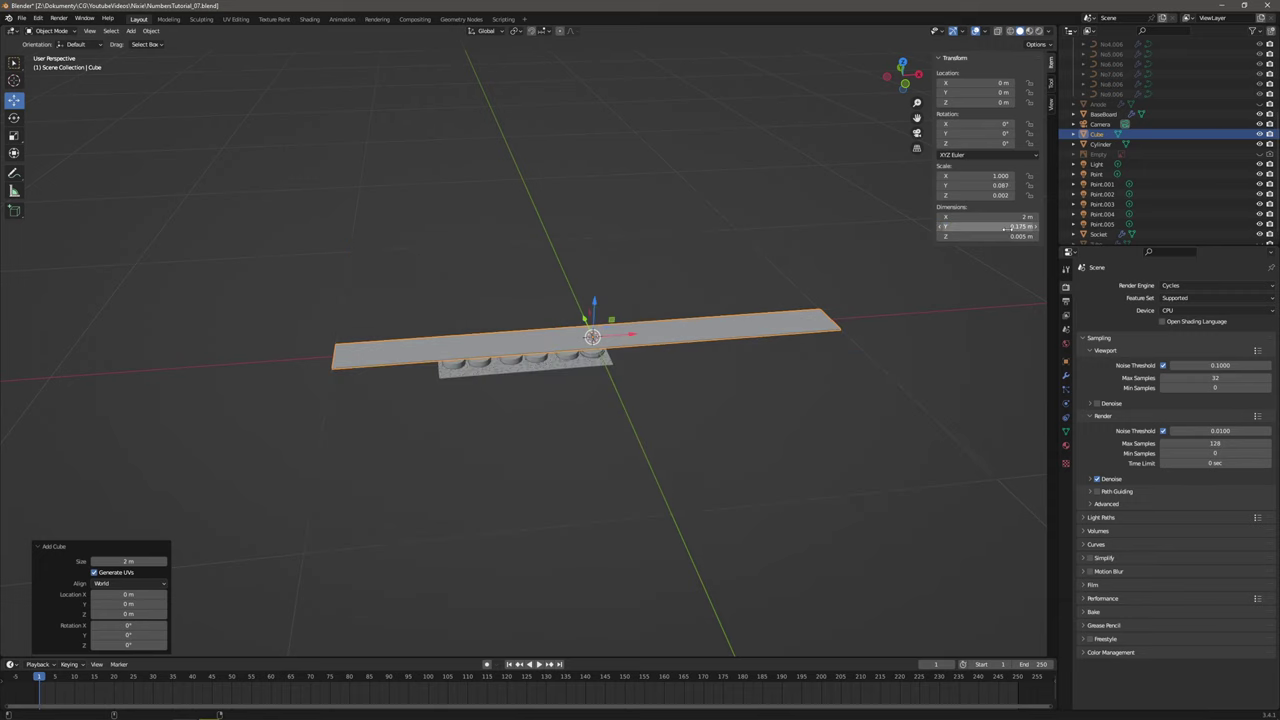
click(1006, 216)
text(0.7)
key(Return)
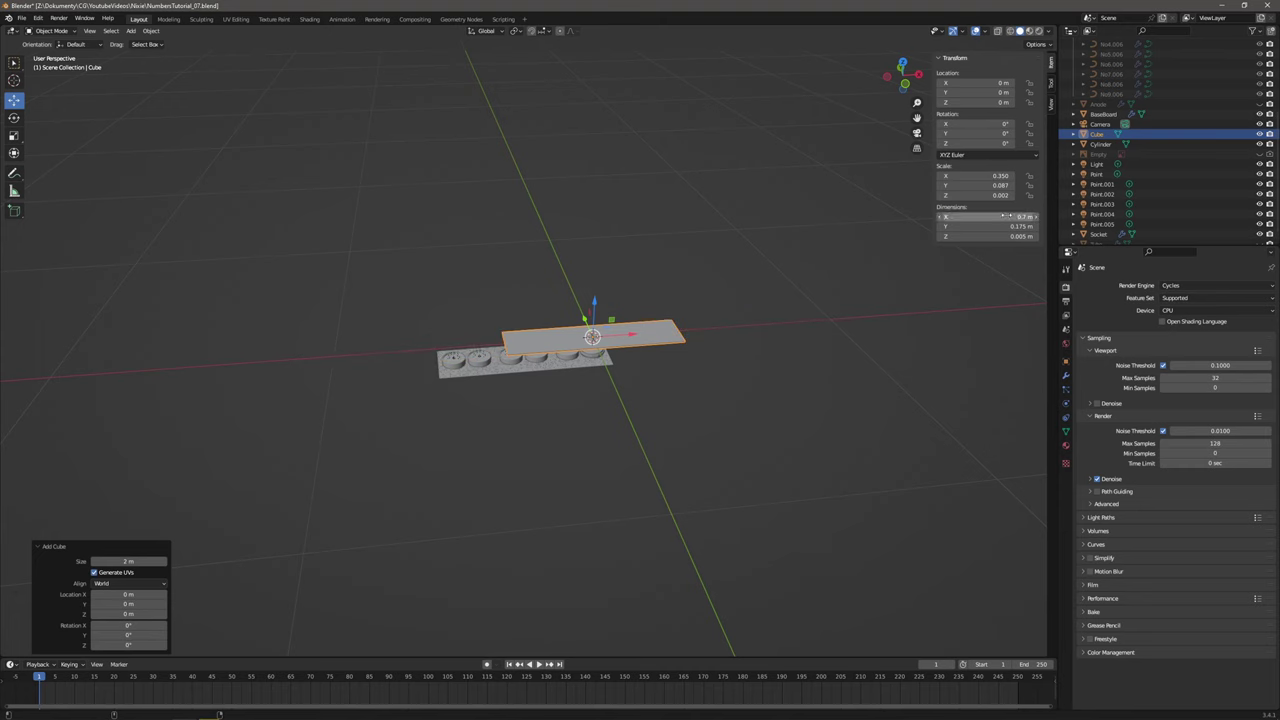
Move the plate about 0.276 m along negative X and about 0.079 m down, directly beneath the circuit board.
scroll(721, 348, up, 4)
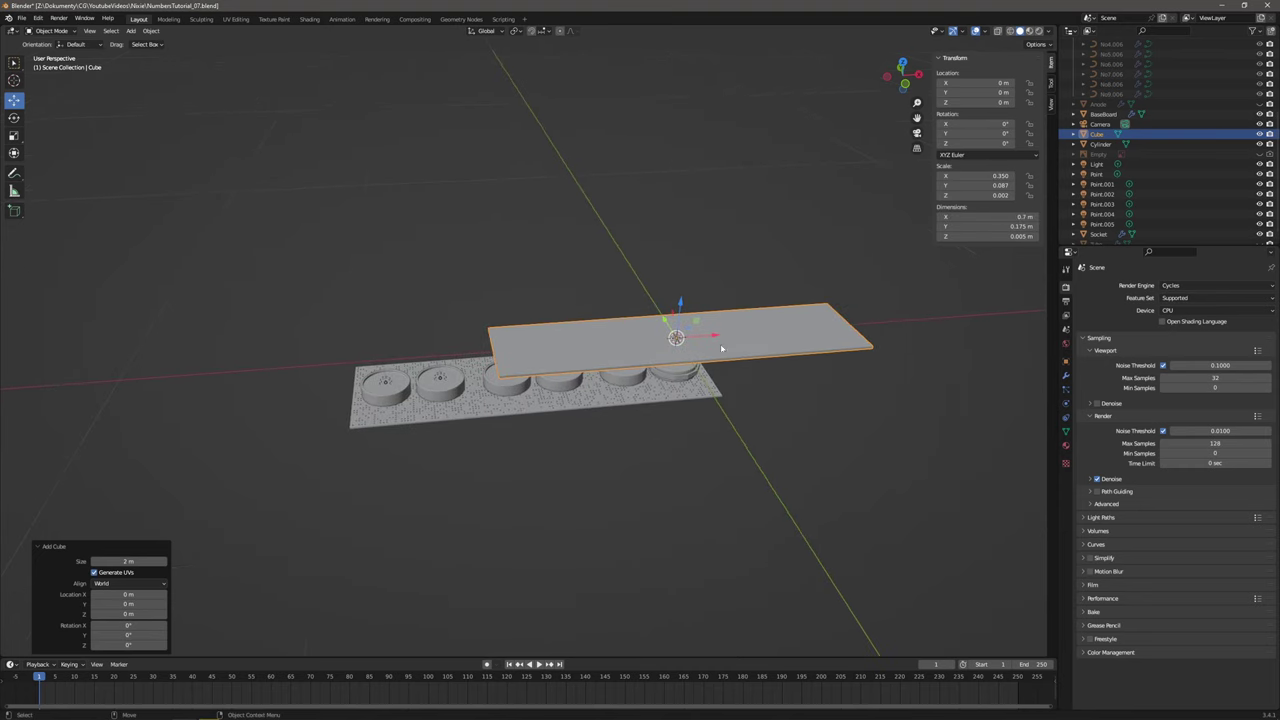
drag(721, 348, 560, 349)
click(904, 84)
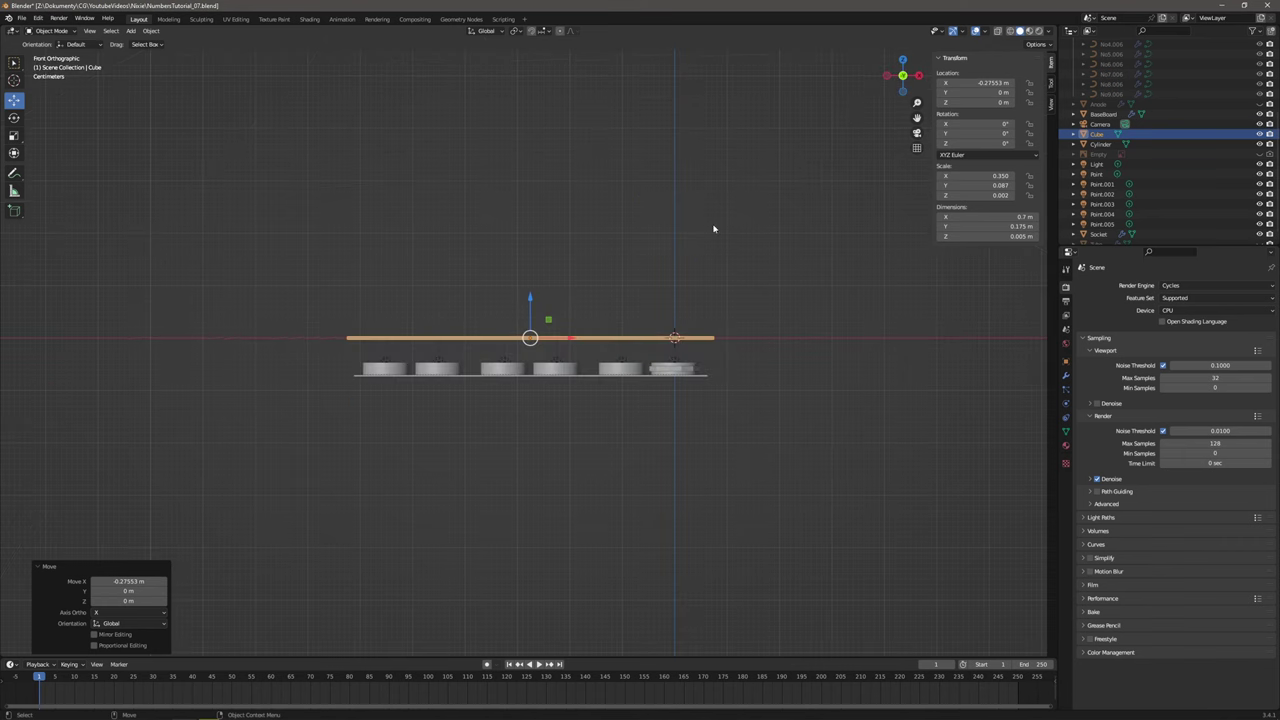
scroll(530, 320, up, 2)
drag(529, 302, 525, 361)
scroll(627, 388, up, 1)
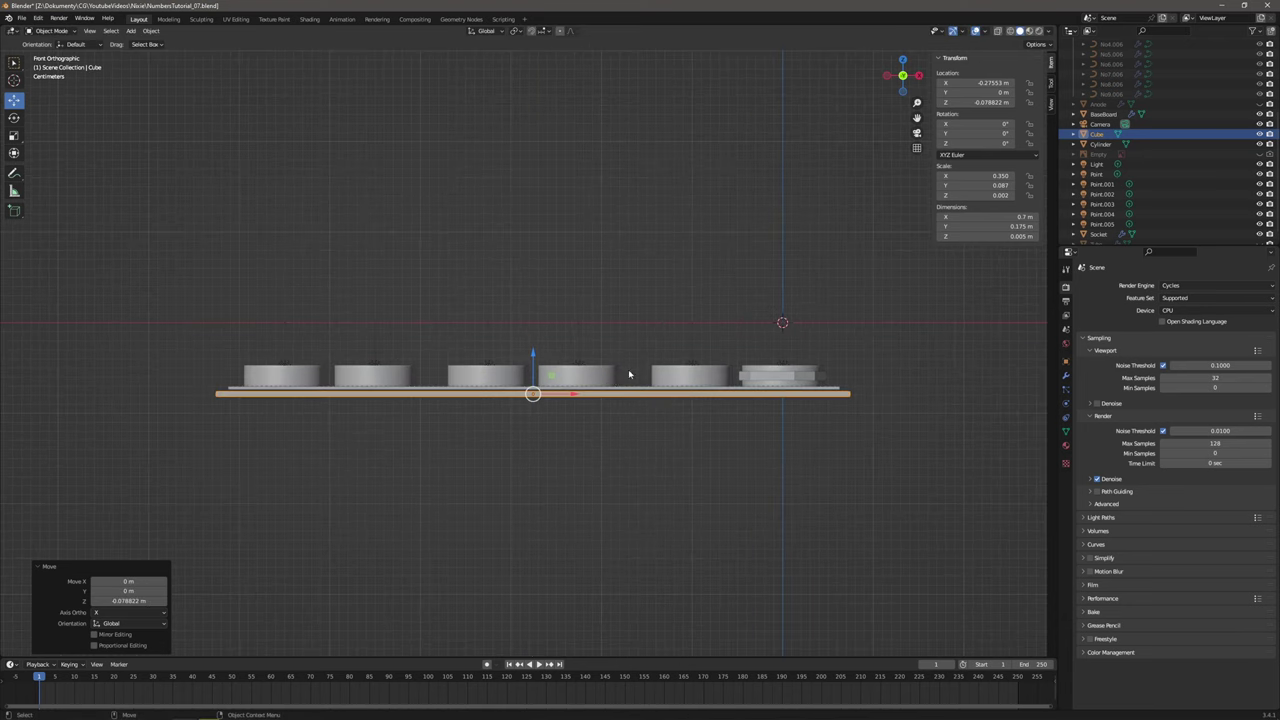
key(g)
click(558, 396)
Set the plate's X dimension to 0.71 m.
click(1020, 216)
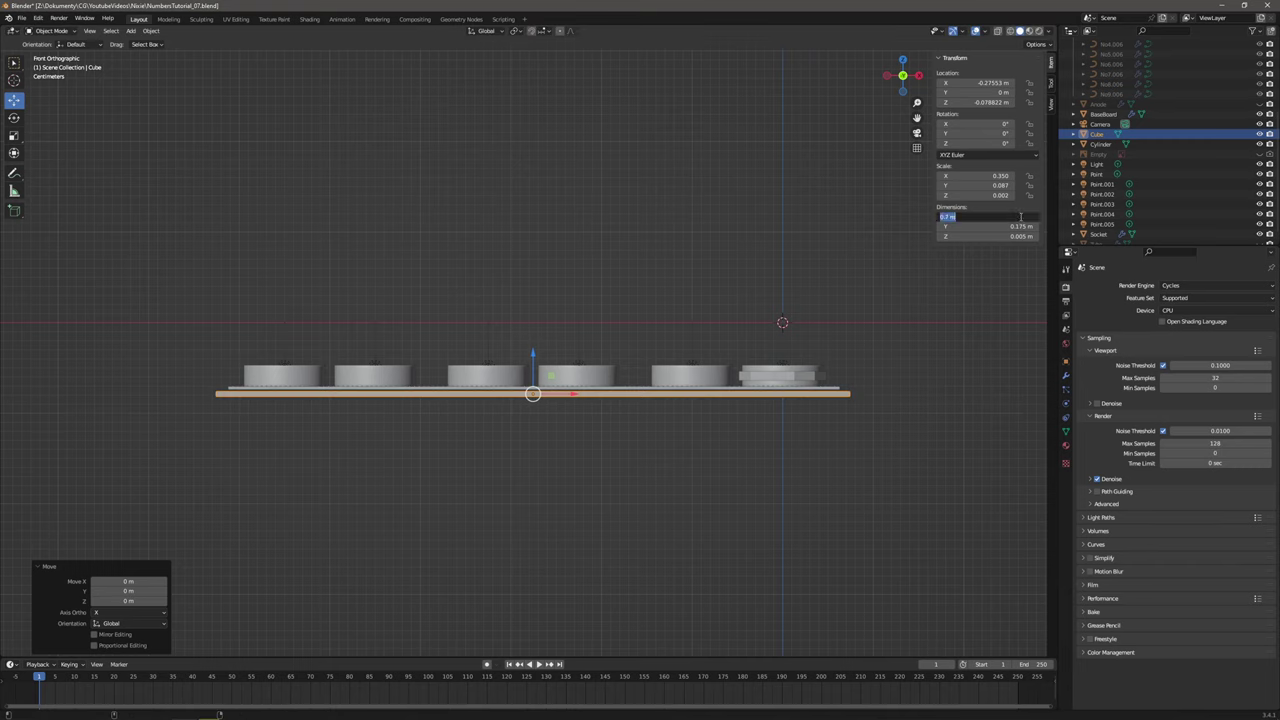
click(946, 217)
text(1)
key(Return)
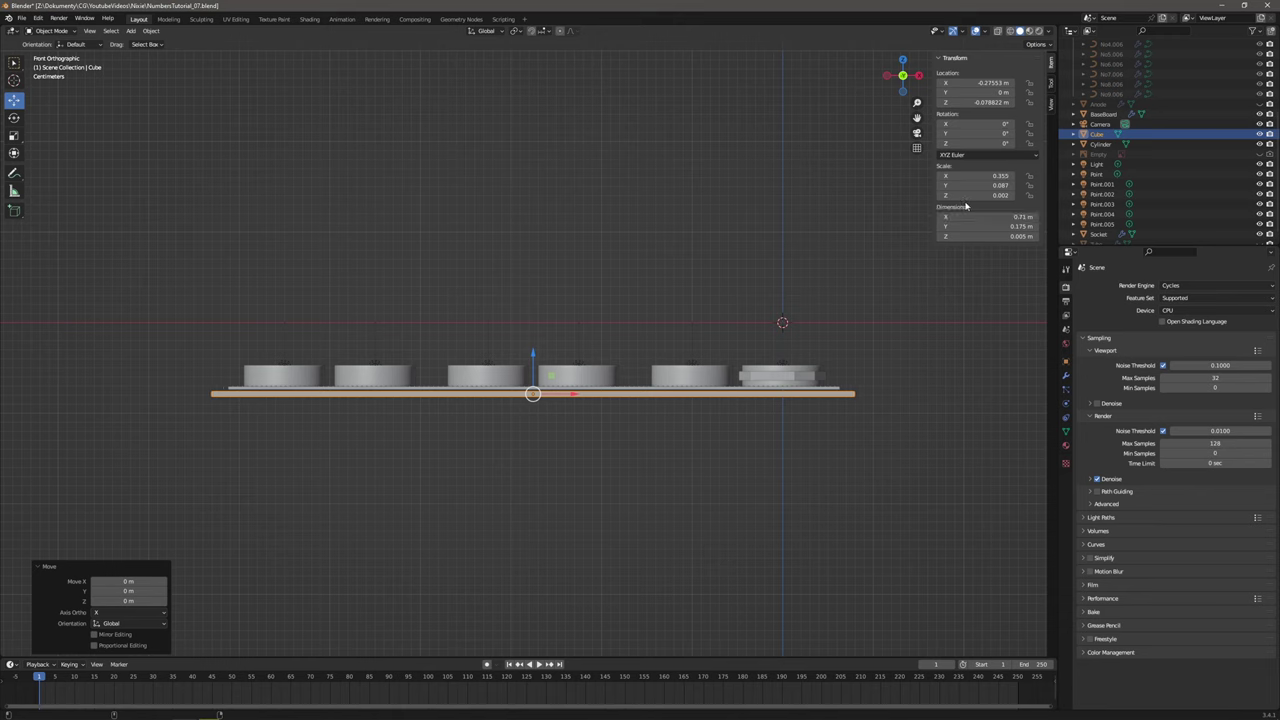
From the top view, widen the plate beyond the circuit board by setting its Y dimension to 0.225 m.
click(902, 61)
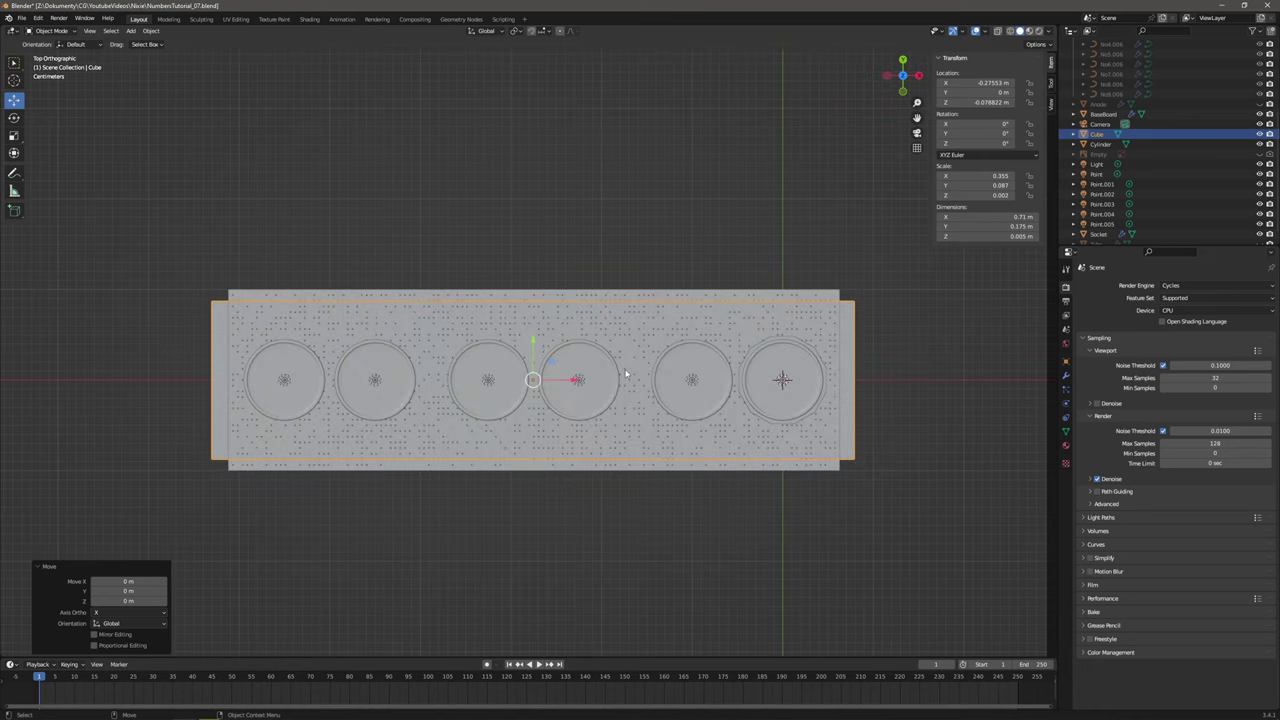
click(958, 226)
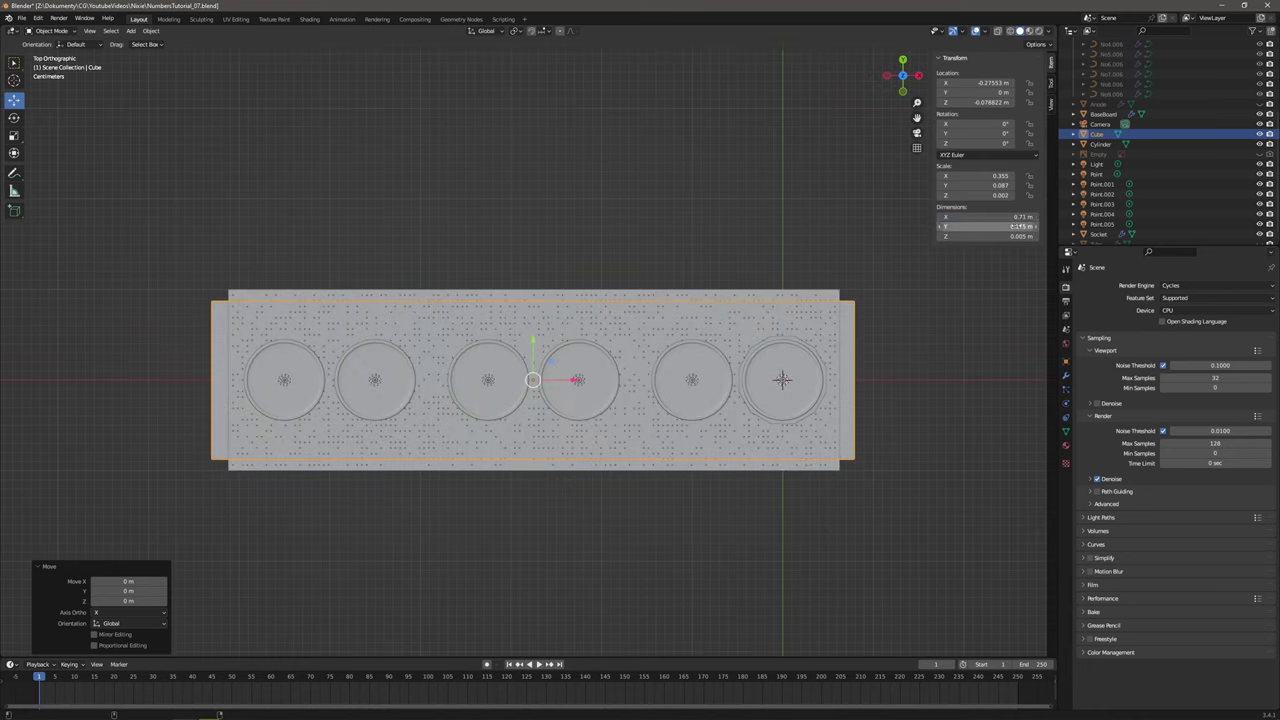
click(949, 226)
key(Delete)
key(BackSpace)
text(2)
key(Return)
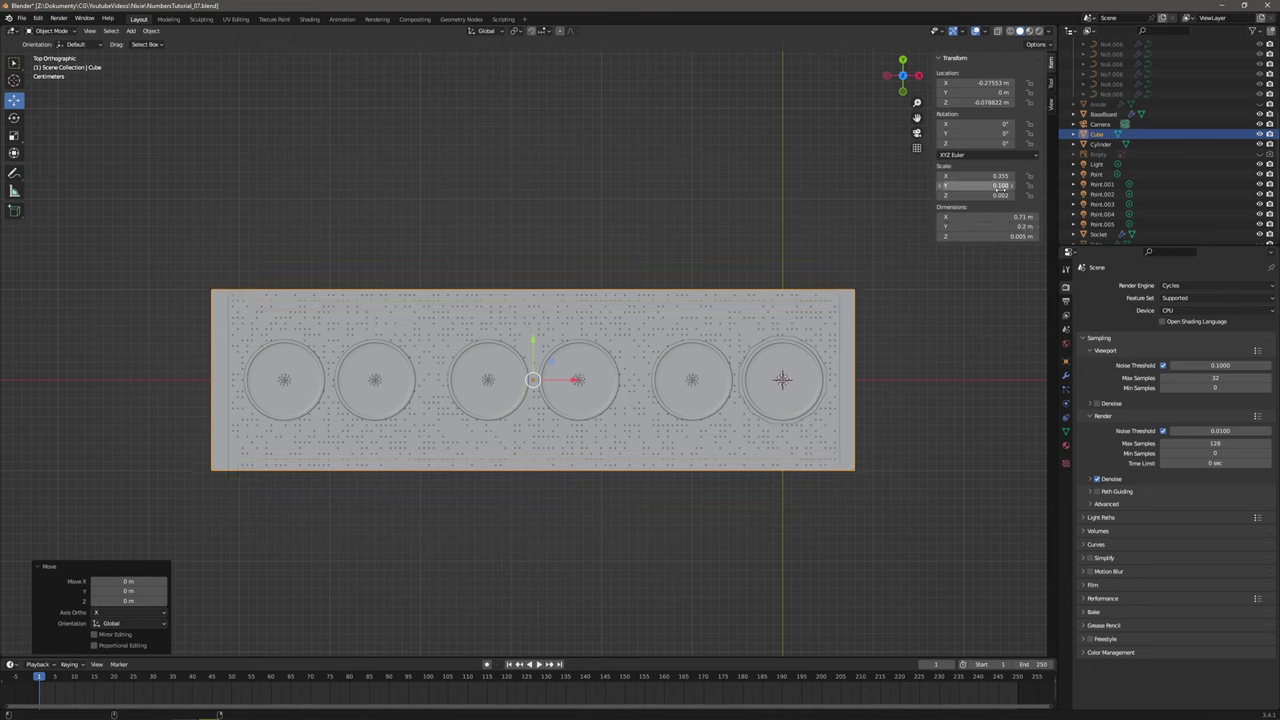
click(955, 227)
text(0.225)
key(Return)
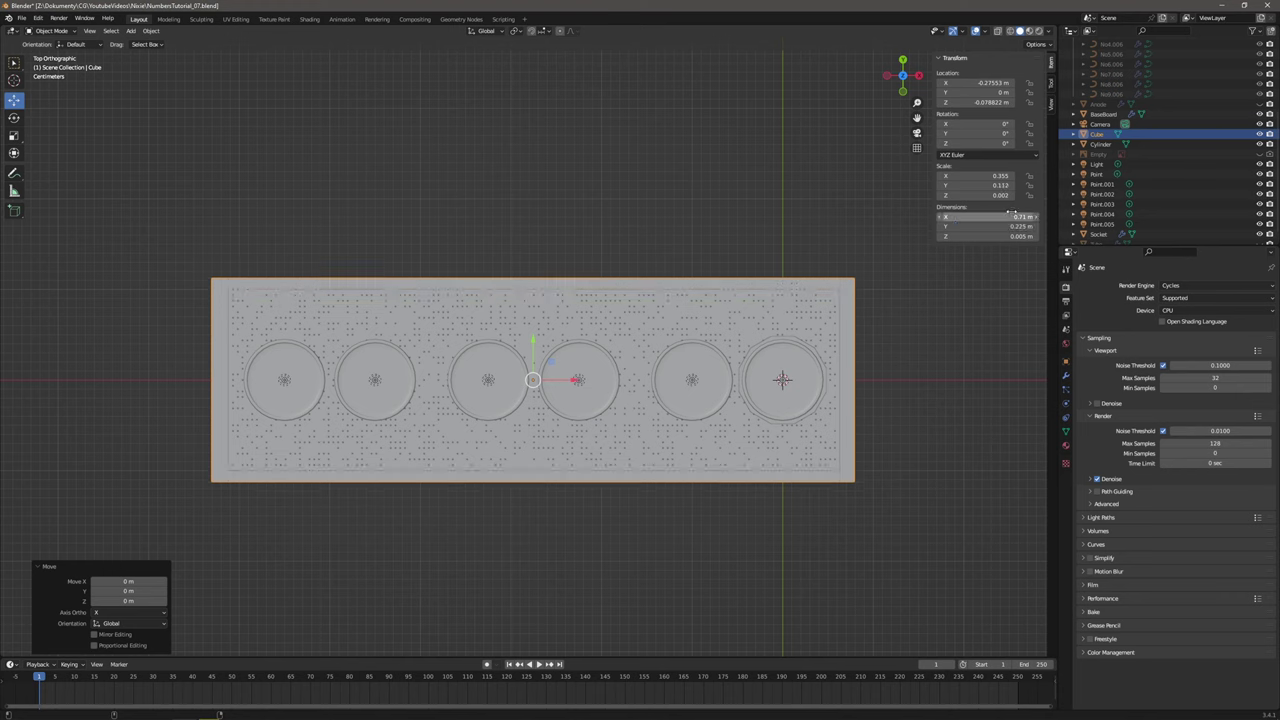
Widen the plate further by setting its Y dimension to 0.24 m.
click(986, 226)
click(952, 226)
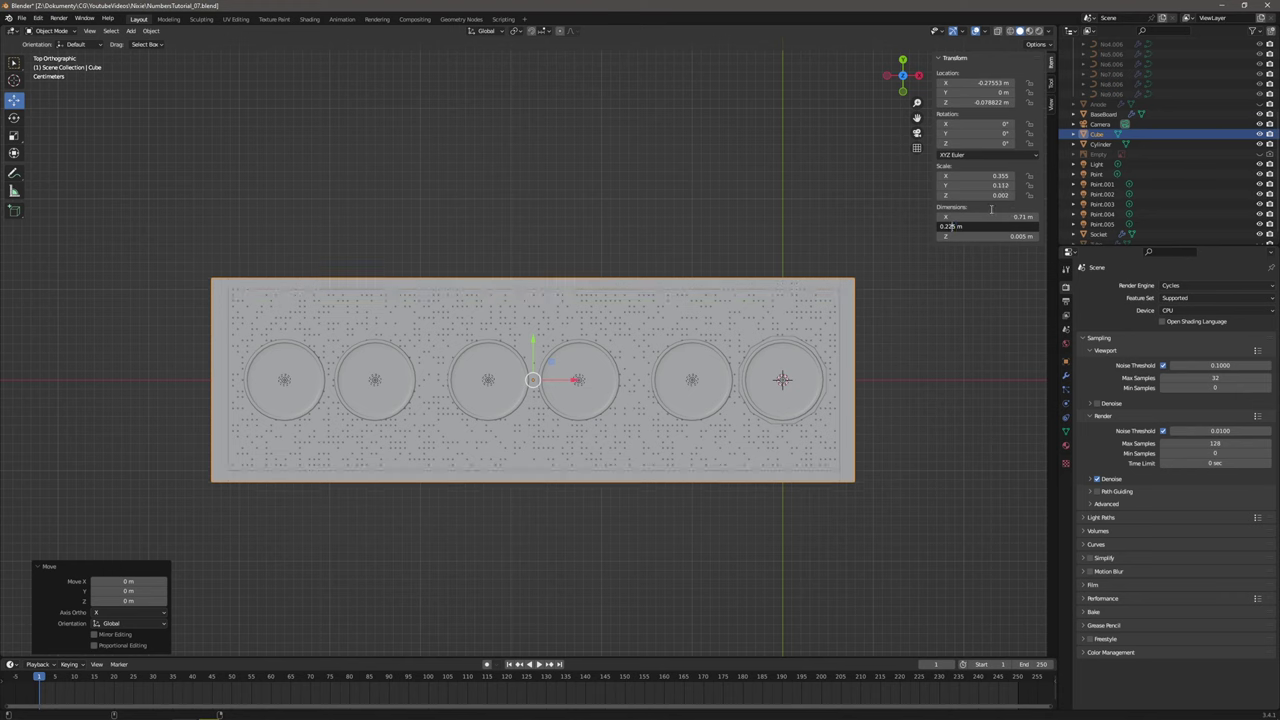
key(BackSpace)
text(3)
key(Return)
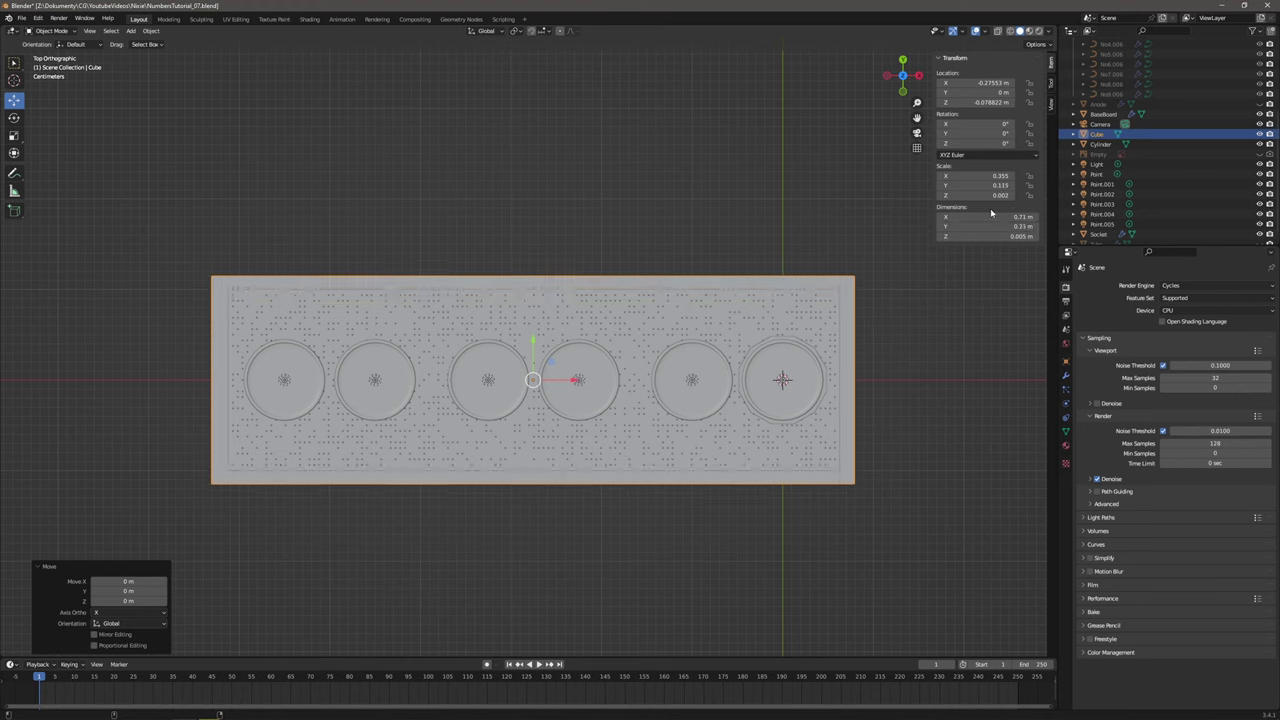
click(968, 227)
click(947, 226)
text(5)
key(Return)
click(980, 222)
text(0.24)
key(Return)
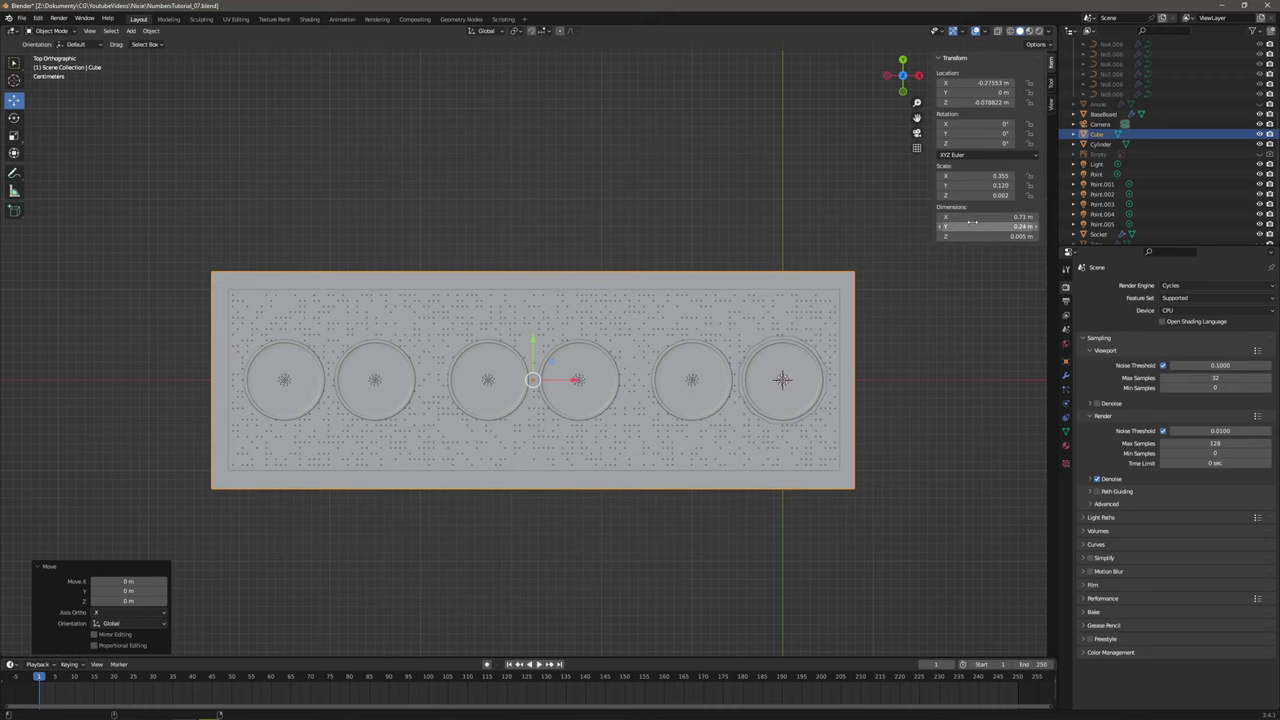
Raise the plate about 0.02 m along Z so that it sits just above the circuit board.
click(667, 208)
middle_drag(623, 417, 655, 430)
click(657, 436)
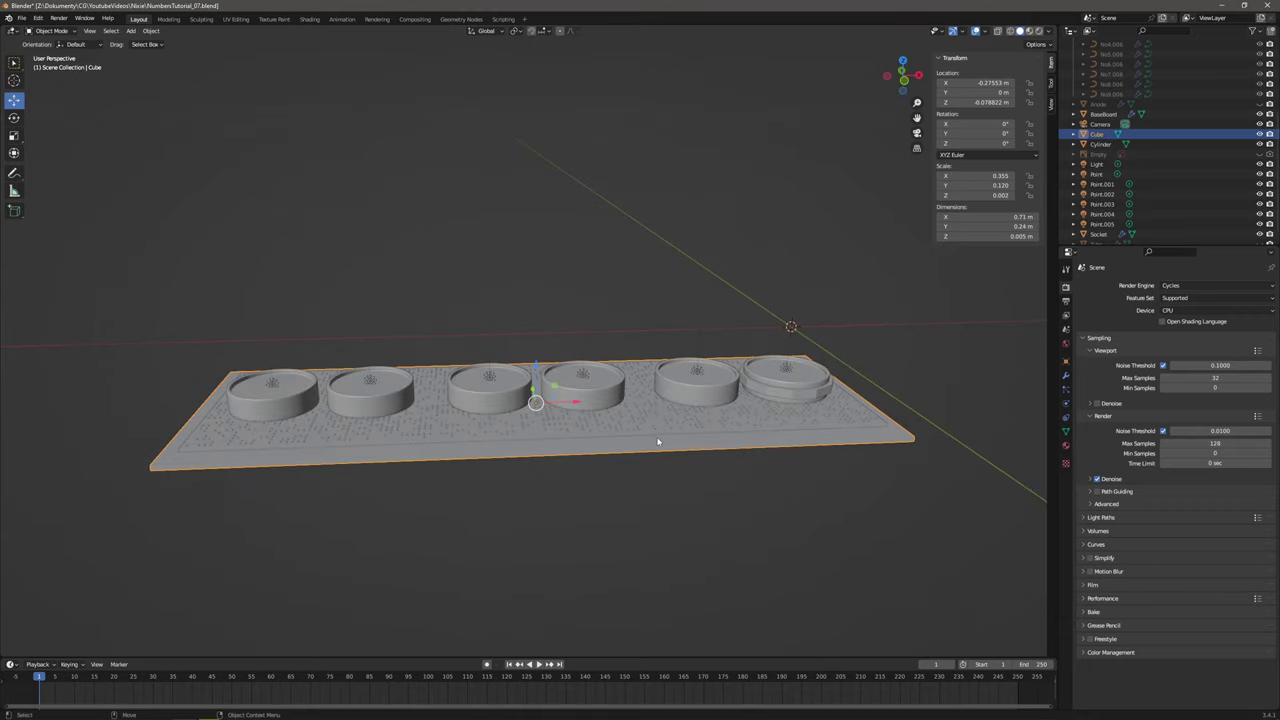
drag(533, 381, 541, 357)
middle_drag(541, 357, 572, 374)
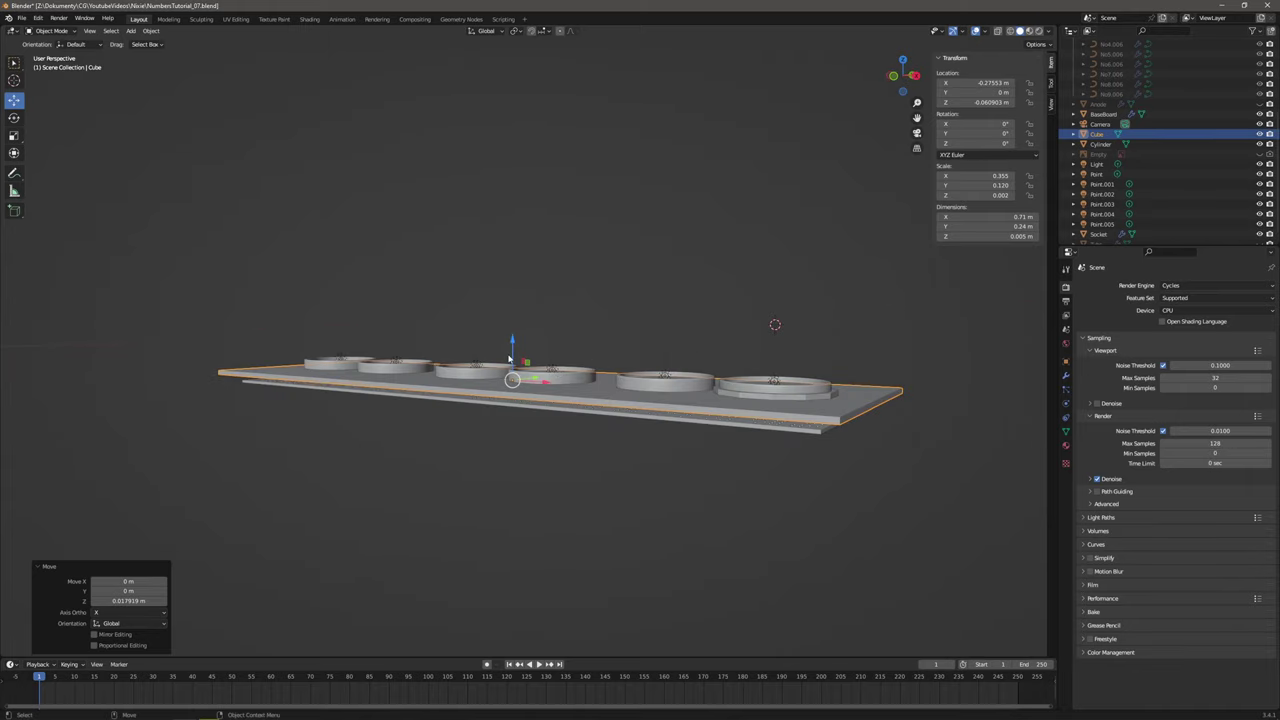
drag(511, 350, 512, 346)
middle_drag(512, 346, 662, 398)
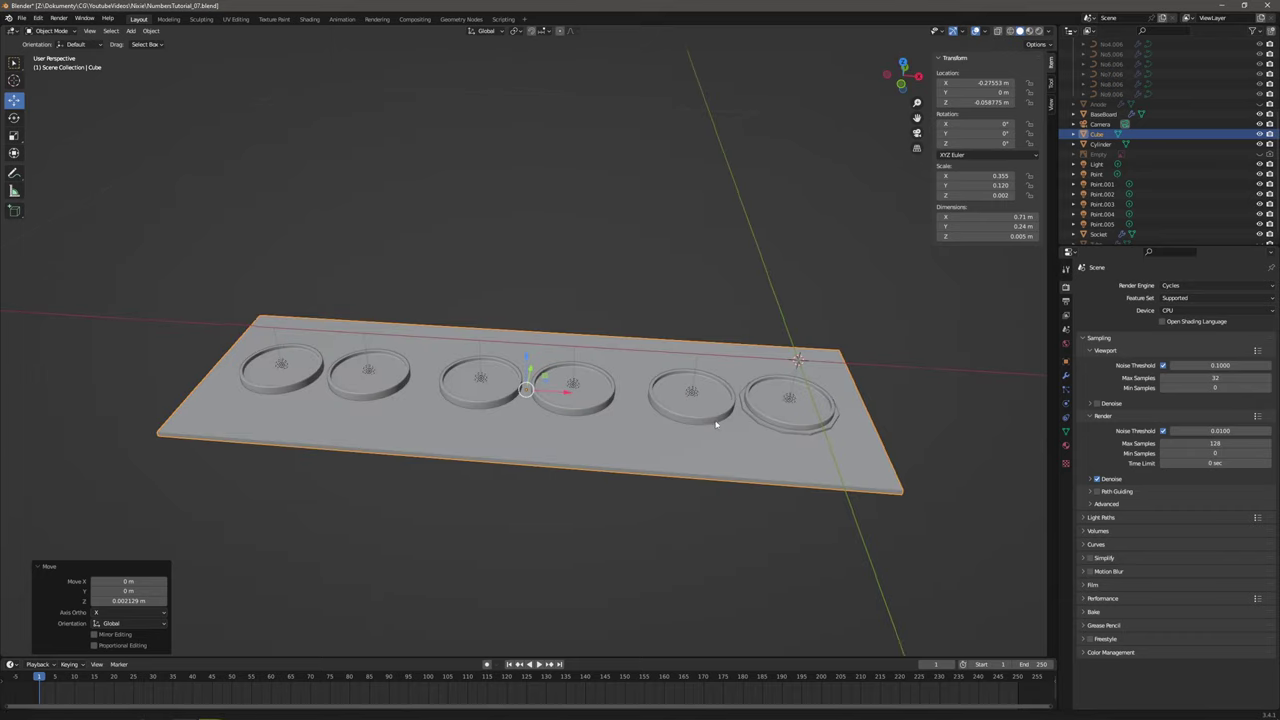
In Edit Mode, add two centred loop cuts to the plate, one along its length and one across its middle.
shift+middle_drag(830, 447, 680, 414)
scroll(680, 414, up, 2)
scroll(661, 410, down, 1)
key(Tab)
middle_drag(786, 486, 651, 534)
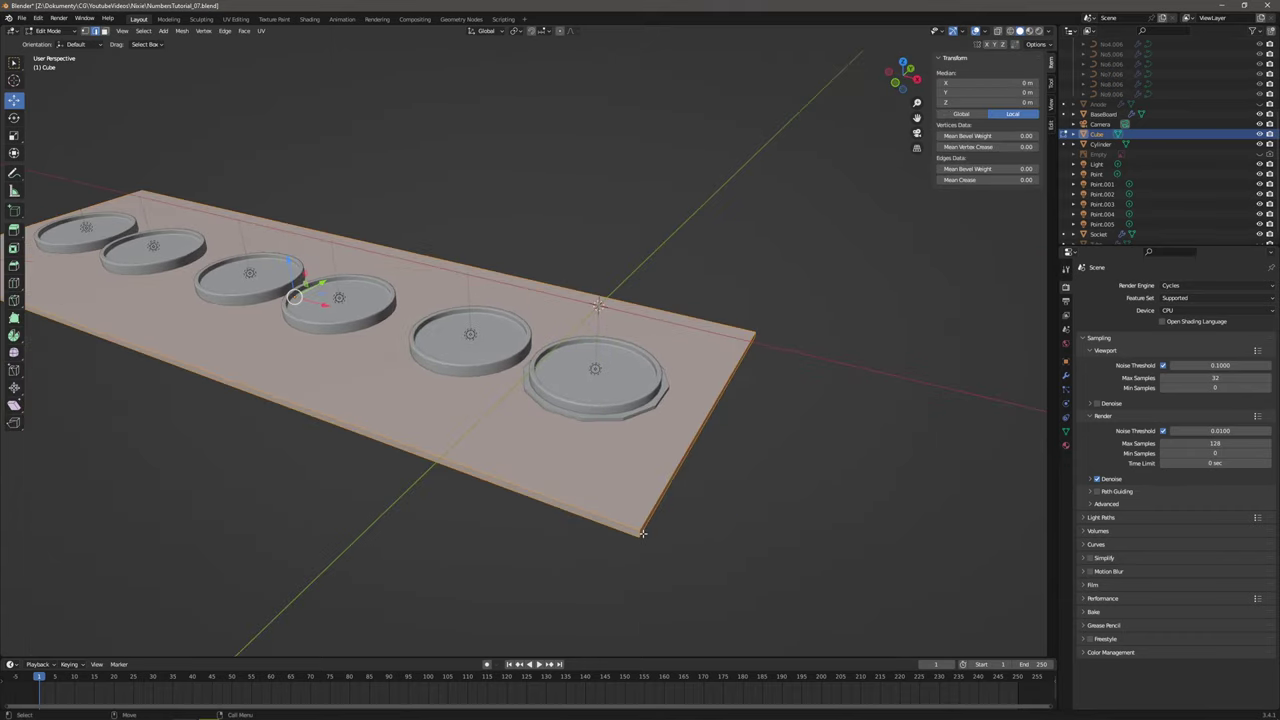
click(639, 533)
middle_drag(803, 354, 743, 366)
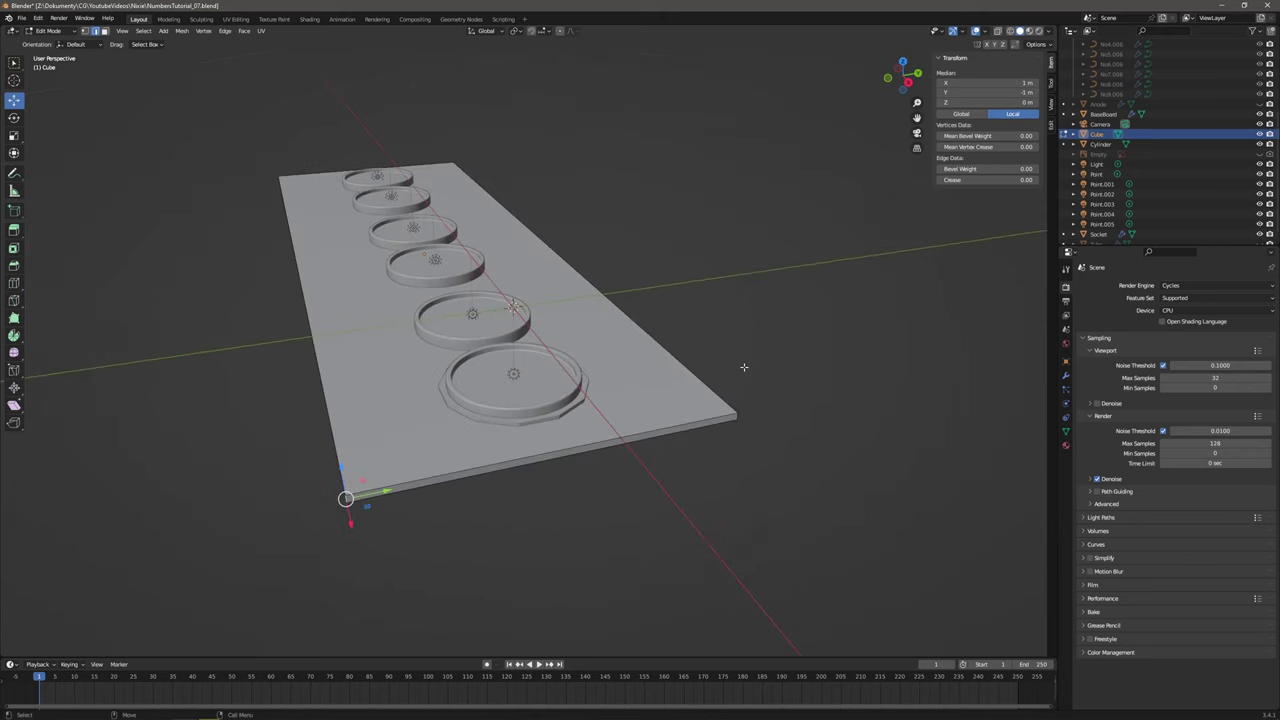
key(ctrl+r)
click(553, 443)
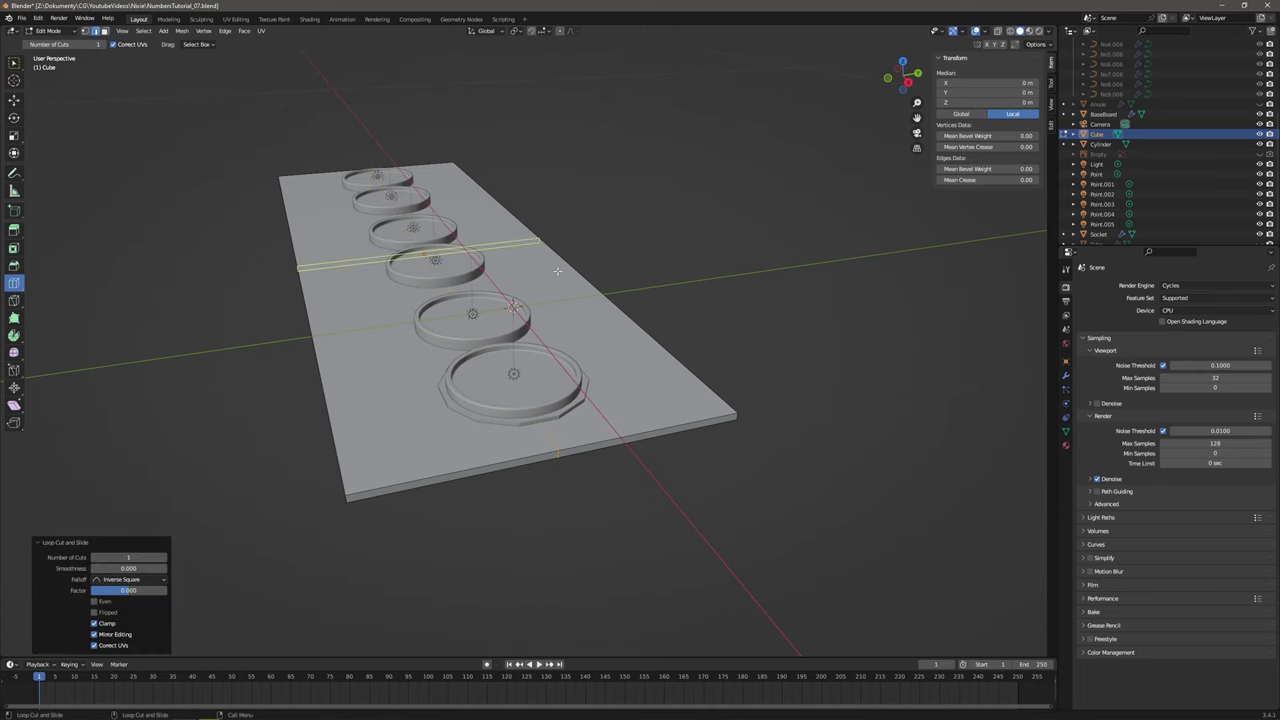
middle_drag(495, 318, 576, 372)
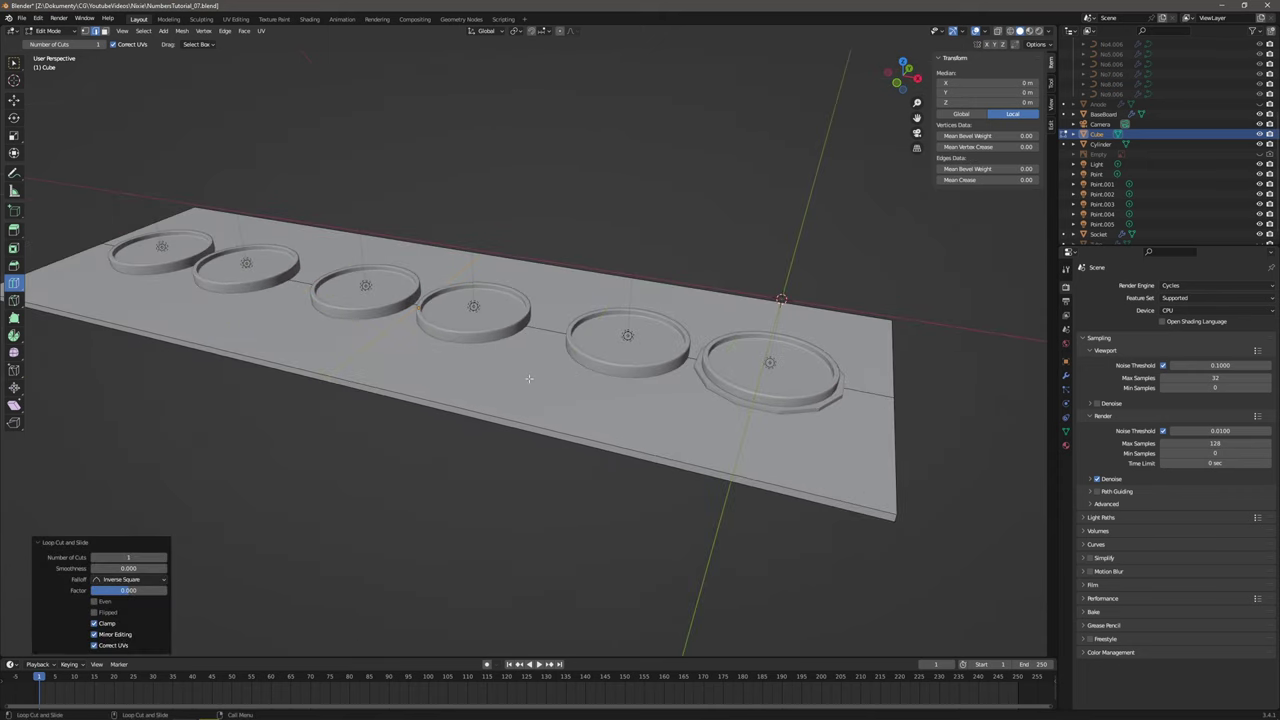
key(alt+a)
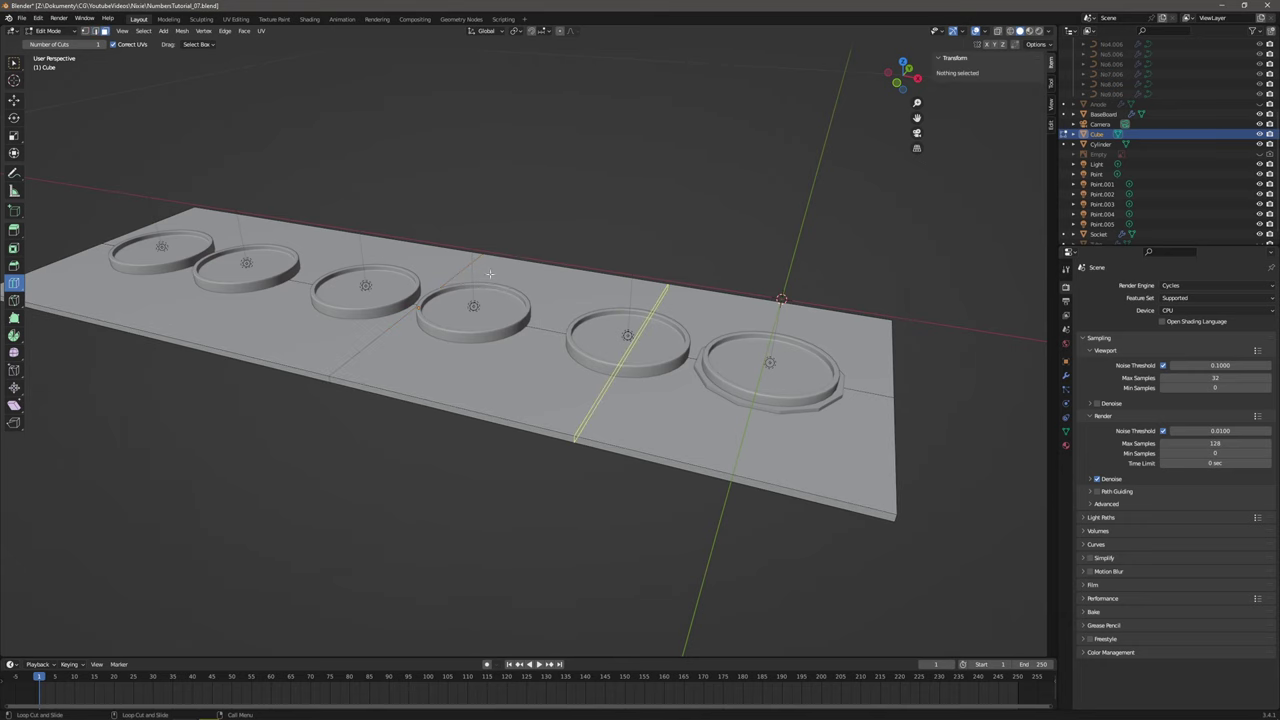
key(w)
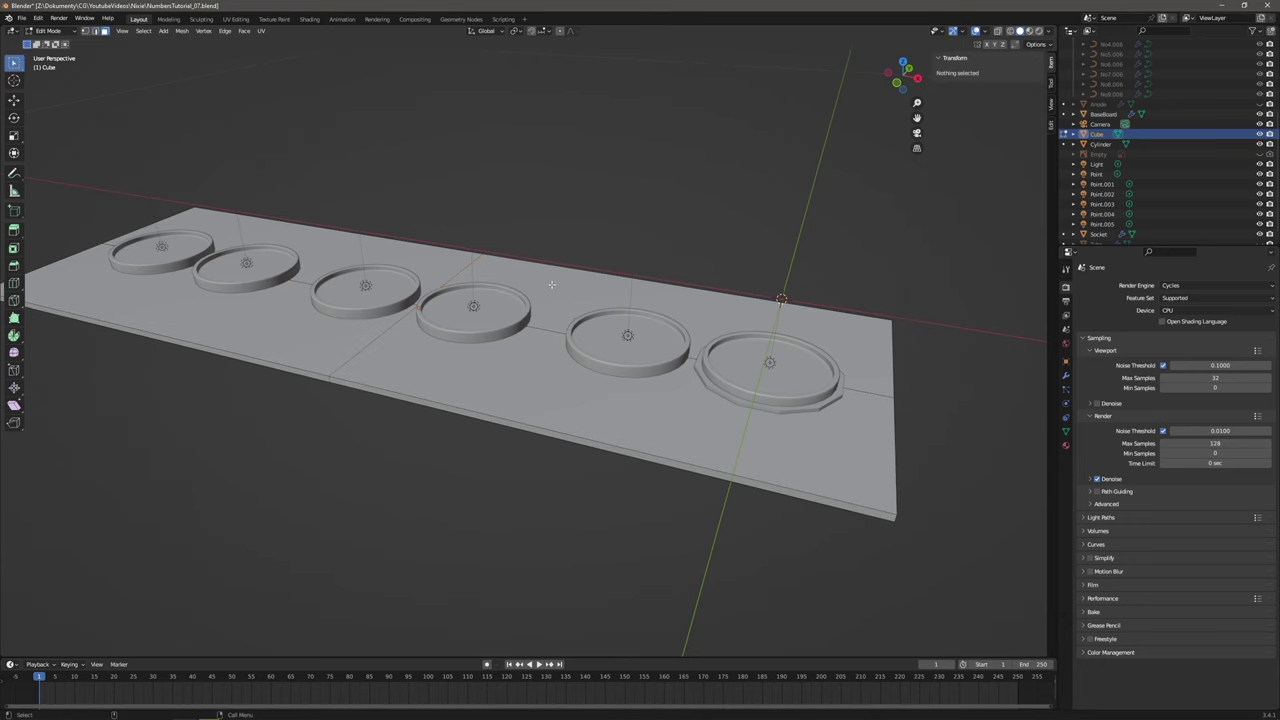
click(551, 284)
shift+click(280, 232)
shift+click(293, 353)
shift+click(297, 373)
middle_drag(297, 373, 474, 331)
shift+click(300, 300)
middle_drag(300, 300, 720, 410)
Delete all of the plate's faces except the top quarter face on its positive X, negative Y side.
click(669, 393)
click(143, 30)
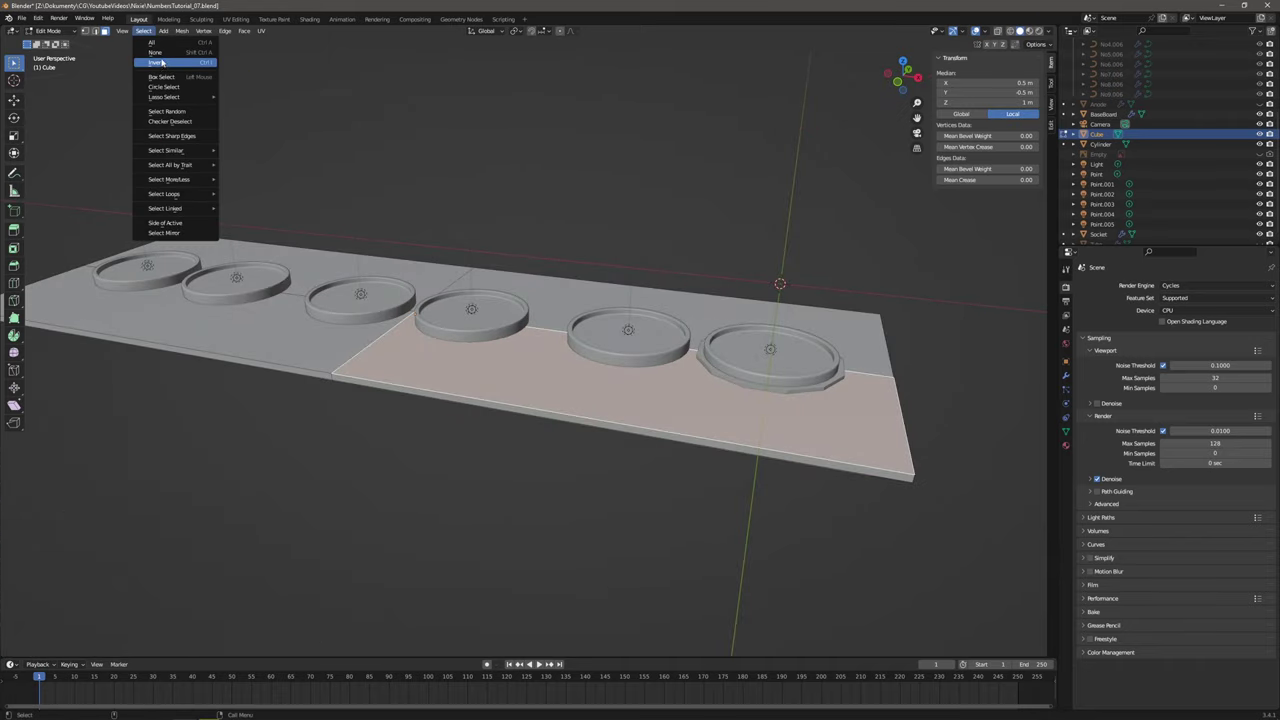
click(158, 62)
key(x)
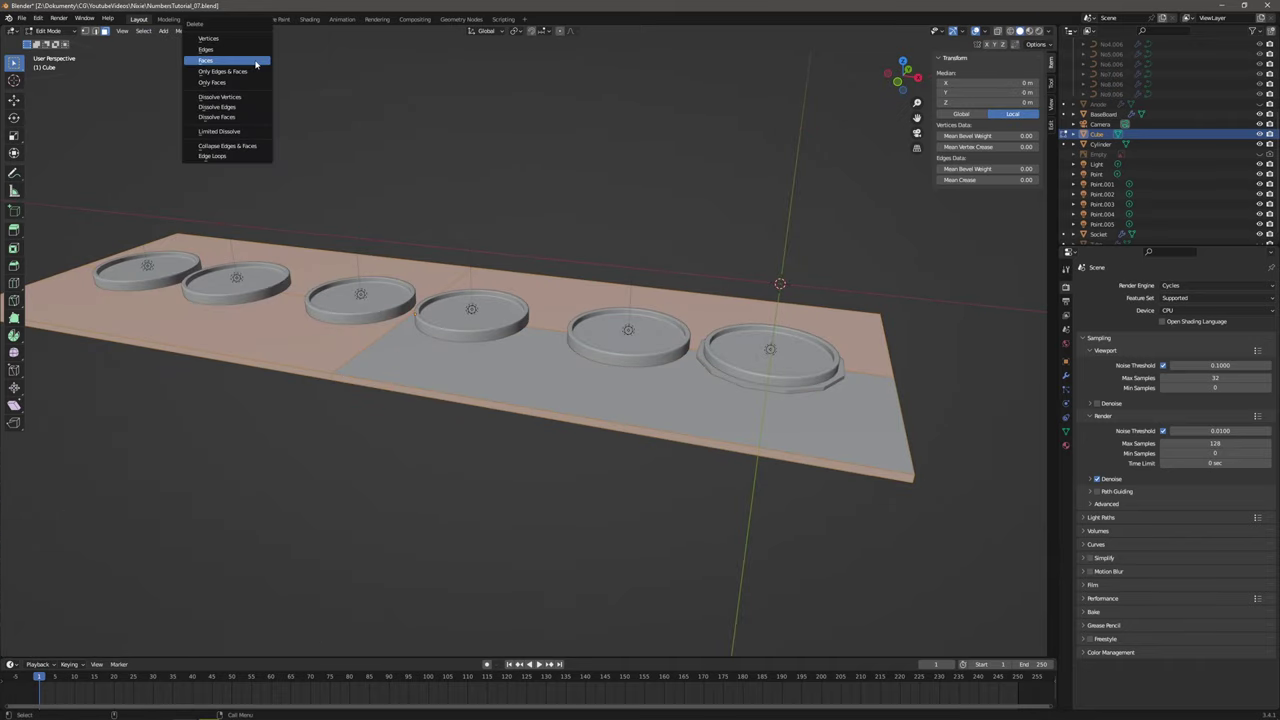
click(256, 64)
middle_drag(552, 206, 495, 285)
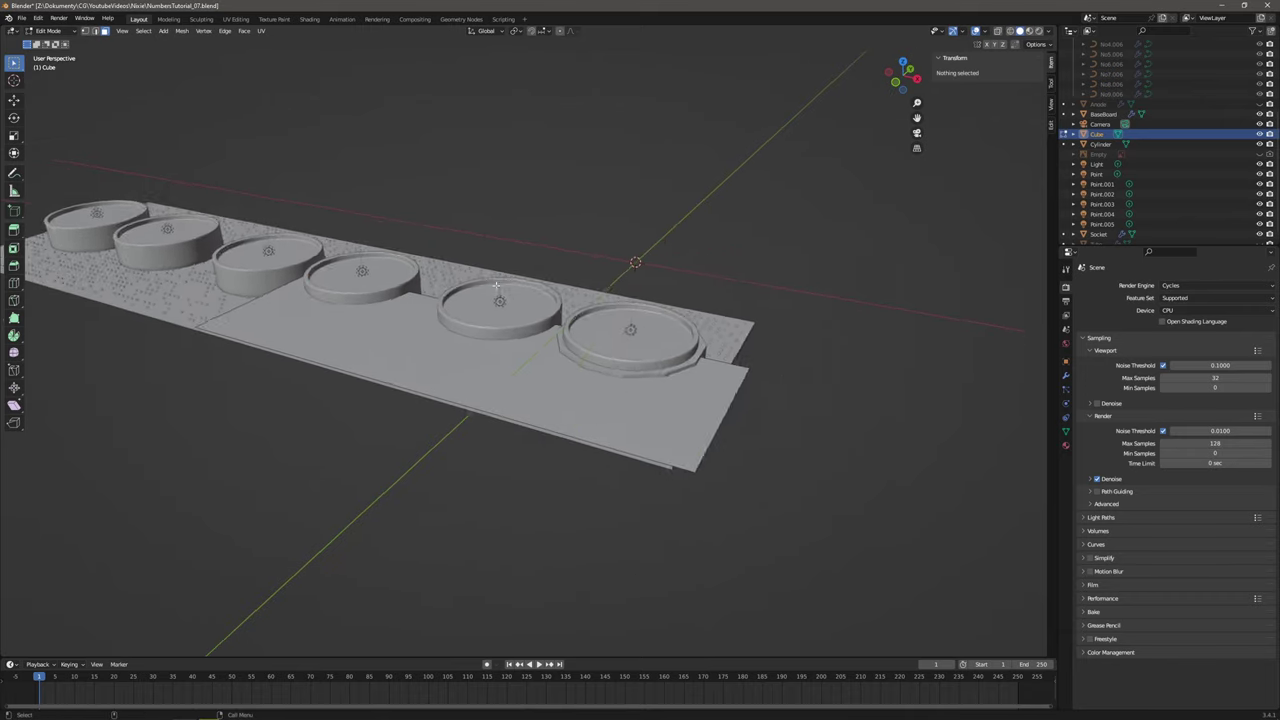
scroll(493, 288, up, 2)
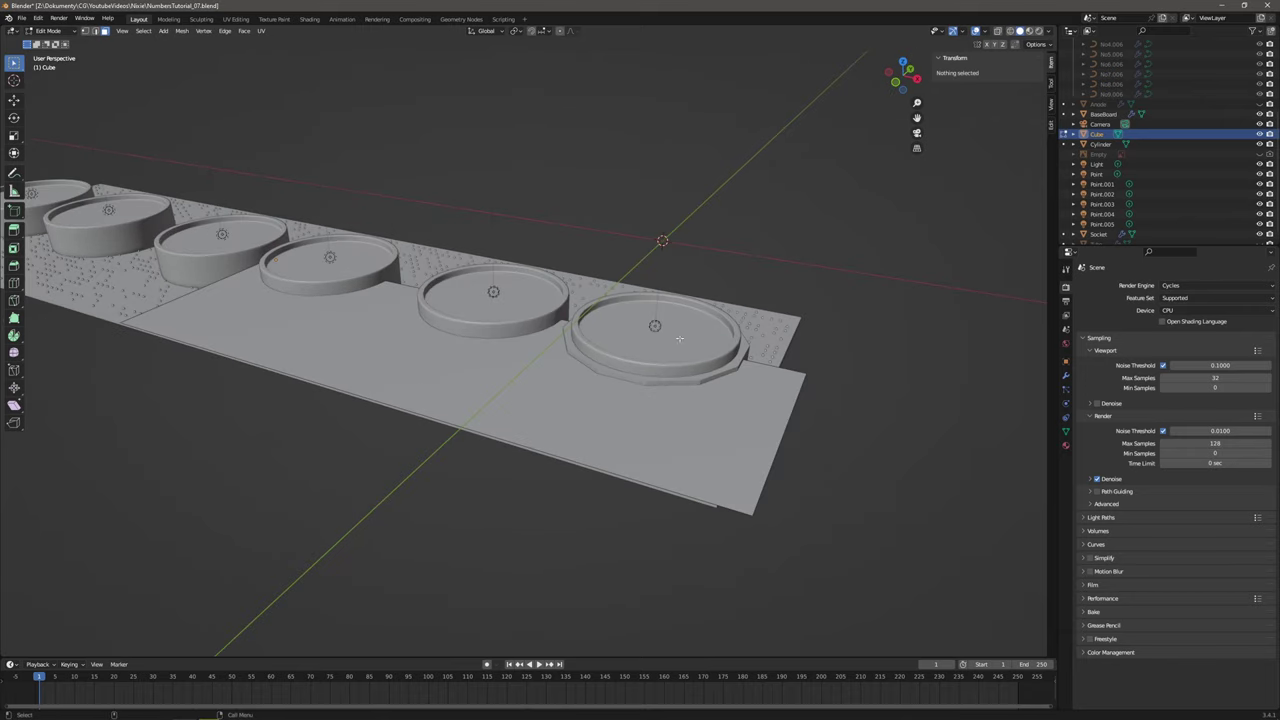
click(1100, 145)
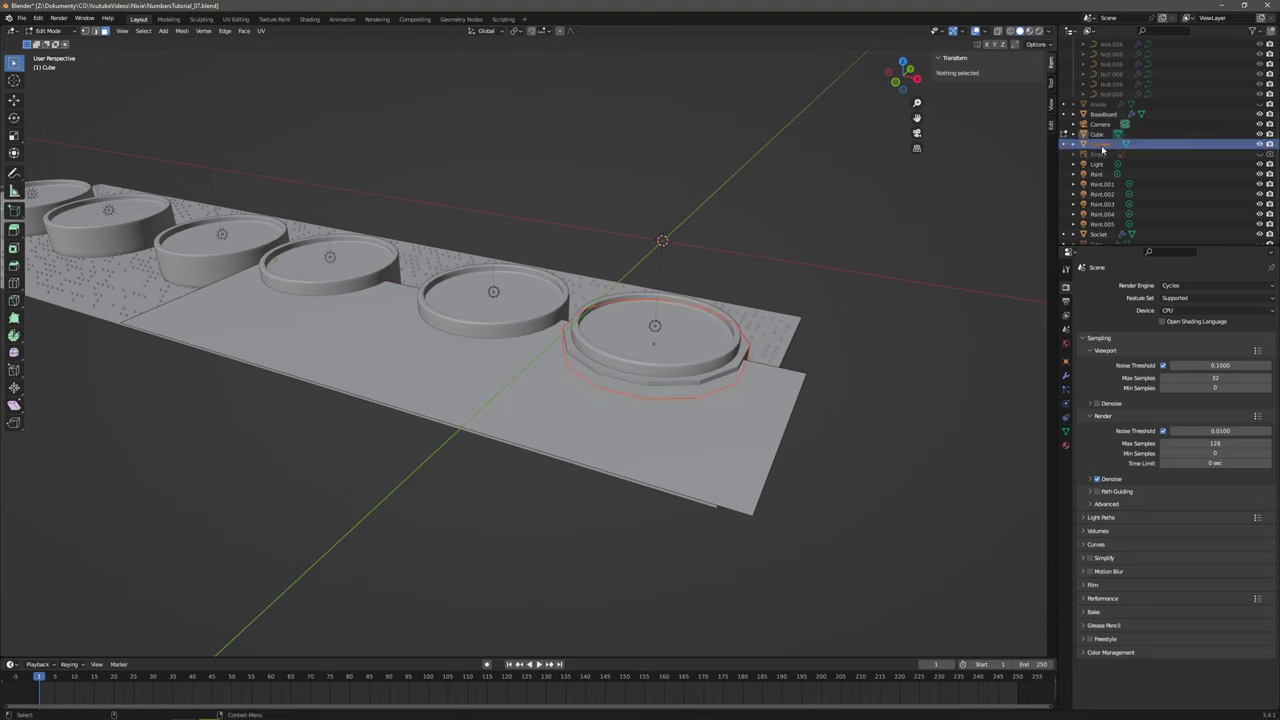
click(1065, 375)
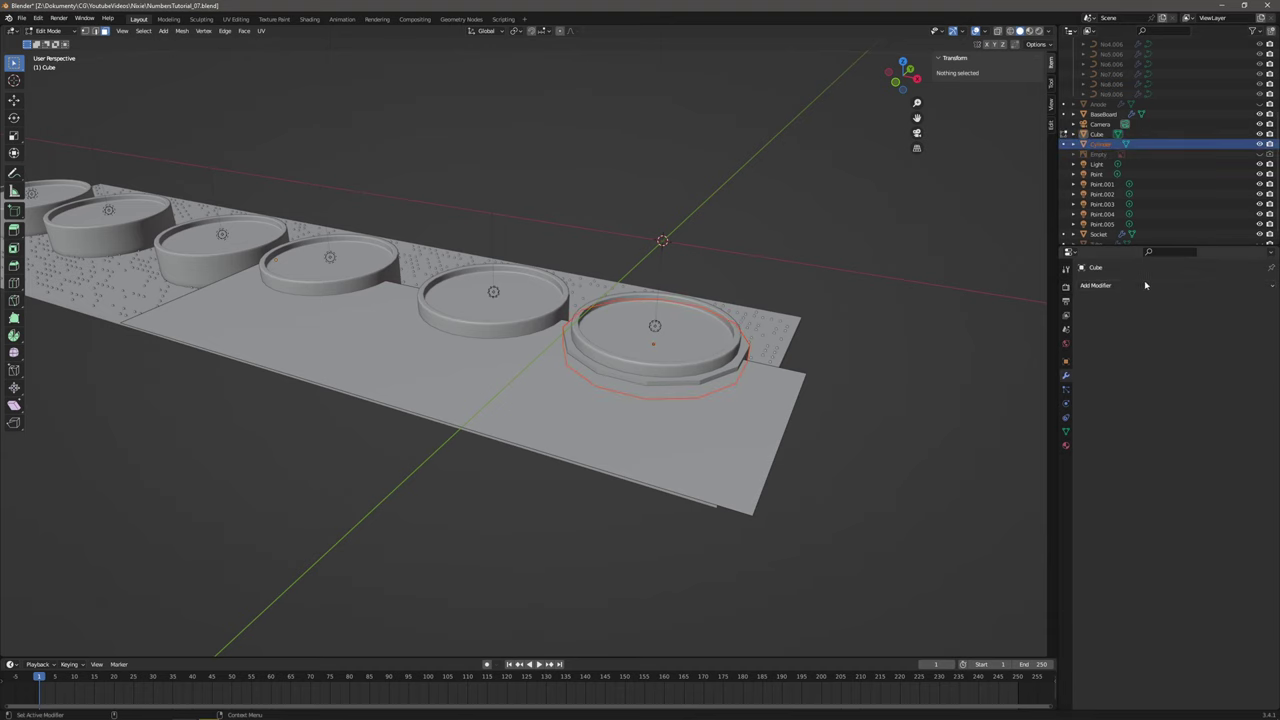
click(1145, 285)
click(1090, 316)
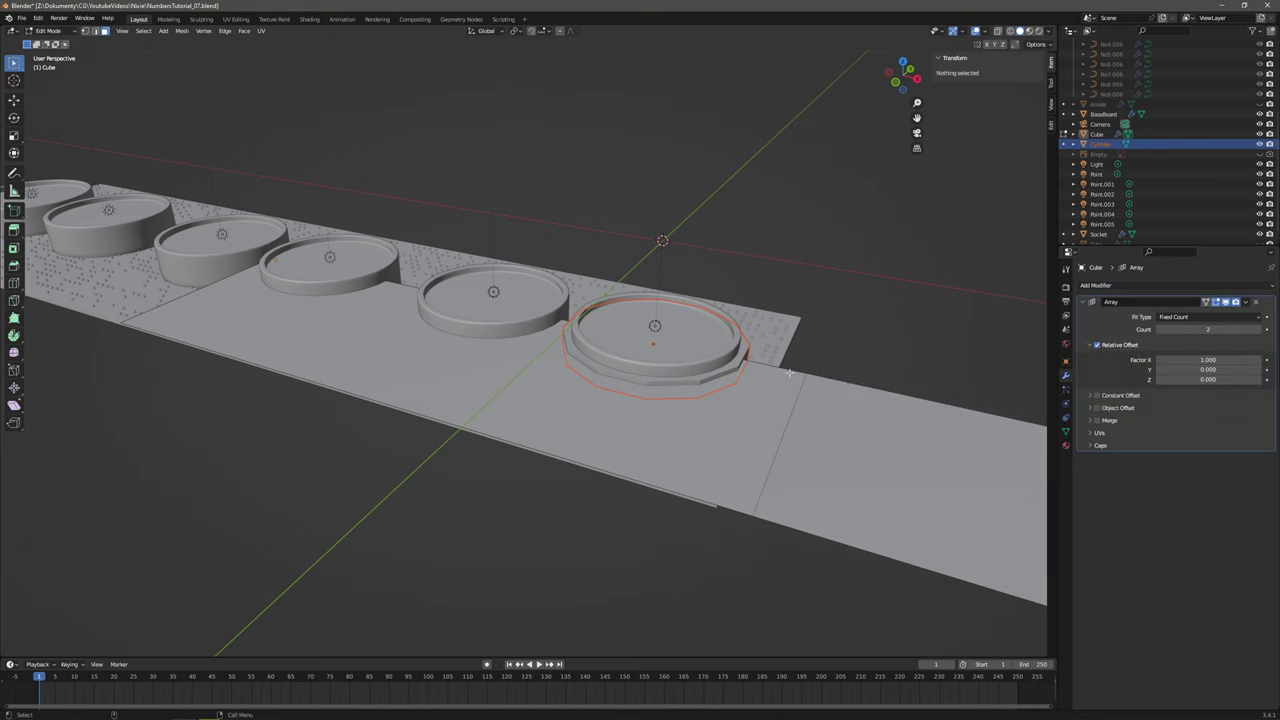
click(1097, 396)
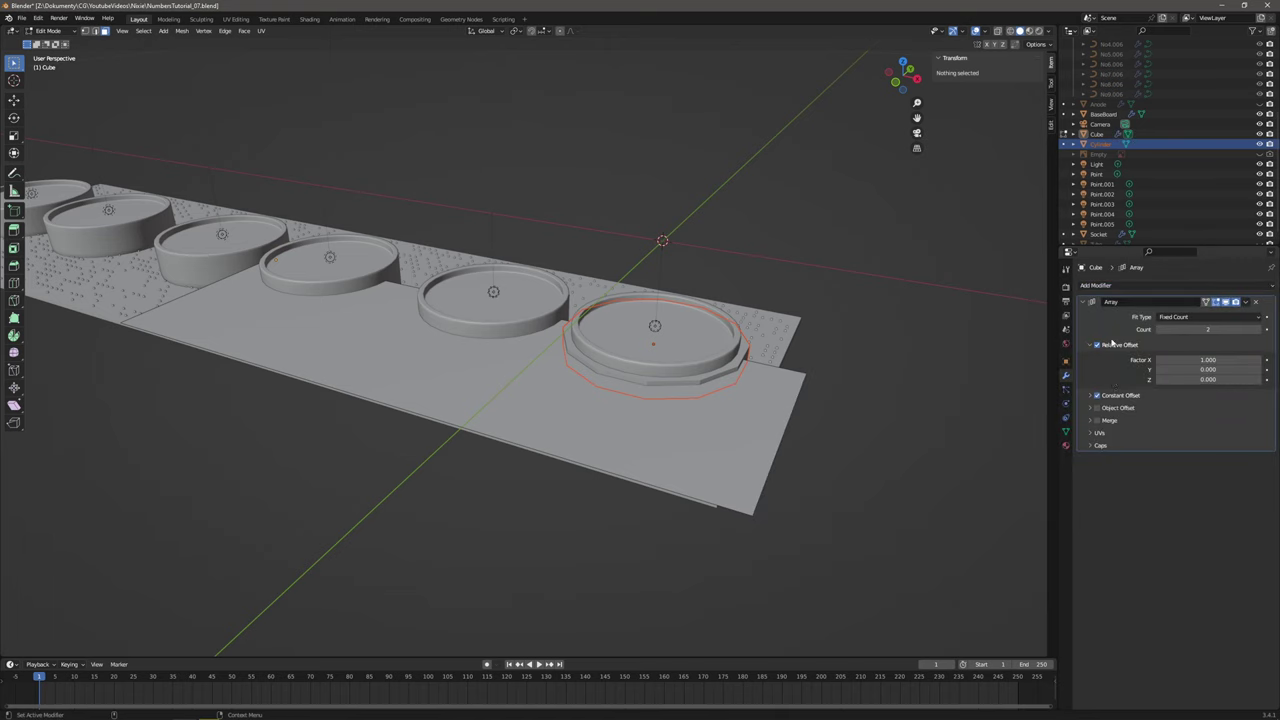
Return the plate to Object Mode and remove its Array modifier.
click(1097, 134)
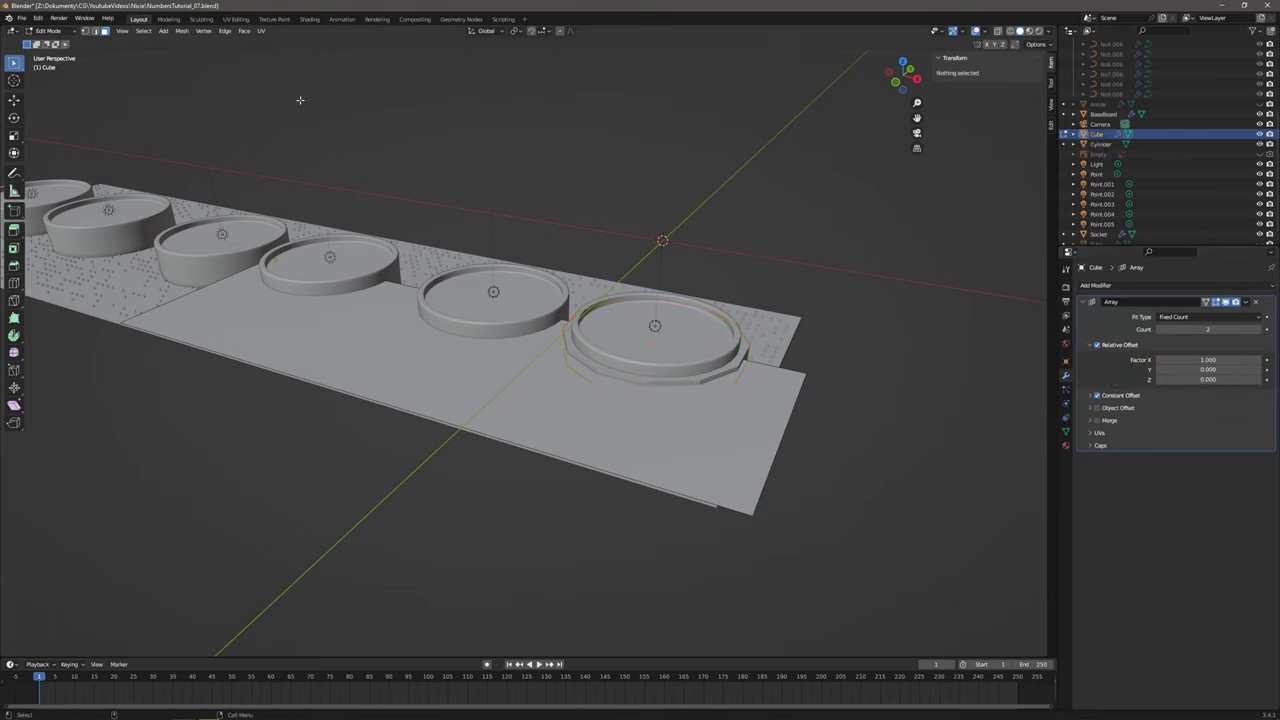
click(48, 30)
click(50, 42)
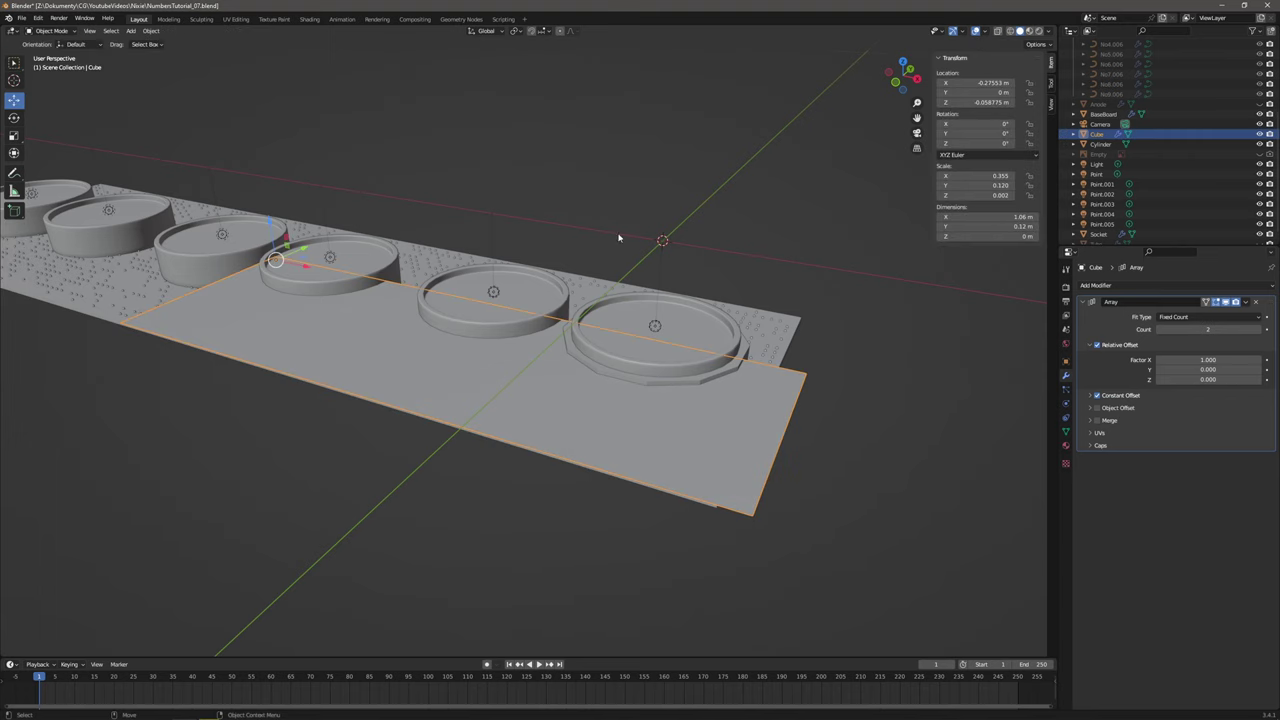
click(1256, 302)
Add an Array modifier to the 12-sided ring cylinder, using only Constant Offset with Distance X set to -0.1 m.
key(alt+a)
click(744, 352)
click(1107, 286)
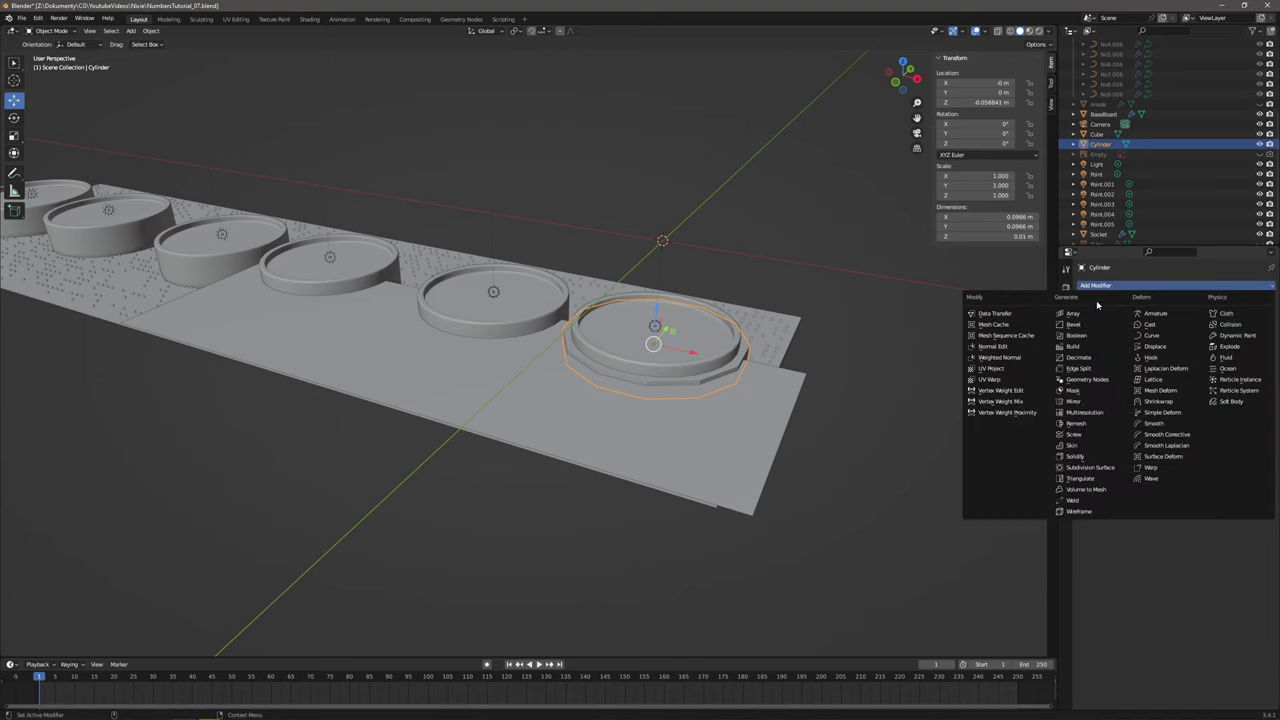
click(1074, 313)
click(1097, 395)
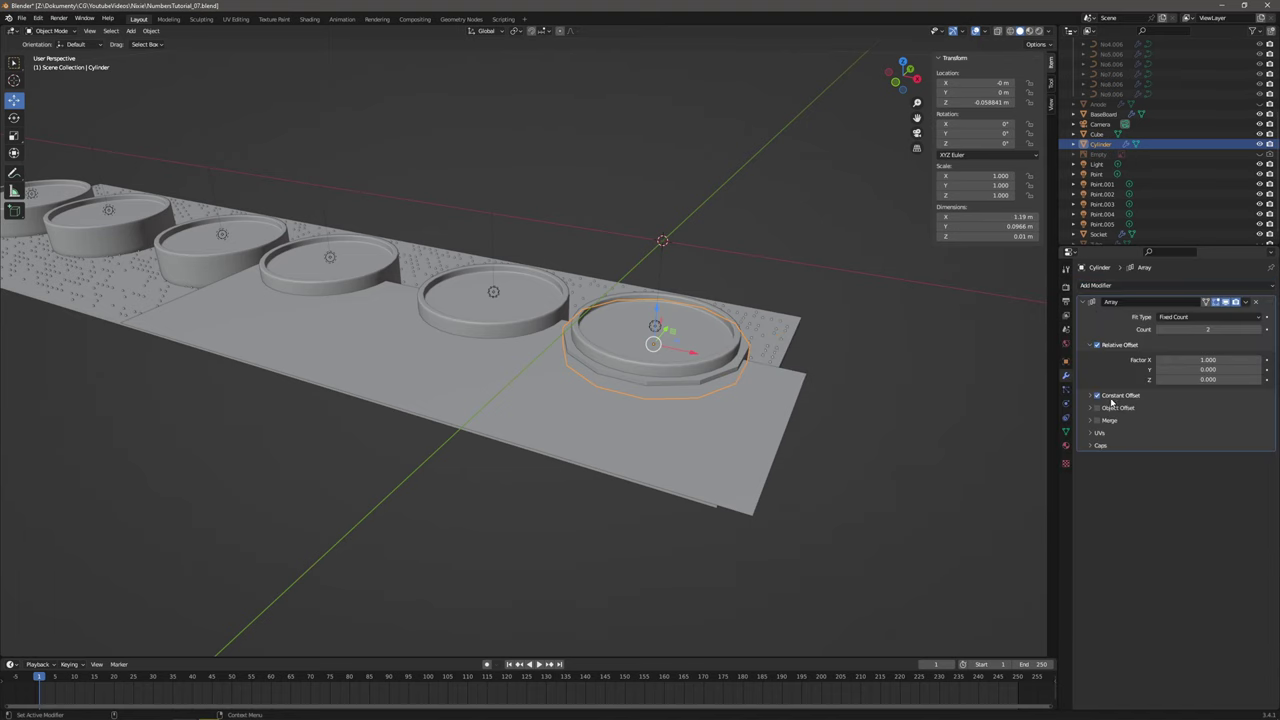
click(1098, 345)
click(1086, 395)
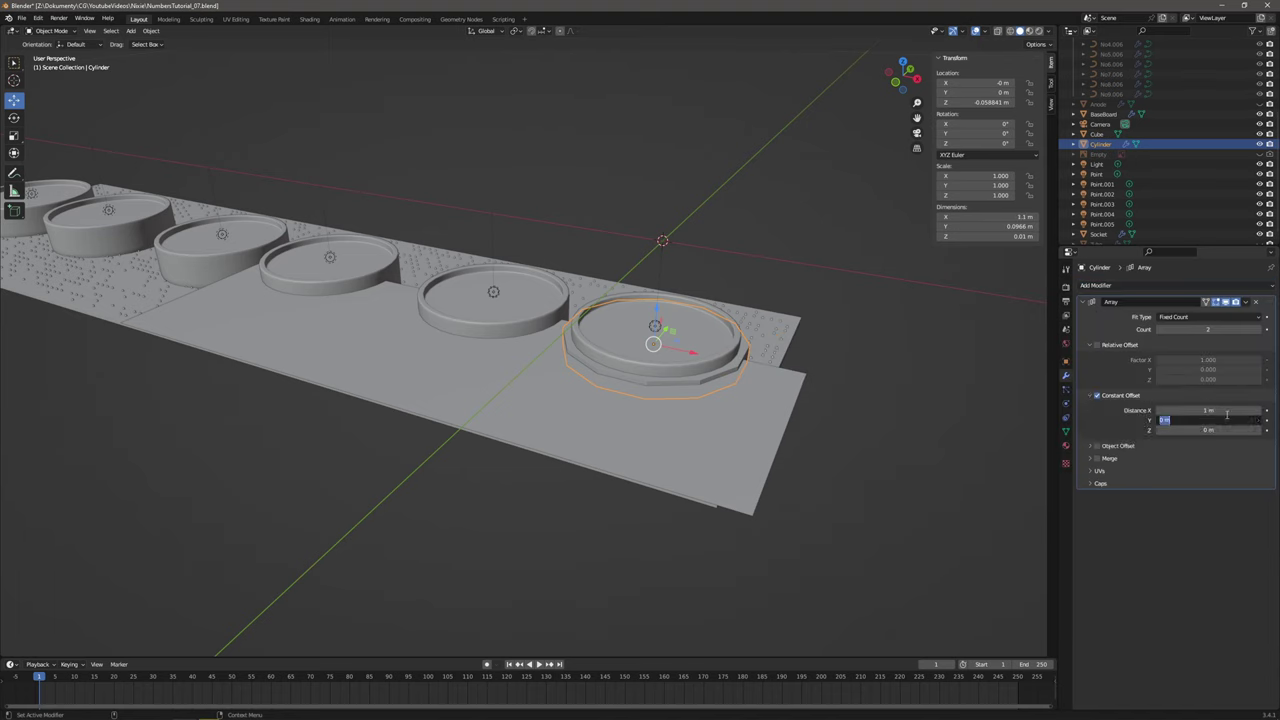
click(1172, 410)
text(0)
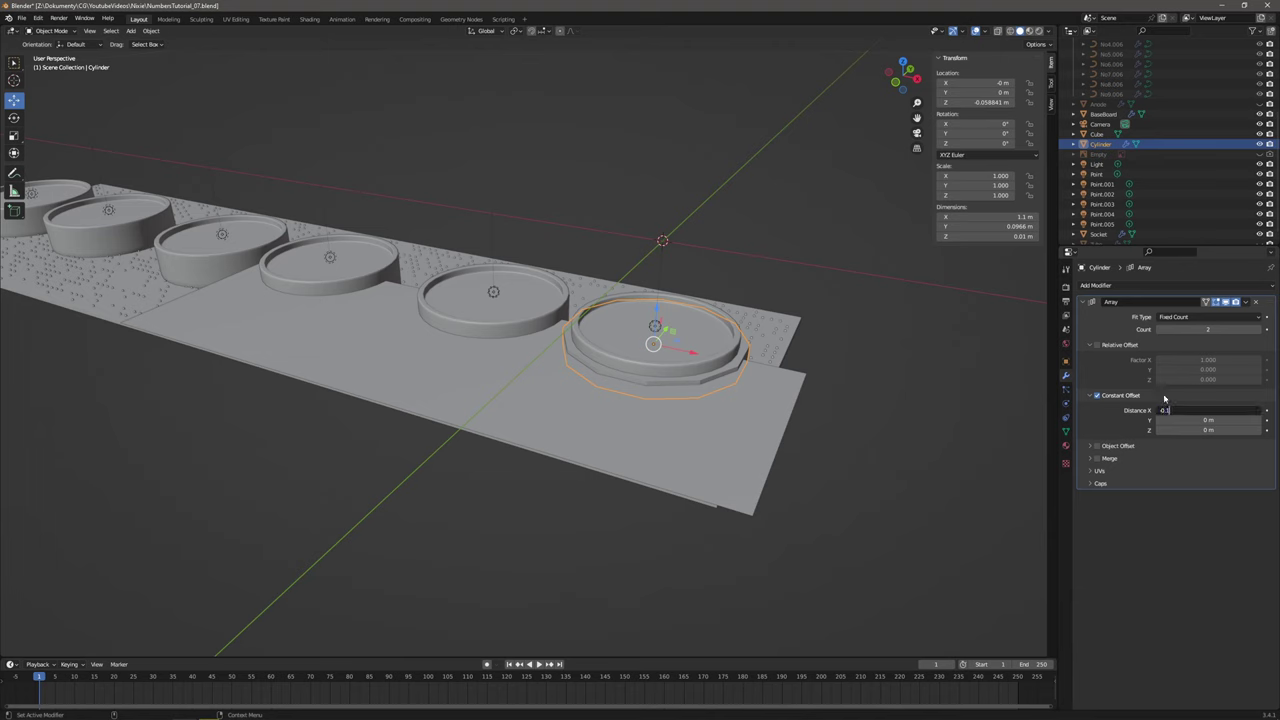
text(.1)
key(Return)
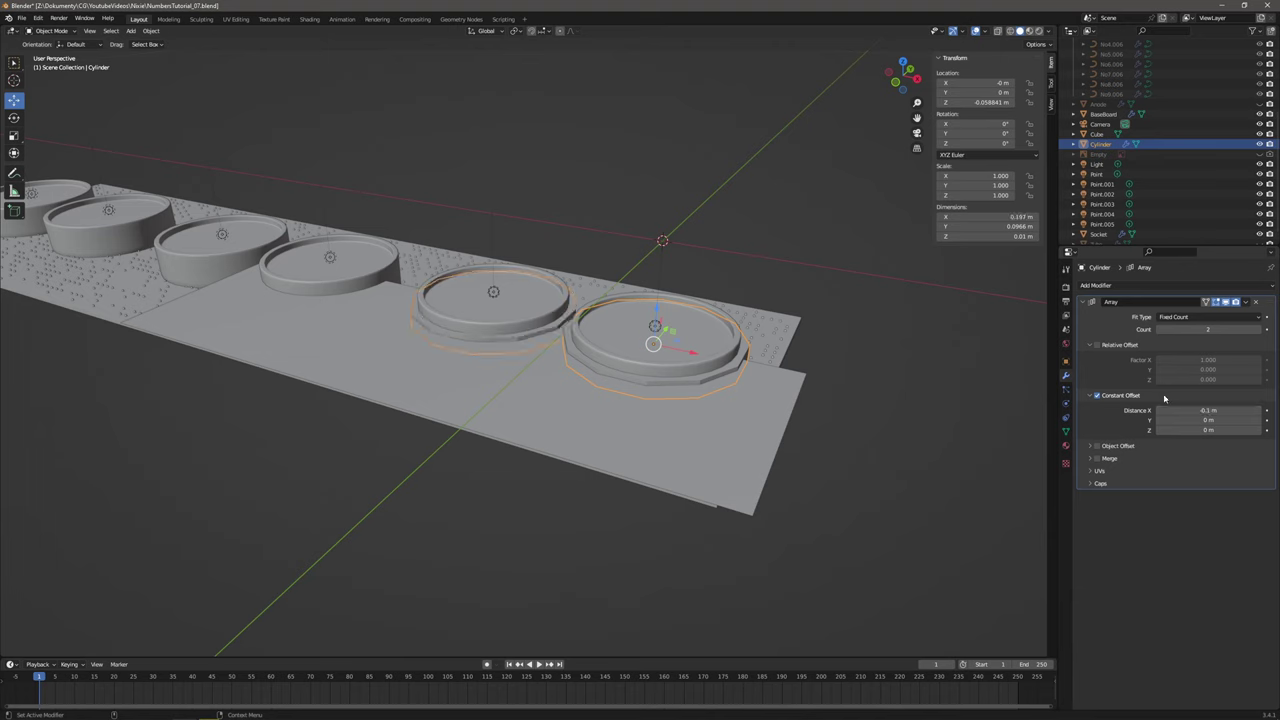
Duplicate the ring's Array modifier, setting the copy's count to 3 and its constant Distance X to -0.225 m.
click(1245, 302)
click(1220, 330)
click(1210, 525)
text(3)
key(Return)
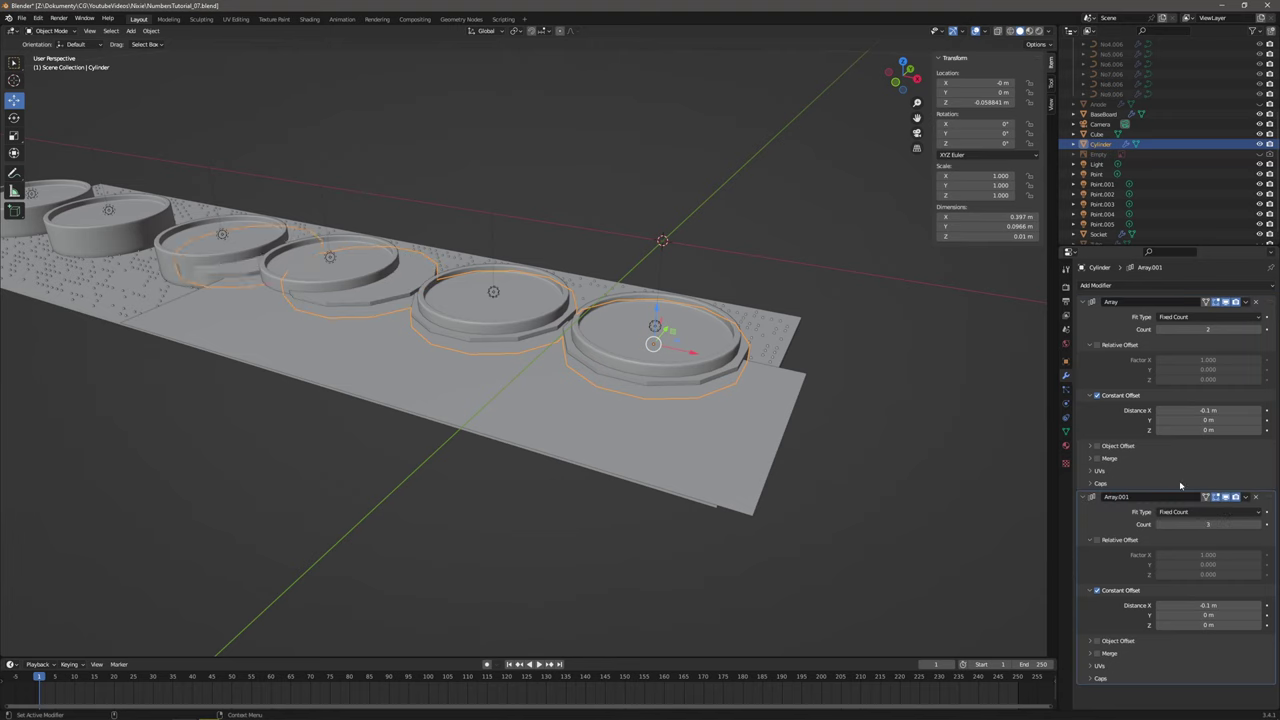
click(1204, 605)
key(BackSpace)
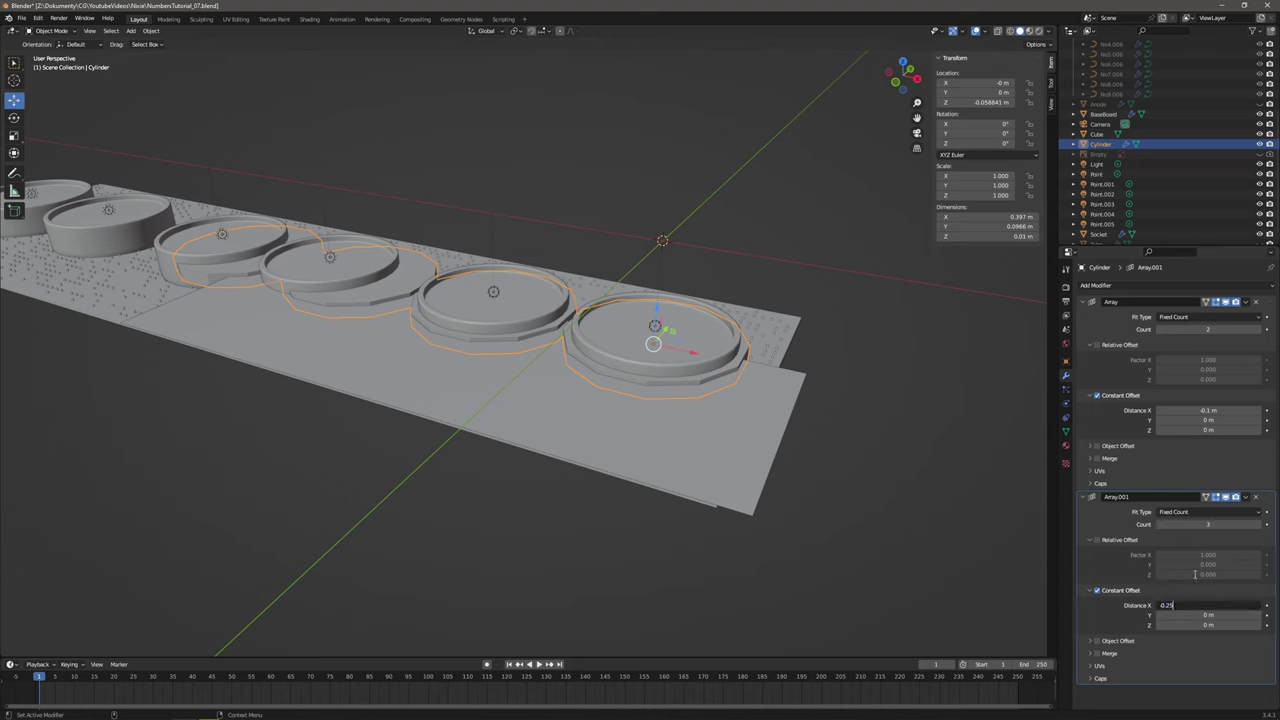
text(-0.225)
key(Return)
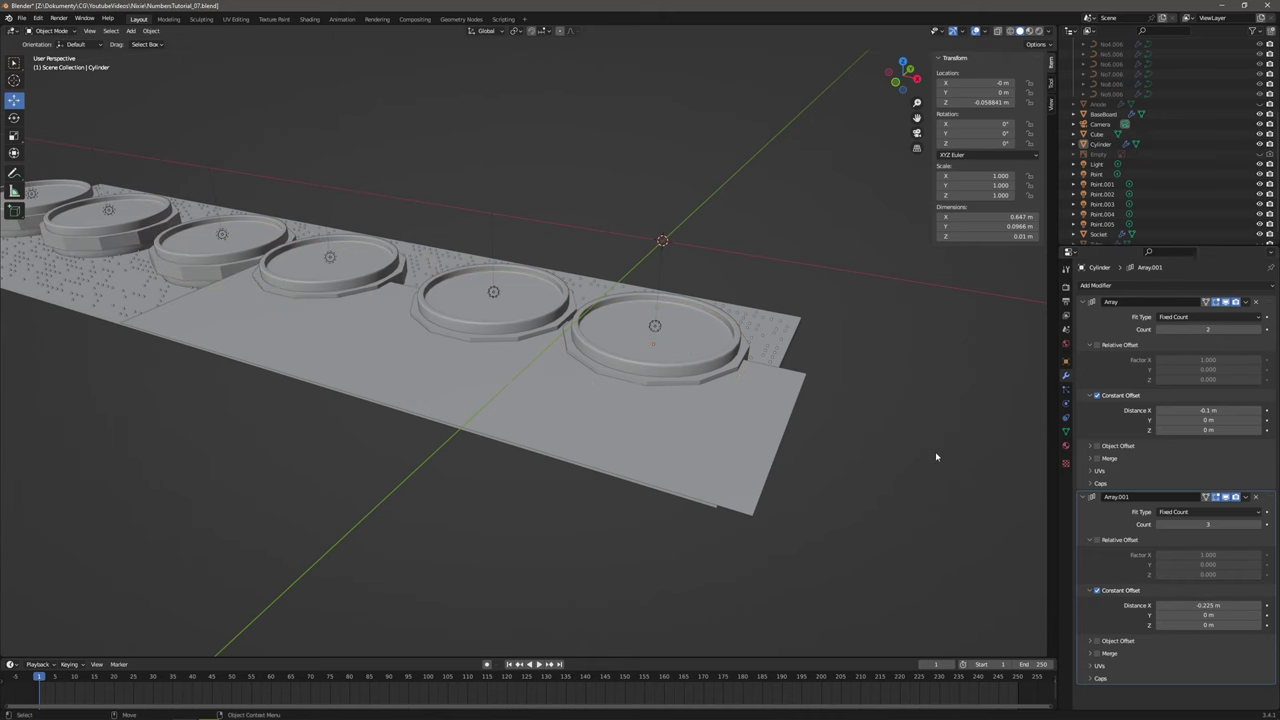
Select the cover plate and open it in Edit Mode.
click(786, 413)
scroll(782, 347, up, 2)
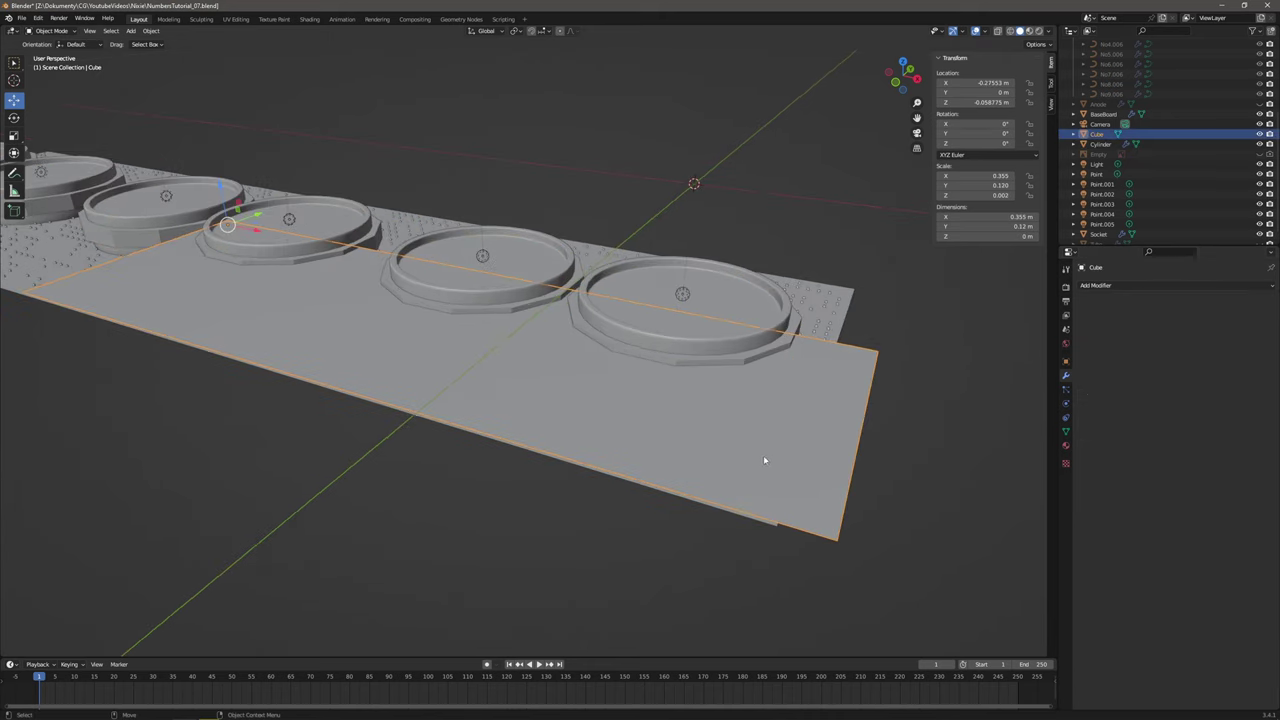
key(Tab)
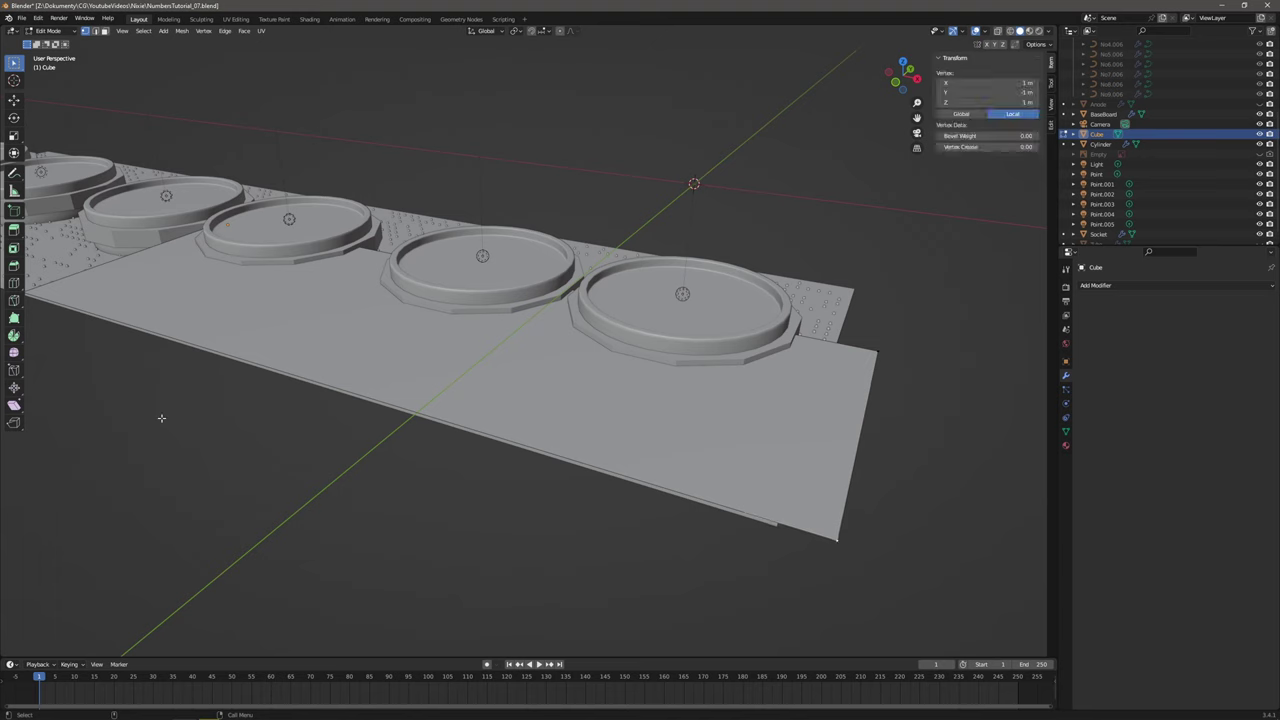
Try to bevel the plate's outer corner vertex.
click(14, 265)
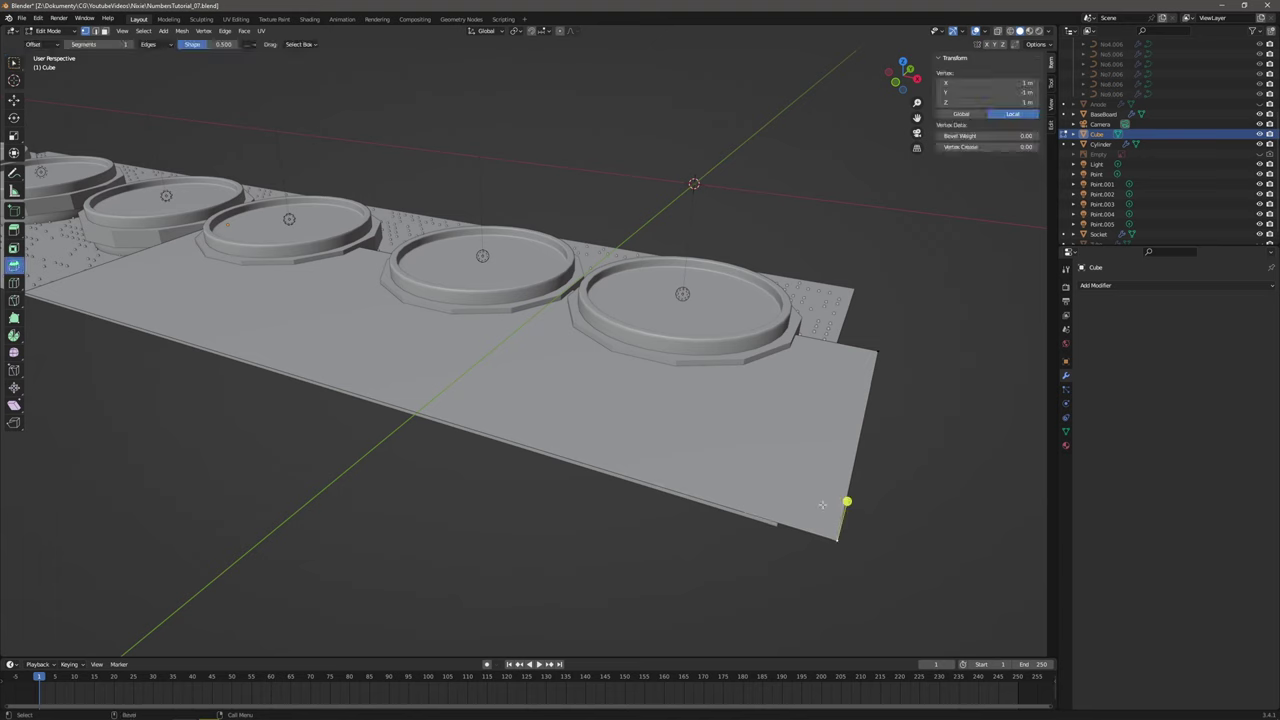
drag(846, 502, 858, 539)
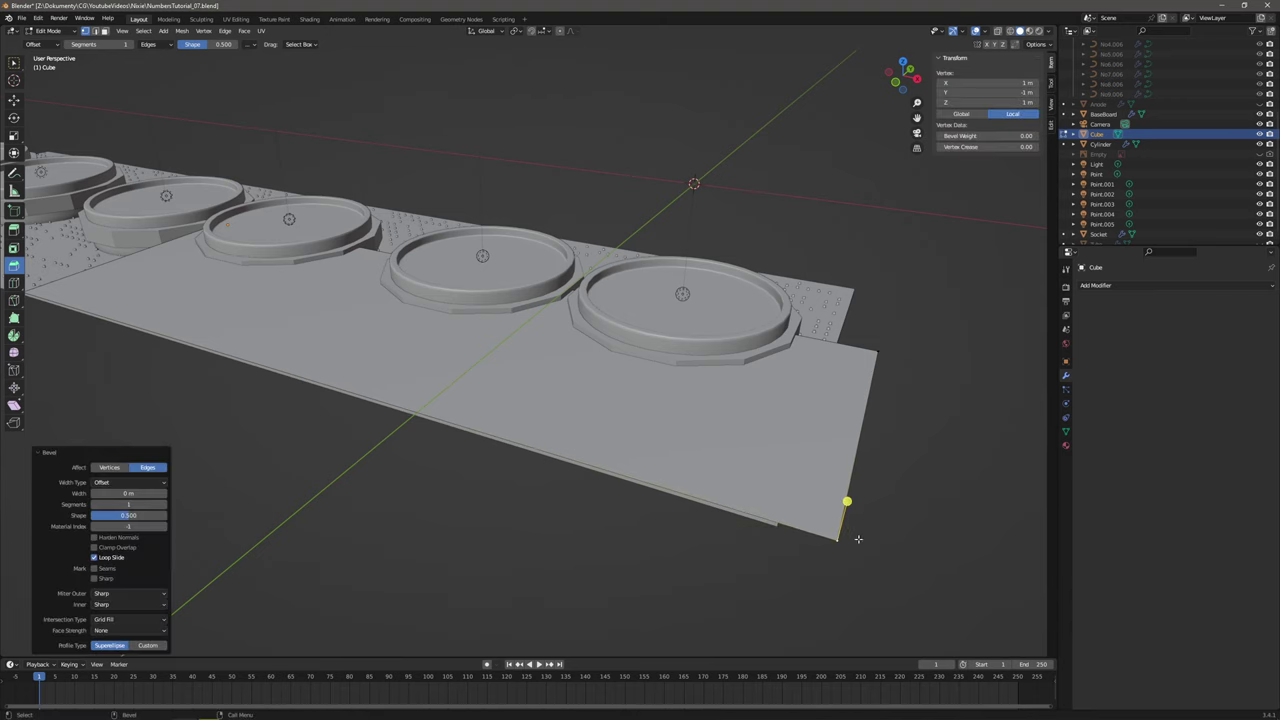
click(898, 540)
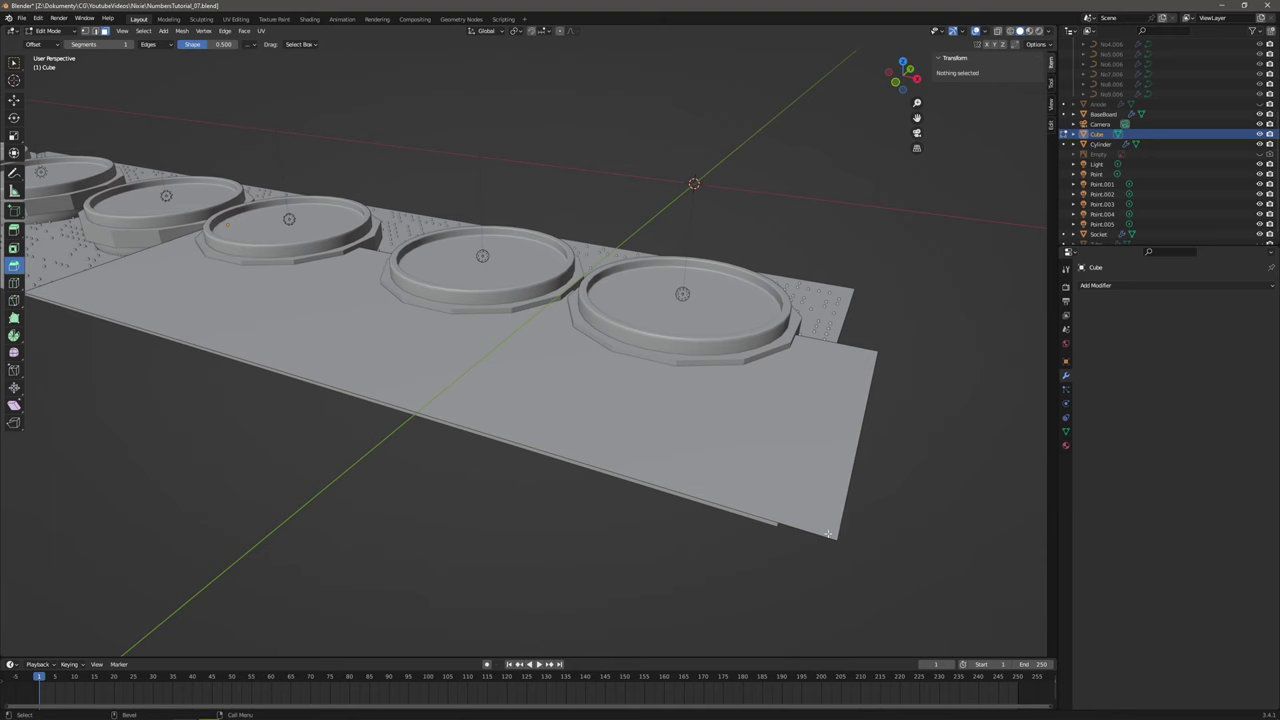
Extrude the plate's two outer edges straight down by about 0.0069 m to form side walls.
click(822, 529)
key(2)
click(839, 526)
shift+click(814, 532)
middle_drag(871, 537, 862, 523)
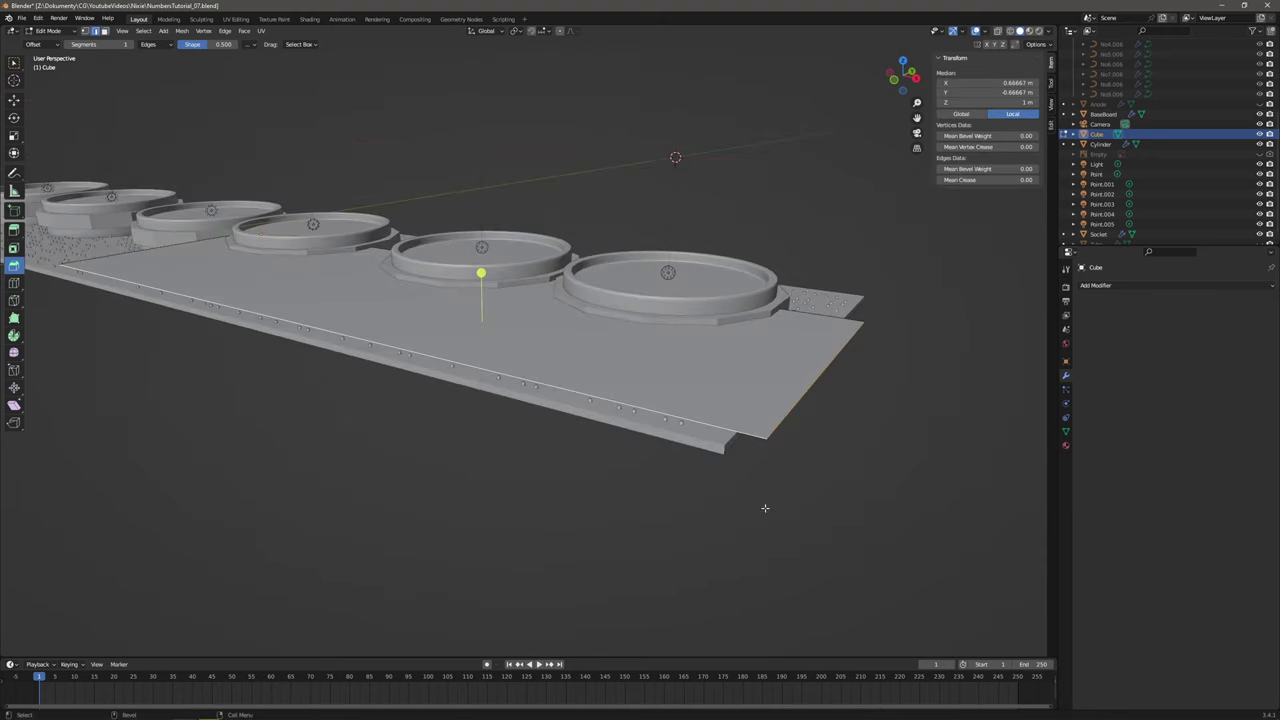
key(e)
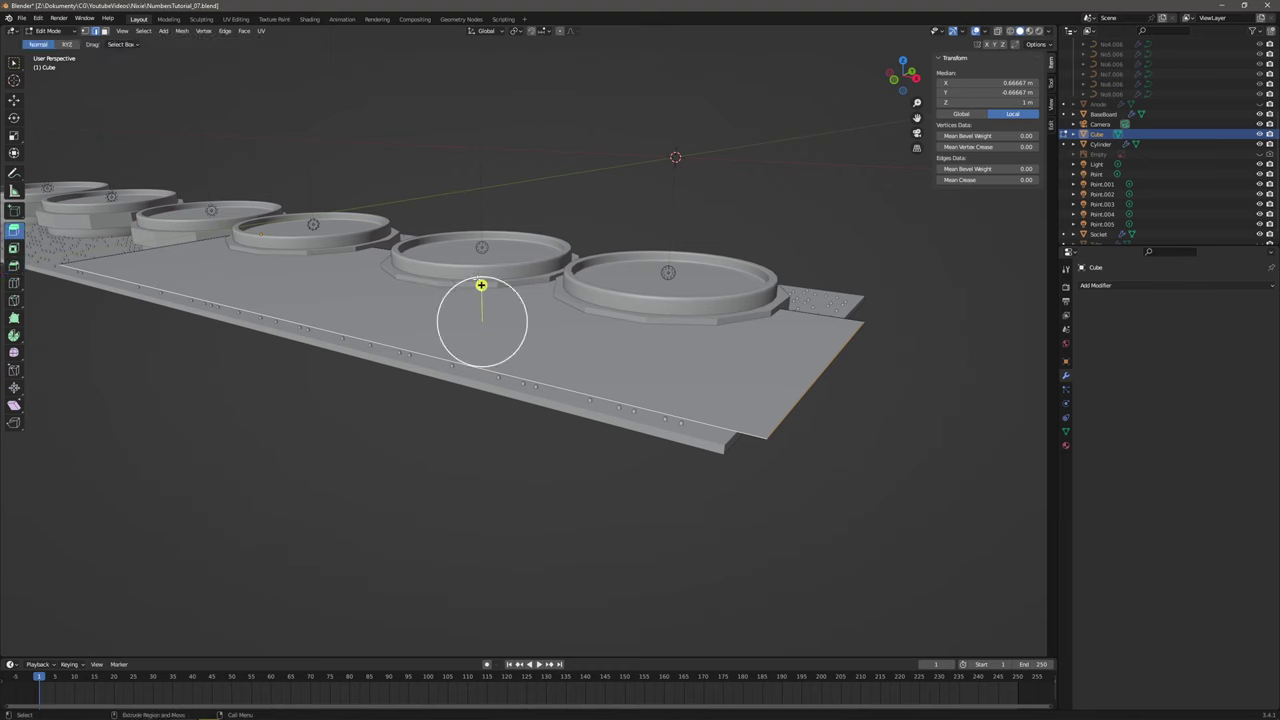
drag(480, 285, 481, 303)
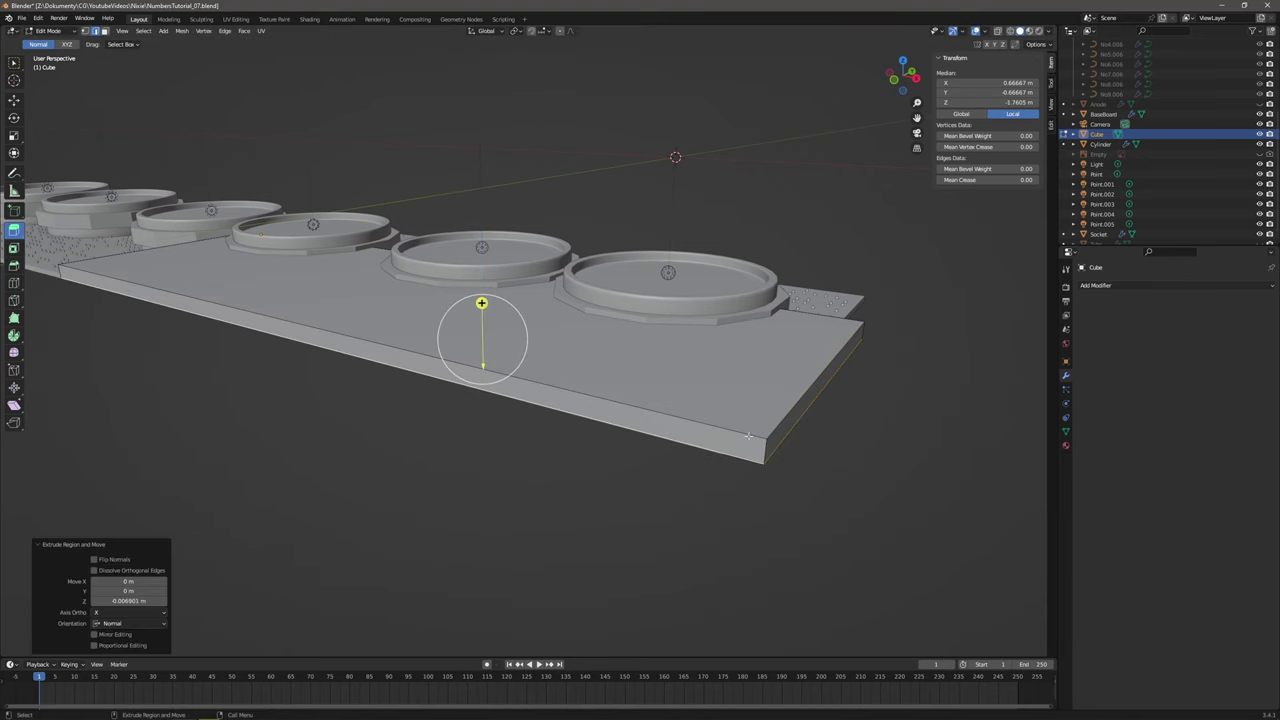
Select the short vertical edge at the plate's outer corner.
click(57, 31)
click(57, 31)
click(14, 63)
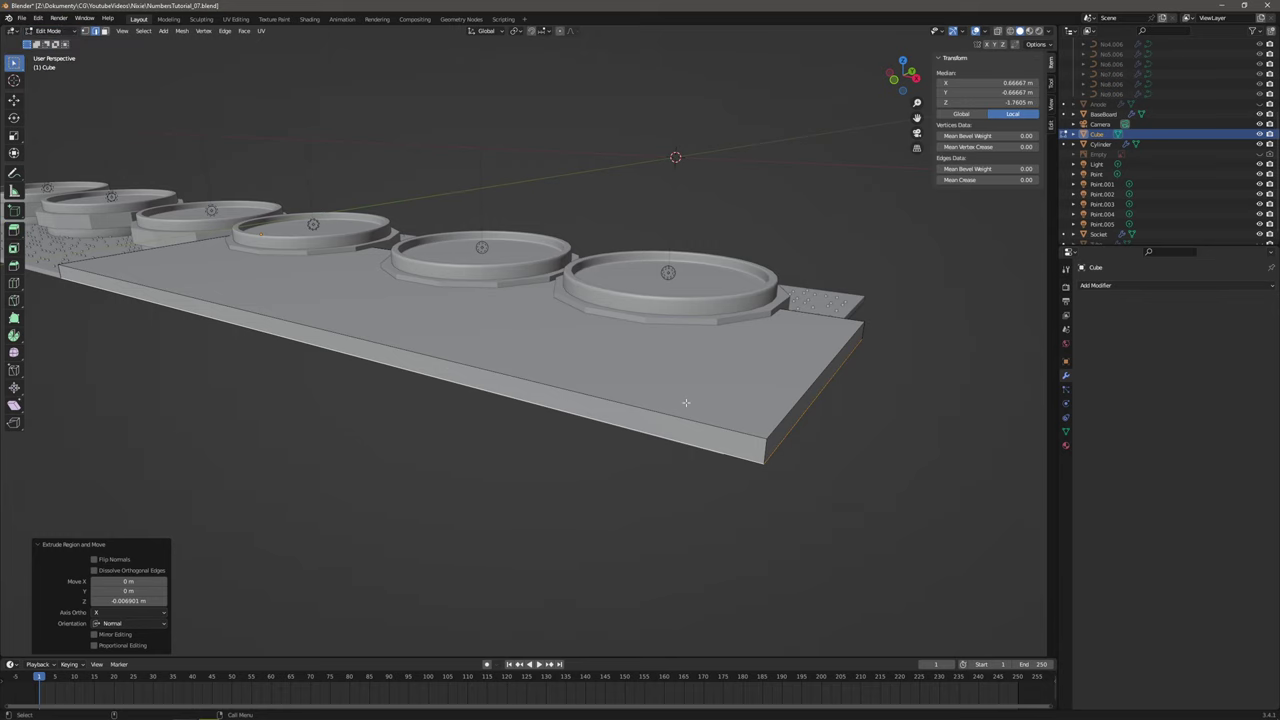
click(784, 460)
middle_drag(803, 474, 801, 485)
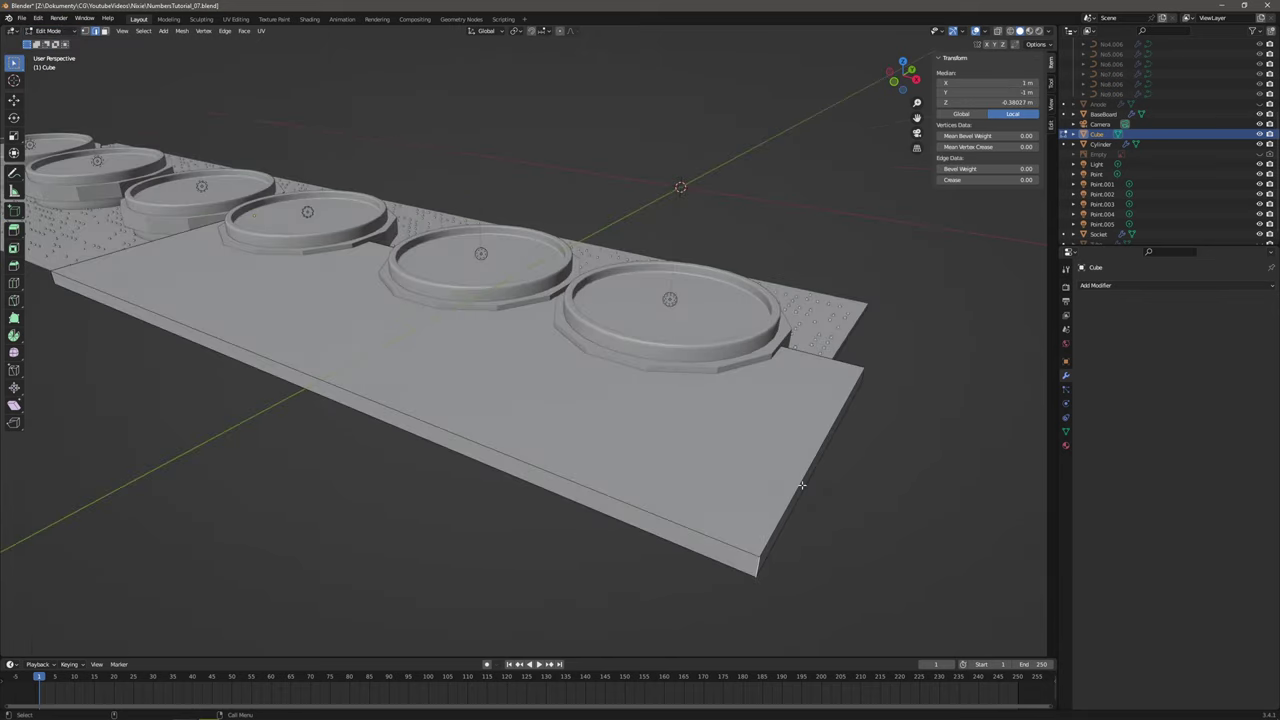
Try beveling the vertical corner edge with a width of about 0.02 m, and undo that bevel.
key(shift+Tab)
click(12, 265)
mouse_move(800, 597)
mouse_down()
mouse_move(794, 584)
mouse_move(810, 606)
mouse_up()
click(811, 609)
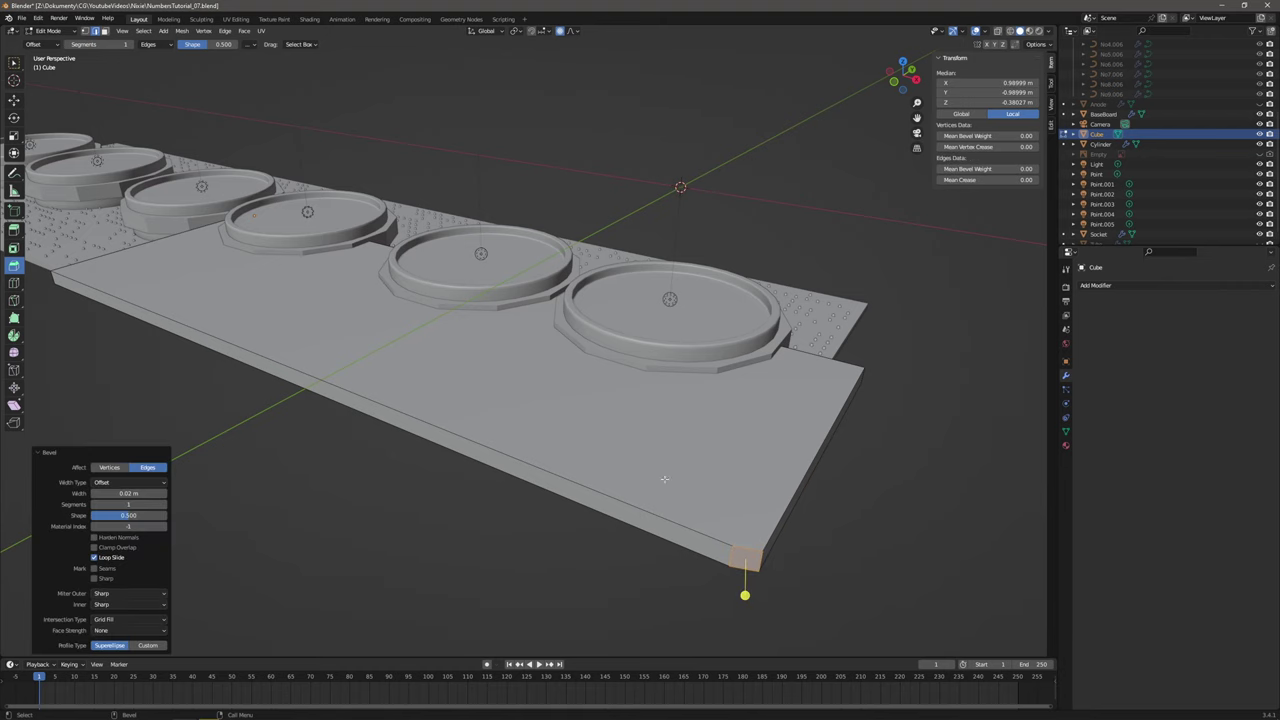
key(ctrl+z)
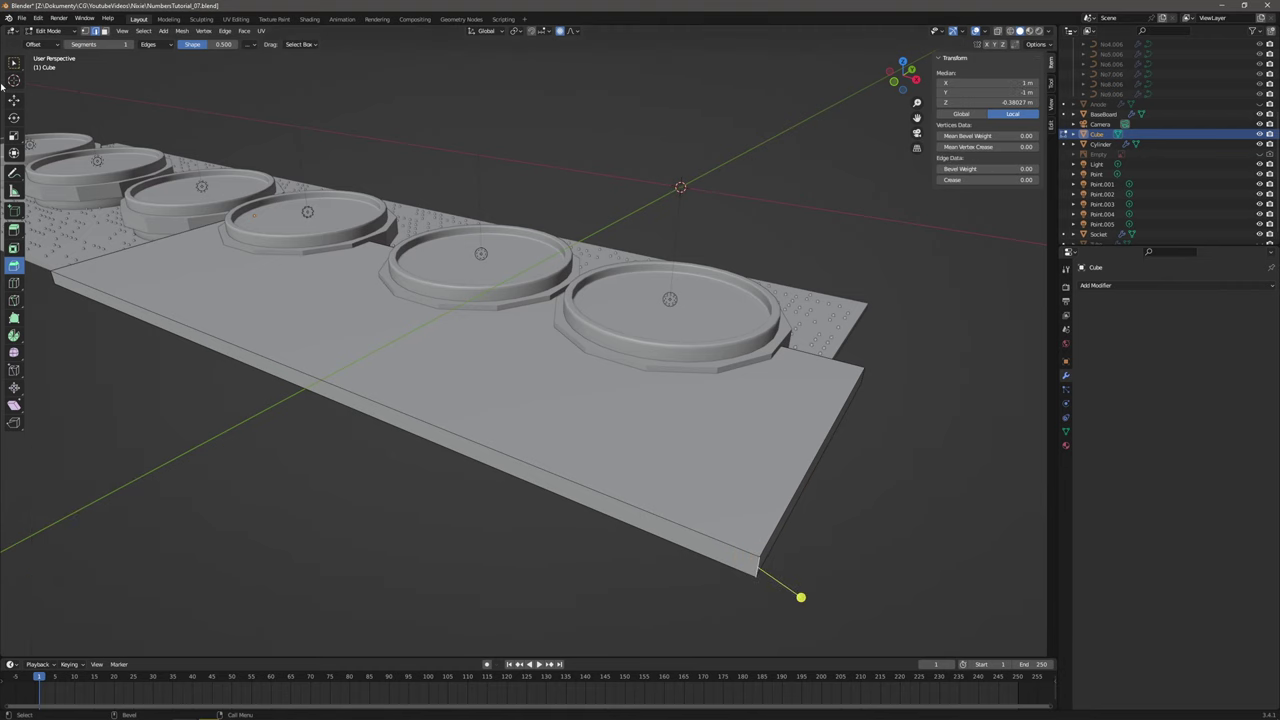
Return the plate to Object Mode and apply its scale.
click(14, 64)
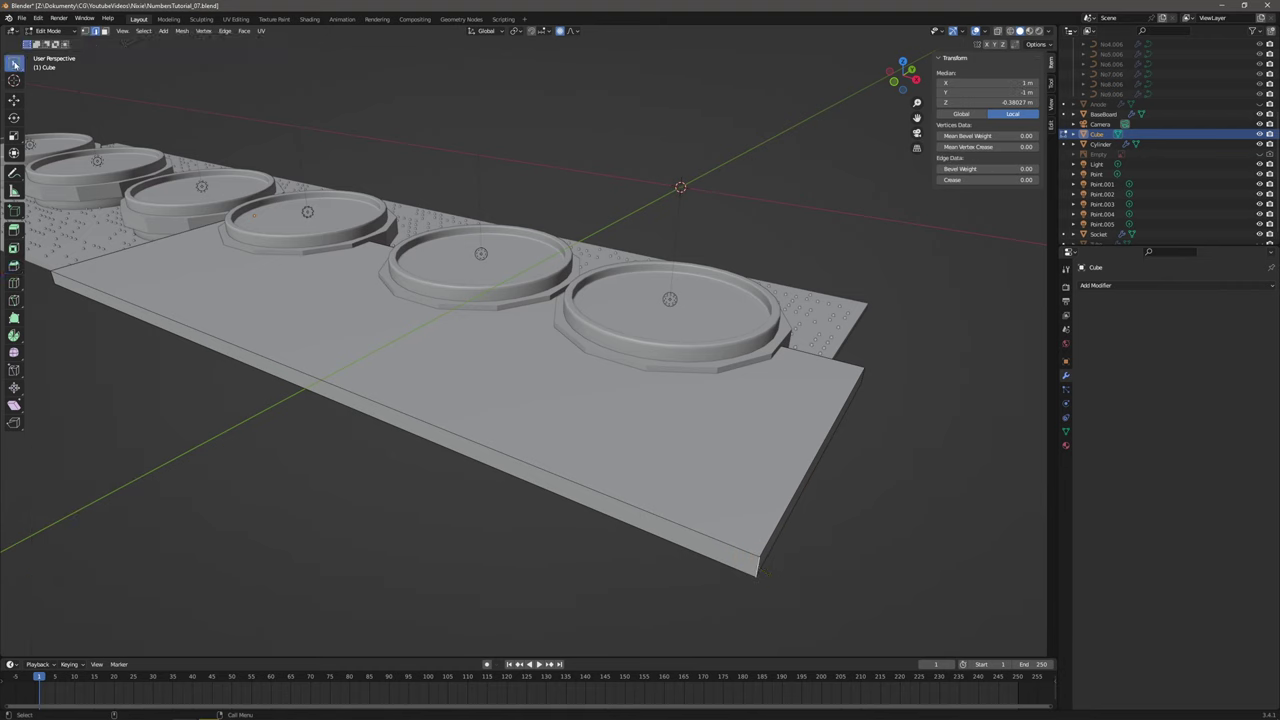
click(58, 32)
click(48, 43)
click(150, 31)
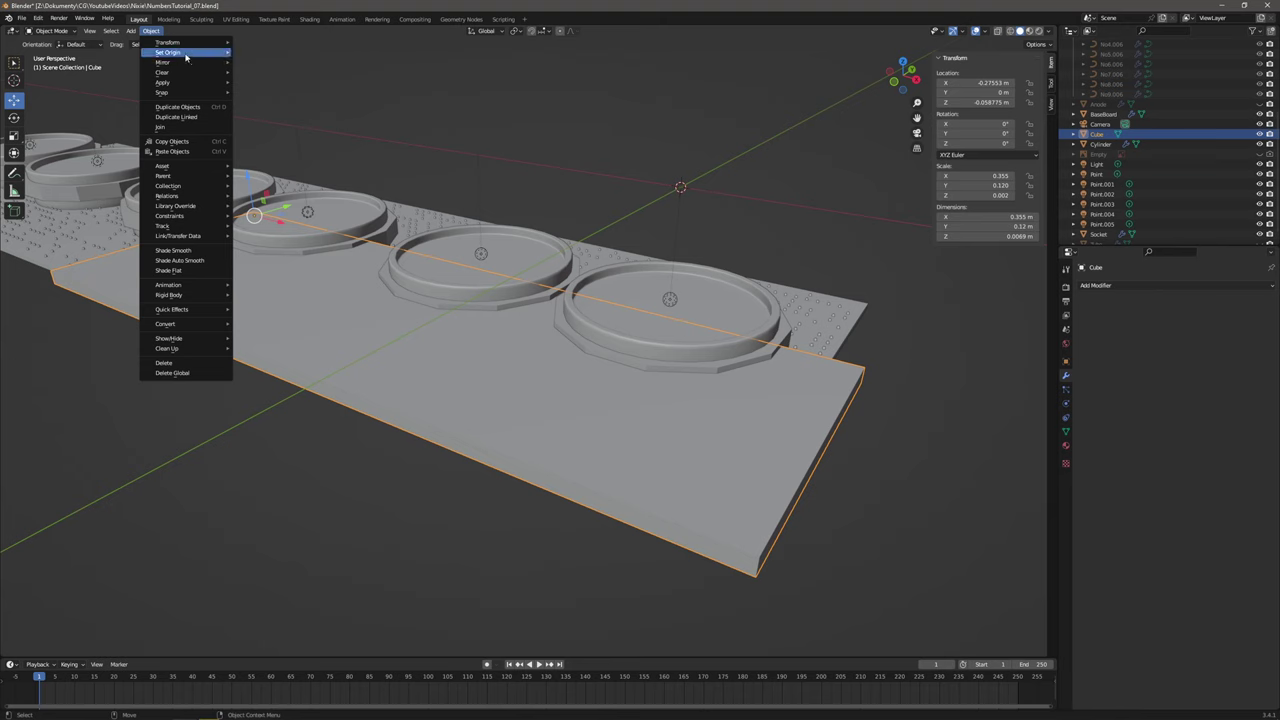
mouse_move(186, 83)
click(265, 99)
click(887, 458)
click(817, 479)
Bevel the plate's vertical corner edge in Edit Mode with a width of 0.025 m and 2 segments.
key(Tab)
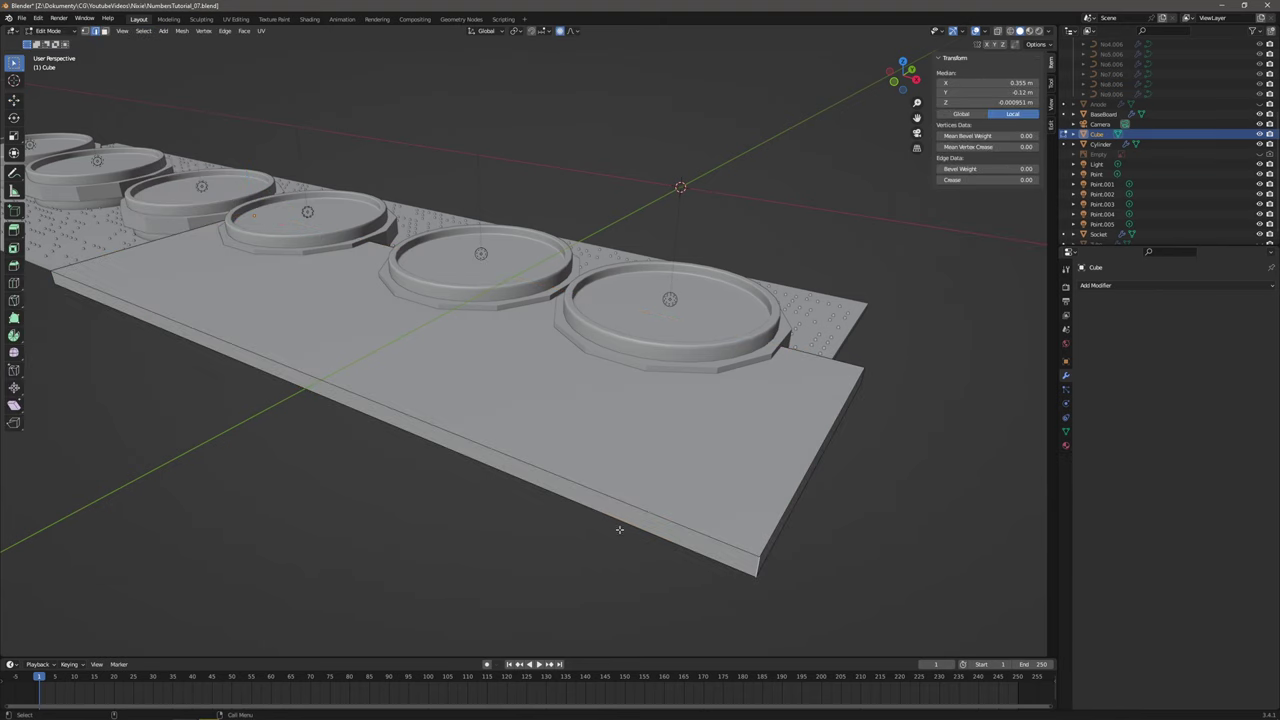
key(ctrl+b)
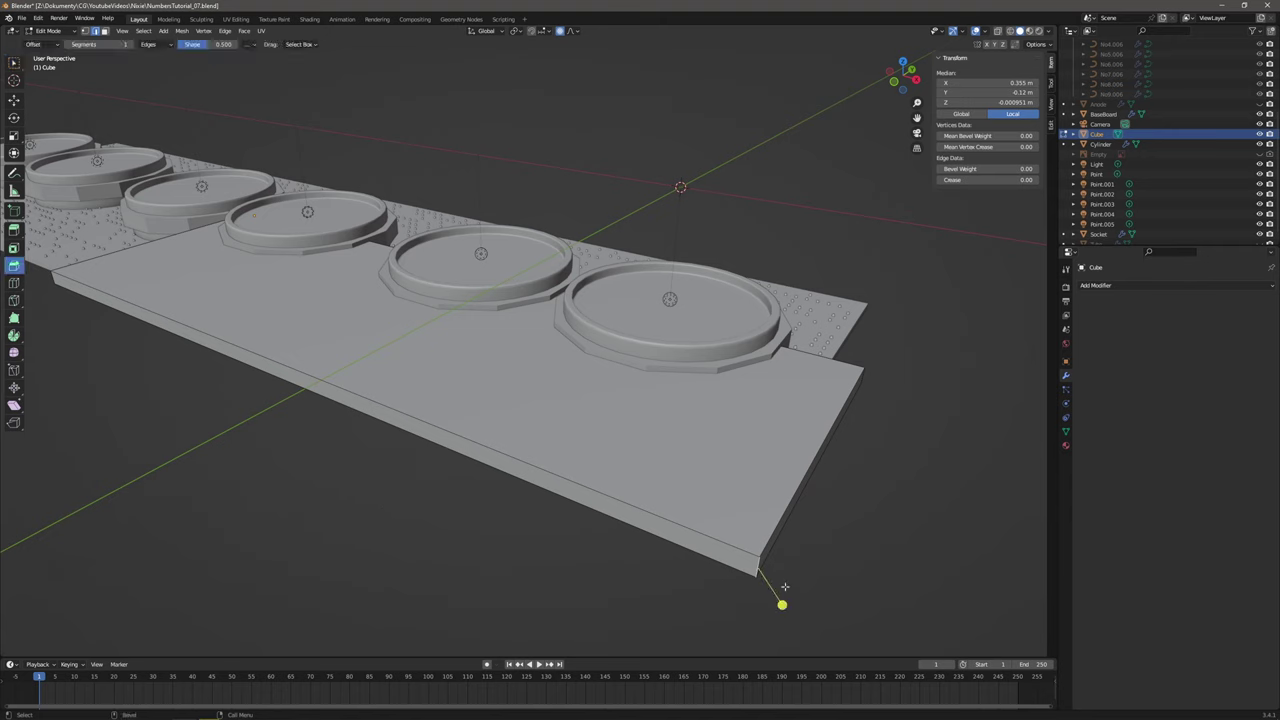
mouse_move(782, 603)
mouse_down()
mouse_move(797, 626)
mouse_move(781, 609)
mouse_up()
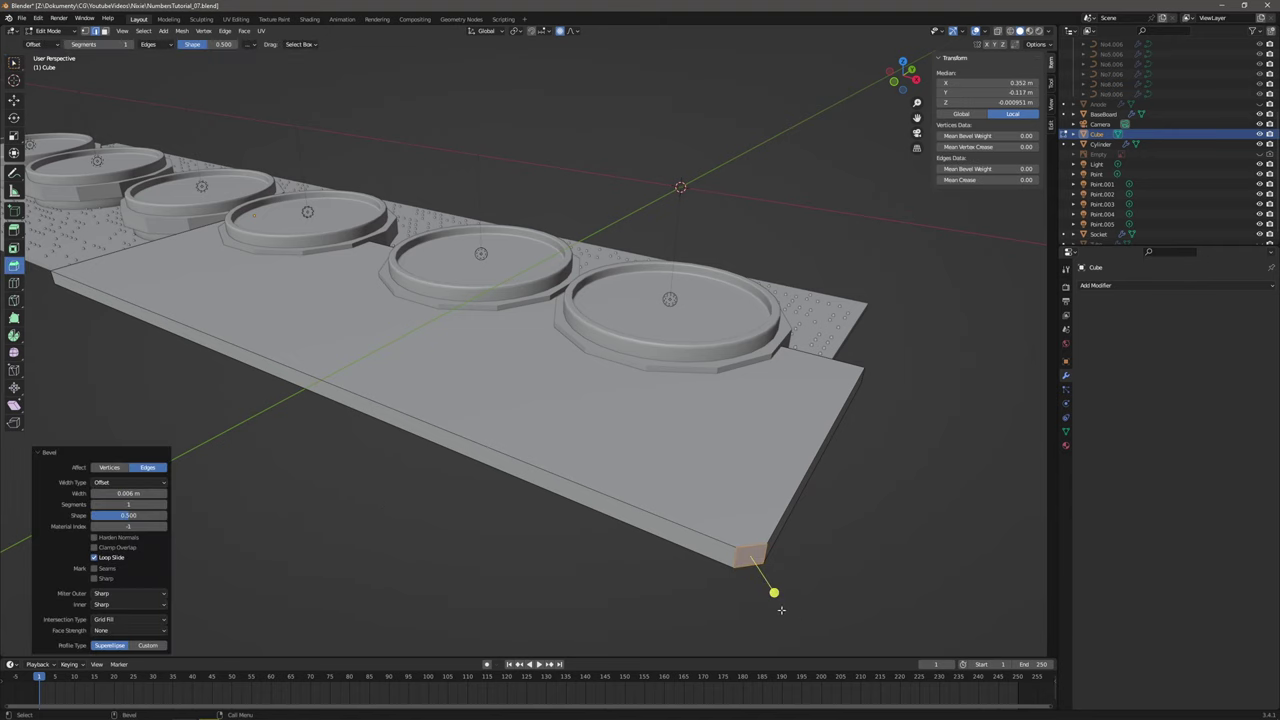
click(146, 493)
text(0.025)
key(Return)
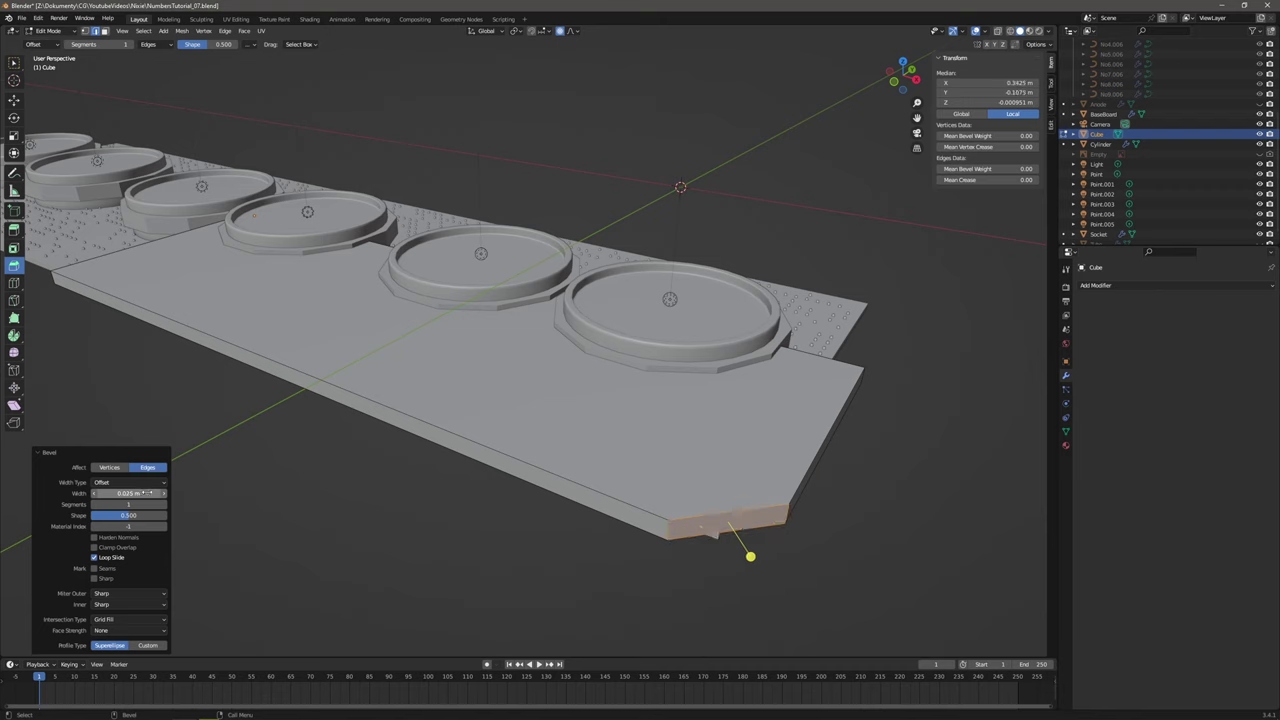
middle_drag(500, 511, 563, 374)
middle_drag(536, 290, 557, 405)
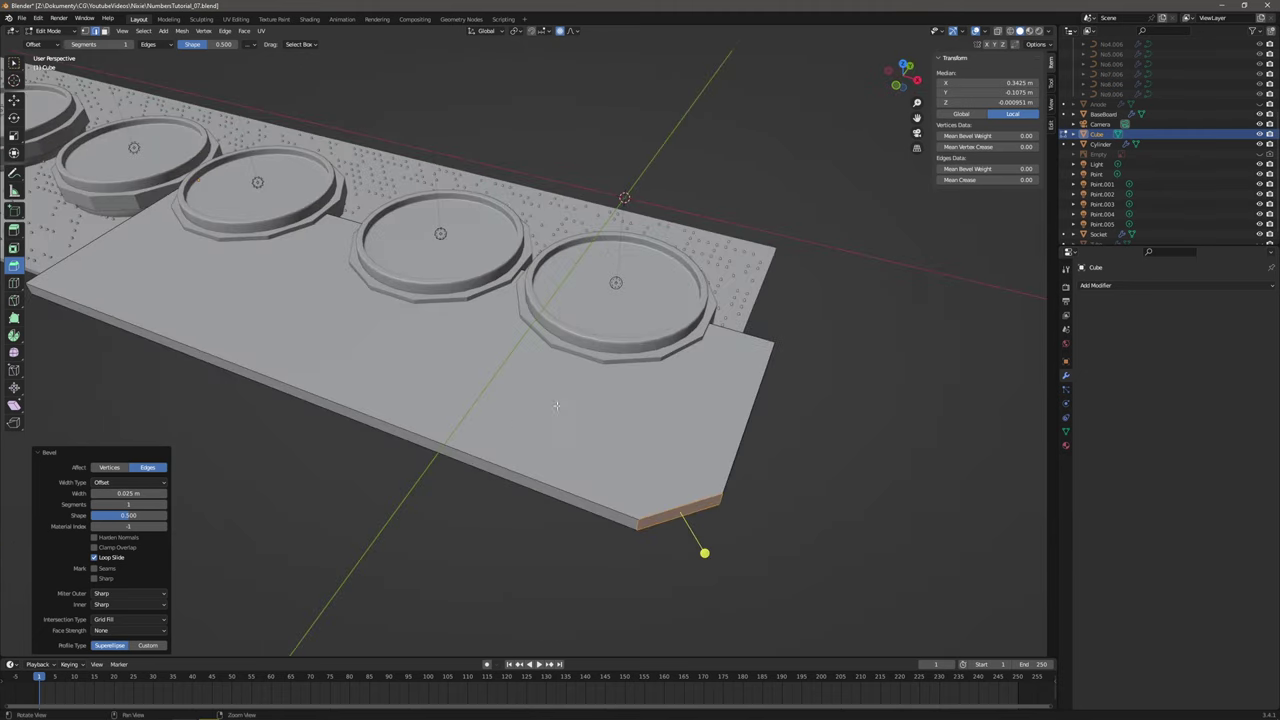
click(165, 505)
click(14, 63)
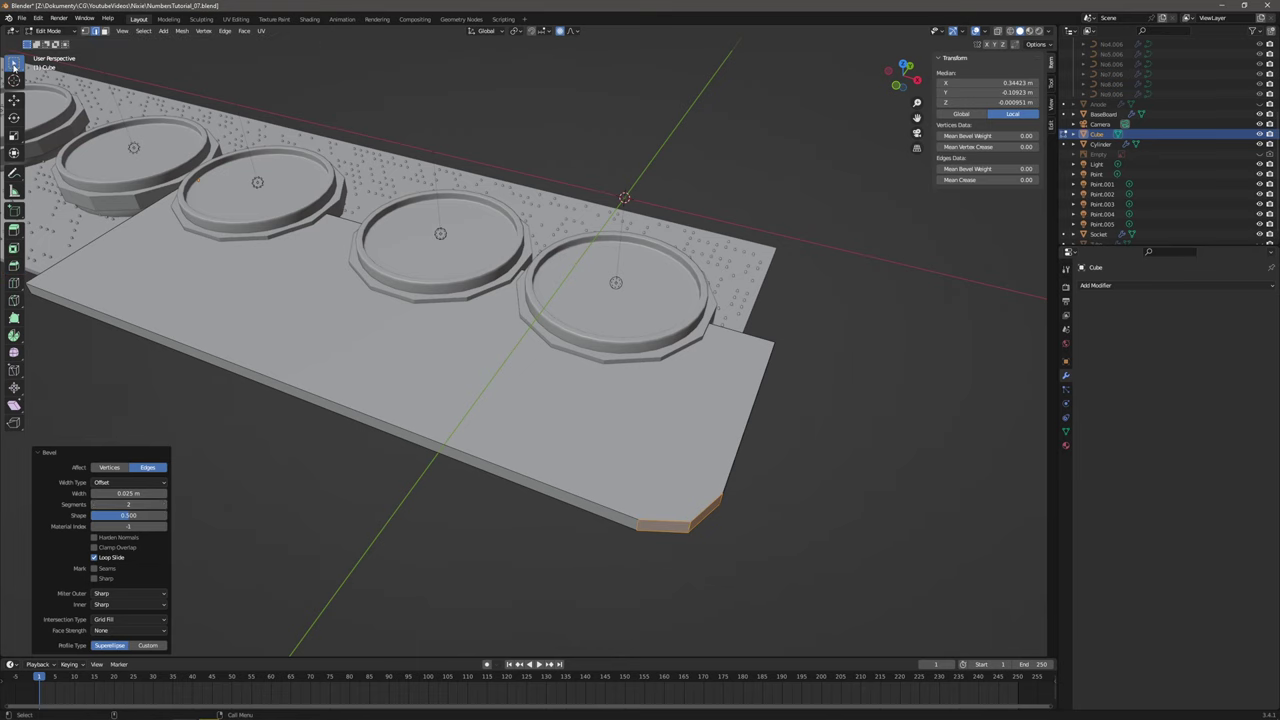
Delete the plate's four vertical side faces, including those at the beveled corner, keeping only the top face.
click(872, 434)
middle_drag(805, 407, 389, 301)
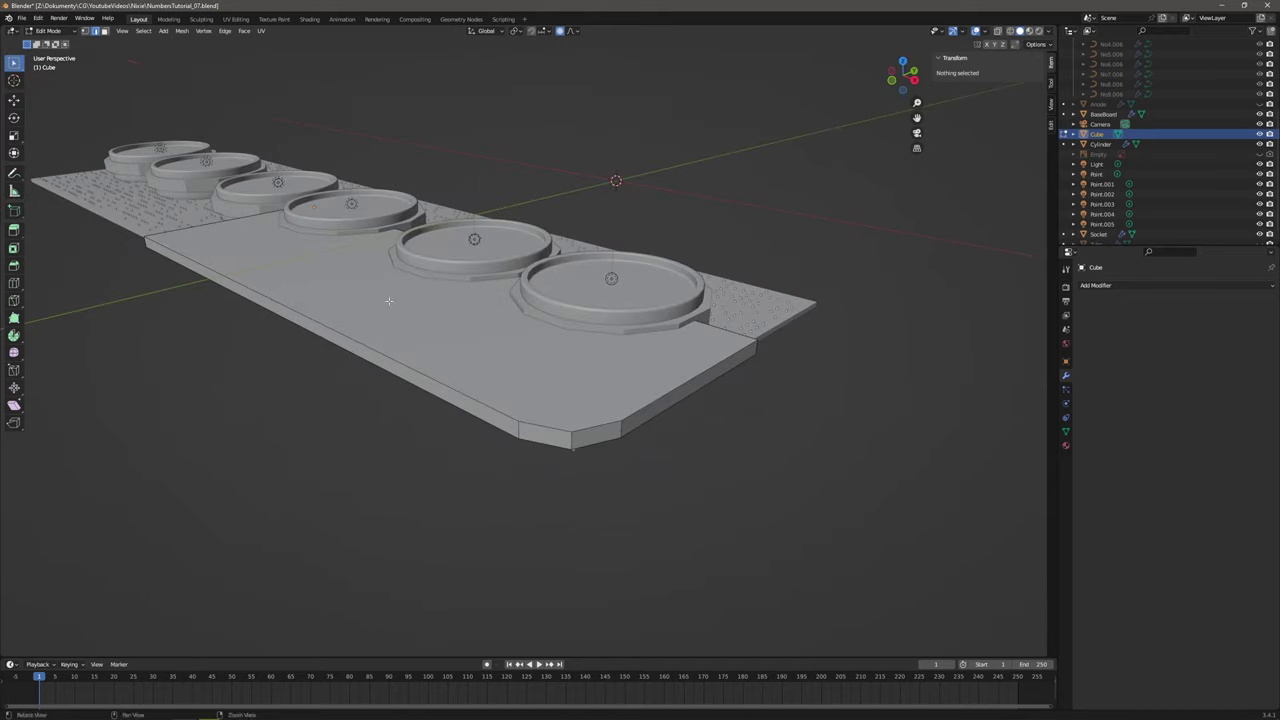
click(651, 413)
key(3)
click(651, 412)
shift+click(594, 431)
shift+click(546, 434)
shift+click(500, 426)
middle_drag(500, 426, 576, 367)
key(x)
click(505, 412)
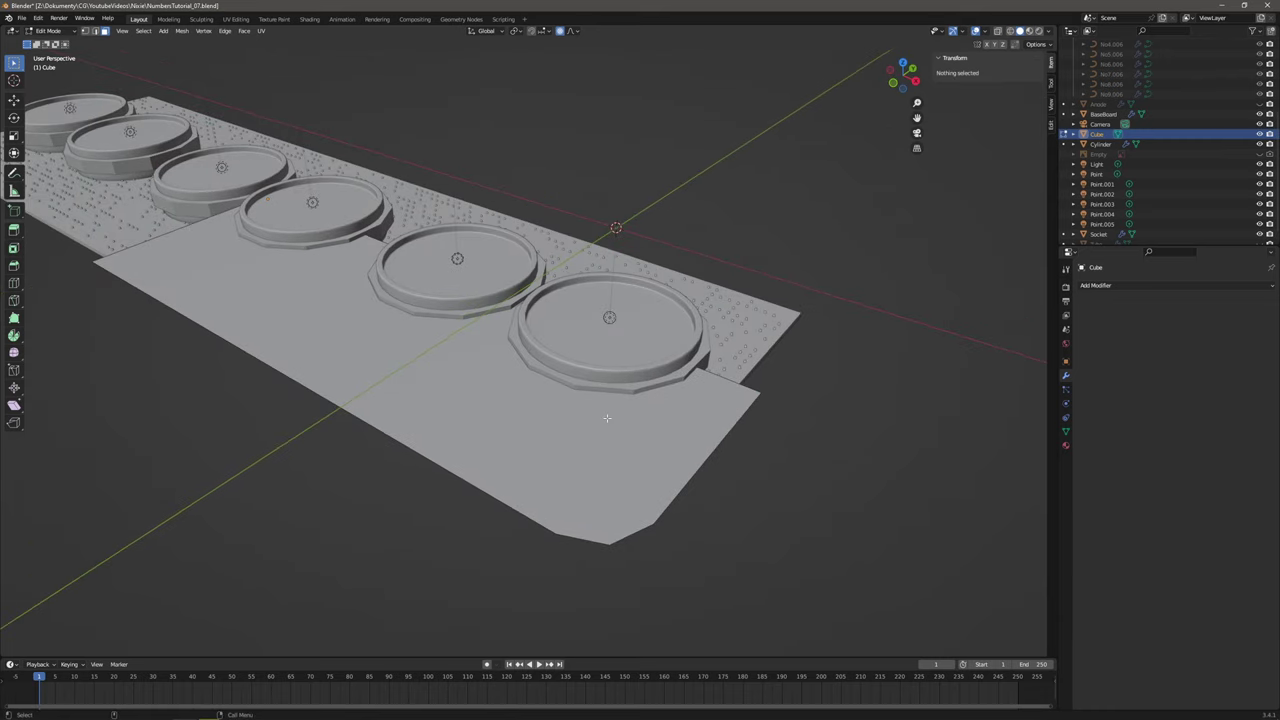
Return to Object Mode and add a Boolean modifier set to Difference on the plate, using the arrayed Cylinder as its object.
click(60, 32)
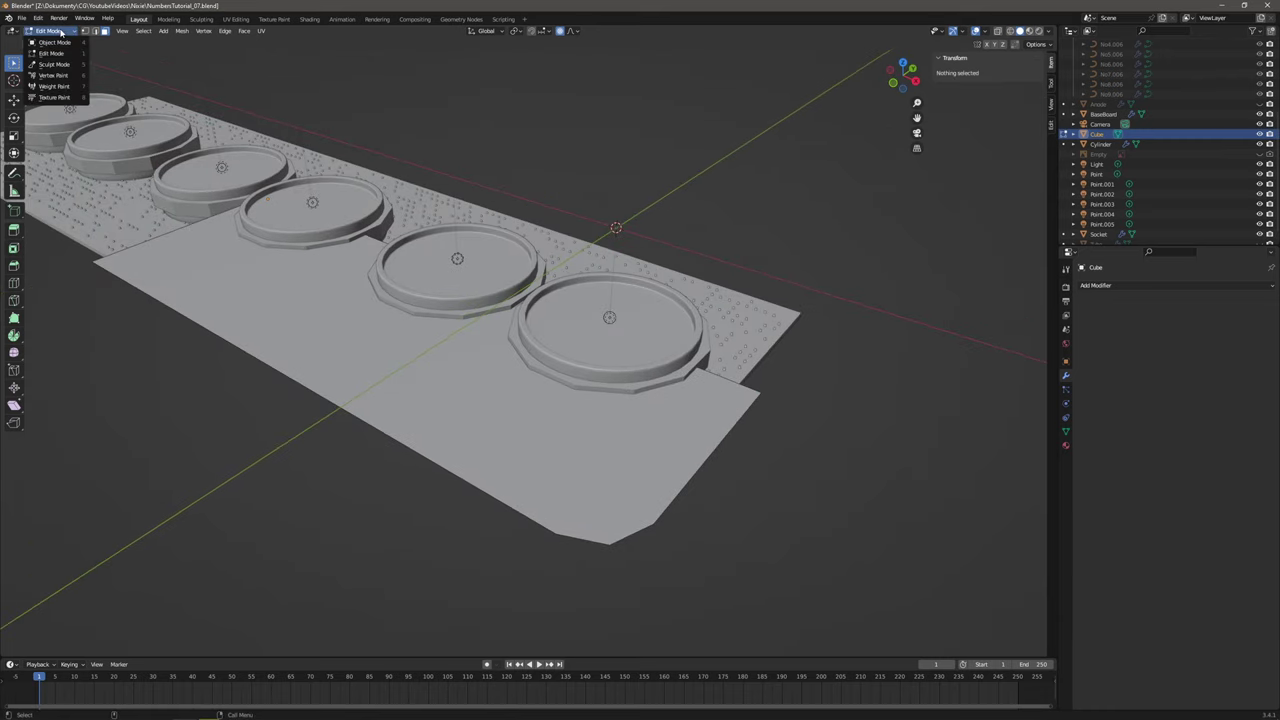
click(55, 42)
click(1182, 287)
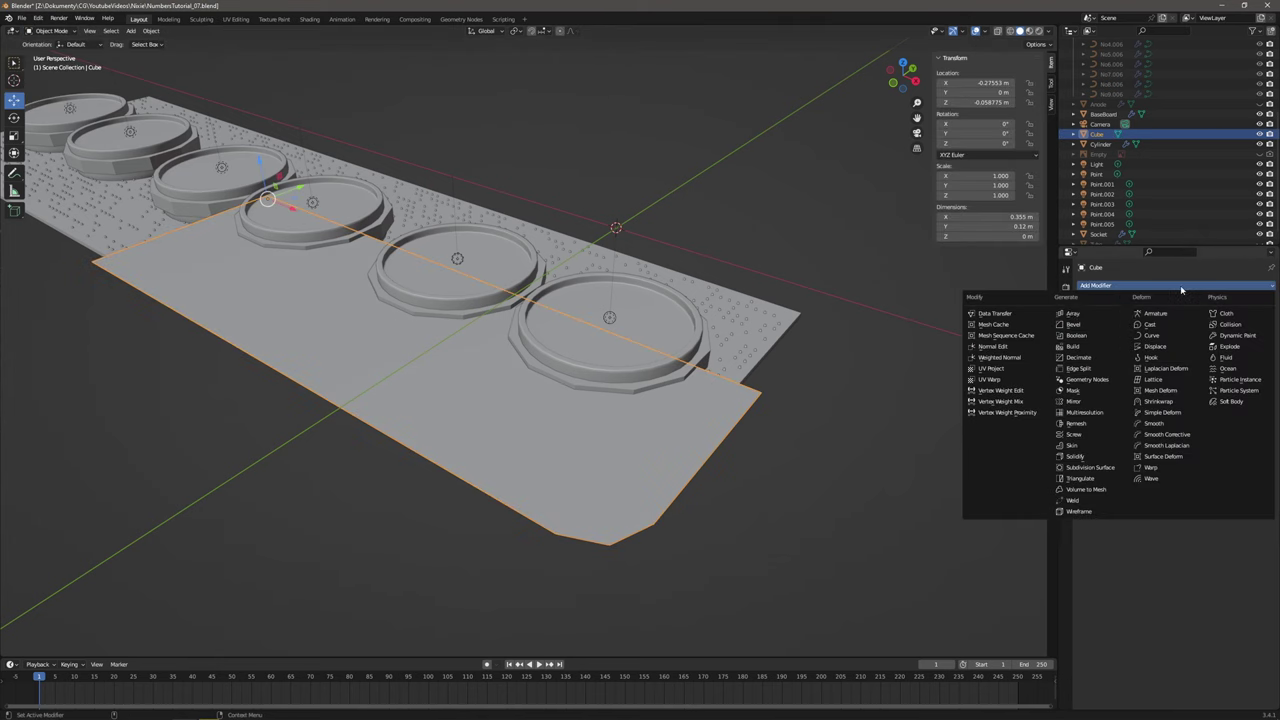
click(1089, 339)
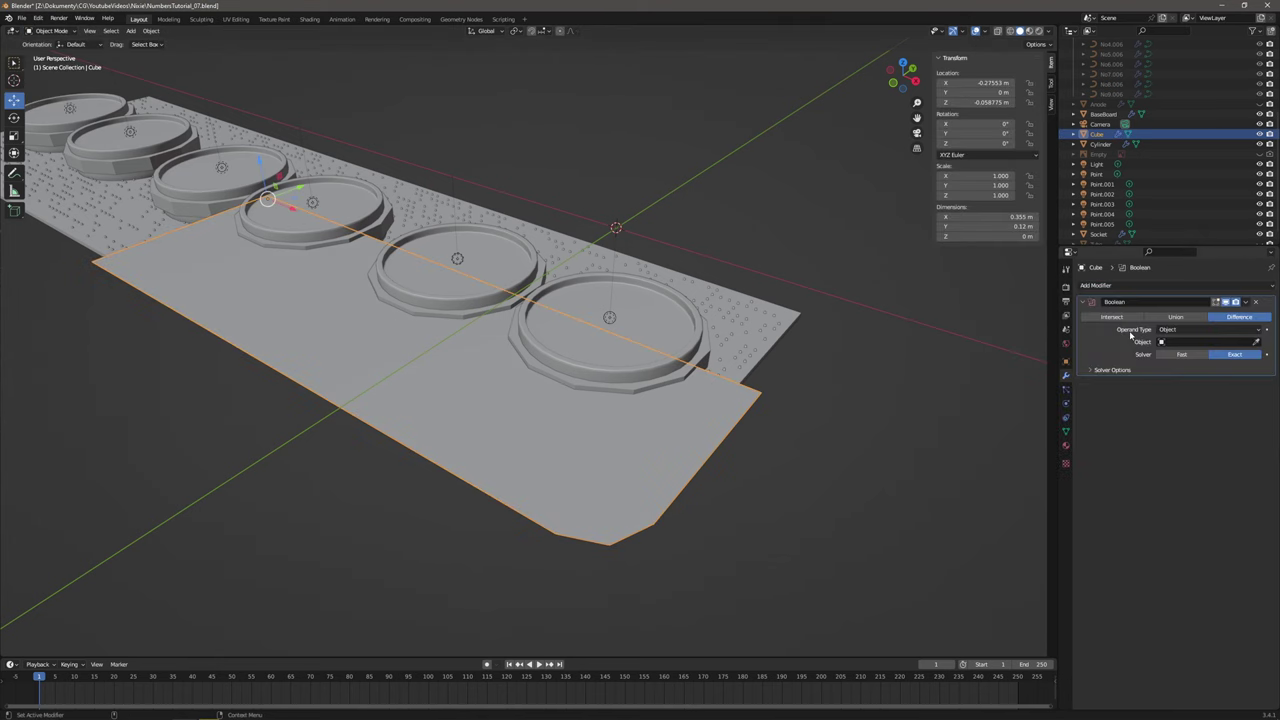
click(1256, 342)
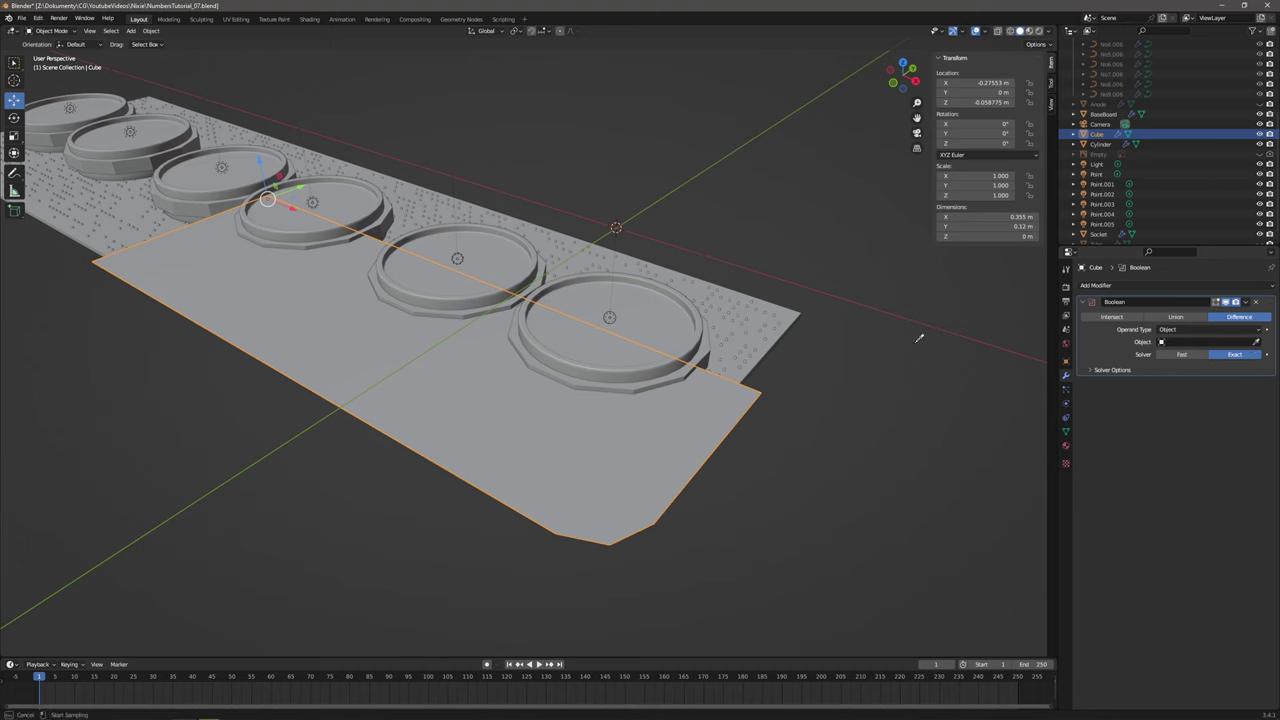
click(686, 368)
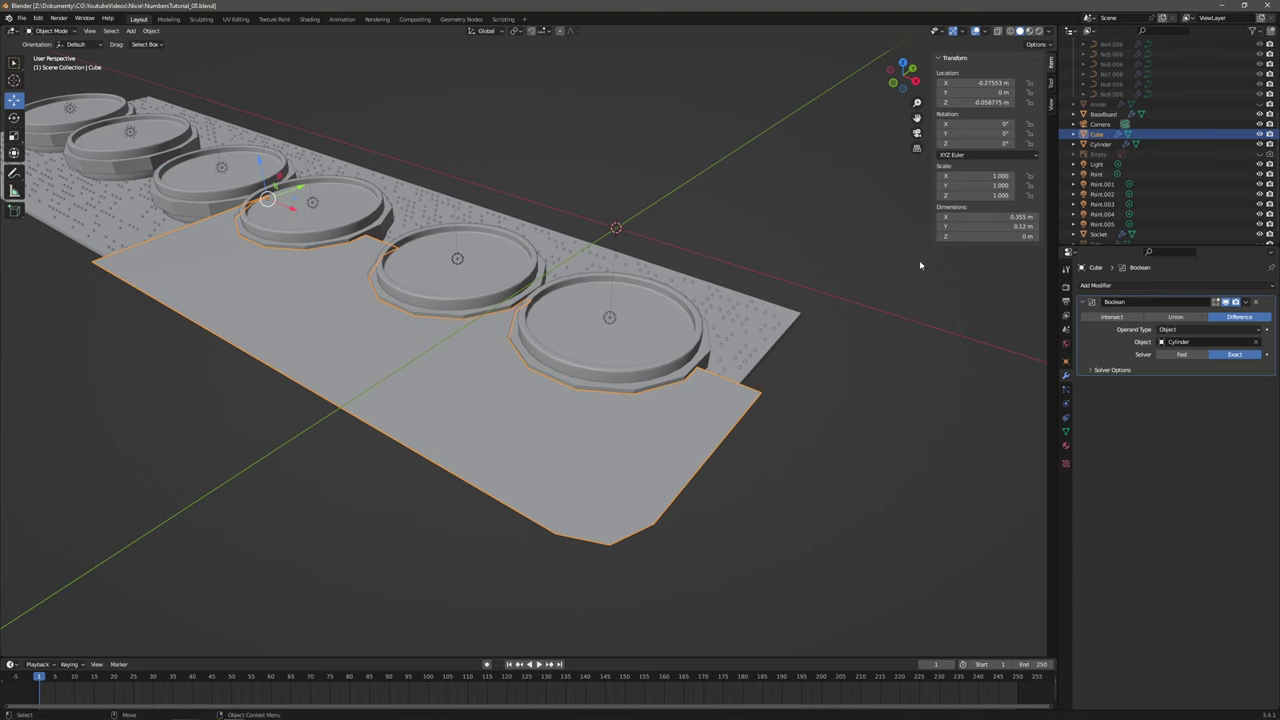
Hide the Socket, Cylinder and BaseBoard objects in the viewport.
scroll(1125, 156, down, 1)
click(1259, 225)
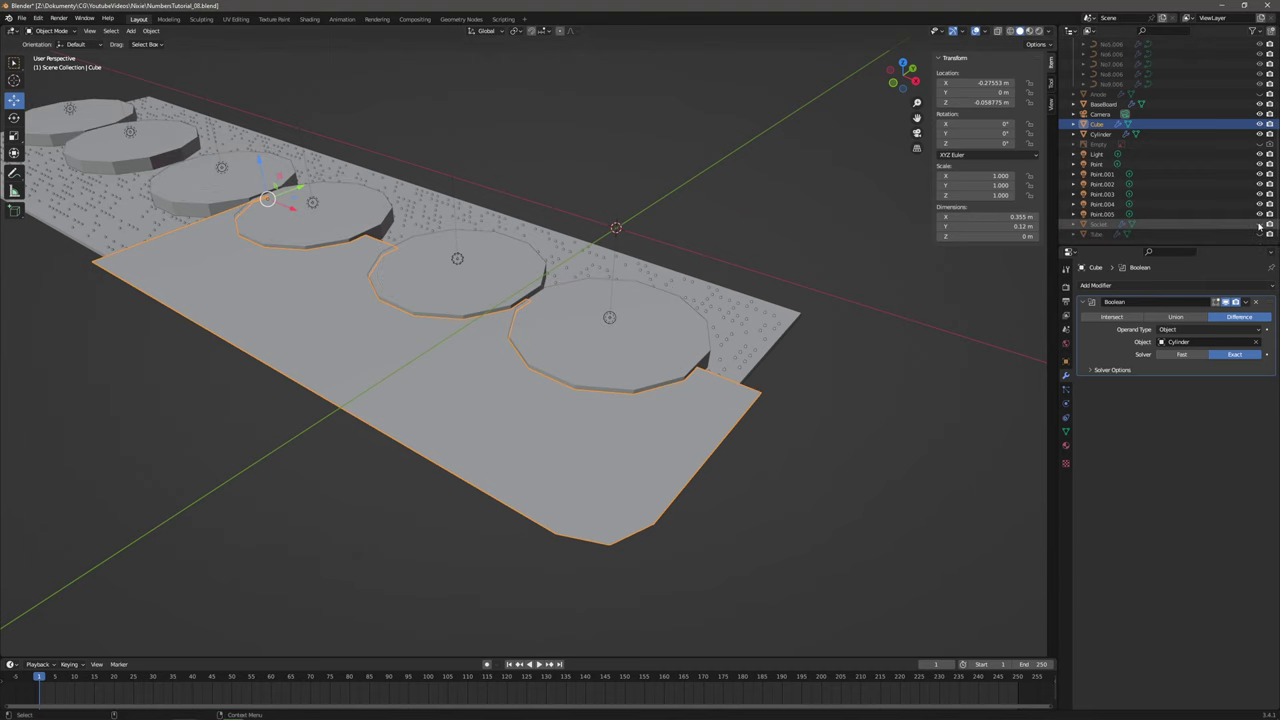
click(1259, 134)
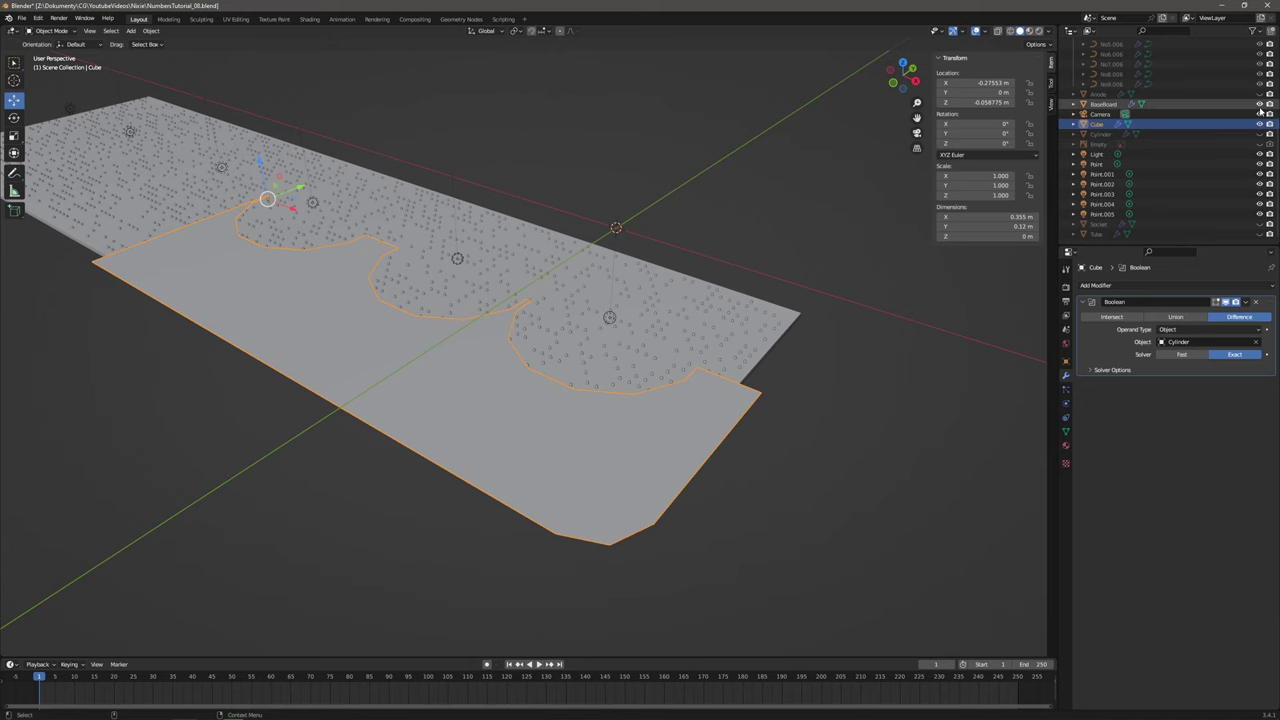
click(1259, 104)
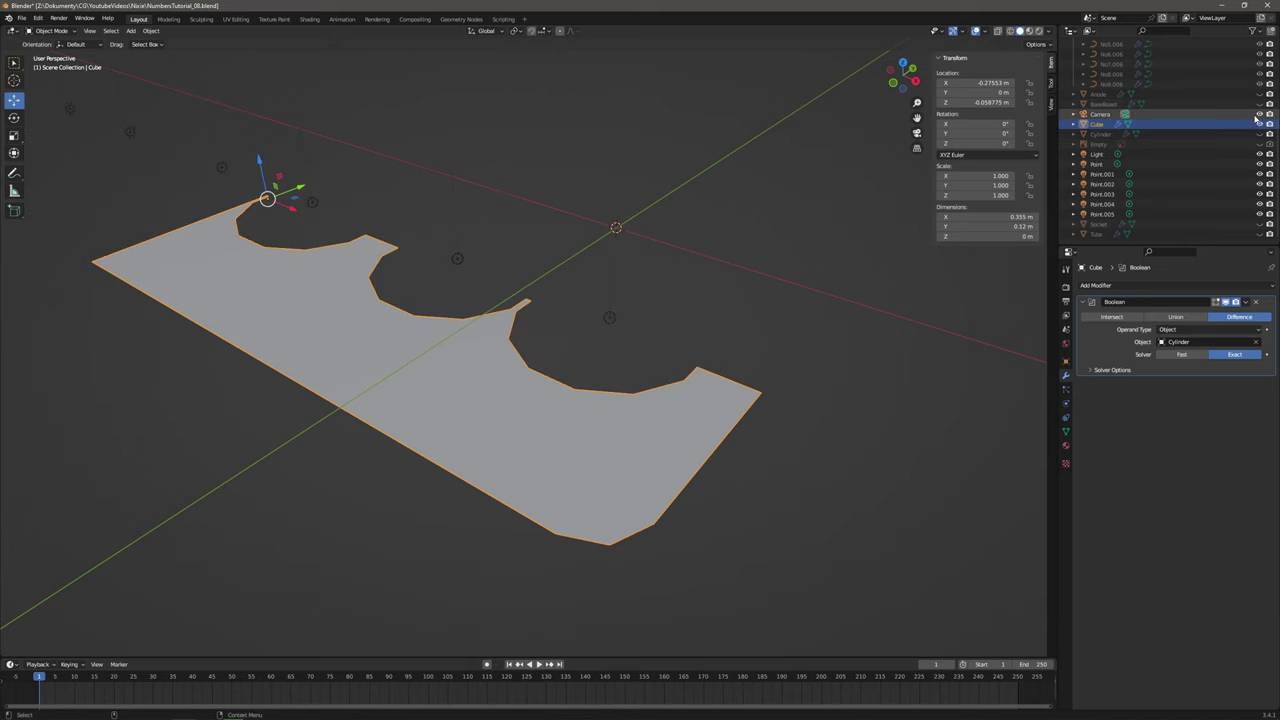
Apply the plate's Boolean modifier and open the plate in Edit Mode.
mouse_move(846, 374)
middle_down()
mouse_move(809, 374)
mouse_move(854, 389)
middle_up()
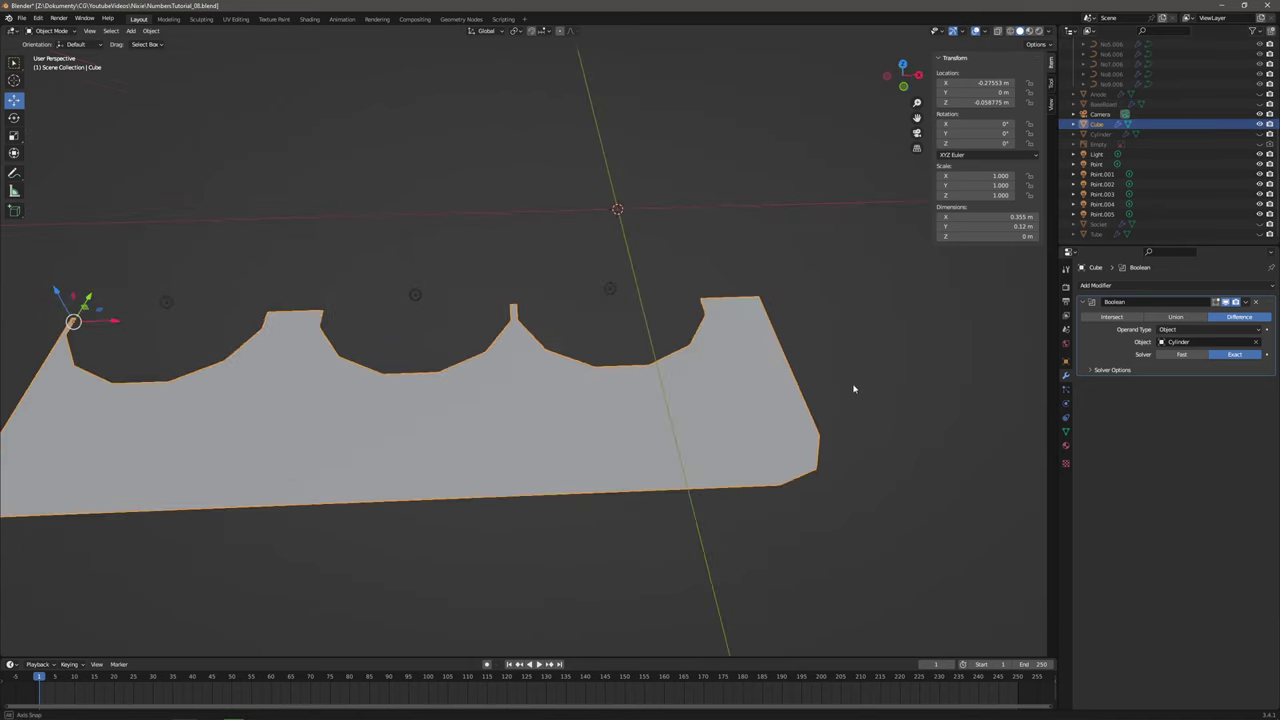
shift+middle_drag(366, 361, 536, 360)
scroll(334, 344, up, 1)
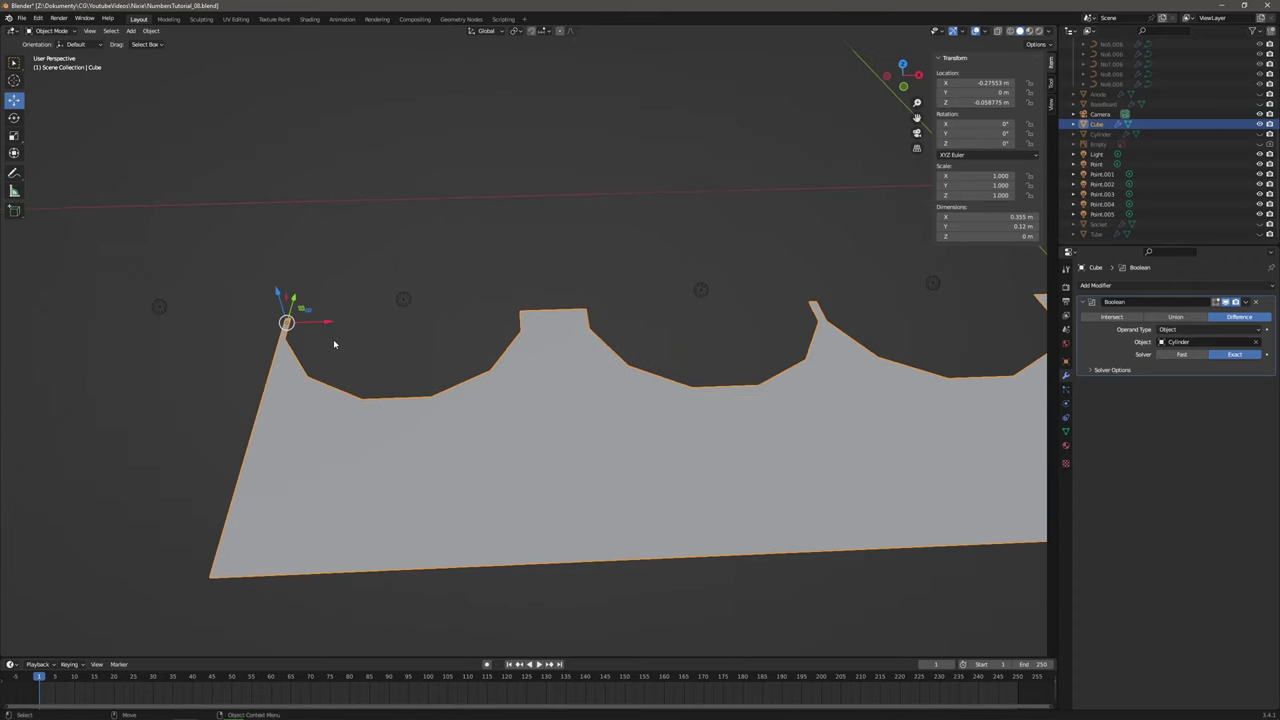
scroll(334, 344, up, 2)
shift+middle_drag(340, 346, 380, 344)
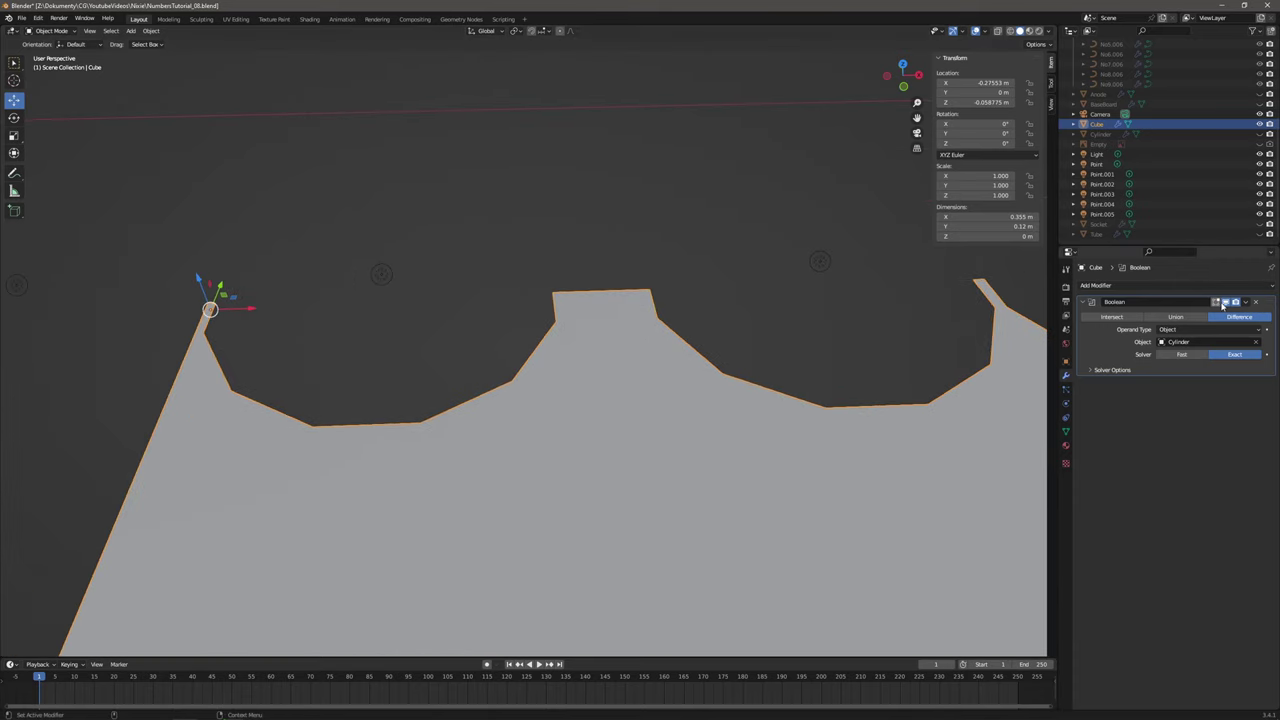
click(1245, 302)
click(1240, 317)
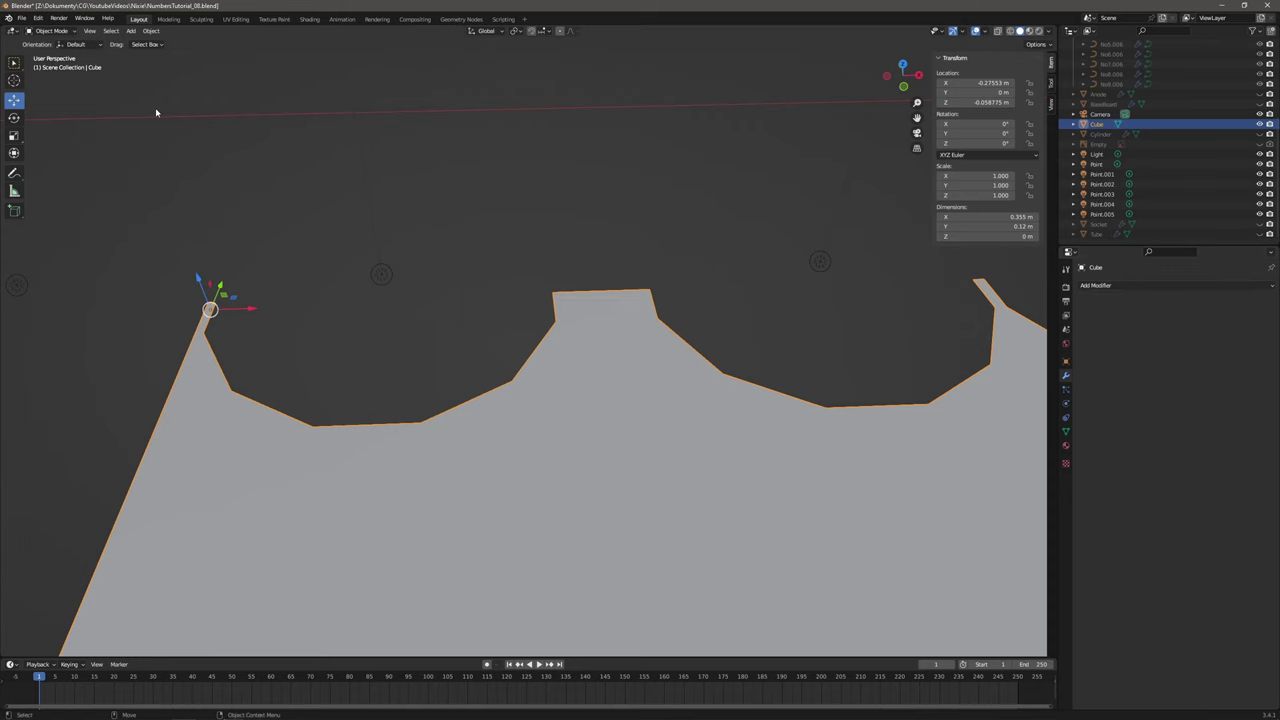
click(50, 30)
click(52, 56)
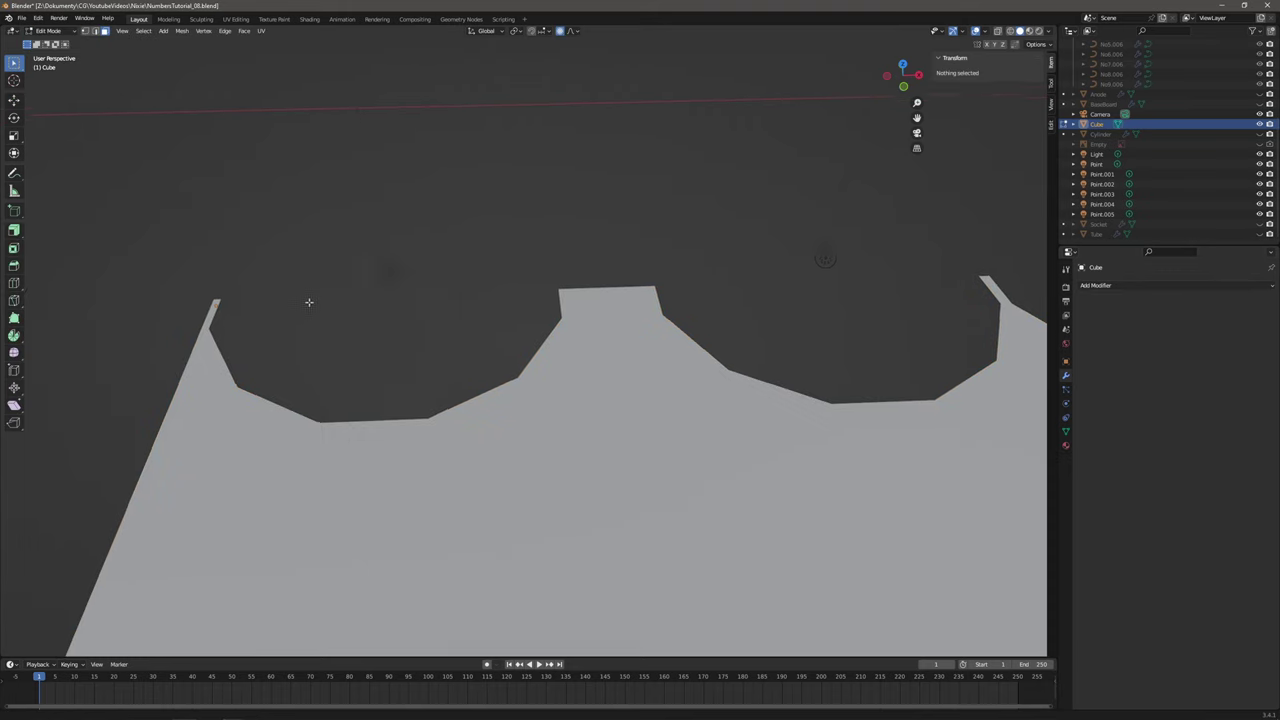
Knife-cut across the narrow strip at the plate's end opposite the beveled corner, from the cutout's uppermost bend to the outer edge.
shift+middle_drag(309, 302, 445, 286)
scroll(379, 281, up, 1)
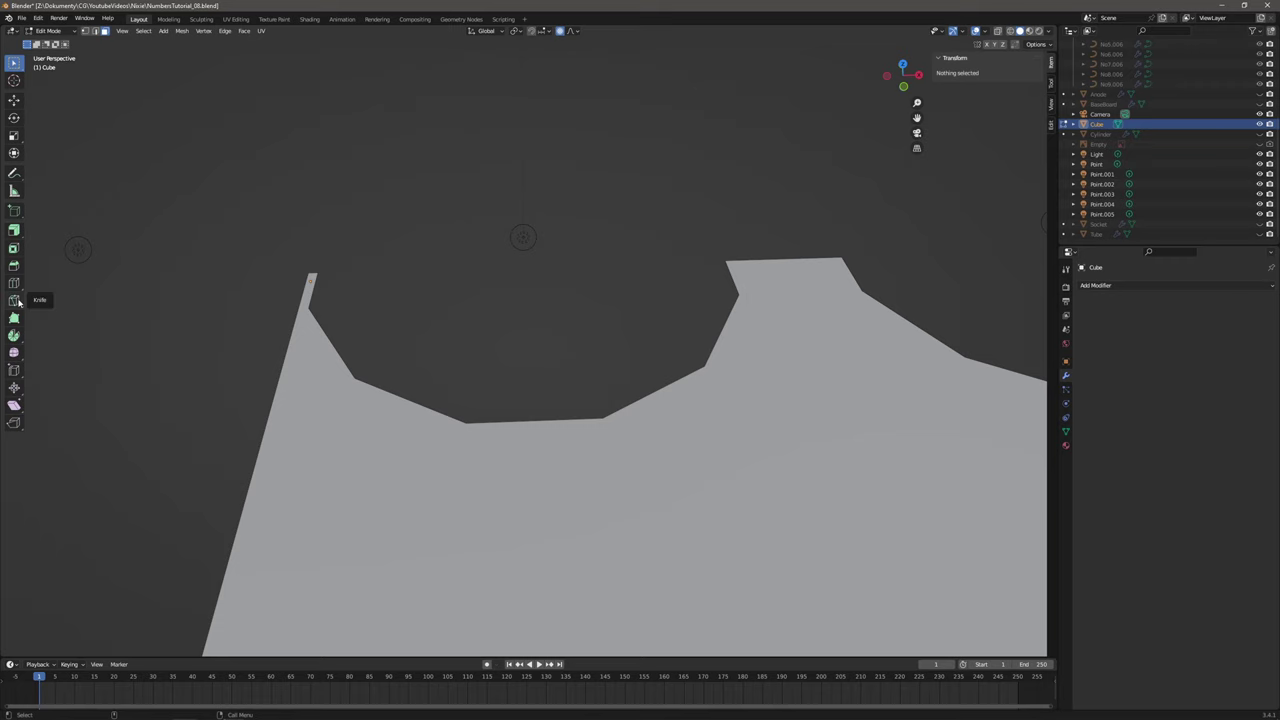
click(14, 300)
scroll(320, 278, up, 2)
shift+middle_drag(330, 293, 340, 317)
click(198, 303)
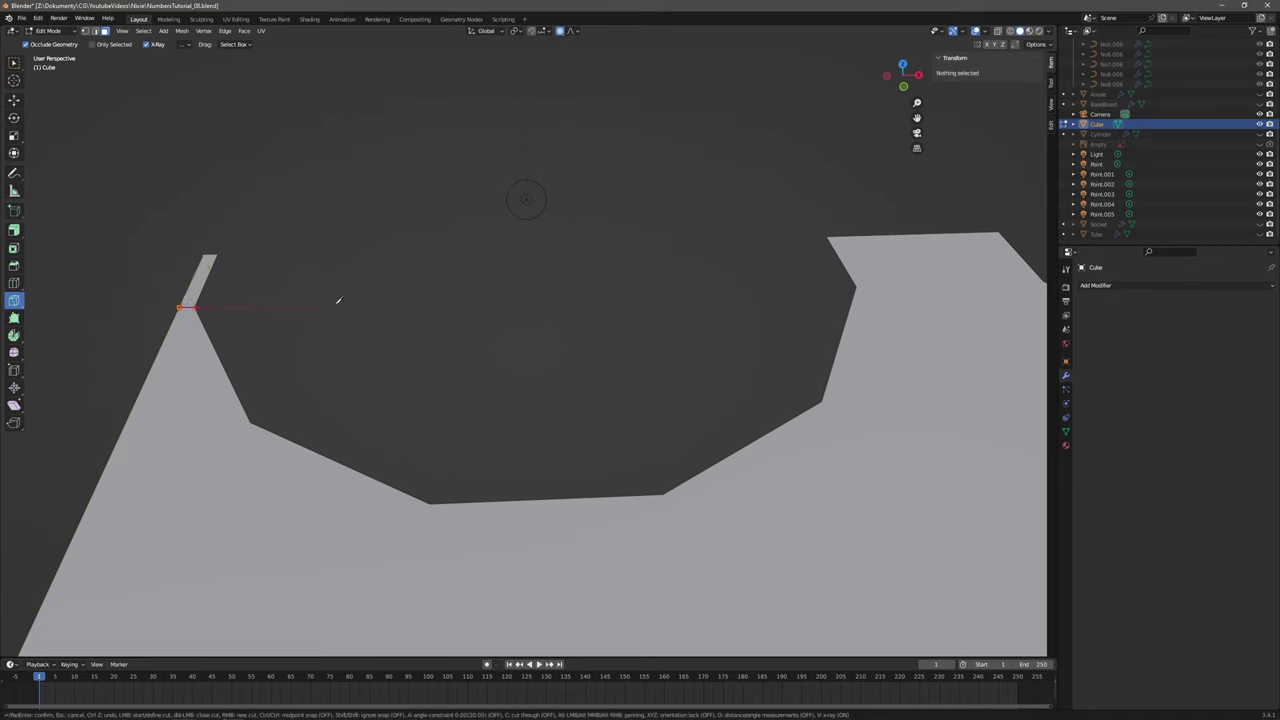
scroll(345, 300, down, 1)
key(Return)
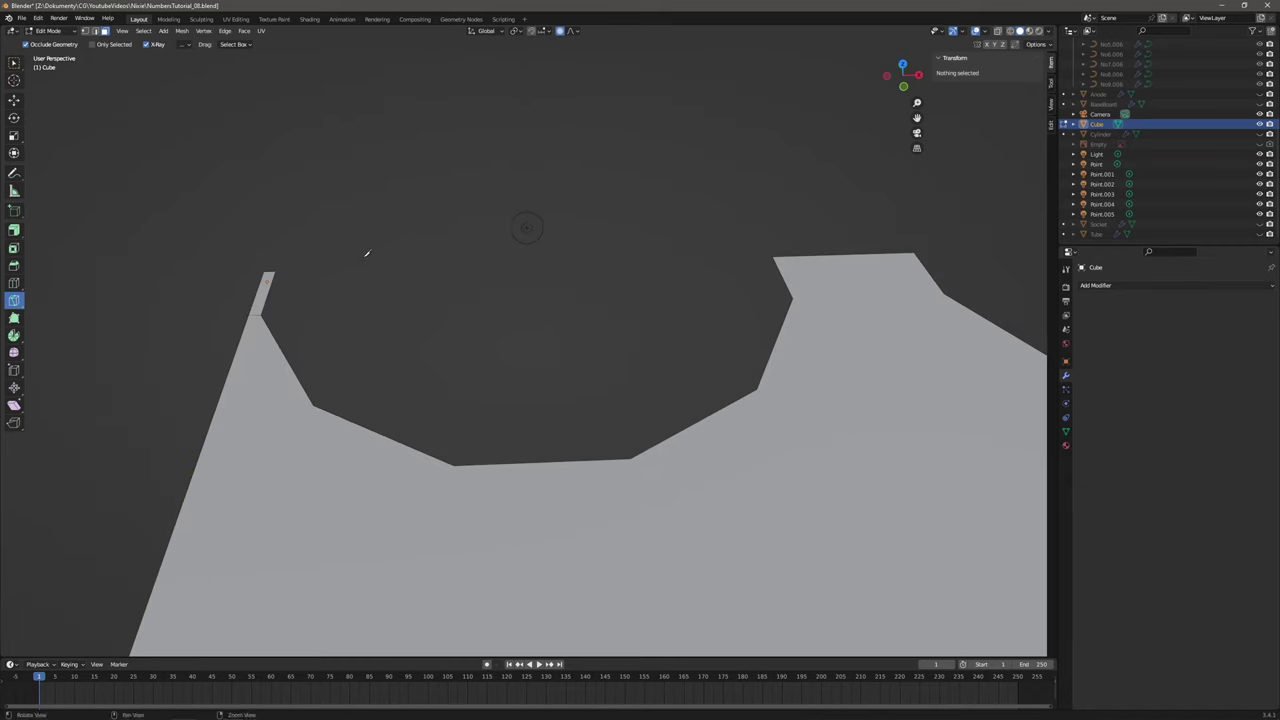
Knife-cut across the wide tab and the narrow strip between the socket cutouts, joining the uppermost bend vertices on both sides.
shift+middle_drag(730, 245, 497, 280)
click(550, 335)
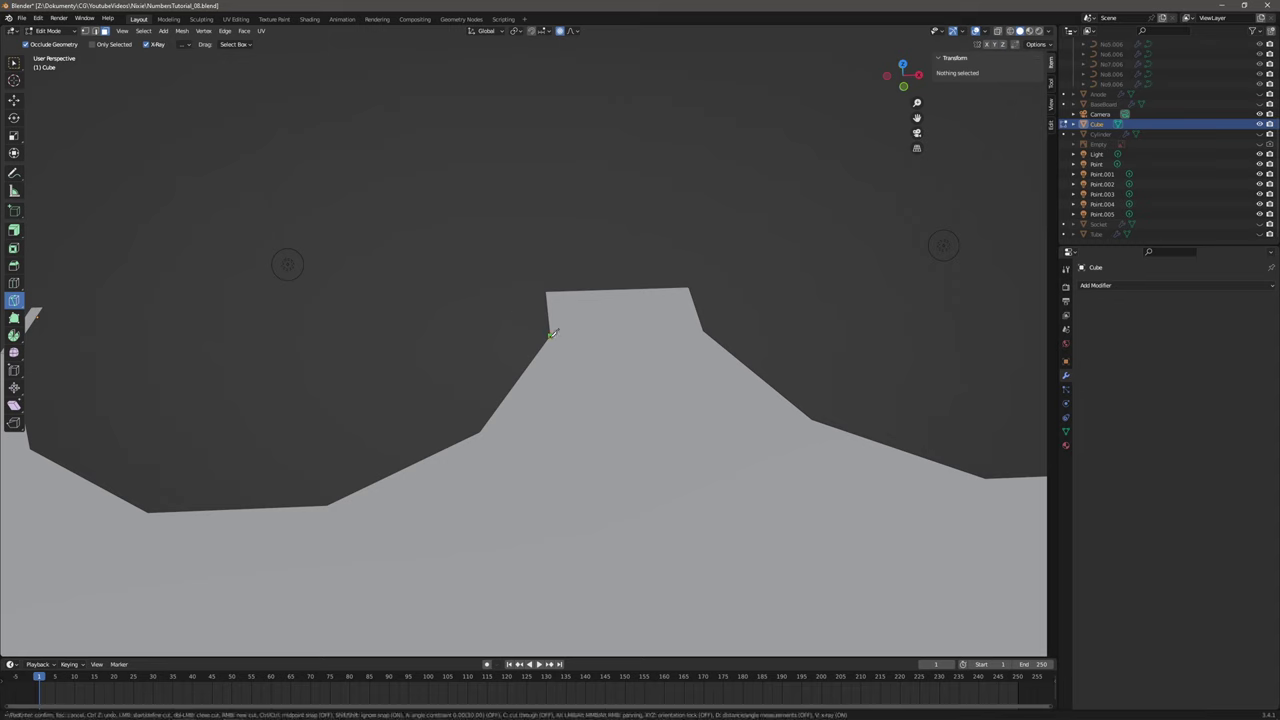
click(703, 329)
key(Return)
shift+middle_drag(864, 295, 689, 335)
click(688, 338)
key(Return)
Knife-cut the tab at the beveled-corner end from the last cutout's uppermost bend to the plate's outer edge.
shift+middle_drag(717, 317, 207, 337)
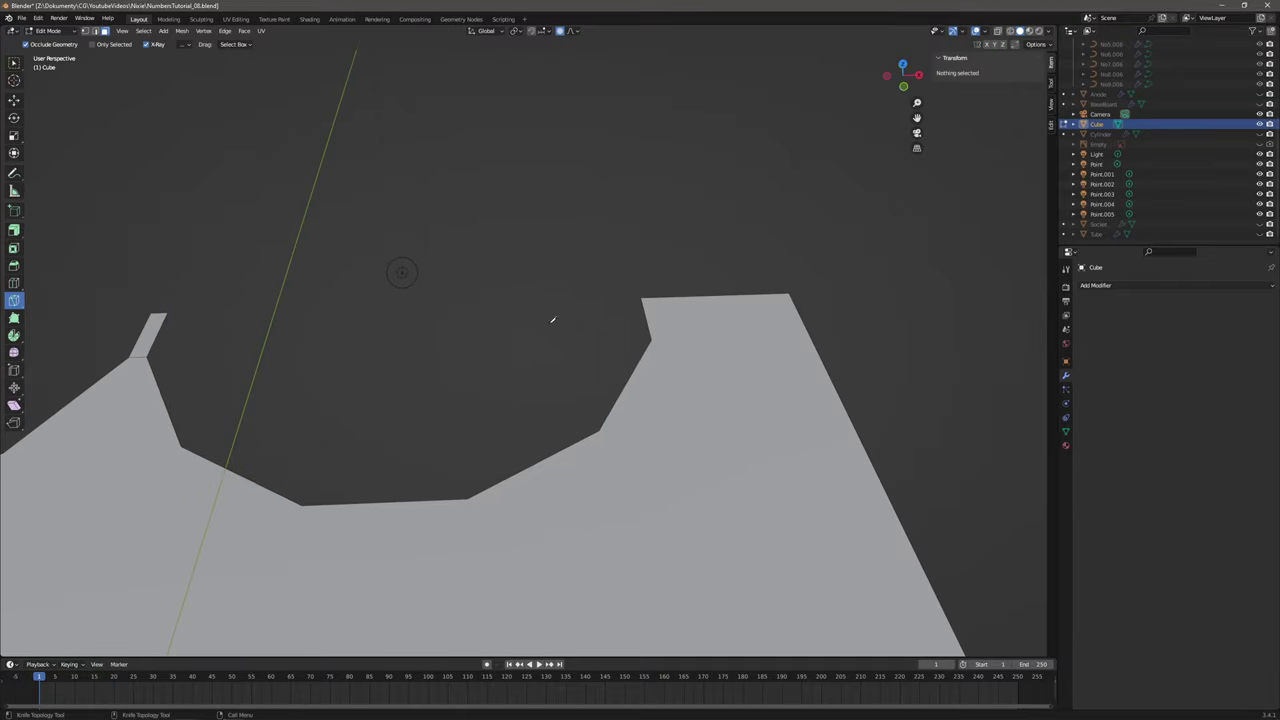
click(652, 340)
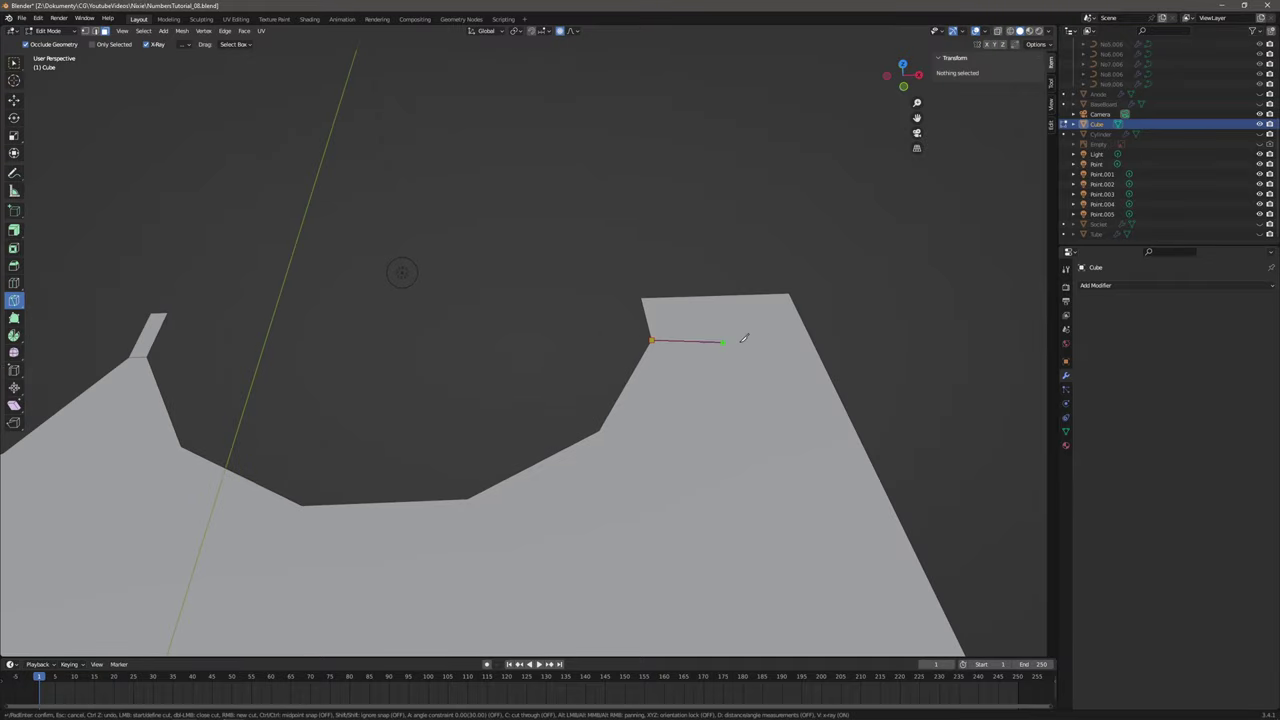
click(812, 335)
key(Return)
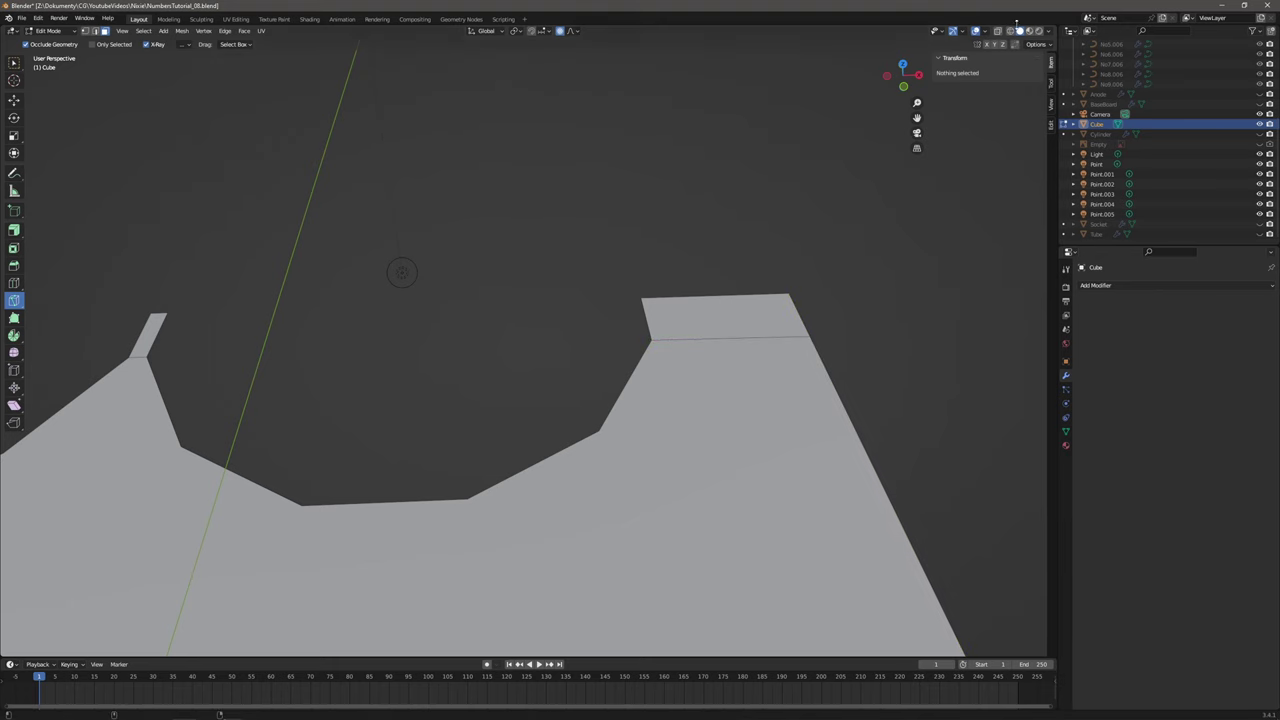
Turn off proportional editing and move the new outer-edge vertex at the beveled-corner end along Y to level its cut in top view.
key(KP_7)
shift+middle_drag(548, 385, 614, 366)
key(1)
key(w)
drag(849, 357, 909, 406)
key(shift+space)
key(g)
click(558, 32)
drag(850, 341, 856, 340)
click(657, 343)
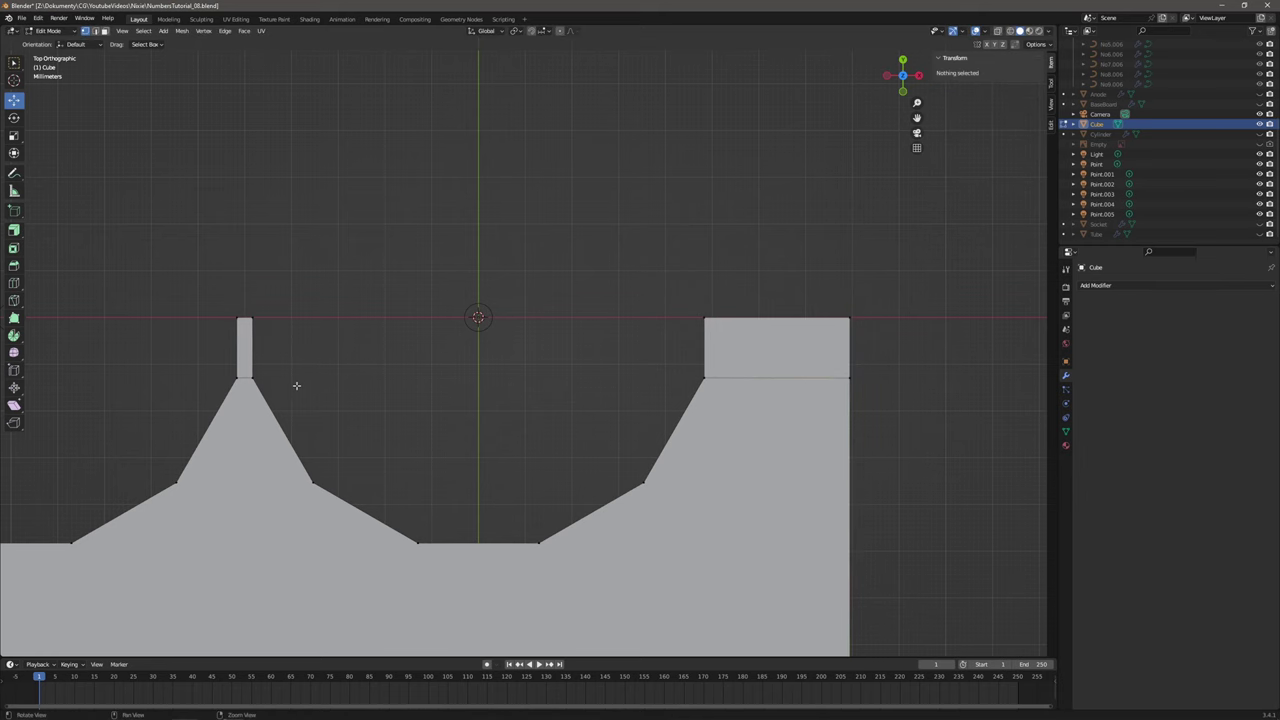
Move the cut's outer-edge vertex at the plate's opposite end by about -0.00015 m along Y to level the cut.
scroll(297, 386, down, 3)
shift+middle_drag(354, 371, 660, 374)
shift+middle_drag(234, 380, 587, 395)
scroll(437, 380, up, 5)
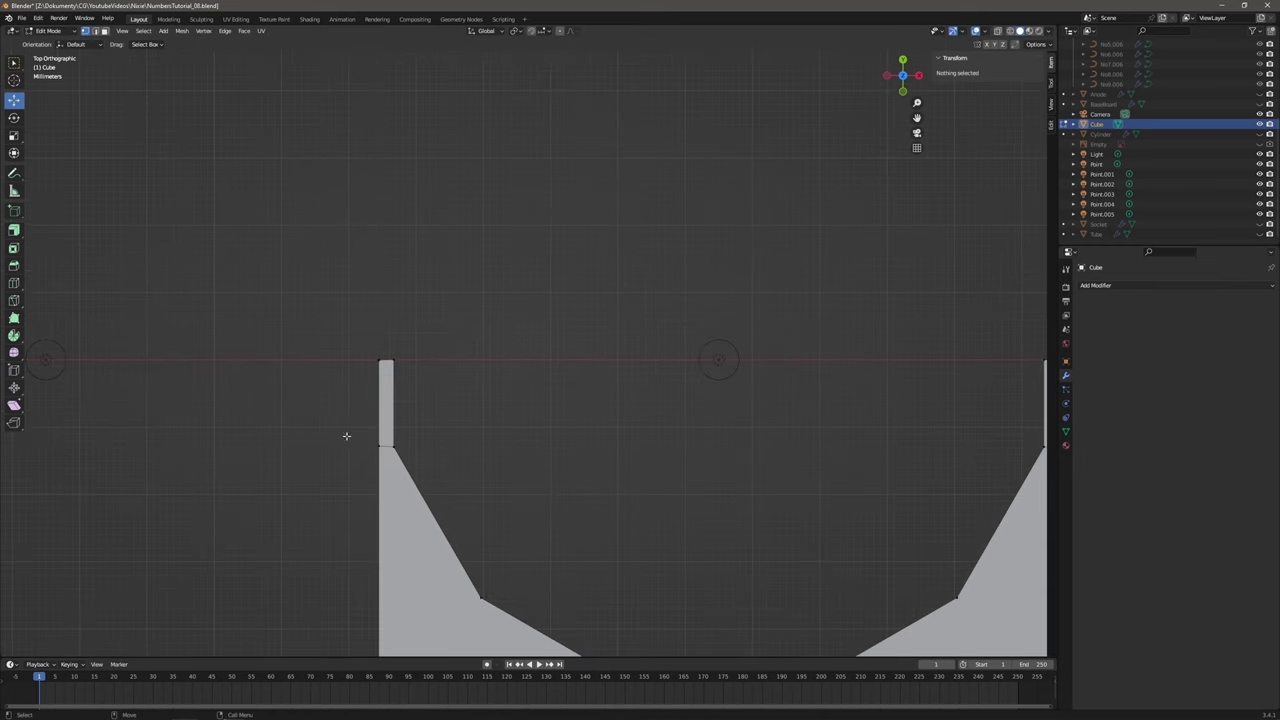
click(379, 446)
drag(377, 412, 380, 416)
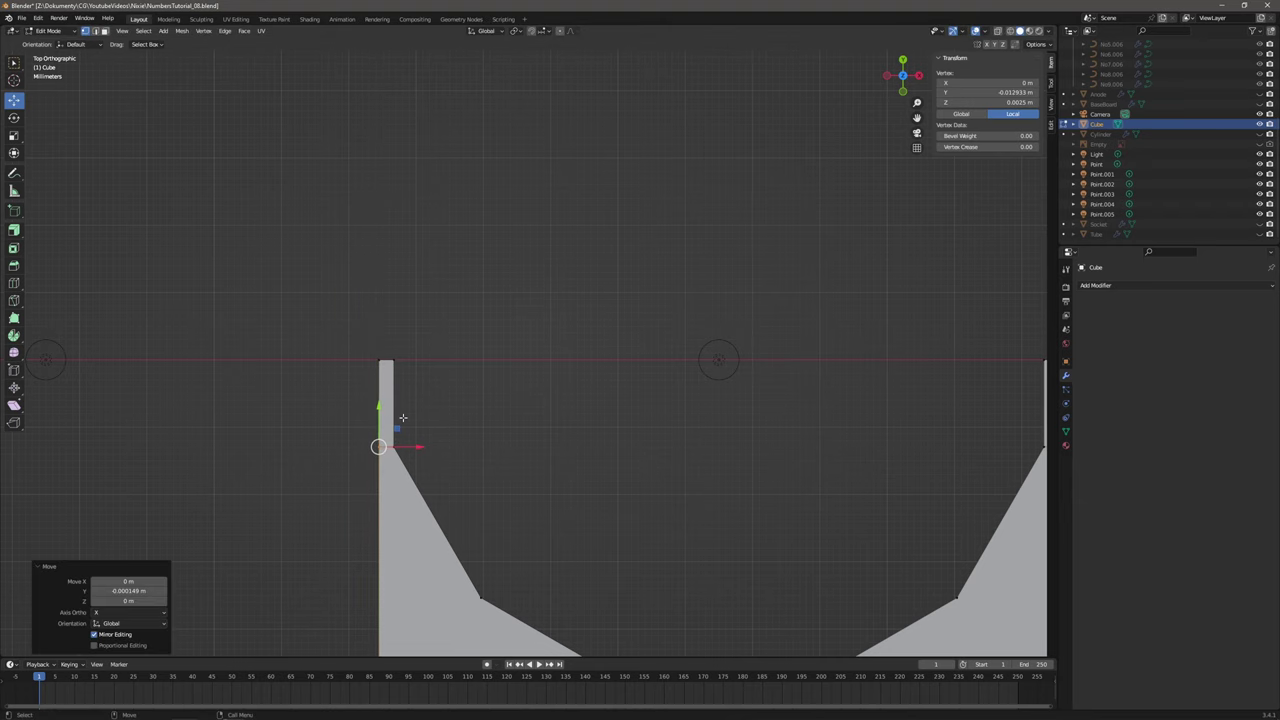
click(544, 403)
scroll(590, 410, down, 2)
shift+middle_drag(629, 419, 620, 357)
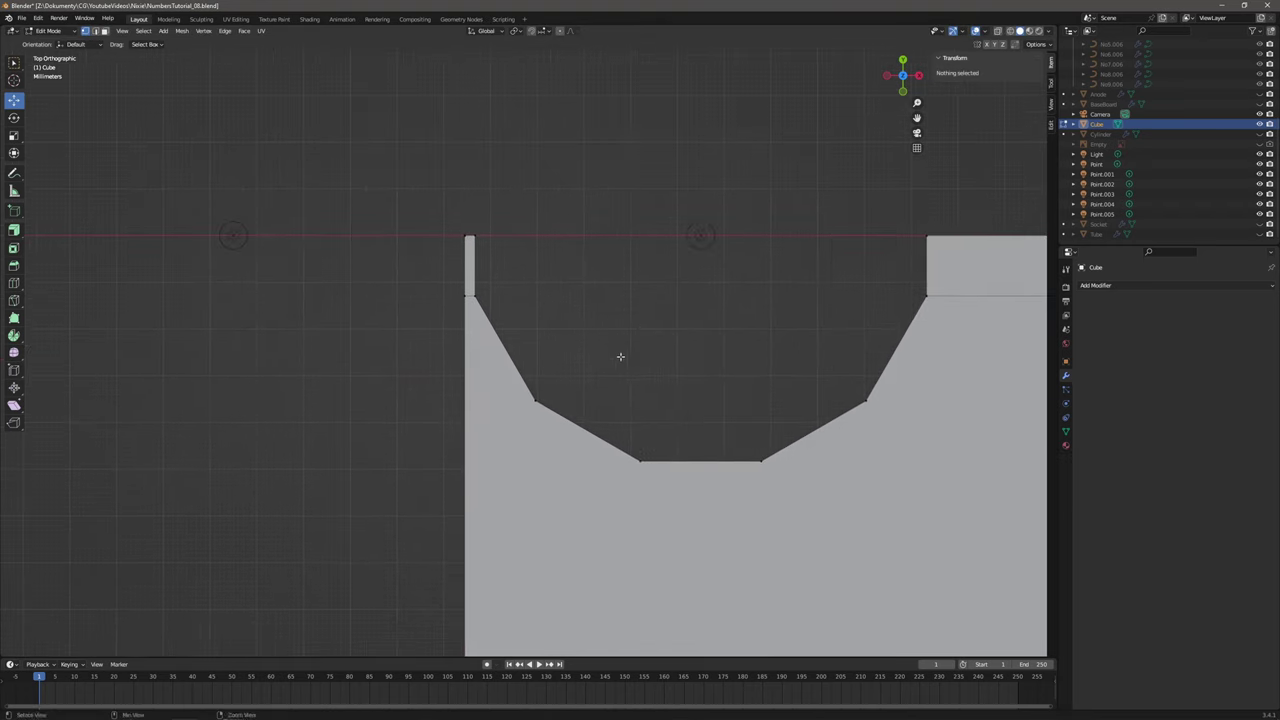
Knife-cut horizontally at the cutouts' middle bend vertices, from the first cutout to the outer edge and across the wide section.
click(18, 301)
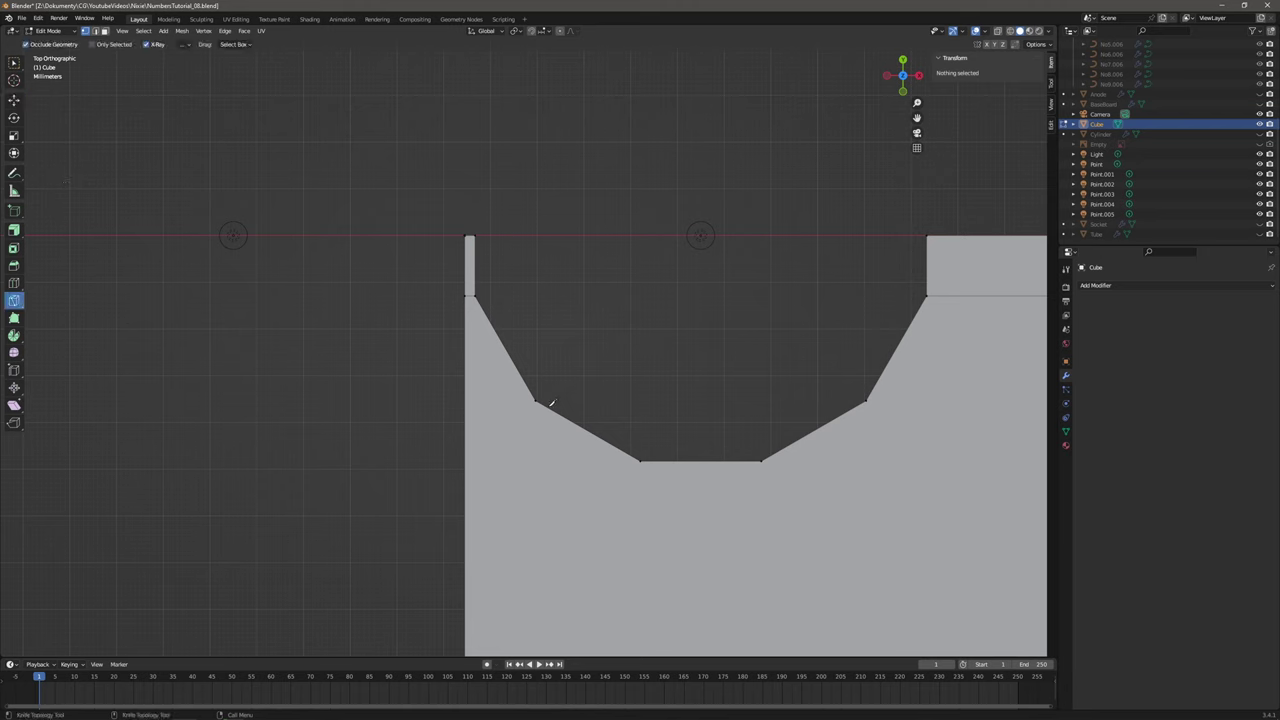
click(537, 401)
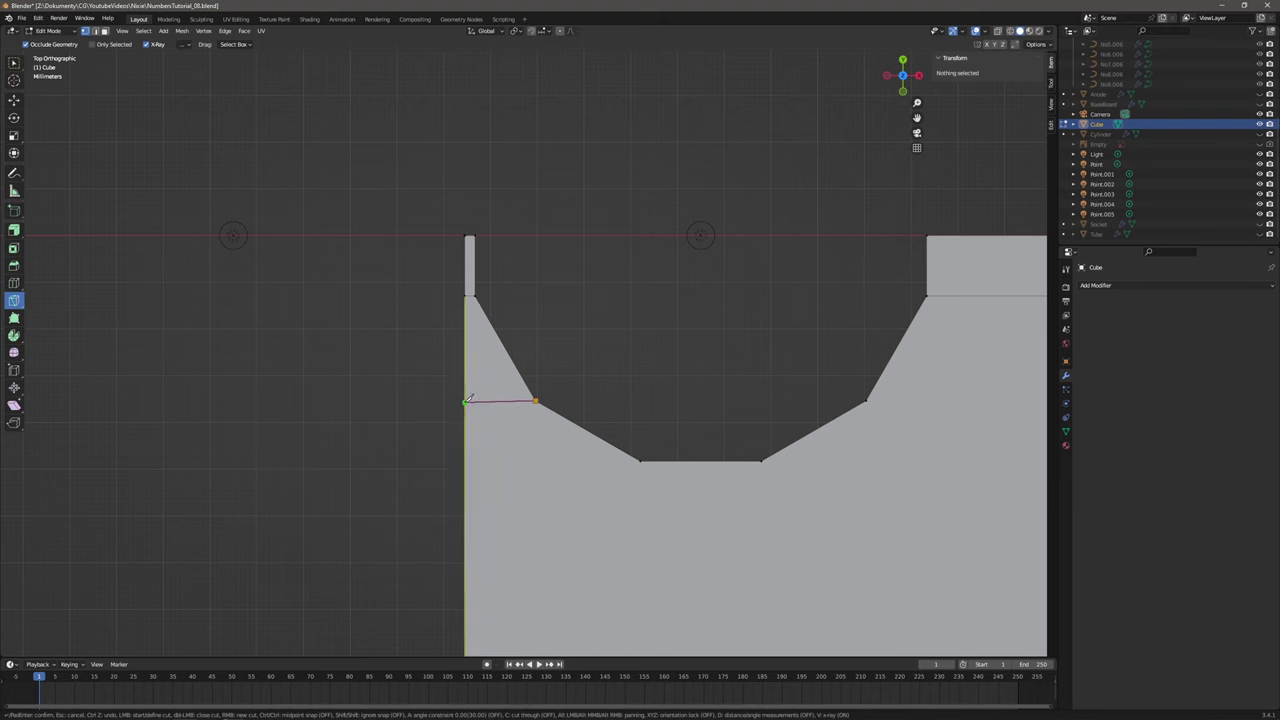
click(467, 398)
key(Return)
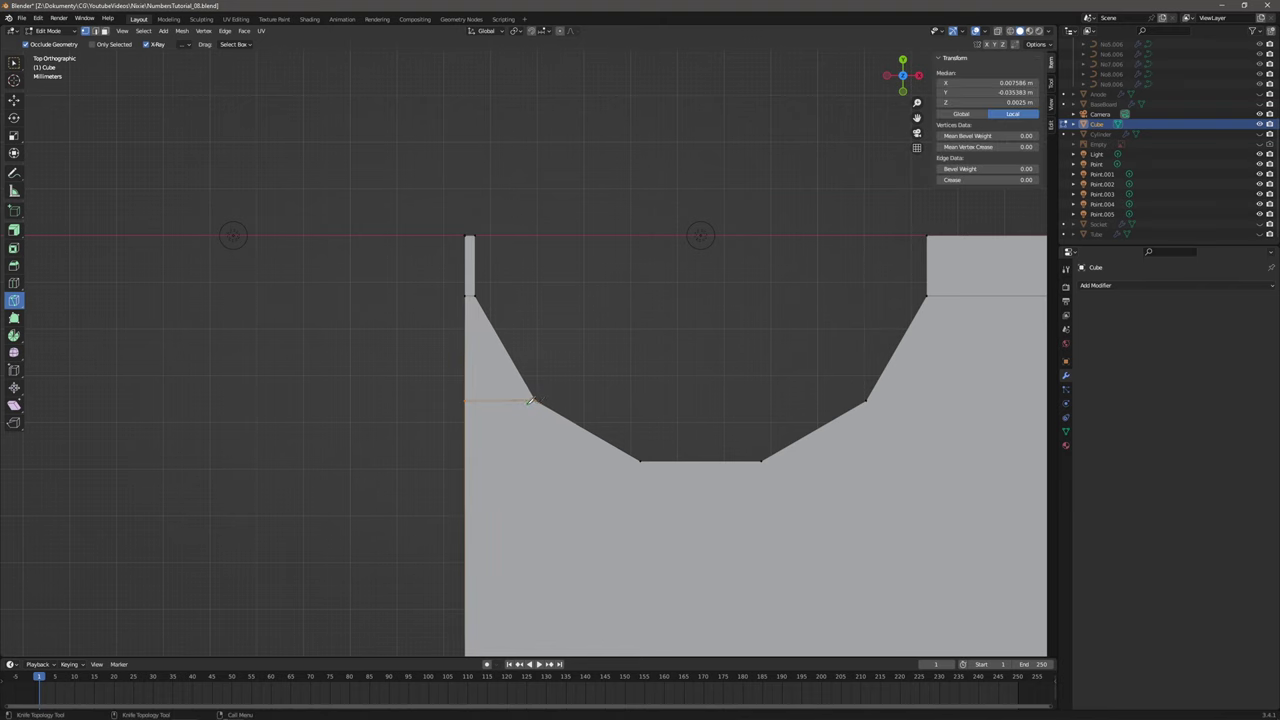
scroll(559, 396, down, 1)
shift+middle_drag(800, 377, 586, 375)
click(597, 389)
click(826, 379)
key(Return)
Continue the middle-bend cuts across the narrow section and from the last cutout to the outer edge above the beveled corner.
scroll(811, 374, down, 1)
ctrl+scroll(857, 357, right, 8)
click(600, 373)
click(718, 350)
key(Return)
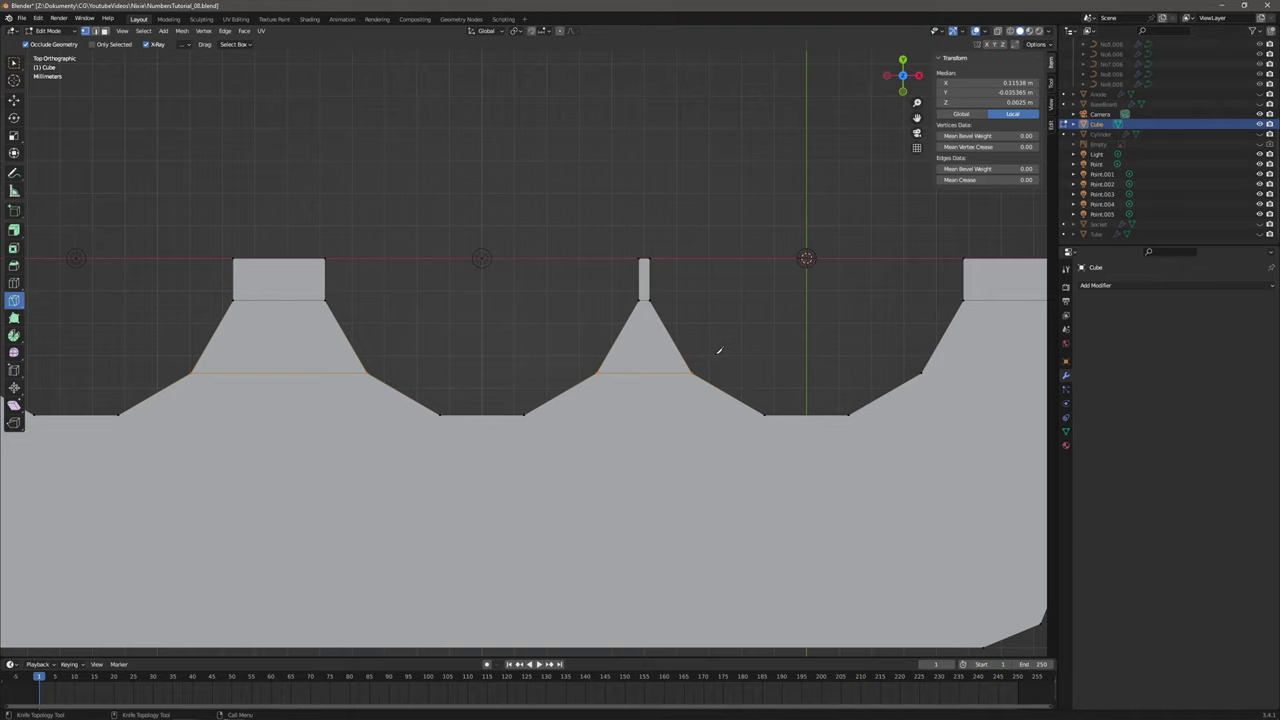
ctrl+scroll(629, 309, right, 6)
click(671, 355)
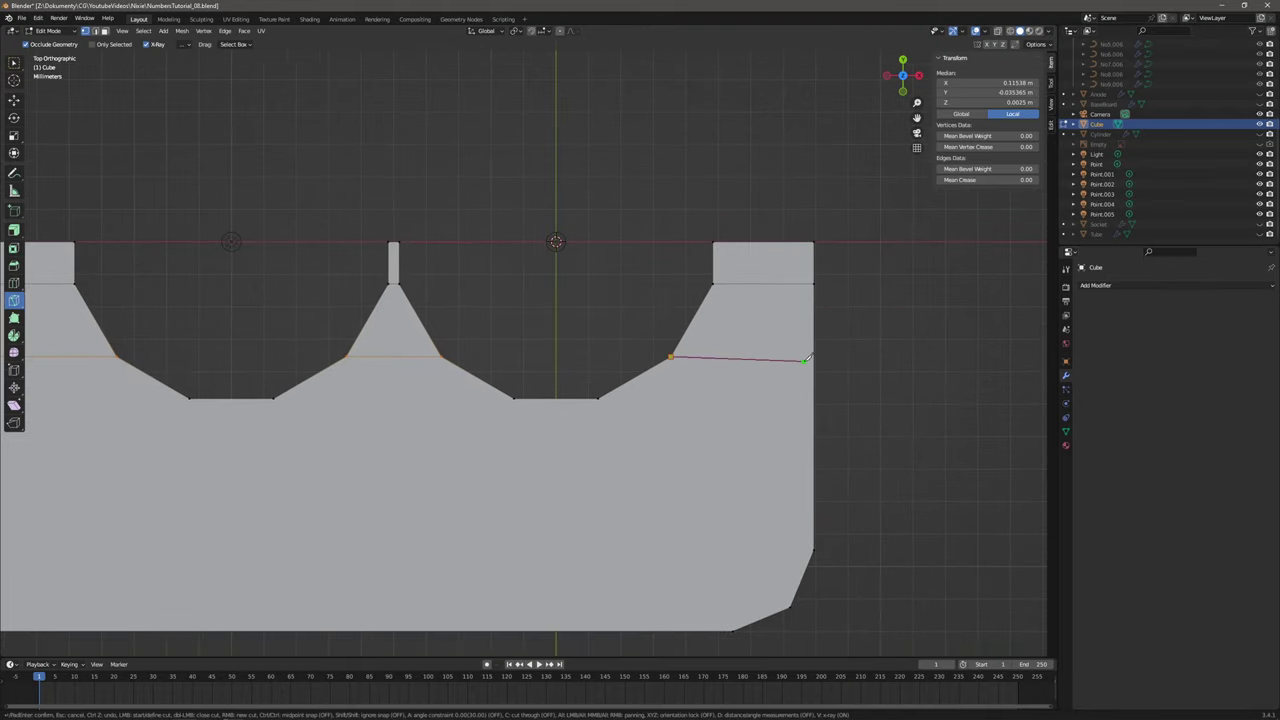
click(816, 354)
key(Return)
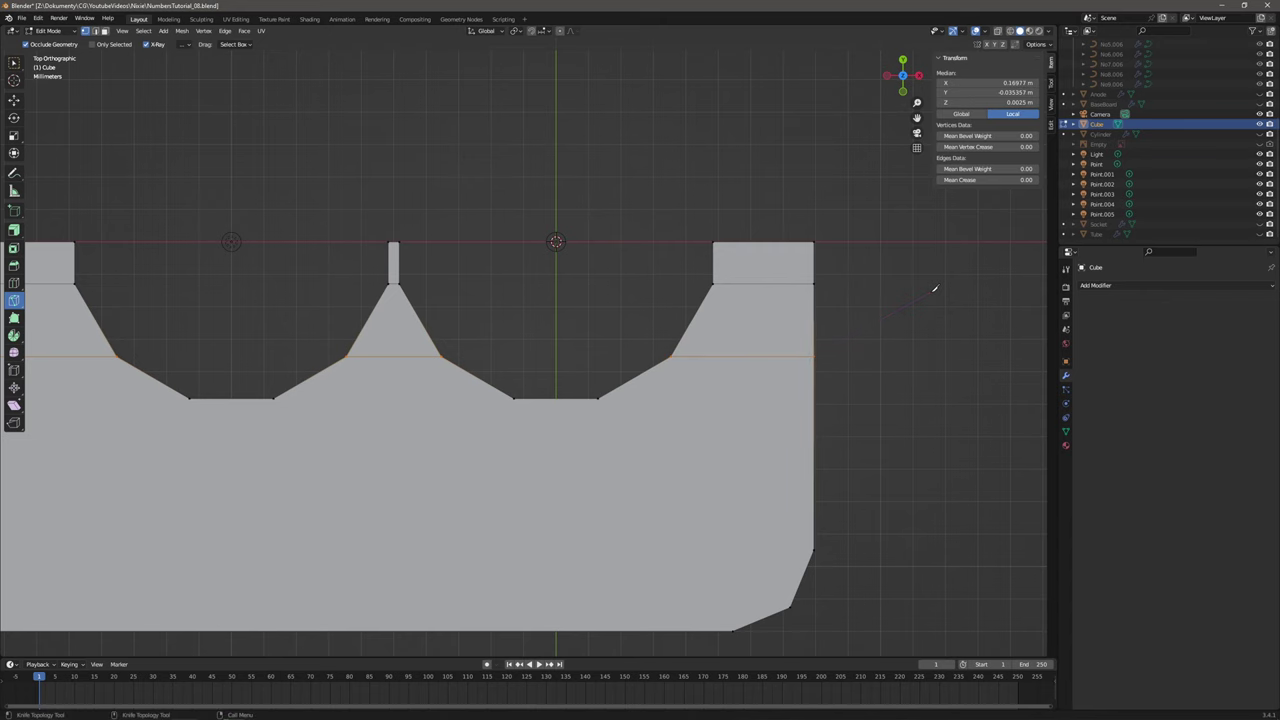
Knife-cut along the cutouts' lowest edge level across the narrow section and from the last cutout to the beveled-corner side.
alt+middle_drag(666, 306, 820, 309)
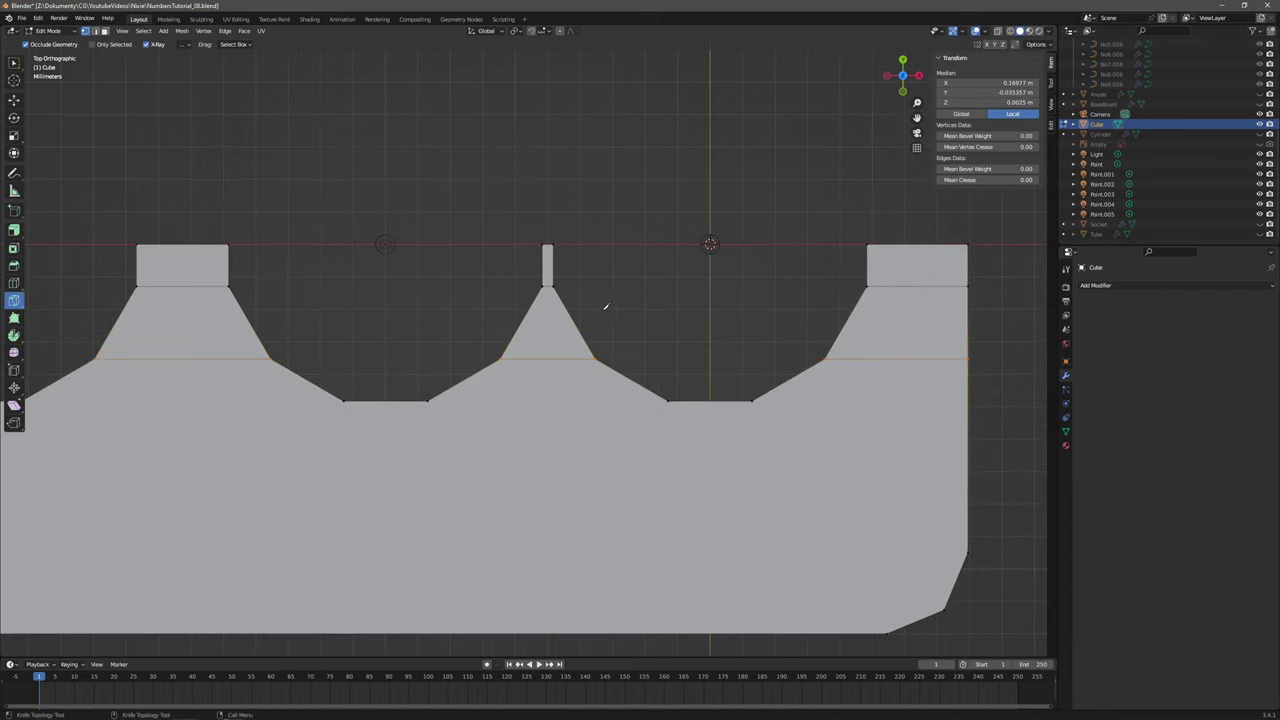
shift+middle_drag(550, 328, 587, 318)
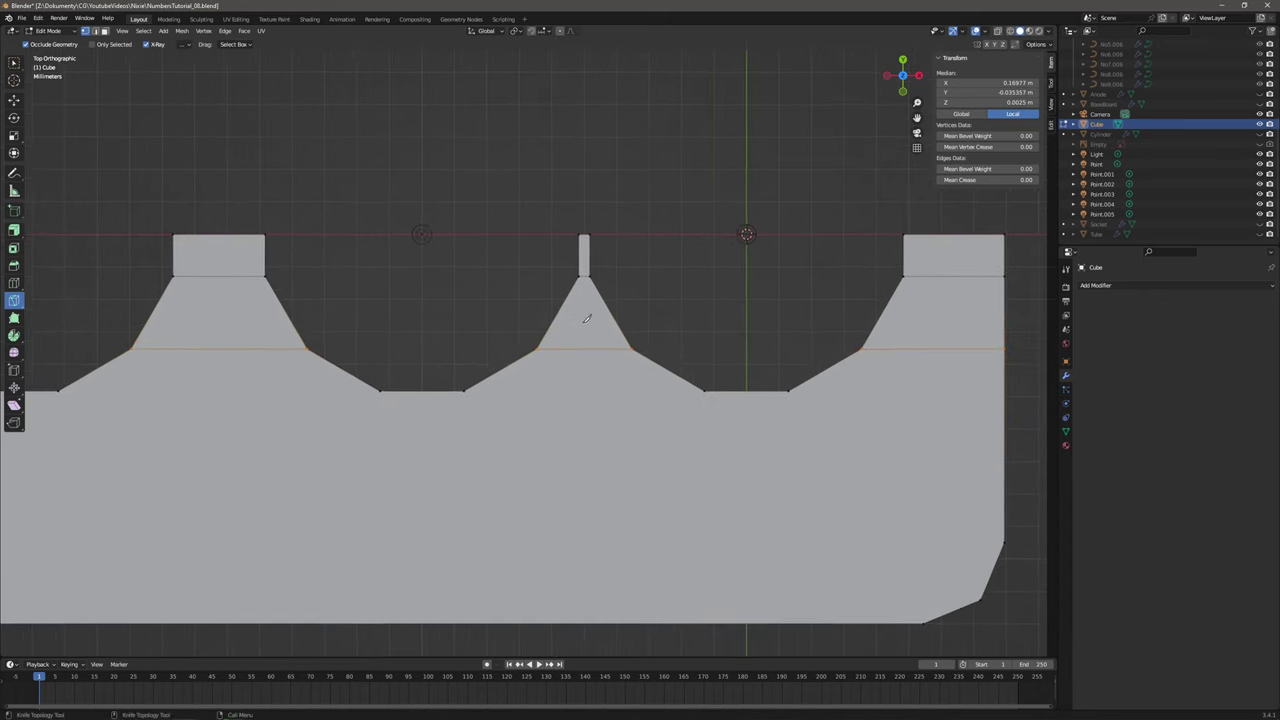
click(467, 390)
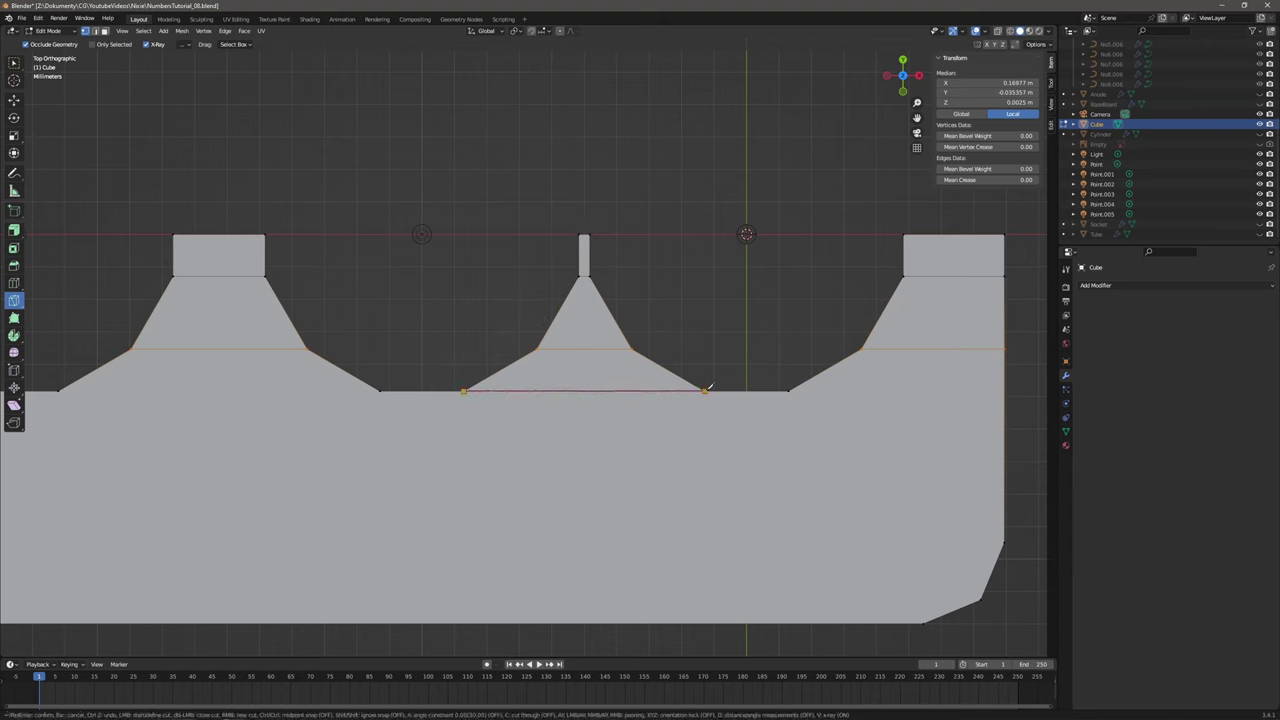
key(Return)
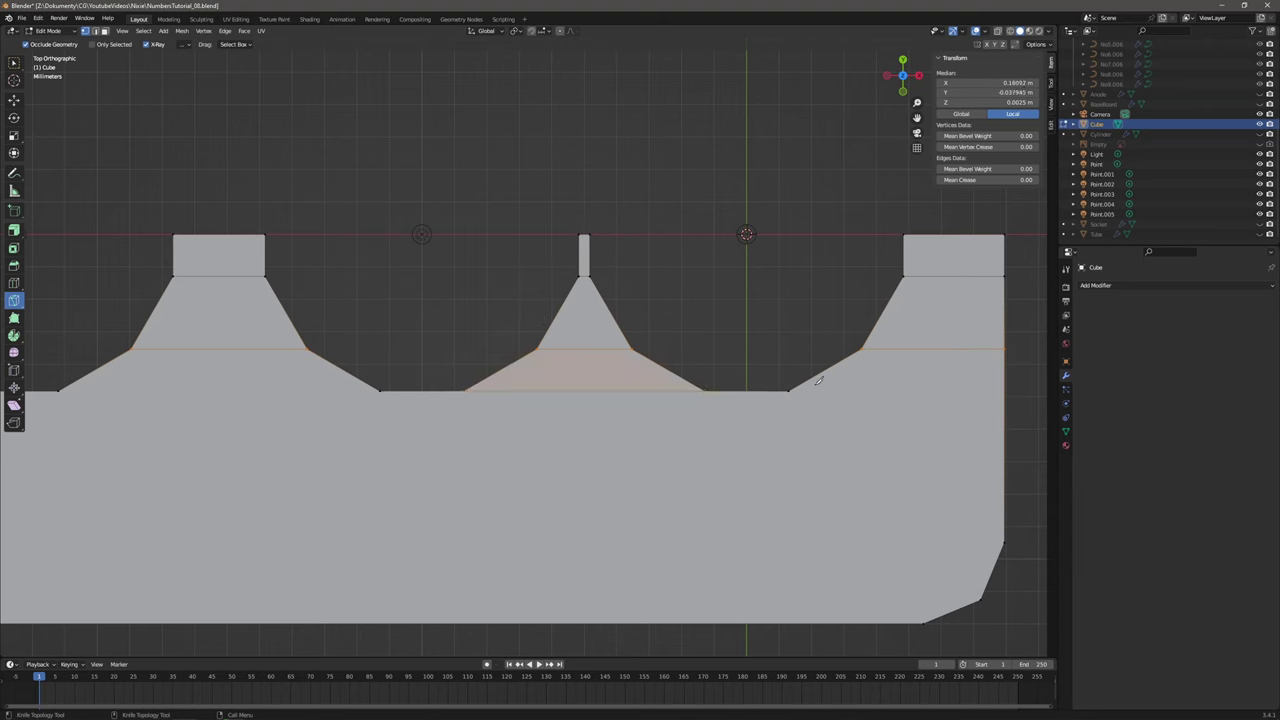
click(790, 390)
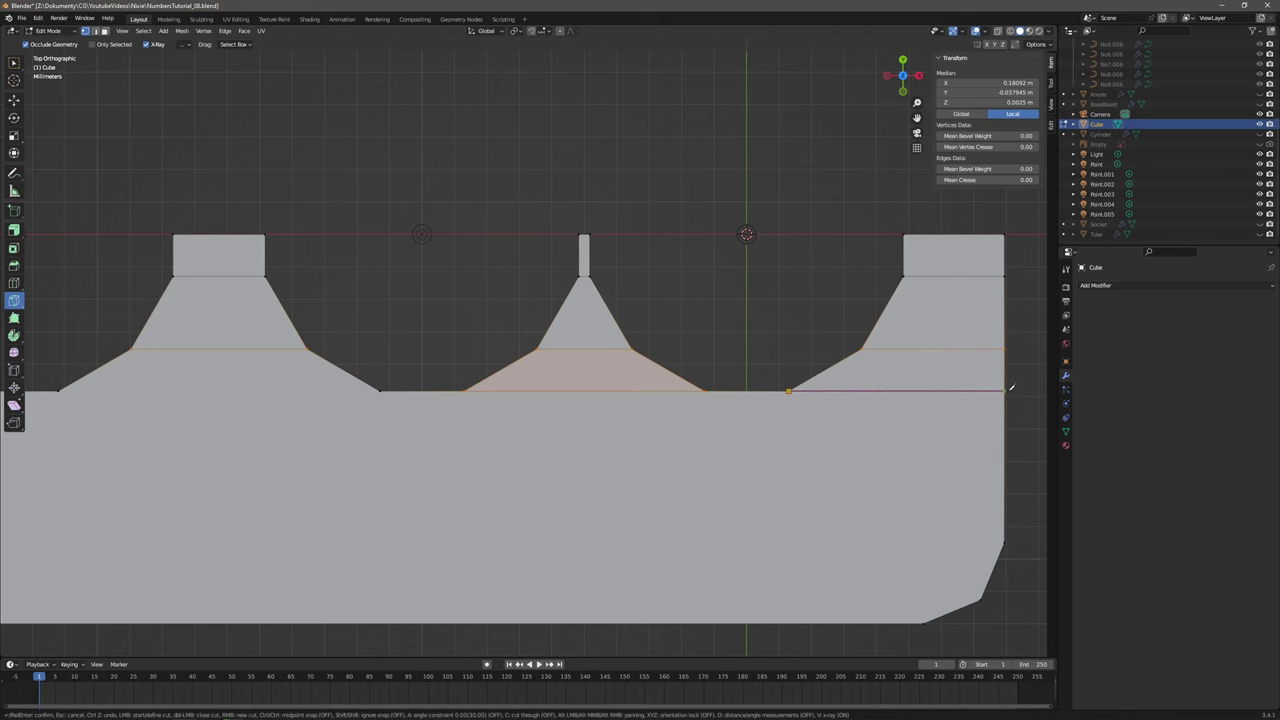
click(1006, 390)
key(Return)
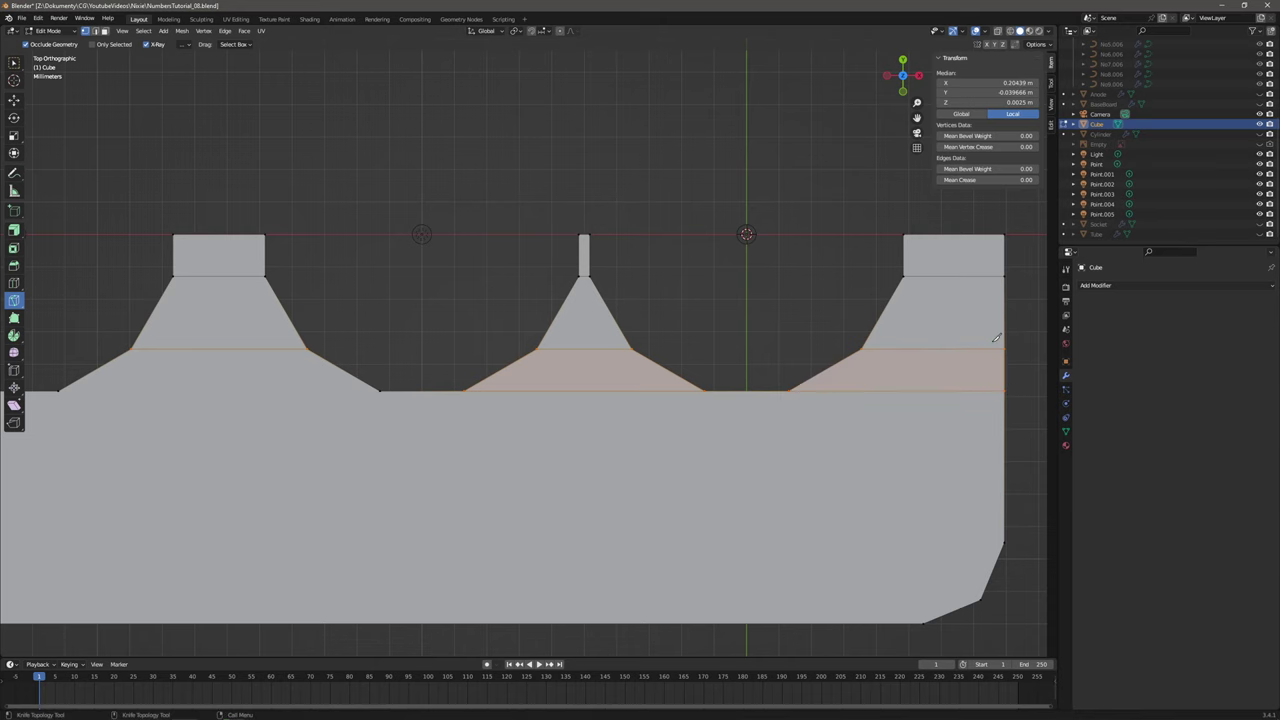
Knife-cut the same lowest level across the wide section and from the first cutout to the outer edge, then clear the selection.
shift+middle_drag(104, 369, 391, 379)
click(346, 399)
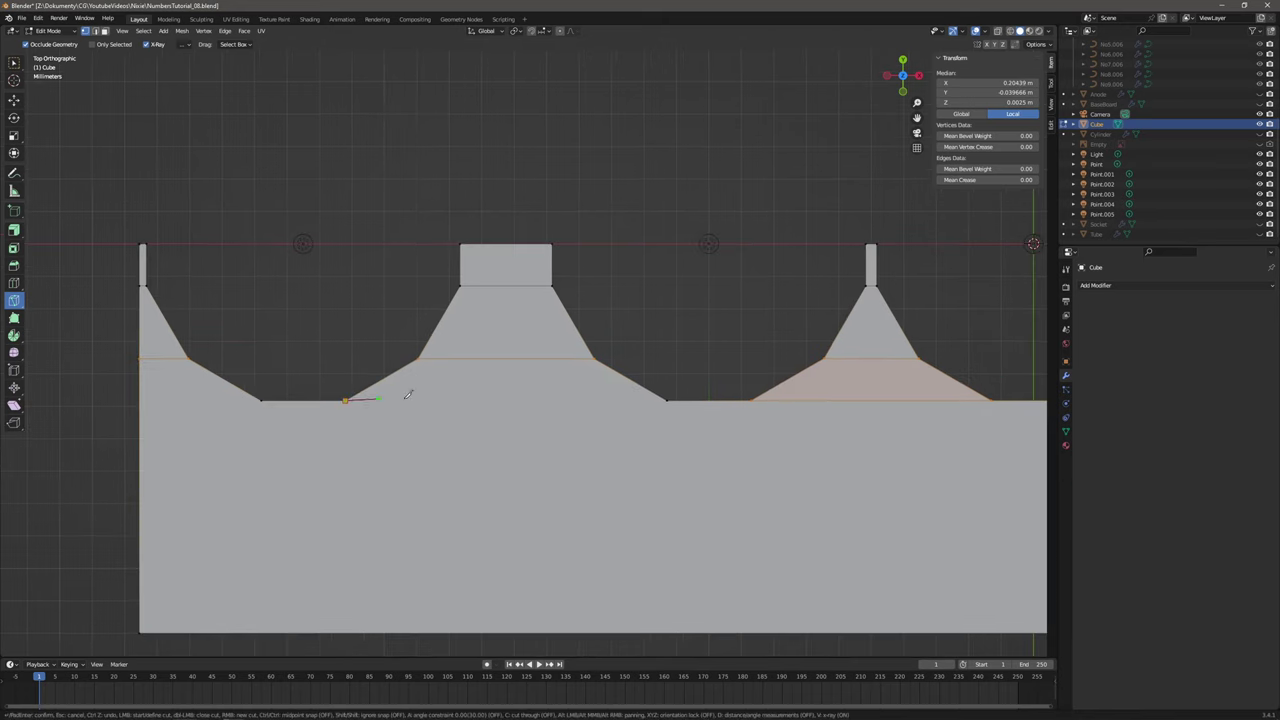
click(667, 400)
key(Return)
click(263, 399)
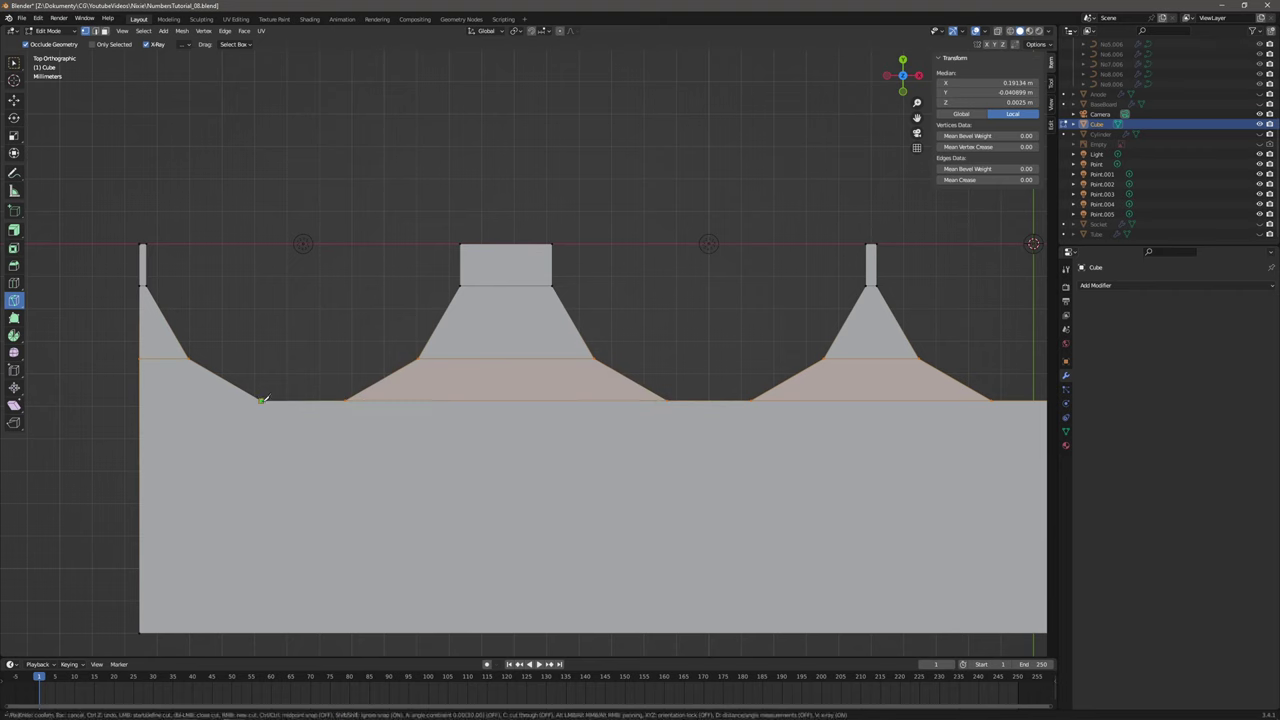
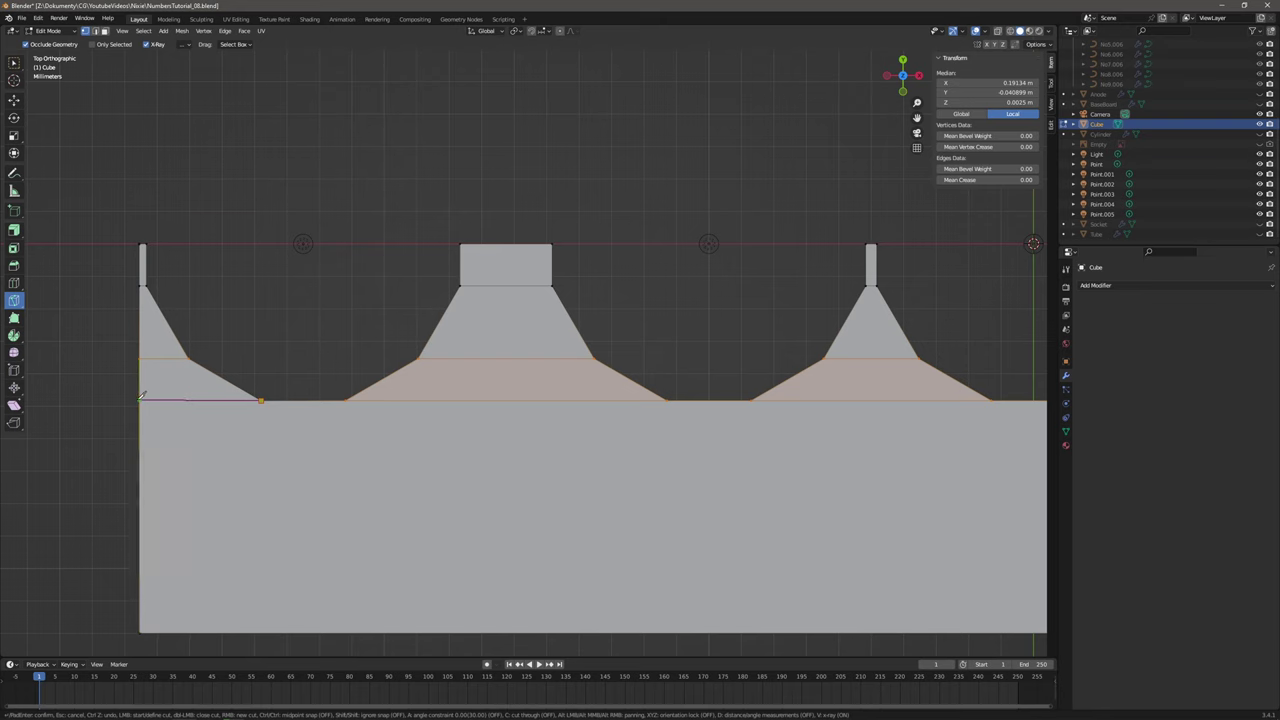
click(142, 398)
key(Return)
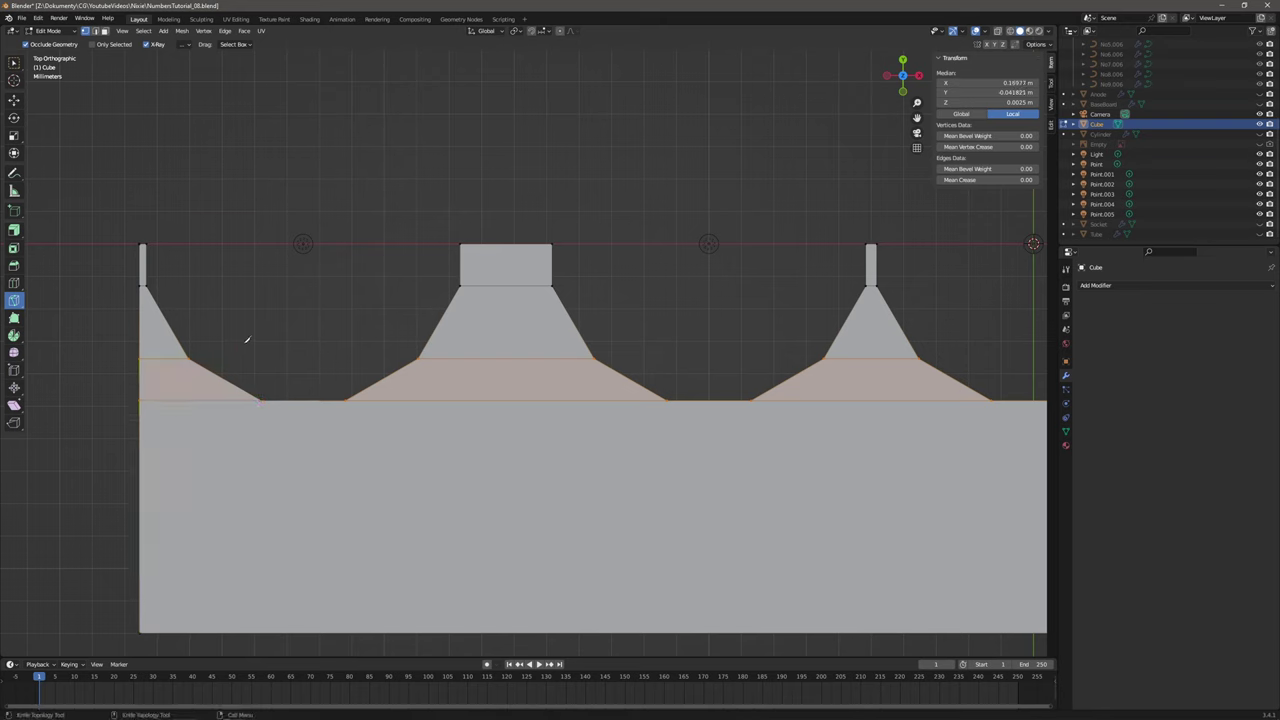
click(13, 62)
click(177, 120)
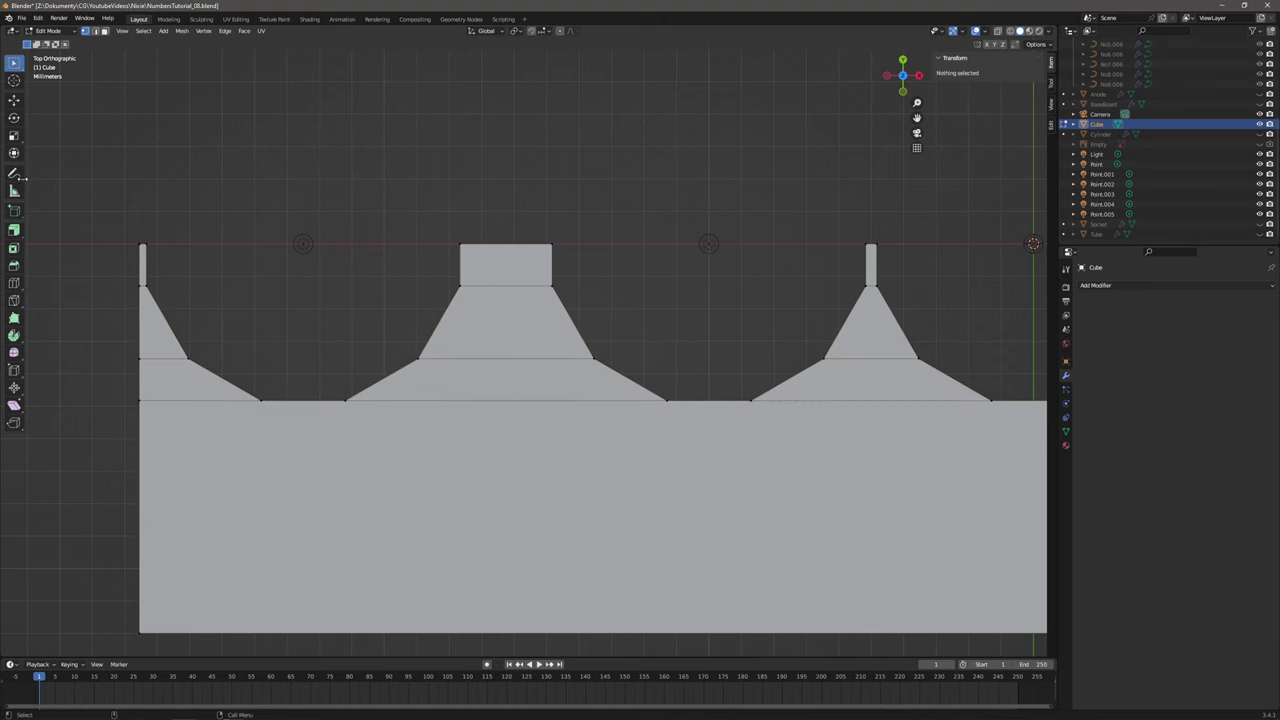
Knife-cut a line just inside the first cutout's outer side, following its bends from the strip's middle to the lowest horizontal cut.
click(14, 300)
shift+middle_drag(137, 306, 434, 318)
scroll(295, 300, up, 4)
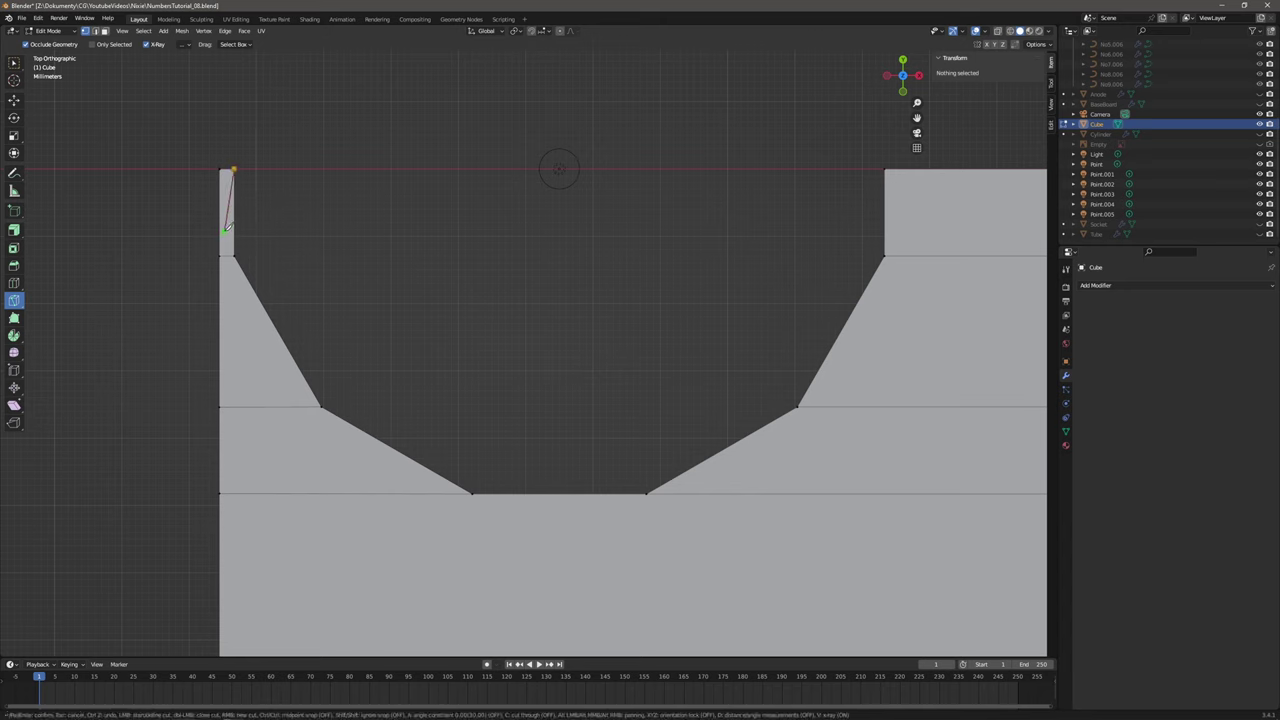
click(228, 169)
click(228, 255)
click(314, 405)
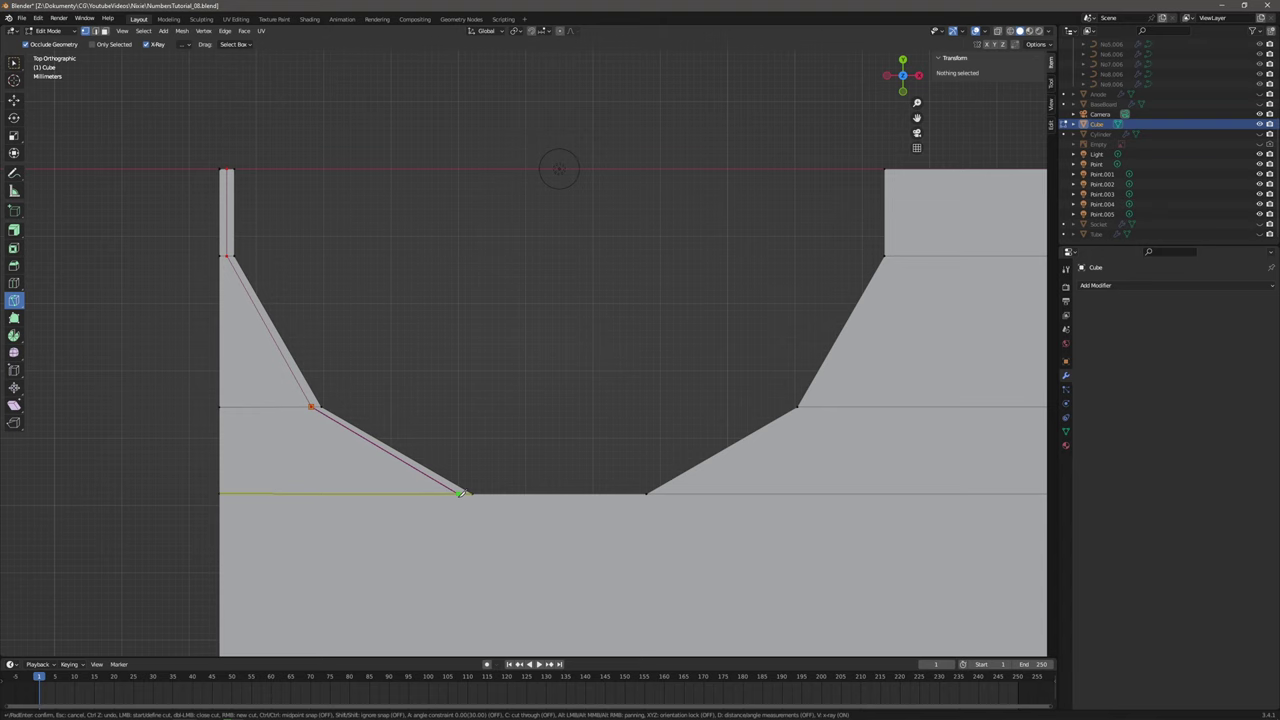
click(459, 493)
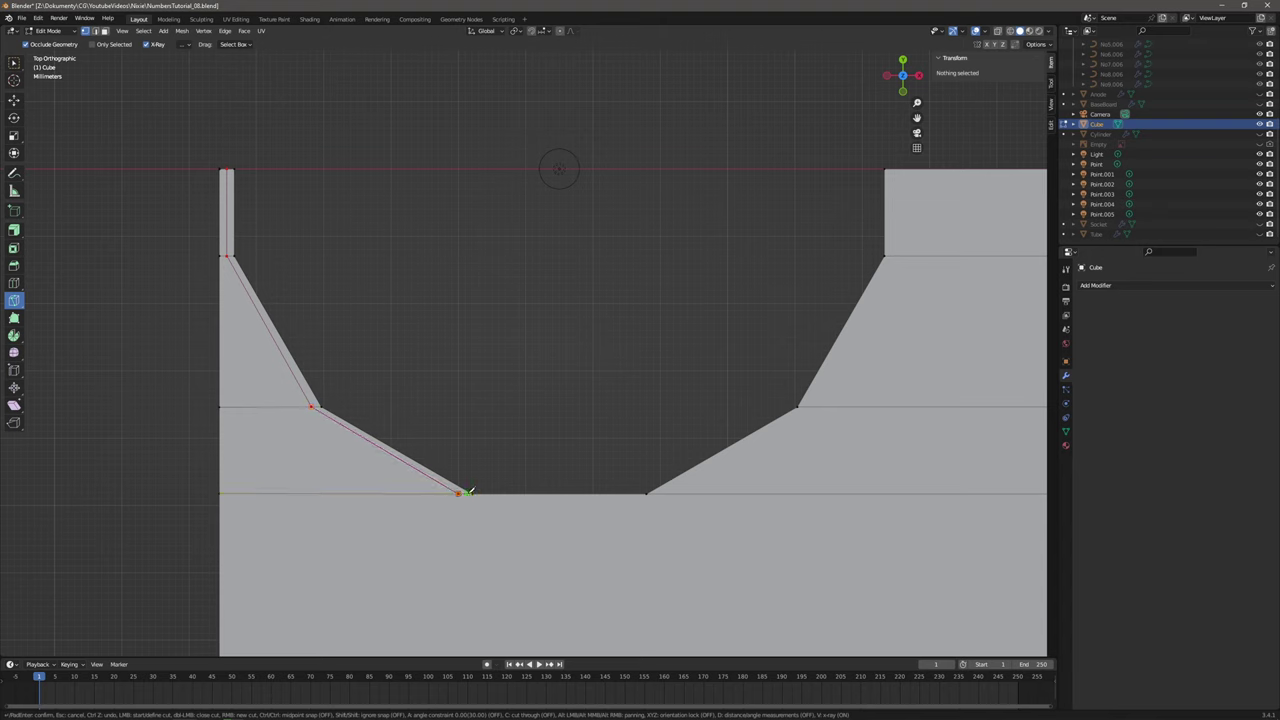
key(Return)
Knife-cut two vertical lines from the first cutout's lowest two vertices straight to the plate's long outer edge.
scroll(531, 410, down, 2)
shift+middle_drag(529, 427, 503, 266)
click(494, 270)
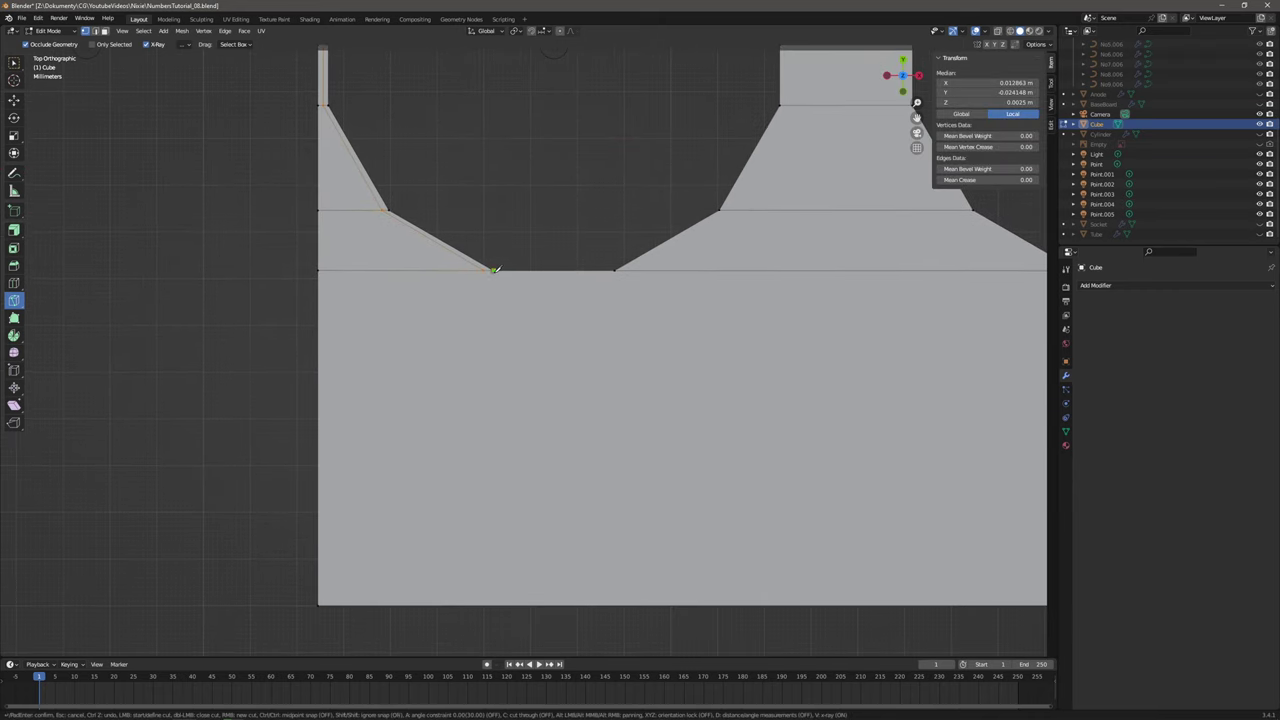
click(493, 603)
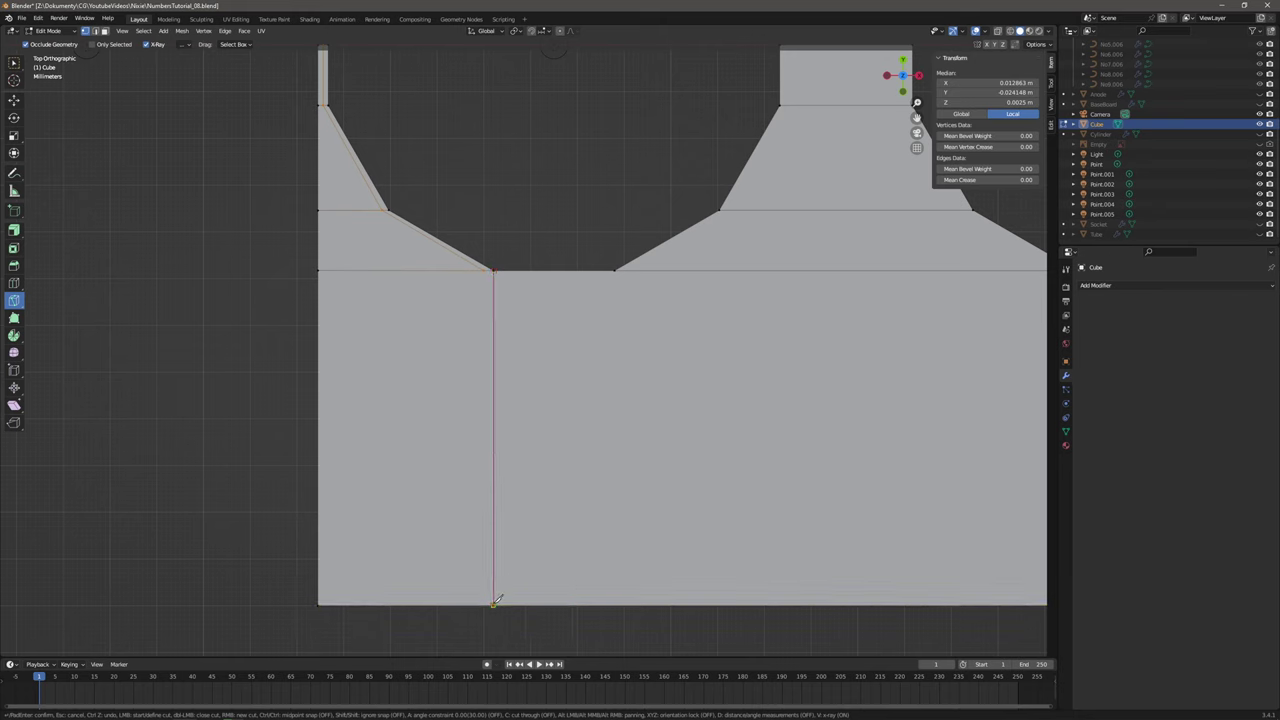
click(616, 269)
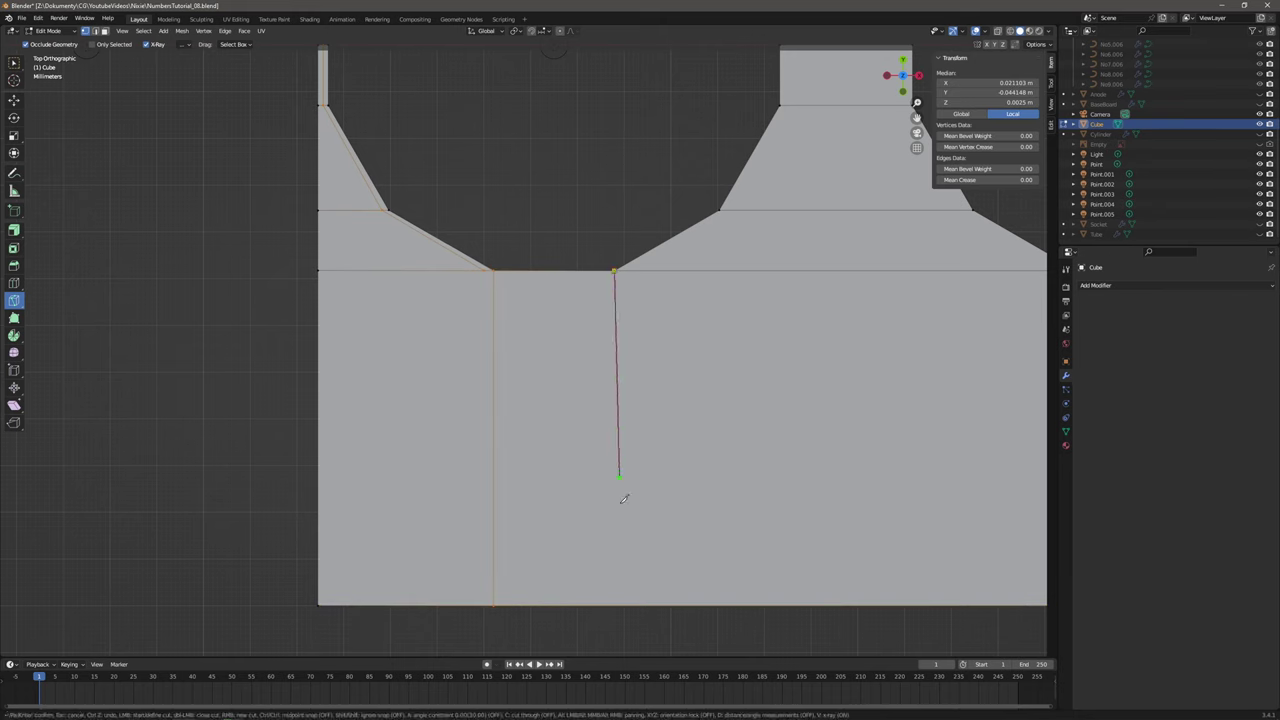
click(615, 603)
key(Return)
scroll(660, 518, down, 1)
shift+middle_drag(986, 348, 666, 358)
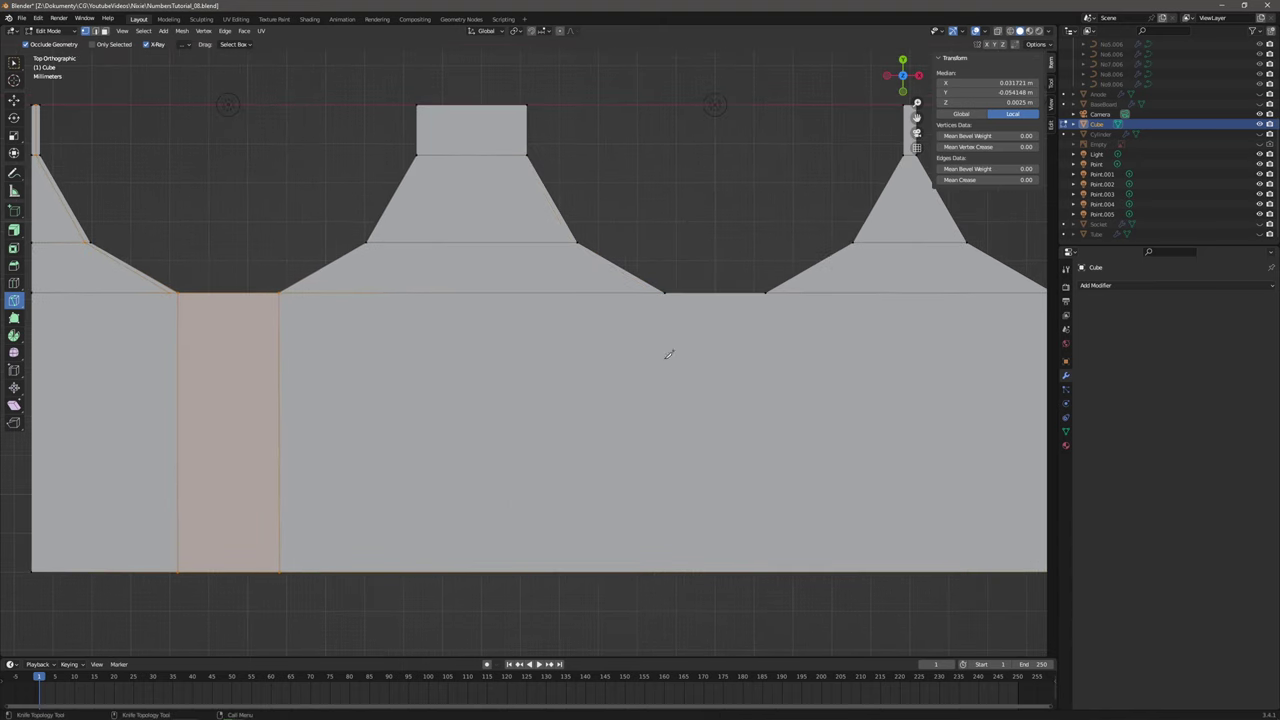
Knife-cut two vertical lines from the second cutout's lowest two vertices straight to the plate's long outer edge.
click(666, 292)
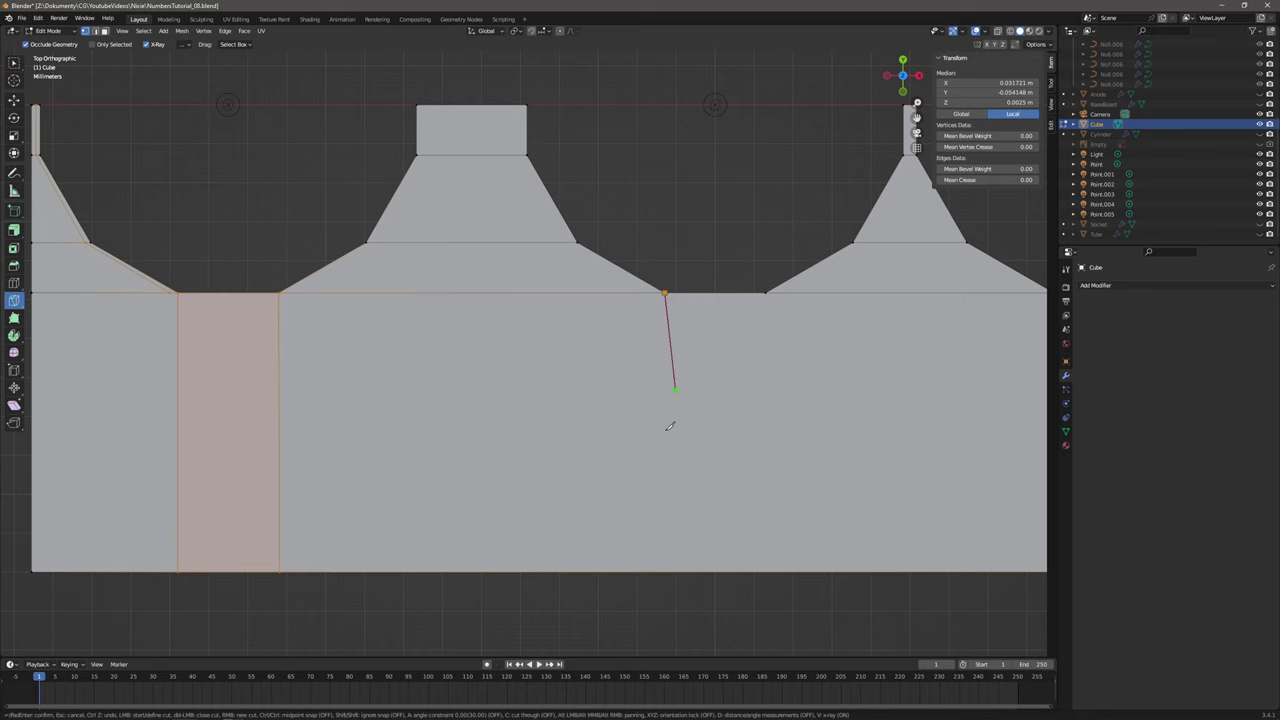
click(666, 570)
key(Return)
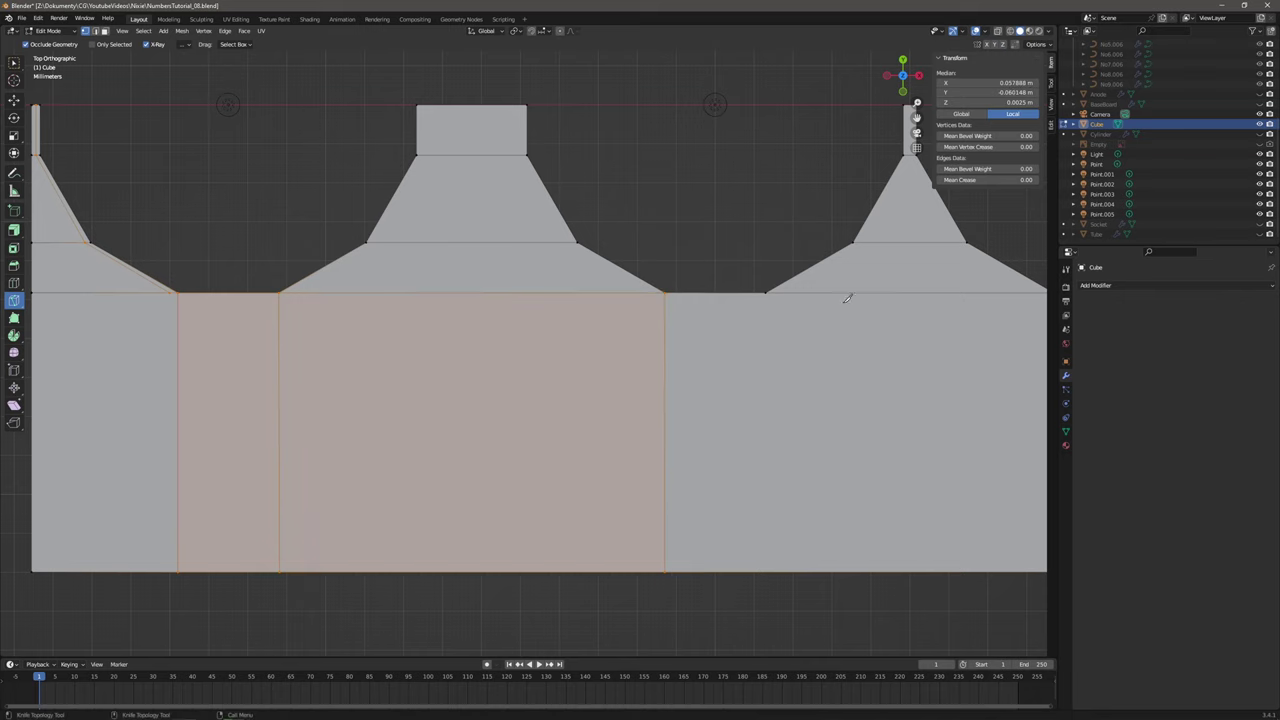
click(766, 292)
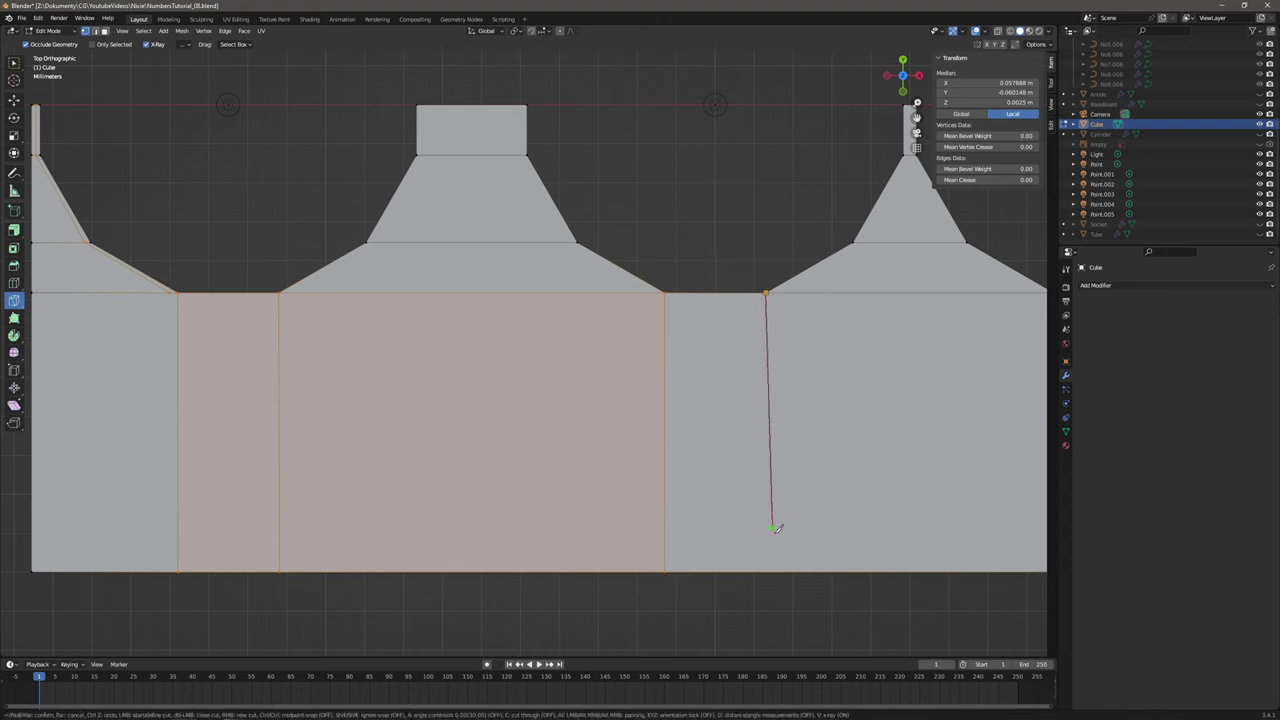
click(769, 569)
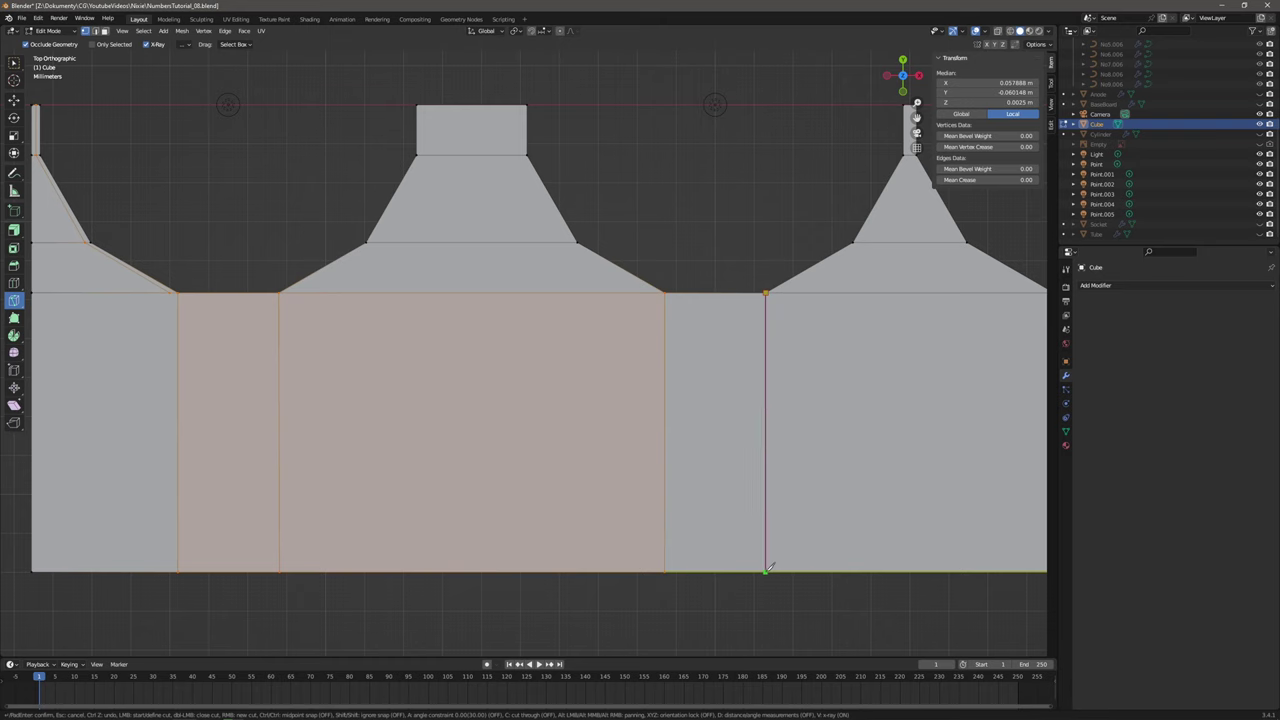
key(Return)
Knife-cut two vertical lines from the last cutout's lowest two vertices to the long outer edge, then clear the selection.
scroll(763, 545, down, 1)
shift+middle_drag(929, 331, 544, 308)
click(583, 278)
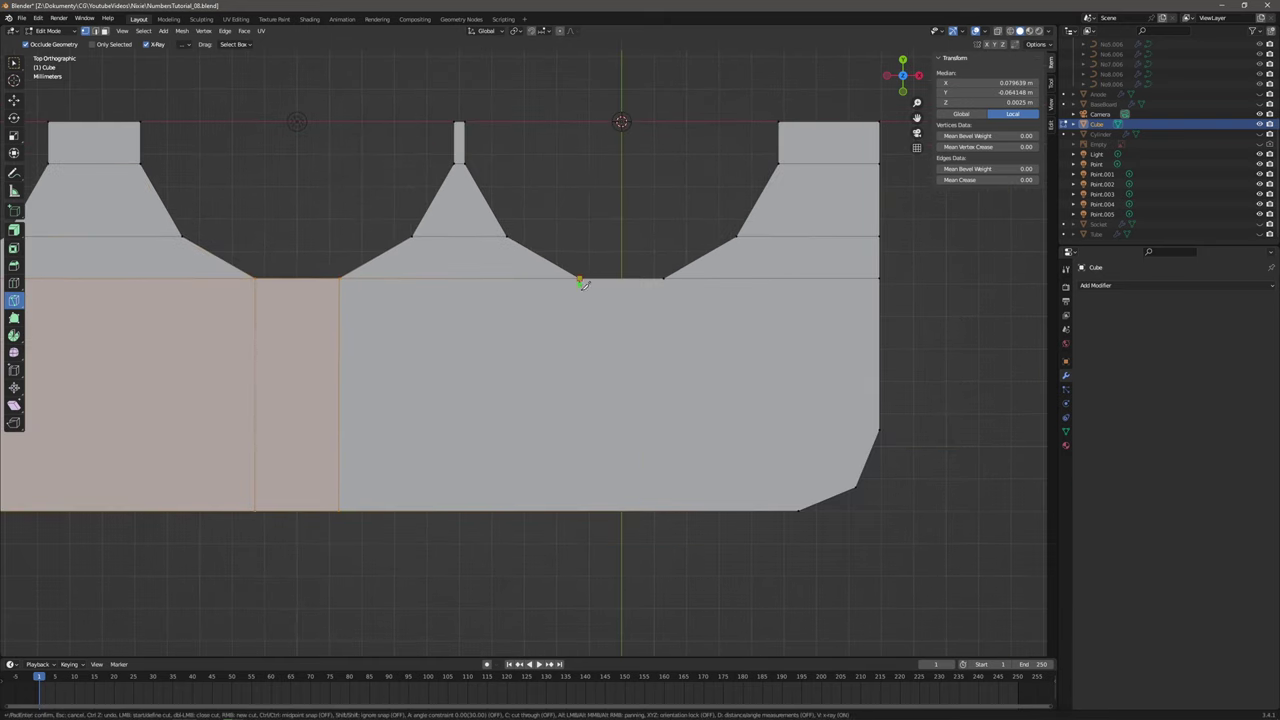
click(581, 510)
key(Return)
click(664, 277)
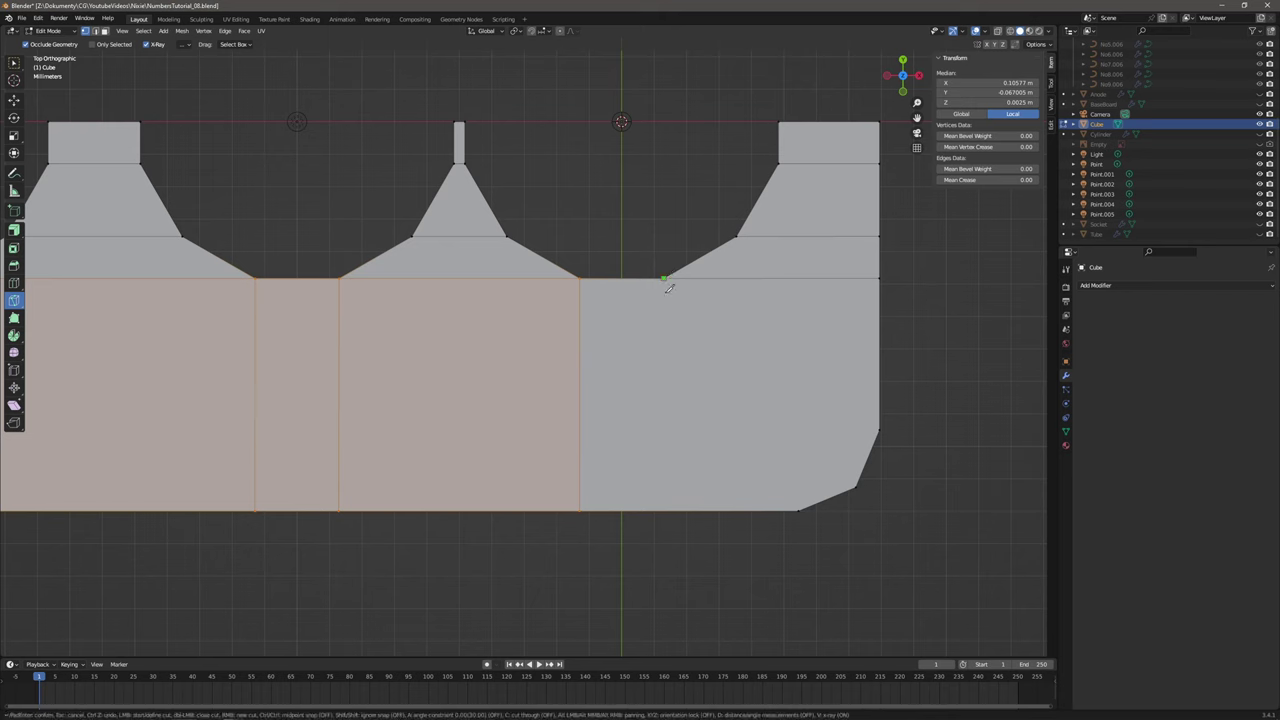
click(664, 510)
key(Return)
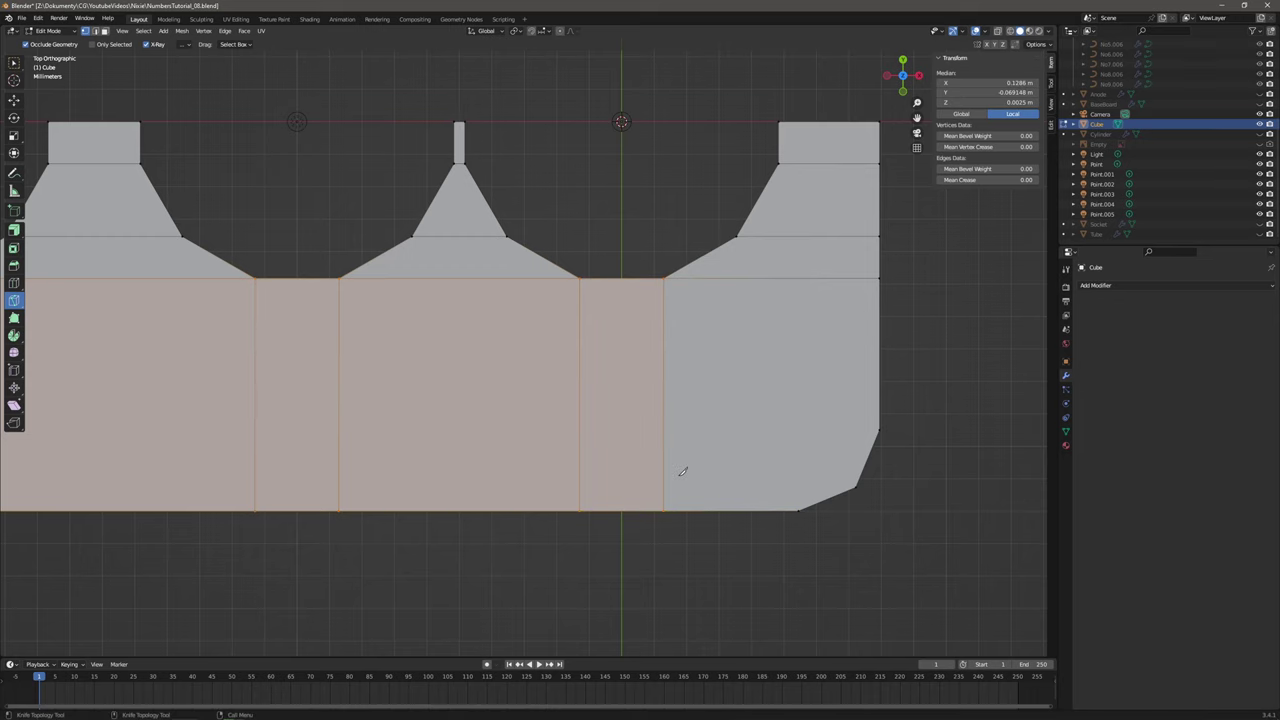
shift+middle_drag(420, 271, 798, 318)
shift+middle_drag(423, 304, 517, 302)
click(12, 63)
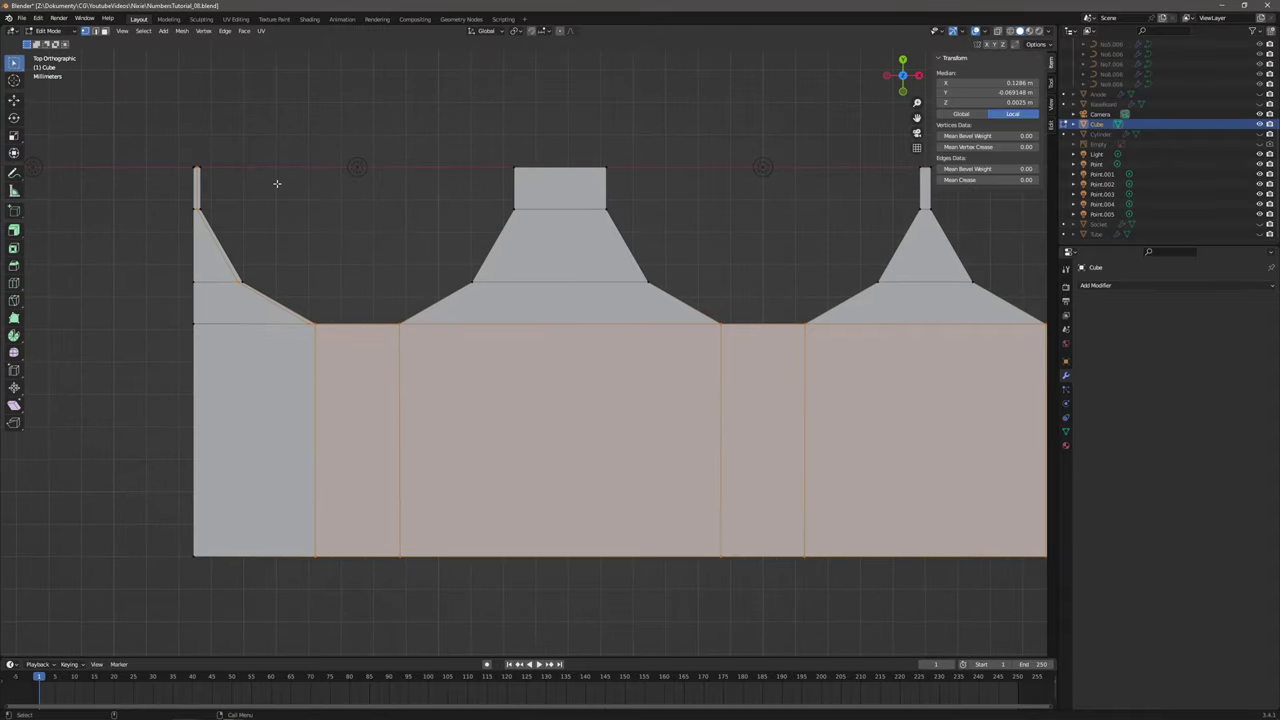
click(277, 183)
Continue the inset knife cut around the first cutout, just below its lowest edge and up inside the wide section to the centre line.
click(16, 301)
scroll(305, 325, up, 3)
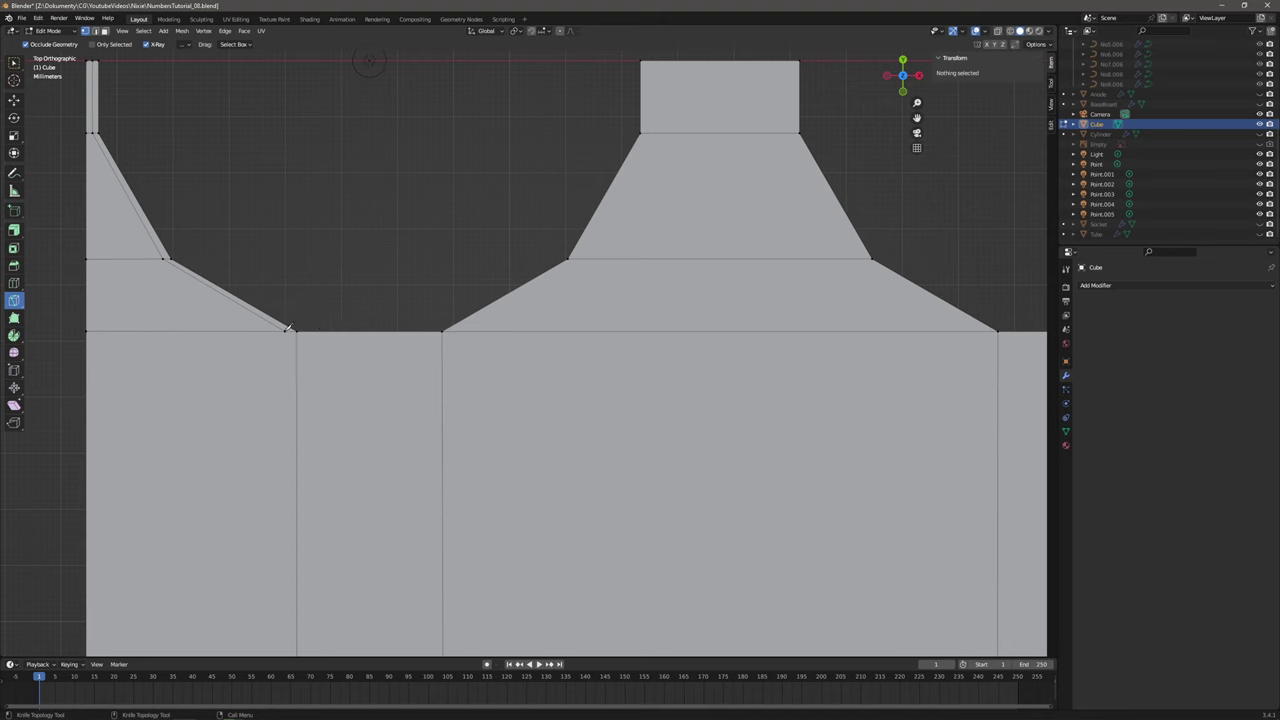
click(289, 329)
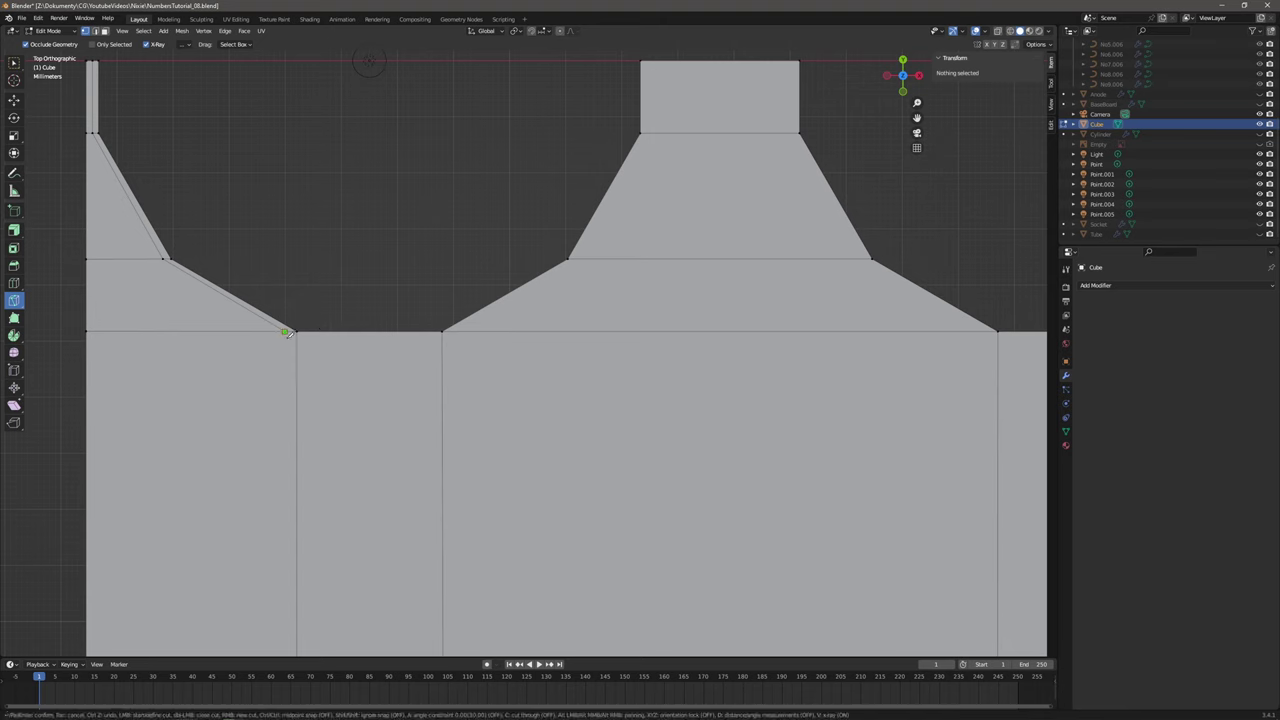
click(297, 340)
click(443, 340)
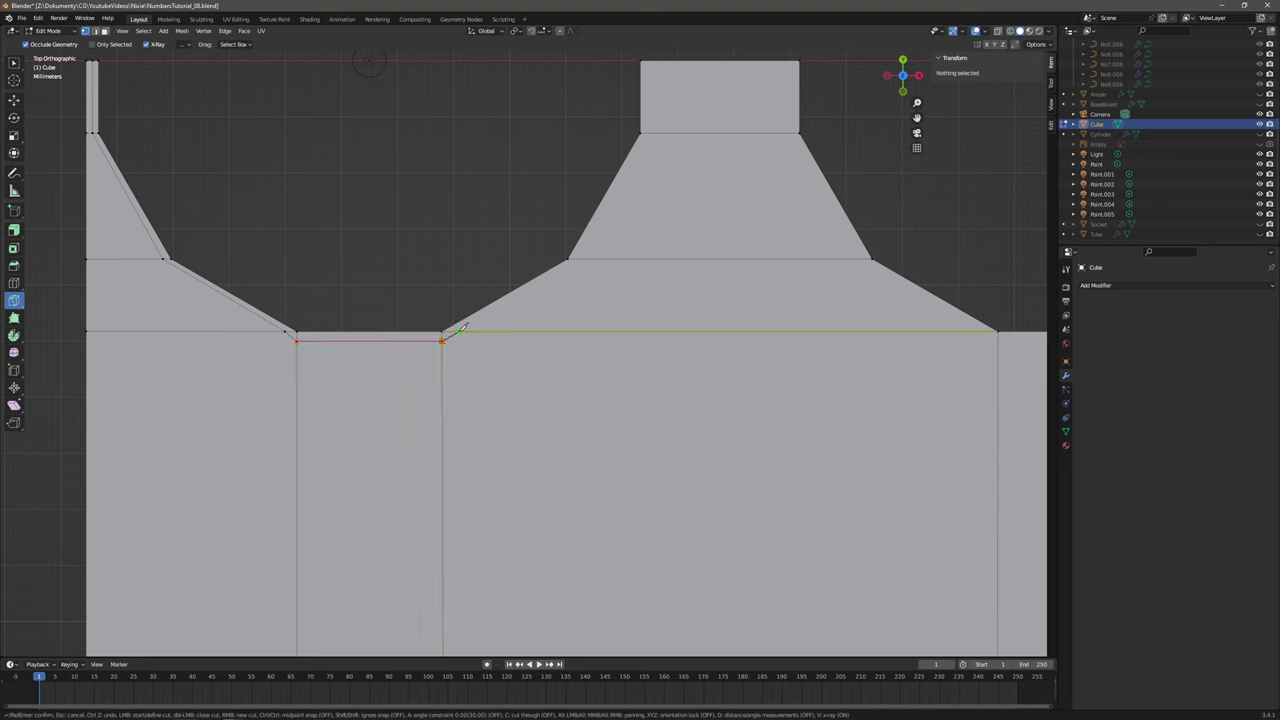
click(583, 258)
shift+middle_drag(647, 122, 588, 294)
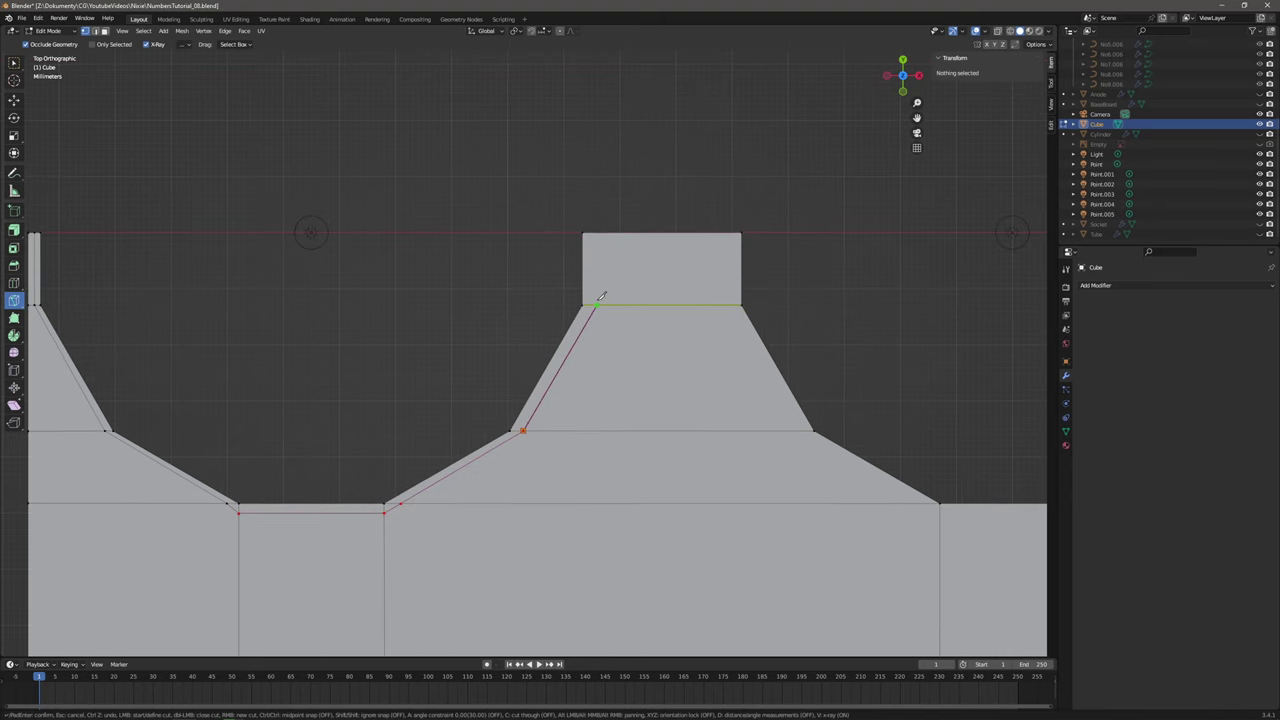
click(596, 303)
click(595, 233)
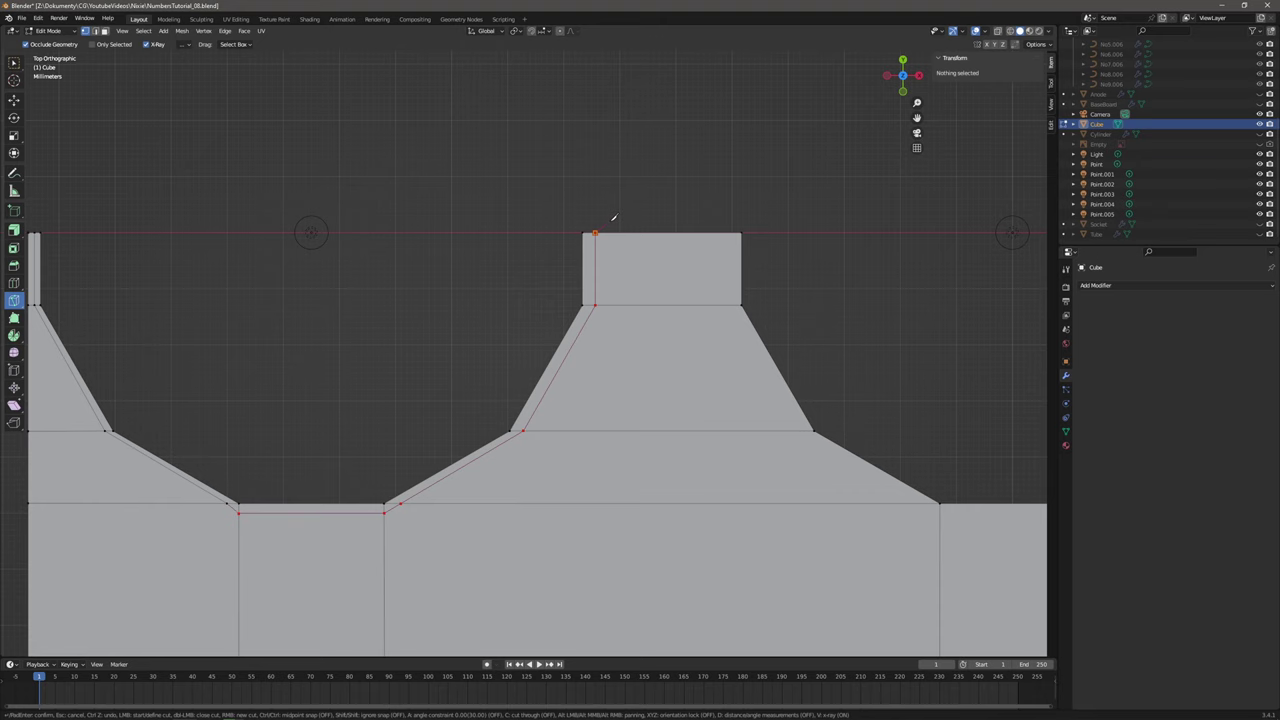
key(Return)
Knife-cut an inset line around the whole second cutout, from the wide section's centre-line edge around to the narrow section's centre-line edge.
shift+middle_drag(729, 238, 633, 227)
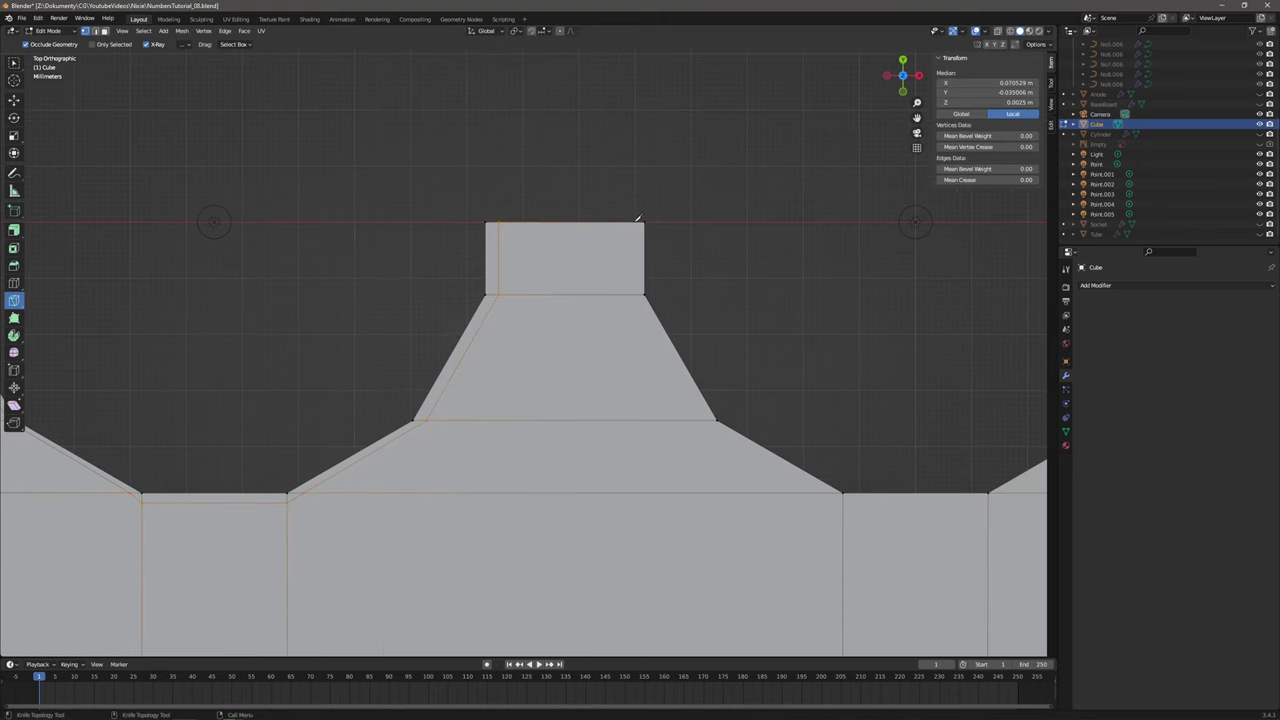
click(636, 221)
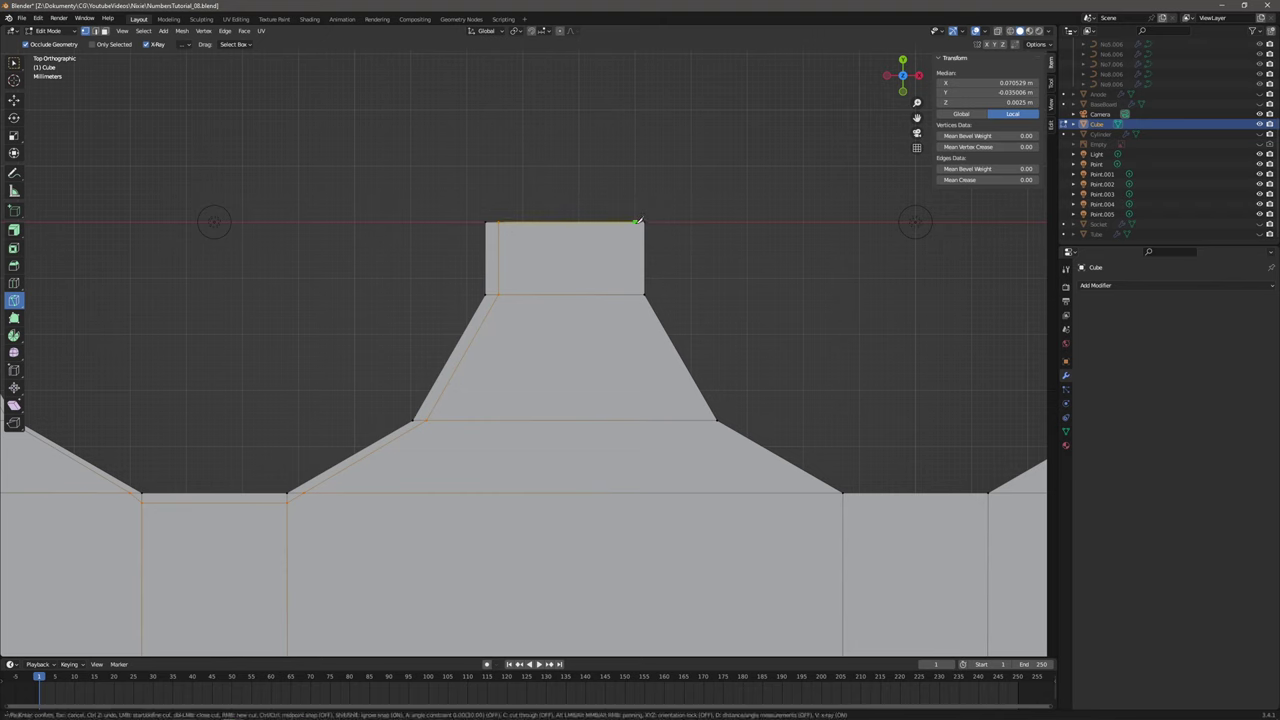
click(637, 293)
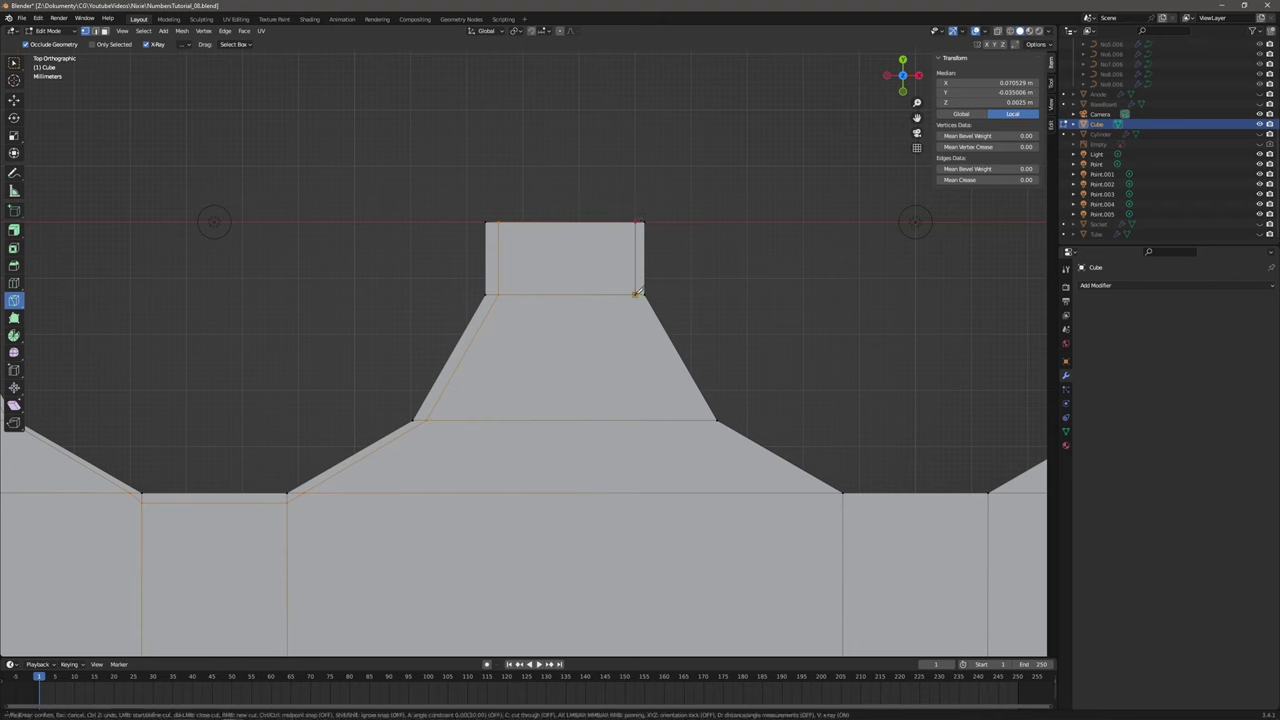
click(710, 420)
click(844, 500)
click(988, 502)
shift+middle_drag(1046, 500, 628, 510)
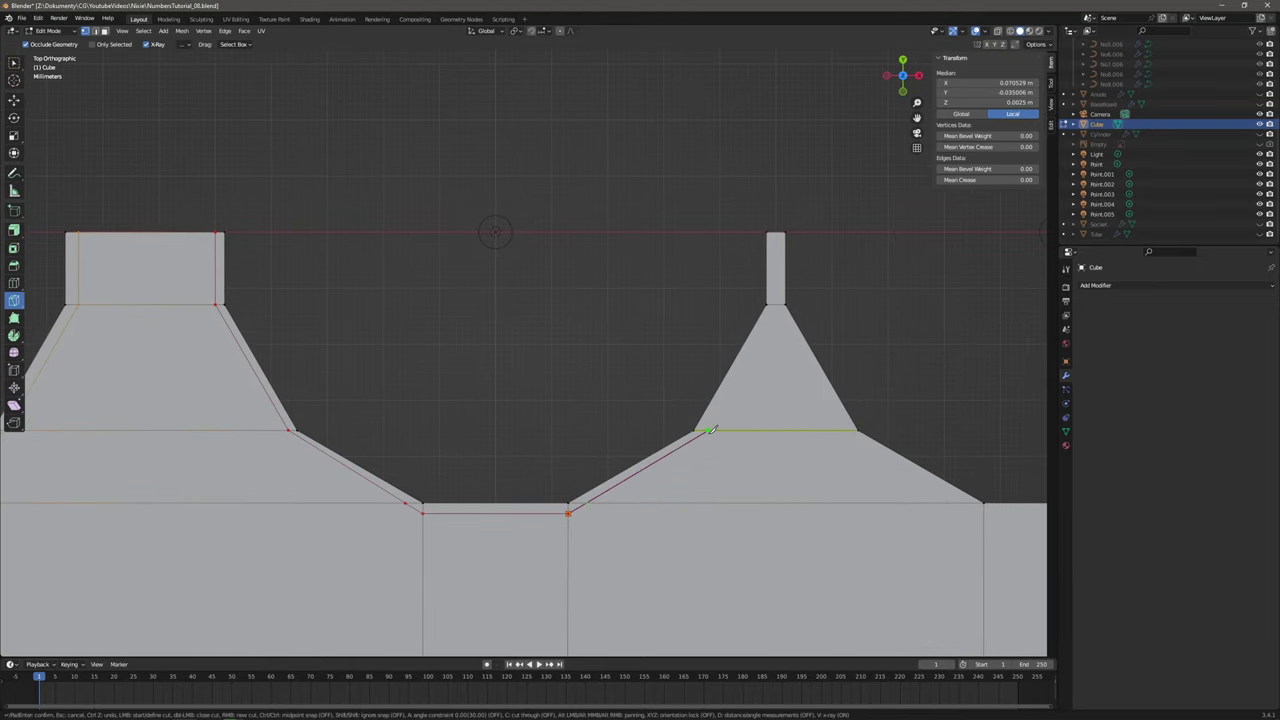
click(710, 430)
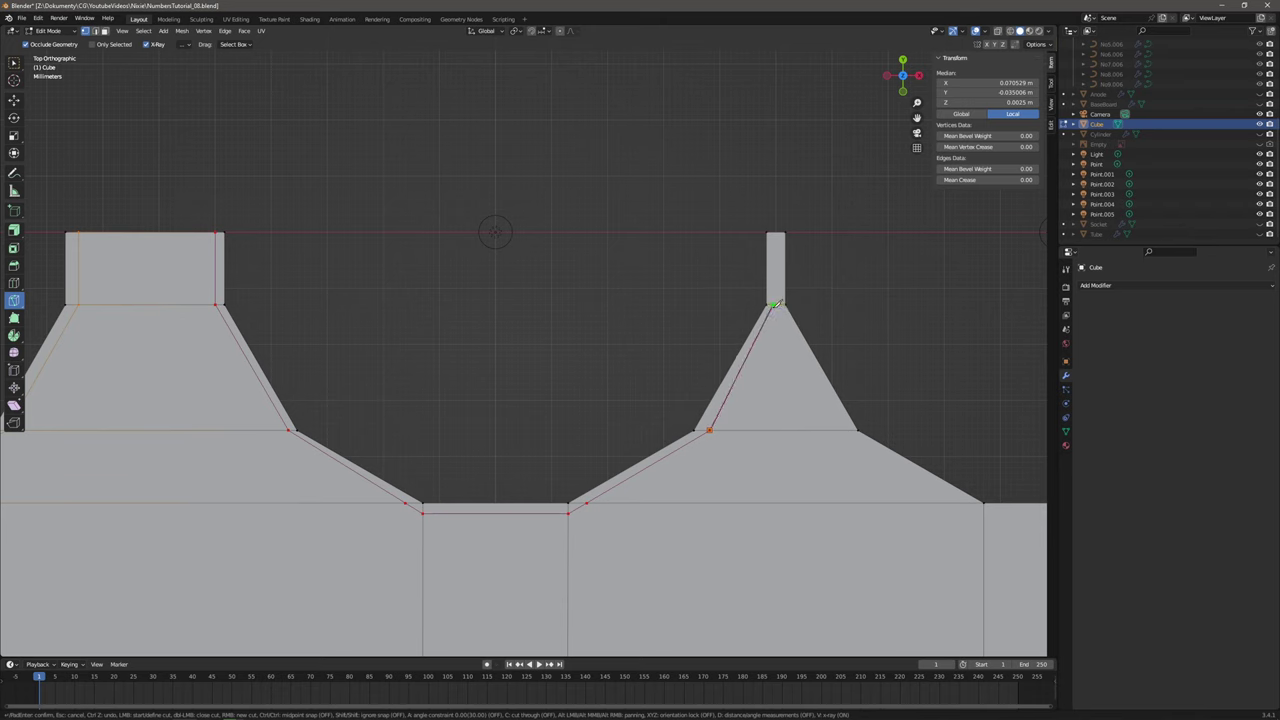
click(773, 304)
click(774, 233)
key(Return)
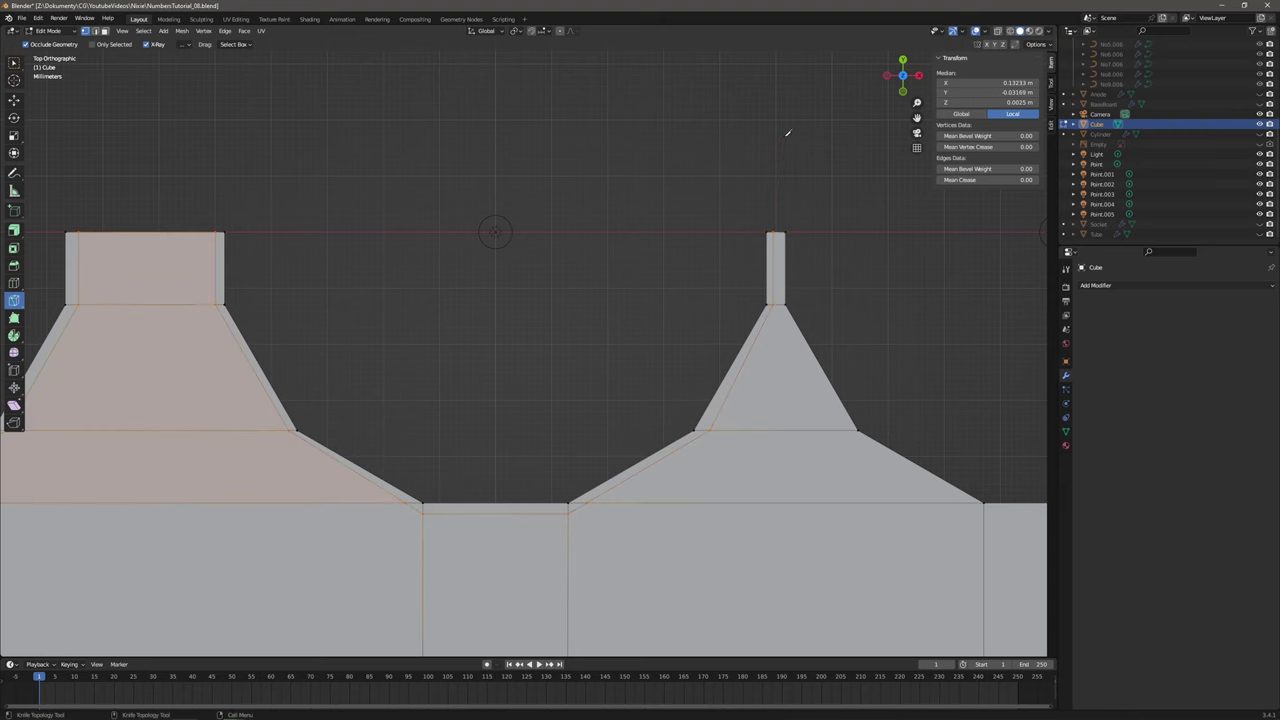
Knife-cut an inset line around the last cutout, from the narrow section's centre-line edge around to that of the beveled-corner section.
shift+middle_drag(810, 232, 706, 223)
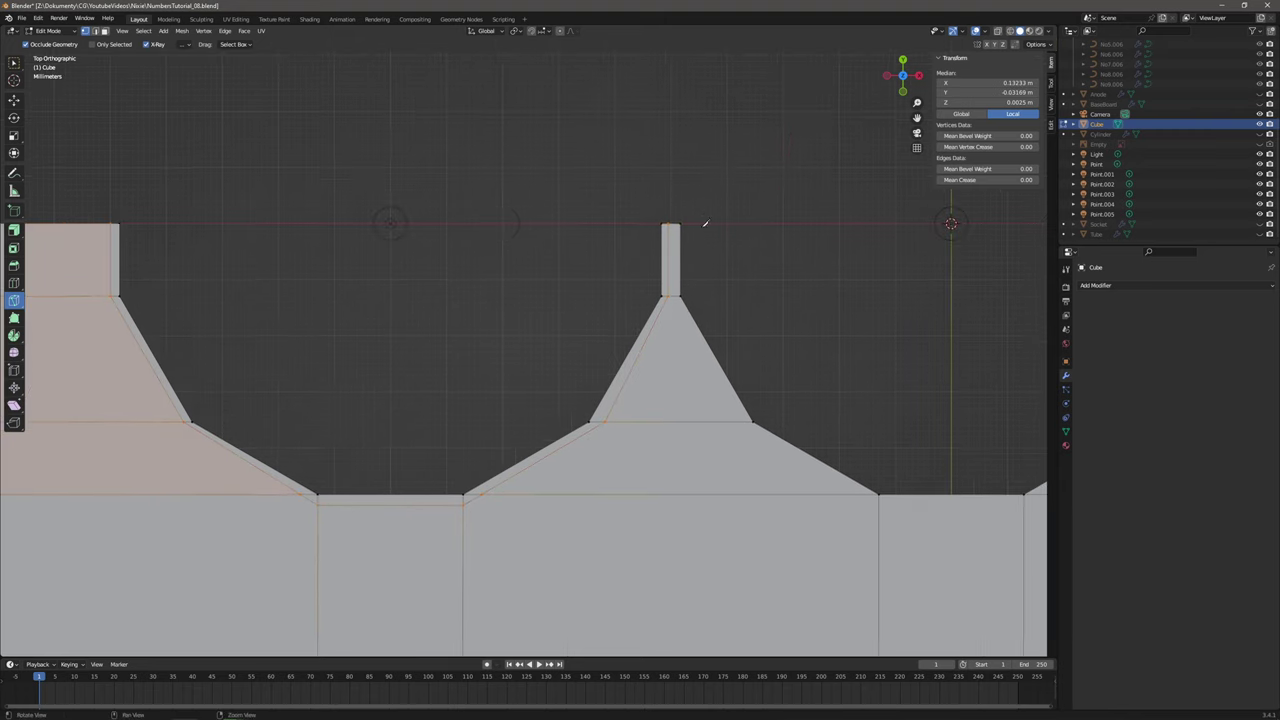
scroll(718, 218, up, 2)
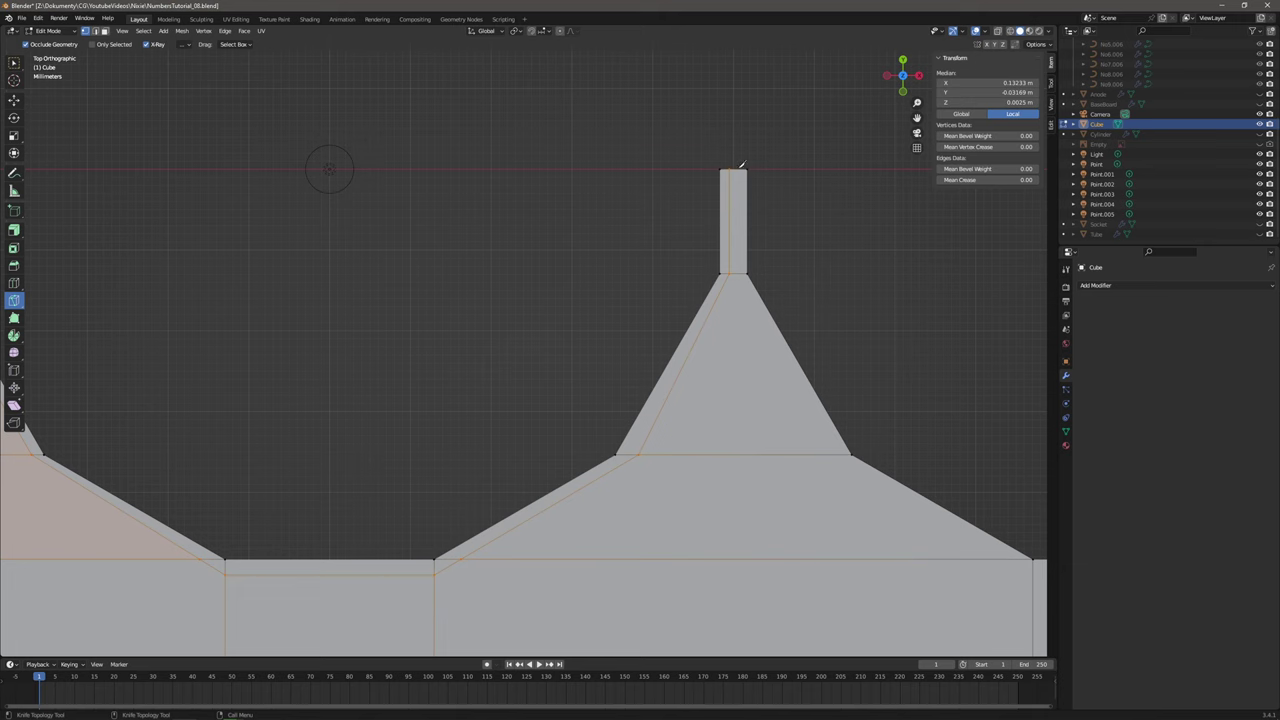
click(741, 166)
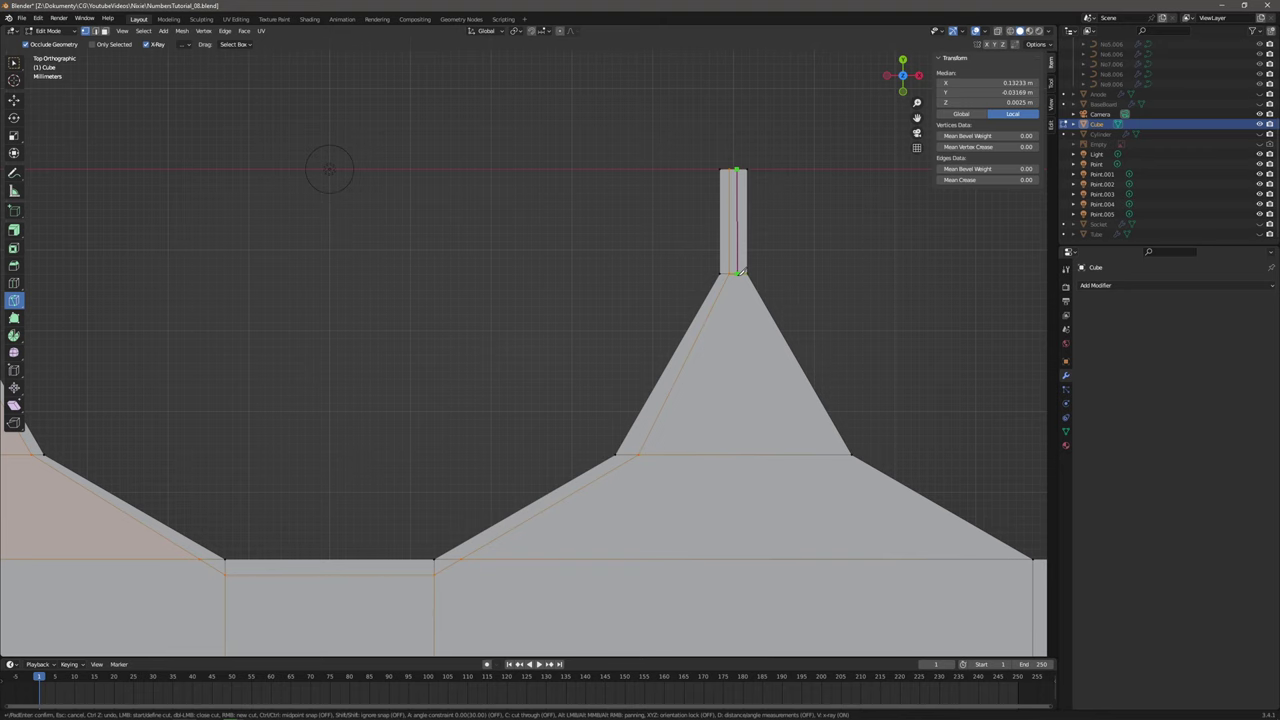
click(738, 273)
click(845, 453)
scroll(845, 455, down, 4)
scroll(860, 455, up, 1)
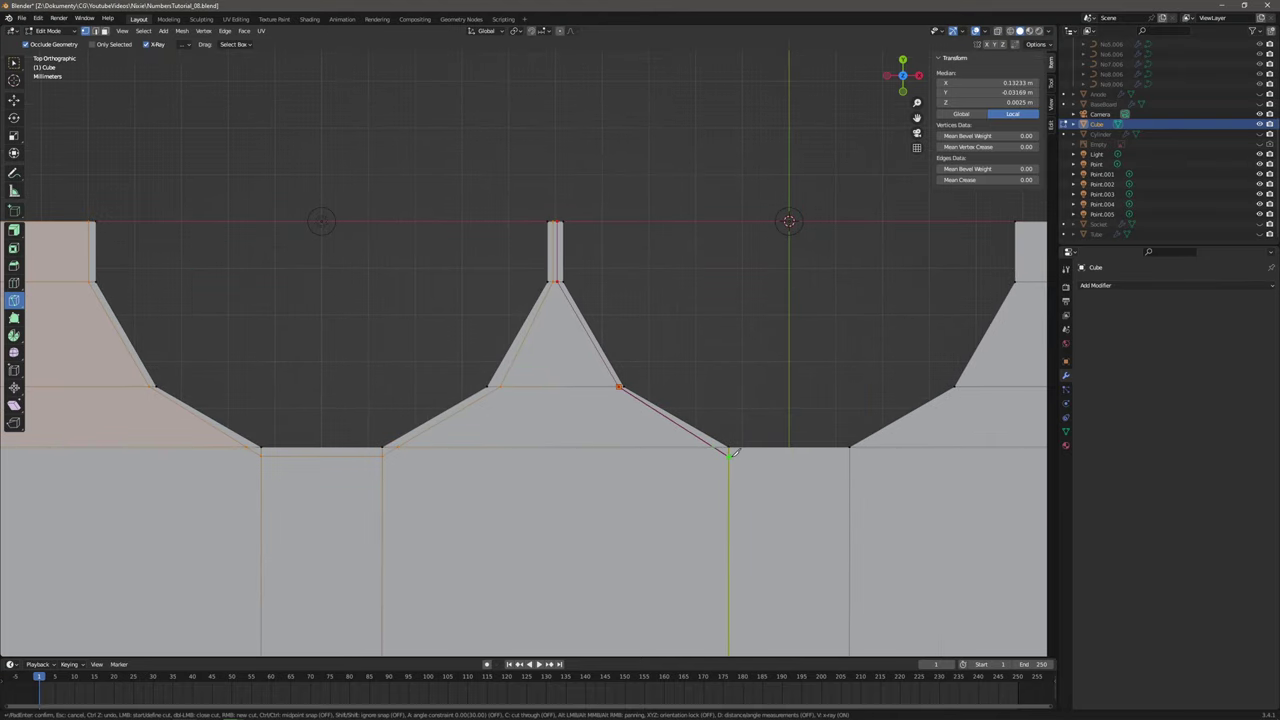
click(730, 451)
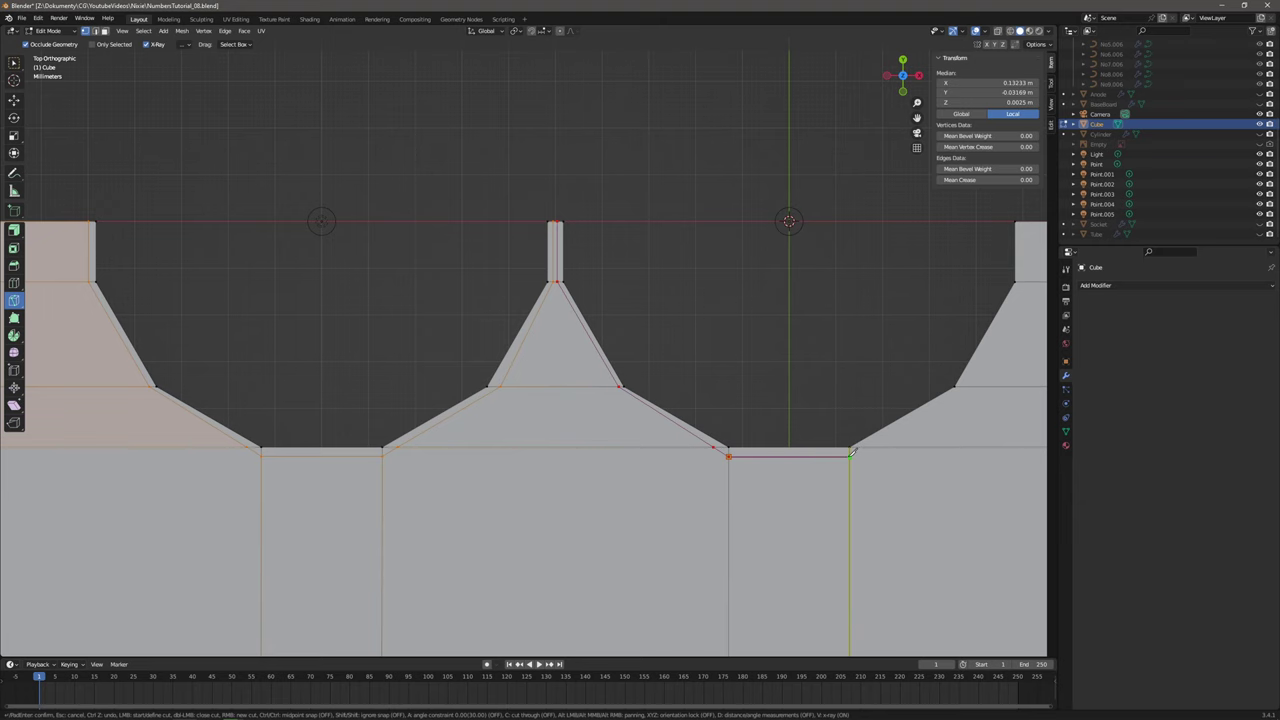
click(851, 453)
click(971, 385)
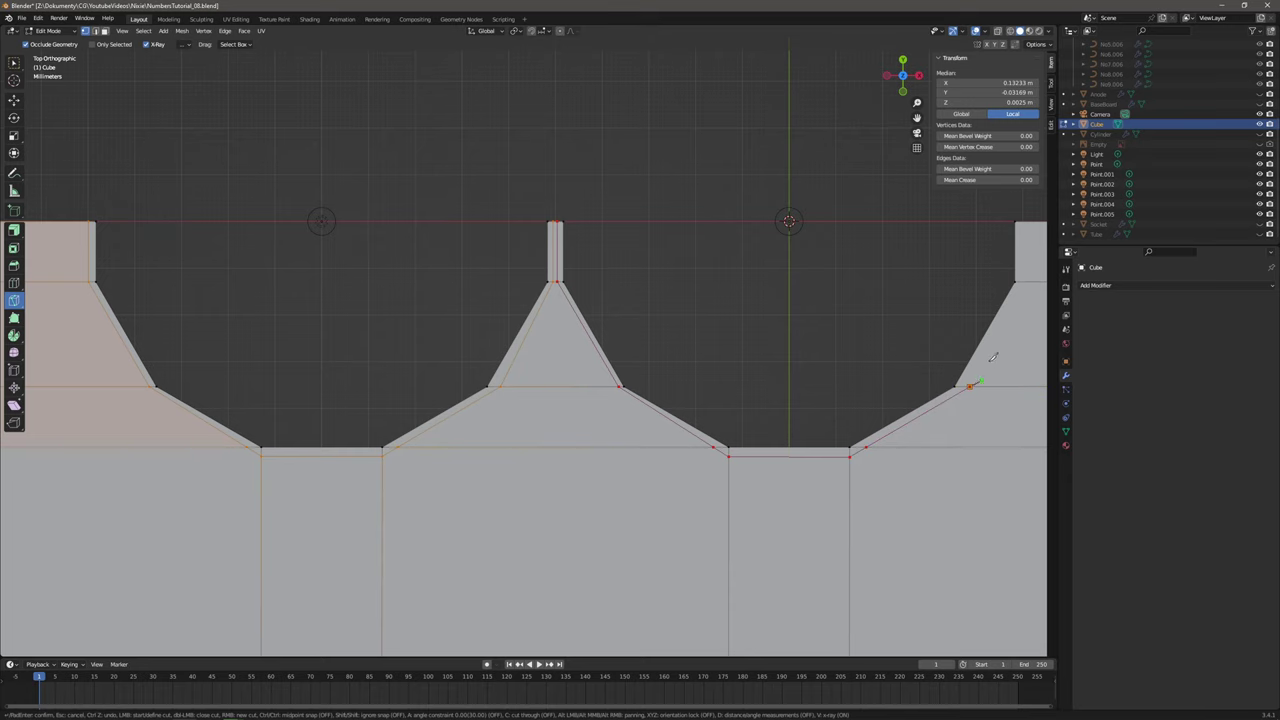
shift+middle_drag(974, 382, 712, 482)
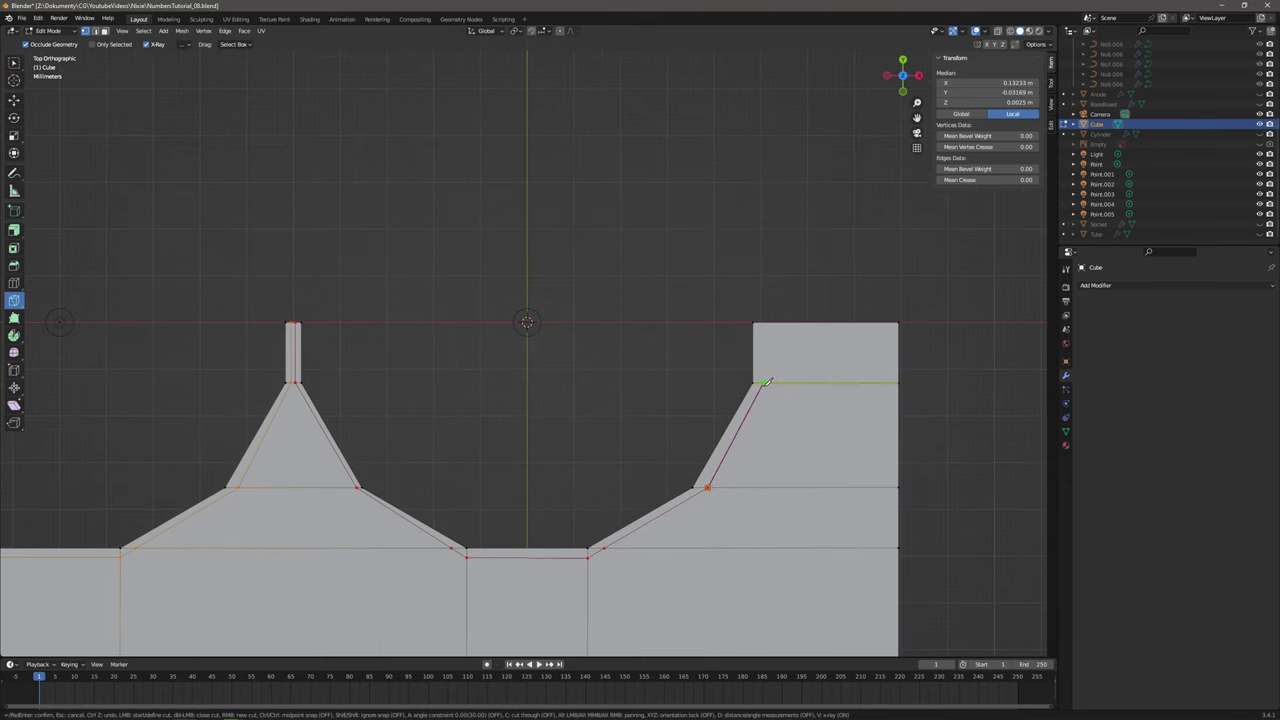
click(765, 382)
click(765, 322)
key(Return)
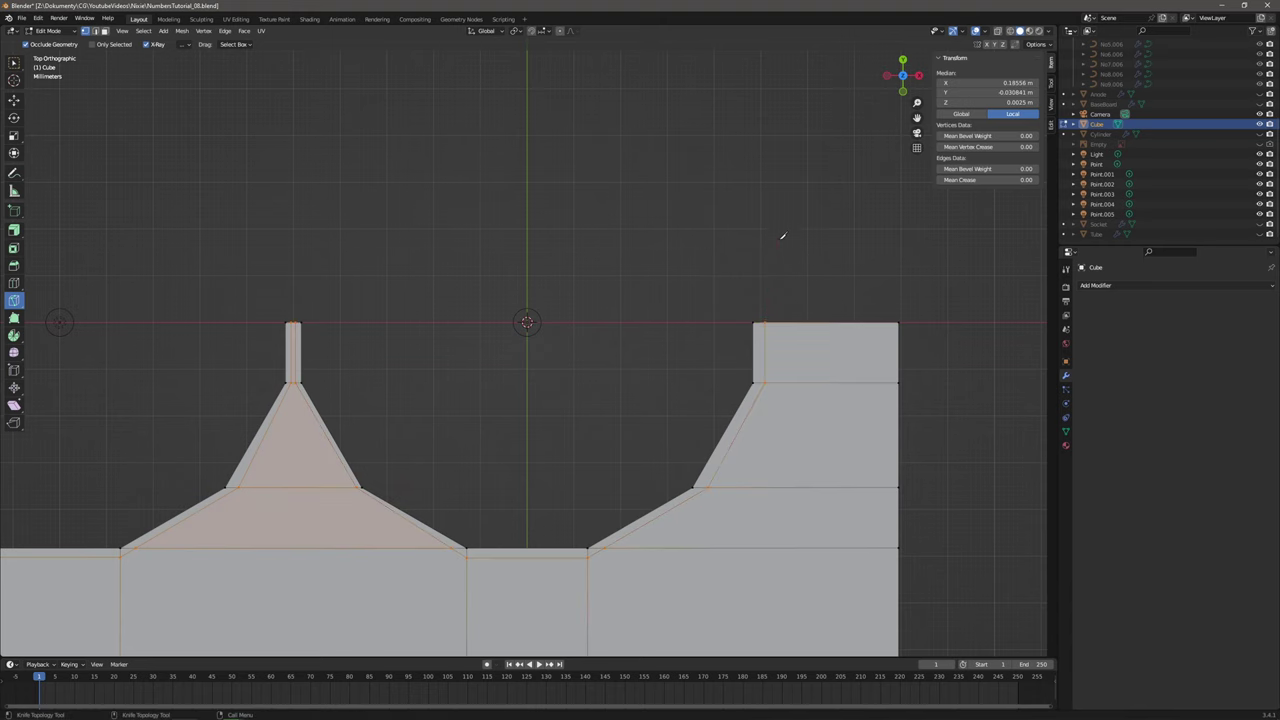
Knife-cut a horizontal line from the first cutout's lower inset corner to the plate's short outer edge.
scroll(557, 345, down, 1)
shift+middle_drag(437, 480, 623, 383)
shift+middle_drag(360, 417, 699, 405)
shift+middle_drag(322, 406, 508, 422)
scroll(463, 398, up, 3)
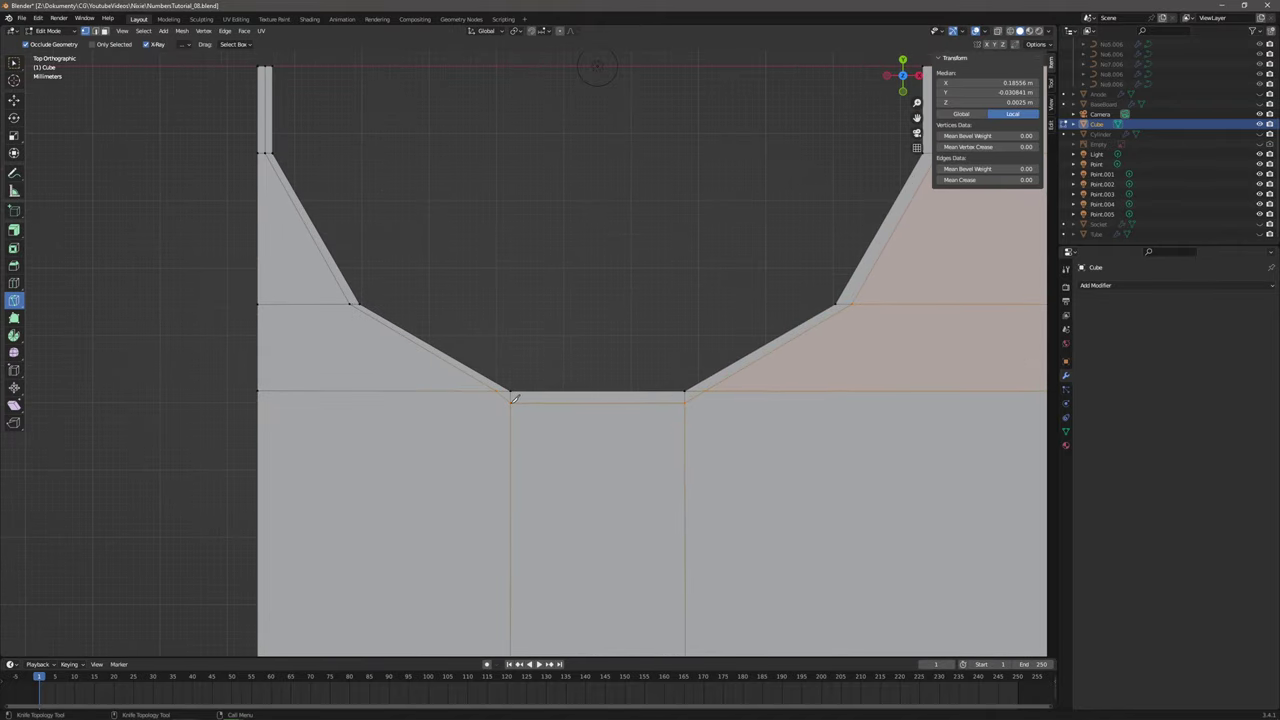
click(511, 401)
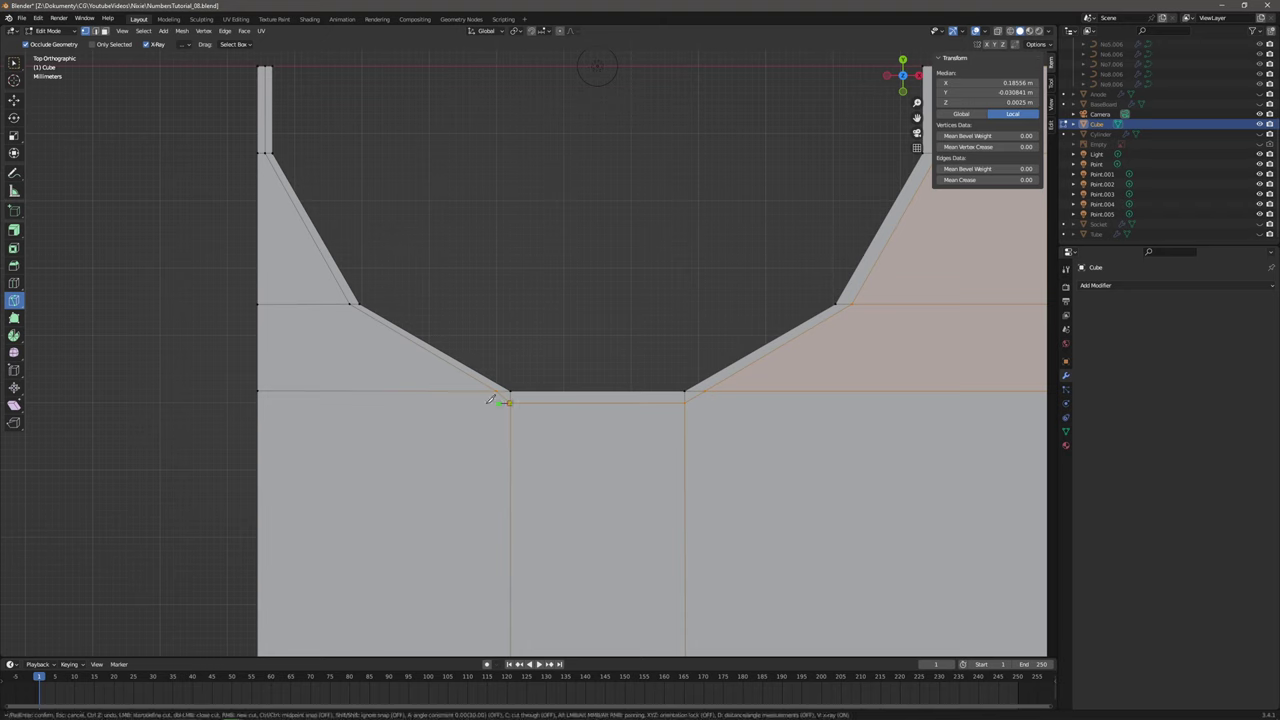
click(258, 401)
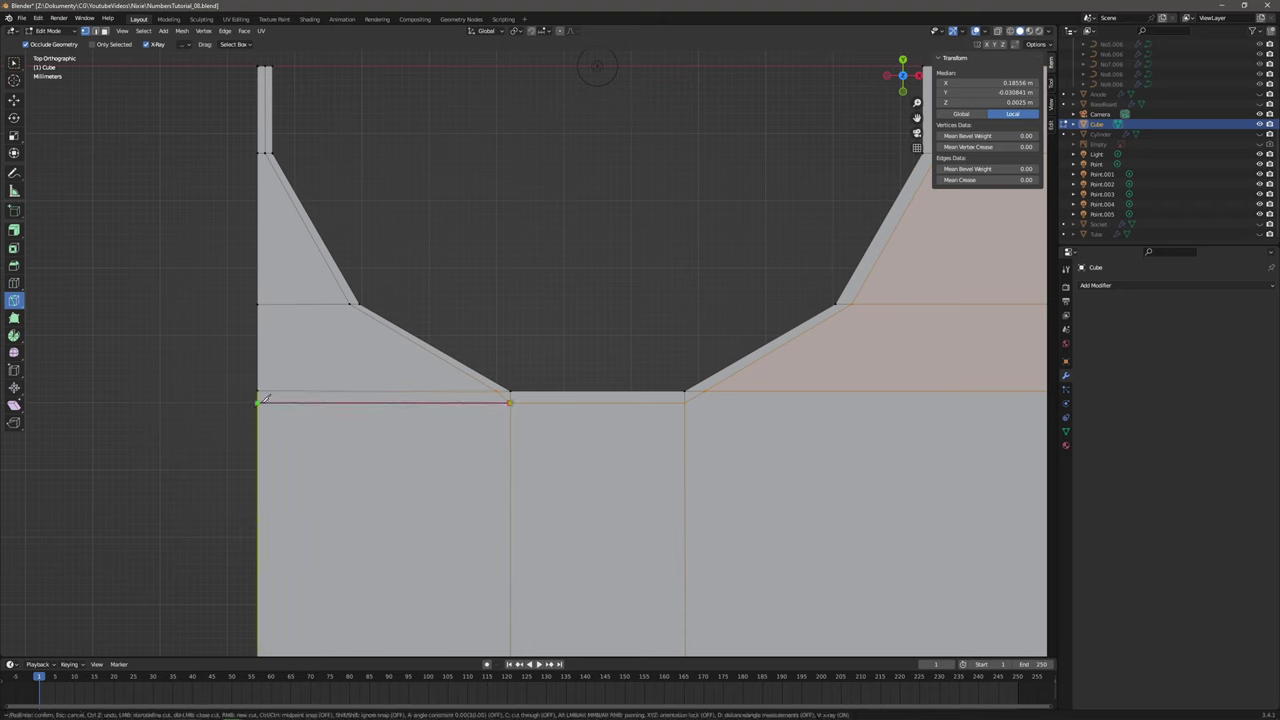
key(Return)
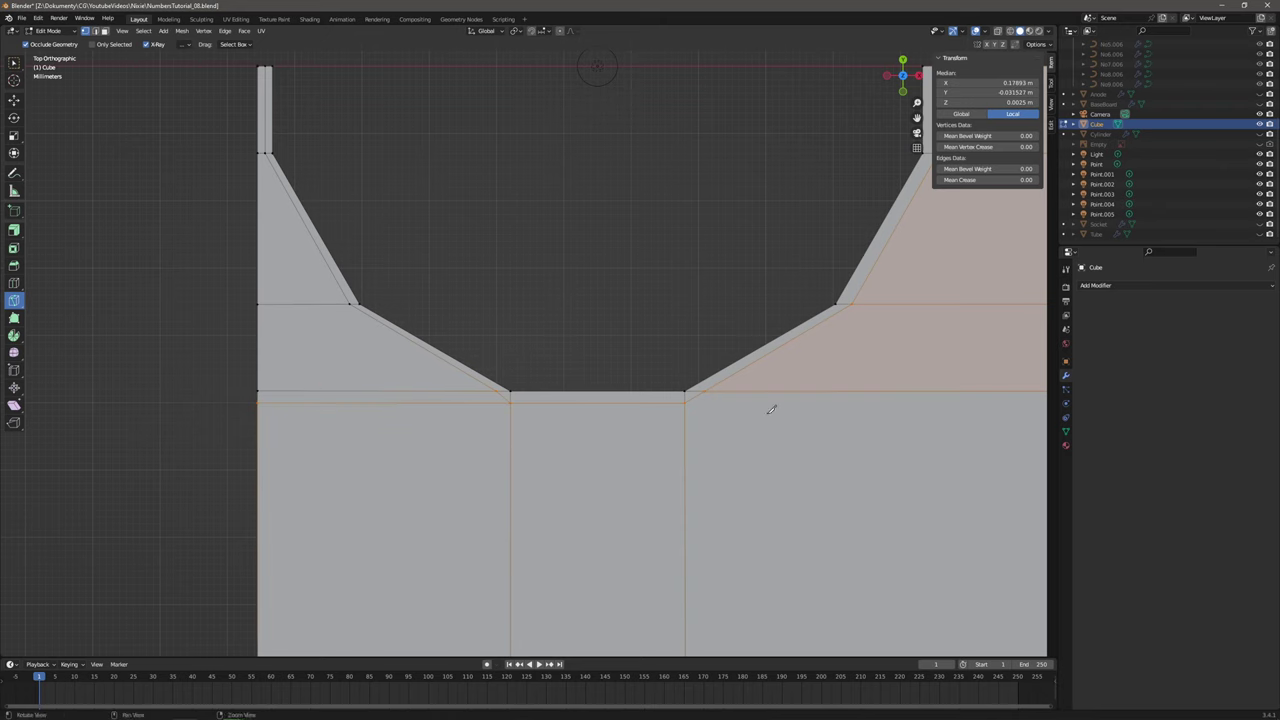
Knife-cut a horizontal line across the wide section between the facing lower inset corners of the first and second cutouts.
shift+middle_drag(768, 409, 468, 426)
click(411, 418)
shift+middle_drag(614, 432, 368, 439)
click(836, 419)
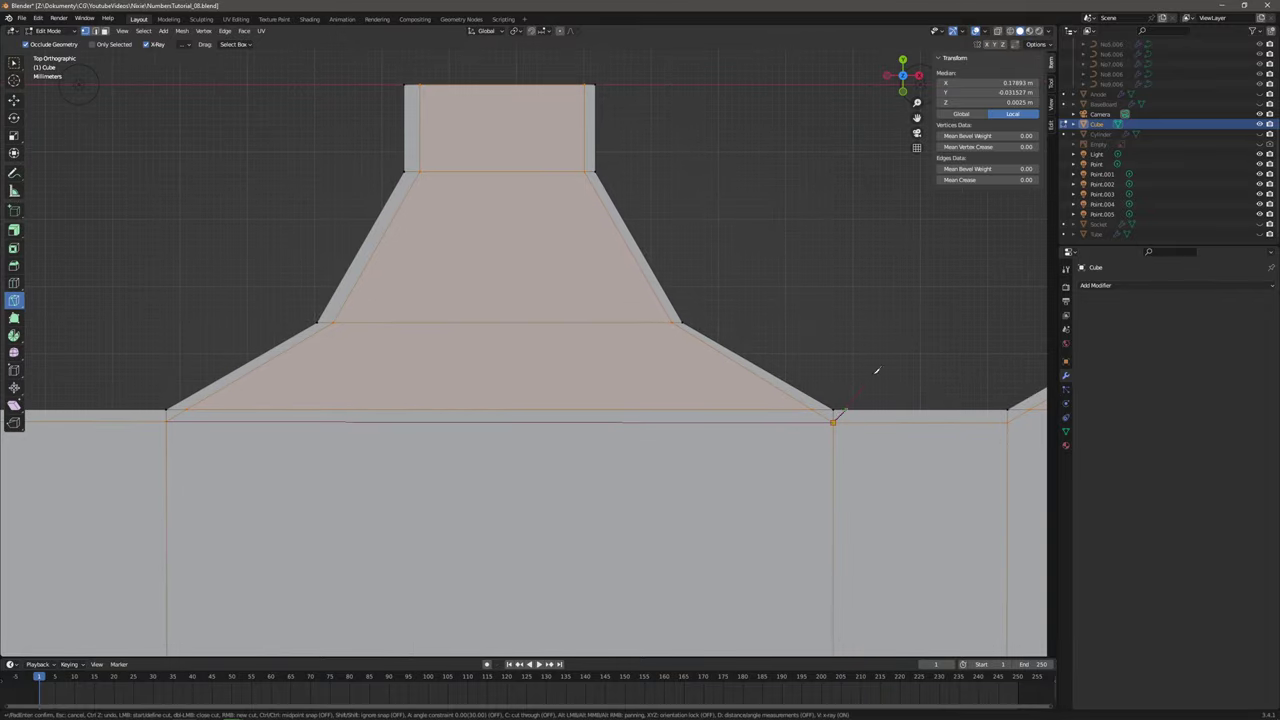
key(Return)
Merge the stray vertex on the first cutout's inset line, on the short outer edge's side, into the lower inset corner using At Last.
shift+middle_drag(290, 406, 630, 385)
click(14, 63)
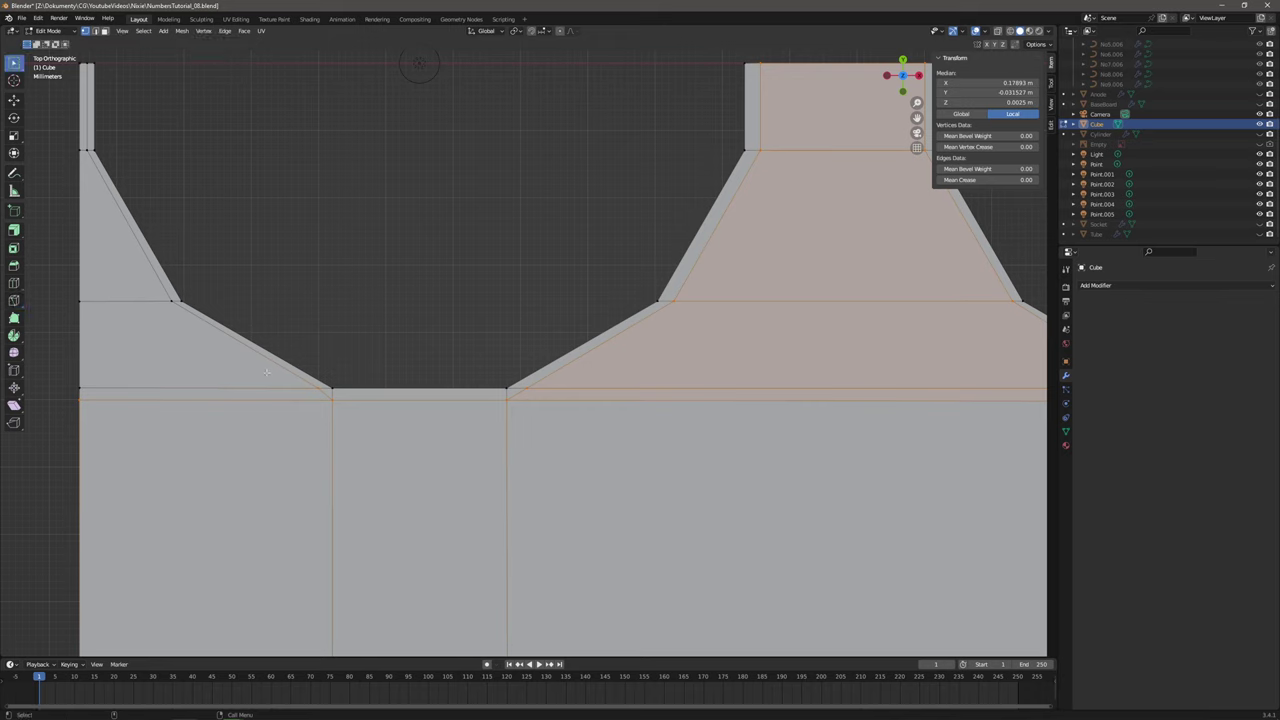
click(316, 387)
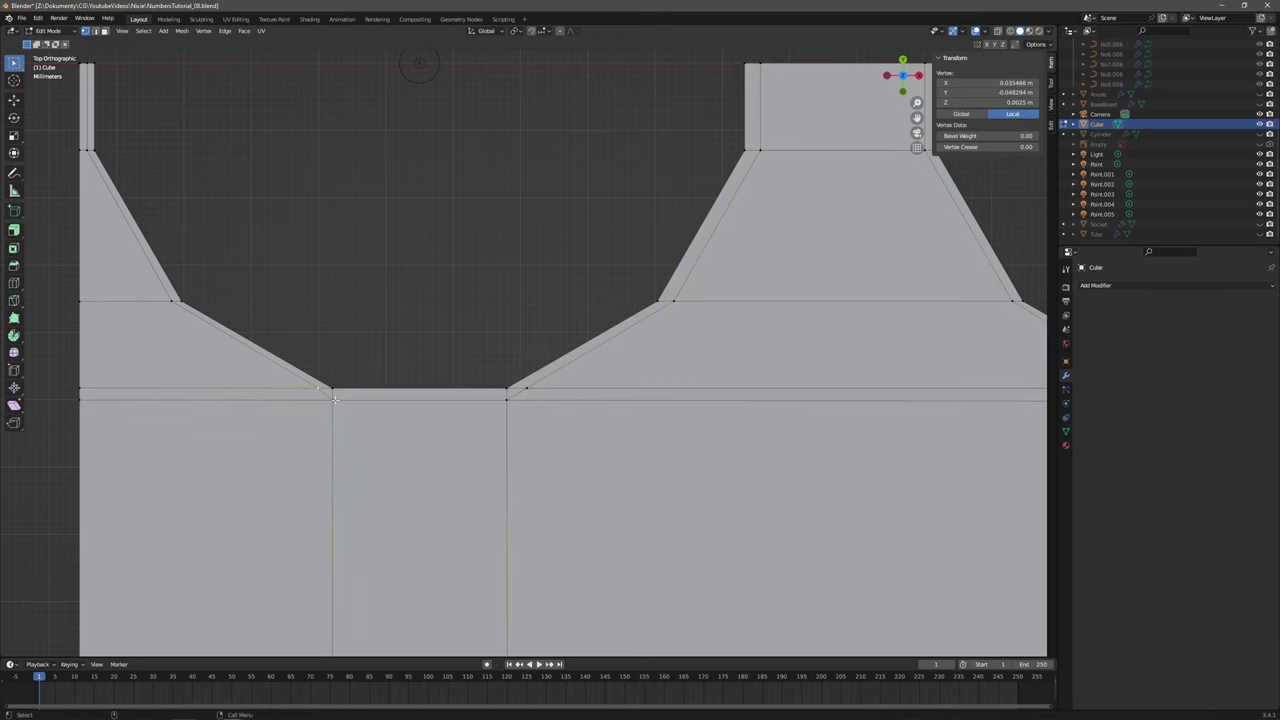
shift+click(334, 399)
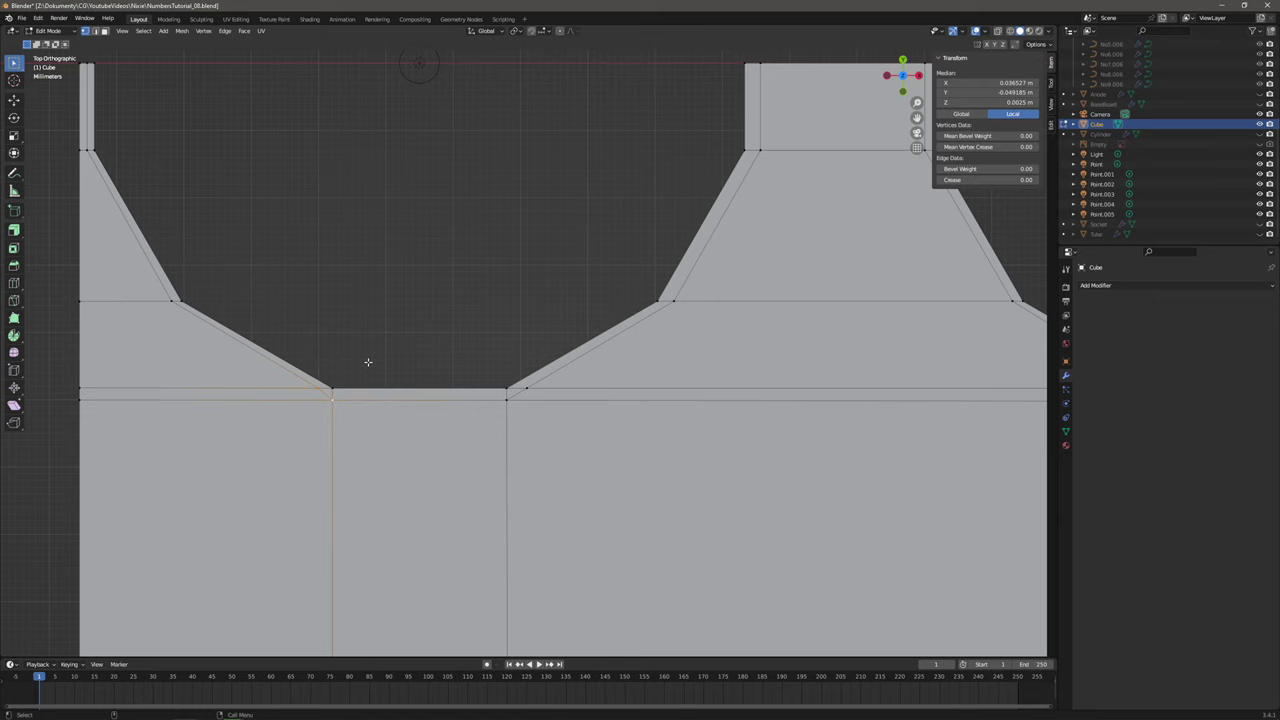
click(182, 31)
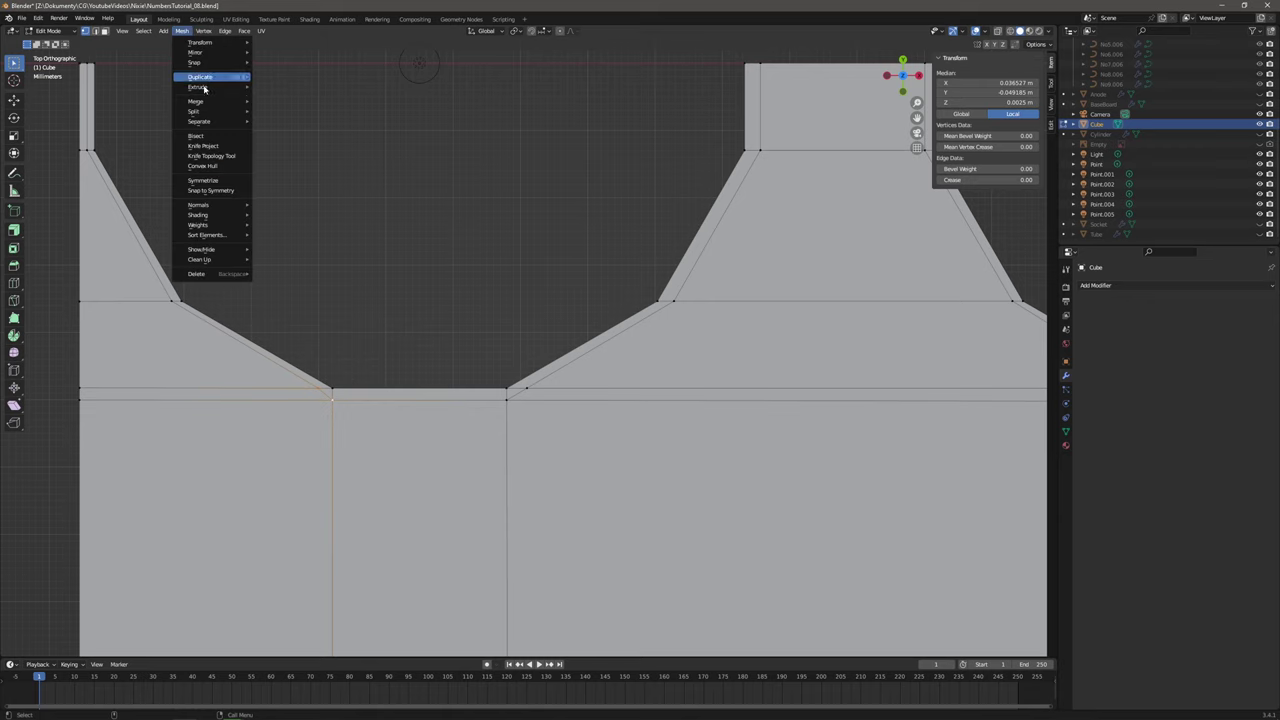
mouse_move(200, 101)
click(288, 143)
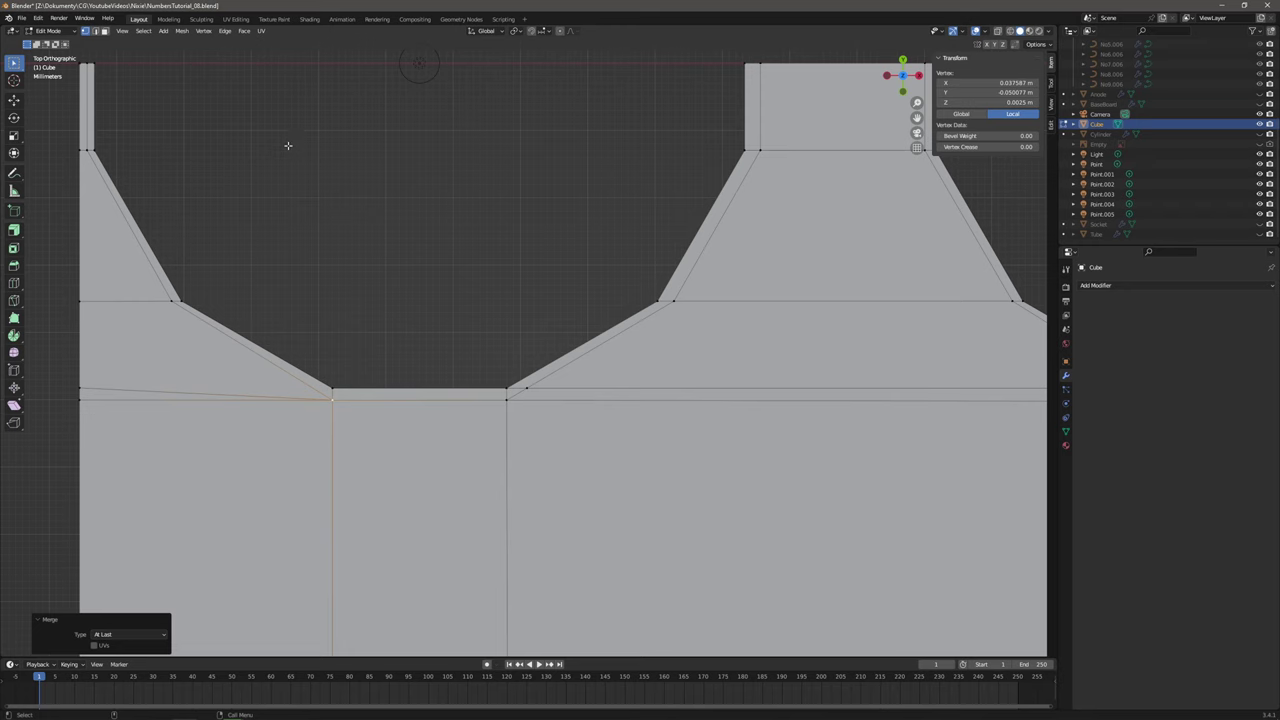
Merge the two close vertices on the plate's short outer edge beside the first cutout into the lower one using At Last.
click(78, 387)
shift+click(80, 399)
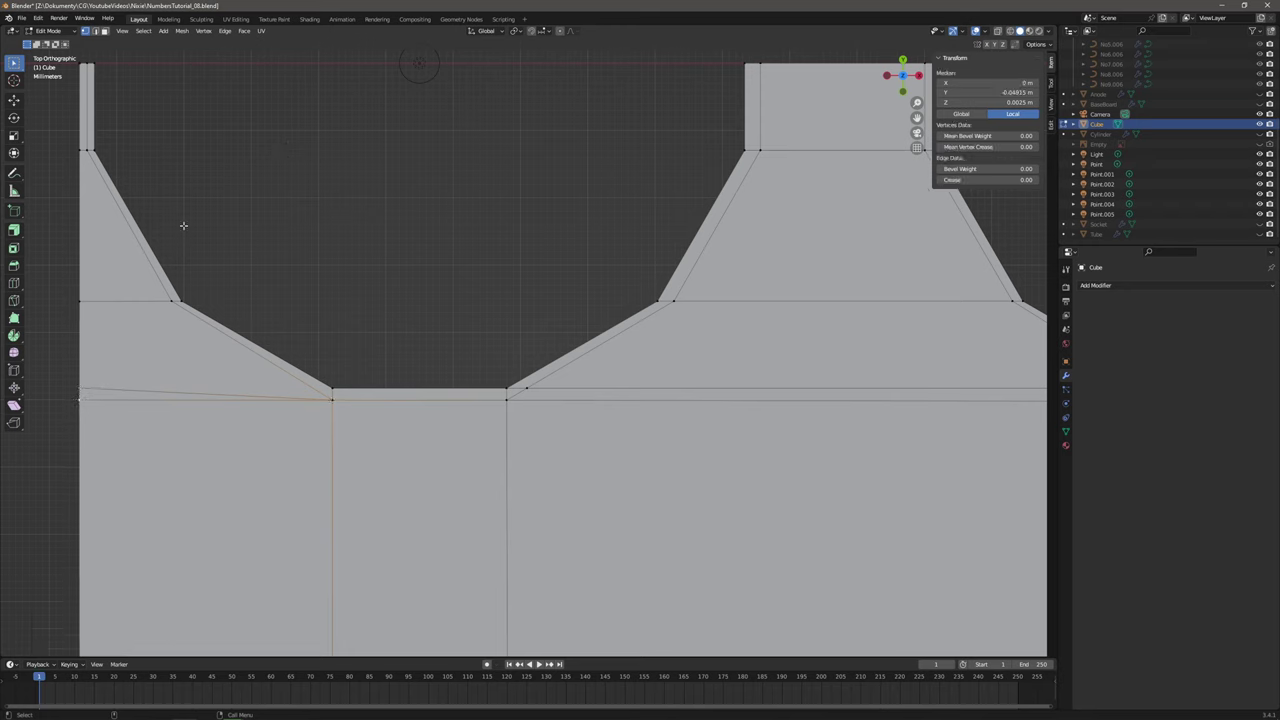
click(182, 31)
mouse_move(205, 101)
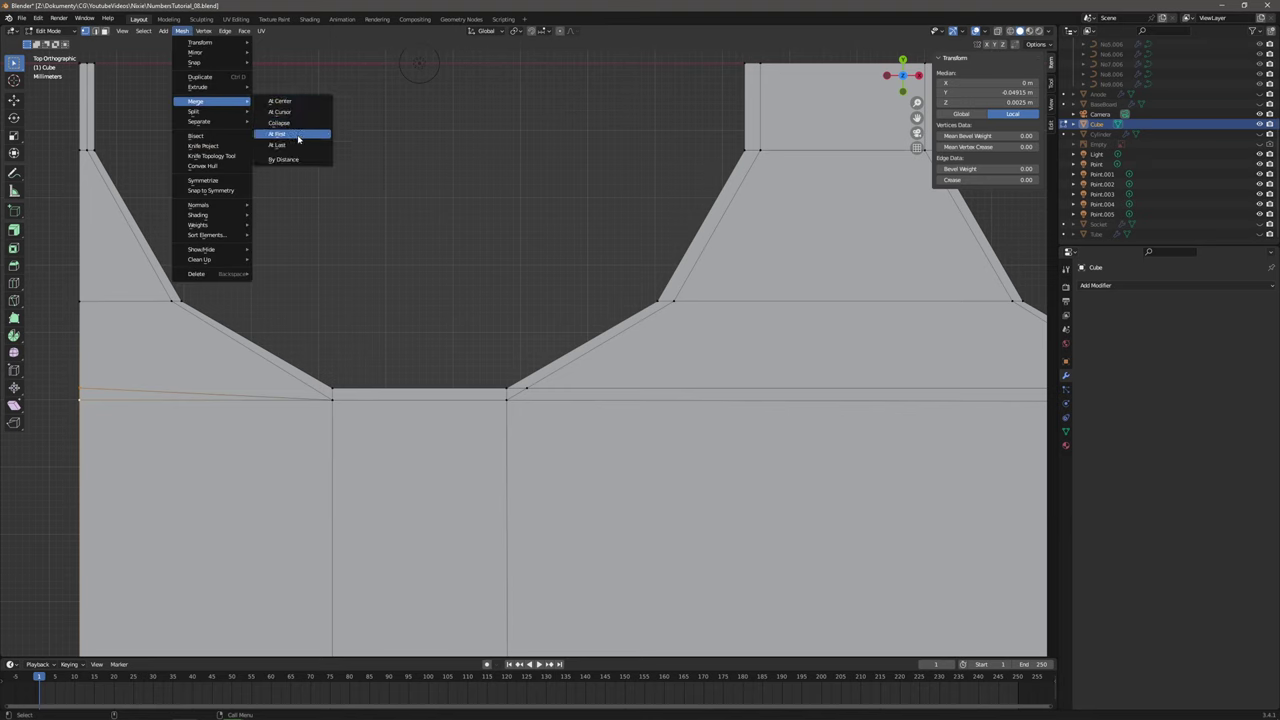
click(297, 146)
Merge the stray vertex at the wide section's first-cutout end into the first cutout's lower inset corner using At Last.
shift+middle_drag(530, 393, 335, 383)
click(275, 377)
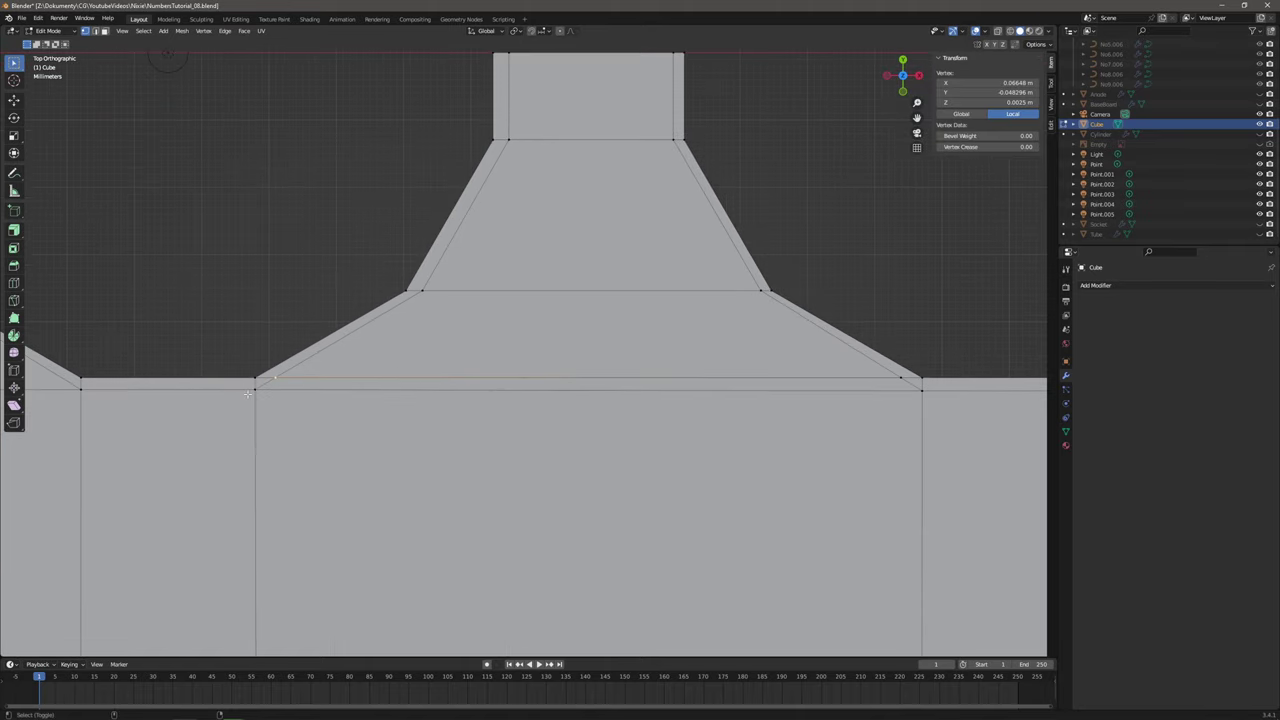
shift+click(254, 389)
click(182, 30)
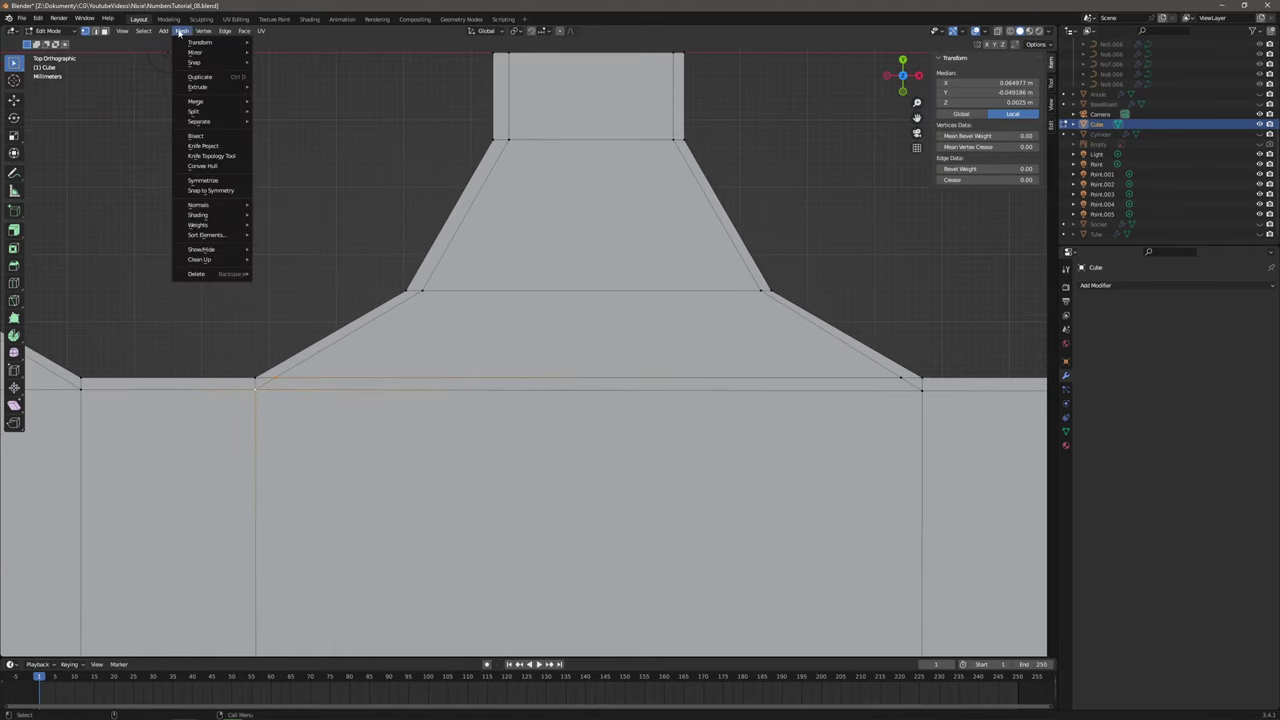
mouse_move(215, 101)
click(296, 148)
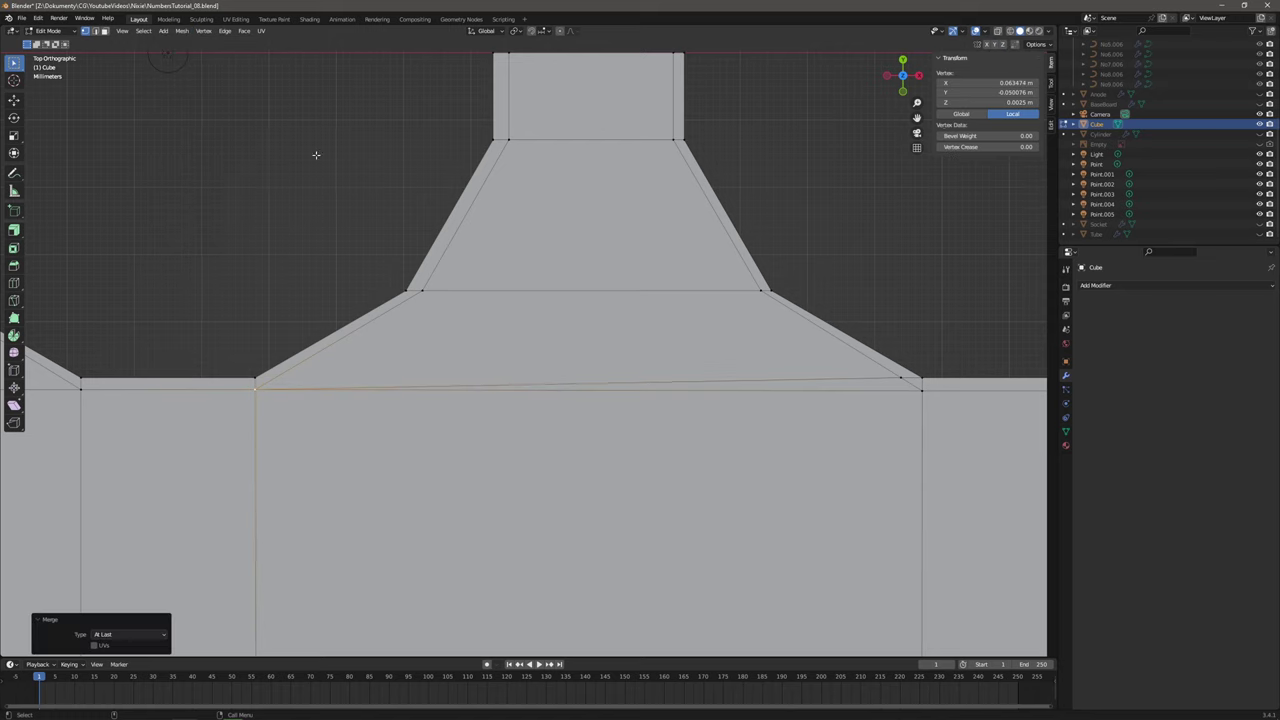
Merge the stray vertex at the wide section's second-cutout end into the second cutout's lower inset corner using At Last.
click(899, 379)
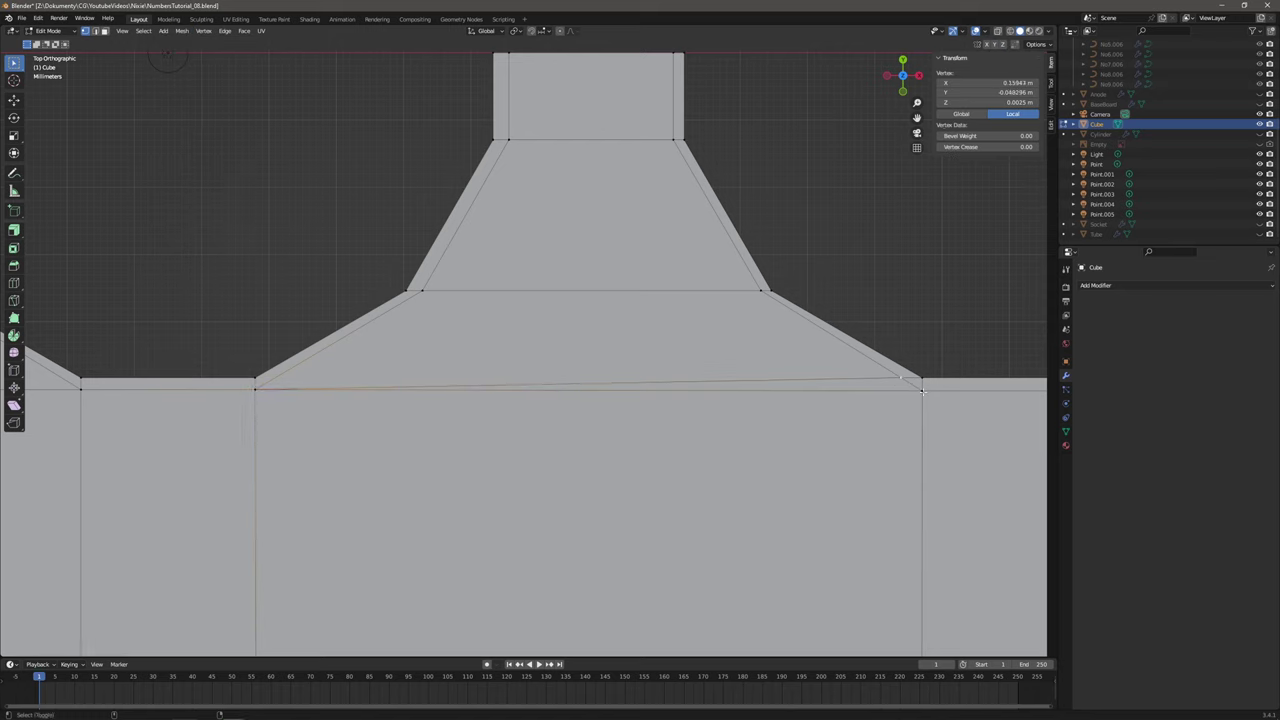
shift+click(921, 389)
click(182, 30)
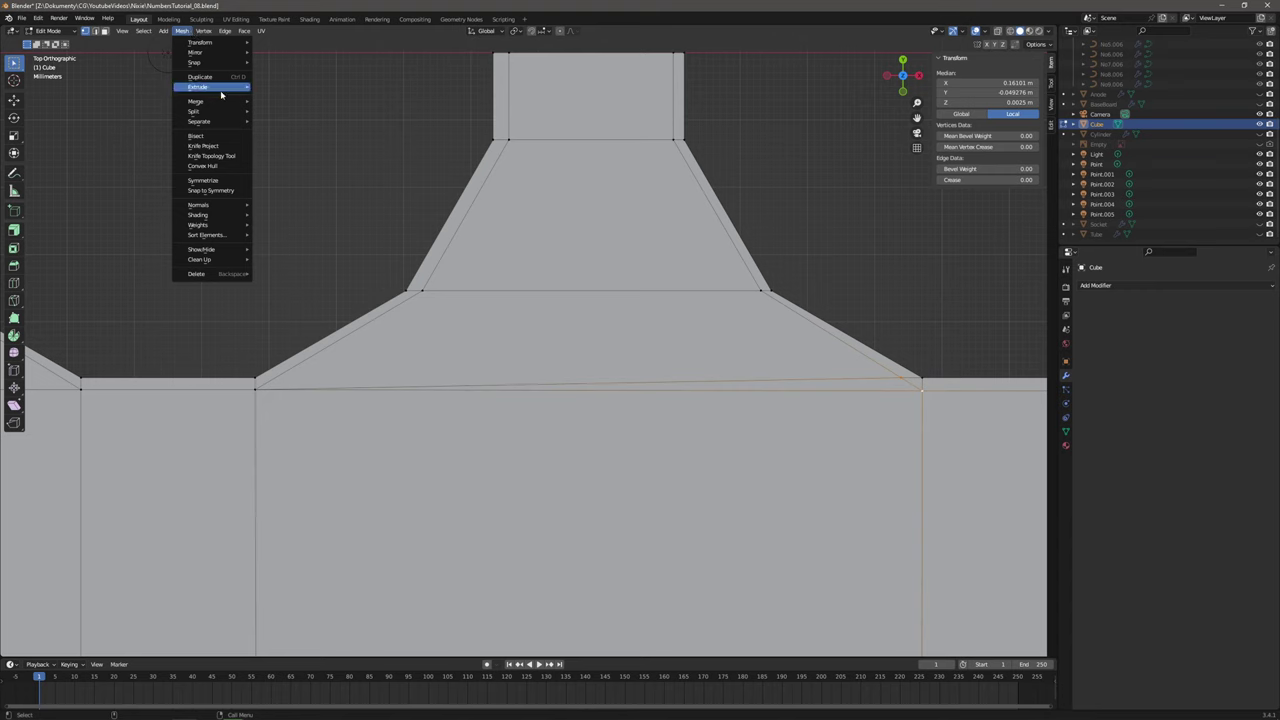
mouse_move(215, 101)
click(296, 148)
Merge the stray vertex at the narrow section's second-cutout end into the second cutout's lower inset corner using At Last.
shift+middle_drag(817, 288, 284, 271)
click(586, 361)
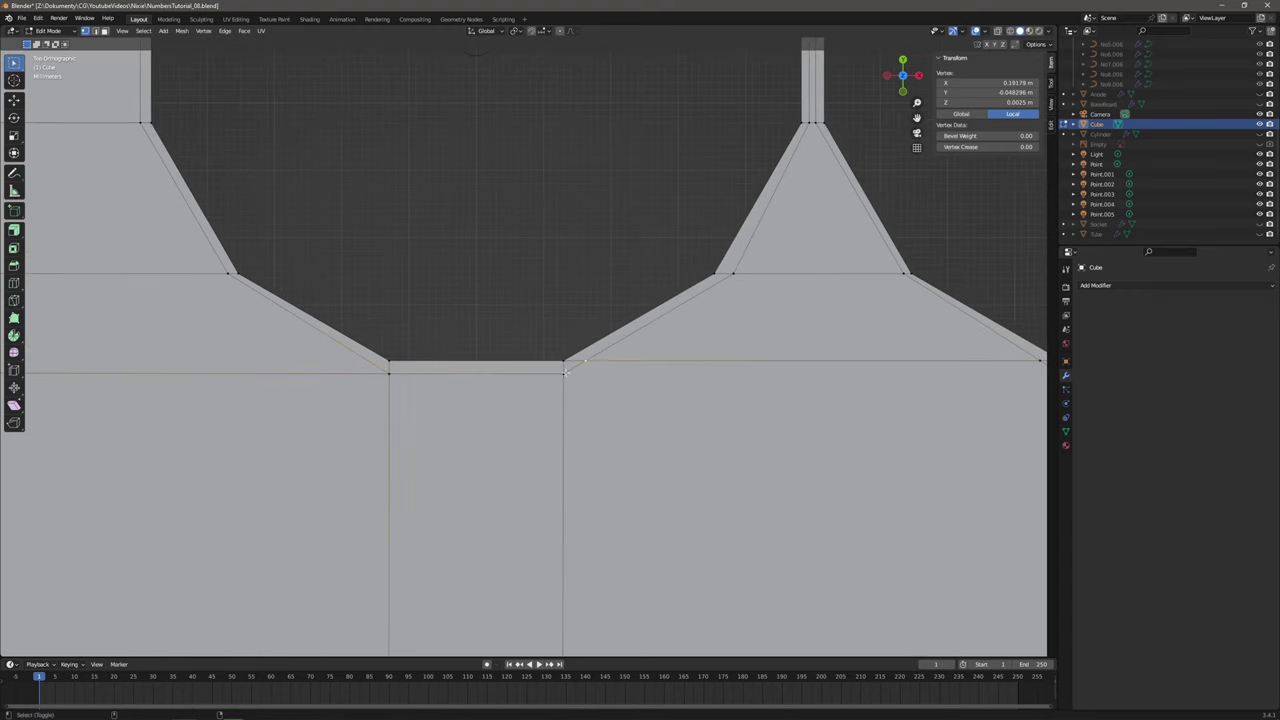
shift+click(563, 373)
click(182, 31)
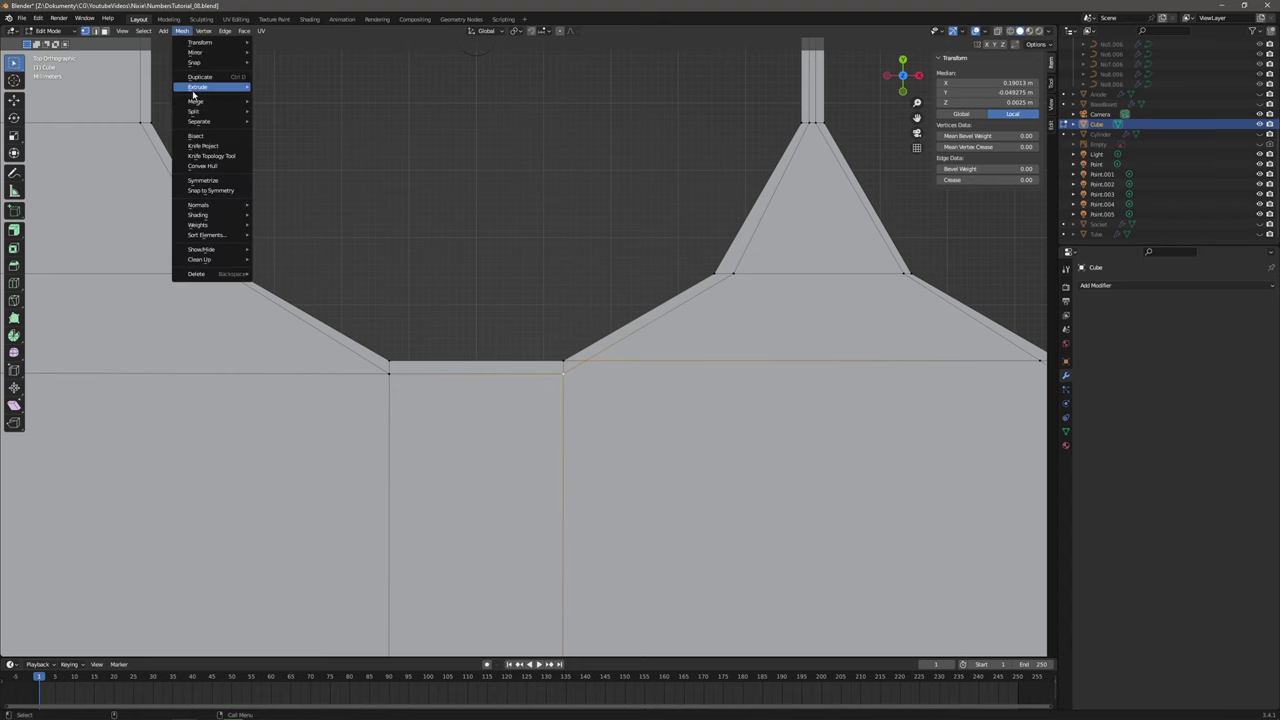
mouse_move(215, 101)
click(280, 145)
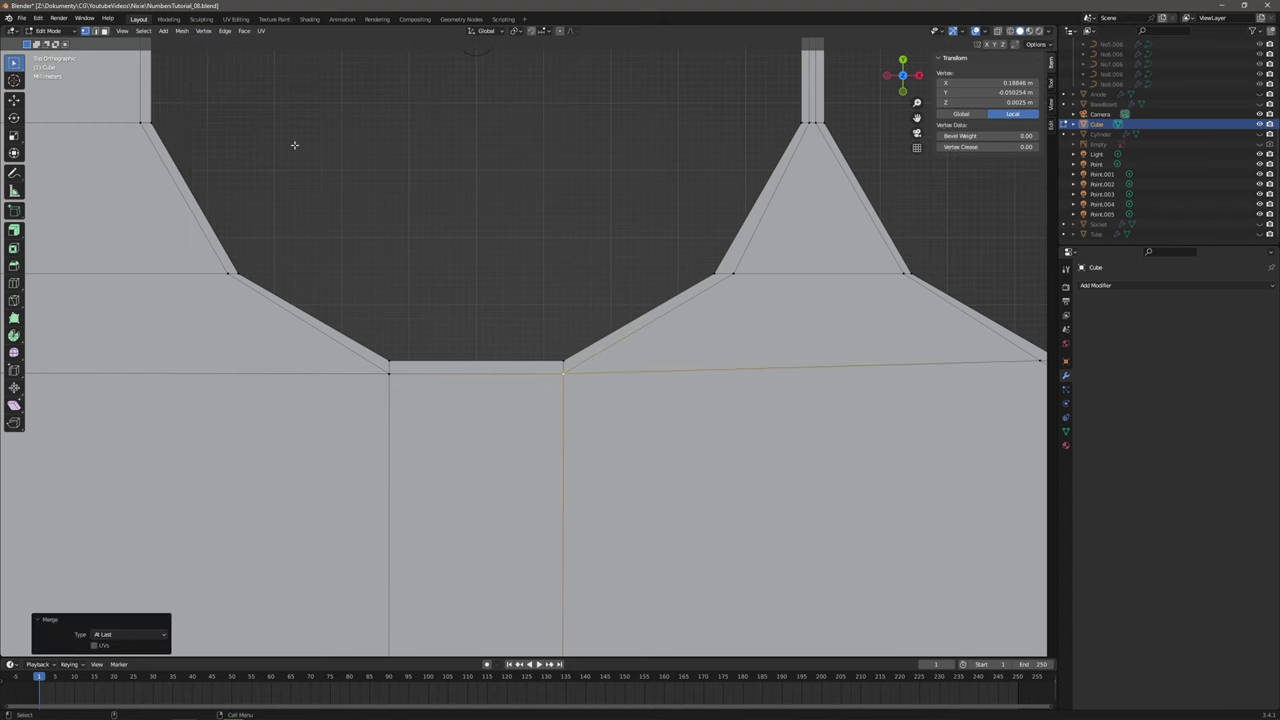
Merge the stray vertex at the narrow section's last-cutout end into the last cutout's lower inset corner using At Last.
ctrl+scroll(614, 249, right, 5)
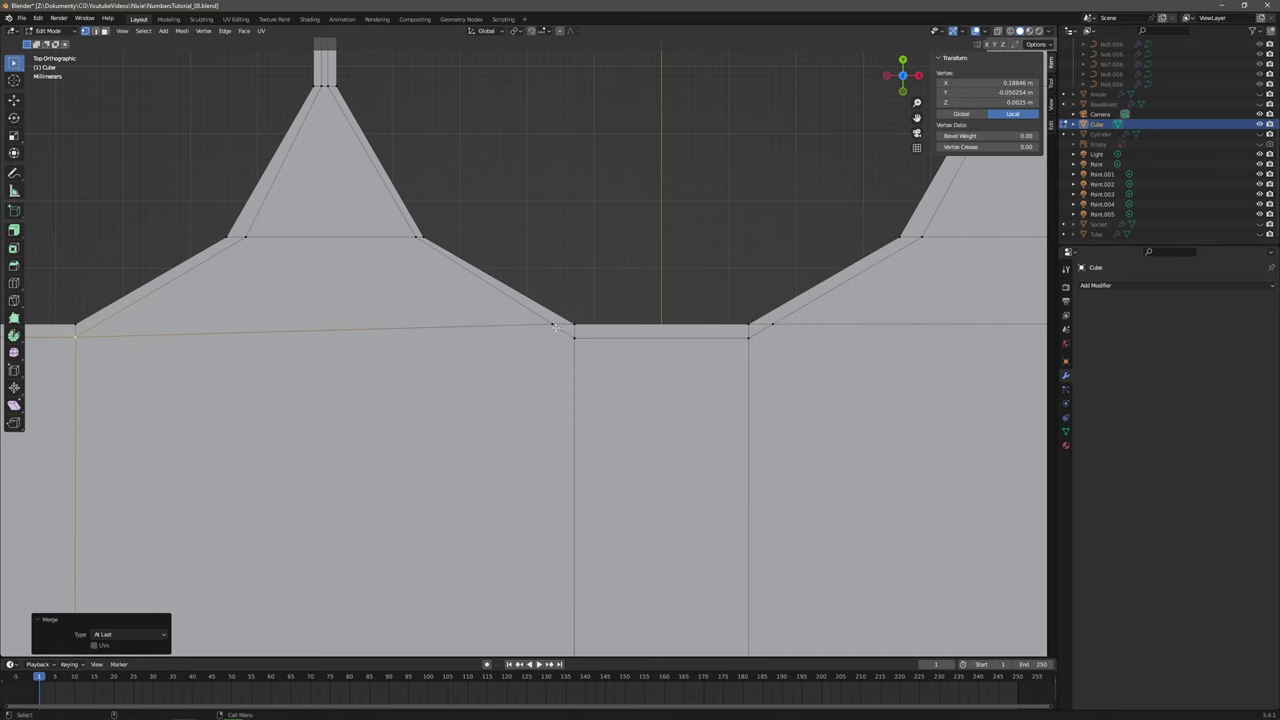
click(553, 325)
shift+click(574, 338)
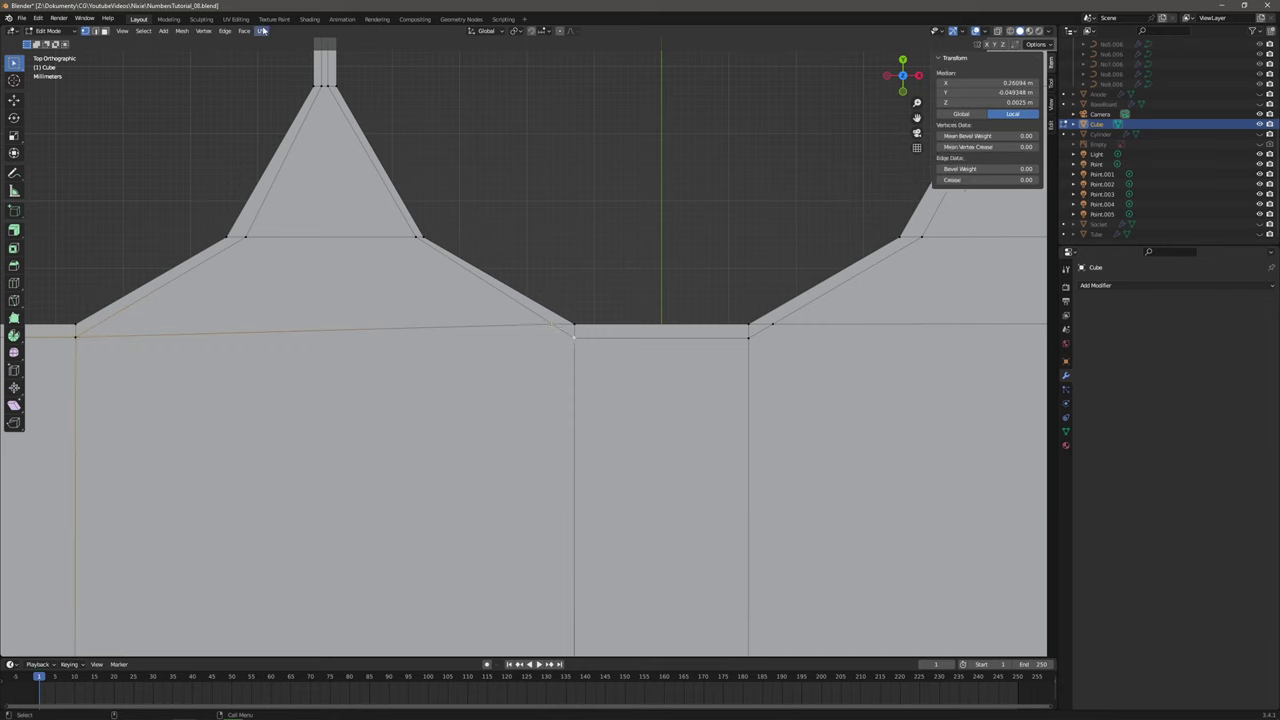
click(182, 30)
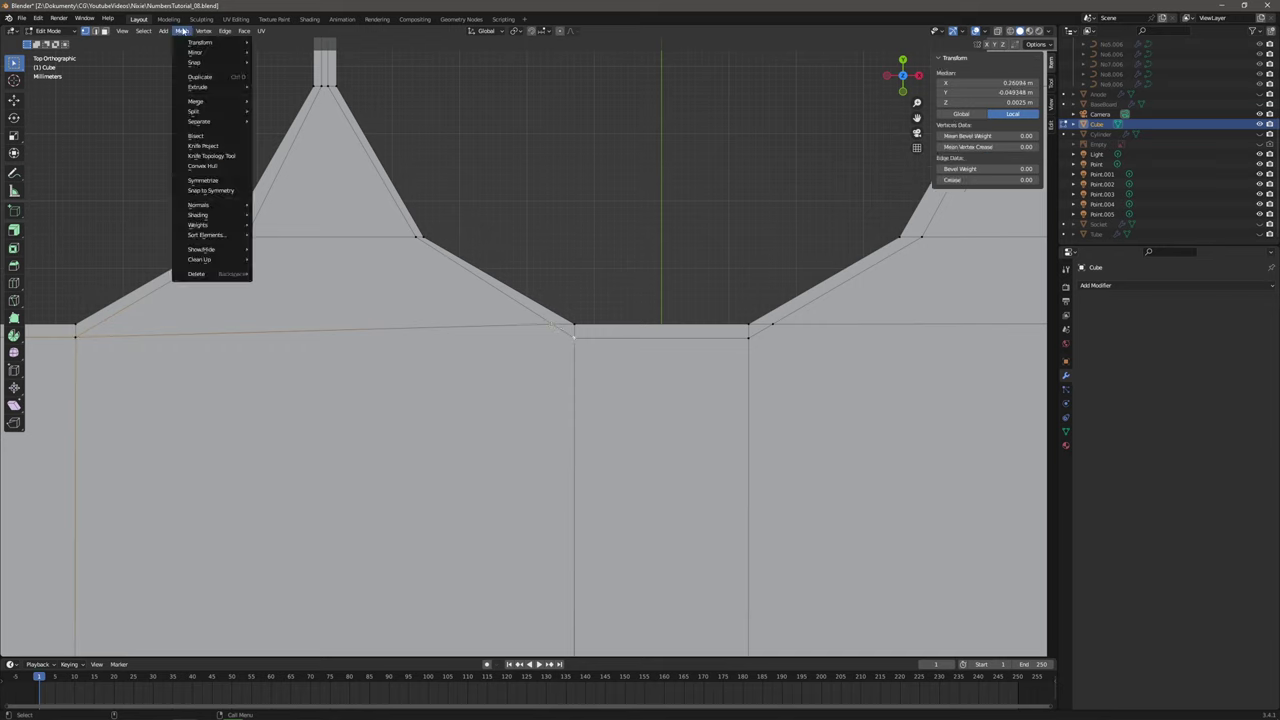
mouse_move(242, 104)
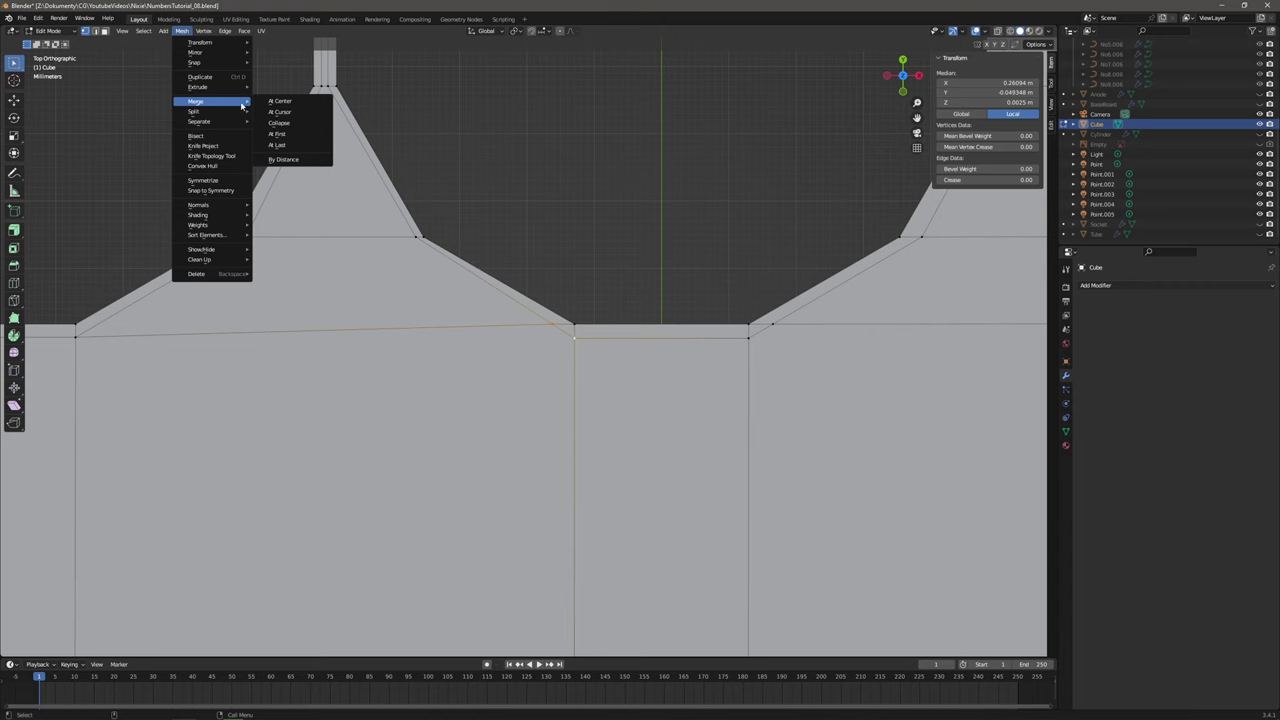
click(285, 145)
Merge the stray vertex on the beveled-corner section's side of the last cutout into its lower inset corner using At Last.
shift+middle_drag(709, 246, 336, 229)
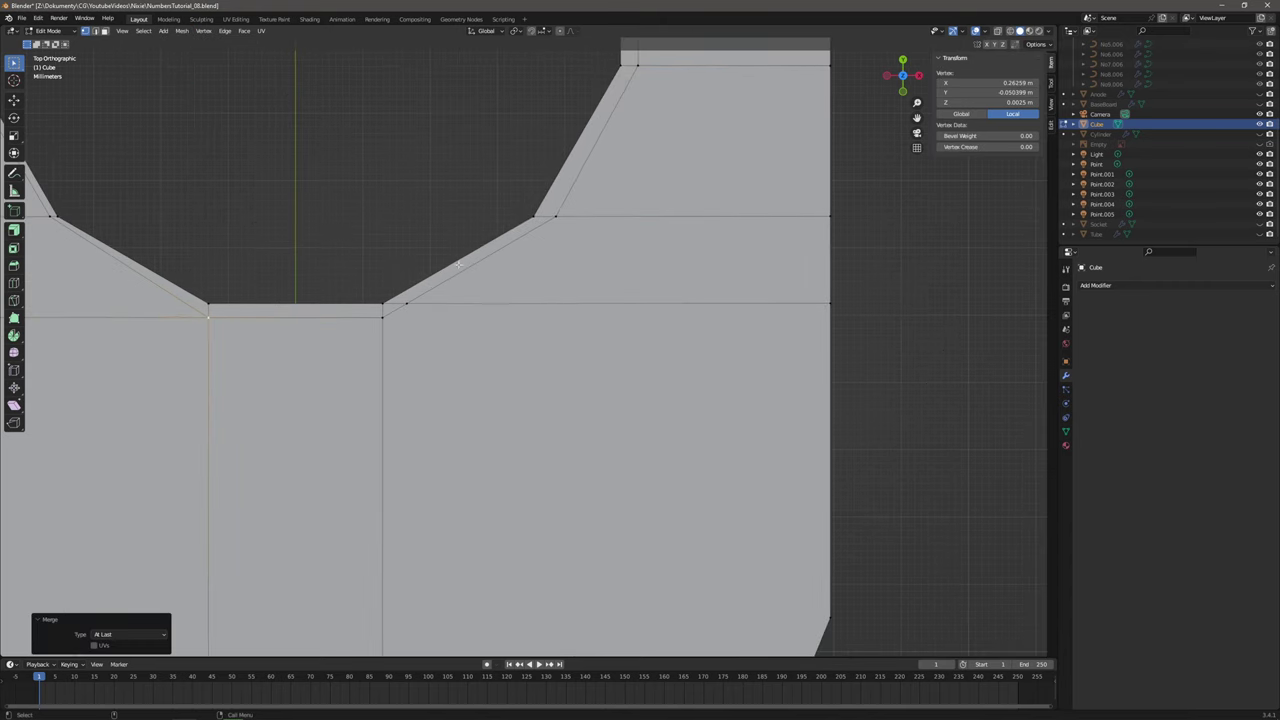
click(406, 303)
shift+click(383, 317)
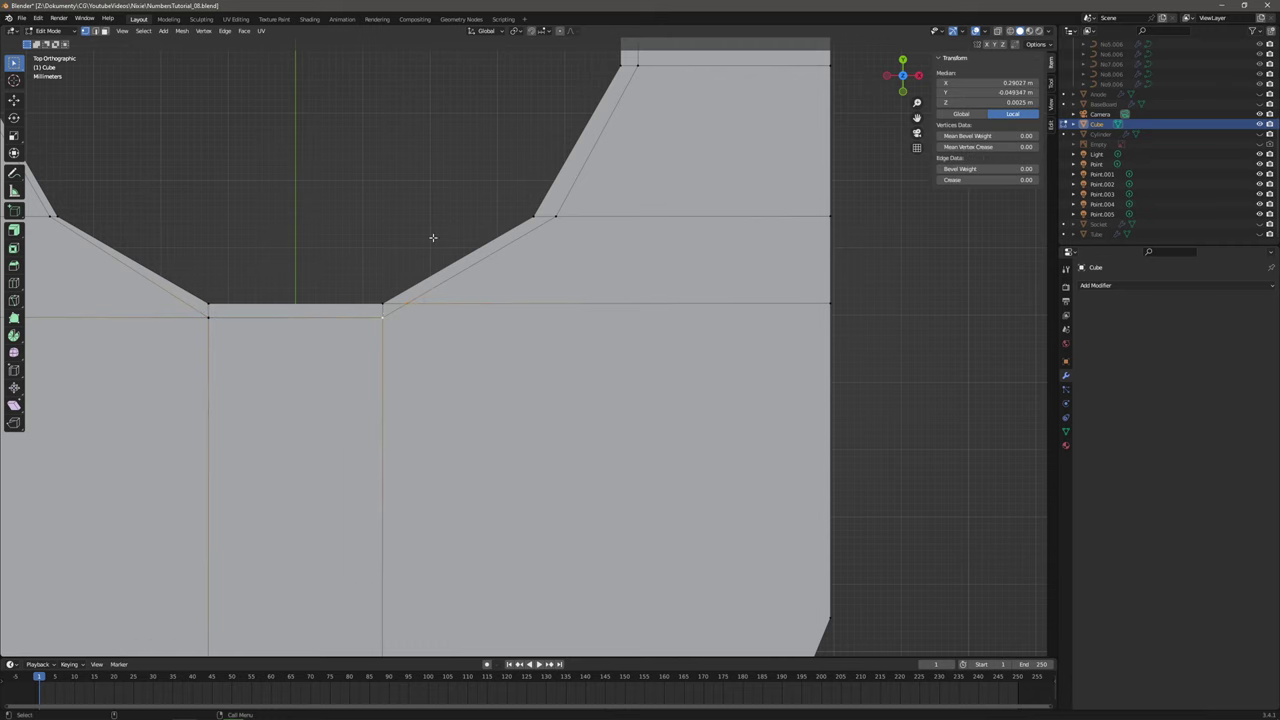
click(181, 30)
mouse_move(230, 101)
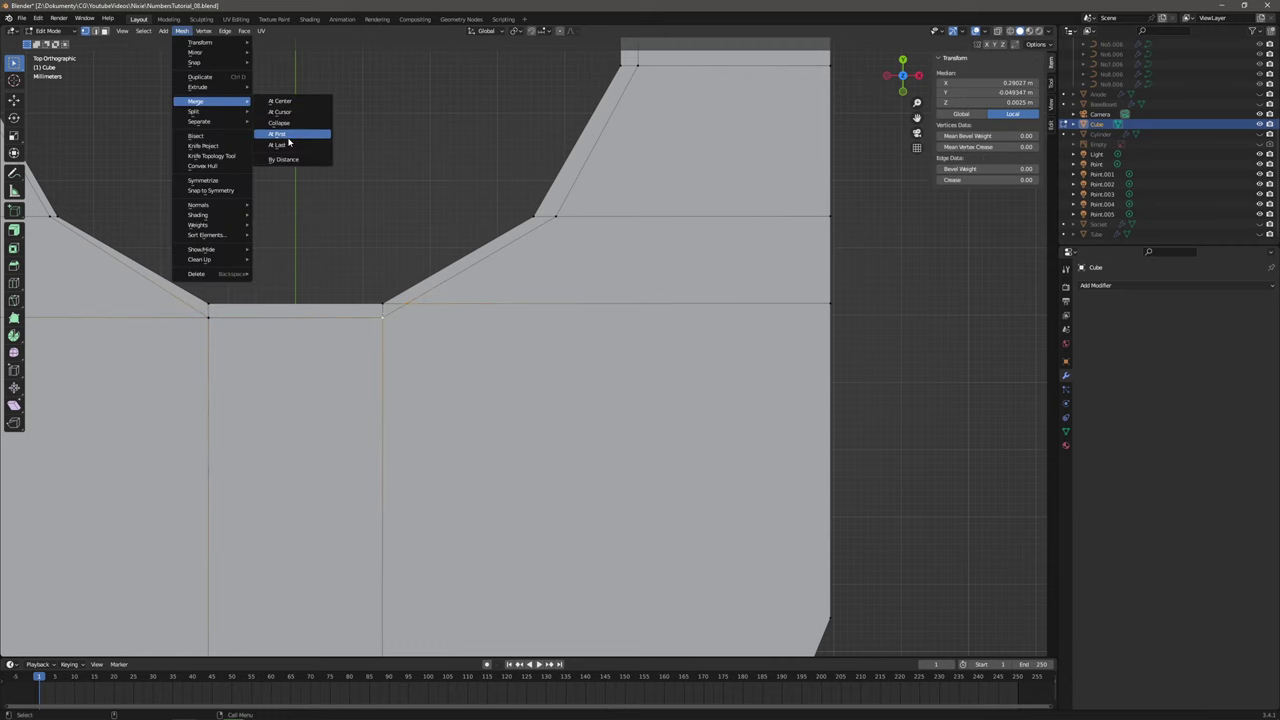
click(286, 145)
Move the horizontal line's end vertex on the beveled-corner section's outer edge down until the line to the last cutout's inset corner is level.
click(829, 304)
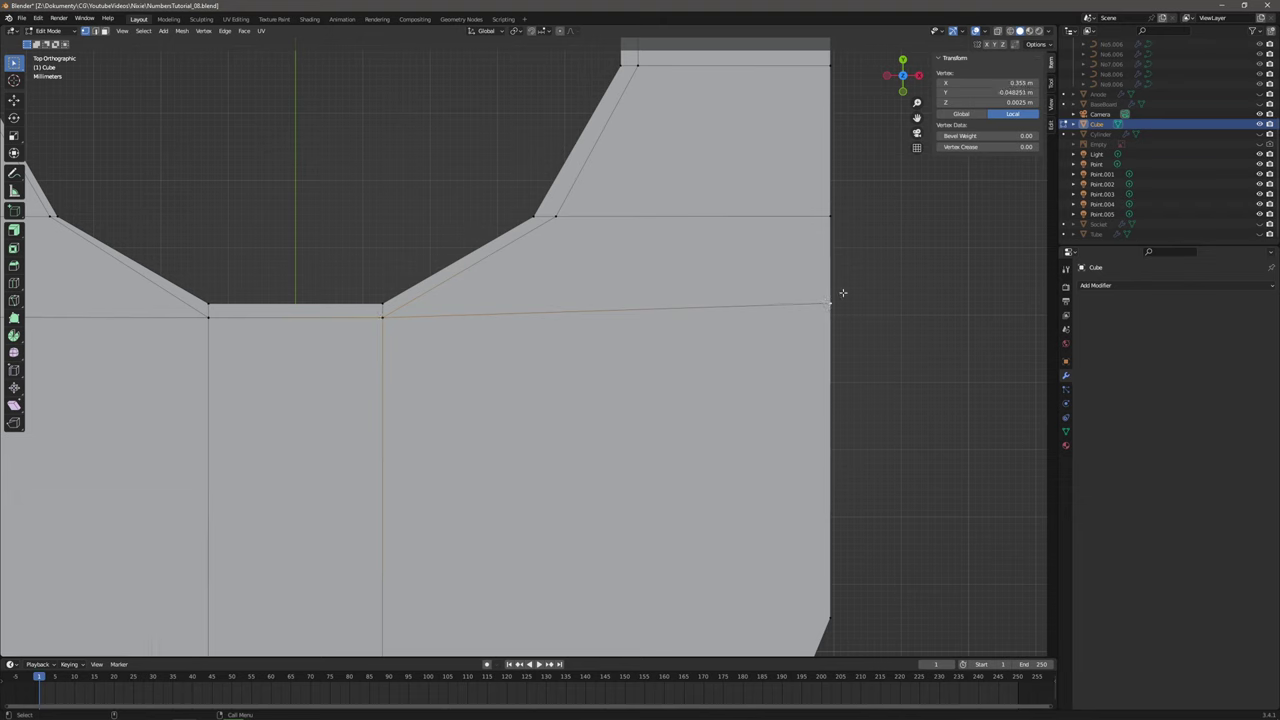
key(shift+space)
key(g)
drag(830, 278, 828, 292)
click(891, 283)
Examine the whole plate's cleaned-up inset lines and horizontal edges from the short outer edge to the beveled corner.
scroll(851, 269, down, 2)
shift+middle_drag(527, 312, 548, 313)
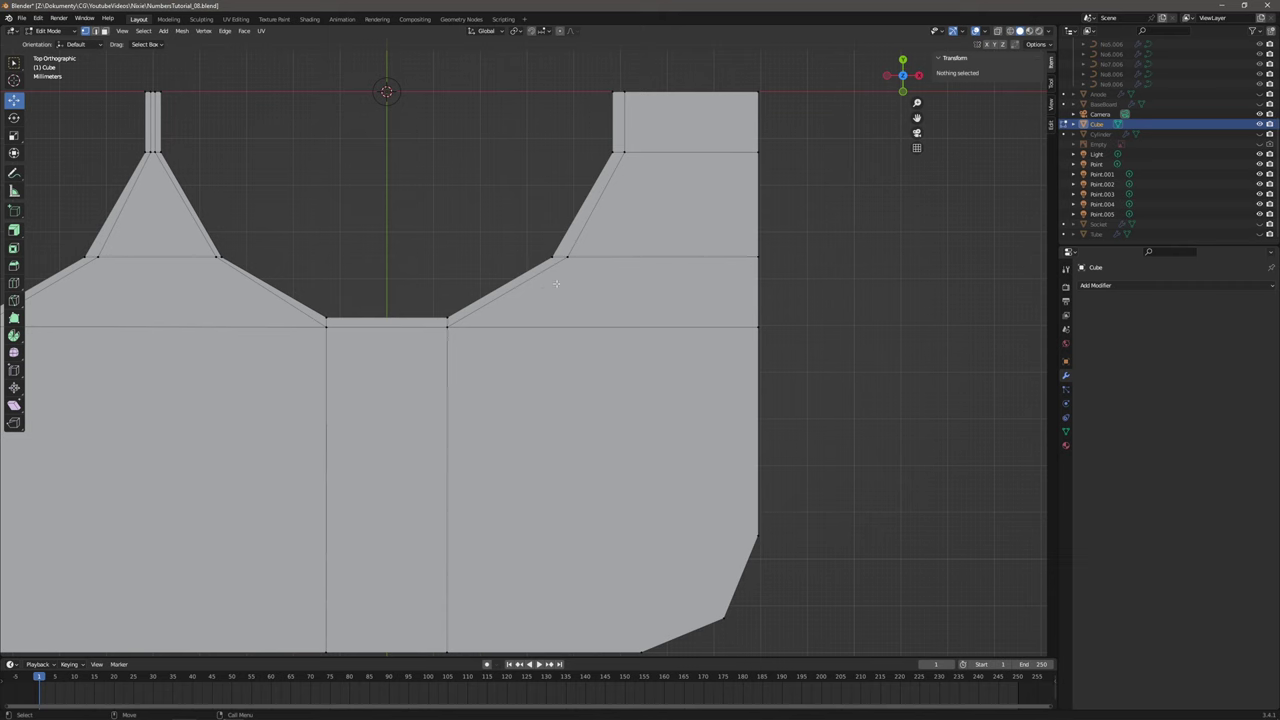
shift+middle_drag(714, 358, 800, 262)
scroll(811, 277, down, 2)
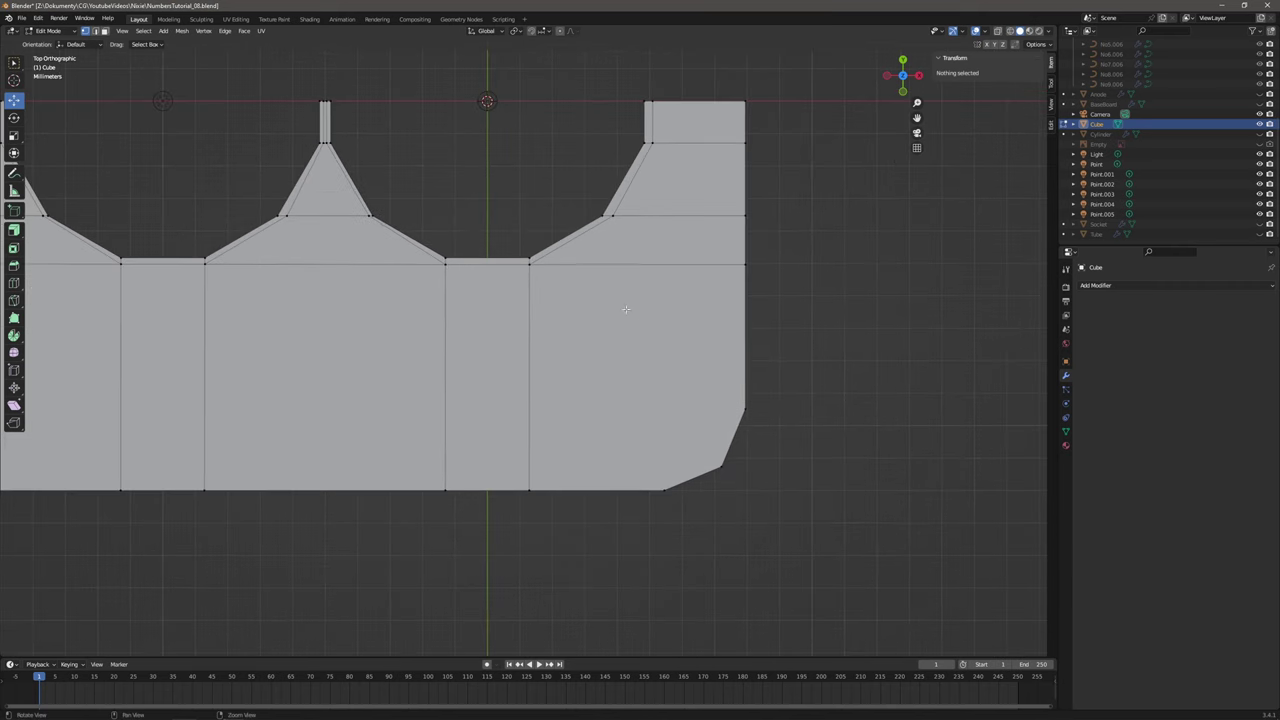
shift+middle_drag(630, 309, 835, 304)
scroll(835, 303, down, 1)
scroll(794, 299, down, 1)
ctrl+scroll(794, 299, up, 5)
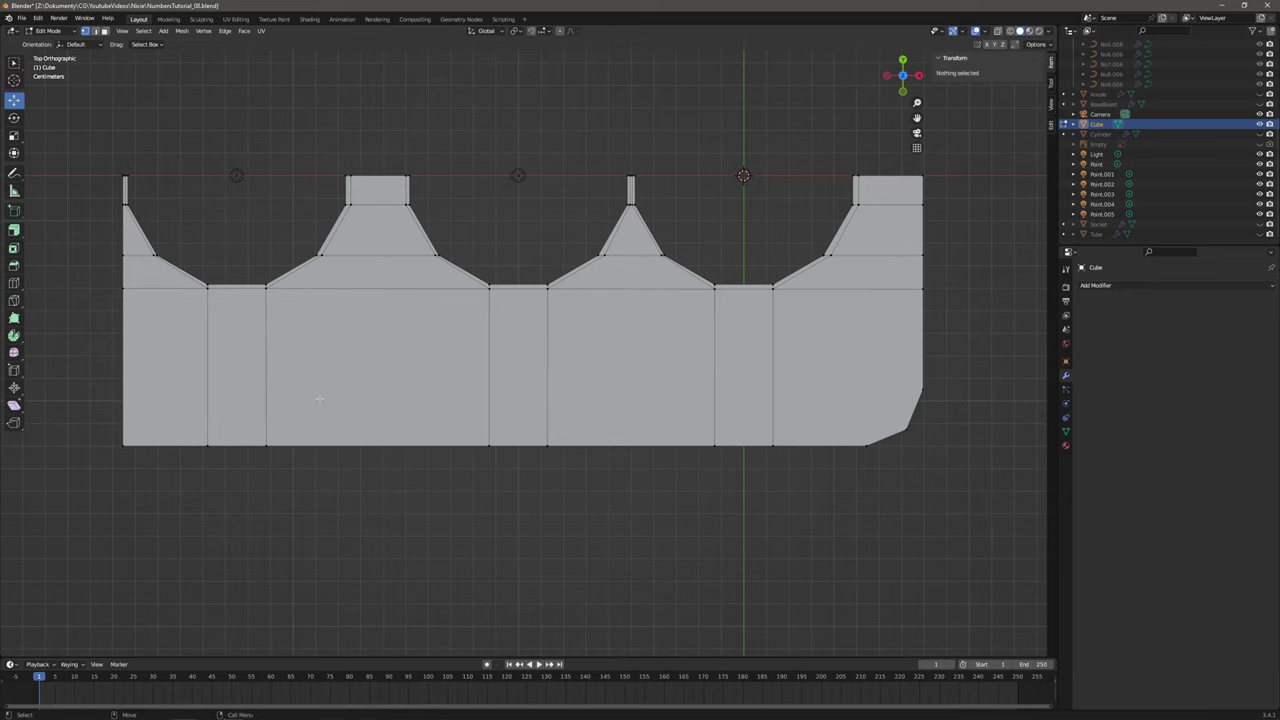
ctrl+scroll(600, 340, up, 8)
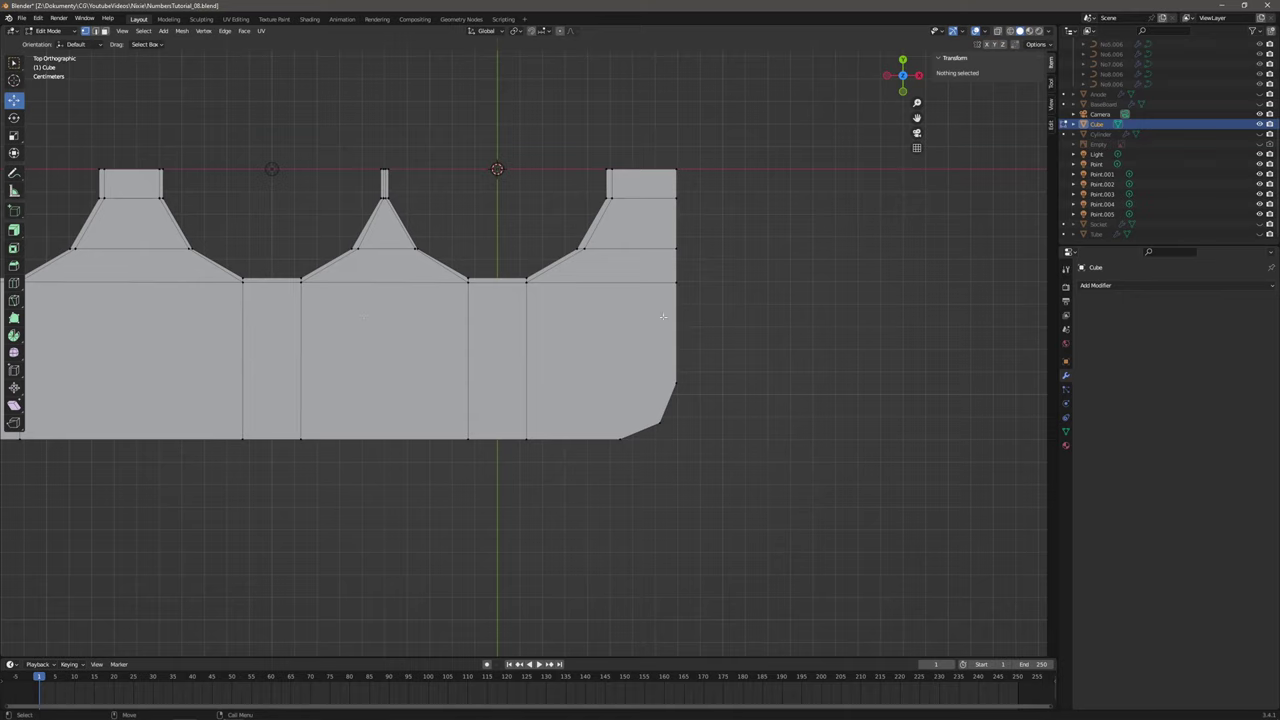
Start an inset knife cut at the beveled-corner section's centre-line edge, following the outer edge down and around the beveled corner.
scroll(730, 303, up, 1)
scroll(730, 303, up, 1)
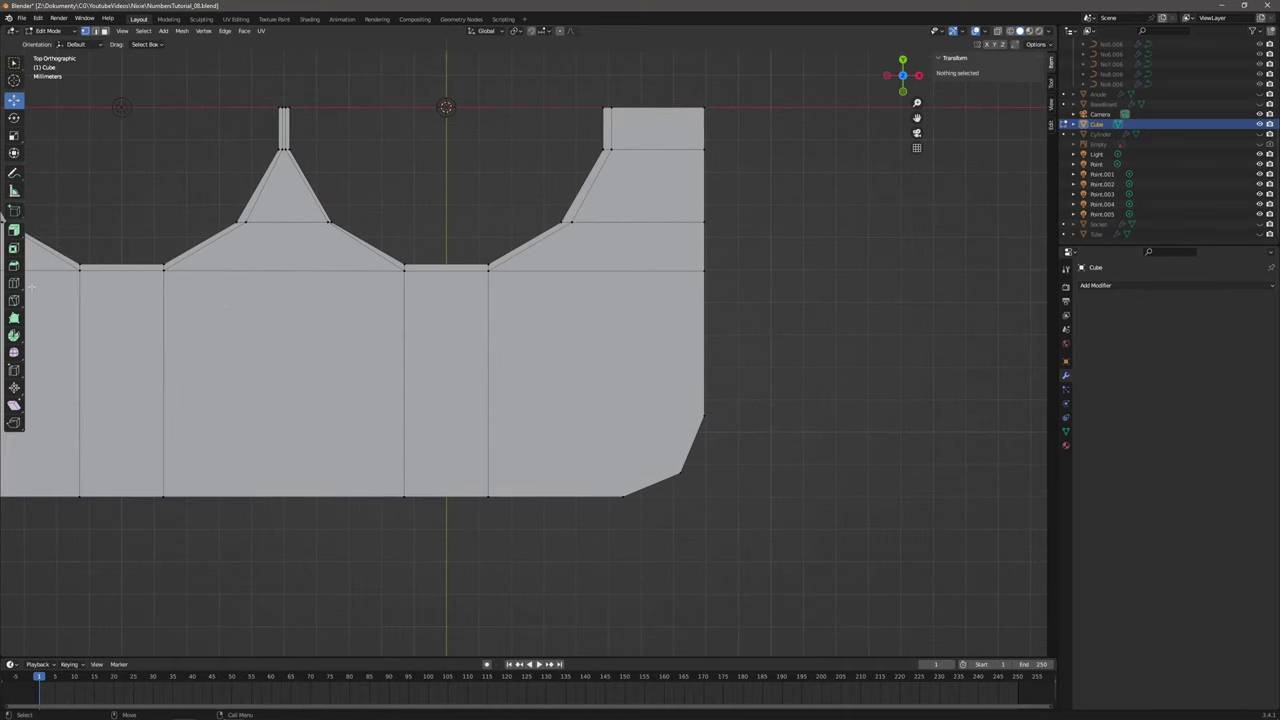
click(15, 301)
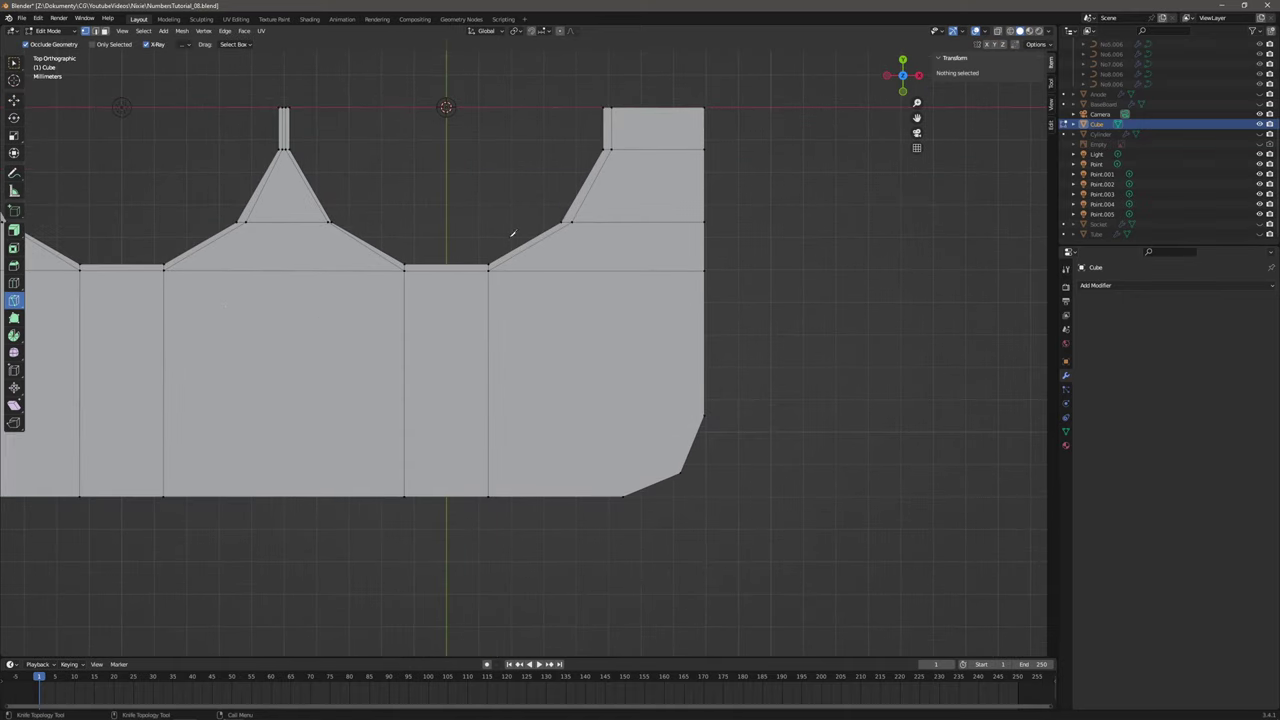
click(686, 107)
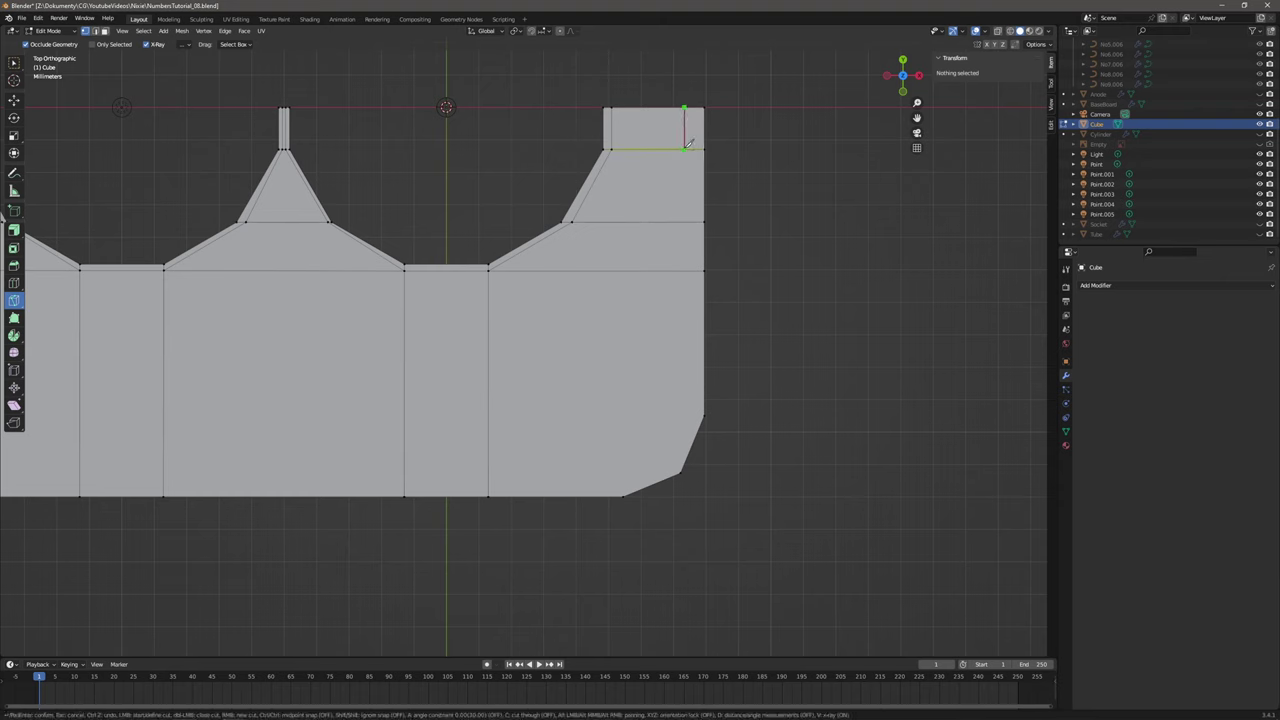
click(685, 149)
click(686, 221)
click(685, 270)
click(685, 414)
click(668, 452)
click(622, 472)
Continue the knife cut parallel to the long outer edge as far as the opposite short edge and apply it.
shift+middle_drag(423, 443, 757, 457)
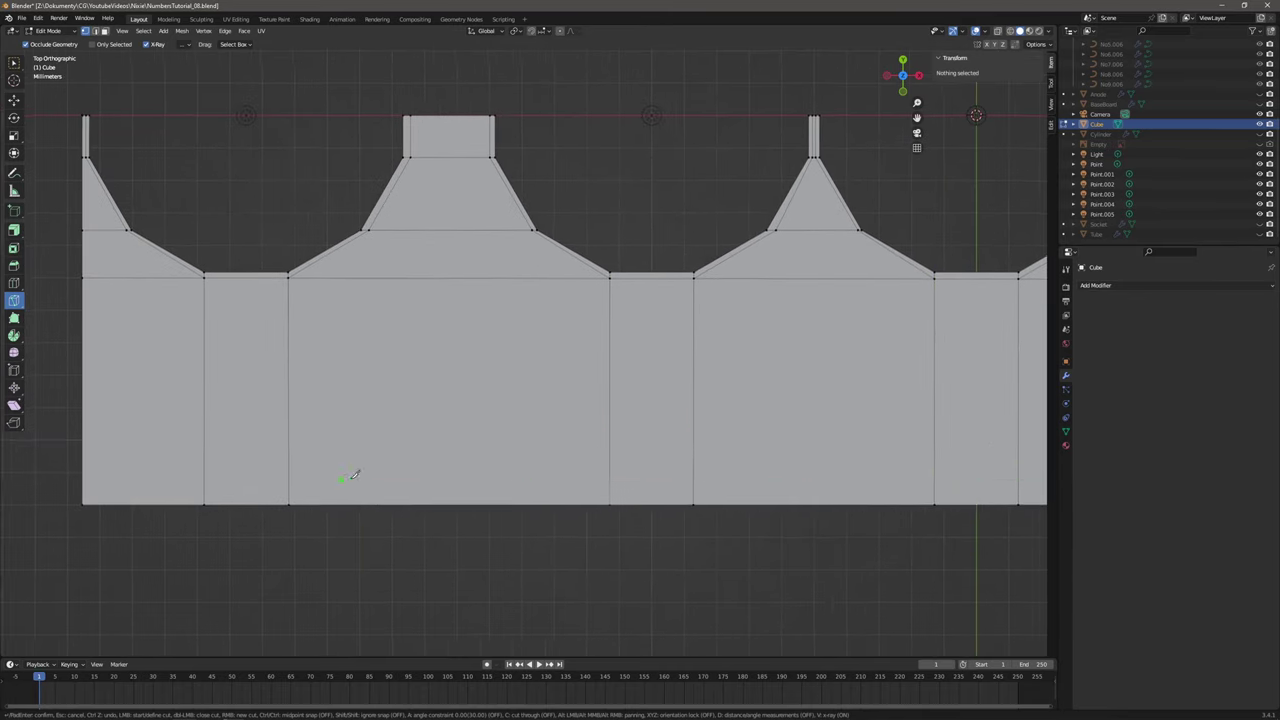
shift+middle_drag(352, 477, 653, 482)
scroll(386, 486, down, 2)
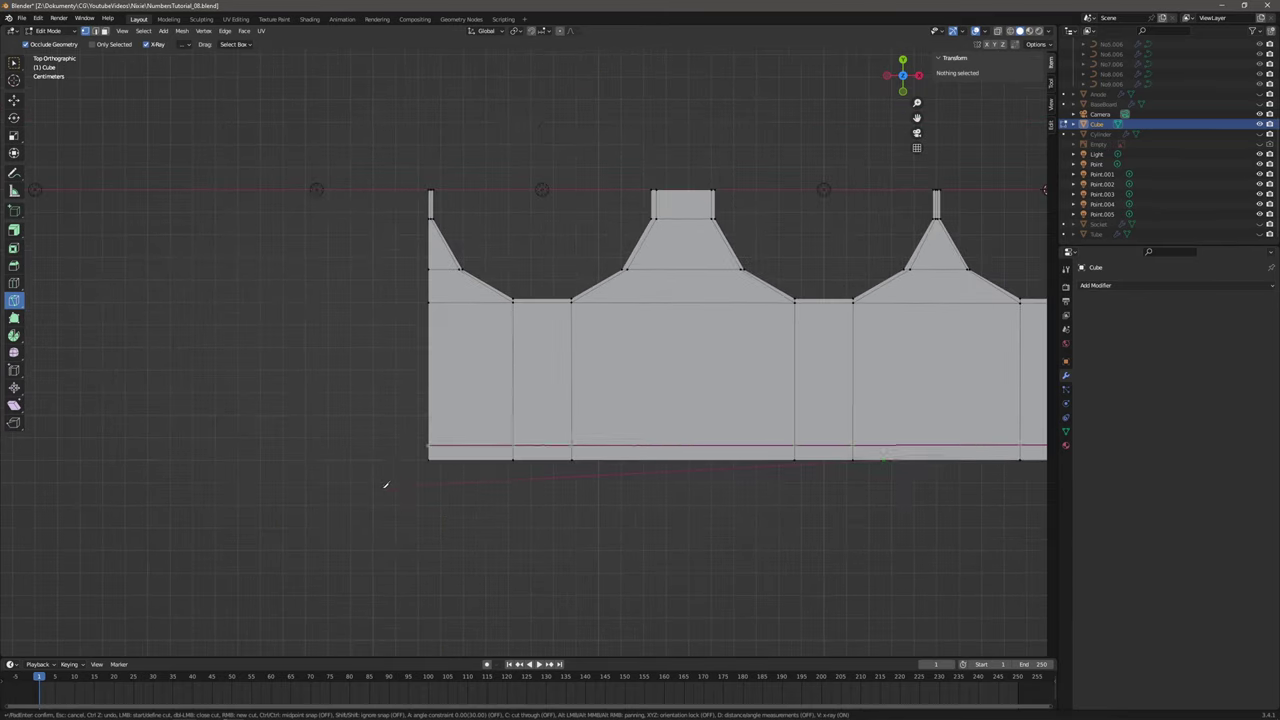
shift+middle_drag(386, 485, 251, 434)
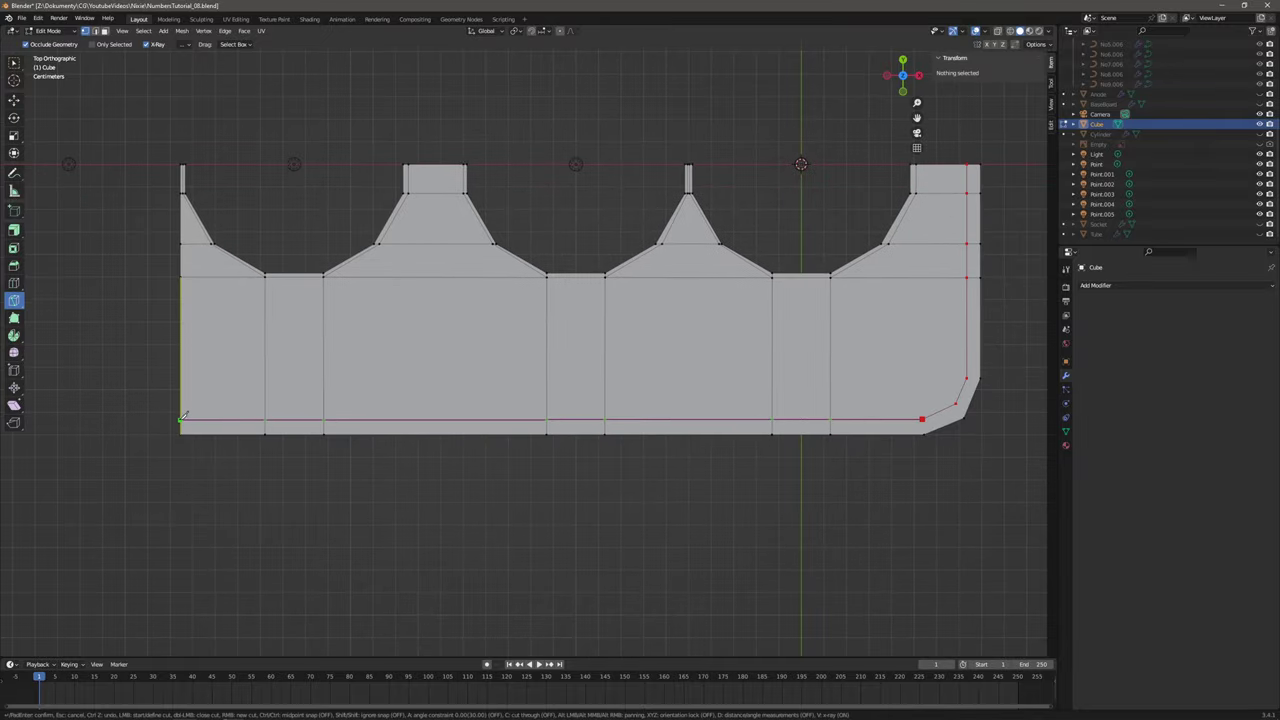
click(181, 417)
key(Return)
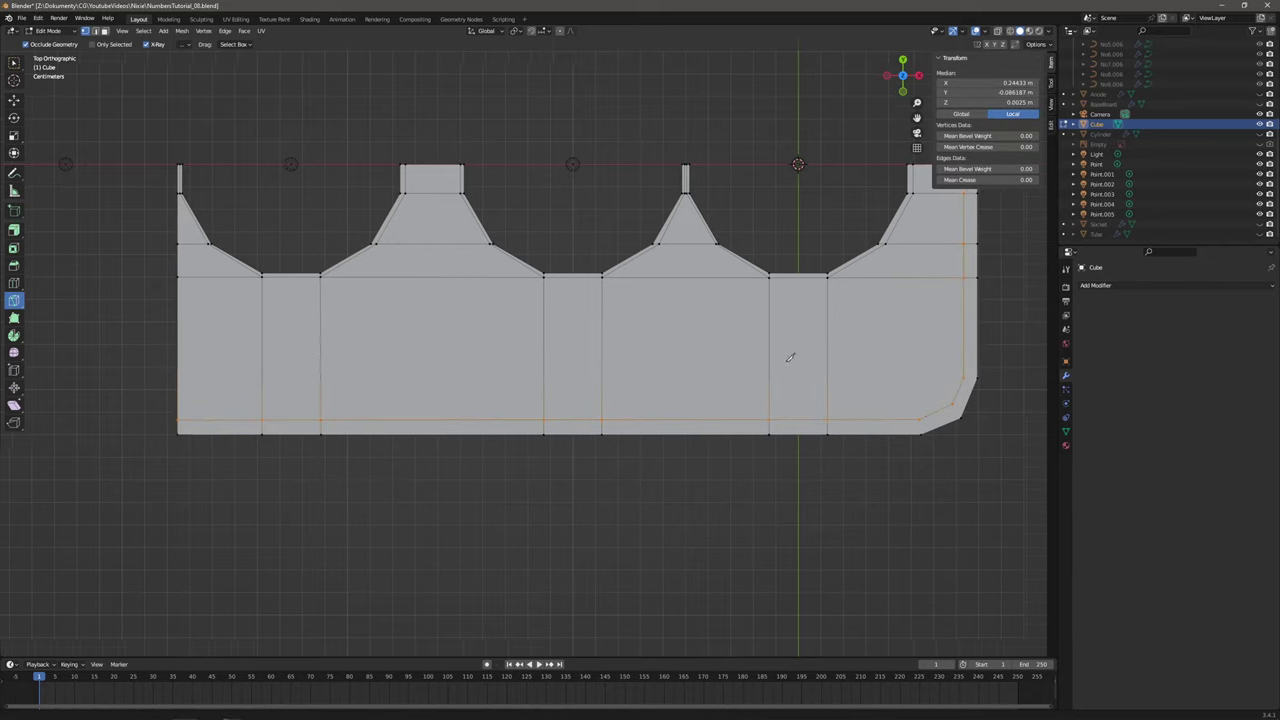
Knife short connecting cuts around the beveled corner, joining each of the inset line's three corners to the matching outer corner.
shift+middle_drag(787, 360, 451, 371)
scroll(648, 437, up, 2)
shift+middle_drag(658, 442, 564, 434)
scroll(537, 452, up, 2)
click(506, 508)
click(509, 540)
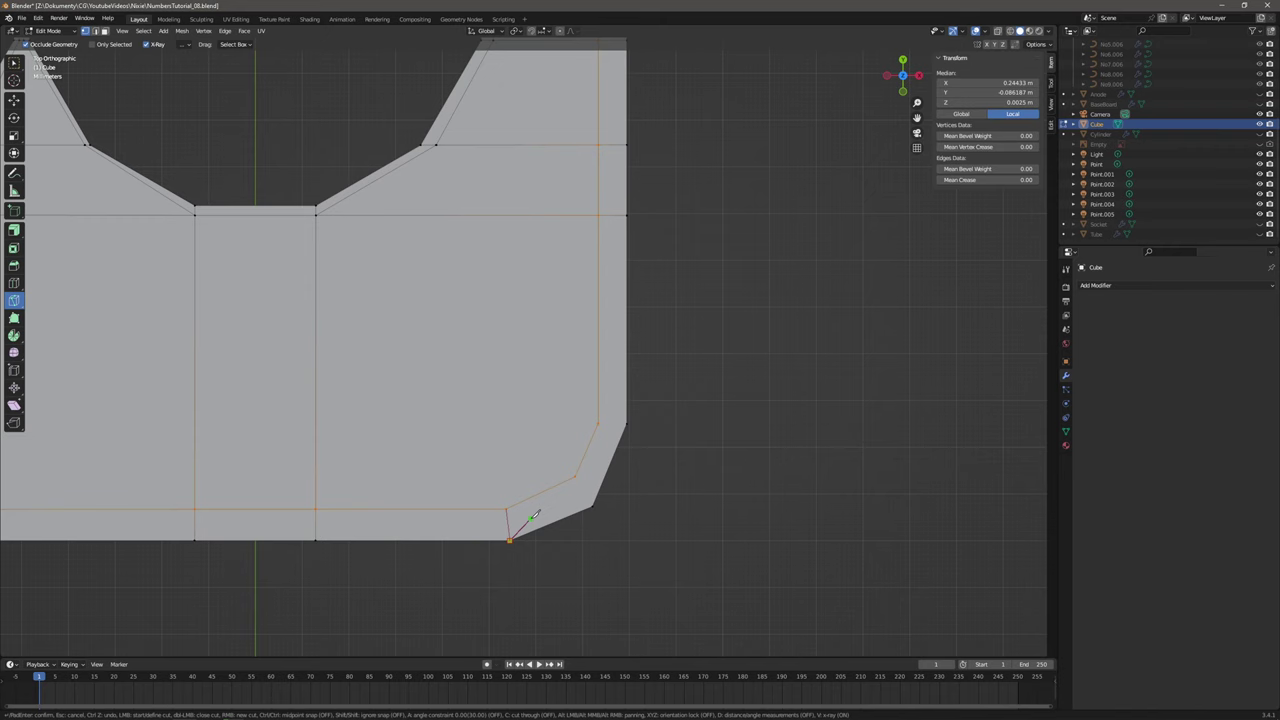
click(576, 477)
key(Return)
click(599, 423)
click(627, 423)
key(Return)
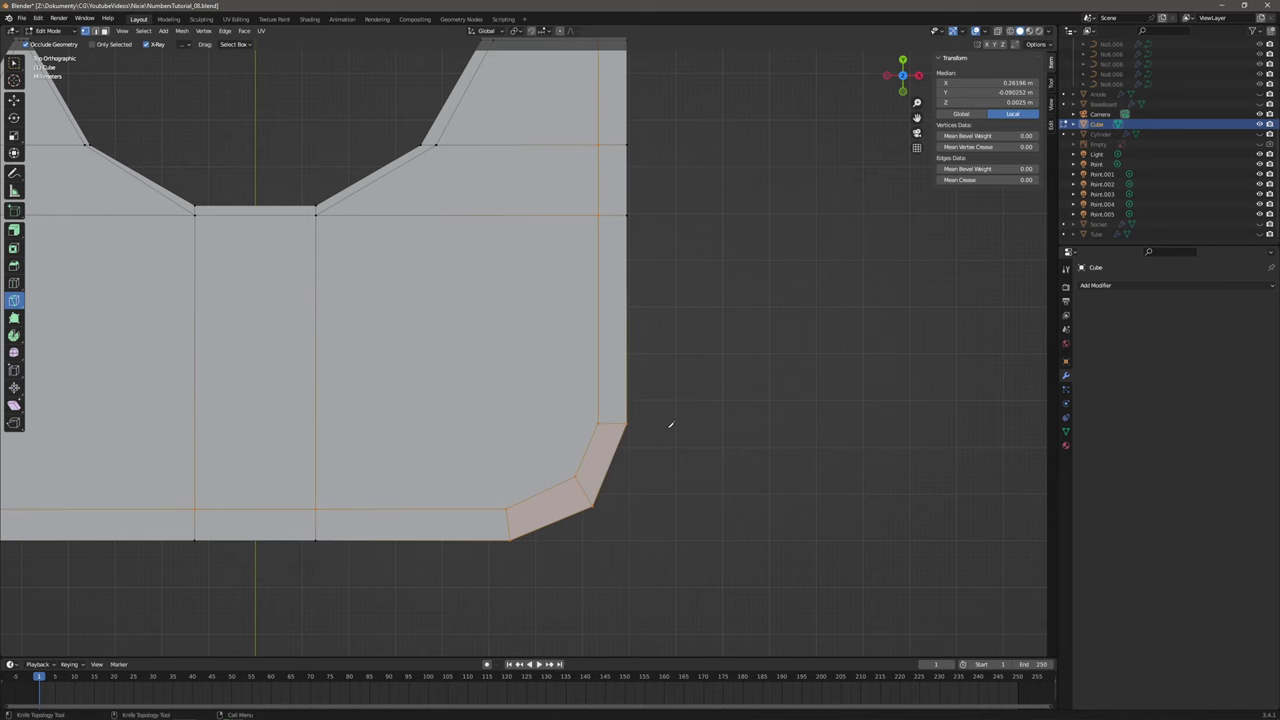
Cut a vertical knife line from the inset corner on the bevel's long-edge side straight up to the plate's centre-line edge.
scroll(621, 450, down, 1)
scroll(621, 450, down, 2)
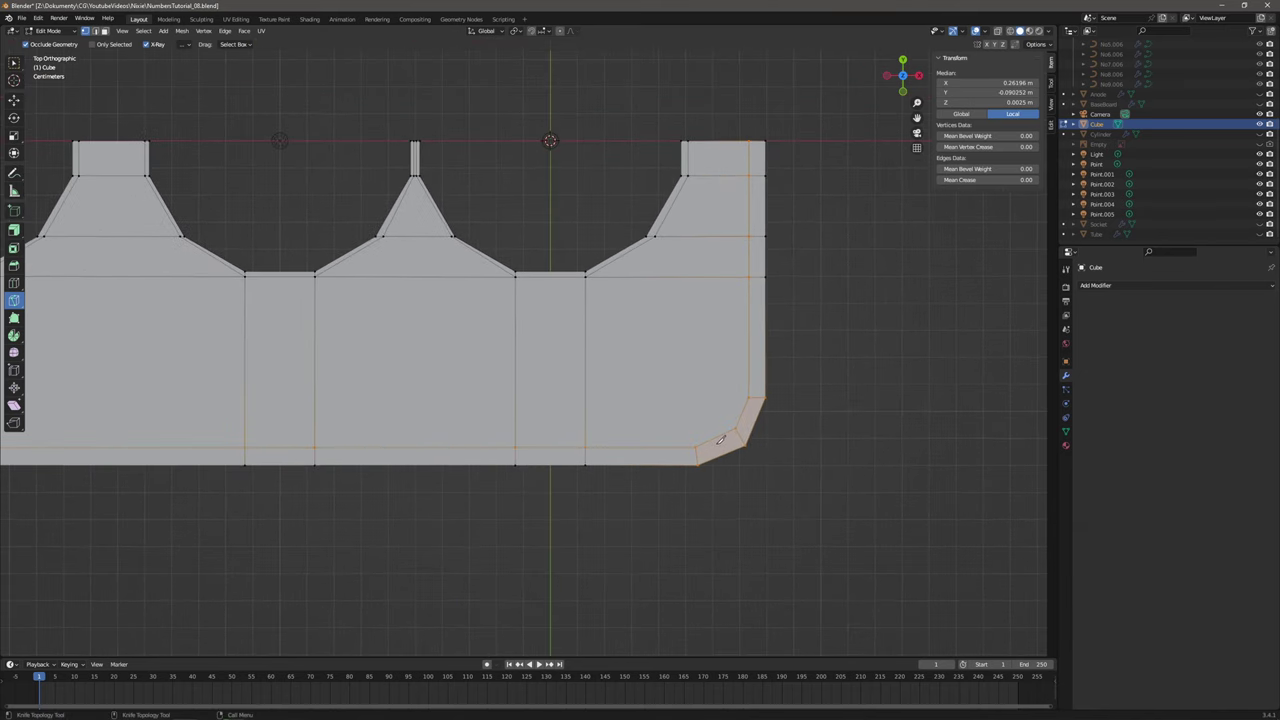
shift+middle_drag(709, 398, 714, 423)
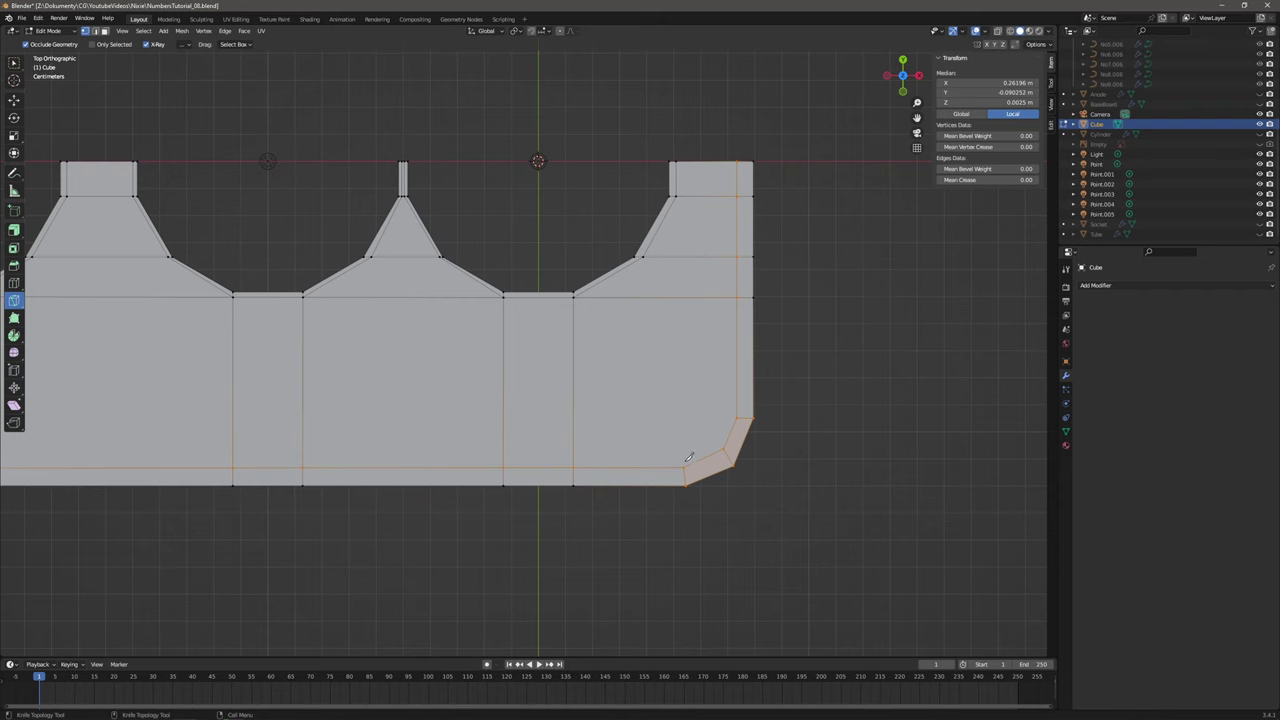
click(684, 466)
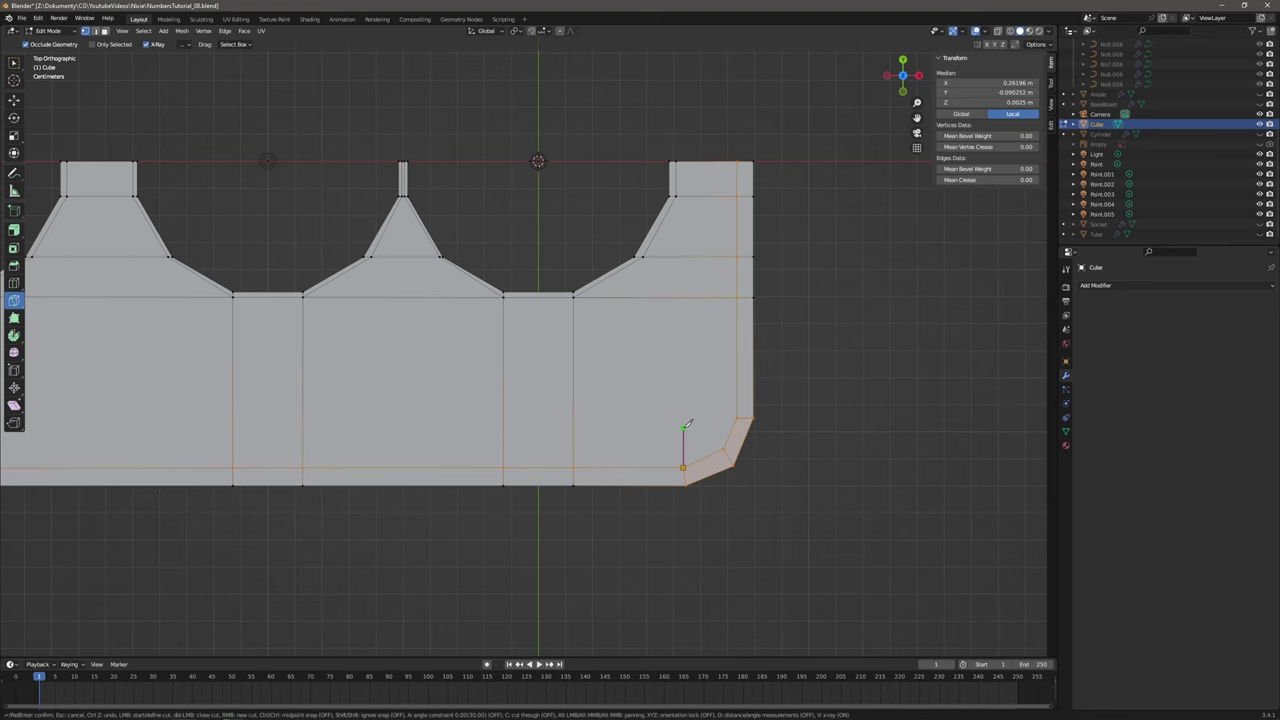
click(684, 160)
key(Return)
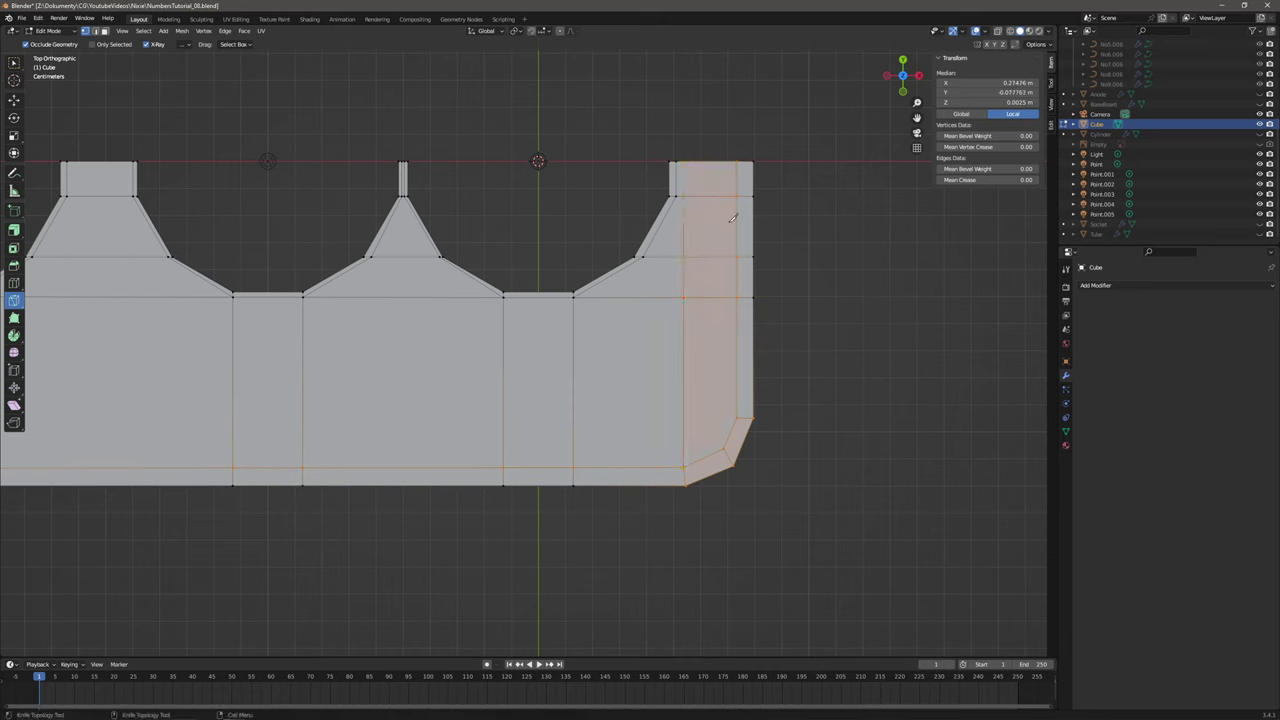
Cut a horizontal knife line from the inset corner on the bevel's short-edge side across the whole plate to the opposite short edge.
click(738, 416)
shift+middle_drag(528, 413, 971, 420)
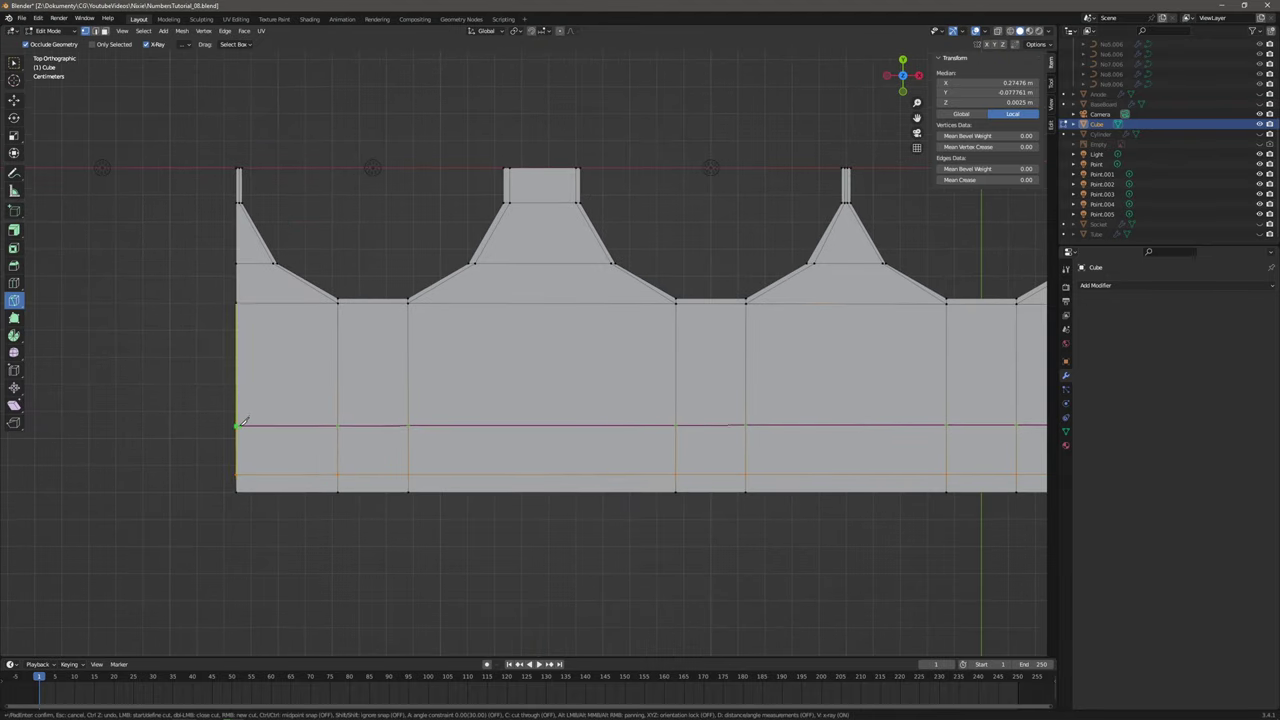
scroll(260, 424, down, 1)
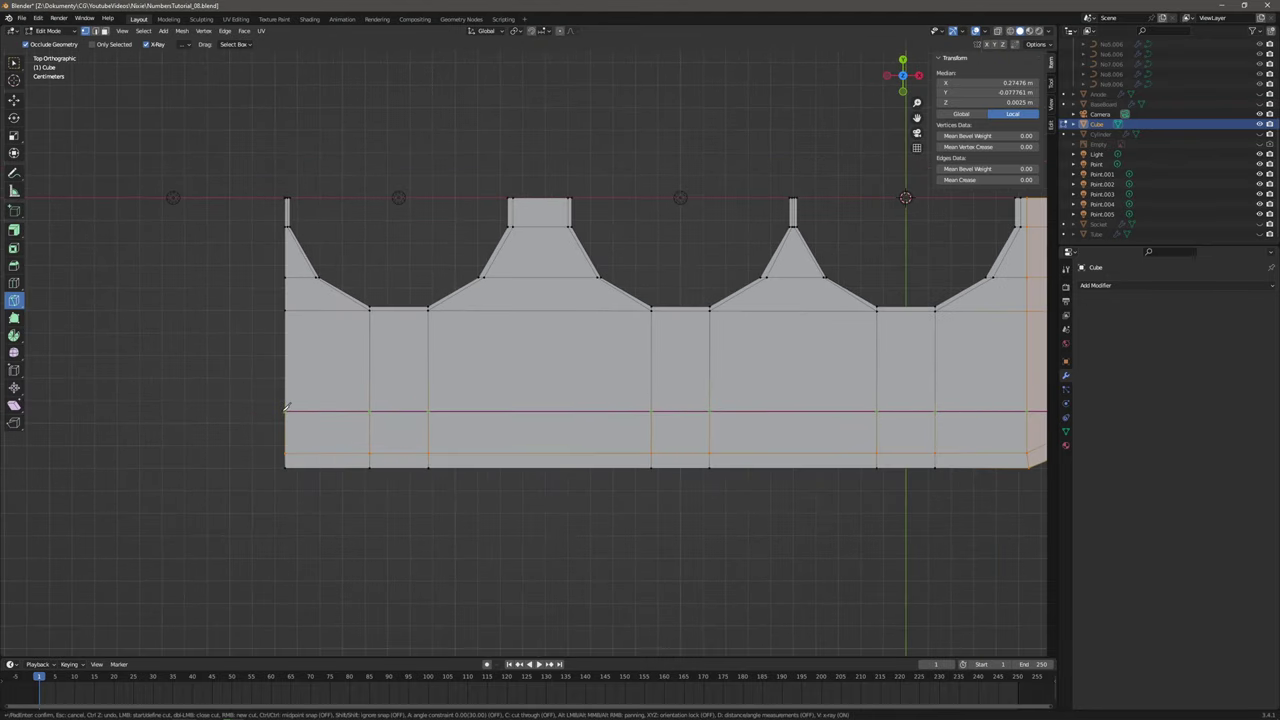
click(286, 409)
key(Return)
Add a single horizontal loop cut across the whole plate and slide it close above the new horizontal knife line.
shift+middle_drag(812, 364, 485, 369)
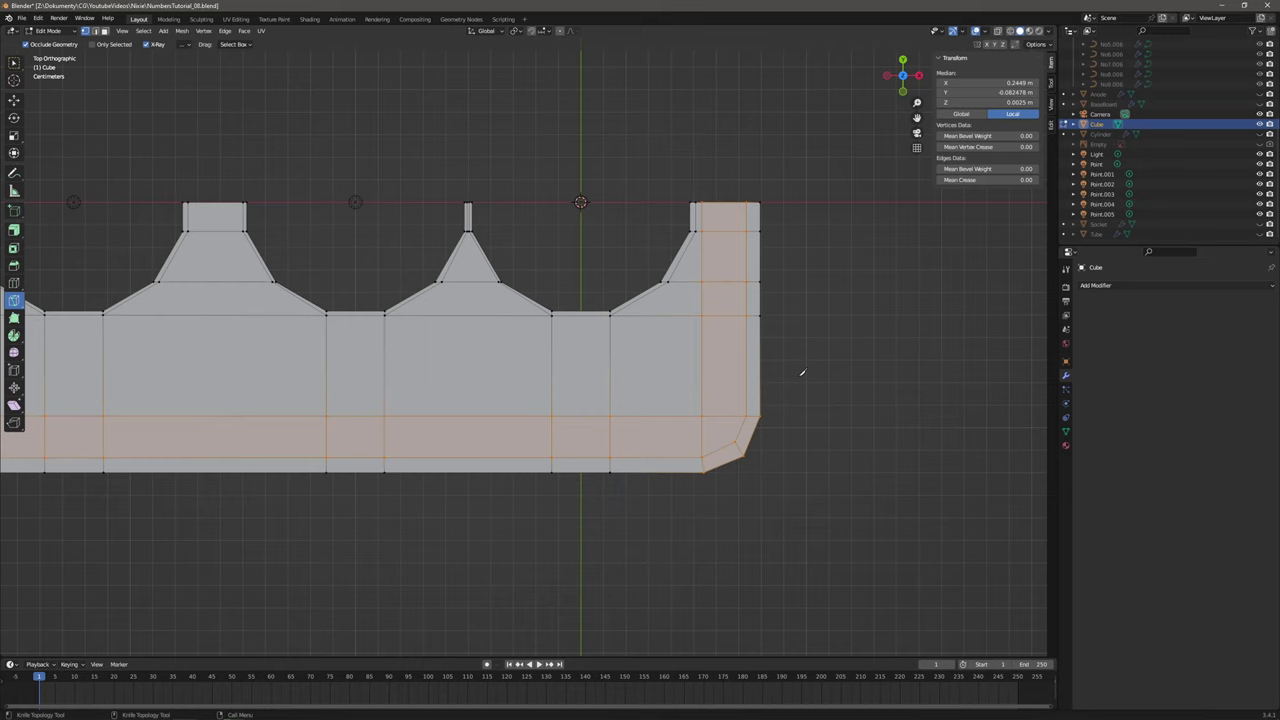
scroll(692, 383, down, 1)
shift+middle_drag(680, 389, 730, 392)
shift+middle_drag(732, 461, 727, 482)
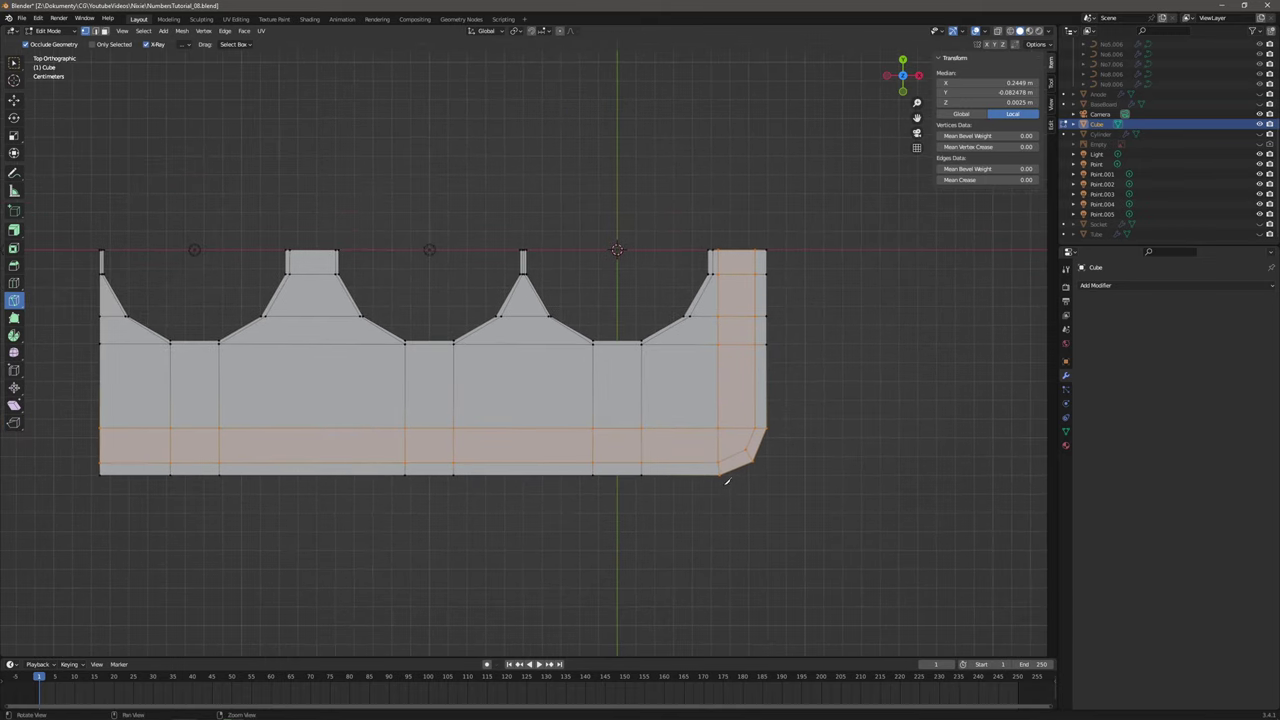
scroll(727, 483, up, 1)
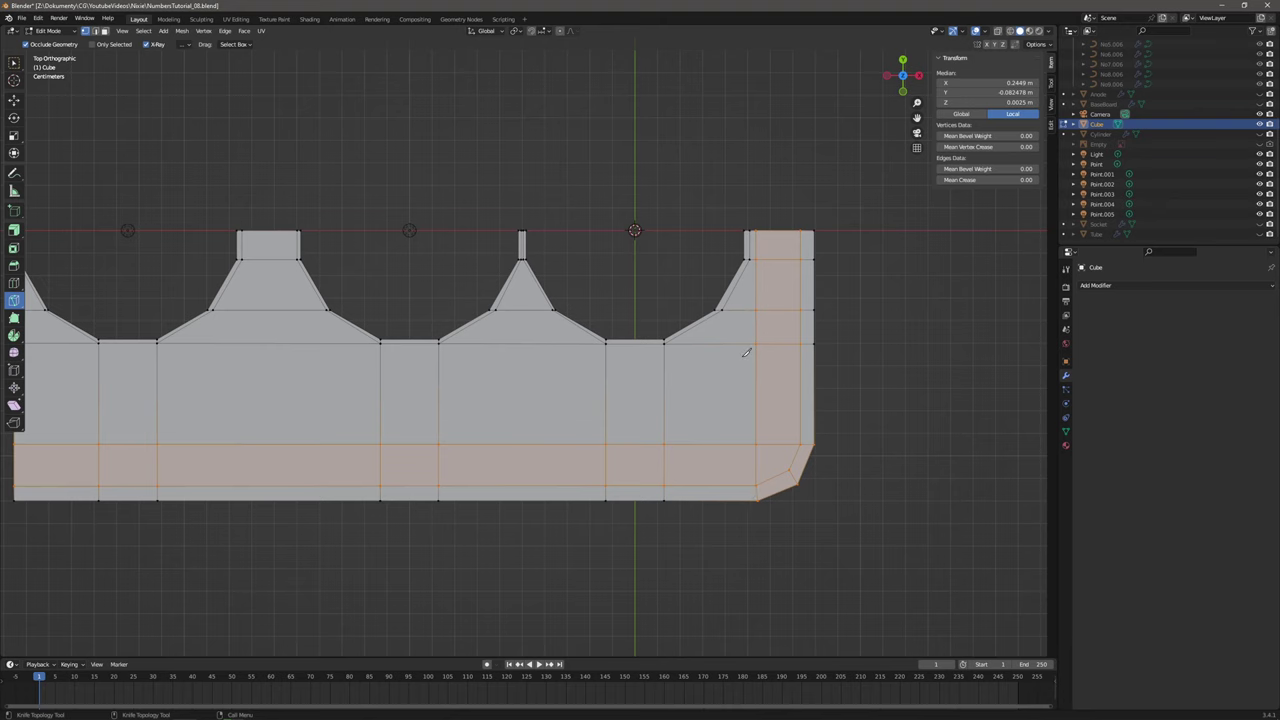
ctrl+scroll(790, 378, up, 2)
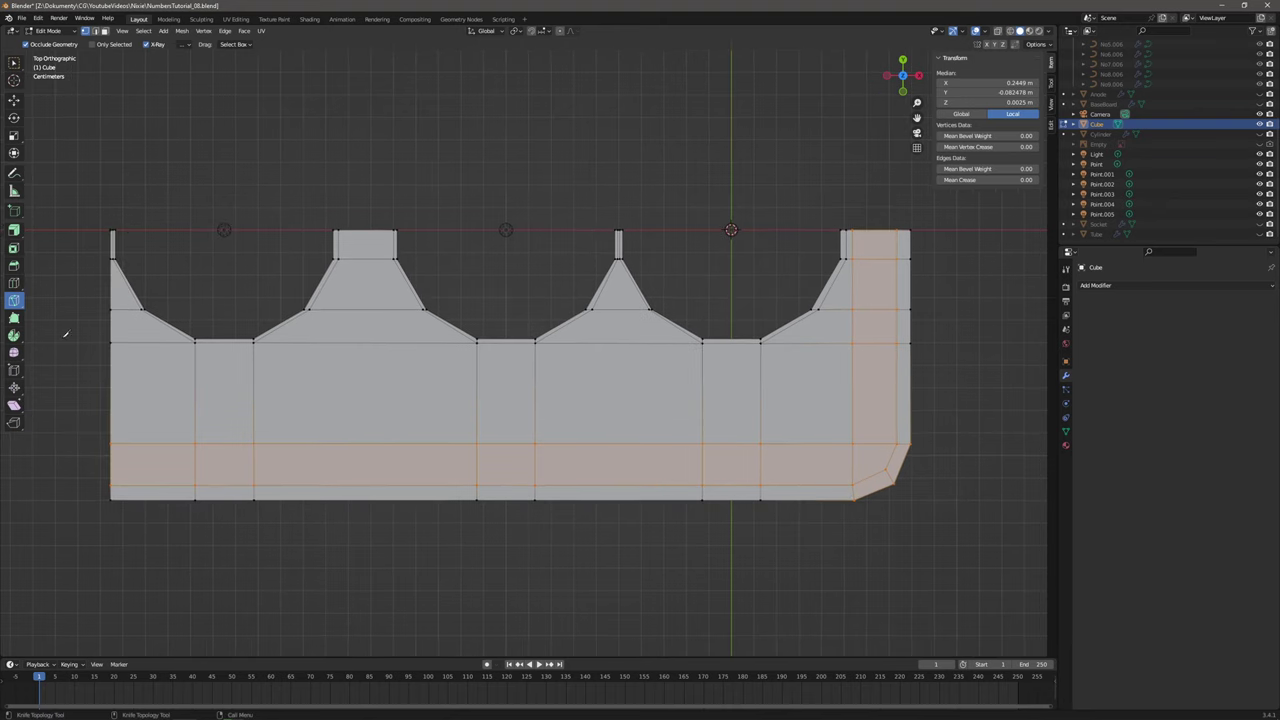
click(14, 283)
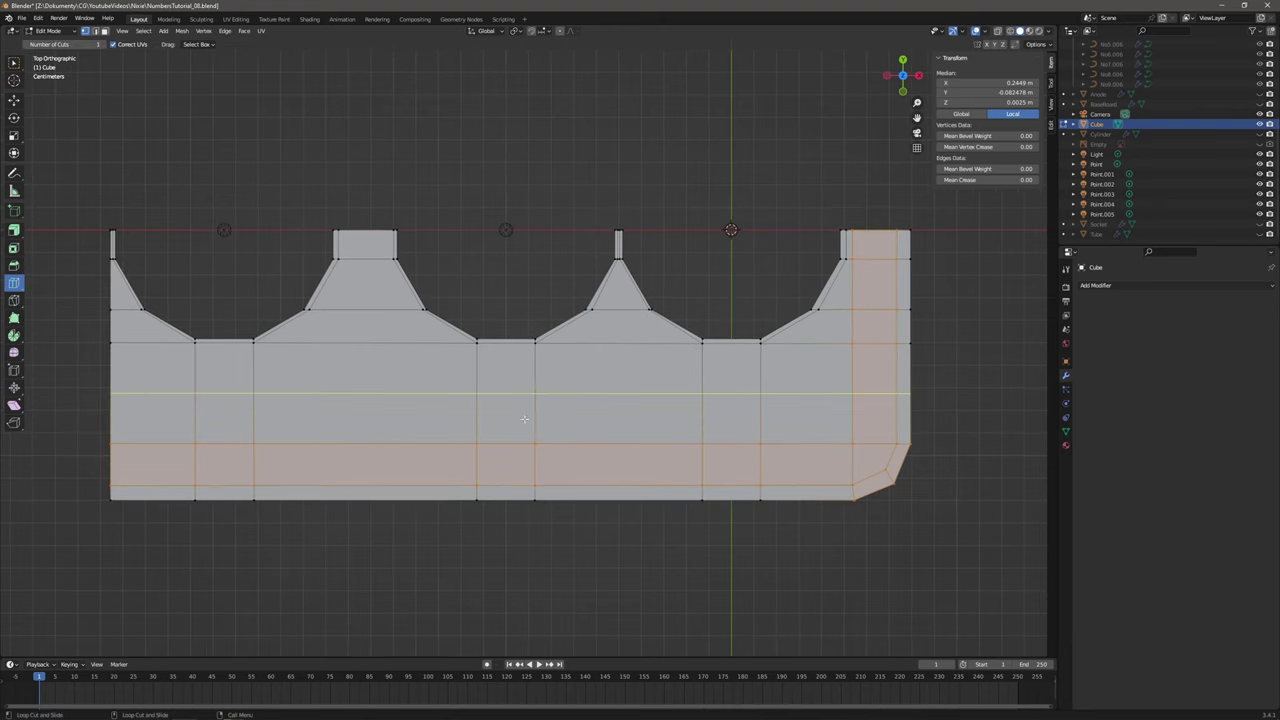
drag(538, 396, 540, 441)
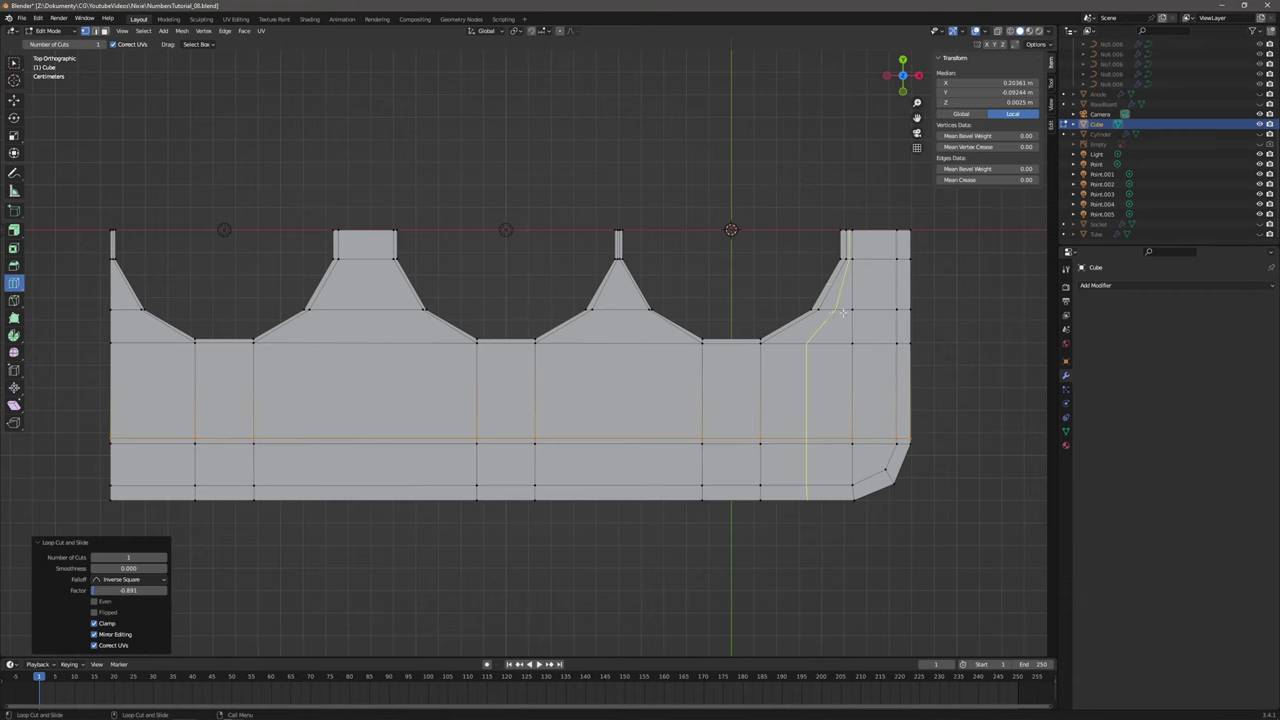
Cut a vertical knife line from the centre-line edge to the long outer edge, just on the cutout side of the bevel's vertical line.
click(14, 300)
scroll(864, 247, up, 1)
shift+middle_drag(864, 247, 610, 266)
scroll(670, 225, up, 1)
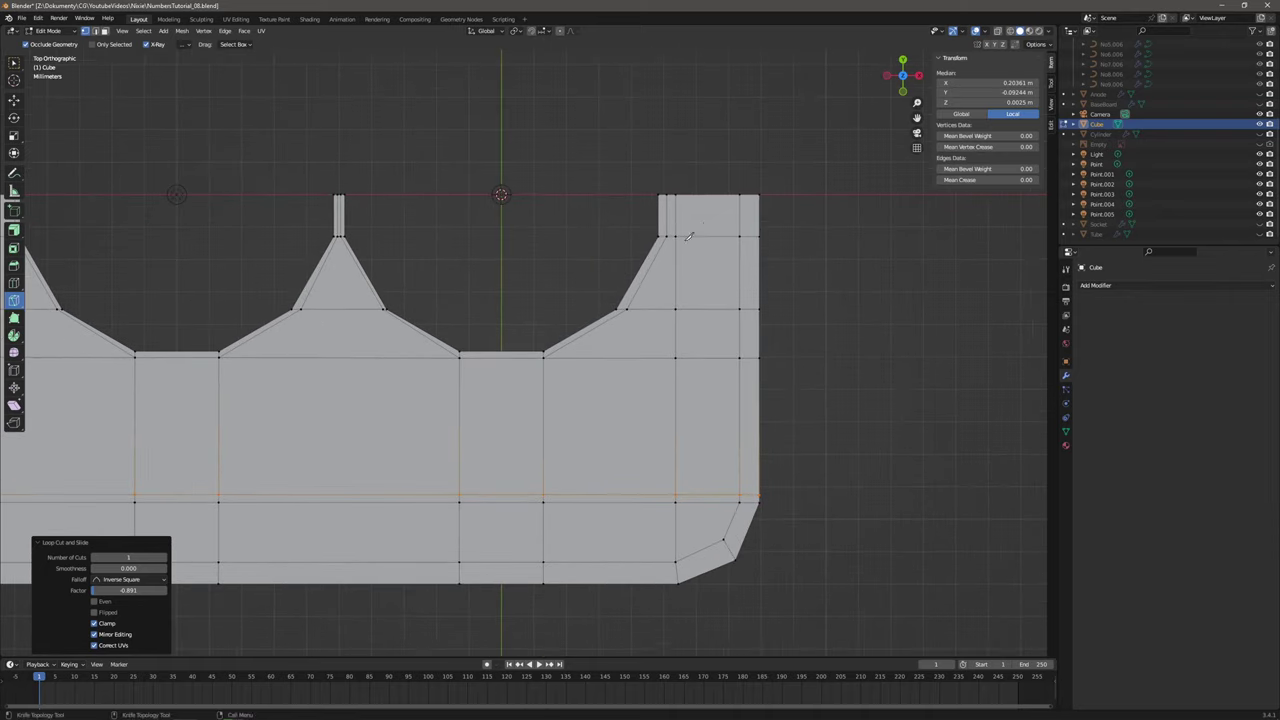
shift+middle_drag(690, 206, 706, 182)
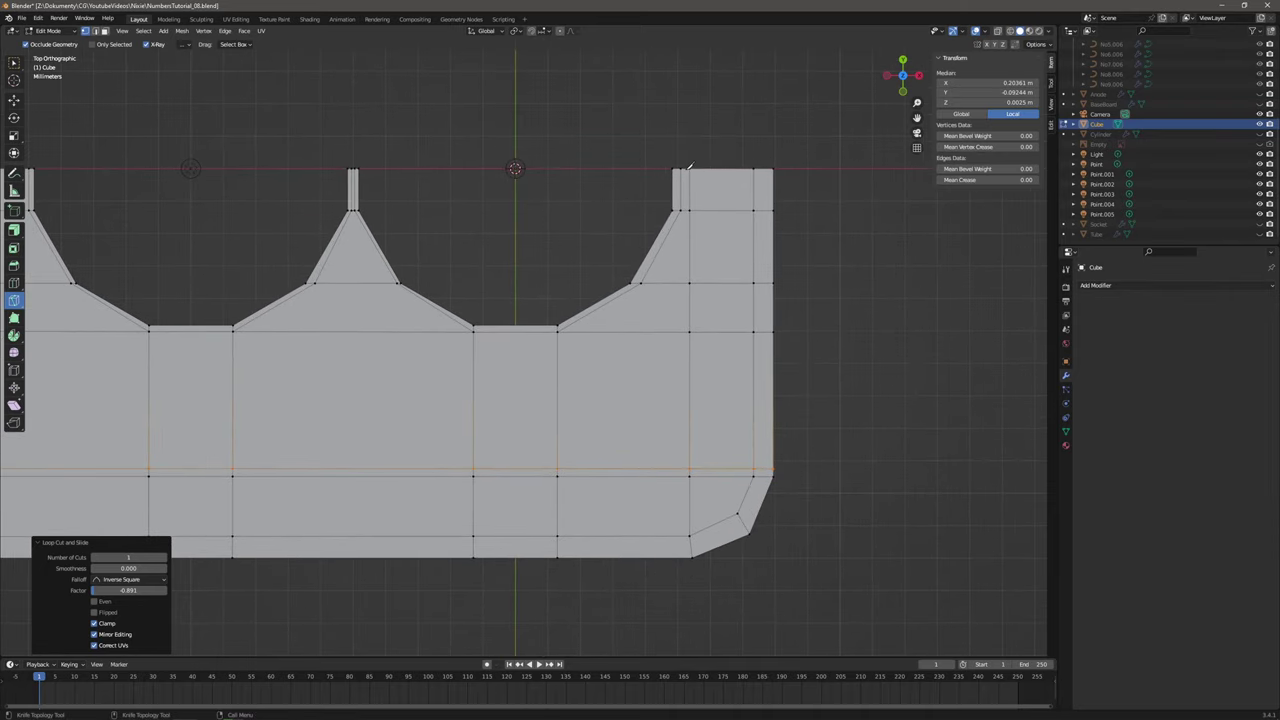
click(684, 170)
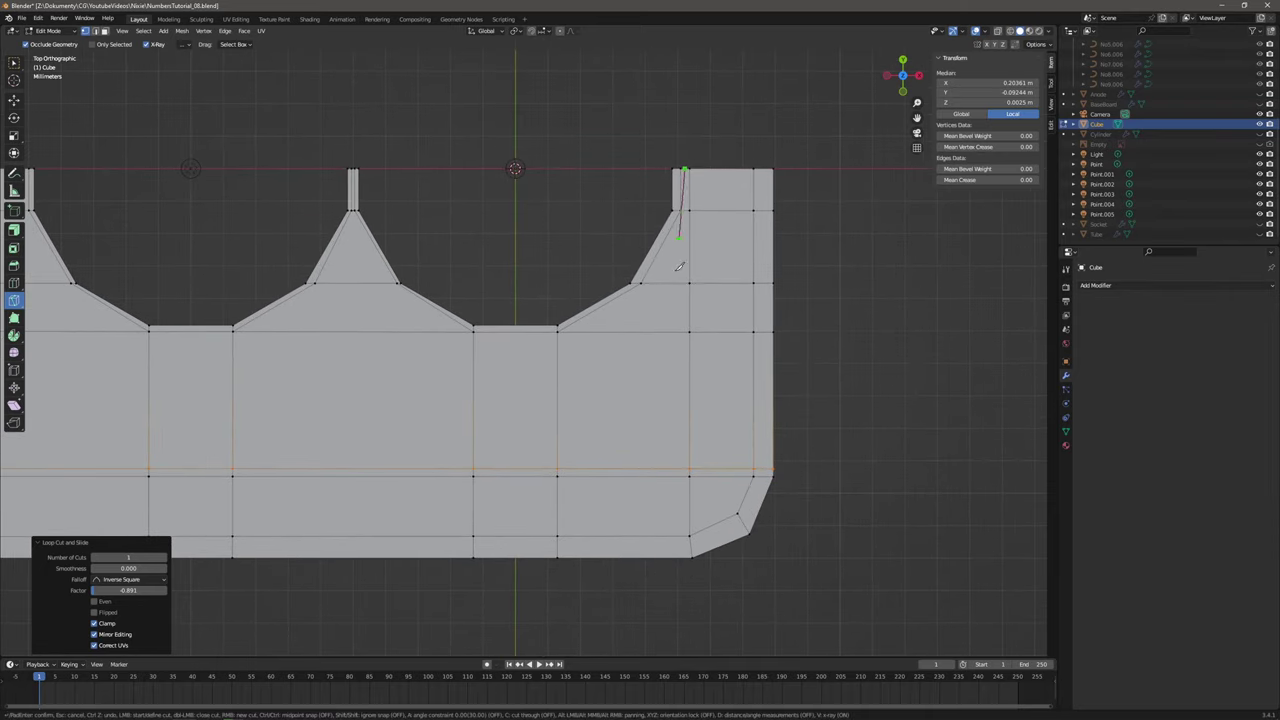
click(686, 556)
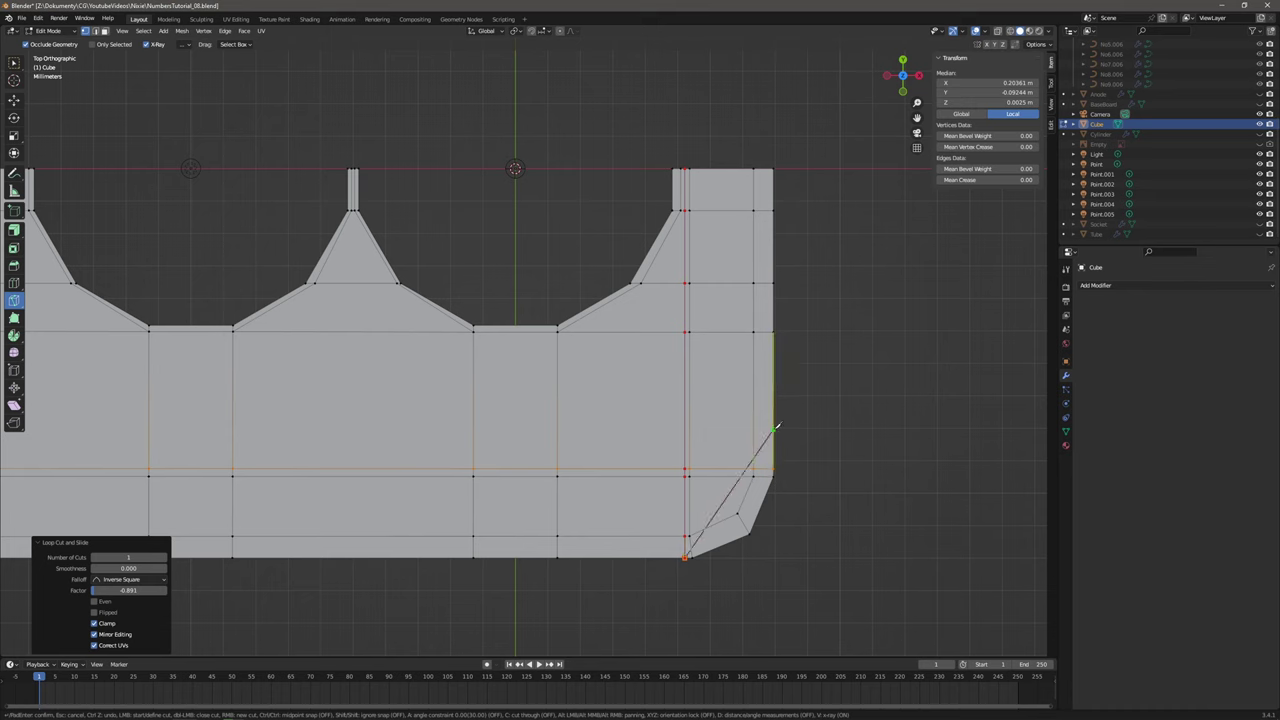
key(Return)
Switch the plate to Object Mode and add a Solidify modifier followed by a Subdivision Surface modifier.
middle_drag(777, 425, 665, 421)
middle_drag(609, 503, 666, 498)
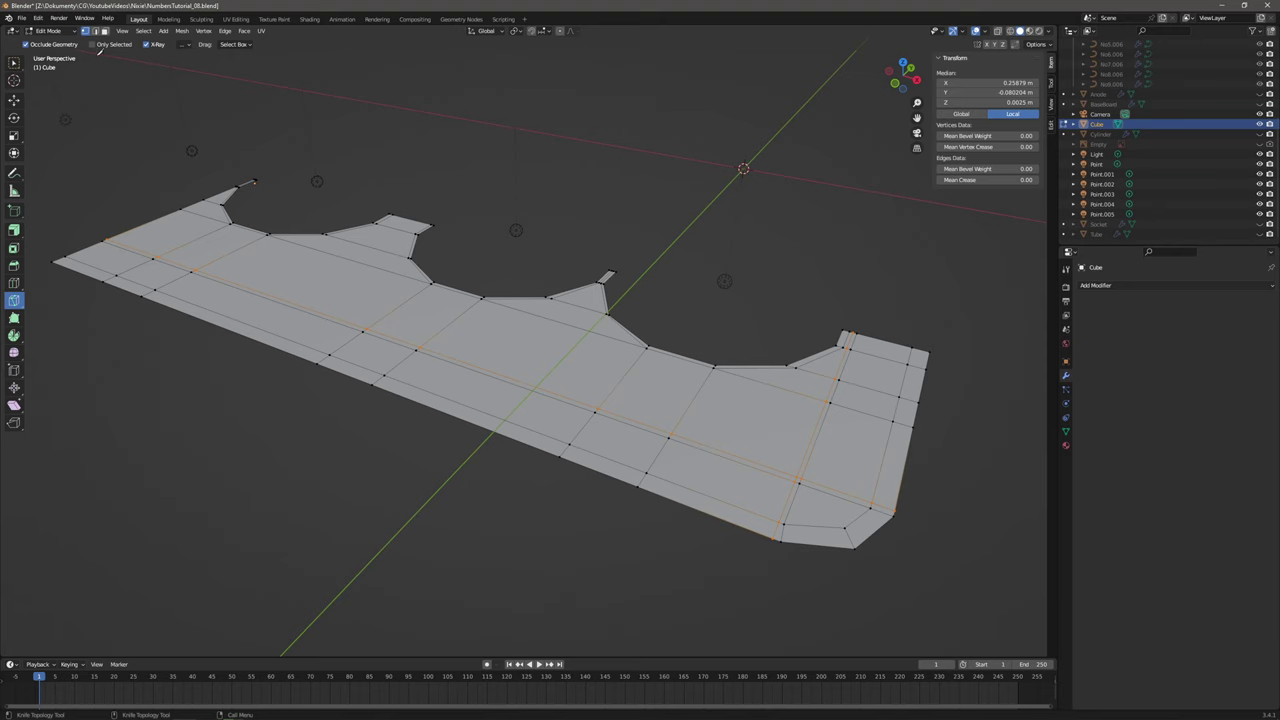
click(47, 30)
click(50, 42)
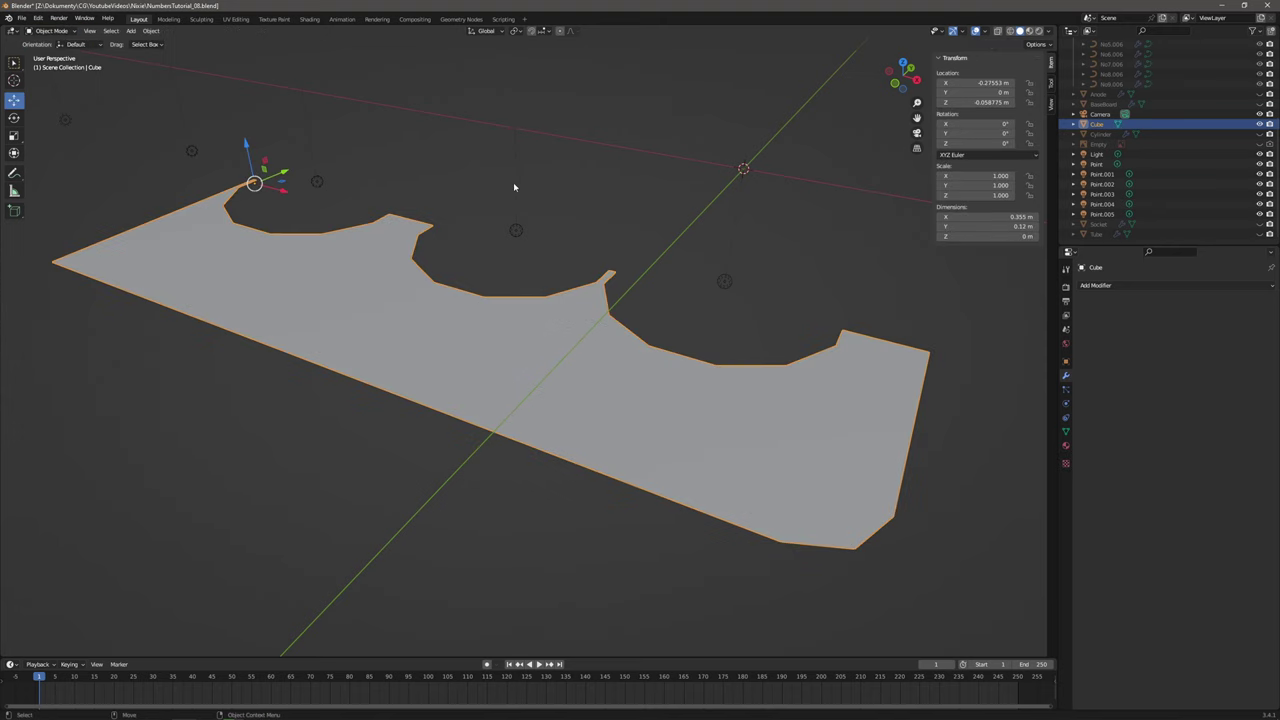
click(516, 230)
click(786, 411)
click(1107, 285)
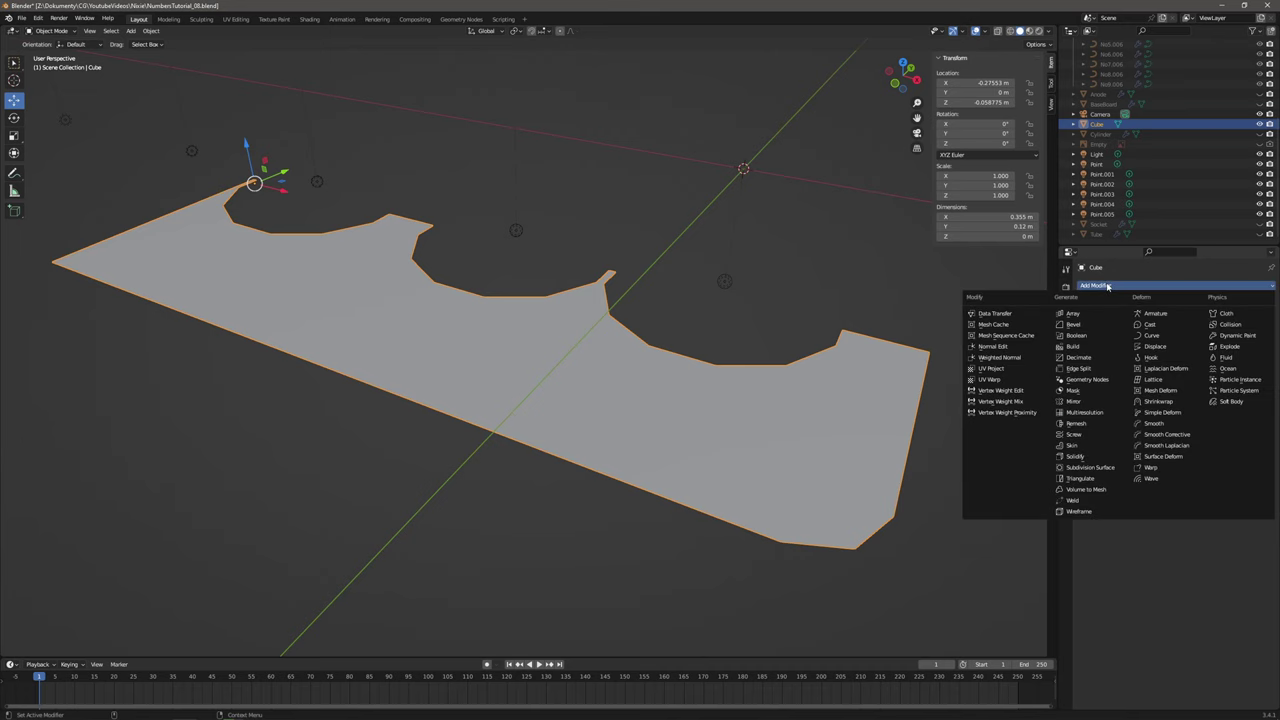
click(1095, 456)
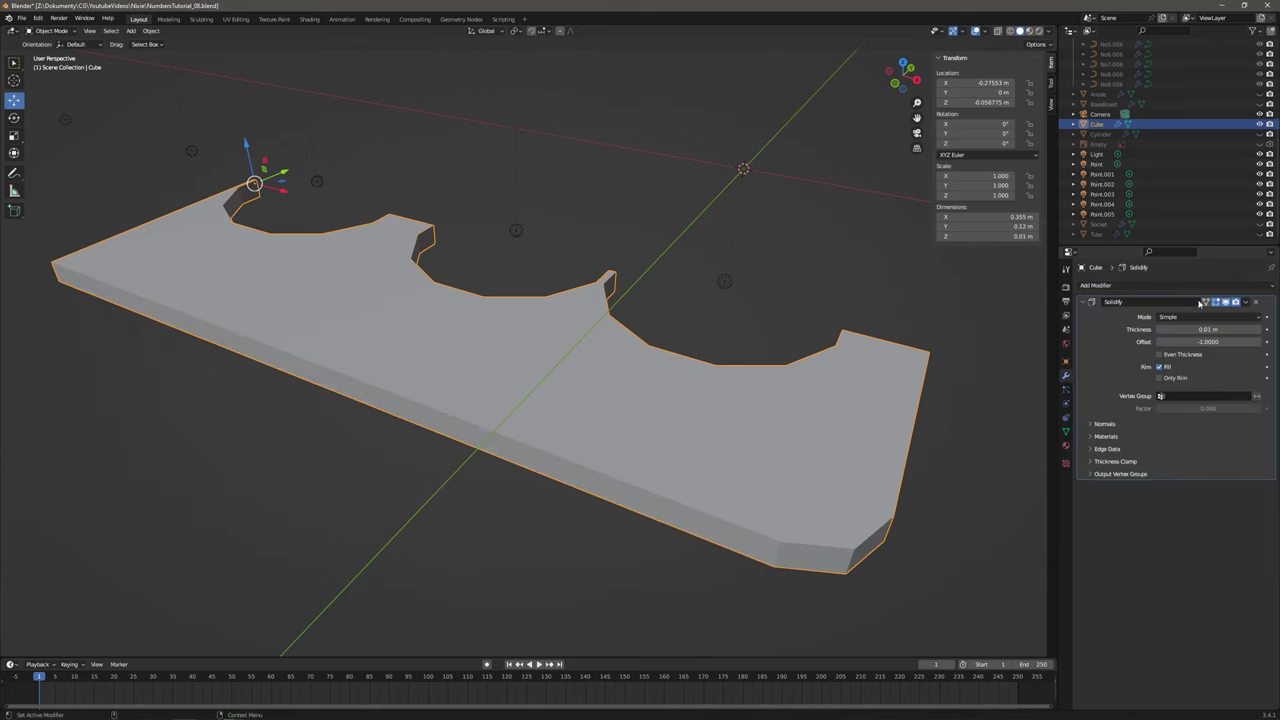
click(1100, 285)
click(1105, 470)
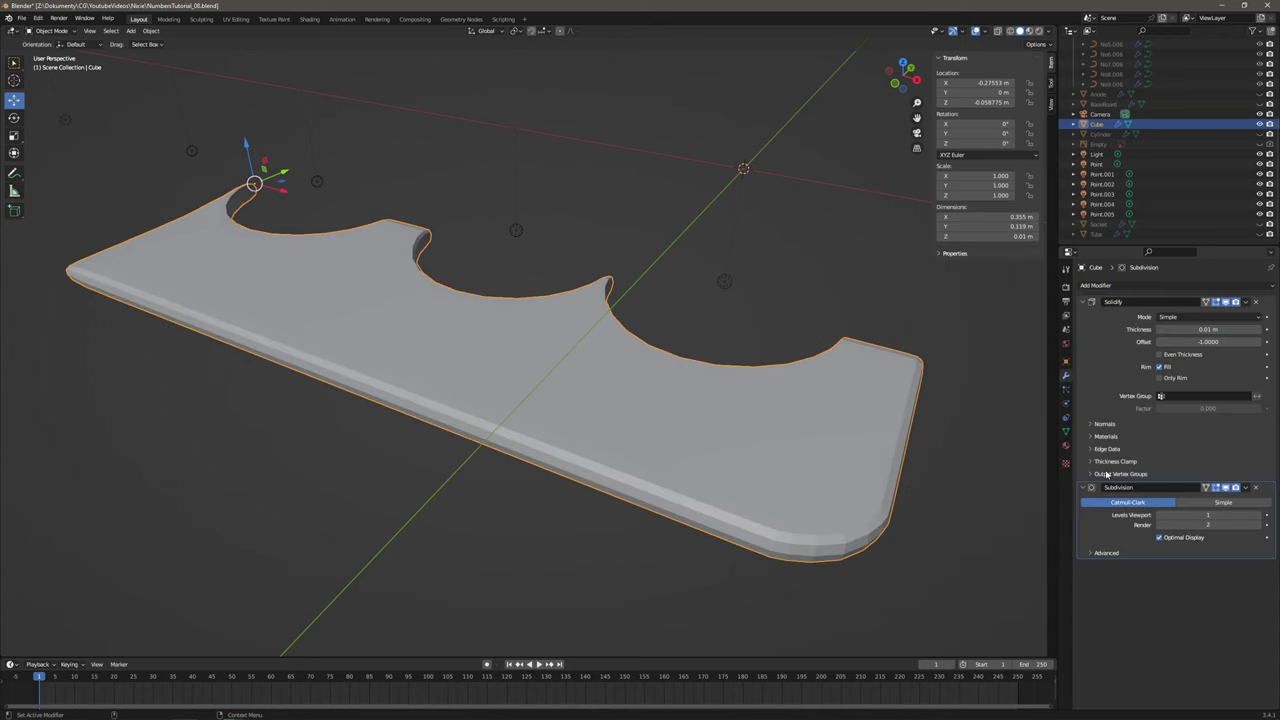
Remove the Solidify modifier from the plate, keeping the Subdivision Surface modifier.
mouse_move(614, 400)
middle_down()
mouse_move(606, 420)
mouse_move(663, 406)
mouse_move(743, 357)
mouse_move(640, 369)
mouse_move(612, 391)
mouse_move(621, 386)
middle_up()
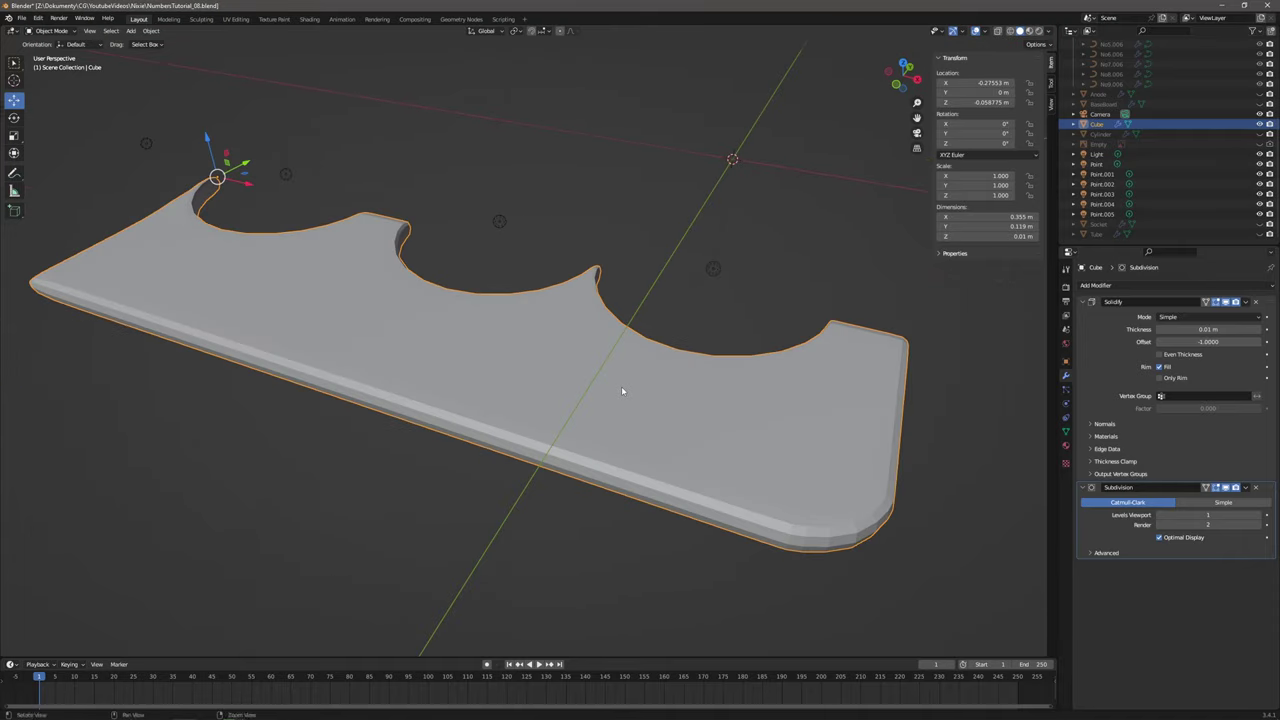
click(1257, 302)
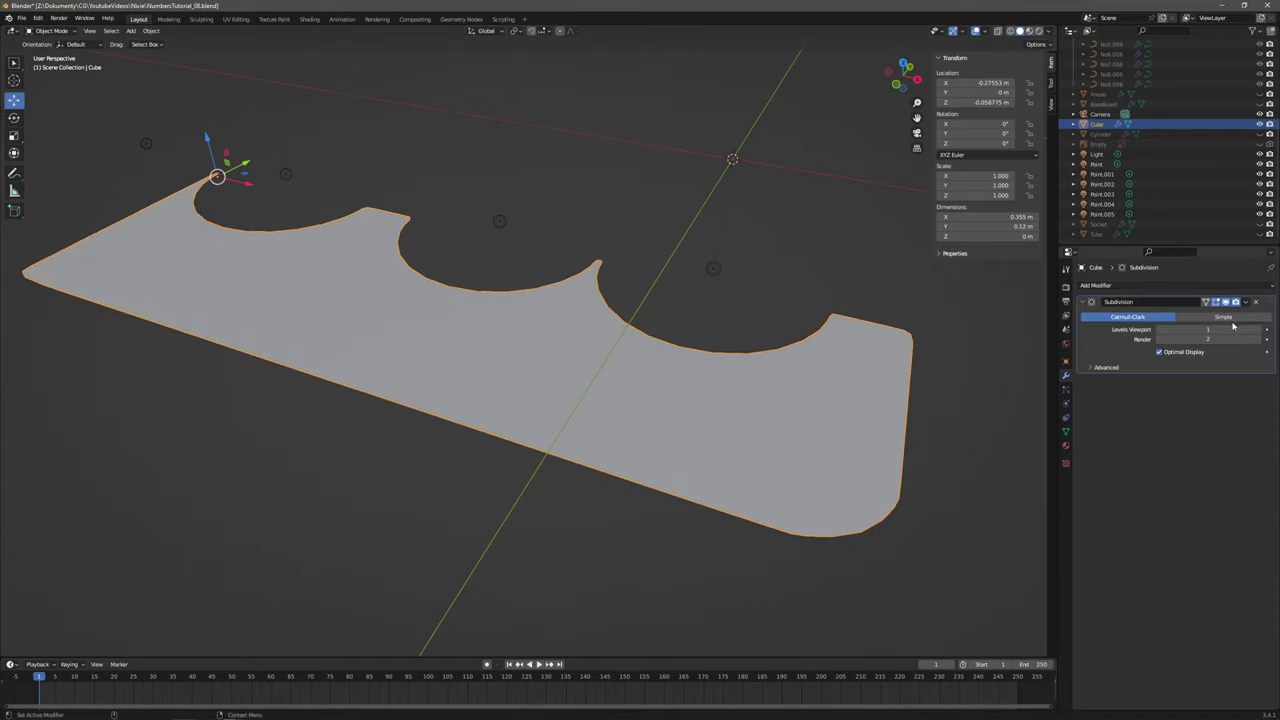
mouse_move(697, 349)
middle_down()
mouse_move(674, 349)
mouse_move(704, 355)
middle_up()
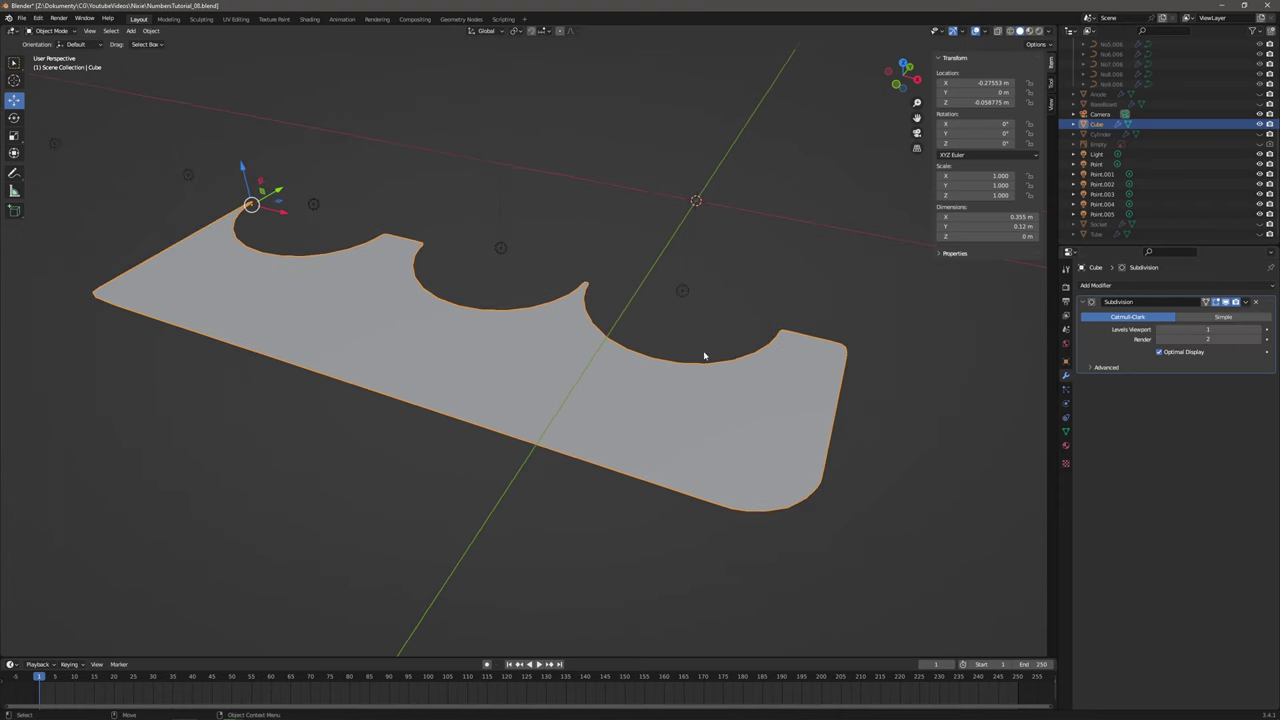
Add a Mirror modifier above Subdivision in the plate's modifier stack and mirror on the X and Y axes.
click(1207, 286)
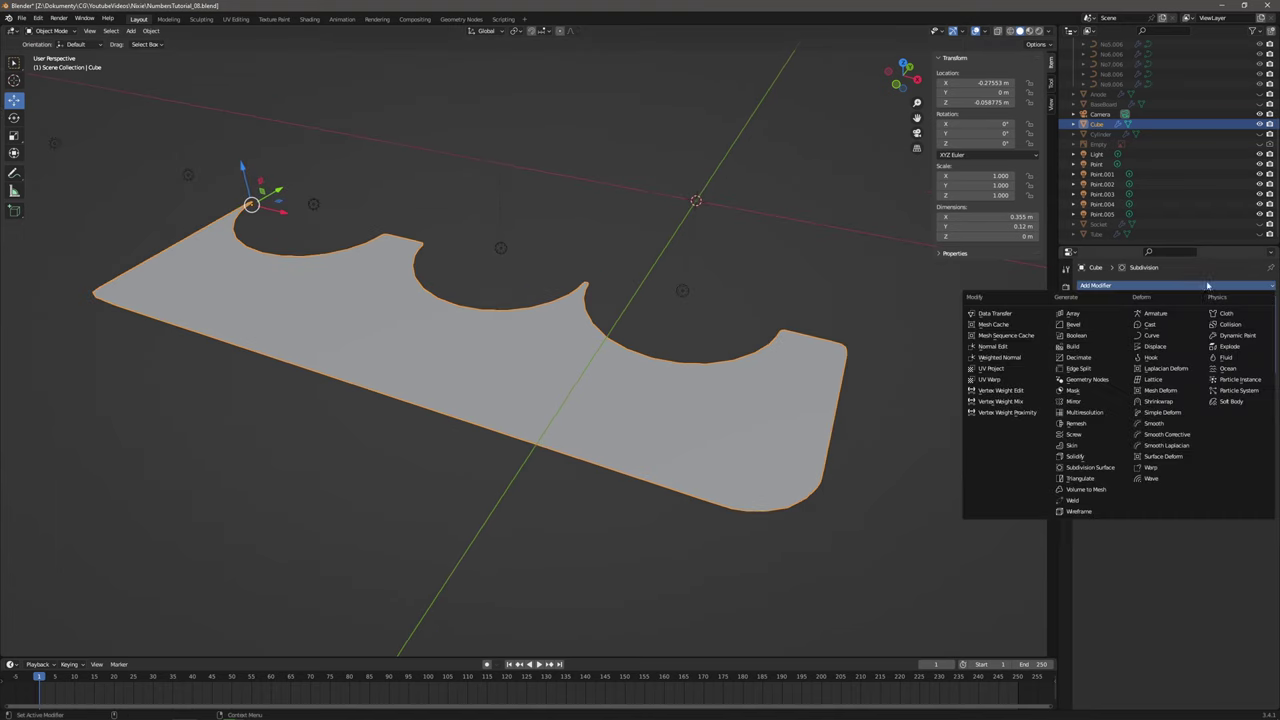
click(1083, 401)
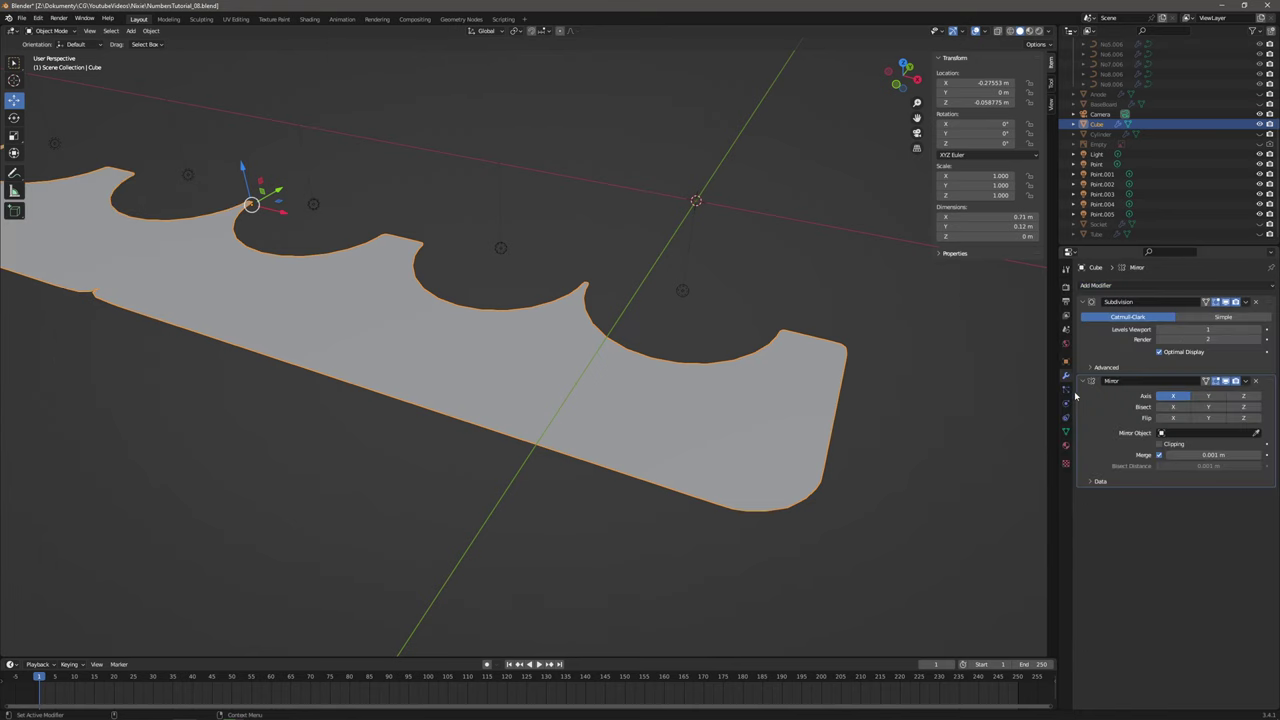
drag(1265, 386, 1265, 302)
middle_drag(700, 350, 750, 369)
middle_drag(718, 366, 700, 361)
middle_drag(606, 325, 607, 312)
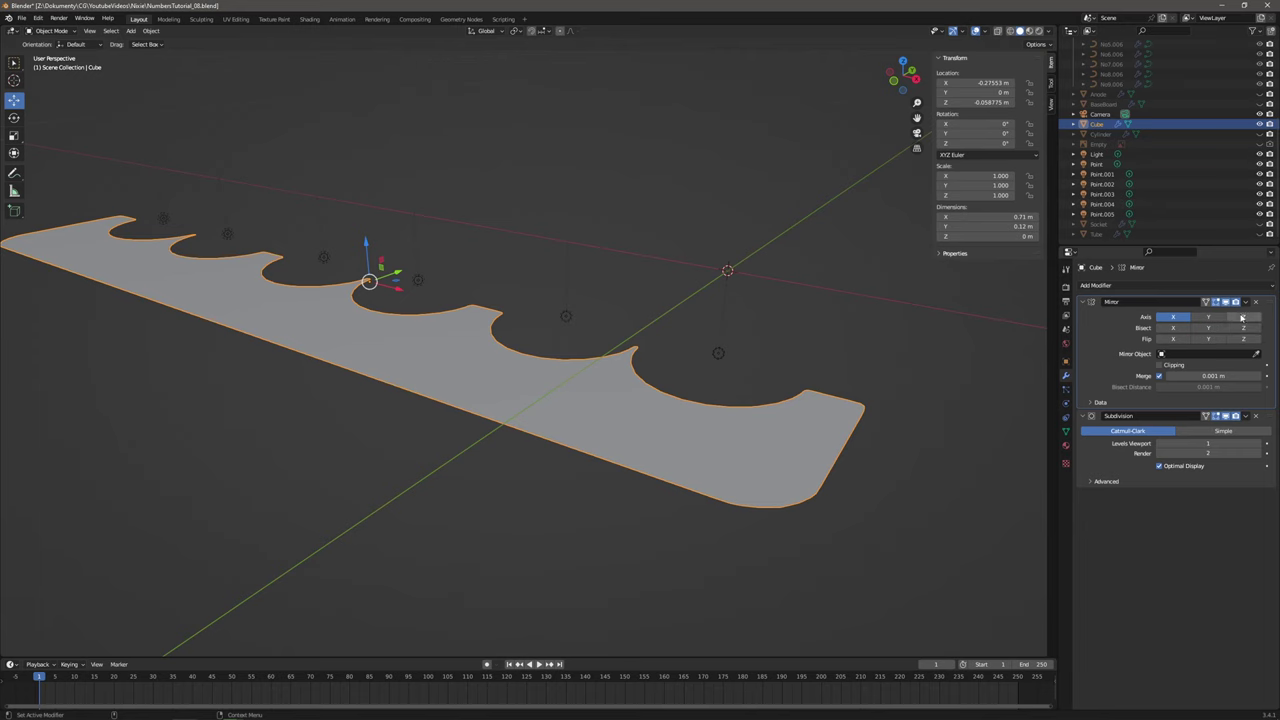
click(1208, 316)
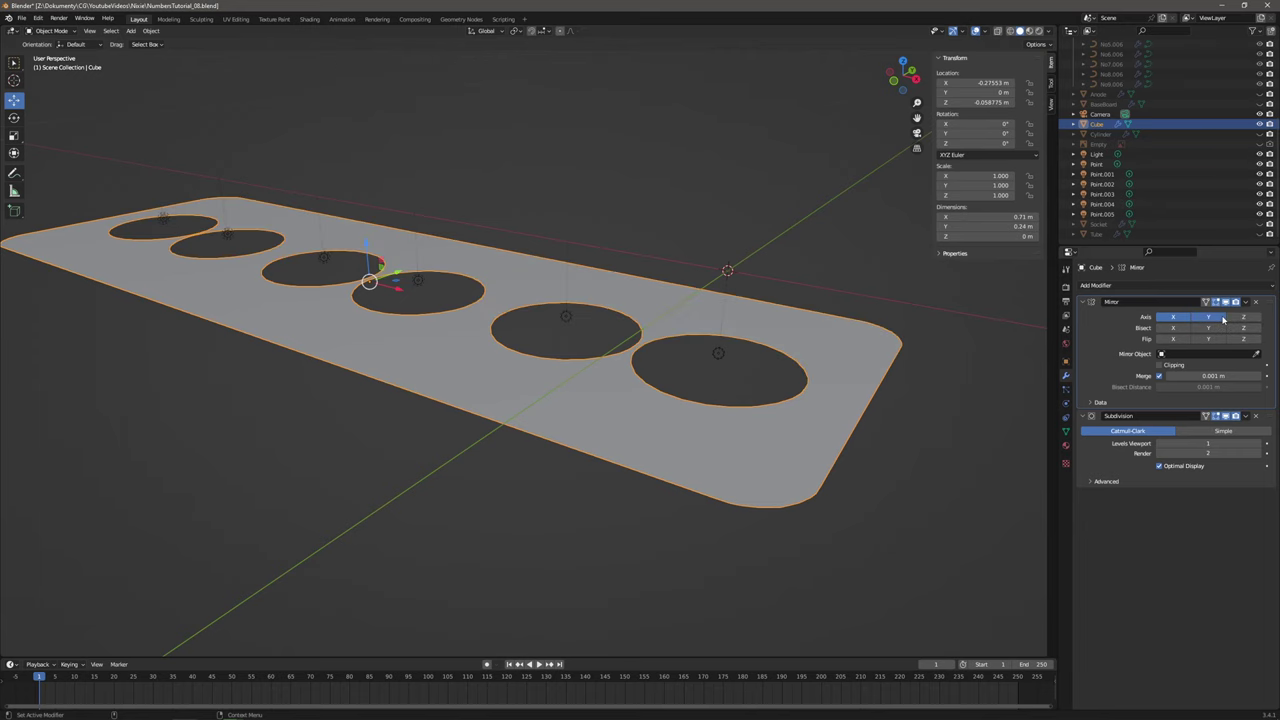
Enter Edit Mode on the plate with edge selection and select the outer edge loop along the long side, beveled corner and short side.
click(50, 30)
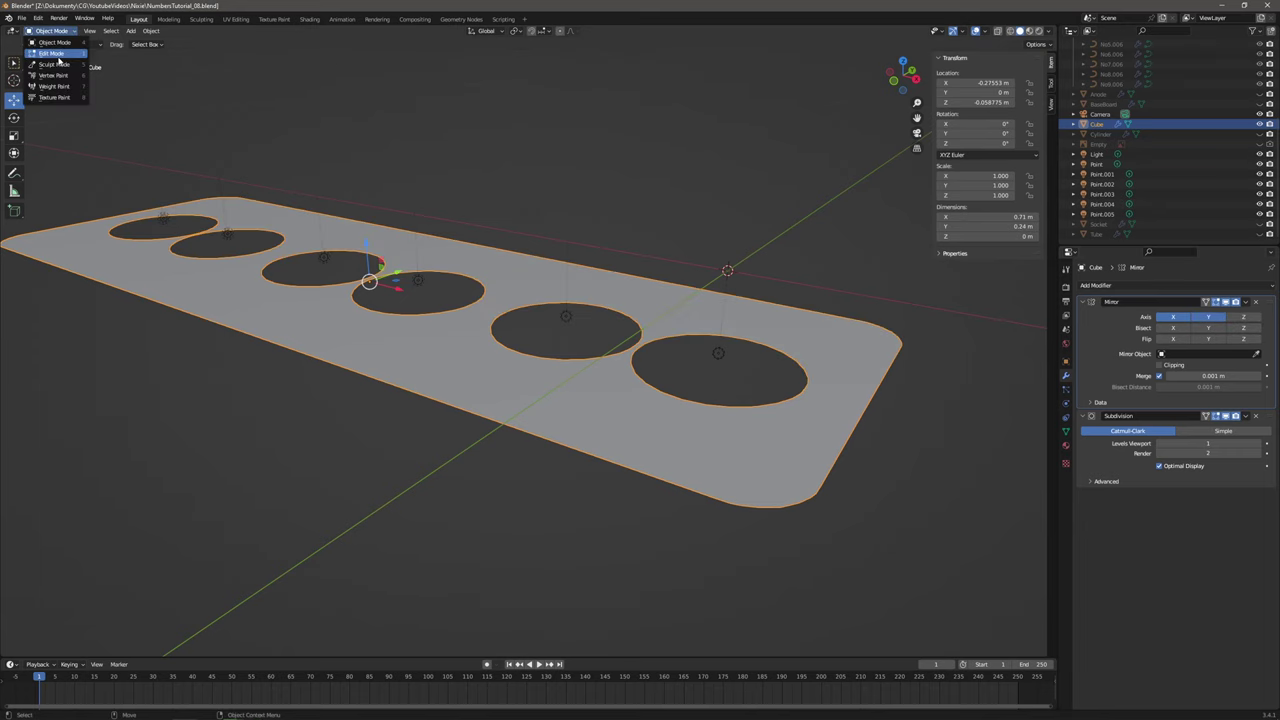
click(42, 52)
middle_drag(575, 395, 588, 383)
key(2)
key(k)
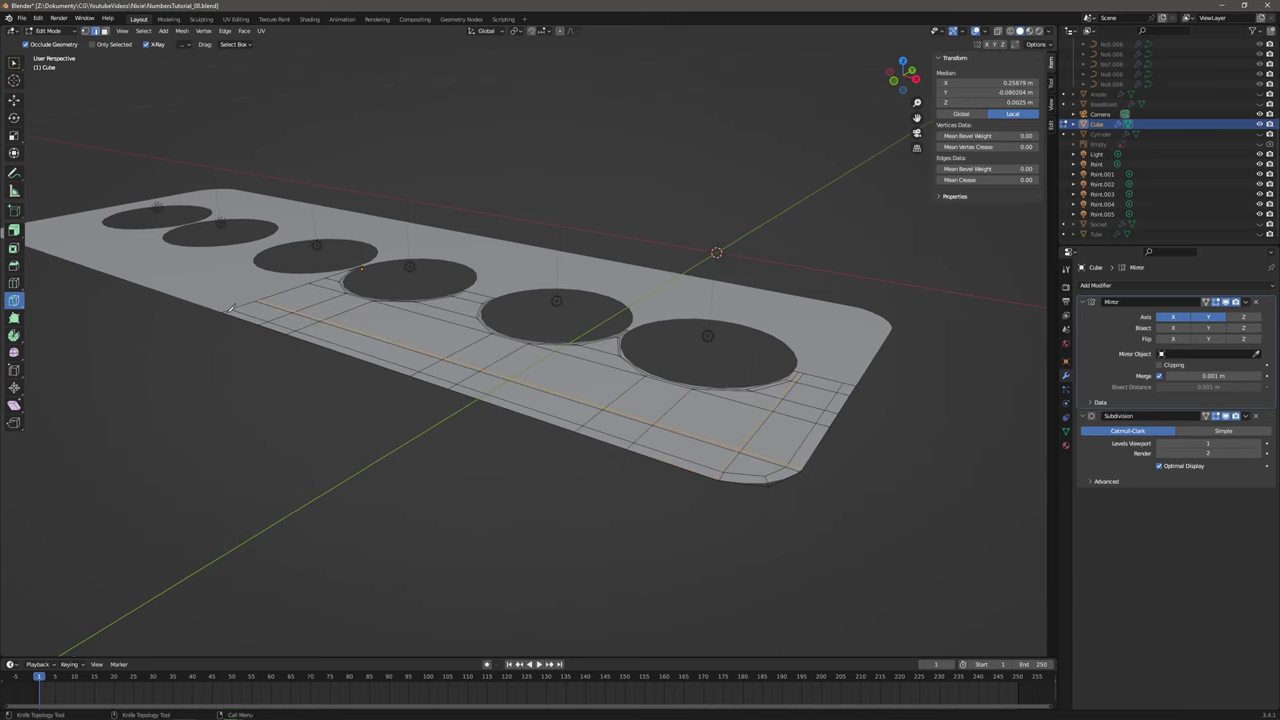
click(14, 62)
alt+click(258, 321)
middle_drag(584, 375, 655, 387)
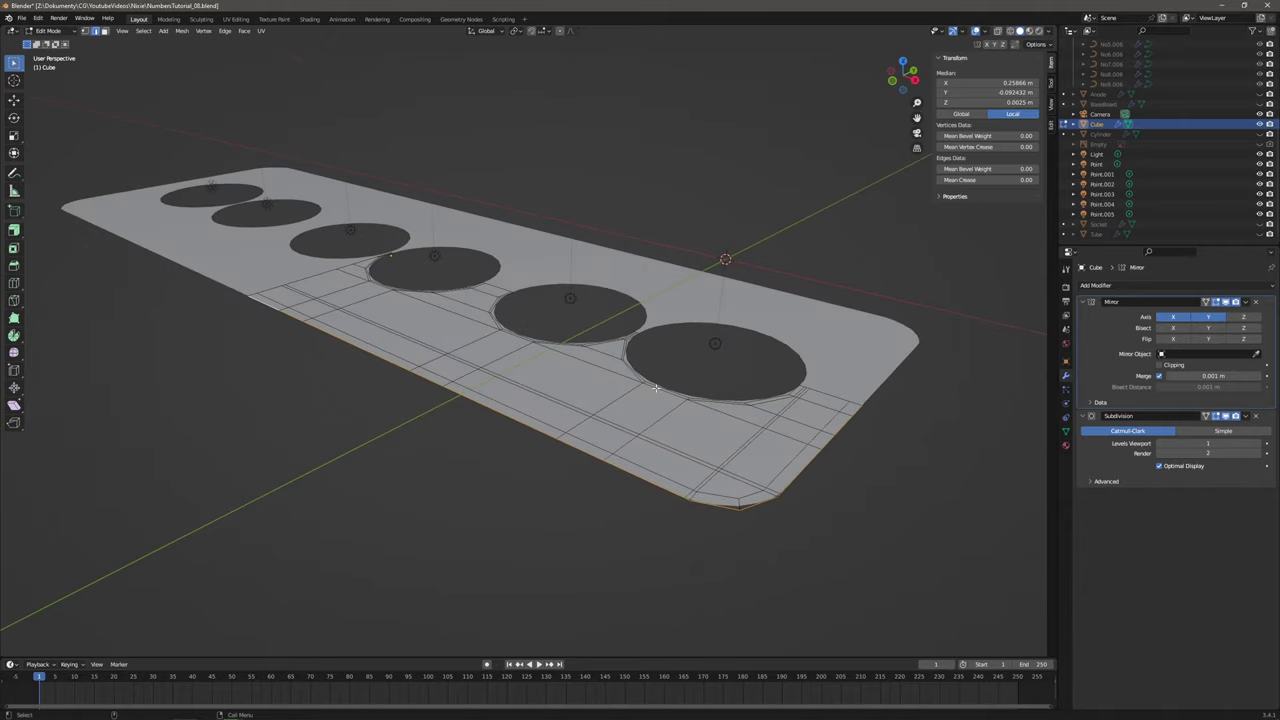
Extrude the selected outer edges straight down along the global Z axis by about 0.007 m.
drag(14, 229, 50, 235)
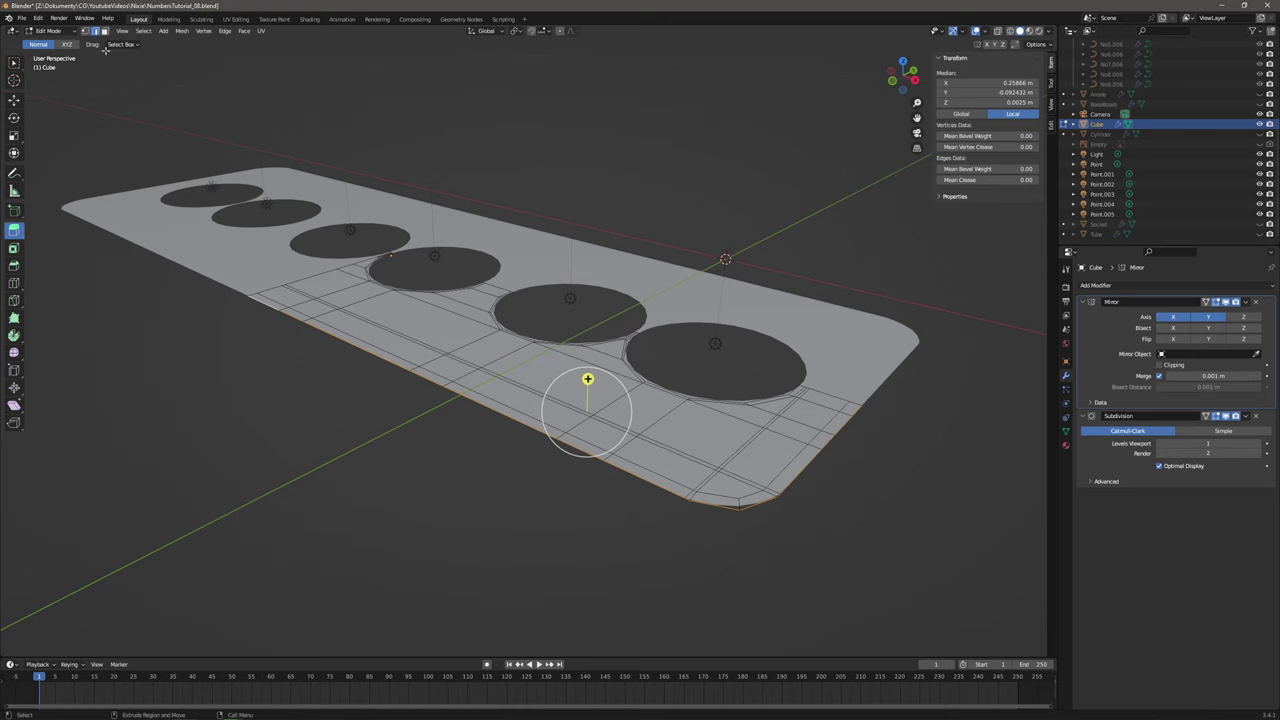
click(67, 45)
drag(586, 380, 590, 393)
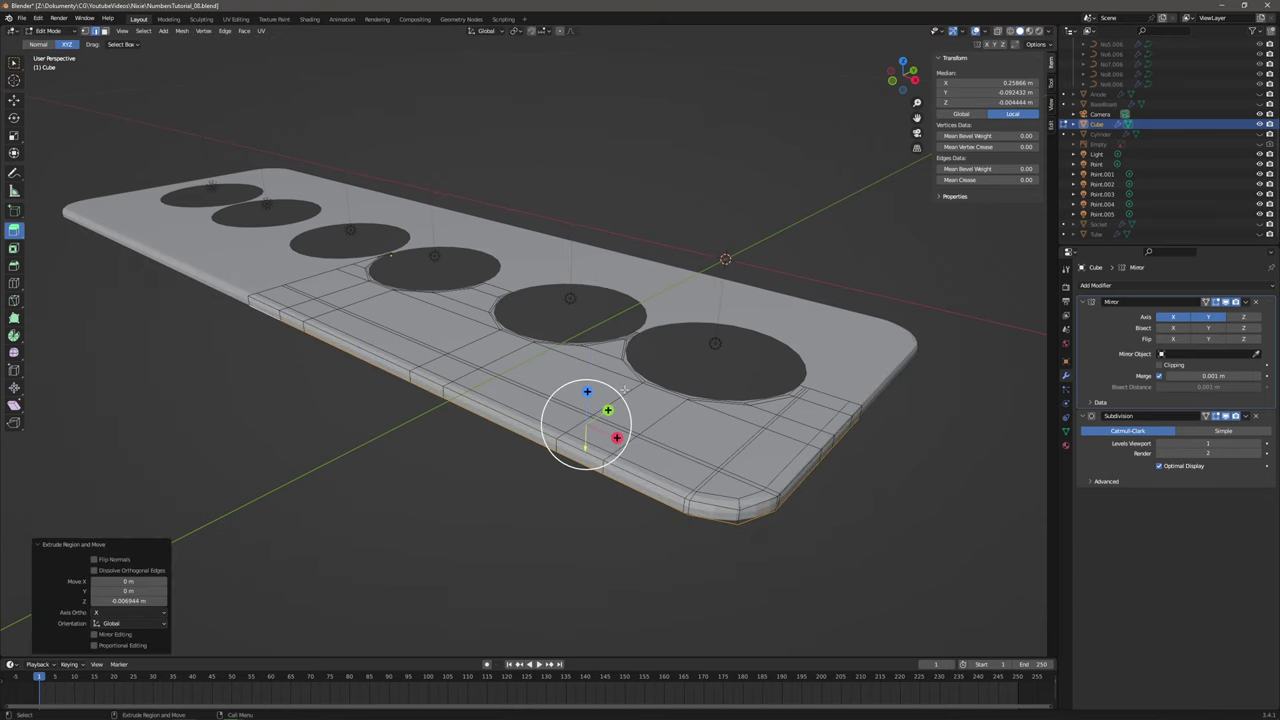
Set the Z distance of the outer edge extrusion to -0.0025 m.
click(160, 600)
key(BackSpace)
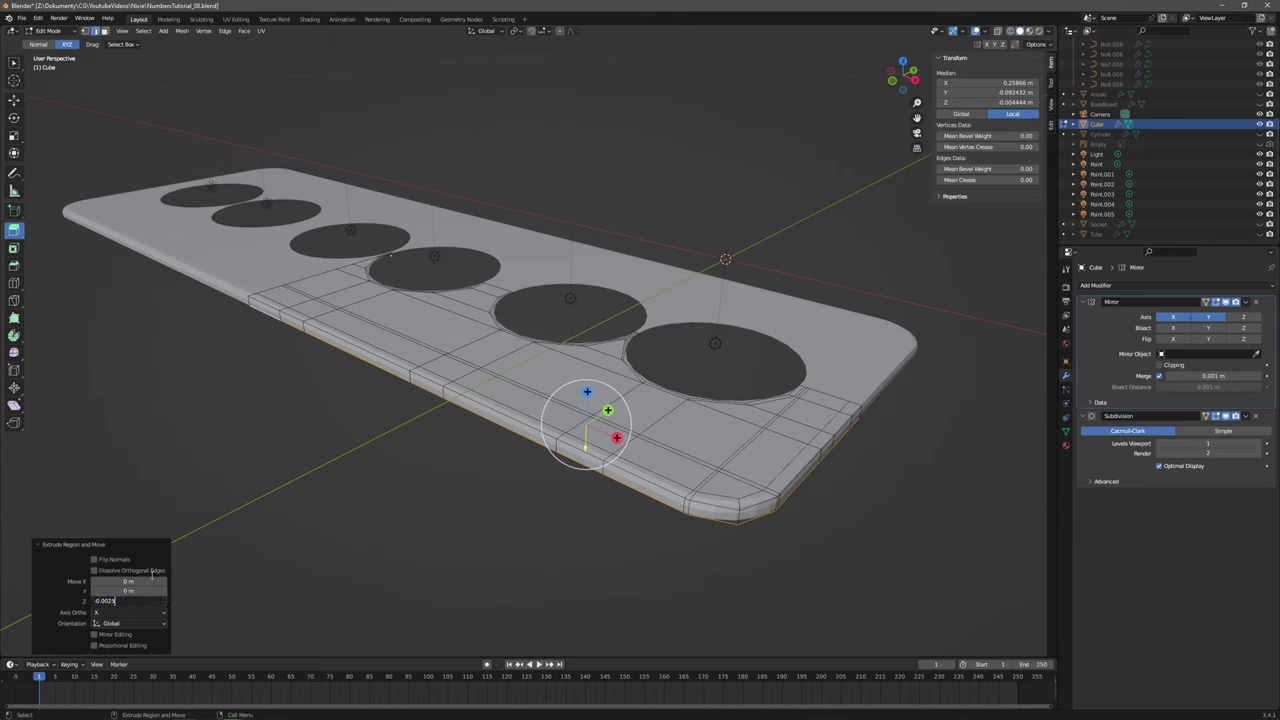
text(-0.0025)
key(Return)
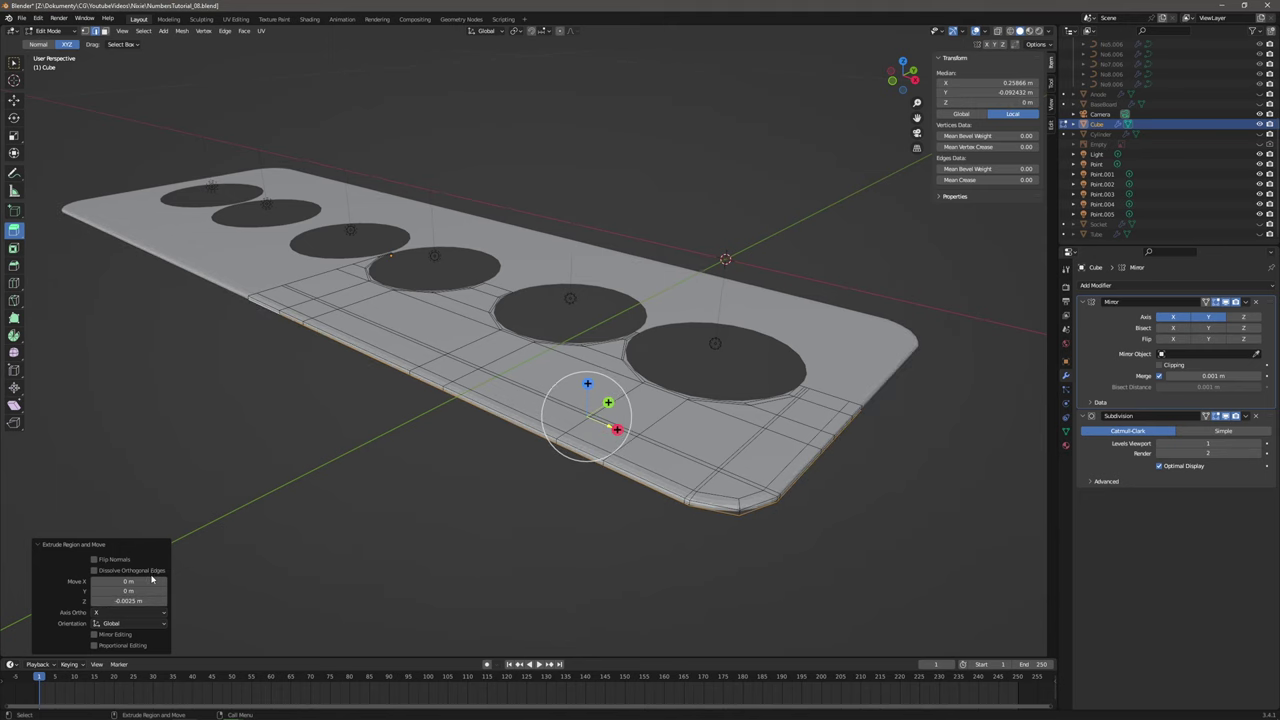
middle_drag(545, 445, 544, 387)
middle_drag(449, 434, 389, 368)
middle_drag(699, 330, 591, 348)
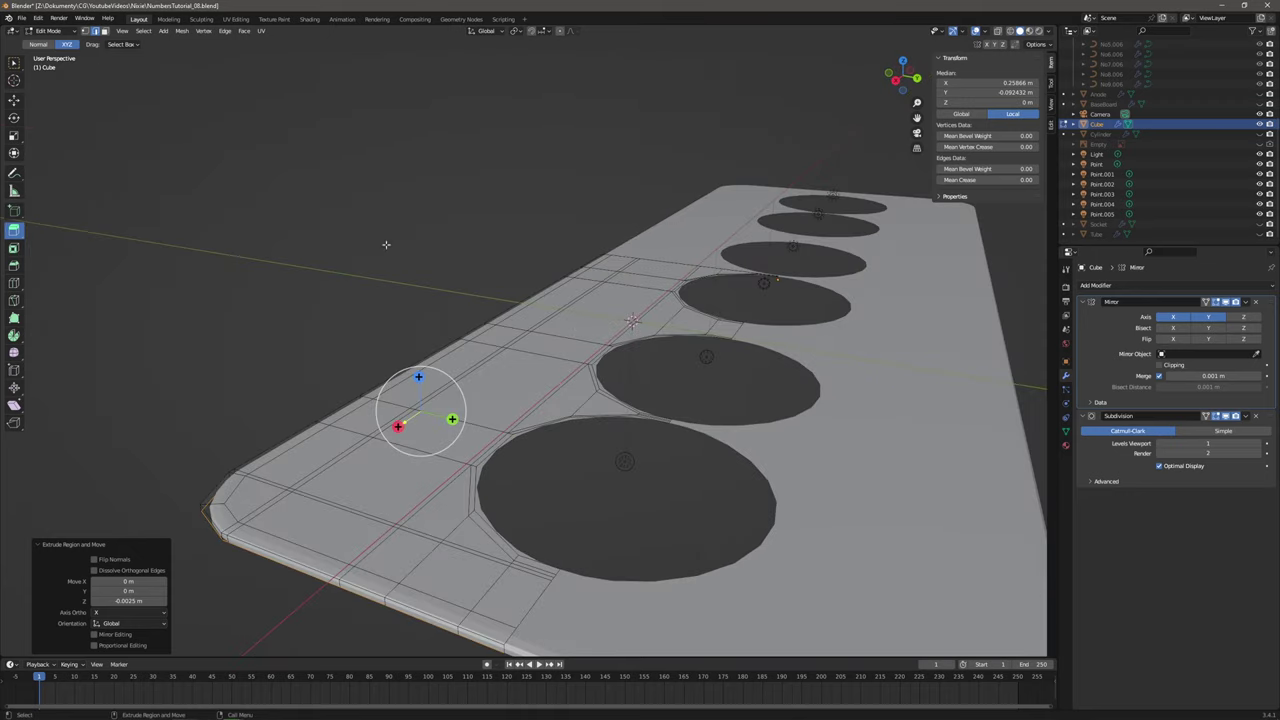
Select the rim edge loops of all three tube holes on the editable quarter of the plate.
click(15, 63)
click(334, 207)
middle_drag(622, 568, 293, 513)
alt+click(280, 507)
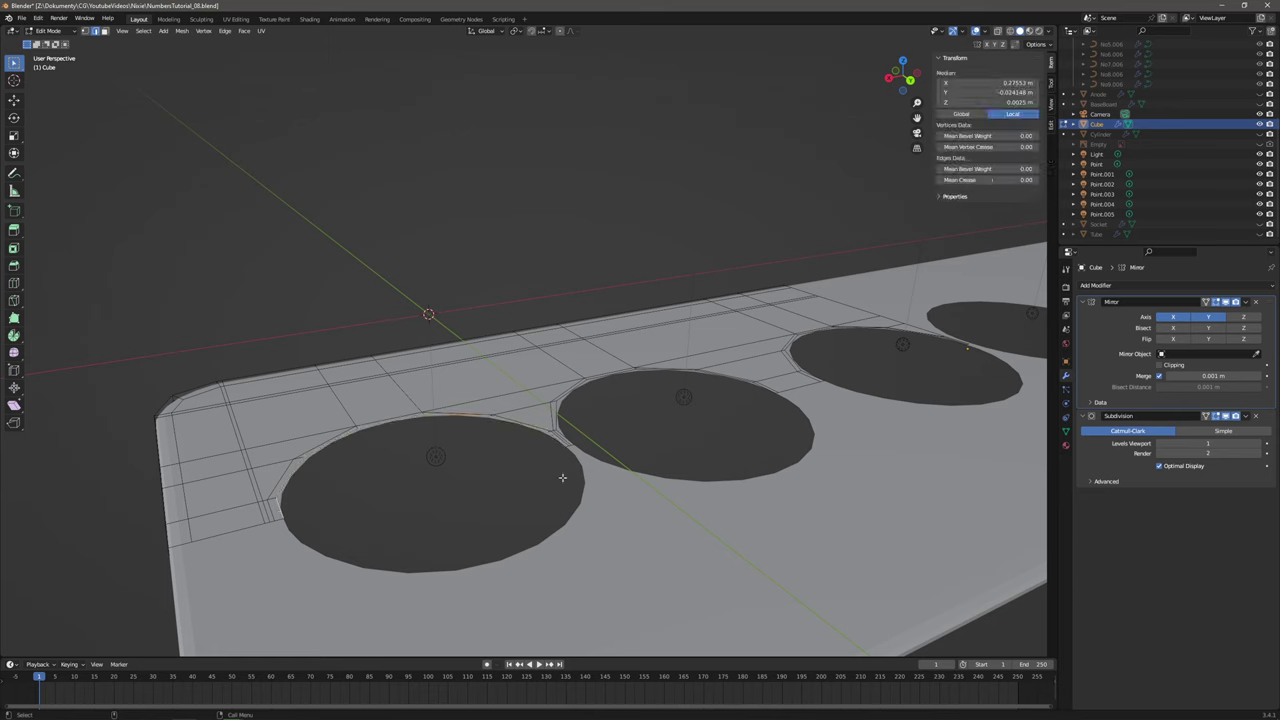
alt+shift+click(566, 436)
alt+shift+click(813, 374)
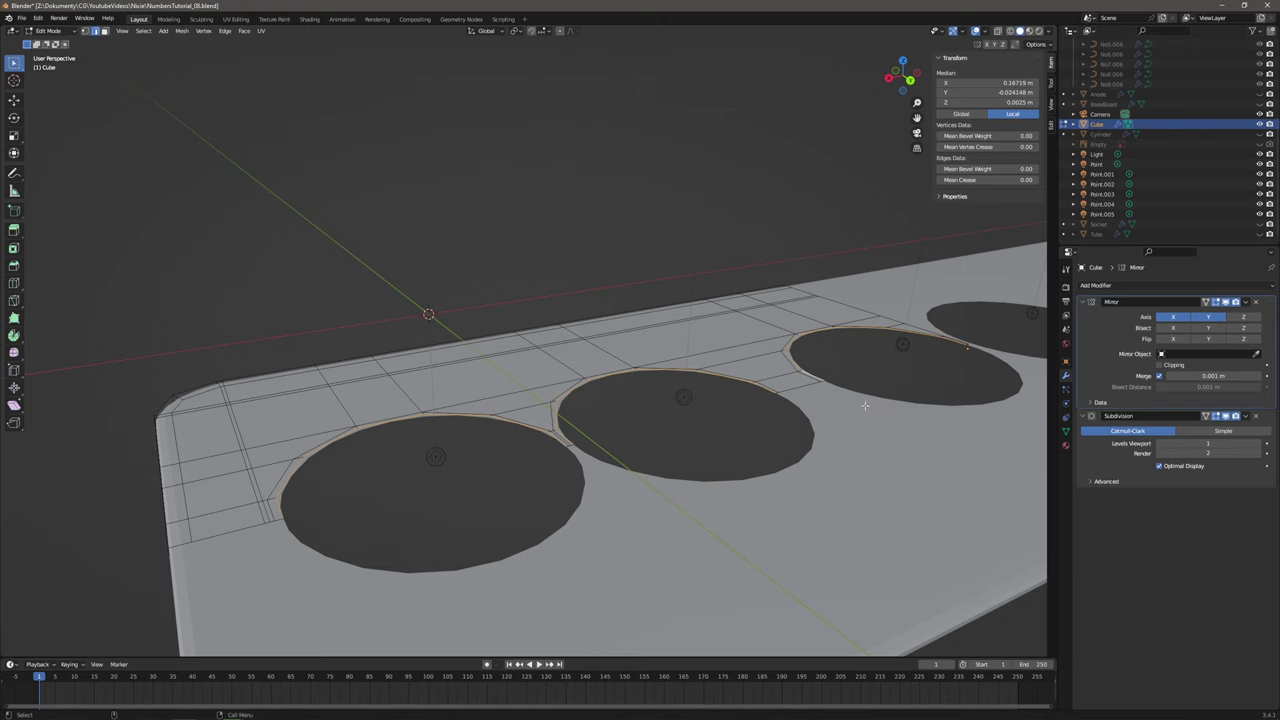
Extrude the selected hole edges straight down along the global Z axis by -0.0025 m.
click(15, 230)
drag(662, 355, 662, 363)
click(143, 597)
key(BackSpace)
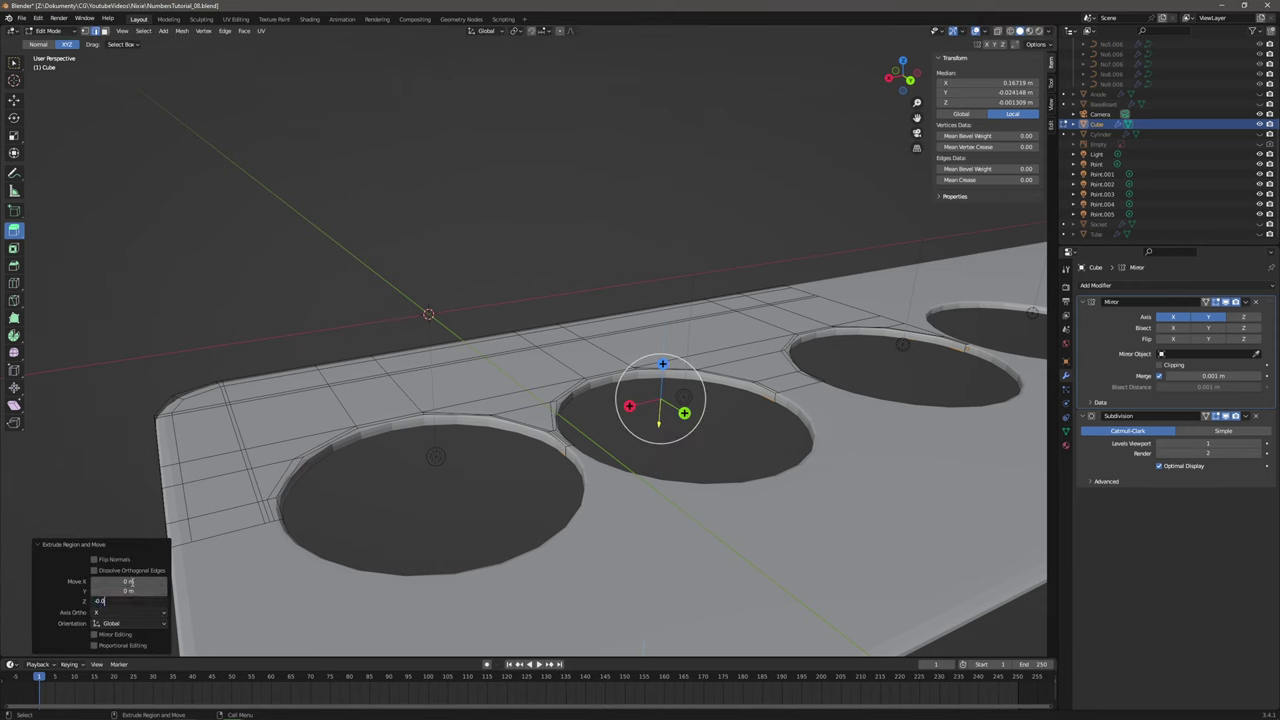
text(-0.0025)
key(Return)
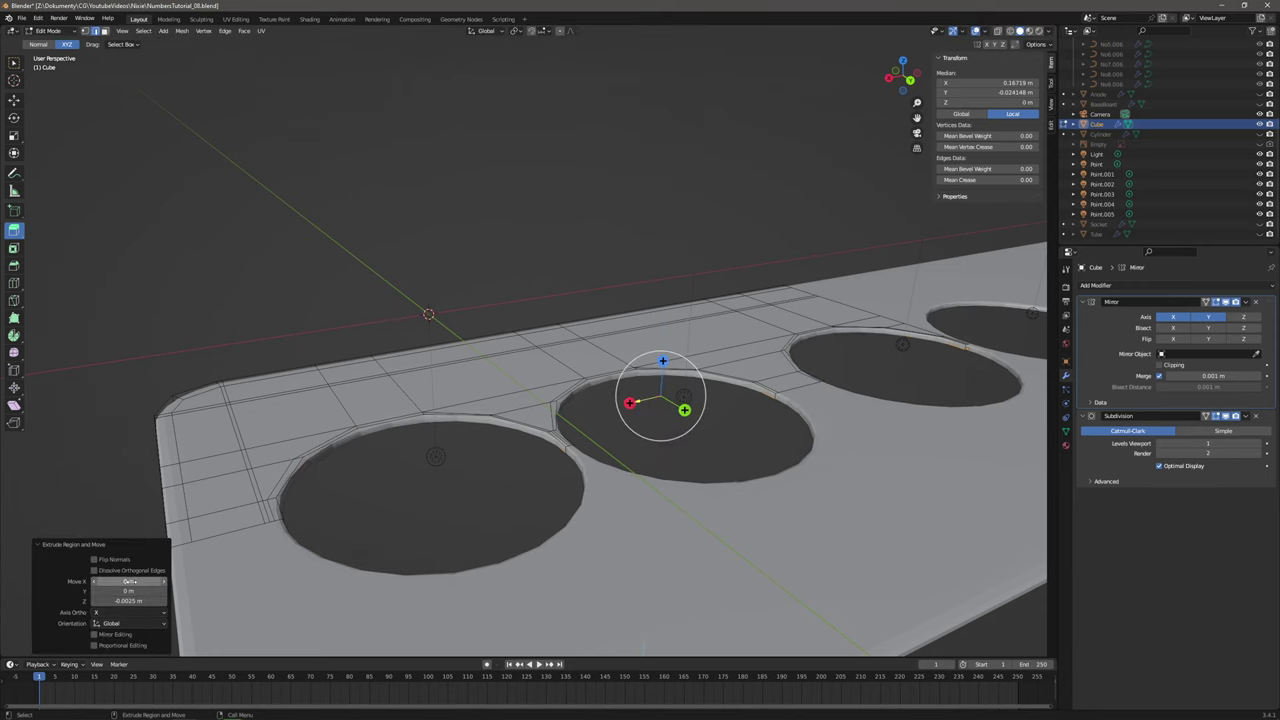
Return the plate to Object Mode and also enable the Z axis in its Mirror modifier.
middle_drag(448, 423, 520, 413)
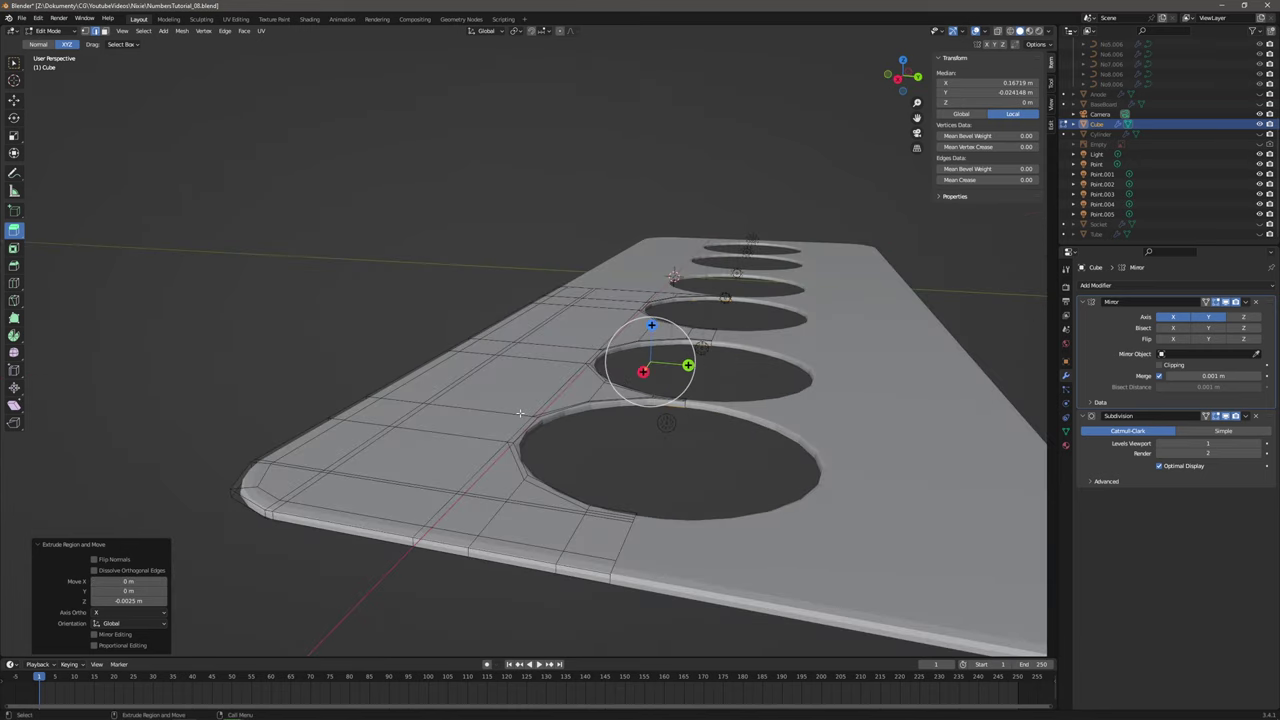
click(47, 31)
click(47, 42)
middle_drag(294, 369, 450, 421)
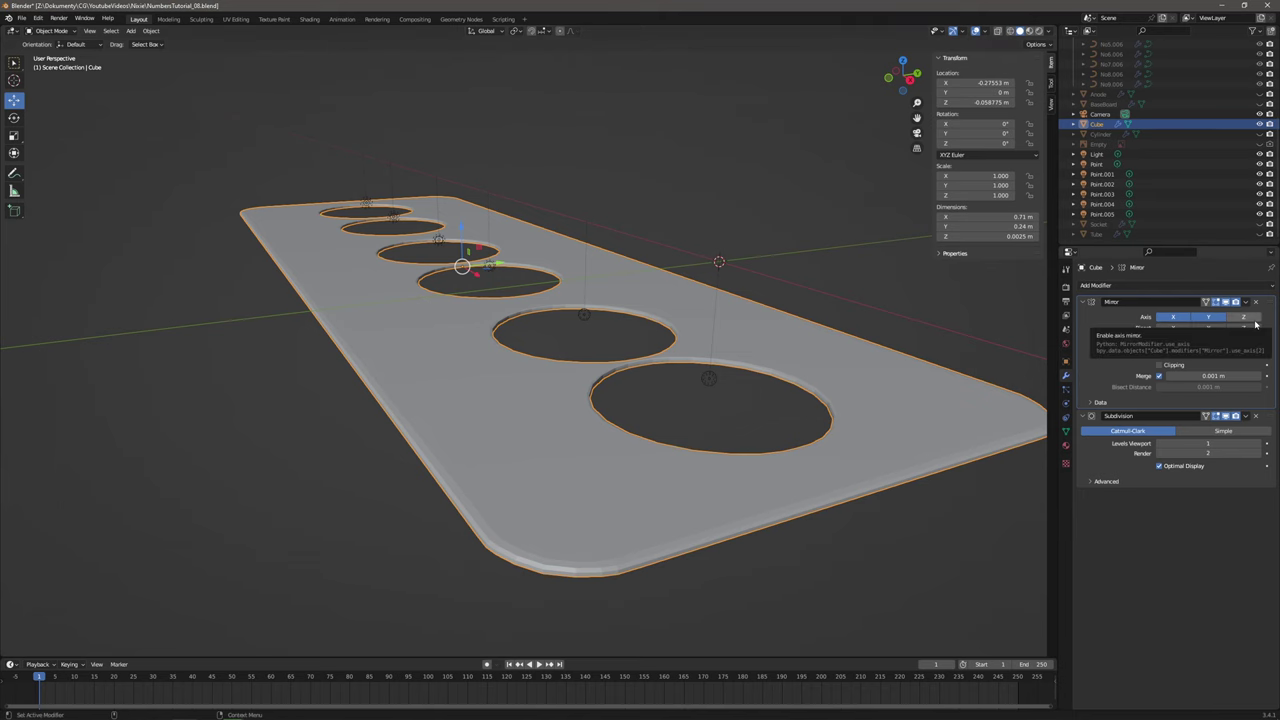
In Edit Mode, add a loop cut around the plate's outer side wall near the upper edge with a factor of 0.8.
click(50, 30)
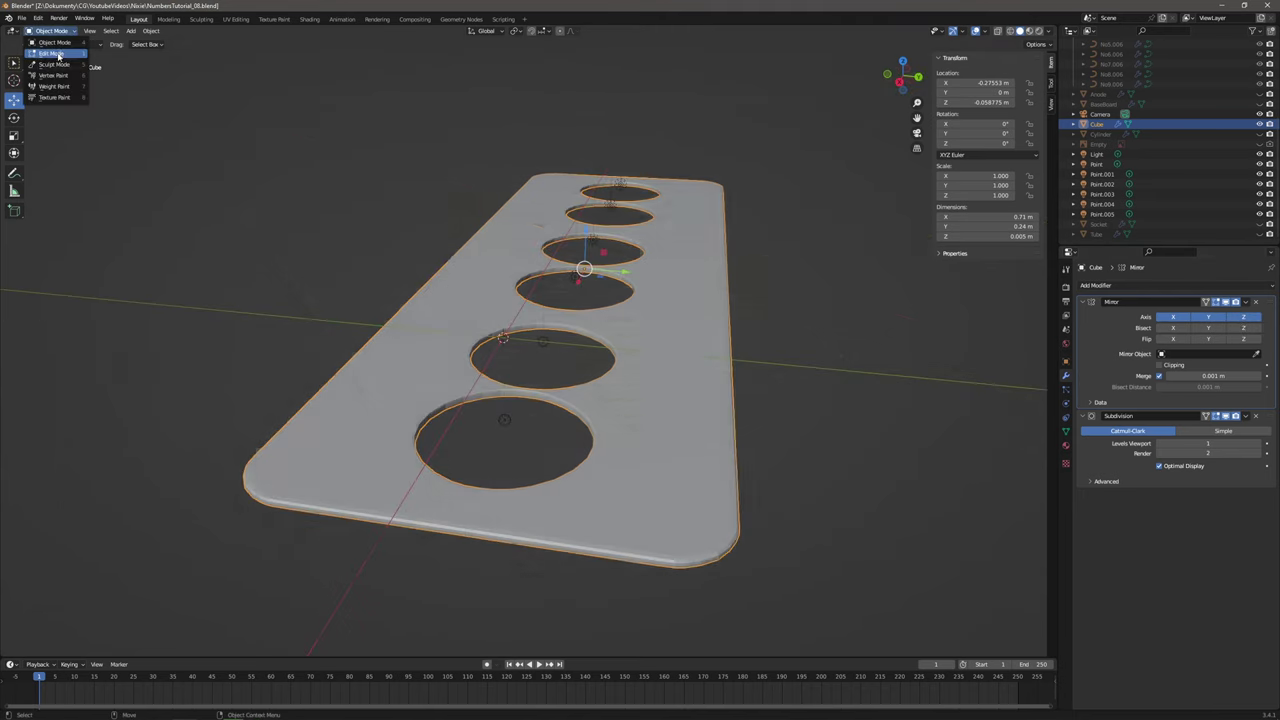
click(57, 54)
middle_drag(360, 229, 529, 405)
scroll(539, 435, up, 2)
mouse_move(566, 472)
middle_down()
mouse_move(575, 442)
mouse_move(572, 452)
middle_up()
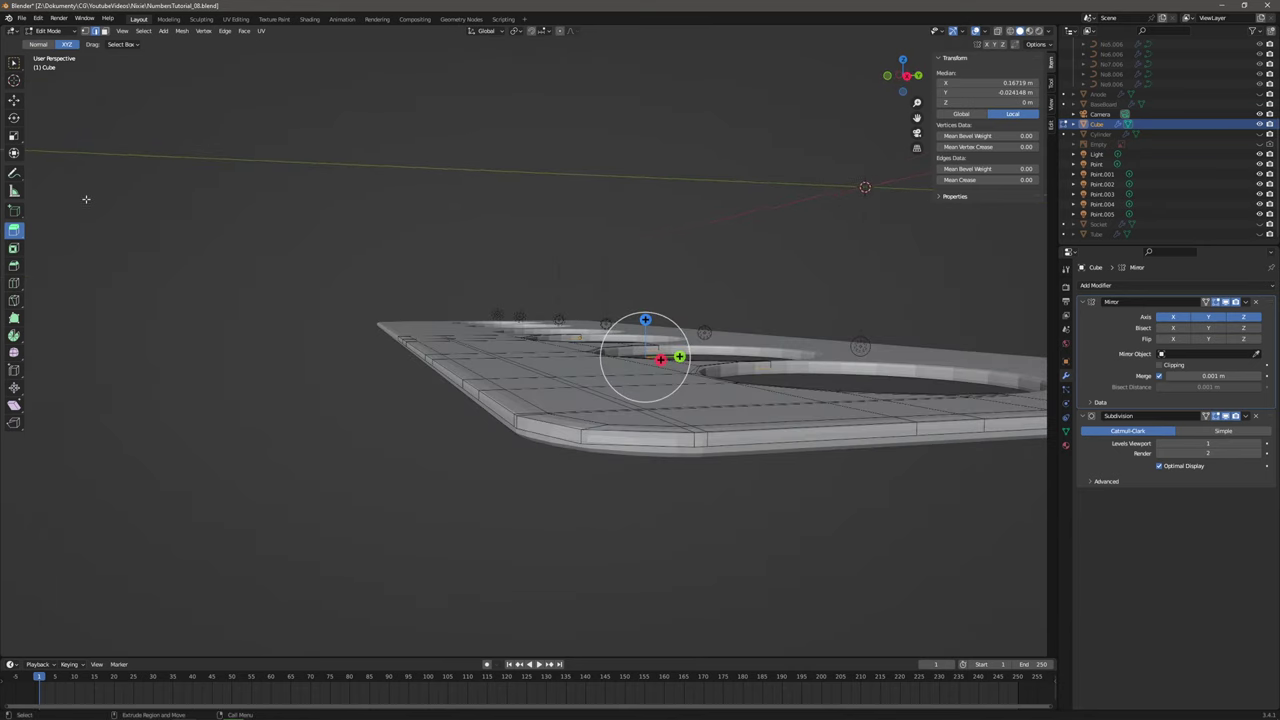
click(15, 285)
scroll(616, 491, up, 2)
drag(610, 487, 617, 481)
click(143, 590)
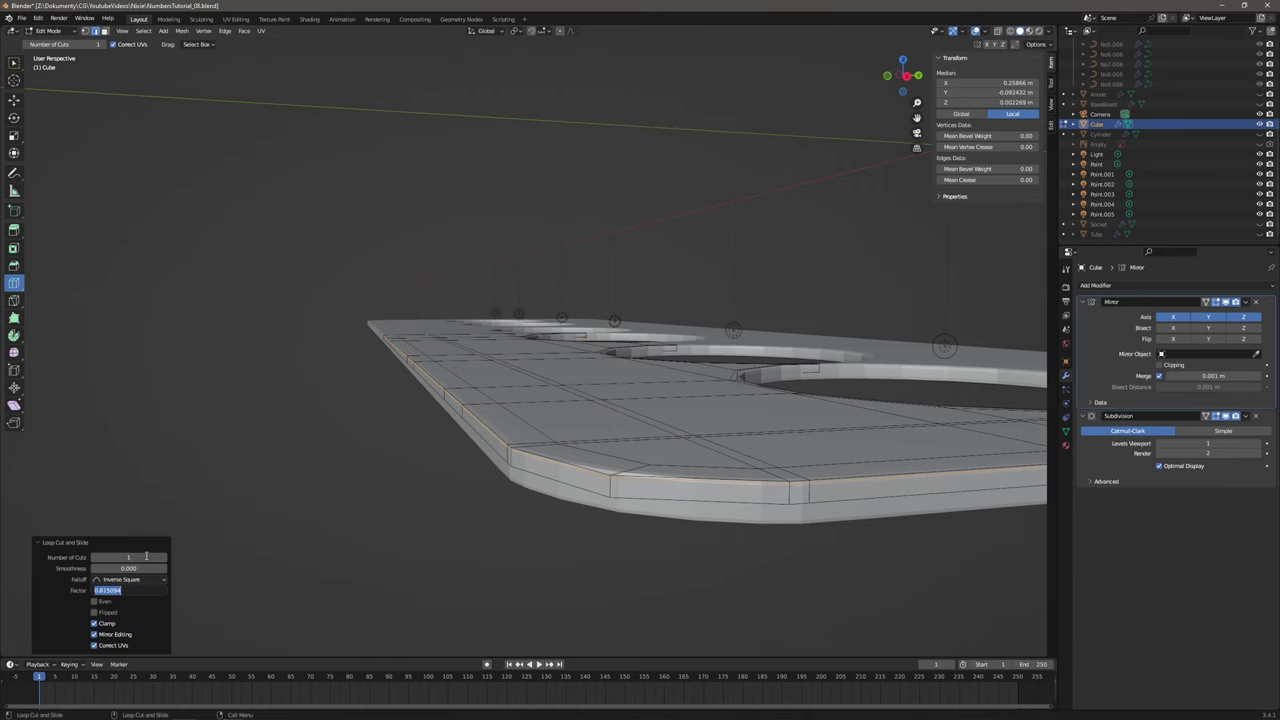
text(0.8)
key(Return)
Add a loop cut along the inner wall of the outermost hole with a factor of 0.8.
middle_drag(529, 383, 617, 433)
drag(620, 434, 622, 436)
click(142, 591)
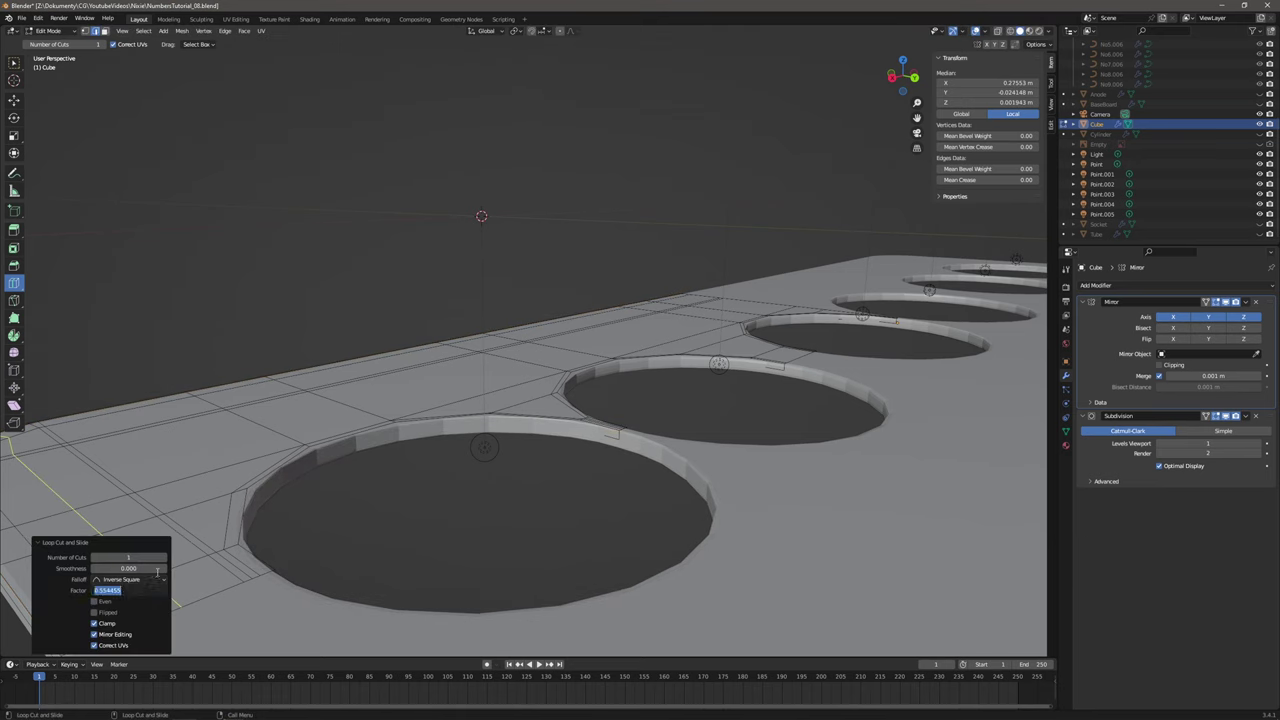
text(0.8)
key(Return)
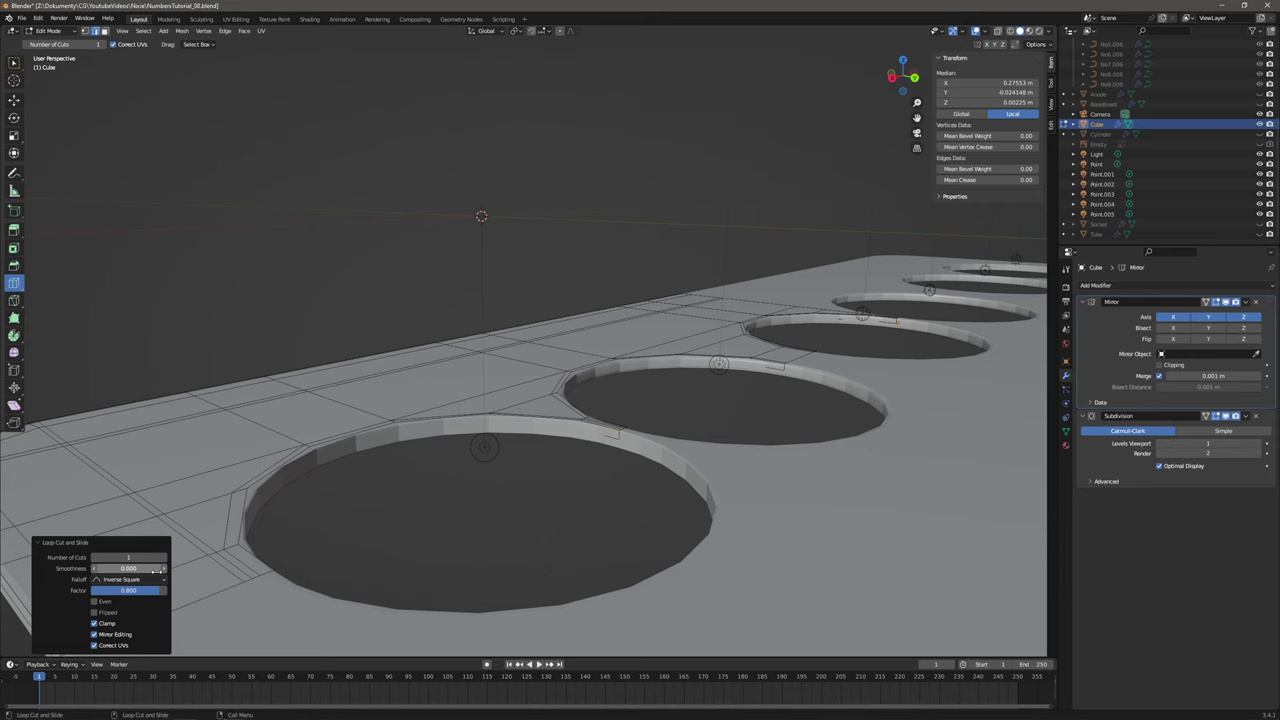
Add a loop cut along the inner wall of the second hole with a factor of 0.8.
alt+drag(631, 457, 611, 460)
alt+middle_drag(742, 455, 617, 458)
scroll(617, 458, up, 3)
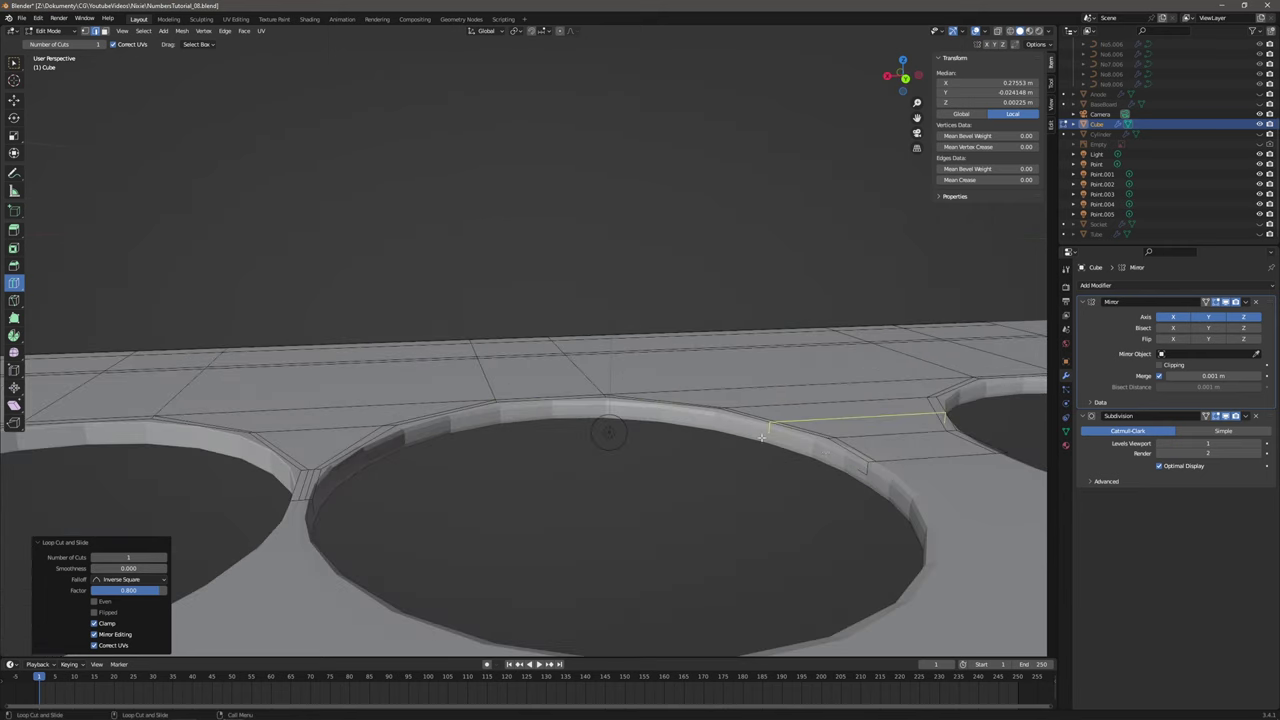
click(865, 467)
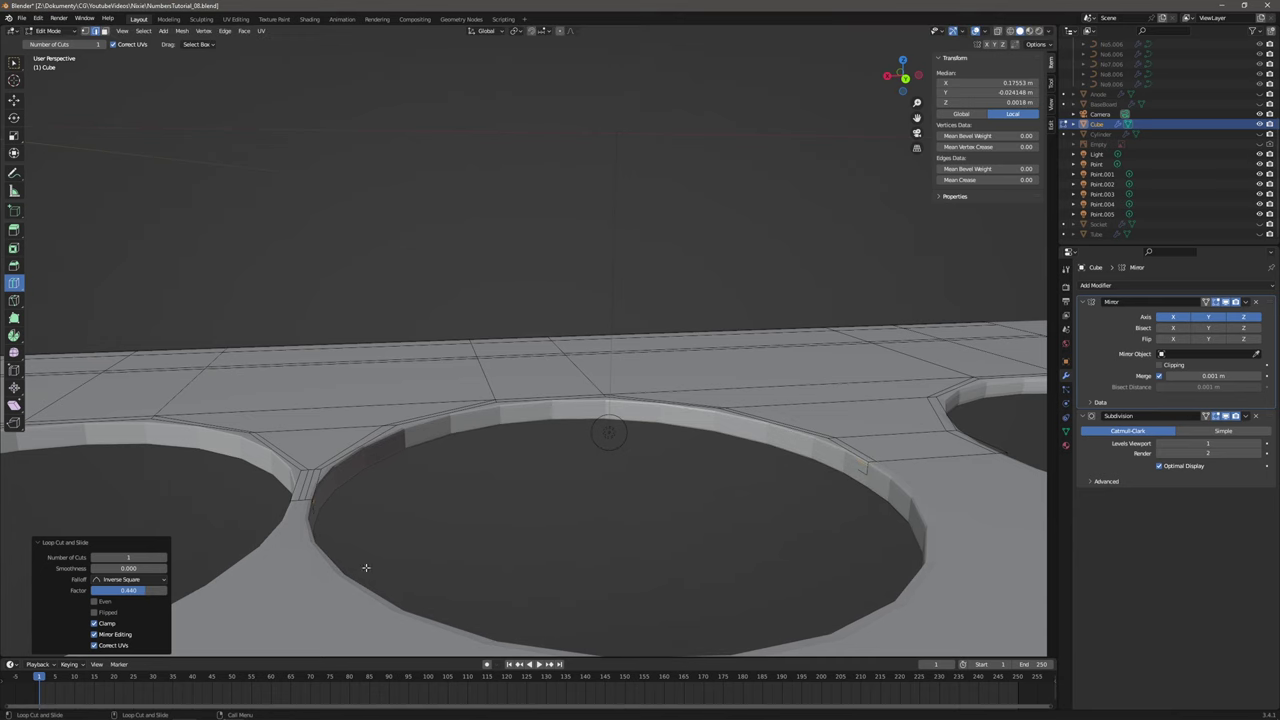
click(137, 590)
key(Return)
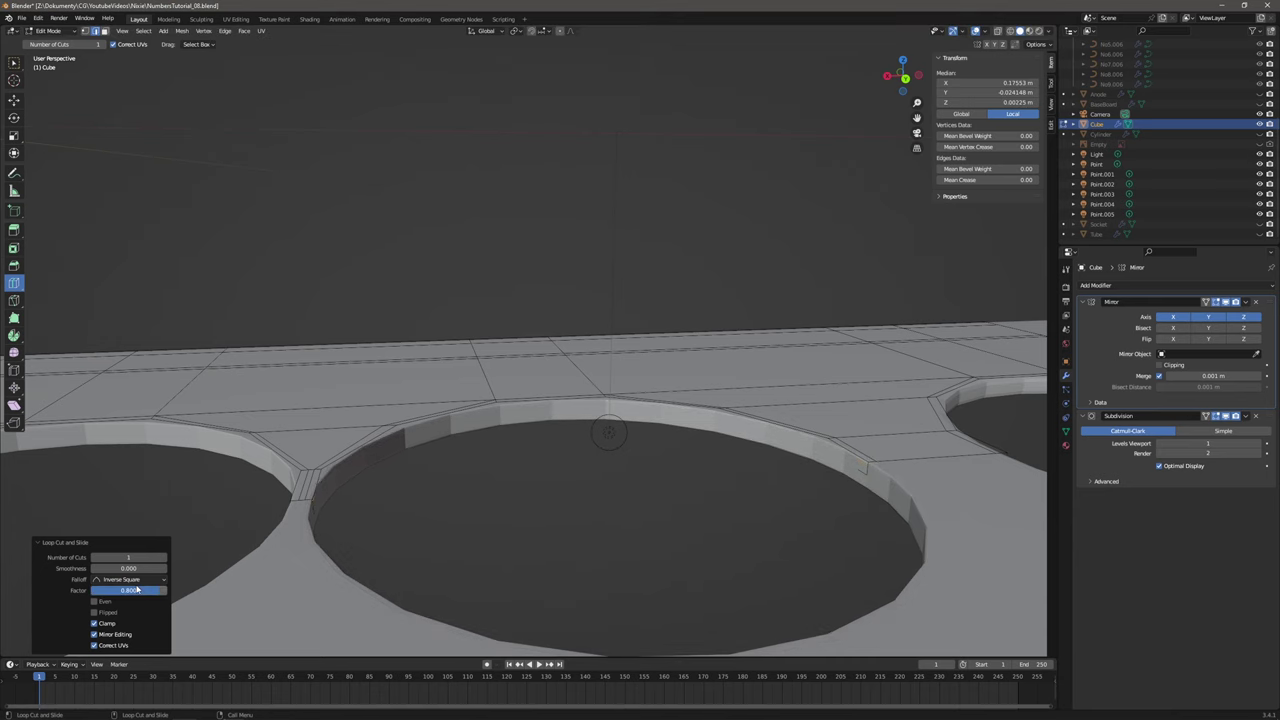
Add a loop cut along the inner wall of the third hole, nearest the plate's centre, with a factor of 0.8.
shift+middle_drag(797, 457, 255, 455)
drag(868, 424, 872, 430)
click(151, 592)
text(0.8)
key(Return)
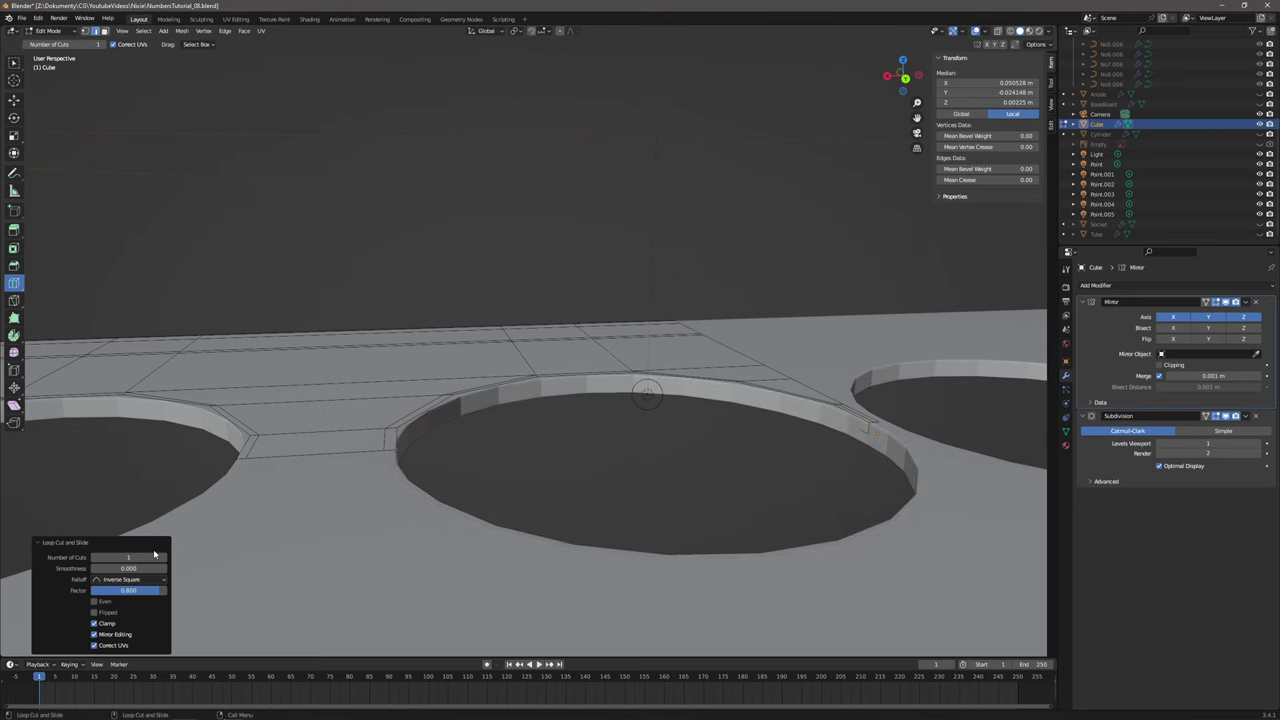
Return to Object Mode and apply Shade Smooth to the plate.
shift+middle_drag(500, 490, 803, 483)
scroll(641, 478, down, 1)
scroll(803, 483, down, 1)
middle_drag(432, 496, 530, 489)
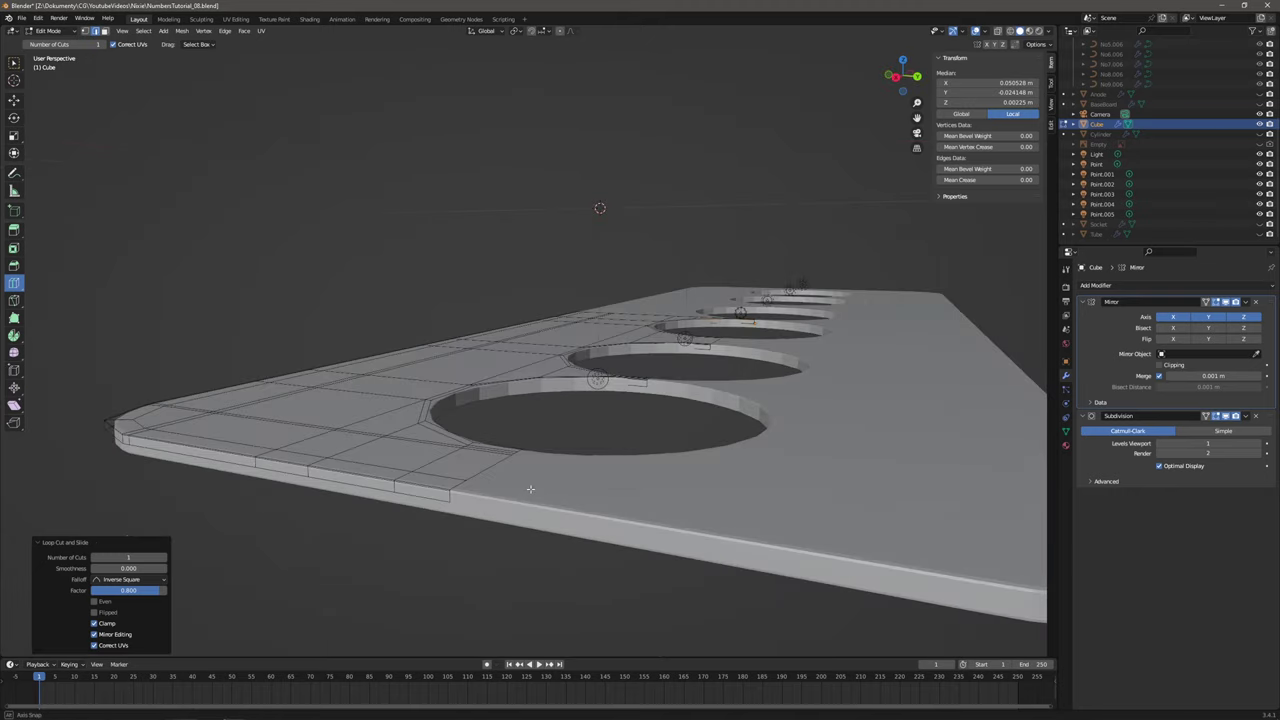
middle_drag(620, 490, 593, 507)
click(47, 30)
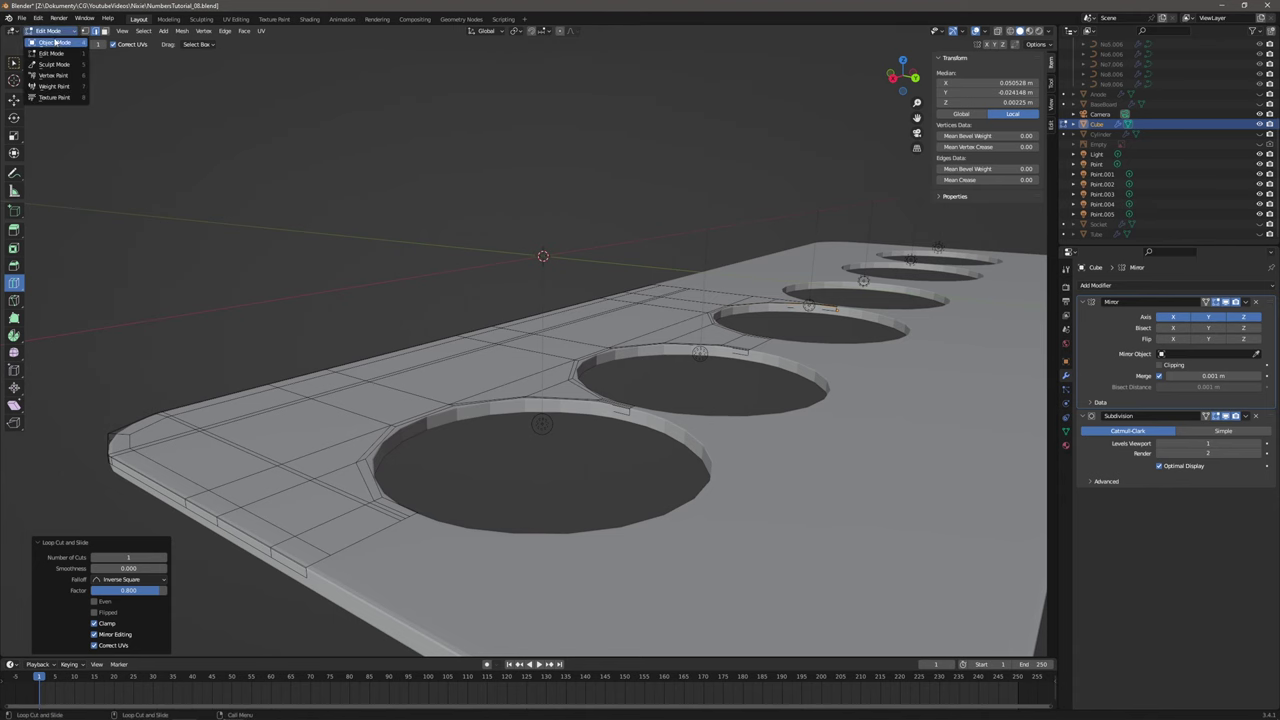
click(50, 44)
right_click(352, 416)
click(352, 417)
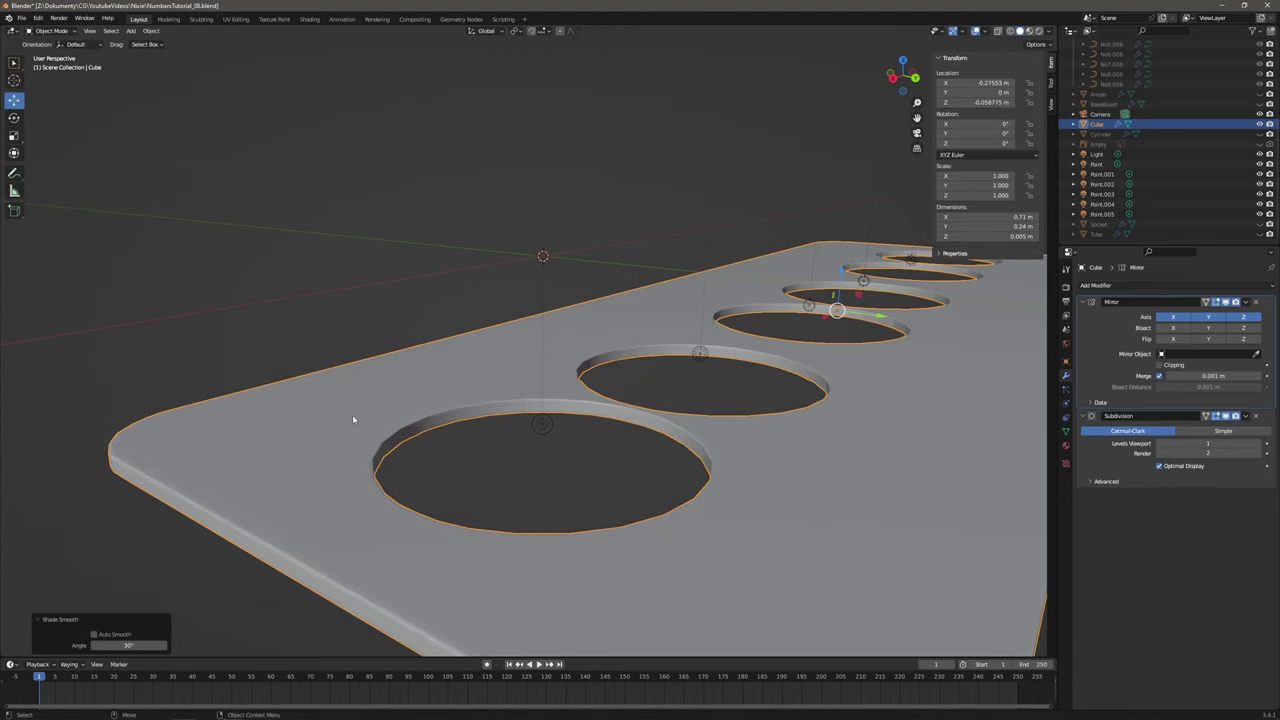
middle_drag(352, 416, 569, 449)
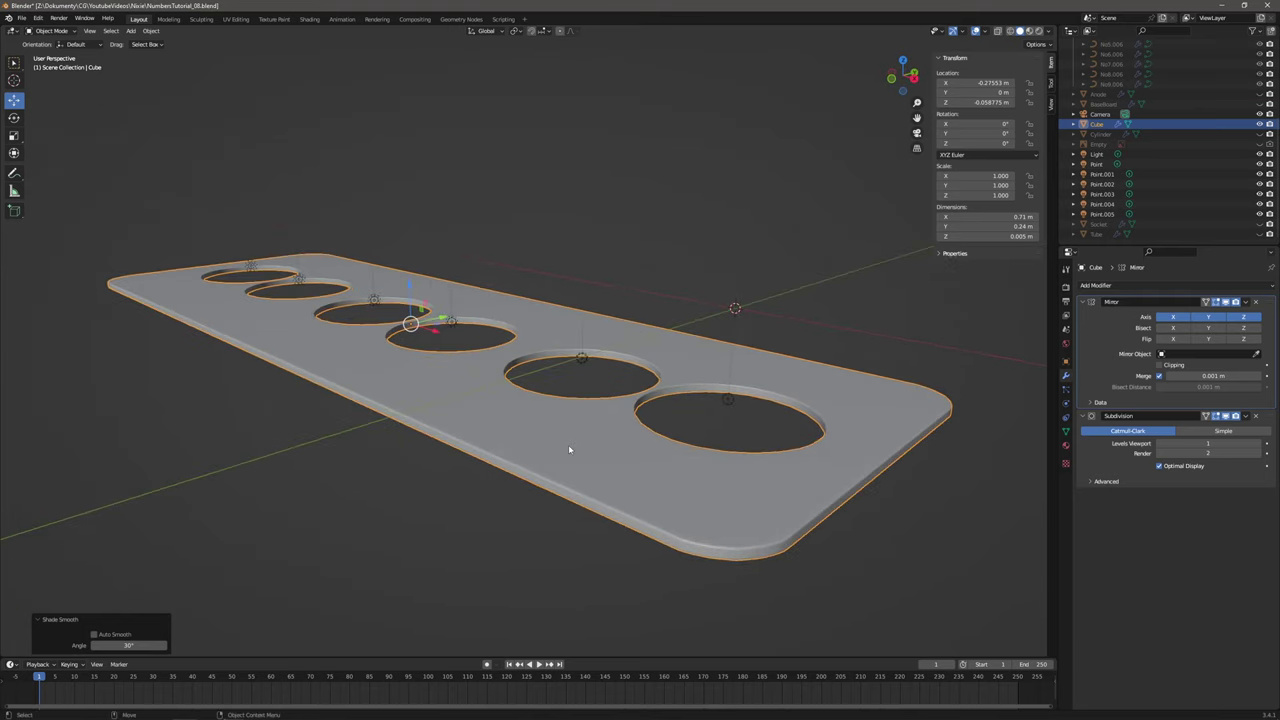
Rename the plate object from Cube to AcrylicCoverTop.
click(929, 339)
middle_drag(877, 377, 906, 369)
scroll(906, 369, down, 1)
click(1098, 125)
scroll(1099, 126, up, 1)
text(AcrylicCover)
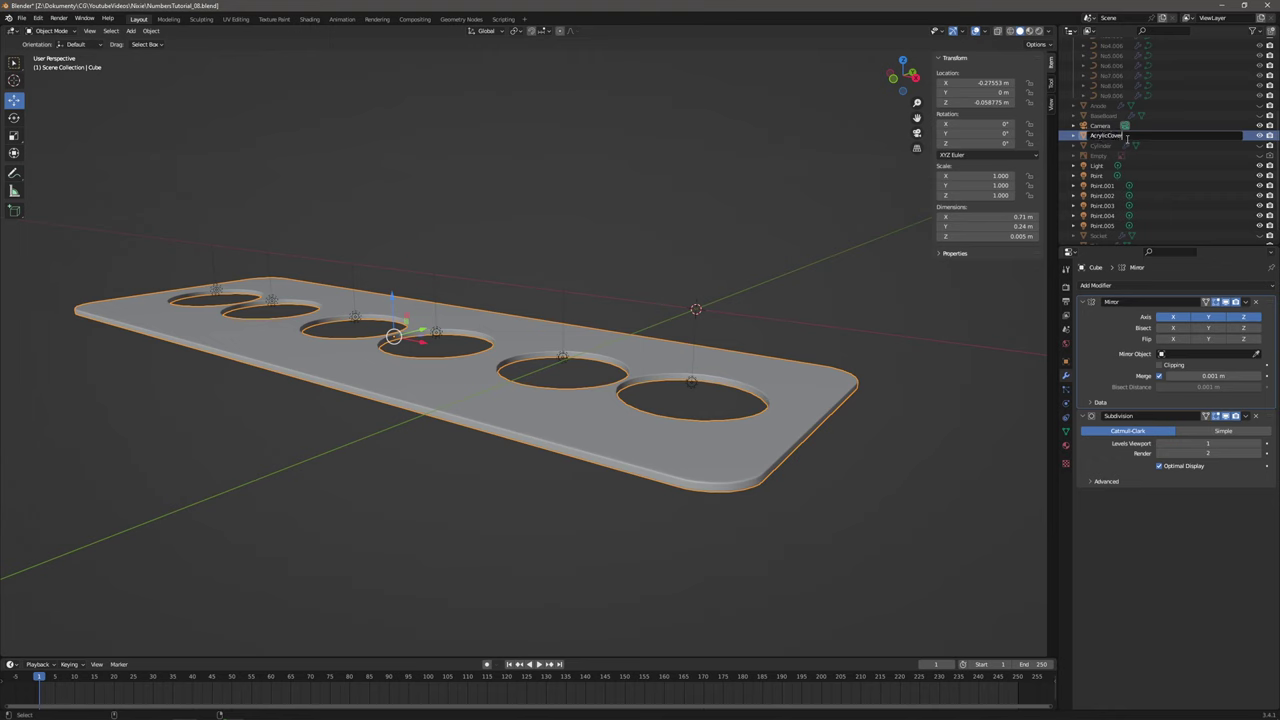
text(Top)
key(Return)
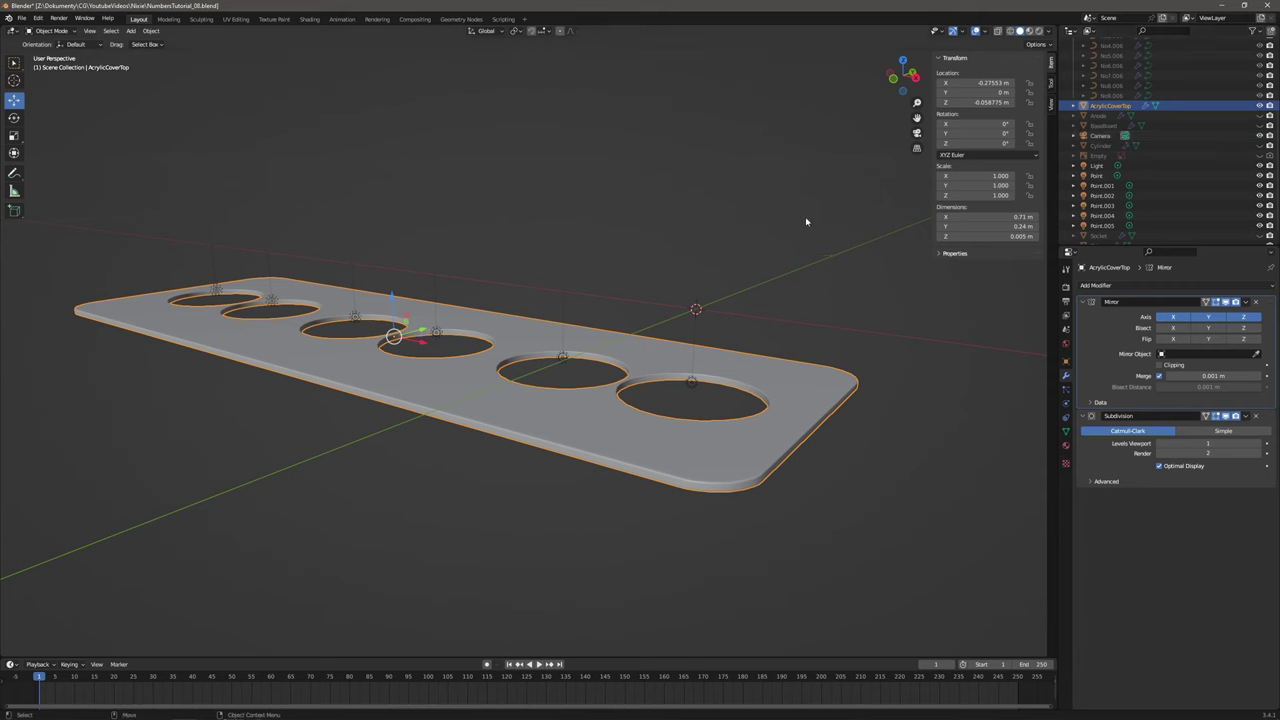
Duplicate AcrylicCoverTop and move the copy straight down along the Z axis by about 0.032 m.
key(shift+d)
right_click(678, 241)
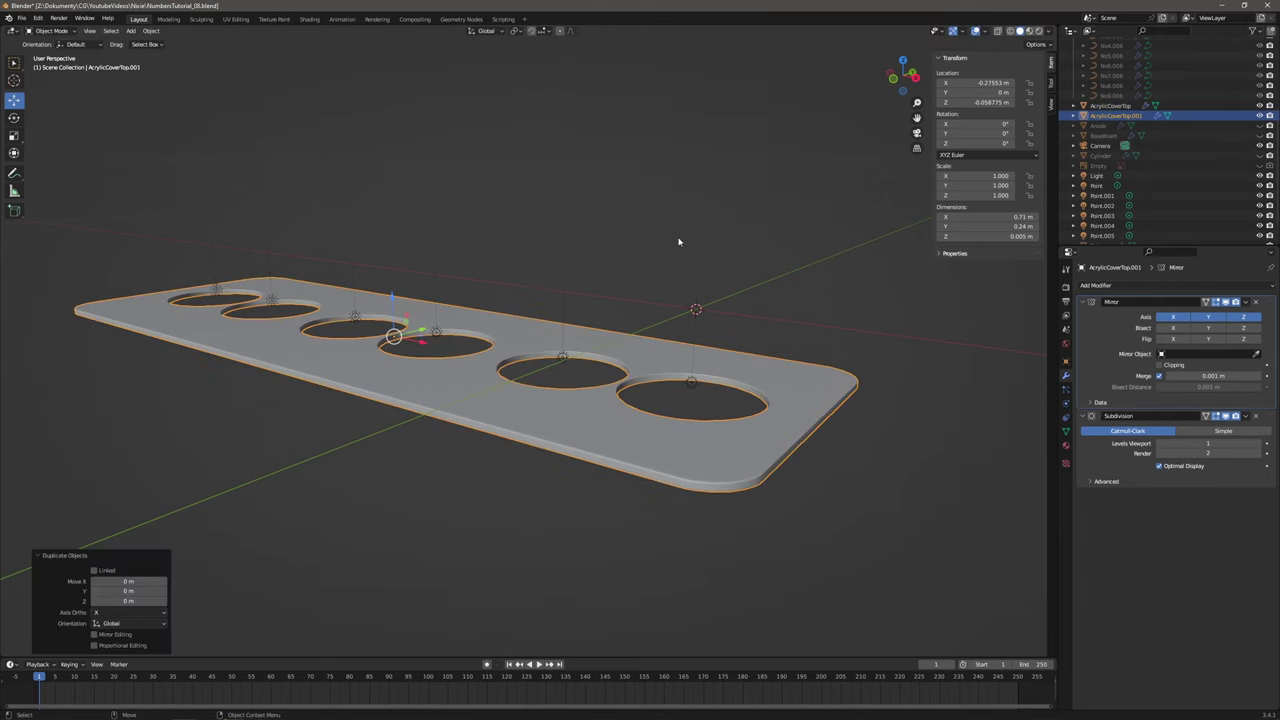
key(g)
key(z)
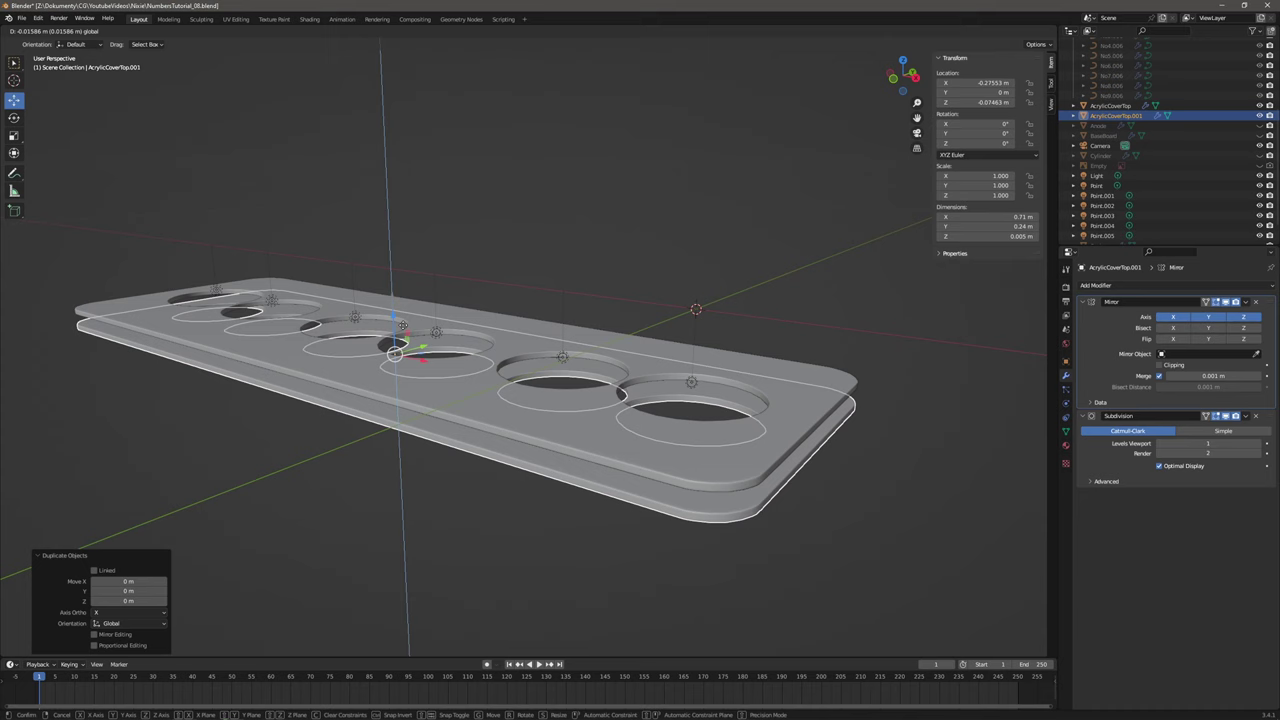
click(968, 273)
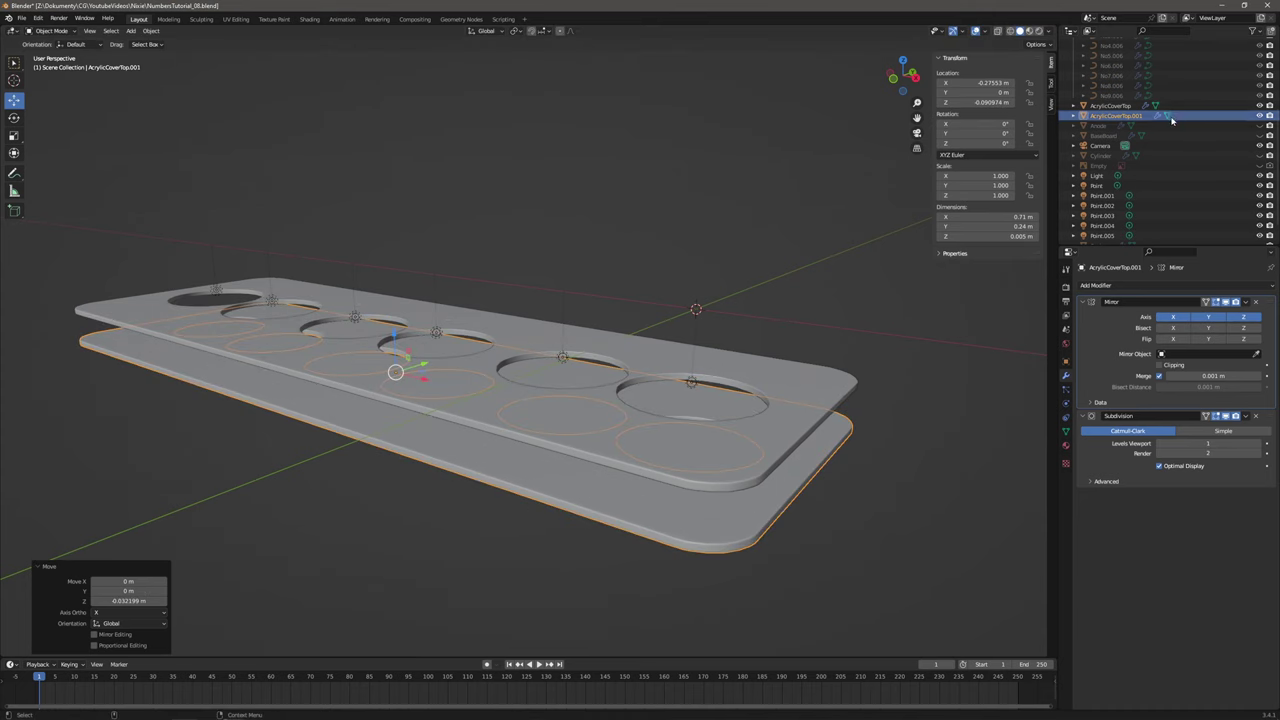
Rename the duplicated plate as AcrylicCoverBottom.
double_click(1141, 117)
click(1124, 137)
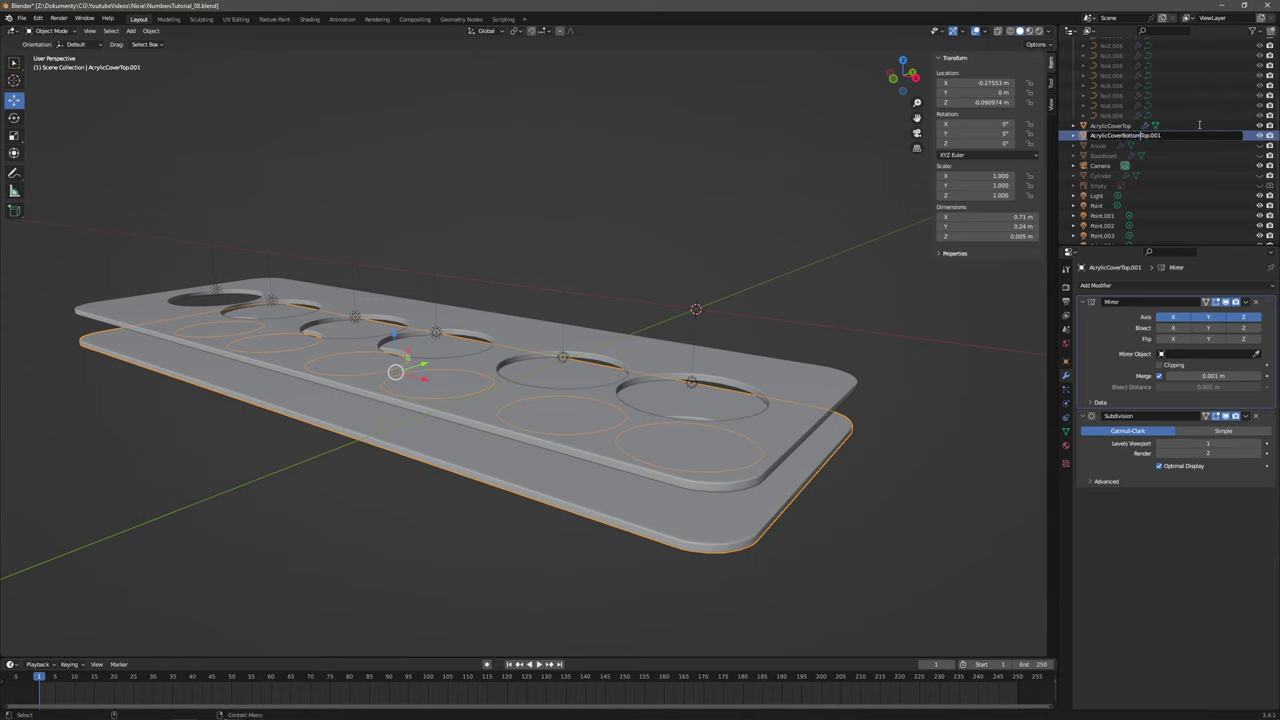
key(Delete)
key(Delete)
key(Delete)
key(Delete)
key(Return)
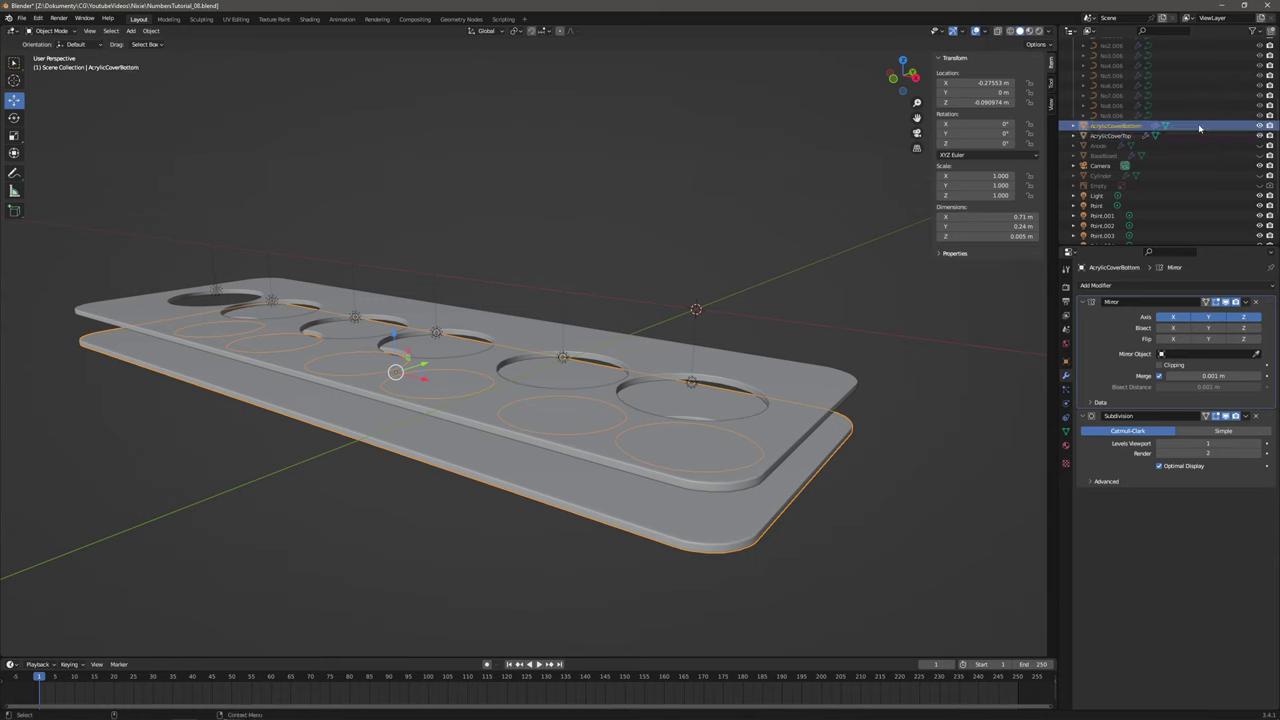
Hide AcrylicCoverTop in the viewport and enter Edit Mode on AcrylicCoverBottom.
click(1259, 135)
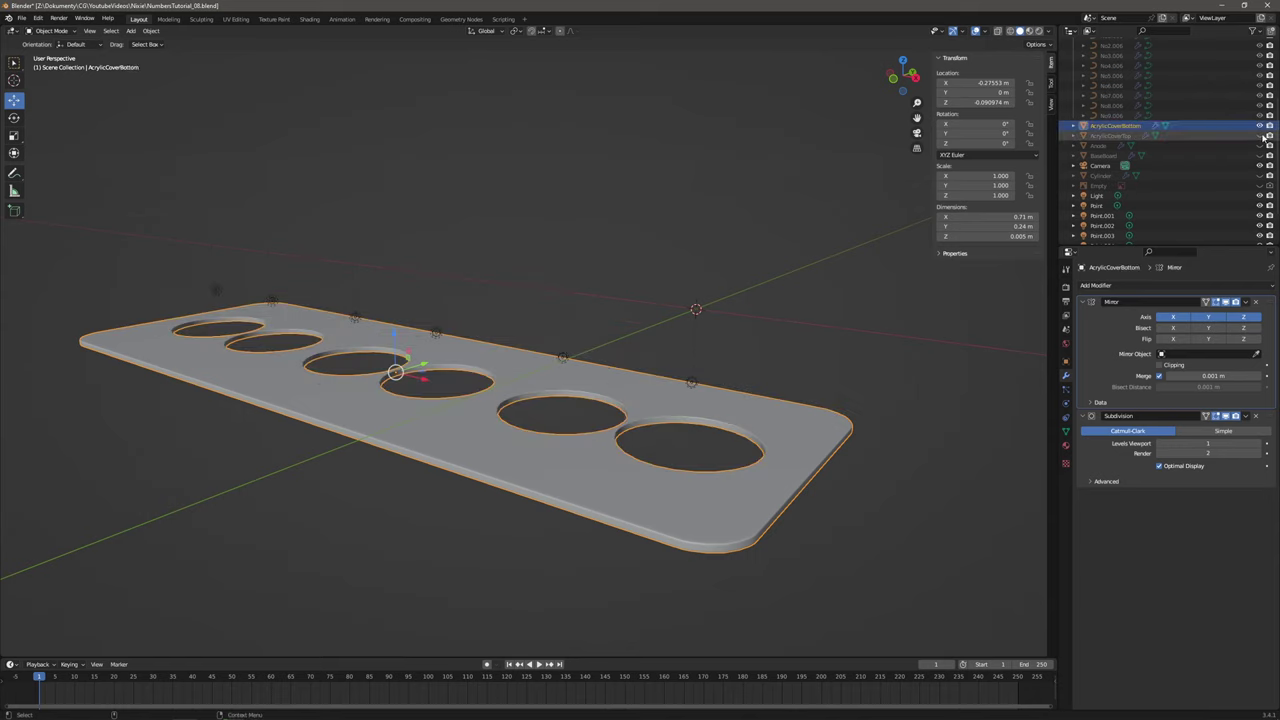
middle_drag(841, 346, 836, 354)
shift+middle_drag(659, 364, 694, 351)
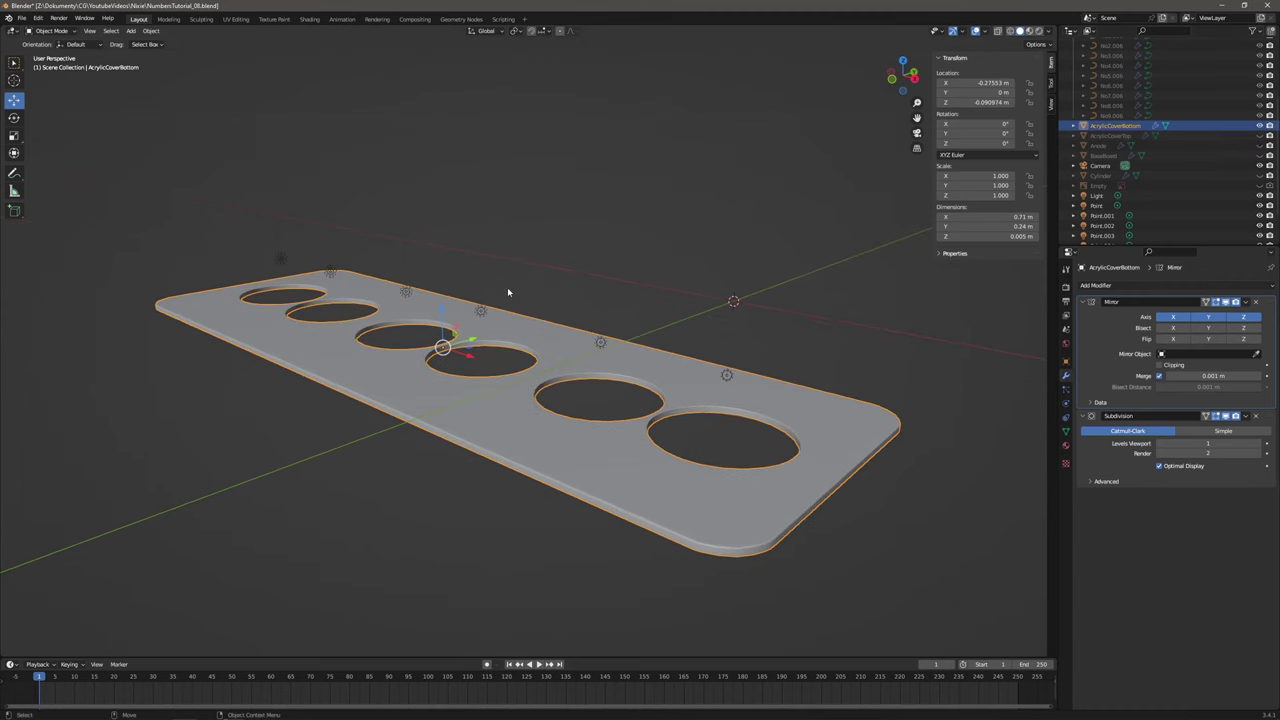
click(66, 31)
click(63, 55)
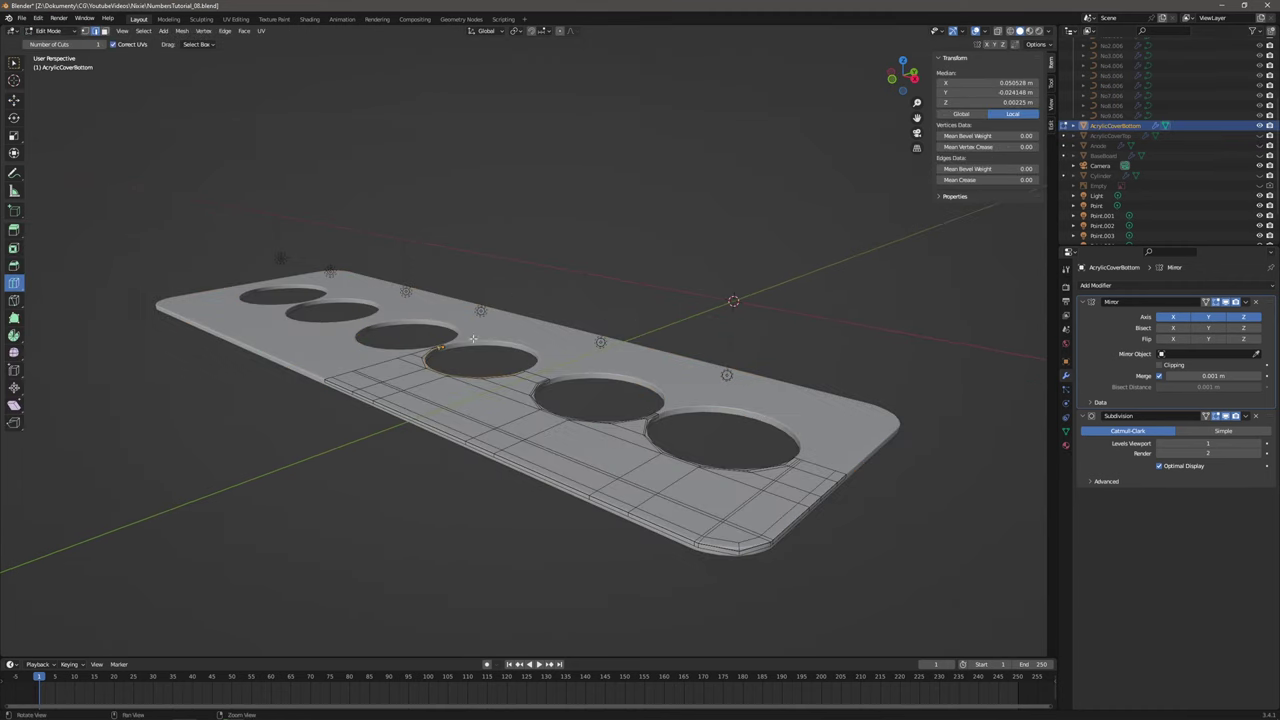
shift+middle_drag(659, 420, 449, 445)
scroll(592, 413, up, 2)
middle_drag(560, 420, 534, 372)
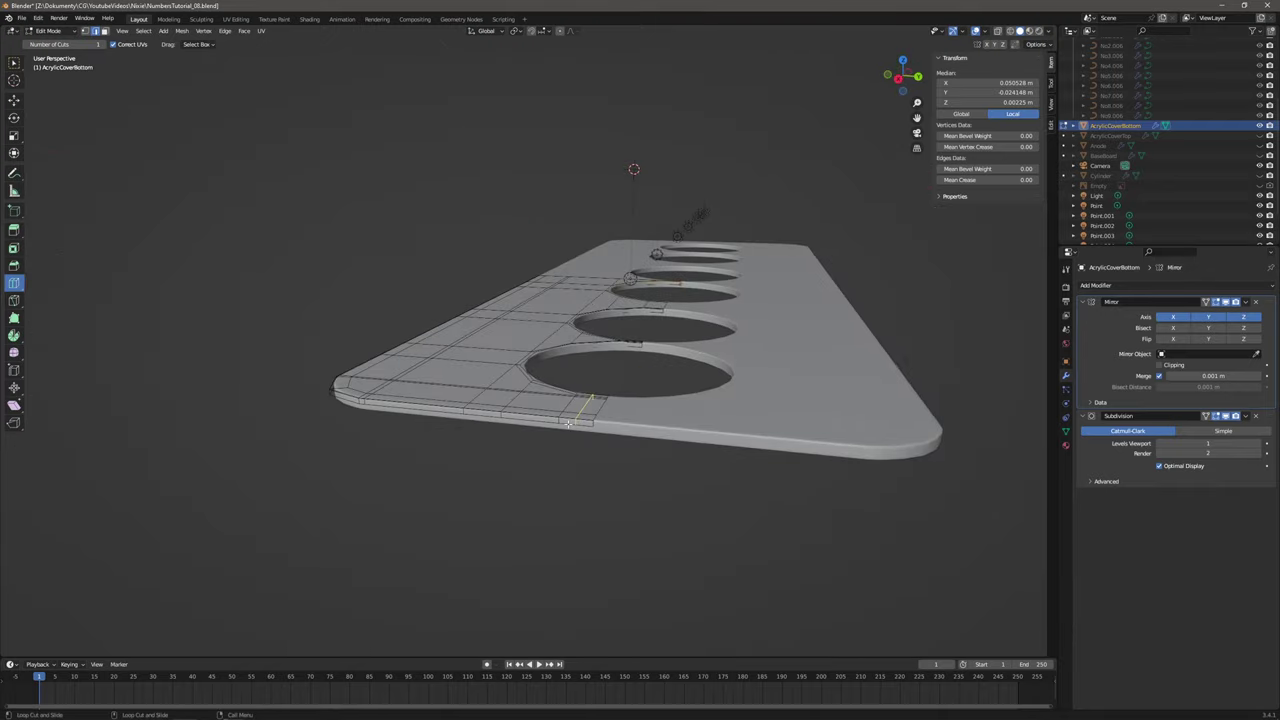
Clear the selection, switch to the Select Box tool, and select a face on the plate's short outer side.
key(alt+a)
click(570, 417)
click(529, 323)
key(alt+a)
click(15, 64)
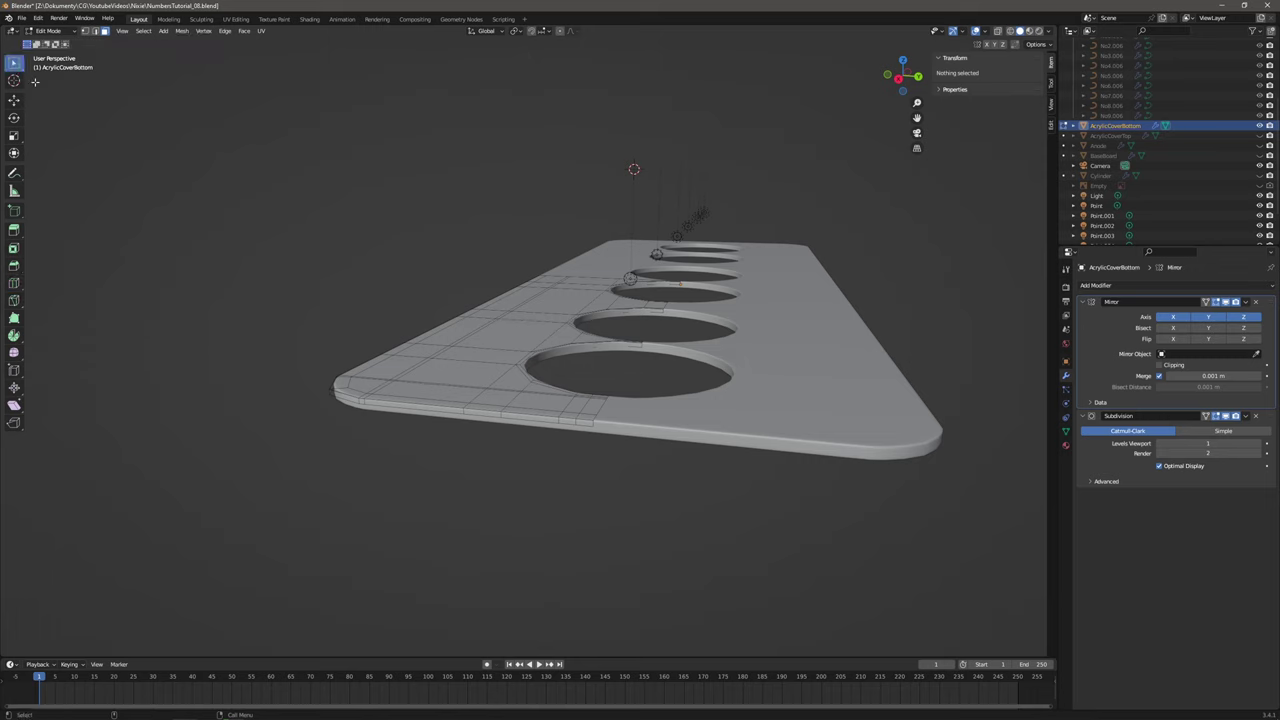
click(582, 423)
key(alt+a)
click(532, 419)
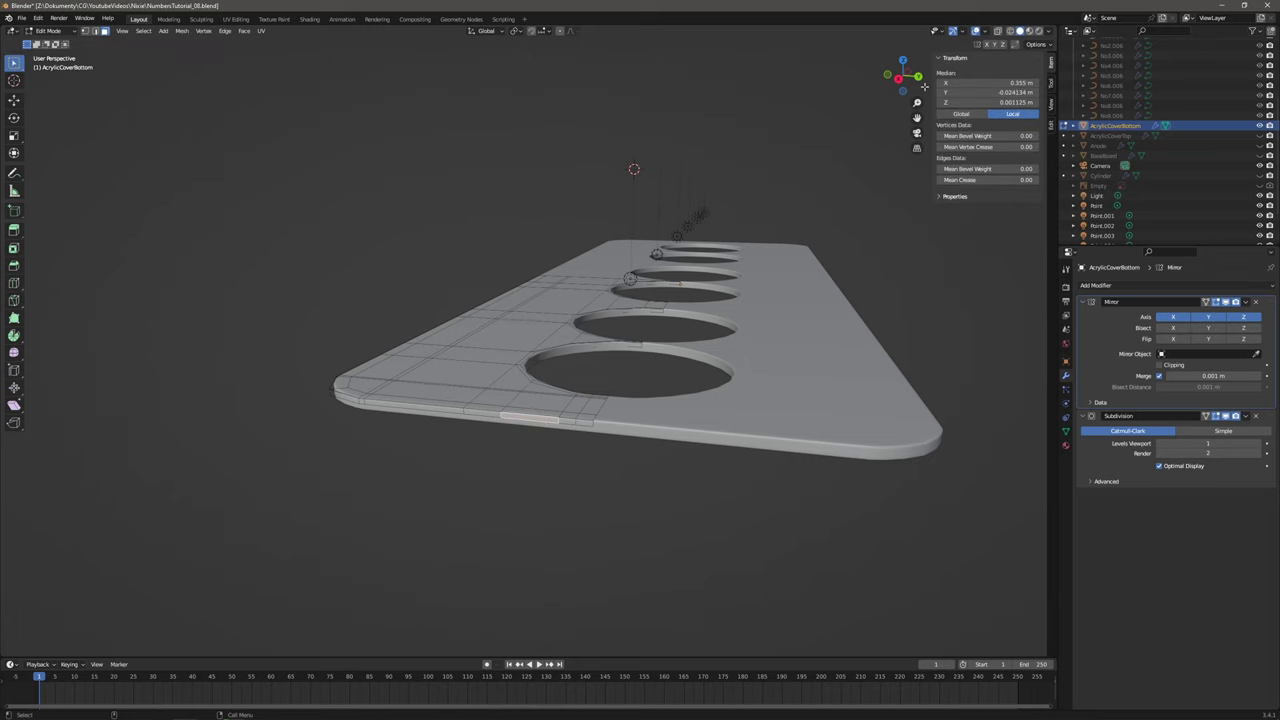
Select the faces along the plate's outer rim and hole walls from the right view with X-ray on, and delete them.
click(922, 85)
middle_drag(754, 429, 734, 444)
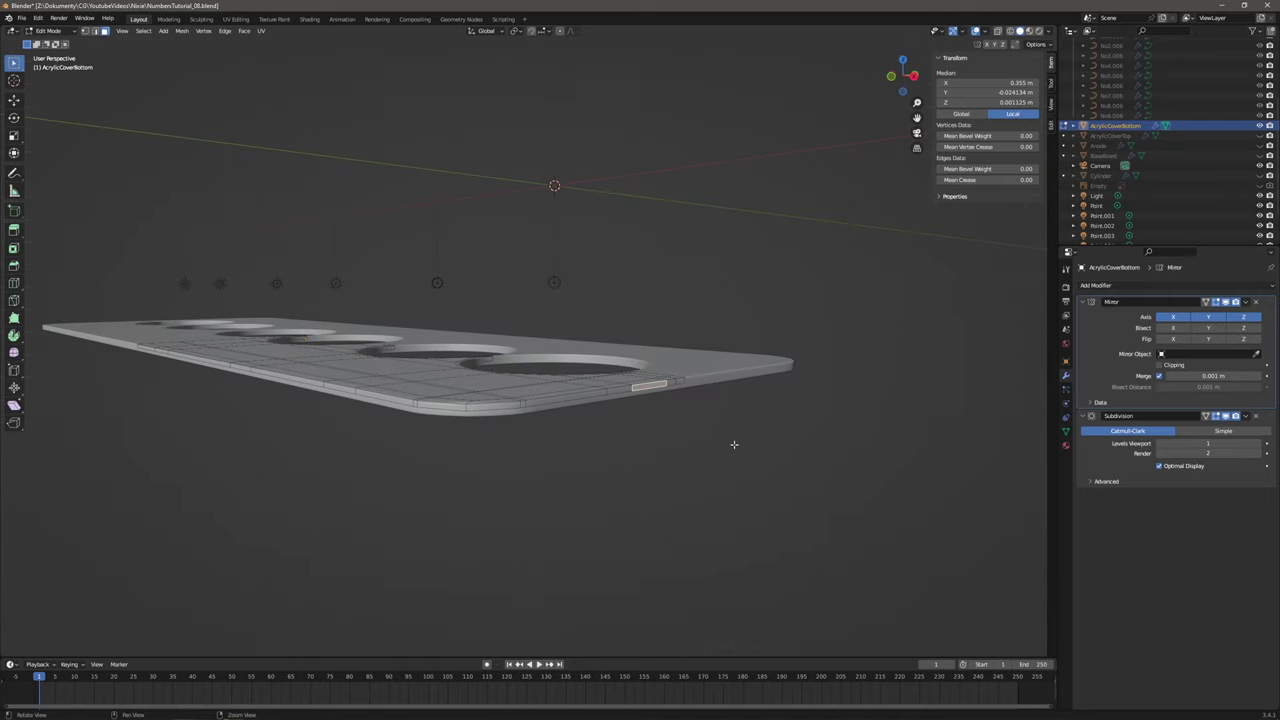
click(913, 75)
drag(303, 464, 668, 399)
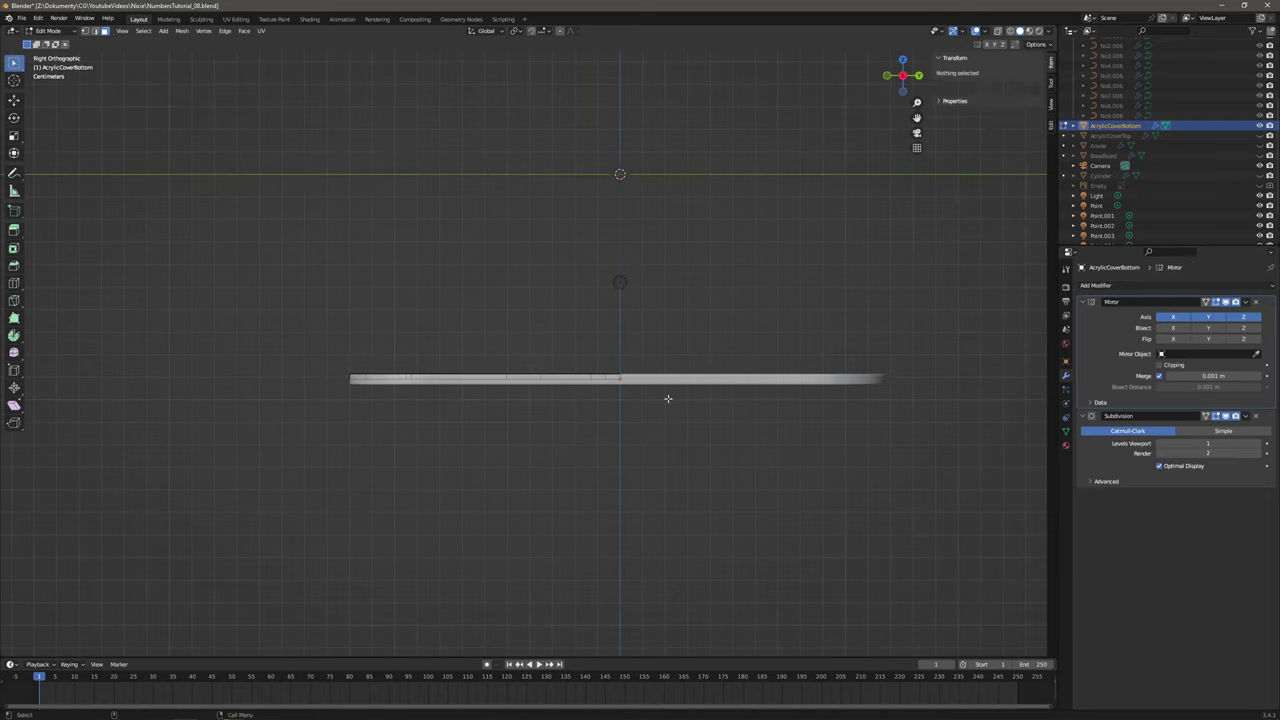
click(995, 36)
drag(256, 484, 716, 376)
middle_drag(720, 374, 655, 368)
scroll(651, 366, up, 3)
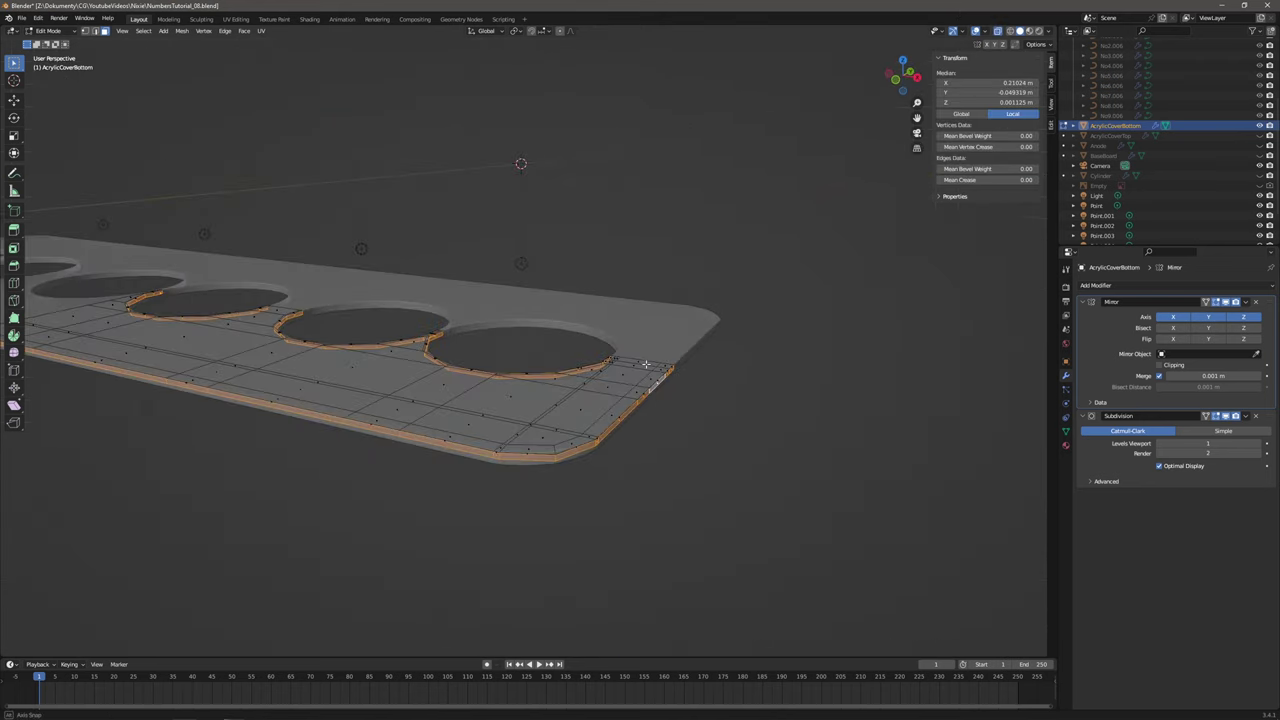
key(x)
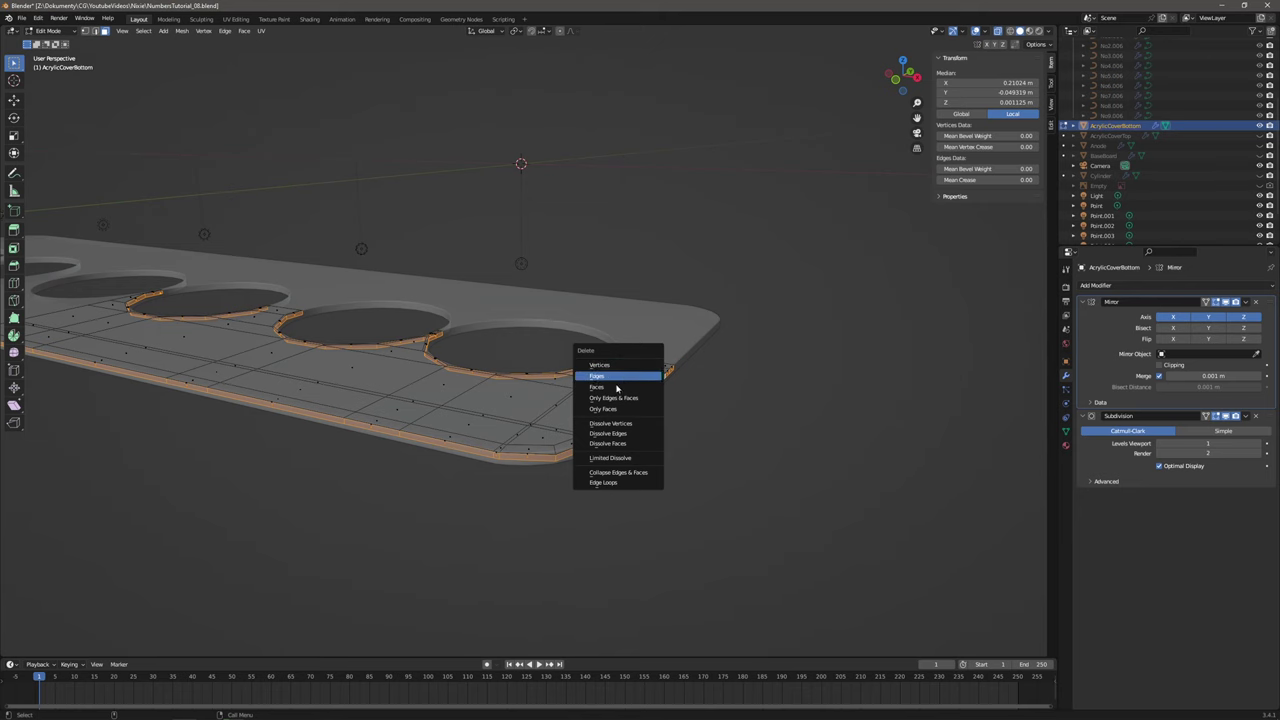
click(612, 389)
Turn X-ray off, select the upward-facing faces from the top view, invert the selection, and delete the leftover side faces.
scroll(609, 383, up, 4)
middle_drag(617, 371, 601, 419)
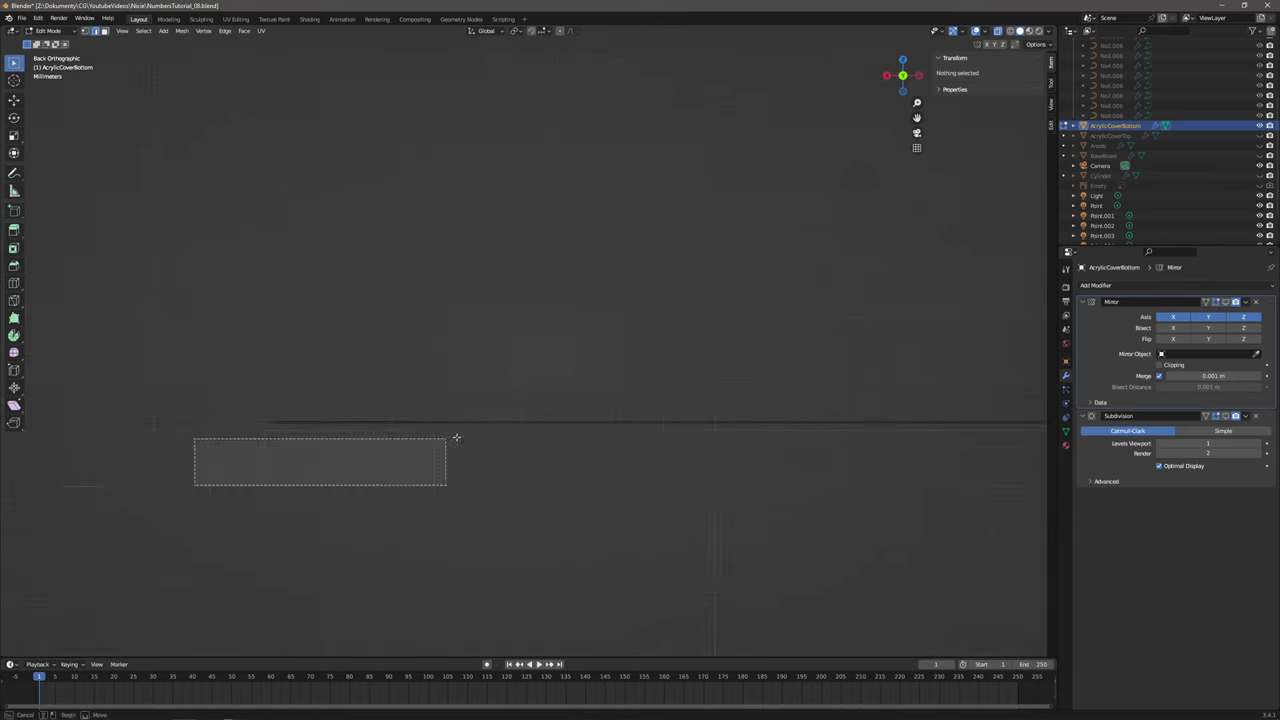
middle_drag(520, 470, 470, 473)
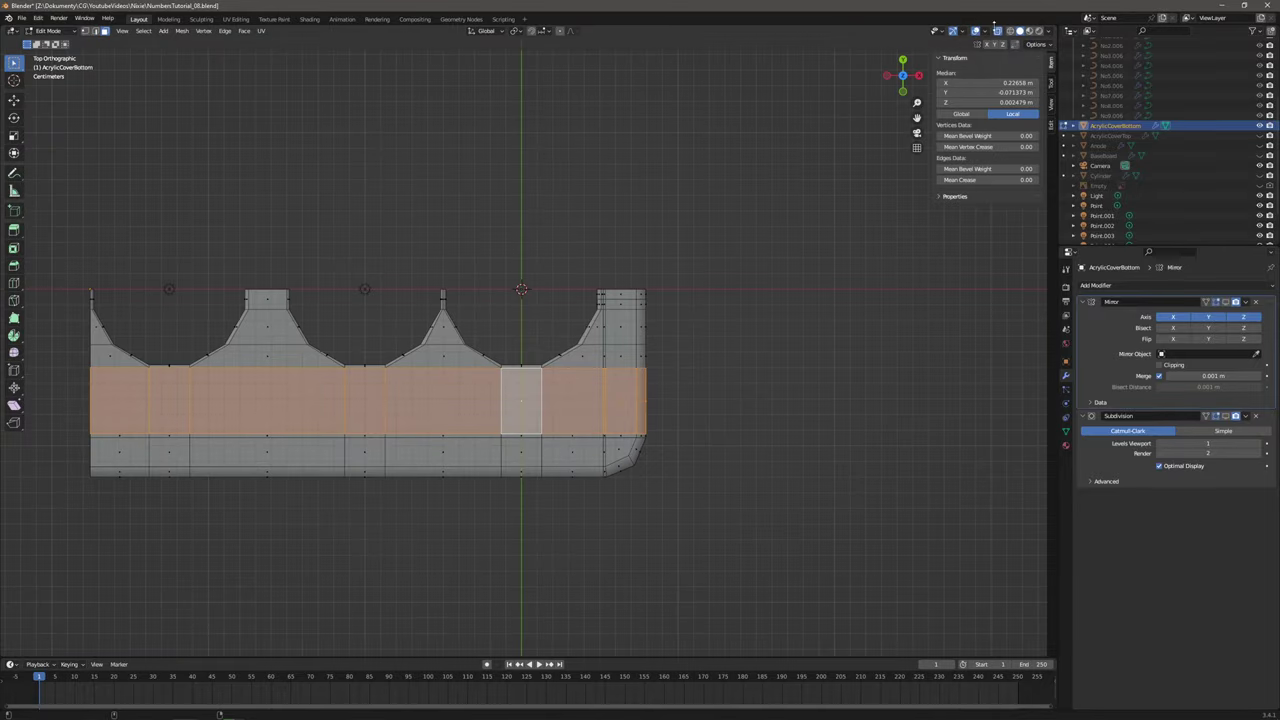
click(1000, 33)
key(alt+a)
mouse_move(65, 241)
mouse_down()
mouse_move(357, 449)
mouse_move(750, 593)
mouse_up()
middle_drag(702, 401, 583, 421)
scroll(508, 386, up, 8)
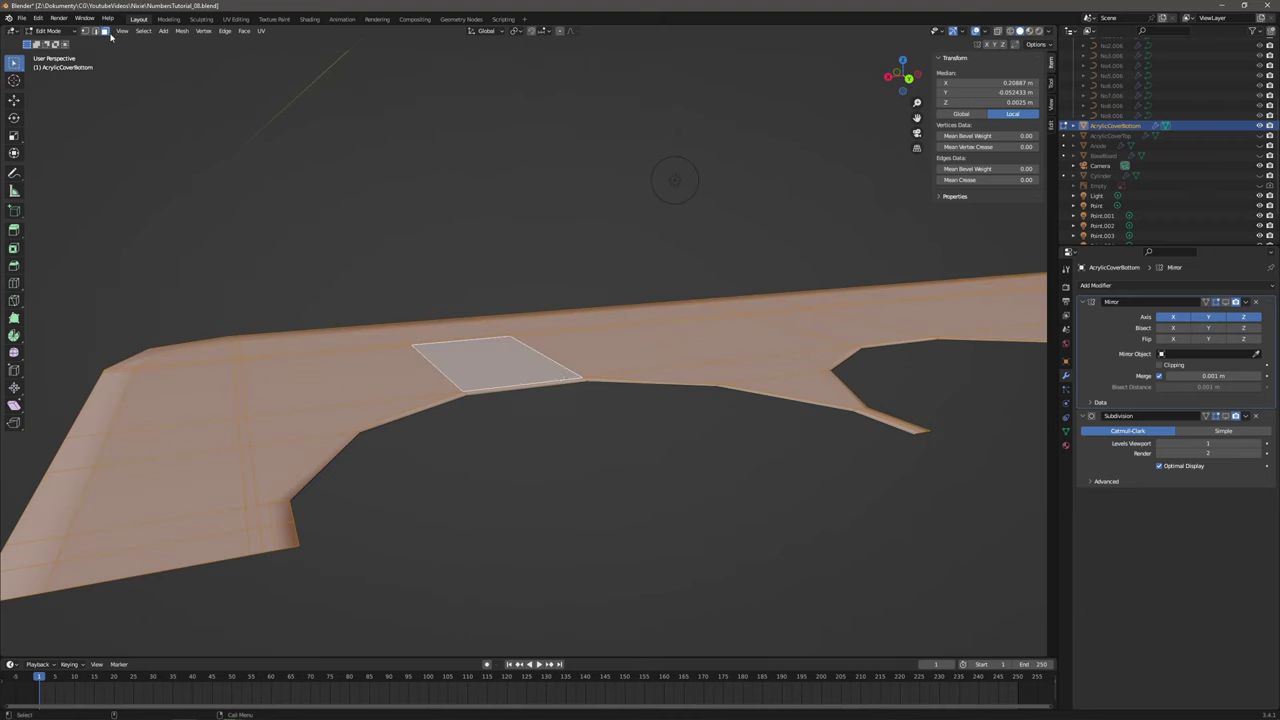
click(144, 32)
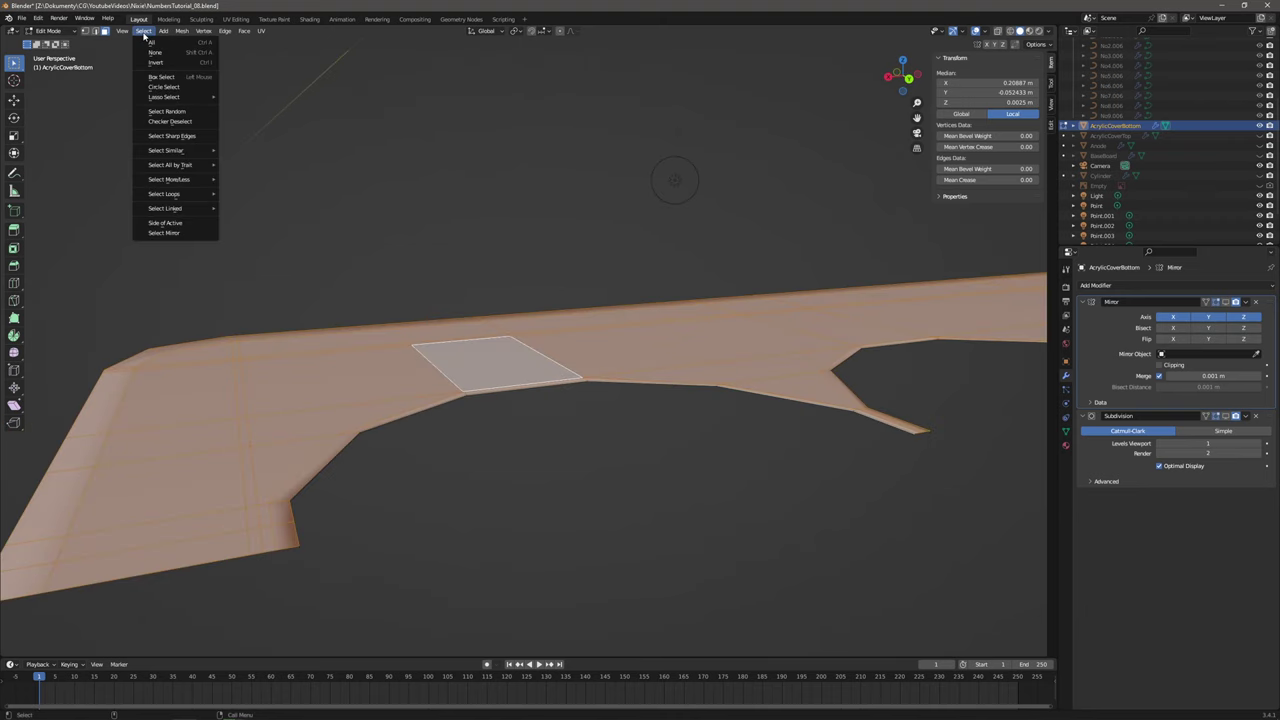
click(155, 52)
key(x)
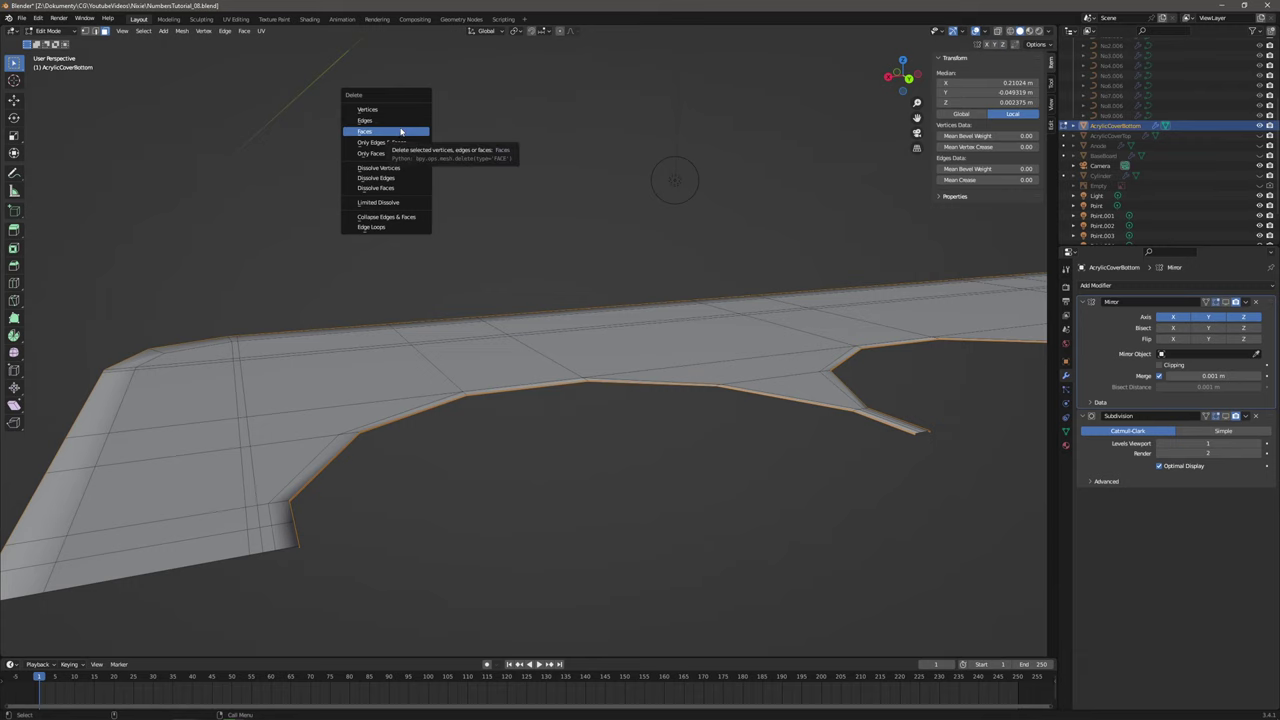
click(394, 133)
Dissolve the short crosswise edge line between the plate's end and the first hole, near the mirror centre.
middle_drag(686, 351, 751, 463)
middle_drag(554, 425, 637, 475)
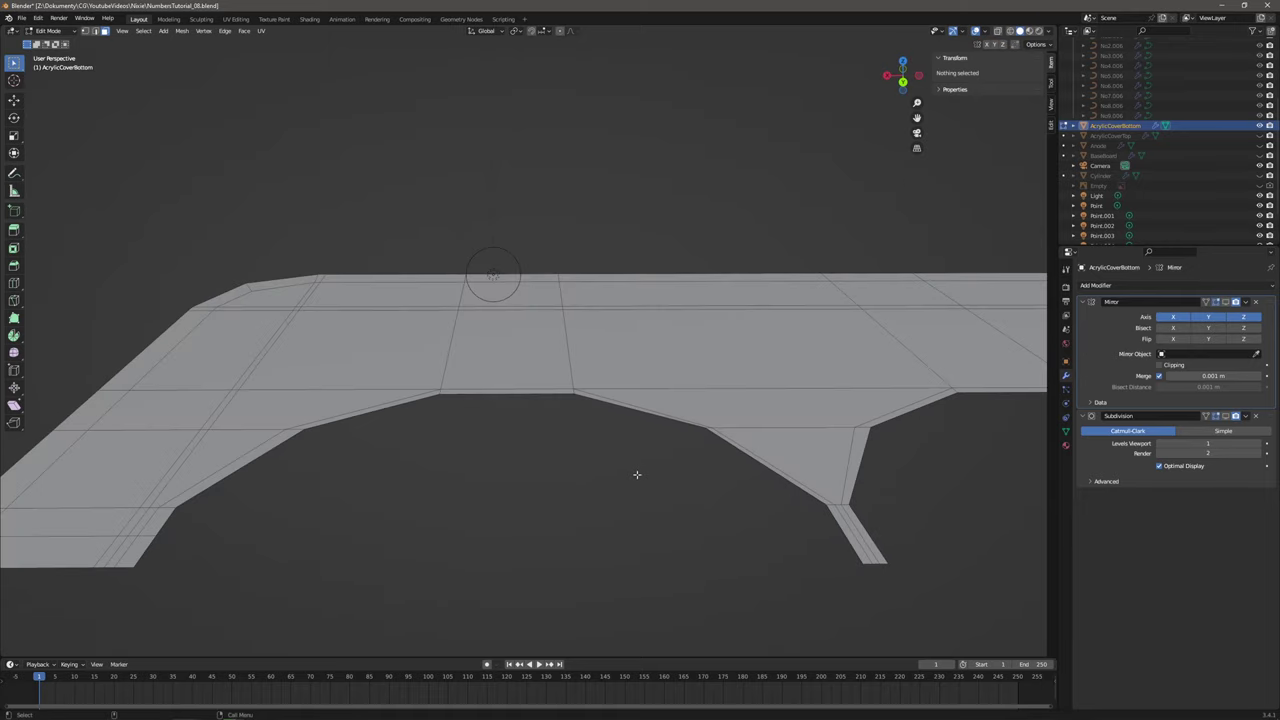
key(2)
middle_drag(514, 471, 275, 490)
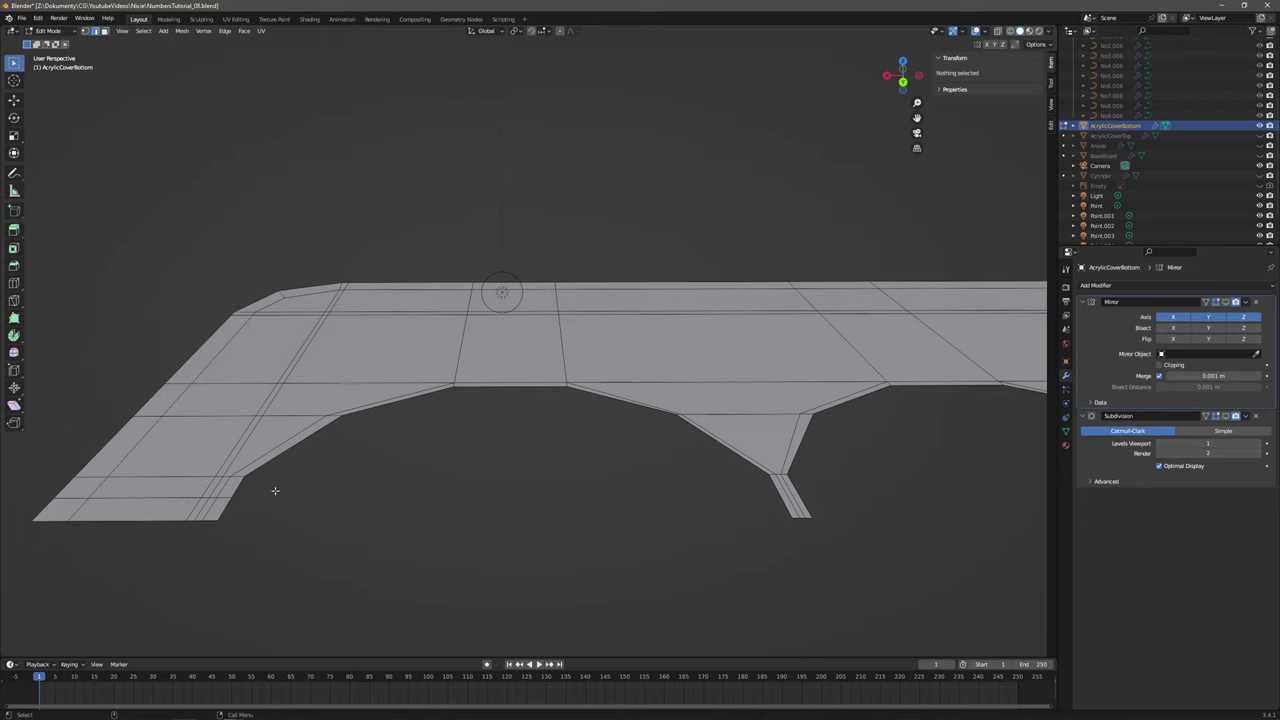
click(218, 498)
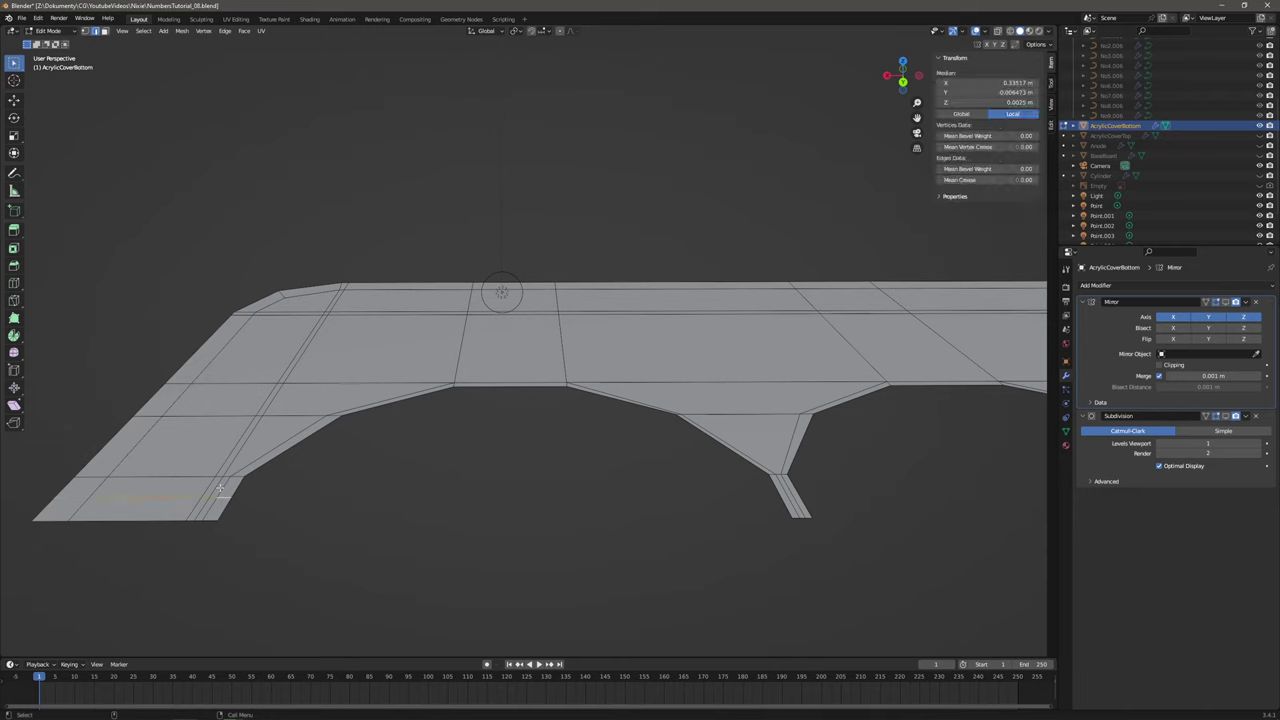
key(x)
click(228, 535)
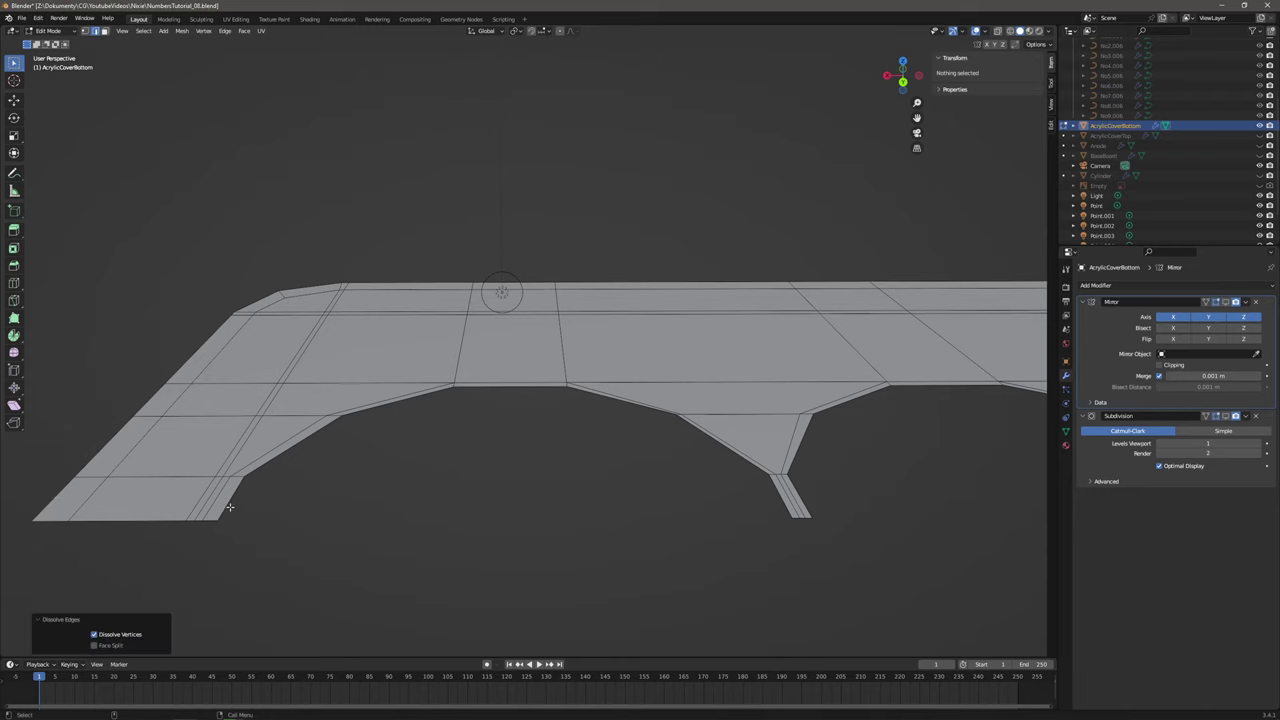
Fill the first hole next to the rounded end by bridging its opposing rim edges with LoopTools Bridge.
click(229, 507)
shift+click(261, 466)
shift+click(405, 399)
shift+click(773, 487)
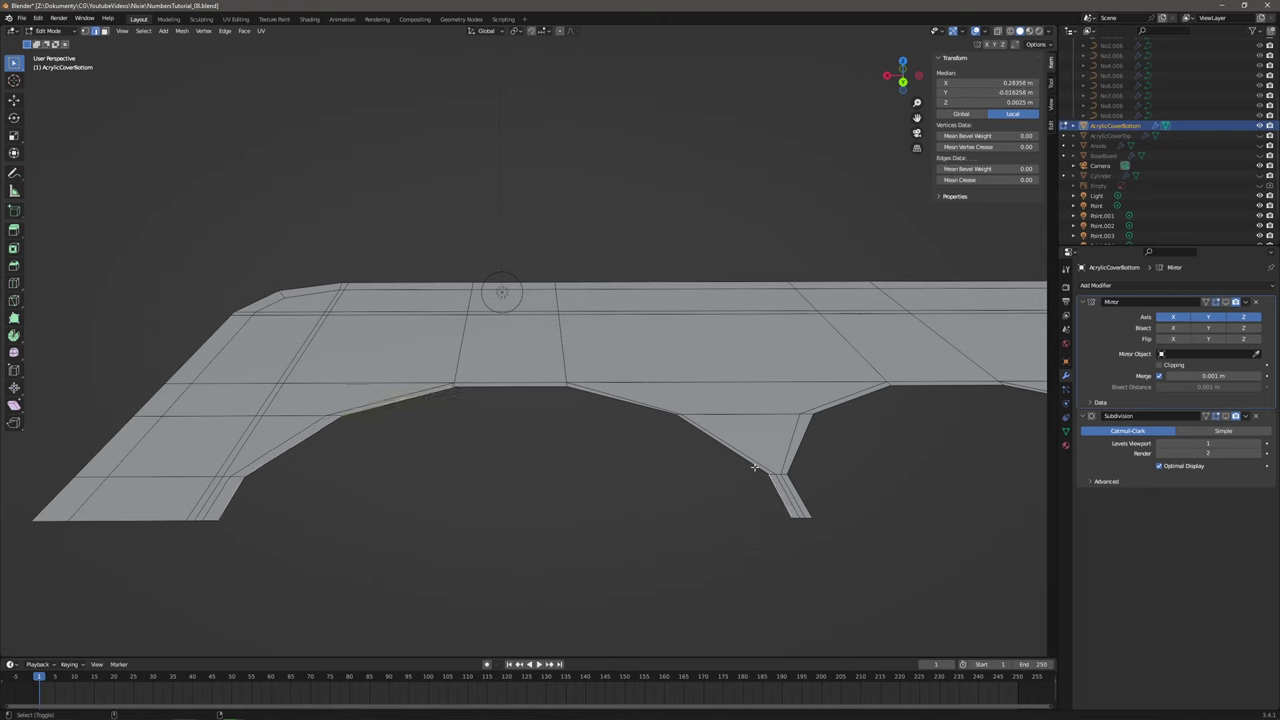
click(1051, 126)
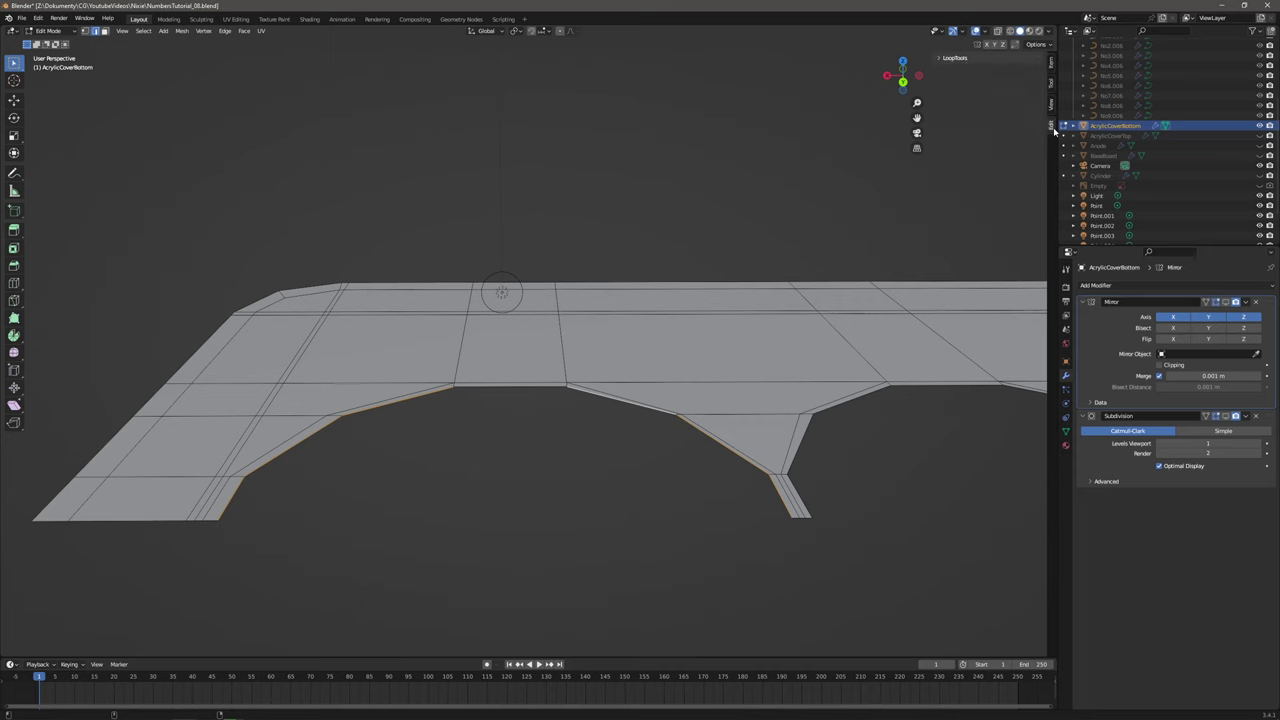
click(955, 57)
click(995, 72)
Fill the second hole by bridging its three pairs of opposing rim edges with LoopTools Bridge.
middle_drag(790, 360, 390, 360)
click(288, 454)
shift+click(331, 410)
shift+click(431, 370)
shift+click(837, 448)
shift+click(800, 418)
shift+click(694, 369)
click(995, 73)
Bridge the opposing rim edges of the third hole, nearest the plate's middle, and clear the selection.
shift+middle_drag(868, 464, 446, 486)
click(445, 483)
shift+click(459, 446)
shift+click(539, 394)
shift+click(983, 470)
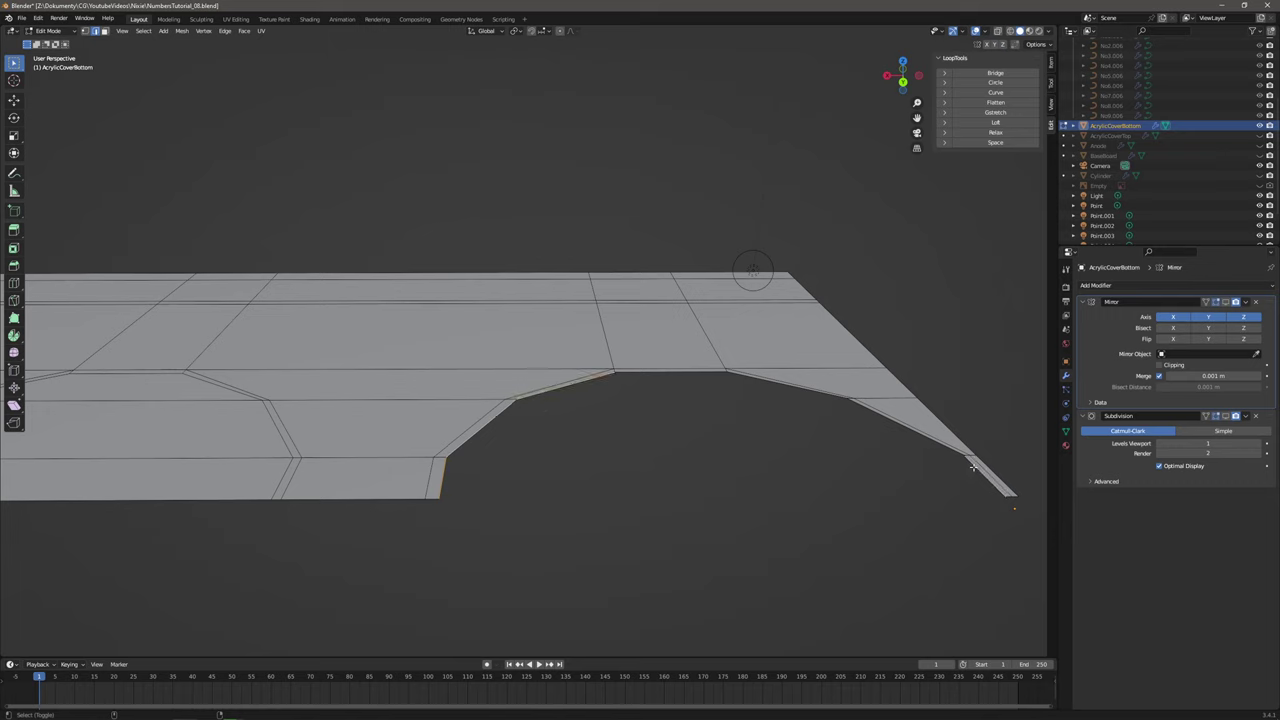
shift+click(951, 447)
shift+click(840, 399)
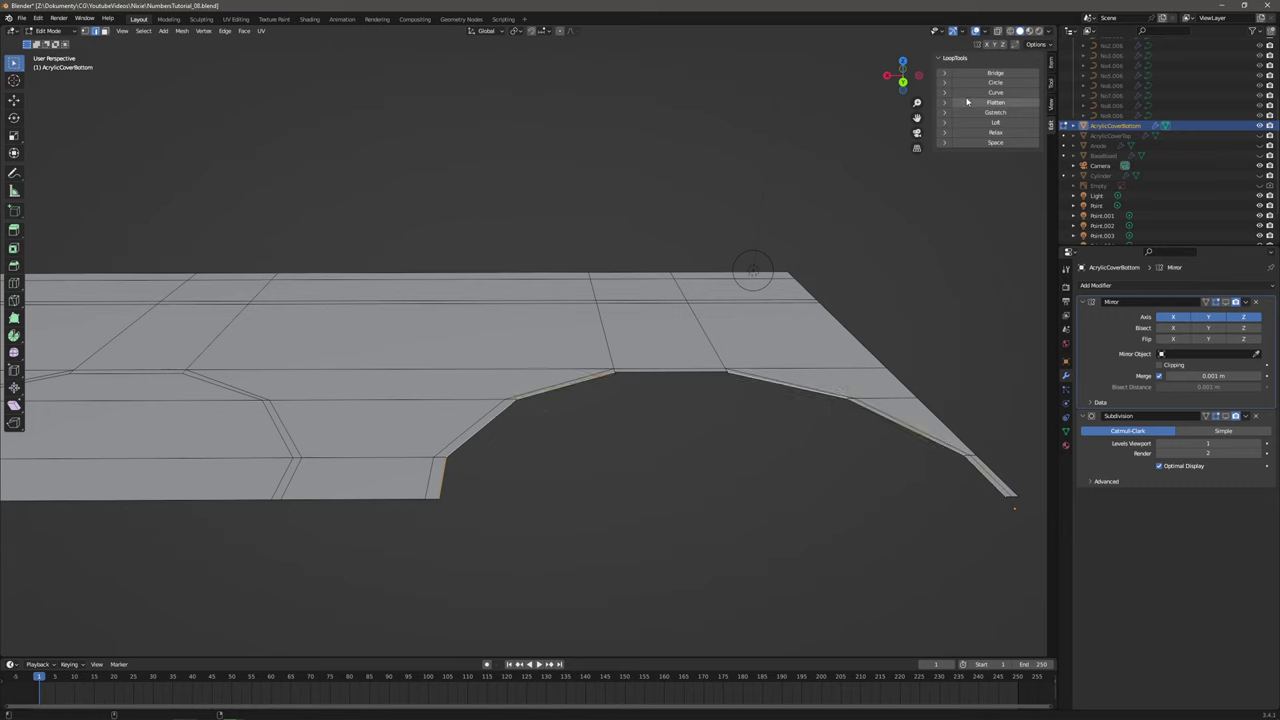
click(995, 73)
key(alt+a)
Select the edge lines running across the plate and along the filled holes' outlines, and dissolve them.
middle_drag(638, 543, 620, 458)
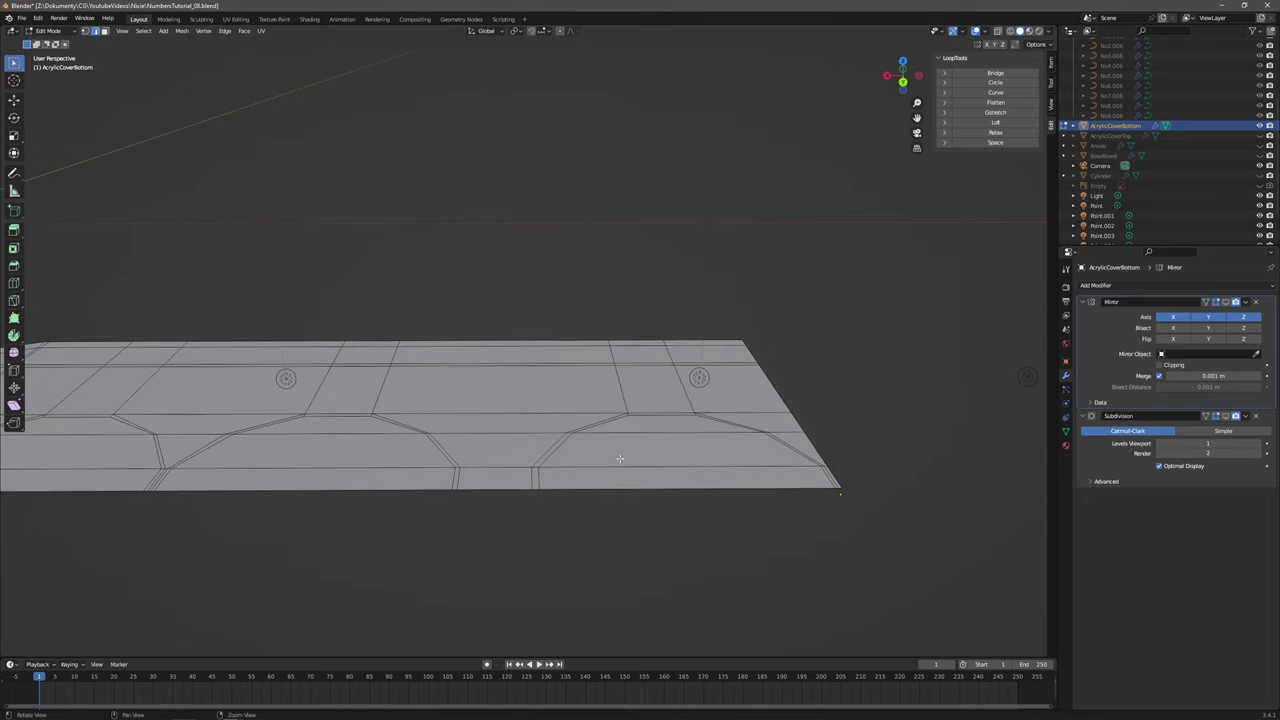
alt+click(687, 395)
alt+shift+click(621, 391)
alt+shift+click(598, 422)
alt+shift+click(732, 423)
alt+shift+click(457, 480)
alt+shift+click(316, 393)
alt+shift+click(268, 424)
shift+middle_drag(165, 473, 578, 494)
alt+shift+click(576, 494)
alt+shift+click(577, 492)
shift+click(481, 395)
shift+click(411, 420)
shift+click(384, 437)
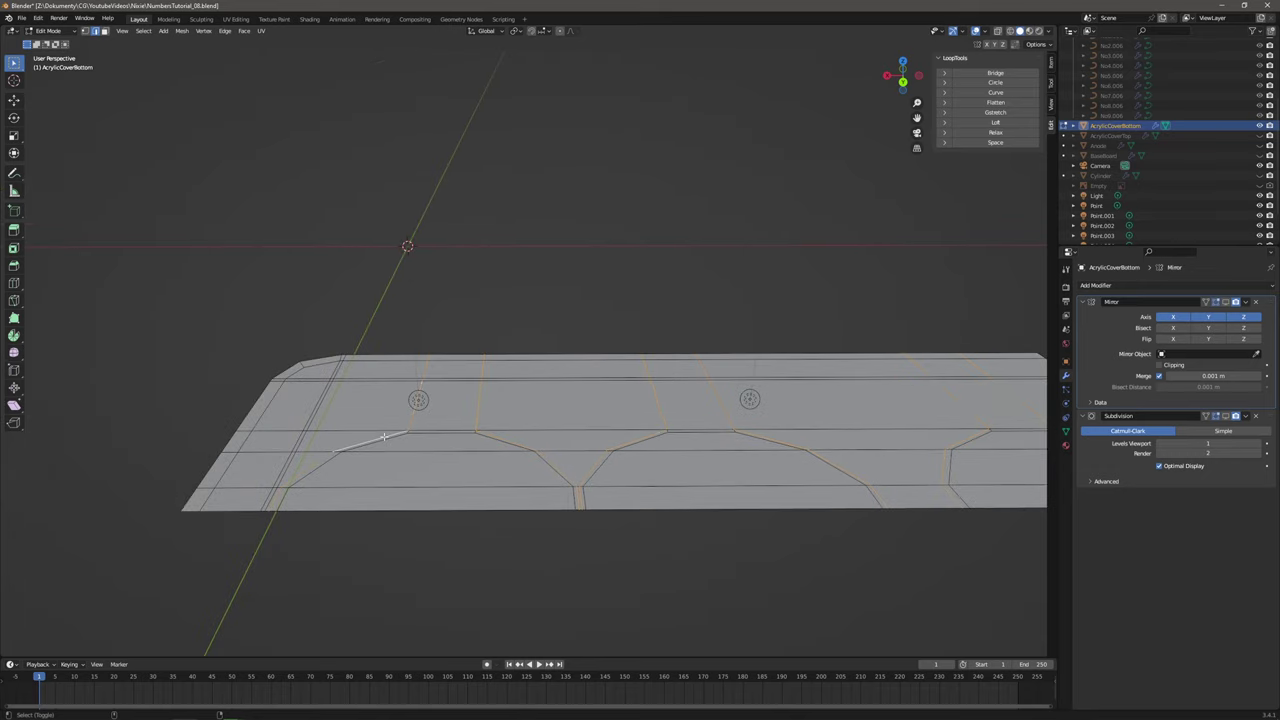
key(x)
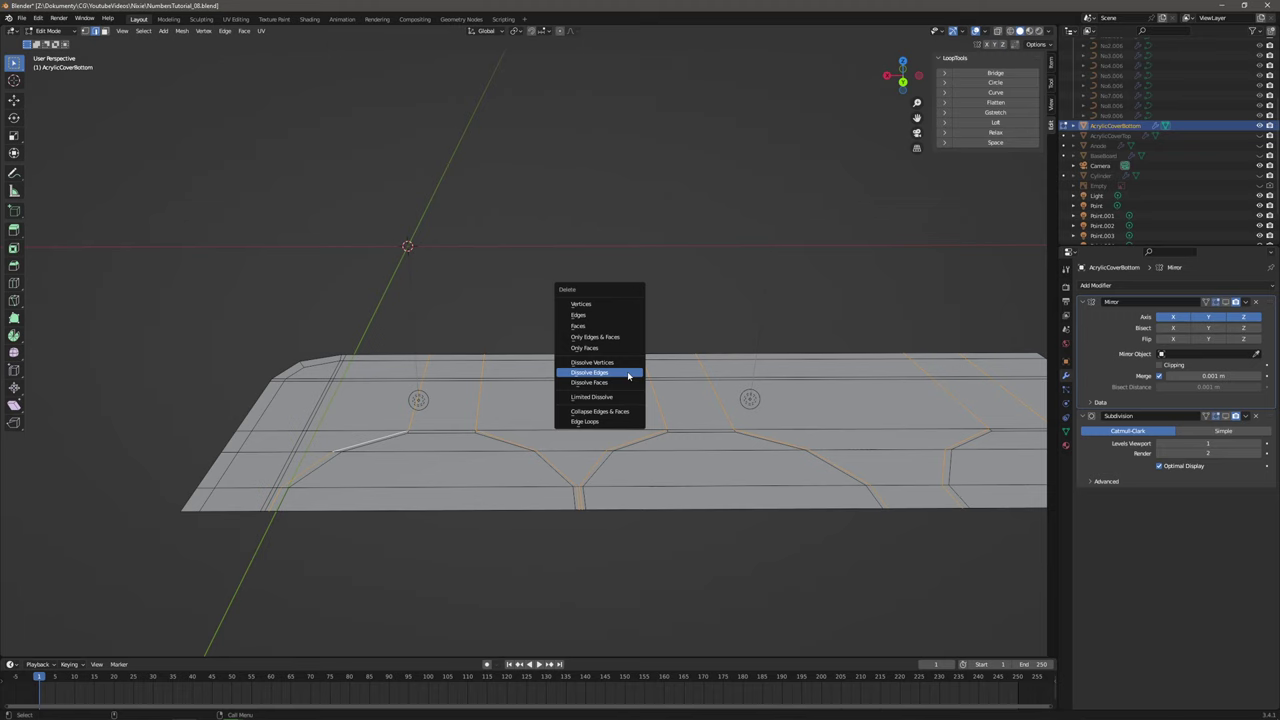
click(629, 373)
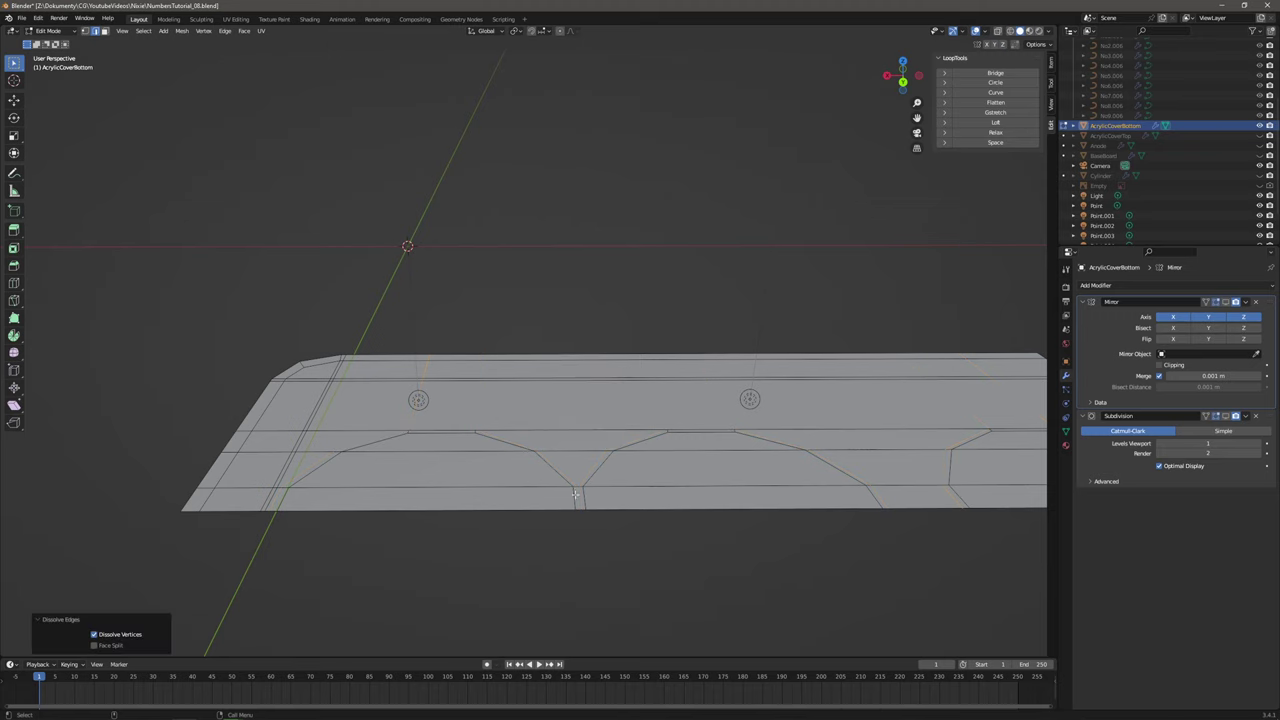
Select the remaining outline edges of the three filled holes and dissolve them, leaving a plain flat surface.
shift+double_click(471, 433)
shift+double_click(354, 441)
shift+double_click(585, 499)
shift+click(745, 432)
shift+click(703, 432)
shift+middle_drag(809, 469, 453, 469)
scroll(523, 460, up, 1)
shift+click(735, 448)
shift+click(832, 458)
shift+double_click(916, 490)
shift+click(617, 523)
shift+click(628, 499)
shift+click(494, 497)
shift+click(513, 527)
key(x)
click(541, 505)
Select all faces of the flat AcrylicCoverBottom quarter for extrusion.
middle_drag(540, 508, 606, 507)
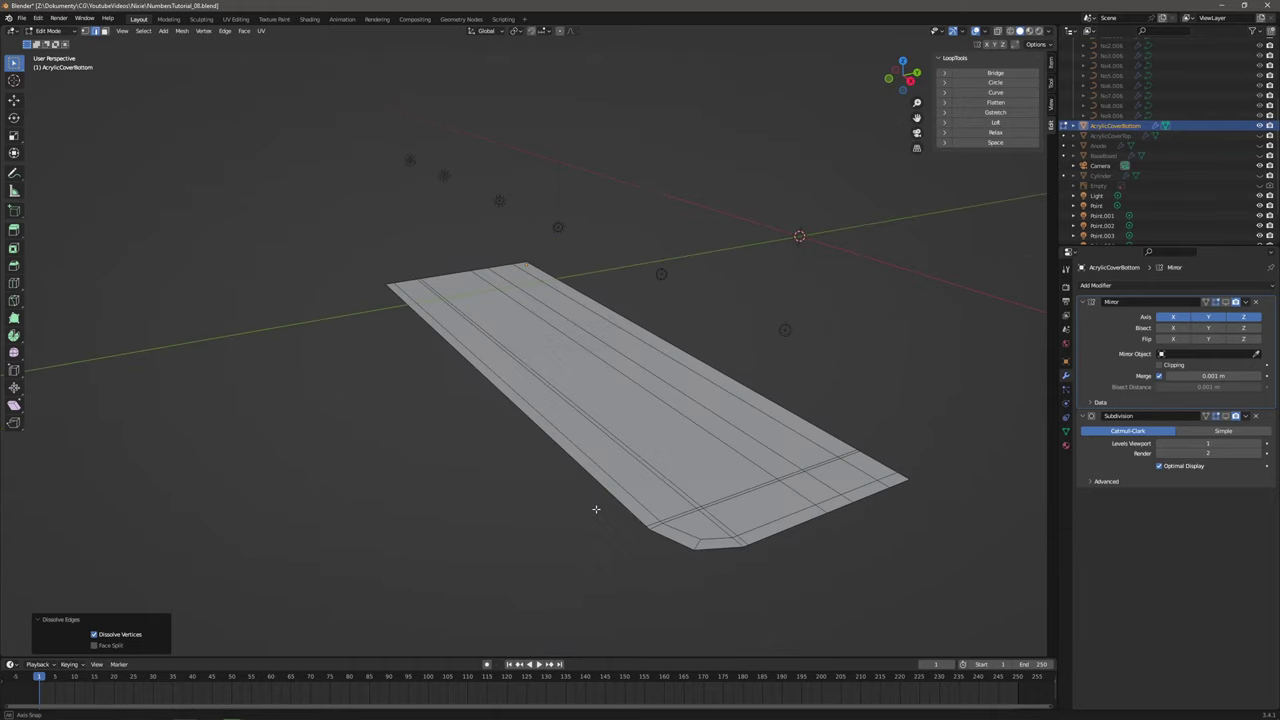
shift+middle_drag(750, 514, 692, 506)
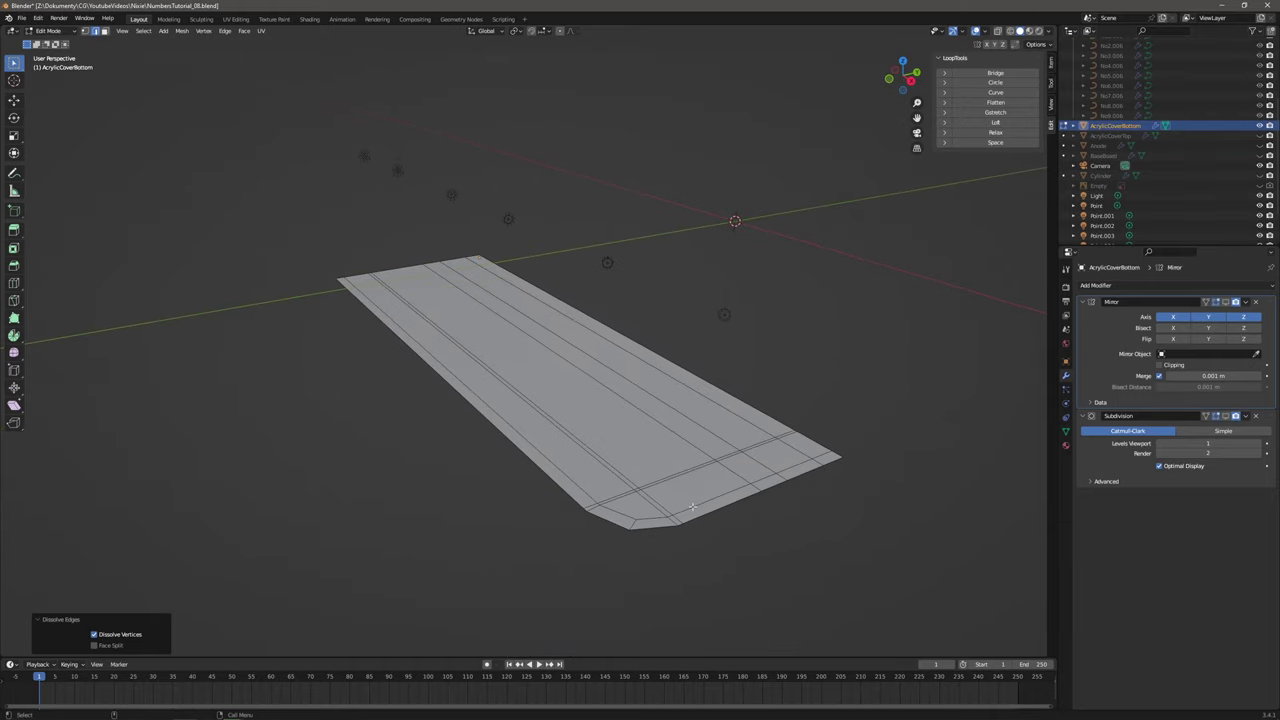
scroll(700, 507, up, 1)
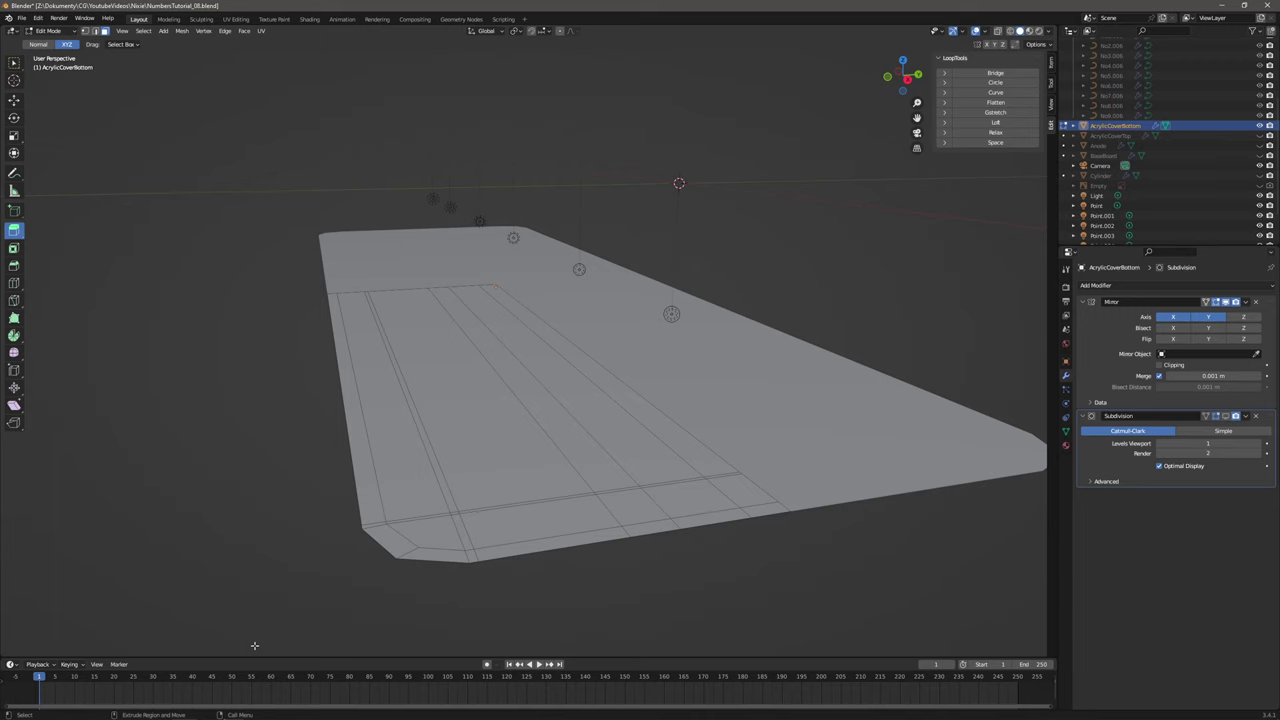
drag(254, 646, 852, 229)
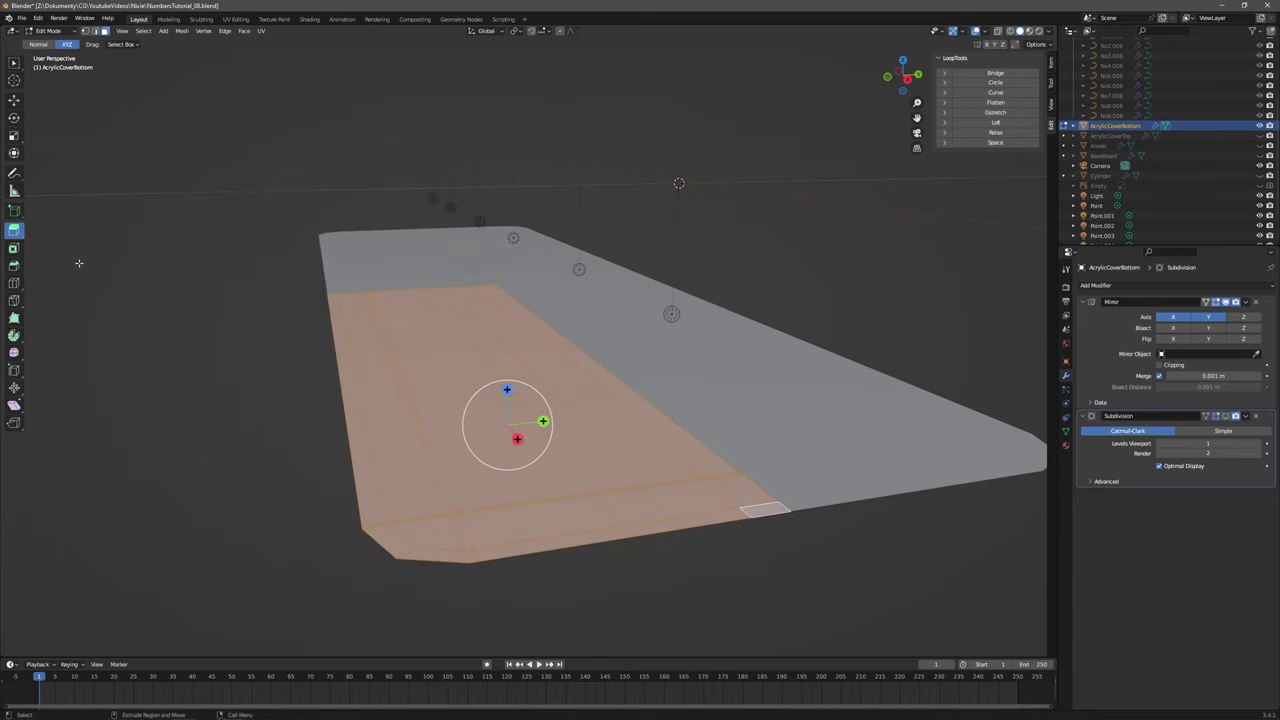
key(shift+space)
key(e)
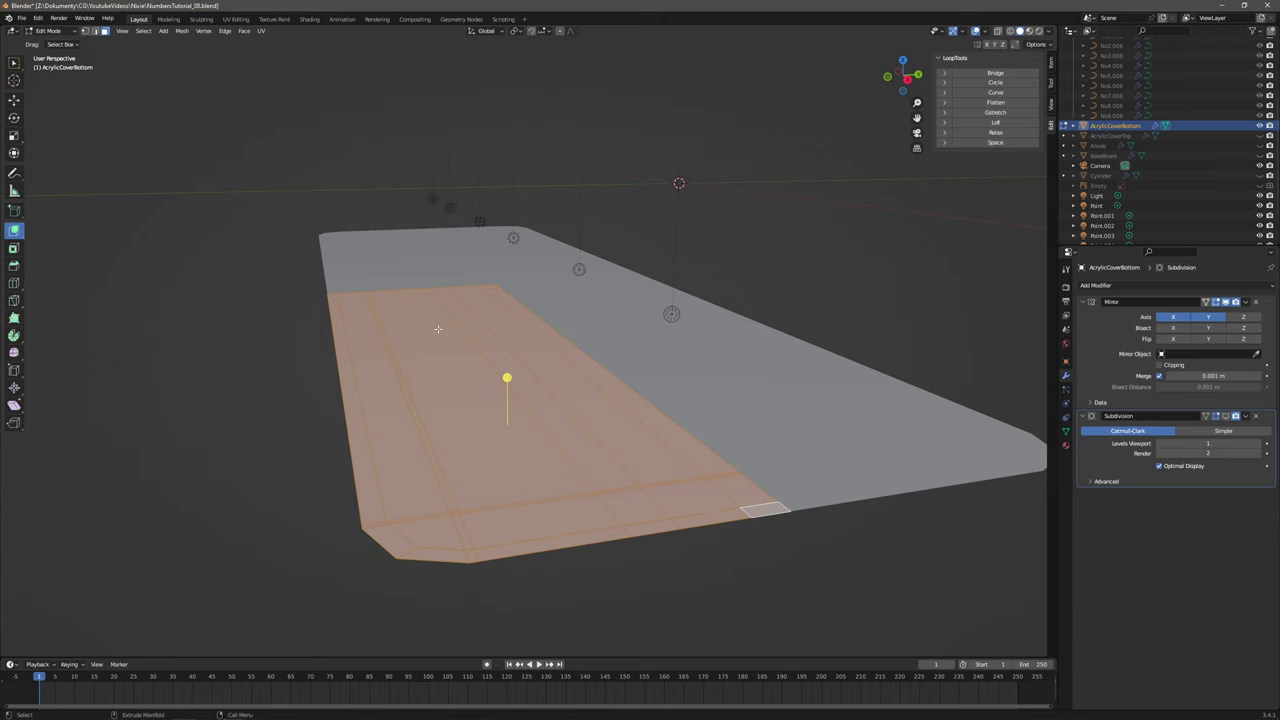
key(shift+space)
key(e)
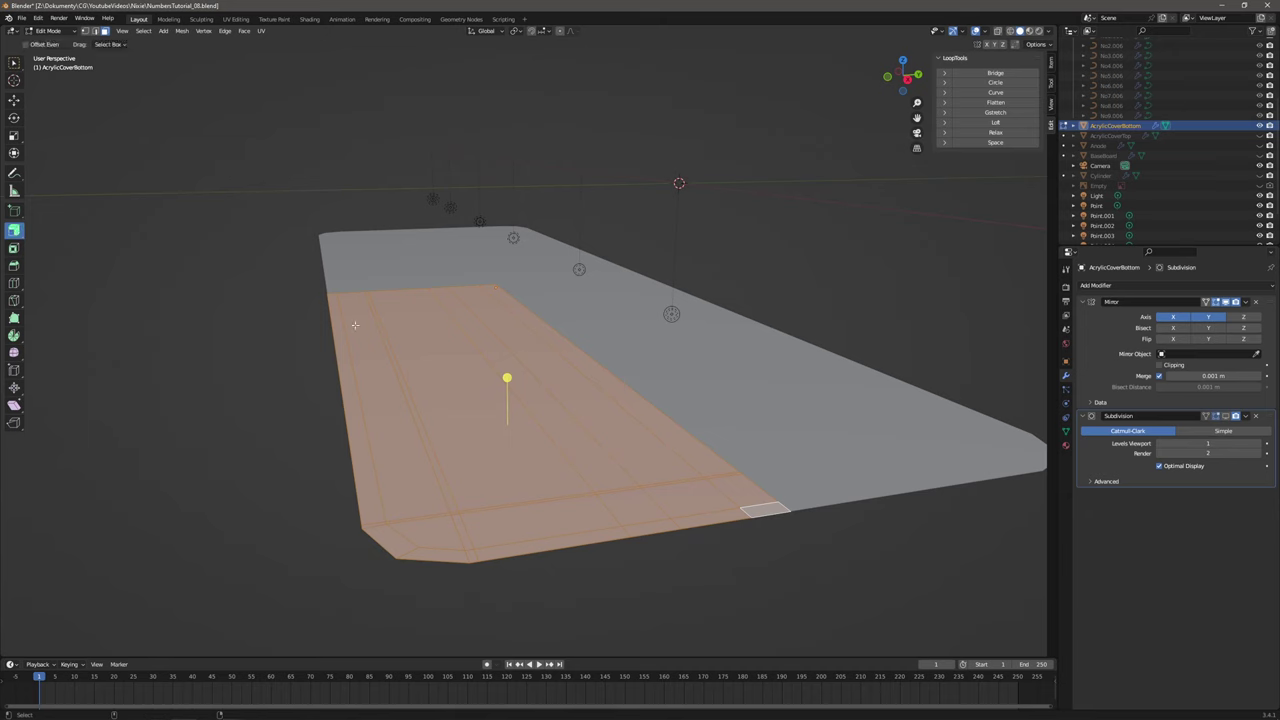
click(16, 231)
click(64, 235)
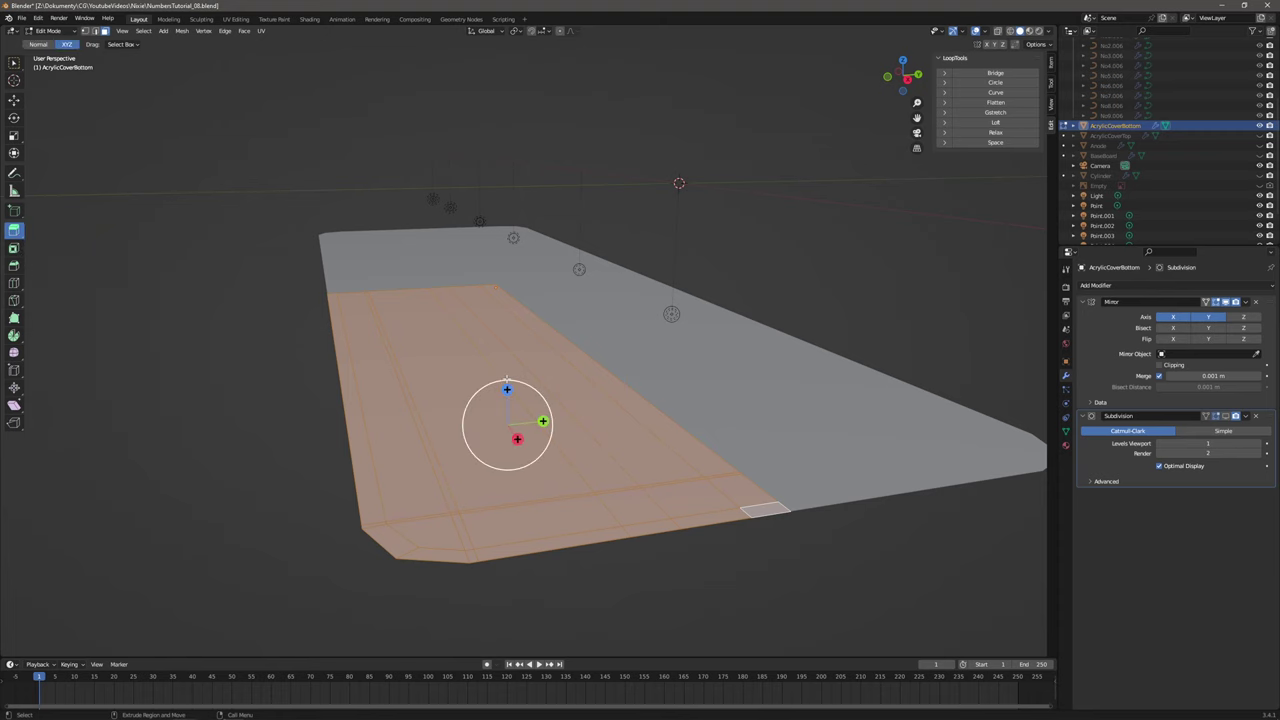
Extrude the selected faces of the bottom cover upward by 0.005 m along Z.
drag(508, 386, 510, 377)
middle_drag(509, 377, 480, 460)
click(130, 601)
text(5)
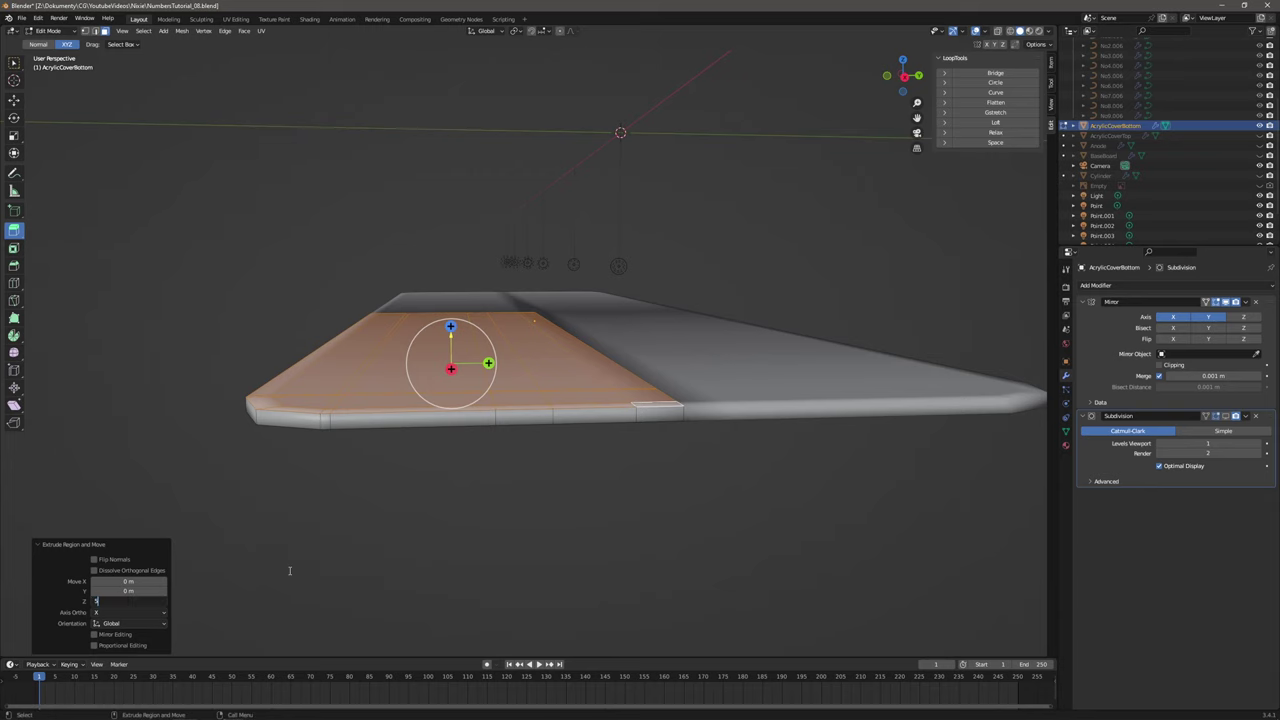
key(Return)
click(130, 601)
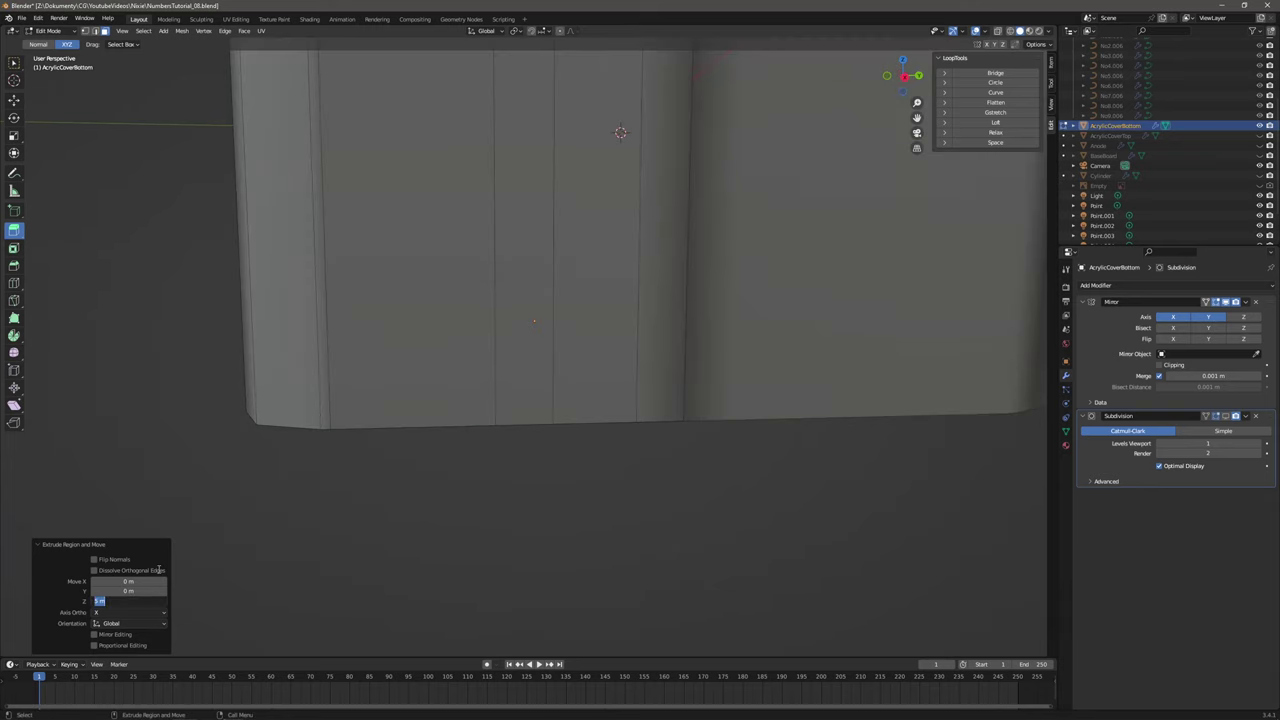
text(0.005)
key(Return)
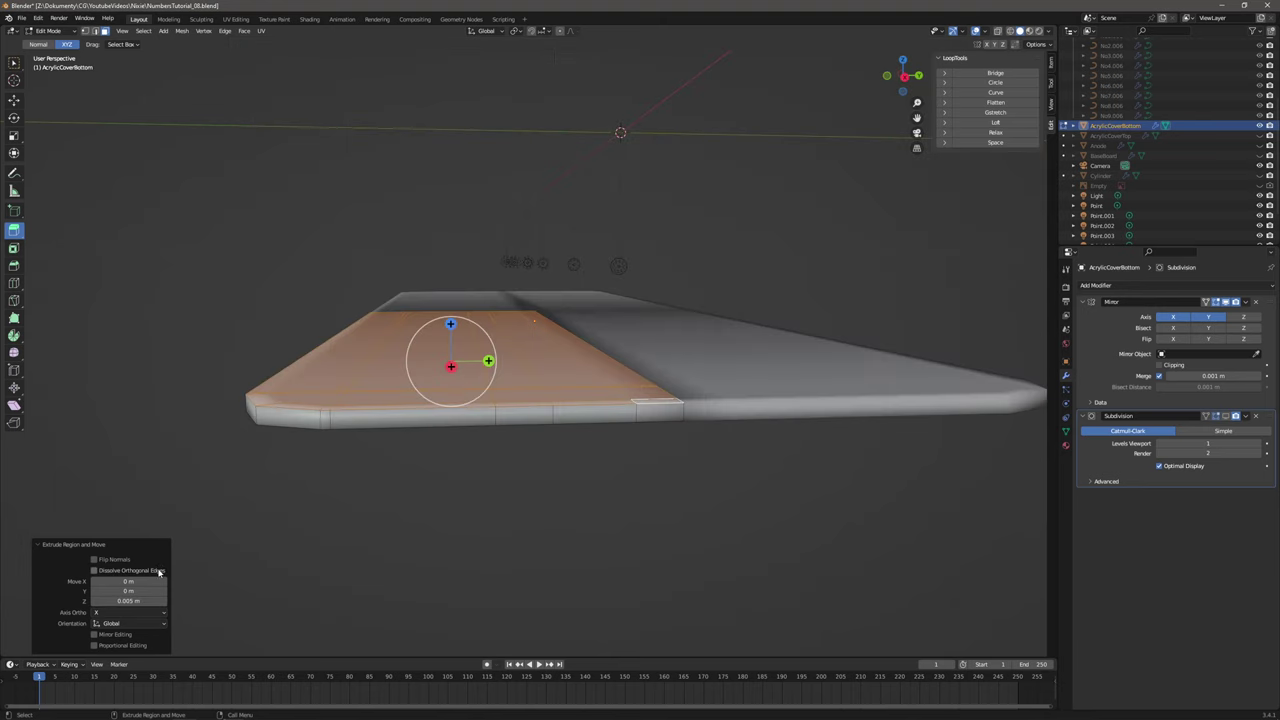
Clear the face selection and turn off the Mirror modifier's viewport display.
middle_drag(563, 443, 555, 452)
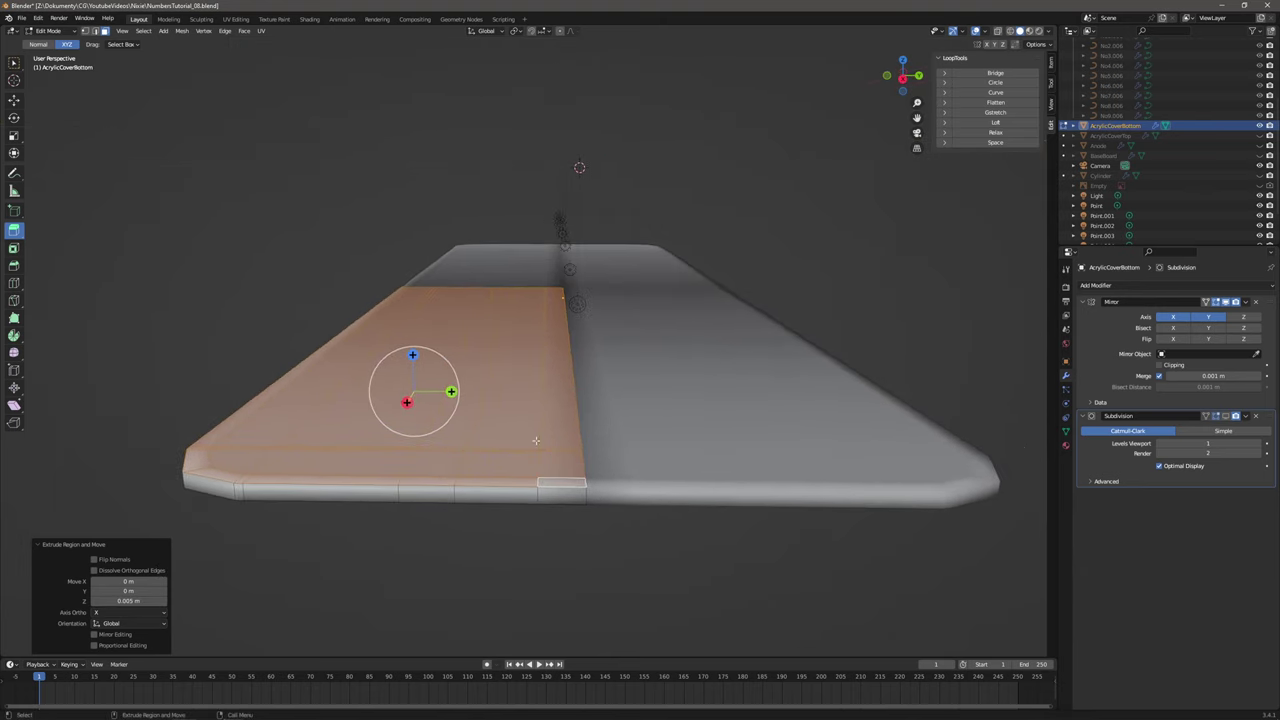
click(14, 63)
drag(557, 545, 627, 188)
drag(363, 186, 557, 609)
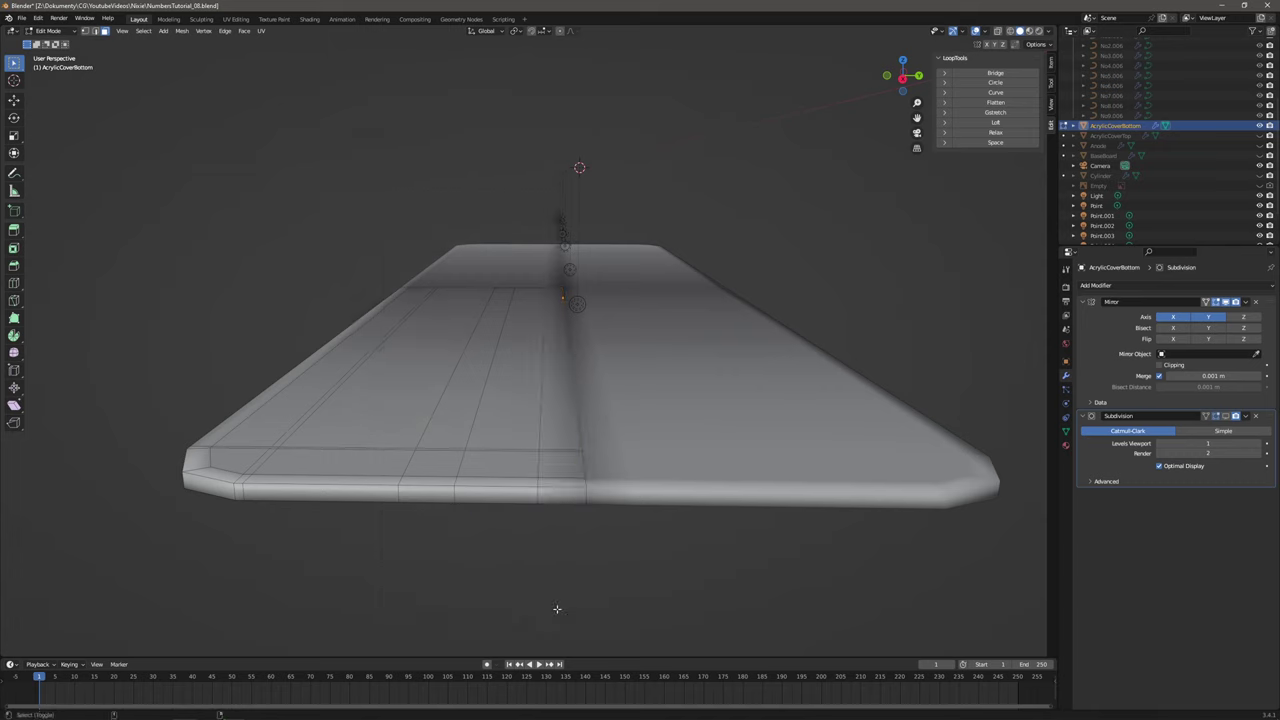
middle_drag(600, 471, 588, 467)
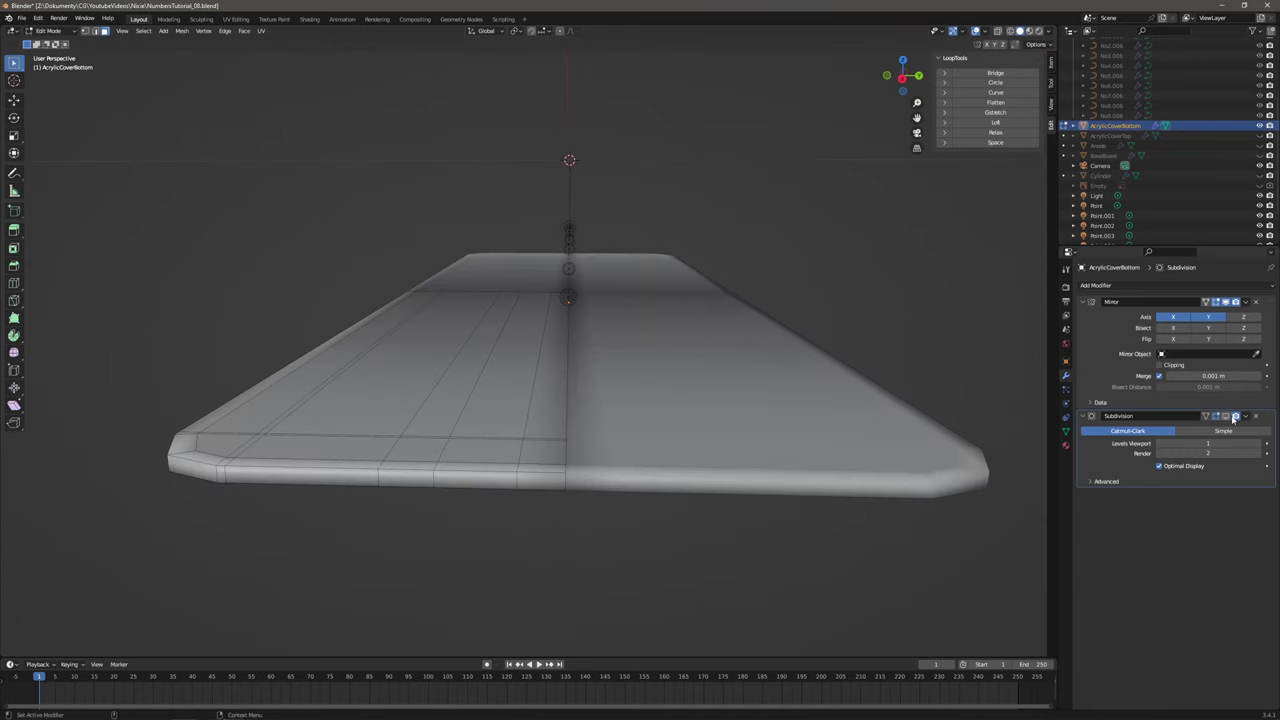
click(1225, 303)
Select all side faces along the two mirror-plane edges of the plate quarter and delete them.
middle_drag(900, 380, 436, 392)
shift+click(356, 404)
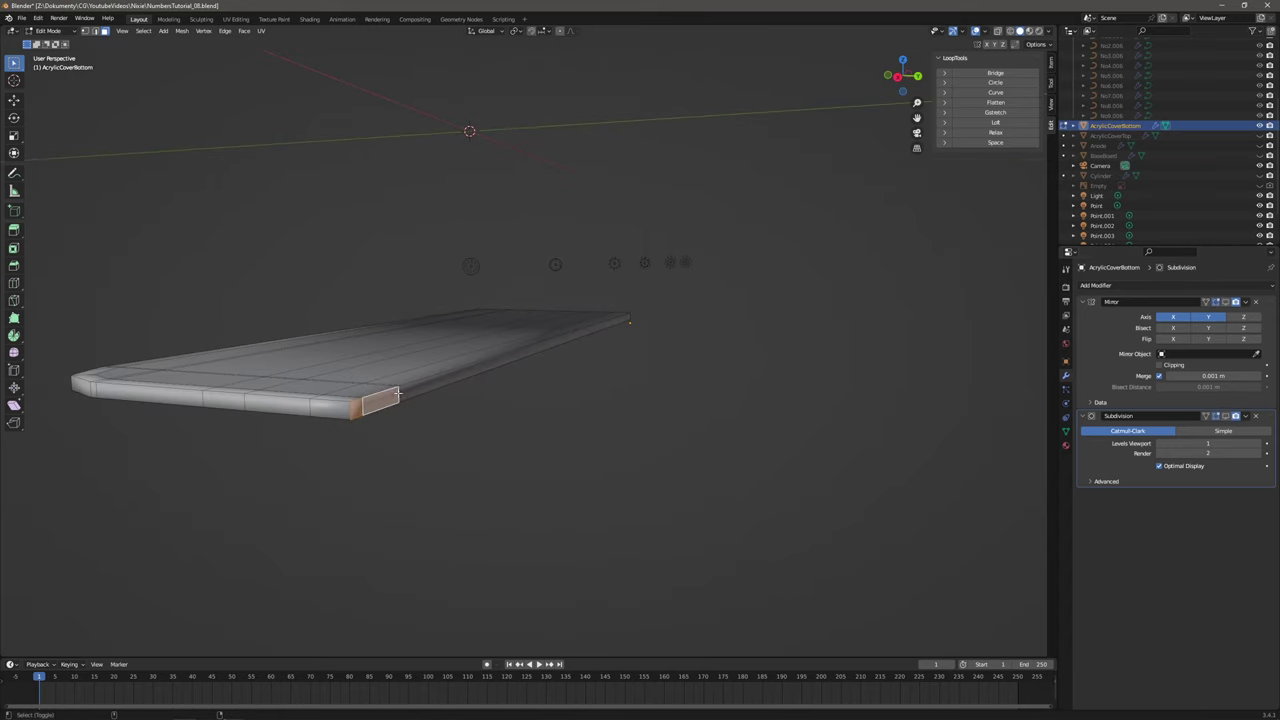
shift+click(405, 392)
shift+click(401, 395)
middle_drag(708, 330, 498, 340)
shift+click(660, 441)
shift+click(706, 434)
shift+click(750, 427)
shift+click(836, 416)
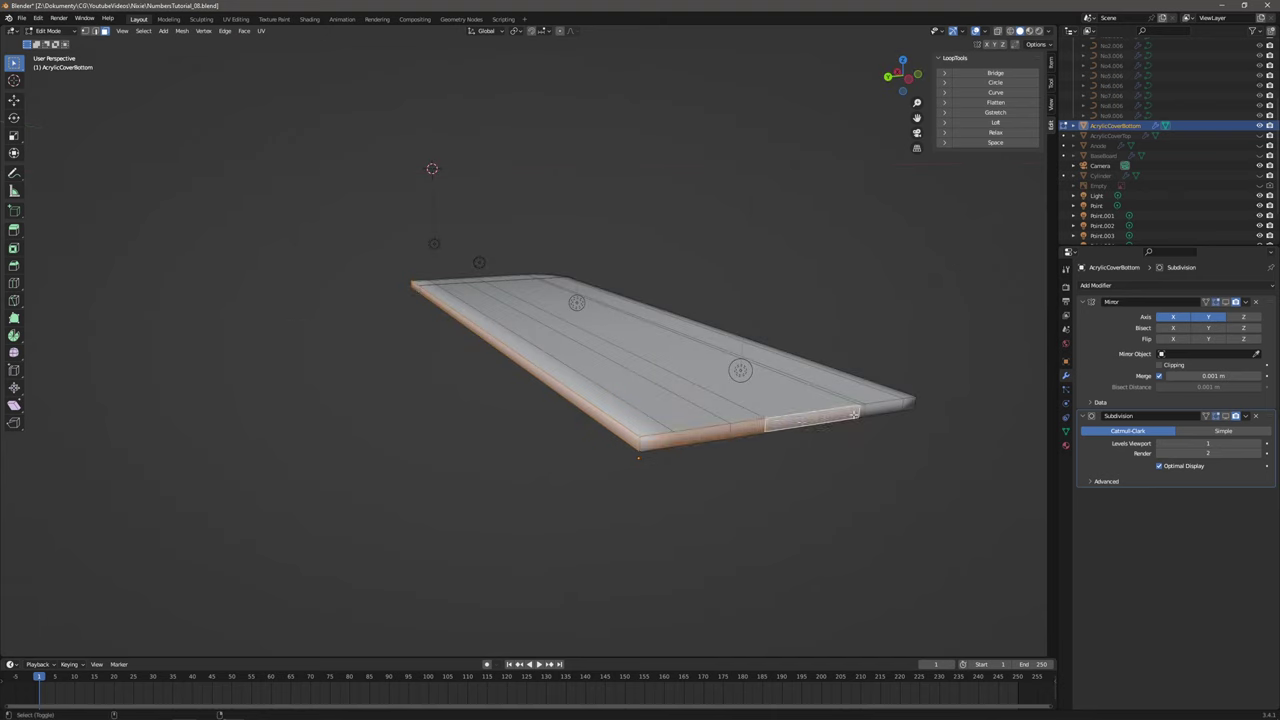
shift+click(866, 409)
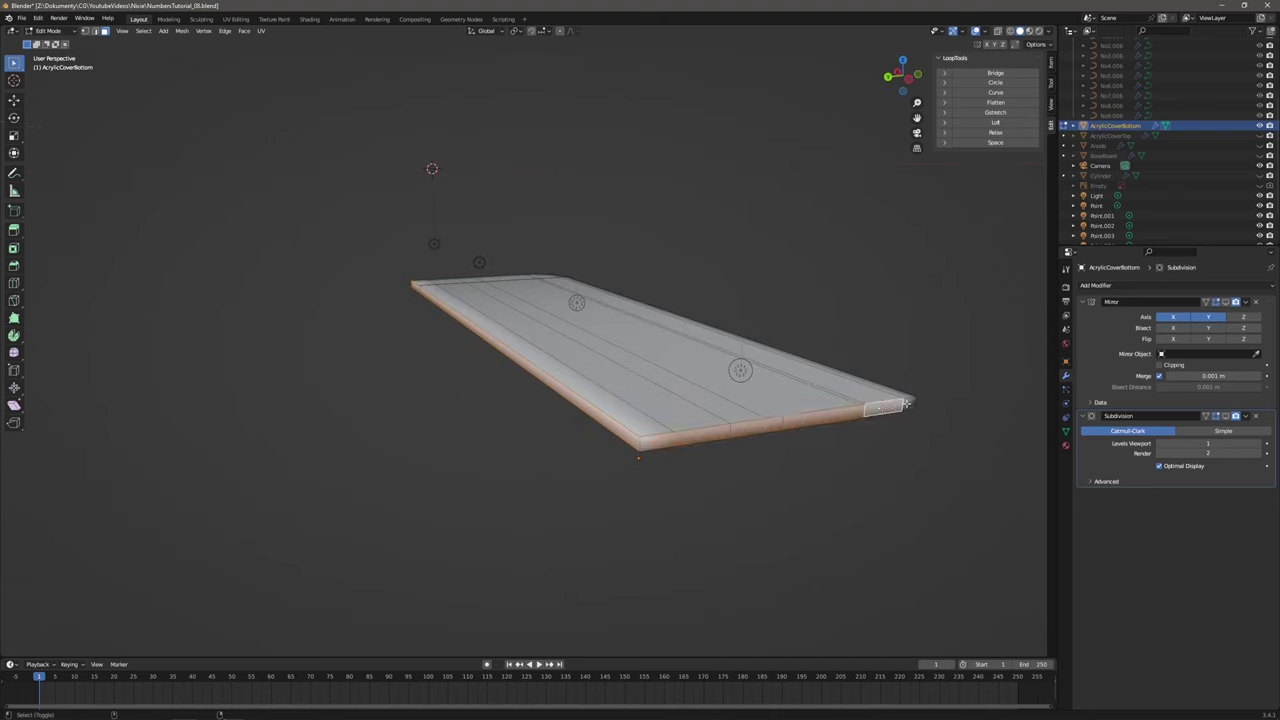
key(x)
click(915, 392)
Select the narrow top faces along the plate's outer border and corner, and extrude them upward about 0.014 m into a rim.
middle_drag(640, 400, 512, 506)
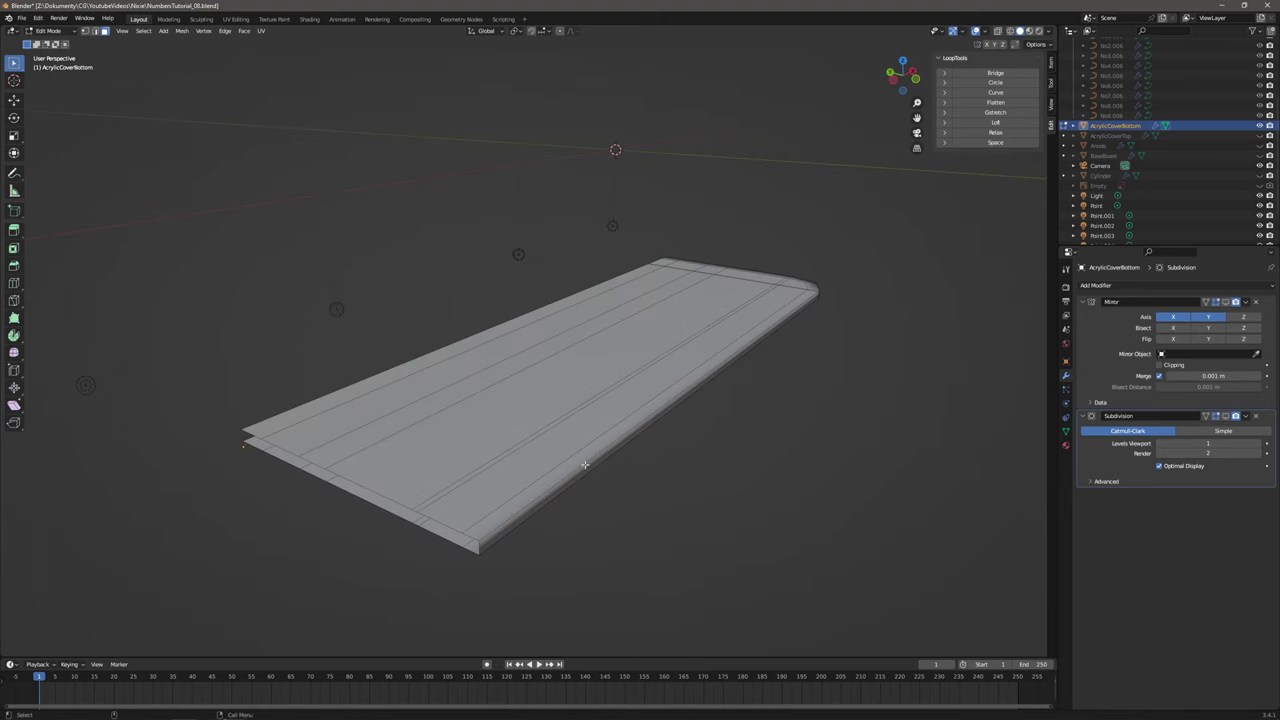
alt+click(540, 486)
shift+click(807, 283)
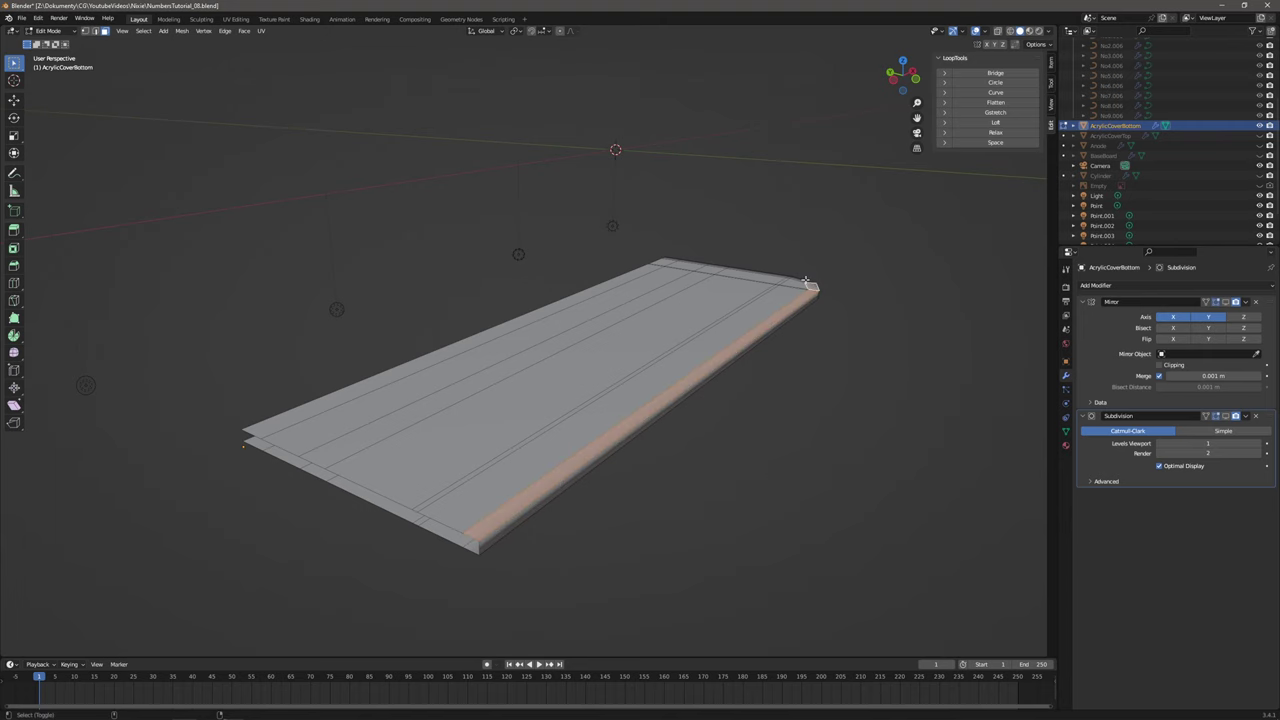
middle_drag(807, 283, 727, 432)
shift+click(660, 524)
shift+click(550, 518)
shift+click(697, 502)
shift+click(766, 460)
shift+click(798, 439)
shift+click(827, 420)
key(shift+space)
key(e)
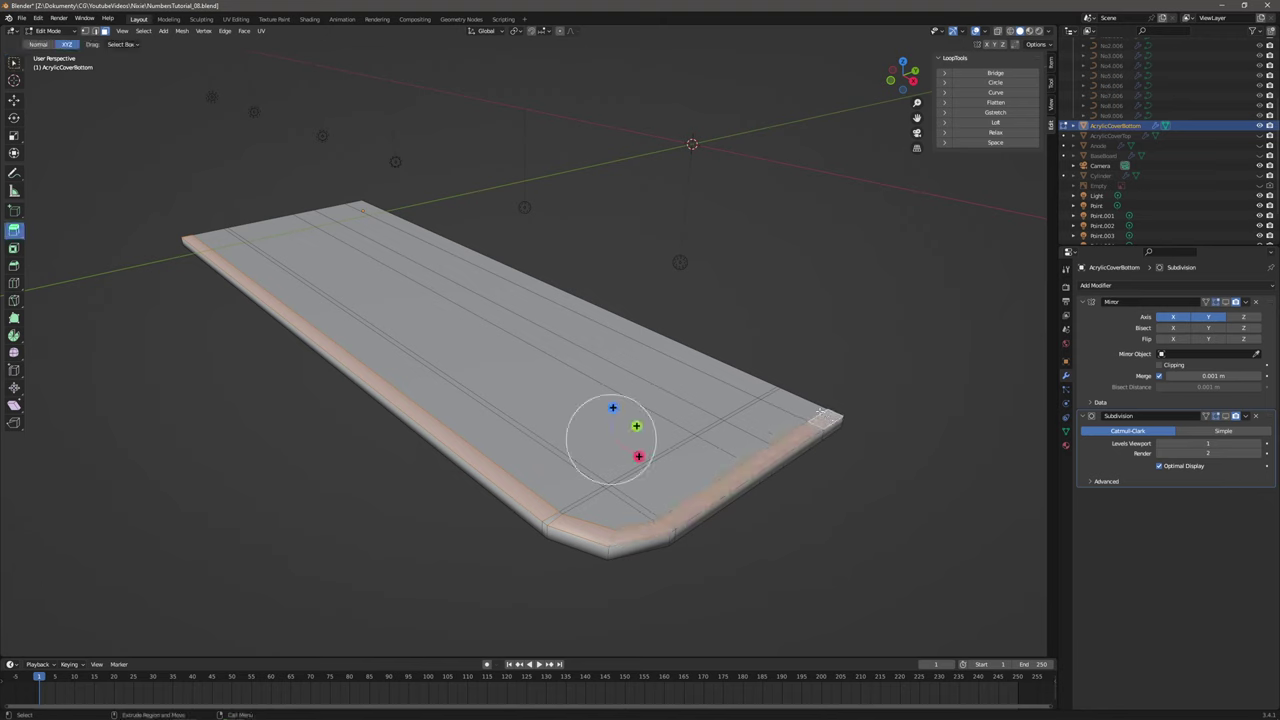
drag(612, 407, 622, 372)
Delete the two end faces of the raised rim that lie on the mirror planes.
middle_drag(622, 372, 292, 355)
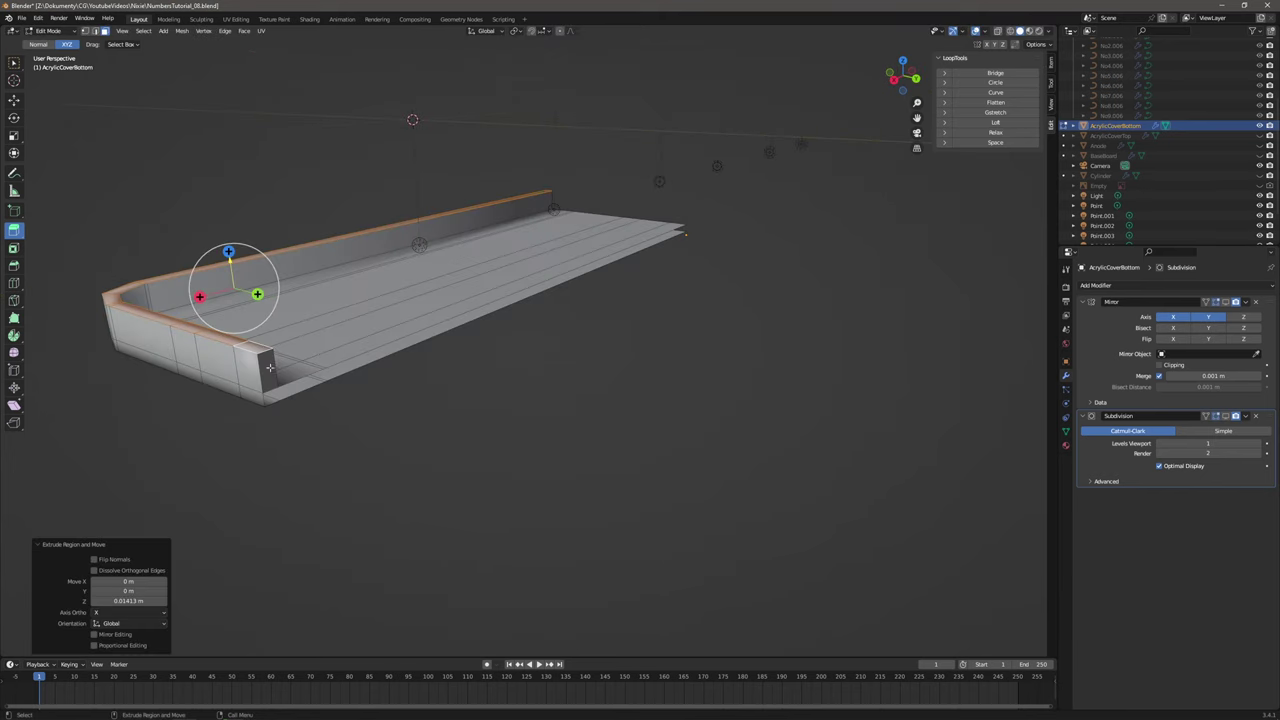
click(14, 62)
click(264, 361)
middle_drag(264, 361, 771, 366)
shift+click(935, 392)
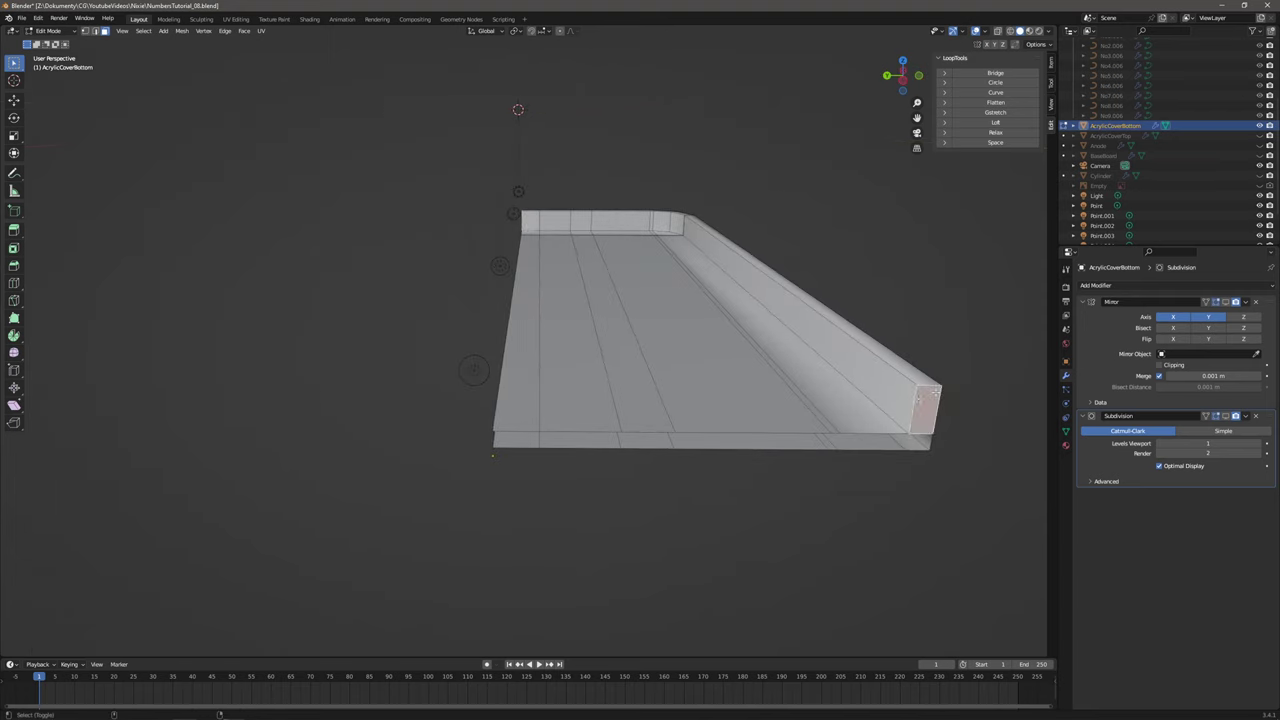
key(x)
click(954, 335)
Add loop cuts around the rim's outer wall, close to its upper and lower edges.
scroll(830, 357, down, 1)
middle_drag(829, 356, 575, 379)
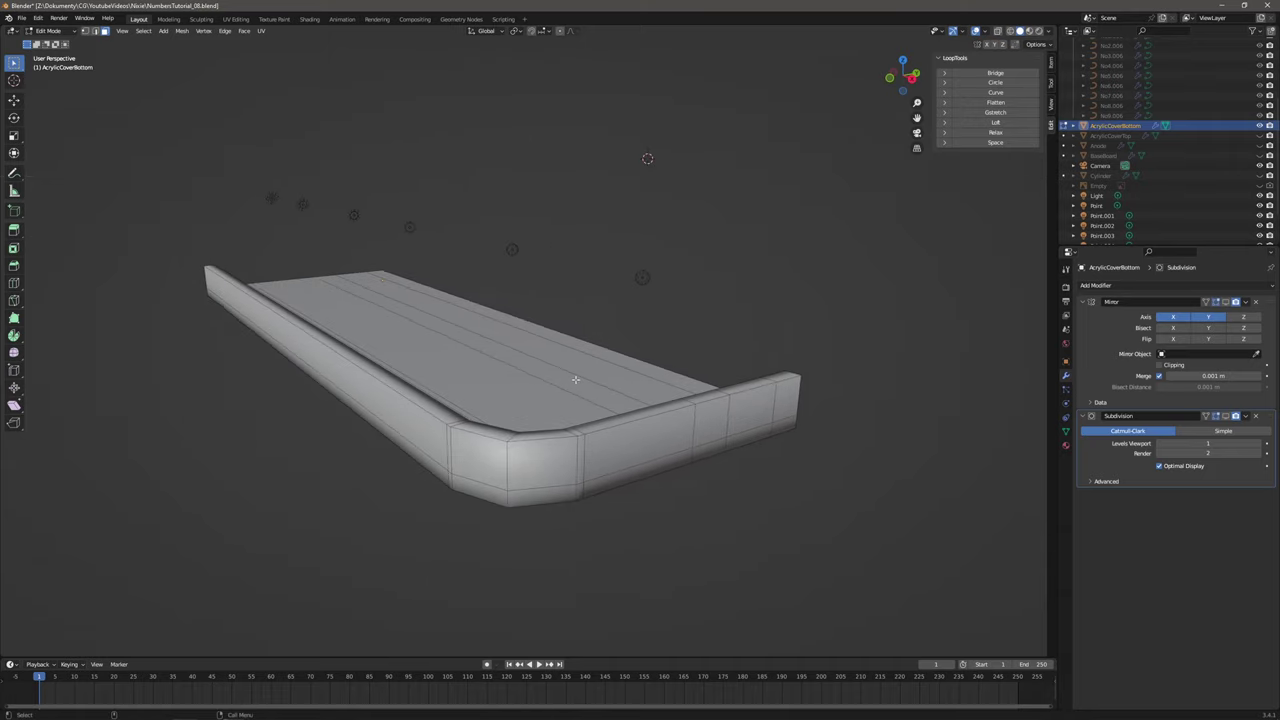
click(14, 283)
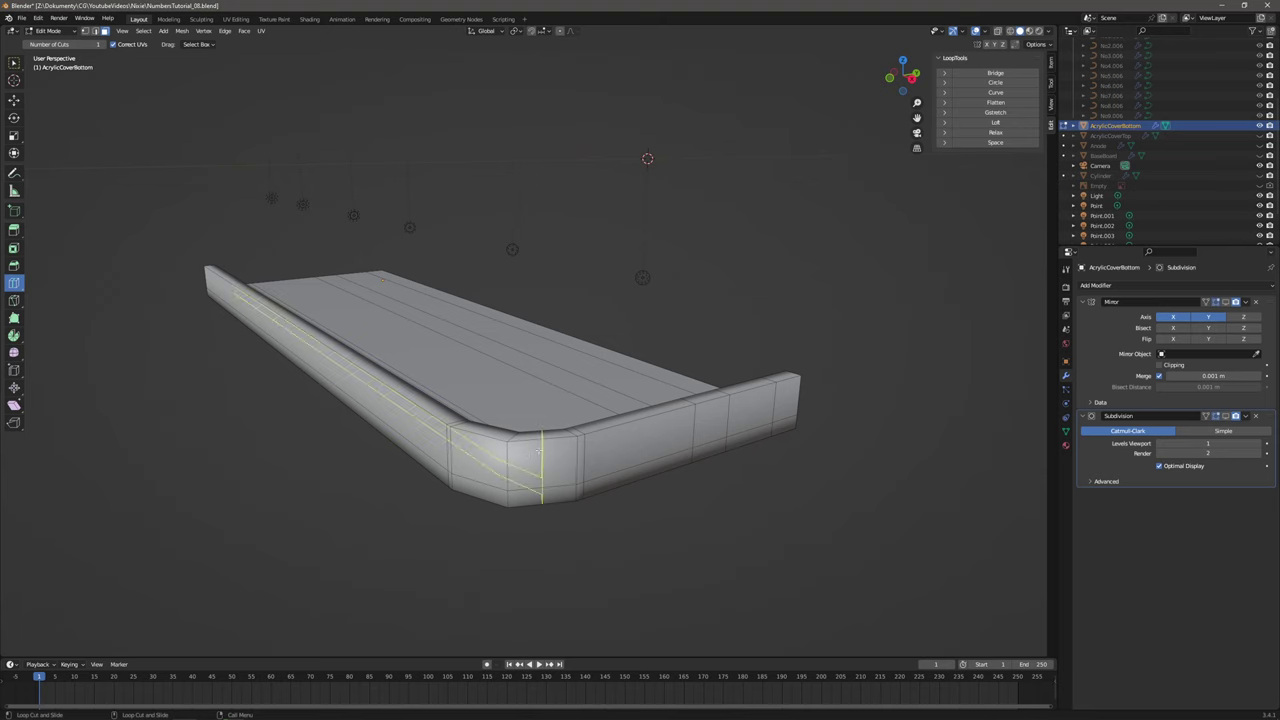
drag(508, 455, 524, 441)
drag(508, 494, 509, 502)
Add a loop cut around the rim's inner wall close to its base, with a slide factor of about 0.794.
middle_drag(509, 502, 426, 430)
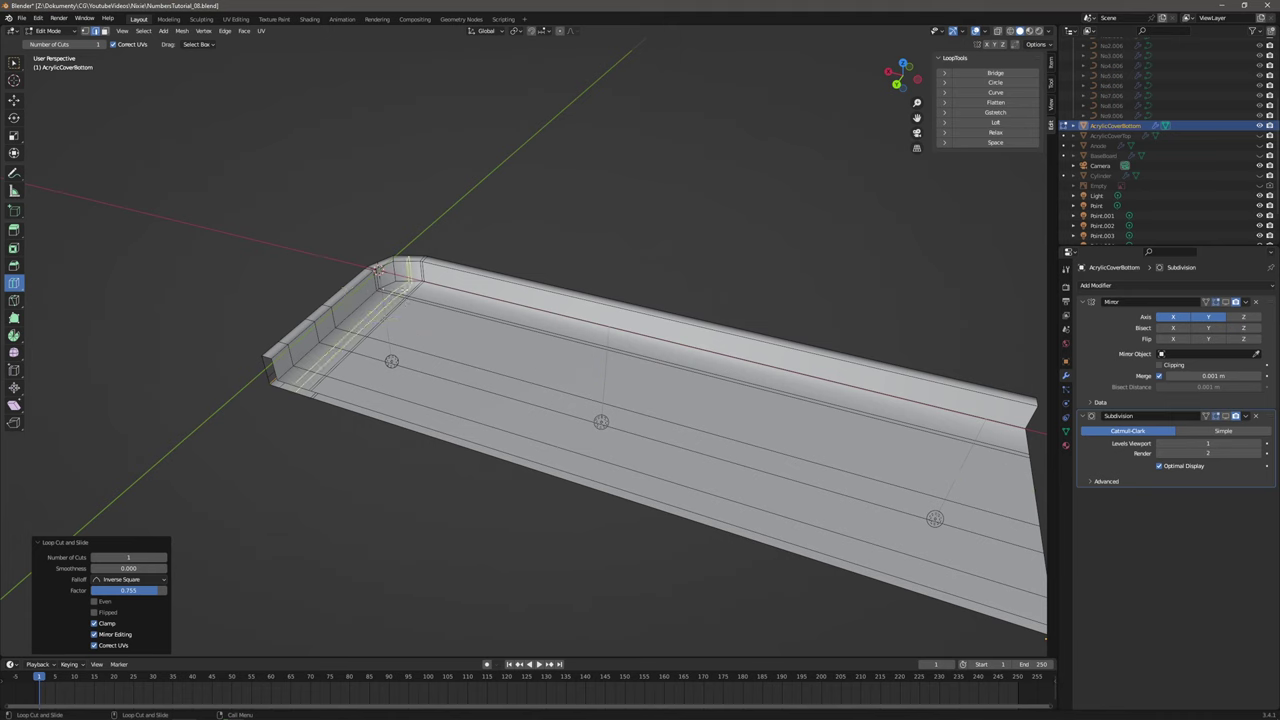
scroll(396, 290, up, 2)
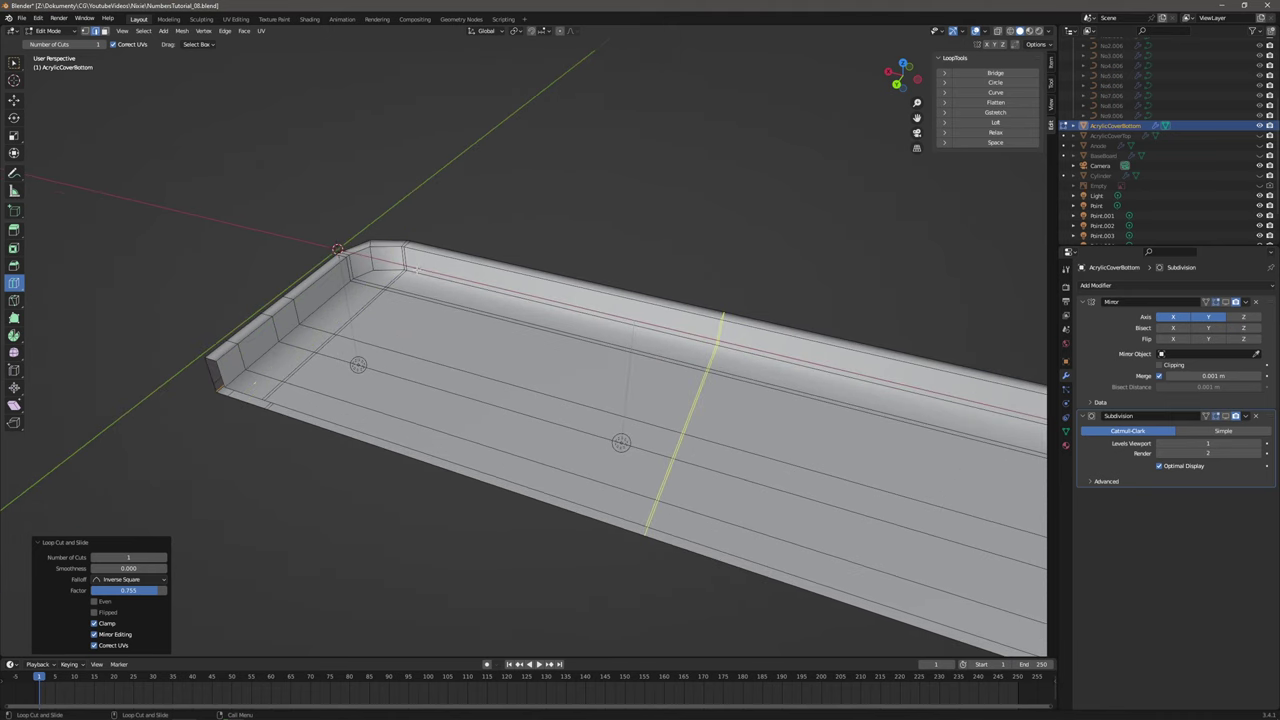
drag(405, 256, 377, 263)
In top view, knife-cut an edge across the floor just inside the rim, following it around the corner from one mirror edge to the other.
middle_drag(700, 420, 620, 425)
scroll(400, 420, up, 2)
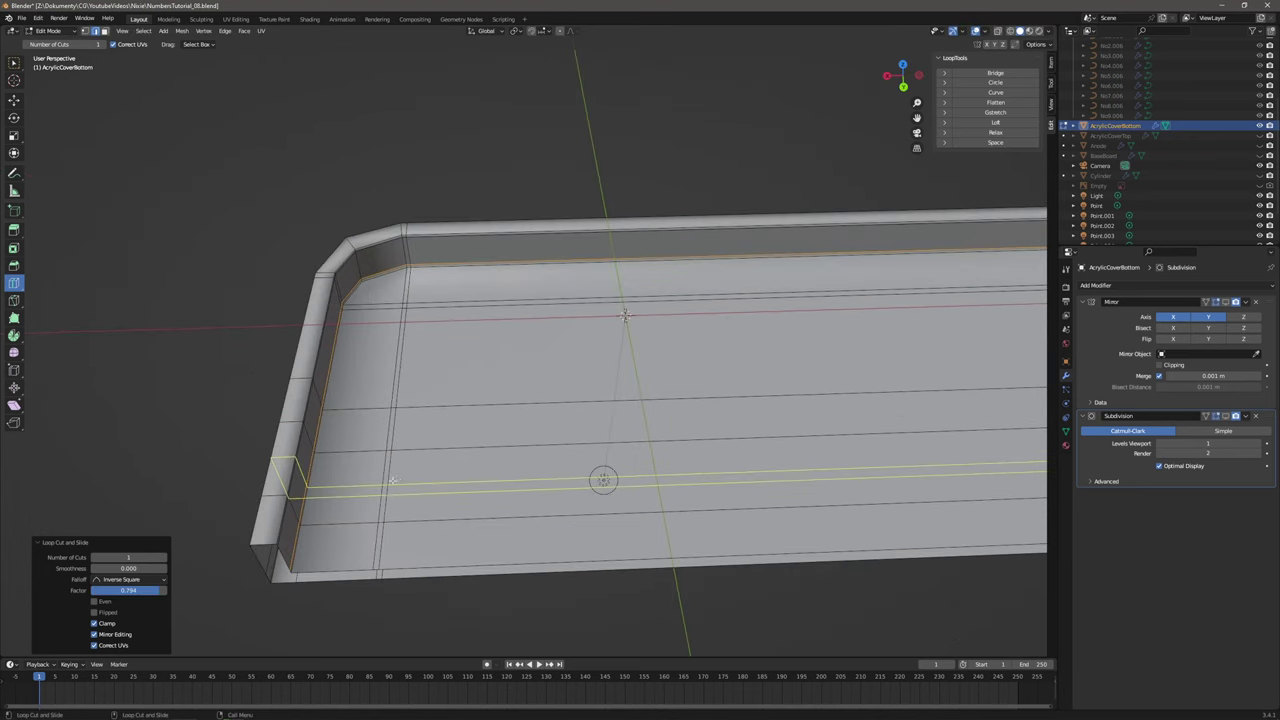
click(14, 300)
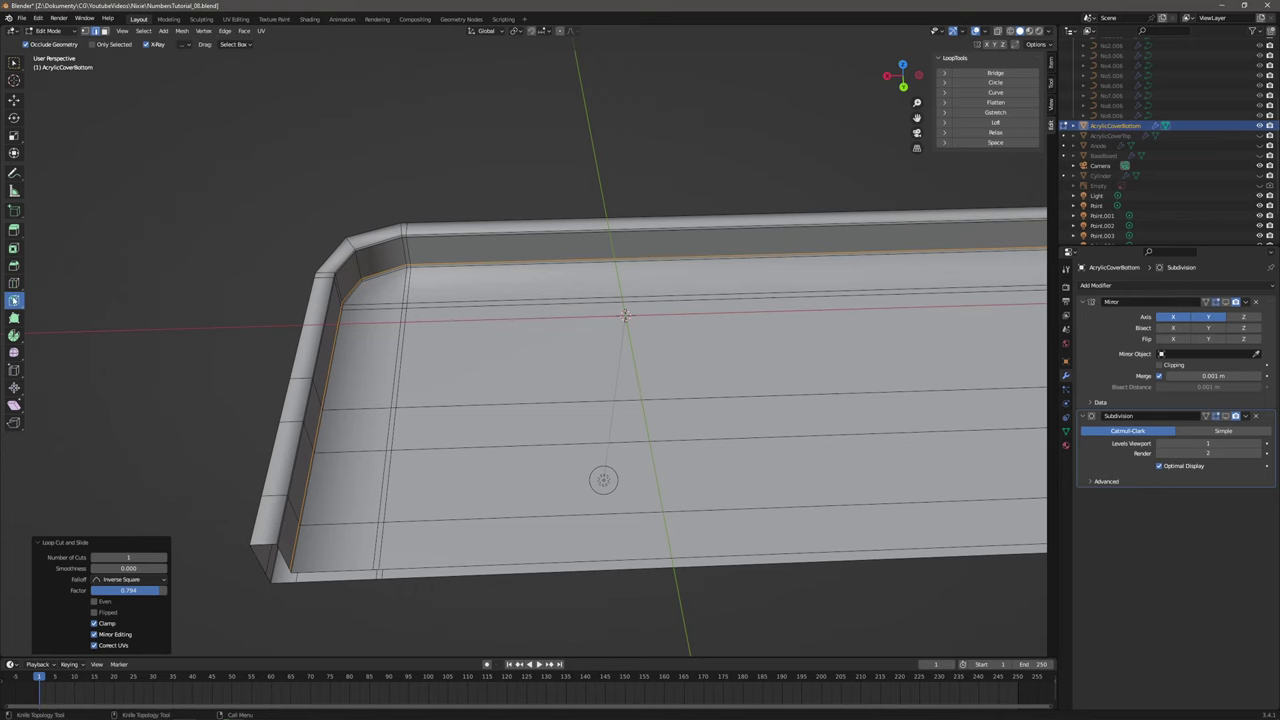
middle_drag(310, 567, 266, 580)
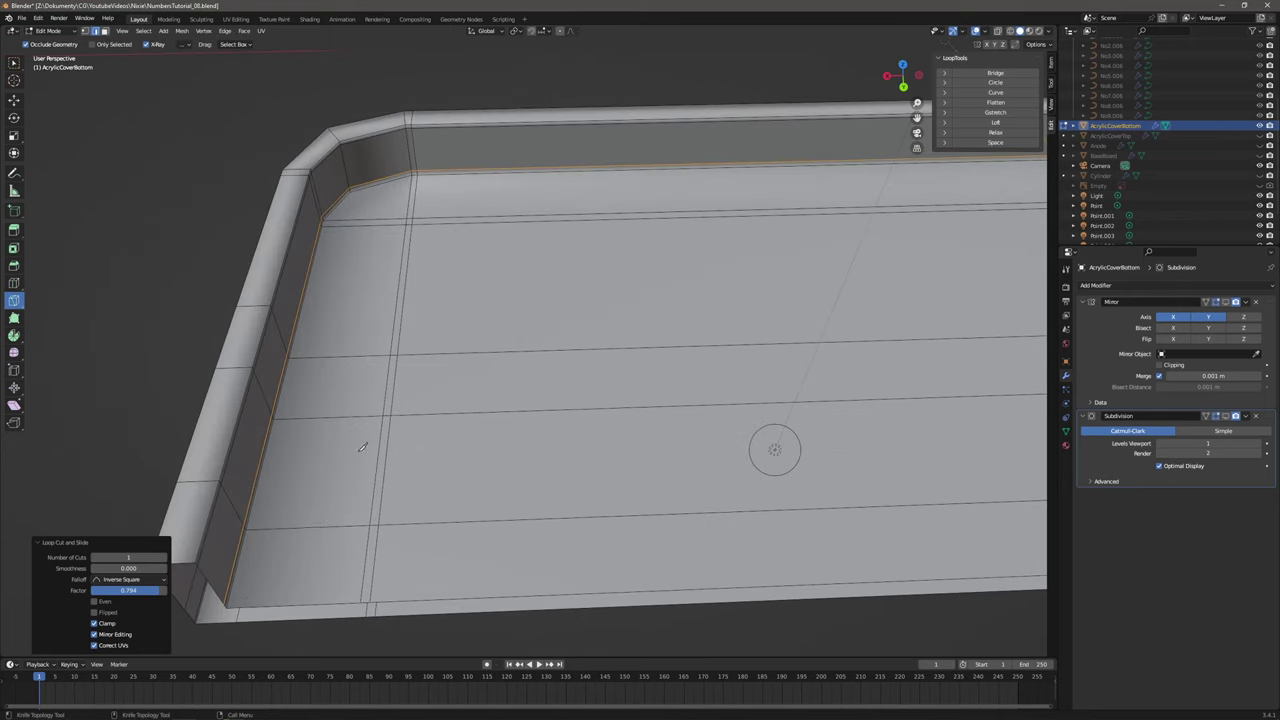
click(902, 67)
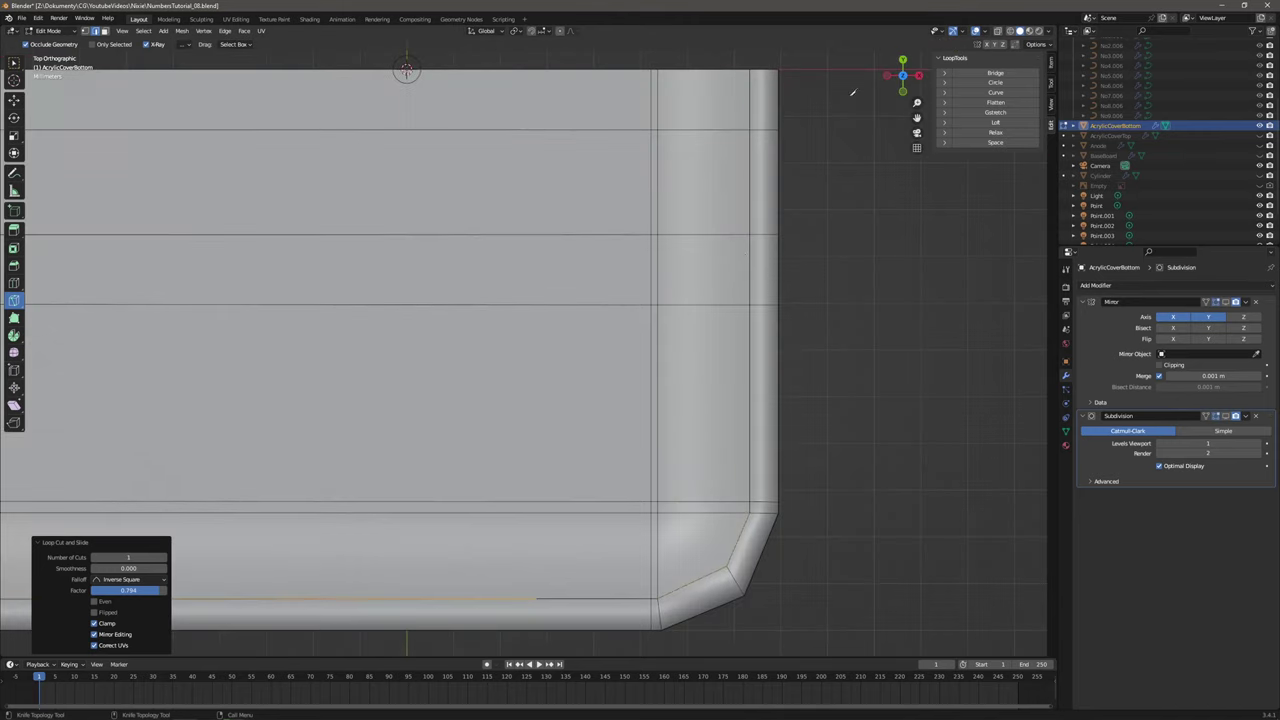
key(k)
click(719, 84)
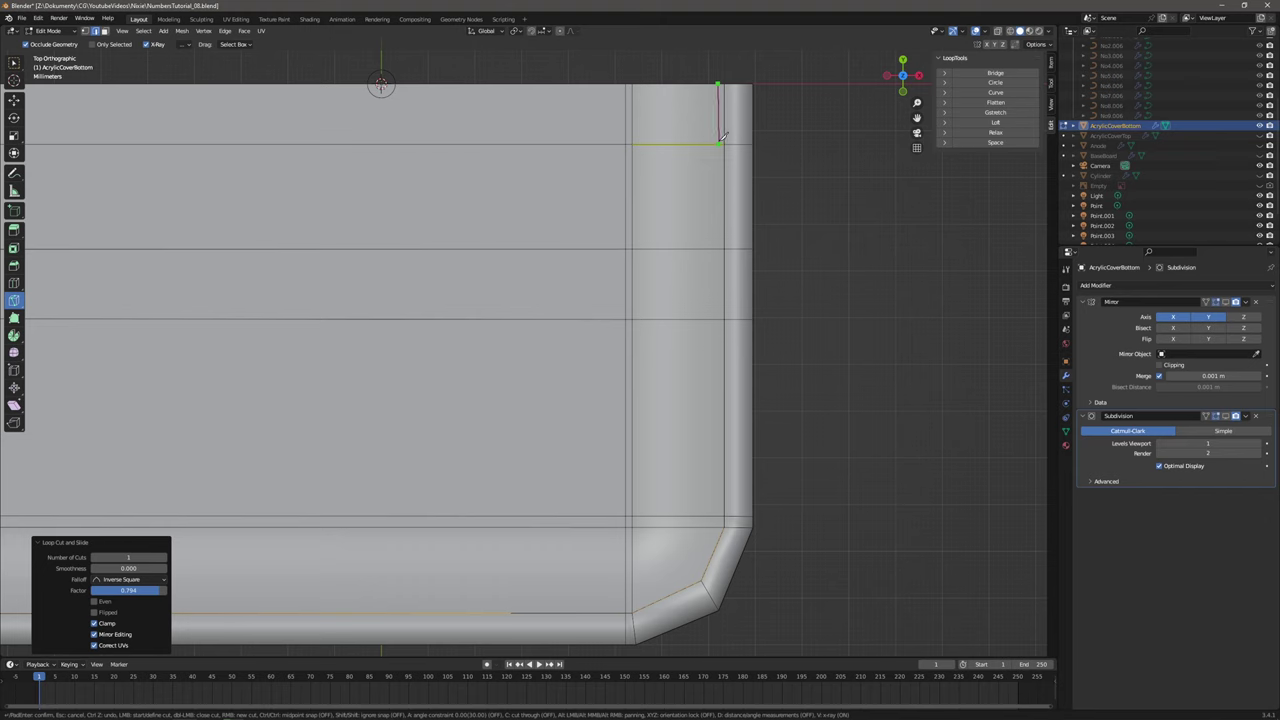
click(719, 143)
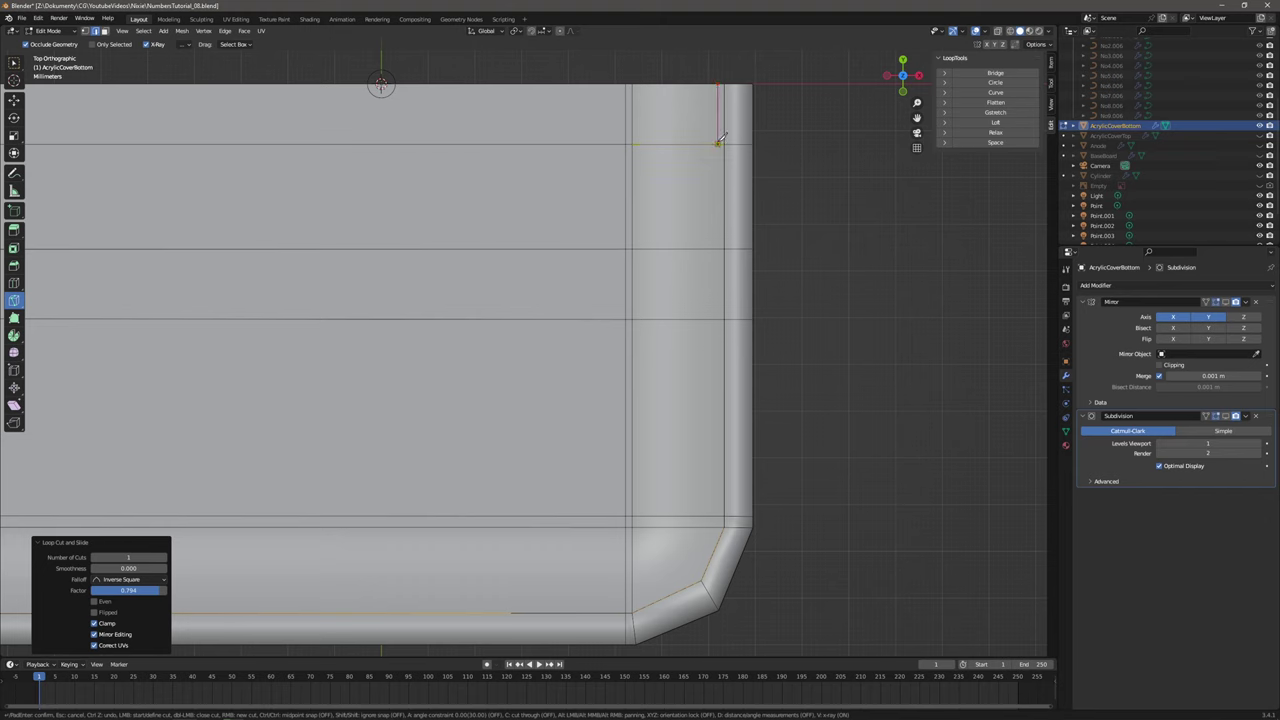
click(719, 248)
click(719, 319)
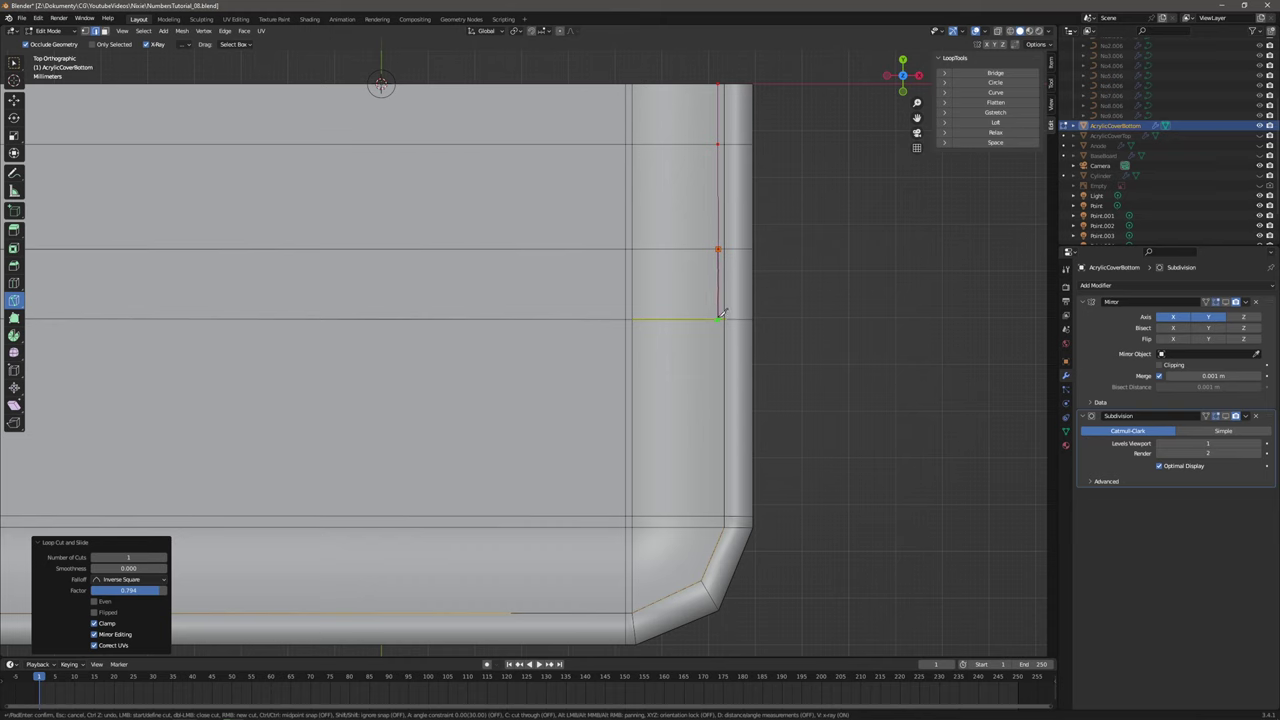
click(720, 515)
click(696, 575)
click(633, 605)
scroll(543, 557, up, 6)
shift+middle_drag(404, 491, 690, 482)
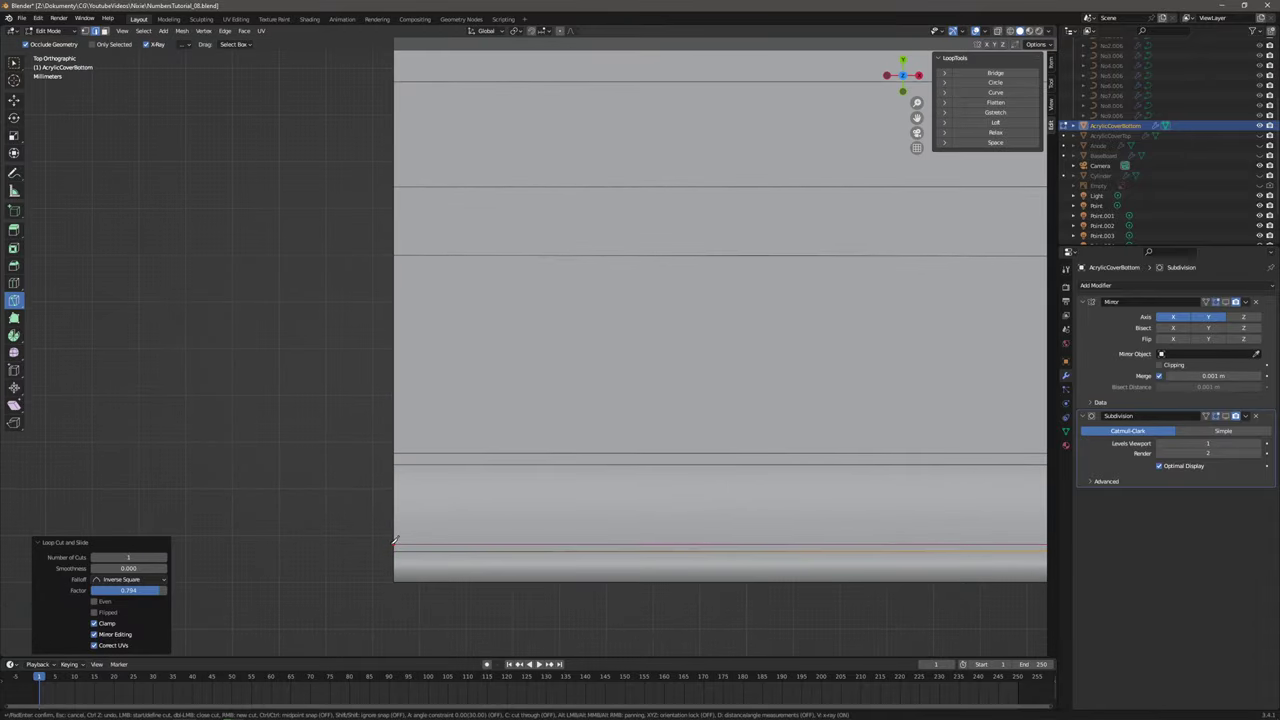
key(Escape)
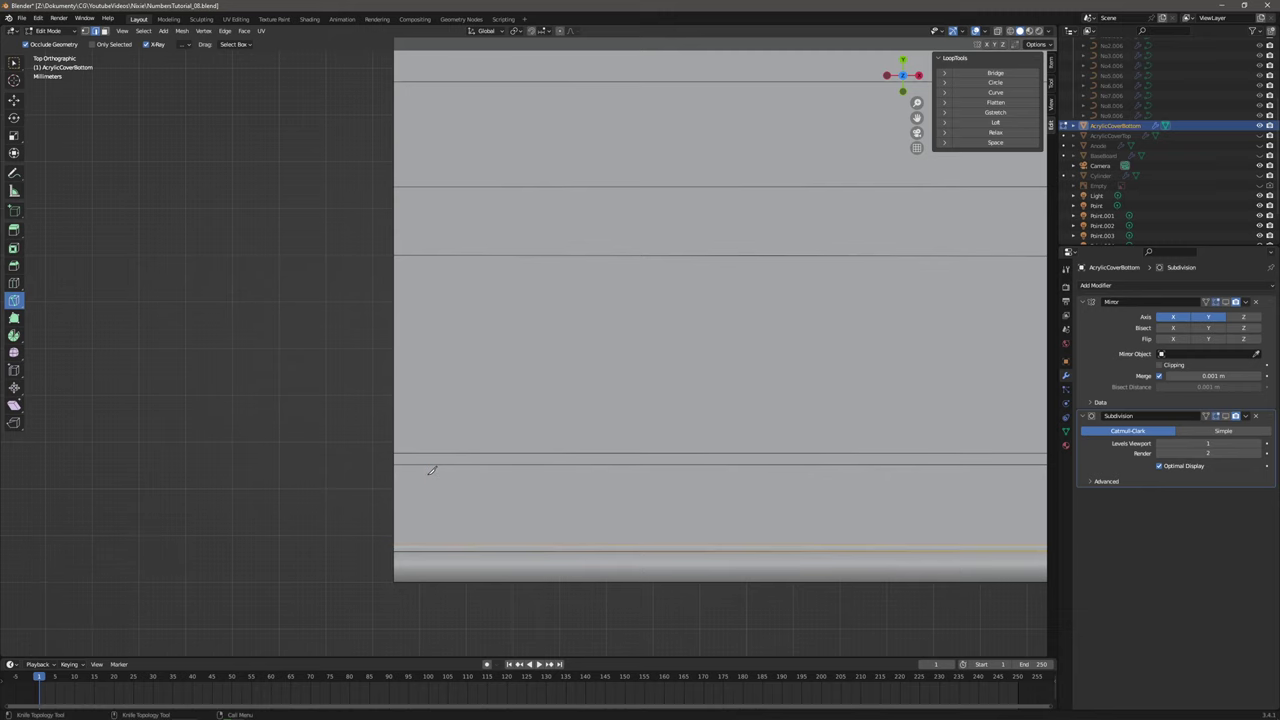
Knife-cut a short edge at the floor's inner corner, joining the border cut to the base of the rim wall.
middle_drag(395, 470, 474, 387)
alt+drag(475, 386, 500, 400)
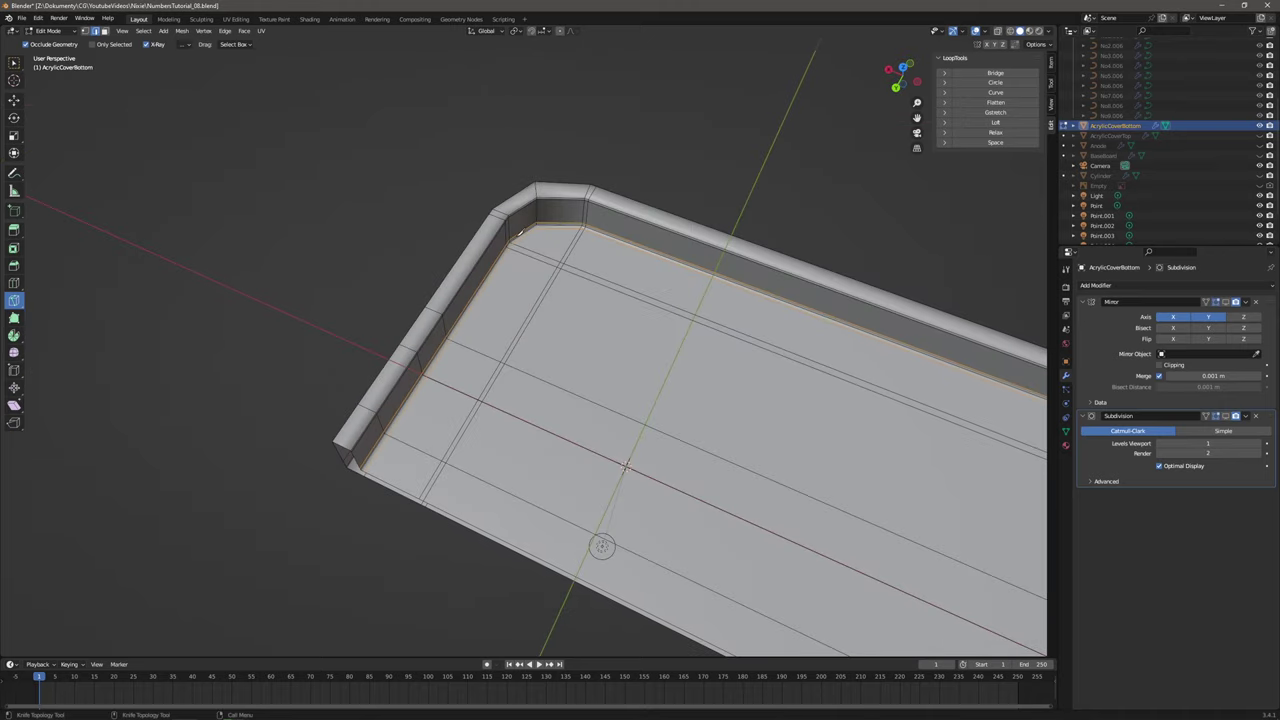
alt+right_drag(500, 400, 562, 186)
alt+middle_drag(562, 186, 505, 396)
alt+right_drag(505, 396, 507, 323)
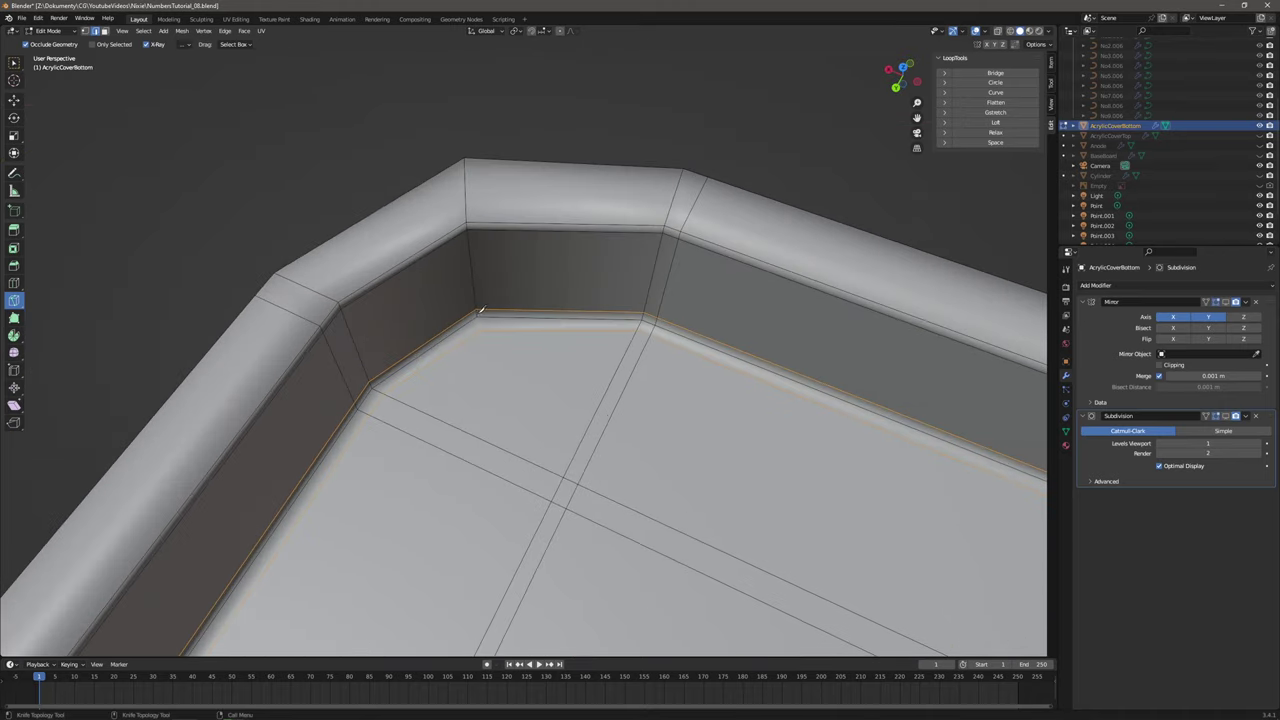
click(477, 317)
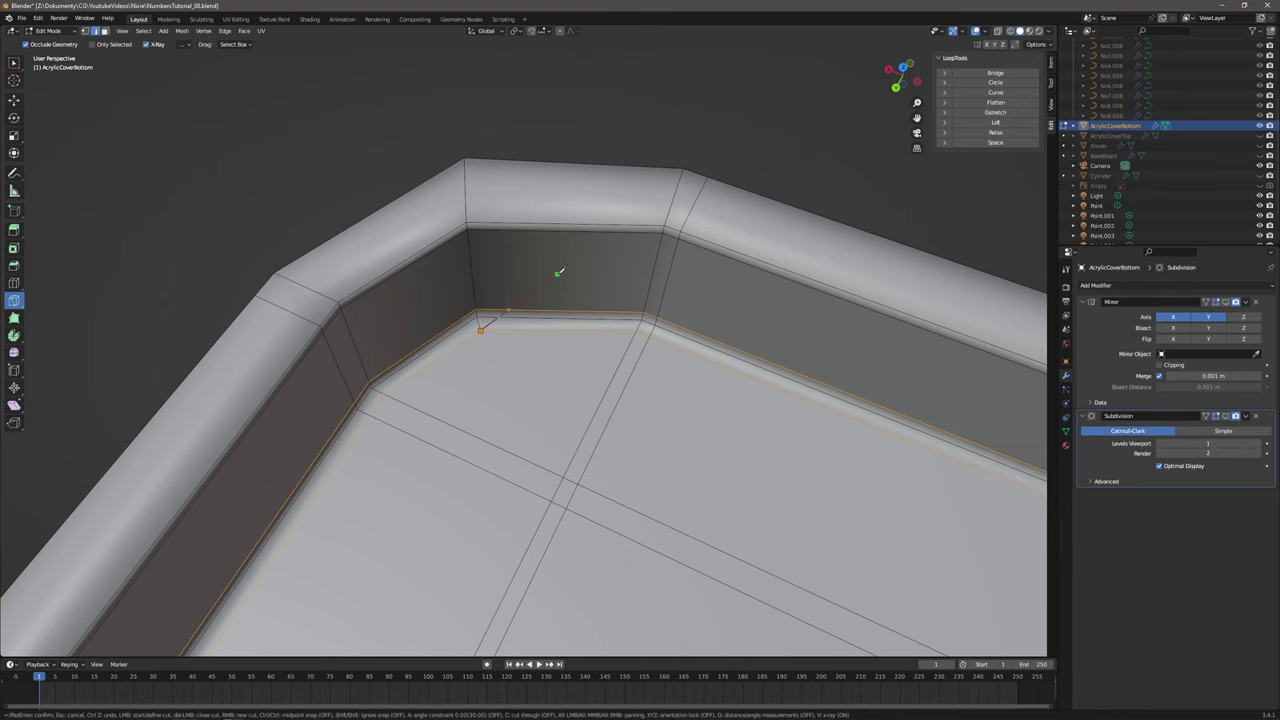
key(Escape)
Turn the viewport display of the Mirror and Subdivision modifiers back on.
scroll(563, 286, down, 6)
alt+middle_drag(766, 382, 790, 318)
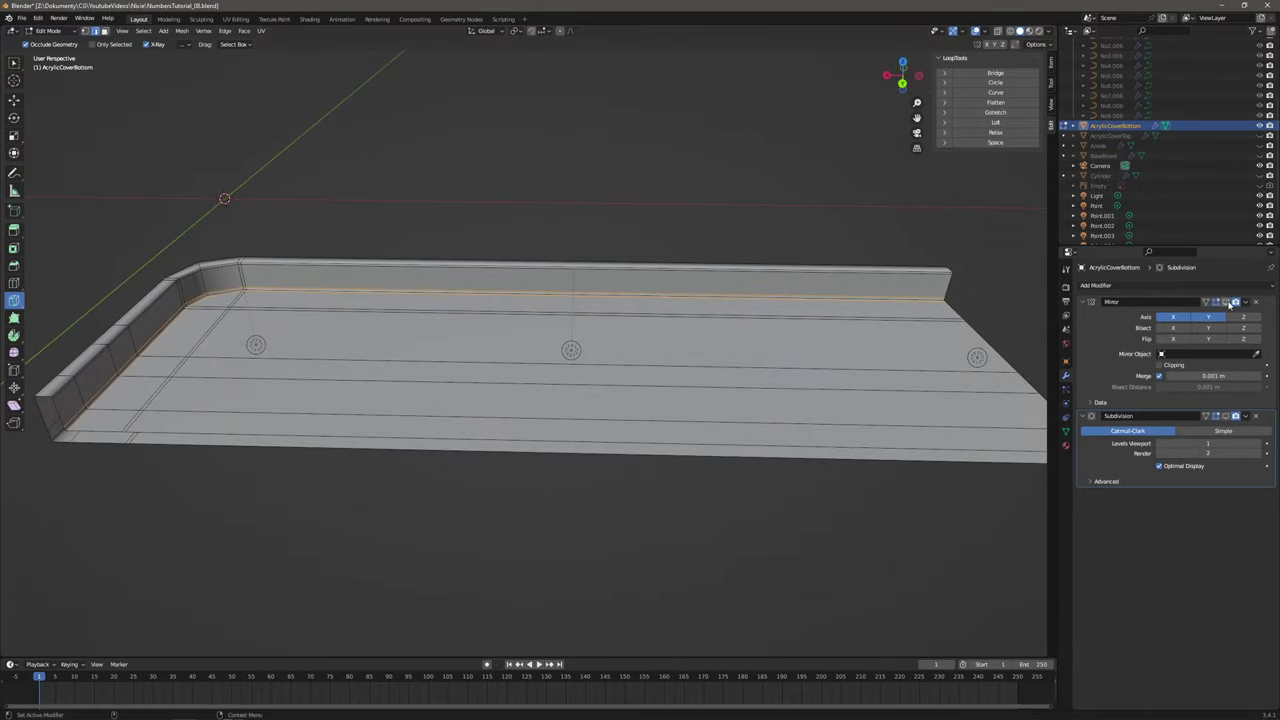
click(1228, 302)
scroll(843, 317, down, 3)
middle_drag(843, 317, 806, 315)
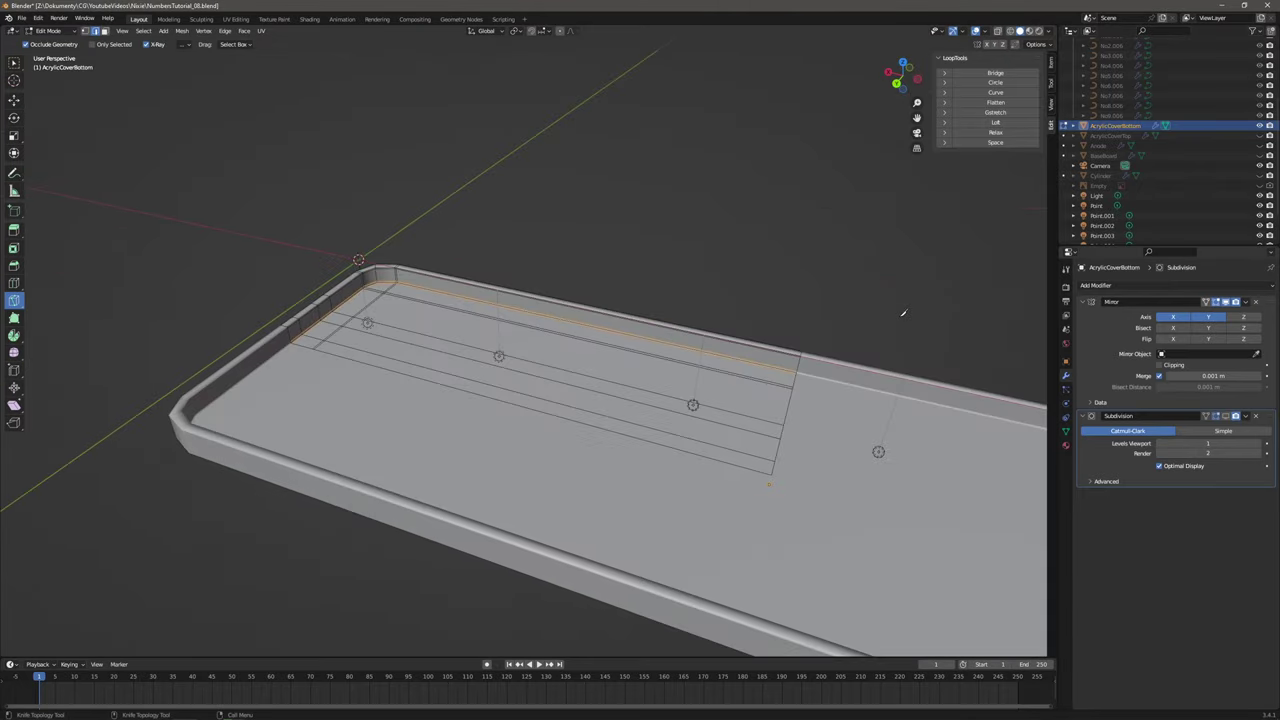
click(1227, 417)
Add a loop cut along the rim close to its inner upper edge, with a slide factor of about 0.795.
scroll(382, 411, down, 5)
middle_drag(382, 411, 443, 457)
scroll(465, 461, up, 4)
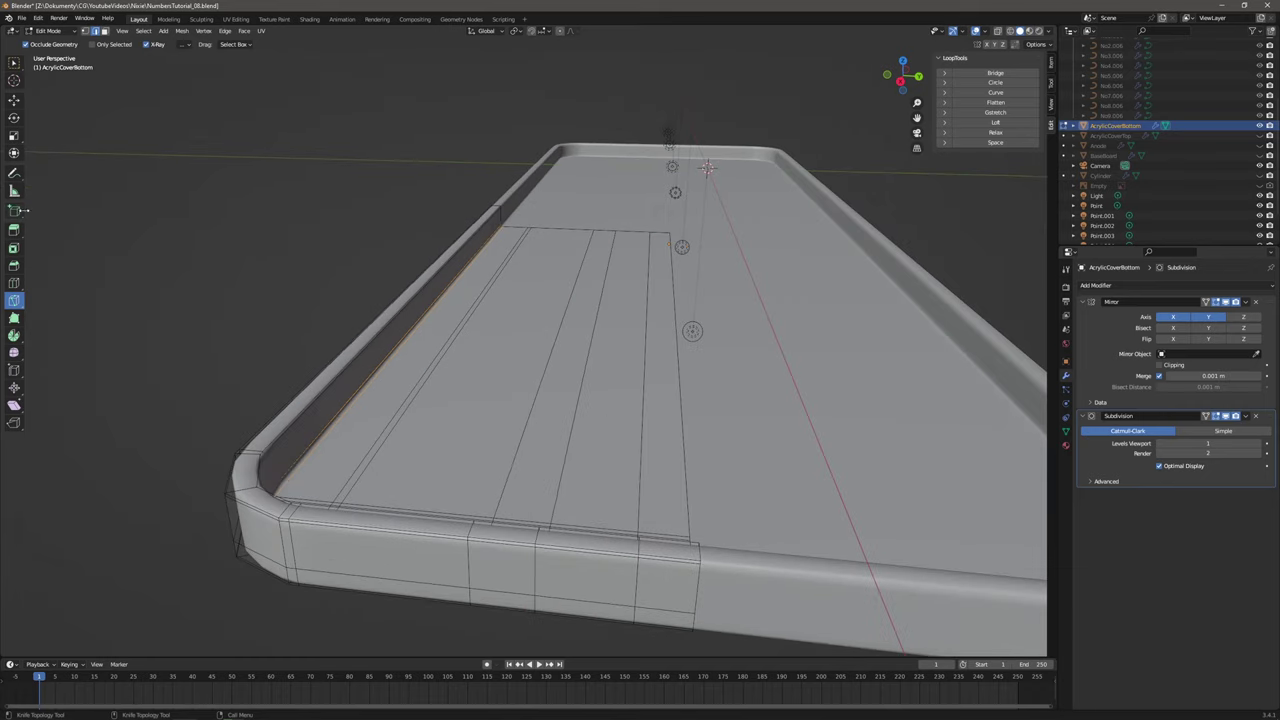
click(14, 283)
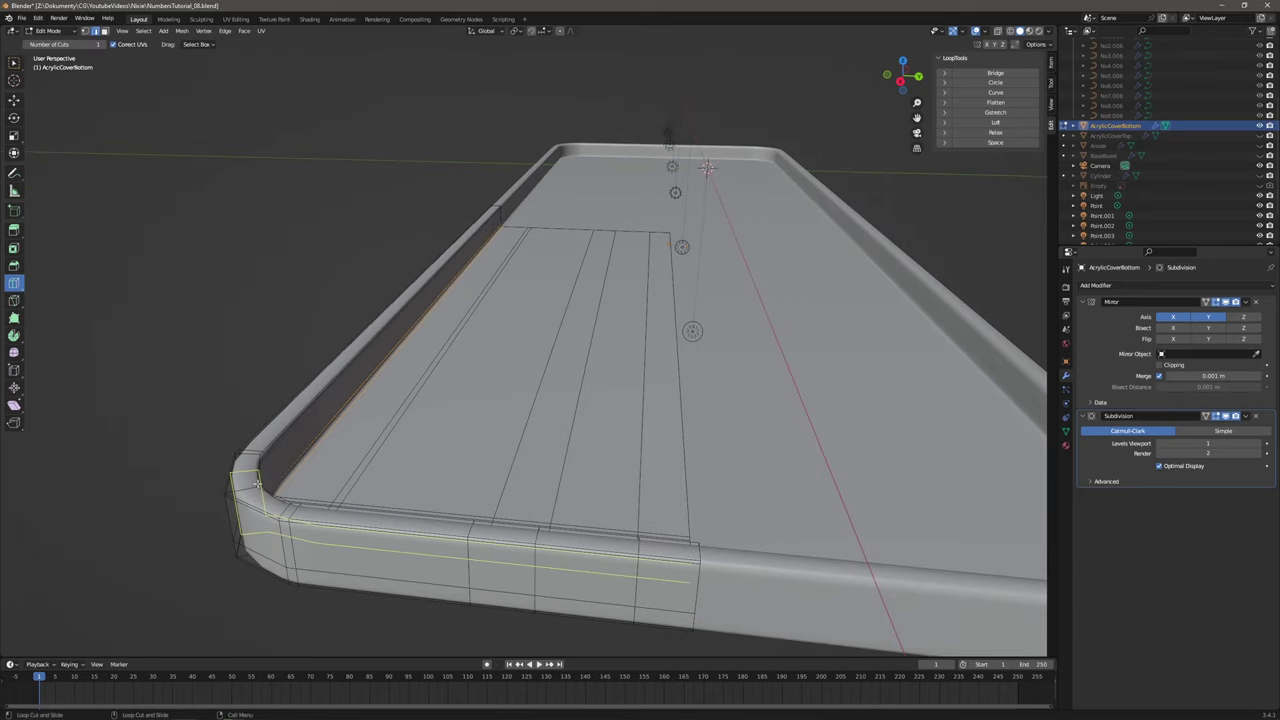
mouse_move(250, 486)
mouse_down()
mouse_move(233, 491)
mouse_move(250, 488)
mouse_up()
mouse_move(250, 488)
middle_down()
mouse_move(364, 507)
mouse_move(264, 507)
middle_up()
shift+middle_drag(336, 478, 560, 530)
scroll(486, 414, up, 4)
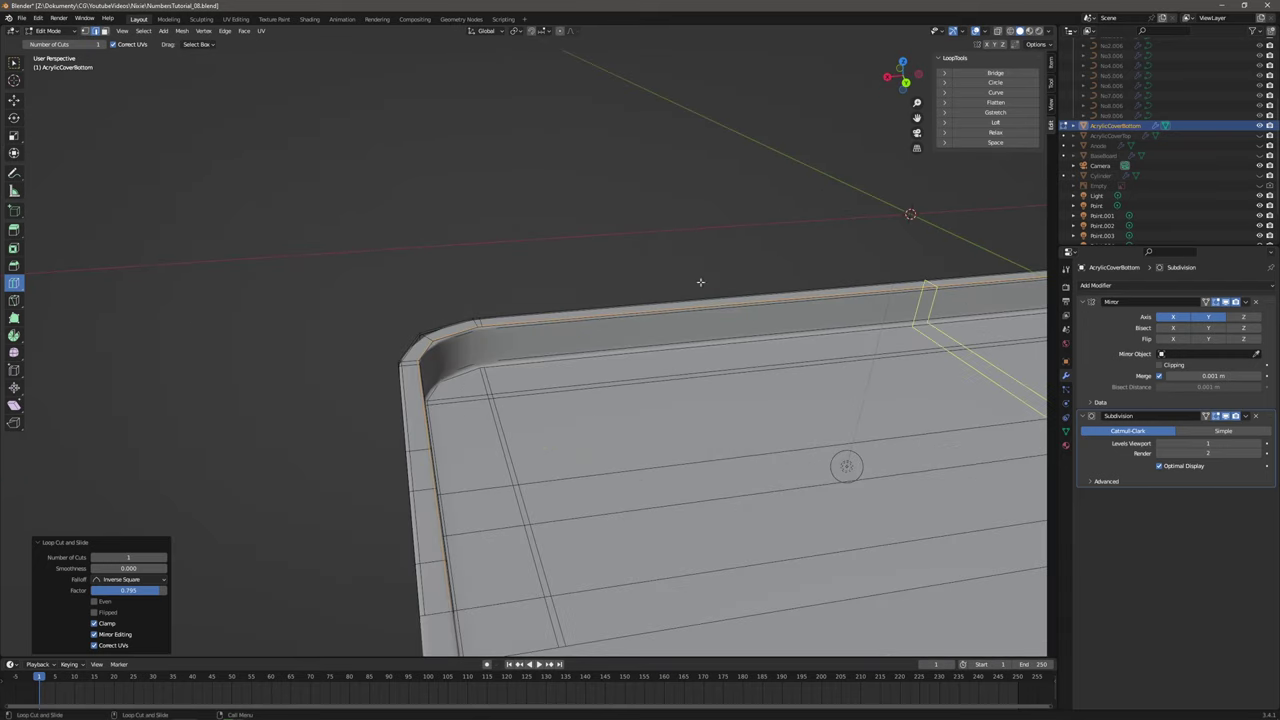
Return the bottom acrylic cover to Object Mode and inspect the whole tray shape.
click(58, 31)
click(63, 42)
middle_drag(508, 323, 610, 322)
scroll(497, 320, down, 4)
shift+middle_drag(470, 332, 620, 414)
scroll(618, 412, up, 3)
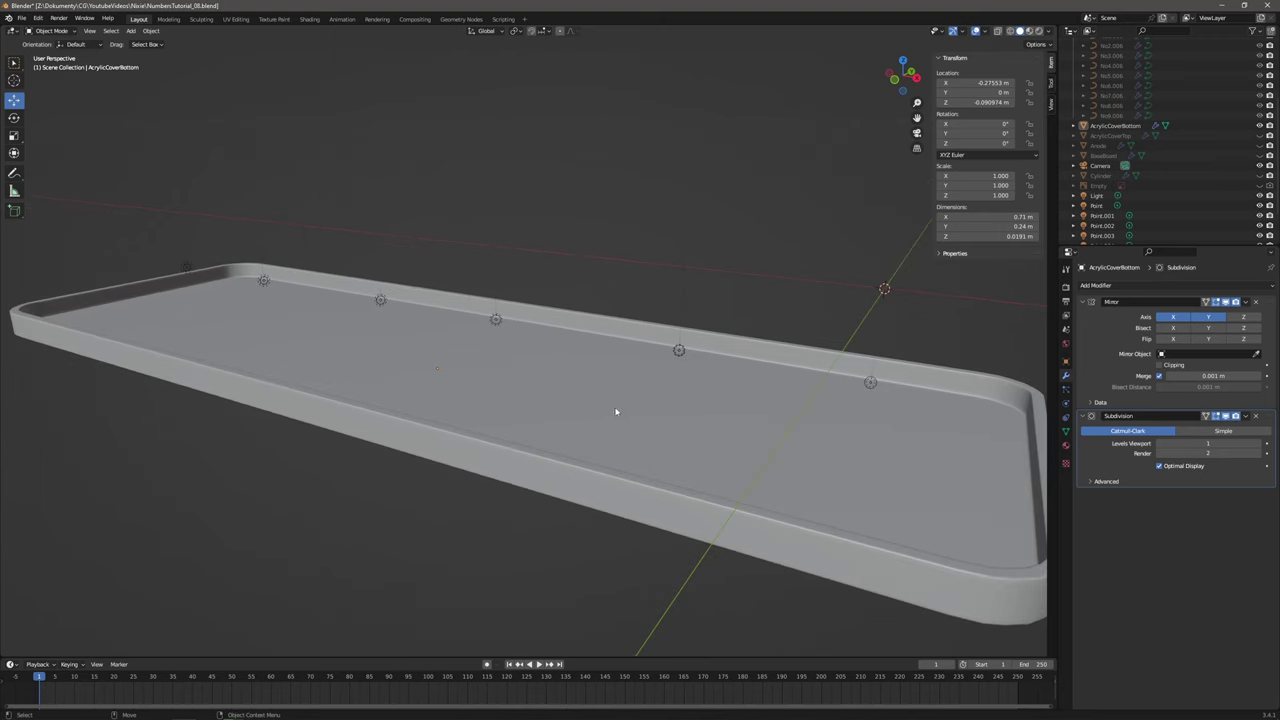
Unhide the AcrylicCoverTop, BaseBoard, Anode, Socket and Tube objects in the viewport.
click(1260, 136)
middle_drag(600, 322, 589, 349)
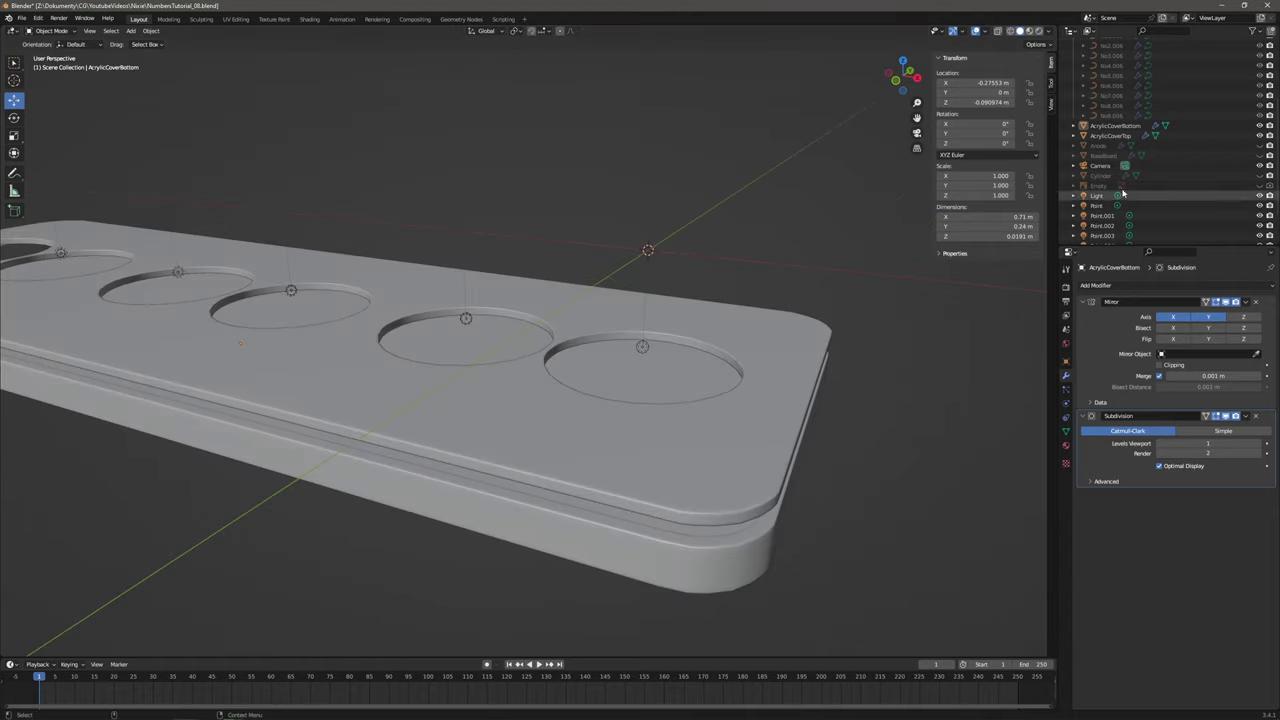
click(1259, 156)
click(1259, 145)
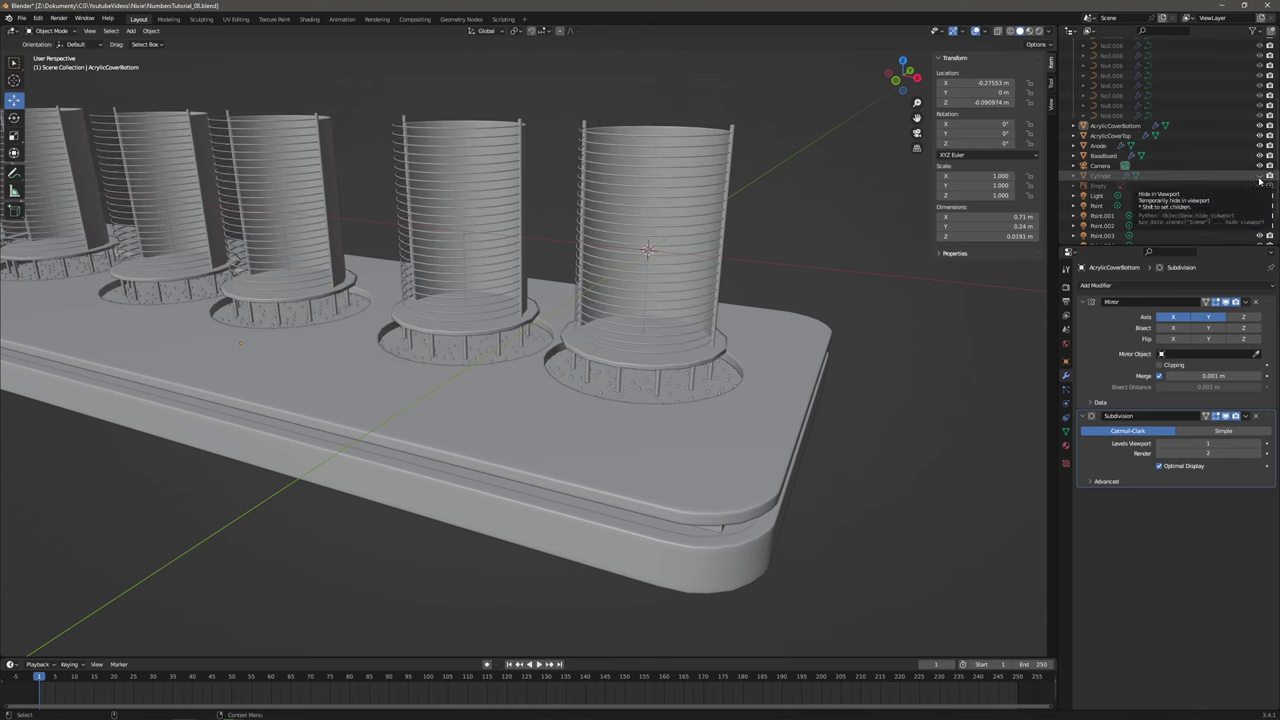
scroll(1260, 200, down, 2)
click(1260, 224)
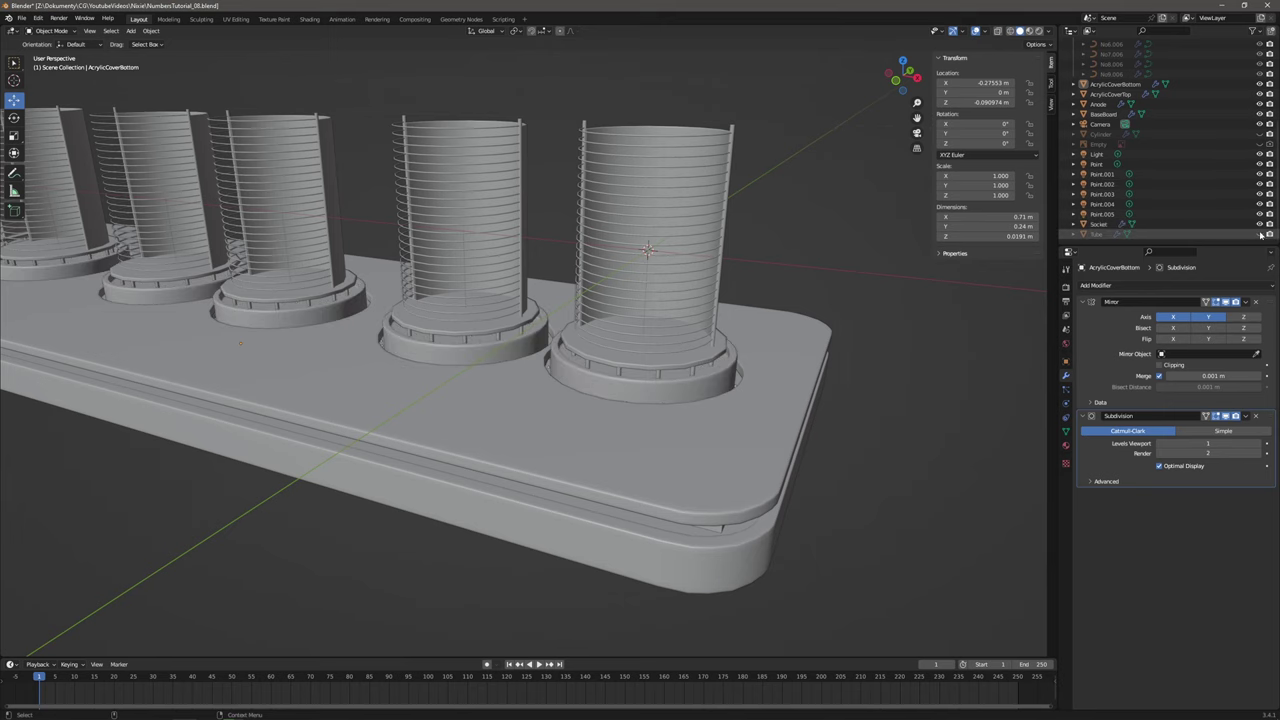
click(1260, 234)
In front view, raise the top acrylic cover about 0.0068 m along Z so it sits higher around the sockets.
click(895, 81)
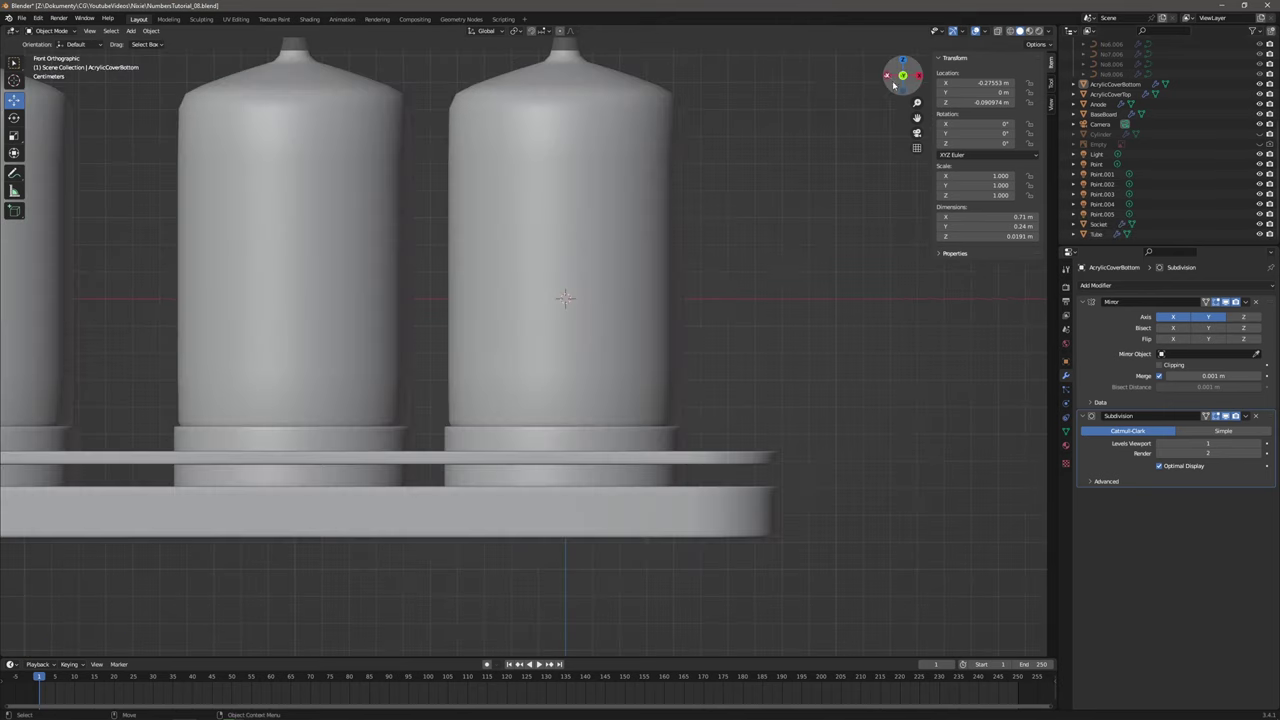
shift+middle_drag(471, 417, 736, 404)
click(674, 446)
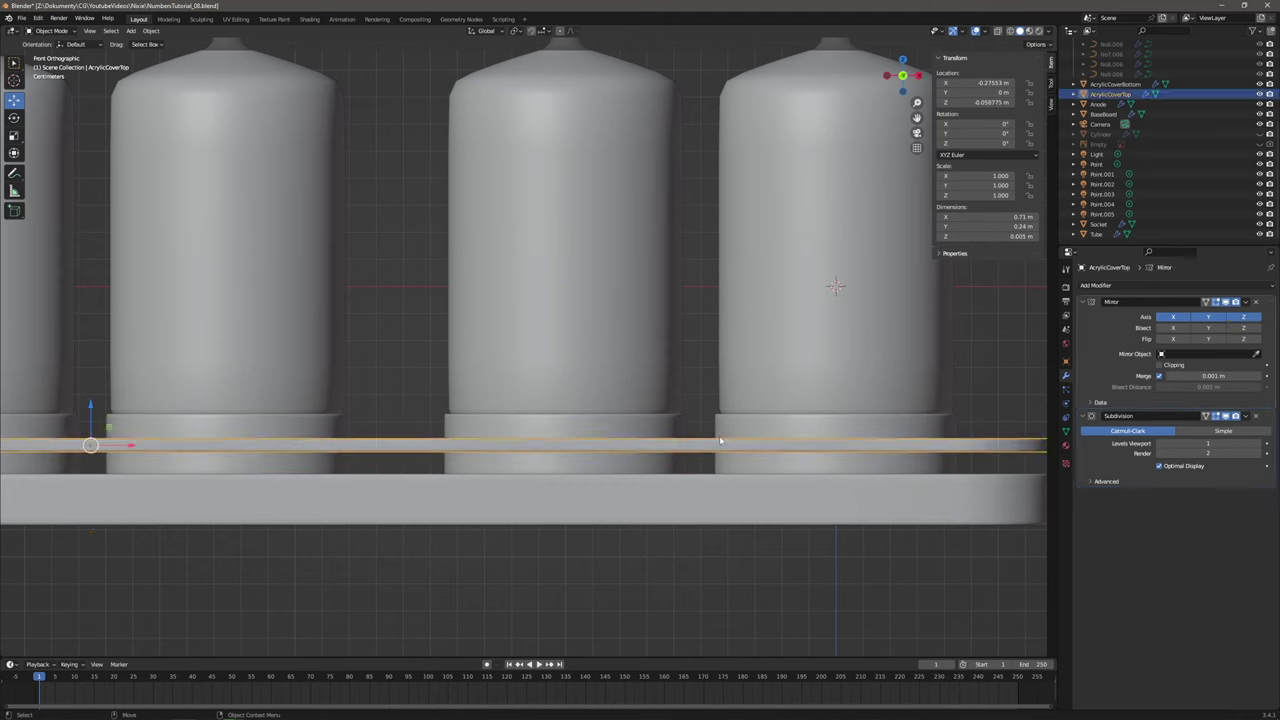
drag(91, 420, 103, 403)
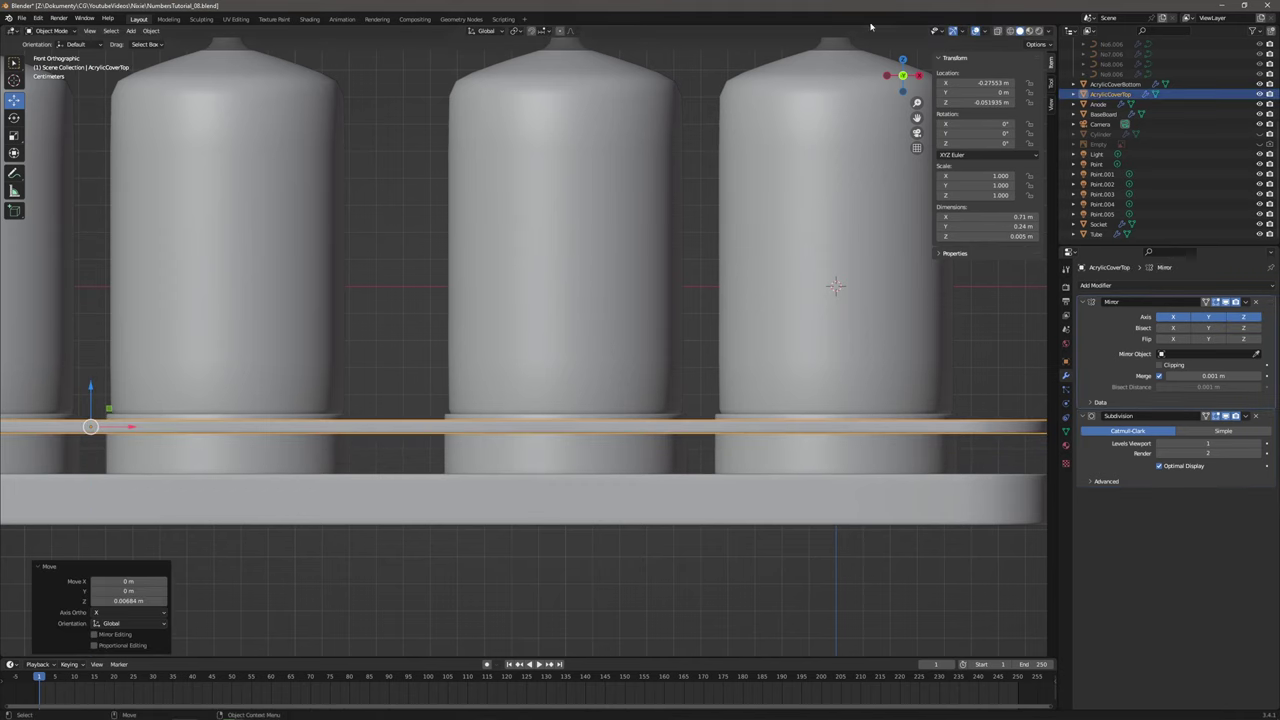
Turn on X-ray display and put the bottom acrylic cover into Edit Mode.
click(997, 31)
scroll(463, 371, down, 4)
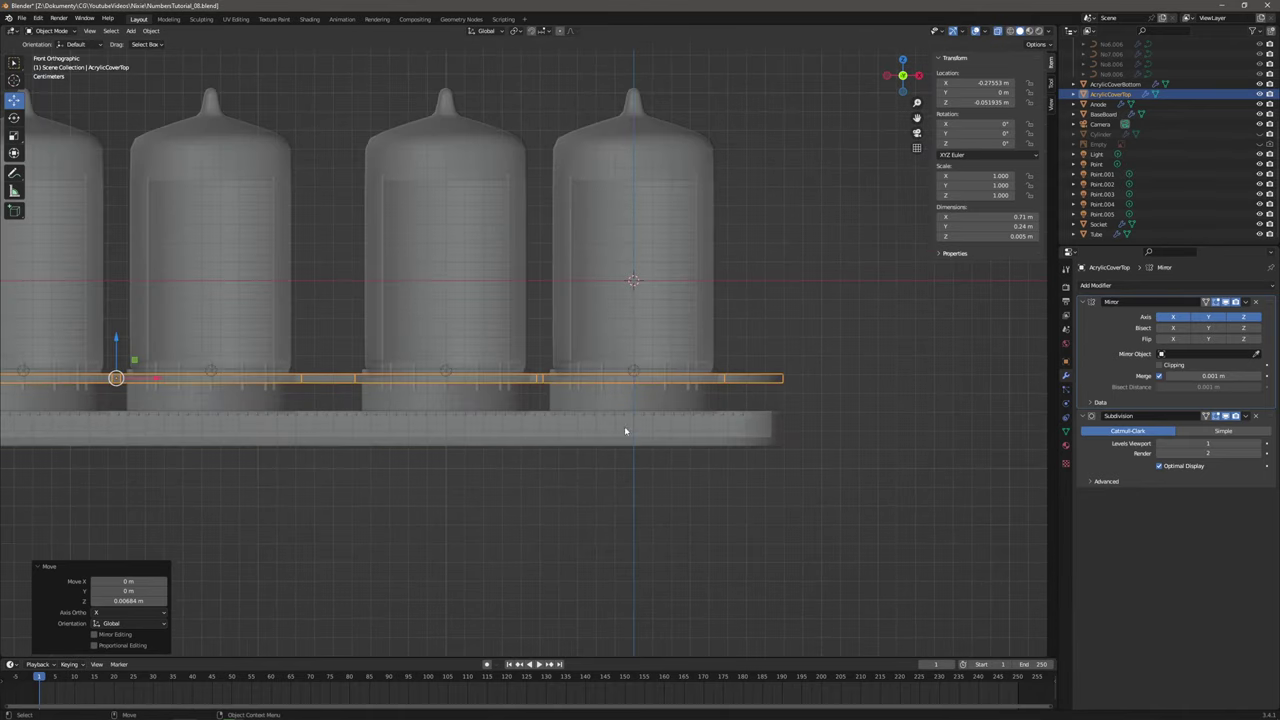
click(625, 431)
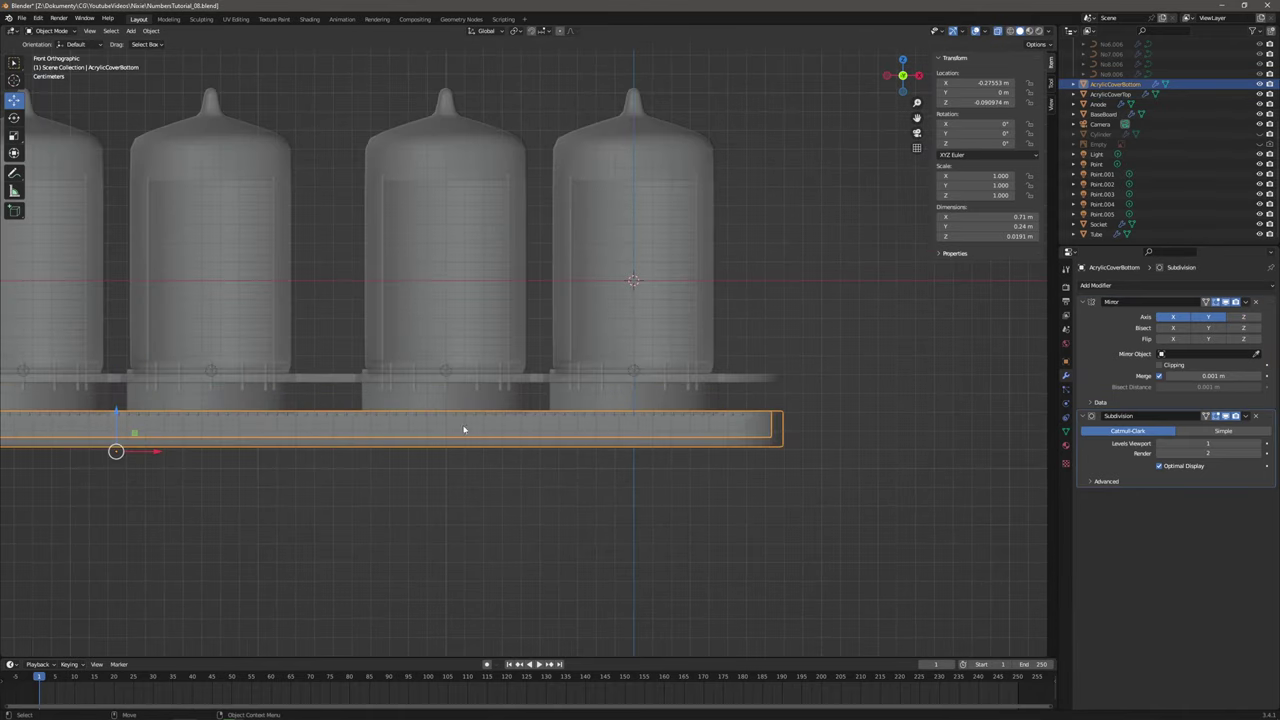
scroll(243, 368, down, 3)
shift+middle_drag(243, 368, 477, 375)
click(55, 31)
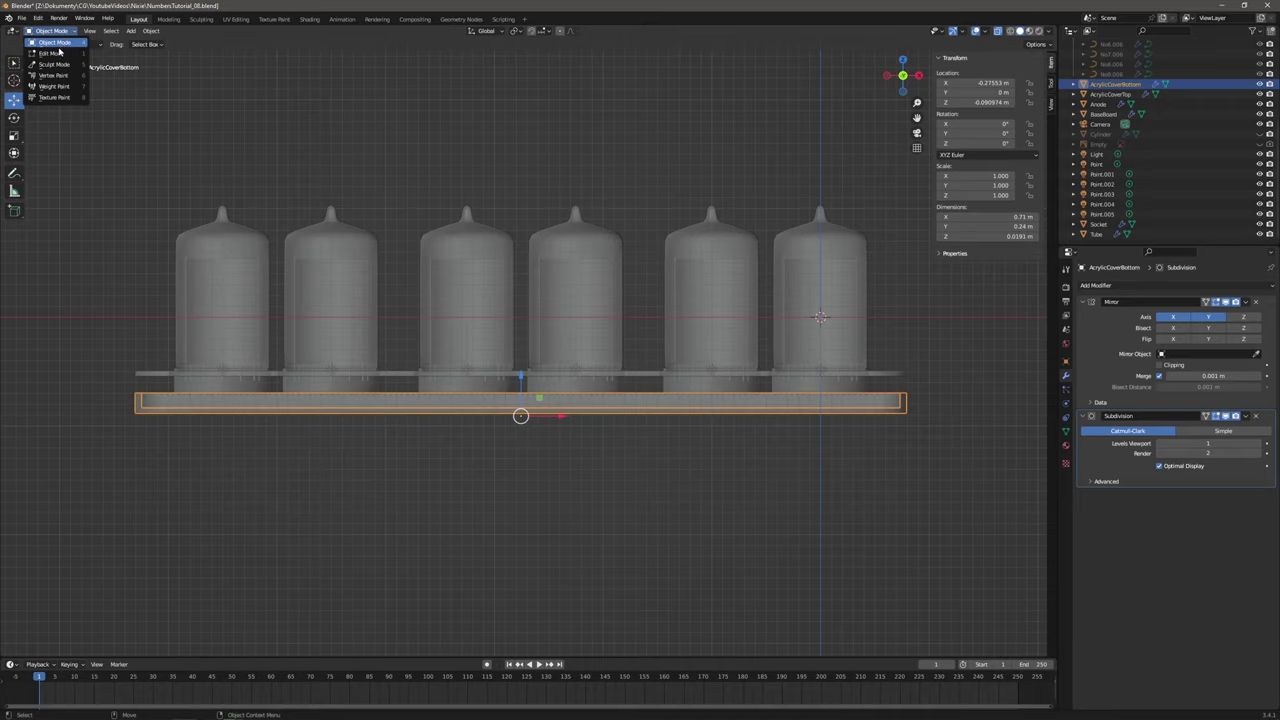
click(50, 55)
Select all vertices along the bottom cover's upper rim and raise them about 0.0142 m along Z.
key(KP_Decimal)
drag(969, 325, 69, 351)
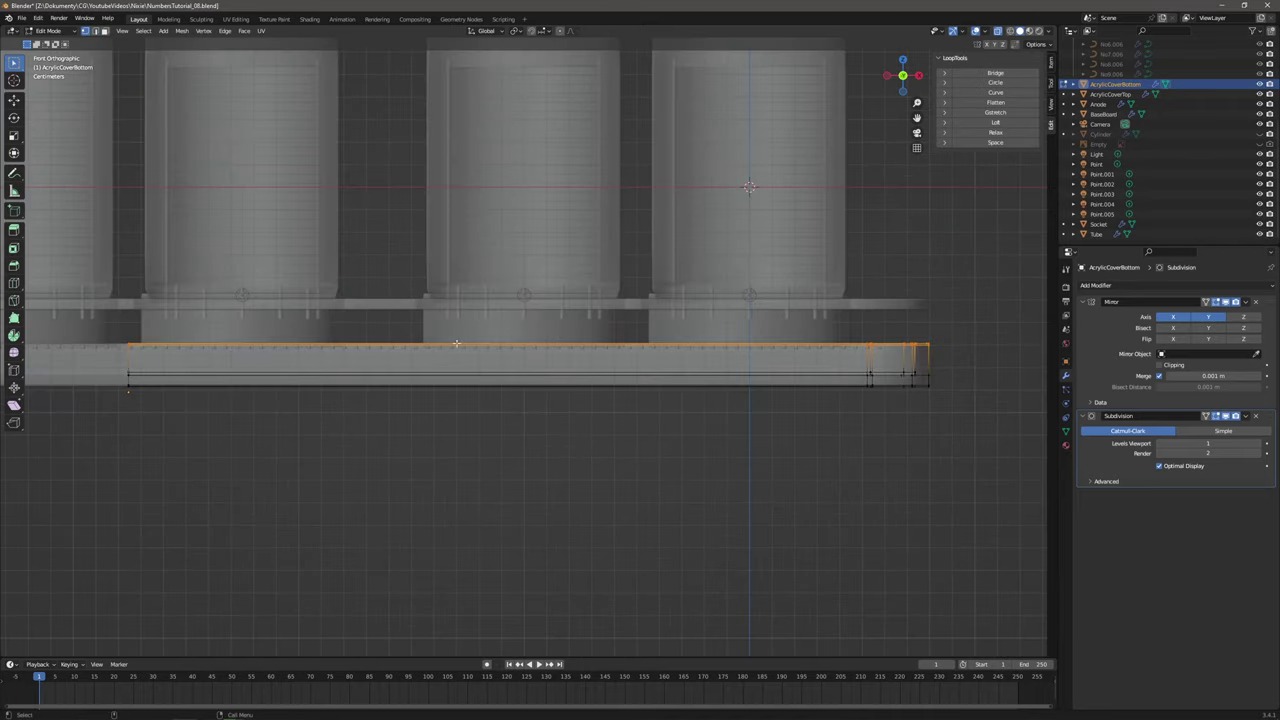
key(shift+space)
key(g)
drag(837, 323, 836, 291)
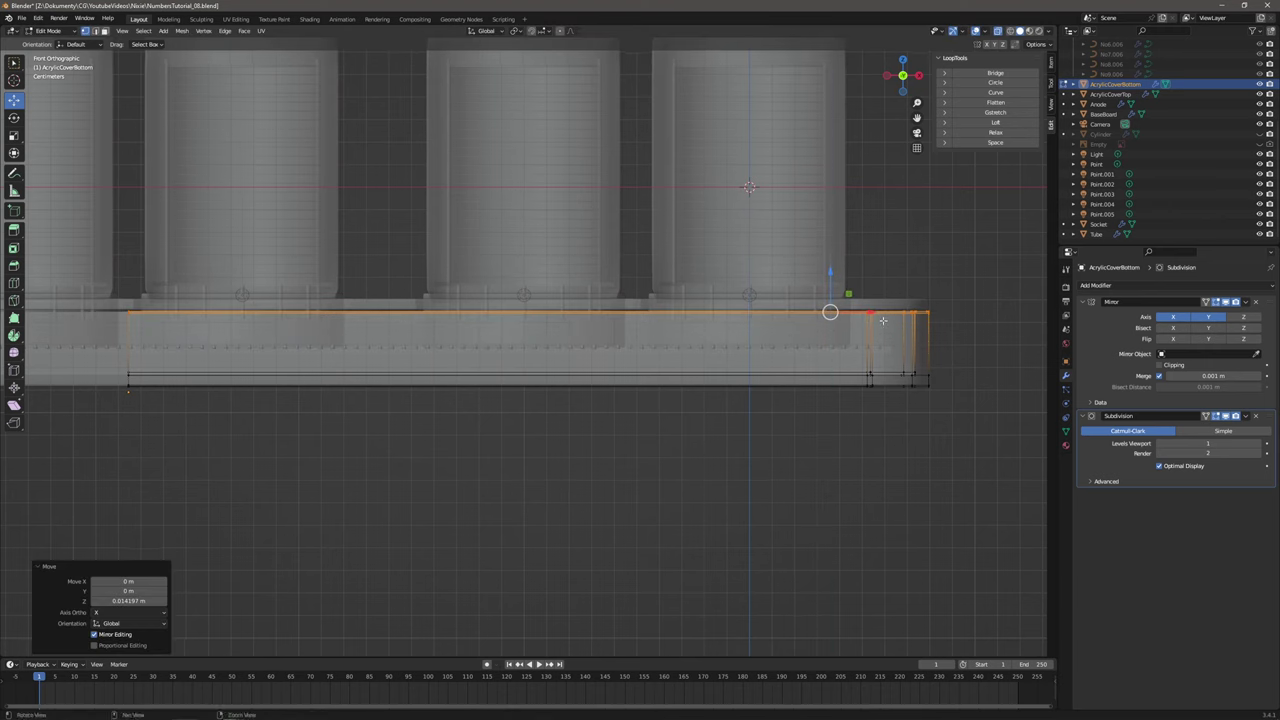
Raise the rim vertices about 0.0007 m more to meet the top cover's underside, and return to Object Mode.
scroll(883, 320, up, 6)
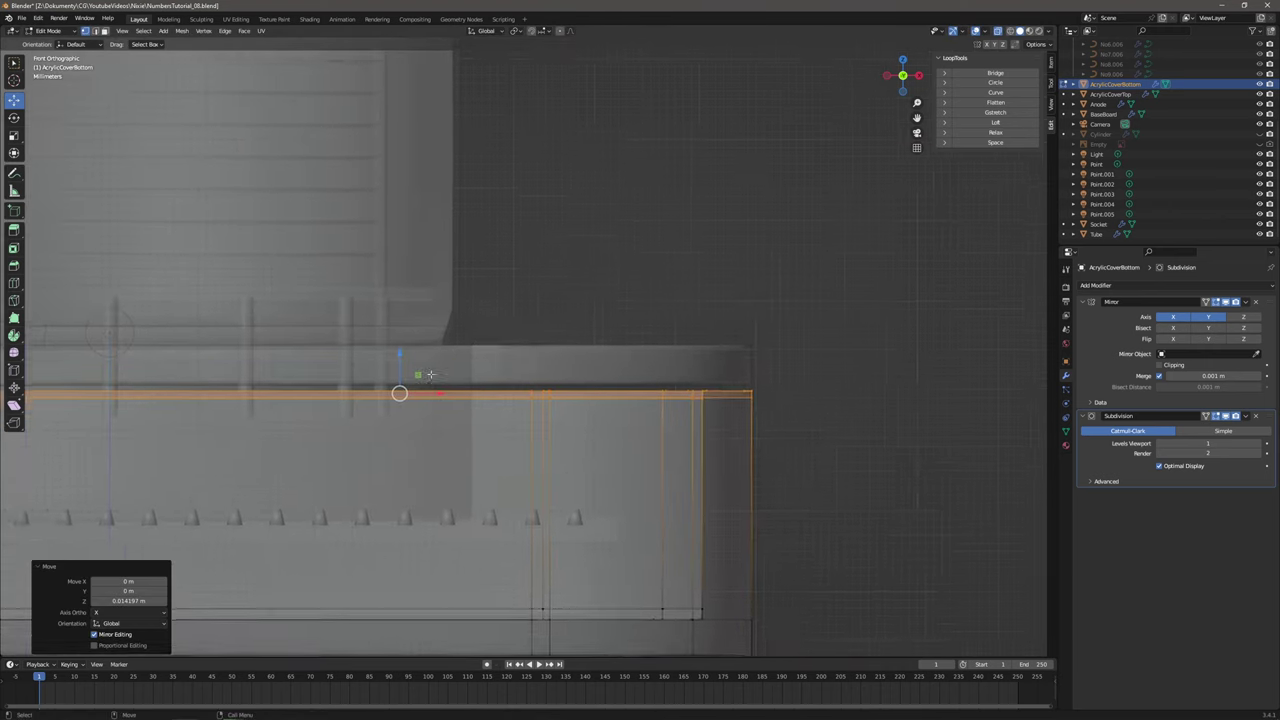
scroll(430, 374, up, 3)
drag(307, 397, 319, 386)
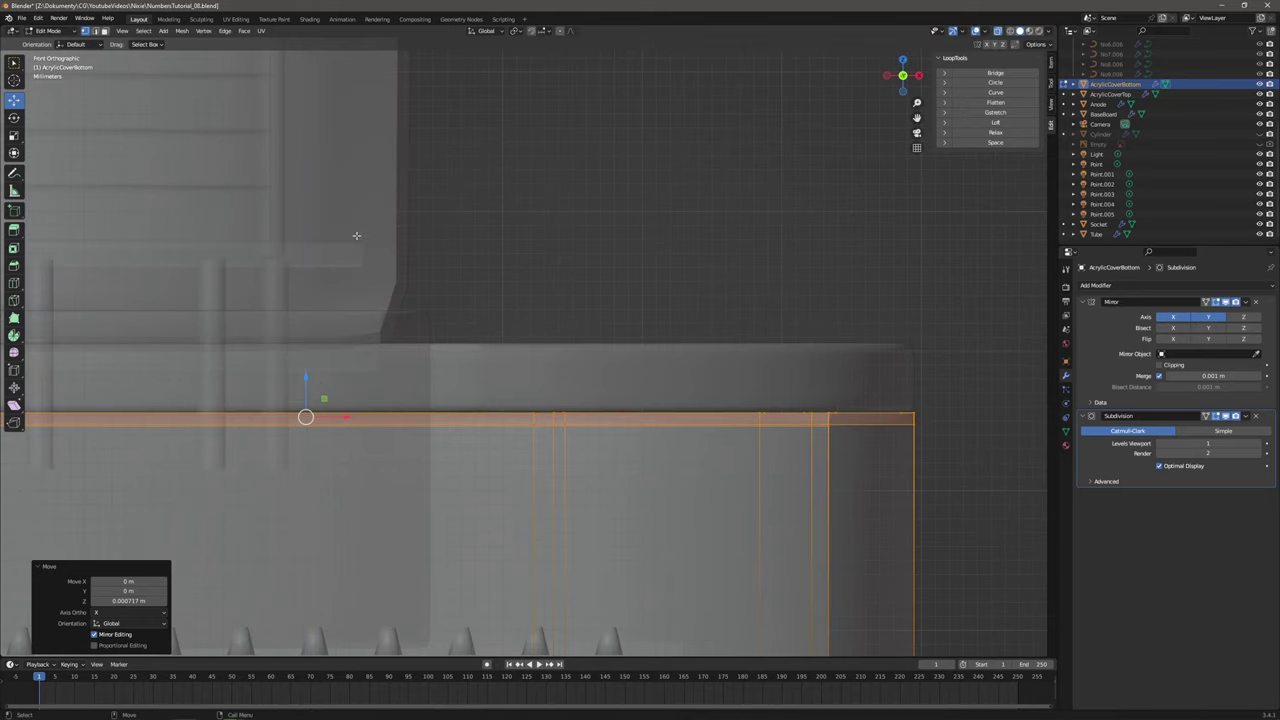
click(40, 30)
click(52, 43)
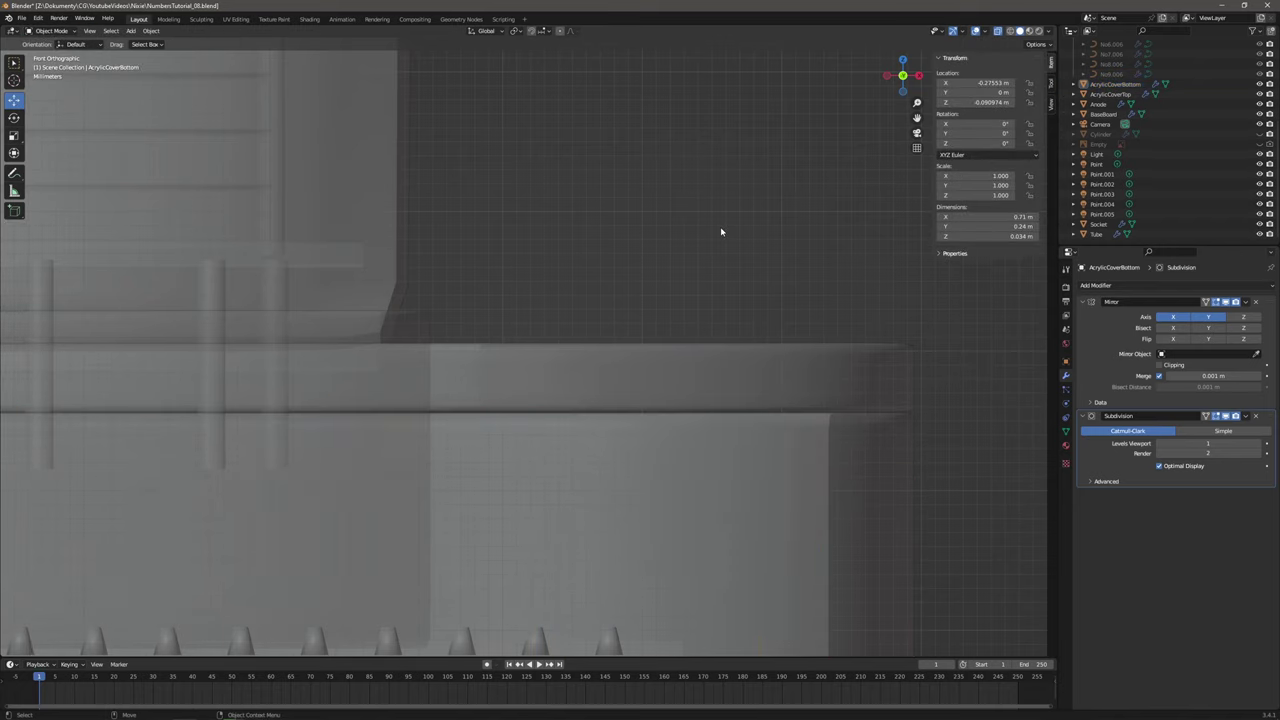
scroll(719, 232, down, 2)
middle_drag(721, 237, 757, 293)
scroll(643, 274, down, 5)
scroll(569, 334, up, 2)
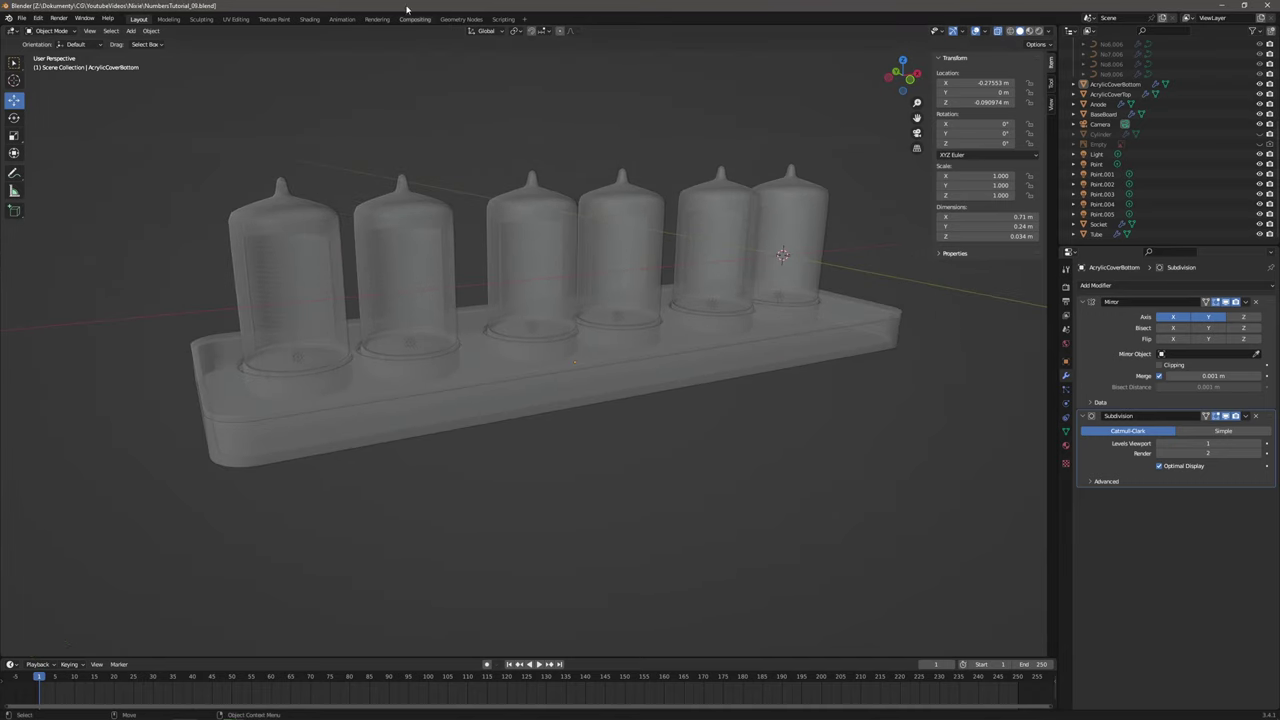
In the Shading workspace, create a new material named Acrylic on the top acrylic cover.
click(312, 19)
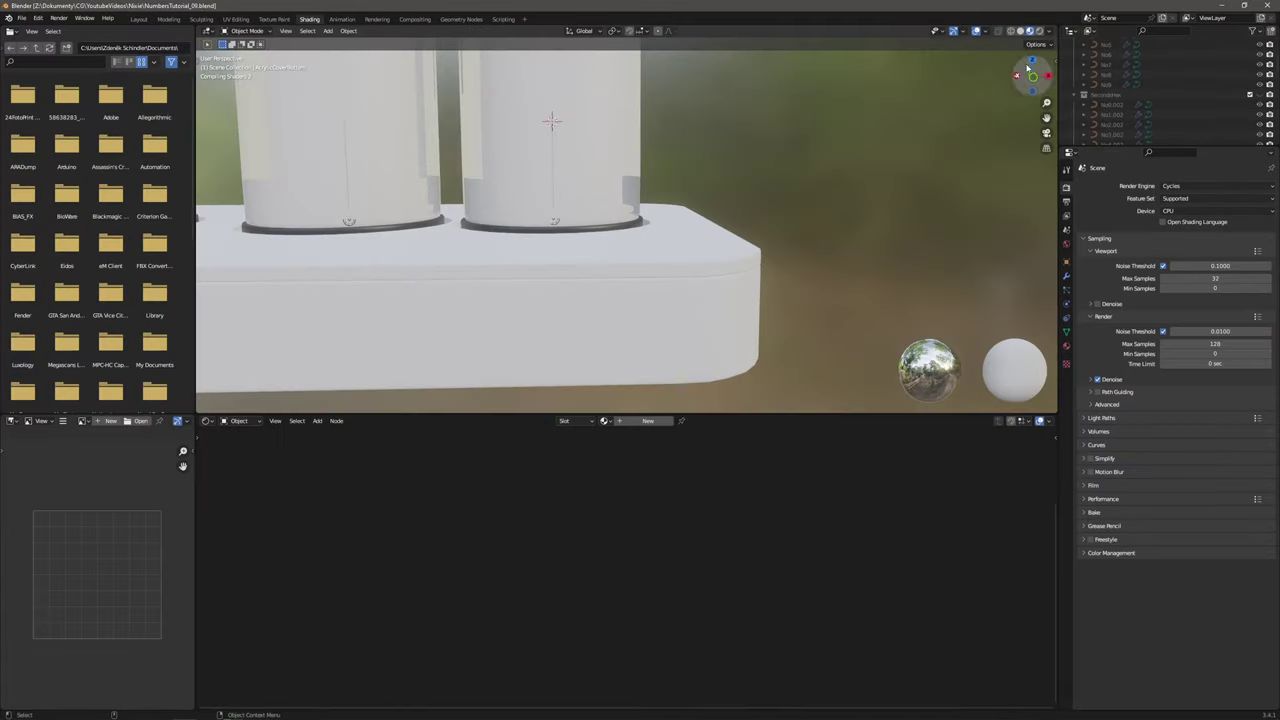
scroll(570, 214, down, 5)
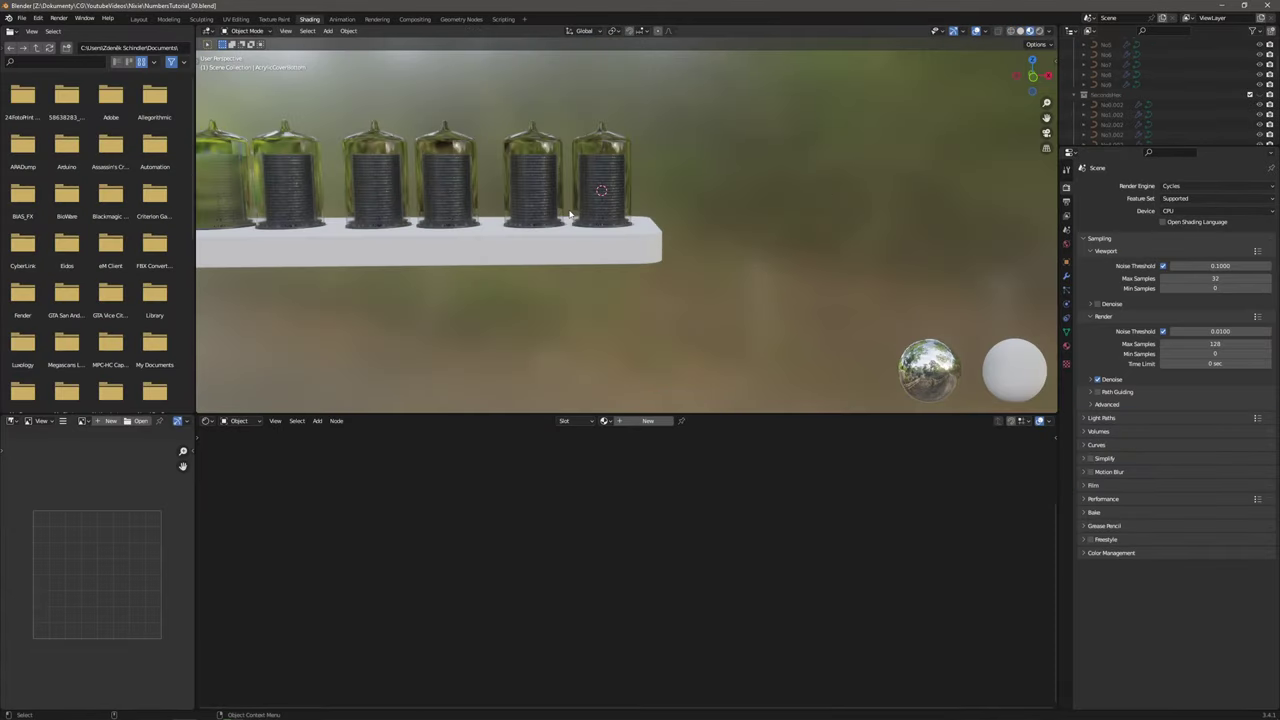
scroll(643, 247, up, 6)
middle_drag(643, 247, 687, 245)
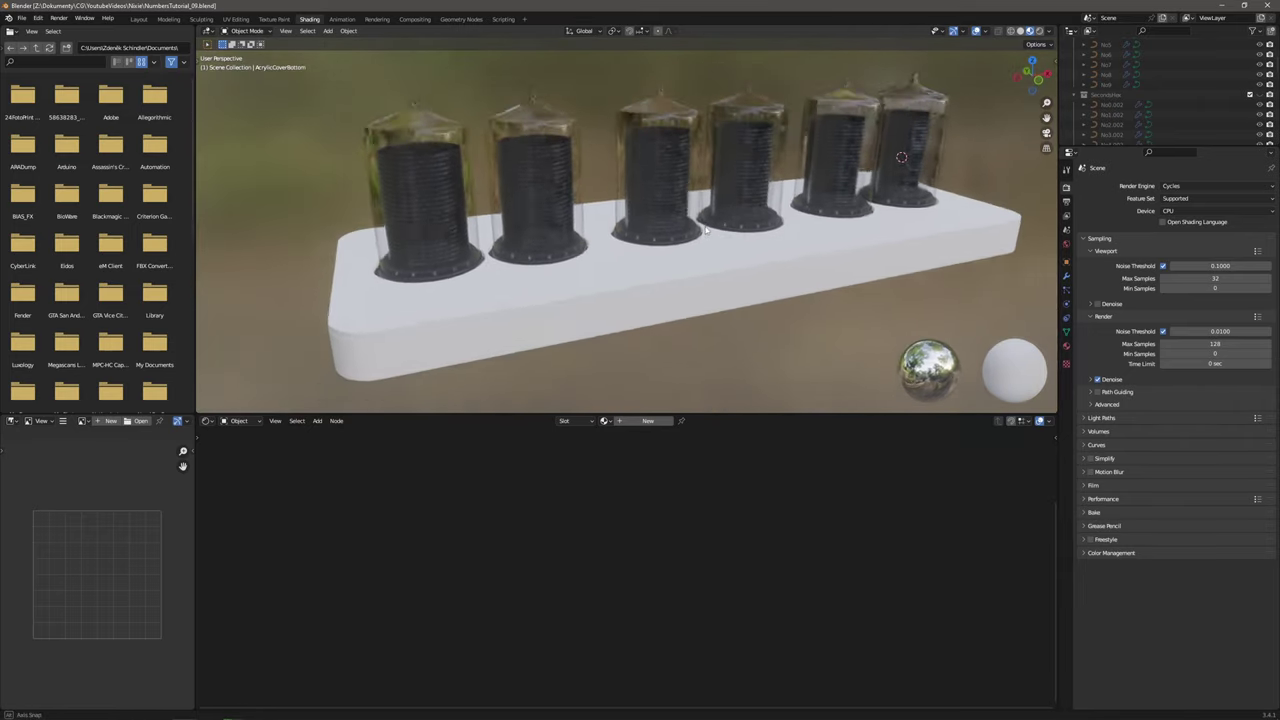
click(685, 267)
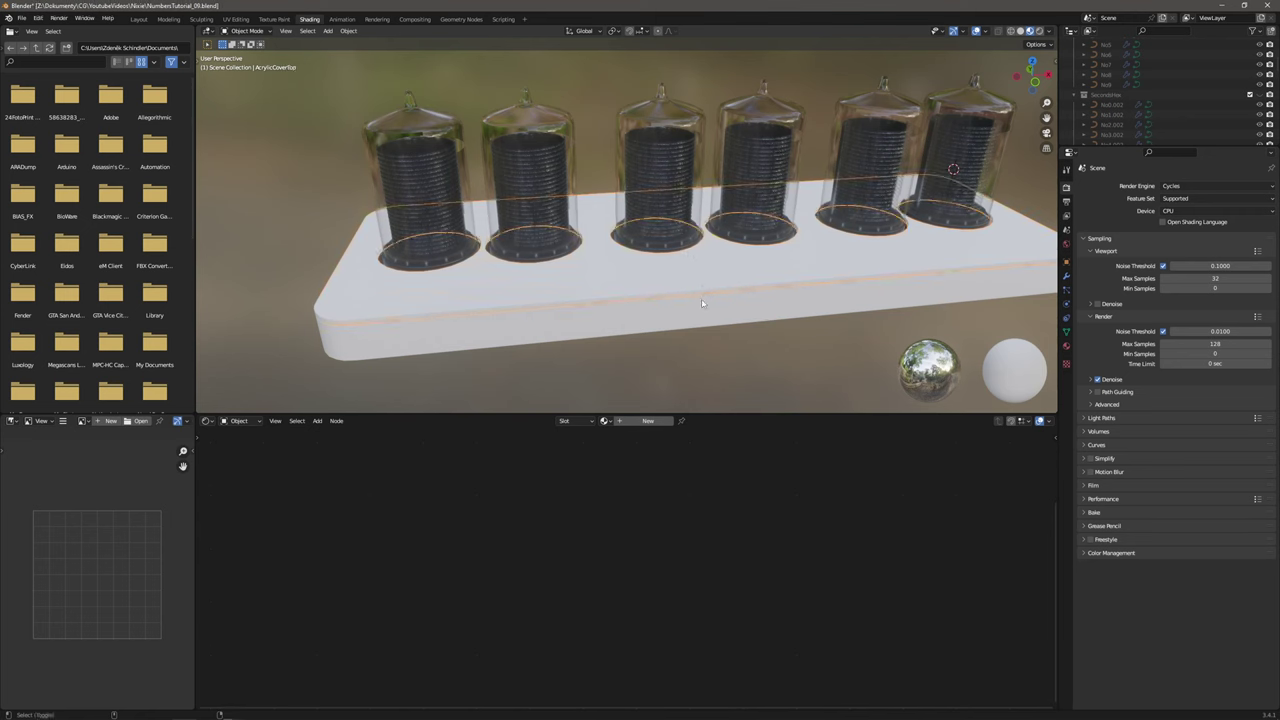
click(609, 421)
click(638, 422)
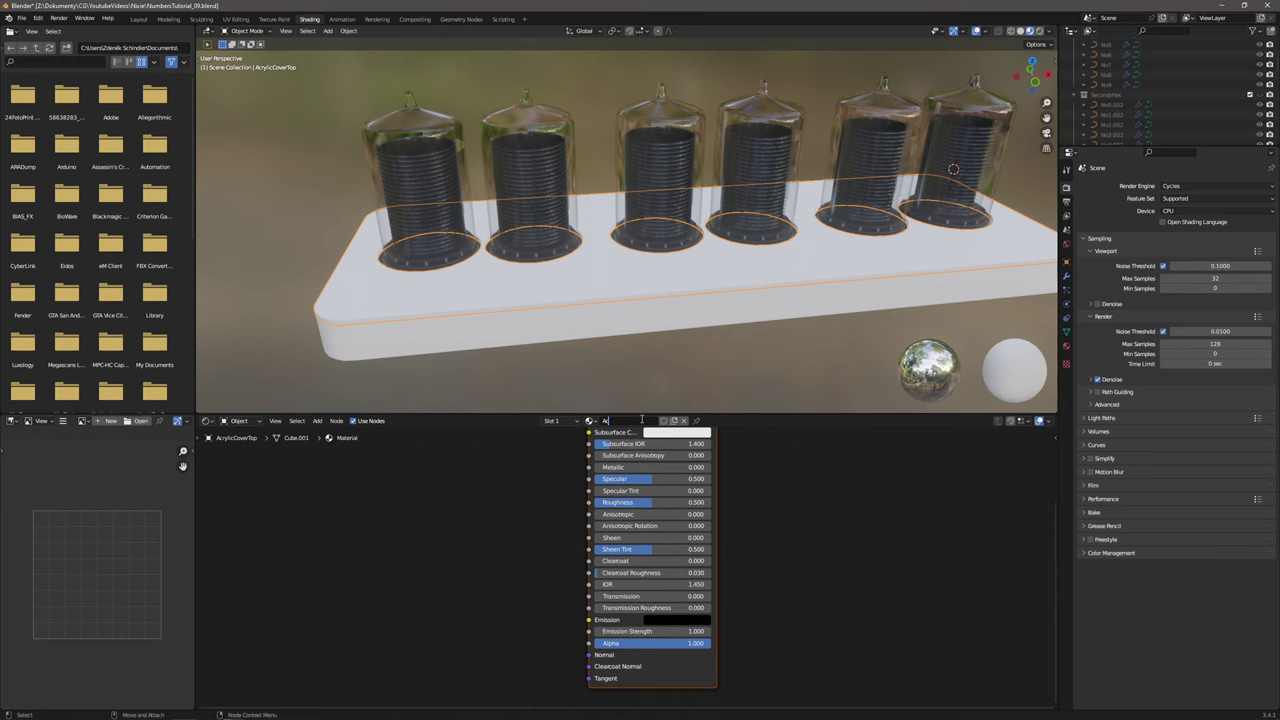
key(Return)
shift+middle_drag(680, 328, 637, 326)
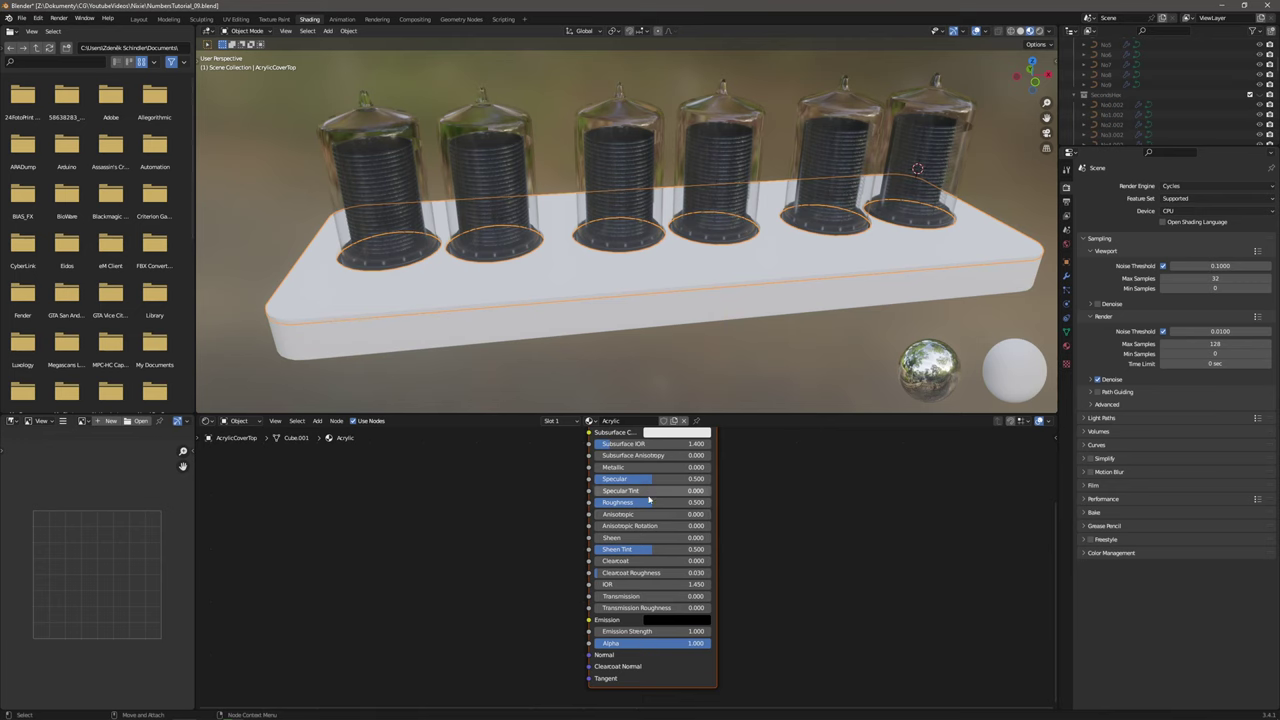
Set the Acrylic material's Roughness to 0, Transmission to 1, Transmission Roughness to 0.1 and IOR to 1.47.
drag(649, 506, 594, 506)
drag(612, 598, 710, 598)
click(695, 607)
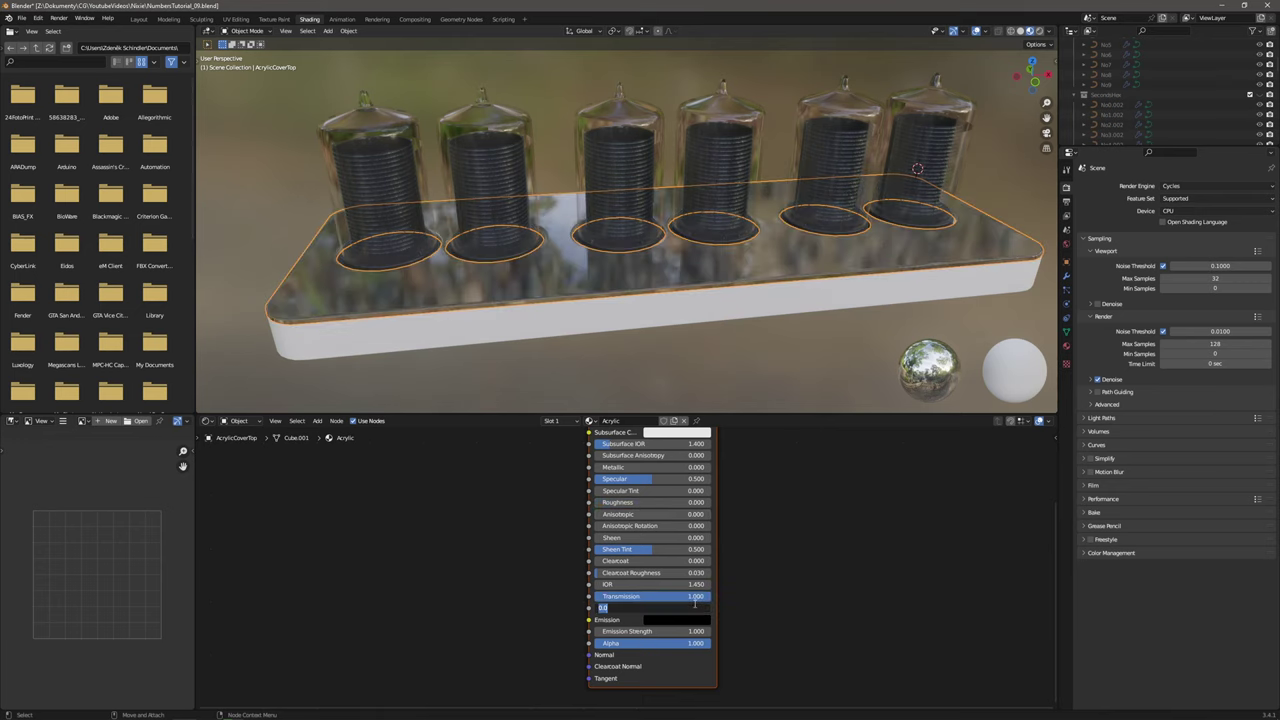
key(Return)
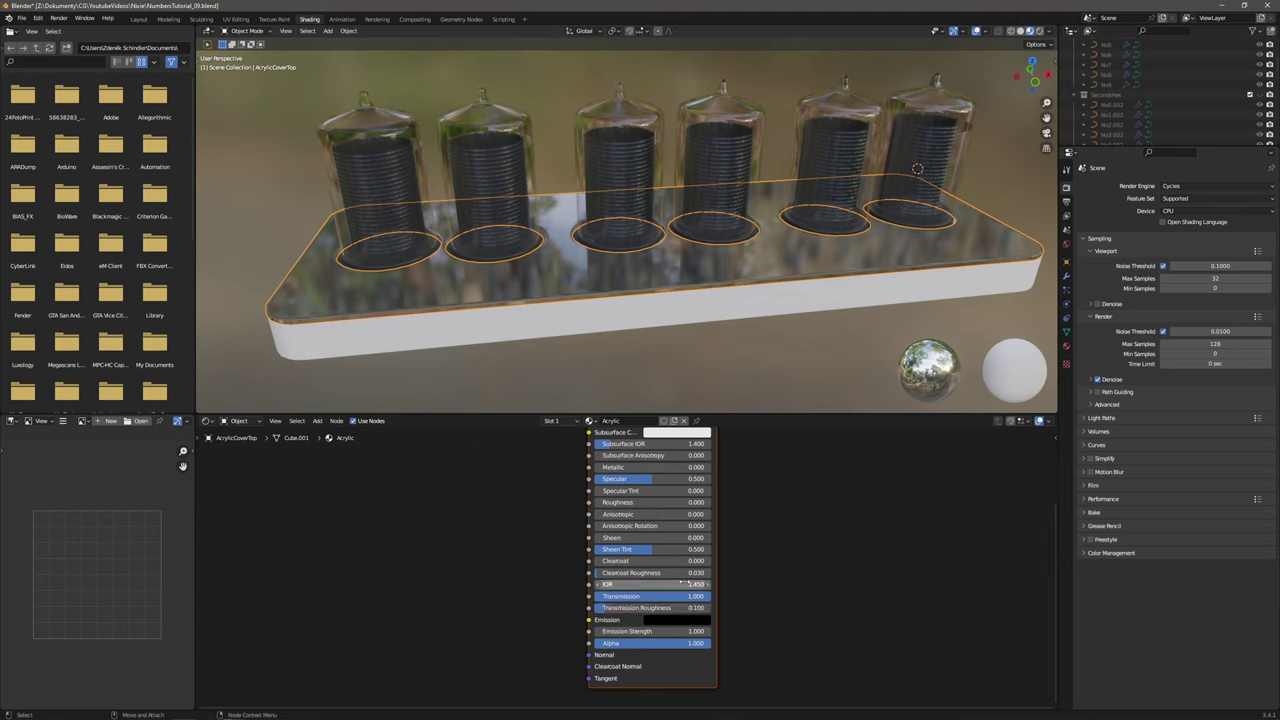
click(684, 584)
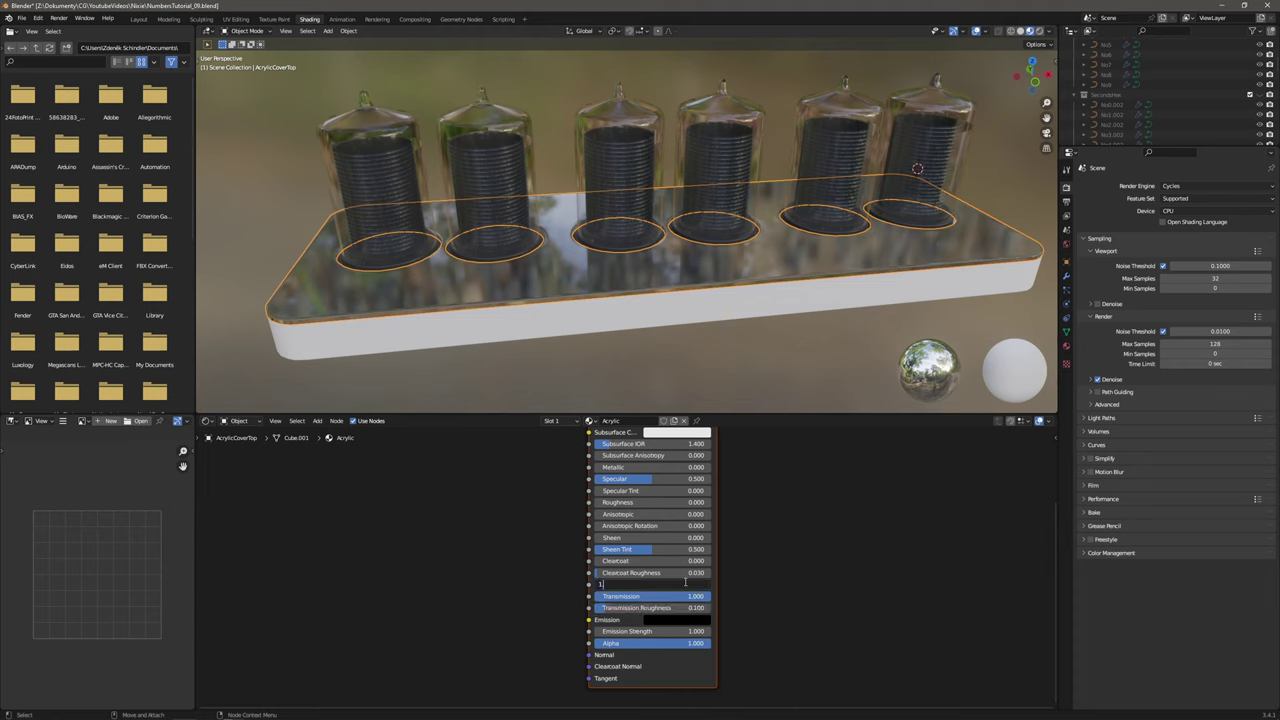
key(Return)
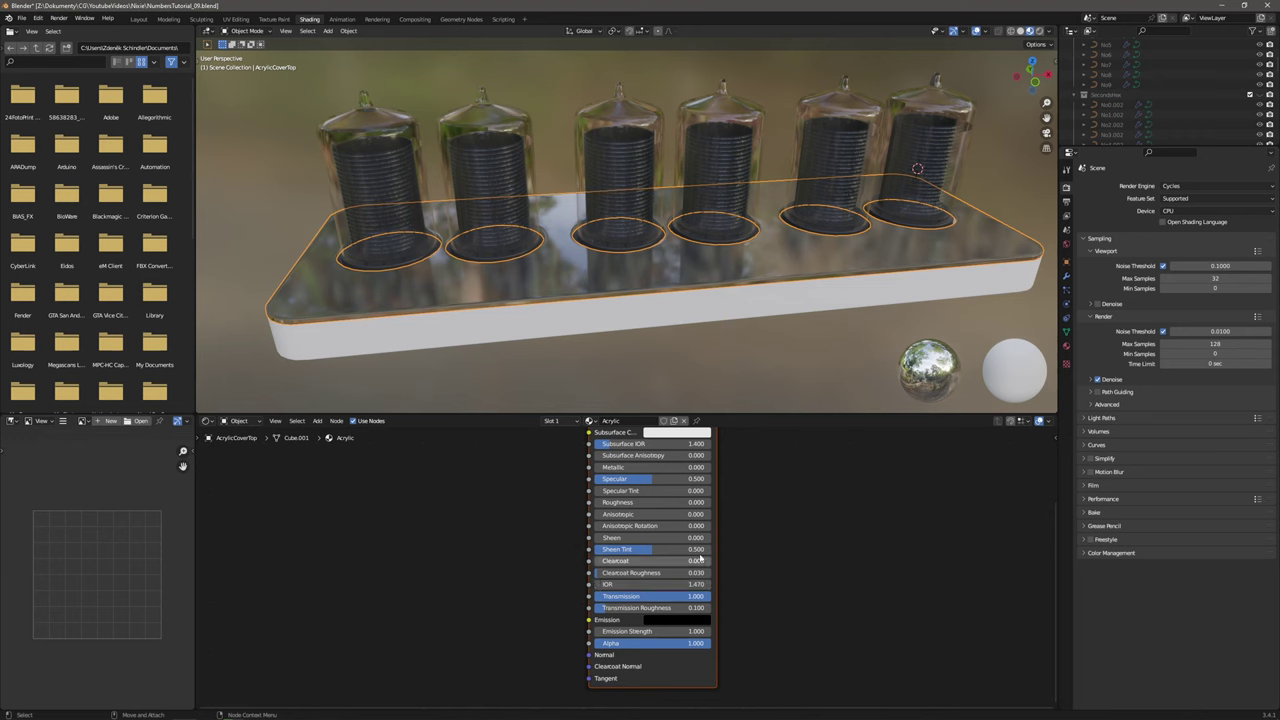
Assign the existing Acrylic material to the bottom acrylic cover and deselect it to check the look.
click(766, 314)
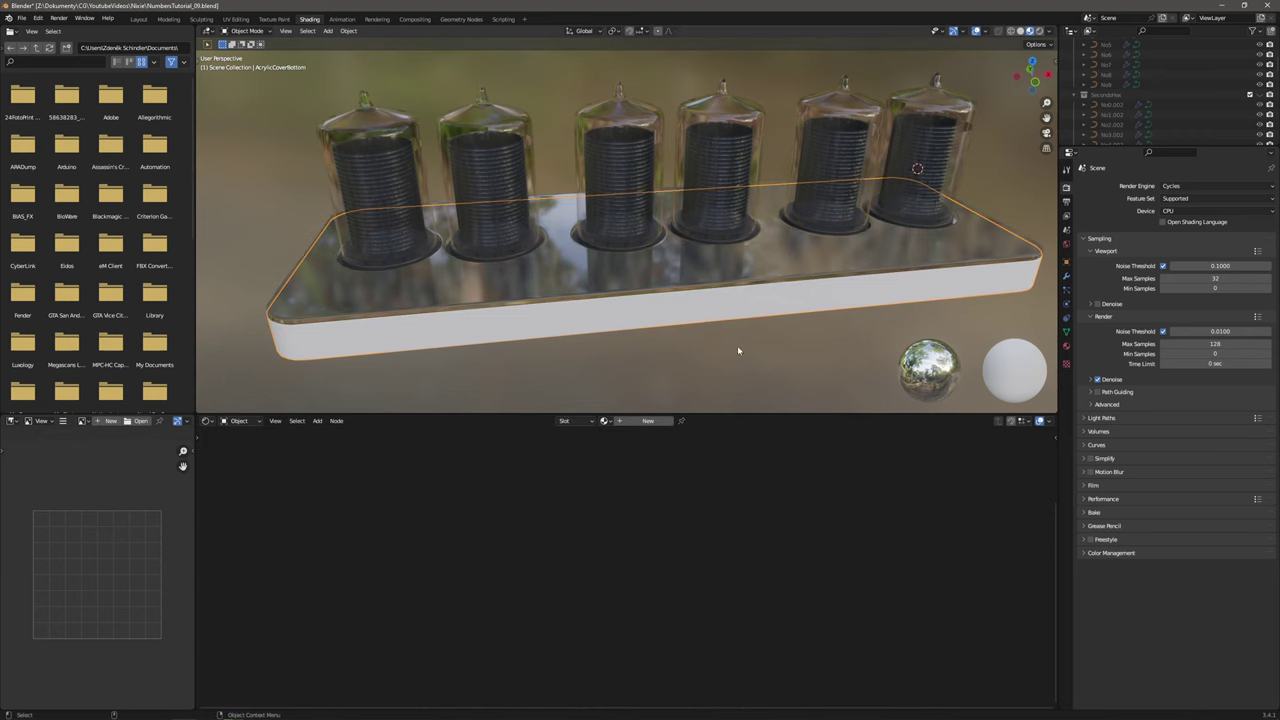
click(606, 420)
click(626, 437)
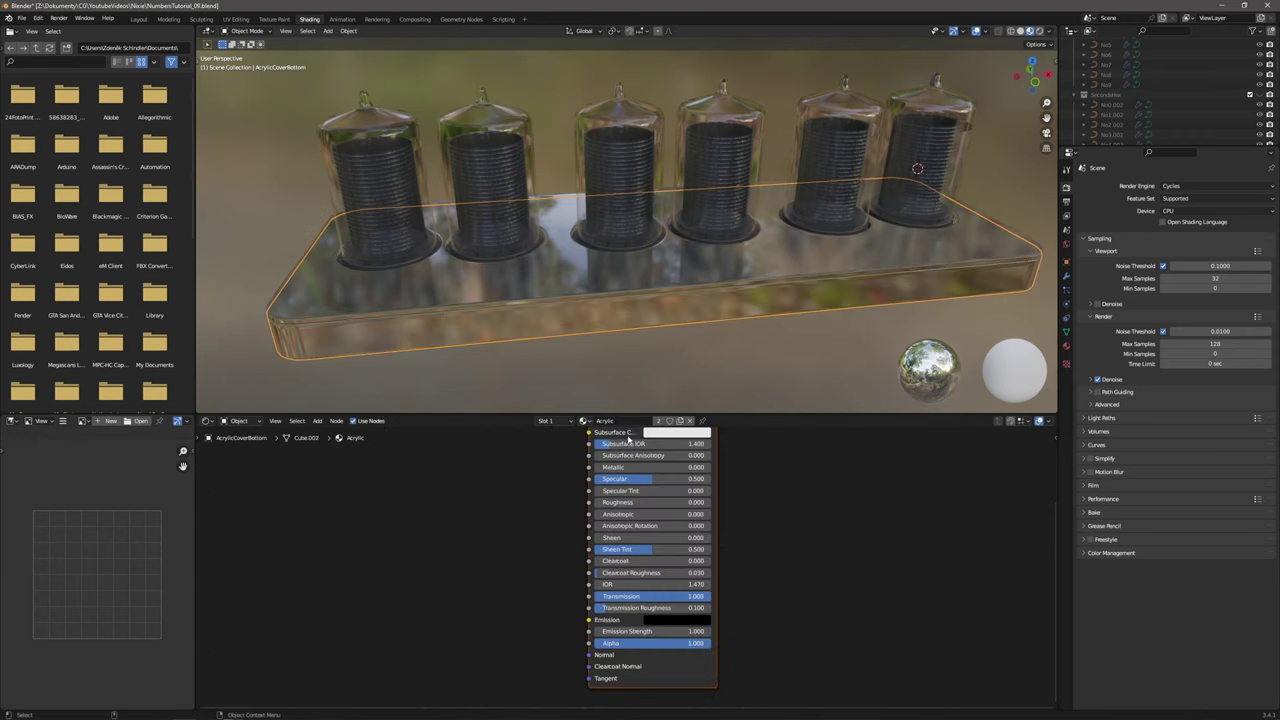
click(751, 354)
alt+middle_drag(853, 283, 817, 271)
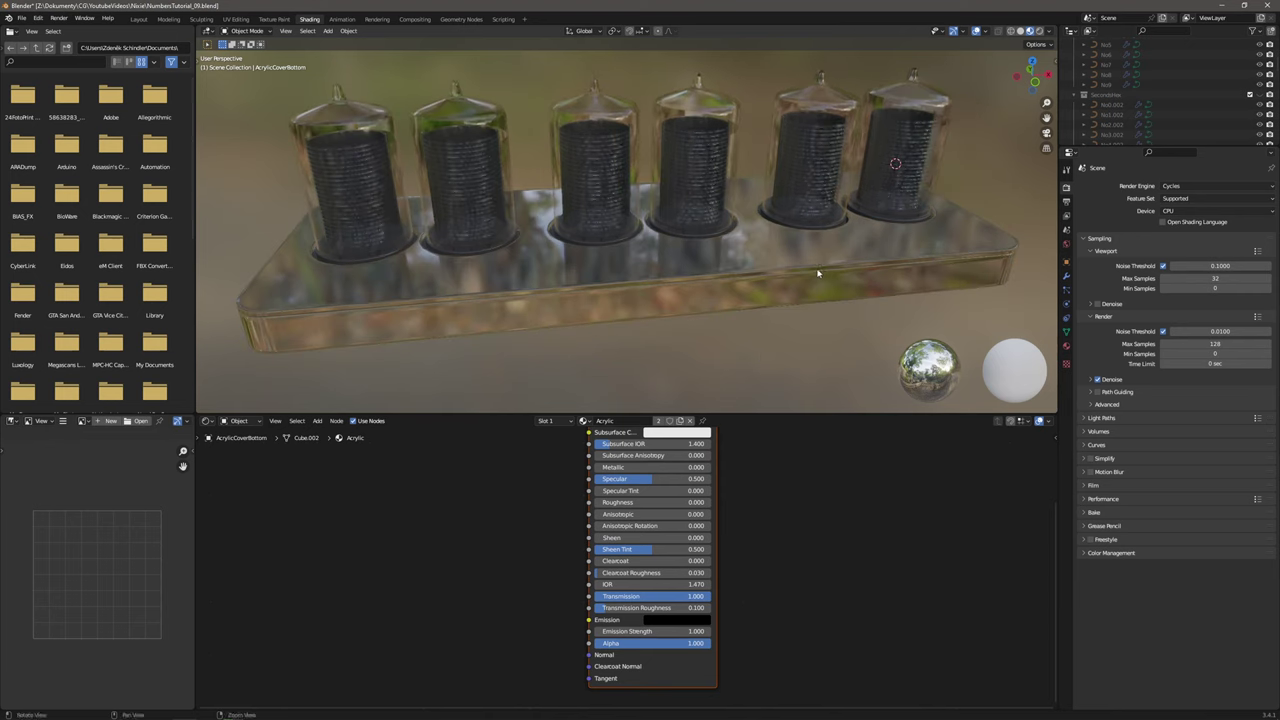
alt+right_drag(817, 271, 772, 252)
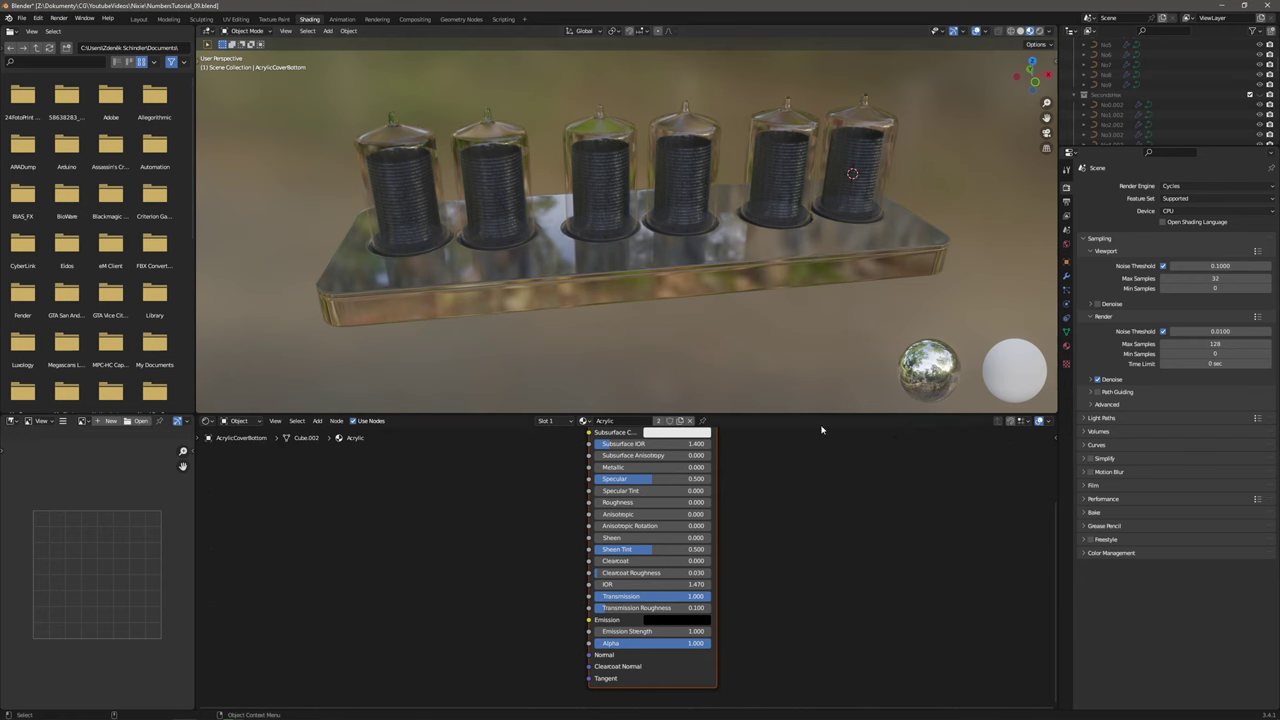
In the Acrylic material's settings, set the Blend Mode to Alpha Blend and enable Screen Space Refraction.
click(1066, 346)
scroll(1099, 456, down, 4)
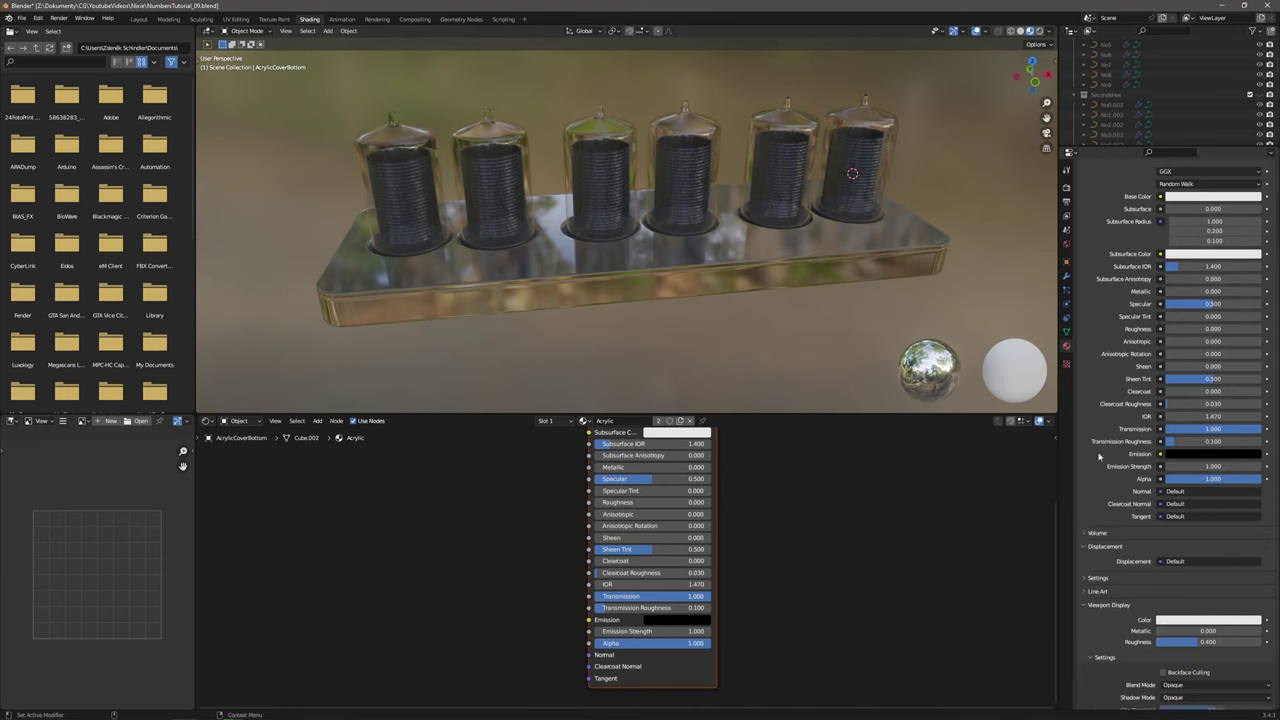
scroll(1099, 456, down, 3)
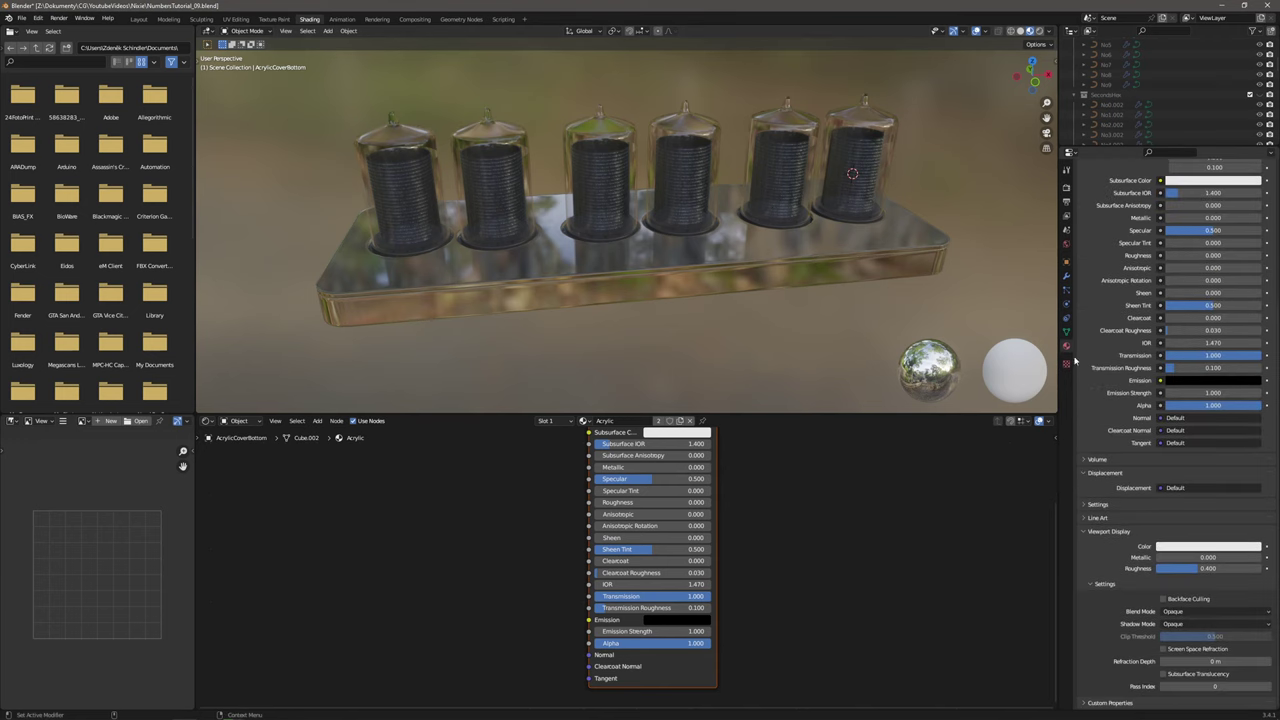
scroll(1100, 316, up, 6)
scroll(1113, 320, down, 6)
click(1197, 612)
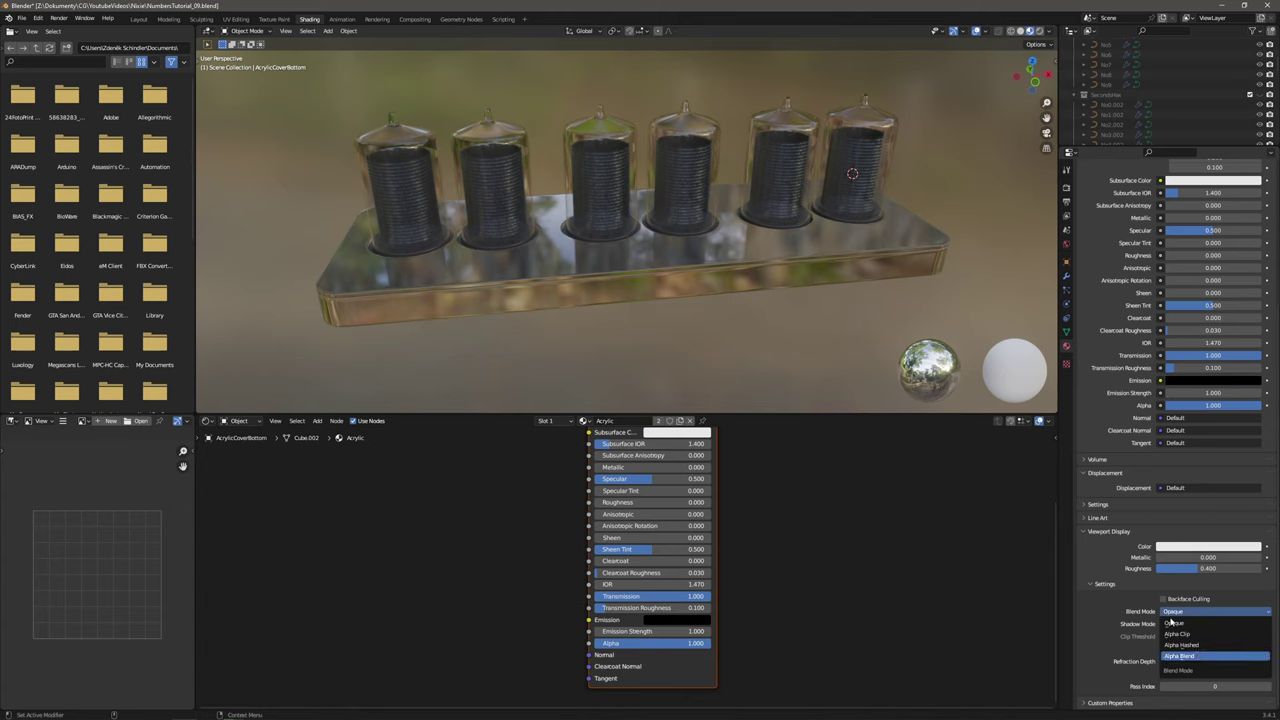
click(1180, 656)
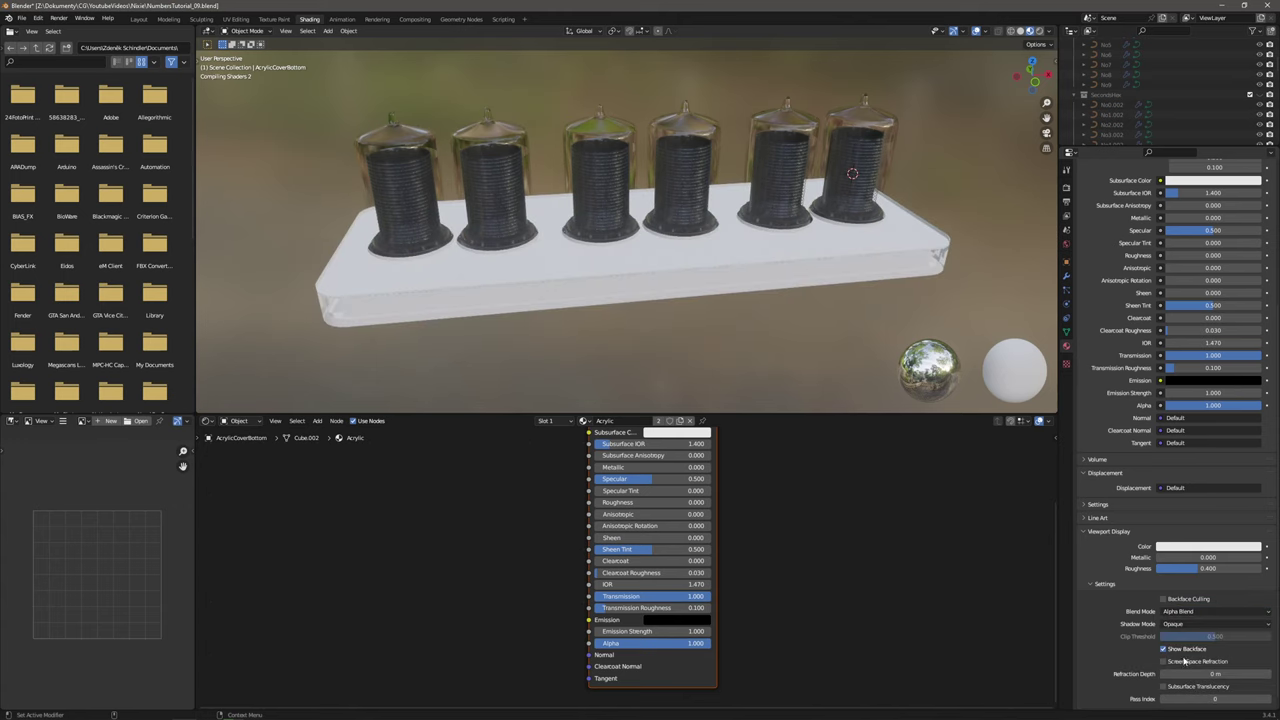
click(1176, 662)
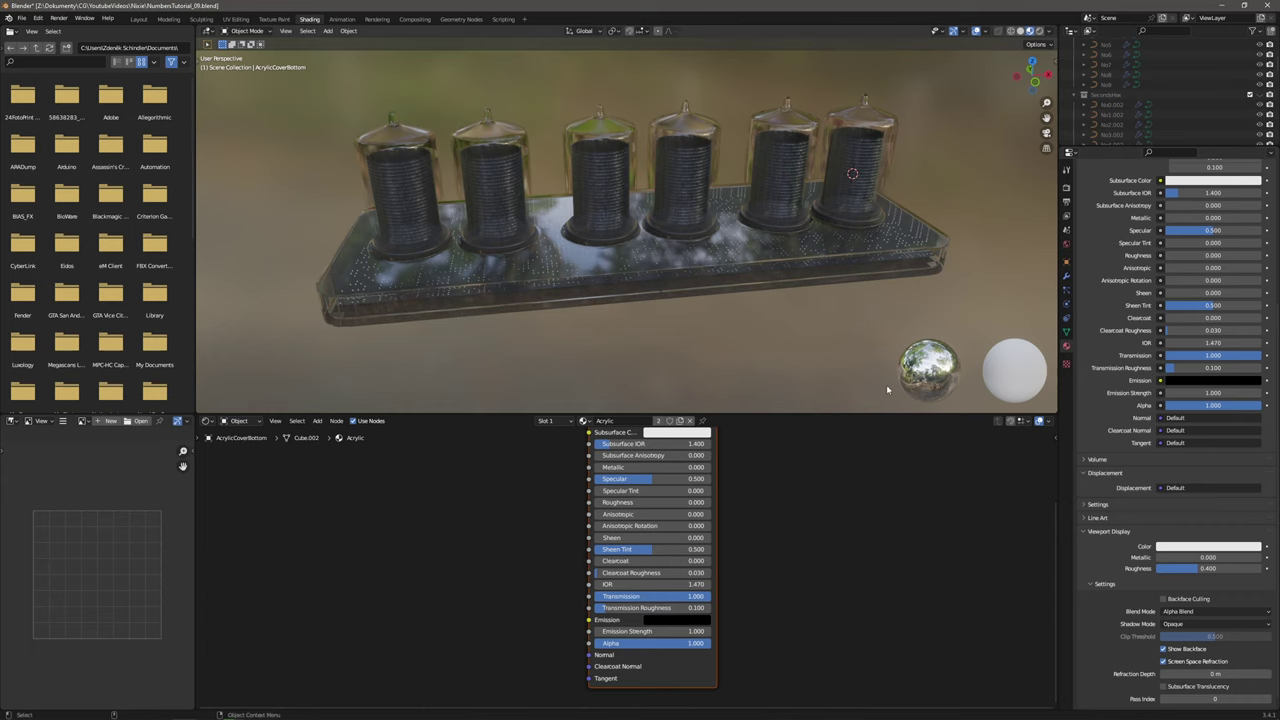
Preview the clock in rendered shading and unhide the six digit collections from SecondsDec to Hour02, keeping NumbersOriginal hidden.
click(1040, 32)
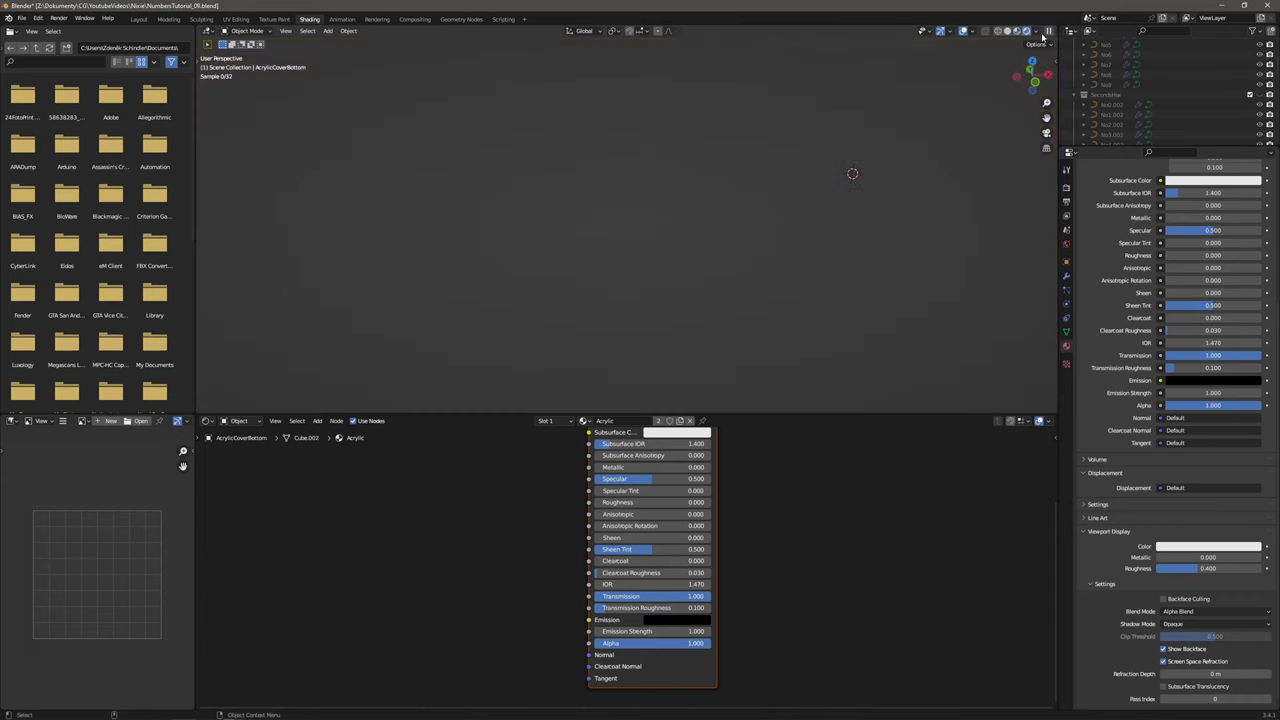
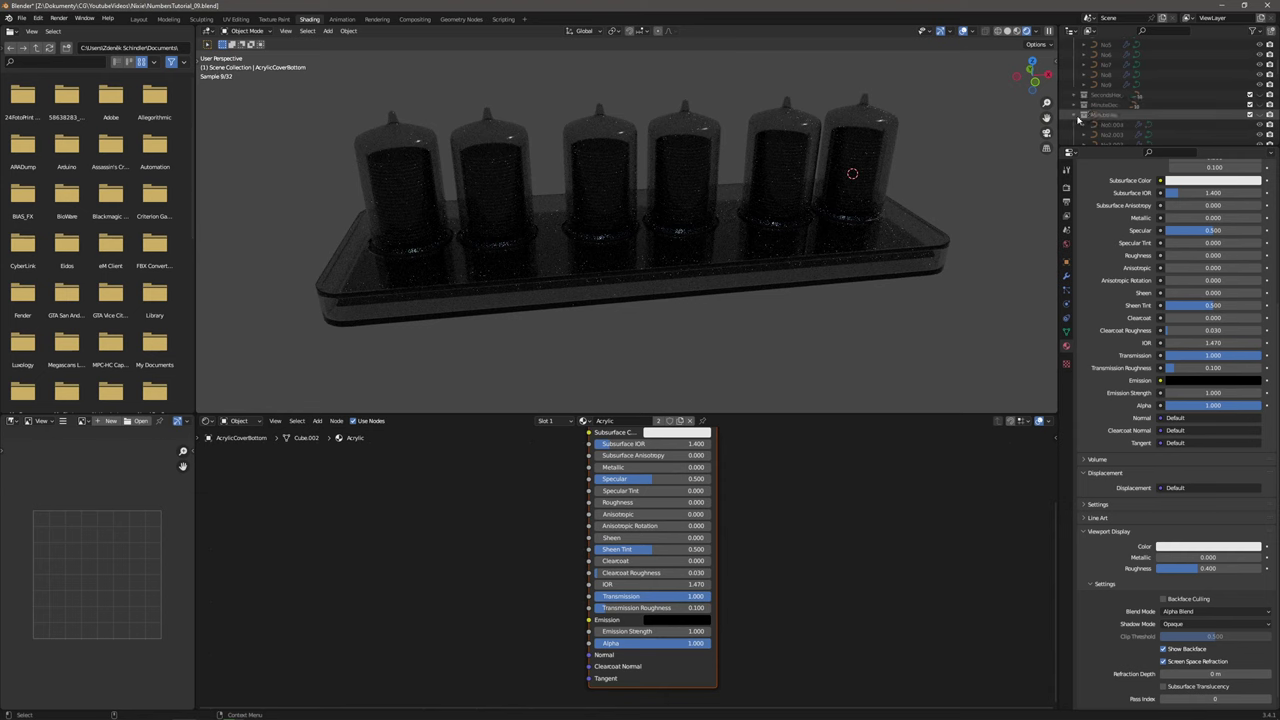
scroll(1073, 127, up, 5)
scroll(1081, 90, up, 5)
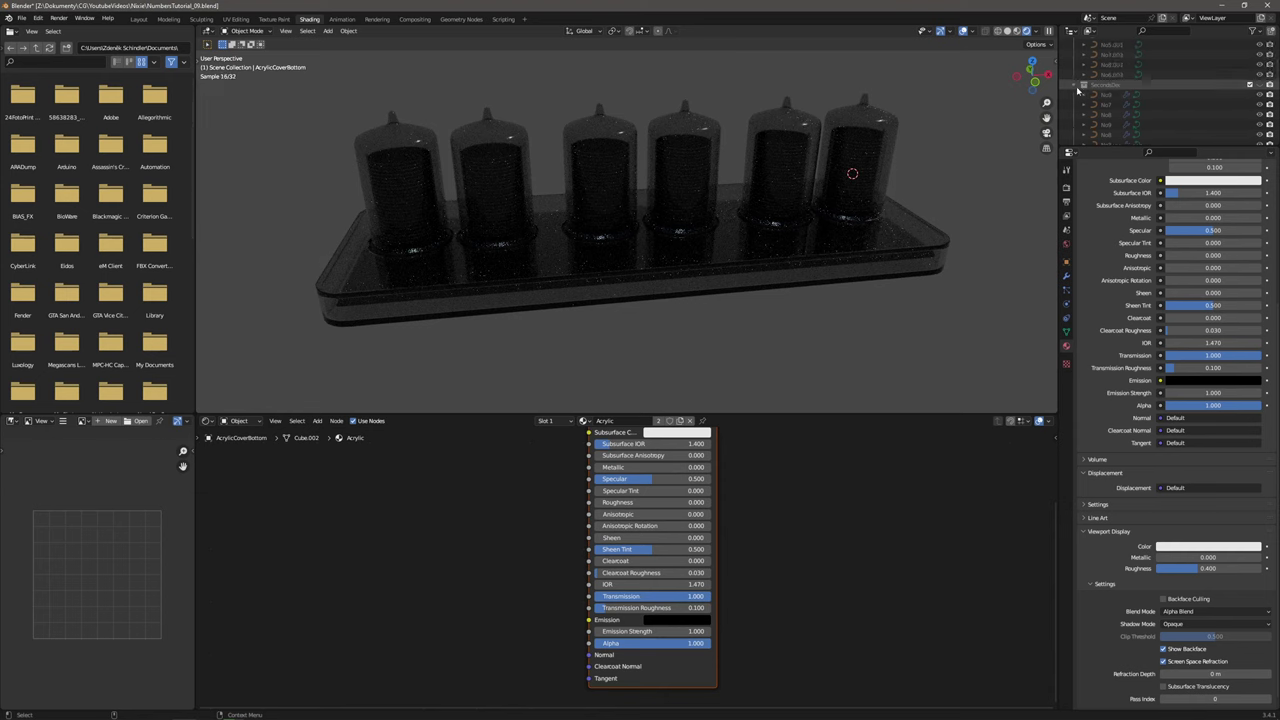
click(1077, 54)
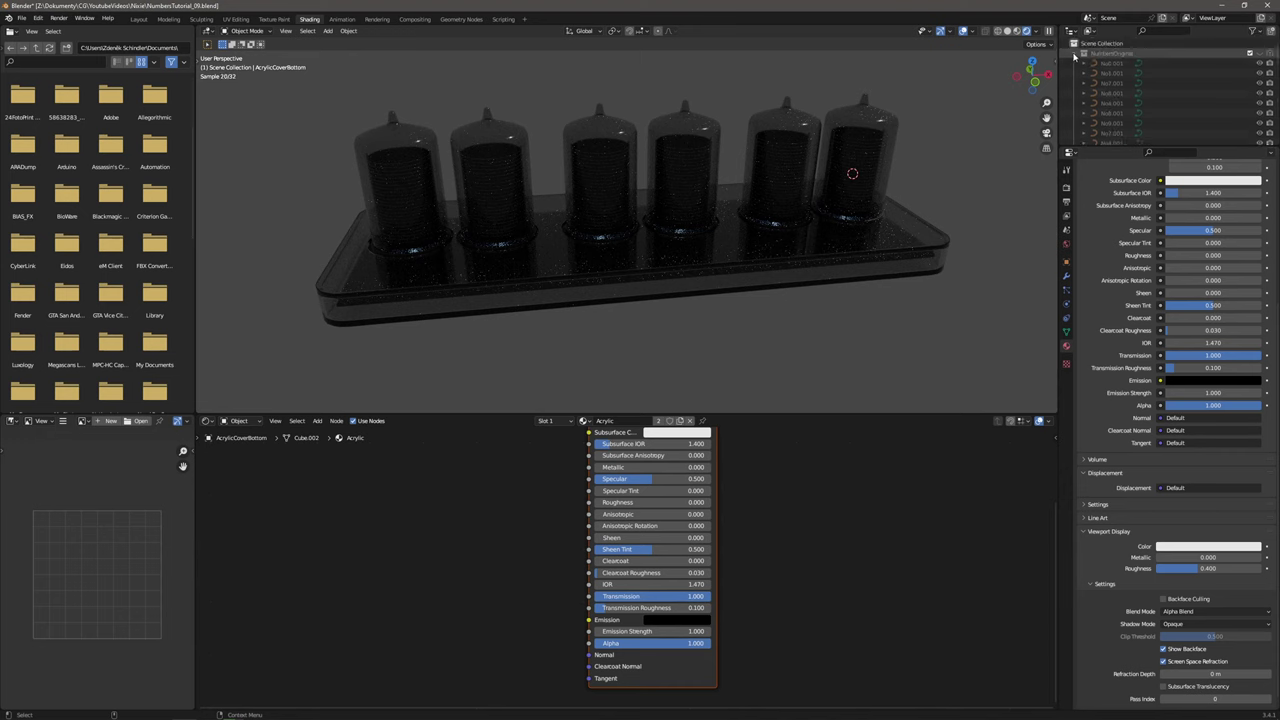
click(1259, 53)
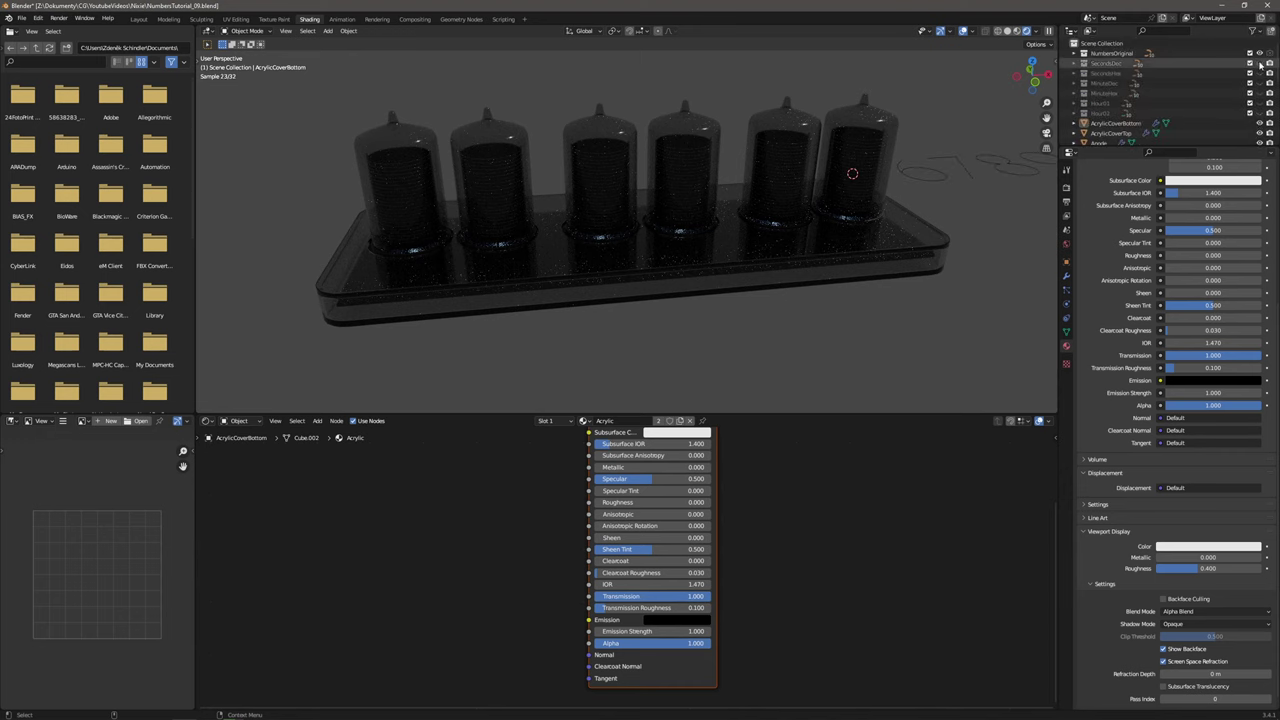
click(1260, 53)
click(1260, 73)
click(1260, 83)
click(1260, 93)
click(1260, 103)
click(1259, 113)
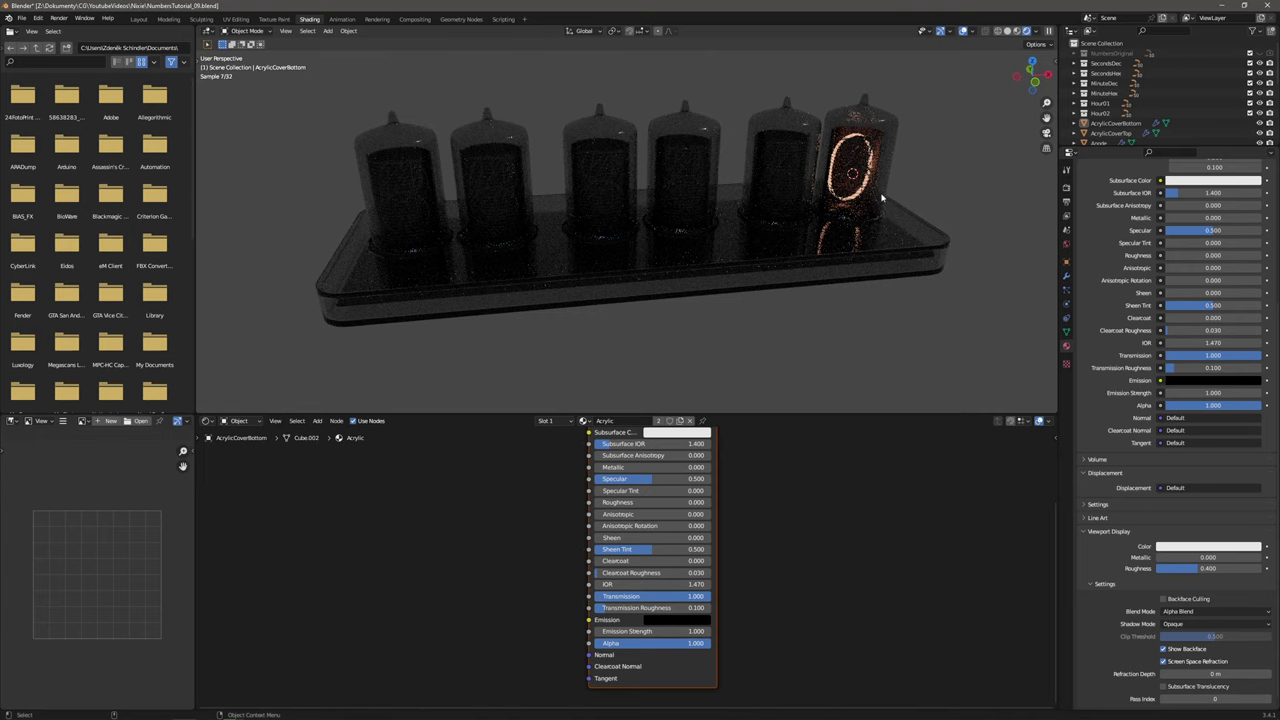
Select the scene's Light object and bring the surroundings of the clock into view.
scroll(882, 198, down, 6)
middle_drag(737, 200, 780, 206)
scroll(1158, 90, down, 4)
scroll(1153, 88, down, 2)
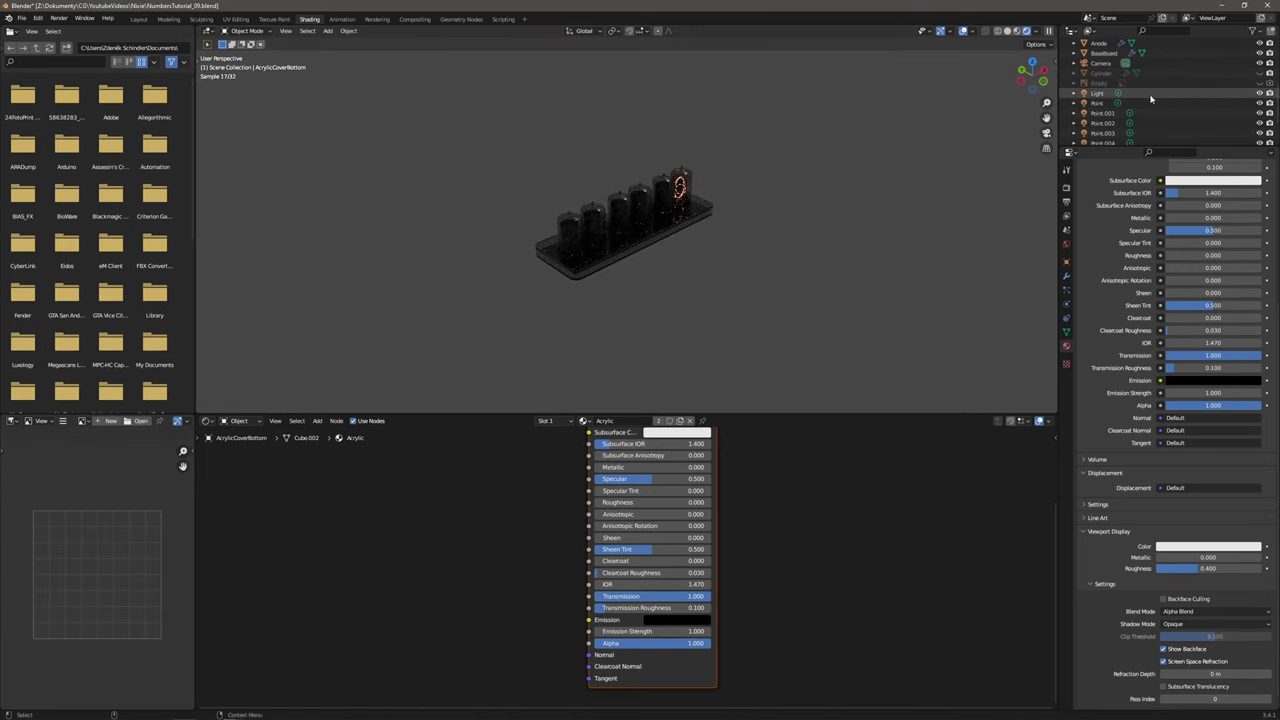
click(1149, 94)
scroll(703, 207, down, 4)
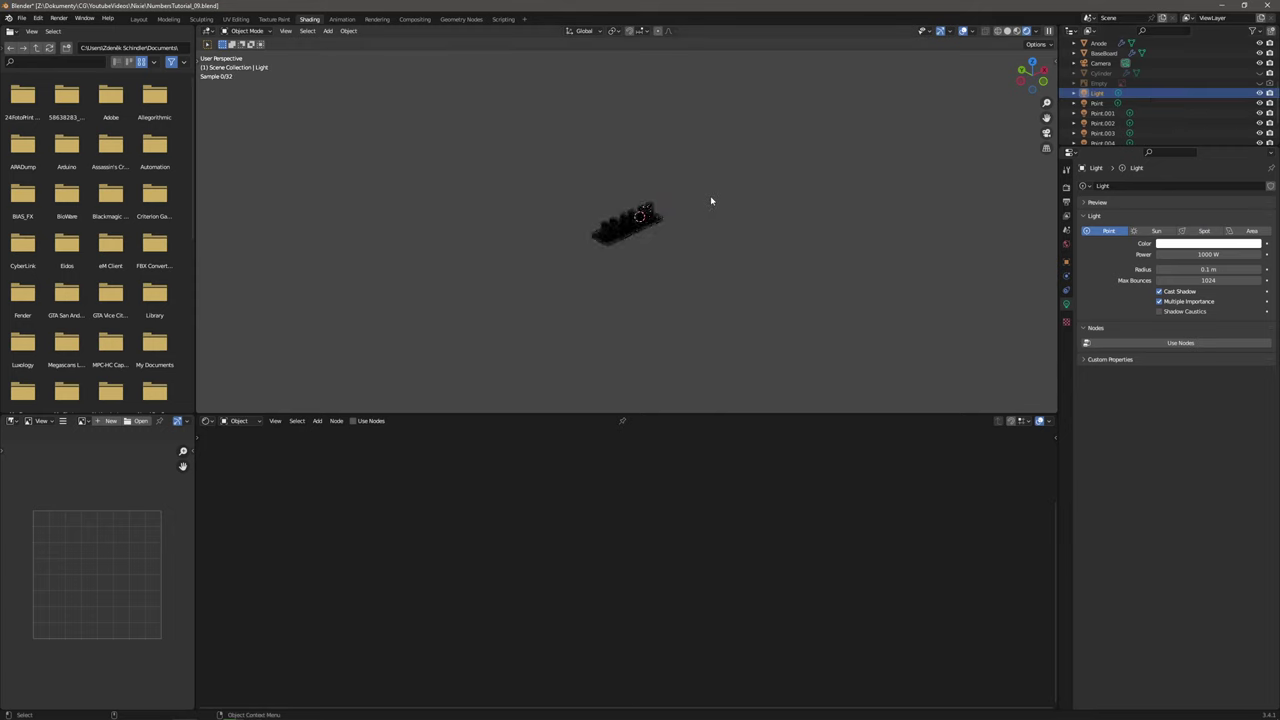
Try to toggle X-ray display in the rendered viewport while looking for the selected light.
click(984, 33)
middle_drag(706, 185, 703, 152)
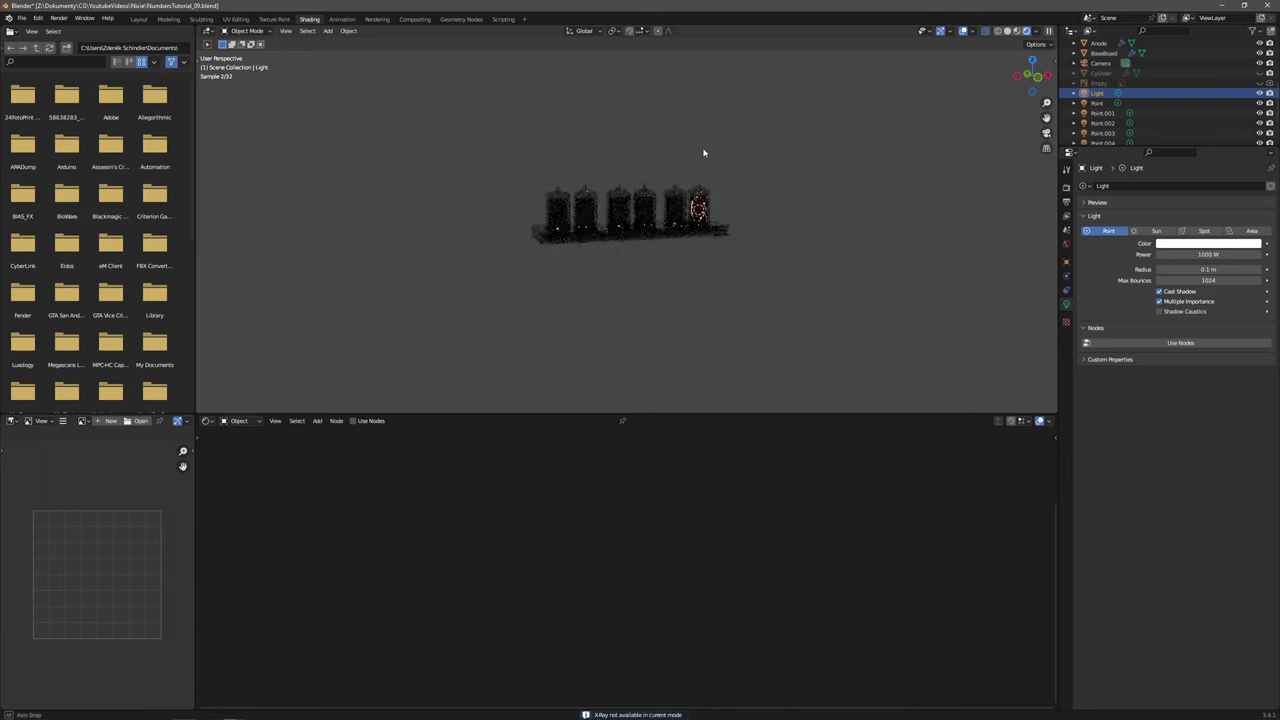
scroll(703, 152, up, 4)
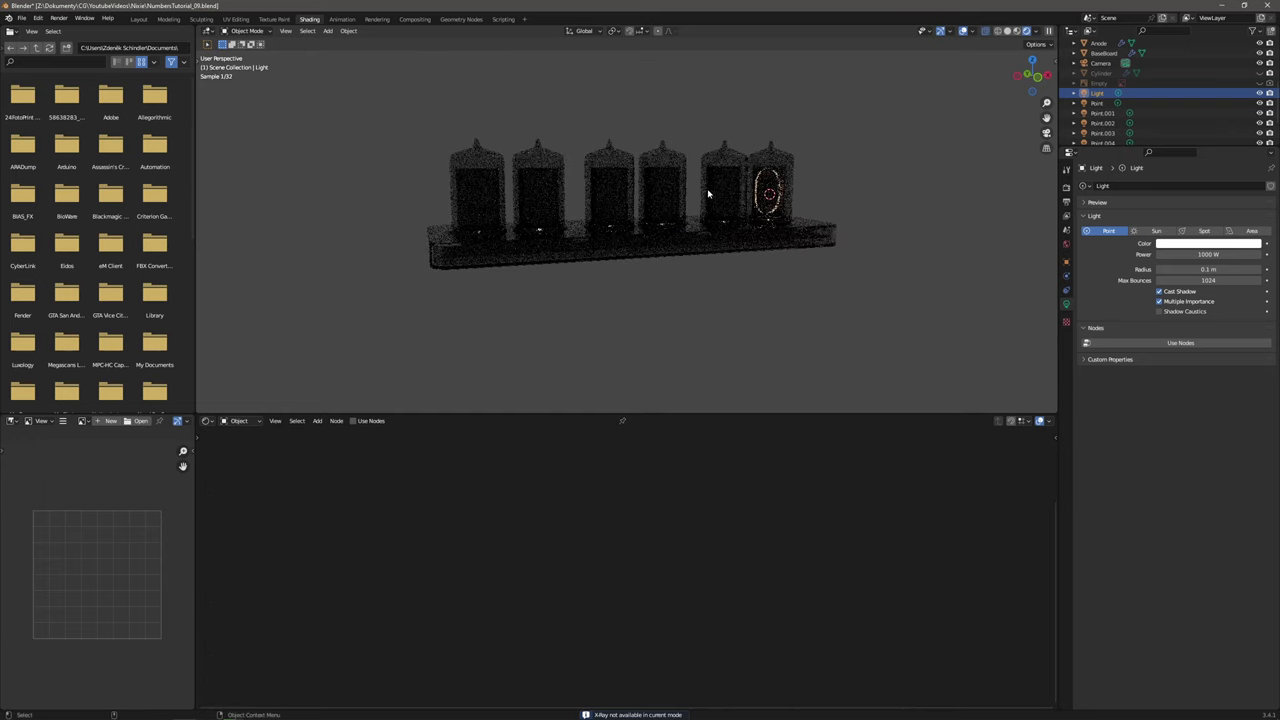
click(986, 32)
scroll(729, 200, down, 5)
scroll(733, 202, up, 3)
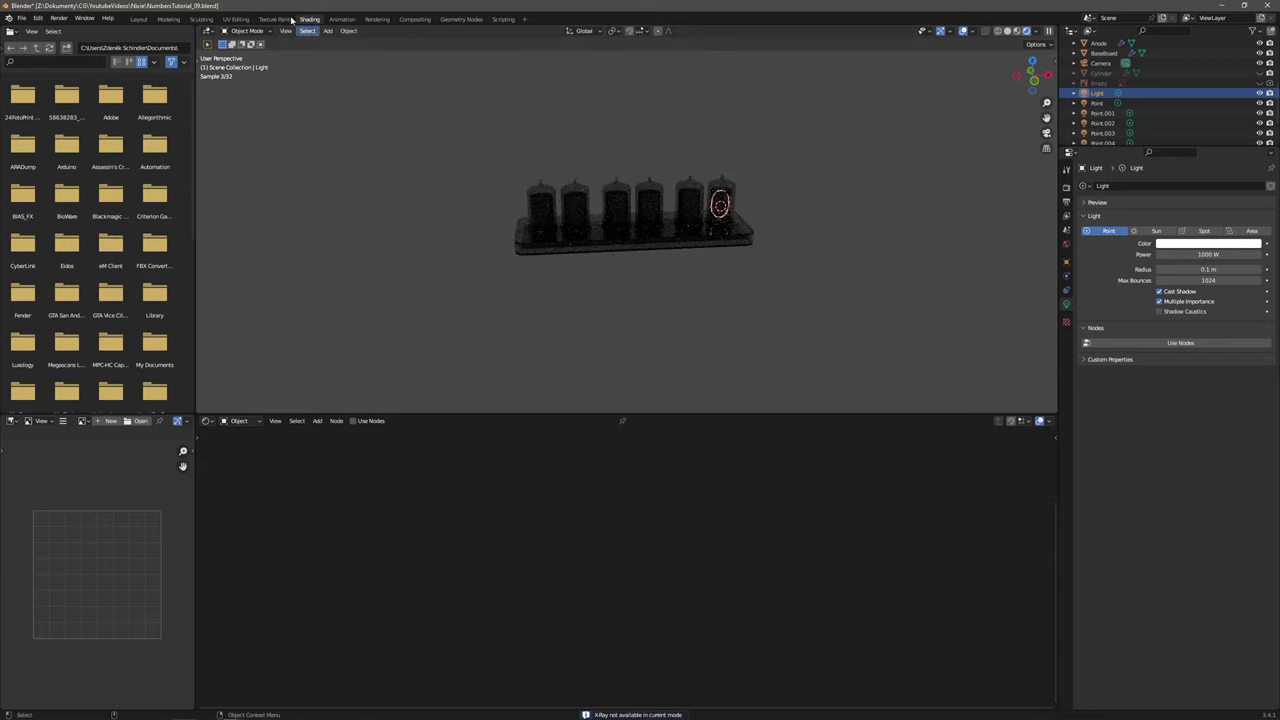
In the Layout workspace, move the light horizontally to about X 0.04 m and Y -3.16 m.
click(139, 20)
scroll(580, 237, down, 10)
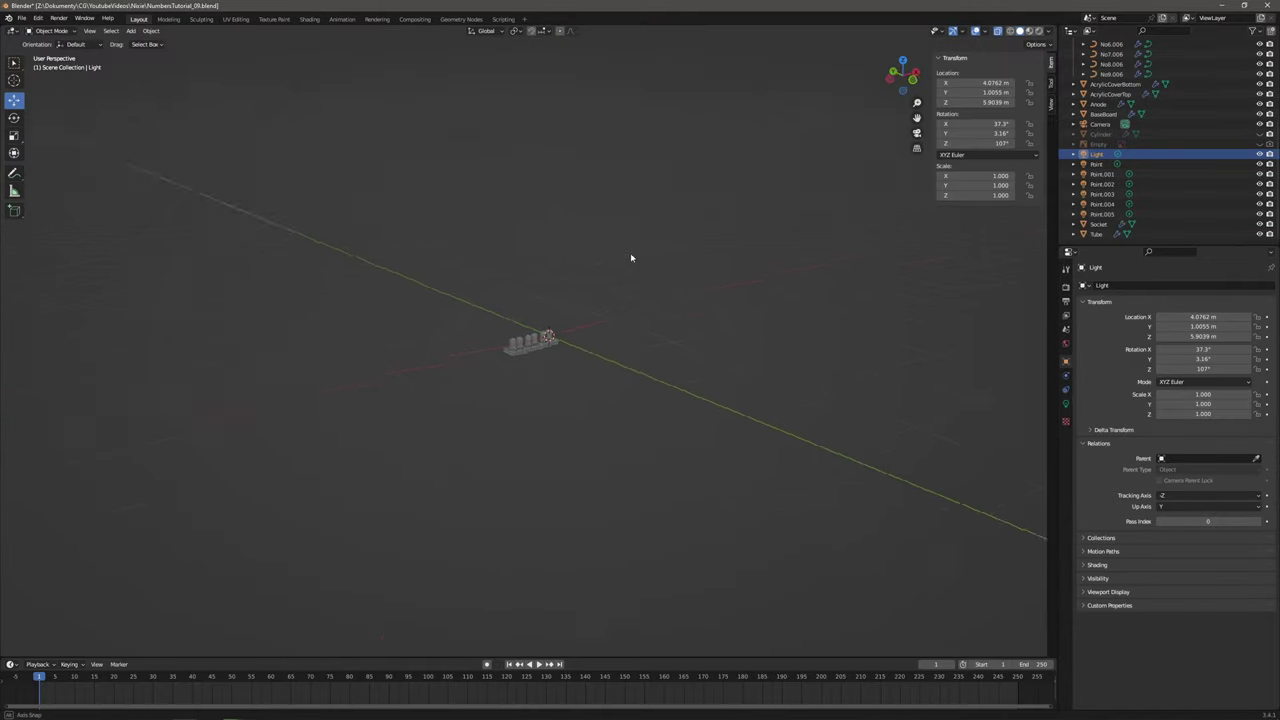
middle_drag(685, 243, 620, 291)
drag(625, 172, 598, 203)
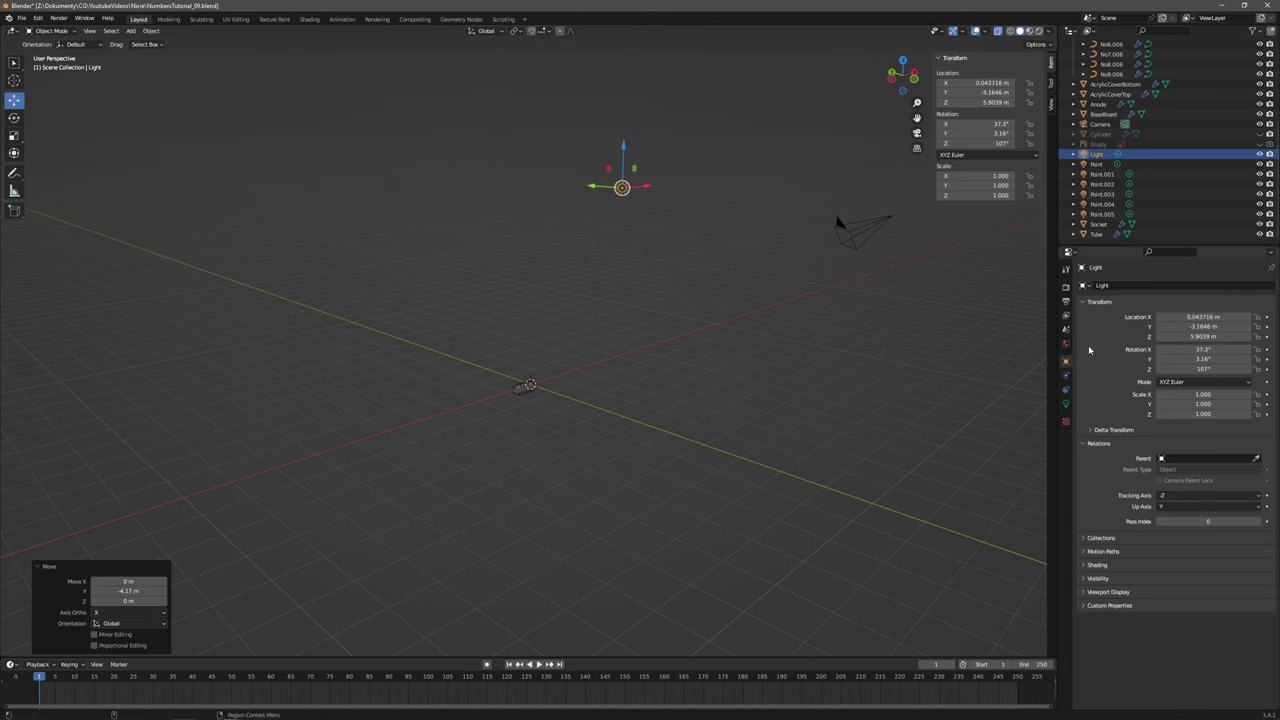
Change the light's type to Sun and set its strength to 10.
click(1066, 403)
click(1157, 330)
click(1168, 354)
text(10)
key(Return)
Swing the sun light's direction around so that it points towards the clock.
middle_drag(850, 390, 646, 331)
drag(634, 281, 607, 270)
middle_drag(607, 270, 507, 370)
drag(480, 430, 518, 414)
middle_drag(518, 414, 578, 270)
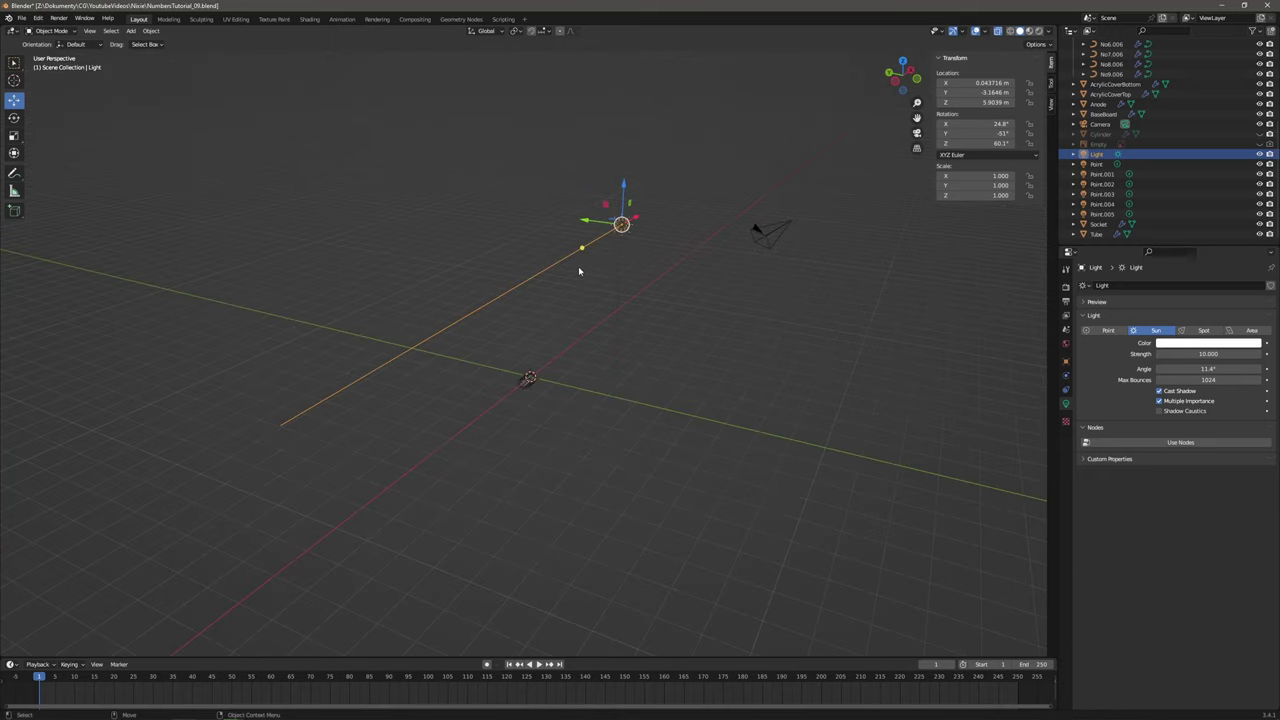
drag(582, 249, 532, 376)
Lower the sun light to about Z 2.81 m, re-aim it at the clock with rotation about 14.1°, -45.9°, 65.3°, and deselect it.
middle_drag(600, 317, 580, 242)
drag(580, 242, 582, 400)
middle_drag(582, 400, 586, 421)
drag(594, 414, 585, 379)
drag(621, 337, 534, 377)
middle_drag(534, 377, 474, 330)
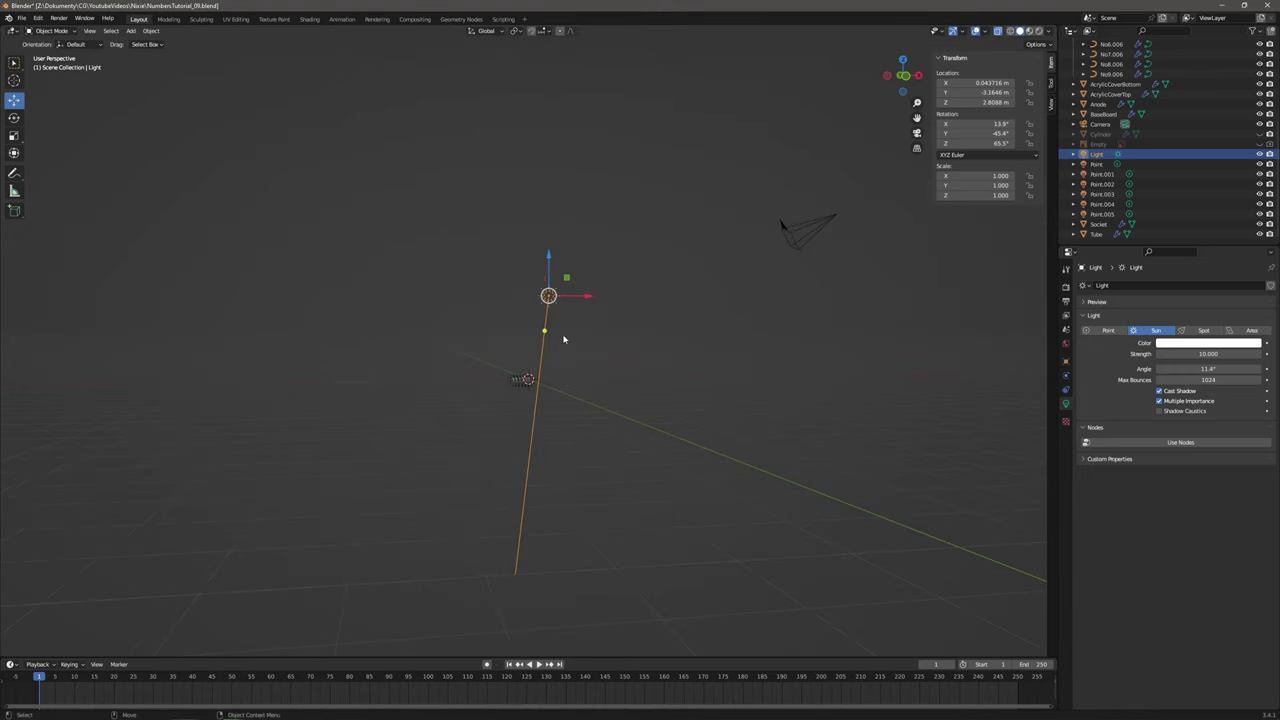
drag(545, 330, 544, 329)
click(602, 315)
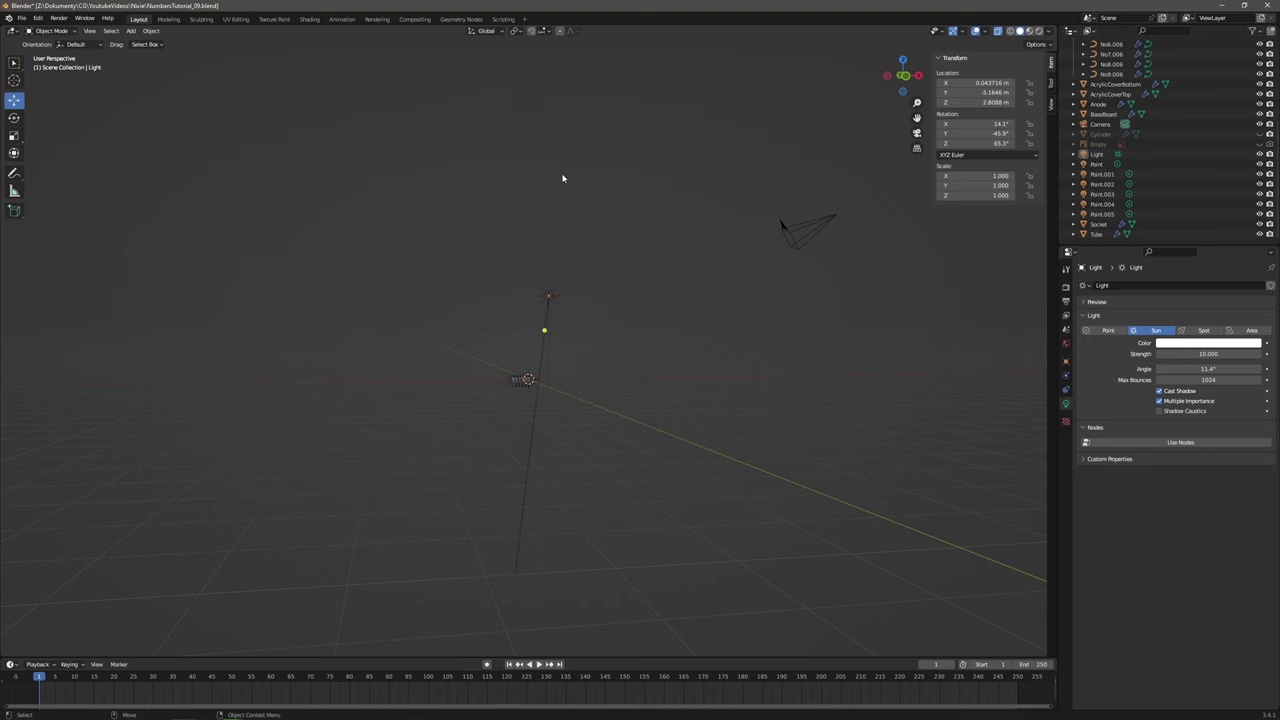
In the Shading workspace, give the World background a Sky Texture color using the Preetham sky model.
click(309, 19)
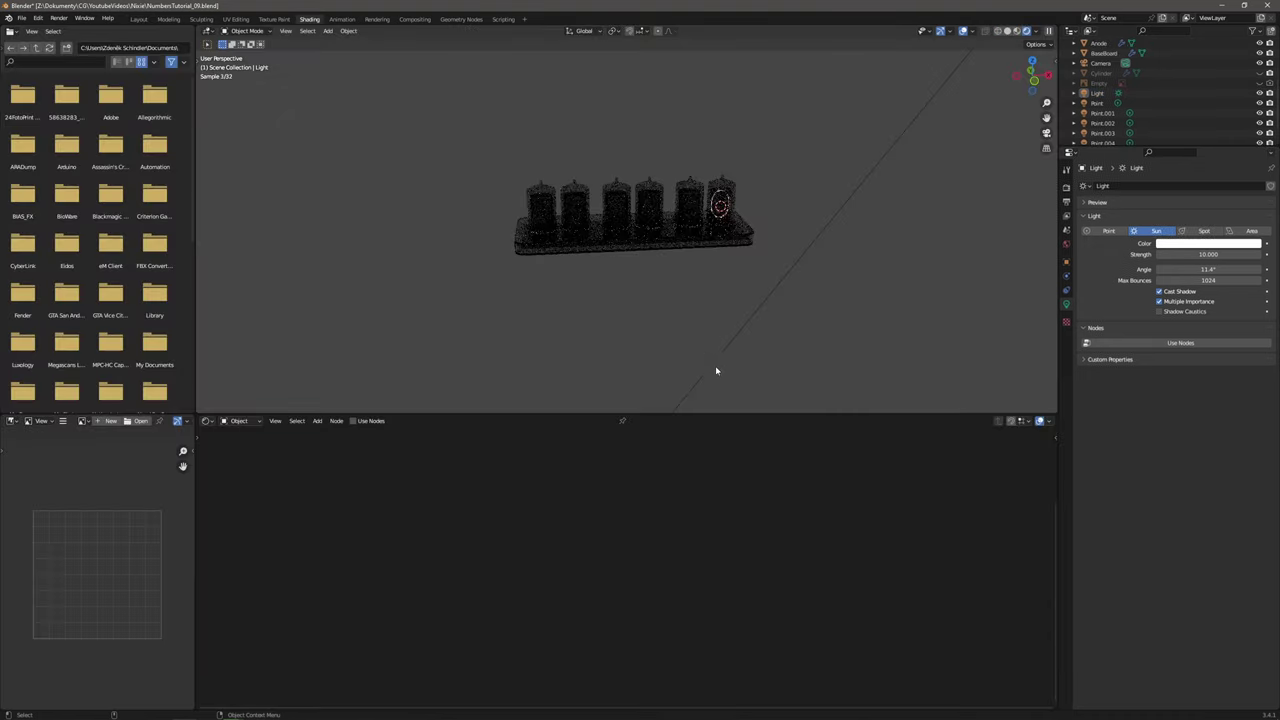
scroll(632, 215, up, 5)
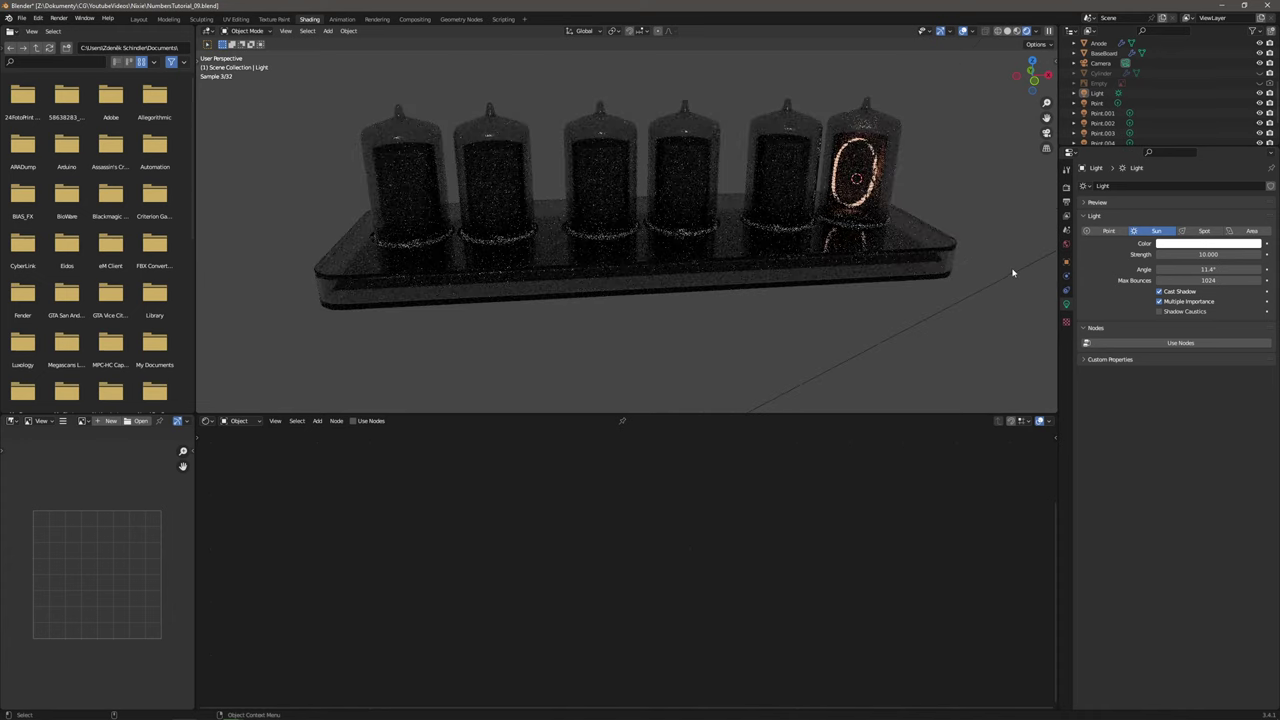
click(1067, 245)
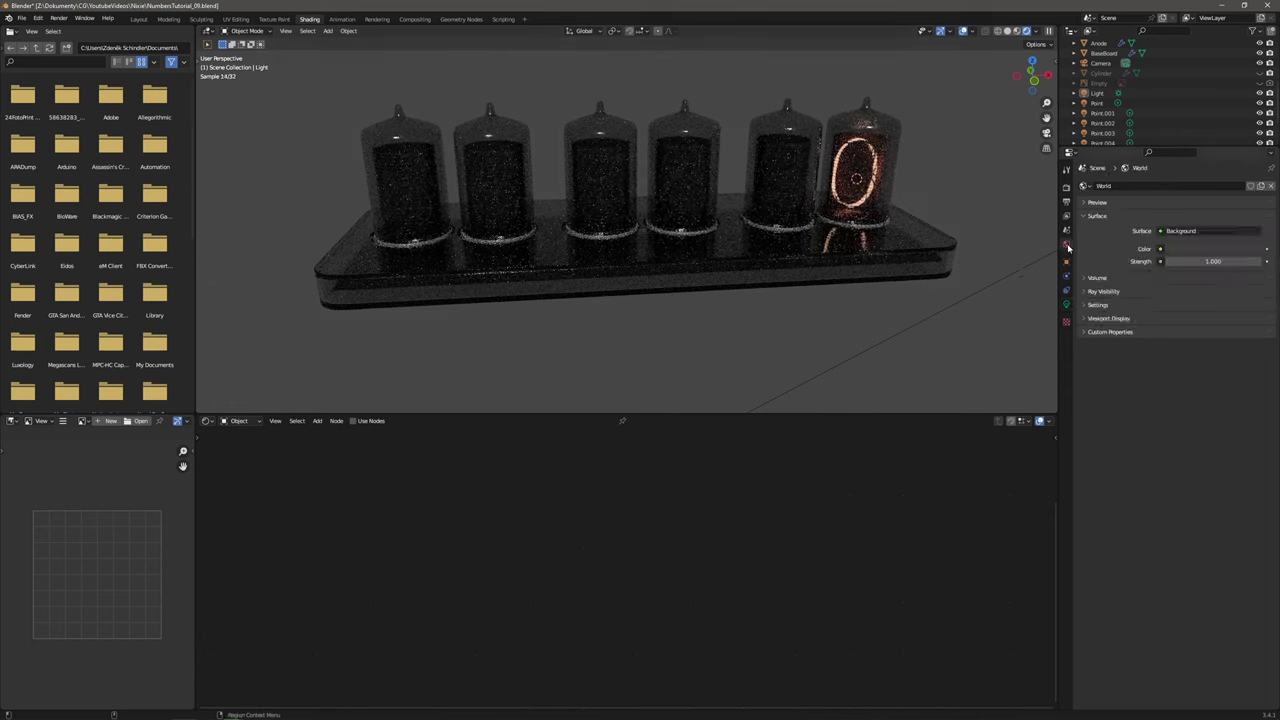
click(1158, 249)
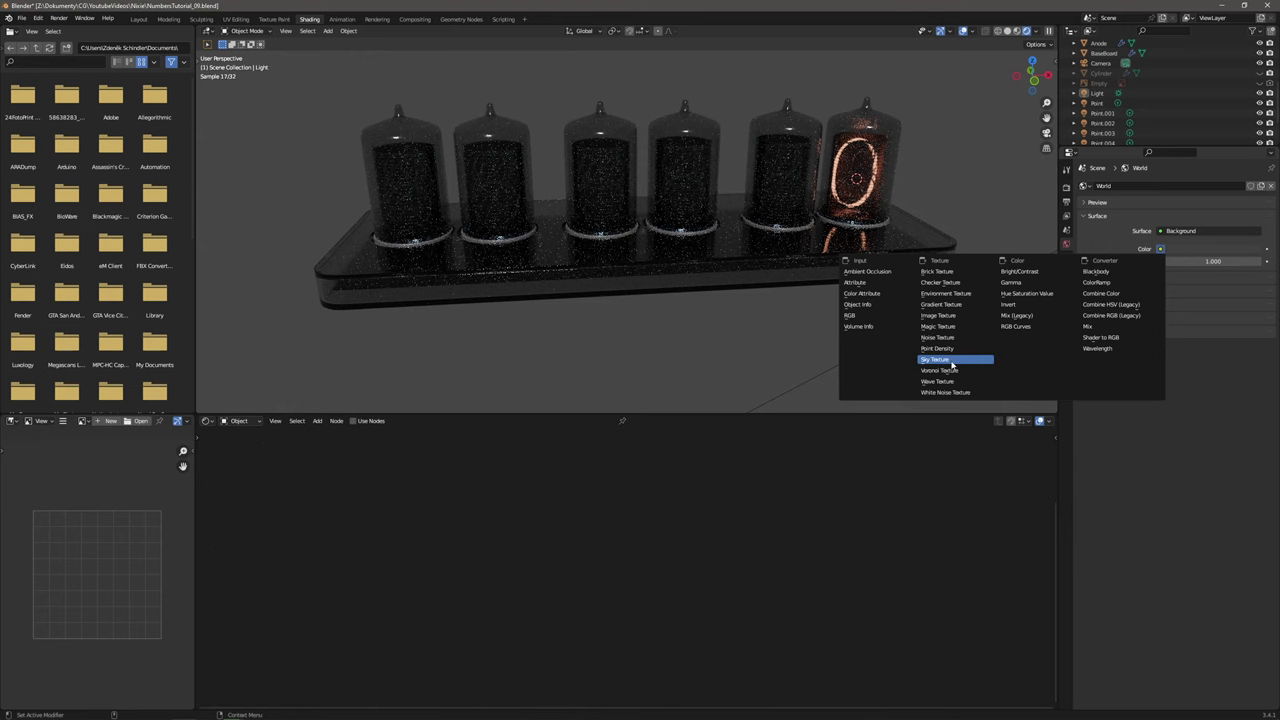
click(985, 362)
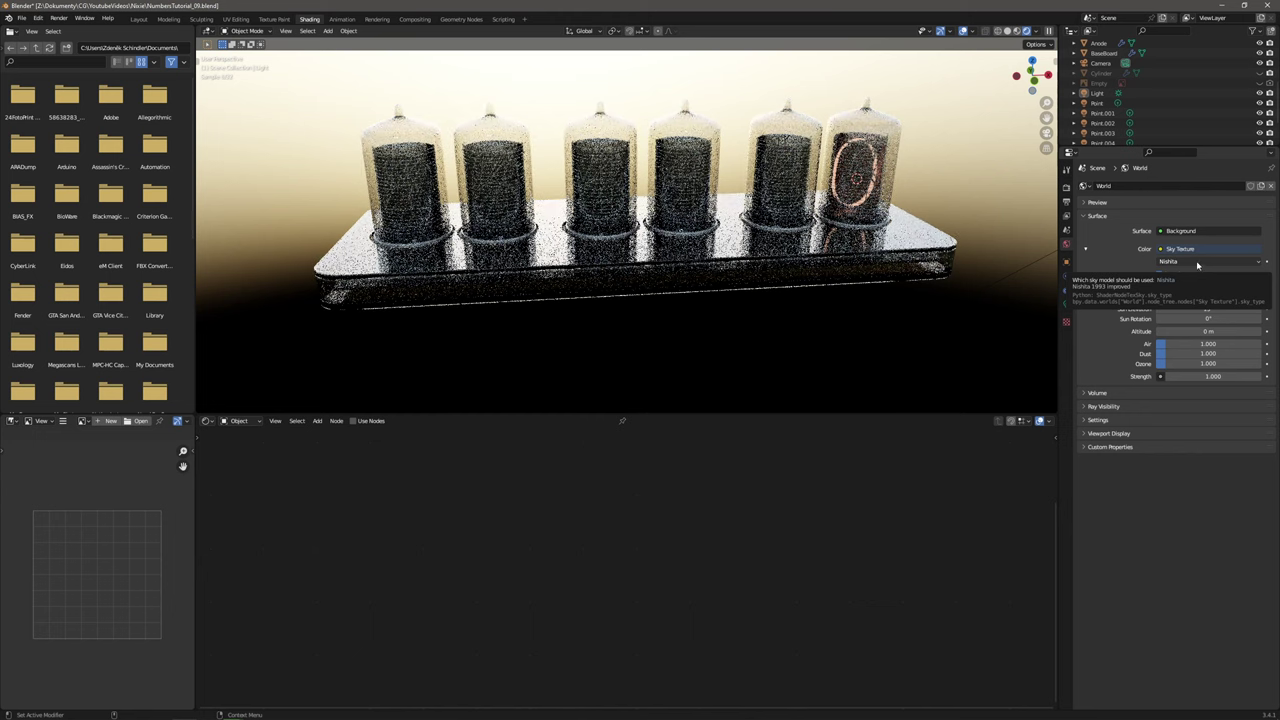
click(1197, 262)
click(1190, 273)
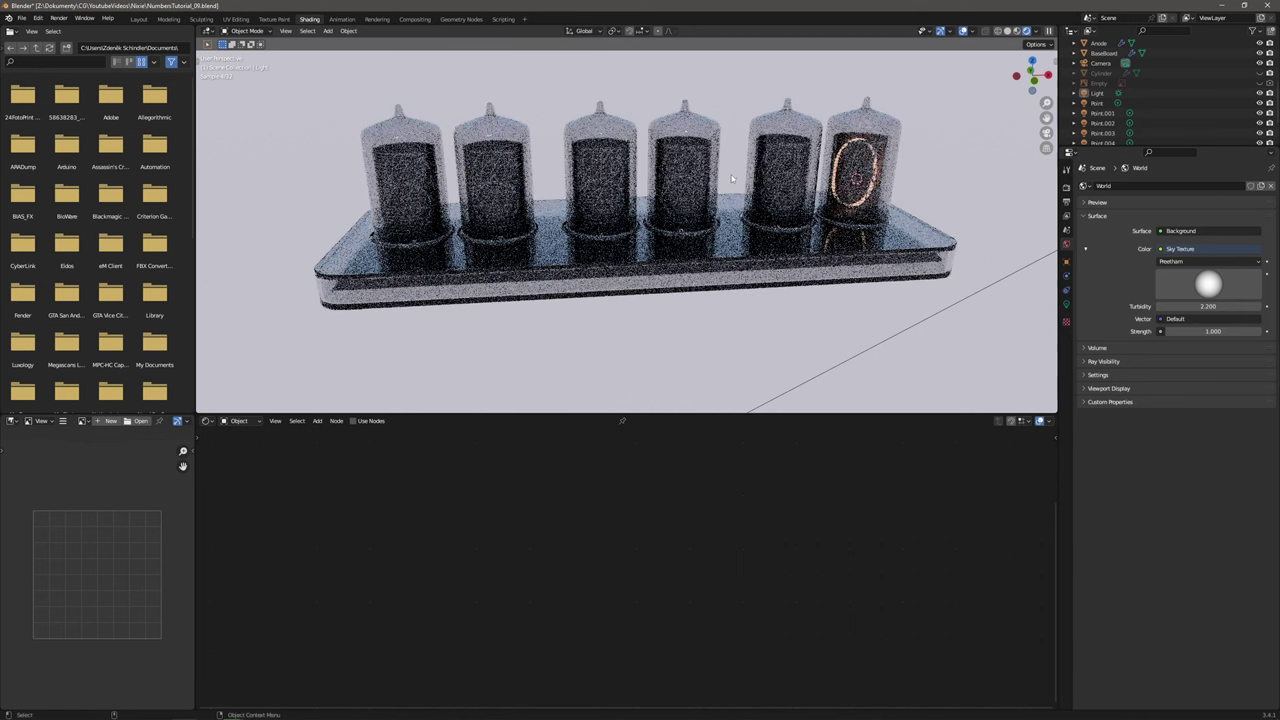
Set the Cycles render device to GPU Compute and save the project incrementally as NumbersTutorial_10.blend.
middle_drag(737, 226, 745, 250)
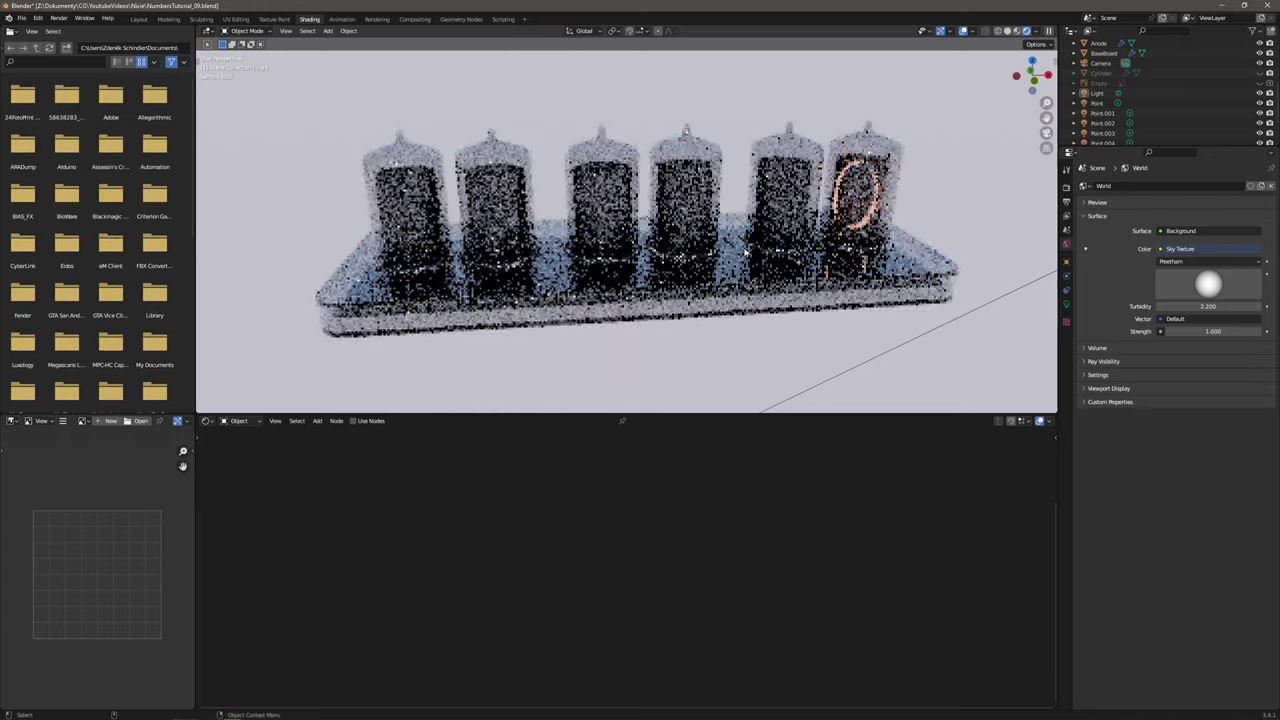
click(1067, 187)
click(1186, 211)
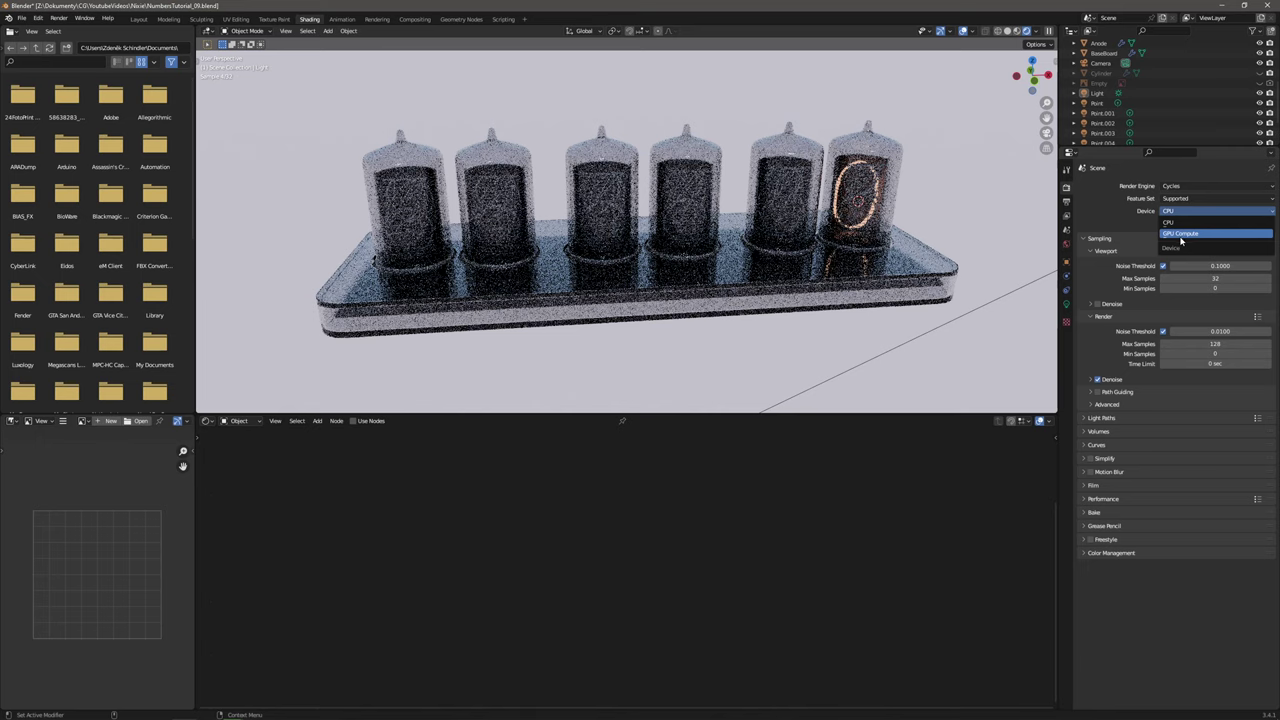
click(1185, 232)
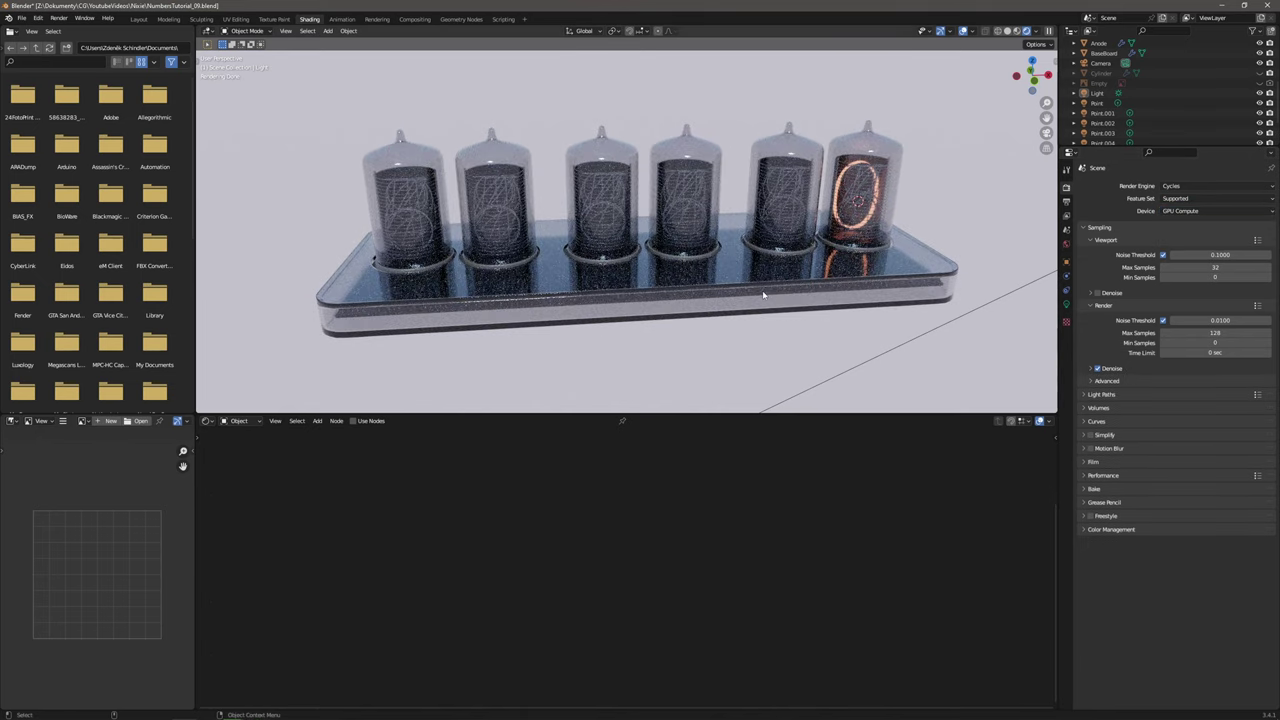
key(ctrl+alt+s)
Enlarge the shader node editor by shrinking the file browser, image editor and 3D viewport areas.
drag(195, 347, 14, 347)
drag(275, 413, 310, 202)
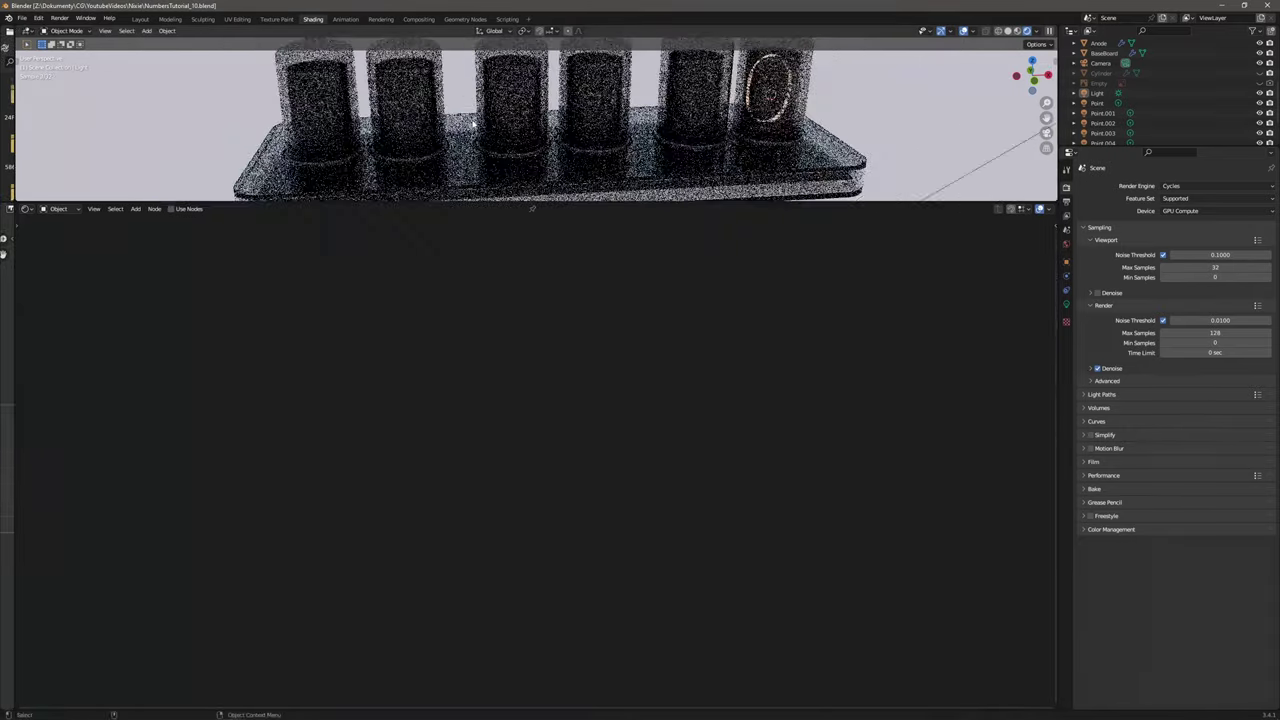
scroll(473, 122, down, 2)
Split a thin strip off the bottom of the node editor, make it a Timeline and adjust its height.
right_click(380, 708)
click(379, 707)
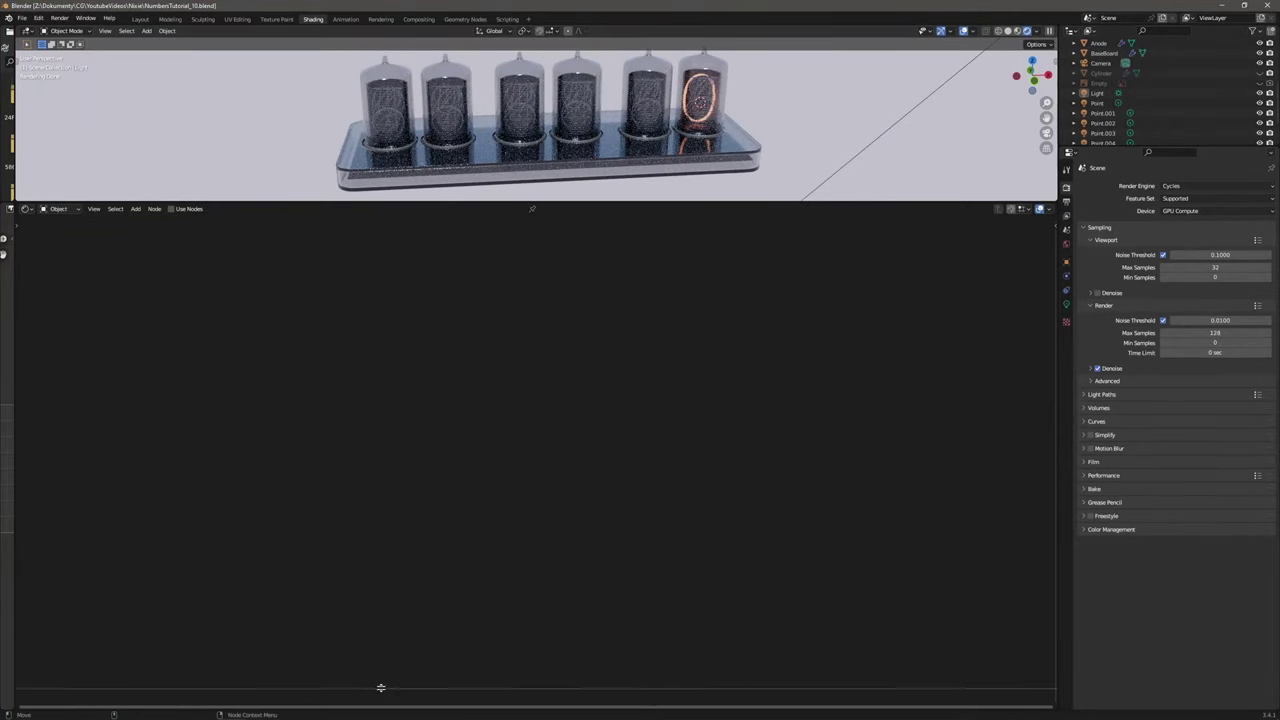
click(380, 685)
click(27, 693)
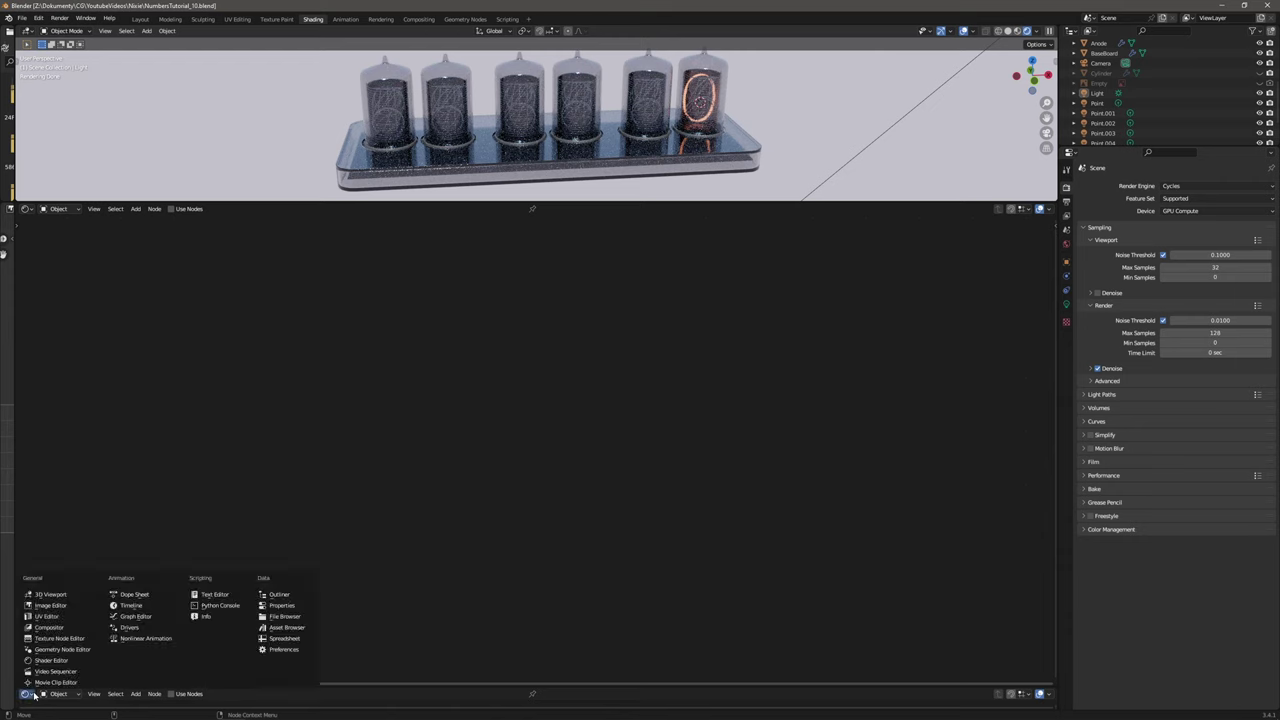
click(122, 605)
drag(116, 687, 8, 696)
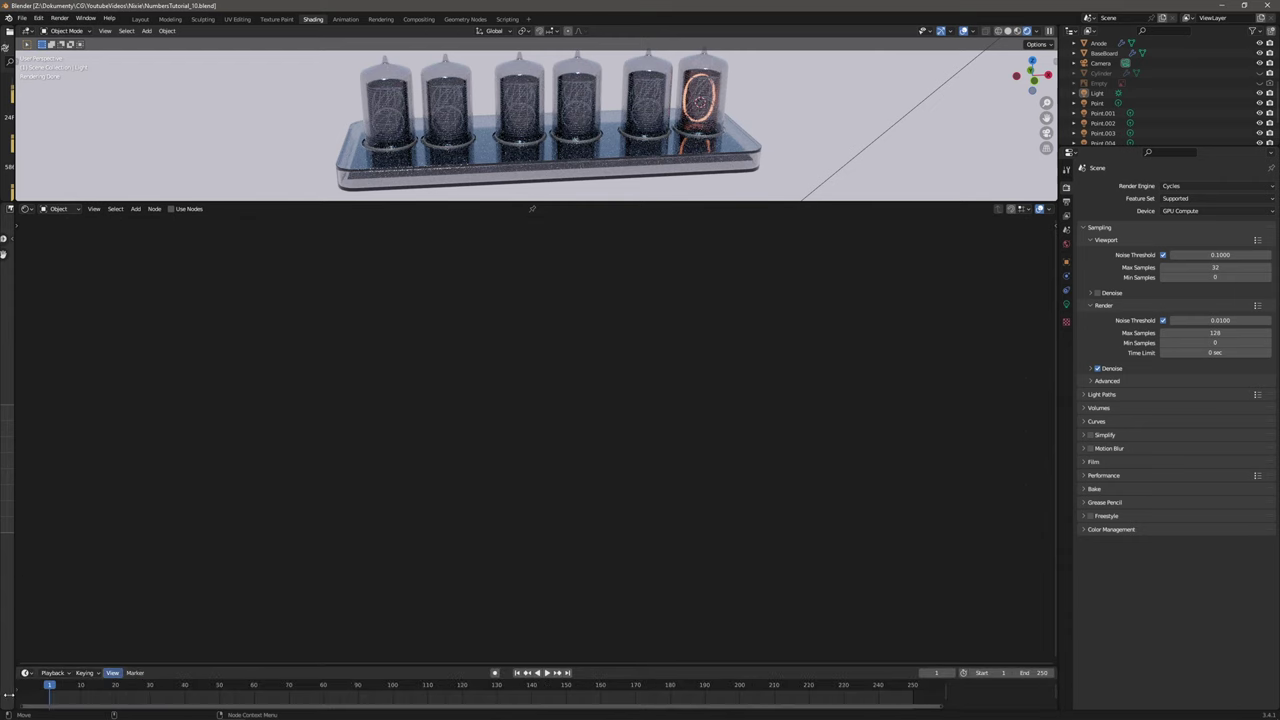
drag(130, 664, 130, 679)
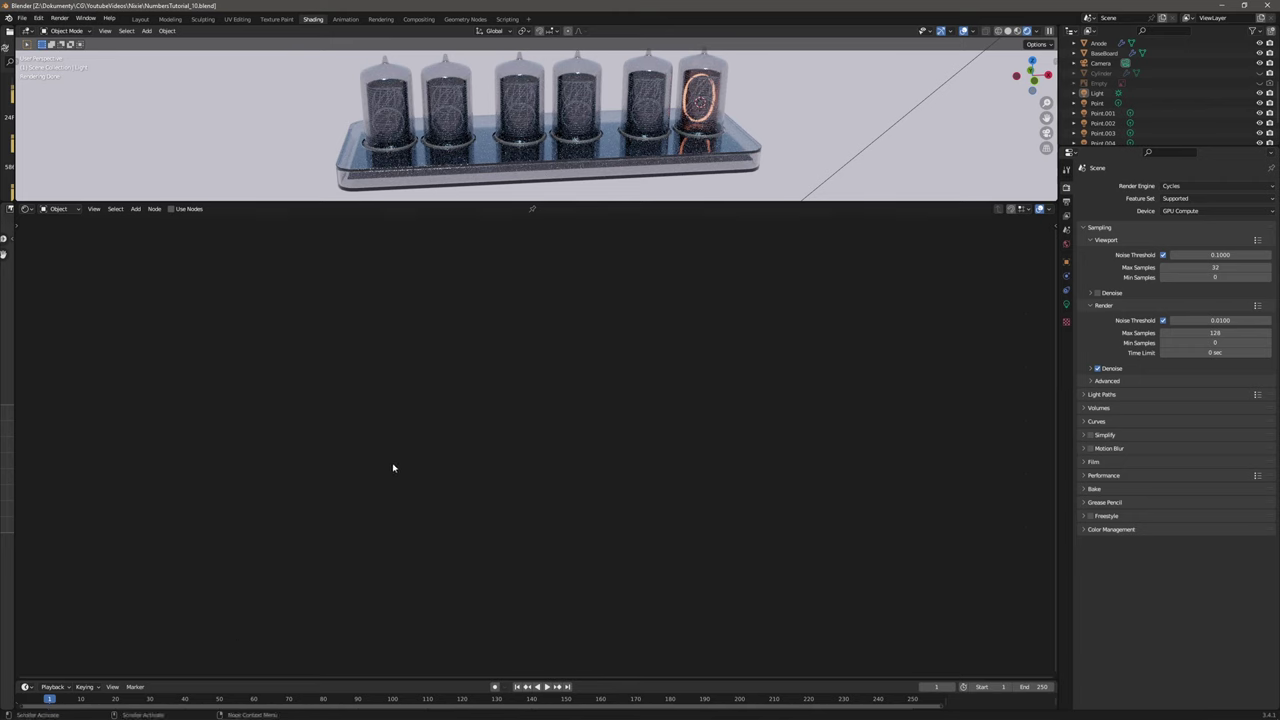
For digit No0 in SecondsDec, cut the Glow material's Compare-to-Mix Shader and Value-to-Compare links and move the Value node well away from Object Info.
scroll(1136, 66, up, 5)
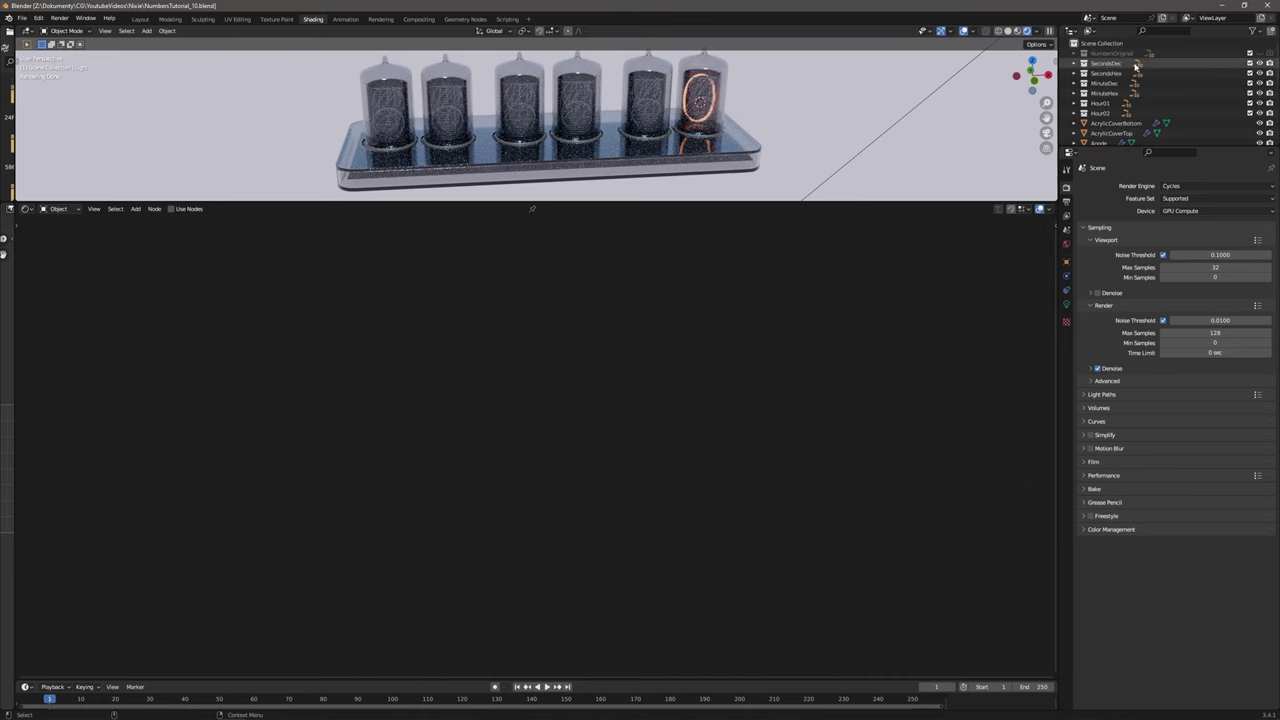
click(1077, 64)
click(1106, 73)
middle_drag(517, 421, 772, 535)
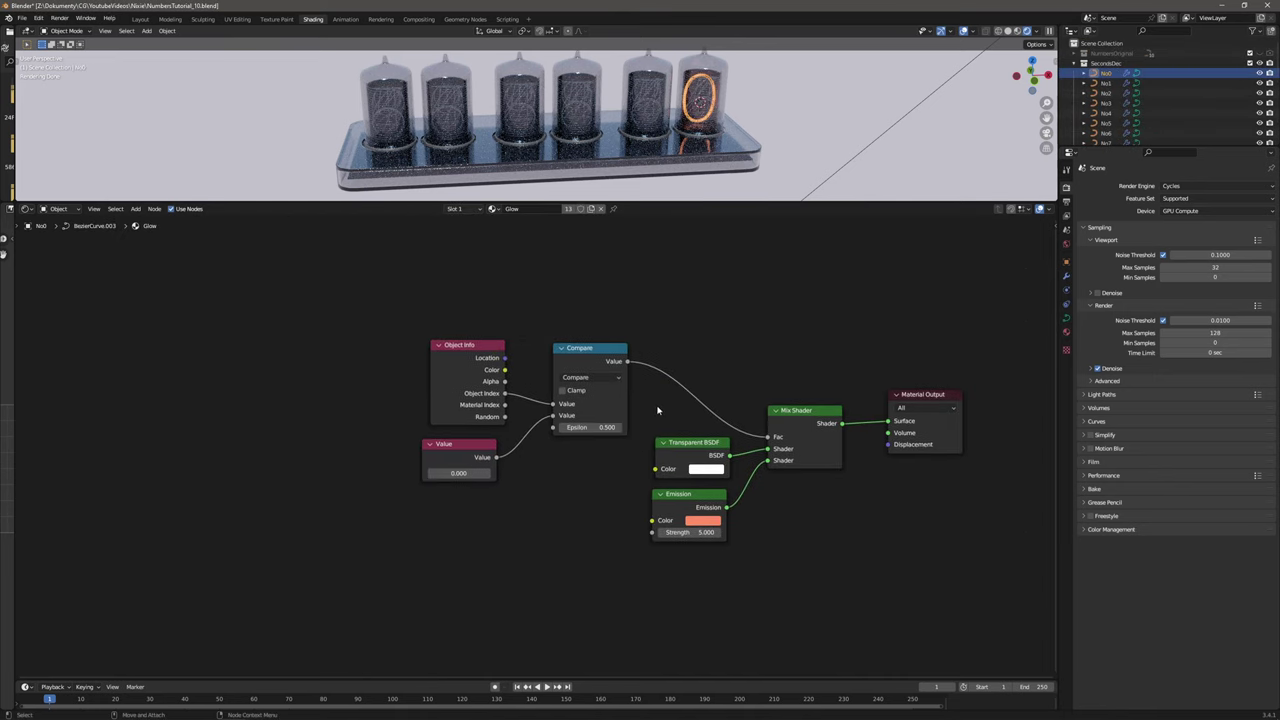
ctrl+right_drag(710, 373, 712, 372)
ctrl+right_drag(545, 425, 517, 457)
drag(474, 447, 172, 453)
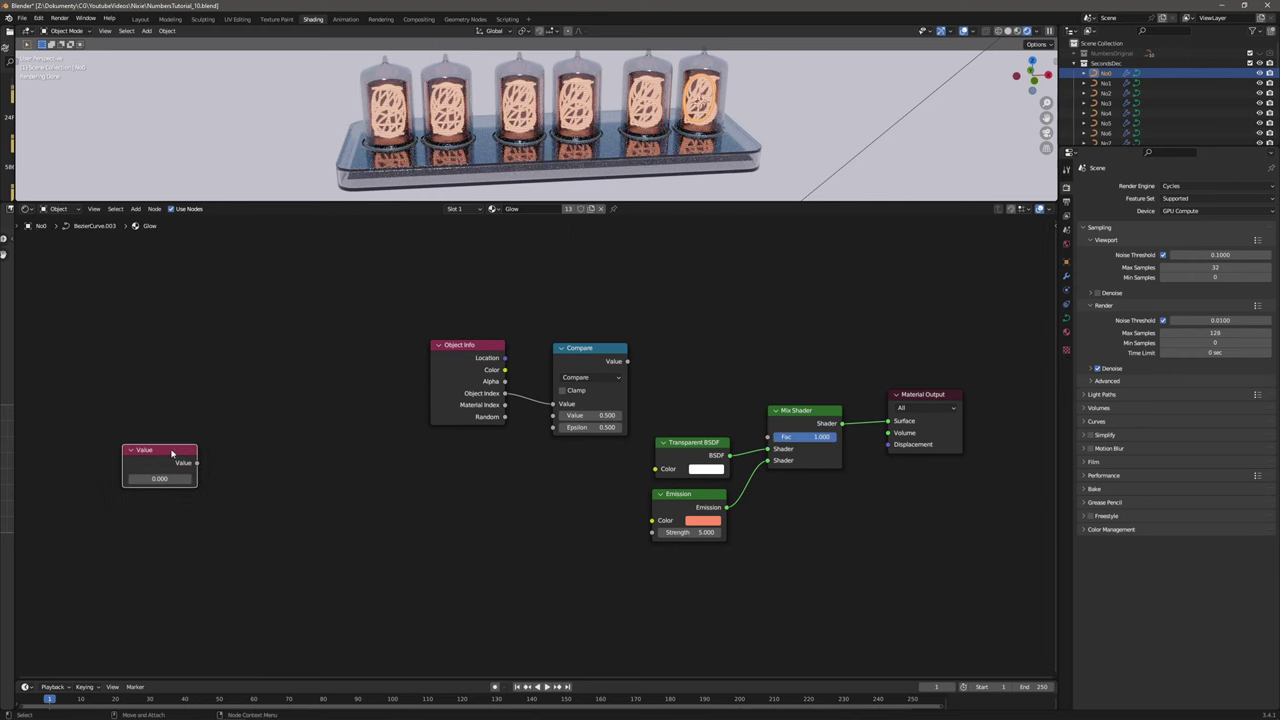
Drive the Value node's number with the expression #frame.
click(160, 478)
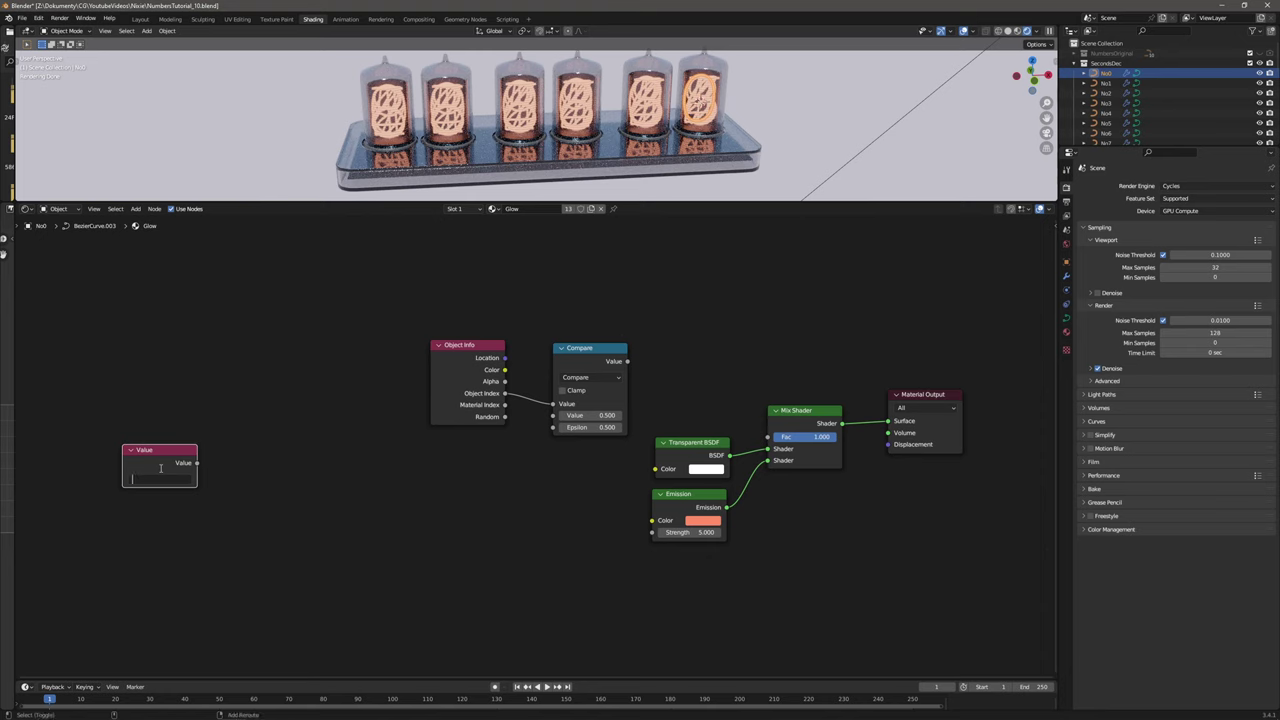
text(4)
text(frame)
key(Return)
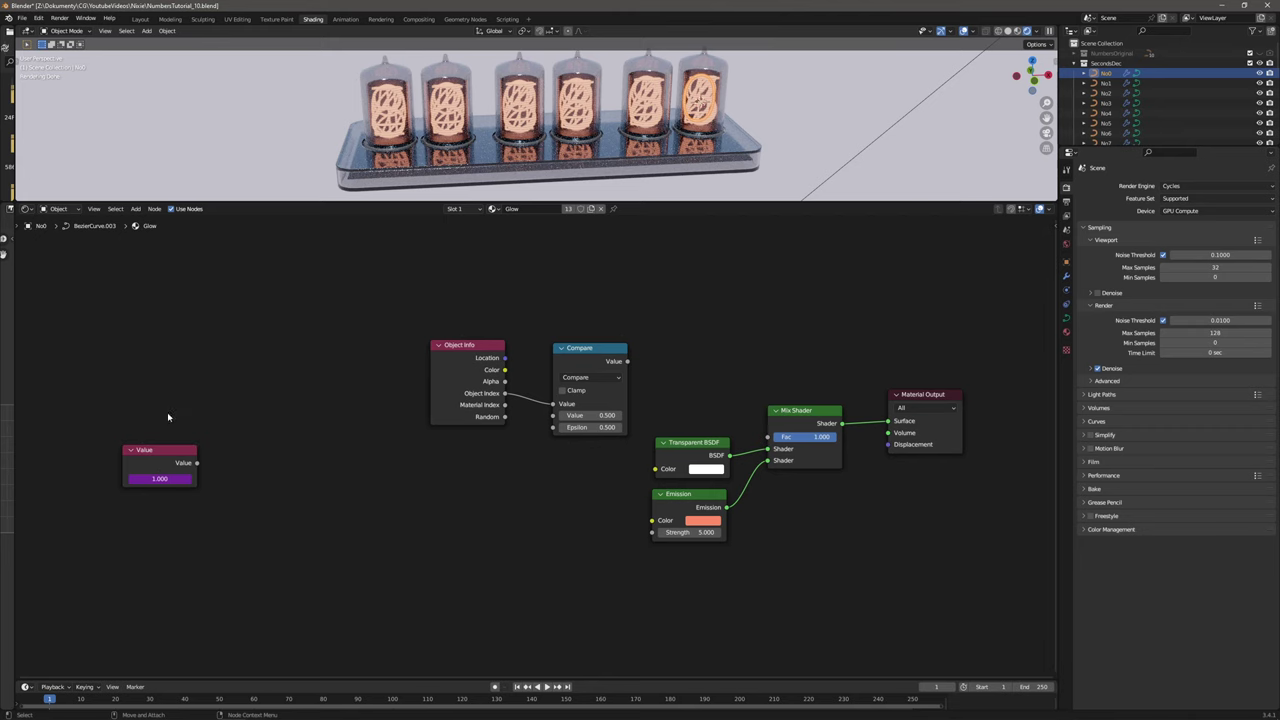
Duplicate the frame-driven Value node, place the copy just above it, label it FPS and set its value to 25.
click(165, 455)
key(shift+d)
click(148, 398)
right_click(148, 398)
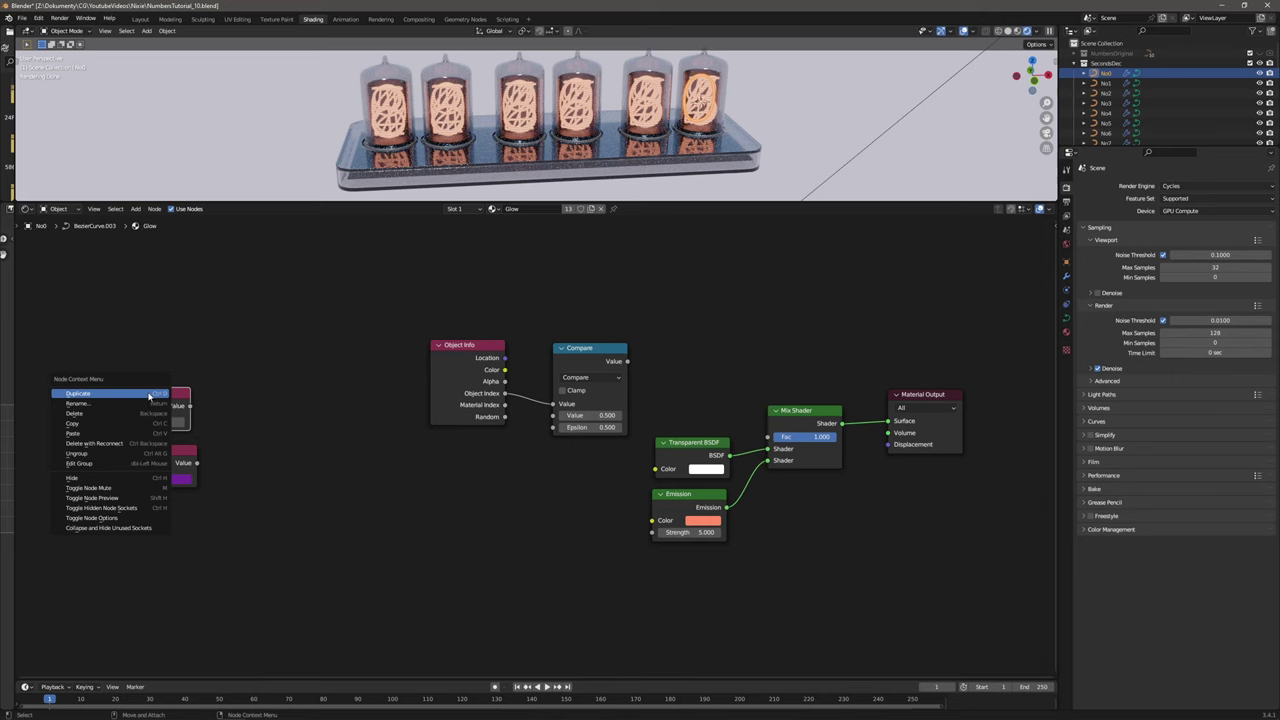
click(157, 391)
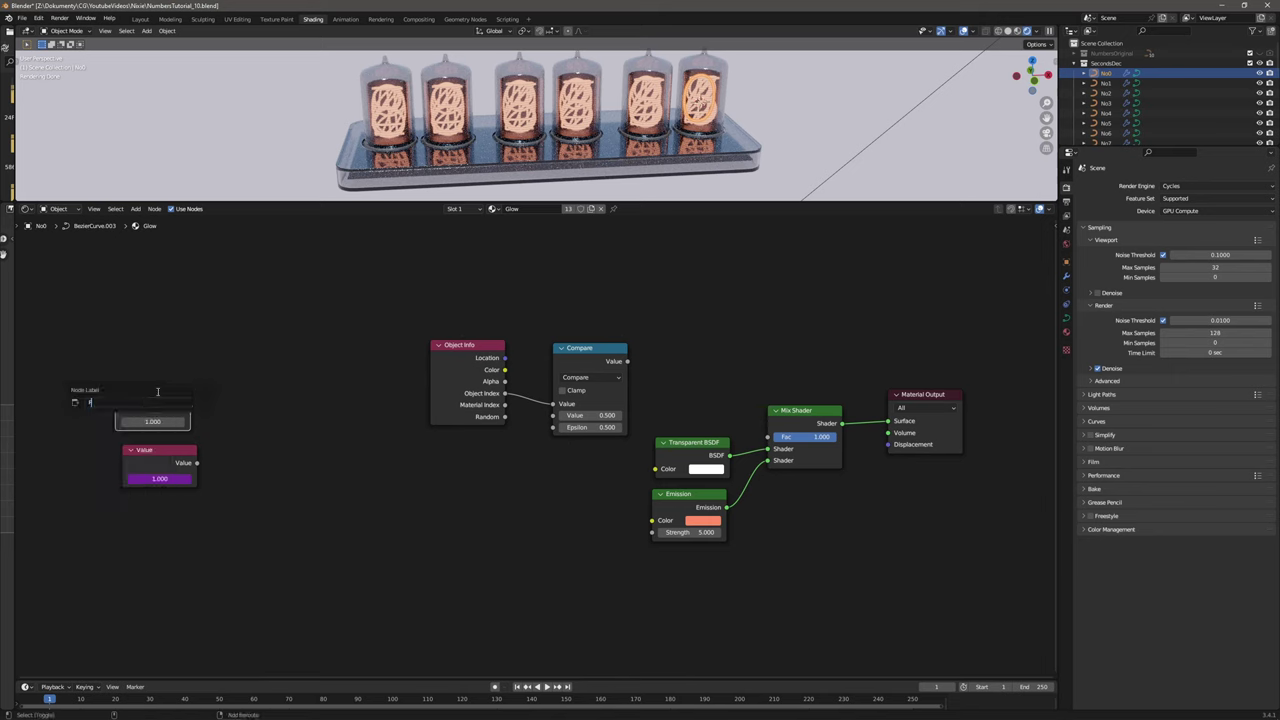
key(Return)
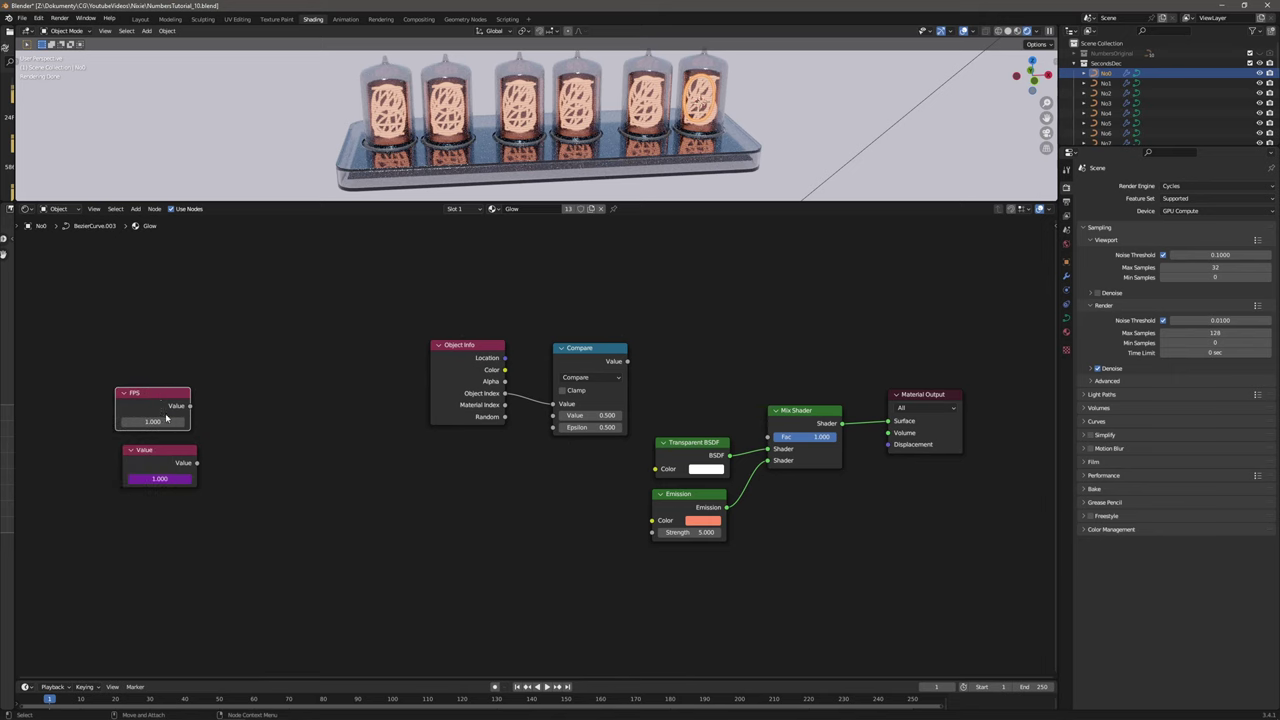
text(25)
key(Return)
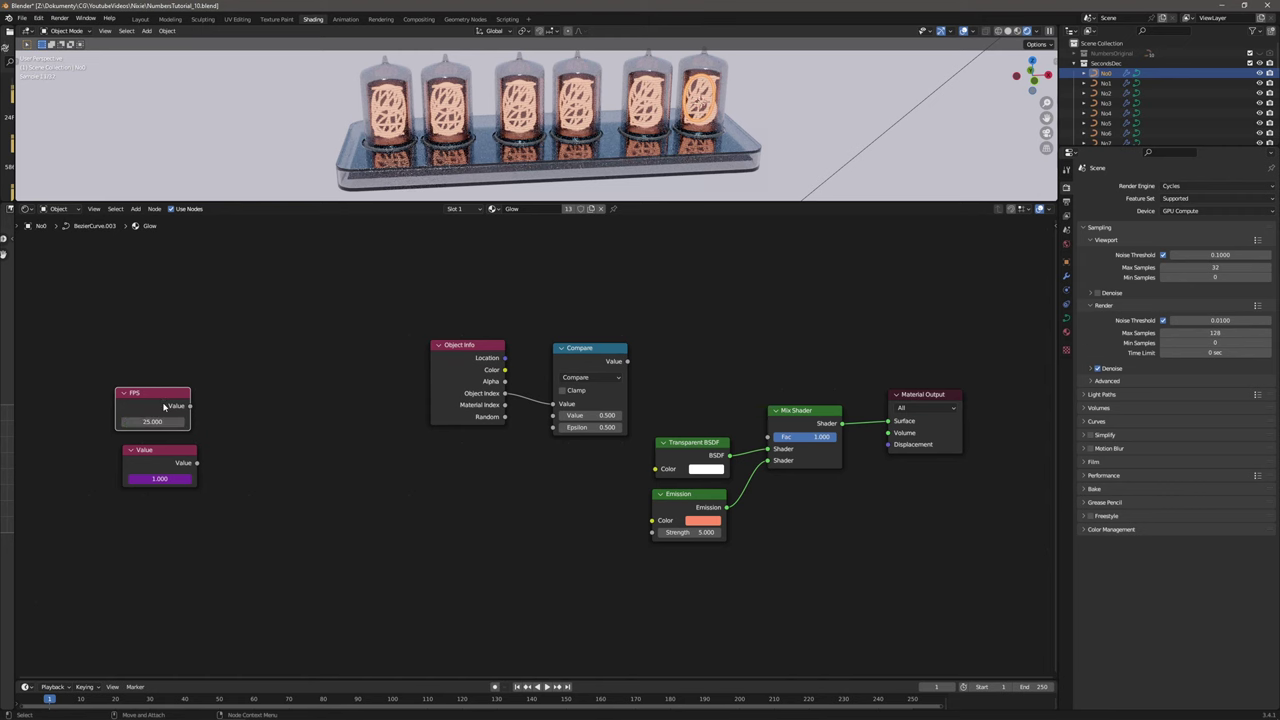
Duplicate the FPS node, place the copy directly above it and label it StartHour.
key(shift+d)
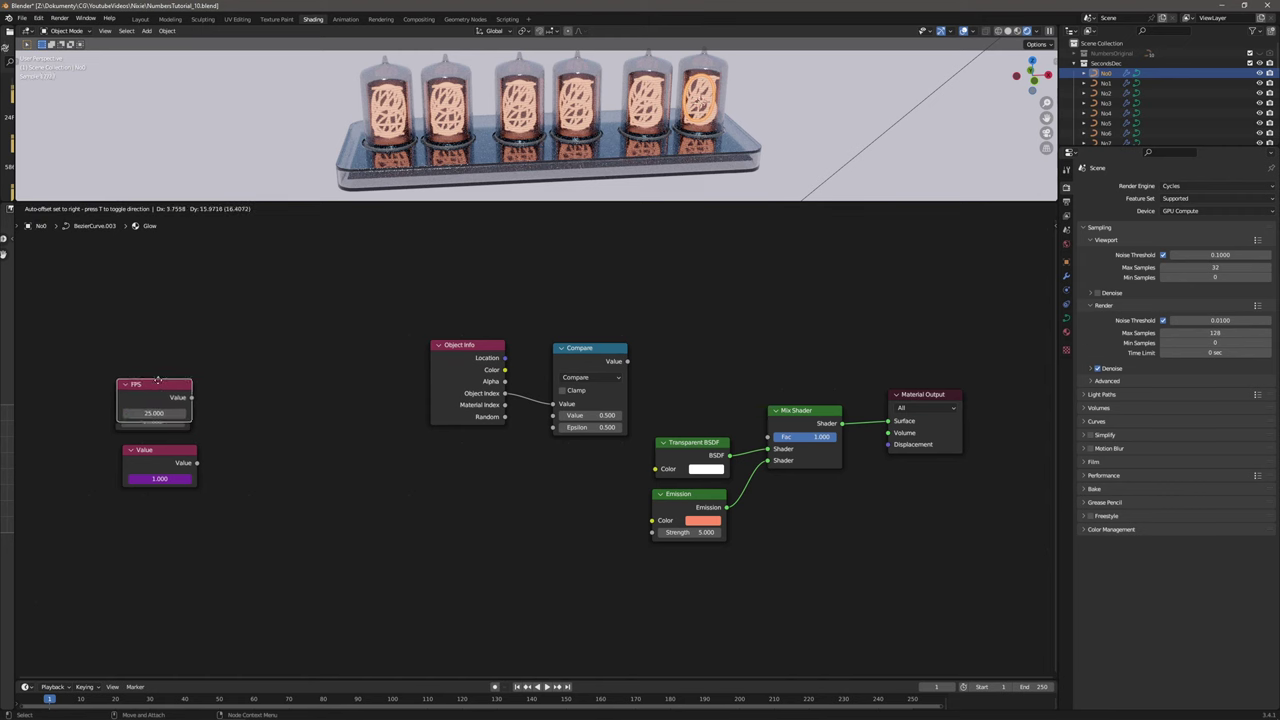
click(138, 341)
right_click(138, 341)
click(132, 331)
text(Sh)
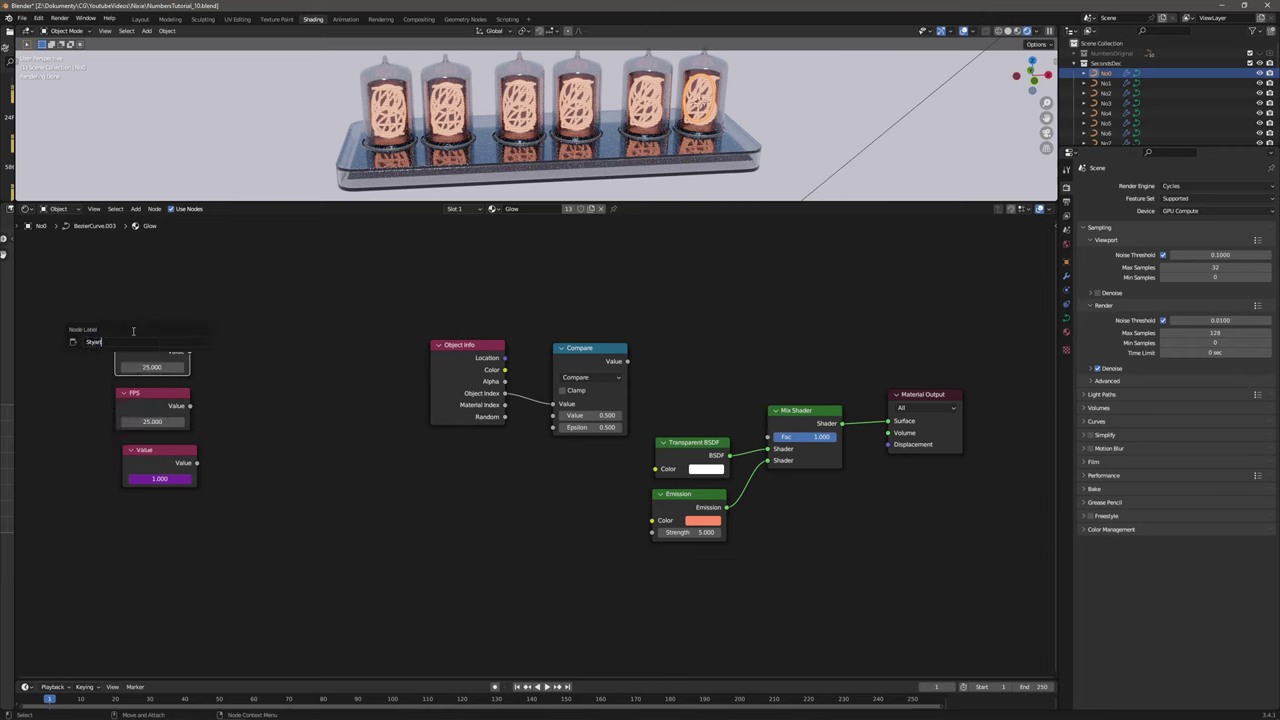
text(artHour)
key(Return)
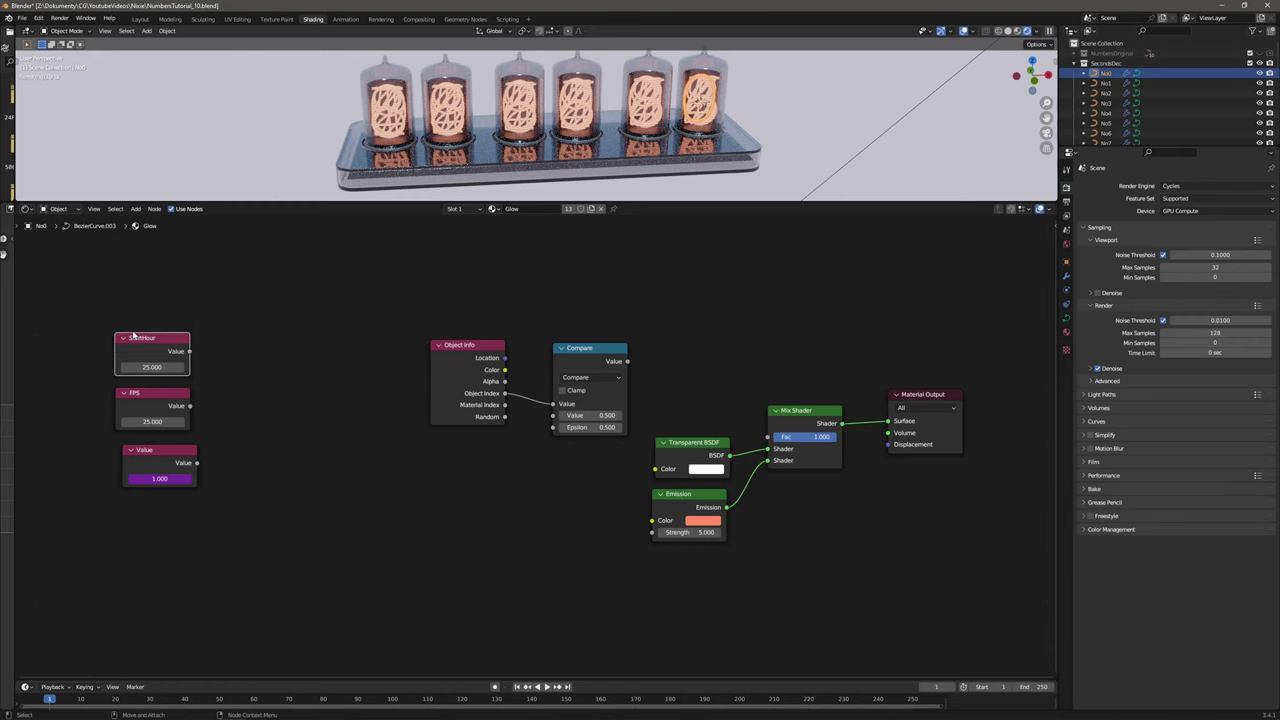
Duplicate the StartHour node, place the copy directly above it and label it StartMinute.
key(shift+d)
click(160, 288)
right_click(158, 288)
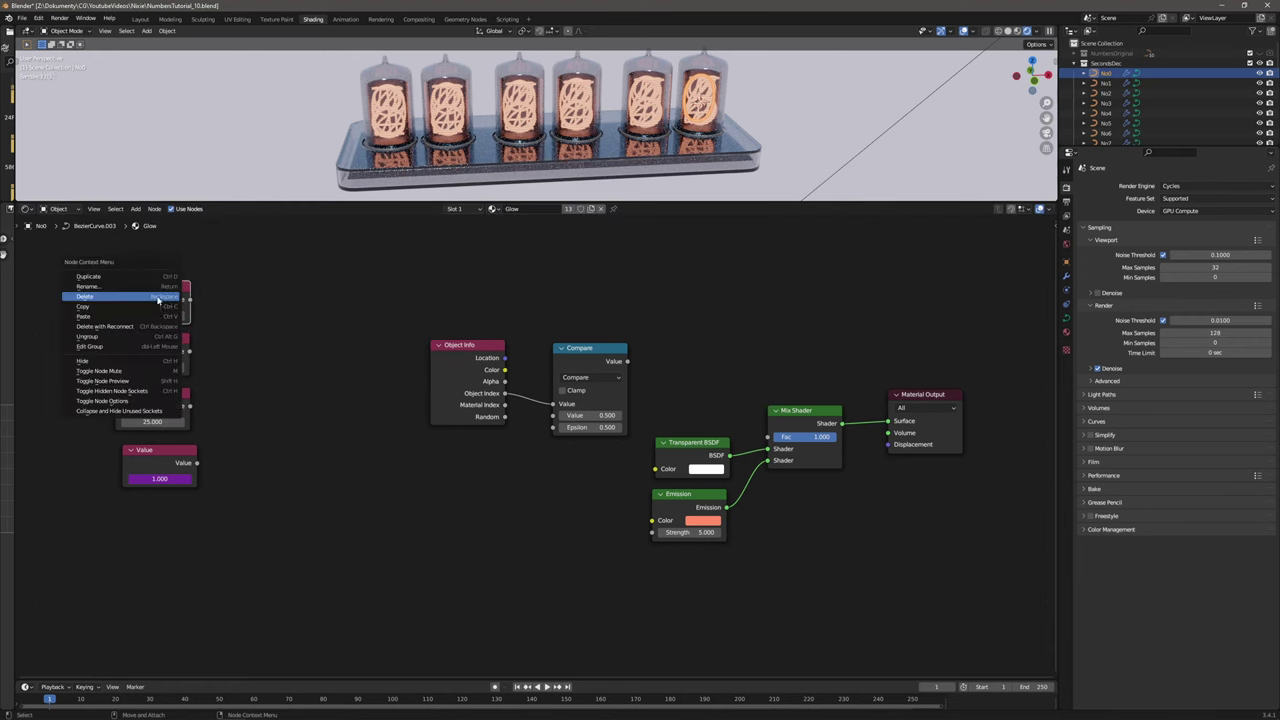
click(157, 288)
text(St)
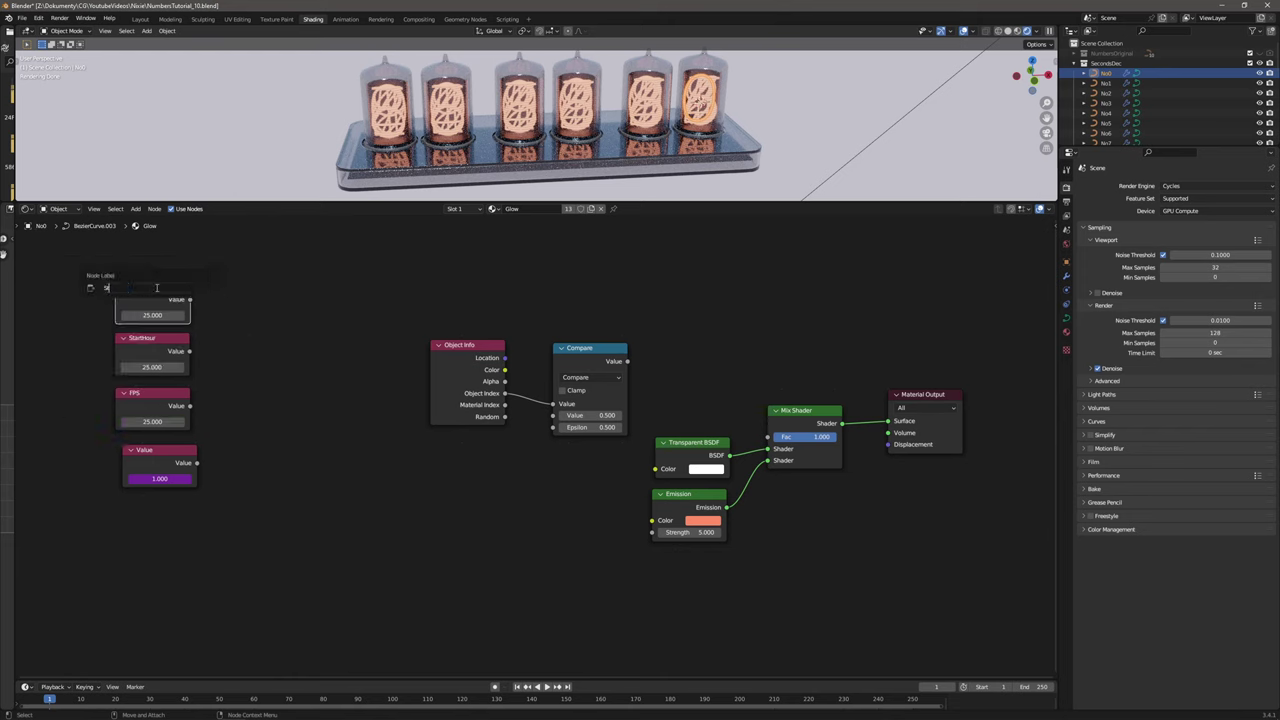
text(artMinute)
key(Return)
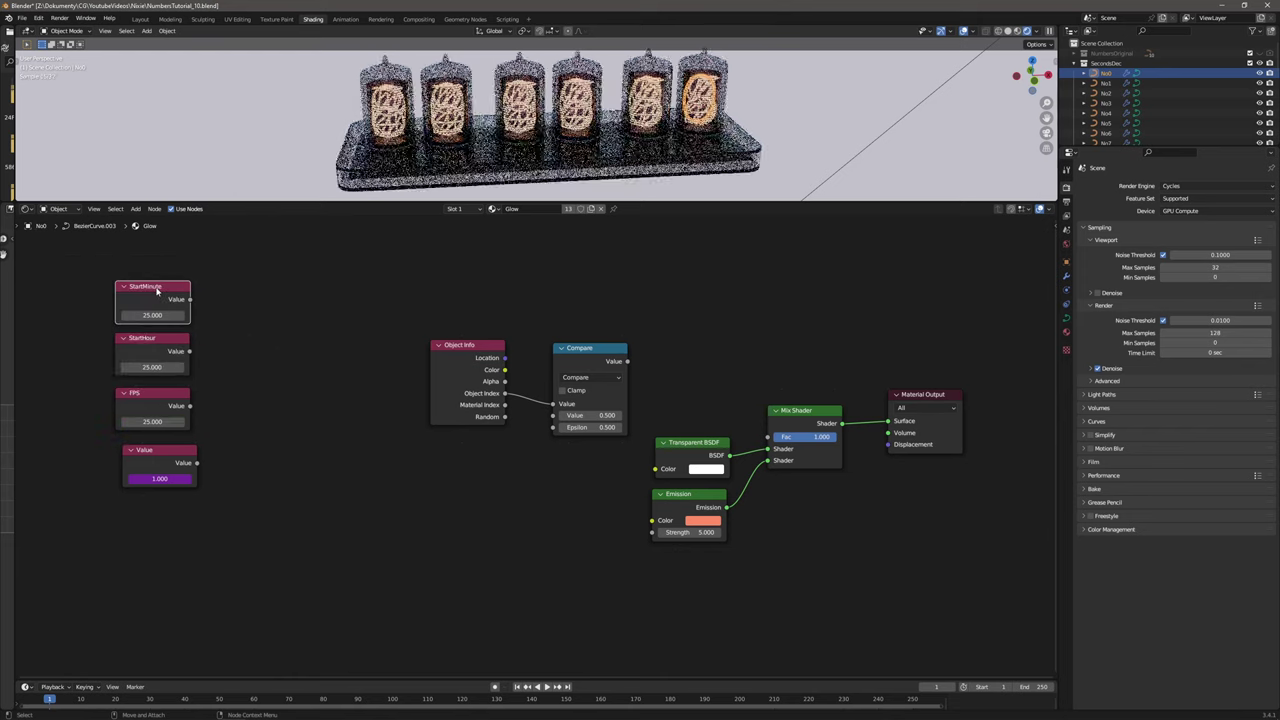
Duplicate the StartMinute node, place the copy directly above it and label it StartSecond.
right_click(157, 290)
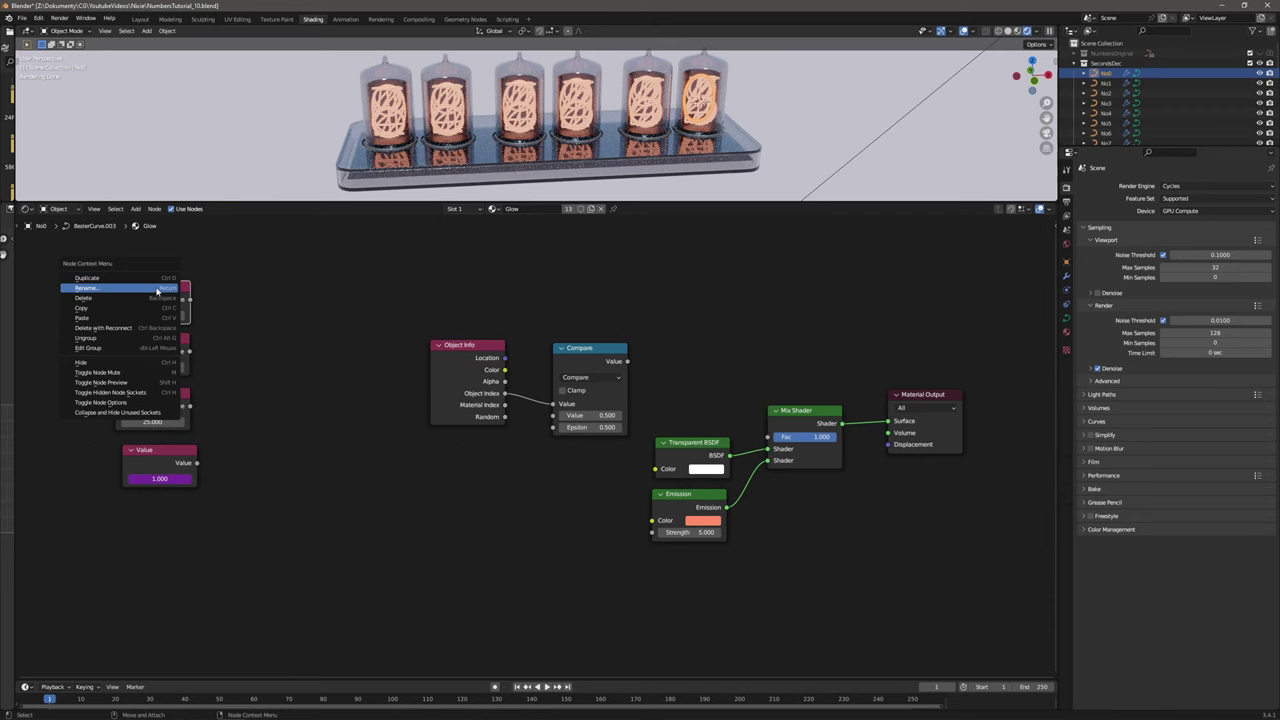
click(120, 278)
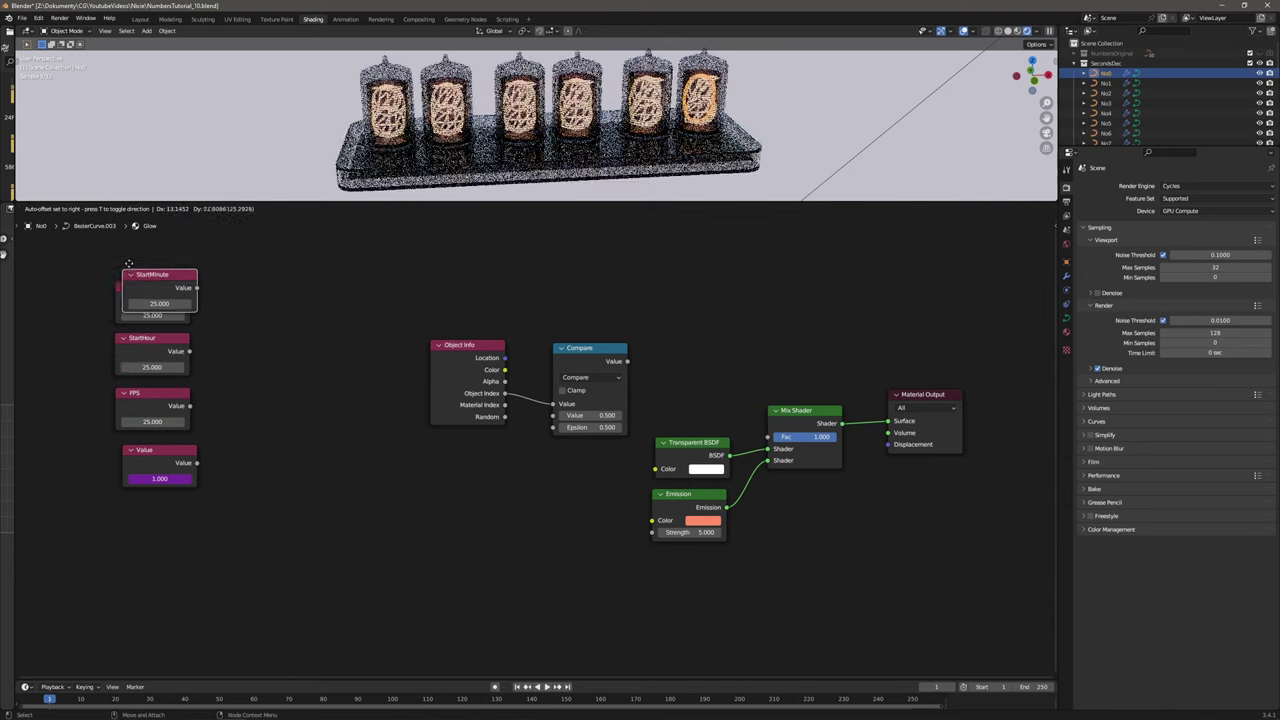
click(122, 233)
right_click(180, 240)
click(159, 250)
text(StartSecon)
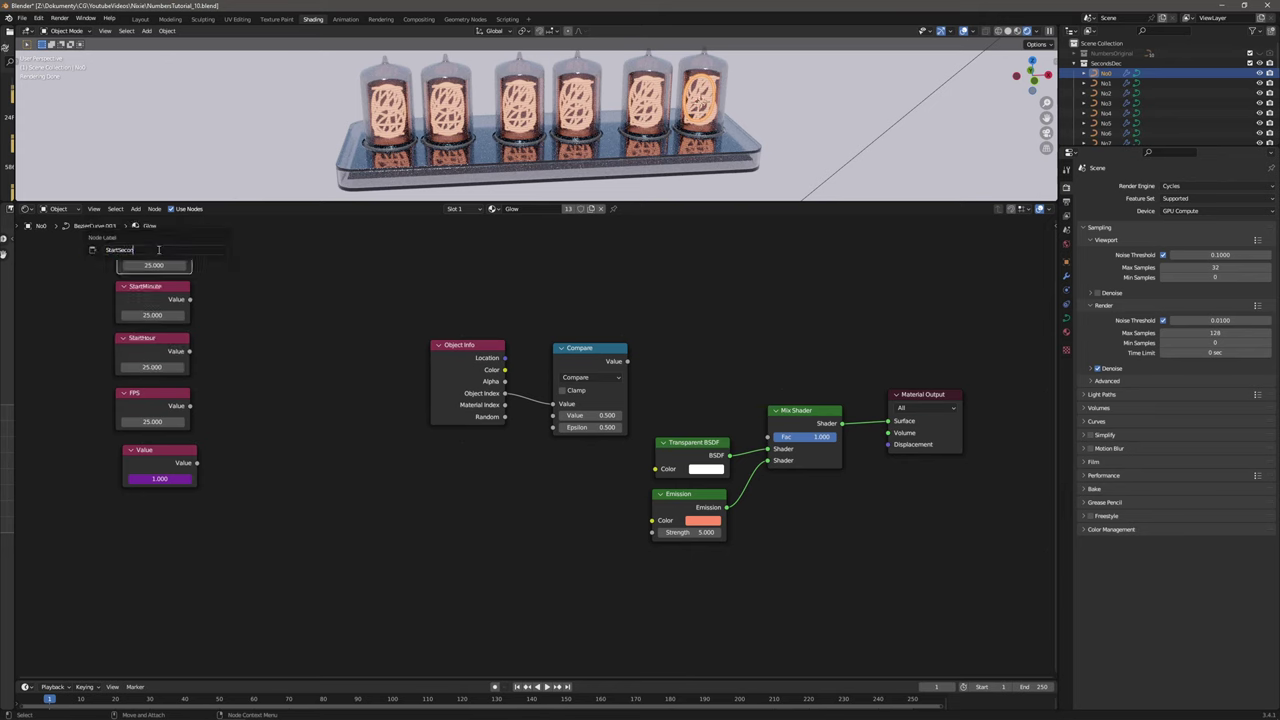
text(d)
key(Return)
Align the frame-driven Value node under the FPS node and move all five value nodes farther away from Object Info.
click(171, 453)
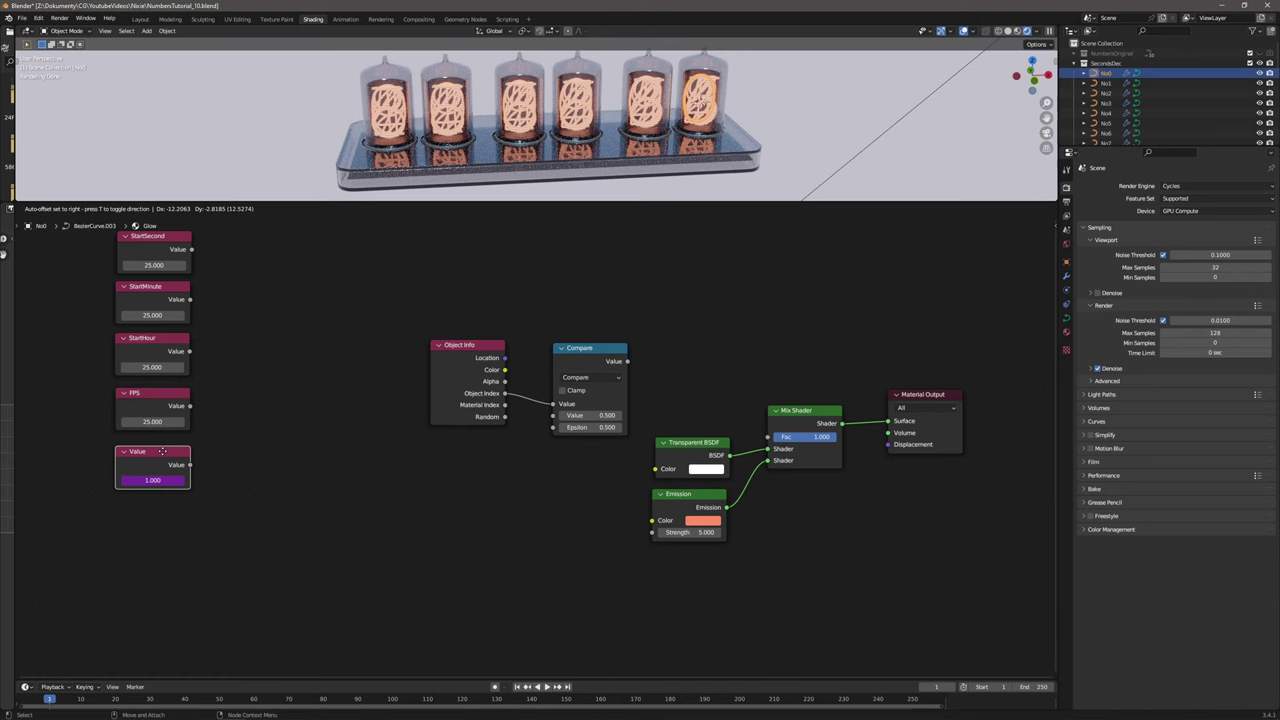
middle_drag(190, 455, 464, 497)
drag(507, 324, 323, 580)
drag(442, 541, 113, 538)
click(256, 506)
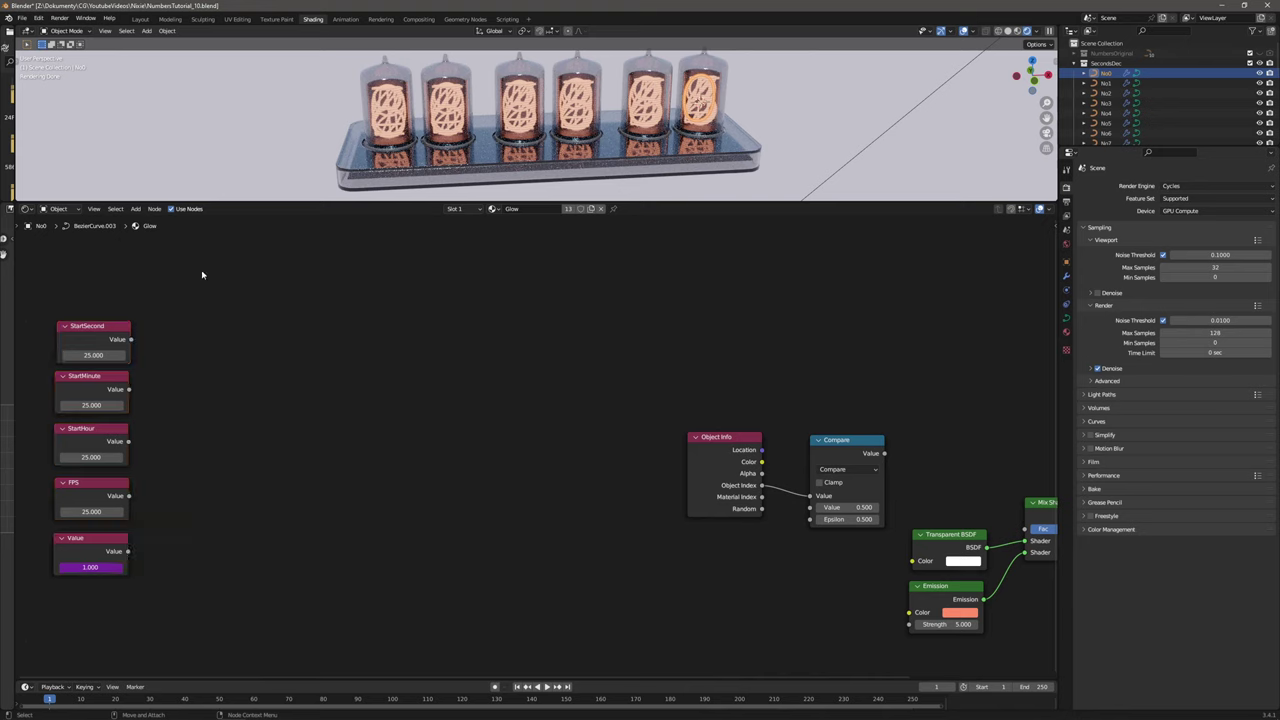
Add a Math node beside StartSecond, set it to Multiply and feed it with StartSecond and FPS.
click(137, 209)
click(144, 221)
text(math)
key(Return)
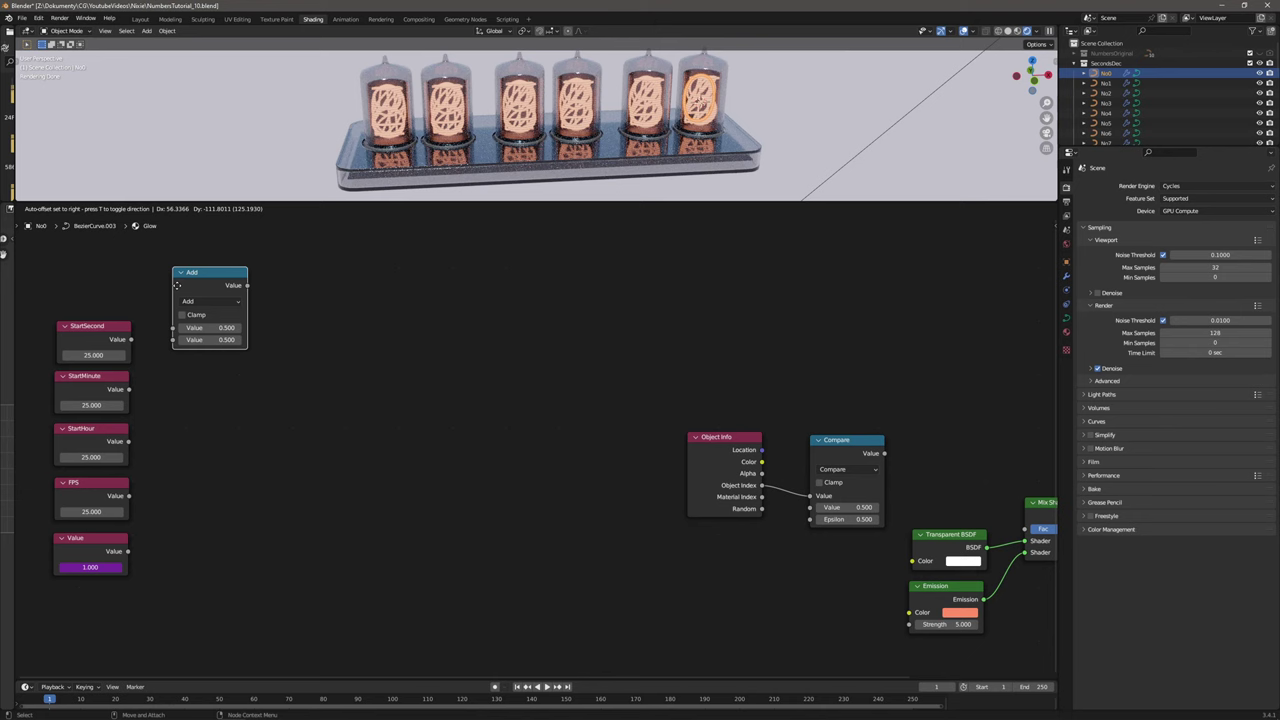
click(205, 328)
click(249, 357)
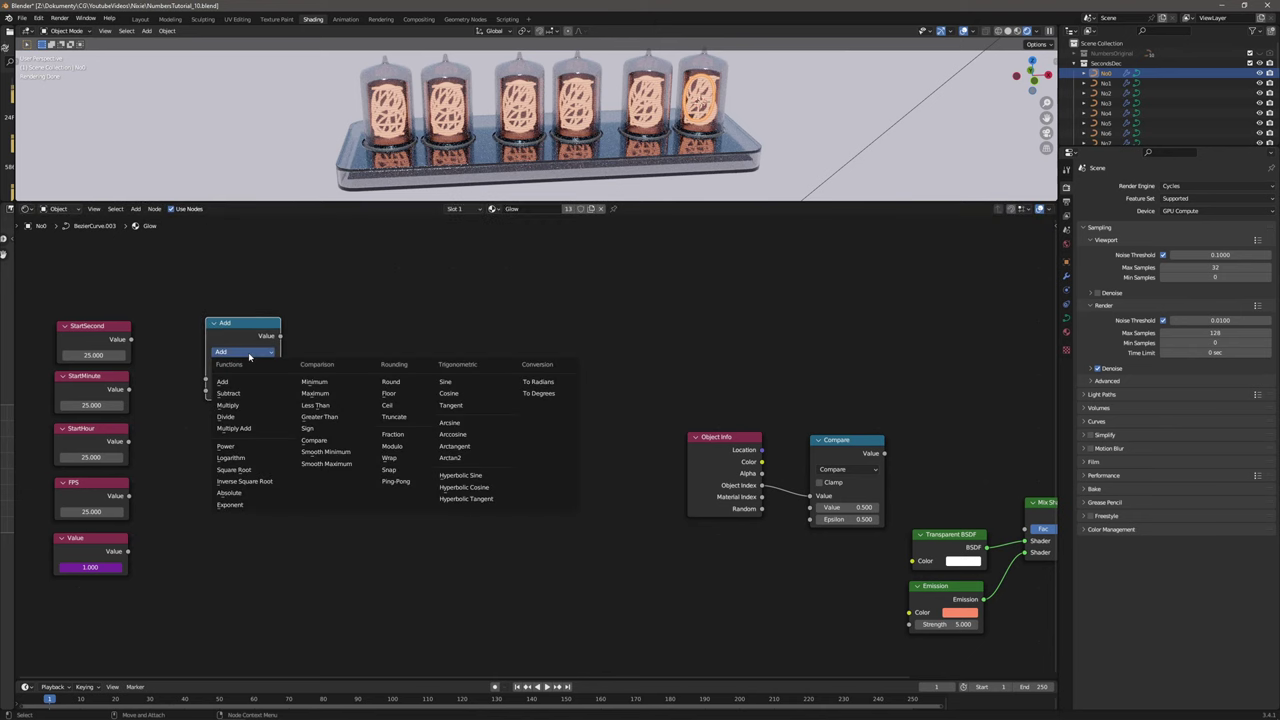
click(241, 407)
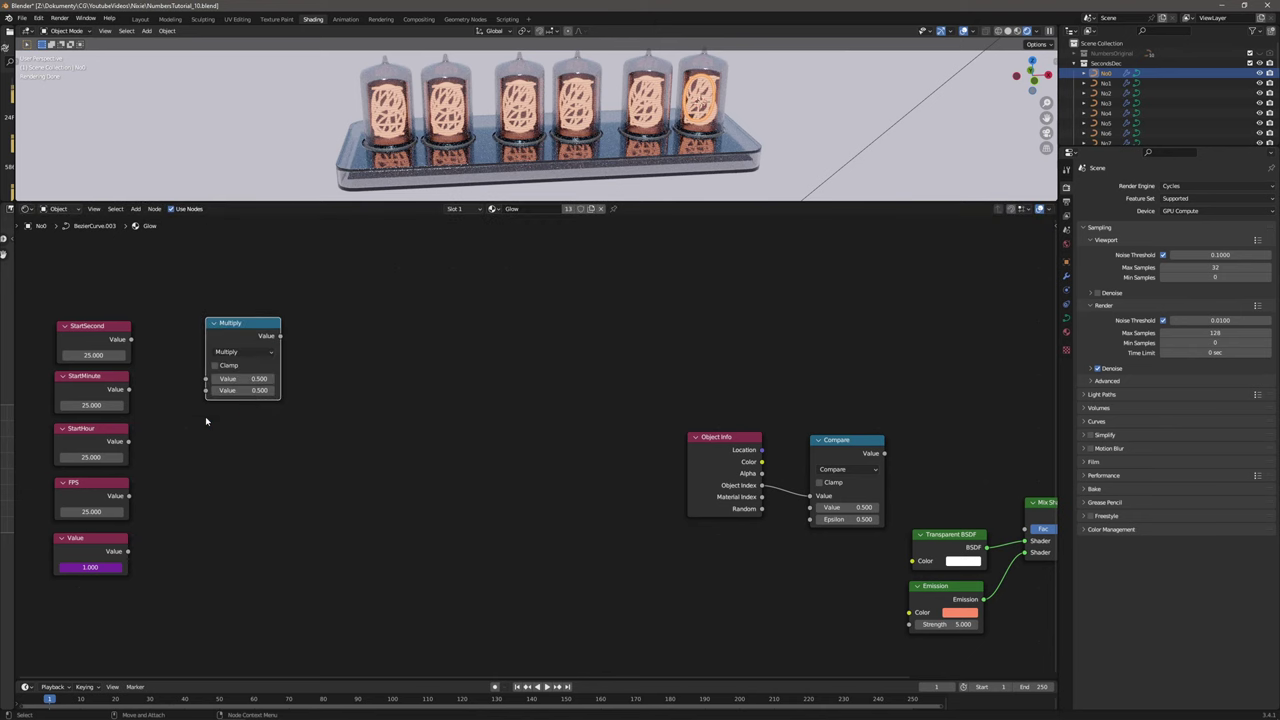
drag(129, 497, 206, 390)
drag(131, 340, 206, 379)
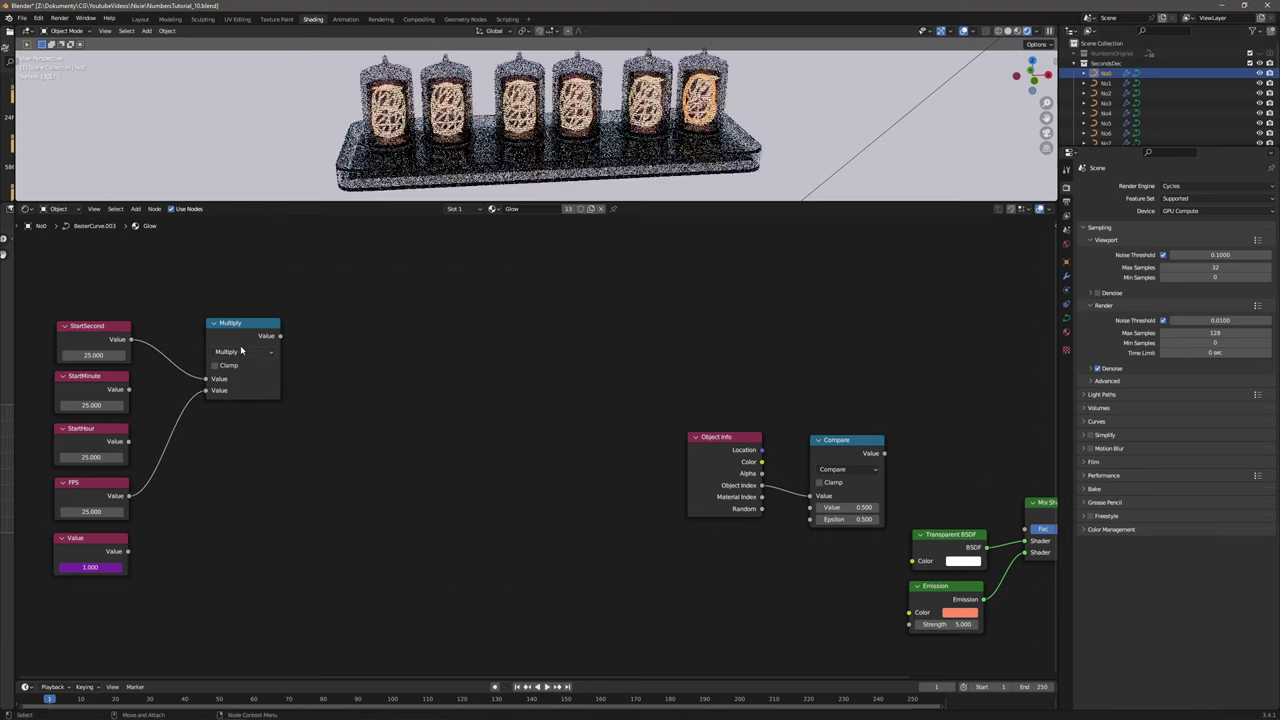
Duplicate the Multiply node below the original and feed the copy with StartMinute and FPS.
click(236, 330)
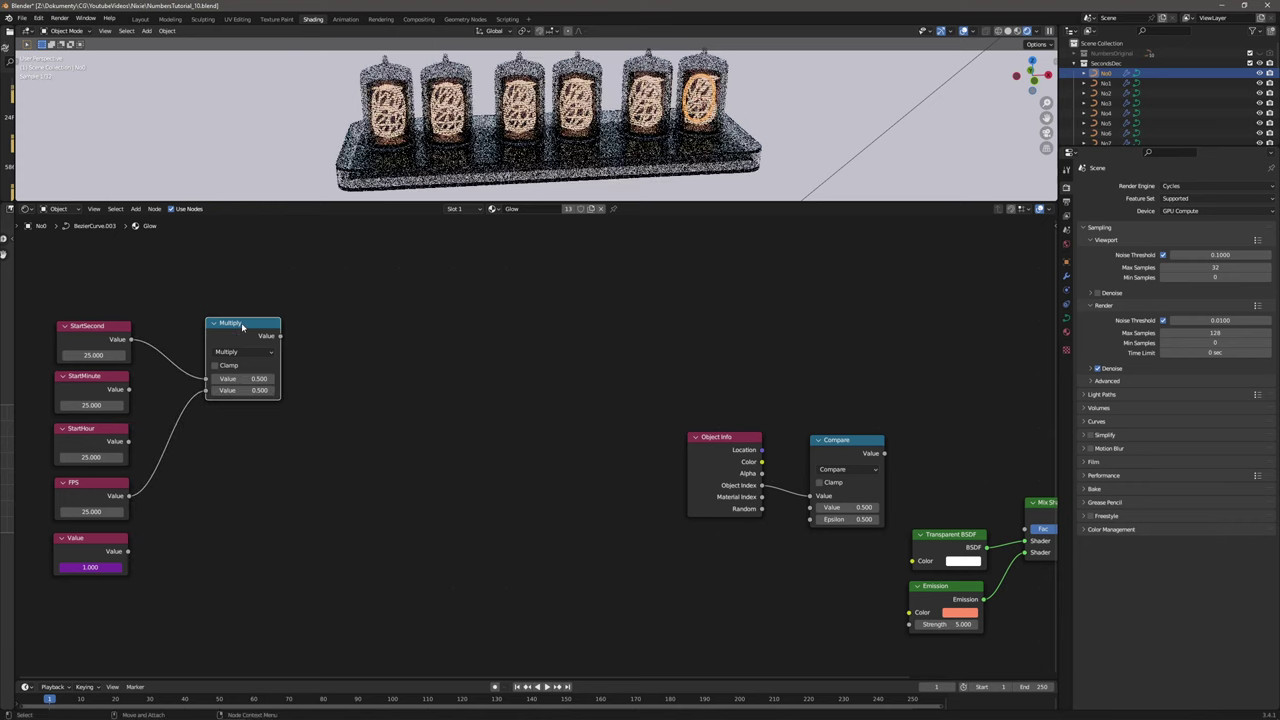
key(shift+d)
click(235, 414)
drag(129, 389, 206, 470)
drag(129, 497, 207, 482)
Chain another Multiply node after the StartMinute Multiply and set its second value to 60.
click(235, 418)
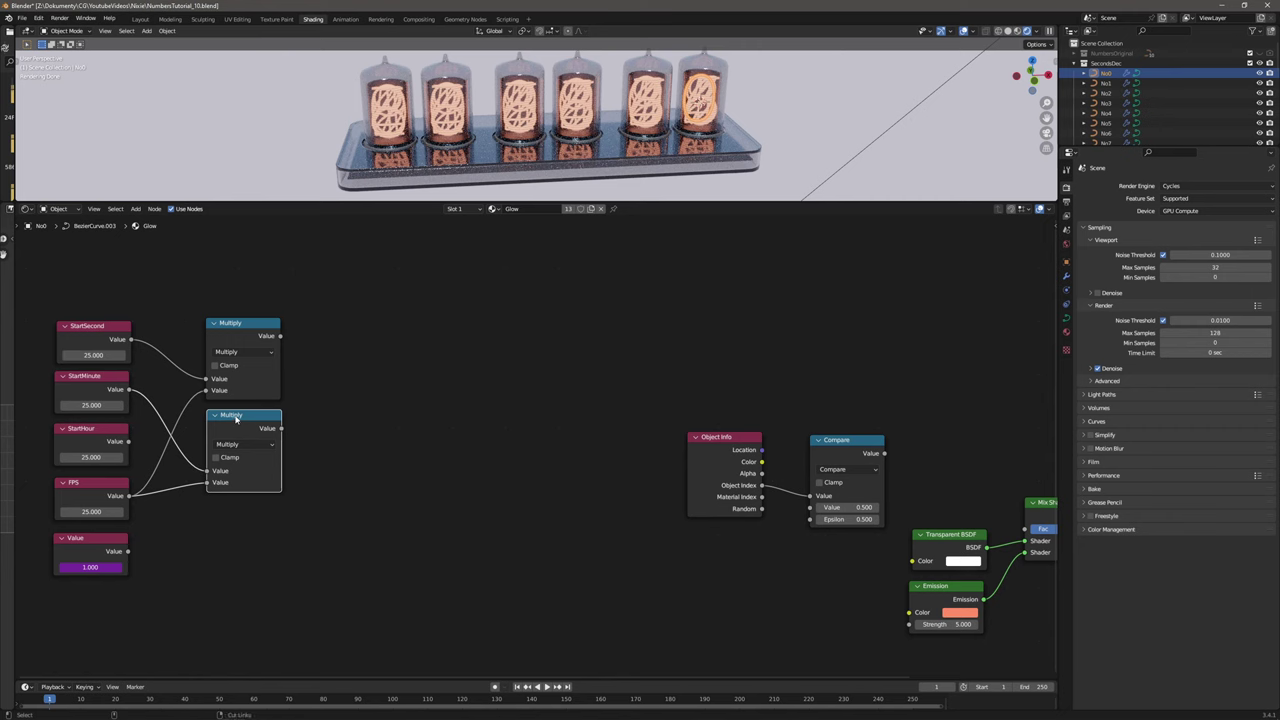
key(shift+d)
click(320, 417)
drag(285, 430, 291, 445)
click(349, 482)
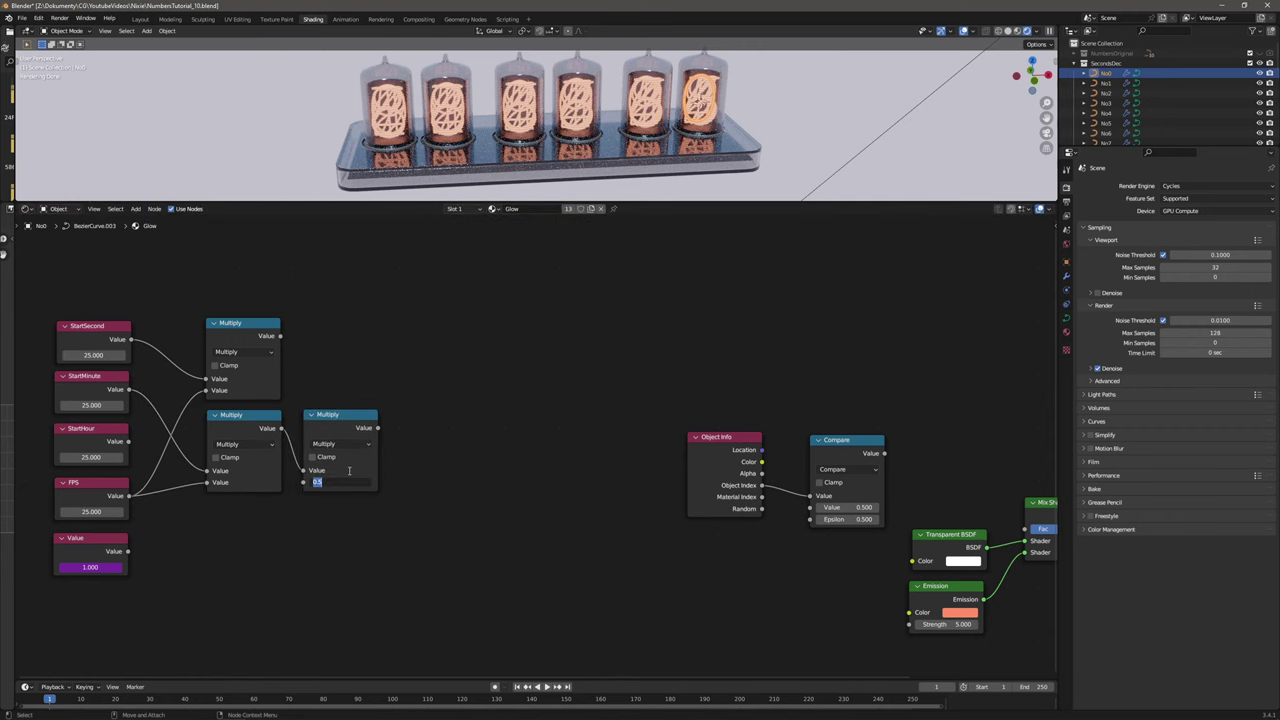
text(60)
key(Return)
Duplicate the two minute Multiply nodes below, feed the first copy with StartHour and FPS, and set the second copy's multiplier to 3600.
click(254, 419)
shift+click(326, 417)
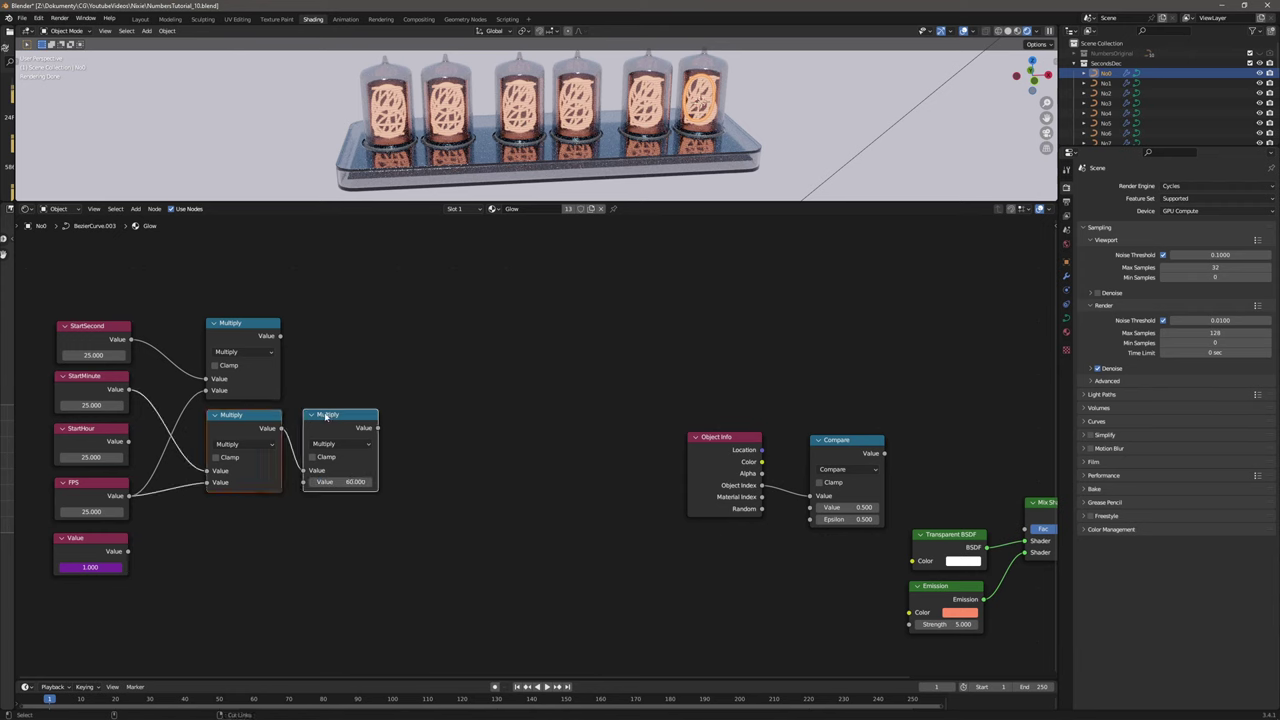
key(shift+d)
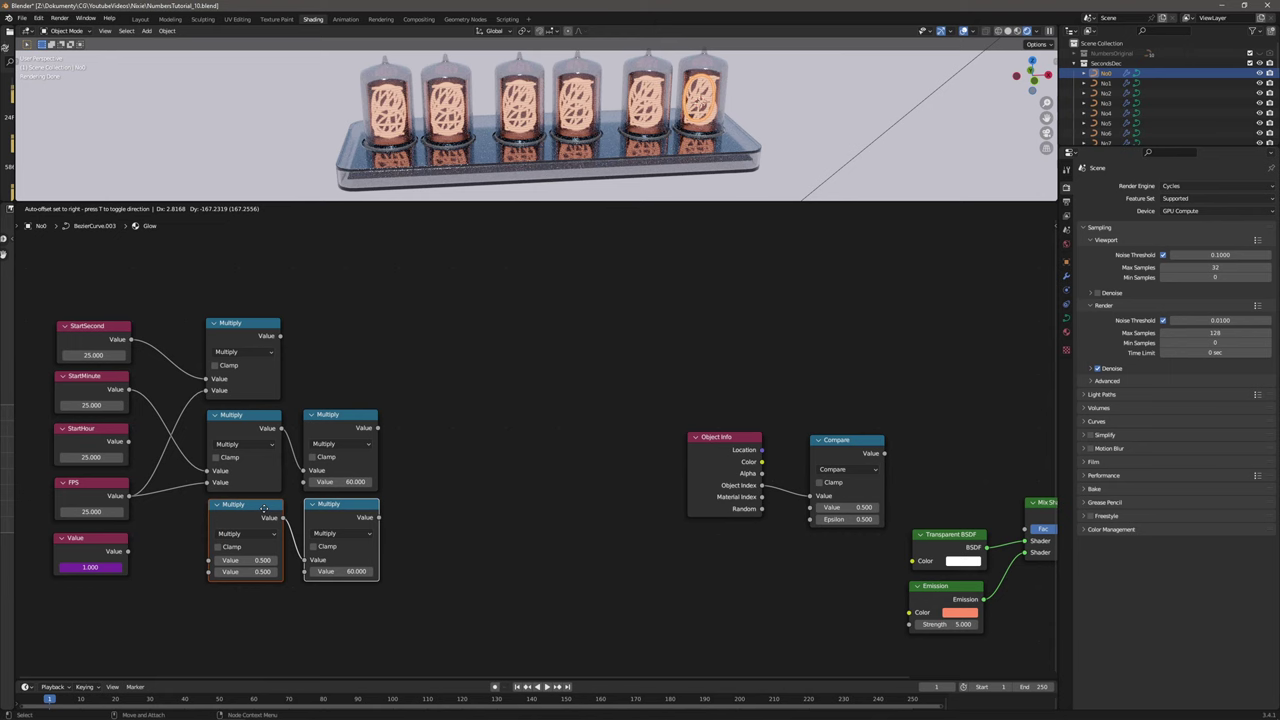
click(130, 447)
drag(128, 441, 208, 560)
drag(130, 497, 172, 528)
drag(200, 570, 208, 571)
click(362, 571)
text(3600)
key(Return)
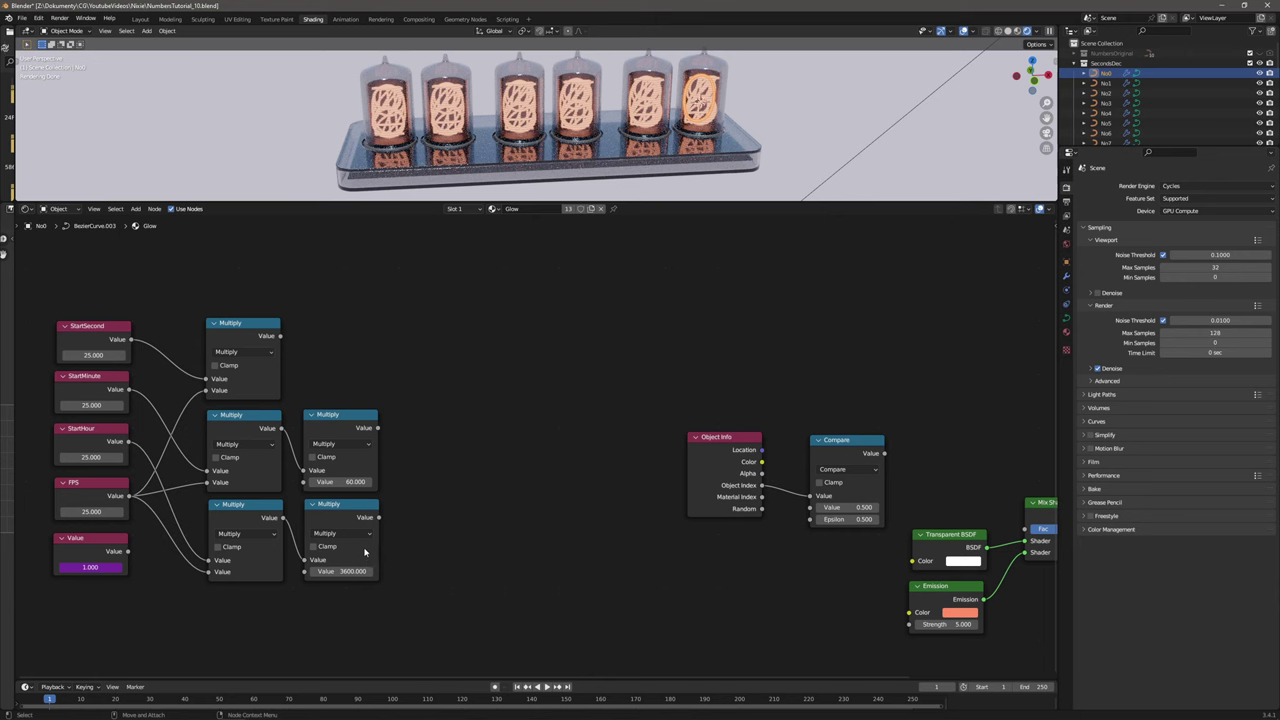
Duplicate a Multiply node, set the copy to Add and connect the seconds product and the minutes product to it.
click(337, 418)
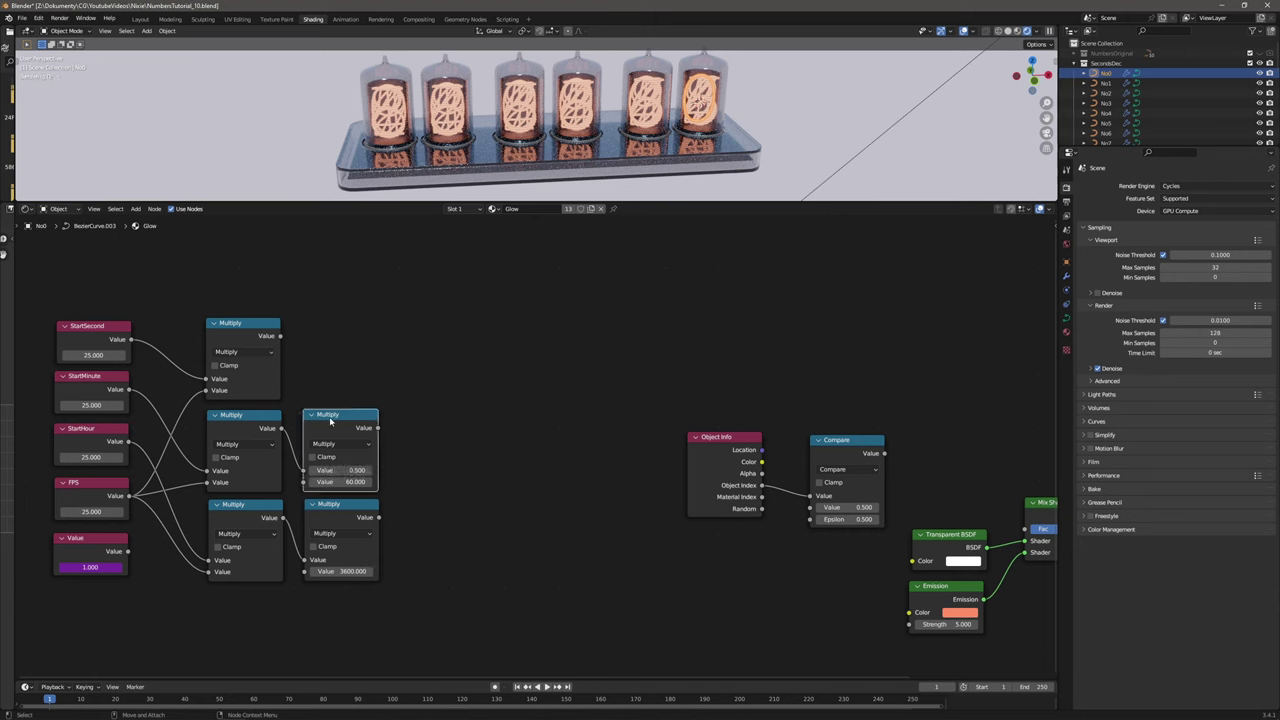
key(shift+d)
click(435, 312)
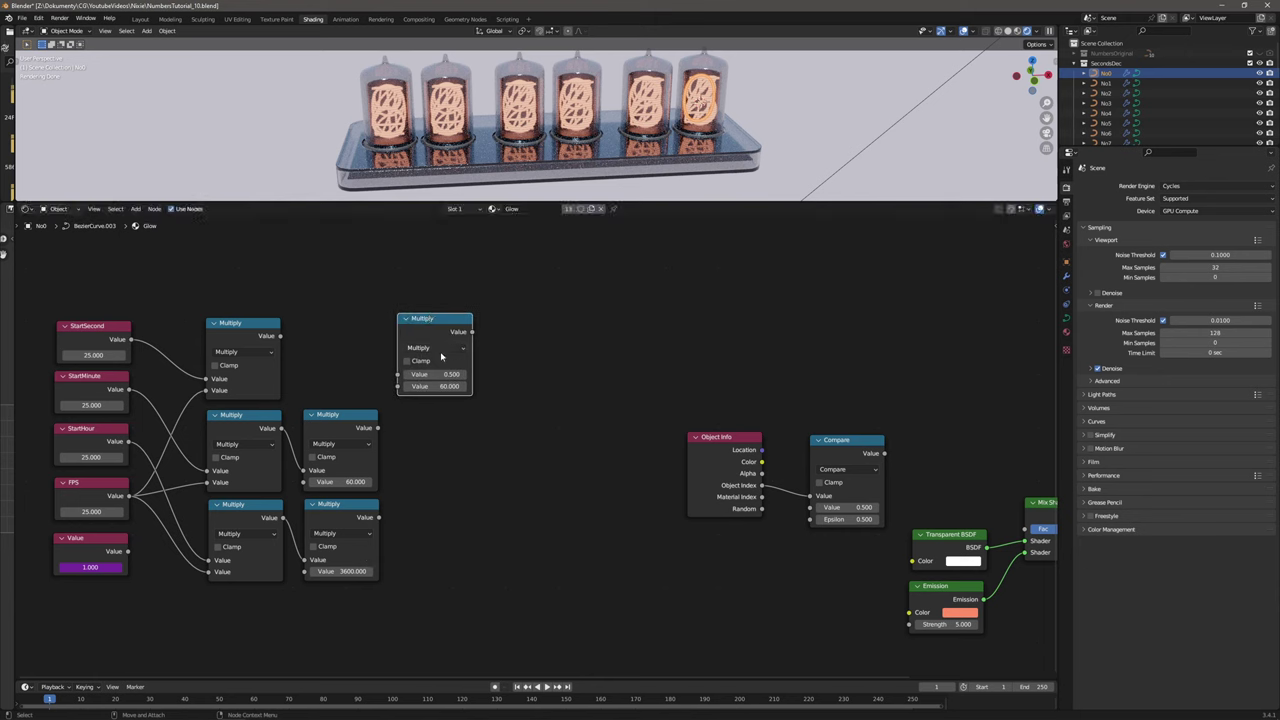
click(438, 347)
click(414, 377)
drag(282, 337, 397, 374)
drag(379, 428, 398, 387)
Duplicate the Add node, connect the first Add and the hours product to the copy, and nudge both Add nodes closer to the Multiply nodes.
click(434, 320)
key(shift+d)
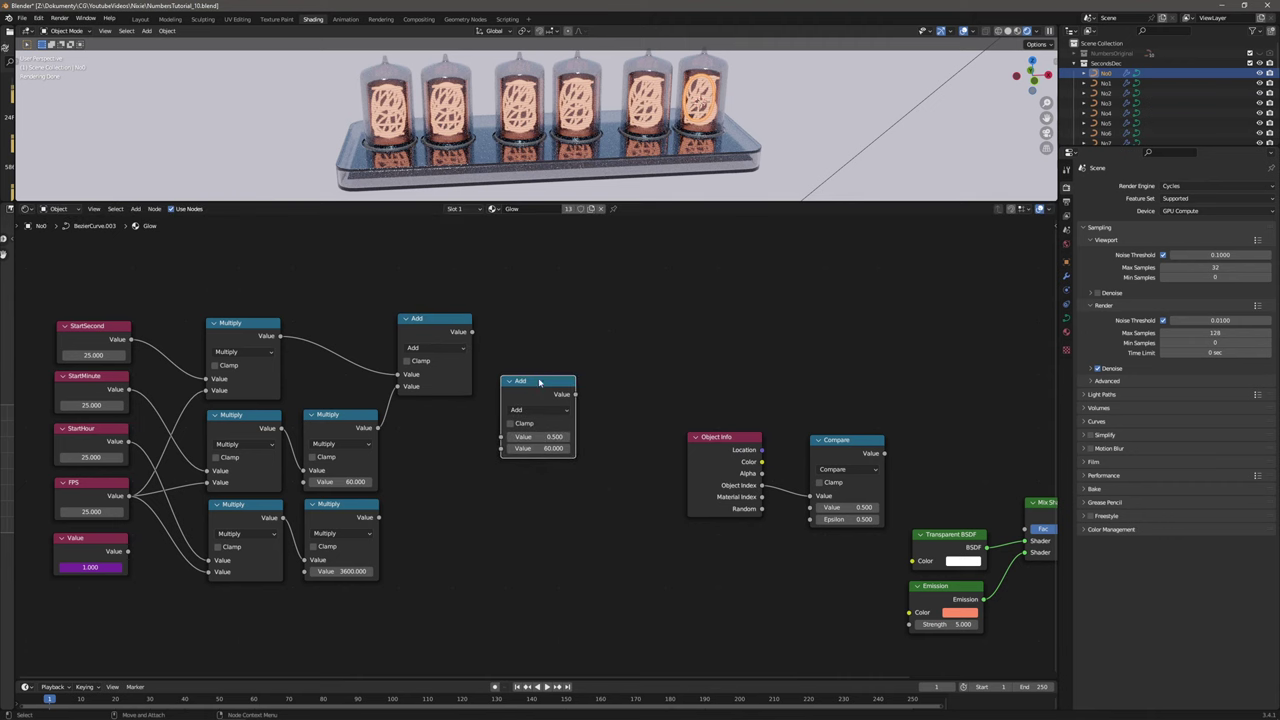
drag(471, 331, 502, 437)
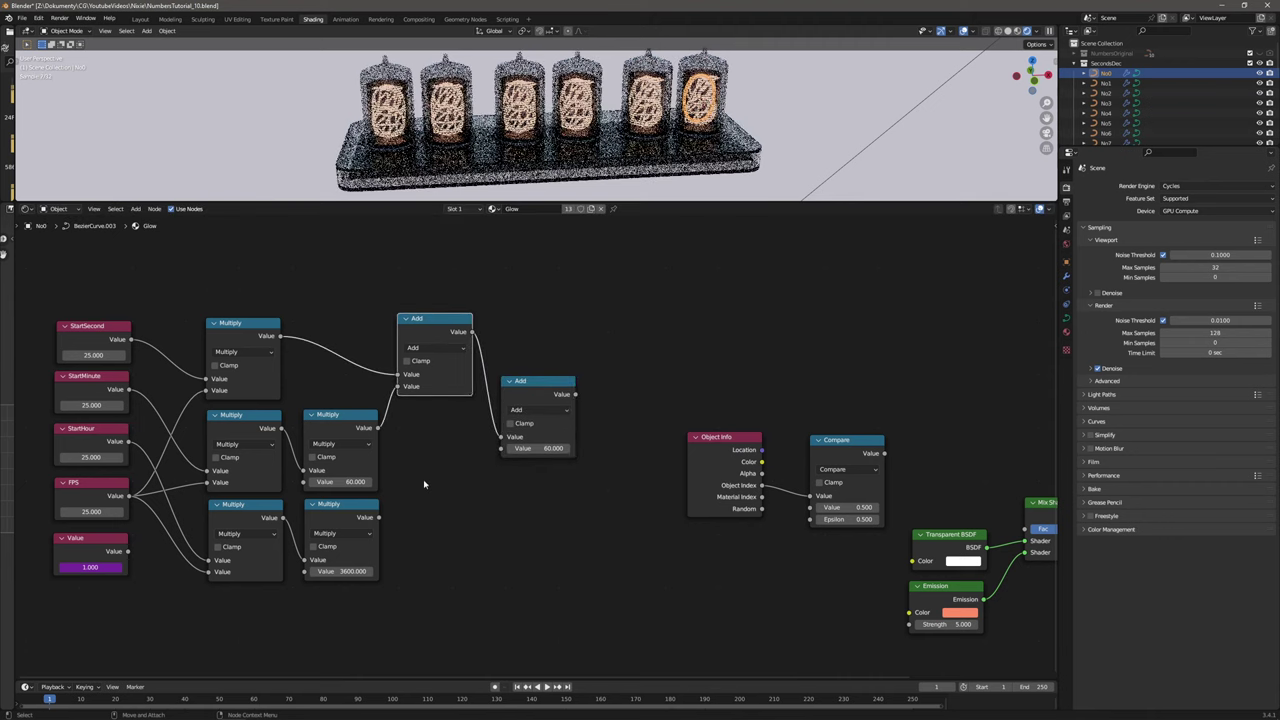
drag(380, 517, 501, 448)
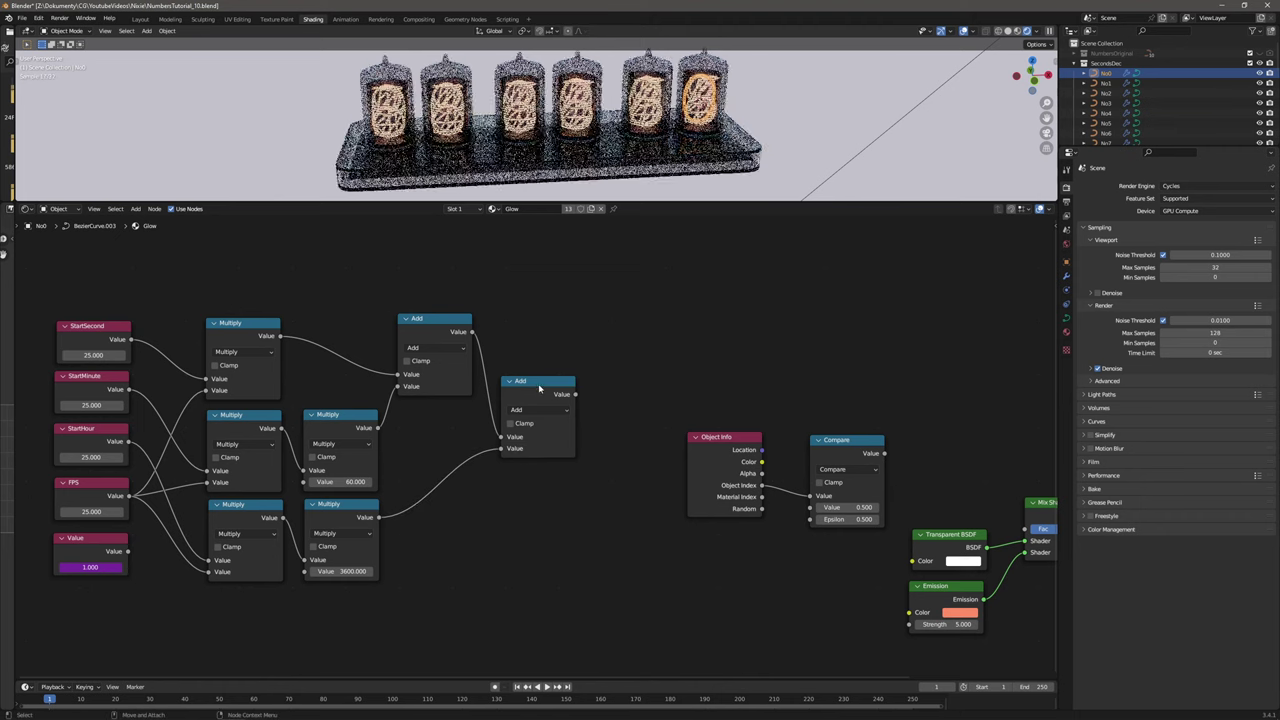
drag(427, 325, 419, 327)
drag(518, 386, 497, 387)
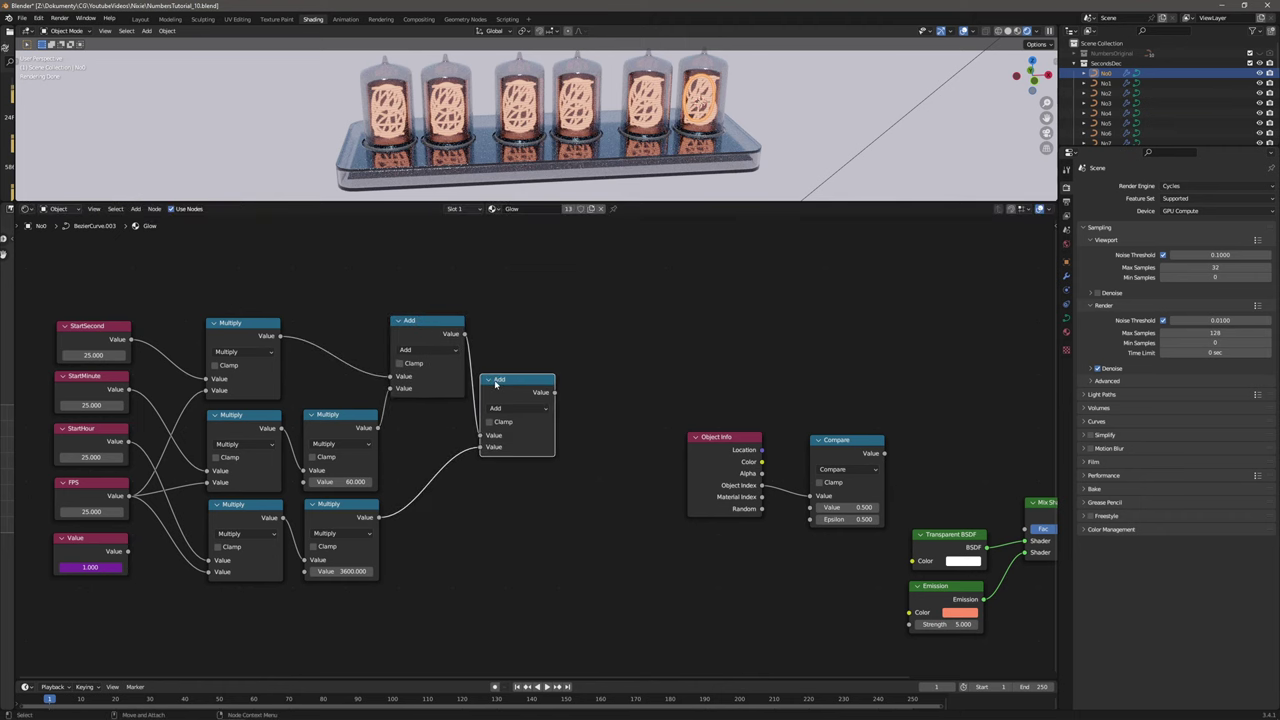
Duplicate the second Add node and connect the second Add's sum and the frame-driven Value to the copy.
key(shift+d)
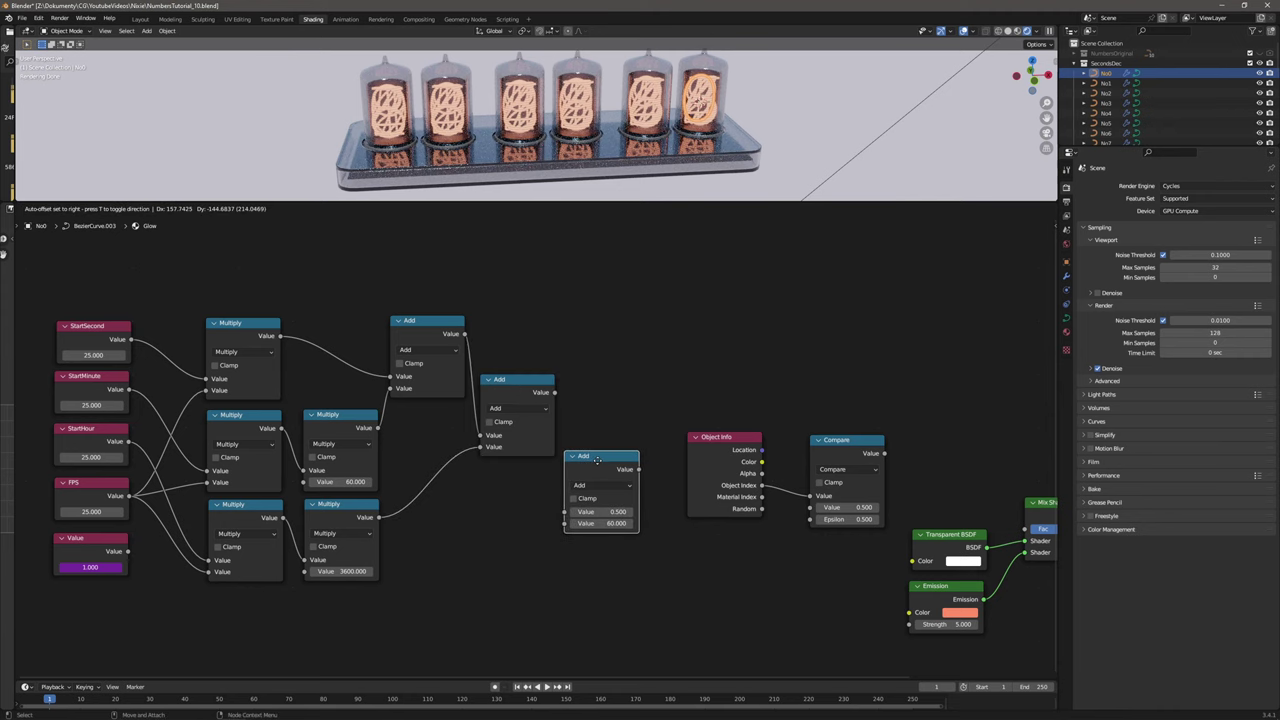
click(596, 464)
drag(129, 551, 570, 526)
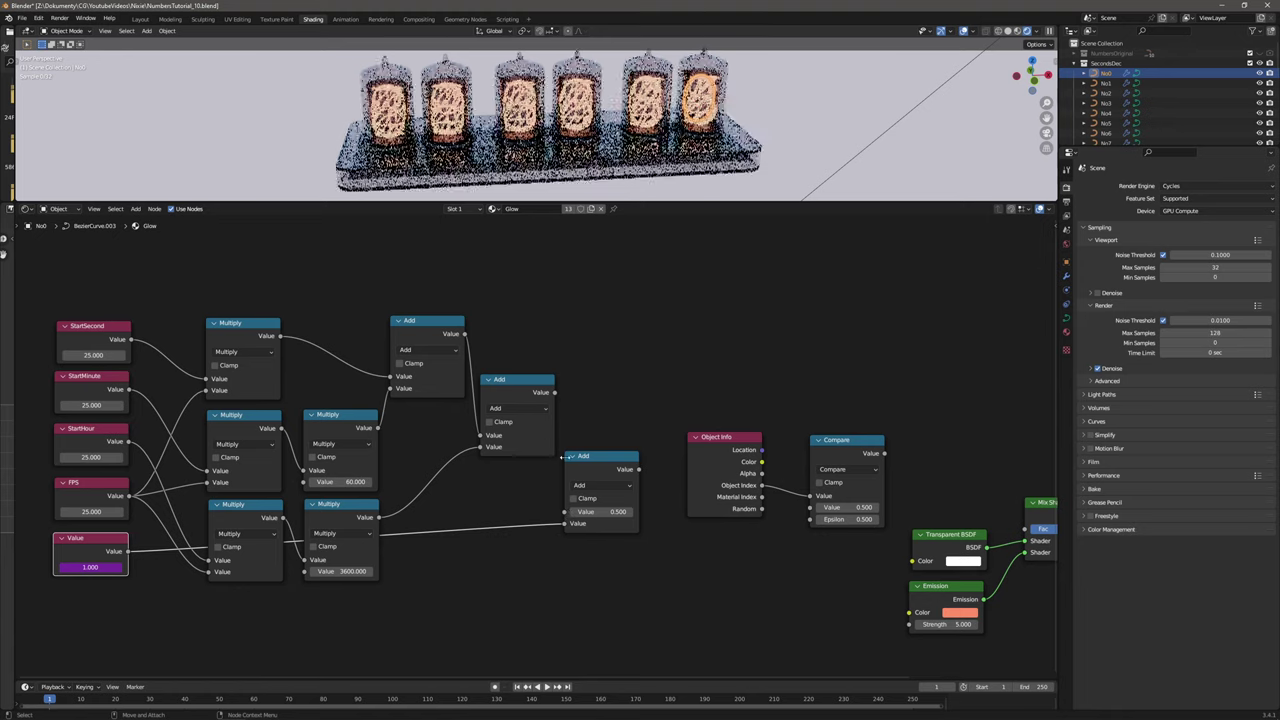
click(554, 396)
drag(556, 430, 565, 512)
Select all the value and math nodes of the start-time calculation, widen the node editor slightly and open its sidebar.
scroll(532, 480, down, 1)
middle_drag(532, 480, 606, 476)
drag(136, 284, 714, 611)
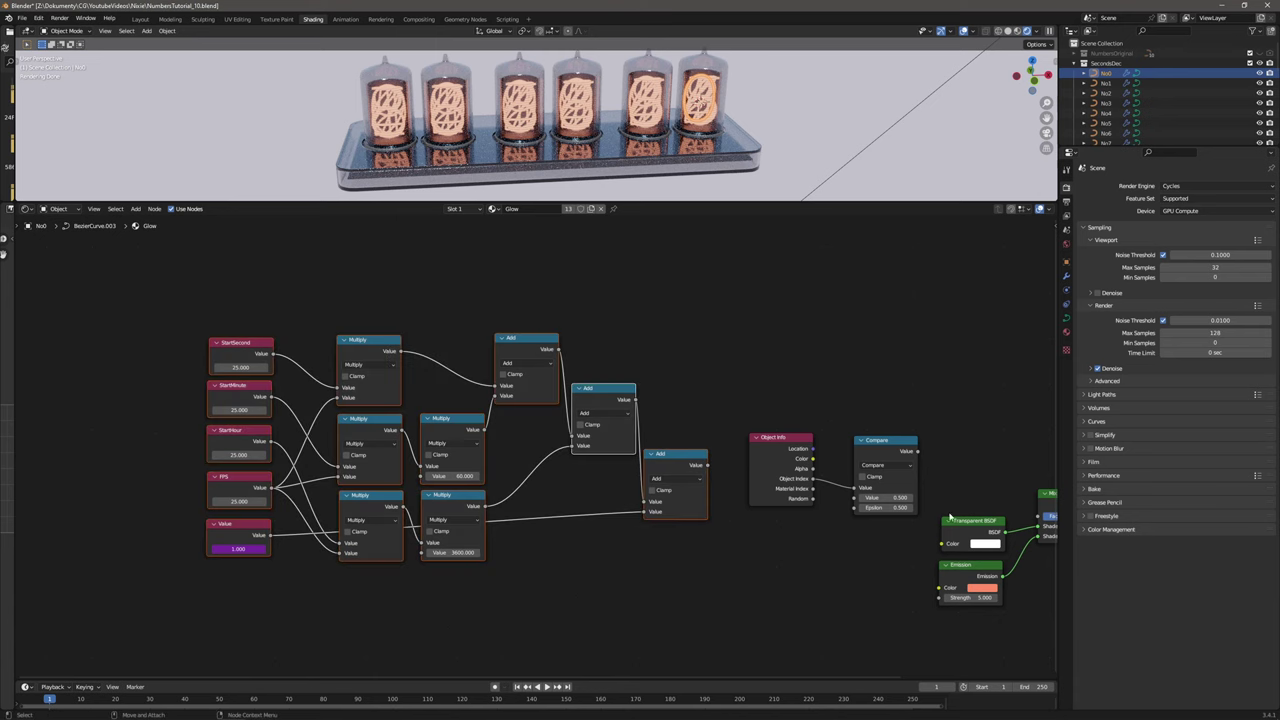
drag(1057, 366, 1096, 372)
drag(1086, 226, 1002, 234)
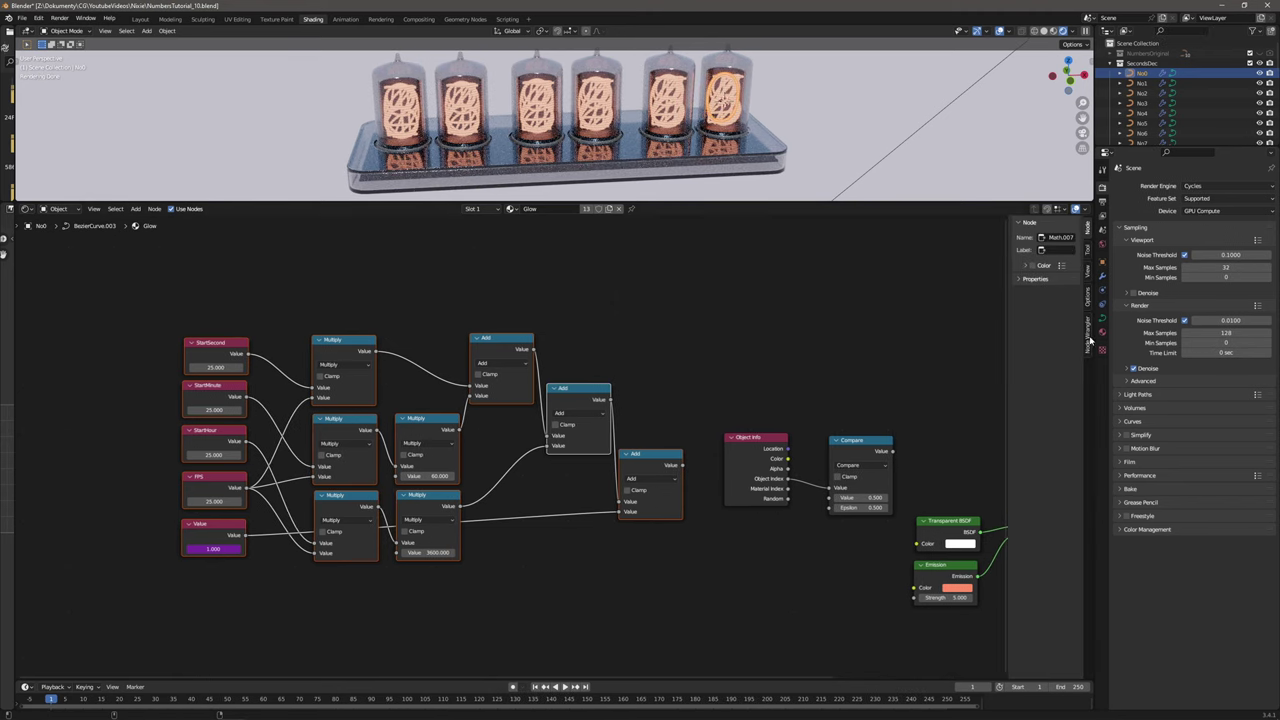
Enclose the selected start-time nodes in a frame and label the frame CurrentTime.
click(1089, 340)
click(1052, 422)
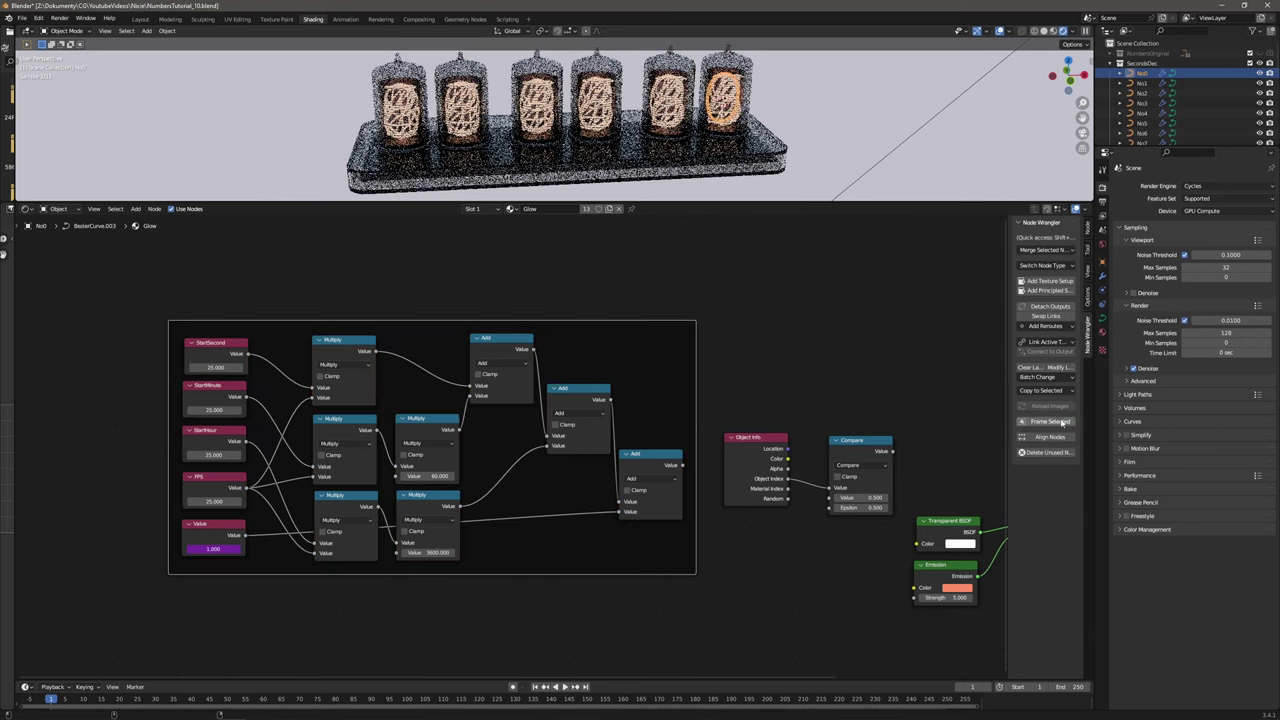
click(1086, 231)
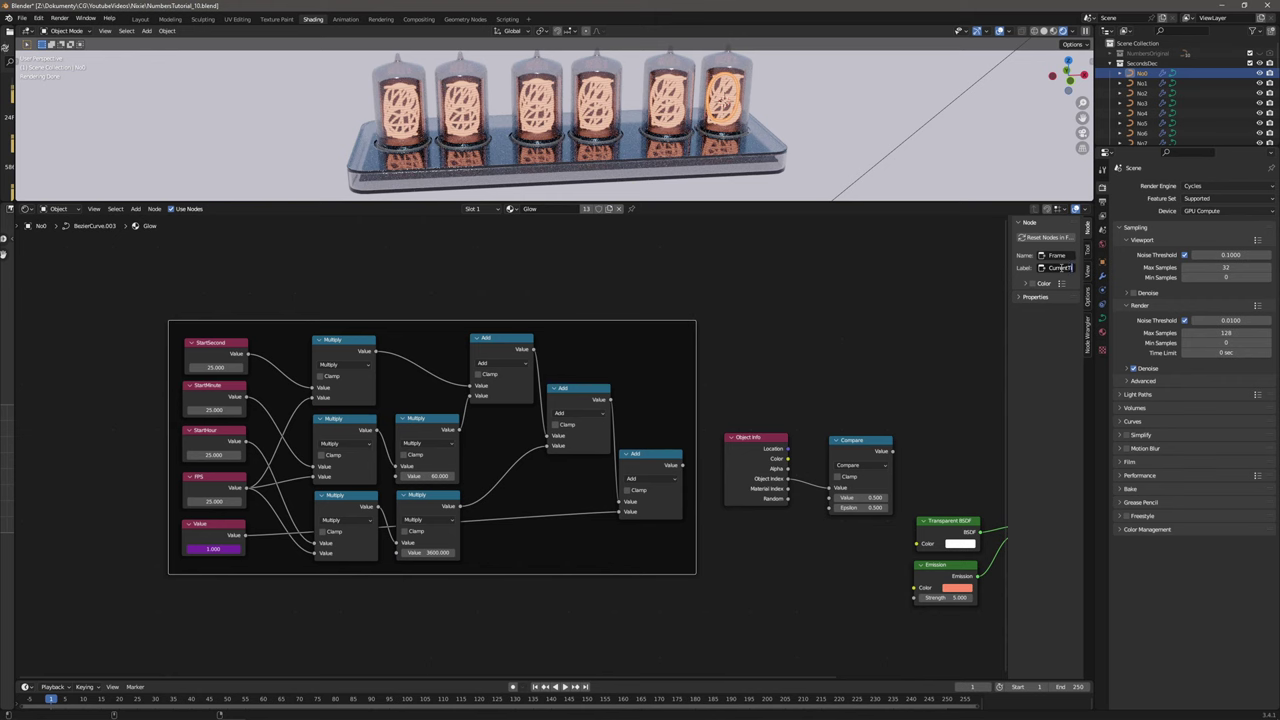
key(Return)
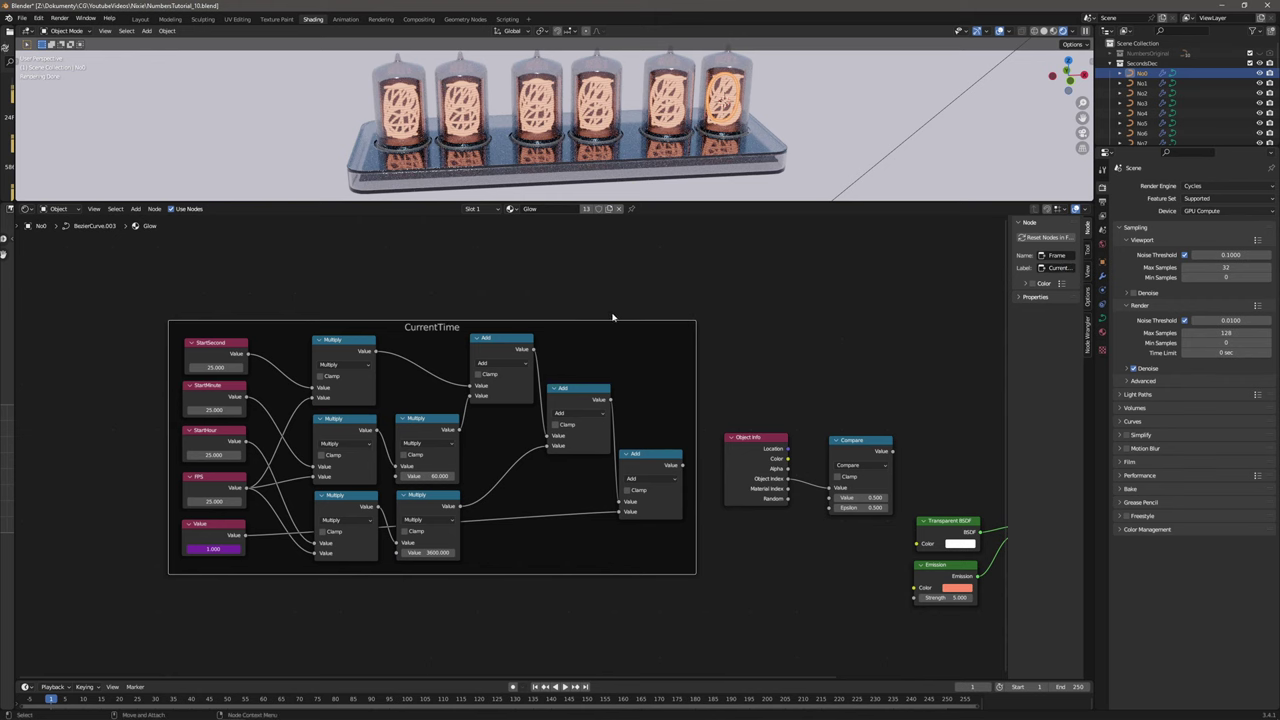
Move the CurrentTime frame and the Object Info, Compare and shader nodes apart to free space between them.
drag(609, 320, 464, 269)
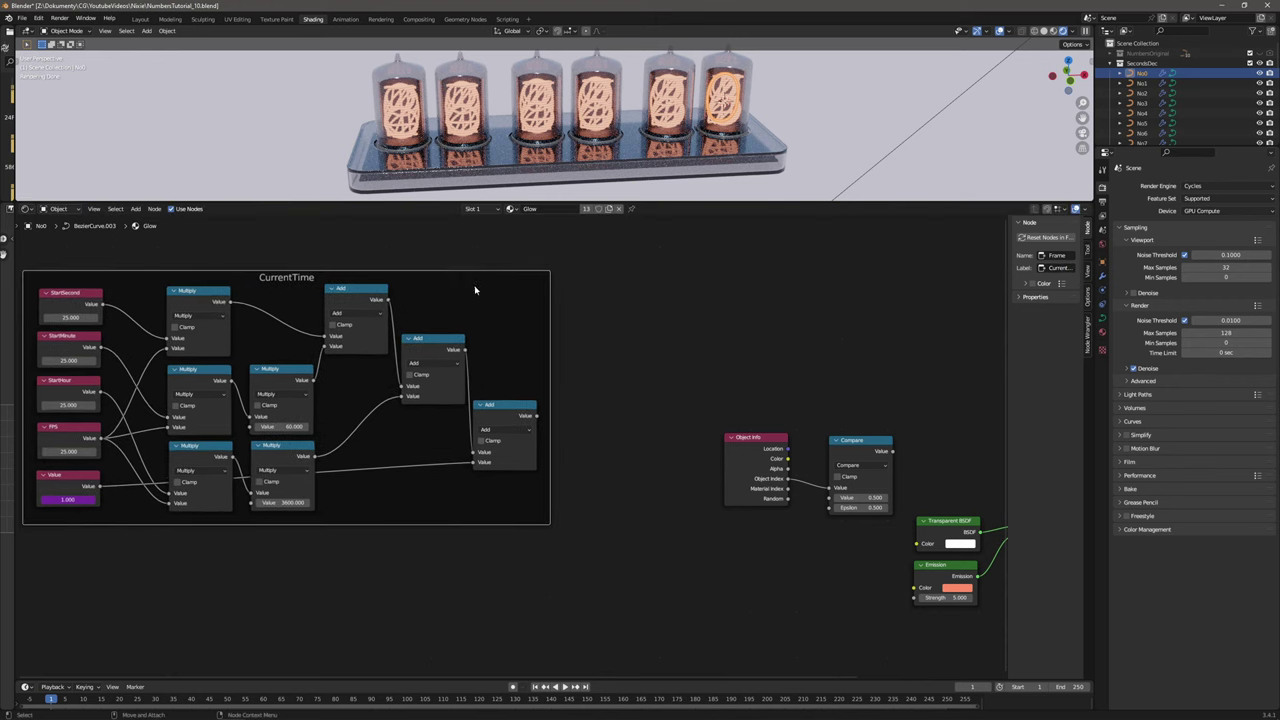
scroll(614, 353, down, 2)
shift+middle_drag(613, 356, 394, 337)
scroll(408, 346, down, 1)
drag(408, 346, 906, 594)
drag(577, 432, 874, 428)
middle_drag(502, 423, 474, 377)
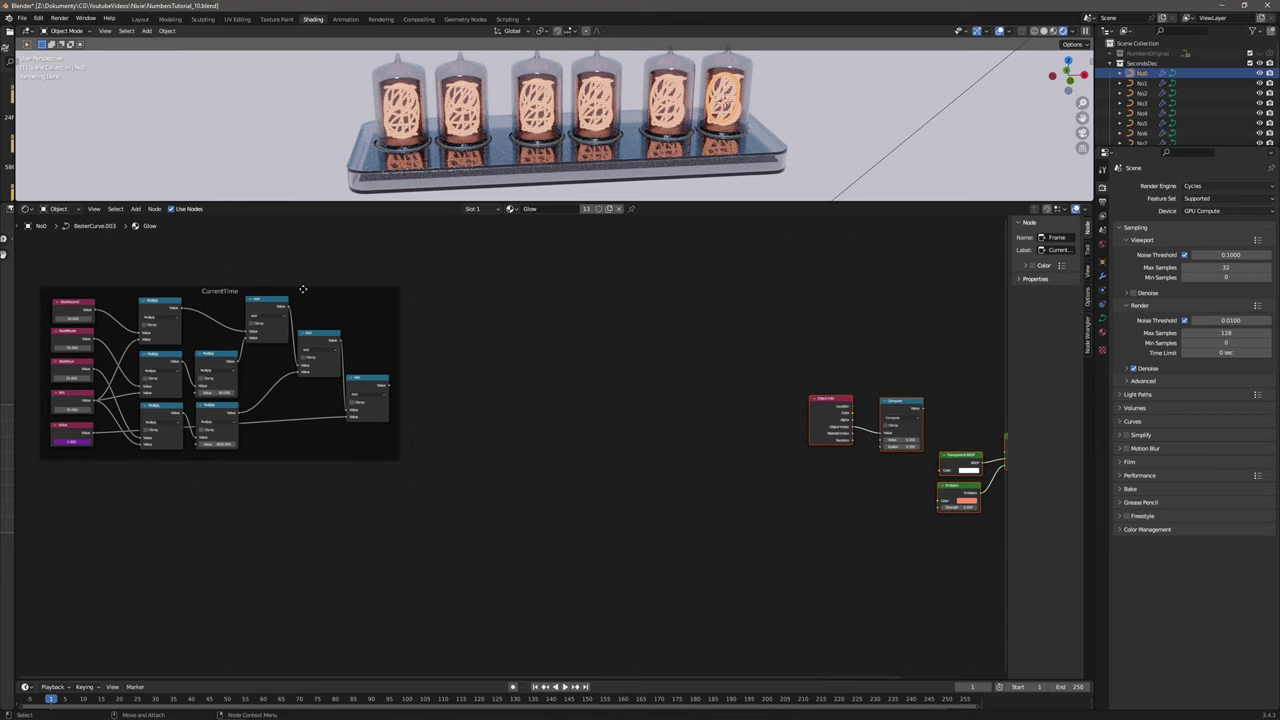
Copy an Add node from the CurrentTime frame into the free space and set it to Wrap with Min 0.
click(272, 304)
key(ctrl+c)
key(ctrl+v)
drag(252, 291, 532, 366)
click(256, 300)
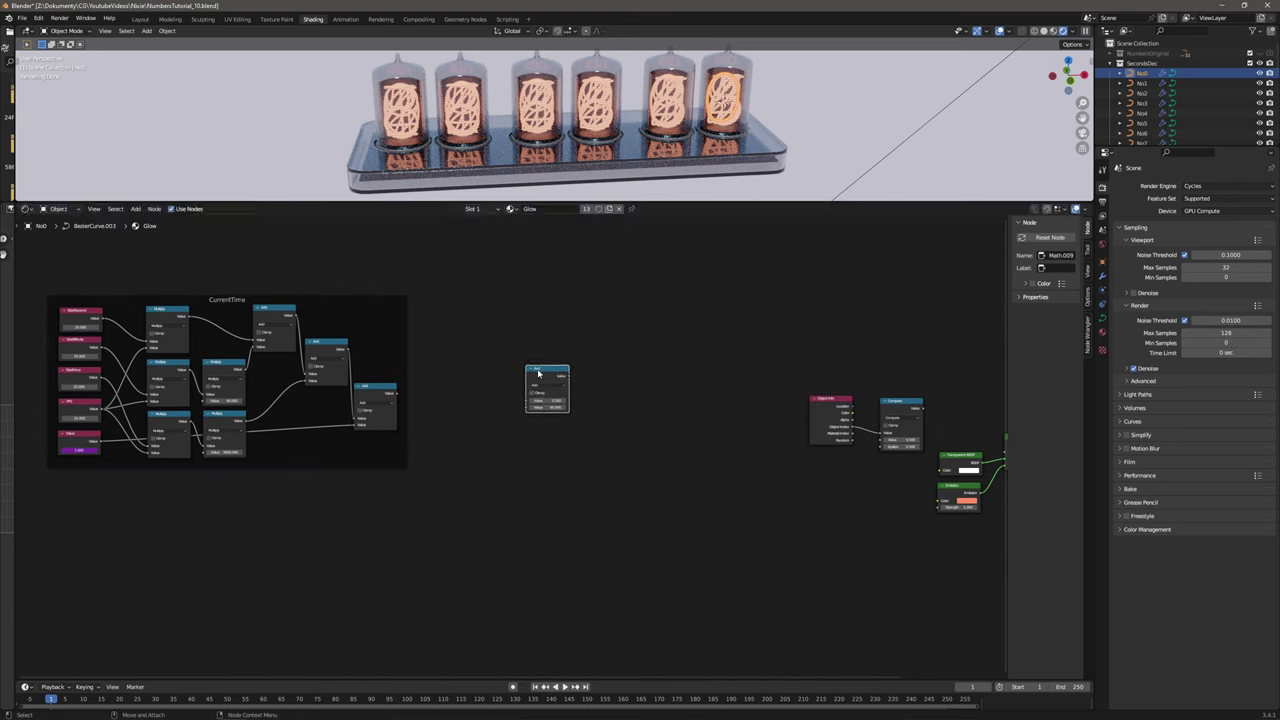
scroll(532, 370, up, 2)
click(565, 362)
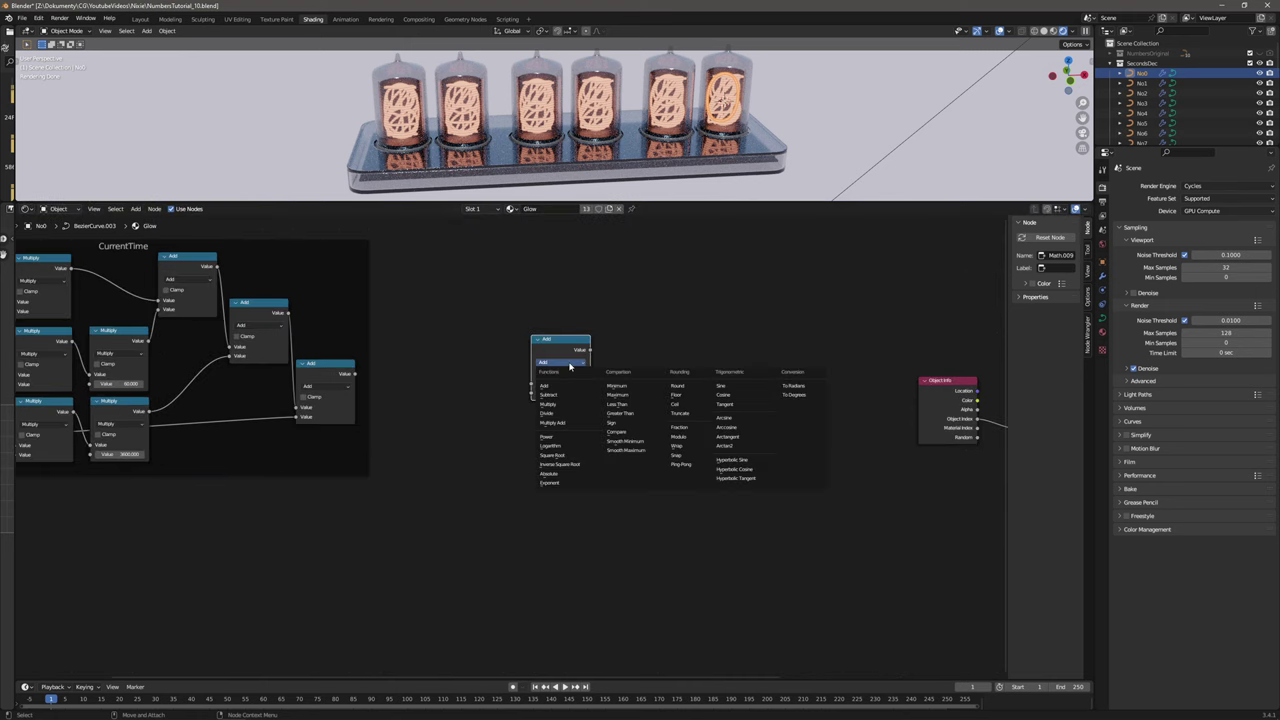
click(686, 447)
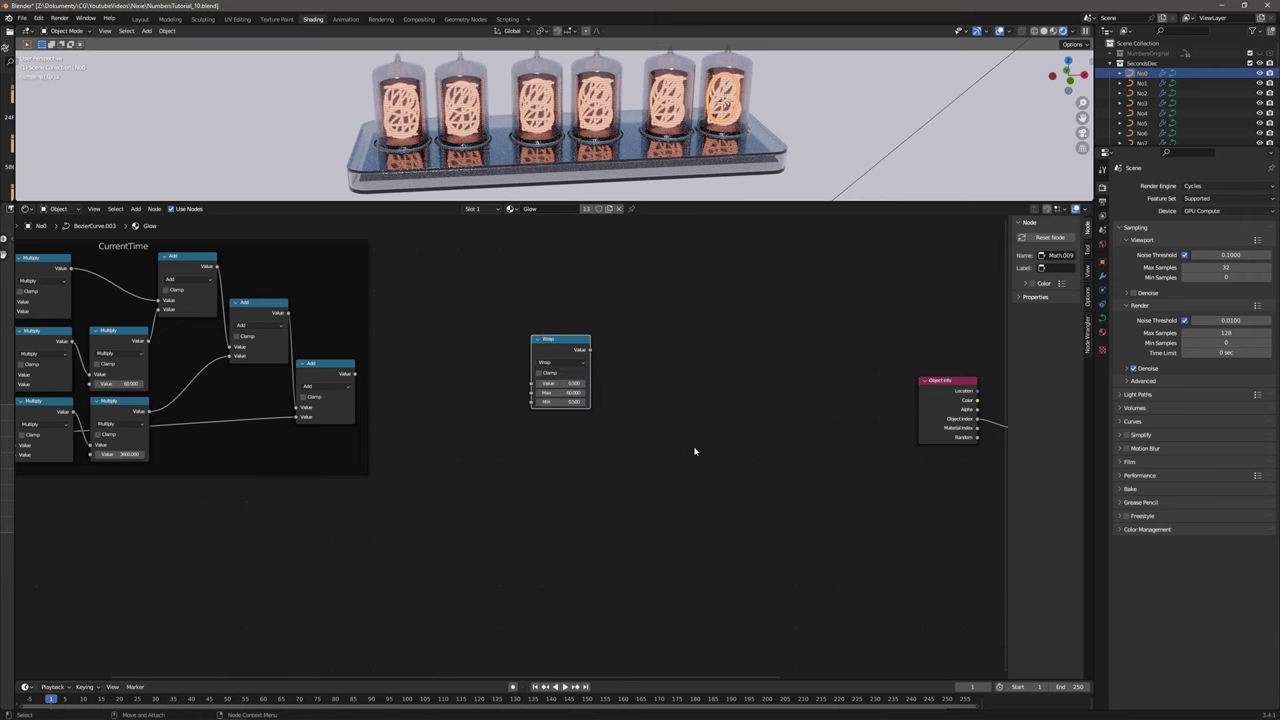
click(573, 402)
text(0)
key(Return)
Label the Wrap node SecondsWrapper and connect the final Add of CurrentTime to its Value input.
drag(568, 347, 586, 353)
right_click(578, 345)
click(578, 345)
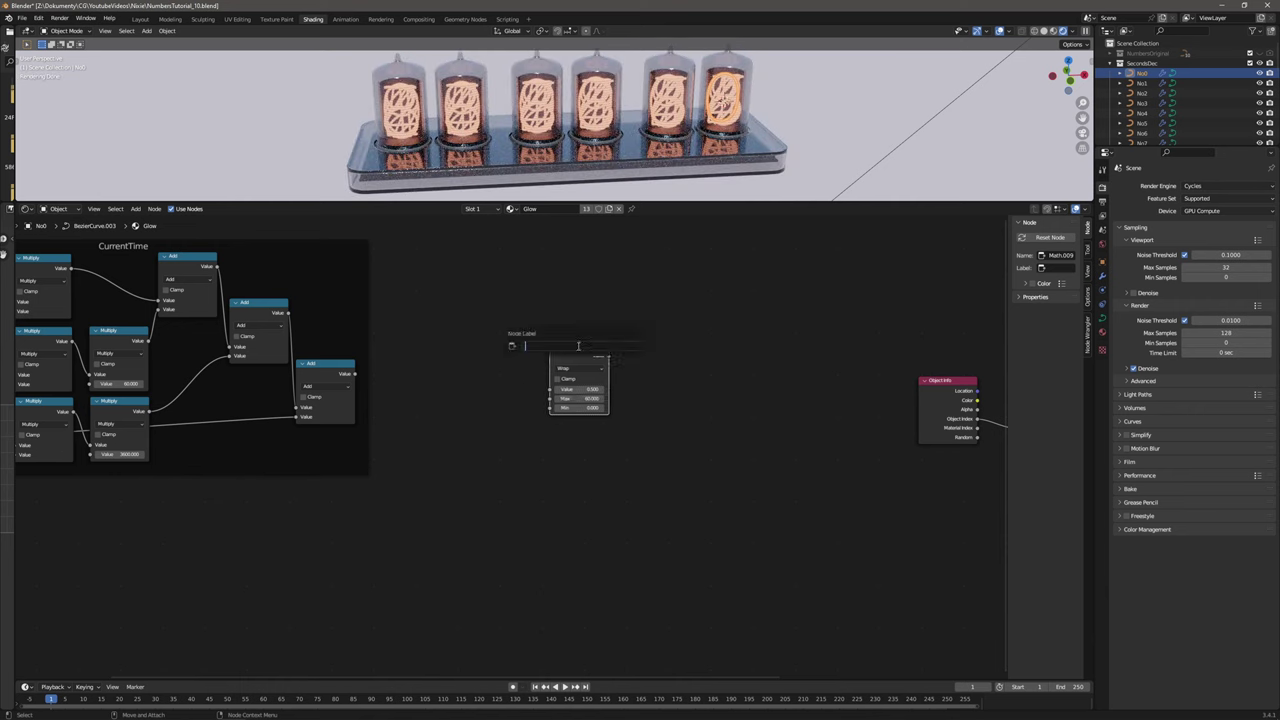
text(SecondsWrapper)
key(Return)
middle_drag(371, 347, 449, 374)
drag(441, 376, 681, 367)
middle_drag(527, 366, 599, 379)
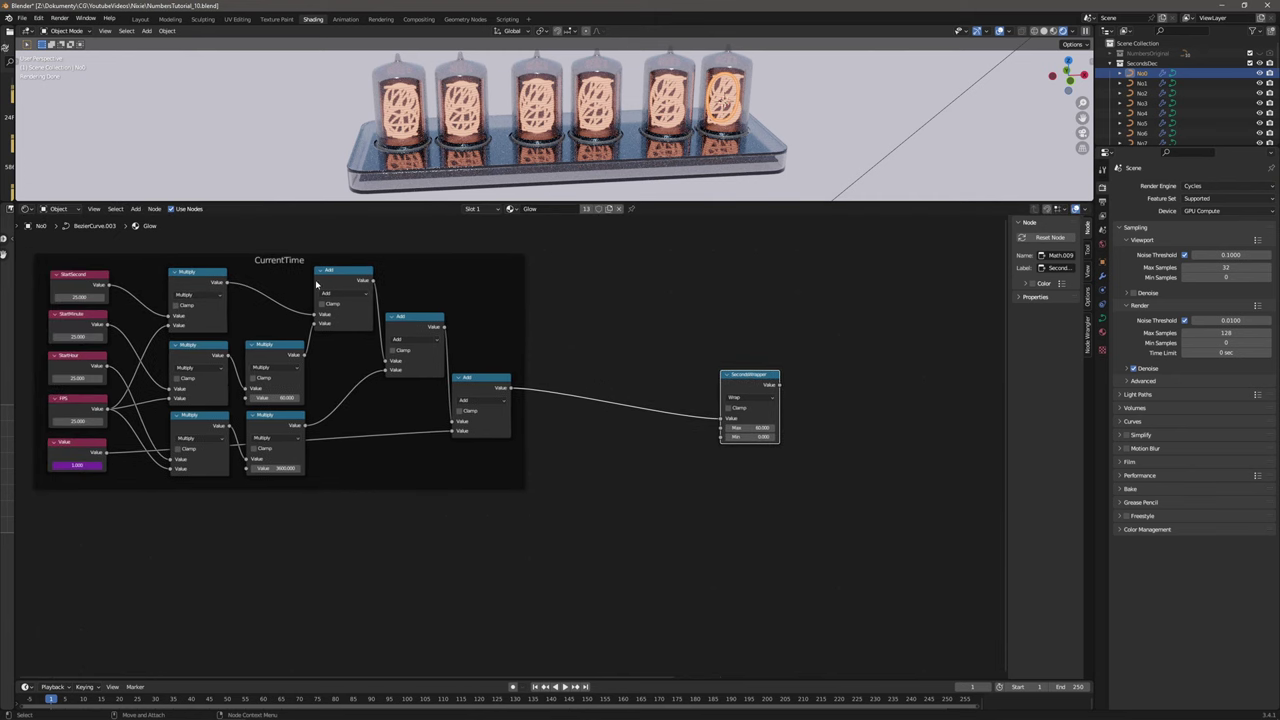
Duplicate the Multiply by 60 node, connect FPS to the copy and its product to SecondsWrapper's Max, and nudge it into place.
click(259, 345)
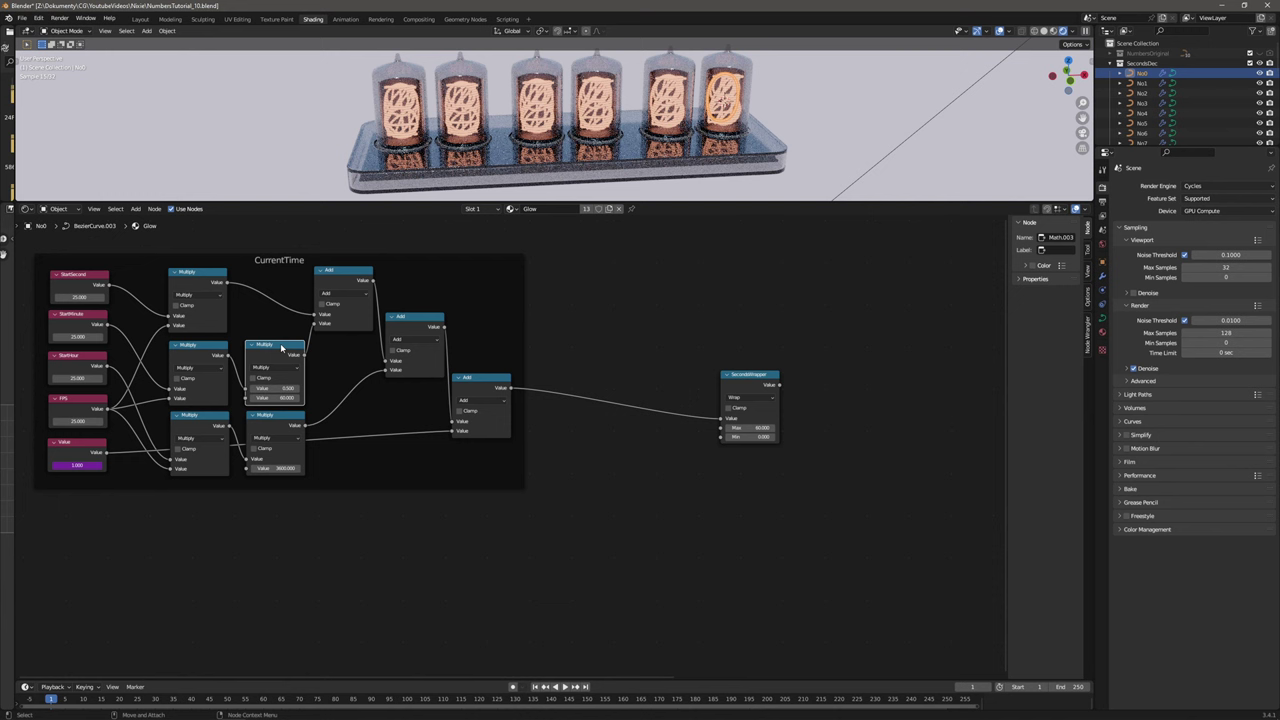
key(shift+d)
click(647, 435)
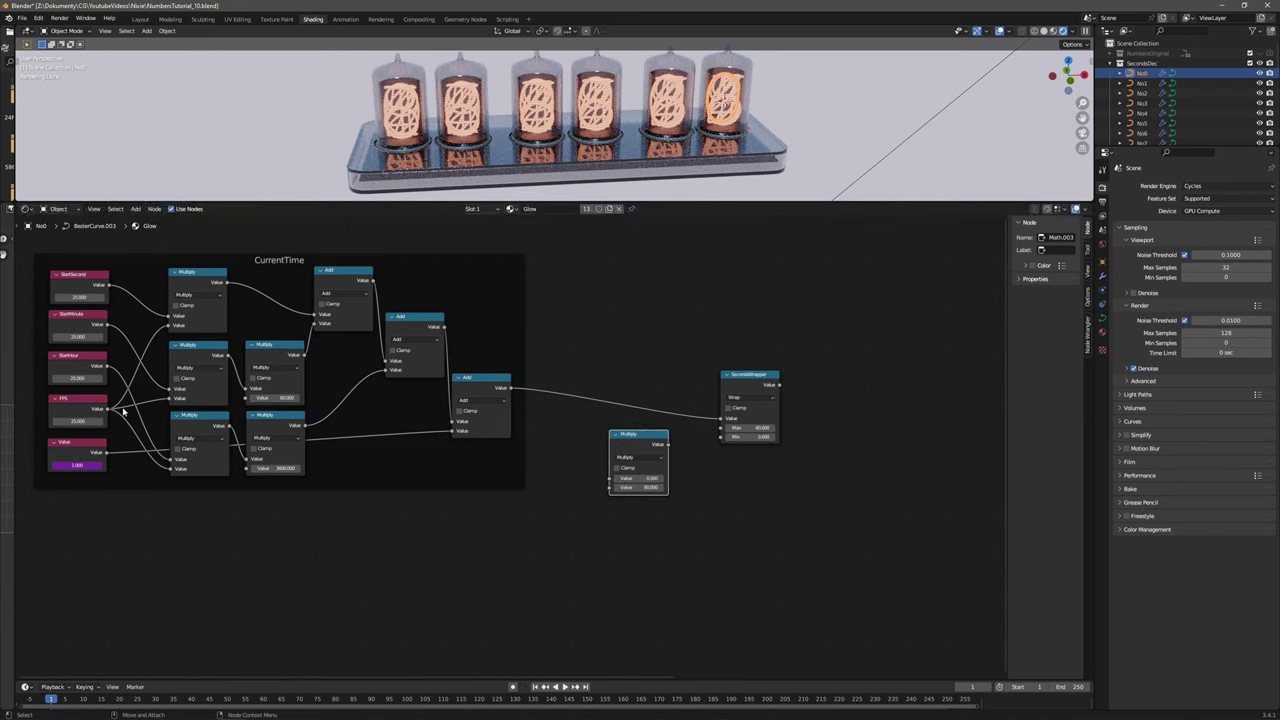
drag(108, 410, 608, 480)
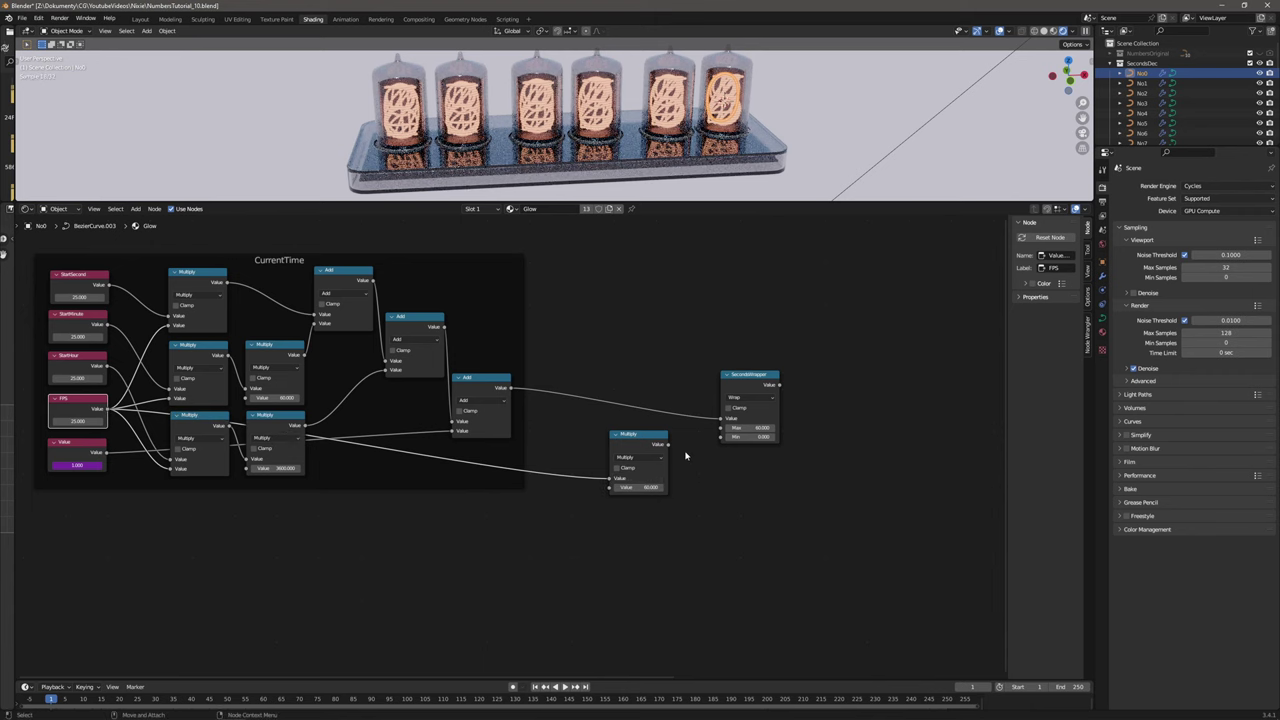
drag(667, 444, 722, 429)
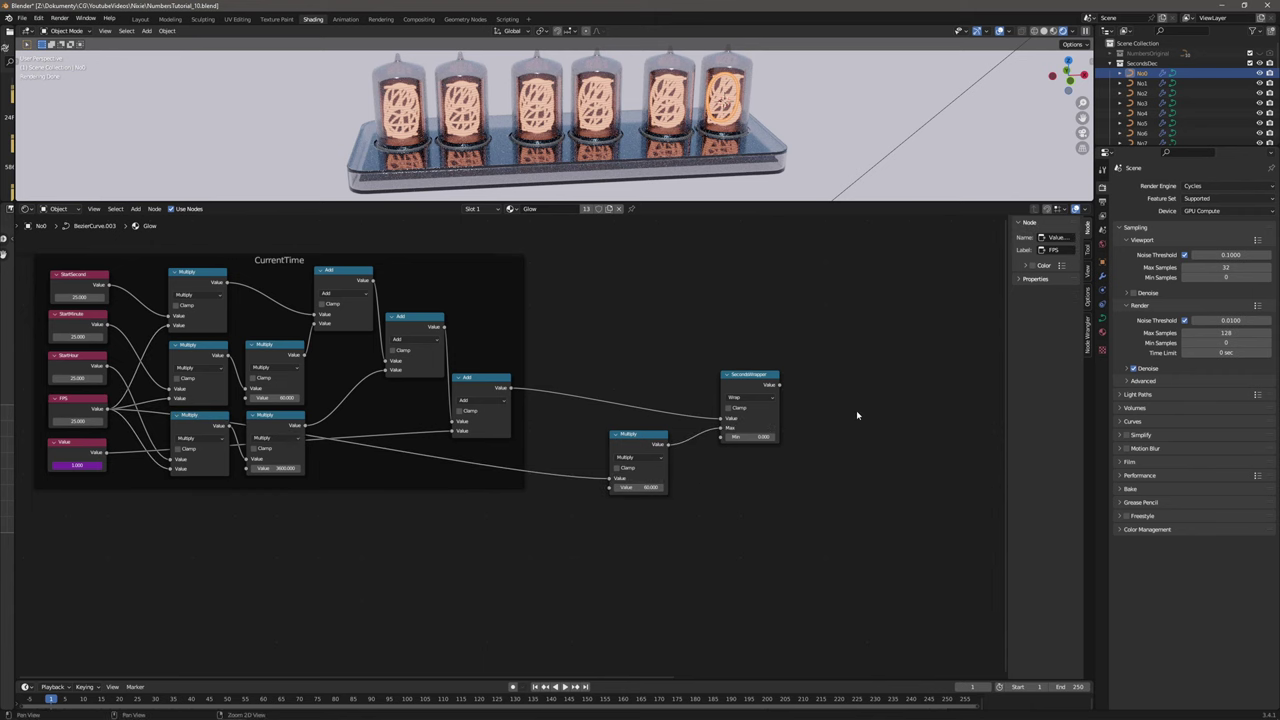
middle_drag(856, 410, 606, 396)
scroll(563, 376, down, 1)
drag(366, 421, 387, 408)
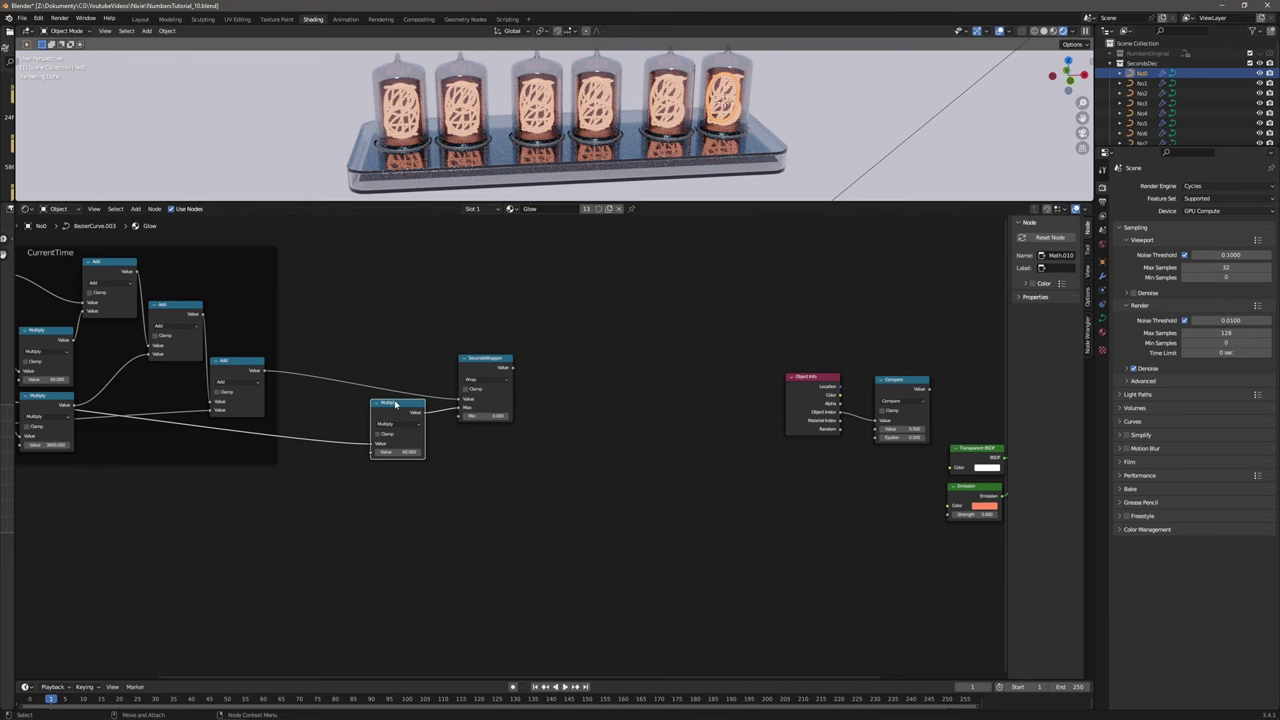
Duplicate the new Multiply node, set the copy to Divide, and divide SecondsWrapper's output by FPS.
key(shift+d)
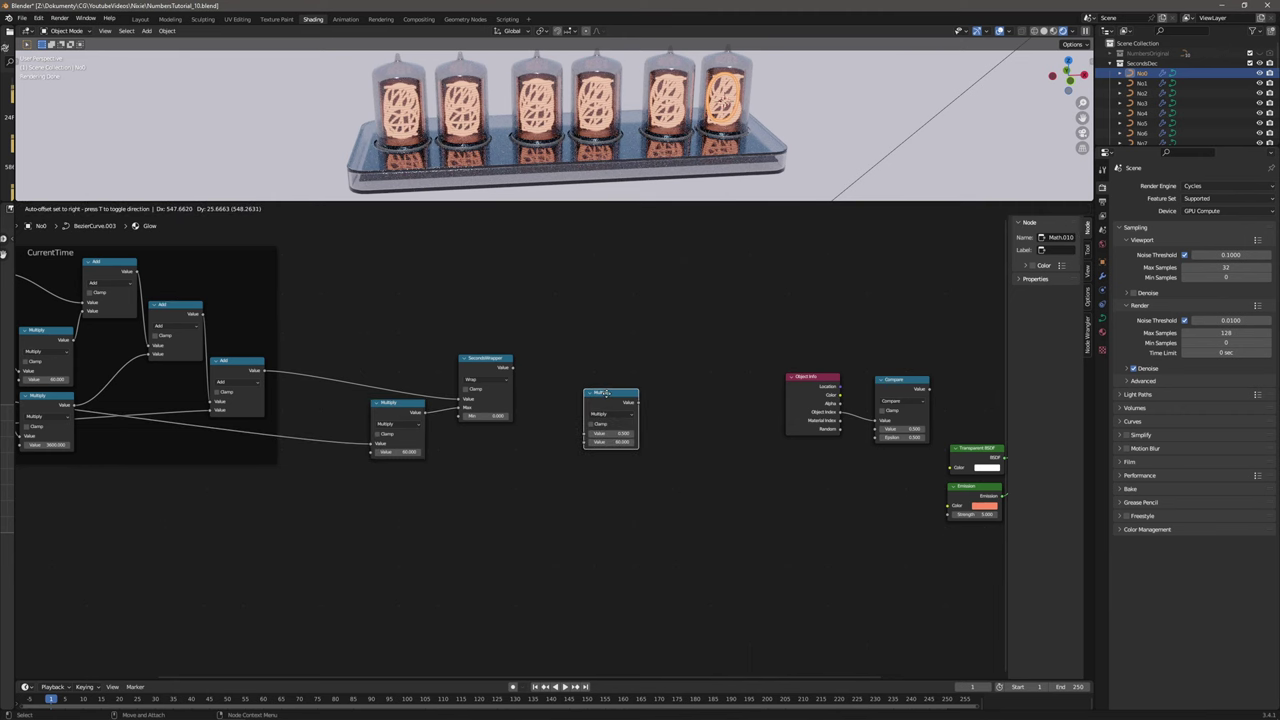
click(646, 403)
click(627, 414)
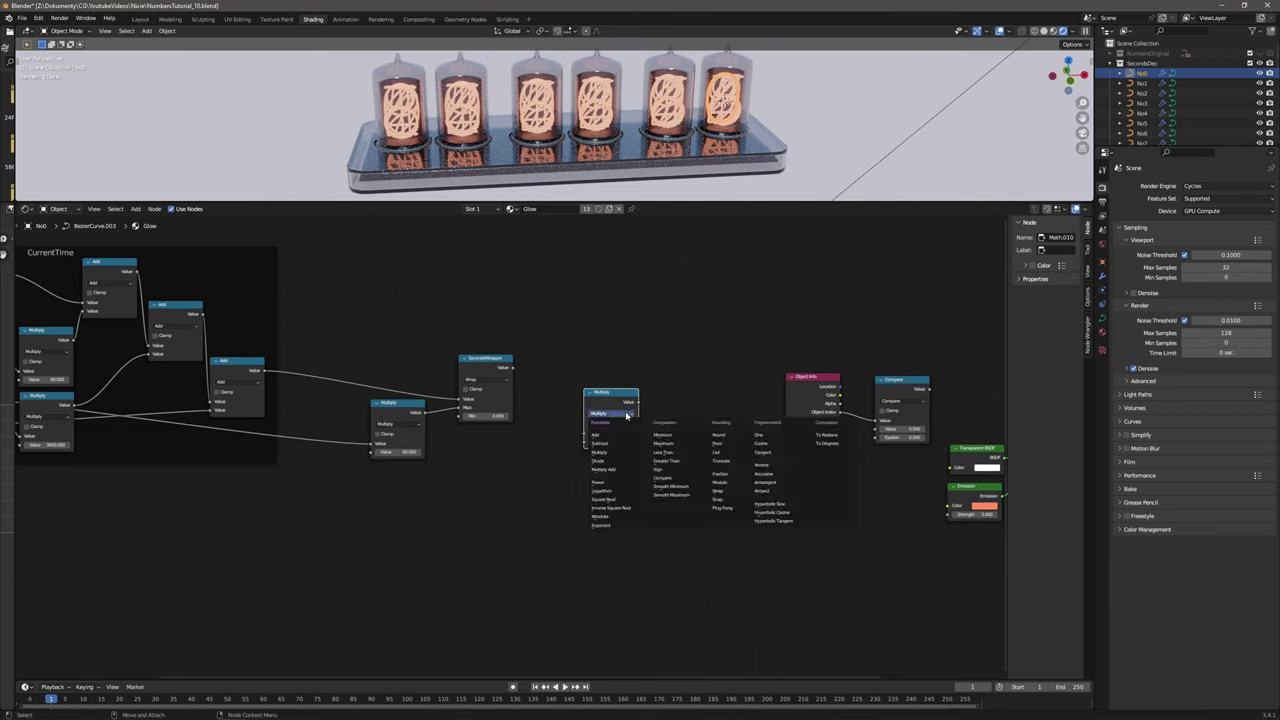
click(614, 460)
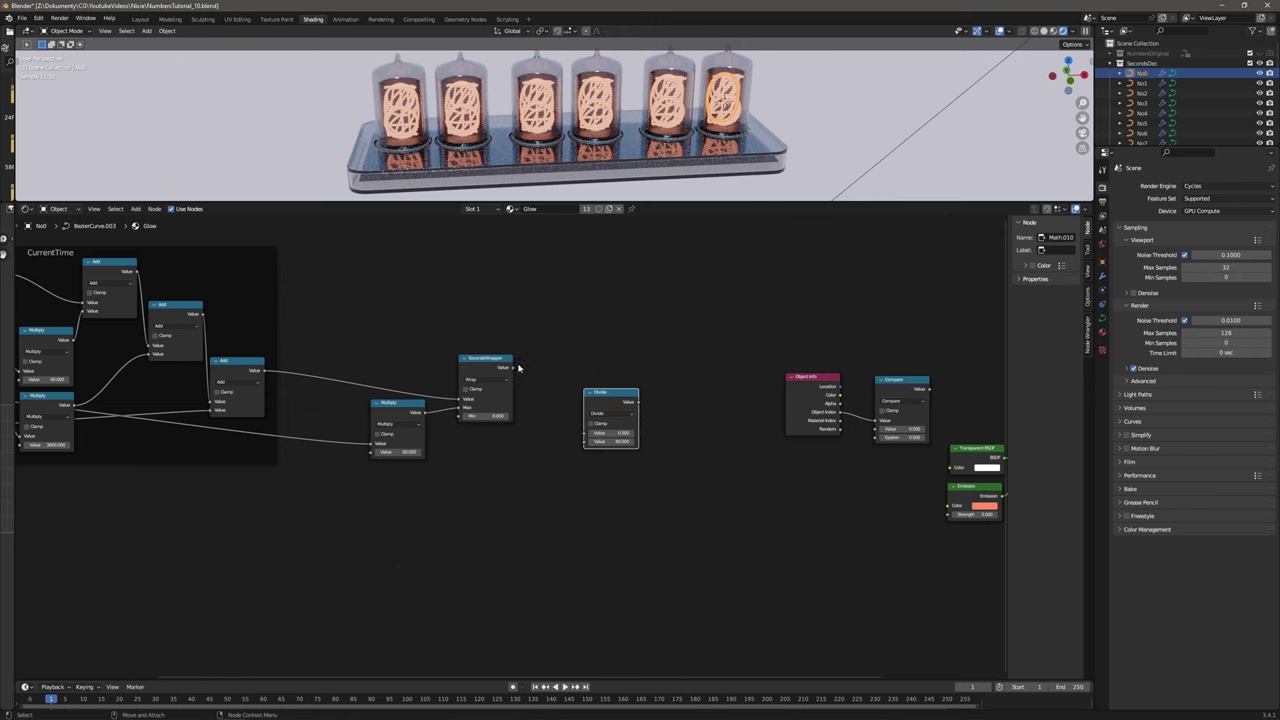
drag(512, 369, 588, 434)
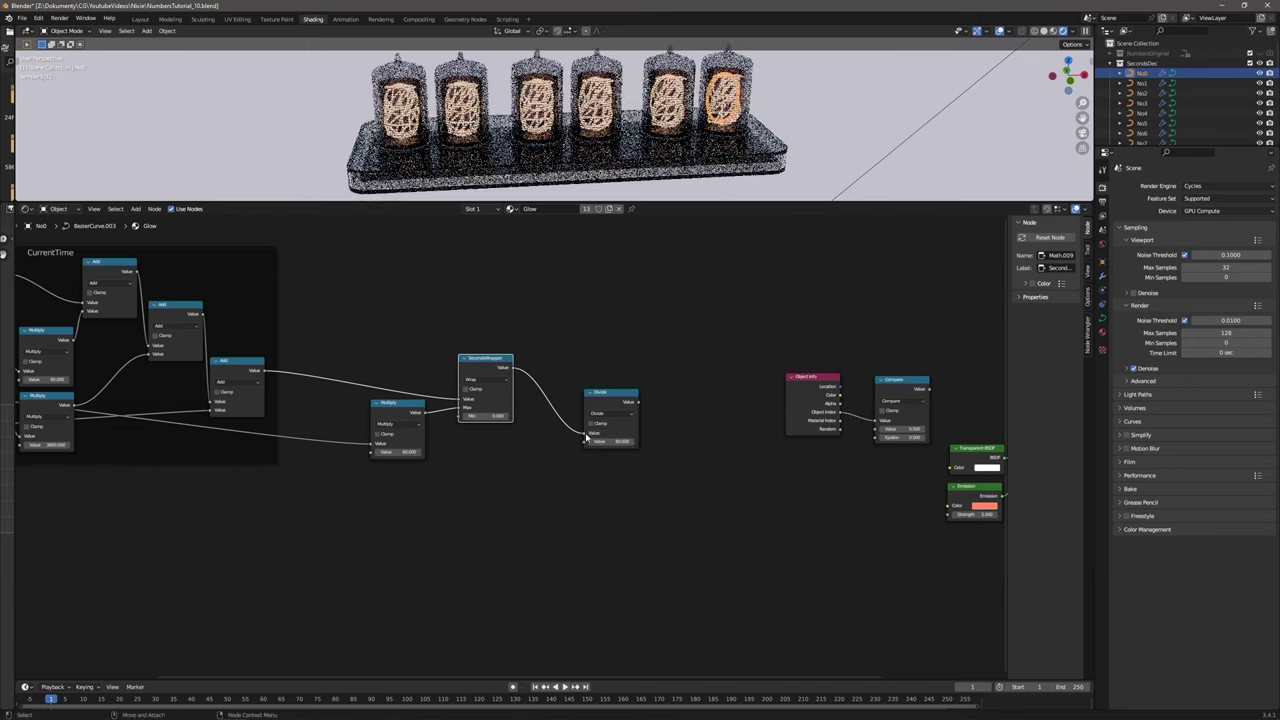
middle_drag(446, 466, 638, 470)
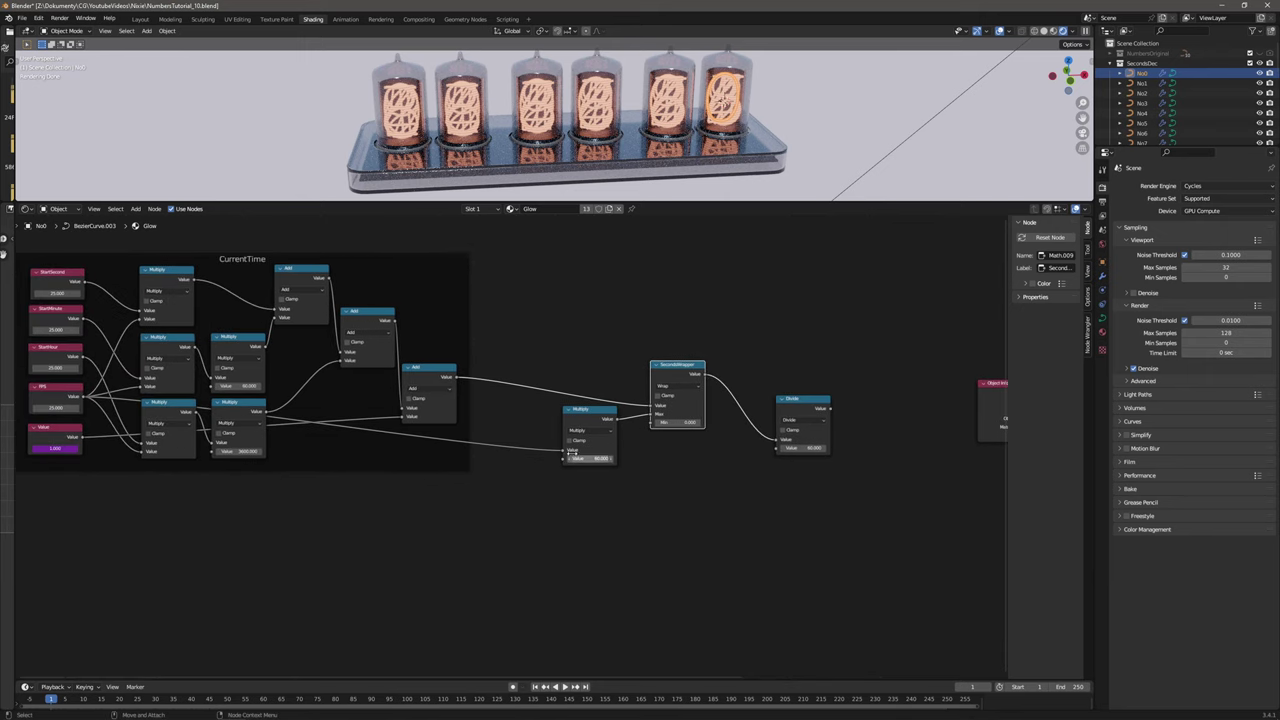
drag(83, 397, 777, 448)
Move the Divide node closer, duplicate it as a Truncate node and connect the Divide result to that copy.
drag(796, 401, 521, 392)
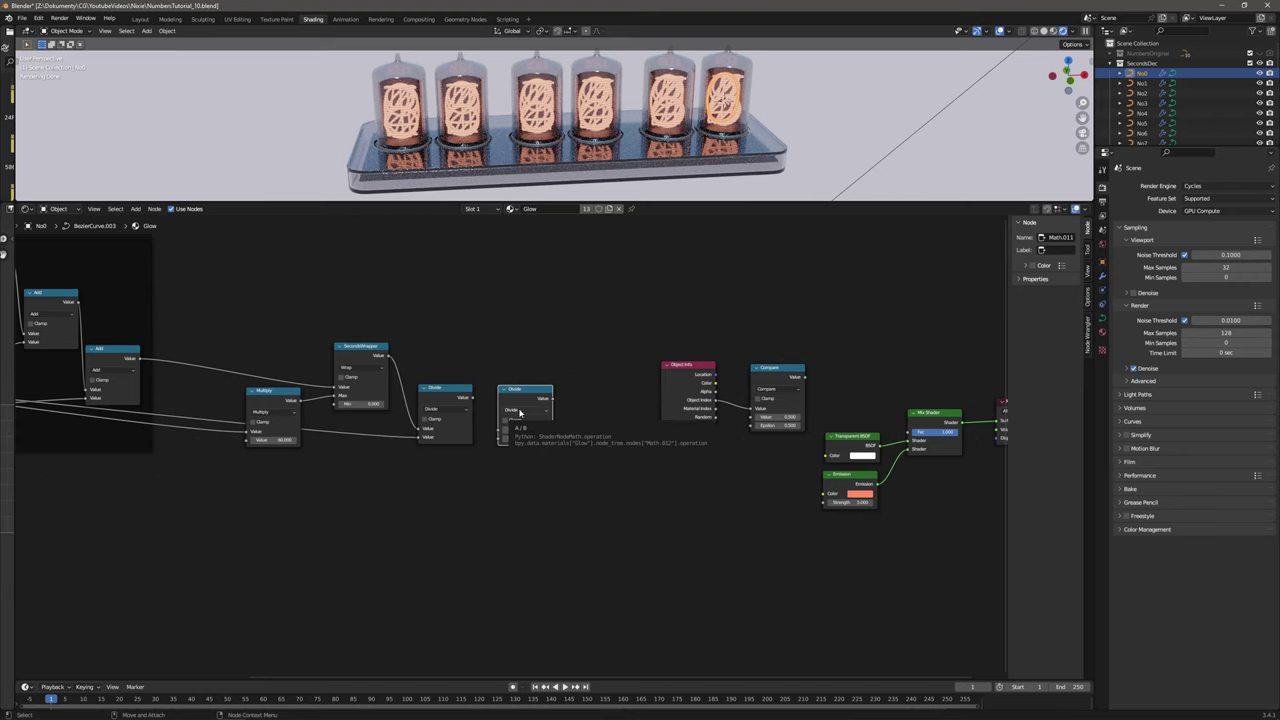
click(520, 411)
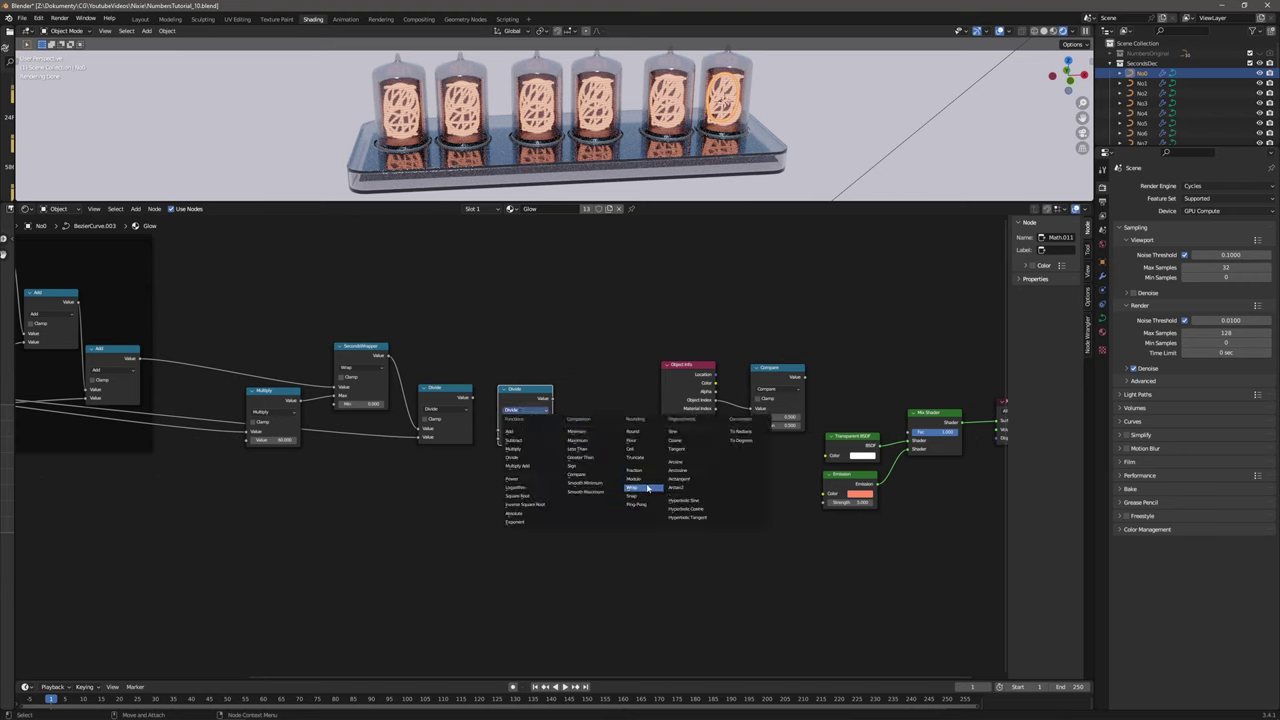
click(635, 457)
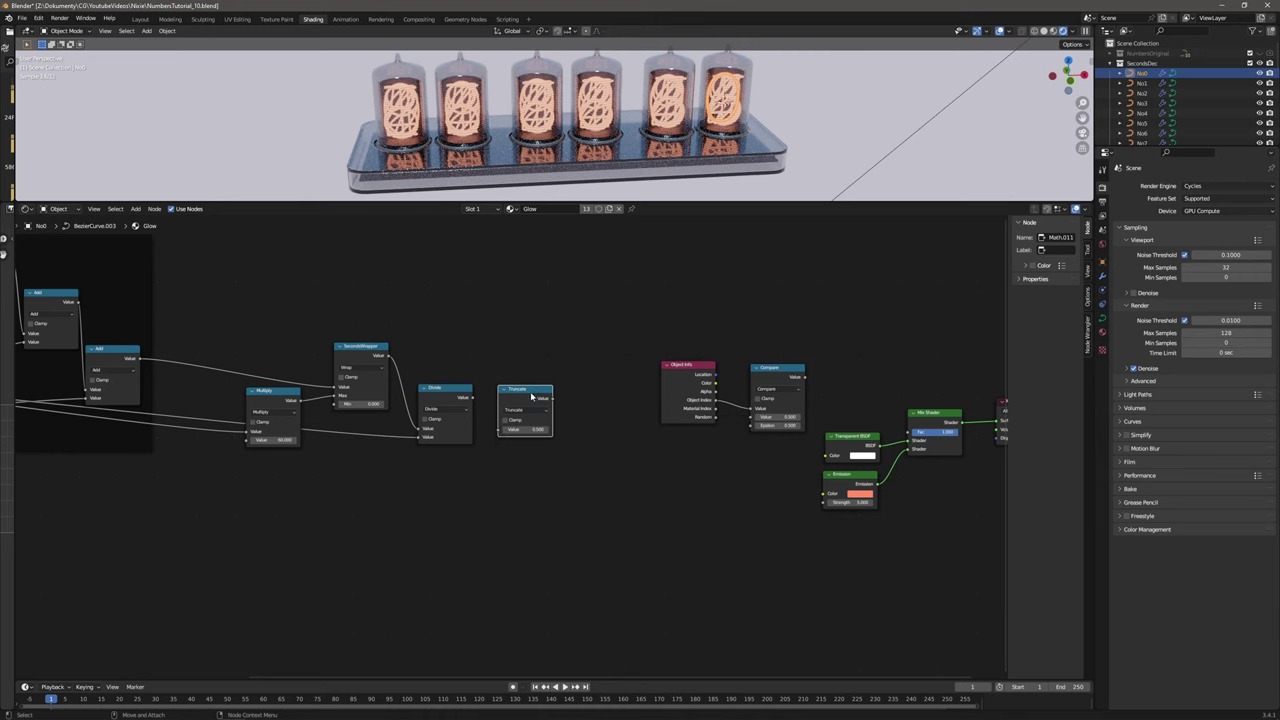
drag(473, 398, 497, 432)
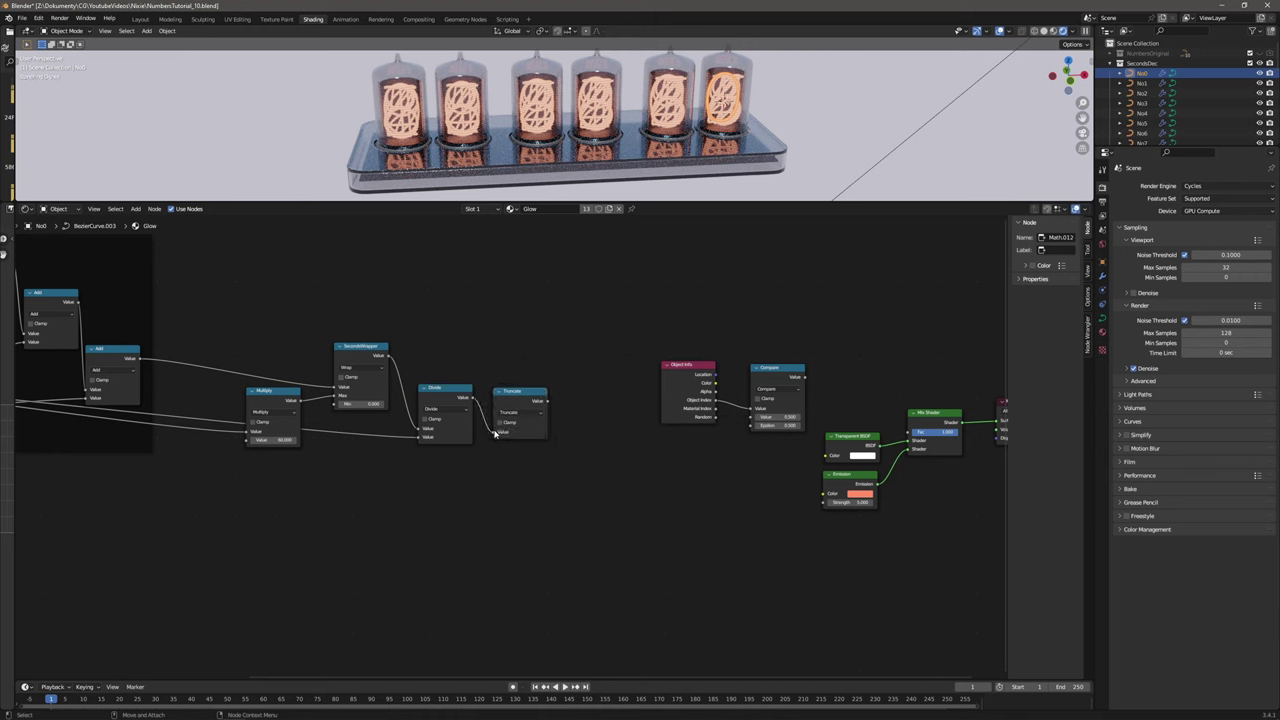
Duplicate the Truncate node, set the copy to Wrap, feed it the truncated value and set its Max to 10.
click(508, 394)
key(shift+d)
click(597, 421)
click(597, 421)
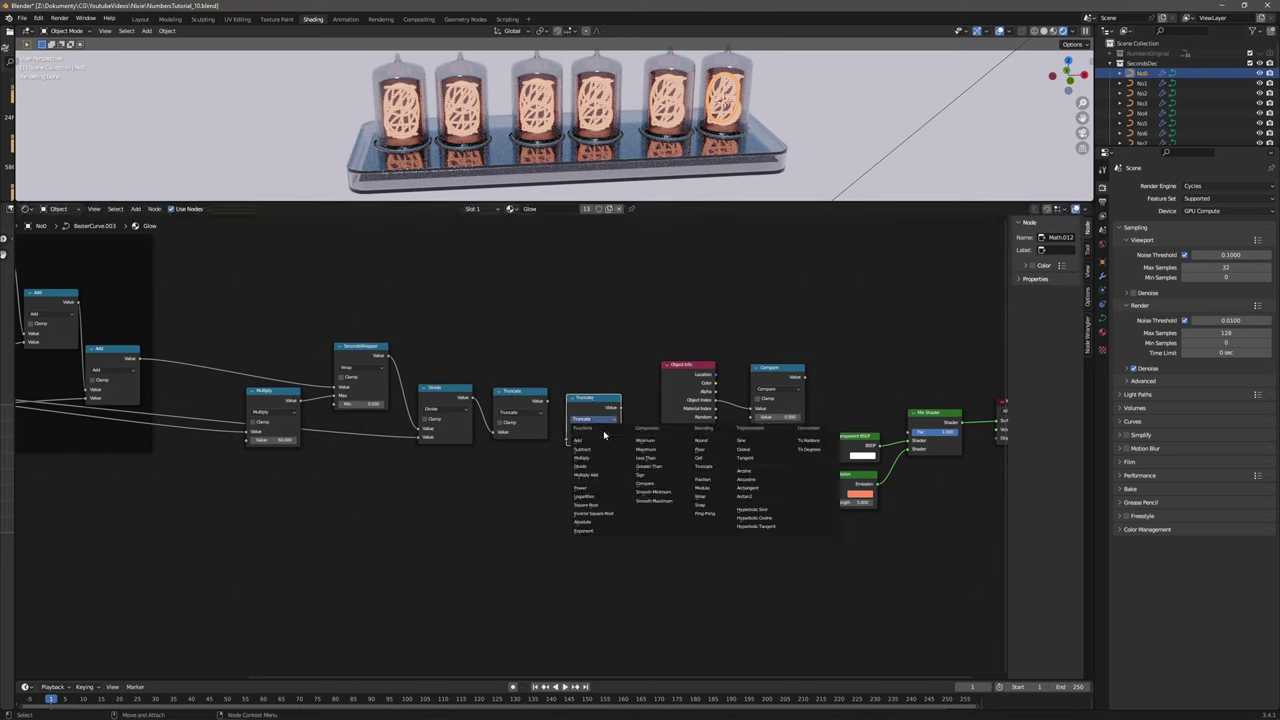
click(710, 500)
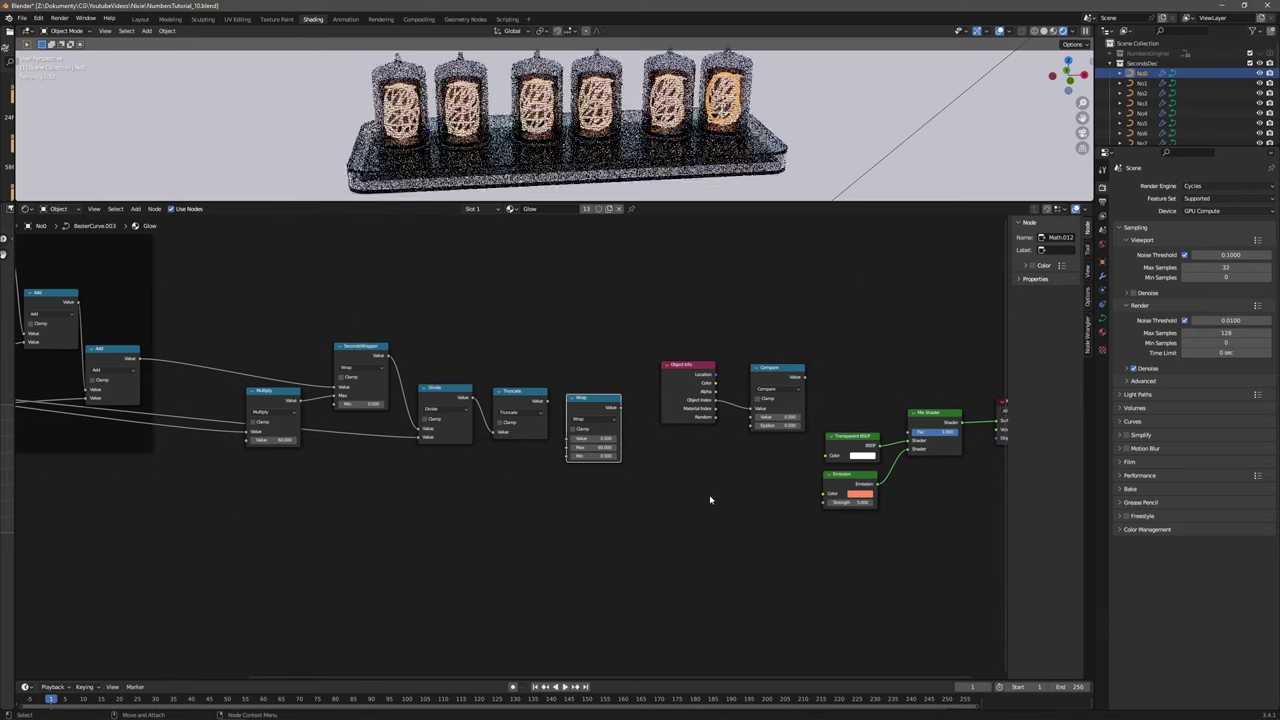
click(548, 402)
click(590, 455)
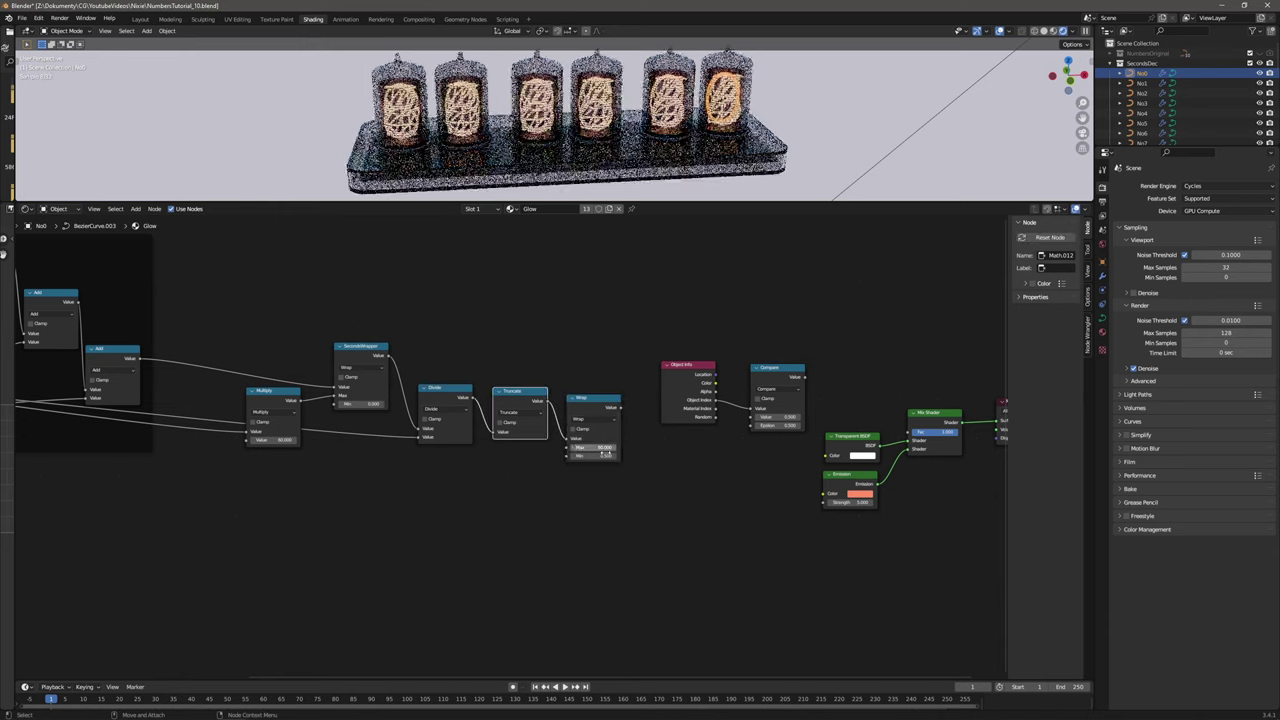
key(Return)
click(598, 448)
text(10)
key(Return)
Move the Object Info node clear, then connect the last Wrap to Compare's second value and Compare to the Mix Shader's Fac.
drag(697, 371, 696, 322)
drag(620, 408, 912, 435)
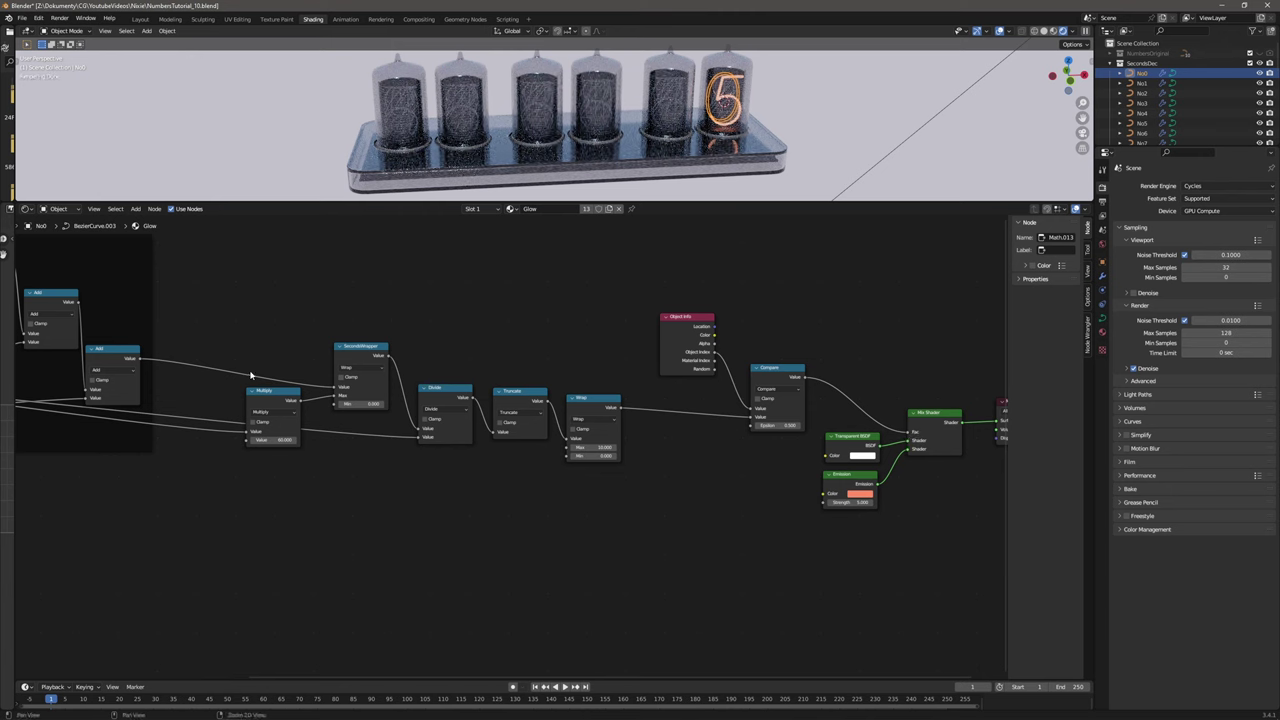
Set StartSecond and StartMinute to 0 and reset the StartHour value as well.
middle_drag(252, 373, 631, 432)
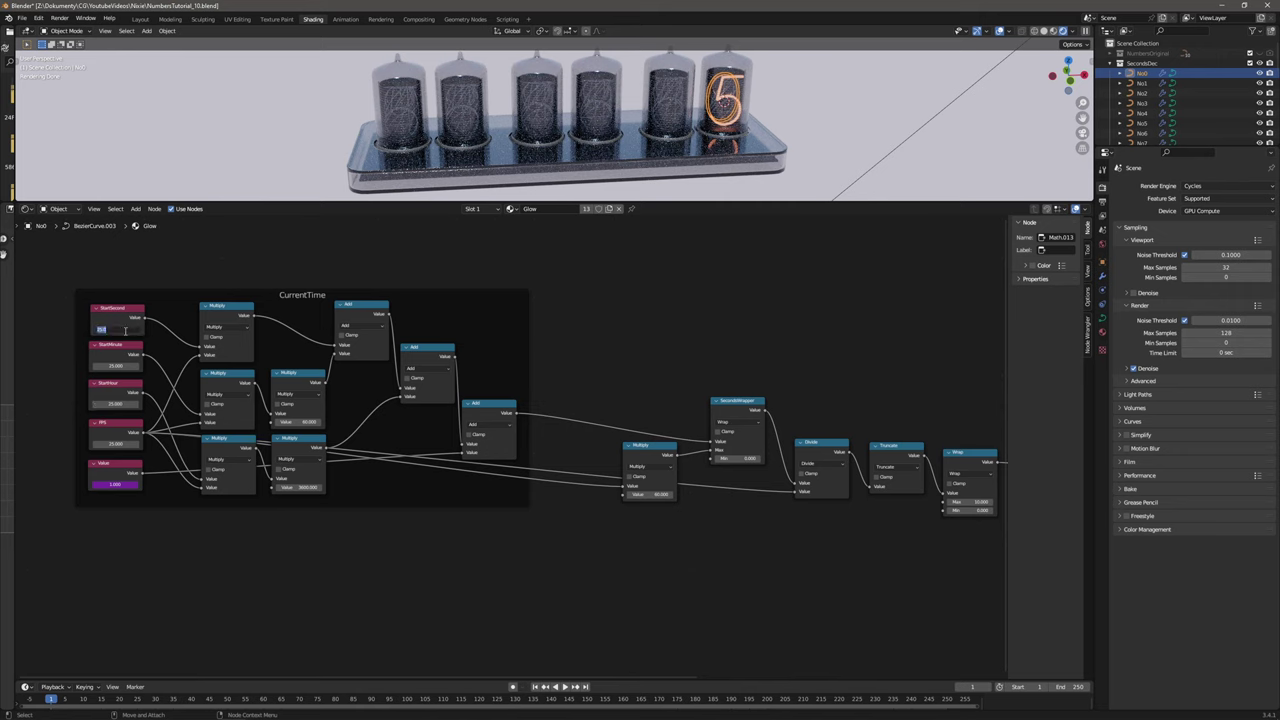
key(Return)
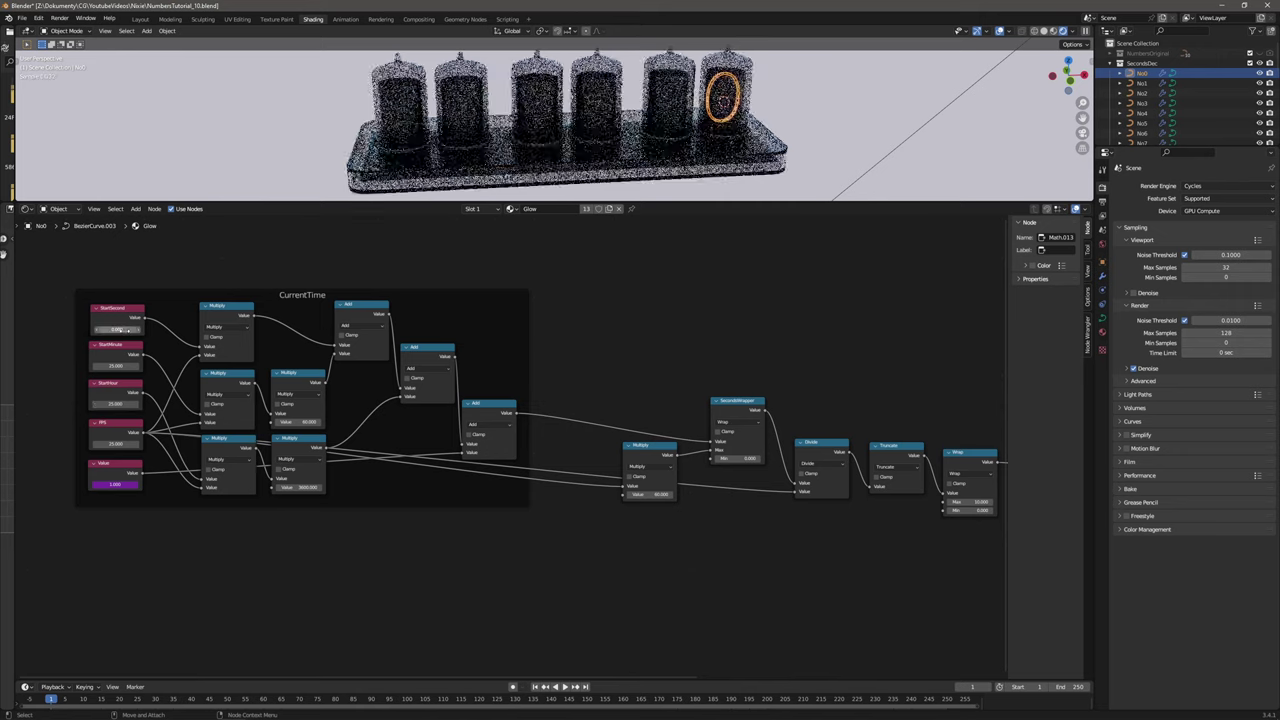
click(122, 361)
click(127, 365)
text(0)
key(Return)
double_click(128, 403)
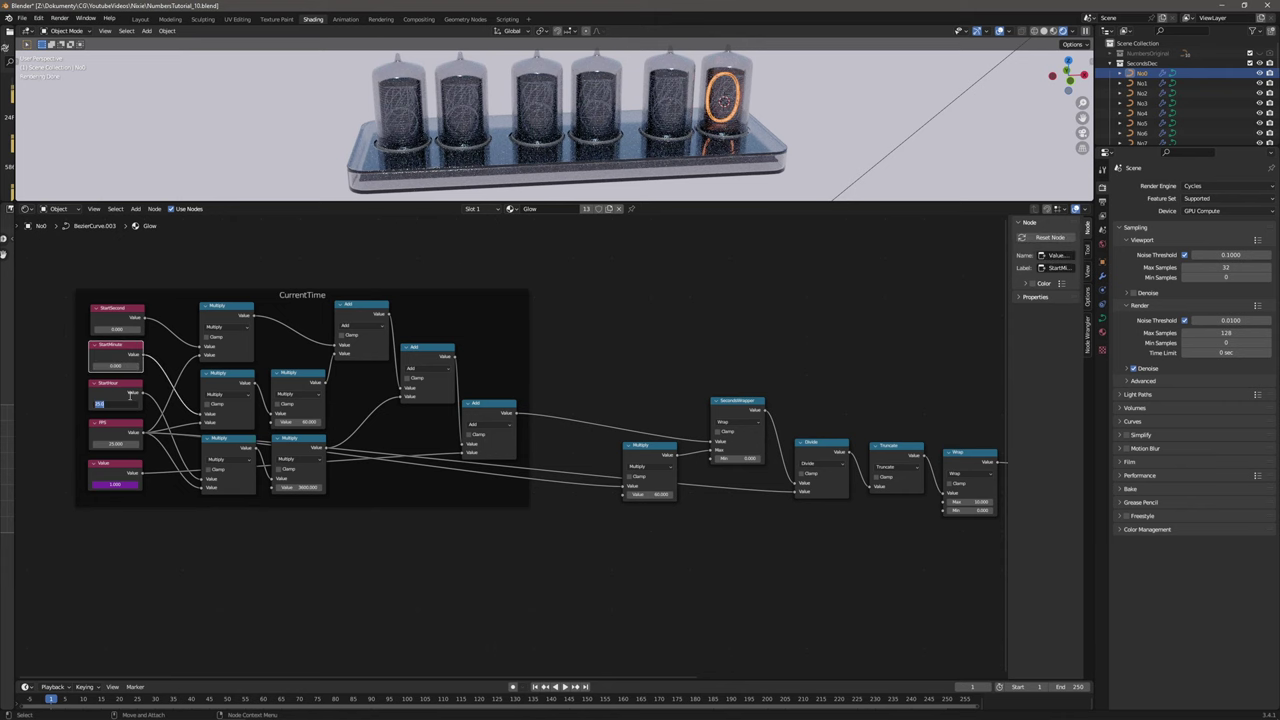
key(Return)
Select the Divide, Truncate and last Wrap nodes and enclose them in a frame.
middle_drag(700, 477, 395, 388)
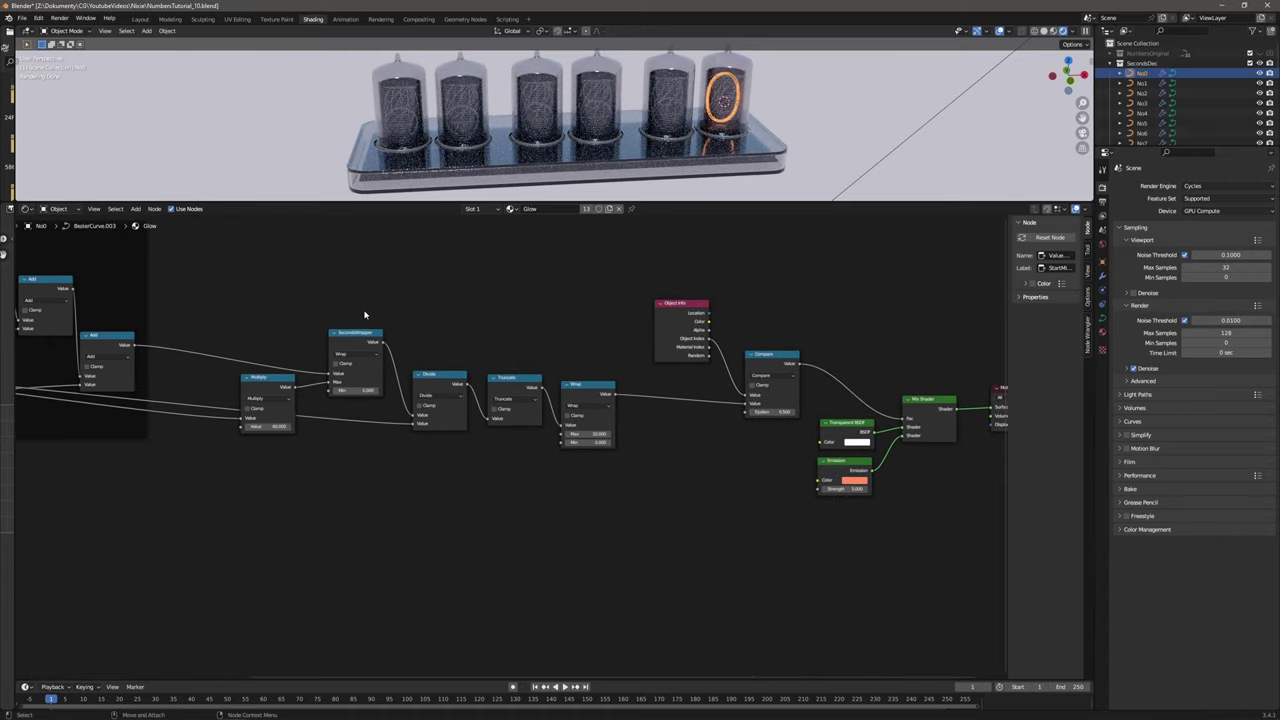
drag(405, 342, 622, 479)
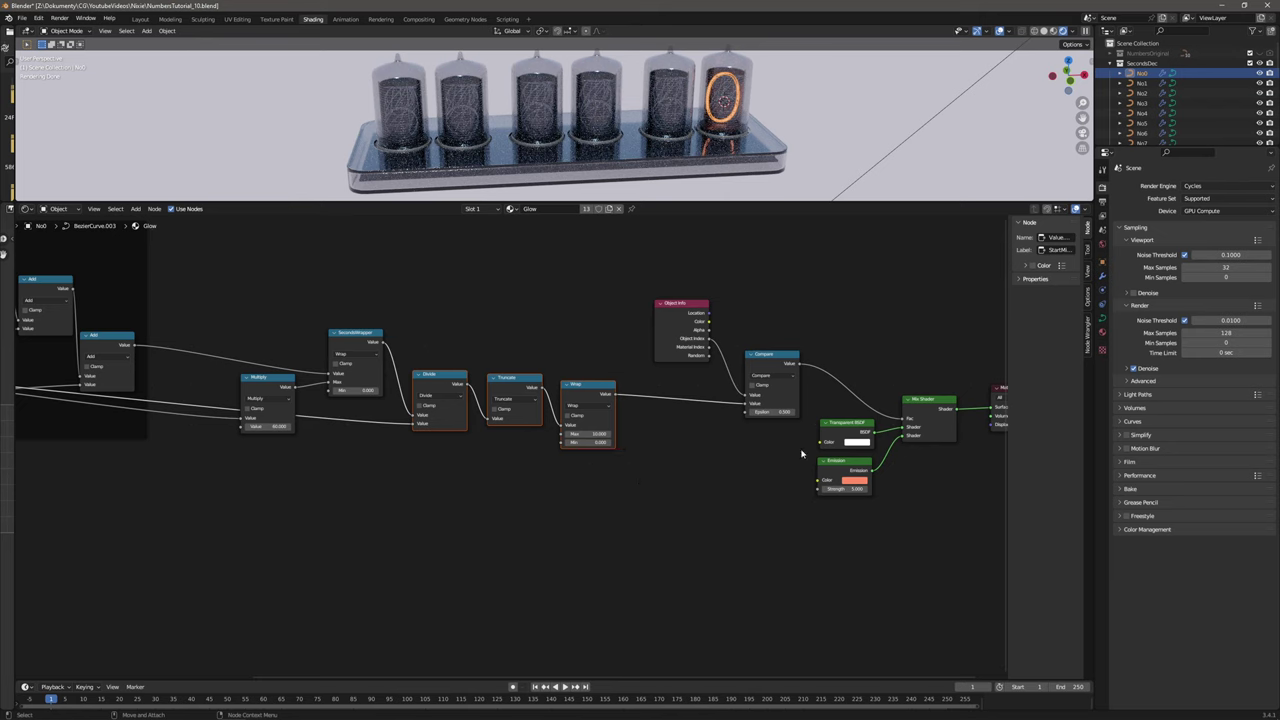
click(1088, 337)
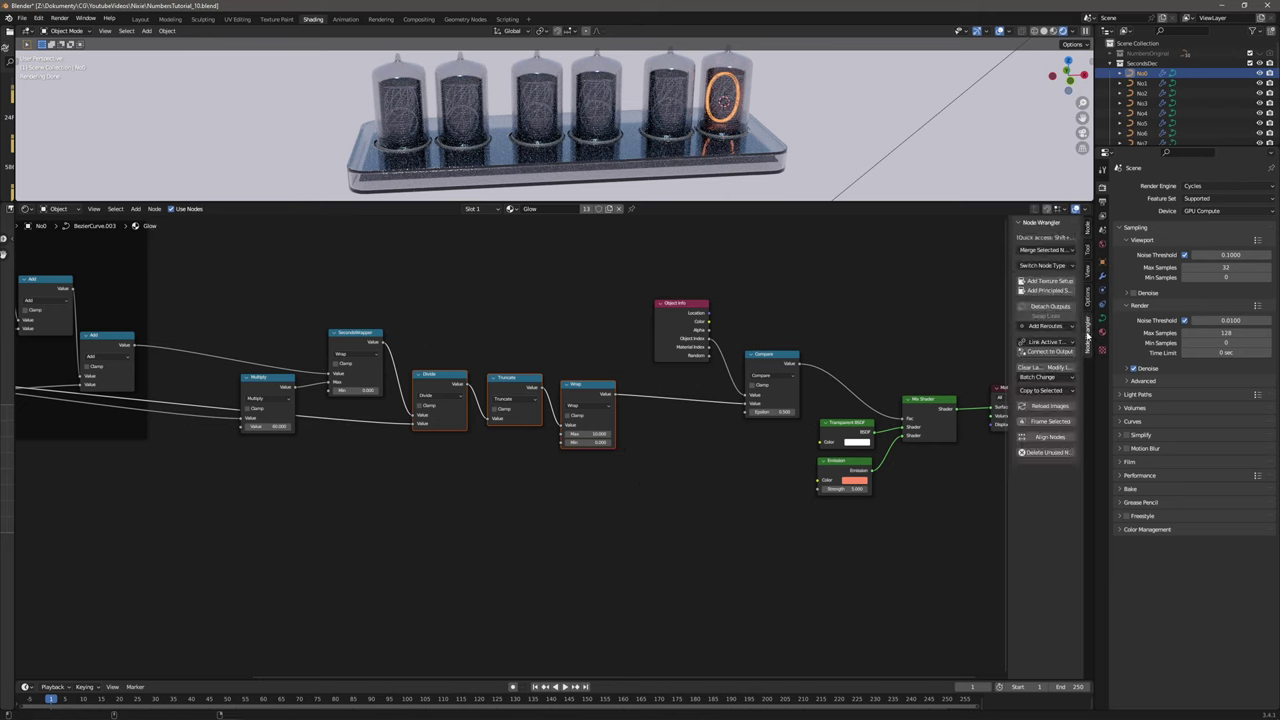
click(1050, 421)
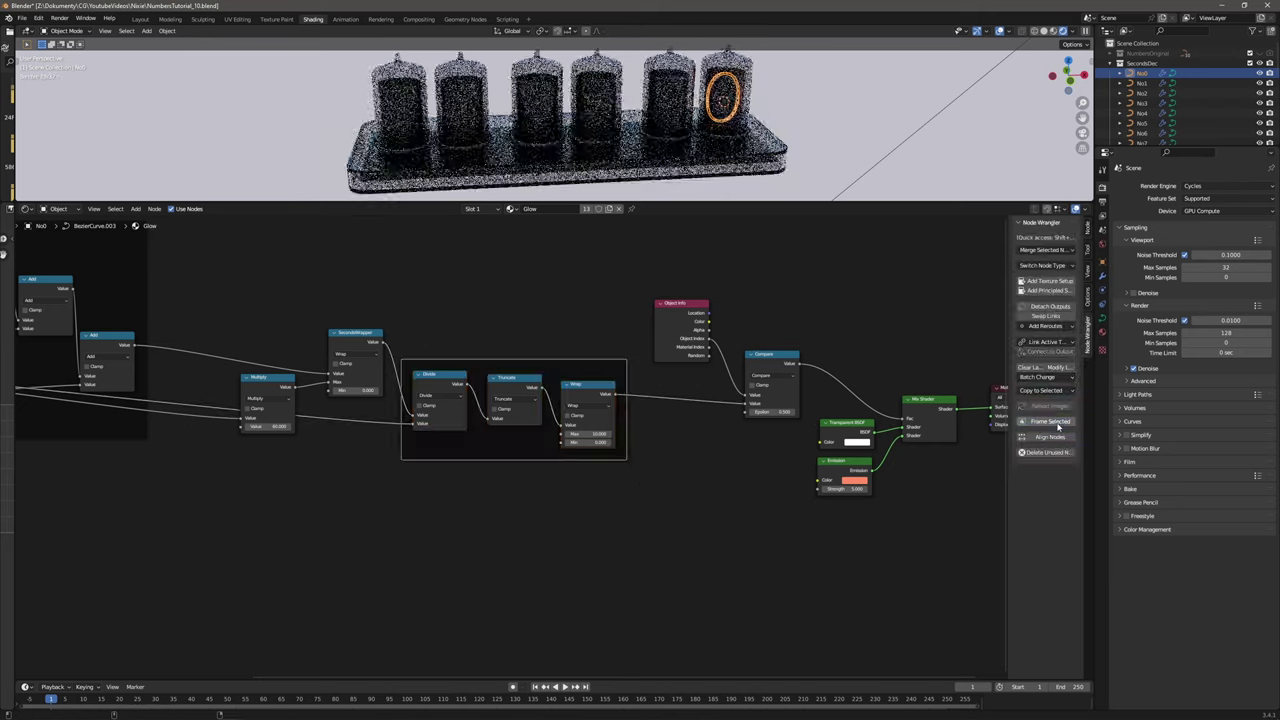
Label the new frame SecondsDec, then duplicate it with its Divide, Truncate and Wrap nodes and place the copy directly below.
click(1088, 228)
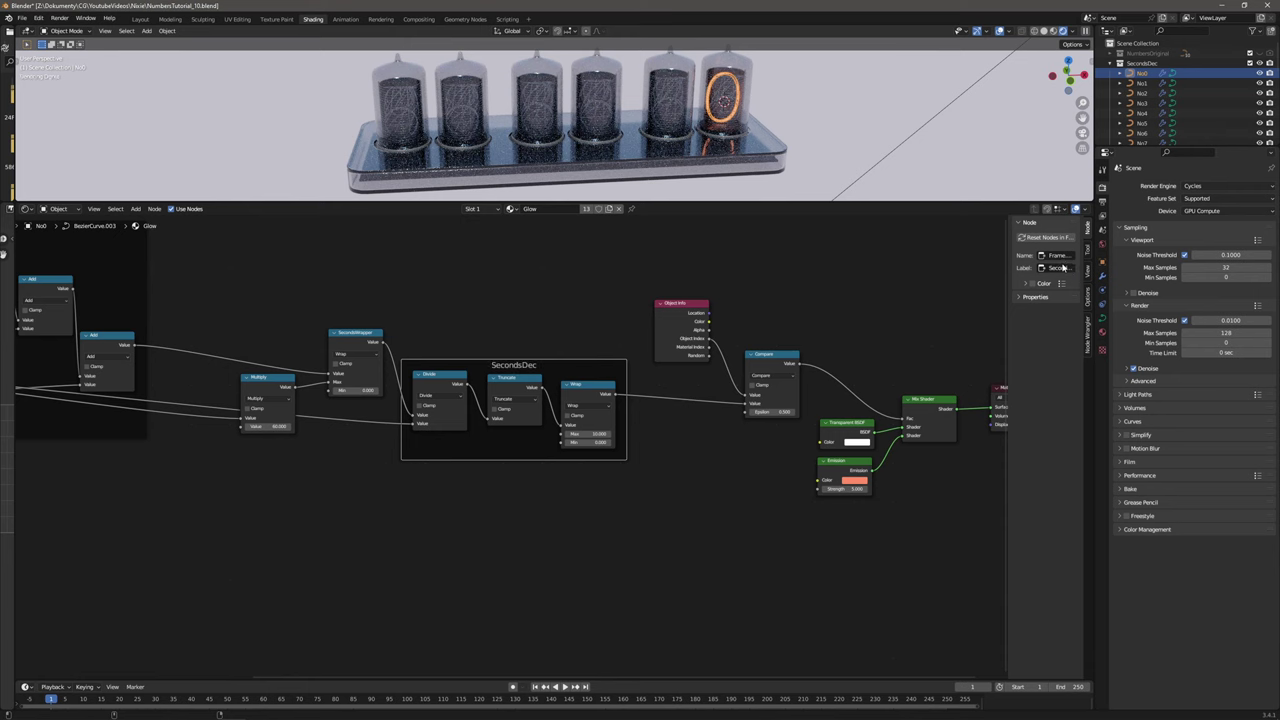
click(401, 333)
drag(398, 341, 640, 482)
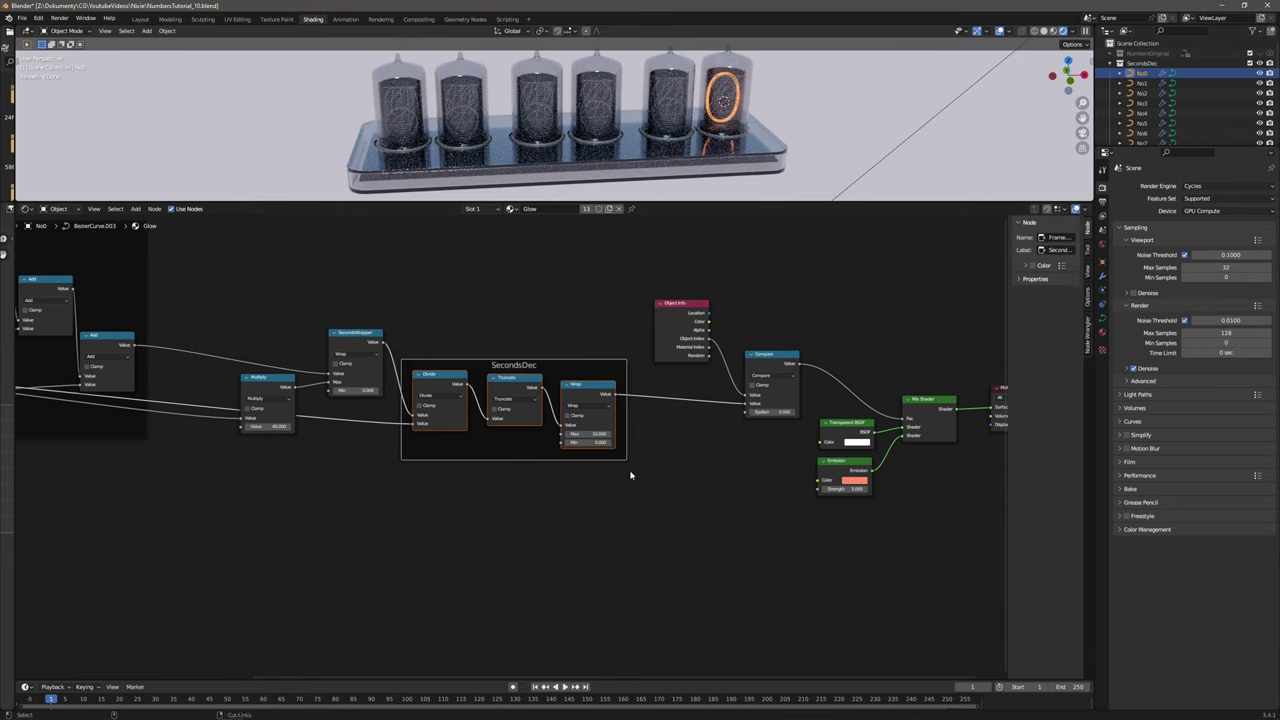
key(shift+d)
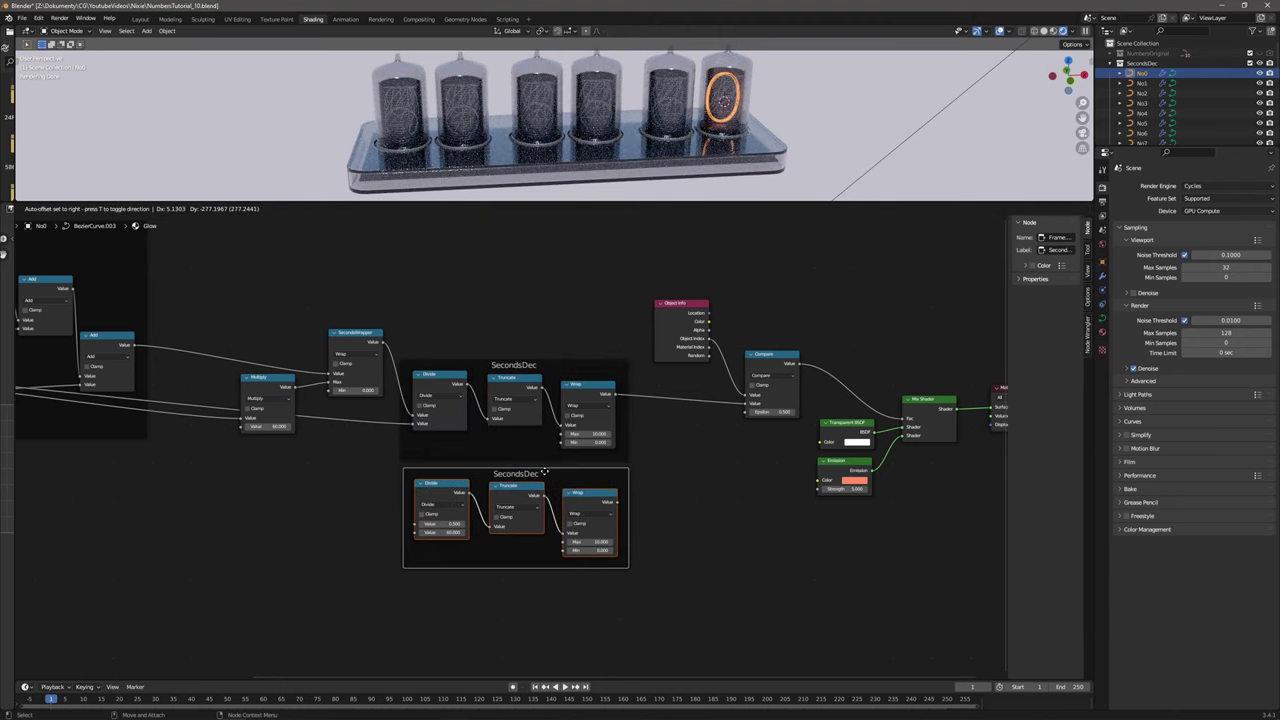
click(545, 473)
Label the copied frame SecondsHex.
middle_drag(625, 461, 637, 431)
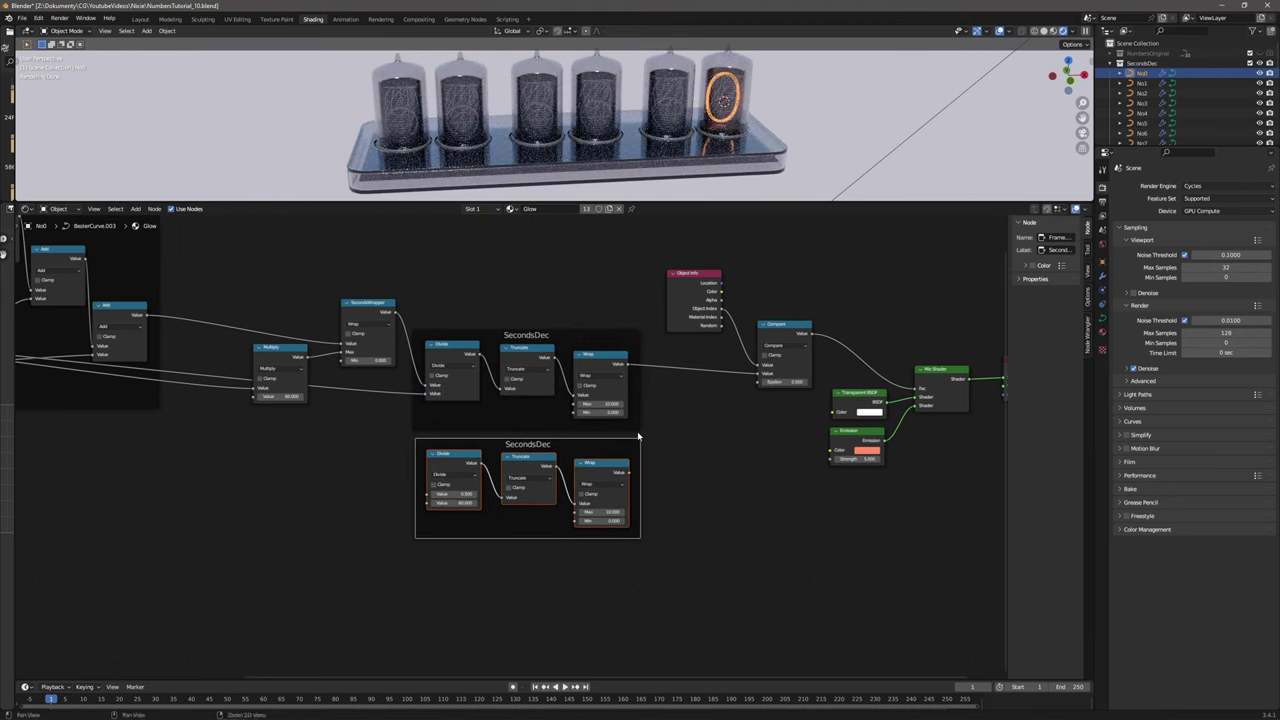
click(676, 452)
click(601, 446)
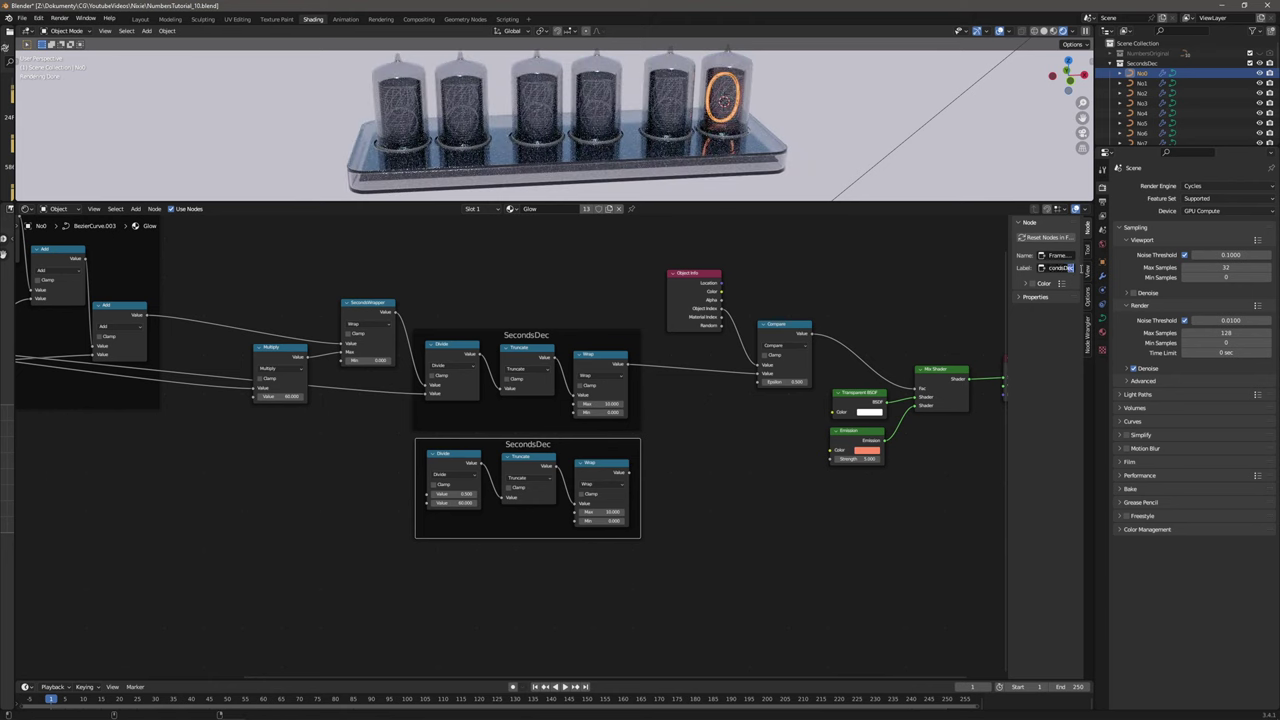
key(Return)
Duplicate the Multiply node with FPS as input and value 10, and connect SecondsWrapper and this copy to the SecondsHex Divide.
middle_drag(318, 404, 385, 401)
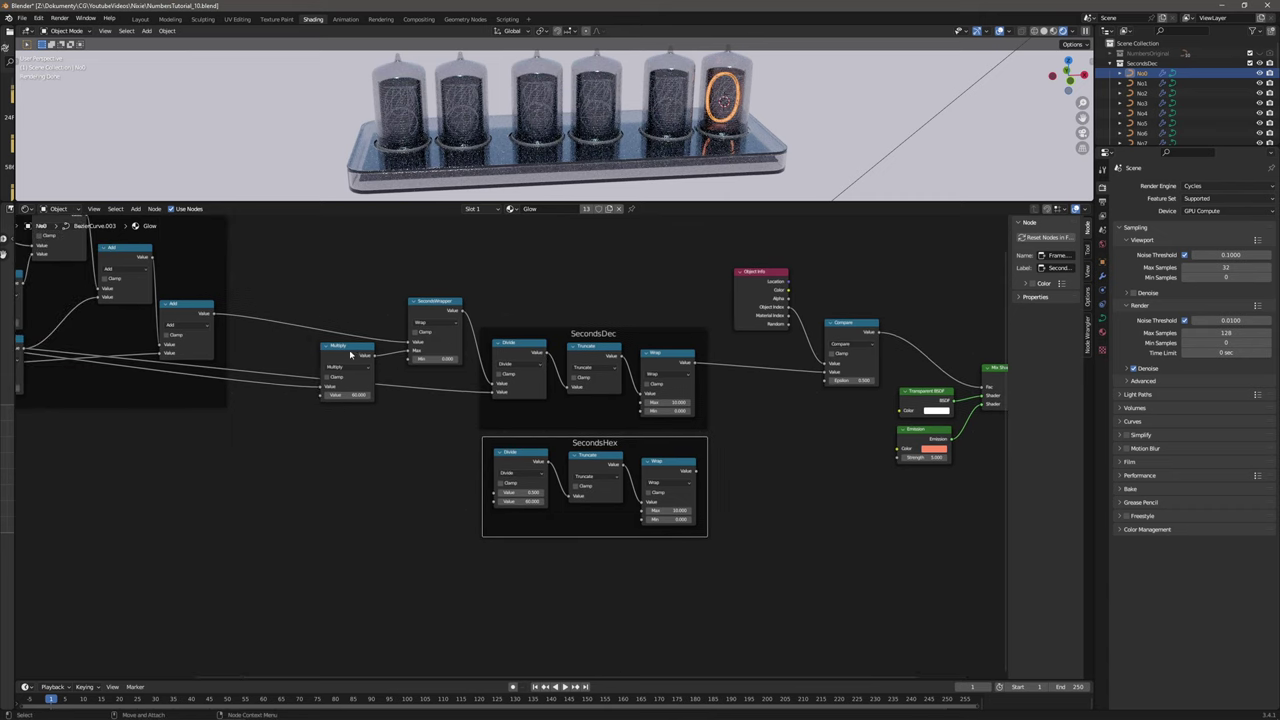
click(351, 347)
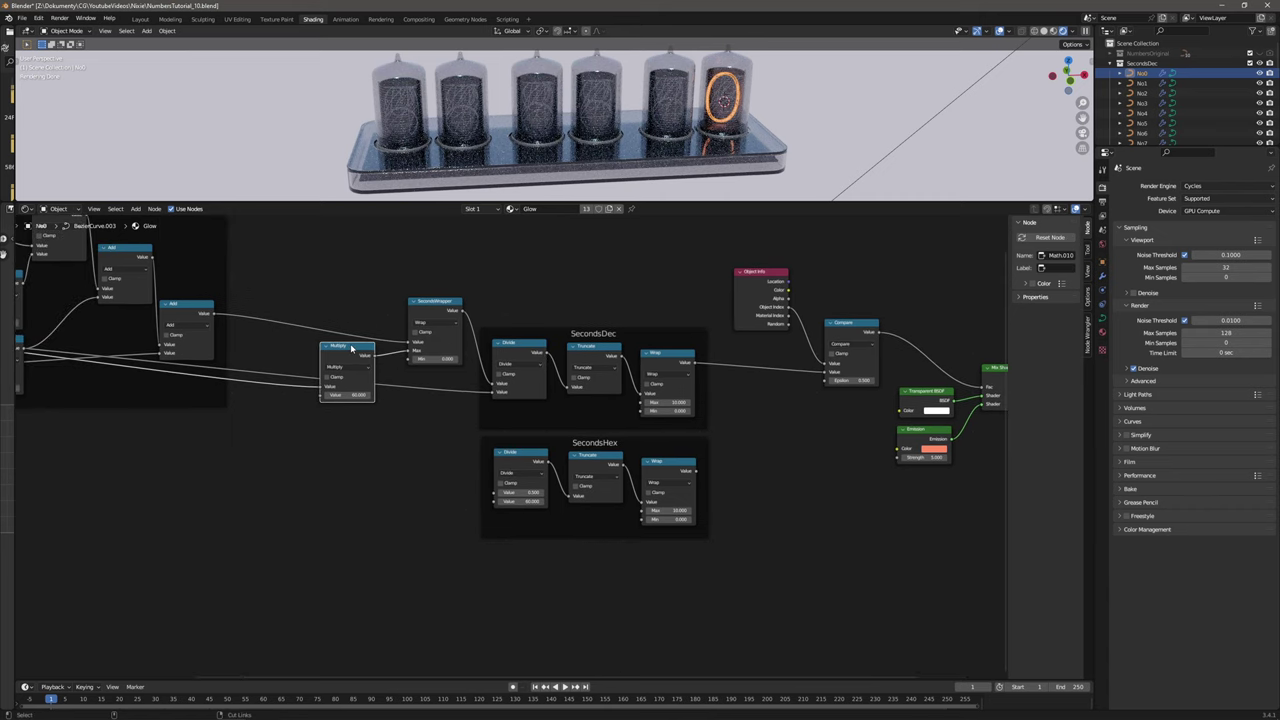
key(shift+d)
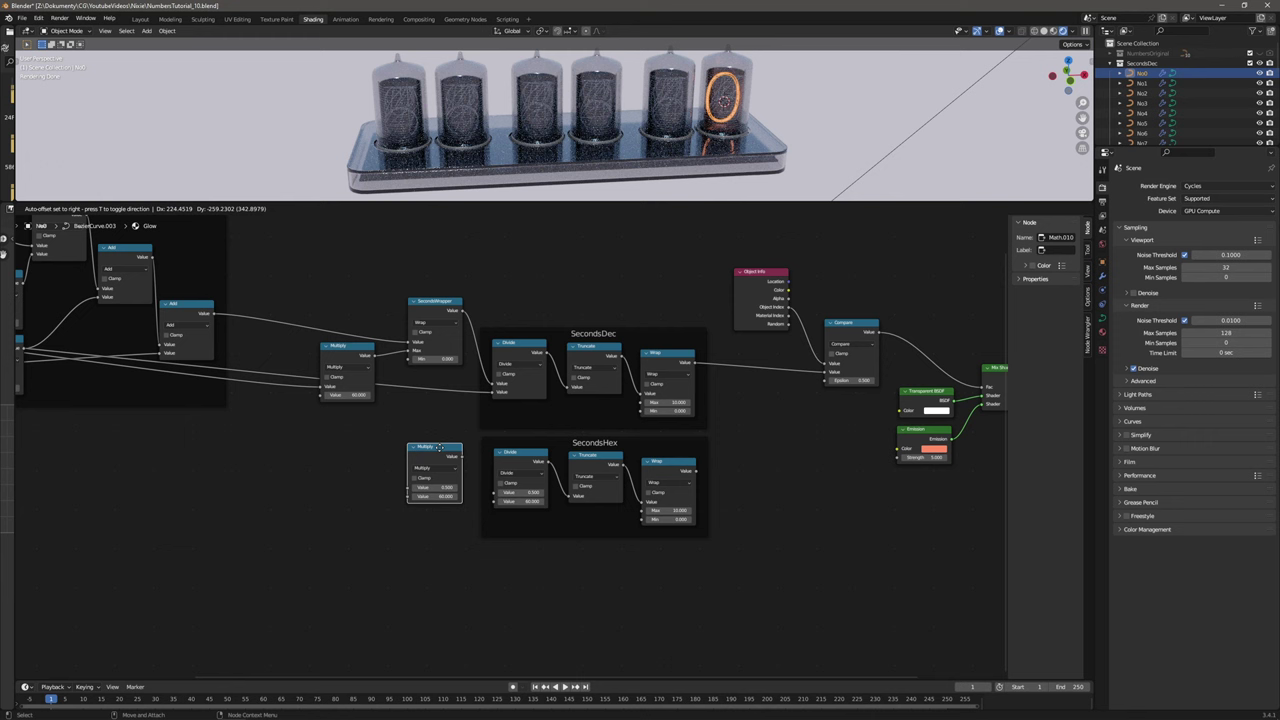
click(437, 447)
middle_drag(337, 348, 665, 358)
drag(143, 352, 712, 513)
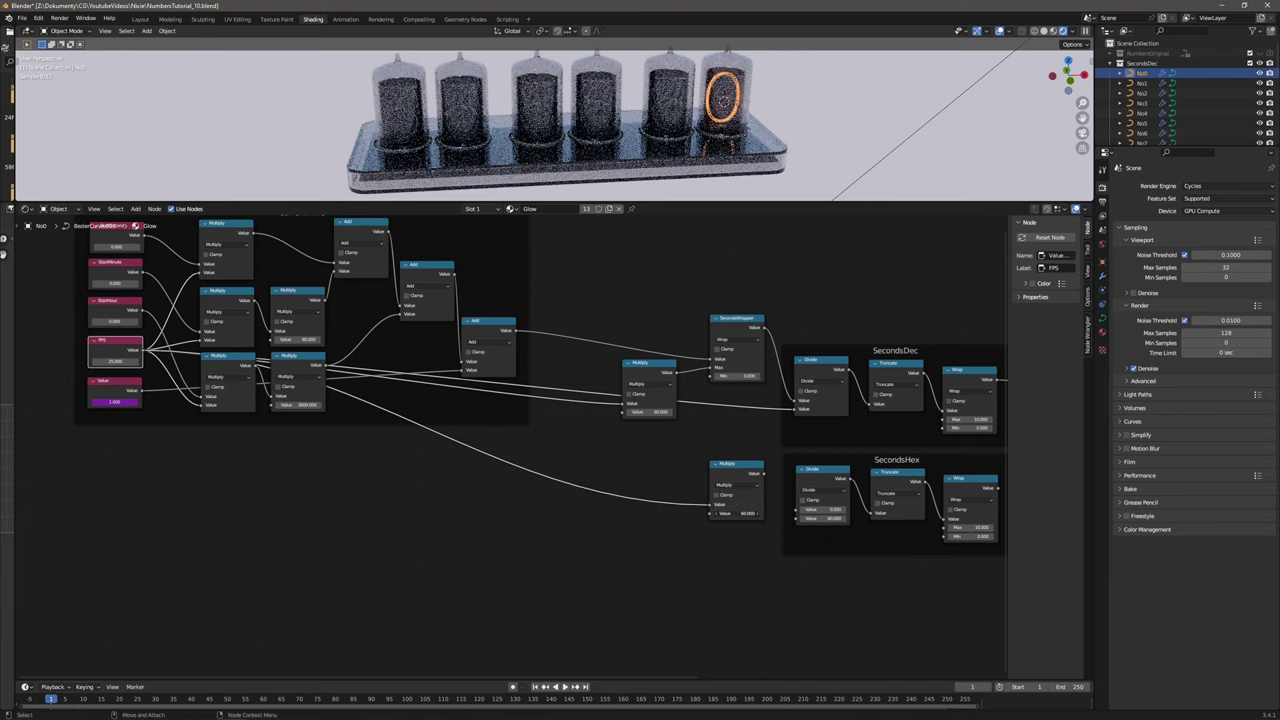
middle_drag(770, 479, 533, 486)
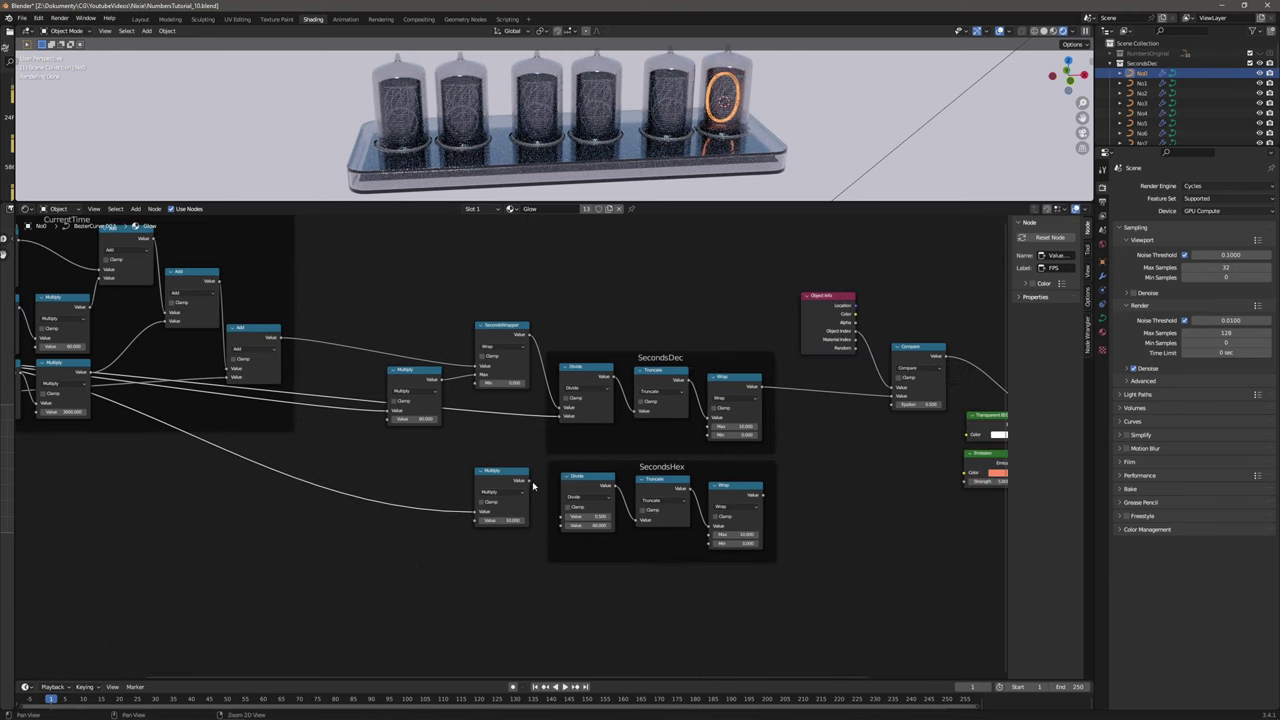
drag(531, 338, 563, 523)
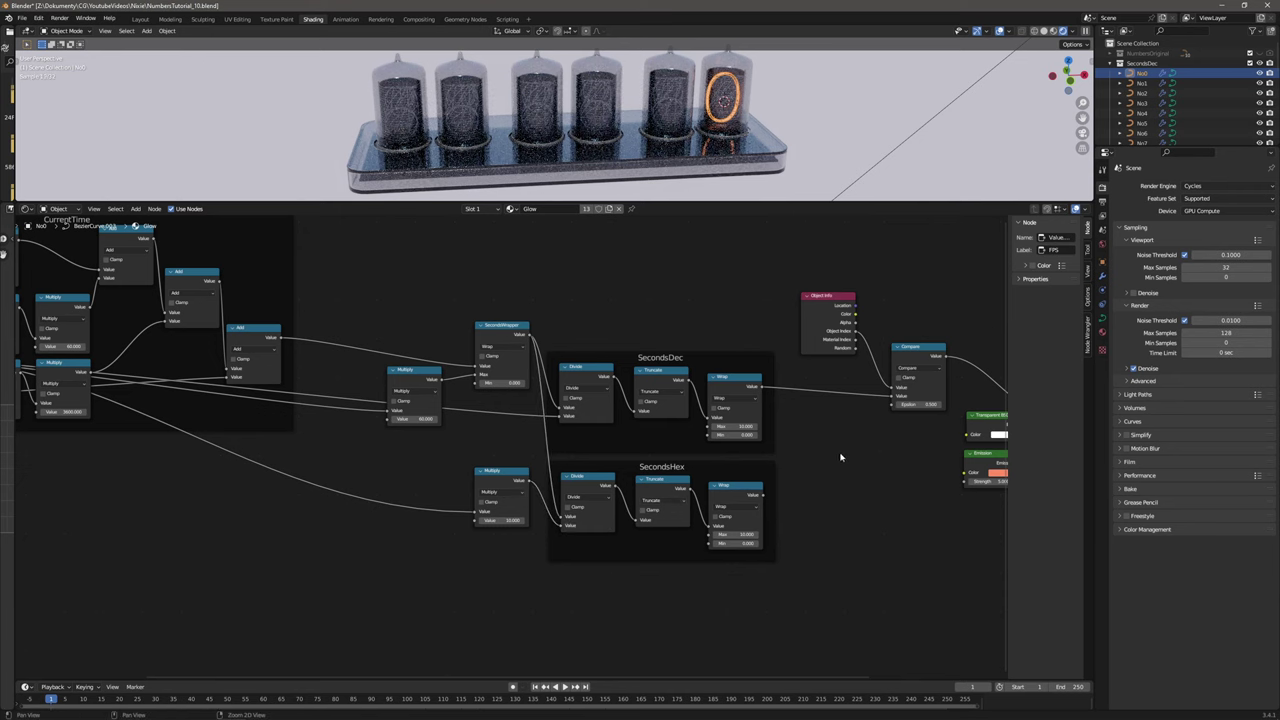
Set the SecondsHex Wrap node's Min to 10 and Max to 16.
middle_drag(843, 451, 577, 431)
click(661, 354)
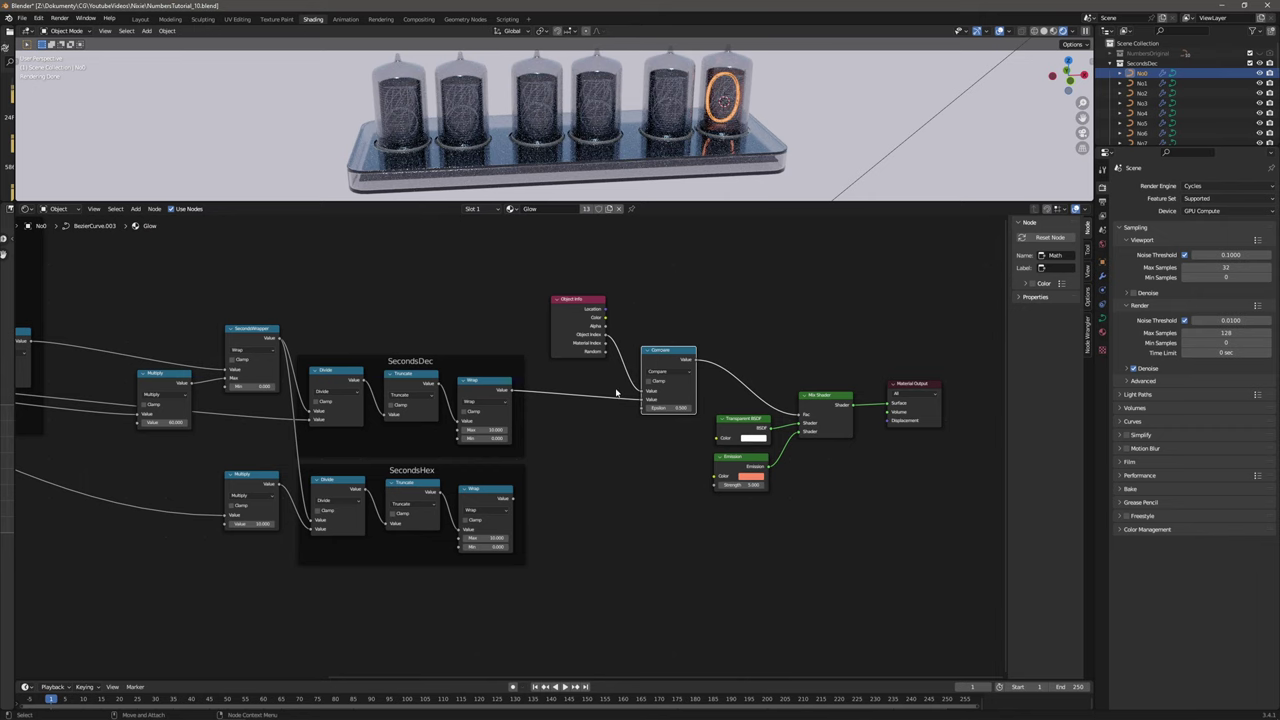
click(498, 547)
text(10)
key(Return)
click(498, 539)
text(16)
key(Return)
Duplicate the Compare node and feed the copy with the Object Index and the SecondsHex Wrap output.
key(shift+d)
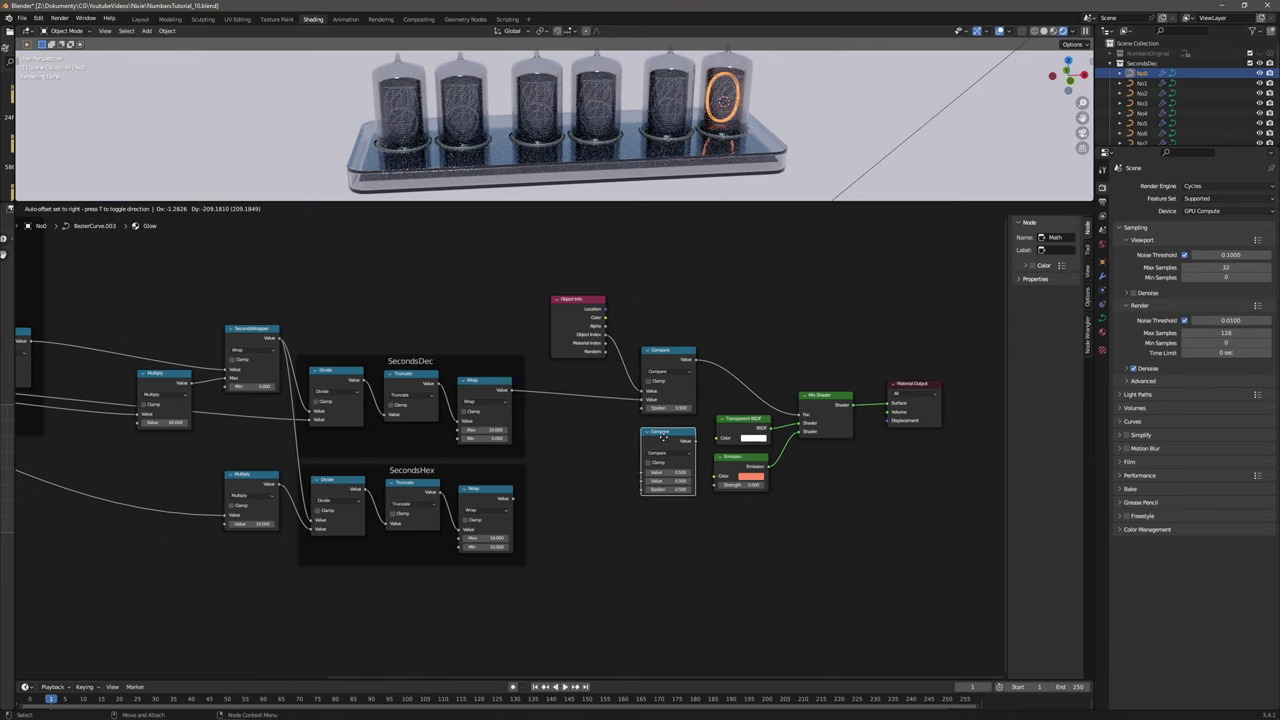
click(667, 441)
drag(574, 307, 644, 479)
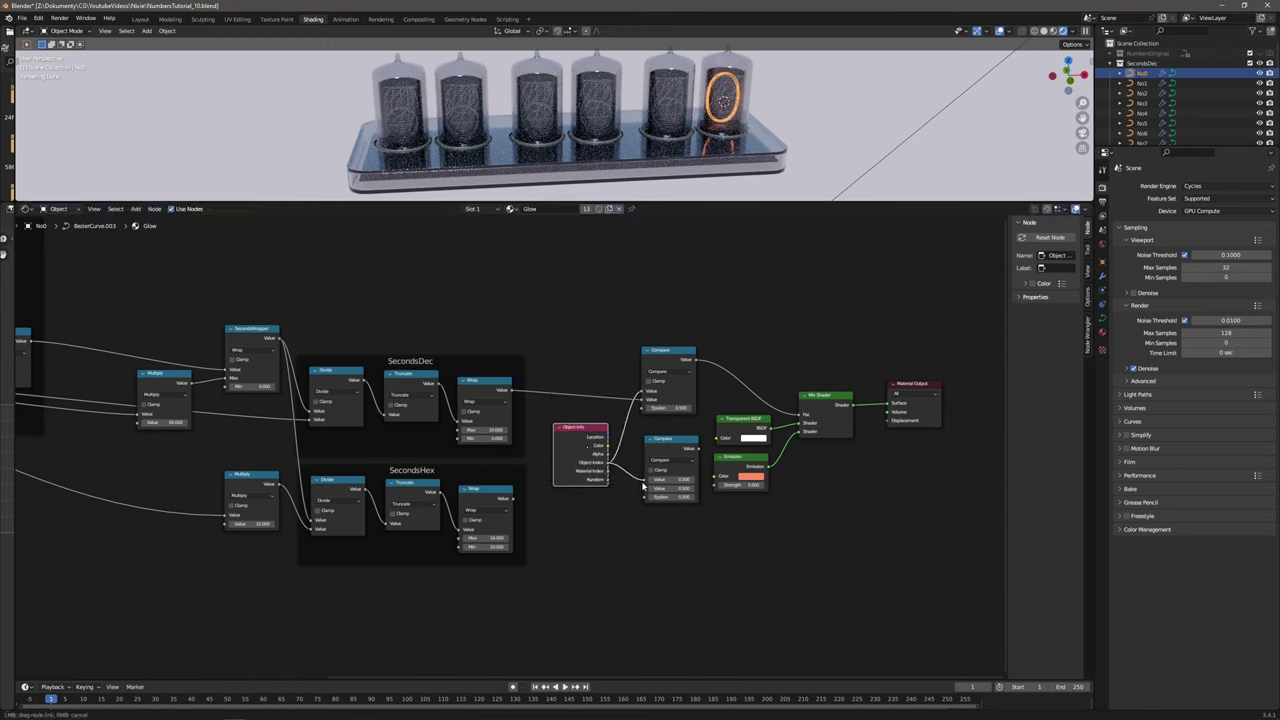
drag(512, 497, 644, 488)
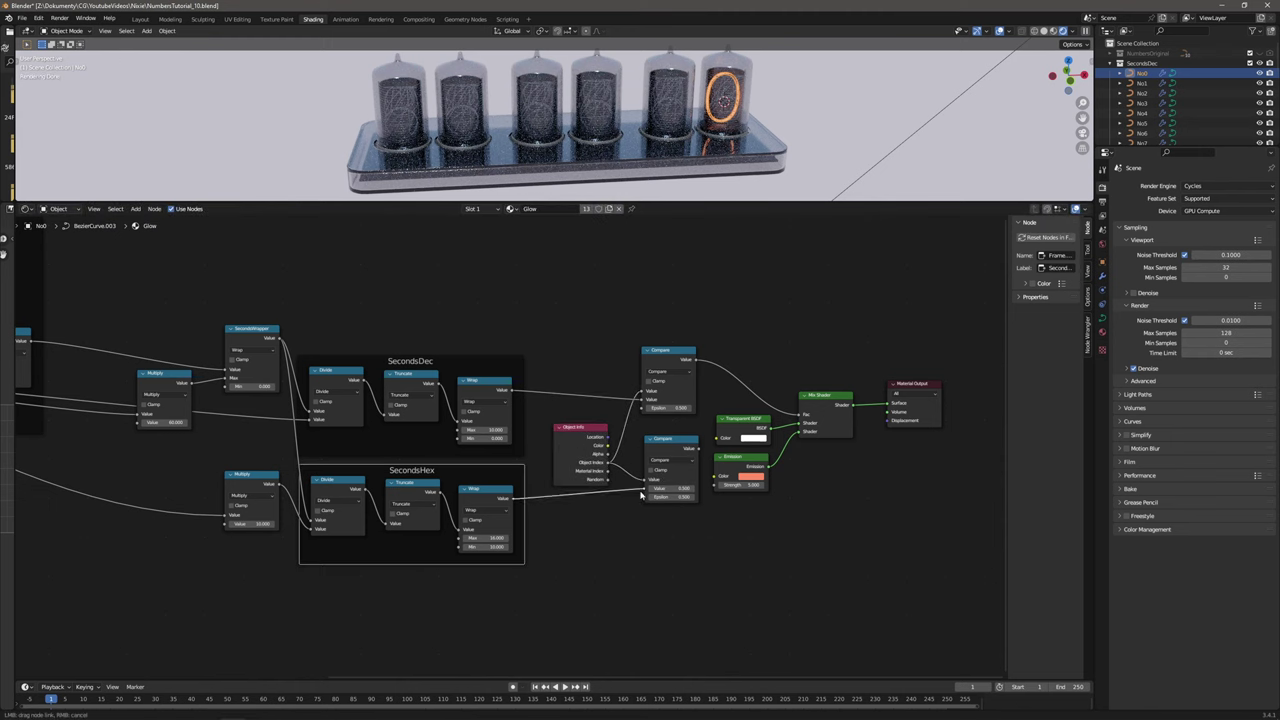
Move the shader nodes away to make room, set both Compare nodes' Epsilon to 0.1 and align the second Compare under the first.
drag(943, 337, 737, 529)
drag(732, 461, 882, 460)
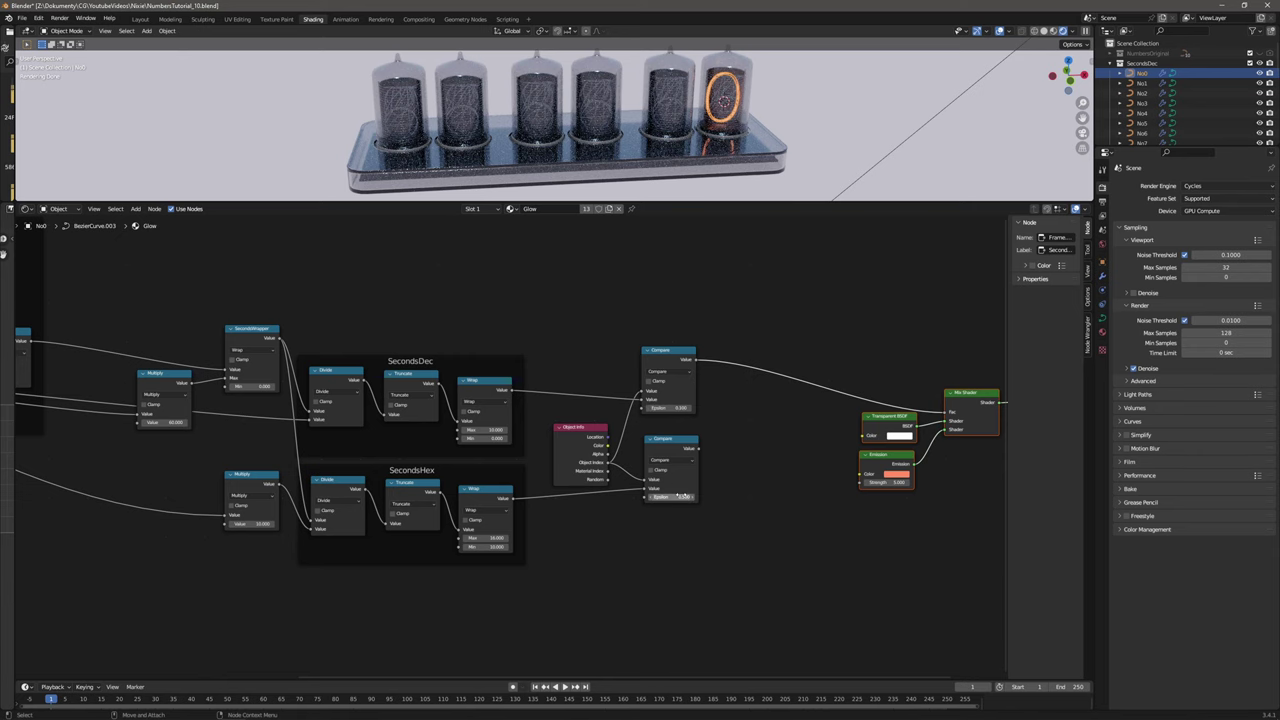
key(Return)
middle_drag(713, 457, 590, 466)
drag(565, 456, 558, 455)
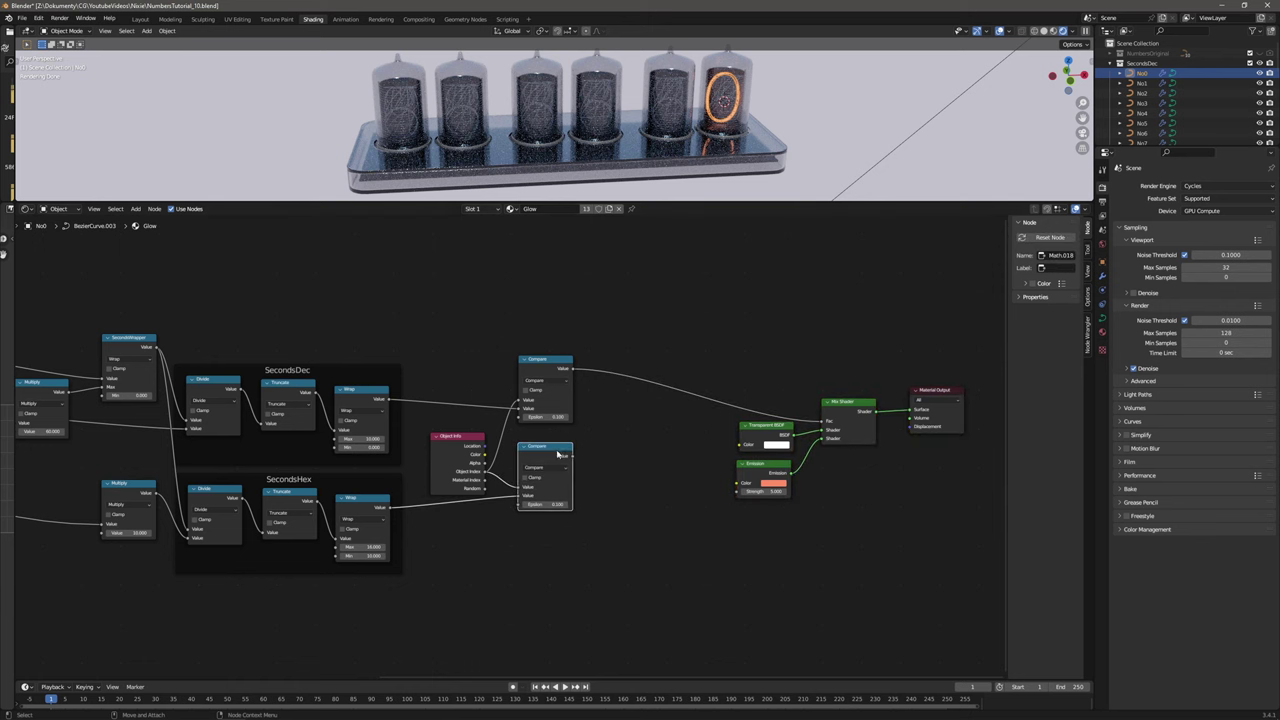
Duplicate a Multiply node as Add, sum both Compare outputs in it and connect the result to the Mix Shader's Fac.
click(45, 385)
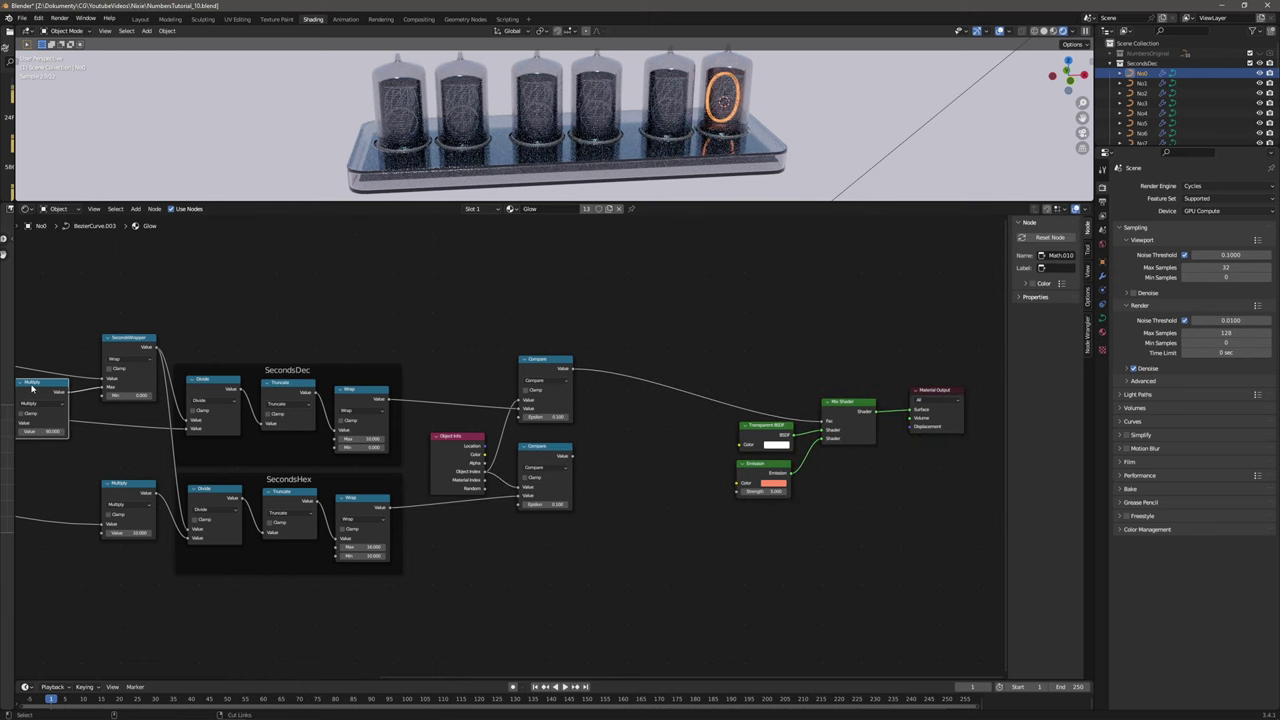
key(shift+d)
click(647, 412)
click(654, 431)
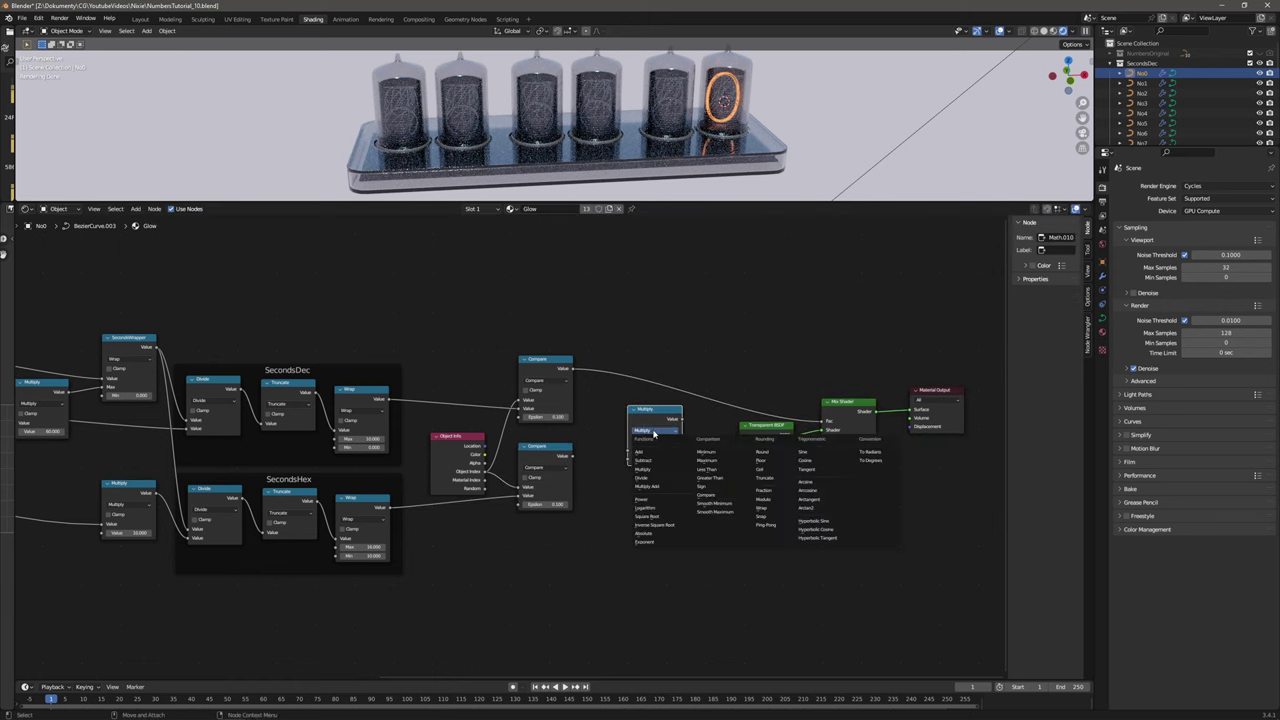
click(656, 455)
drag(572, 369, 628, 457)
drag(682, 418, 826, 421)
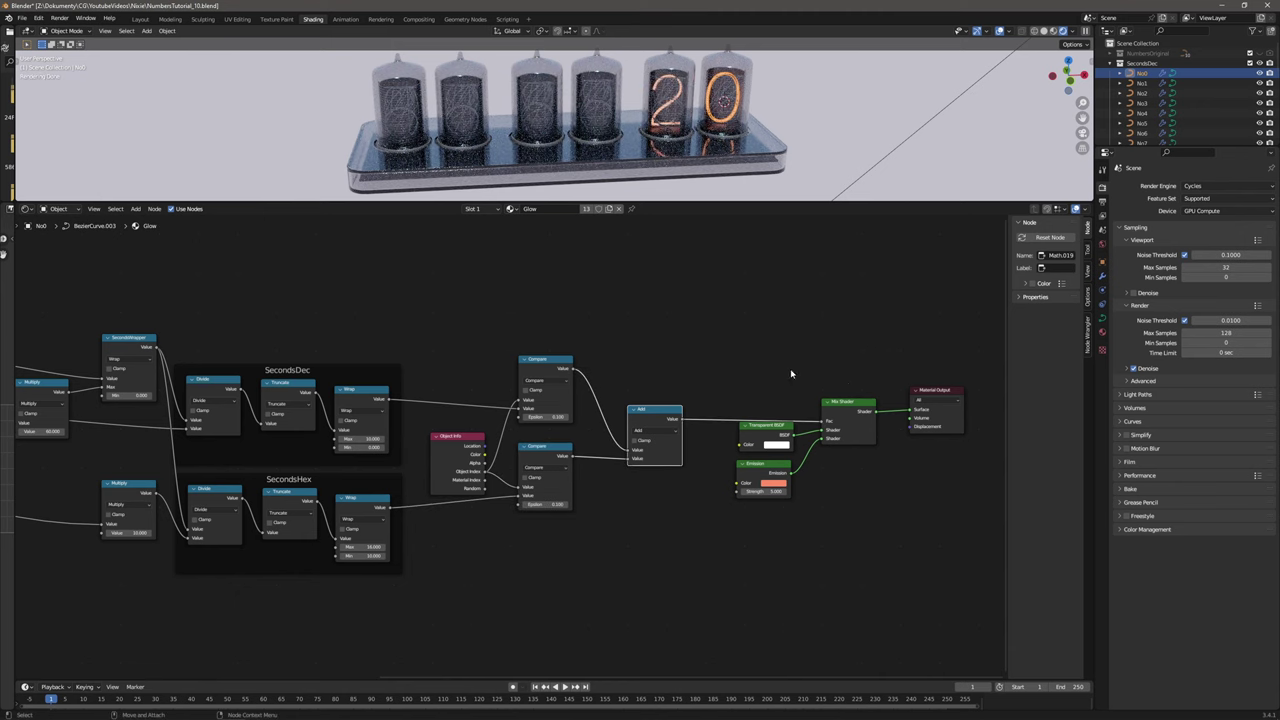
Move the Multiply with value 10 into the SecondsHex frame and shift its Divide, SecondsWrapper and the Multiply with value 60 clear.
middle_drag(351, 474, 734, 456)
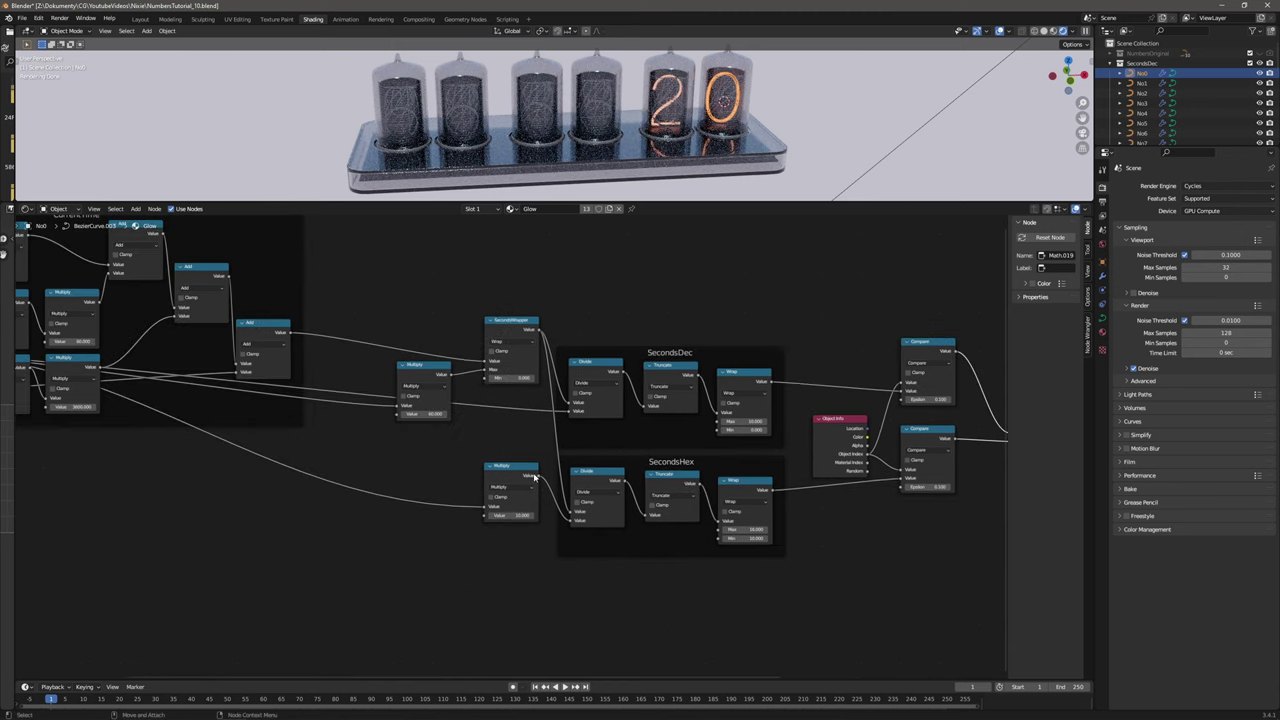
drag(512, 474, 460, 485)
drag(597, 472, 559, 473)
drag(507, 294, 414, 384)
drag(515, 320, 431, 312)
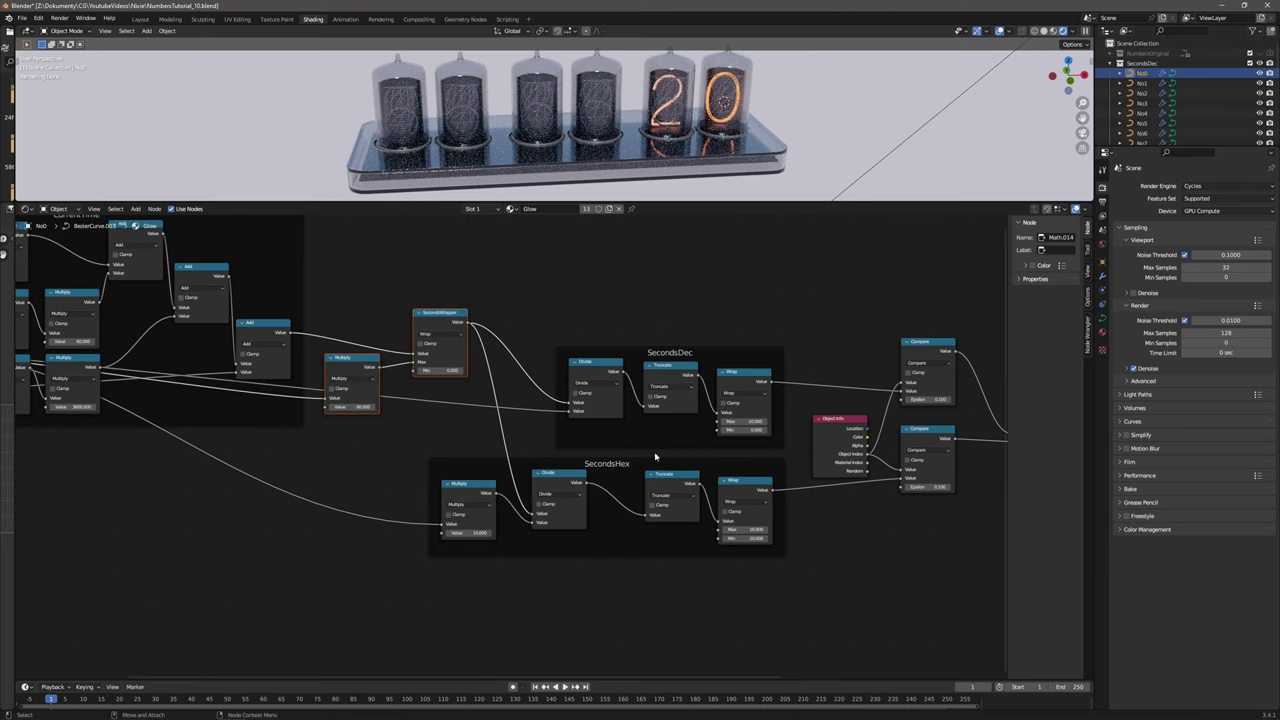
Insert a Subtract node with value 2 between Truncate and Wrap in the SecondsHex frame, using a copied math node.
click(567, 476)
drag(676, 476, 606, 477)
key(shift+d)
click(694, 489)
click(694, 507)
click(697, 537)
click(697, 537)
text(1)
key(Return)
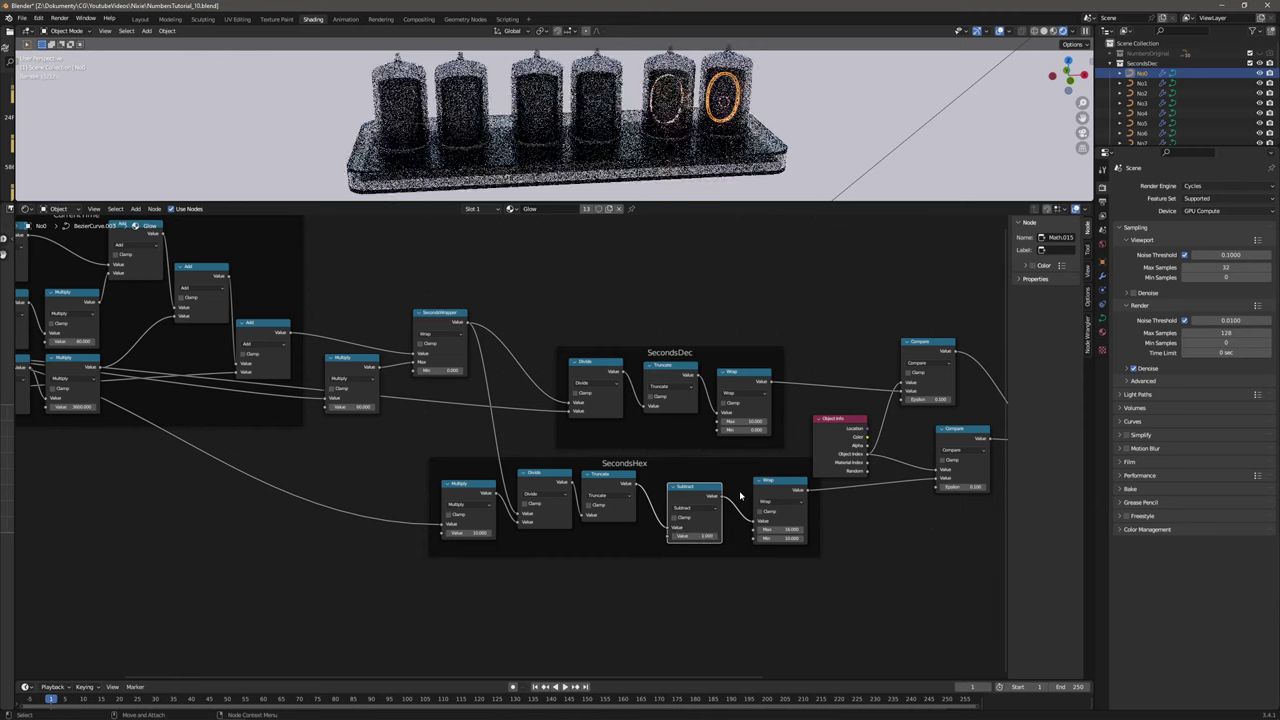
Test the seconds digits with several StartSecond values, including 30 and 59, and reset StartSecond to 0.
middle_drag(209, 475, 692, 582)
click(381, 356)
text(2)
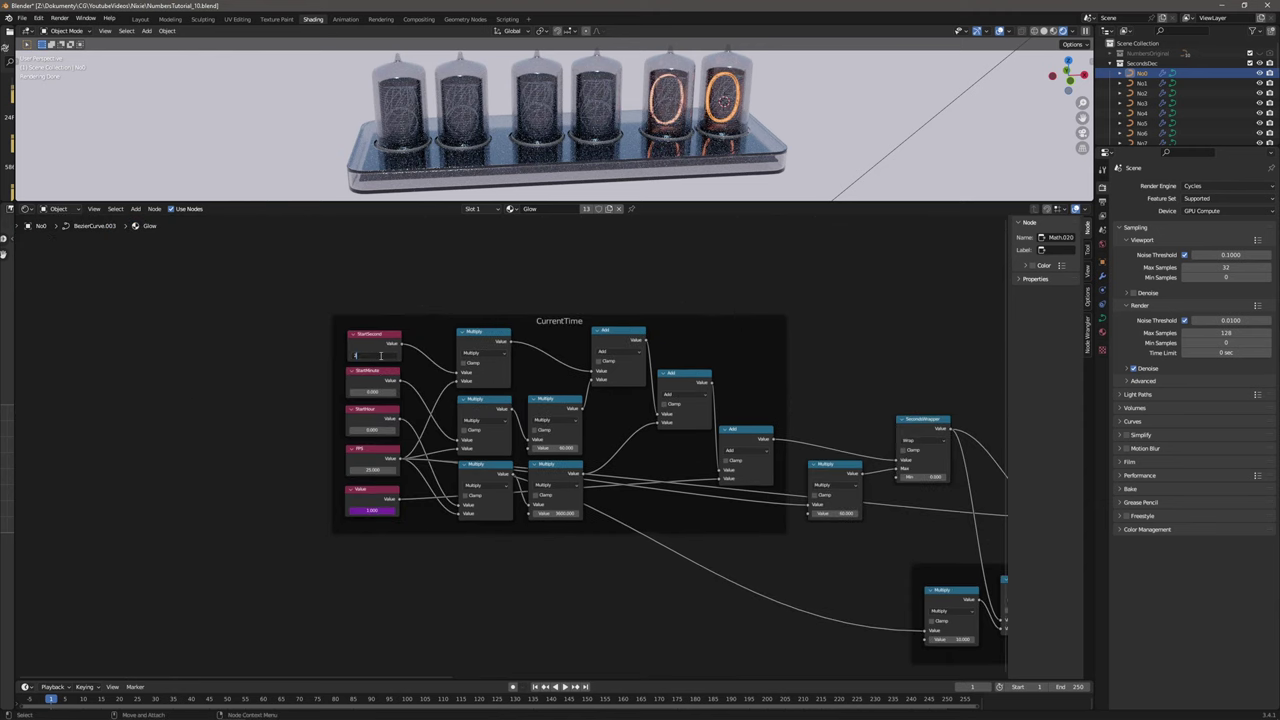
text(5)
key(Return)
click(381, 356)
text(30)
key(Return)
click(383, 355)
text(59)
key(Return)
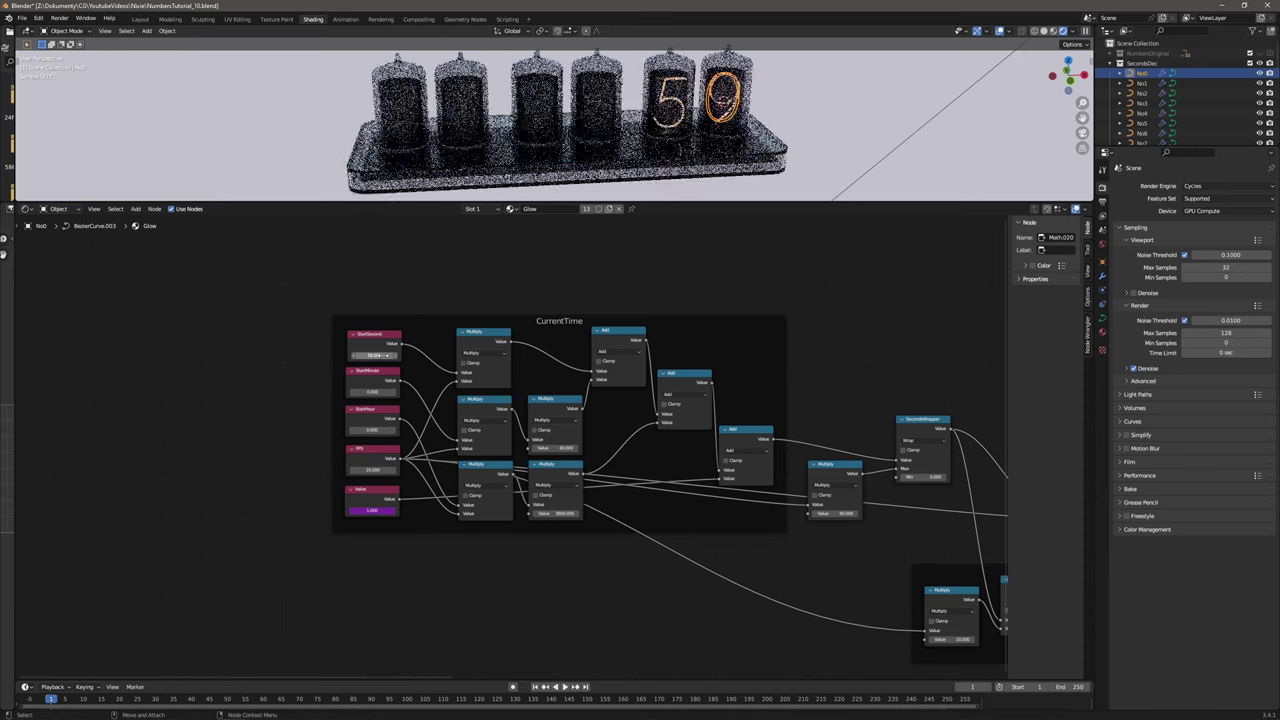
key(Return)
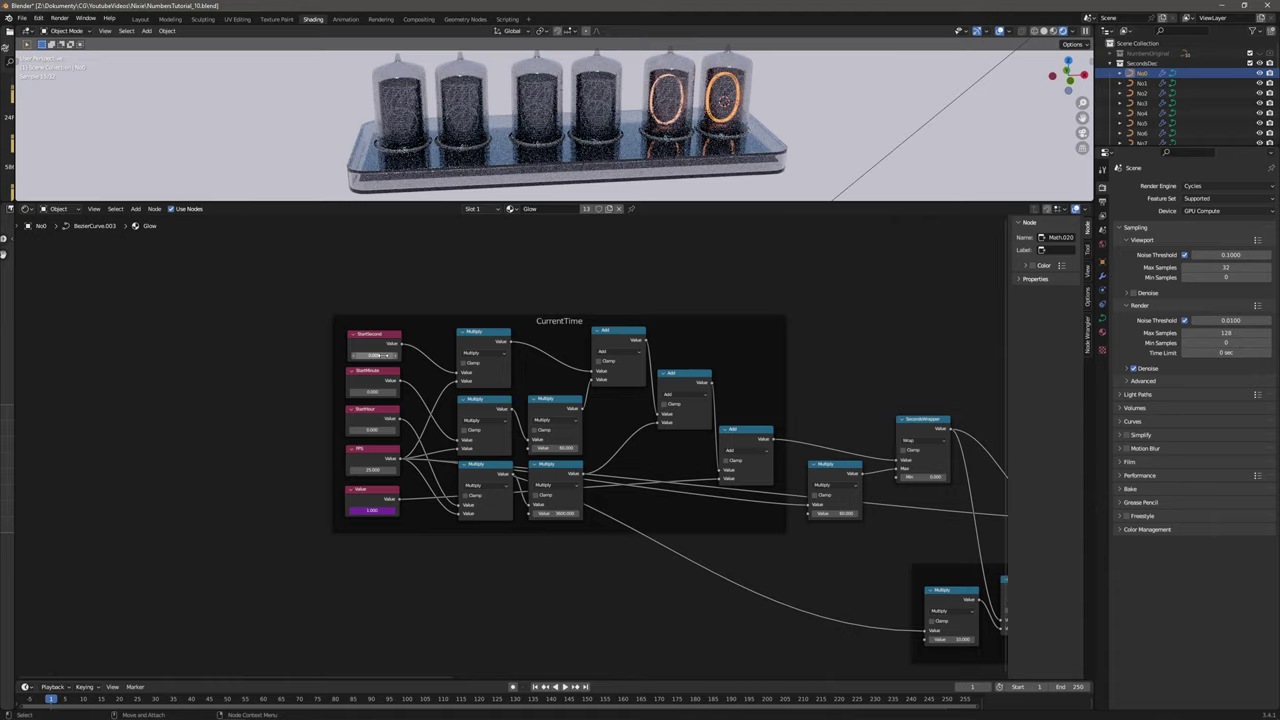
Duplicate the SecondsDec frame with its three nodes and place the copy below the SecondsHex frame.
middle_drag(968, 500, 493, 397)
middle_drag(657, 424, 536, 409)
click(489, 327)
drag(423, 300, 645, 422)
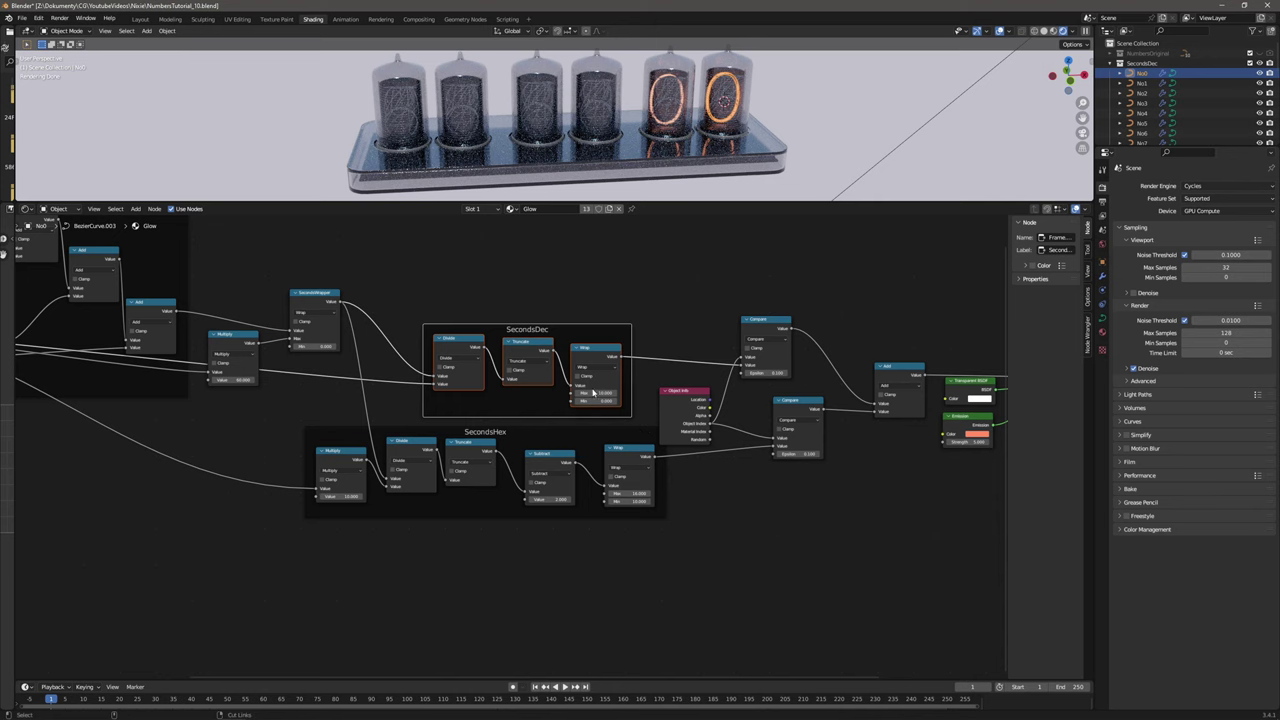
key(shift+d)
click(577, 550)
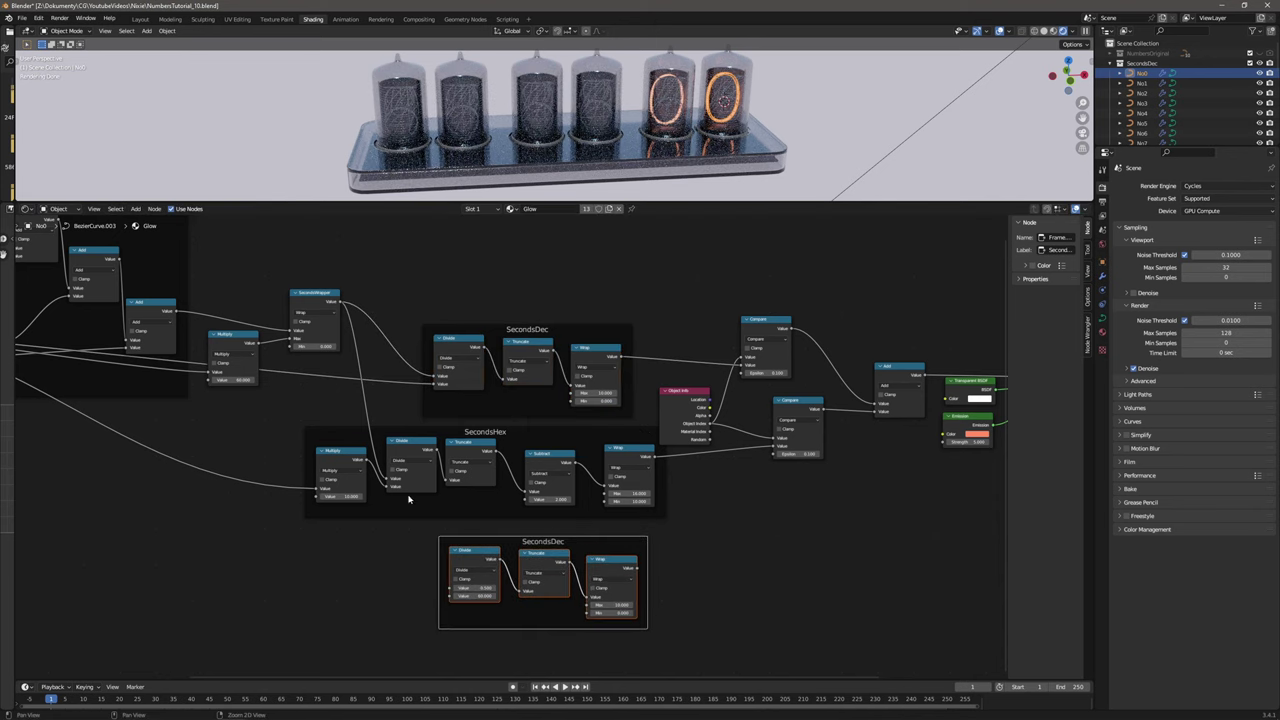
Duplicate SecondsWrapper with its Multiply node and place the pair beside the copied SecondsDec frame.
middle_drag(408, 491, 560, 489)
drag(455, 256, 385, 353)
key(shift+d)
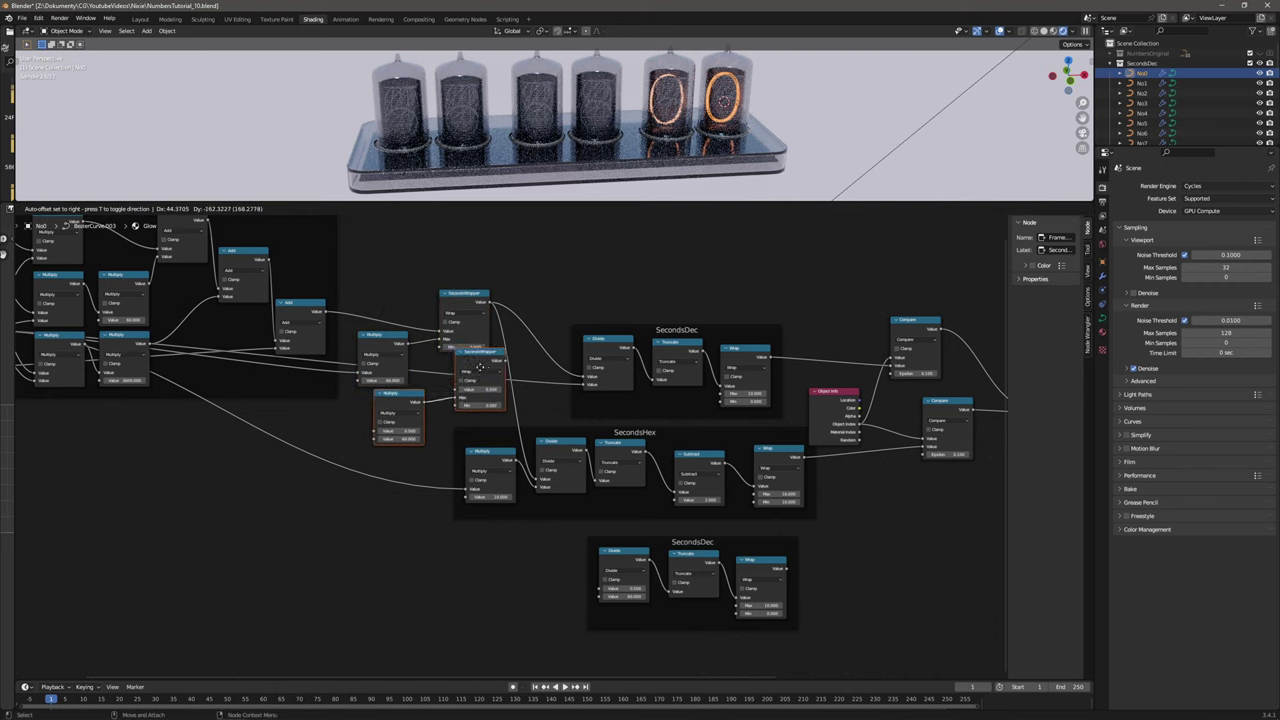
click(478, 546)
click(562, 543)
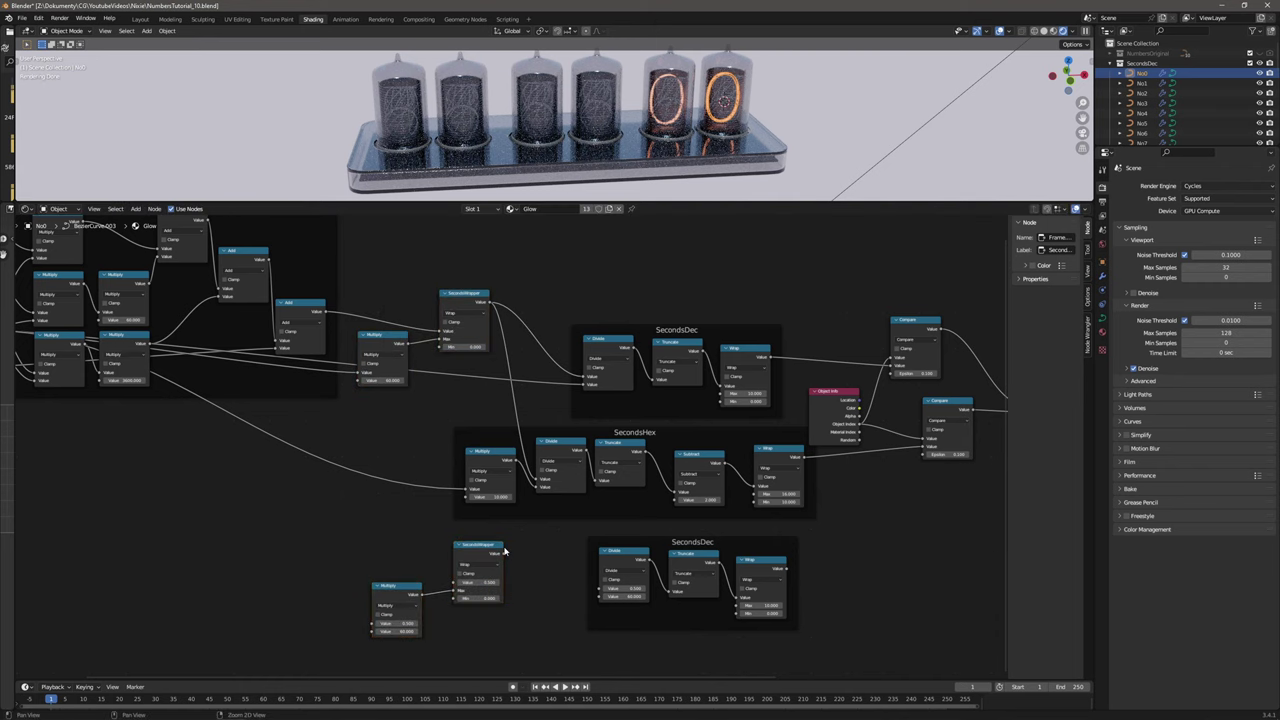
Connect the copied SecondsWrapper to the copied Divide's first value and move the wrapper and its Multiply closer to the frame.
middle_drag(506, 547, 449, 466)
drag(447, 476, 541, 515)
drag(420, 467, 456, 459)
drag(340, 510, 388, 477)
Connect FPS to the copied wrapper's Multiply node and set its multiplier to 3600.
middle_drag(216, 454, 213, 302)
drag(213, 302, 657, 568)
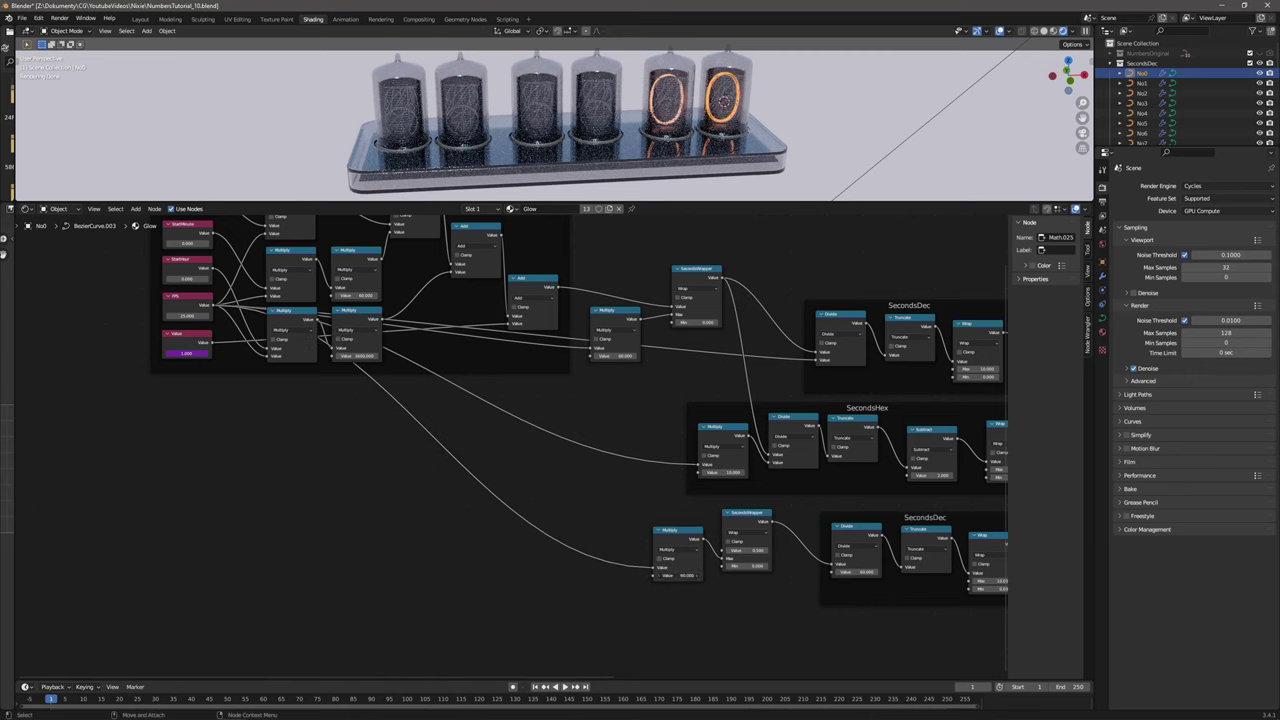
key(Return)
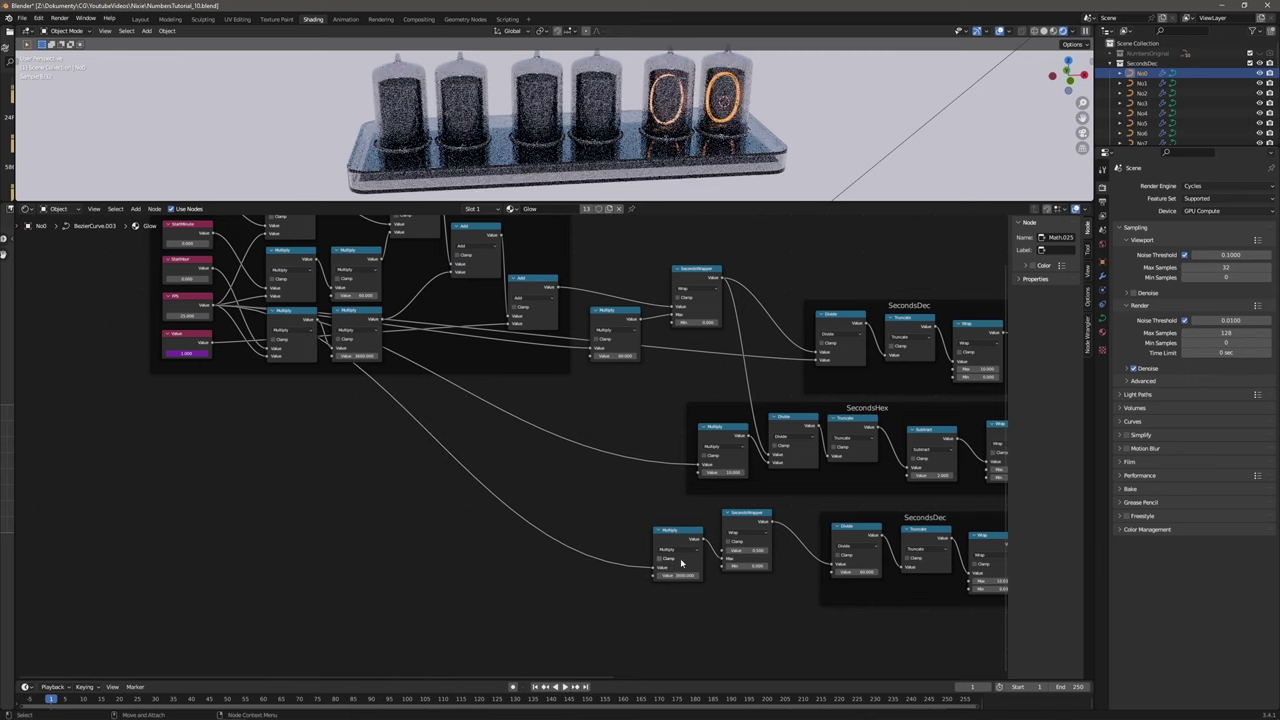
Duplicate the Multiply node with value 60 that feeds the original SecondsWrapper and place the copy below the copied SecondsWrapper.
middle_drag(752, 533, 565, 515)
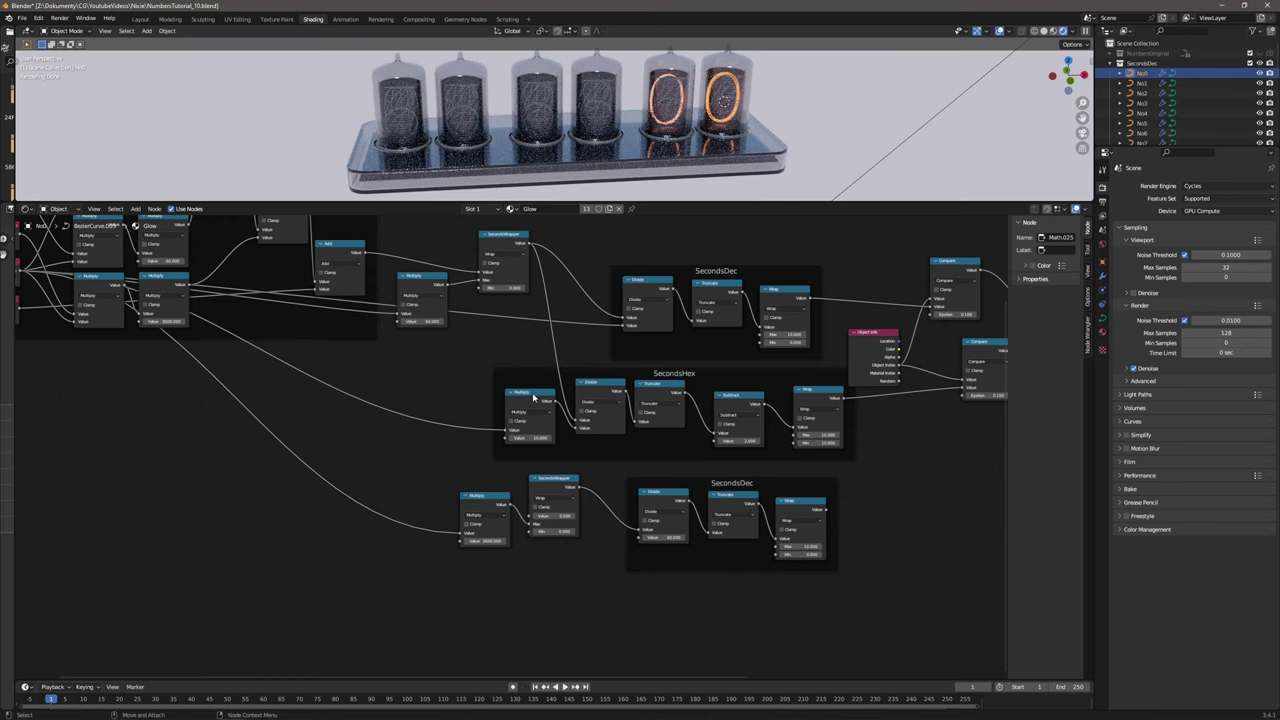
click(443, 290)
key(shift+d)
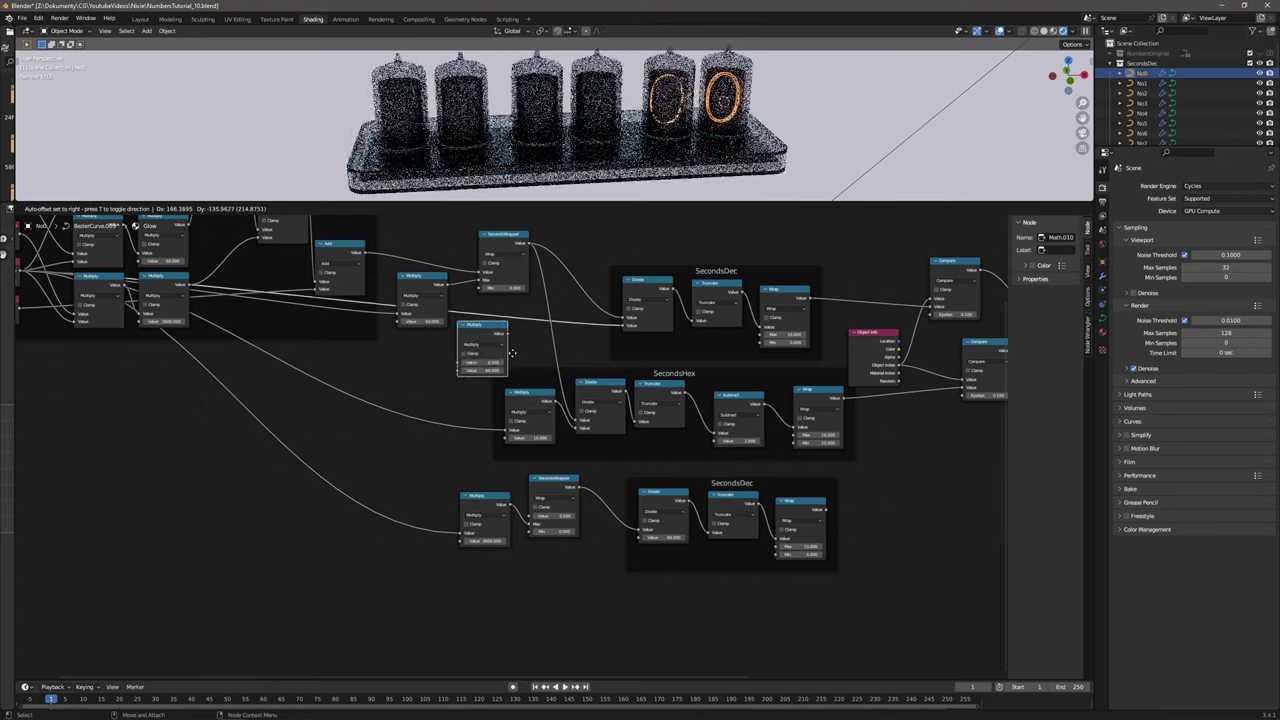
click(563, 597)
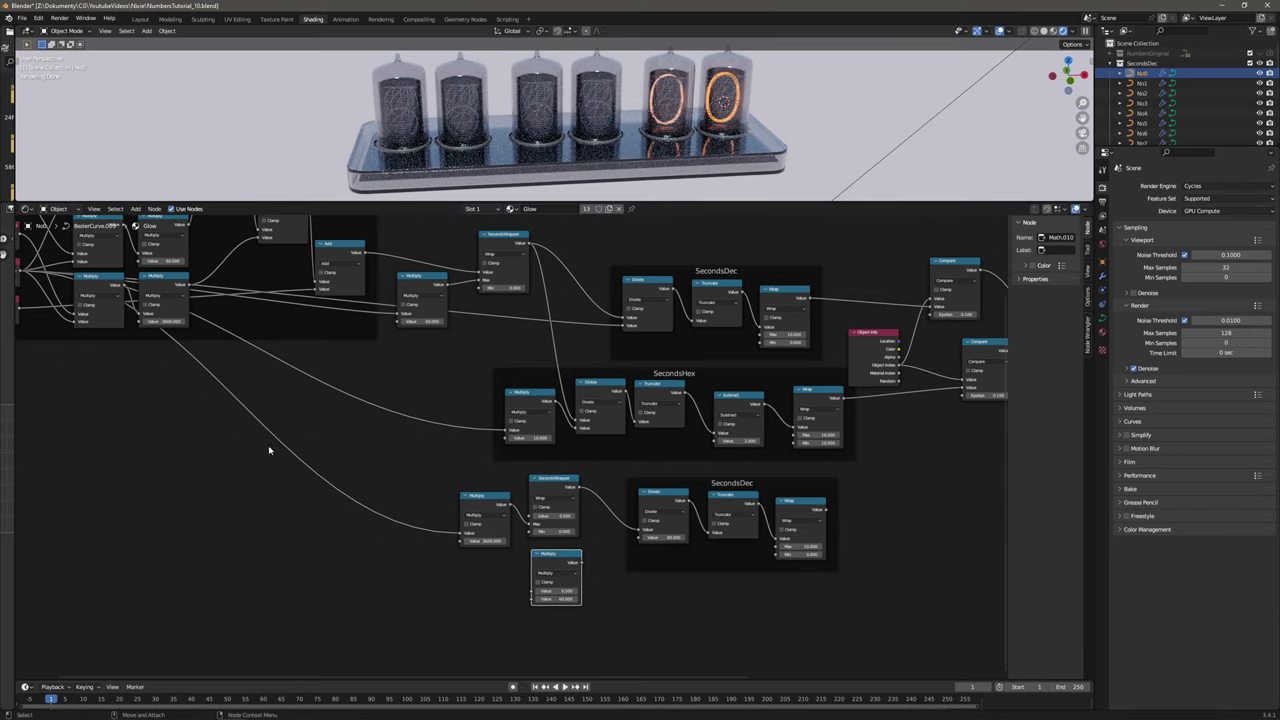
Connect FPS to the new Multiply node and link its output to the second value of the copied frame's Divide.
middle_drag(268, 450, 510, 484)
drag(263, 308, 775, 624)
middle_drag(820, 549, 548, 553)
click(556, 547)
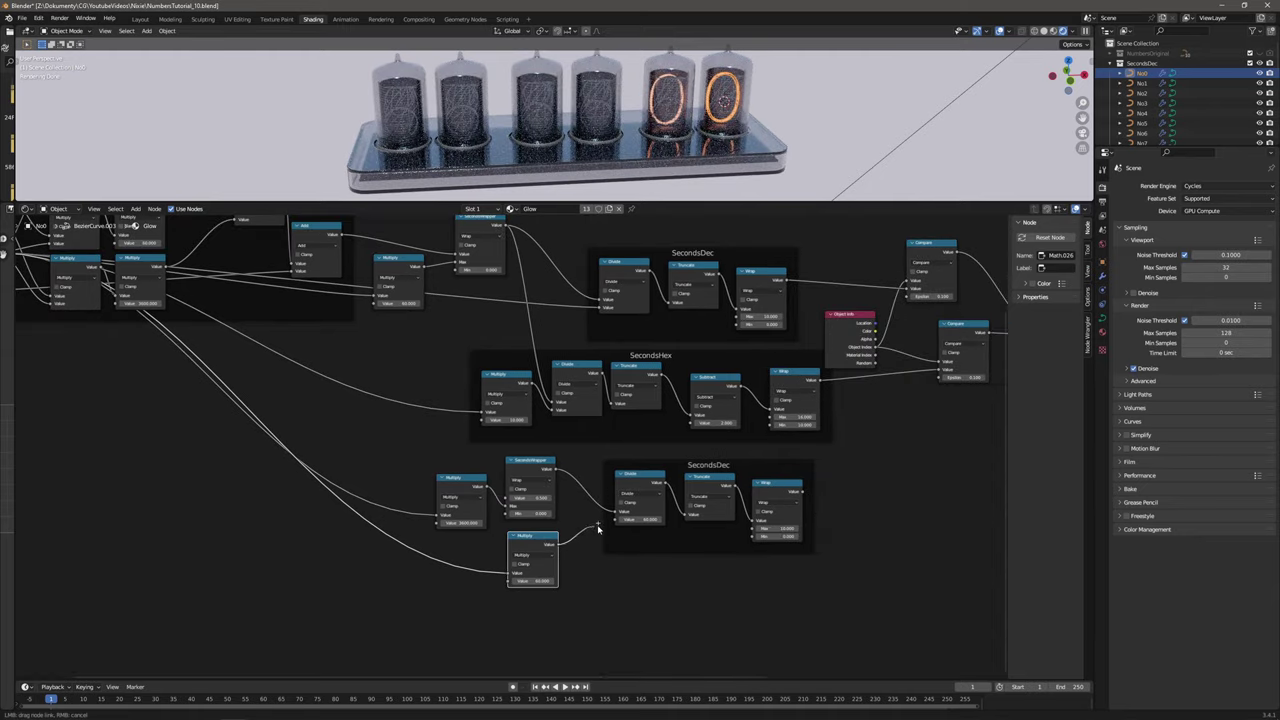
Move the Object Info node down beside the copied SecondsDec frame and relabel that frame MinutesDec.
middle_drag(818, 461, 471, 488)
drag(627, 350, 590, 348)
drag(586, 251, 513, 393)
drag(495, 342, 538, 555)
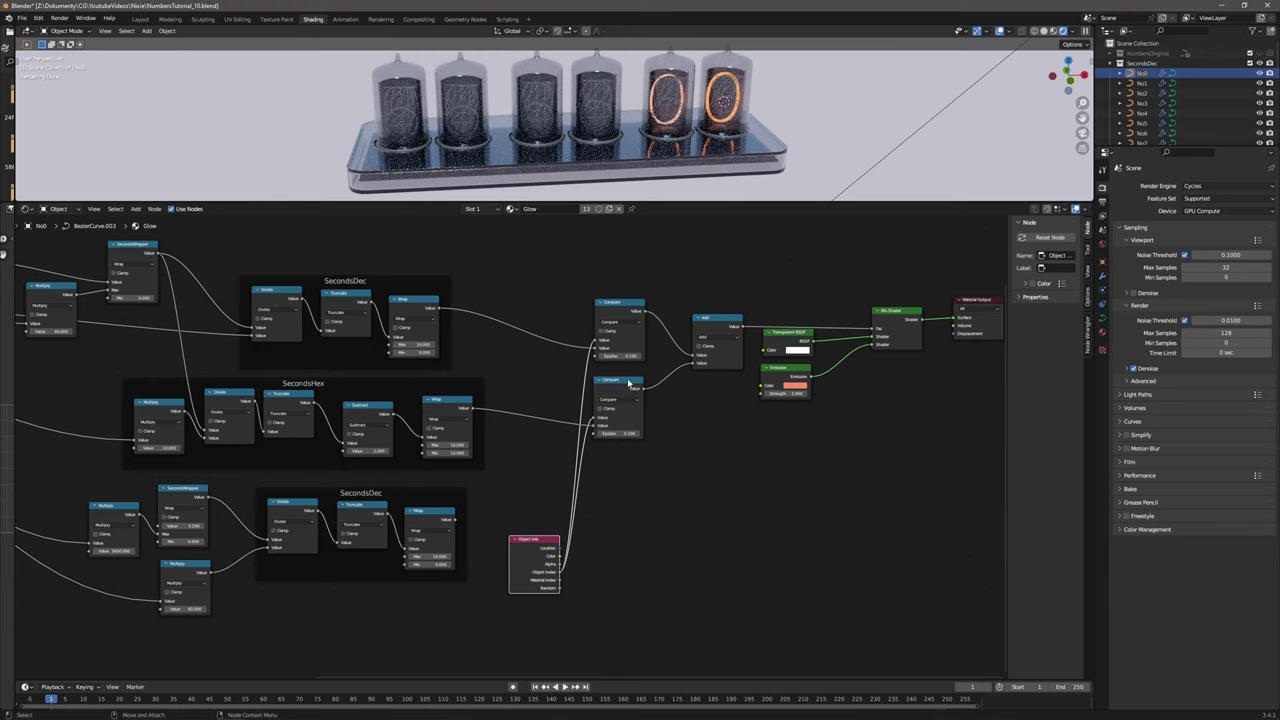
click(382, 491)
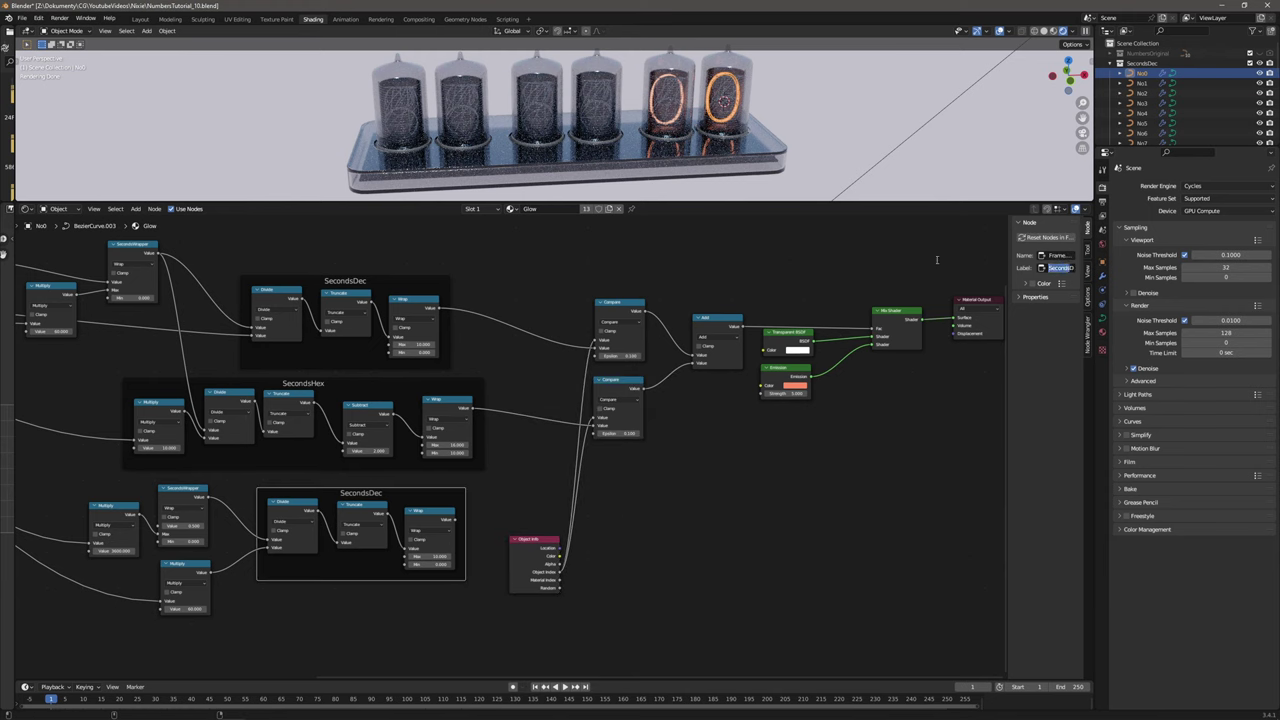
key(Return)
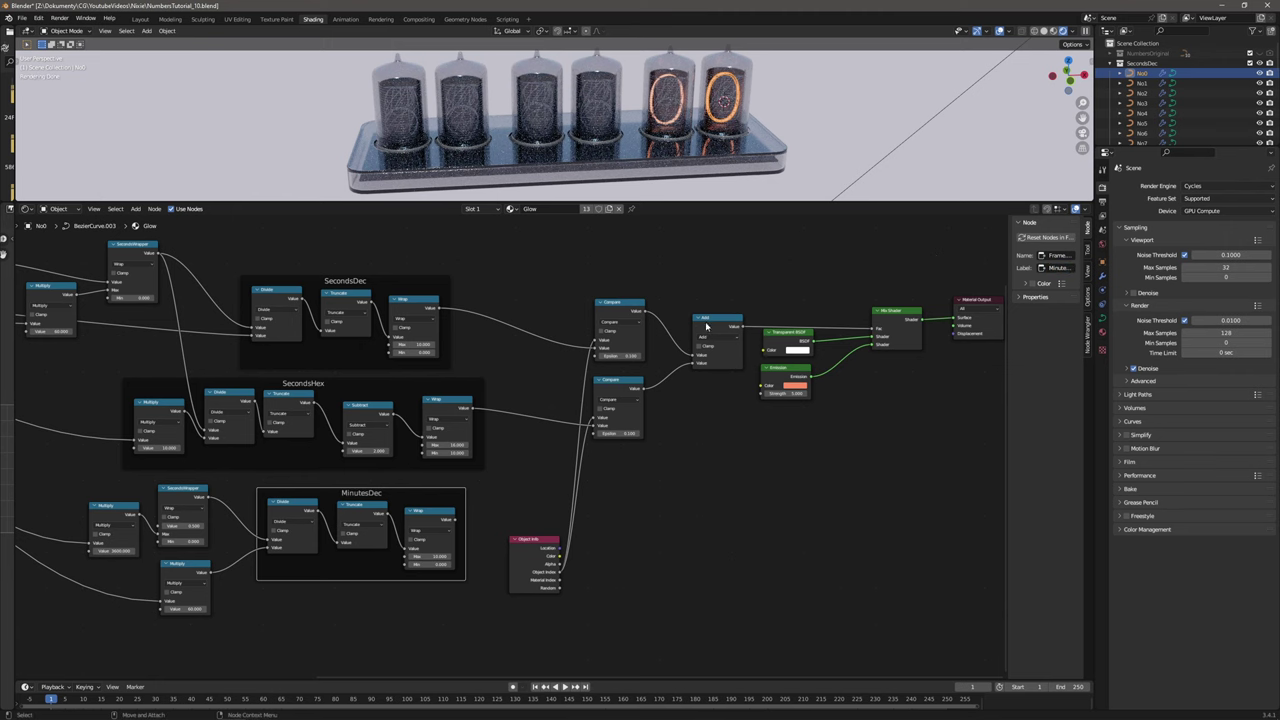
Duplicate the two Compare nodes and their Add node, placing the copies below the originals.
drag(635, 276, 622, 392)
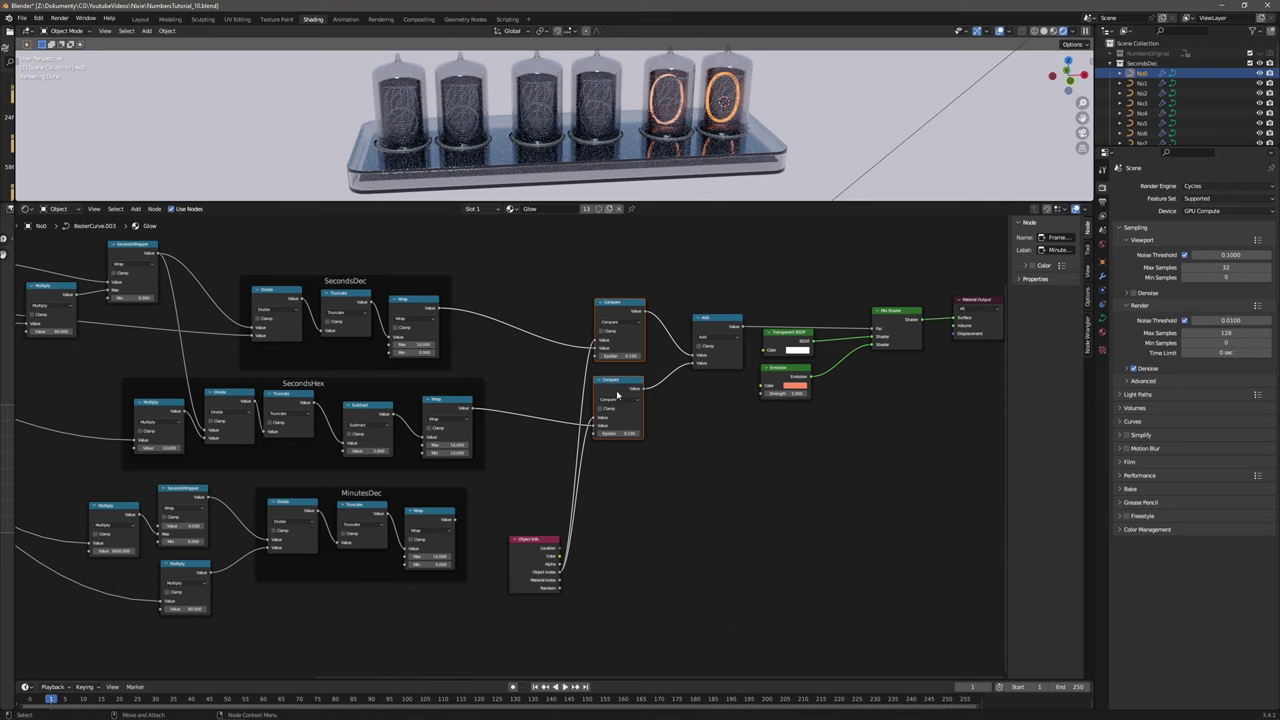
key(shift+d)
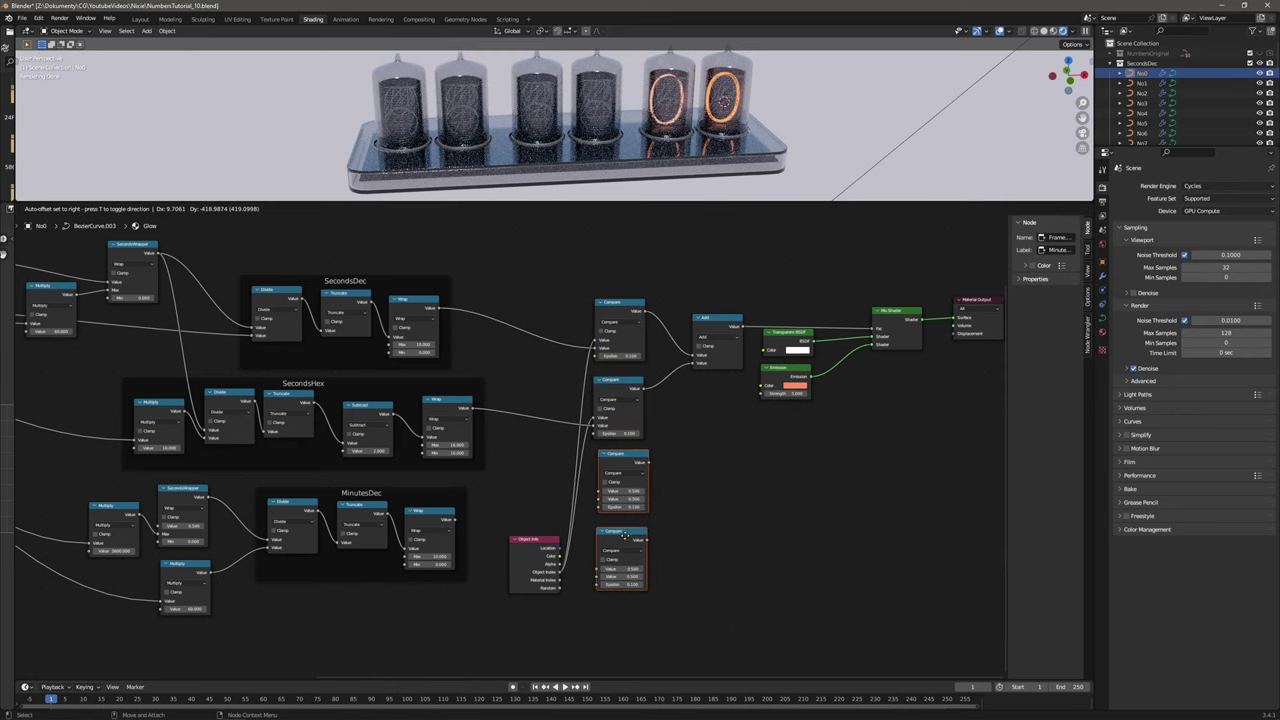
click(621, 543)
click(710, 323)
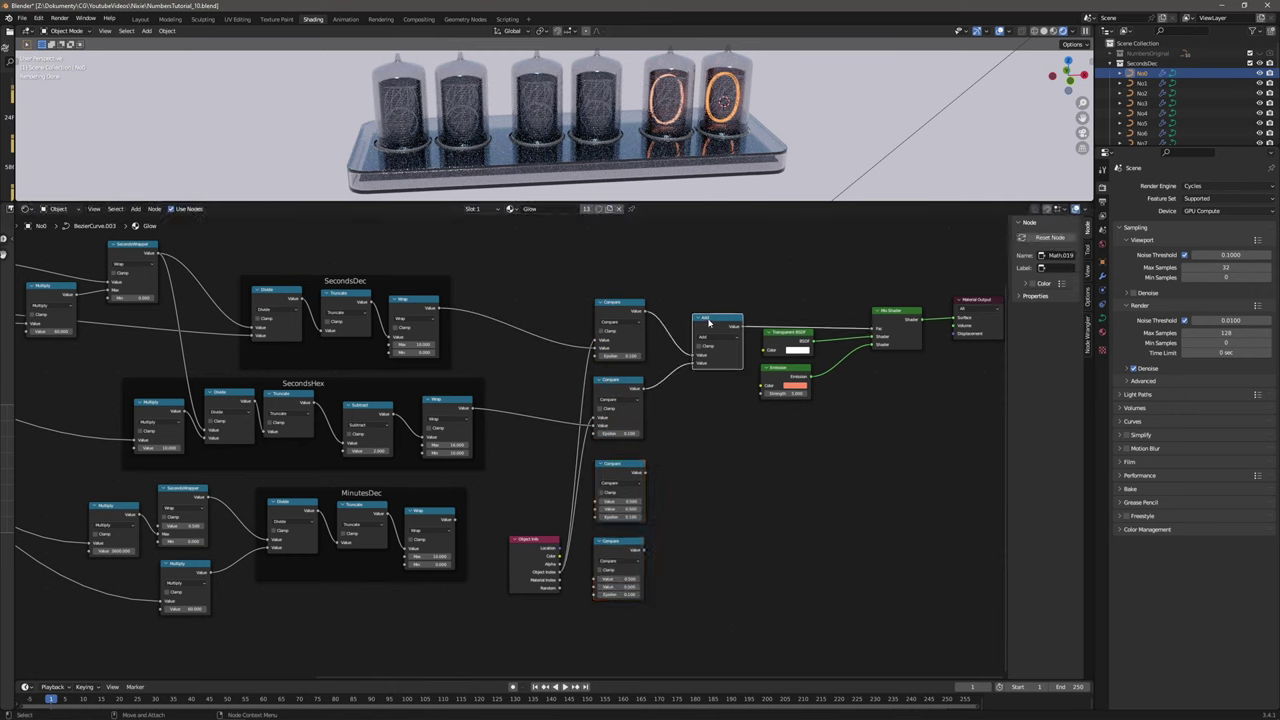
key(shift+d)
click(714, 508)
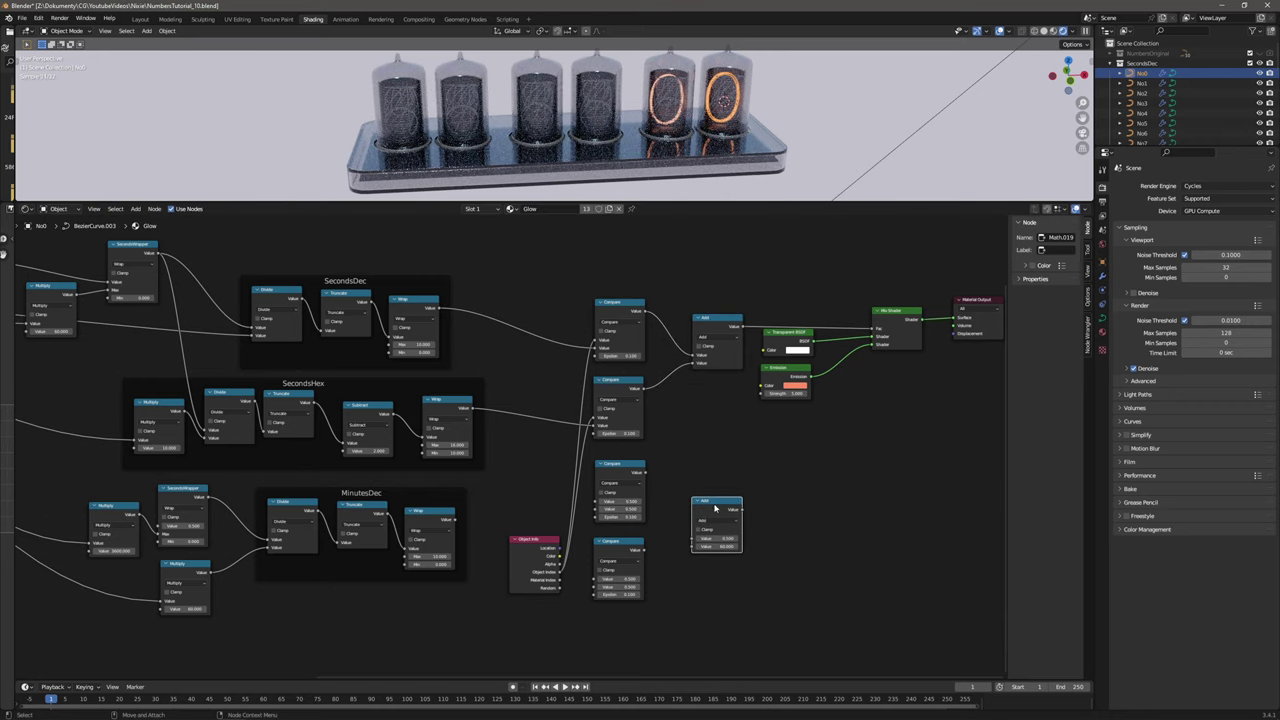
Wire Object Index and the MinutesDec Wrap output into the copied Compare nodes and connect the Compare outputs to the copied Add.
mouse_move(559, 579)
mouse_down()
mouse_move(598, 502)
mouse_move(580, 582)
mouse_up()
drag(597, 585, 597, 586)
drag(456, 523, 598, 512)
drag(645, 472, 693, 550)
Duplicate the MinutesDec frame with its Divide, Truncate and Wrap nodes and place the copy directly below it.
middle_drag(509, 619, 615, 533)
drag(592, 532, 351, 388)
key(ctrl+c)
key(ctrl+v)
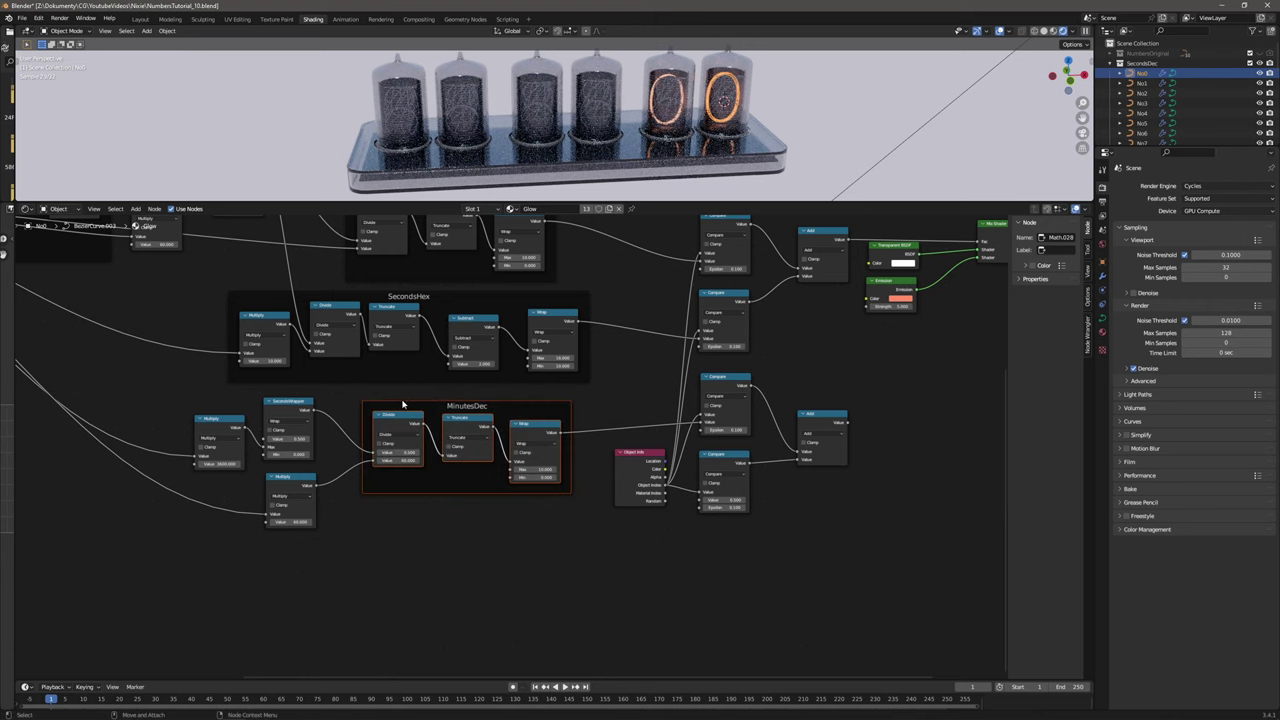
key(shift+d)
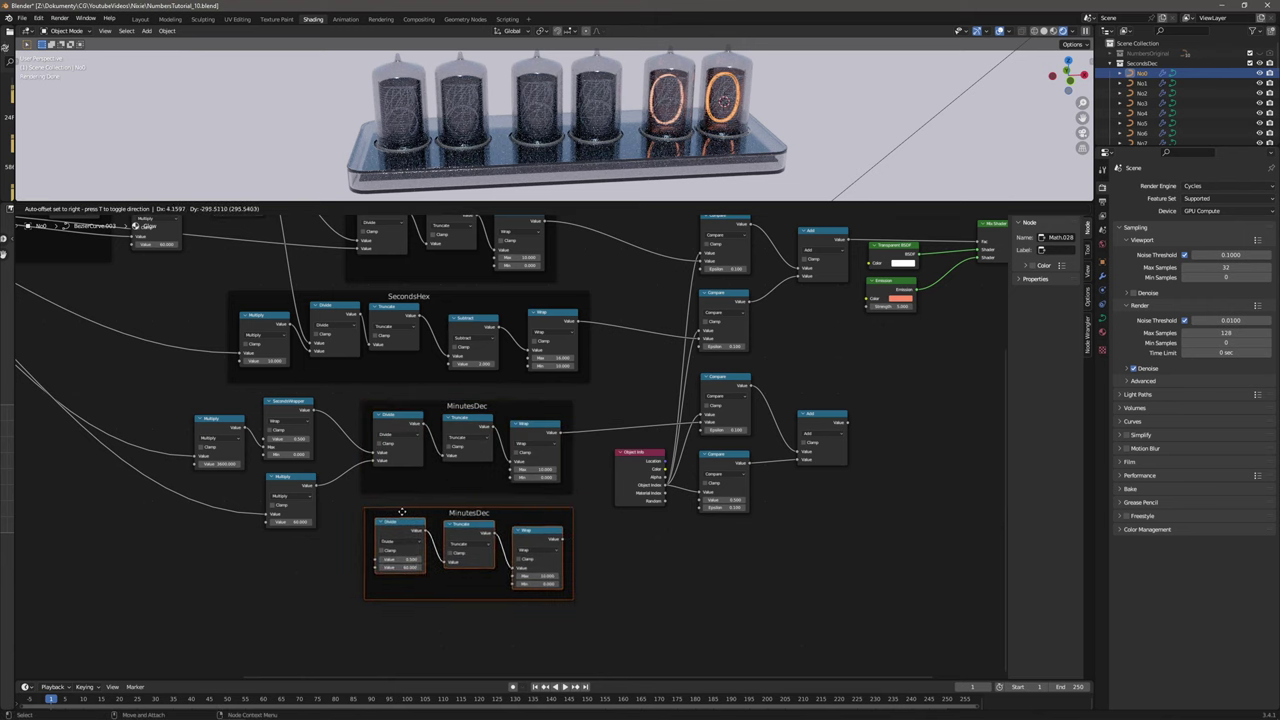
click(570, 552)
click(570, 552)
Move the 60 Multiply node into the upper MinutesDec frame and shift the copied SecondsWrapper with its 3600 Multiply lower.
middle_drag(451, 474, 593, 457)
drag(432, 461, 486, 427)
drag(426, 369, 264, 487)
drag(487, 432, 433, 391)
Duplicate the 60 Multiply into the lower MinutesDec frame and connect the SecondsWrapper and this Multiply to that frame's Divide.
key(shift+d)
click(521, 508)
drag(521, 508, 450, 500)
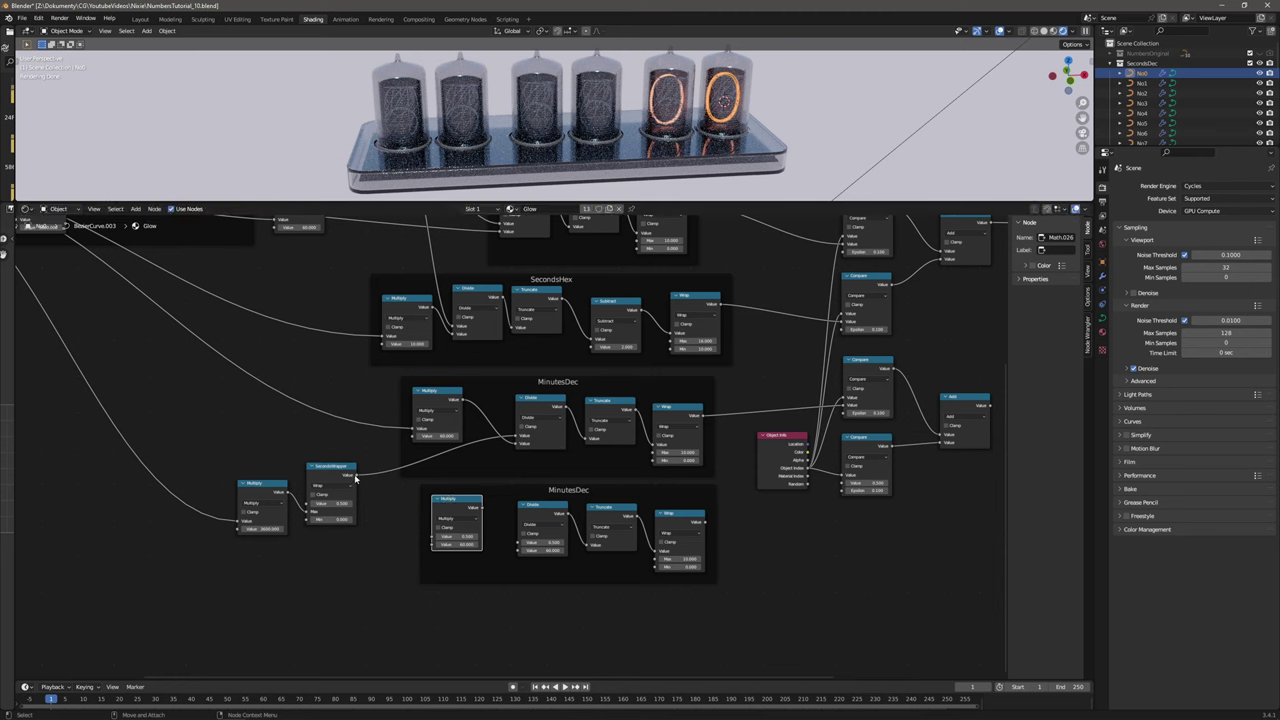
drag(356, 475, 518, 542)
drag(460, 506, 448, 541)
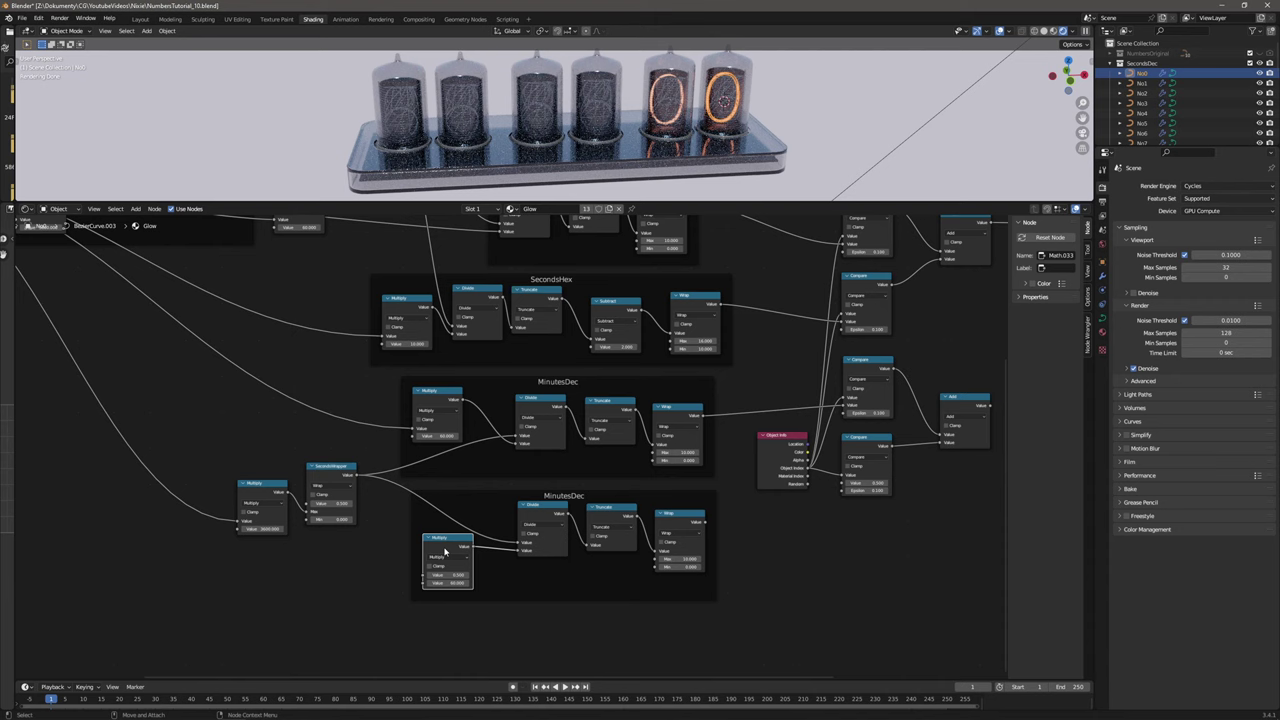
drag(445, 550, 445, 548)
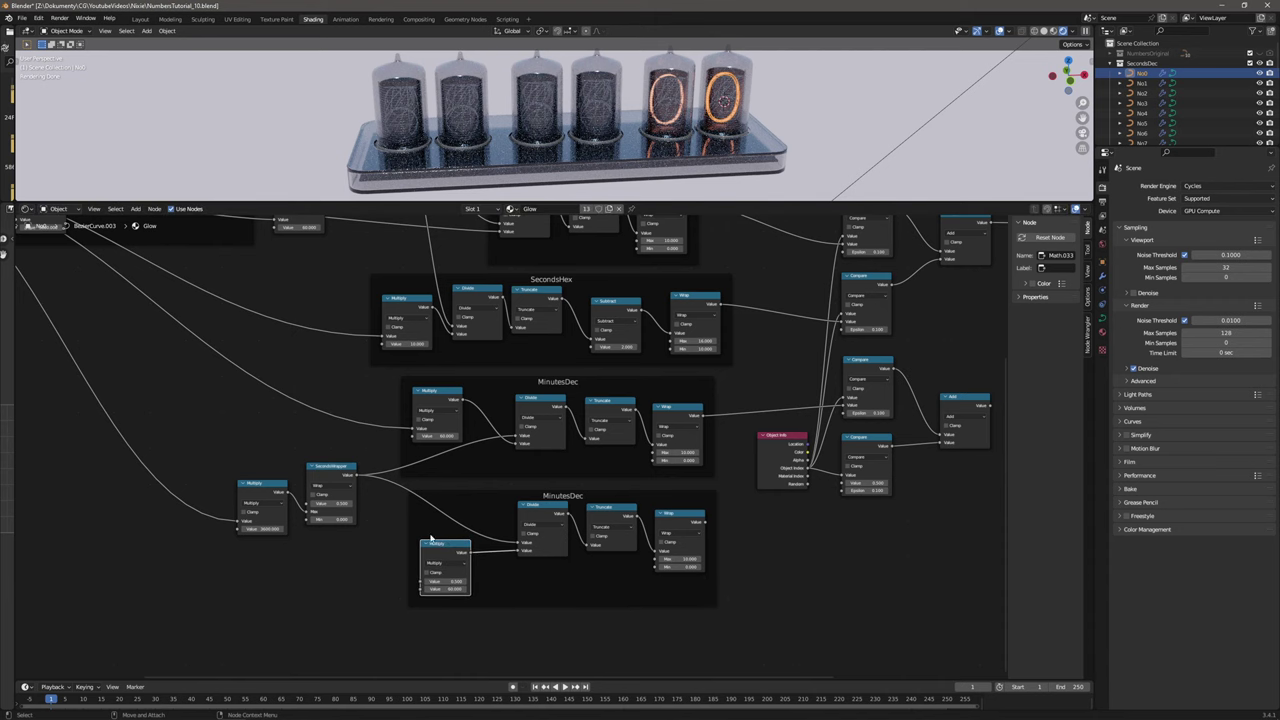
Set the multiplier in the lower MinutesDec frame to 600 and connect FPS to that Multiply node.
middle_drag(332, 452, 515, 446)
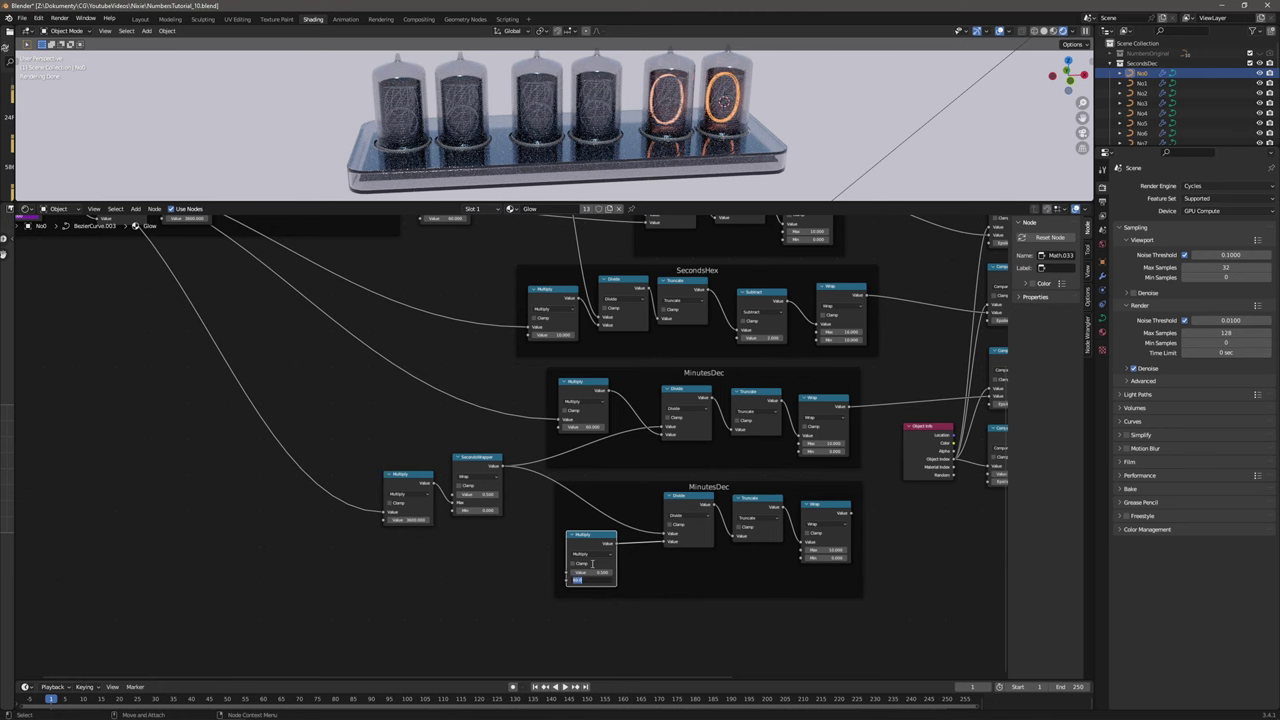
key(Return)
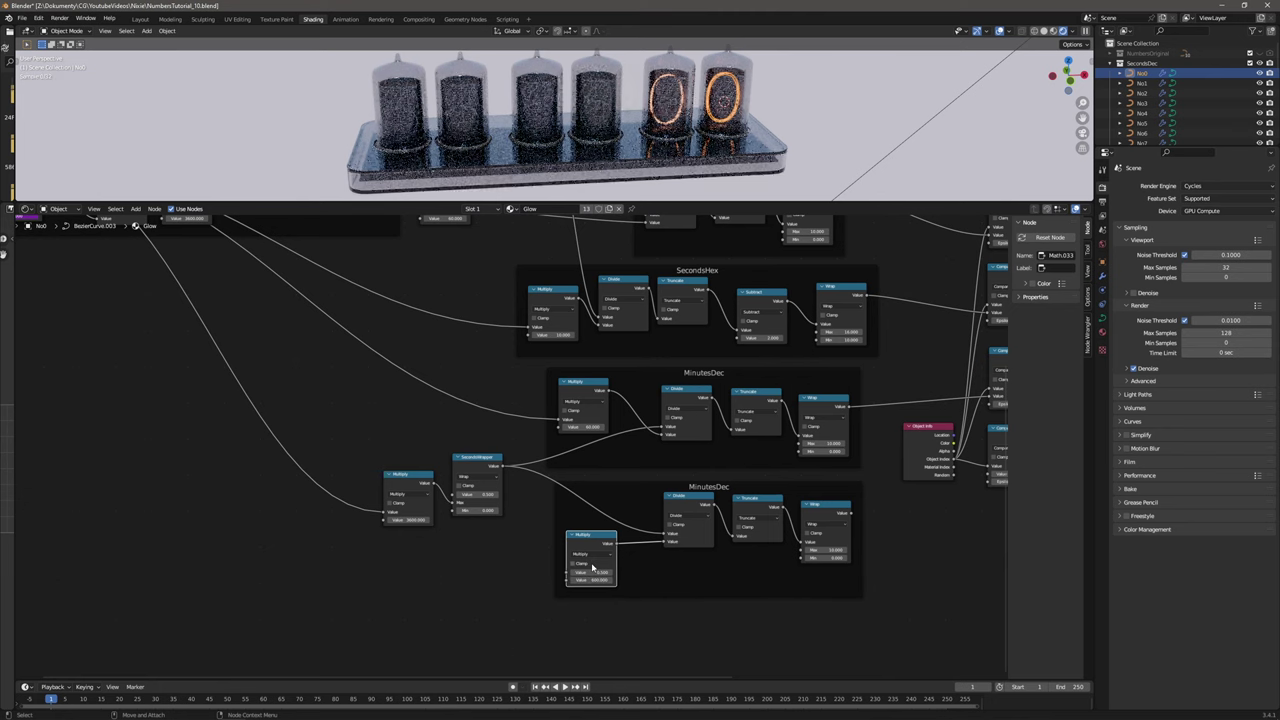
middle_drag(271, 337, 514, 444)
drag(296, 280, 810, 625)
Connect the lower MinutesDec frame's Wrap output to the second value of the lowest Compare node.
middle_drag(735, 512, 567, 462)
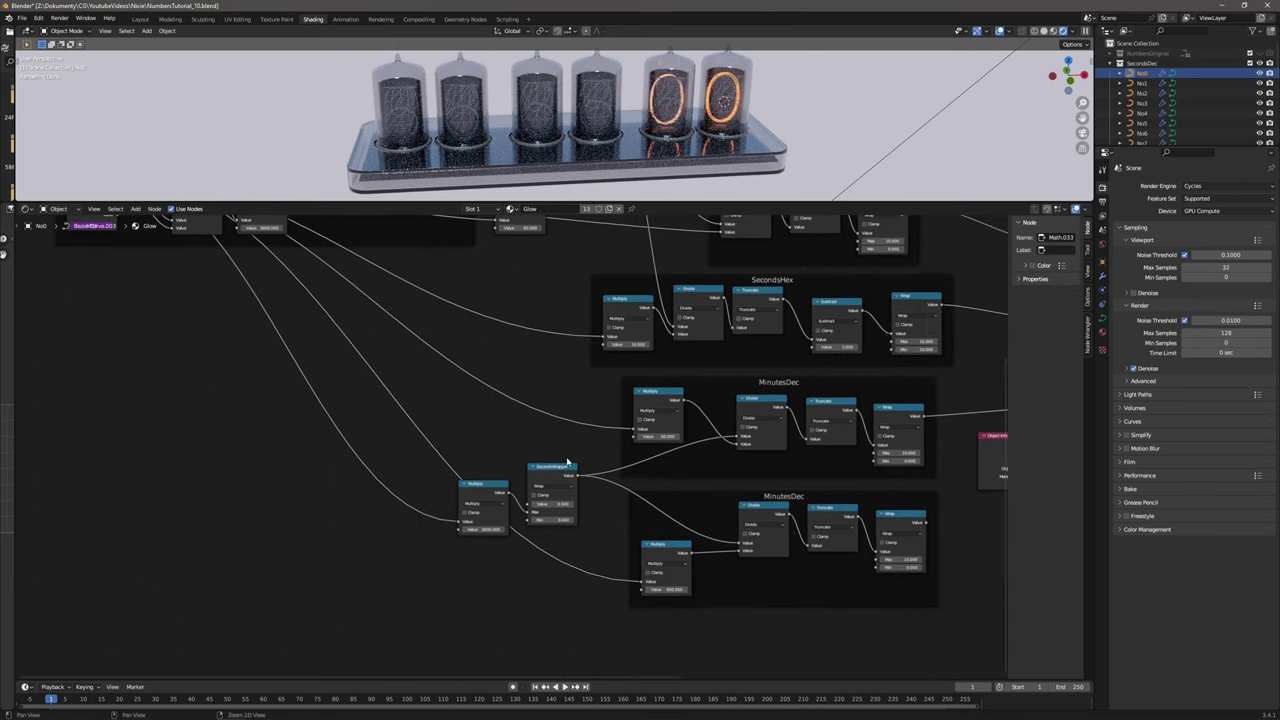
middle_drag(646, 462, 425, 449)
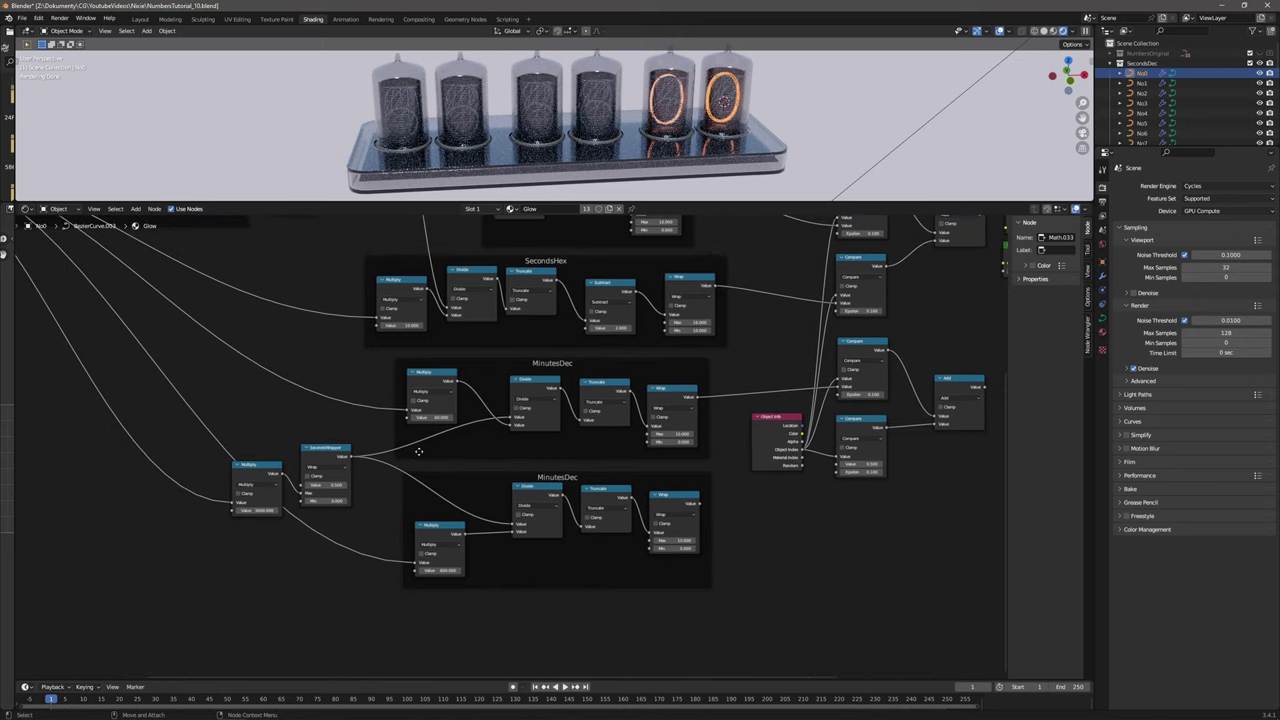
middle_drag(621, 453, 361, 507)
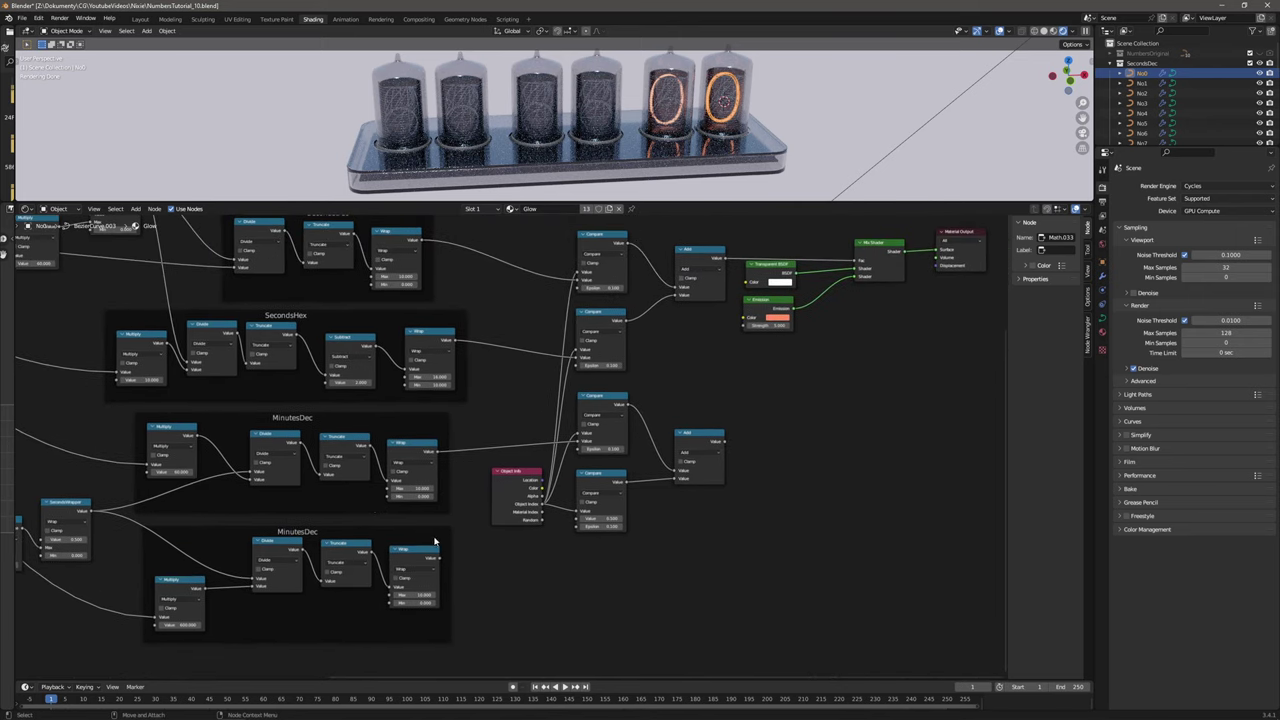
drag(438, 566, 577, 519)
middle_drag(752, 380, 673, 475)
drag(610, 526, 608, 497)
Move the Transparent BSDF, Emission, Mix Shader and Material Output nodes together farther away from the Add nodes.
click(703, 364)
shift+click(693, 397)
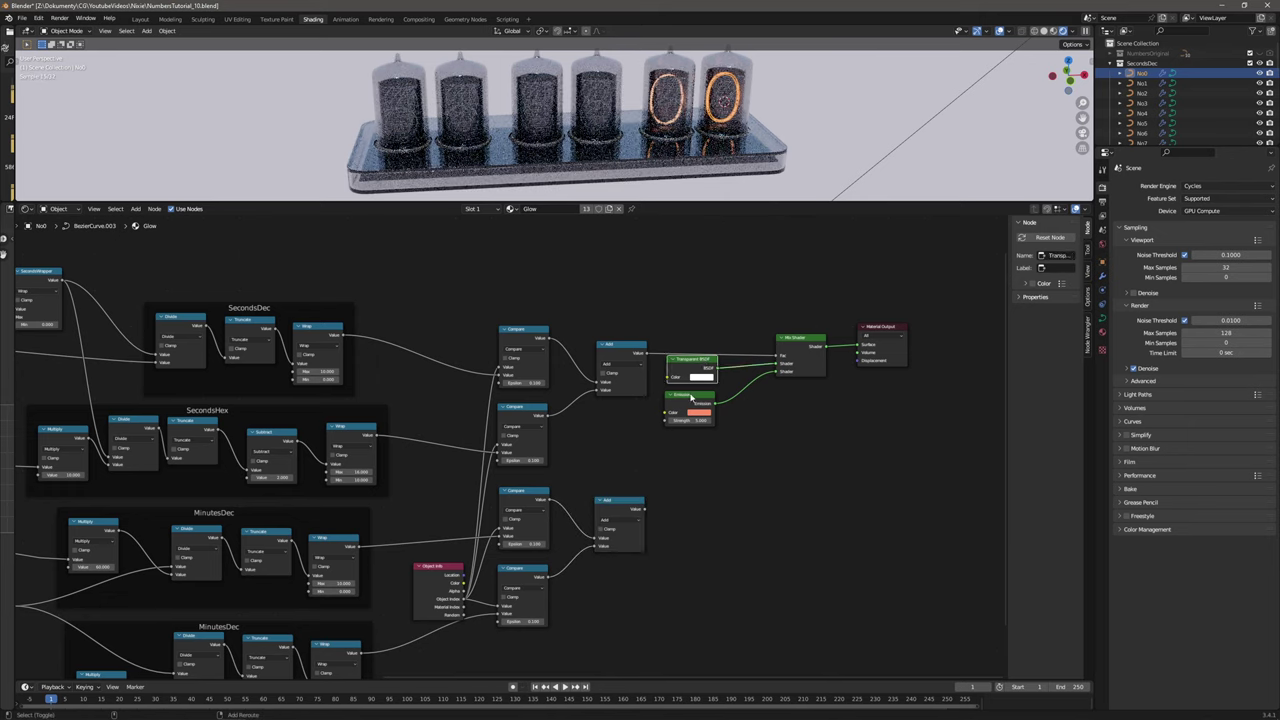
shift+click(804, 342)
shift+click(892, 327)
drag(690, 359, 791, 455)
drag(984, 423, 987, 420)
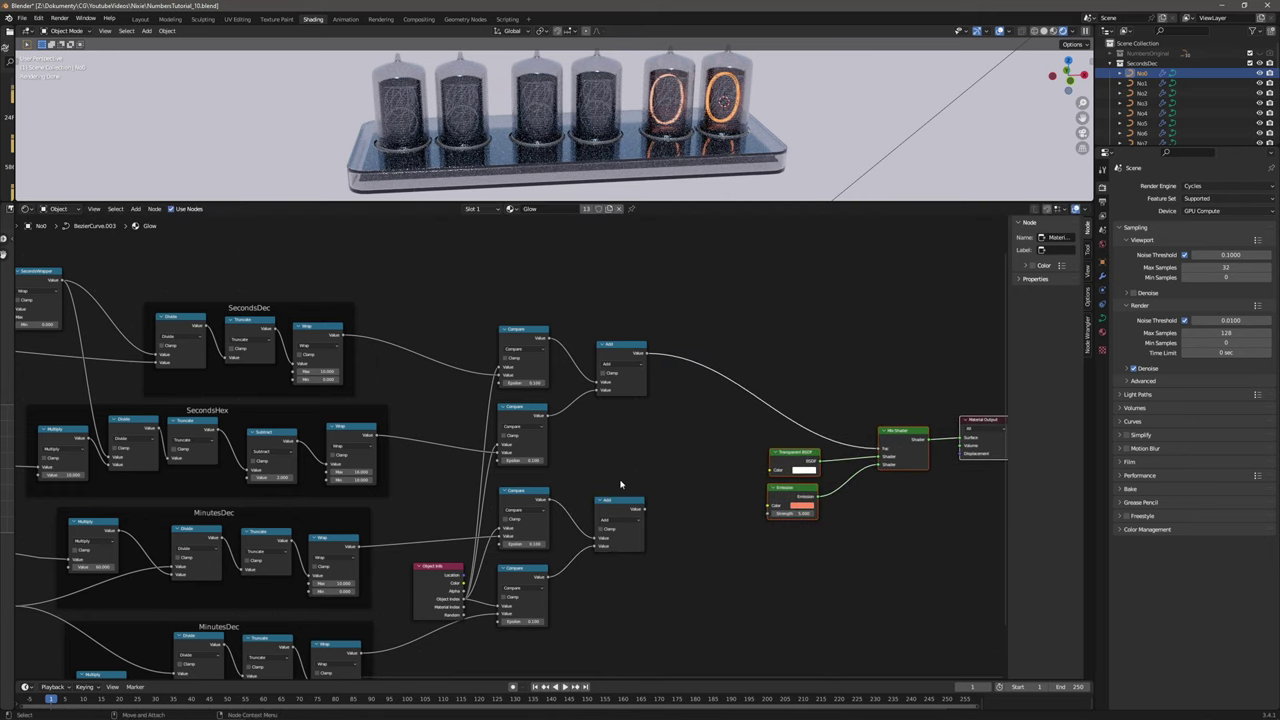
Duplicate the lower Add node and place the copy between the two existing Add nodes and the shader nodes.
click(617, 507)
key(shift+d)
click(701, 421)
Connect the seconds and minutes Add outputs to the new Add node and link its result to the Mix Shader's factor.
drag(648, 355, 663, 378)
drag(678, 455, 681, 458)
drag(646, 509, 658, 505)
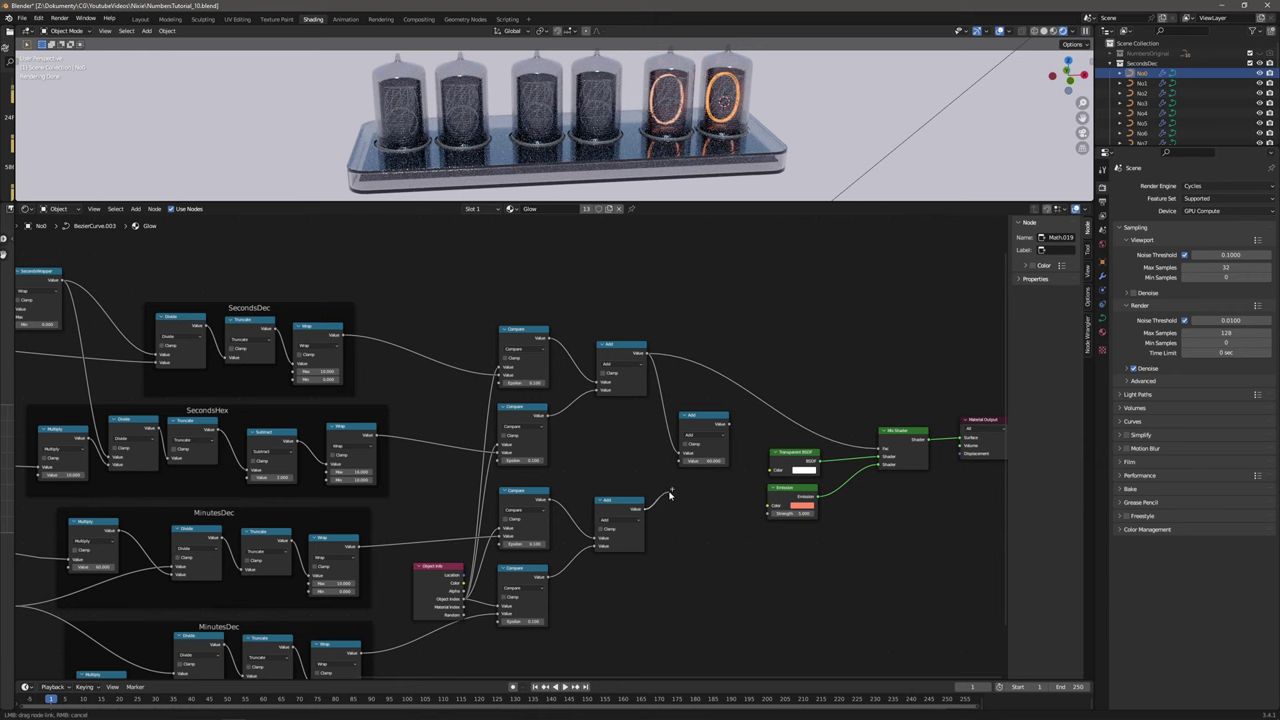
drag(681, 462, 683, 461)
drag(728, 424, 879, 448)
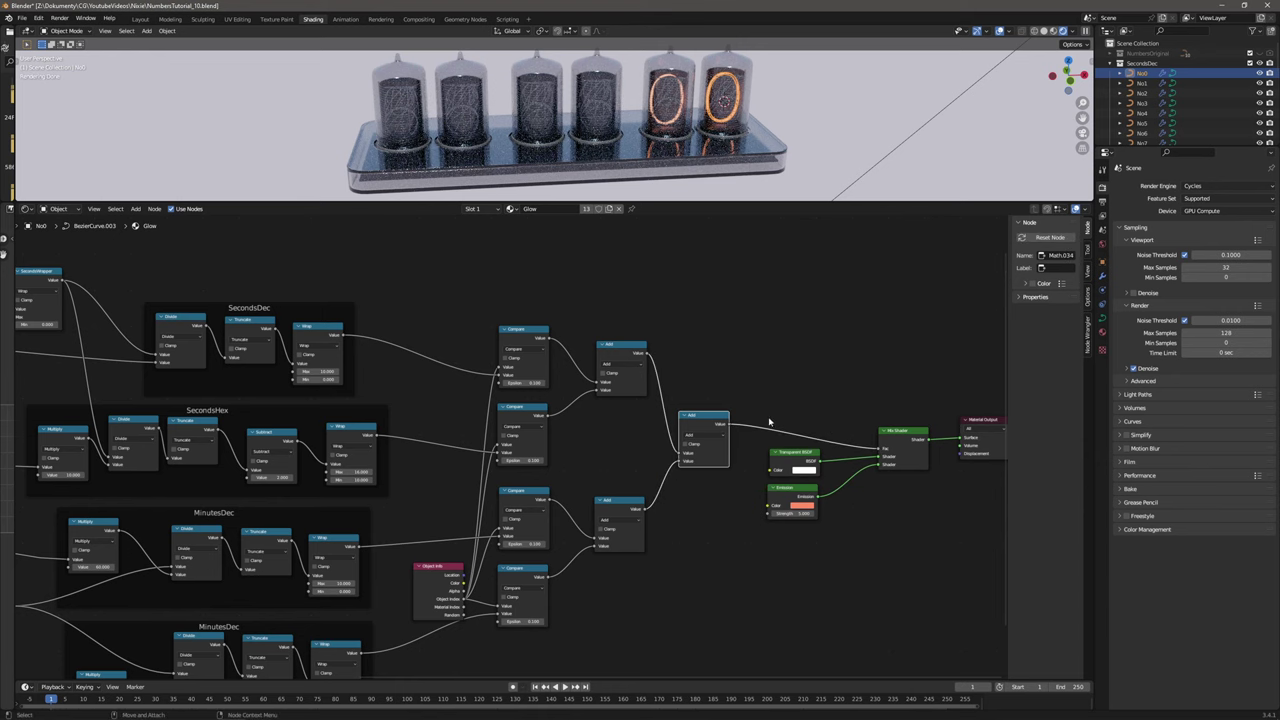
Set the upper MinutesDec Wrap to Min 20 and Max 30, and the lower one to Min 30 and Max 36.
middle_drag(440, 516, 790, 362)
scroll(760, 406, up, 3)
middle_drag(755, 453, 592, 457)
key(Return)
key(Return)
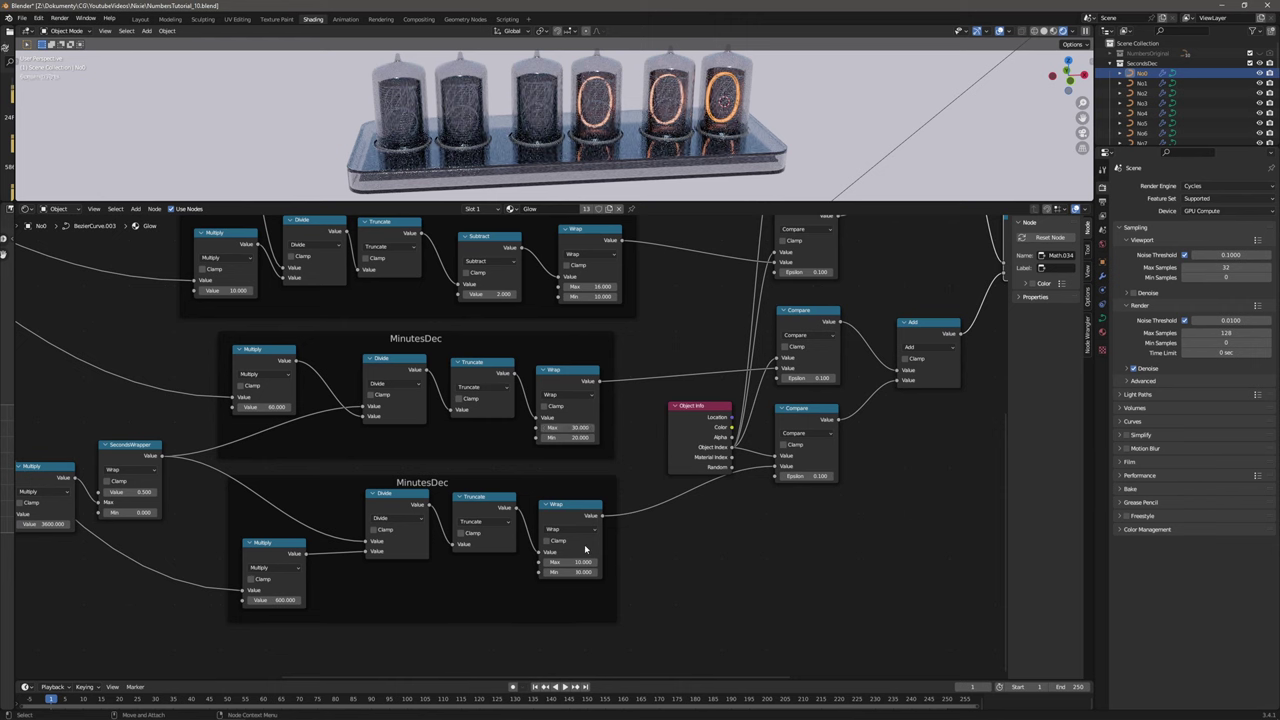
click(578, 558)
text(36)
key(Return)
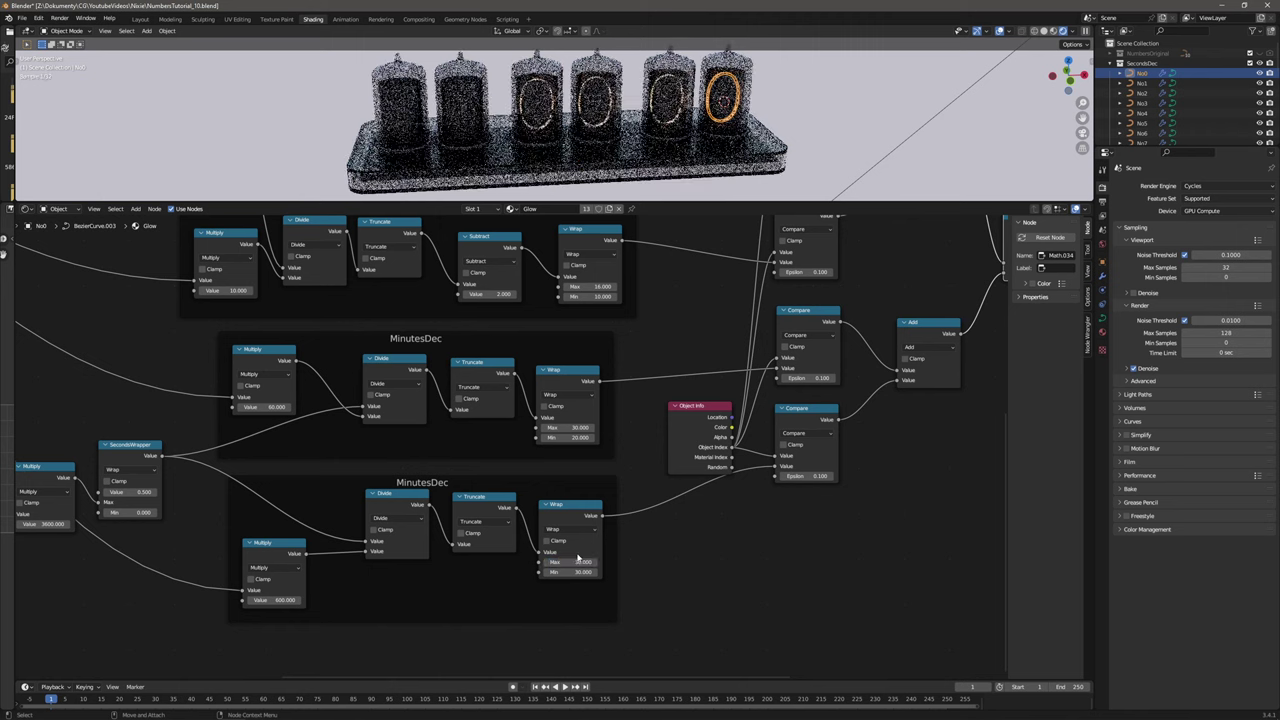
Set StartMinute to 25 and StartSecond to 25 in the CurrentTime frame.
middle_drag(312, 431, 729, 574)
scroll(306, 414, down, 2)
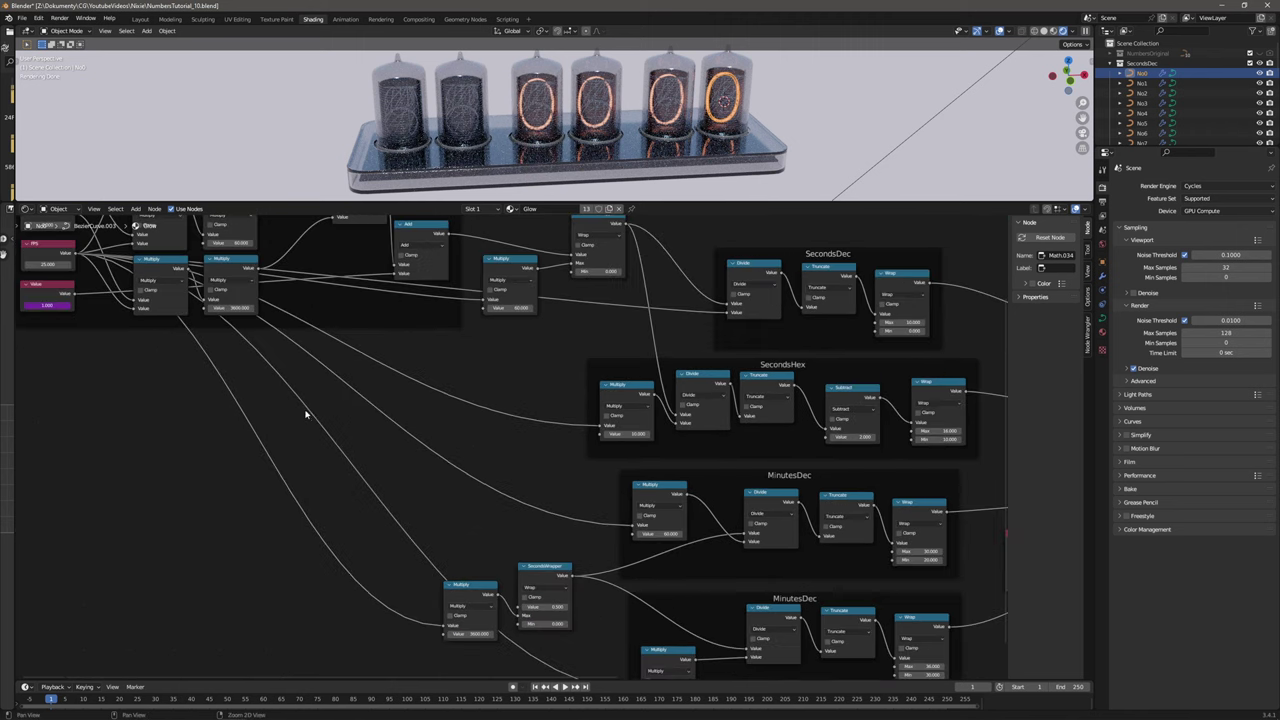
middle_drag(306, 414, 703, 574)
middle_drag(422, 456, 447, 536)
scroll(447, 537, up, 3)
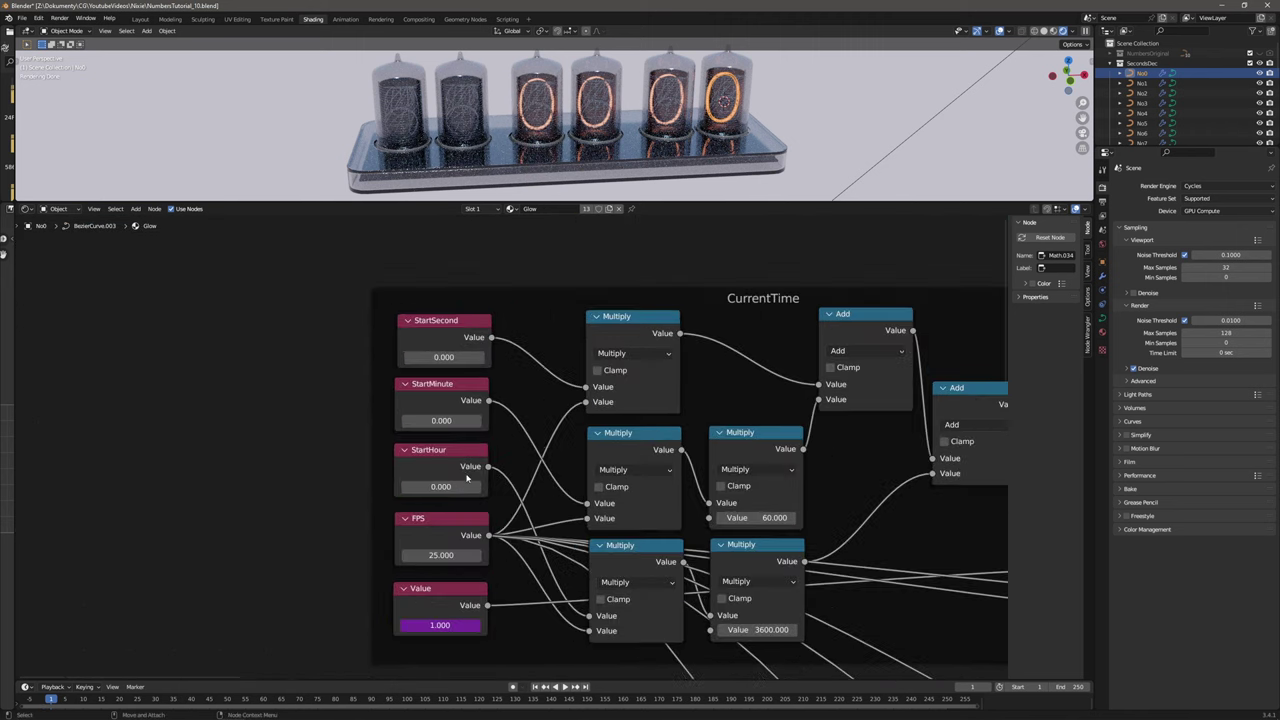
click(441, 421)
text(2)
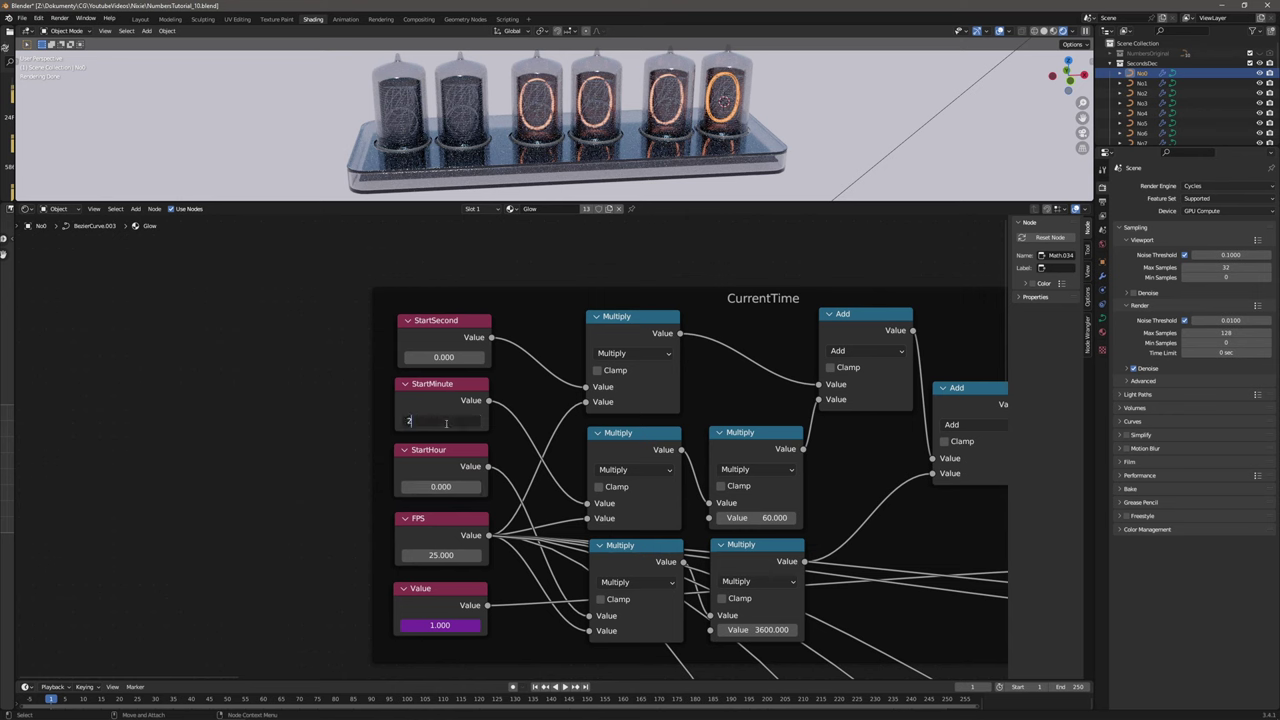
text(5)
key(Return)
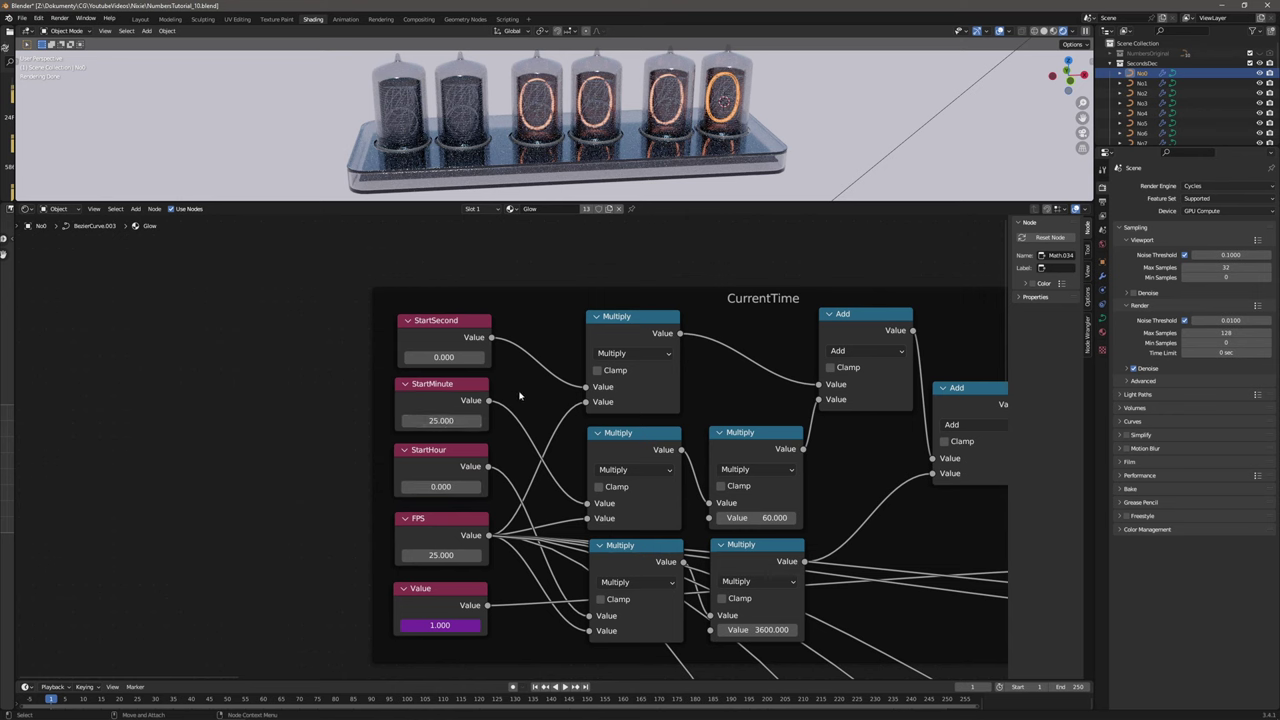
text(25)
key(Return)
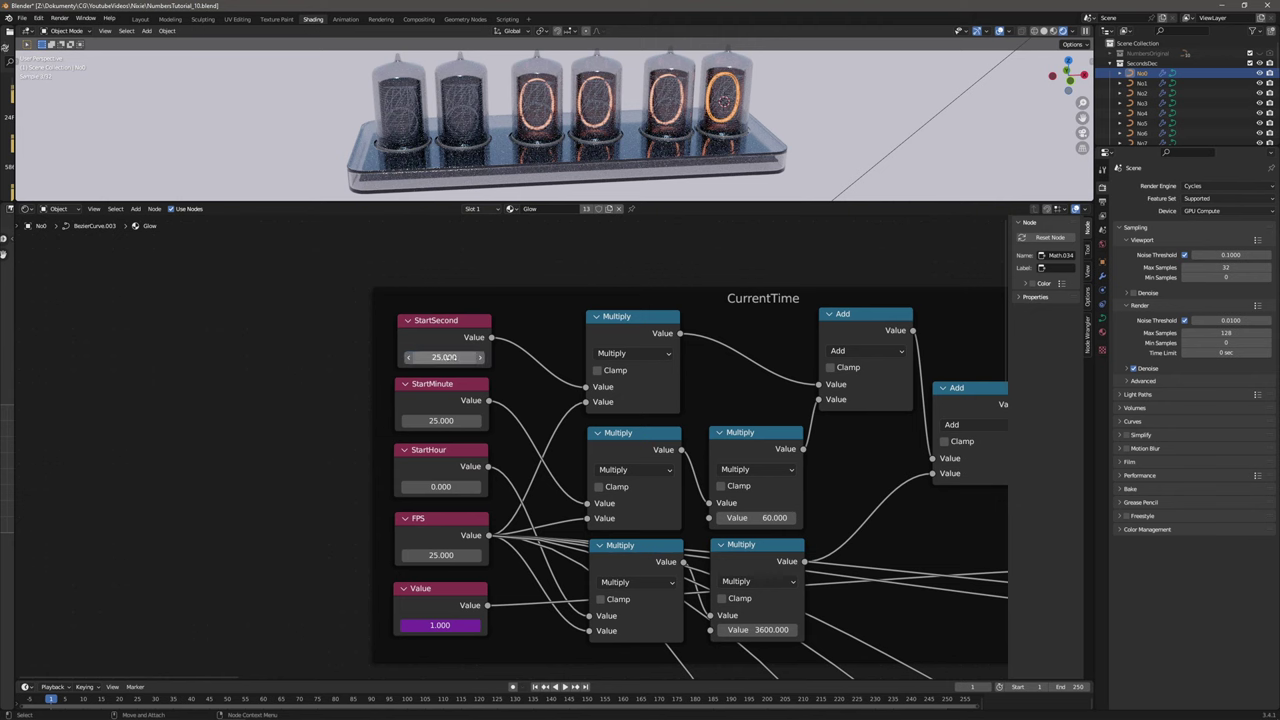
Connect the output of the last Add node in the CurrentTime frame to the minutes SecondsWrapper node's value input.
middle_drag(623, 440, 429, 337)
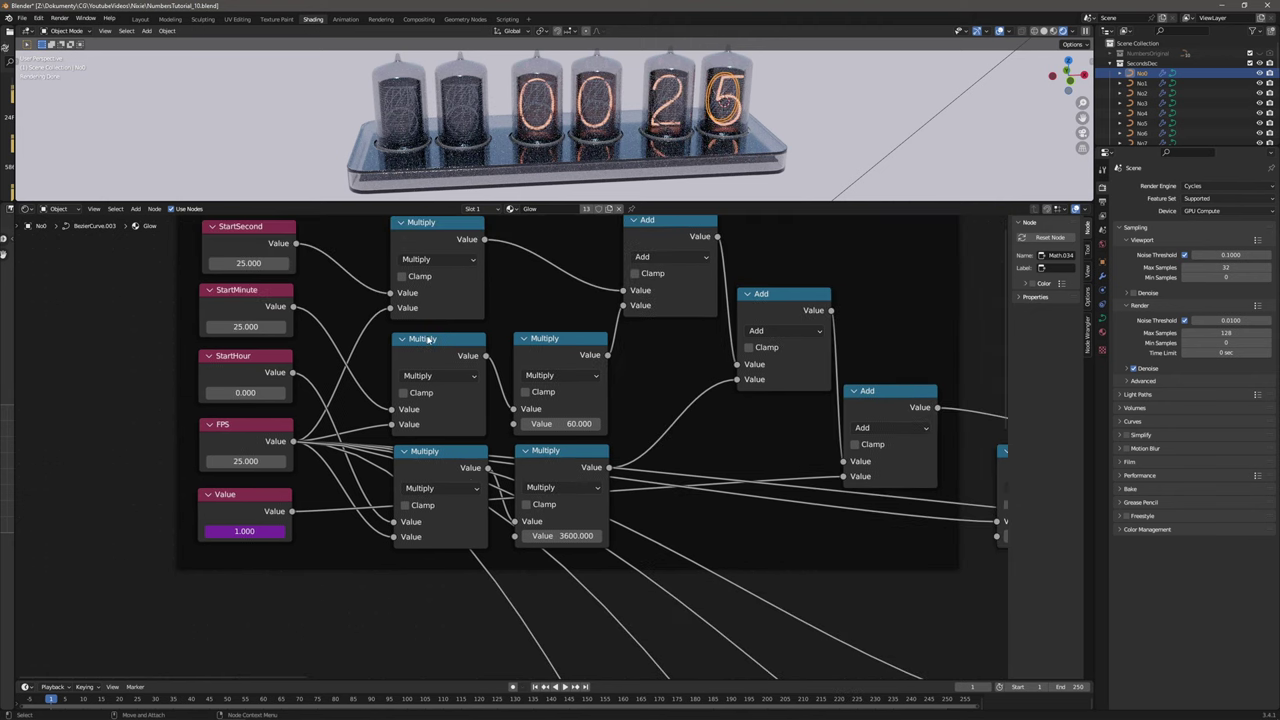
scroll(440, 337, down, 9)
middle_drag(732, 459, 407, 303)
middle_drag(662, 503, 636, 455)
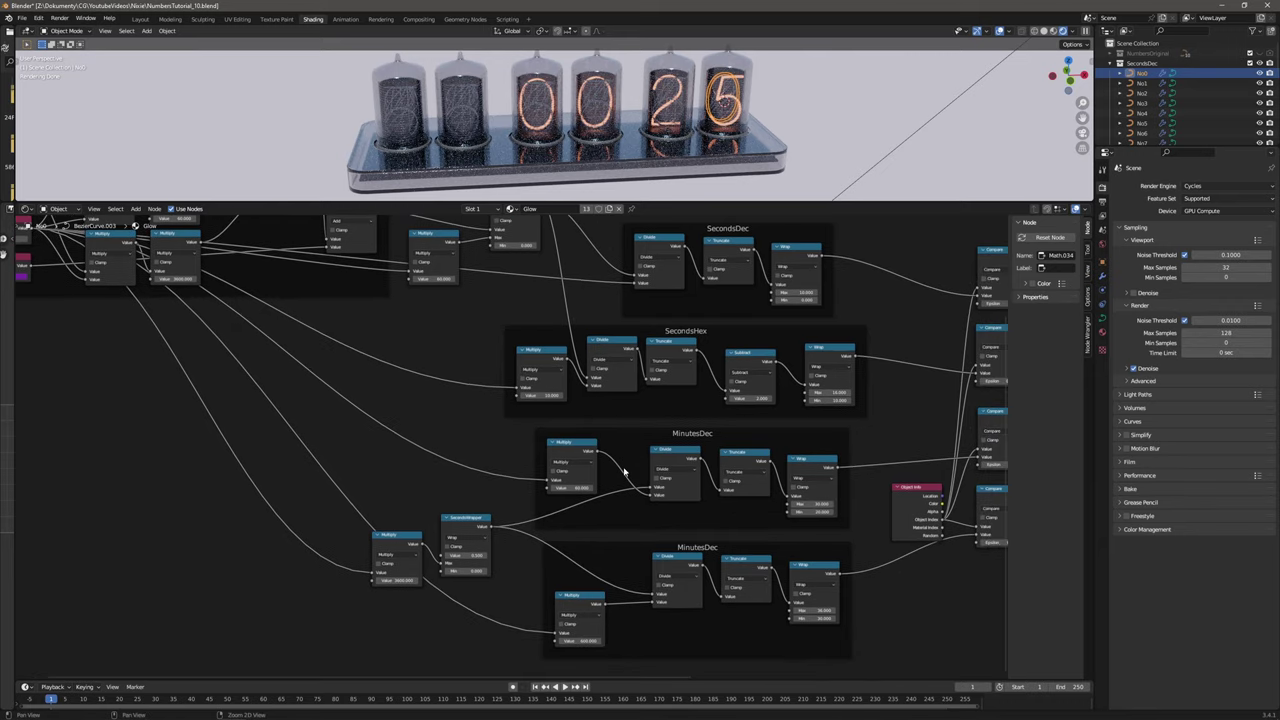
middle_drag(623, 467, 623, 465)
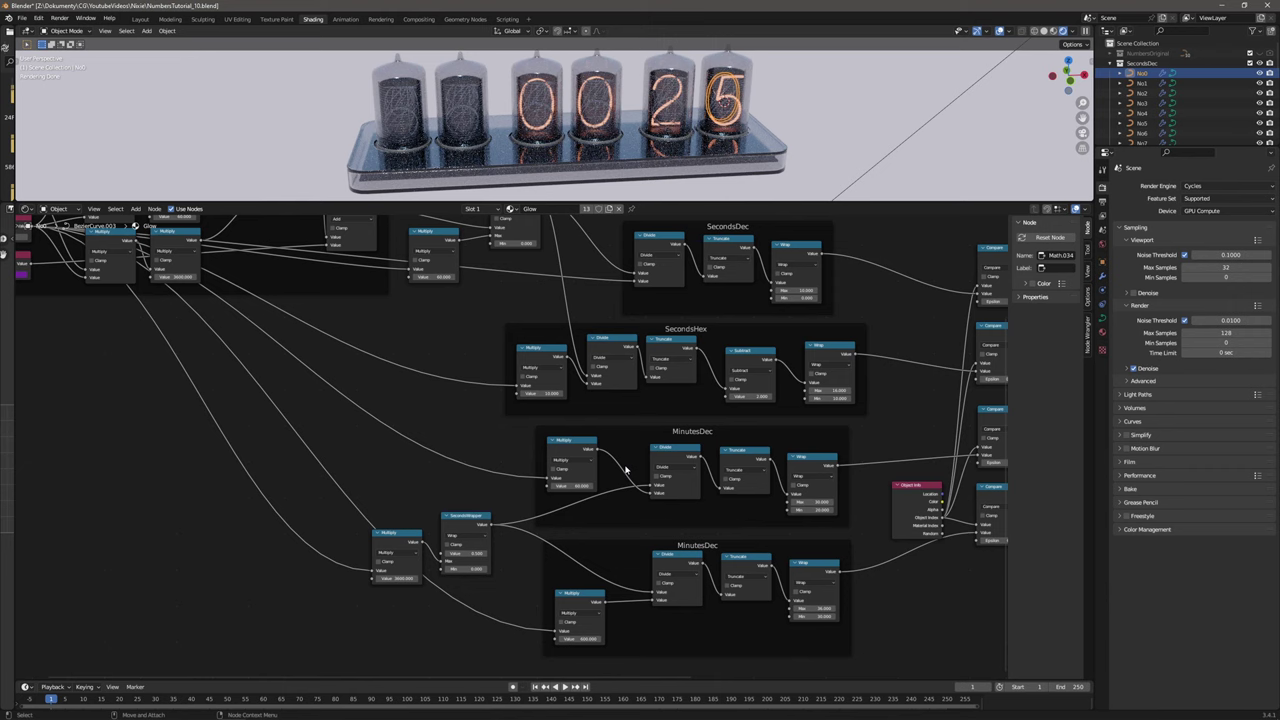
middle_drag(375, 475, 536, 542)
drag(540, 274, 612, 602)
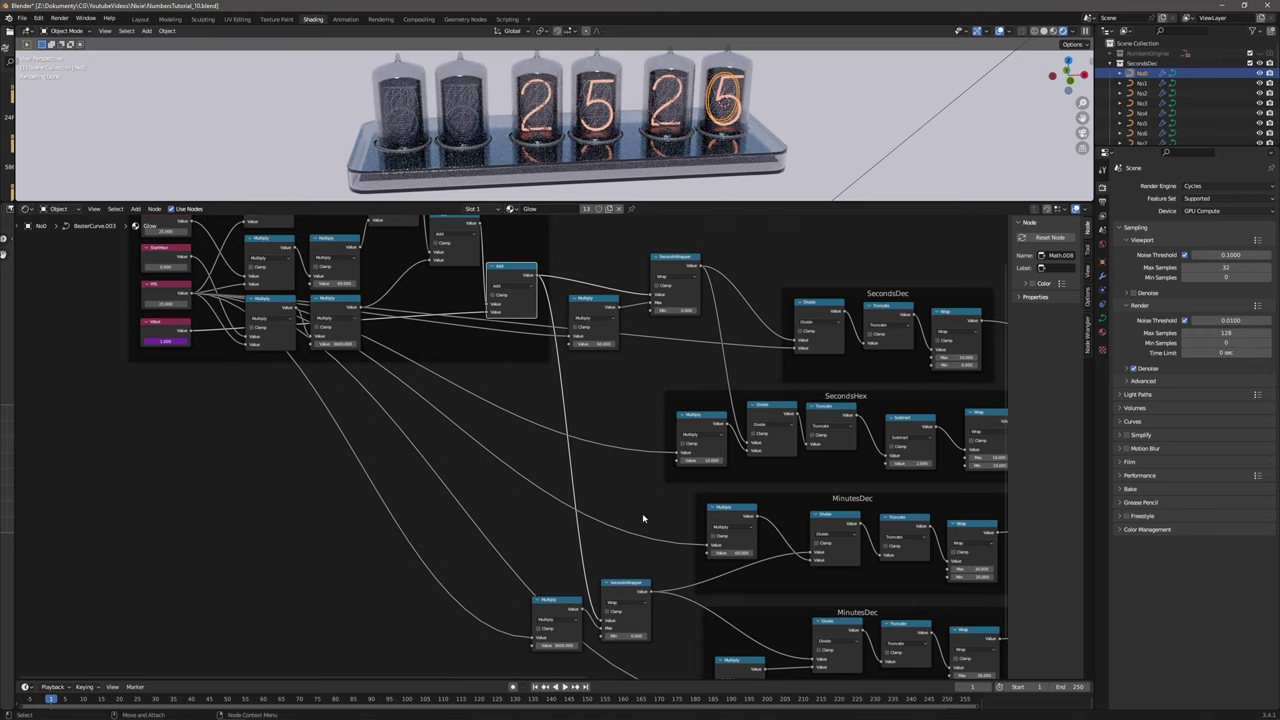
Test the minutes tubes by setting StartMinute in the CurrentTime frame to 23 and then to 58.
middle_drag(287, 343, 608, 513)
scroll(537, 454, up, 3)
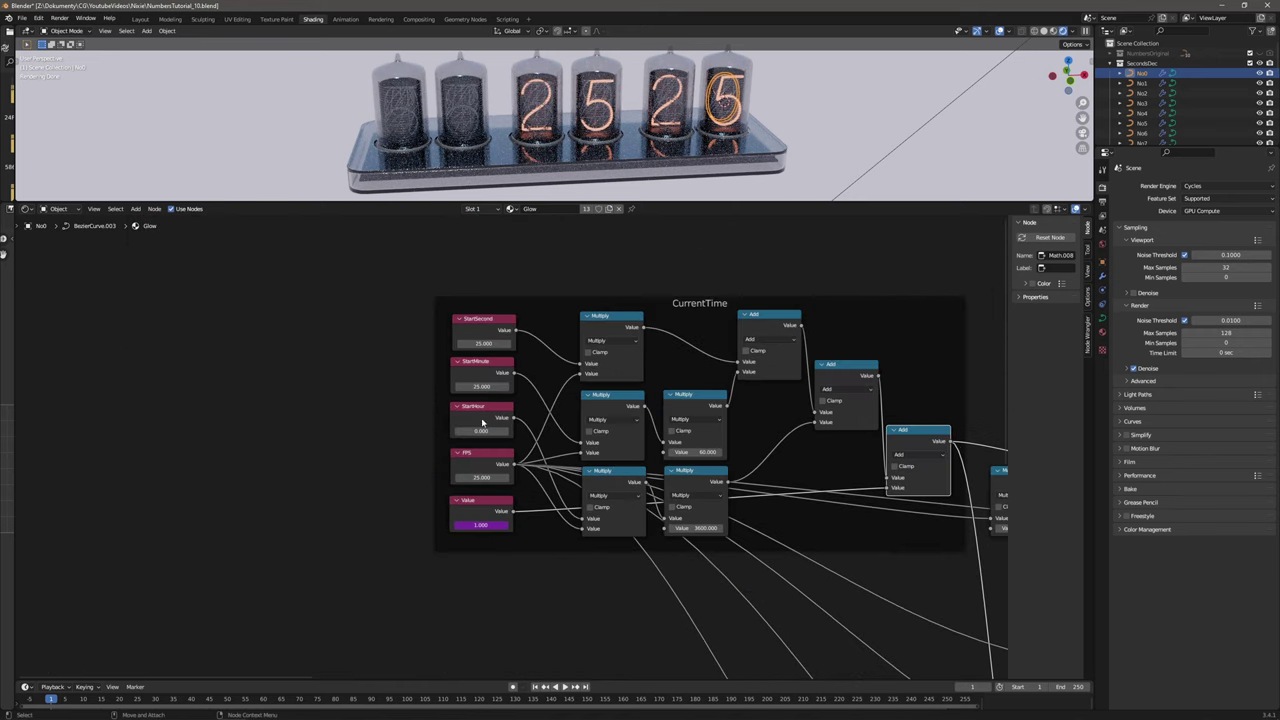
text(23)
key(Return)
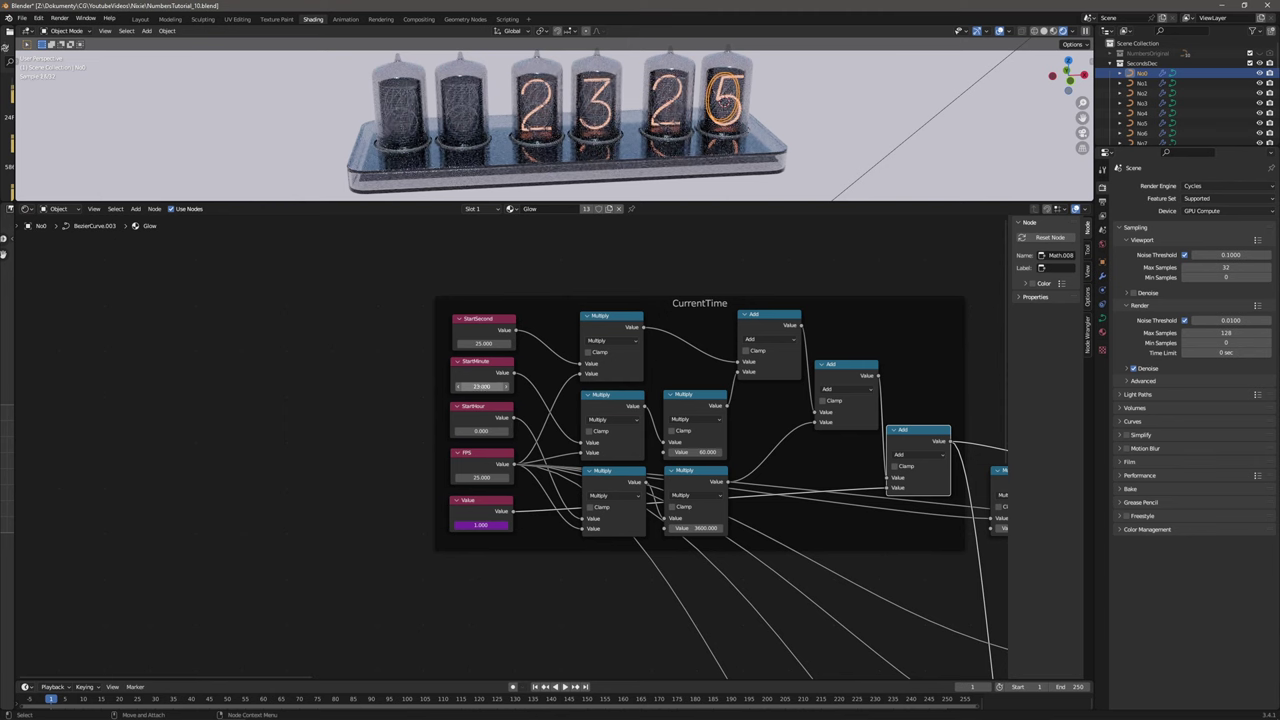
text(58)
key(Return)
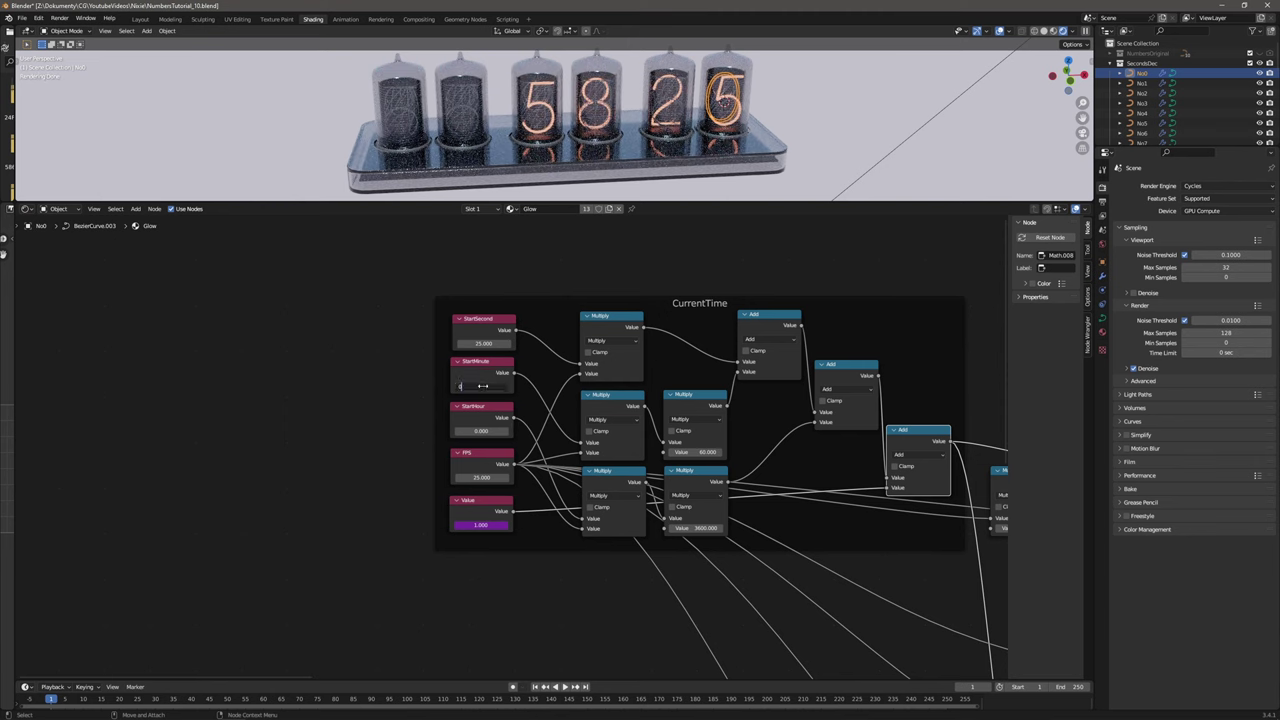
Reset both StartMinute and StartSecond in the CurrentTime frame to 0.
key(Return)
text(0)
key(Return)
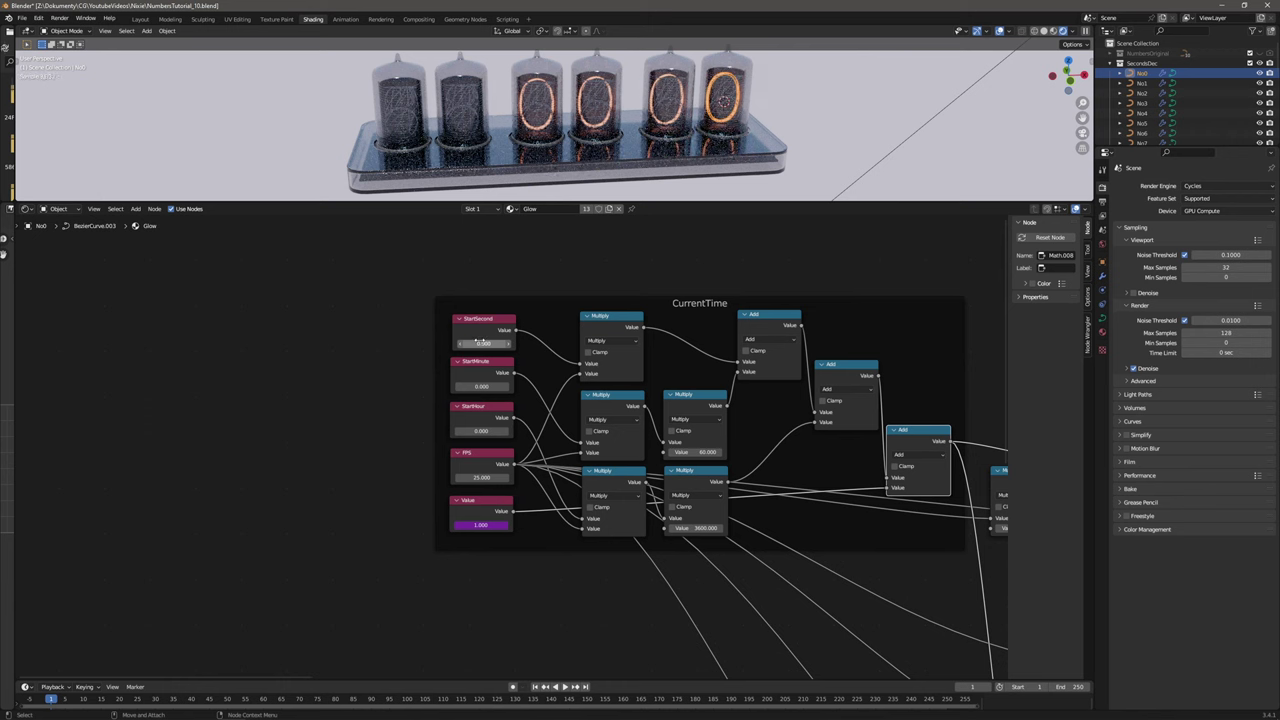
Duplicate both MinutesDec frames with their shared SecondsWrapper and 3600 Multiply nodes, and place the copies below the originals.
middle_drag(822, 562, 440, 352)
scroll(500, 395, down, 4)
middle_drag(820, 556, 546, 447)
middle_drag(556, 354, 580, 410)
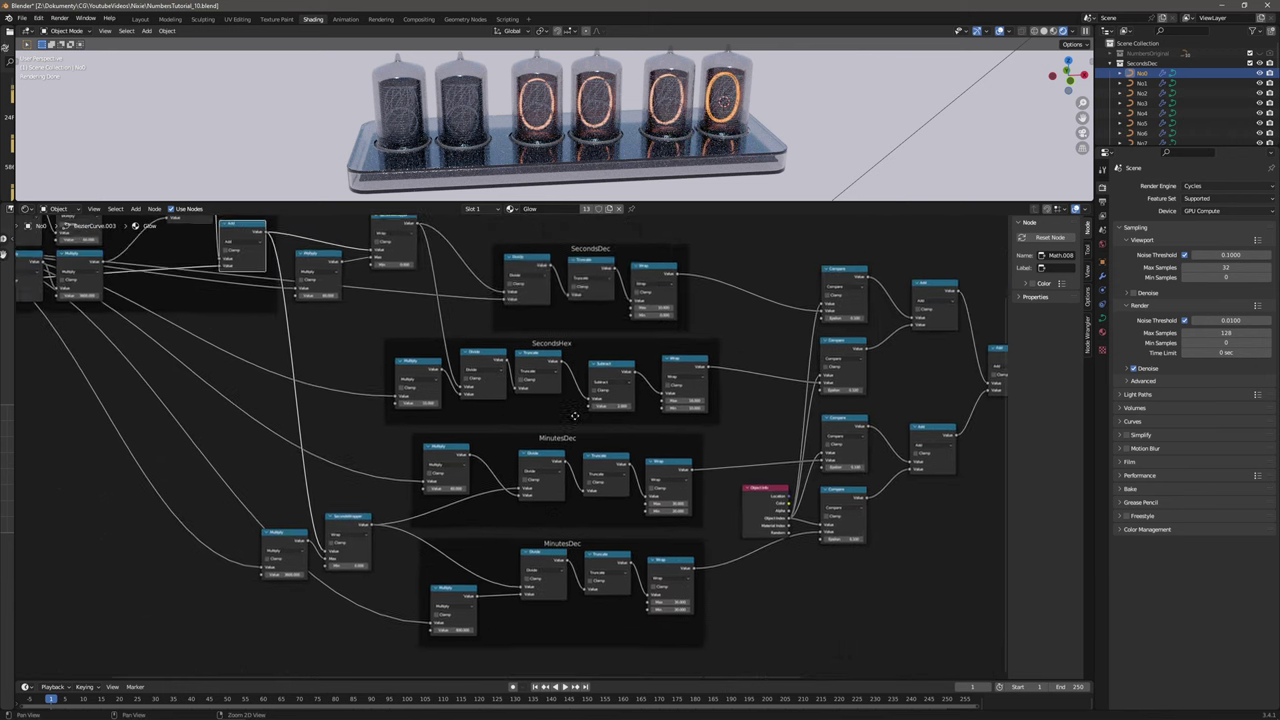
middle_drag(634, 484, 620, 364)
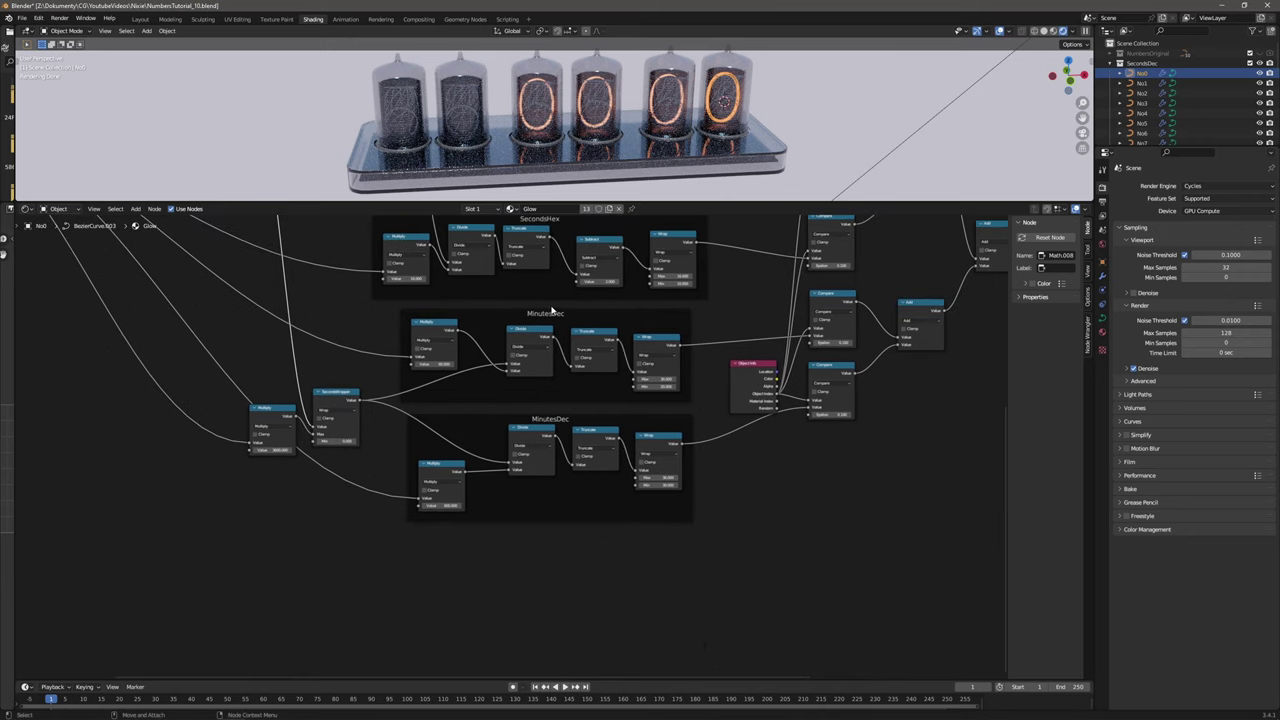
middle_drag(349, 406, 539, 402)
drag(390, 292, 882, 561)
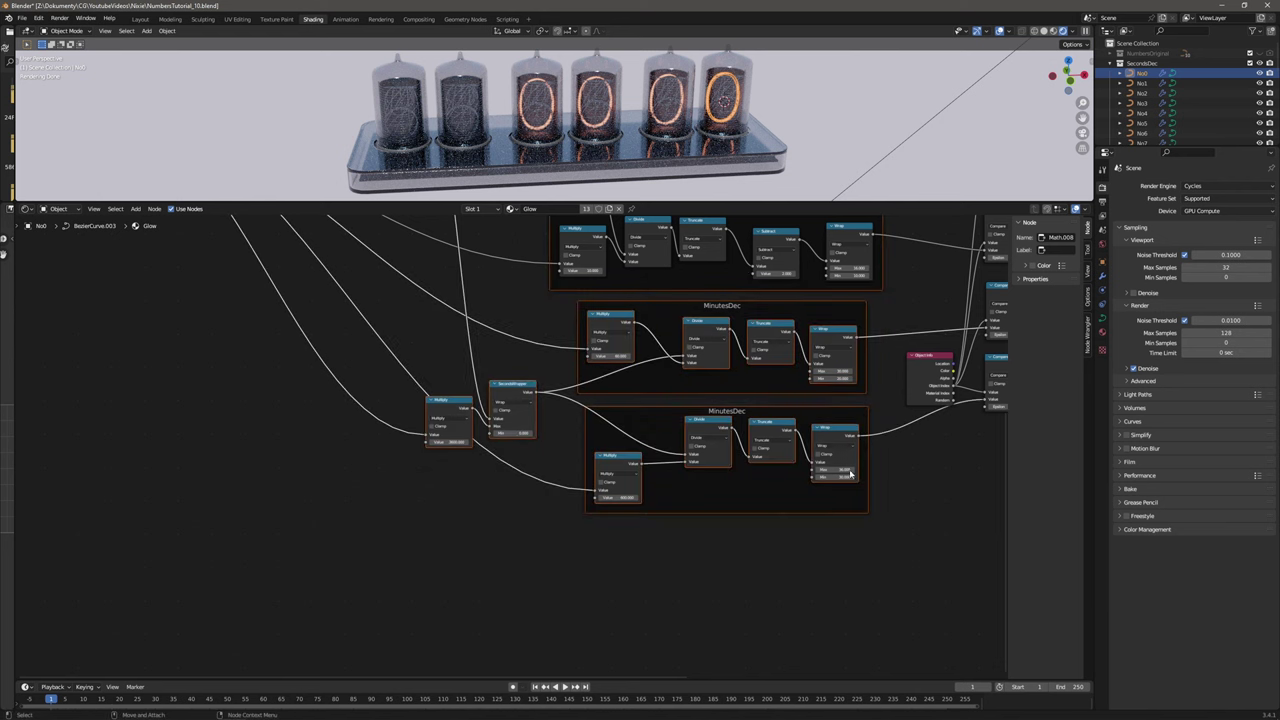
shift+click(642, 290)
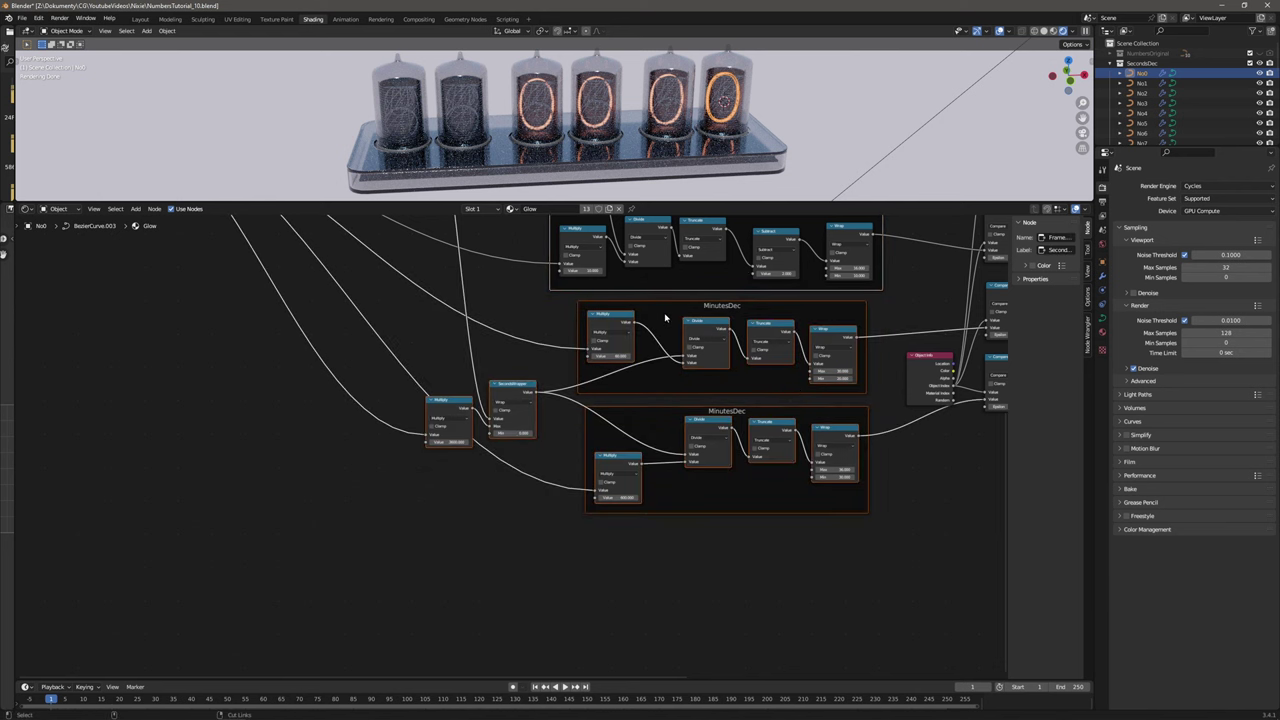
key(shift+d)
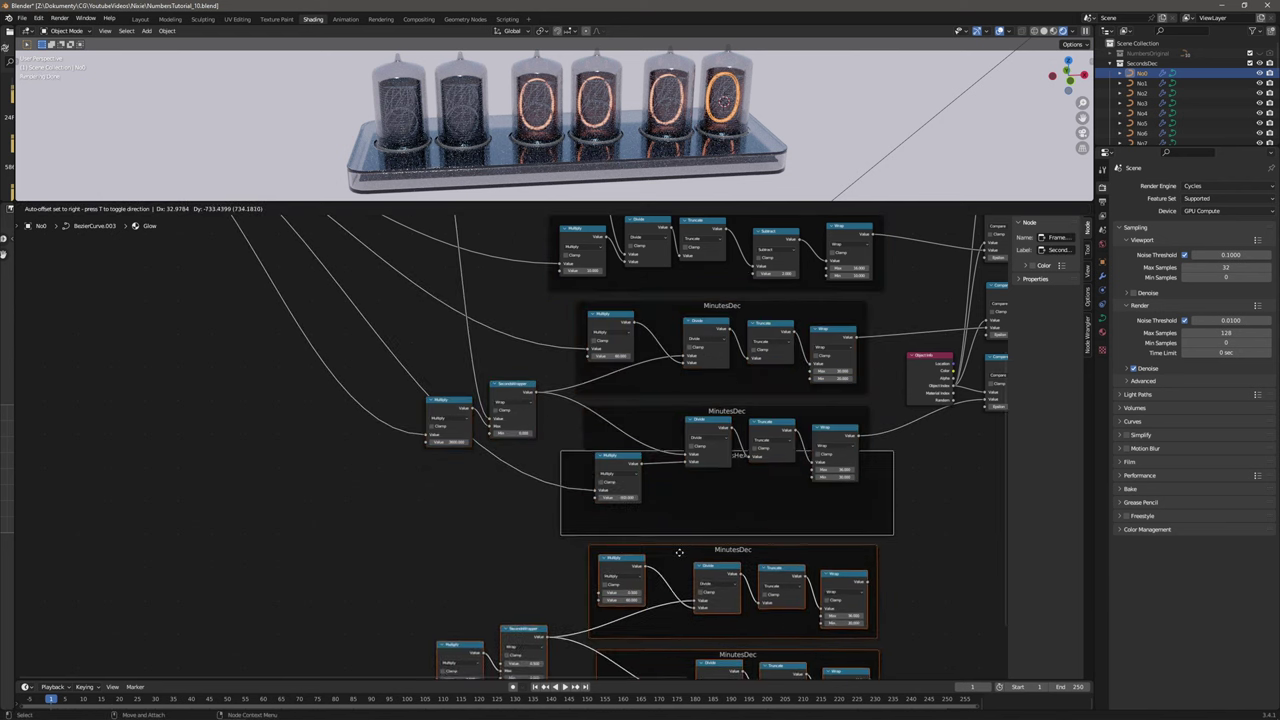
click(940, 518)
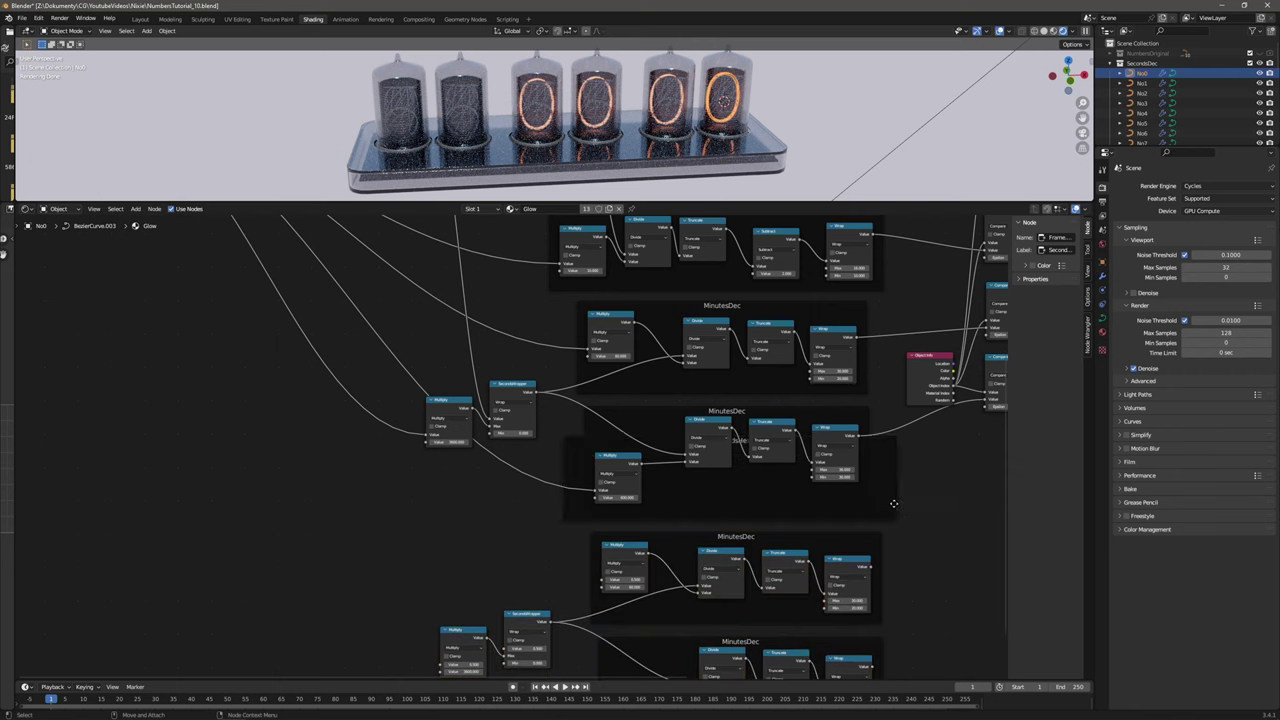
Select the whole CurrentTime frame with its nodes and move it down and slightly left, nearer the duplicated groups.
scroll(457, 480, down, 5)
middle_drag(457, 480, 652, 614)
drag(644, 254, 344, 428)
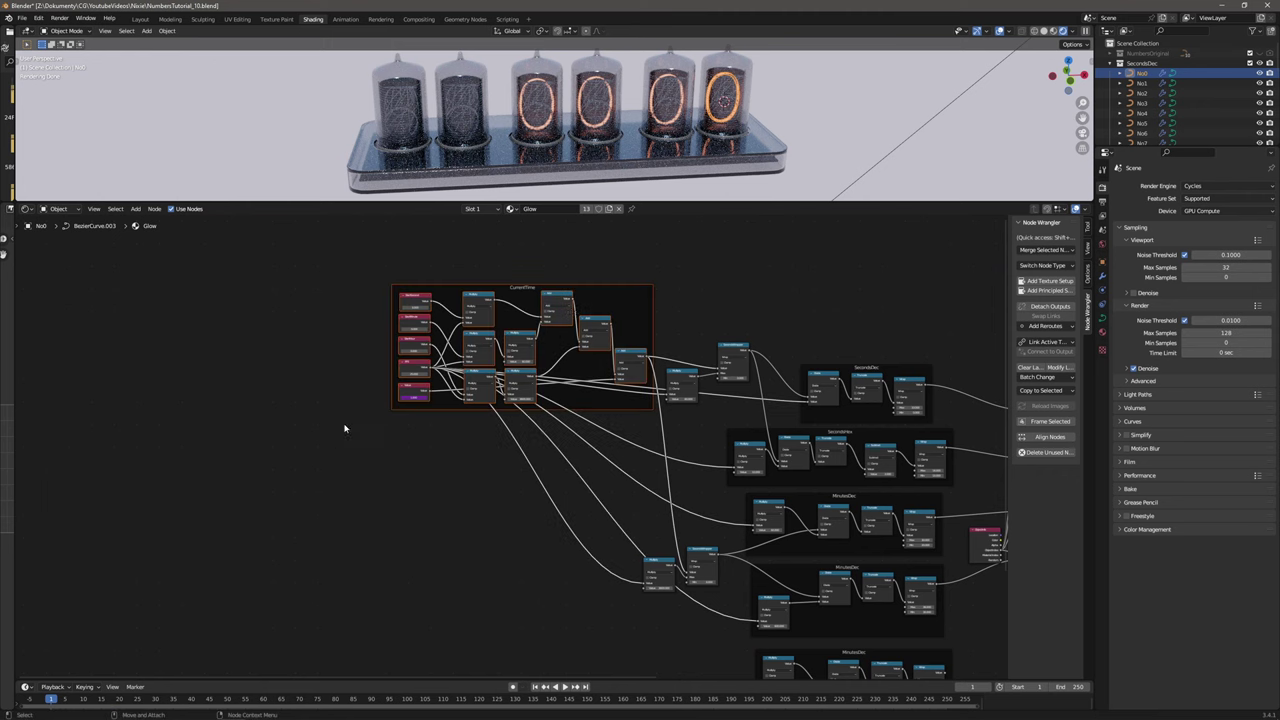
drag(618, 297, 349, 451)
drag(314, 257, 658, 434)
drag(628, 285, 549, 531)
middle_drag(747, 562, 658, 461)
drag(361, 434, 359, 372)
Connect CurrentTime's last Add output to the duplicated SecondsWrapper, and FPS to the duplicated 3600 Multiply node after moving it left.
drag(477, 438, 609, 628)
middle_drag(614, 574, 667, 474)
scroll(488, 423, up, 5)
drag(606, 515, 562, 525)
middle_drag(399, 423, 452, 450)
drag(187, 299, 533, 538)
Duplicate the 3600 Multiply node, insert the copy before the duplicated SecondsWrapper's Max input and set its value to 24.
key(shift+d)
click(628, 541)
scroll(643, 546, up, 2)
middle_drag(643, 548, 503, 423)
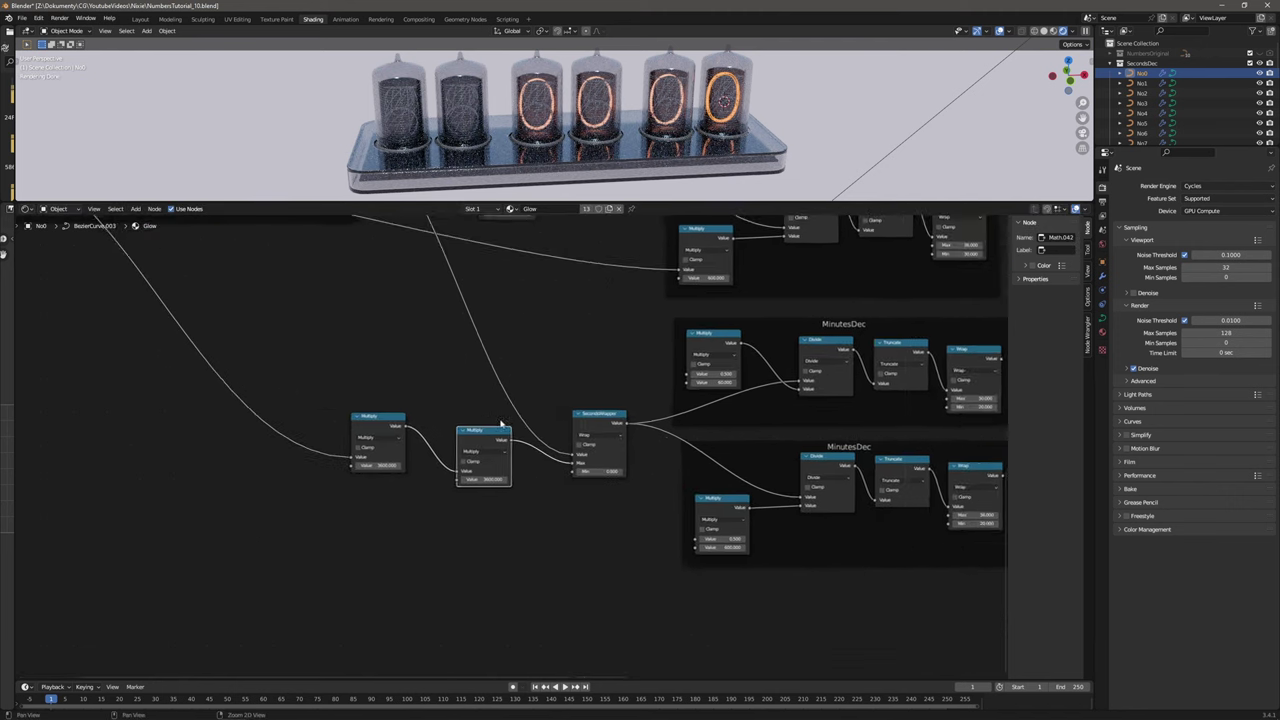
key(Return)
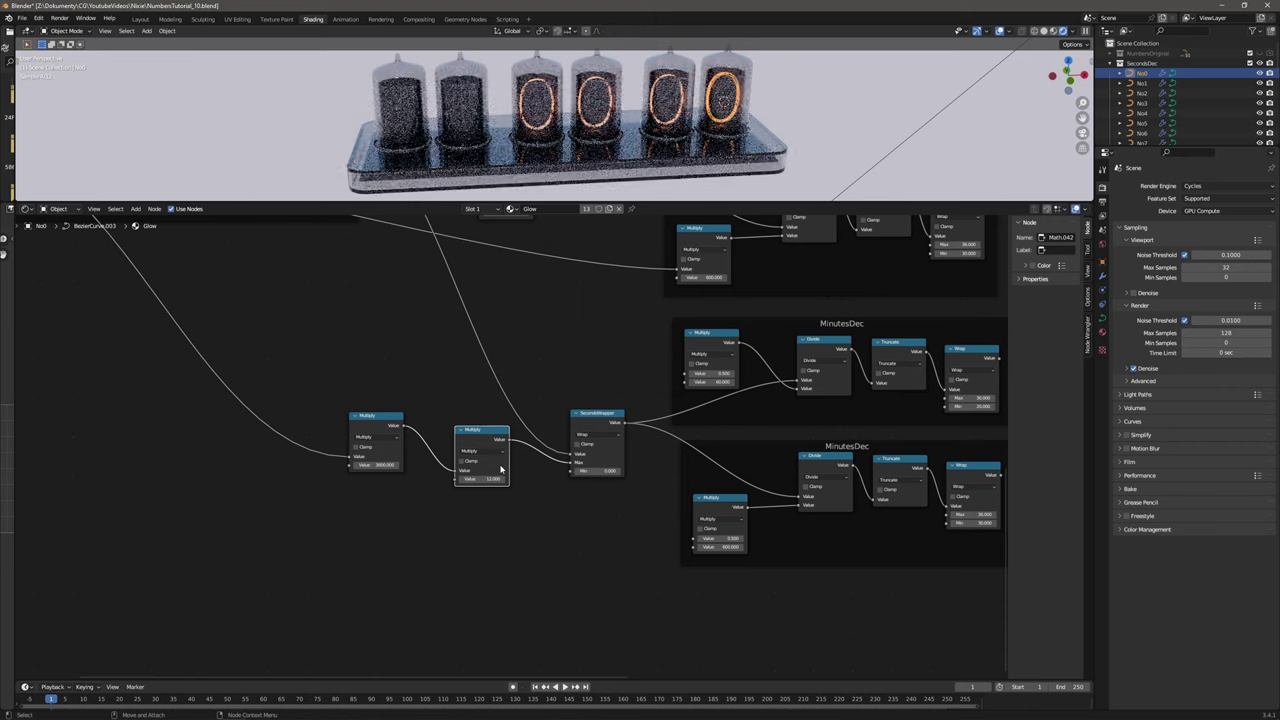
key(Return)
Set the Wrap in the upper duplicated MinutesDec frame to Min 40 and Max 50, and the lower one to Min 50 and Max 53.
middle_drag(840, 406, 561, 409)
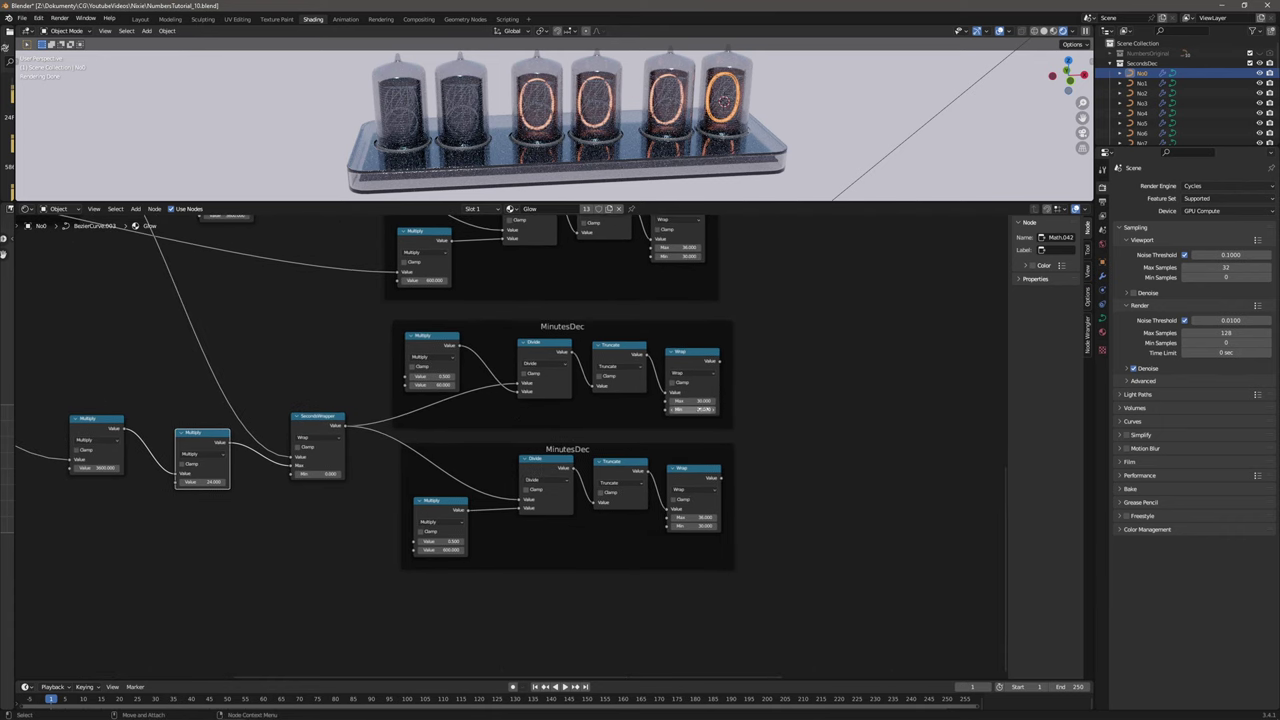
click(698, 409)
key(Return)
key(Return)
key(Return)
Connect FPS to the upper duplicated frame's Multiply node with value 3600, and set the lower frame's Multiply value to 36000.
middle_drag(357, 445, 479, 464)
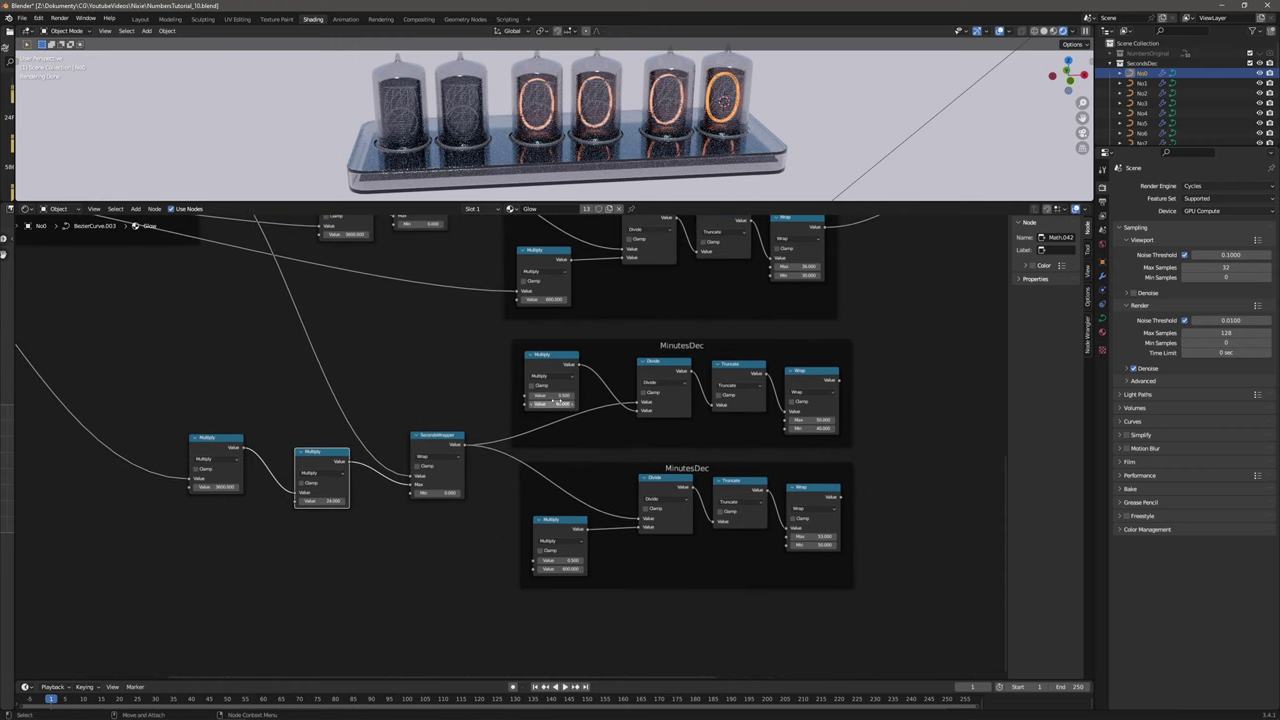
middle_drag(500, 400, 750, 550)
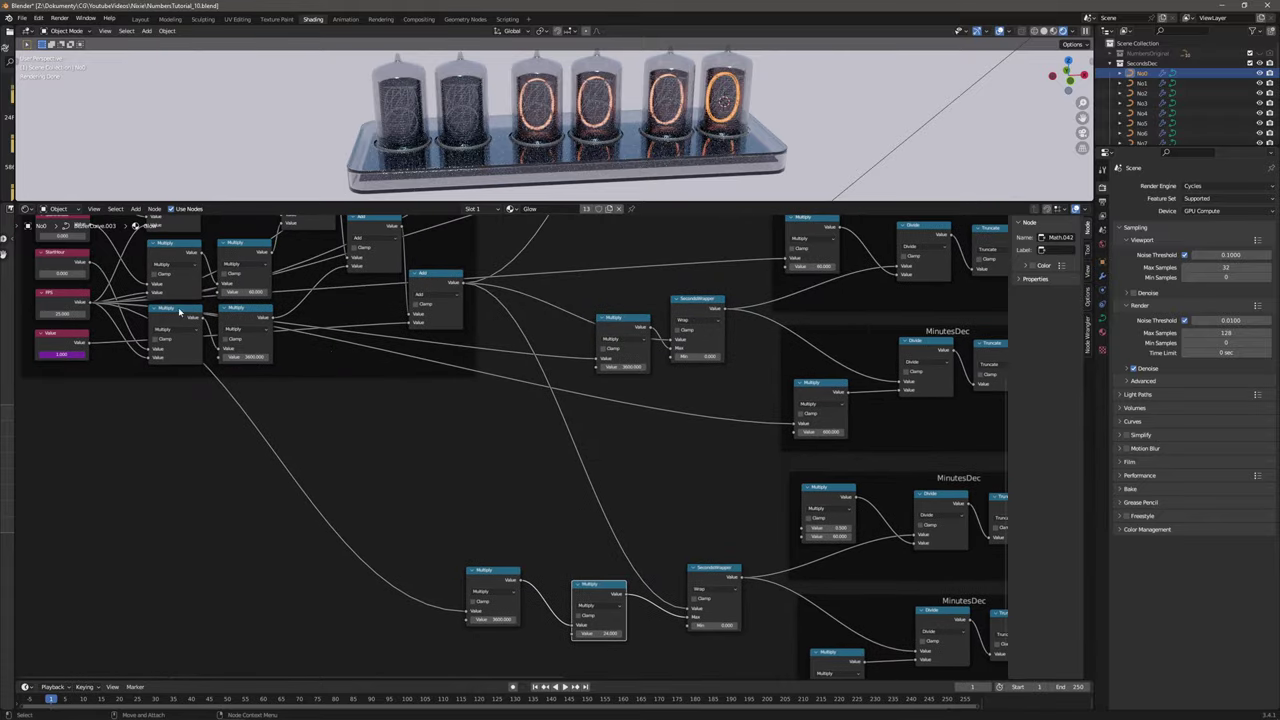
drag(90, 305, 804, 532)
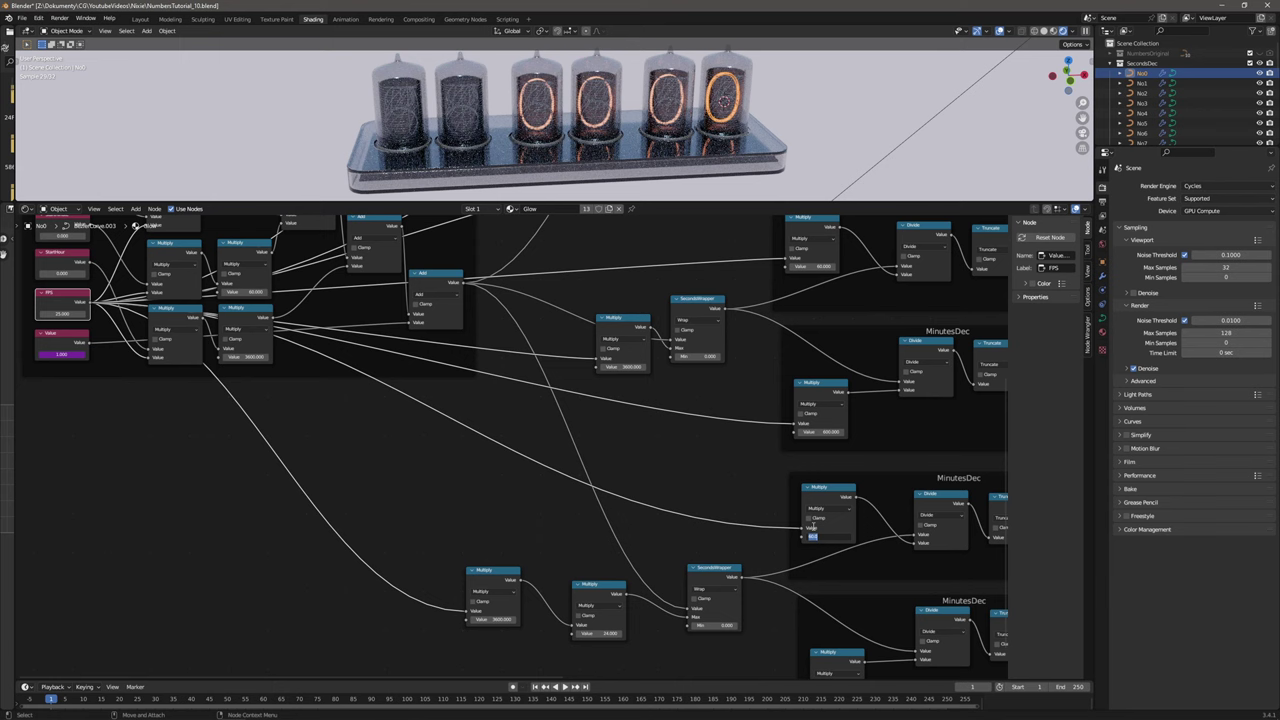
middle_drag(813, 530, 657, 441)
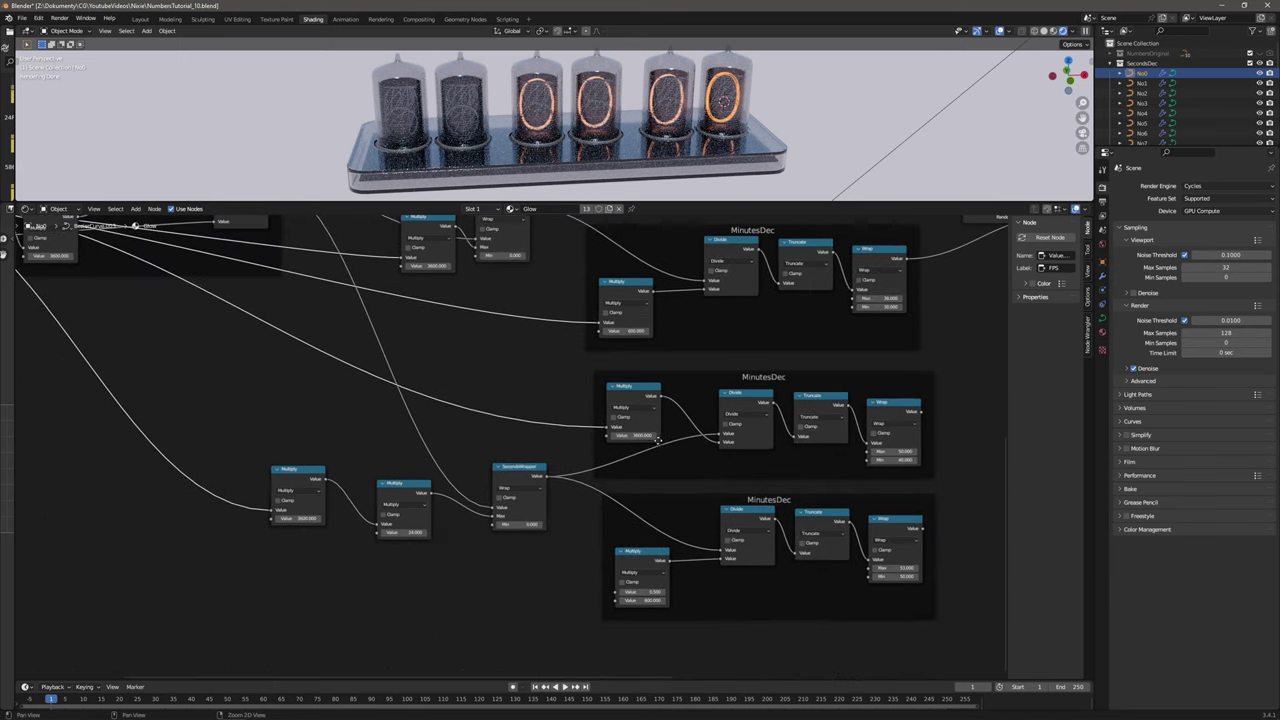
click(662, 566)
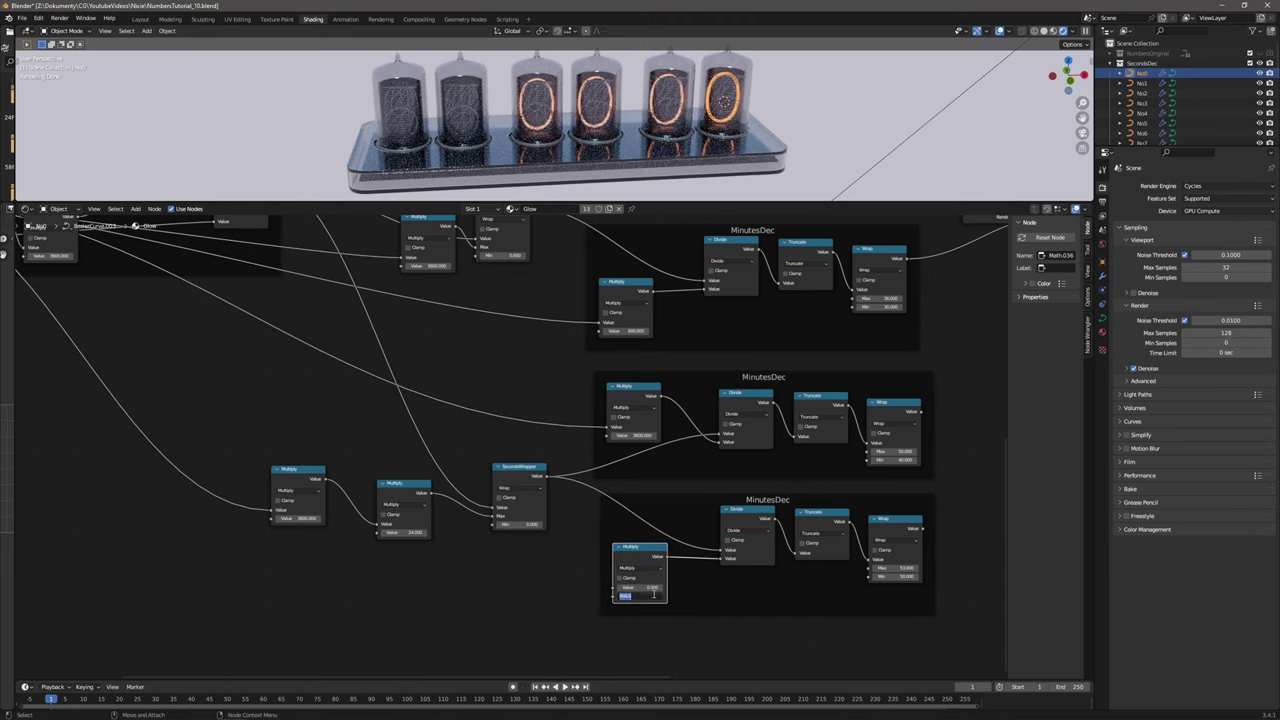
key(Return)
Duplicate the minutes' two Compare nodes and their Add node, and place the copies beside the duplicated MinutesDec frames.
middle_drag(896, 428, 455, 678)
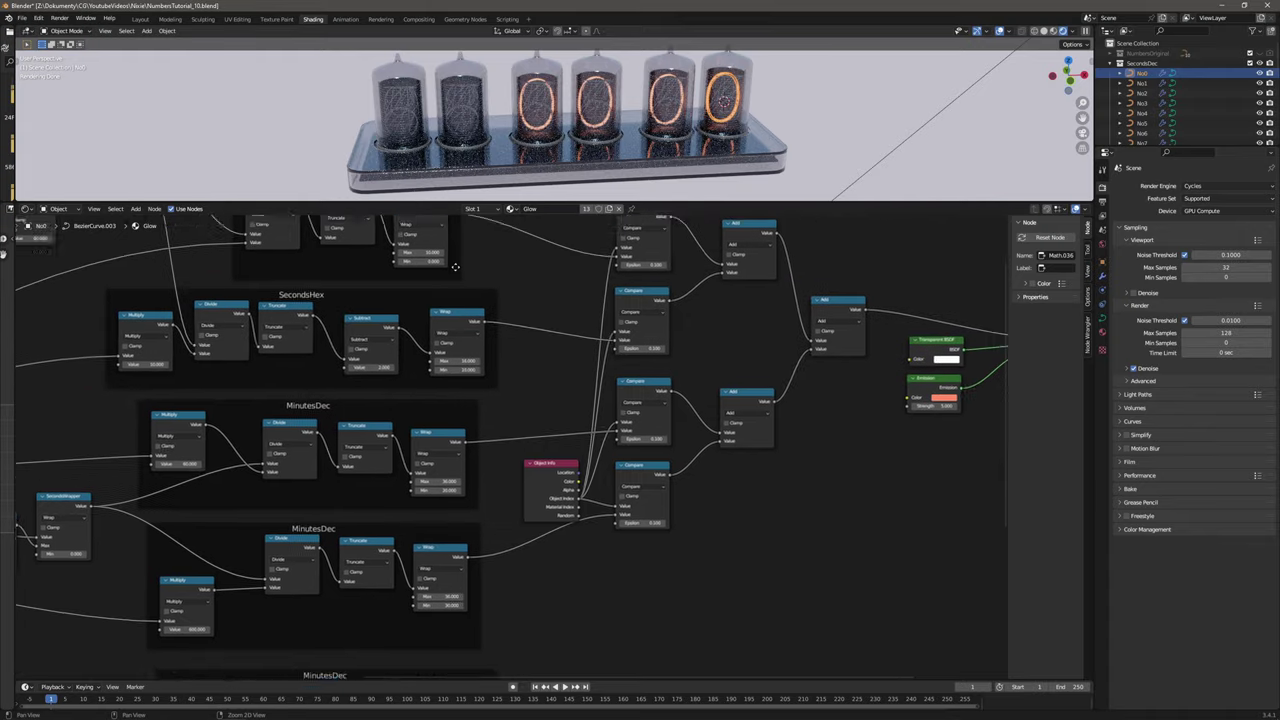
drag(748, 378, 640, 548)
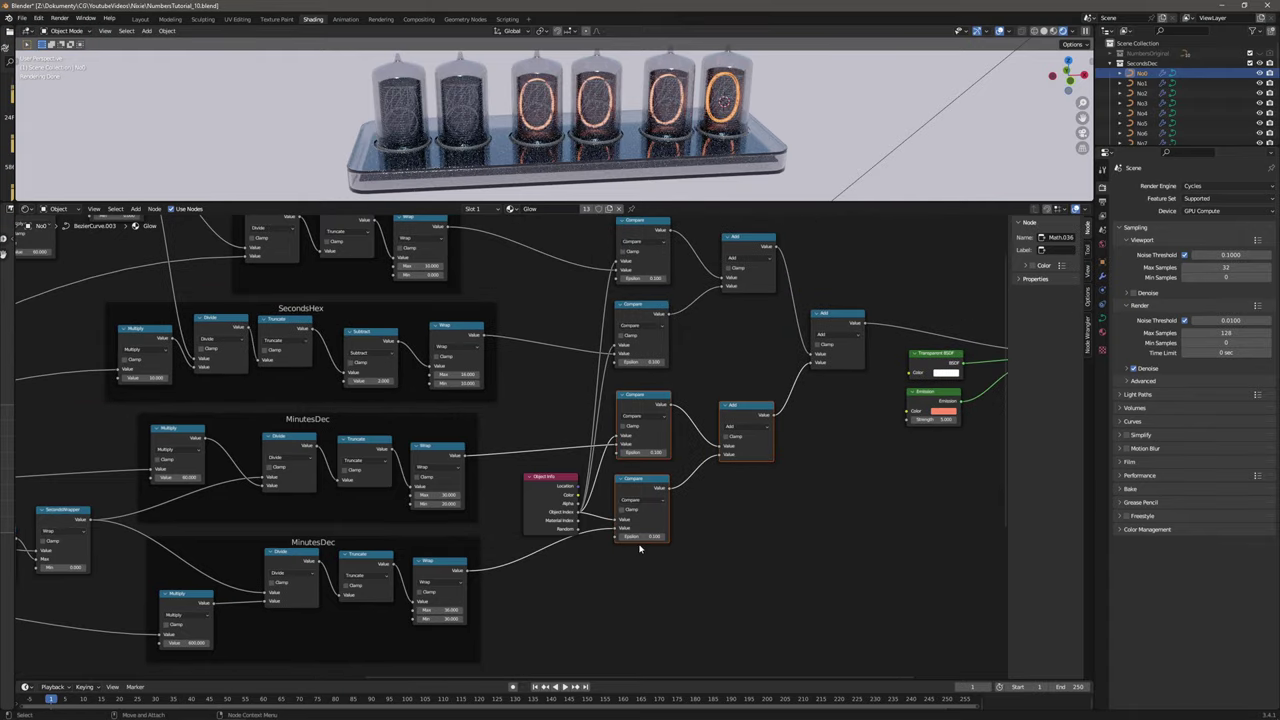
key(g)
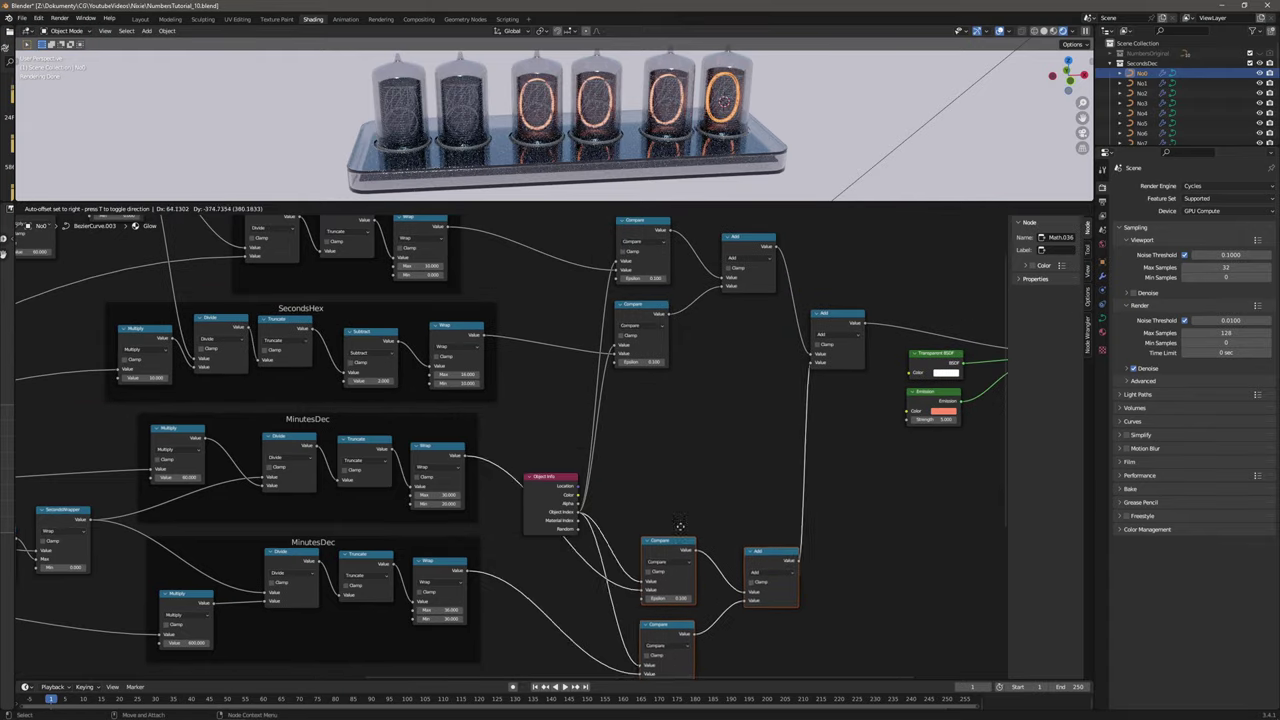
click(660, 408)
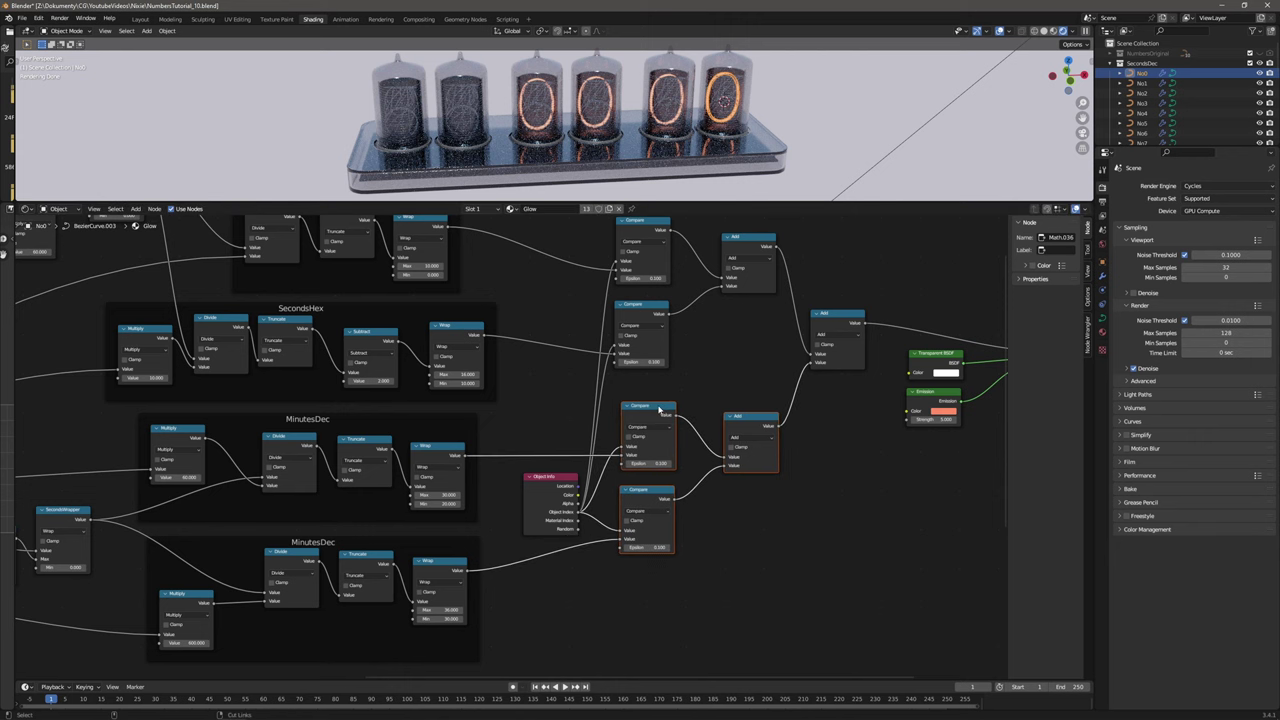
key(shift+d)
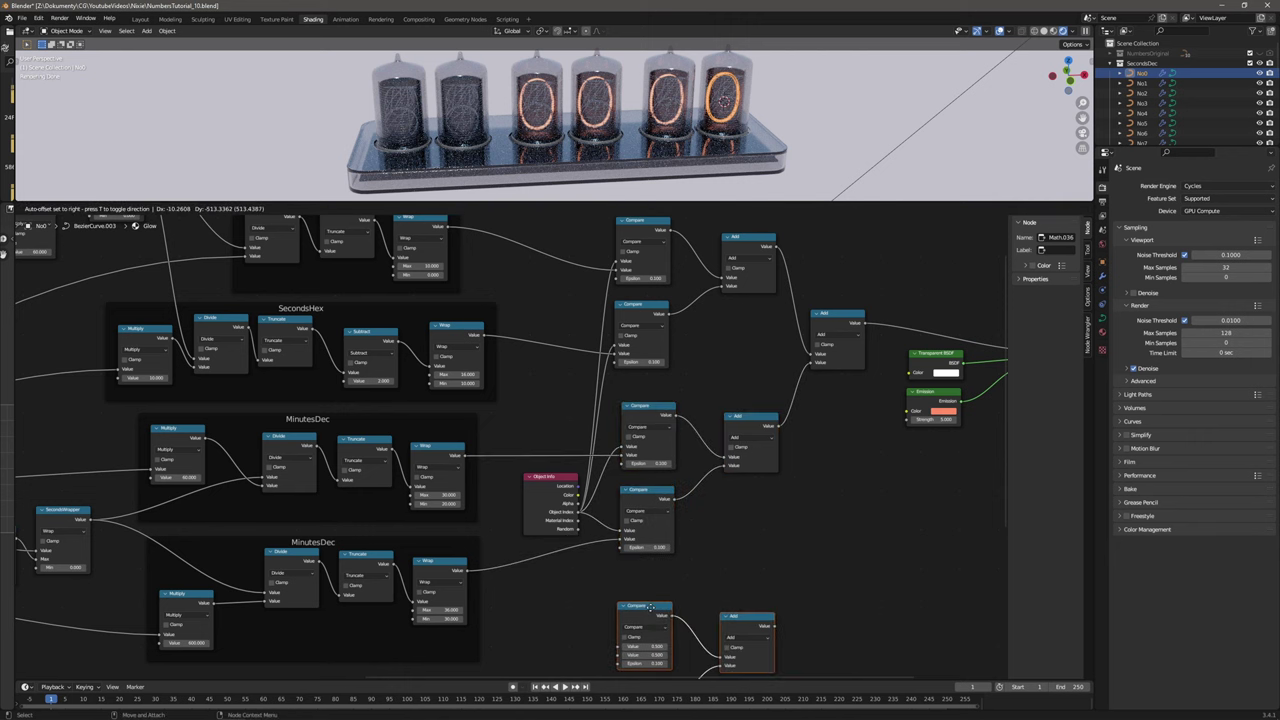
click(687, 554)
middle_drag(687, 554, 686, 306)
key(g)
click(655, 470)
Connect the two duplicated Wrap outputs and the Object Info's Object Index to the new Compare nodes.
click(524, 466)
drag(485, 461, 620, 501)
drag(582, 250, 620, 511)
drag(584, 251, 620, 586)
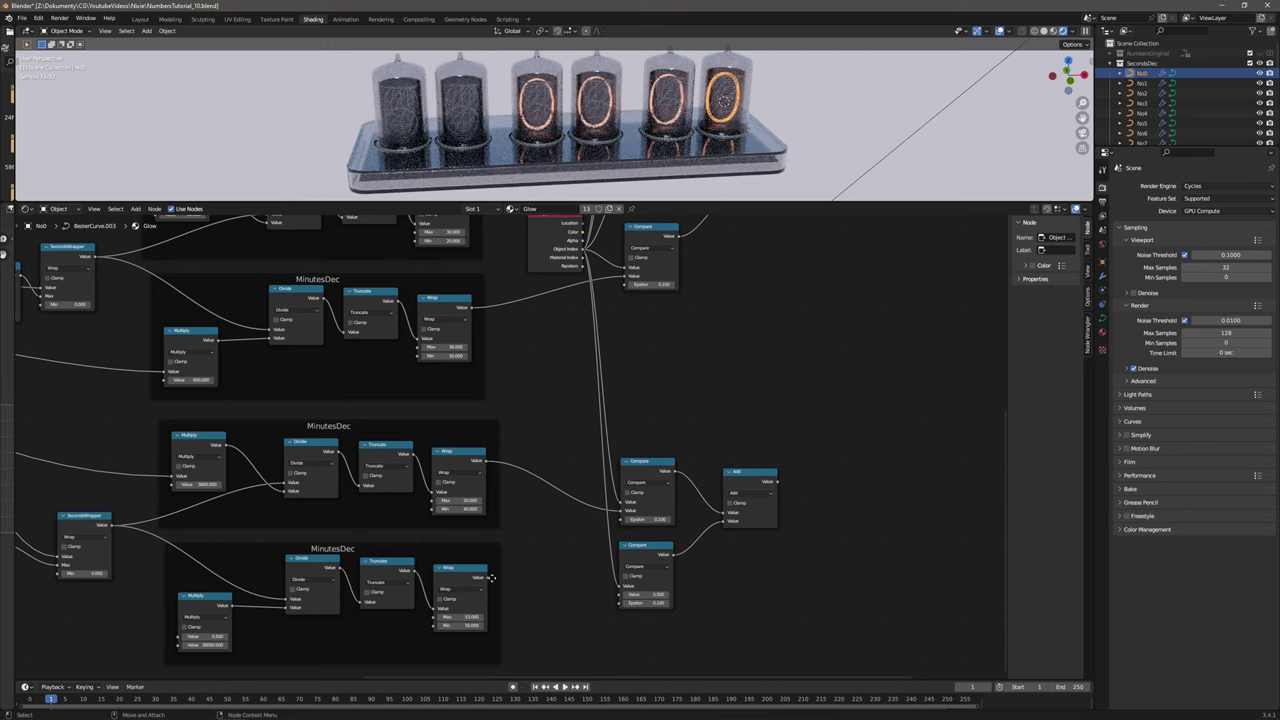
drag(489, 580, 620, 594)
Duplicate the lowest Add node, connect the lowest Add's output to the copy and move the copy up near the shader nodes.
scroll(610, 580, down, 4)
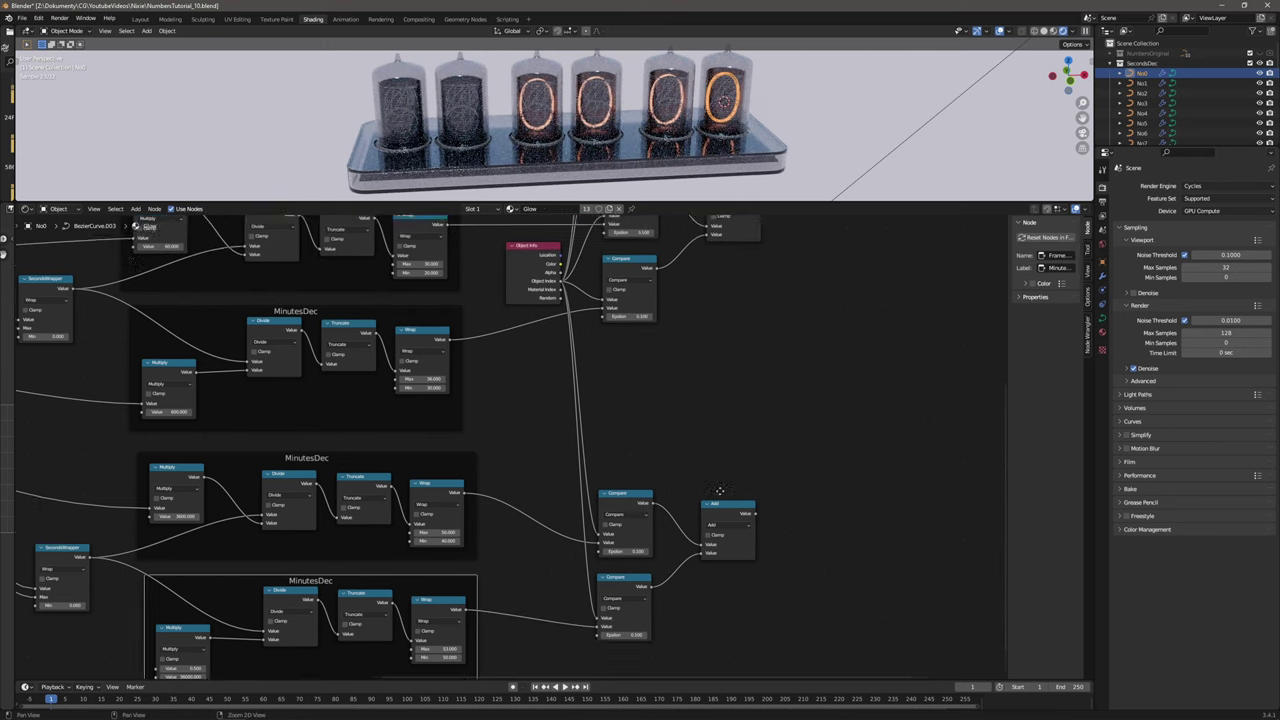
click(592, 565)
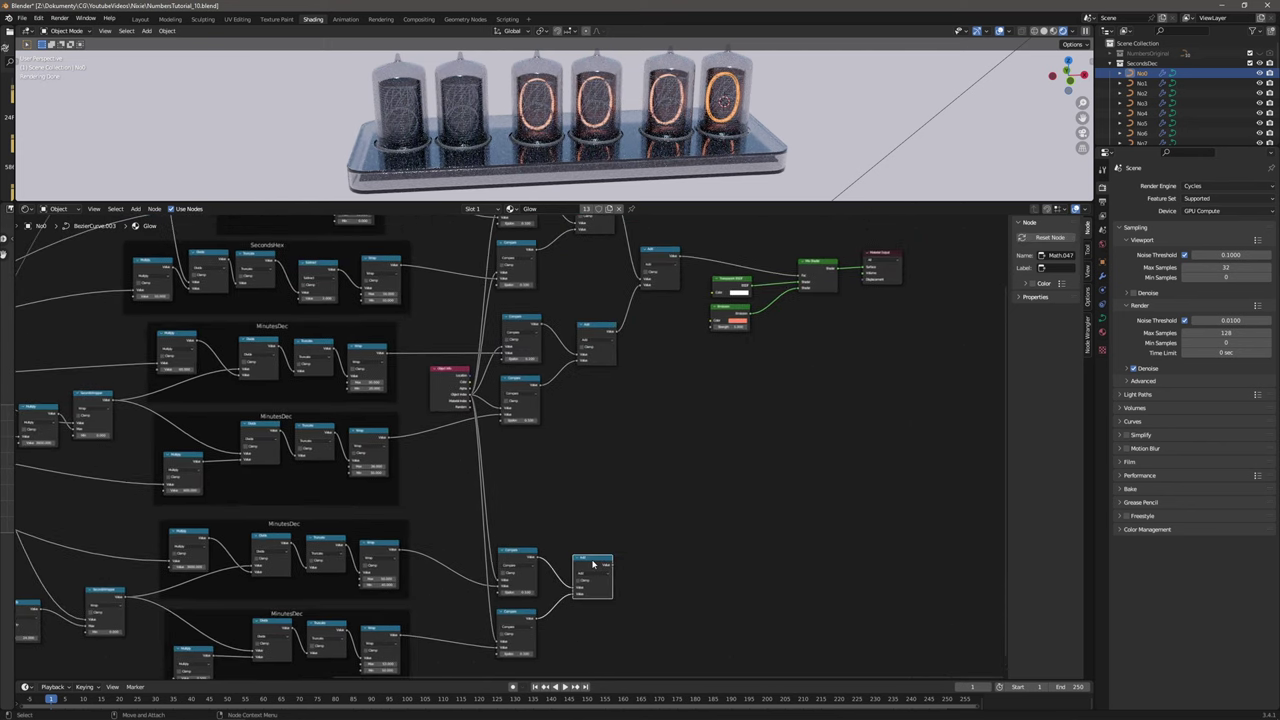
key(shift+d)
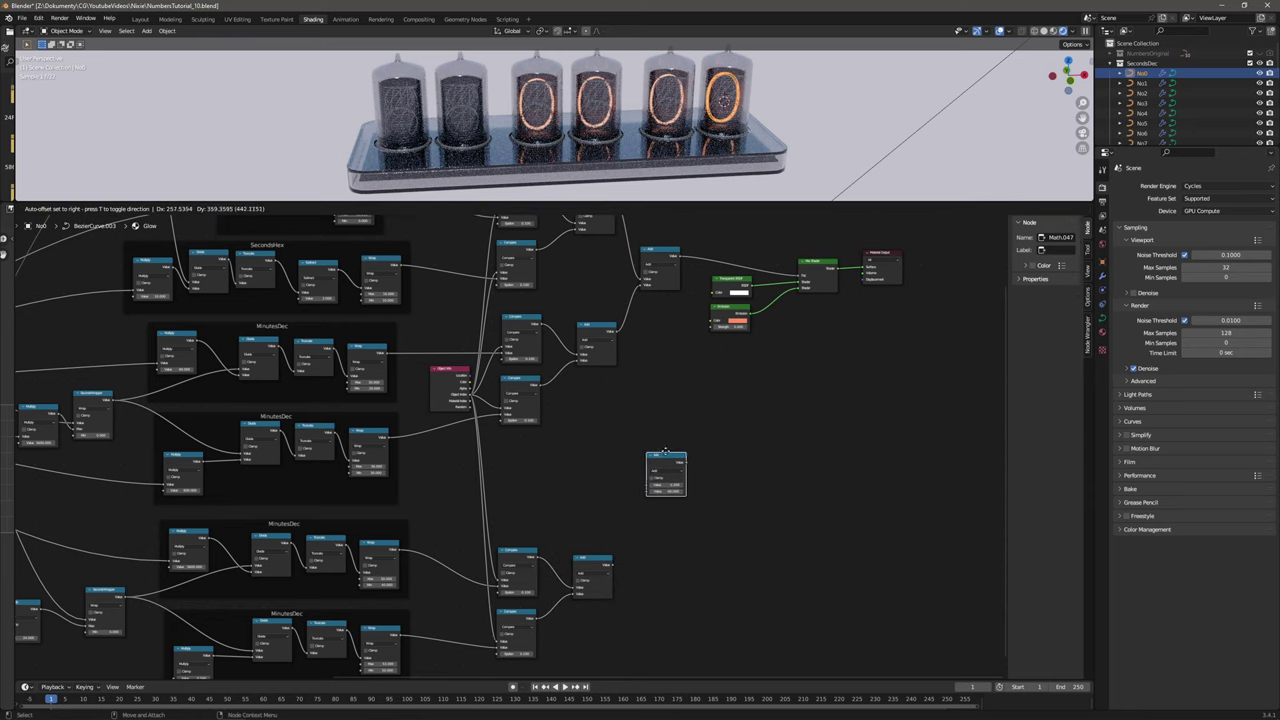
click(664, 457)
drag(615, 568, 620, 554)
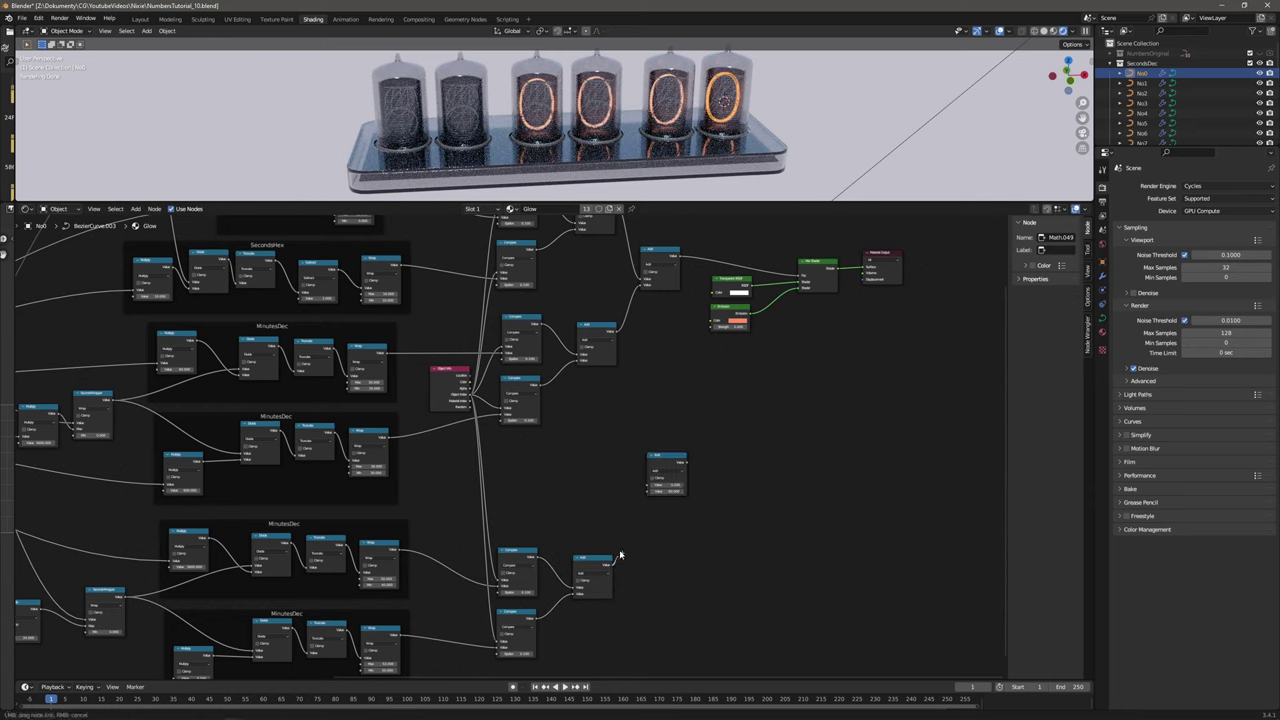
drag(645, 496, 648, 491)
drag(663, 458, 687, 365)
Feed the combined seconds and minutes Add into the new Add node and connect its result to the Mix Shader's factor.
middle_drag(638, 363, 581, 439)
drag(625, 332, 617, 468)
drag(883, 290, 687, 440)
key(g)
click(685, 440)
ctrl+right_drag(722, 437, 731, 408)
drag(706, 442, 821, 465)
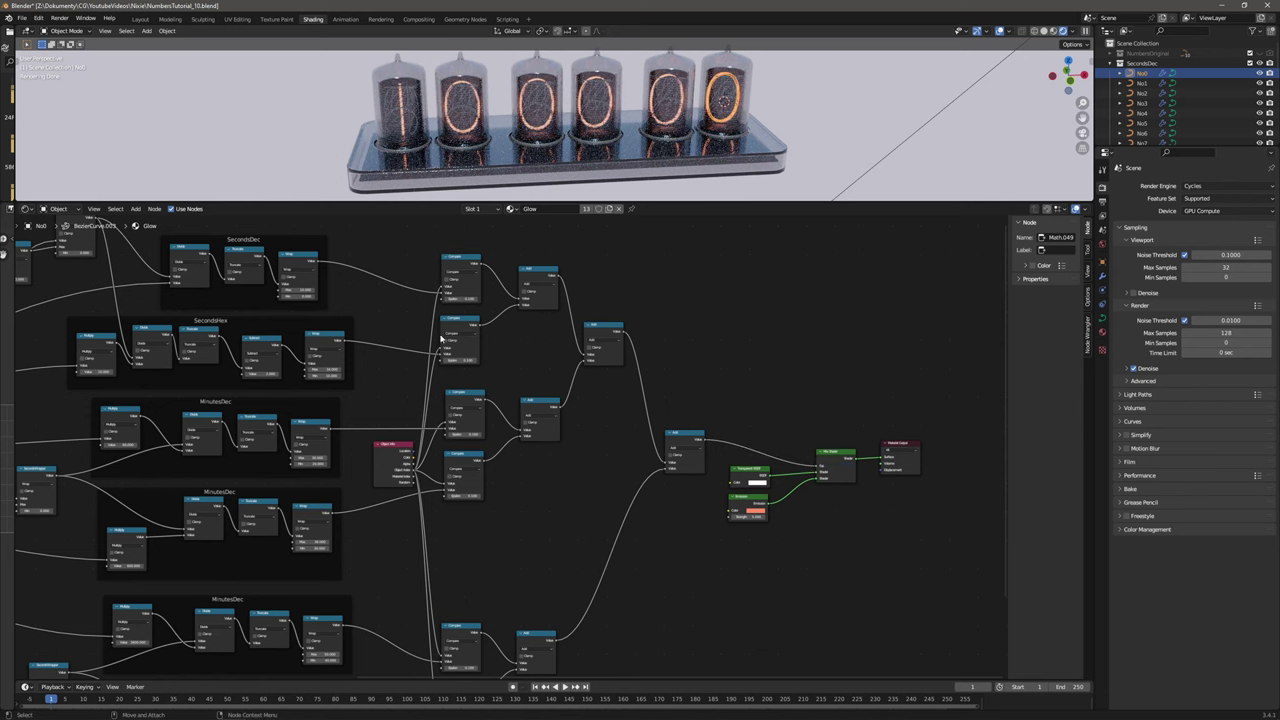
middle_drag(440, 338, 548, 320)
middle_drag(351, 644, 598, 359)
scroll(629, 404, up, 3)
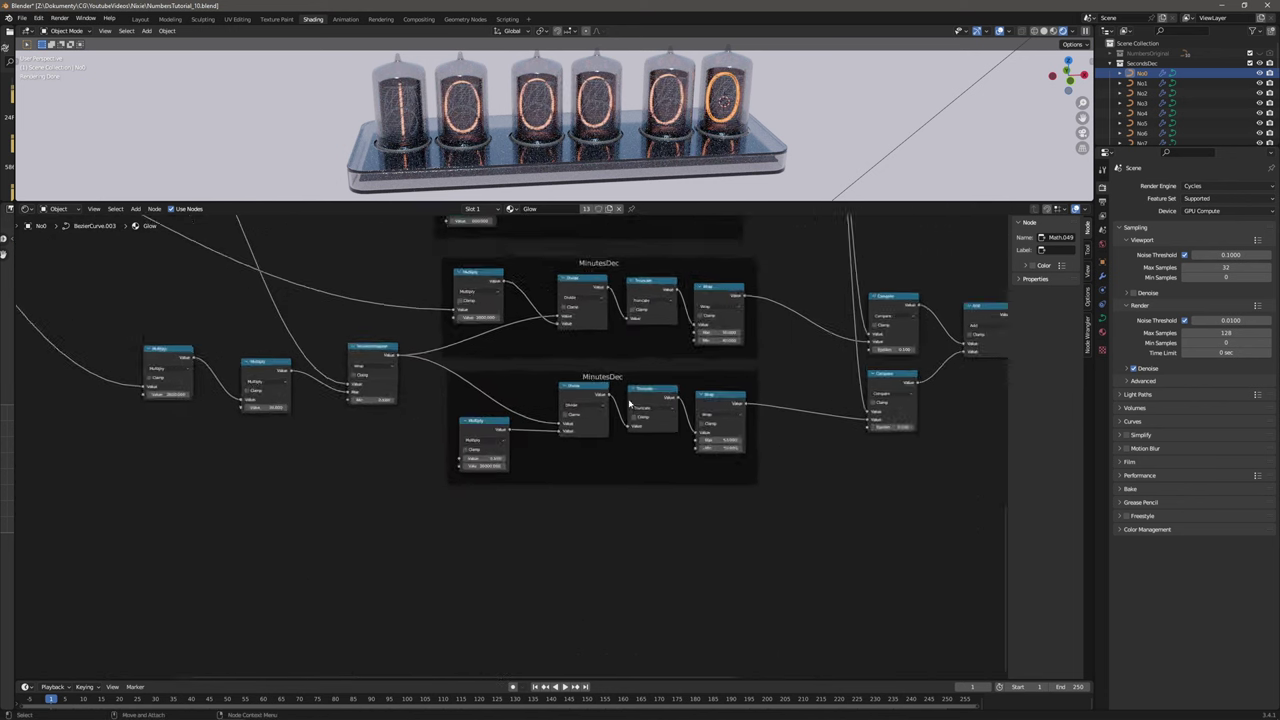
Spread out the Divide, Truncate and Wrap nodes in the lowest MinutesDec frame, leaving a gap before the Wrap node.
scroll(629, 404, up, 3)
click(622, 370)
shift+click(694, 376)
drag(694, 374, 574, 382)
shift+click(490, 414)
Duplicate the lowest frame's Divide node, insert the copy between Truncate and Wrap, switch it to Subtract and set its second value to 1.
click(476, 379)
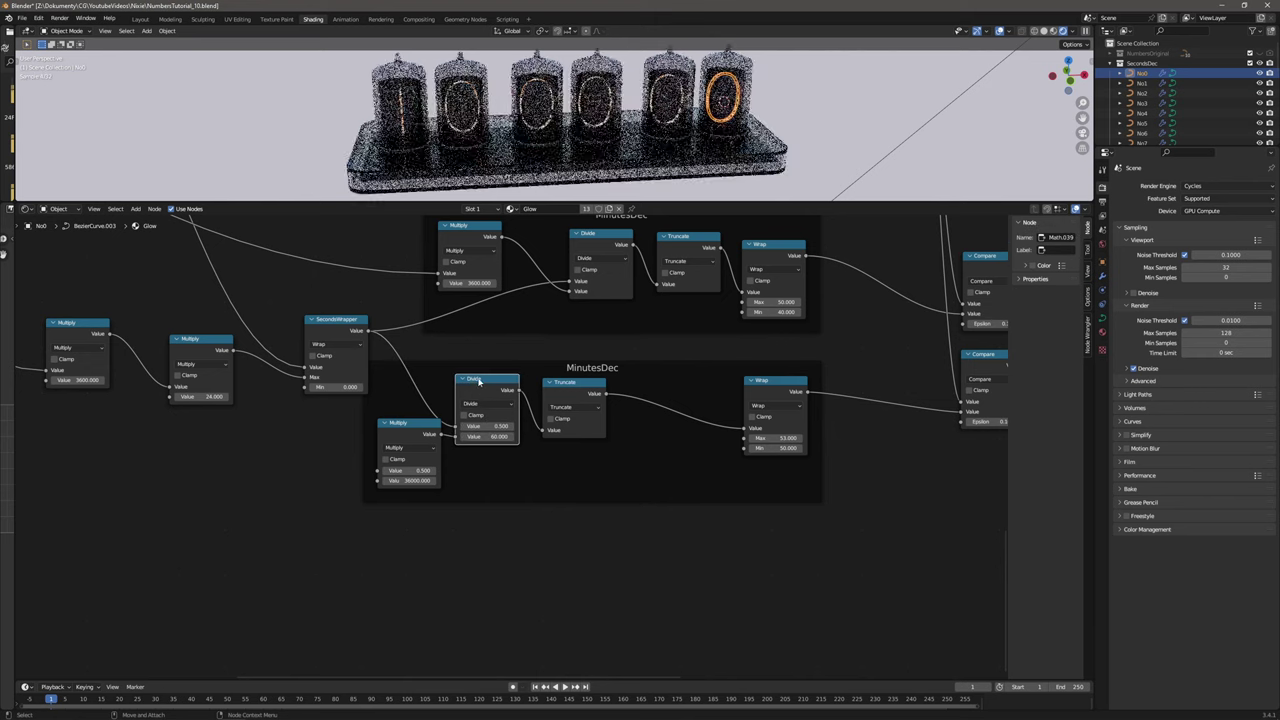
key(shift+d)
click(667, 392)
click(682, 416)
click(662, 452)
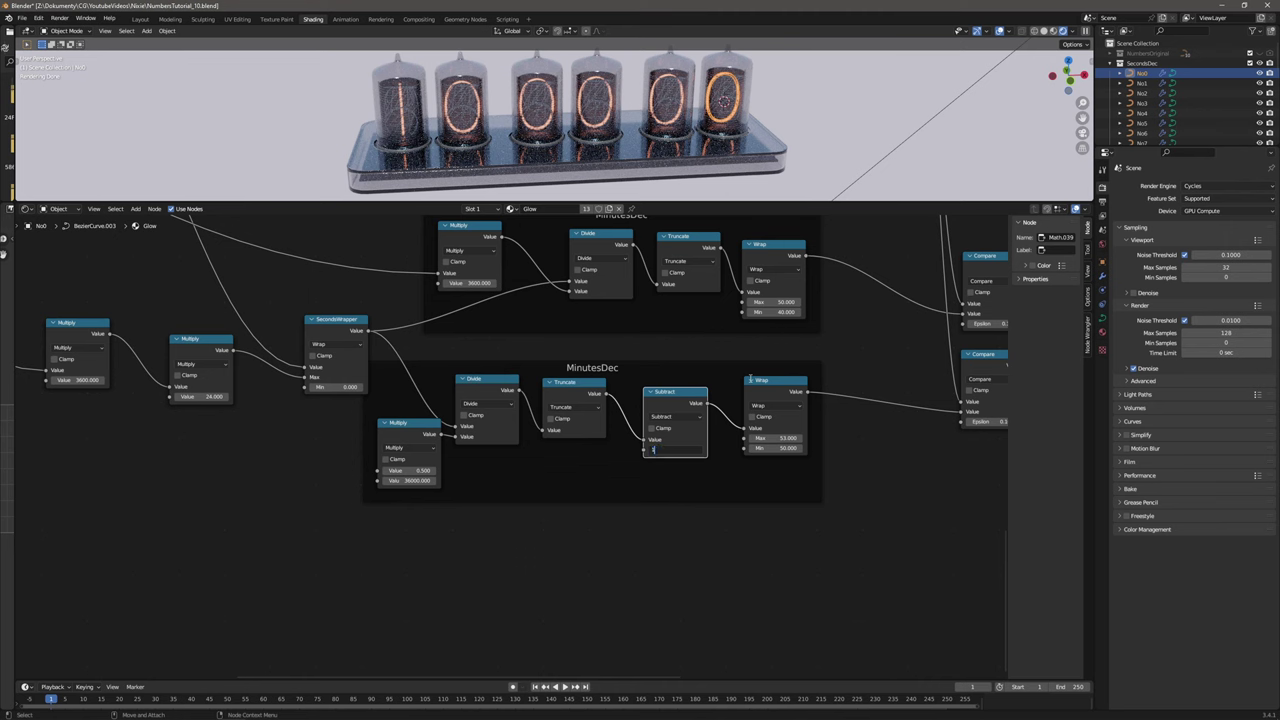
key(Return)
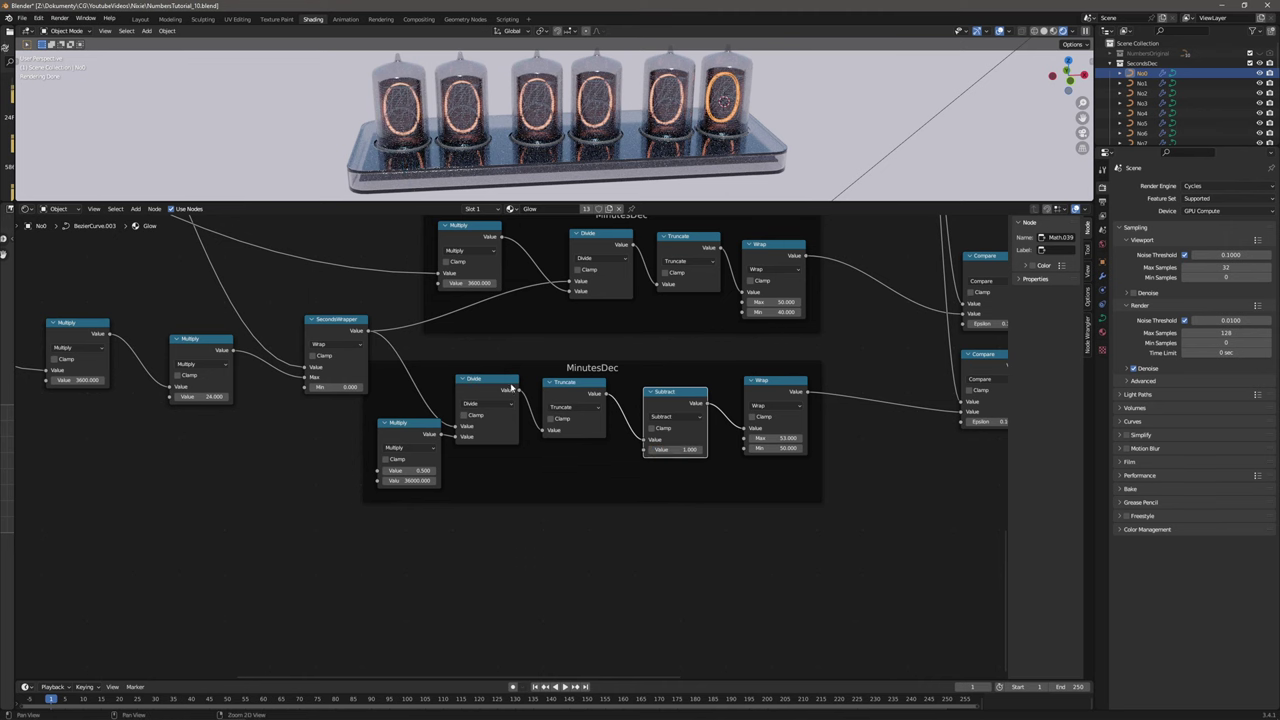
Set the StartHour value in the CurrentTime frame to 23.
middle_drag(396, 352, 680, 537)
middle_drag(343, 411, 905, 679)
scroll(441, 486, up, 2)
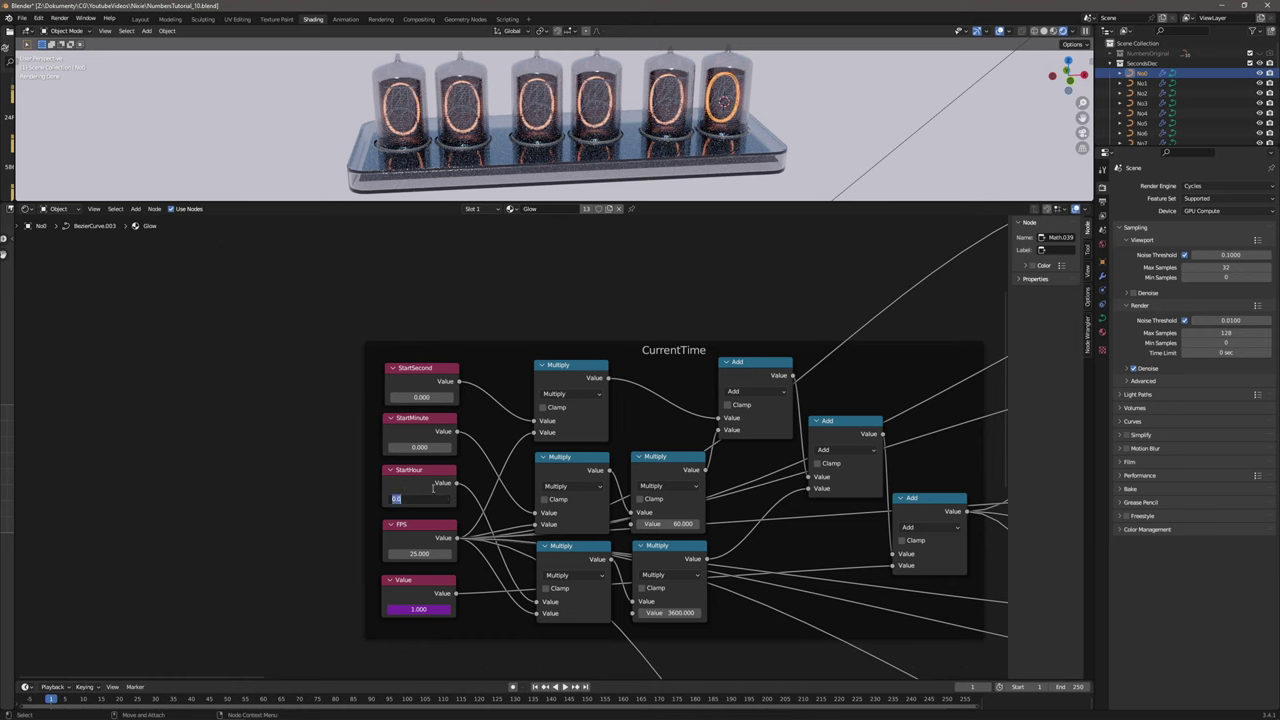
key(Return)
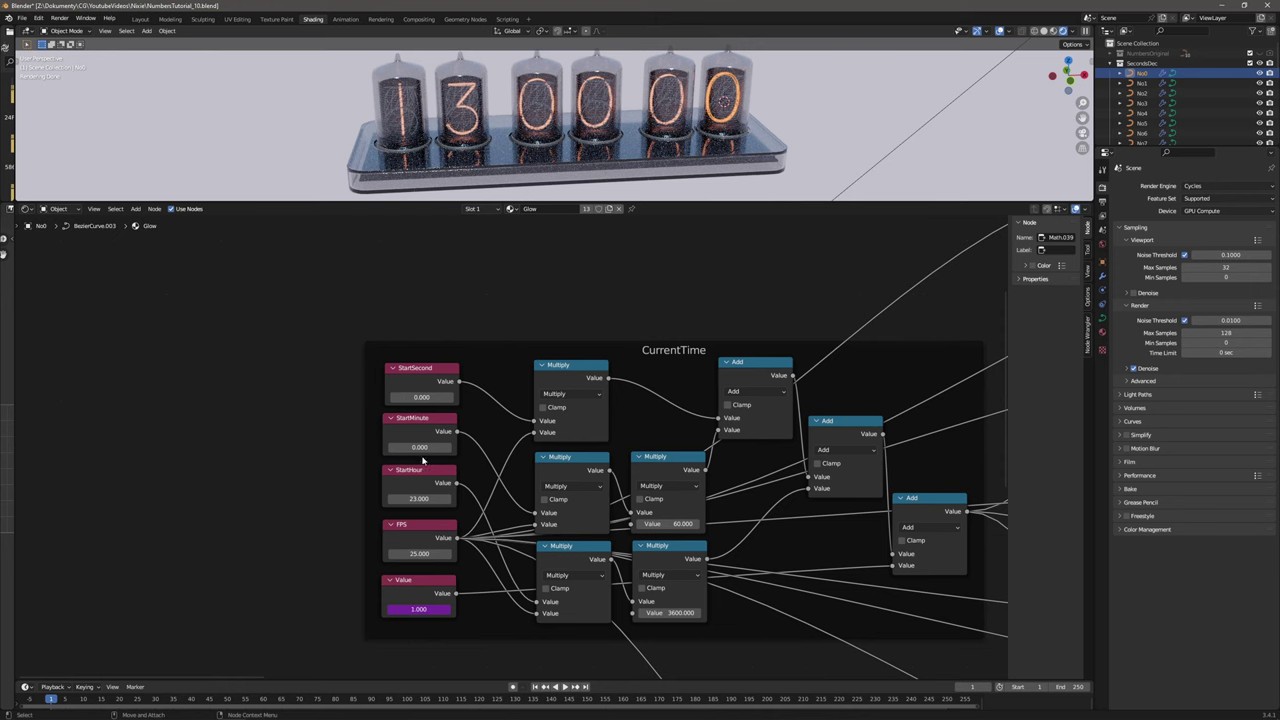
Connect the FPS value to the free input of the 36000 Multiply node in the lowest MinutesDec frame.
middle_drag(738, 490, 605, 300)
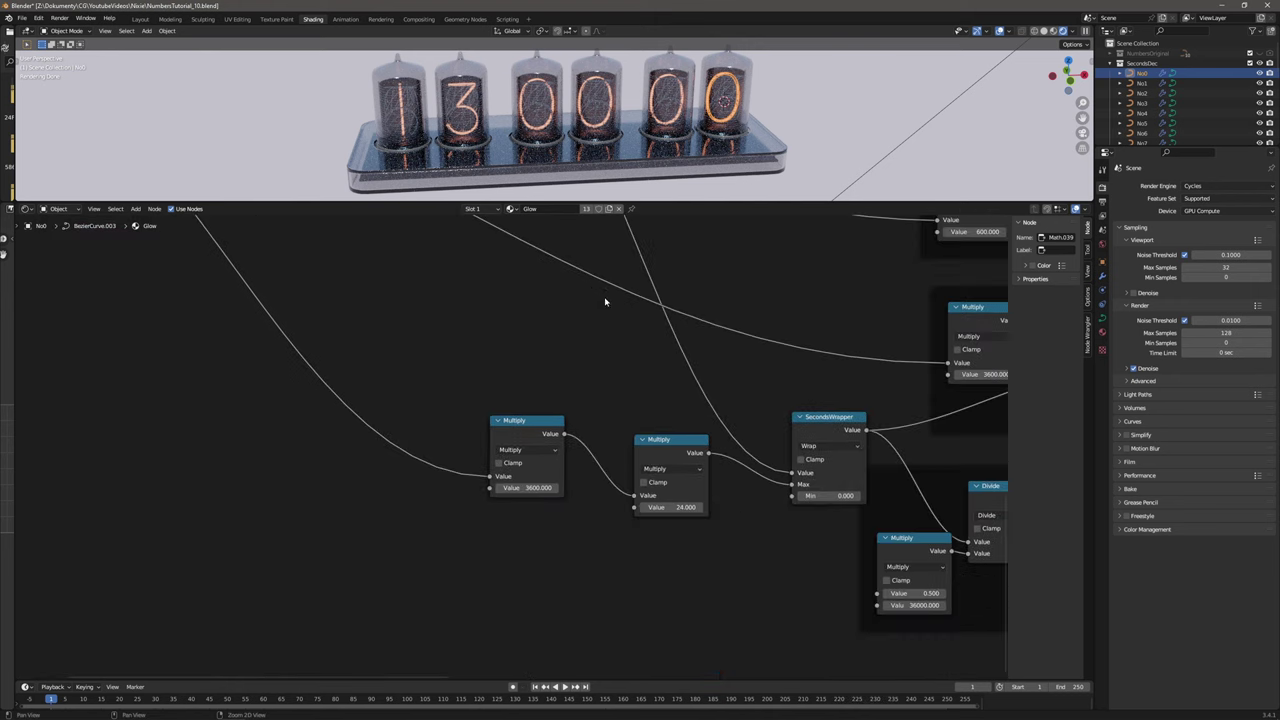
scroll(735, 506, down, 2)
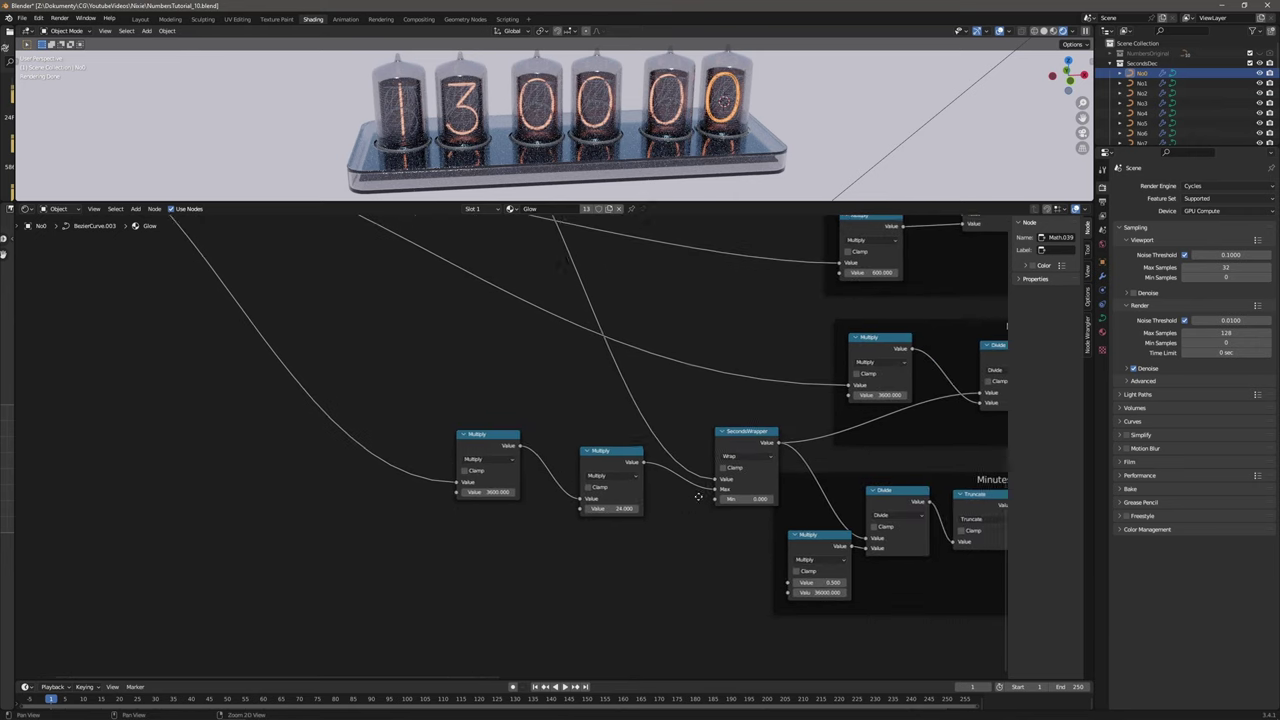
scroll(697, 488, down, 4)
middle_drag(381, 359, 433, 446)
drag(200, 295, 769, 636)
Set the StartMinute value to 58 and the StartSecond value to 20.
middle_drag(258, 321, 640, 606)
scroll(588, 516, up, 4)
scroll(588, 516, up, 2)
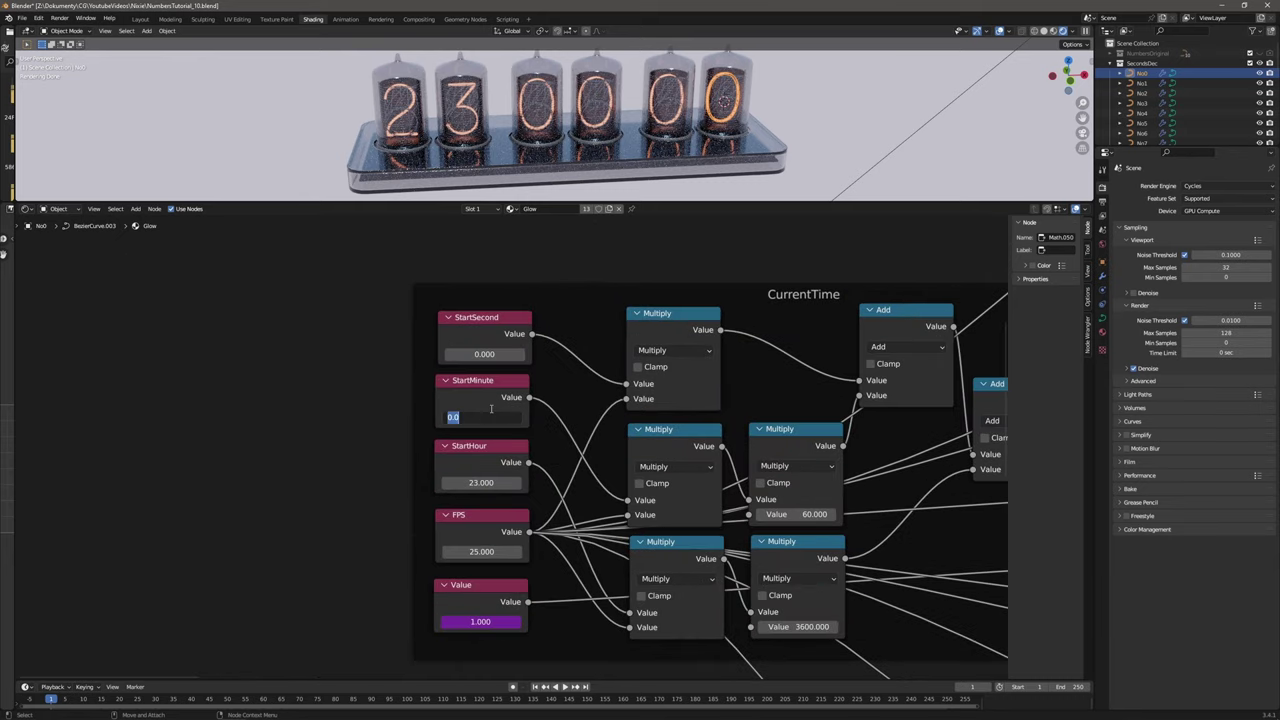
key(Return)
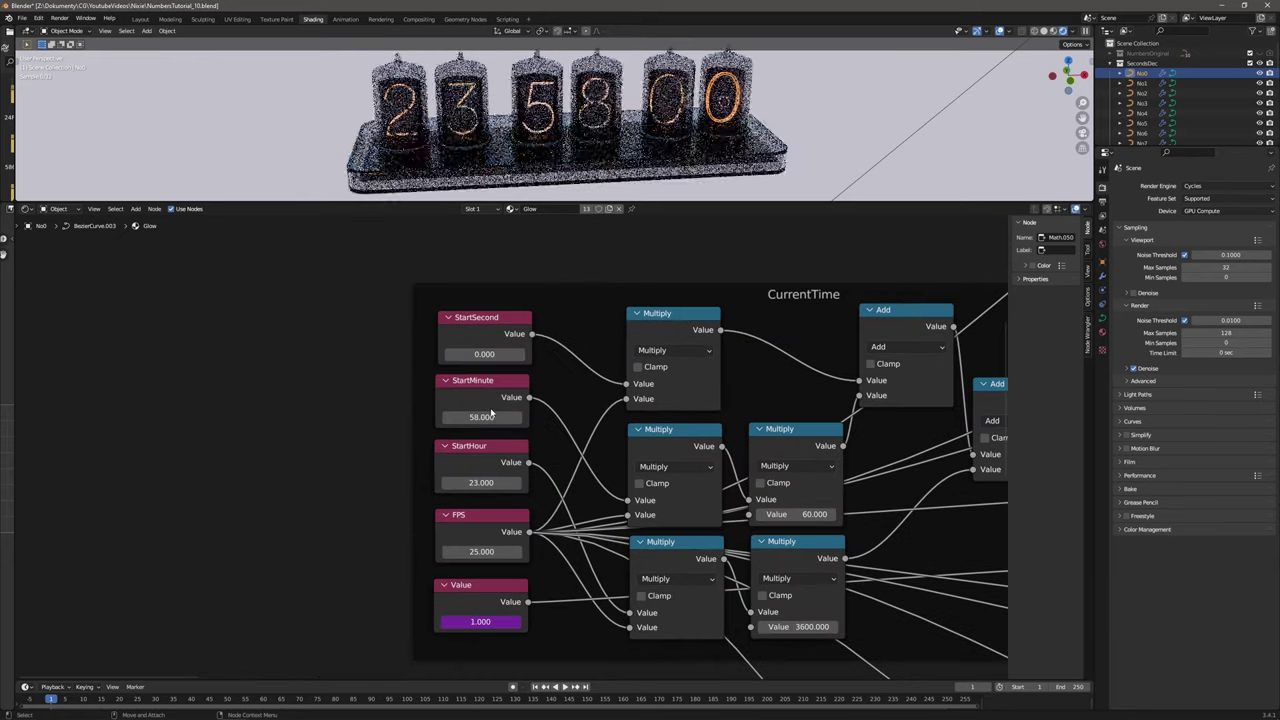
click(486, 356)
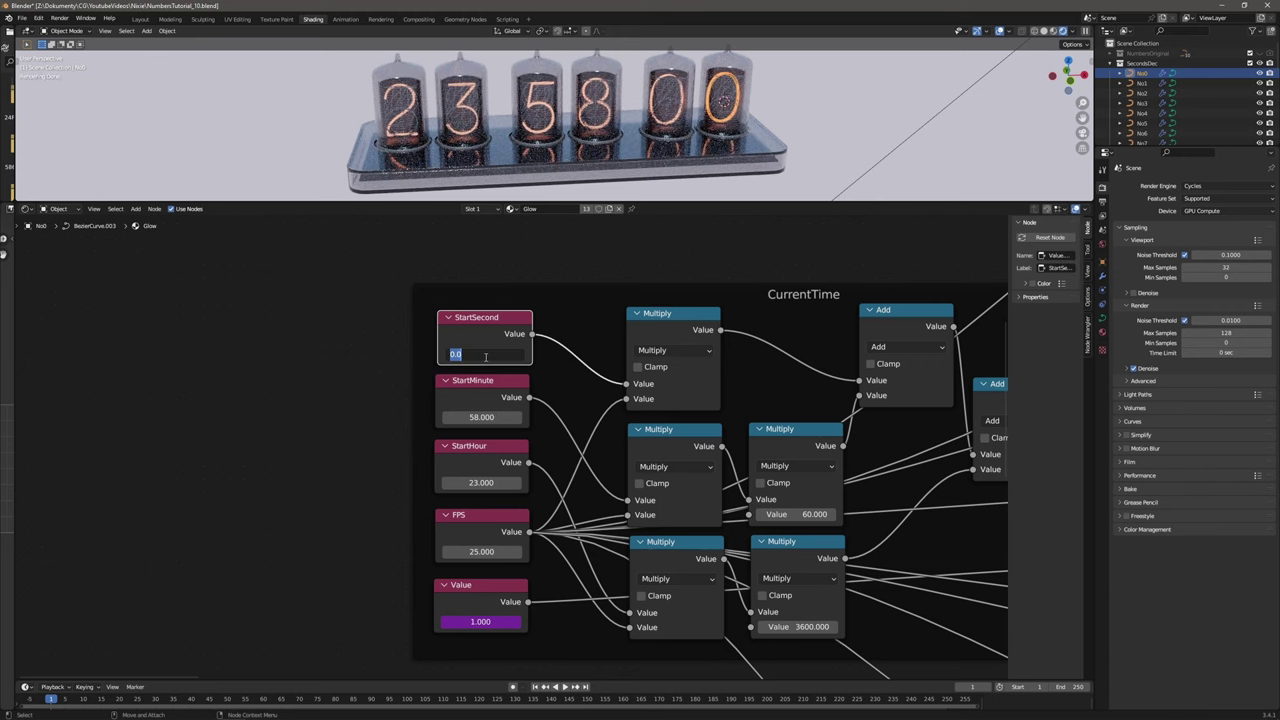
text(20)
key(Return)
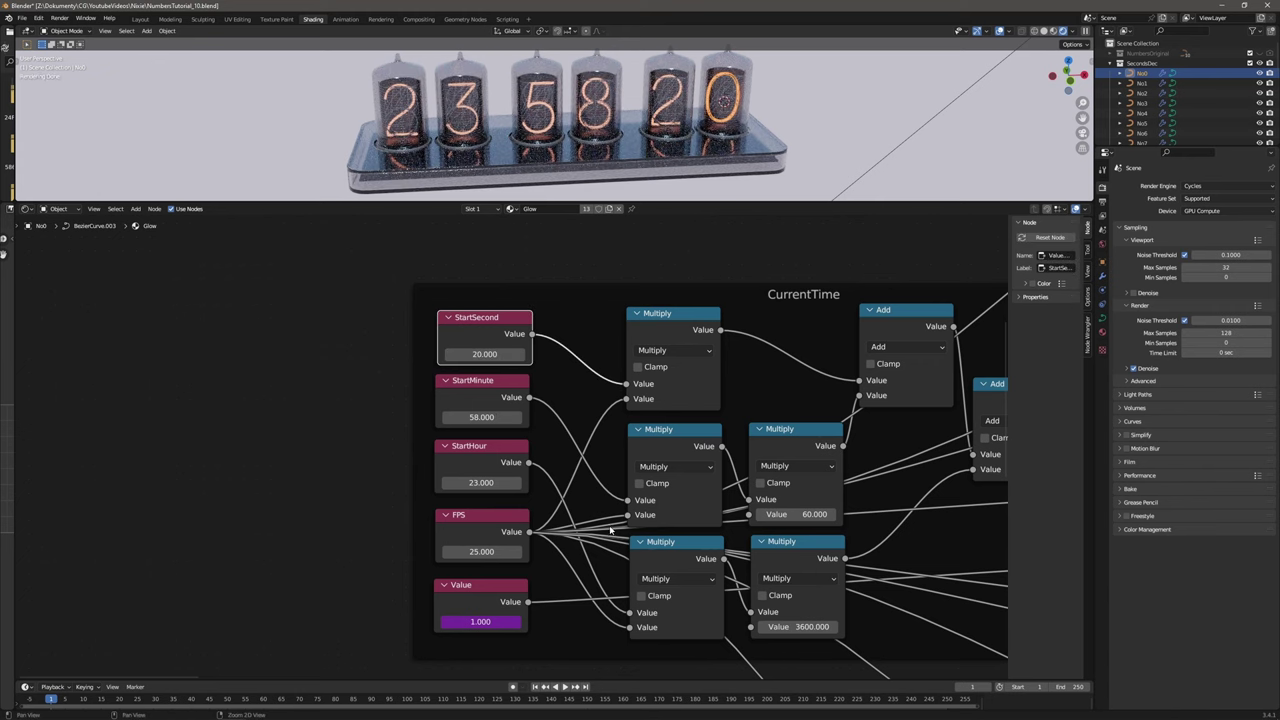
Set the FPS value to 5 and play the animation to test the clock's rollover.
middle_drag(611, 530, 514, 396)
click(386, 418)
text(5)
key(Return)
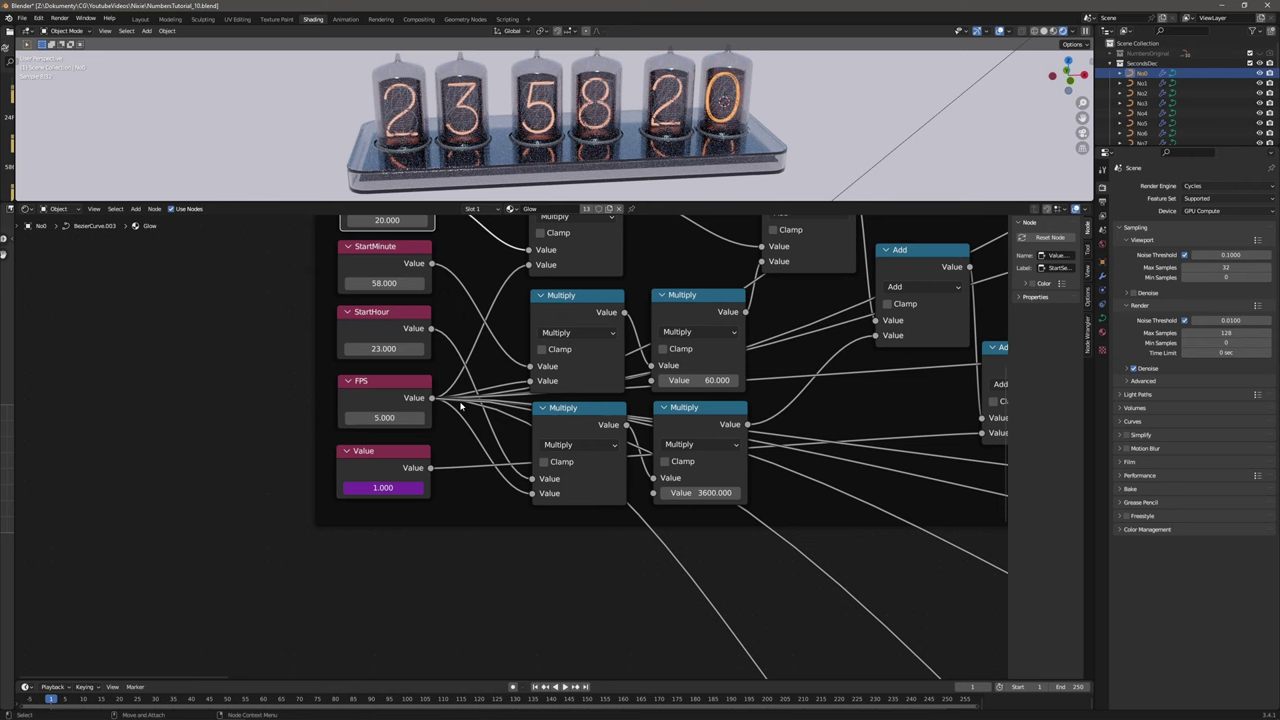
middle_drag(495, 308, 508, 402)
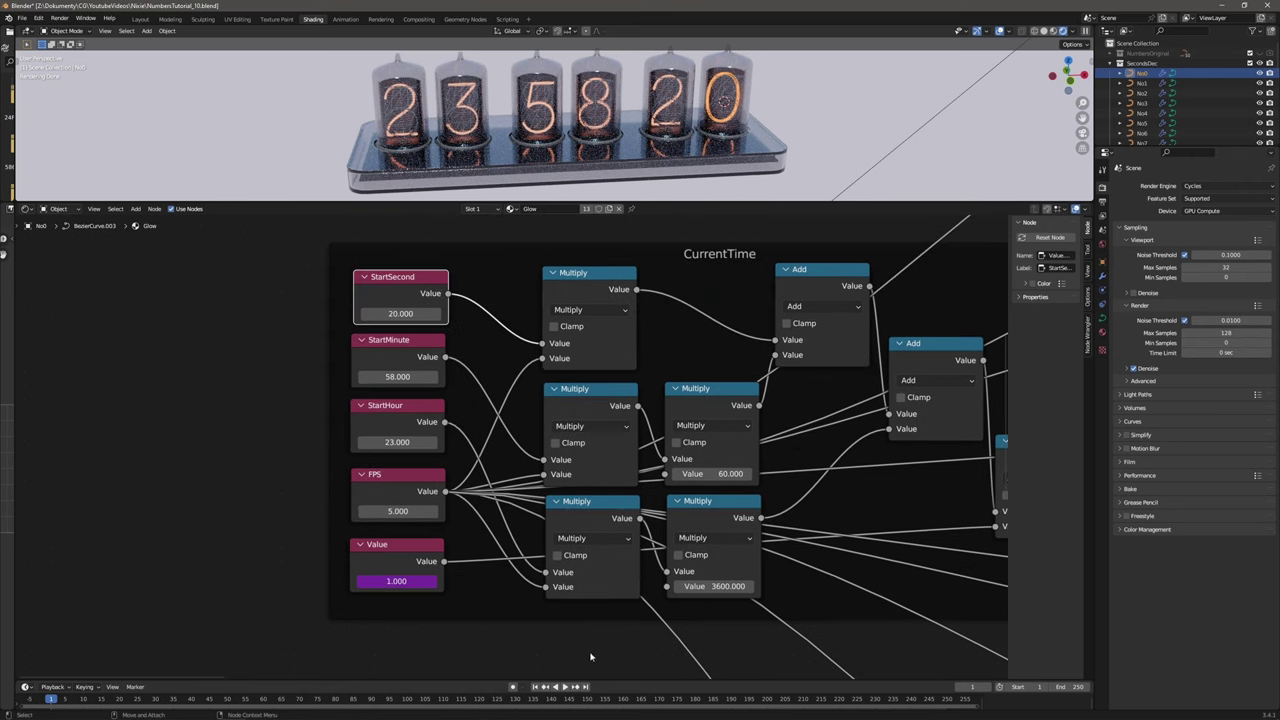
click(565, 687)
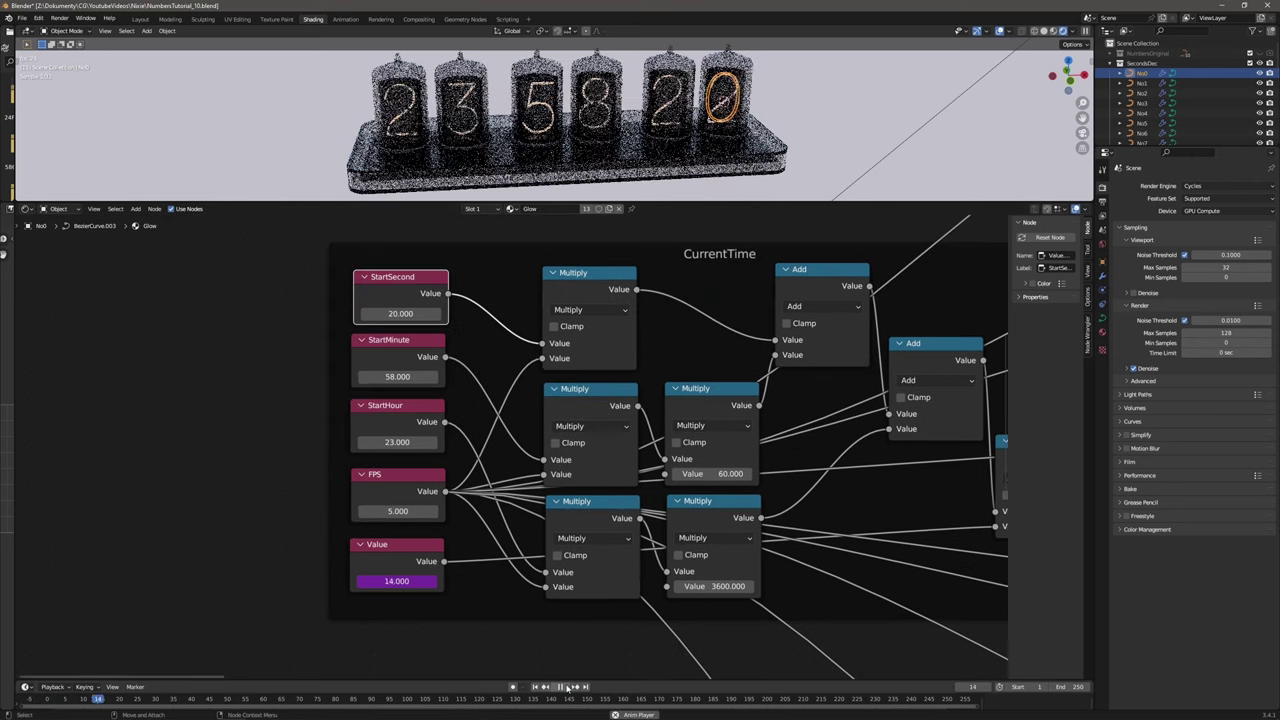
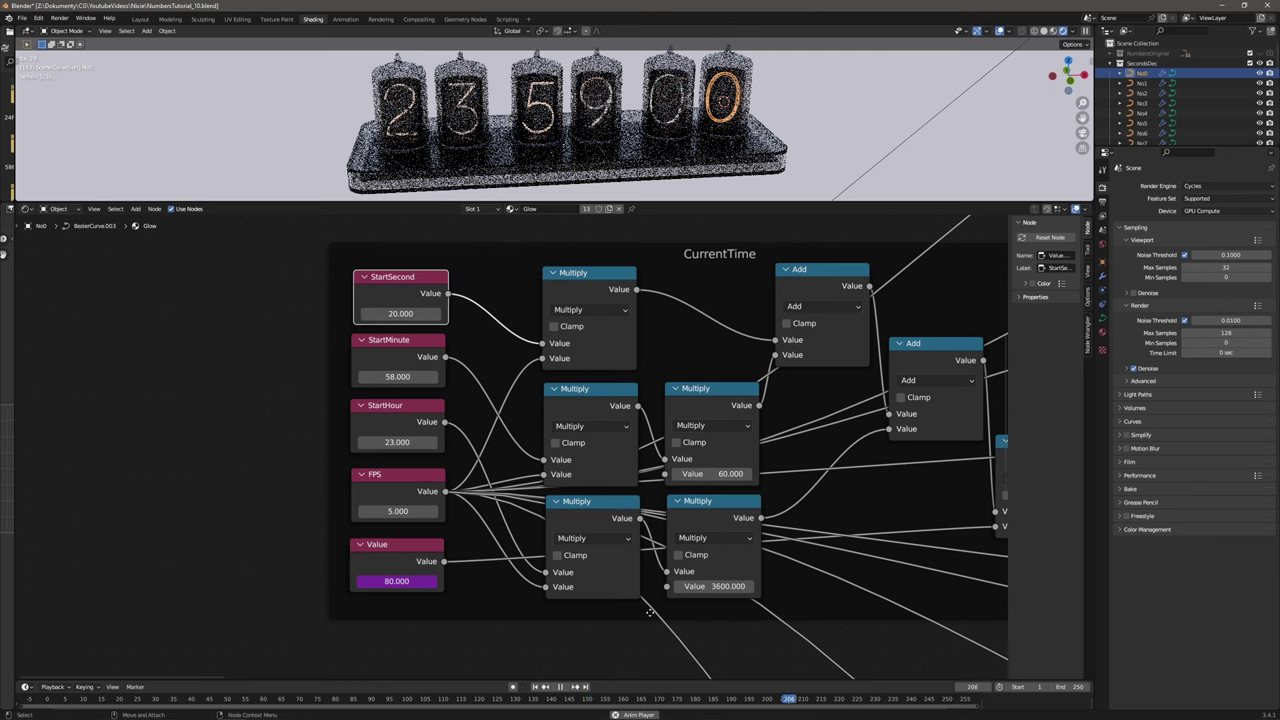
Set the FPS value to 1 during playback, watch the digits run past midnight and stop the animation.
click(400, 511)
text(1)
key(Return)
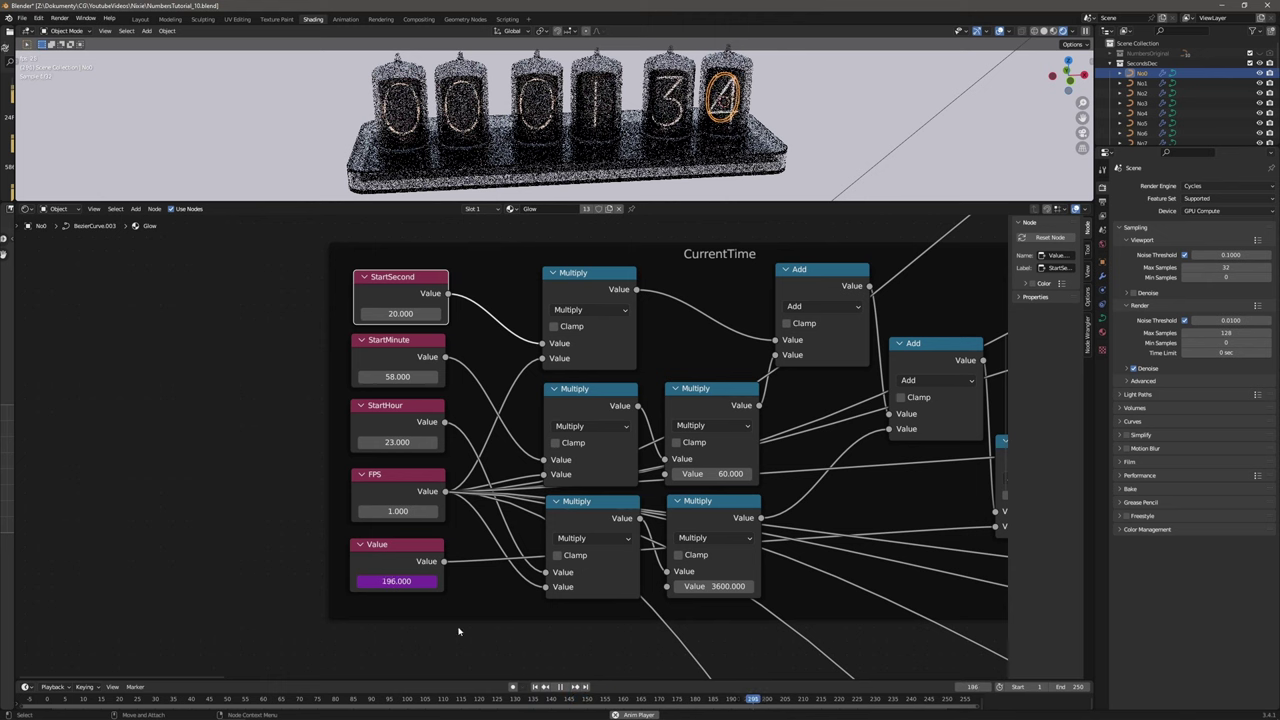
click(560, 686)
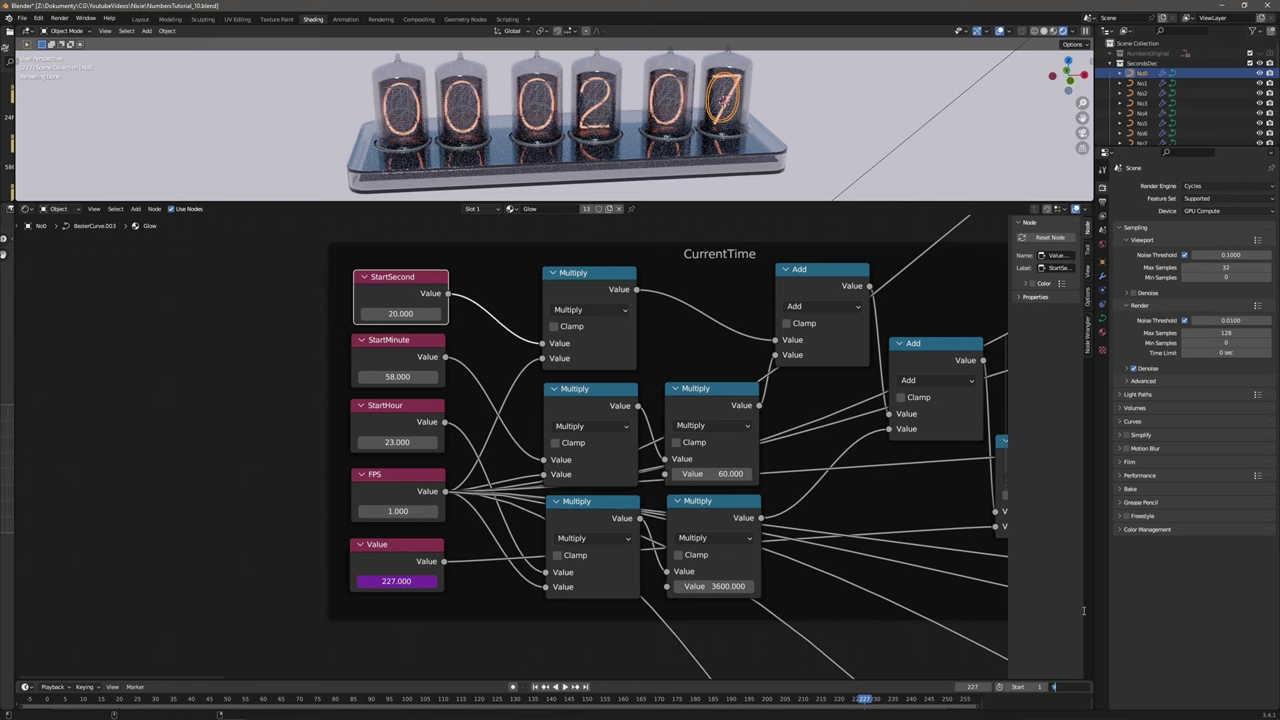
Set the timeline's end frame to 90000 and play the animation briefly from the first frame.
key(Return)
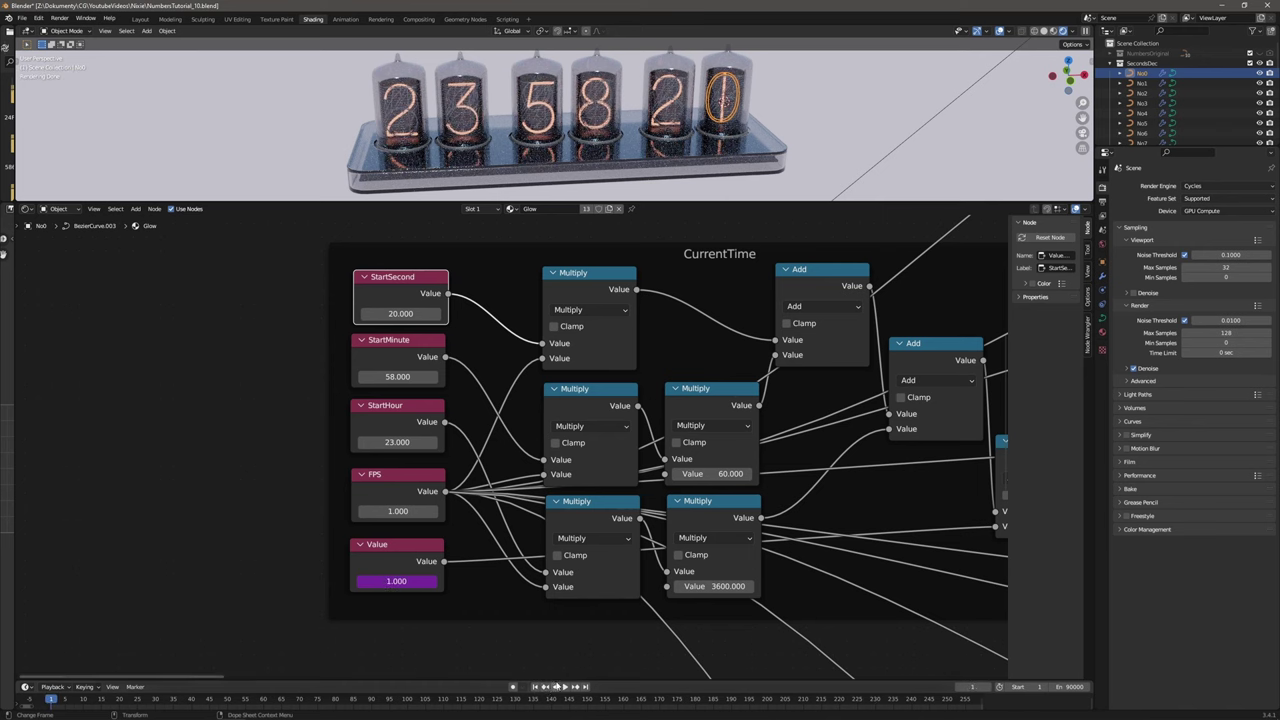
click(572, 687)
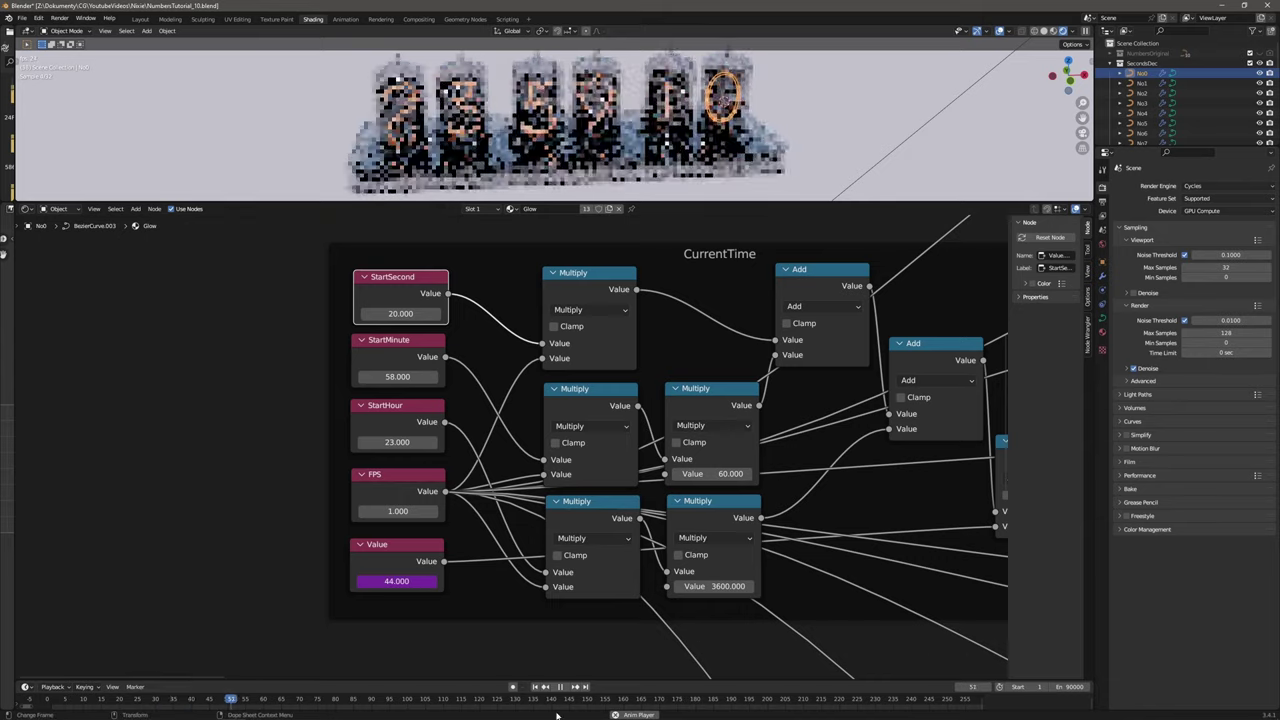
key(space)
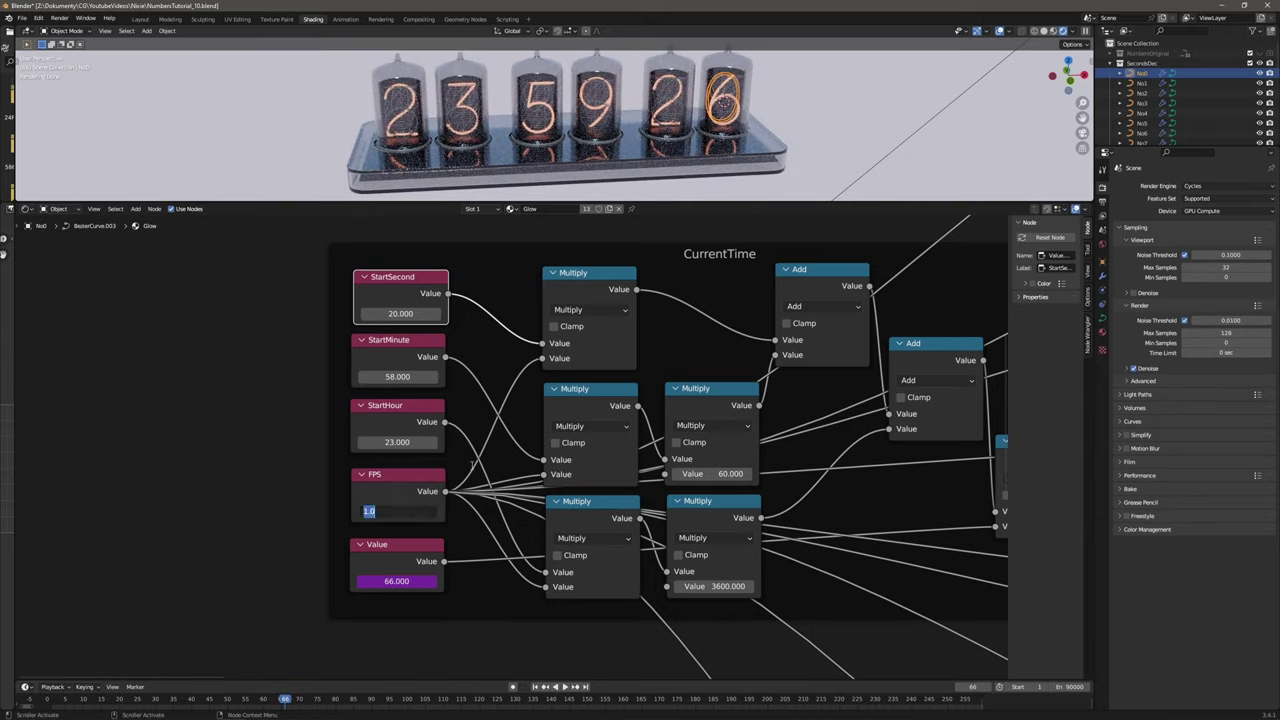
Set the FPS value to 5 and the StartMinute value to 59.
text(5)
key(Return)
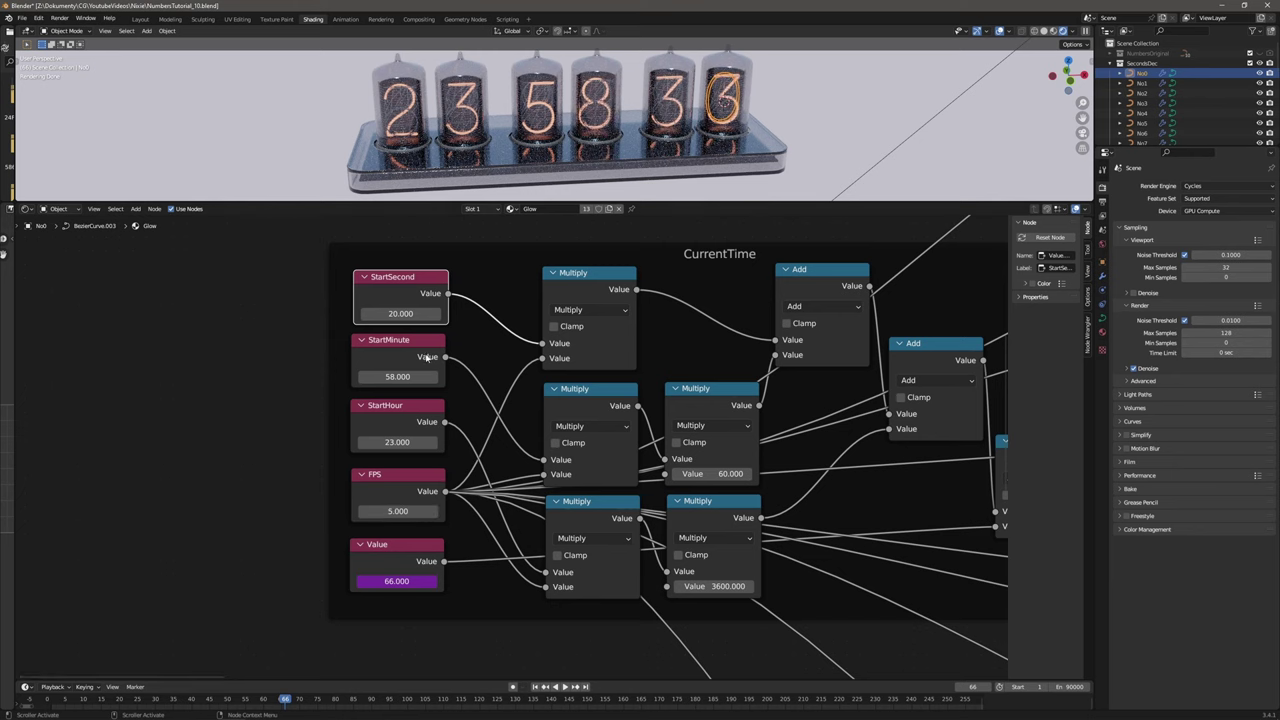
click(406, 377)
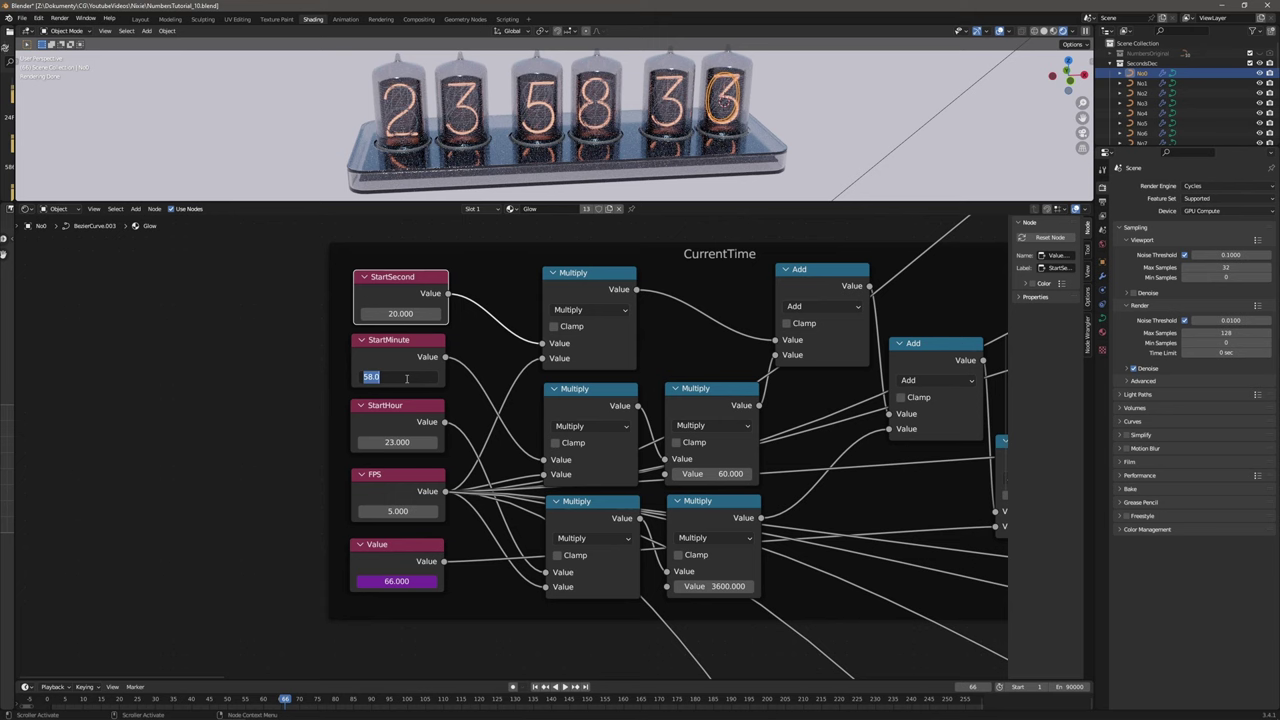
text(59)
key(Return)
click(401, 316)
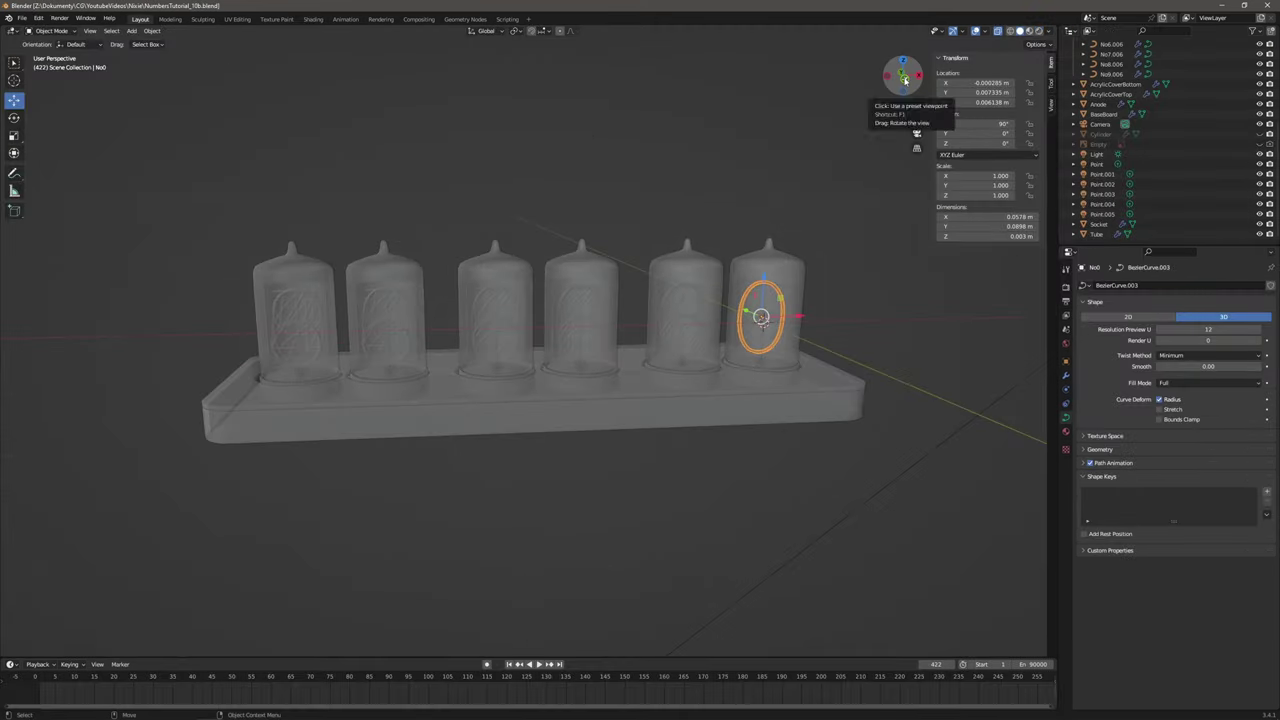
click(152, 31)
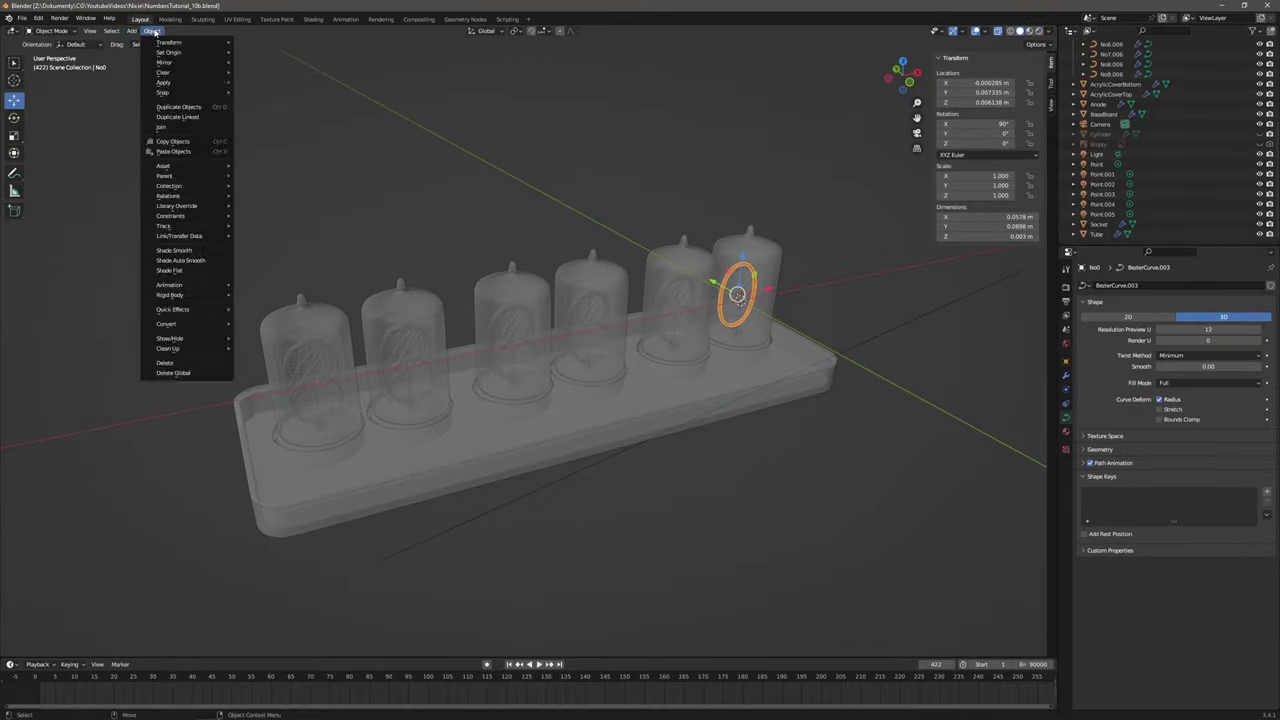
click(251, 92)
key(s)
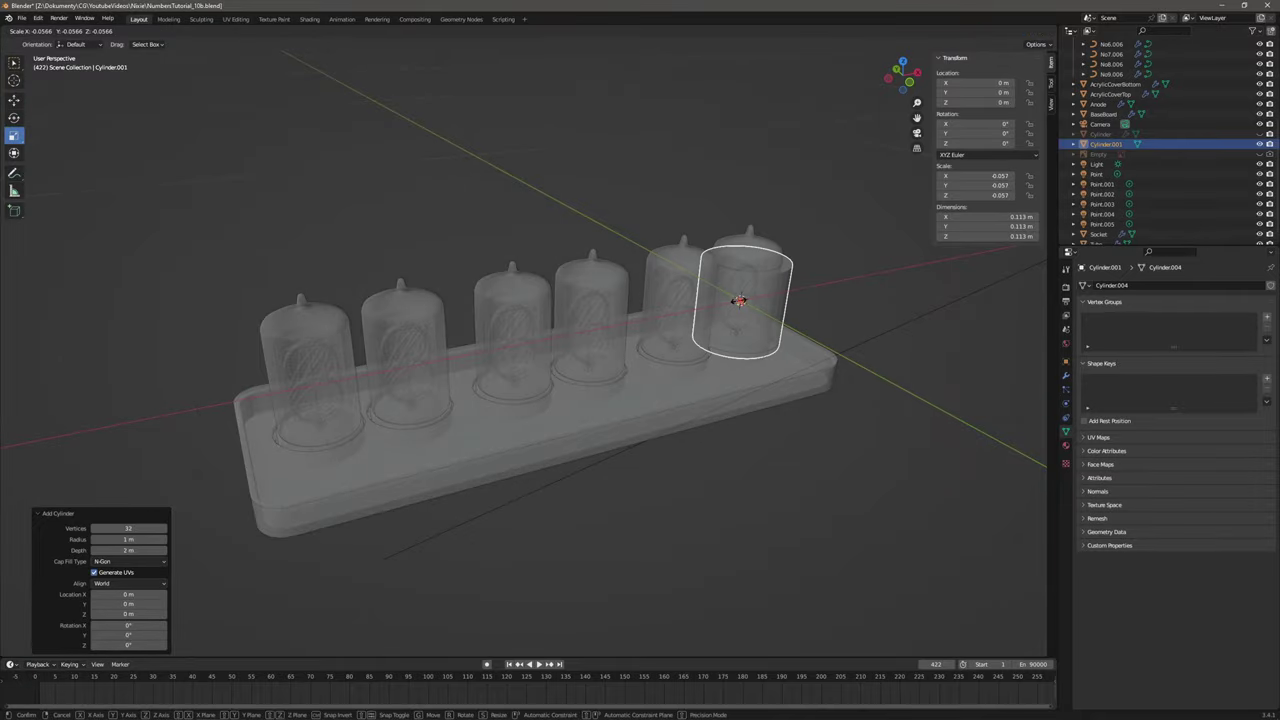
click(738, 300)
key(ctrl+z)
key(ctrl+z)
Add a mesh cylinder with 16 vertices to the scene.
click(131, 31)
mouse_move(150, 43)
click(250, 92)
click(134, 528)
text(16)
key(Return)
Set the new cylinder's radius to 0.01 m.
click(145, 539)
text(0.002)
key(Return)
click(118, 539)
key(Return)
click(119, 541)
text(0.01)
key(Return)
Set the new cylinder's depth to 0.01 m.
click(140, 550)
text(0.002)
key(Return)
click(140, 549)
text(0.02)
key(Return)
text(1)
key(Return)
Rename the new cylinder object as Foot.
double_click(1108, 145)
text(Foot)
key(Return)
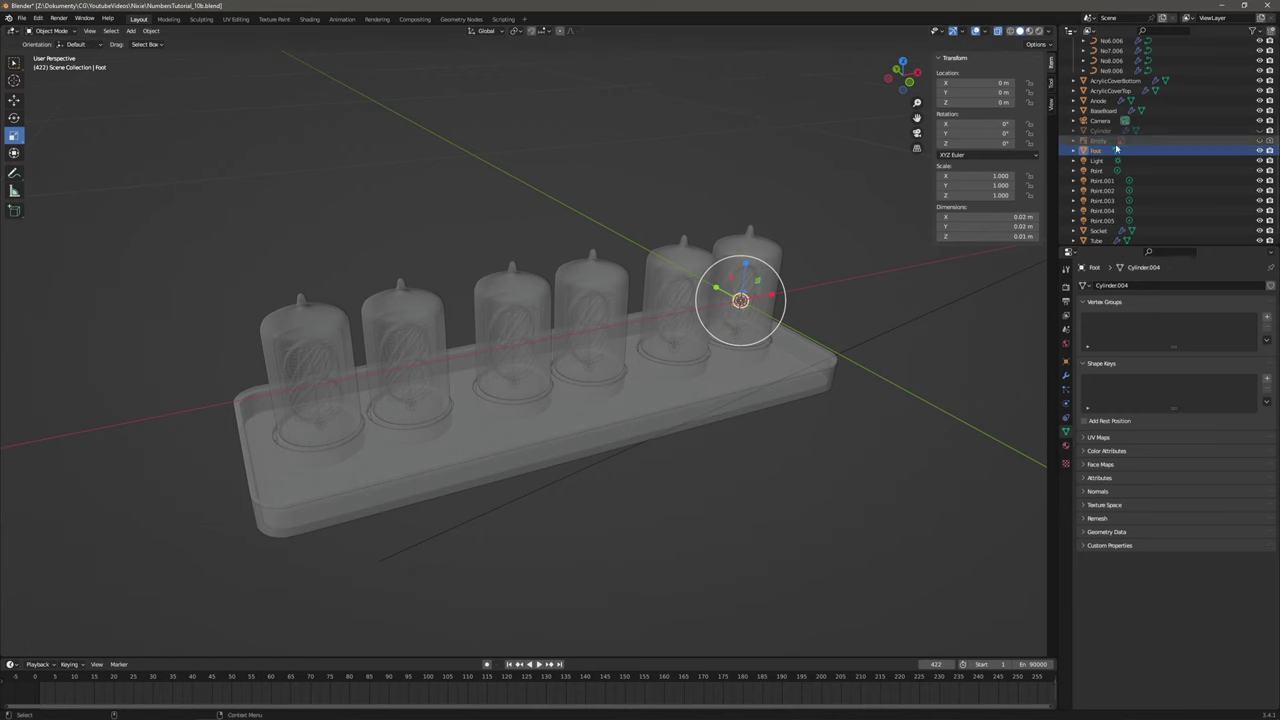
Move the Foot clear of the base board to about X 0.038, Y -0.204, Z -0.093 m.
key(shift+space)
key(g)
drag(744, 290, 808, 370)
click(917, 74)
click(903, 75)
drag(705, 298, 802, 370)
shift+middle_drag(802, 370, 625, 370)
scroll(609, 382, up, 14)
drag(573, 463, 573, 468)
middle_drag(573, 468, 594, 430)
scroll(594, 430, down, 4)
In edit mode, taper the Foot toward its bottom face and inset that face to form a thin rim.
key(Tab)
click(729, 306)
middle_drag(729, 306, 698, 182)
drag(693, 176, 686, 119)
key(alt+a)
click(686, 157)
key(shift+space)
key(i)
key(ctrl+z)
key(ctrl+z)
key(ctrl+shift+z)
key(shift+space)
key(e)
key(w)
Extrude the Foot's inset bottom face inward to form a recess inside the rim.
middle_drag(828, 182, 668, 262)
click(651, 480)
key(shift+space)
key(e)
drag(650, 442, 657, 429)
key(alt+a)
key(w)
Inset the floor of the Foot's bottom recess and merge the inner vertices at their center.
middle_drag(657, 429, 722, 434)
key(i)
drag(654, 423, 654, 436)
click(182, 31)
mouse_move(200, 102)
click(280, 102)
Inset the Foot's top face and merge its inner vertices at their center.
middle_drag(700, 480, 673, 190)
click(673, 190)
drag(673, 190, 668, 202)
click(182, 31)
click(280, 102)
Add supporting loop cuts close to the Foot's top edge, bottom edge and recess rim.
shift+middle_drag(765, 206, 714, 285)
scroll(714, 285, up, 2)
key(2)
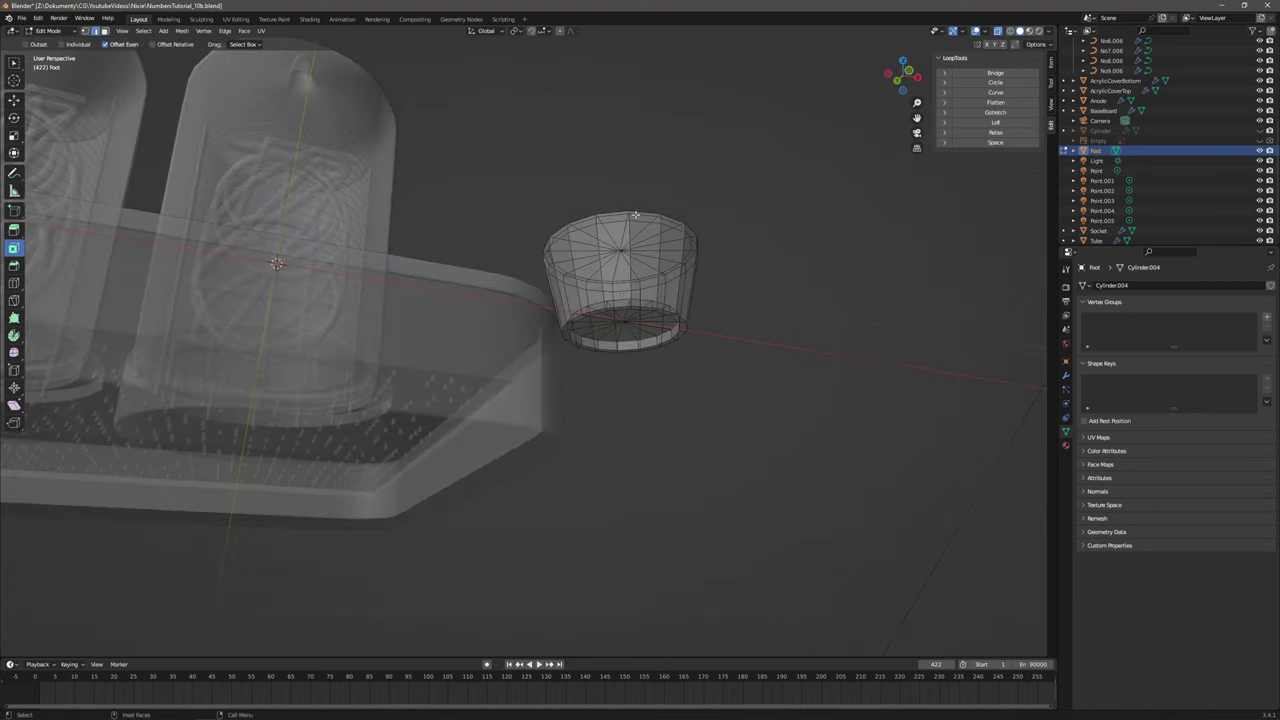
key(alt+z)
middle_drag(637, 257, 660, 234)
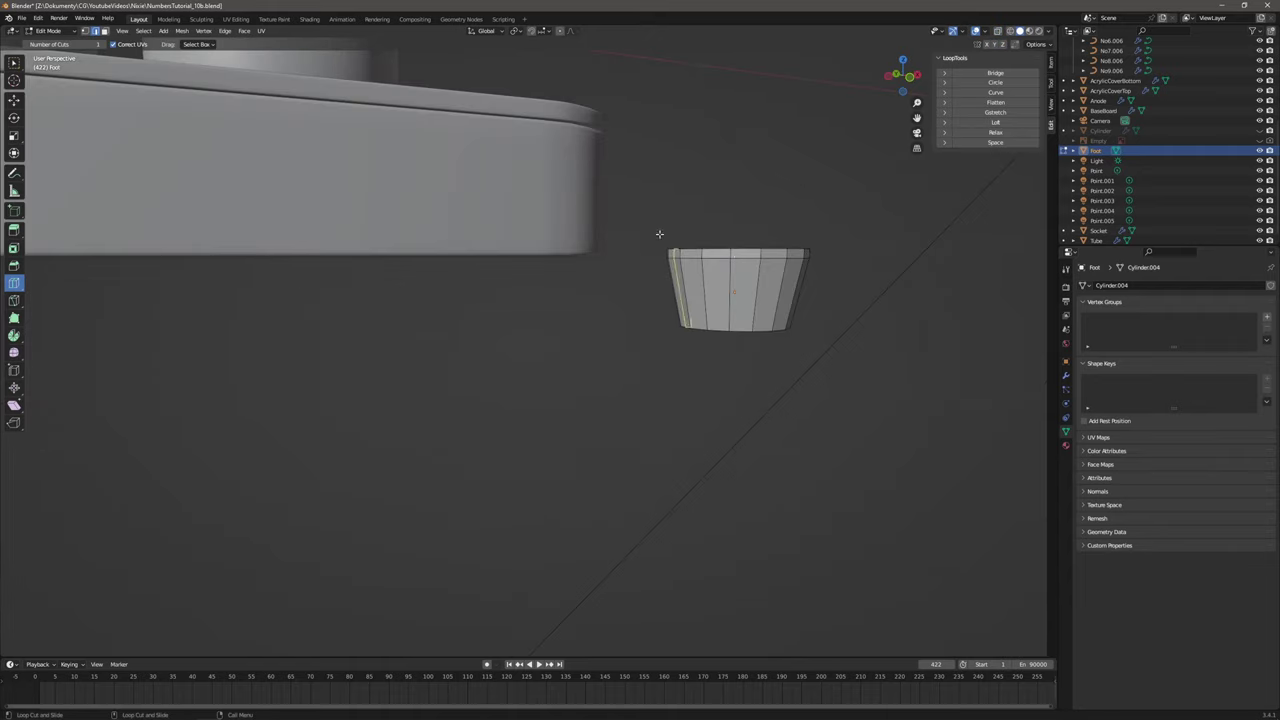
drag(736, 298, 738, 267)
drag(740, 276, 744, 309)
click(745, 250)
middle_drag(745, 250, 490, 347)
scroll(490, 347, up, 4)
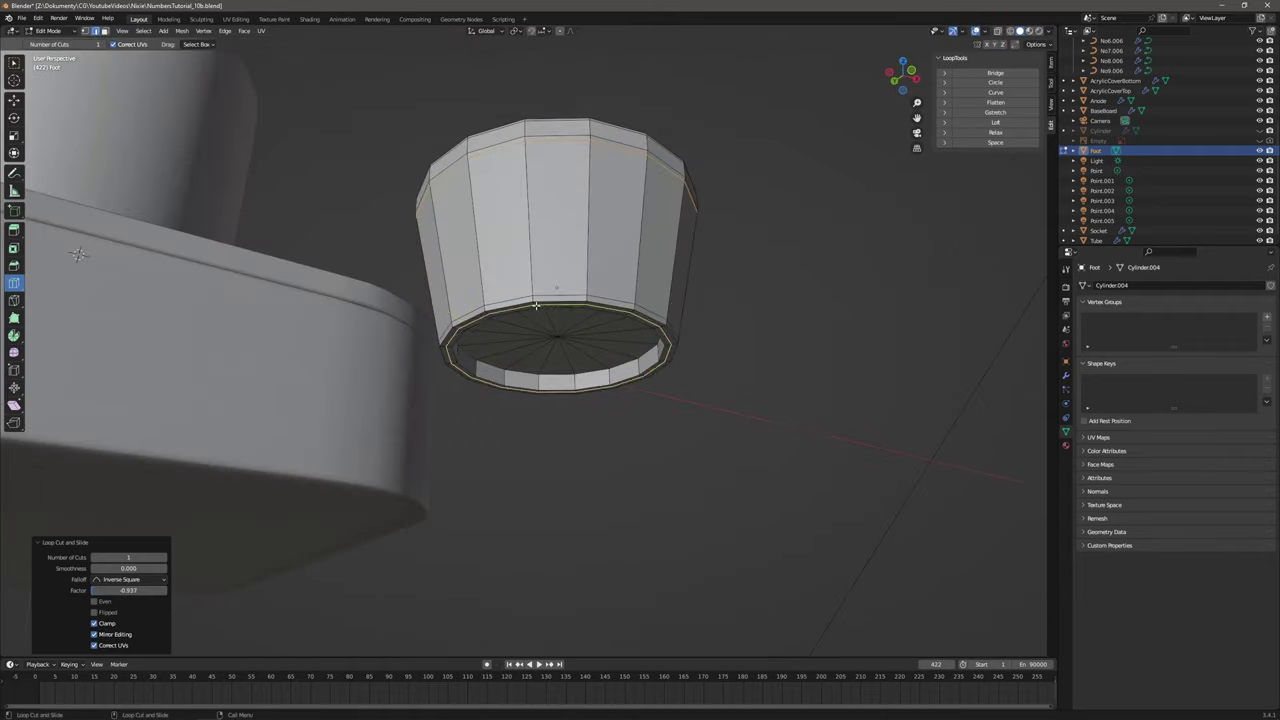
drag(289, 377, 289, 377)
Add a Subdivision Surface modifier to the Foot and shade the object smooth.
scroll(289, 377, down, 4)
middle_drag(289, 377, 626, 374)
click(1066, 375)
click(1150, 285)
click(1094, 466)
right_click(549, 322)
key(Tab)
Switch to the Shading workspace, frame the Foot and give it a new material named Rubber with a near-black base color.
shift+middle_drag(519, 294, 836, 468)
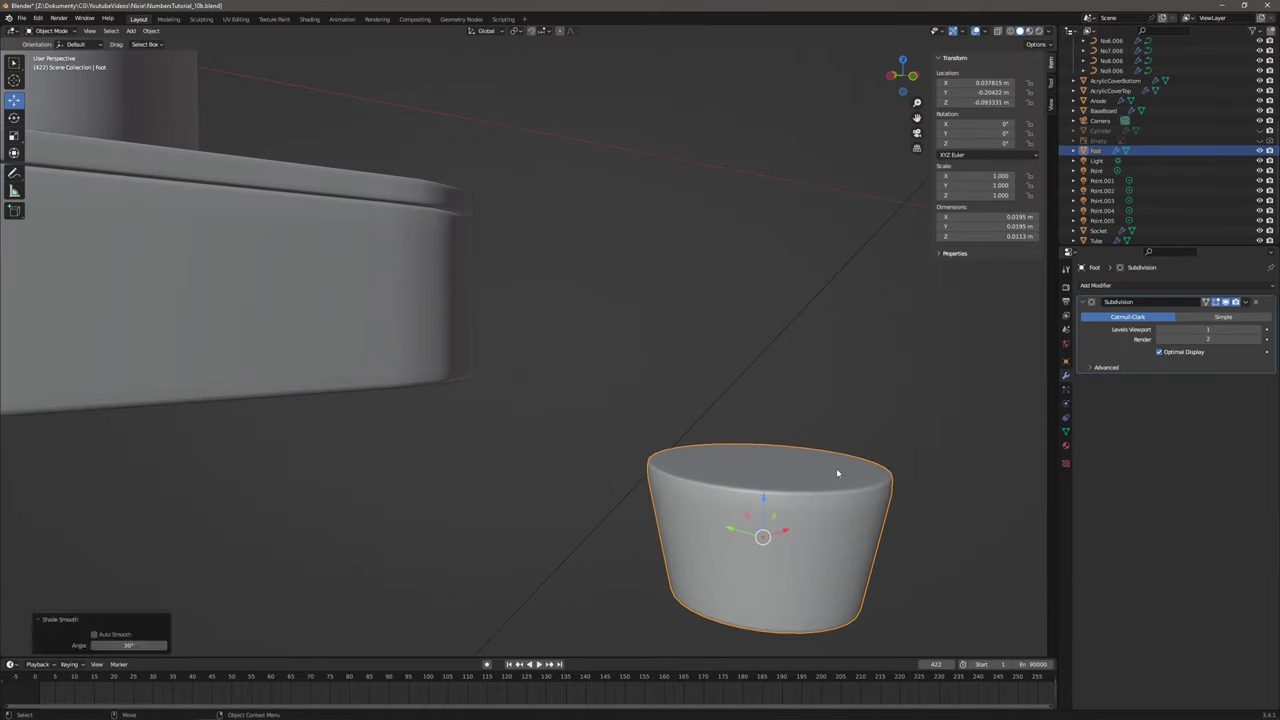
click(309, 19)
drag(558, 203, 558, 362)
key(KP_Decimal)
middle_drag(590, 386, 467, 519)
scroll(637, 482, up, 8)
click(560, 462)
drag(628, 291, 628, 364)
middle_drag(637, 545, 667, 463)
scroll(667, 463, down, 1)
Reduce the Rubber material's Roughness to about 0.4.
drag(571, 502, 558, 502)
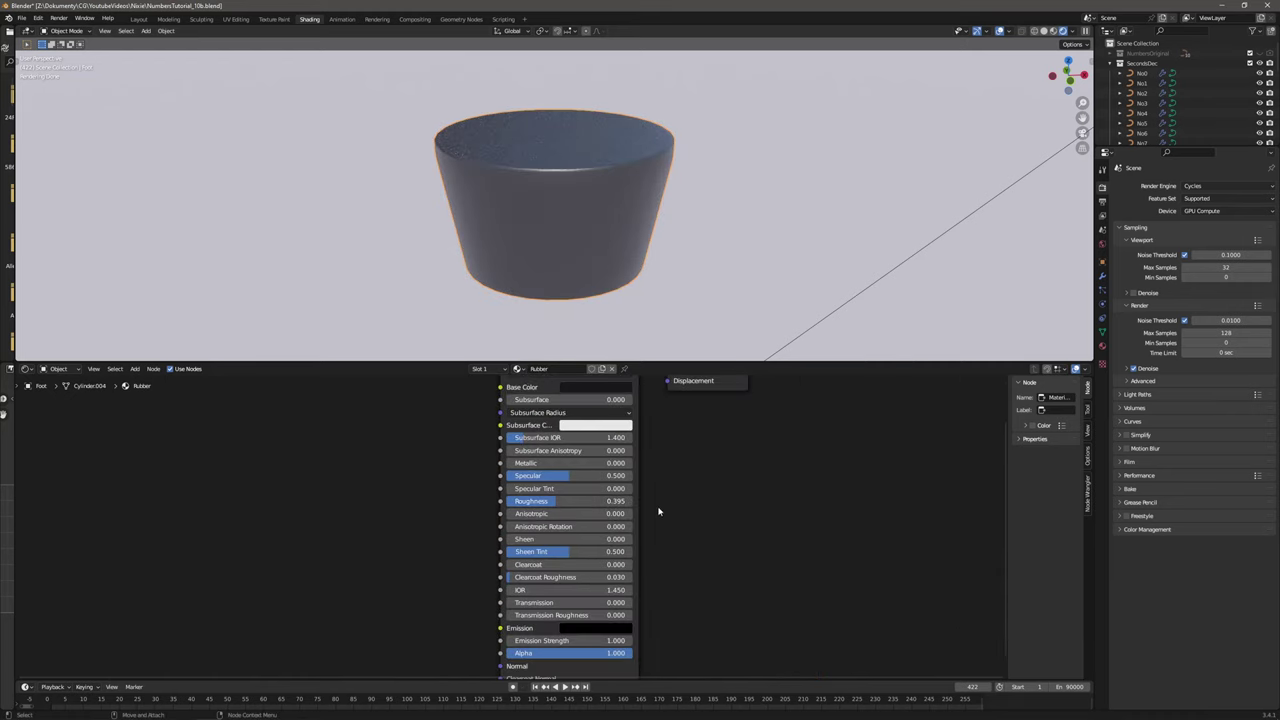
scroll(678, 228, down, 6)
middle_drag(709, 487, 722, 511)
drag(590, 499, 572, 525)
Return to the Layout workspace in top view and move the Foot to about Y -0.095 m, inside the base board's front right corner.
click(139, 19)
key(KP_7)
scroll(457, 456, down, 4)
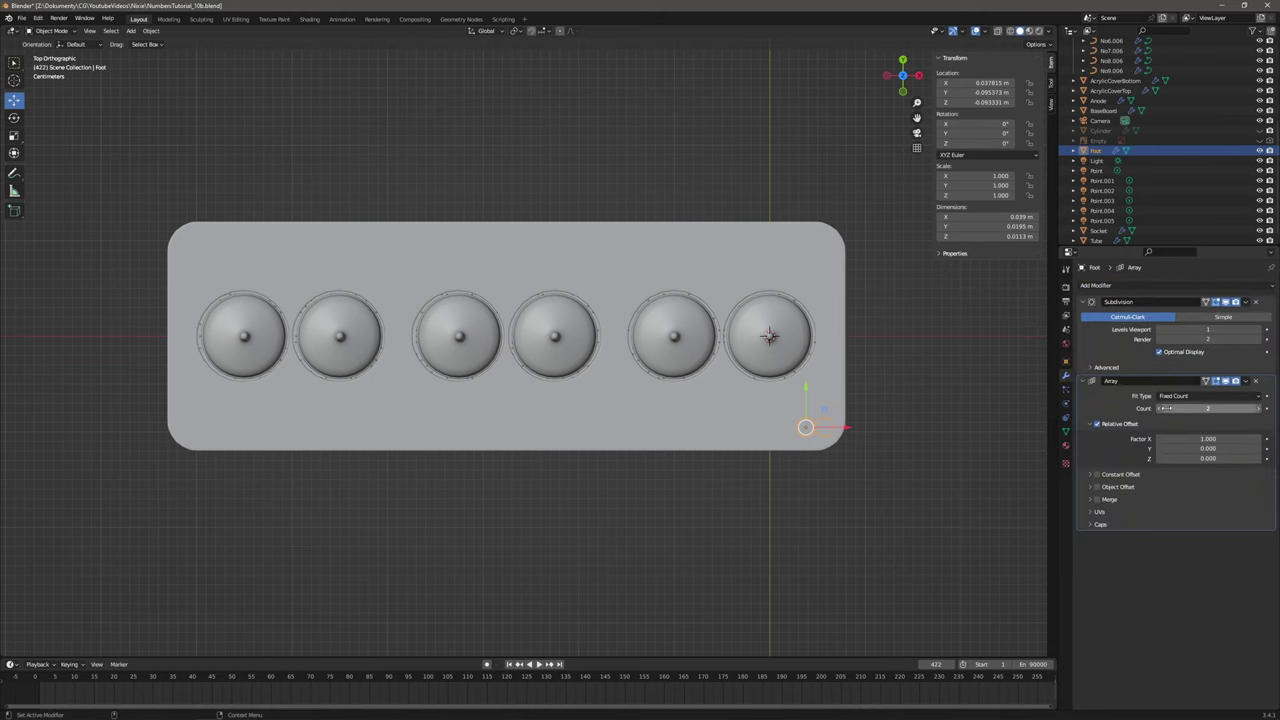
Switch the Foot's Array from relative to constant offset with a Distance X of about -0.6 m, checking the placement against the base board.
click(1097, 423)
click(1097, 474)
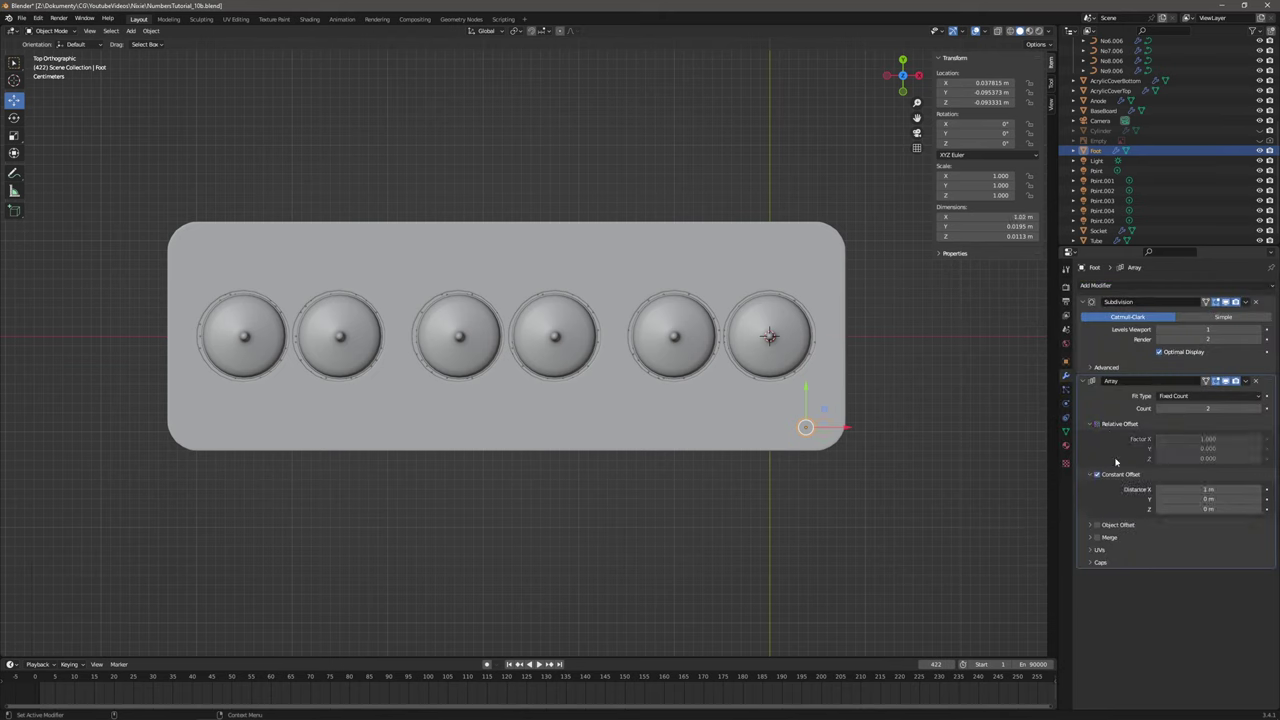
click(1211, 489)
key(BackSpace)
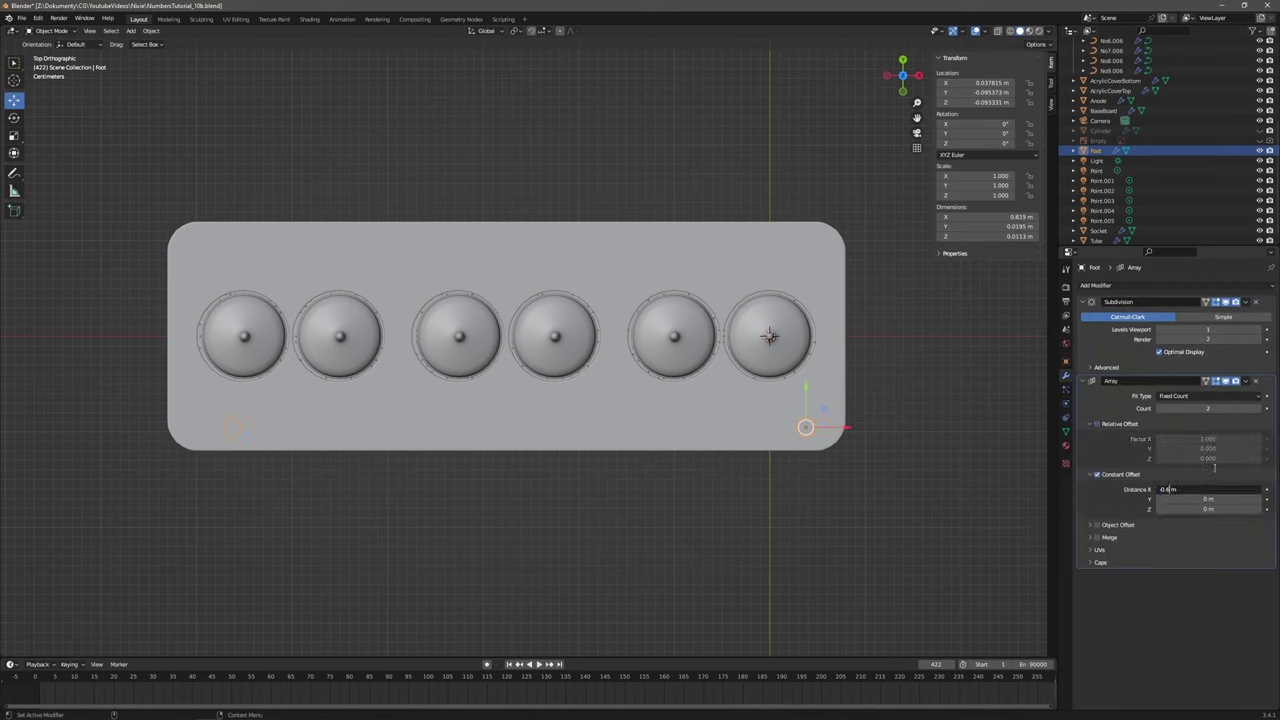
click(903, 91)
click(903, 60)
click(903, 91)
click(903, 60)
Add a second Array modifier to the Foot with relative offset off and a constant Y offset of 0.16 m.
click(1120, 285)
click(1090, 320)
click(1091, 380)
click(1097, 437)
click(1090, 488)
click(1095, 488)
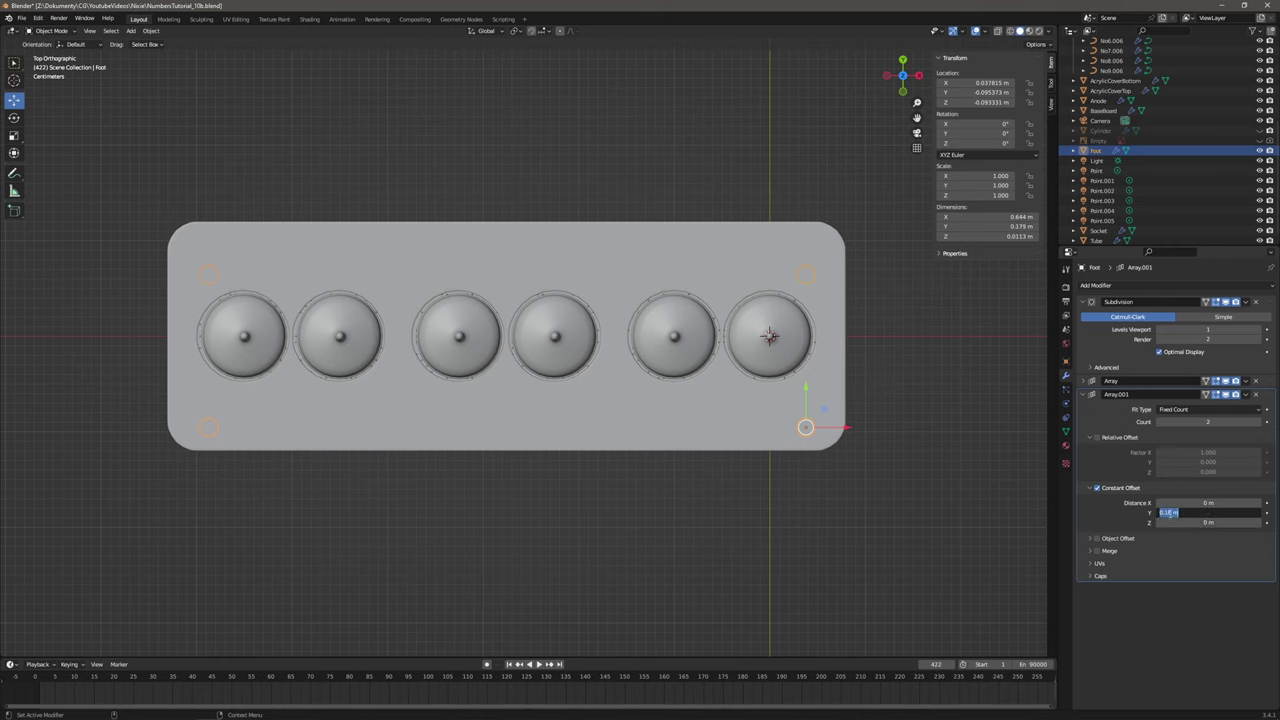
Turn on X-ray display and add a hexagonal cylinder with radius 0.002 m and depth 0.01 m.
middle_drag(951, 492, 860, 460)
key(alt+z)
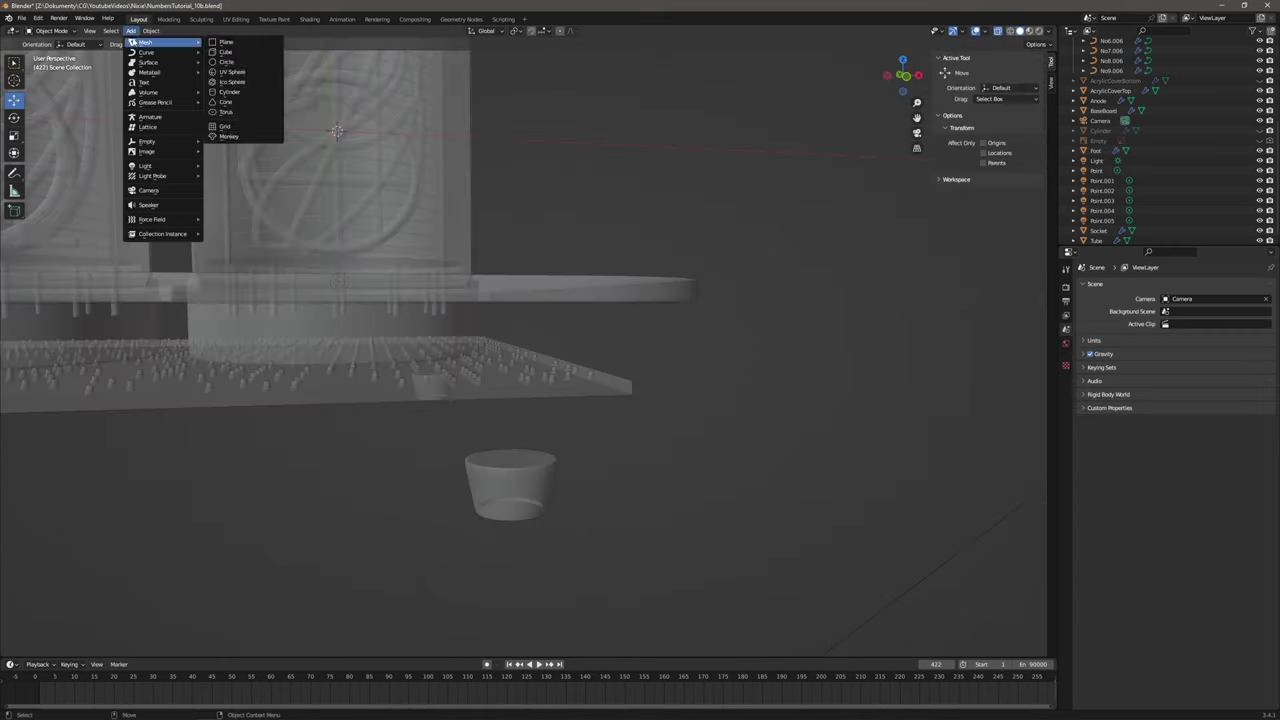
click(229, 91)
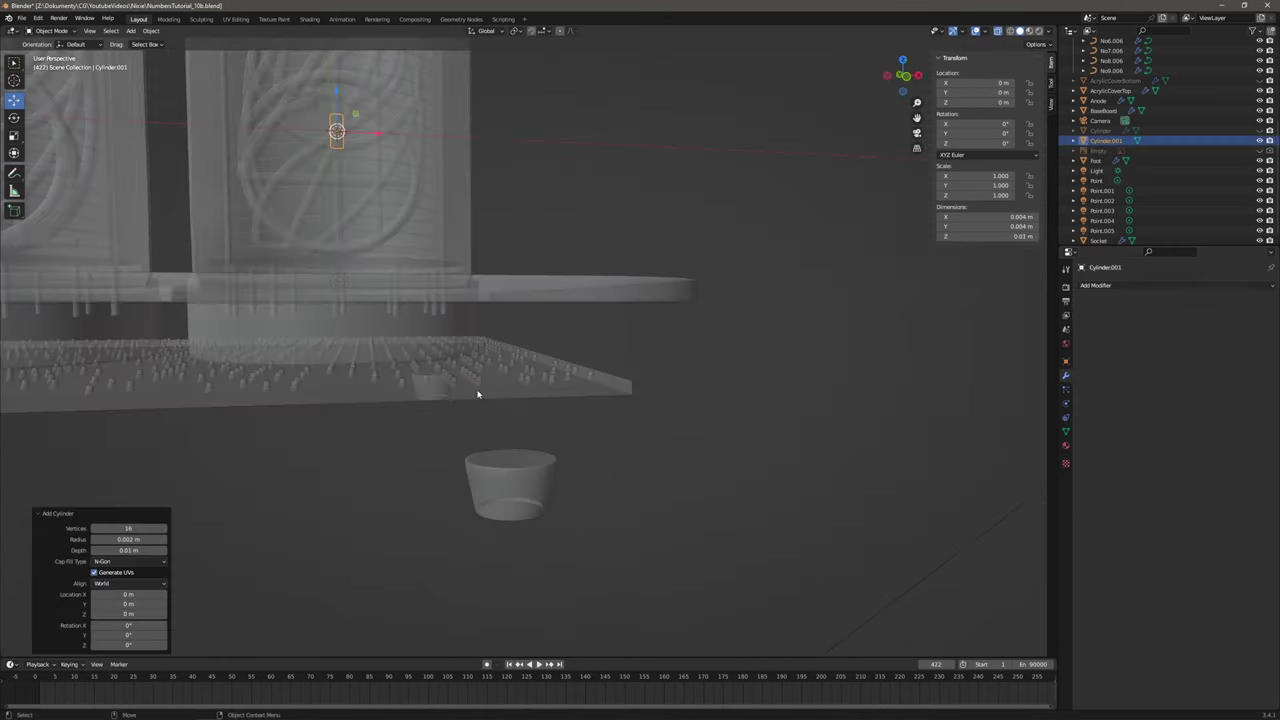
Move the hexagonal cylinder to about X 0.049, Y -0.086, Z -0.078 m at the base board's front right corner and enter mesh editing.
click(906, 82)
drag(336, 42, 612, 401)
click(1259, 81)
click(1259, 81)
middle_drag(640, 350, 582, 390)
click(899, 78)
click(903, 60)
scroll(569, 200, down, 3)
drag(573, 190, 590, 388)
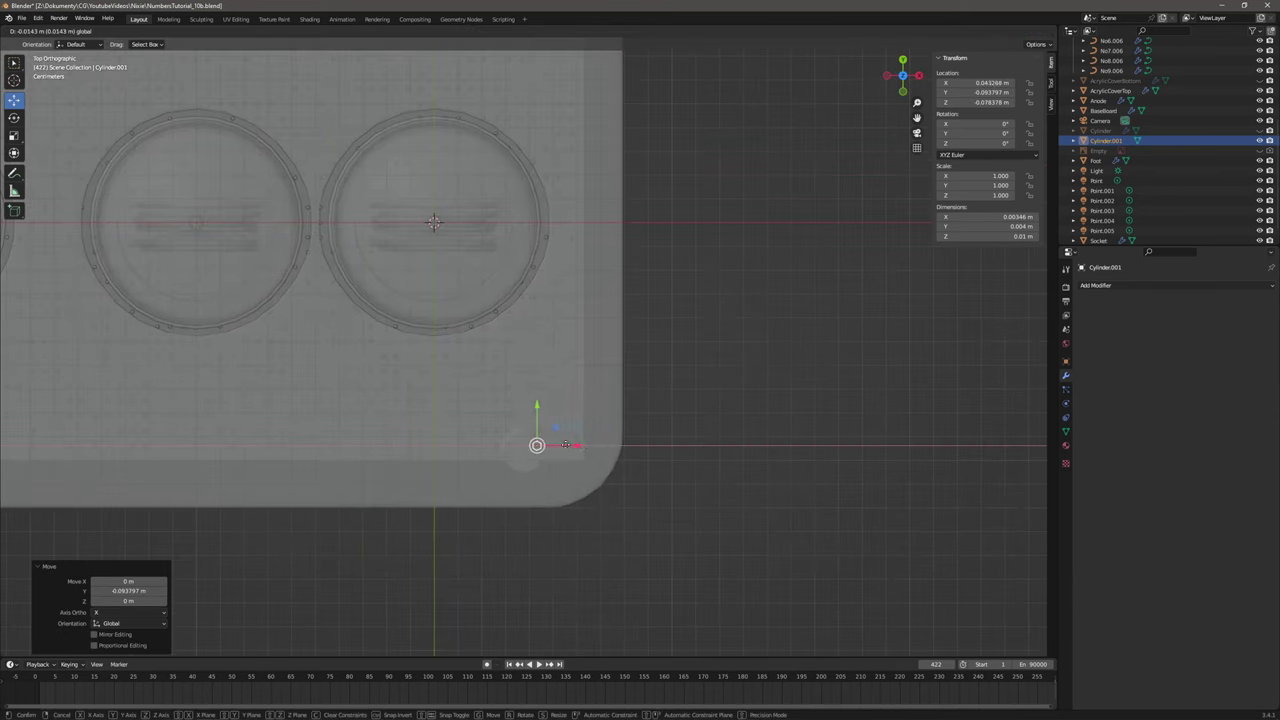
mouse_move(594, 433)
middle_down()
mouse_move(694, 414)
mouse_move(594, 446)
middle_up()
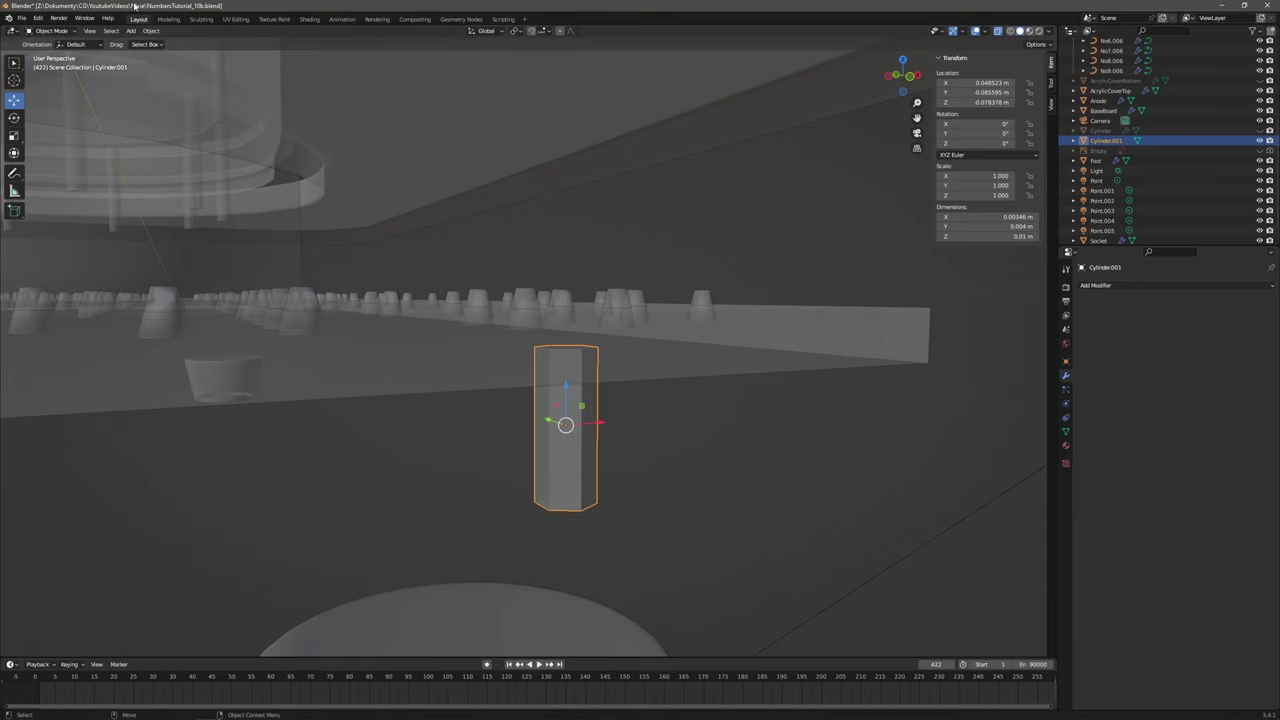
key(Tab)
key(ctrl+r)
click(566, 430)
key(ctrl+z)
Hide AcrylicCoverTop and BaseBoard, and slightly inset the hexagonal cylinder's top face.
middle_drag(577, 377, 608, 200)
click(1259, 91)
click(1259, 111)
click(614, 303)
key(ctrl+z)
key(w)
key(i)
click(590, 305)
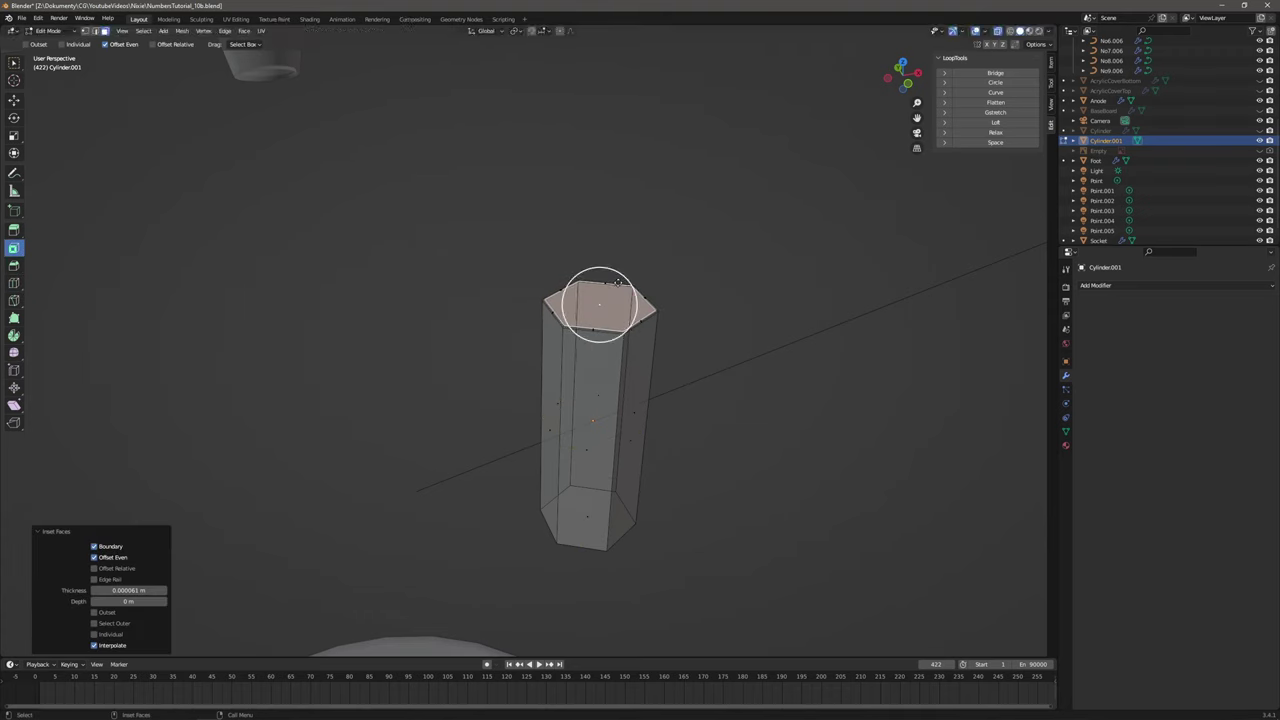
drag(590, 305, 598, 304)
Divide the inset top face with a knife cut between opposite corners.
click(204, 31)
click(771, 294)
key(k)
click(637, 308)
key(Return)
Slightly inset the cylinder's bottom face and divide it between opposite corners.
middle_drag(637, 308, 433, 281)
key(w)
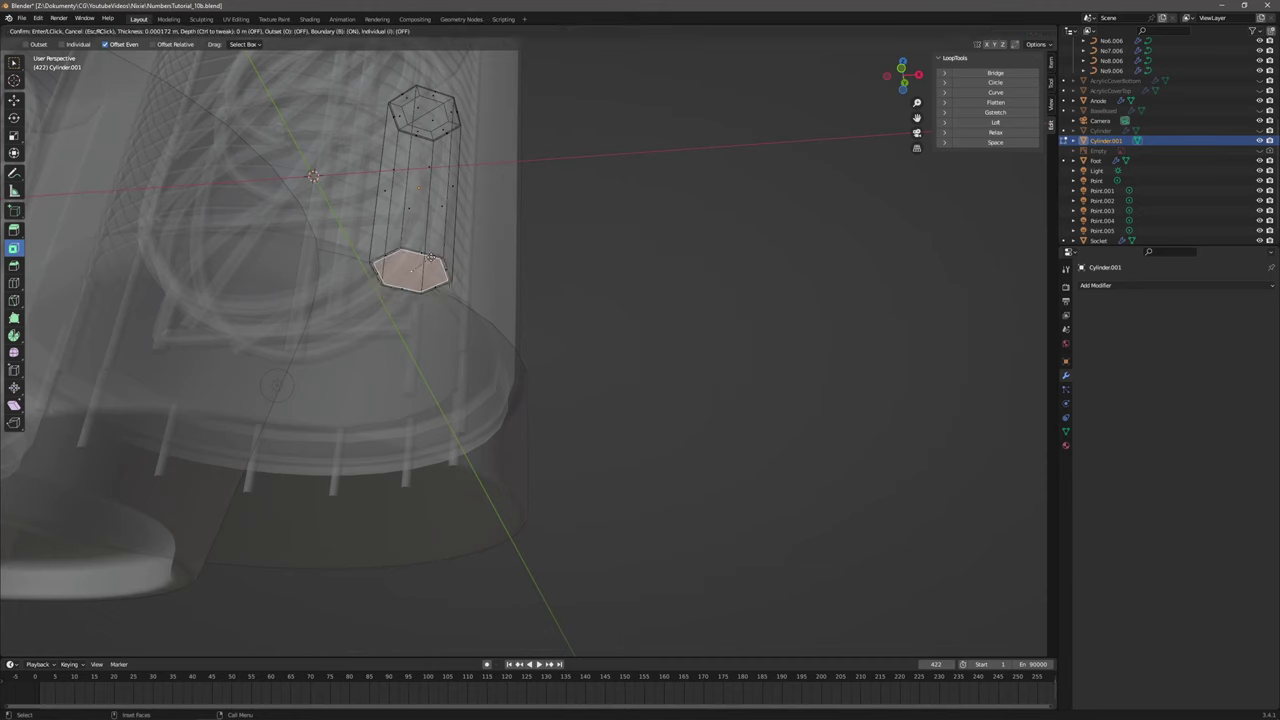
click(430, 258)
key(i)
middle_drag(530, 246, 607, 289)
key(Return)
Add lengthwise loop cuts to the hexagonal cylinder and slide them close to its vertical edges.
key(w)
click(607, 289)
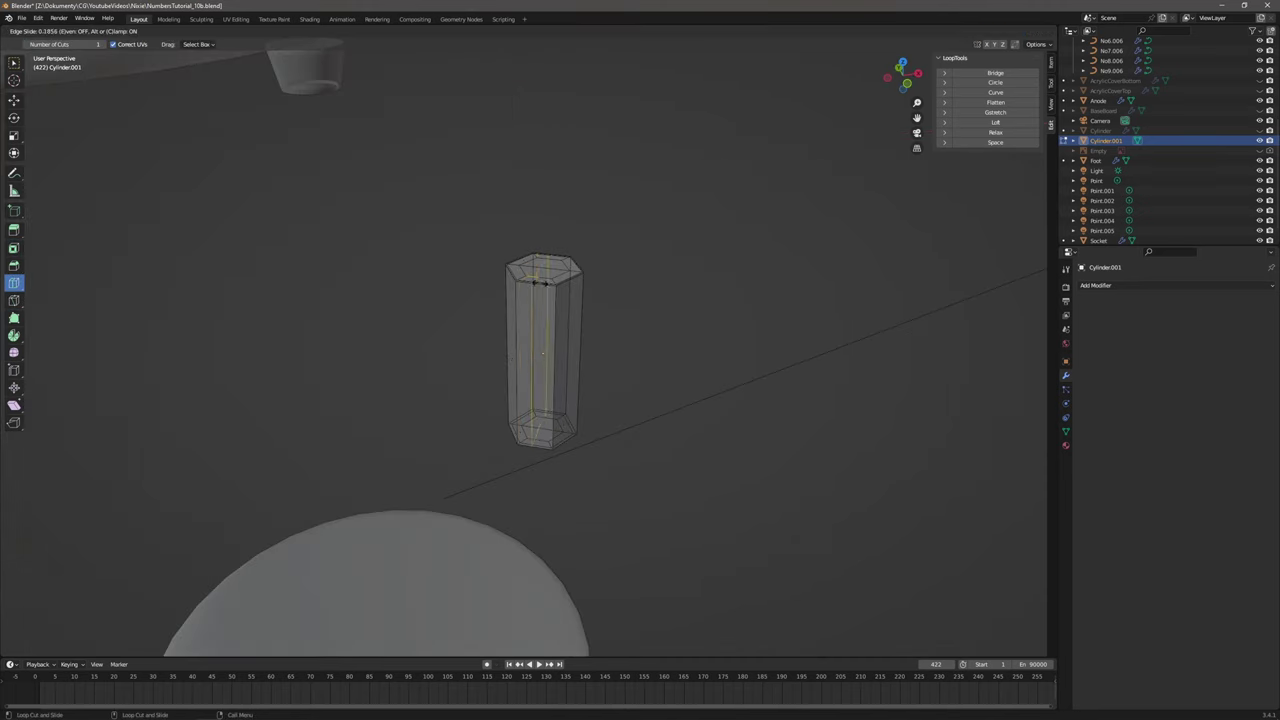
click(548, 286)
drag(573, 276, 586, 276)
middle_drag(596, 272, 610, 295)
click(523, 268)
Add a Subdivision Surface modifier to the hexagonal cylinder and leave mesh editing.
click(1120, 285)
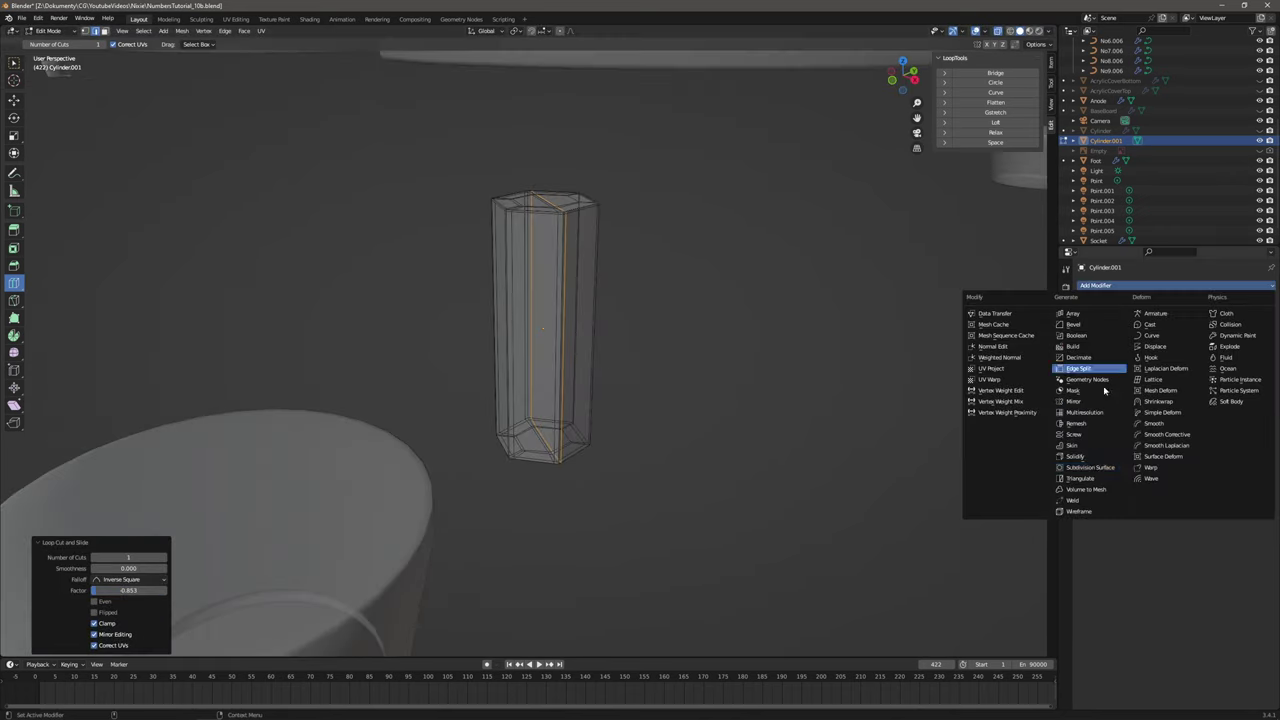
click(1090, 467)
key(Tab)
click(711, 283)
scroll(563, 269, up, 1)
click(563, 269)
Reopen the cylinder's mesh for editing and adjust its supporting edge loops to keep the hexagonal shape crisp.
click(52, 31)
click(62, 54)
middle_drag(640, 460, 568, 303)
scroll(577, 446, up, 2)
scroll(614, 234, down, 2)
drag(568, 303, 578, 408)
middle_drag(580, 372, 589, 397)
scroll(524, 358, up, 2)
drag(511, 251, 492, 251)
middle_drag(580, 400, 480, 315)
scroll(484, 318, up, 2)
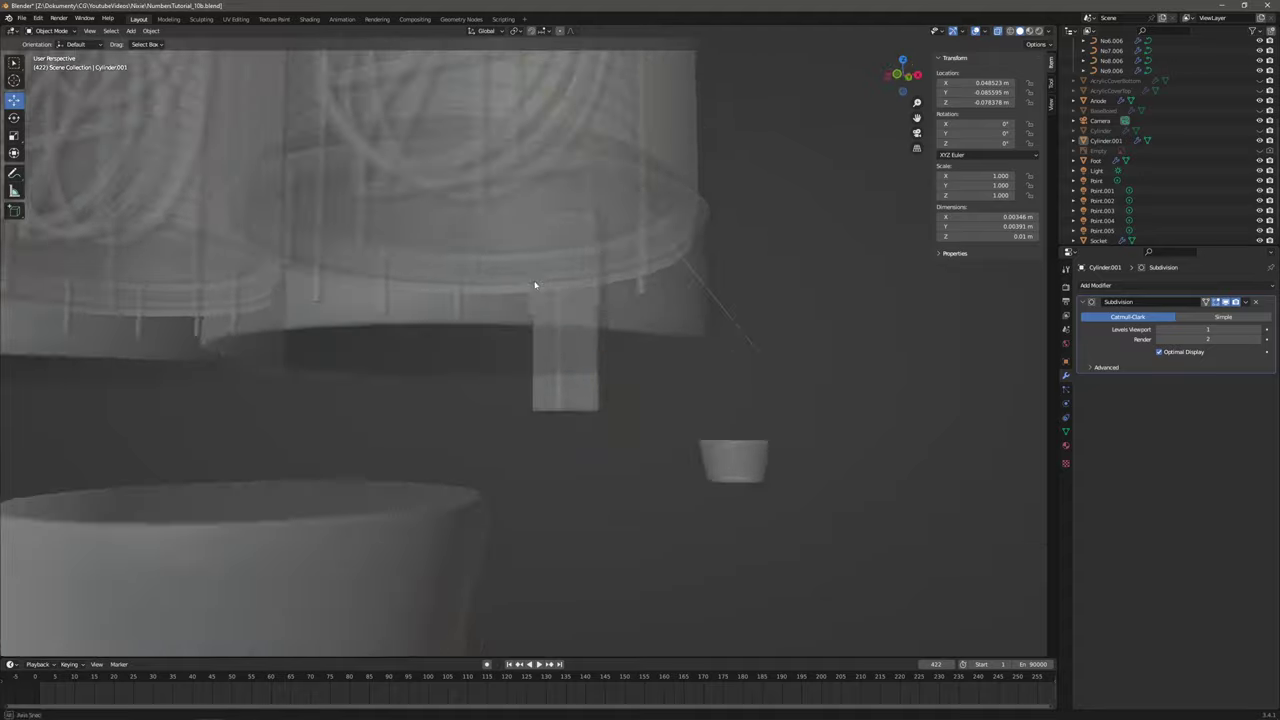
Give the hexagonal cylinder a new material in the Shading workspace, and unhide the base board and acrylic covers back in Layout.
click(566, 334)
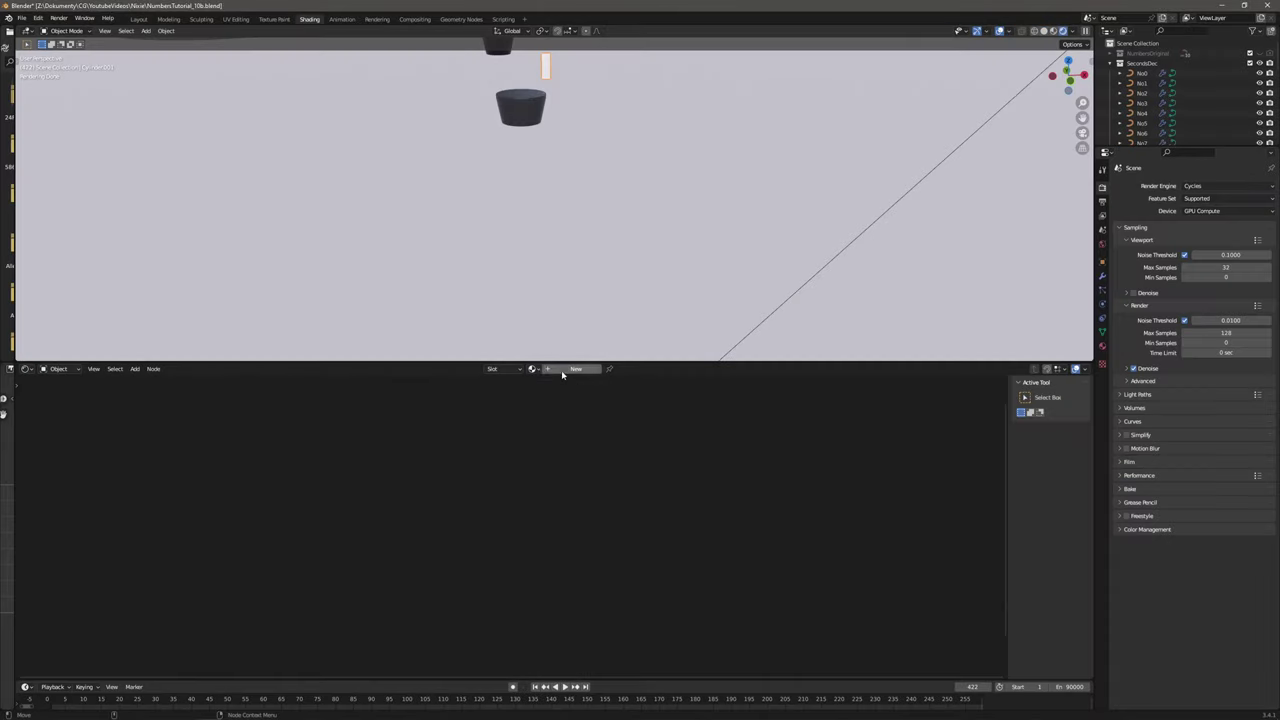
click(562, 374)
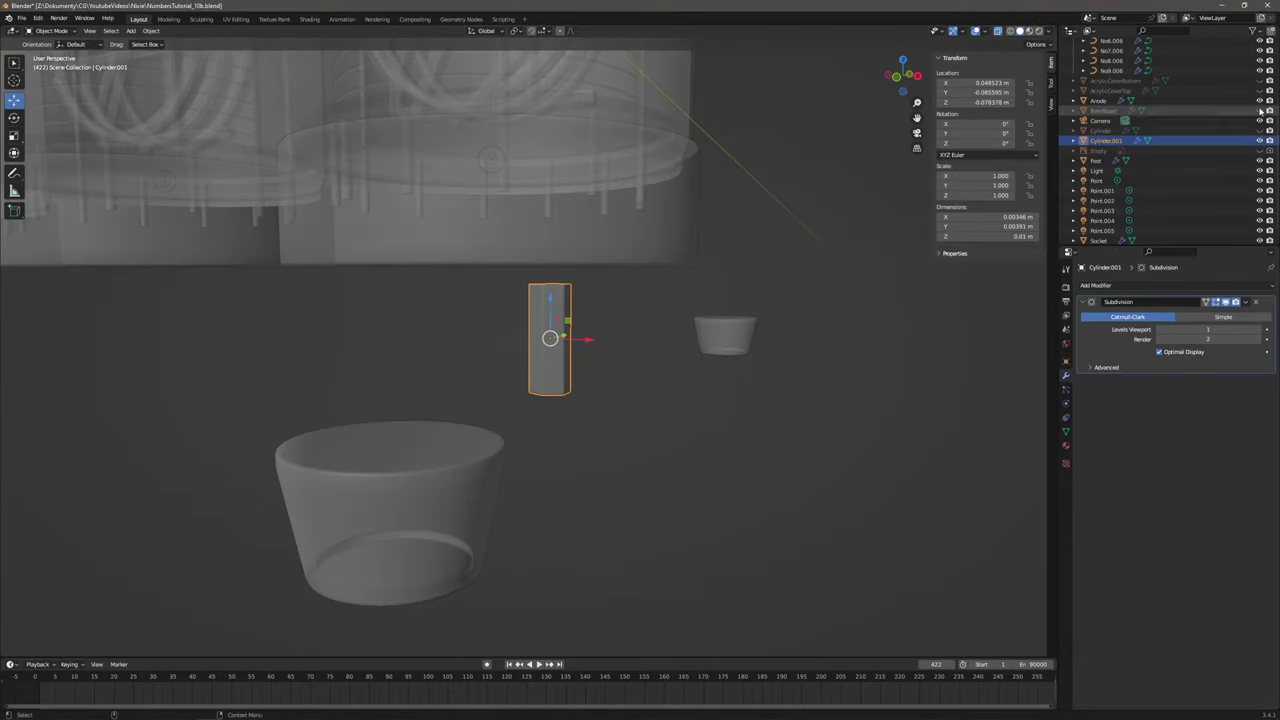
scroll(619, 276, up, 4)
middle_drag(600, 300, 619, 276)
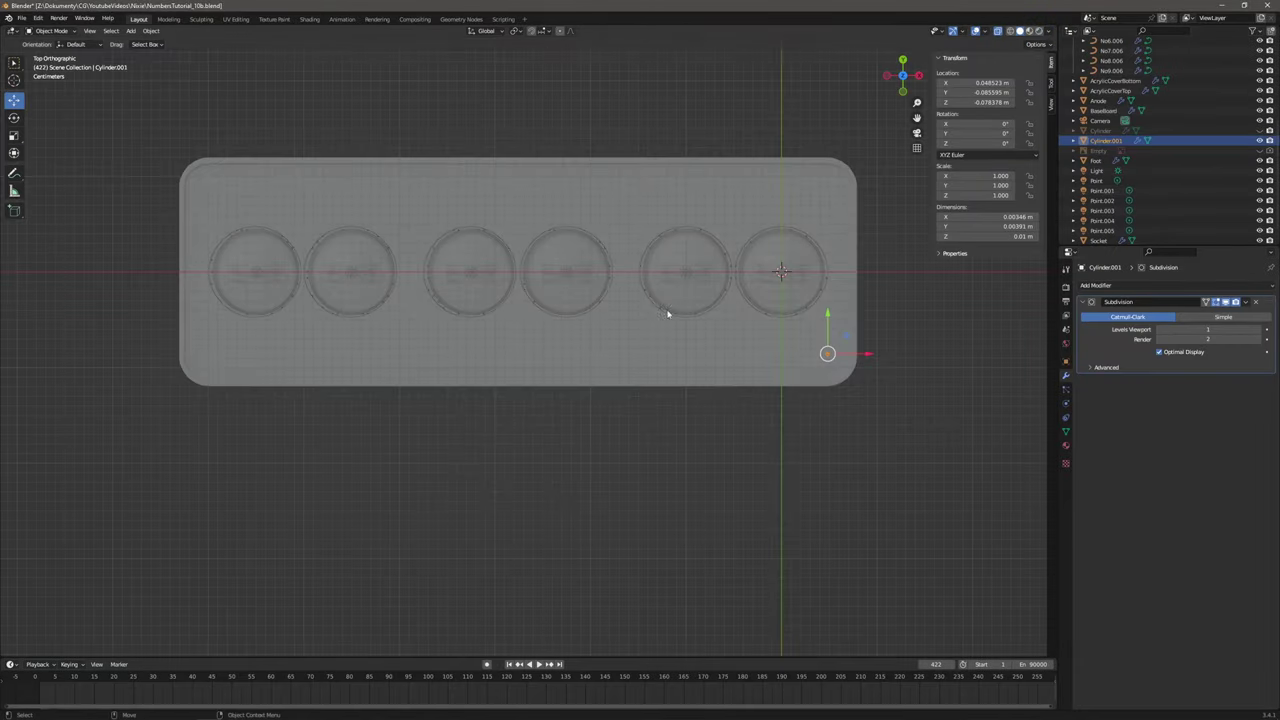
Add an Array modifier to the hexagonal cylinder with a count of 5 and a constant X offset of -0.16 m instead of relative.
click(1095, 285)
click(1062, 308)
double_click(1204, 404)
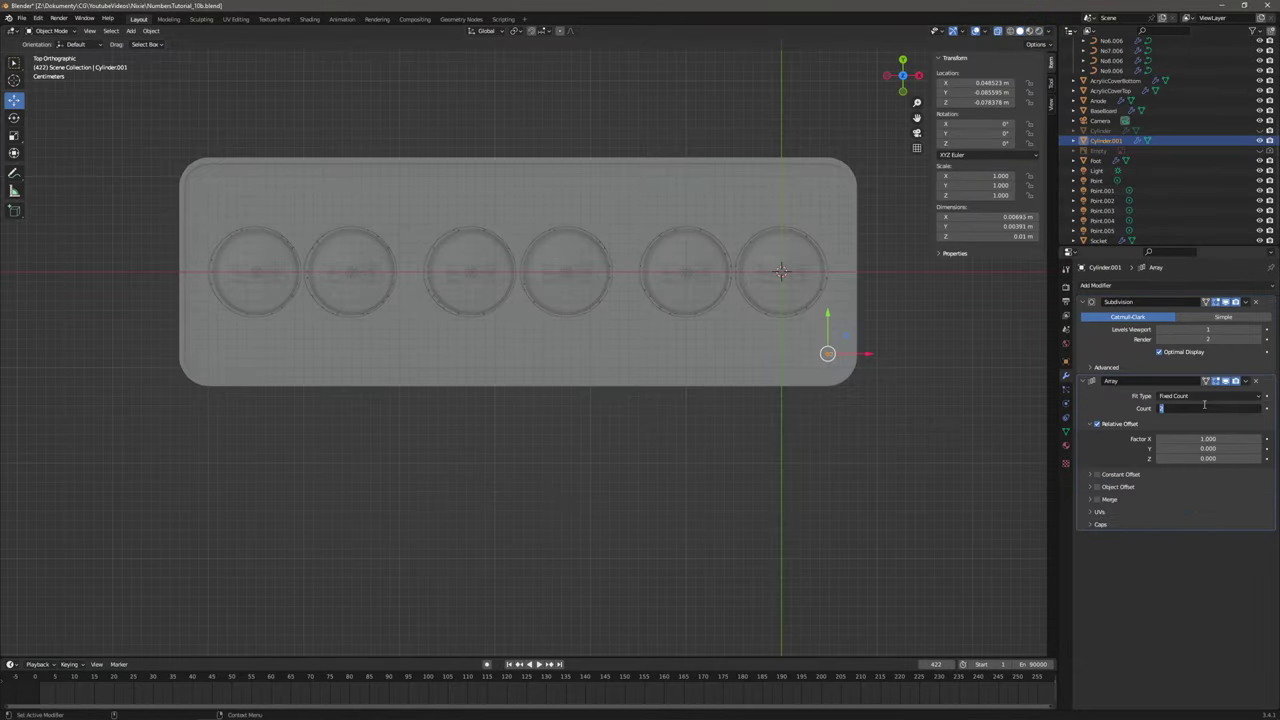
click(1097, 423)
click(1097, 474)
click(1090, 474)
click(1209, 489)
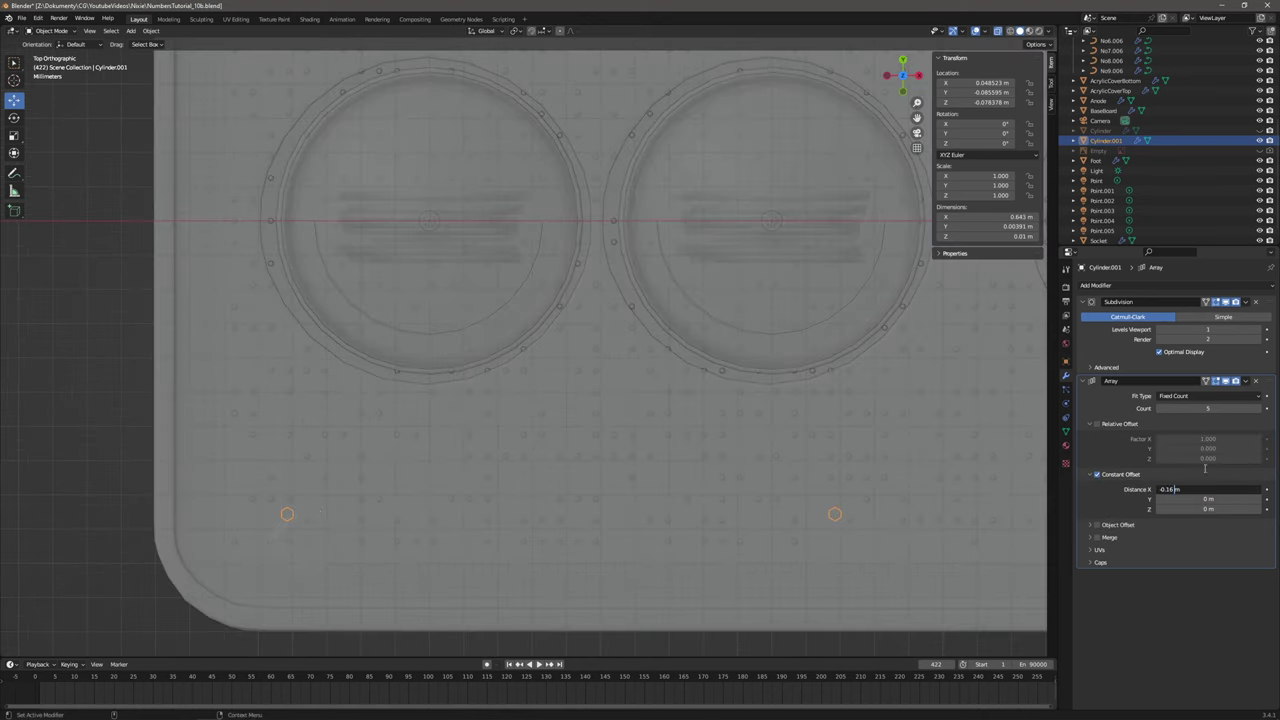
Refine the array's constant X offset to -0.162 m so the row of spacers fits the board's length.
scroll(800, 470, down, 6)
shift+middle_drag(1000, 476, 653, 468)
scroll(653, 468, up, 6)
scroll(653, 468, down, 3)
shift+middle_drag(300, 450, 734, 460)
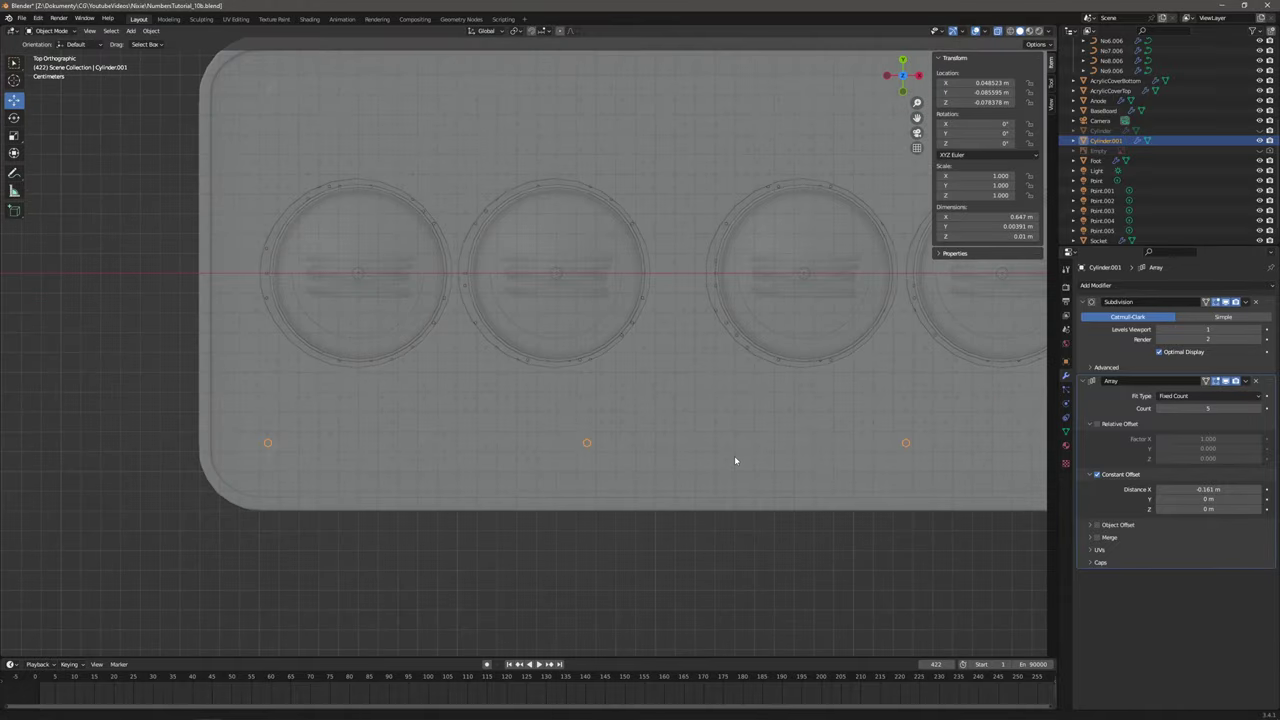
key(Return)
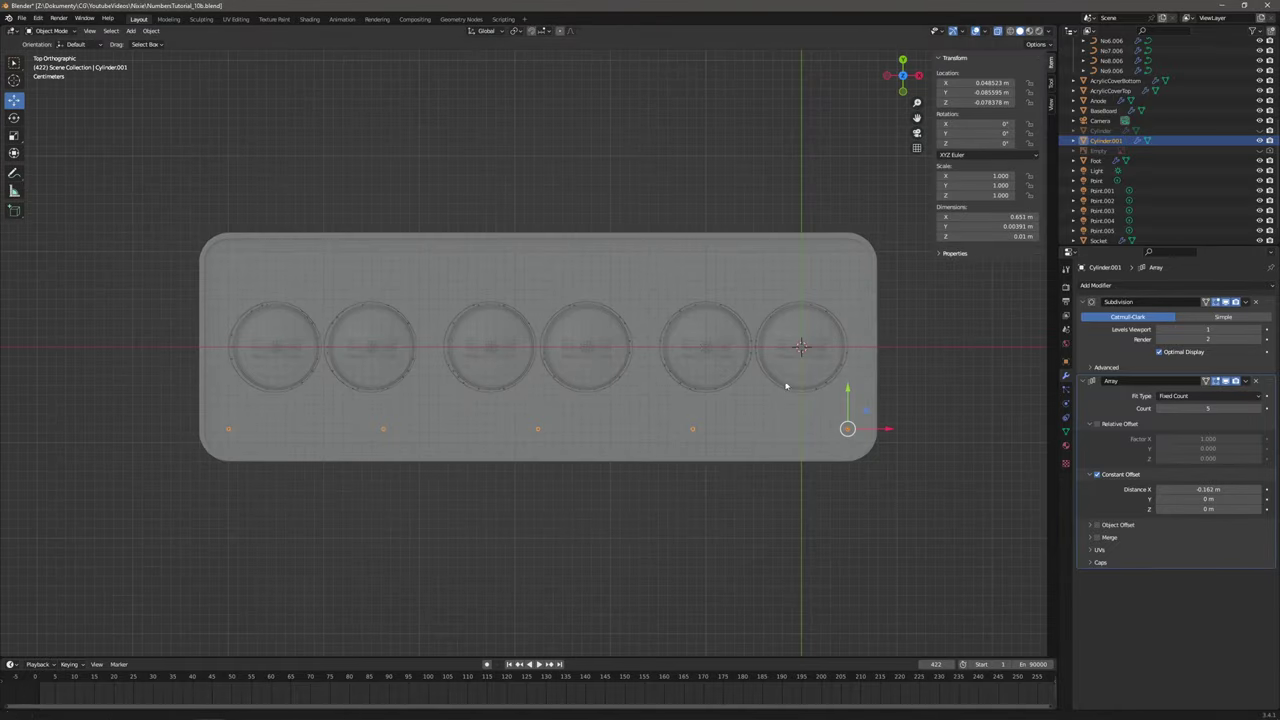
Replace the first Array with a new one using count 5 and constant X offset -0.162 m, and add another Array modifier.
click(1100, 285)
click(1083, 316)
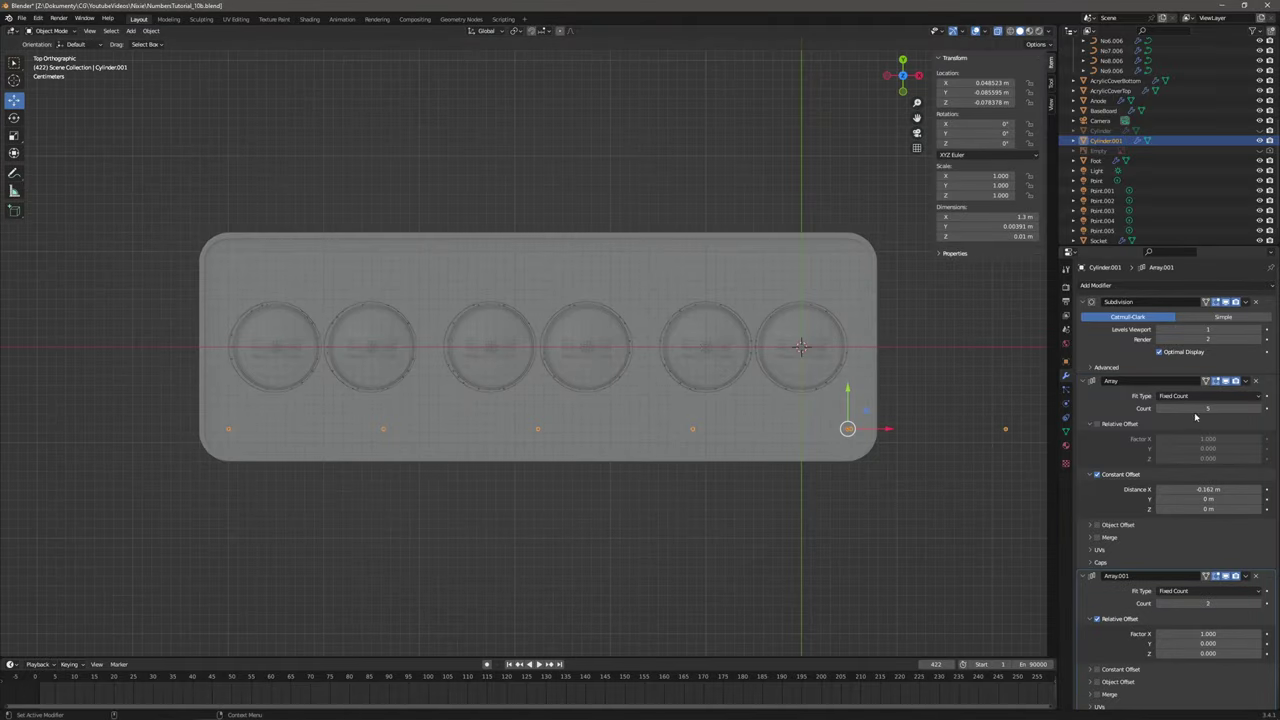
key(x)
click(1096, 423)
click(1097, 436)
click(1203, 451)
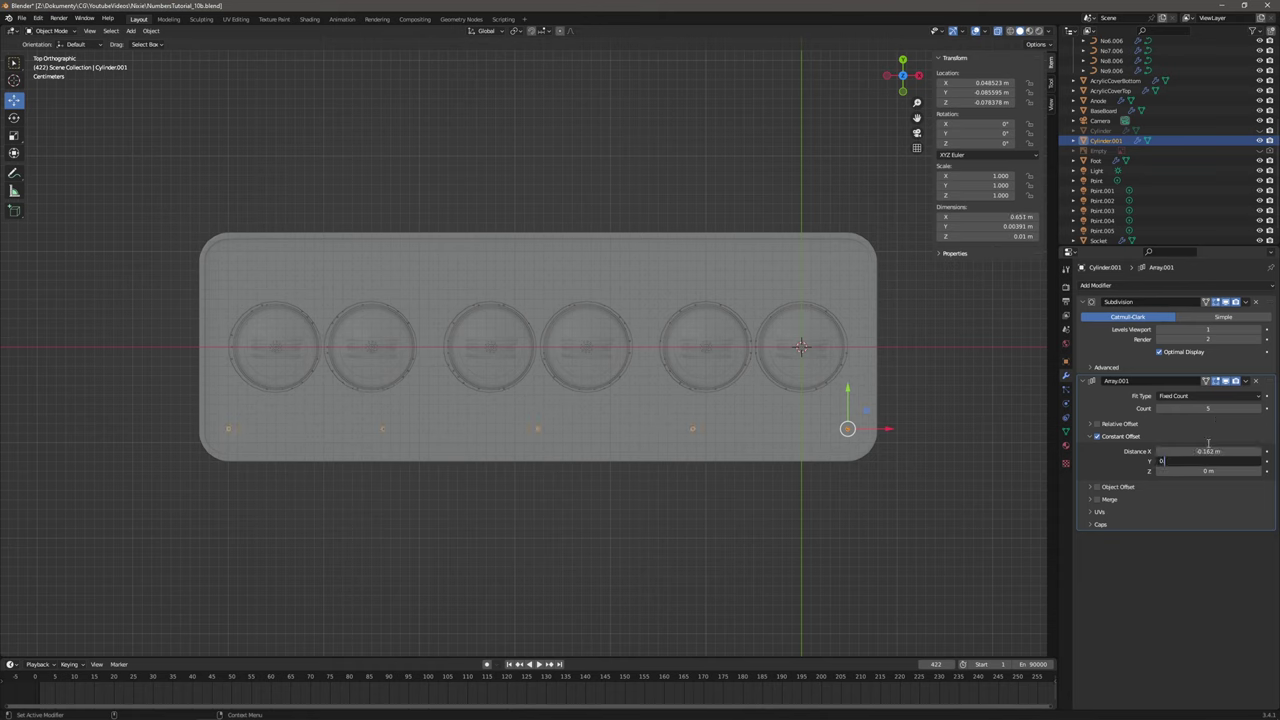
text(0)
key(Return)
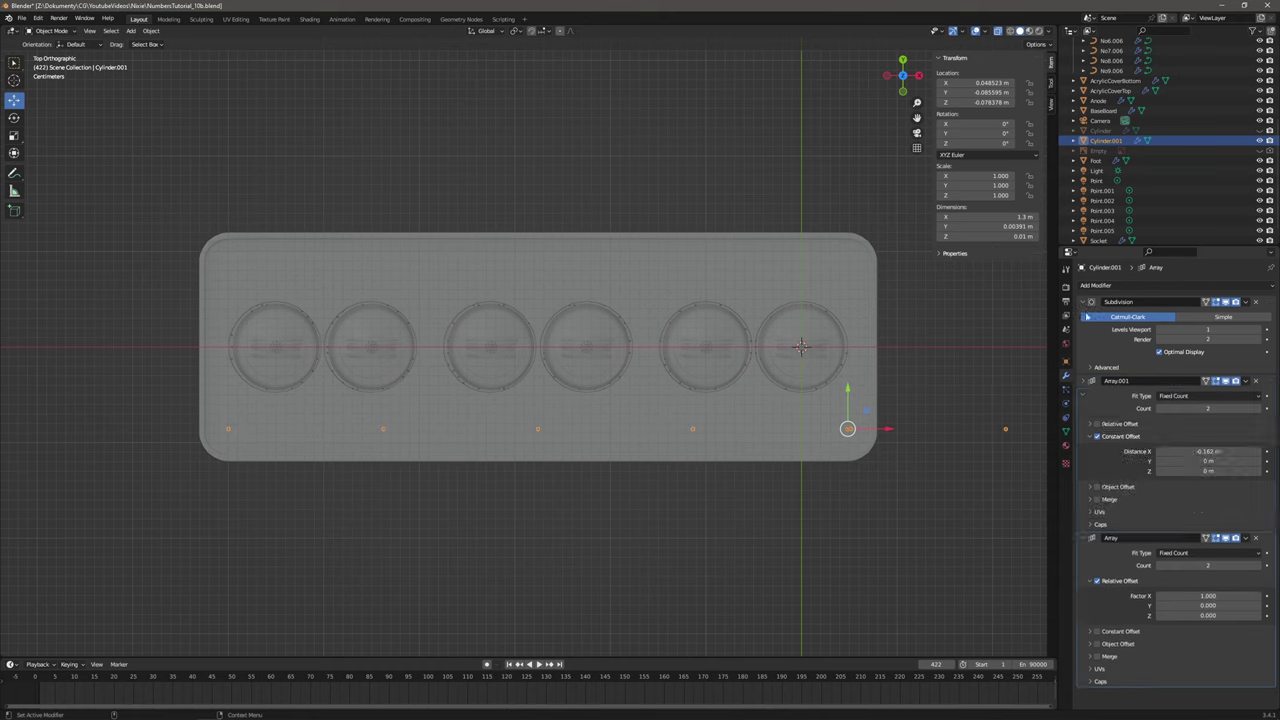
Enable constant offset on the last Array modifier with Distance X 0 m and Y 0.16 m.
click(1083, 381)
click(1090, 488)
click(1097, 488)
click(1197, 502)
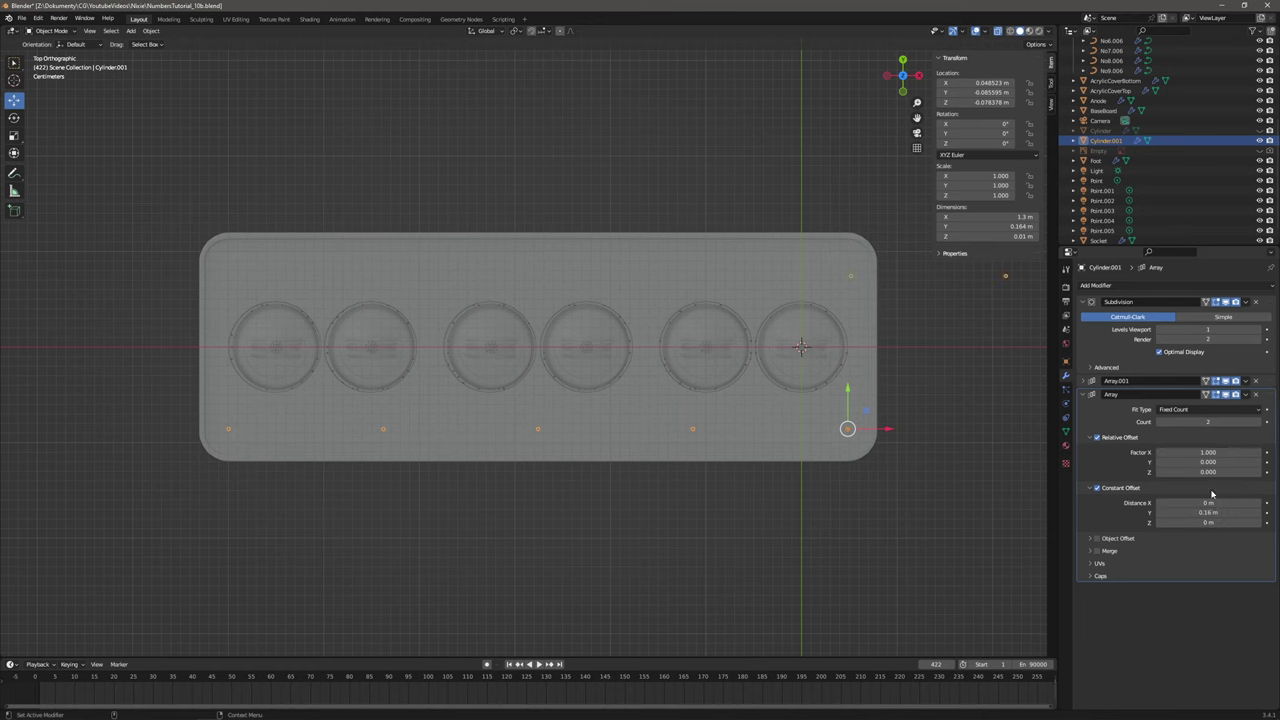
Turn off the last Array's relative offset and refine its constant Y offset to 0.166 m.
scroll(800, 346, up, 6)
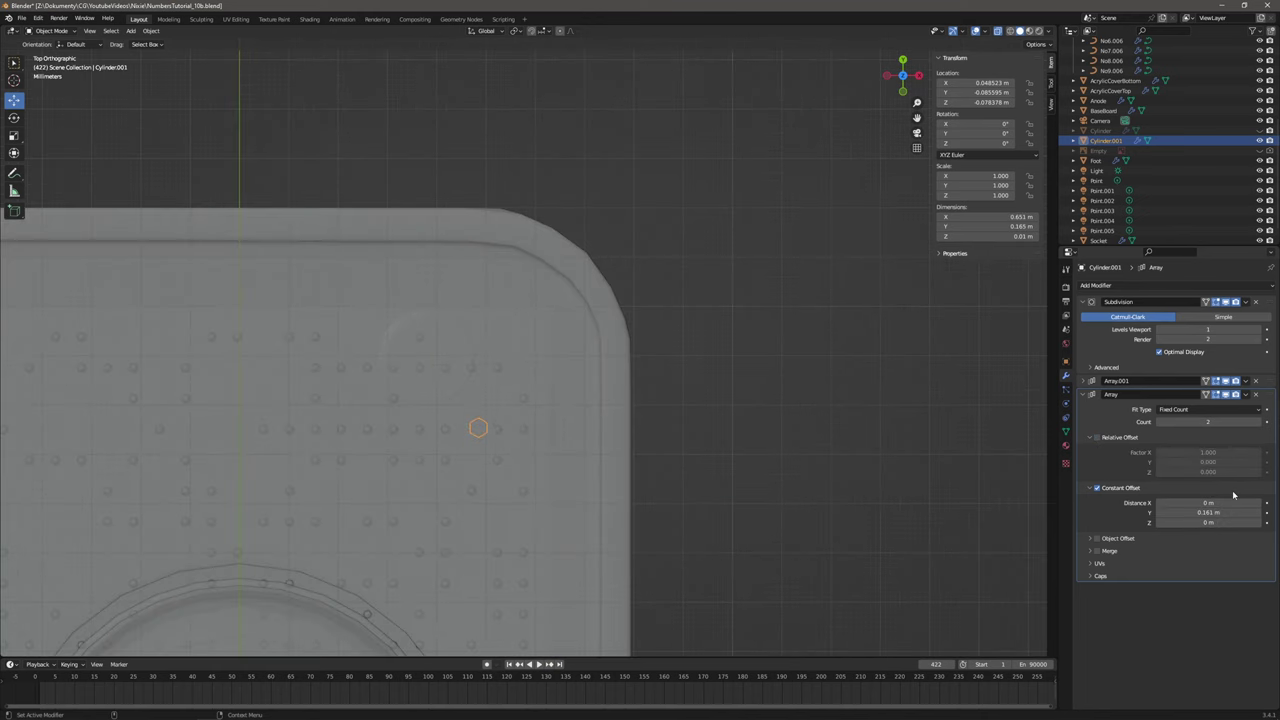
text(4)
key(Return)
scroll(657, 342, down, 6)
shift+middle_drag(566, 475, 657, 342)
scroll(657, 342, up, 2)
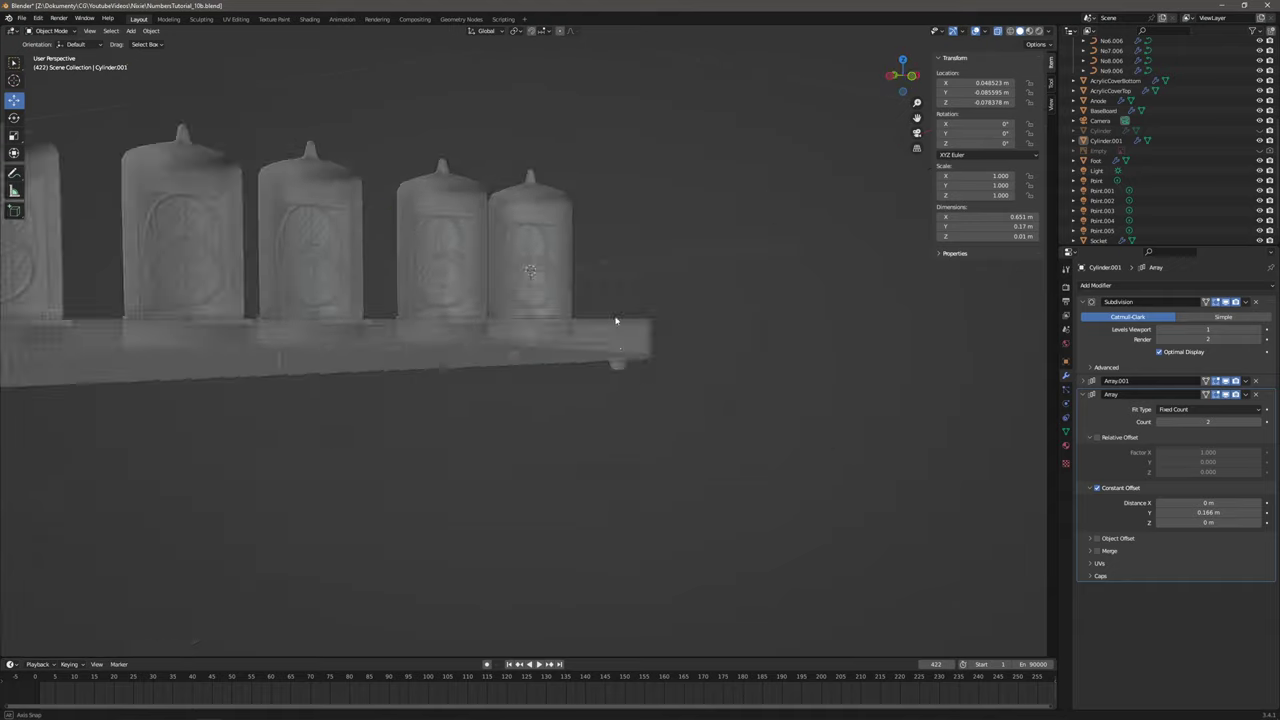
Set the World background color to an environment texture using the image brown_photostudio_06_2k.exr.
middle_drag(614, 320, 880, 378)
click(1066, 345)
click(1208, 348)
click(1009, 397)
click(1229, 361)
double_click(610, 282)
Select the Light to check its settings, and preview the environment lighting in the Shading workspace.
scroll(1090, 111, up, 7)
click(1073, 111)
scroll(1232, 171, down, 3)
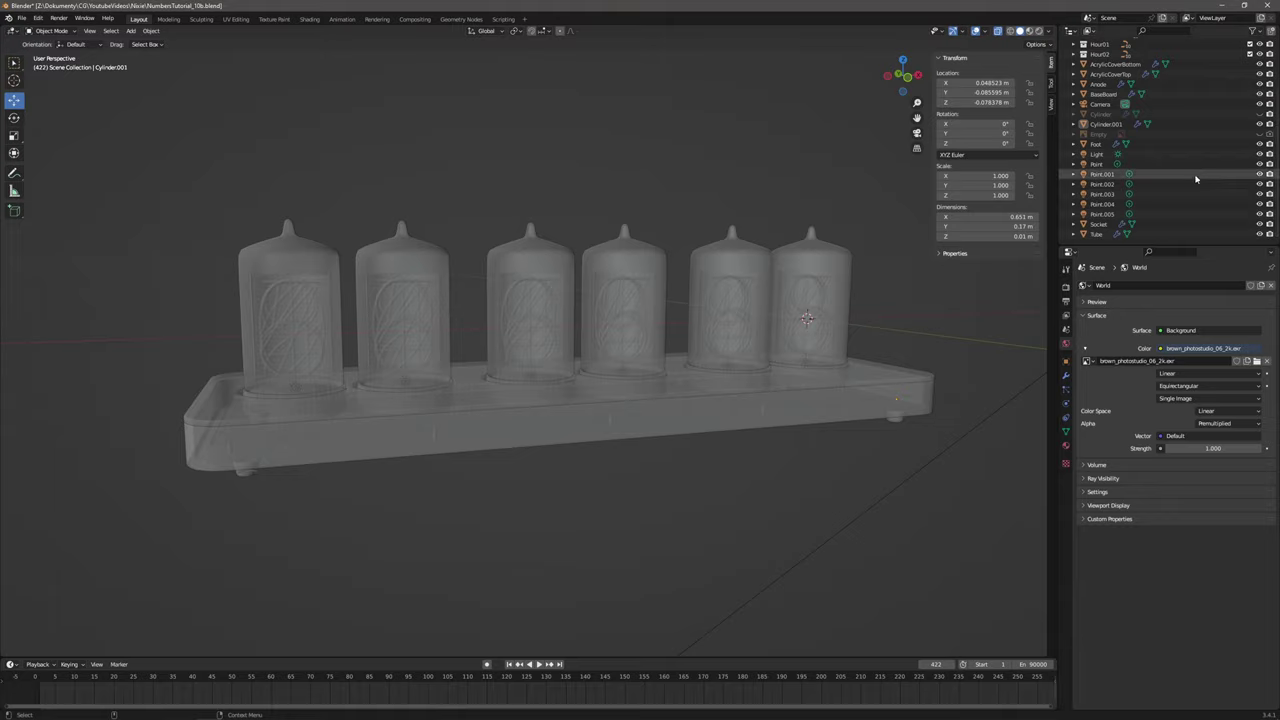
click(1098, 154)
click(1066, 402)
click(1066, 343)
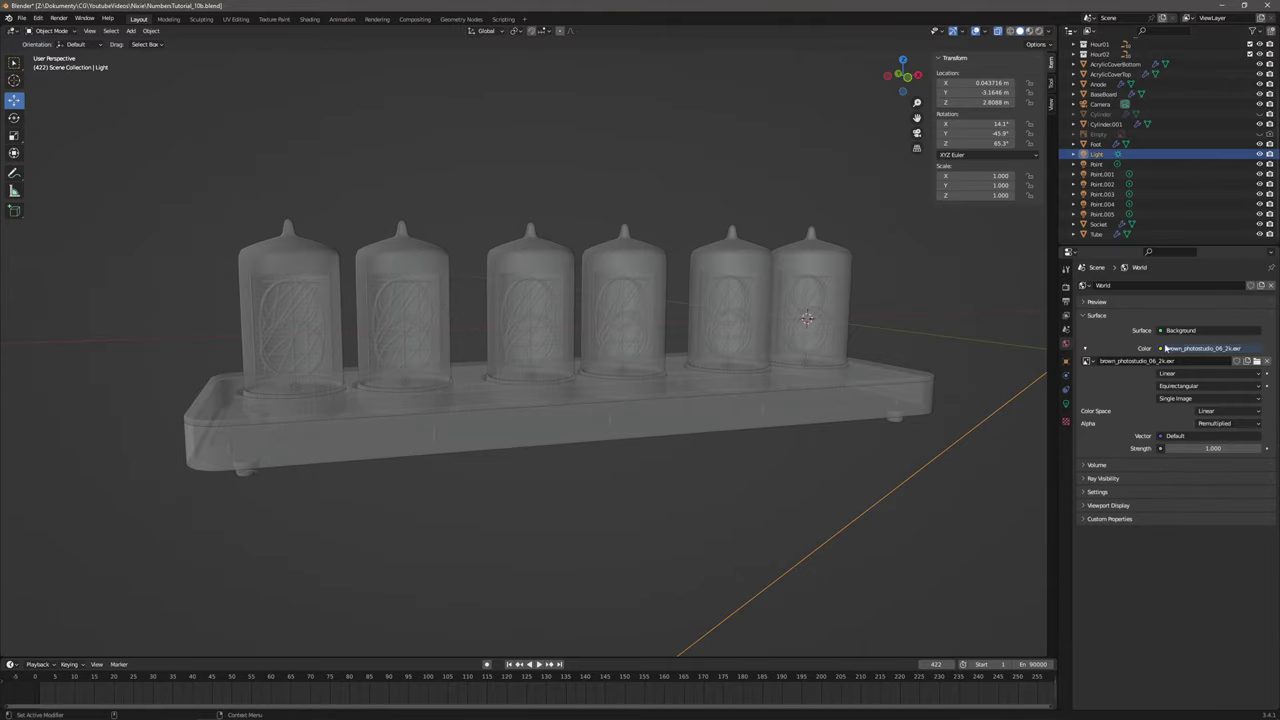
click(309, 19)
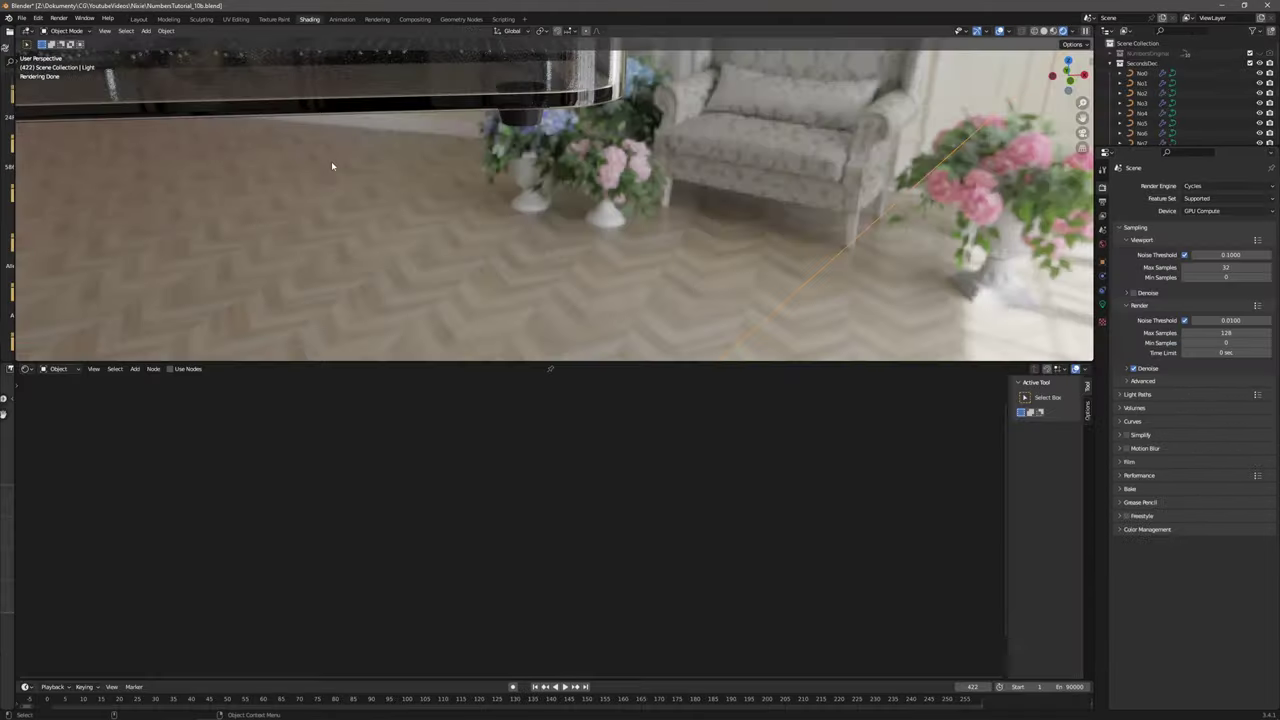
Add a plane in the Layout workspace and rename it BackPlane.
click(139, 20)
click(131, 31)
mouse_move(150, 43)
click(225, 43)
double_click(1099, 163)
text(BackPlane)
key(Return)
scroll(597, 345, down, 12)
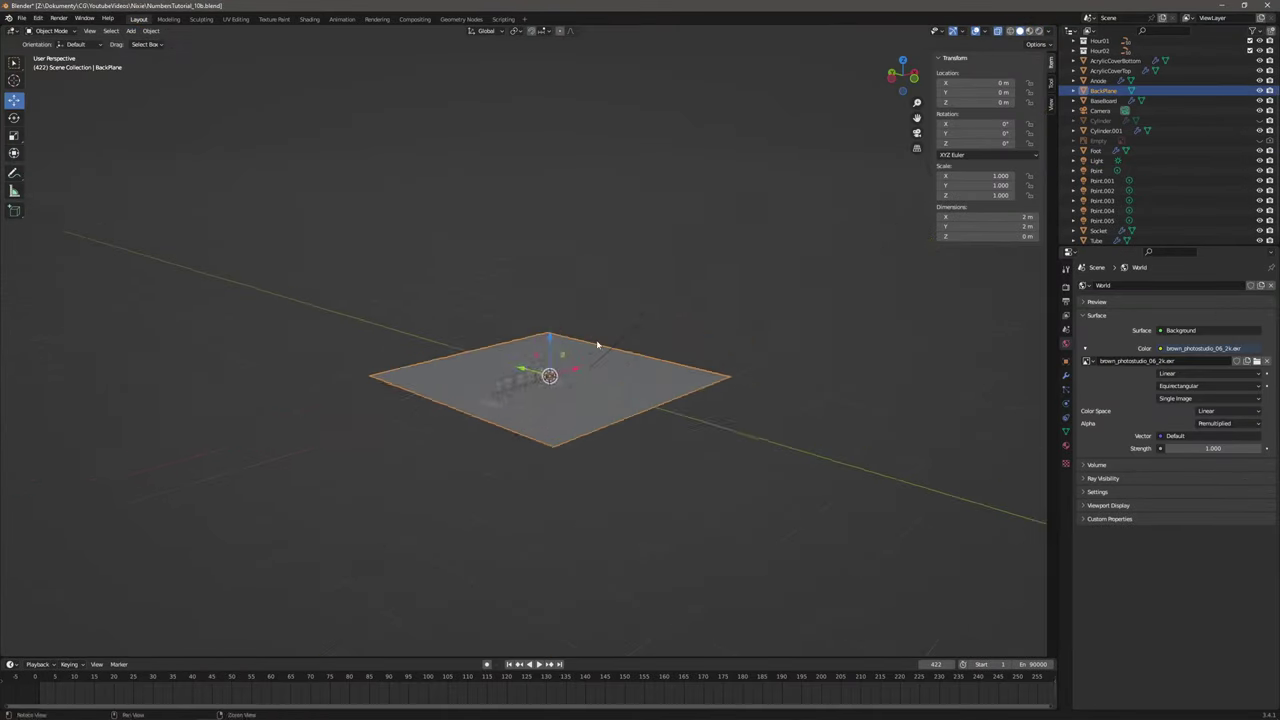
Look through the camera, lock it to the view and frame the nixie clock.
middle_drag(597, 345, 580, 337)
key(KP_0)
click(1050, 104)
click(1004, 184)
middle_drag(480, 365, 594, 329)
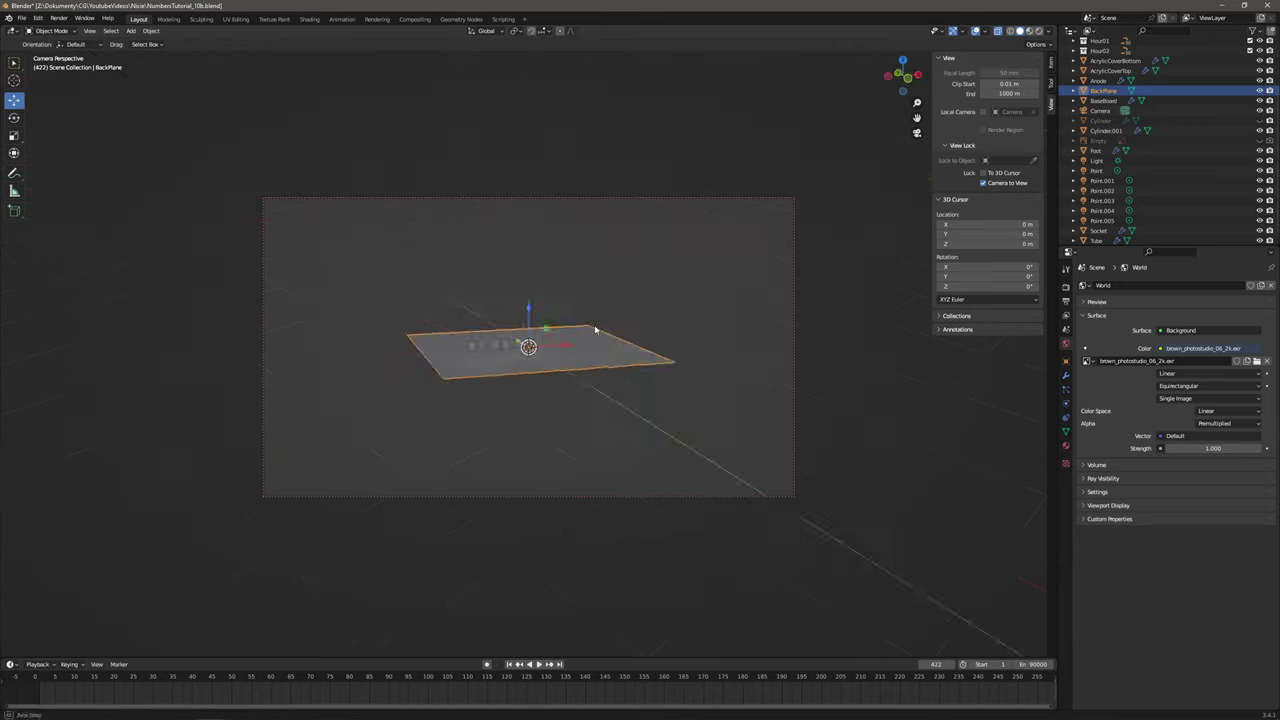
scroll(520, 360, up, 6)
shift+middle_drag(520, 360, 586, 357)
Lower the BackPlane by about 0.1 m so it sits beneath the clock's feet.
drag(596, 308, 598, 343)
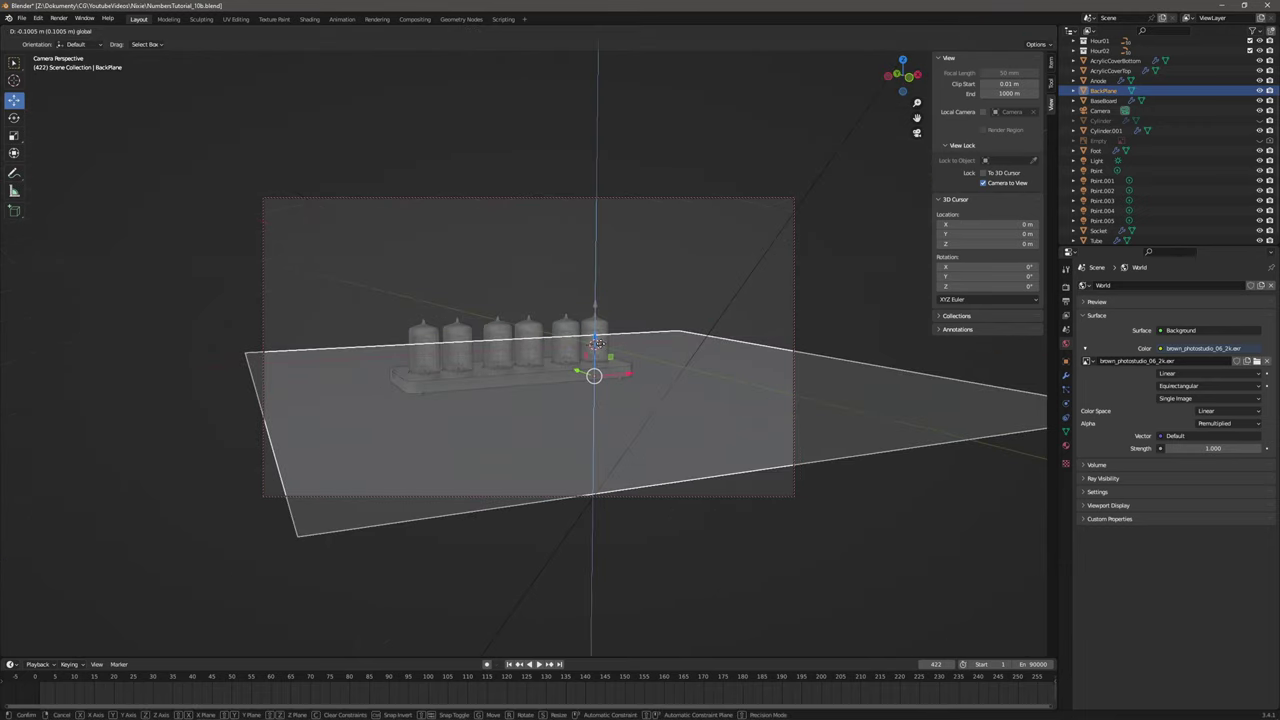
click(590, 344)
Tighten the camera framing around the clock and turn off Camera to View.
scroll(595, 346, up, 3)
shift+middle_drag(605, 352, 593, 353)
click(984, 183)
Select the camera, inspect its placement relative to the BackPlane from outside, and return to the camera view.
click(794, 232)
middle_drag(620, 270, 906, 323)
scroll(906, 323, down, 5)
scroll(898, 340, up, 5)
click(878, 380)
key(KP_0)
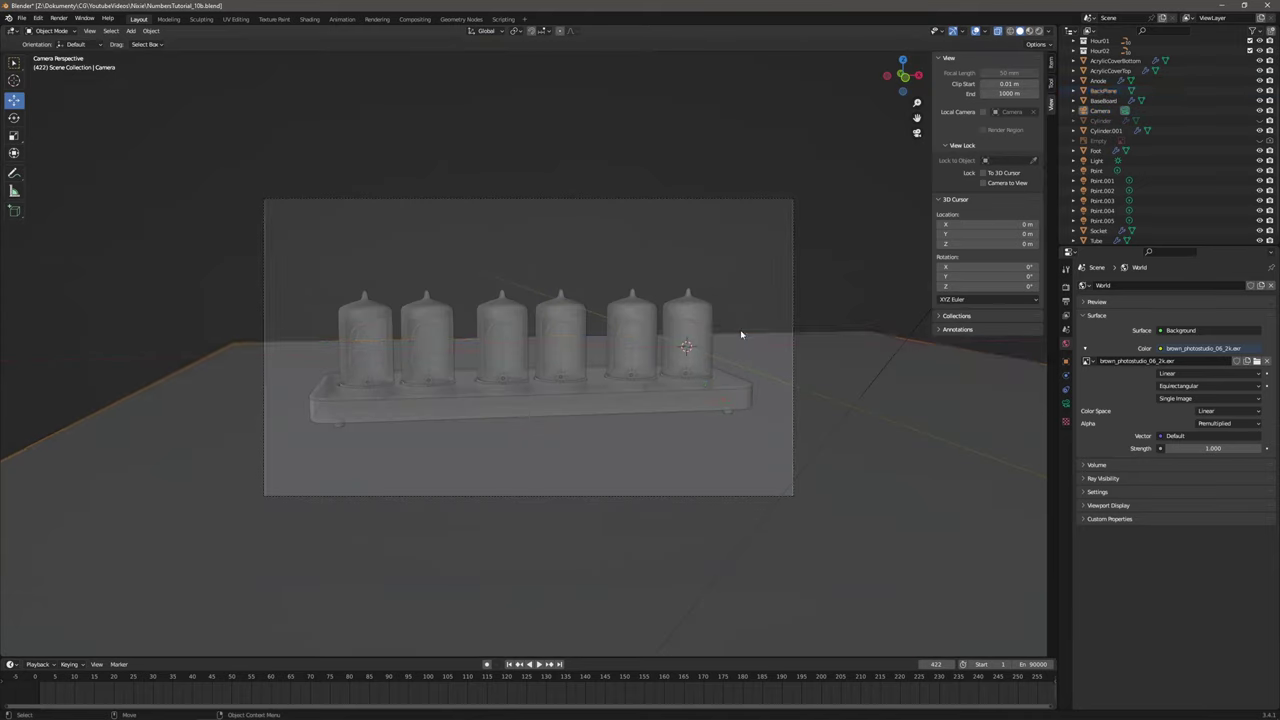
Cut an edge loop near the BackPlane's rear edge and extrude that edge upward into a tall back wall.
key(KP_0)
key(Tab)
key(ctrl+r)
click(622, 293)
drag(575, 289, 555, 289)
key(w)
click(386, 317)
drag(376, 284, 360, 63)
Adjust the BackPlane's back wall and add a Subdivision Surface modifier to the plane.
key(alt+c)
drag(463, 143, 528, 262)
drag(592, 289, 566, 287)
click(1065, 375)
click(1133, 285)
click(1085, 469)
Add supporting edge loops near the BackPlane's outer edges, shade it smooth and return to the camera view.
drag(741, 368, 746, 300)
drag(746, 385, 746, 458)
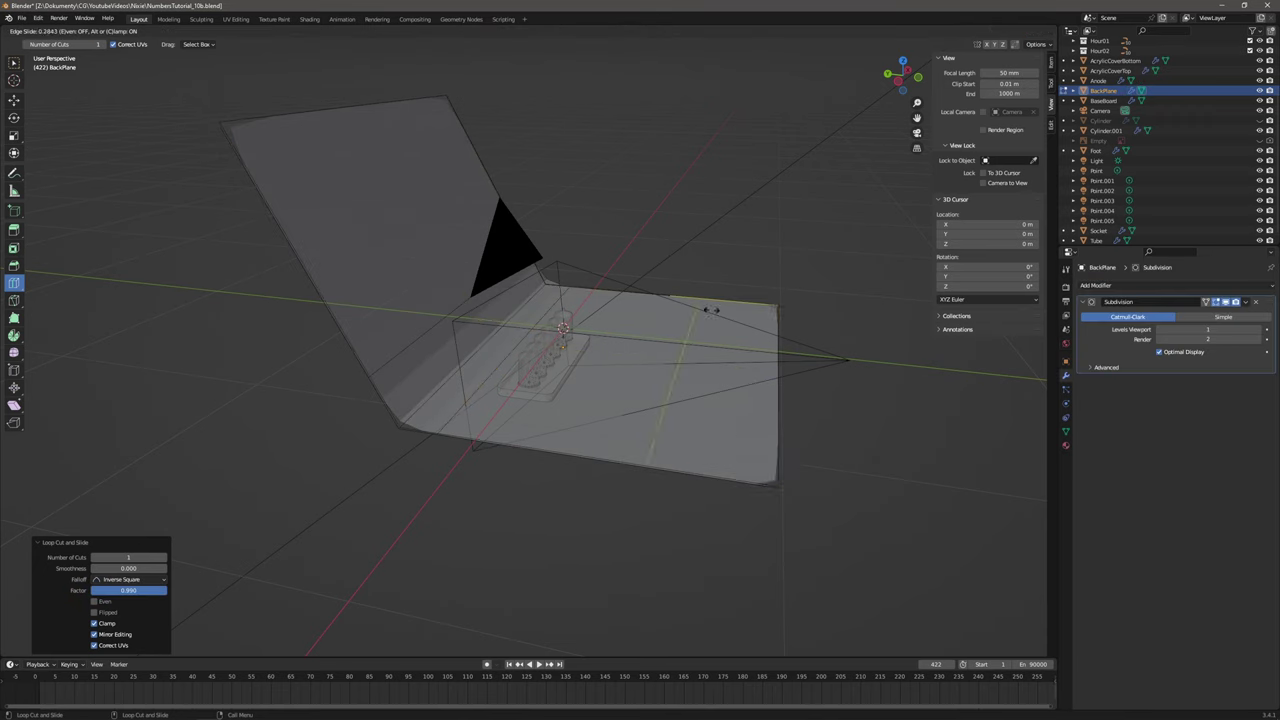
drag(451, 93, 449, 91)
key(Tab)
right_click(446, 250)
click(446, 250)
click(839, 175)
key(KP_0)
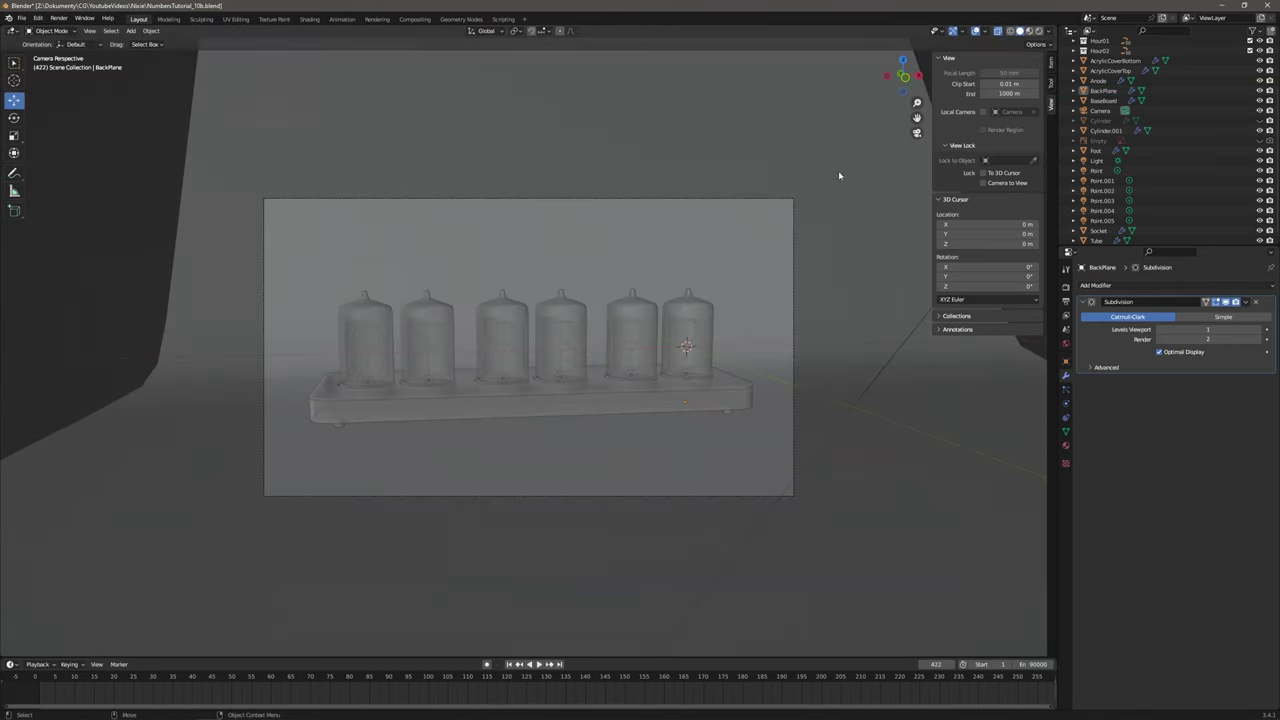
In the Shading workspace, select the No0 curve and set its Glow material's Emission strength to 5.
click(308, 19)
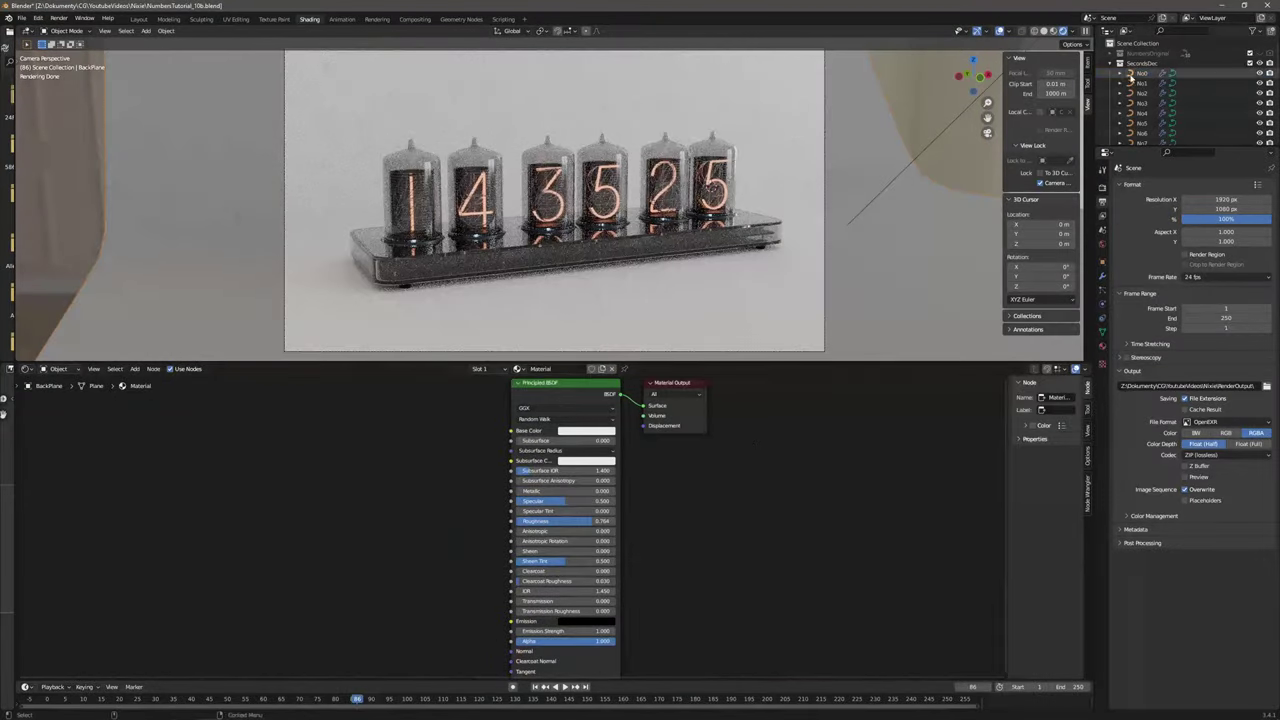
click(1133, 74)
middle_drag(680, 508, 514, 508)
scroll(514, 508, up, 6)
click(530, 529)
text(5)
key(Return)
scroll(600, 500, down, 1)
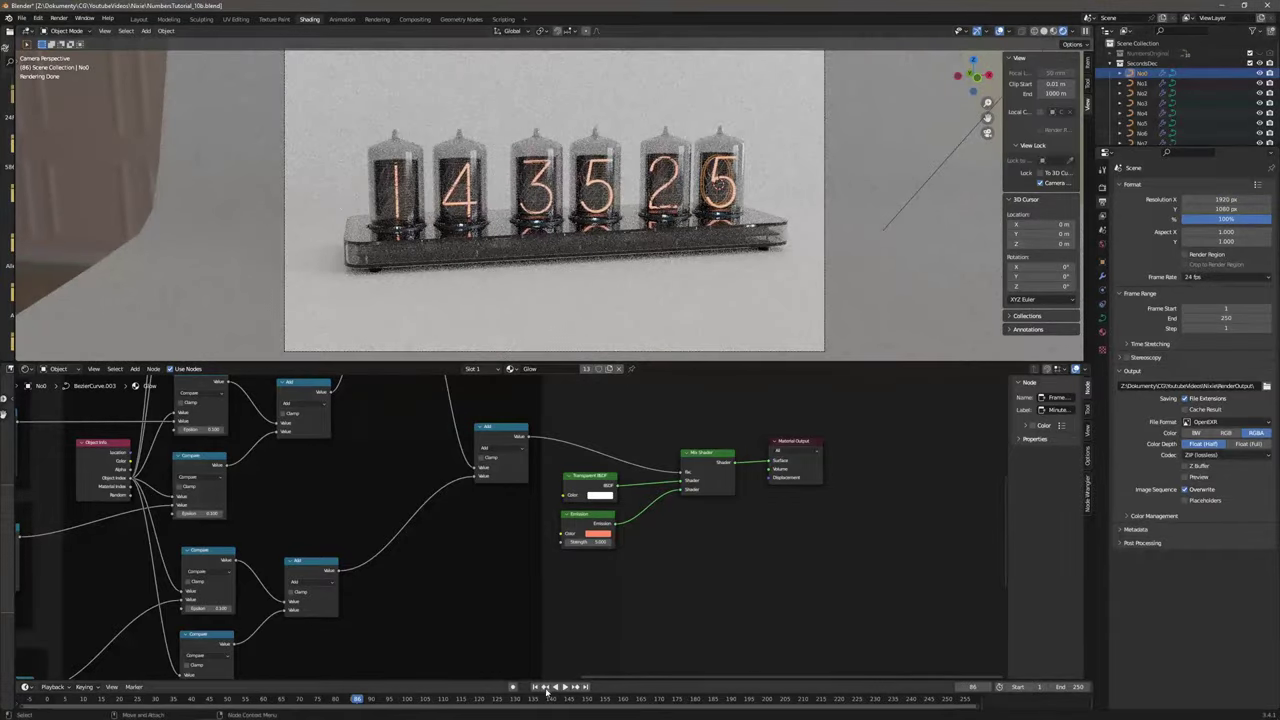
Play the animation to check how the clock's seconds digits change.
click(565, 687)
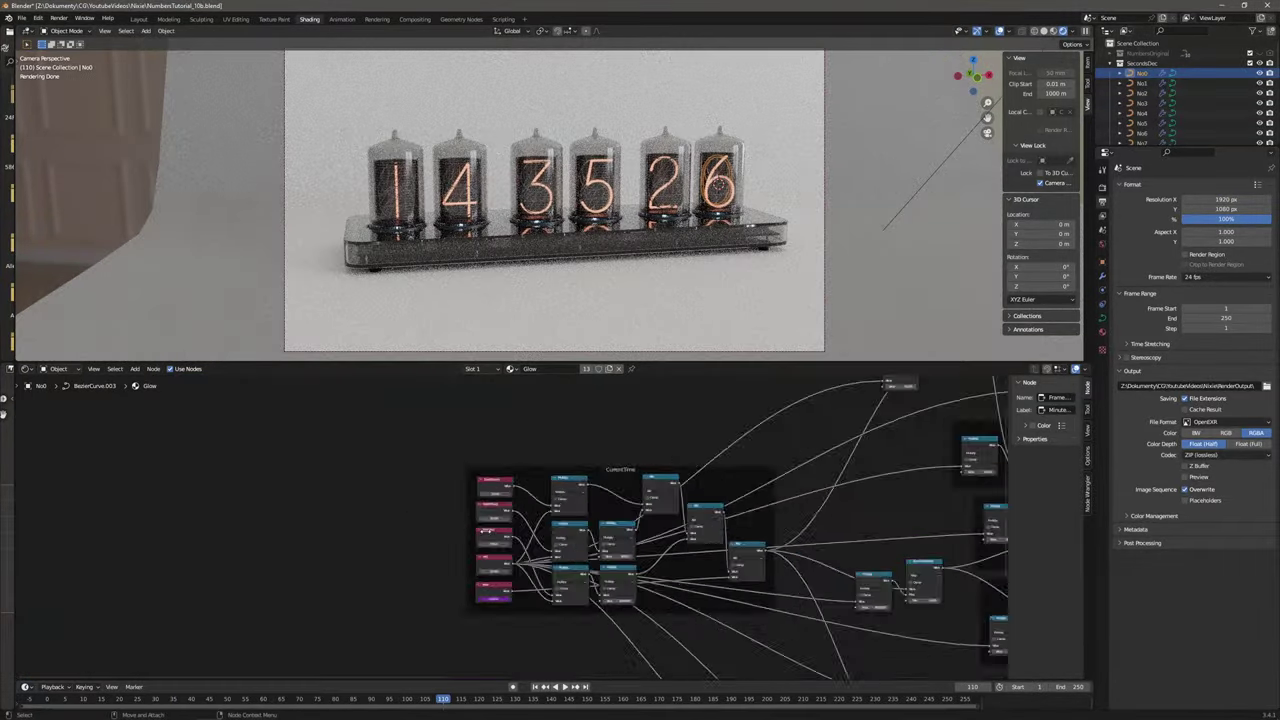
scroll(540, 488, up, 4)
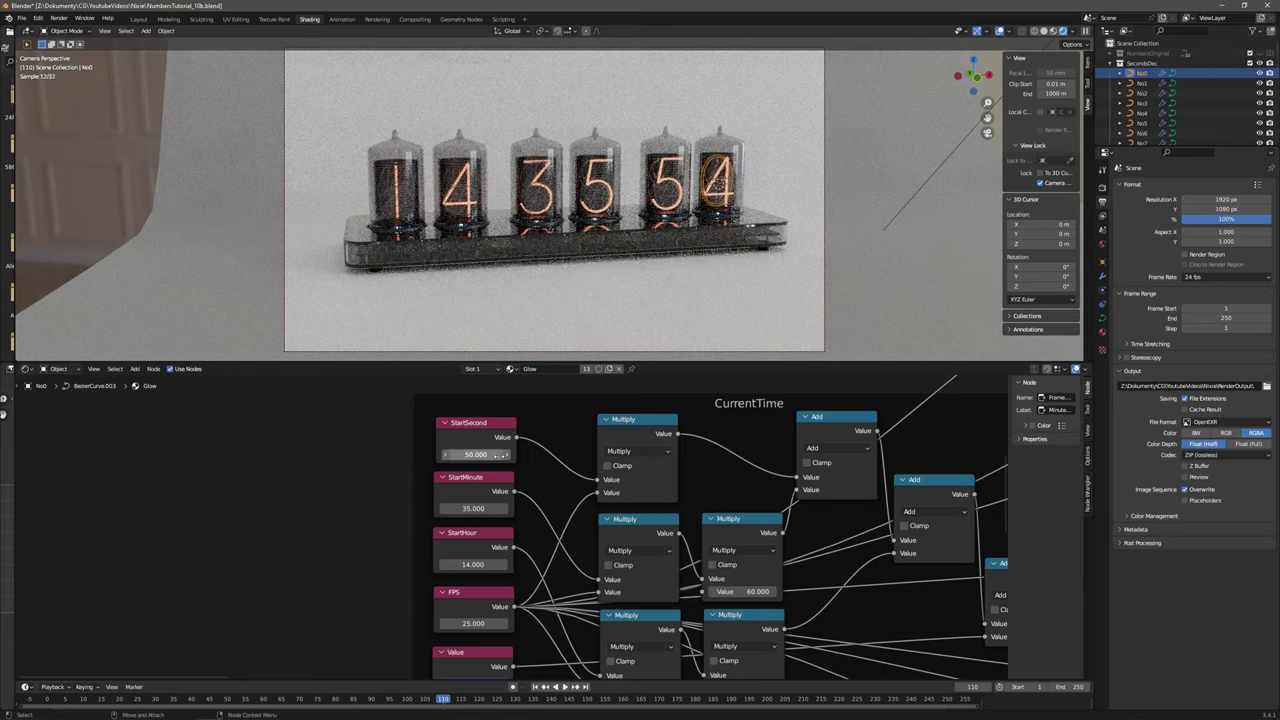
click(563, 688)
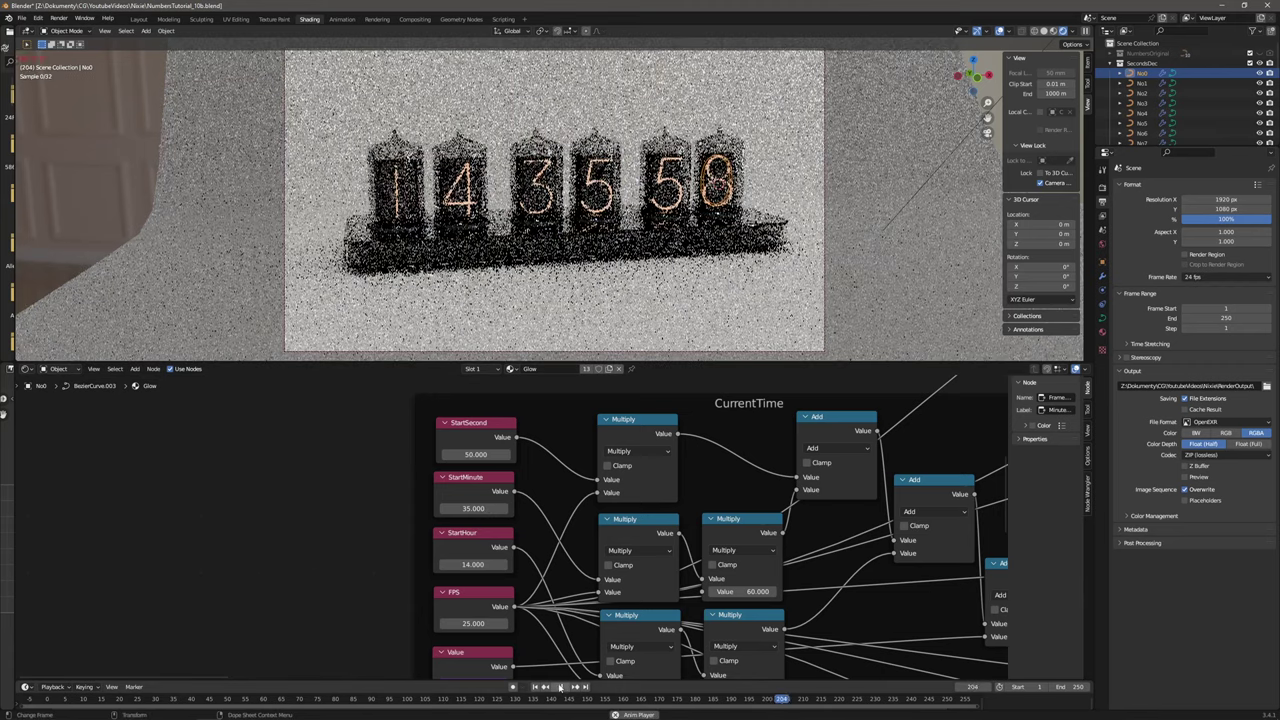
key(space)
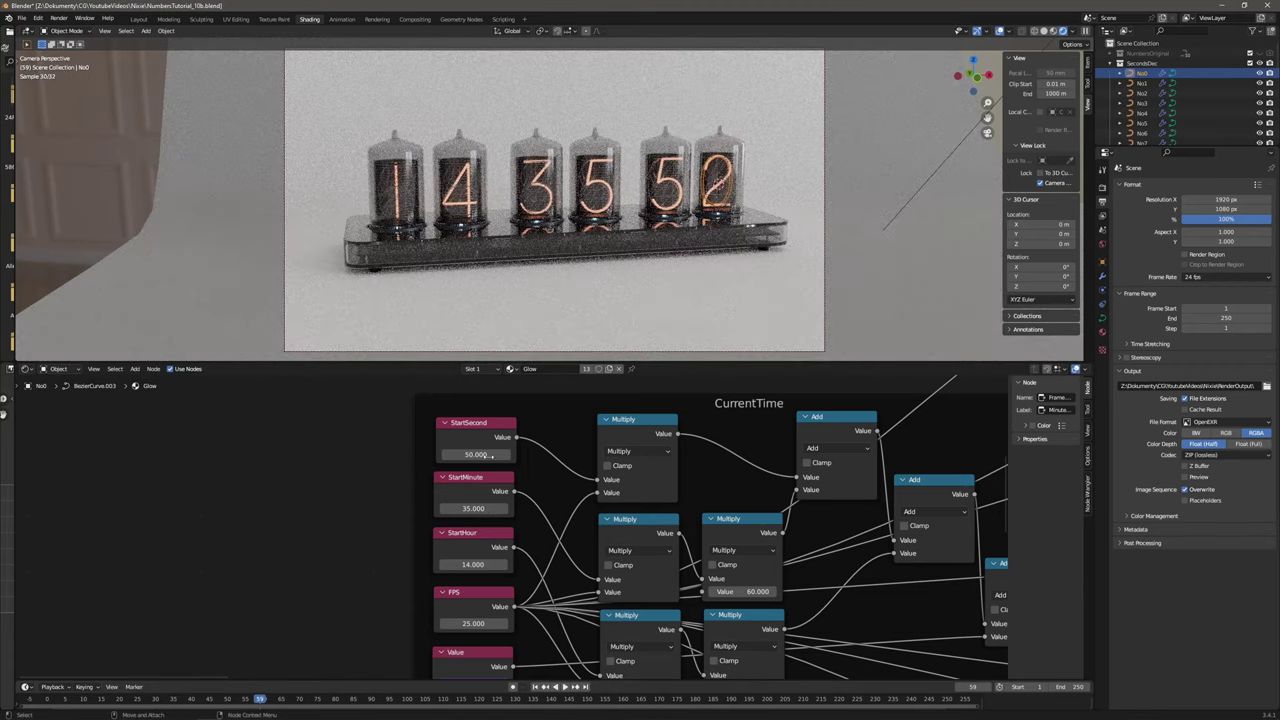
Set the StartSecond value to 56 in the Glow node tree and play the animation.
click(487, 456)
text(56)
key(Return)
click(564, 688)
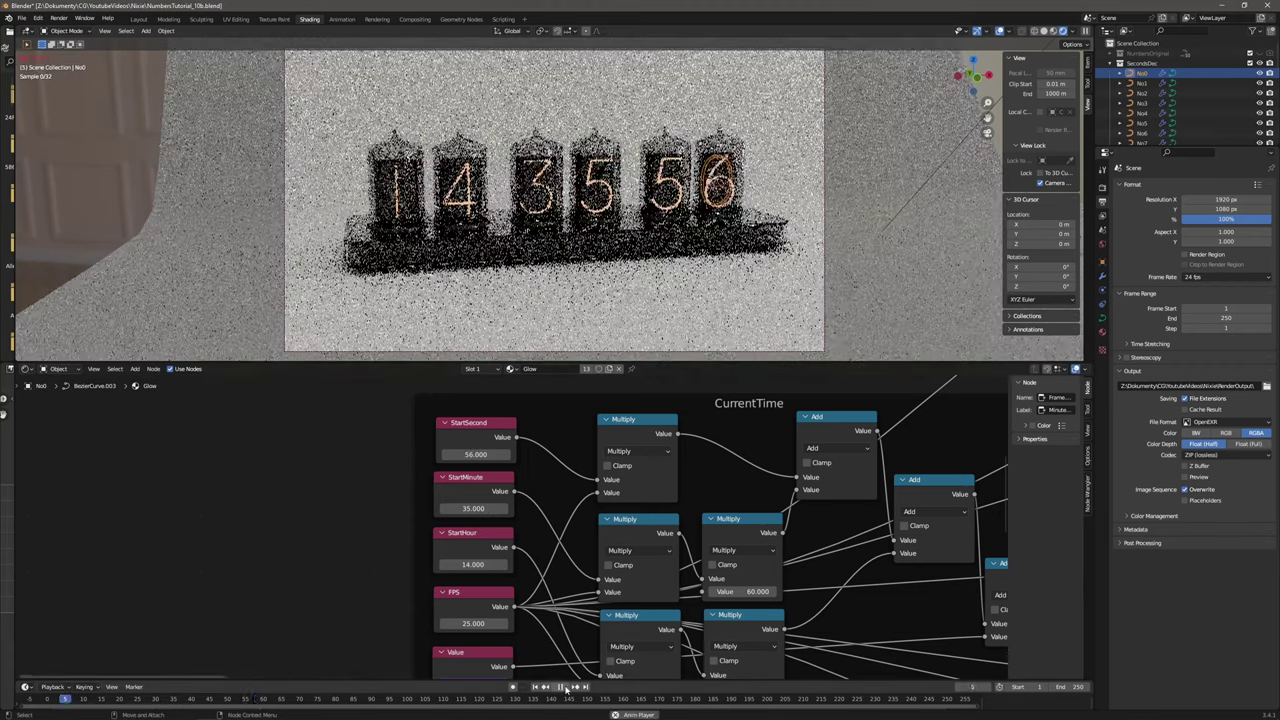
middle_drag(500, 600, 494, 528)
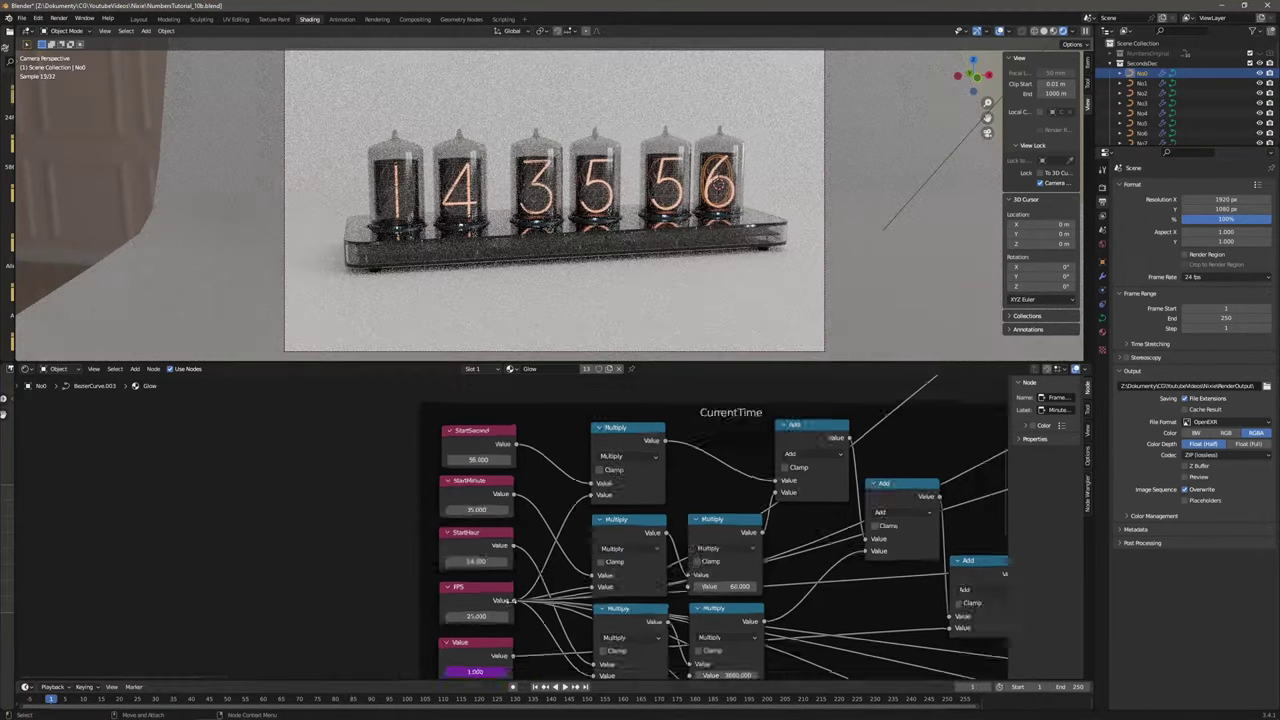
scroll(500, 540, up, 2)
click(42, 702)
Insert a keyframe for the FPS value of 25 at frame 90.
drag(268, 711, 370, 711)
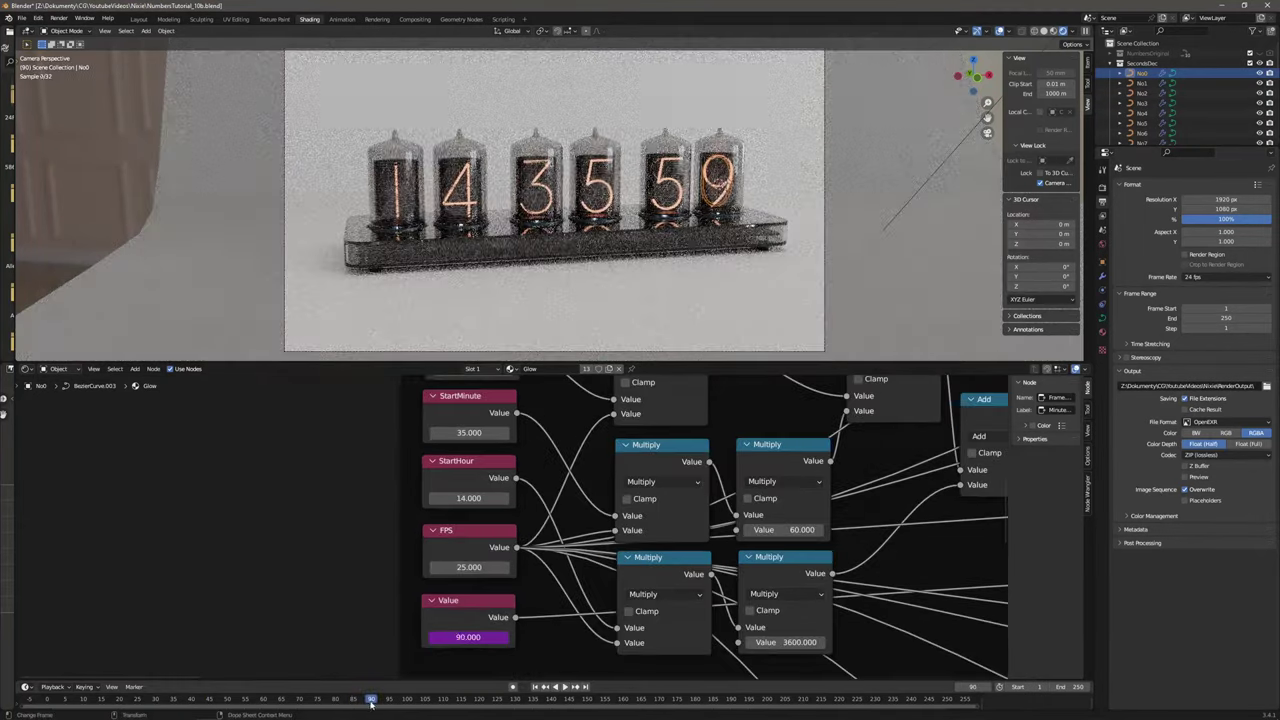
right_click(483, 568)
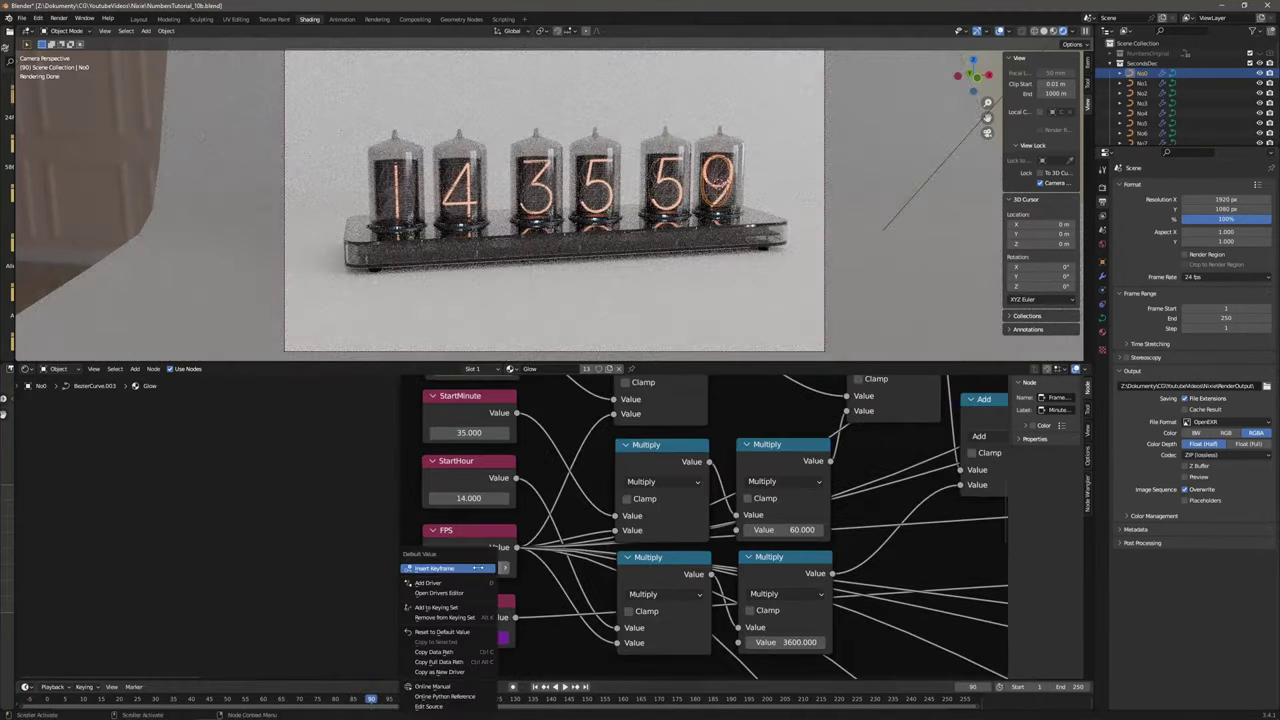
click(483, 568)
Try an FPS value of 5 at frame 100 and scrub around that frame.
drag(141, 706, 126, 707)
mouse_move(382, 705)
mouse_down()
mouse_move(475, 705)
mouse_move(407, 704)
mouse_up()
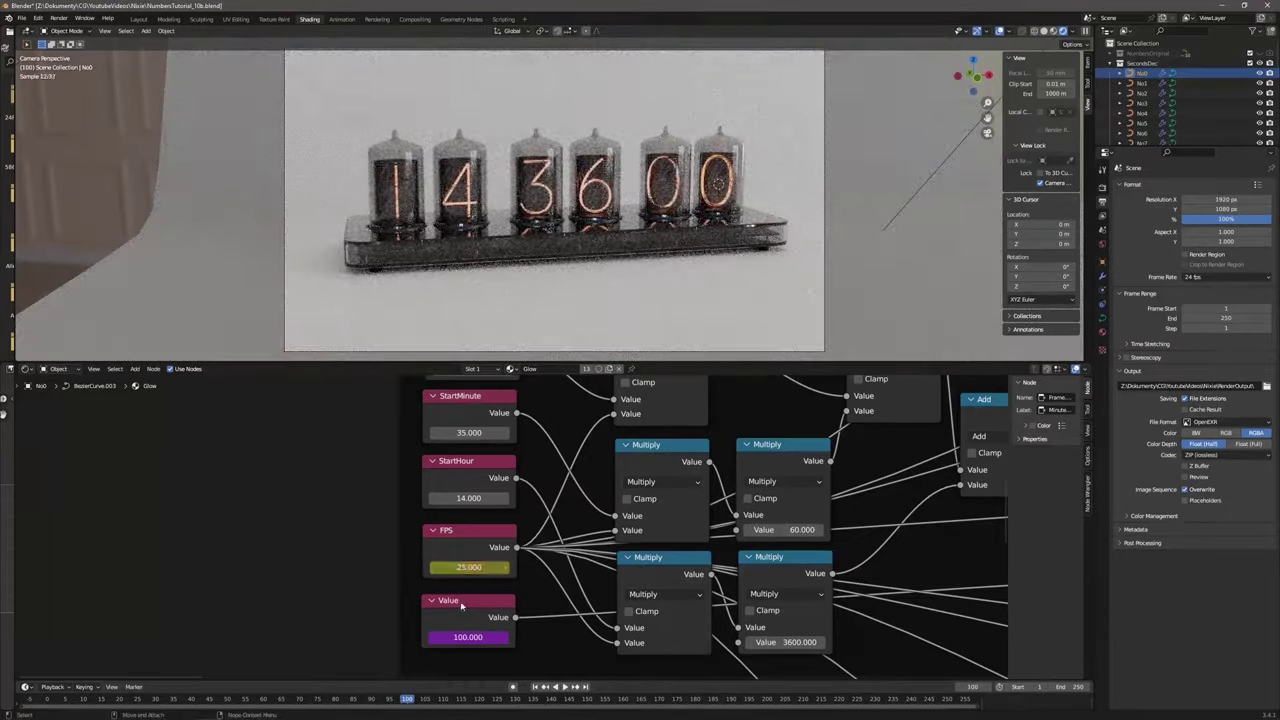
text(5)
key(Return)
mouse_move(407, 704)
mouse_down()
mouse_move(869, 699)
mouse_move(391, 705)
mouse_move(408, 706)
mouse_up()
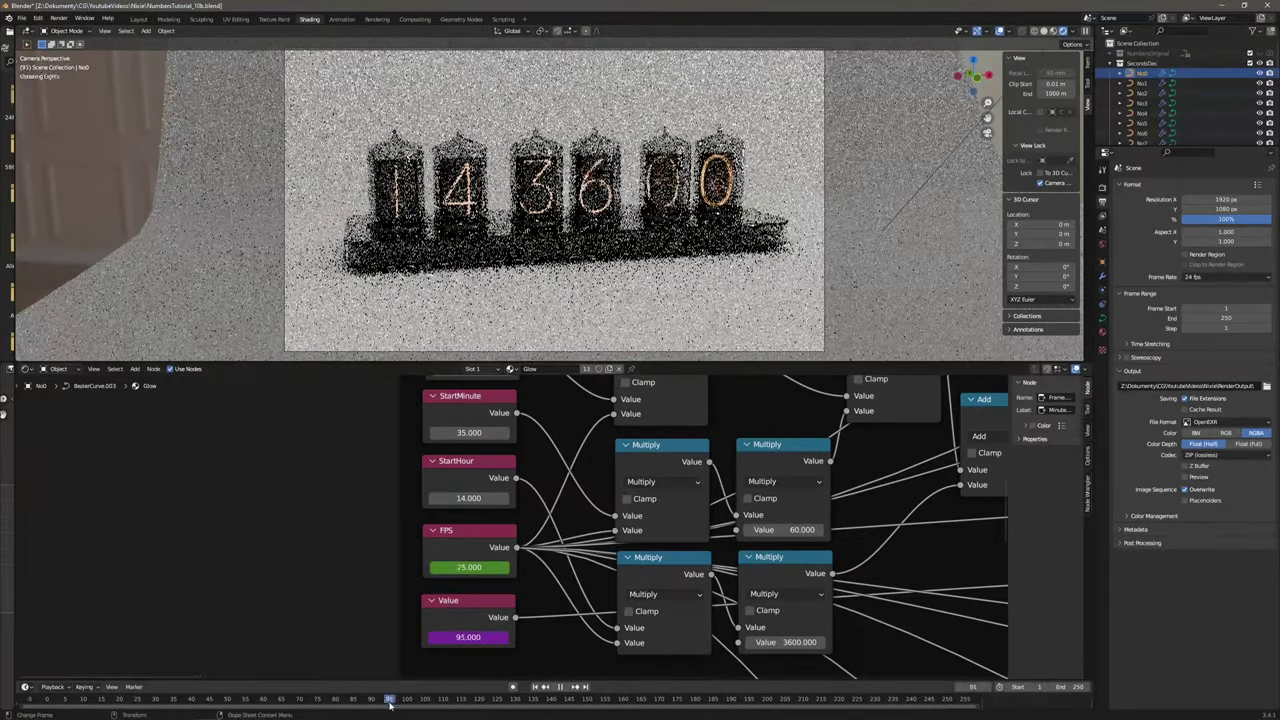
Try to keyframe the FPS value at 1 shortly after frame 90.
click(467, 567)
text(1)
key(Return)
right_click(449, 567)
right_click(457, 568)
click(430, 575)
click(358, 699)
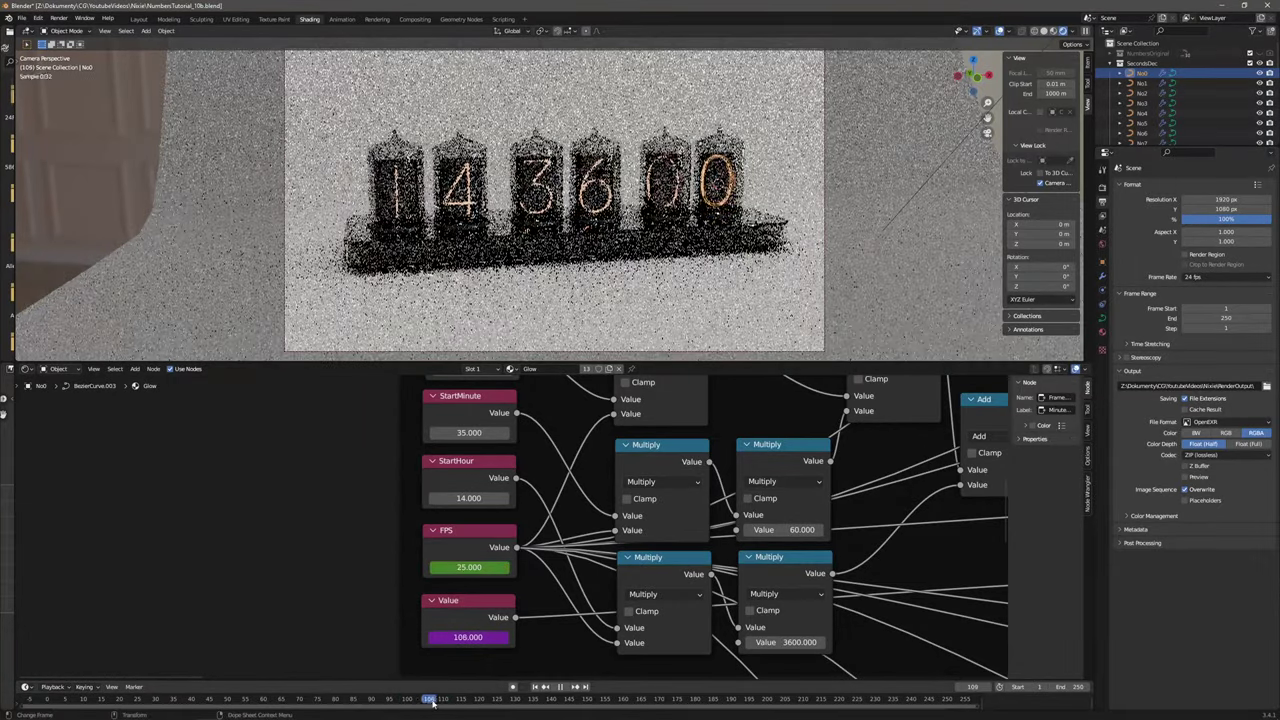
Set the FPS value to 1 at frame 110 and insert a keyframe for it.
drag(433, 703, 443, 700)
right_click(457, 566)
click(470, 565)
text(1)
key(Return)
right_click(457, 566)
click(452, 566)
Play and scrub the animation up to frame 110 to check the clock's speed change.
drag(124, 699, 101, 697)
click(567, 687)
drag(378, 706, 47, 702)
click(564, 687)
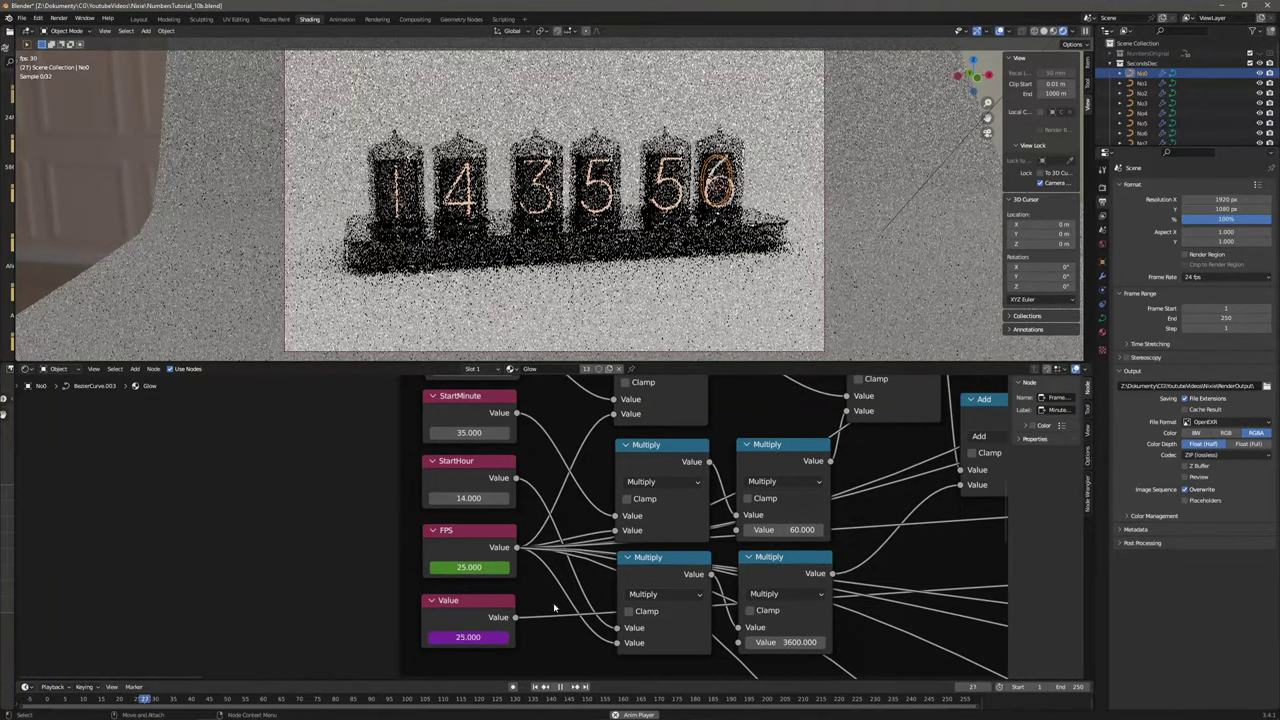
drag(372, 705, 443, 707)
Set the StartMinute value to 58 in the CurrentTime frame.
middle_drag(484, 433, 474, 510)
double_click(474, 510)
text(58)
key(Return)
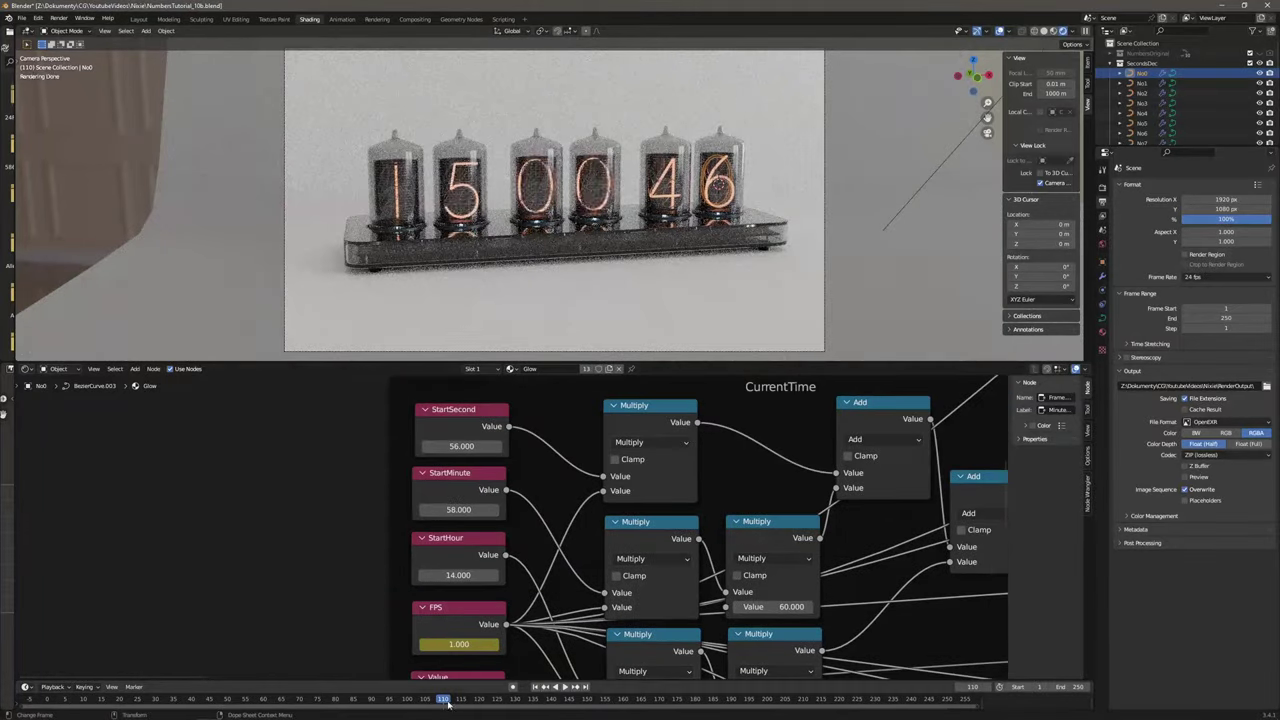
Play the animation from the first frame, then render the clock as a still image to review it.
click(535, 687)
click(564, 687)
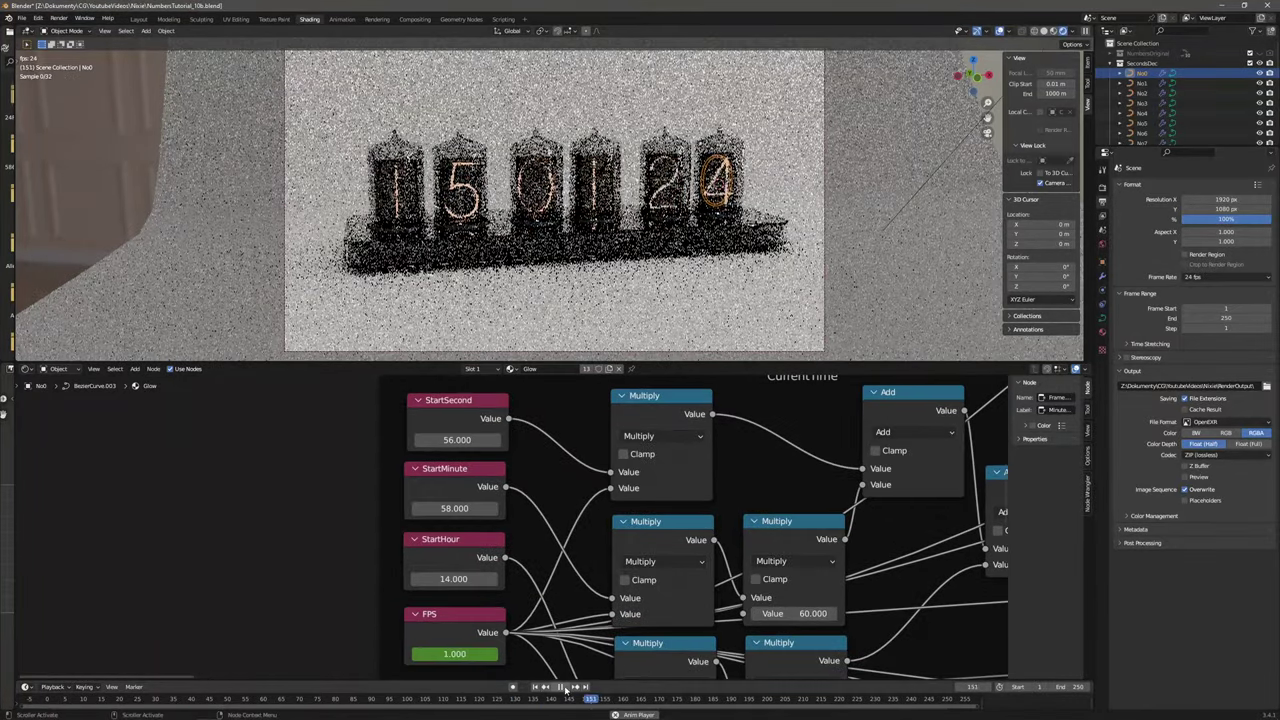
key(F12)
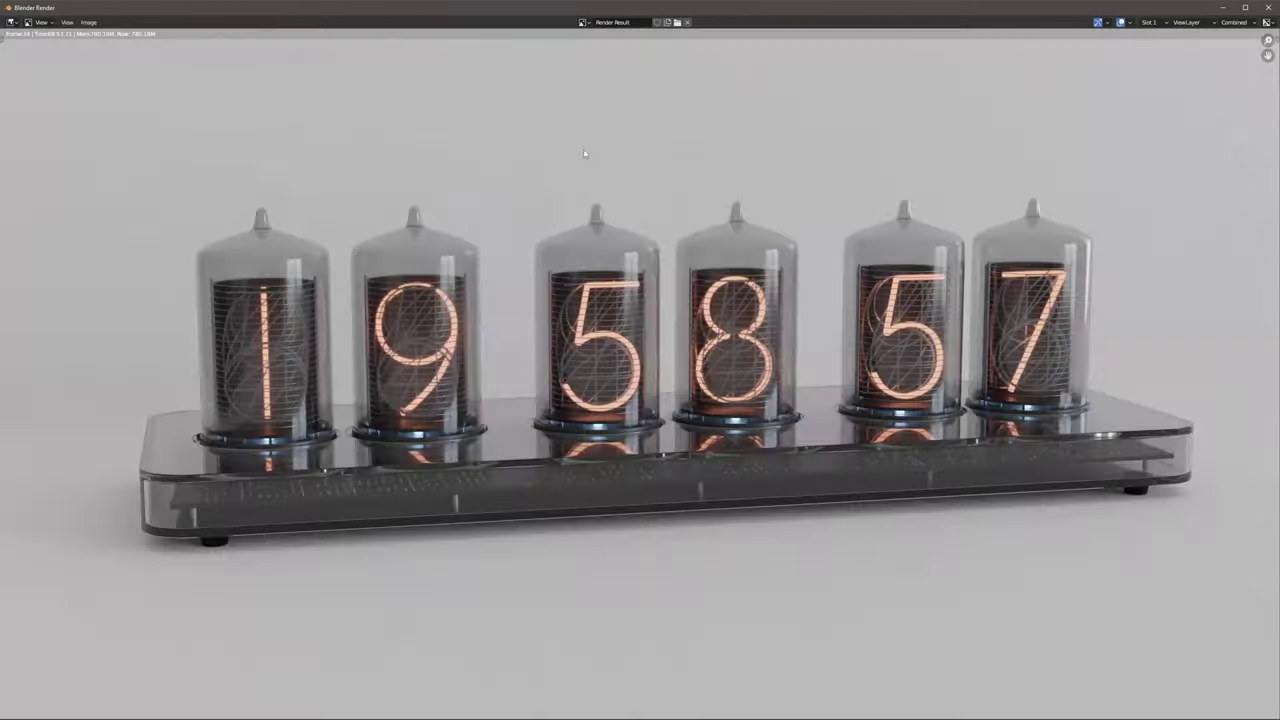
key(Escape)
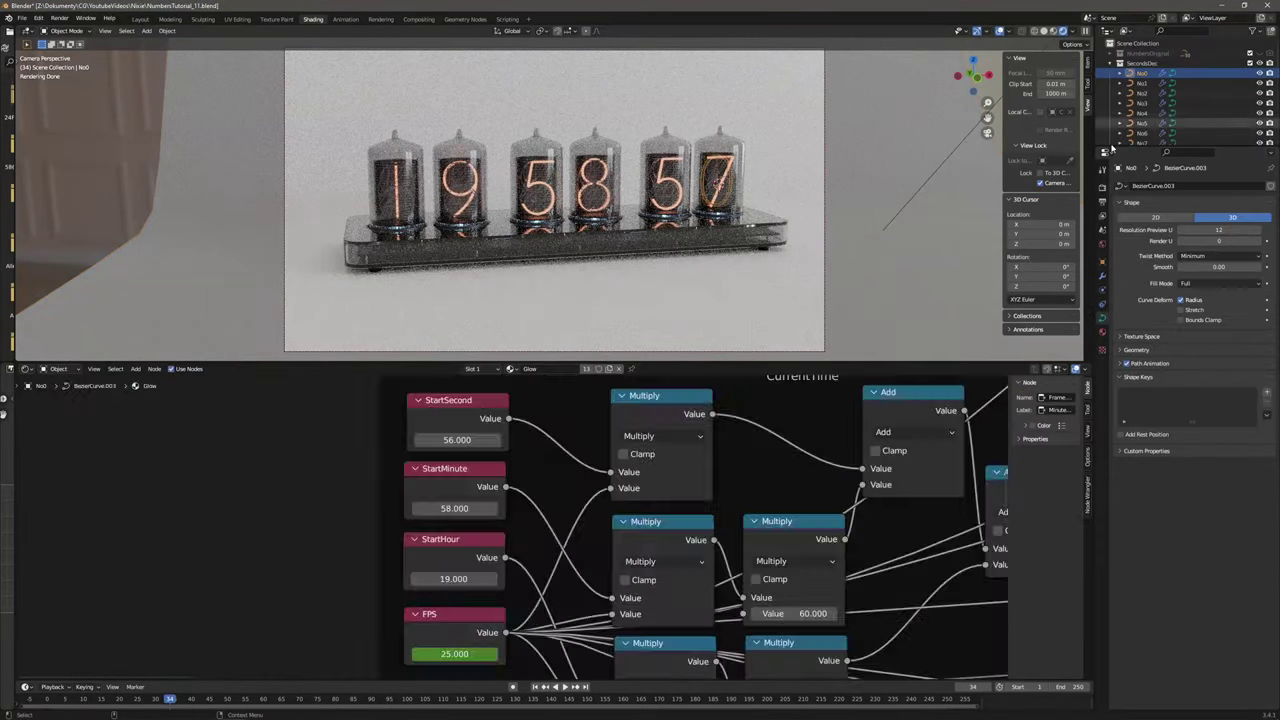
Set the Glow material's Emission strength to 25, adjust its emission colour and open the render settings.
scroll(622, 490, up, 5)
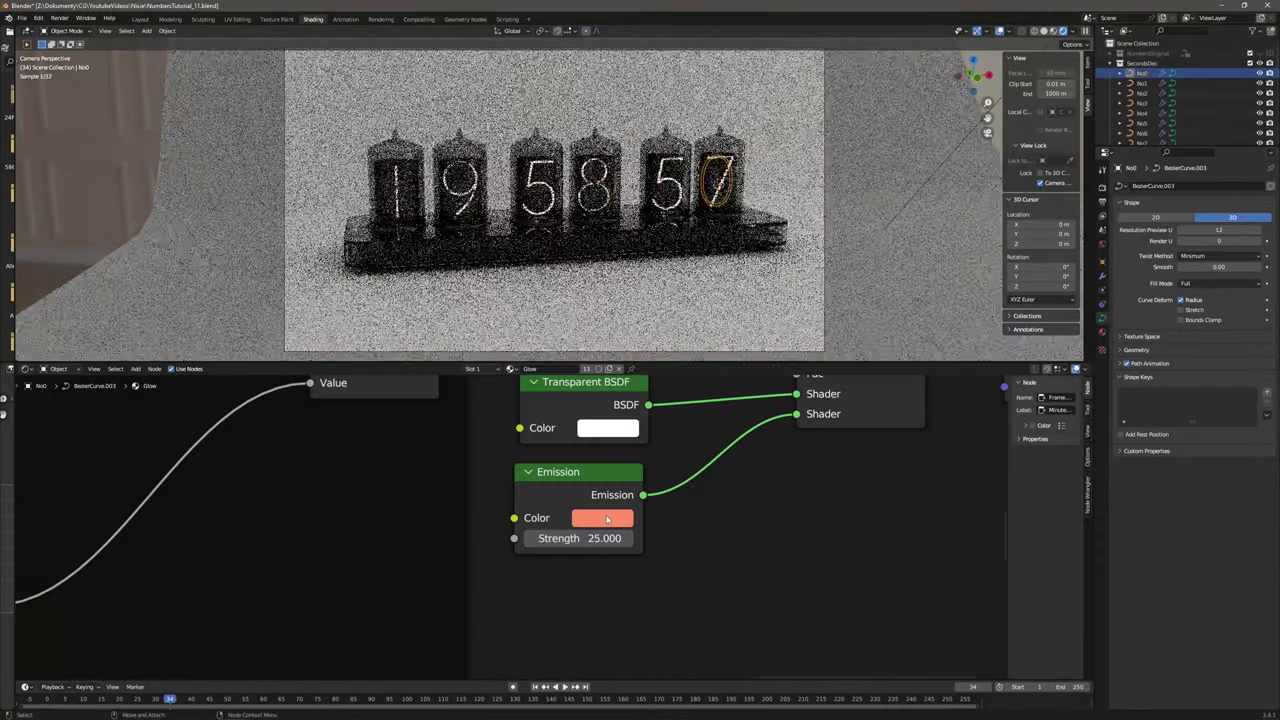
click(602, 517)
click(643, 366)
click(1104, 193)
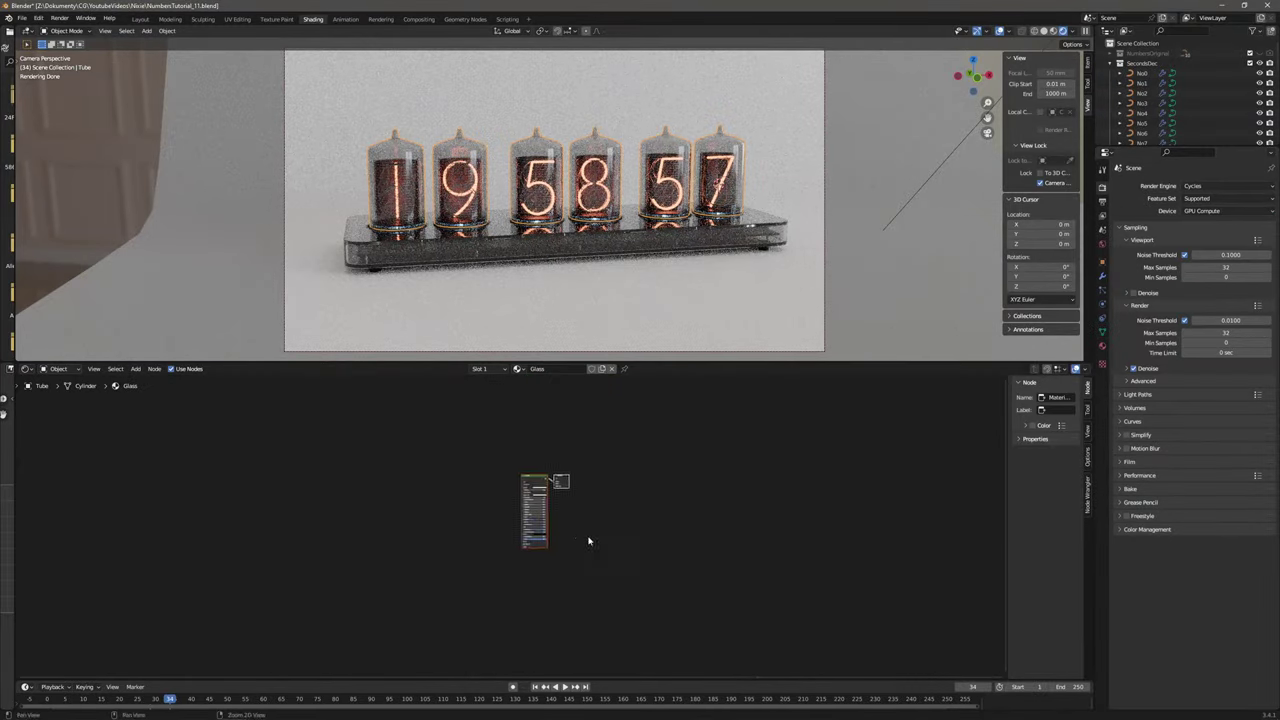
Set the roughness of the tubes' Glass material to 0 and render a new image.
scroll(589, 540, up, 10)
click(660, 480)
text(0)
key(Return)
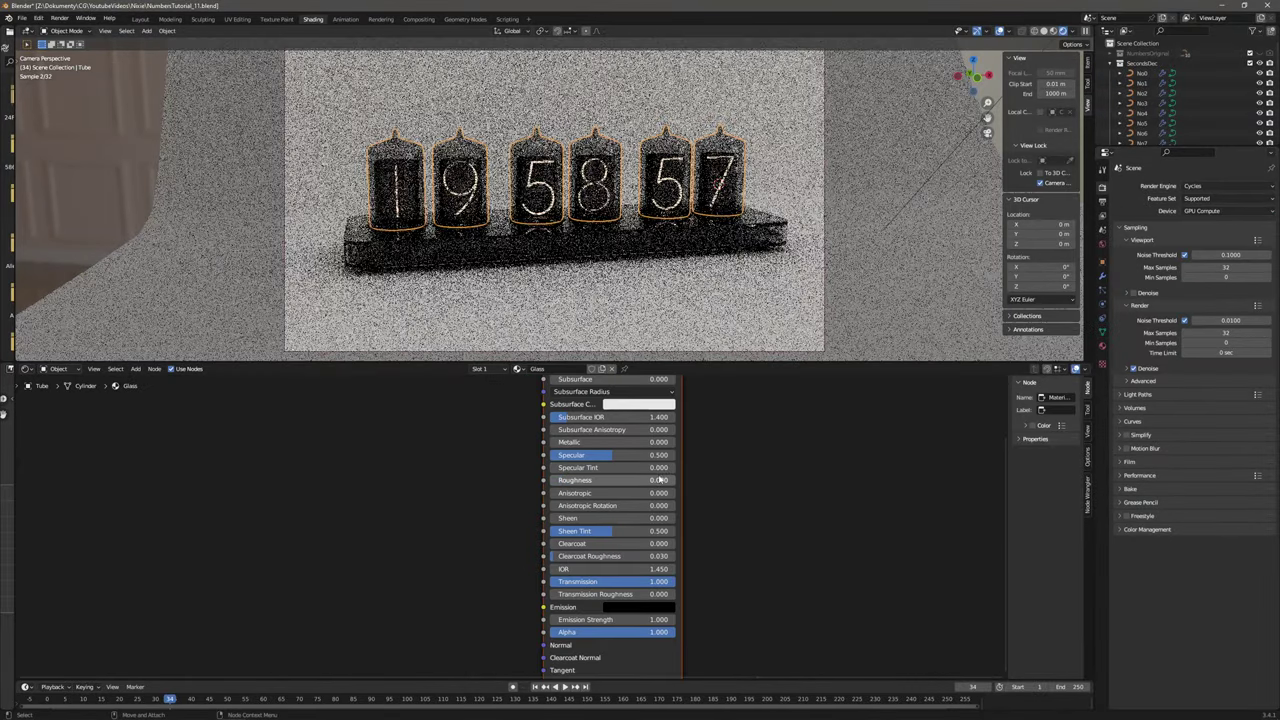
click(59, 18)
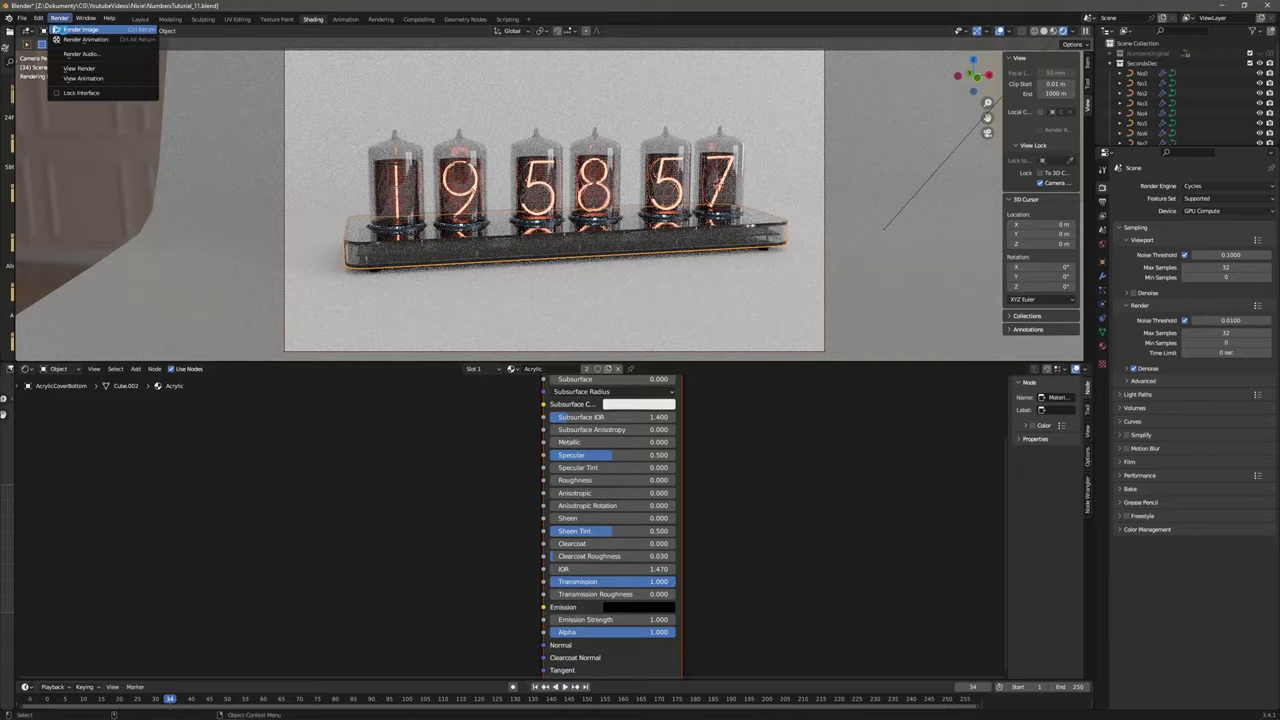
click(80, 29)
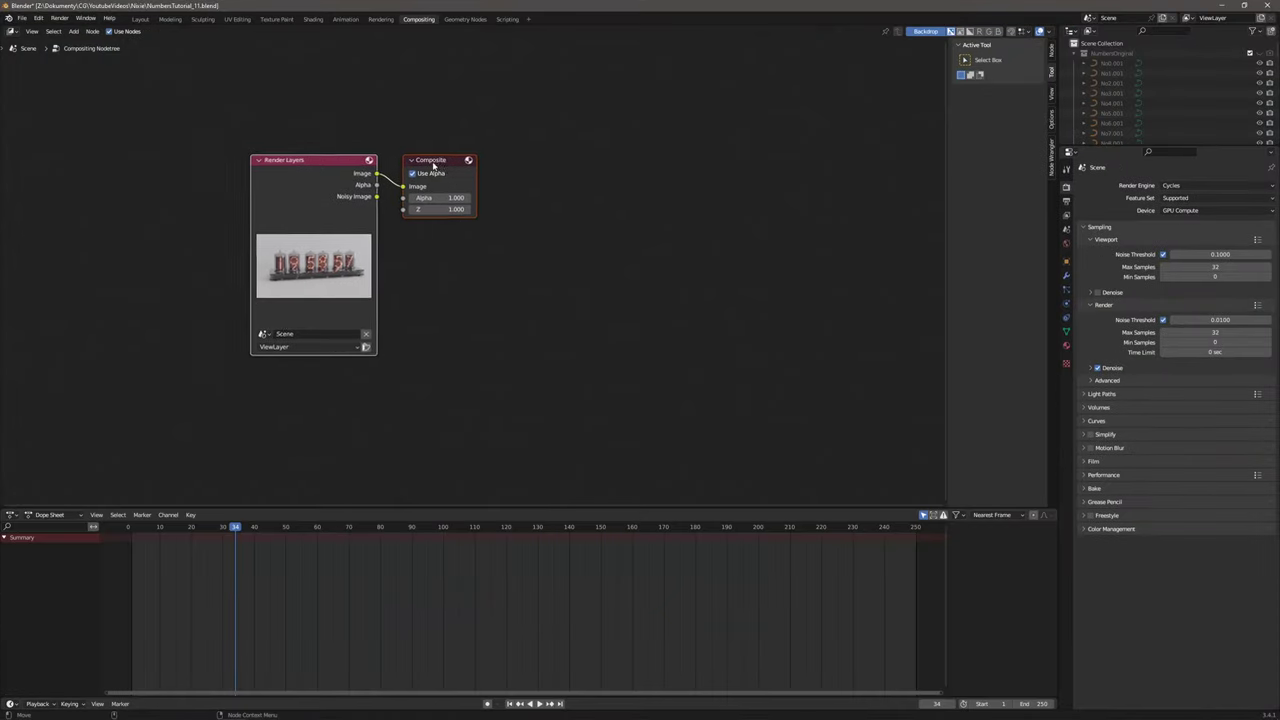
Add a Viewer node to the compositor and connect the Render Layers image to it.
middle_drag(433, 165, 457, 169)
click(73, 31)
click(90, 45)
text(viewer)
click(543, 262)
drag(471, 163, 583, 132)
drag(400, 177, 542, 288)
Insert a Glare node between Render Layers and Composite and feed its result to the Viewer as well.
click(73, 31)
click(90, 45)
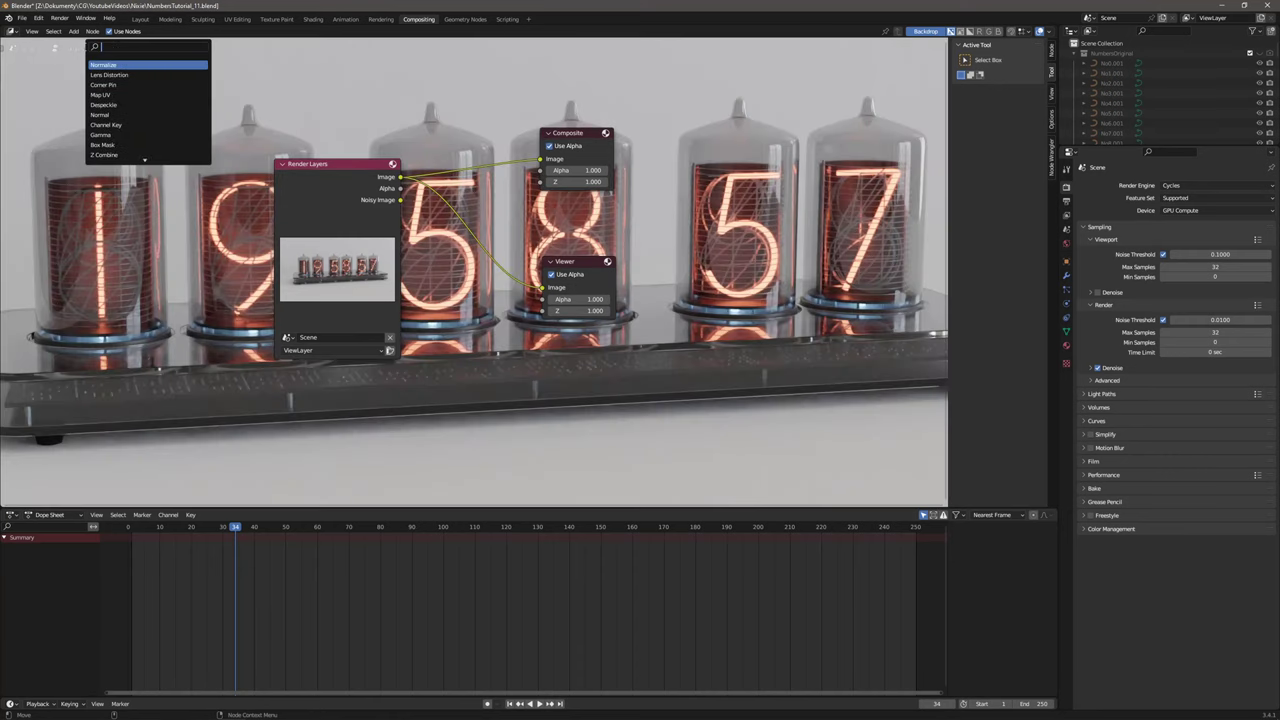
text(glare)
key(Return)
click(478, 136)
drag(490, 140, 478, 140)
ctrl+shift+click(480, 142)
Set the Glare node to Fog Glow with a size of 7 and render the image.
click(490, 164)
click(486, 198)
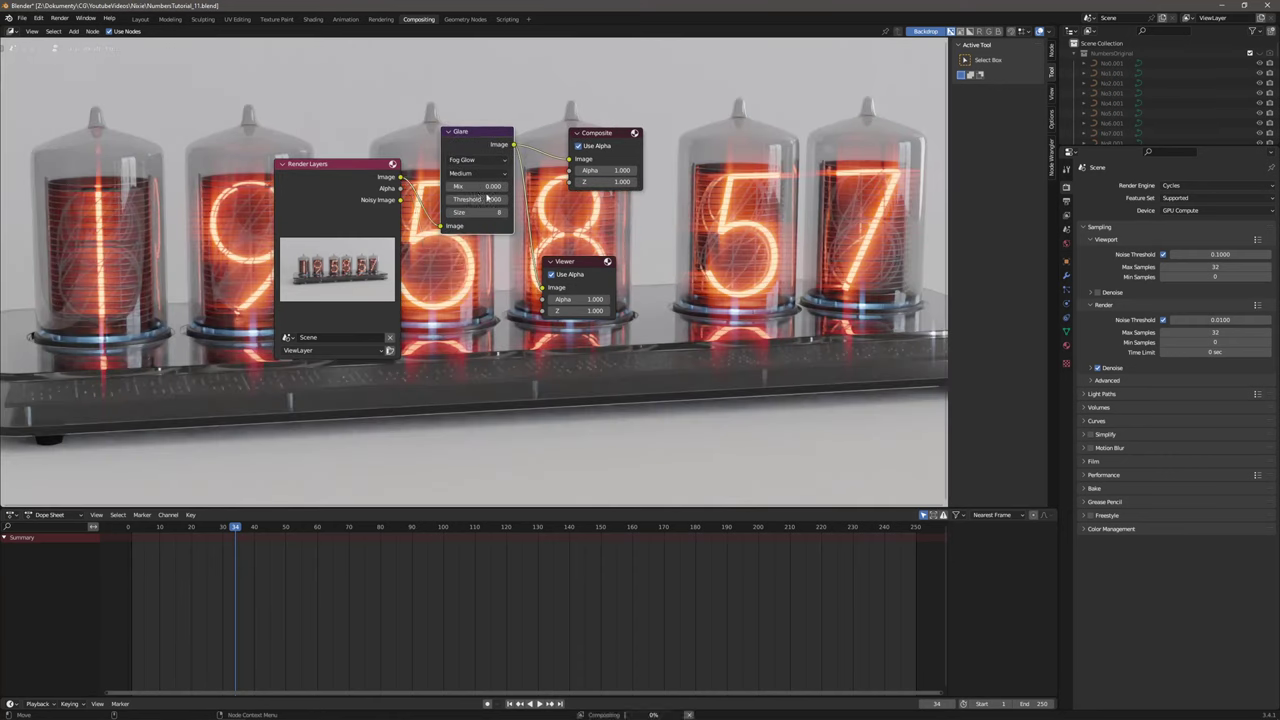
click(494, 212)
text(7)
click(60, 18)
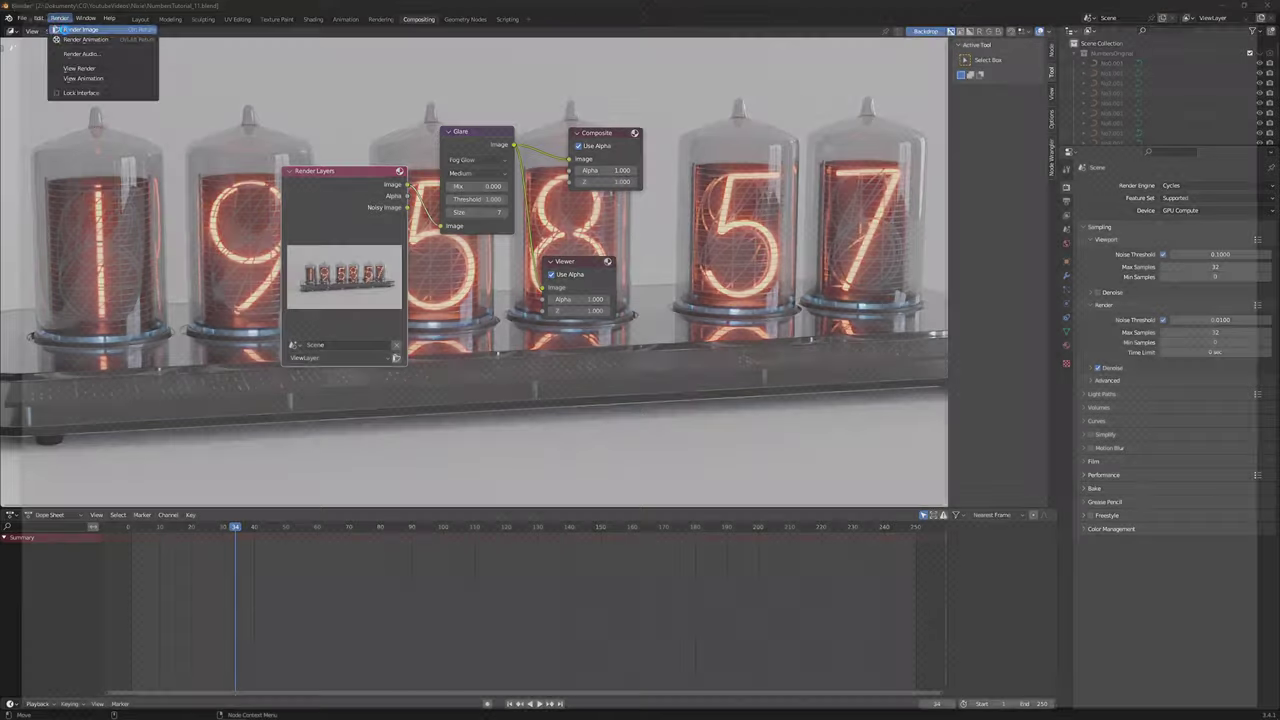
click(85, 30)
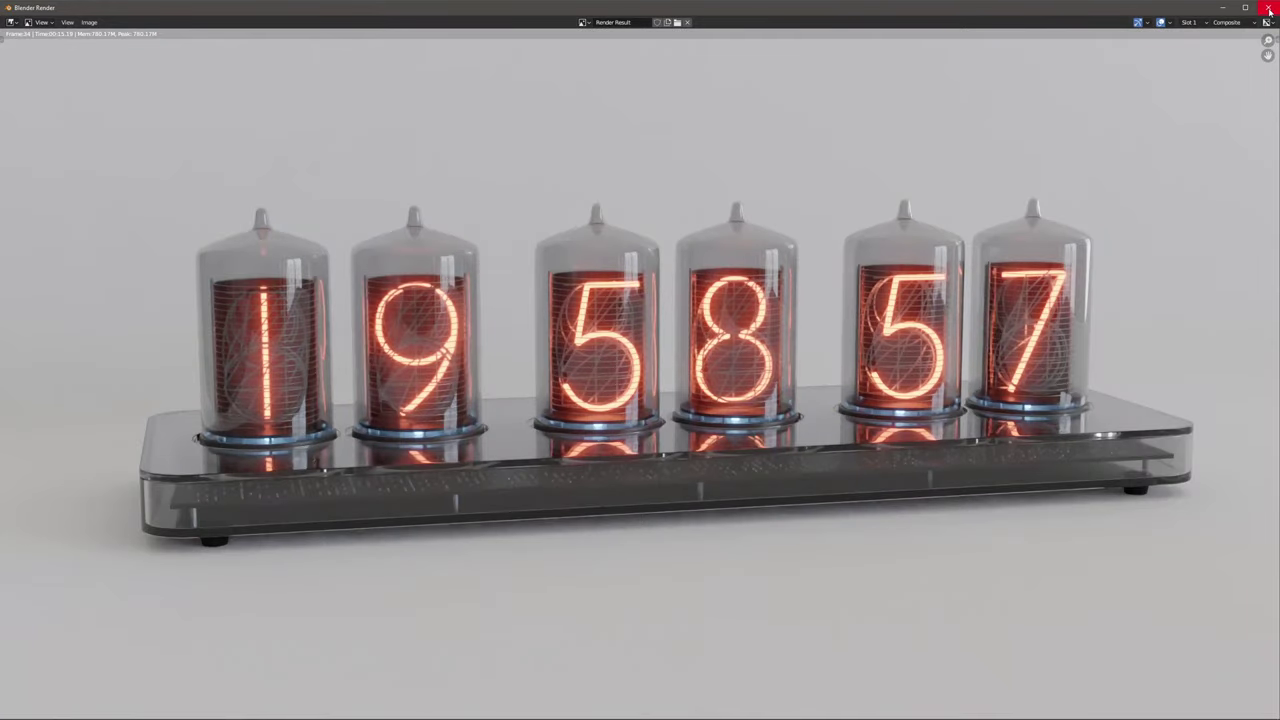